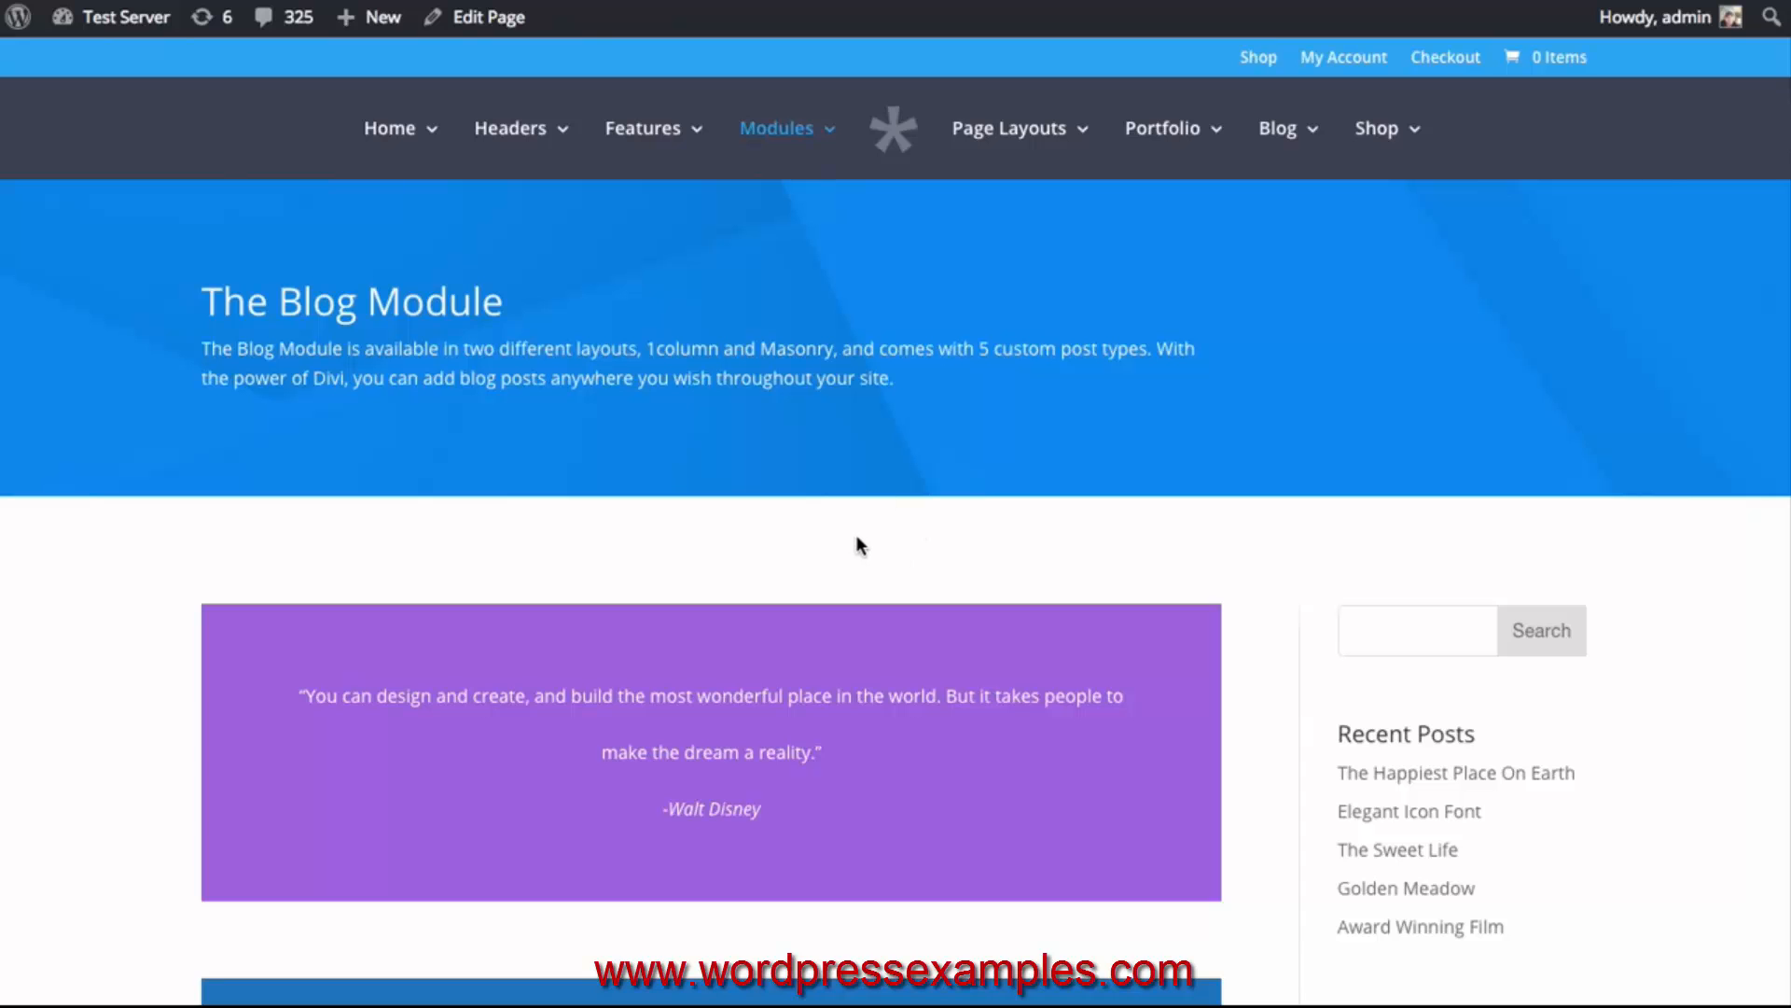
Step: Scroll through the demo page to examine the one-column Blog Module layout with its sidebar
scroll(831, 604, "down", 5)
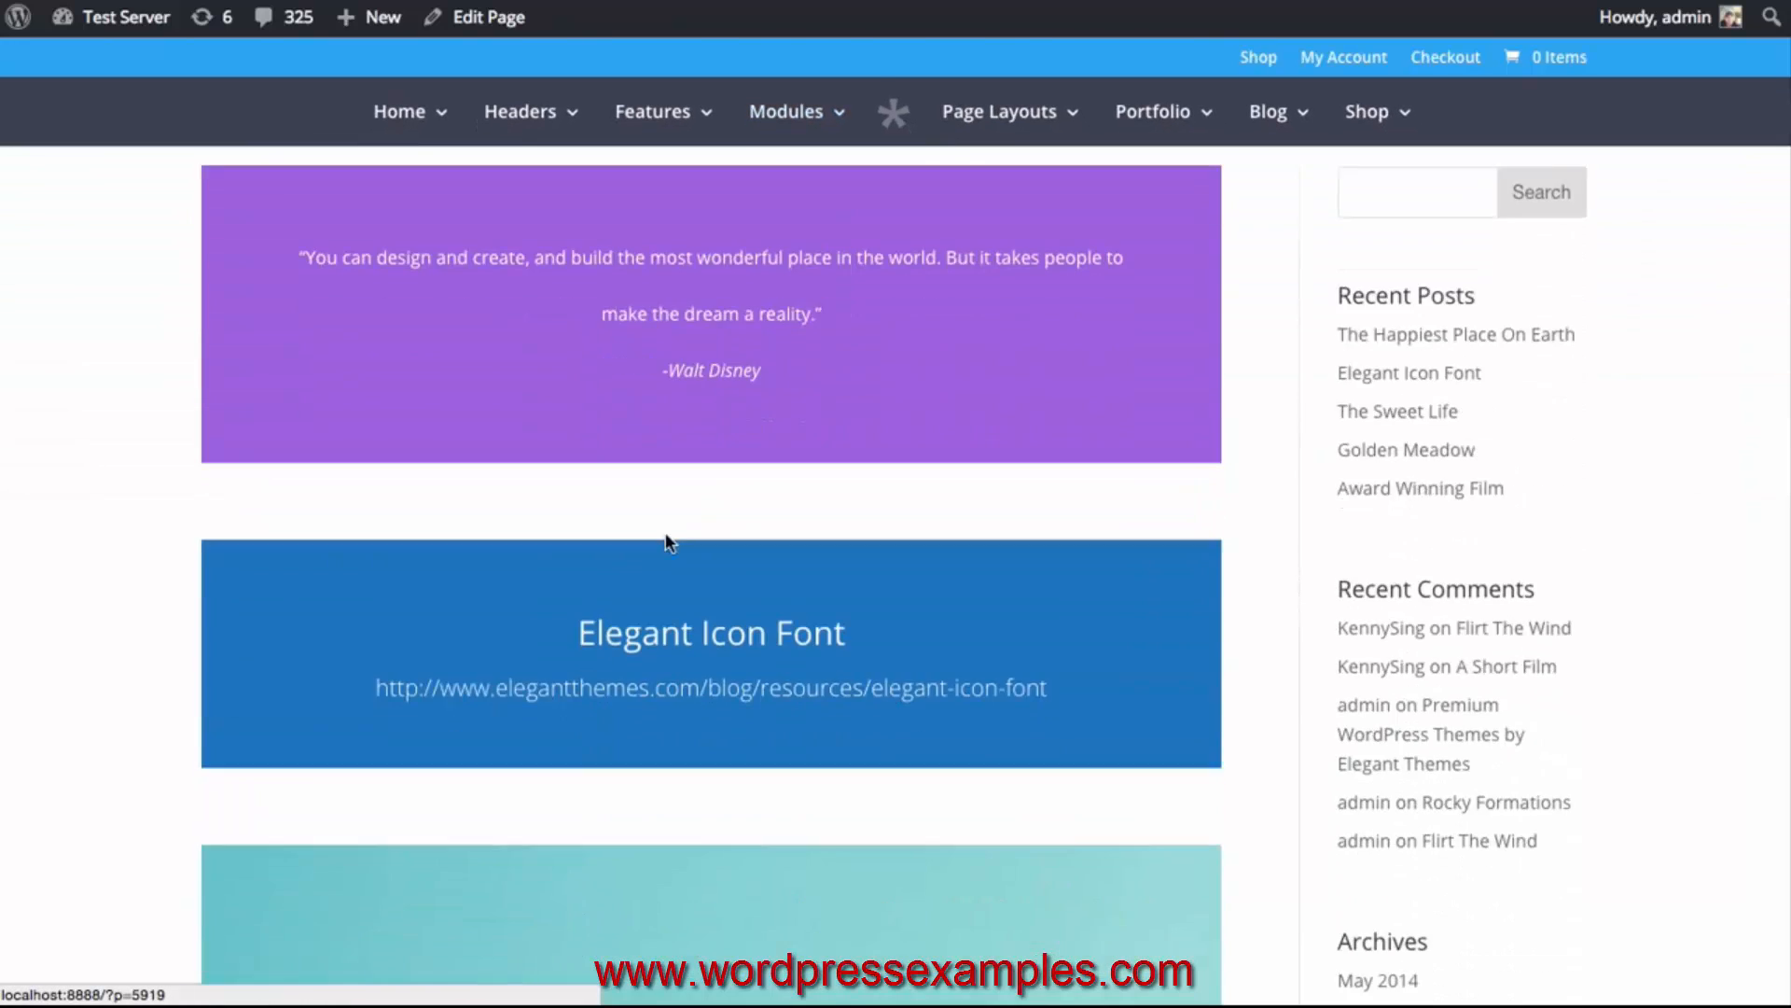
scroll(666, 542, "down", 10)
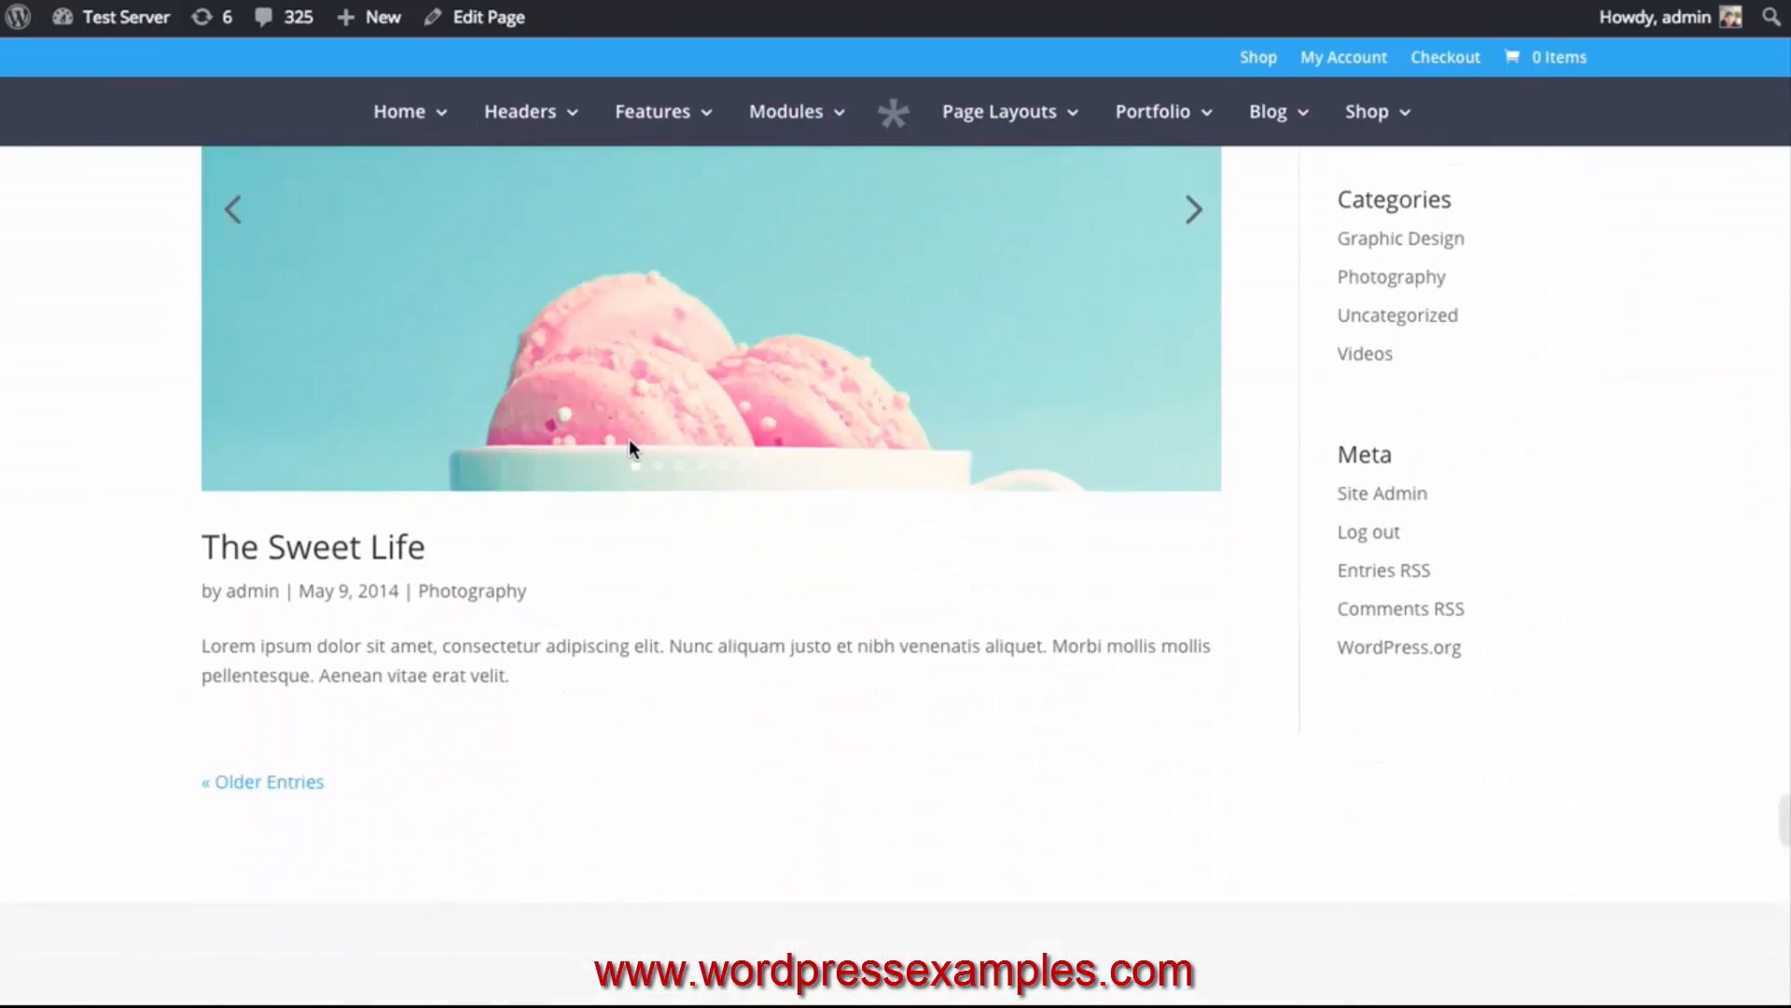
scroll(629, 439, "up", 10)
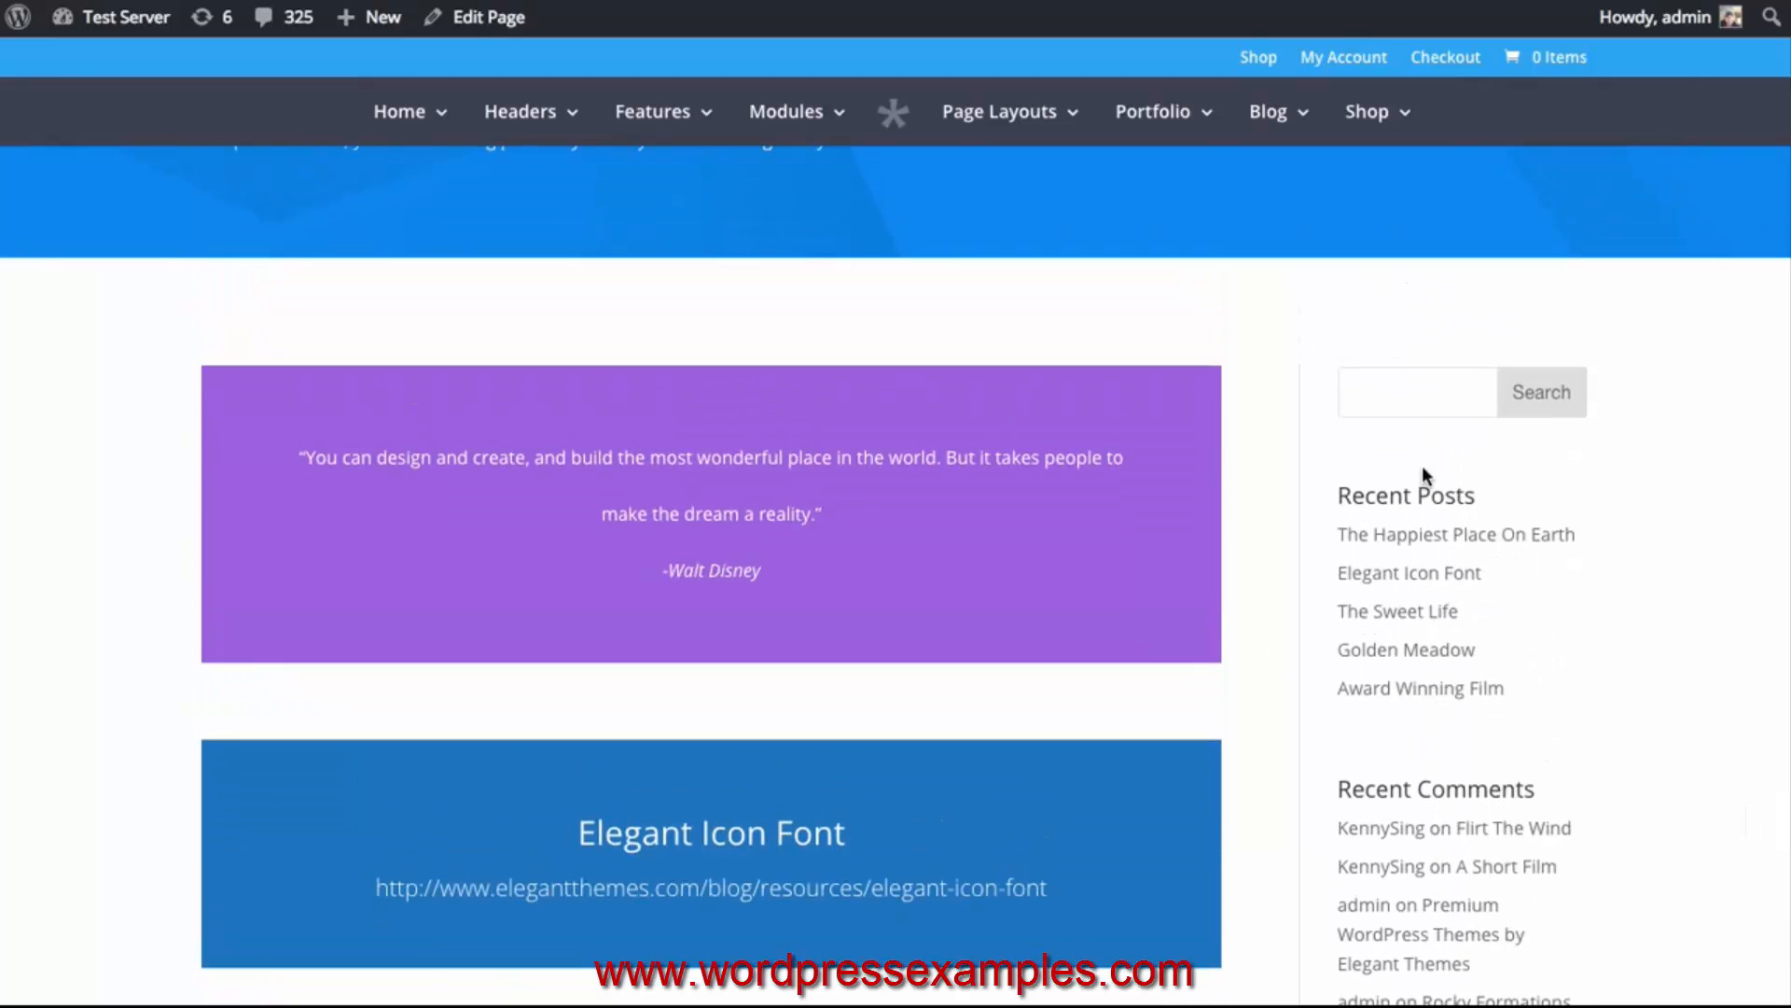
scroll(896, 513, "up", 3)
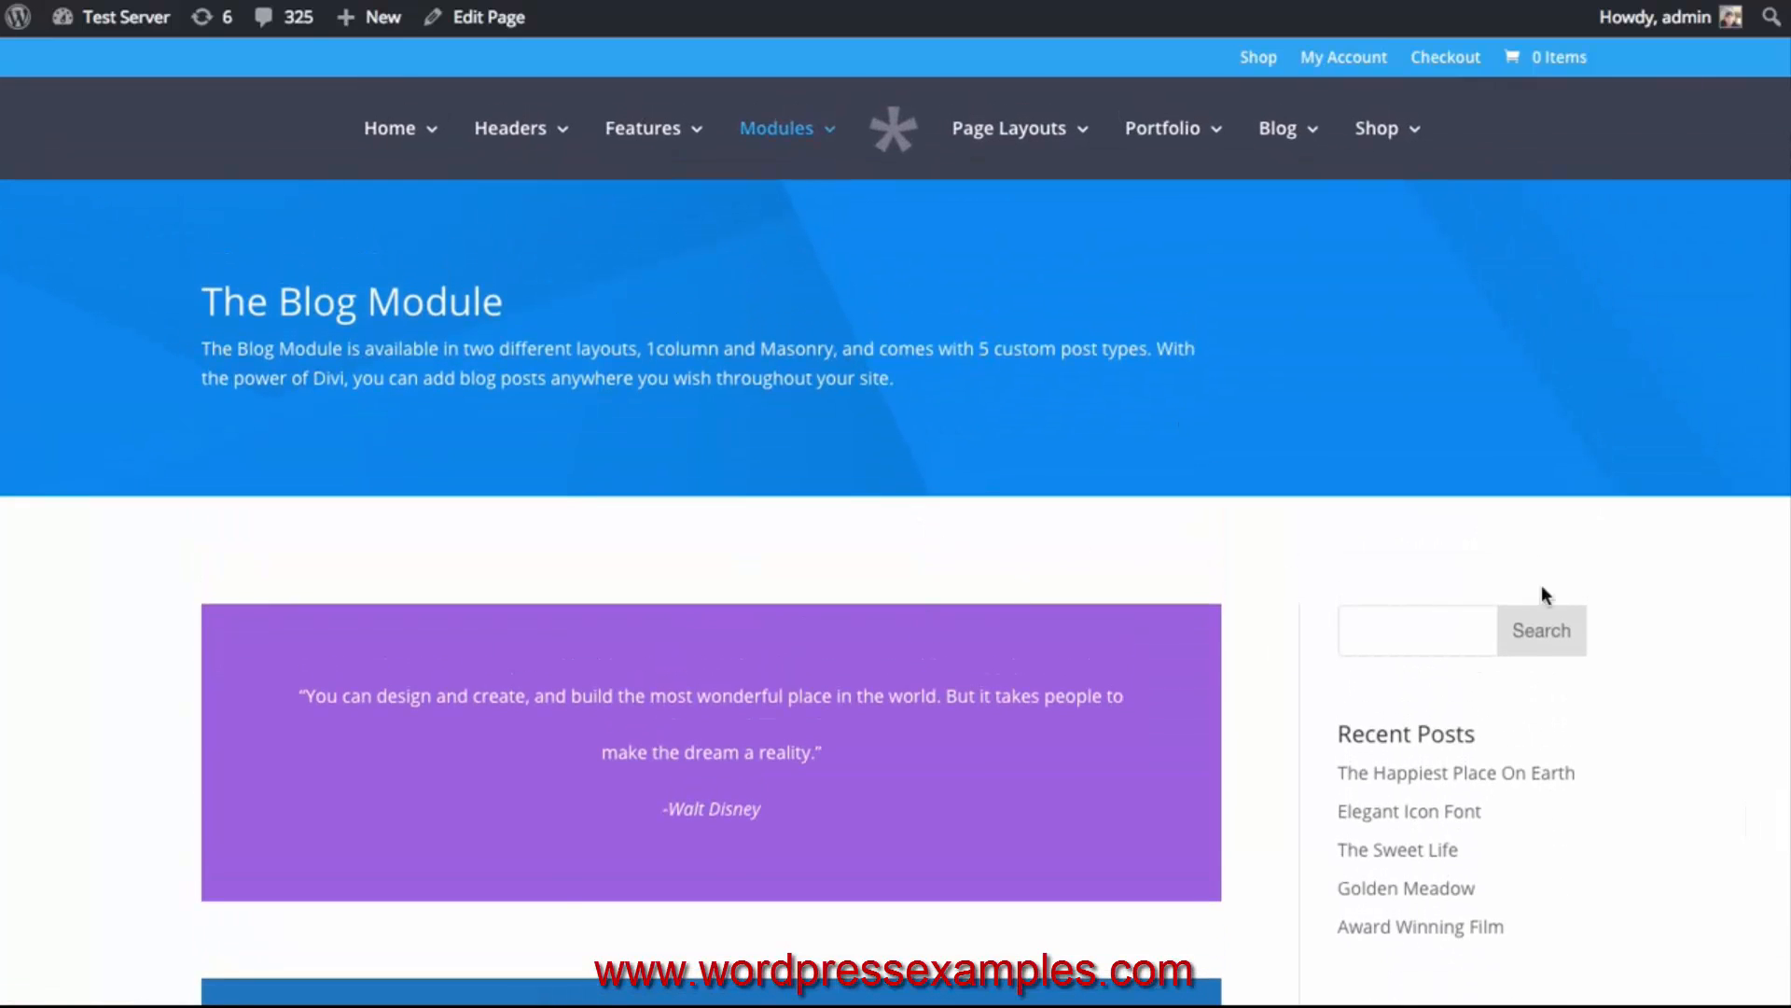
scroll(951, 579, "down", 7)
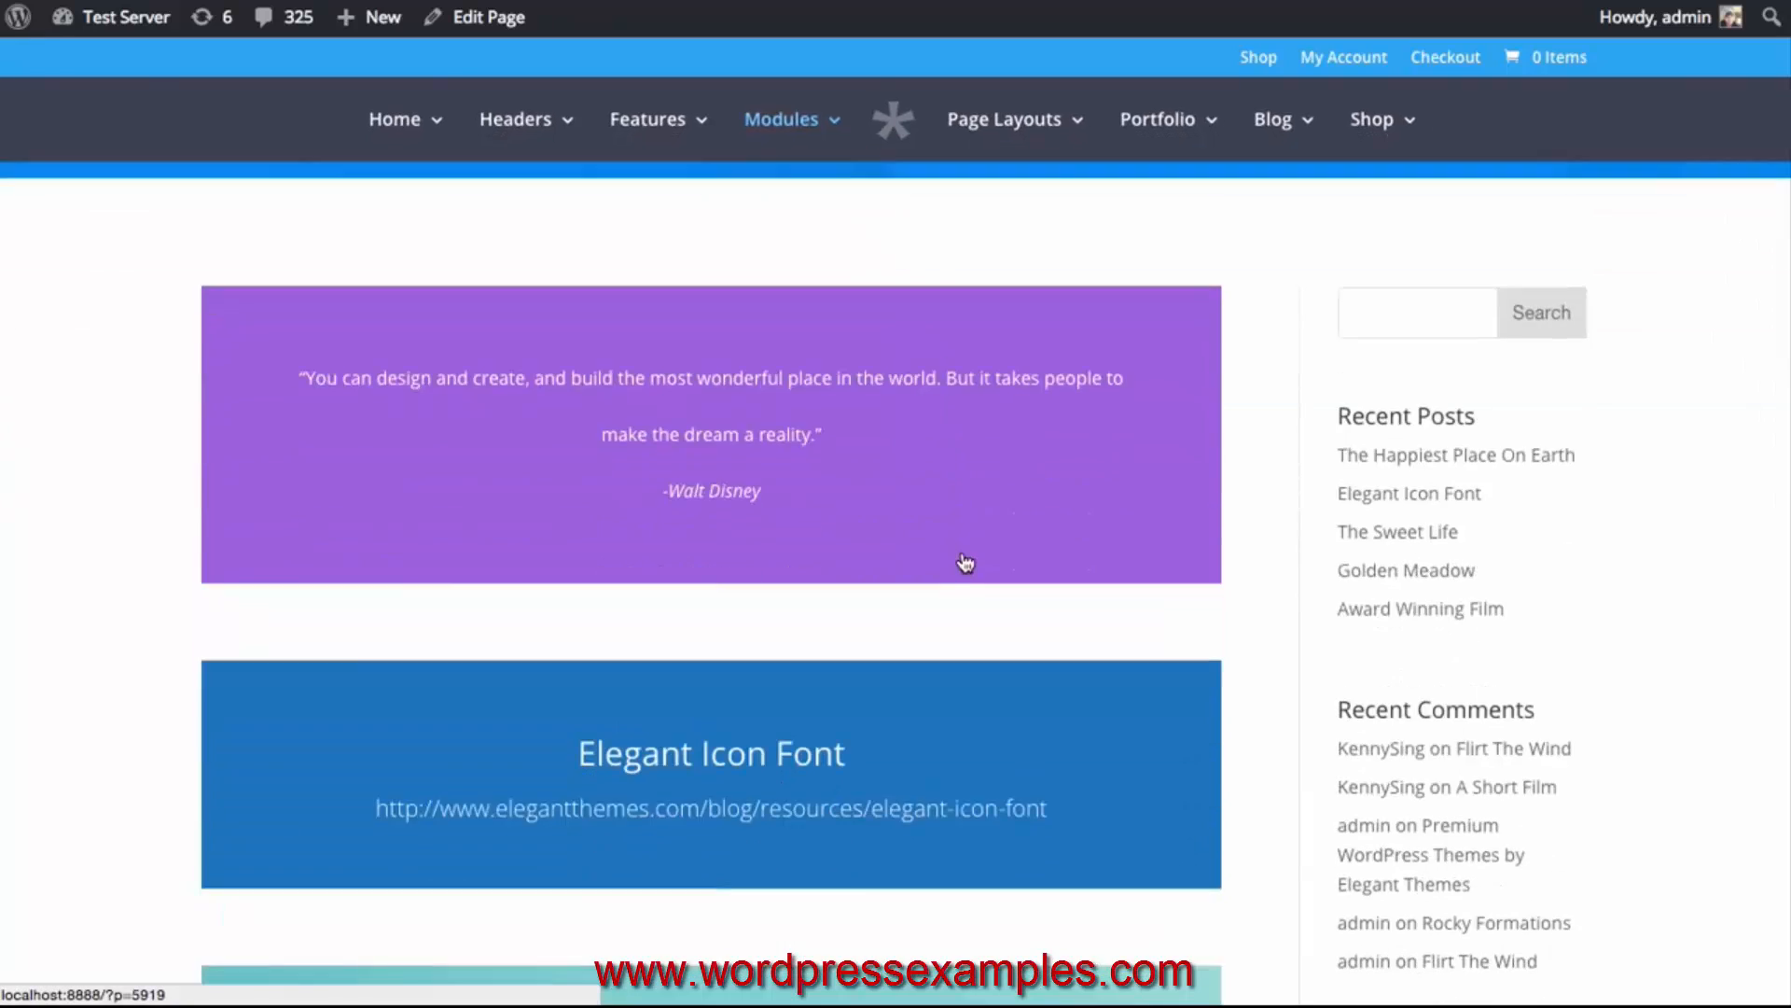
scroll(960, 550, "down", 10)
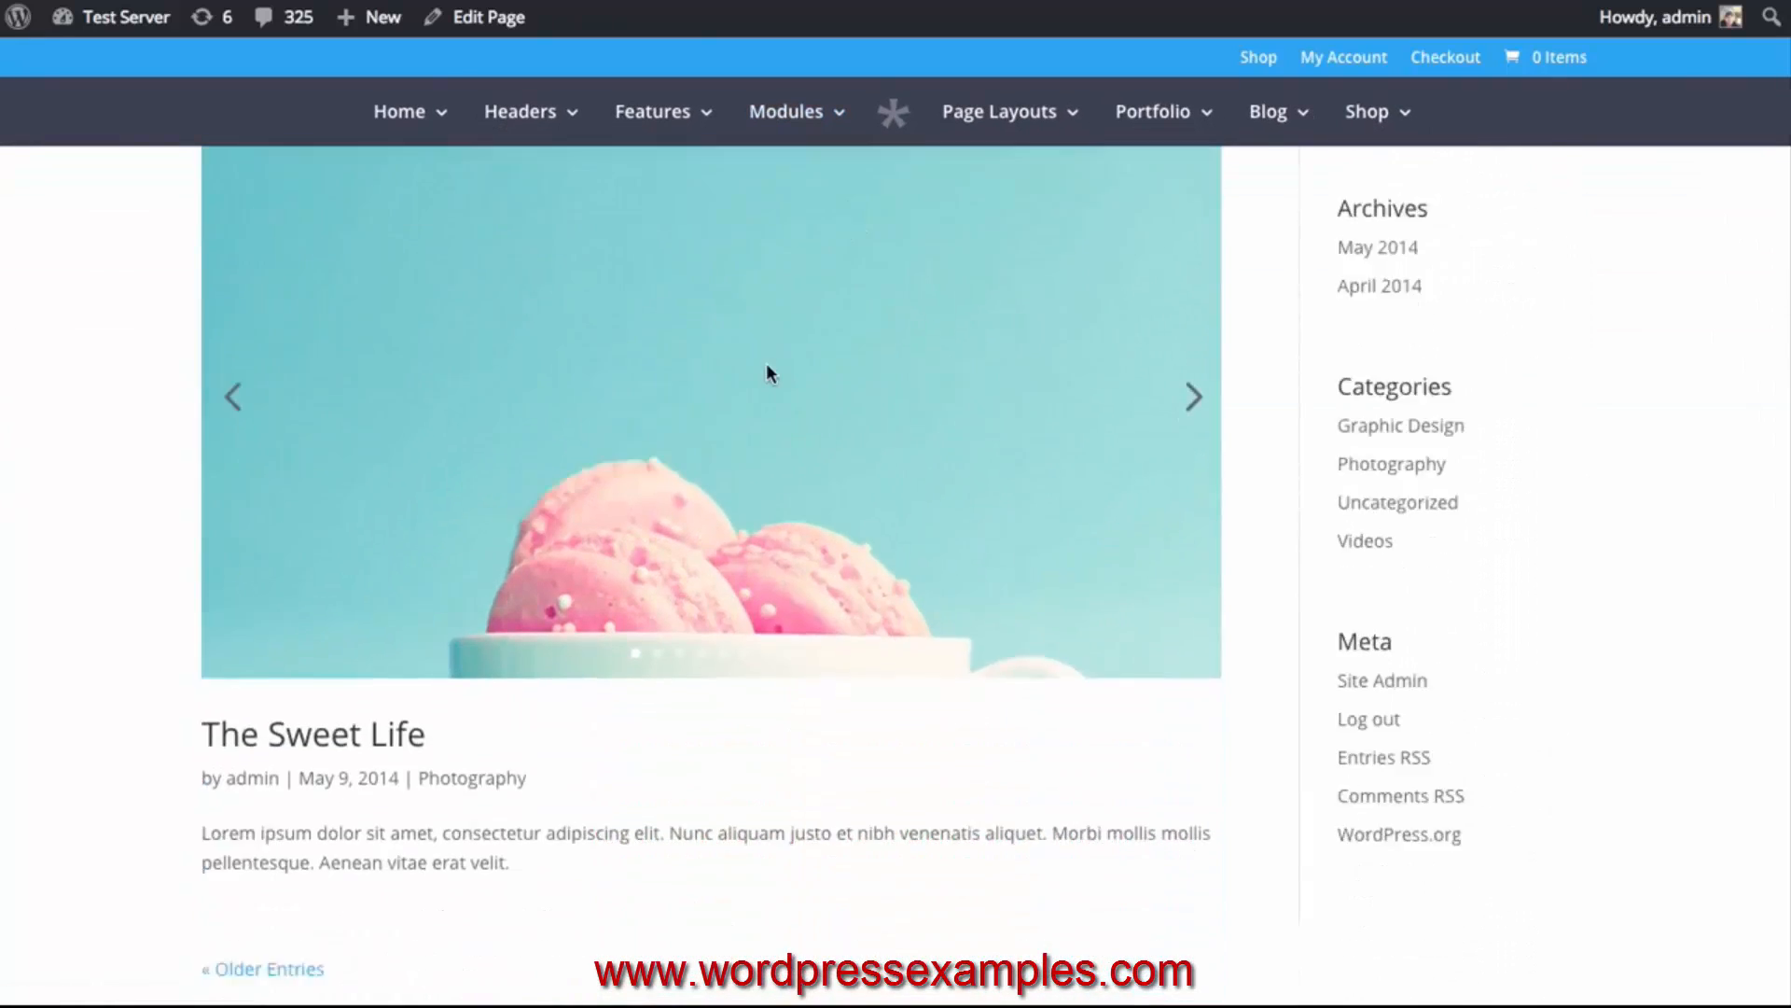
scroll(744, 360, "down", 5)
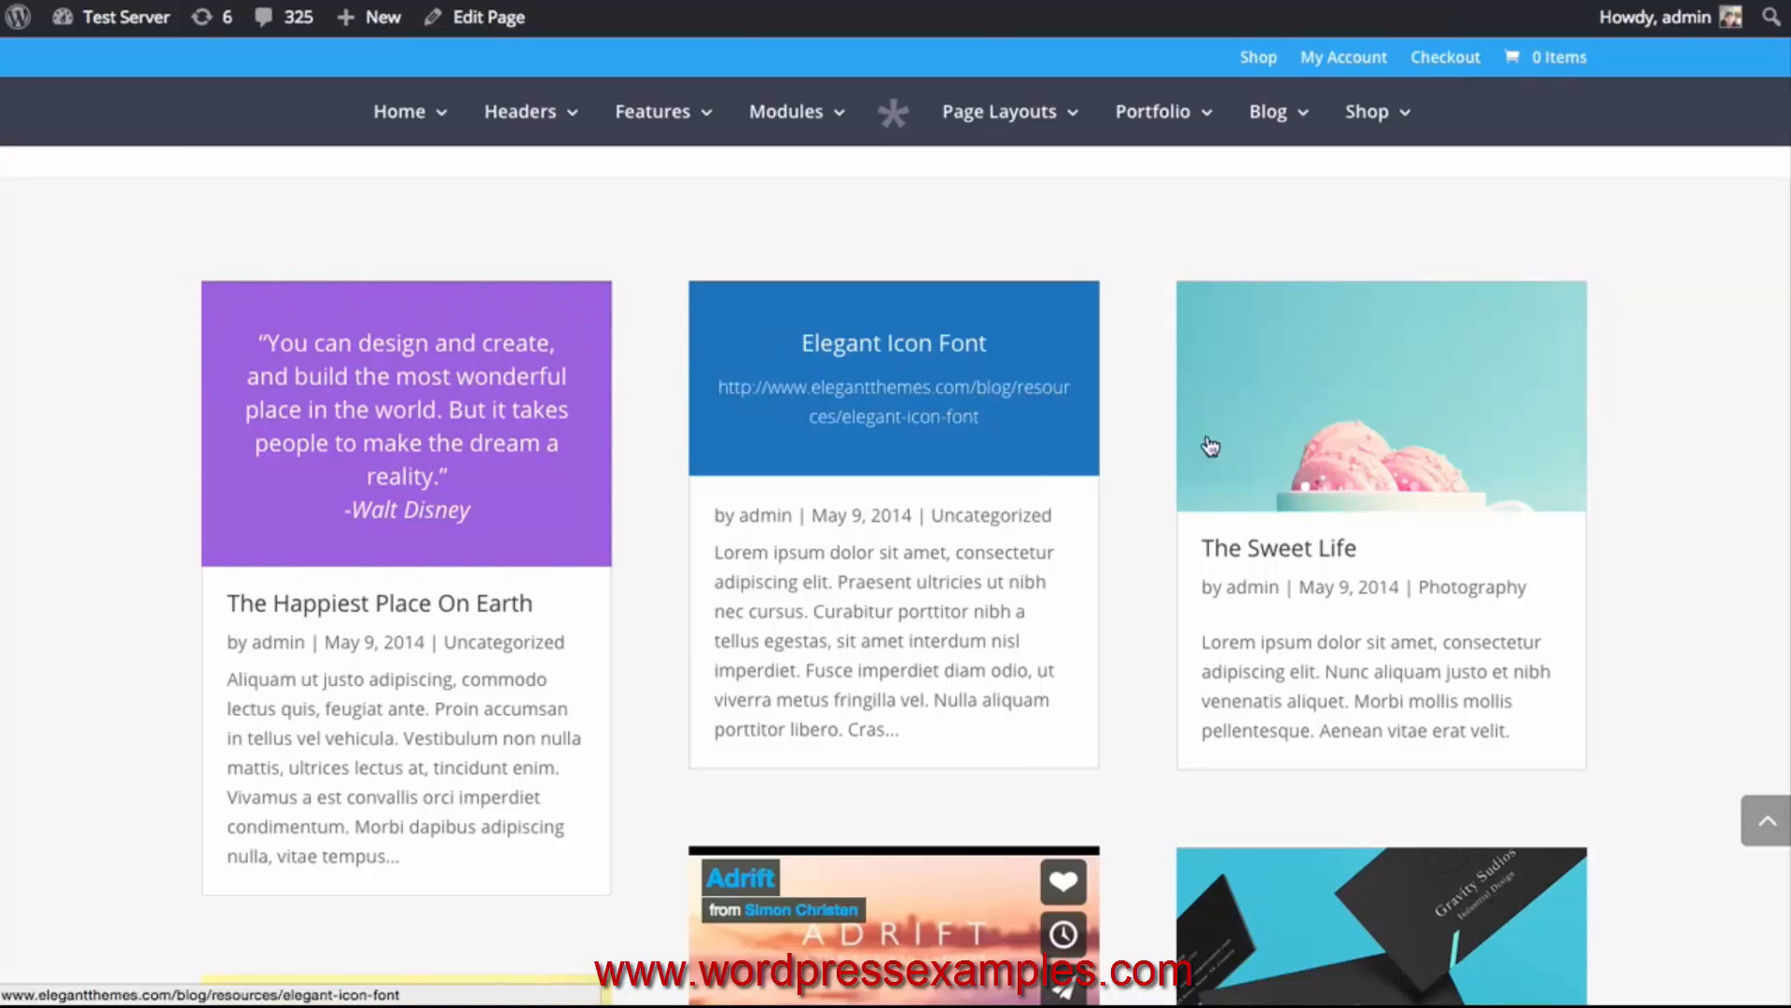
Step: Examine the masonry Blog Module layout further down the page, flipping through the gallery post's slides
scroll(886, 340, "down", 1)
scroll(887, 341, "down", 1)
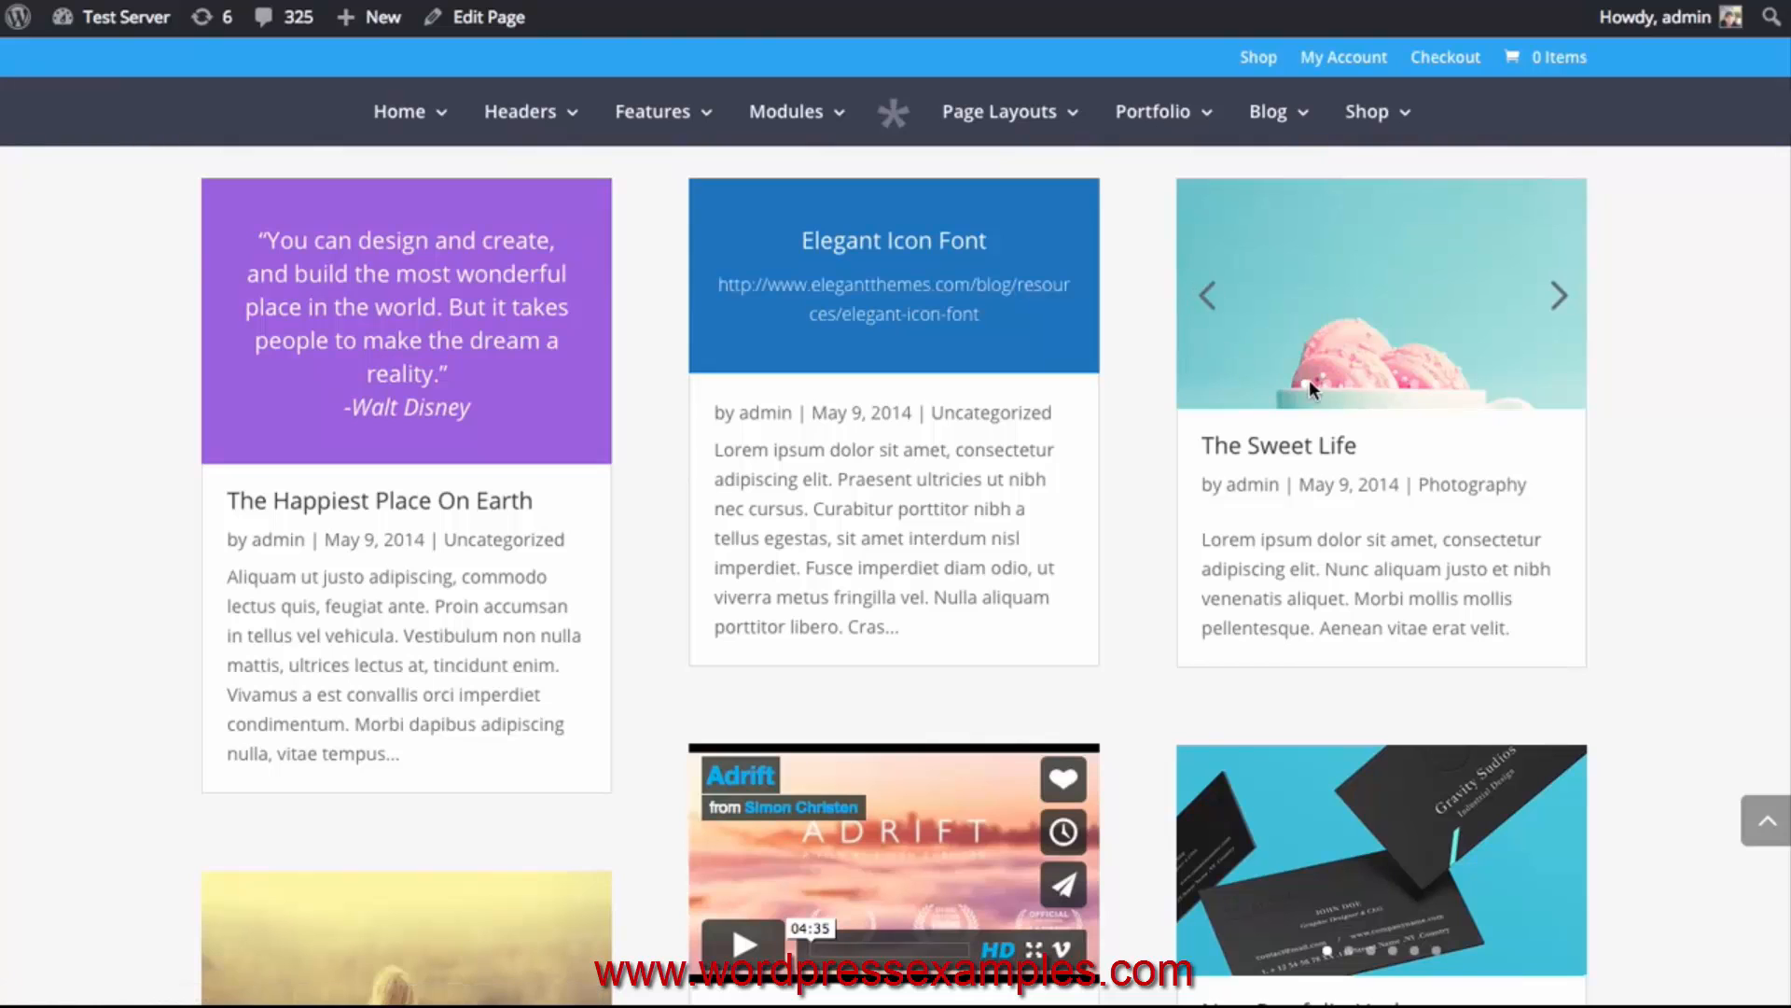
scroll(402, 336, "down", 10)
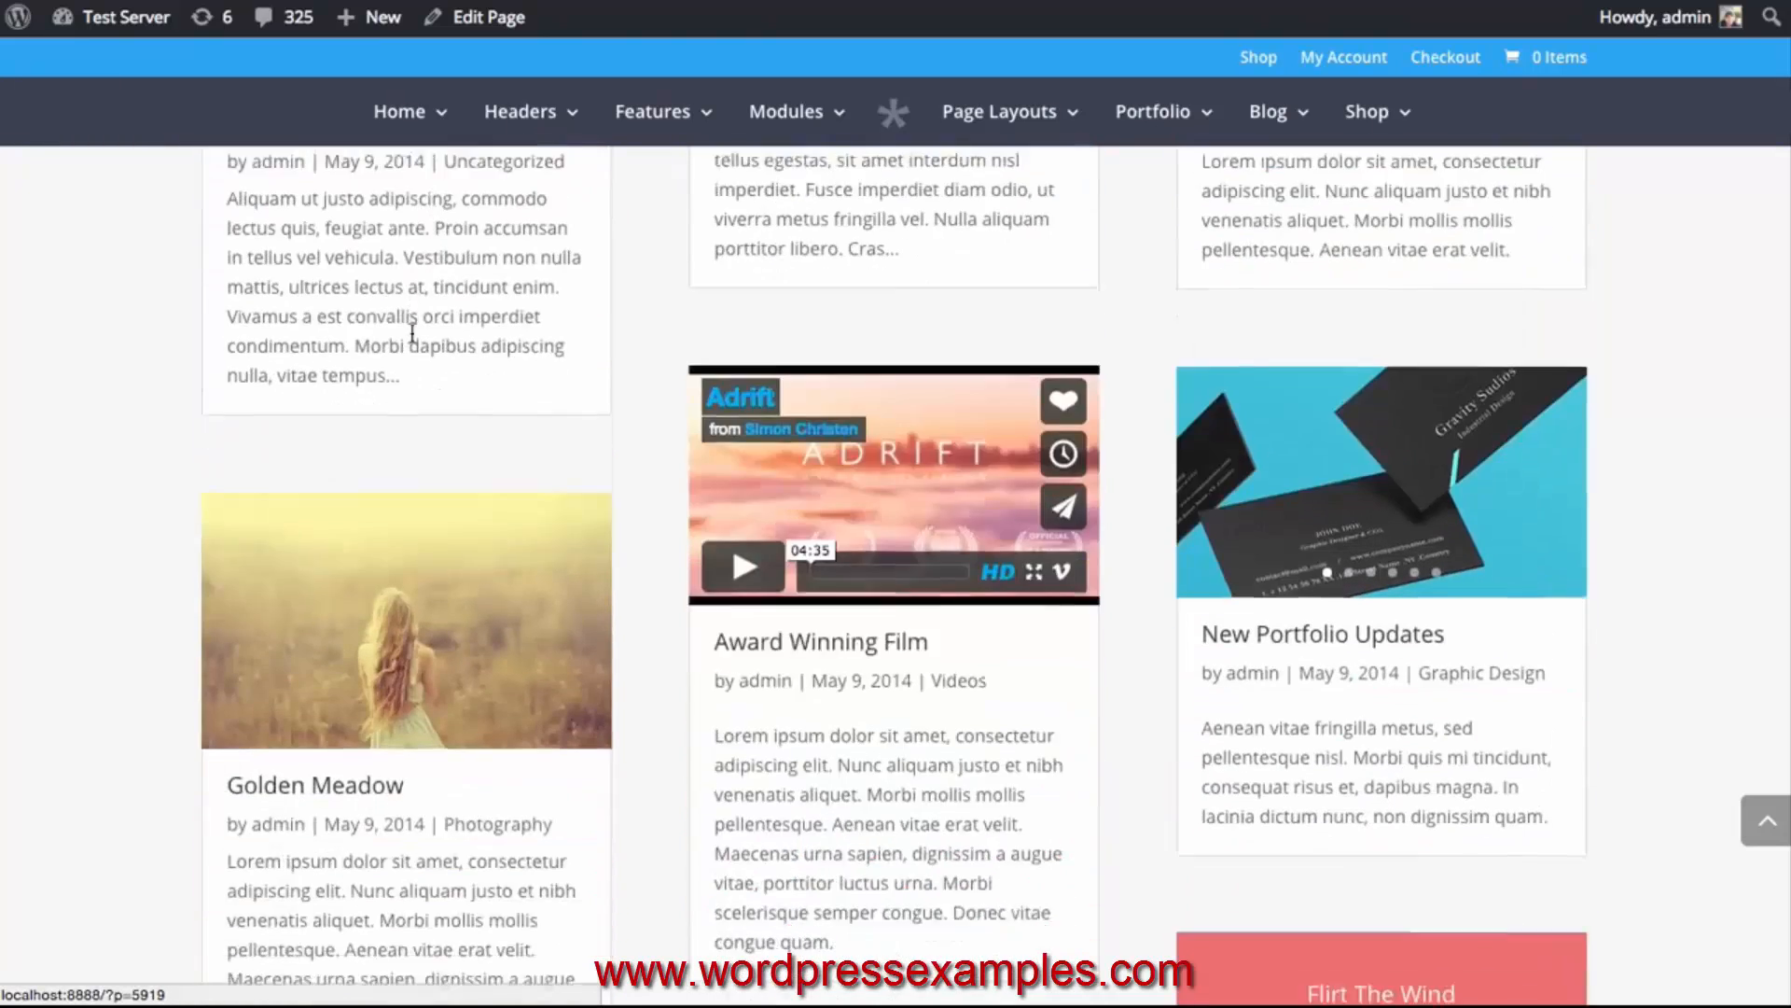
scroll(410, 330, "down", 2)
scroll(410, 330, "up", 12)
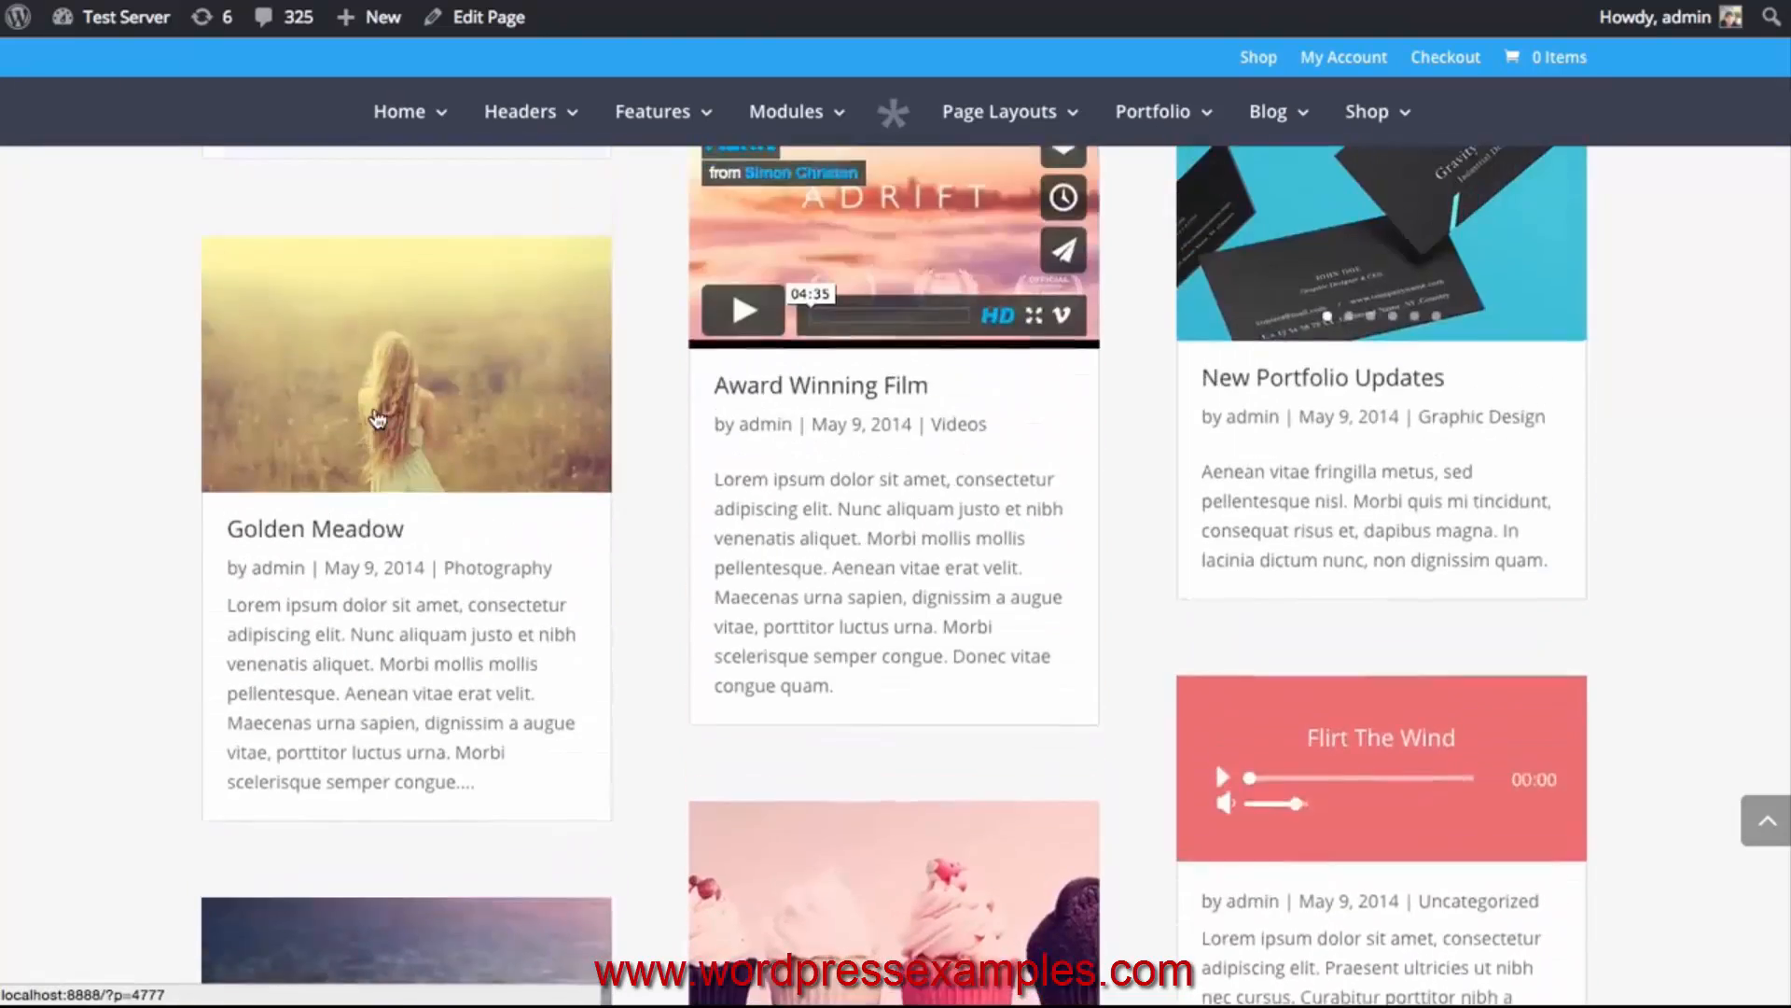
scroll(378, 419, "up", 3)
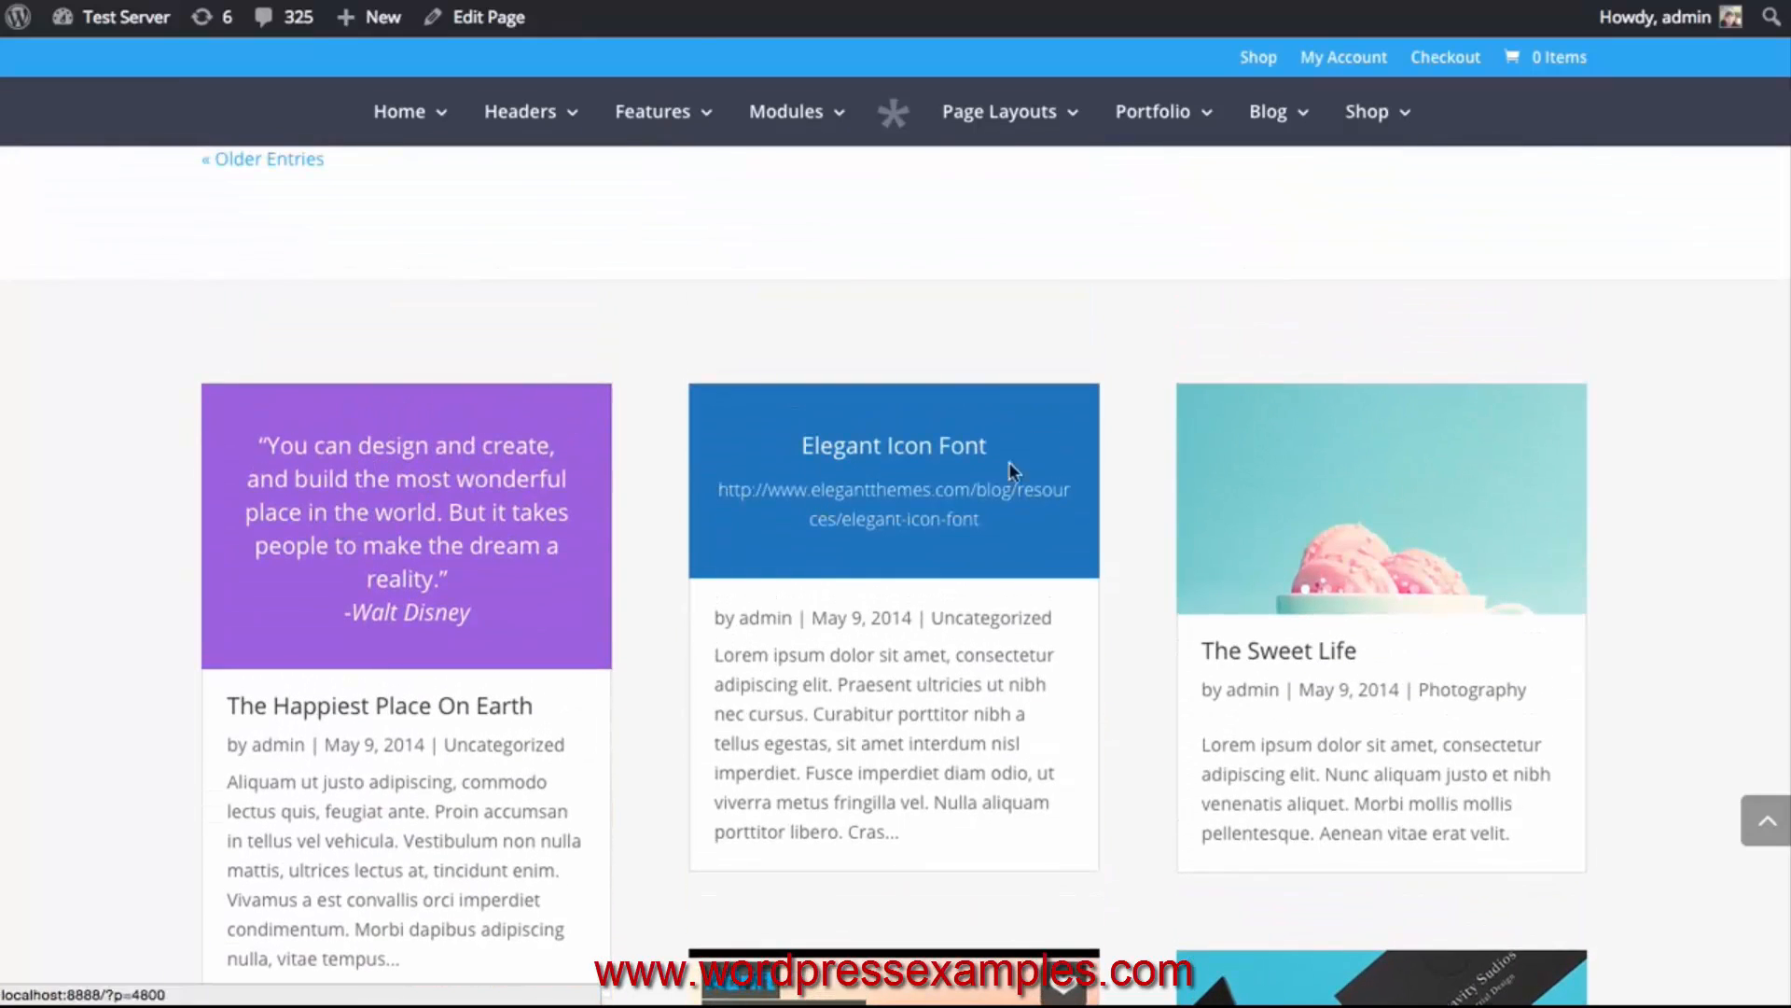
left_click(1559, 505)
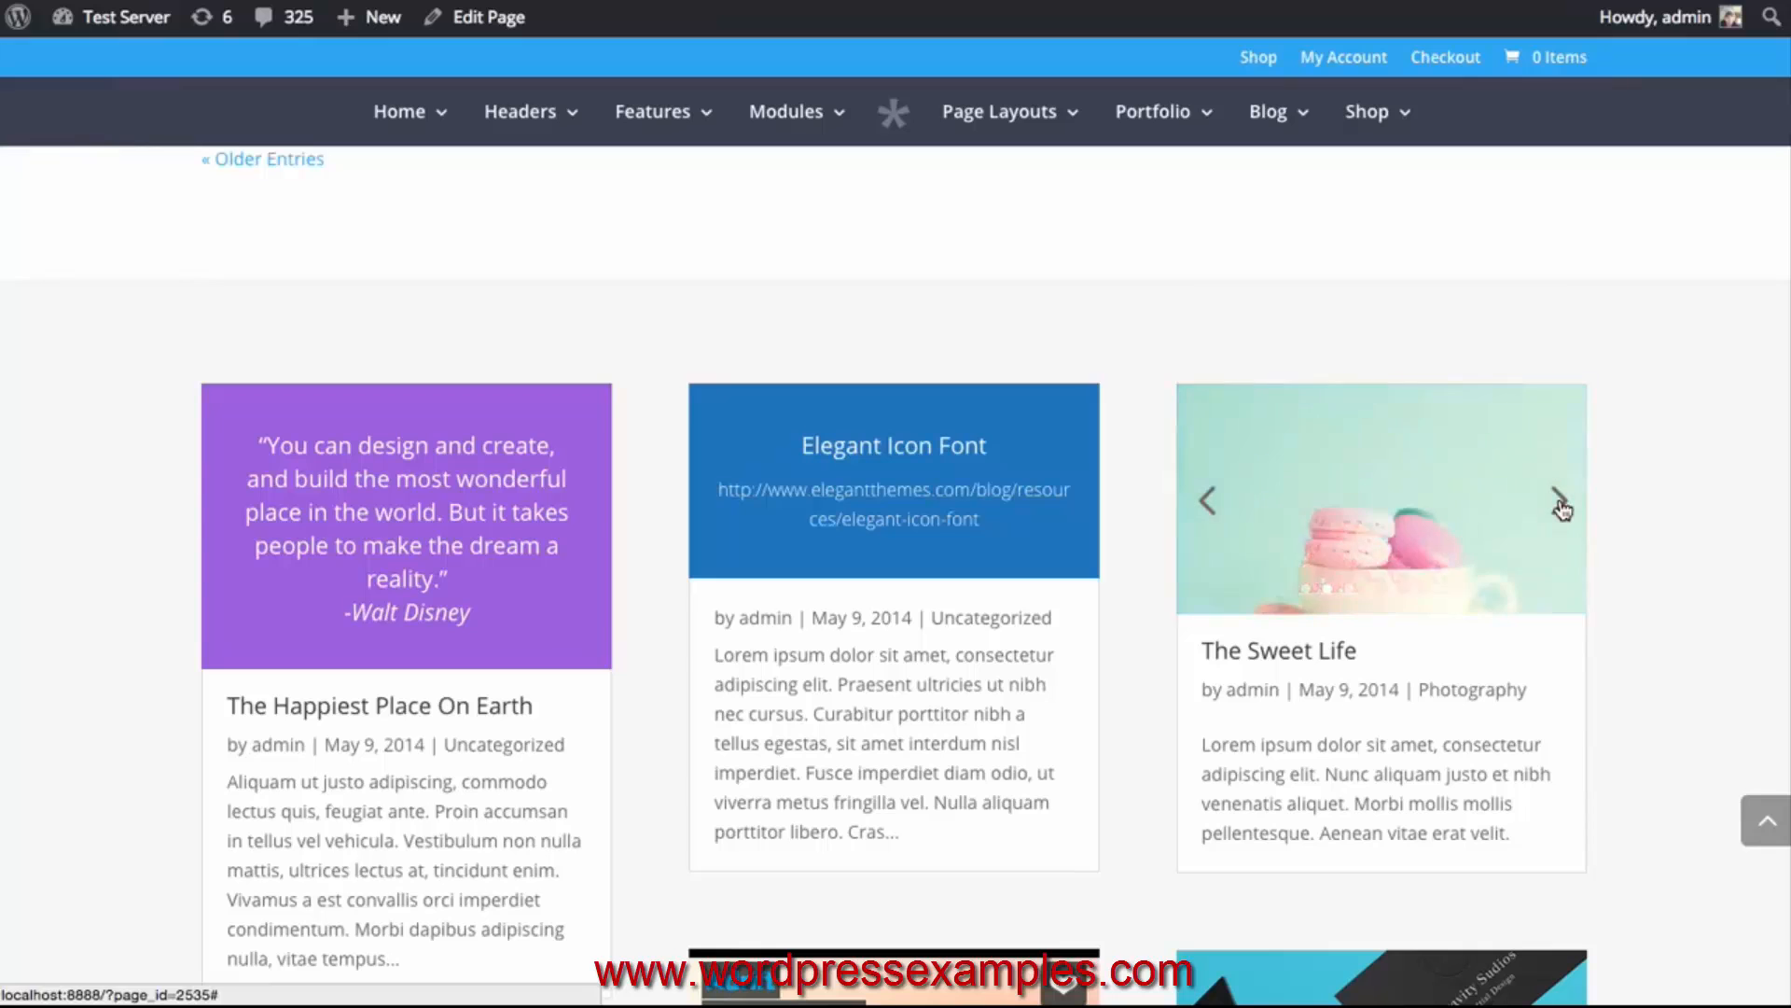
scroll(1557, 499, "down", 3)
scroll(825, 744, "down", 3)
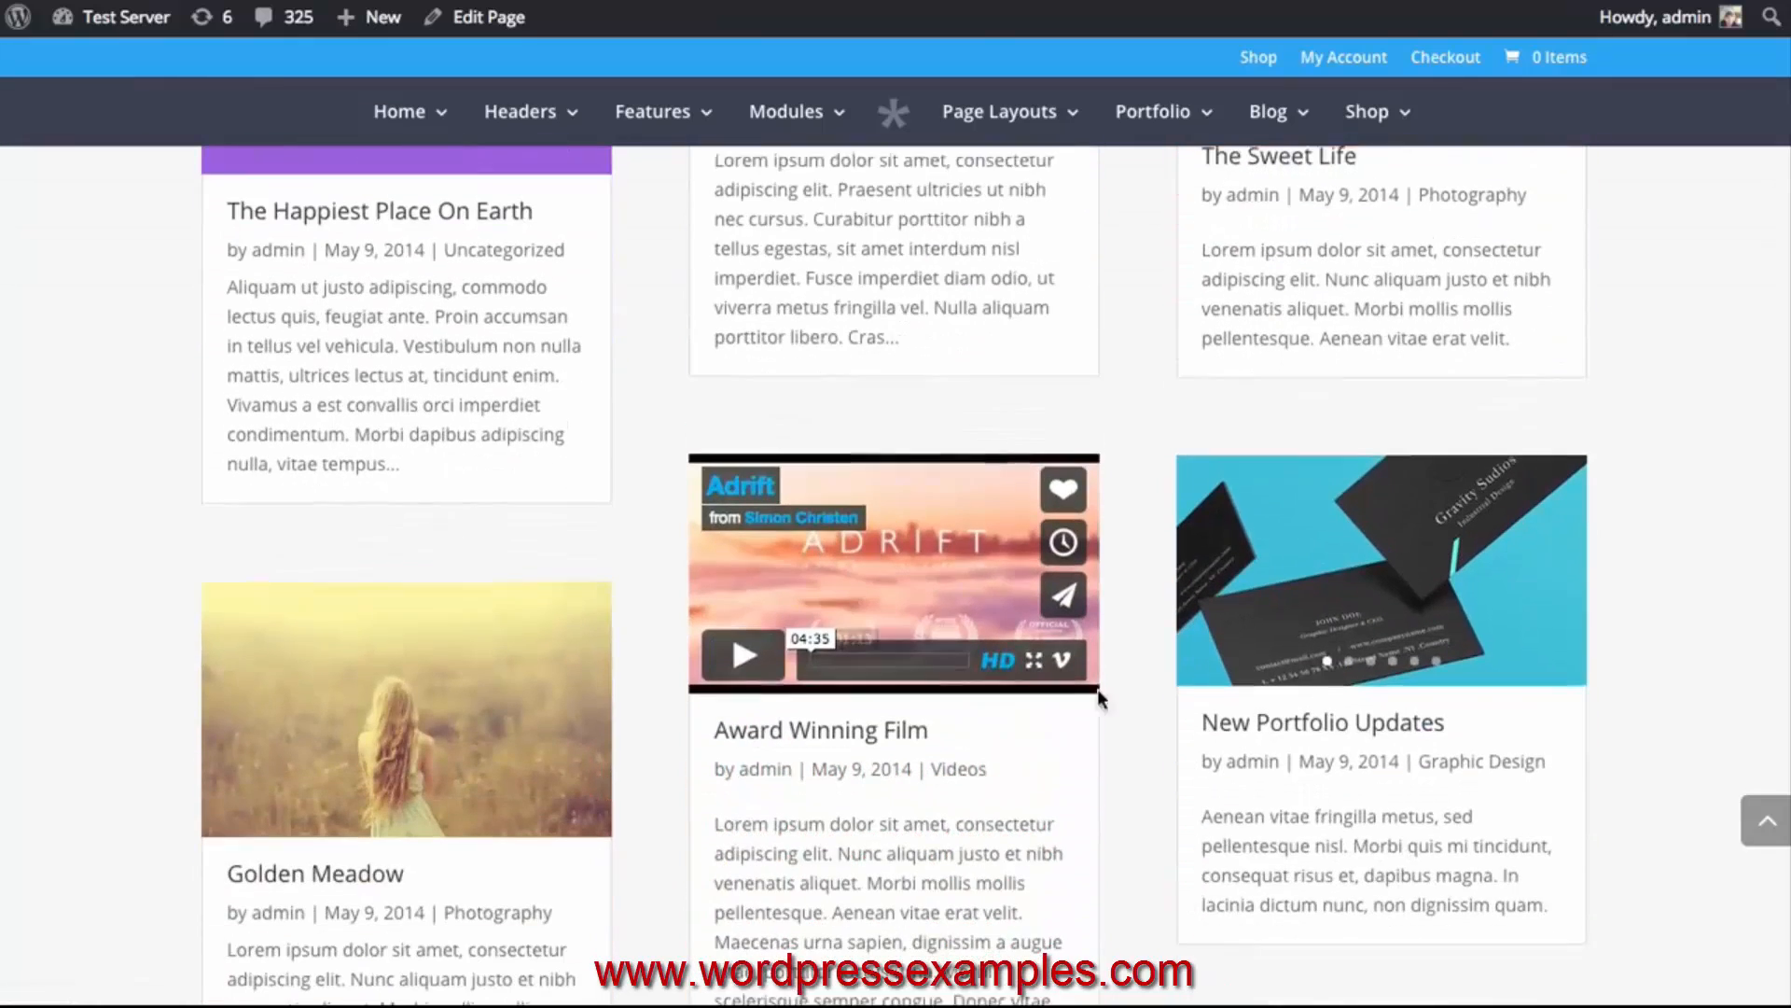
scroll(947, 653, "down", 4)
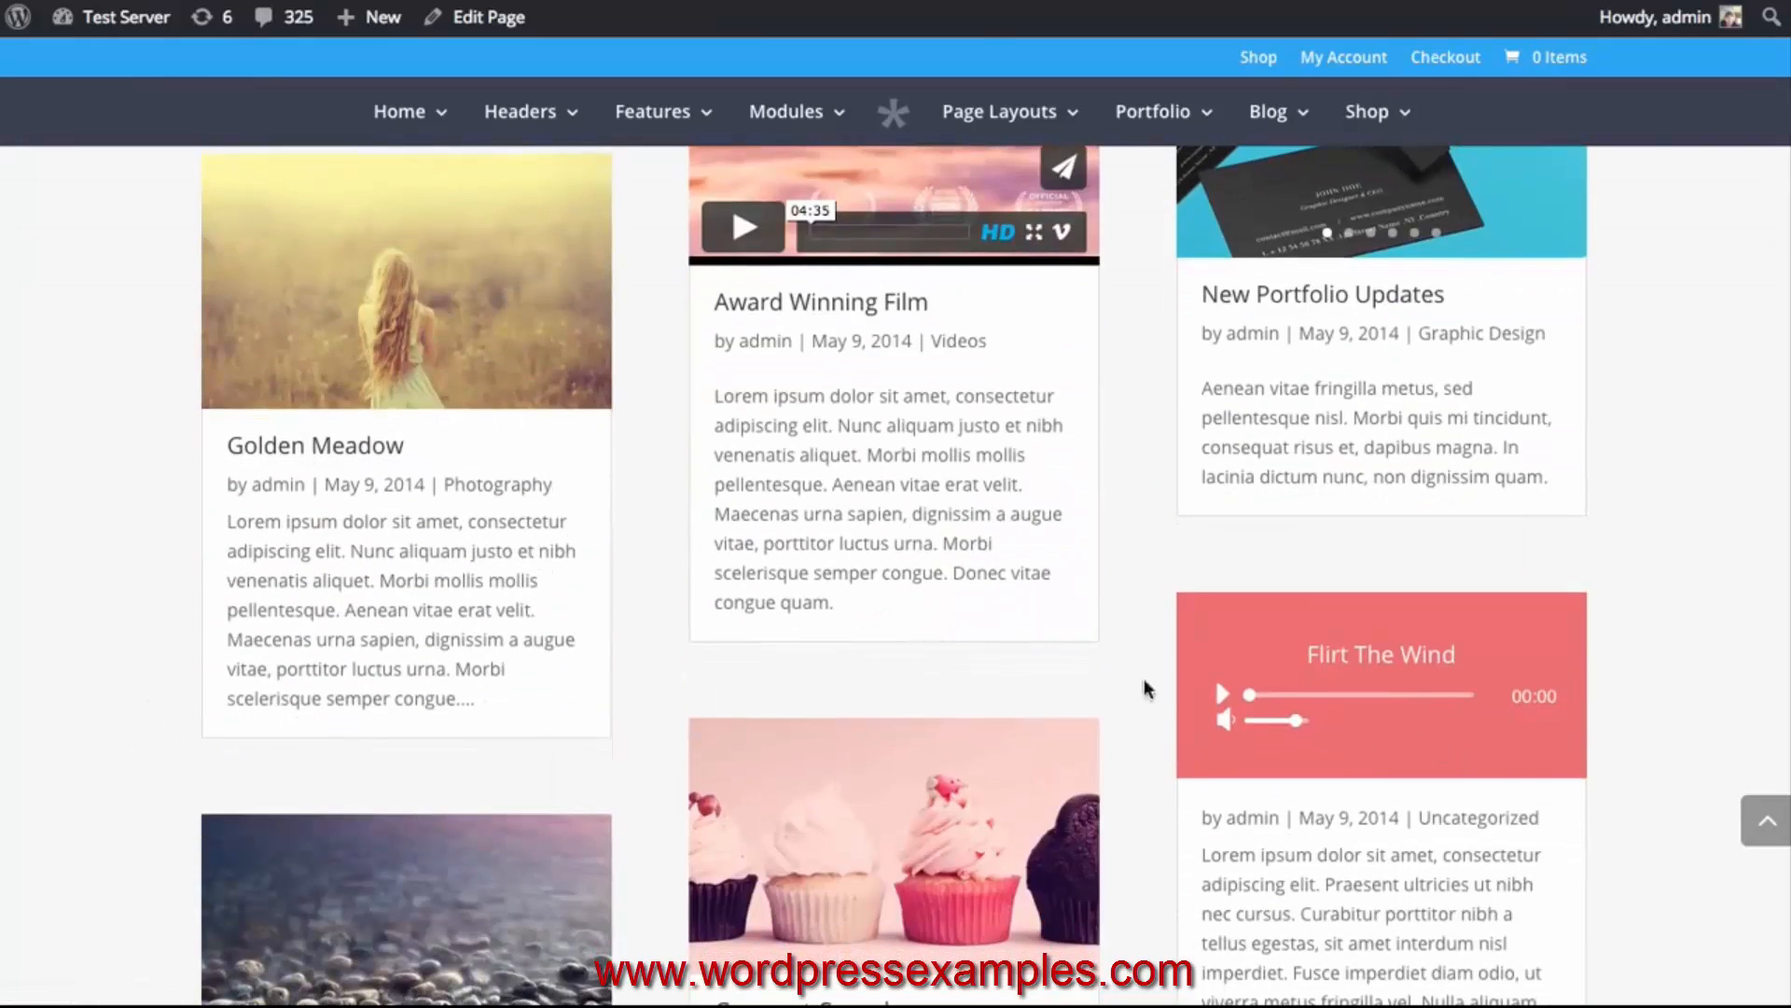
scroll(469, 581, "up", 3)
scroll(469, 580, "up", 5)
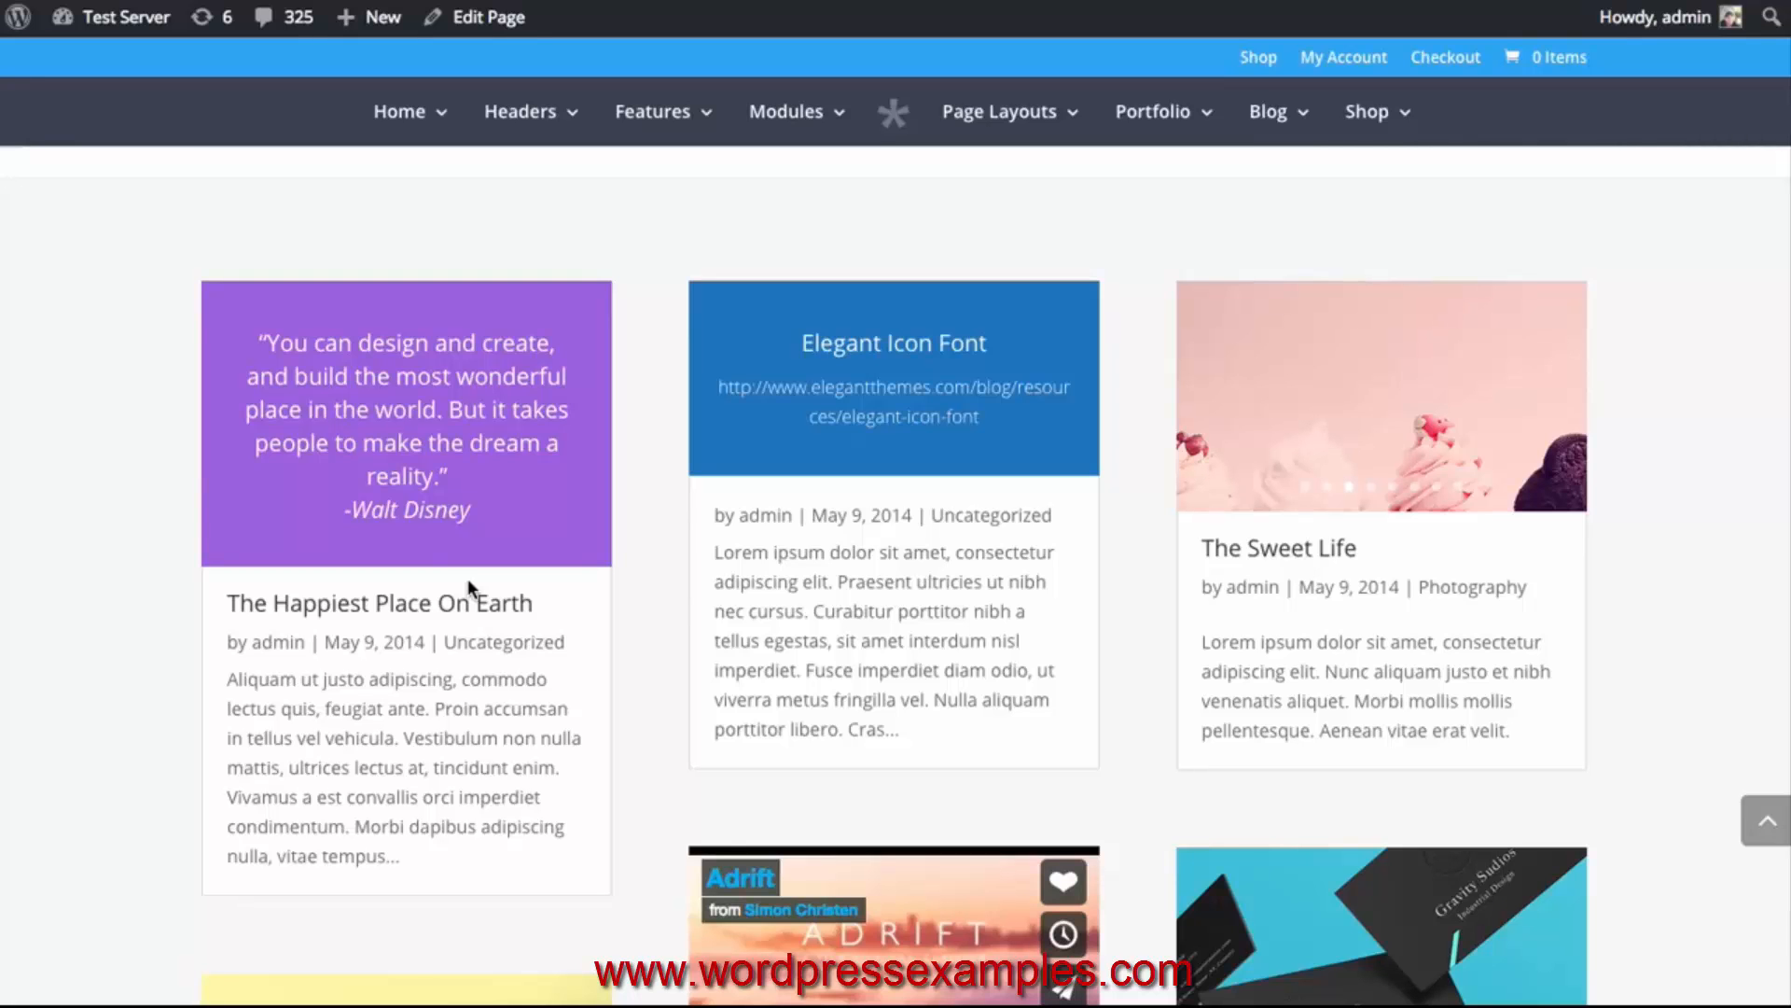
scroll(460, 574, "up", 20)
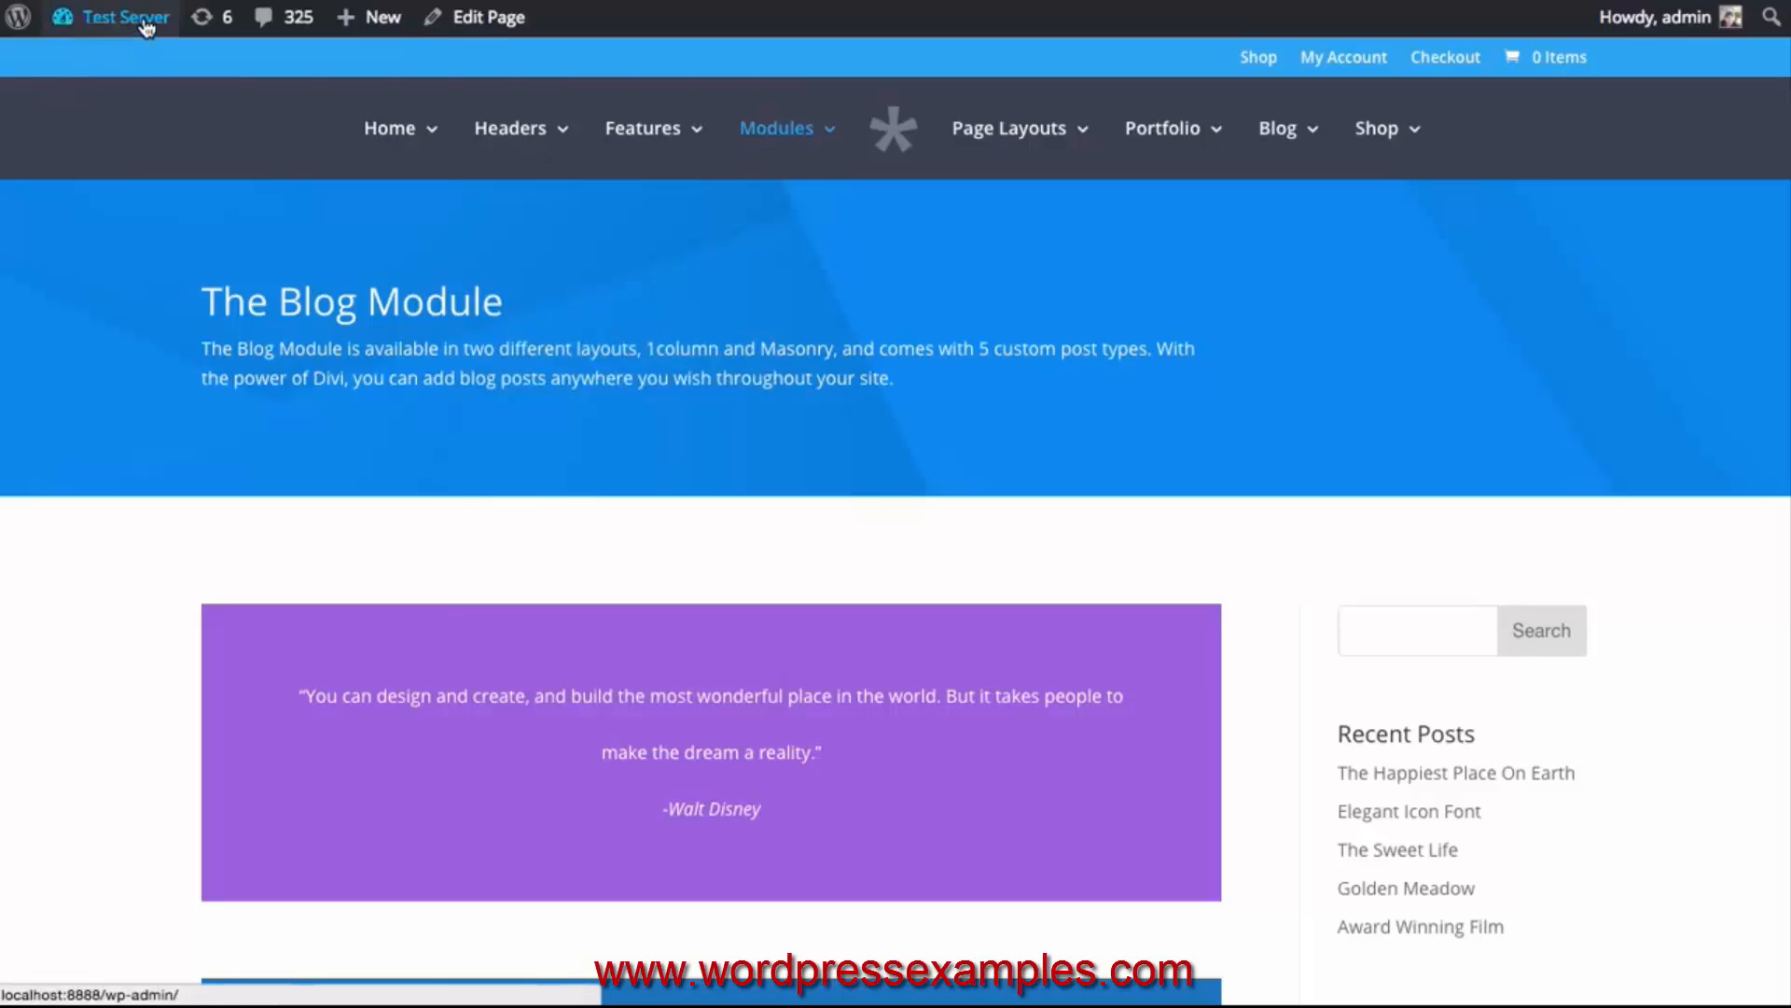
Step: Open the WordPress dashboard and start adding a new page
mouse_move(147, 28)
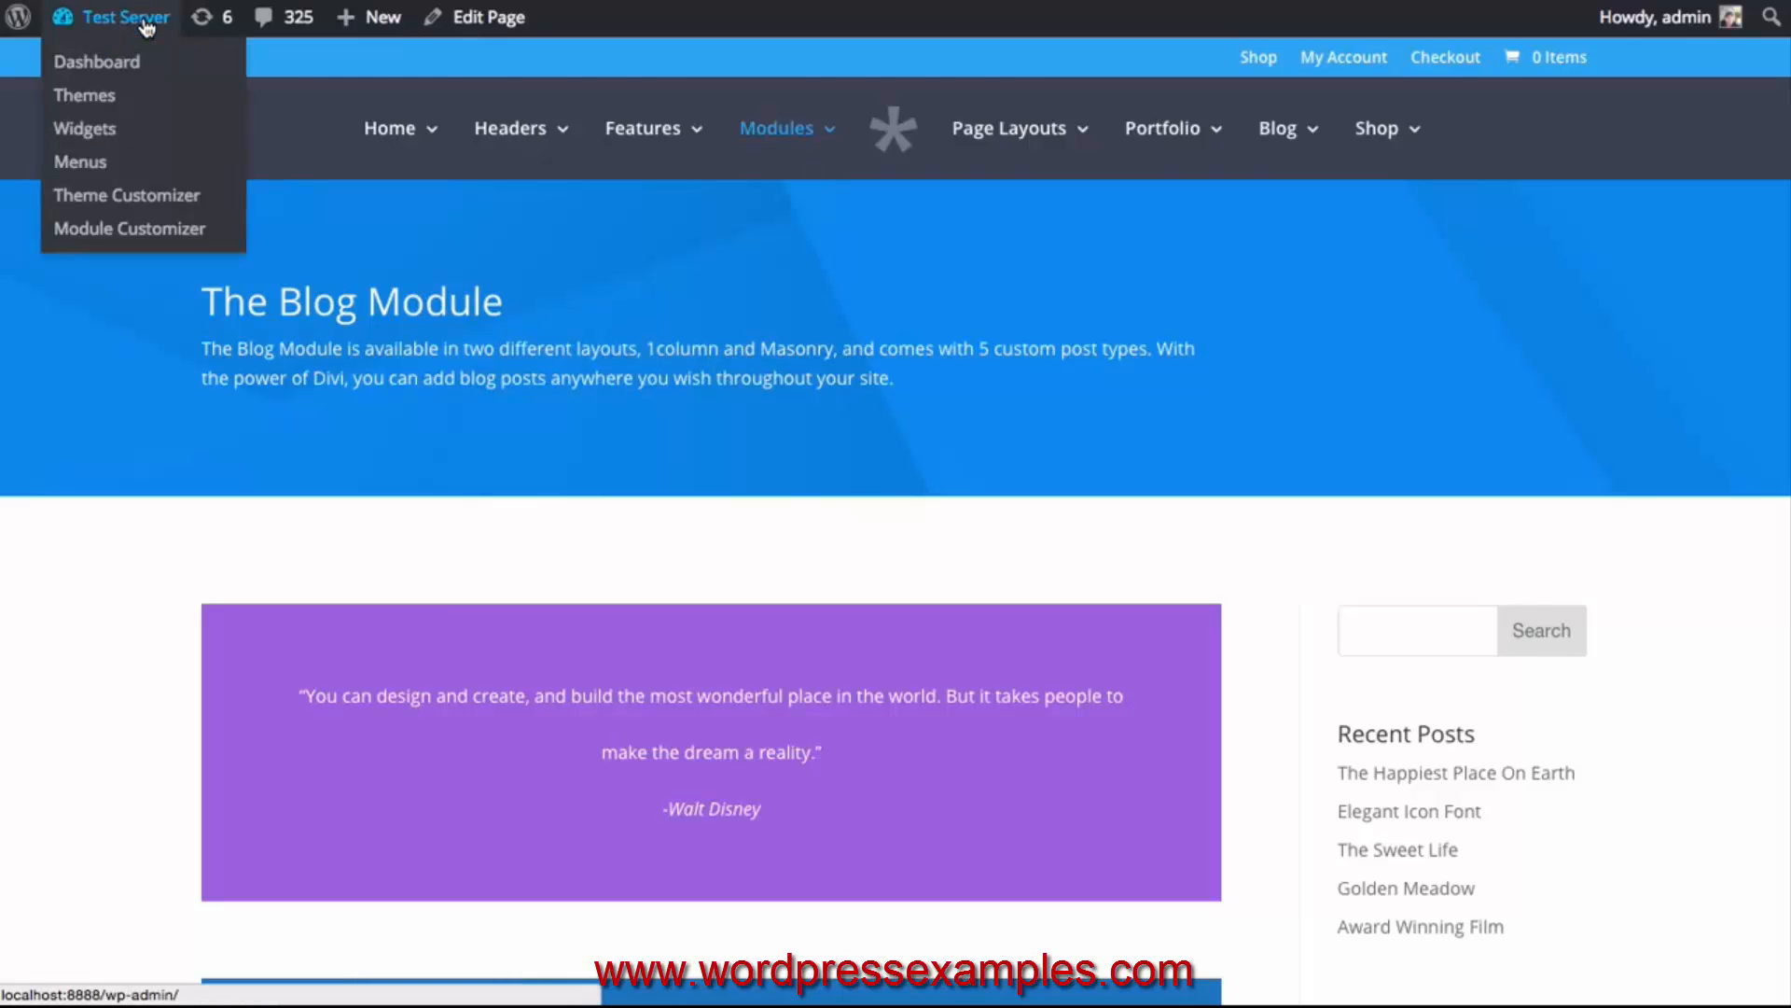
left_click(101, 63)
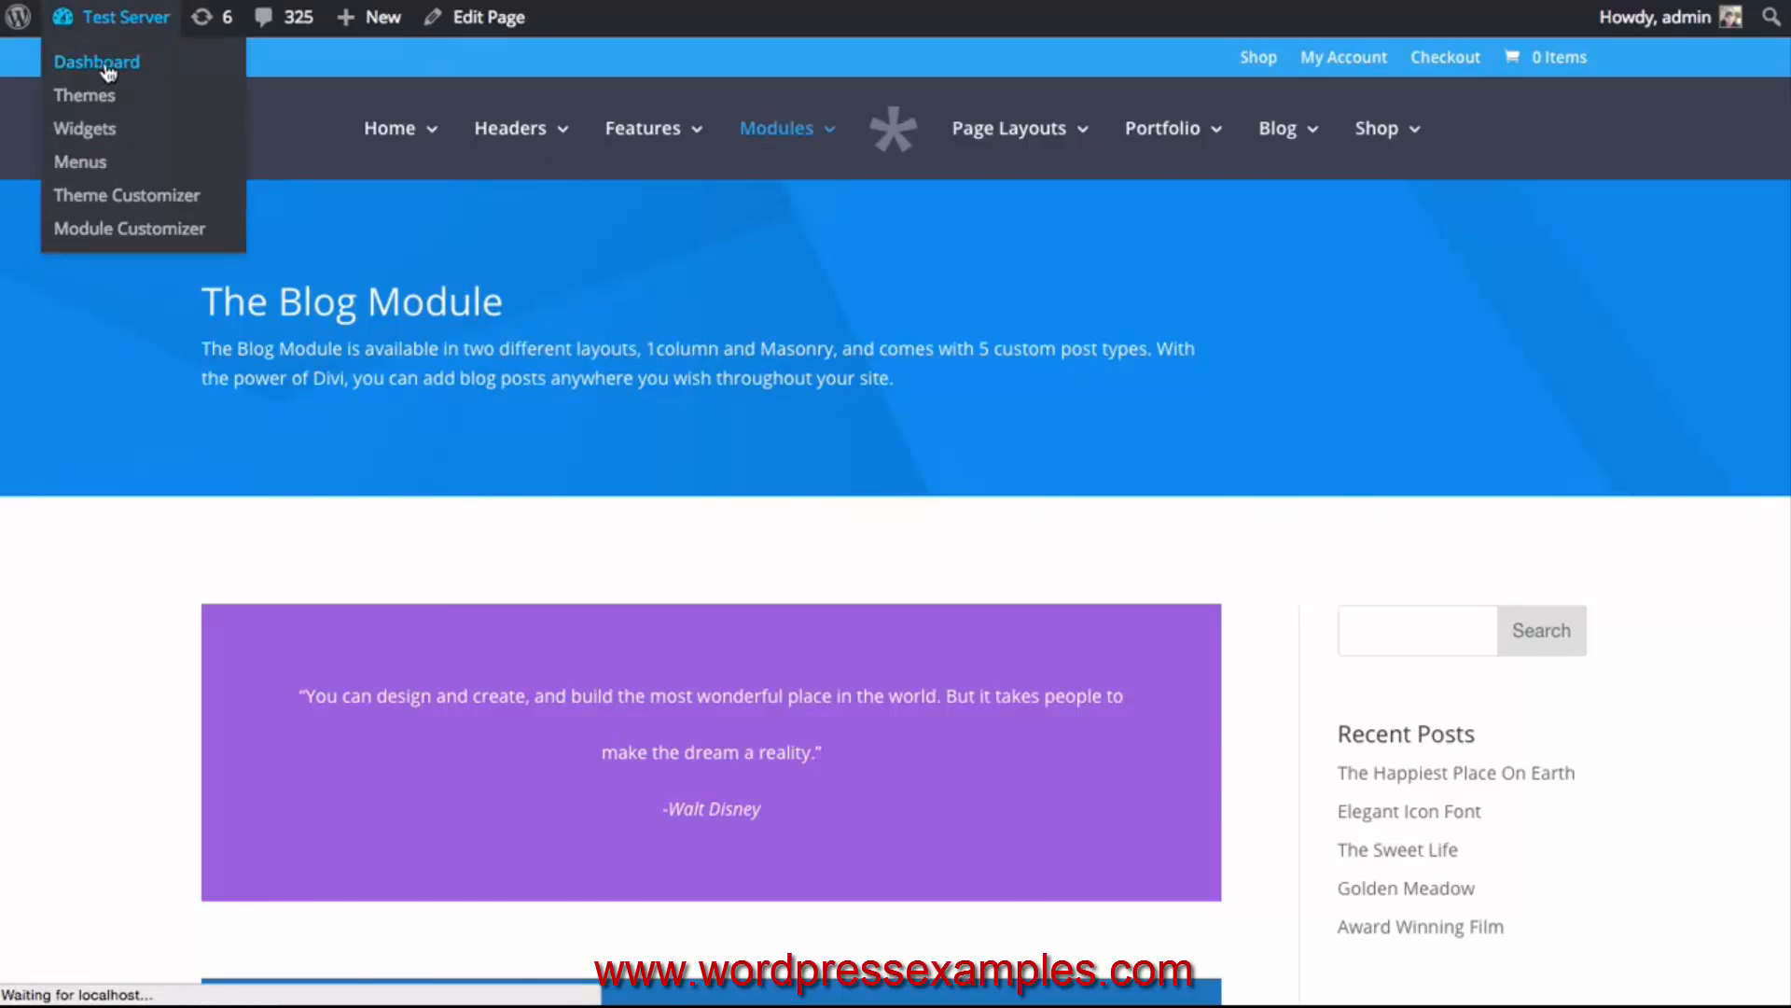
mouse_move(107, 321)
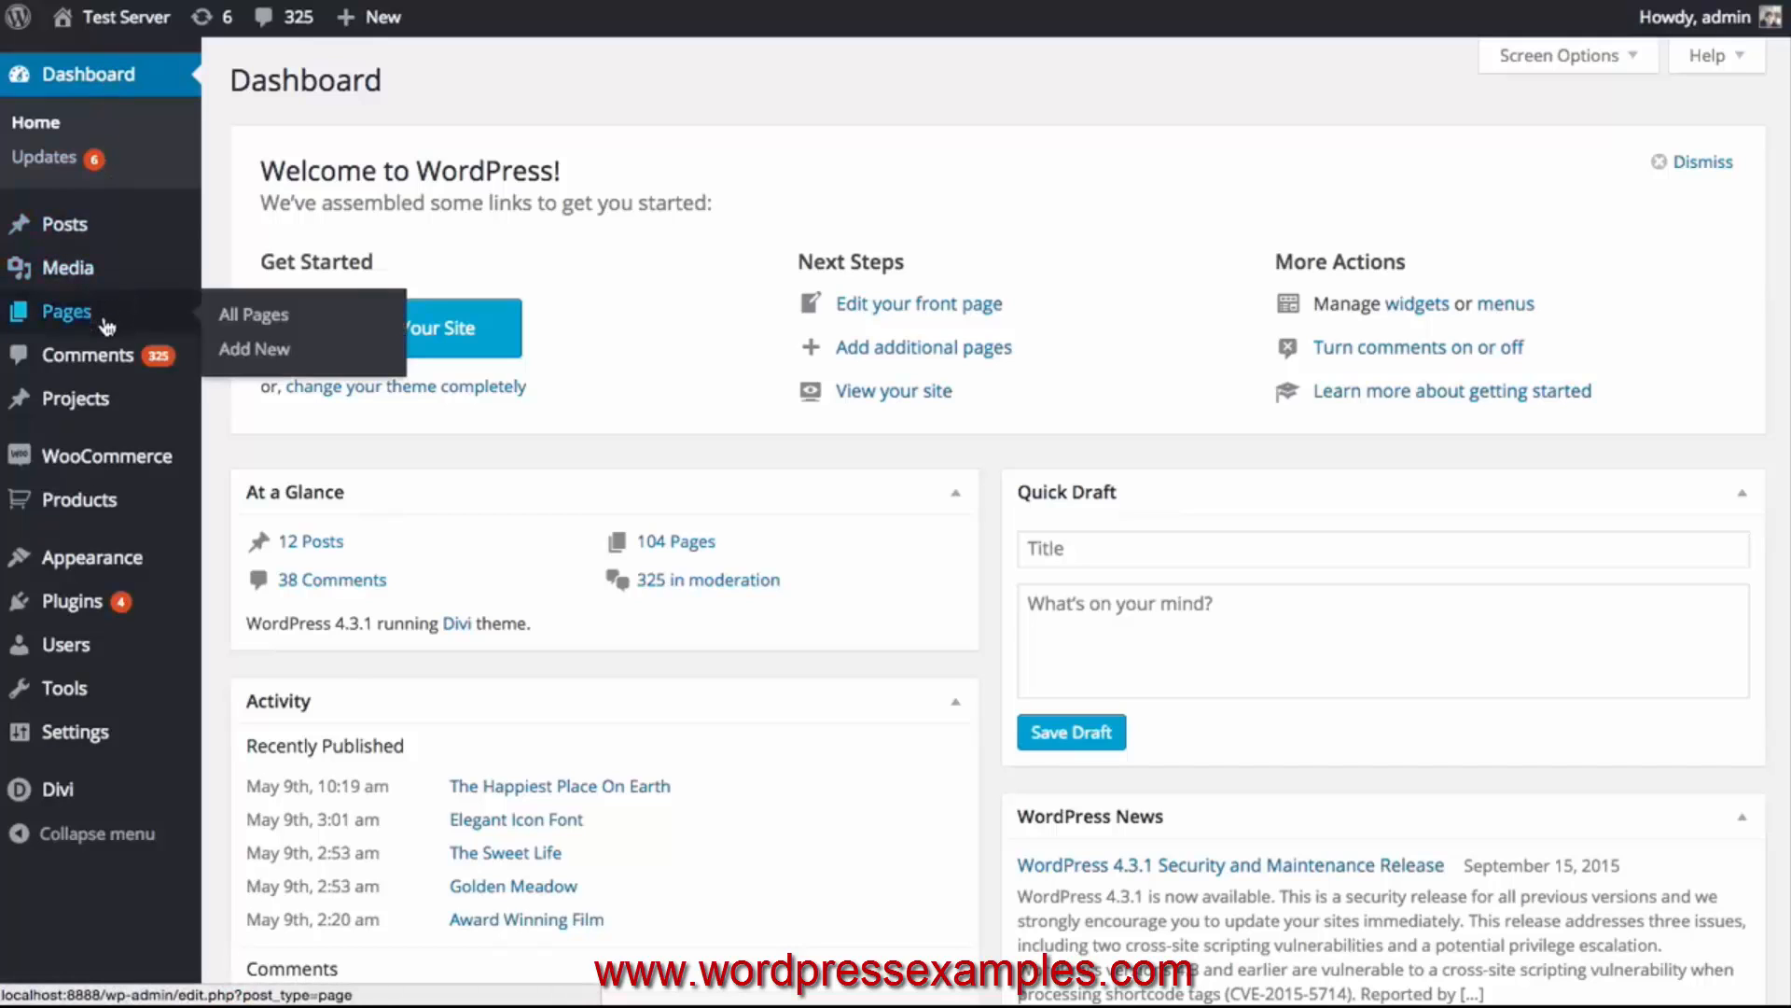
left_click(262, 359)
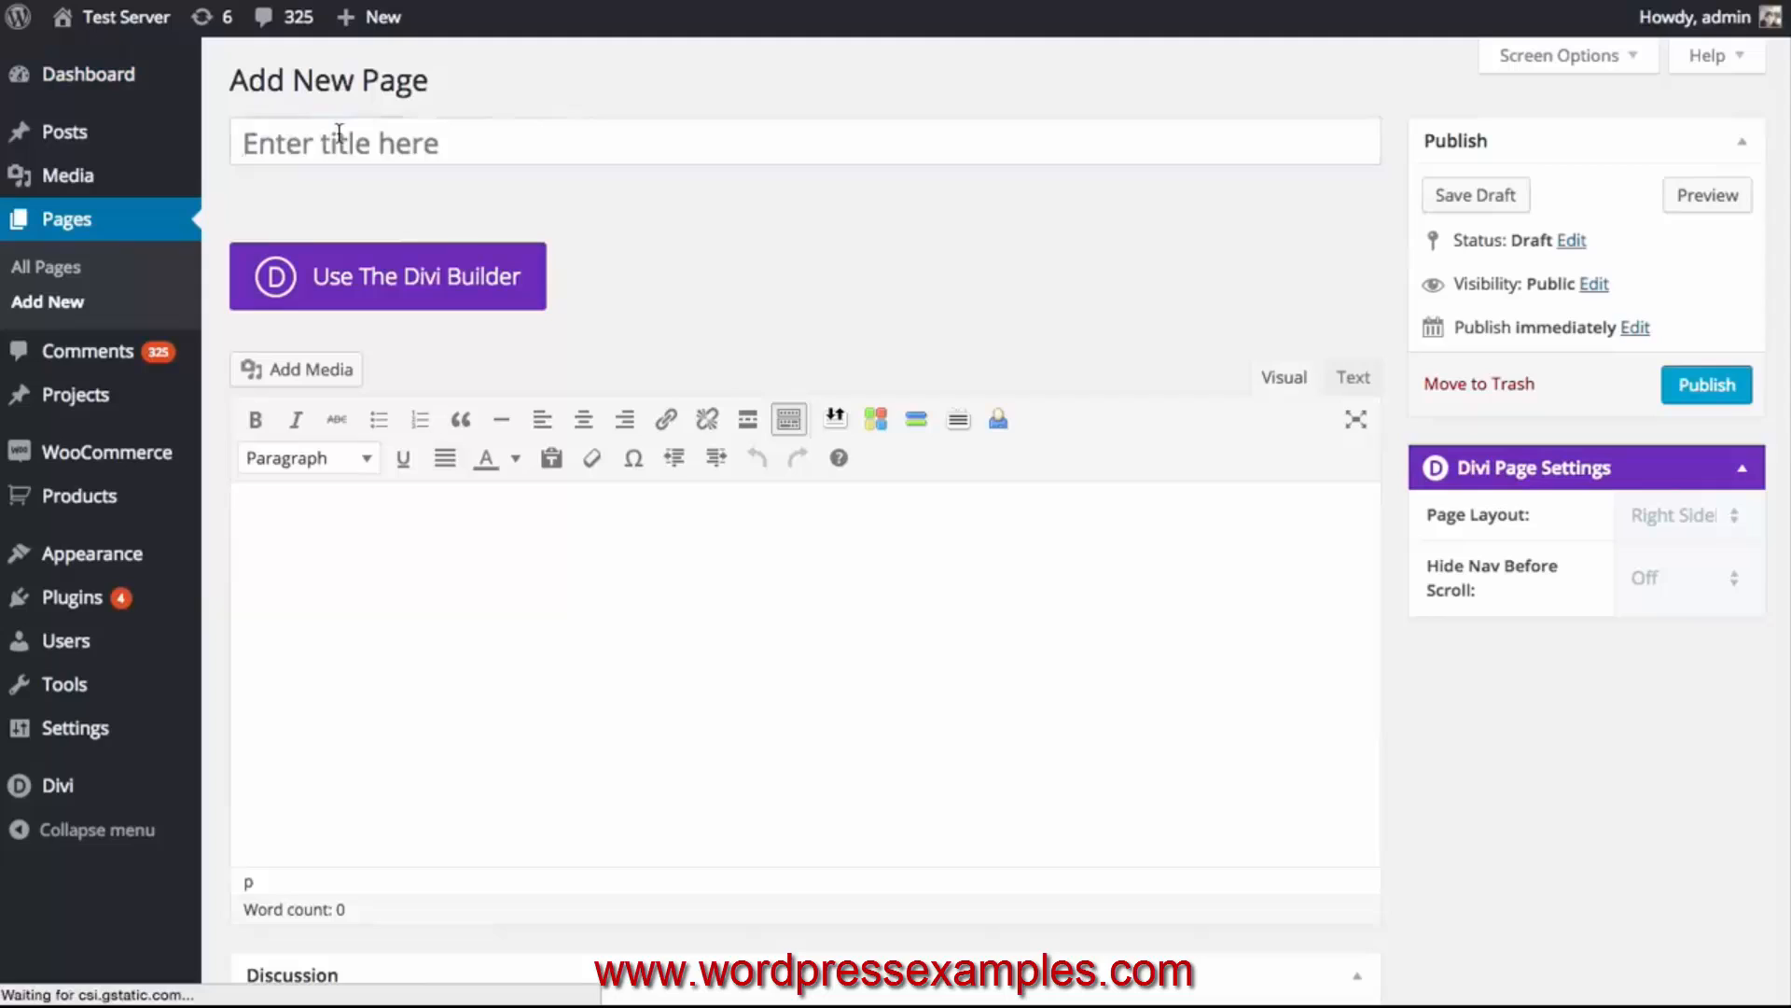
Step: Title the new page Custom Blog
left_click(336, 140)
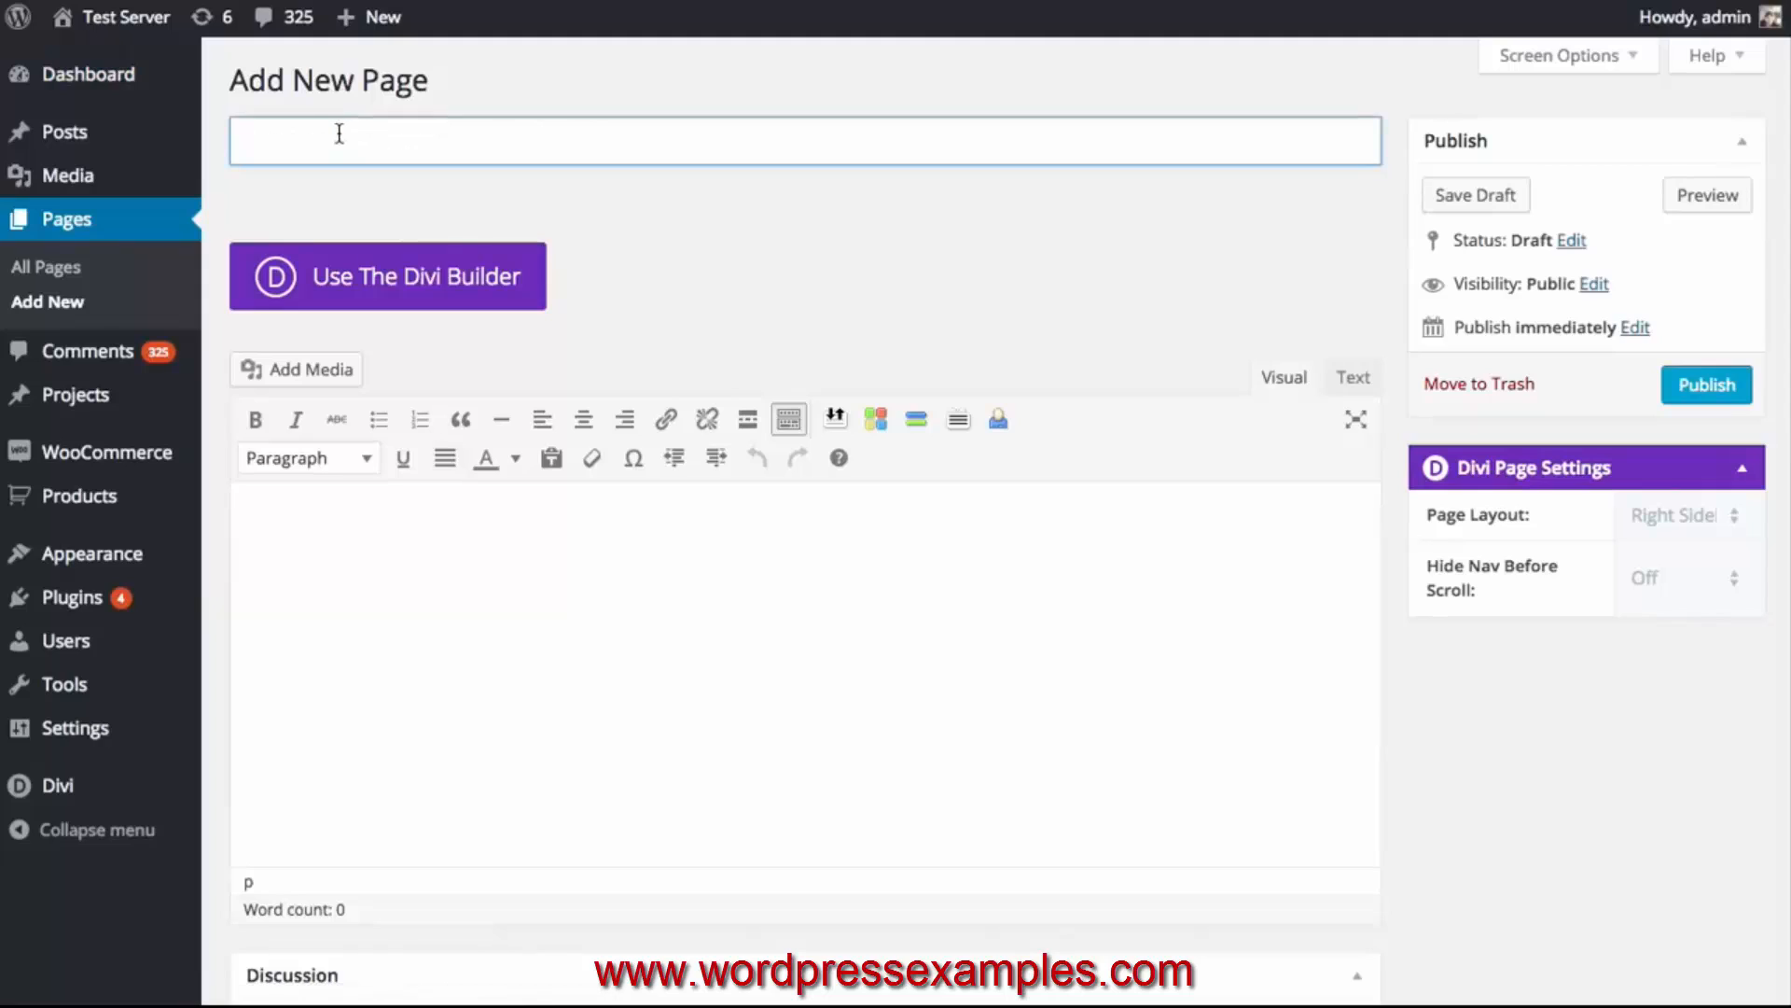
type("Custom BLog")
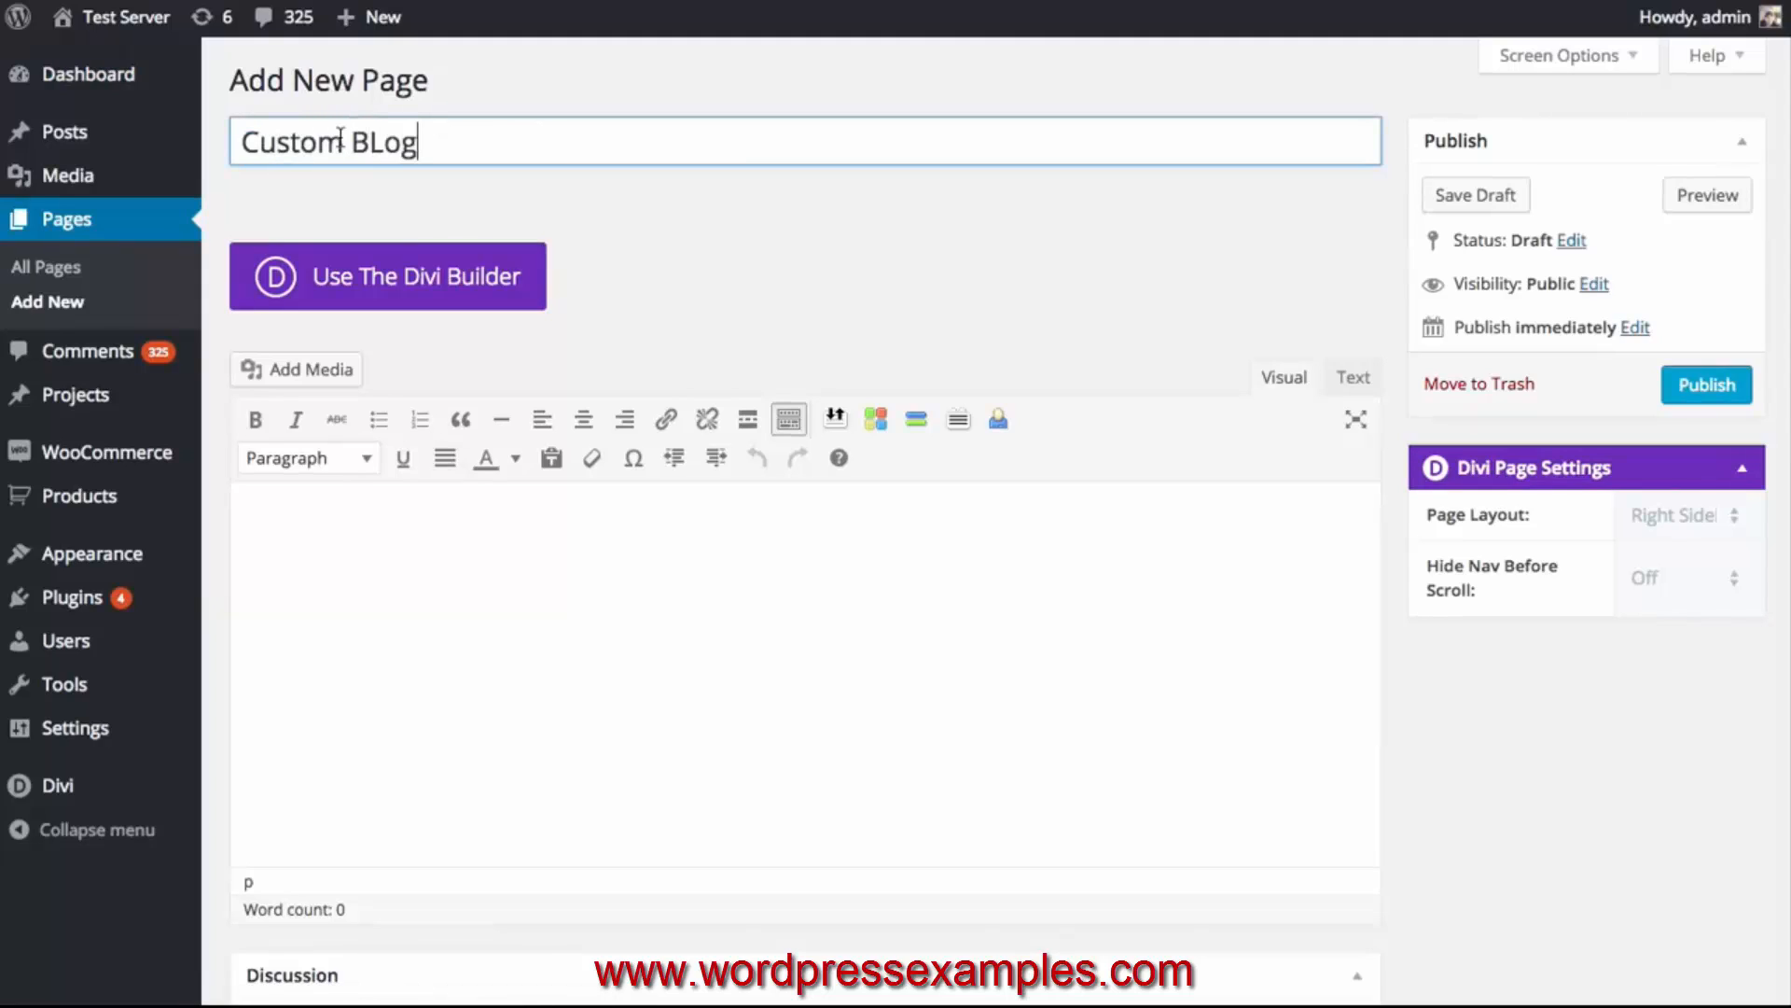
key("BackSpace")
key("BackSpace")
key("BackSpace")
type("log")
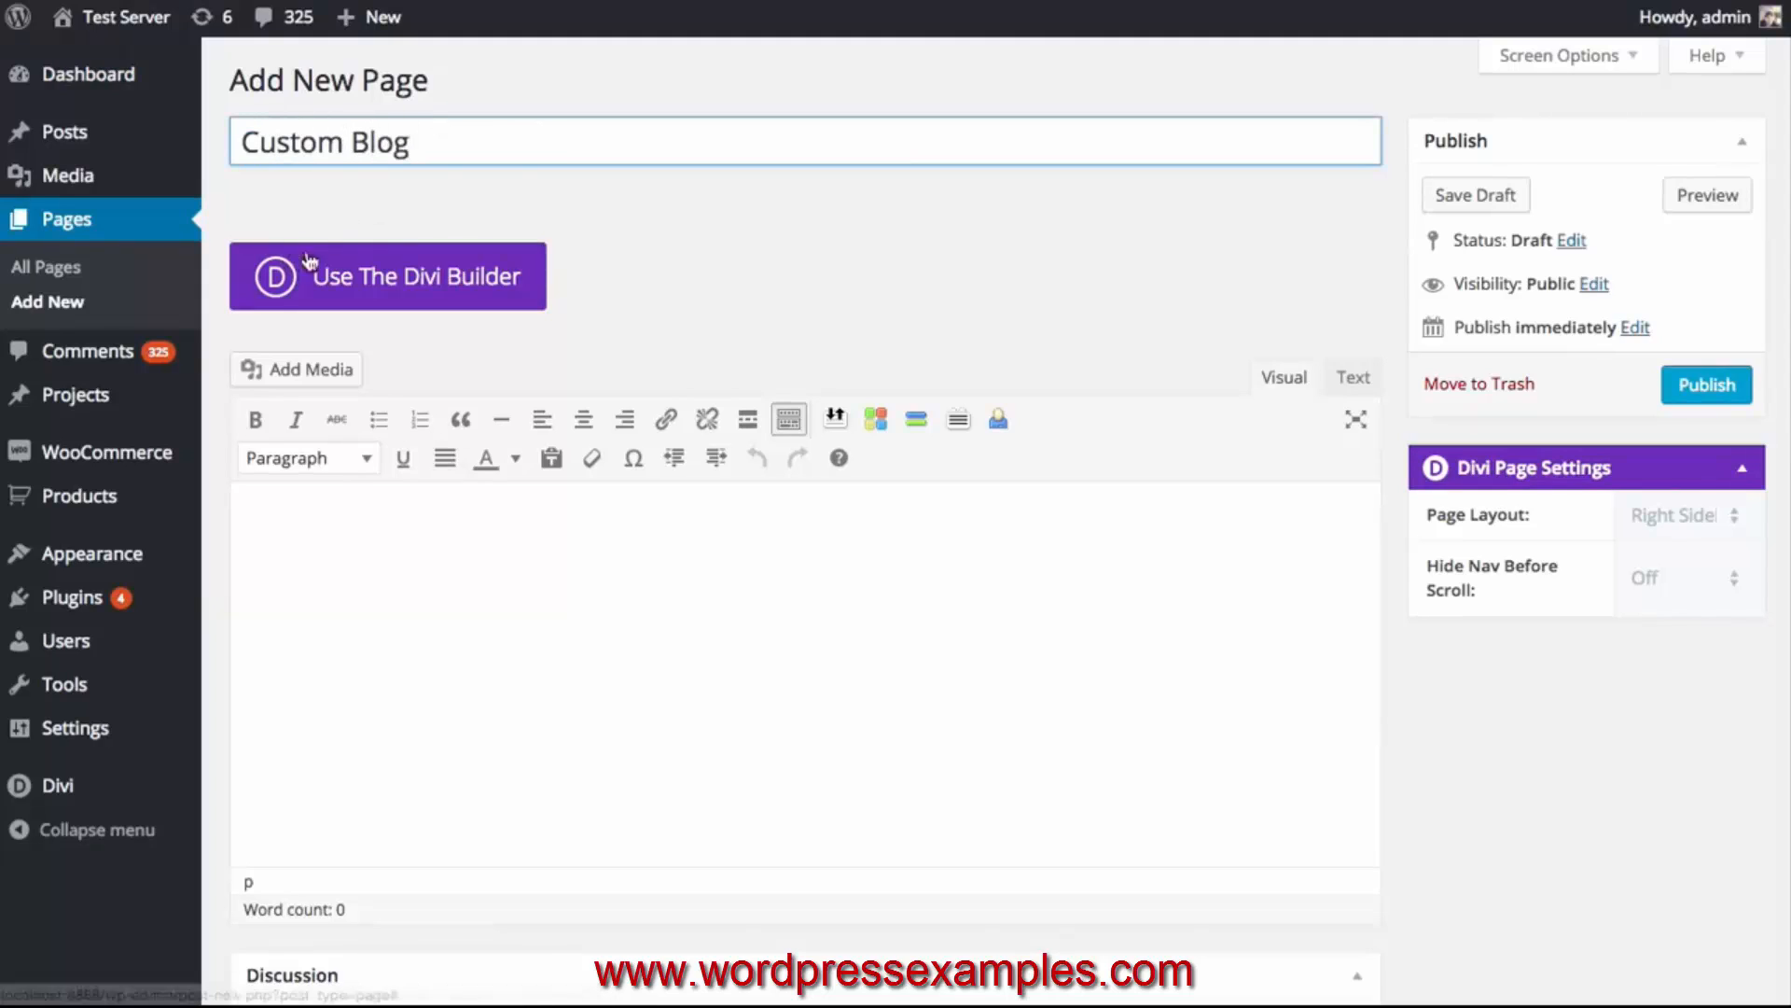
Step: Switch the page to the Divi Builder
left_click(370, 285)
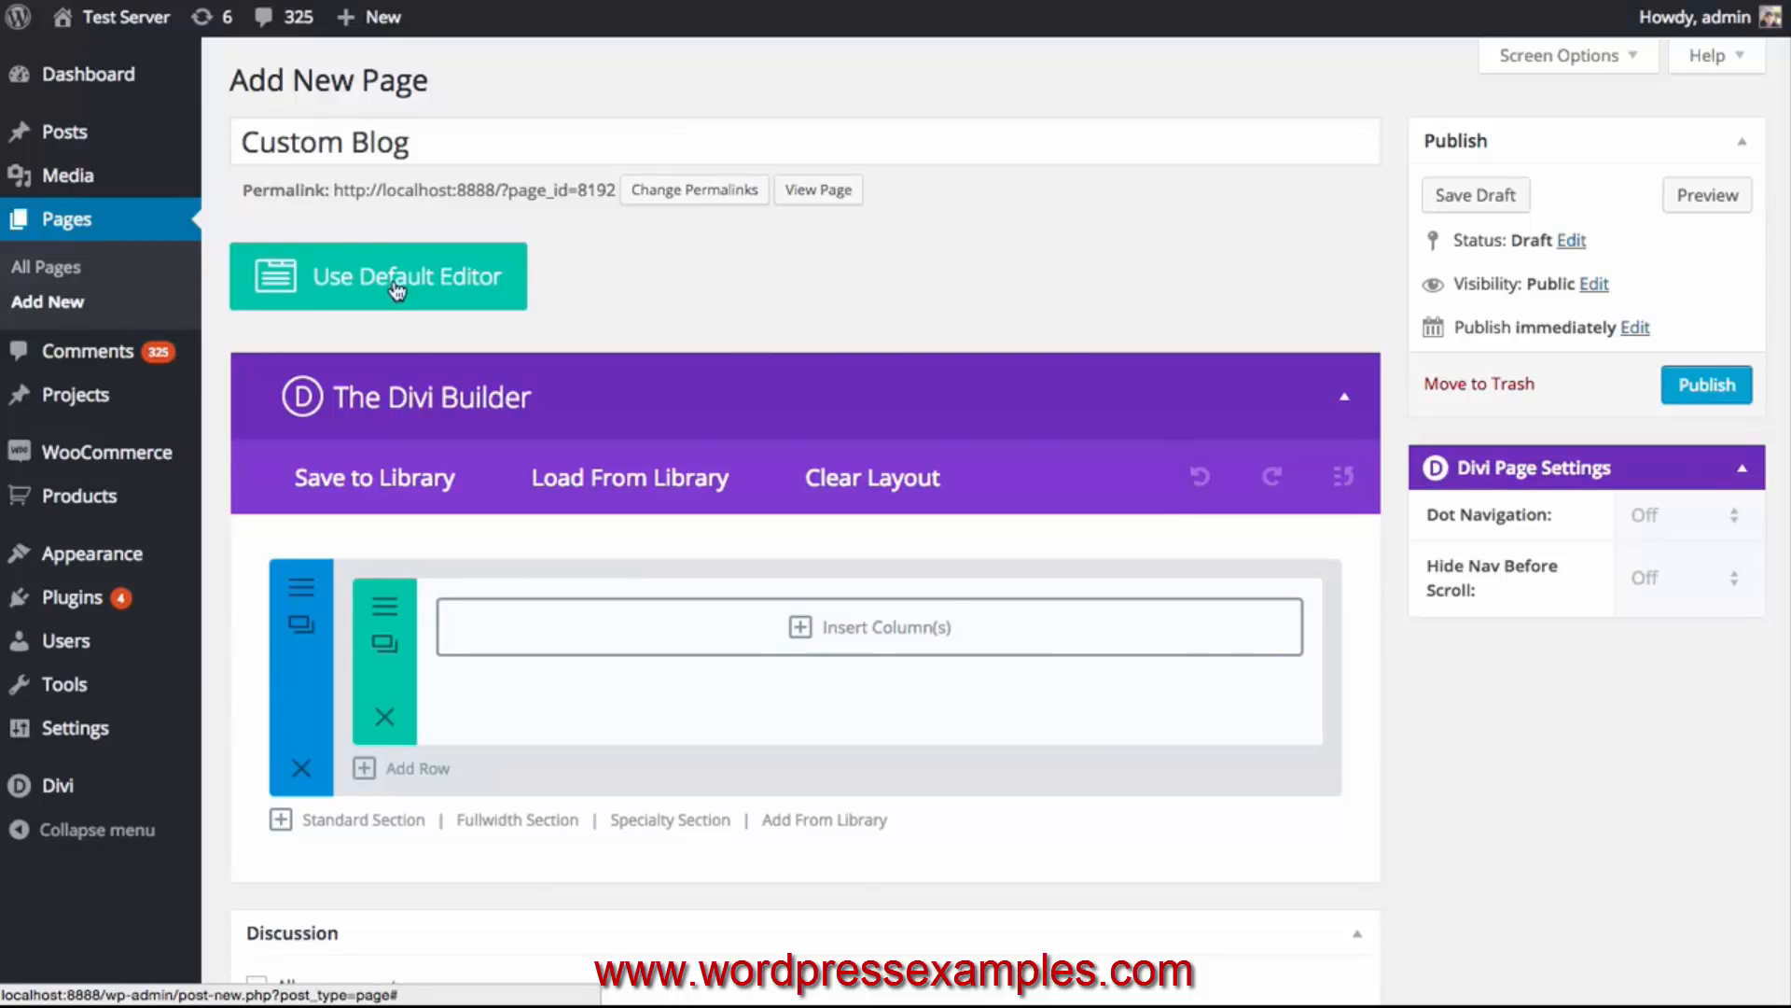
left_click(737, 631)
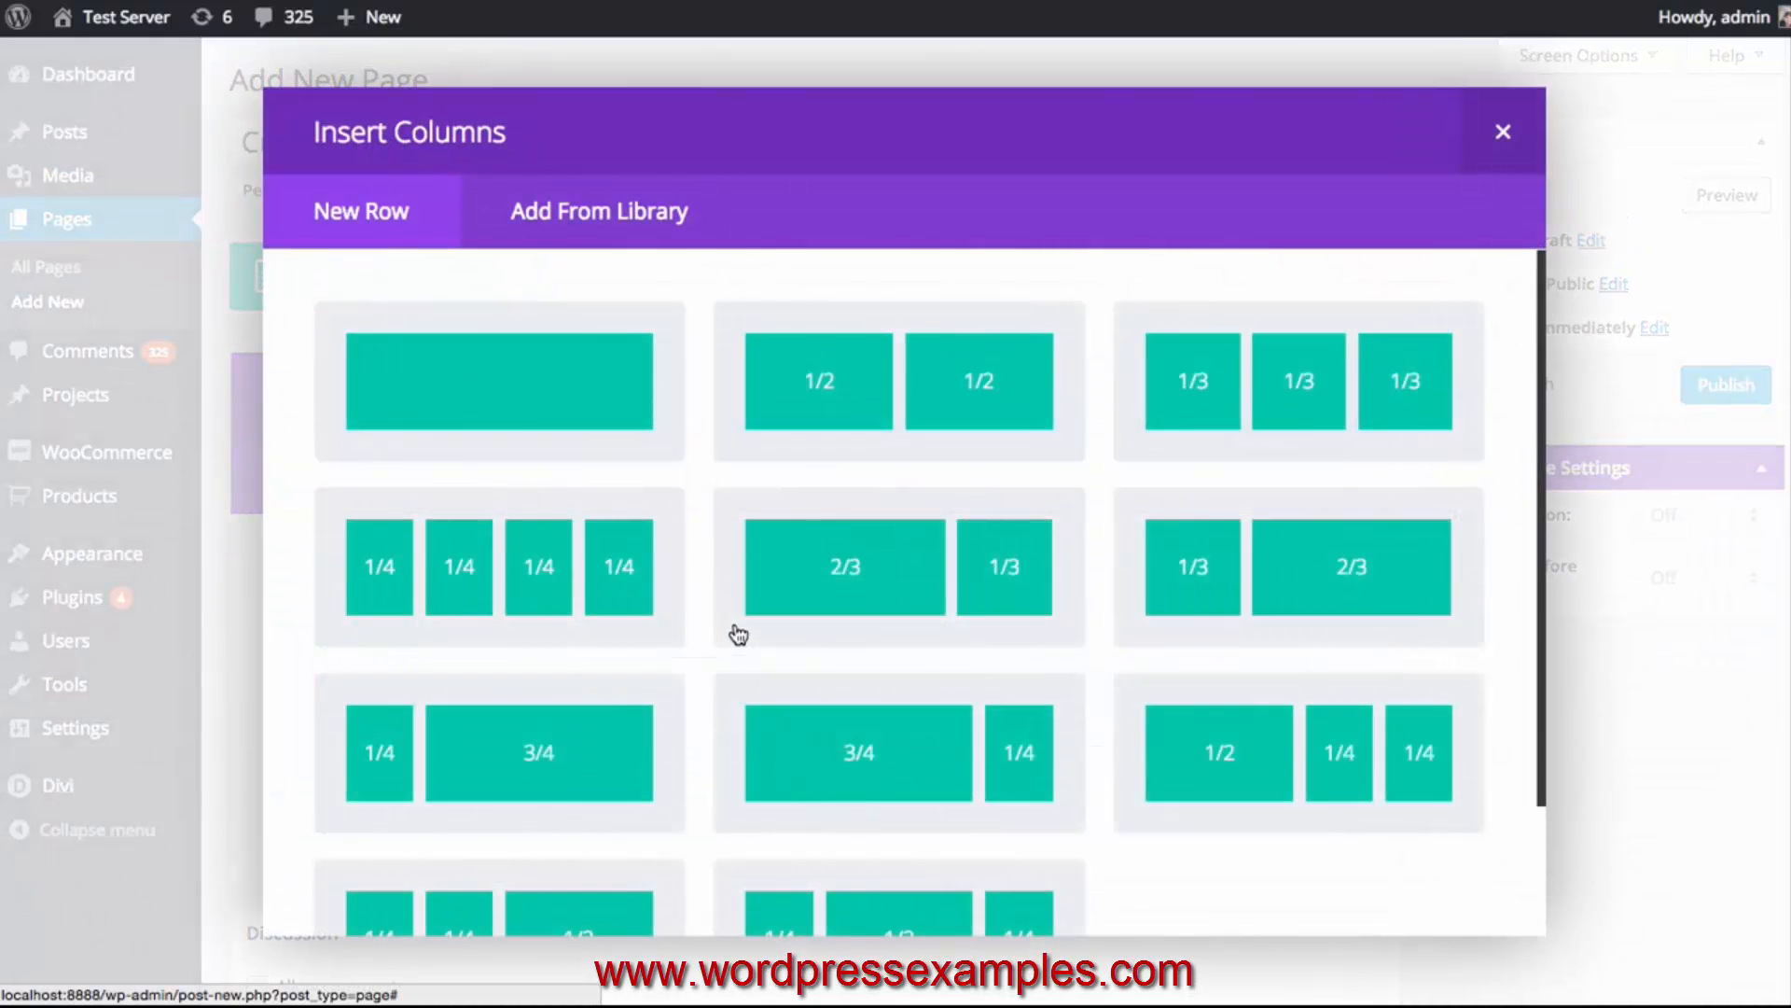
left_click(1503, 132)
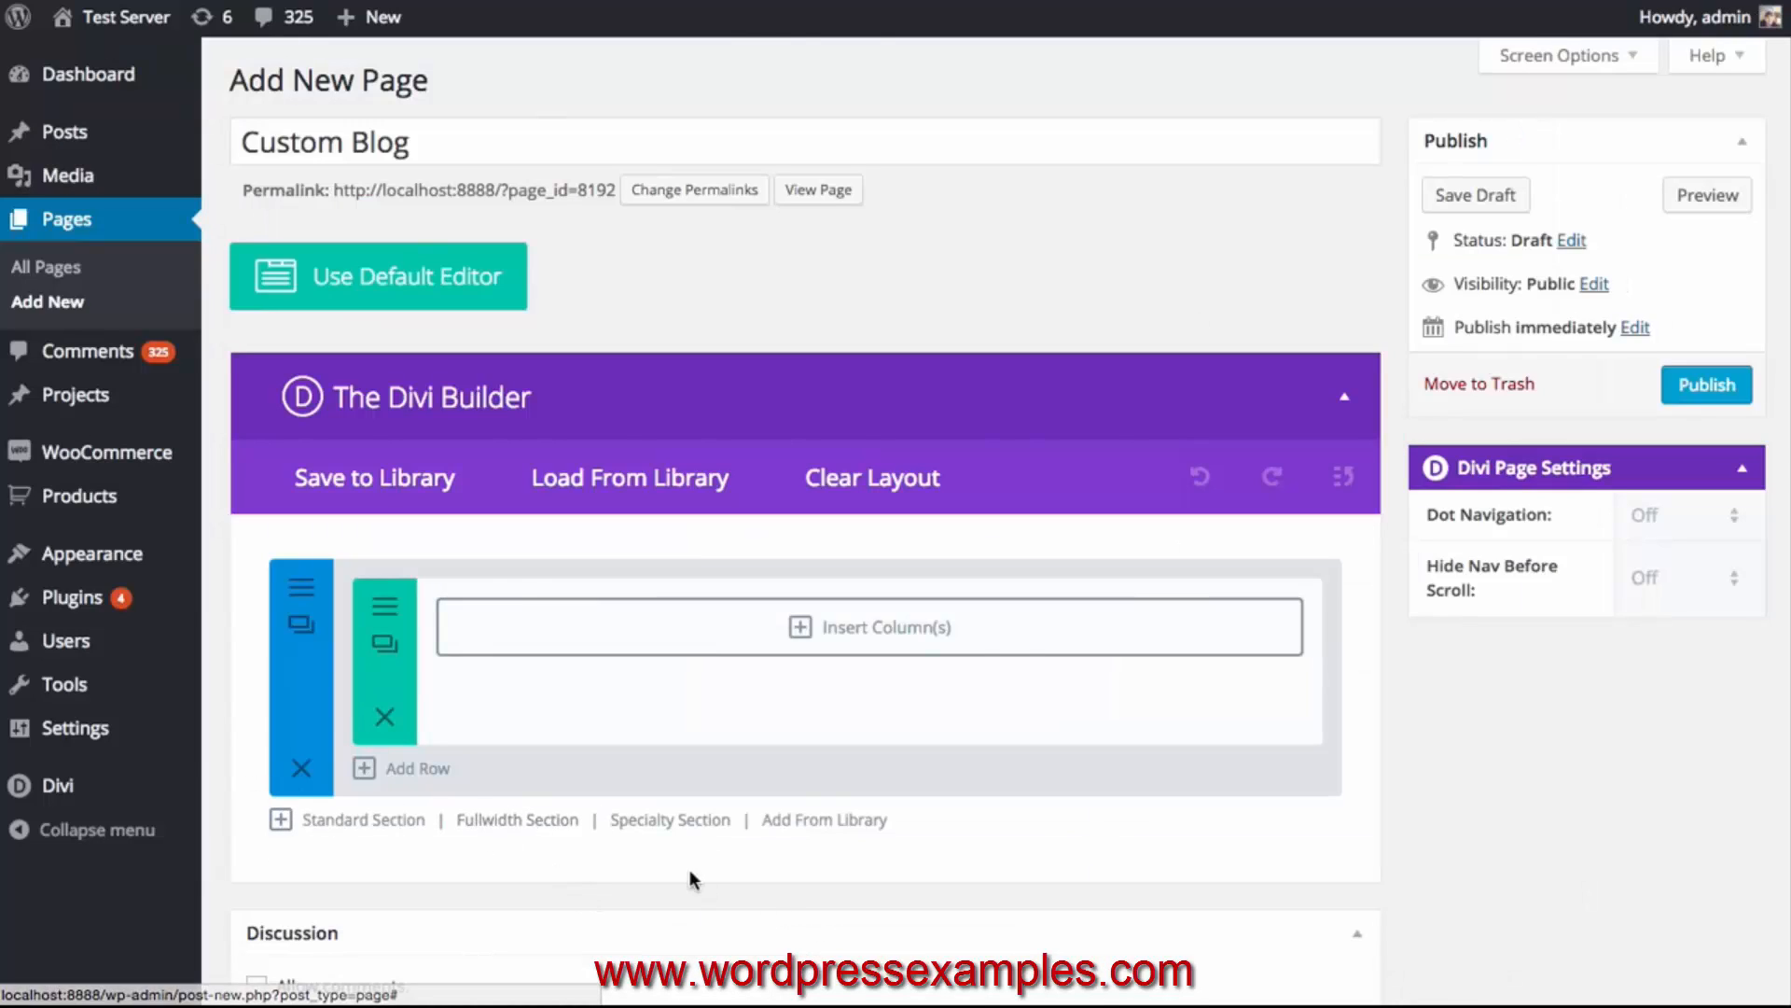
Step: Add a specialty section with a wide content area and a narrow right sidebar column, and delete the empty standard section
left_click(673, 823)
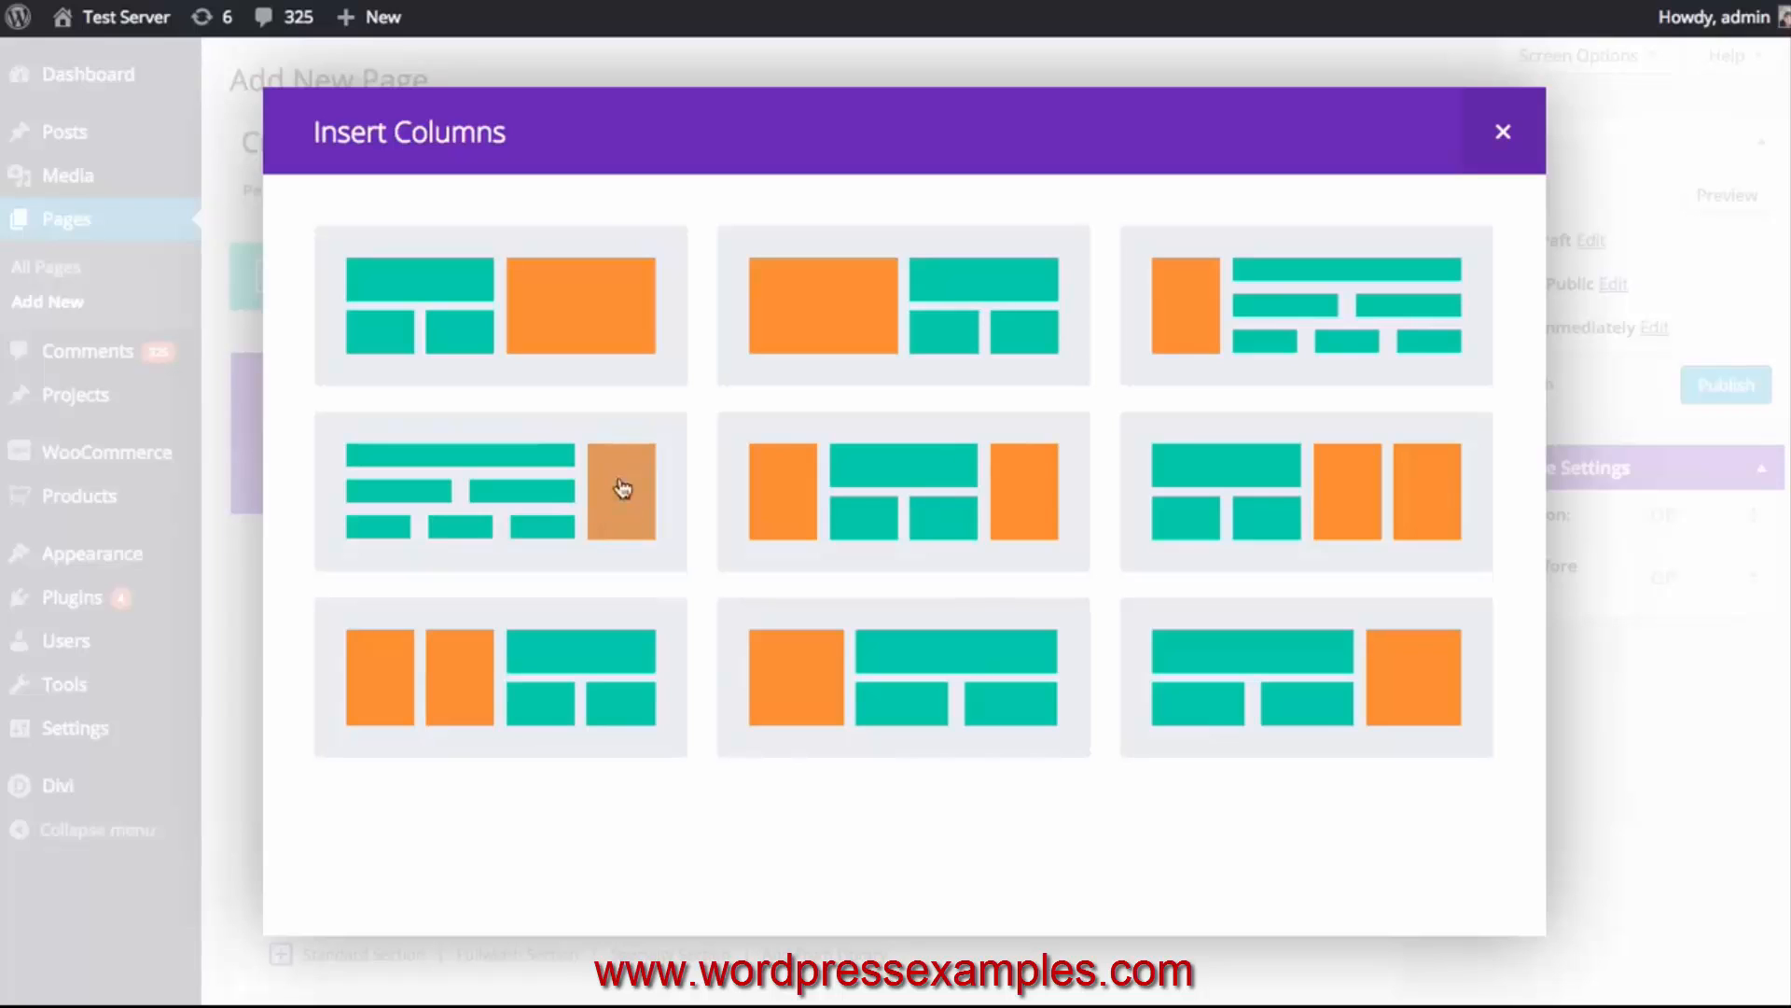
left_click(520, 496)
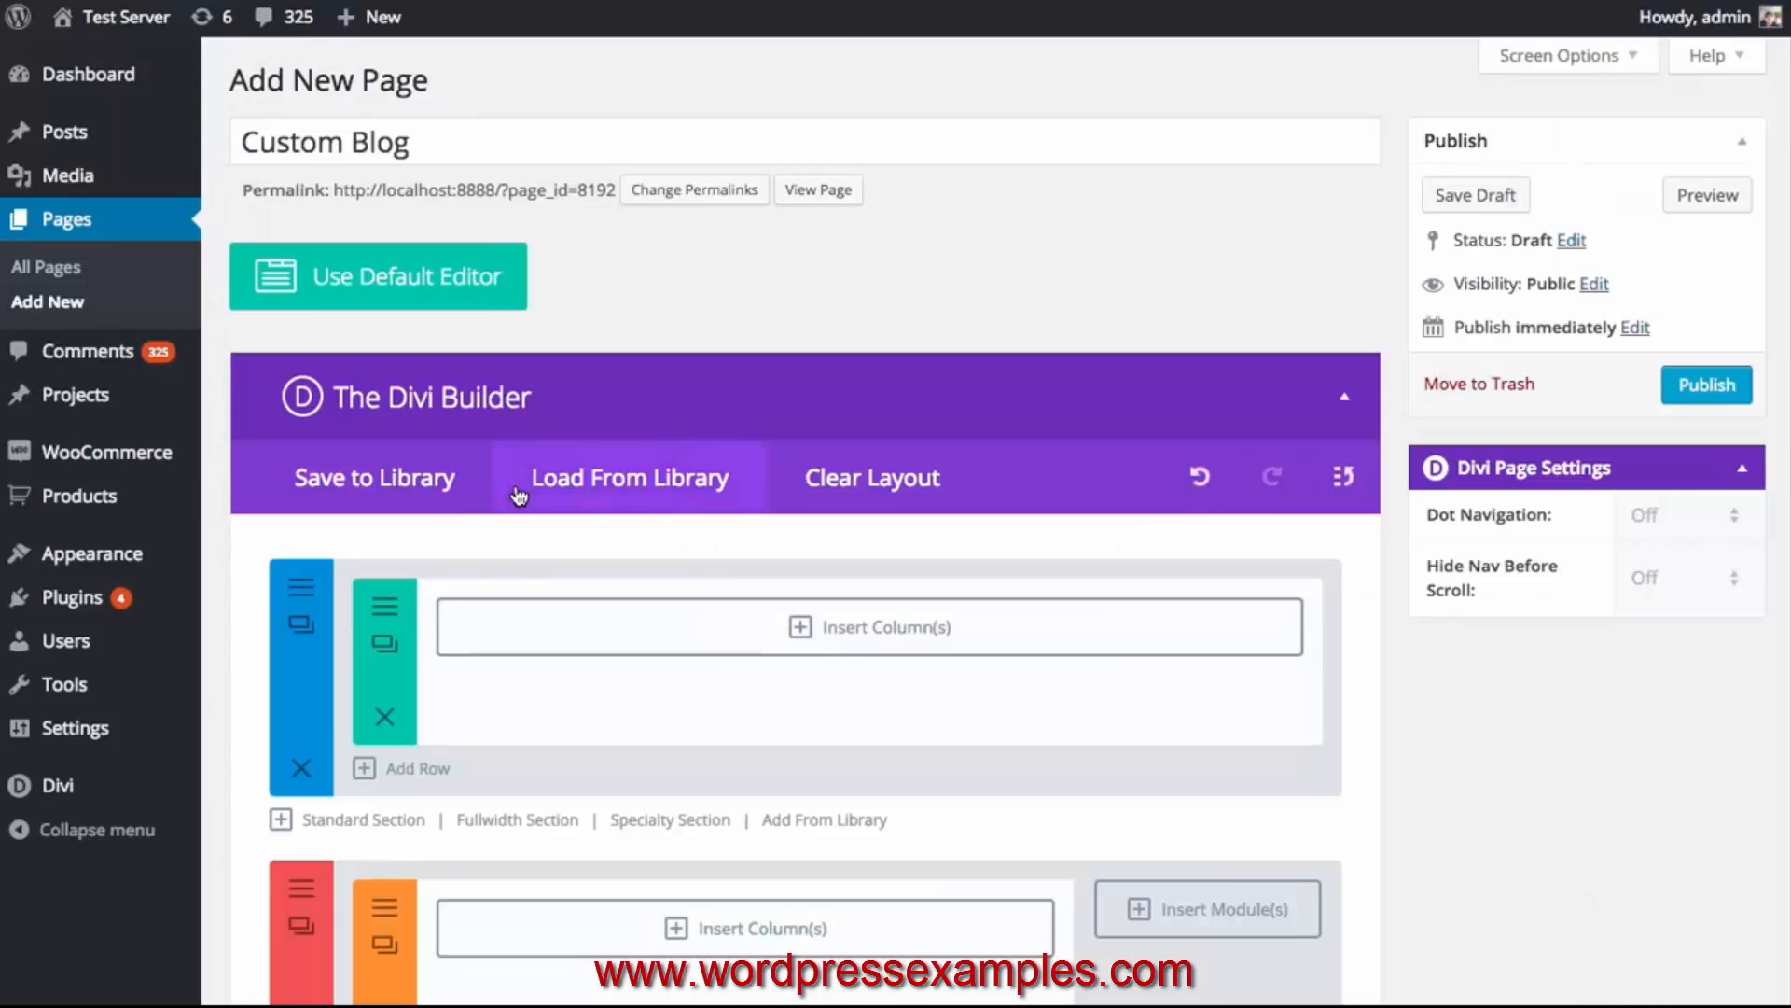
left_click(302, 767)
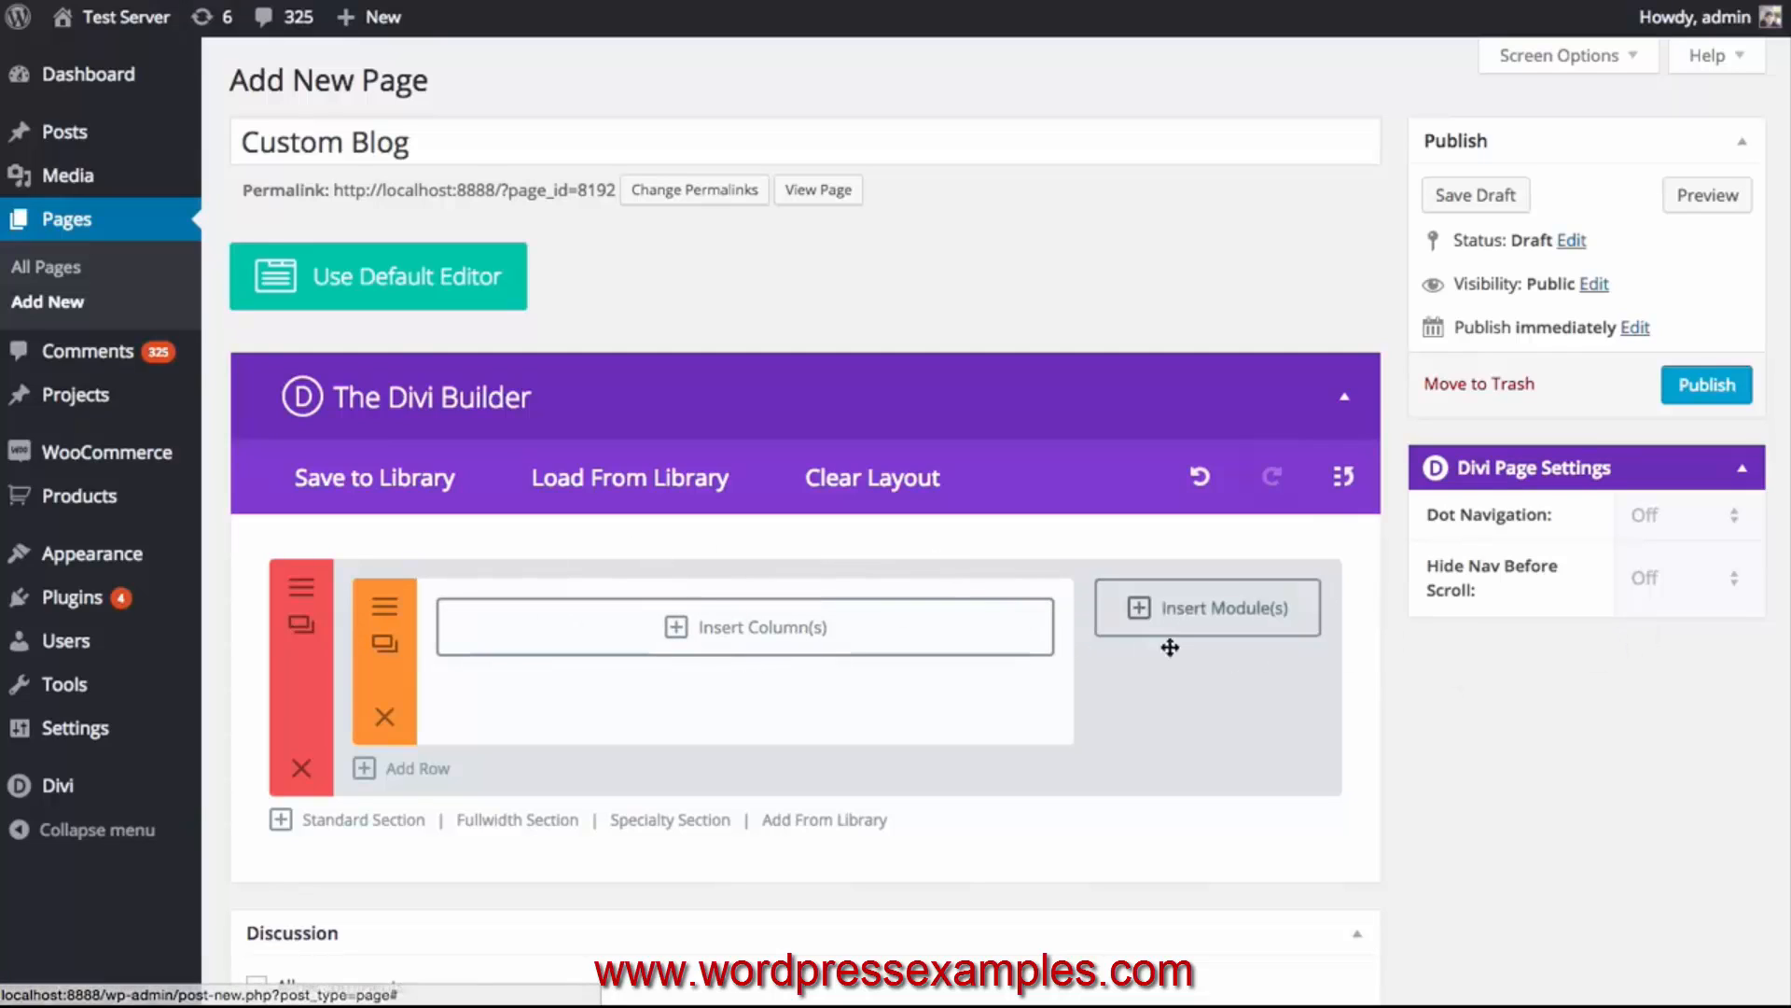
Step: Insert a Sidebar module into the narrow right column using the Sidebar widget area, and save it
left_click(1239, 618)
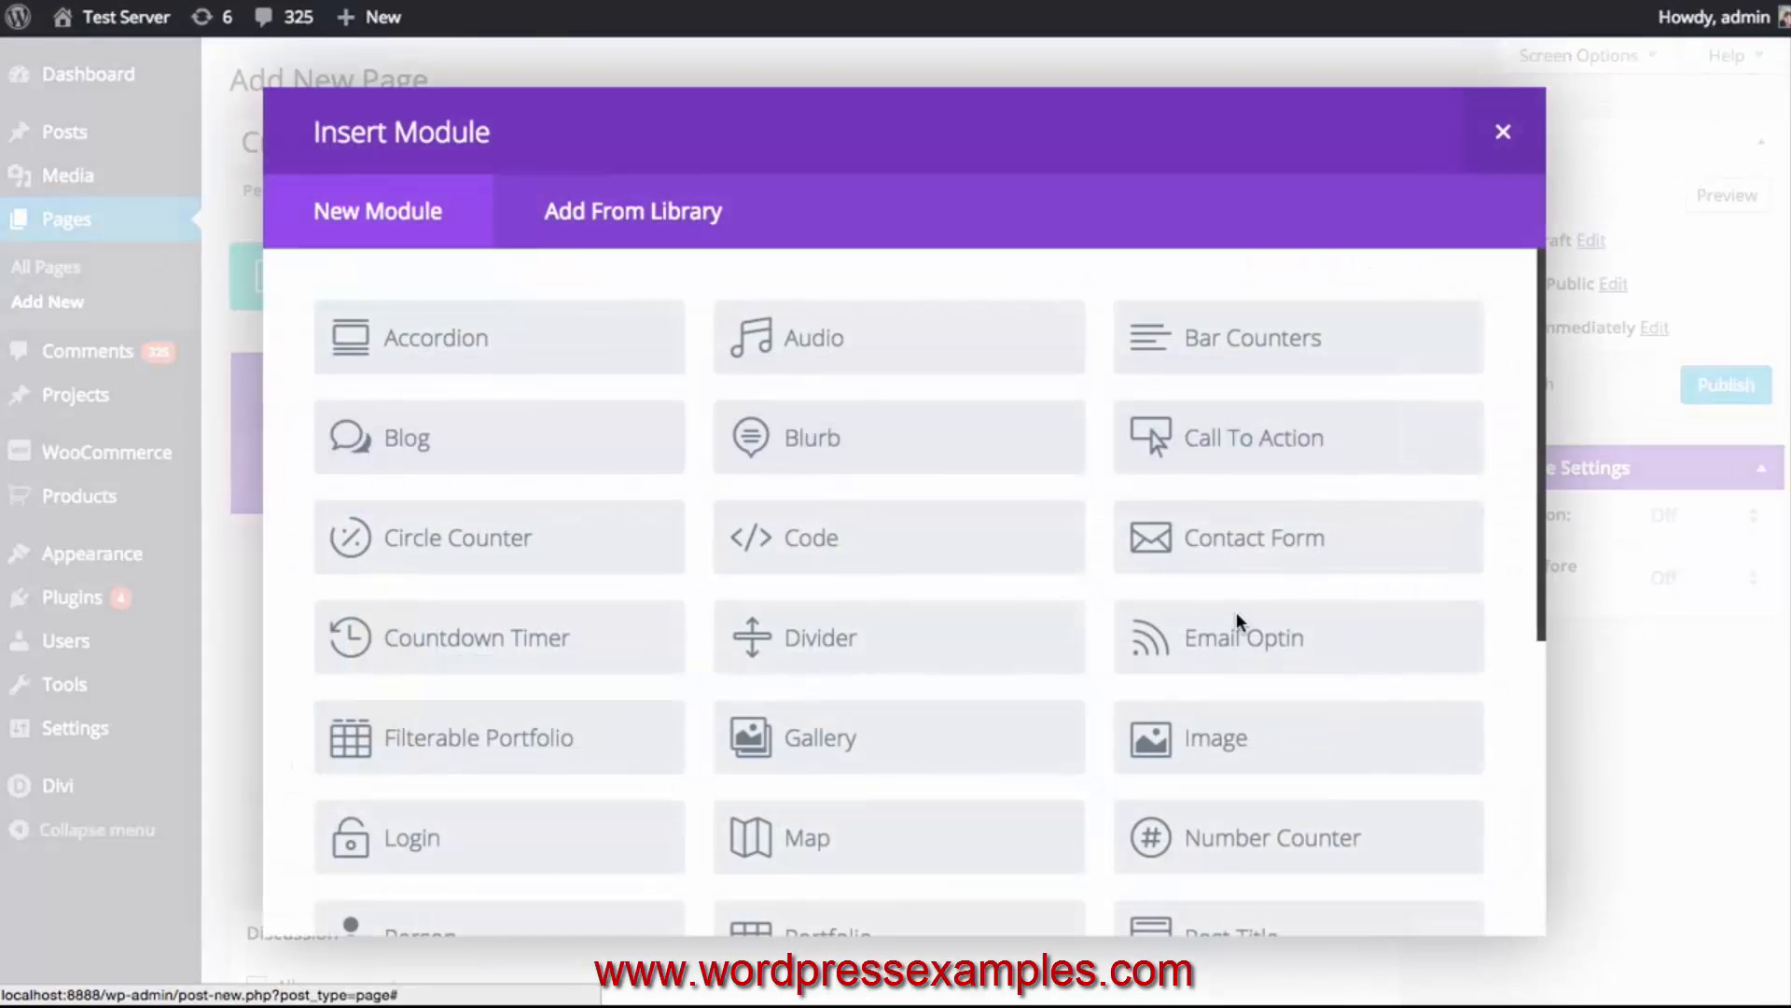
scroll(1102, 581, "down", 3)
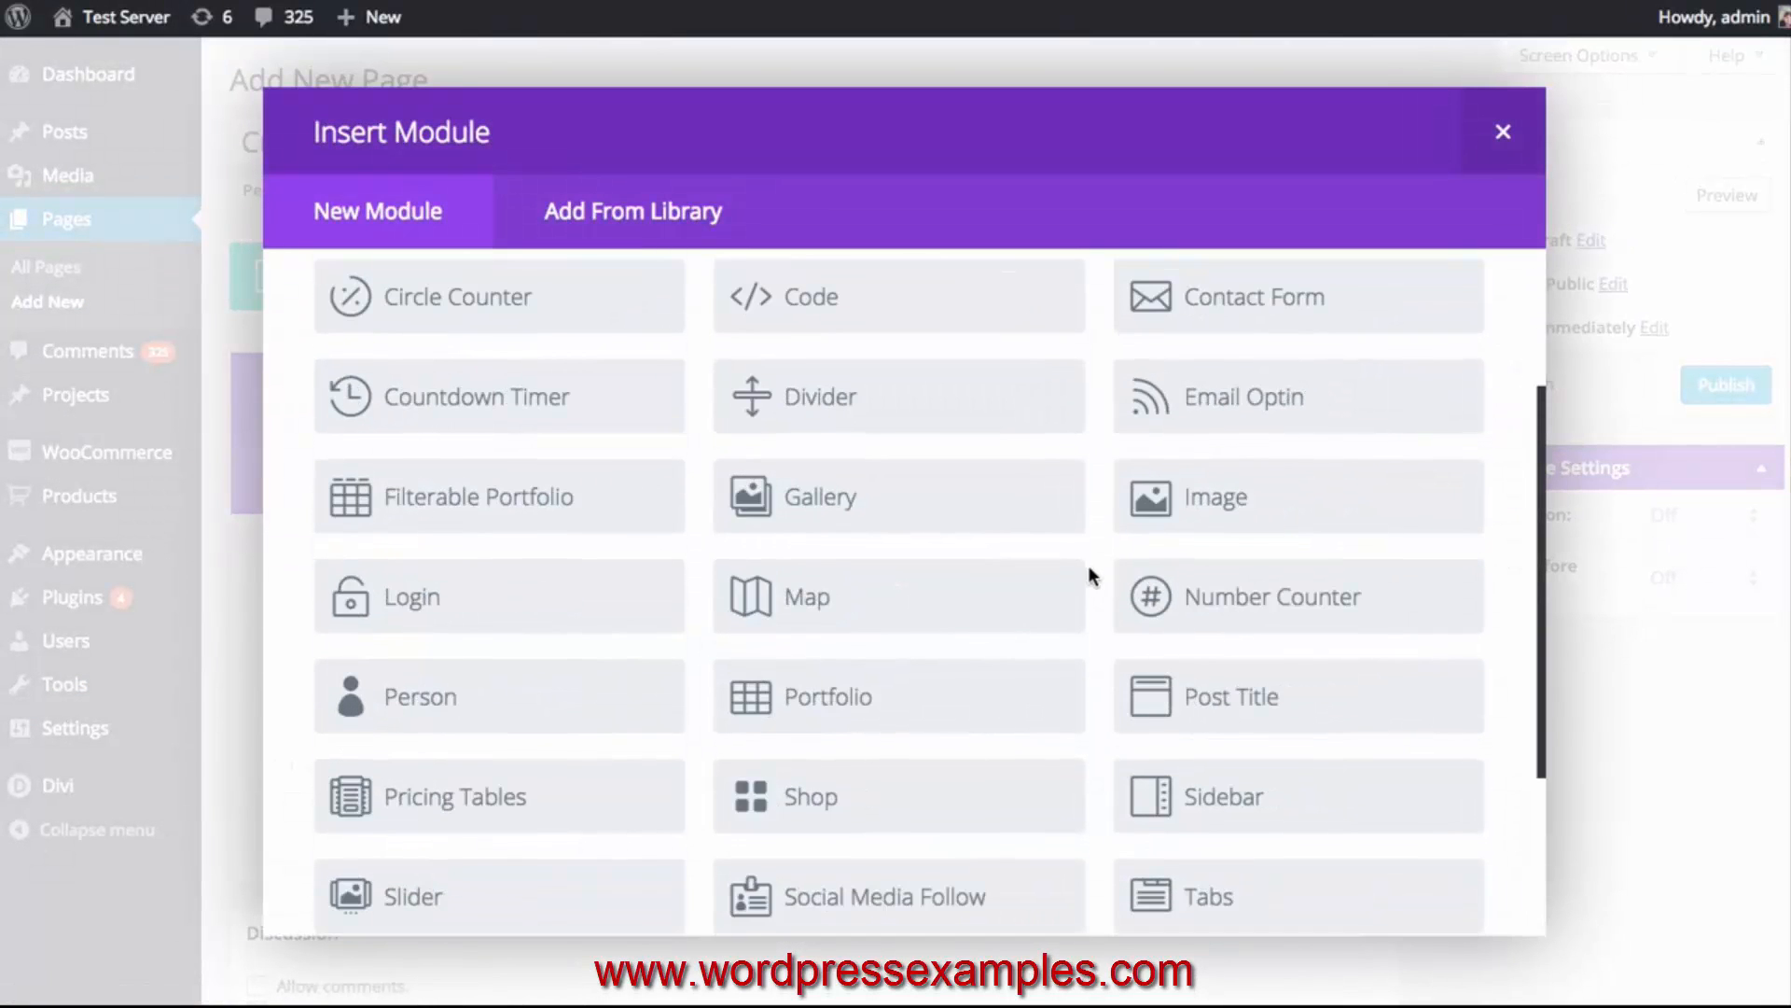
scroll(1296, 738, "down", 1)
left_click(1297, 739)
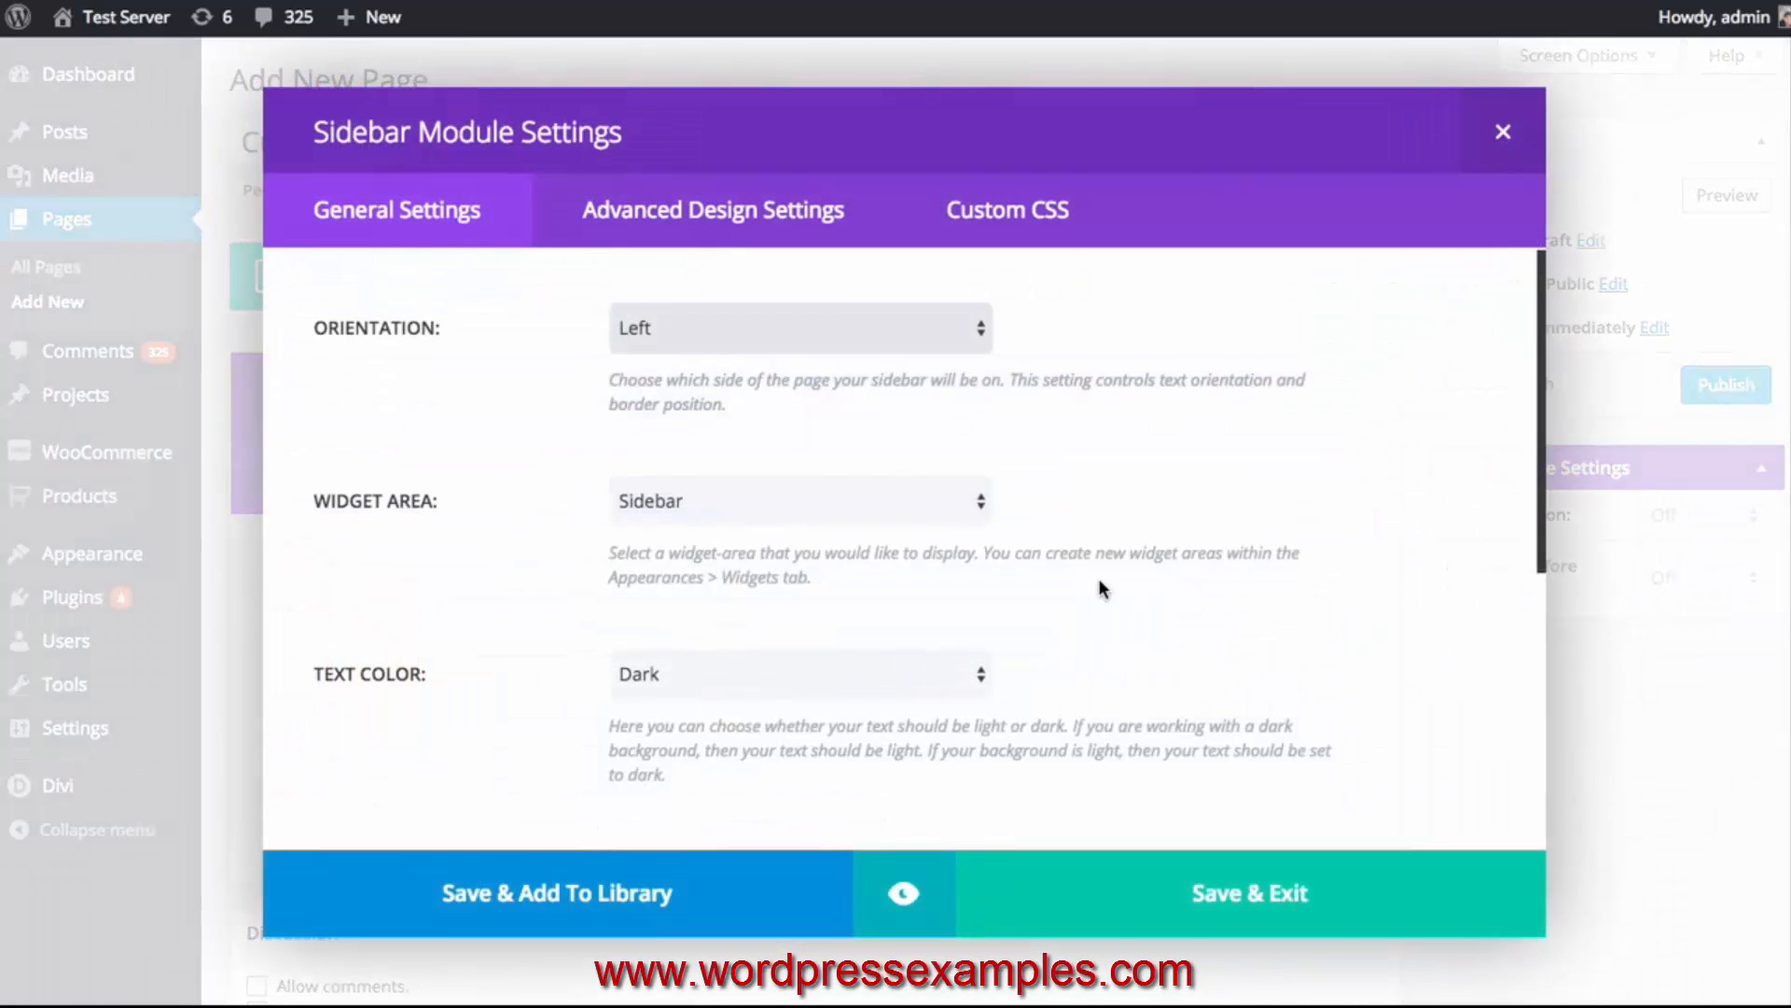
left_click(933, 499)
left_click(1052, 501)
left_click(1353, 895)
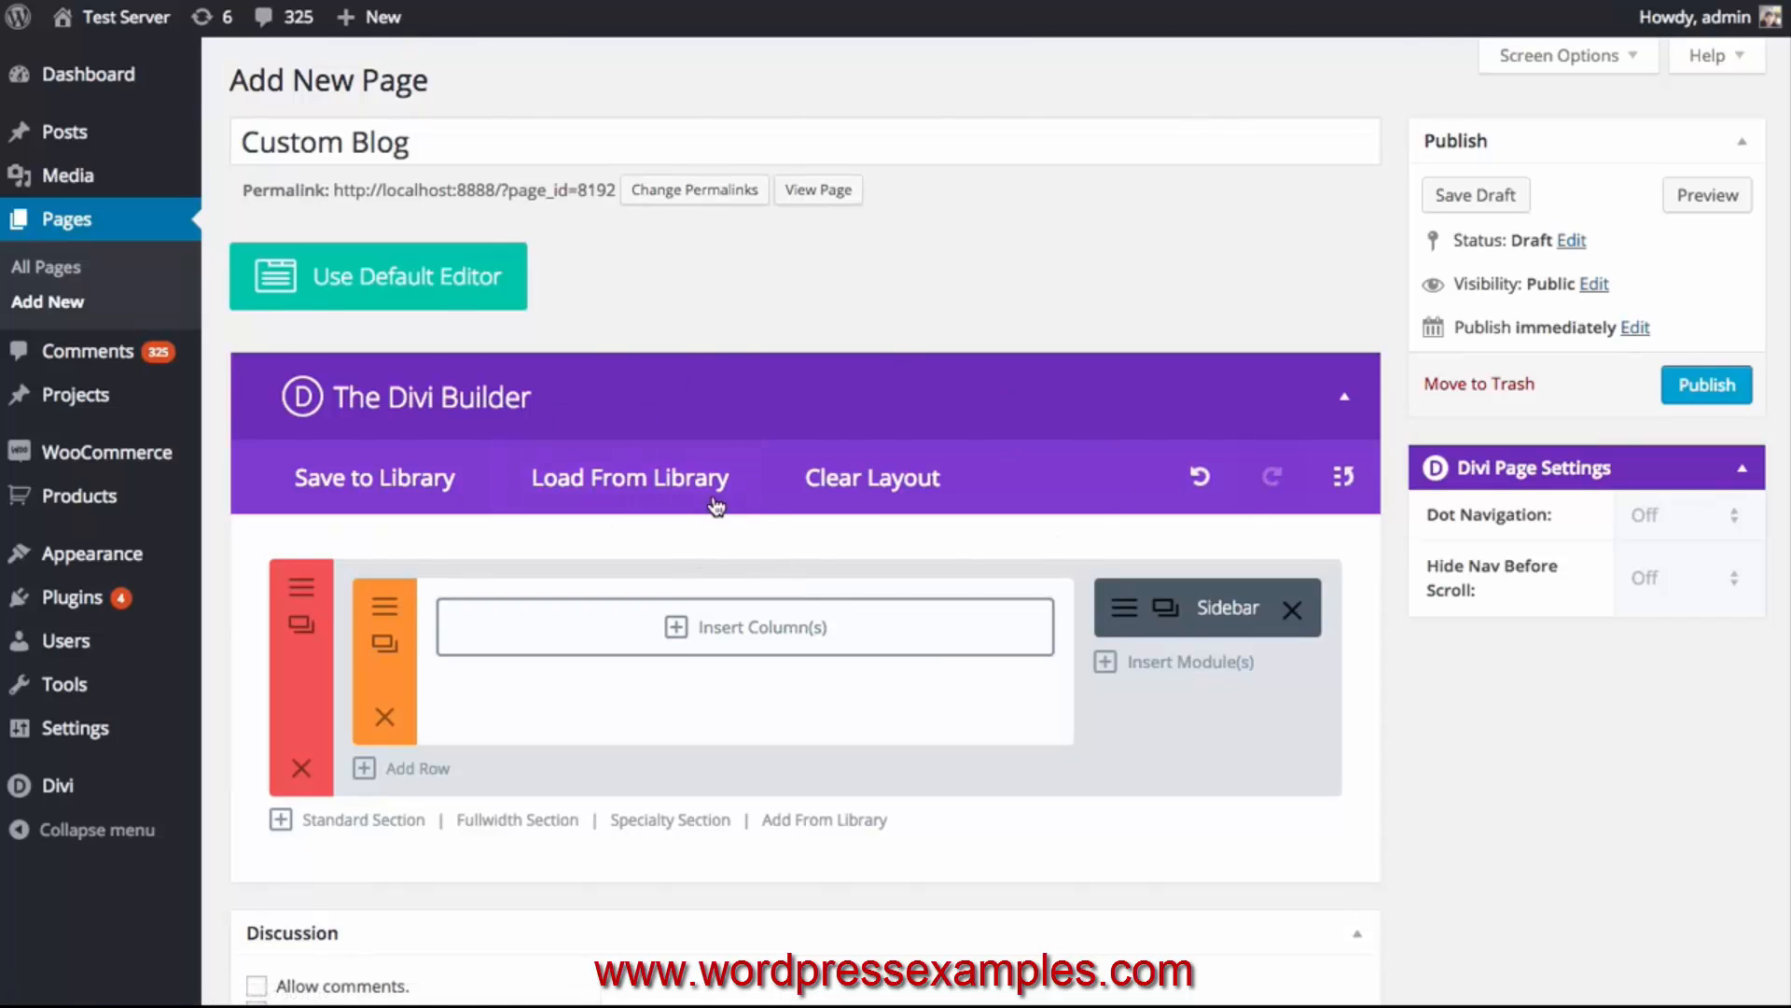
Step: Insert a single full-width column row into the wide content area of the specialty section
left_click(732, 630)
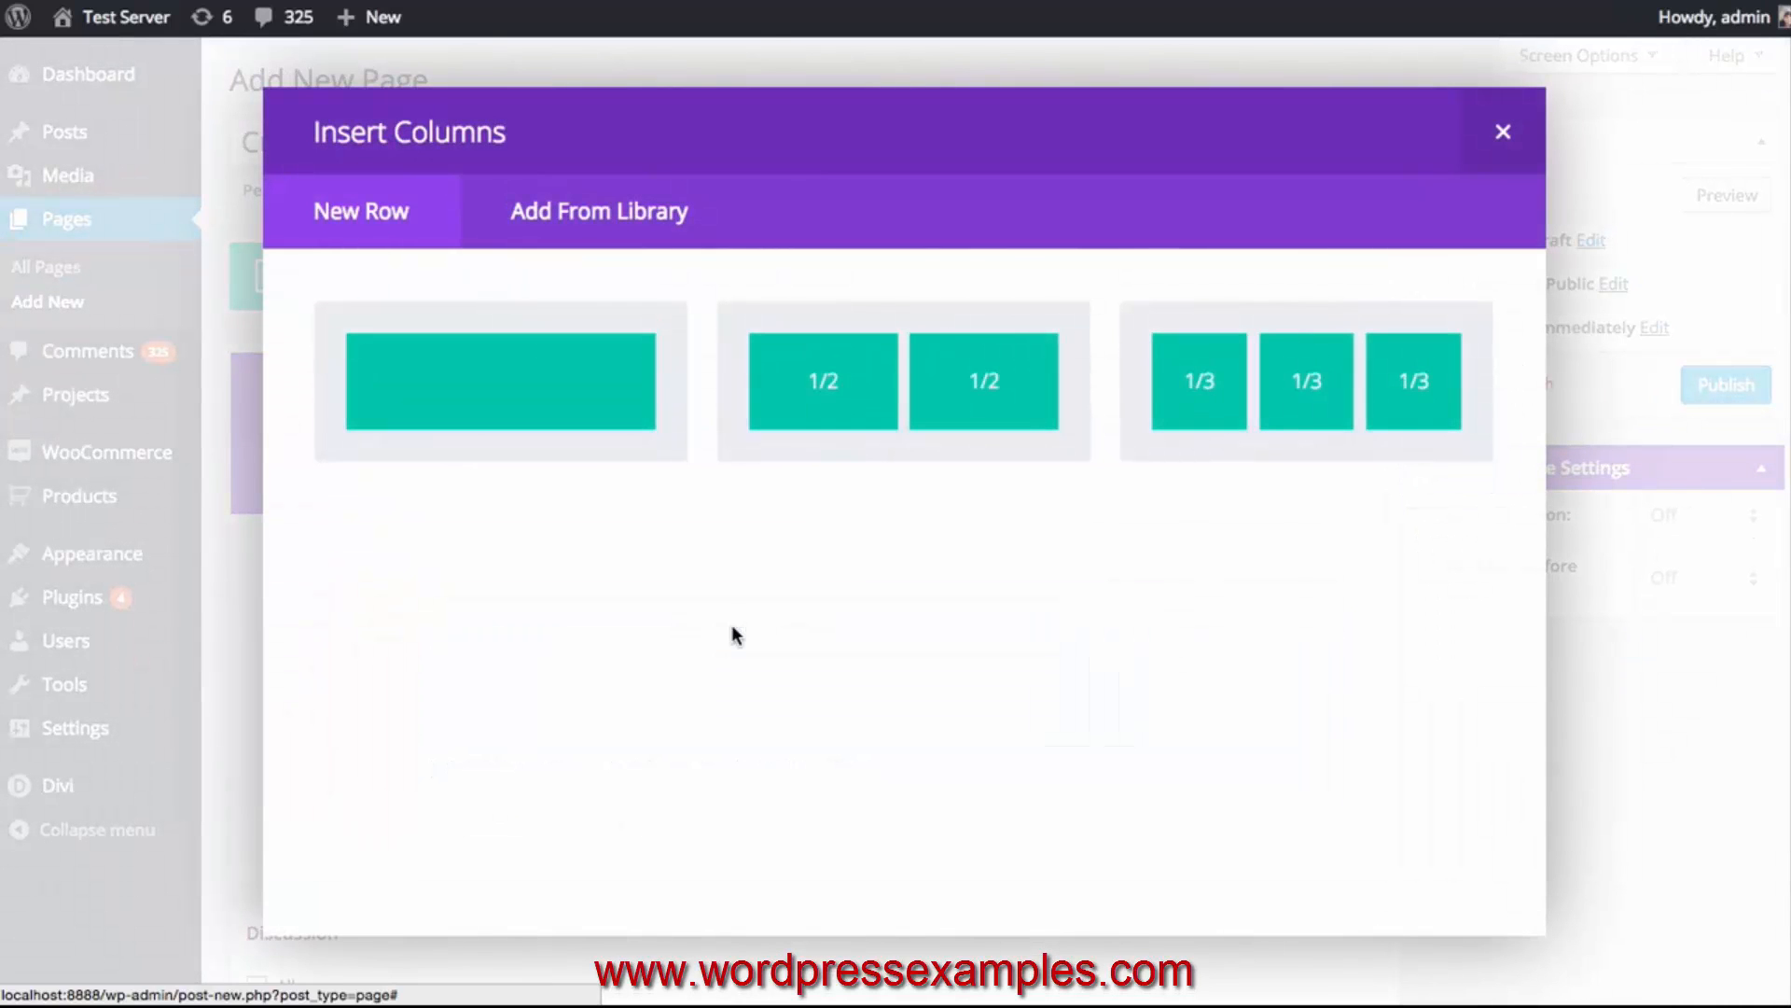
left_click(490, 373)
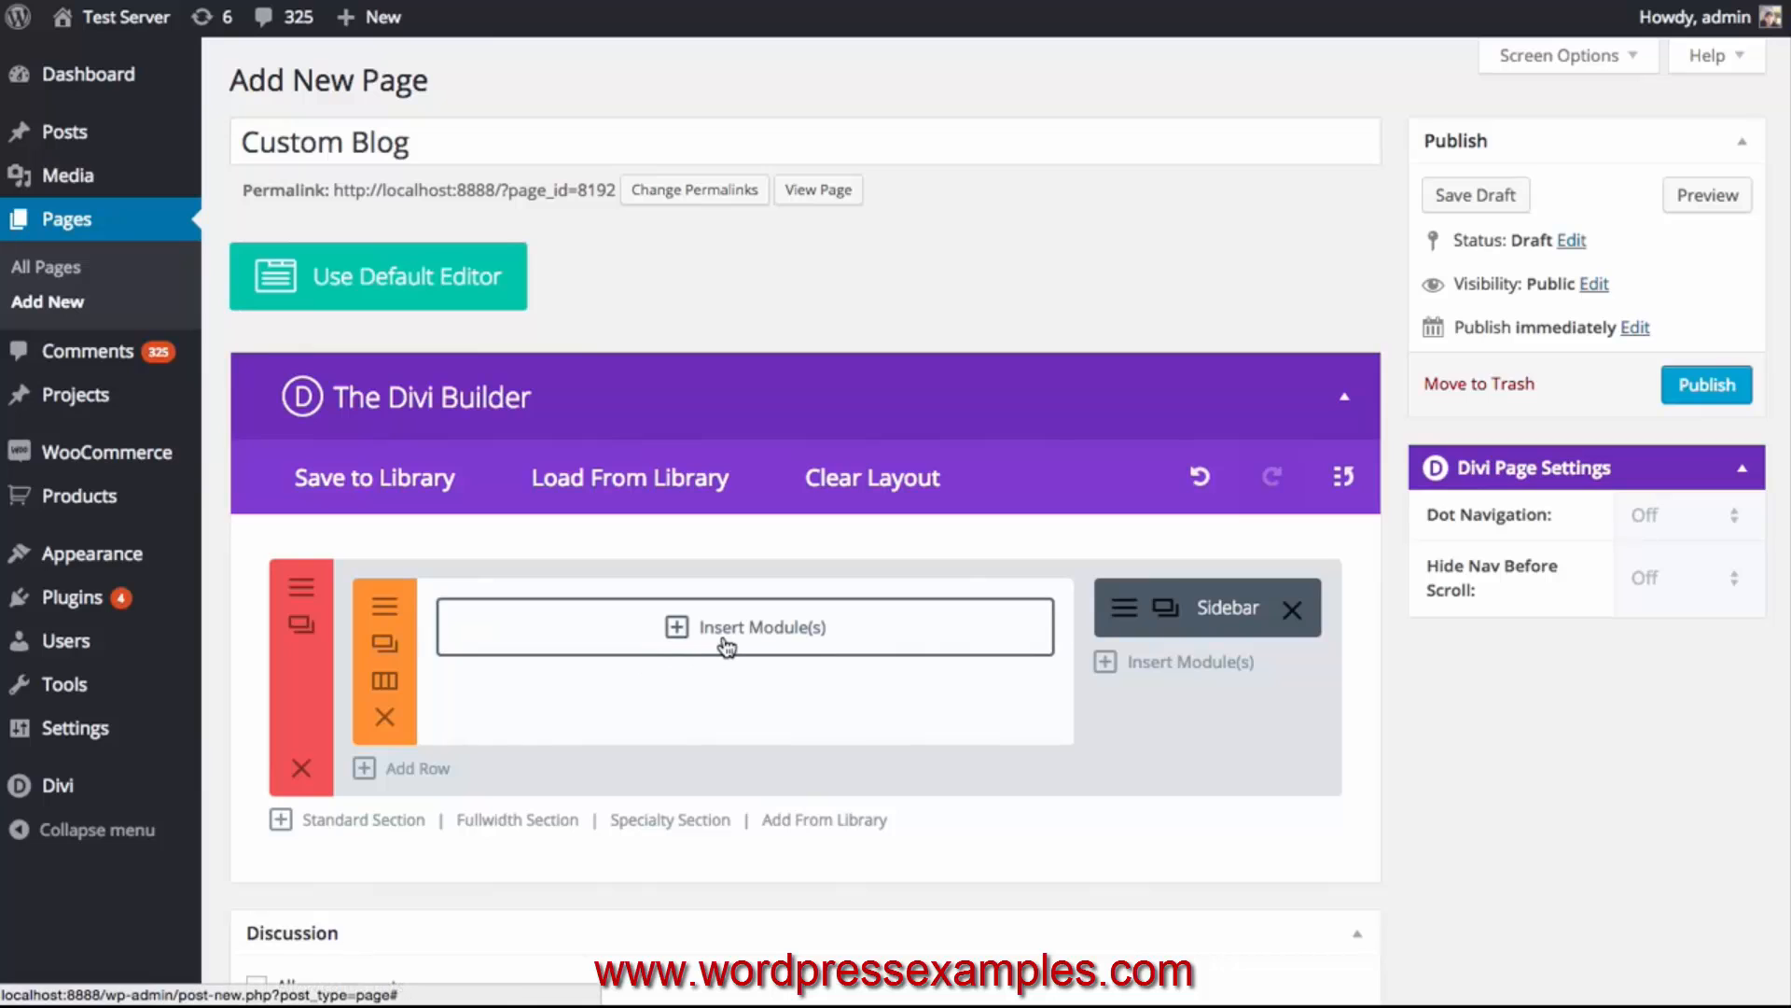
Step: Insert a Blog module into the full-width row of the content area
left_click(726, 646)
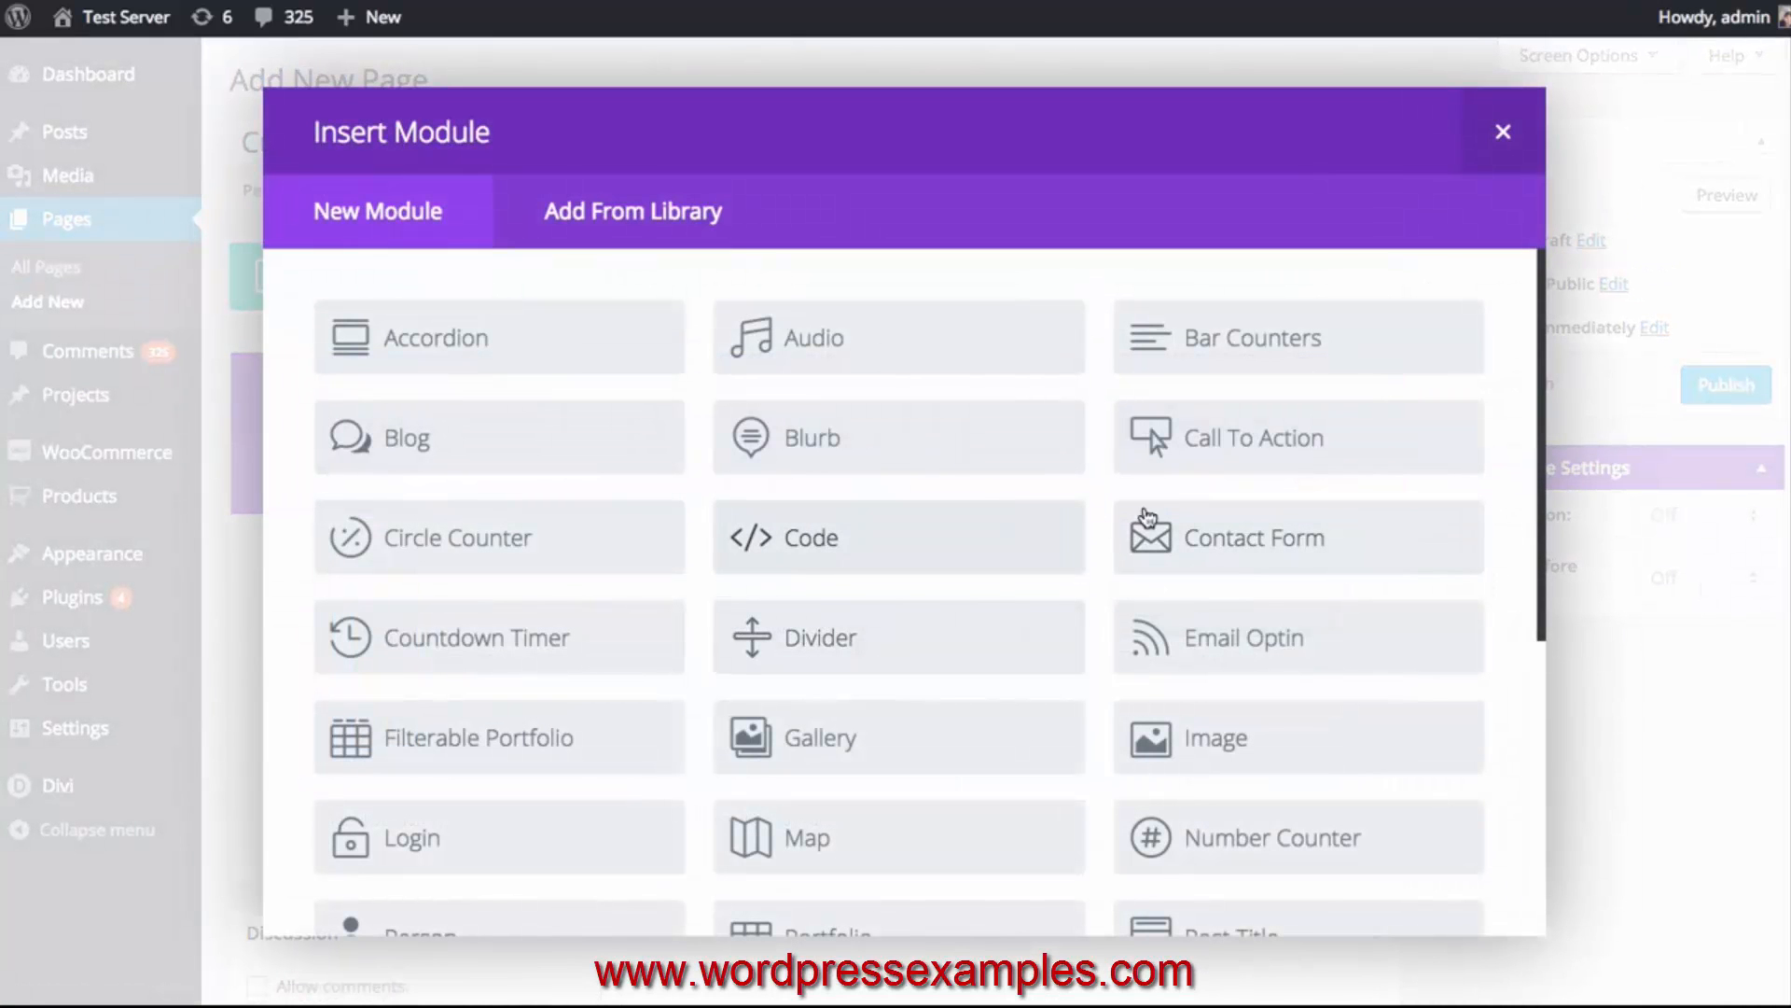
left_click(467, 447)
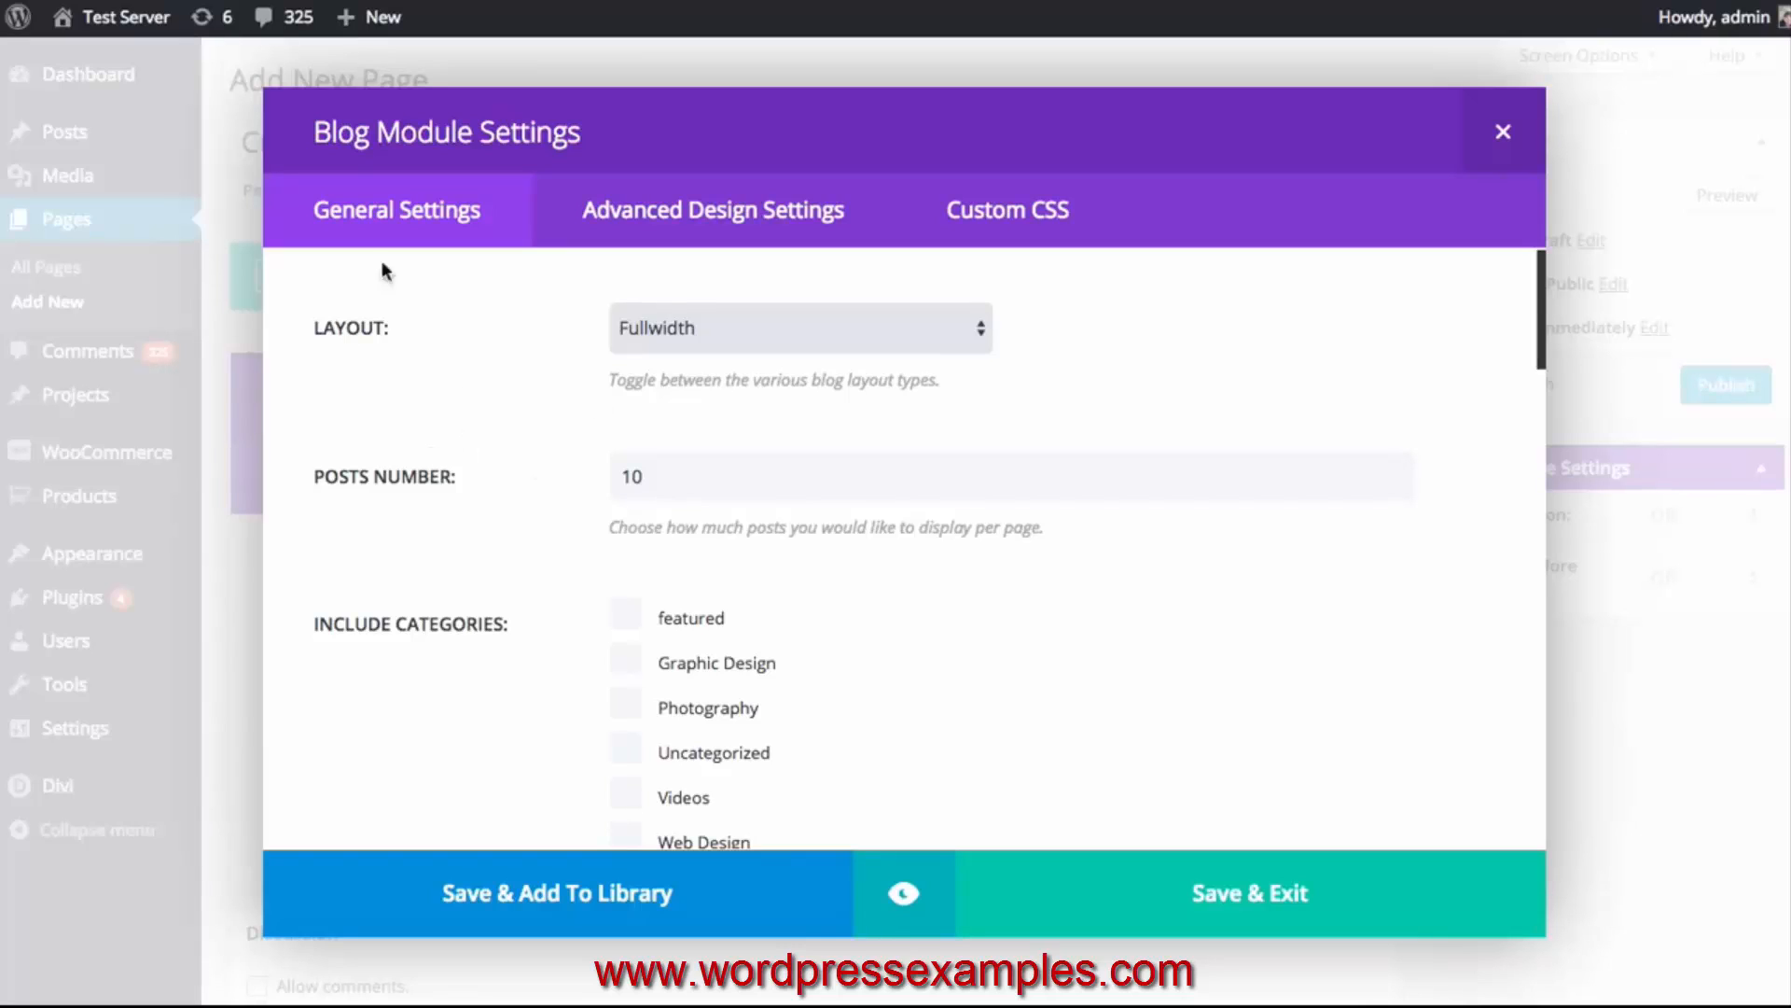
Step: Browse the Blog module's general, advanced design and custom CSS settings
scroll(427, 301, "down", 2)
scroll(431, 312, "down", 10)
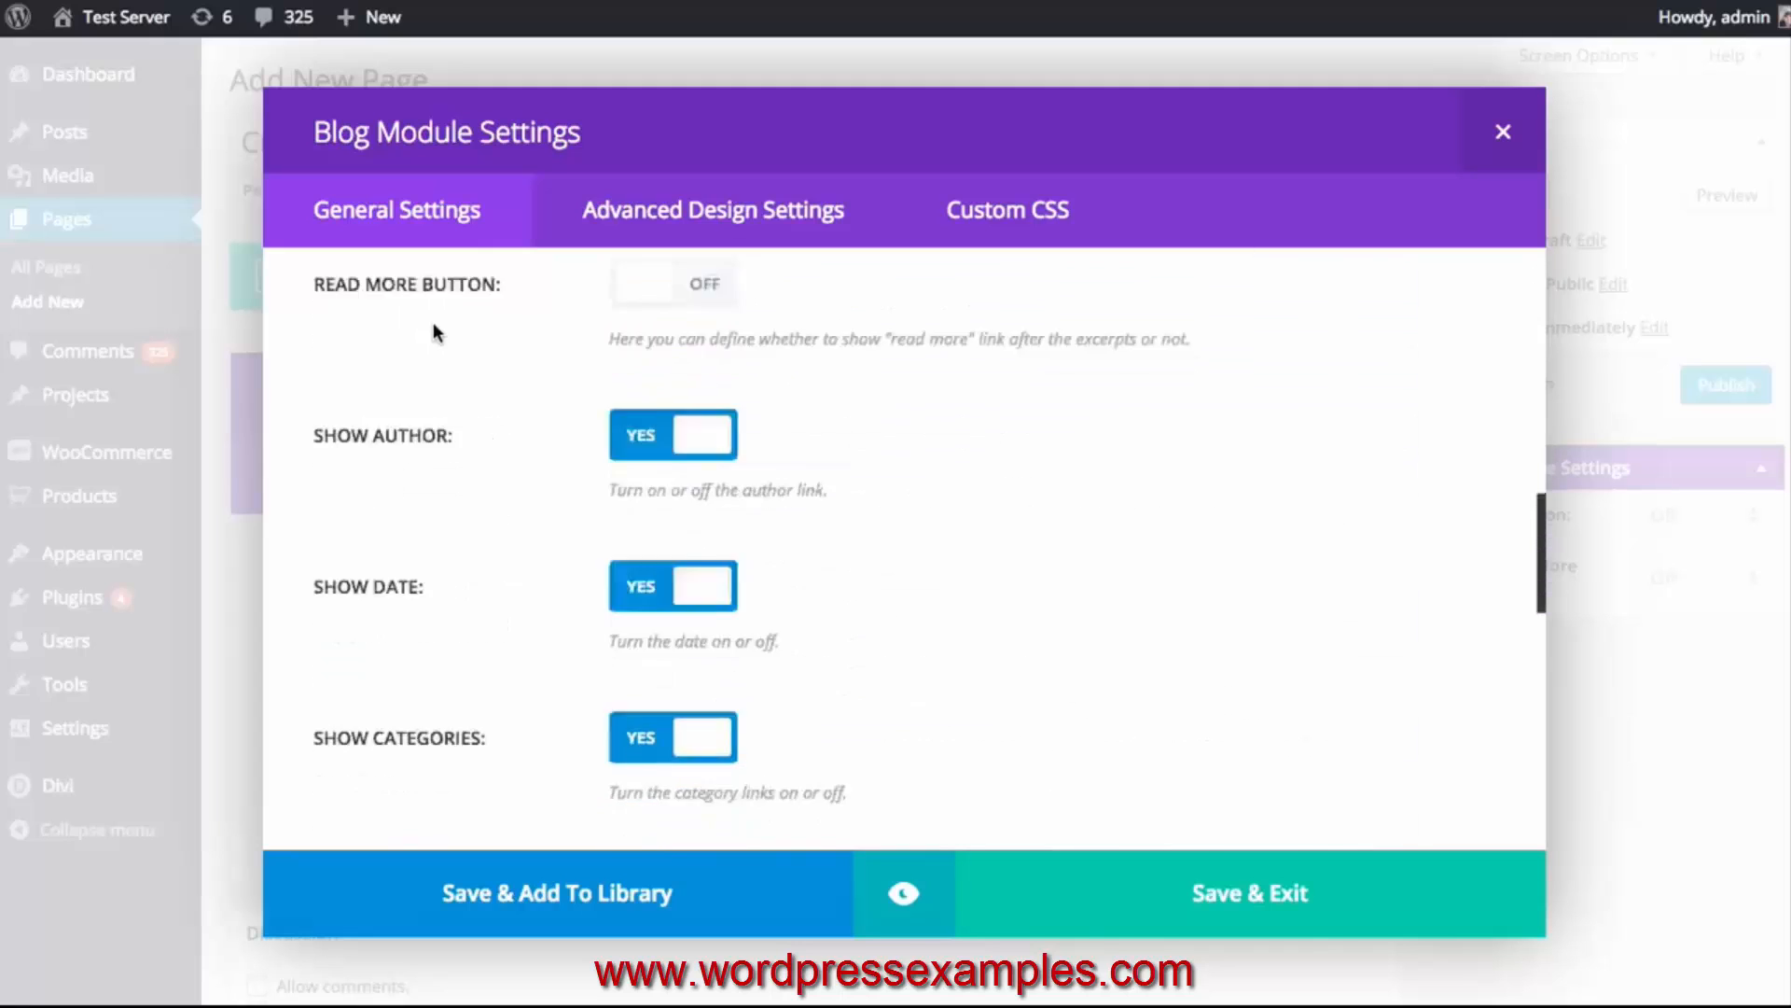
scroll(434, 327, "up", 10)
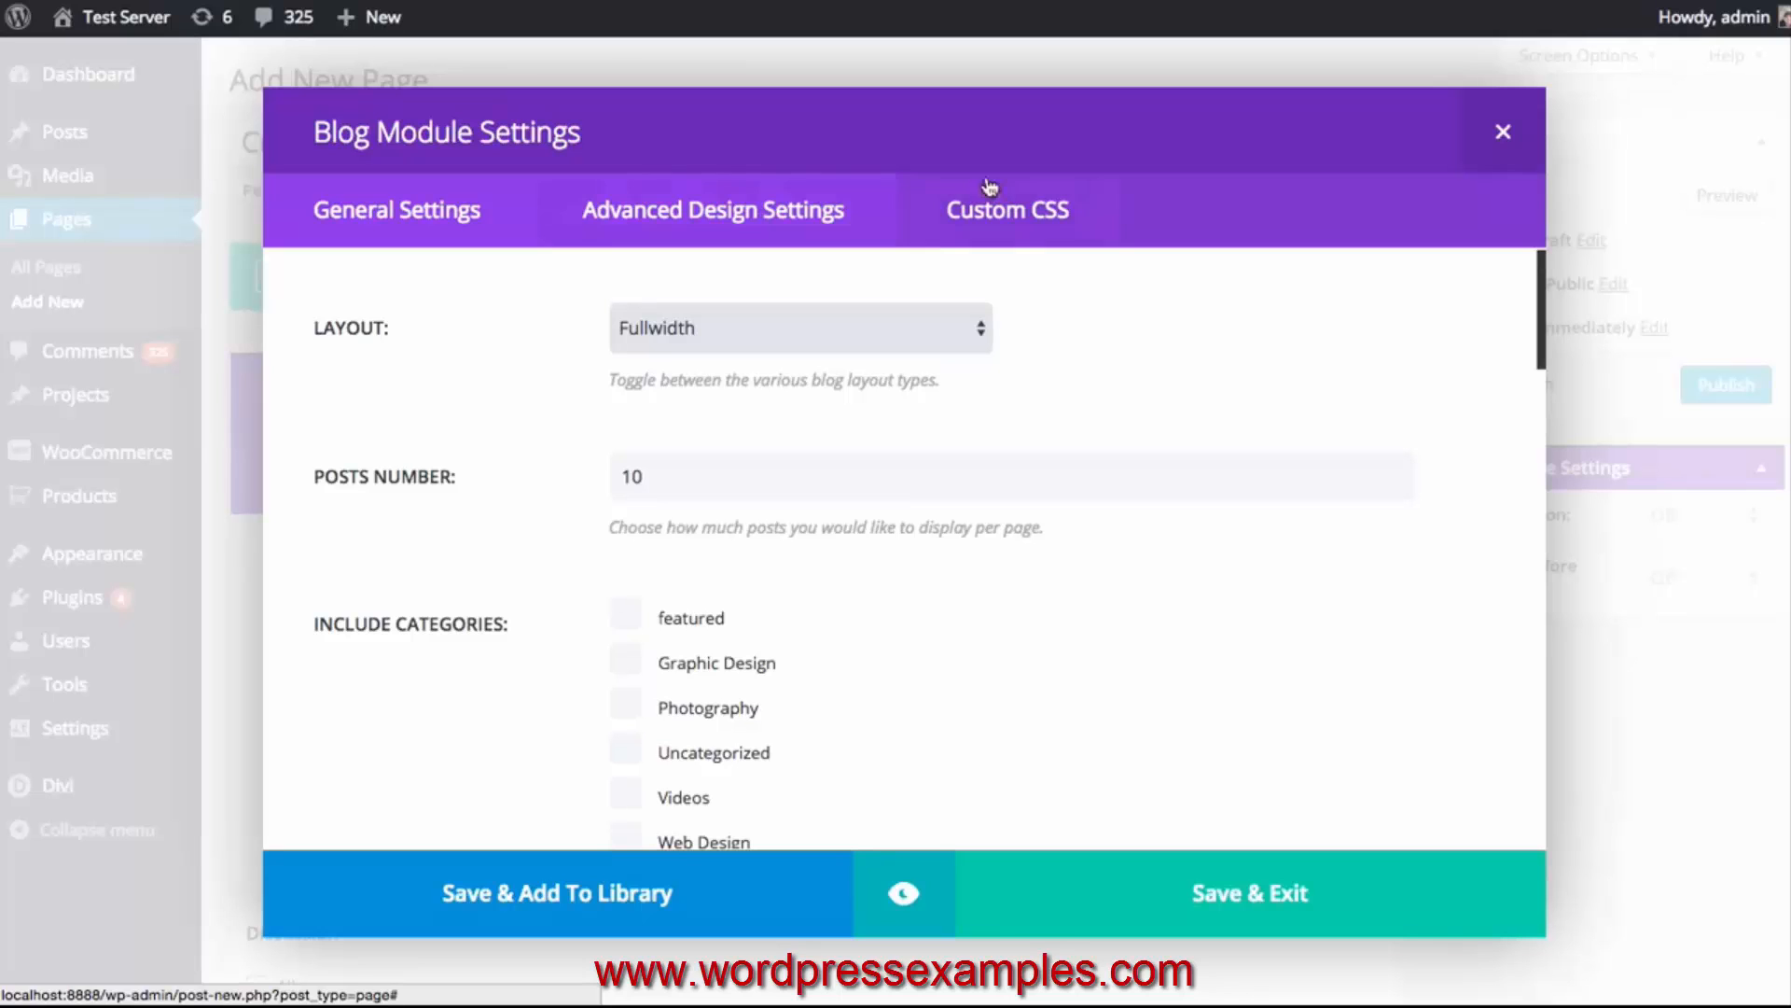
left_click(750, 223)
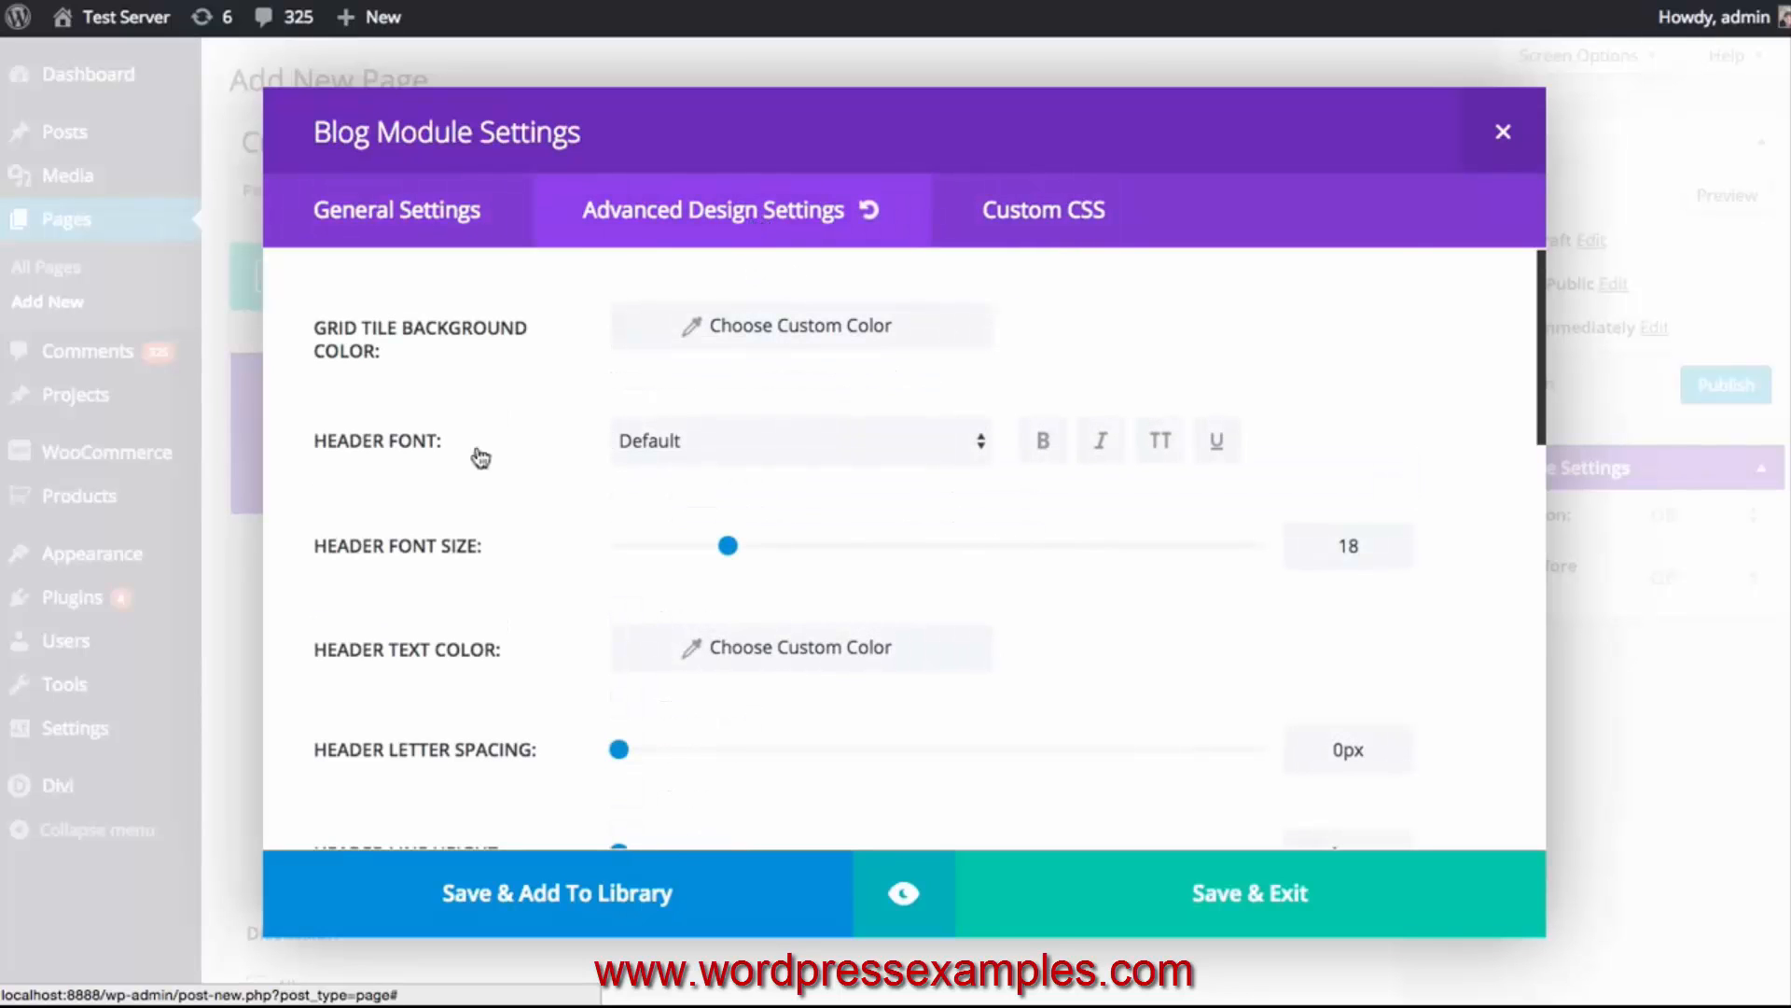
scroll(545, 458, "down", 3)
scroll(546, 458, "down", 10)
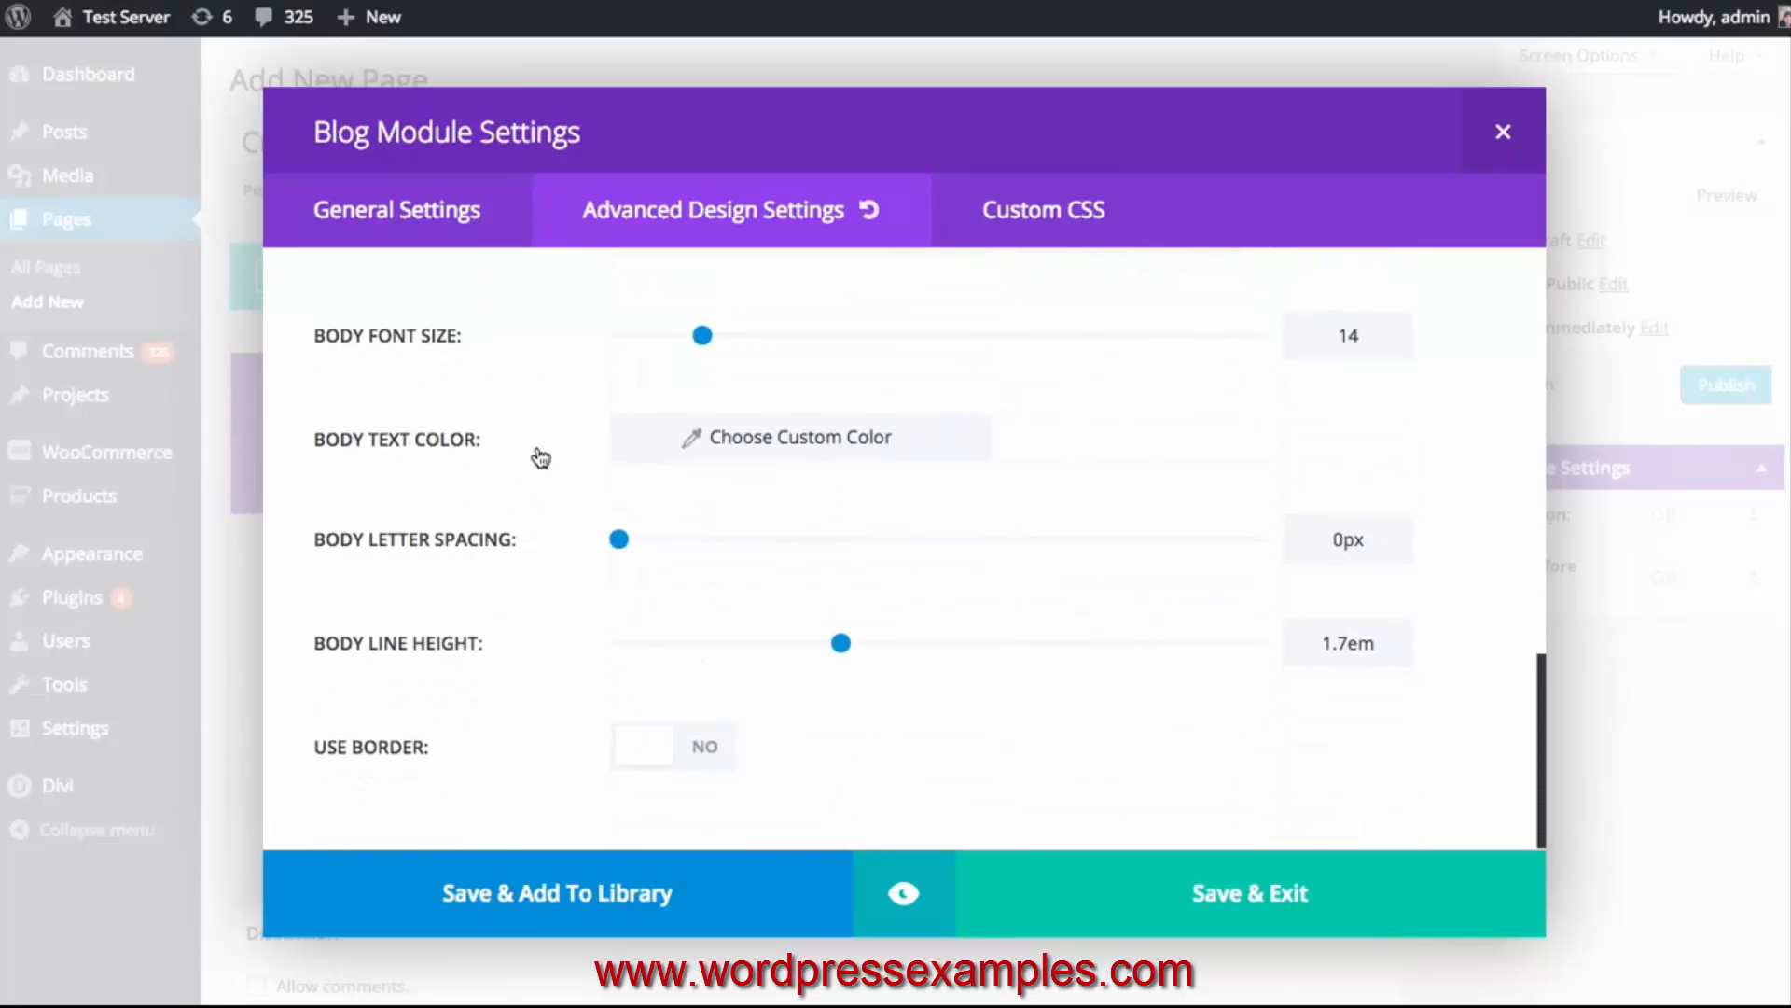
scroll(560, 480, "up", 12)
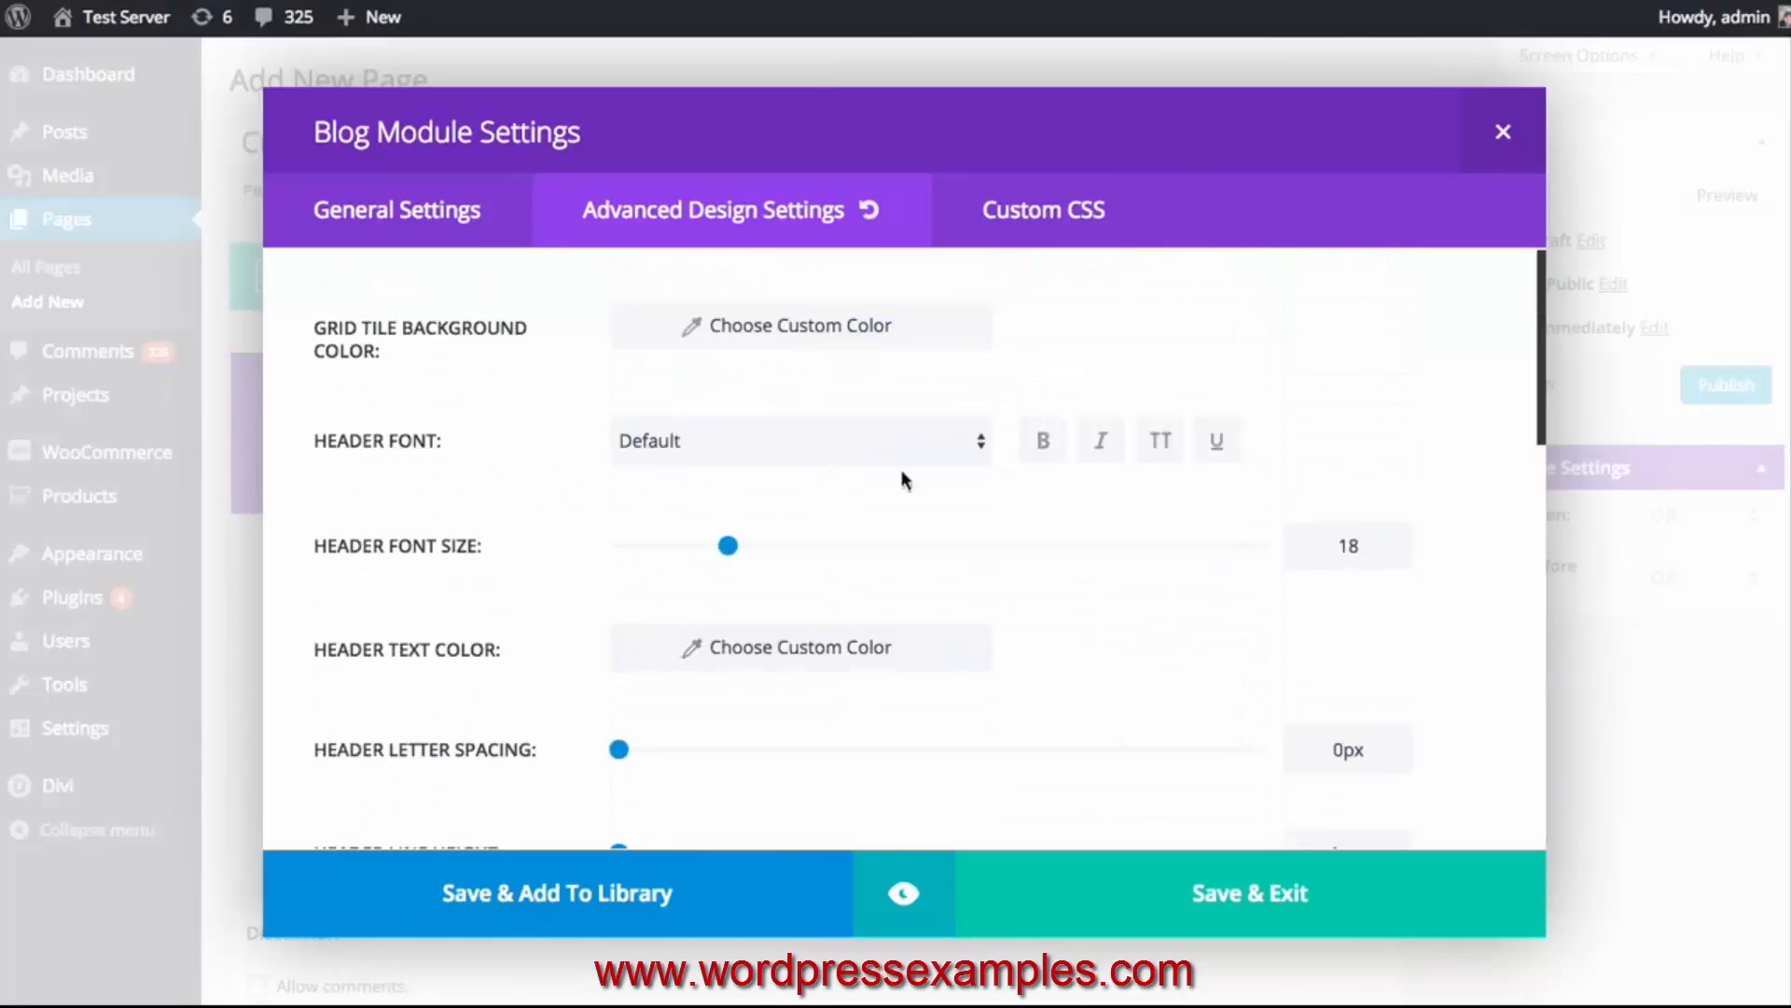
left_click(1043, 224)
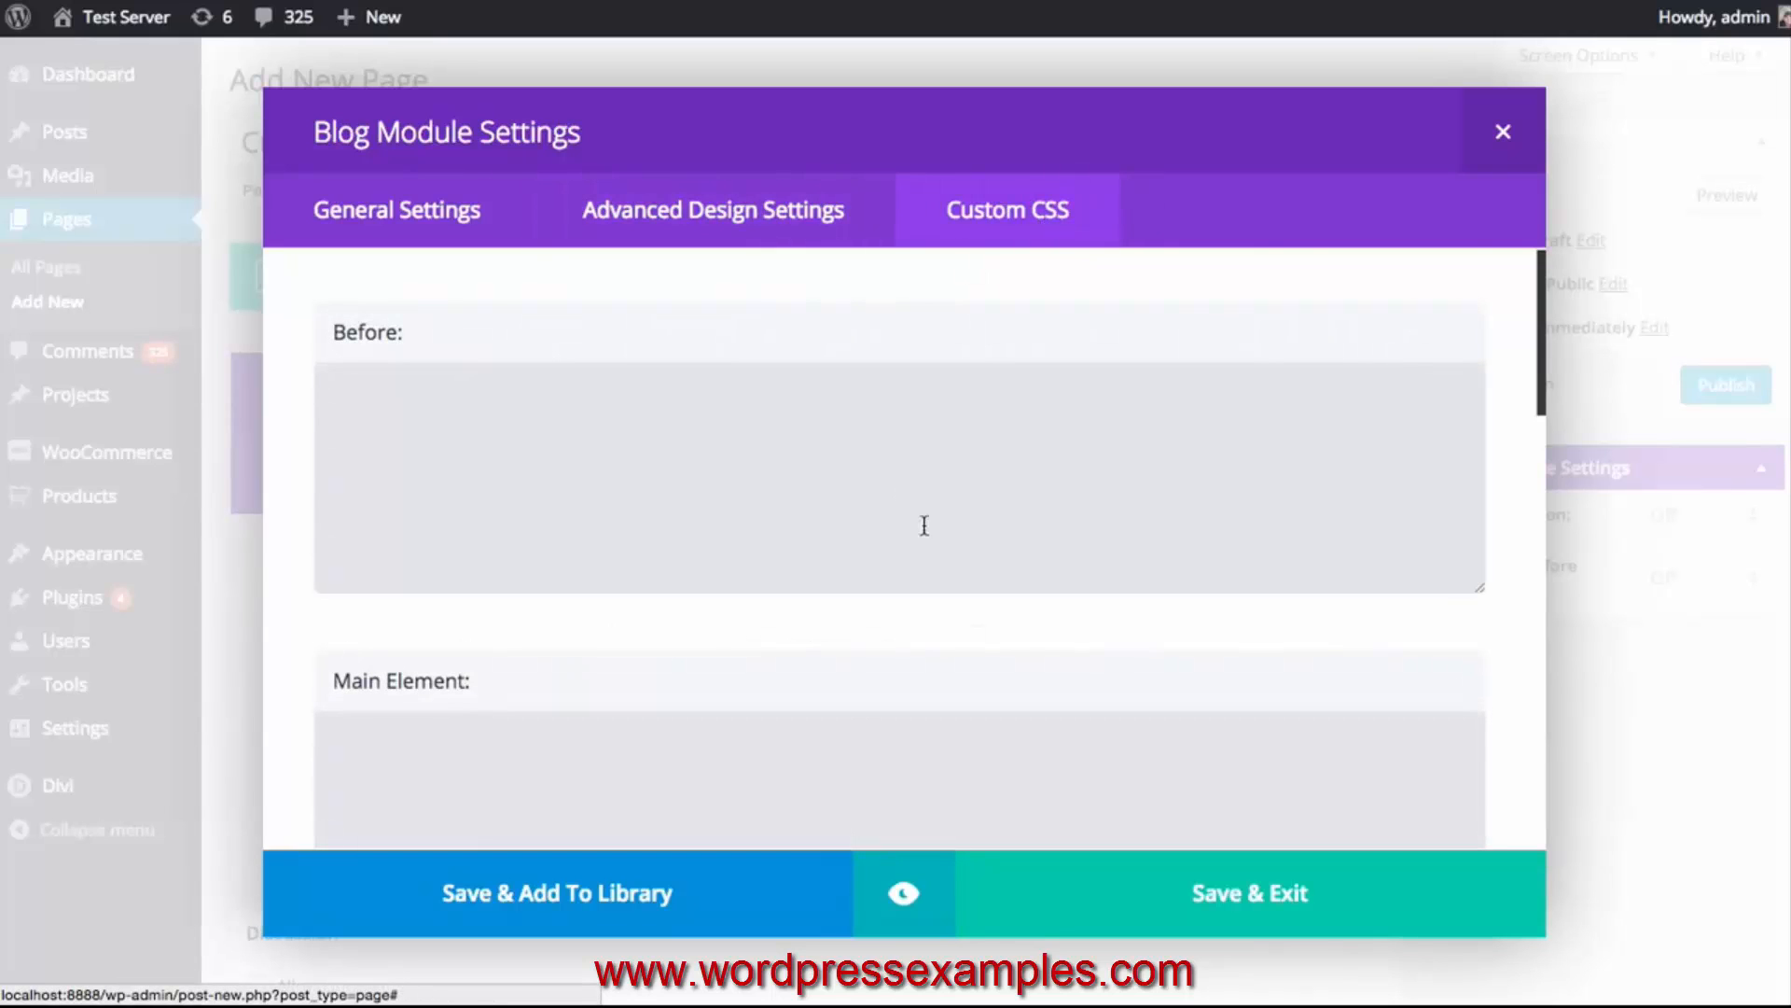
scroll(852, 554, "down", 10)
scroll(881, 541, "up", 10)
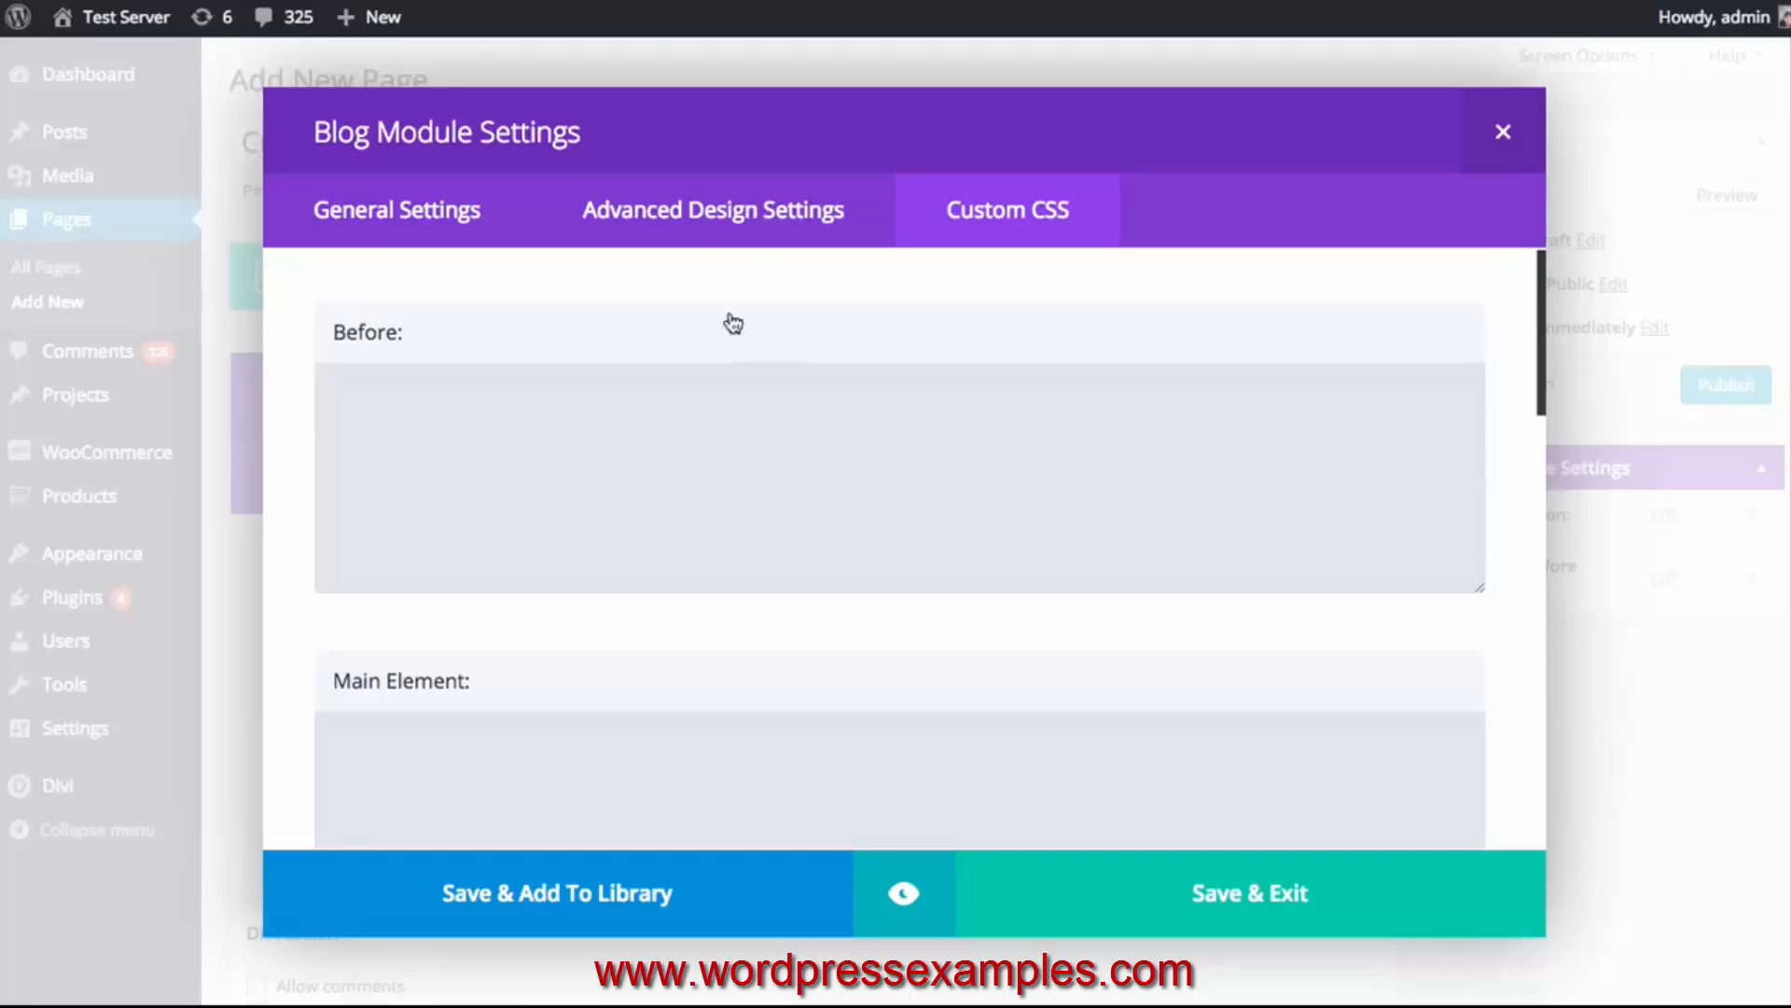
left_click(731, 234)
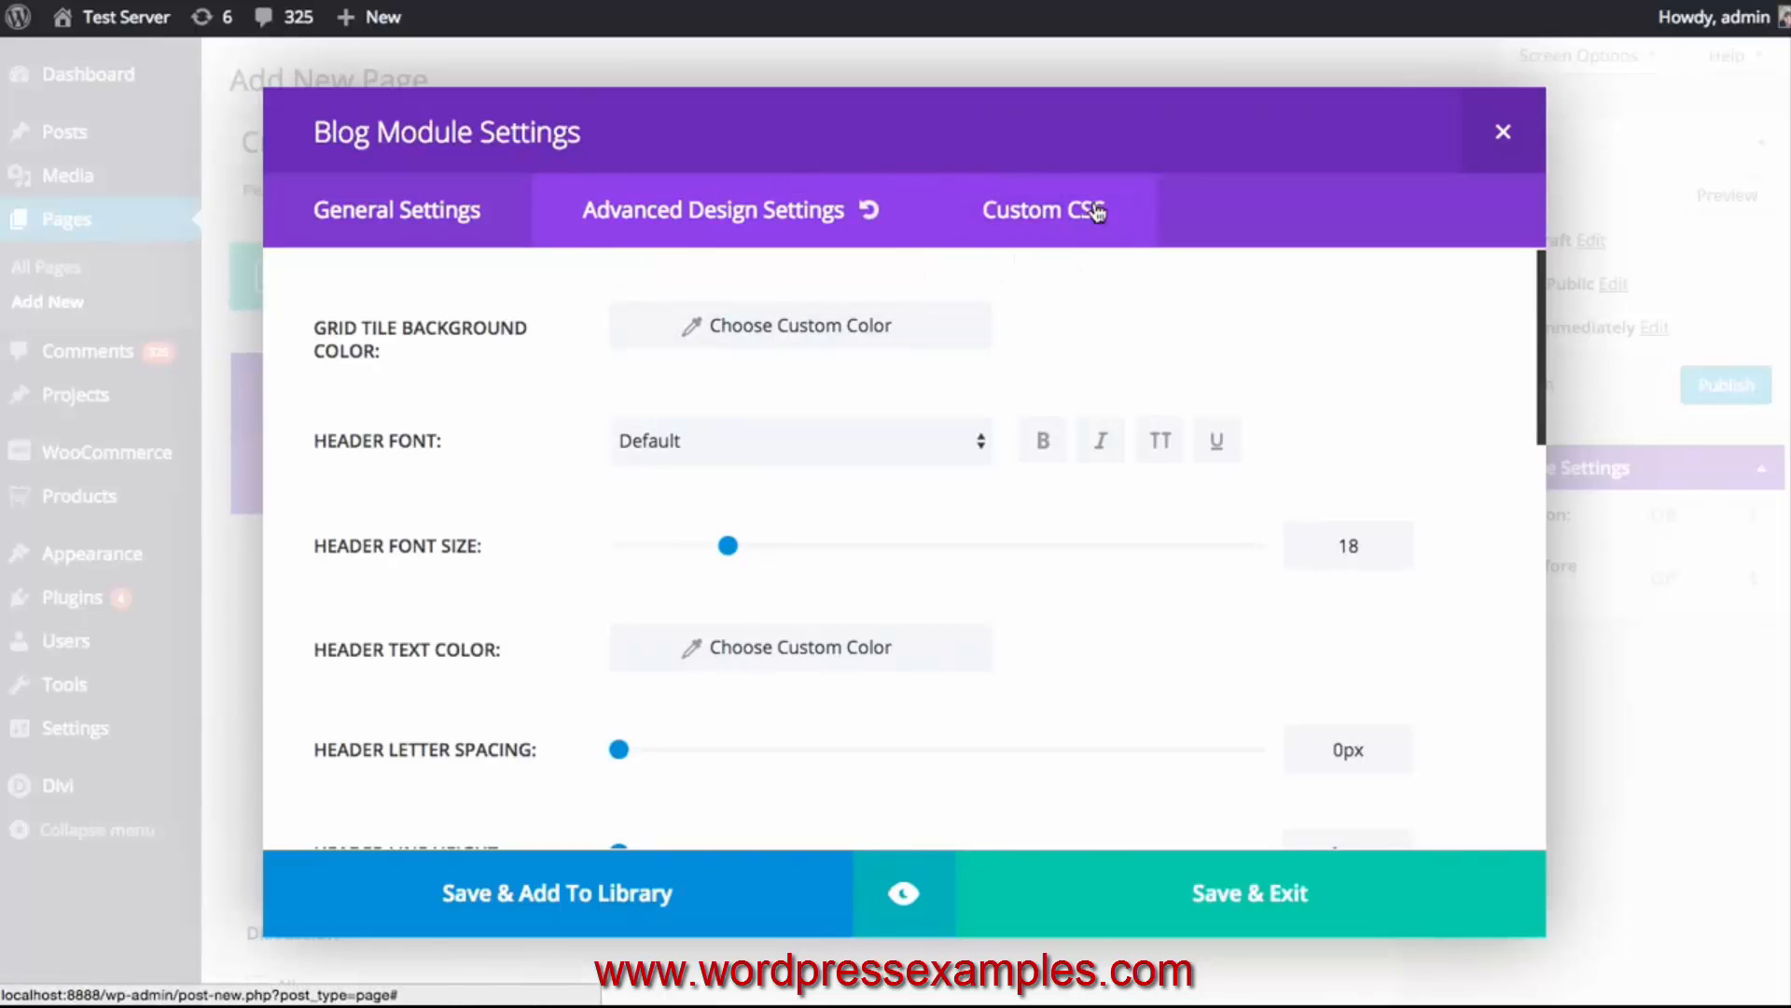
left_click(436, 231)
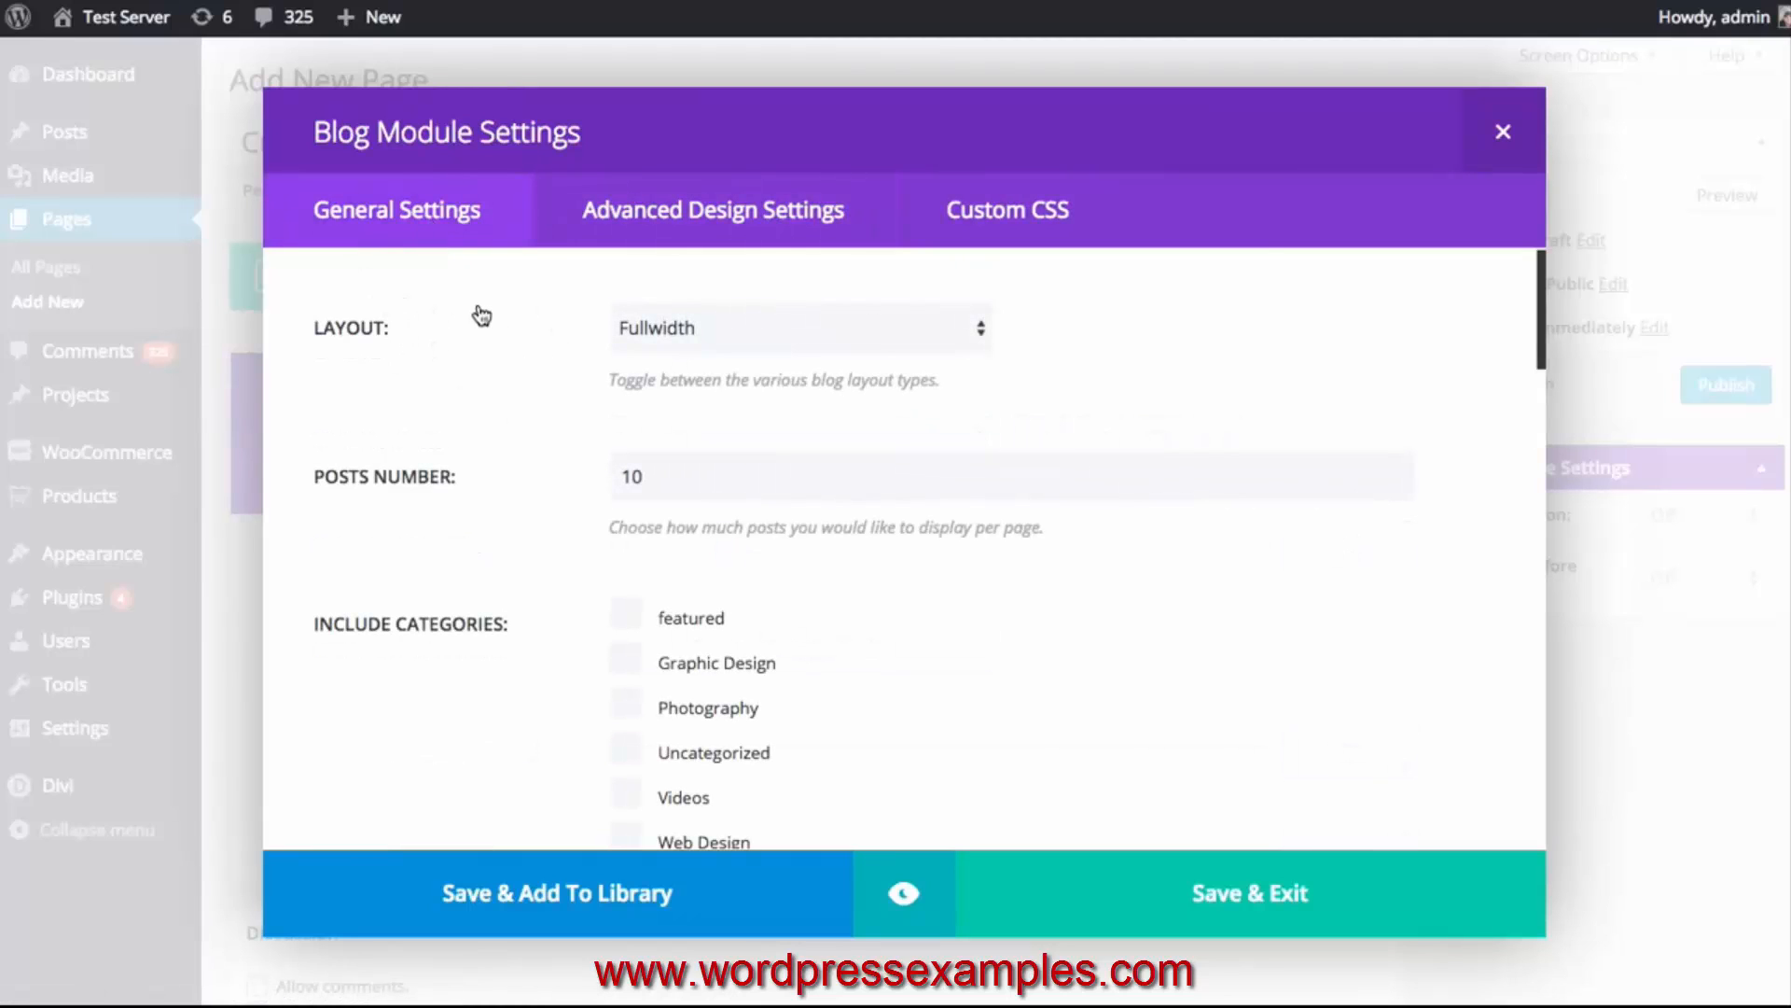
Step: Keep the Fullwidth layout and set the posts number to 4
left_click(690, 331)
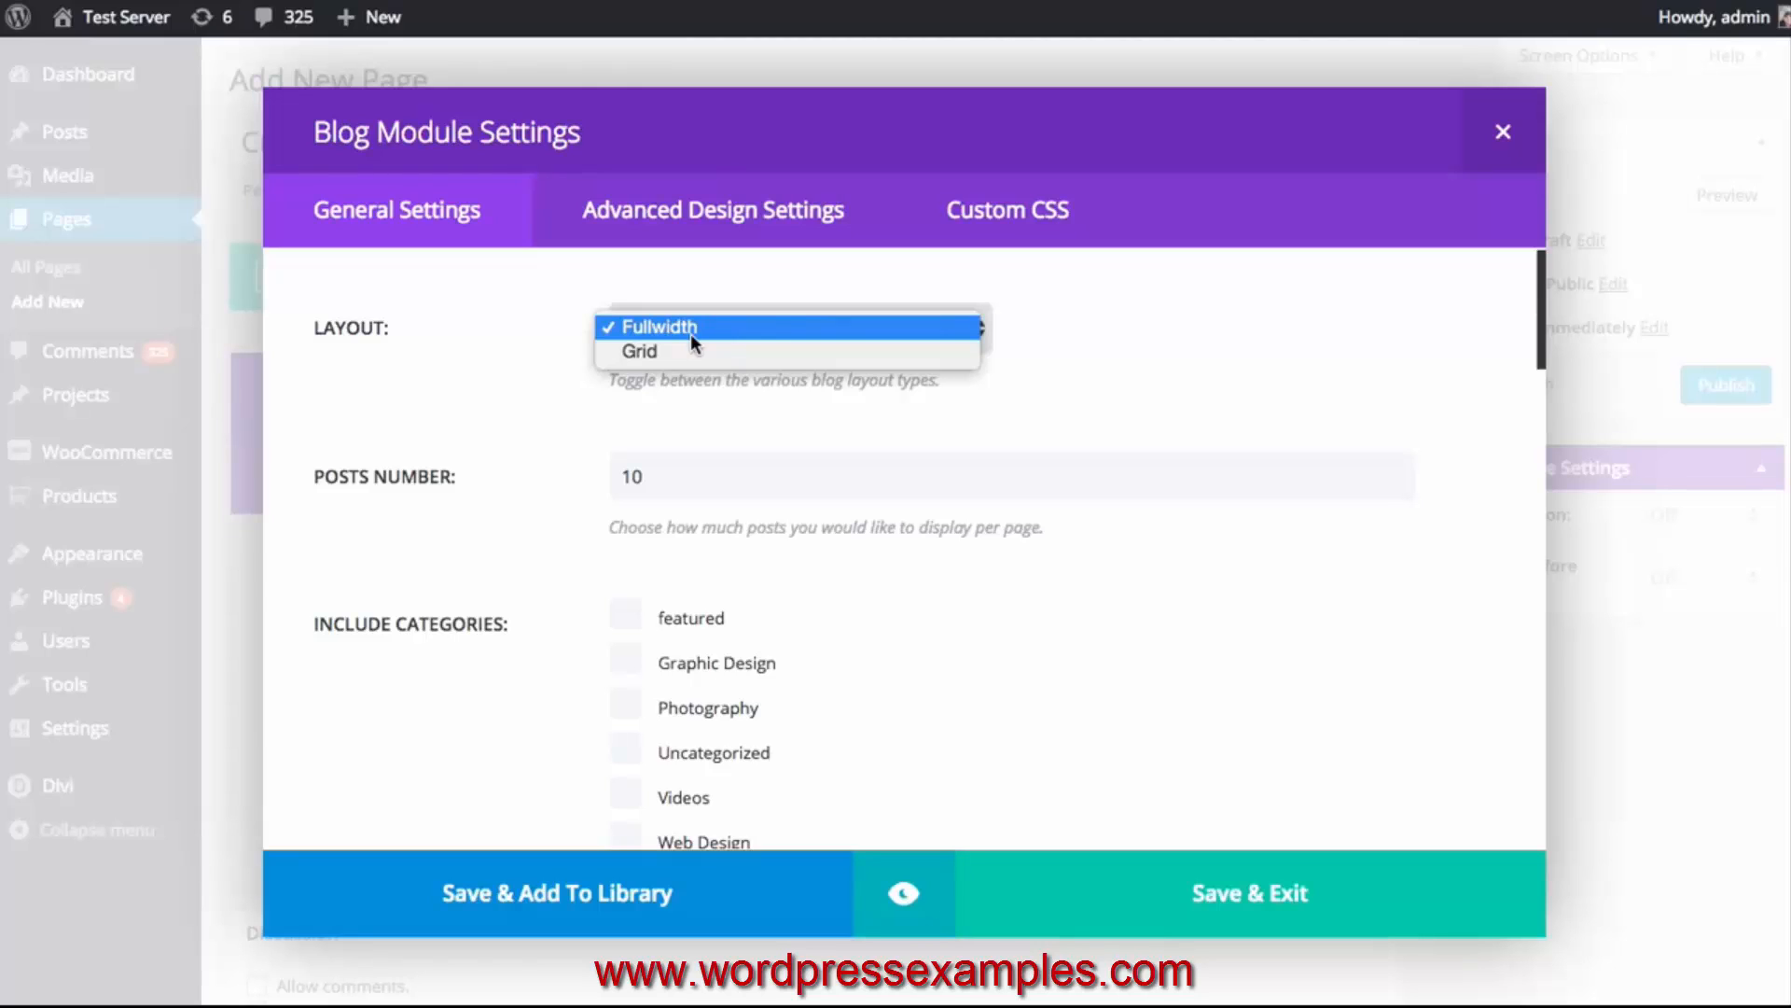
left_click(690, 333)
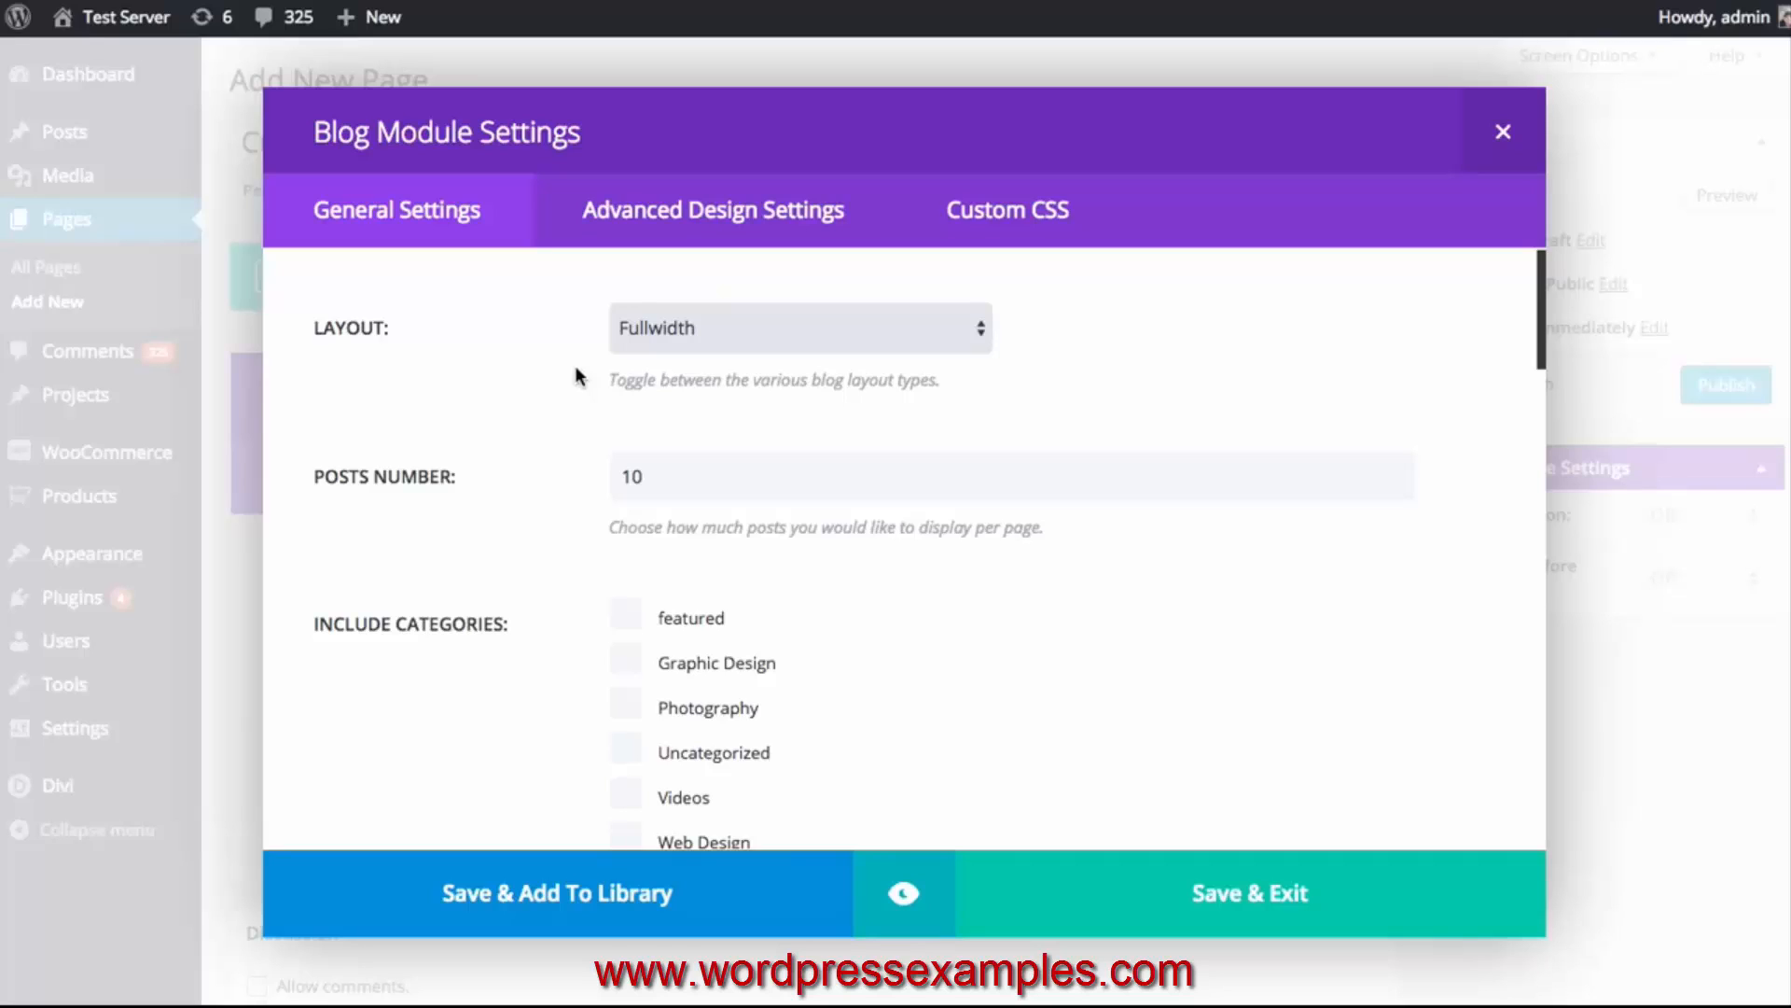
double_click(746, 477)
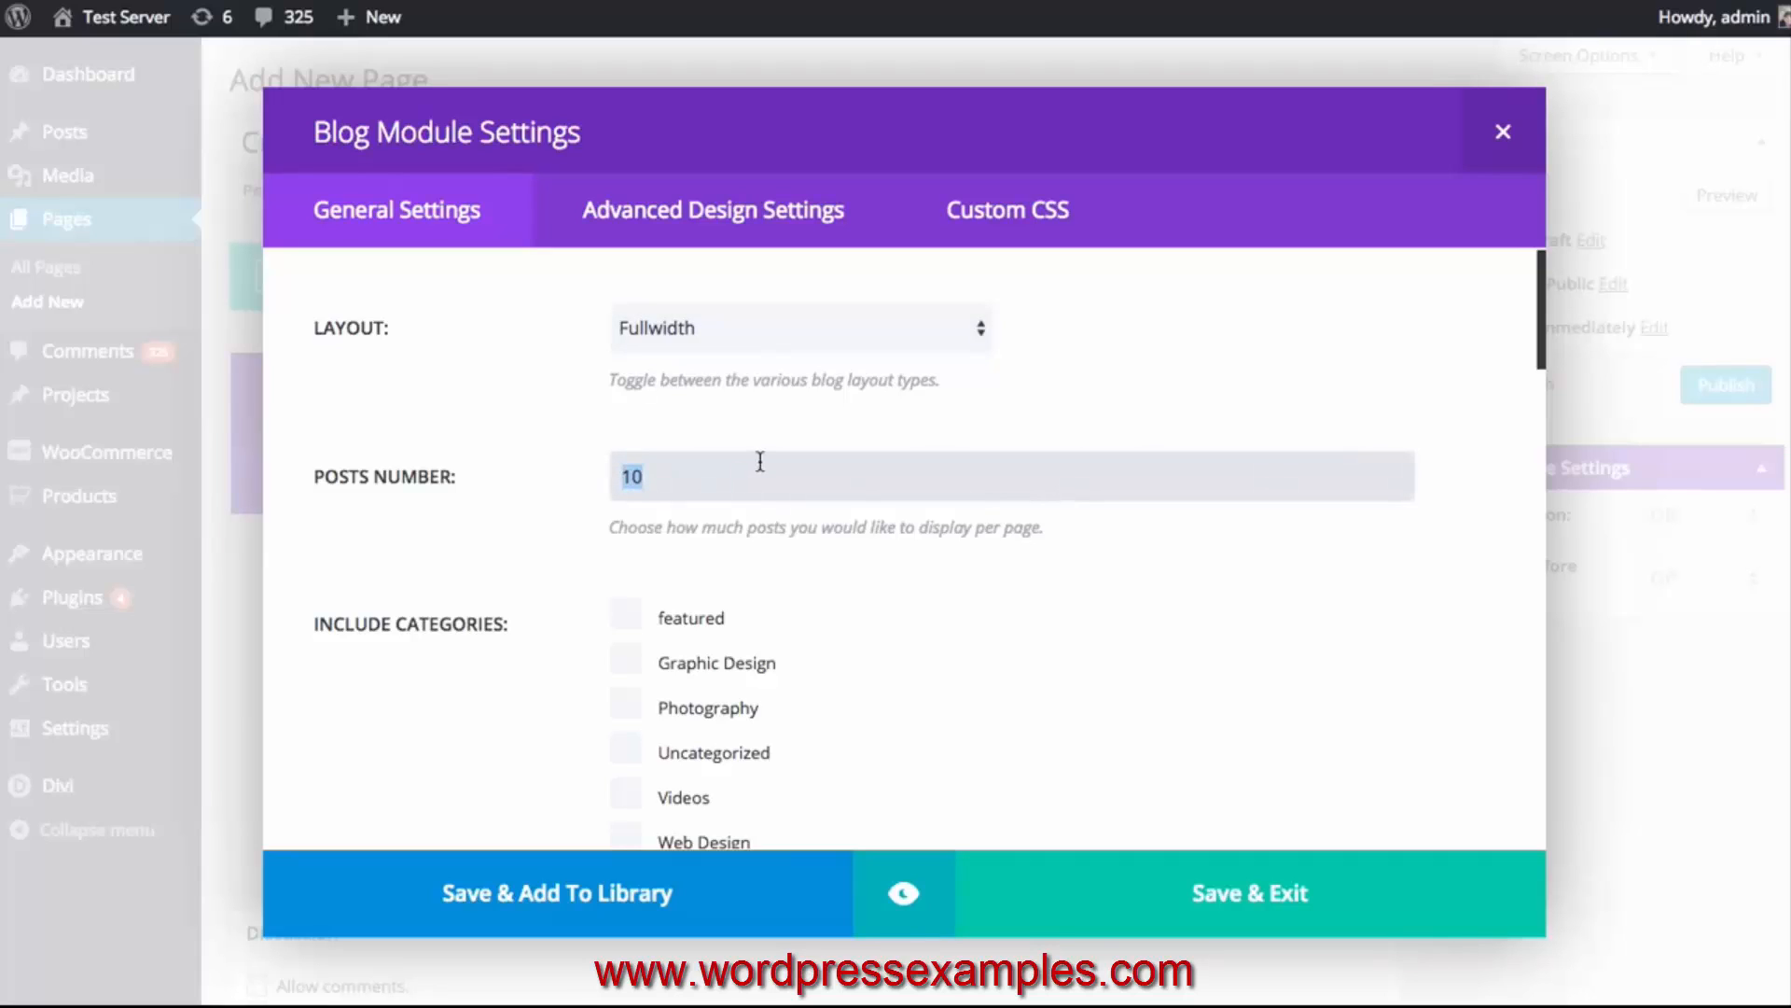
type("4")
scroll(931, 486, "down", 3)
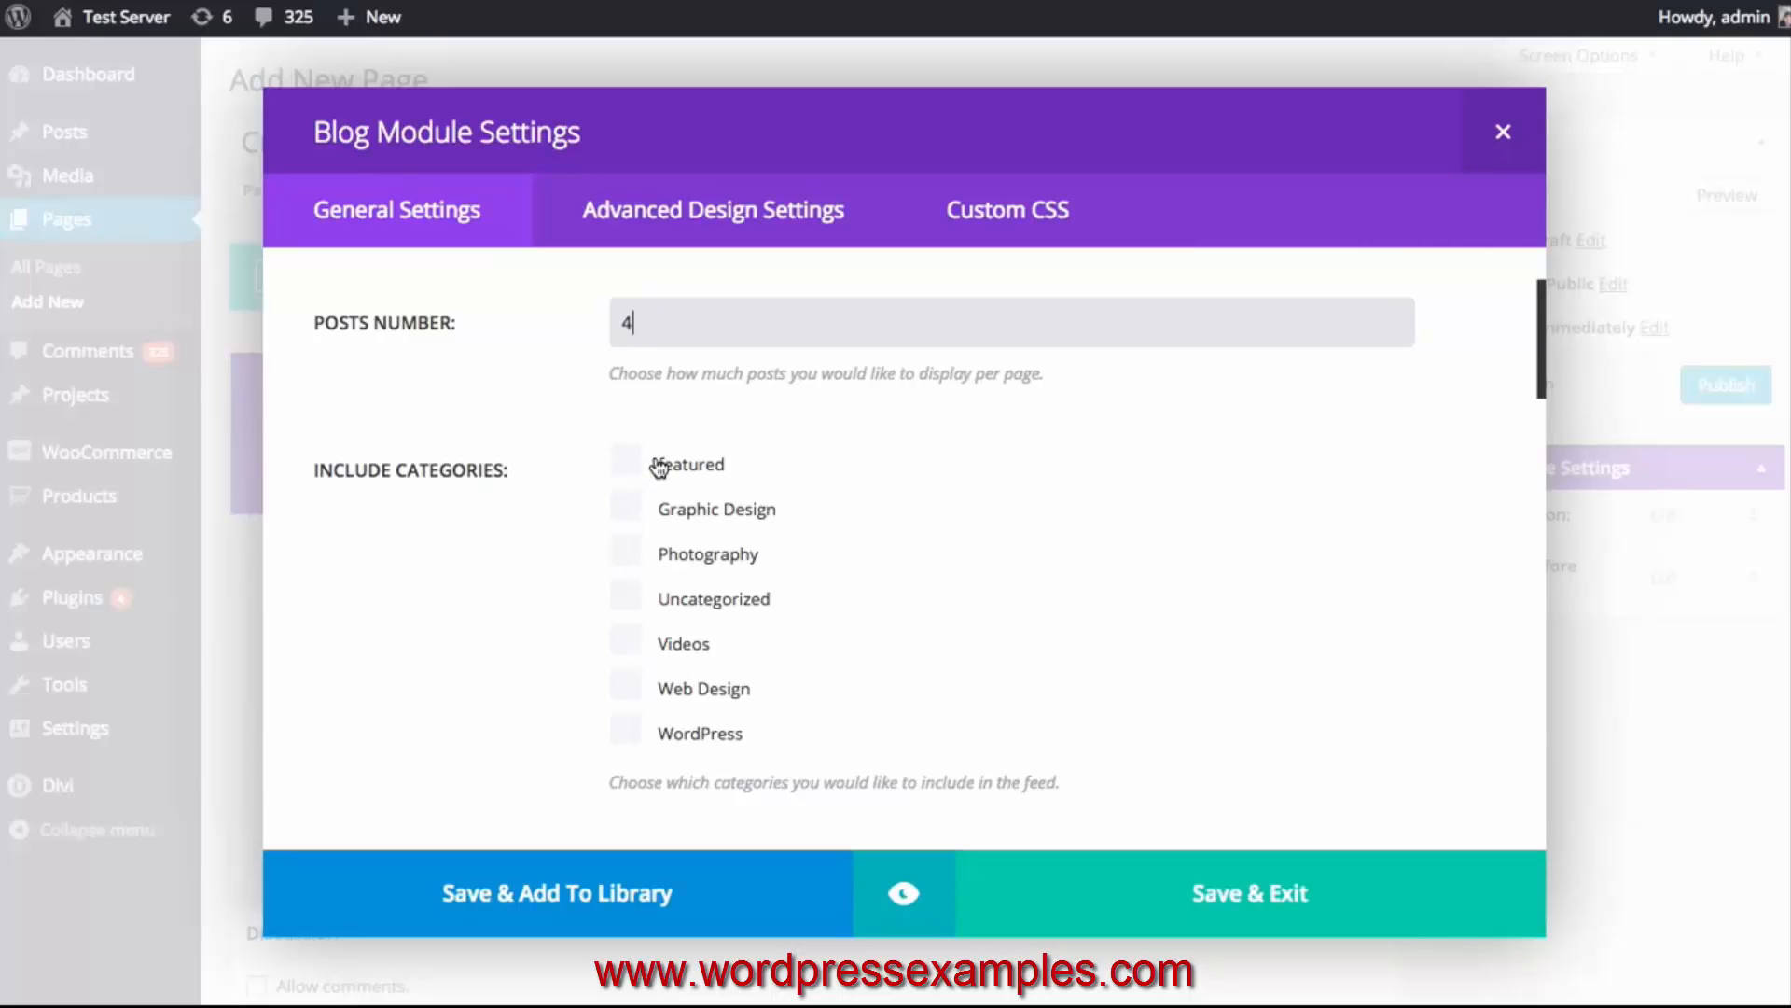
left_click(633, 511)
left_click(626, 552)
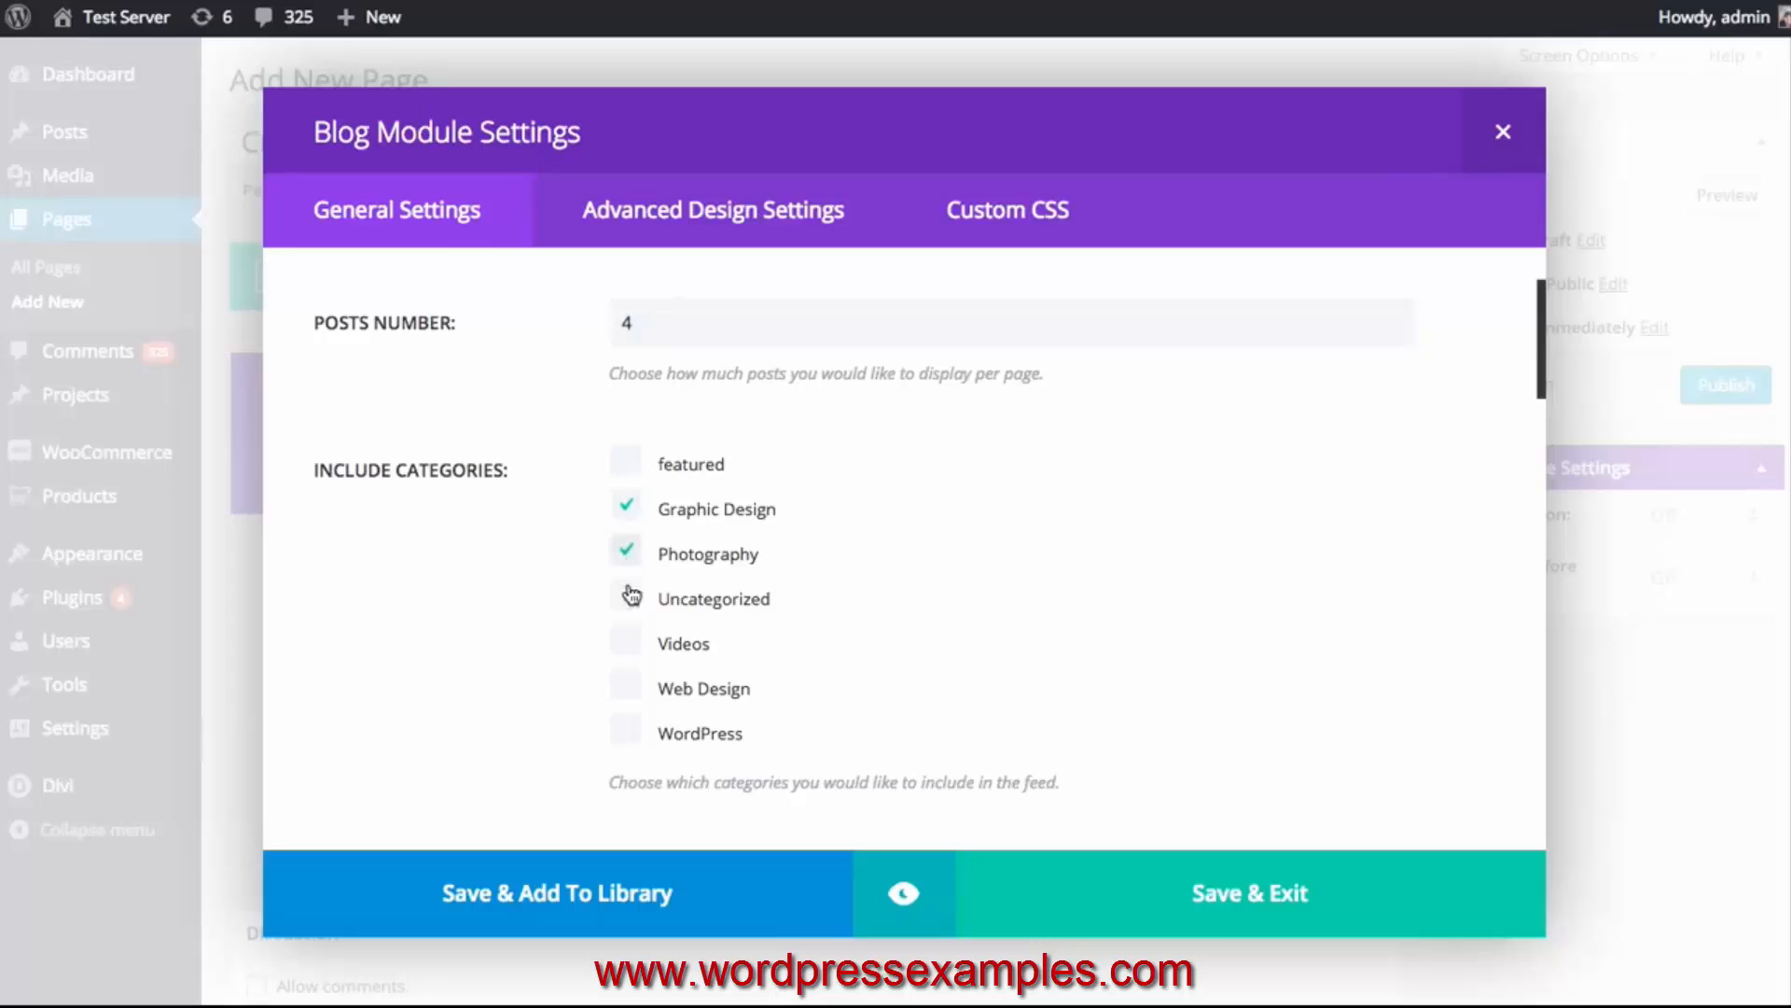
left_click(626, 597)
left_click(628, 640)
left_click(631, 686)
left_click(635, 684)
left_click(630, 648)
left_click(626, 598)
left_click(627, 556)
left_click(630, 509)
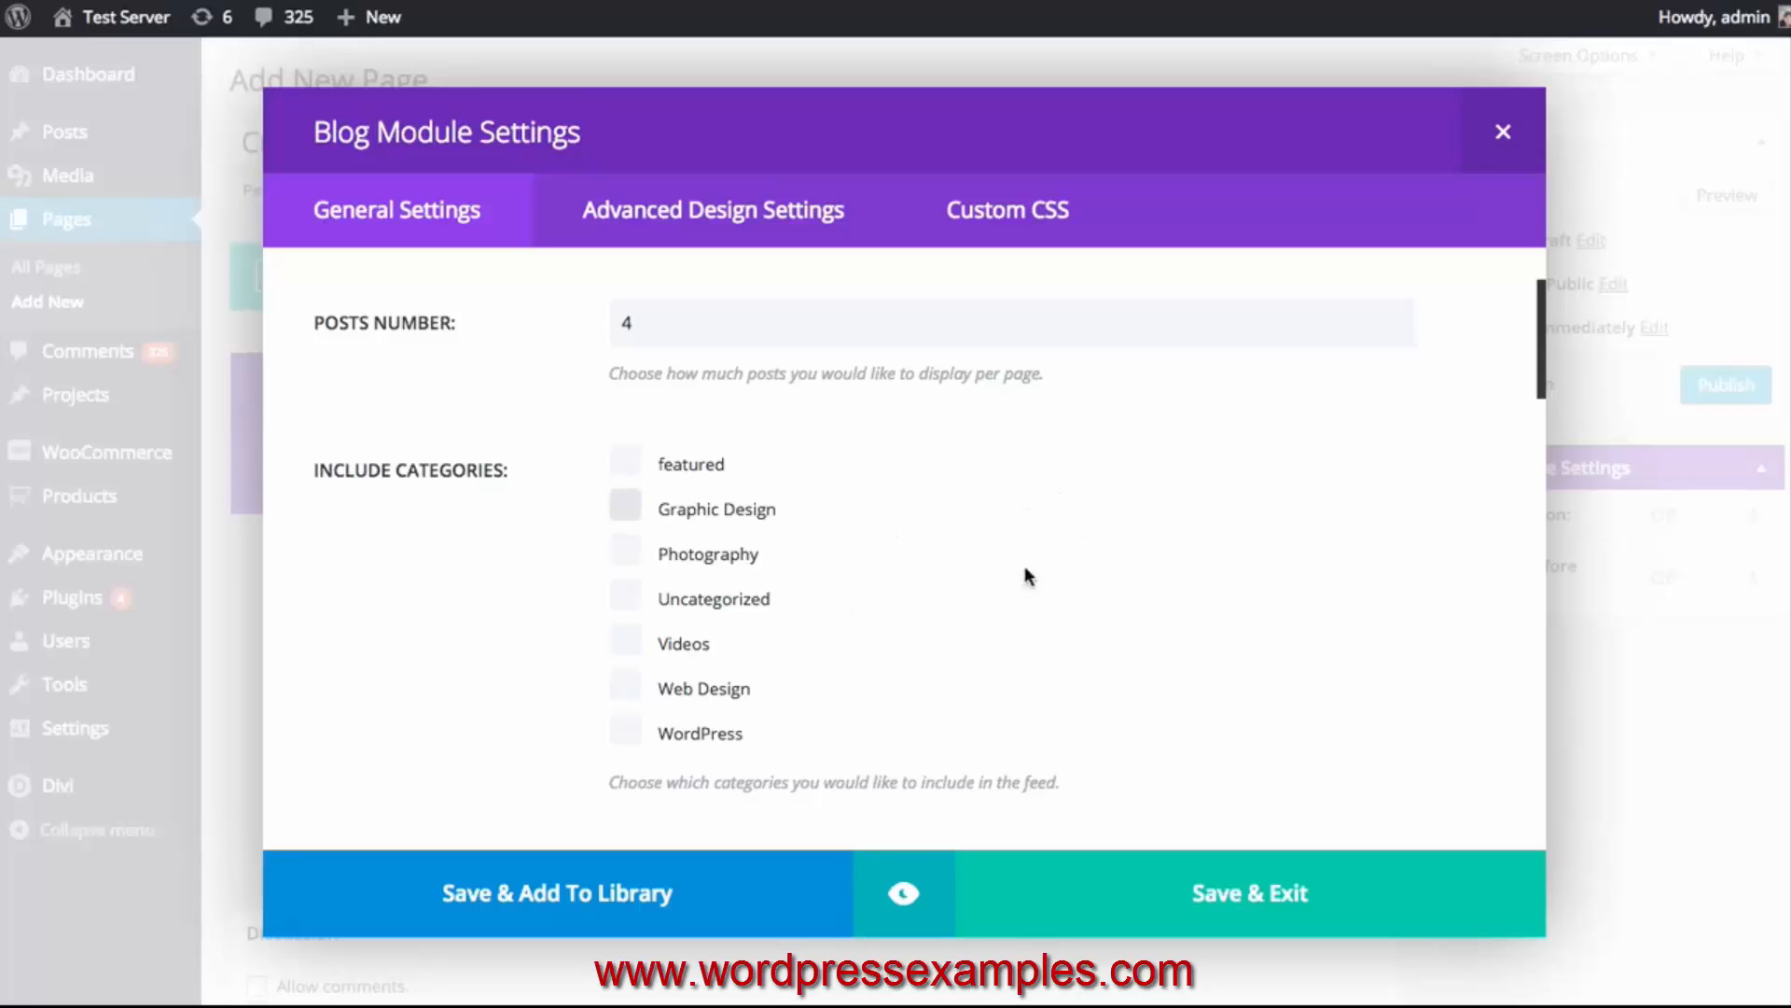
Step: Try editing the text of the meta date format field
scroll(929, 552, "down", 2)
scroll(911, 550, "down", 2)
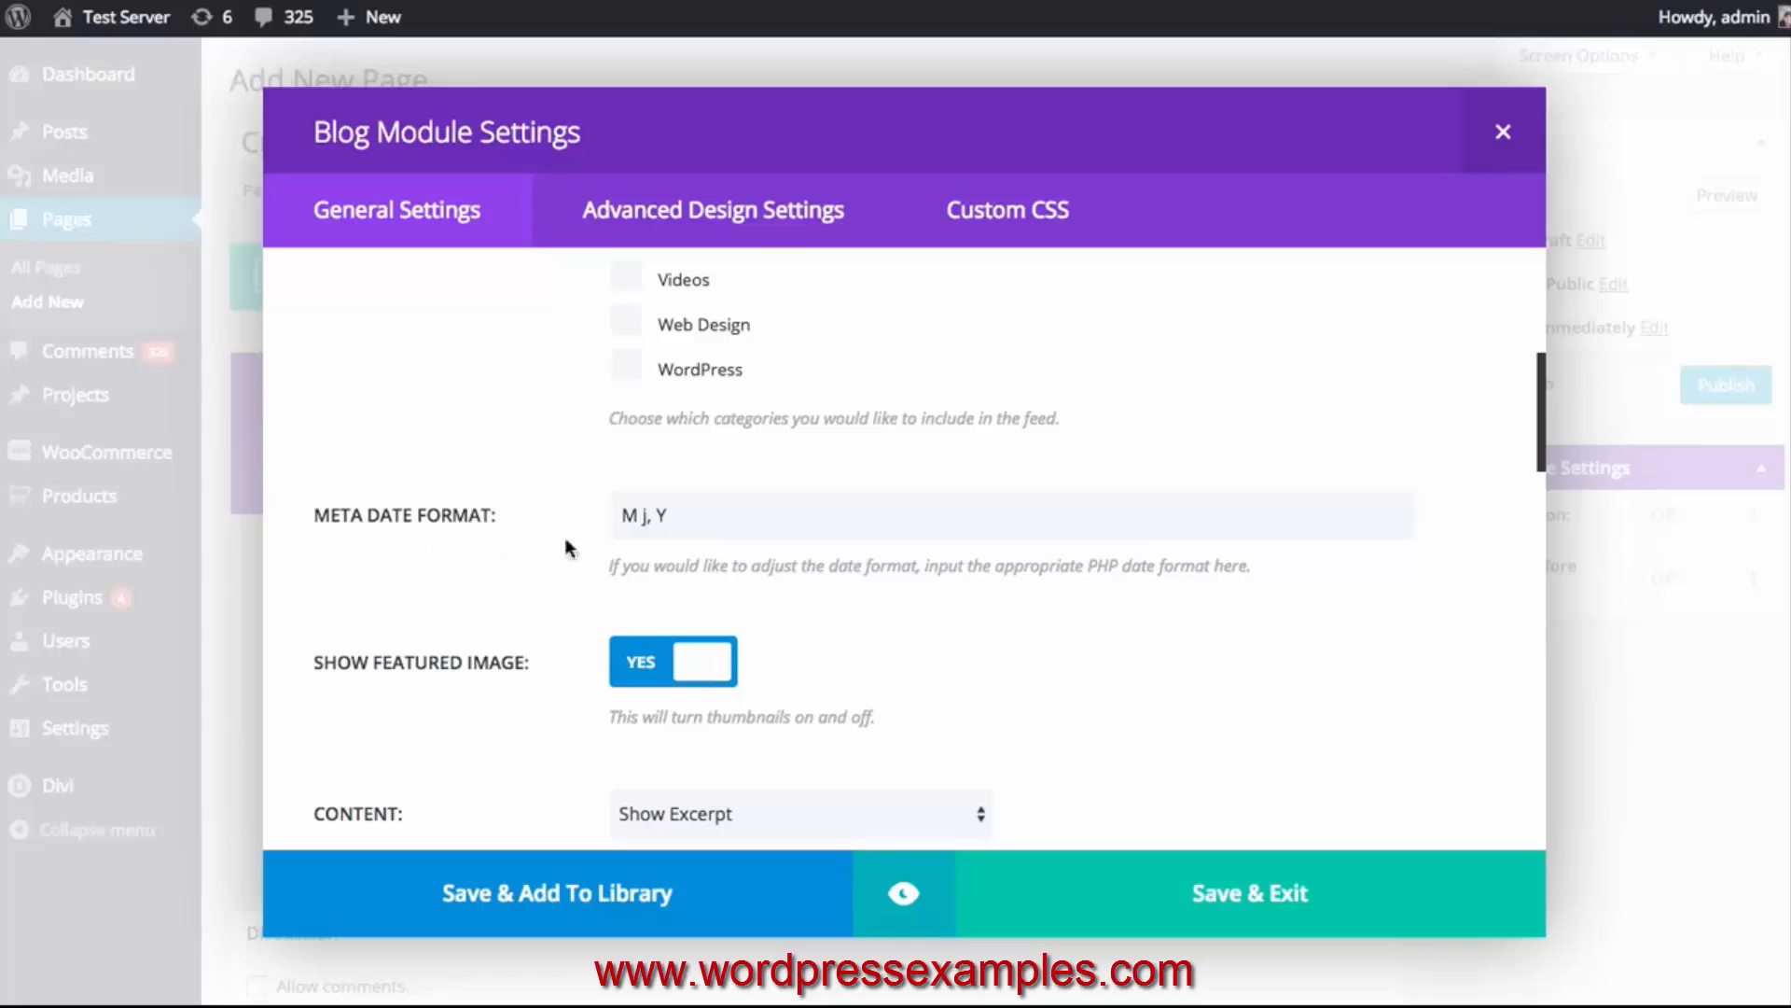
left_click_drag(666, 515, 605, 515)
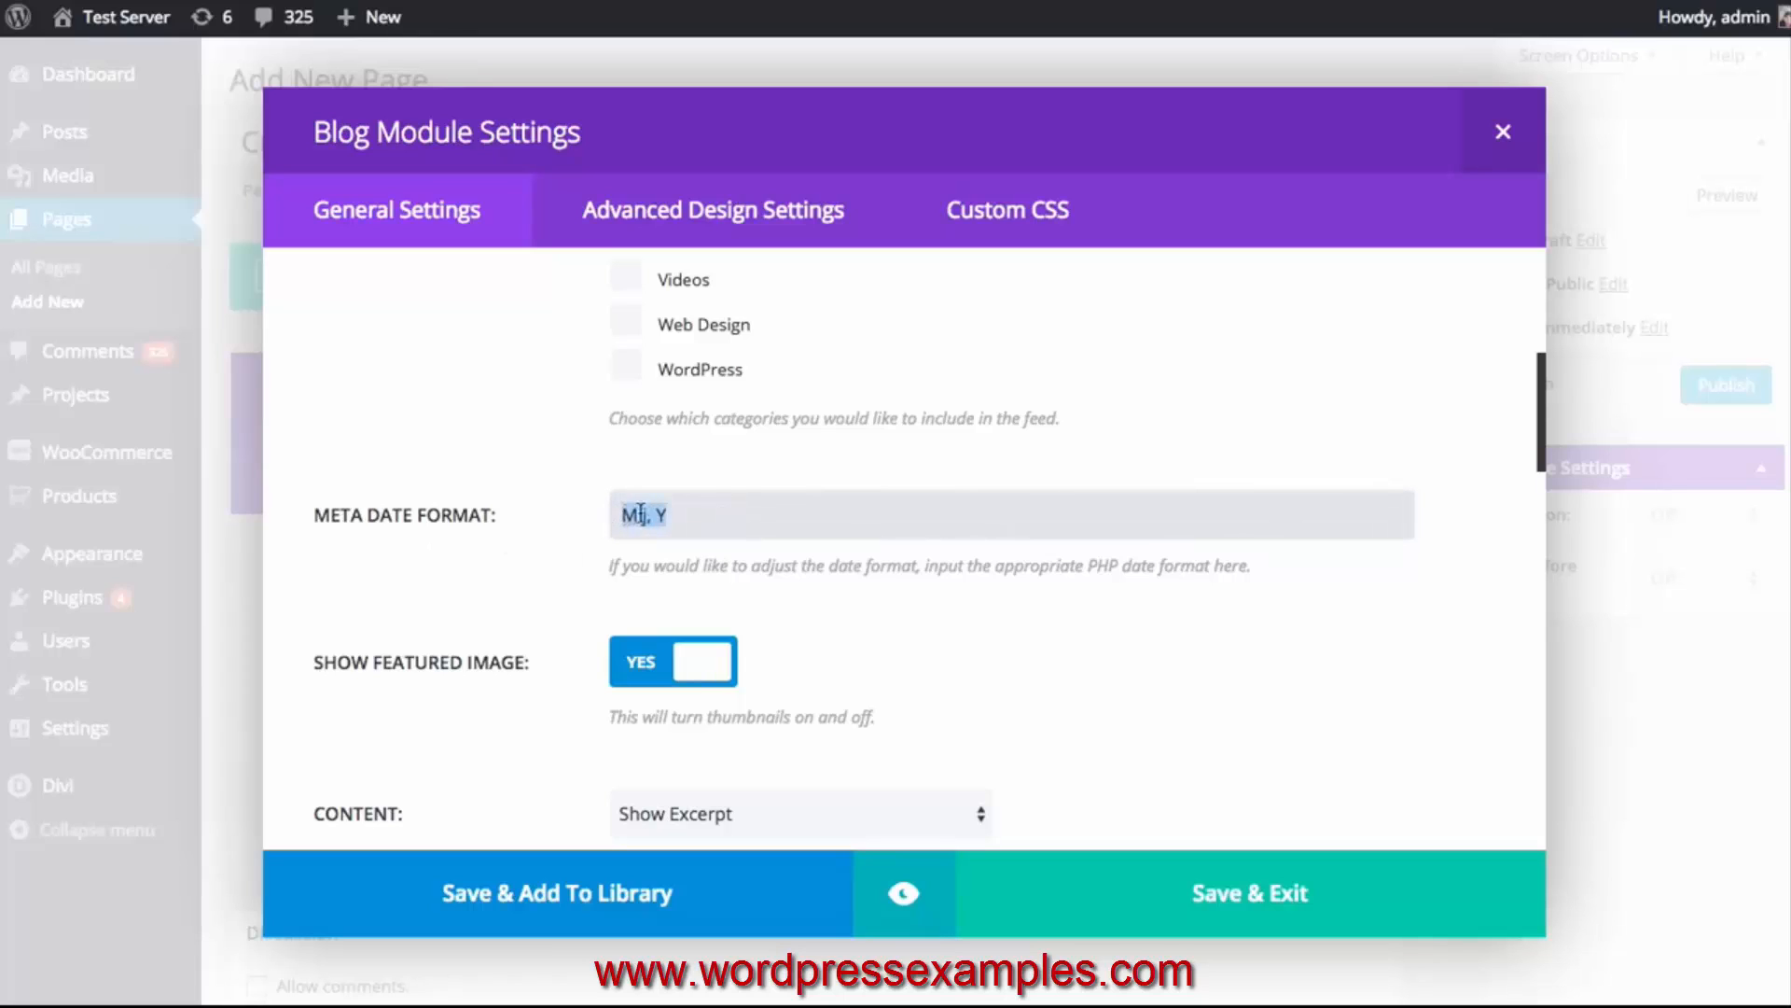
left_click(631, 515)
left_click(703, 515)
left_click(627, 516)
left_click(781, 515)
key("Left")
key("Left")
key("Left")
key("Left")
key("BackSpace")
key("Right")
key("Right")
key("Right")
key("Right")
key("Right")
key("Right")
Step: Switch the content option to Show Content and back to Show Excerpt
scroll(819, 515, "down", 1)
scroll(535, 544, "down", 3)
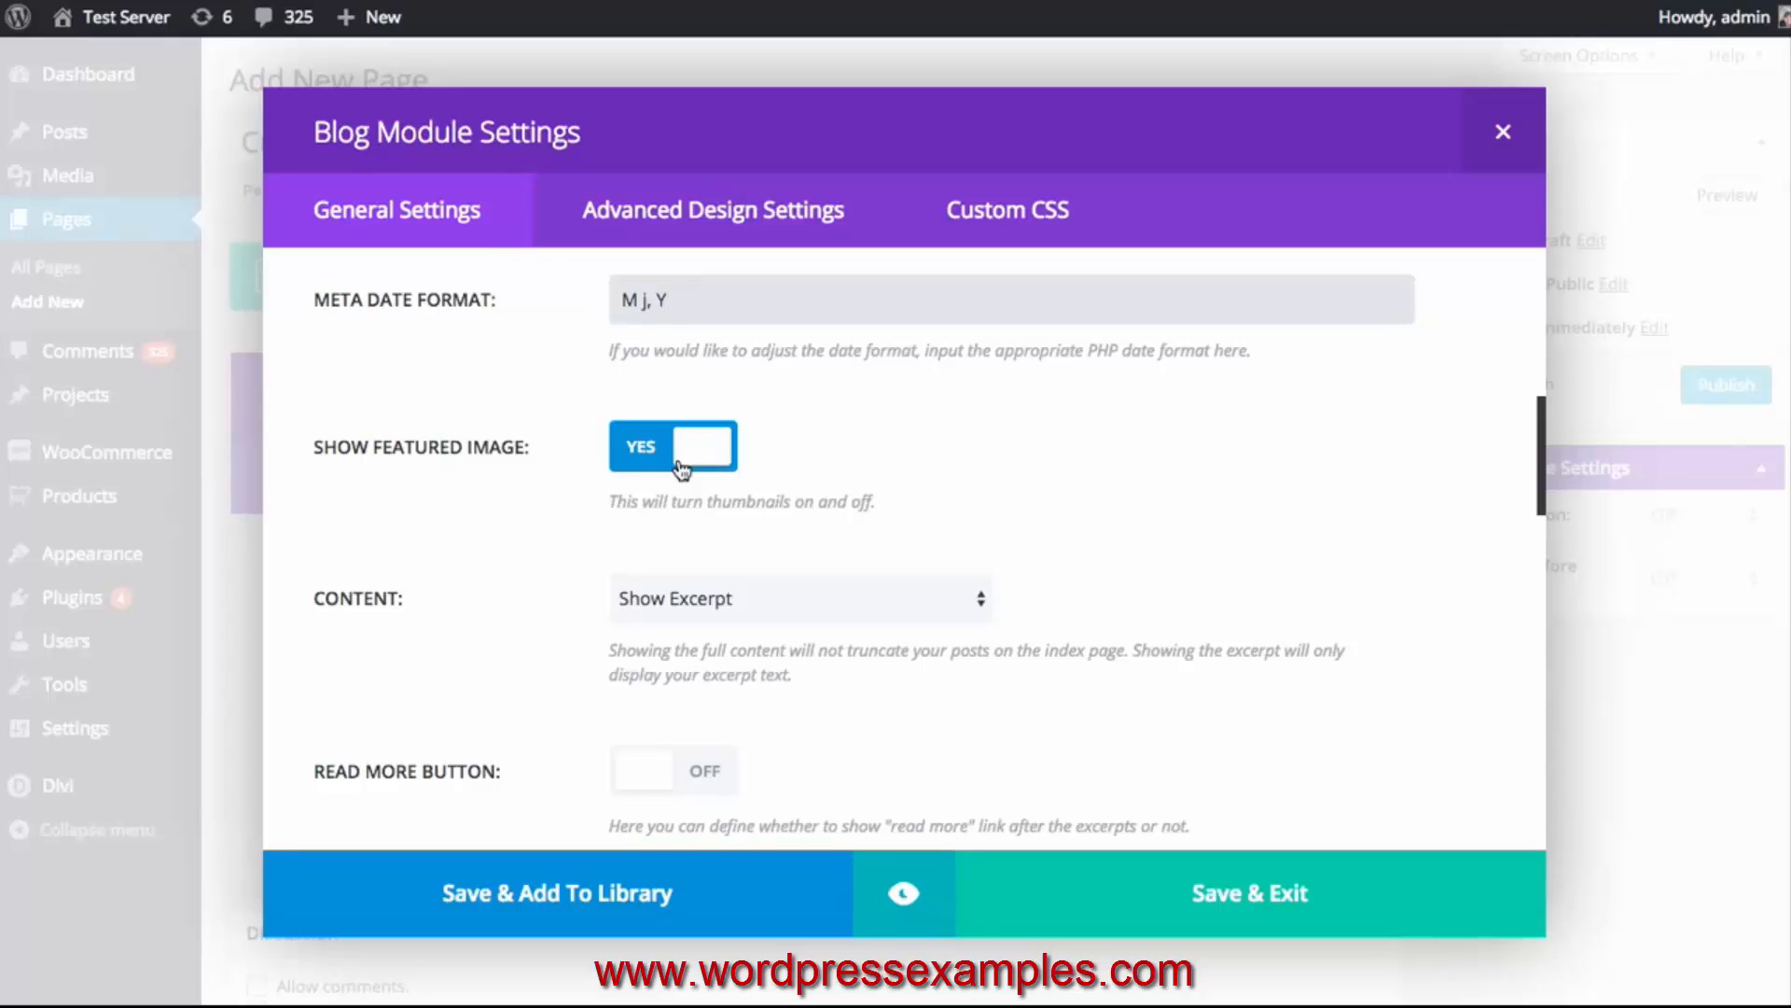
scroll(455, 545, "down", 3)
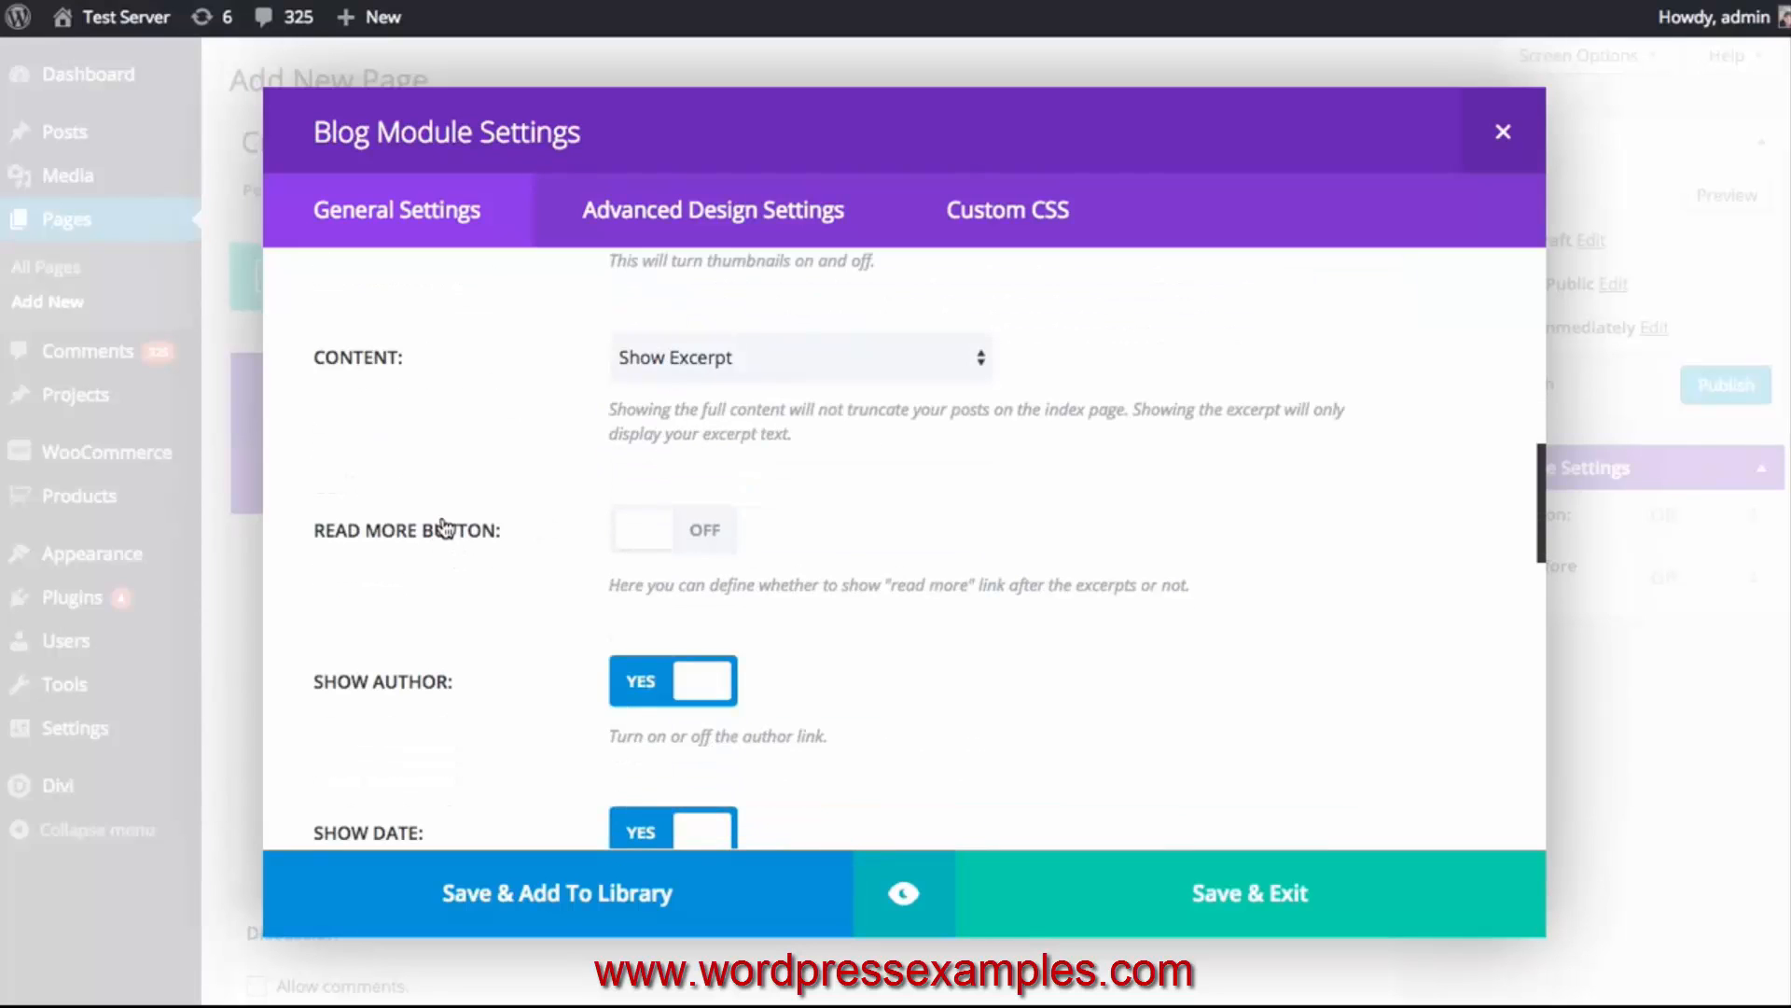
left_click(786, 373)
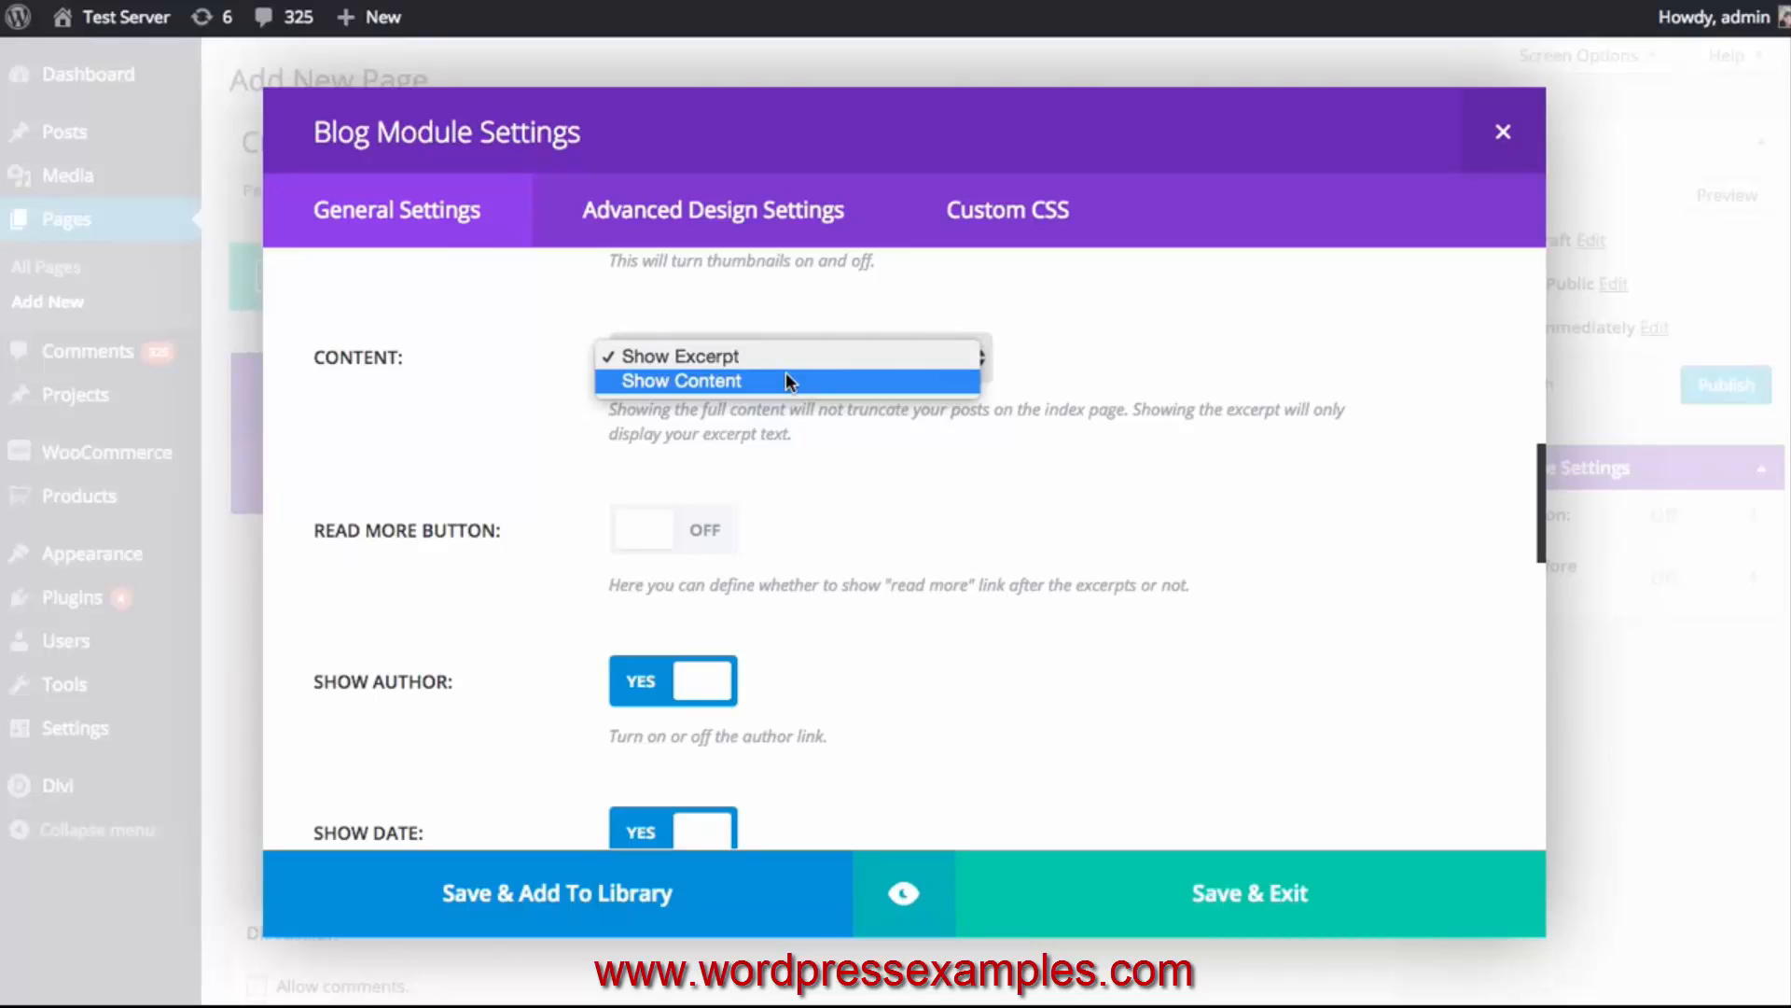
left_click(786, 374)
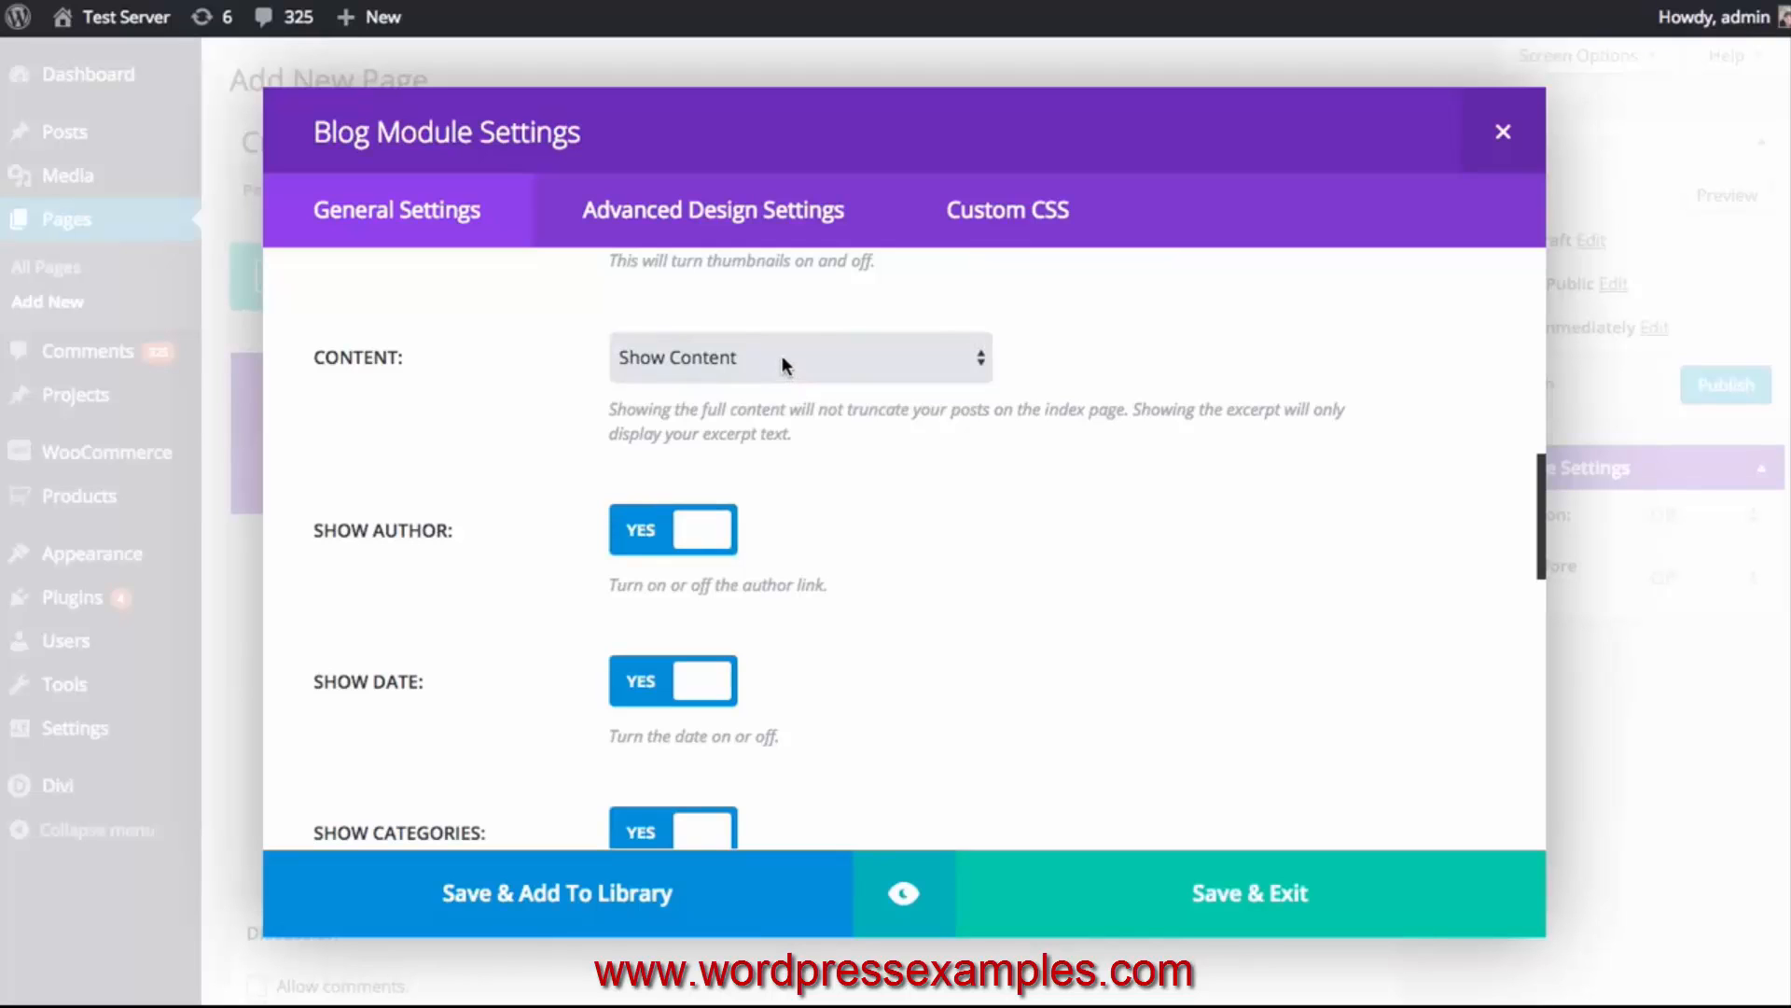
left_click(782, 356)
left_click(697, 334)
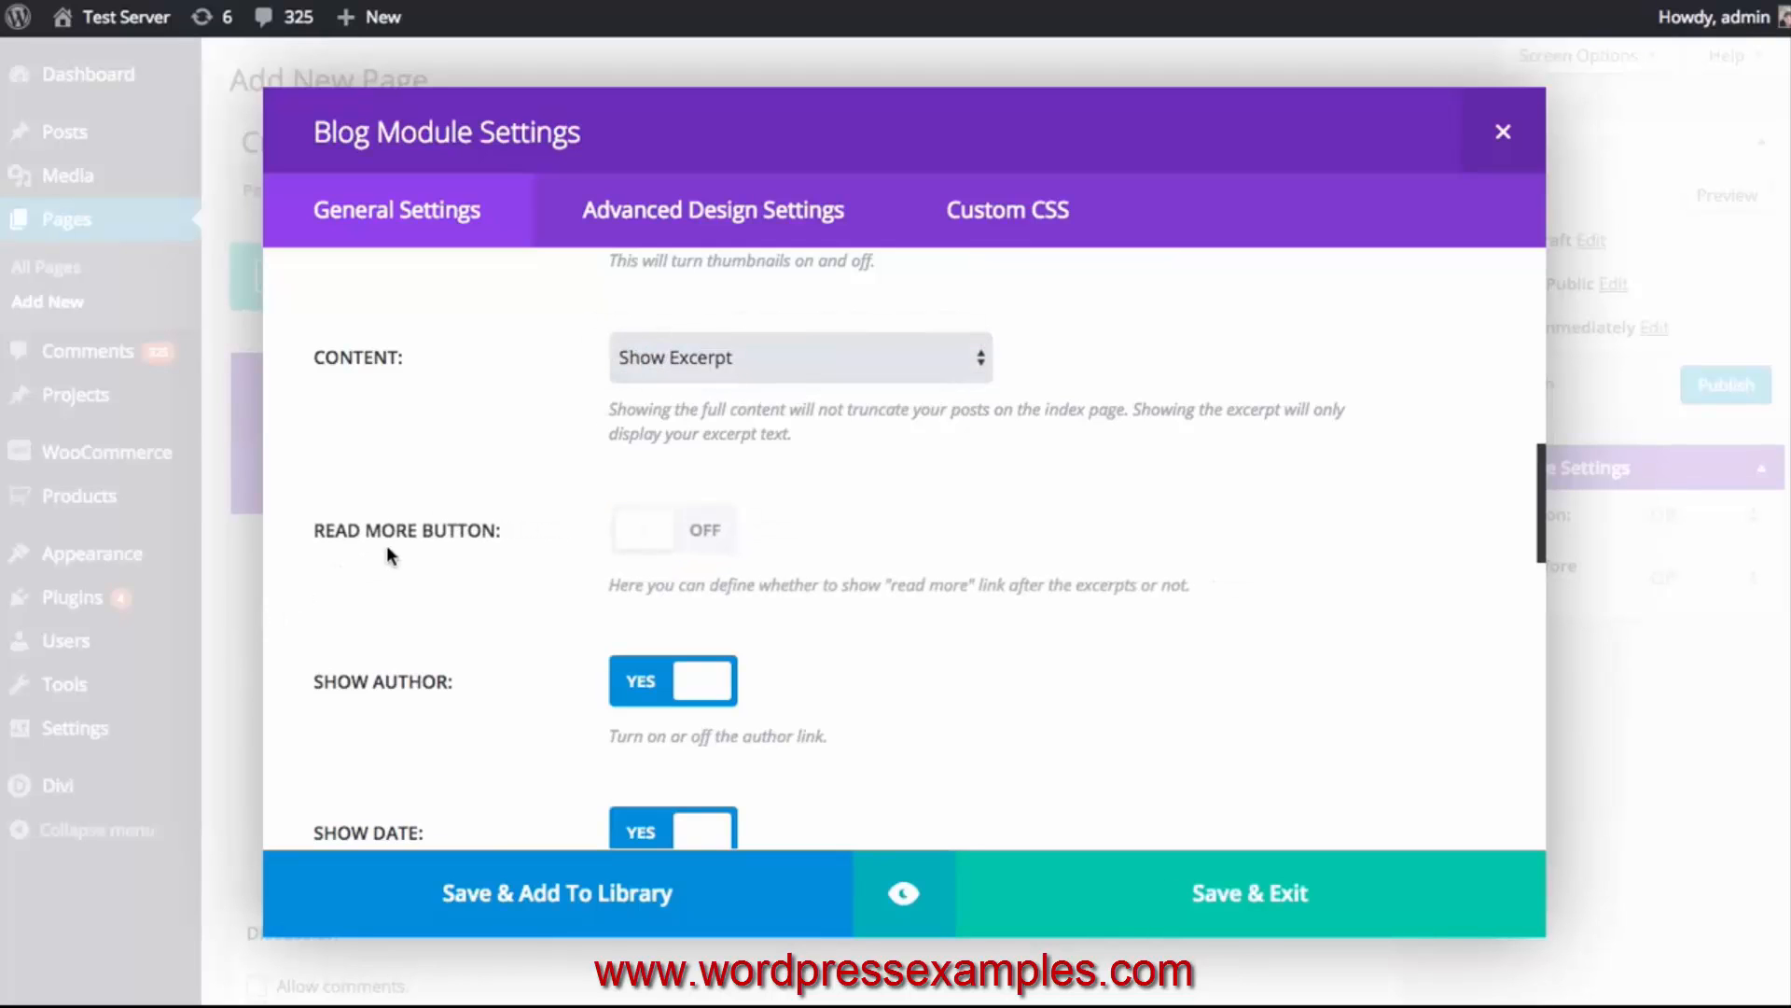
Step: Turn on the Read More button for the blog posts
scroll(390, 553, "down", 1)
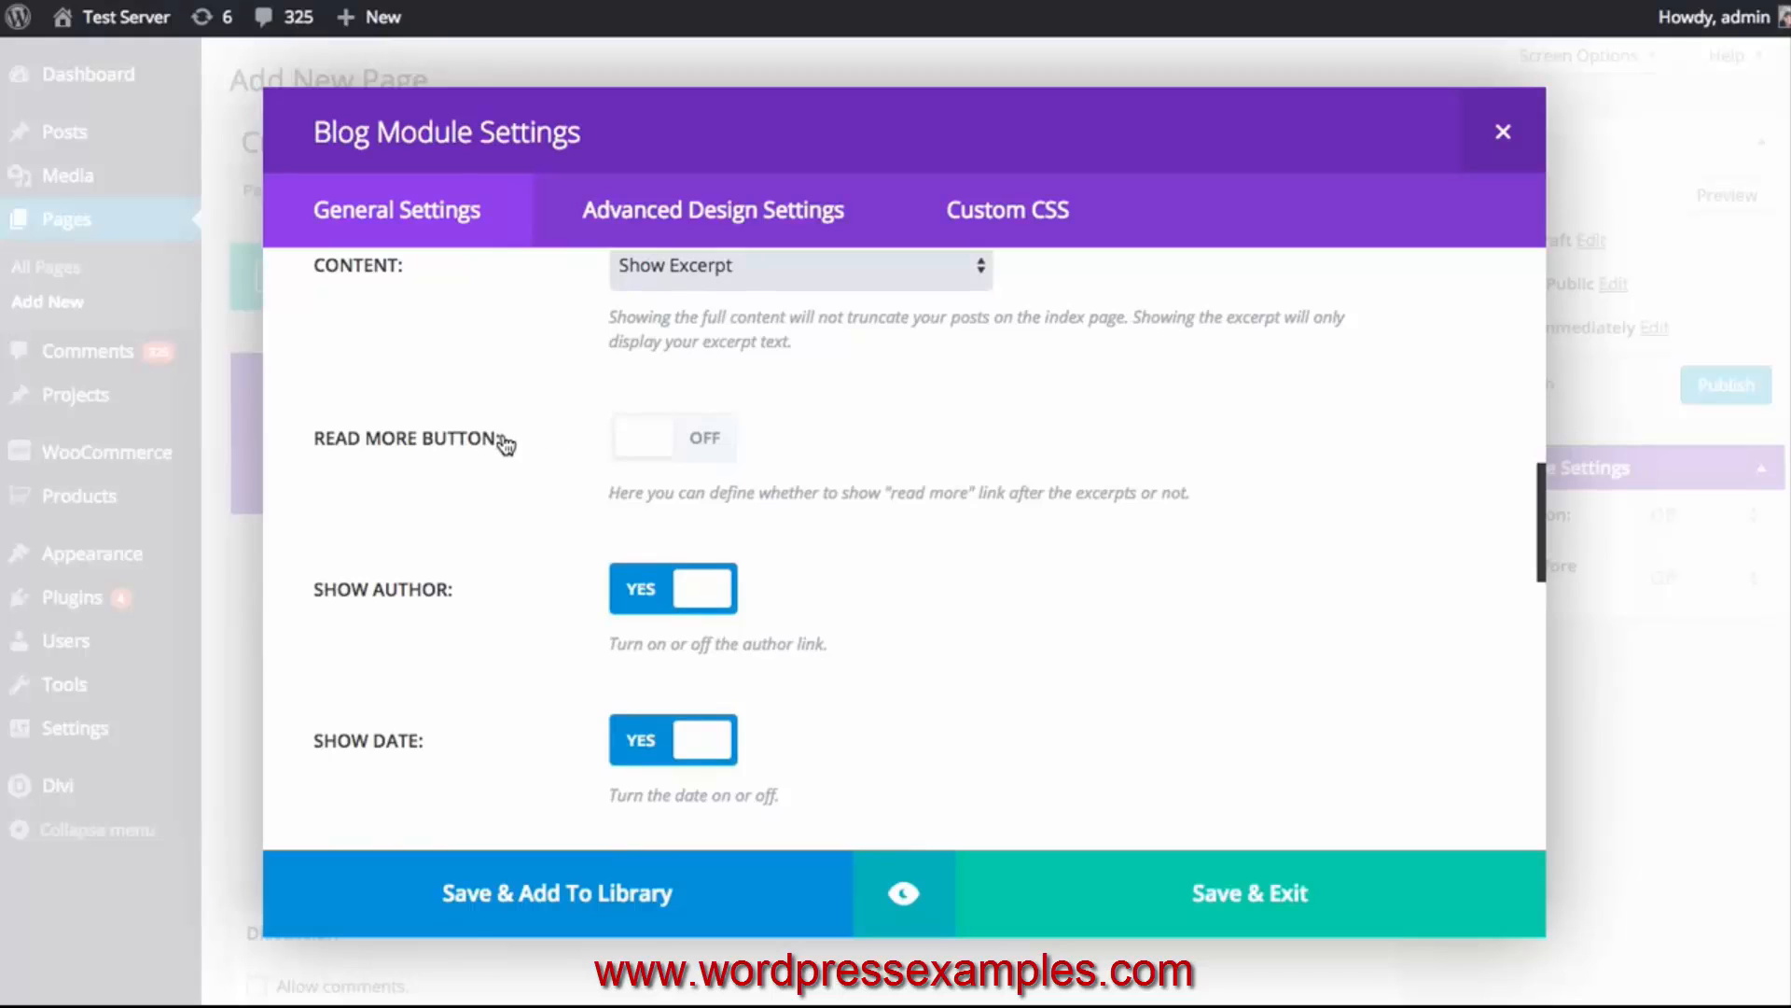
left_click(704, 450)
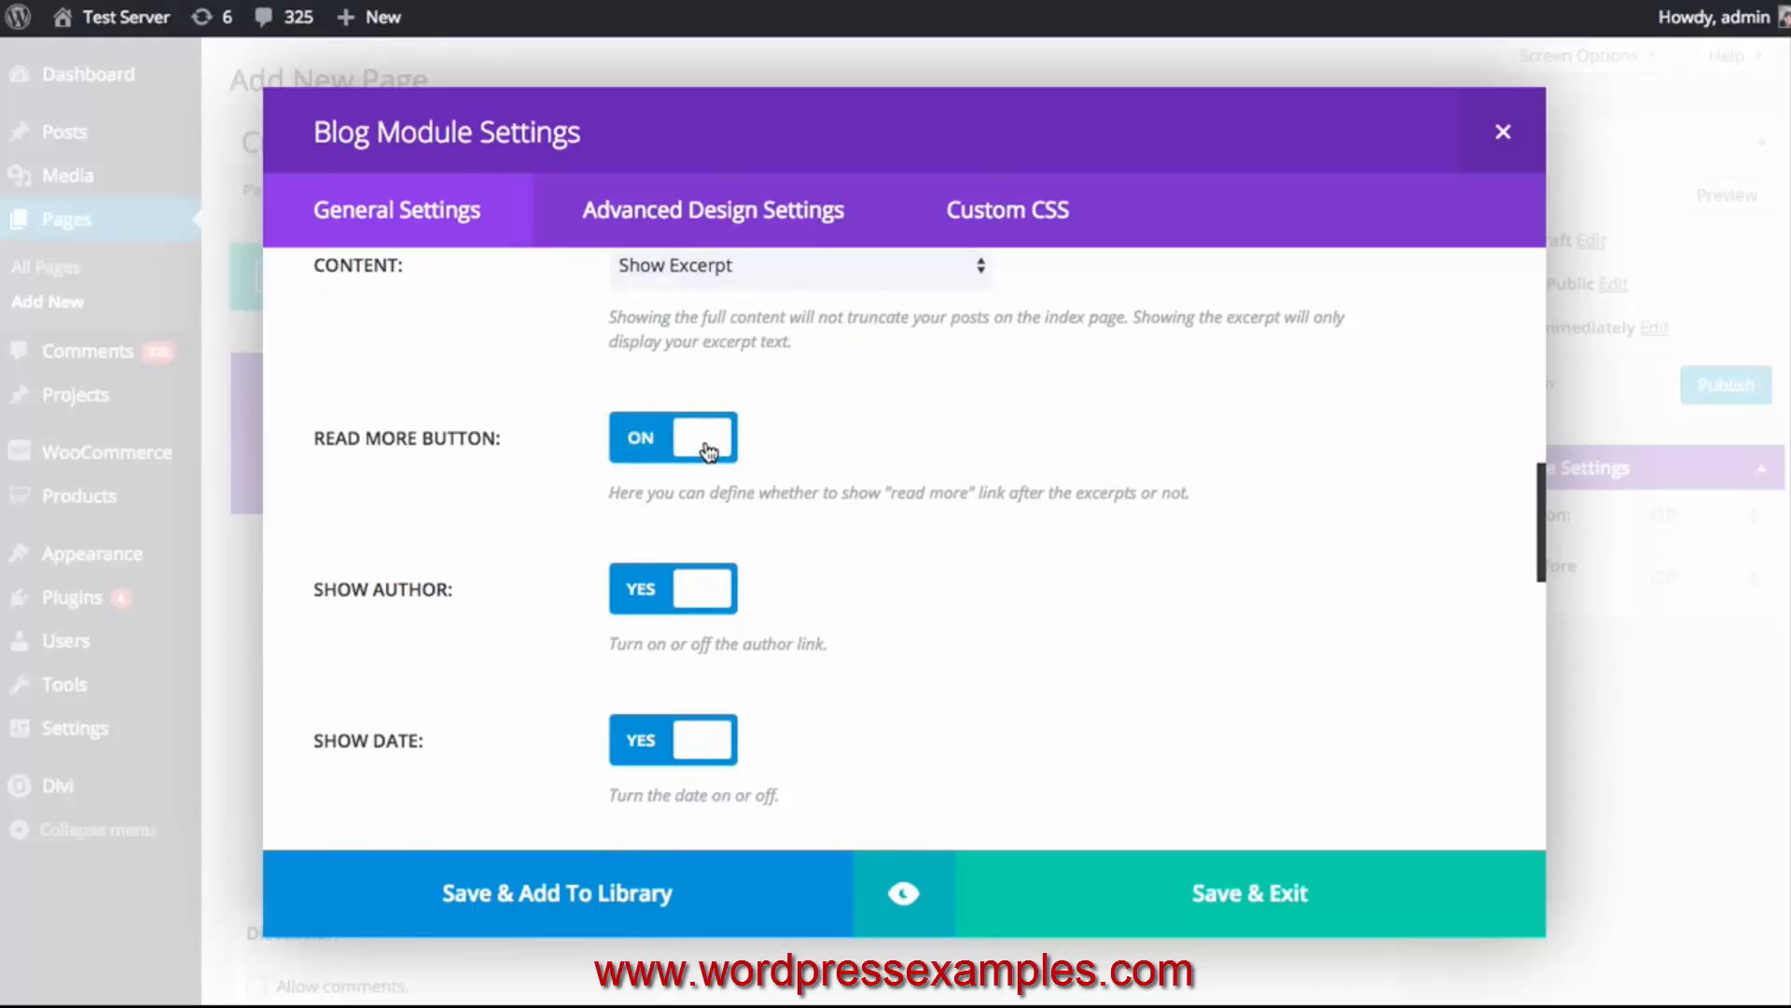
Step: Enter an offset number of 3 and clear the field again
scroll(746, 462, "down", 2)
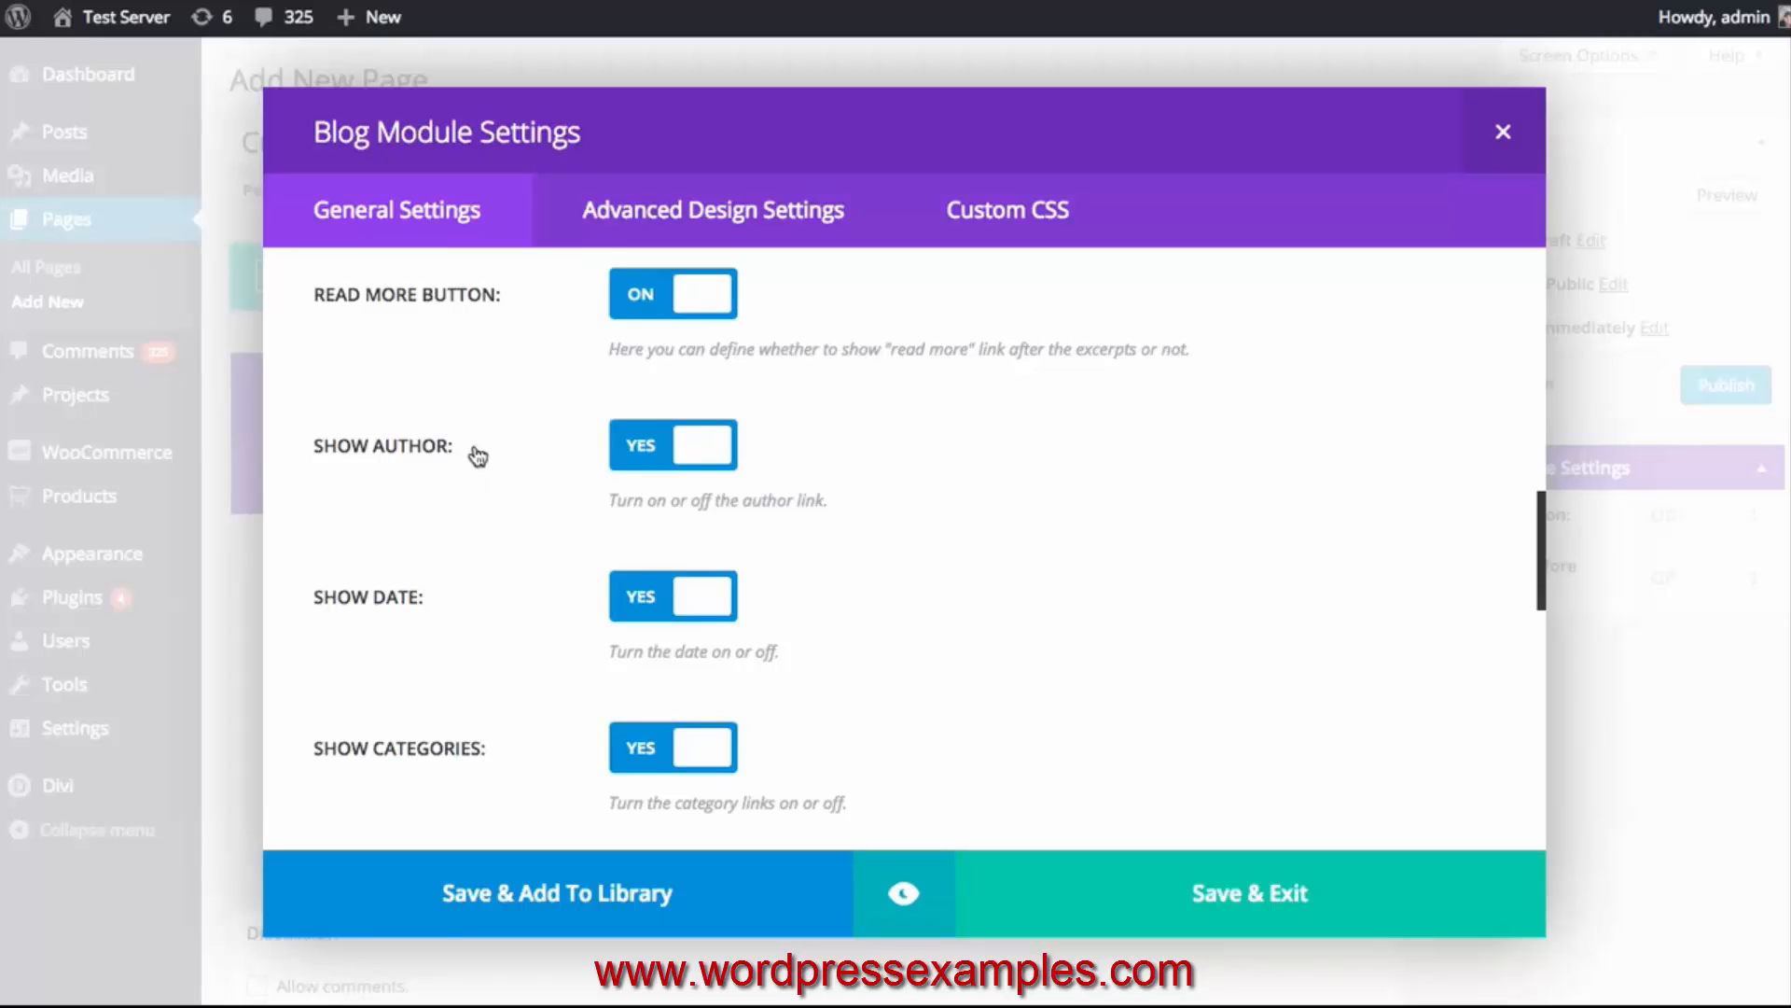
scroll(519, 467, "down", 1)
scroll(518, 468, "down", 4)
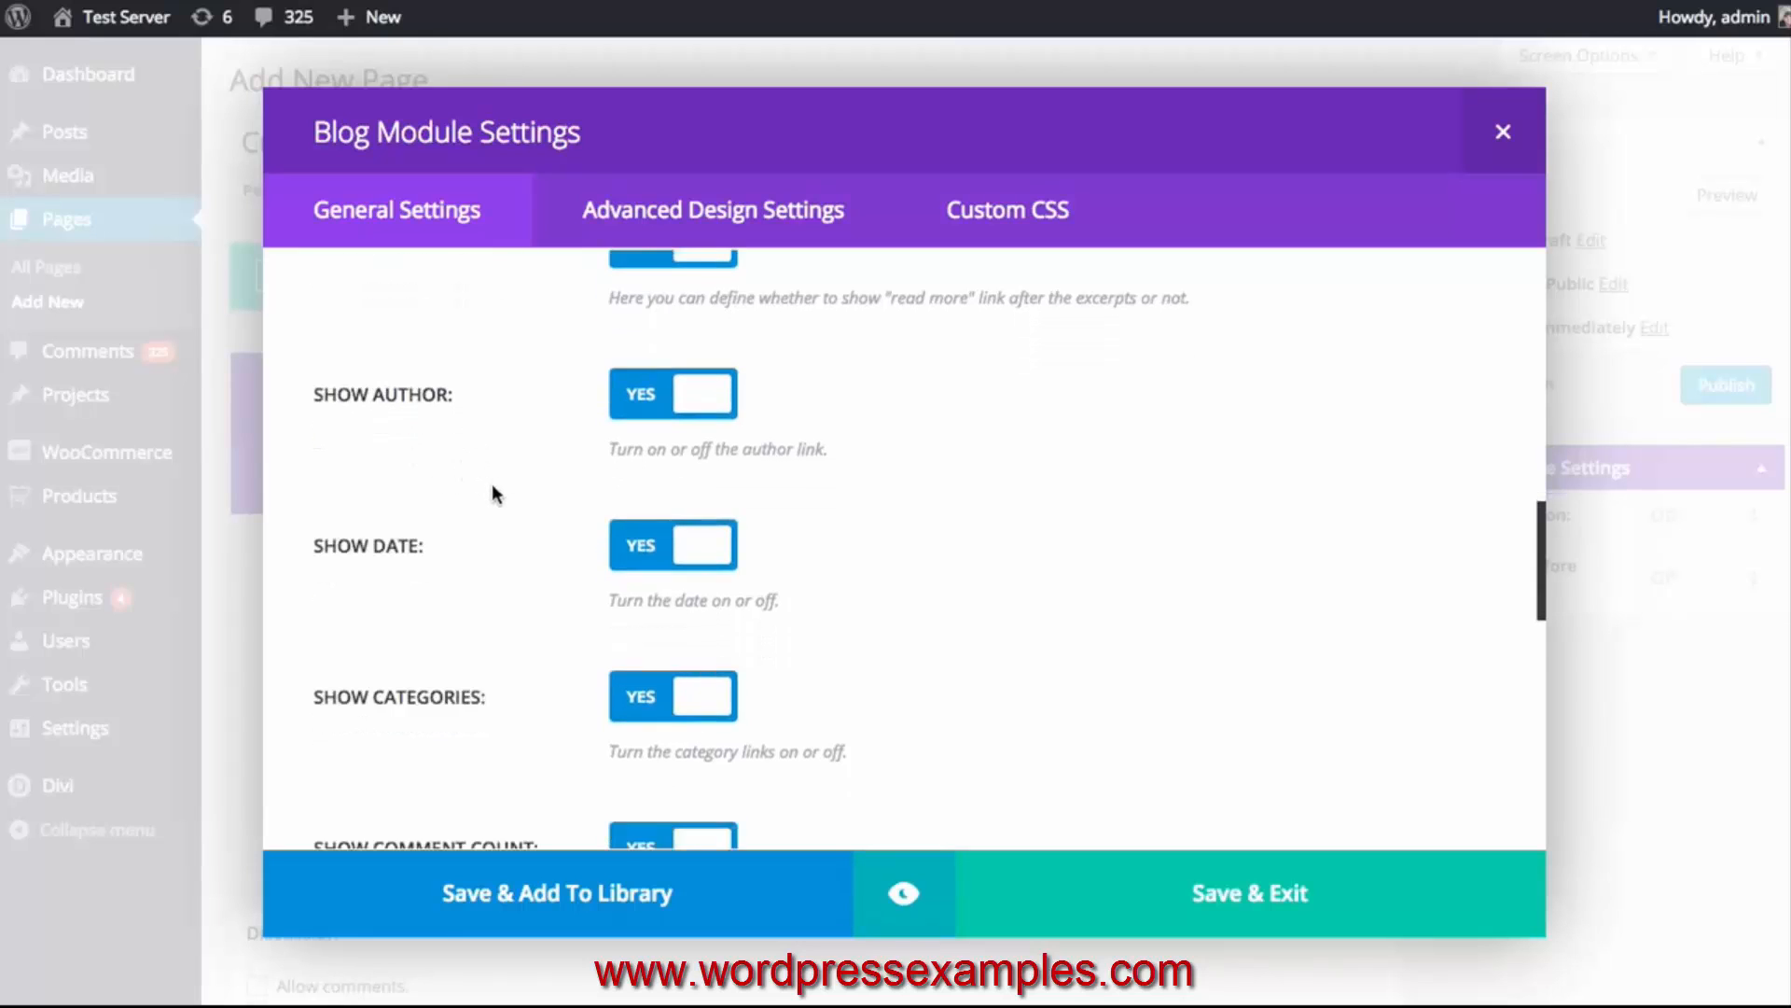
scroll(550, 515, "down", 1)
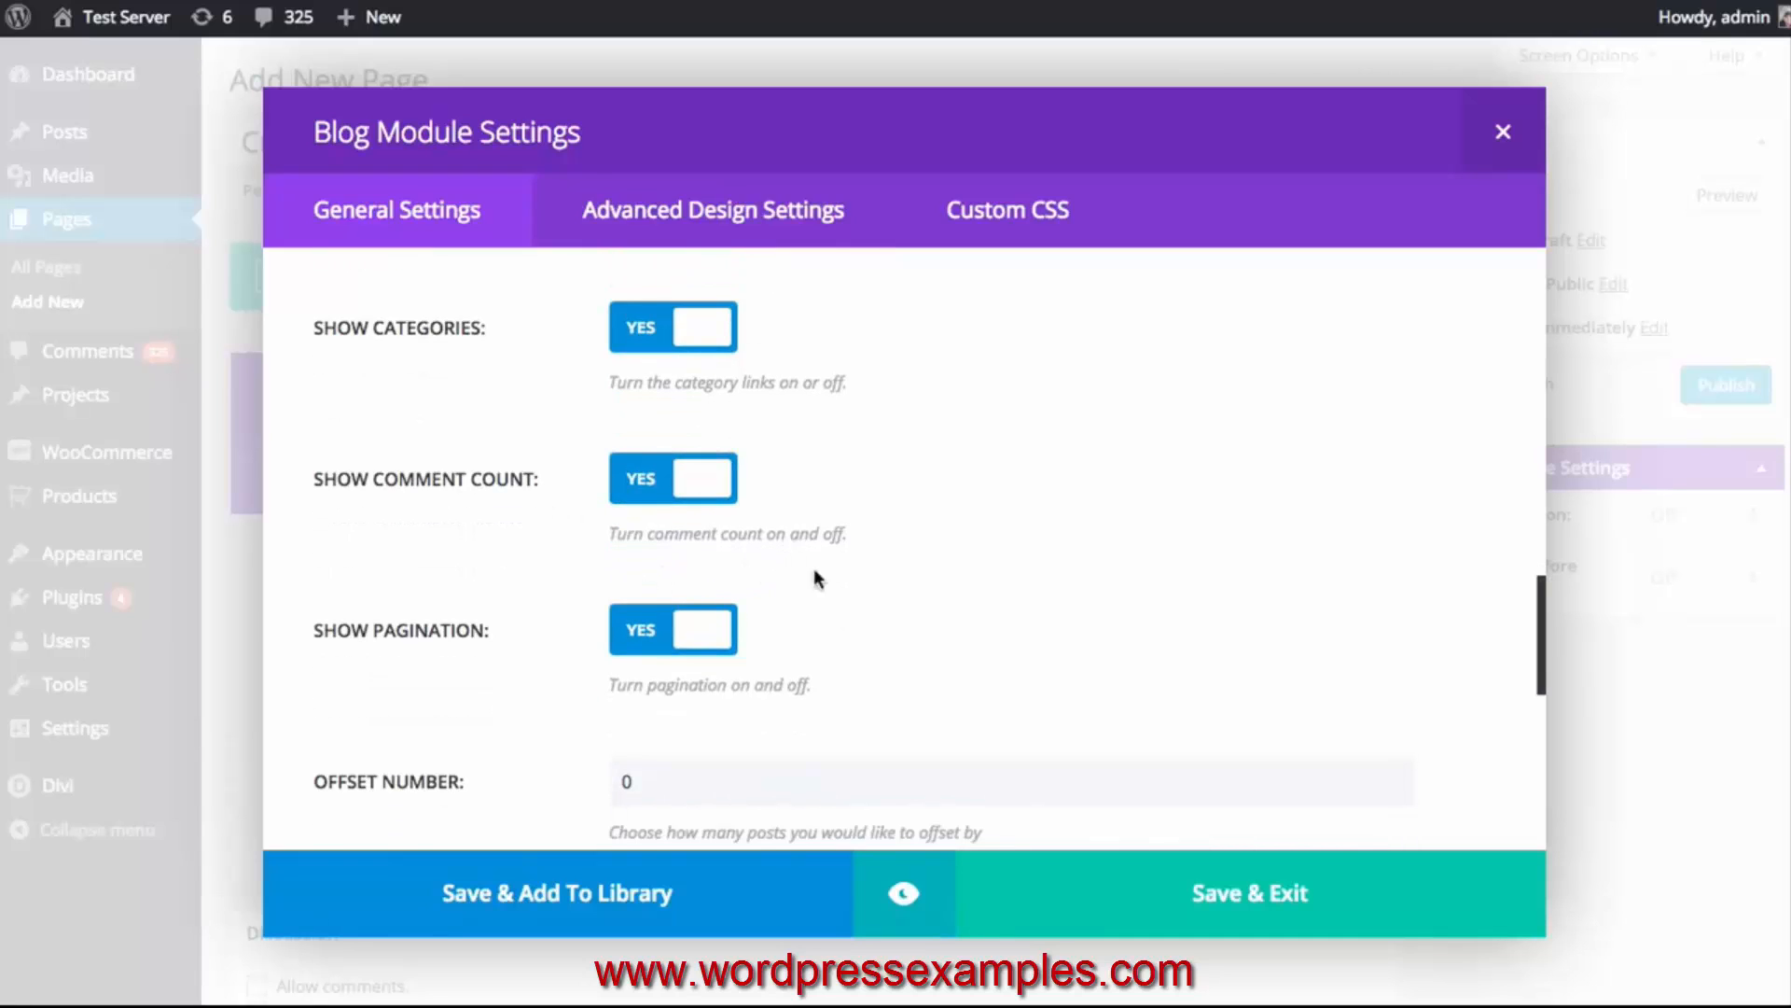
scroll(842, 569, "down", 1)
scroll(855, 562, "down", 1)
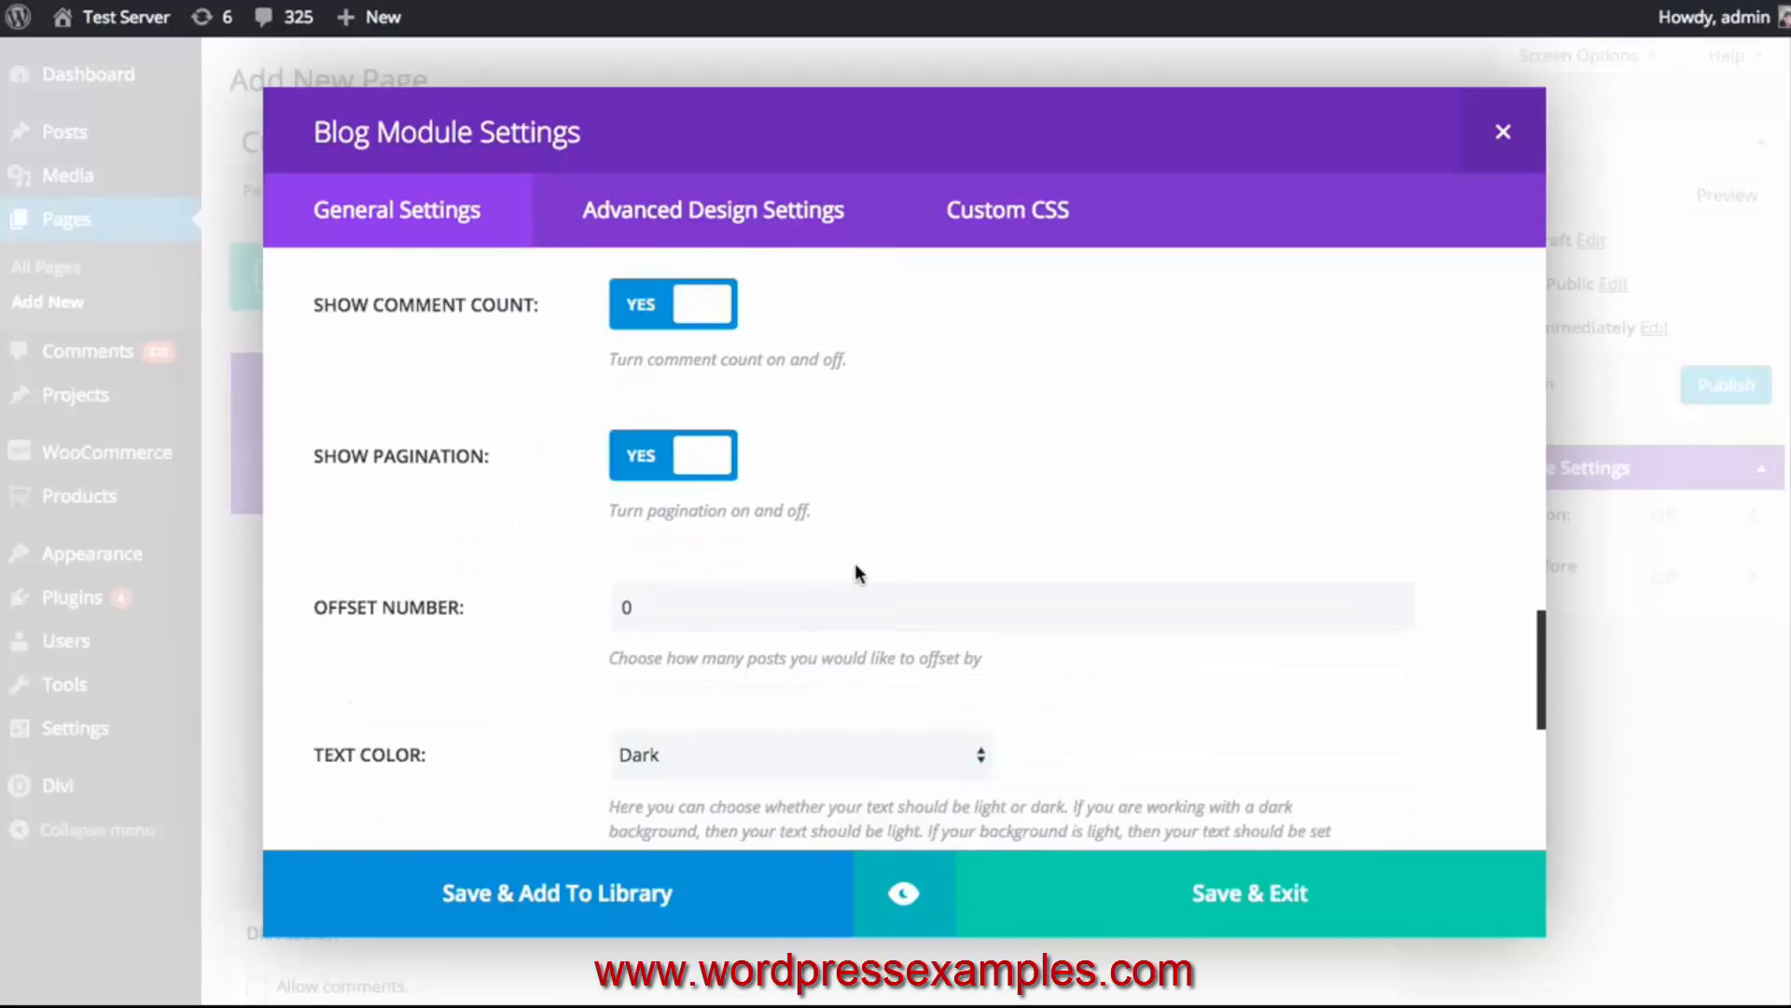
scroll(855, 563, "down", 1)
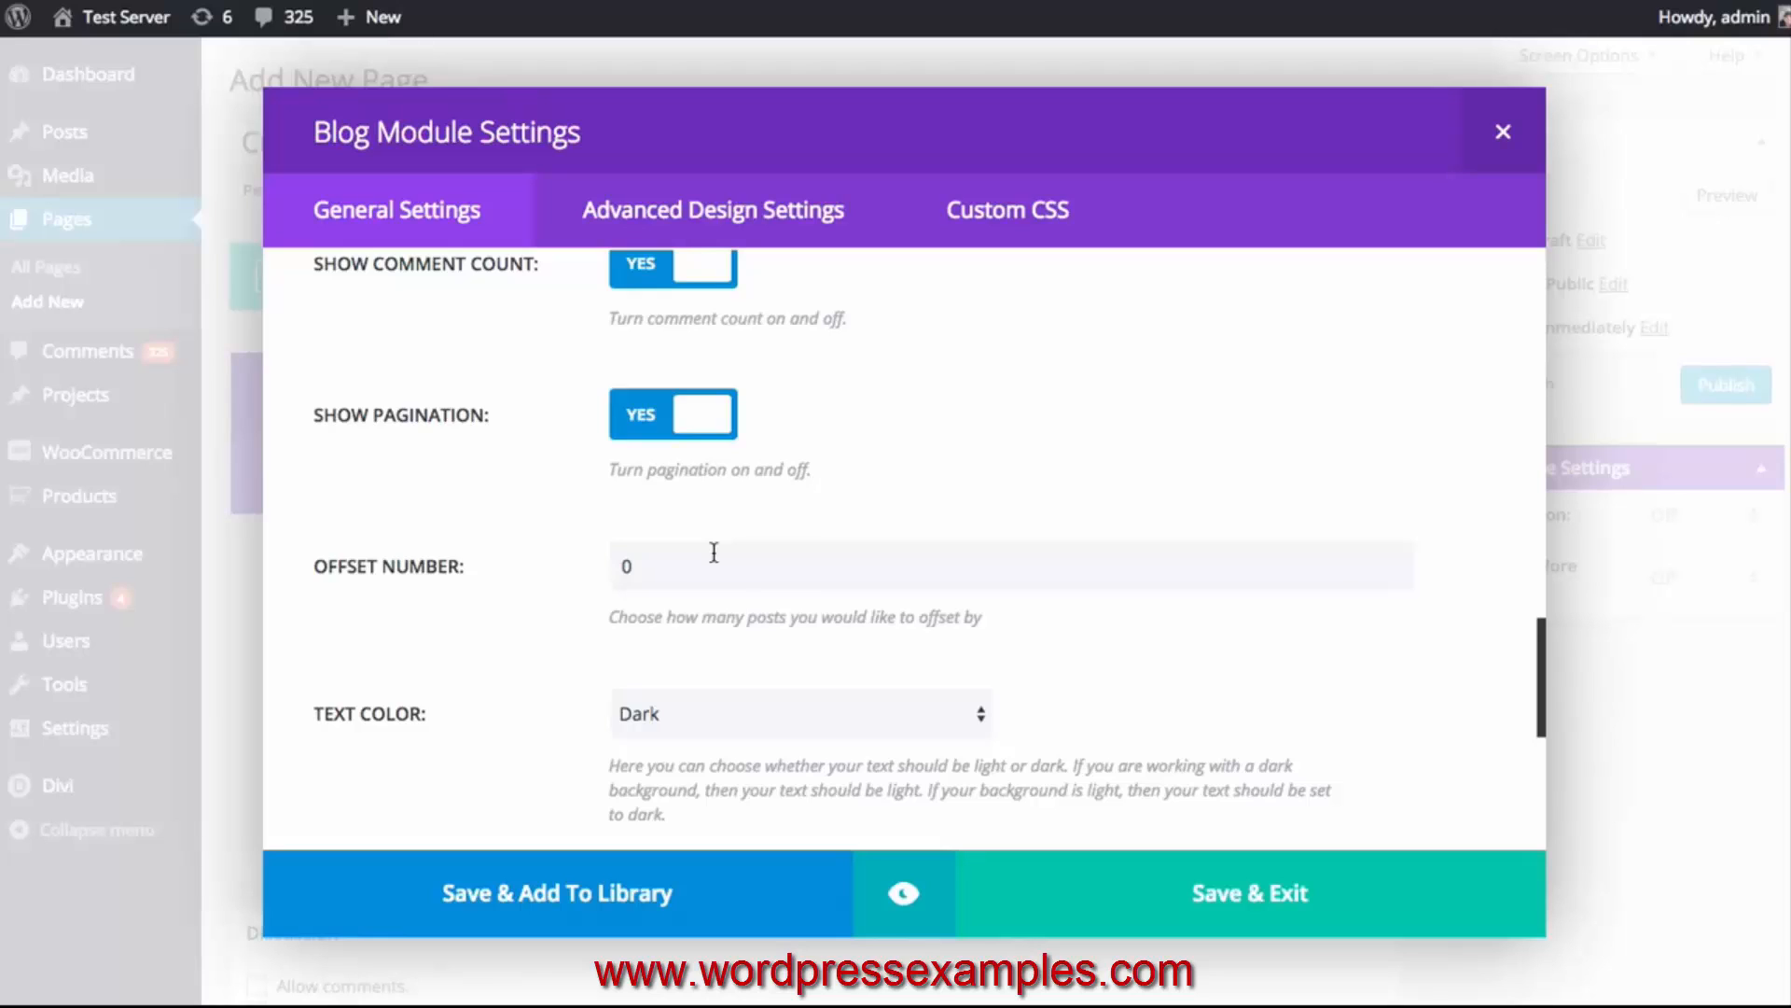
double_click(714, 552)
type("3")
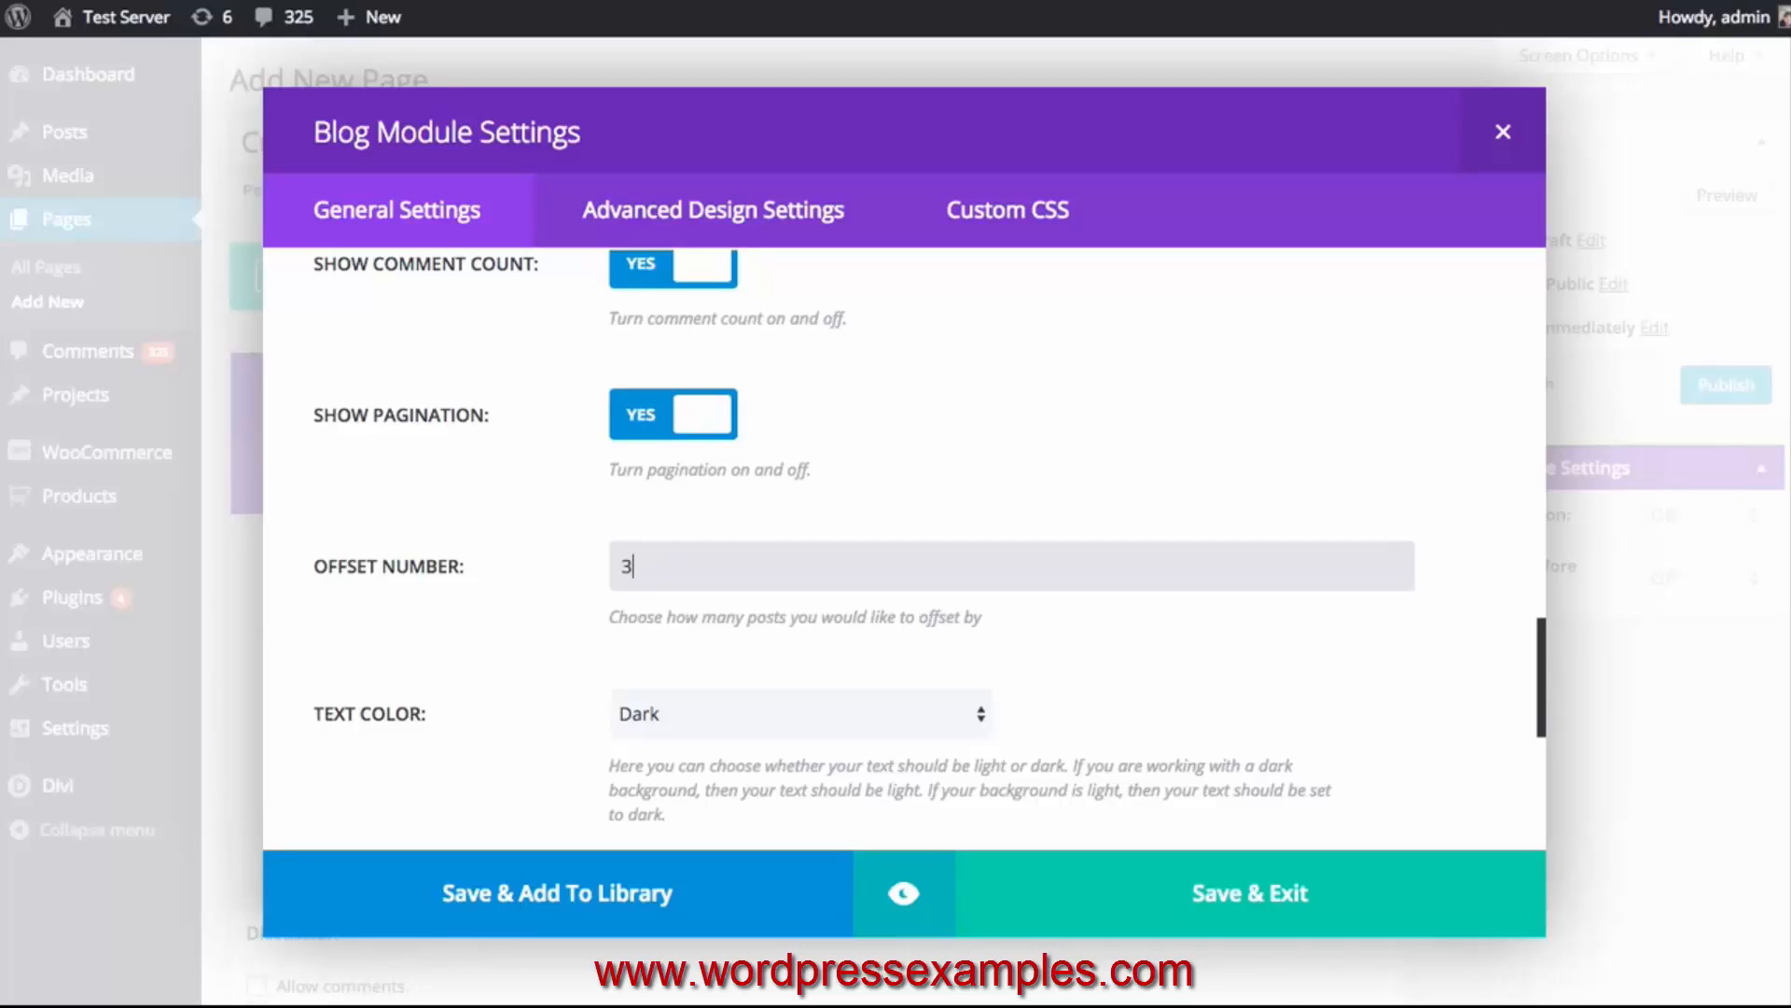
double_click(675, 569)
key("BackSpace")
Step: Review the remaining blog module settings, including text color, admin label and CSS fields
scroll(780, 497, "down", 2)
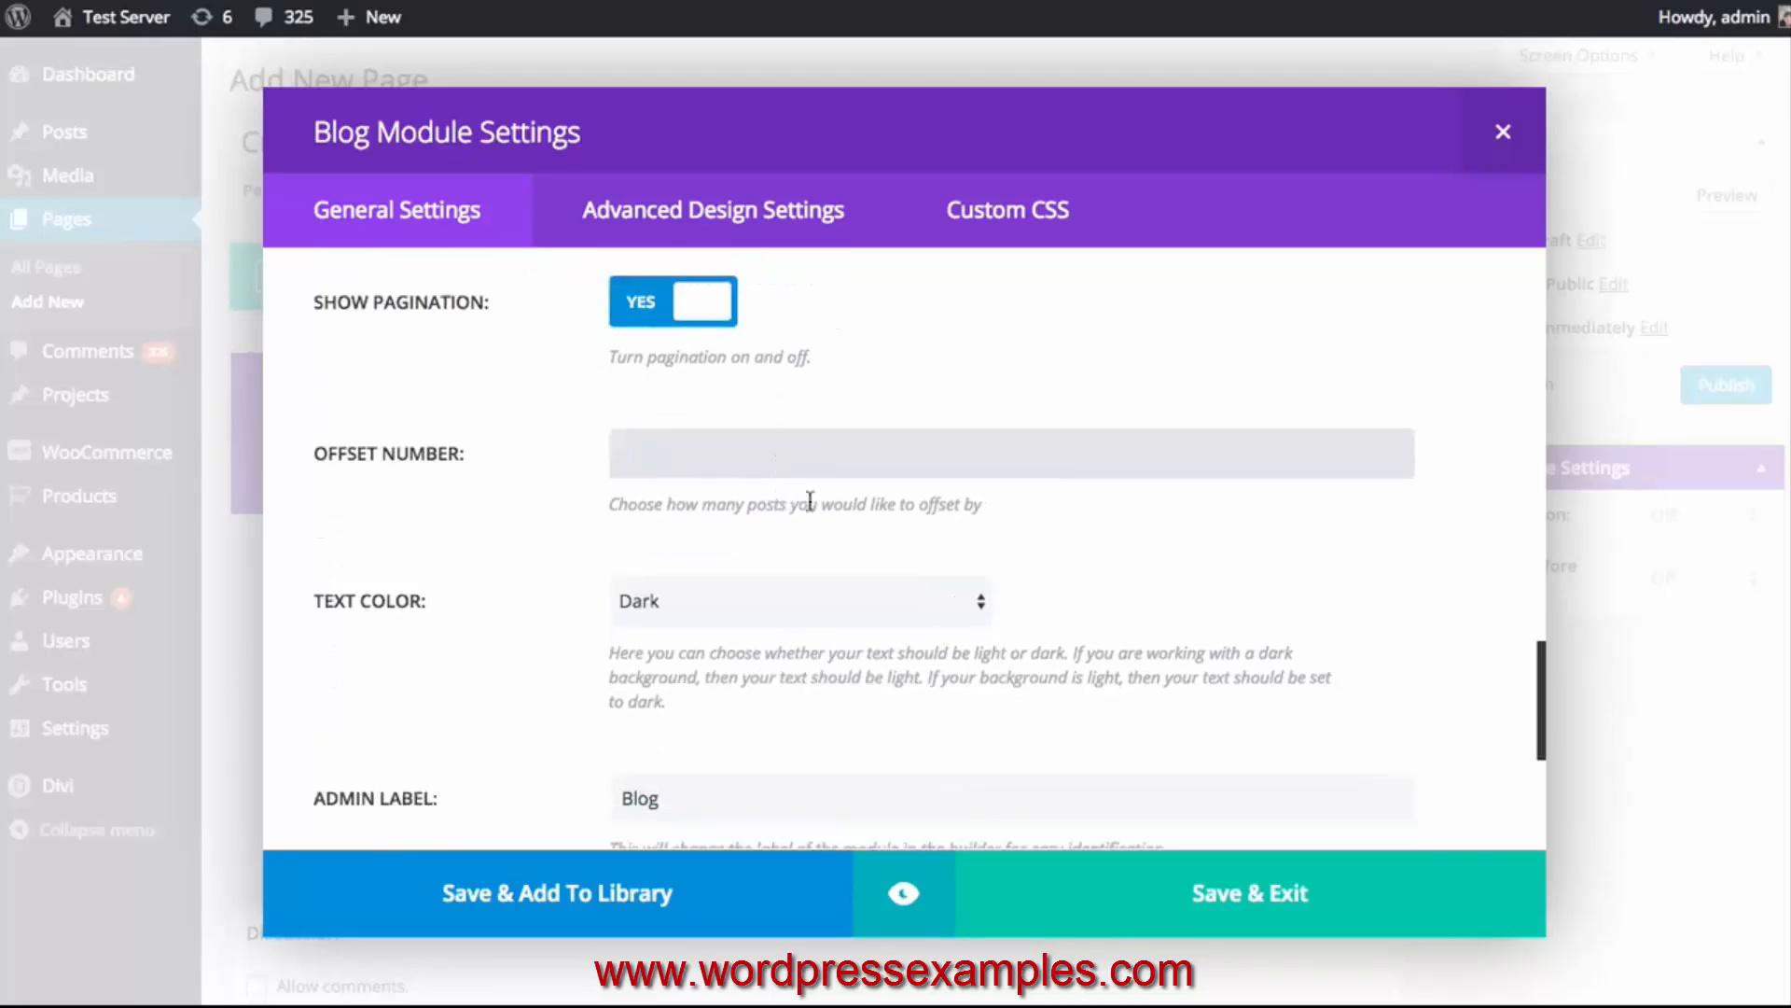
scroll(810, 501, "down", 2)
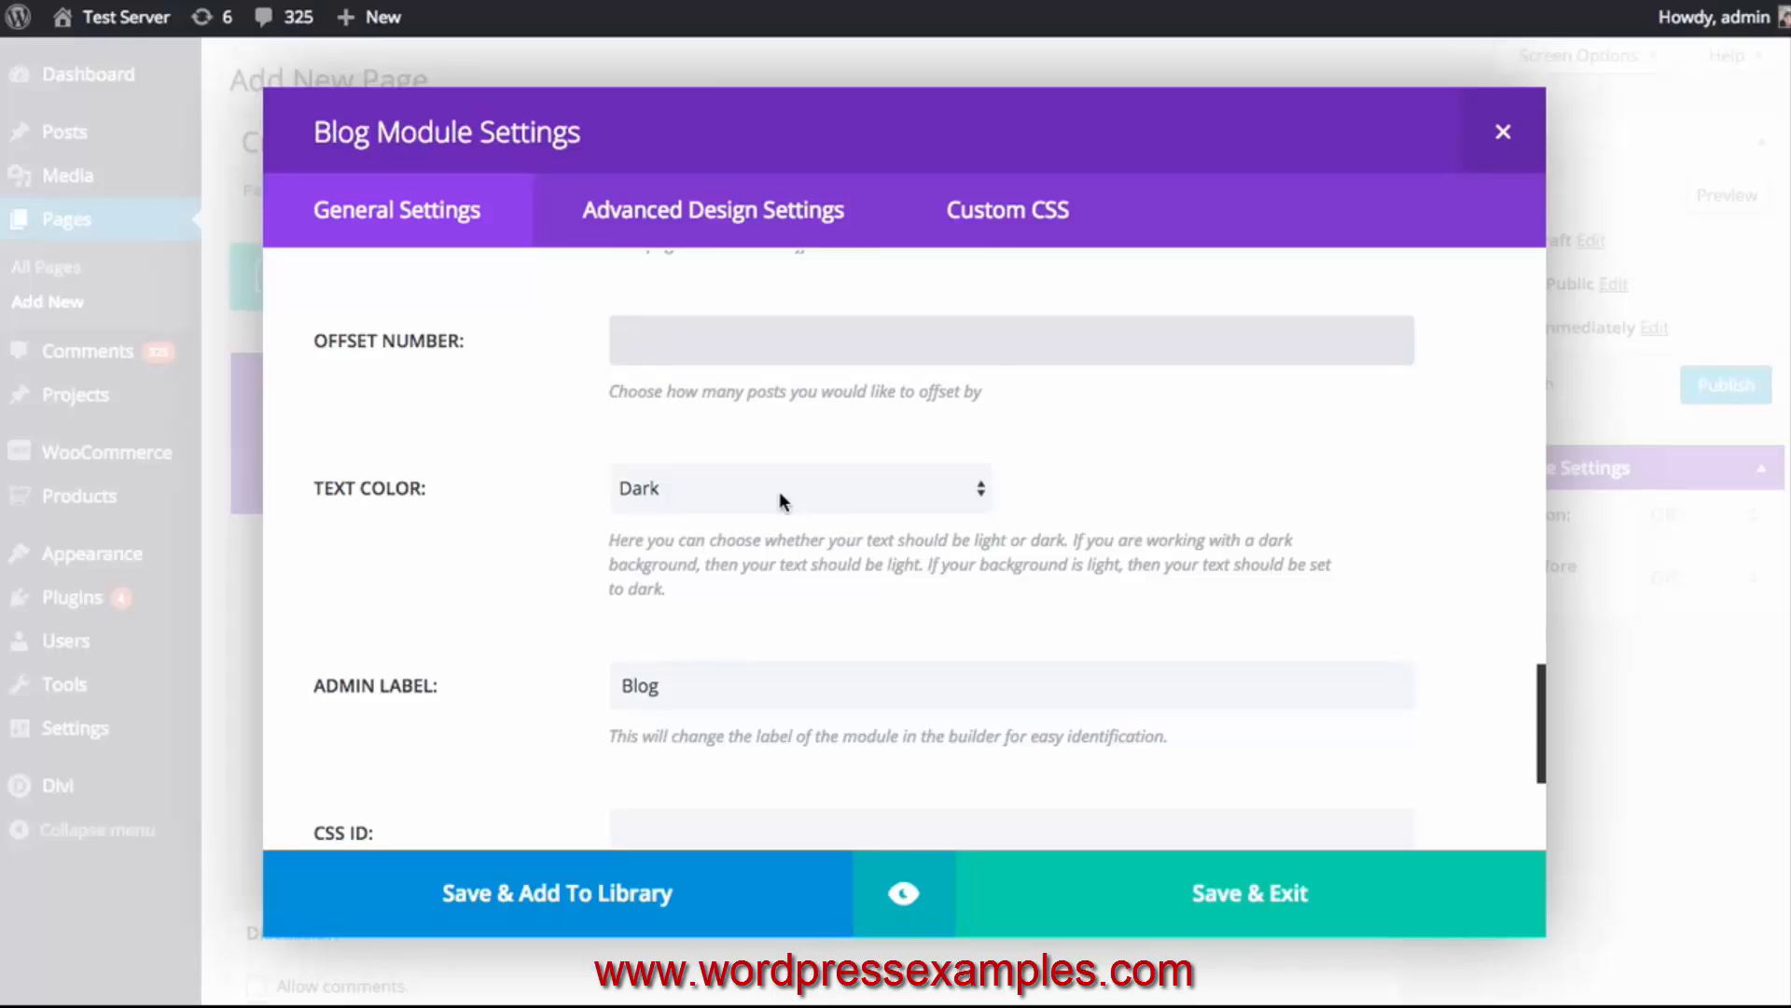
left_click(793, 480)
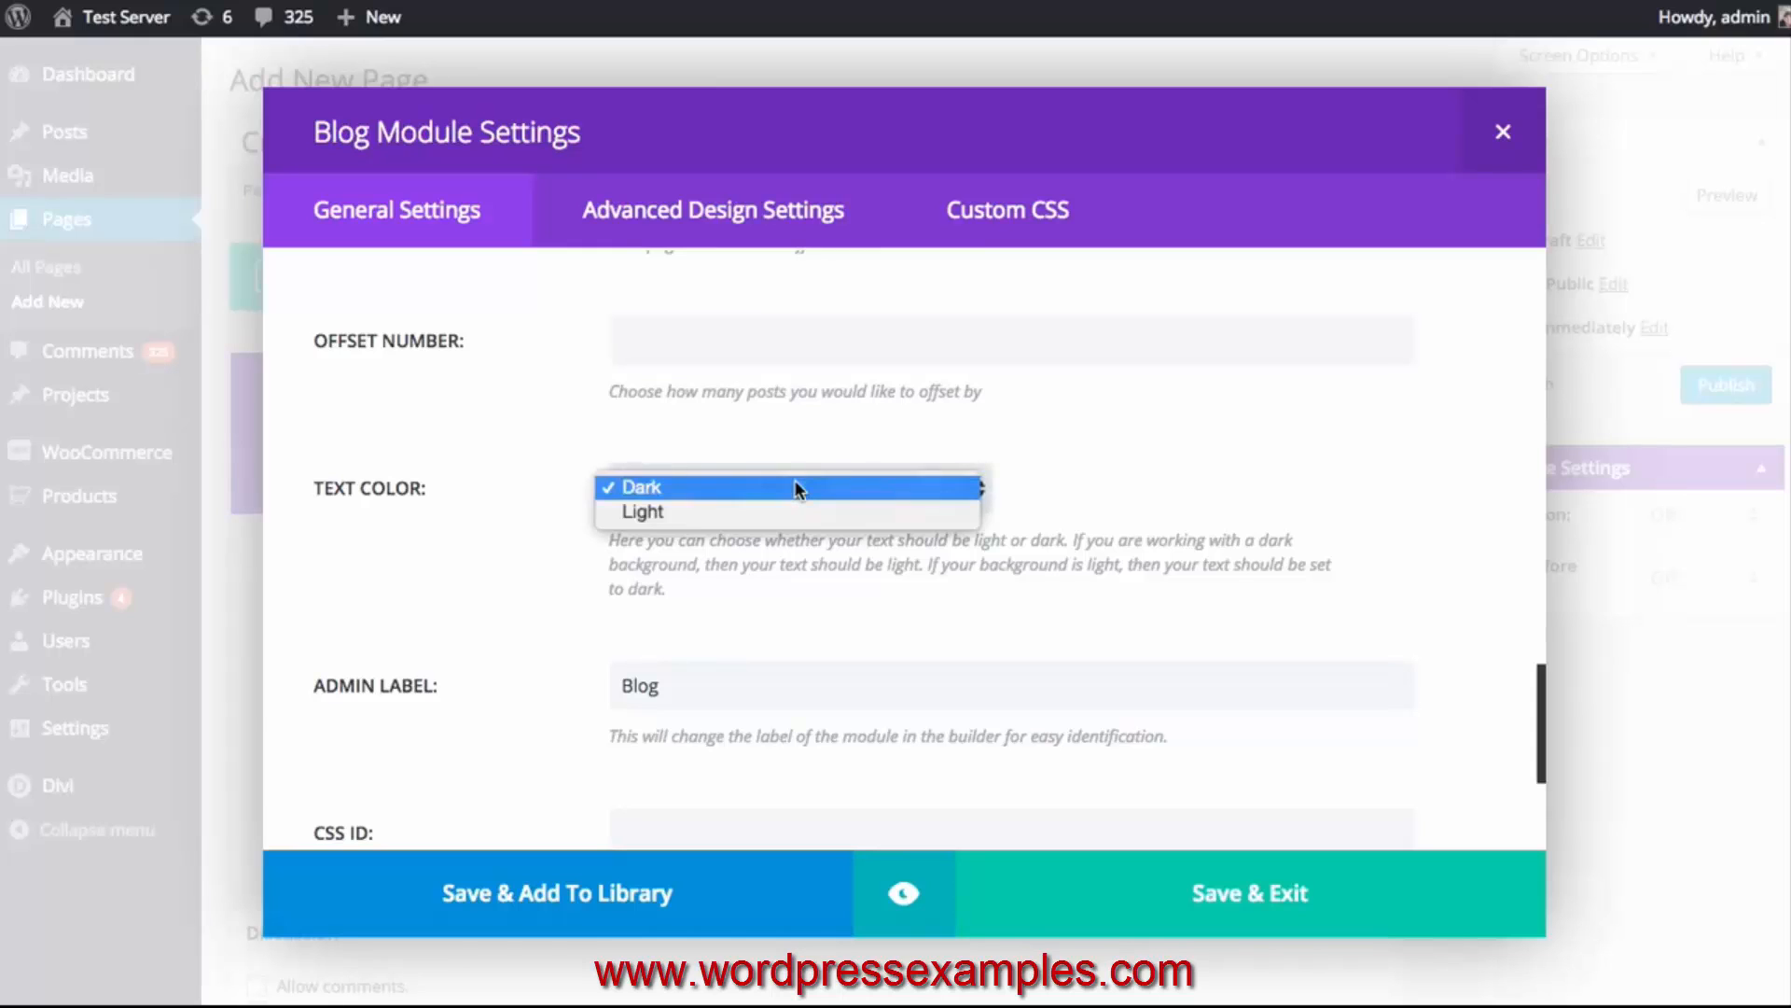
left_click(1134, 476)
scroll(1119, 489, "down", 4)
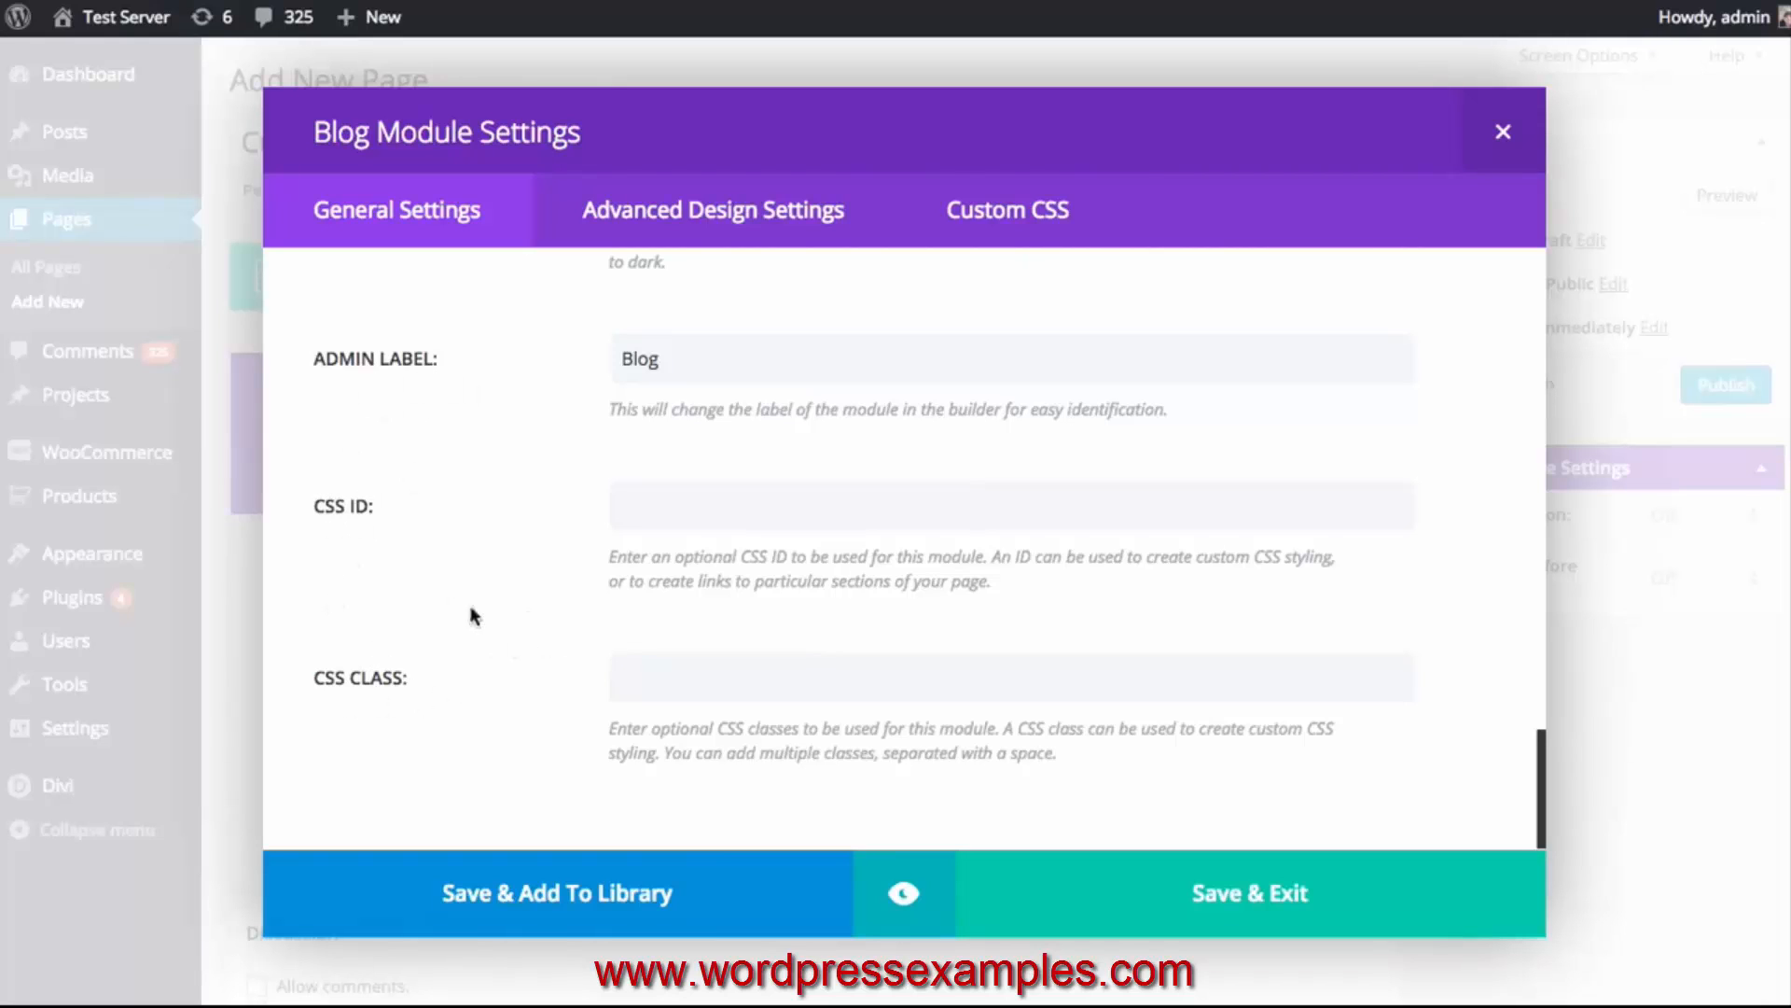
scroll(534, 642, "up", 10)
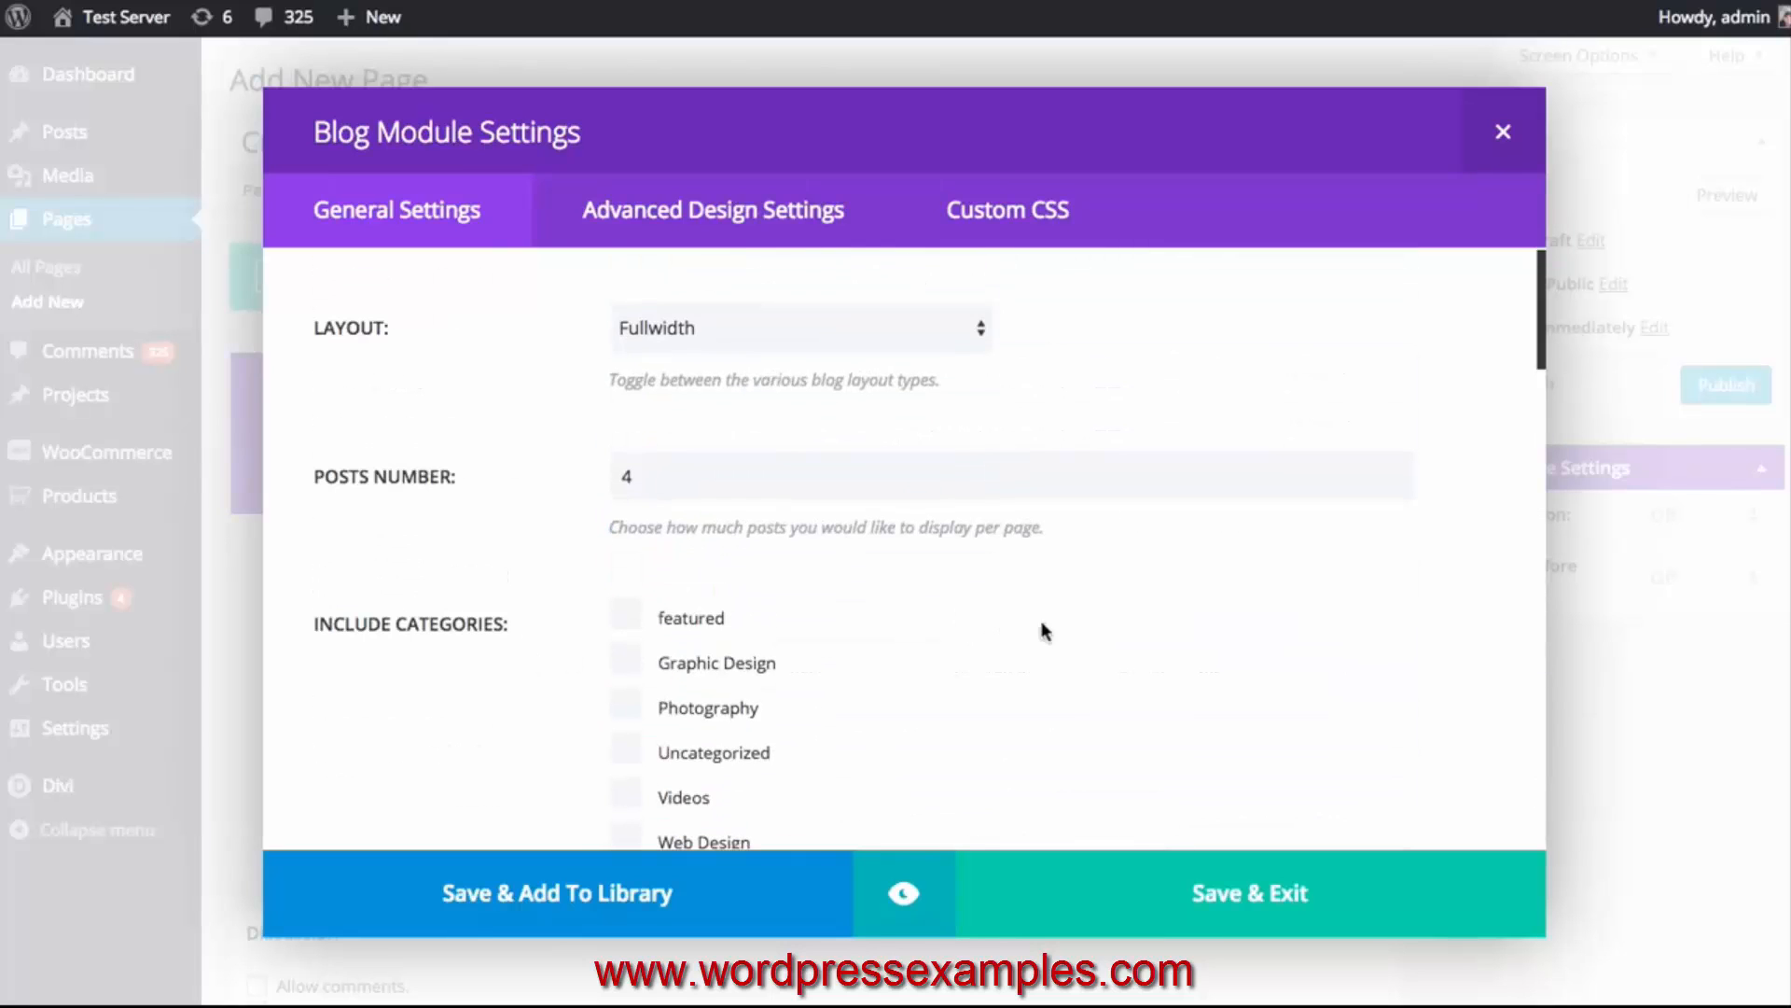
Step: Preview the blog module at desktop, tablet and phone sizes
left_click(901, 899)
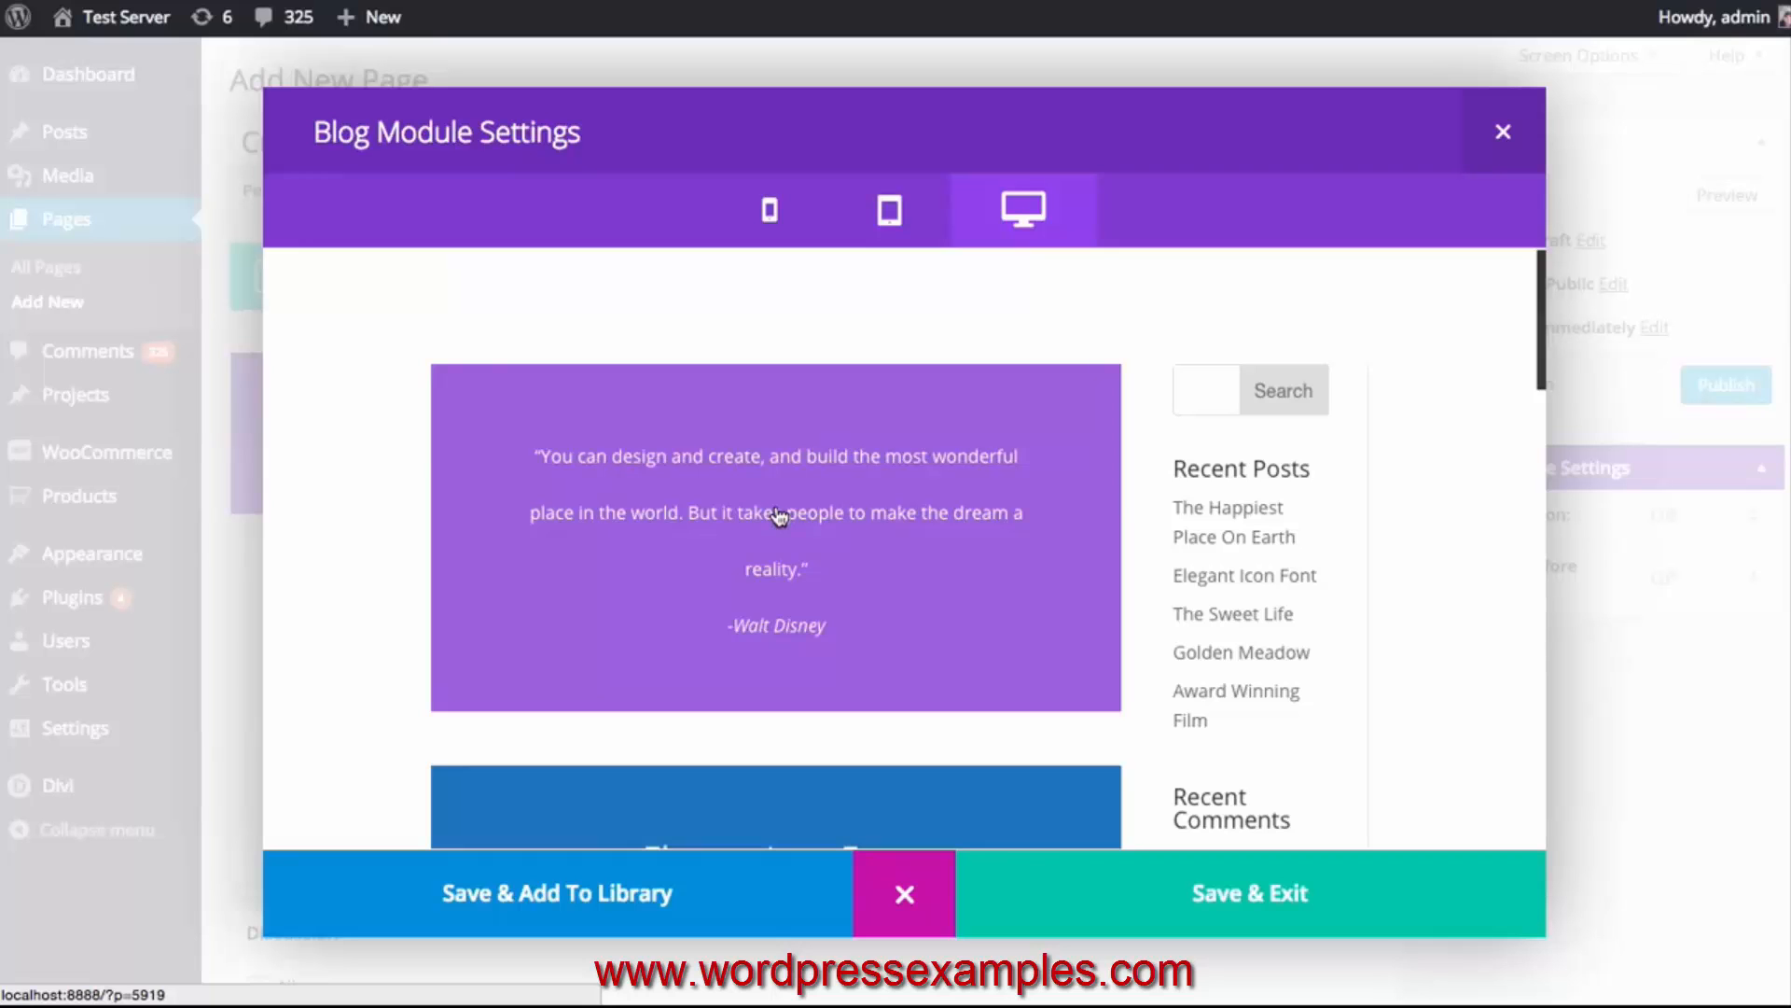
scroll(812, 518, "down", 4)
scroll(812, 513, "up", 4)
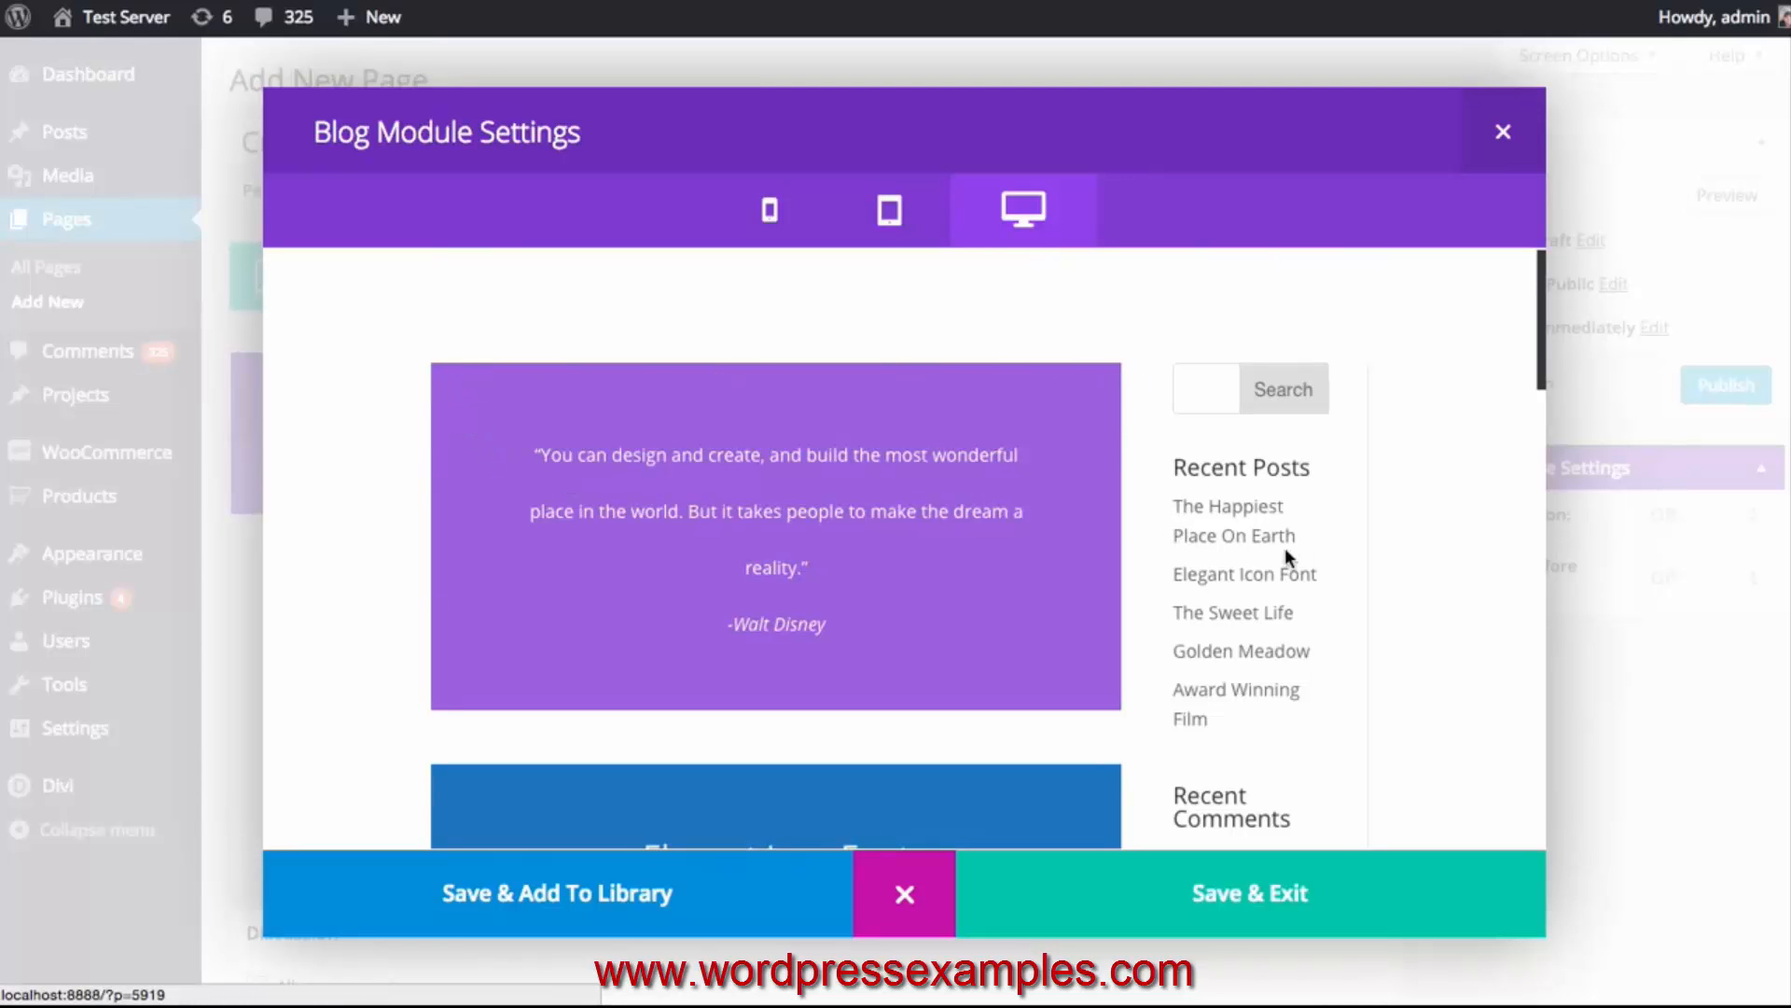
scroll(944, 431, "down", 15)
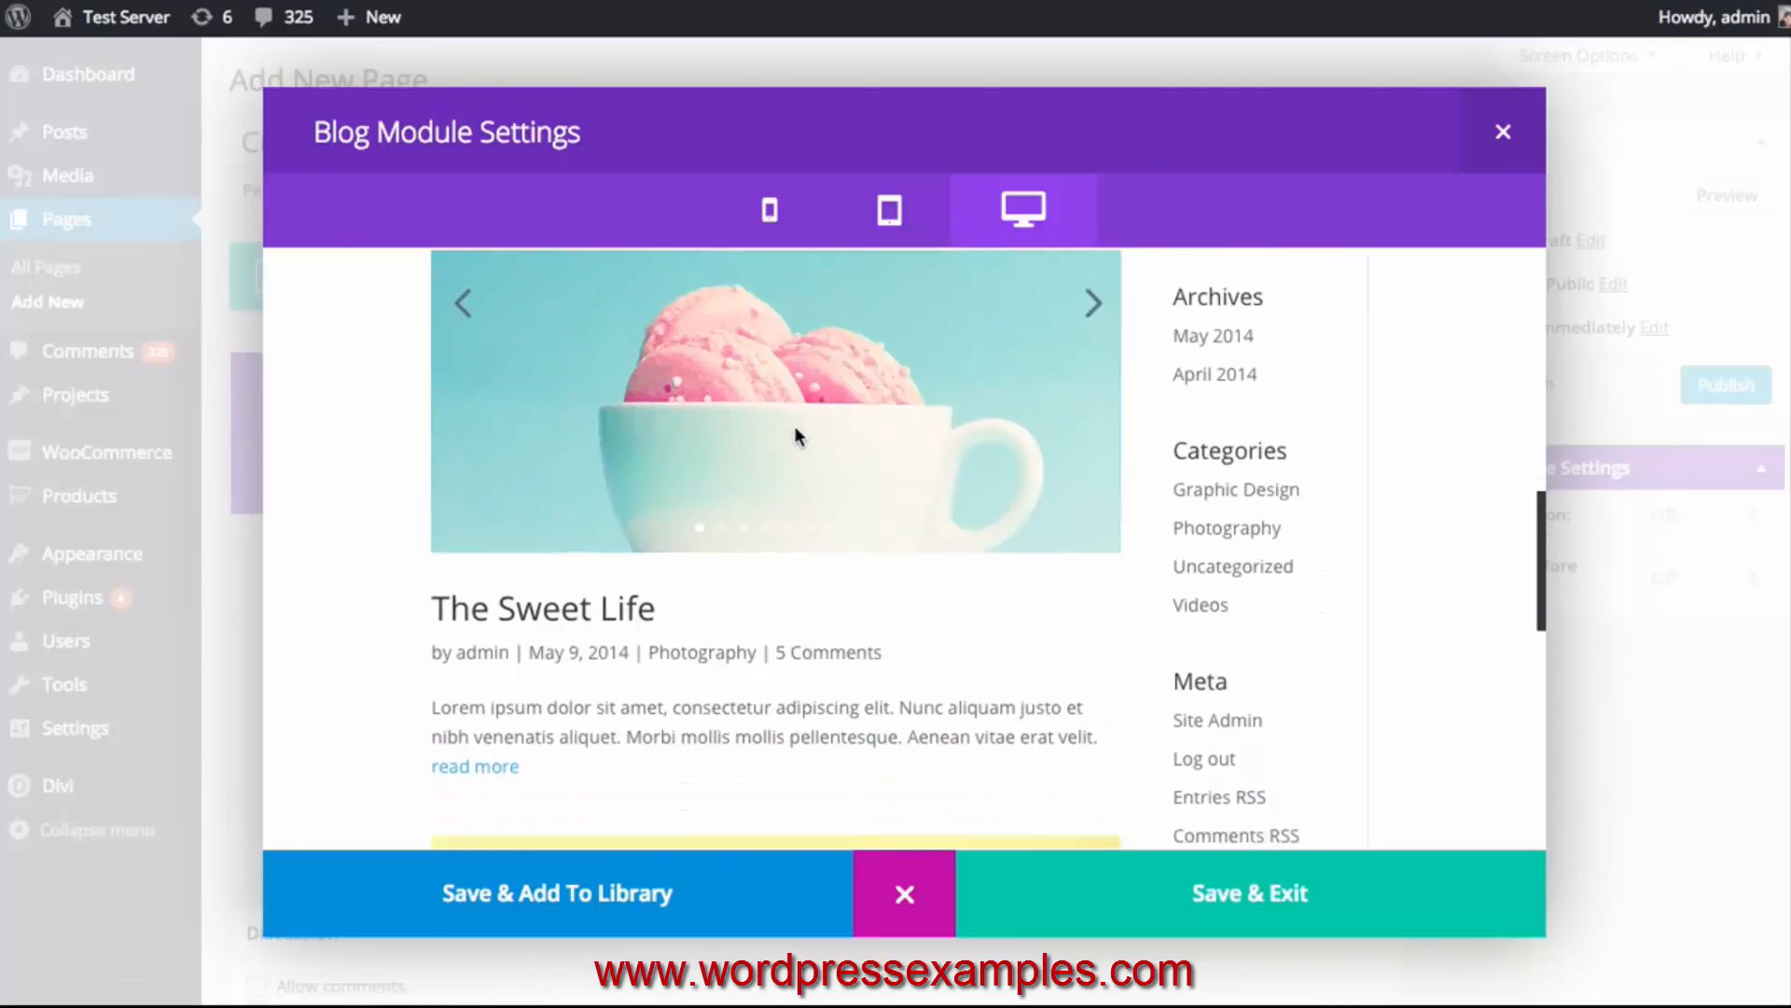
scroll(793, 428, "up", 15)
left_click(873, 228)
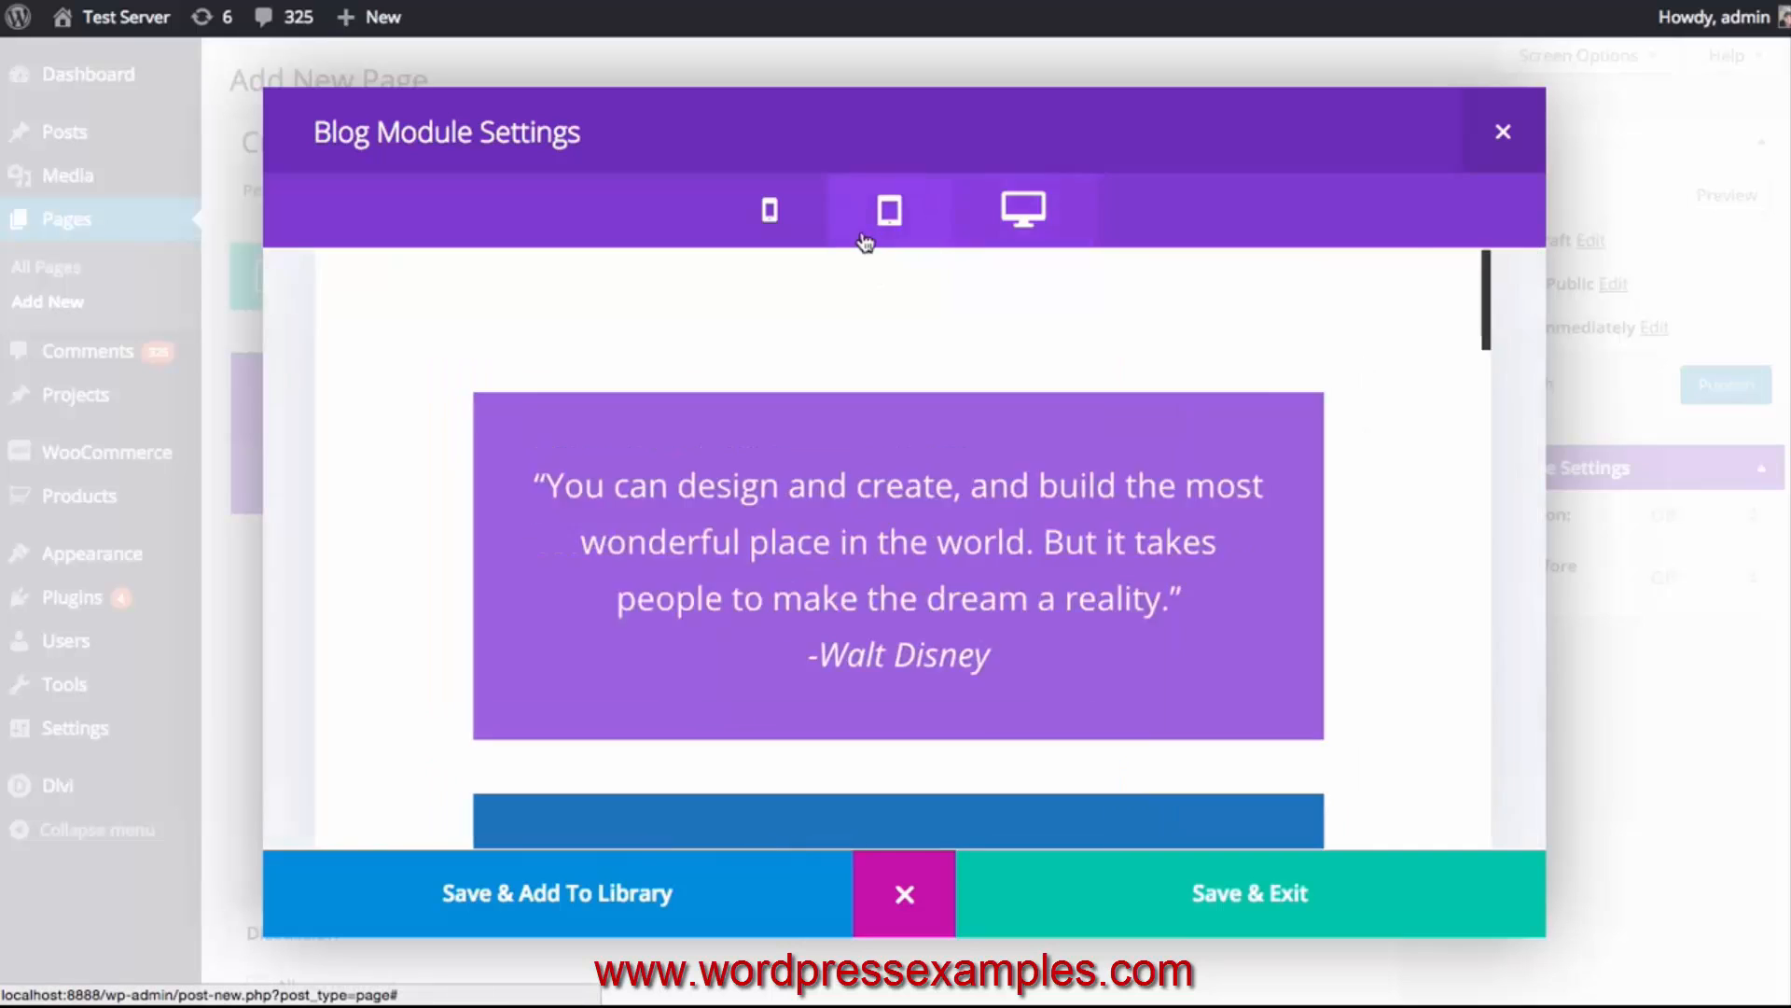
left_click(769, 219)
left_click(891, 209)
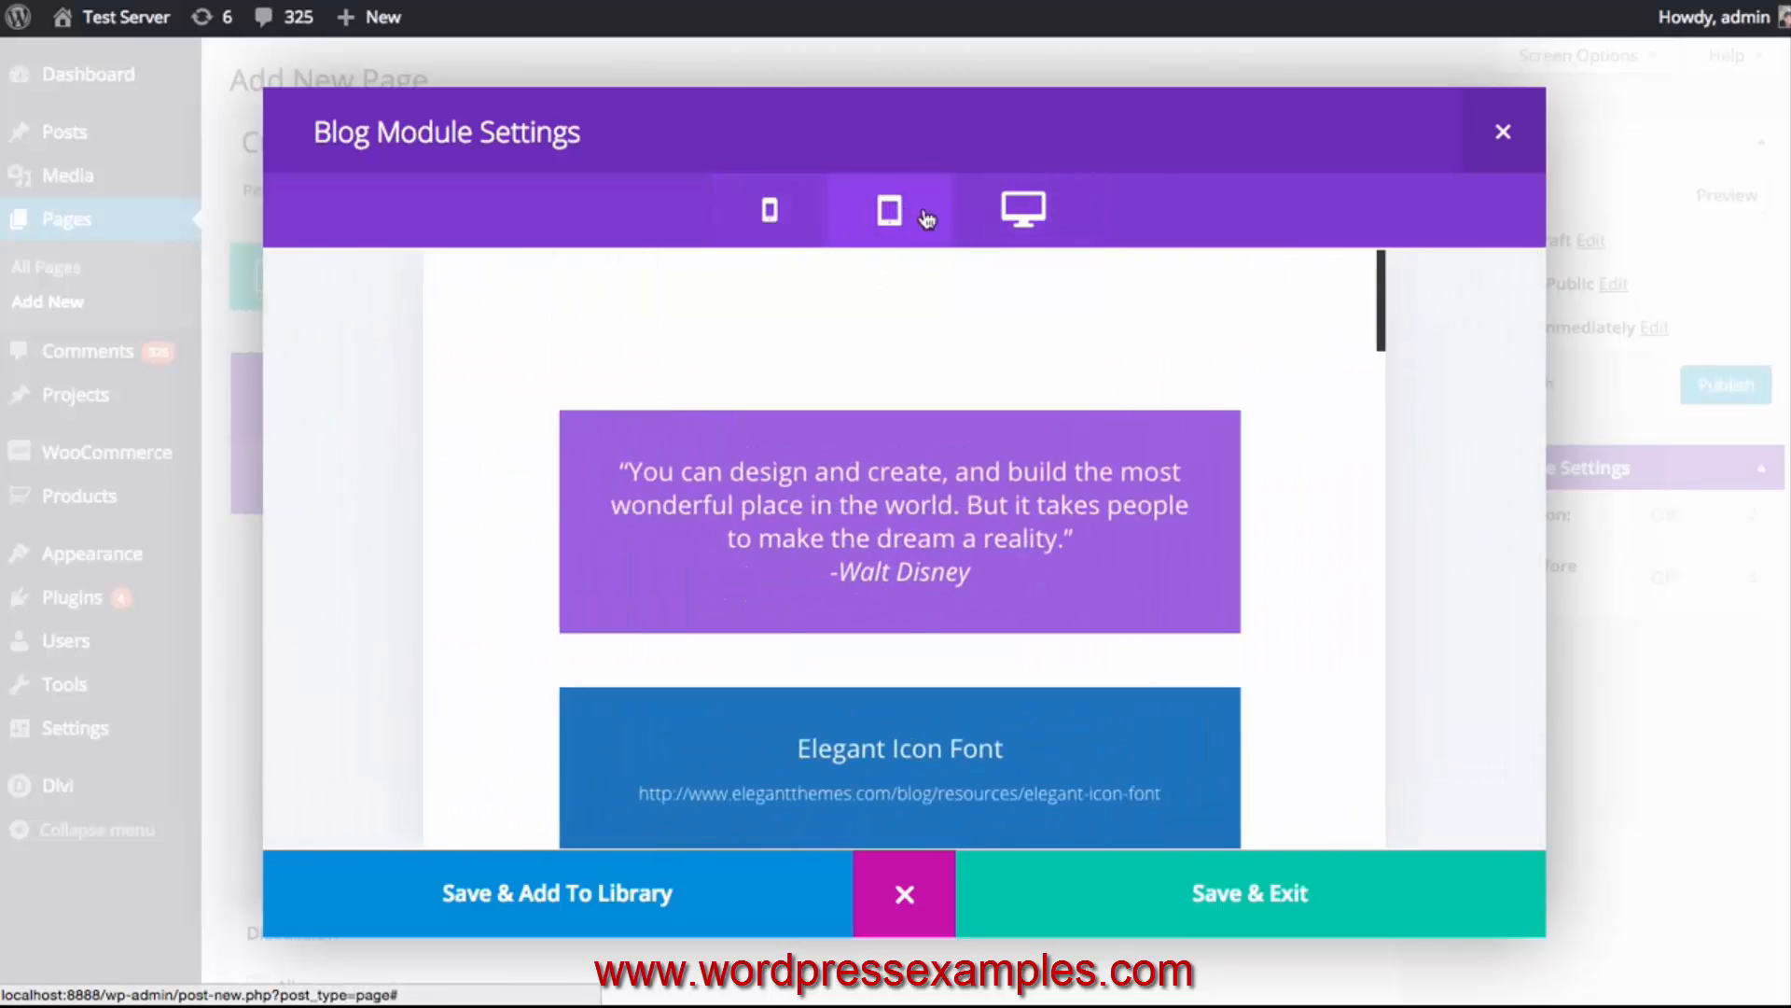
left_click(1012, 213)
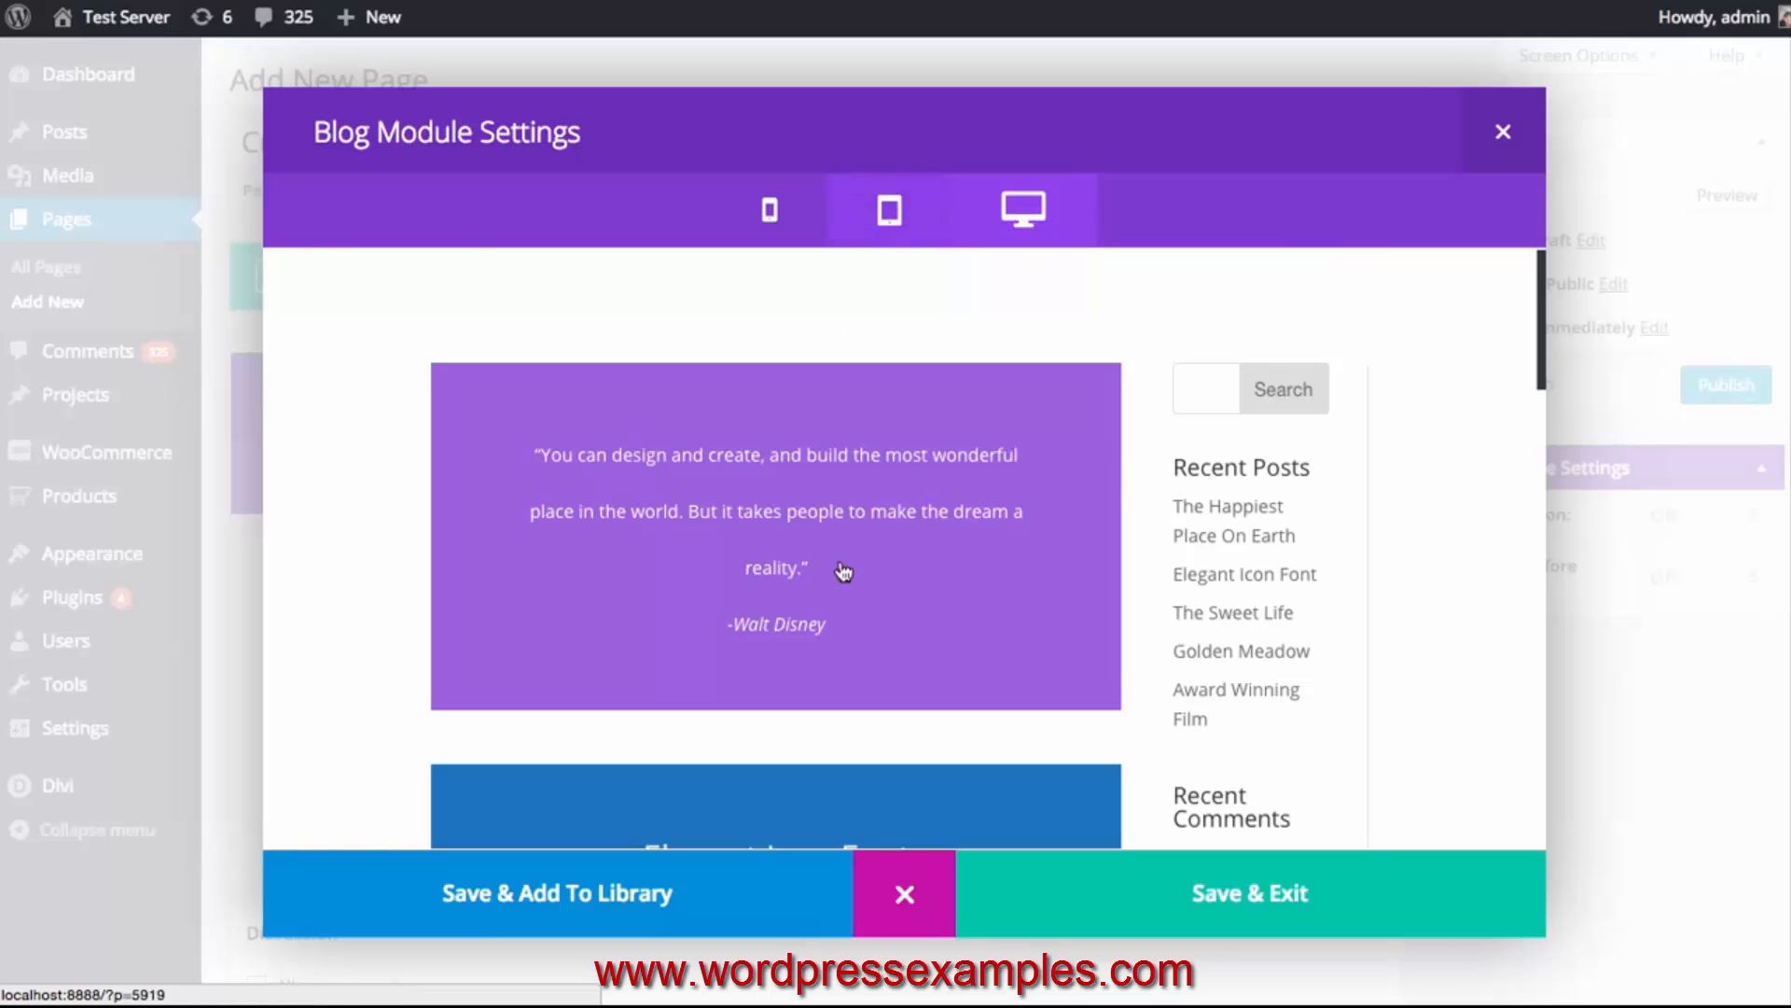
left_click(904, 893)
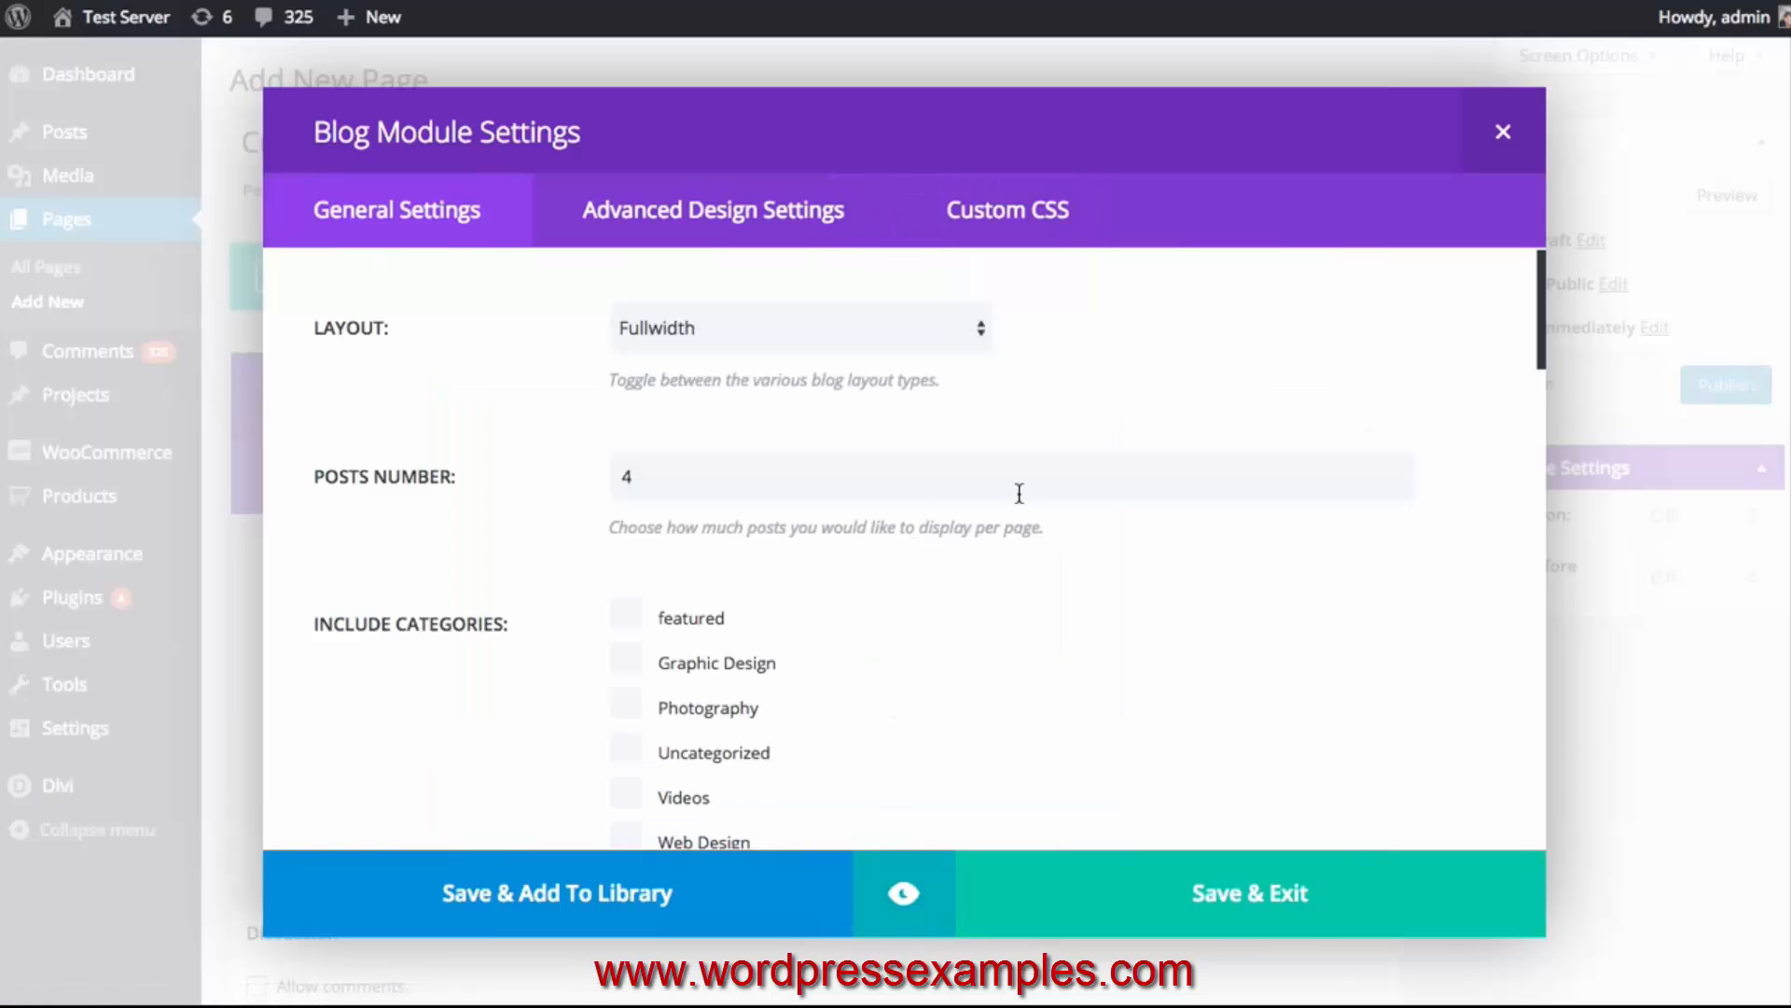
Step: Switch the blog layout to Grid and preview the result
left_click(767, 327)
left_click(760, 352)
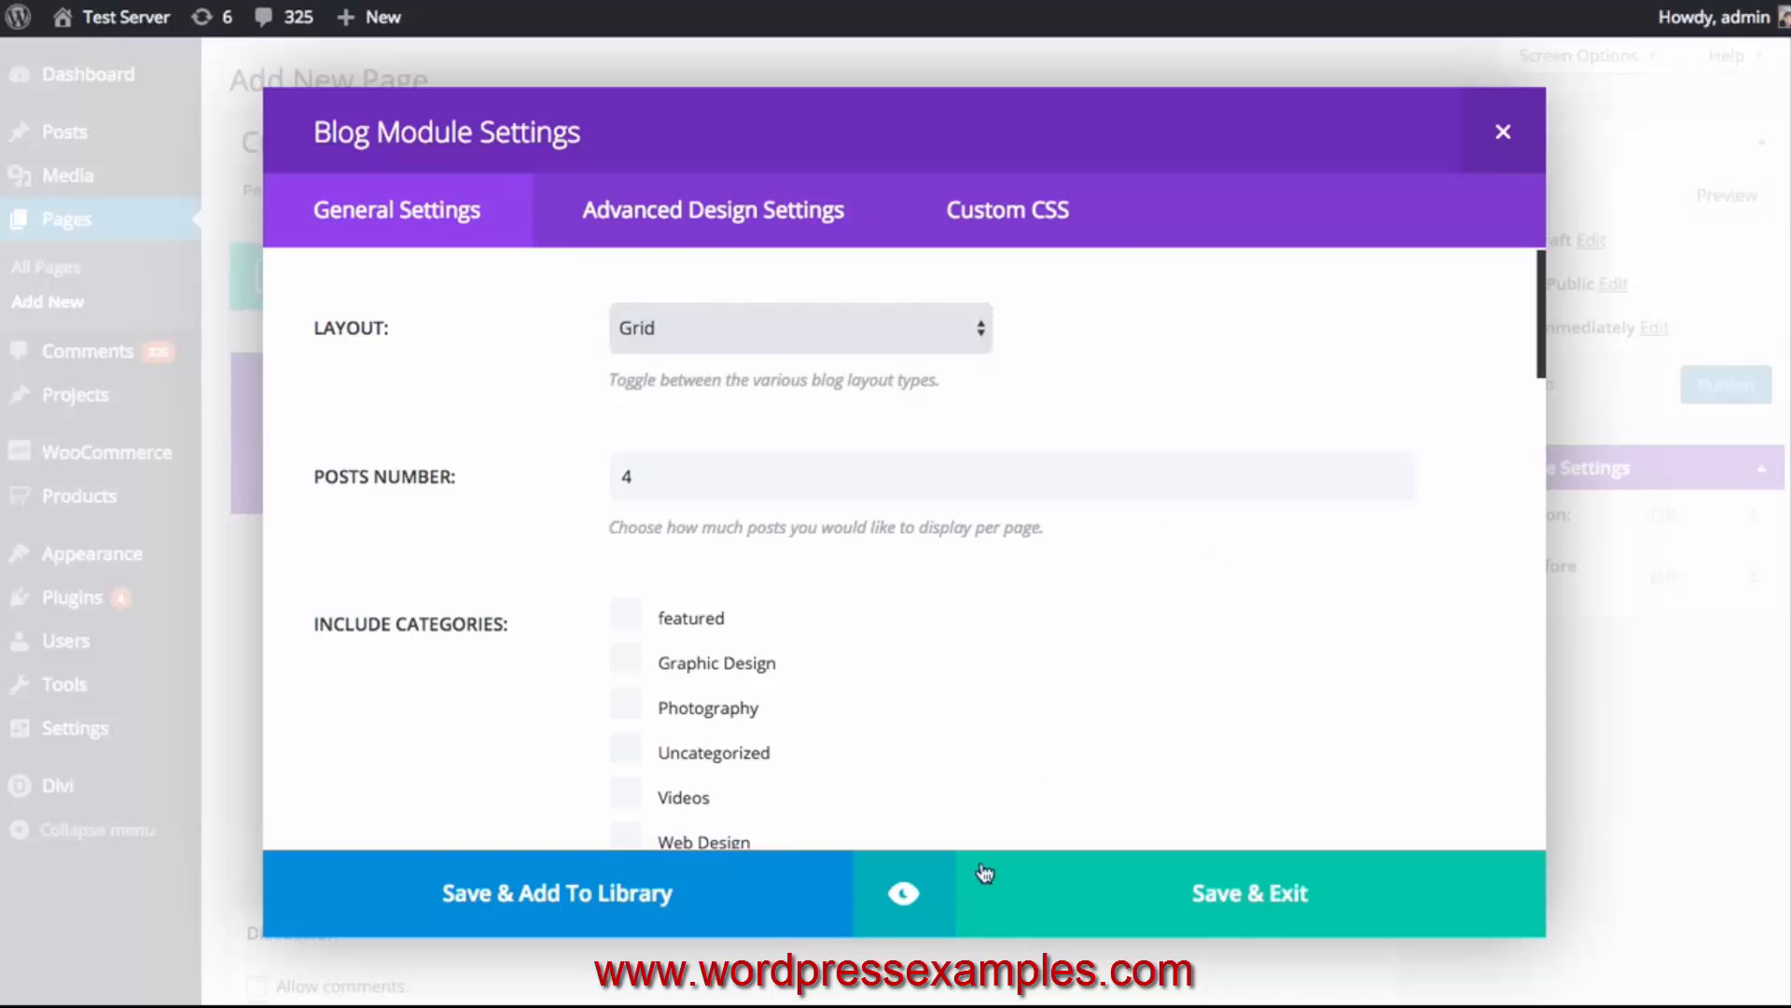
left_click(907, 898)
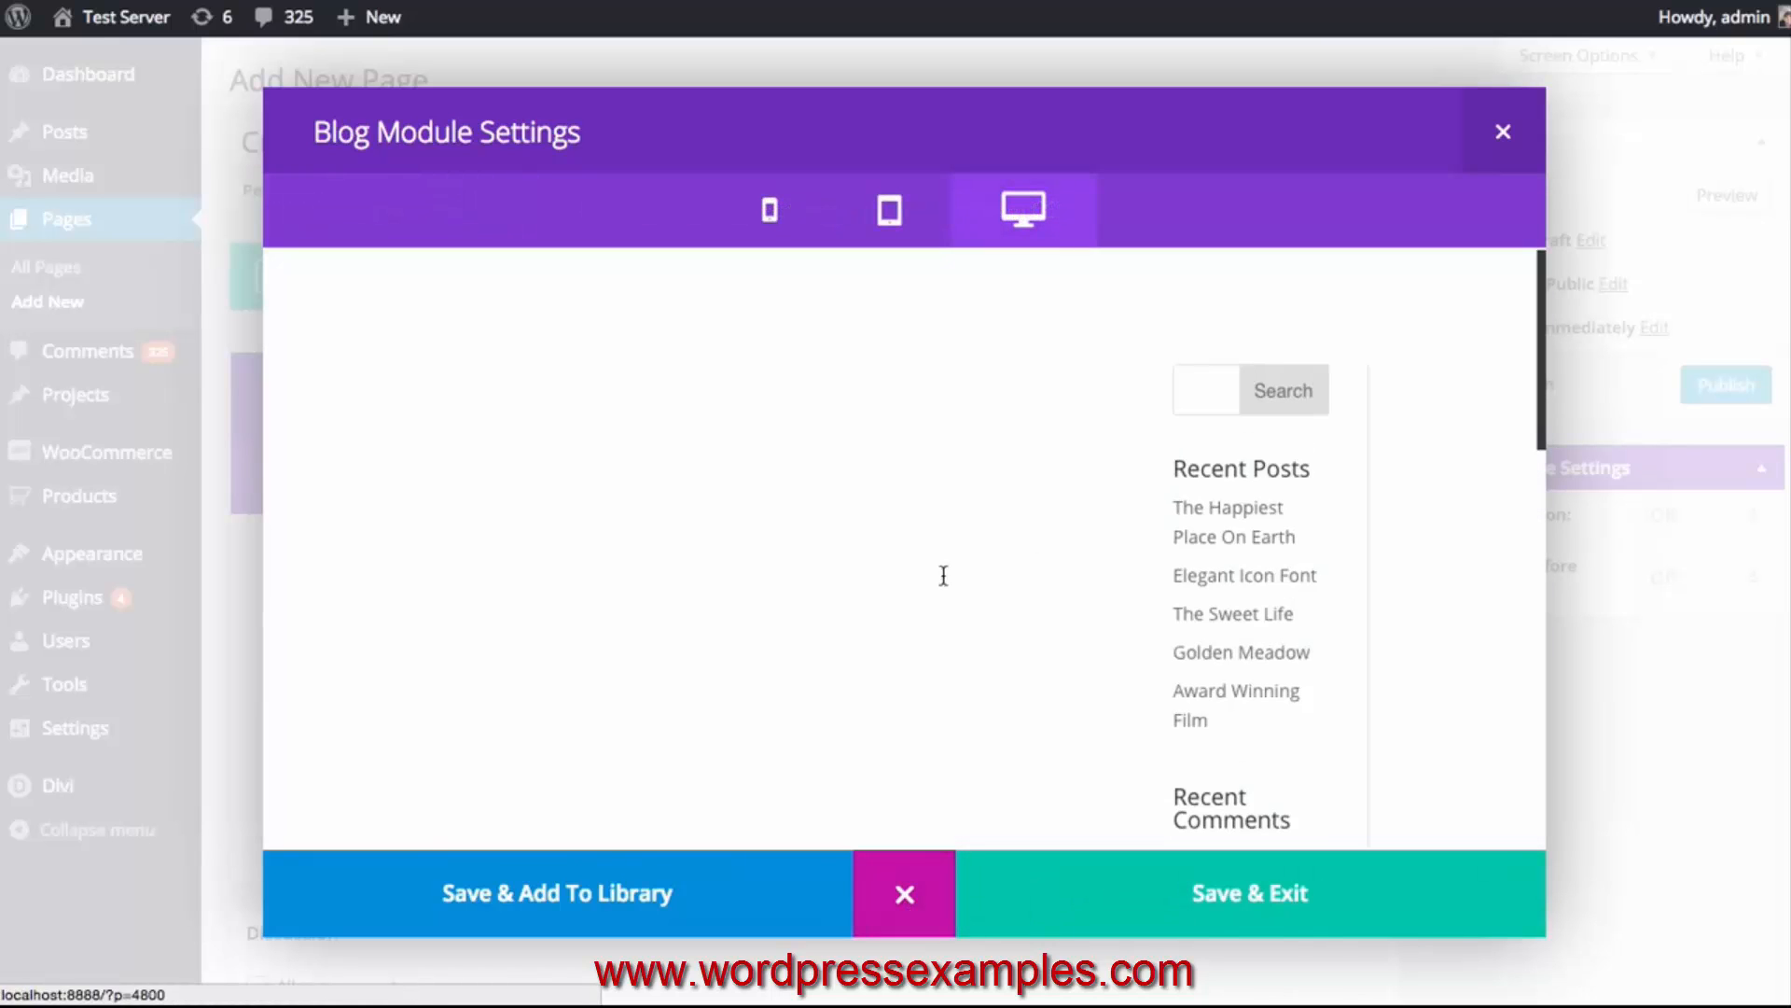
scroll(871, 451, "down", 10)
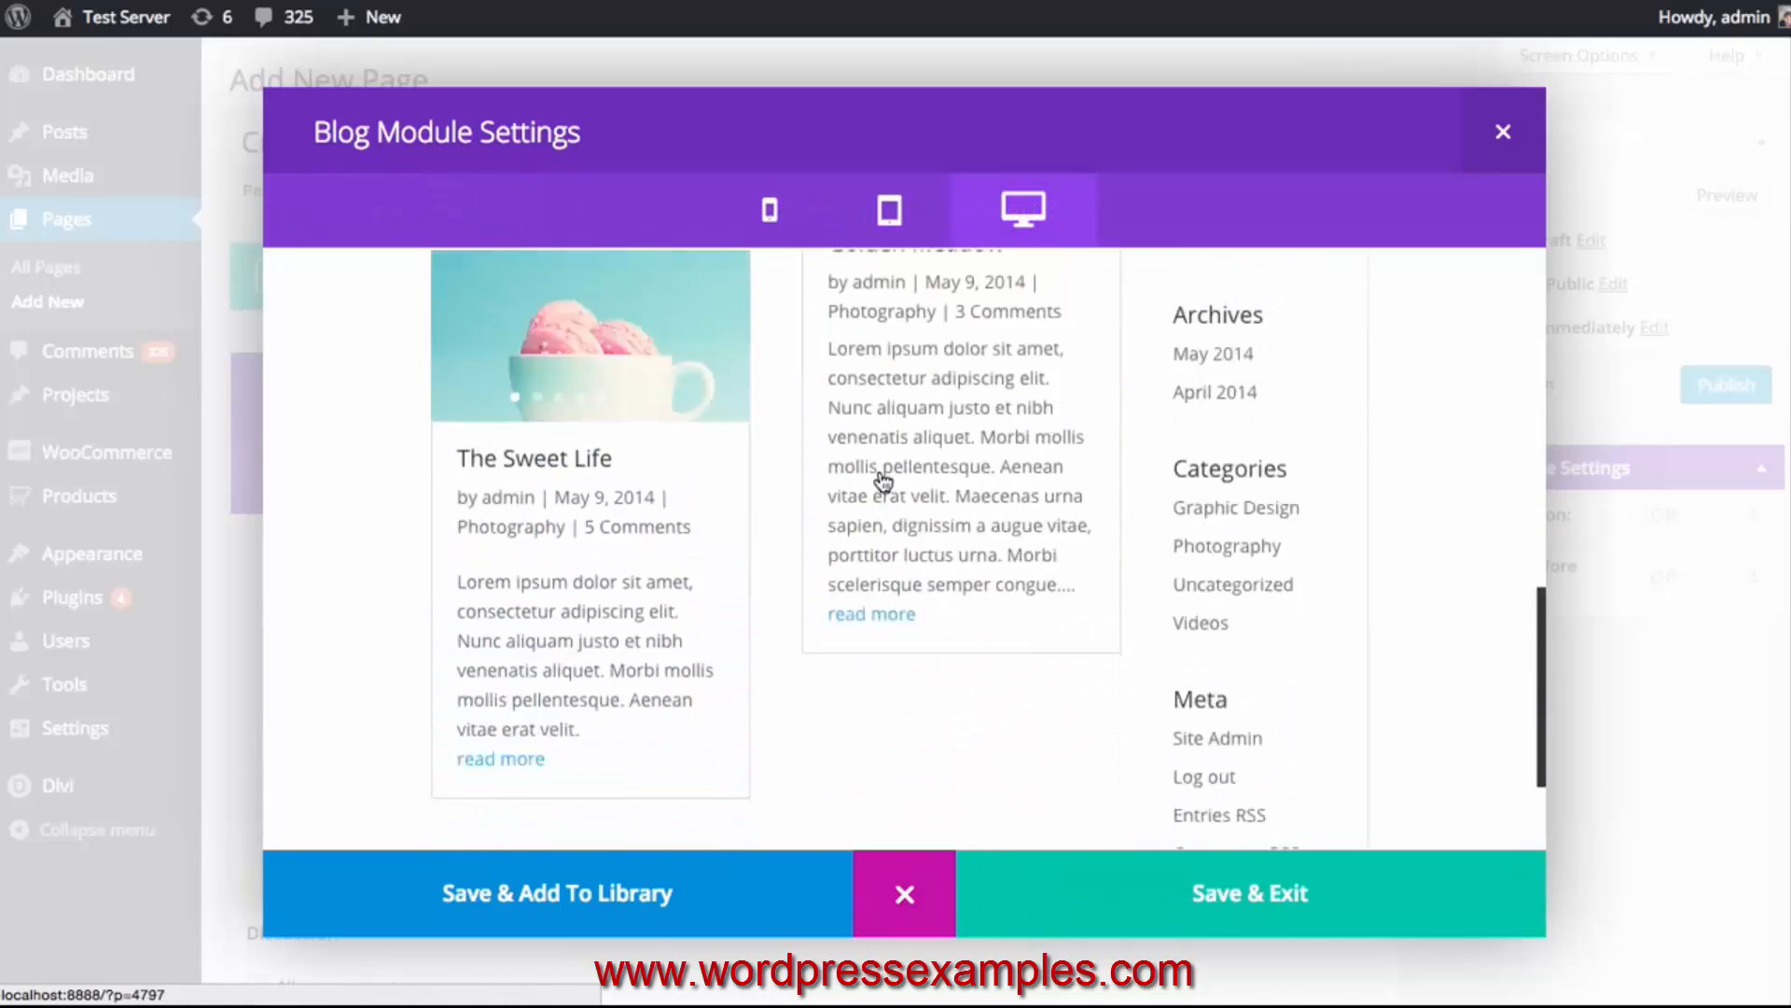
scroll(877, 496, "up", 5)
scroll(877, 496, "up", 5)
left_click(905, 893)
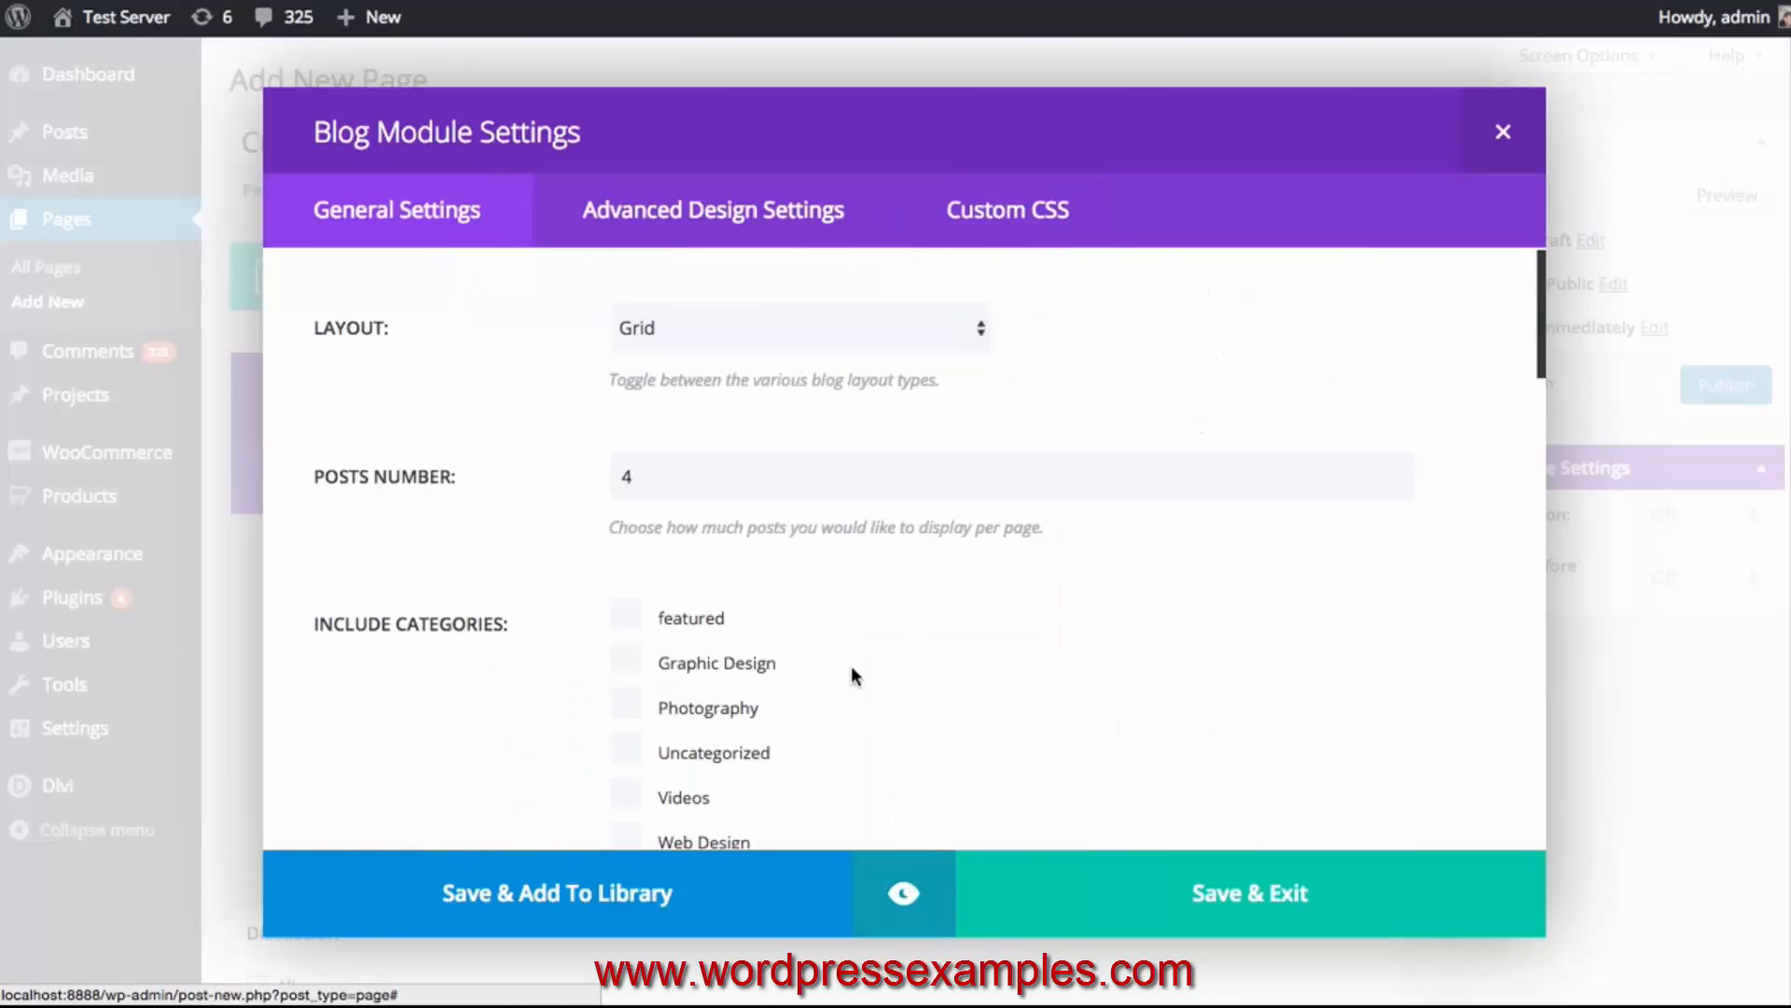
Step: Turn off Show Featured Image and preview the grid of posts
scroll(872, 643, "down", 4)
scroll(898, 616, "down", 3)
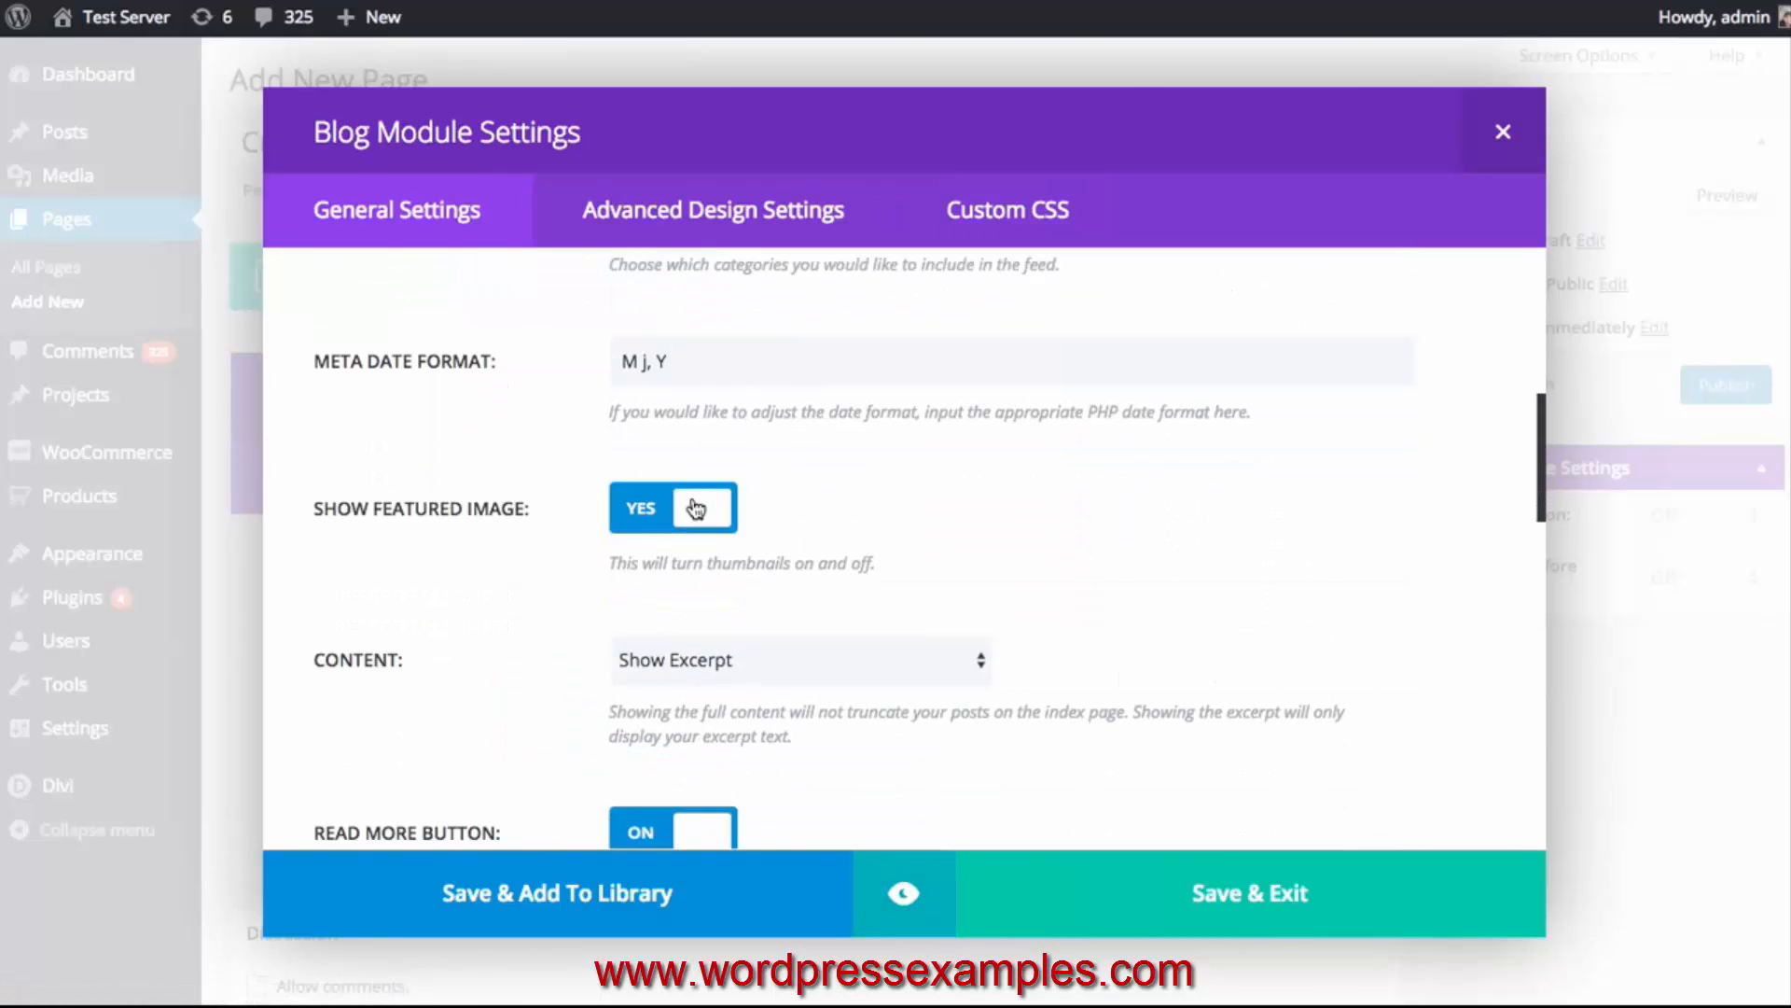
left_click(695, 509)
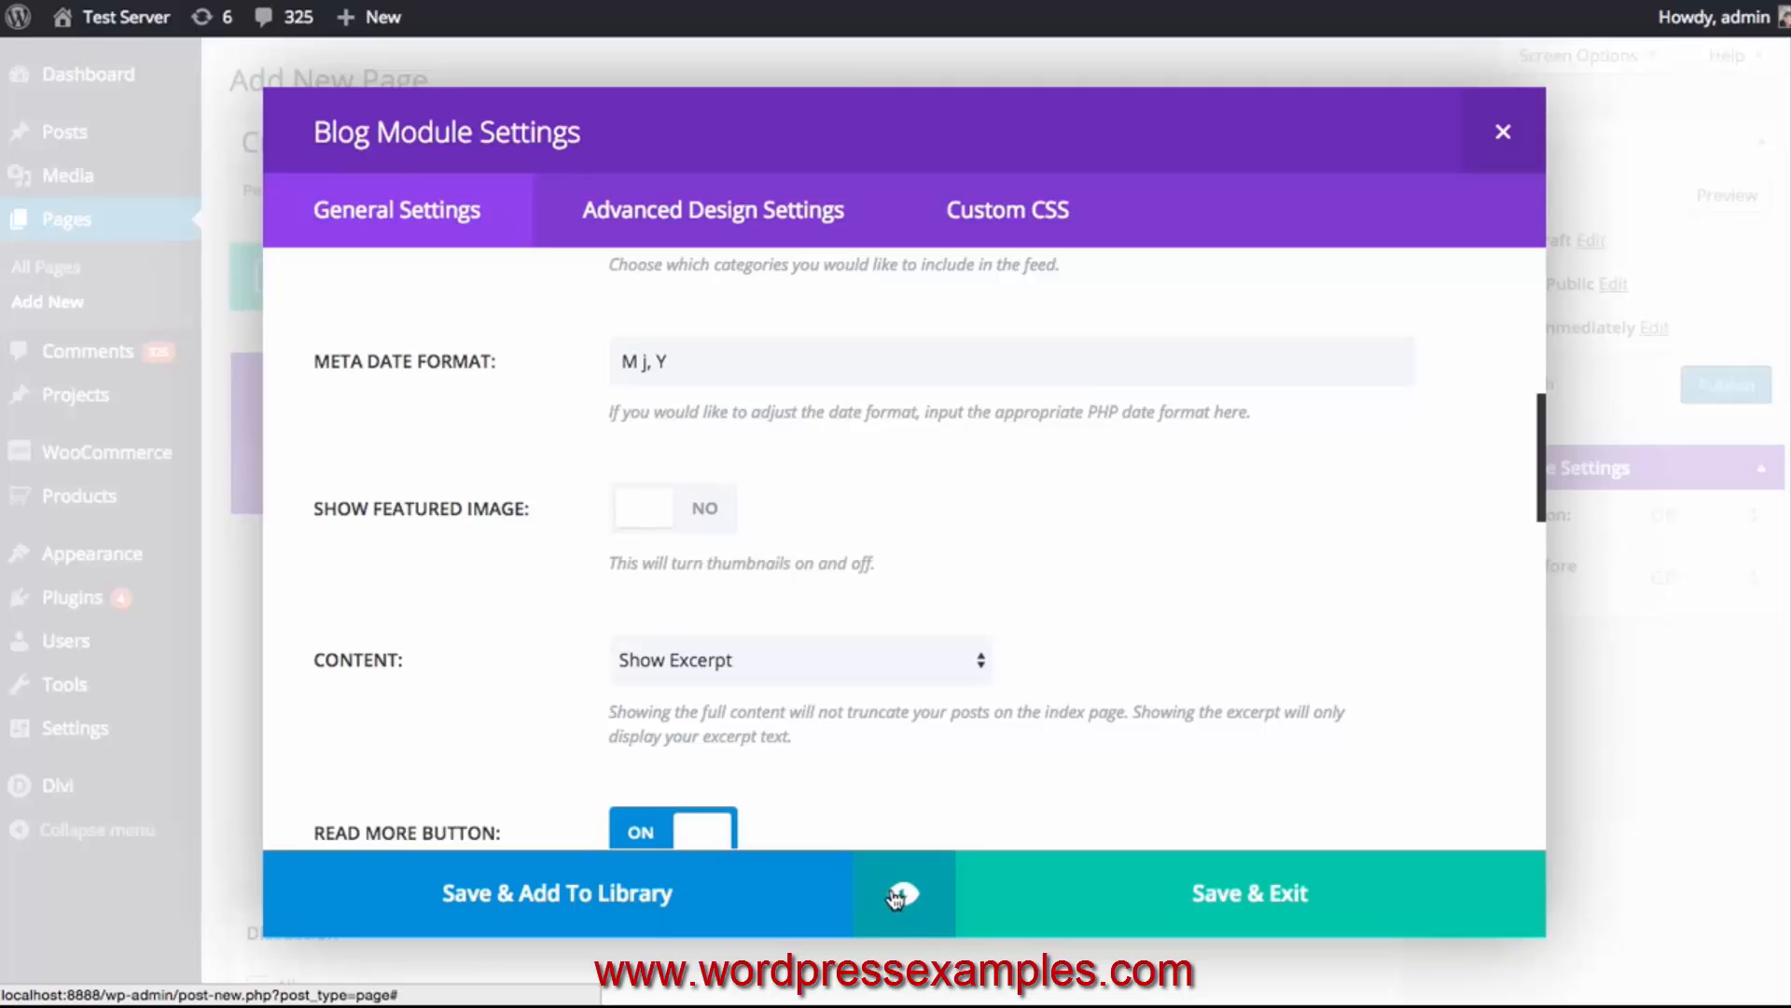
left_click(898, 896)
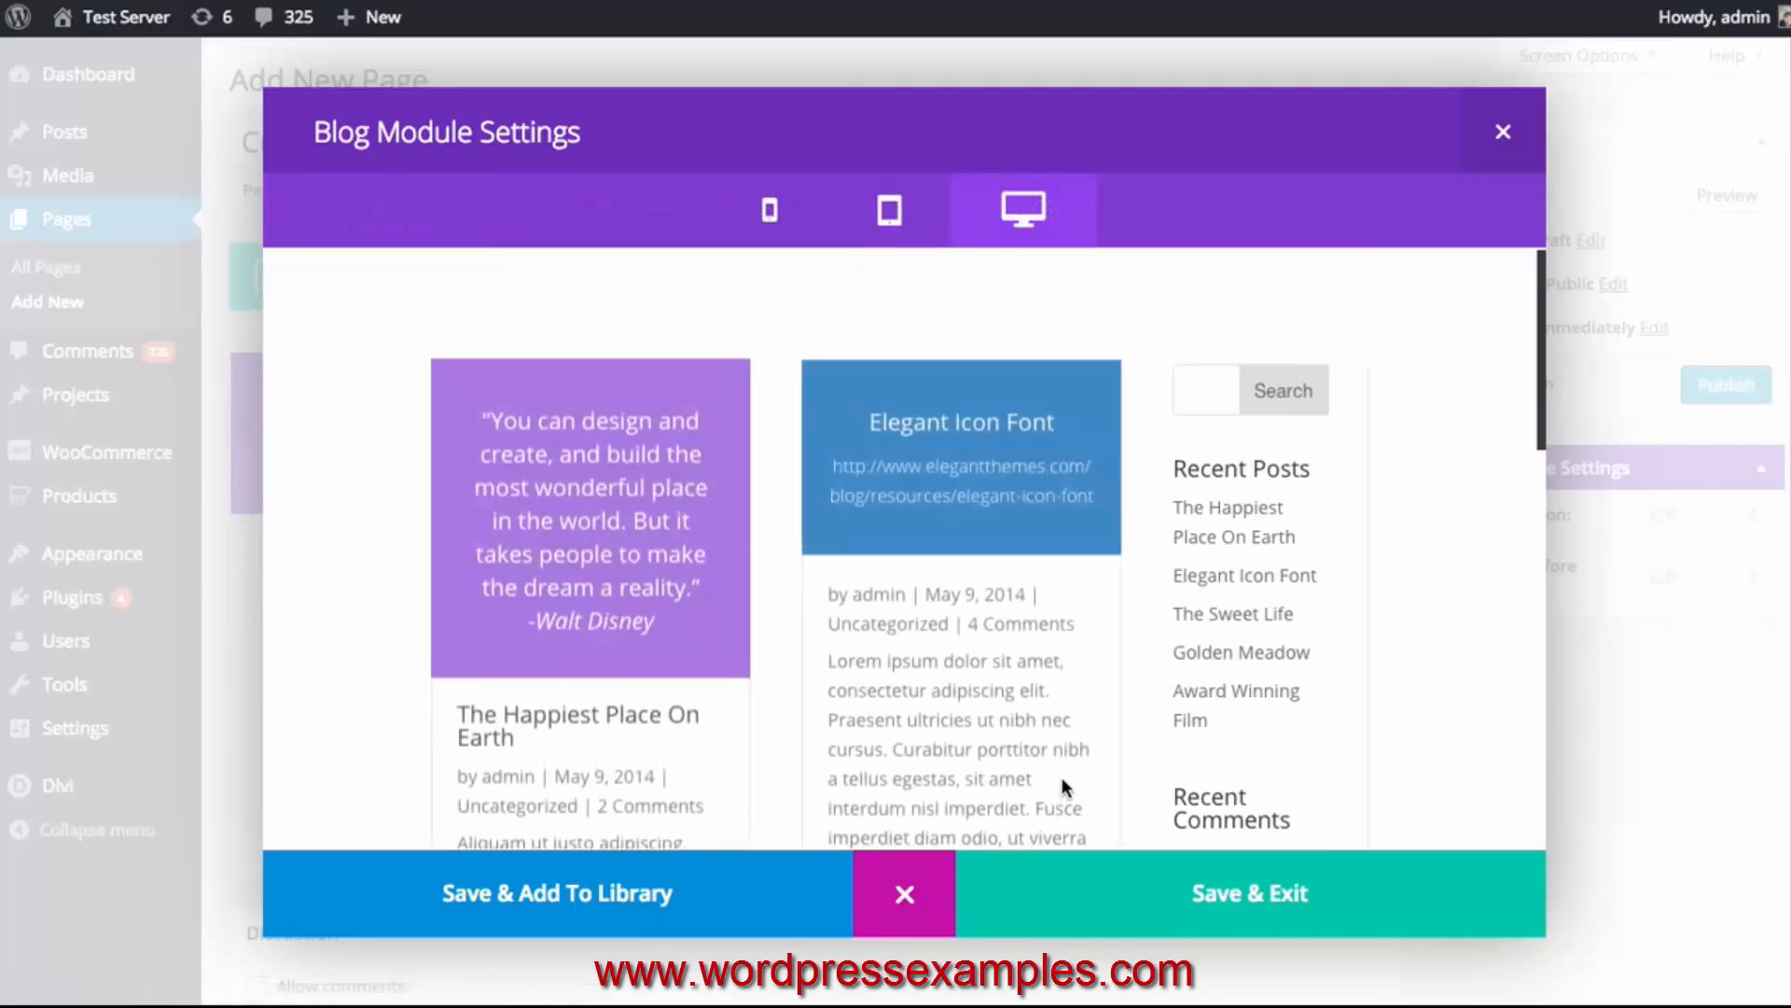
scroll(1061, 776, "down", 8)
scroll(853, 481, "up", 2)
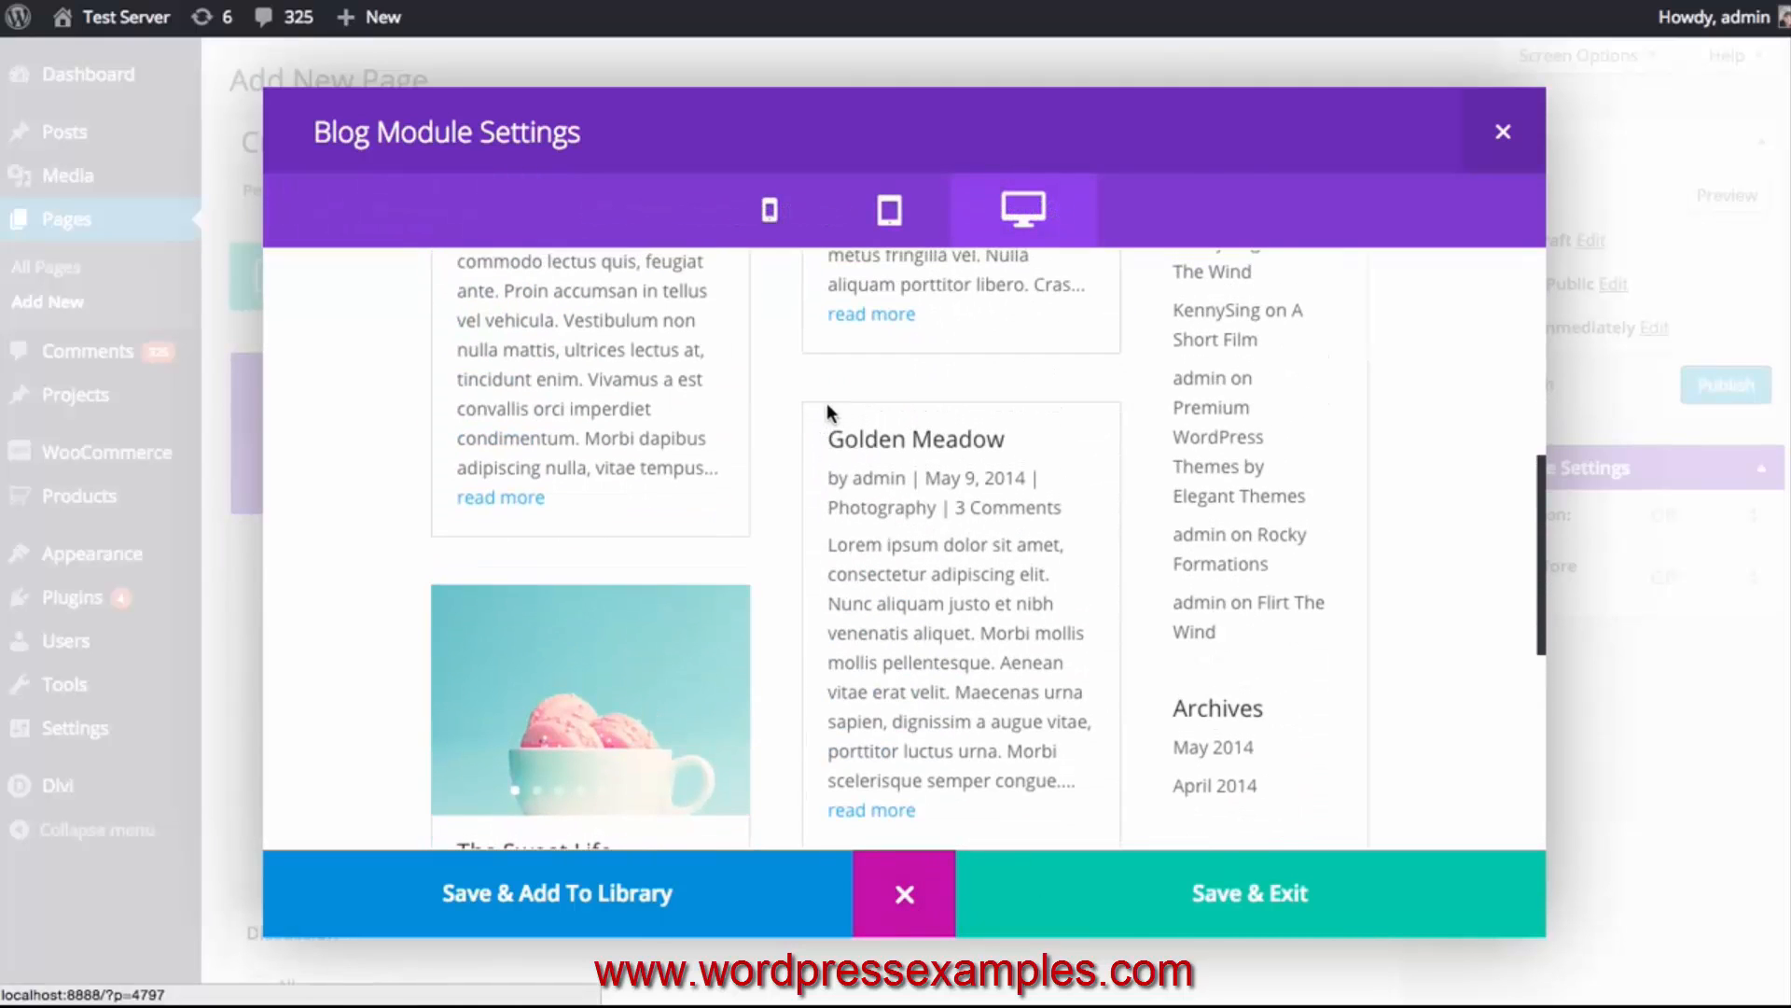
left_click(909, 893)
Step: Save the blog module settings and publish the Custom Blog page
scroll(793, 571, "down", 3)
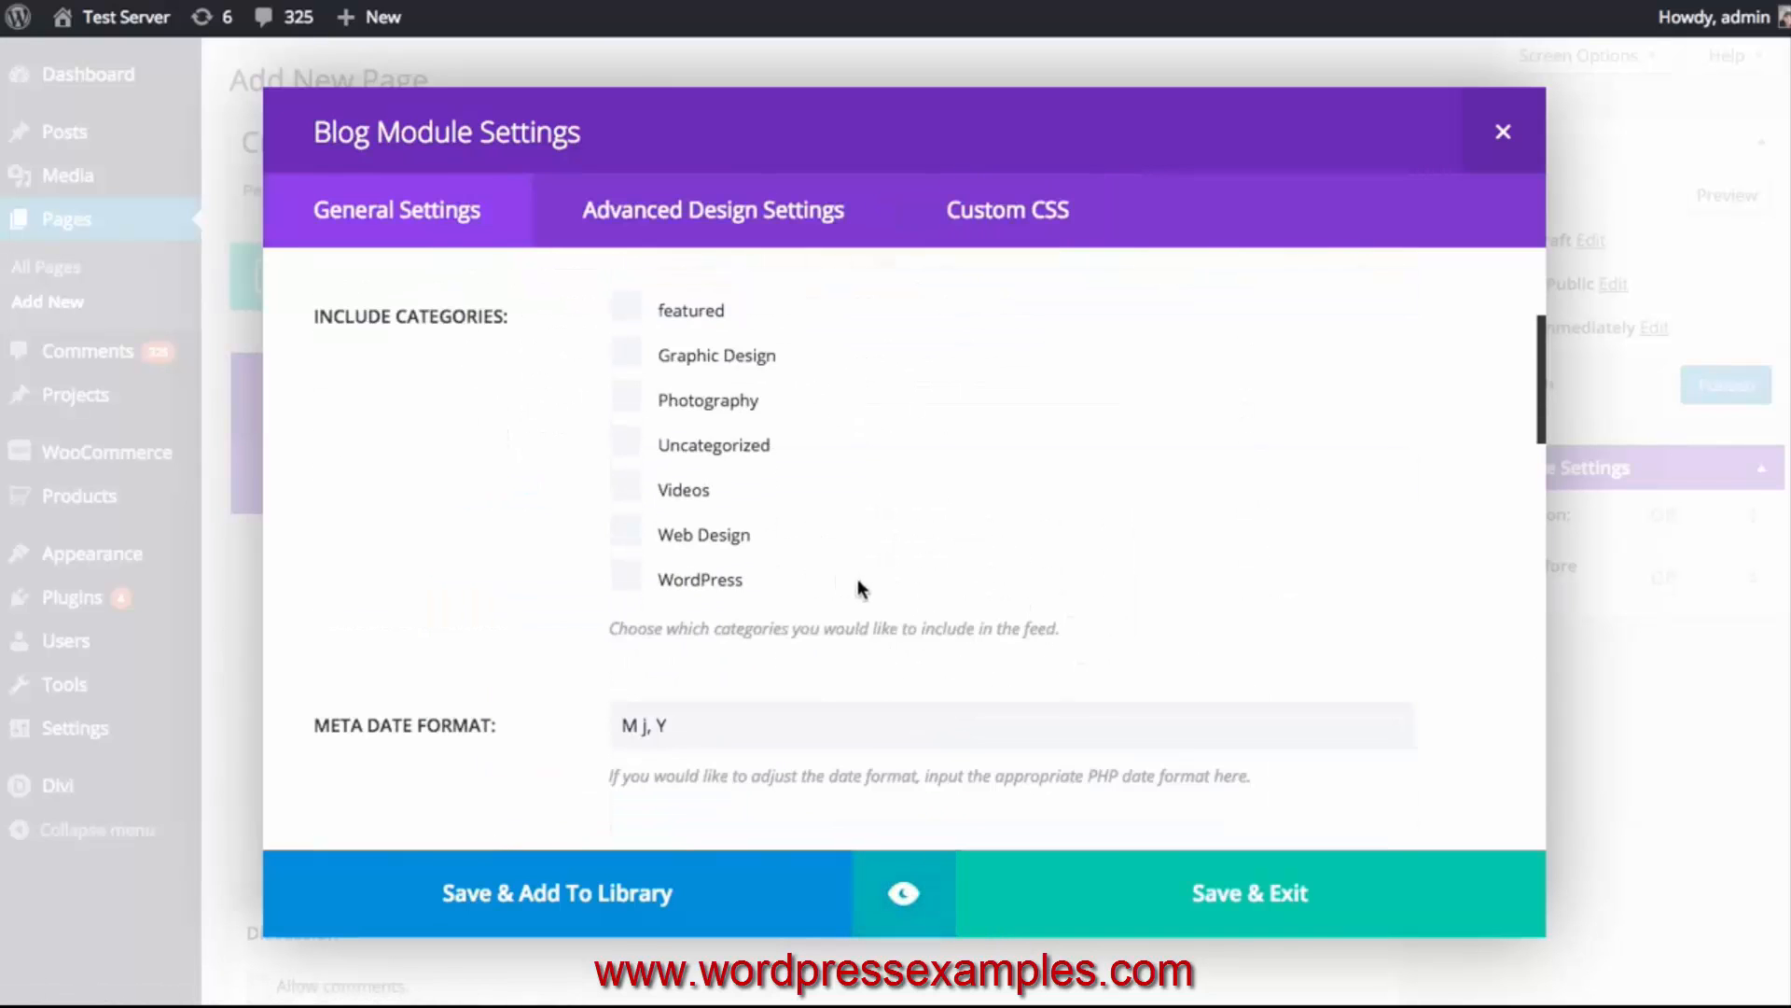
left_click(1149, 901)
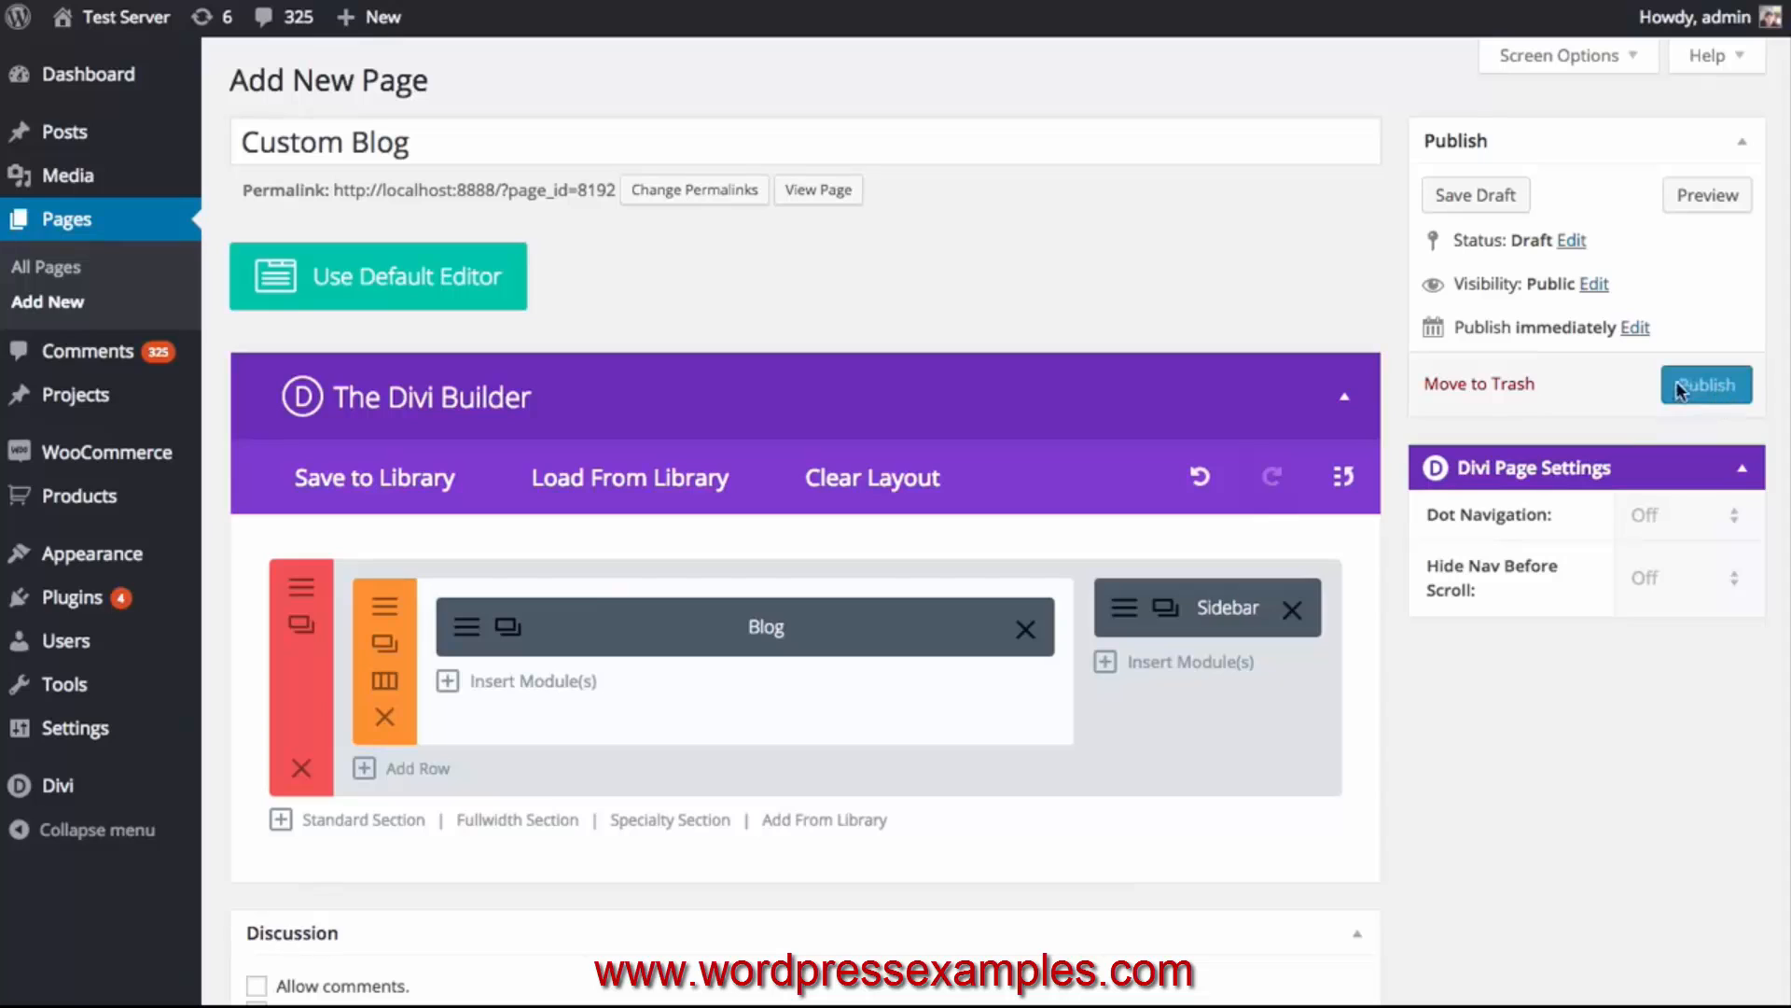
left_click(1709, 396)
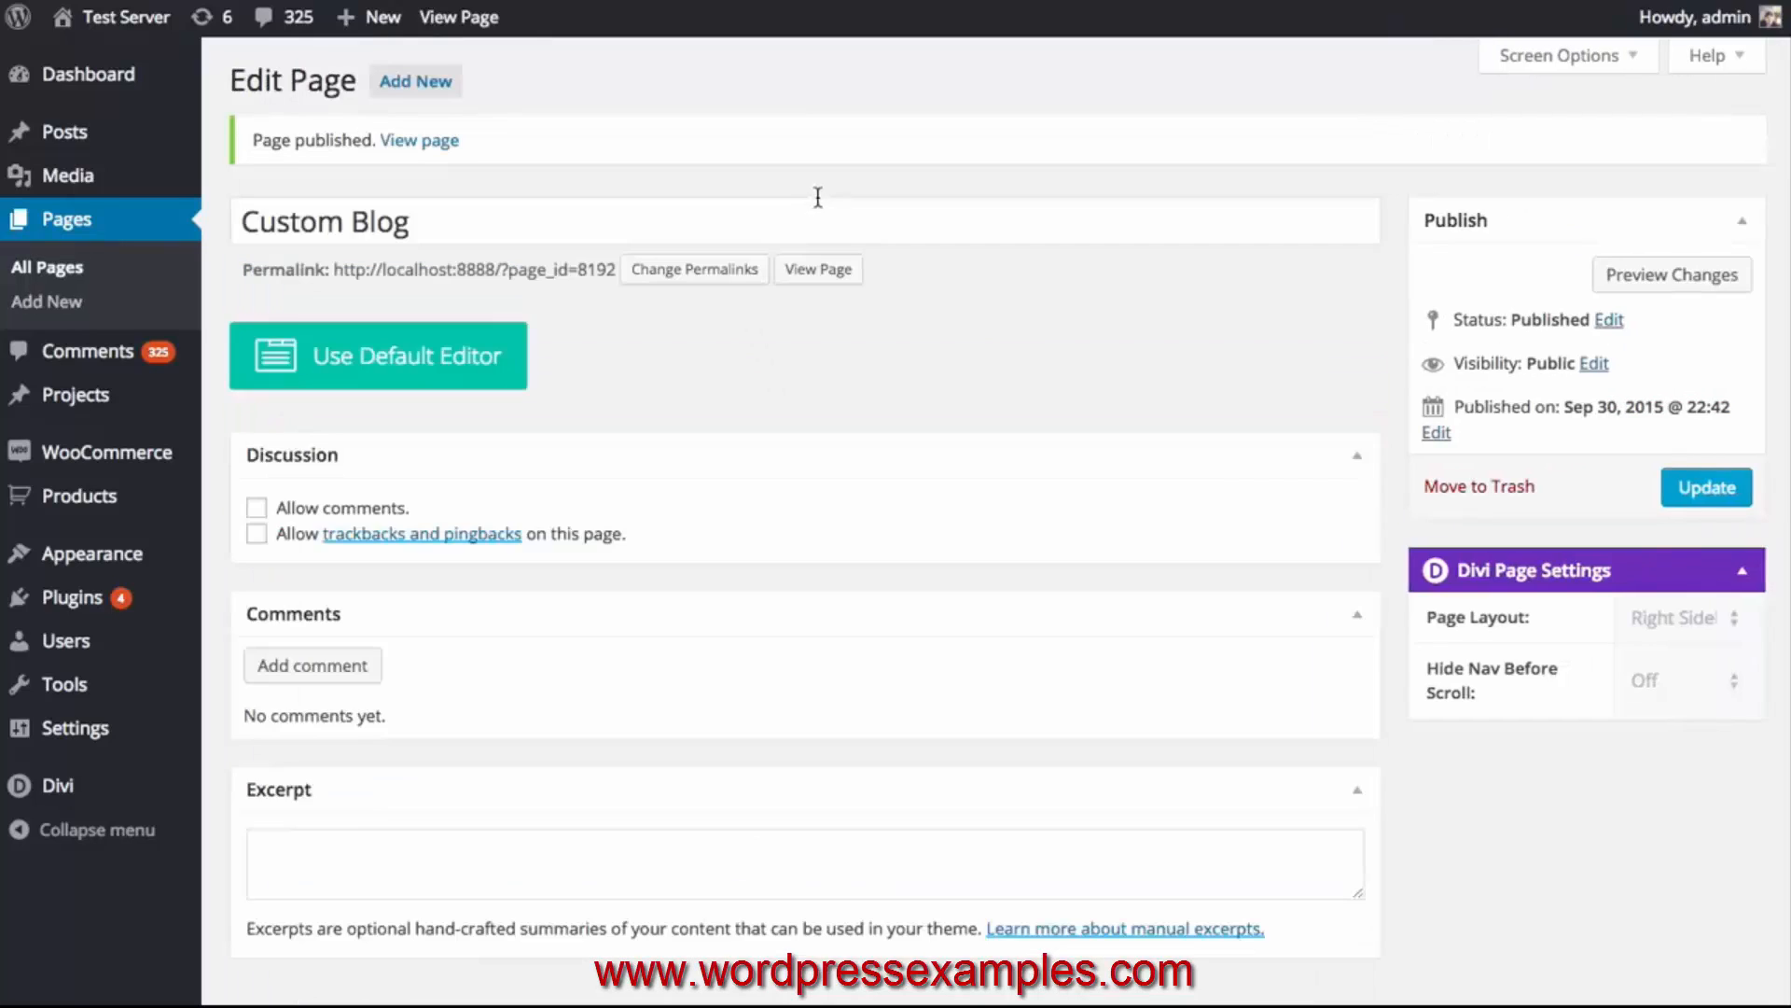
Step: View the published page and browse through the older entries
left_click(830, 278)
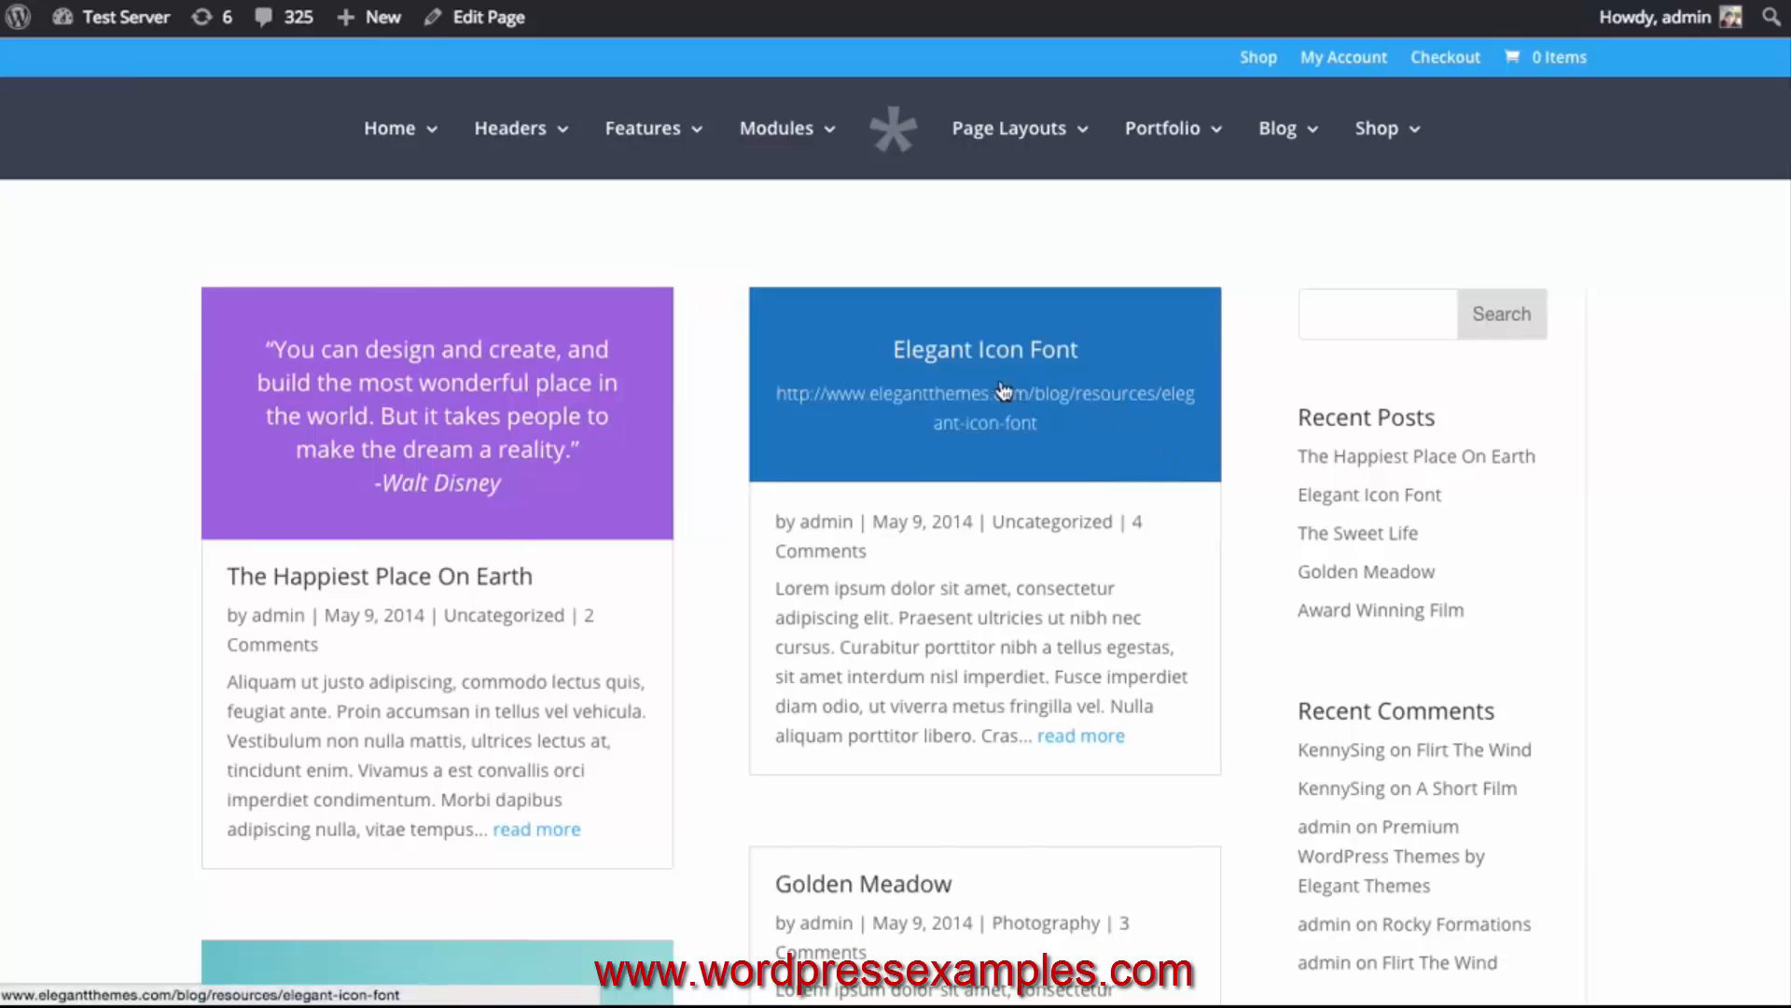
scroll(747, 378, "down", 3)
scroll(748, 385, "down", 10)
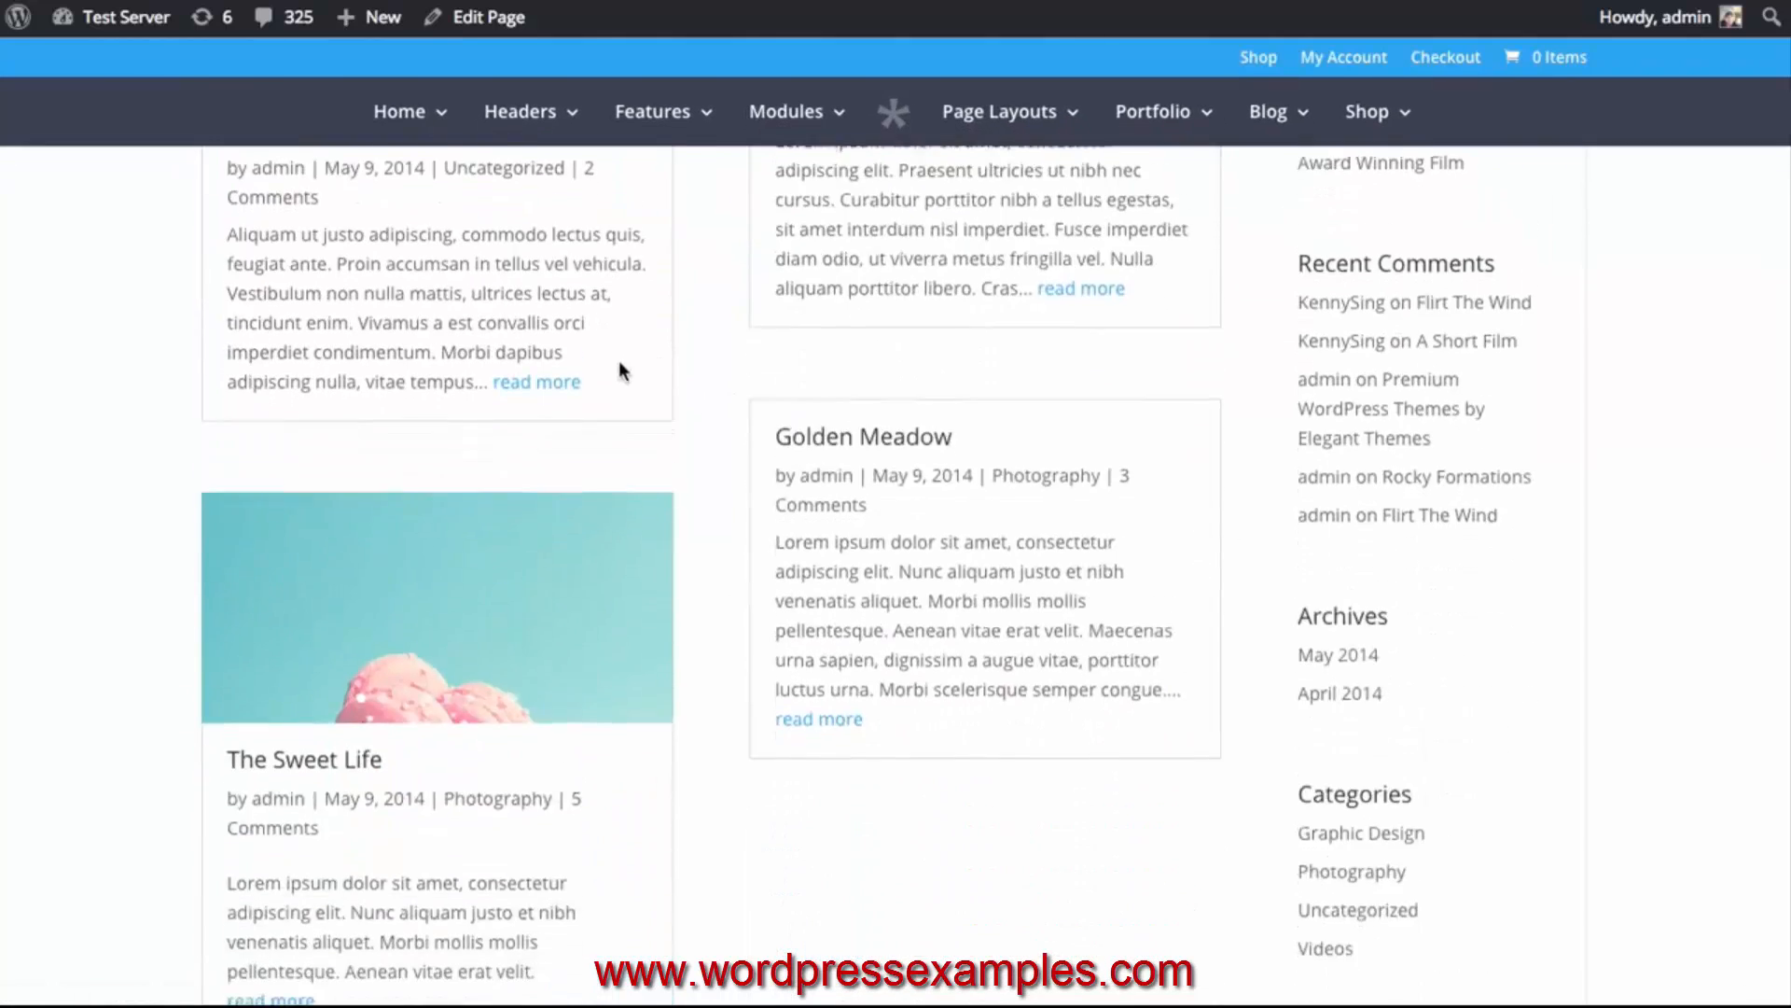
scroll(571, 474, "down", 2)
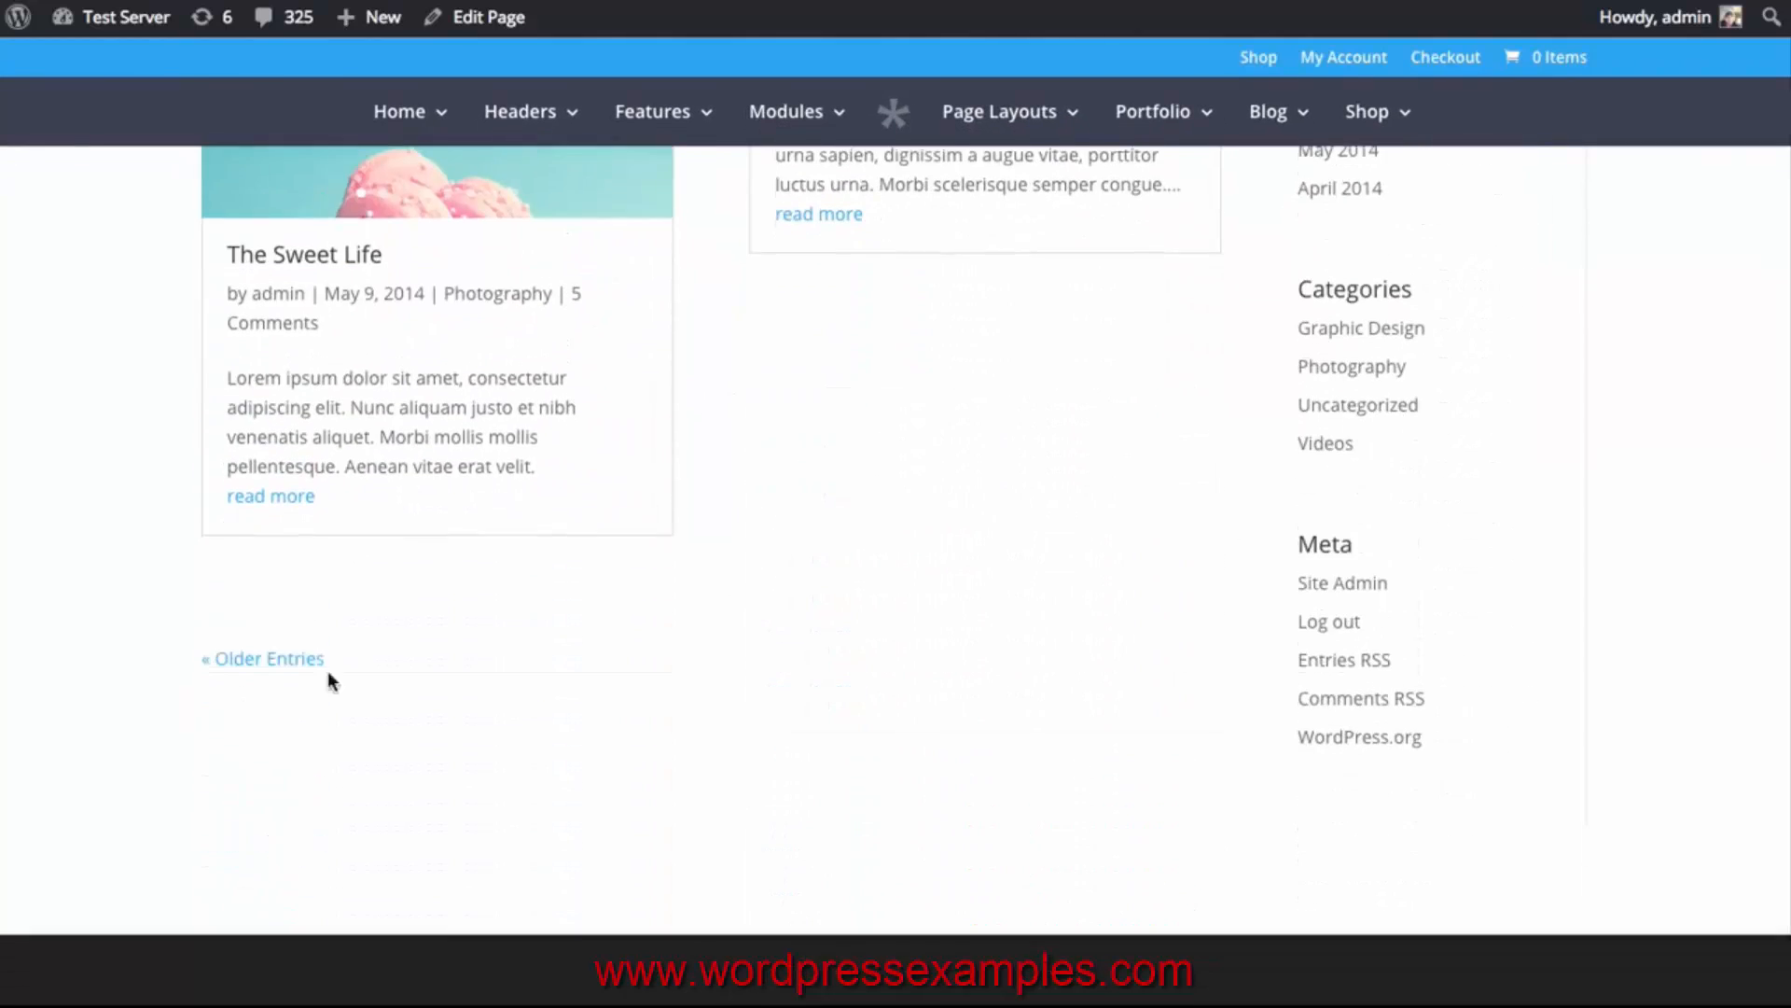
left_click(276, 657)
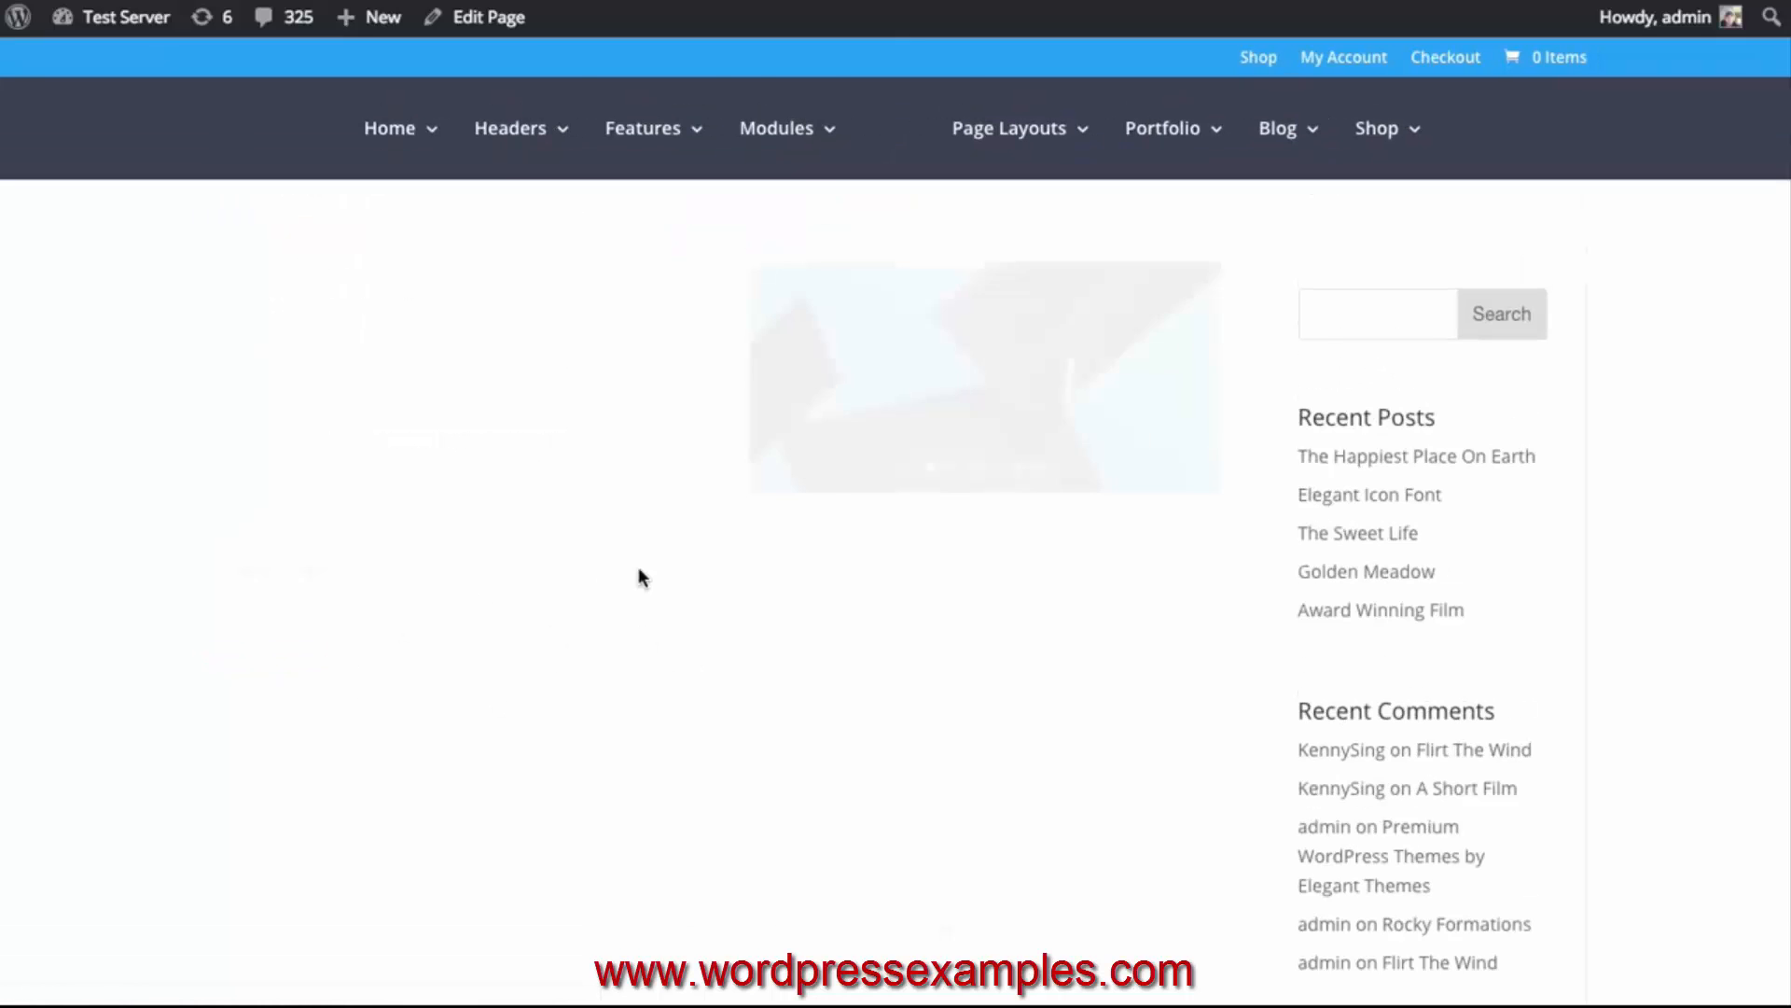
scroll(759, 471, "down", 5)
scroll(760, 468, "down", 4)
scroll(737, 485, "up", 10)
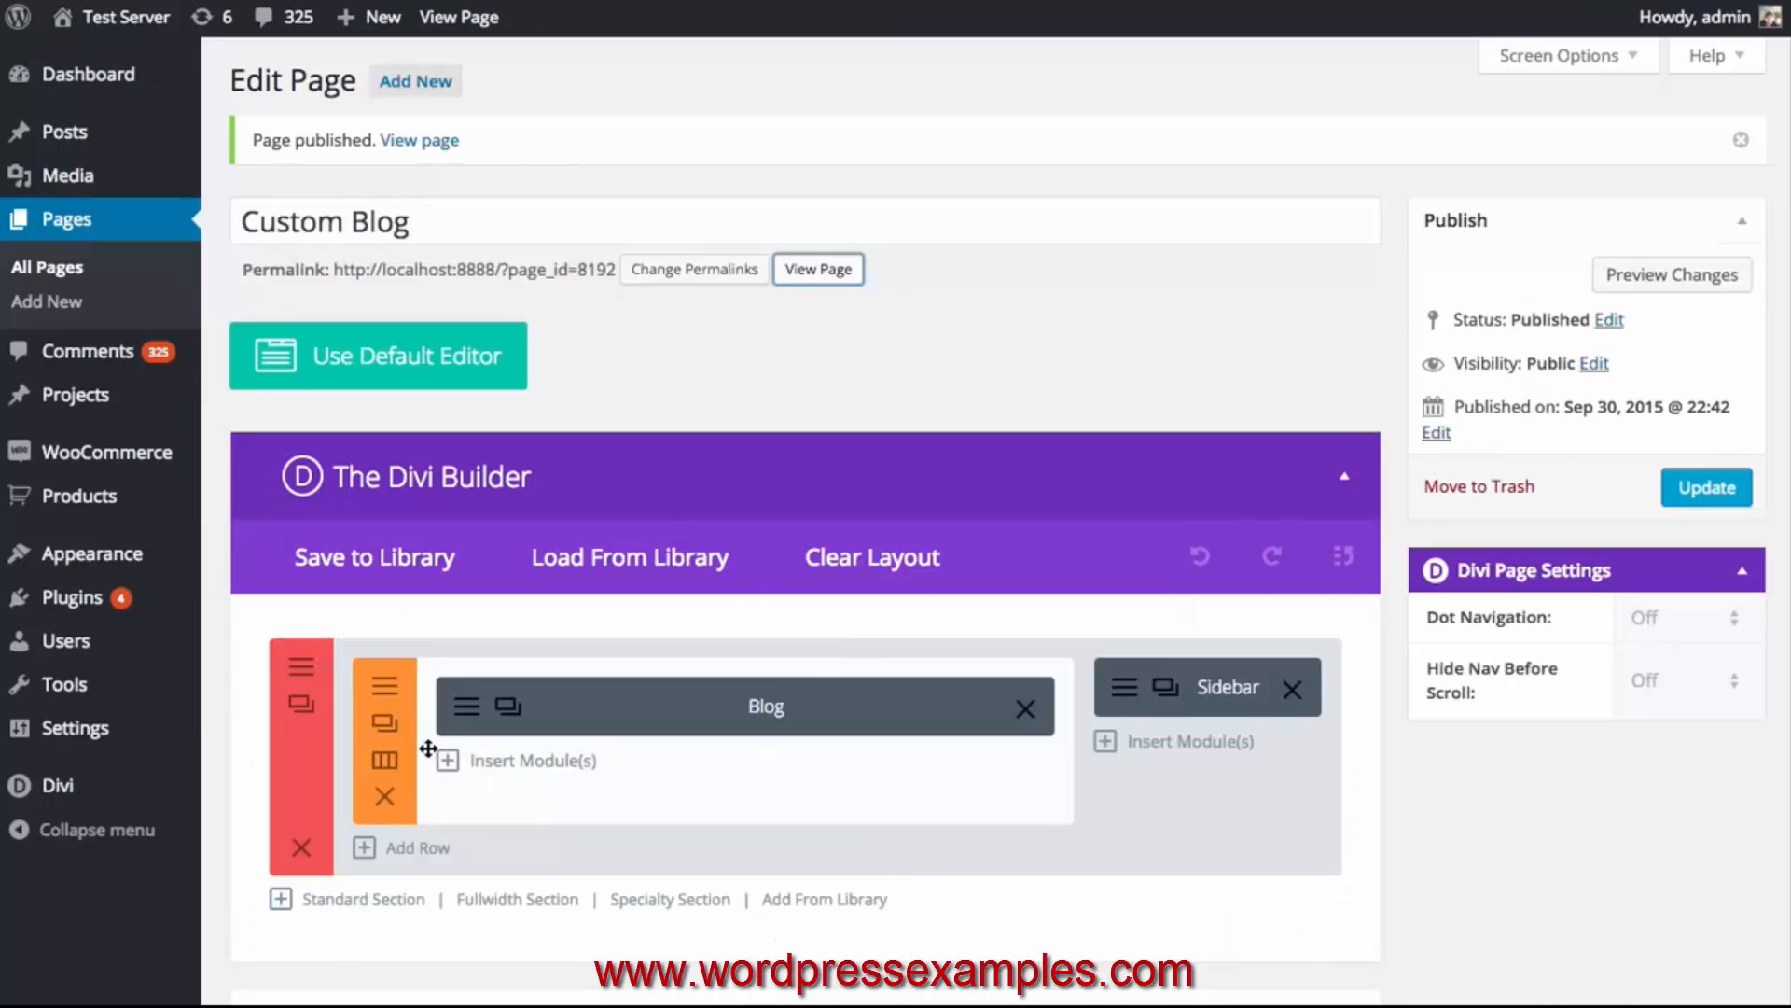
Step: Open the blog module's advanced design settings and set the header font to Arvo, bold and uppercase
left_click(466, 707)
left_click(714, 233)
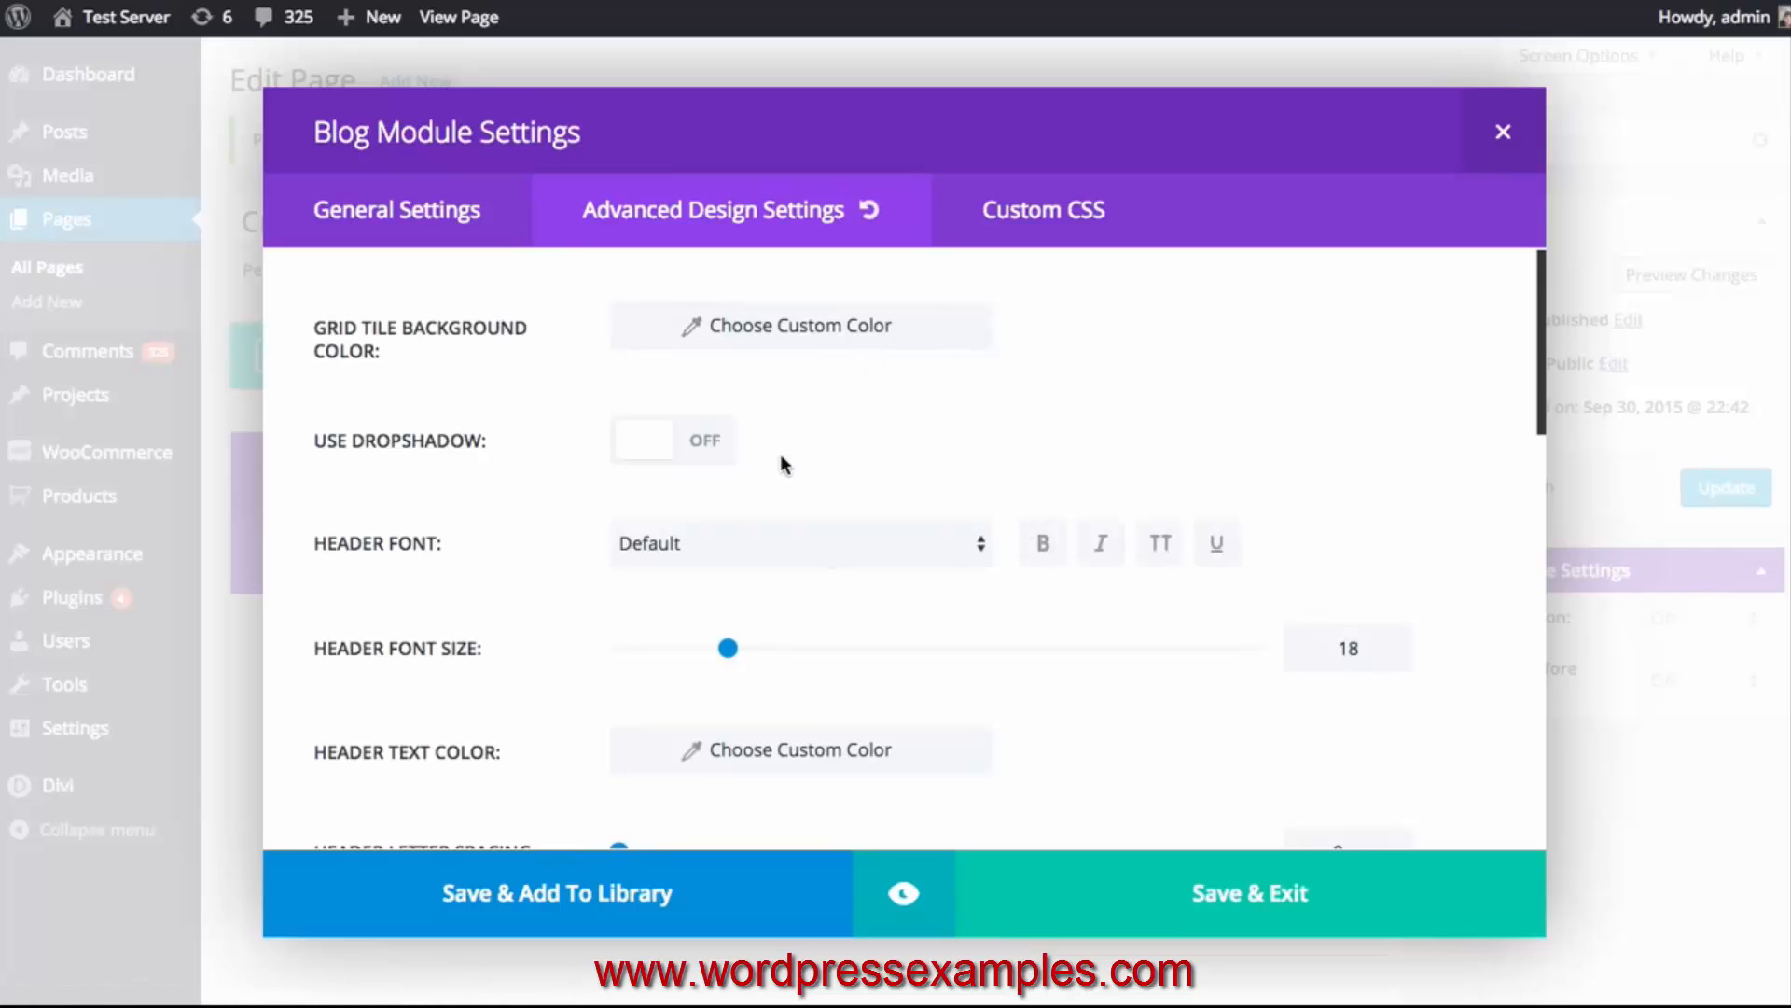
left_click(763, 529)
left_click(715, 631)
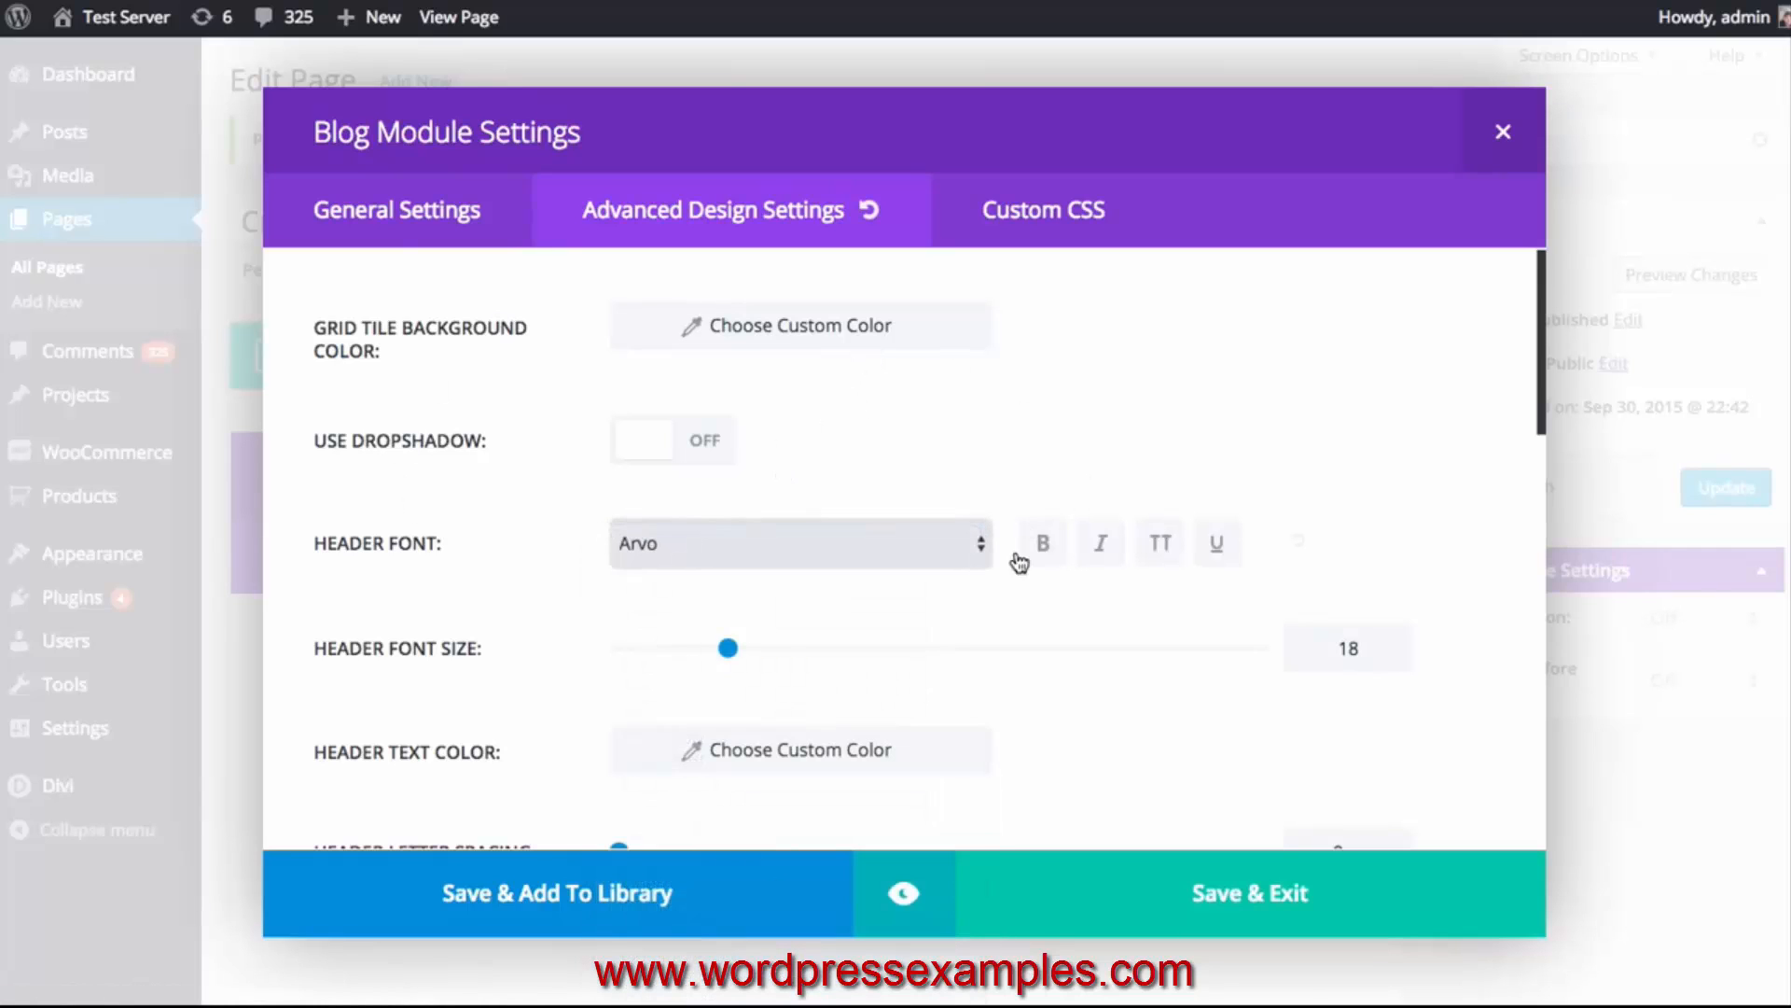
left_click(1047, 549)
left_click(1160, 544)
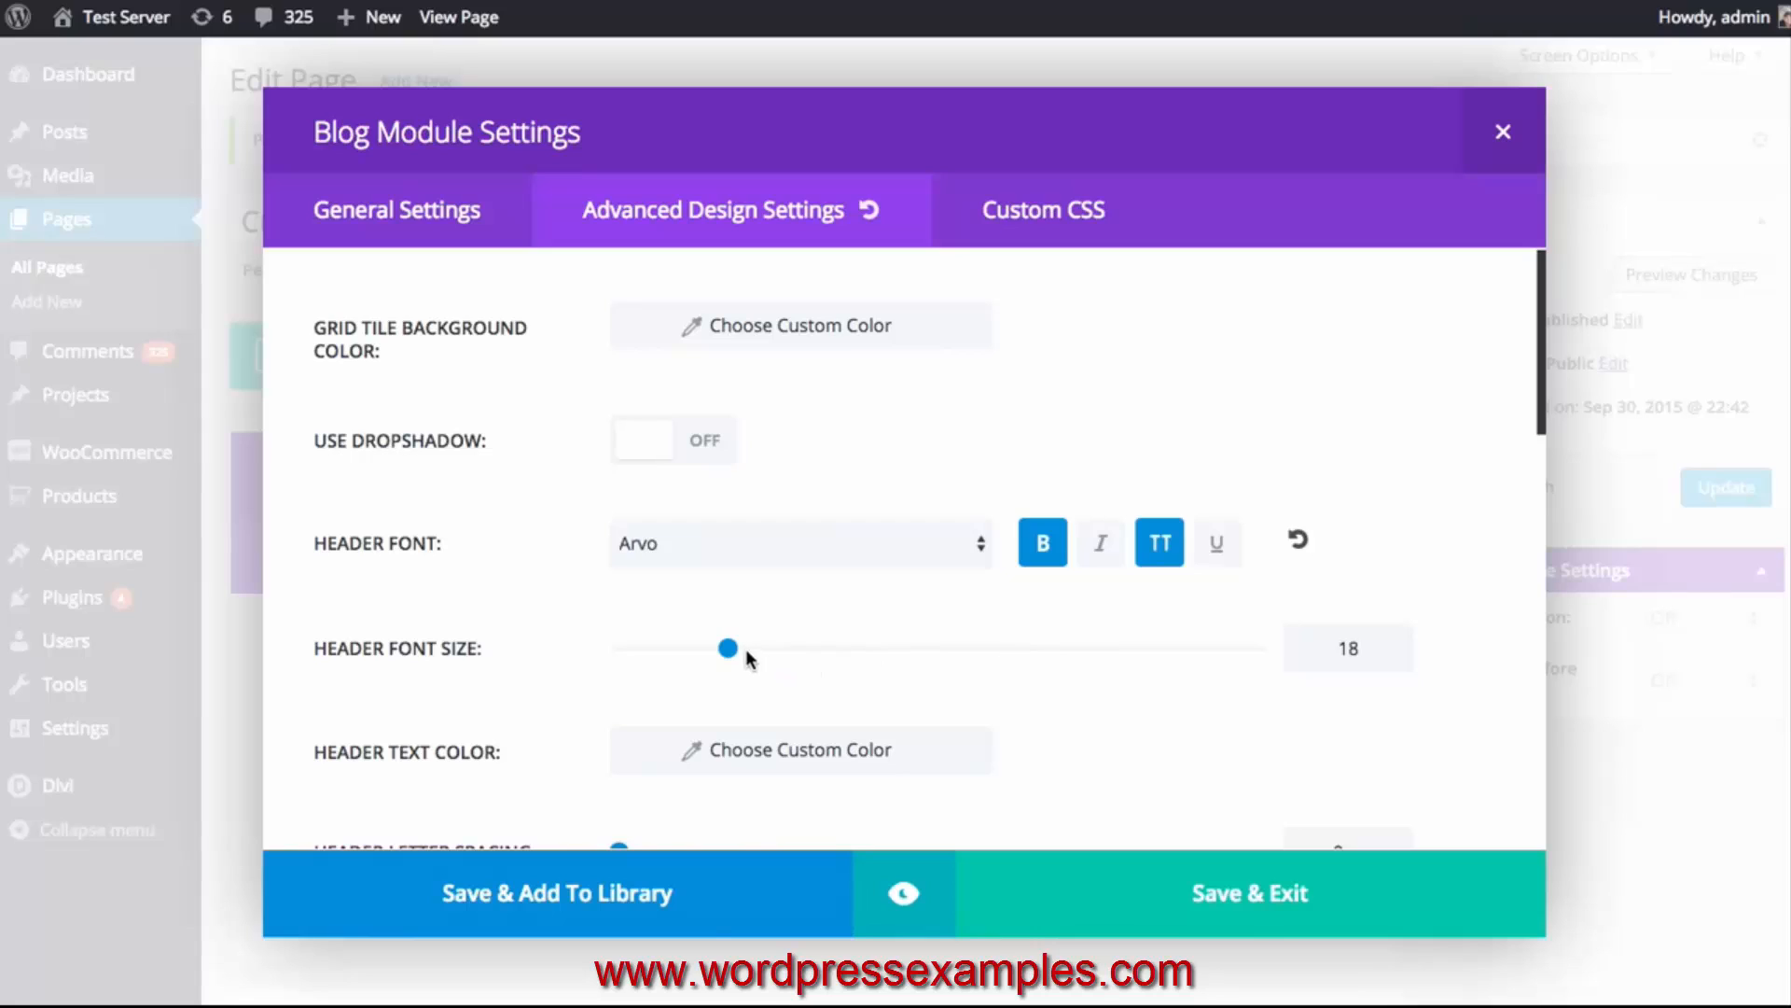
Step: Increase the header font size slightly and preview the restyled blog posts
left_click_drag(738, 647, 771, 648)
left_click(901, 891)
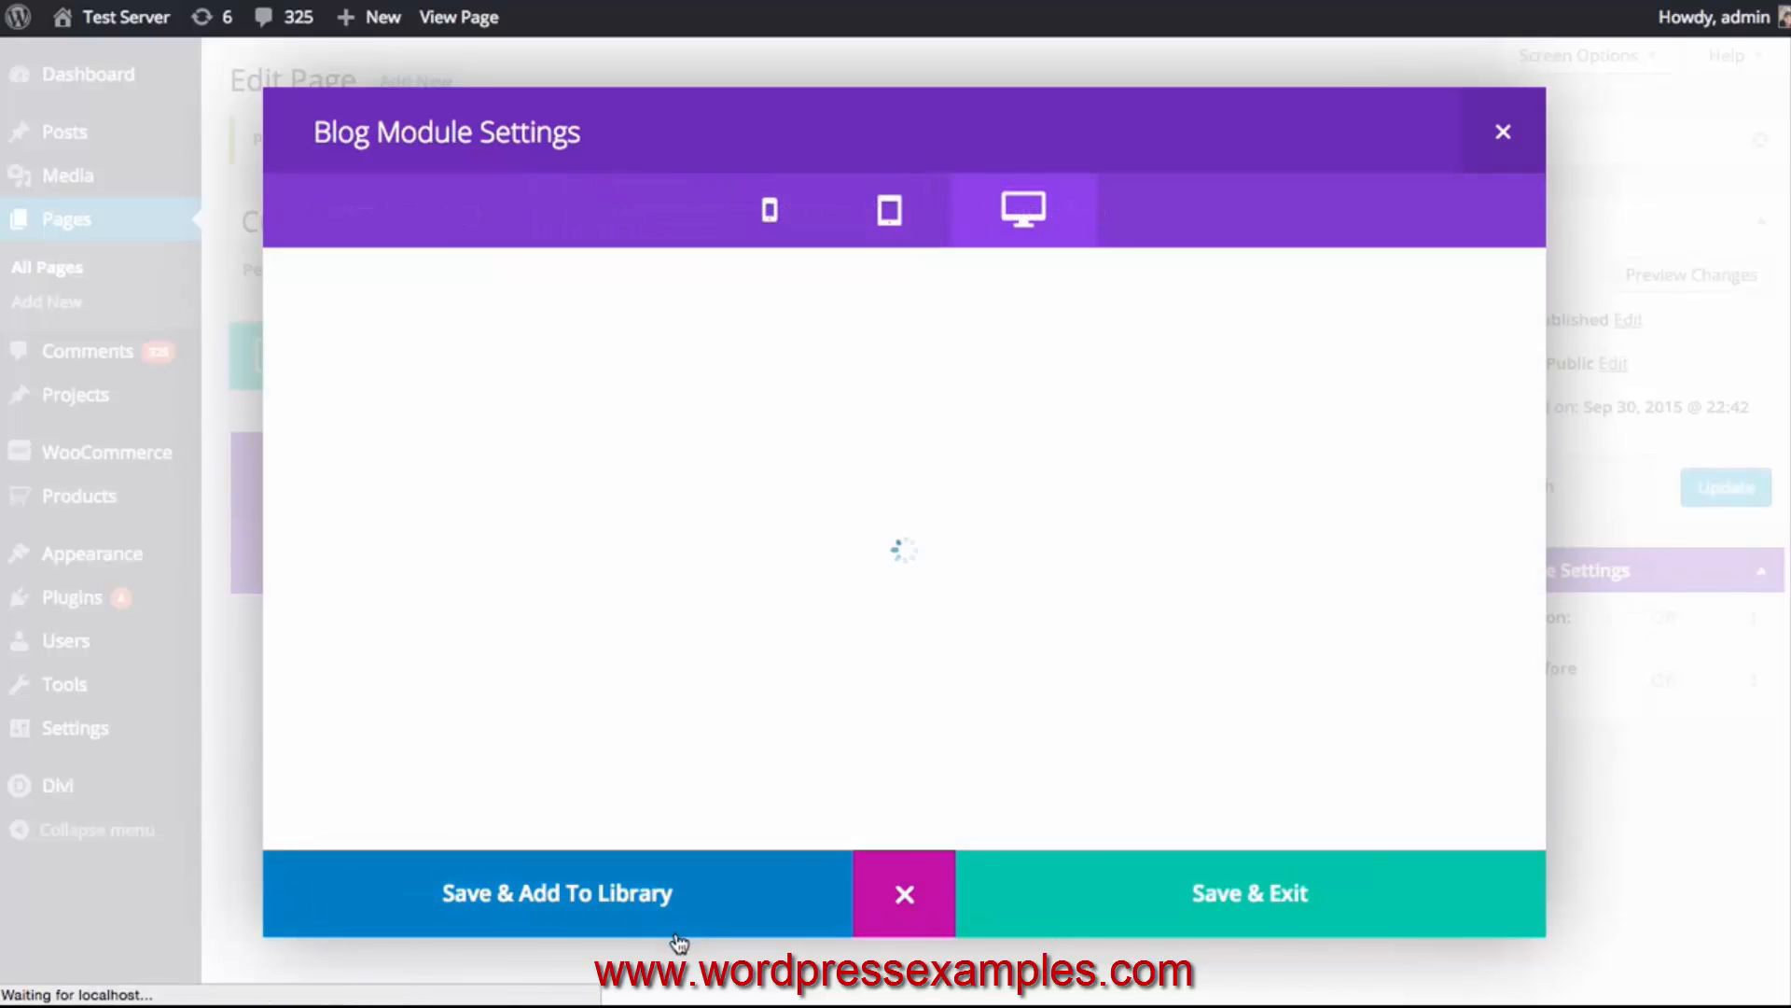
scroll(602, 479, "down", 3)
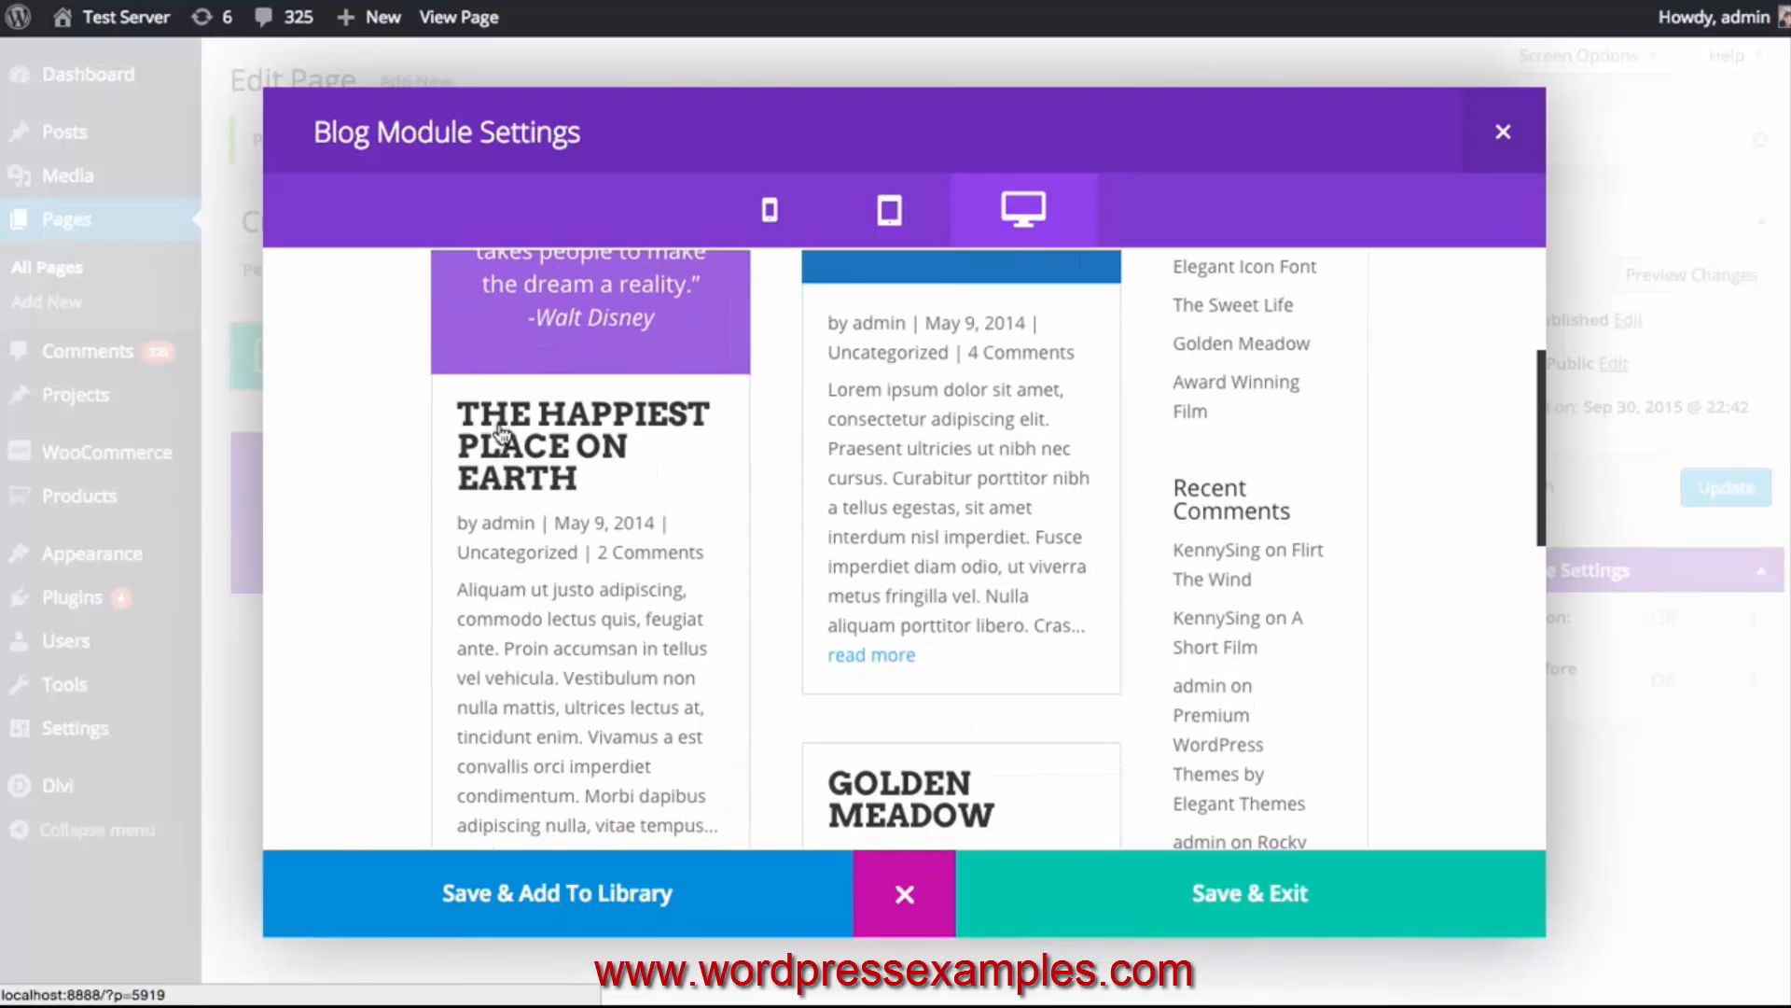
scroll(671, 448, "up", 5)
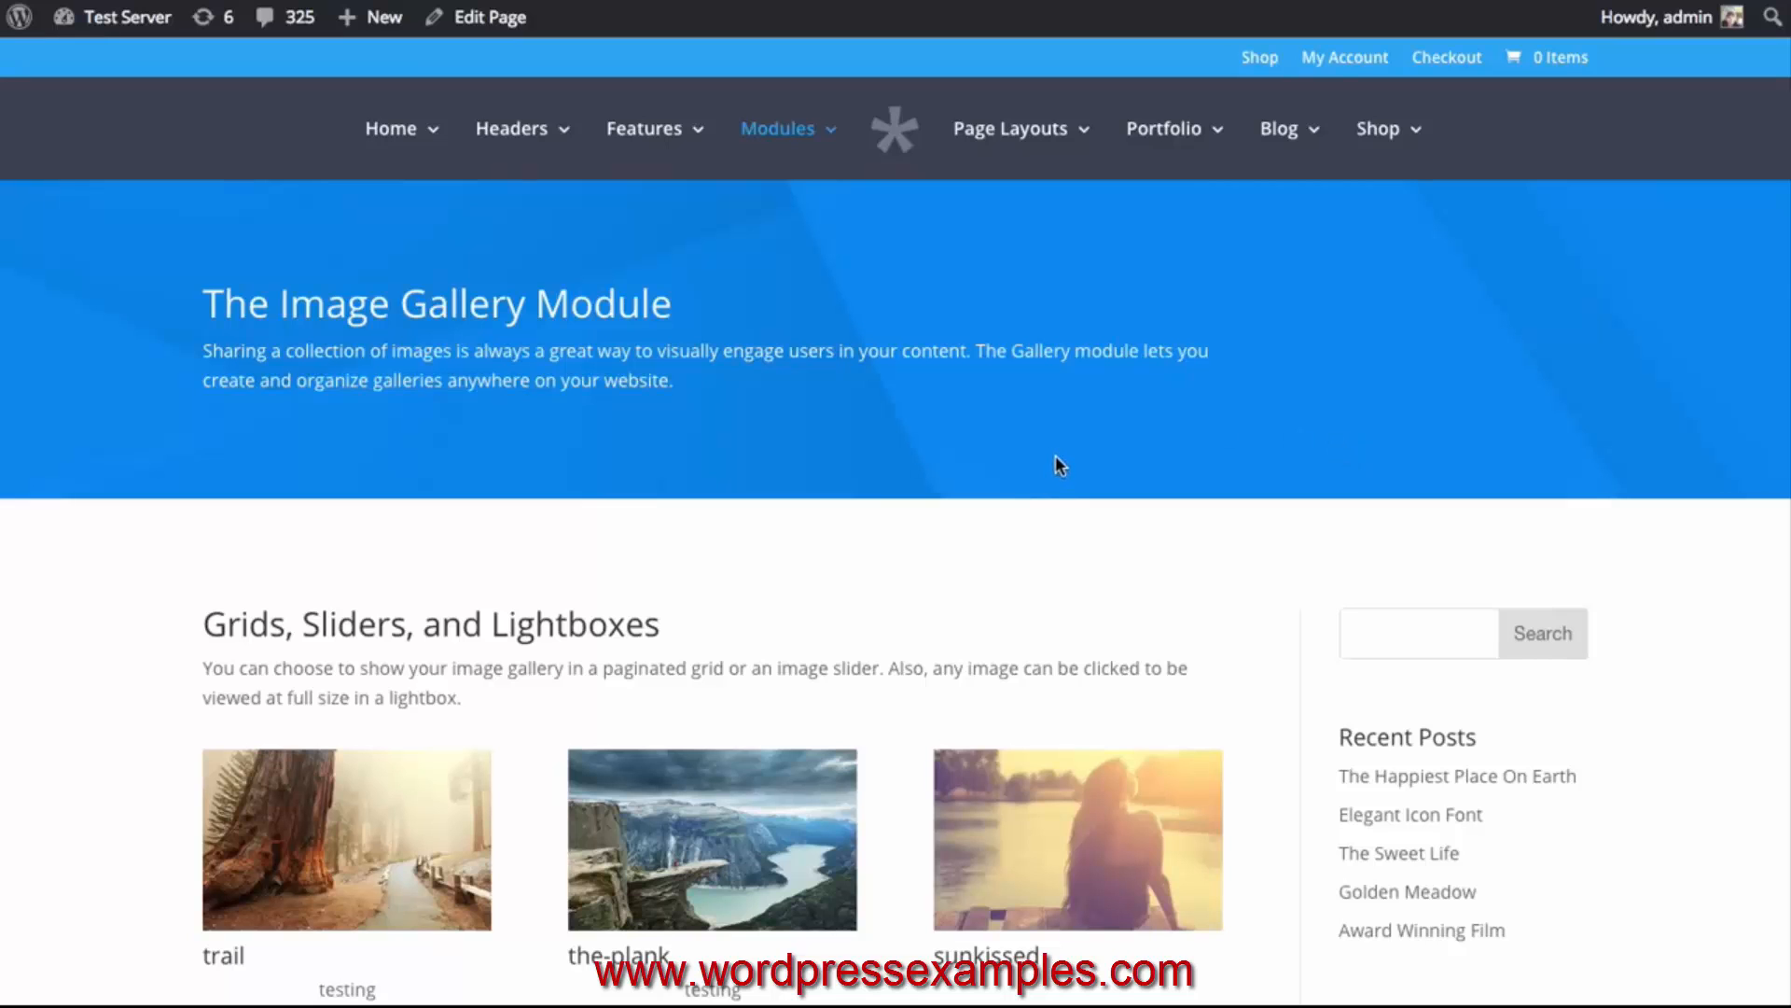
scroll(1056, 457, "down", 3)
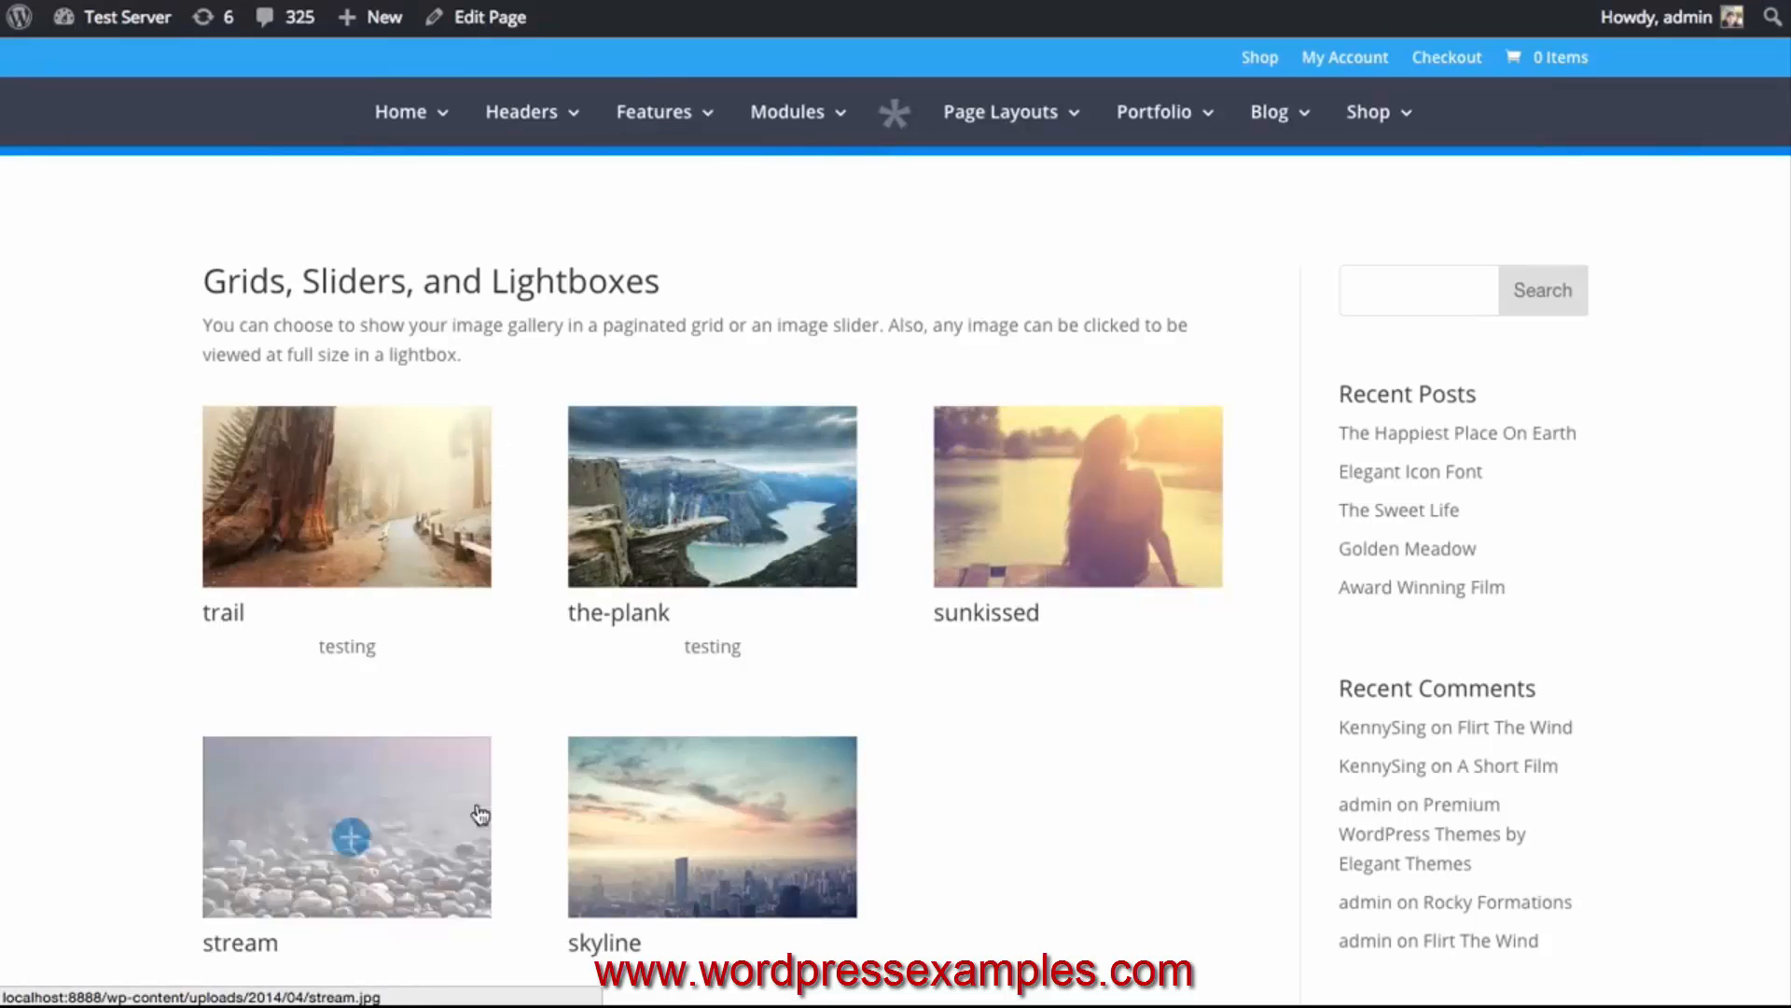
Step: Browse the demo page's gallery grid, its lightbox and the image slider
left_click(399, 481)
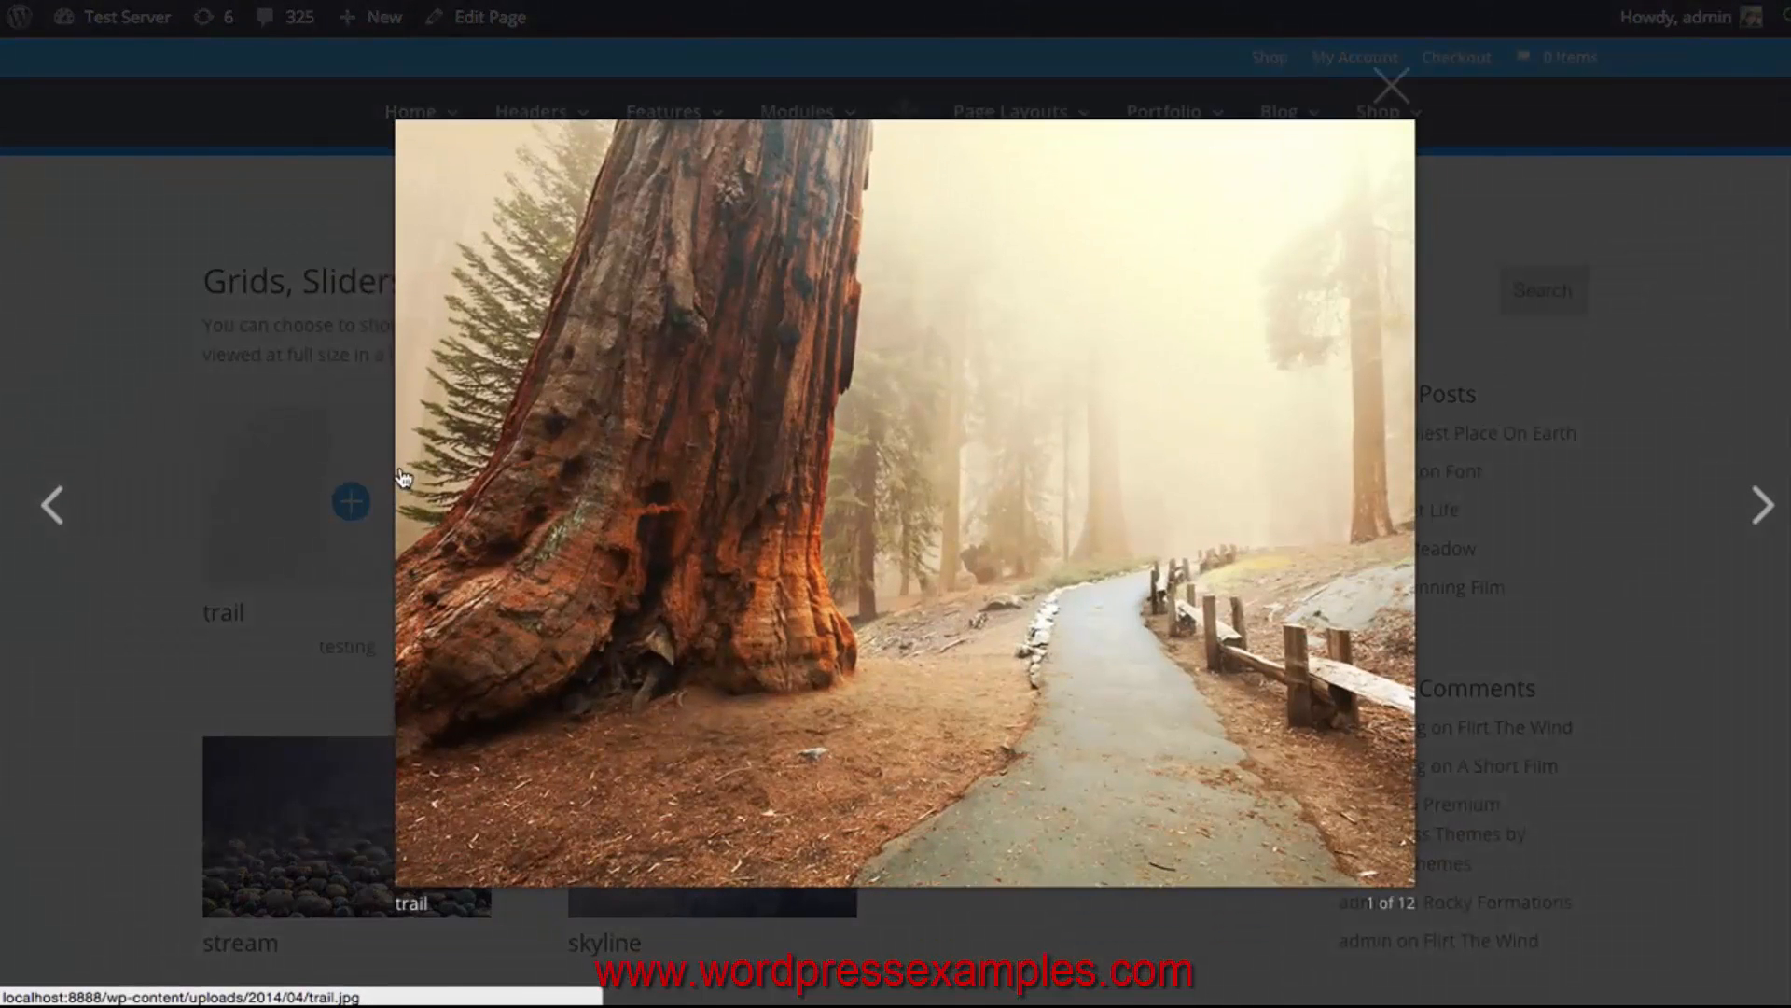
left_click(332, 420)
scroll(1039, 510, "down", 3)
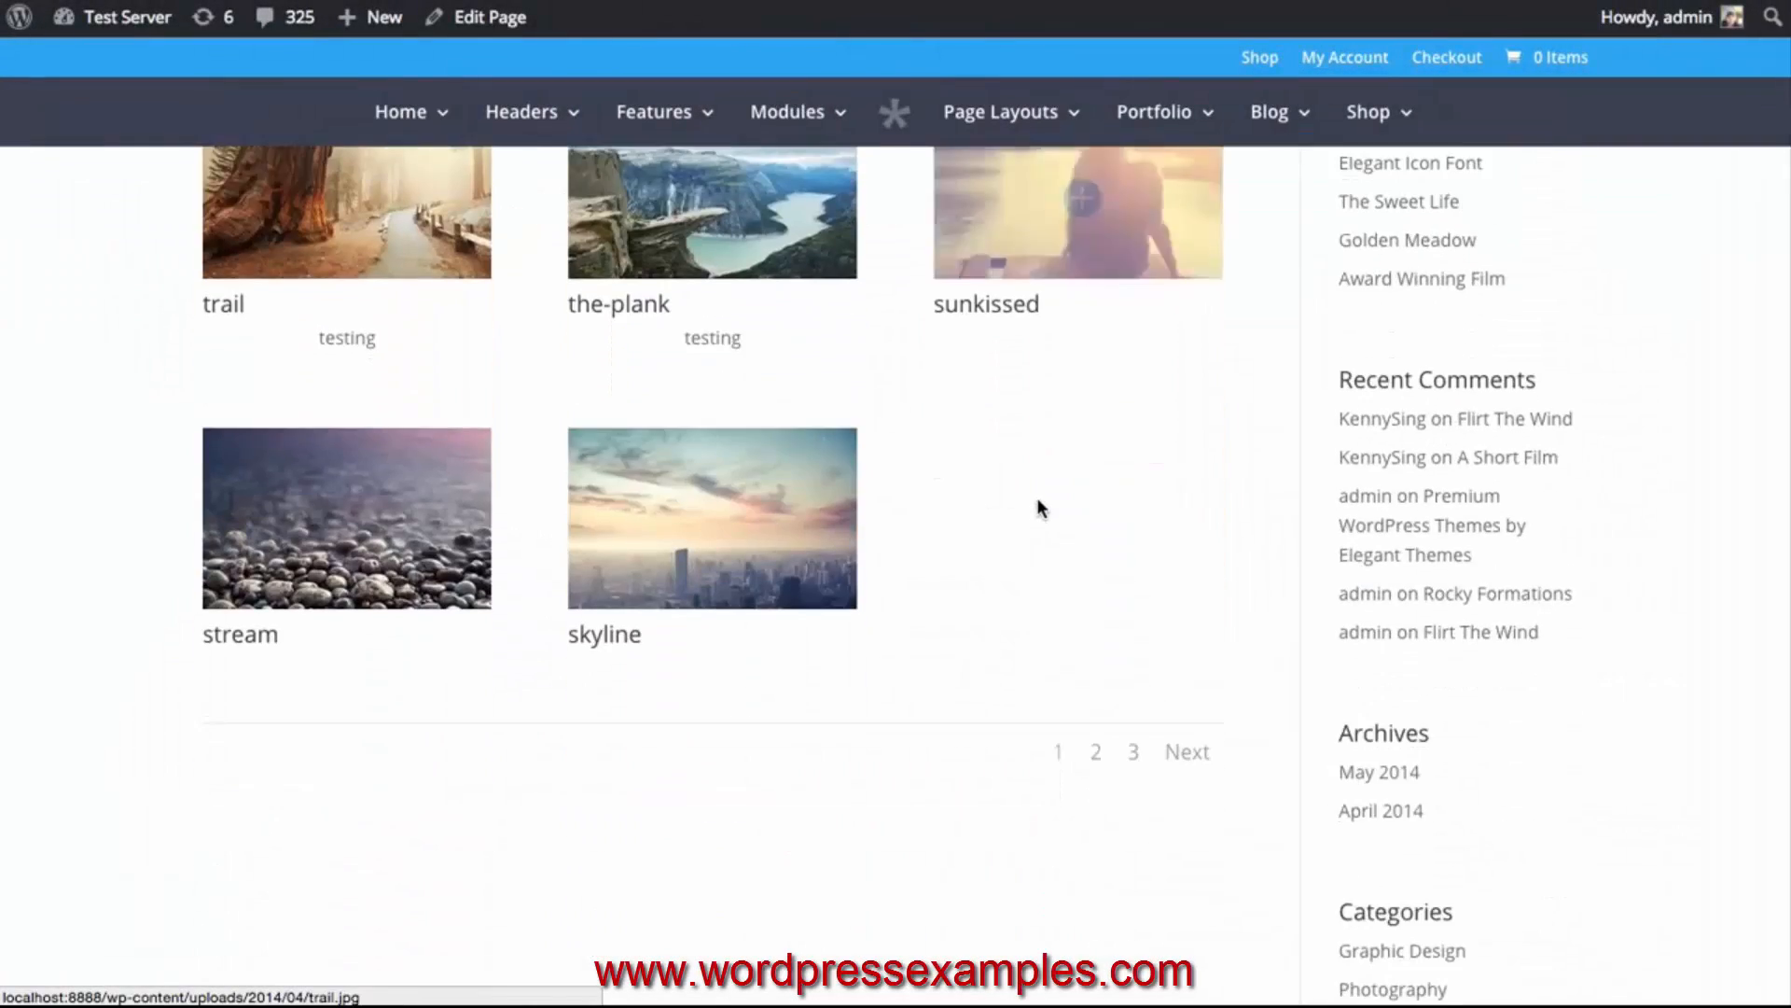
scroll(1036, 494, "down", 12)
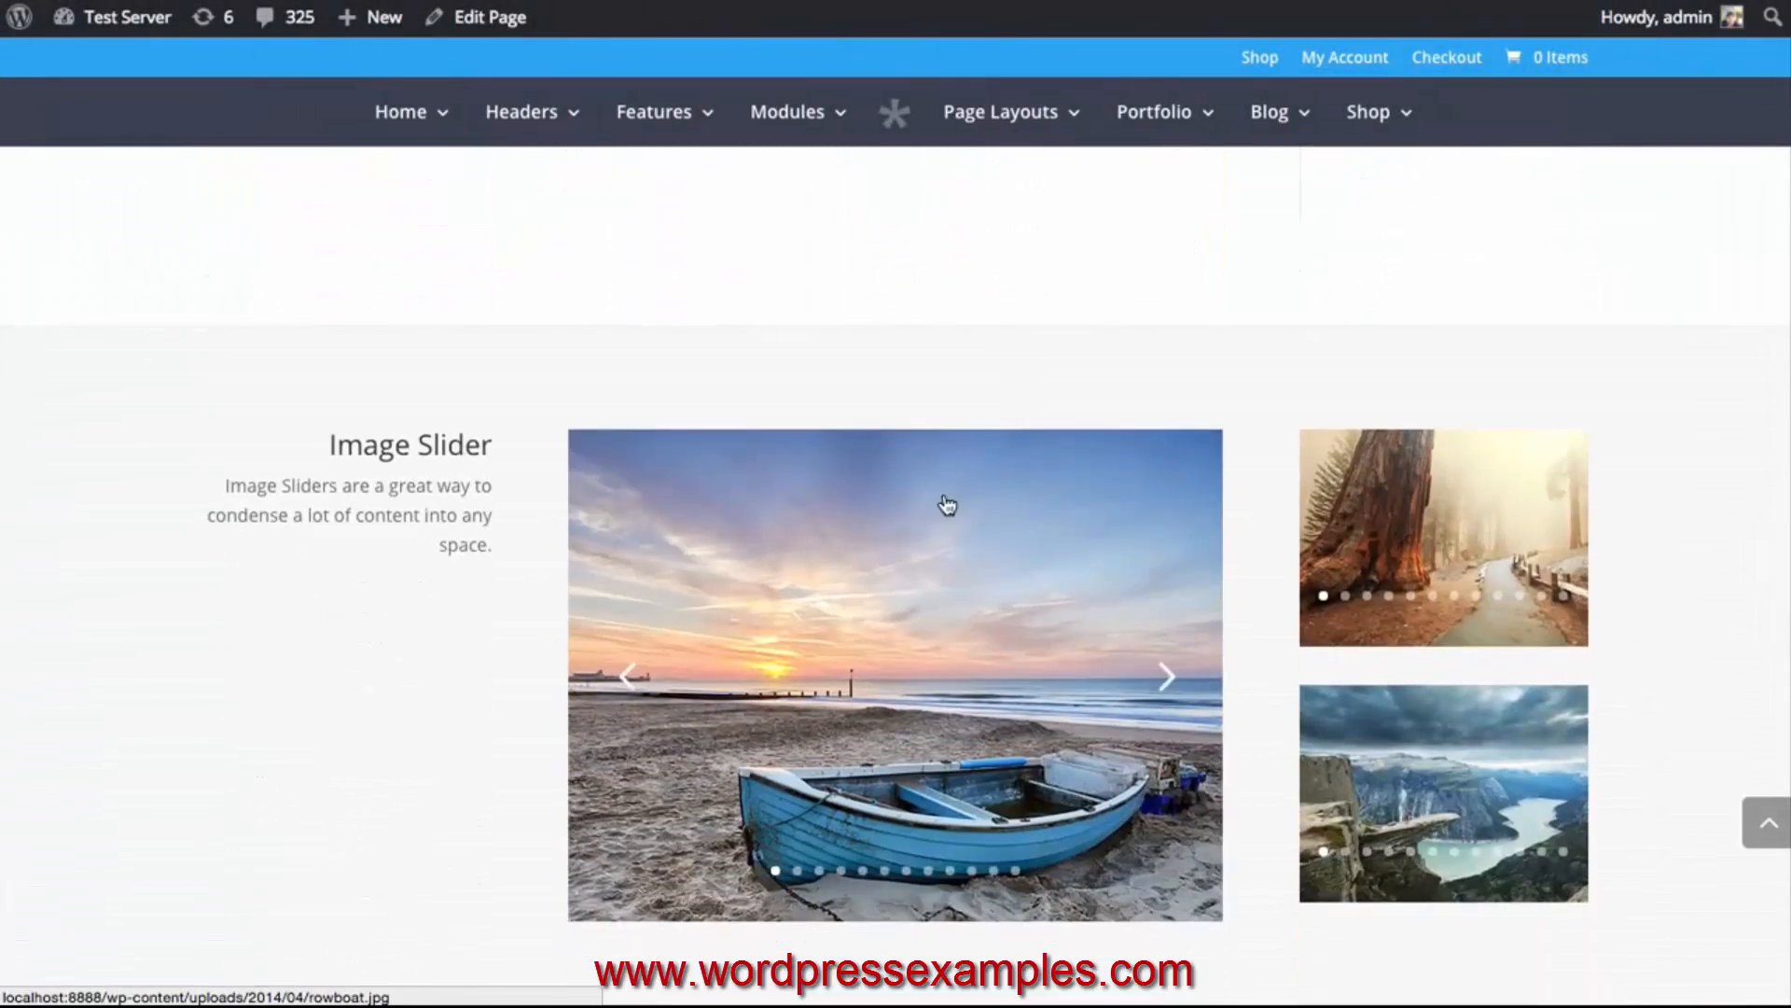
scroll(947, 505, "up", 12)
scroll(612, 671, "down", 6)
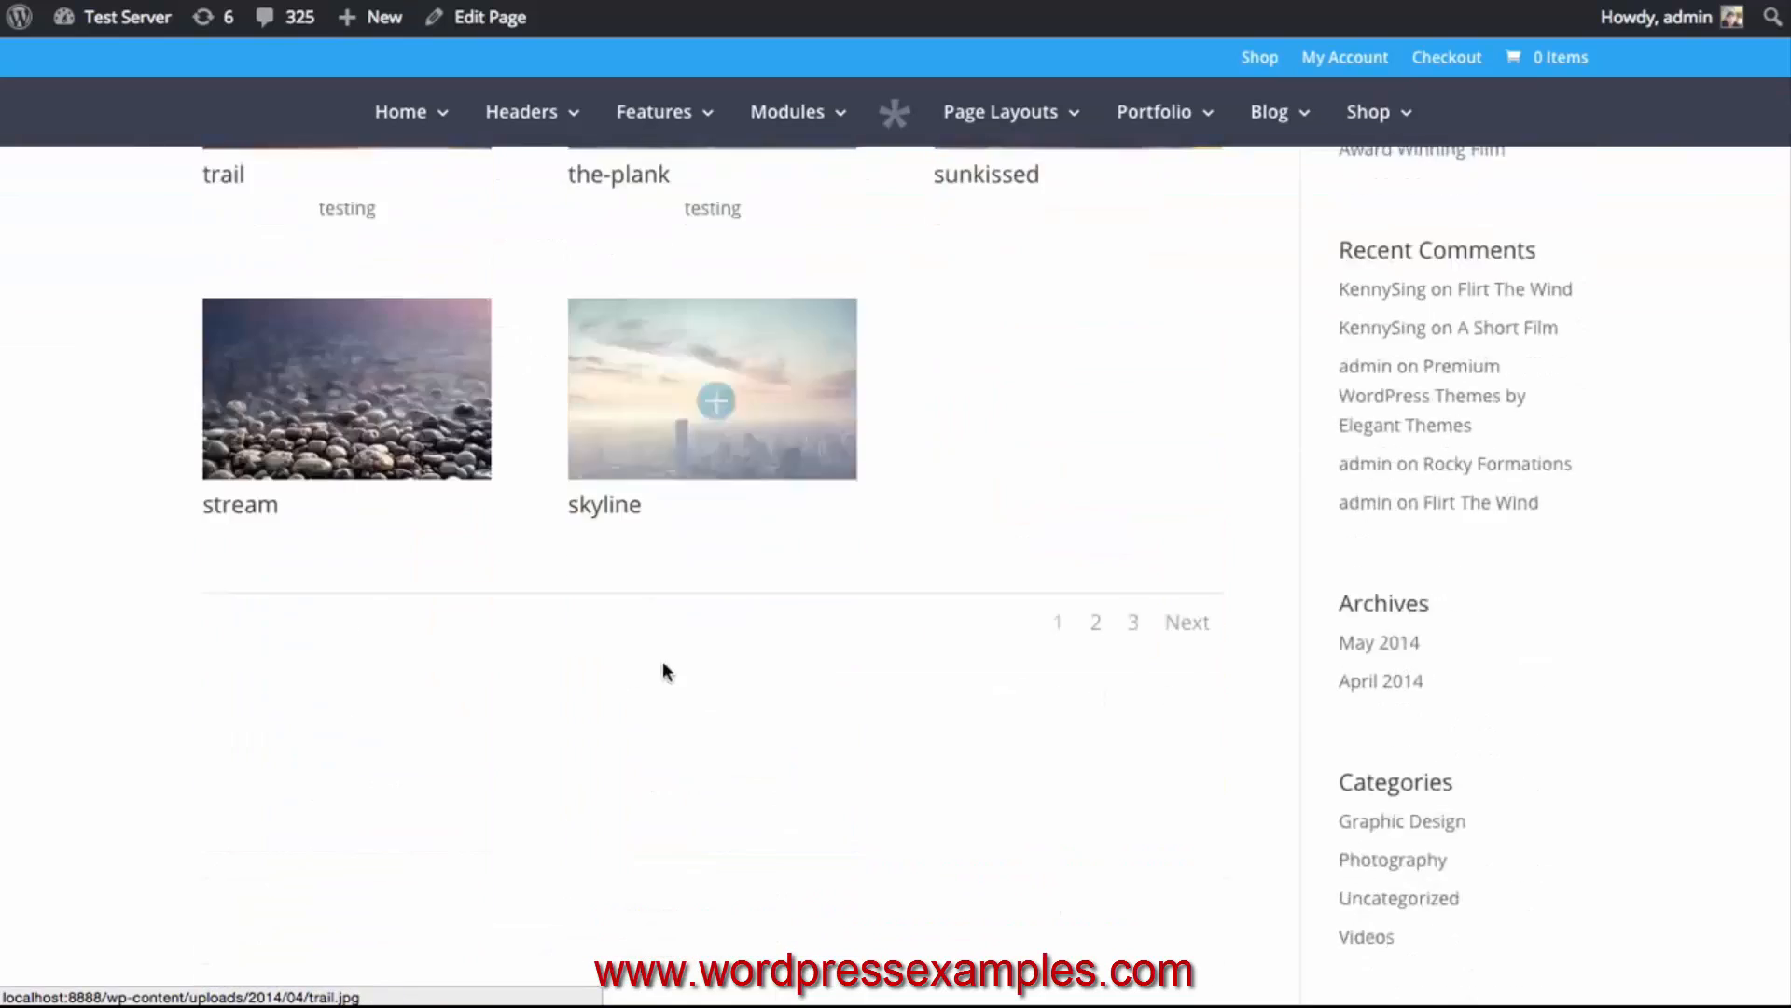
scroll(699, 653, "down", 10)
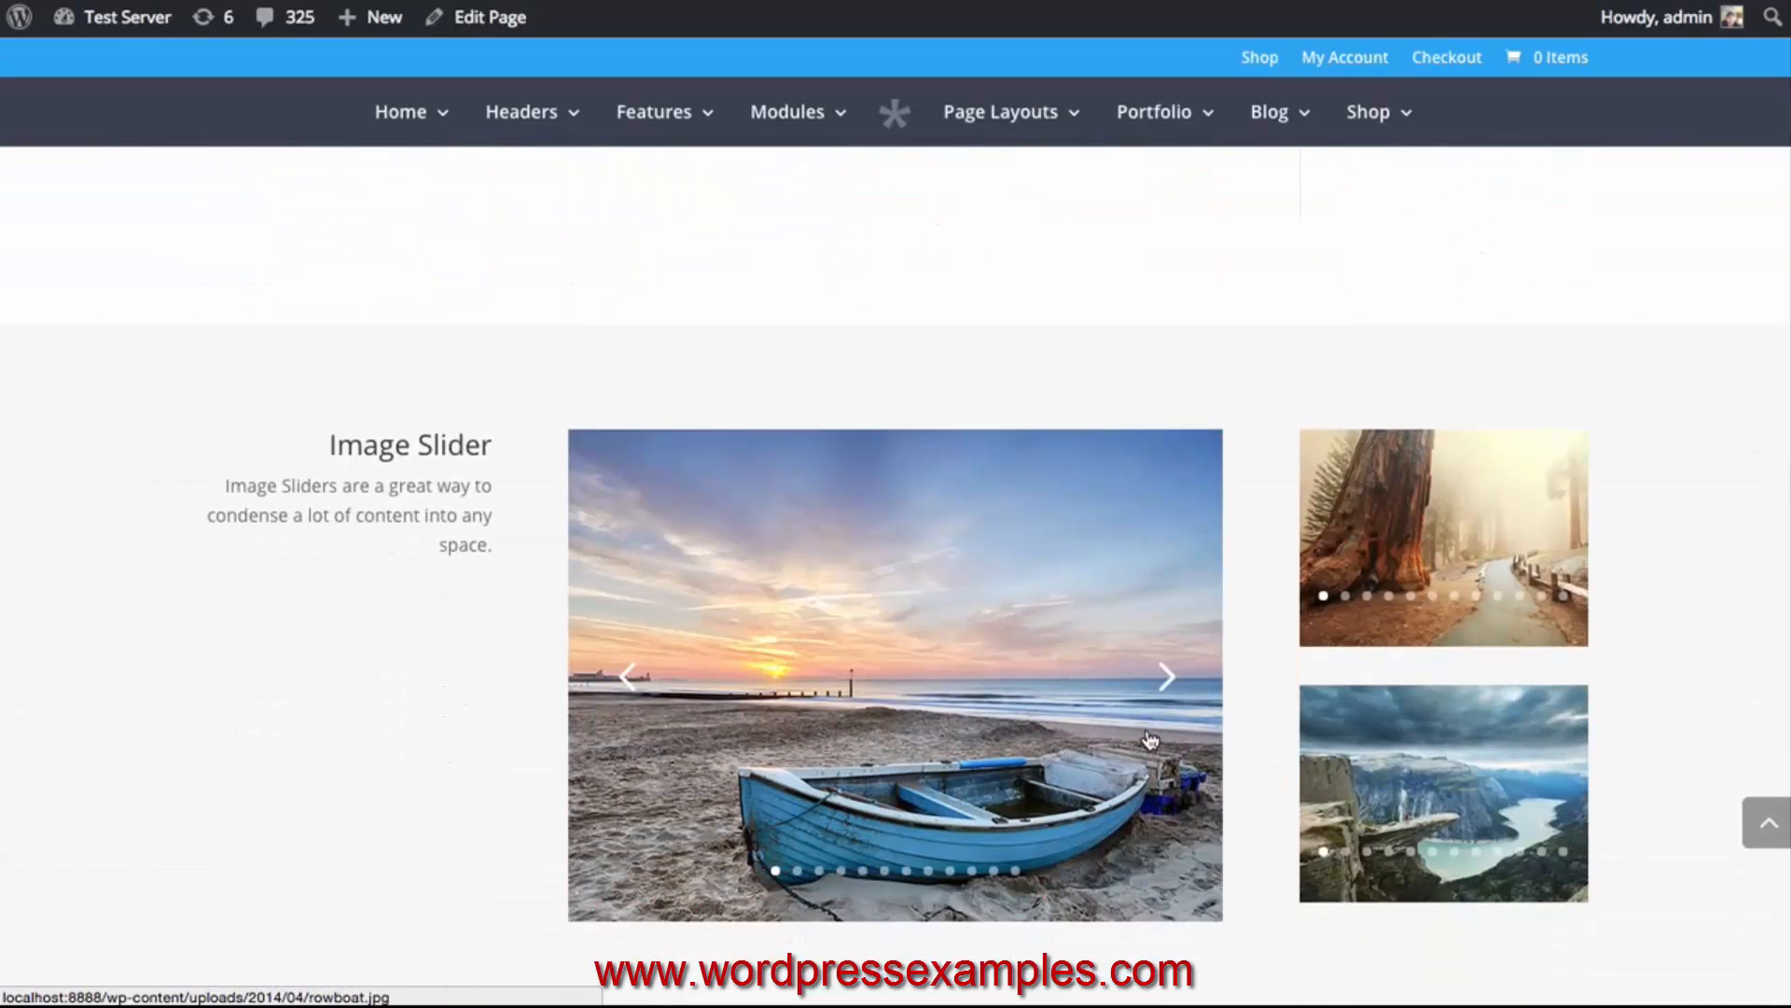
left_click(1168, 679)
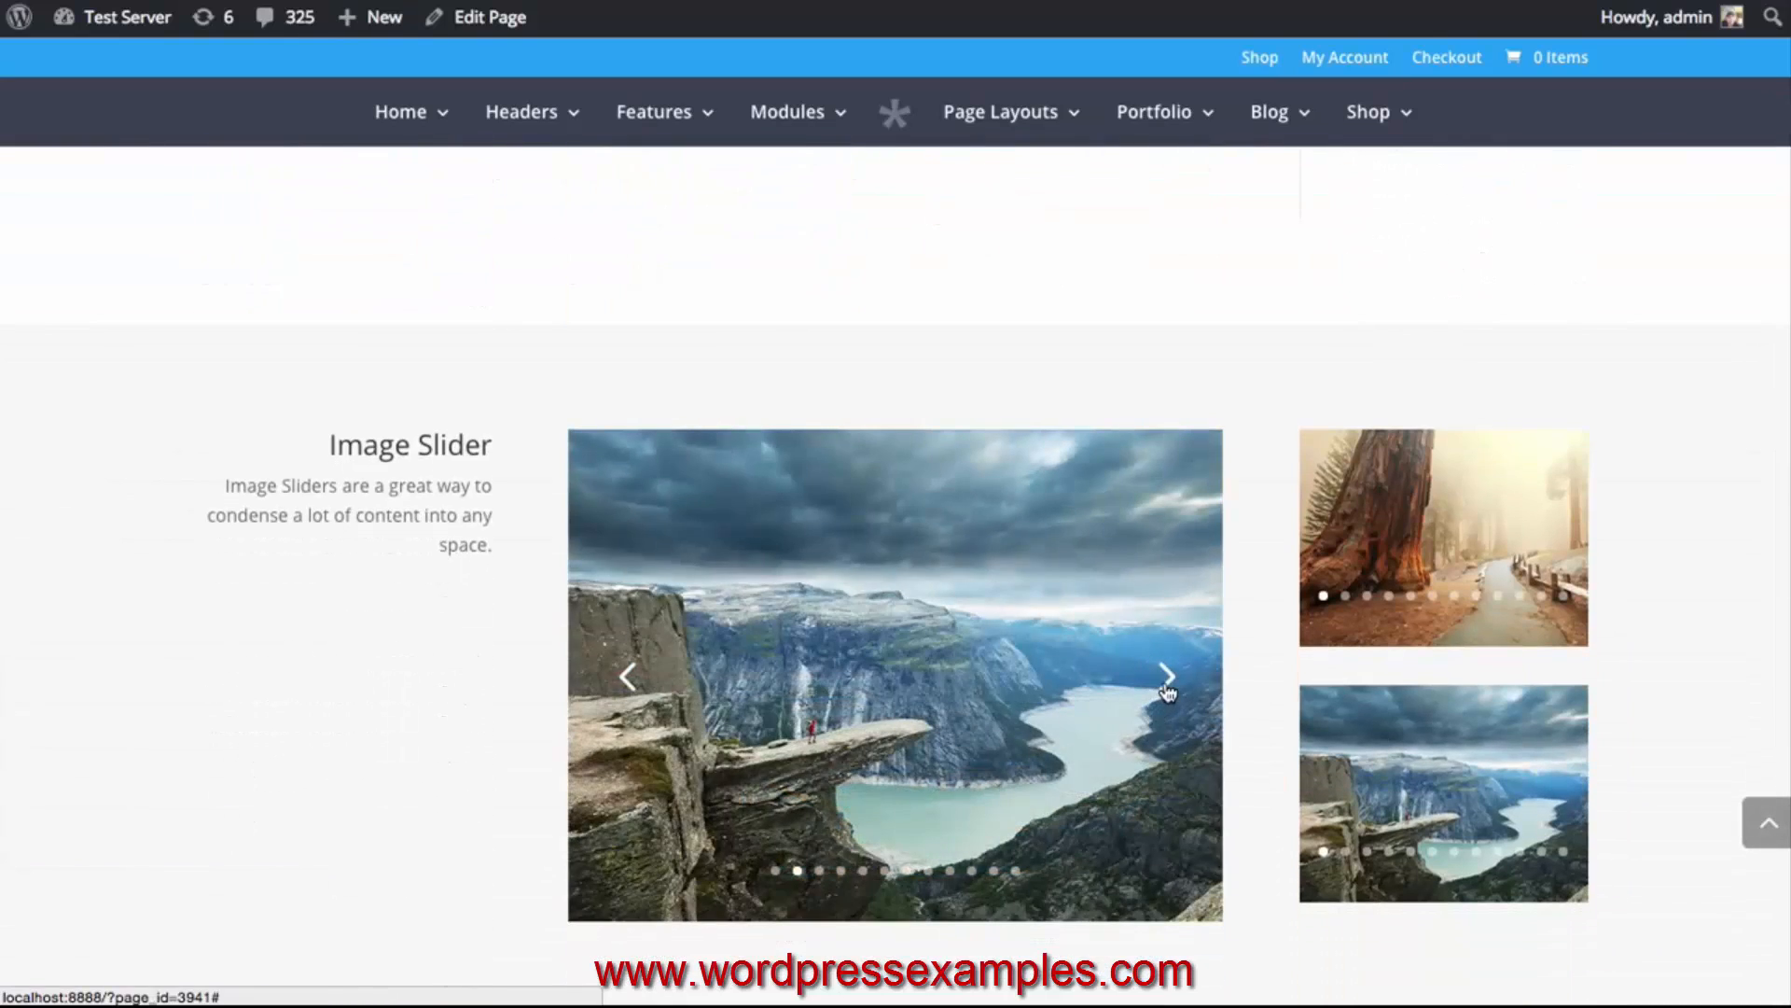
left_click(1166, 679)
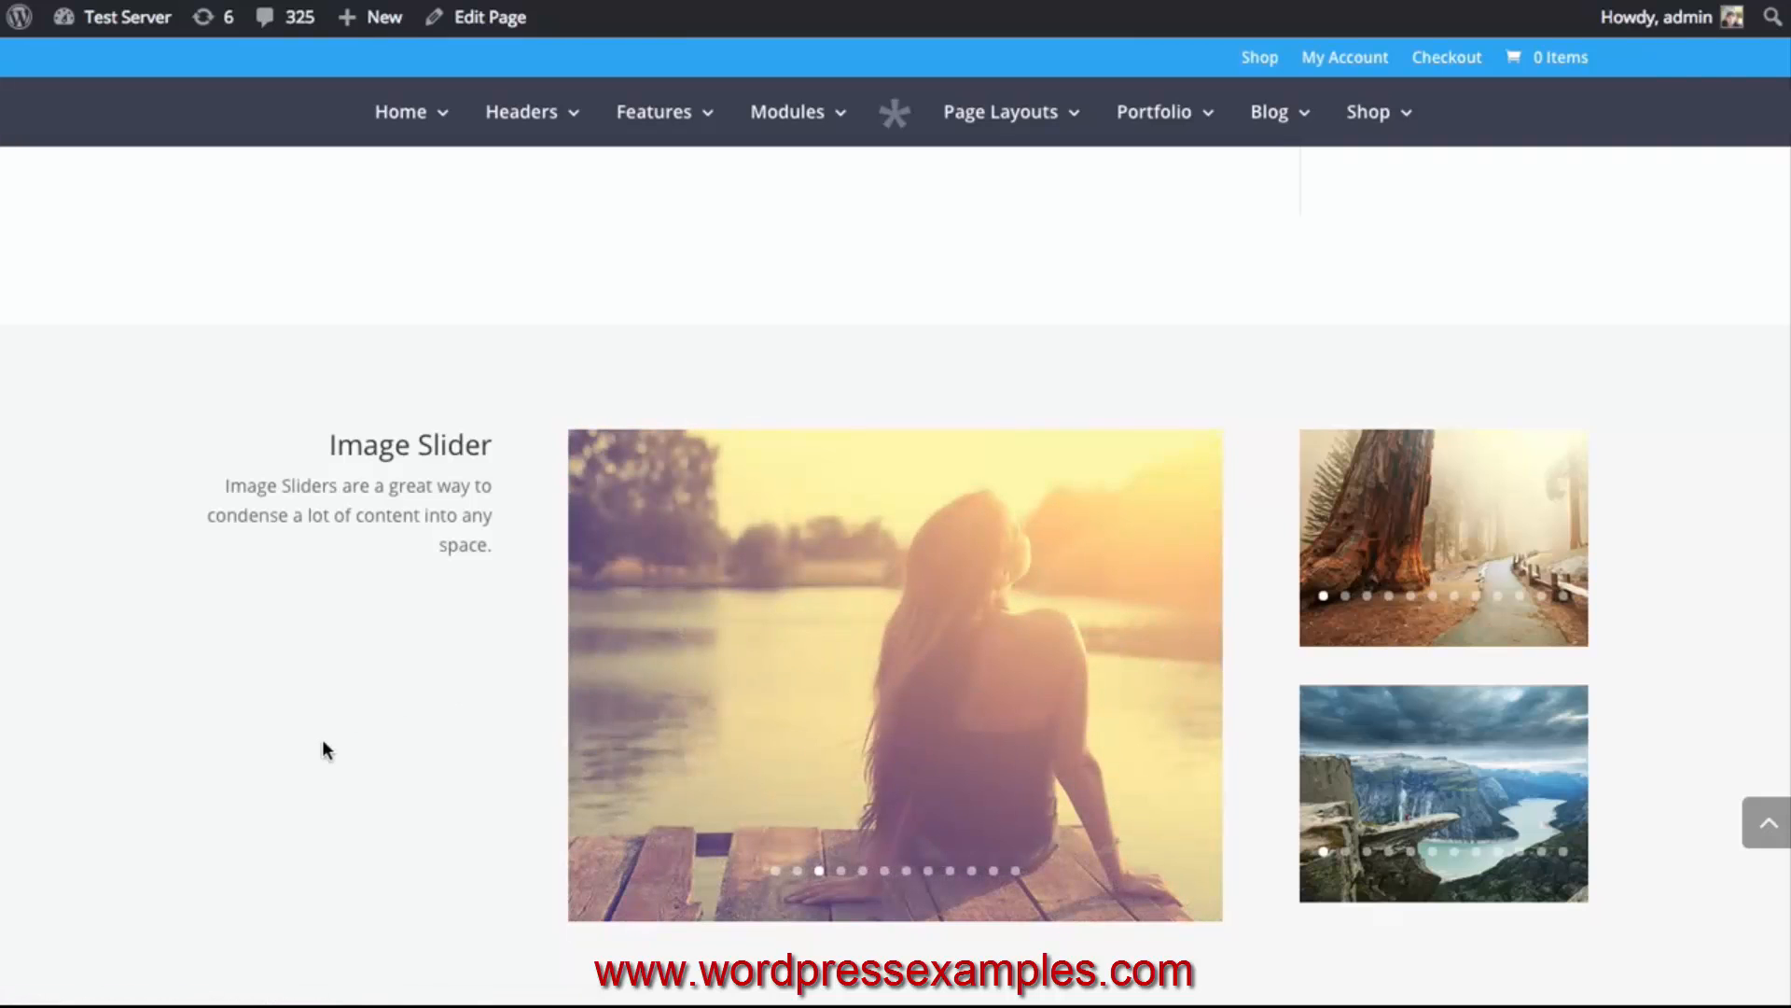
scroll(322, 739, "up", 15)
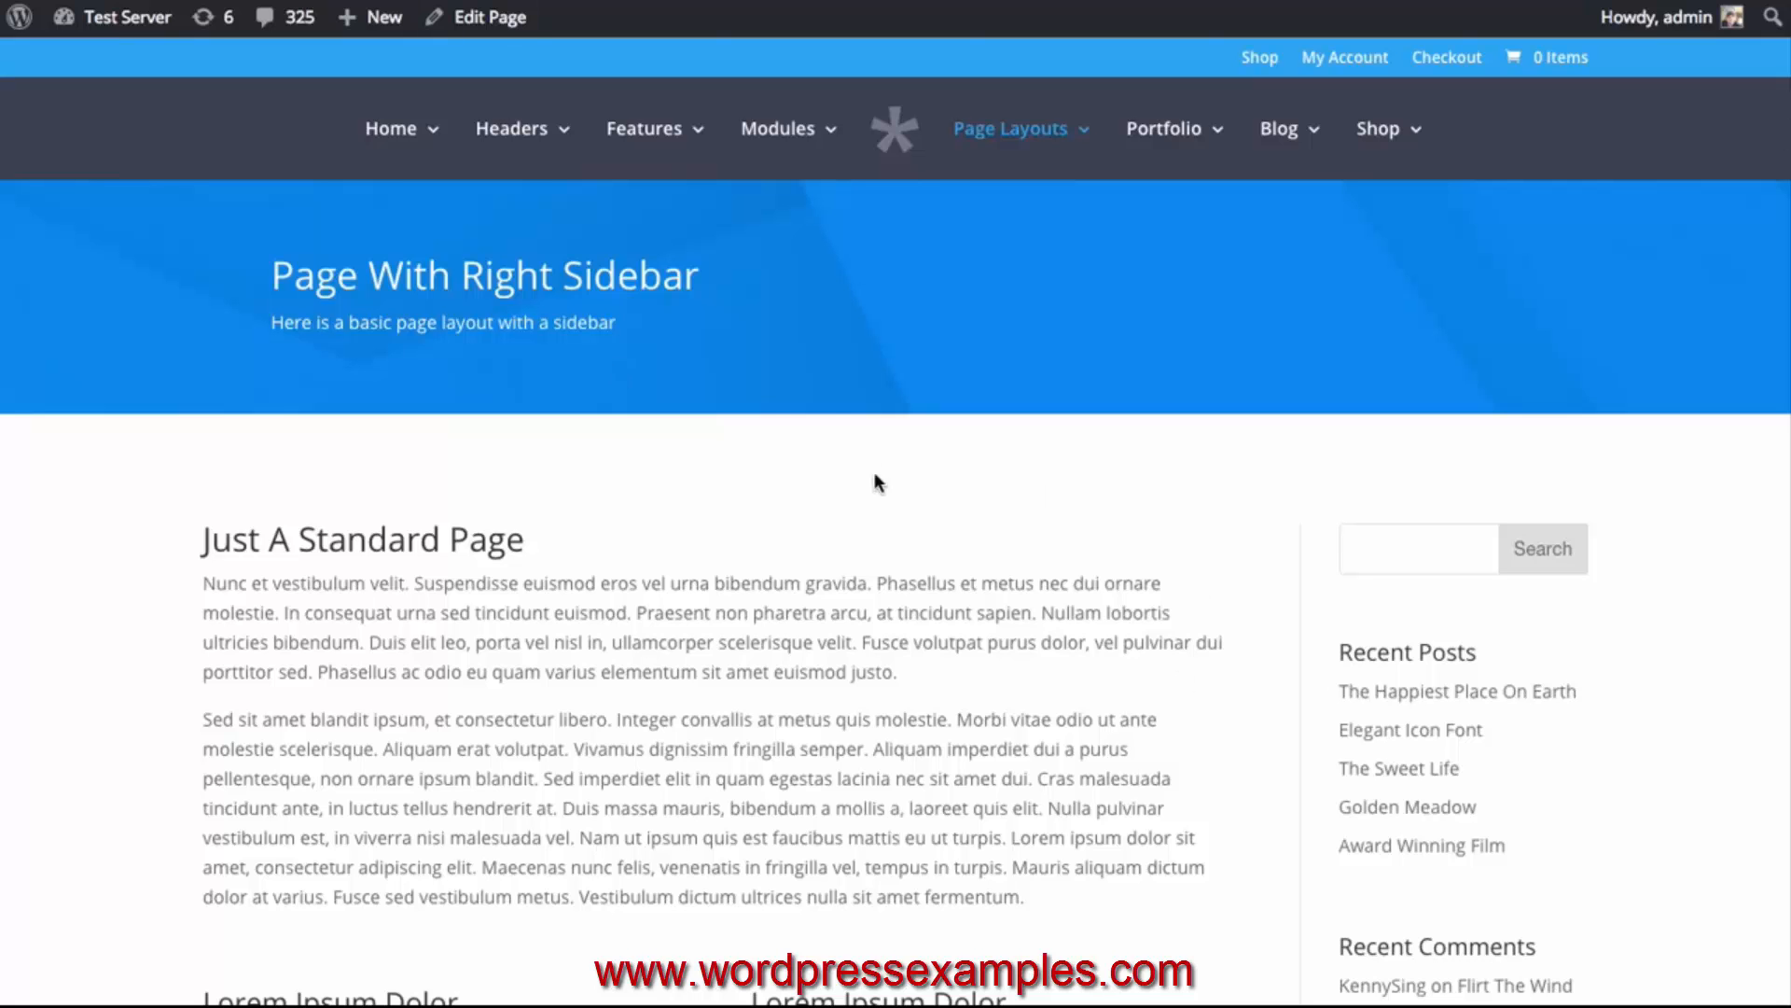
Step: Scroll through the Page With Right Sidebar layout to examine its text rows and sidebar
scroll(937, 463, "down", 5)
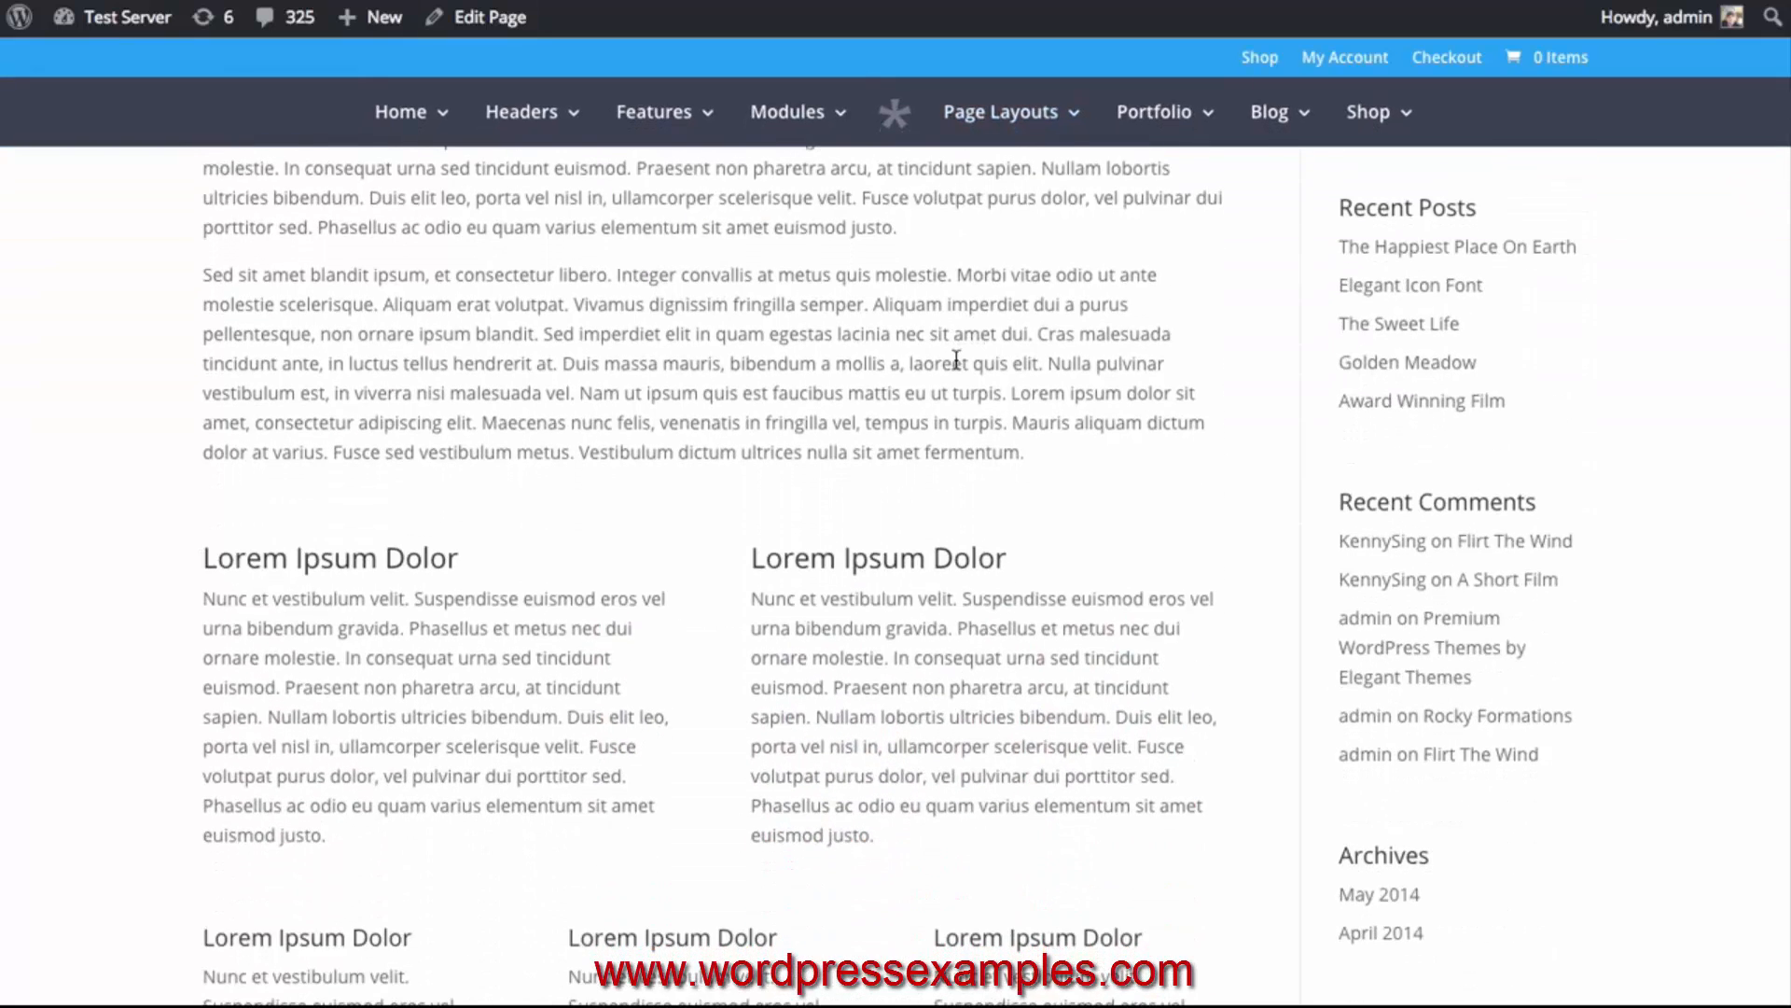
scroll(949, 373, "up", 2)
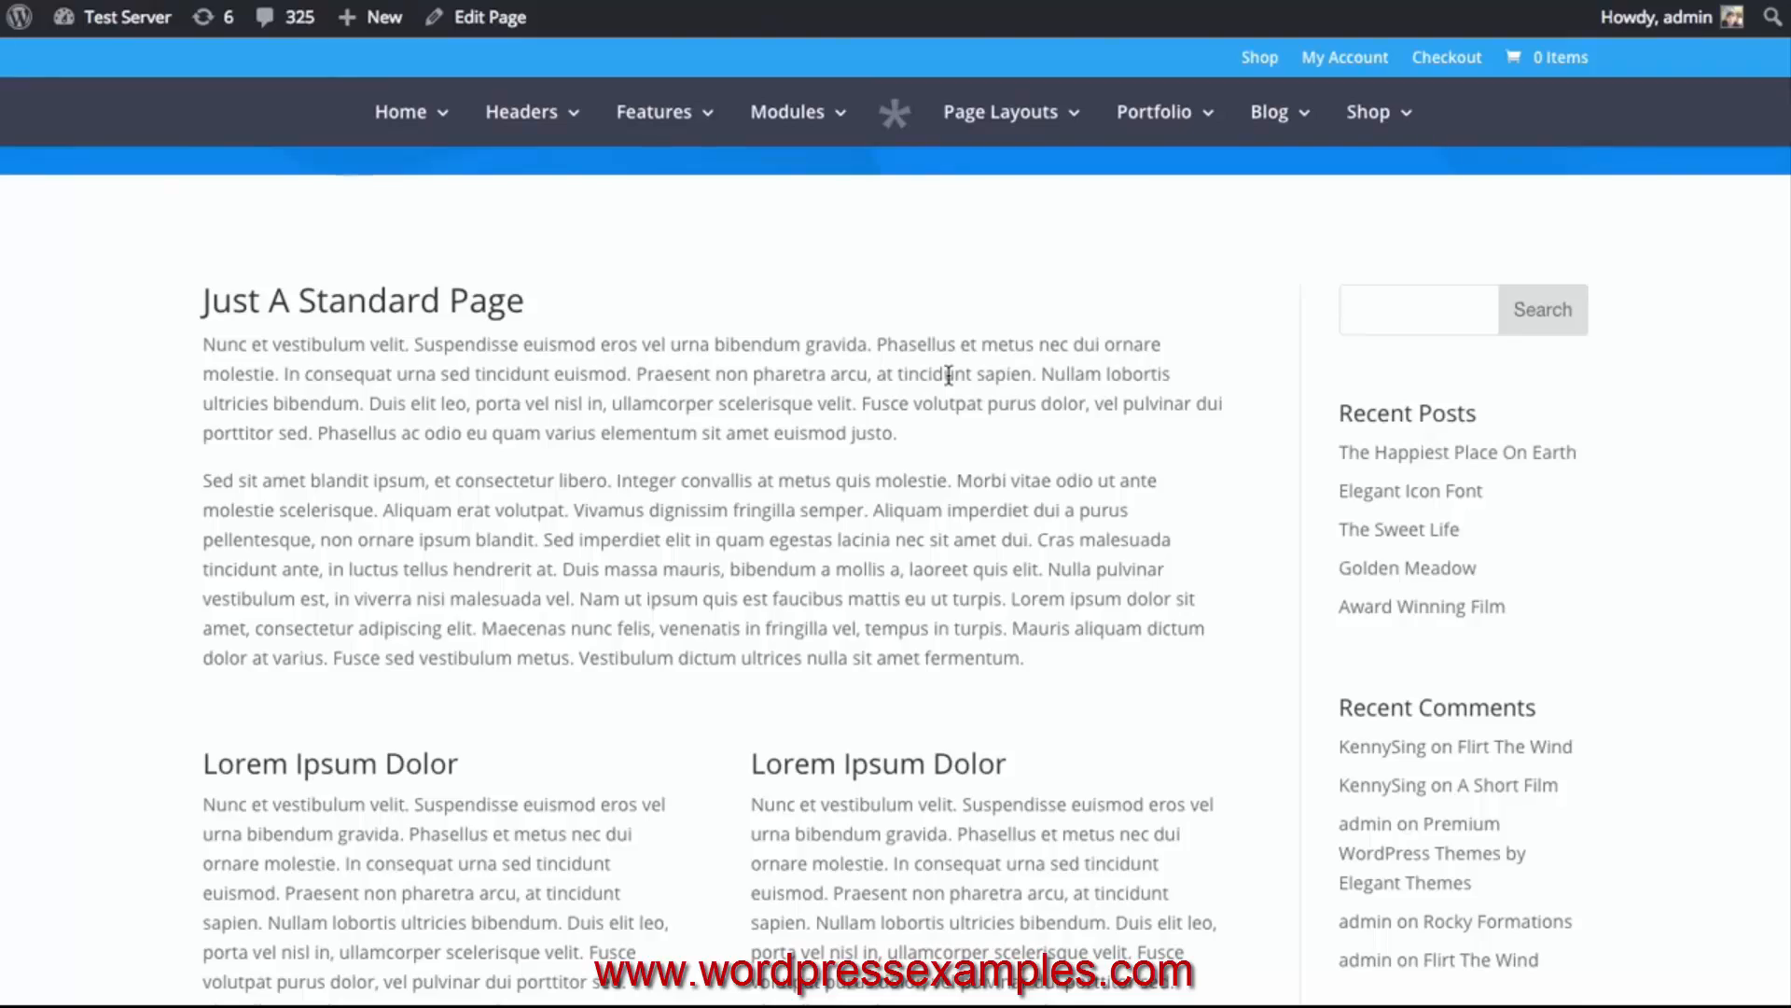
scroll(938, 401, "down", 8)
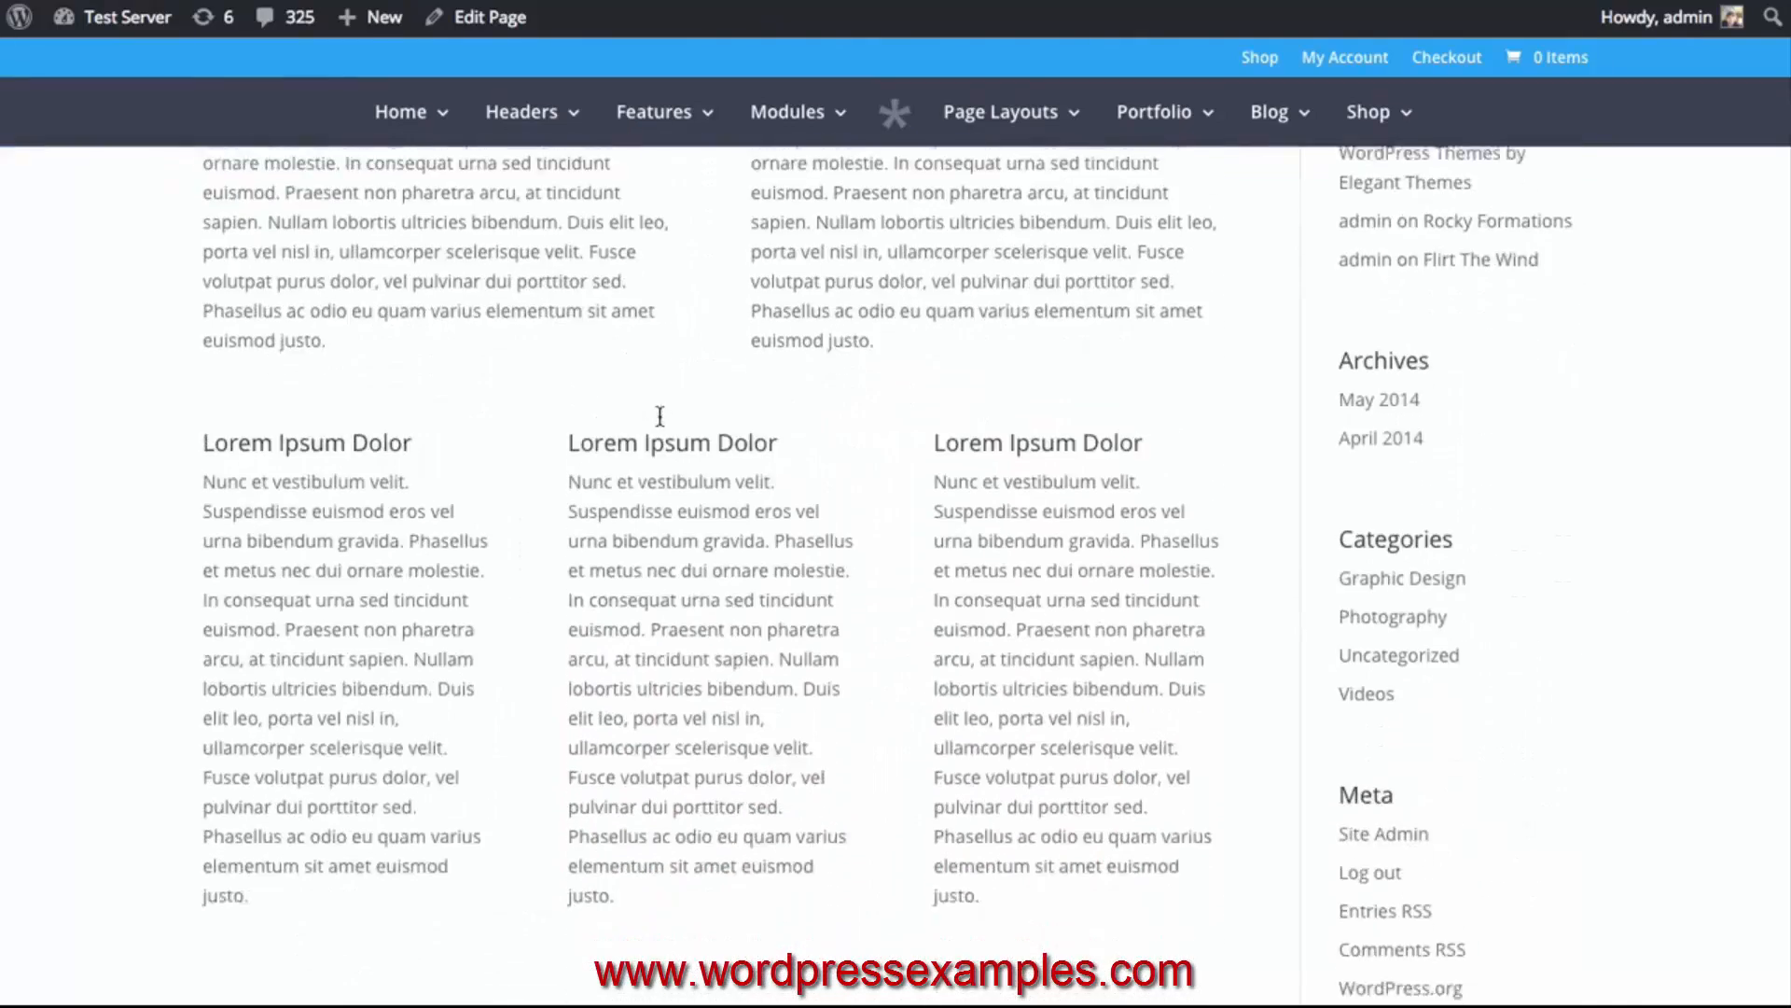
scroll(659, 435, "up", 8)
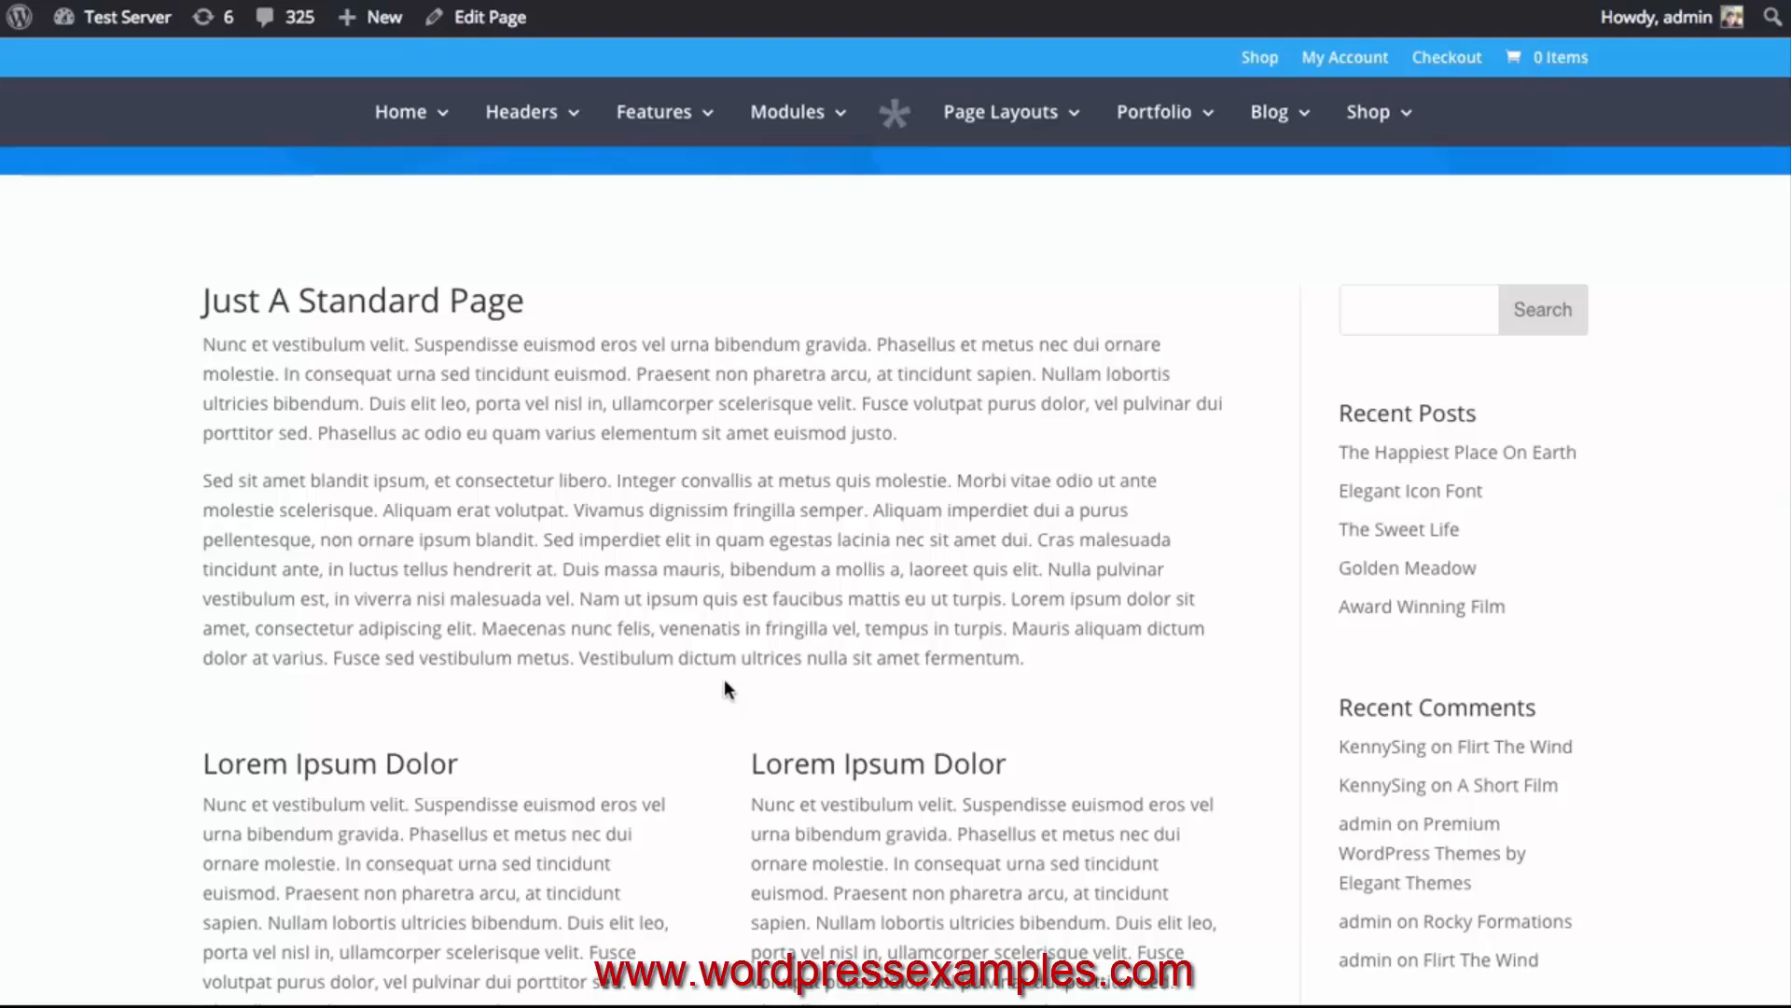
Step: Edit the page, add a one-column row to the specialty section and move it below the first text row
left_click(482, 23)
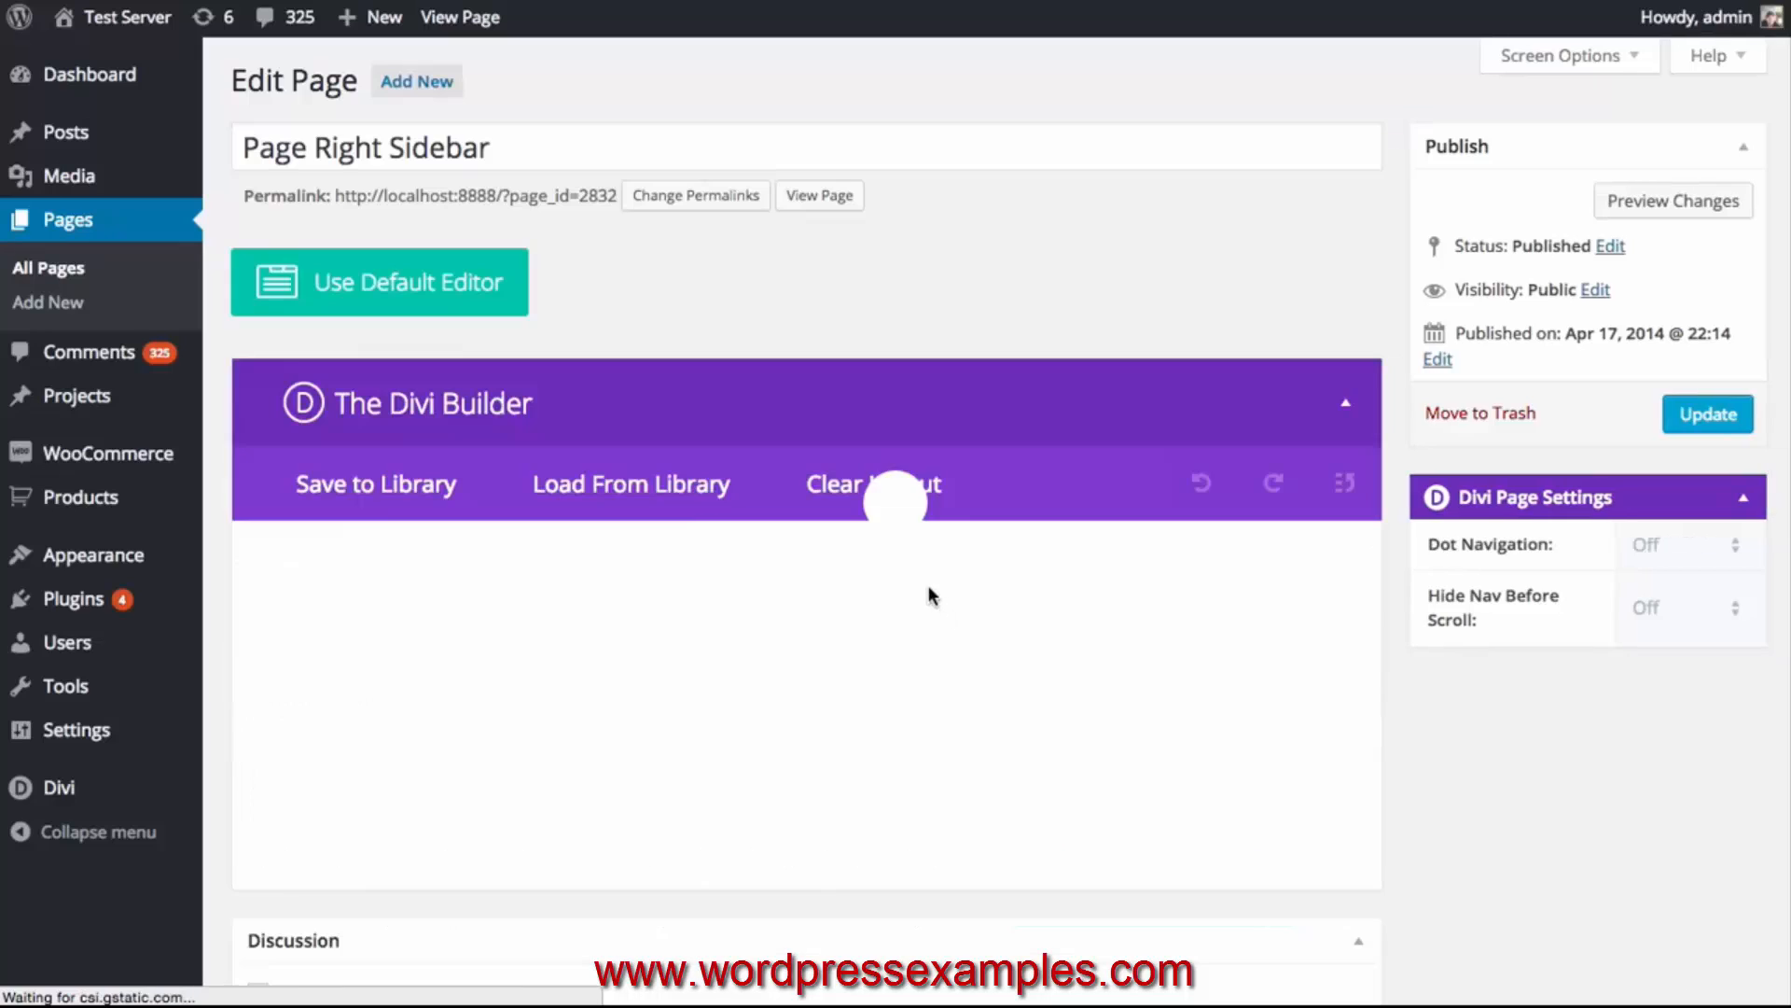
scroll(947, 595, "down", 5)
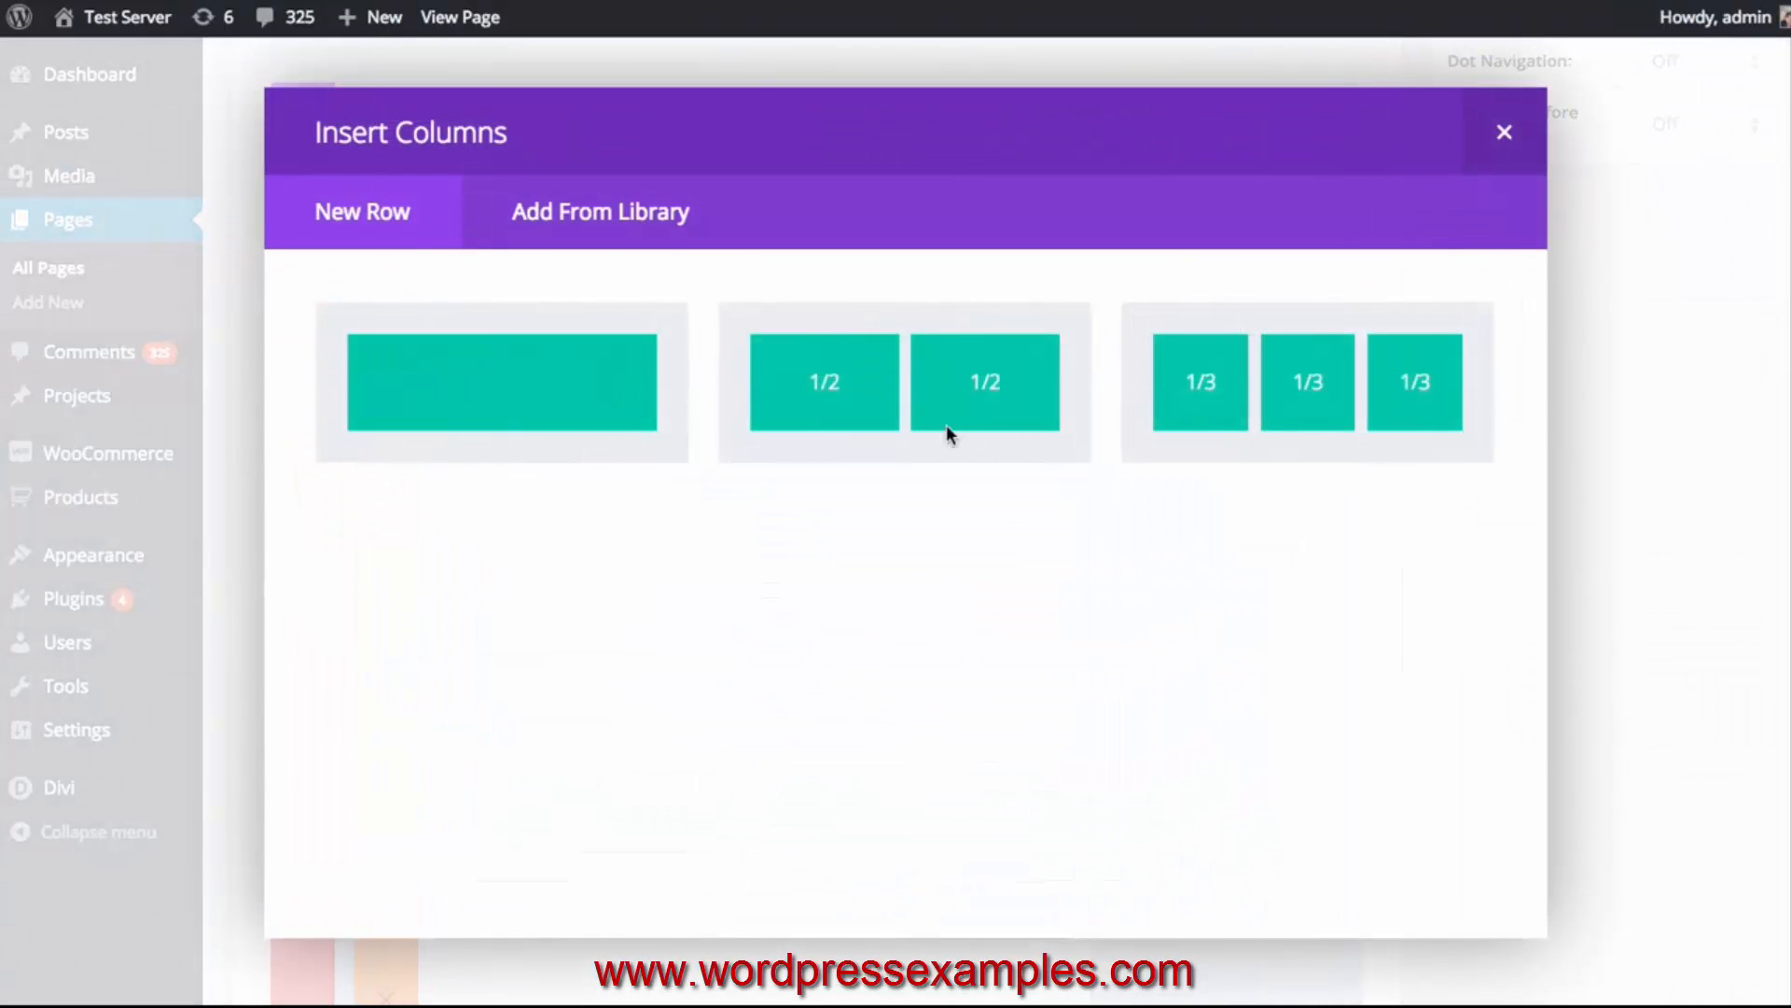
left_click(487, 402)
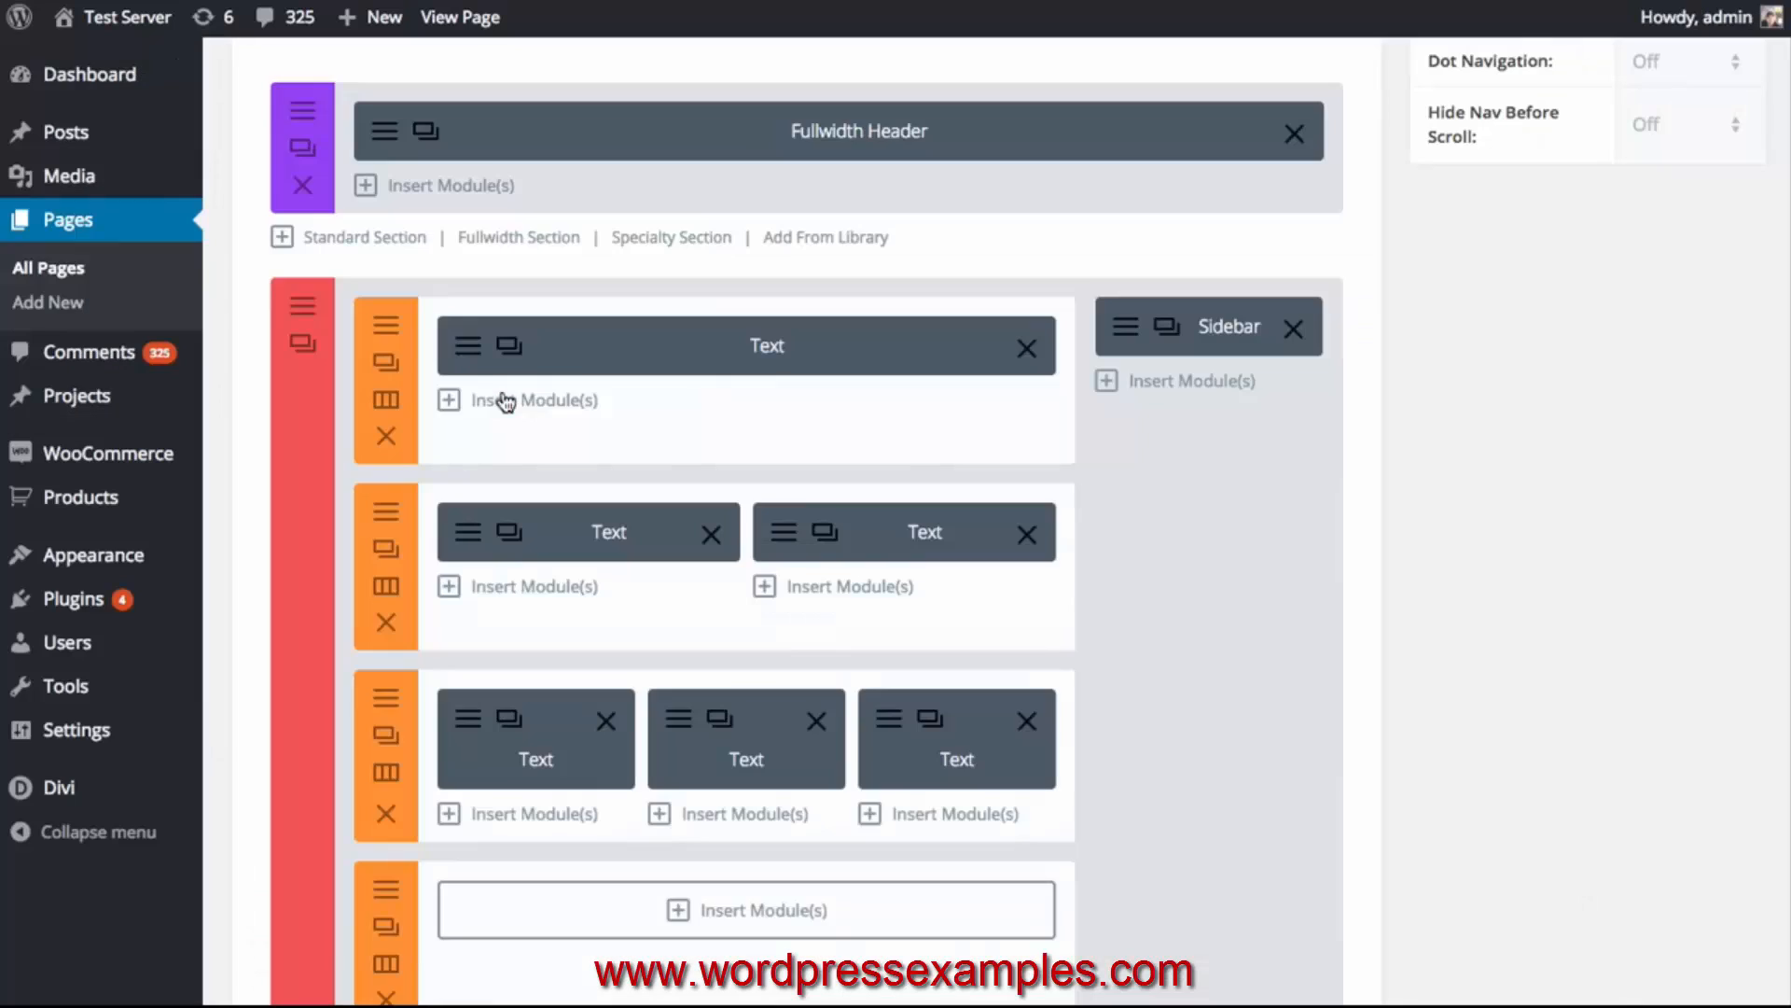
left_click_drag(767, 949, 761, 528)
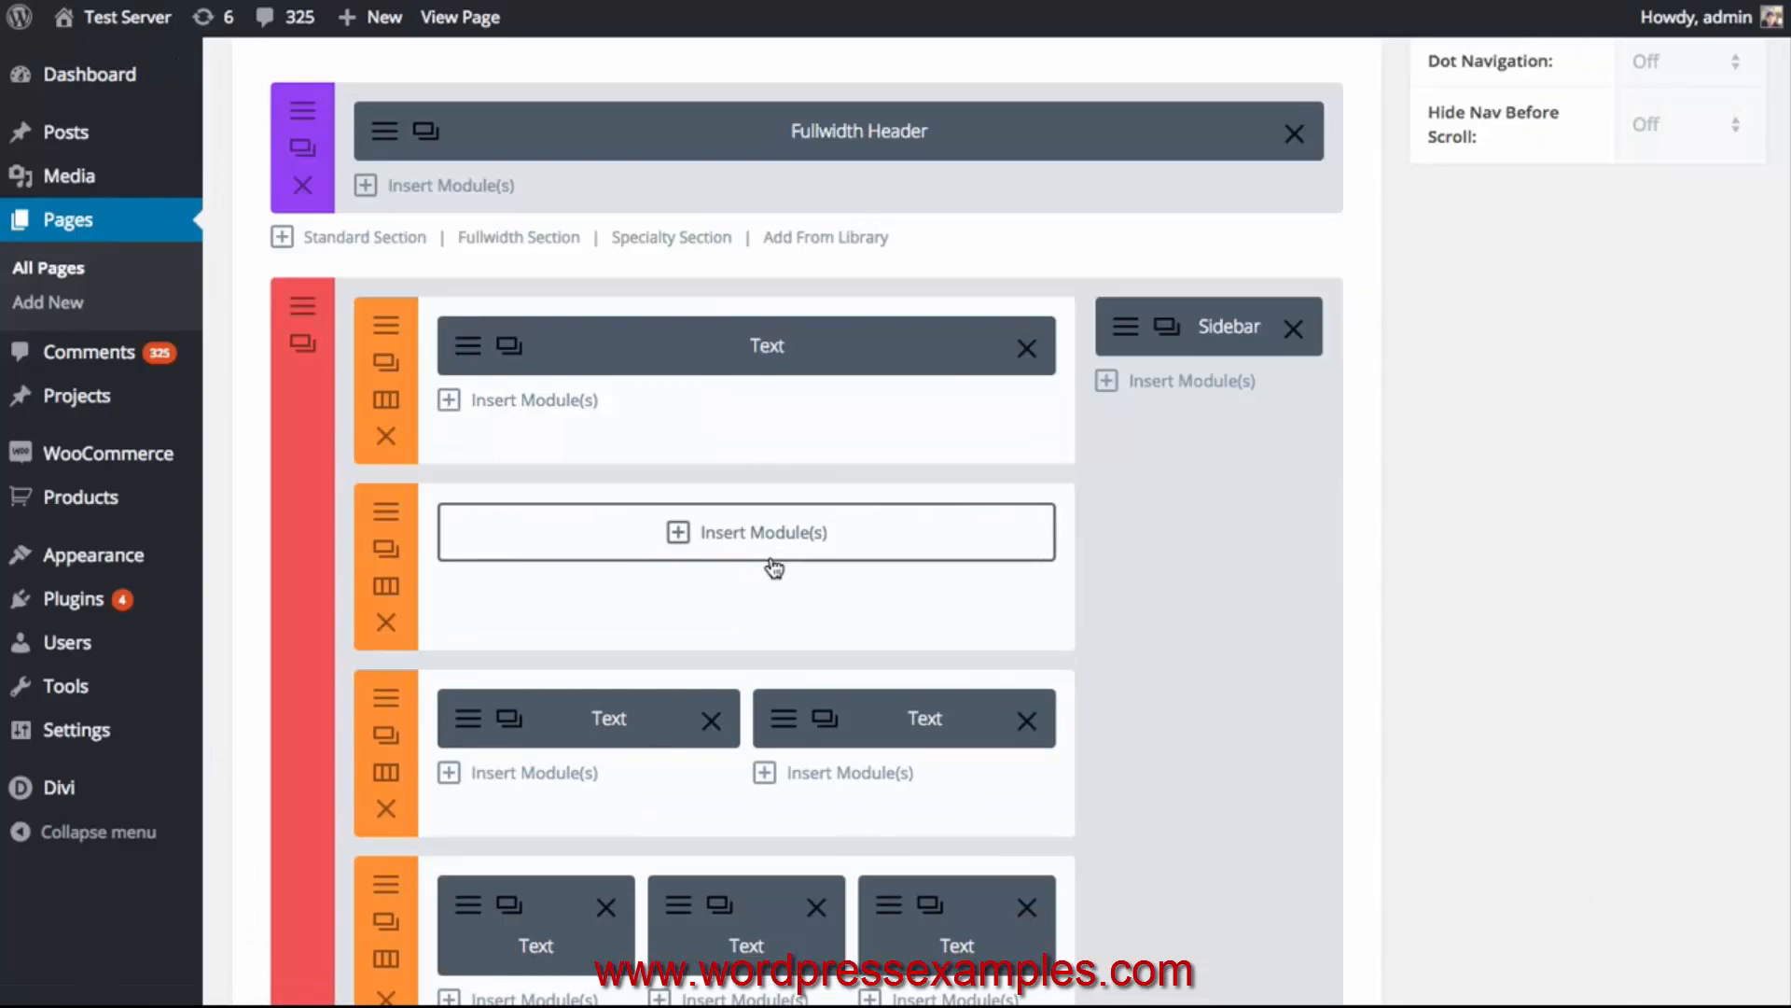
Step: Insert a Gallery module into the new row and look through its settings tabs
left_click(792, 530)
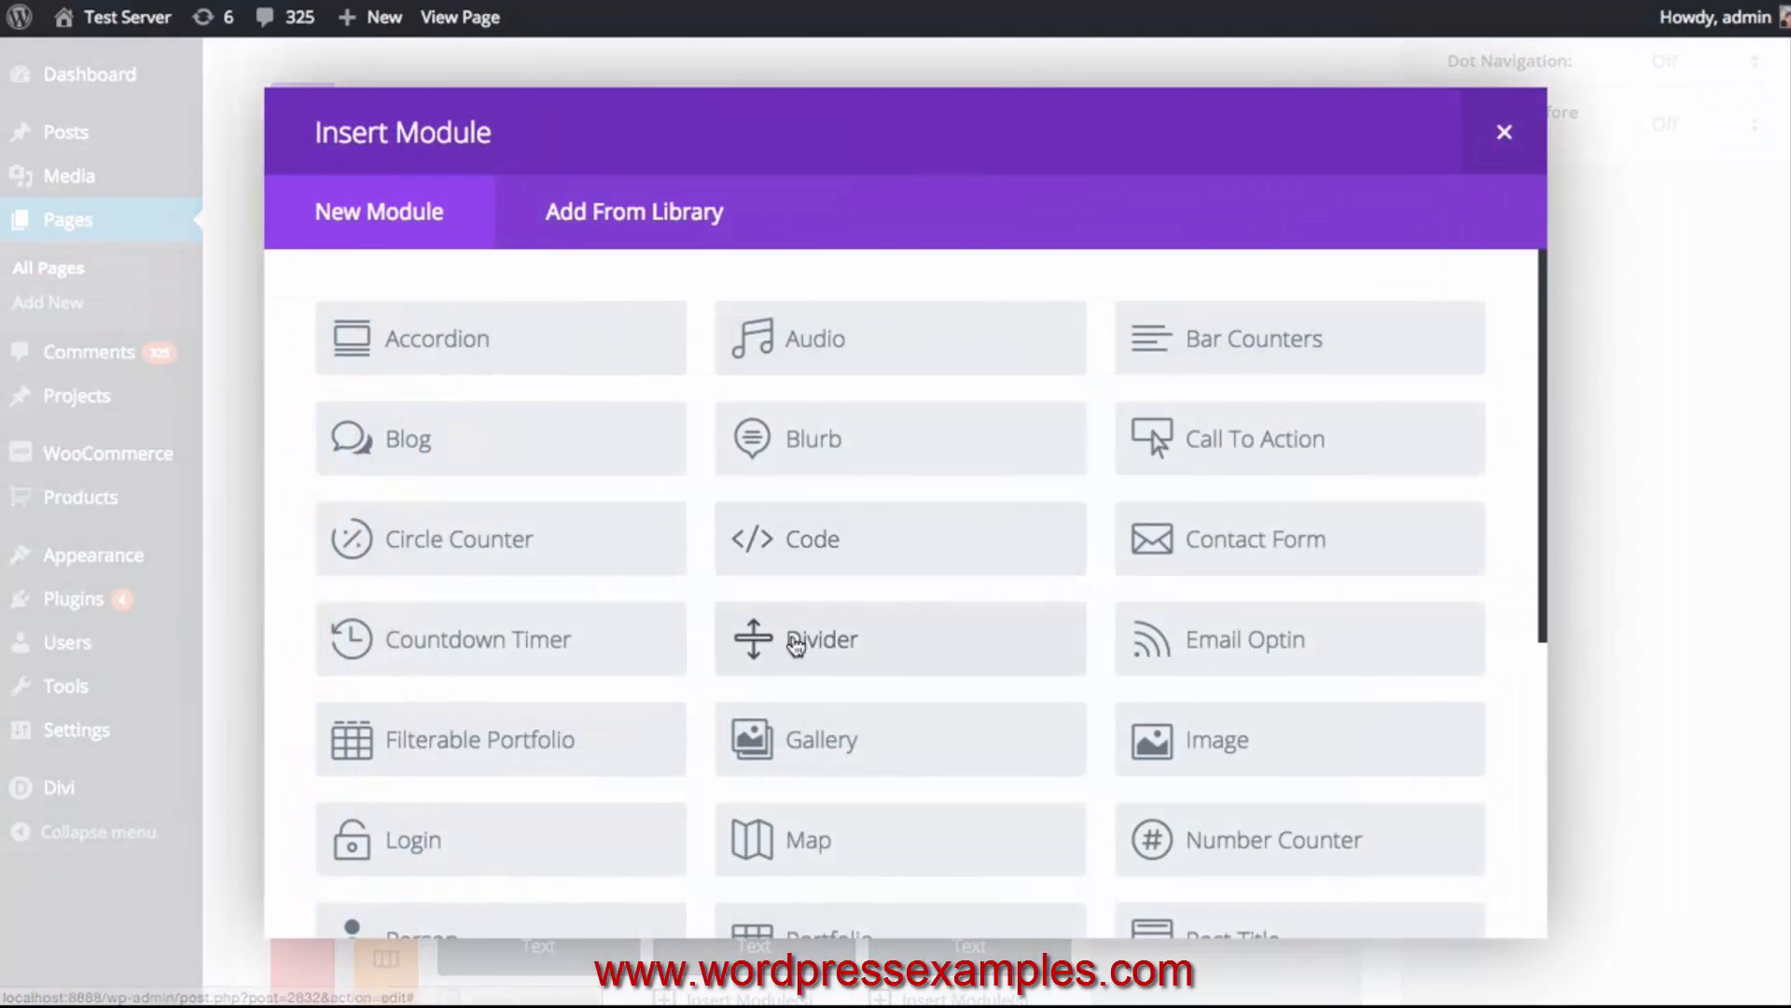
left_click(818, 747)
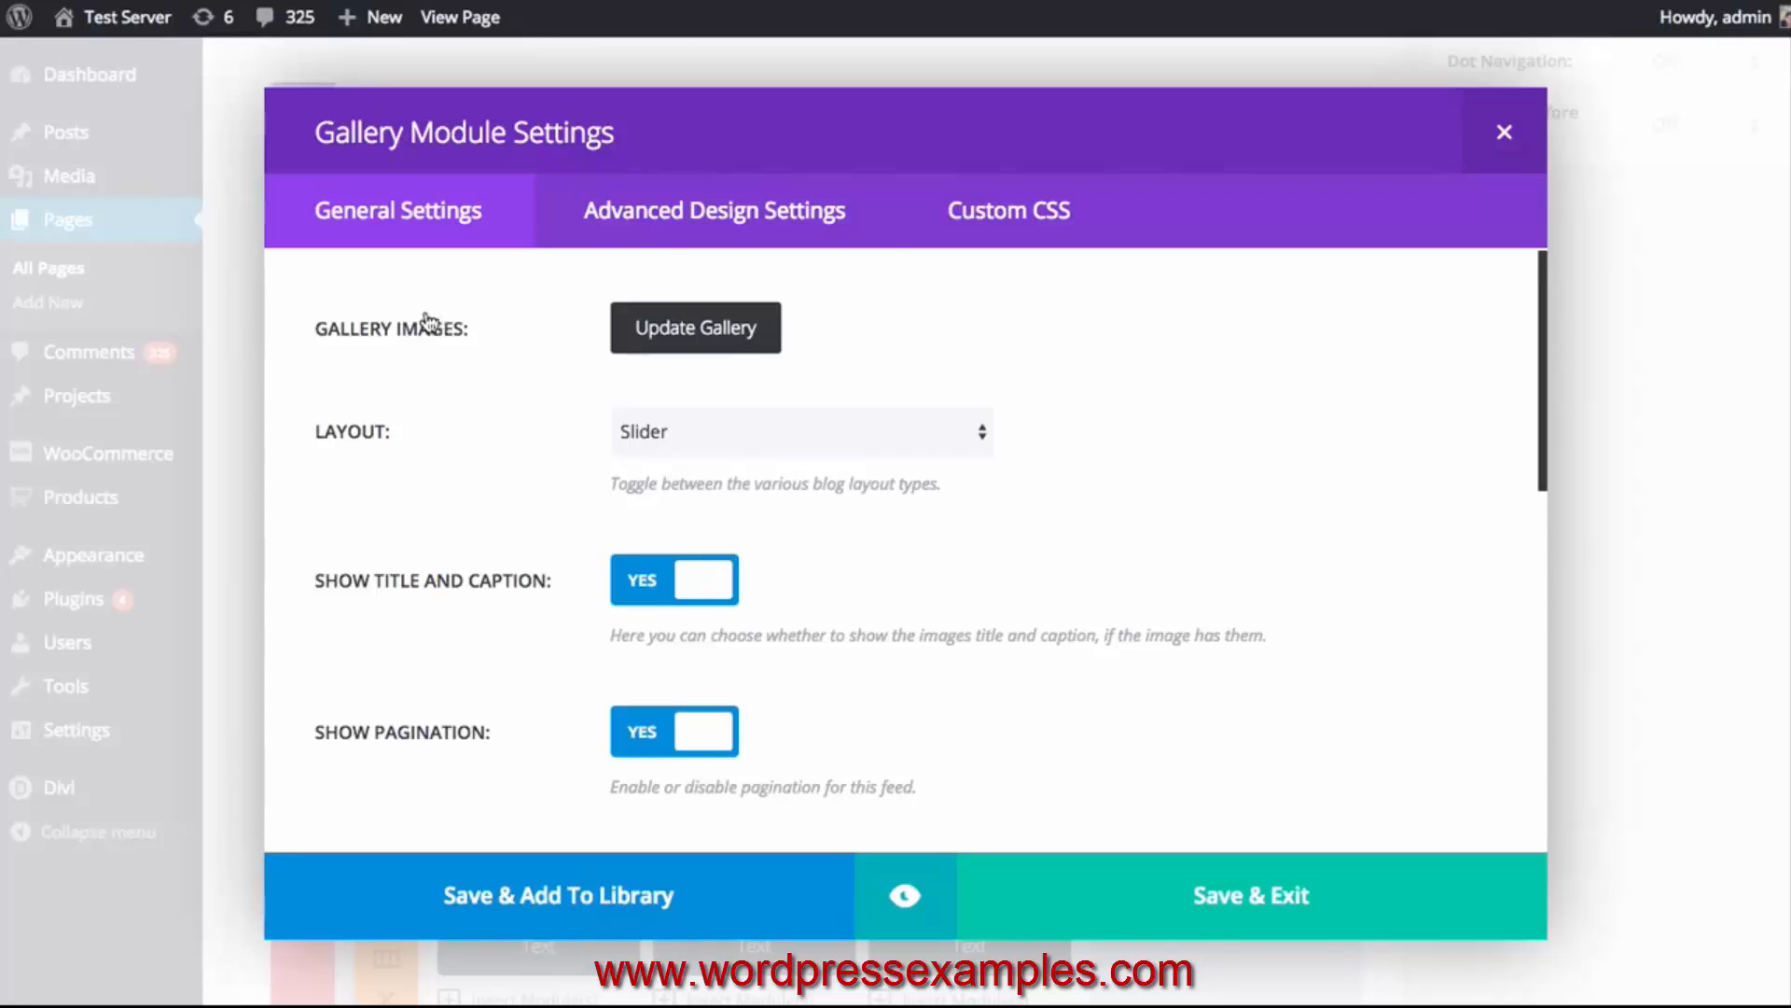
left_click(682, 216)
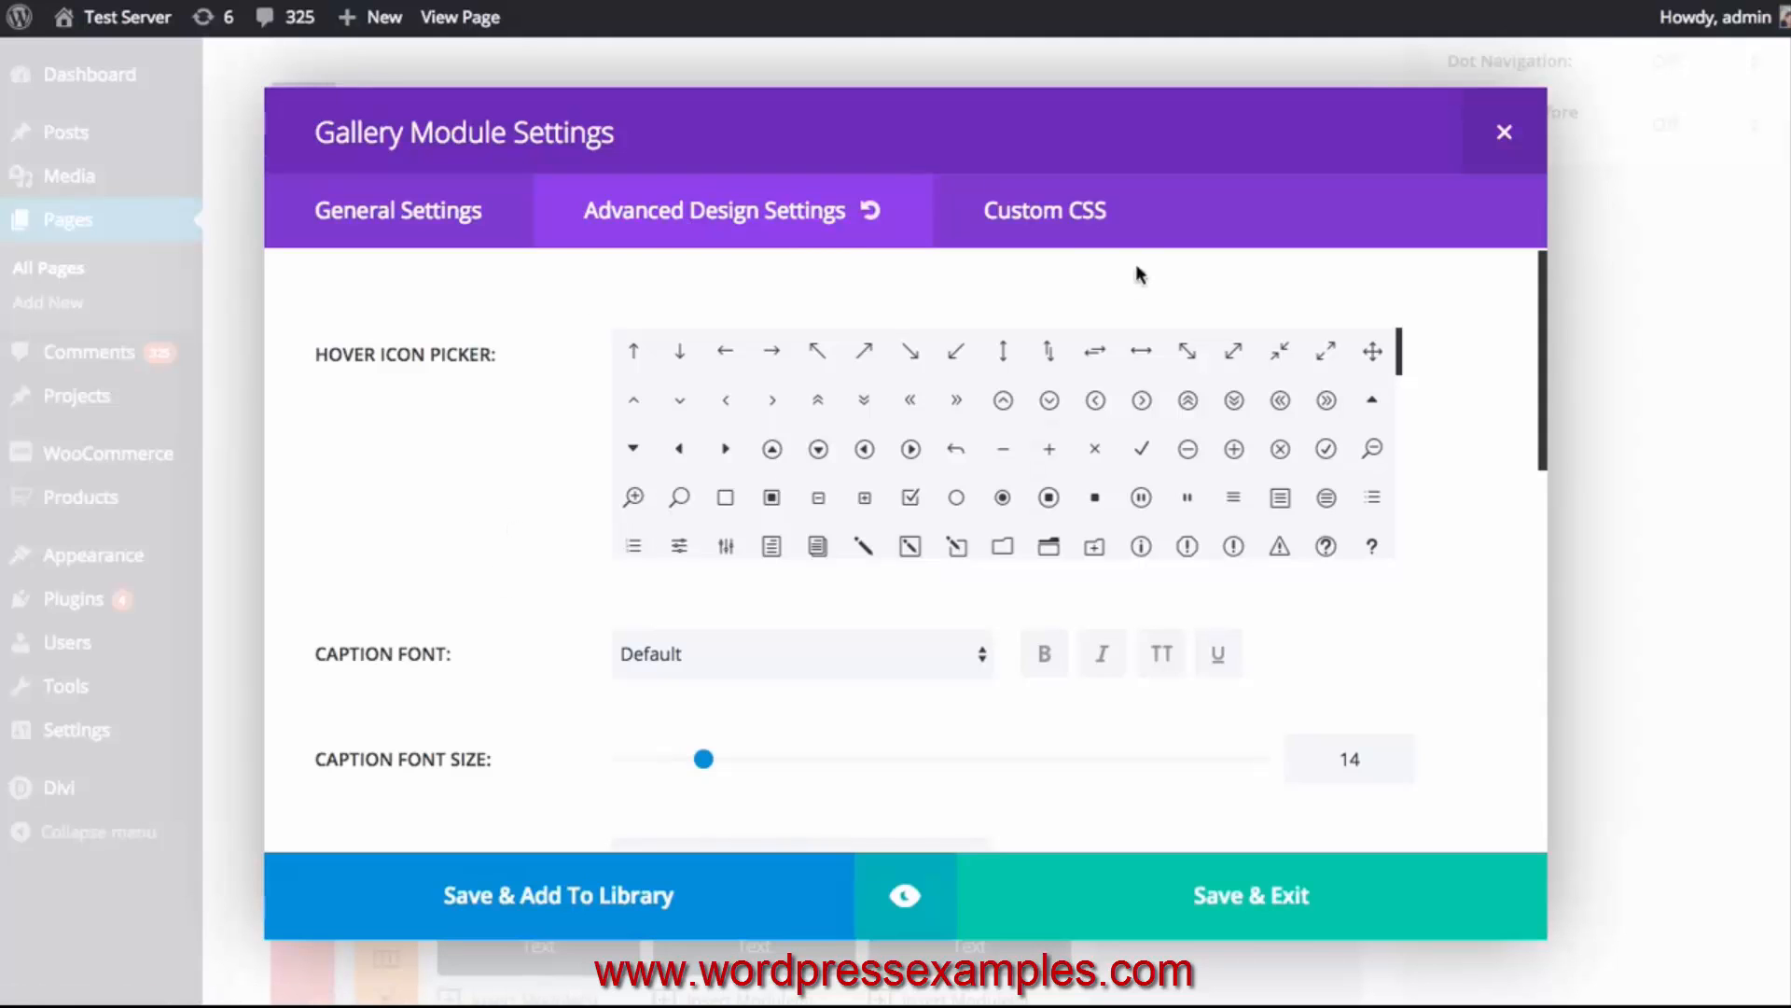
left_click(1059, 224)
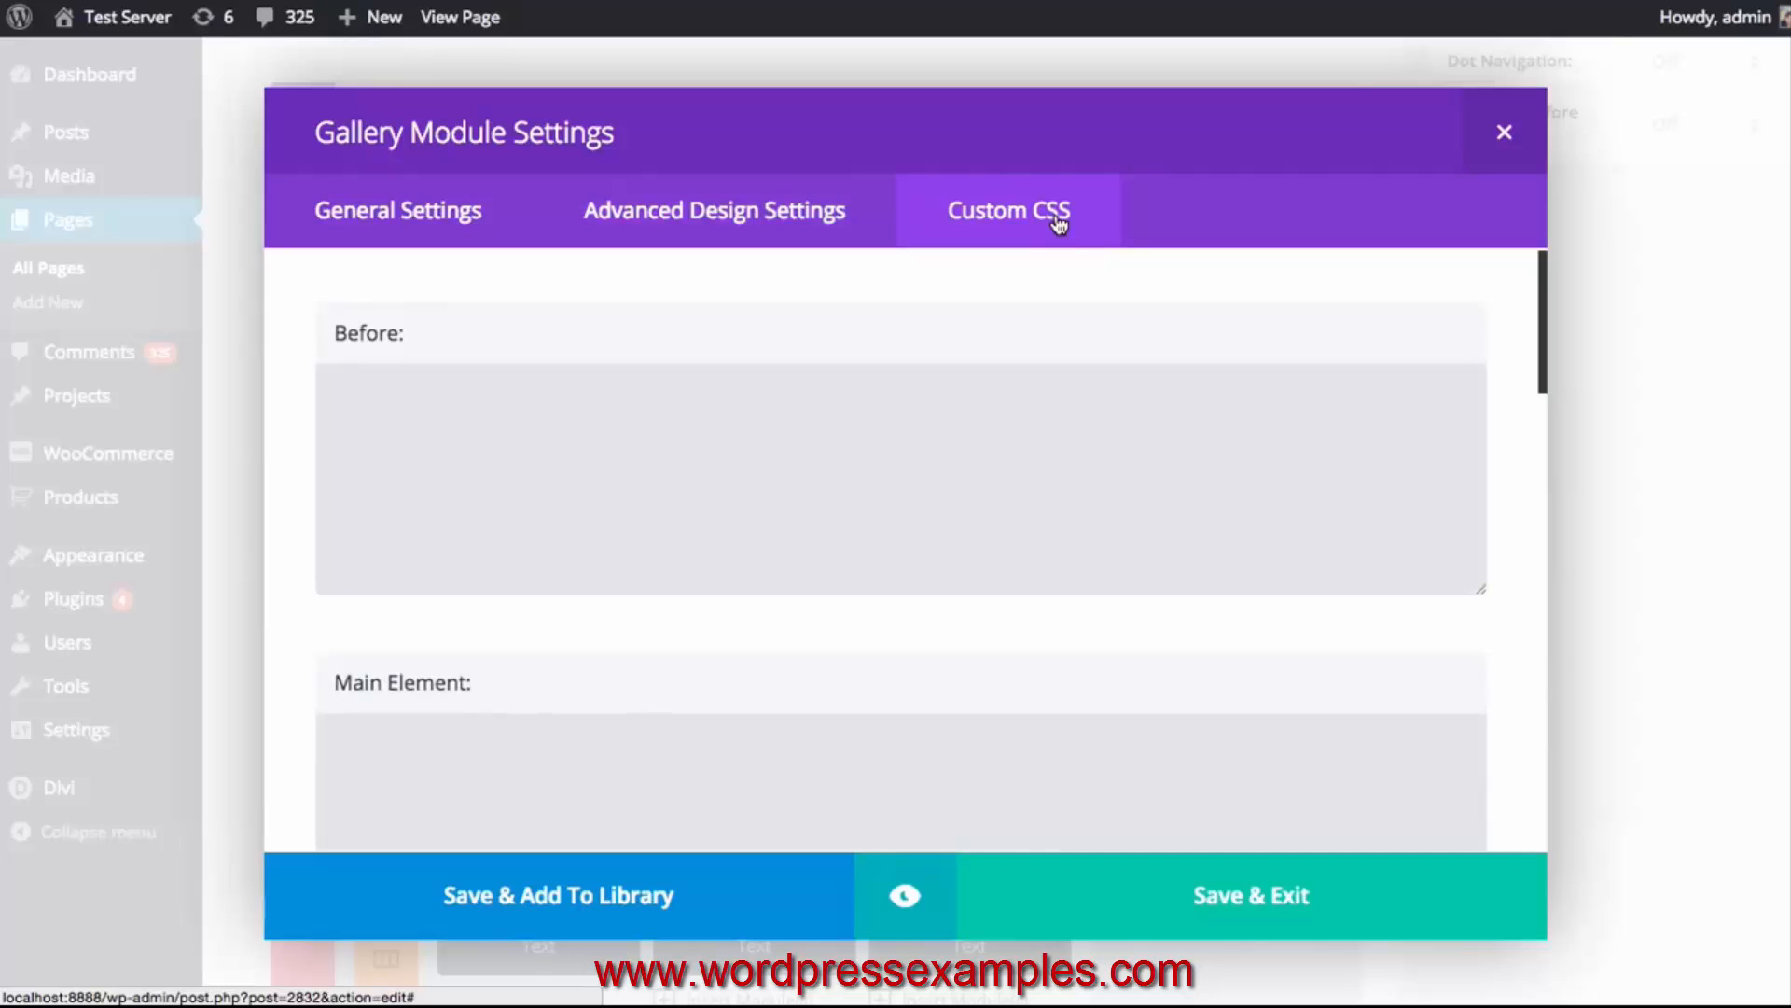
left_click(670, 457)
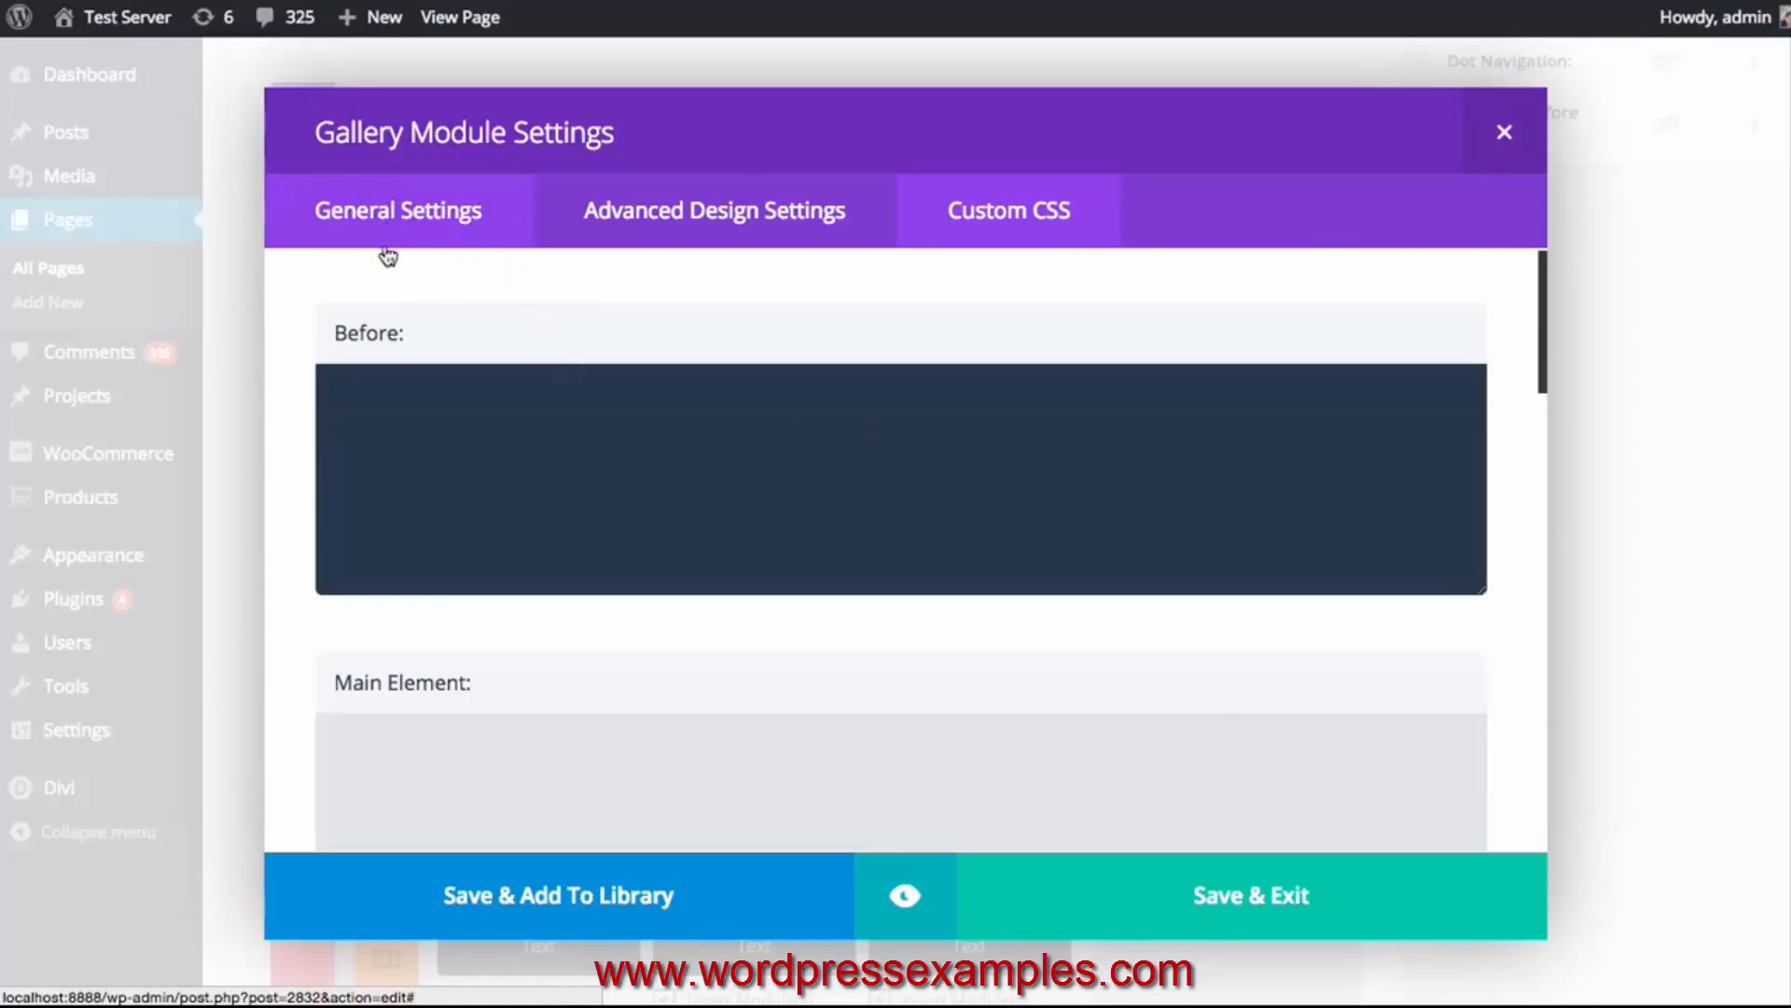
left_click(449, 222)
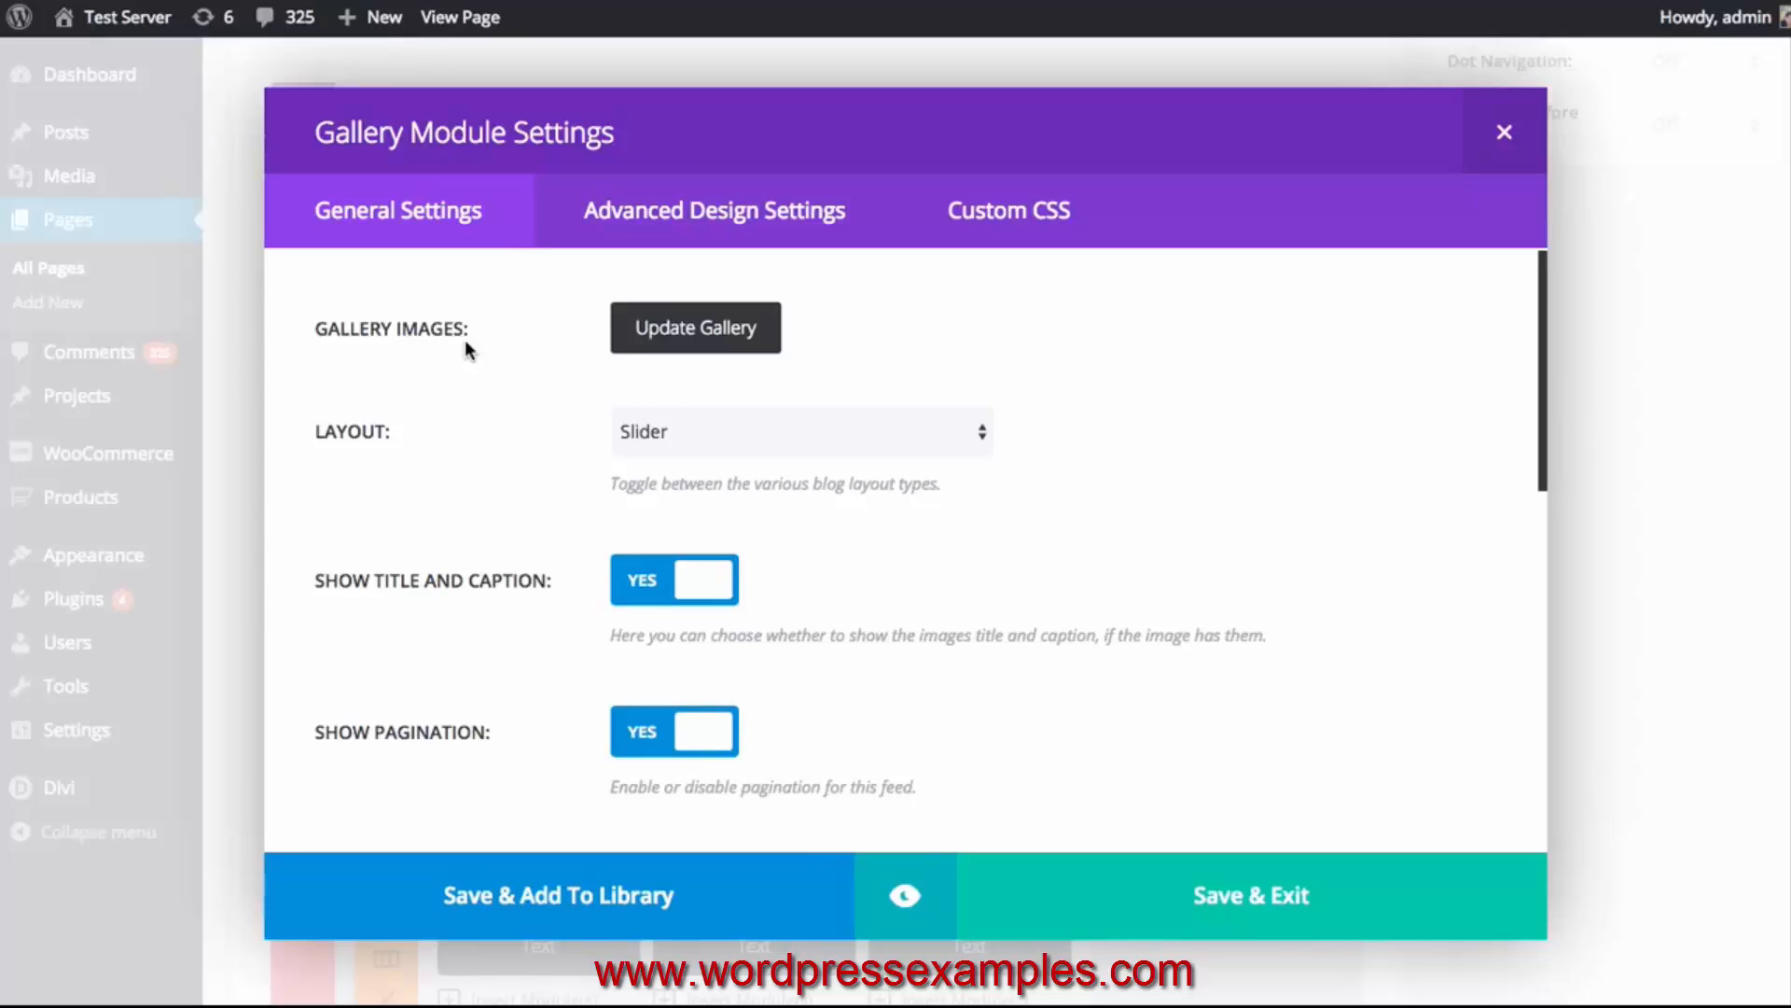
Step: Add the first four team-member photos from the media library to the gallery
left_click(711, 351)
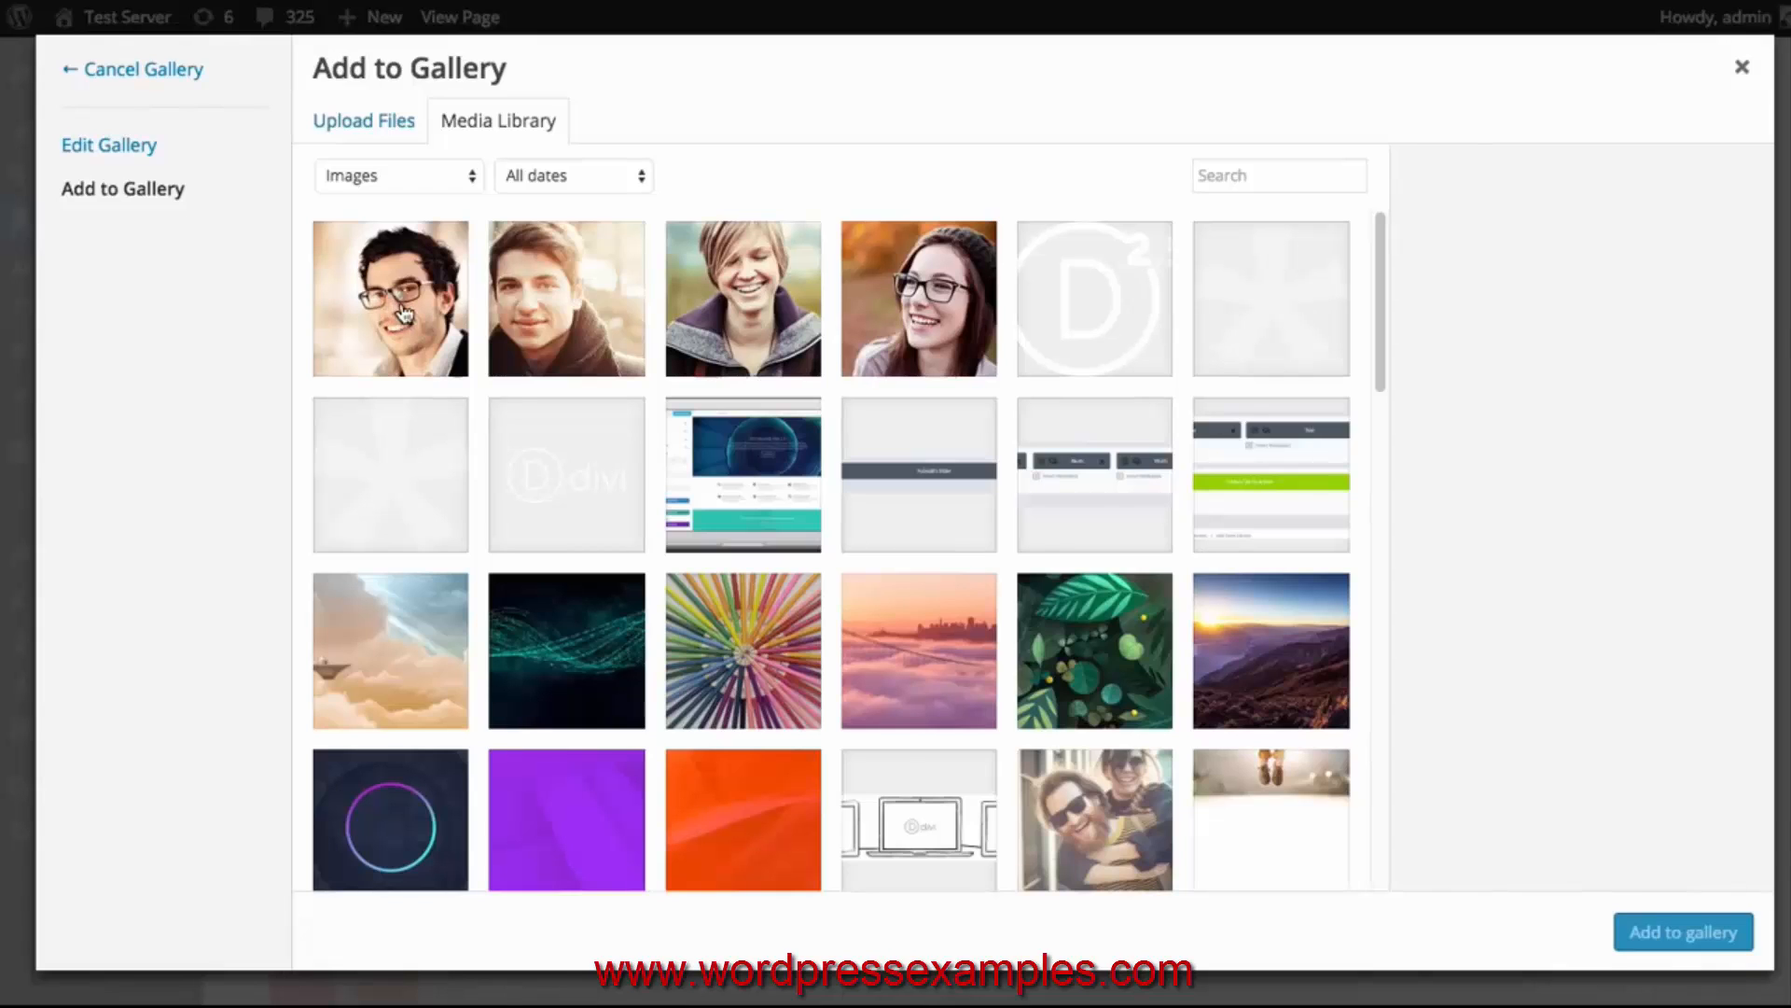
left_click(392, 306)
left_click(551, 315)
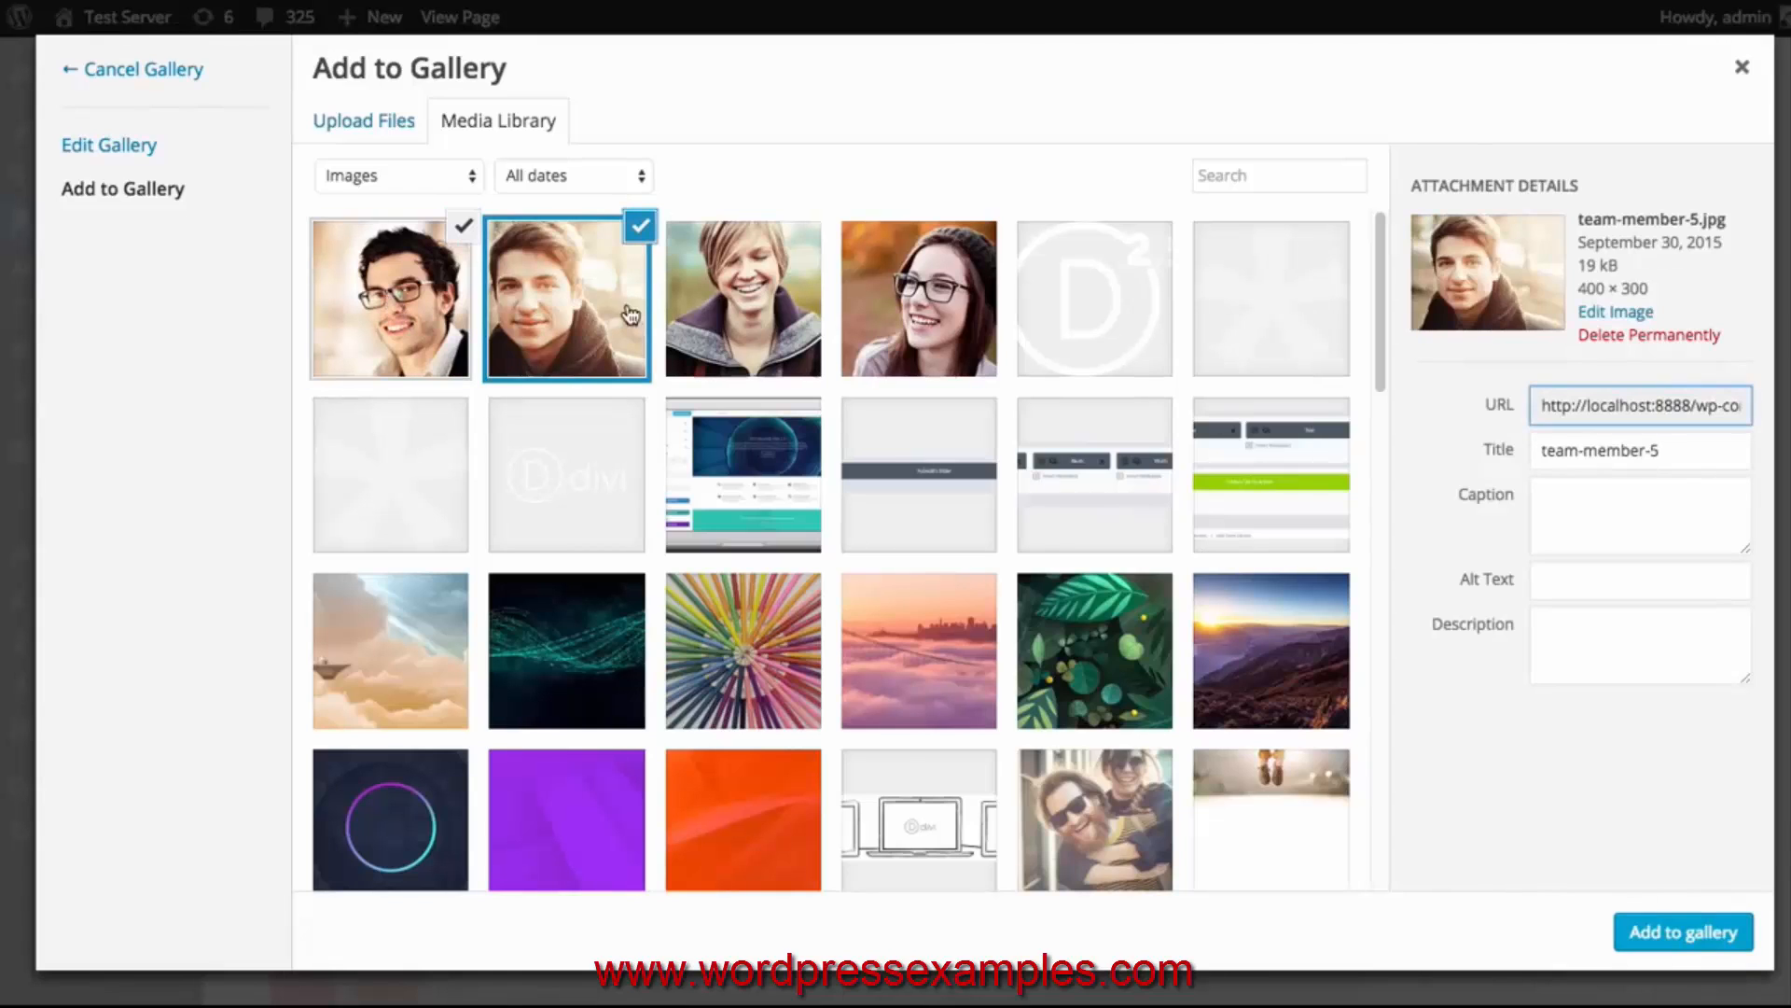
left_click(732, 315)
left_click(938, 311)
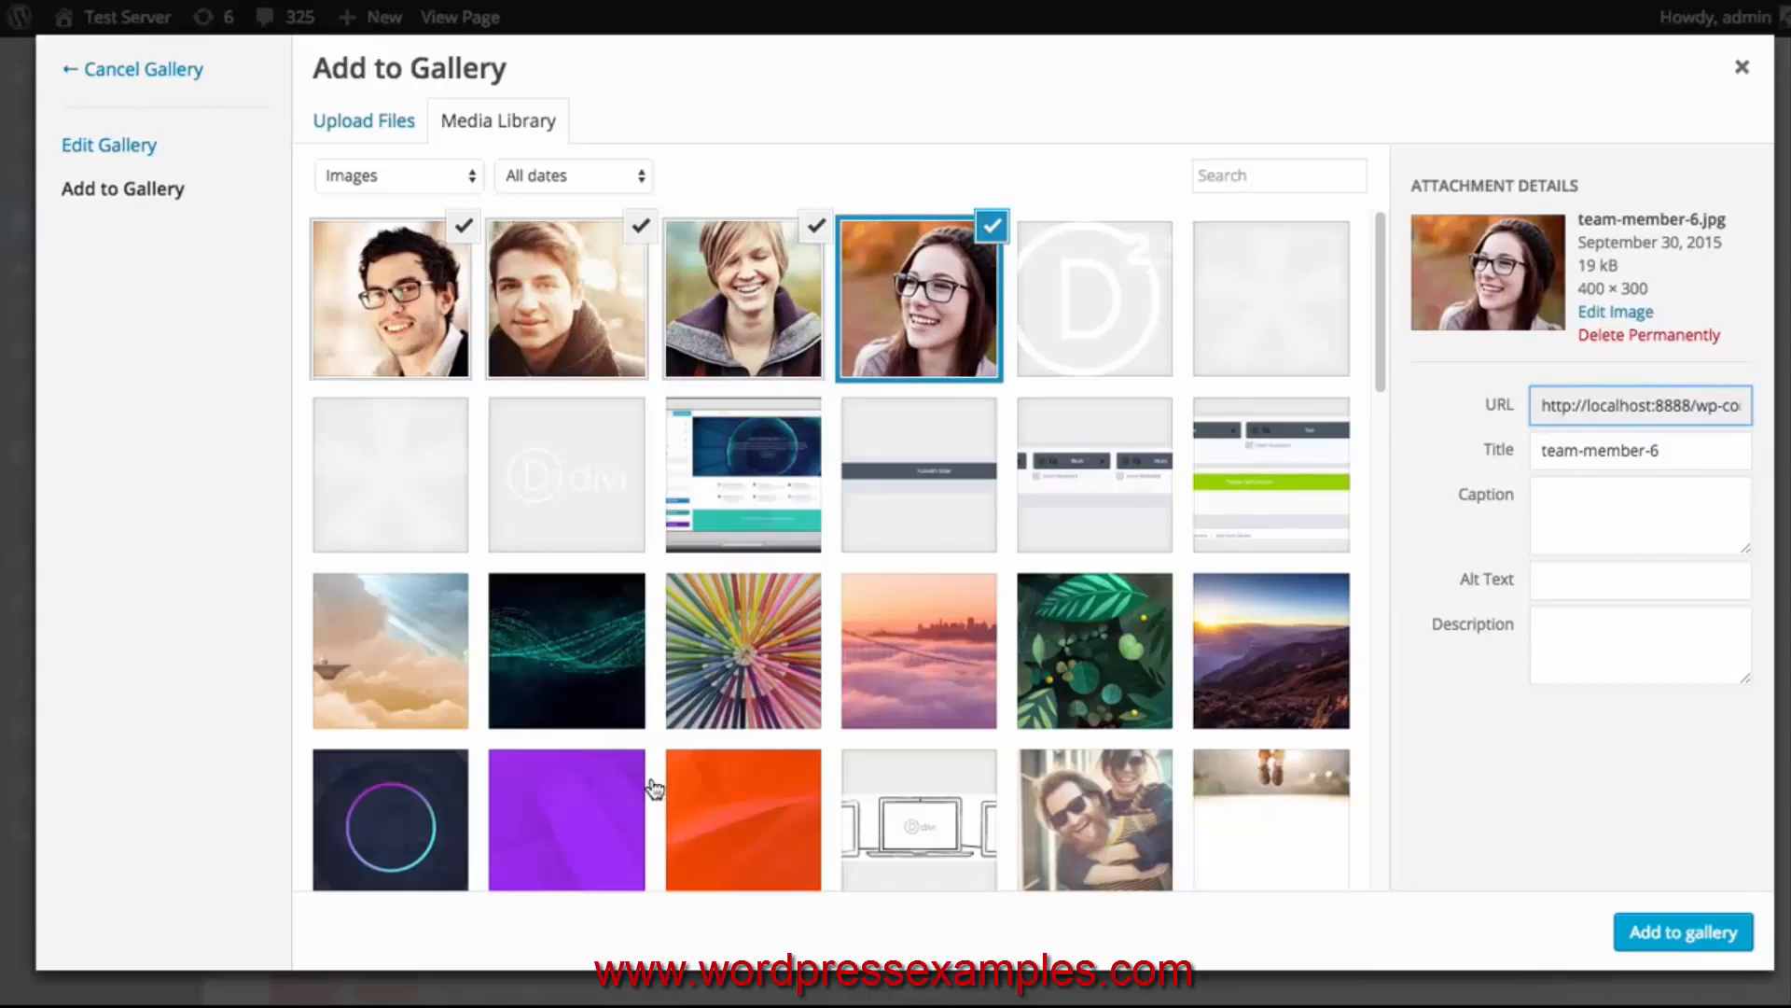
left_click(1699, 936)
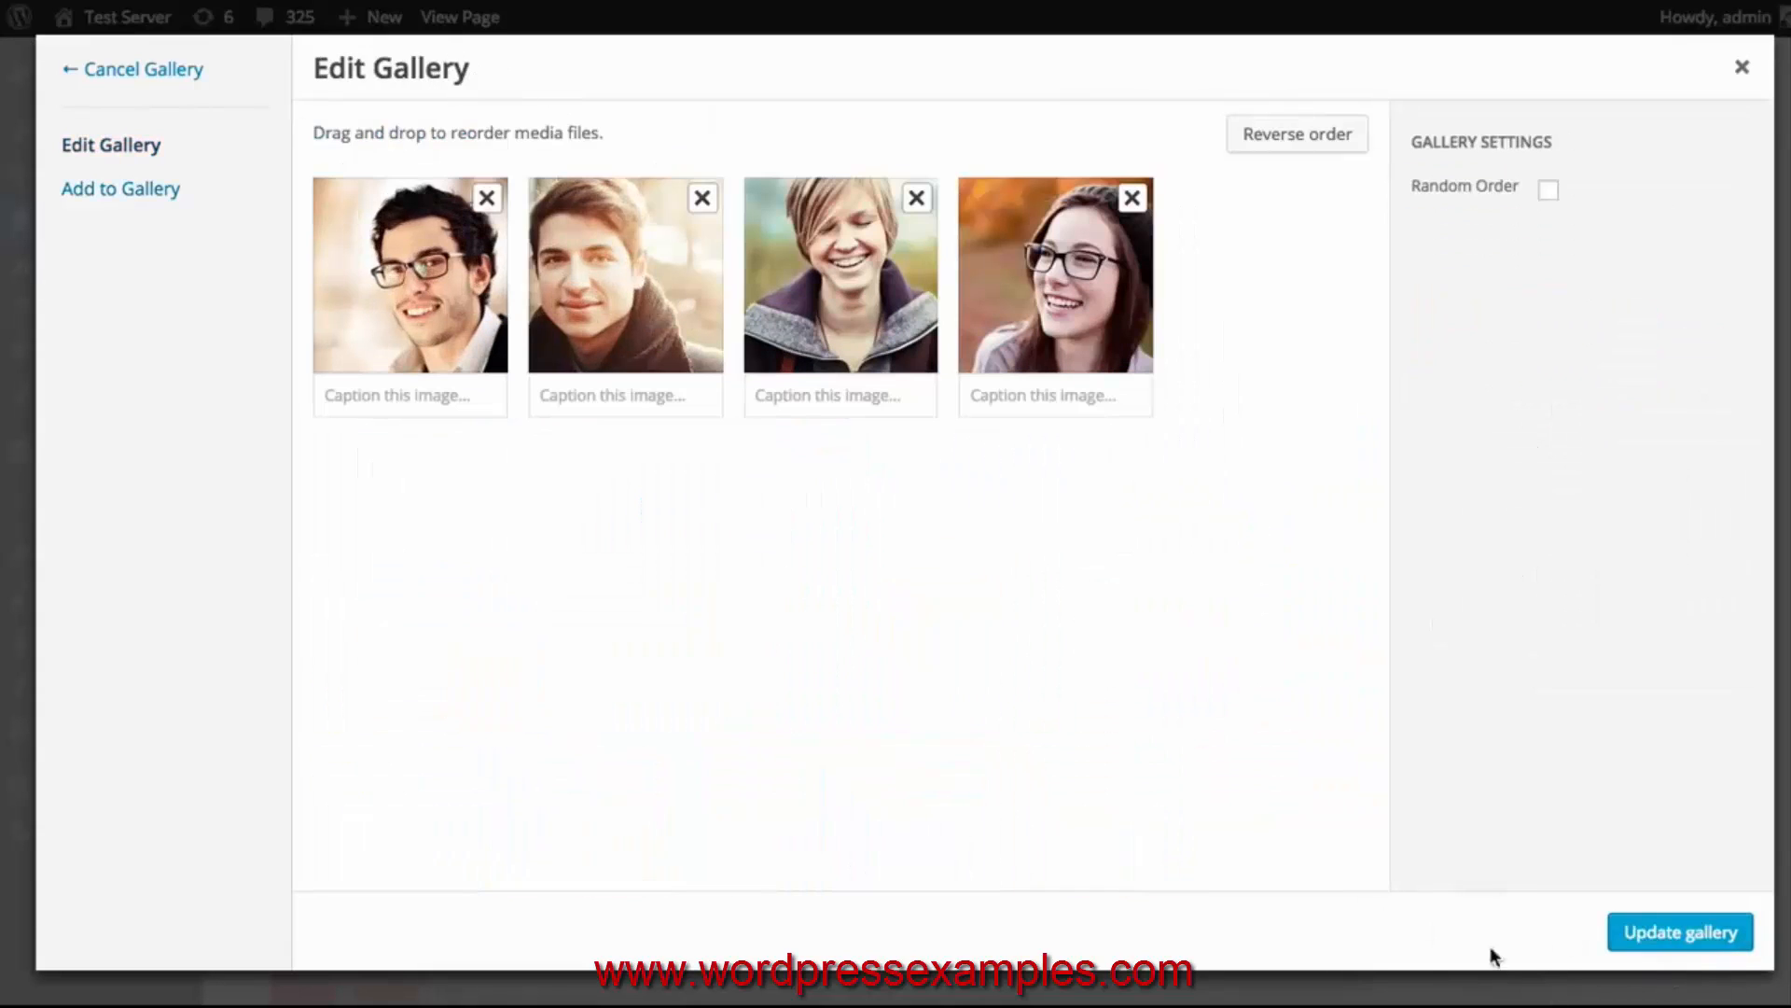
left_click(1673, 936)
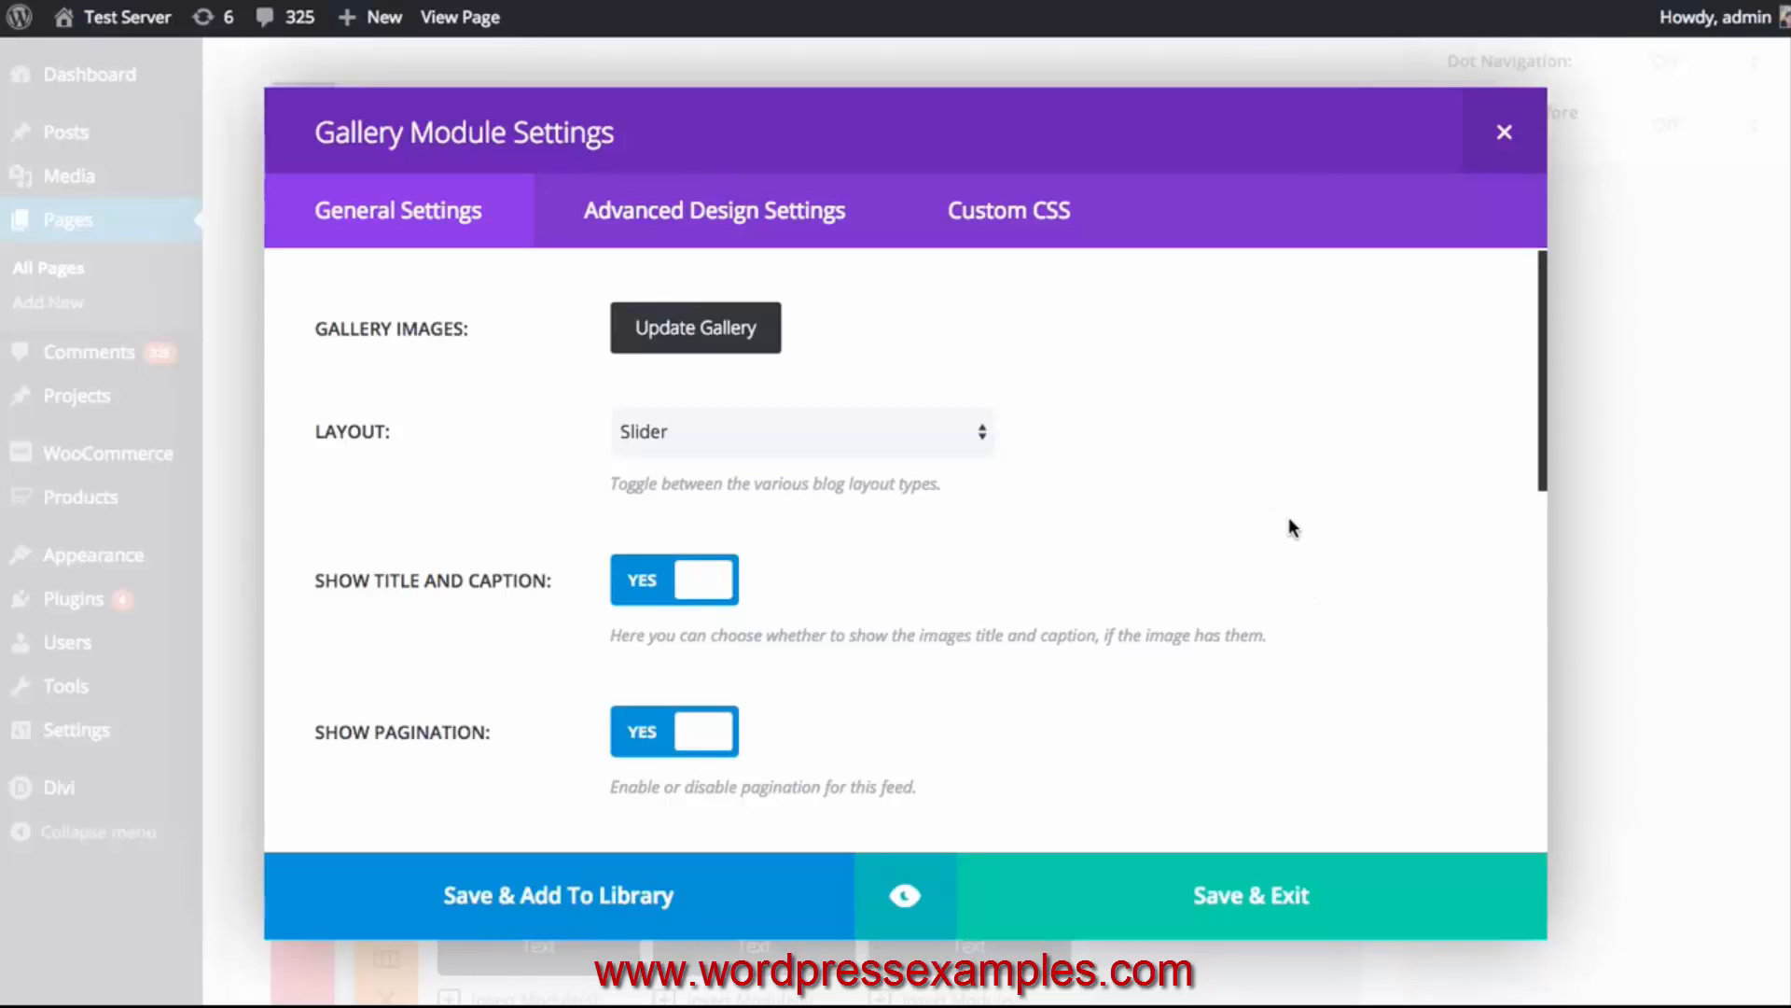
Step: Set the gallery layout to Grid
scroll(1290, 517, "down", 1)
left_click(919, 436)
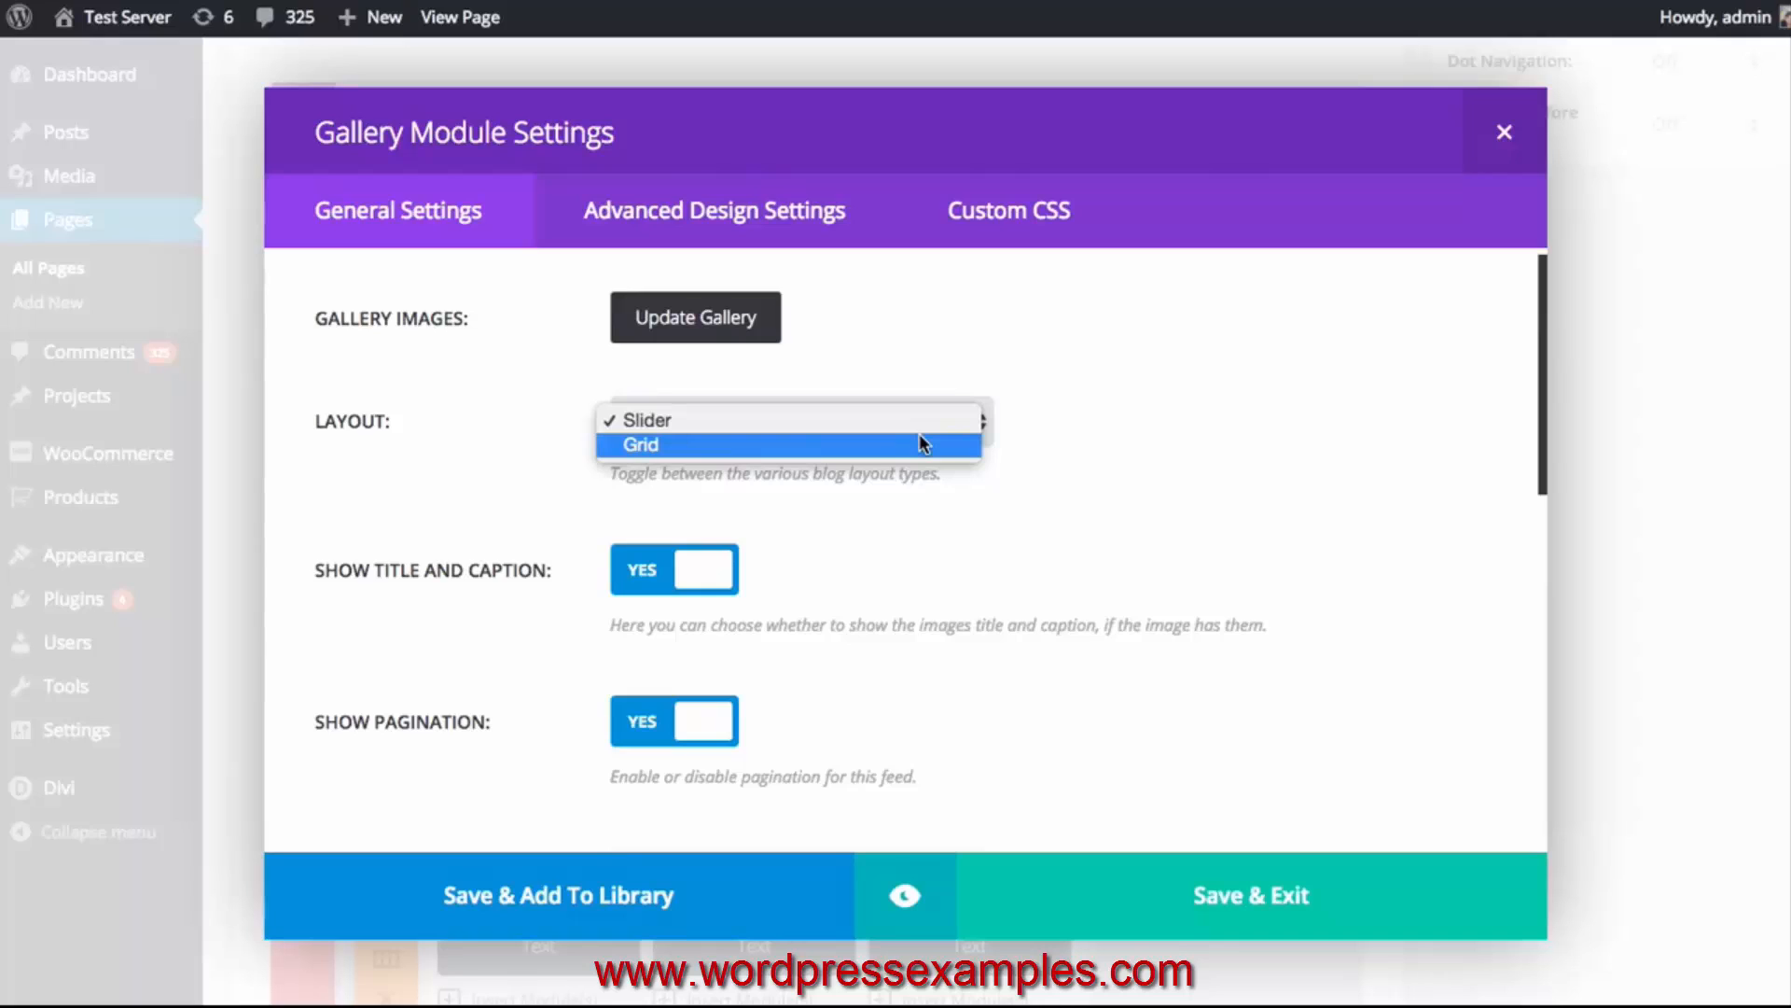
left_click(696, 447)
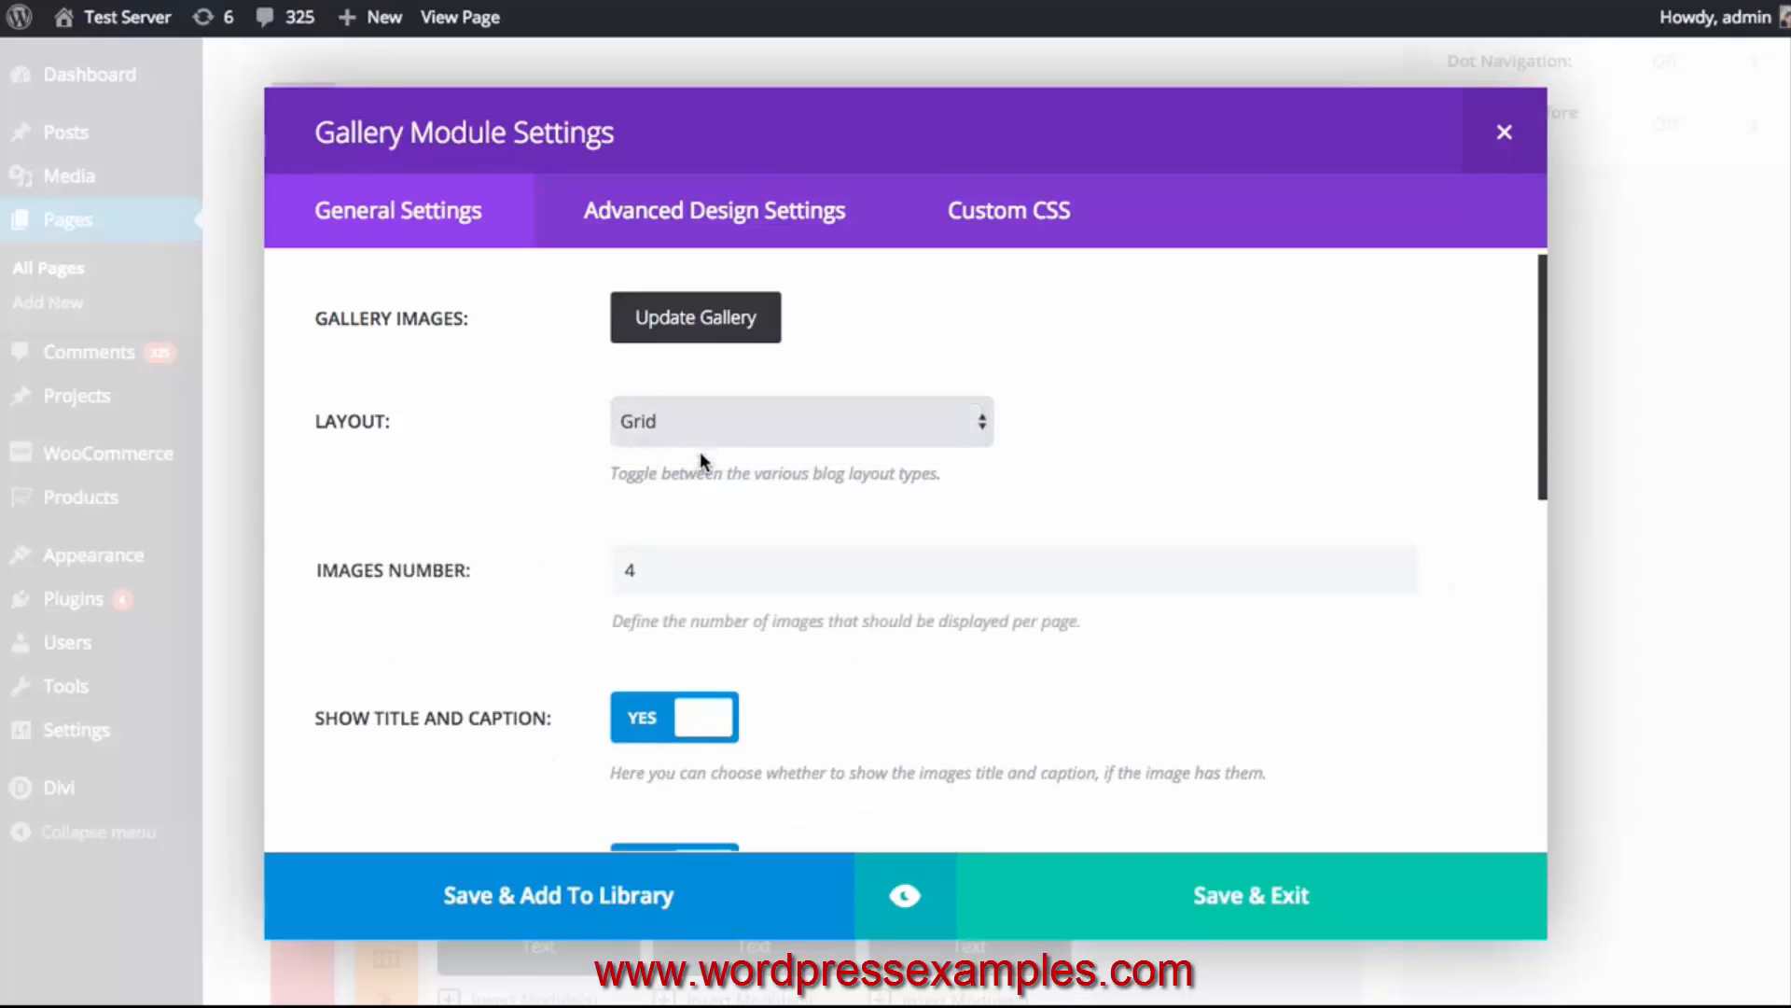
Step: Keep the images number at 4 and turn off showing the images' title and caption
scroll(1202, 440, "down", 1)
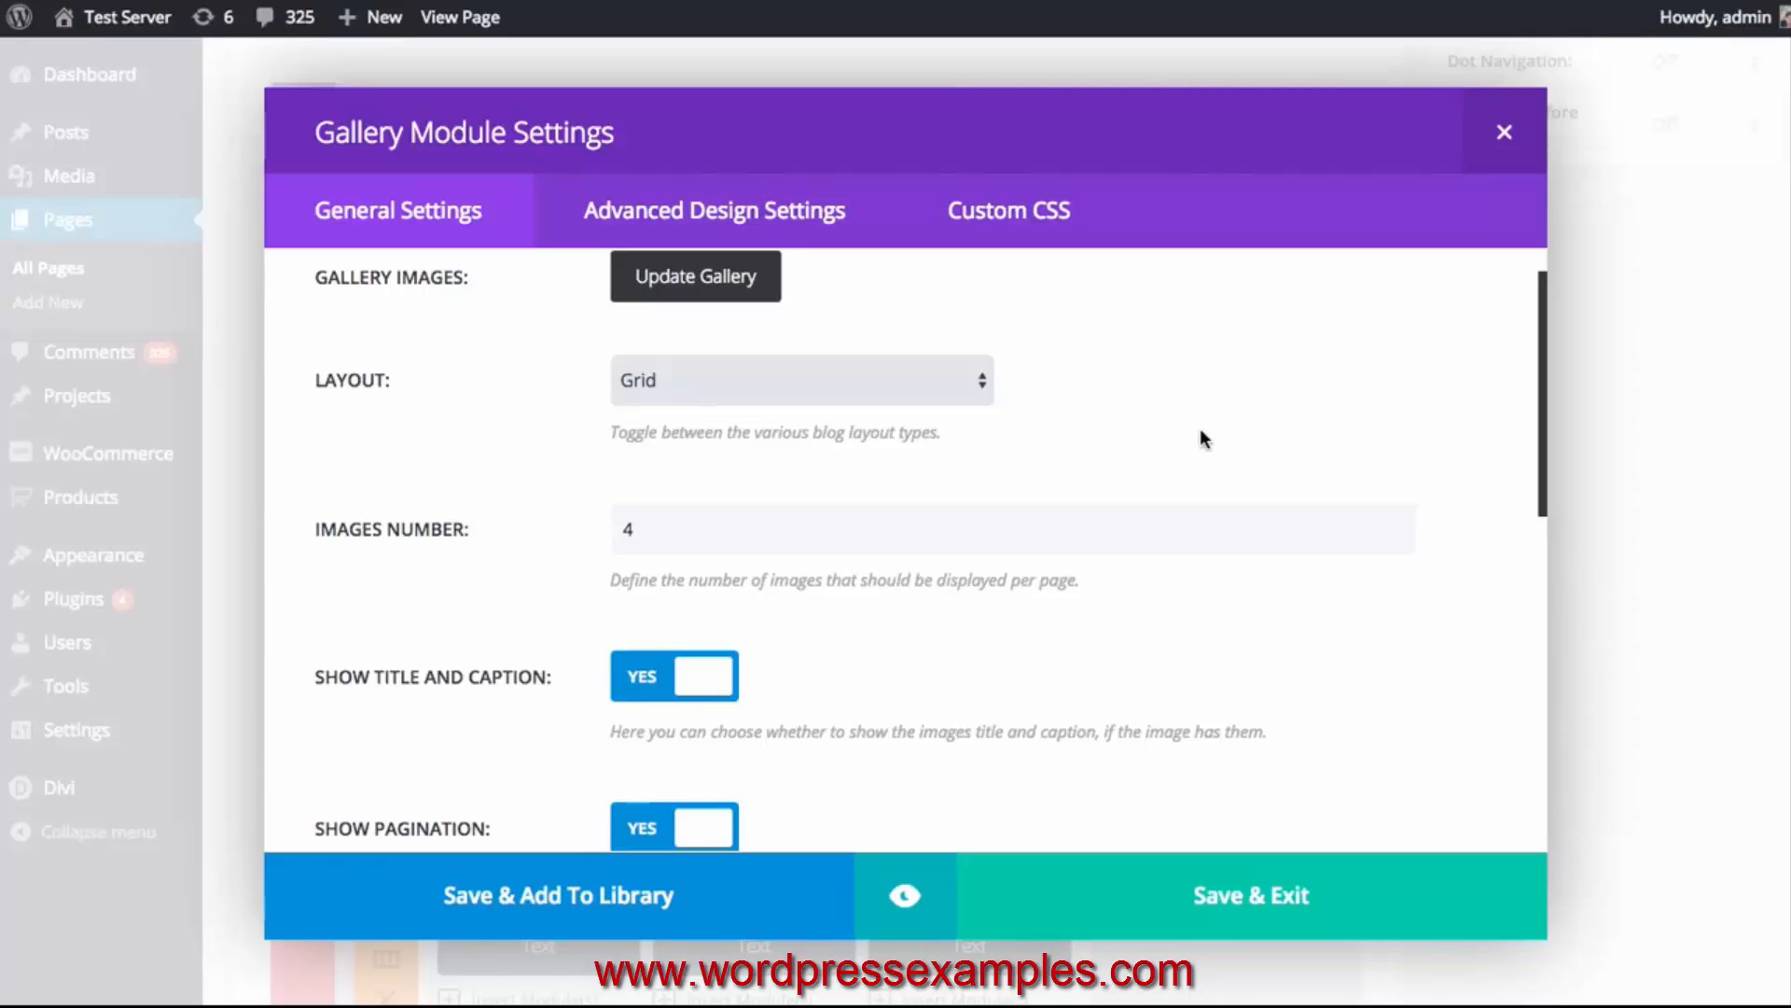
left_click(691, 534)
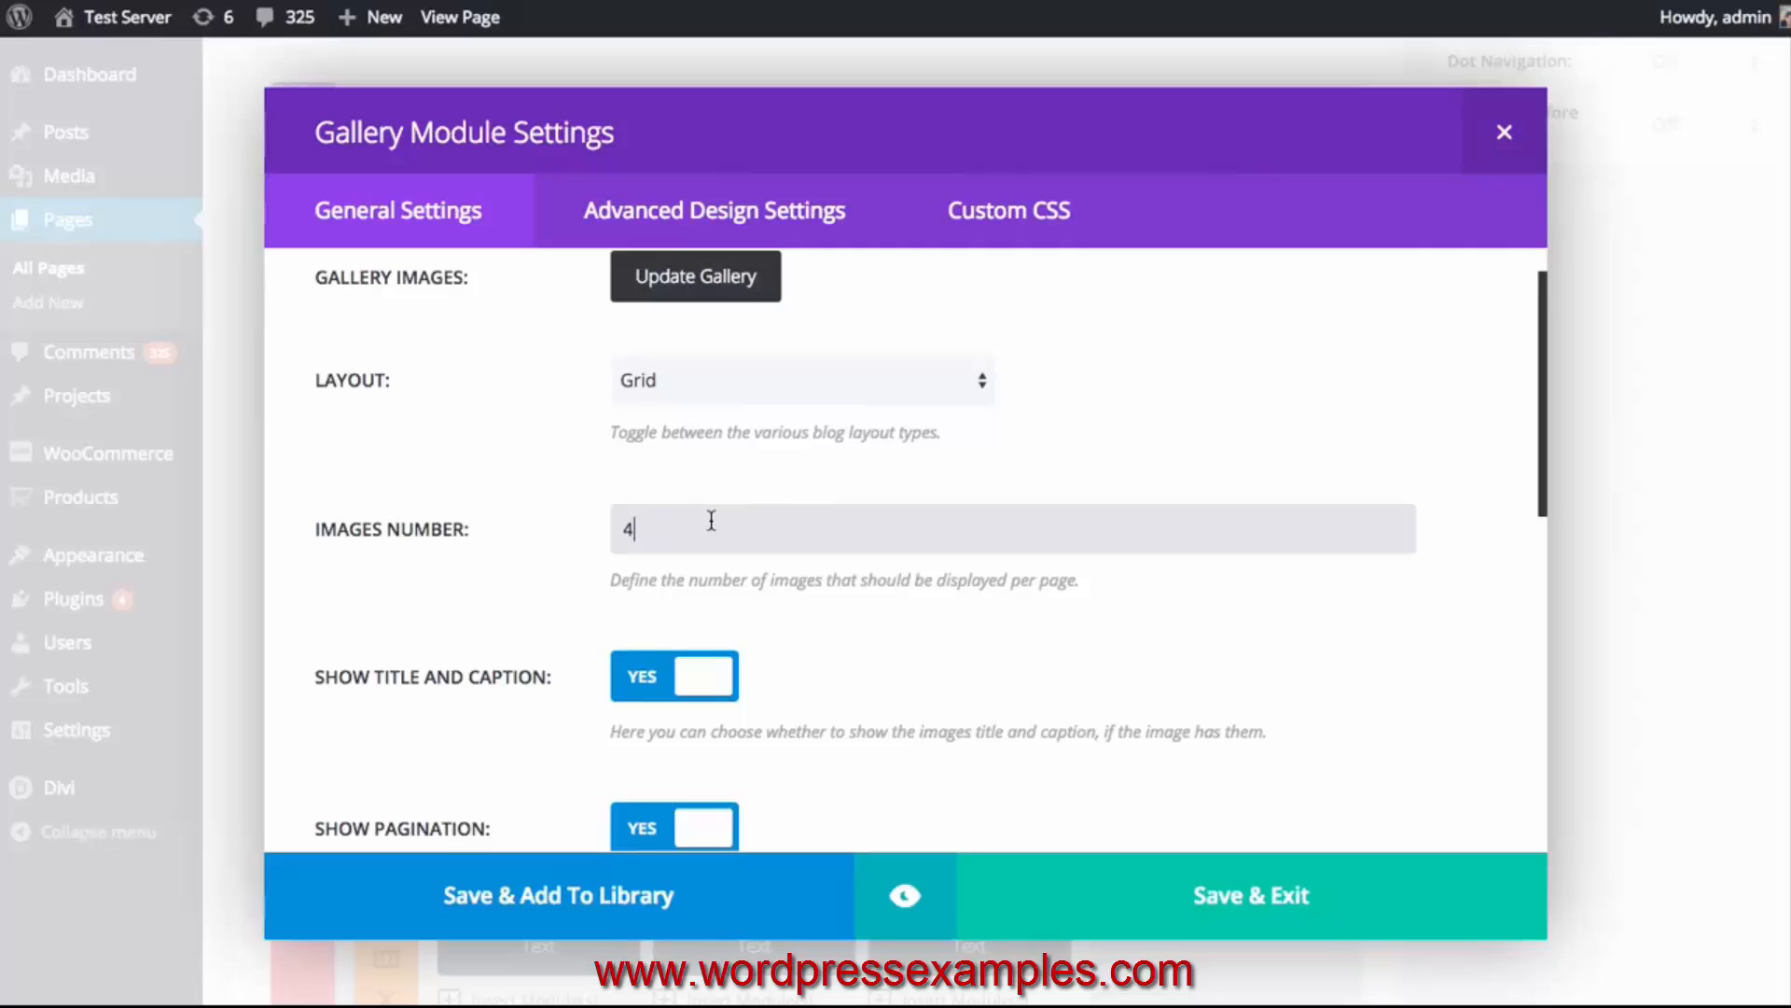
scroll(808, 516, "up", 1)
scroll(808, 516, "down", 1)
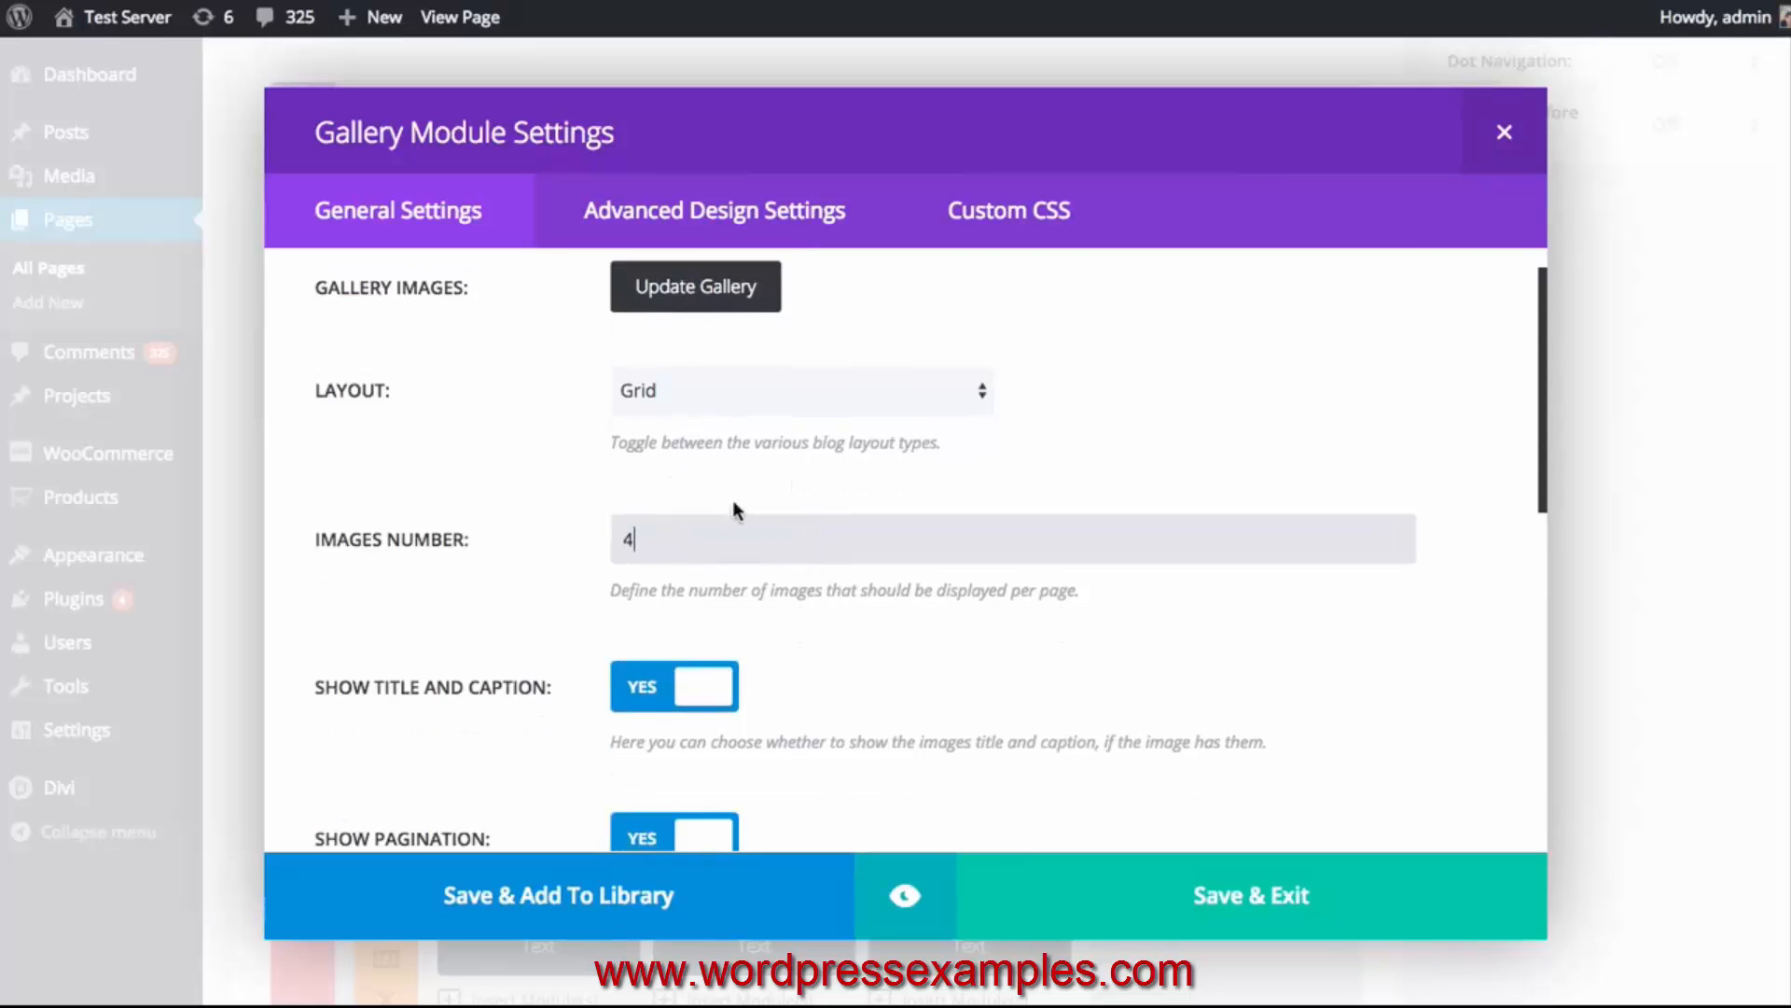
left_click_drag(700, 537, 584, 539)
left_click(715, 550)
scroll(812, 516, "down", 3)
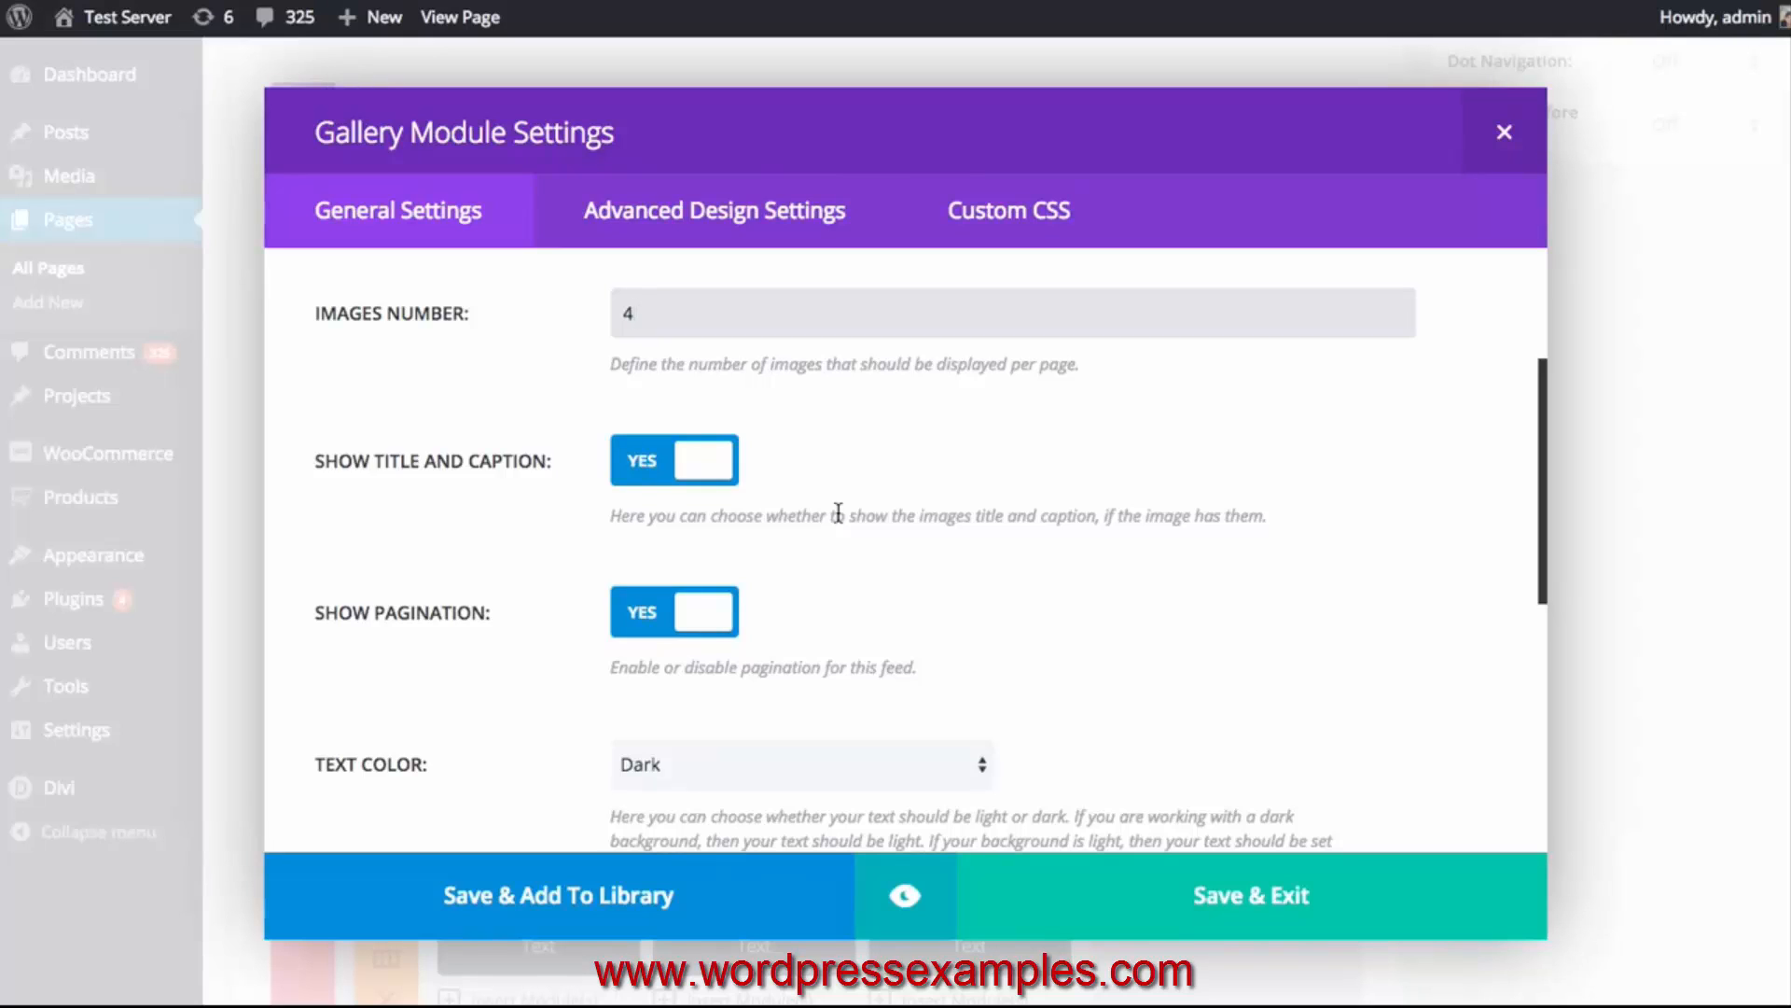
left_click(706, 478)
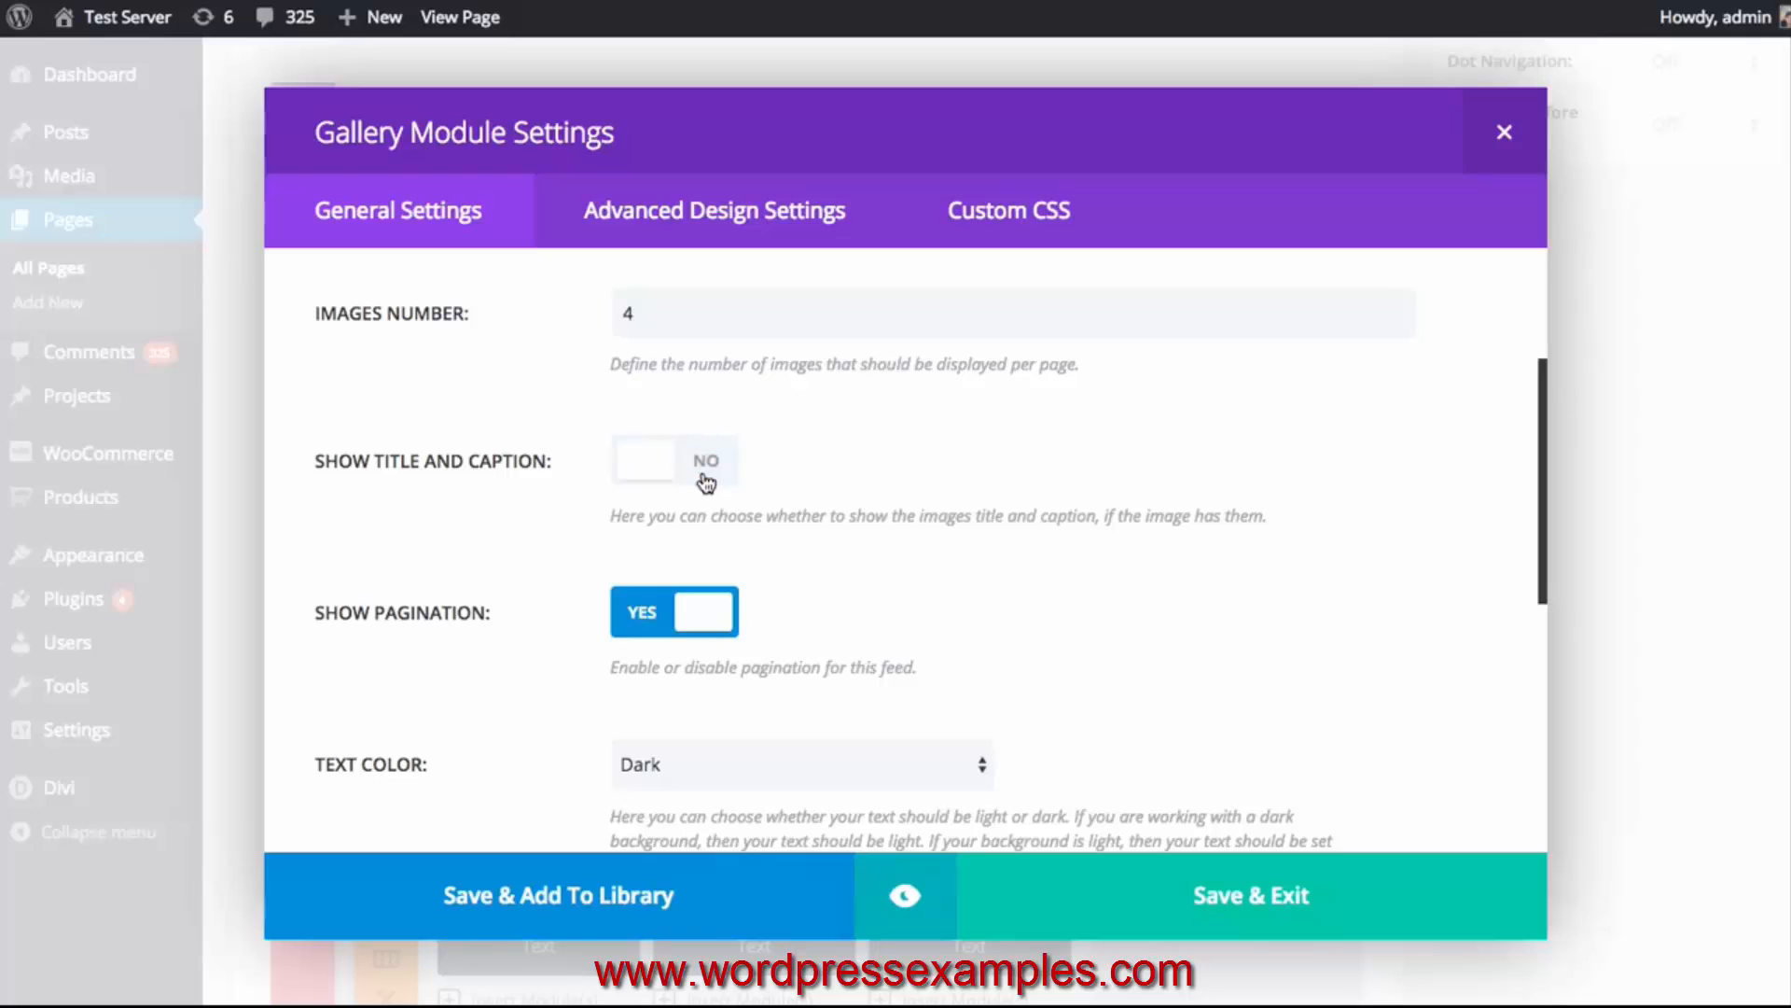
scroll(800, 472, "down", 1)
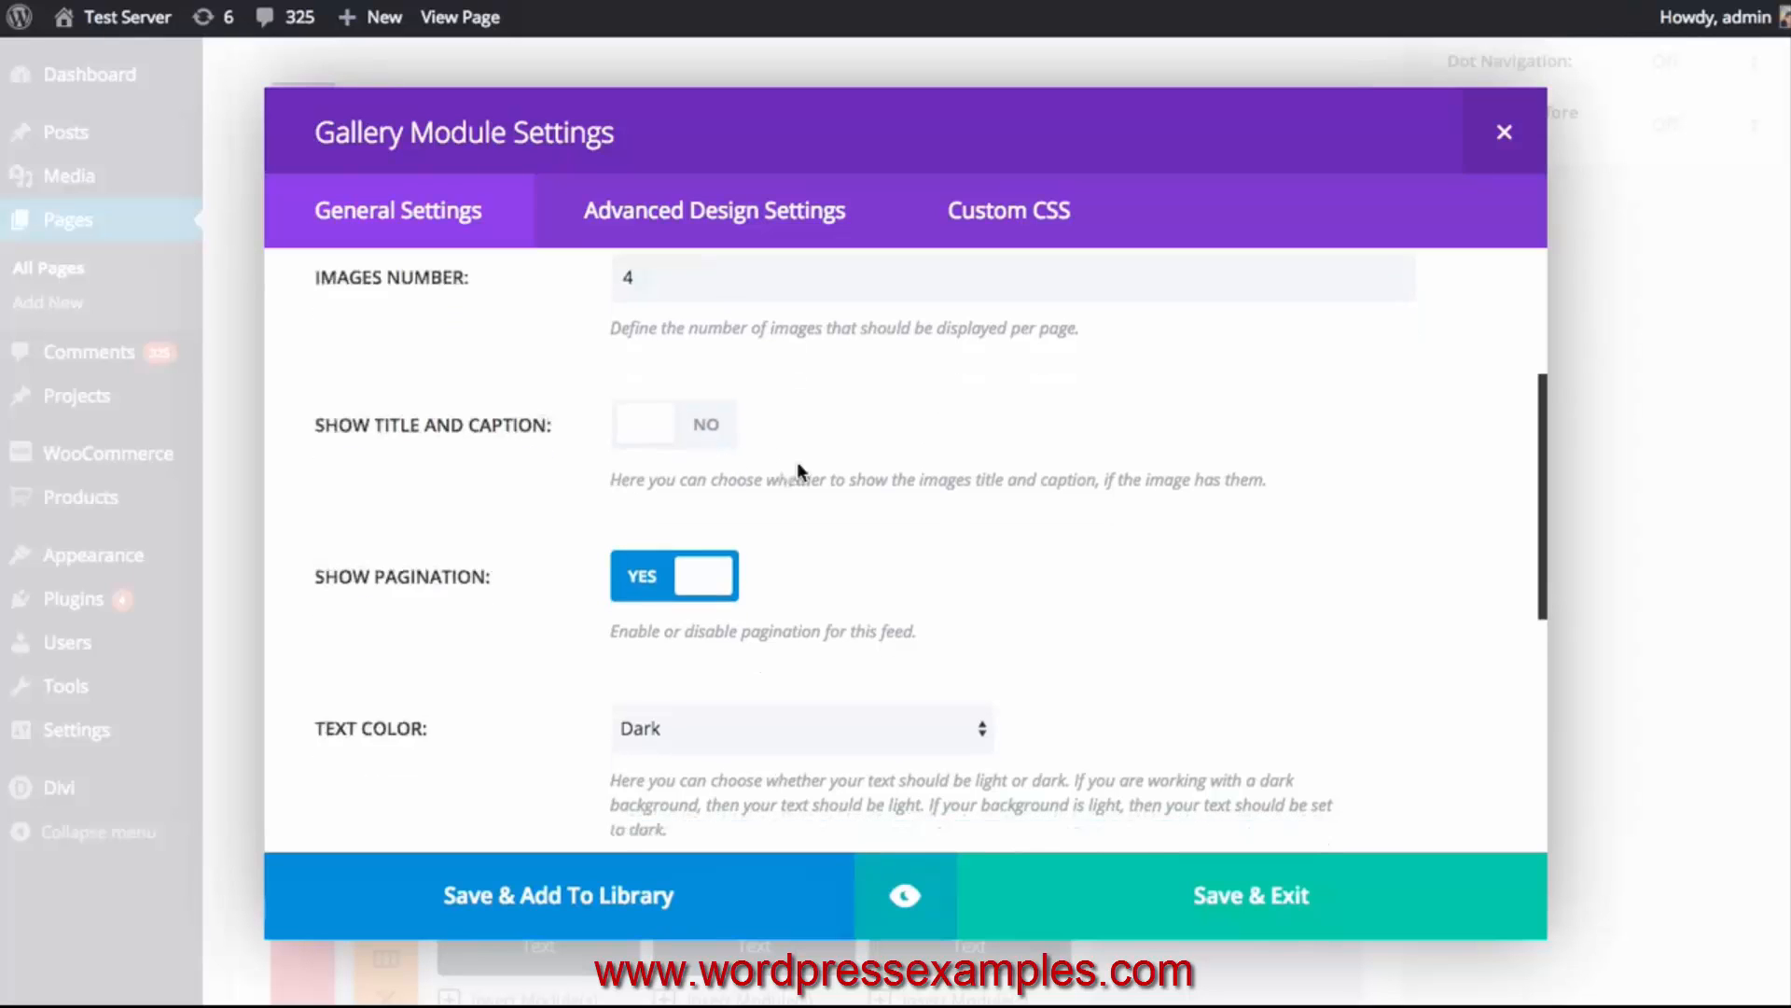
Step: Turn off pagination for the gallery and scroll through the remaining general settings
left_click(729, 520)
scroll(1020, 511, "down", 2)
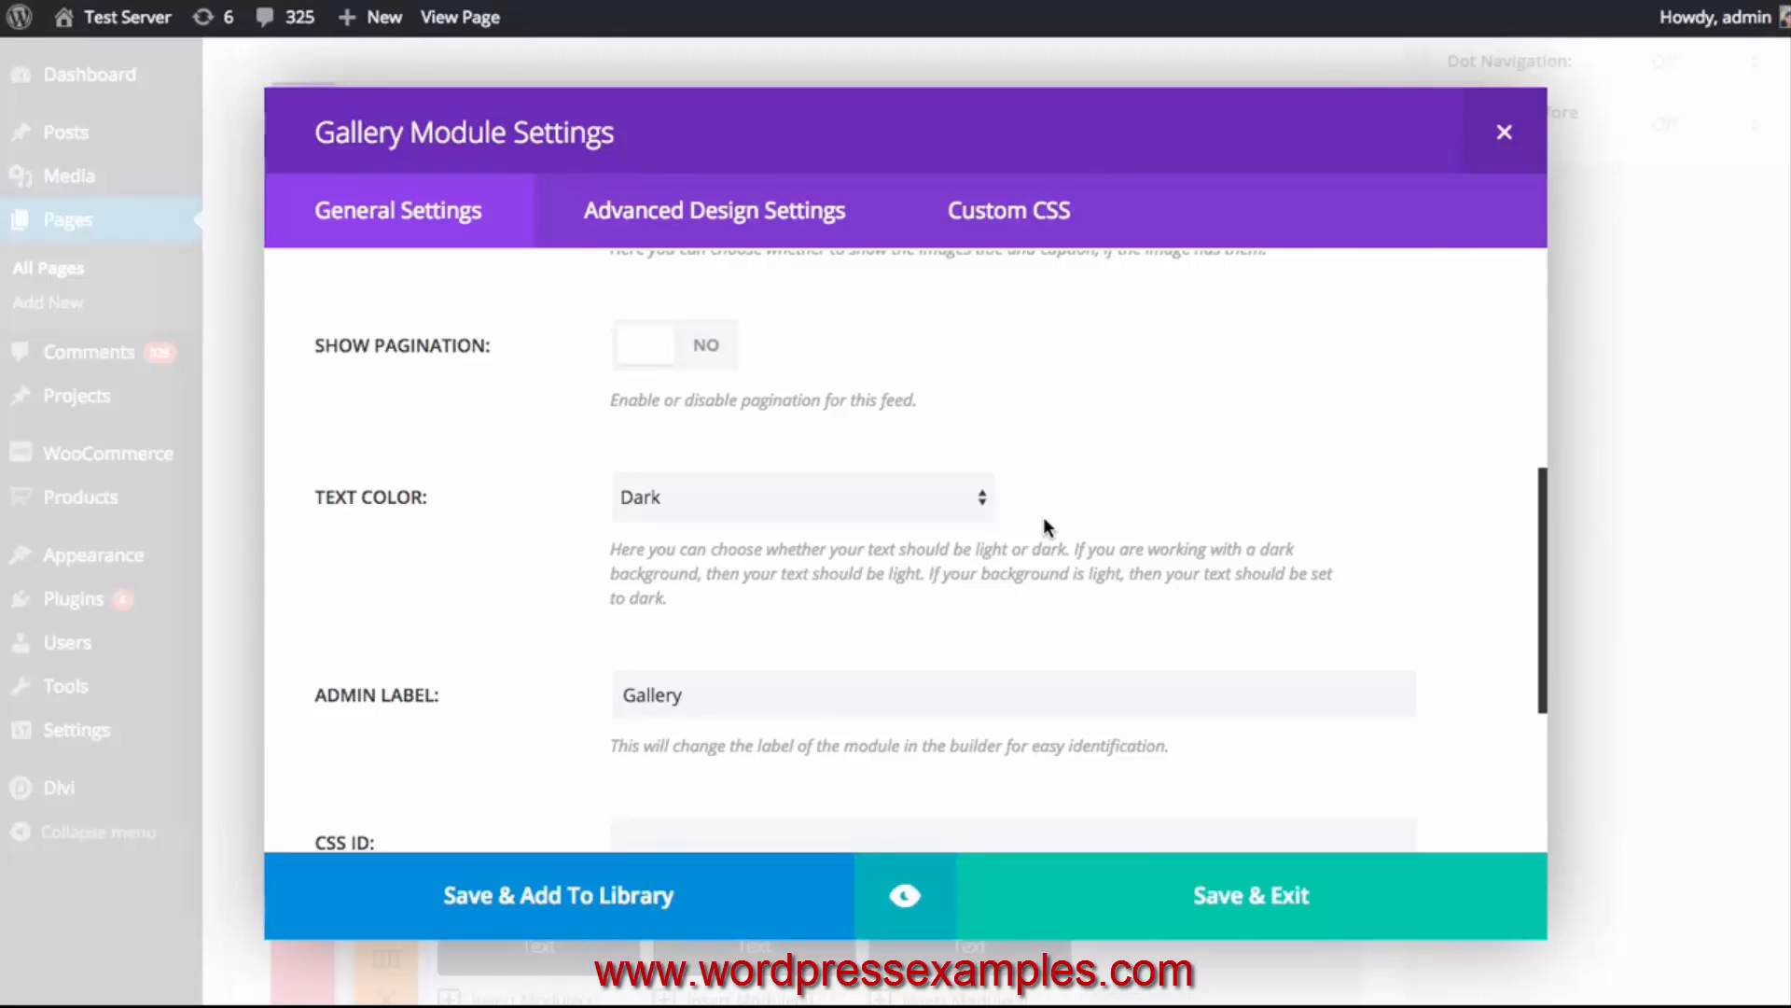
scroll(616, 597, "up", 1)
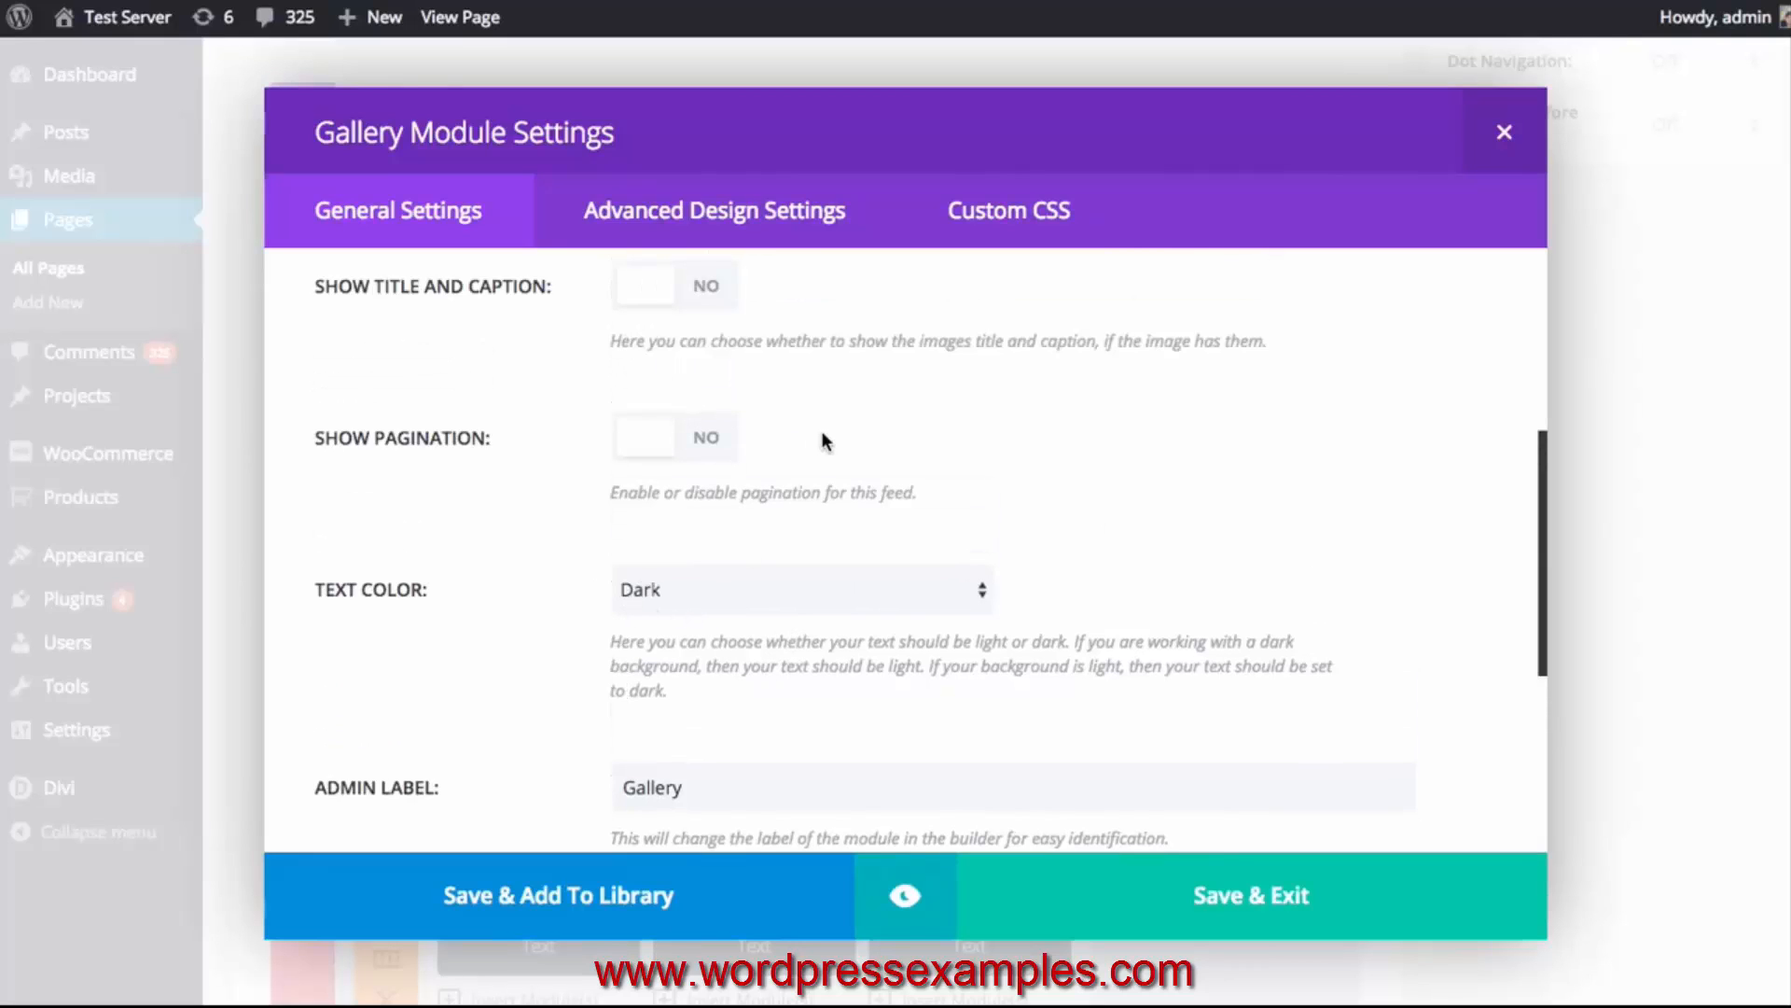
scroll(868, 446, "down", 3)
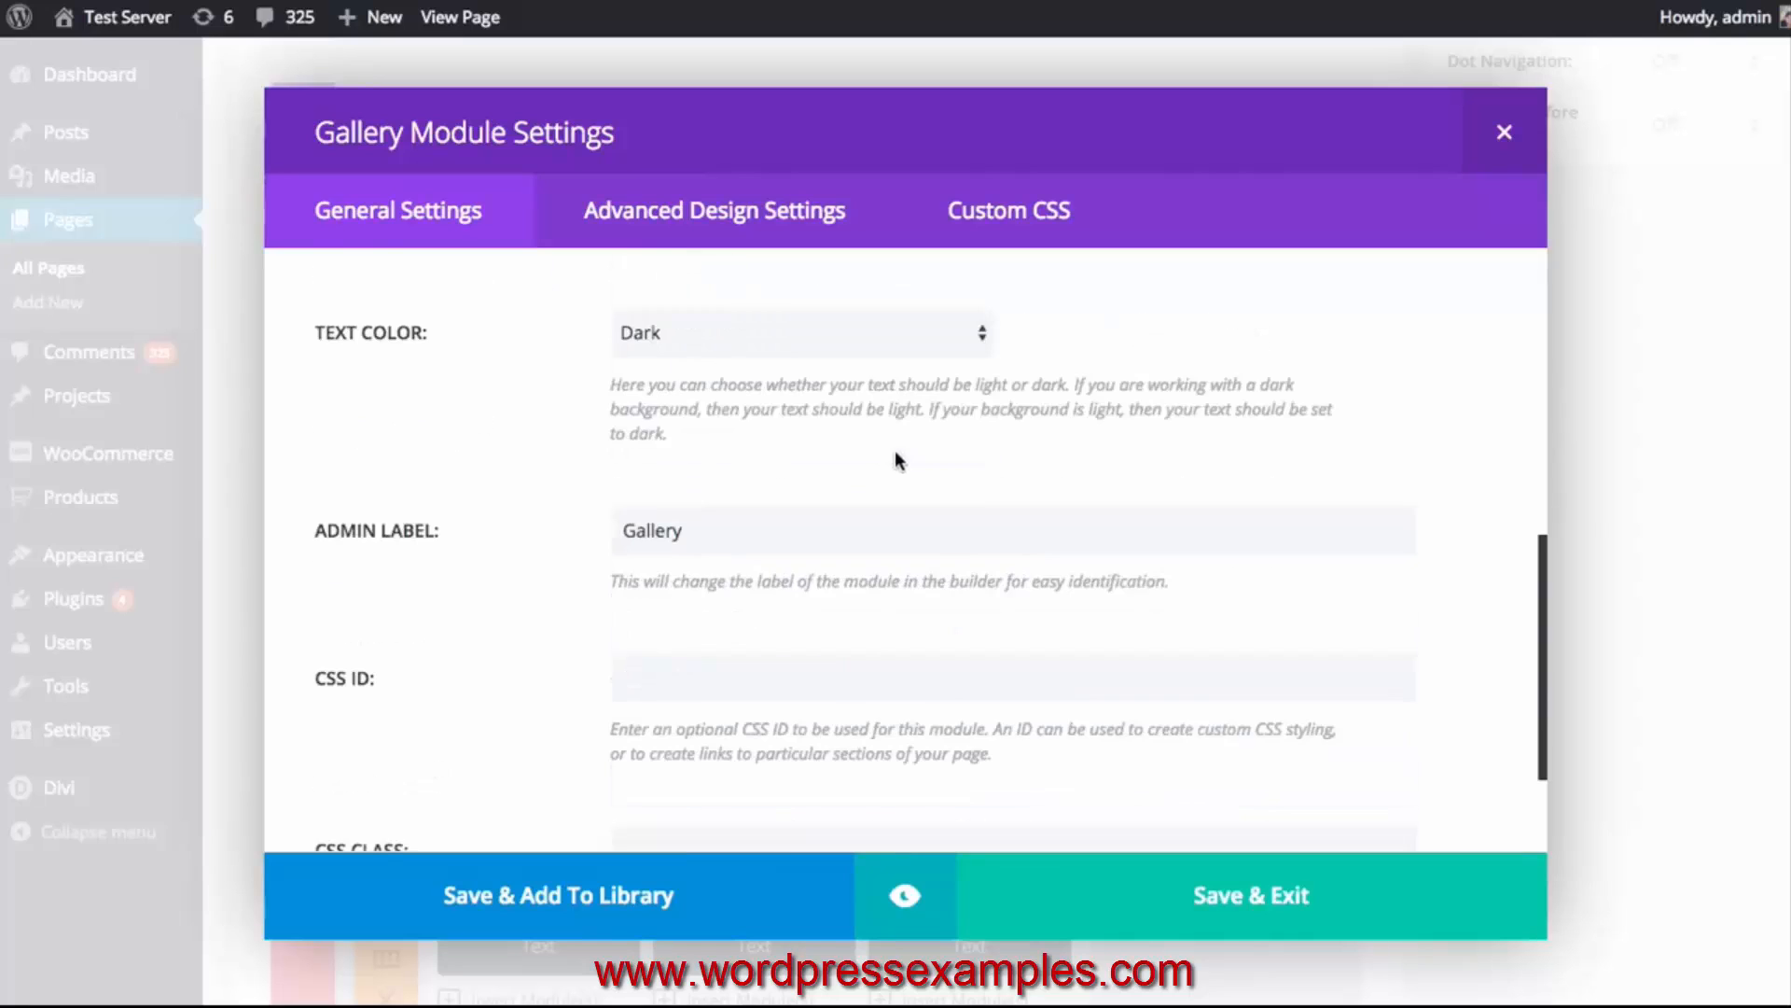
scroll(374, 555, "down", 1)
scroll(371, 497, "down", 1)
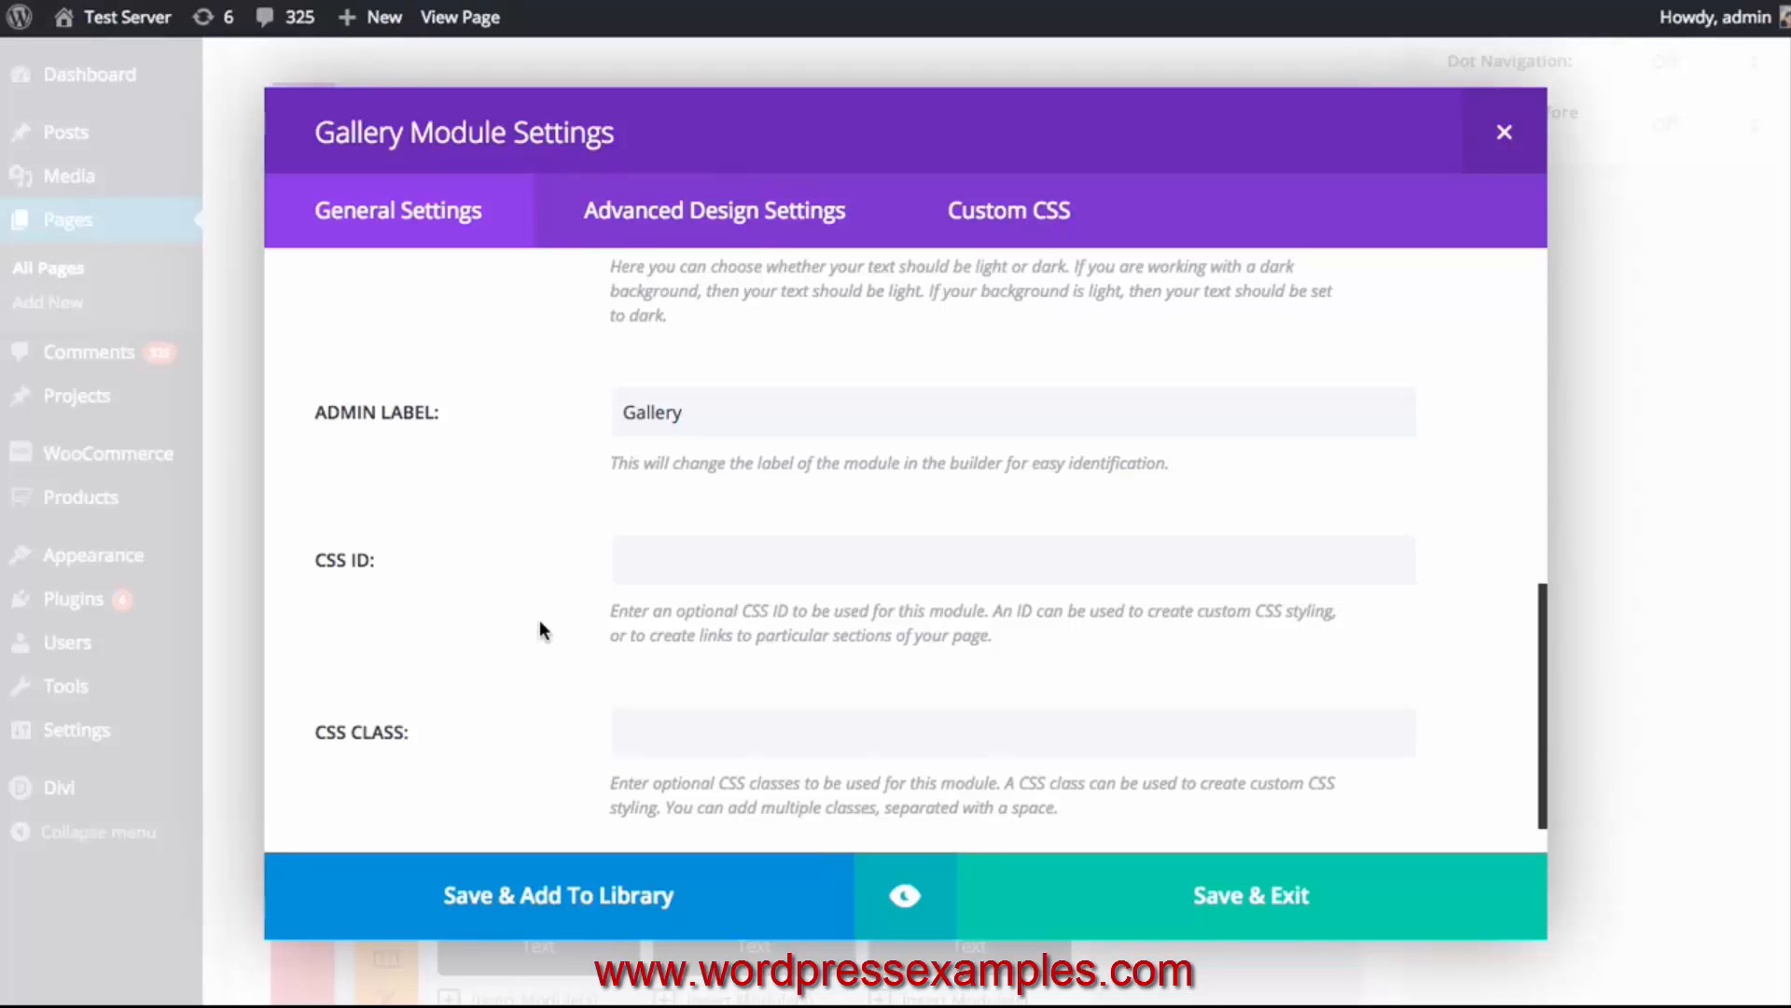
scroll(565, 629, "up", 6)
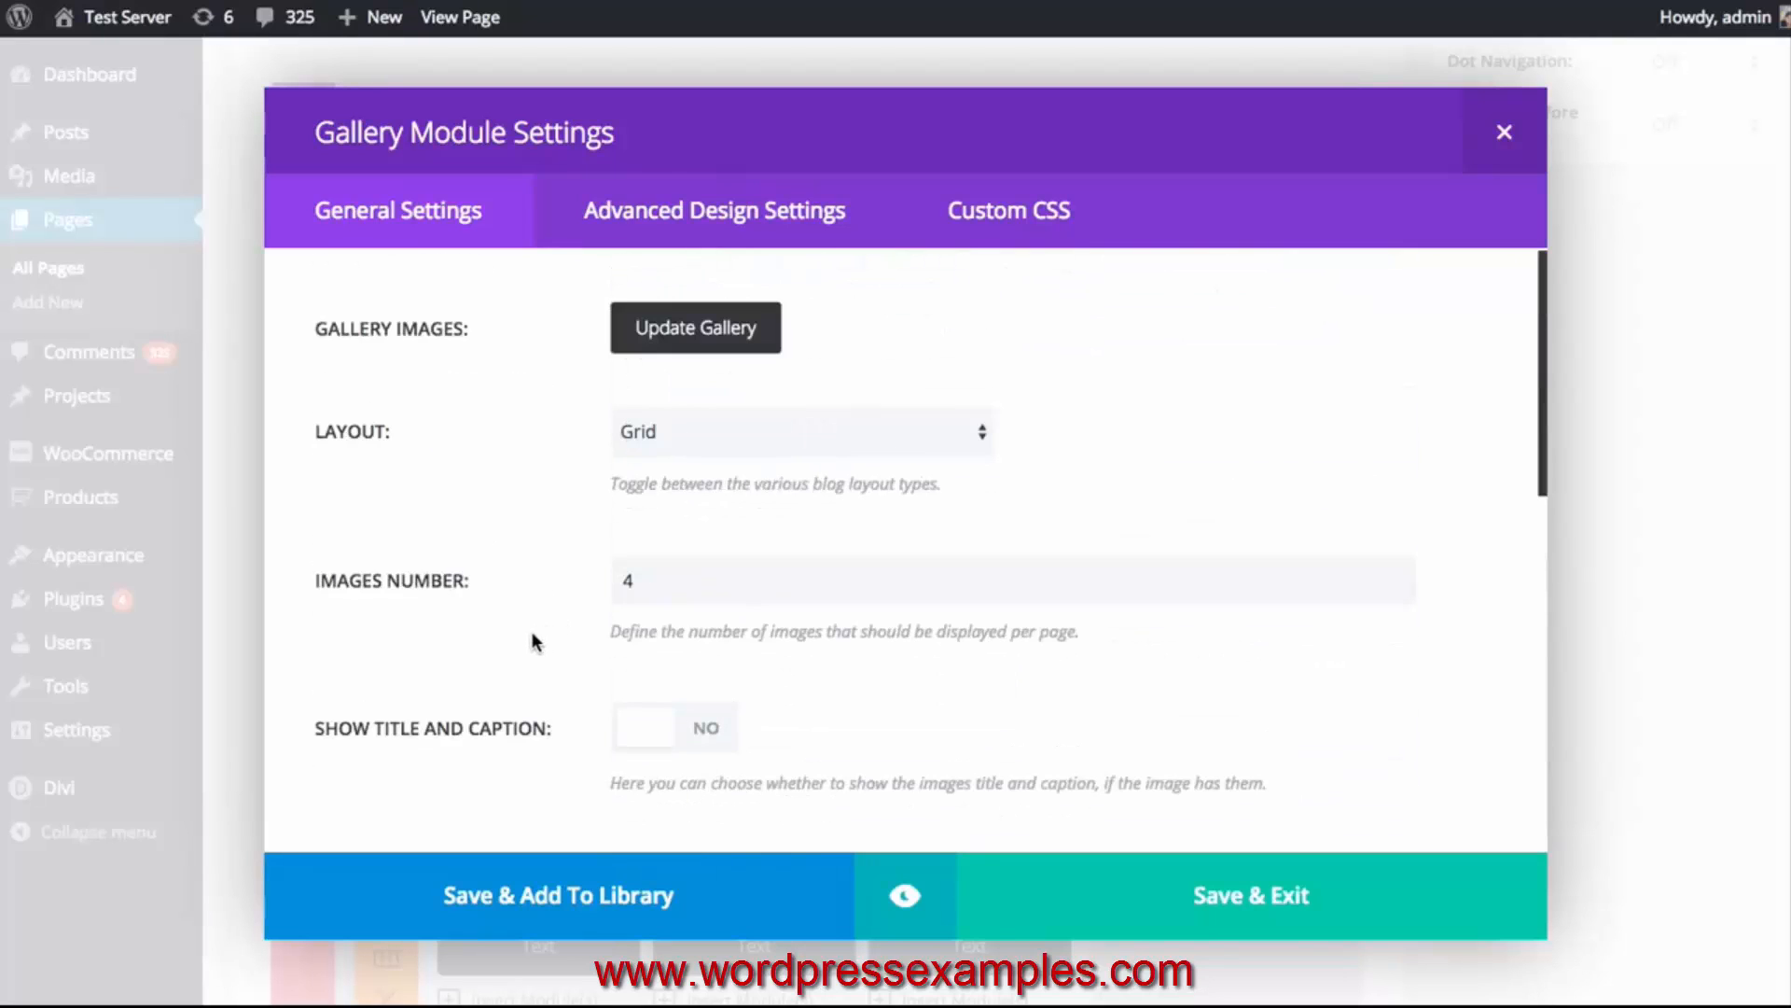
Step: Preview the gallery grid in desktop, tablet and phone views, then close the preview
left_click(905, 898)
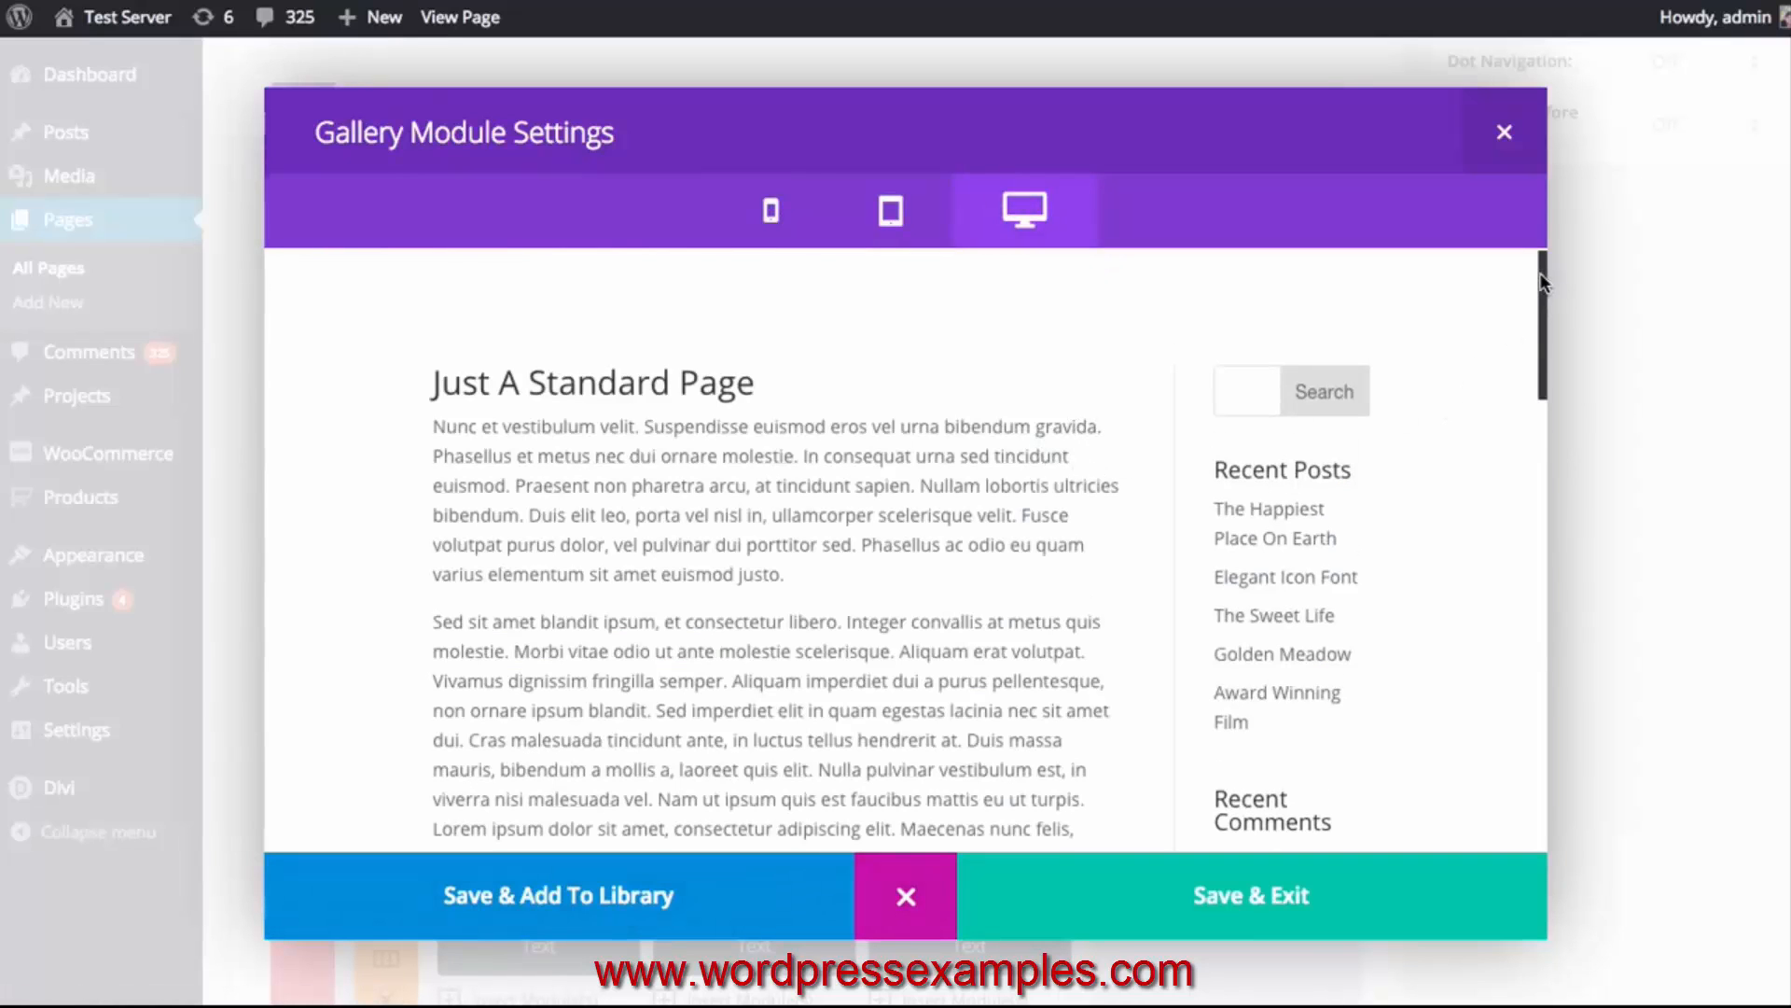
left_click_drag(1542, 282, 1540, 434)
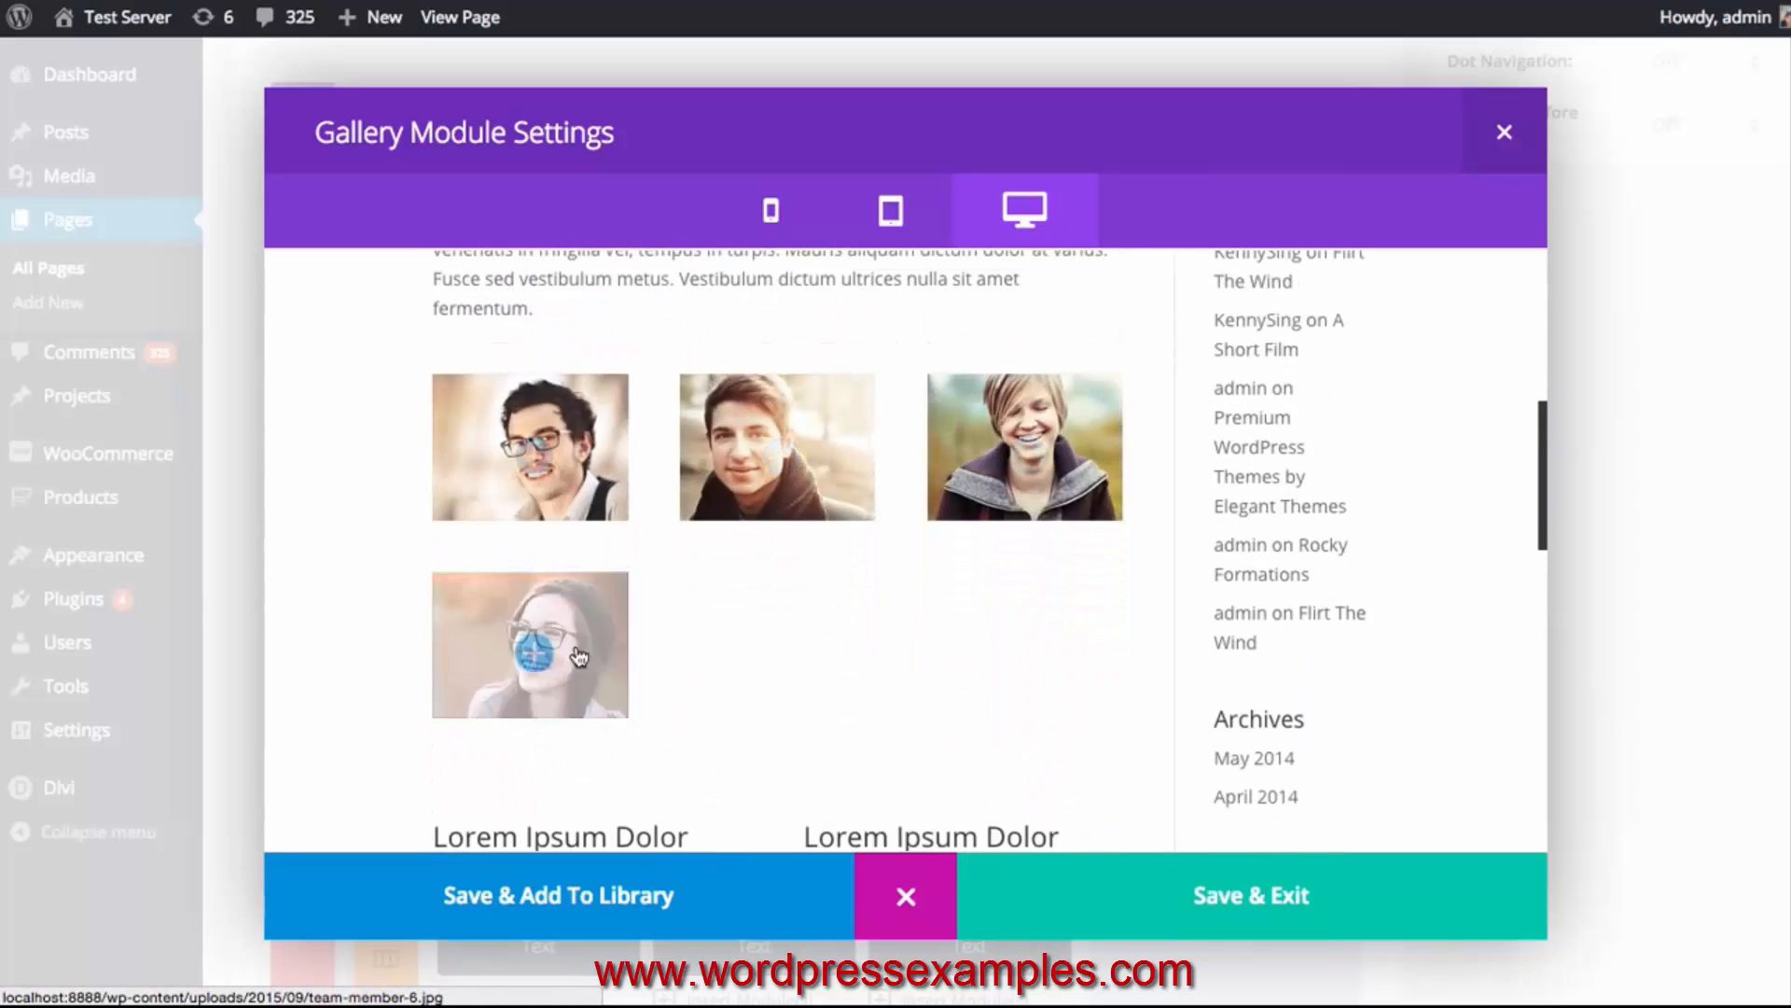
left_click(911, 228)
left_click(784, 226)
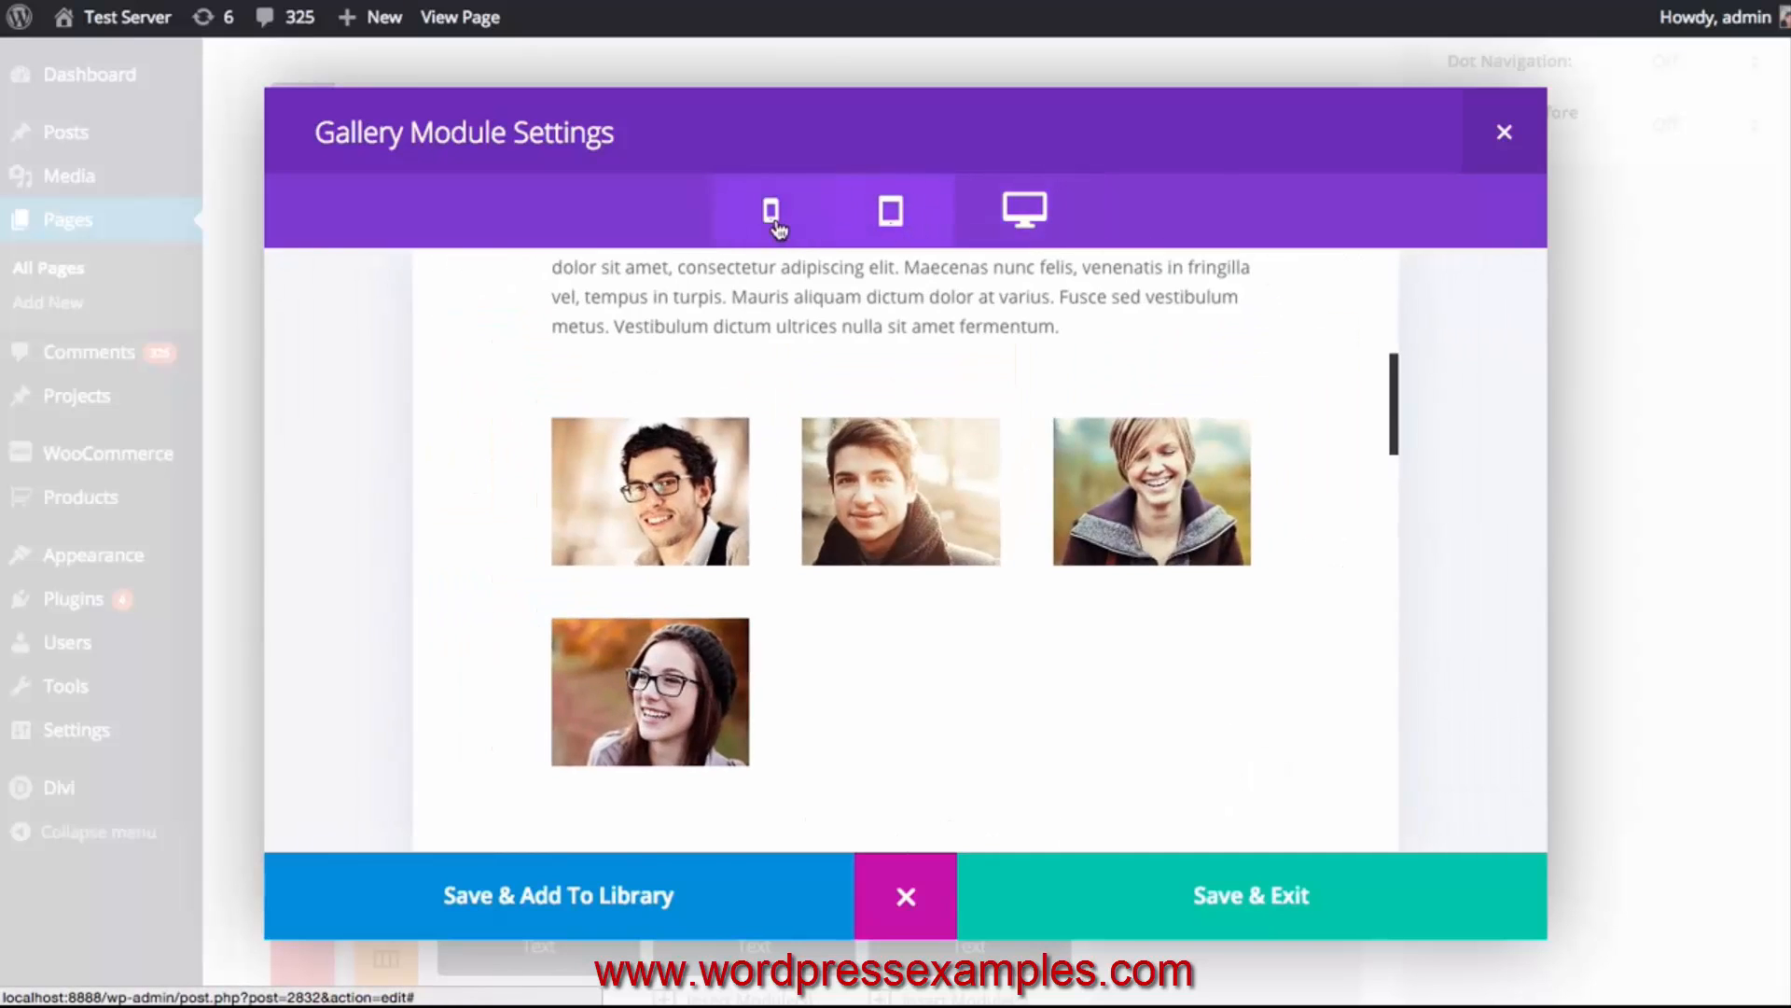
scroll(918, 443, "down", 5)
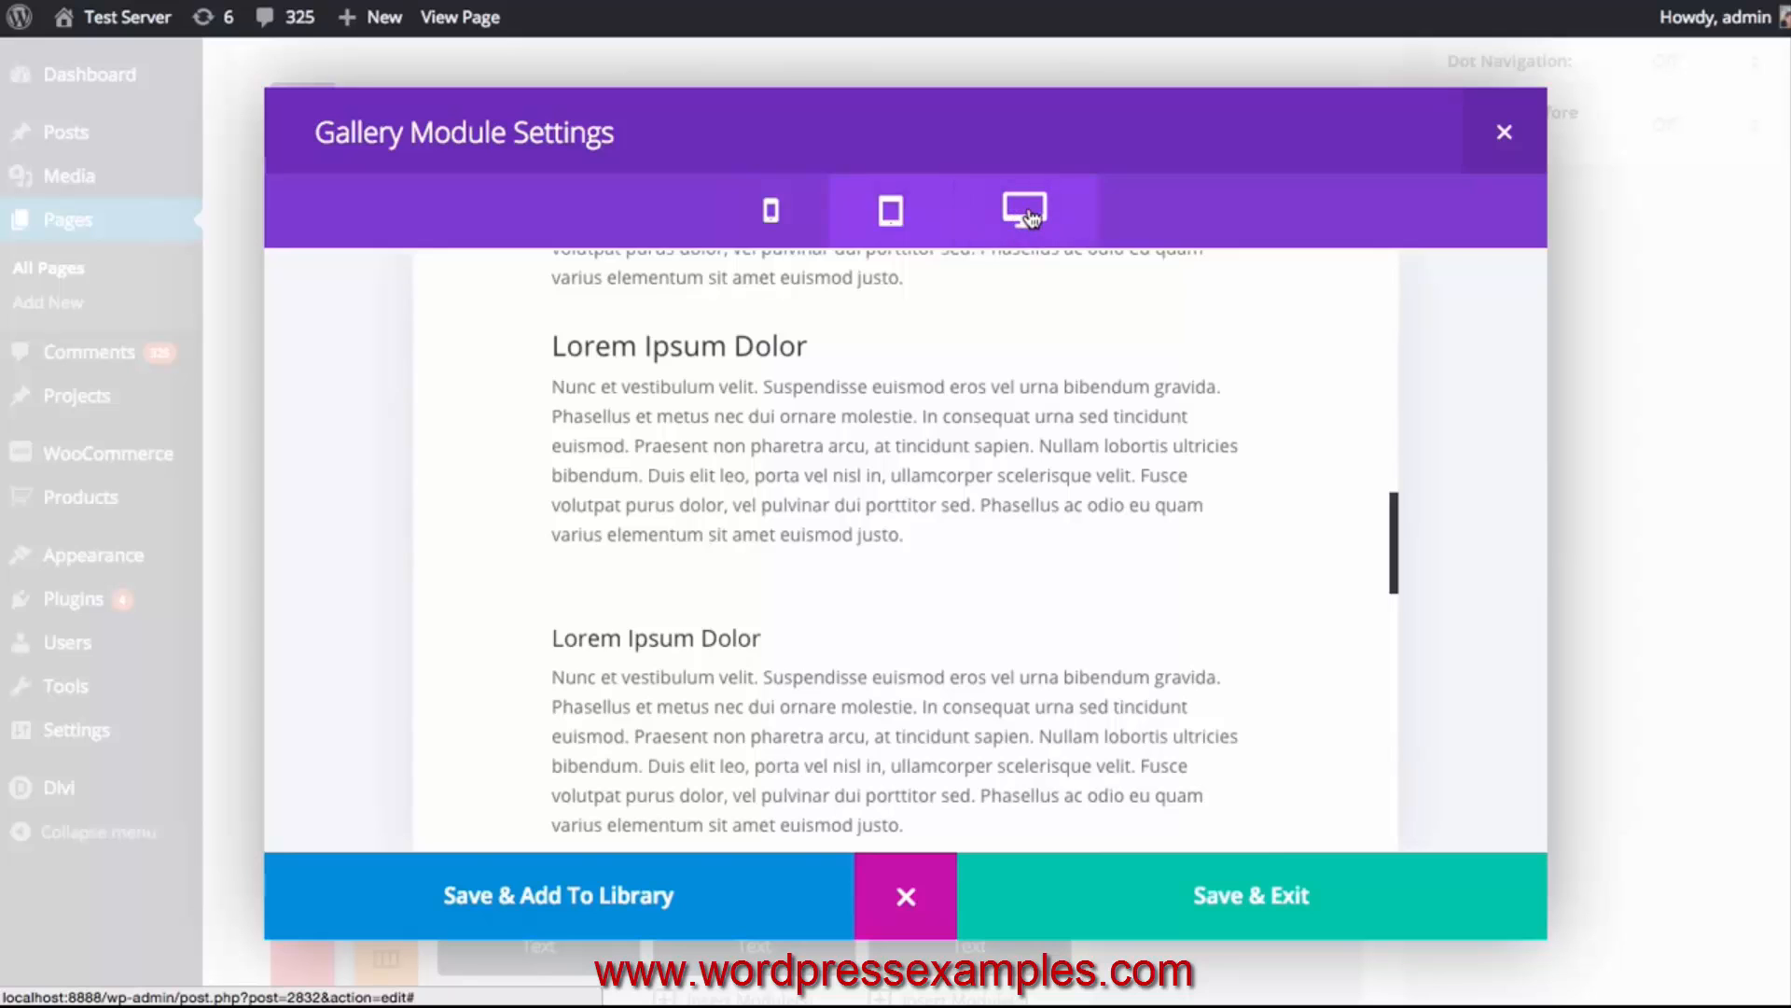
left_click(1030, 218)
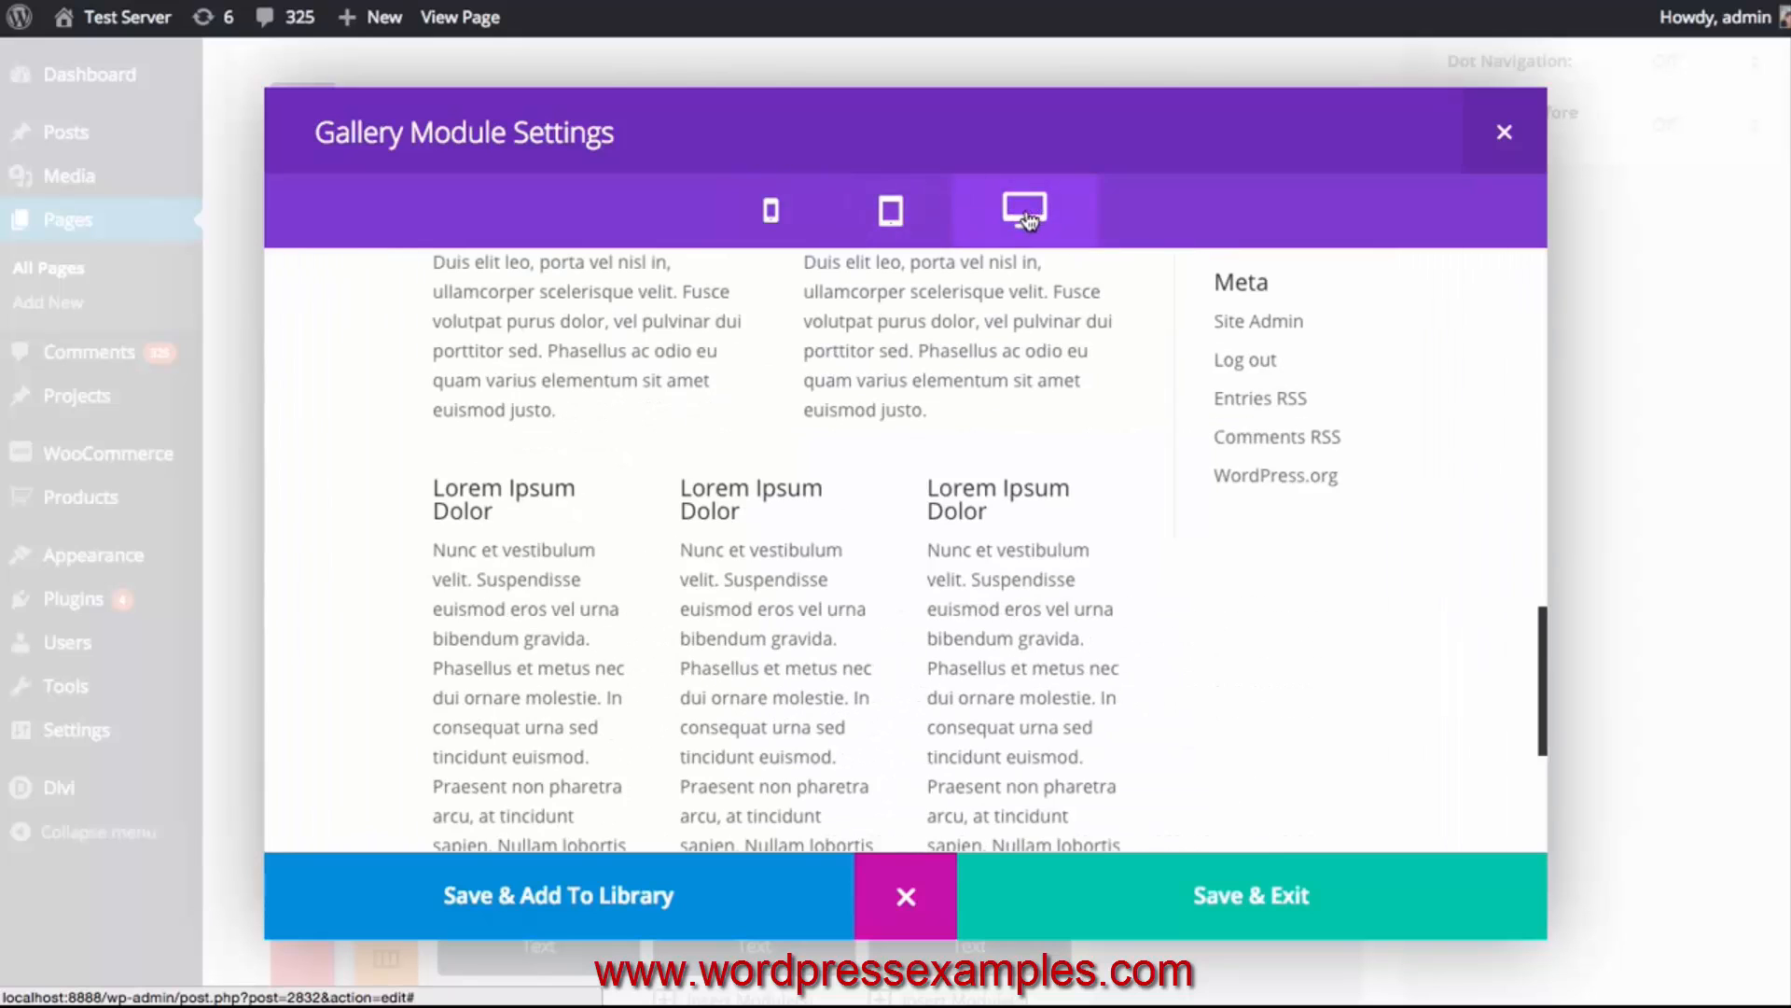
left_click(905, 897)
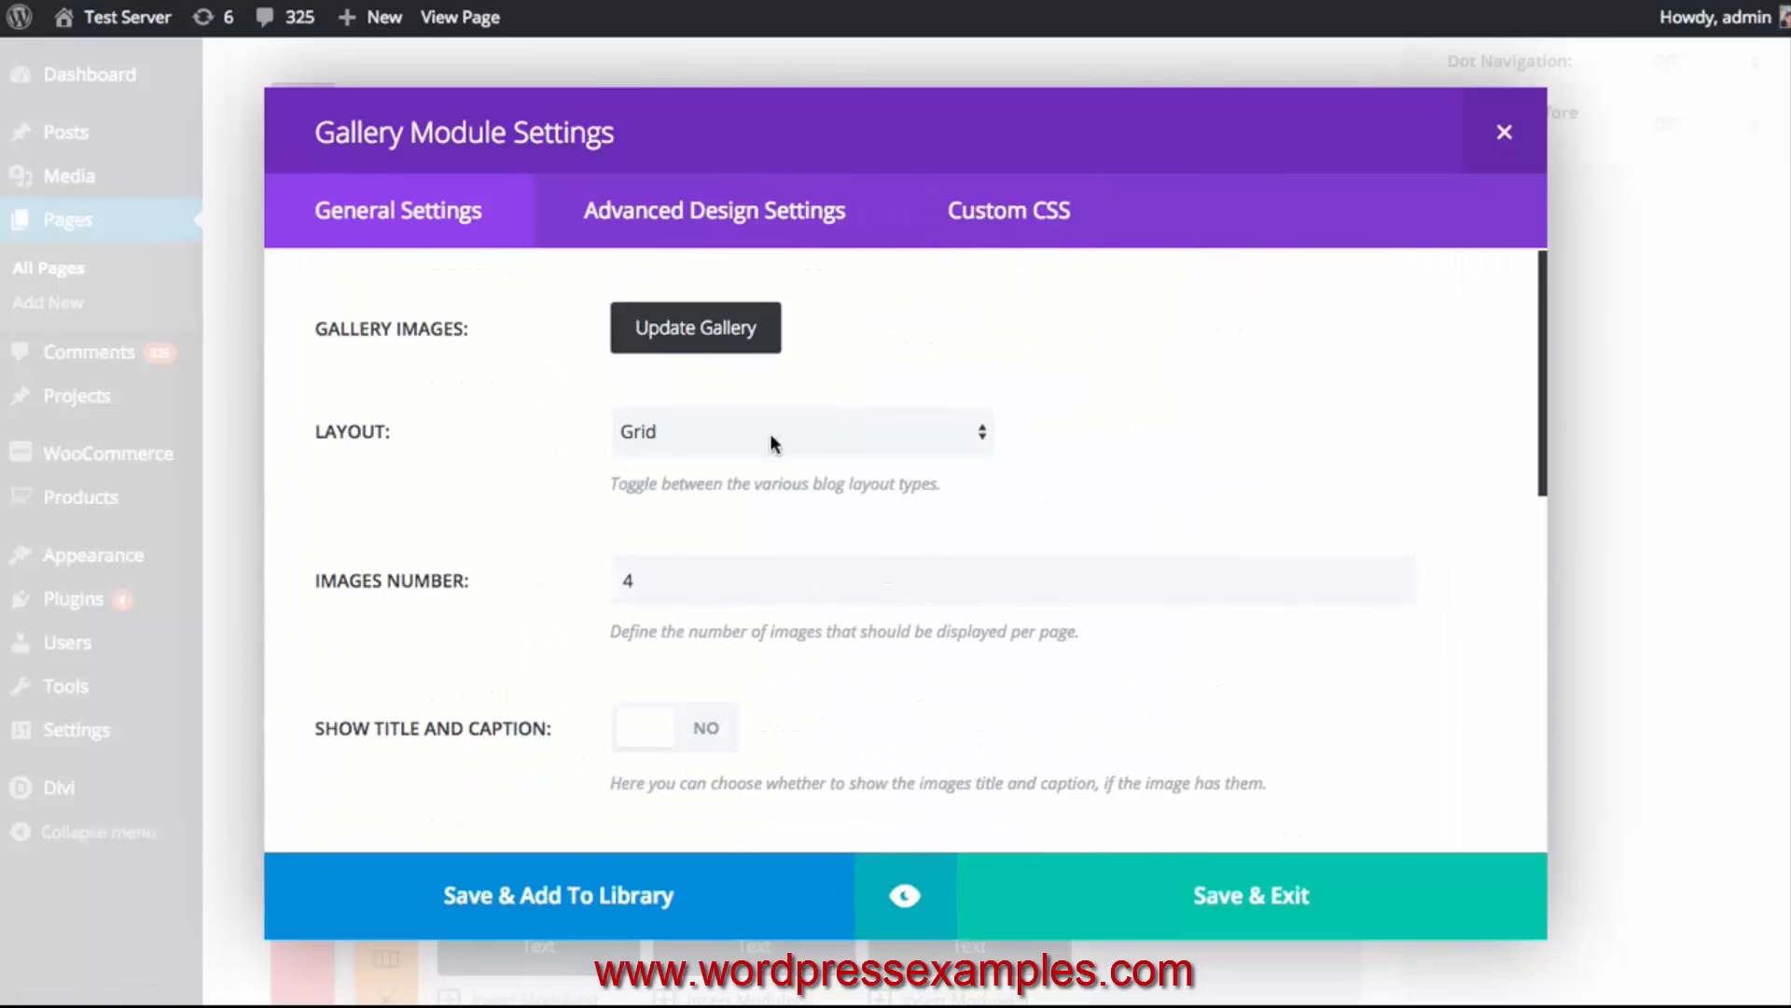
Step: Switch the gallery layout to Slider and preview it, stepping through the slides
left_click(801, 438)
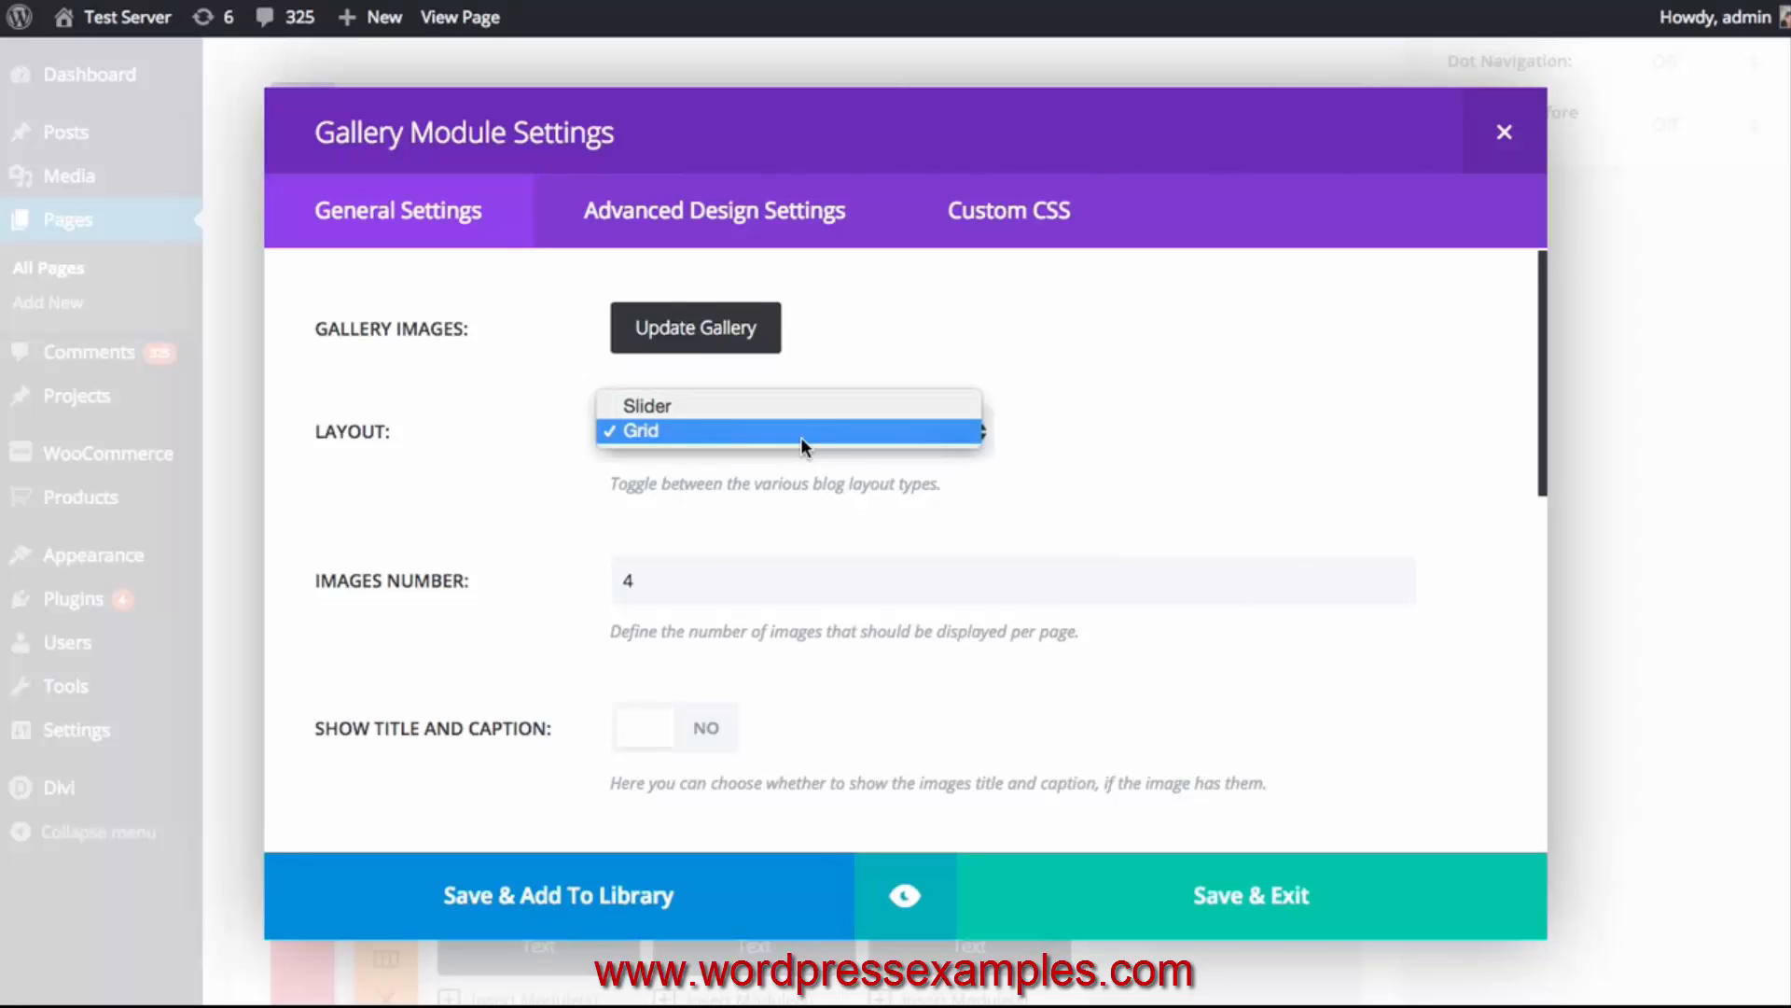
left_click(728, 406)
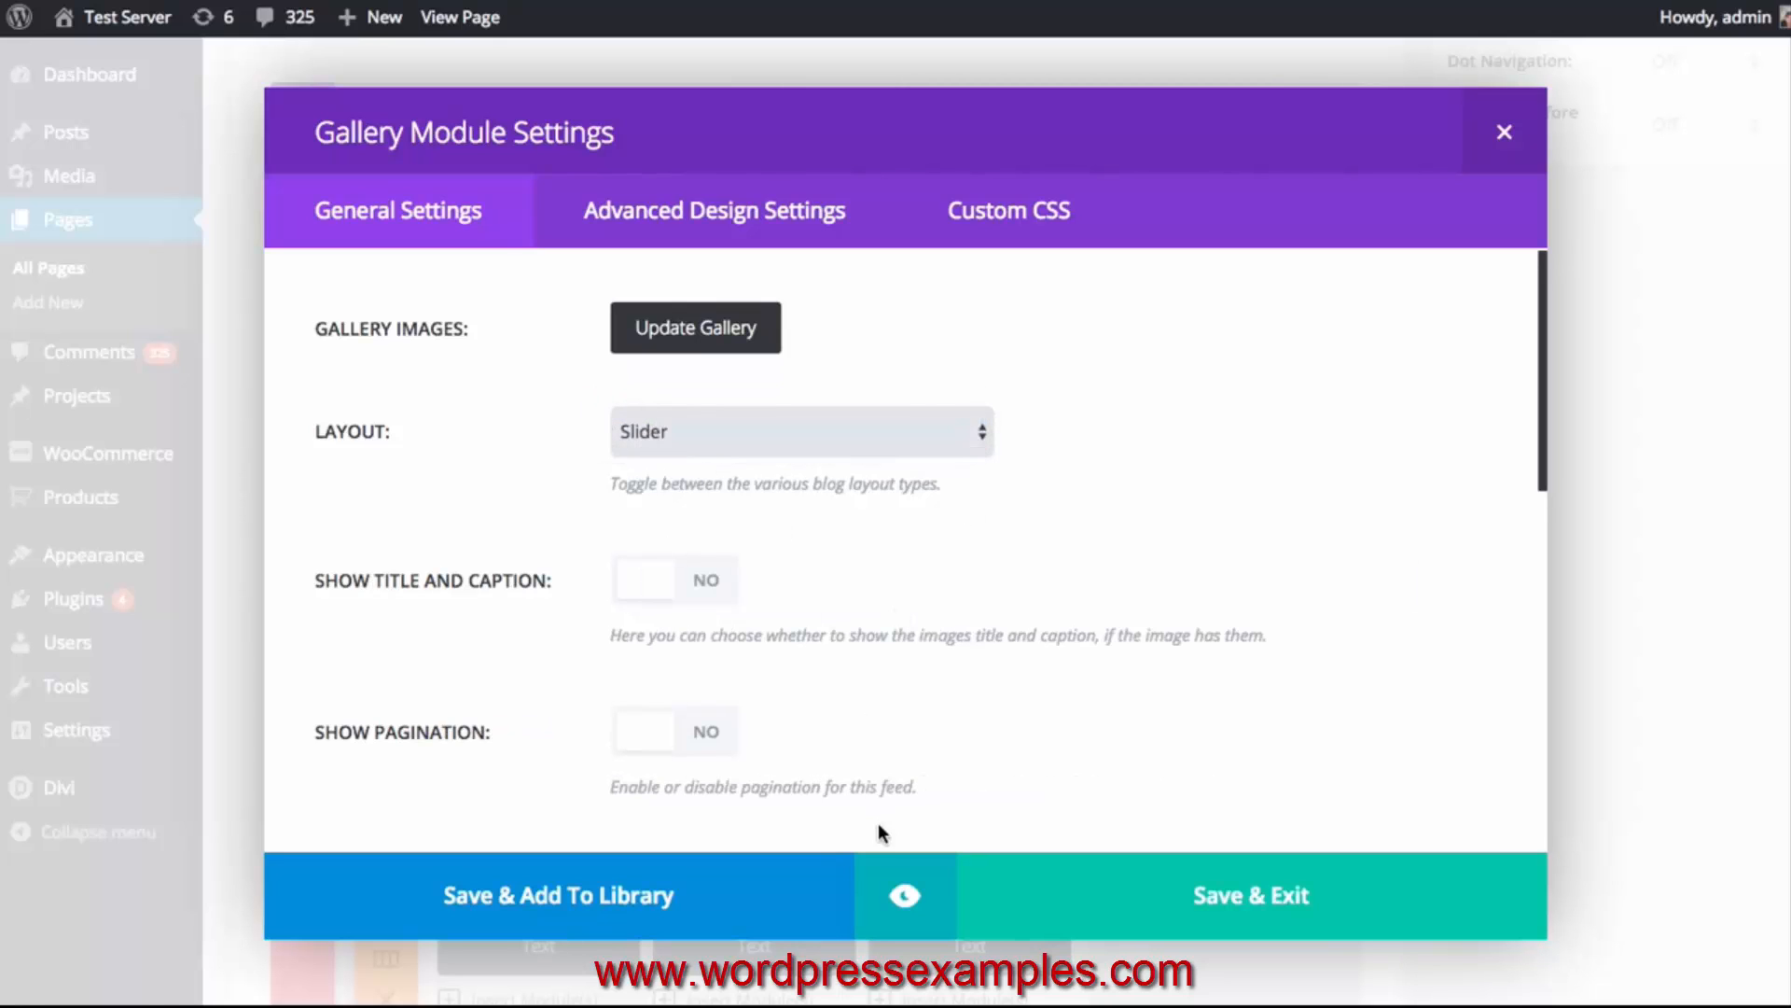
left_click(905, 895)
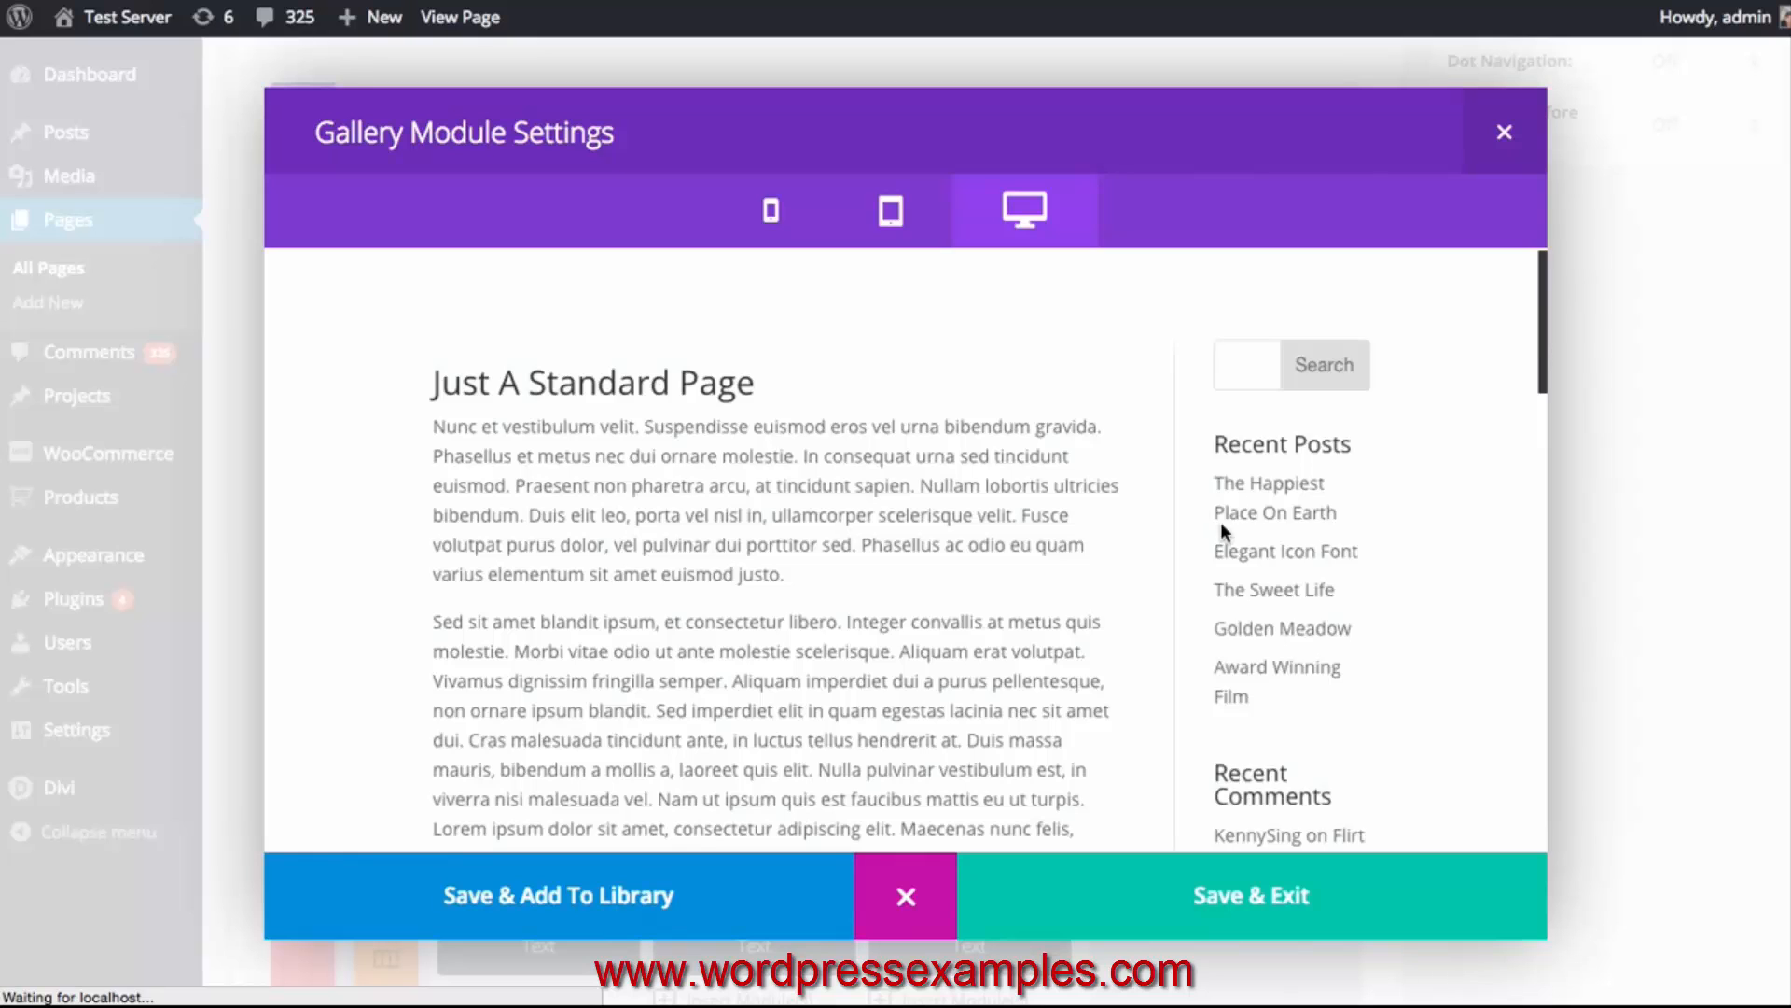
scroll(1036, 477, "down", 10)
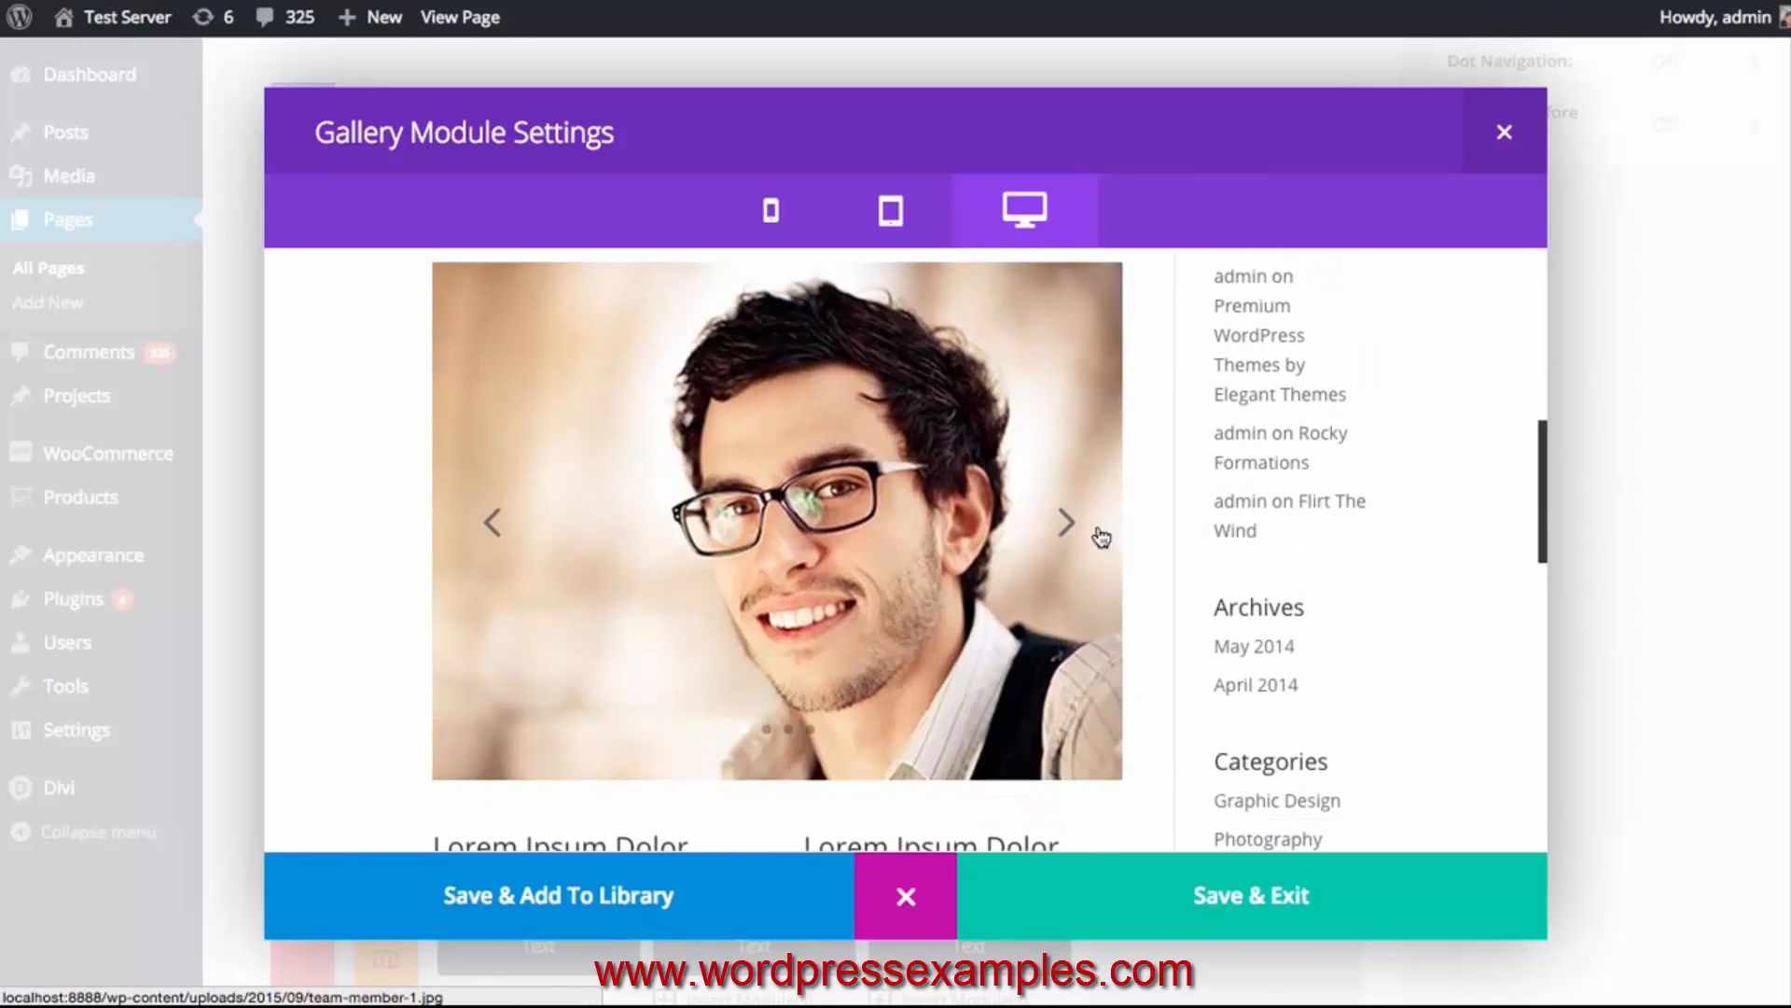
left_click(1067, 532)
left_click(1070, 537)
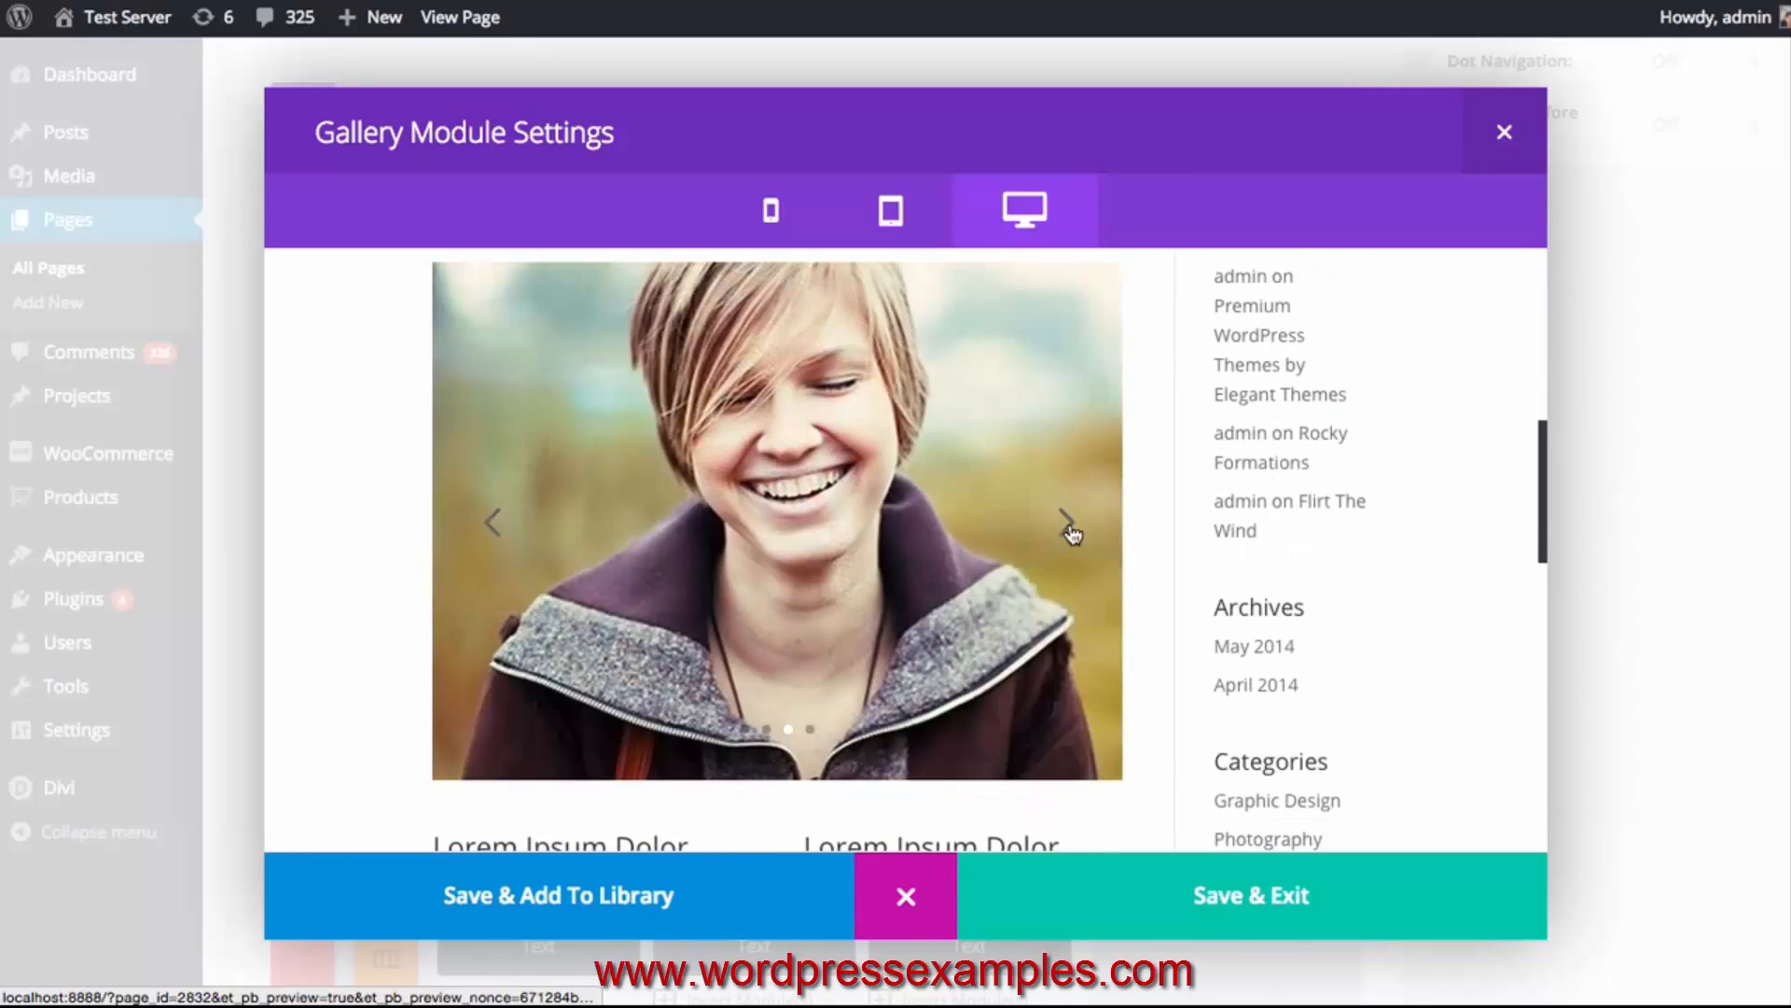
left_click(1068, 524)
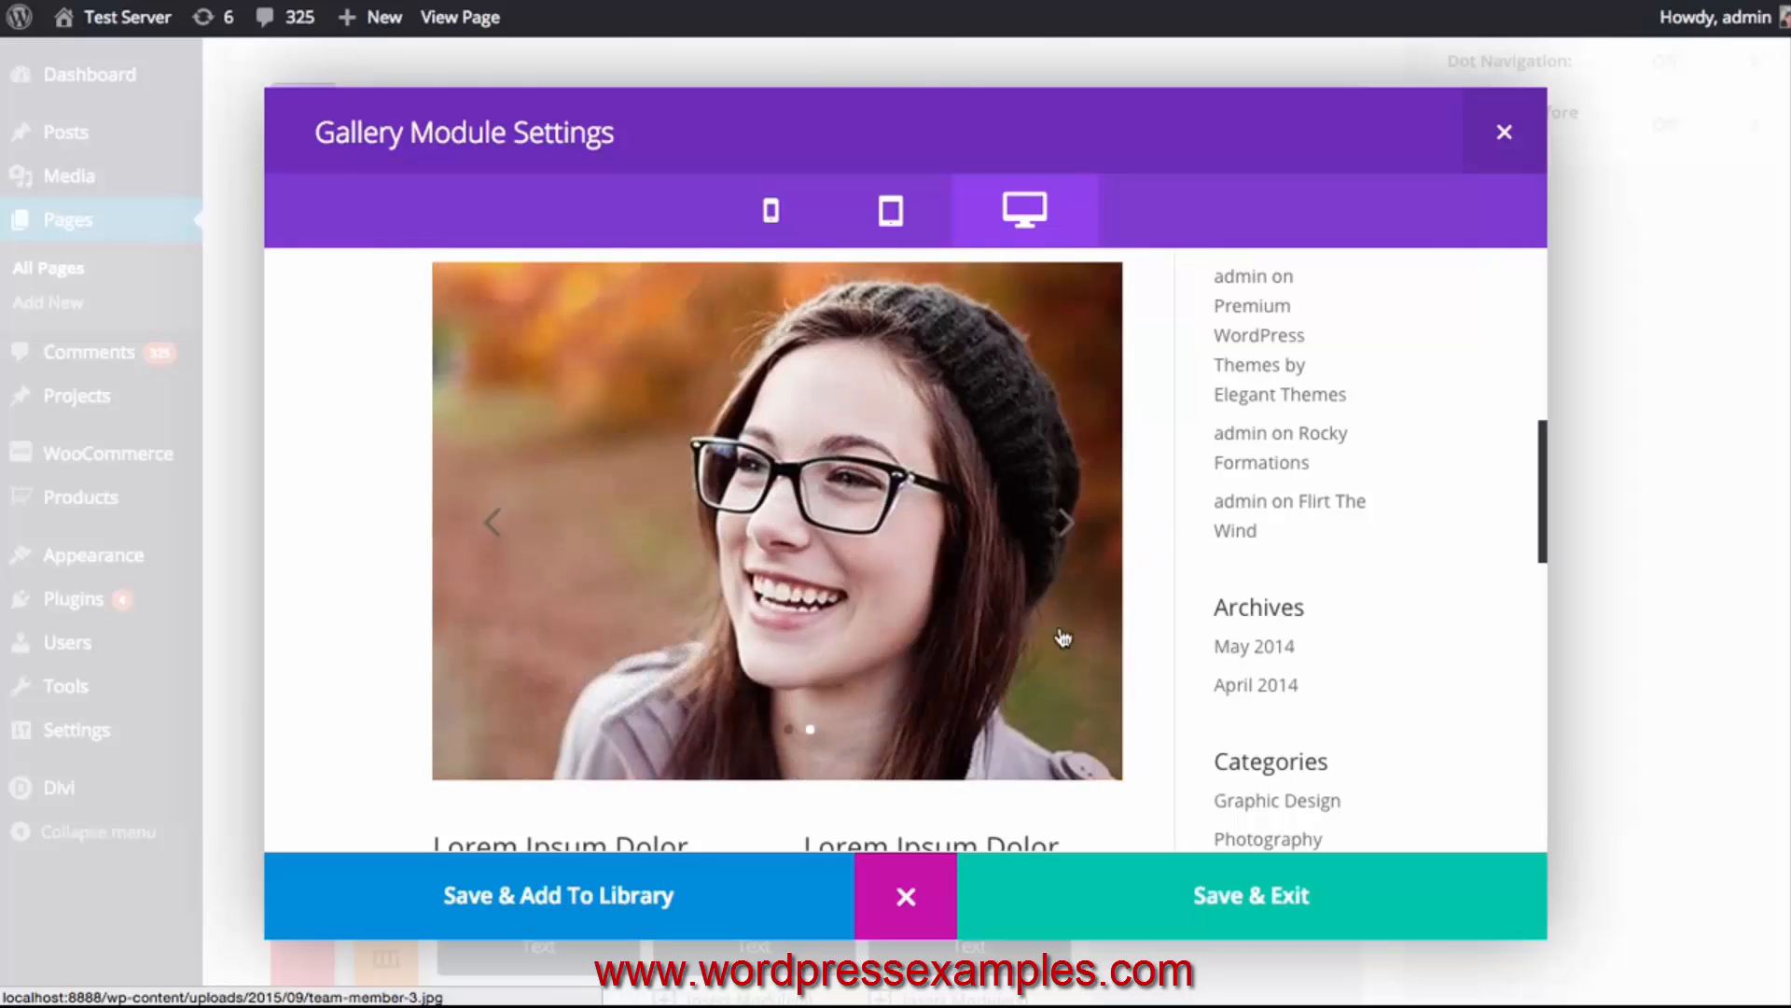
left_click(912, 898)
Step: Set the gallery layout back to Grid and preview the result
left_click(721, 442)
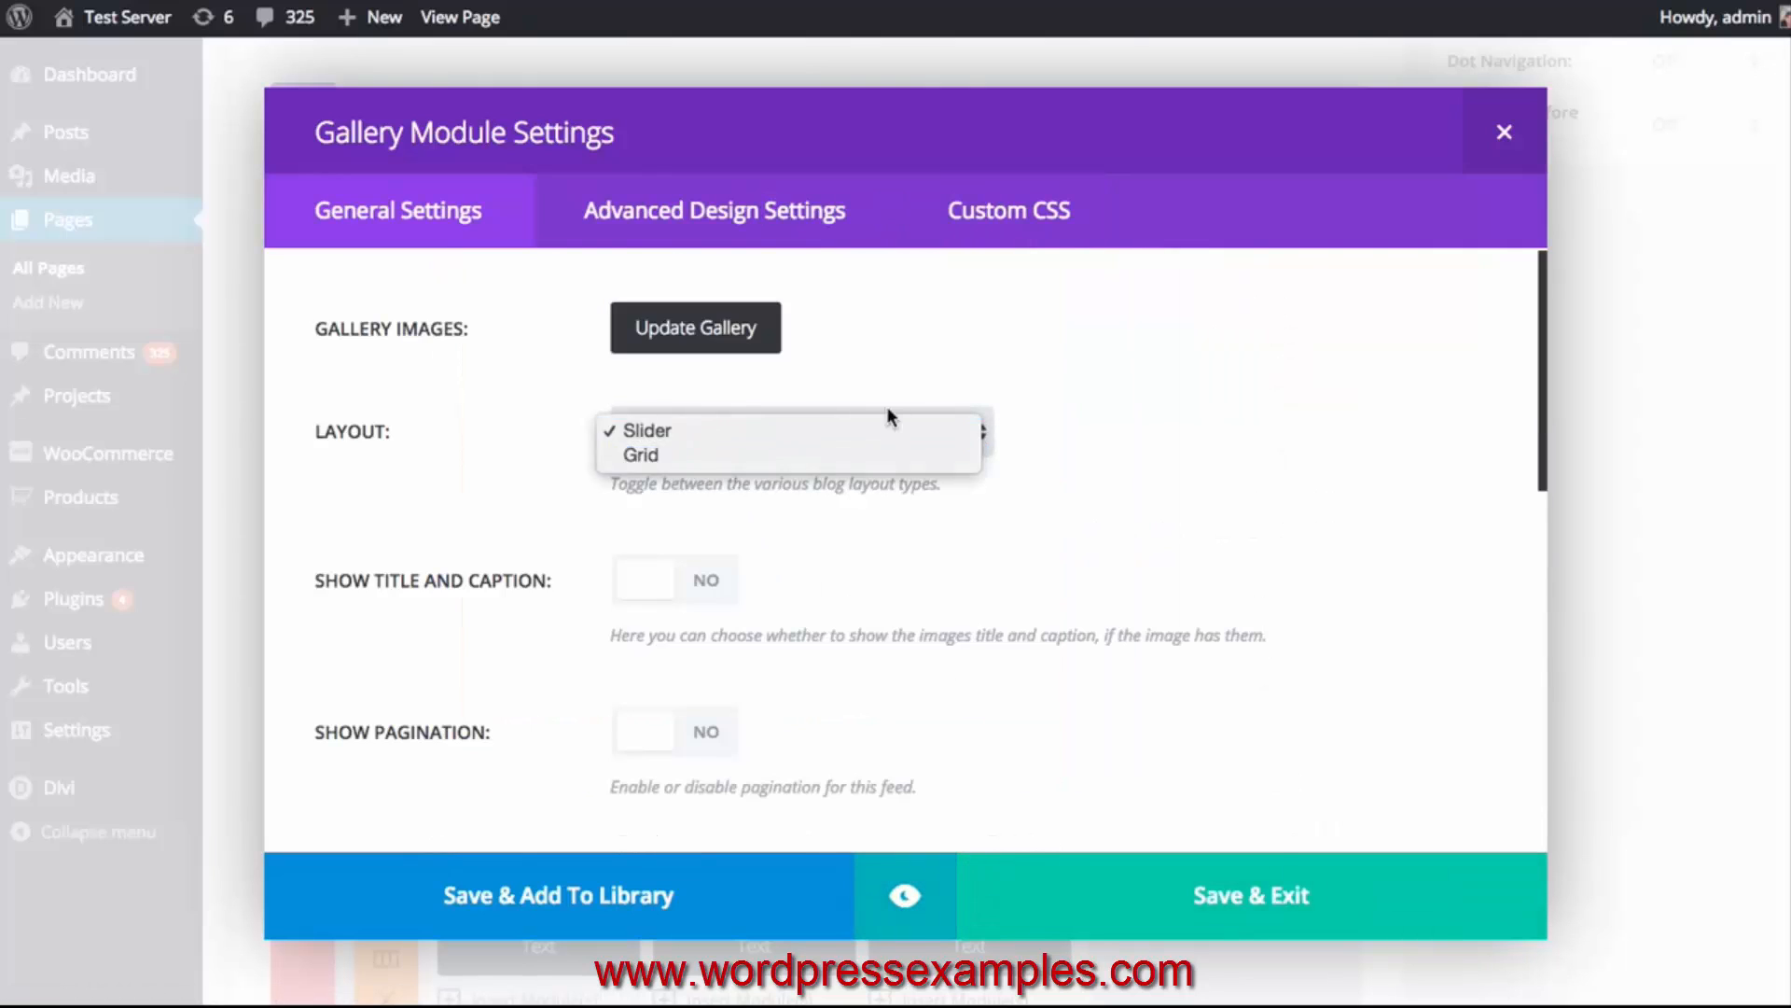
left_click(886, 454)
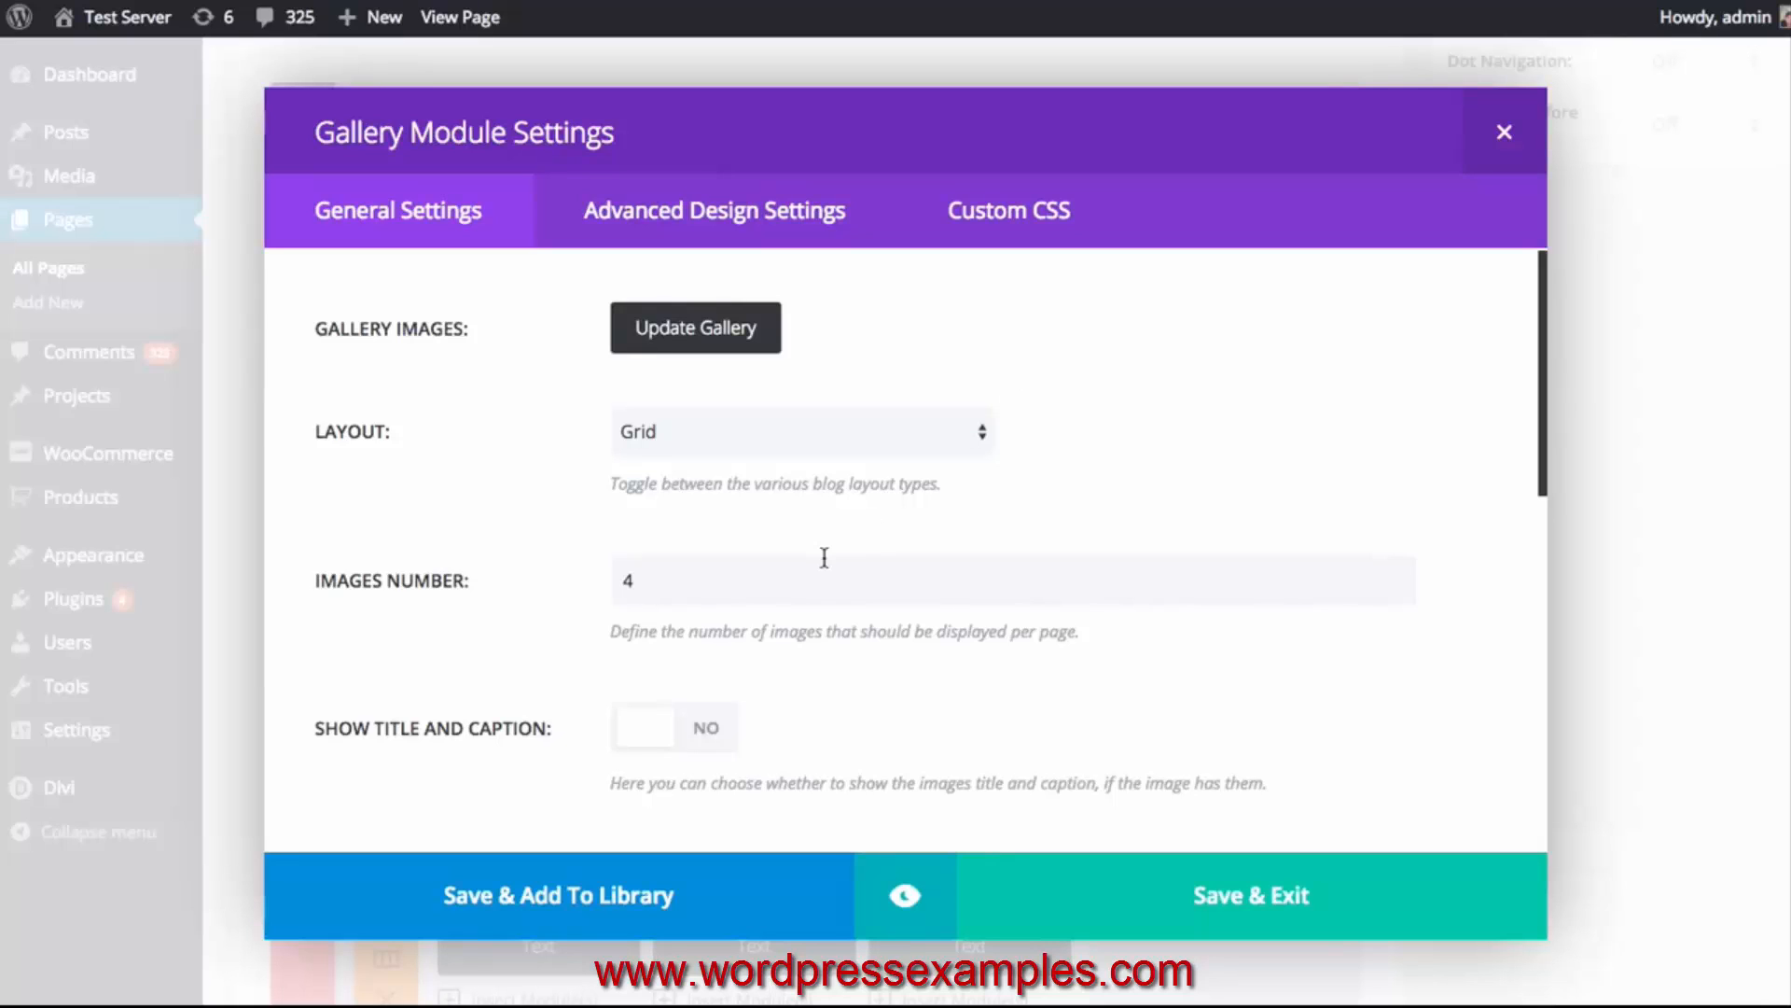
left_click(905, 896)
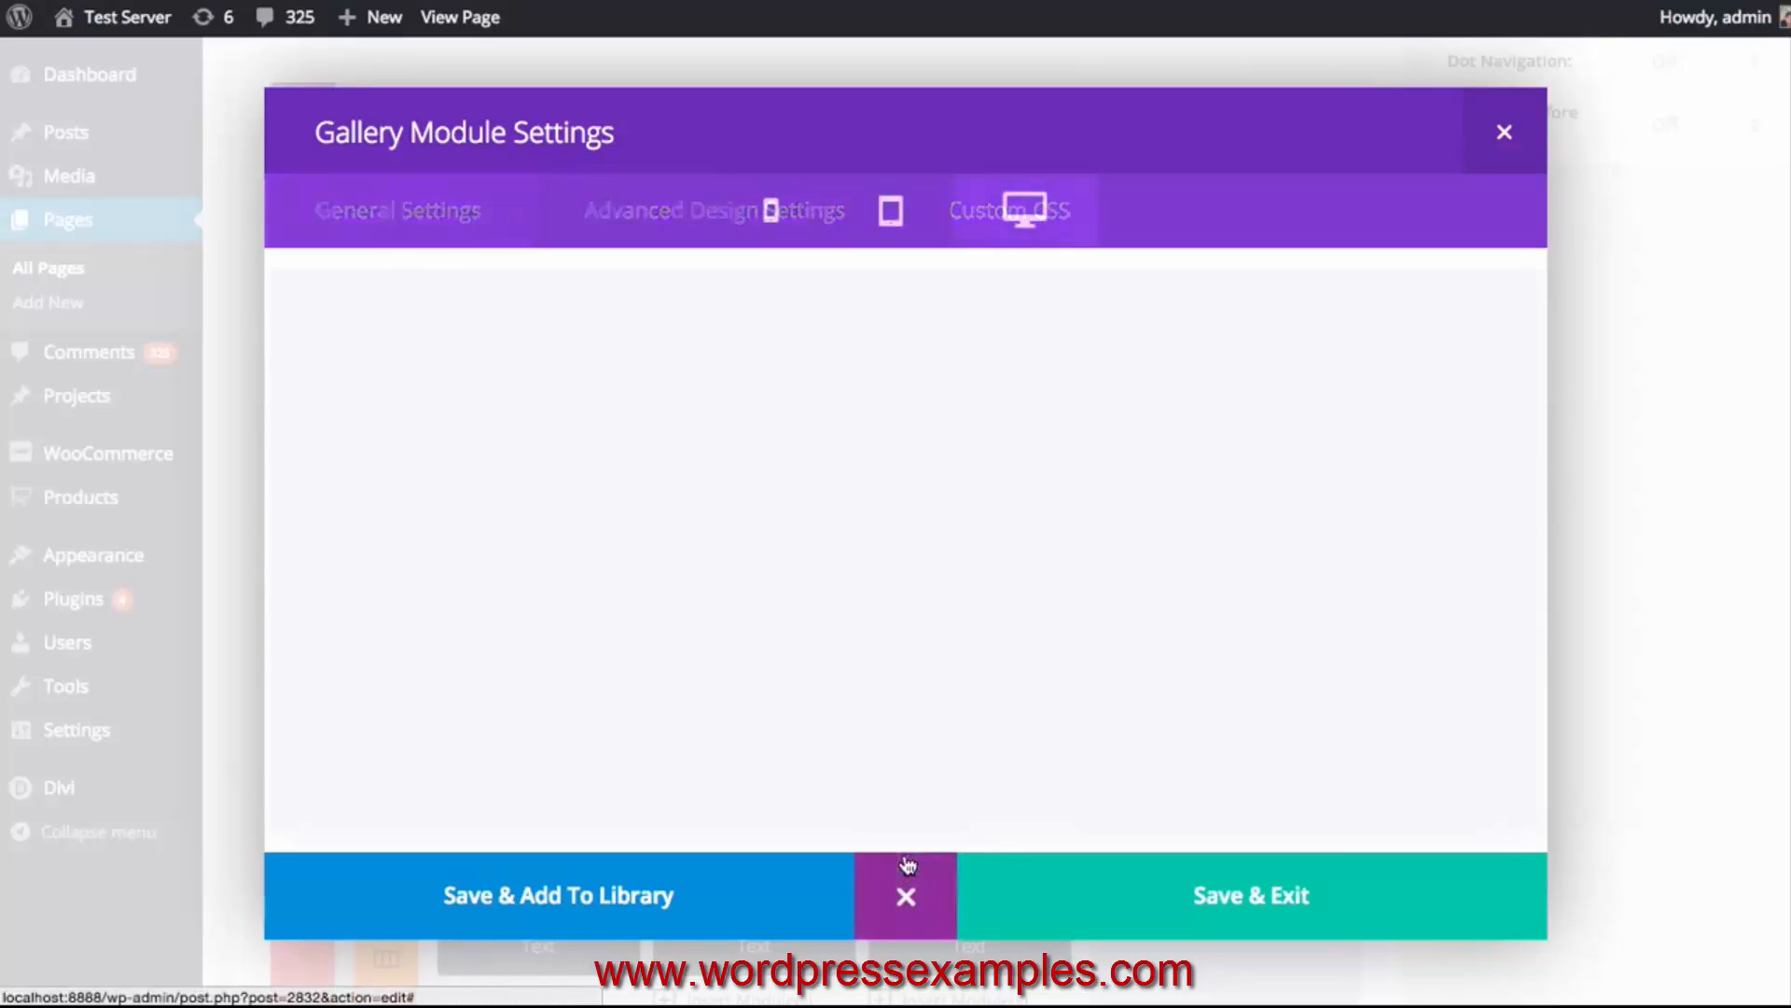
left_click_drag(1541, 289, 1541, 439)
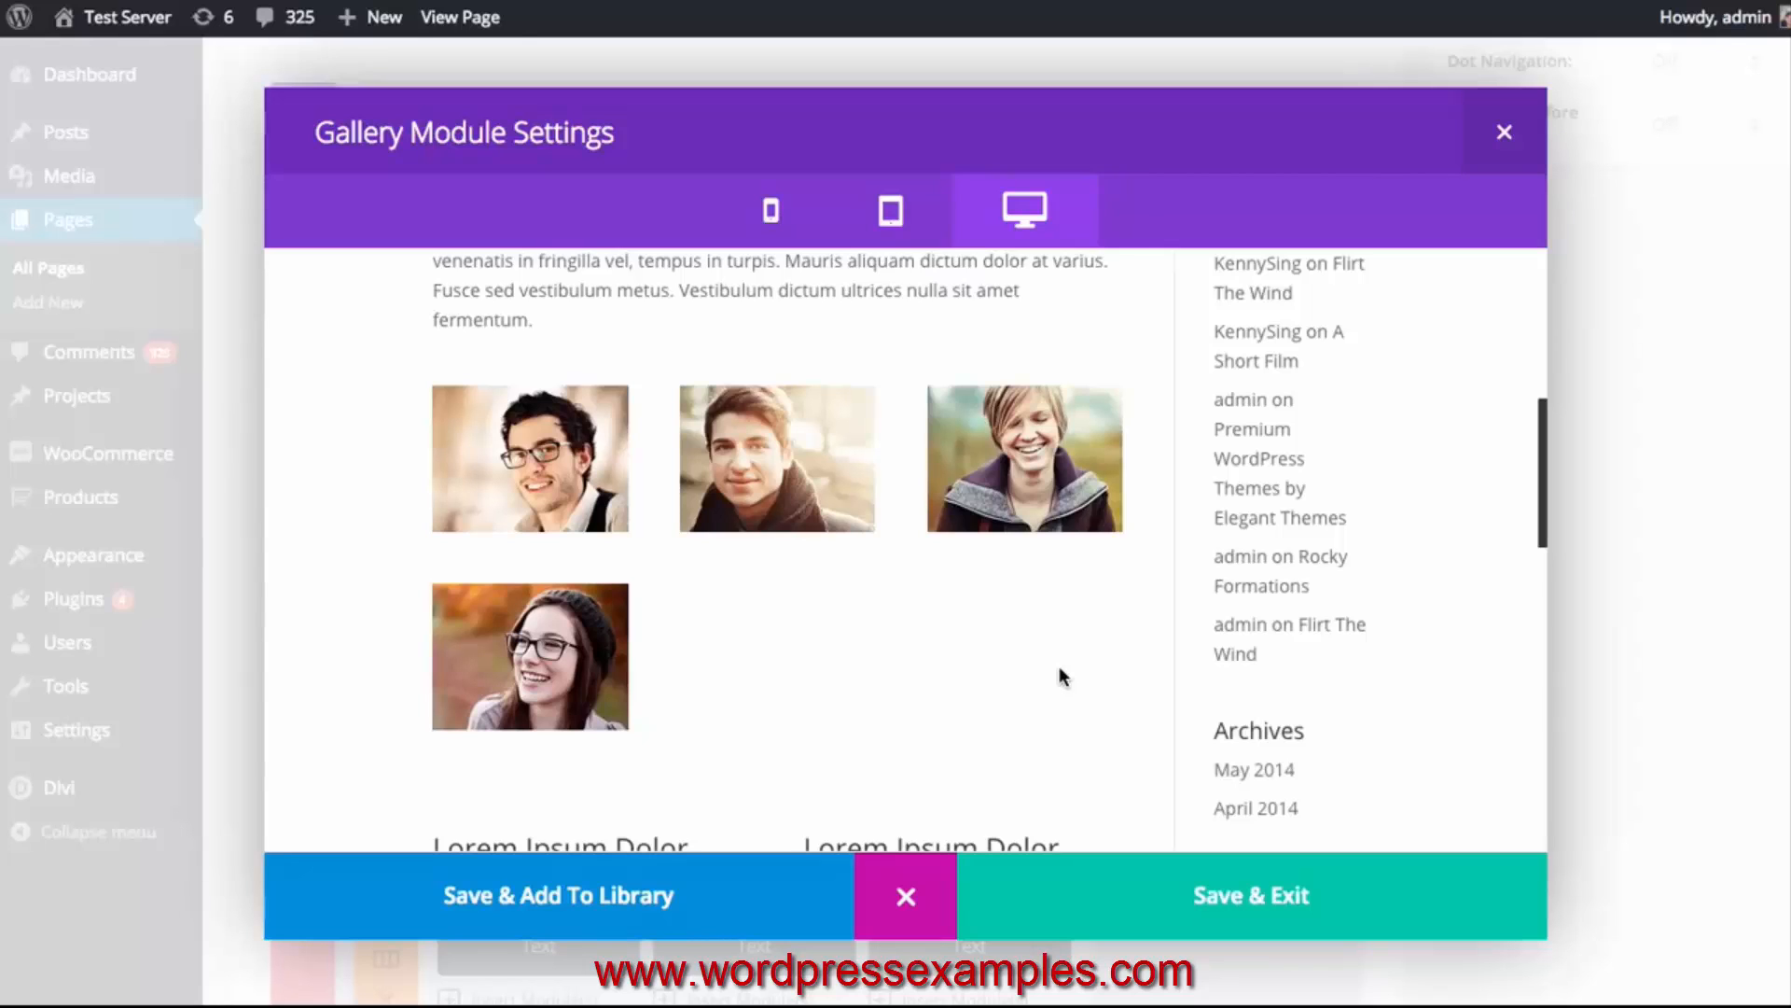
left_click(905, 896)
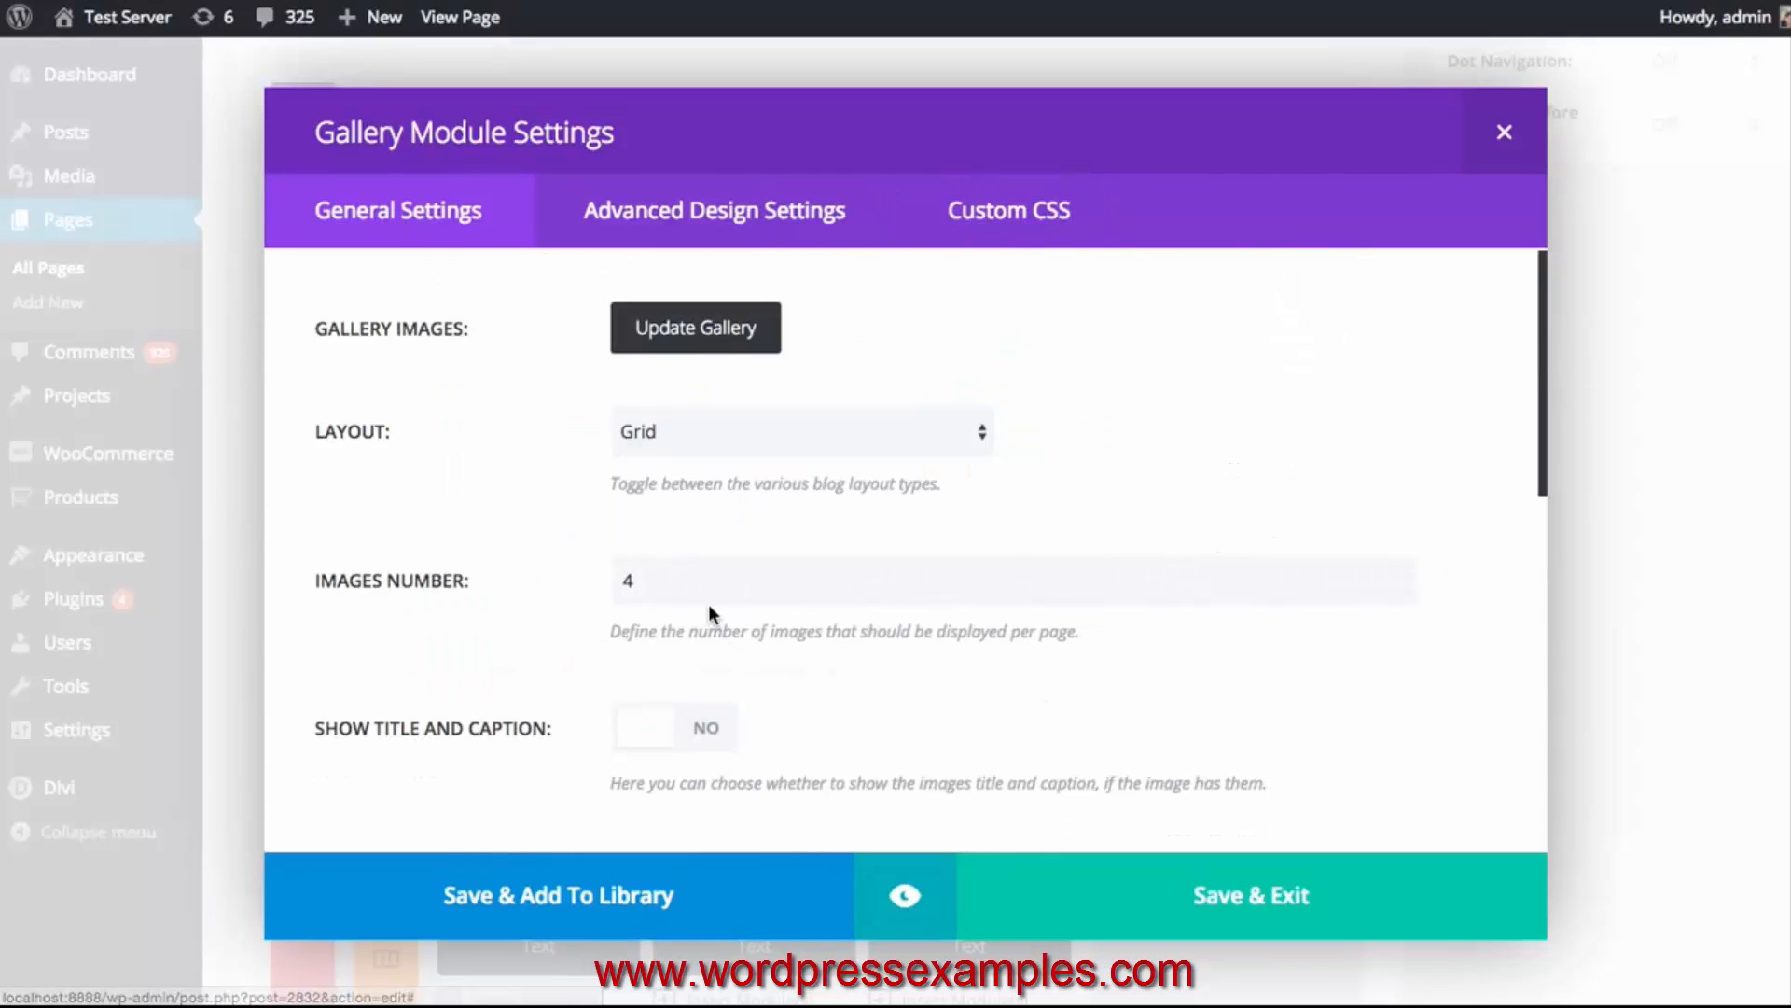
Step: Set the images number to 3 and turn pagination back on
double_click(689, 585)
type("3")
scroll(981, 607, "down", 2)
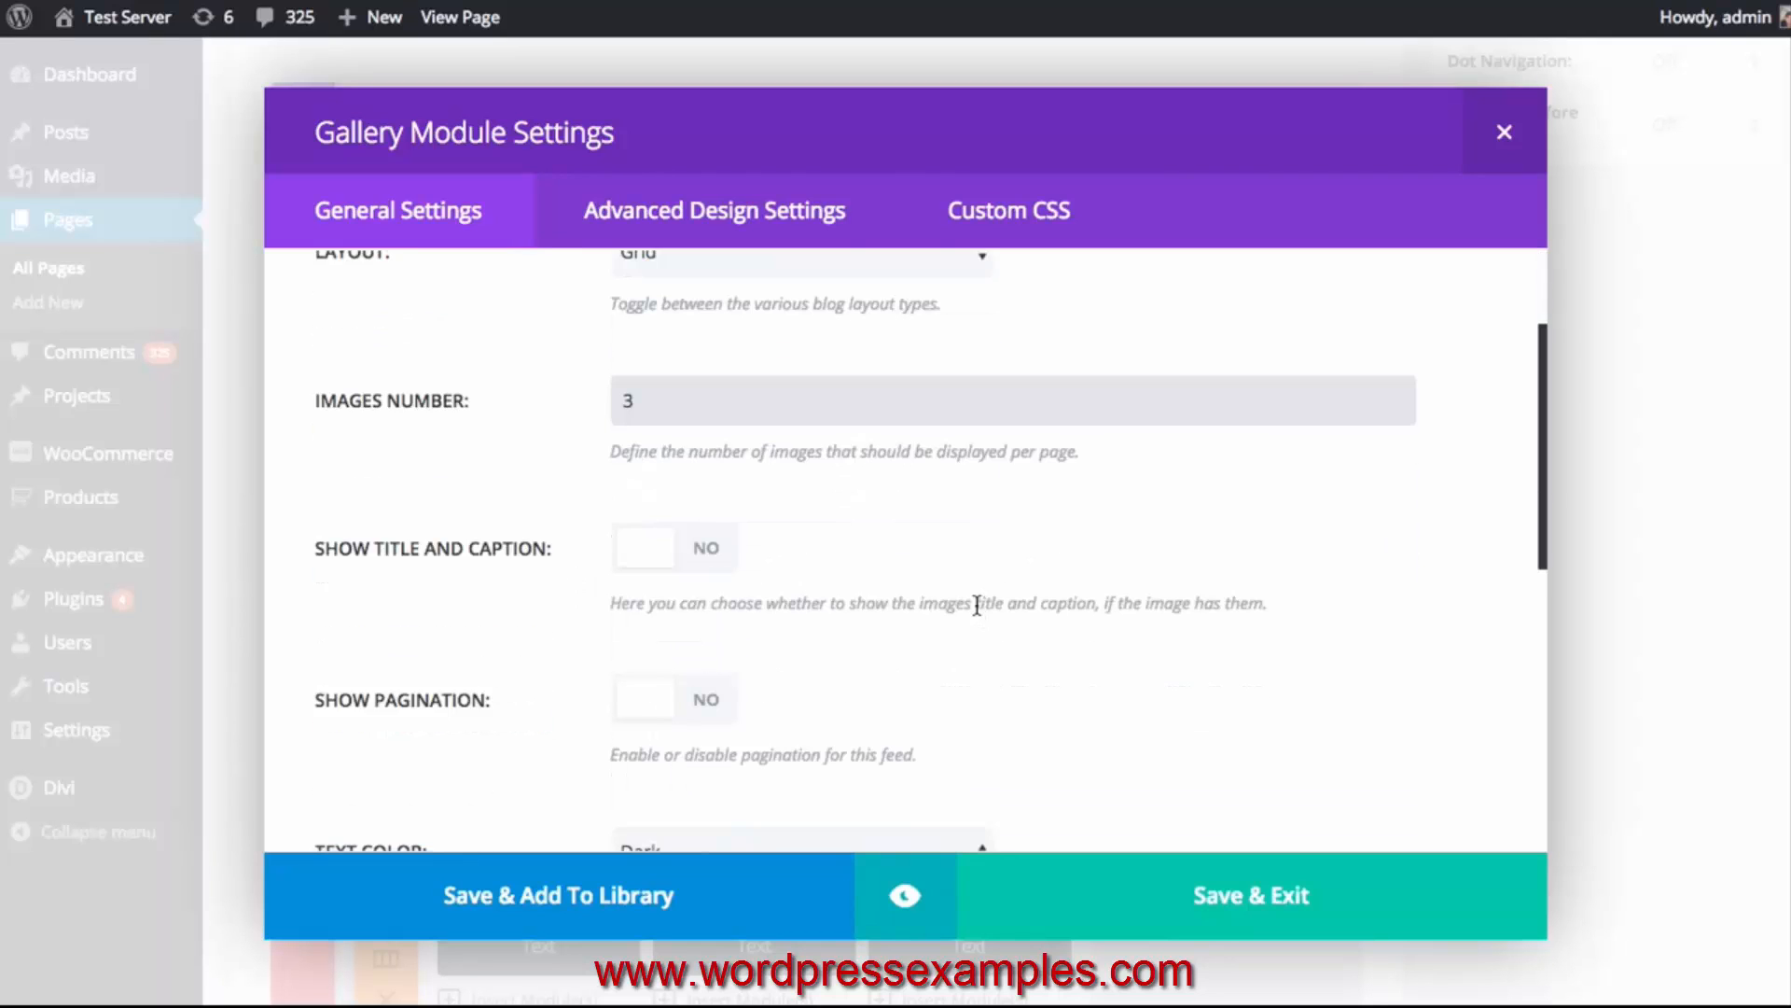
scroll(976, 604, "down", 1)
left_click(706, 658)
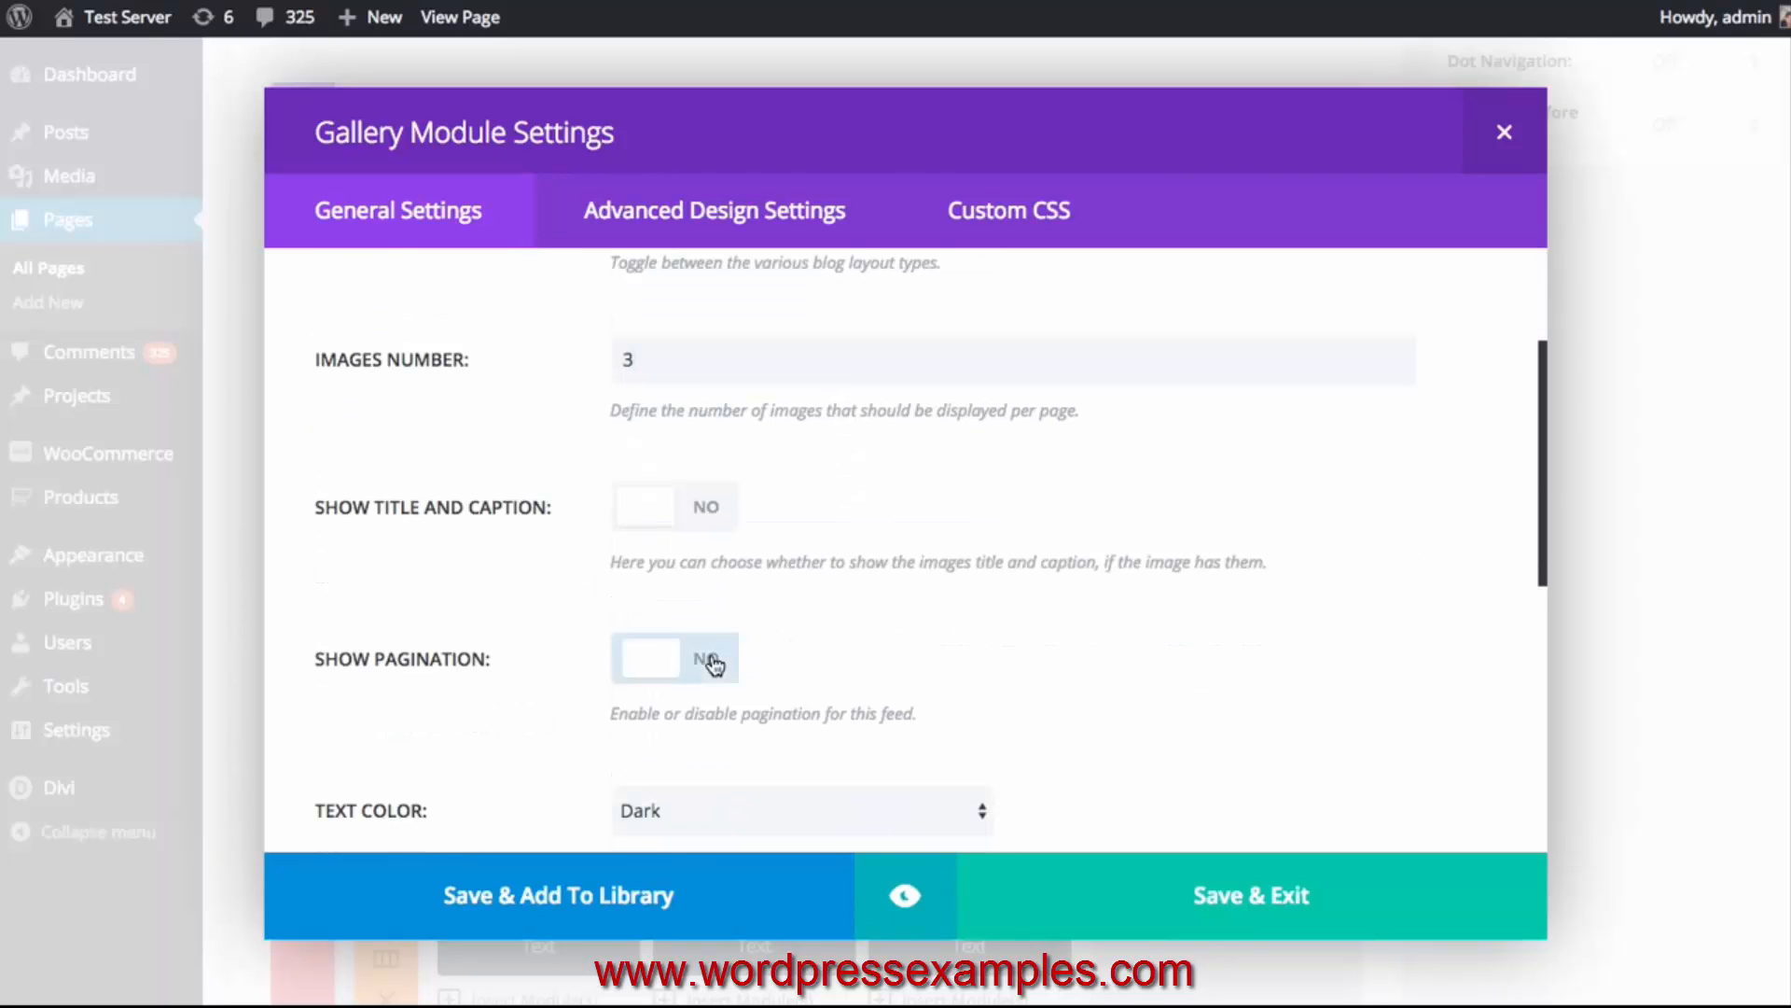
Step: Preview the gallery and page between its first and second pages of images
left_click(905, 898)
scroll(1138, 550, "down", 1)
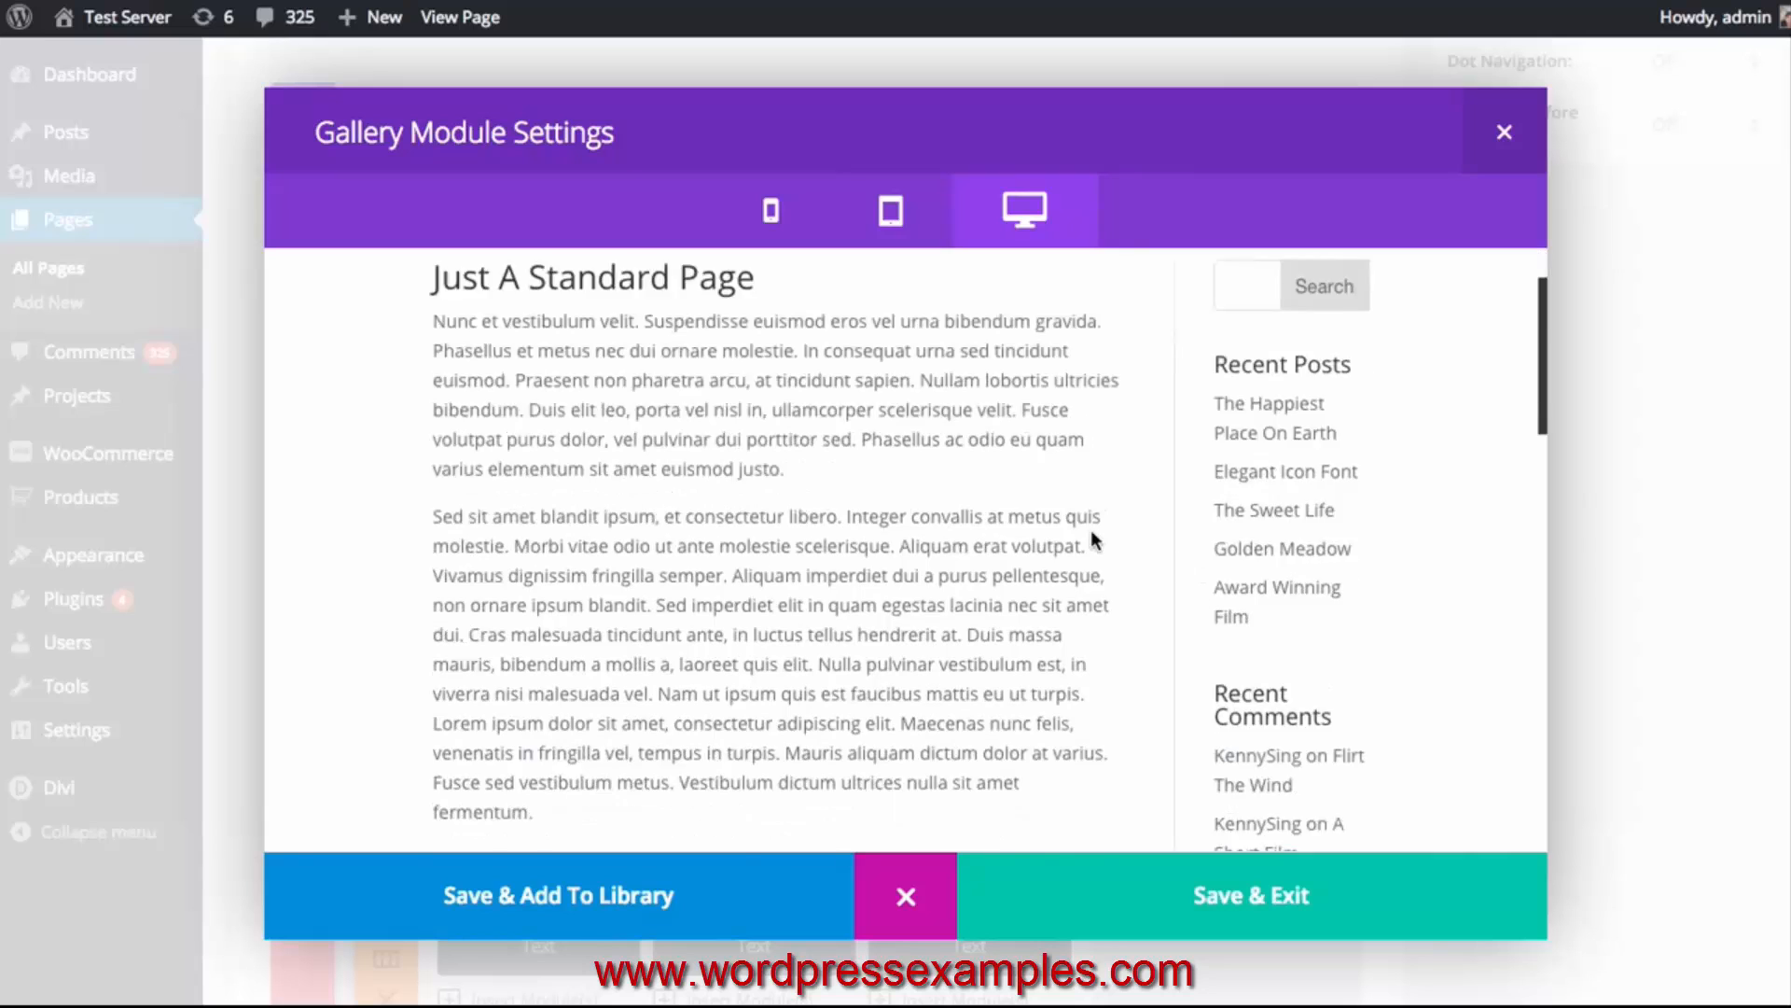
scroll(1091, 533, "down", 5)
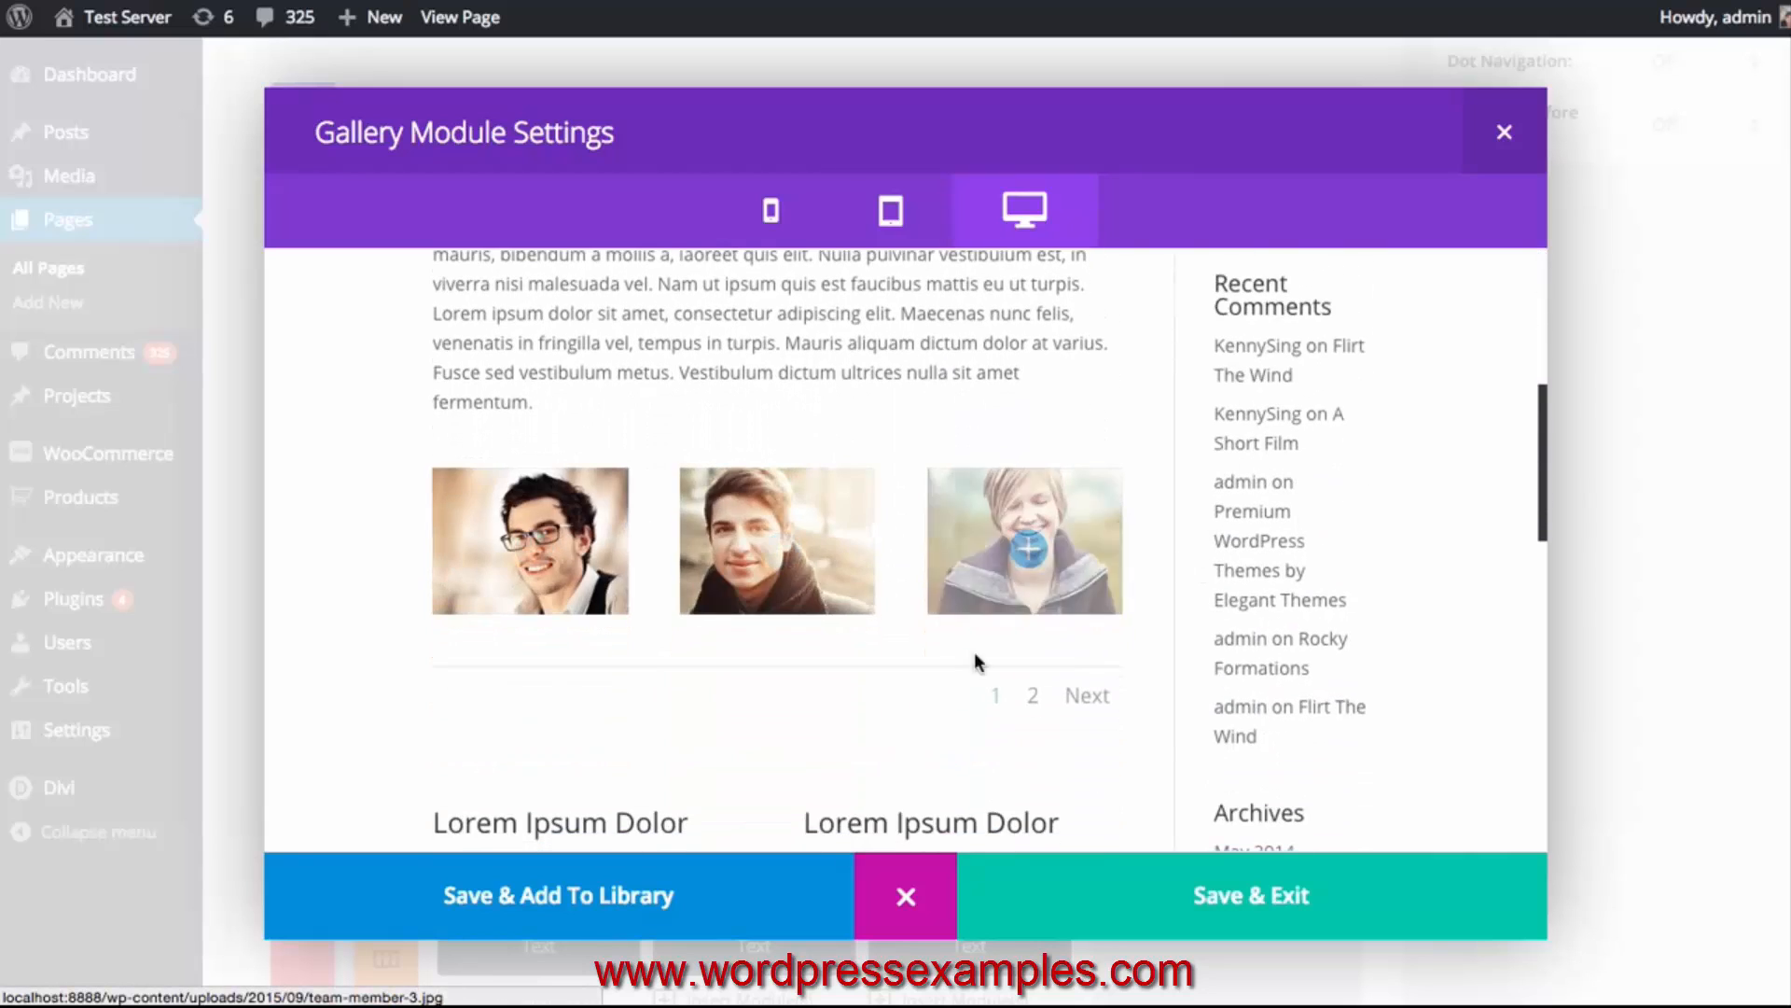
left_click(1075, 695)
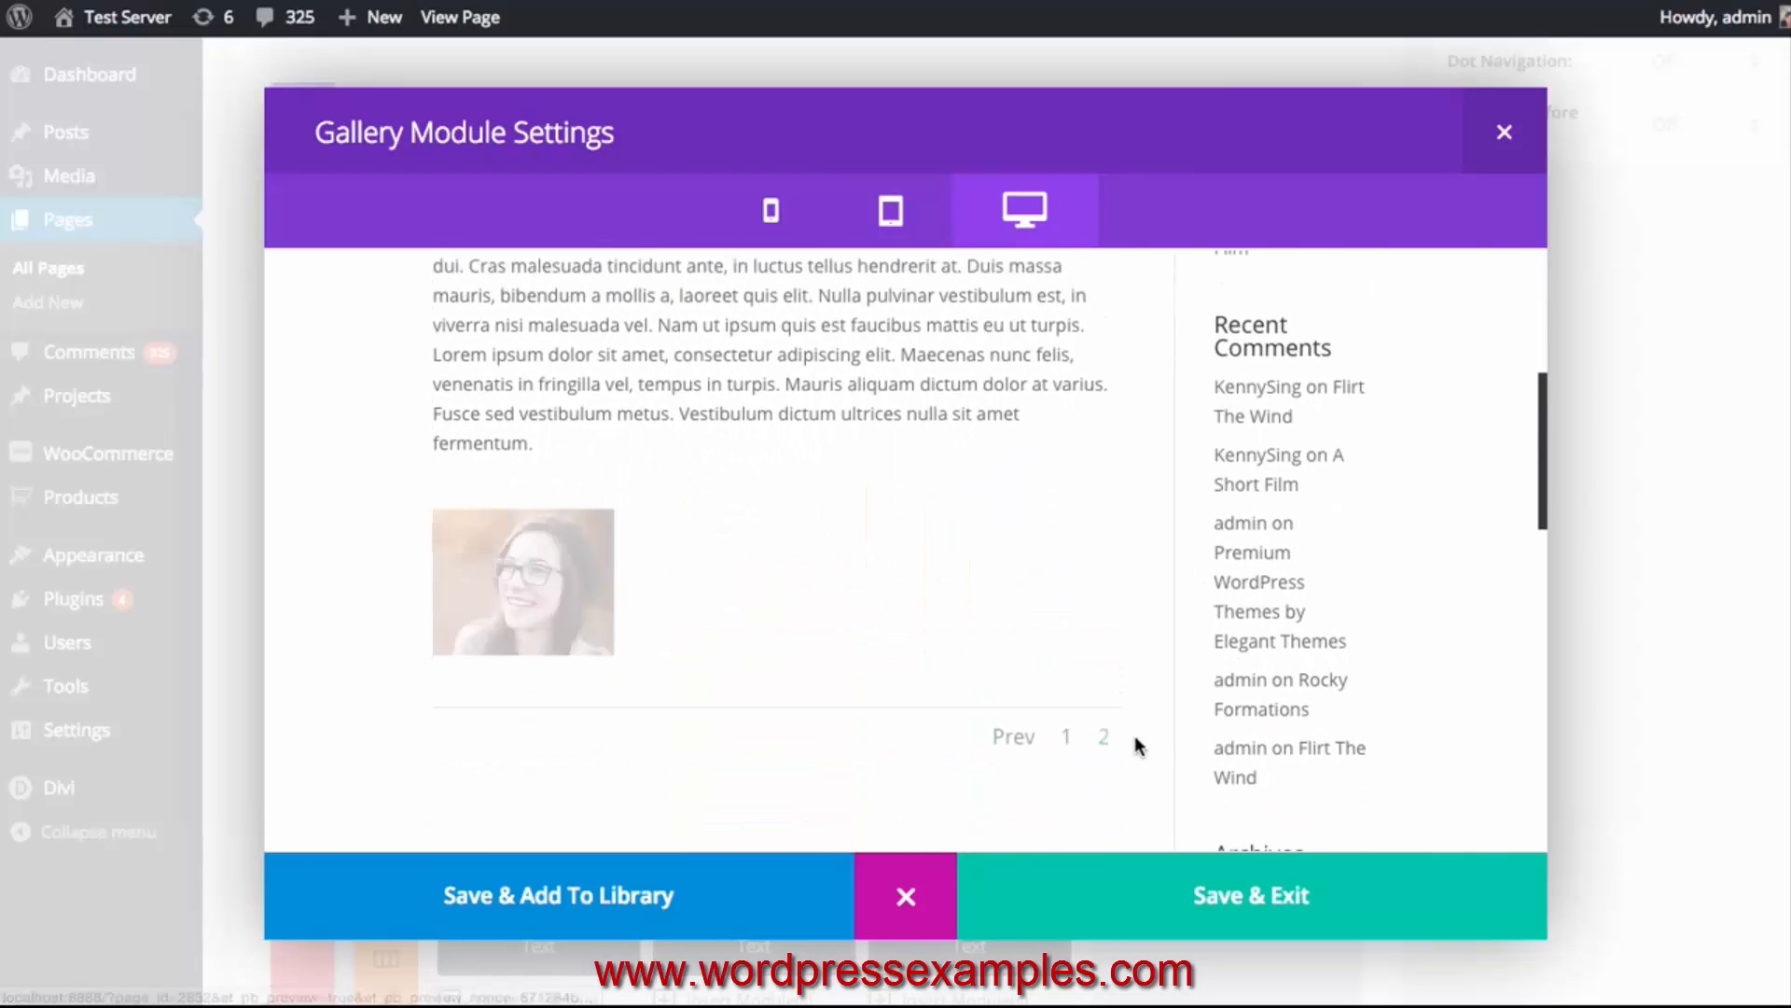
left_click(1070, 736)
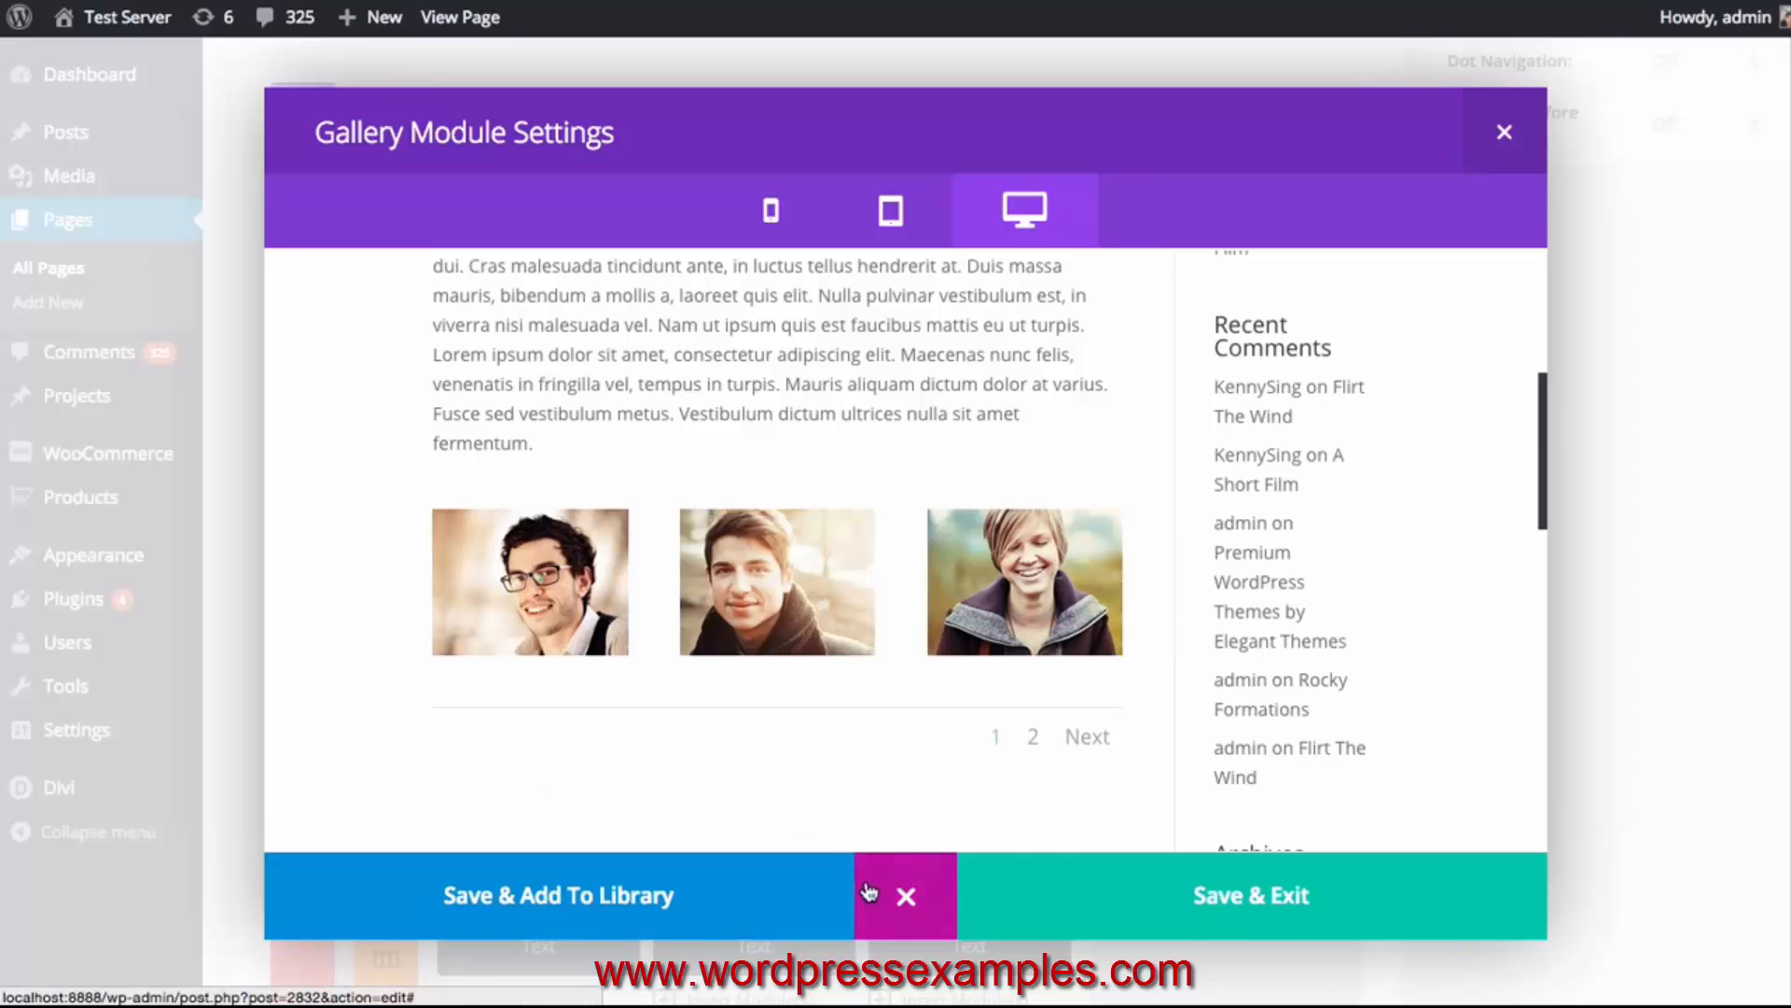
left_click(897, 898)
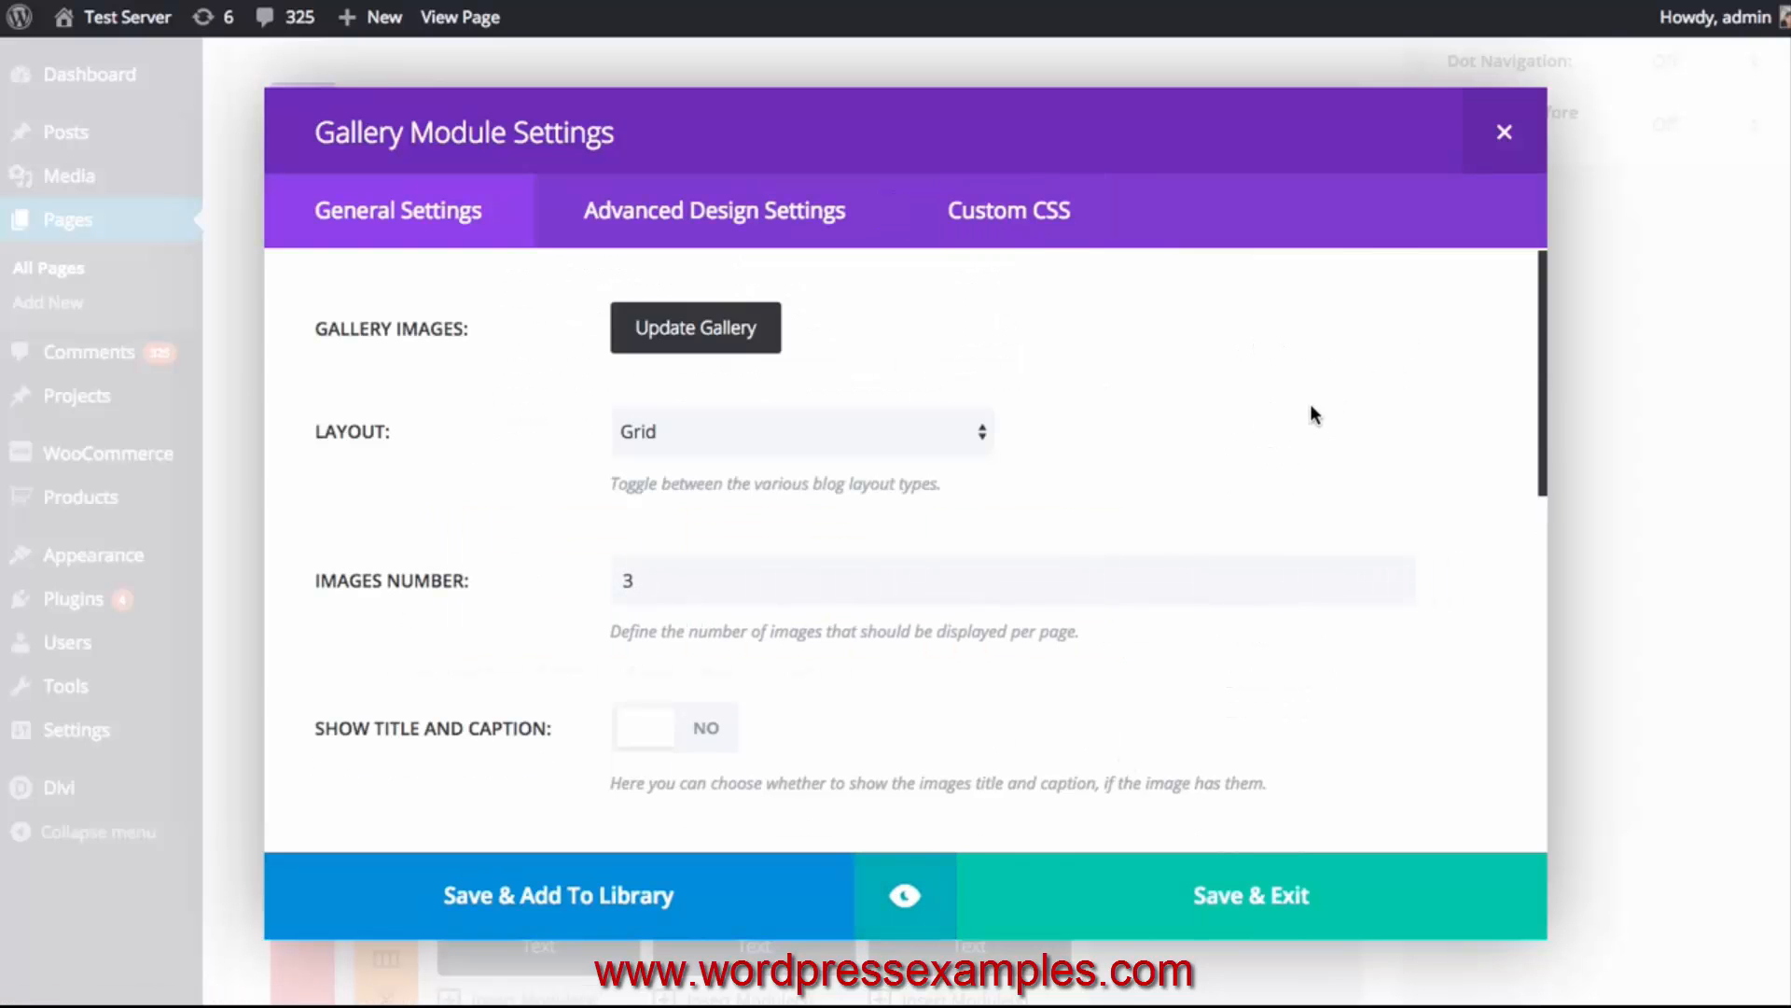
Step: Save the gallery module and update the page
scroll(1362, 760, "down", 5)
left_click(1377, 901)
scroll(1678, 571, "up", 5)
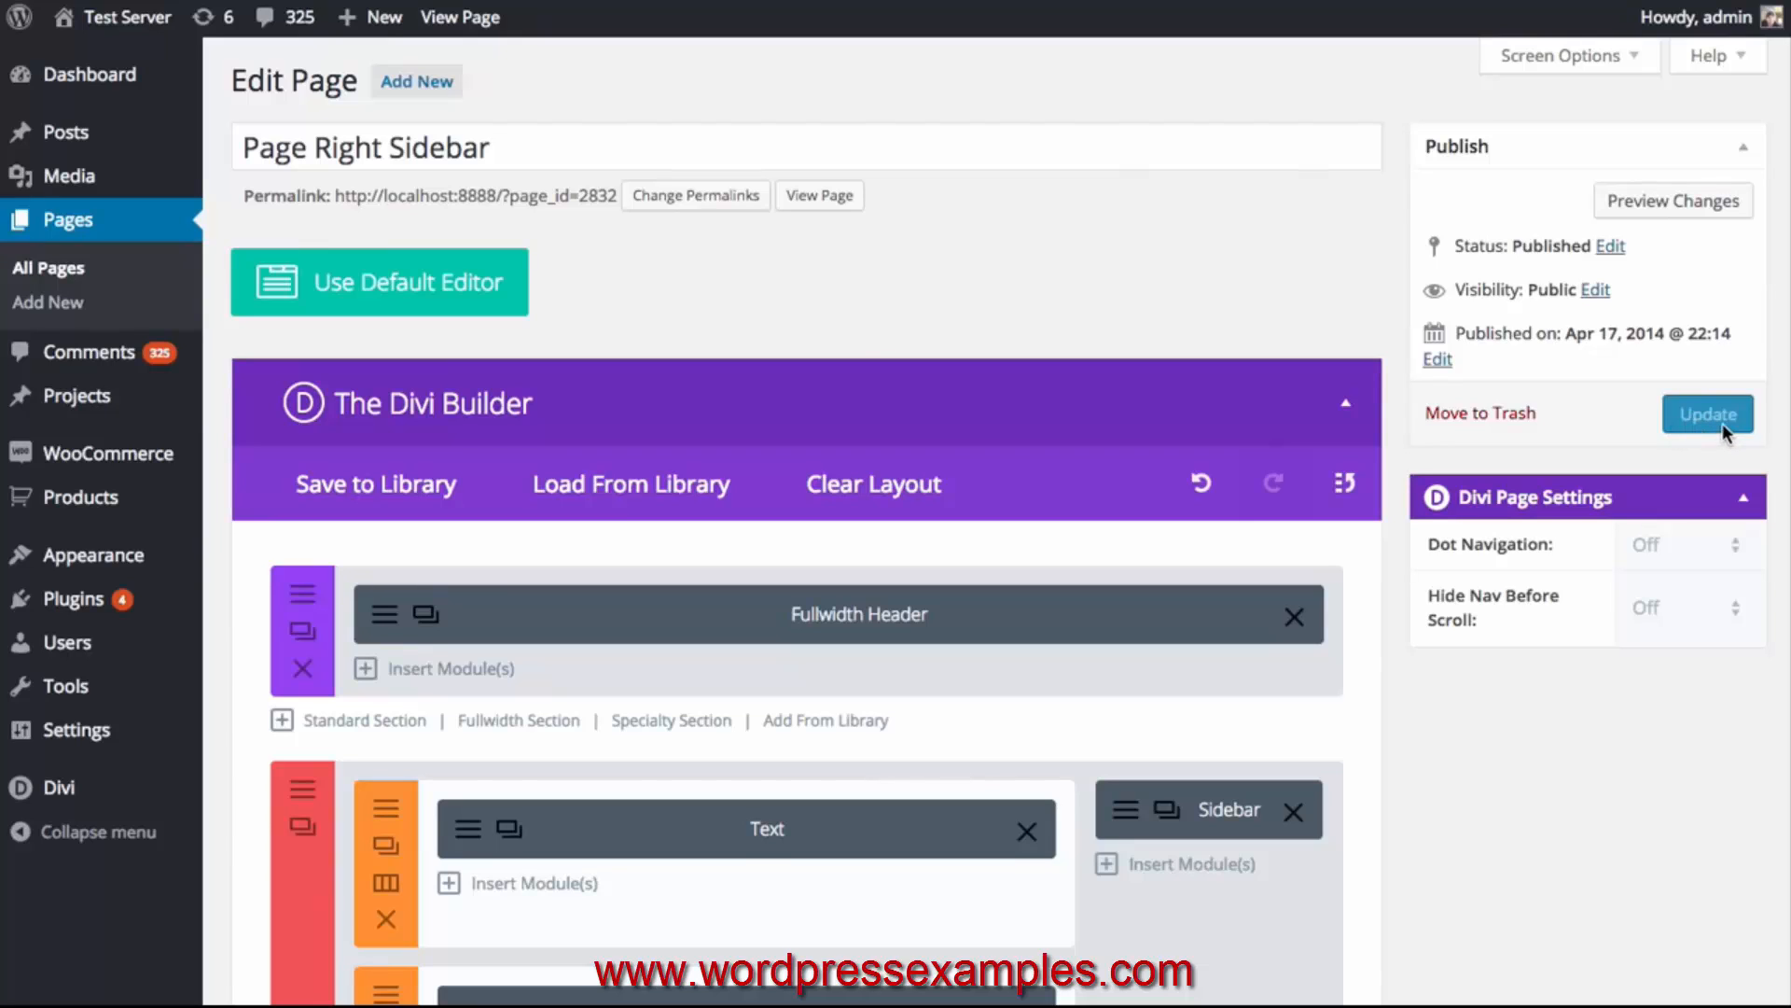
left_click(1722, 426)
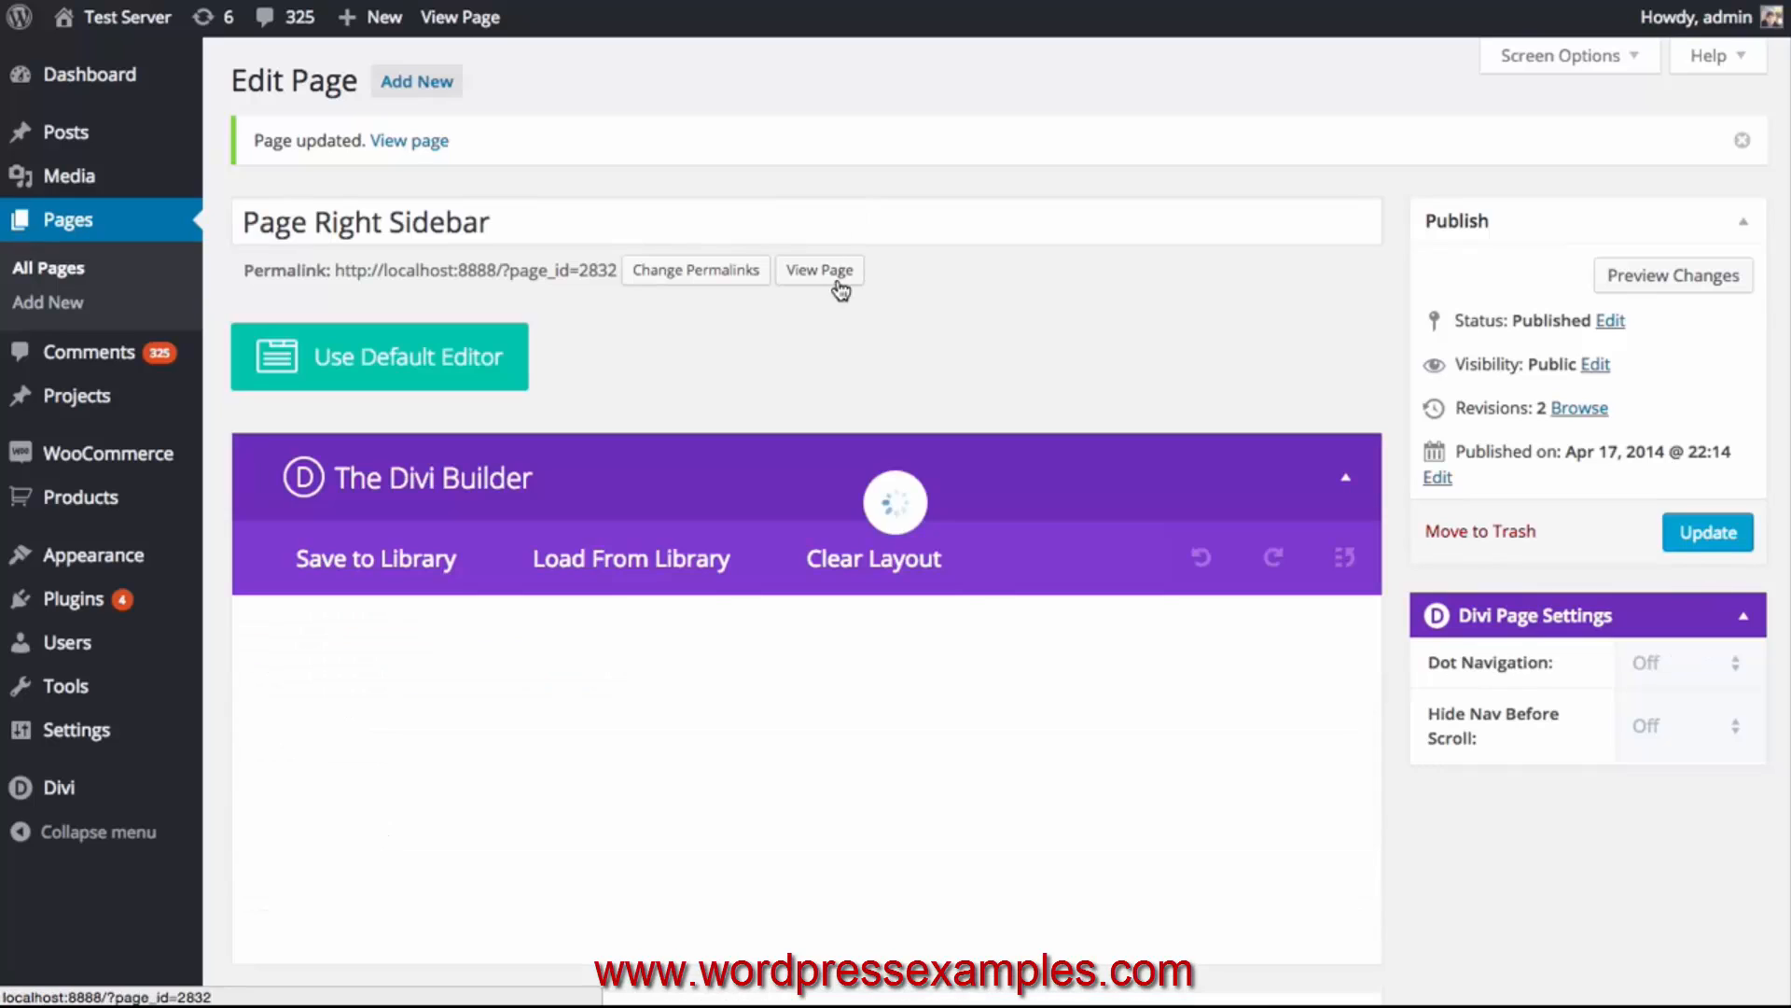
Step: Open the live page and scroll to check the gallery
left_click(828, 271)
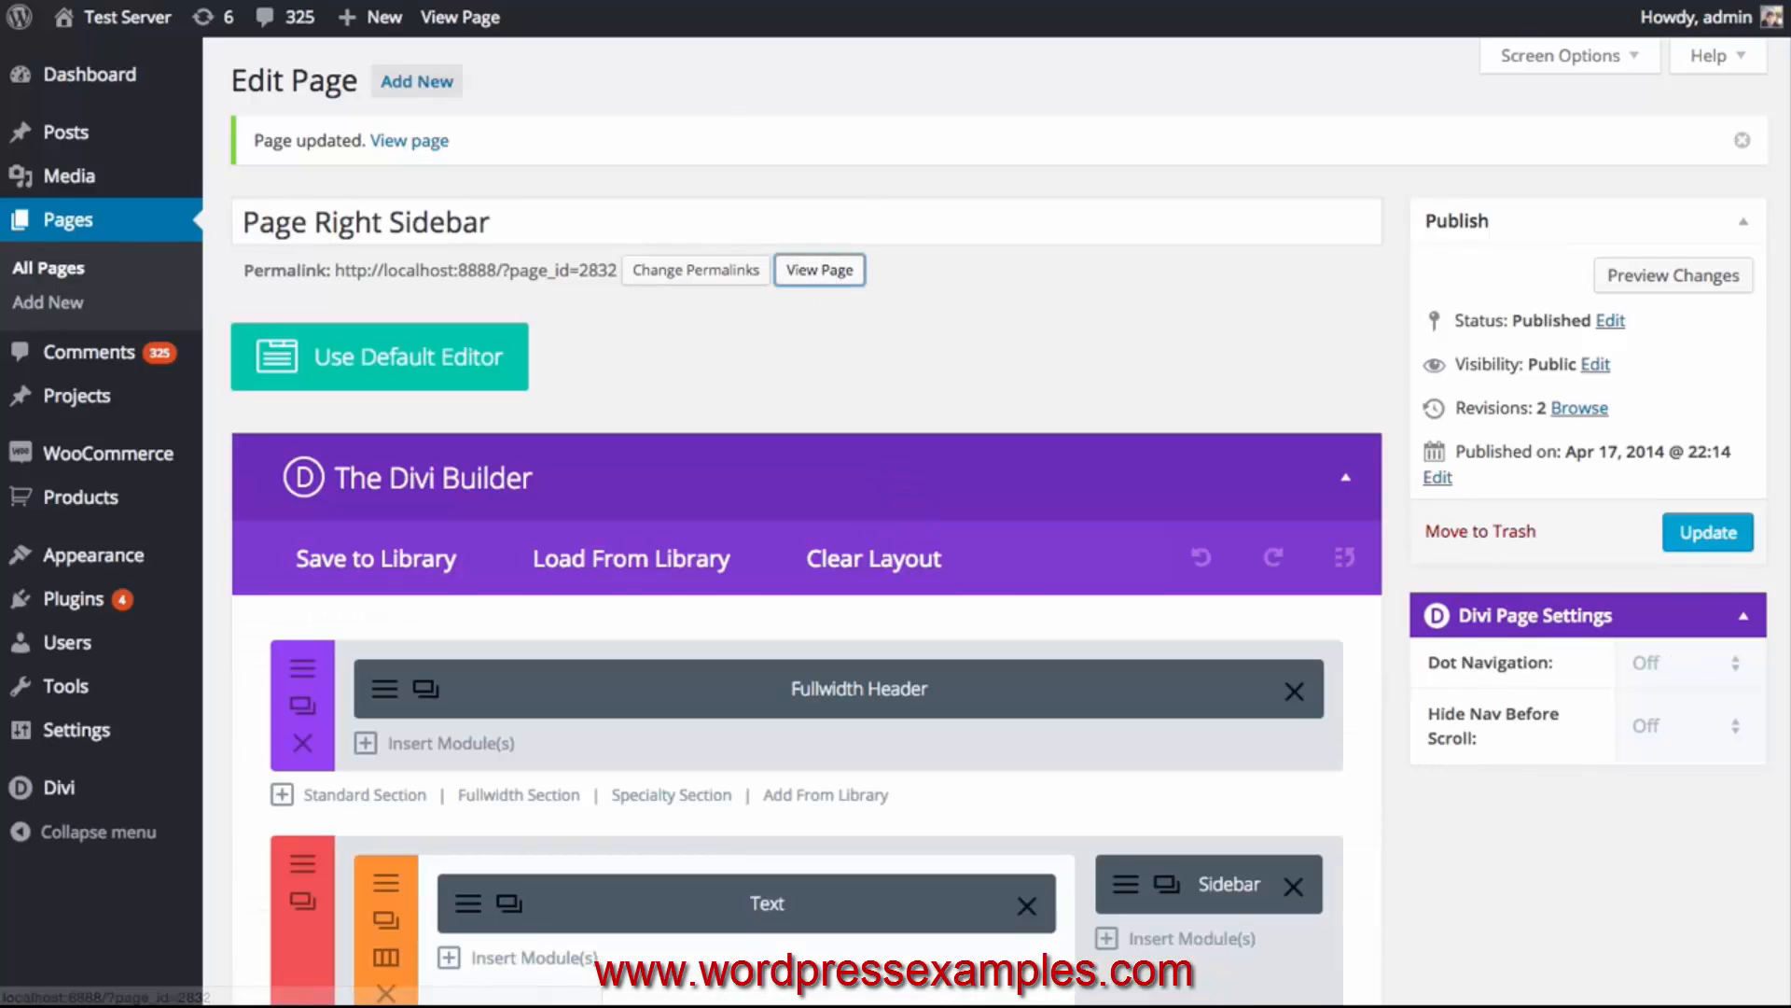
scroll(752, 520, "down", 6)
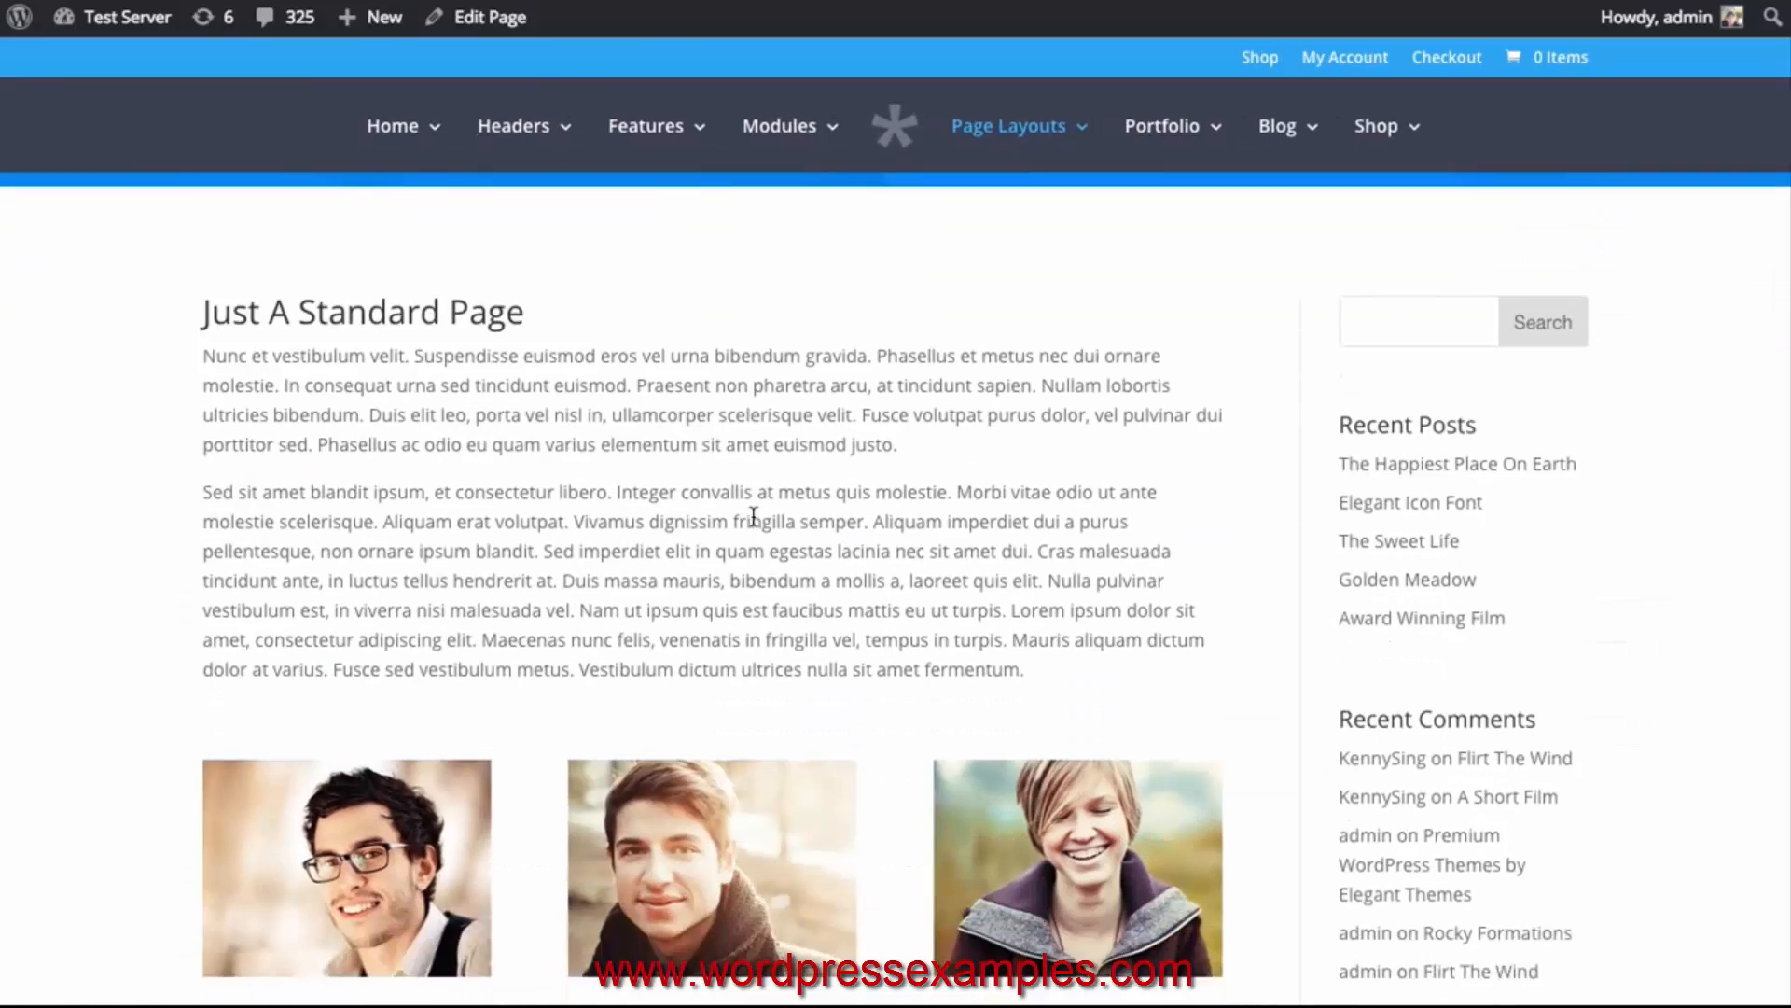
scroll(1082, 568, "up", 5)
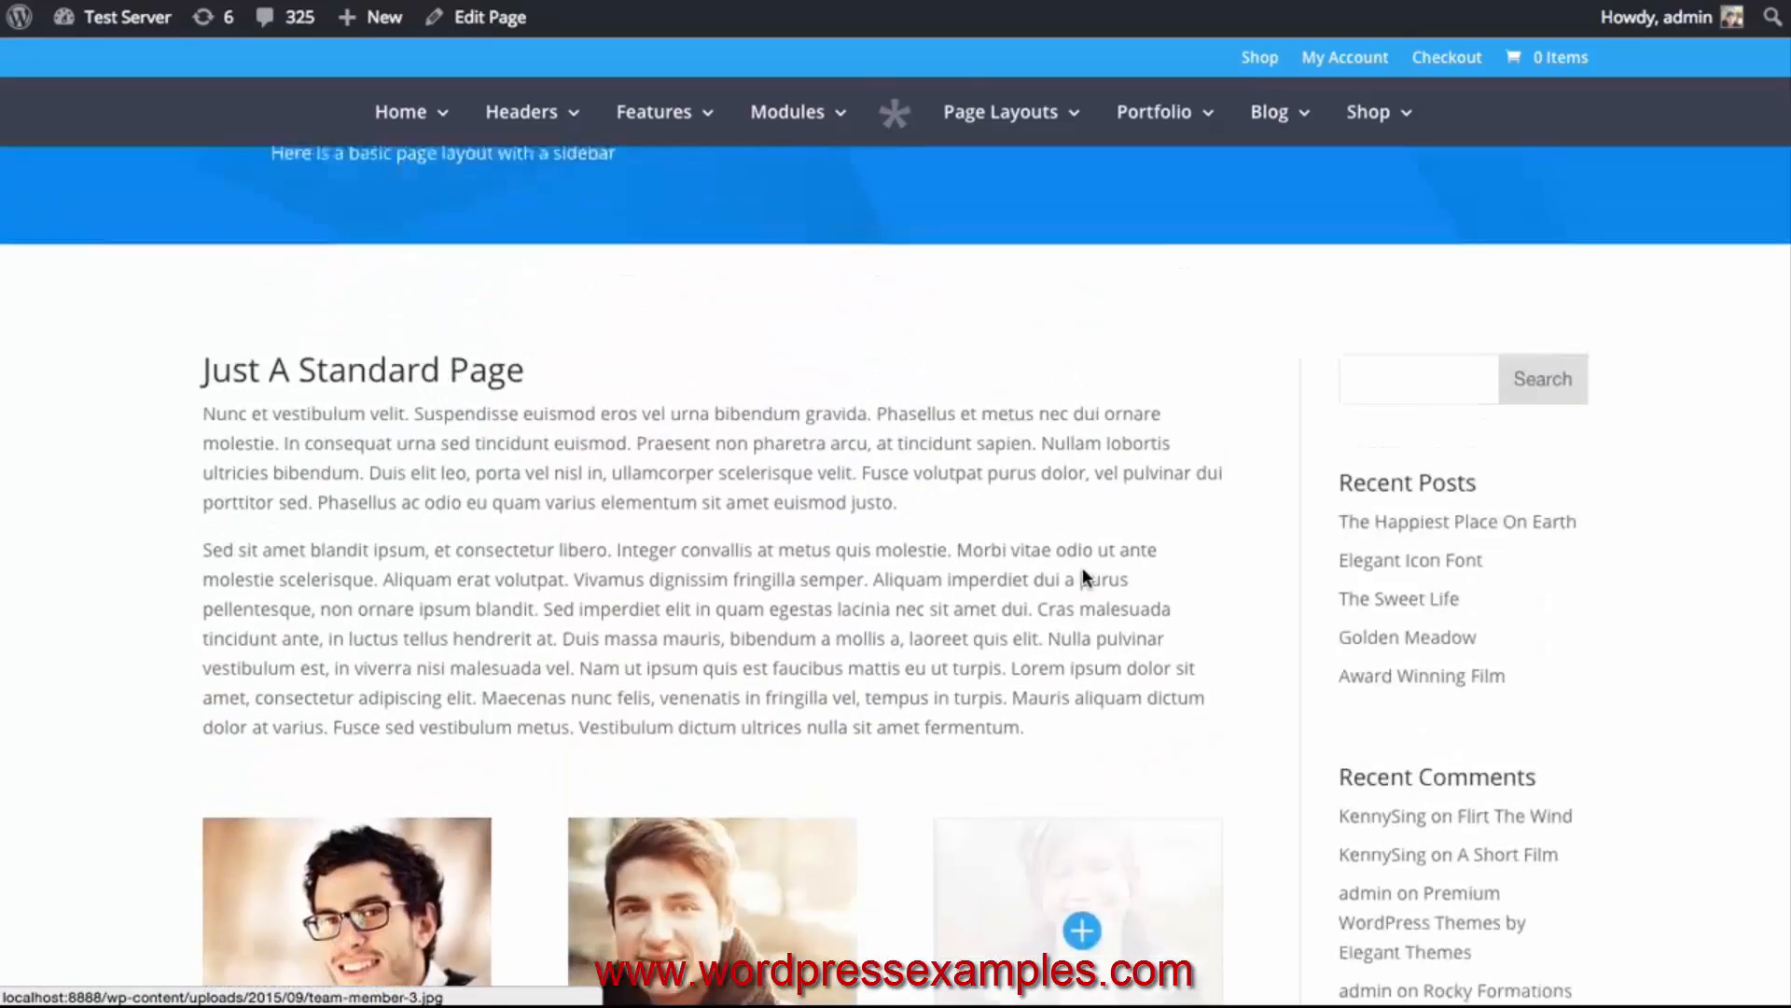
scroll(1025, 508, "down", 3)
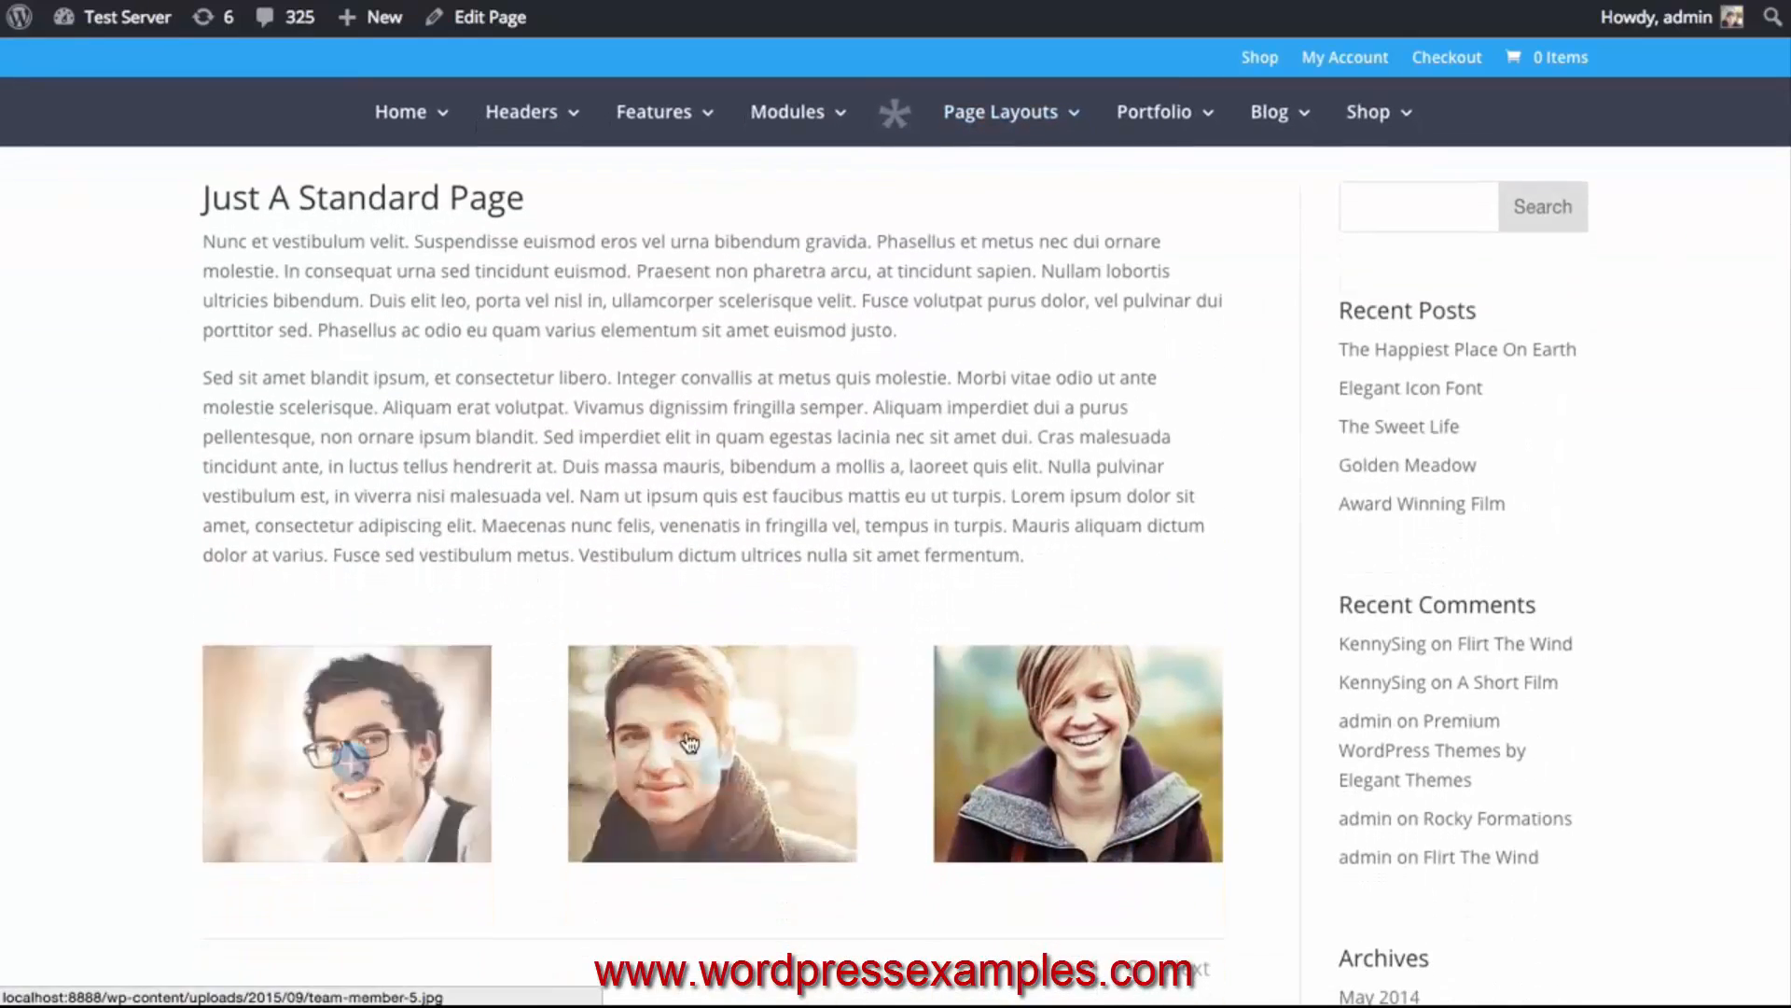
Step: Page through the gallery's first and second pages of images on the live page
scroll(878, 454, "down", 2)
scroll(772, 488, "down", 5)
scroll(784, 680, "up", 7)
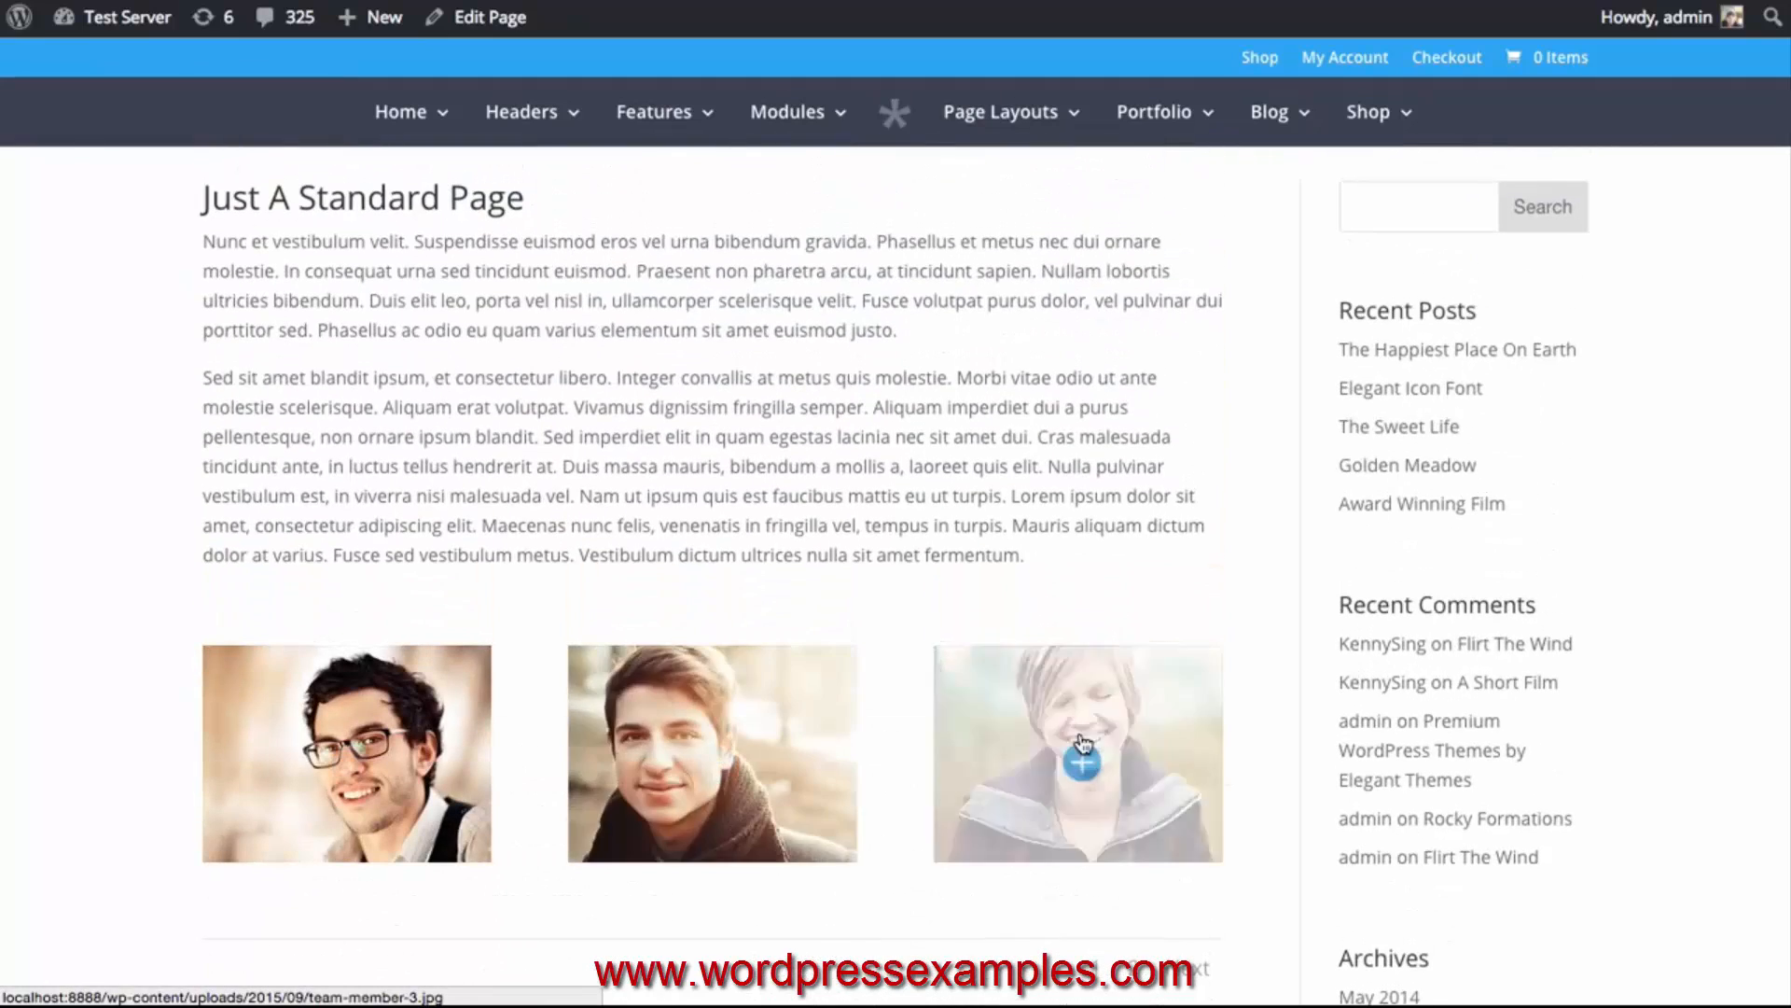
scroll(1081, 710, "down", 1)
scroll(1080, 706, "down", 3)
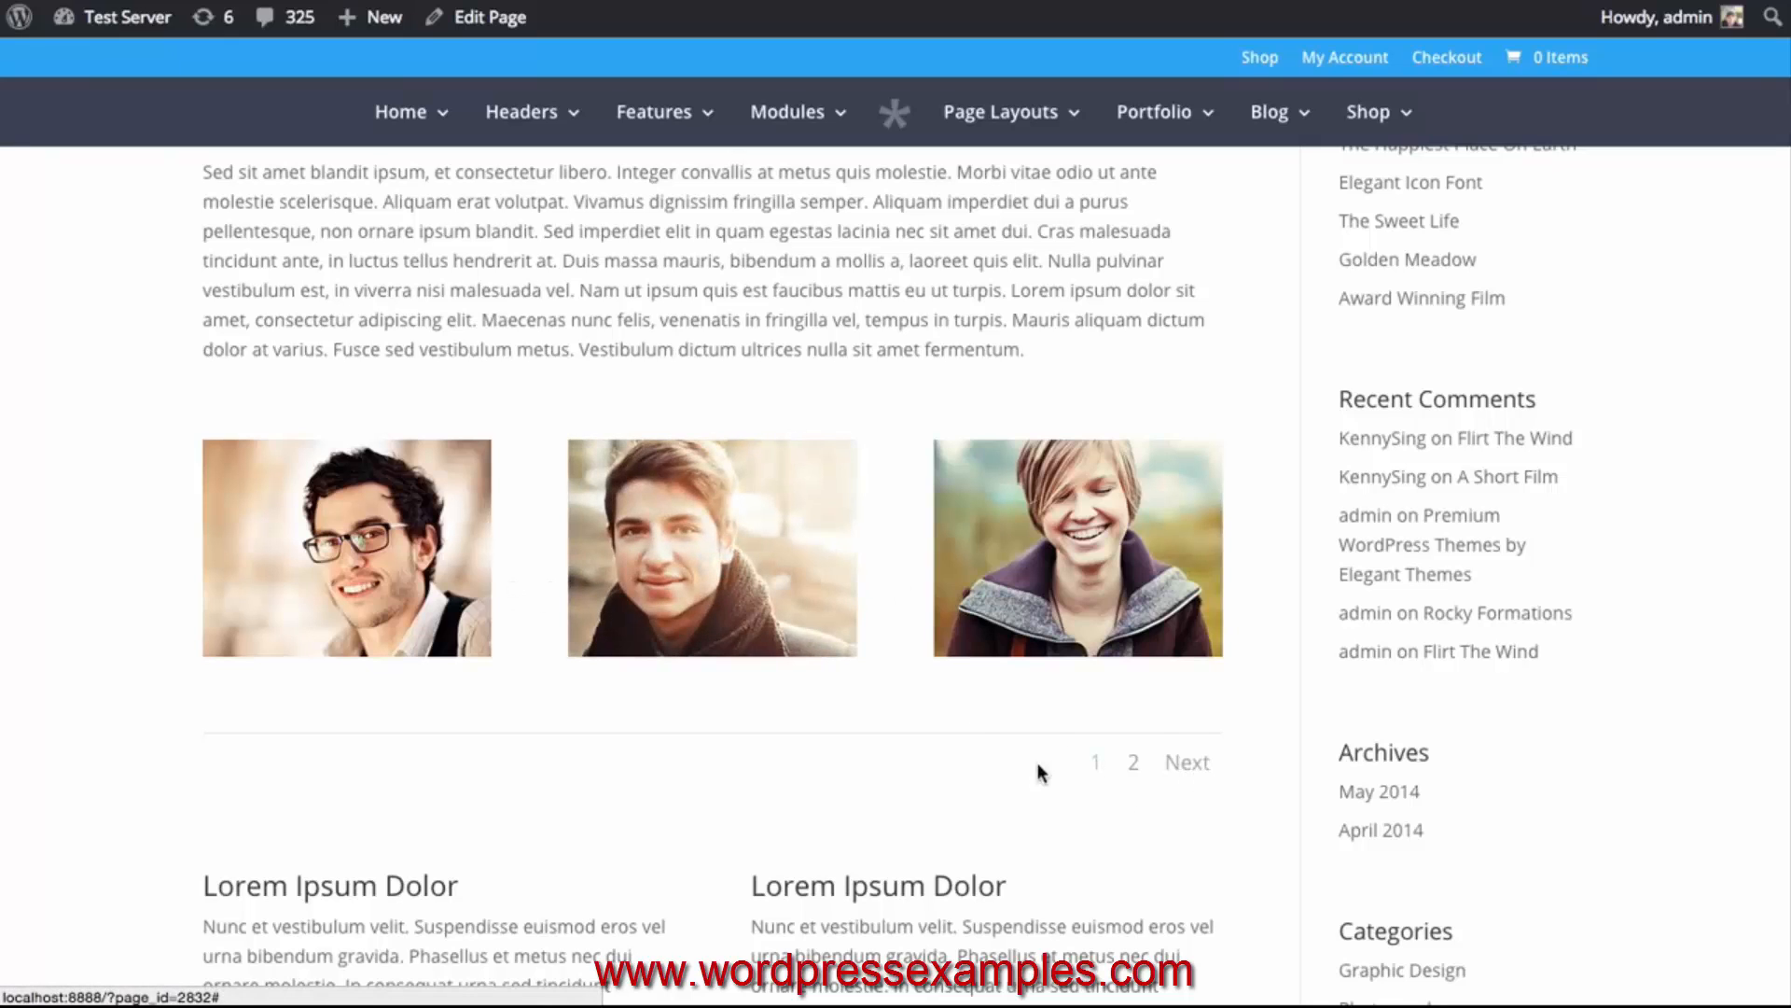
left_click(1193, 765)
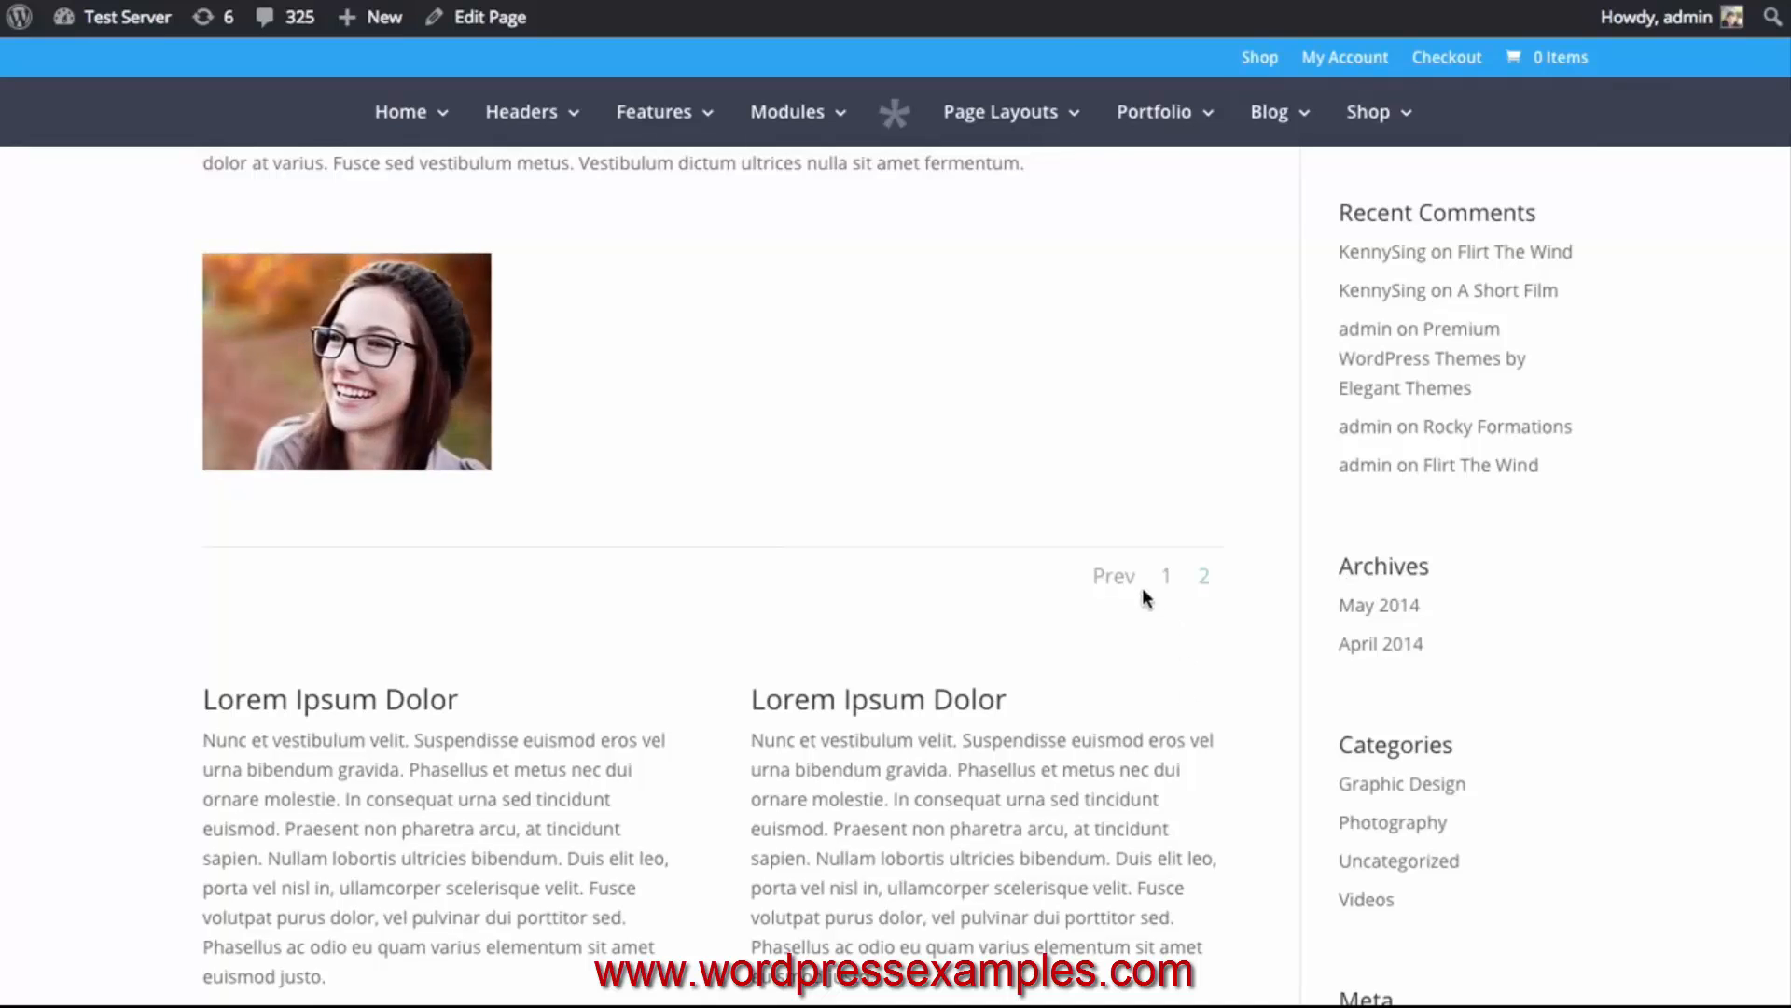
left_click(1138, 580)
left_click(1189, 577)
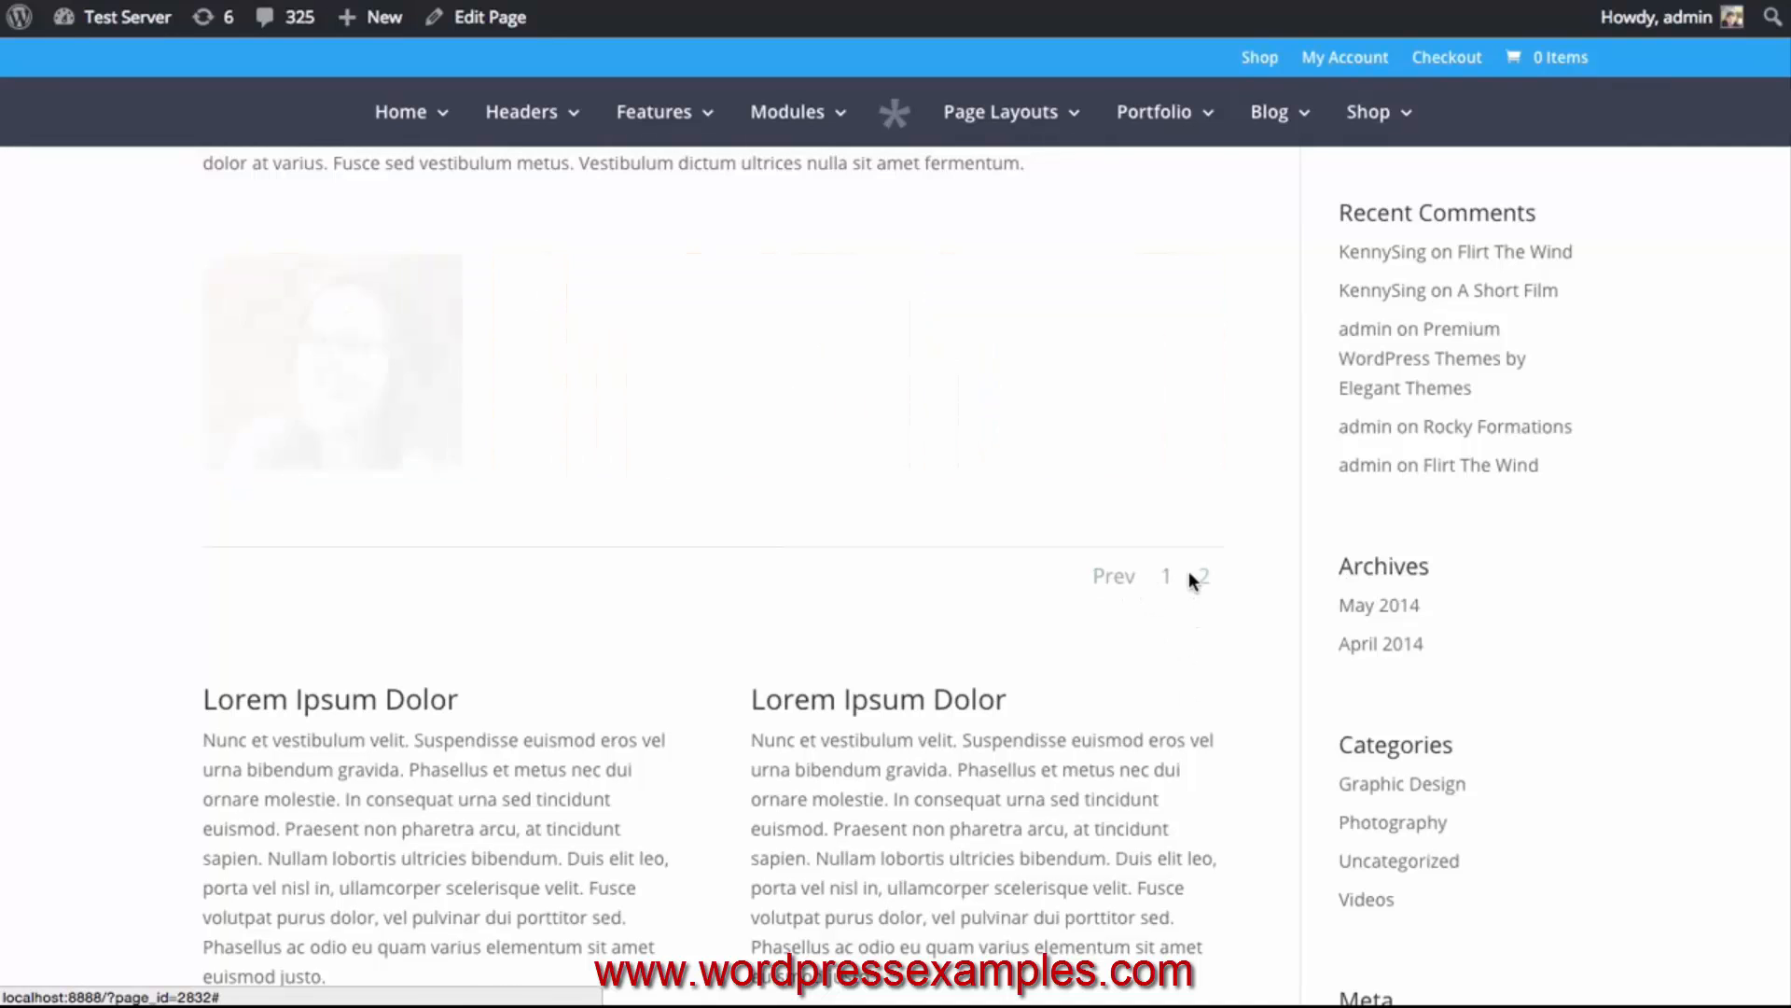
left_click(1119, 577)
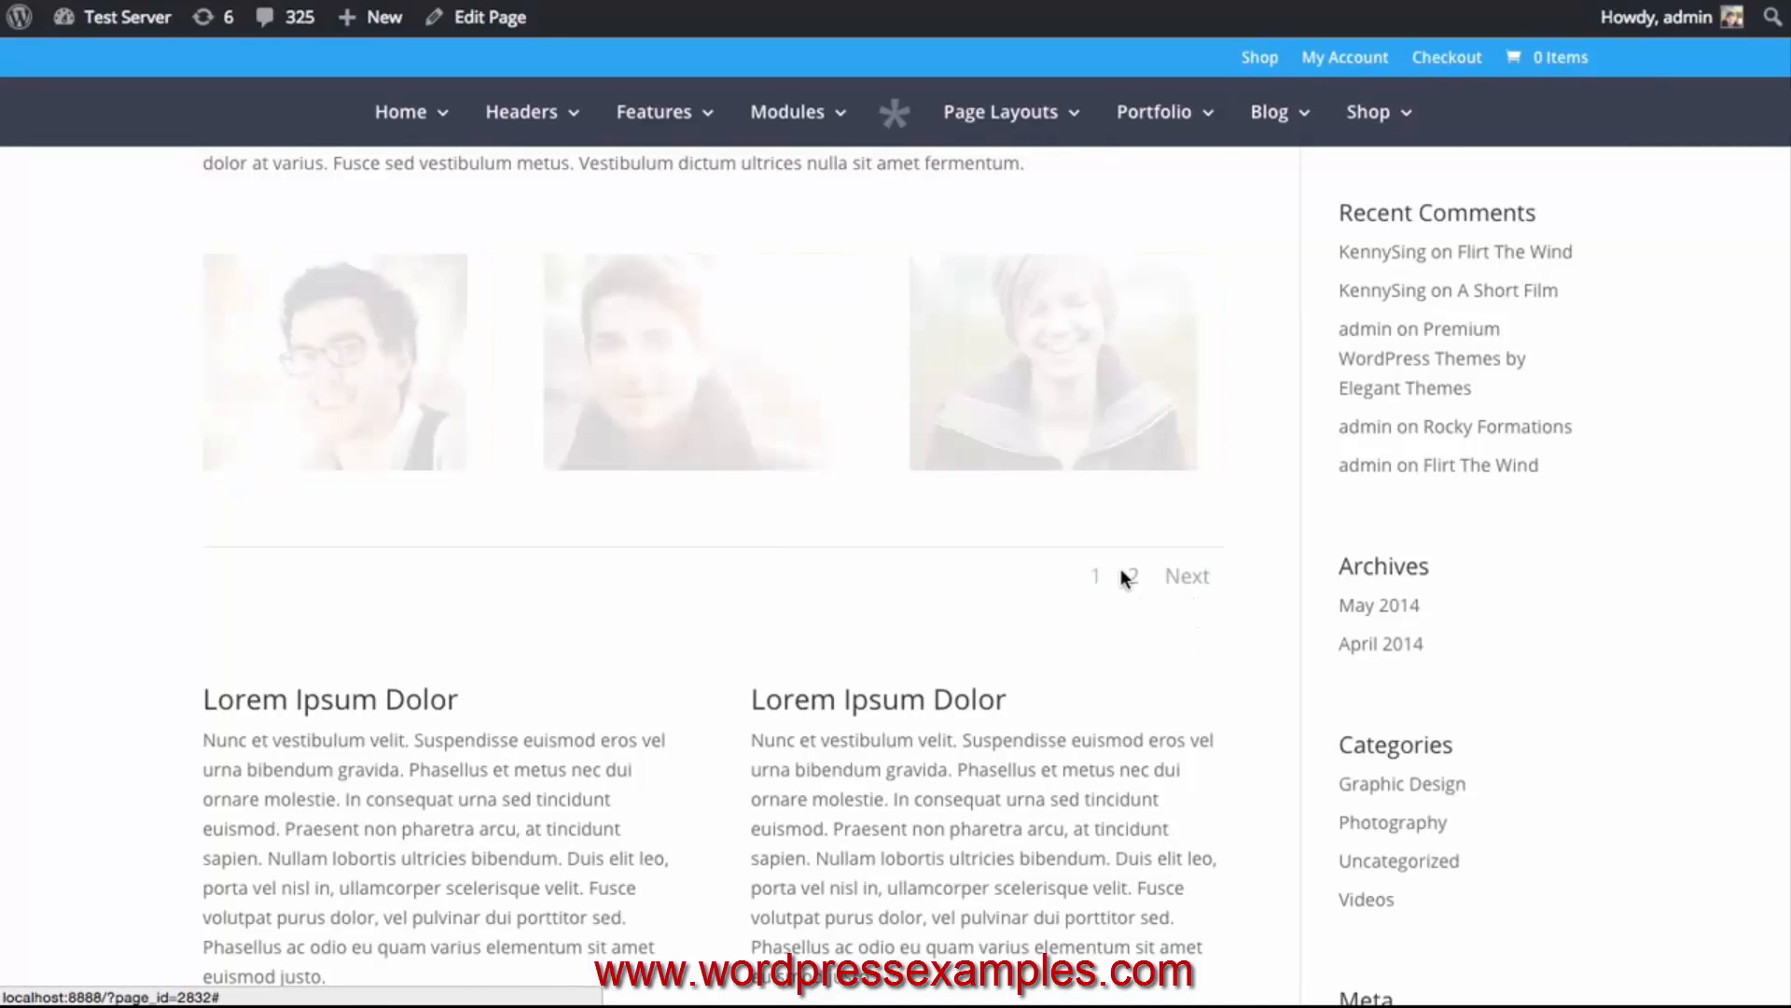
left_click(1099, 575)
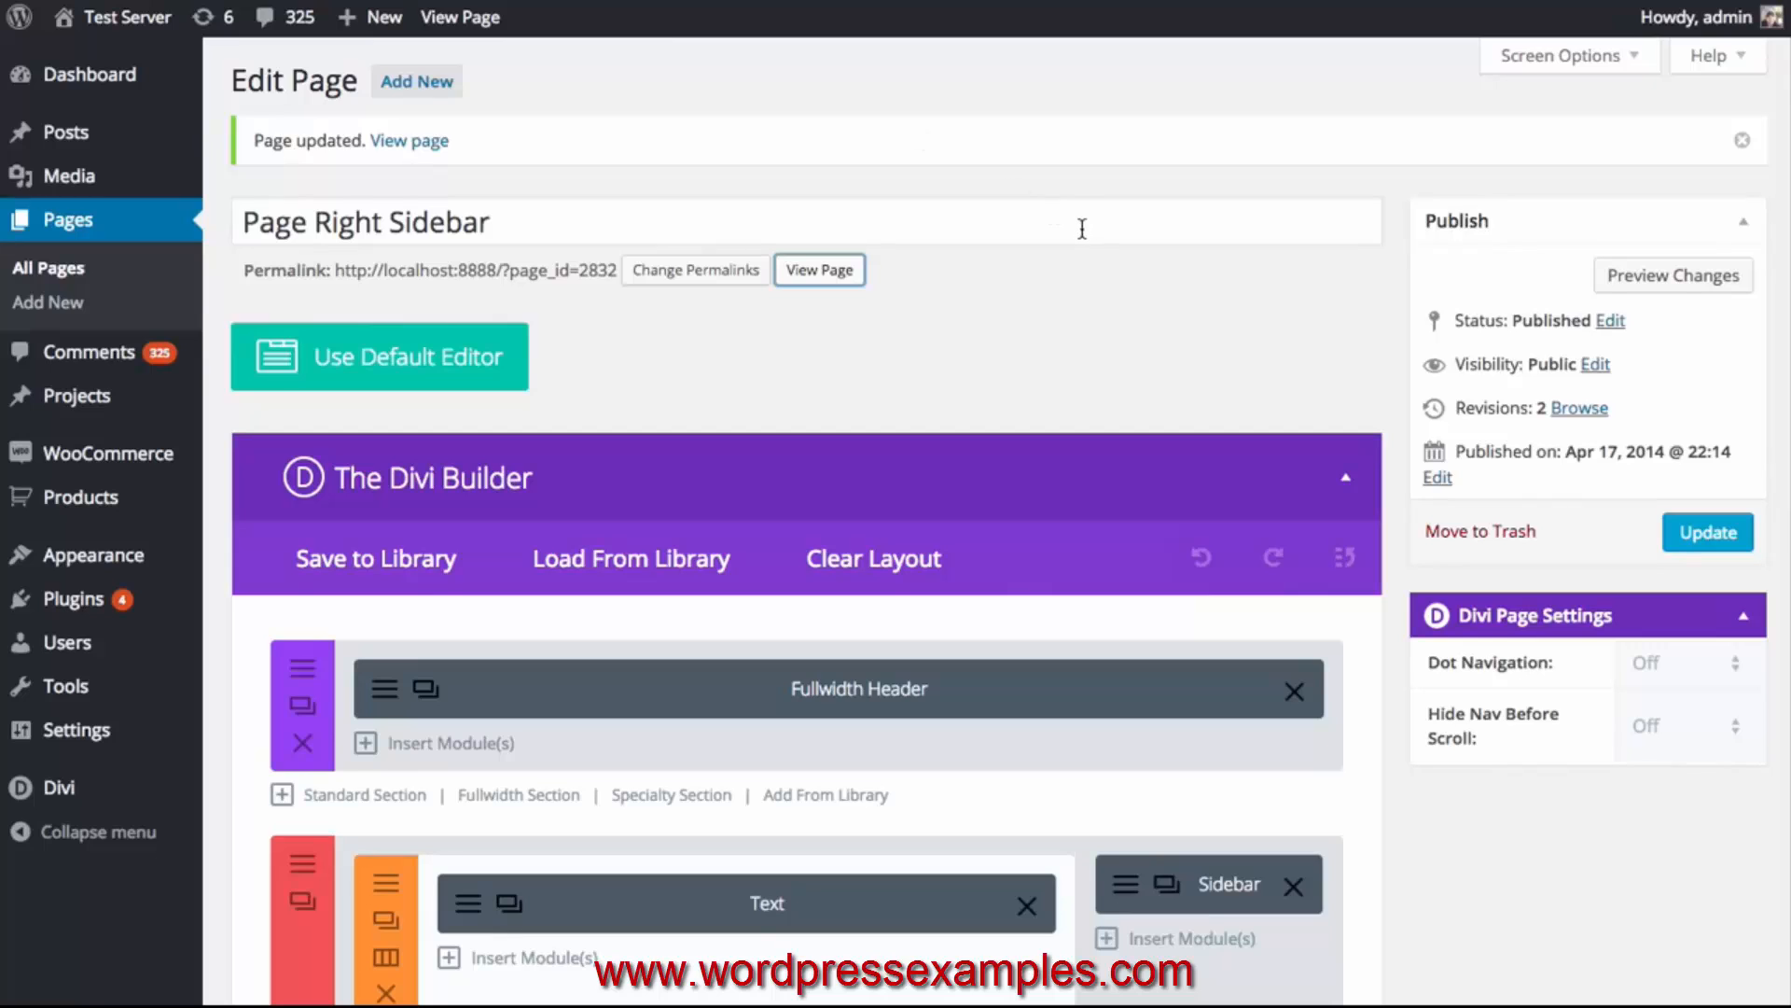
Step: Open the gallery module's design settings and set the zoom icon color to the purple swatch
scroll(1082, 229, "down", 5)
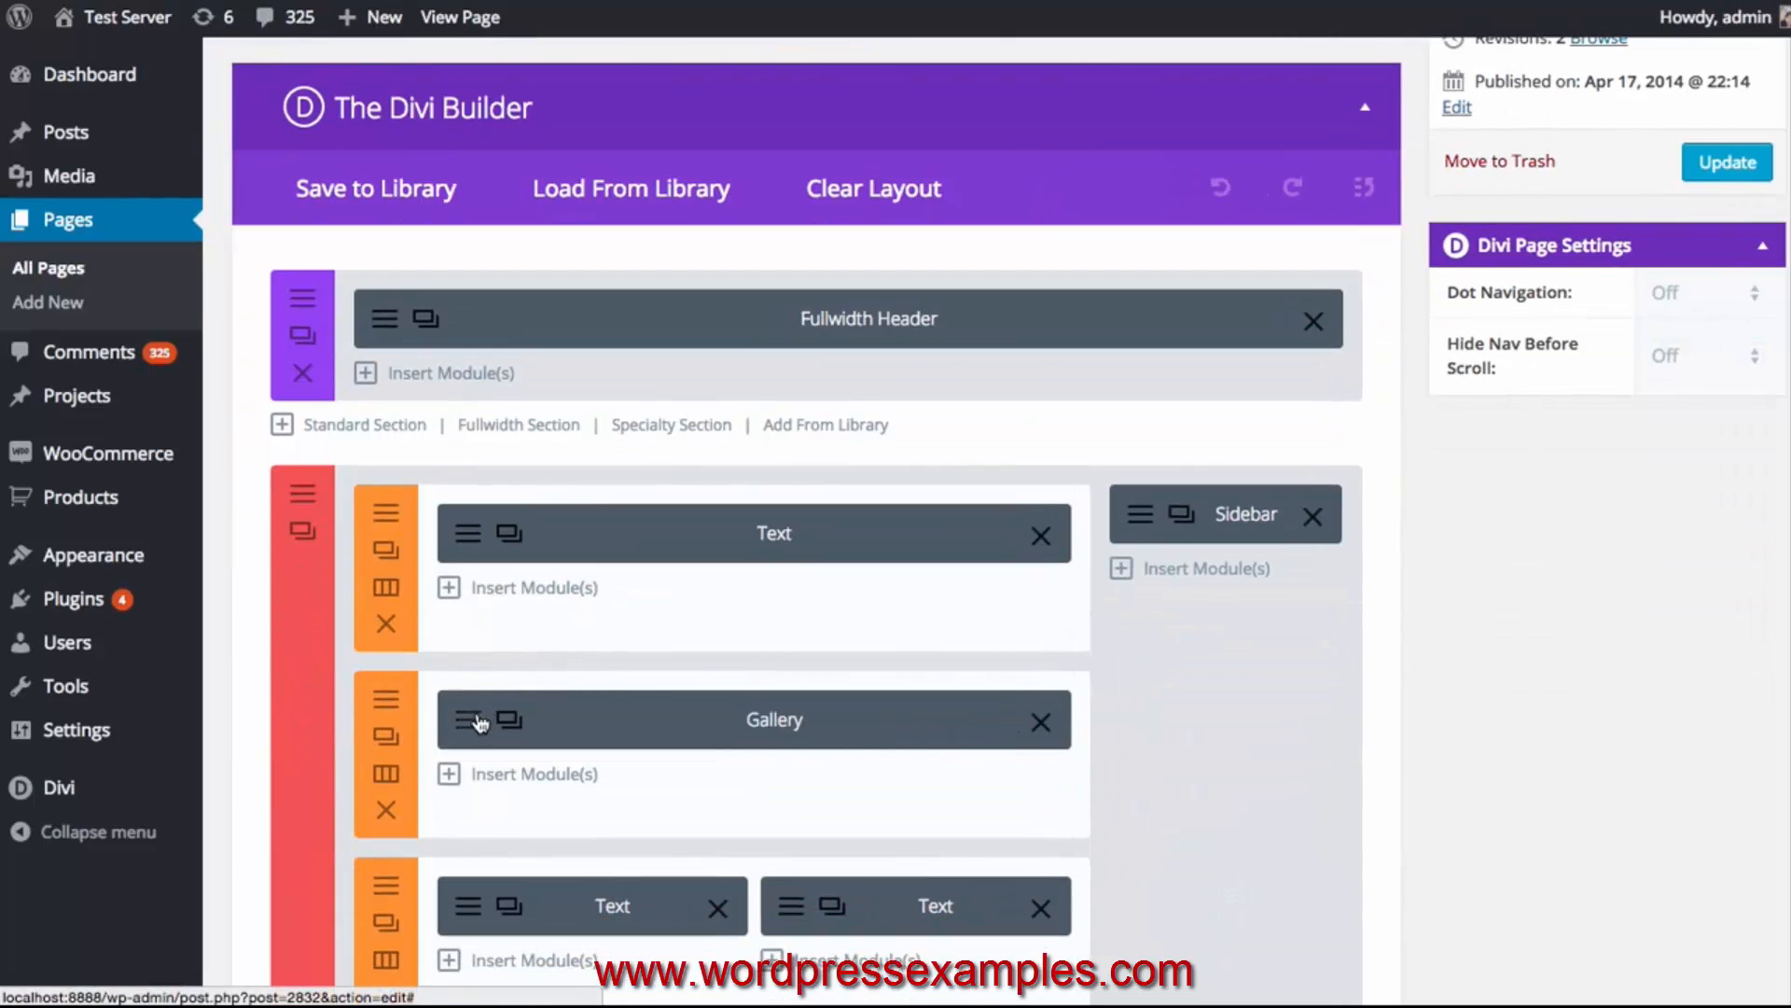
left_click(471, 724)
left_click(720, 233)
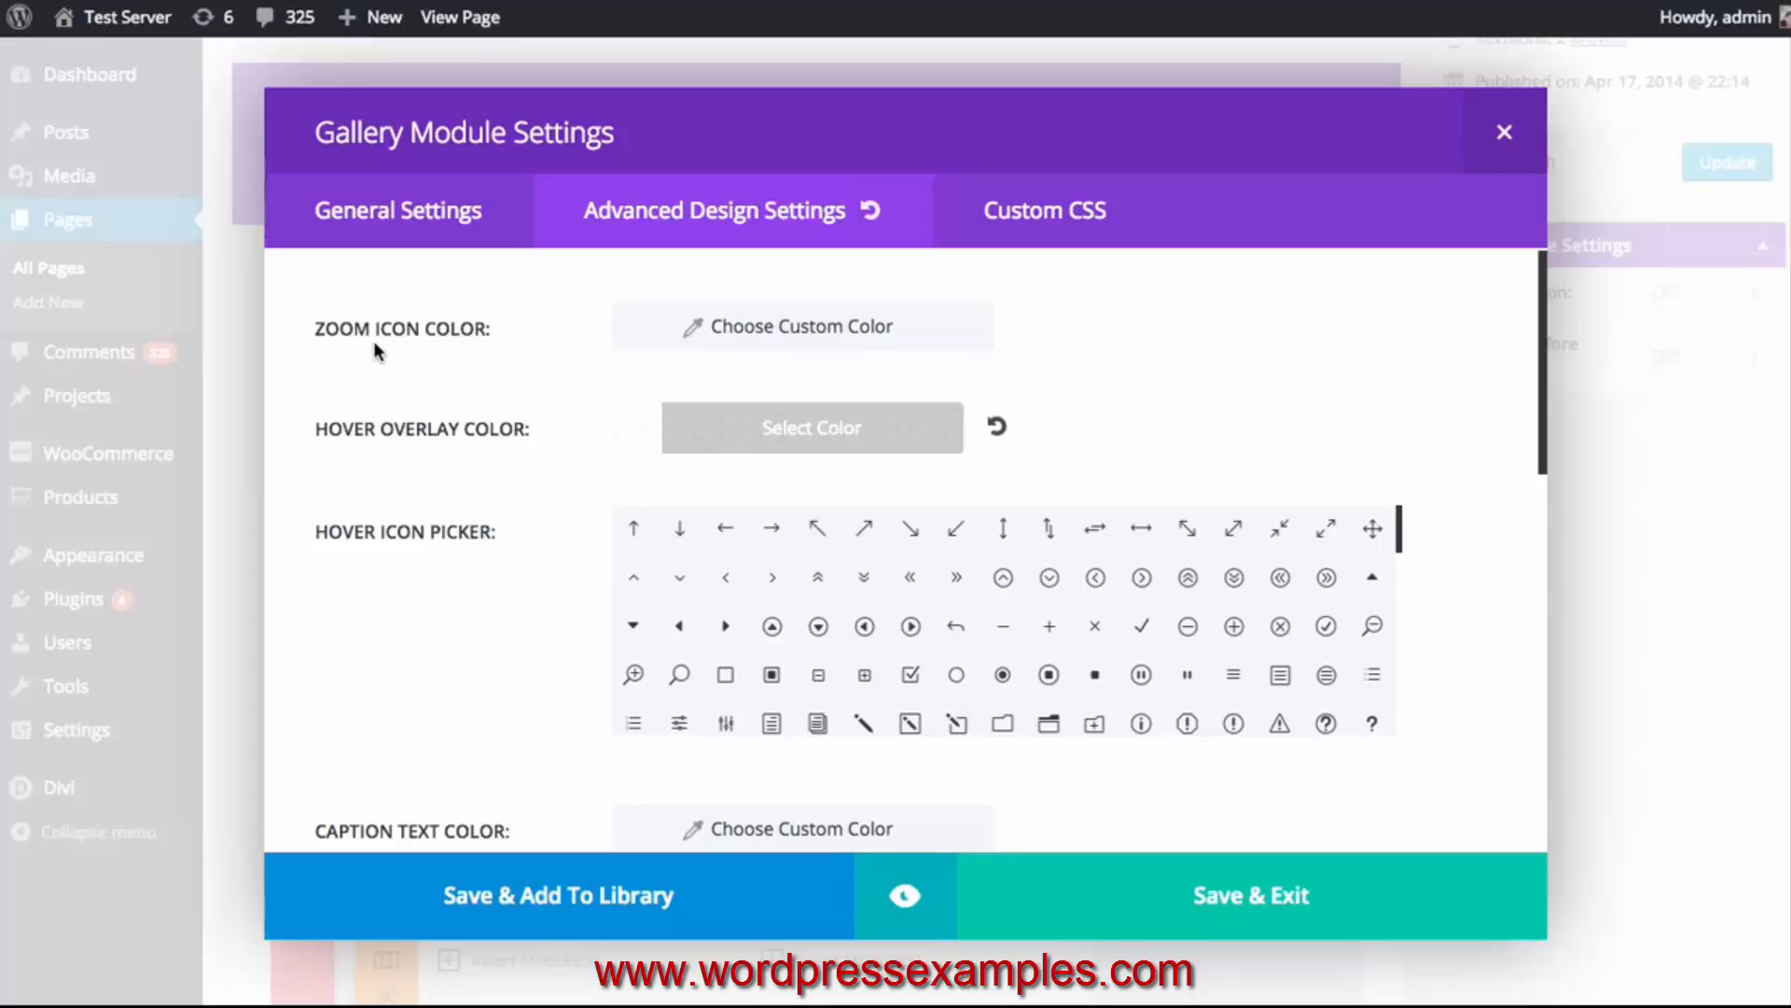
left_click(721, 338)
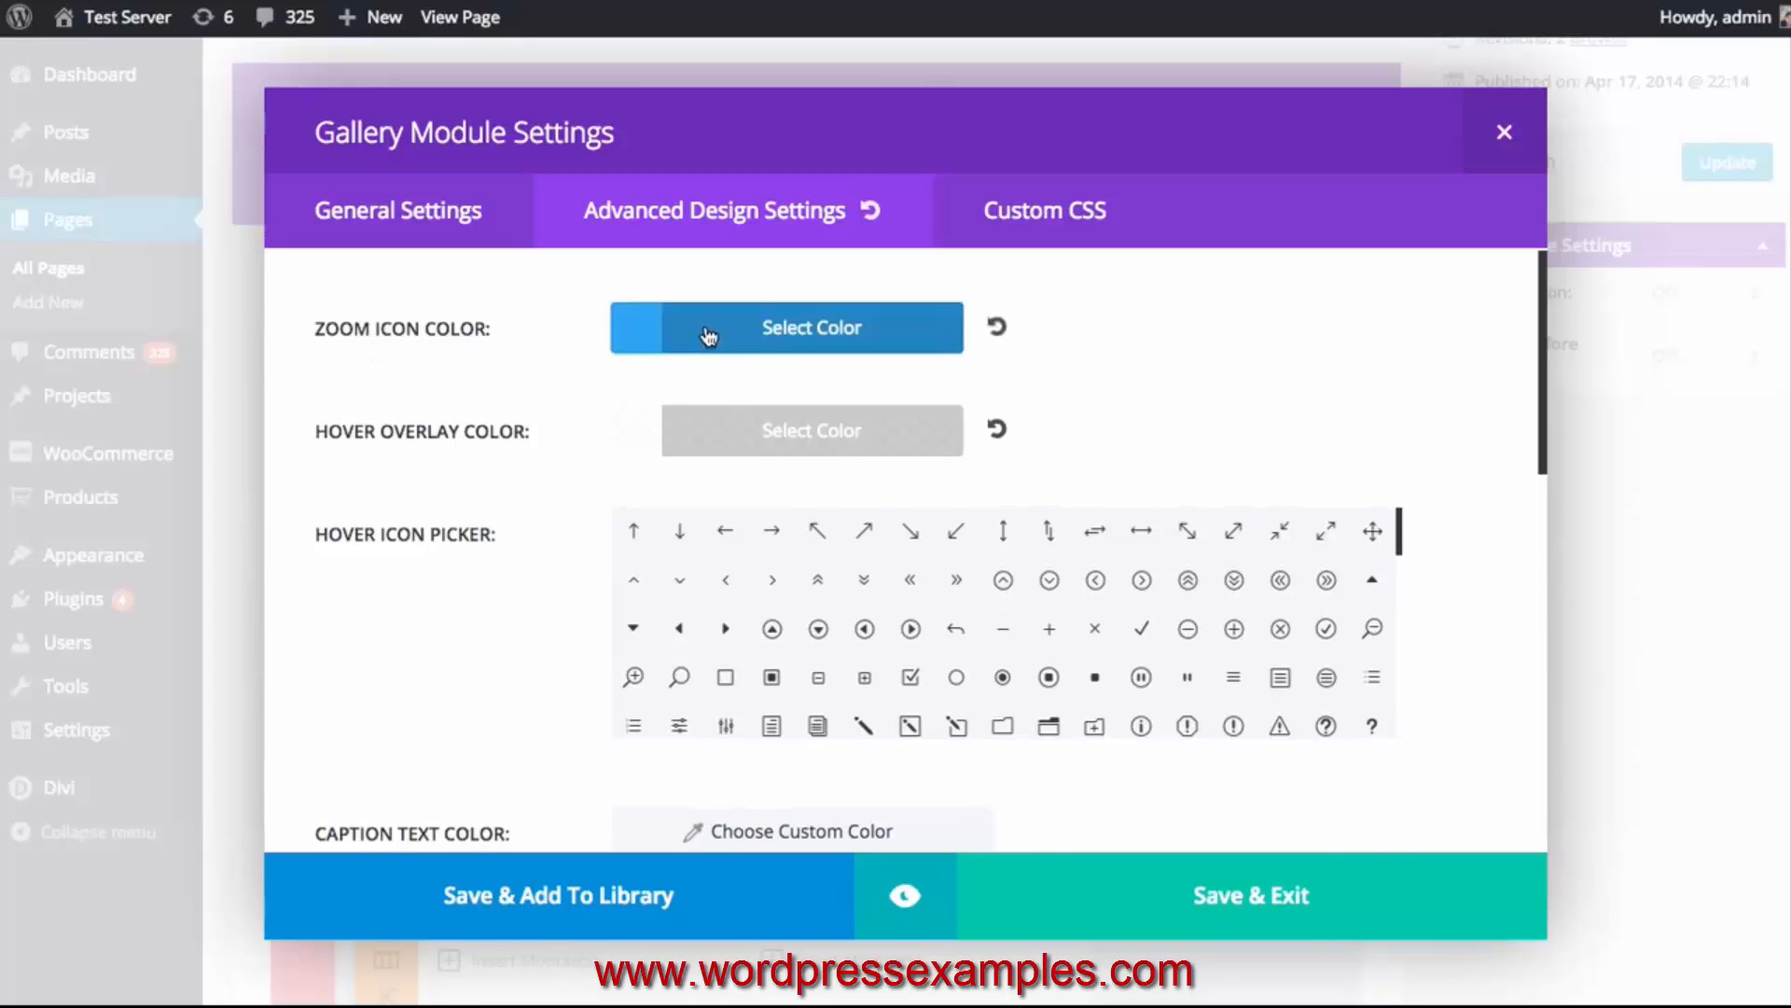
left_click(722, 341)
left_click(846, 640)
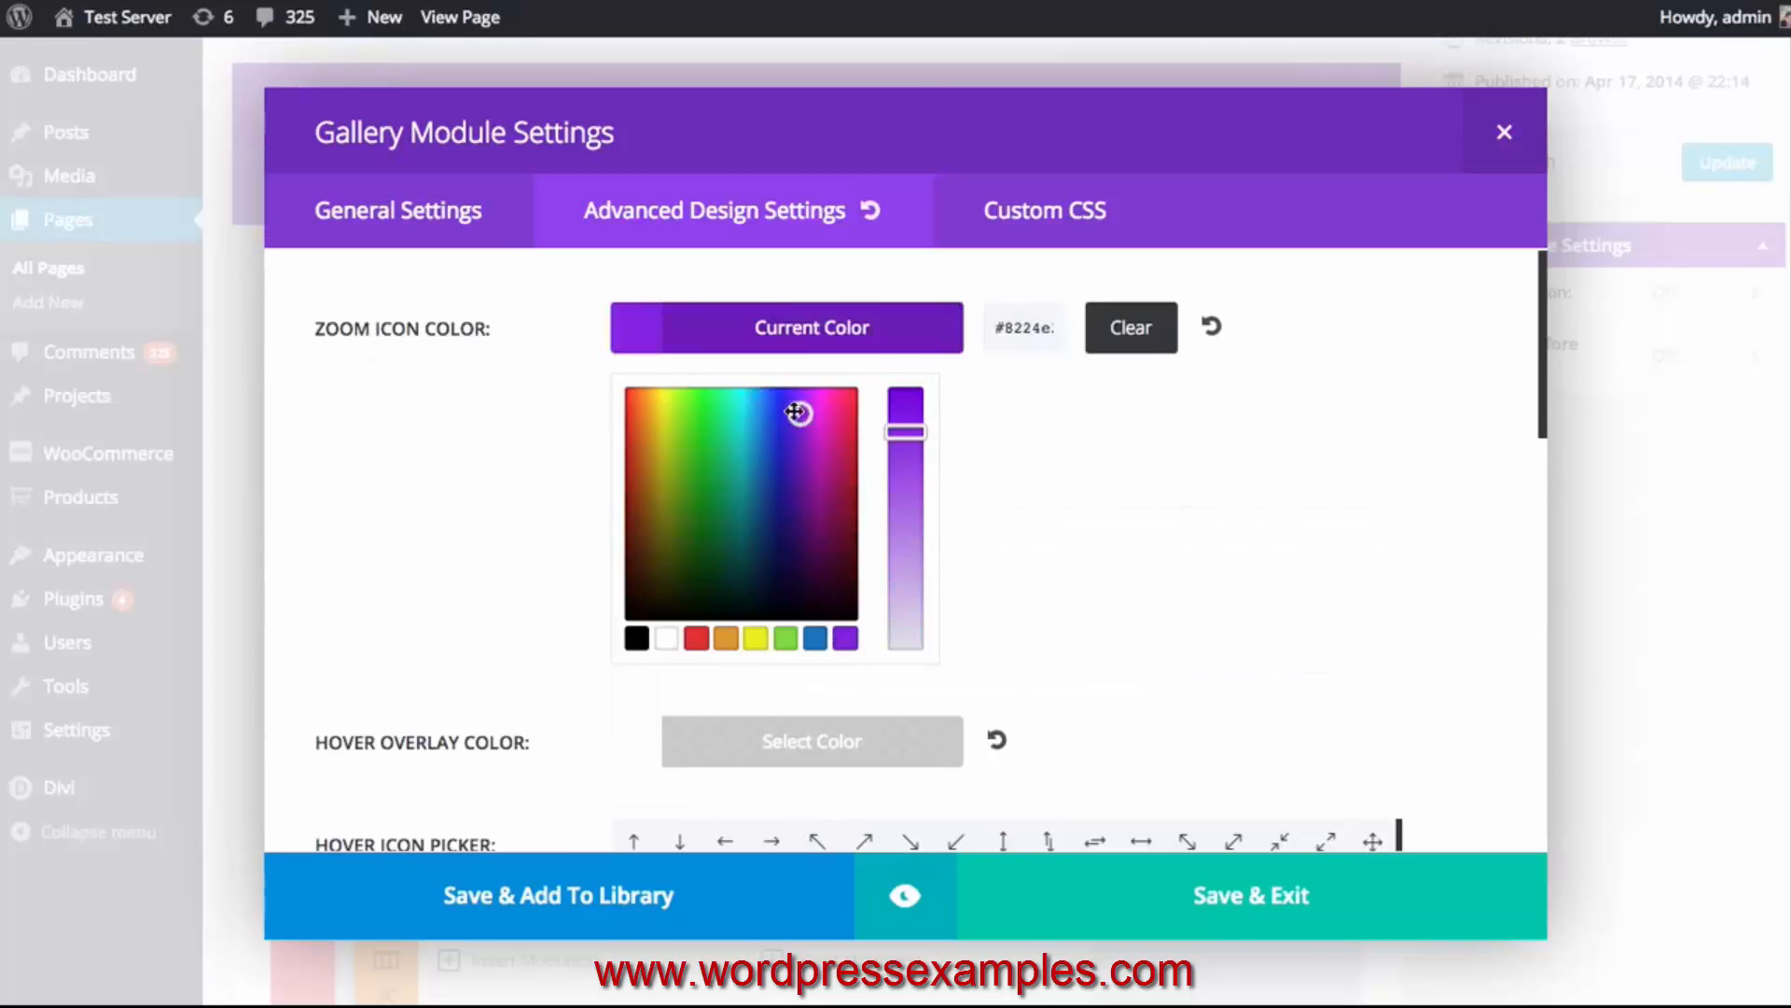
left_click(783, 338)
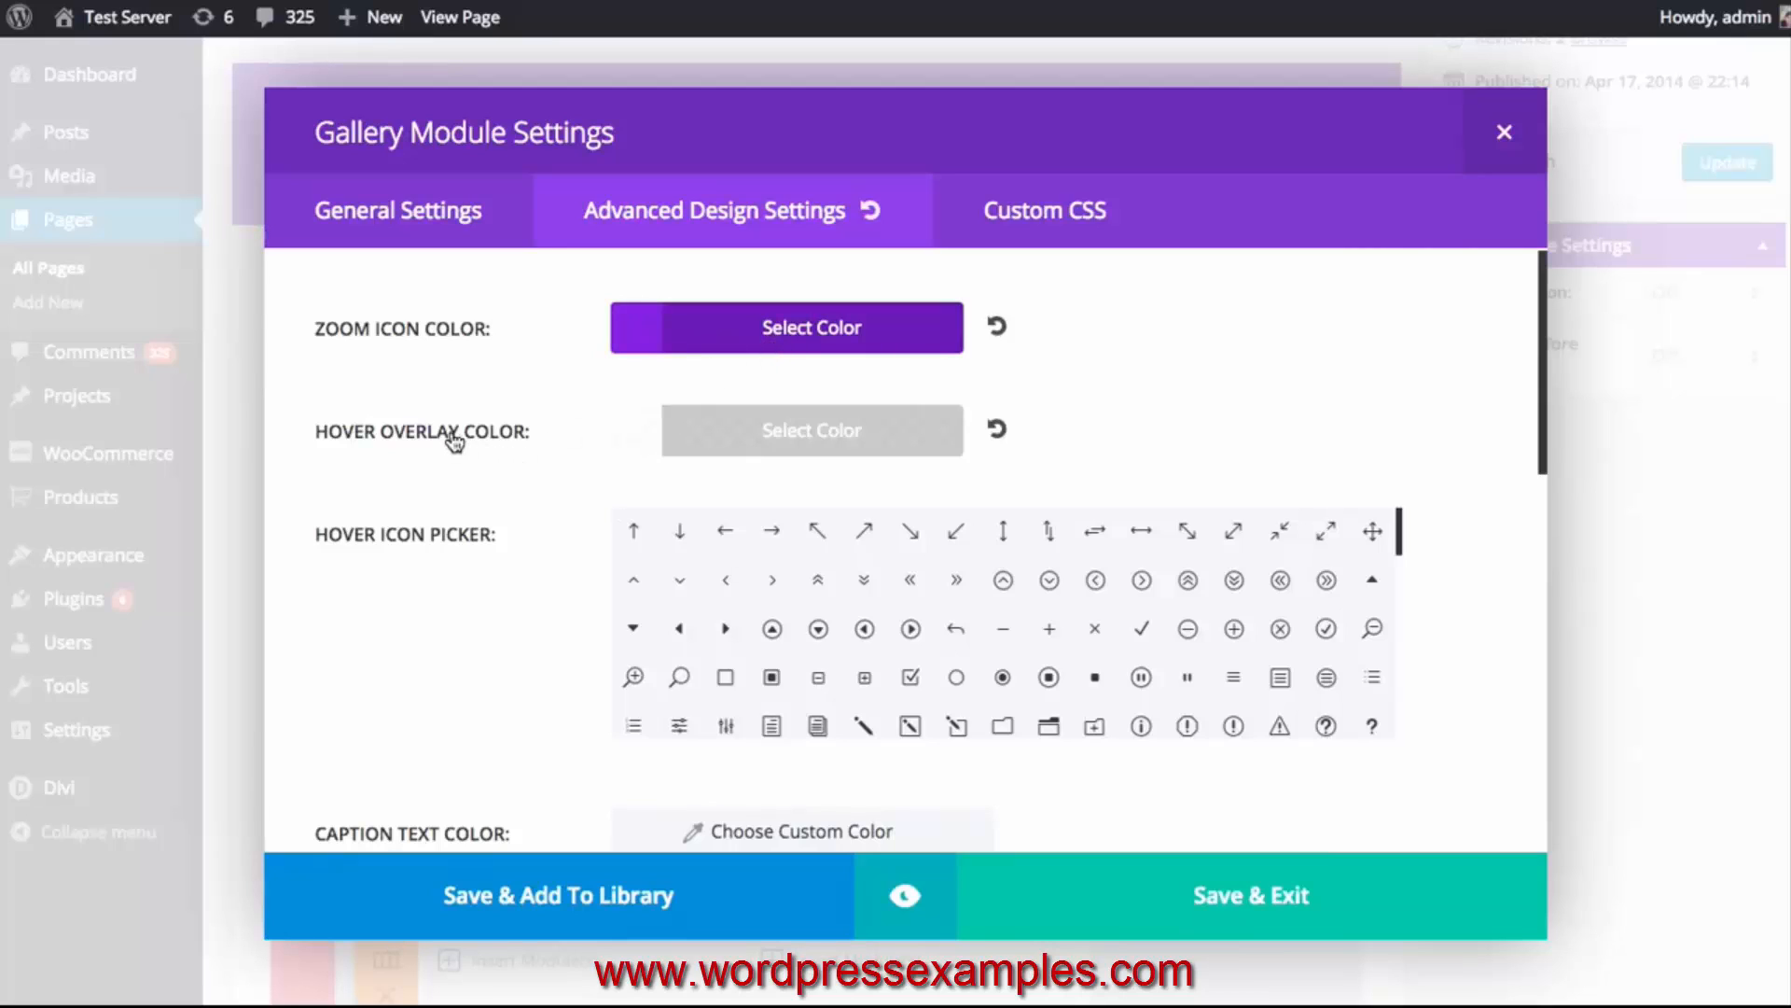
Step: Set the hover overlay color to a dark grey at 0.47 opacity, rgba(25,25,25,0.47)
left_click(711, 435)
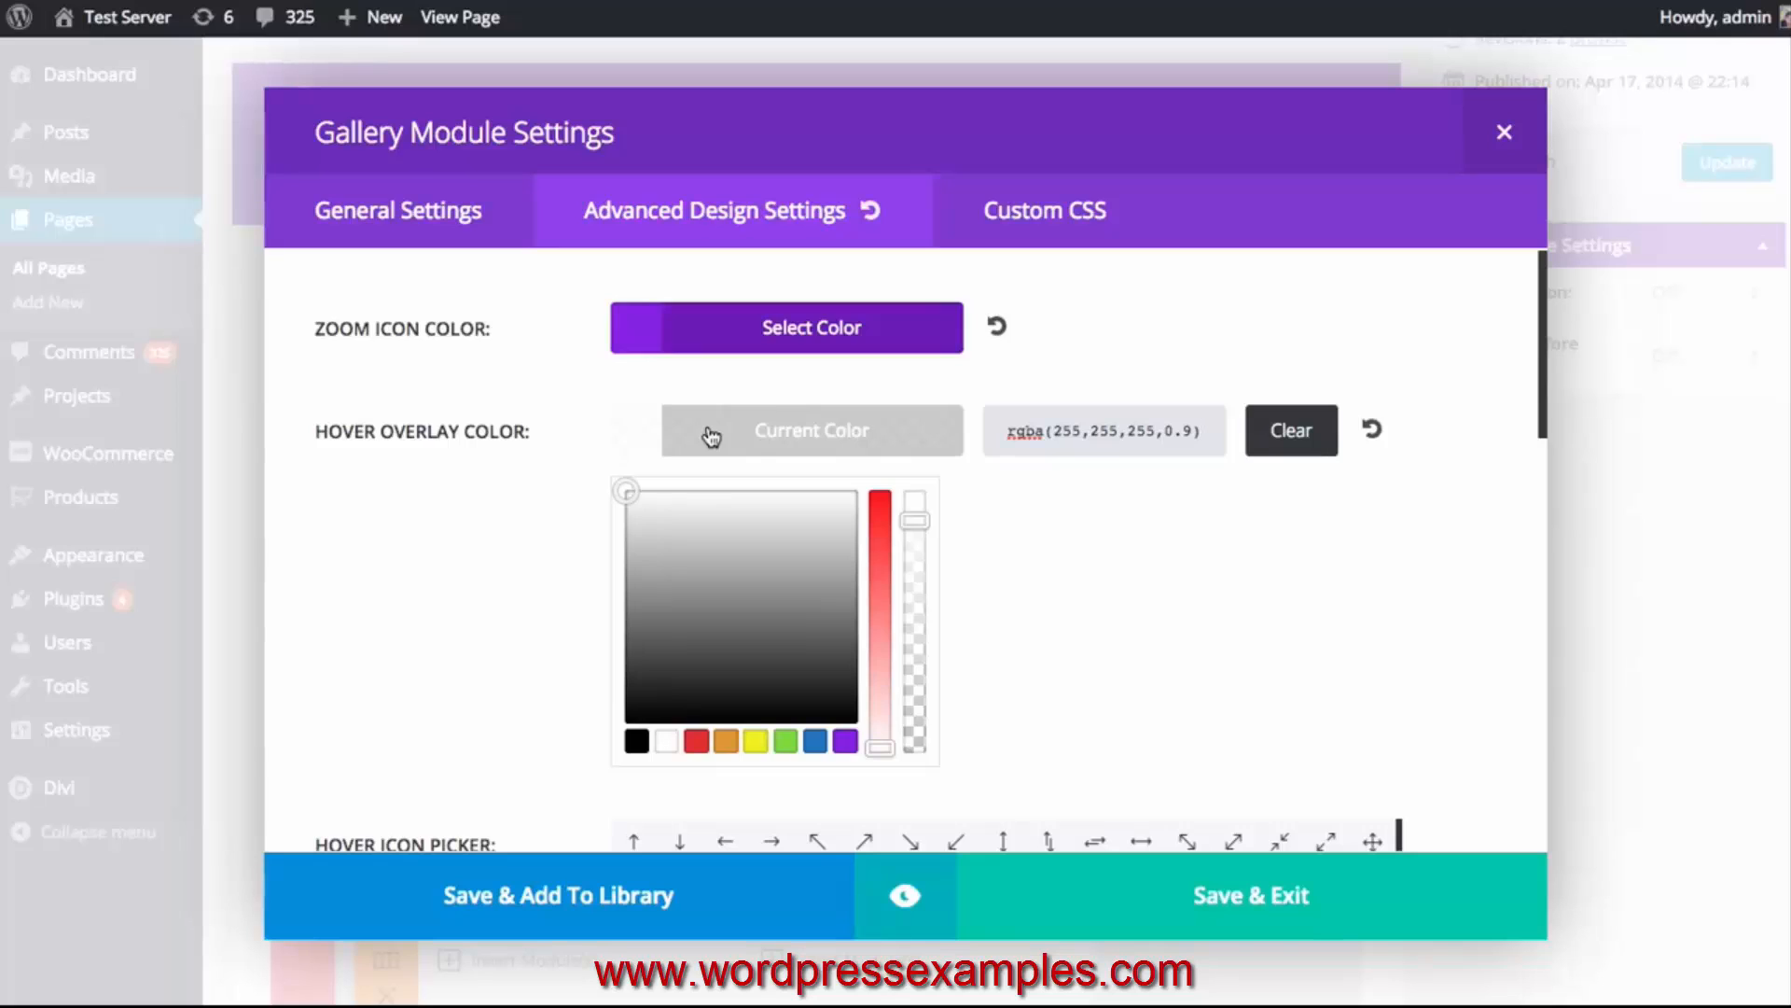
left_click_drag(668, 703, 626, 695)
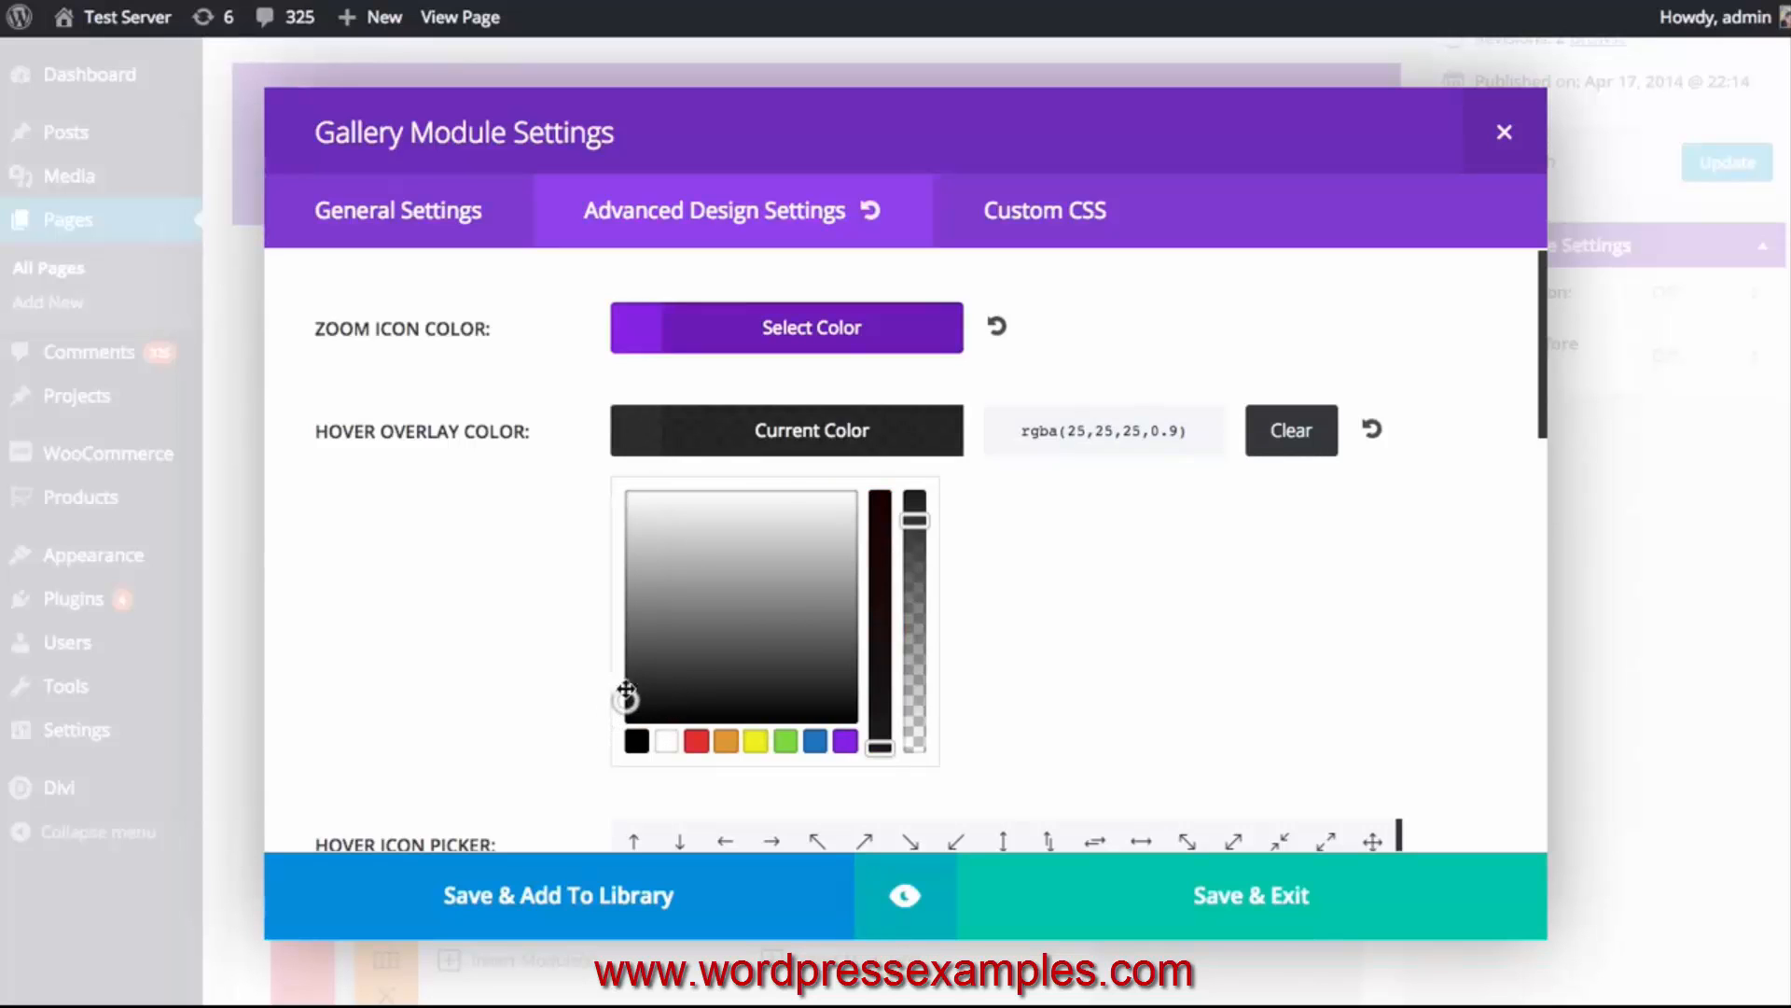
left_click_drag(920, 525, 915, 644)
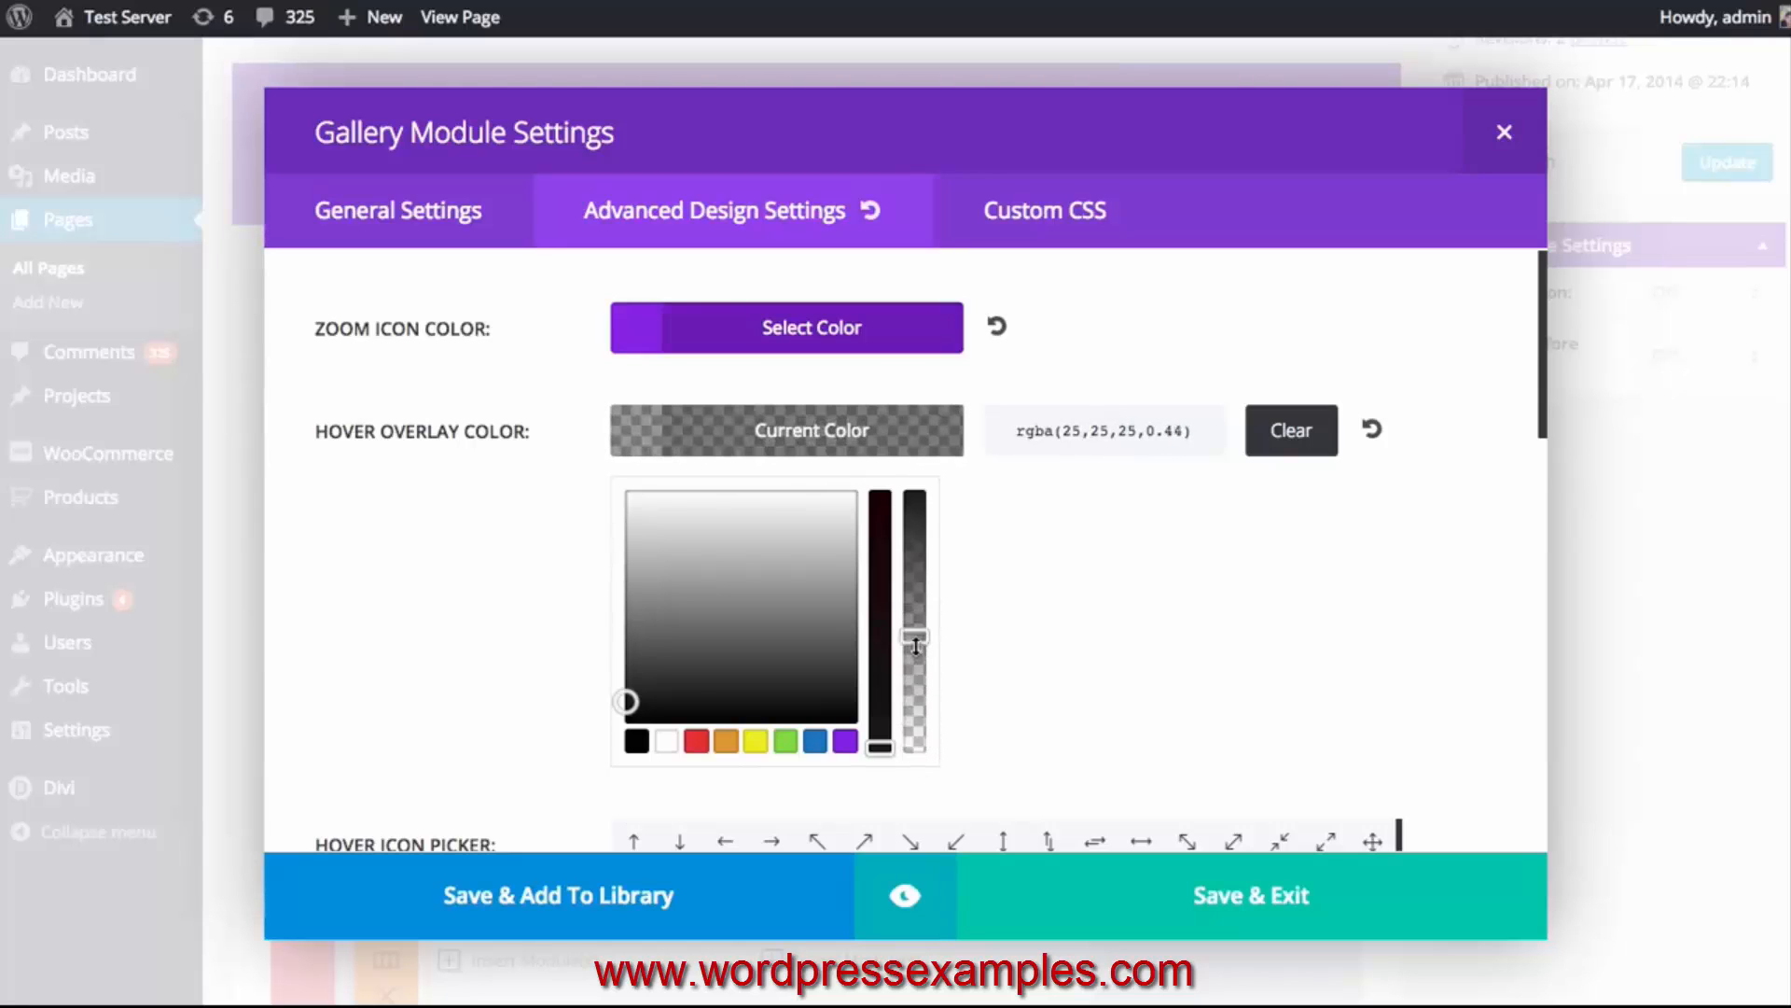
left_click(788, 448)
Step: Preview the gallery module with the new hover colors, then close the preview
scroll(548, 461, "down", 1)
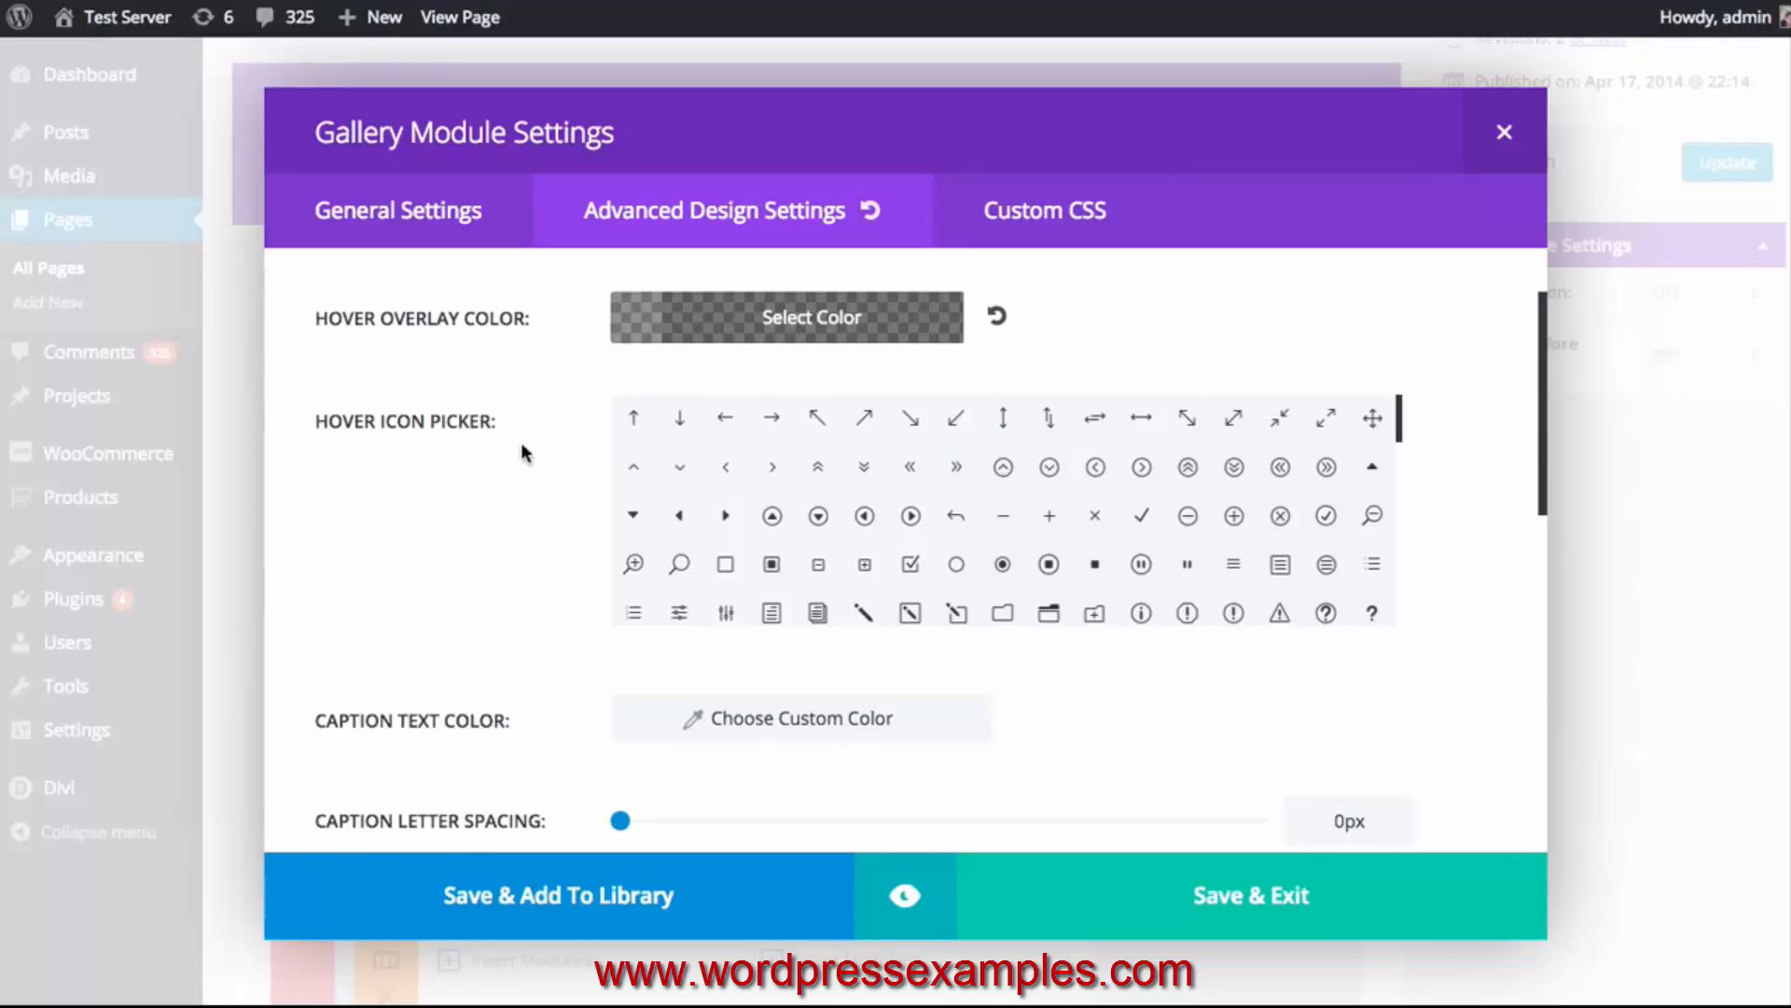
left_click(905, 895)
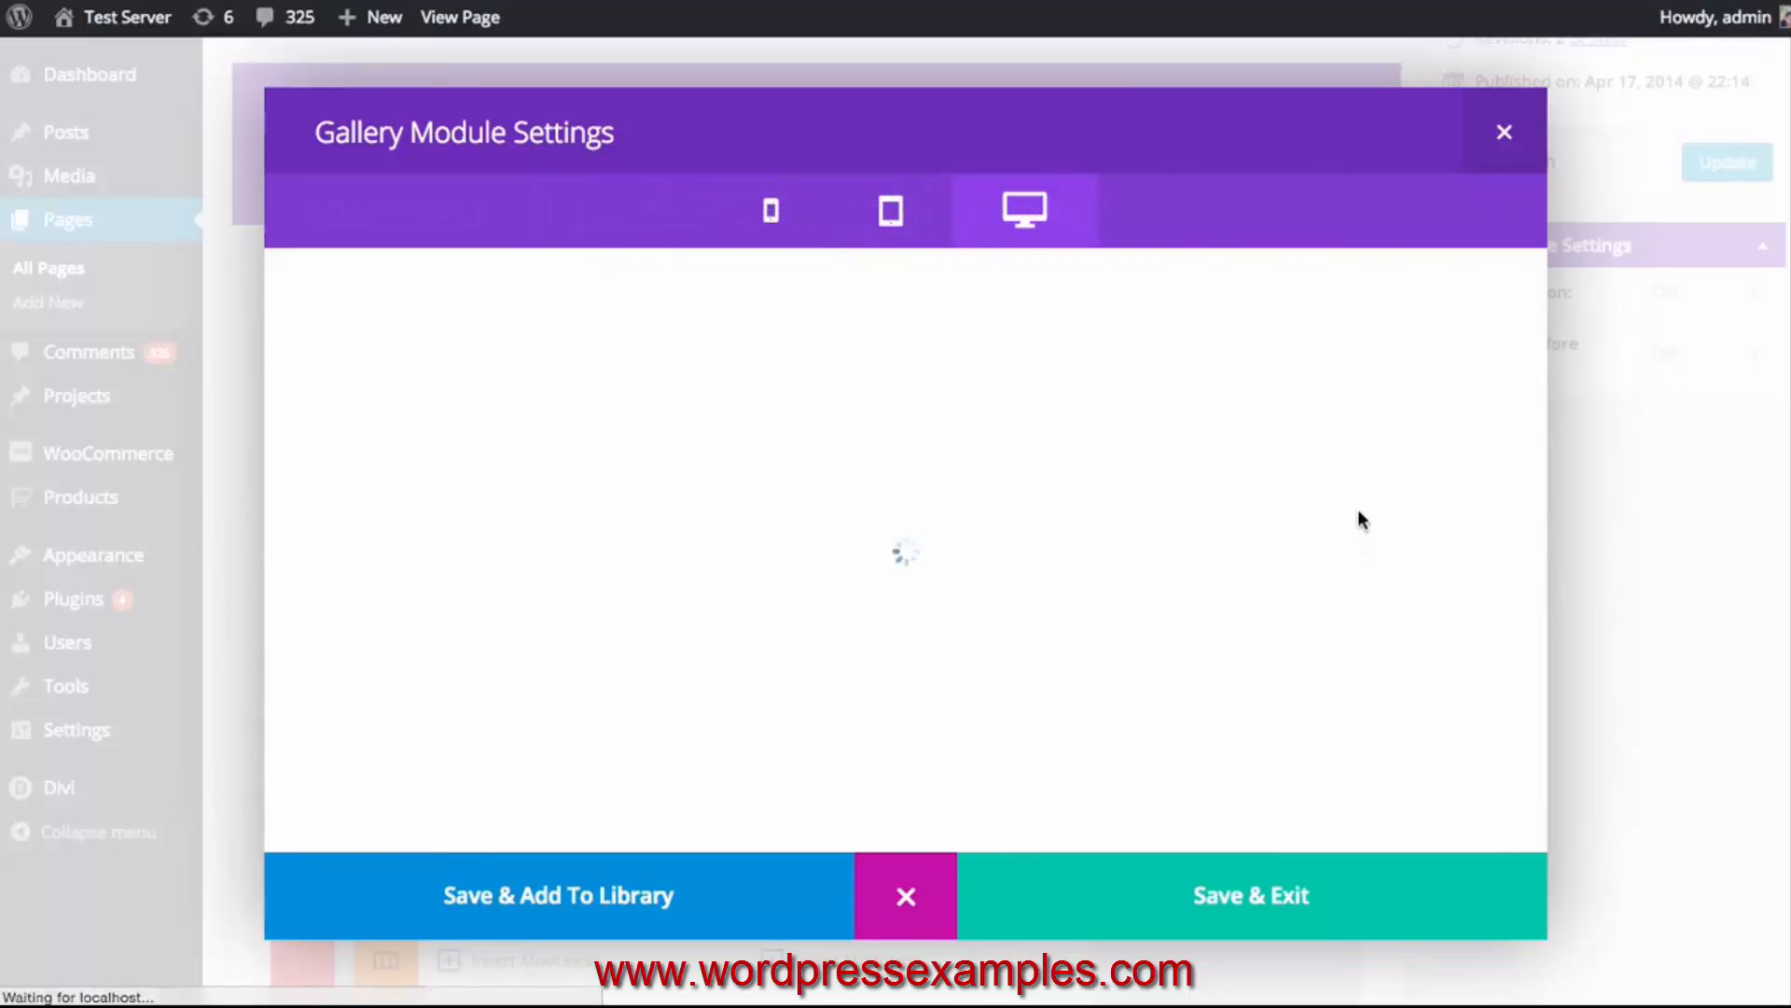
scroll(1232, 444, "down", 5)
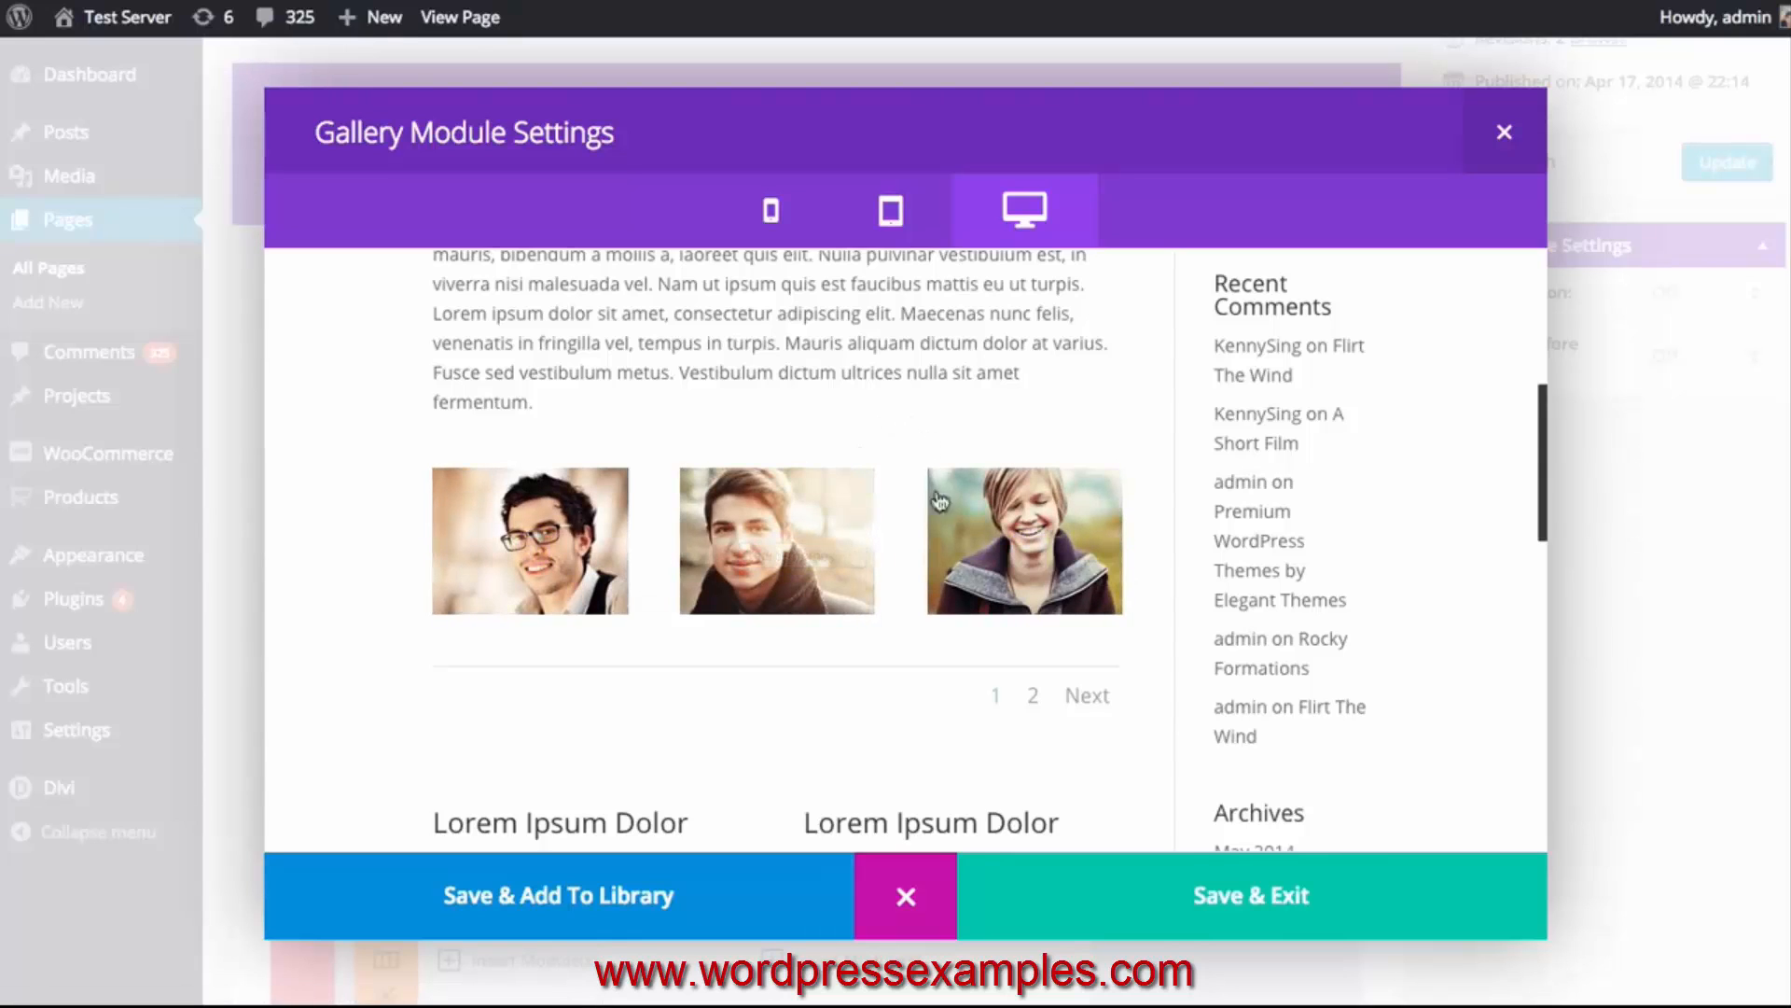
left_click(907, 897)
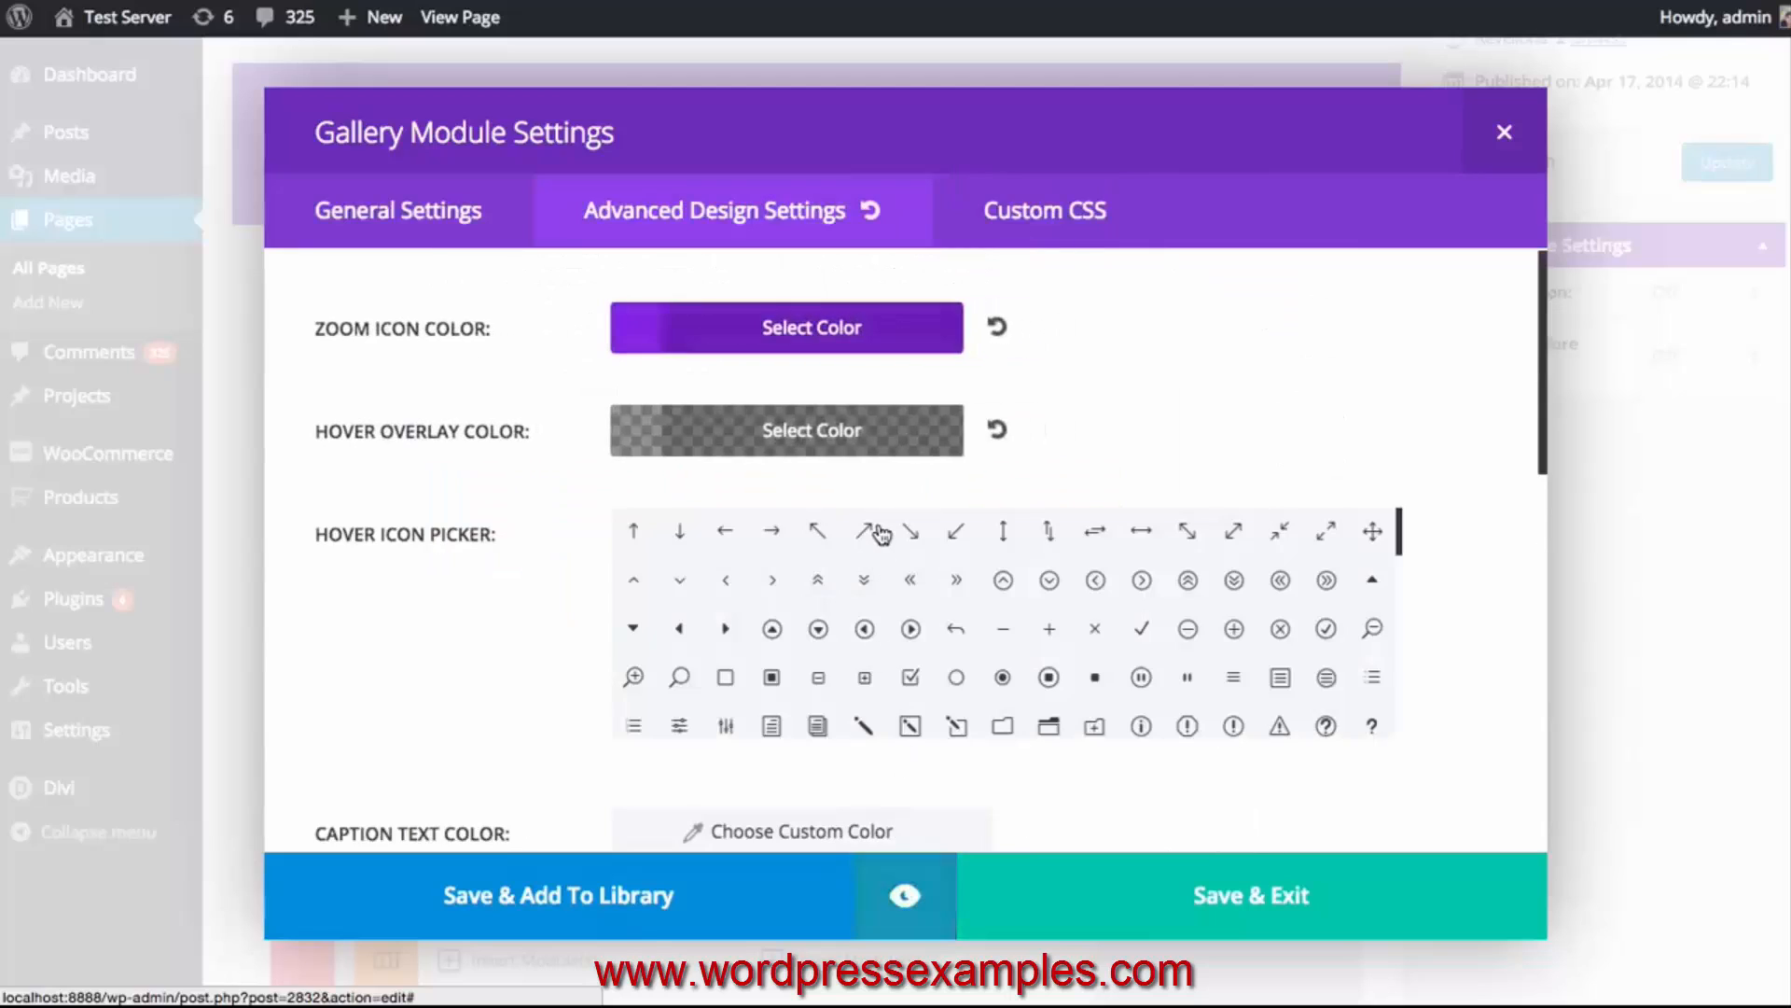
Step: Change the zoom icon color to white, #ffffff
left_click(759, 347)
left_click(666, 638)
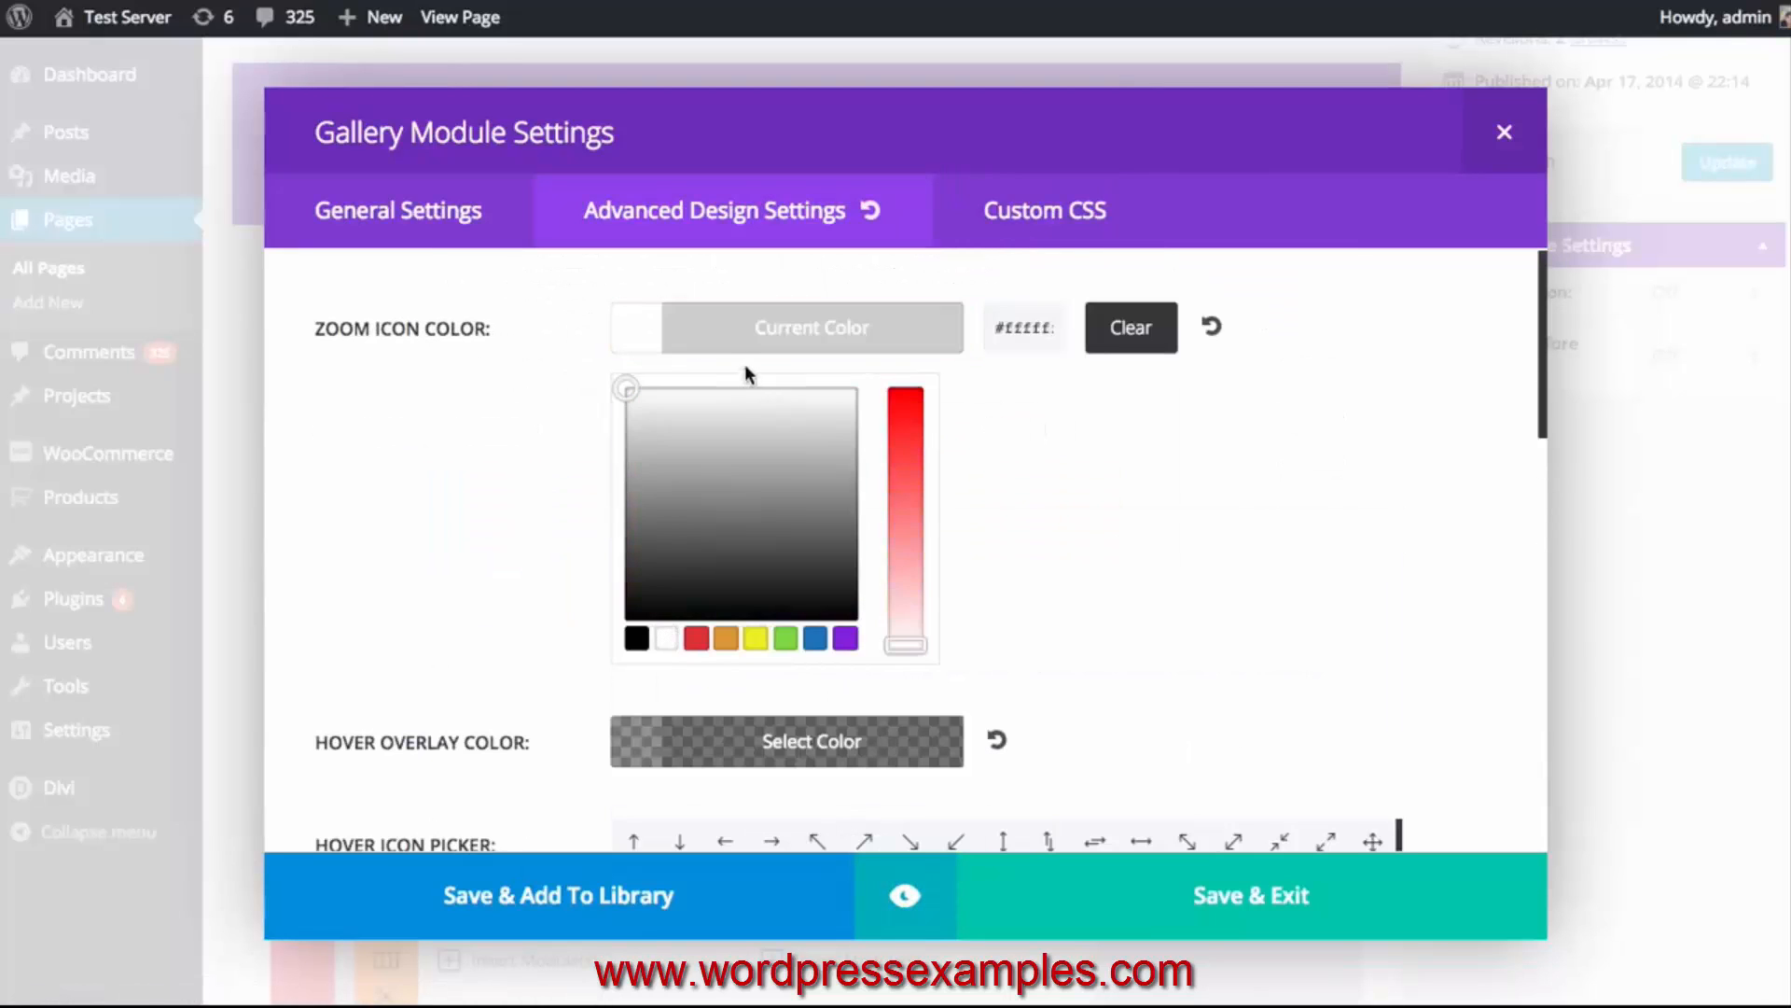
left_click(744, 359)
Step: Preview the gallery module again and close the preview
left_click(907, 896)
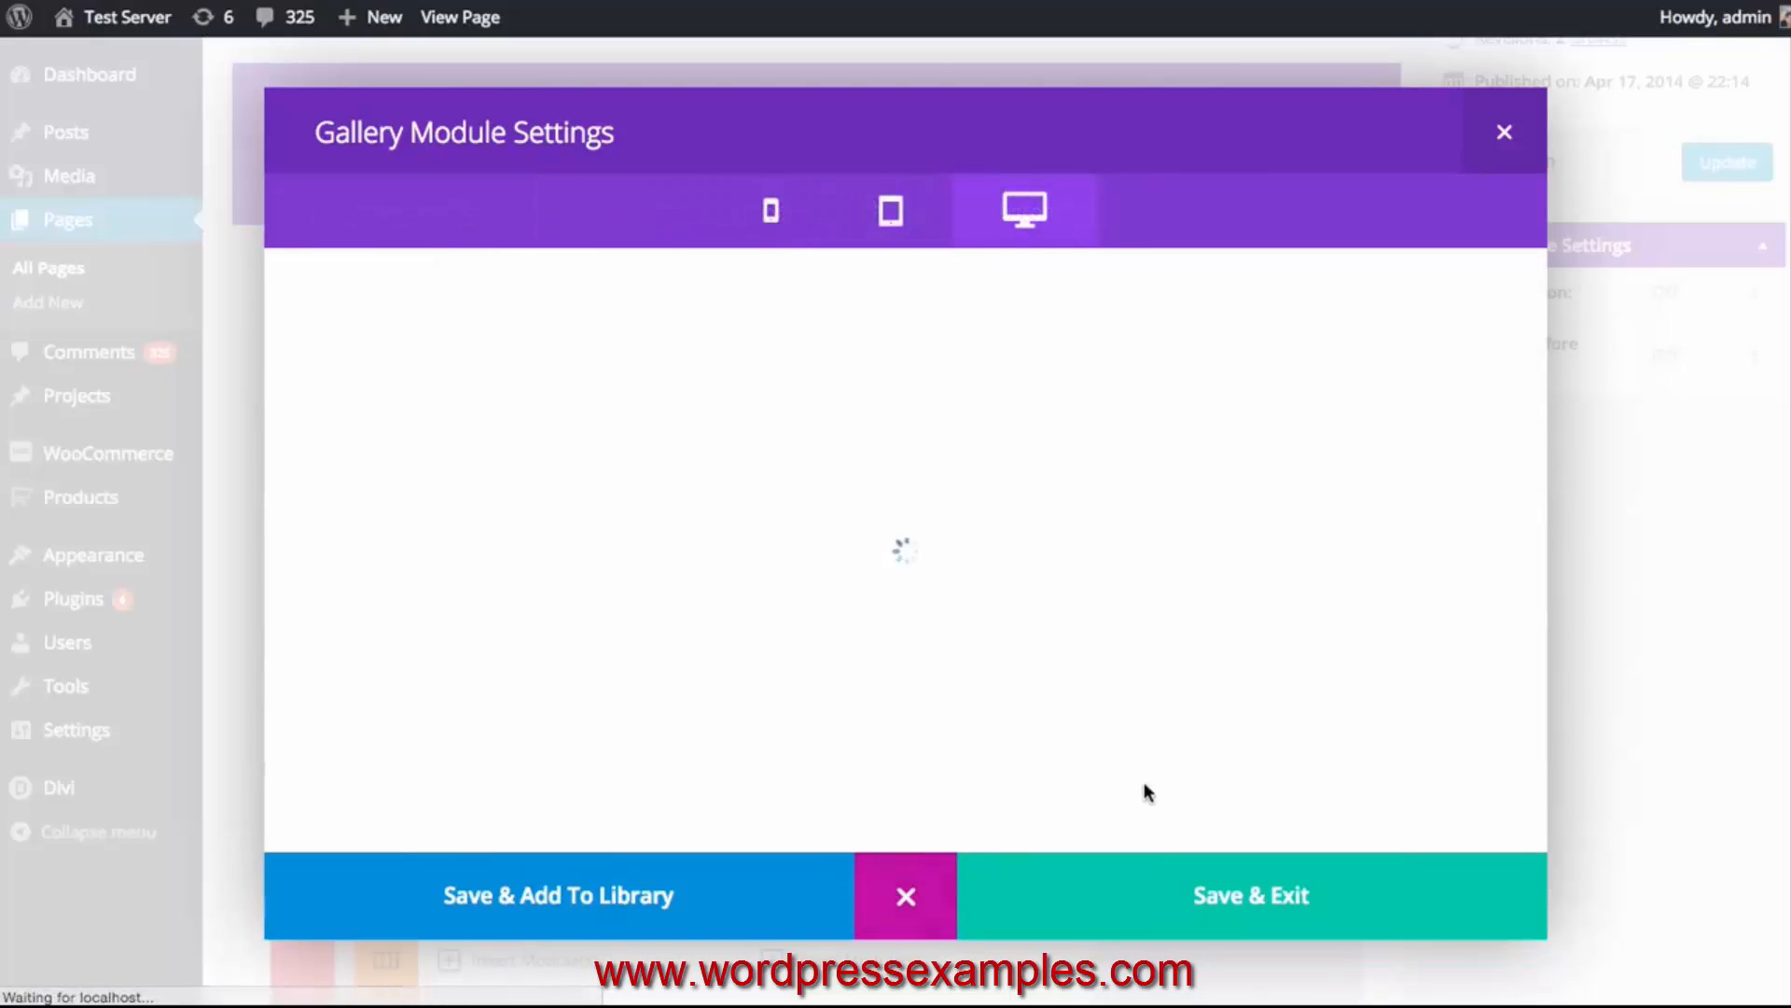
scroll(1099, 752, "down", 6)
scroll(1206, 530, "up", 1)
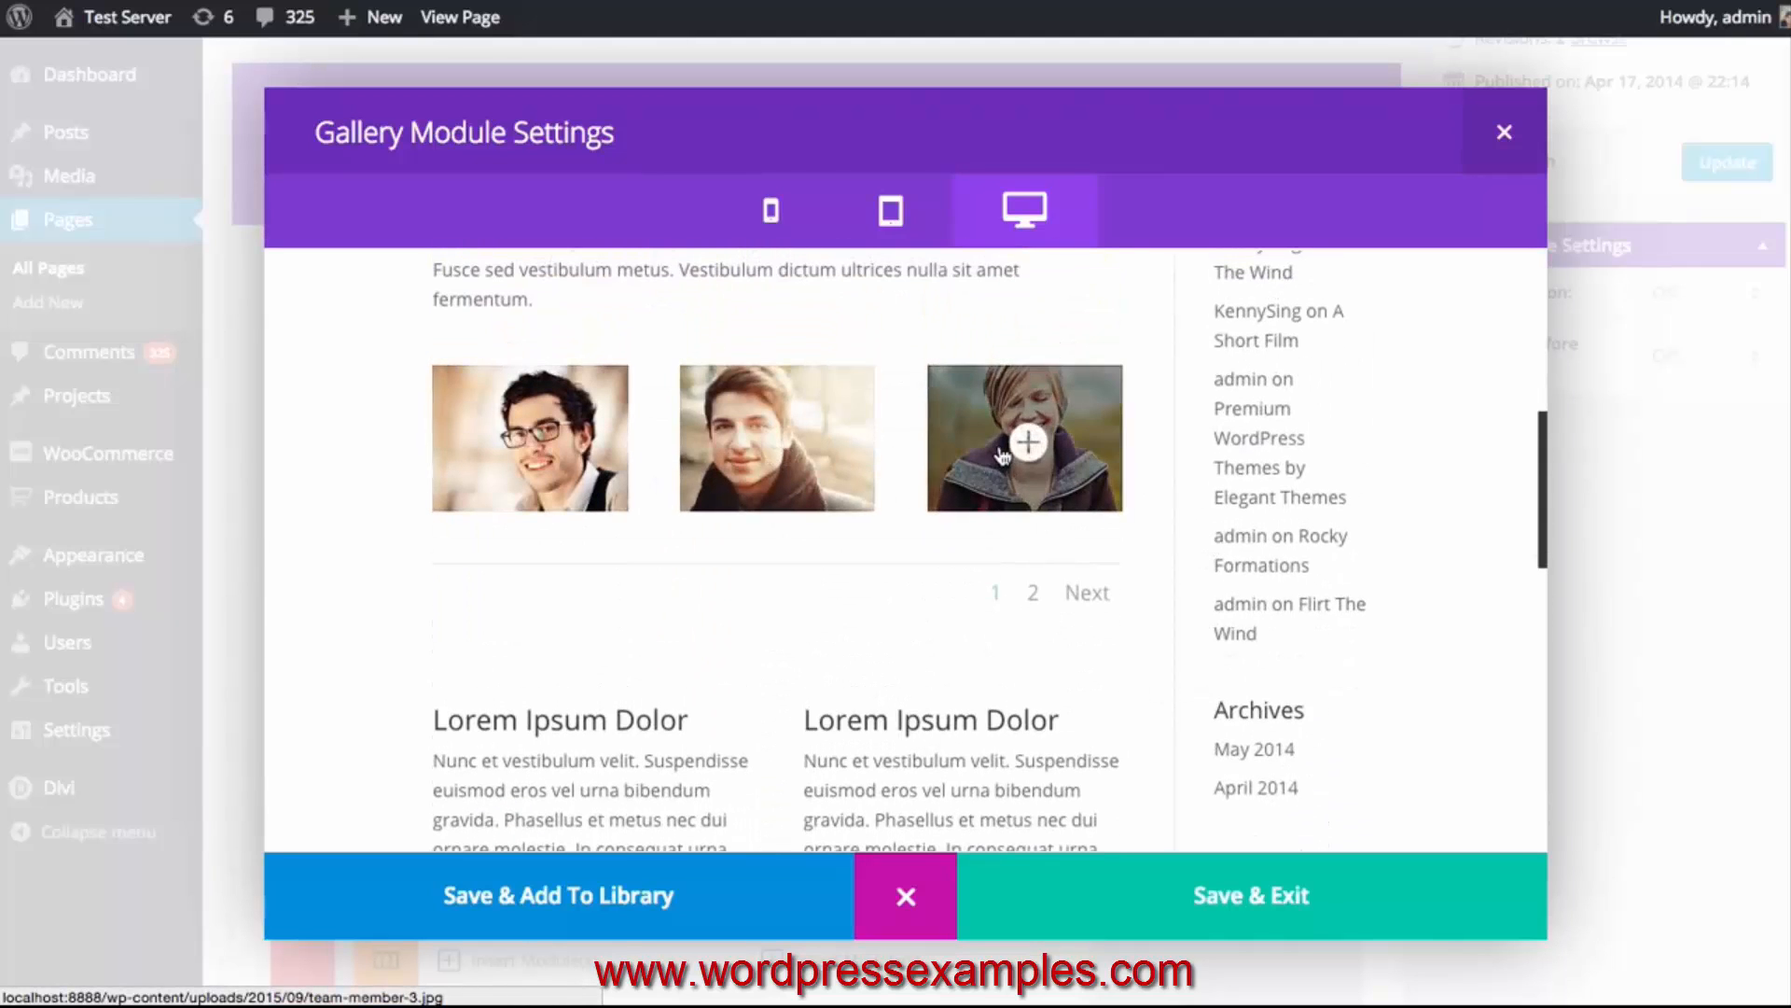
left_click(903, 895)
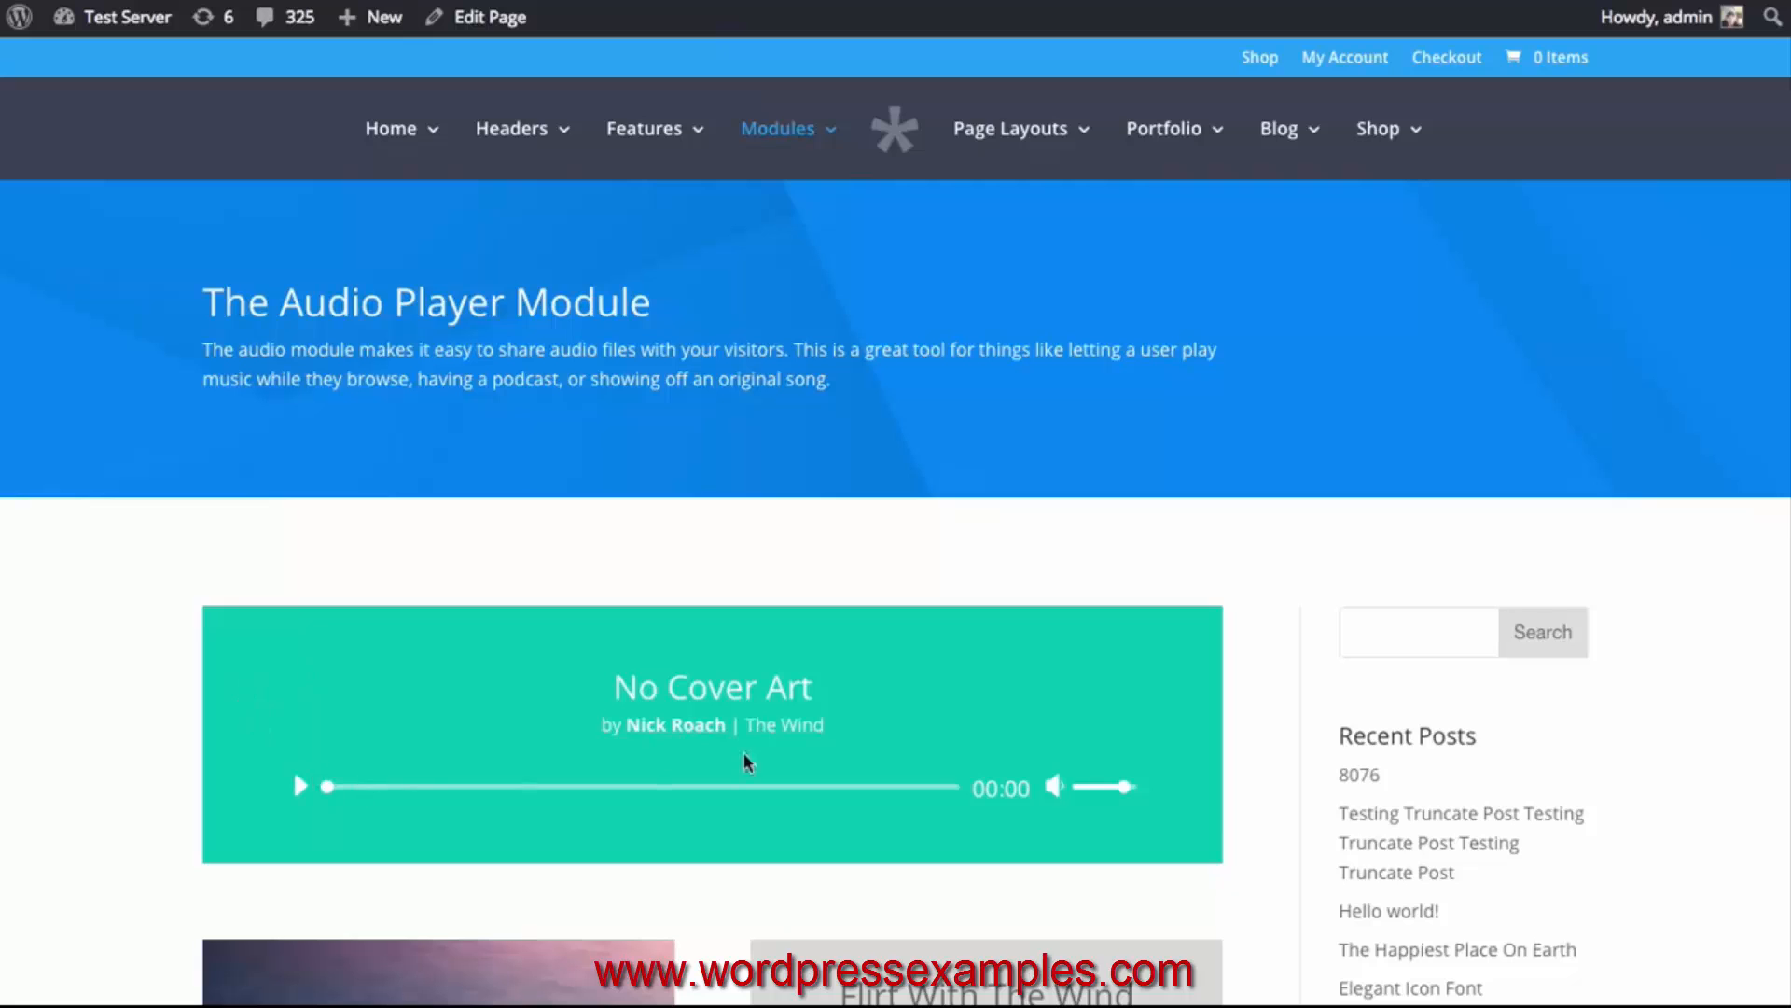
Step: Open the About Me page in the Divi Builder and insert an Audio module into its empty column
scroll(744, 754, "down", 5)
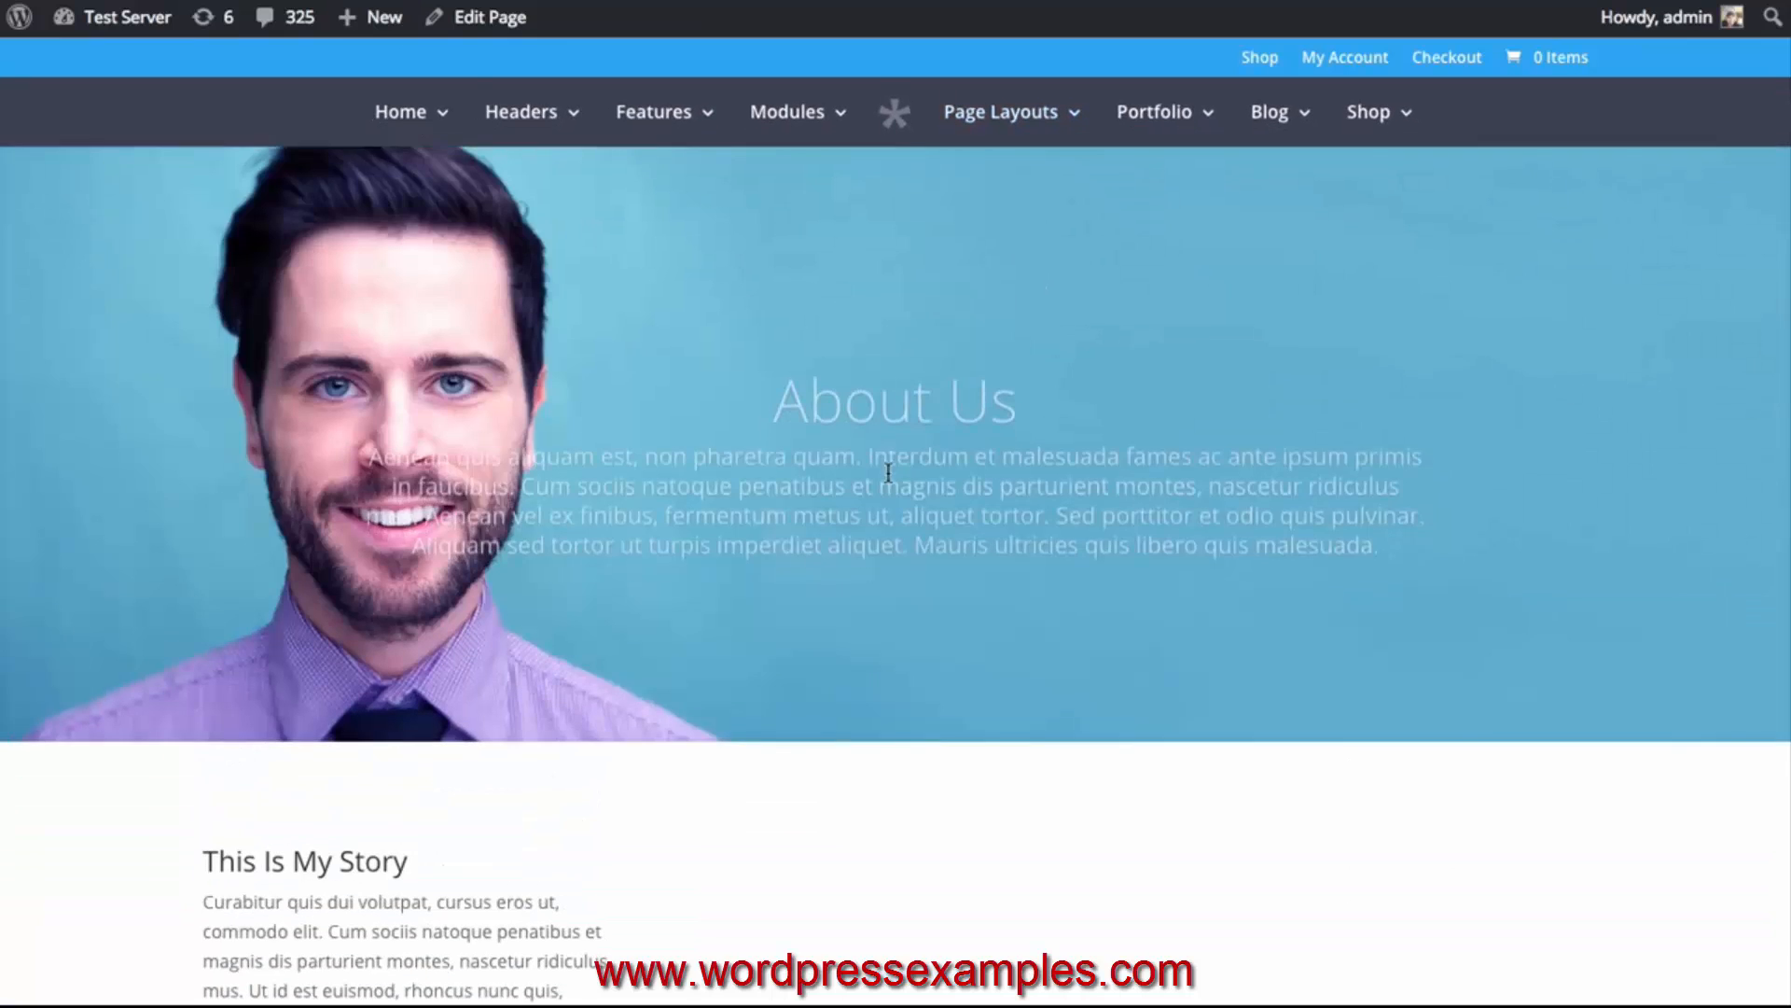
scroll(888, 471, "down", 3)
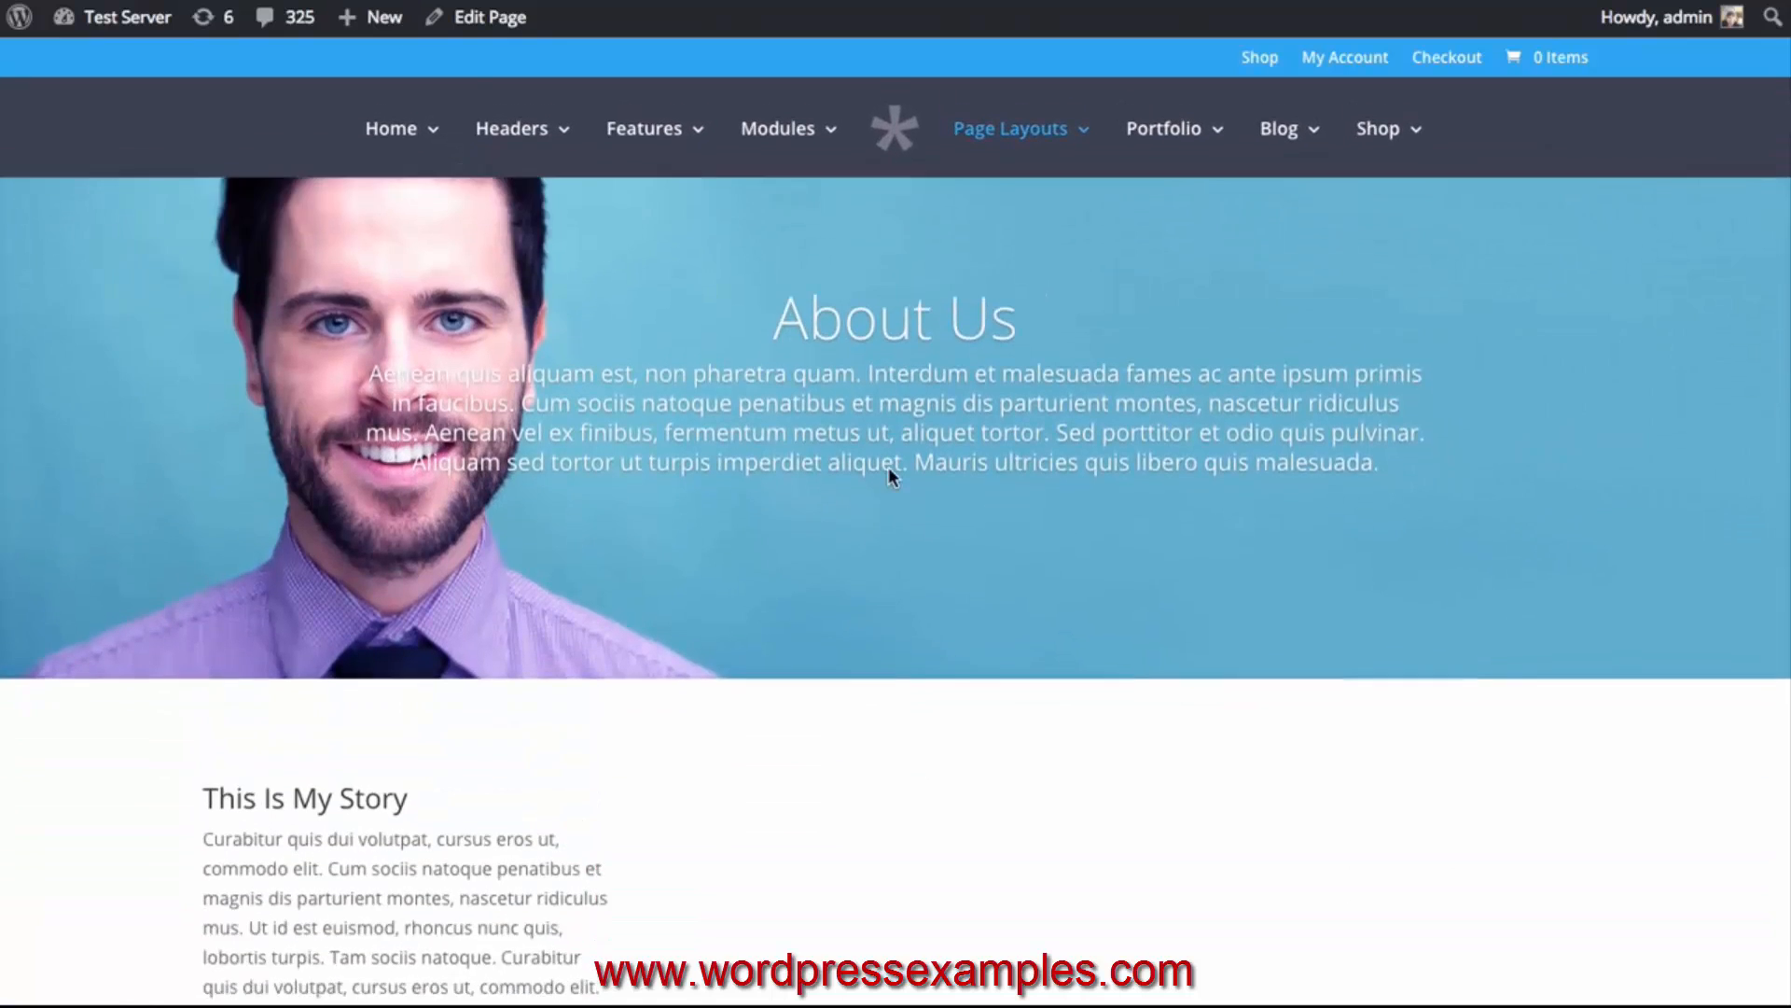
scroll(938, 564, "down", 1)
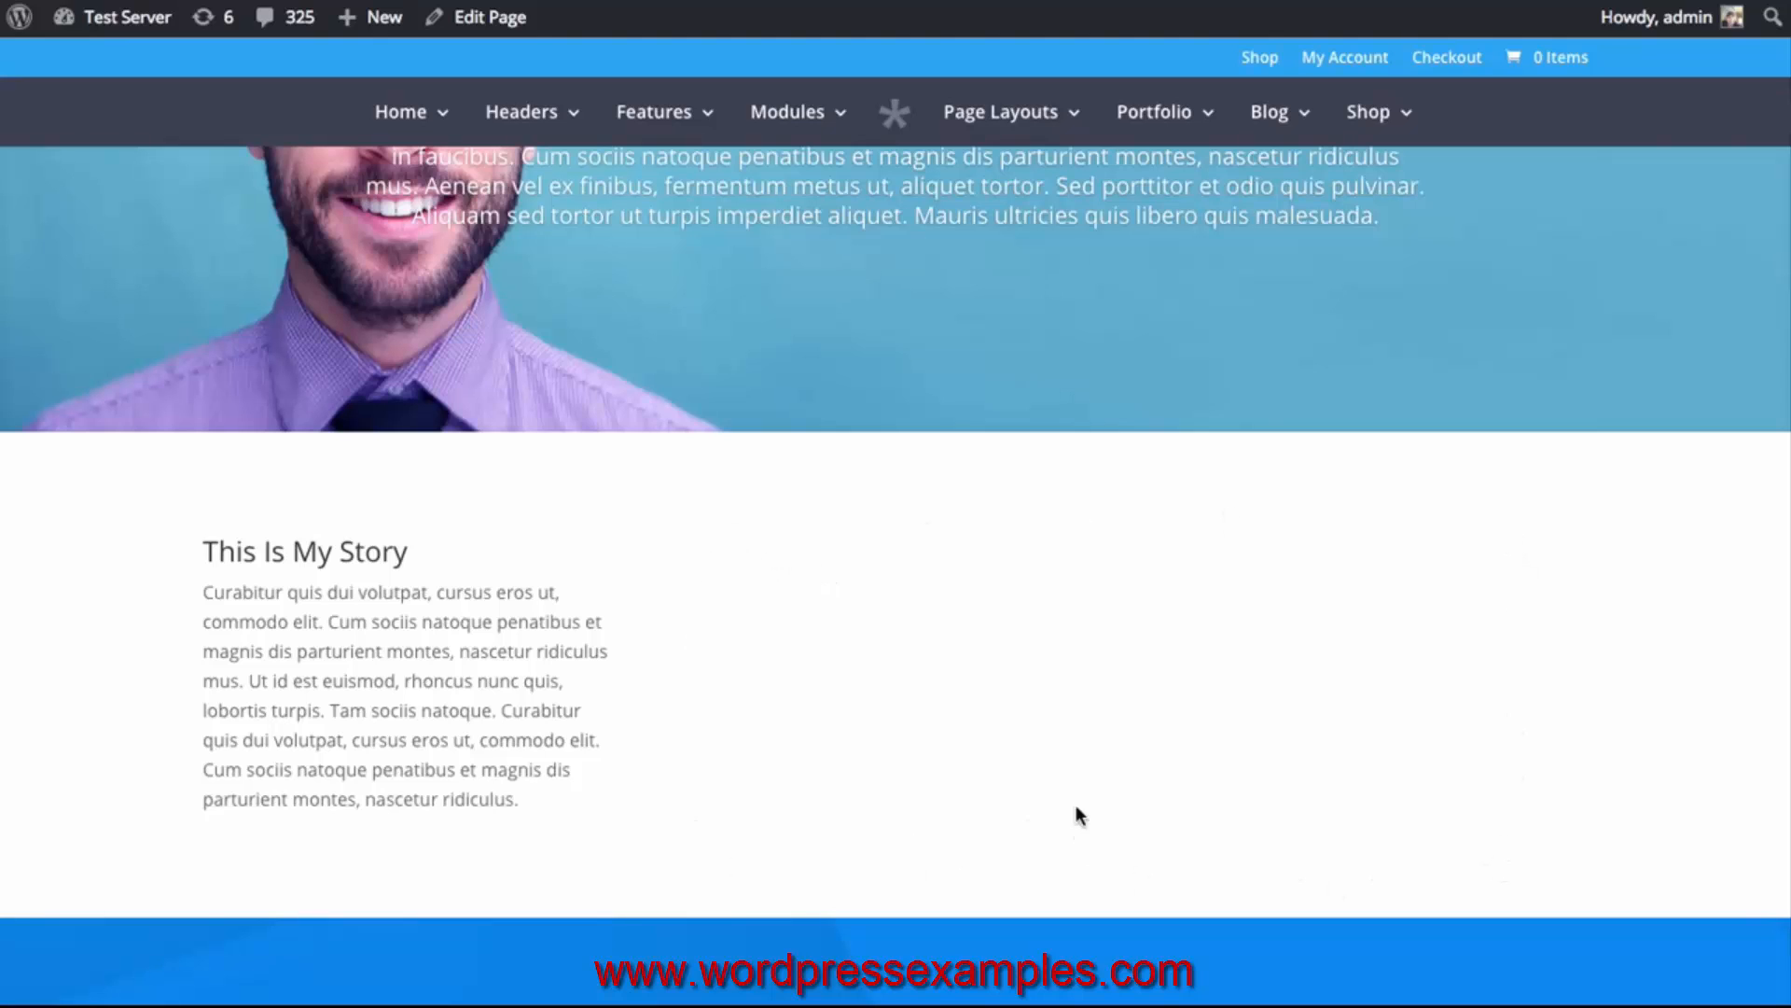
left_click(511, 25)
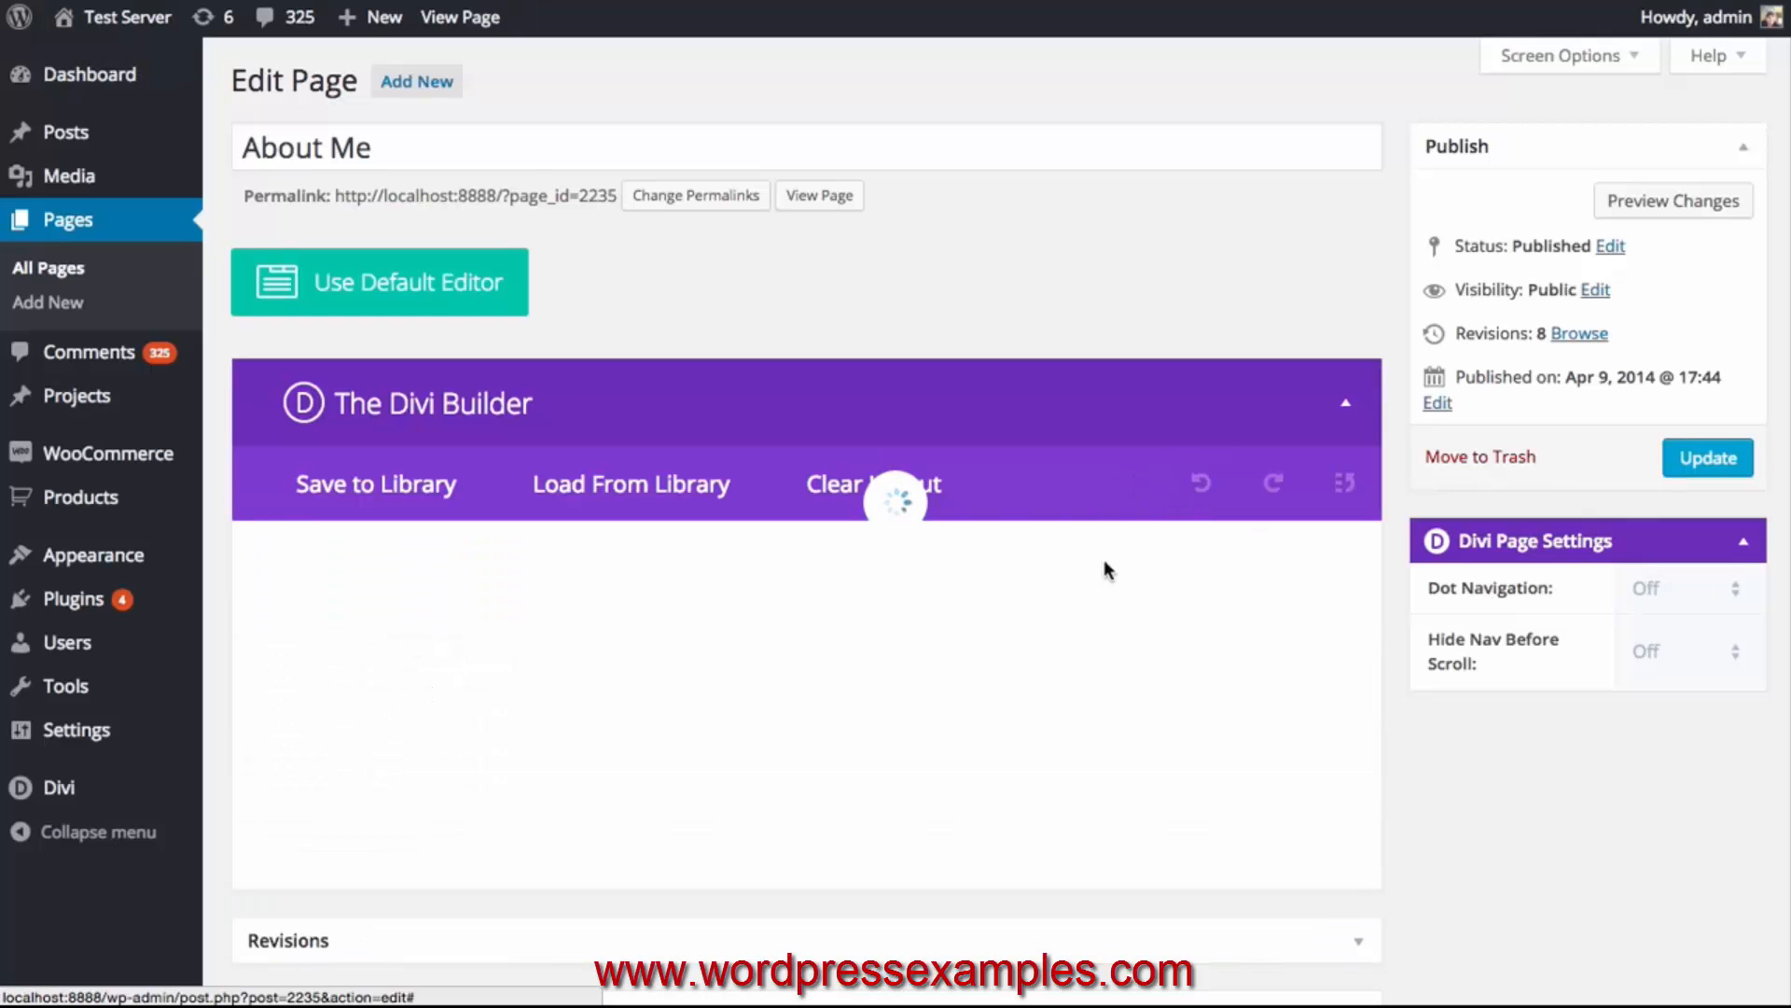
scroll(1056, 531, "down", 1)
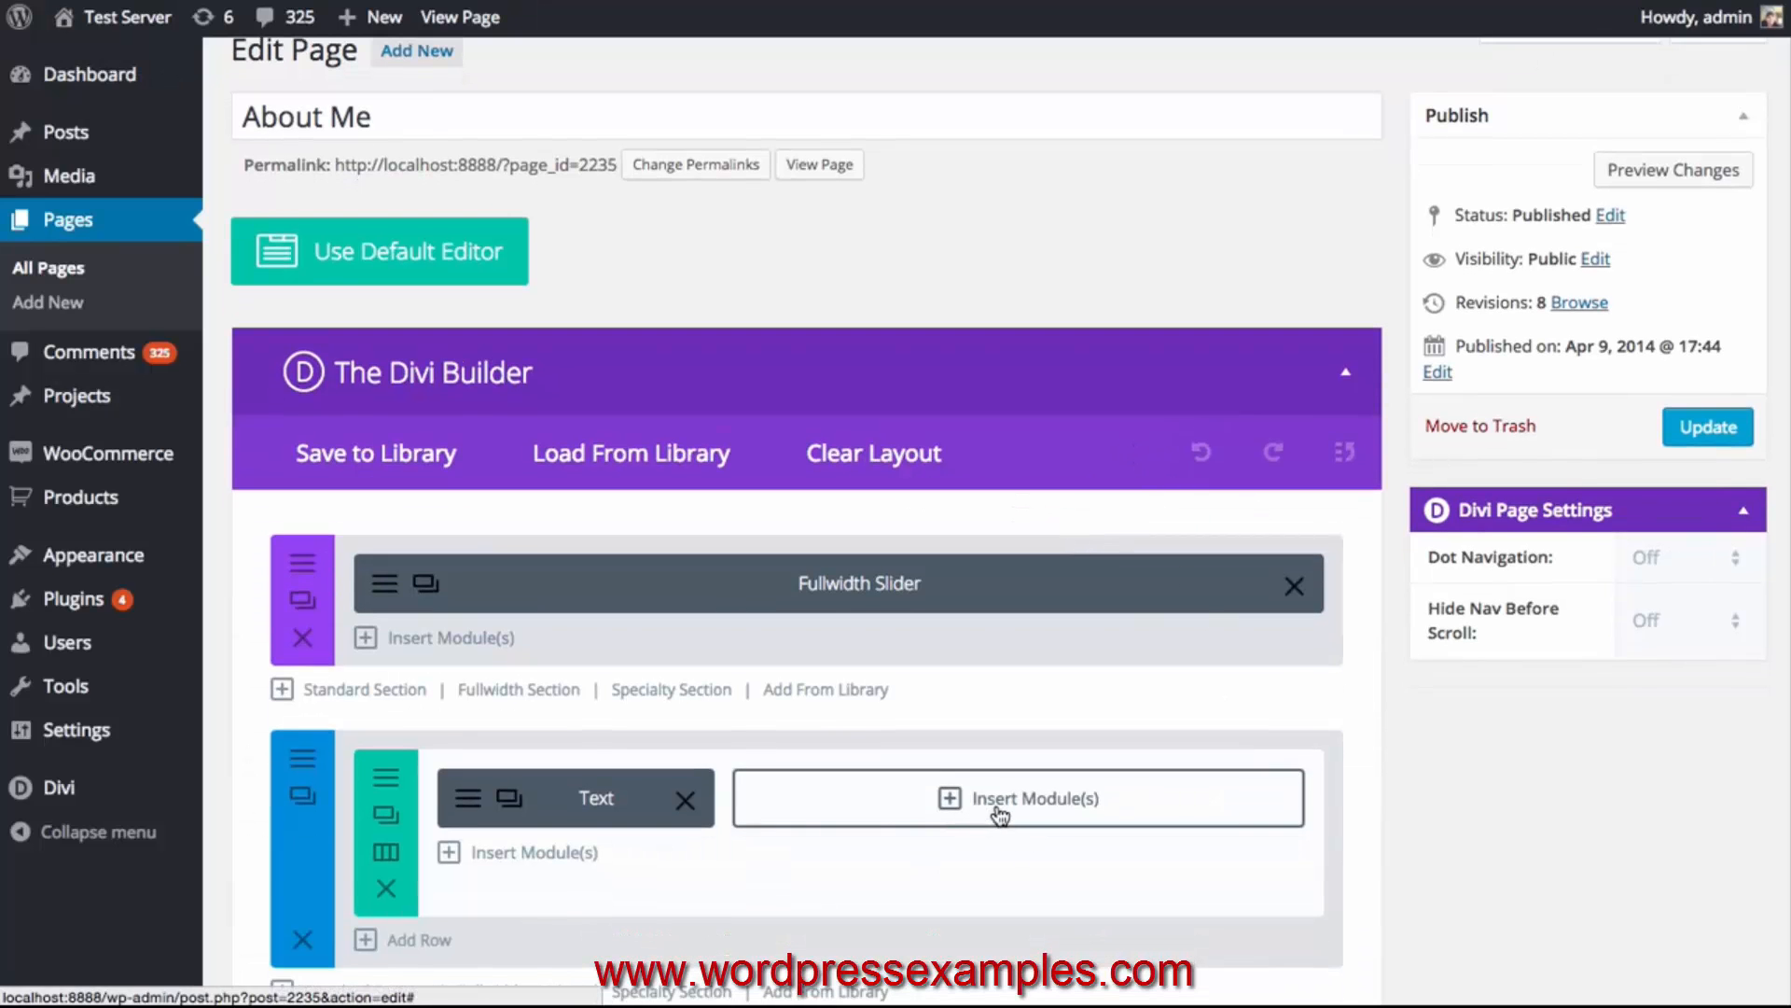
left_click(1027, 798)
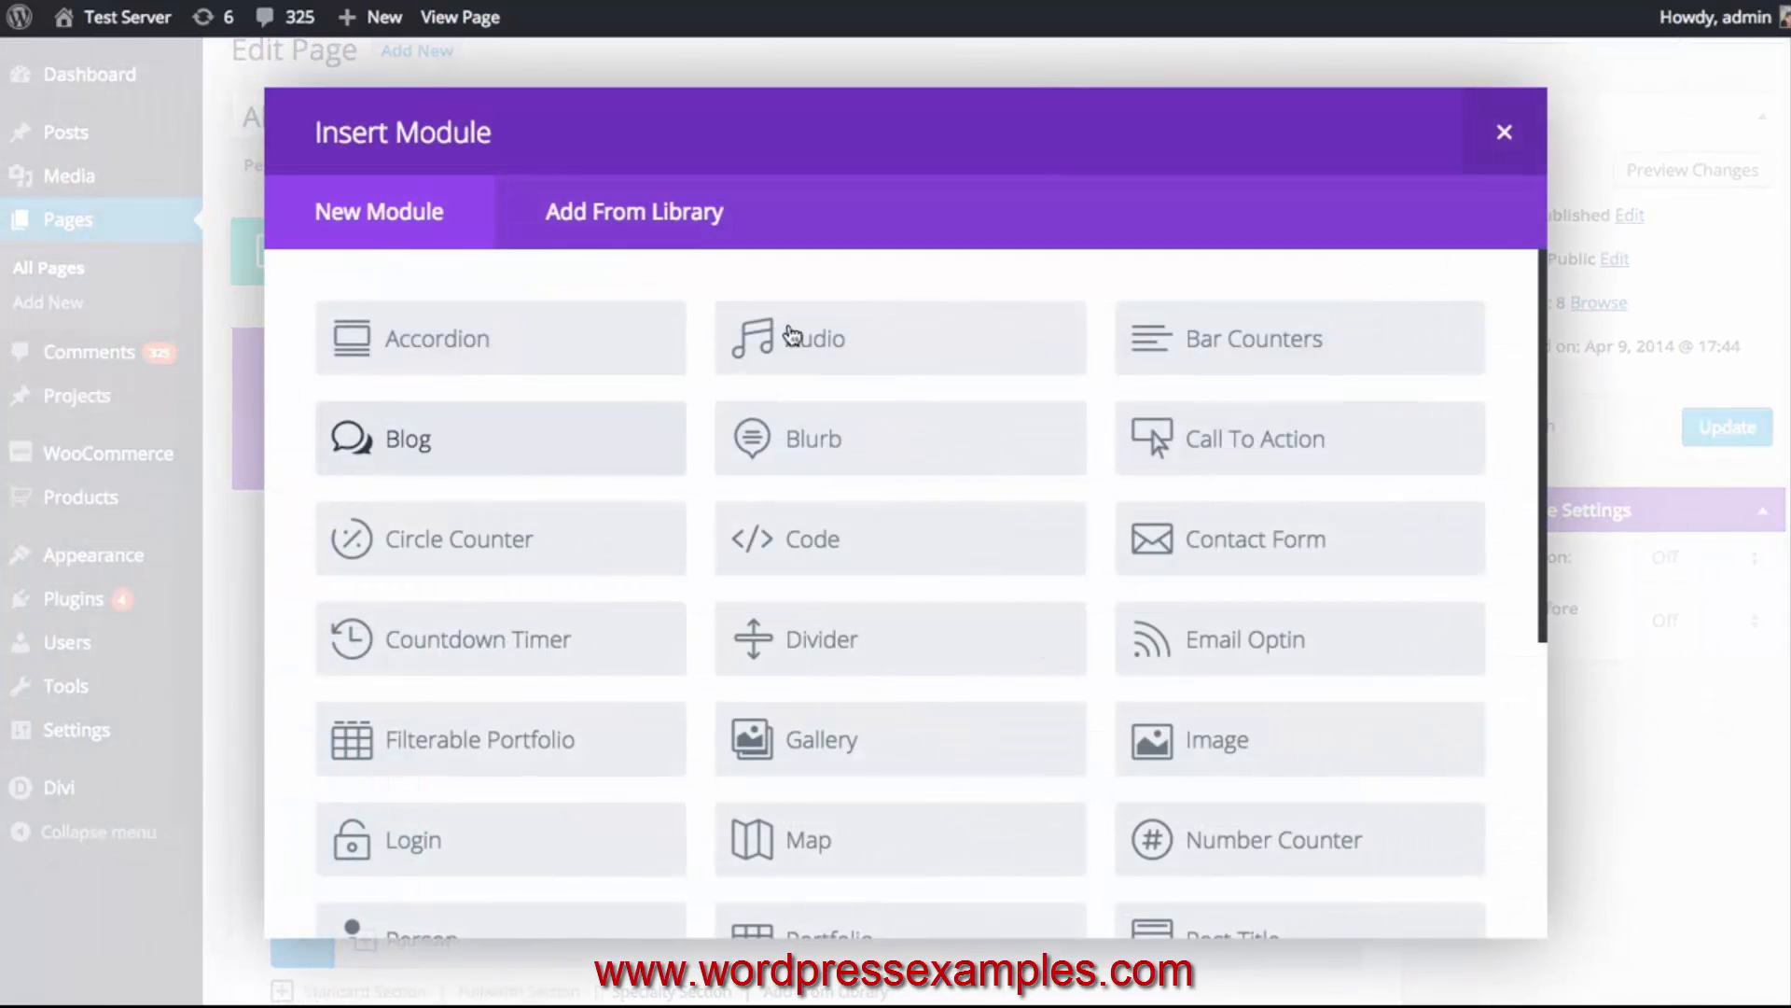
left_click(918, 349)
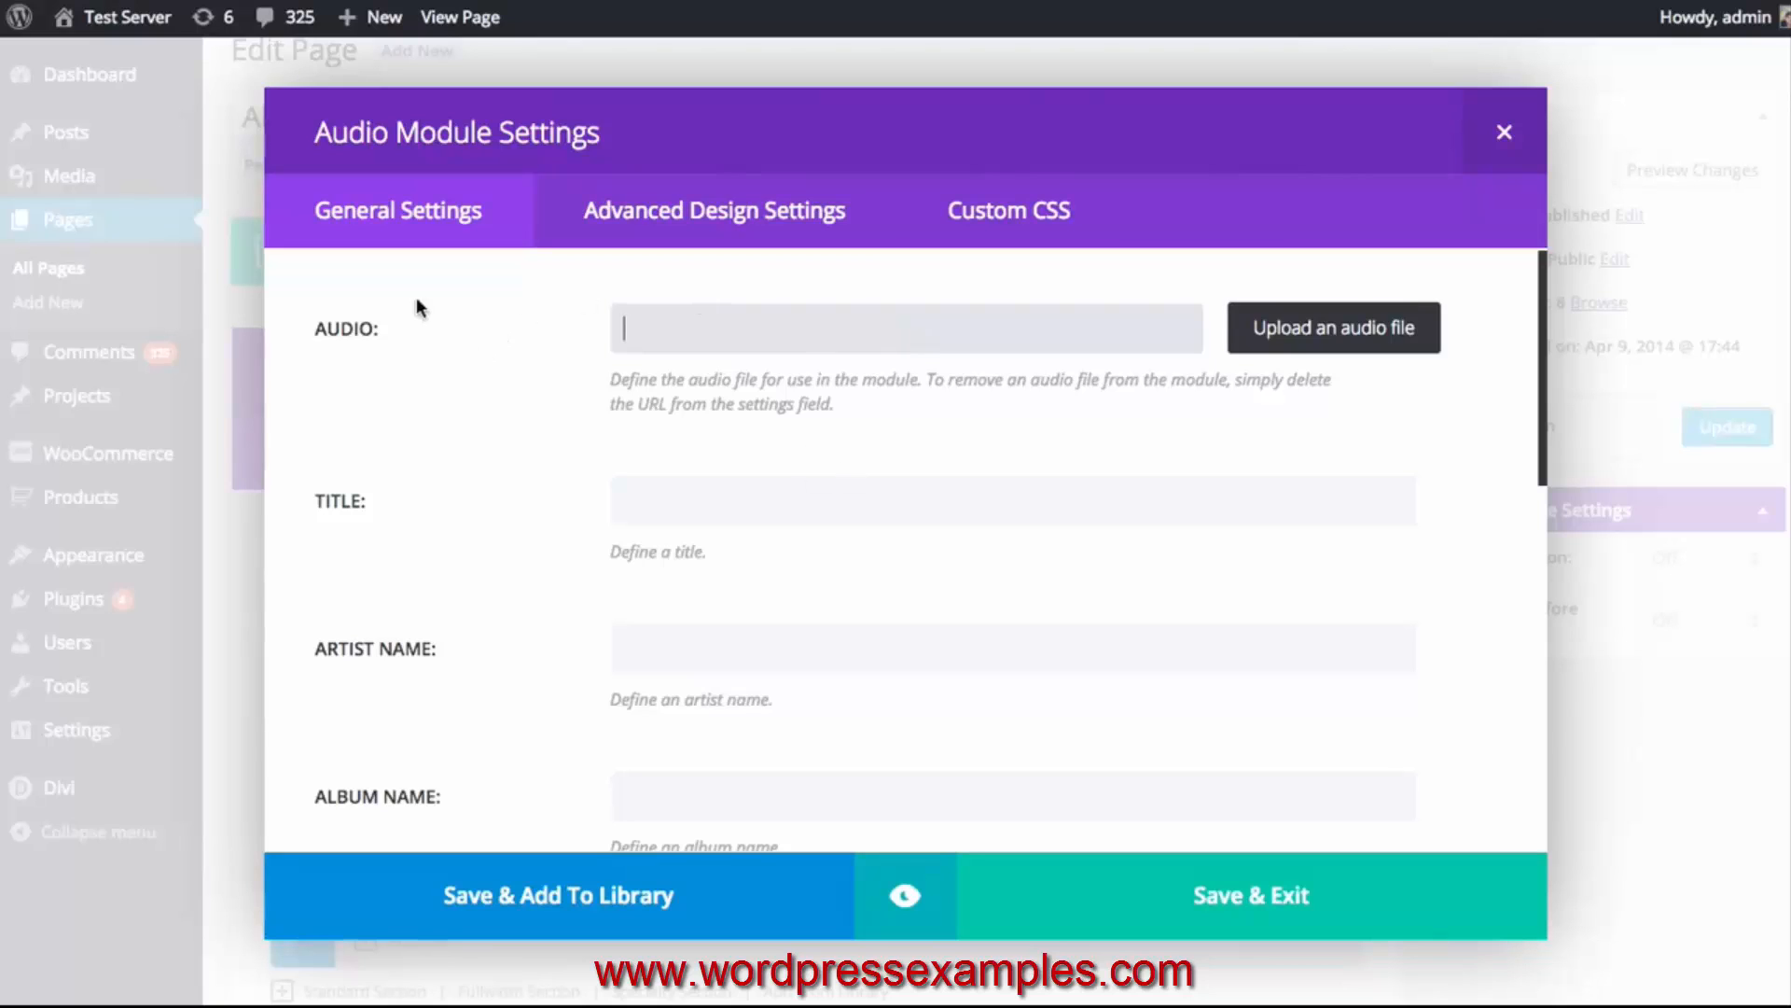
Step: Browse the Audio module's settings tabs to review the available options
left_click(744, 231)
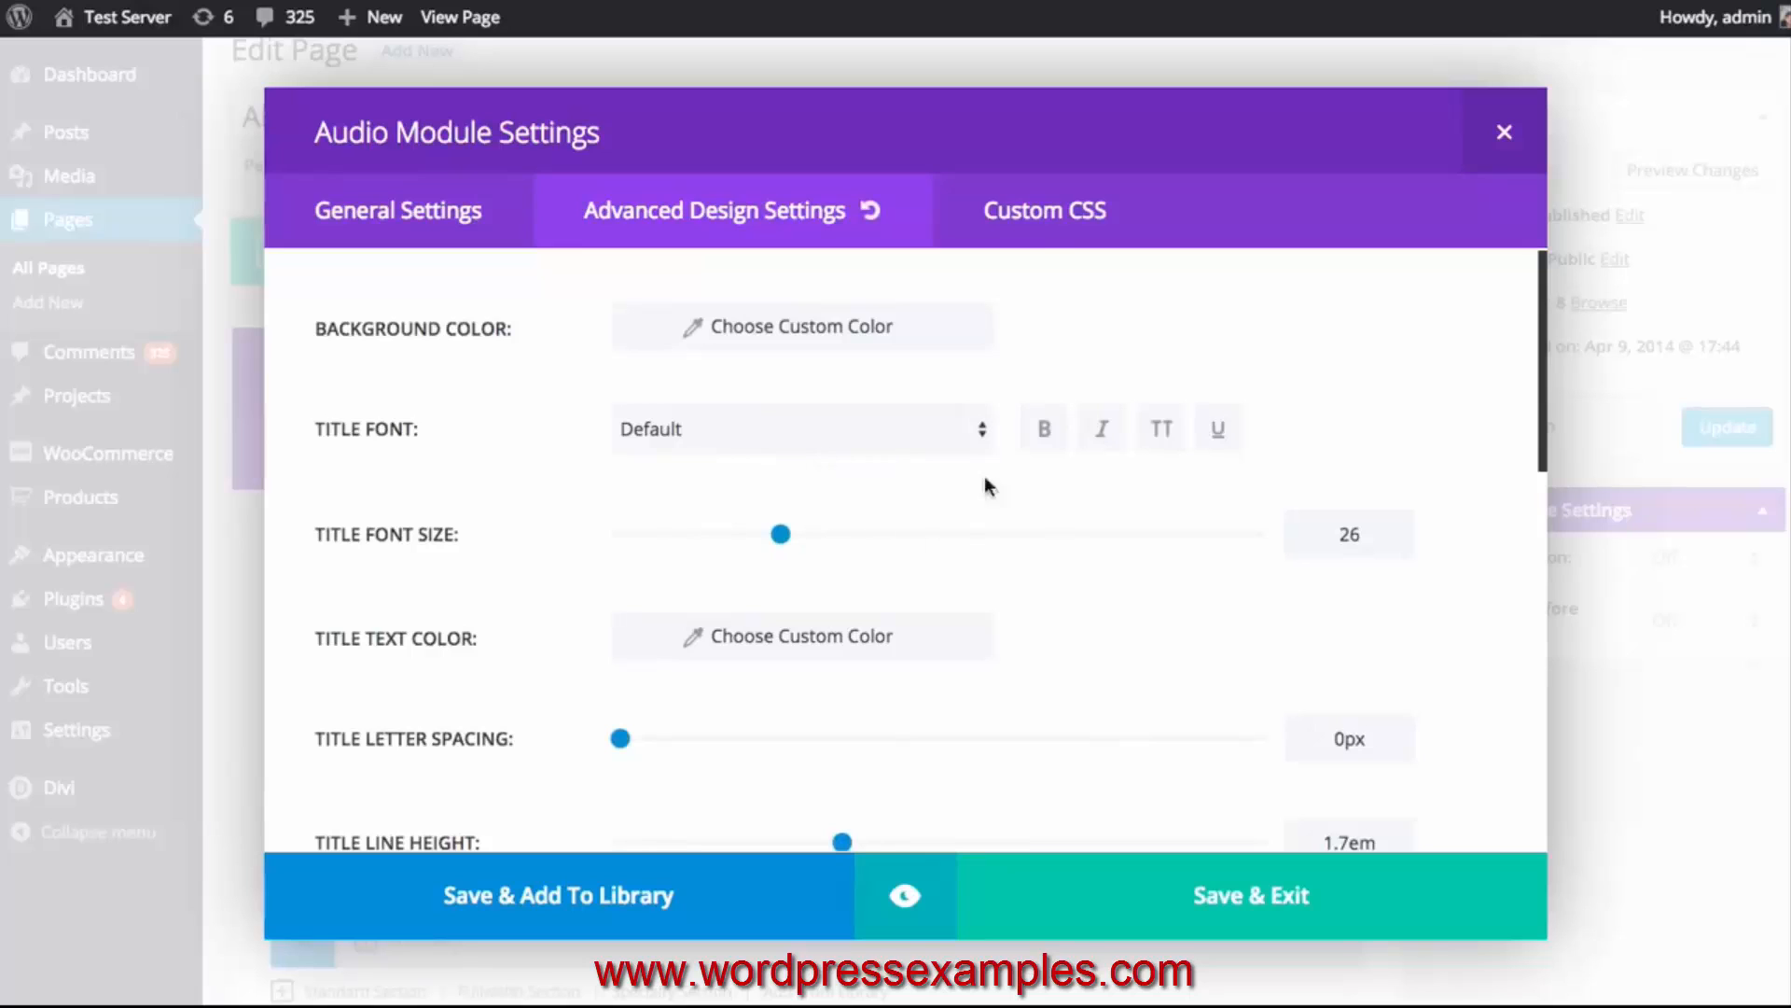
left_click(1043, 238)
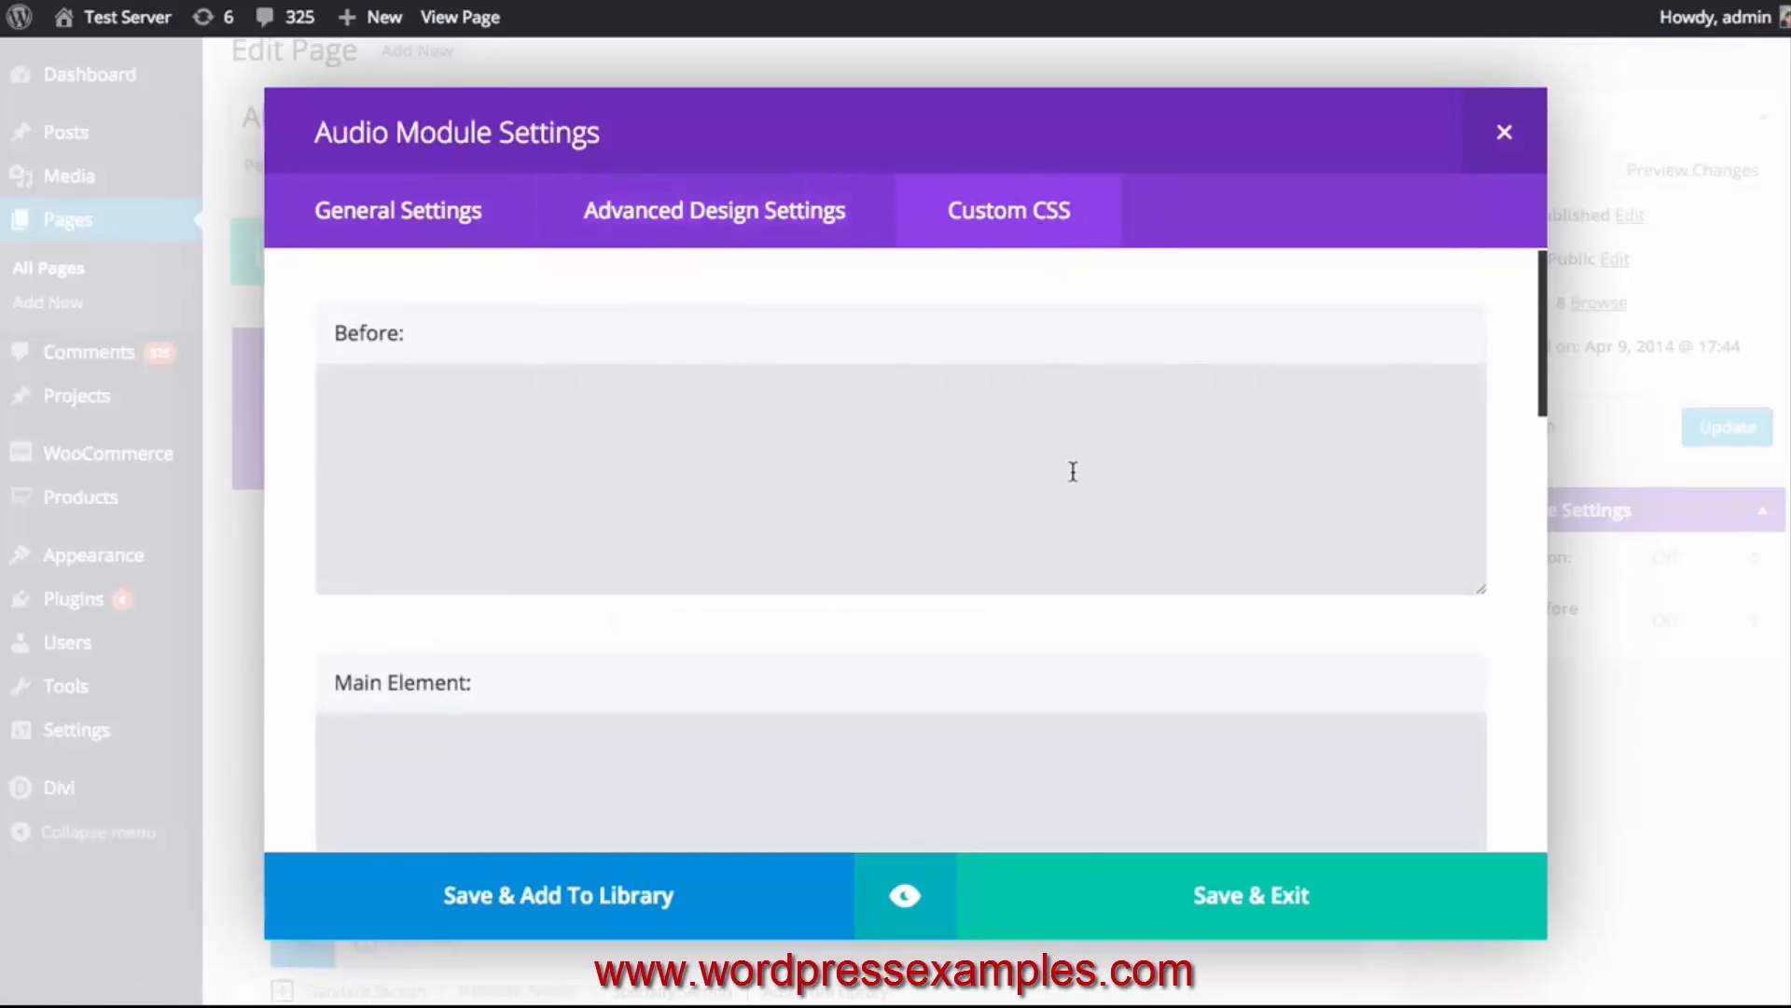
left_click(404, 238)
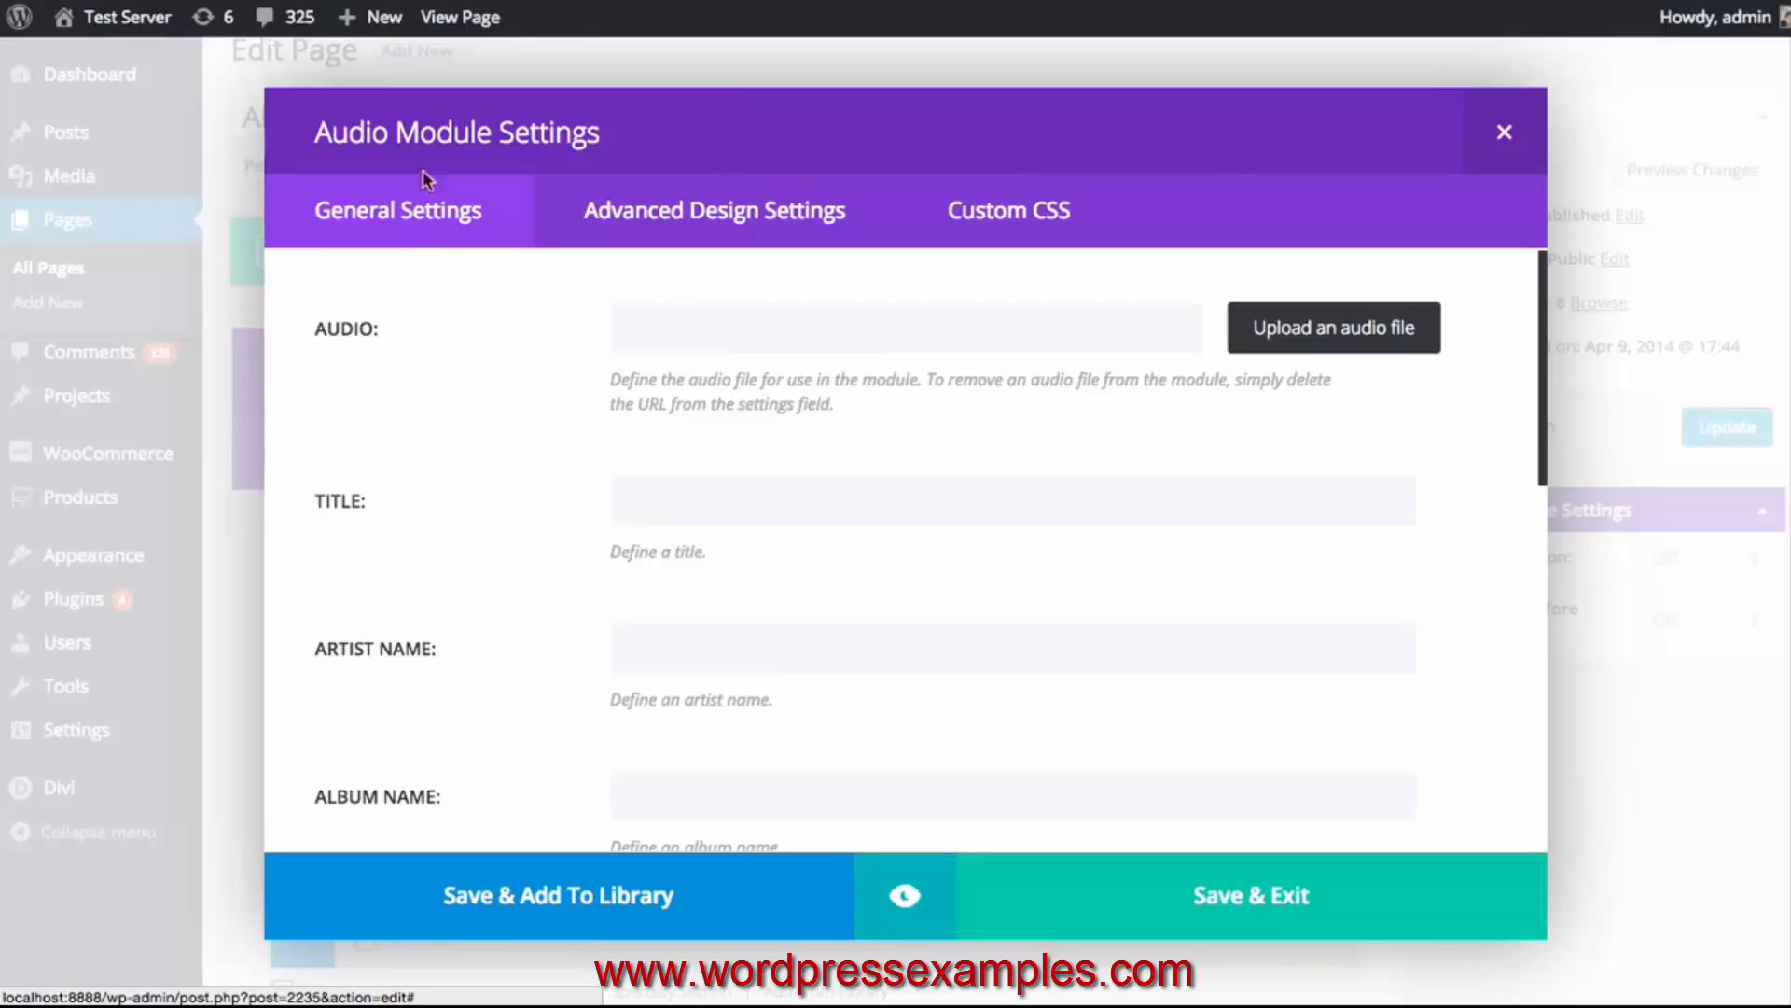
scroll(407, 436, "down", 4)
scroll(391, 489, "up", 4)
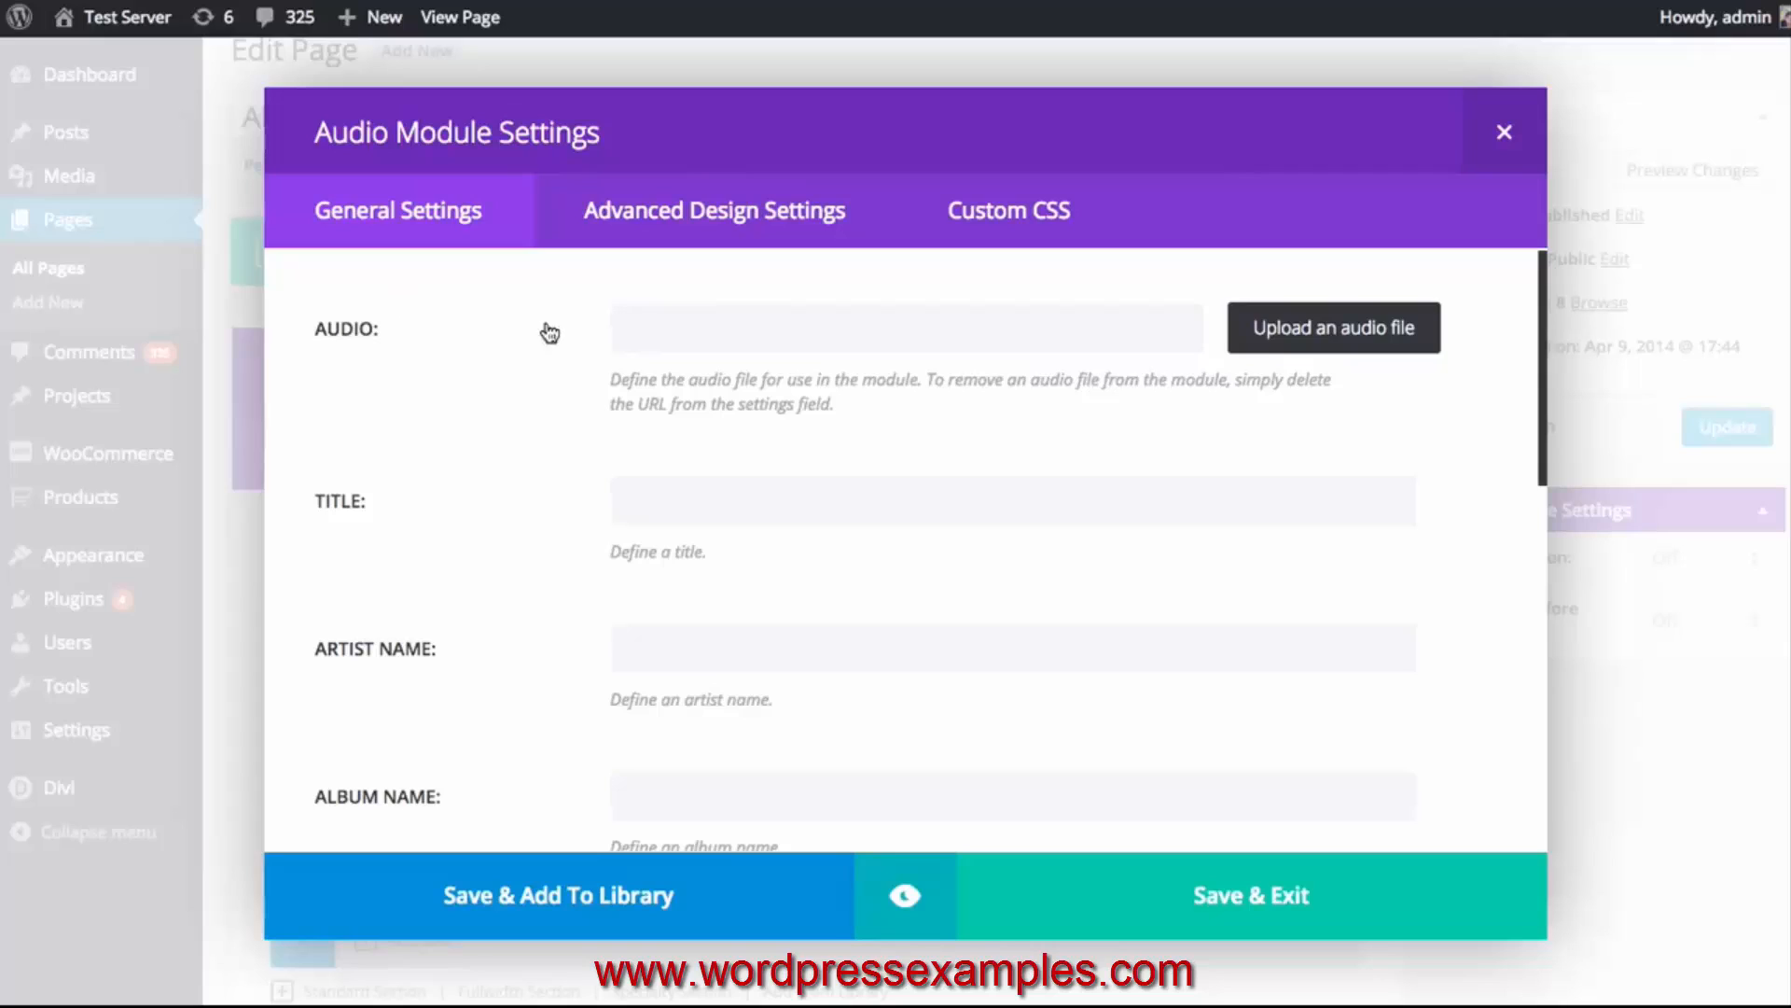
Step: Set the module's audio file to flirt_the_wind.mp3 from the media library
left_click(738, 320)
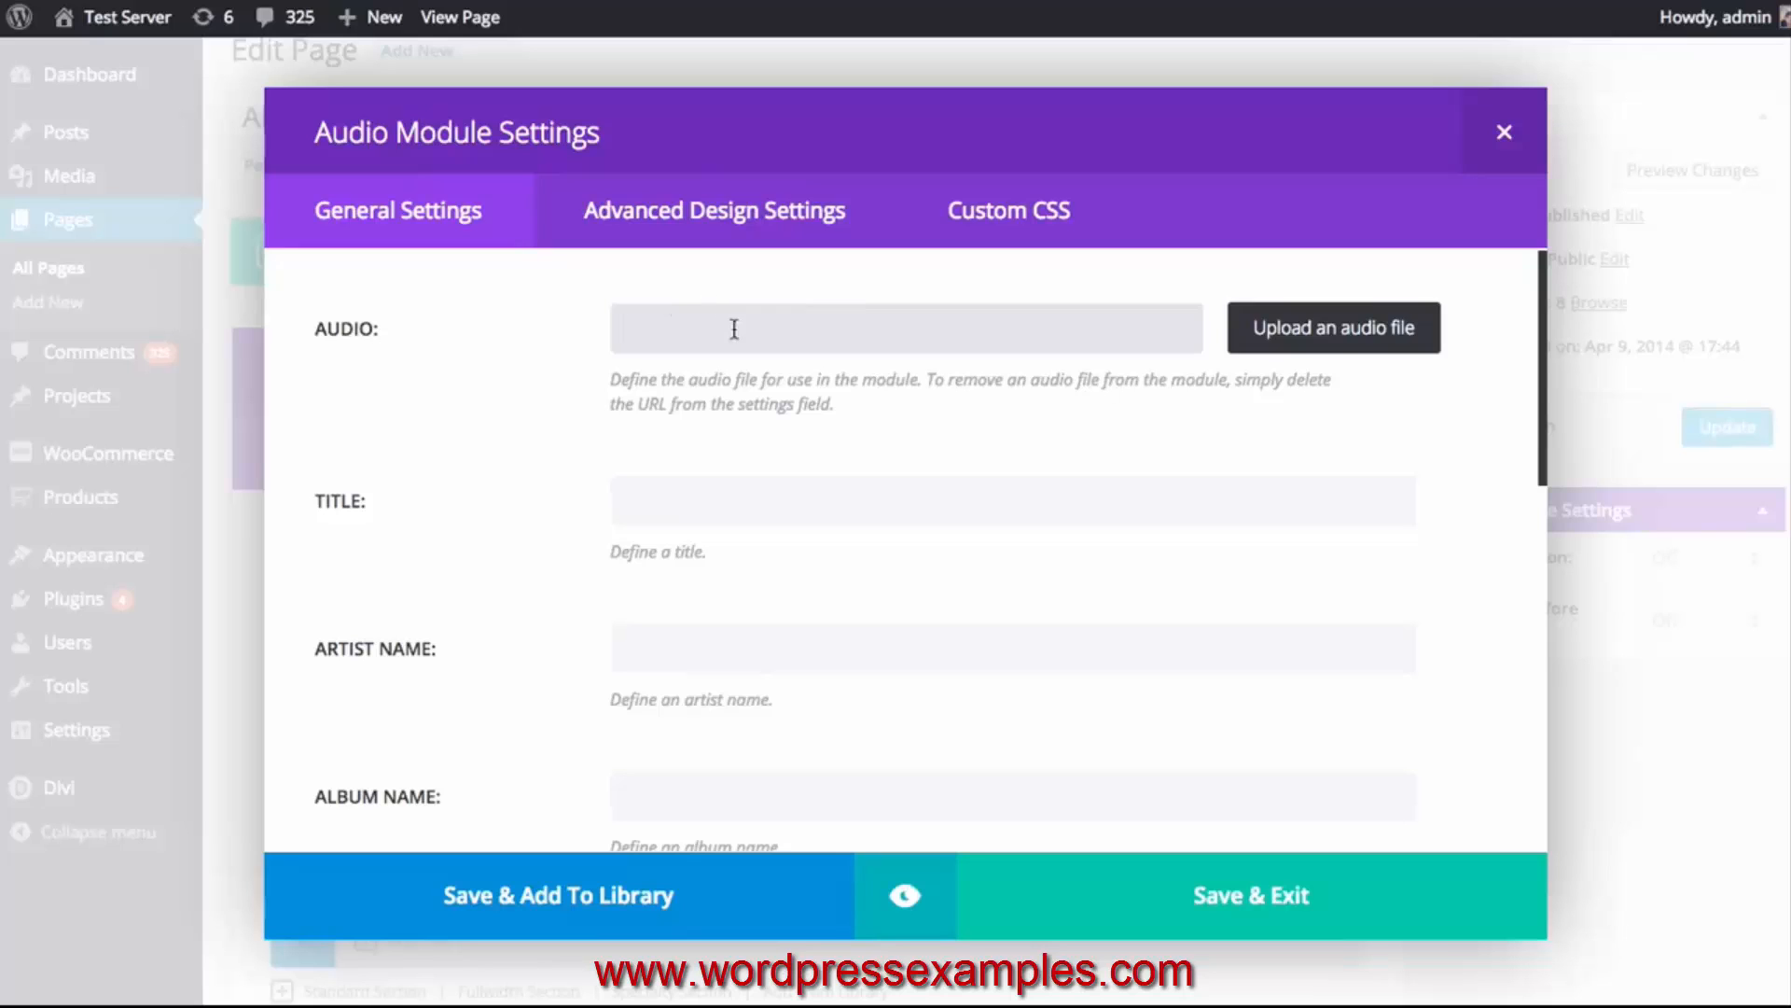
left_click(1326, 345)
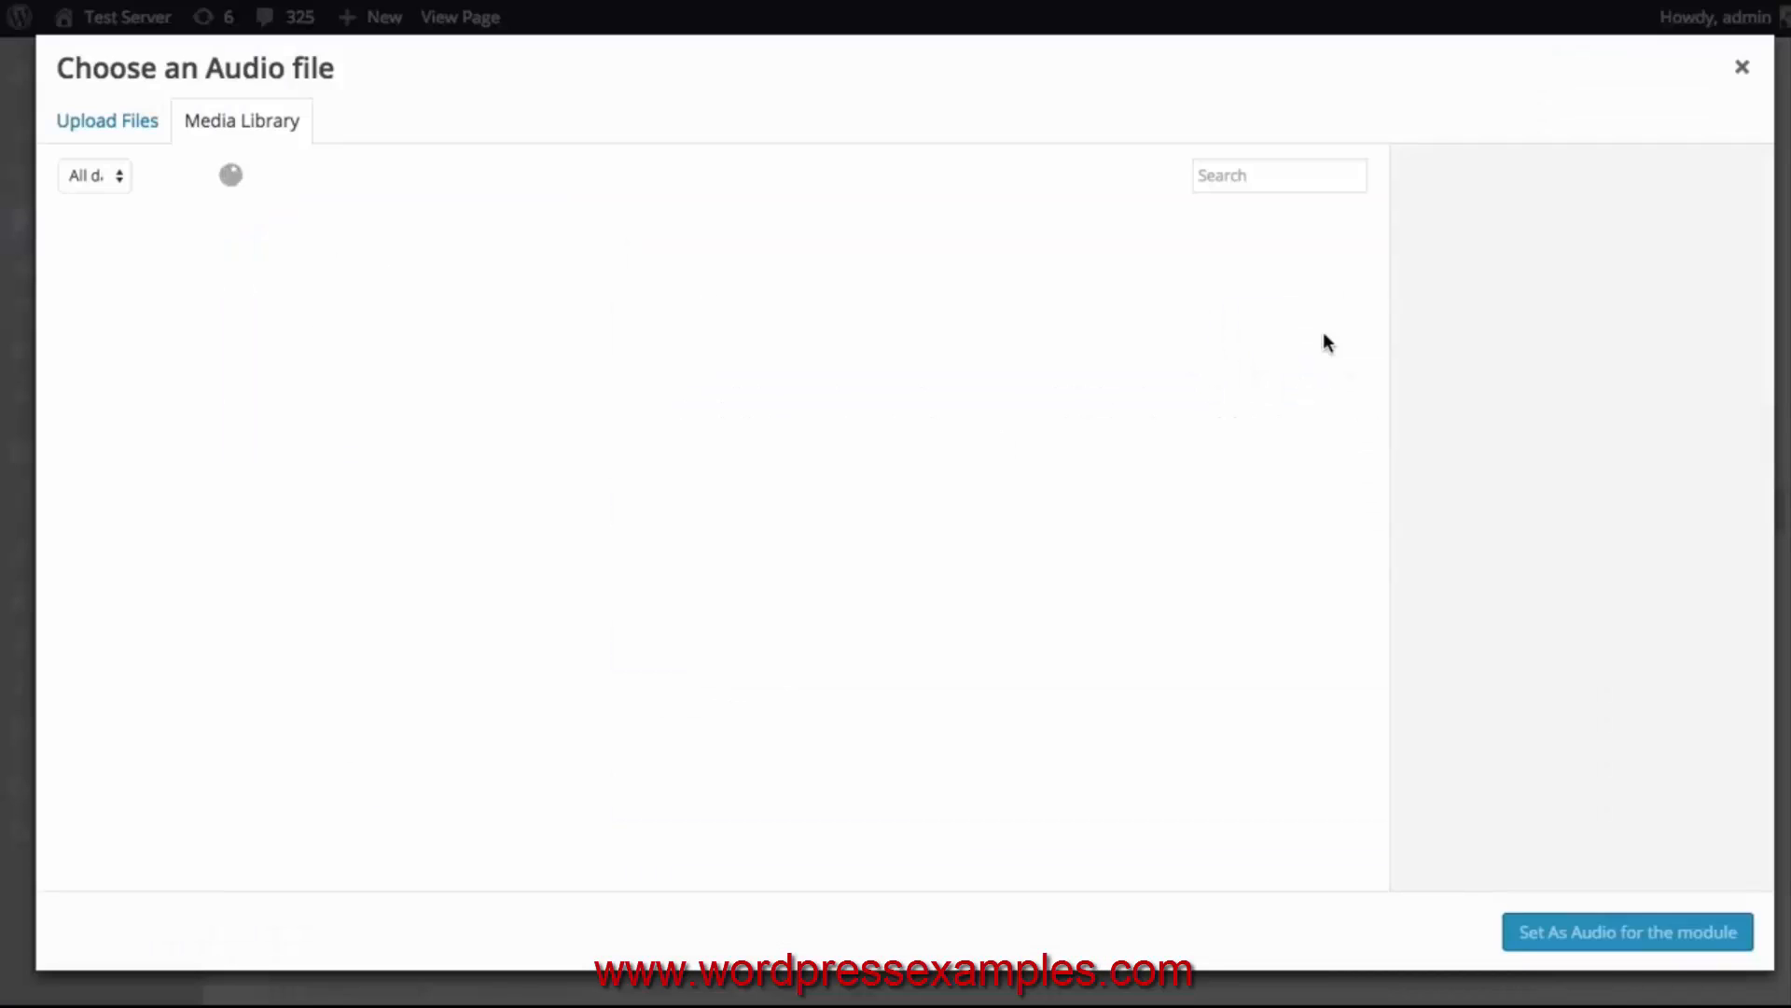
left_click(362, 295)
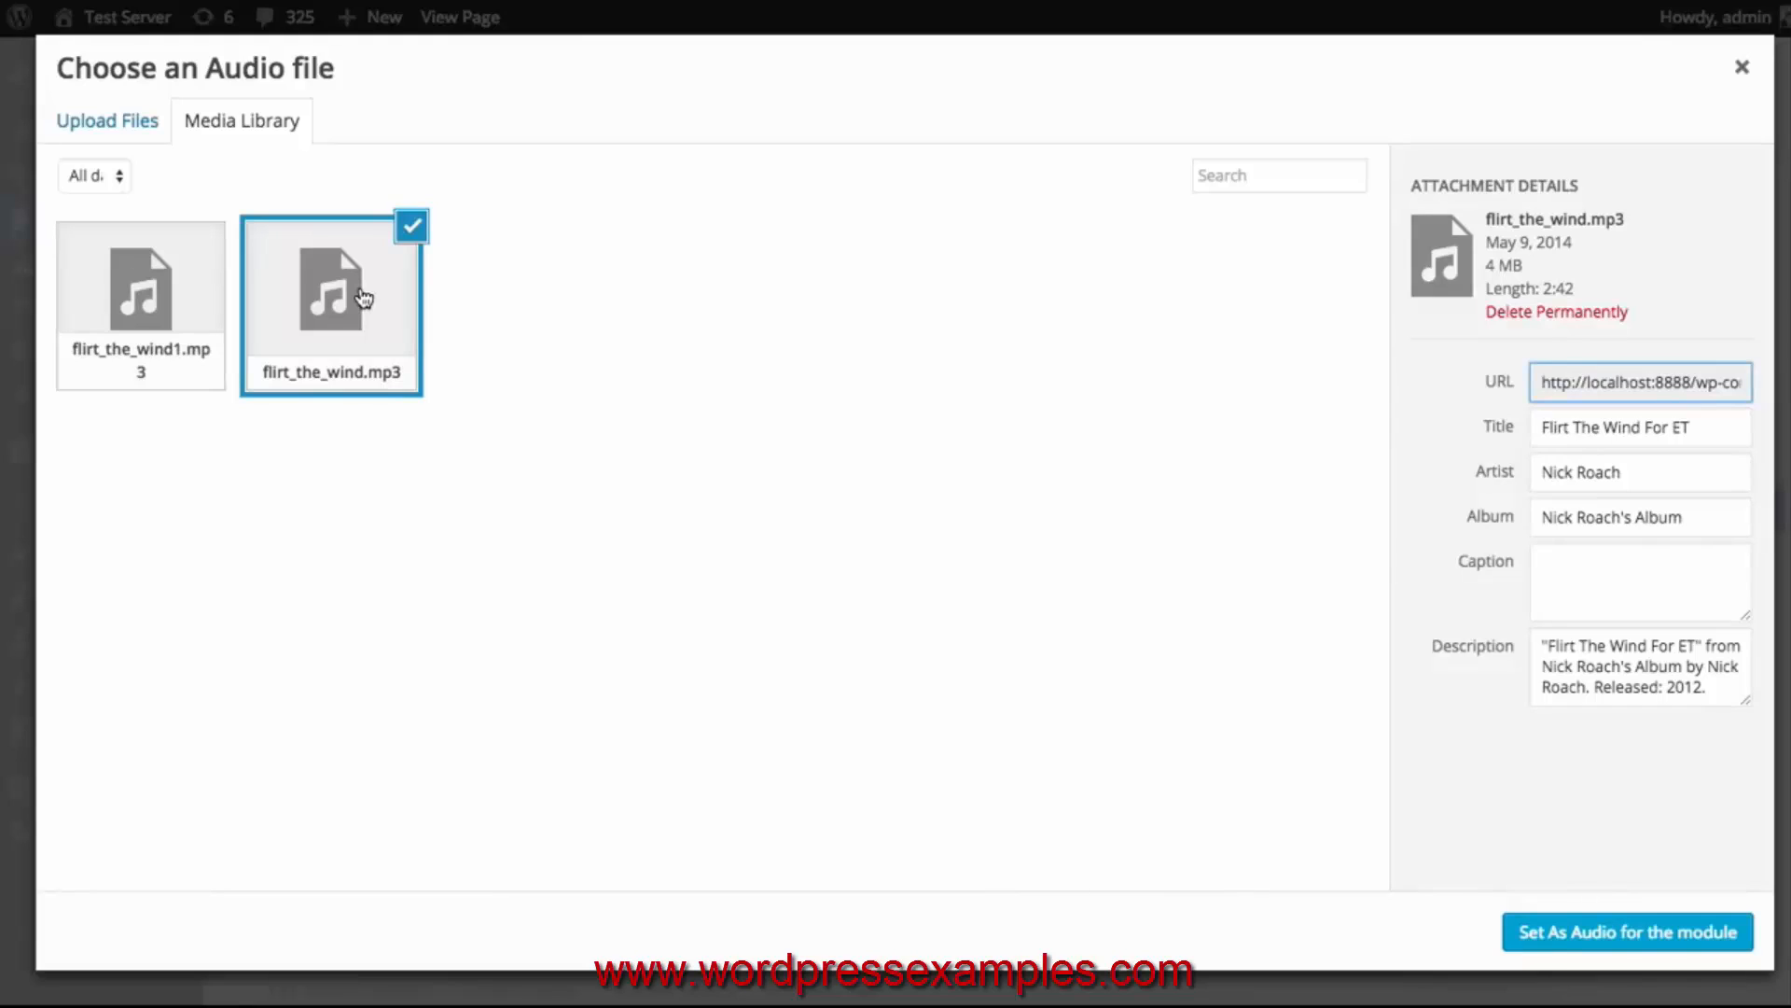
left_click(1567, 929)
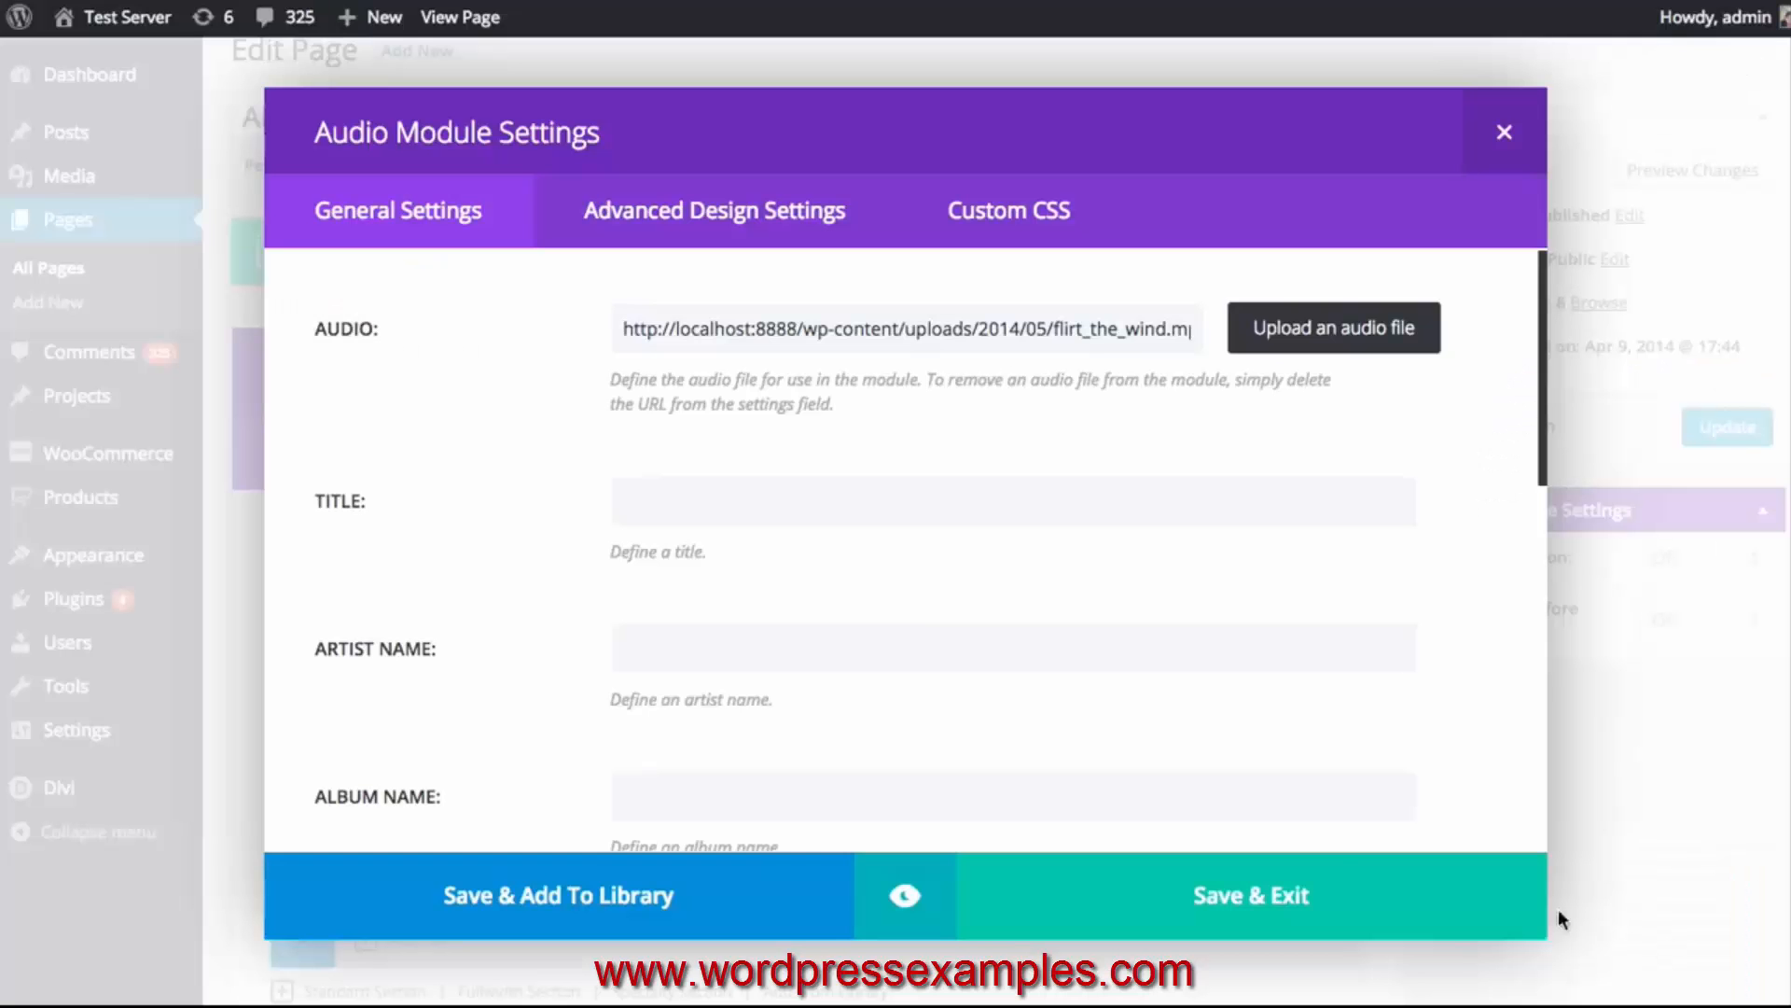
Step: Enter the title My Song, the artist name Nick and the album name Album Name
left_click(710, 515)
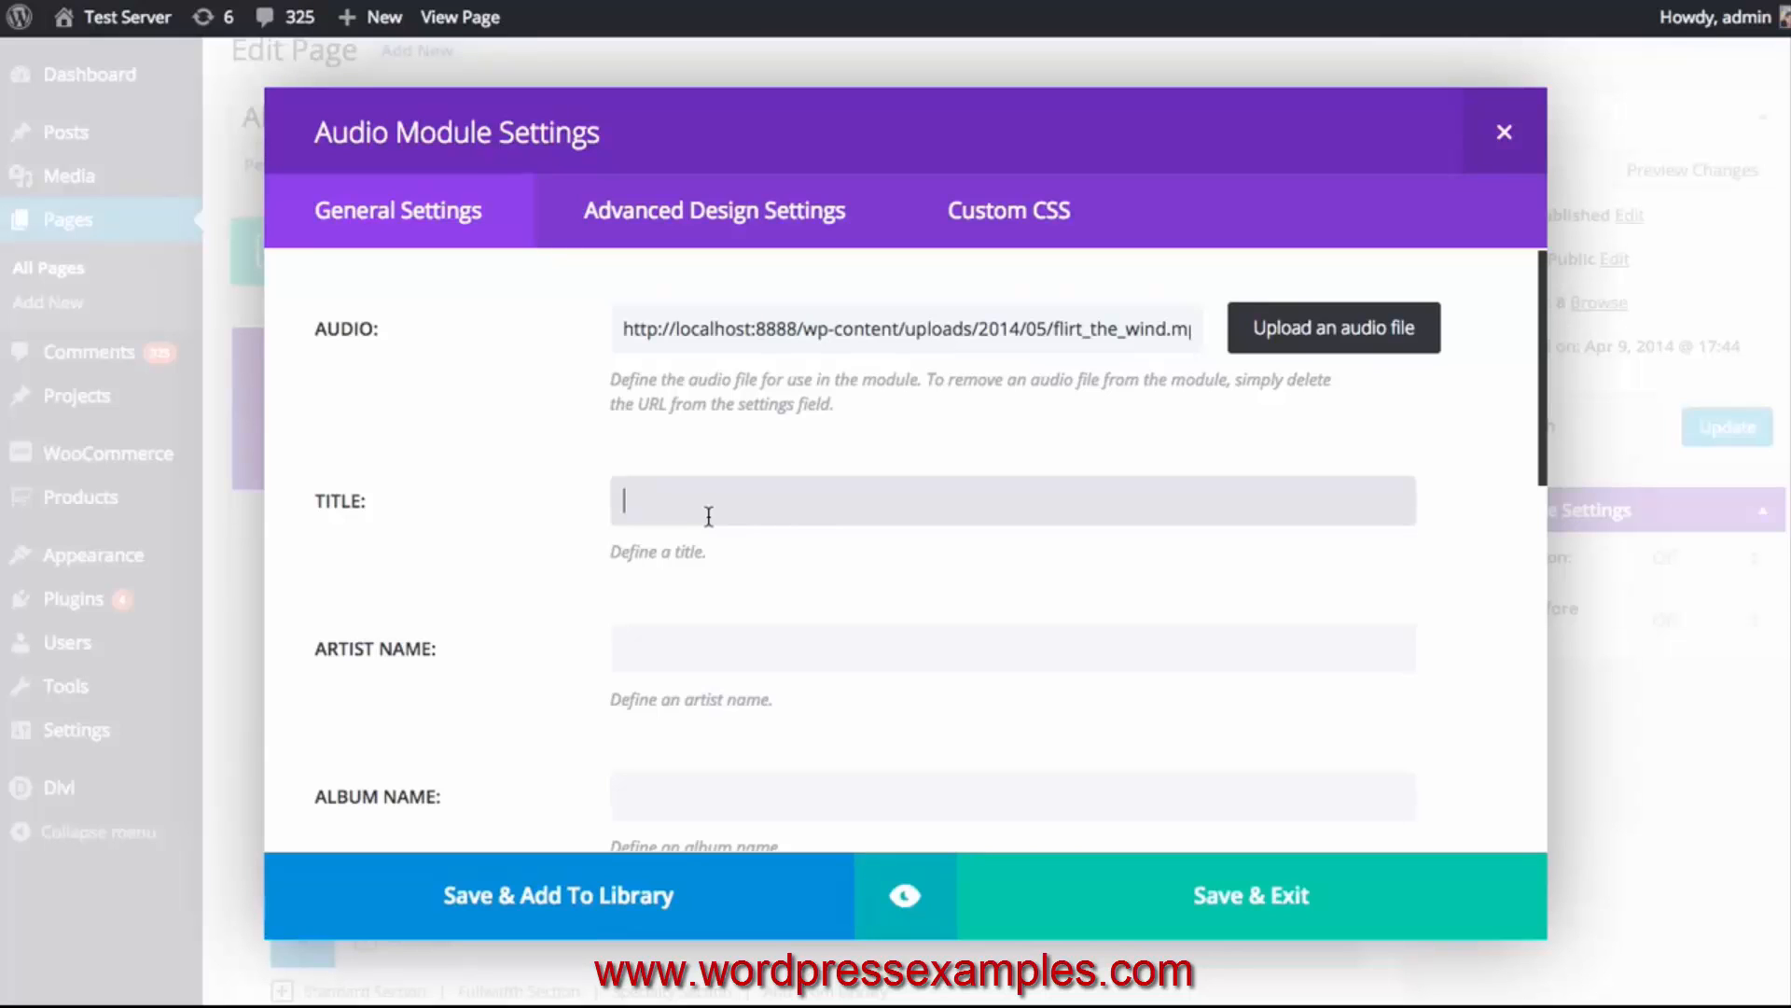
type("My Song")
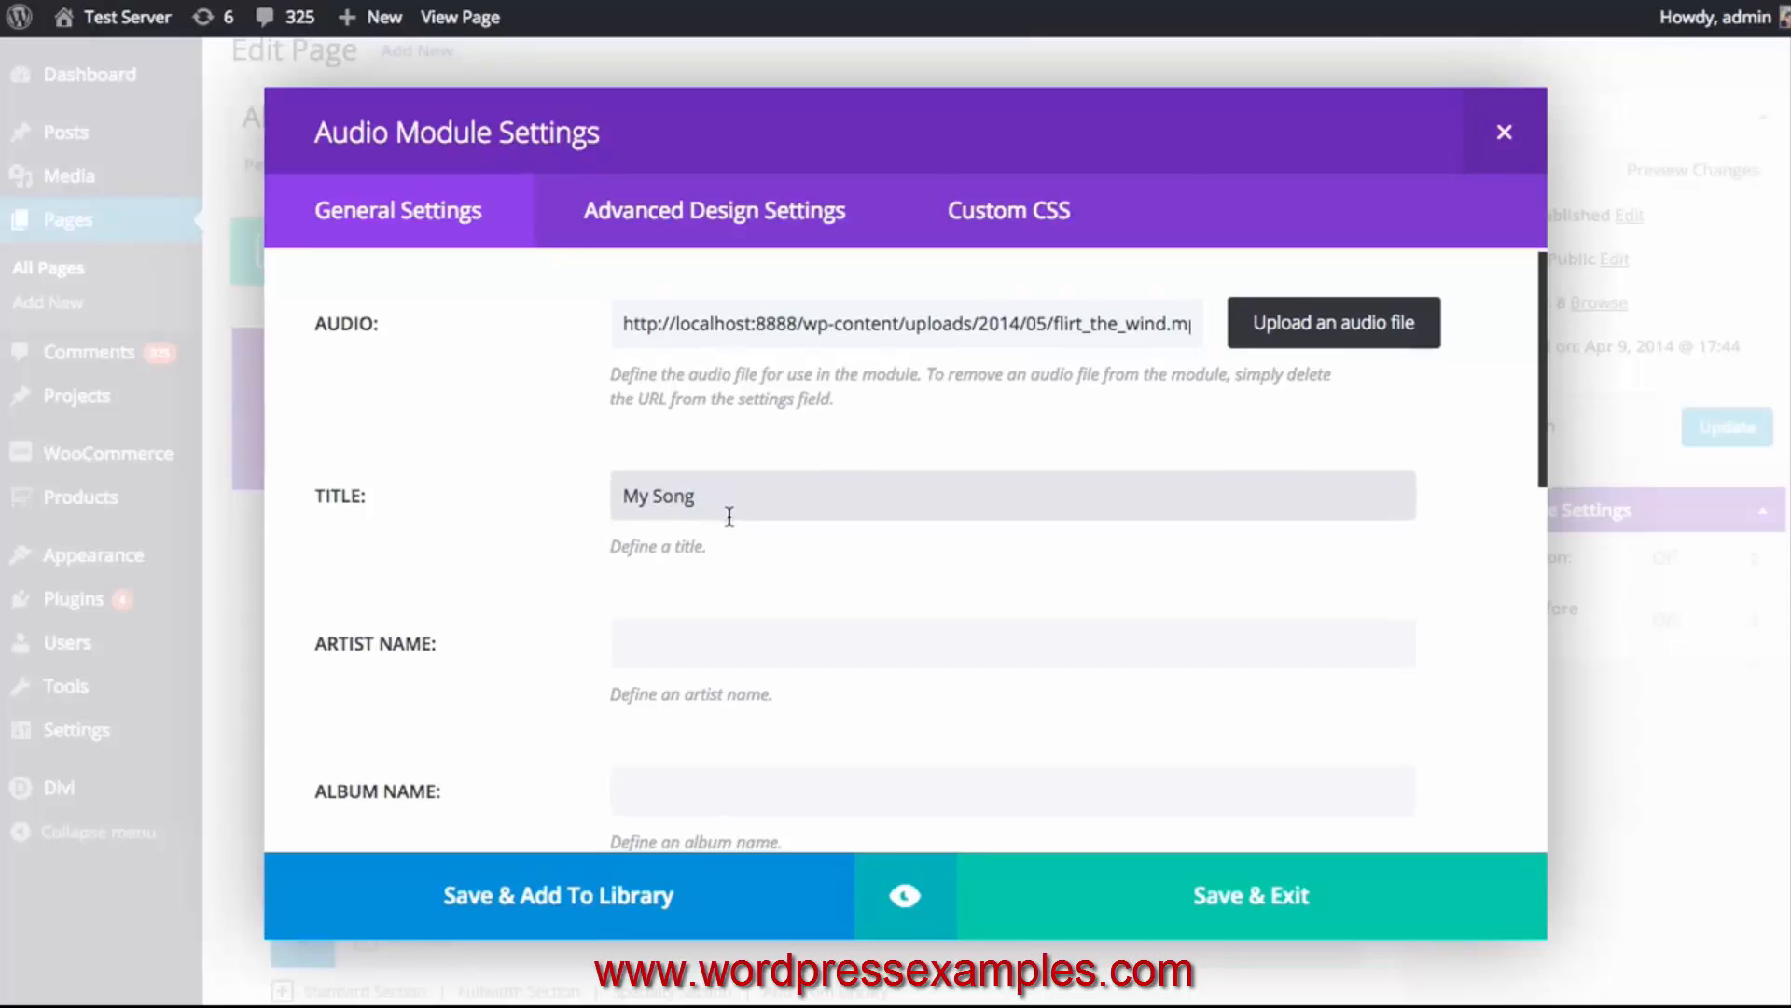
scroll(728, 530, "down", 1)
left_click(680, 609)
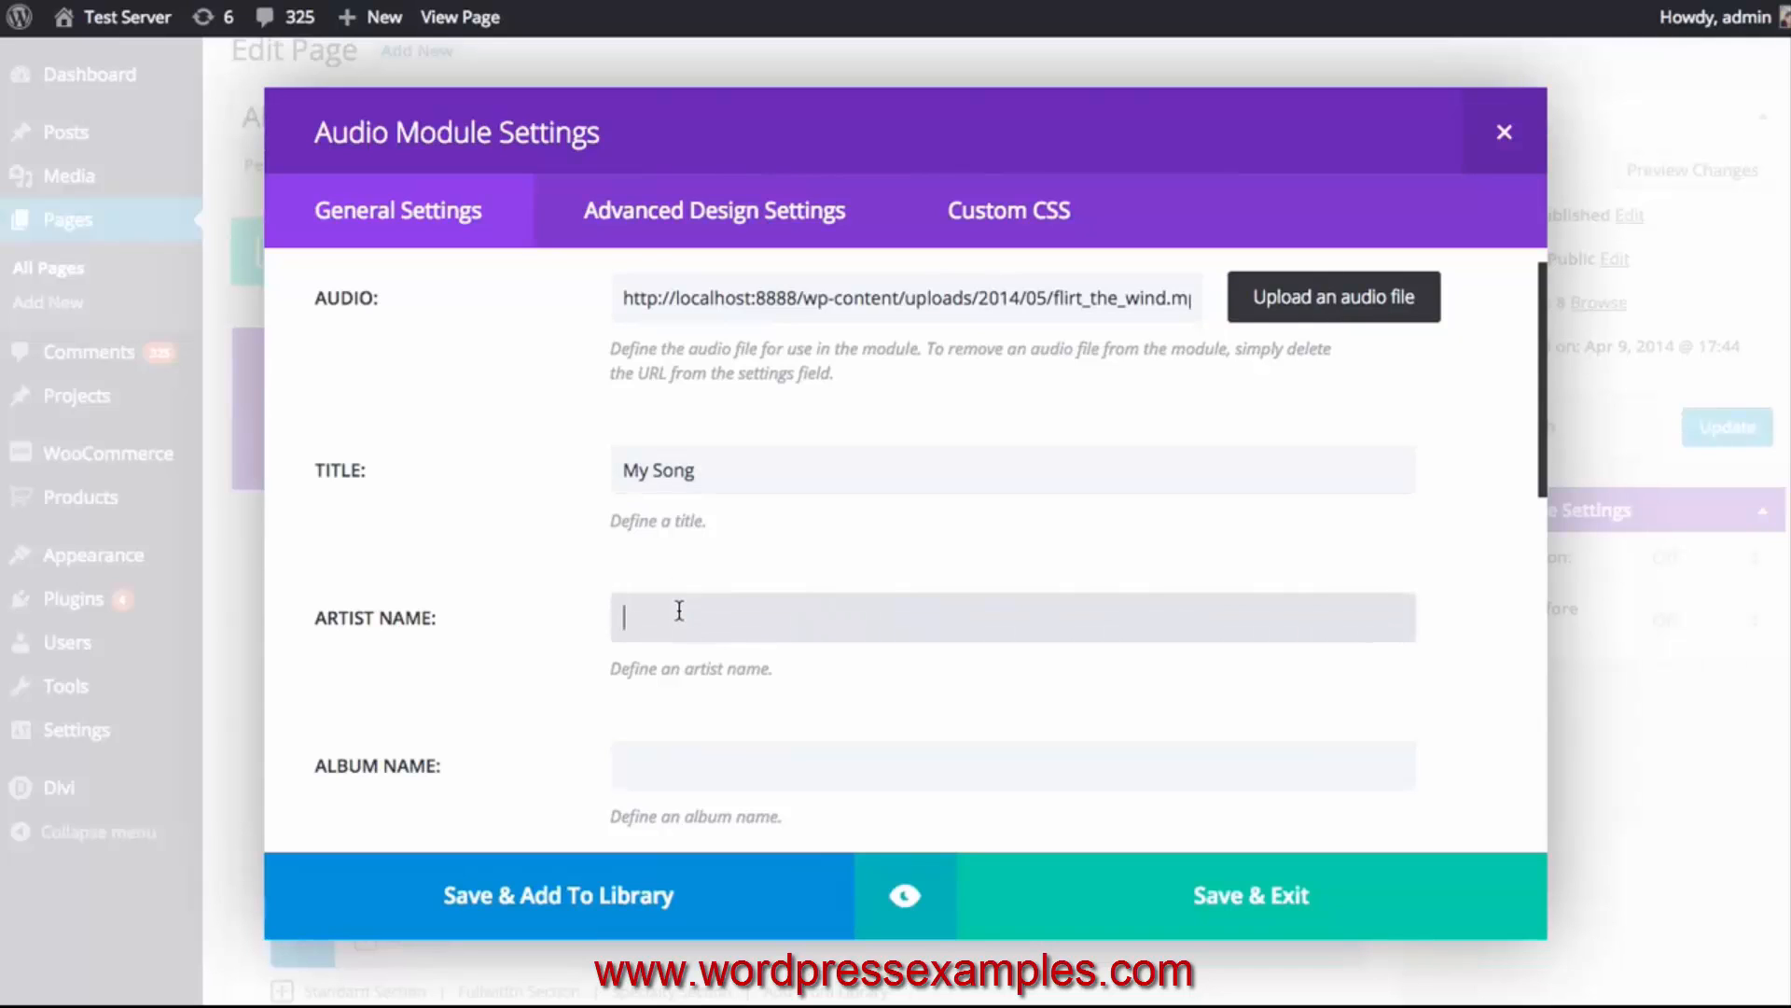
type("Nick")
key("Tab")
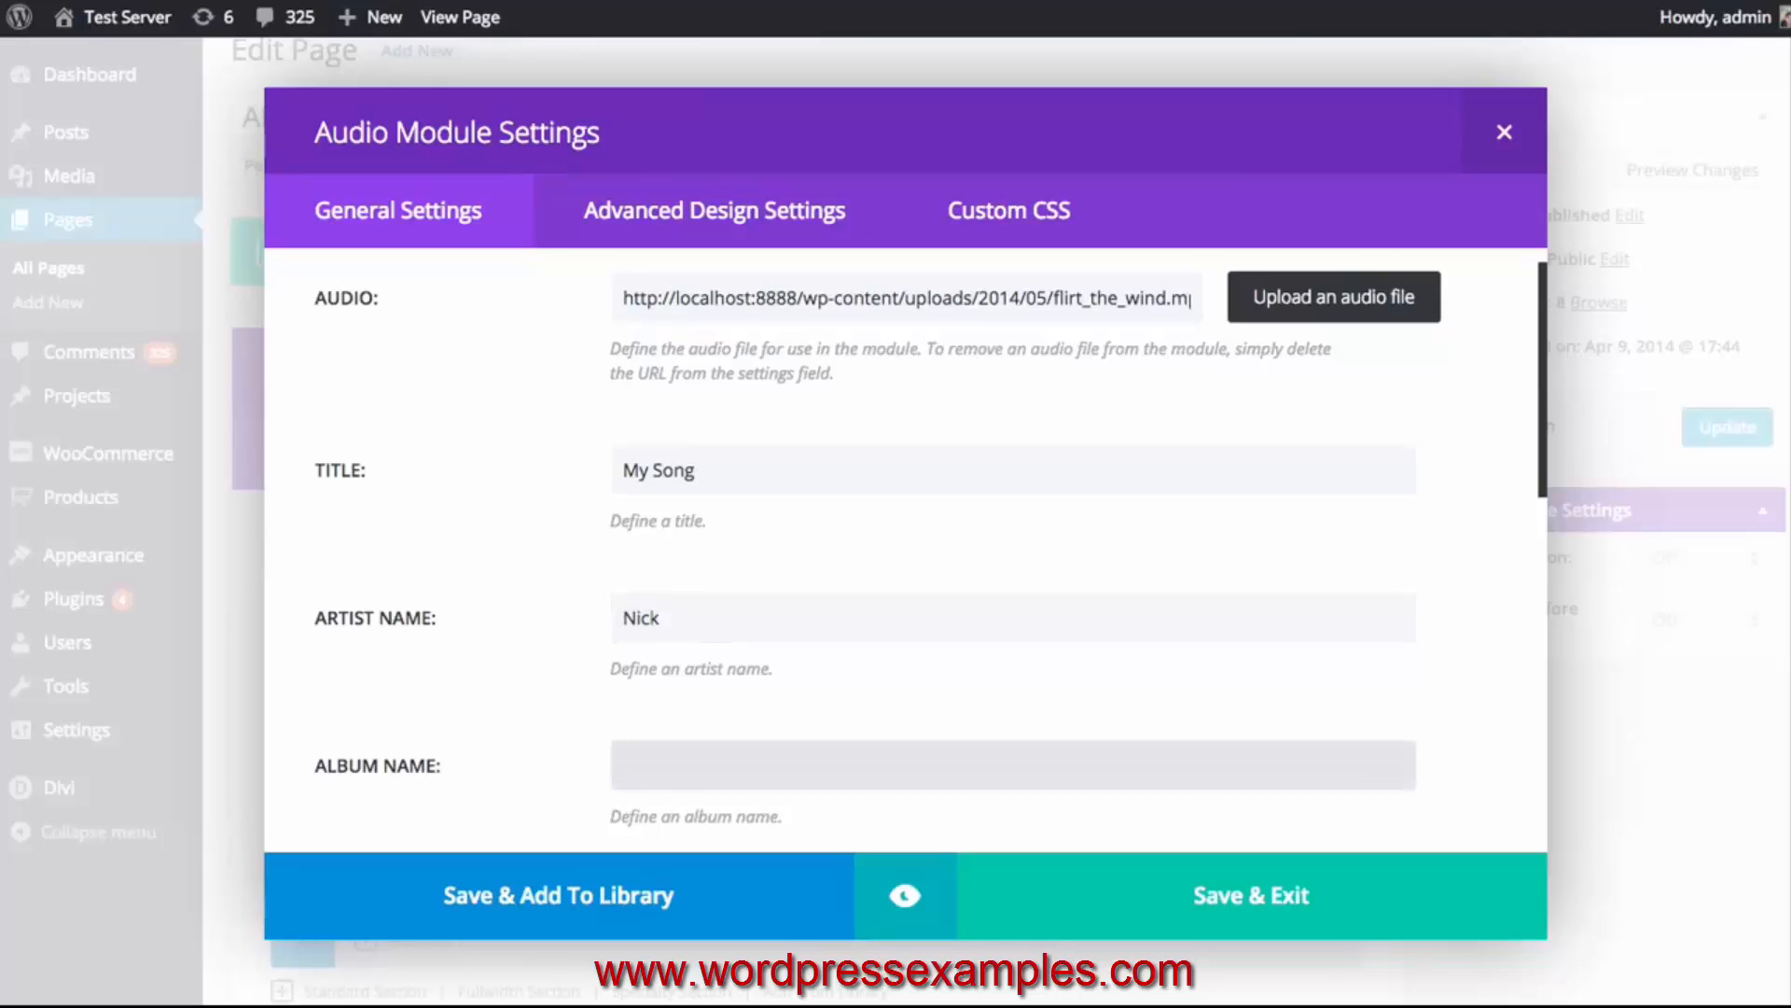
type("Album Name")
Step: Set the cover art image to the adrift-video-cover picture from the media library
scroll(871, 508, "down", 5)
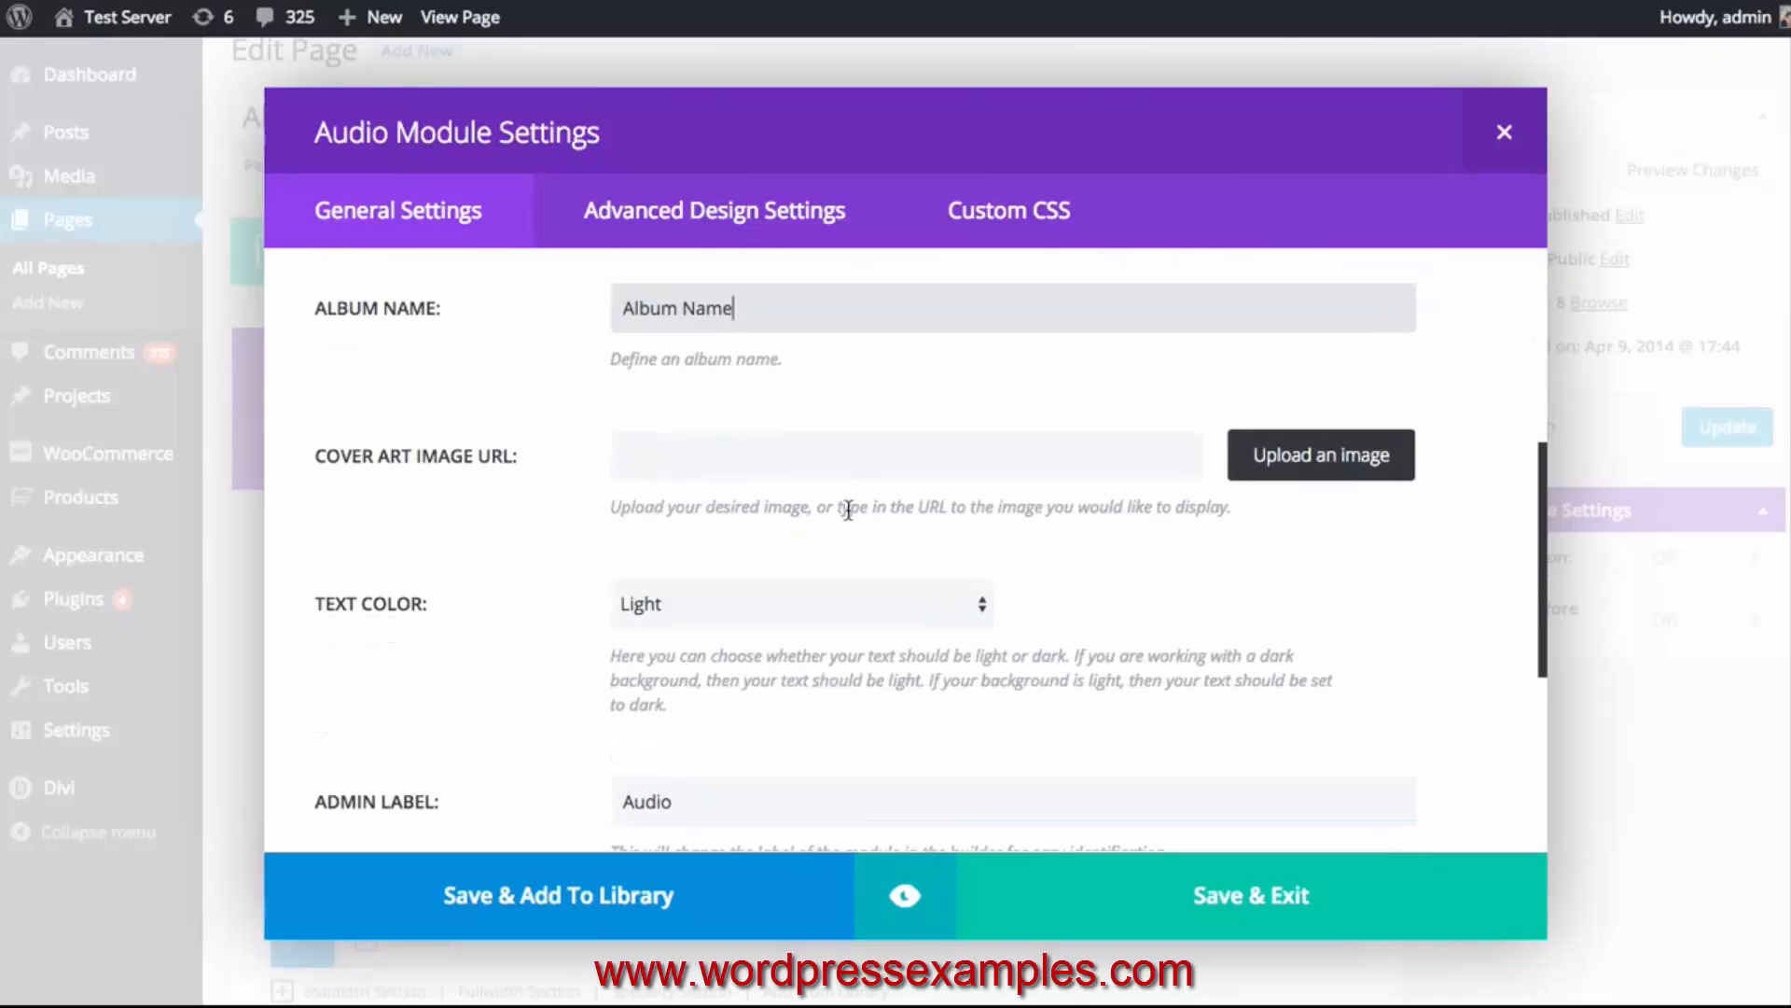
left_click(818, 449)
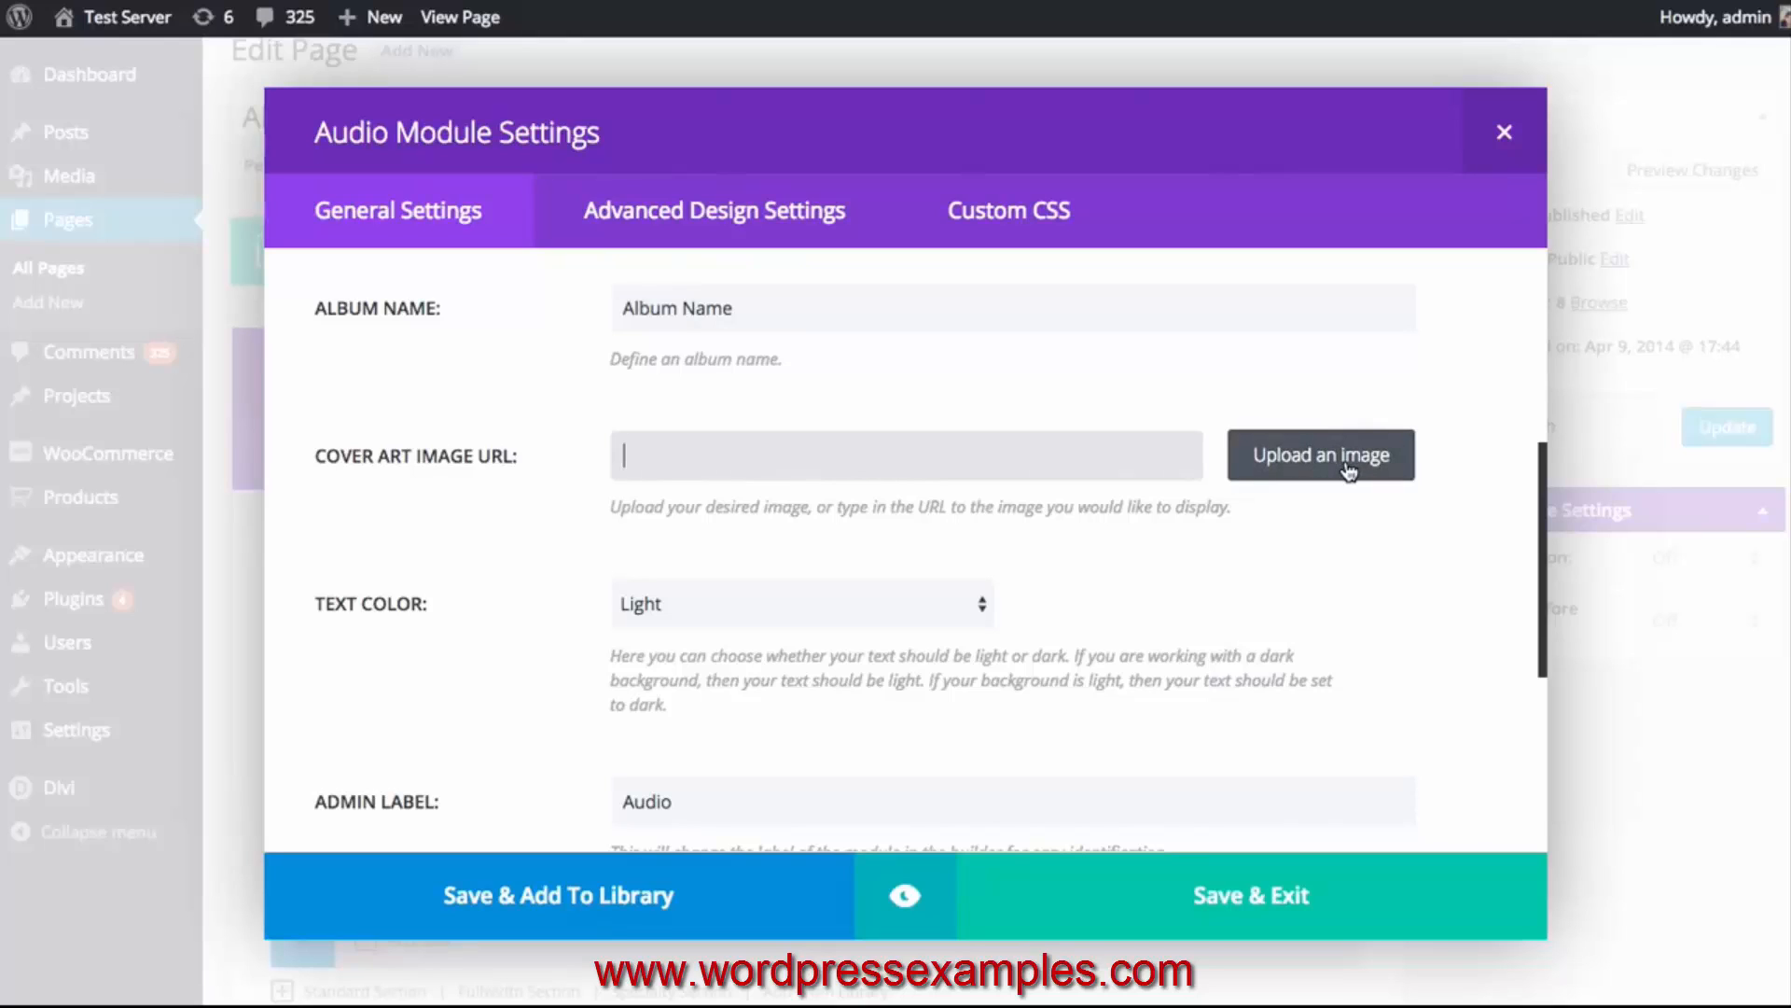
left_click(1292, 464)
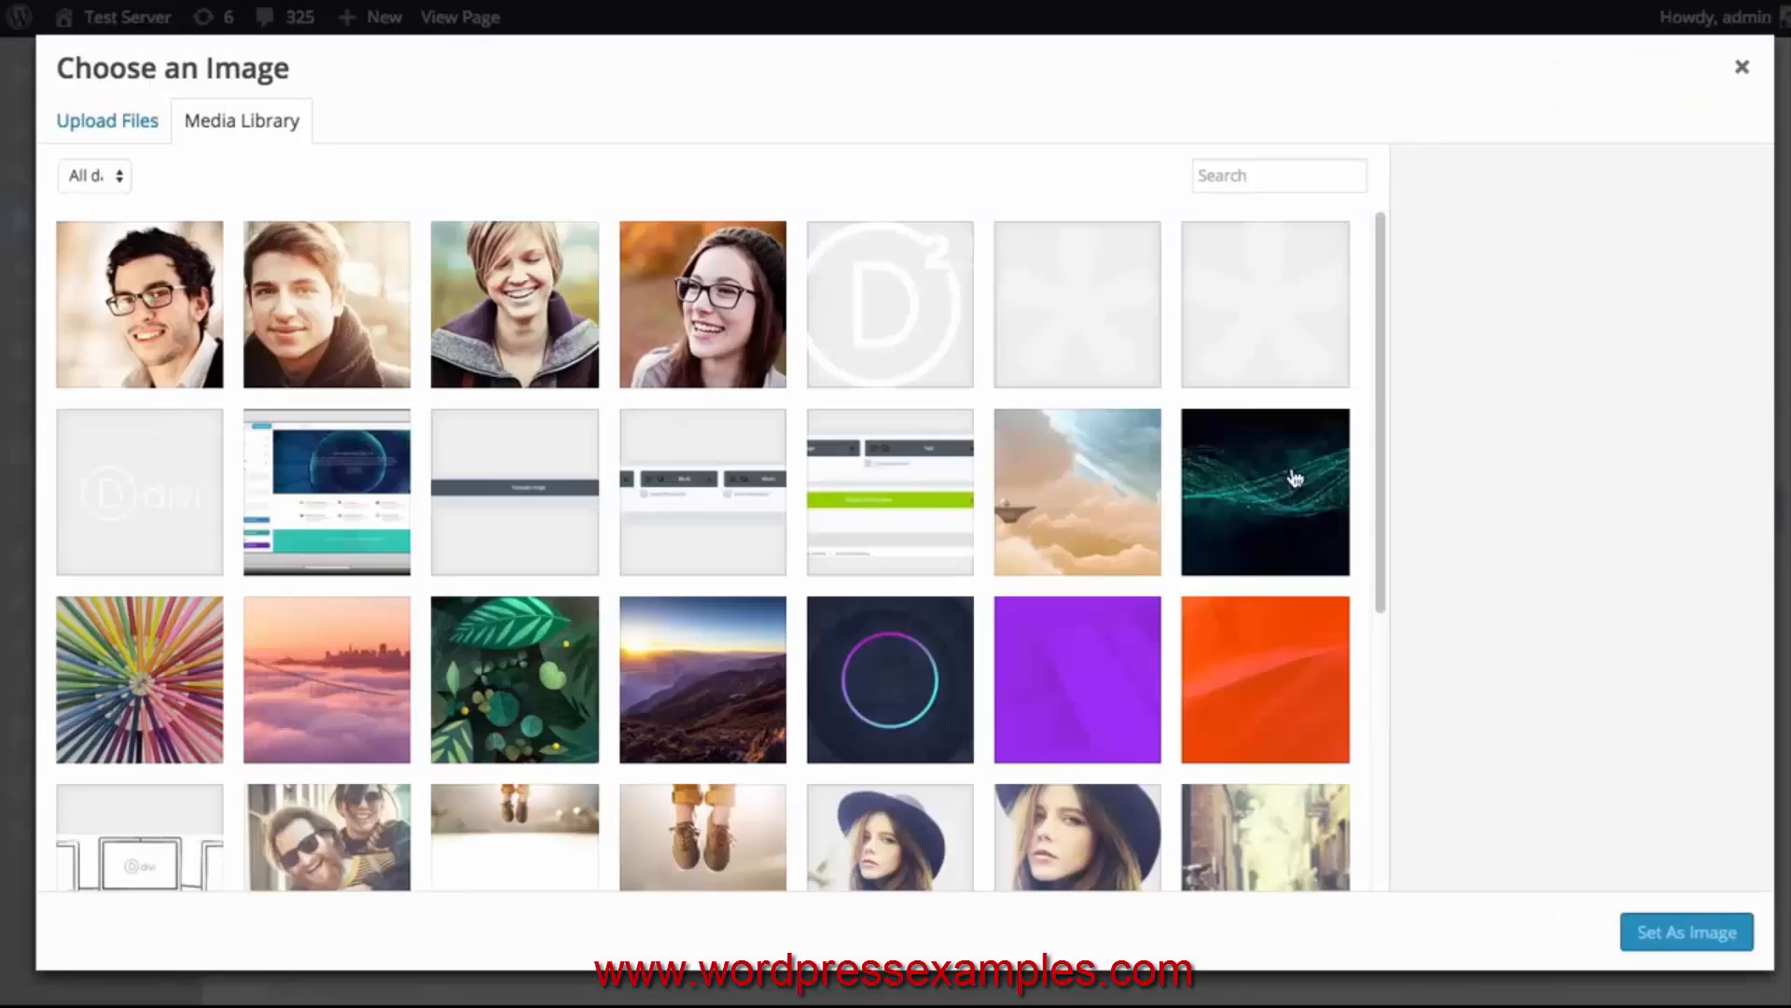
scroll(524, 560, "down", 1)
left_click(373, 667)
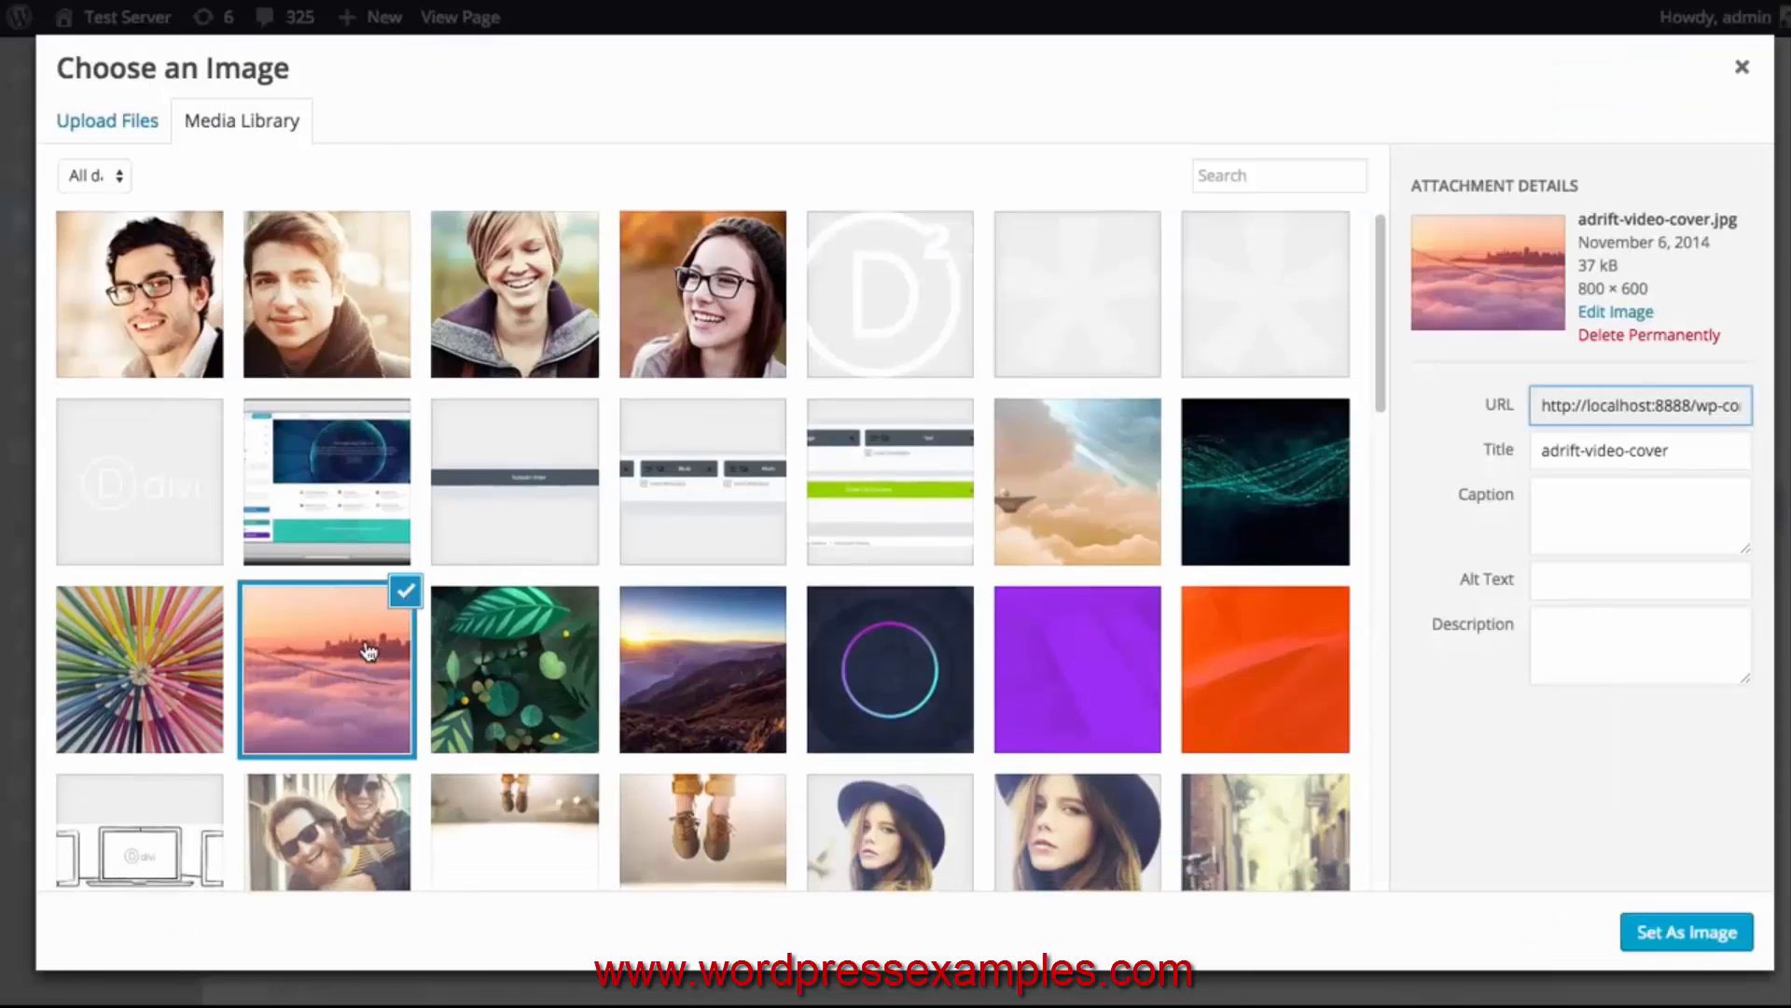
left_click(1691, 932)
Step: Set the module's text color to Dark
scroll(1218, 560, "down", 5)
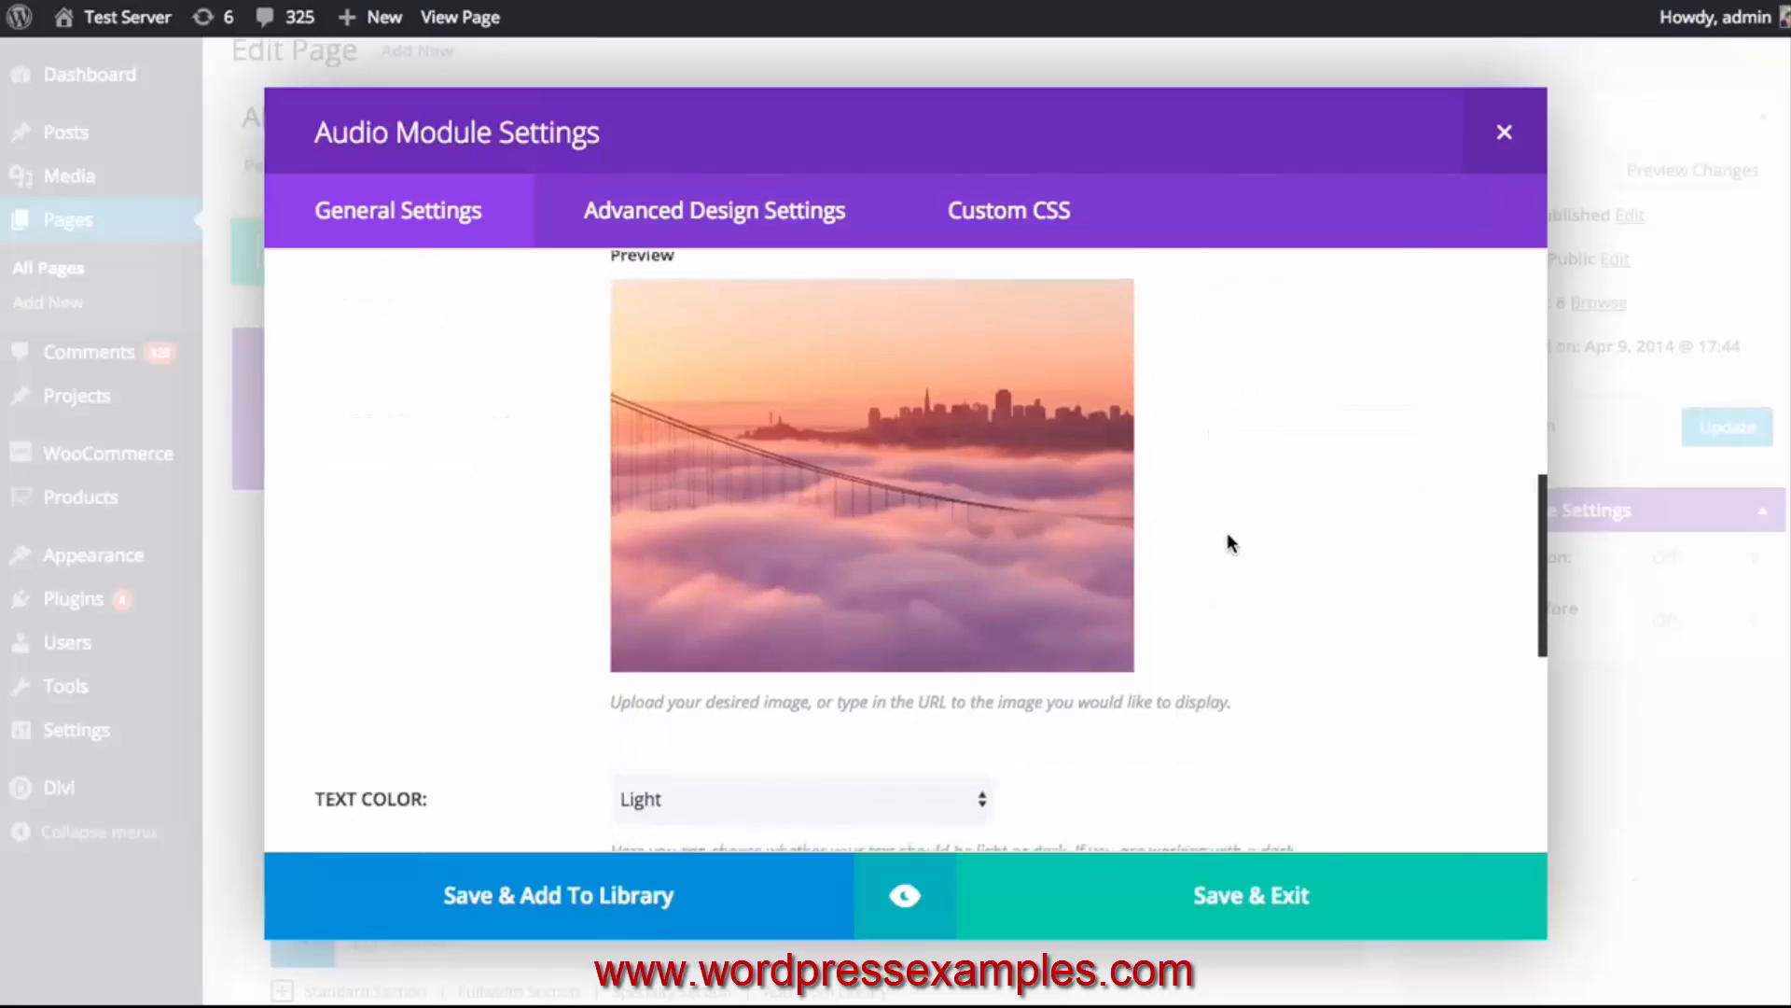
scroll(1234, 543, "down", 1)
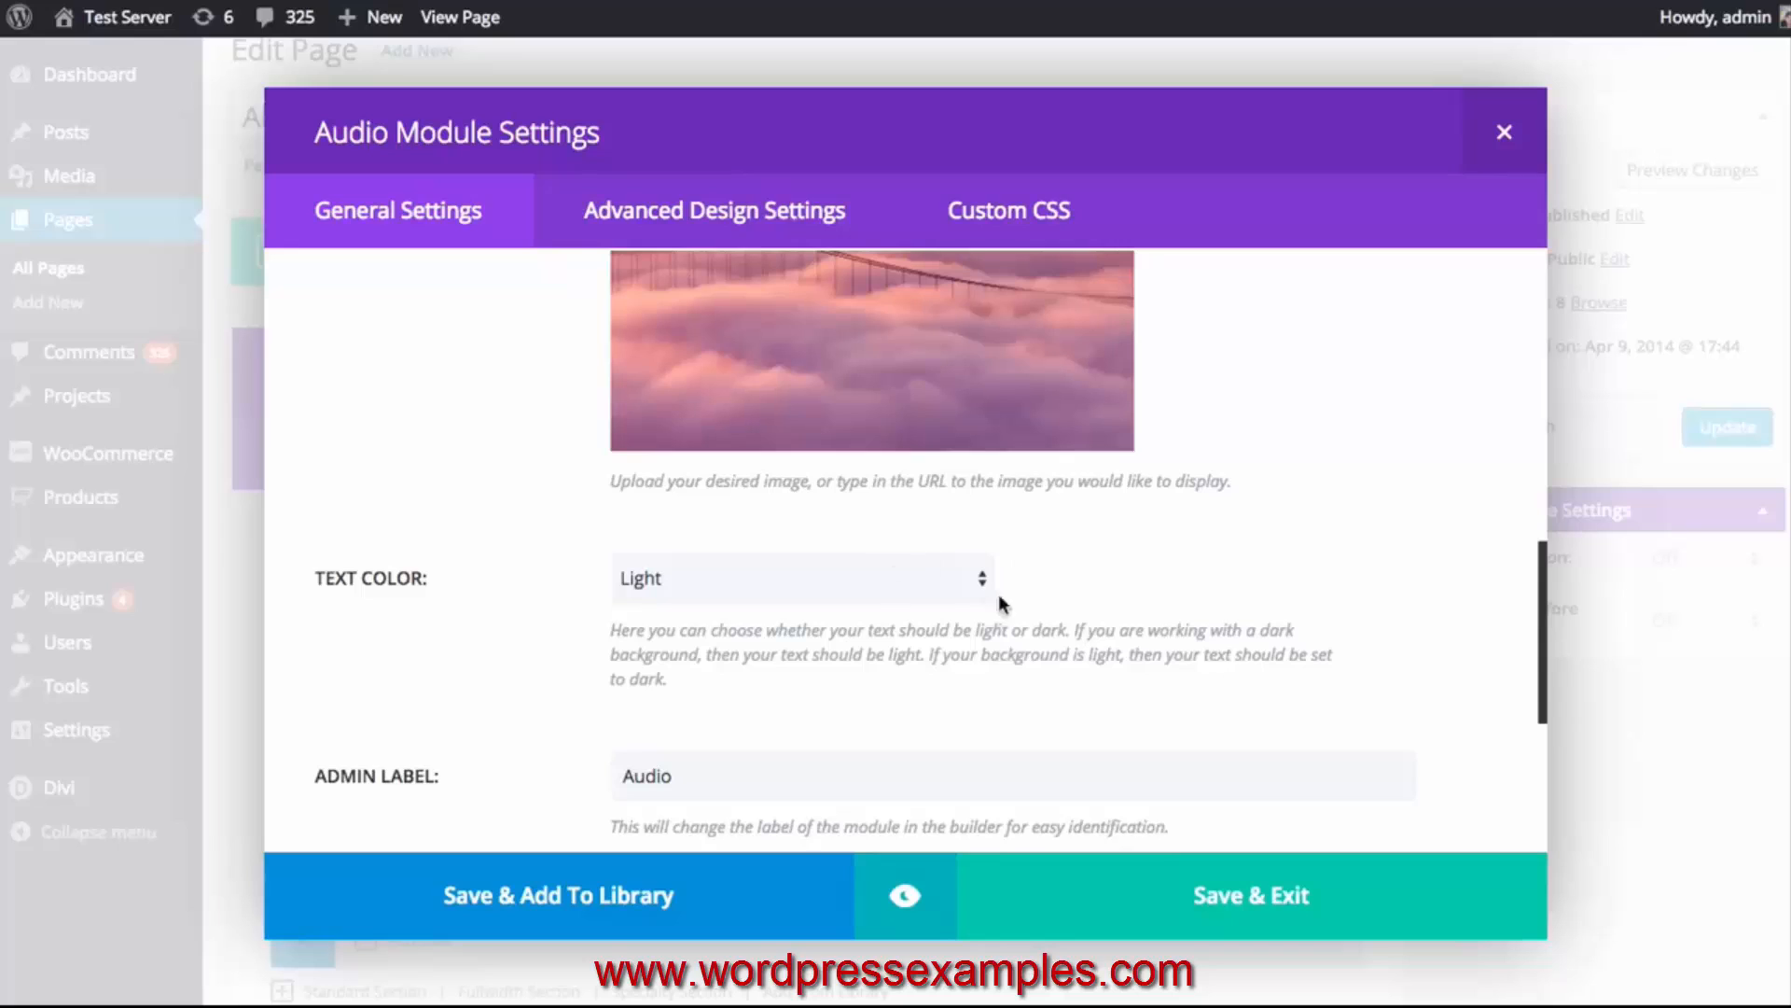
left_click(866, 570)
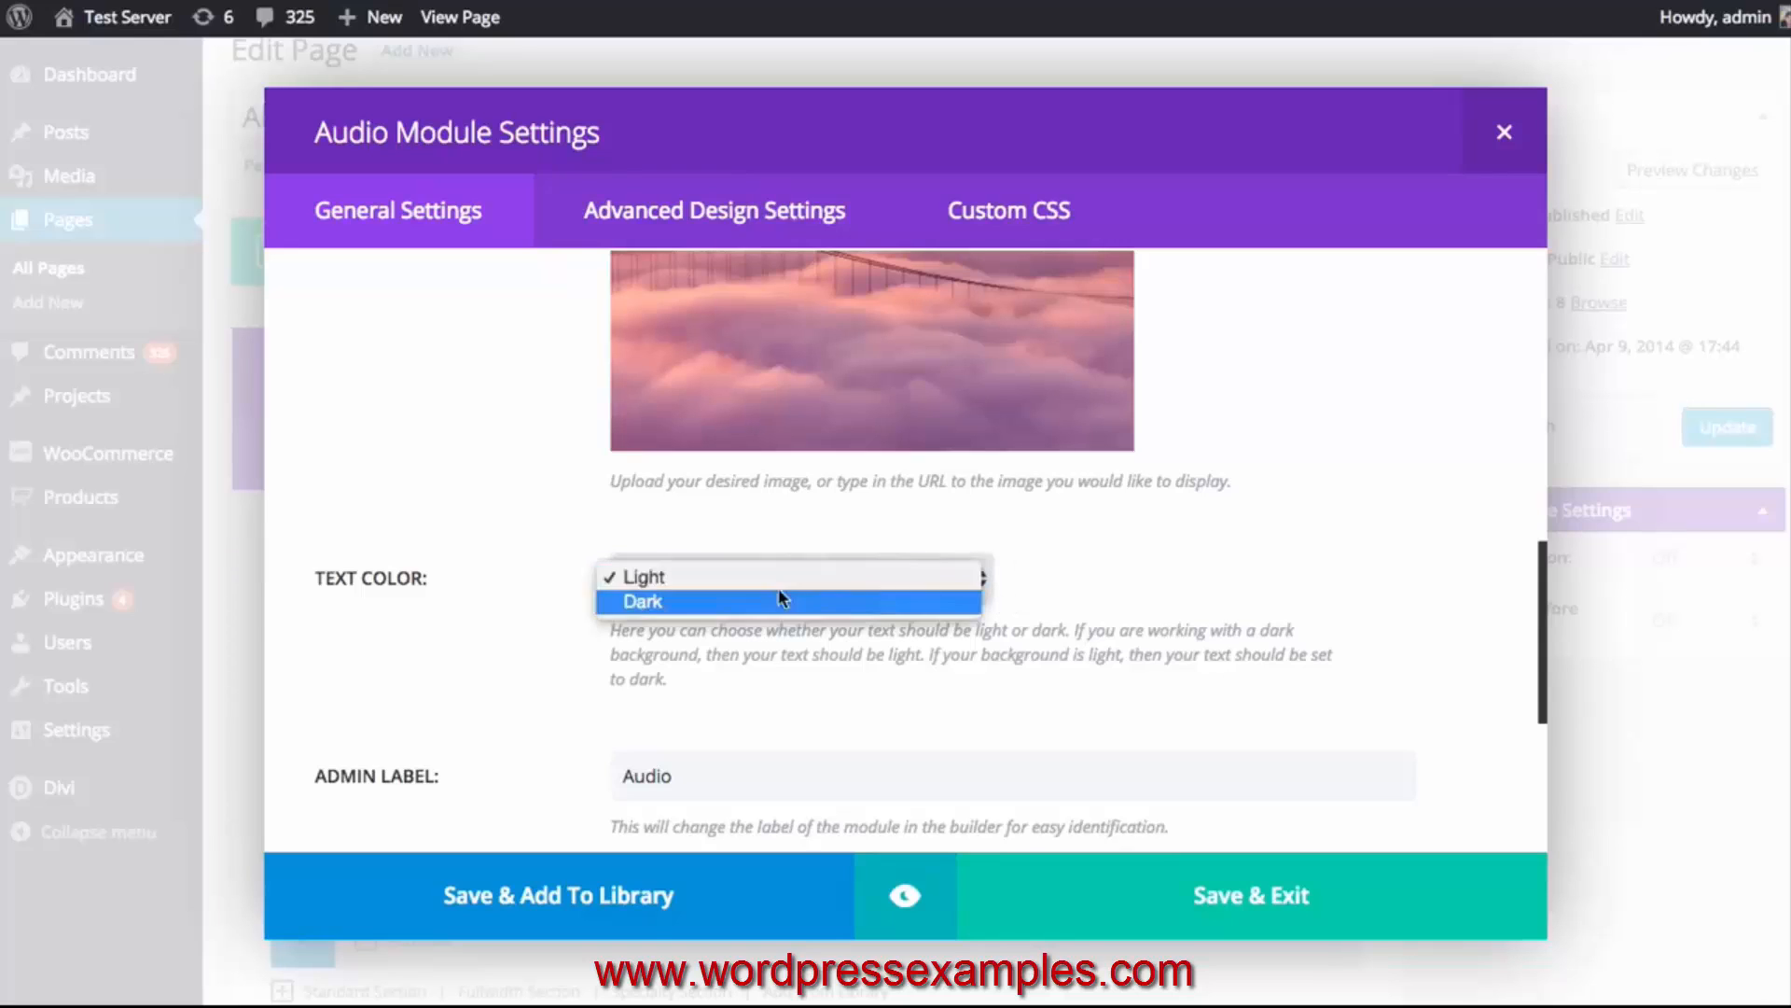
left_click(776, 596)
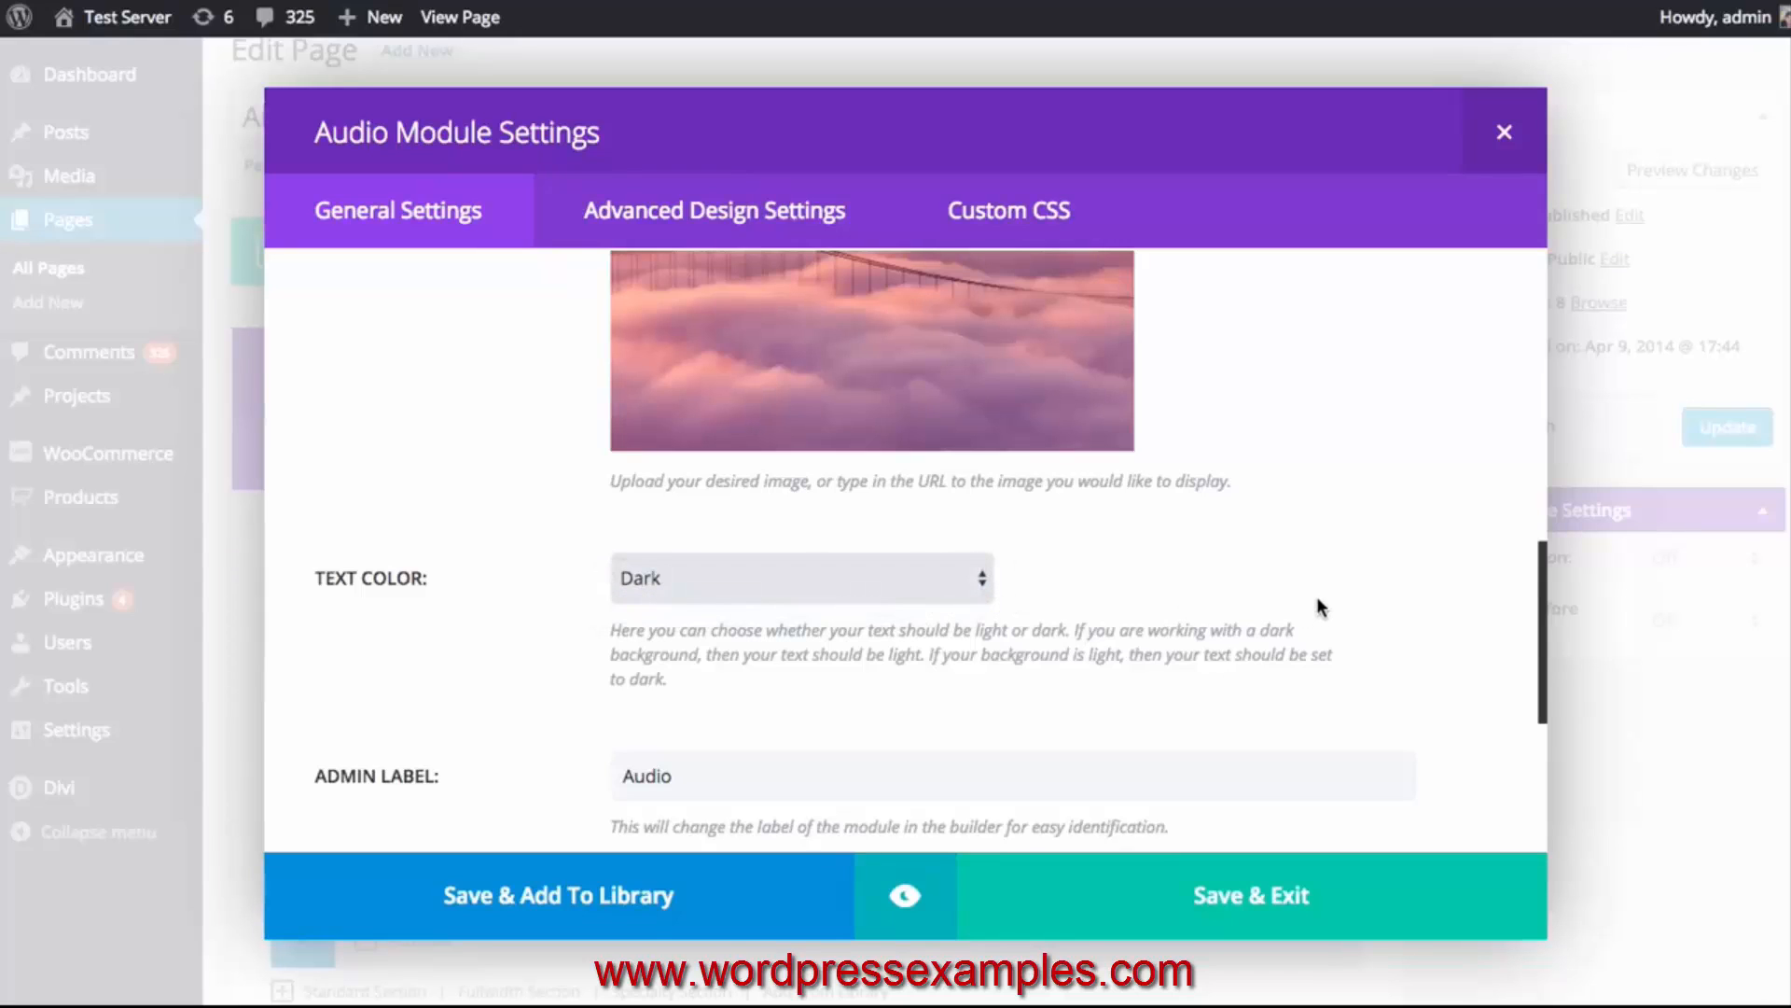
Step: Preview the Audio module in desktop, tablet and phone views, then close the preview
scroll(1319, 607, "down", 3)
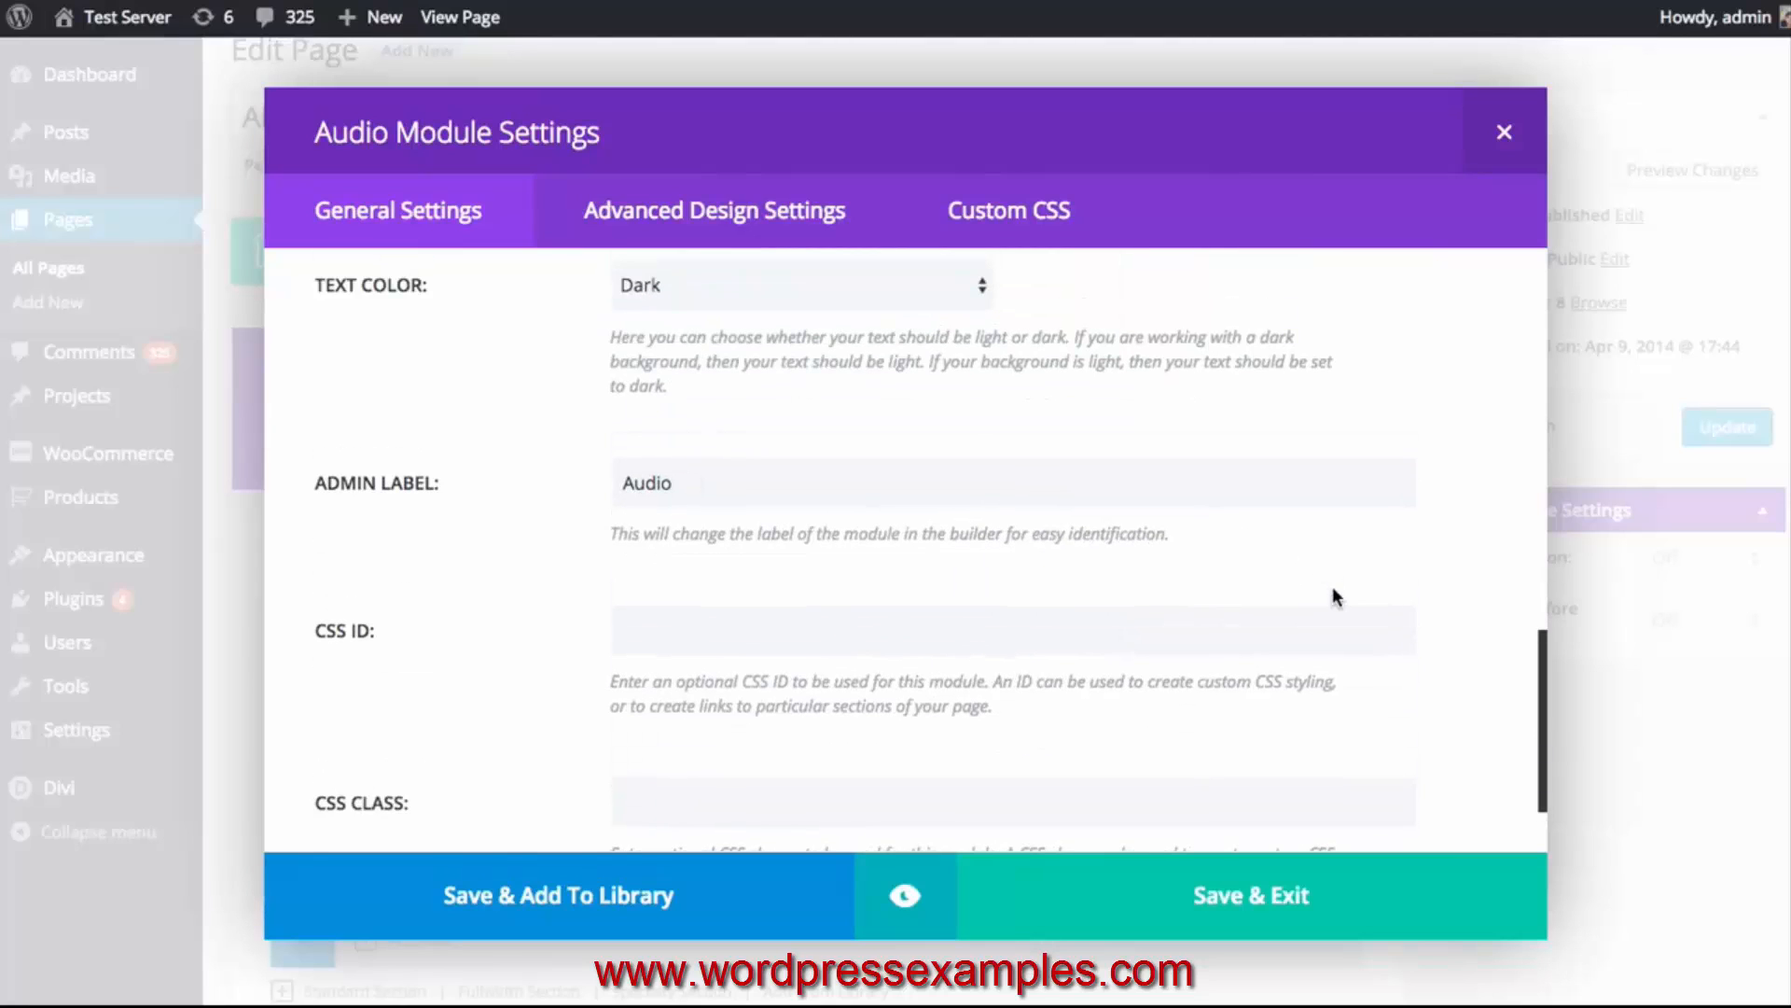
left_click(905, 898)
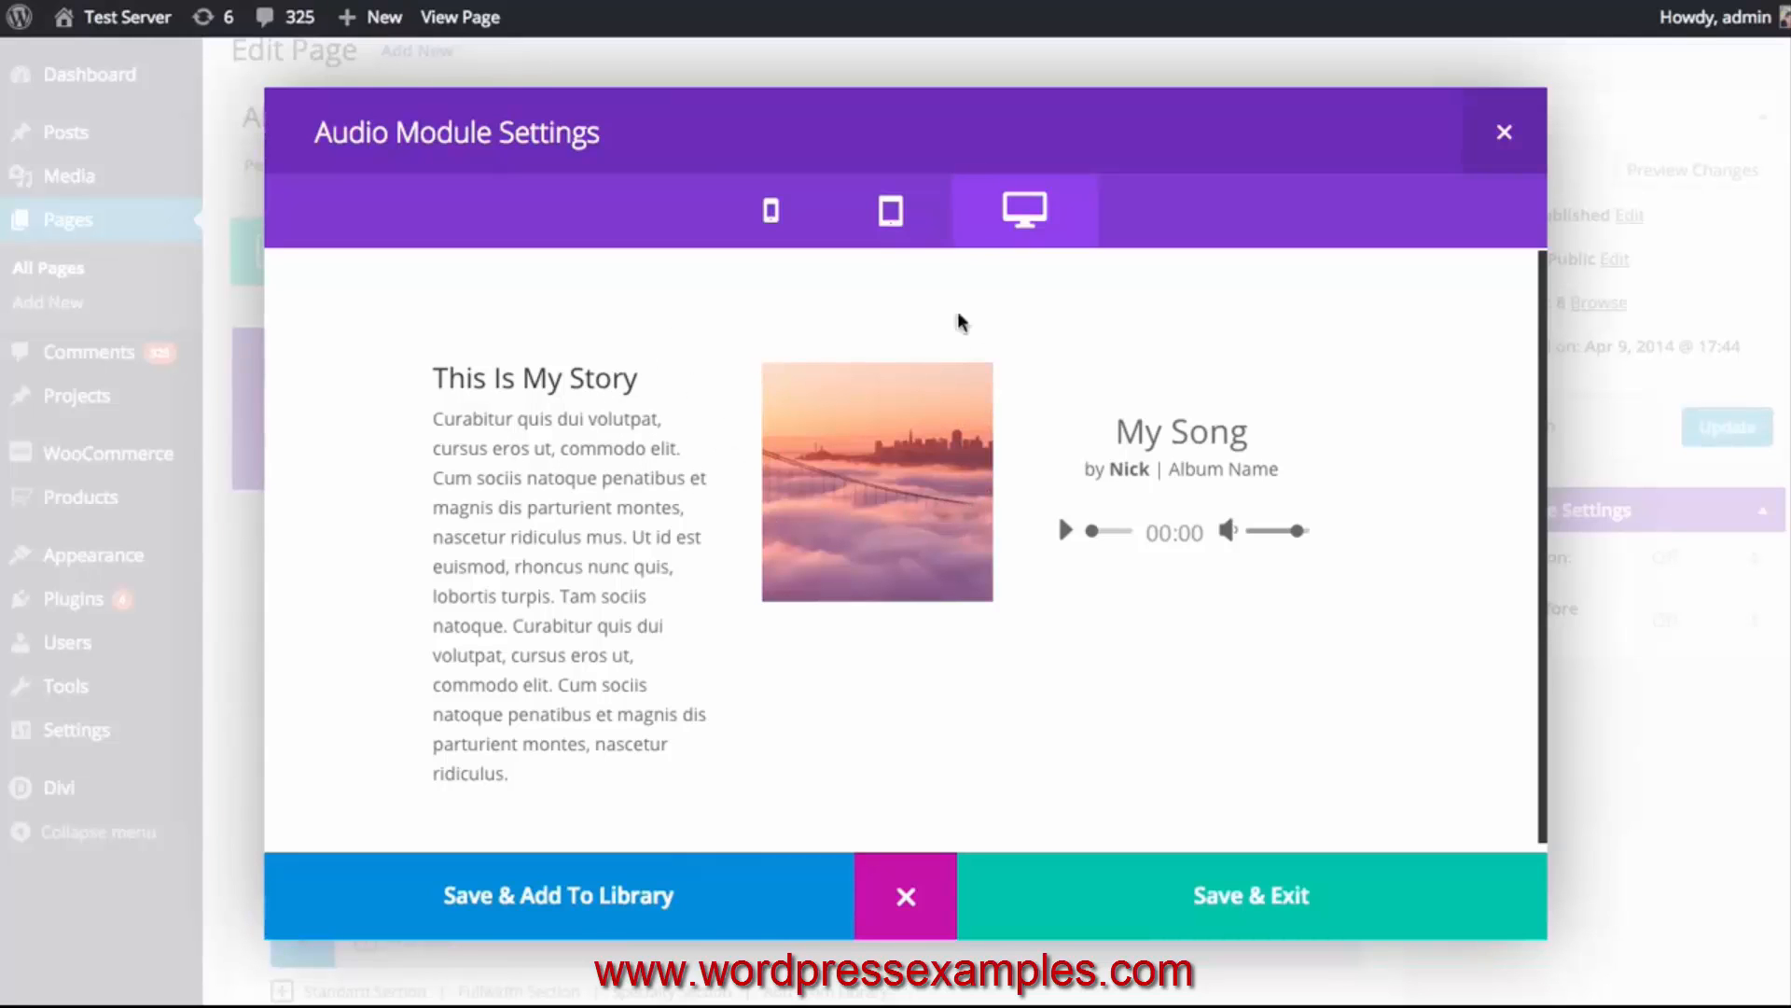
left_click(889, 213)
left_click(792, 220)
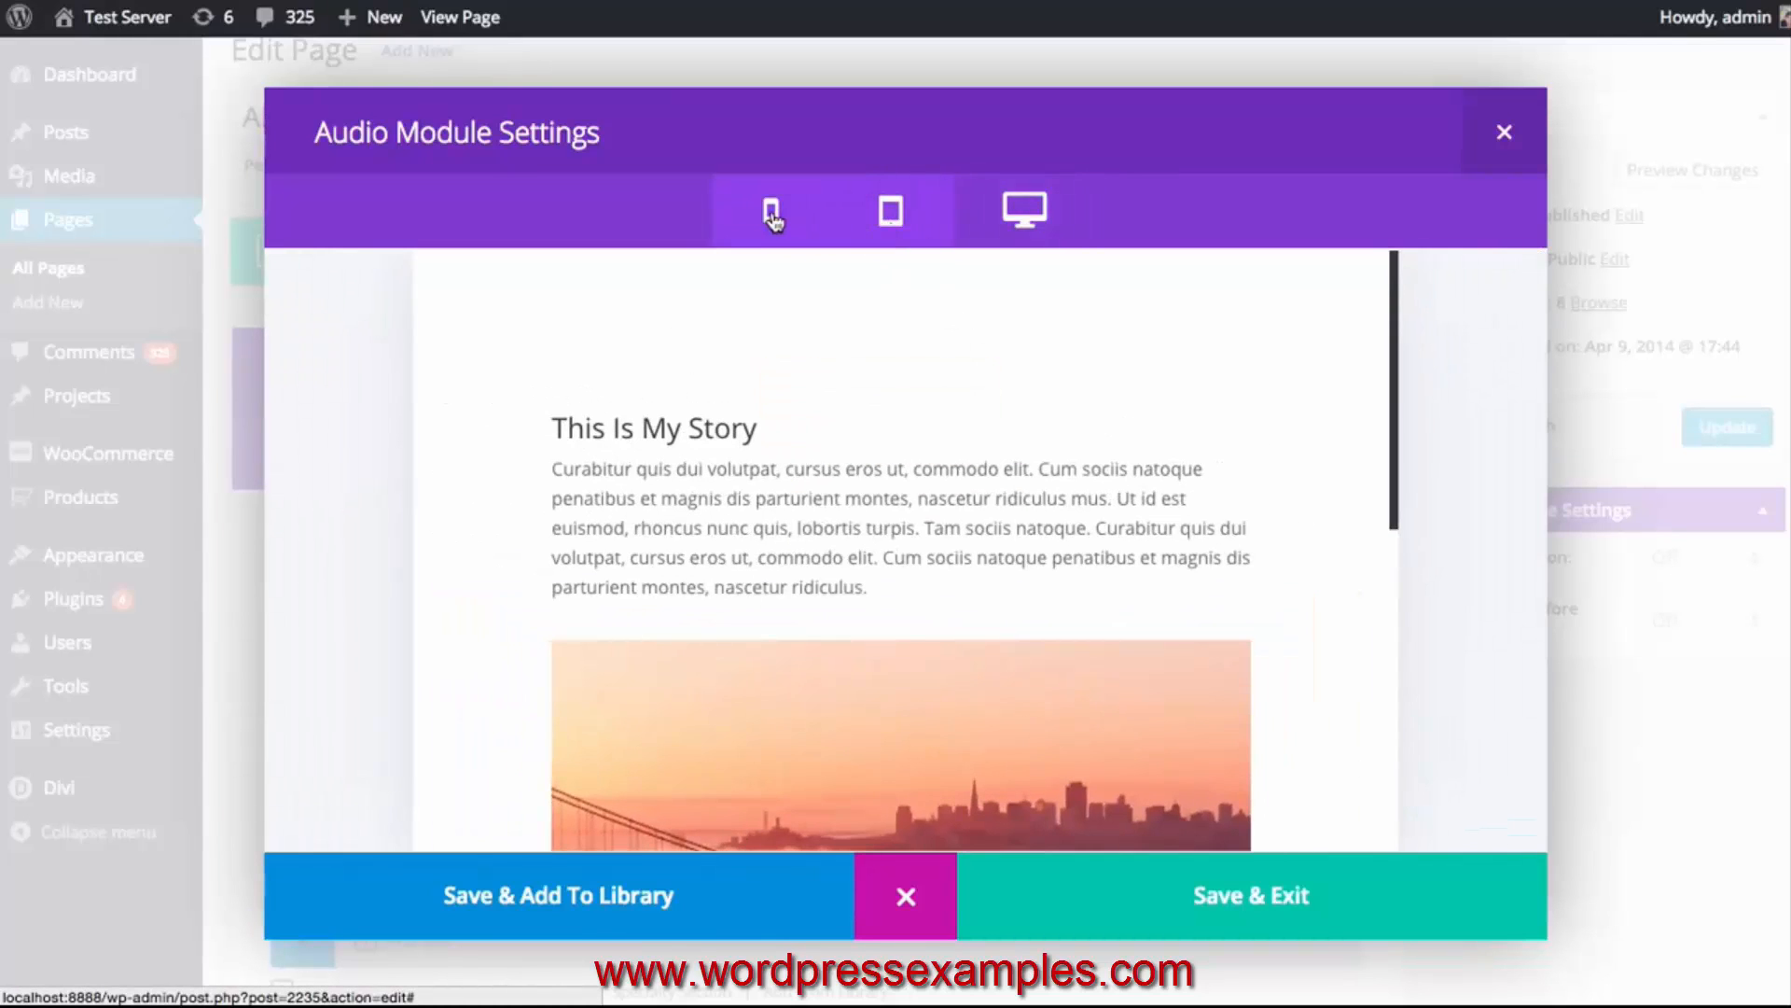
scroll(877, 336, "down", 4)
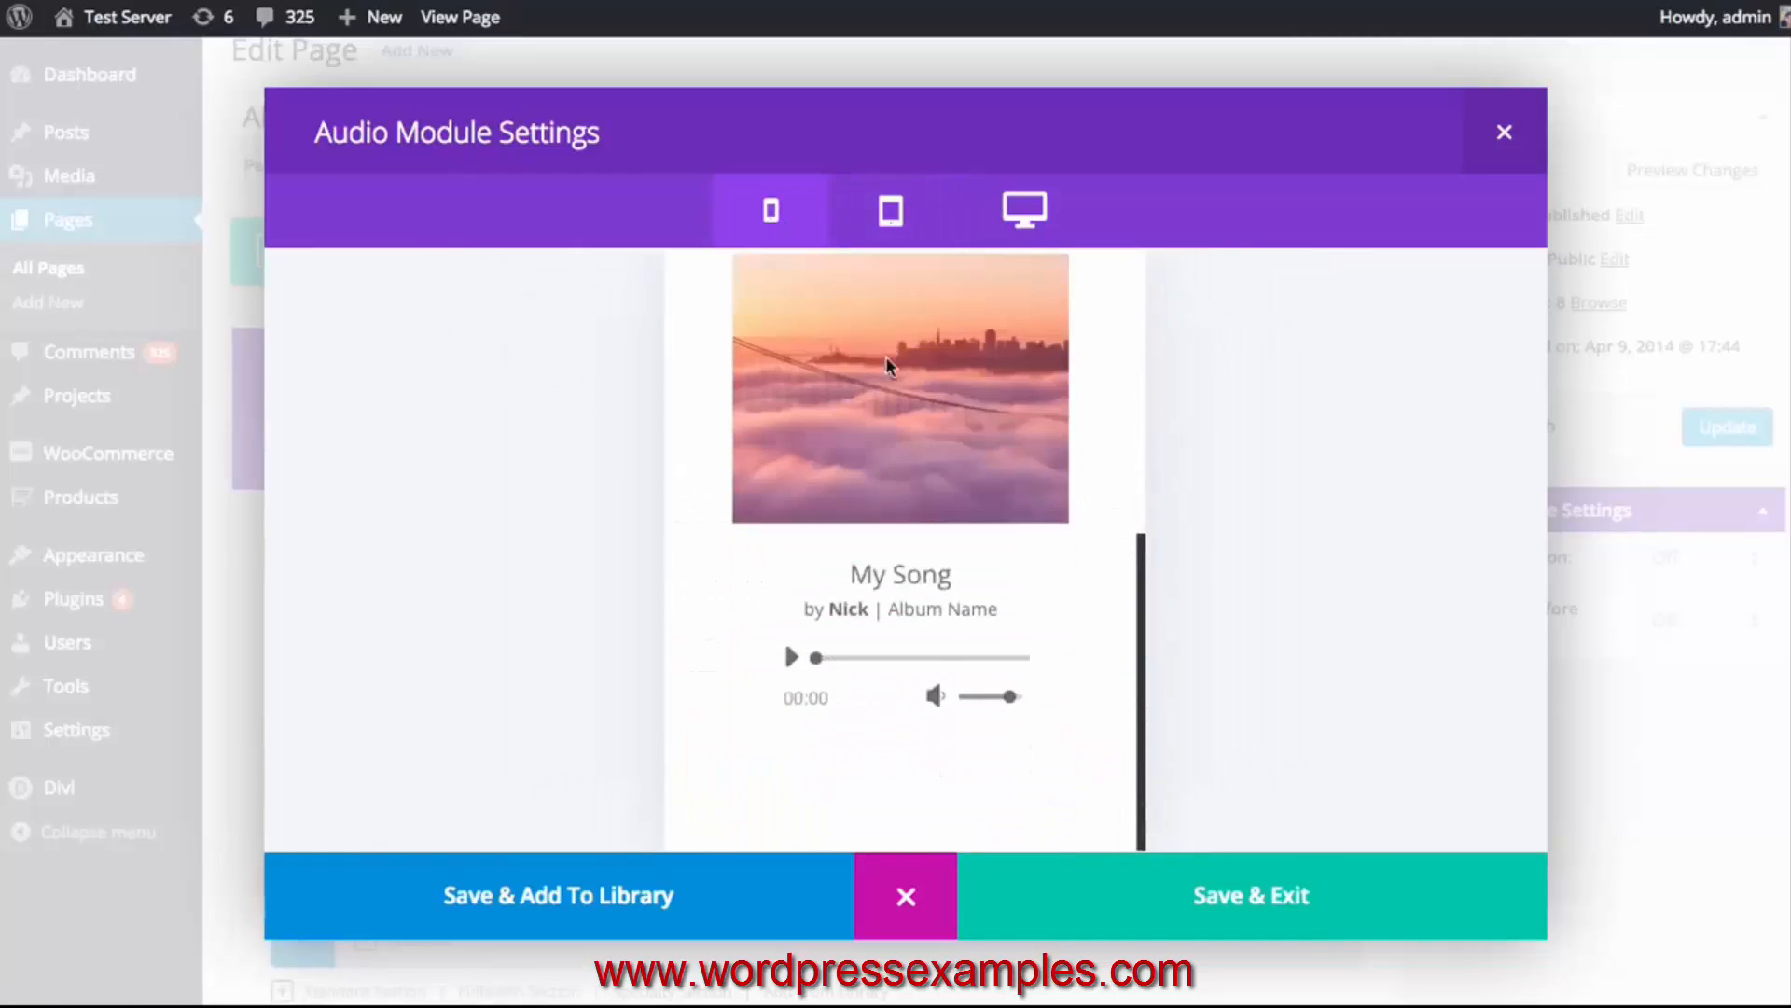
scroll(877, 299, "up", 5)
left_click(891, 212)
left_click(1021, 214)
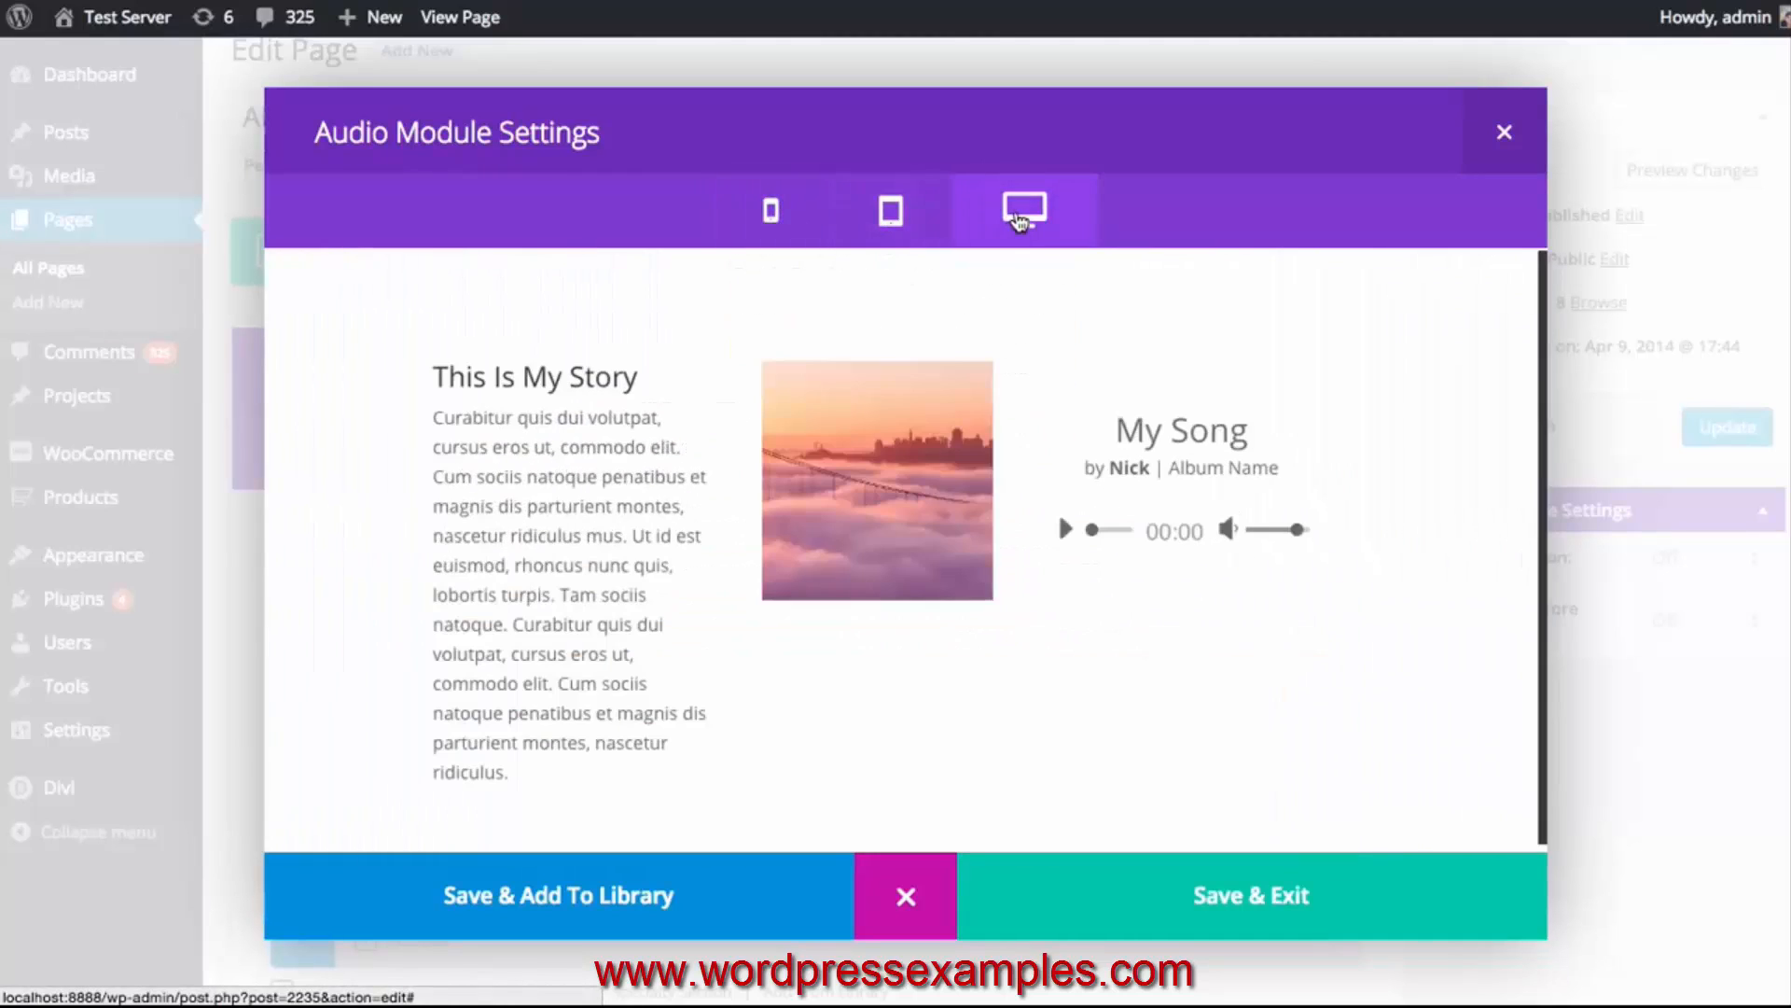
left_click(905, 898)
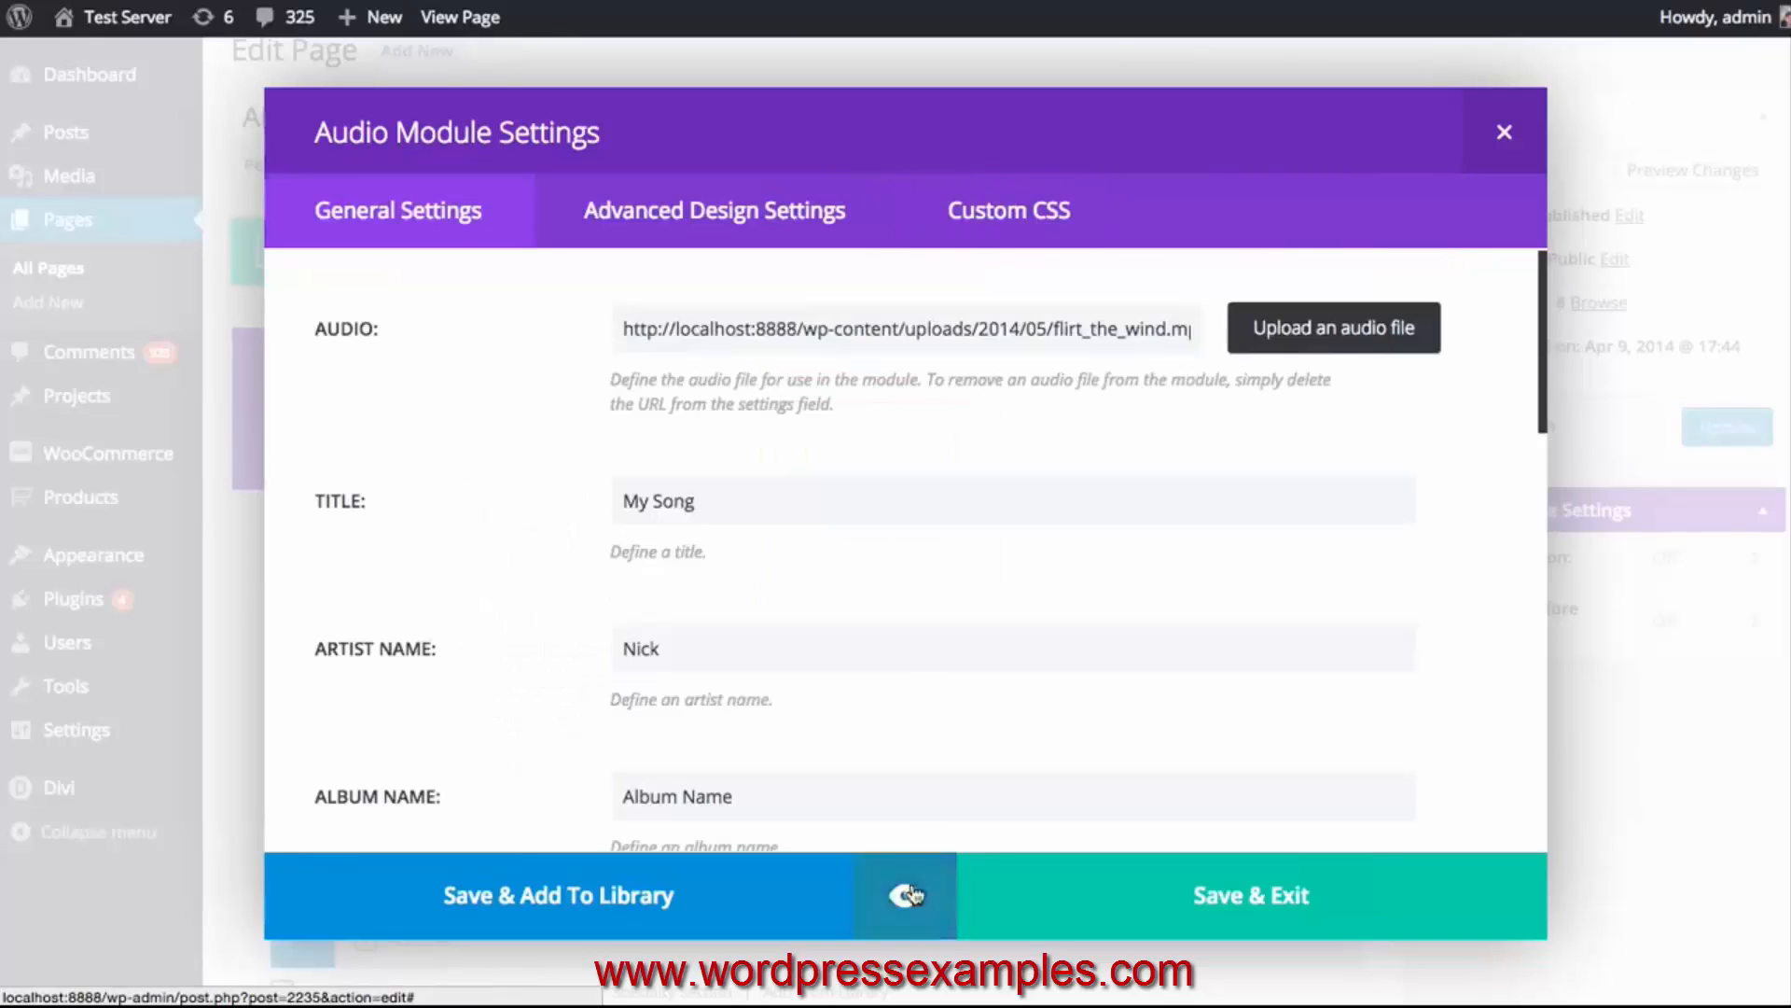
Step: Replace the cover art image with the smiling team-member portrait from the media library
scroll(1344, 578, "down", 3)
scroll(1404, 541, "down", 3)
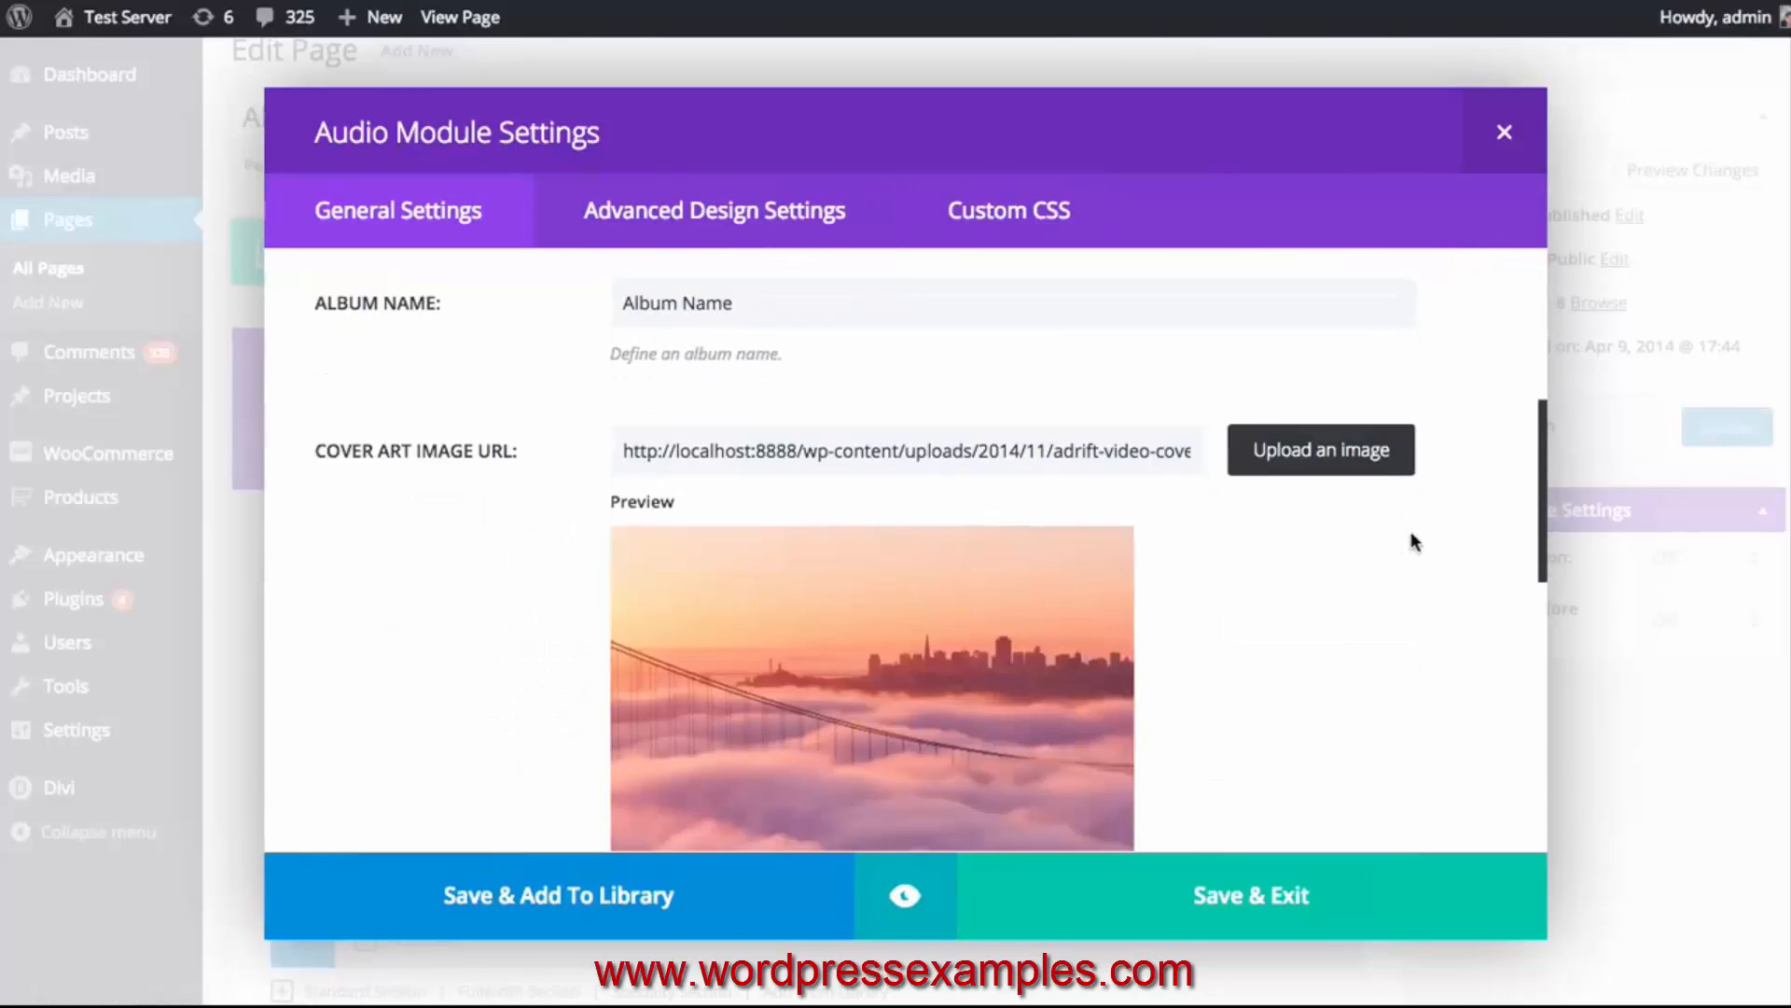
left_click(1297, 450)
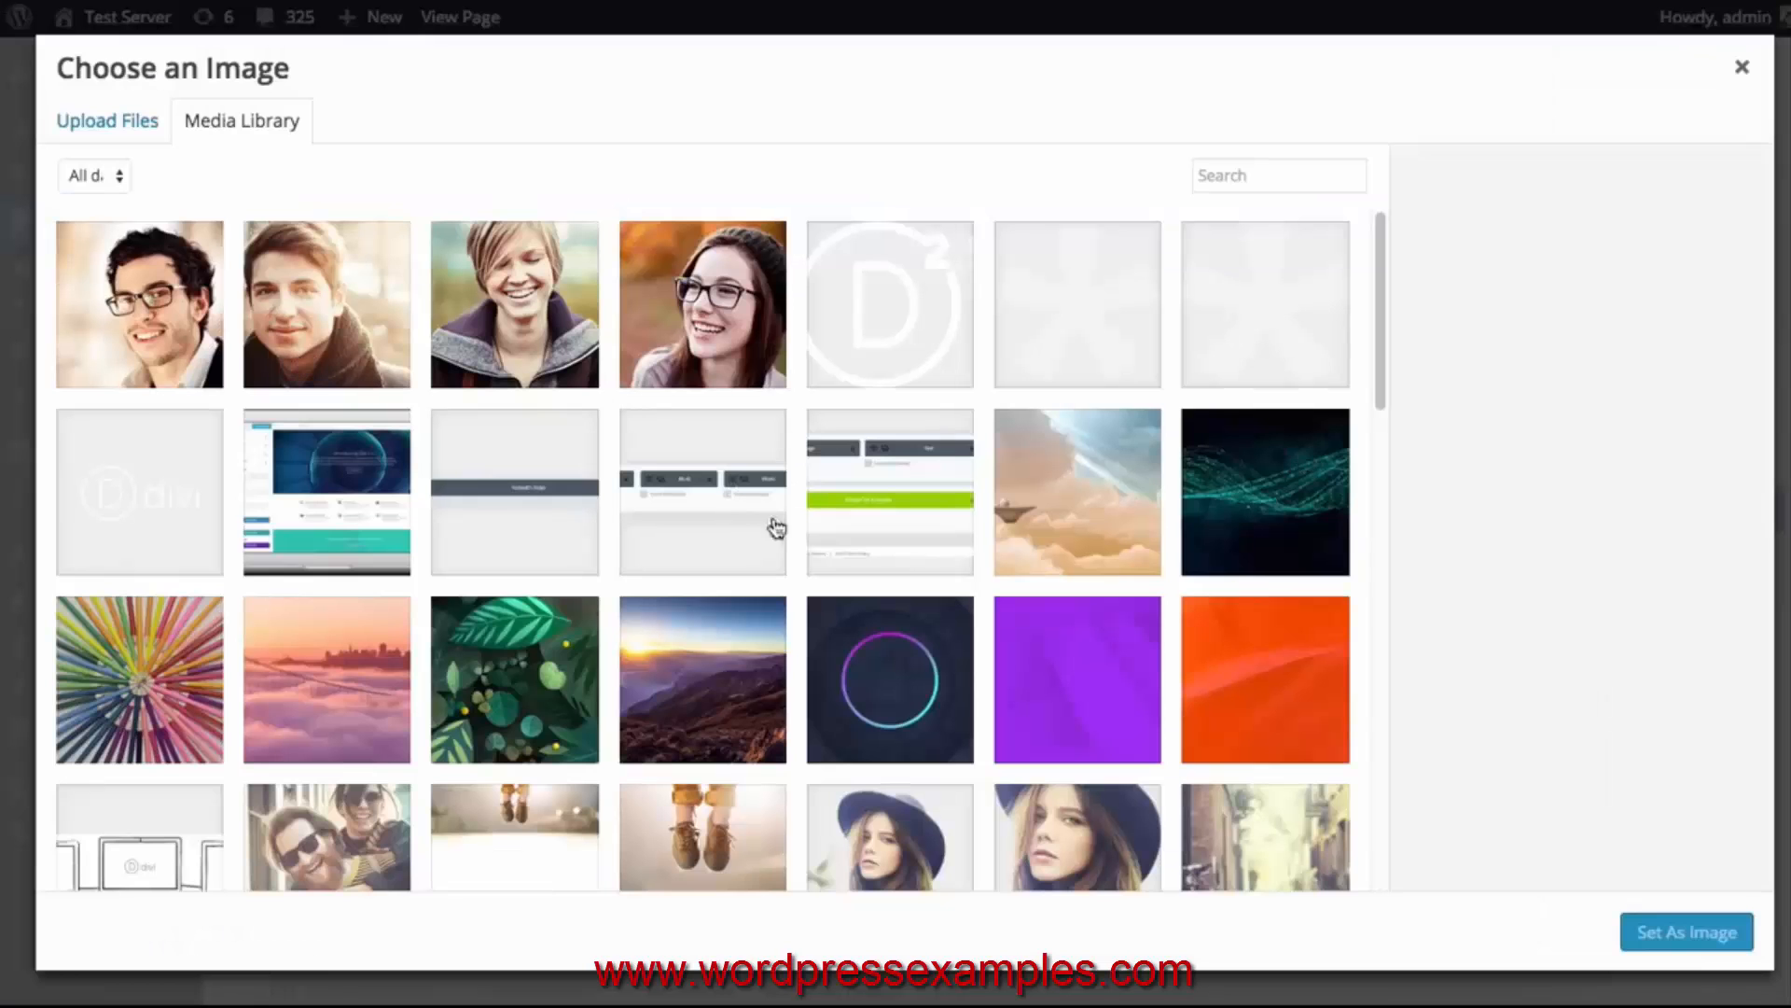
left_click(568, 310)
left_click(1685, 931)
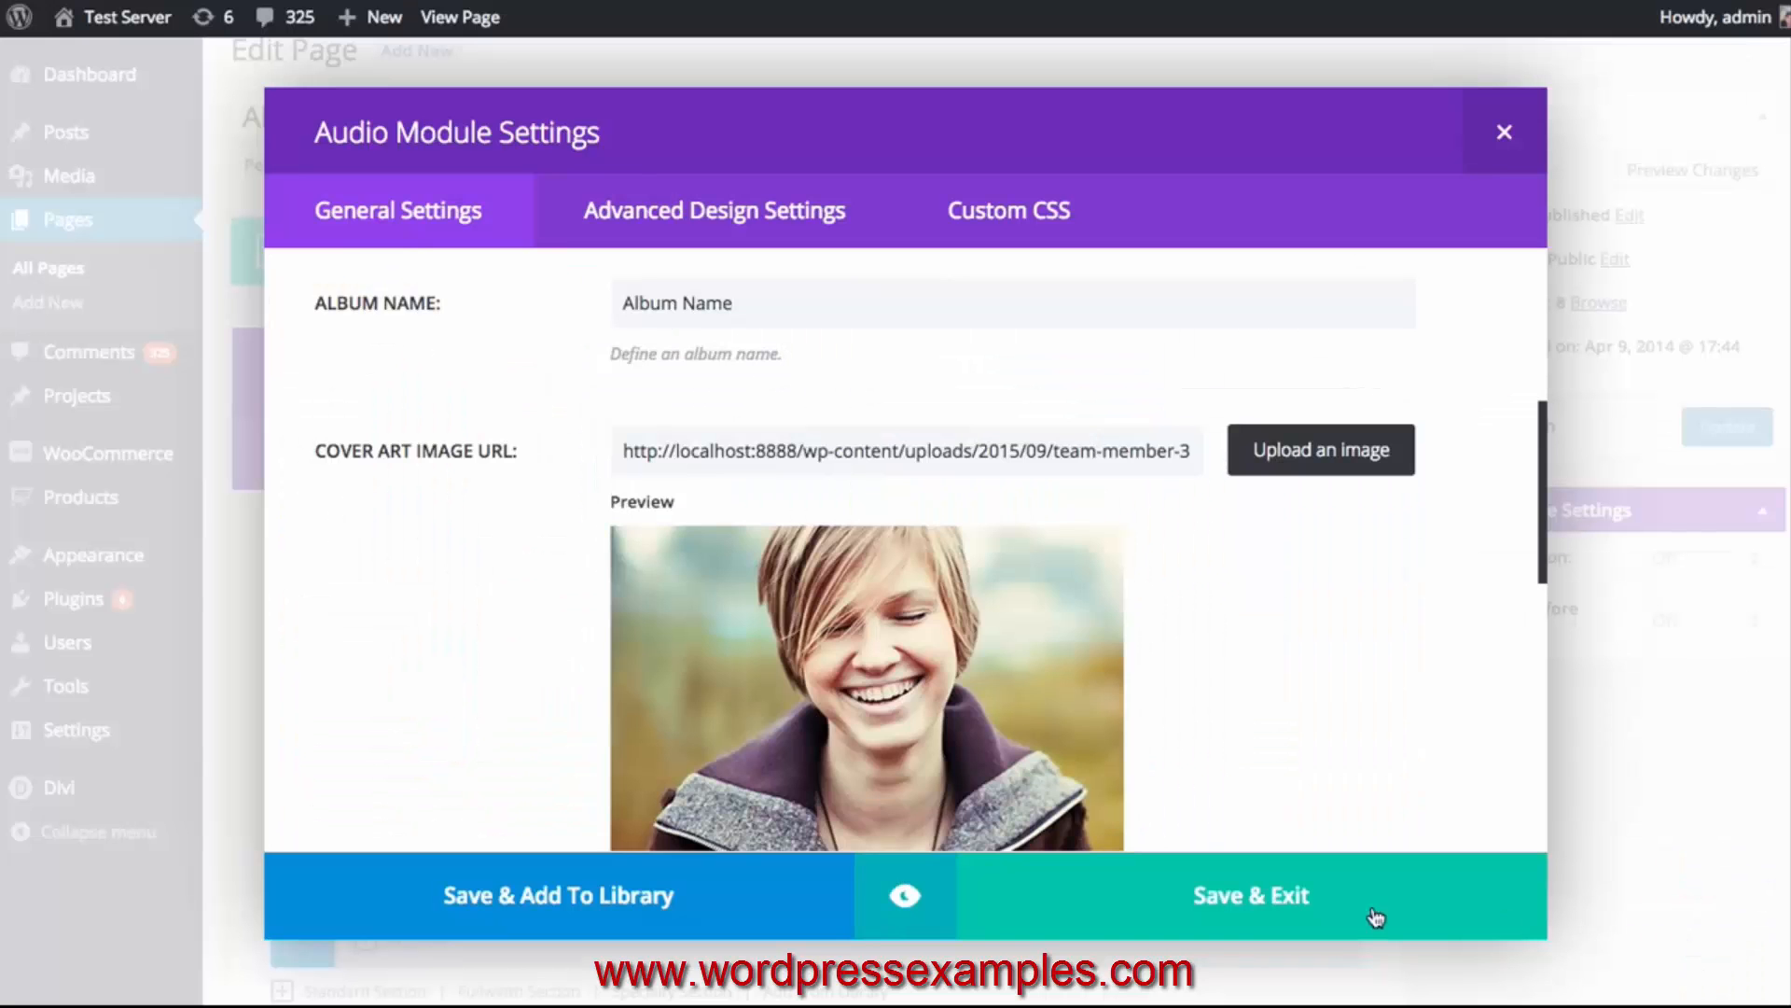
Step: Preview the module with the new cover art in desktop and phone views, then close the preview
left_click(909, 900)
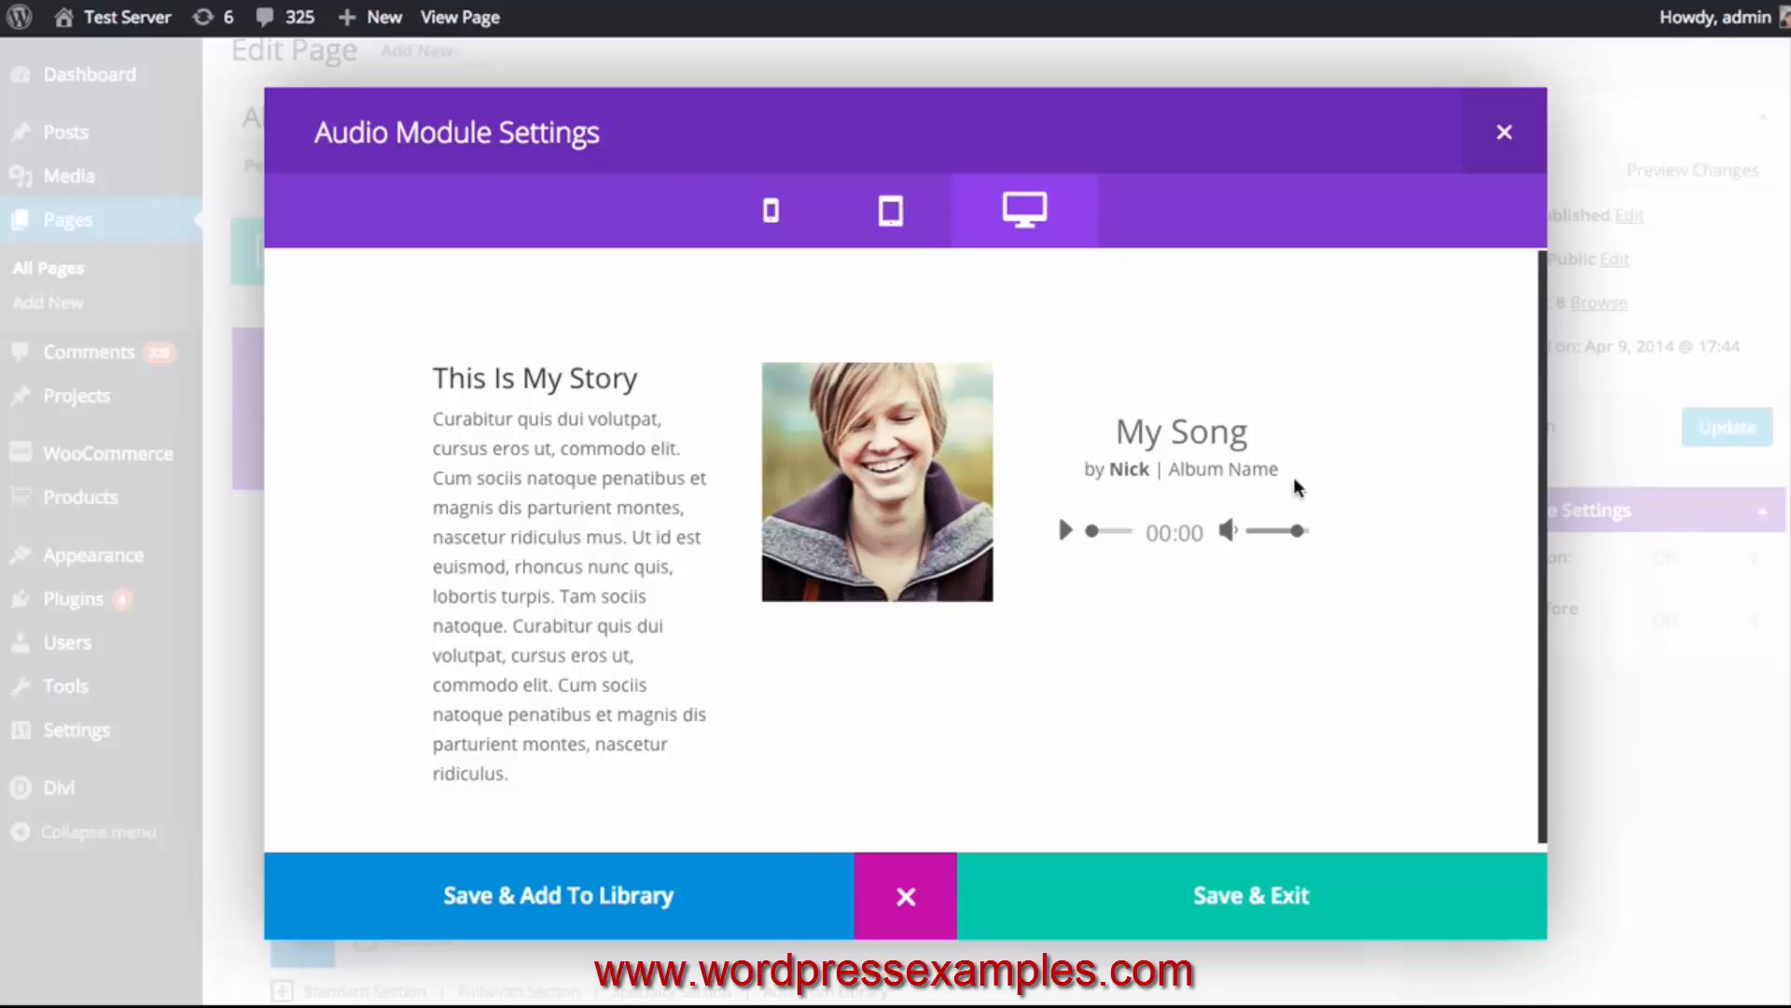
left_click(782, 215)
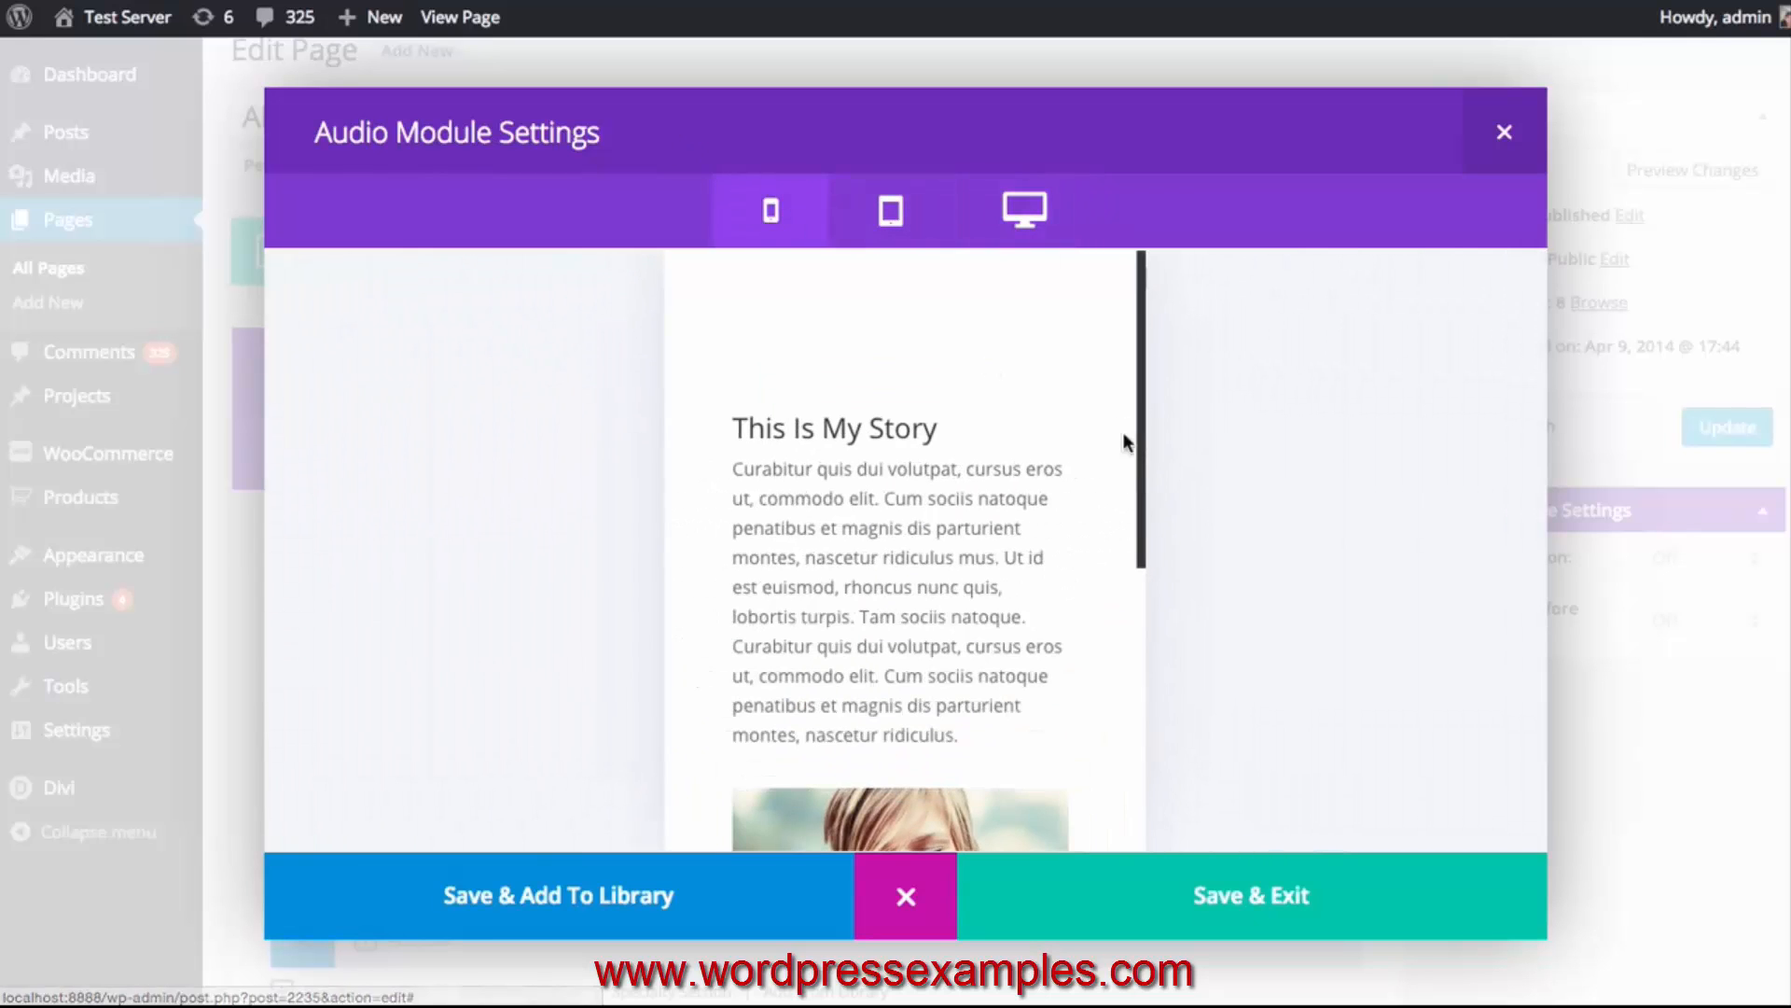
left_click(906, 896)
Step: Open the module's advanced design settings to review the styling options
scroll(1368, 472, "down", 4)
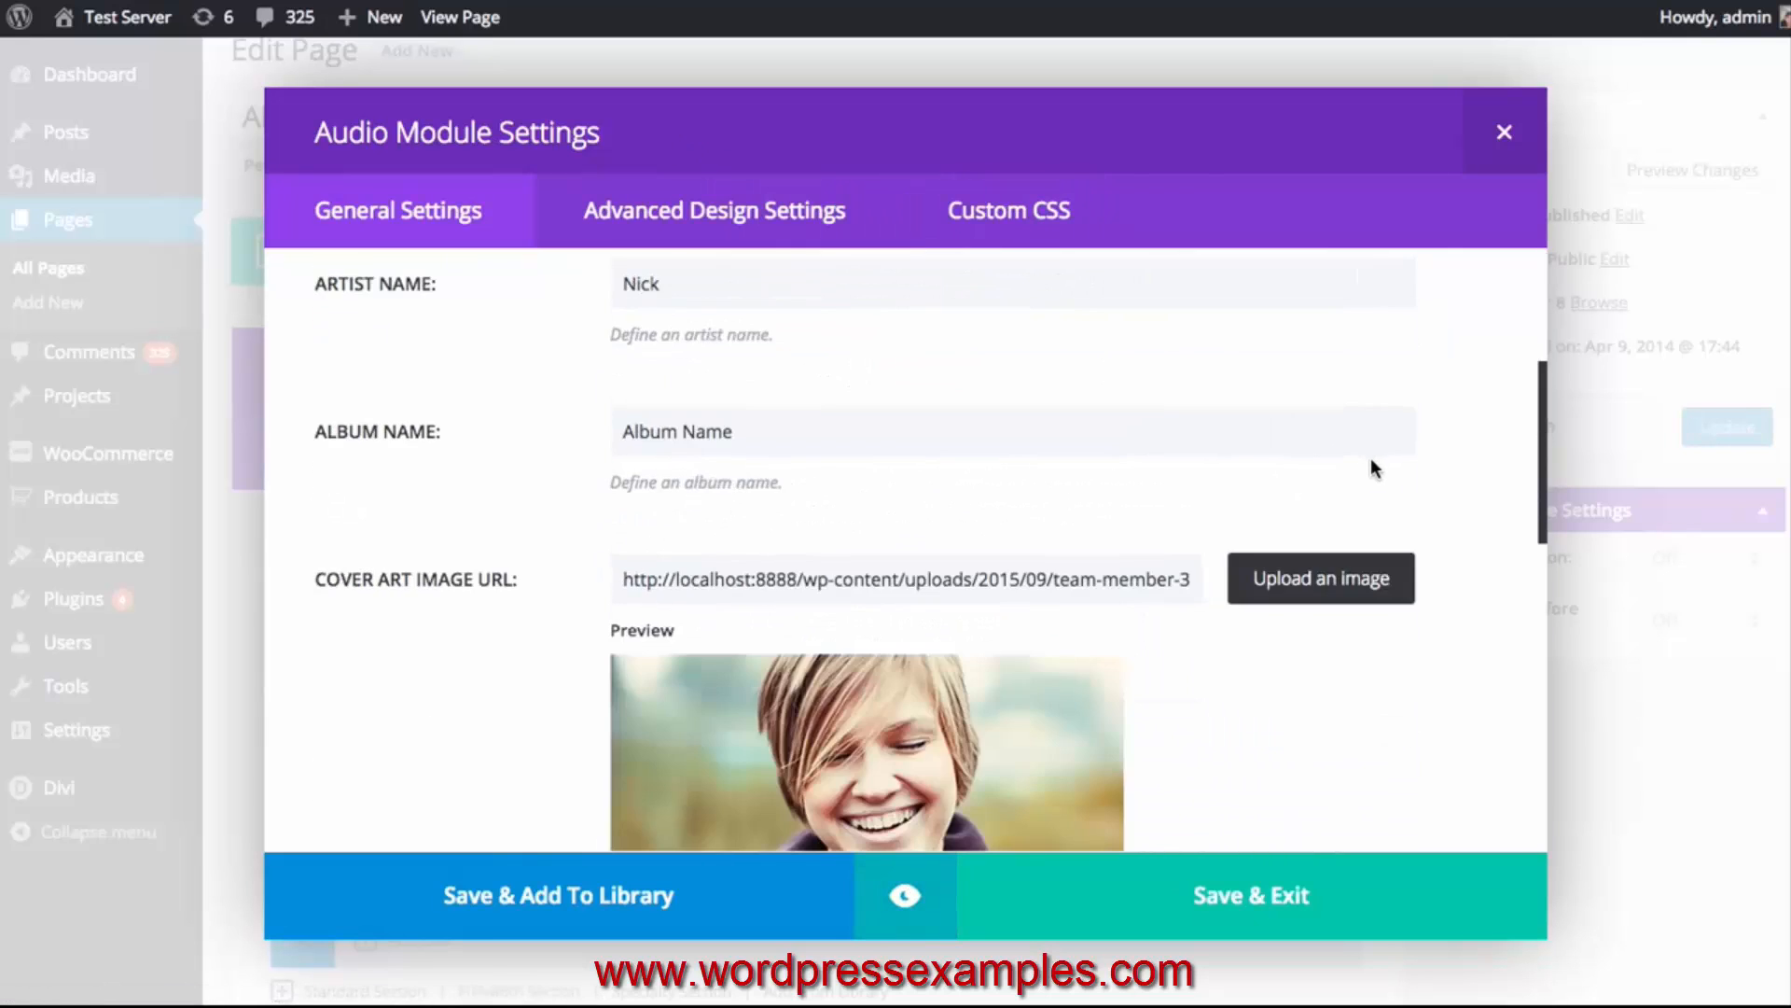
scroll(1369, 455, "down", 8)
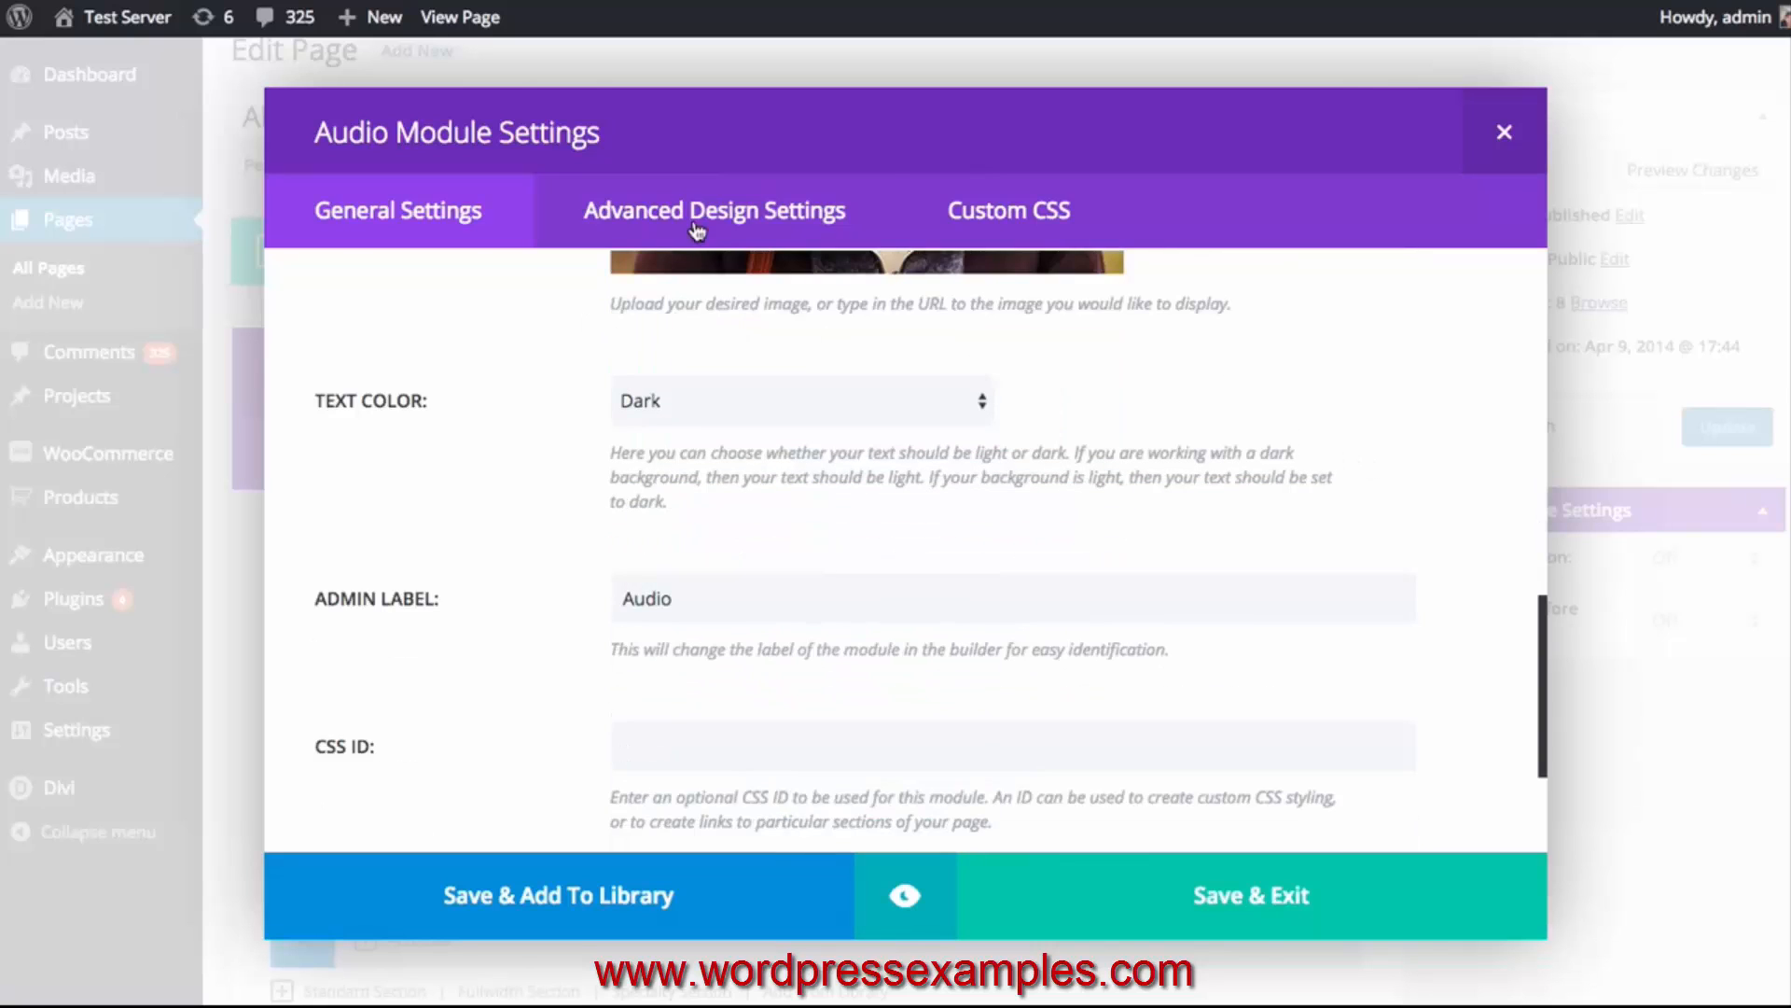
left_click(695, 224)
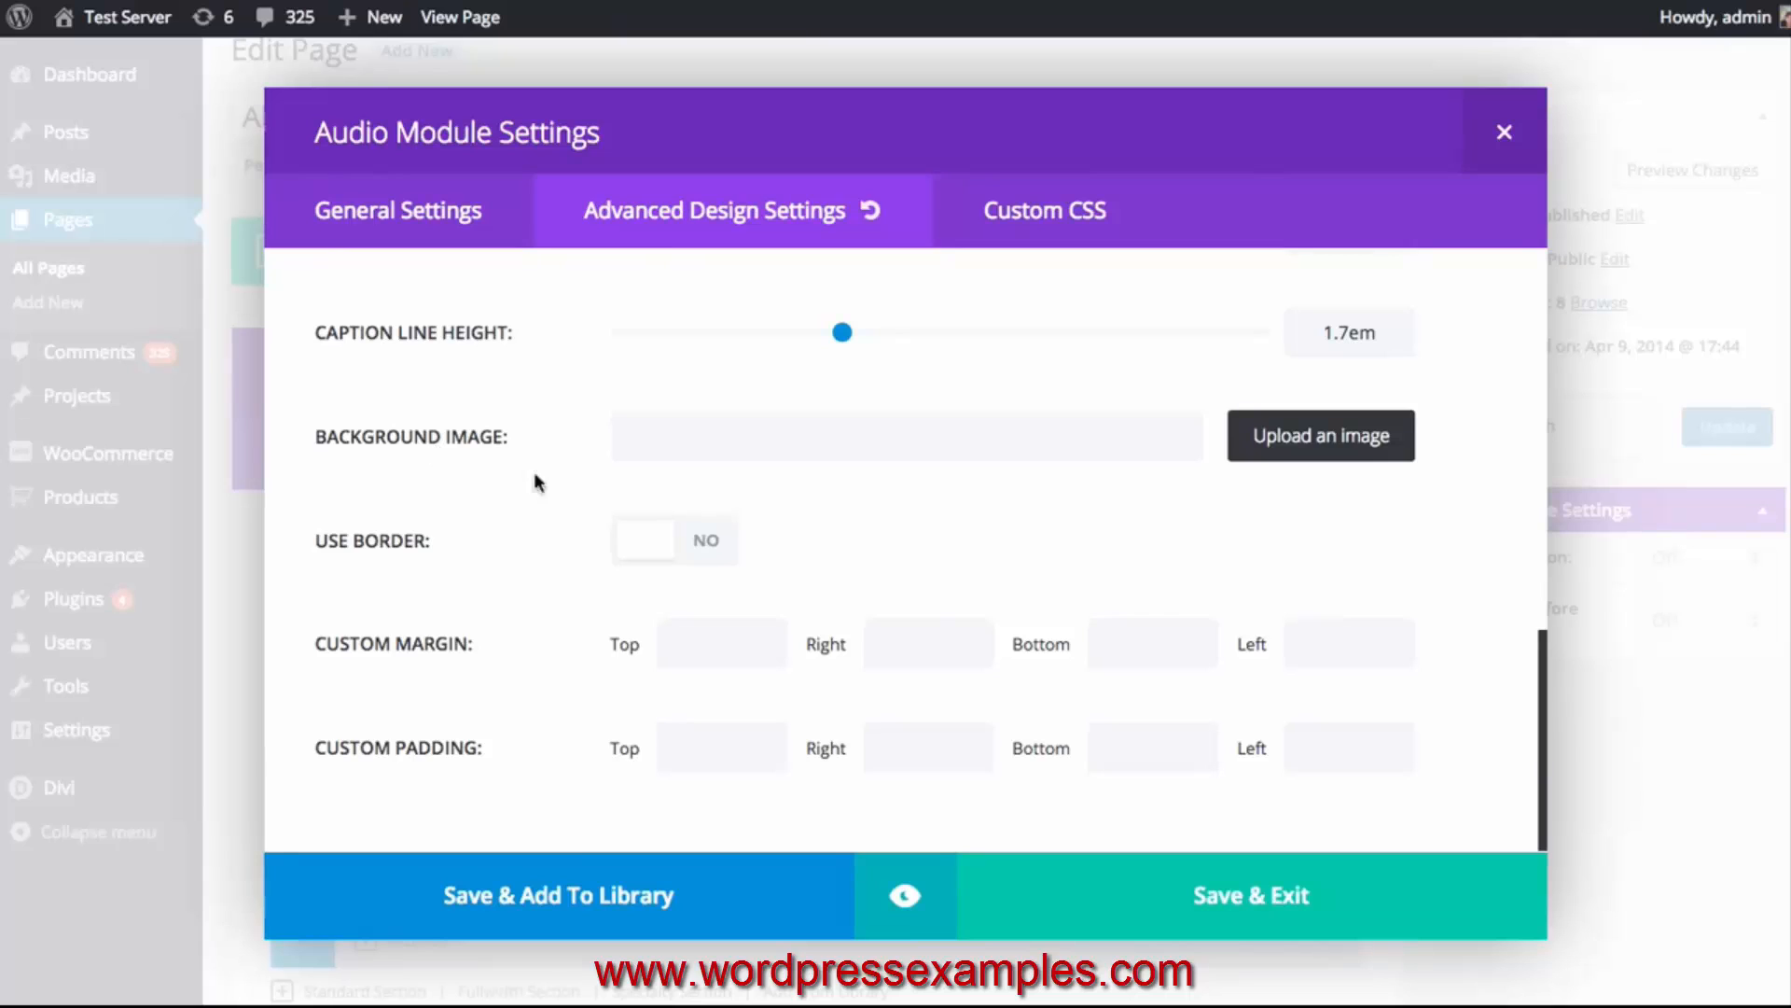
scroll(498, 506, "up", 10)
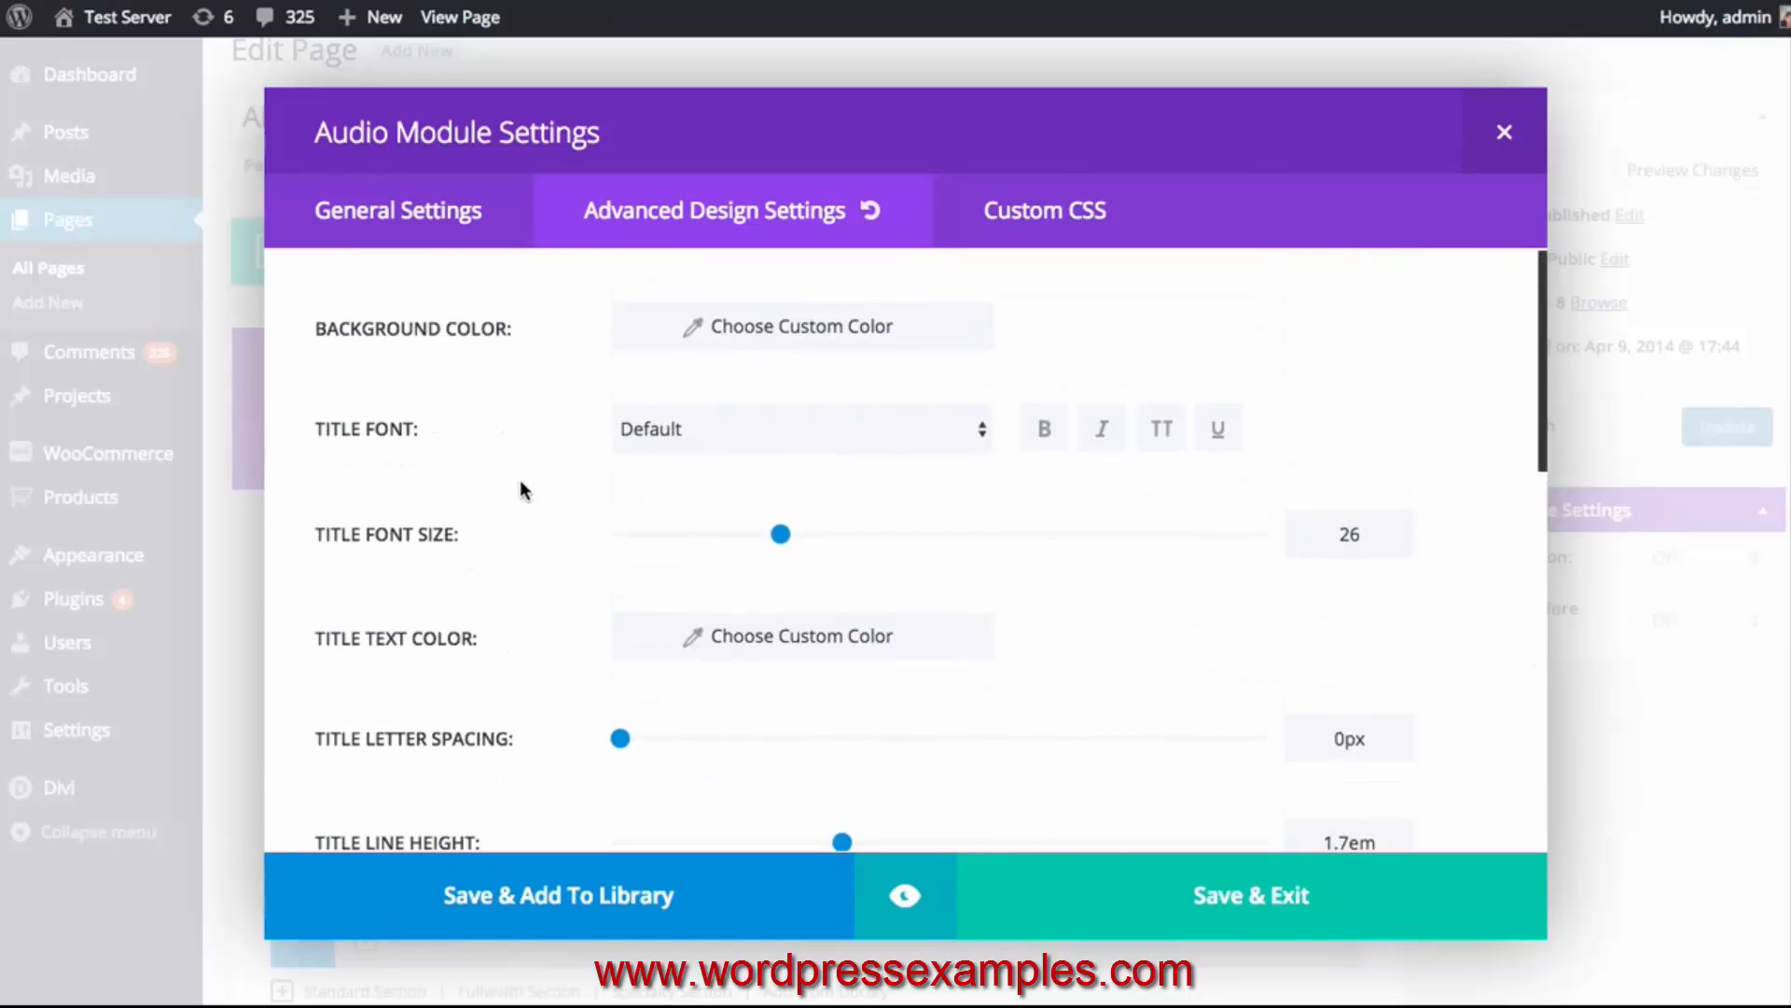
Step: Style the Audio module title in bold uppercase Arvo and raise its font size to 33
left_click(759, 433)
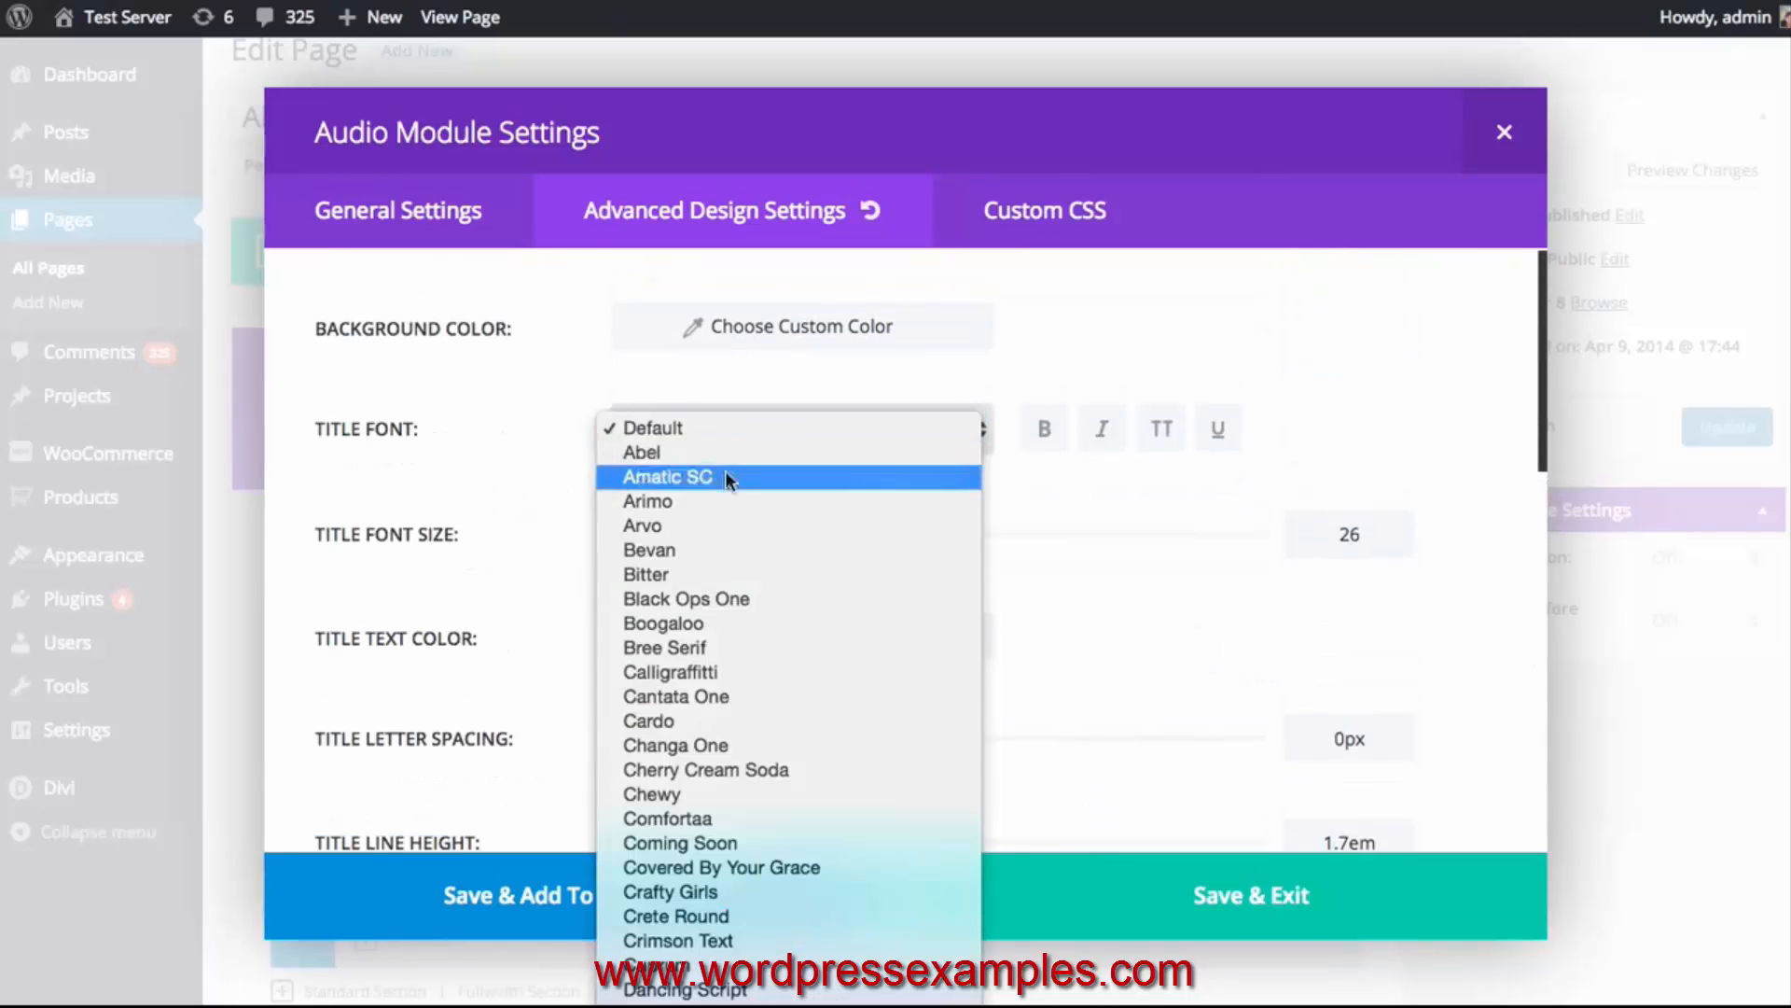
left_click(704, 515)
left_click(1048, 435)
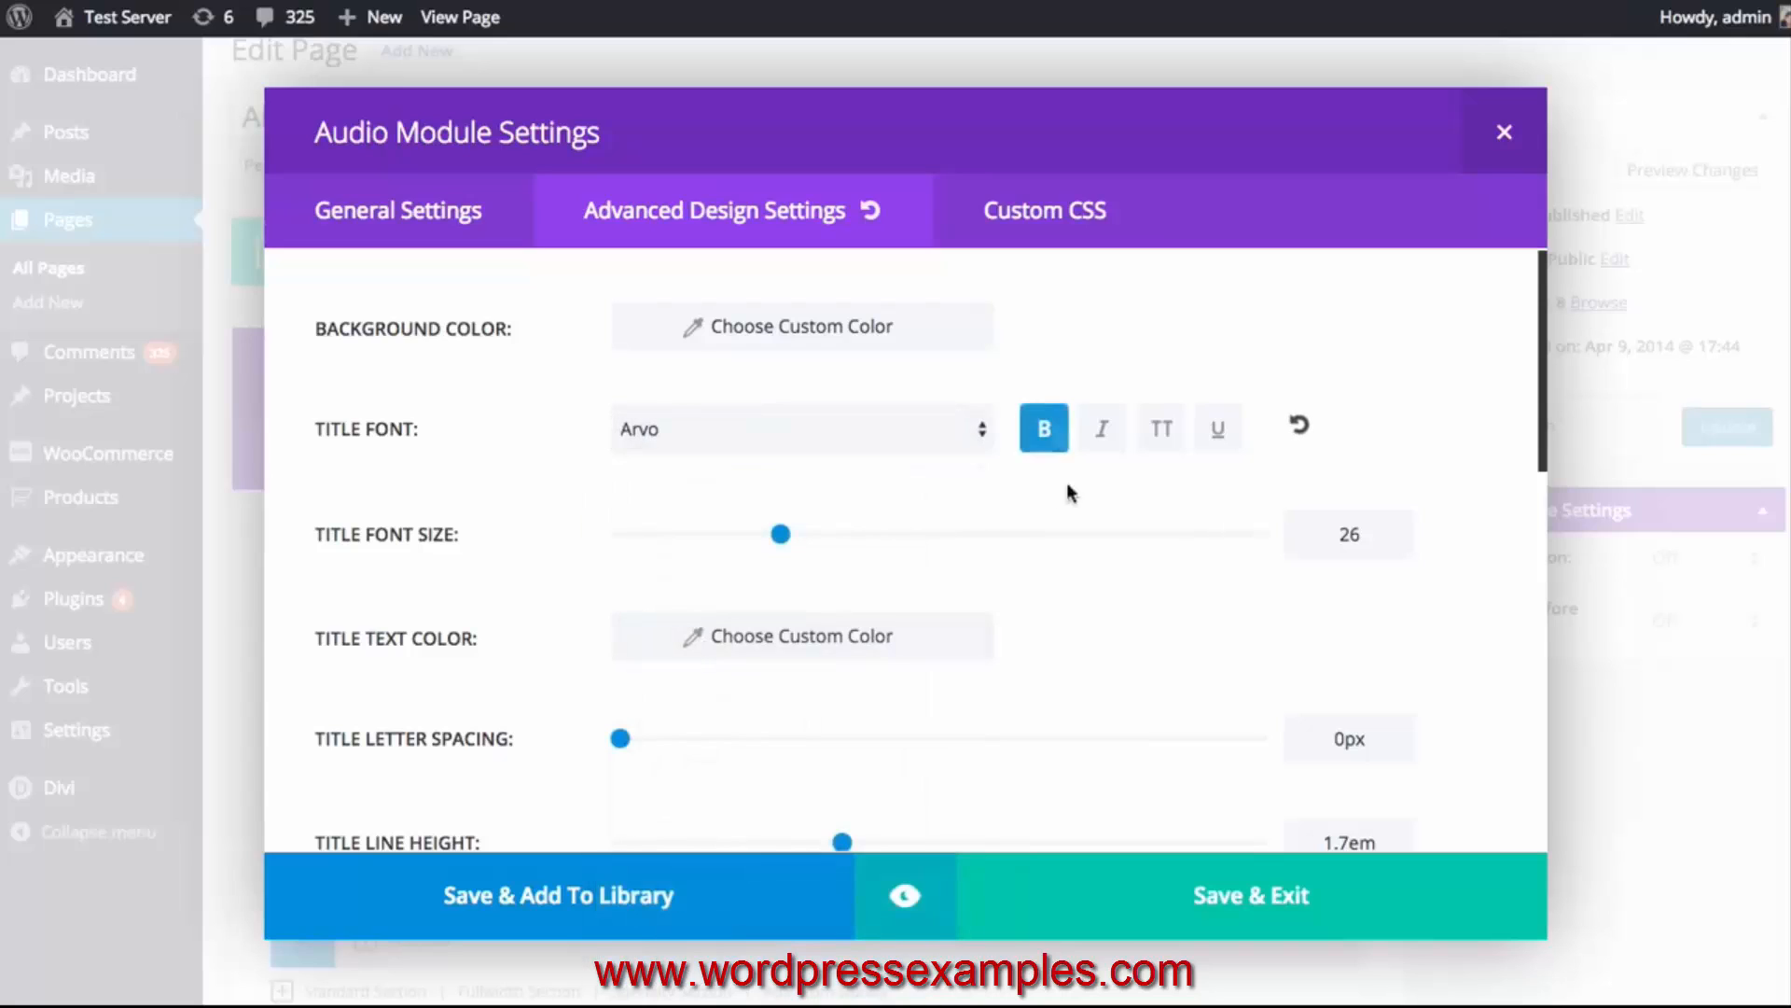
left_click(1162, 429)
left_click_drag(780, 534, 826, 535)
Step: Preview the restyled module, then save the module settings and update the About Me page
left_click(910, 898)
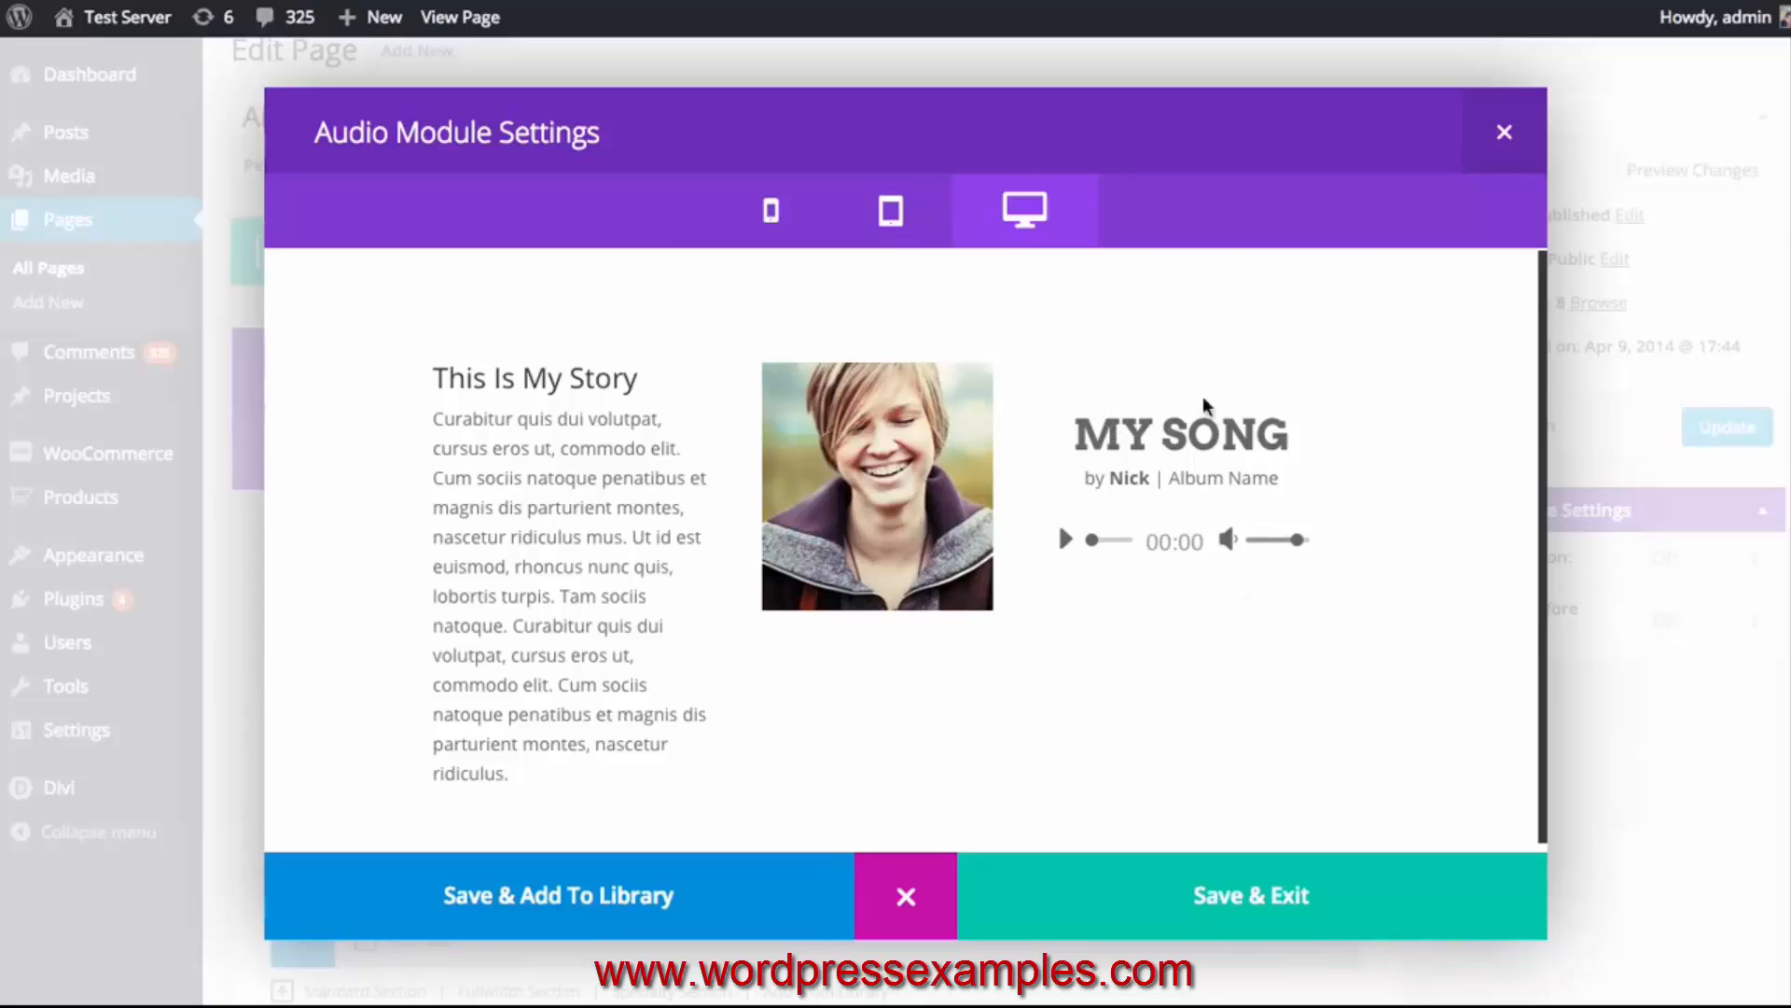
left_click(906, 896)
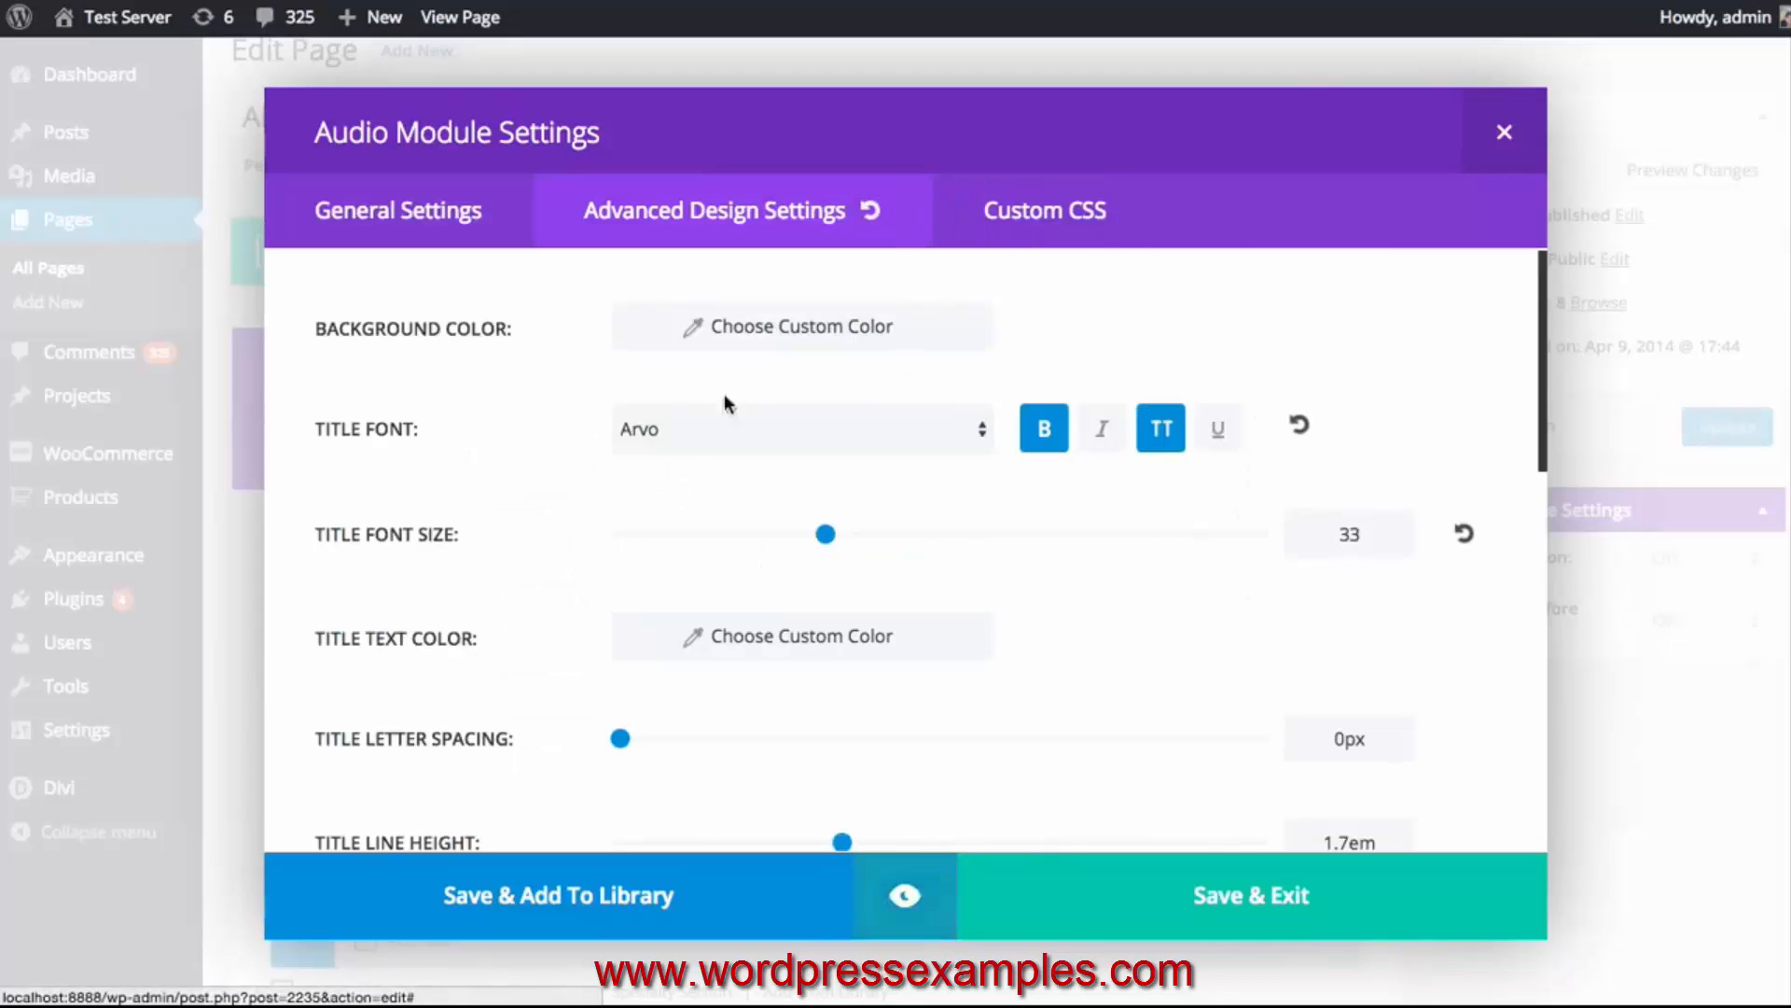
left_click(394, 214)
left_click(1147, 905)
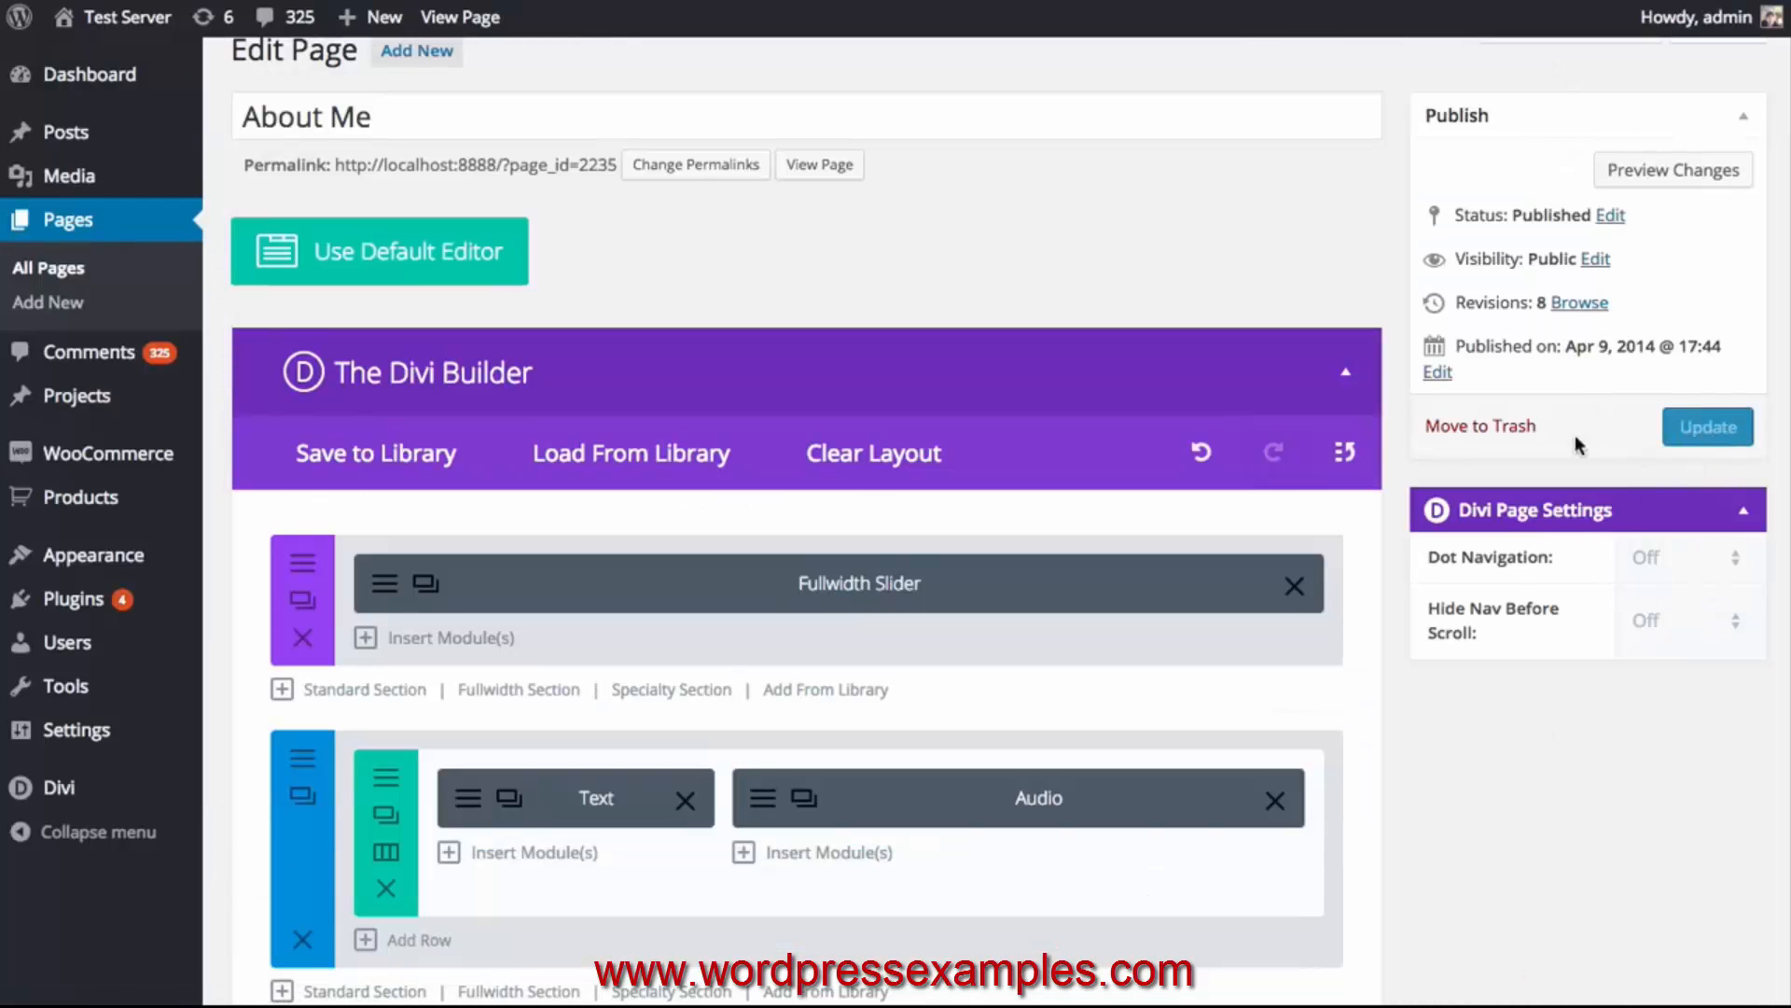
left_click(1708, 431)
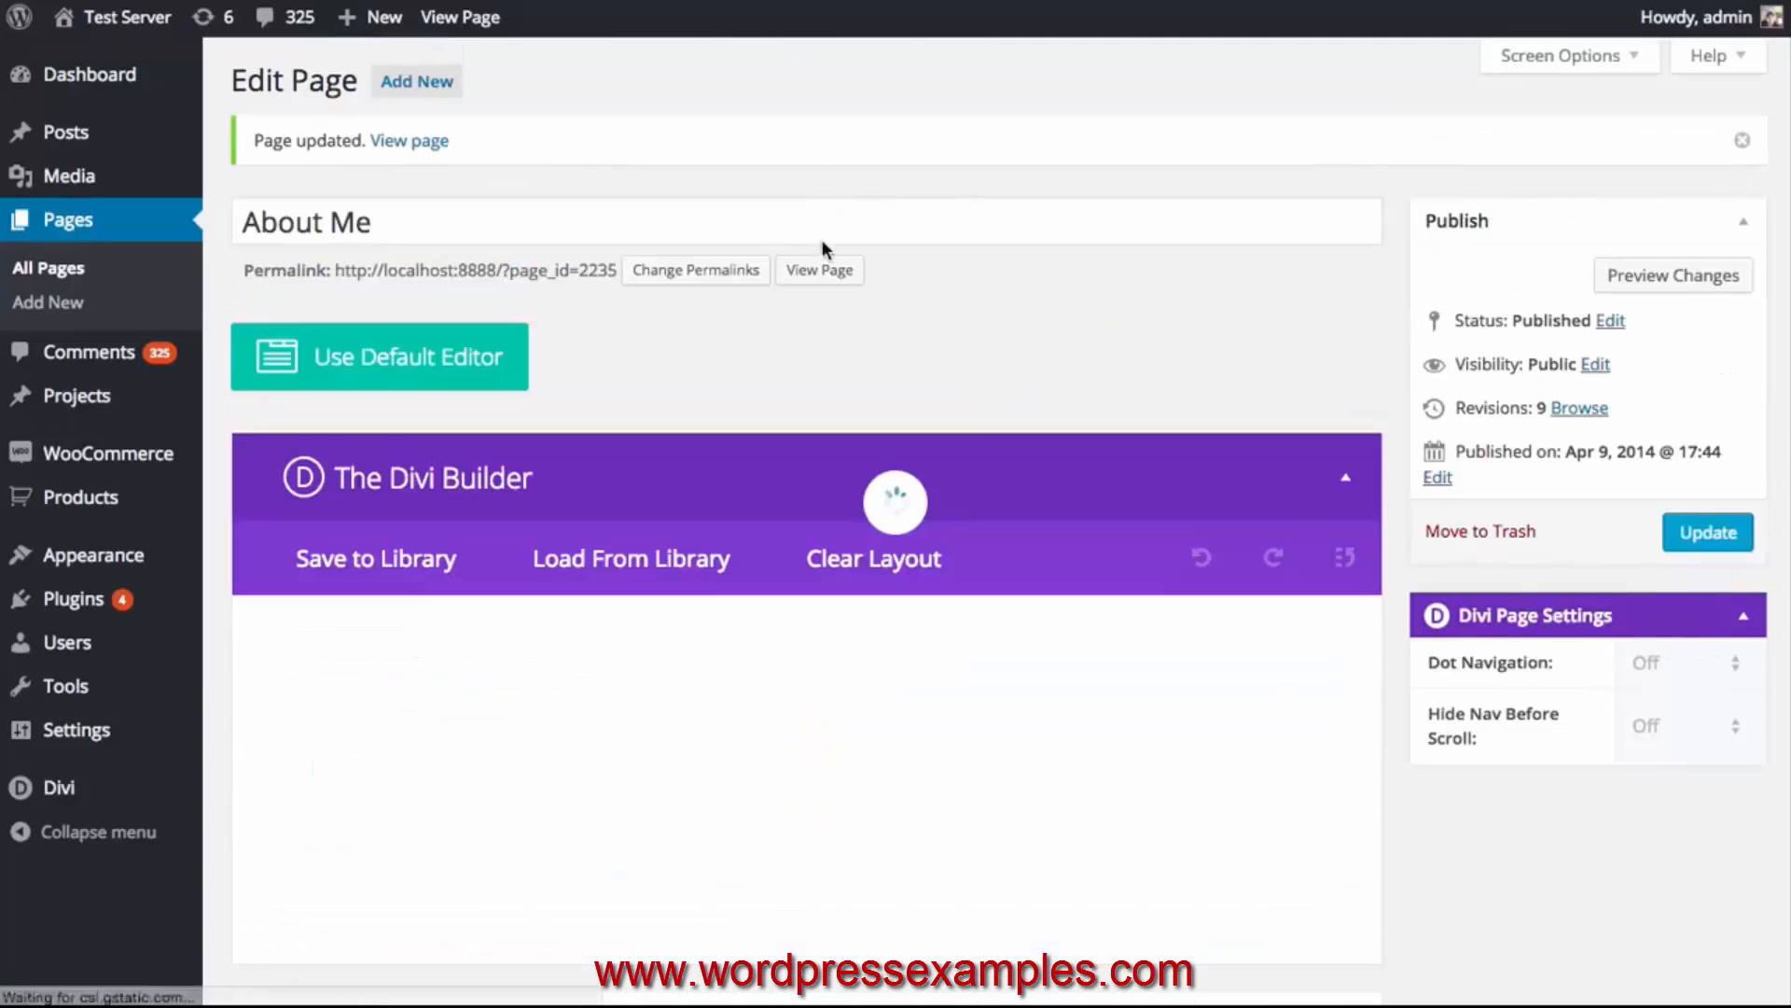
Step: View the live page and browse the demo site's Video Module and dual-sidebar pages
left_click(819, 272)
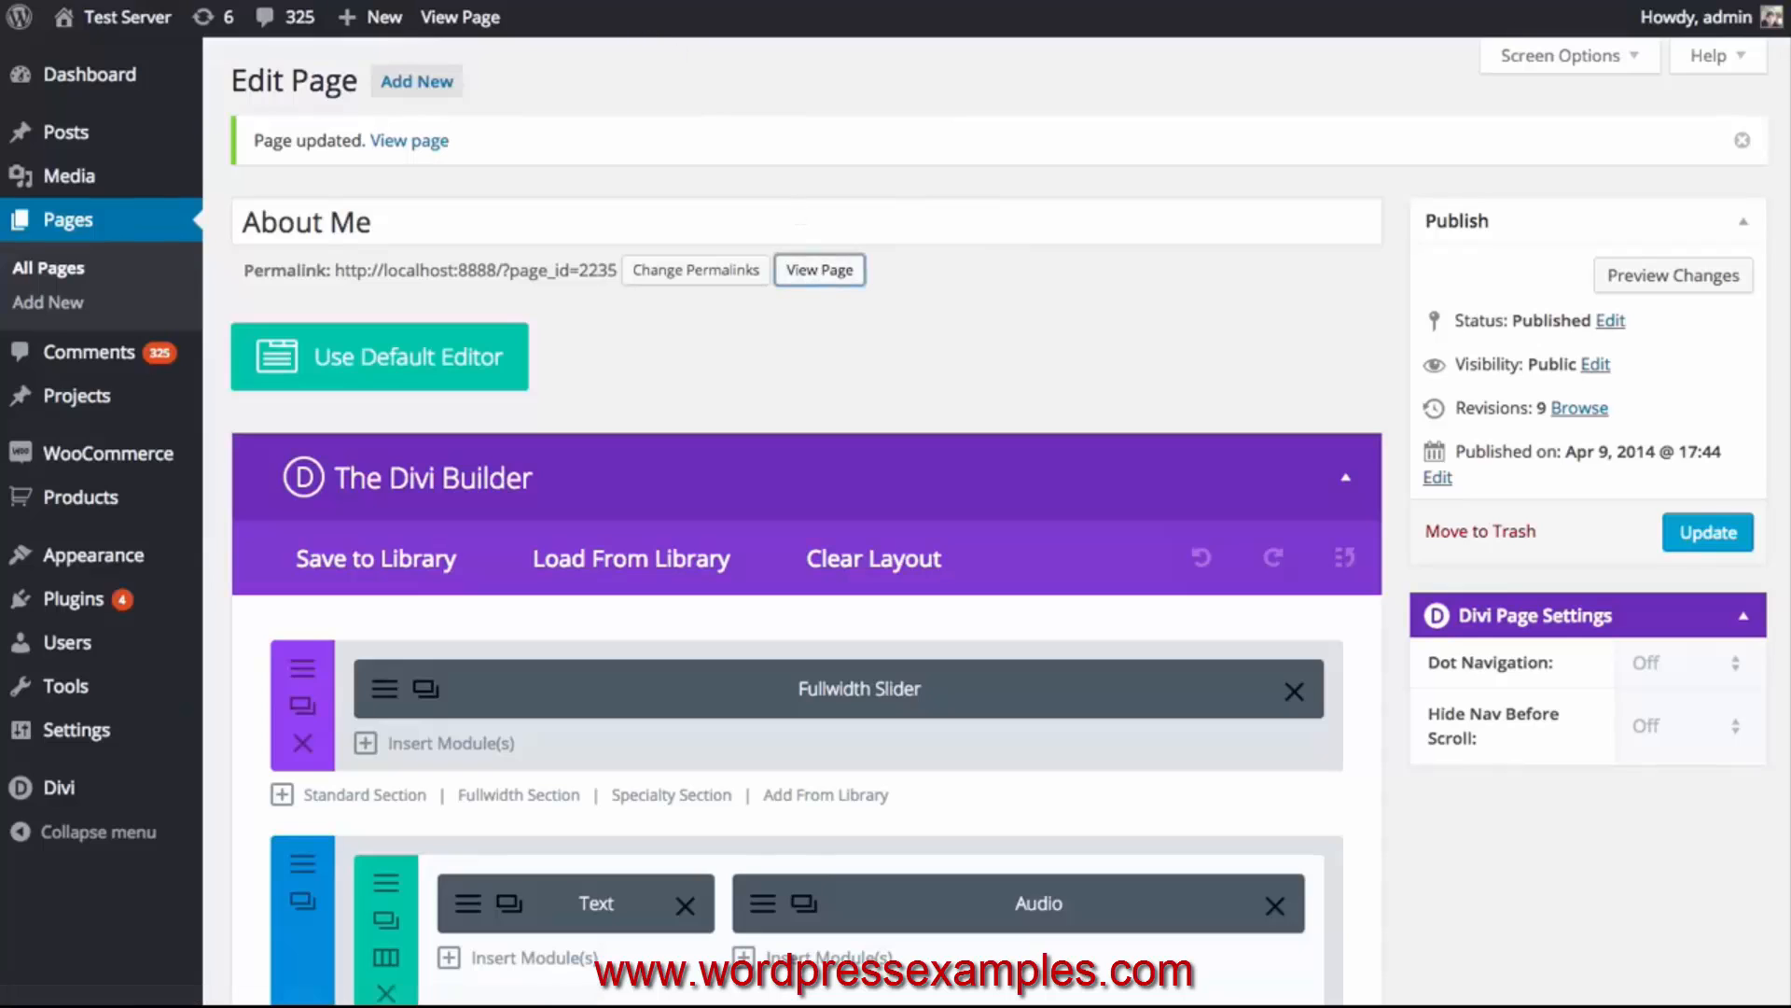
scroll(1291, 408, "down", 5)
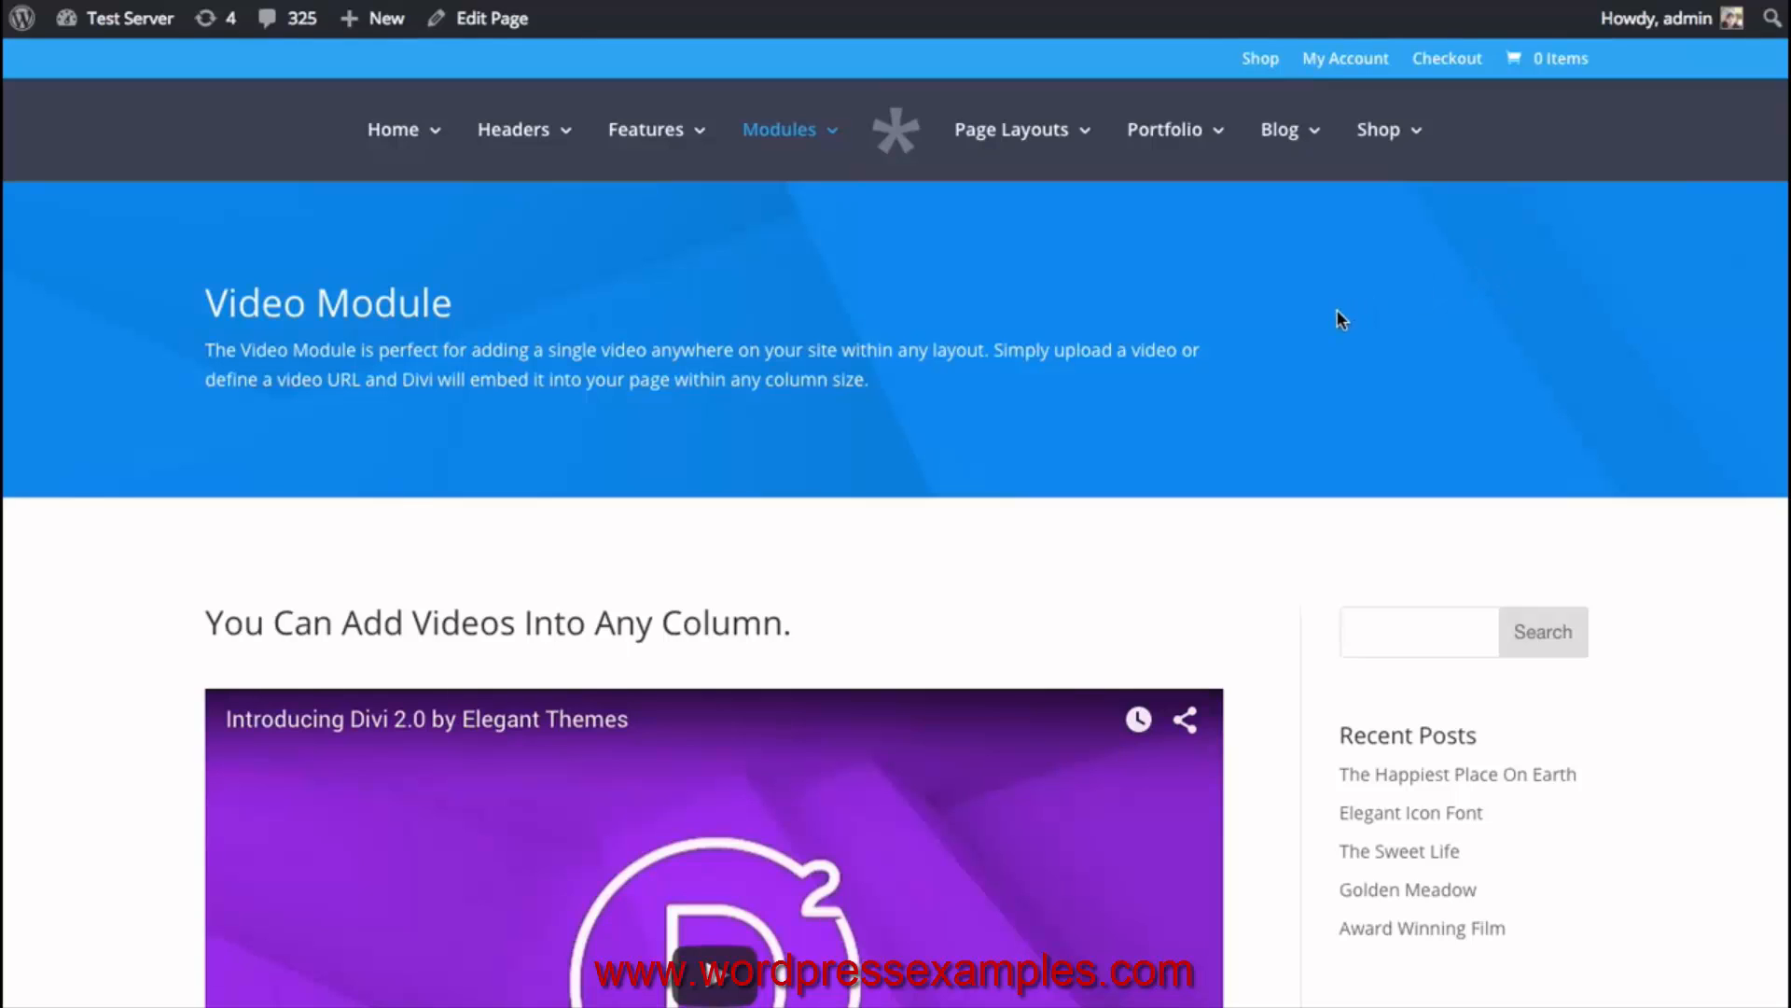
scroll(1408, 299, "down", 5)
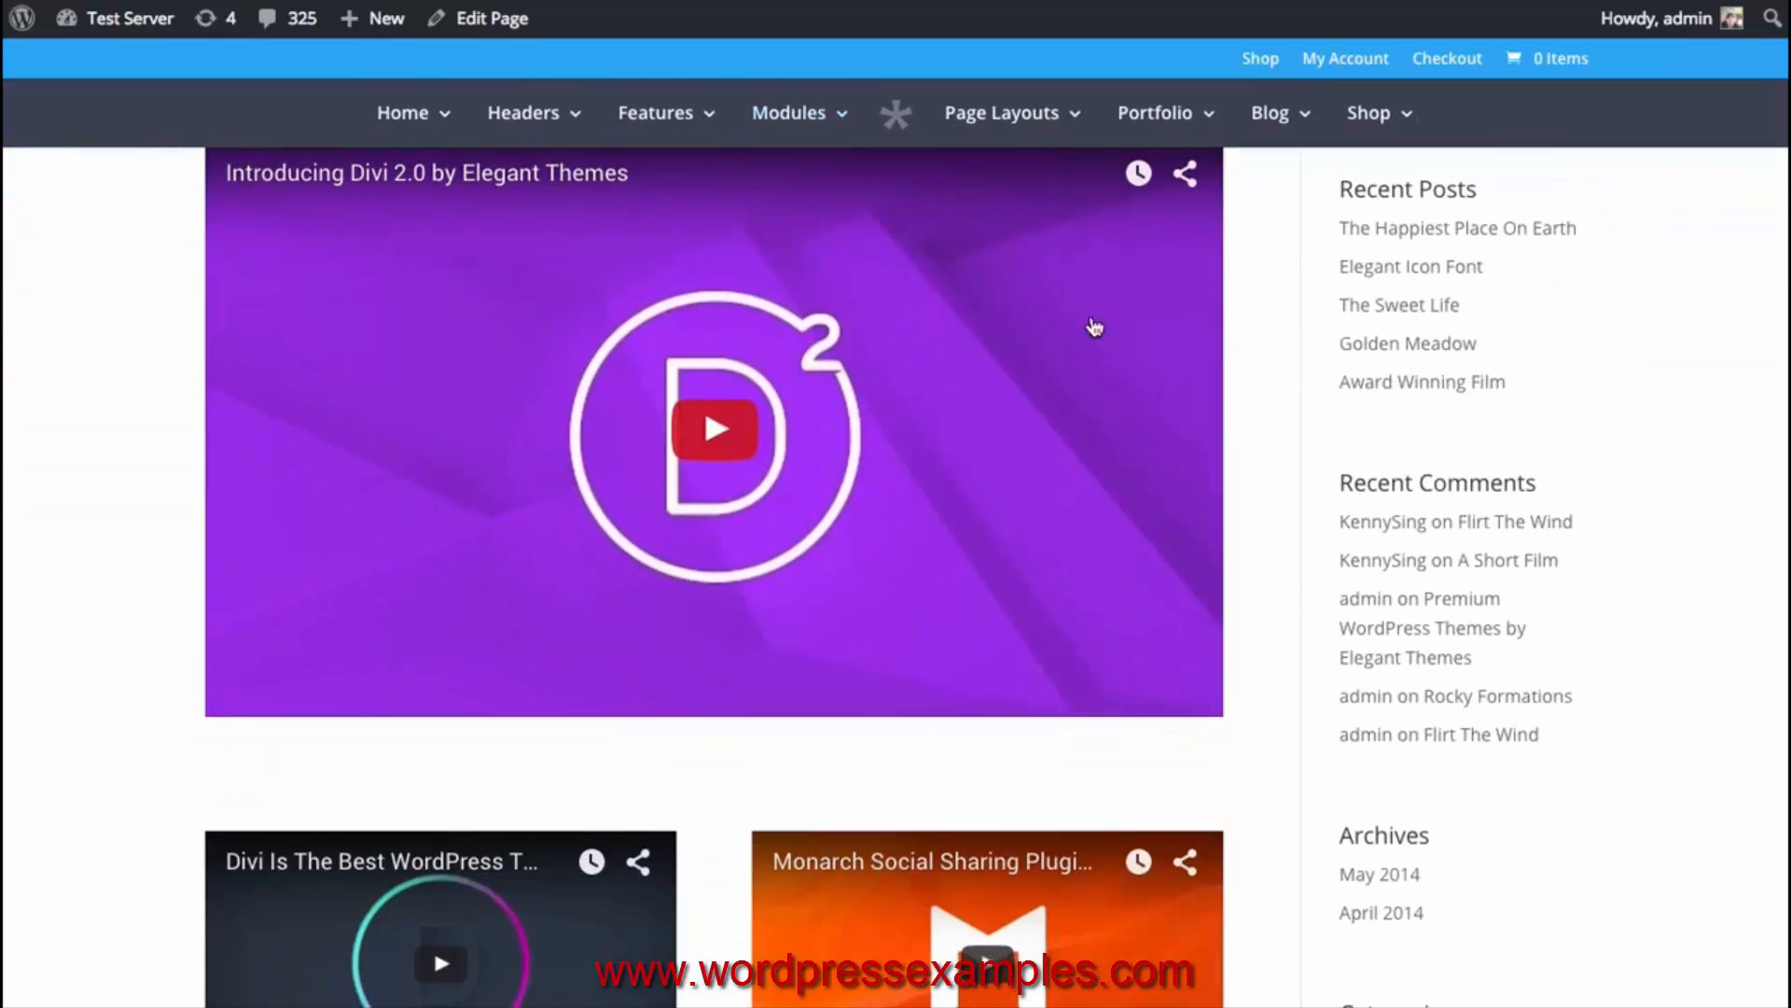
scroll(1094, 326, "down", 4)
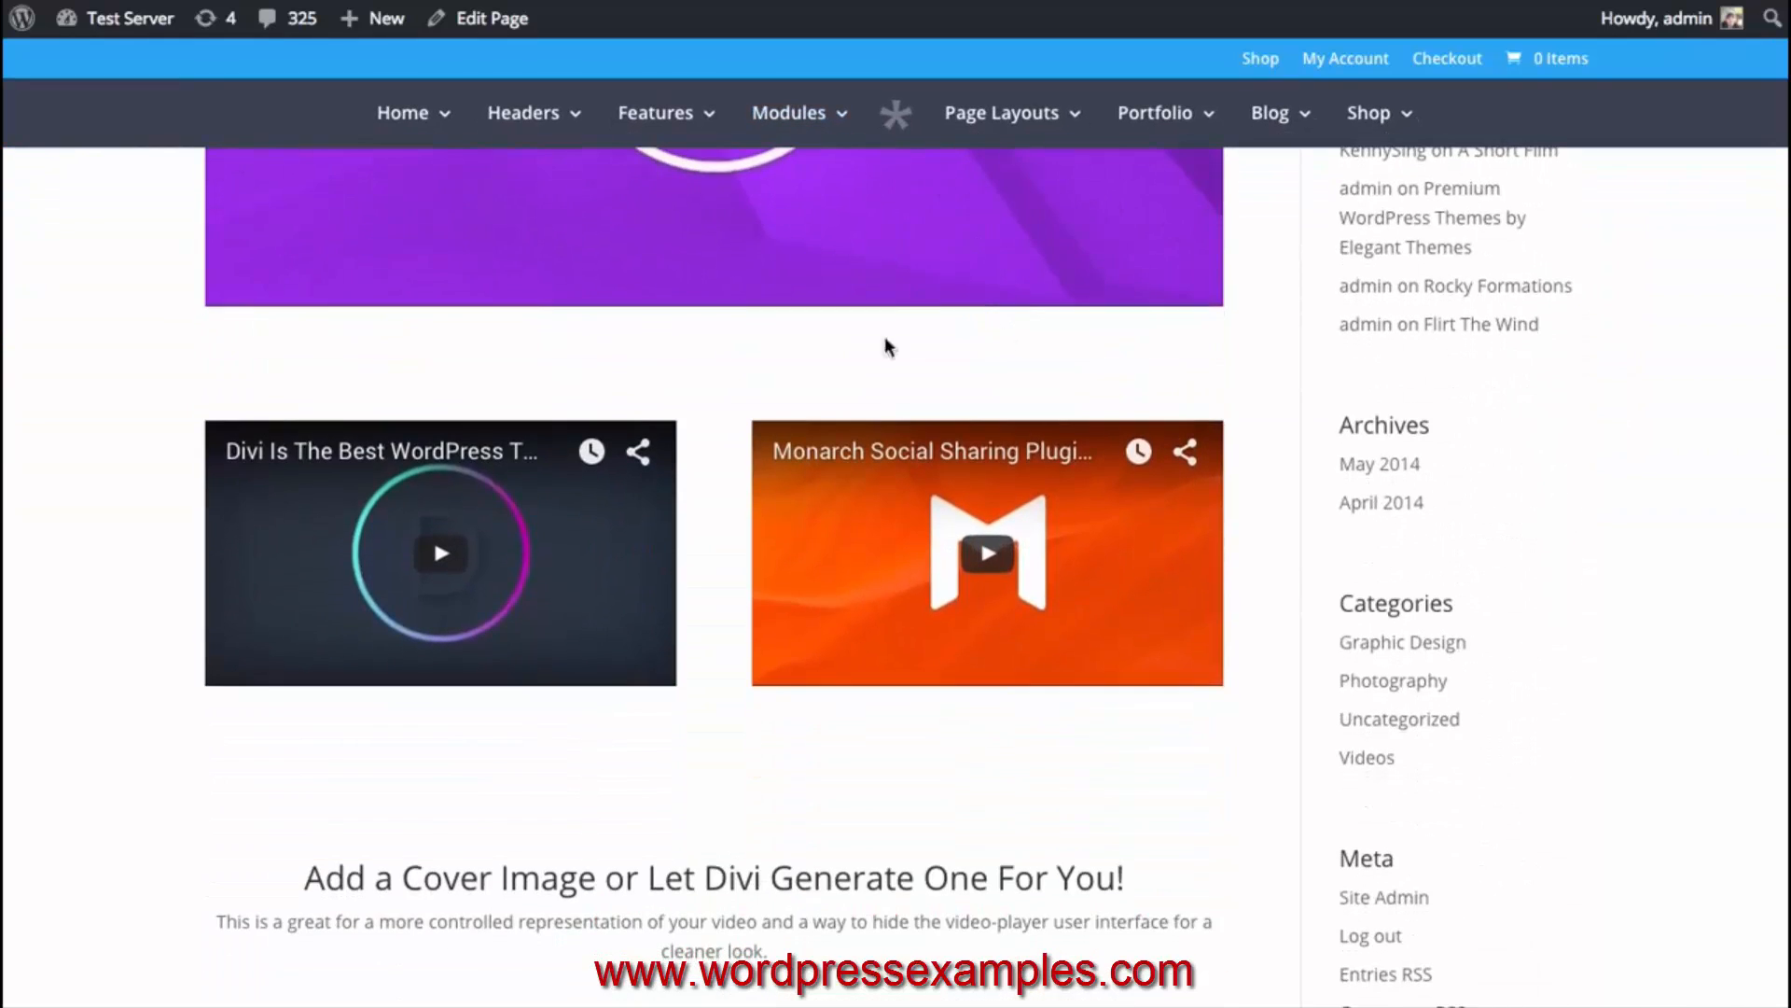
scroll(888, 347, "down", 6)
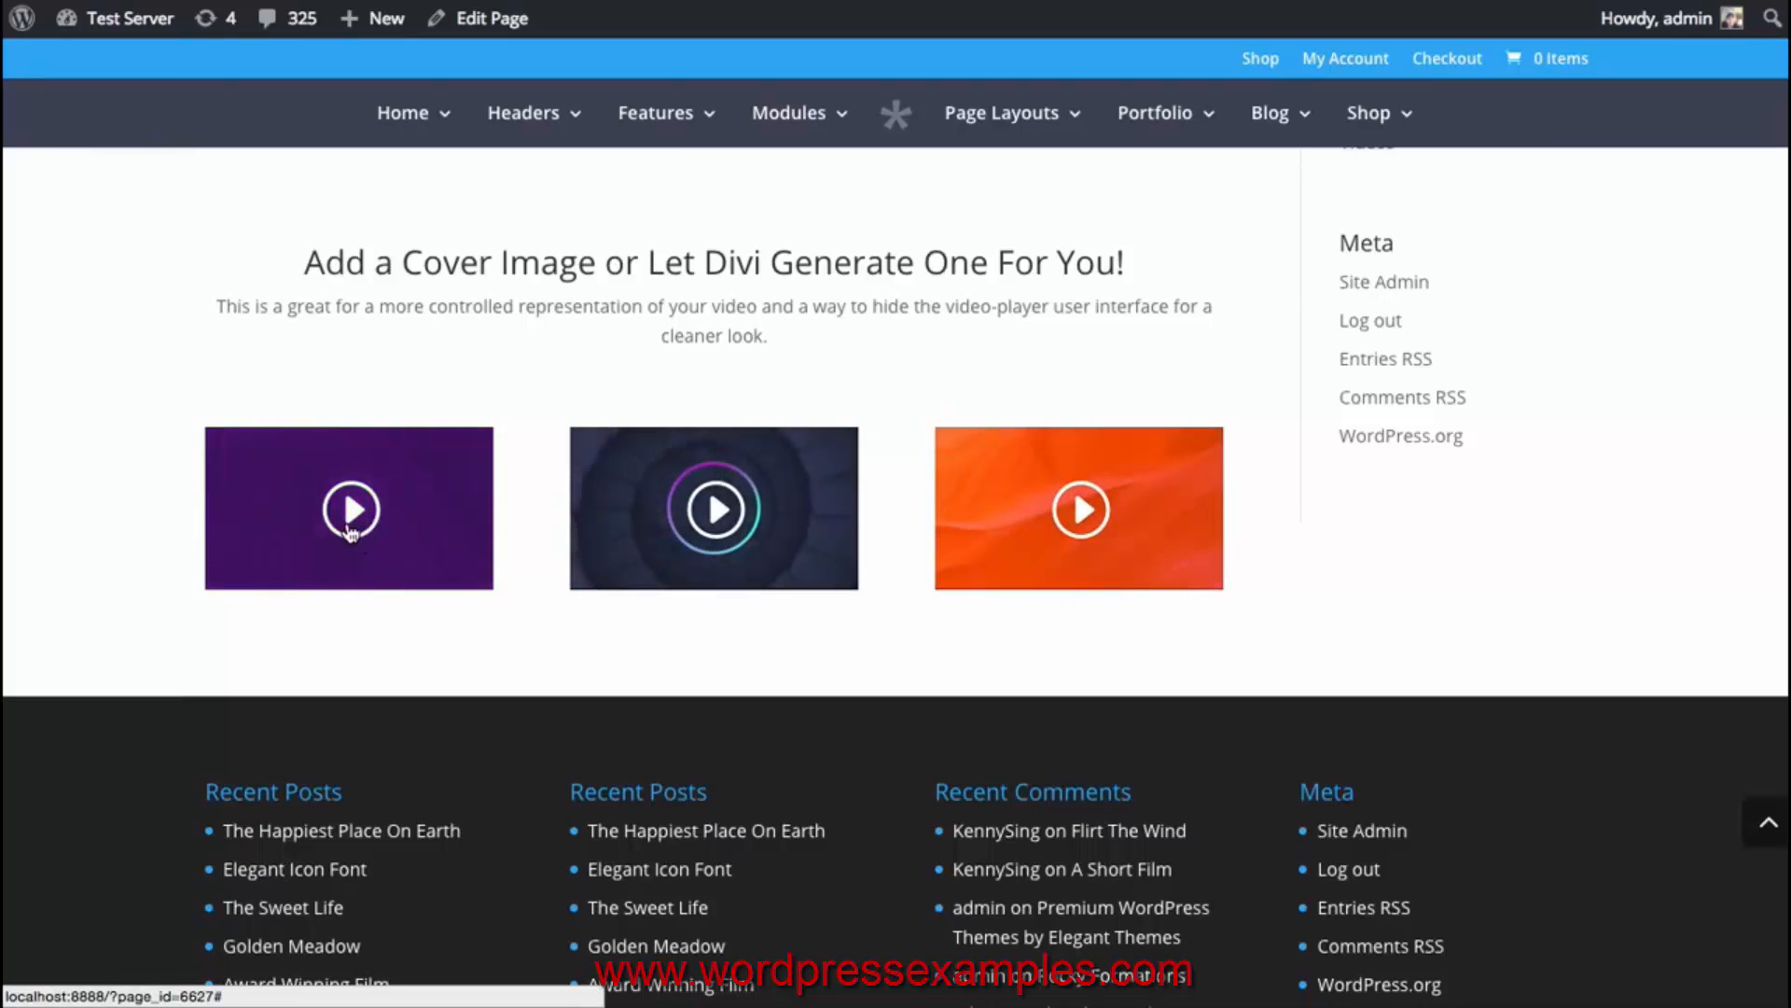
scroll(1296, 660, "up", 10)
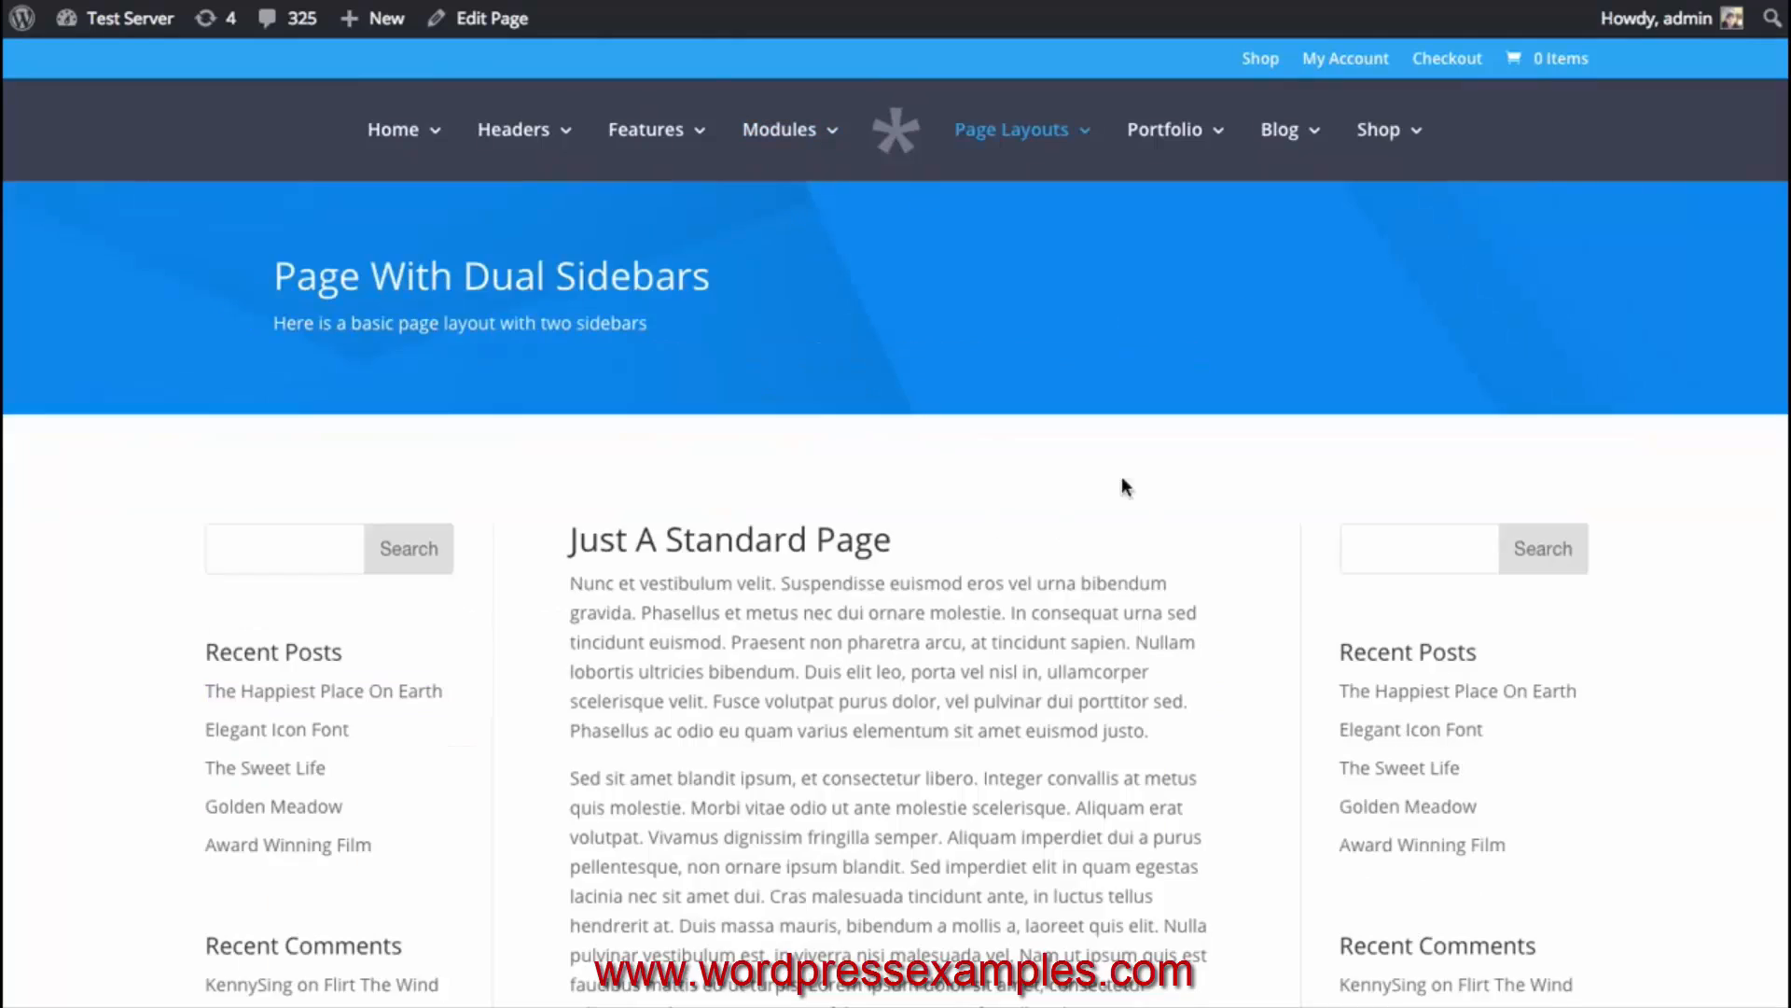
scroll(1121, 479, "down", 7)
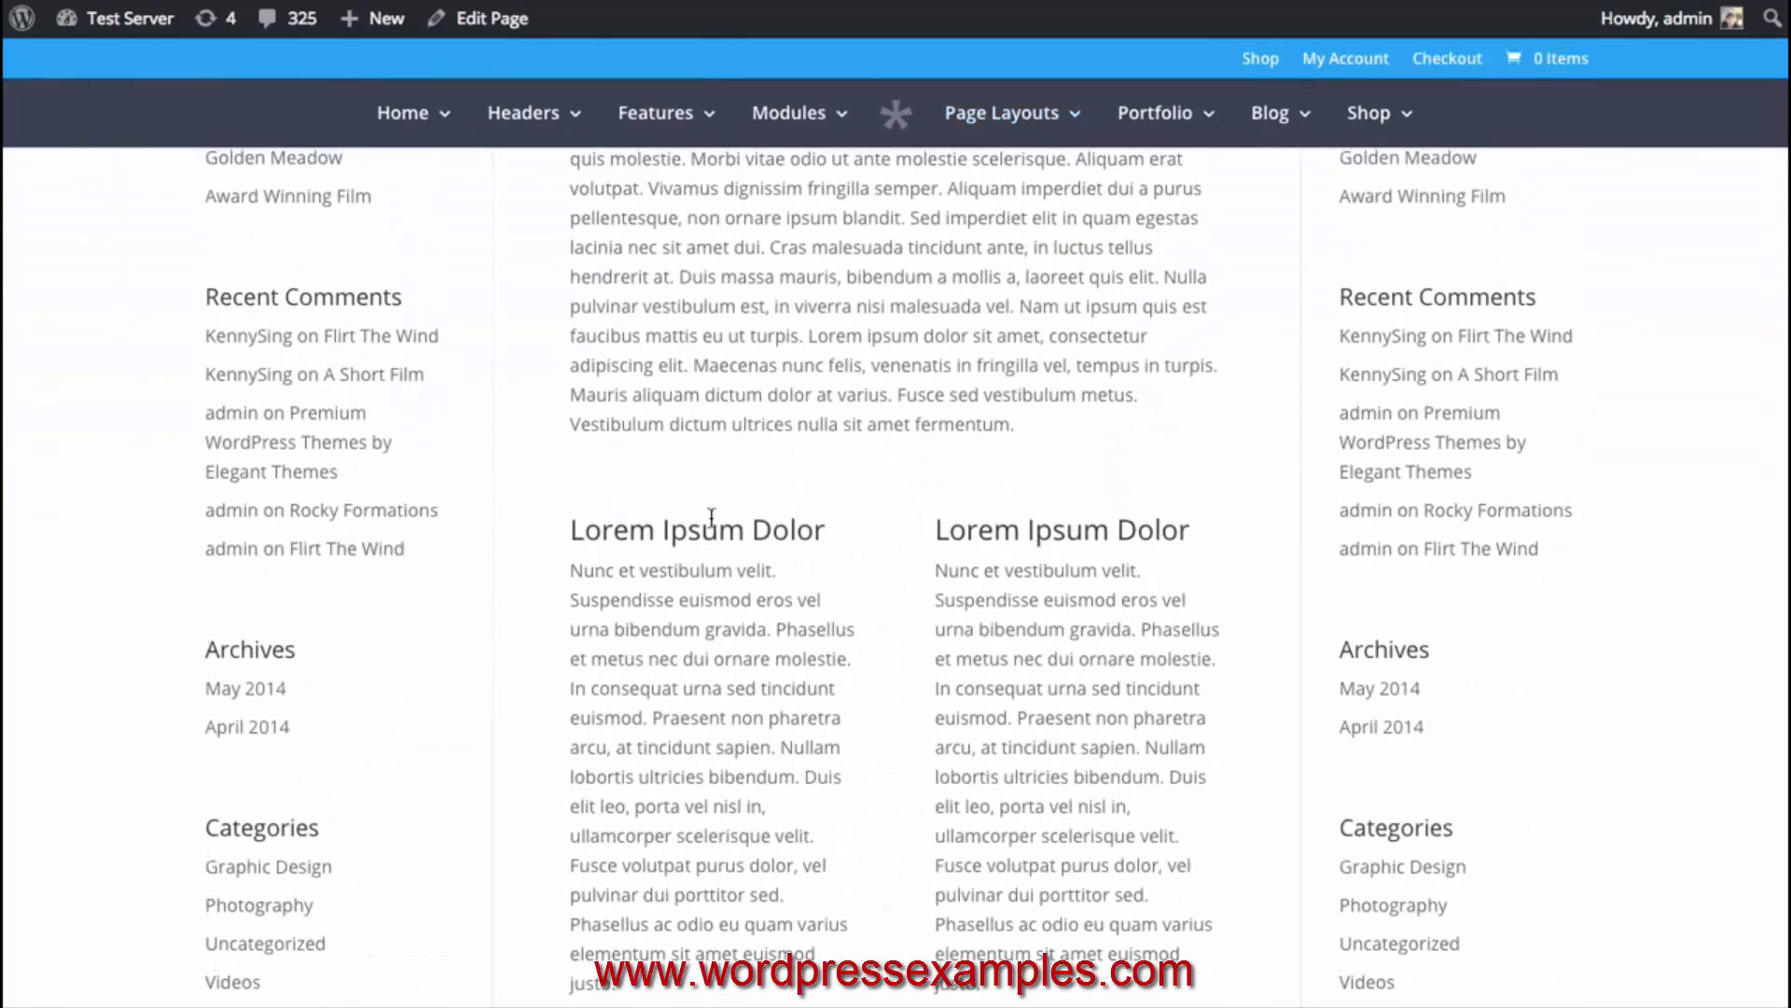
scroll(943, 504, "up", 7)
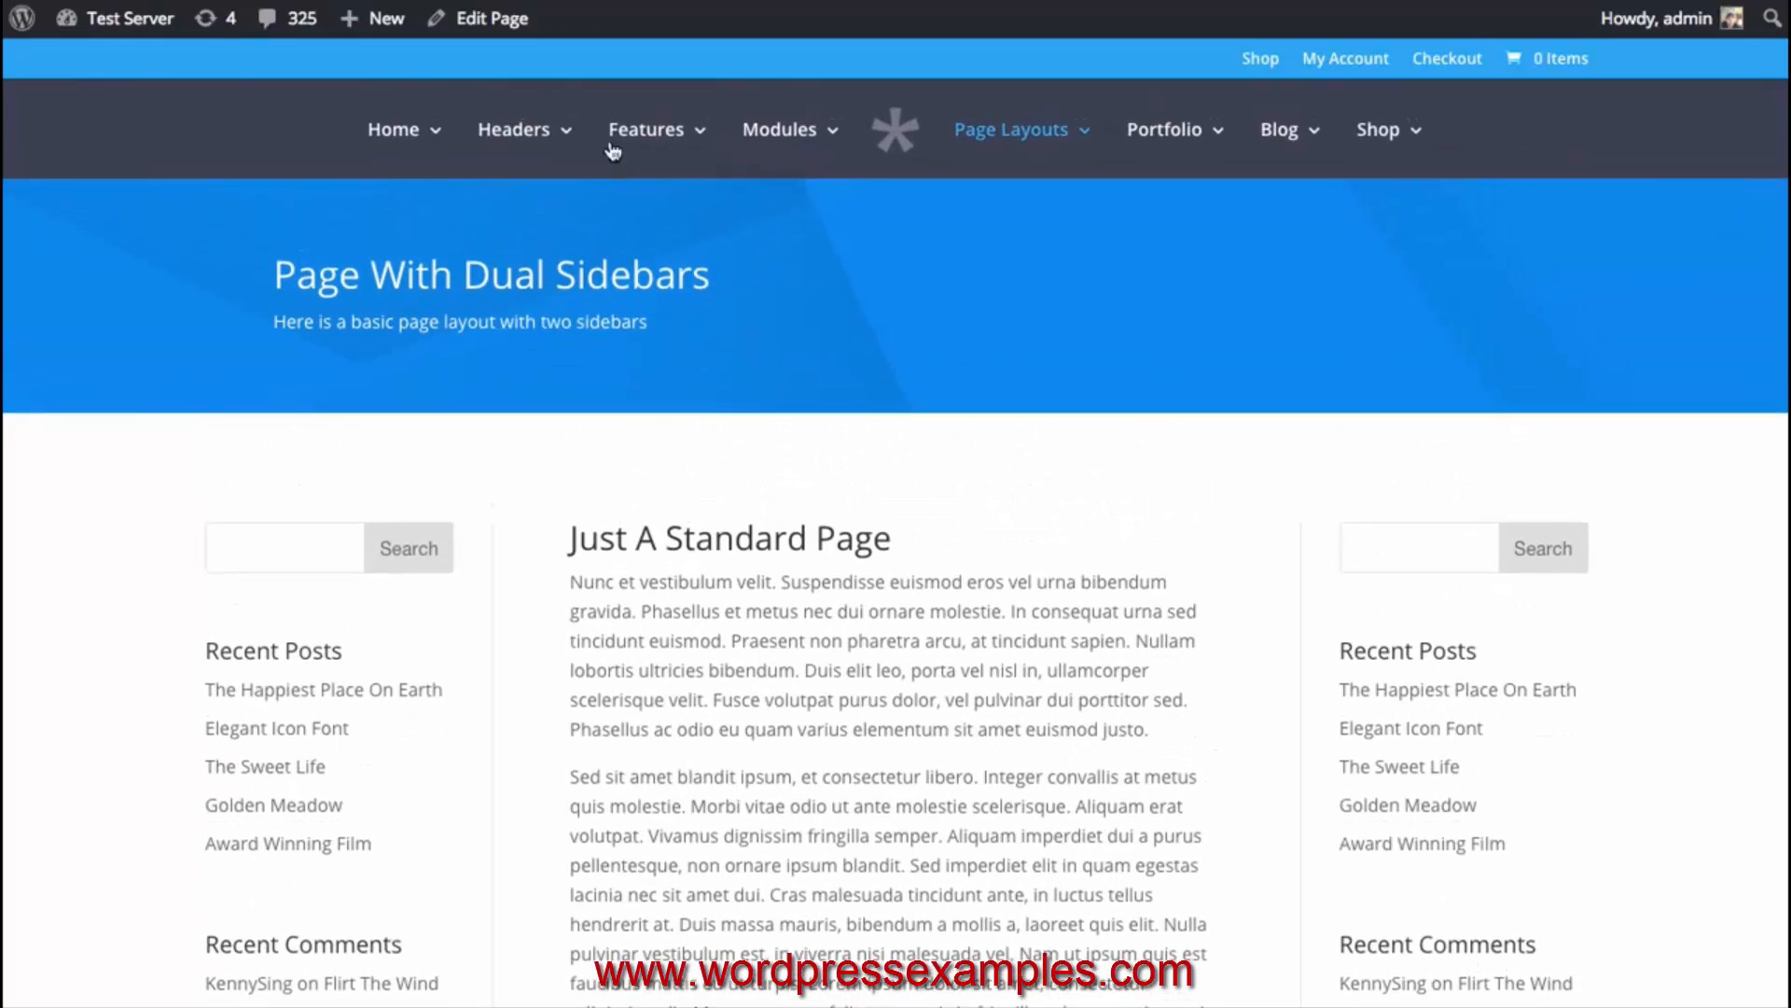
Step: Edit the Page Dual Sidebars page and add a full-width row beneath the centre Text row
left_click(505, 36)
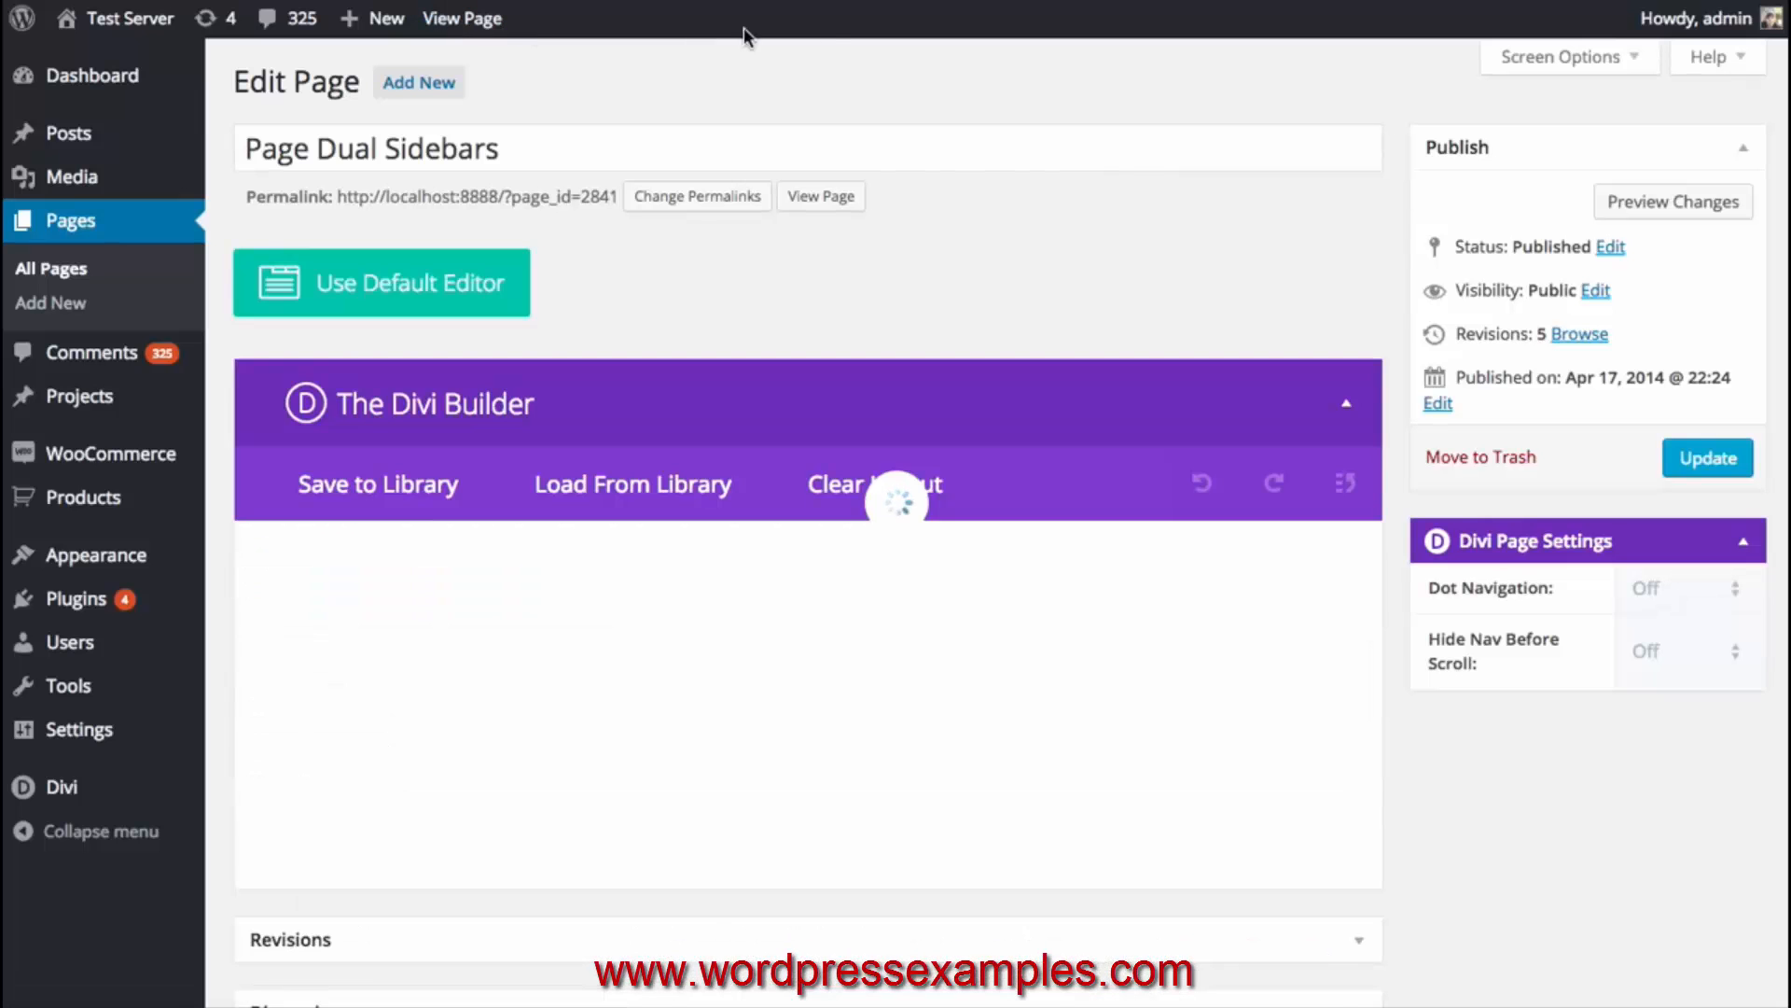
scroll(1391, 301, "down", 4)
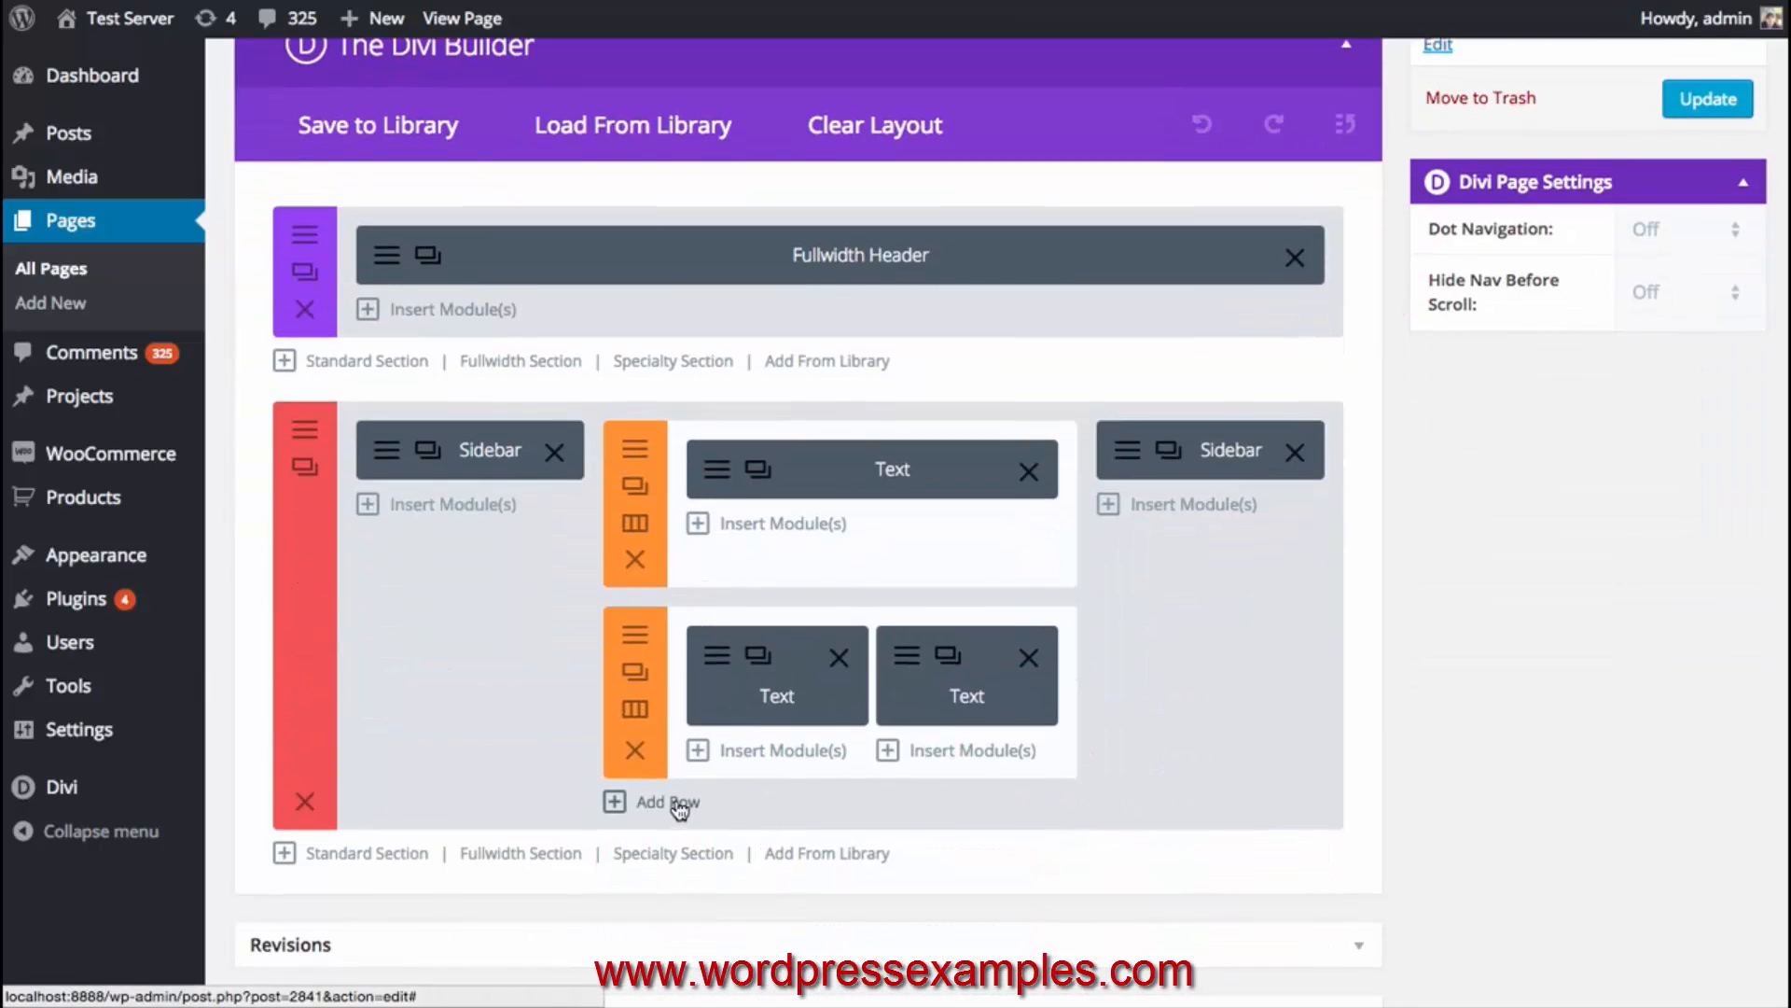
left_click(674, 802)
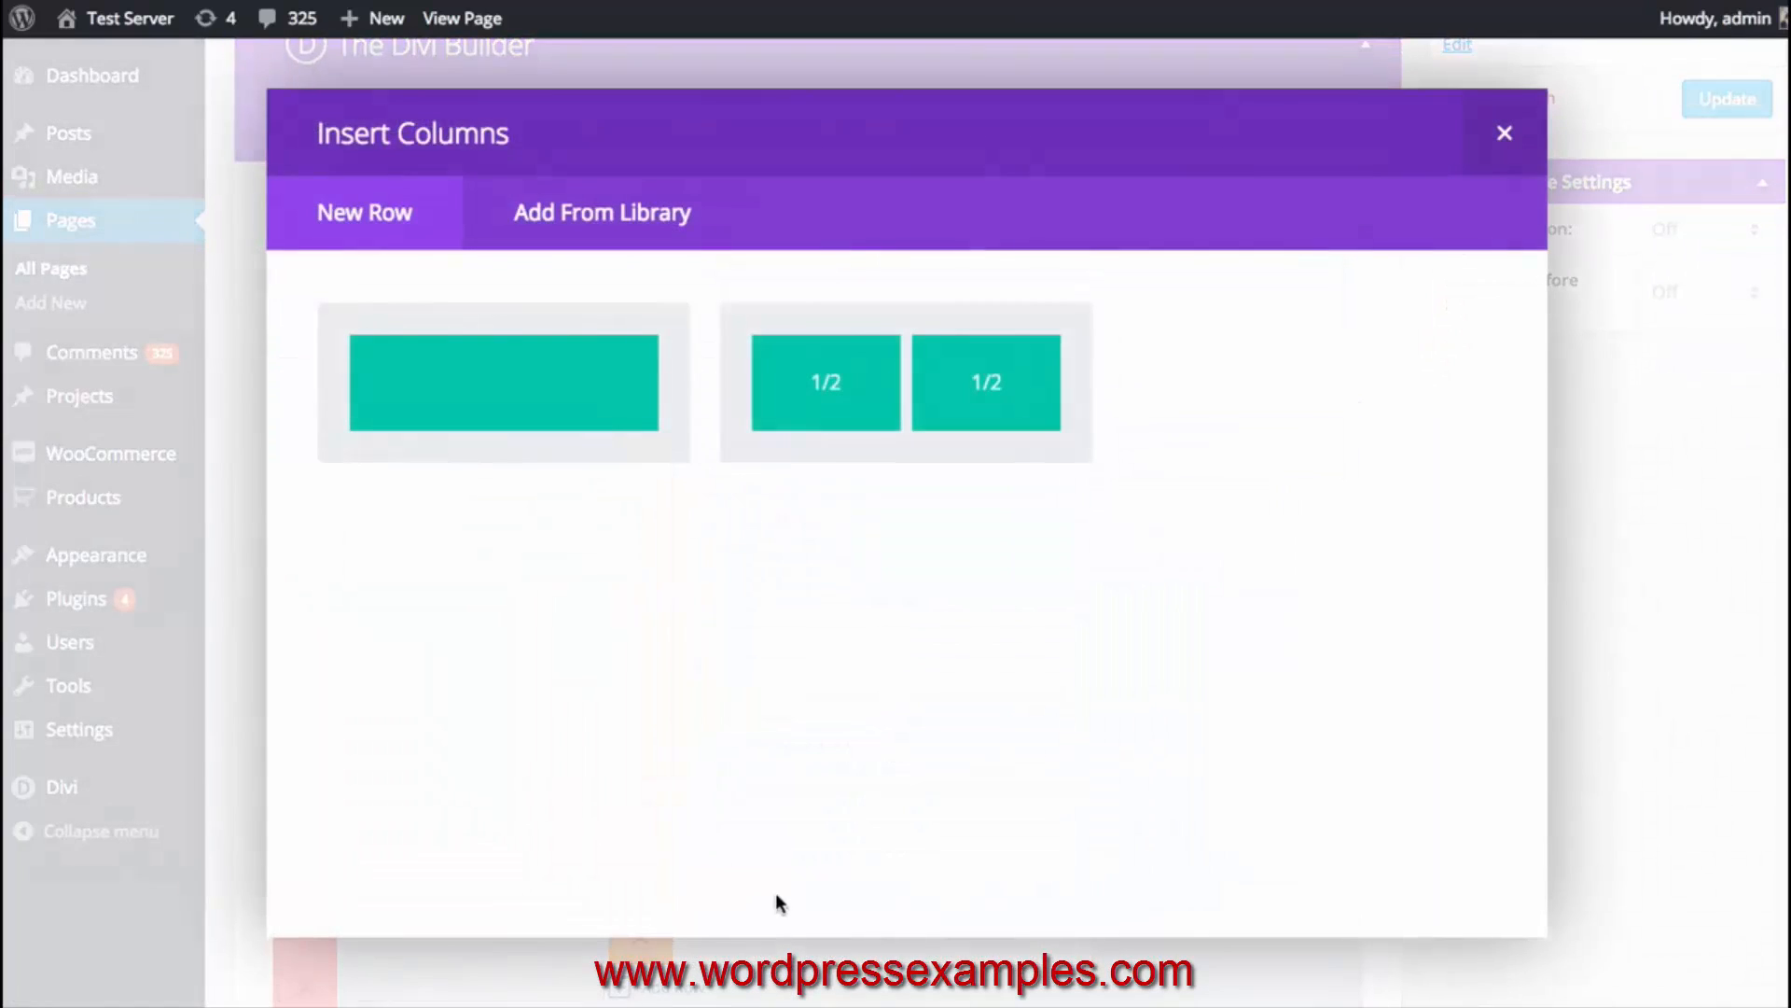
left_click(546, 365)
left_click_drag(812, 899, 900, 664)
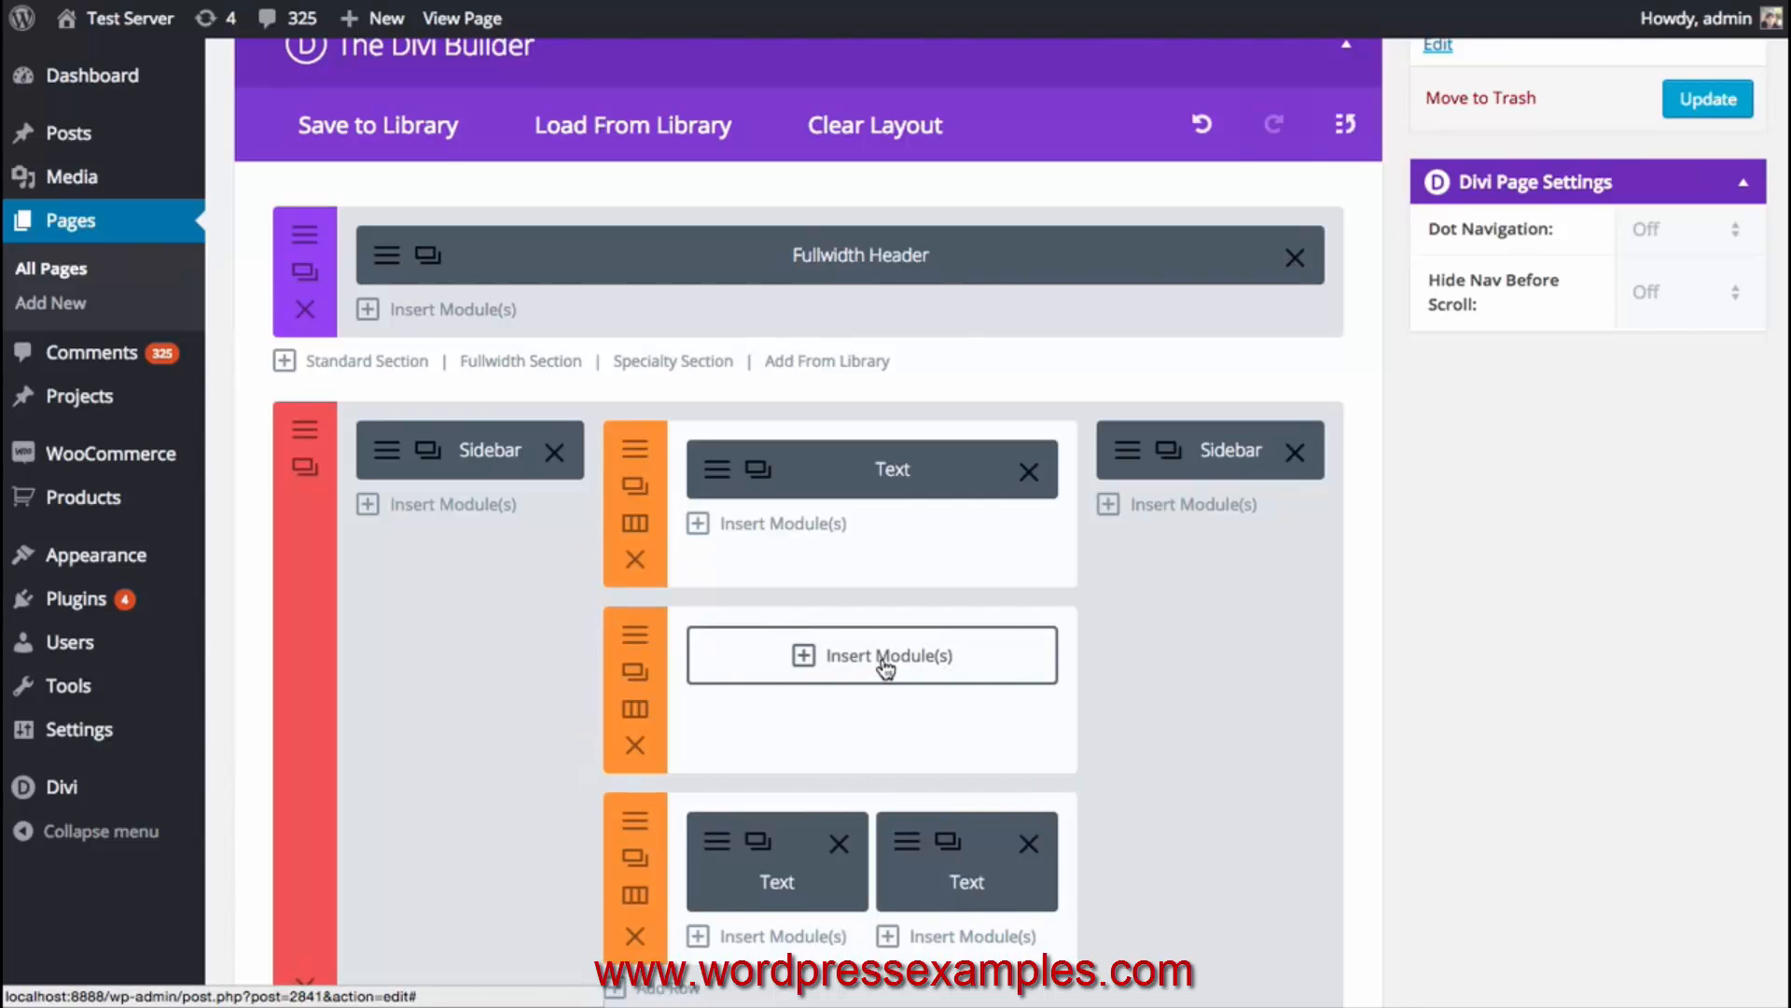
Step: Insert a Video module into the new row
left_click(884, 665)
scroll(1048, 486, "down", 5)
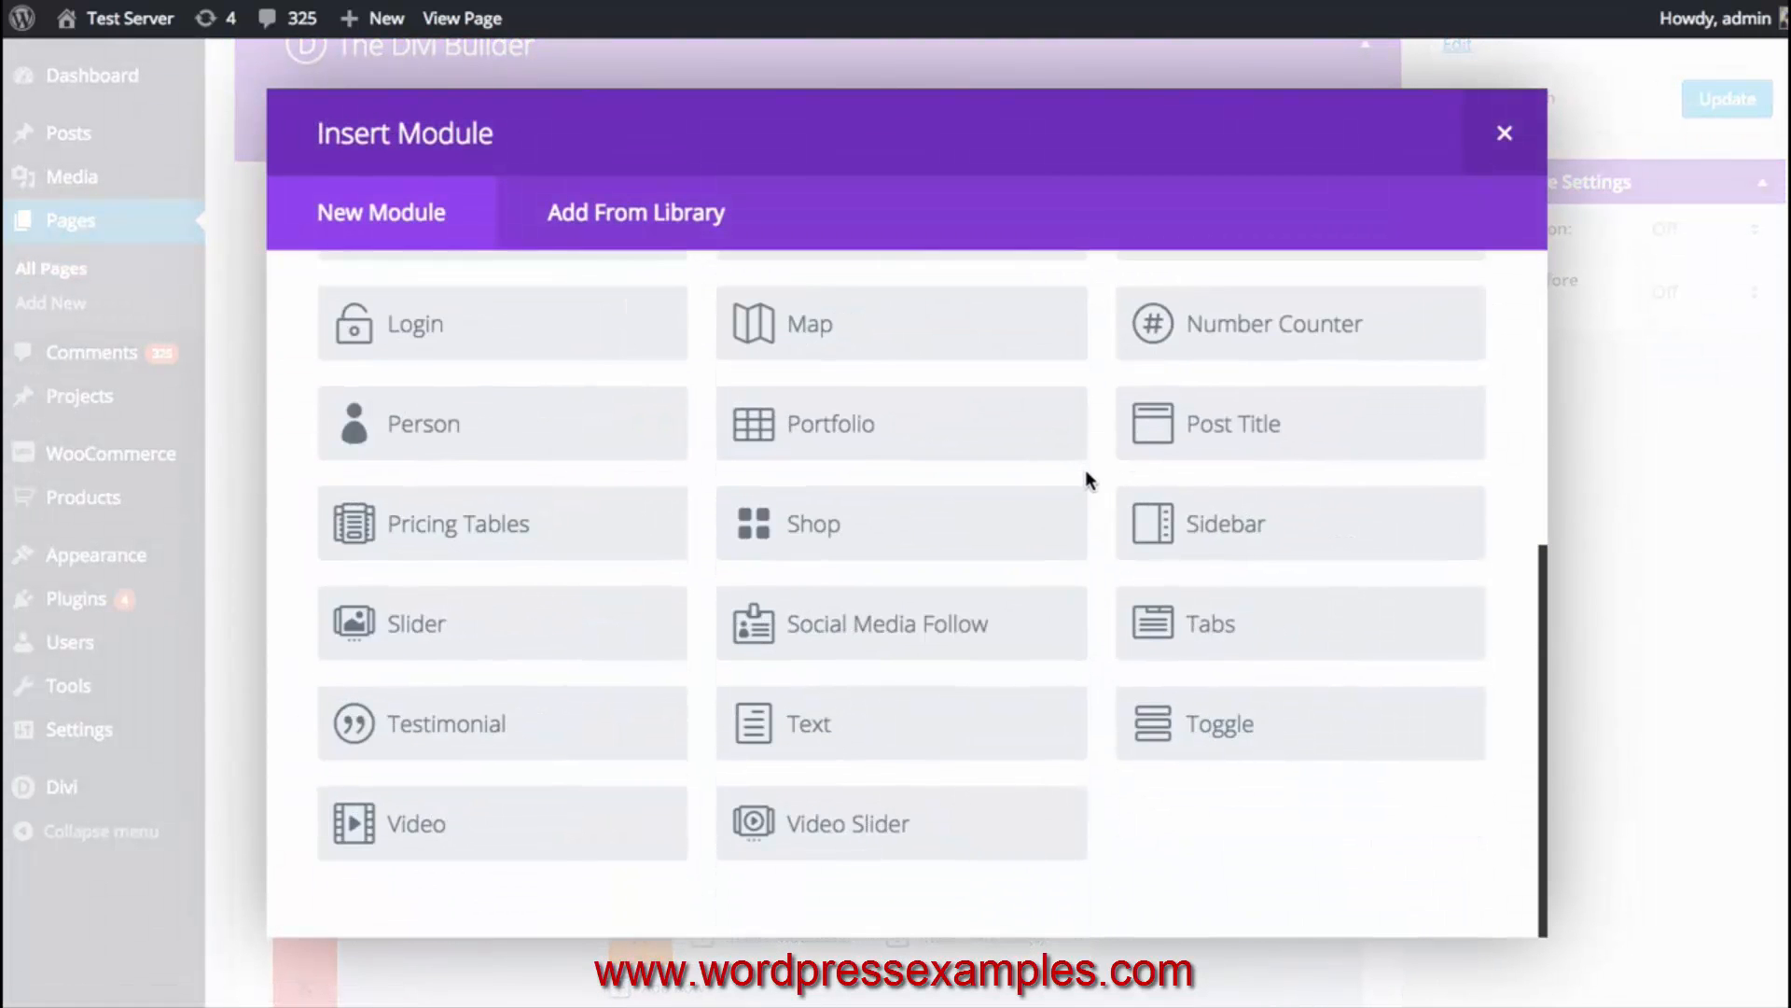
left_click(560, 836)
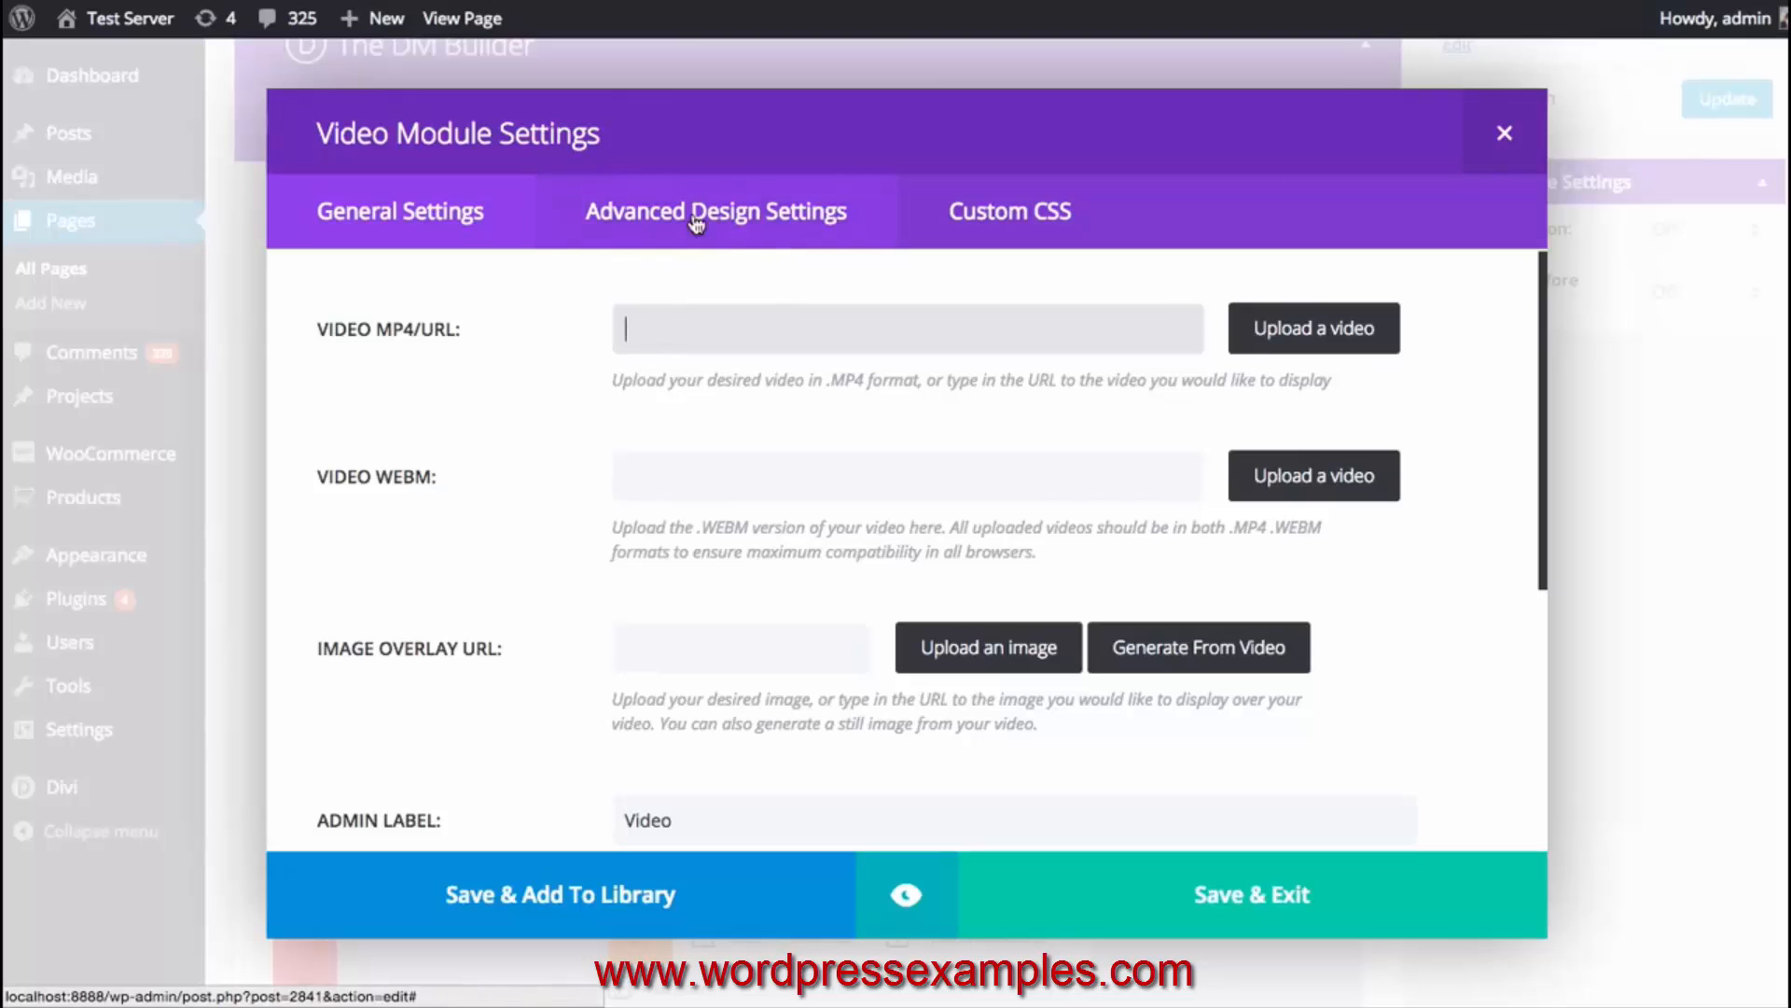
Step: Review the Video module's advanced design and custom CSS options before returning to general settings
left_click(771, 234)
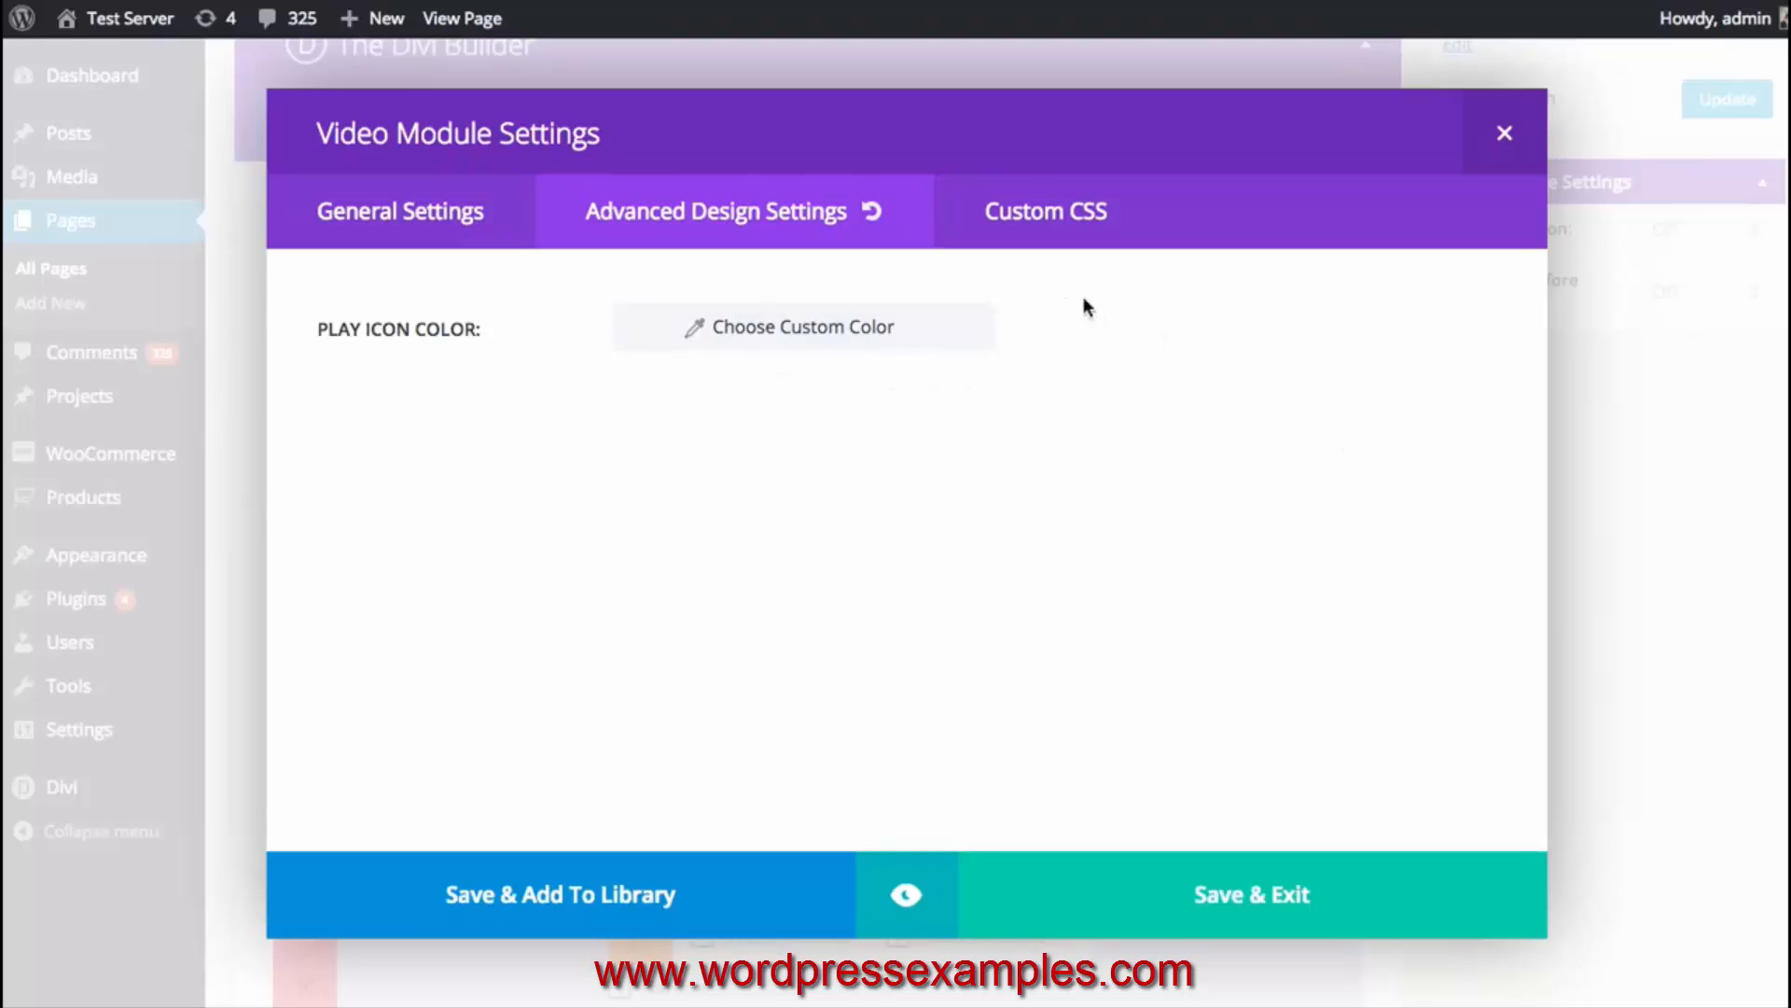
left_click(1045, 213)
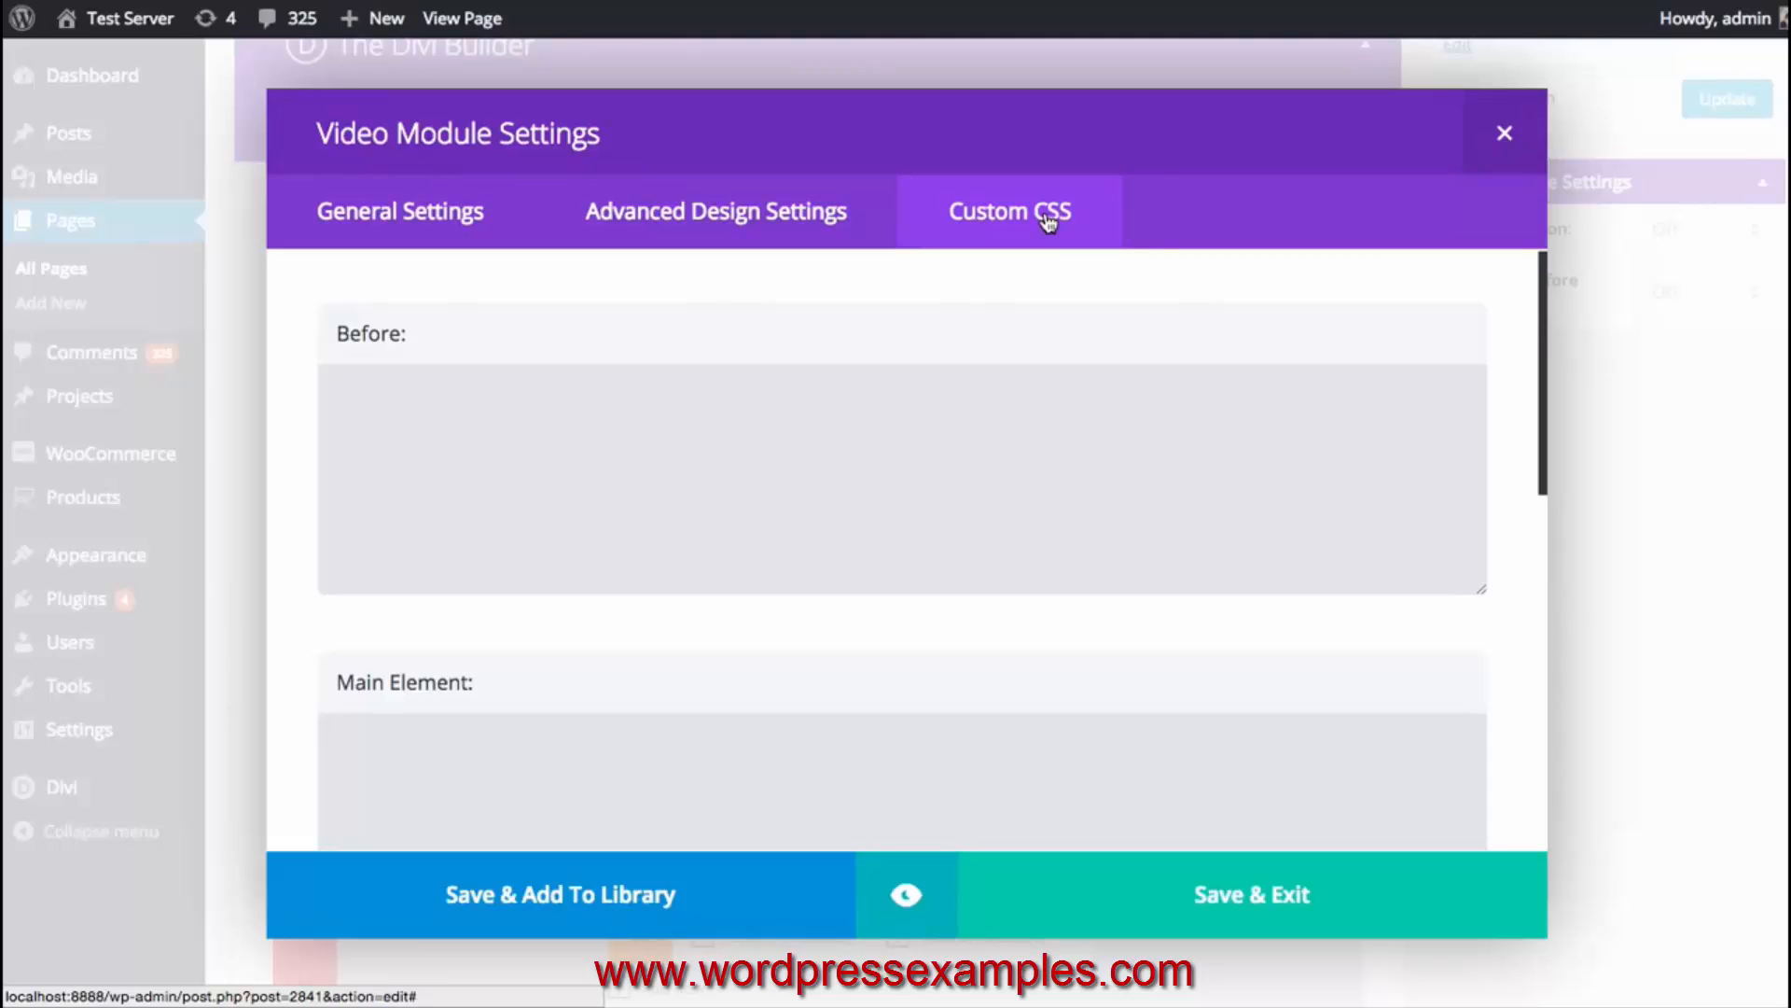
left_click(1051, 532)
left_click(1055, 740)
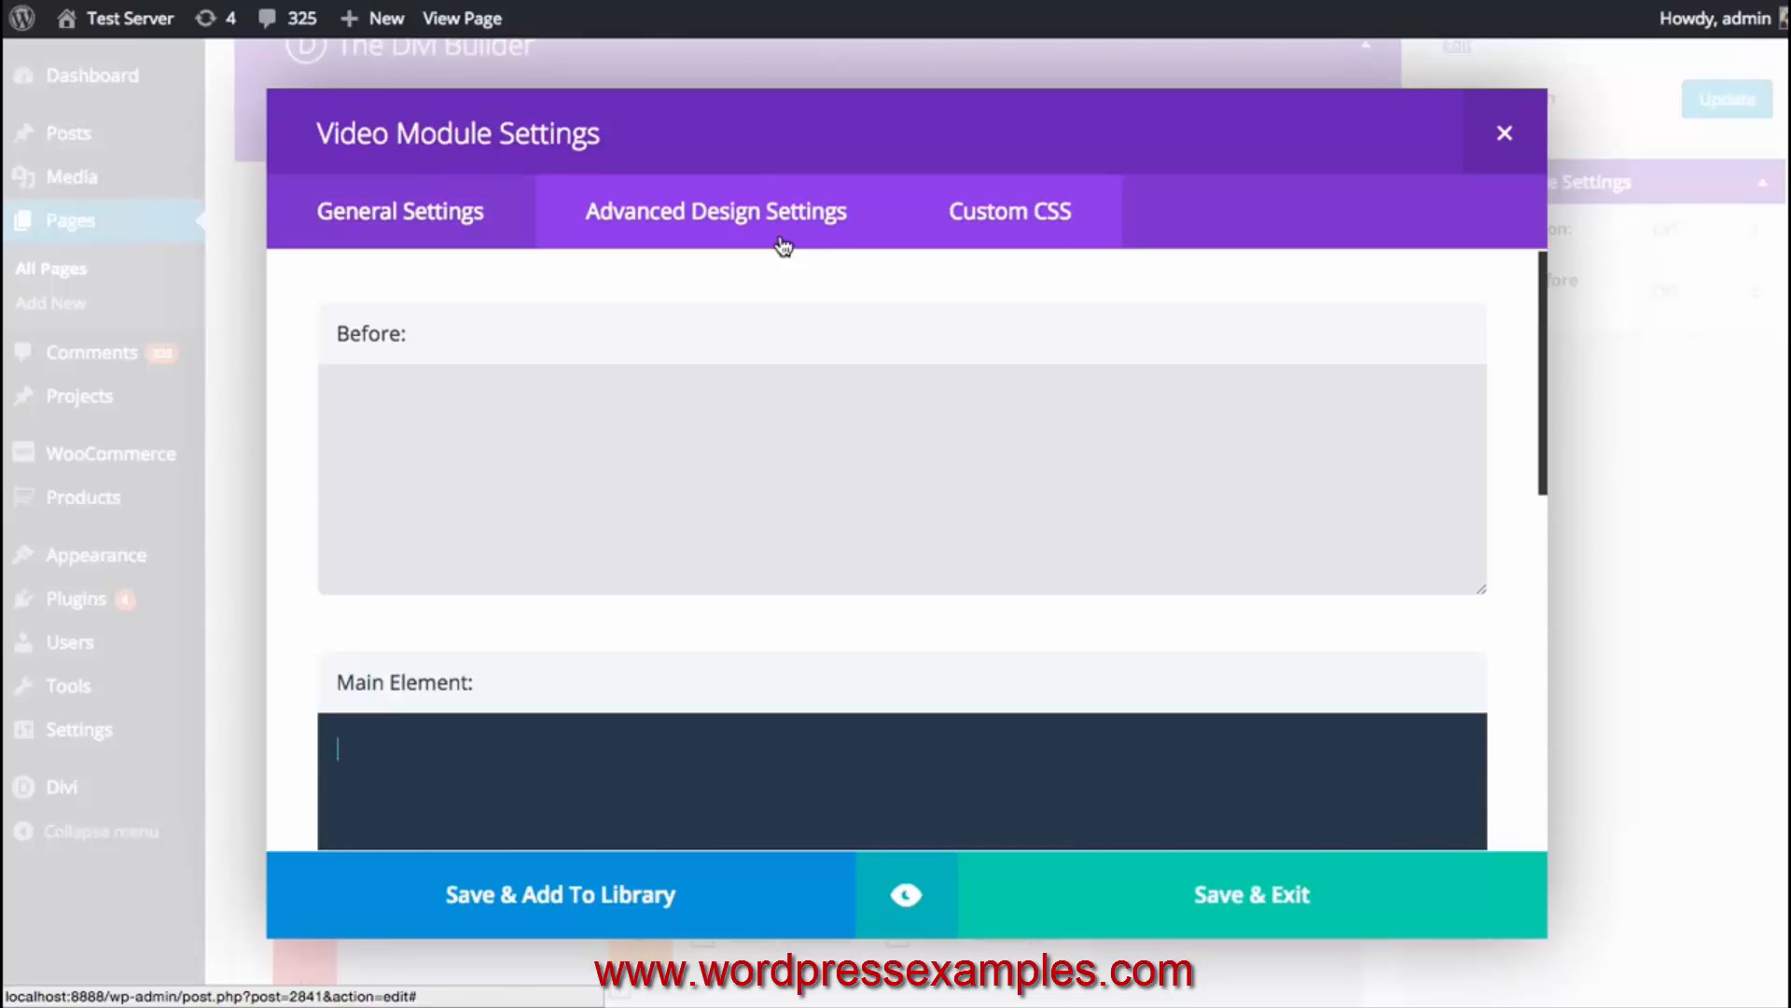
left_click(404, 235)
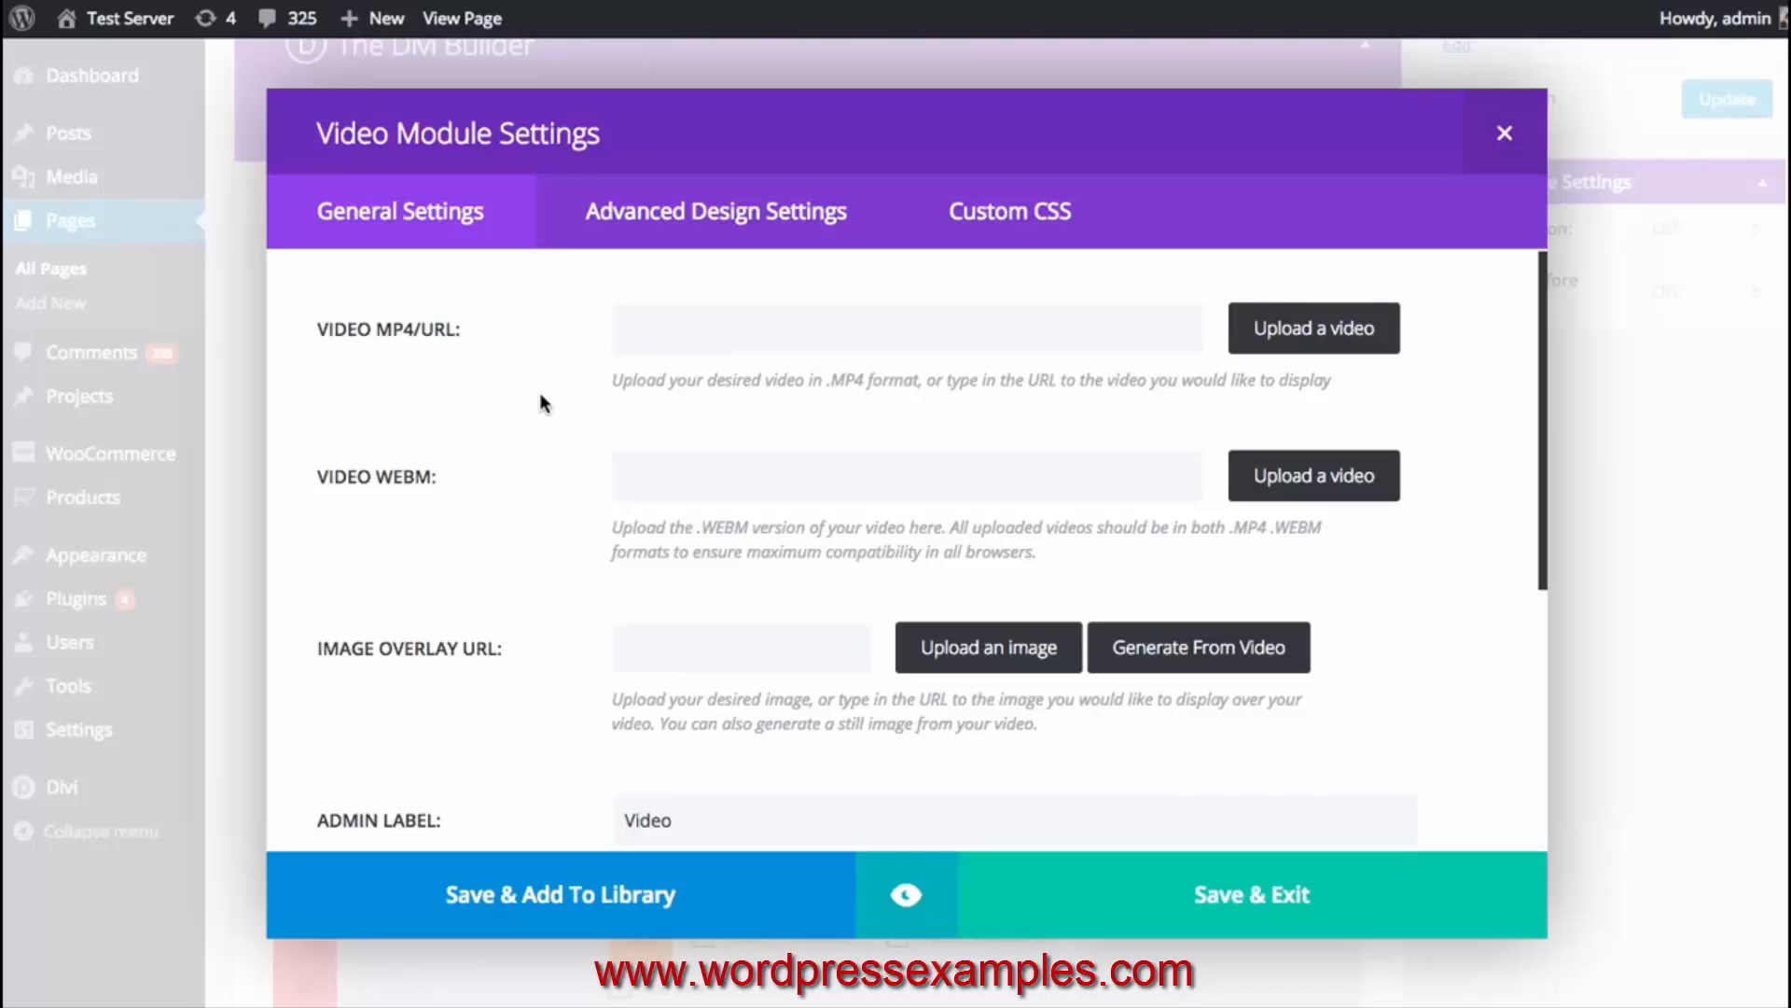
Step: Set the video MP4 source to drop.mp4 from the media library
left_click(758, 320)
left_click(798, 341)
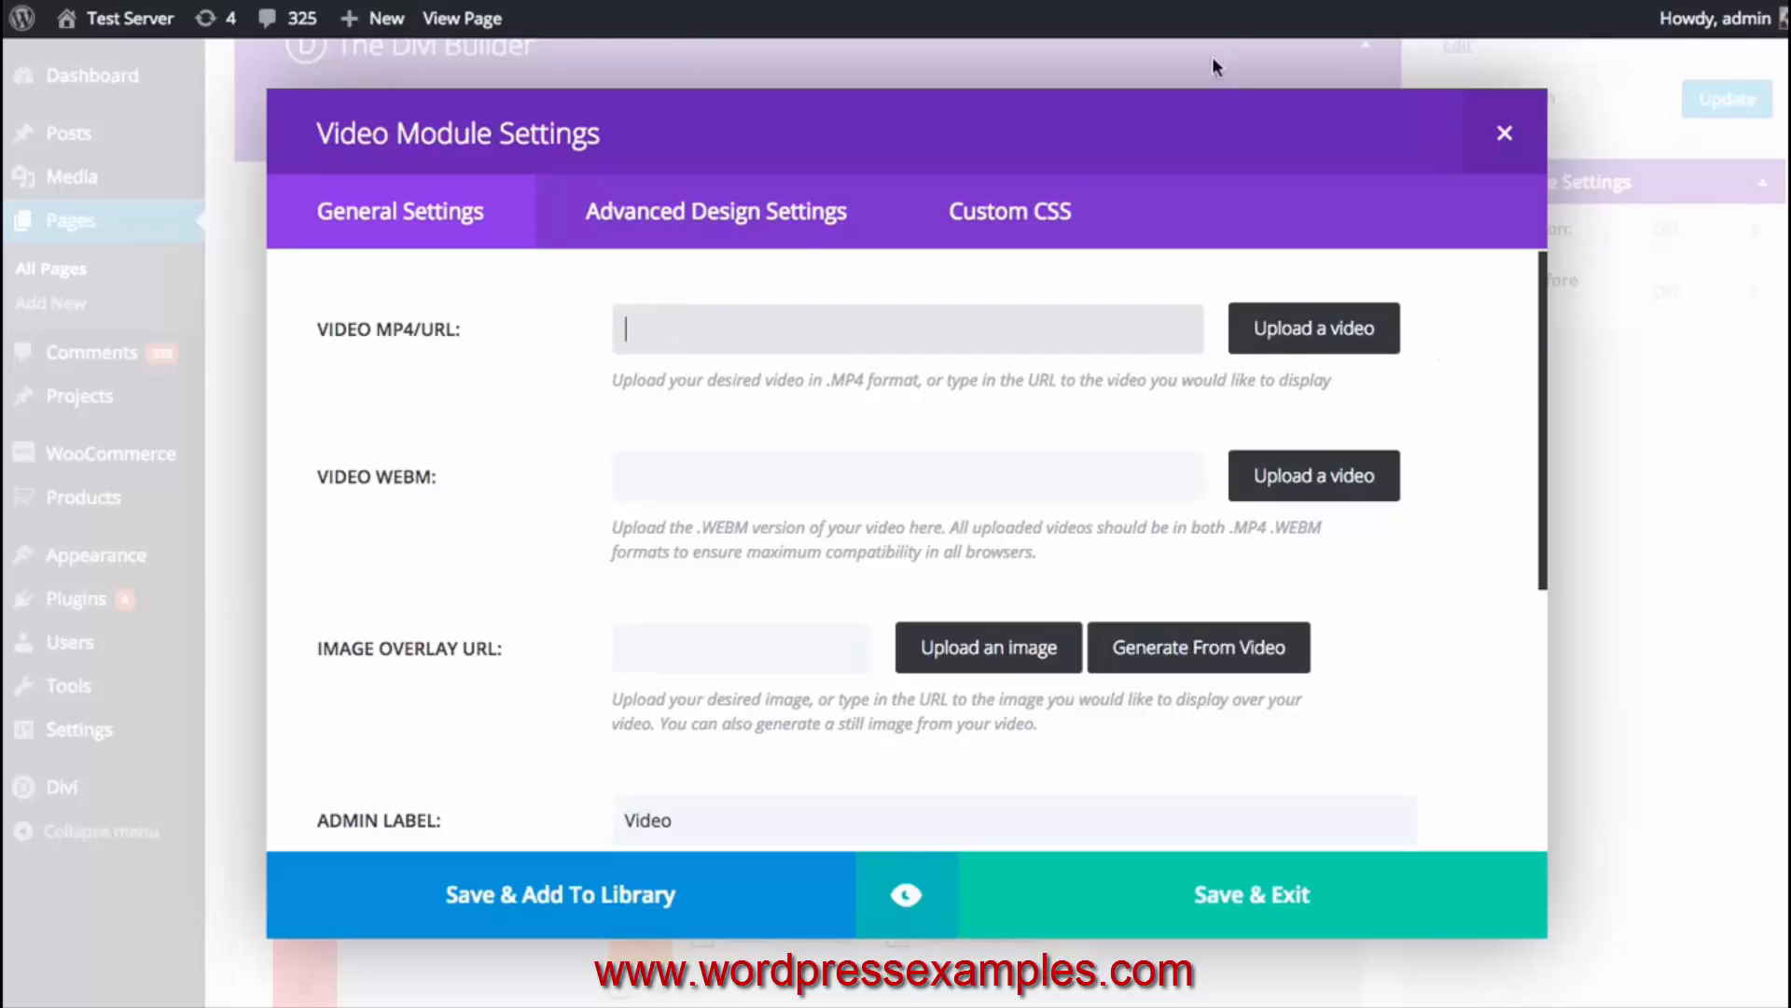
left_click(1364, 336)
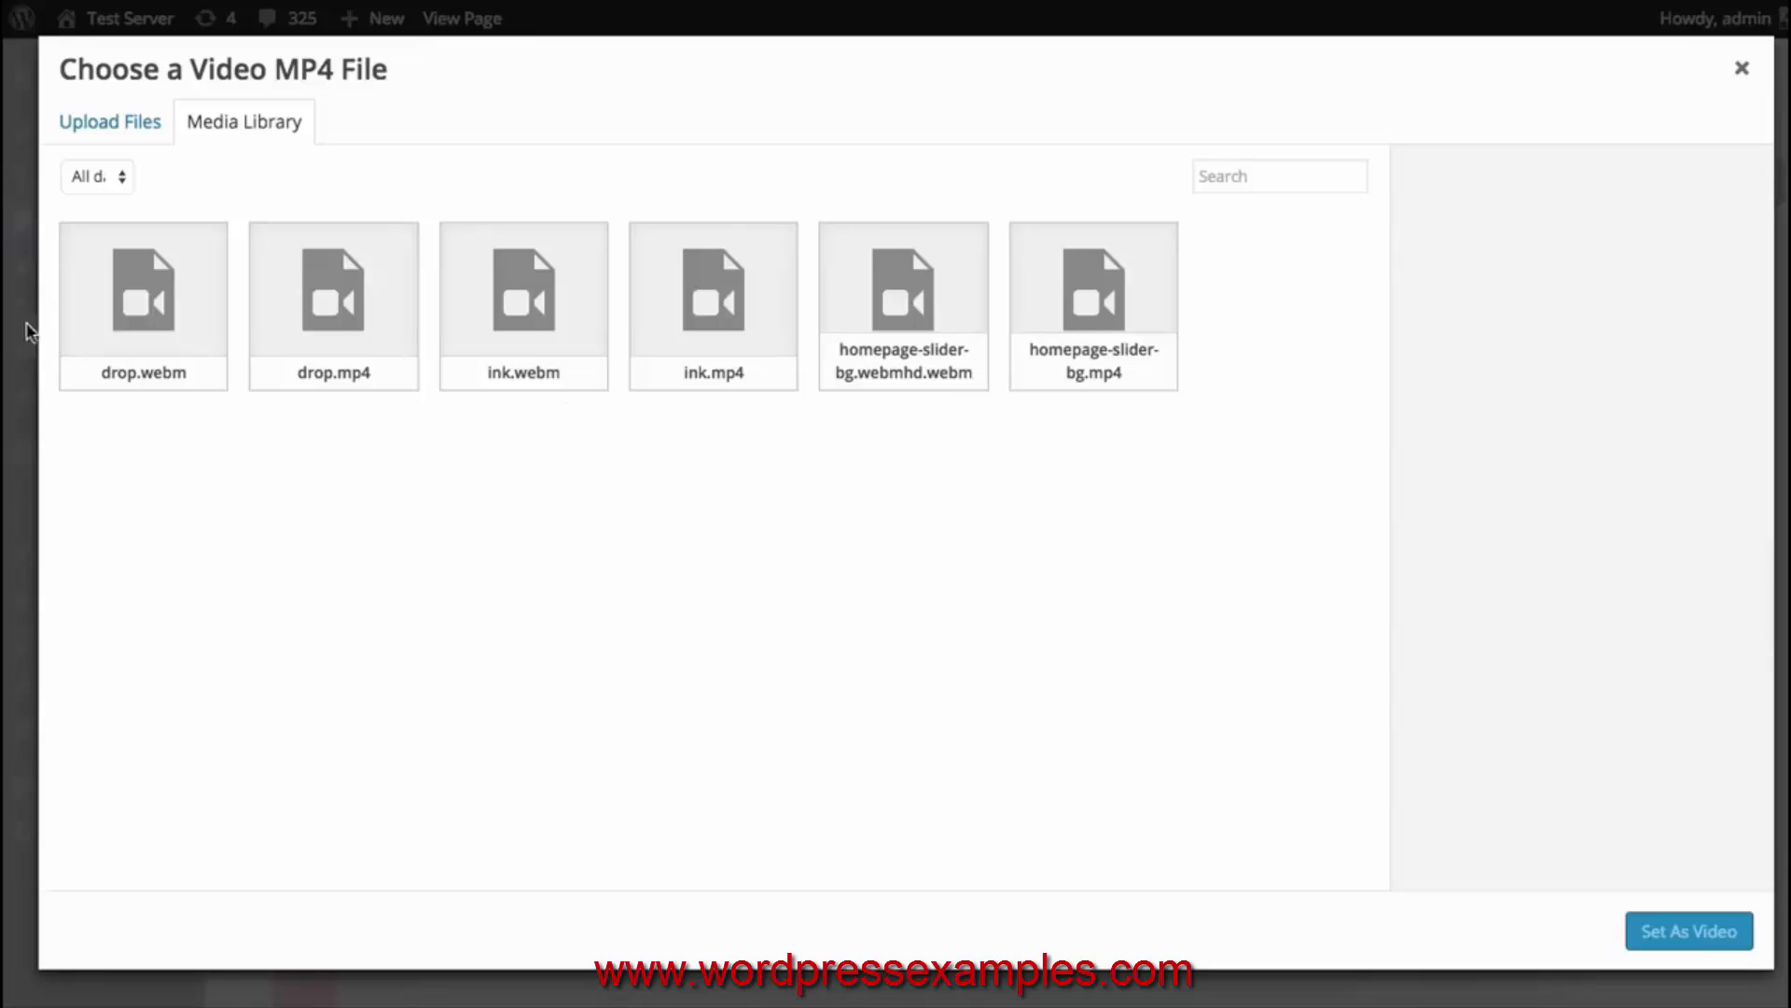
left_click(172, 300)
left_click(387, 310)
left_click(1703, 933)
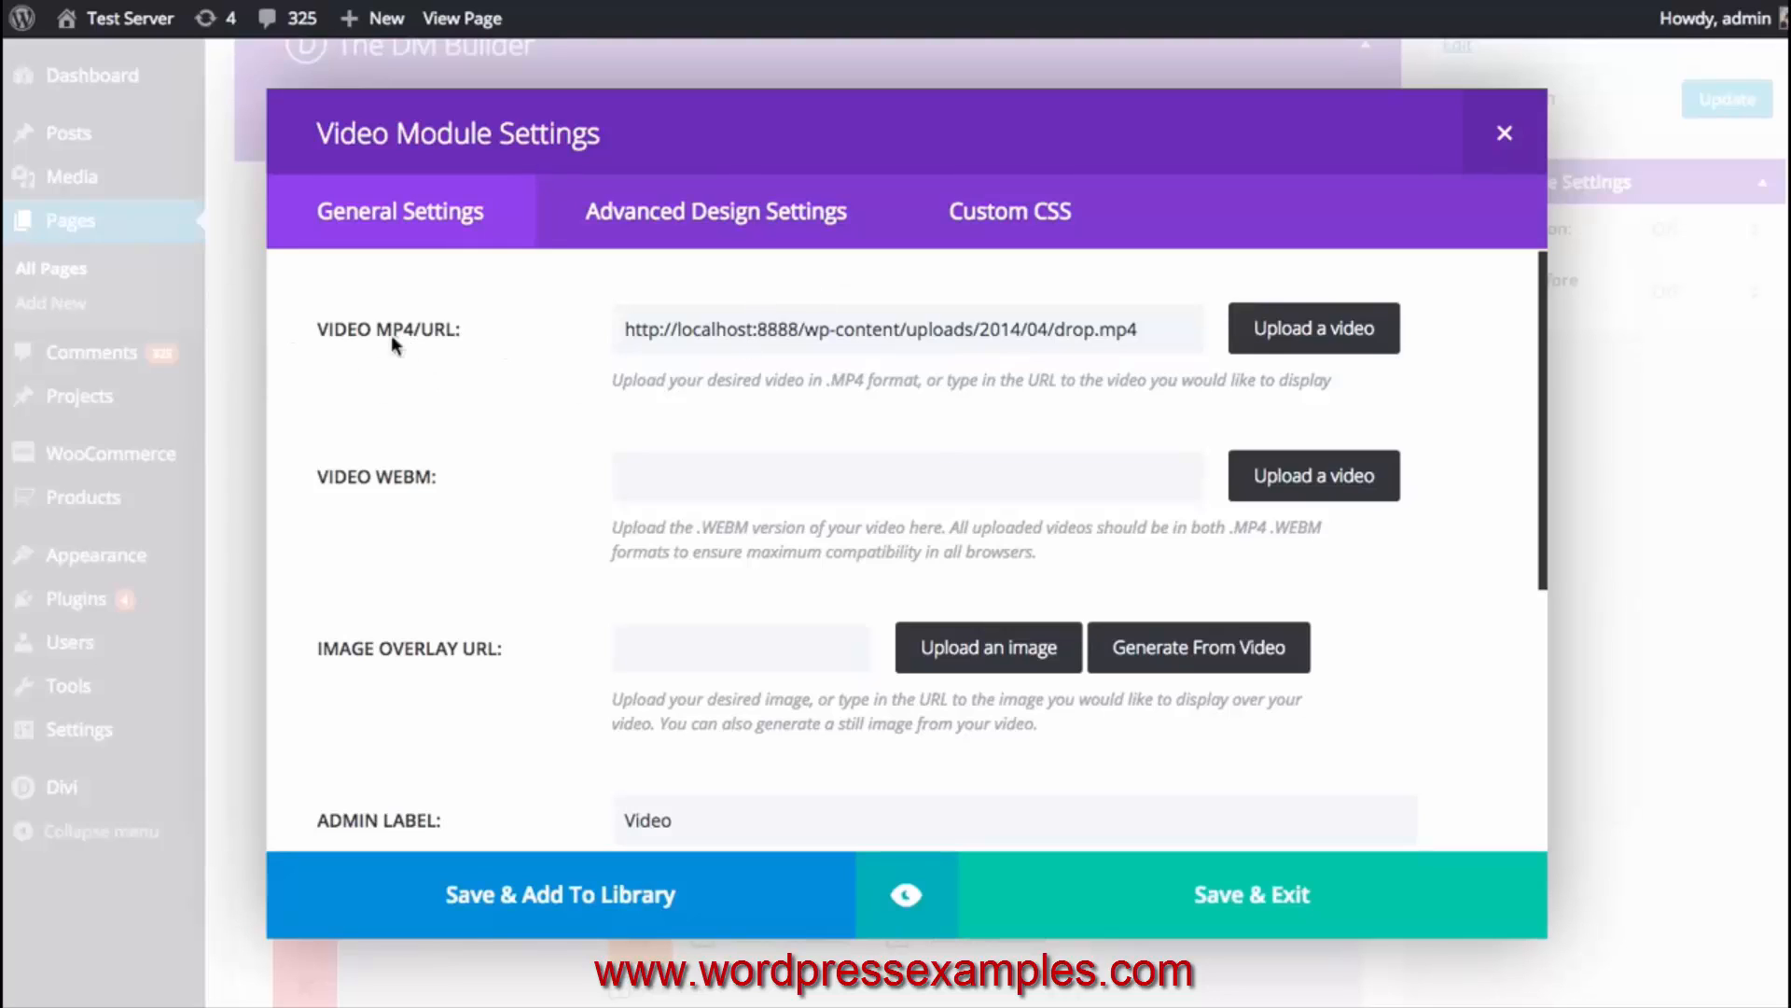
Step: Set the video WebM source to drop.webm from the media library
left_click(999, 475)
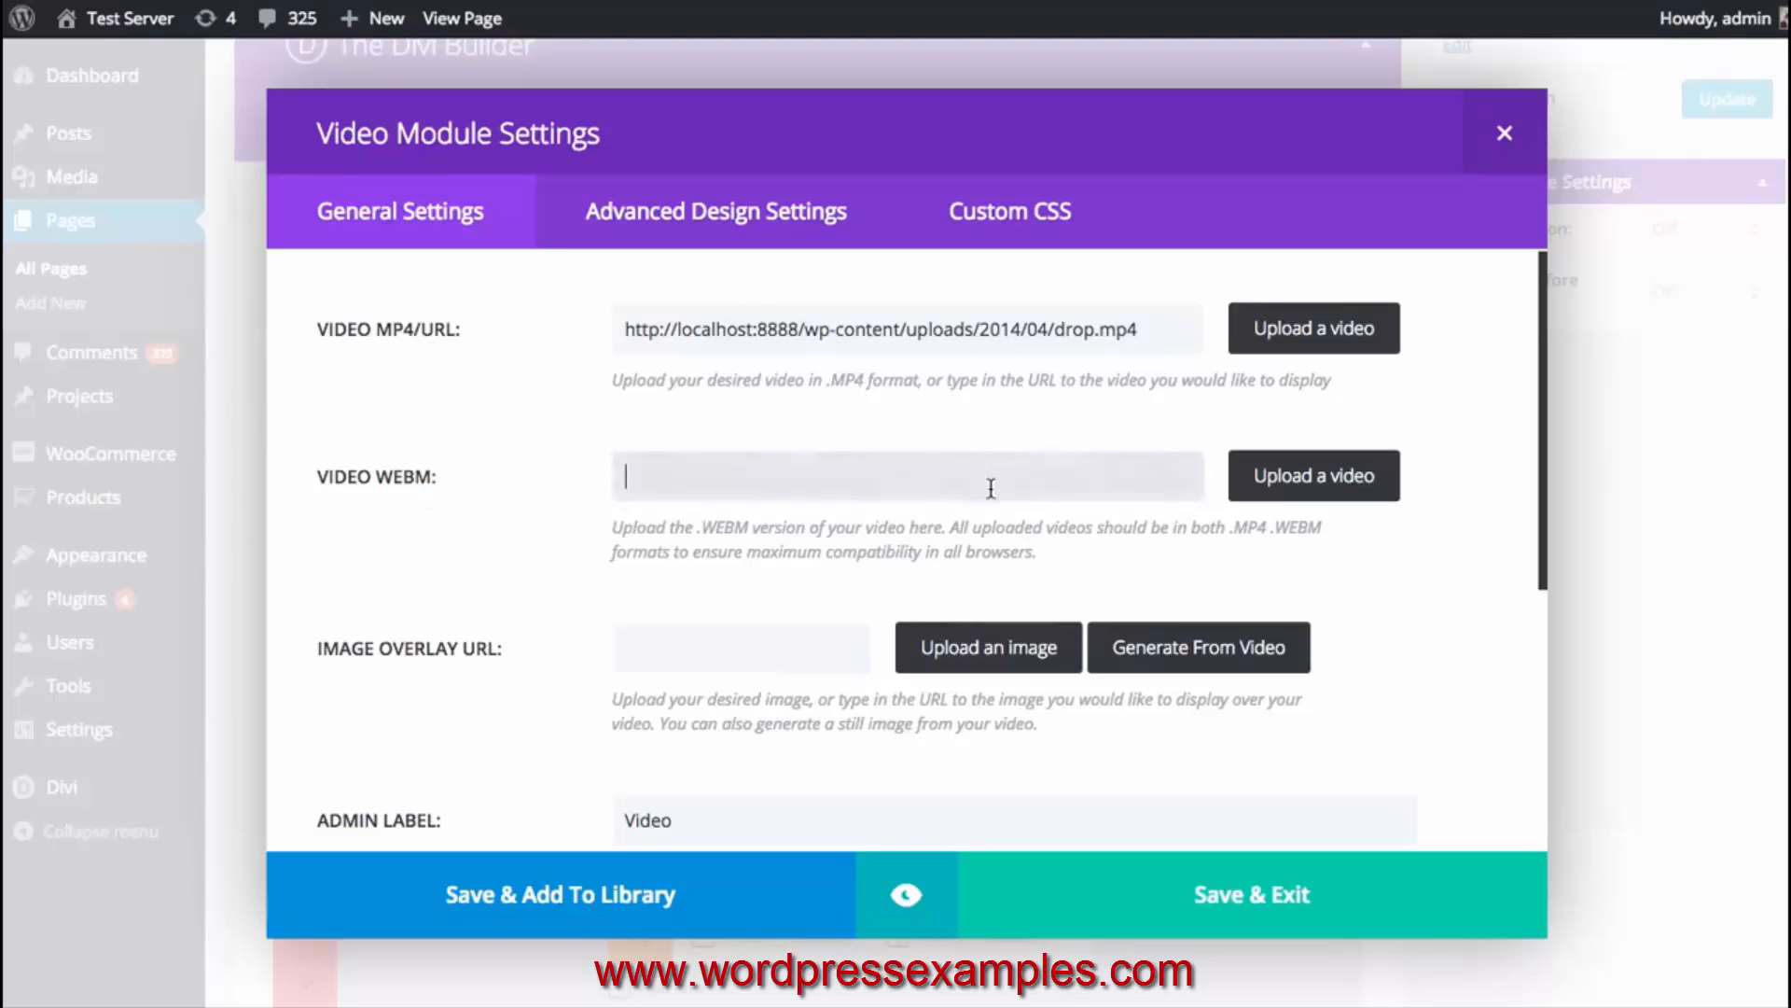
left_click(1322, 486)
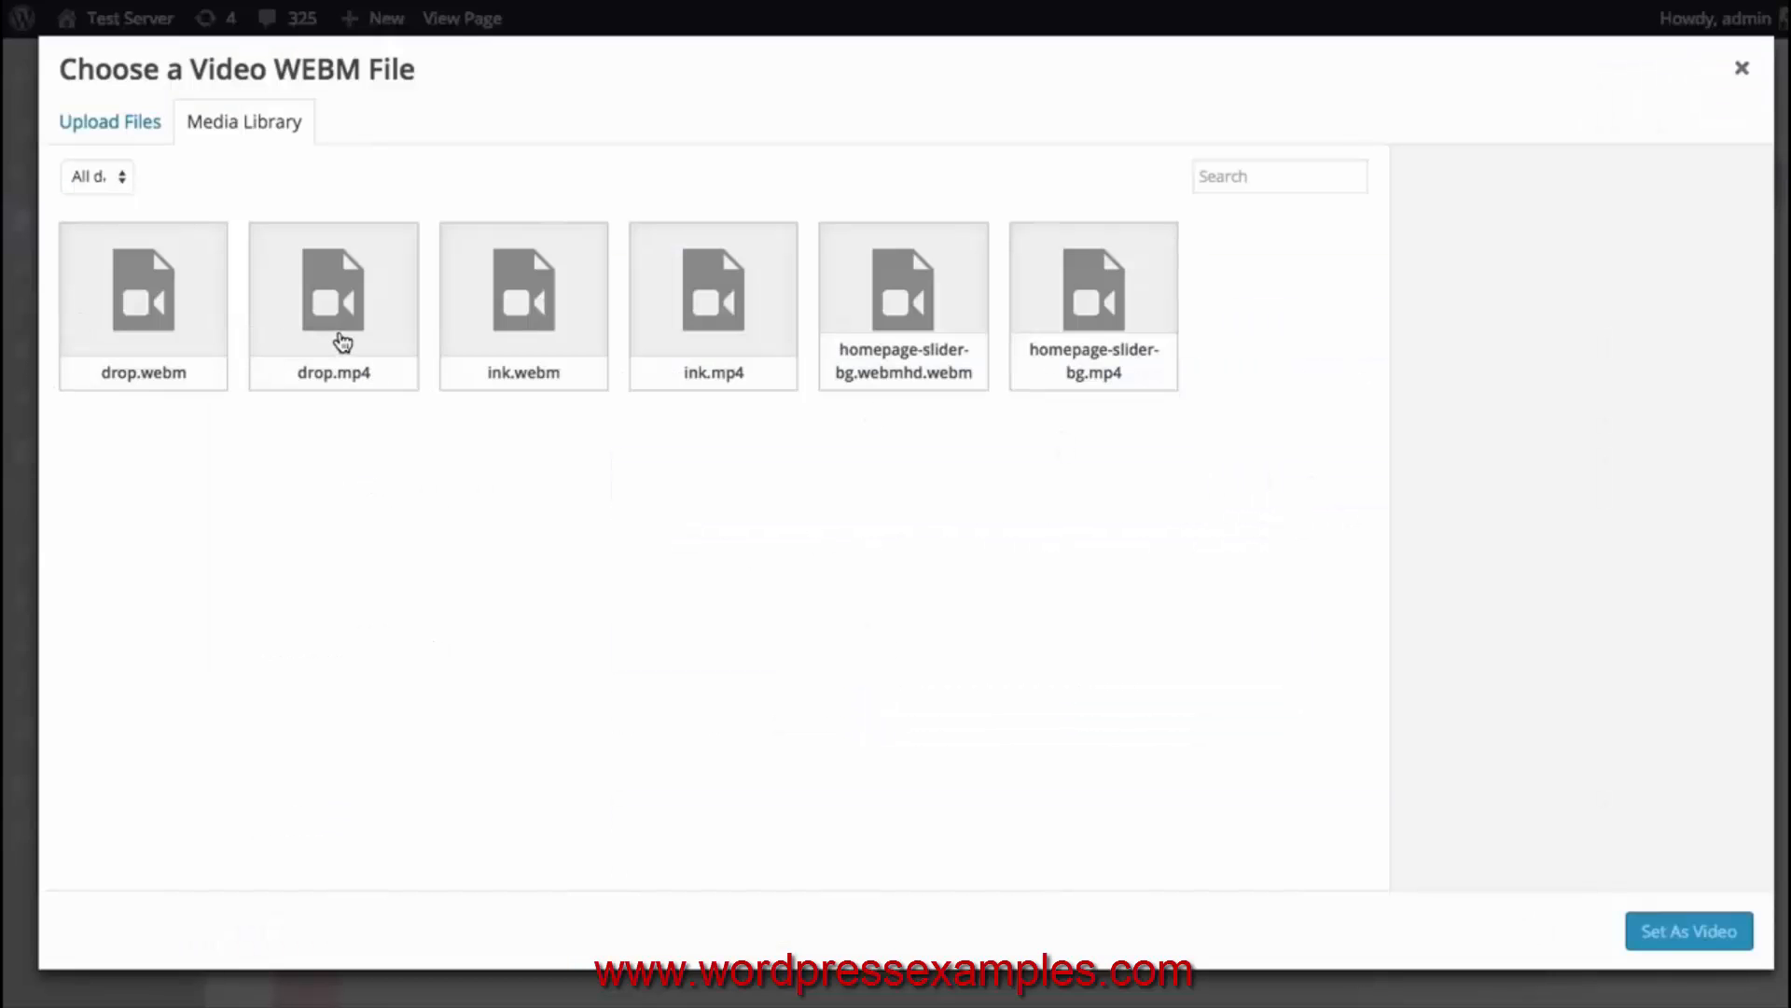
left_click(201, 313)
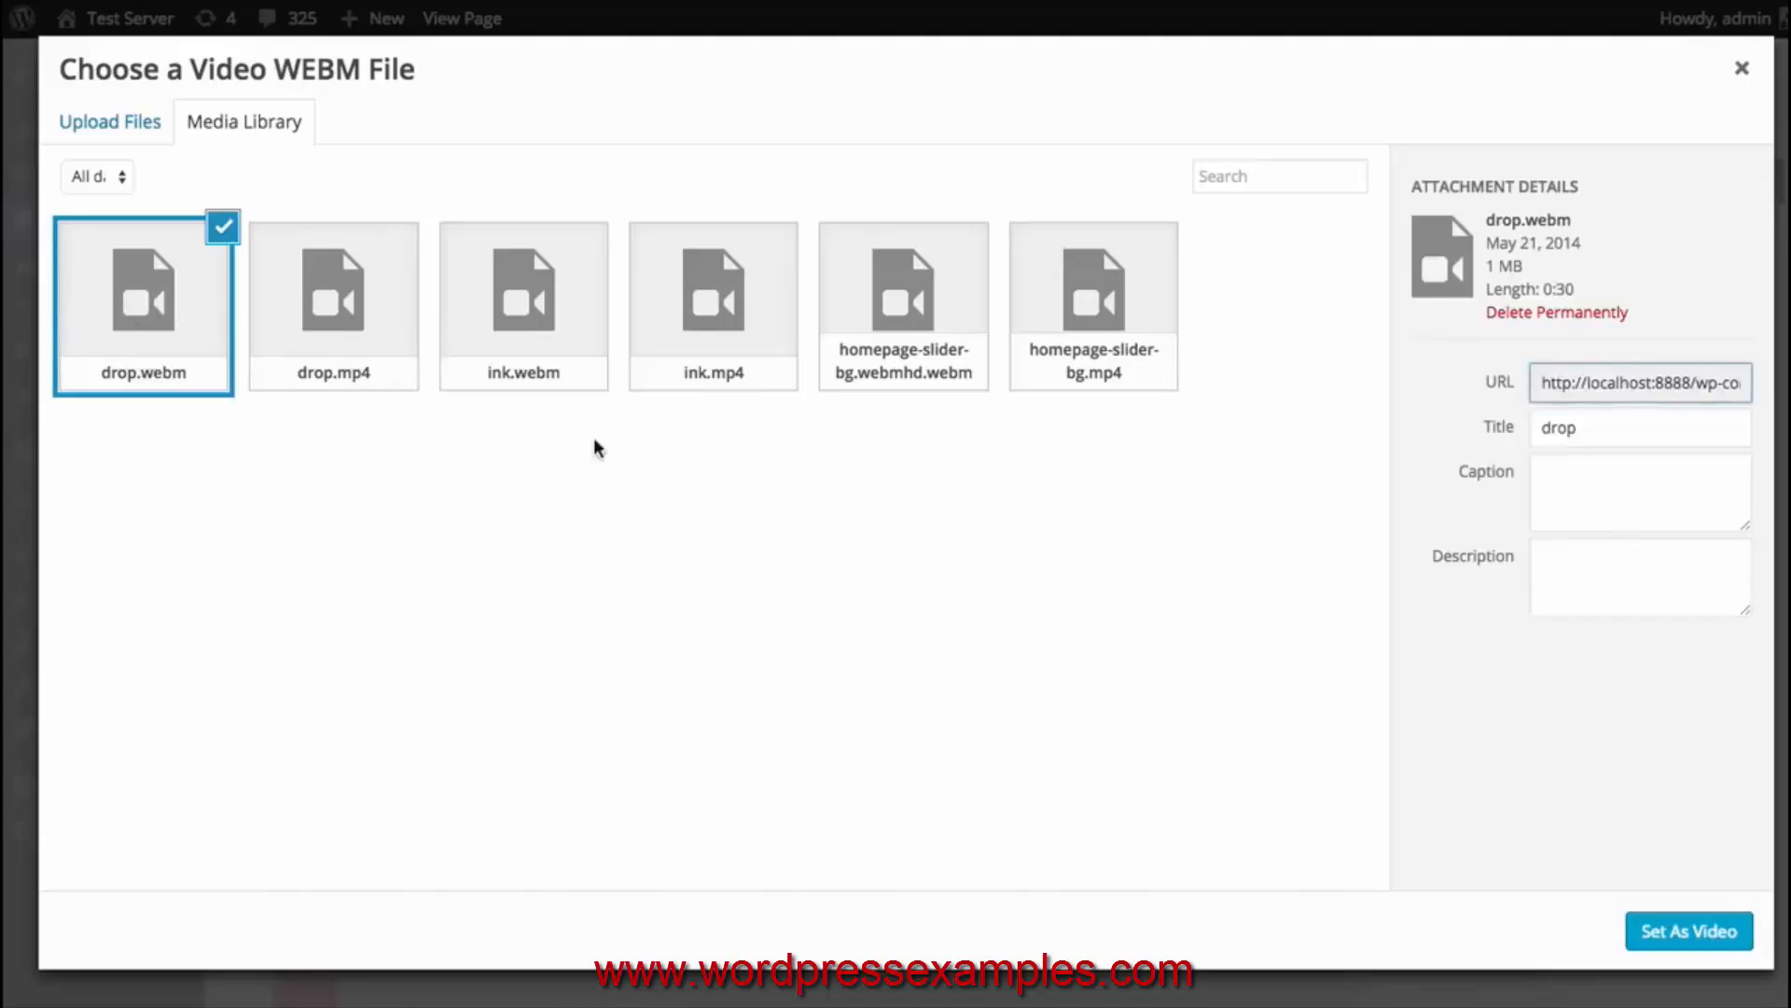
left_click(1724, 933)
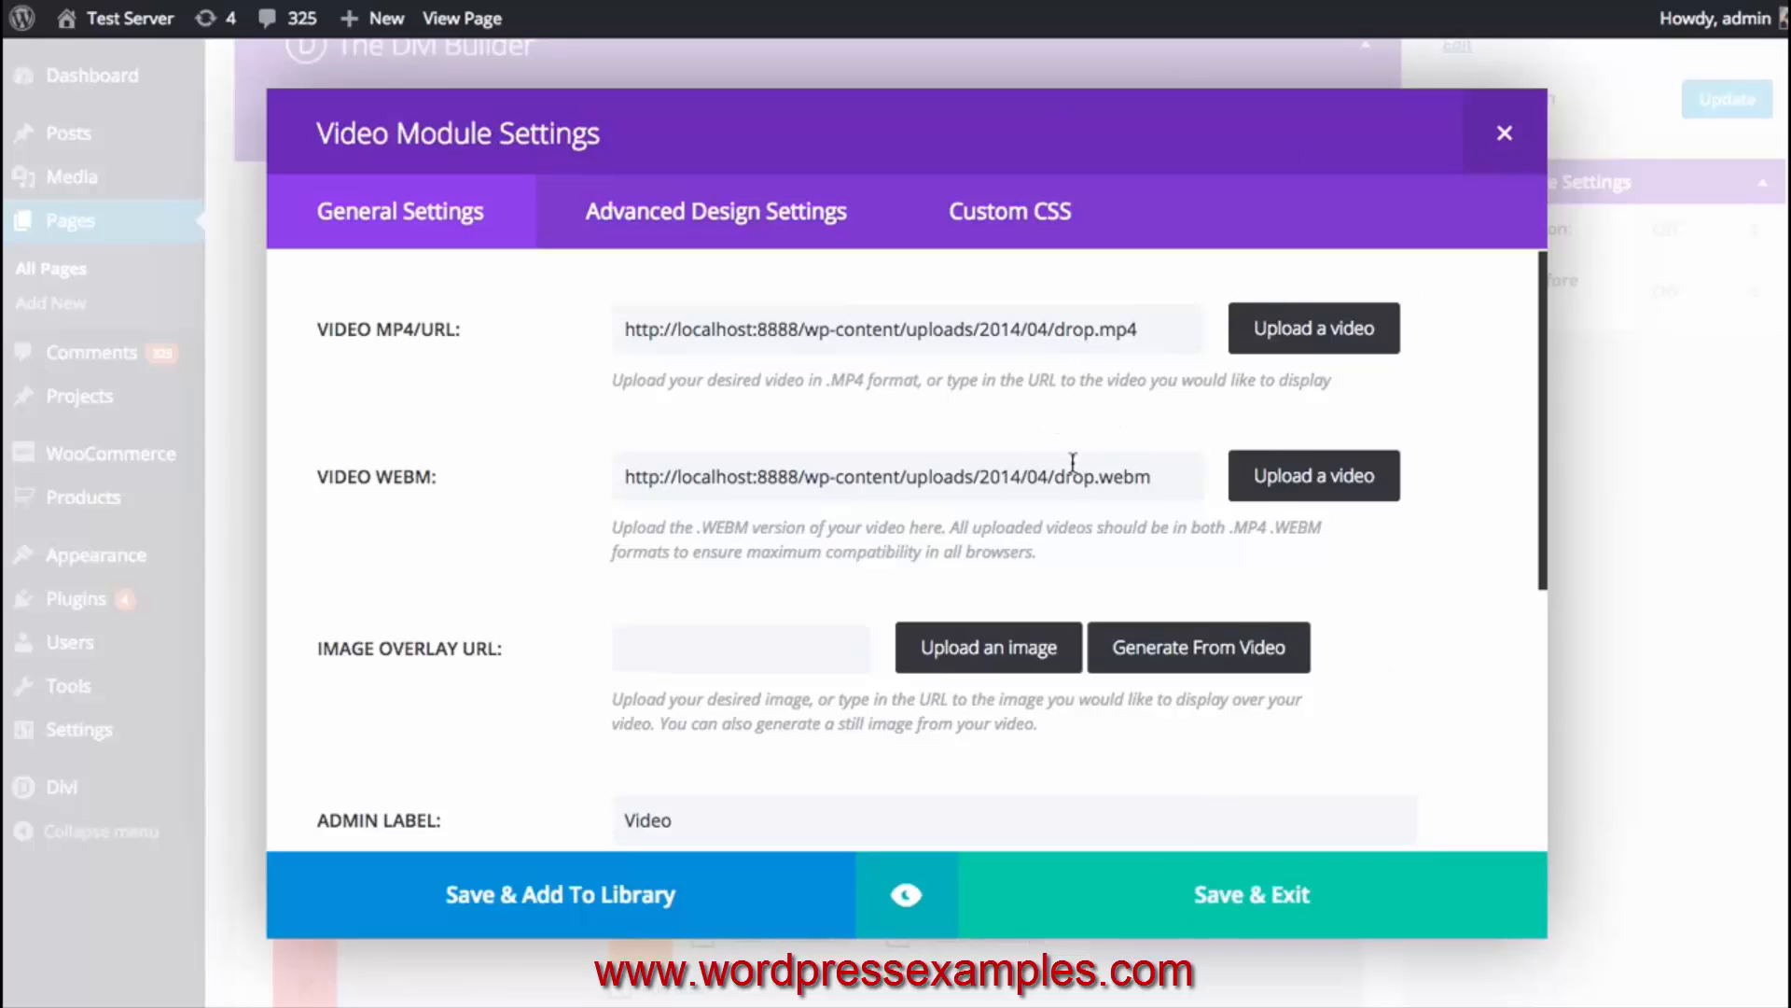
Step: Open the image overlay URL field for editing
scroll(487, 459, "down", 3)
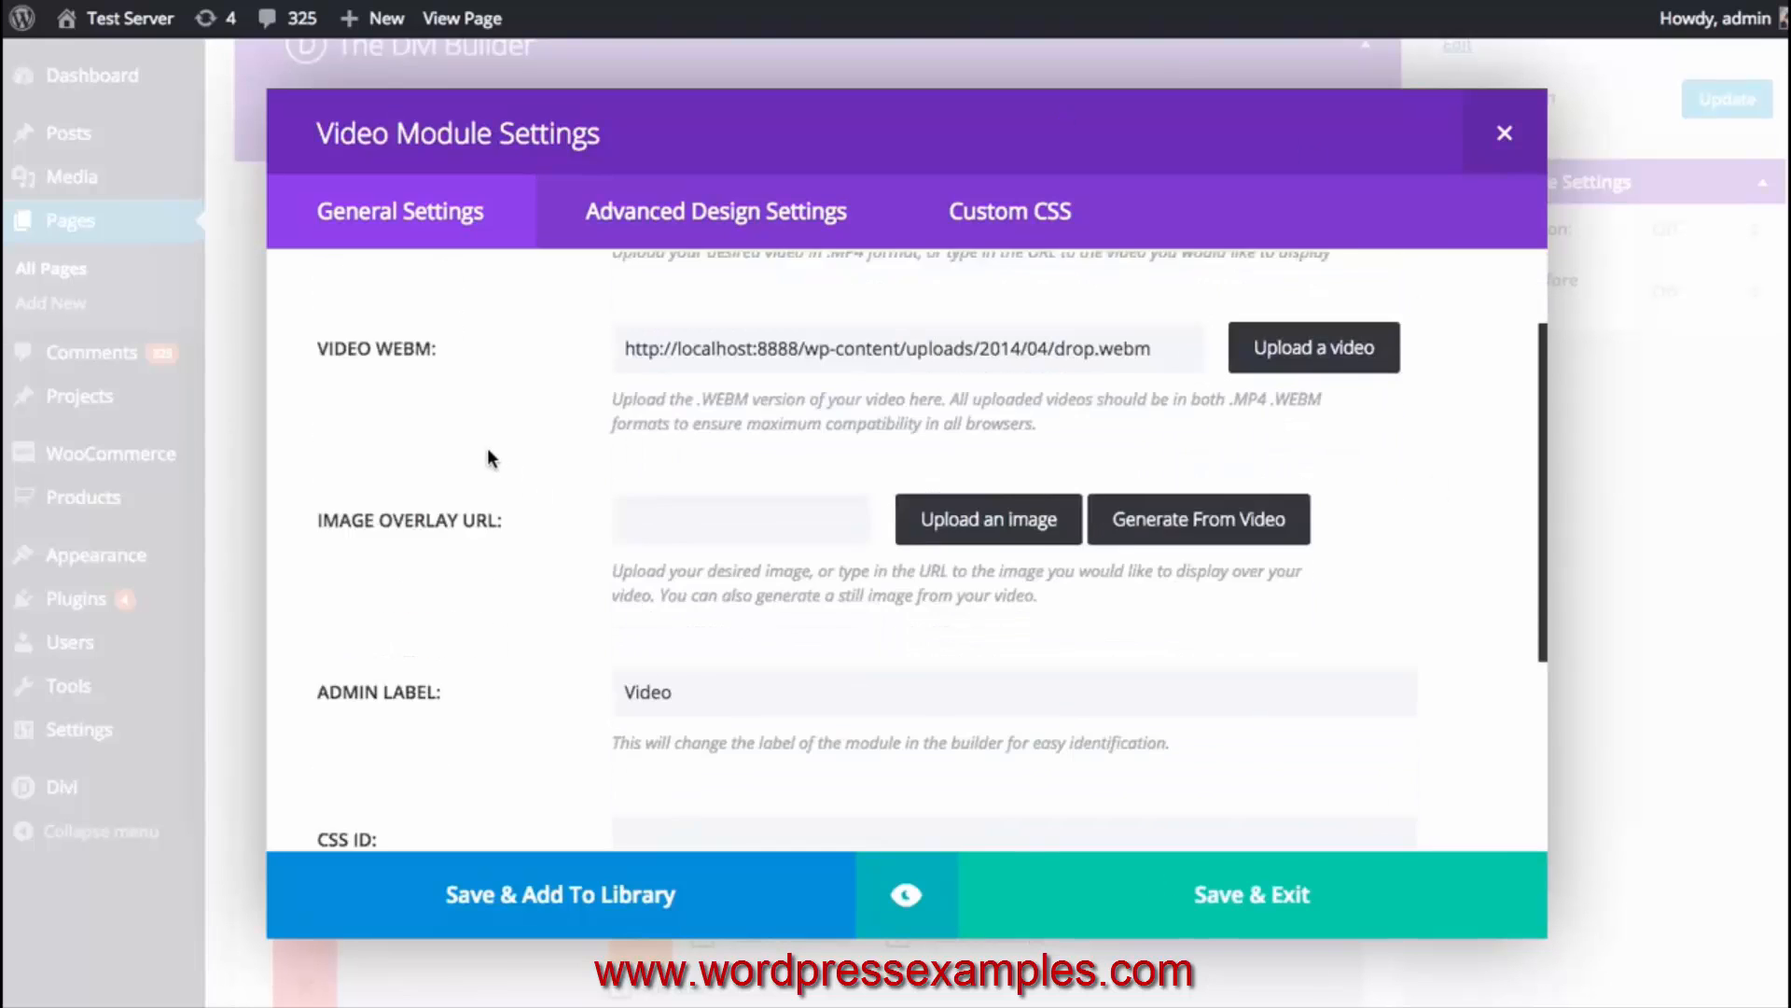
scroll(487, 459, "down", 2)
left_click(755, 419)
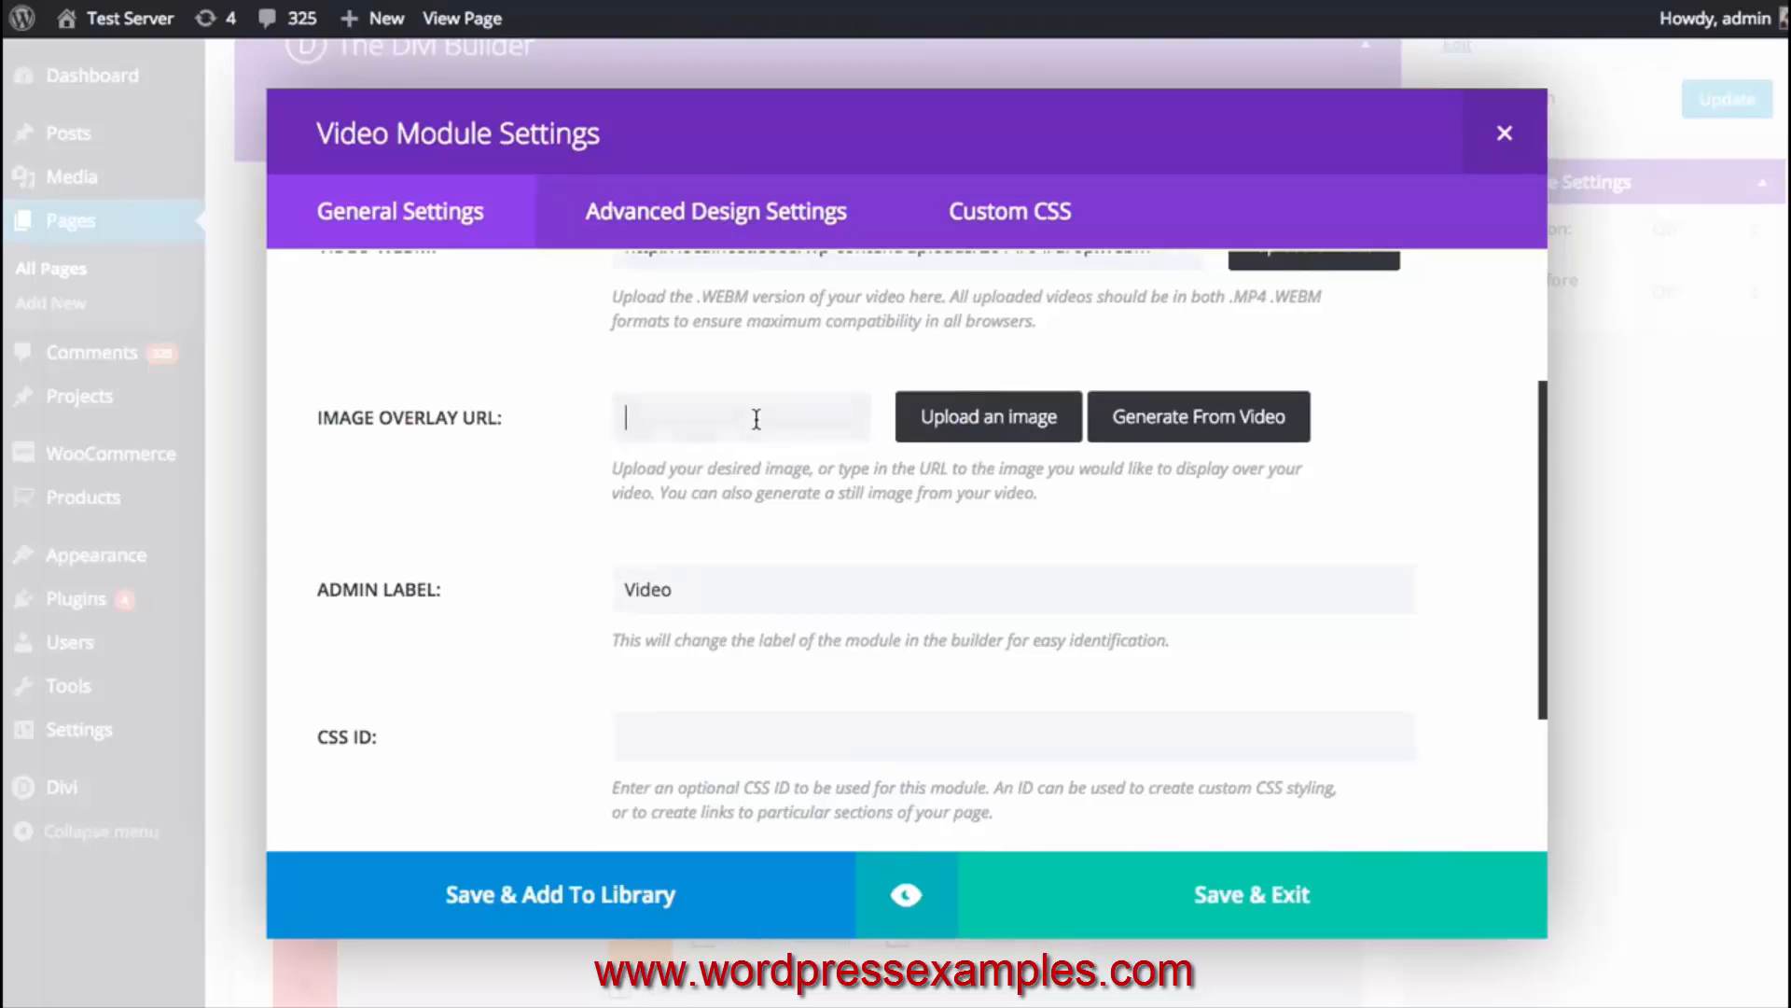
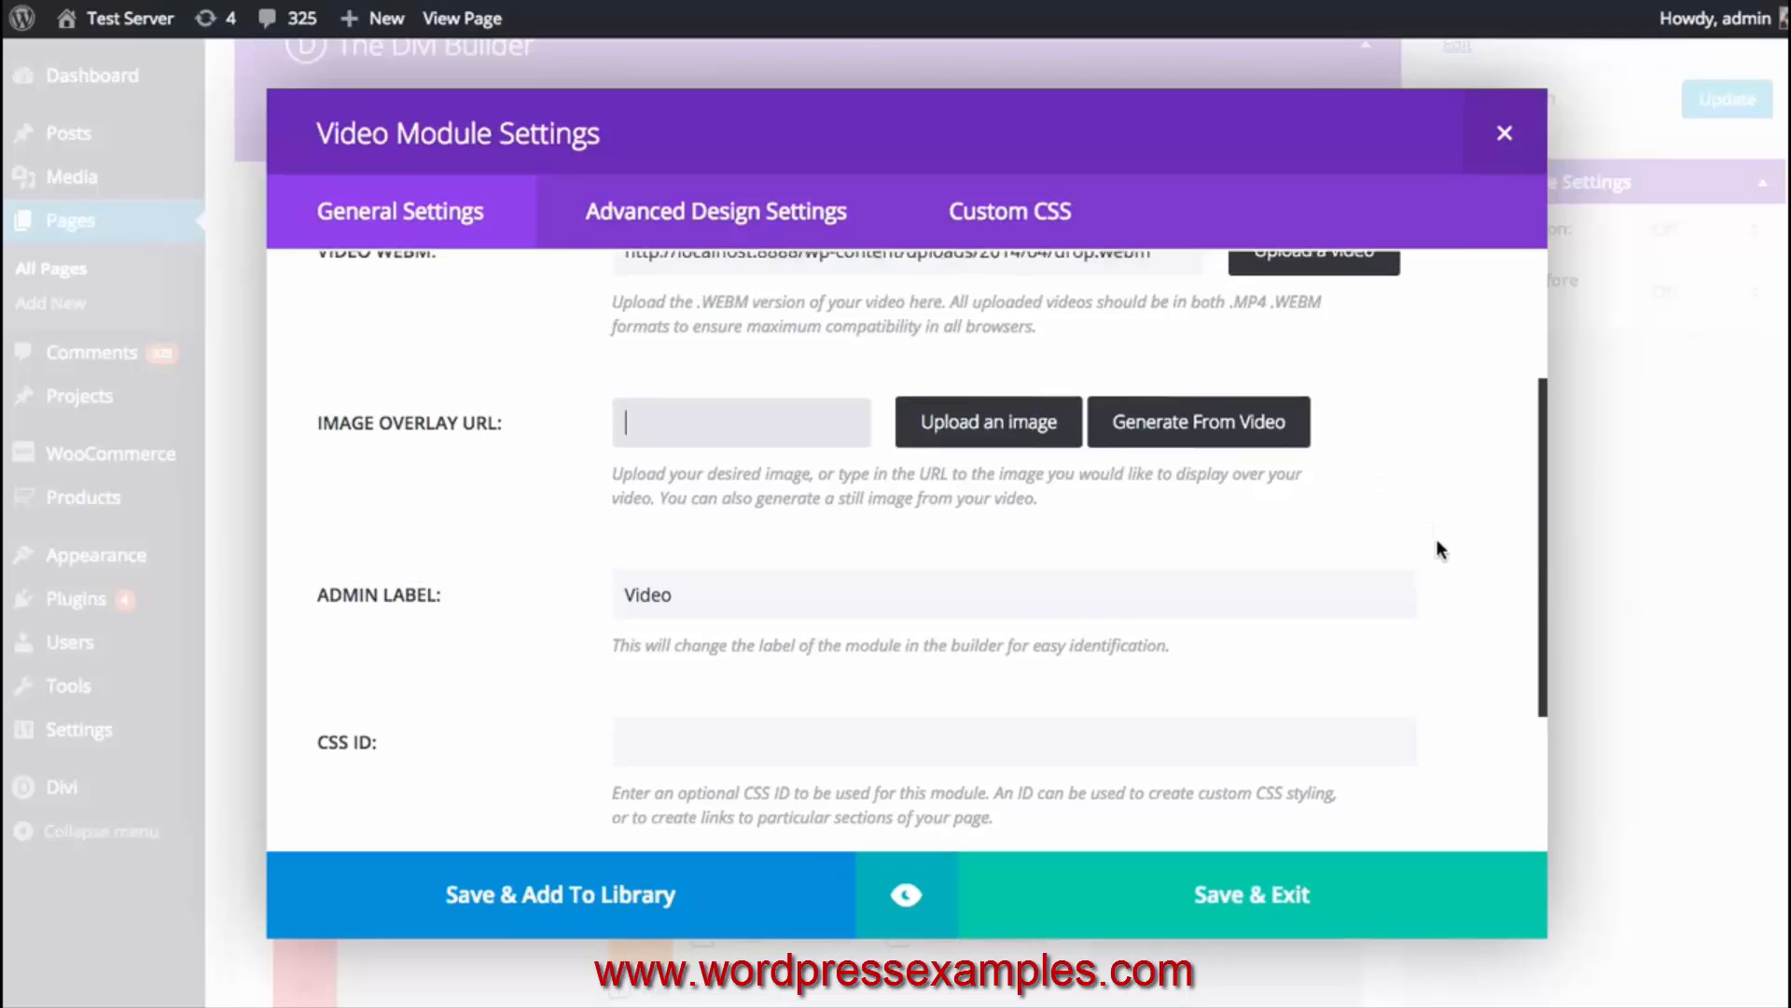
Step: Preview the Video module on the page in desktop, tablet and phone views, then close the preview
scroll(1439, 545, "up", 1)
scroll(768, 495, "down", 5)
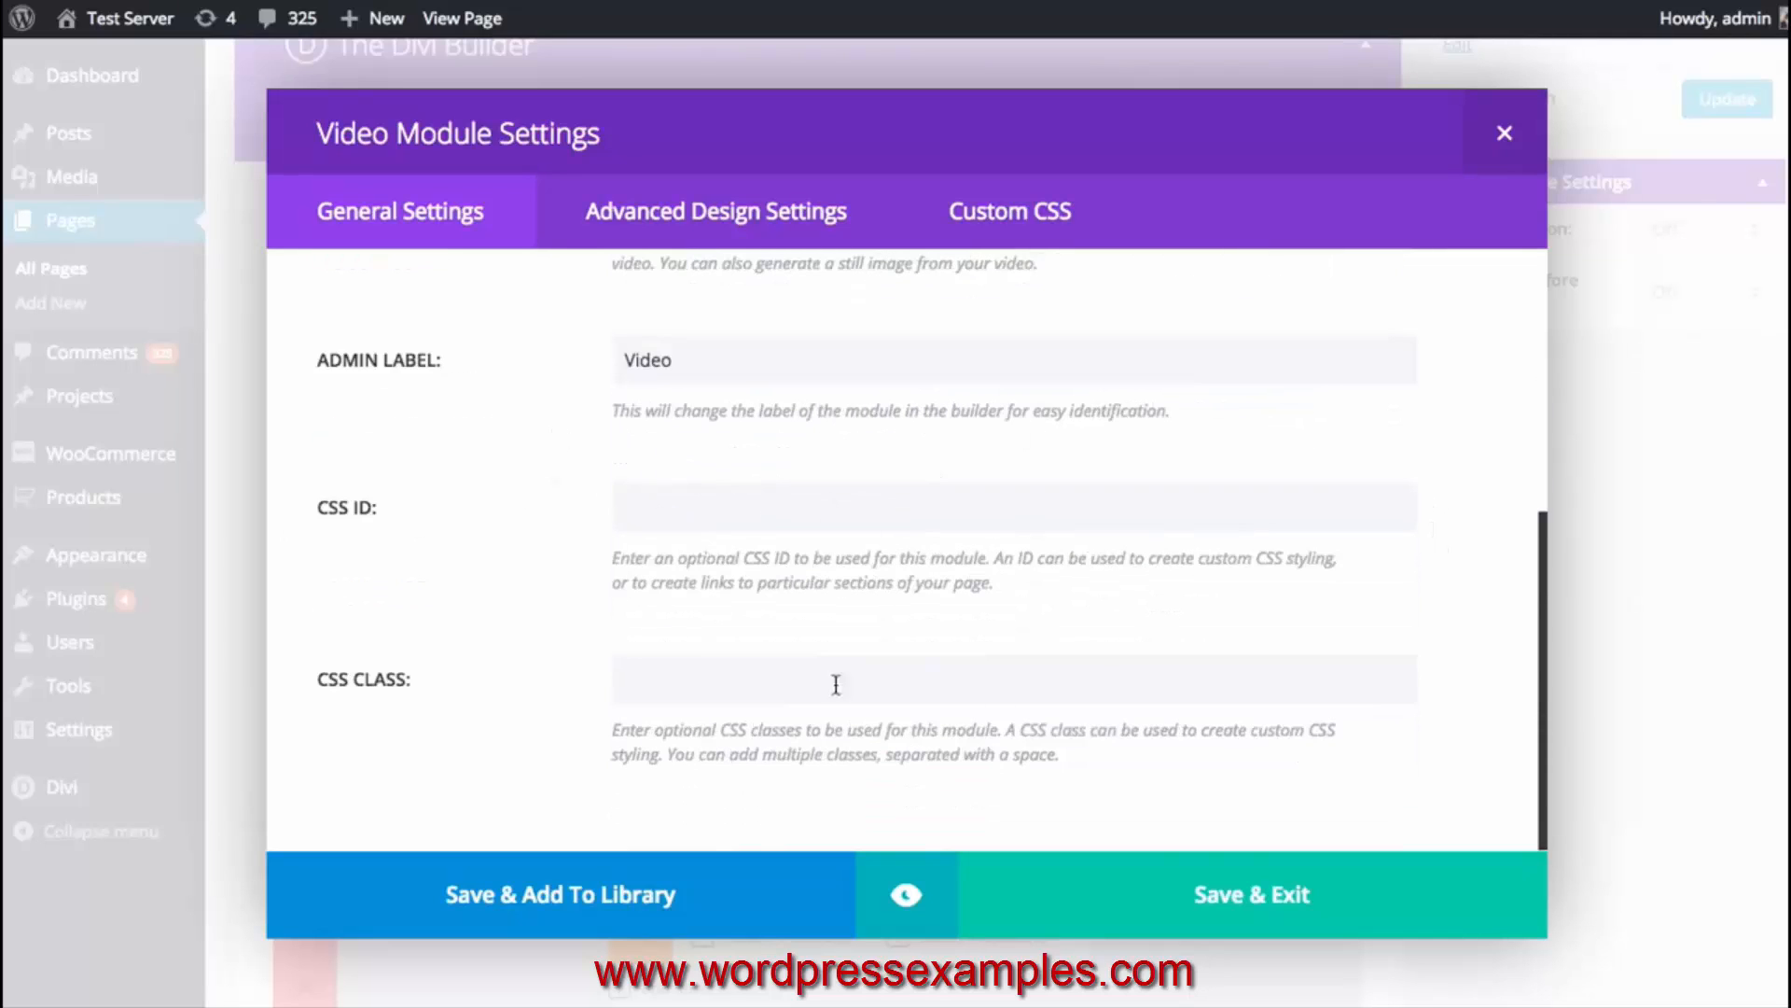
scroll(1120, 578, "up", 6)
scroll(1078, 537, "up", 3)
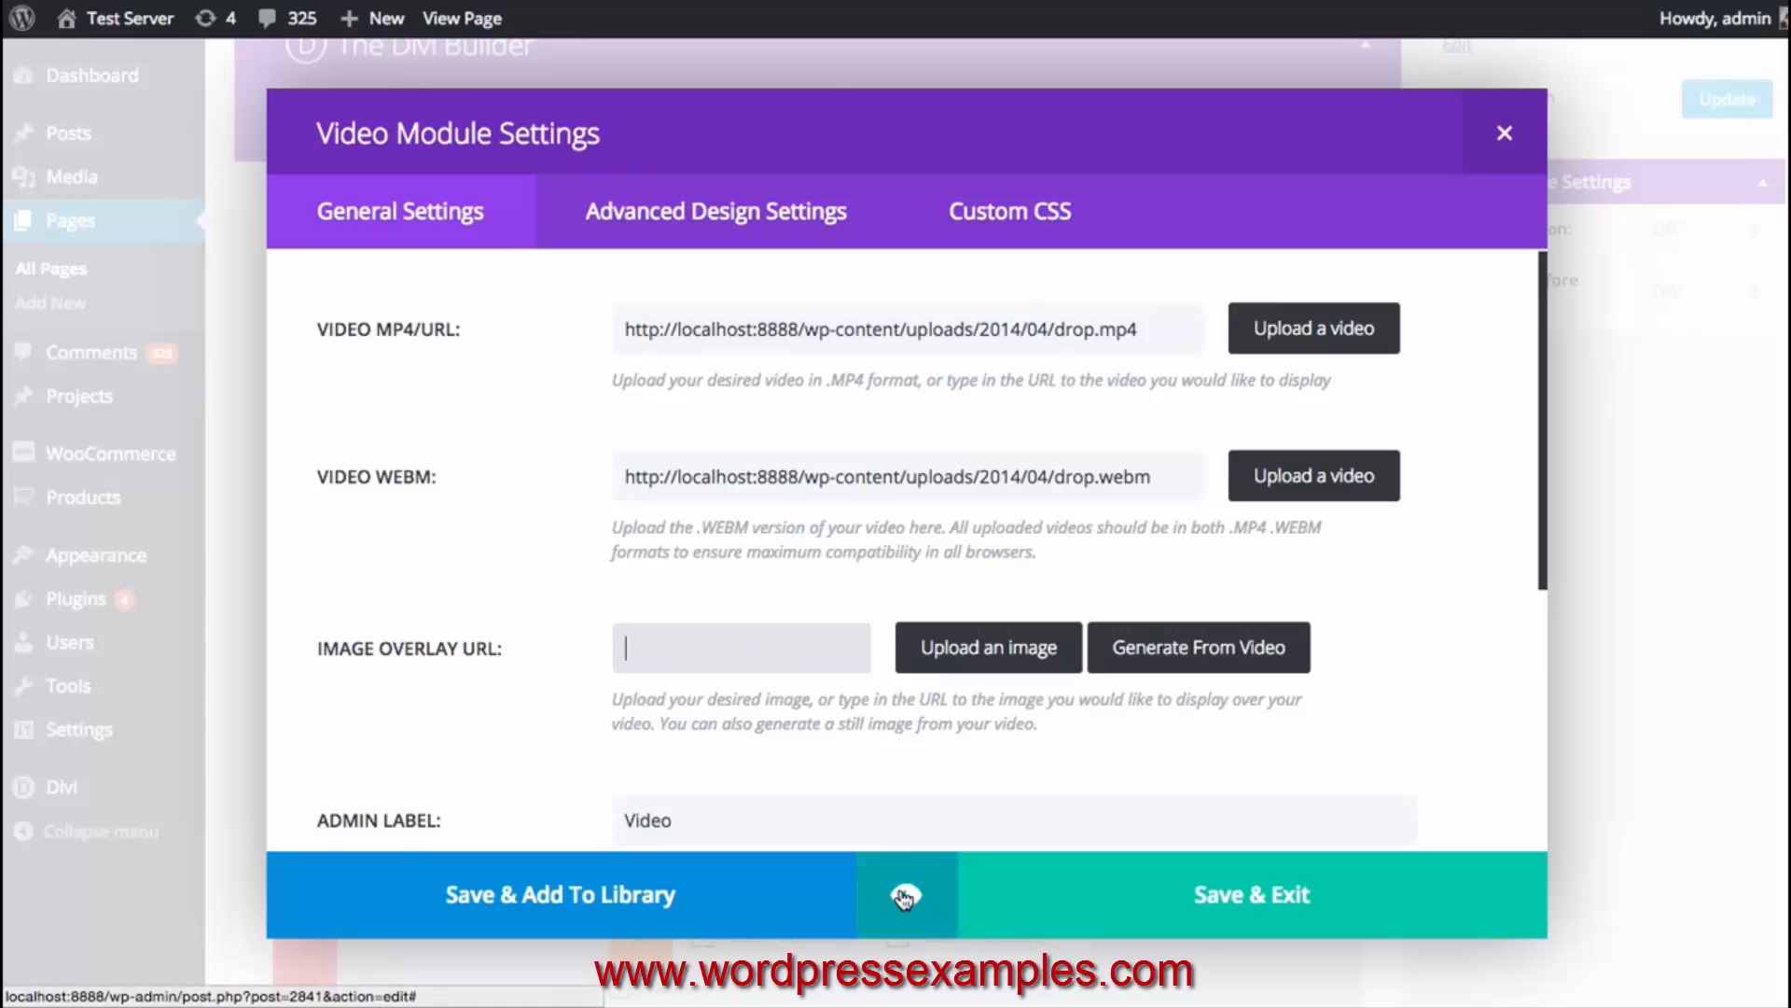
left_click(902, 922)
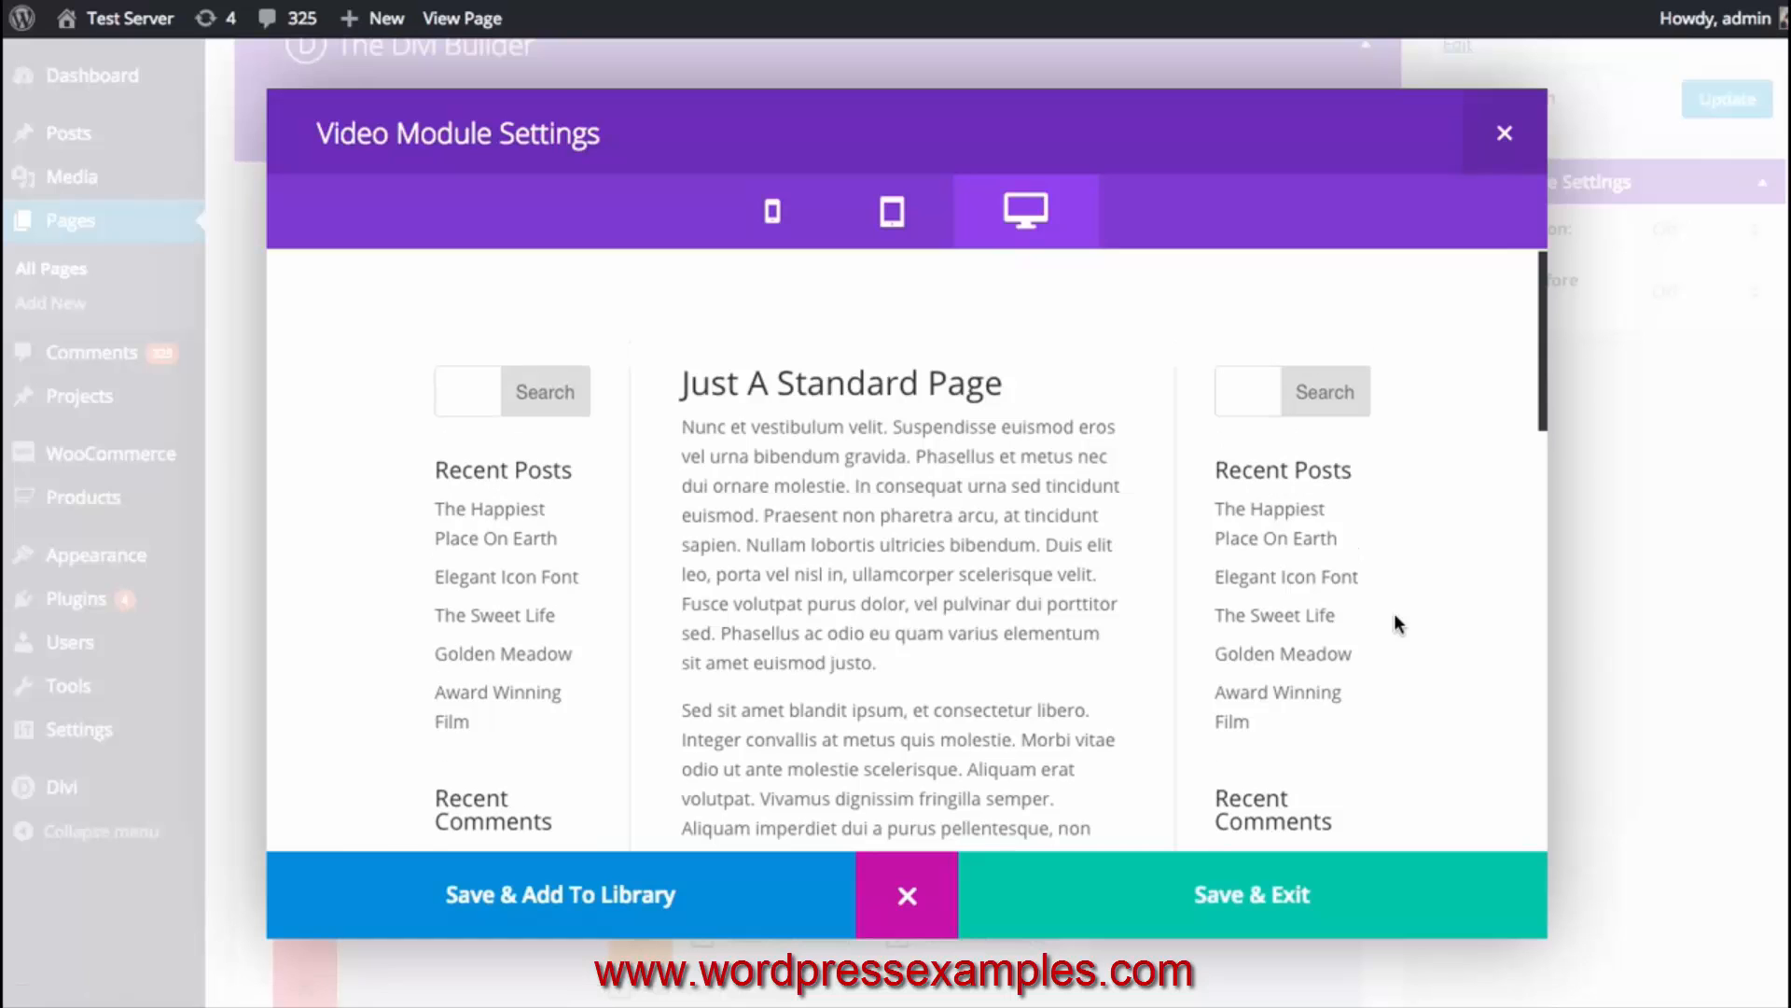
scroll(1336, 480, "down", 10)
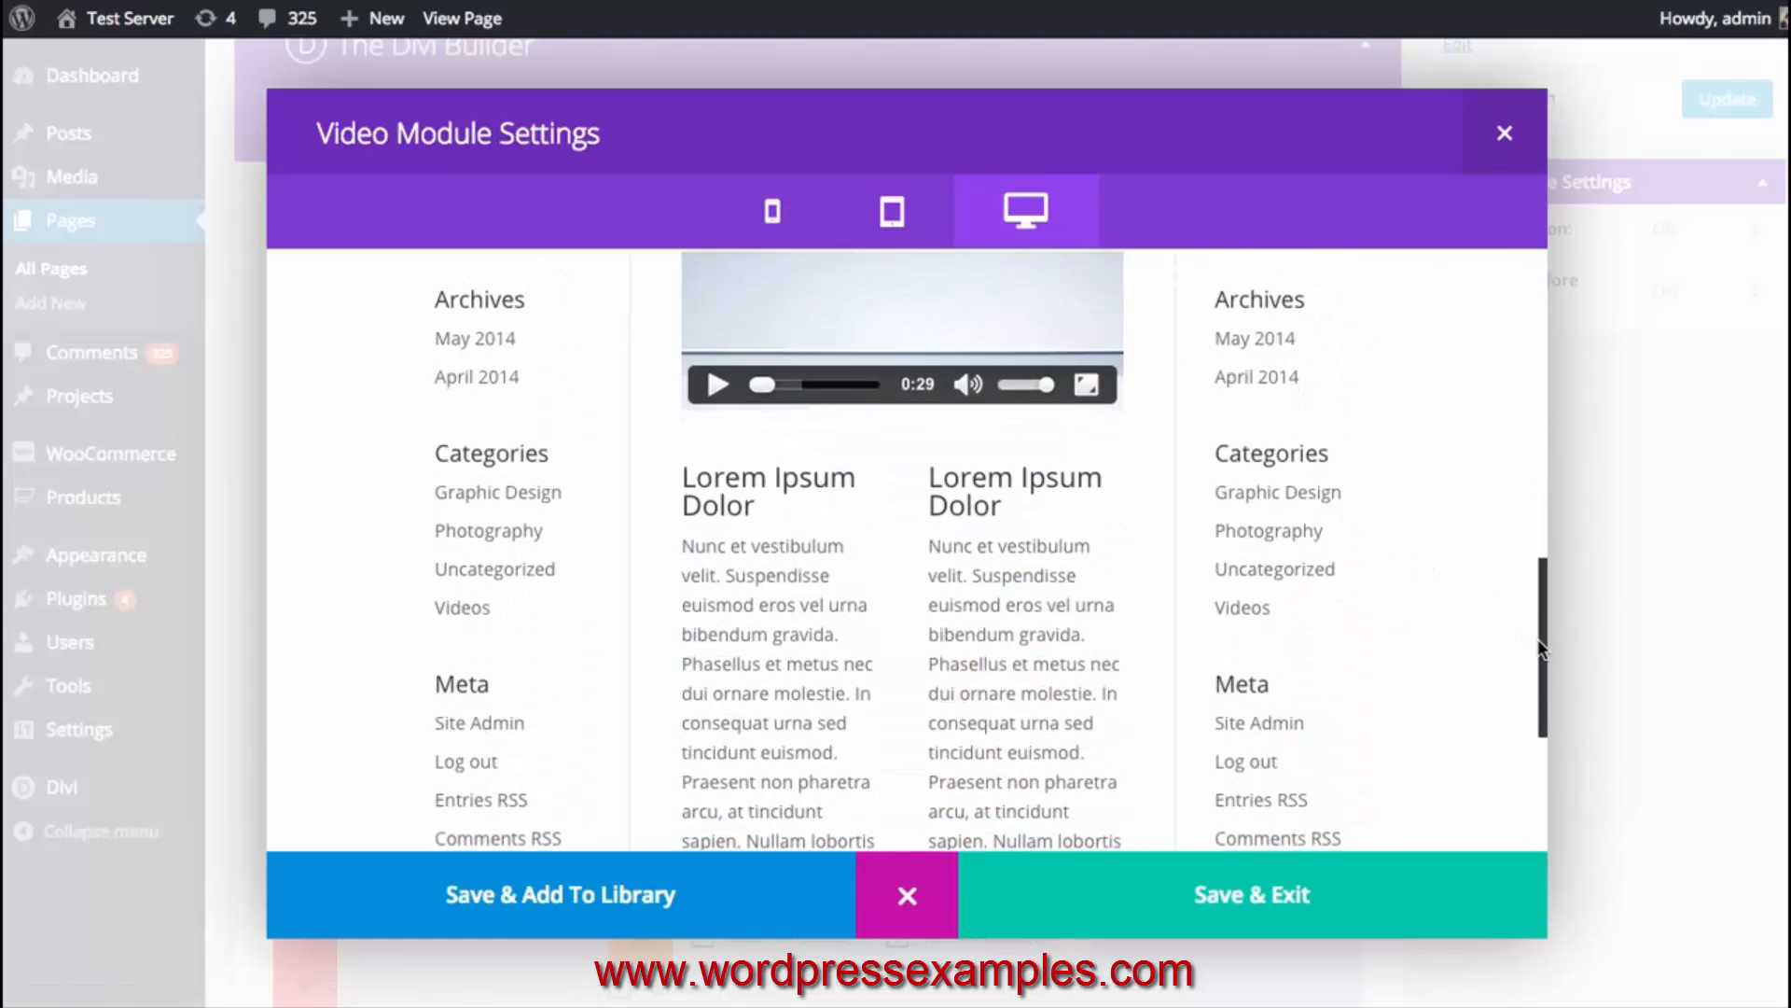
left_click_drag(1524, 622, 1520, 561)
scroll(1181, 602, "down", 1)
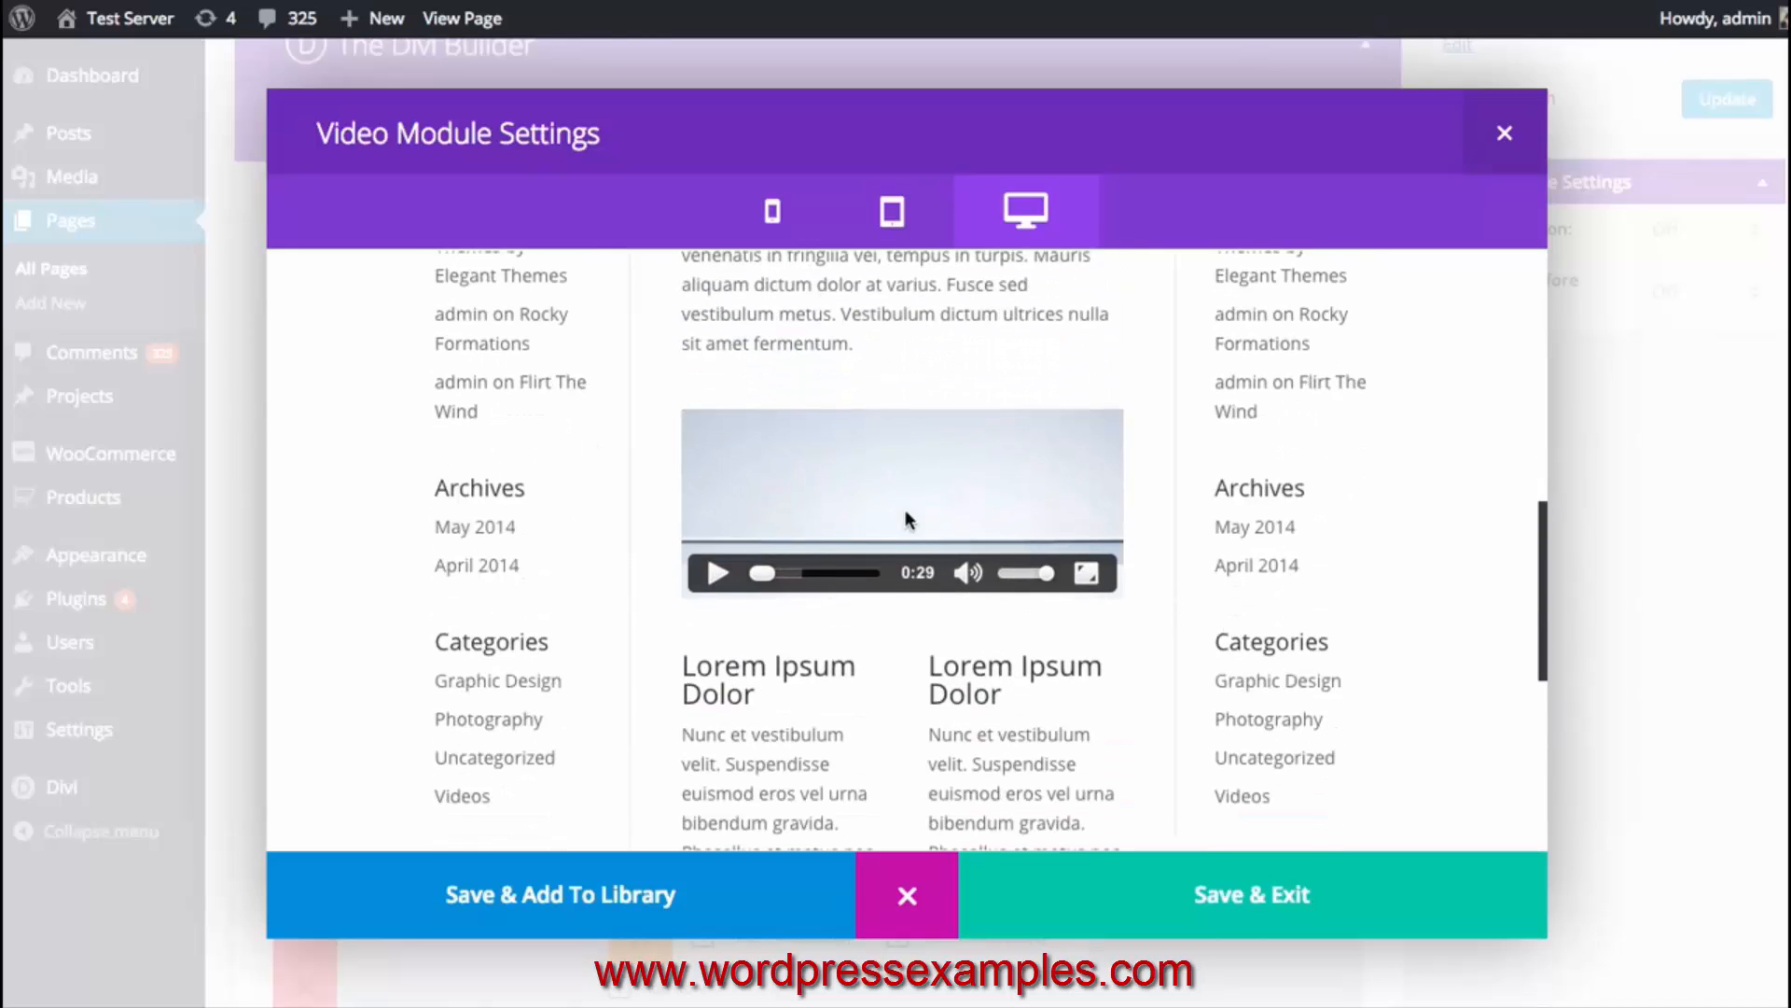
left_click(913, 228)
left_click(771, 215)
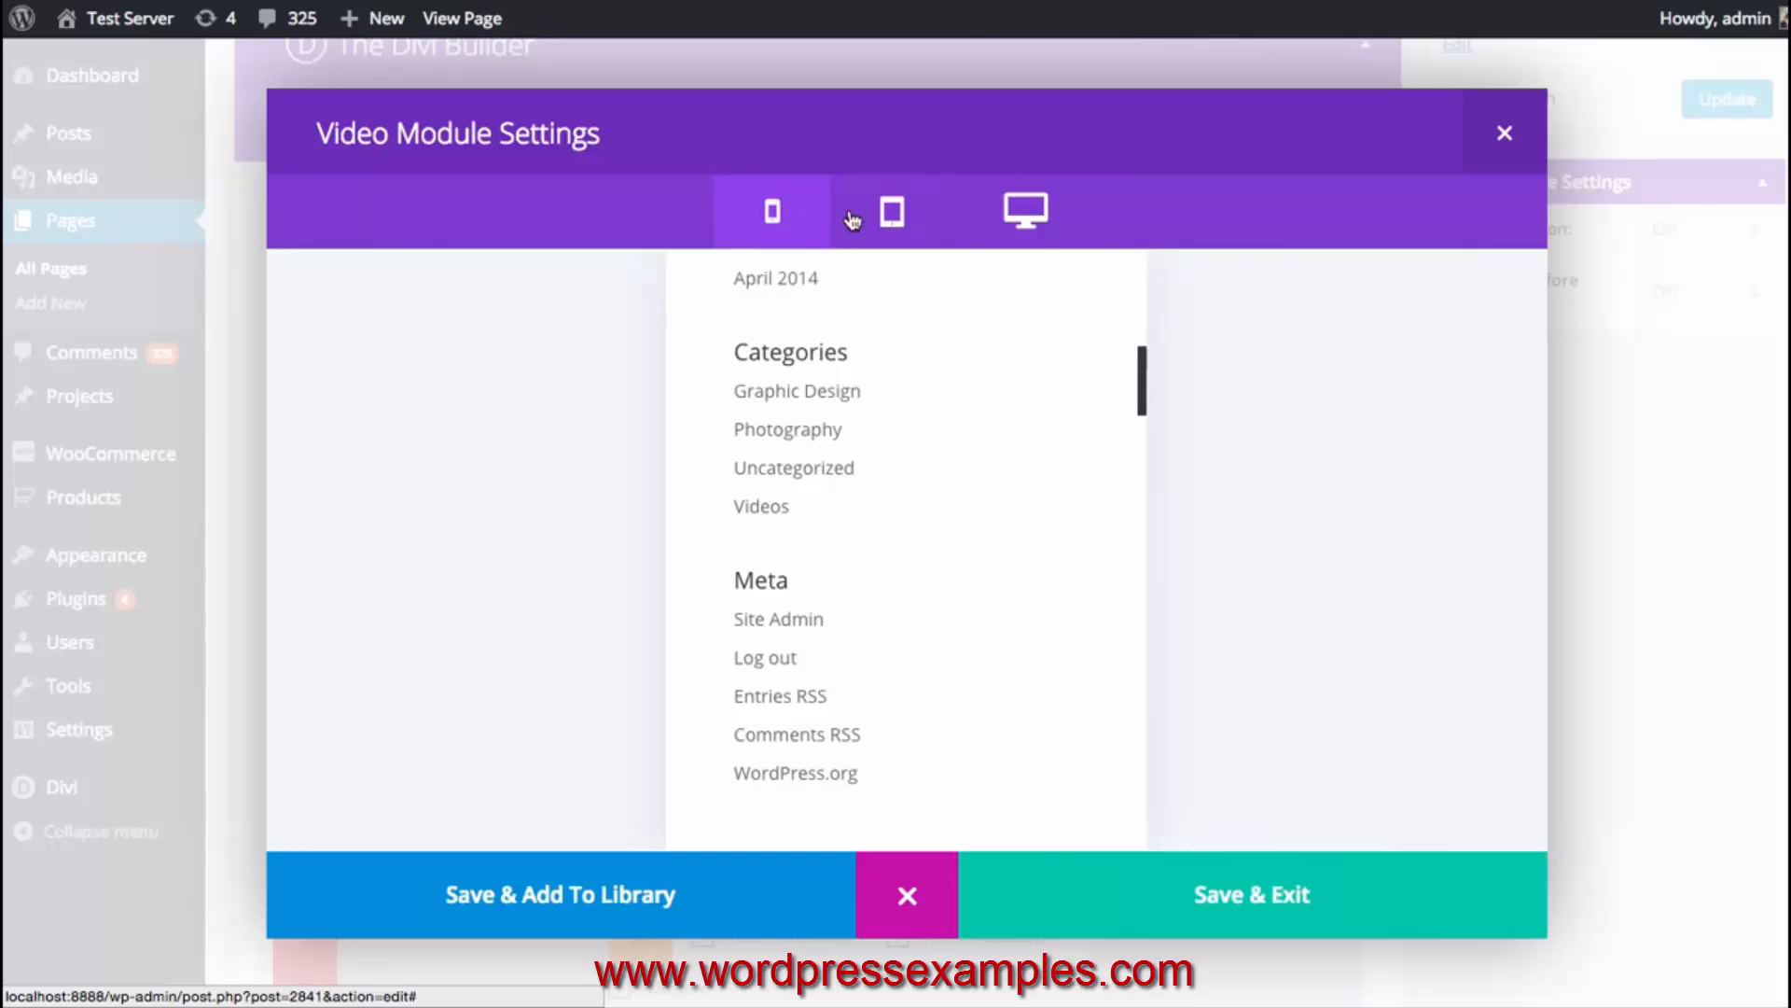
left_click(891, 213)
left_click(1027, 211)
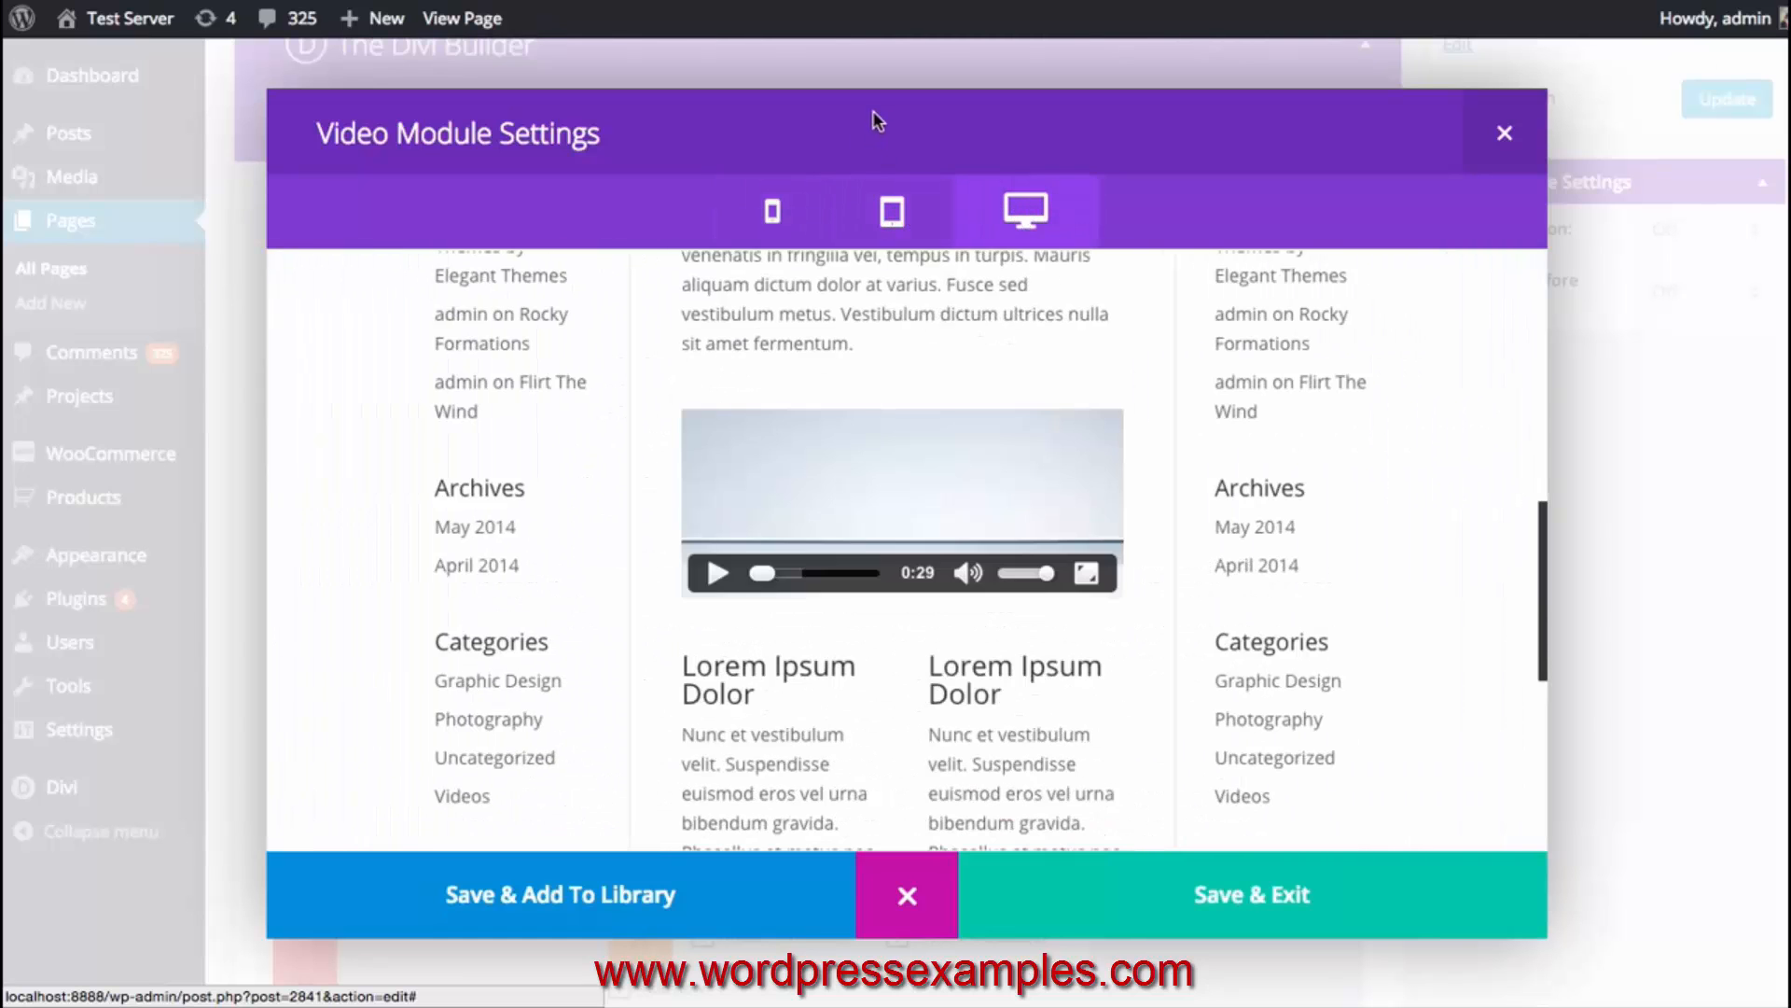
scroll(1269, 472, "up", 2)
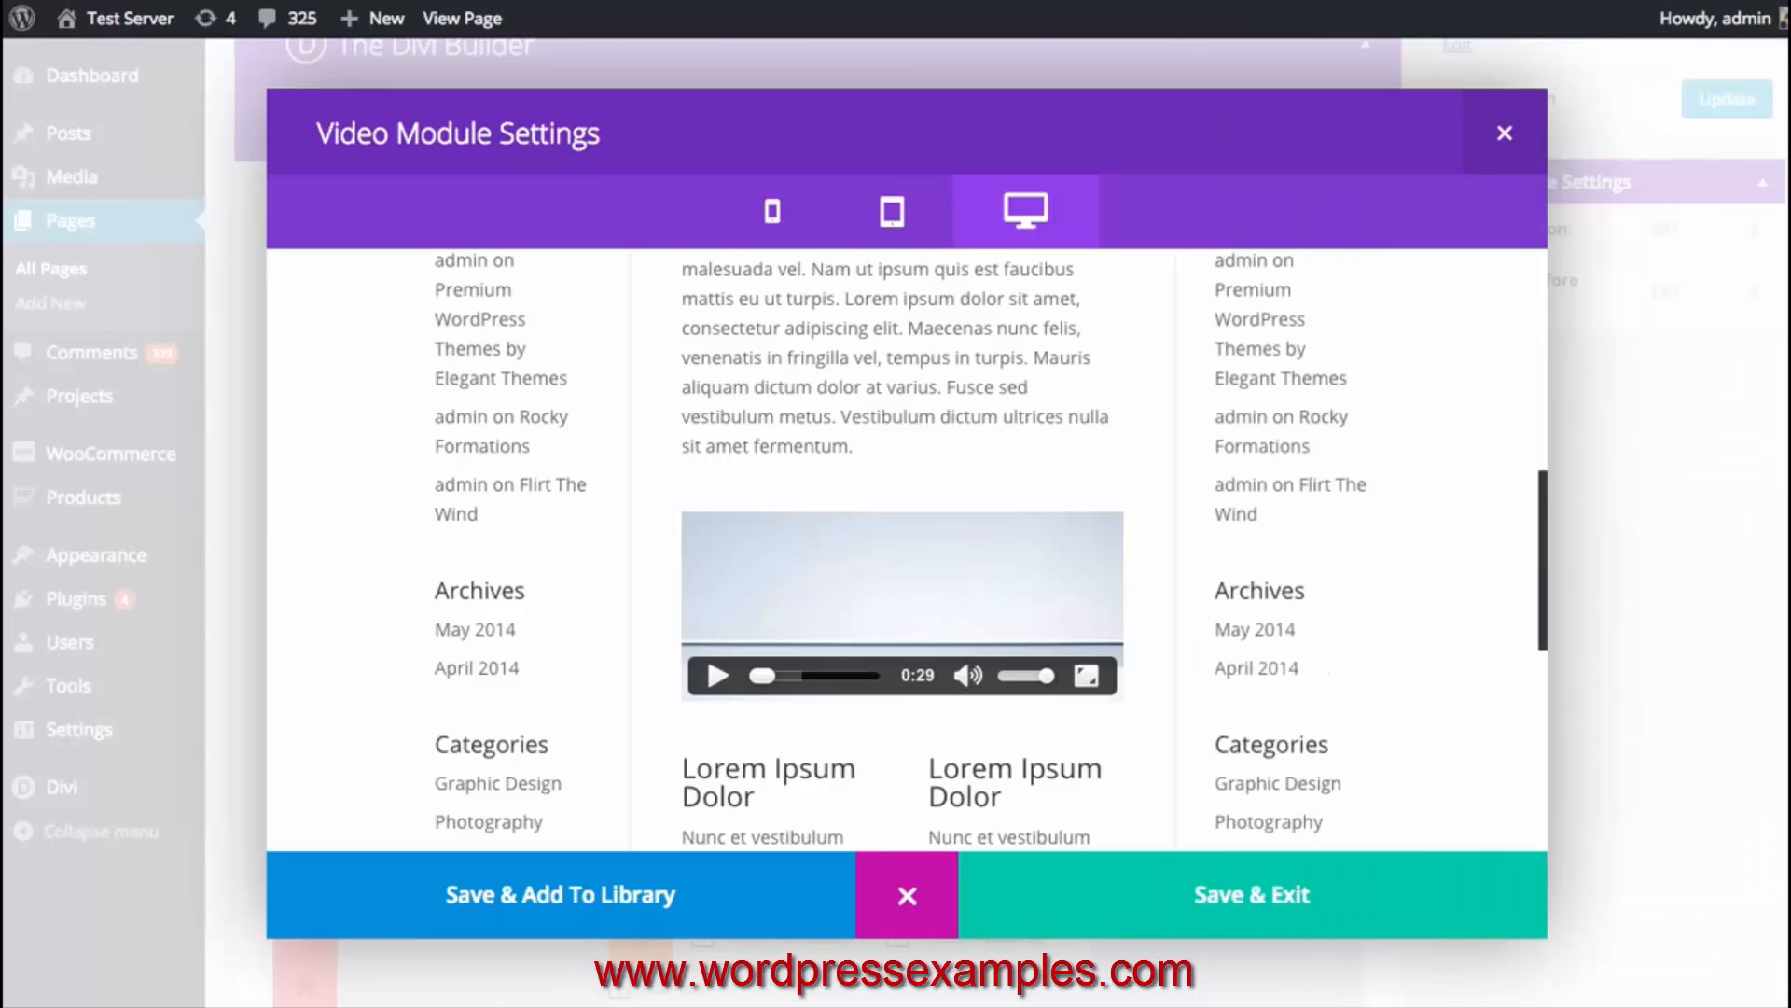
left_click(909, 896)
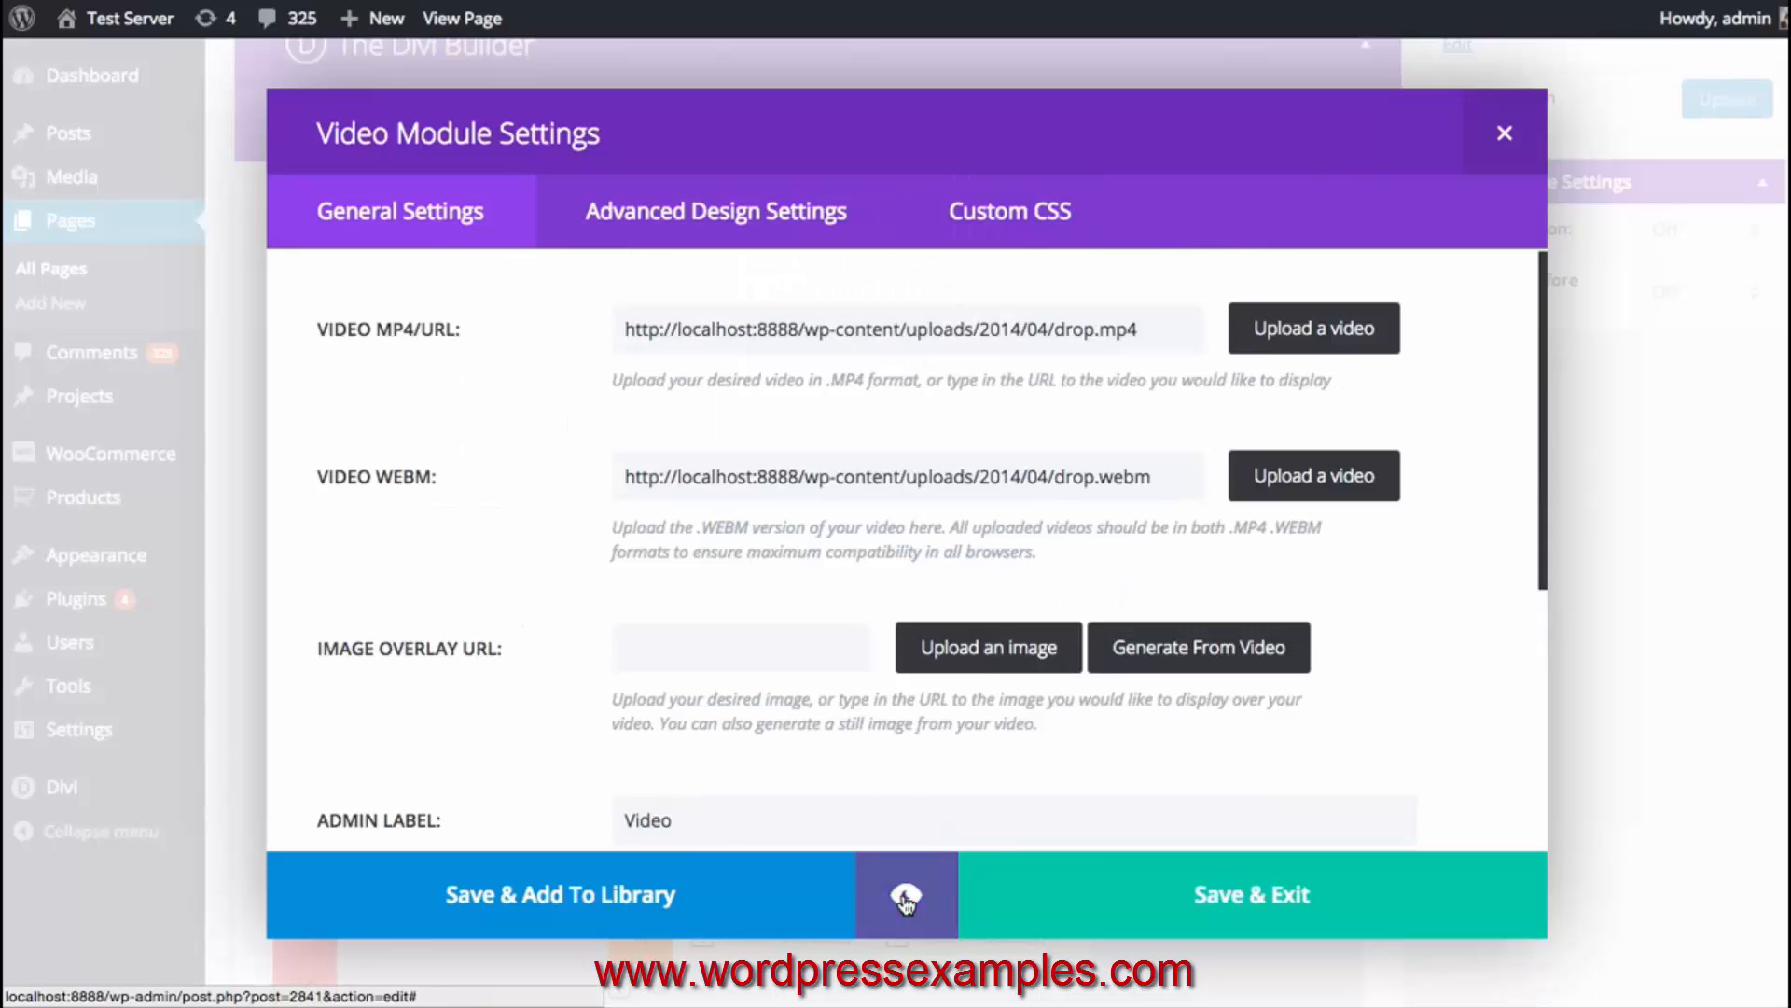
Step: Save the Video module settings and update the page
left_click(1357, 885)
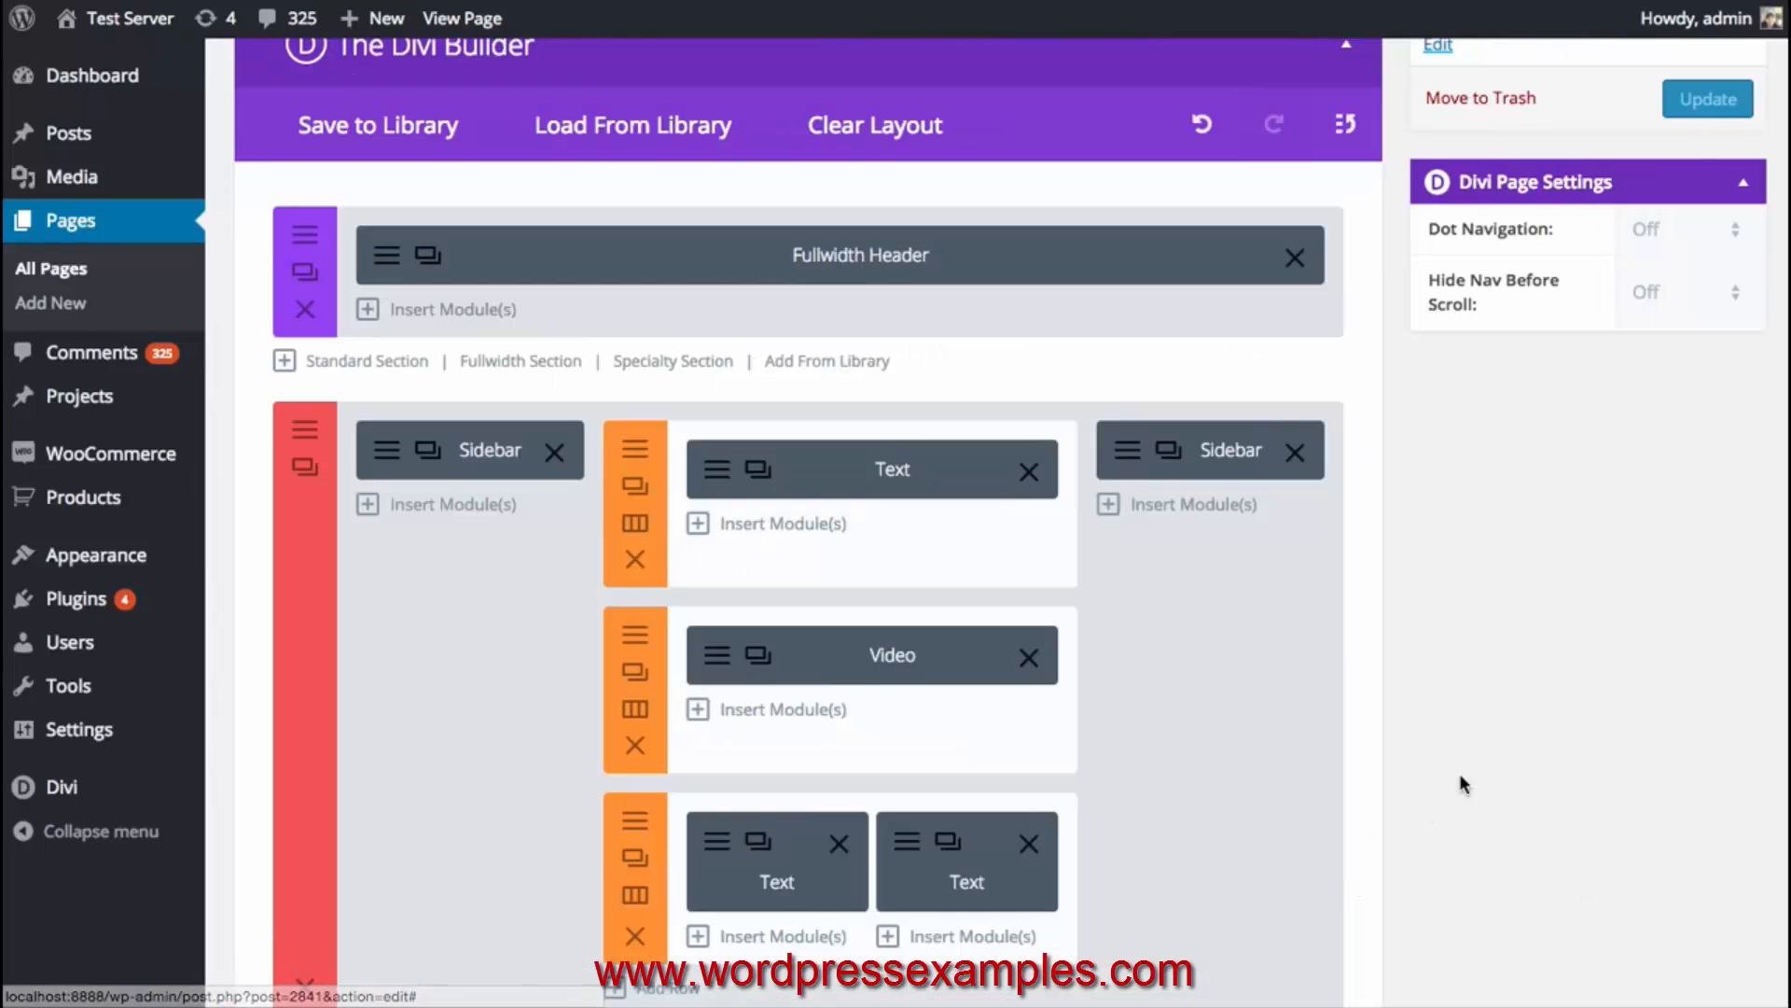
left_click(1708, 103)
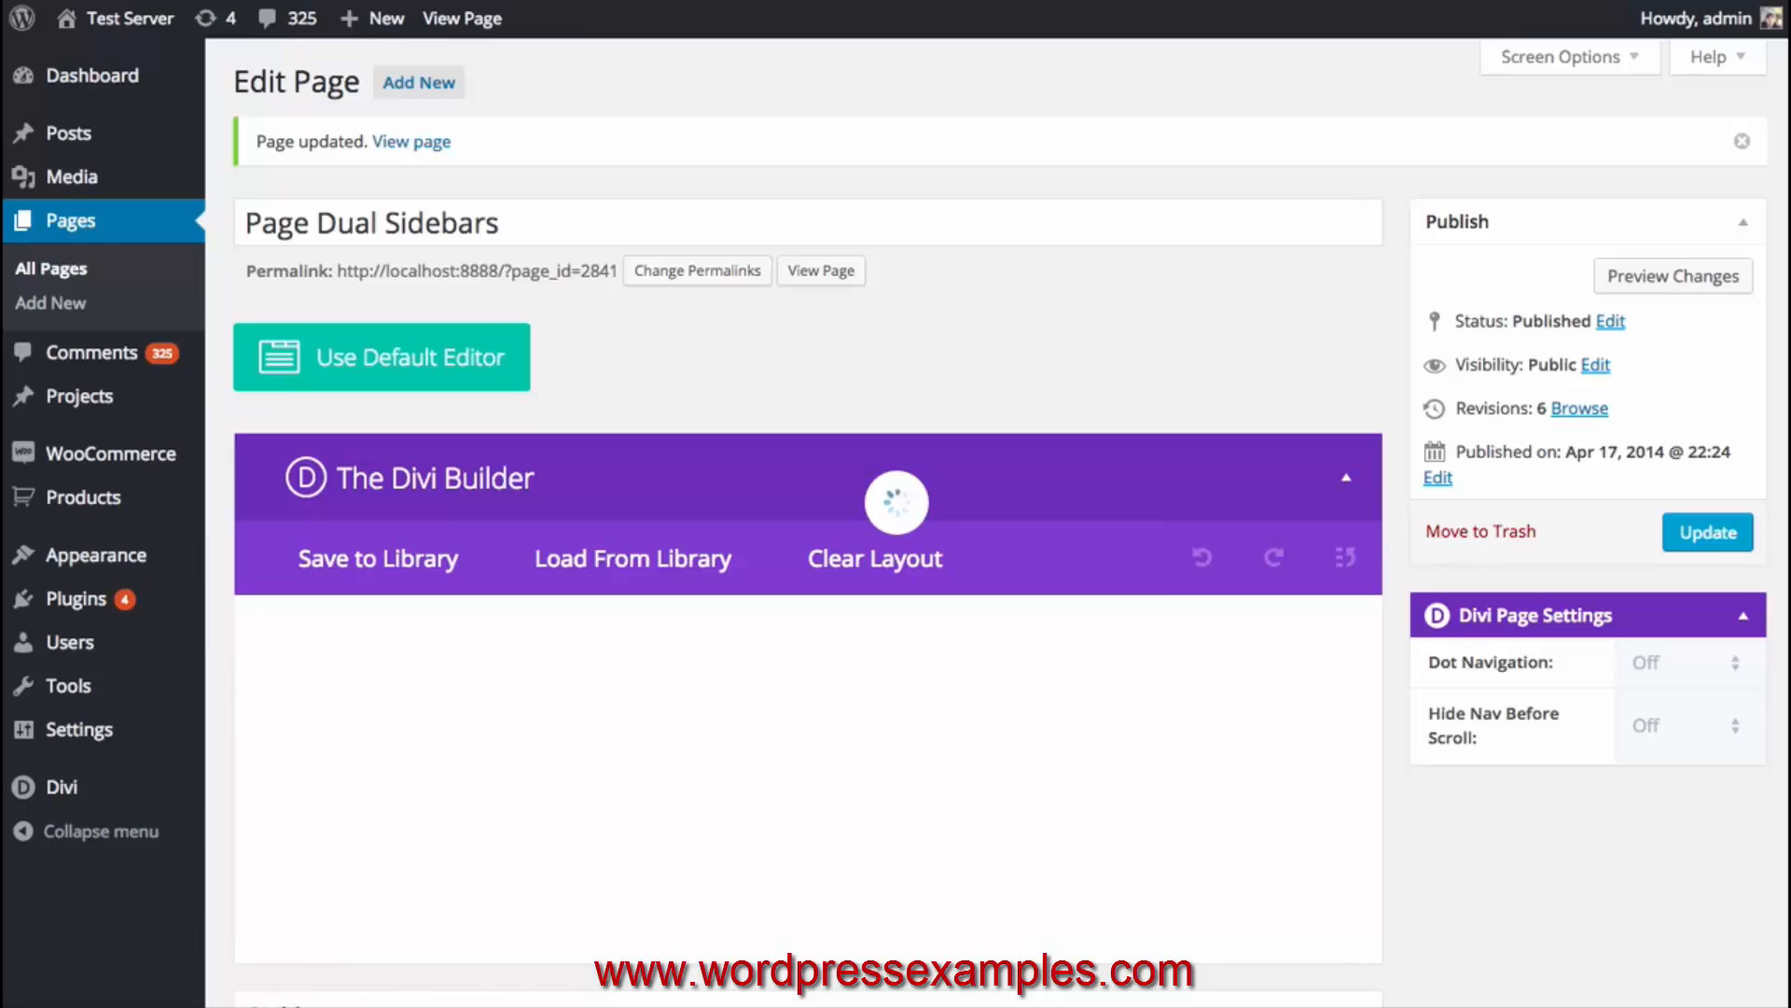
Step: View the live page and play the video module to check it
left_click(821, 270)
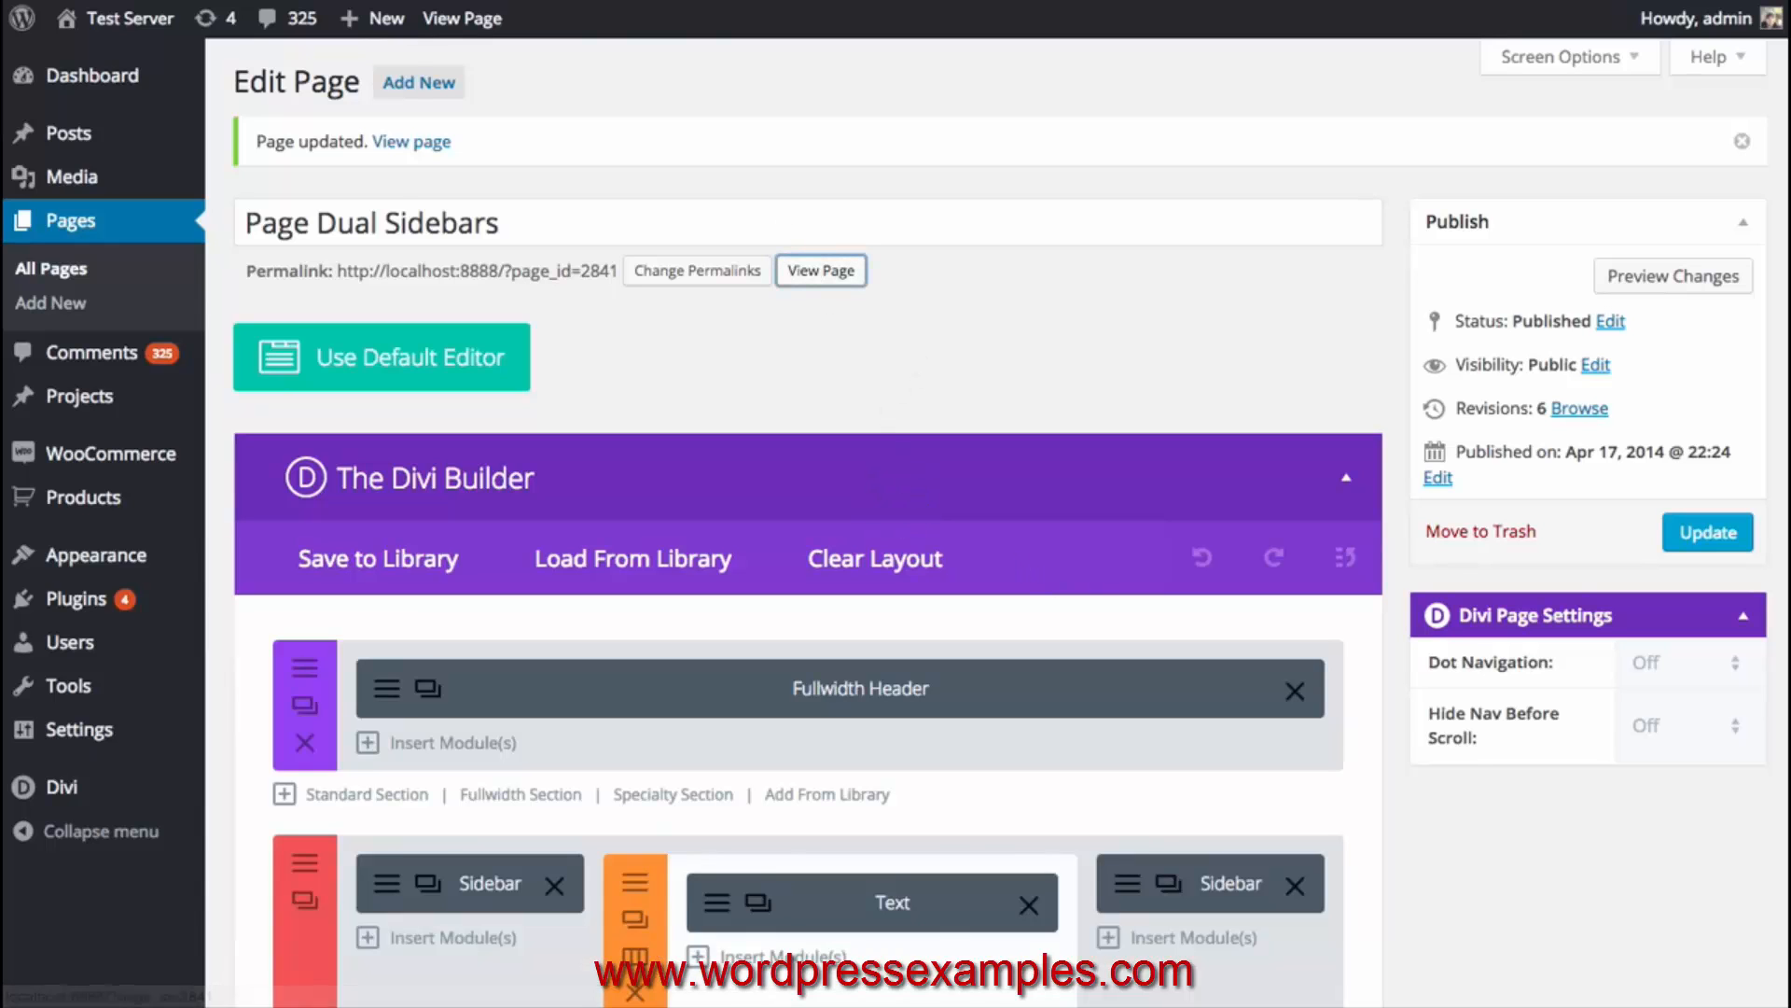
scroll(1106, 382, "down", 3)
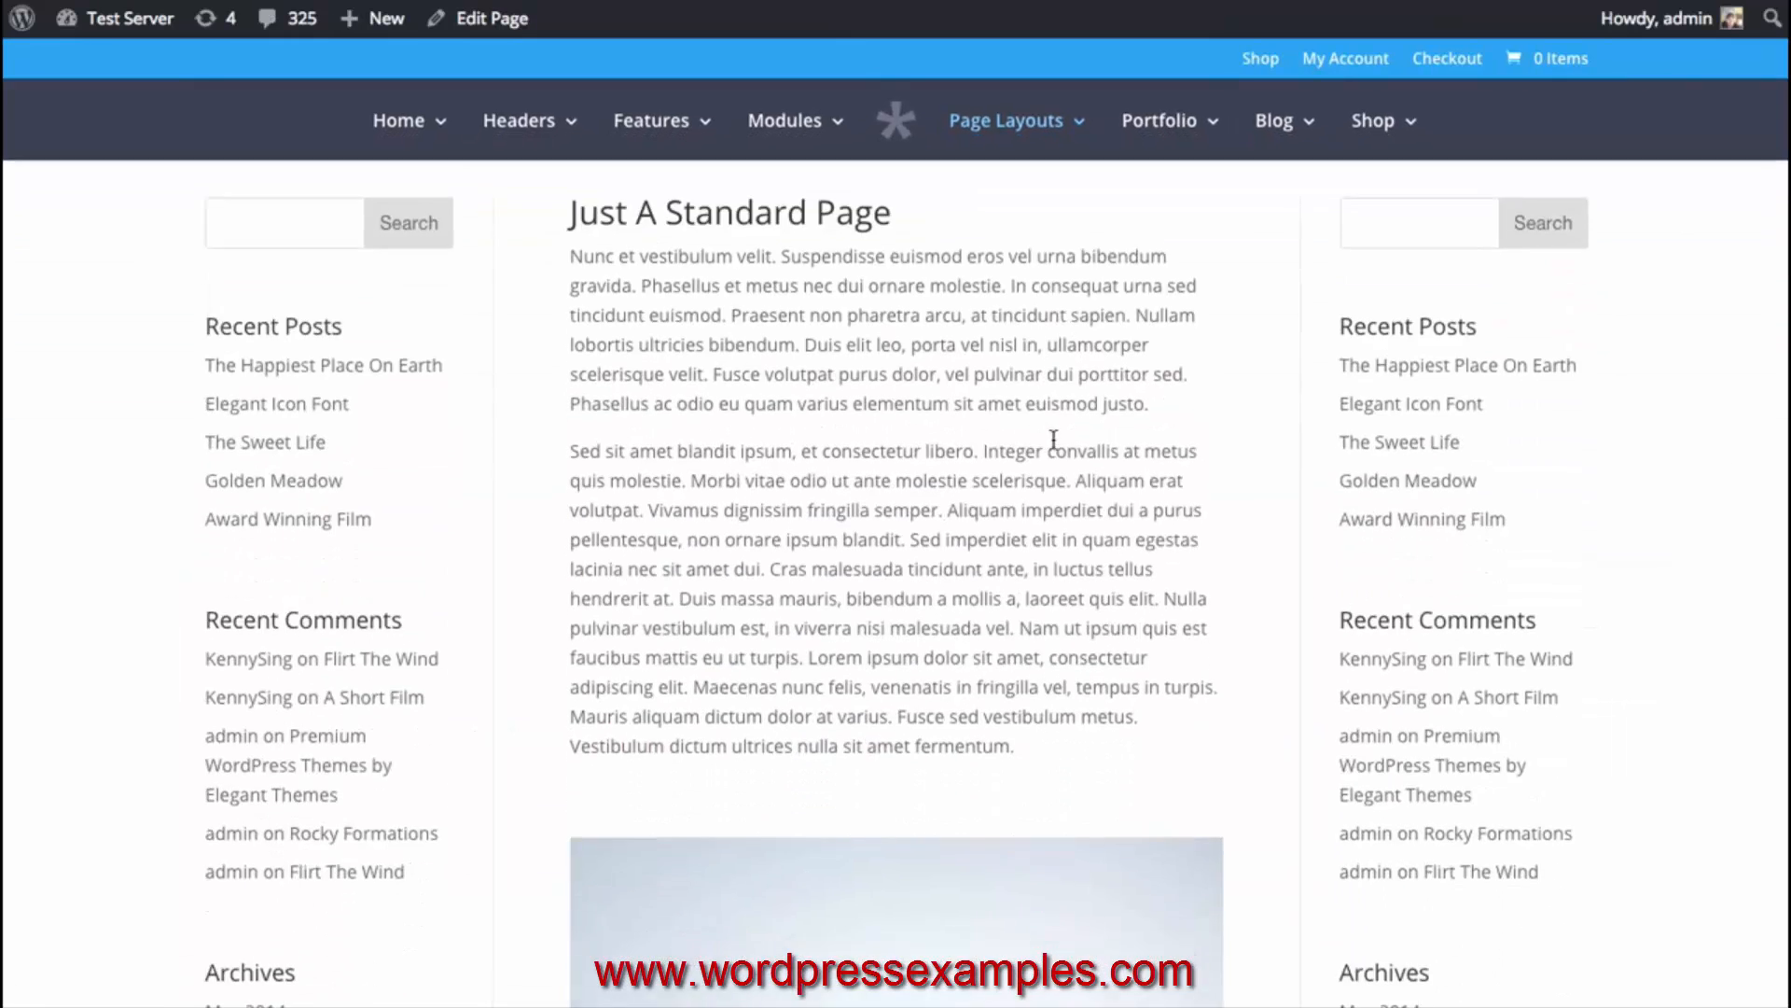
scroll(1054, 439, "down", 5)
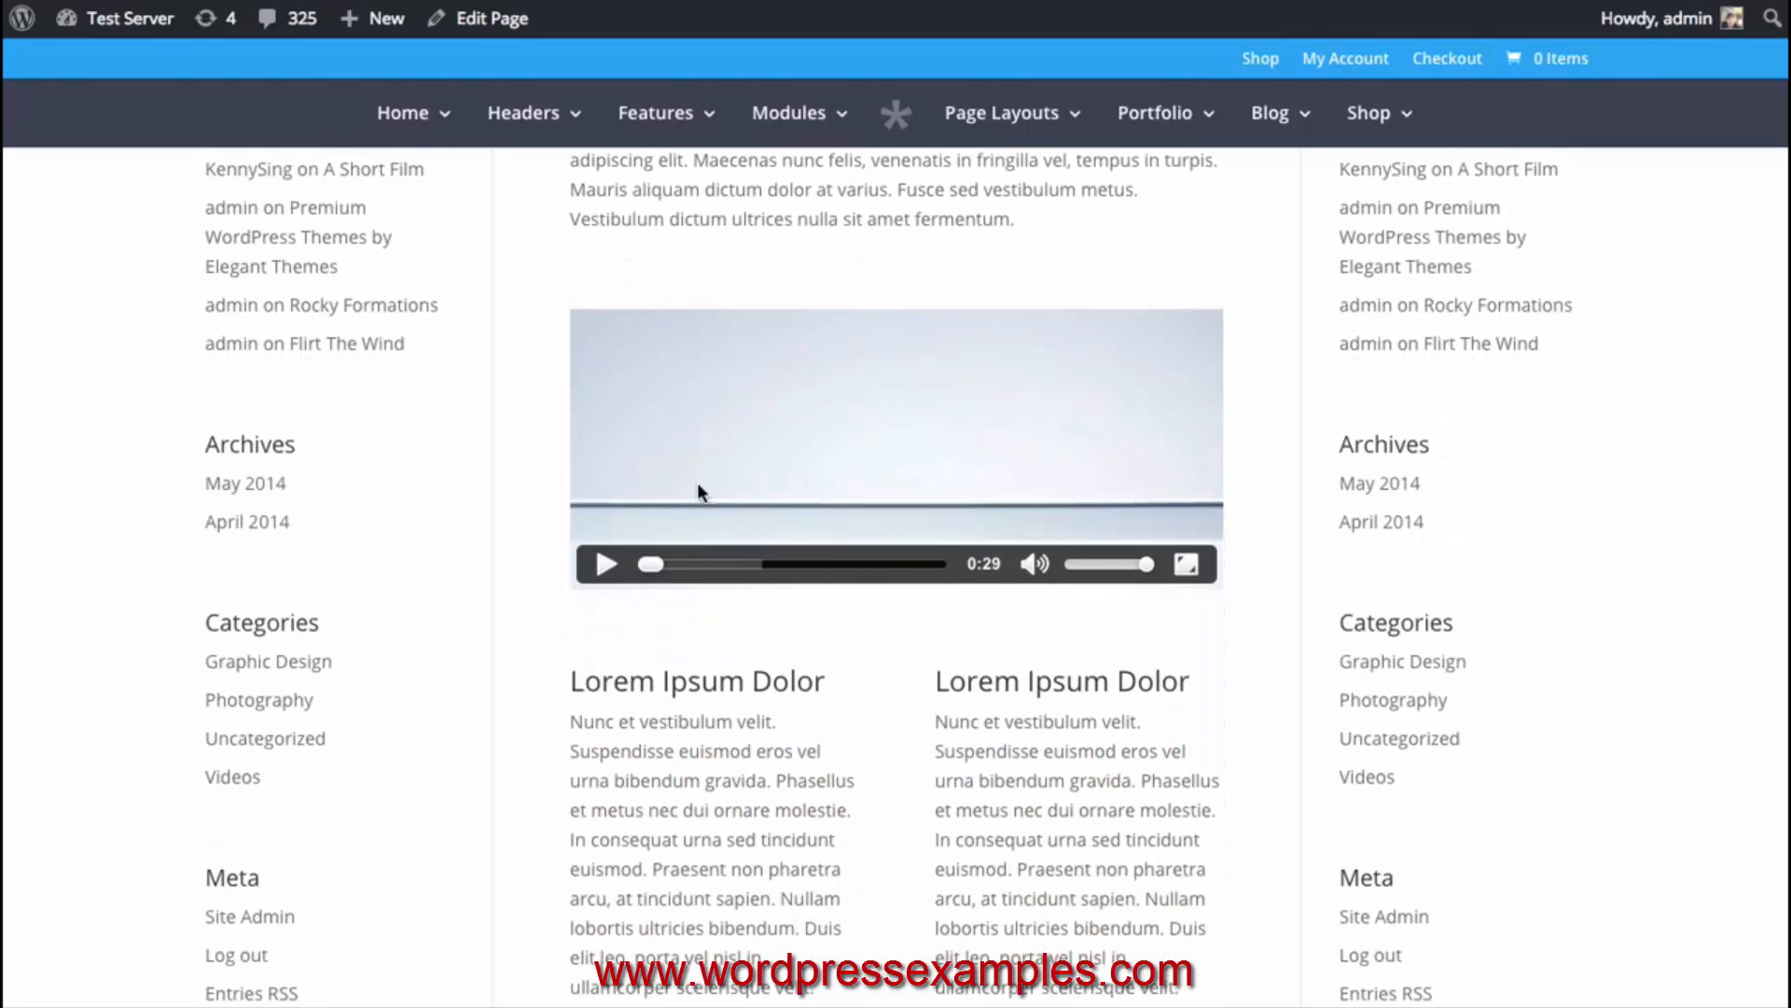
left_click(605, 565)
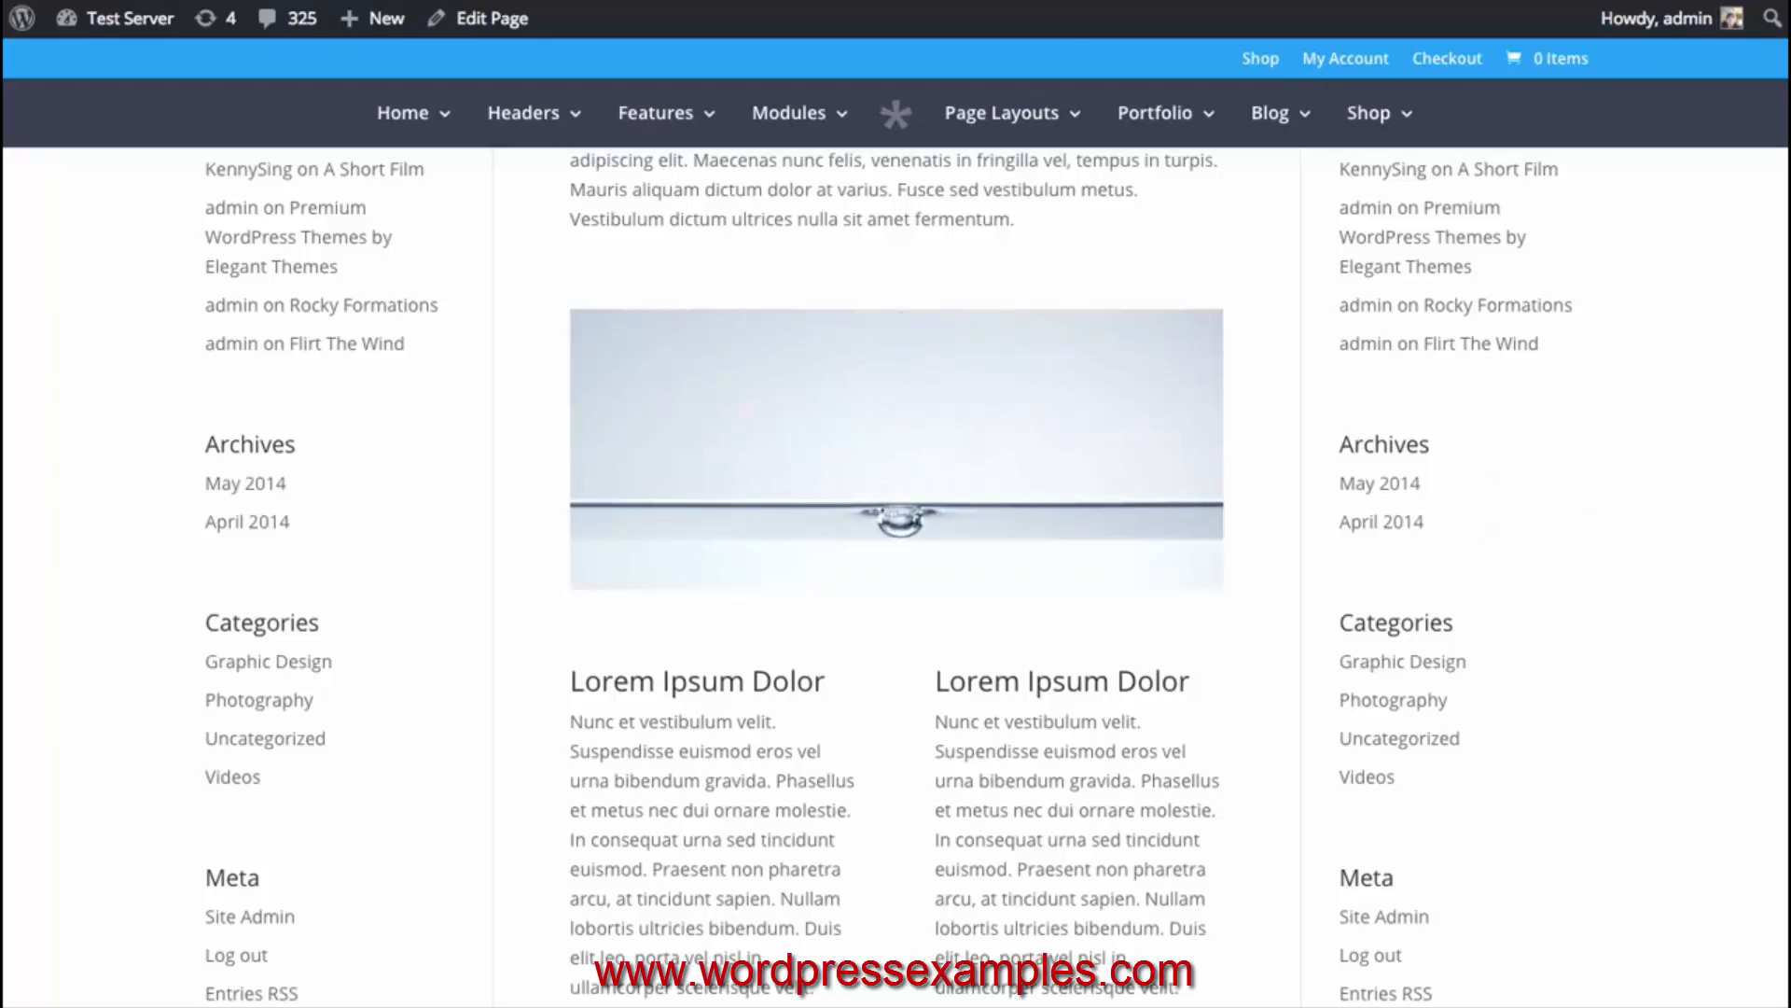
mouse_move(683, 580)
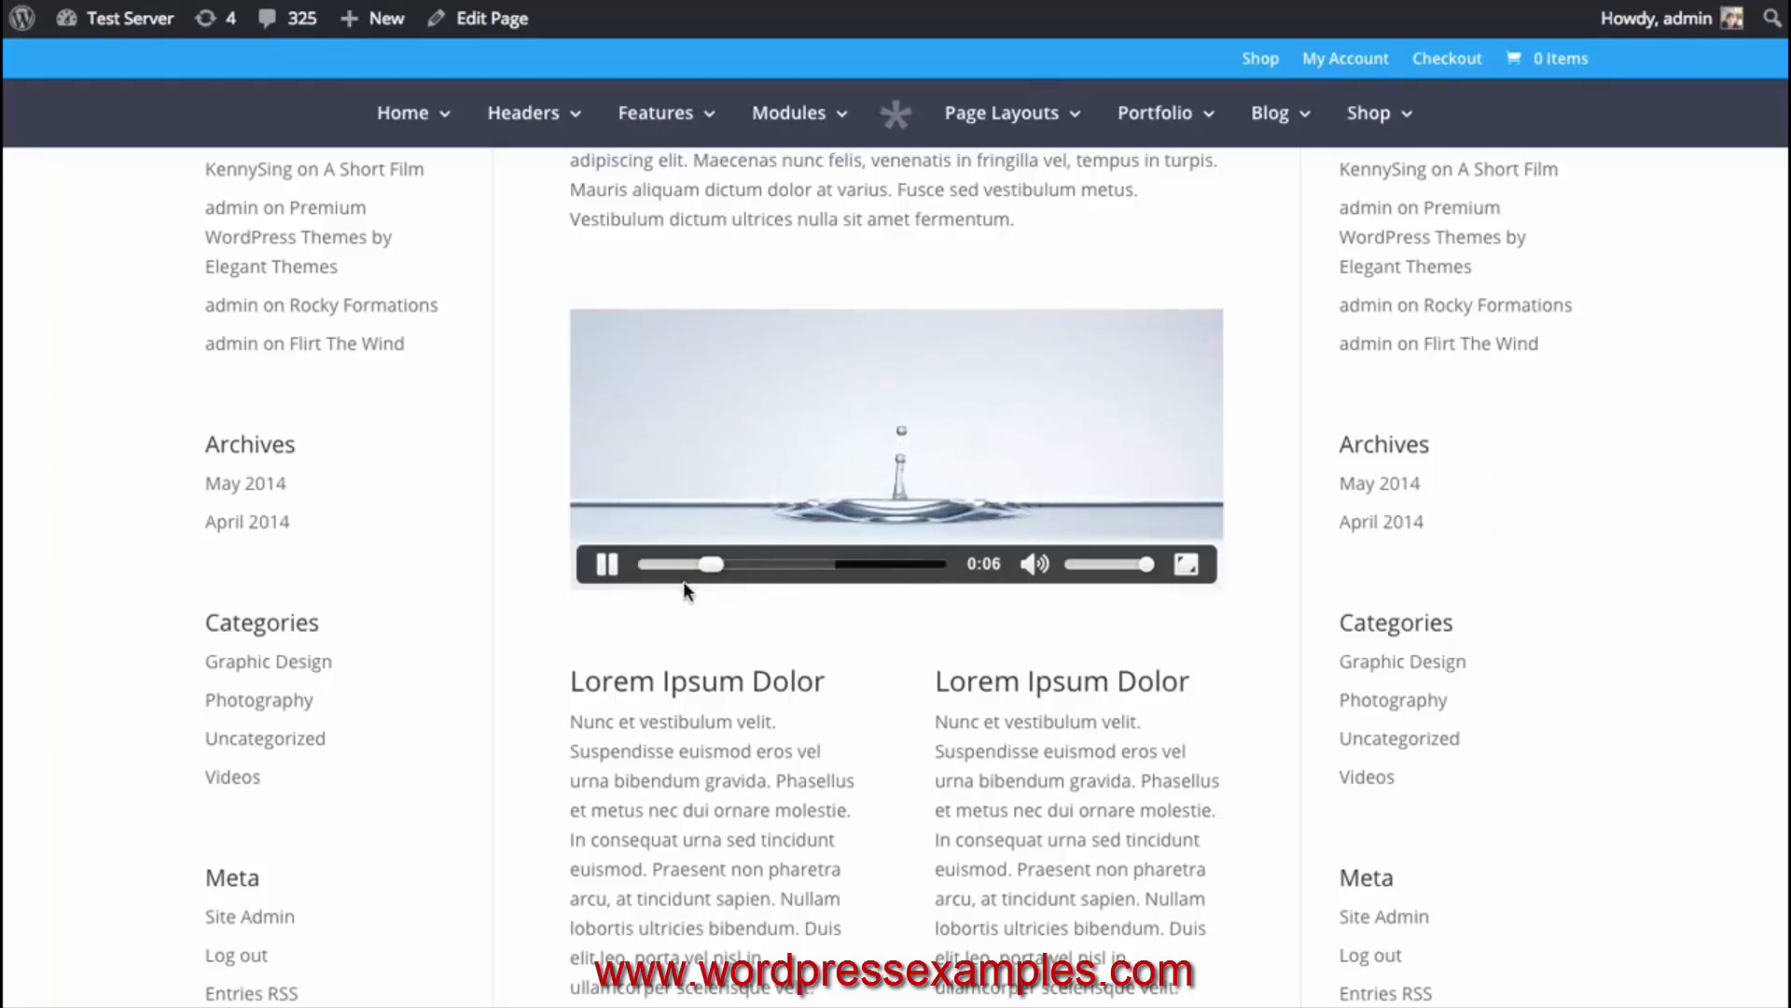
left_click(605, 568)
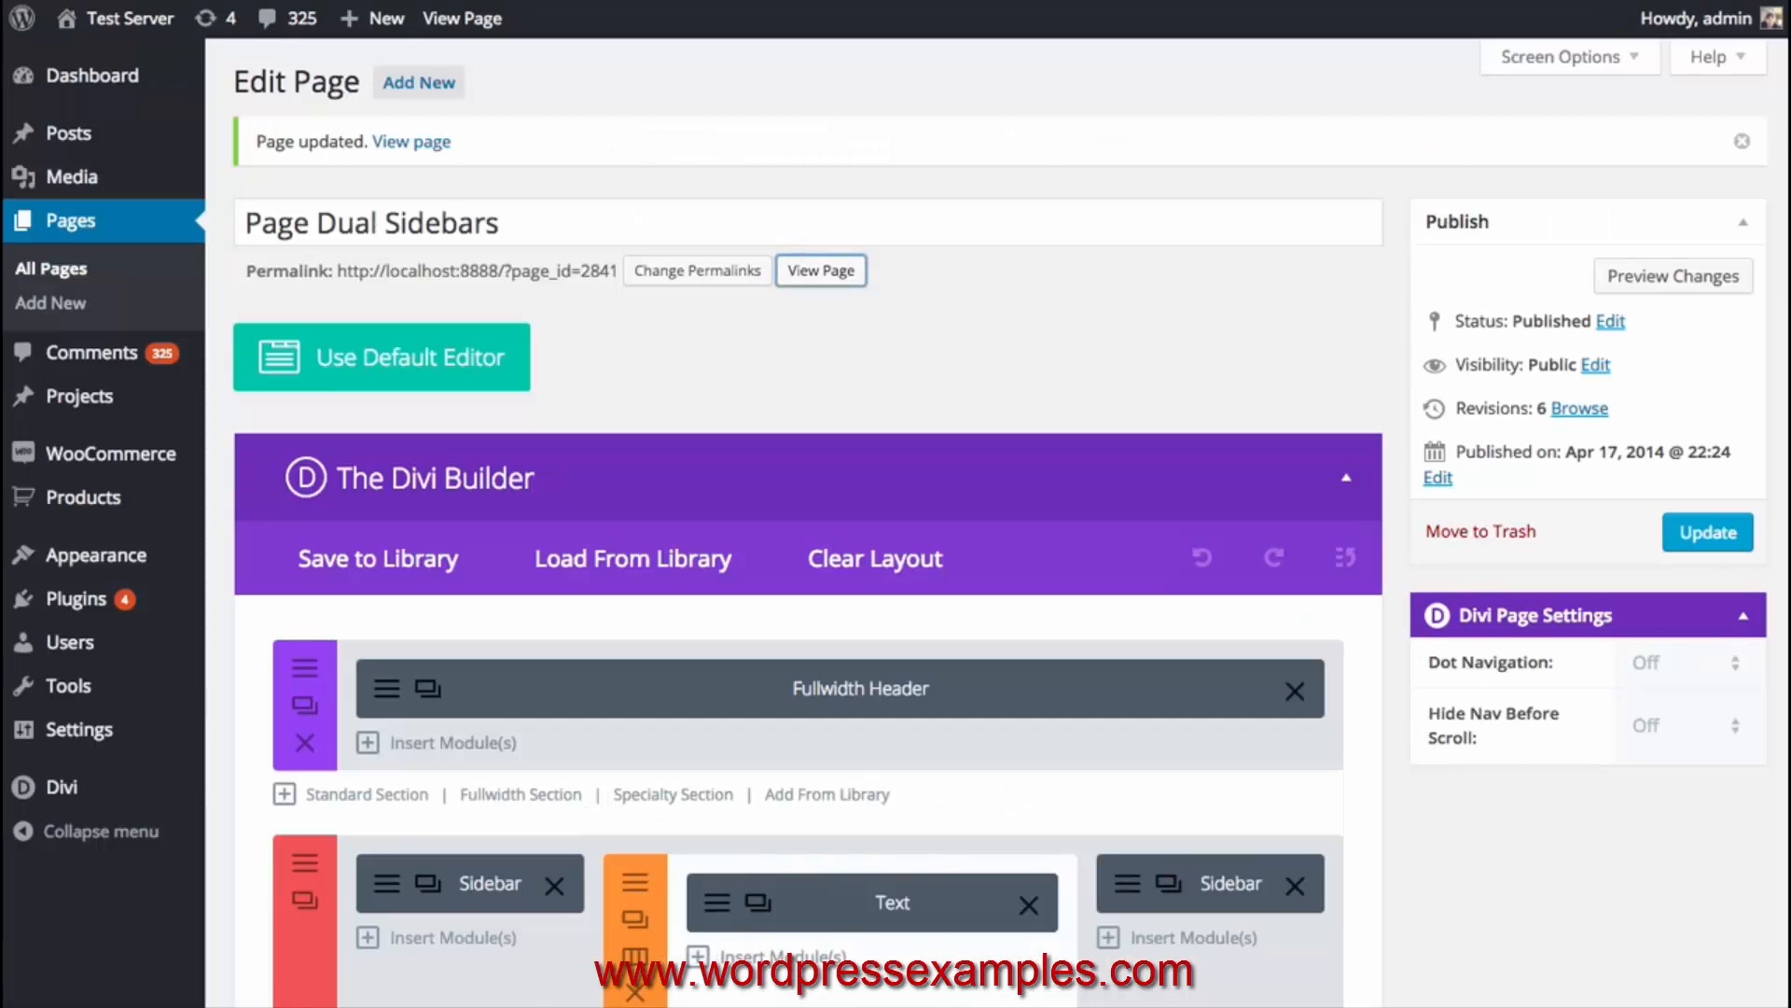
scroll(1204, 272, "down", 4)
scroll(1204, 275, "down", 2)
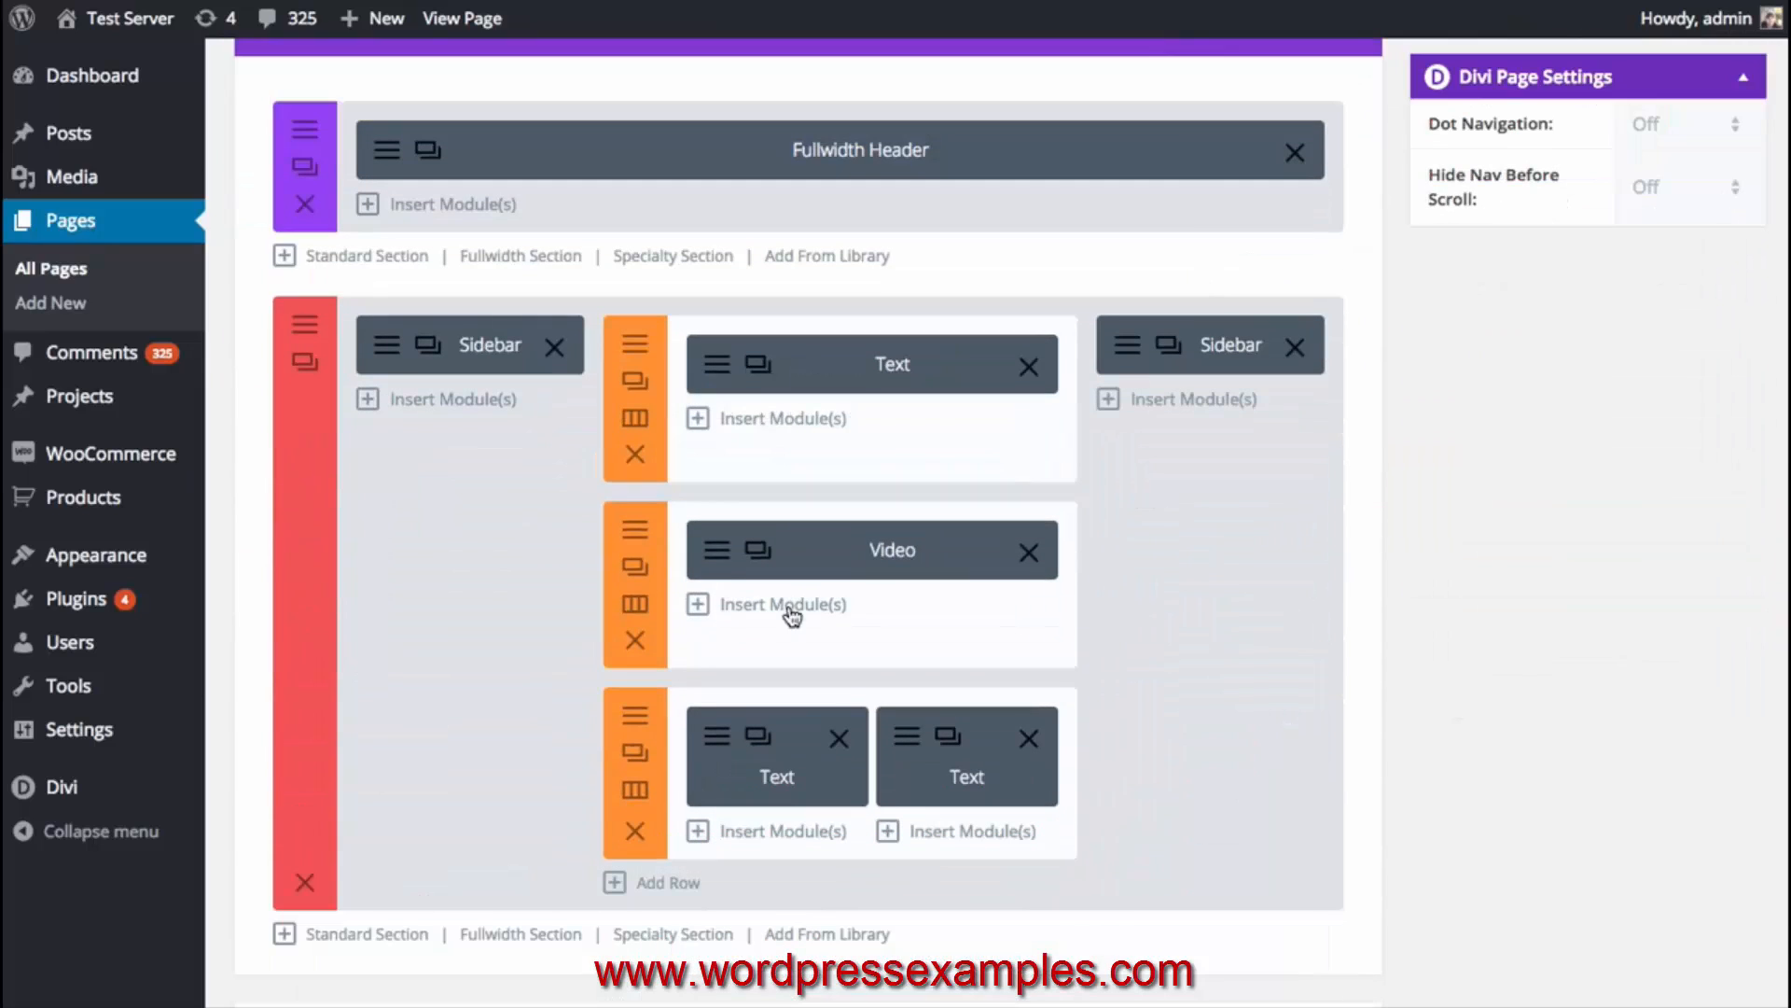
left_click(722, 563)
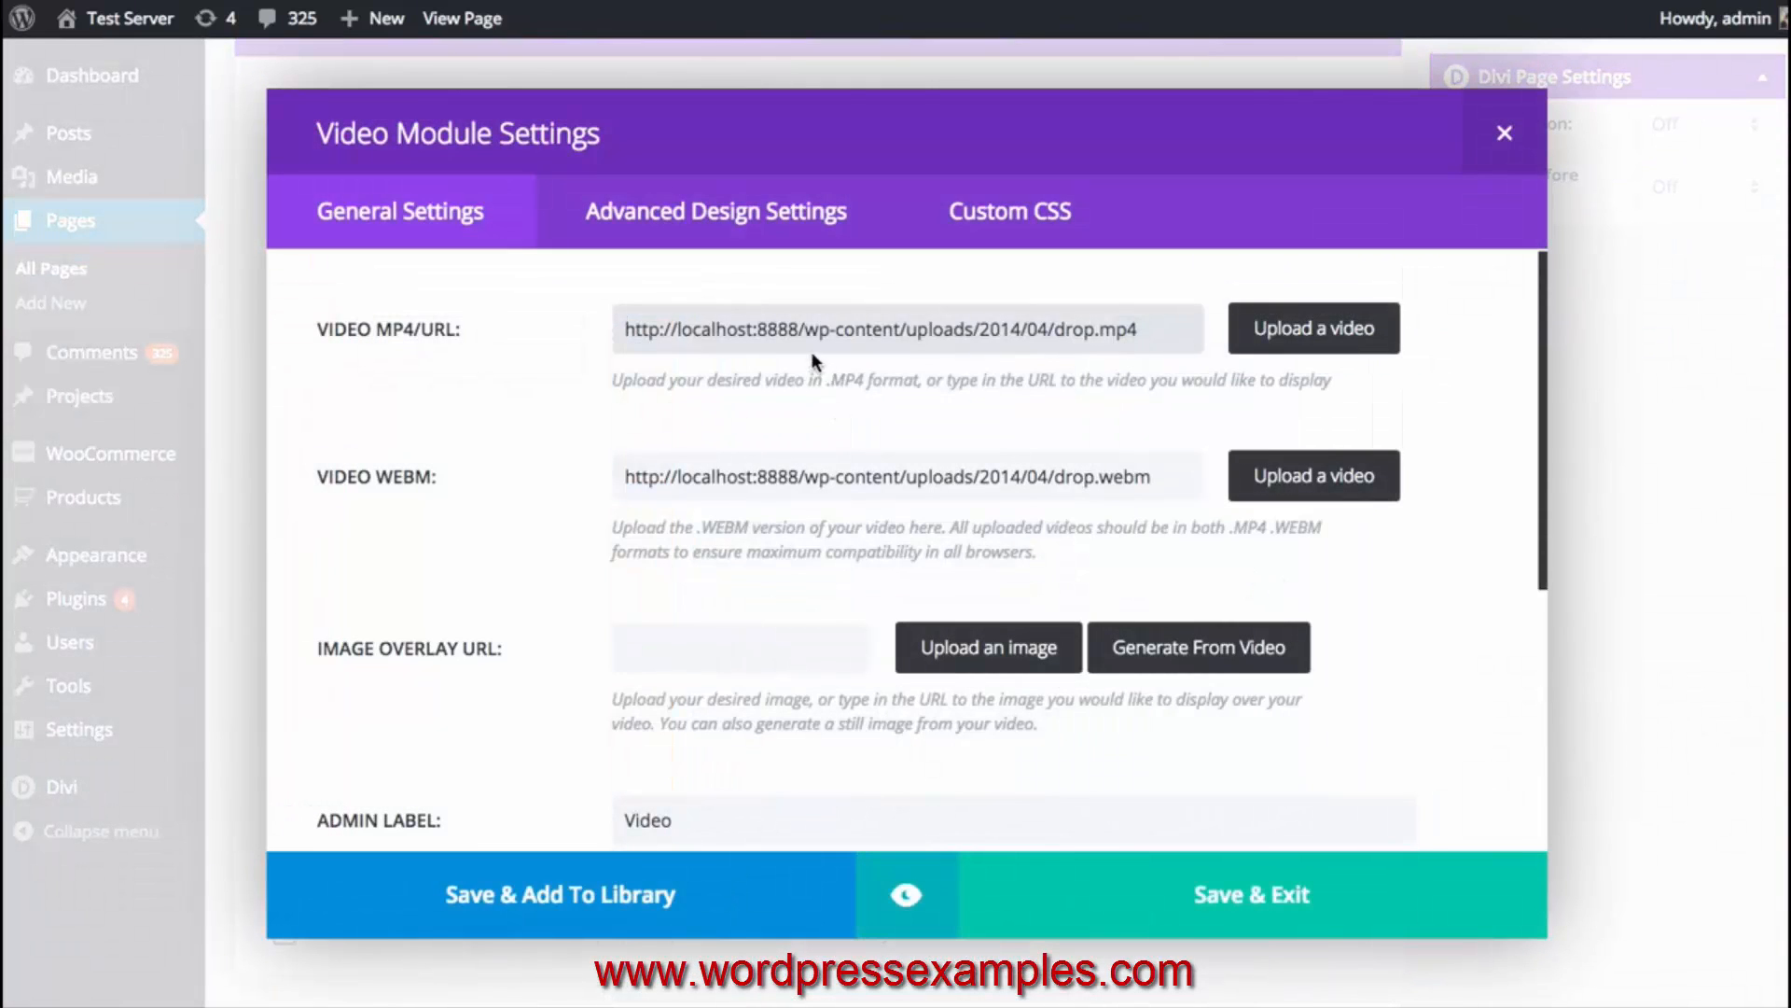
triple_click(828, 330)
key("BackSpace")
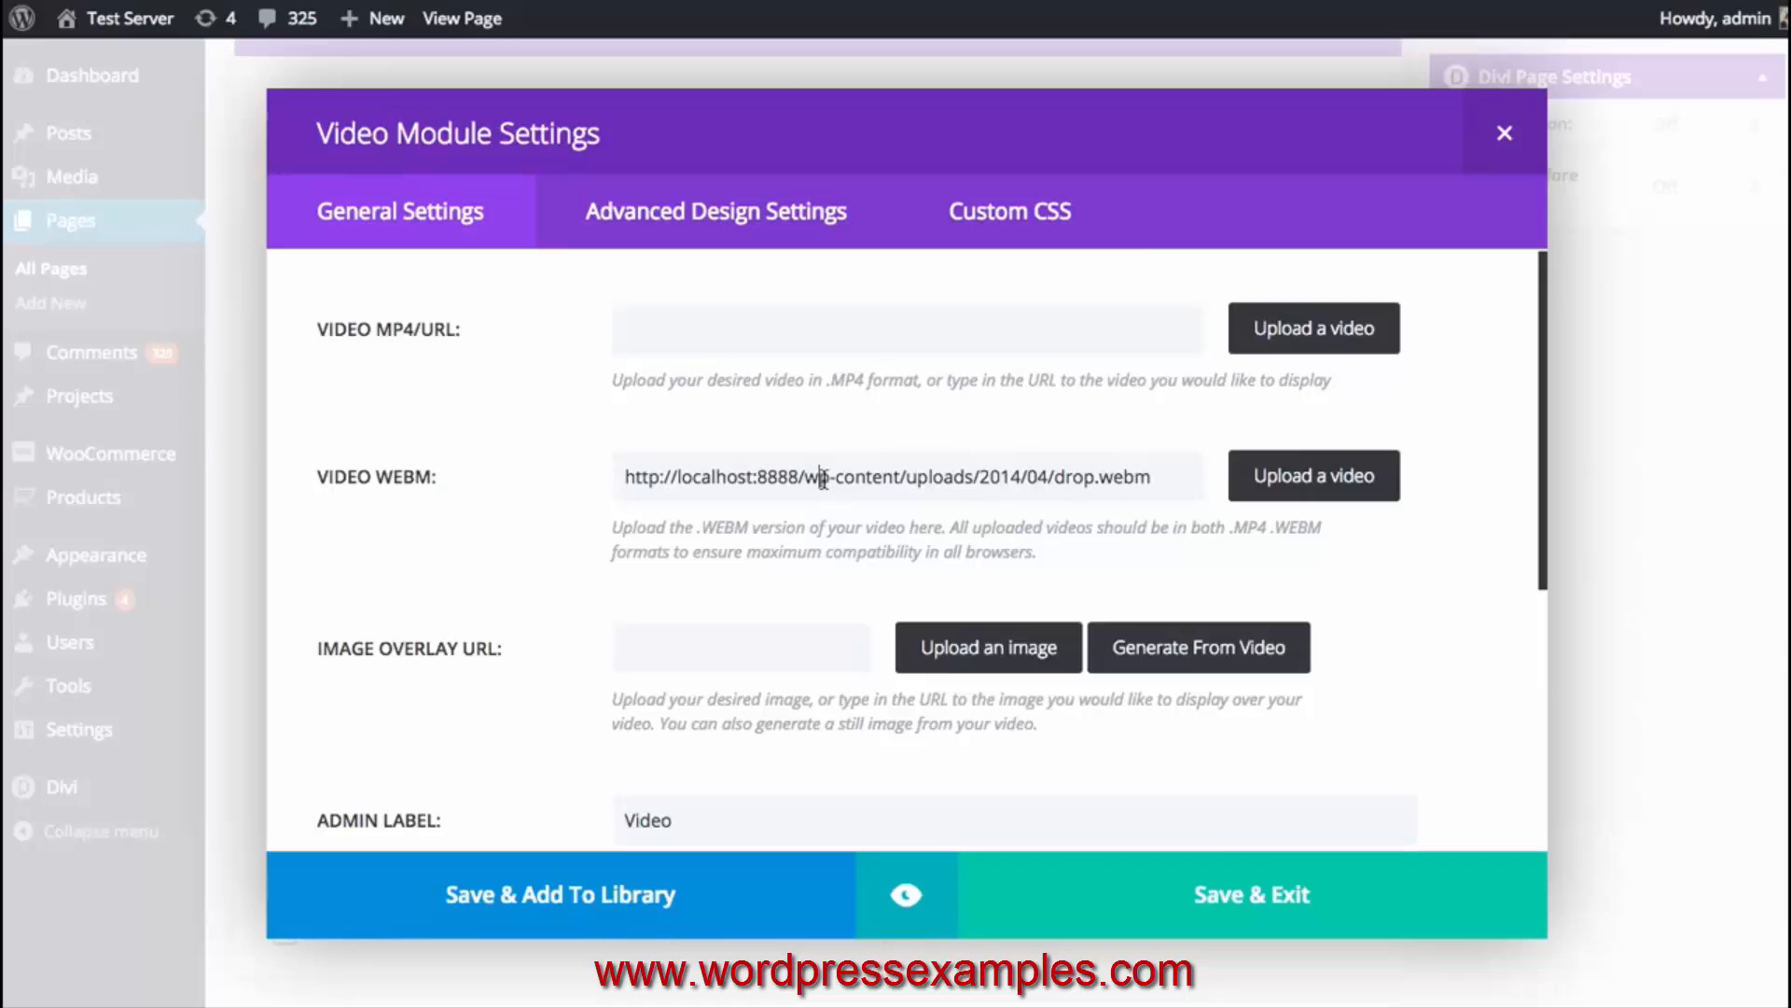
triple_click(828, 476)
key("BackSpace")
left_click(708, 637)
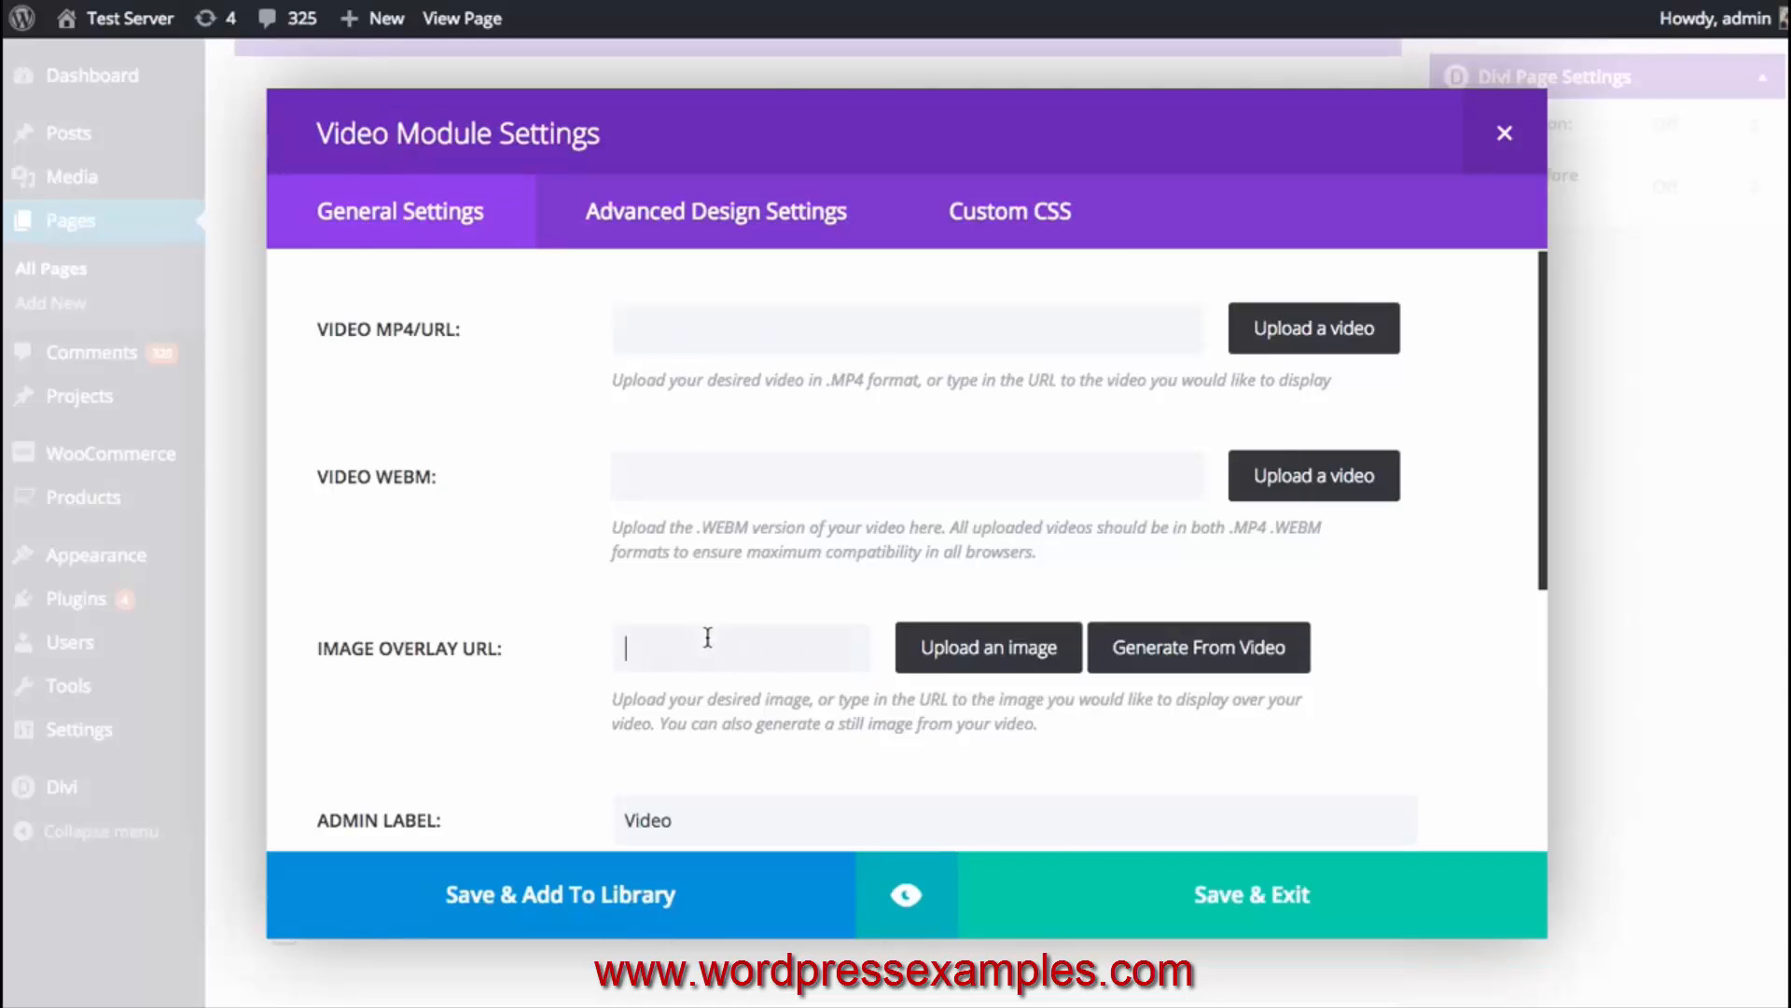
left_click(720, 331)
type("https://www.youtube.com/watch?v=H3rQg9pu4Mg")
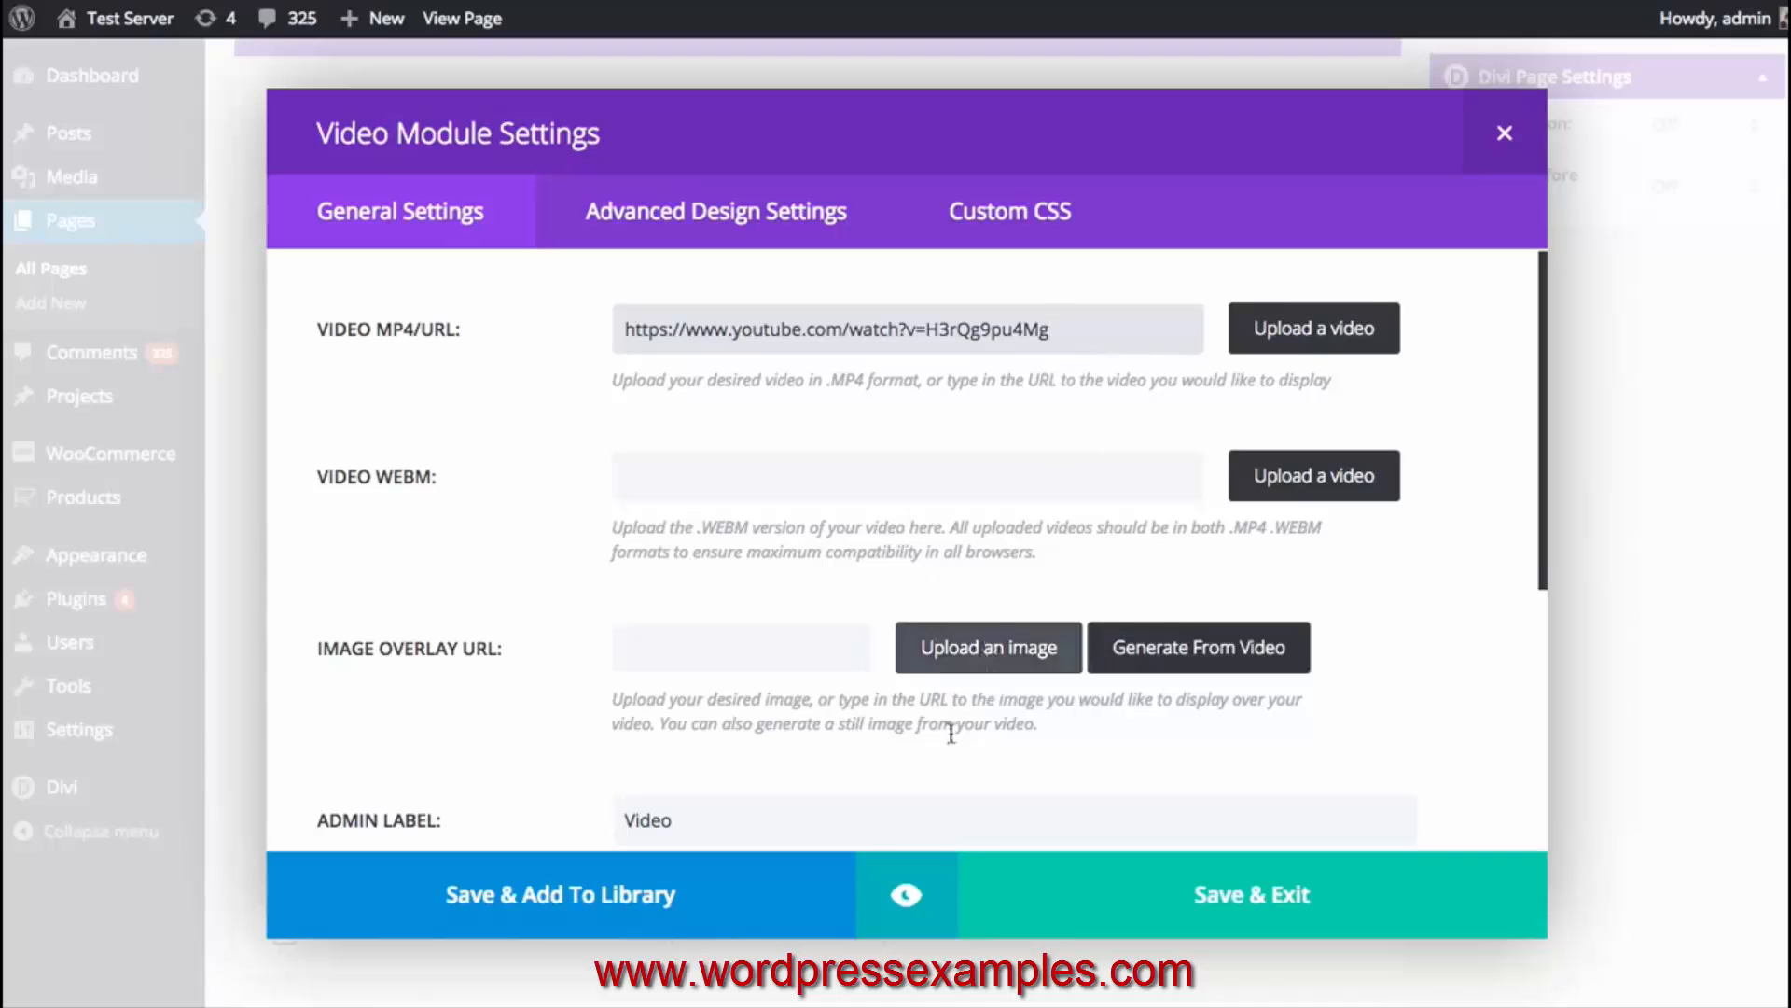
Step: Preview the Video module with the YouTube video, then close the preview
left_click(905, 894)
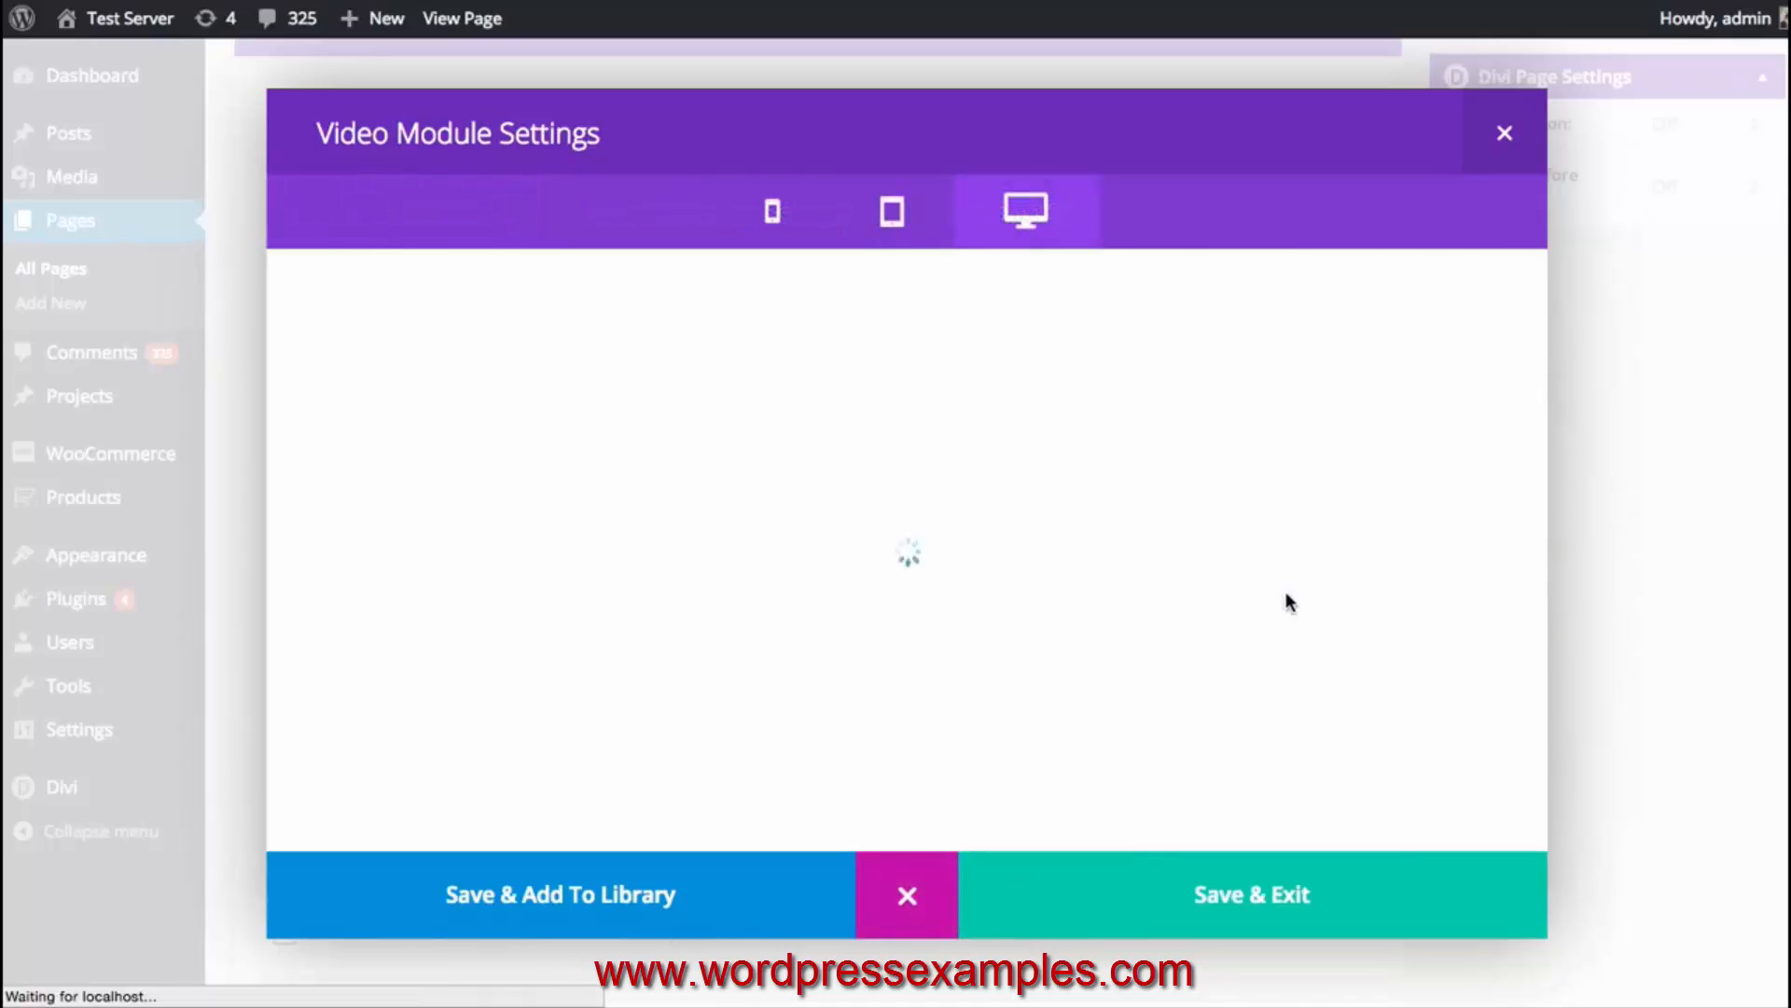
scroll(1301, 607, "down", 10)
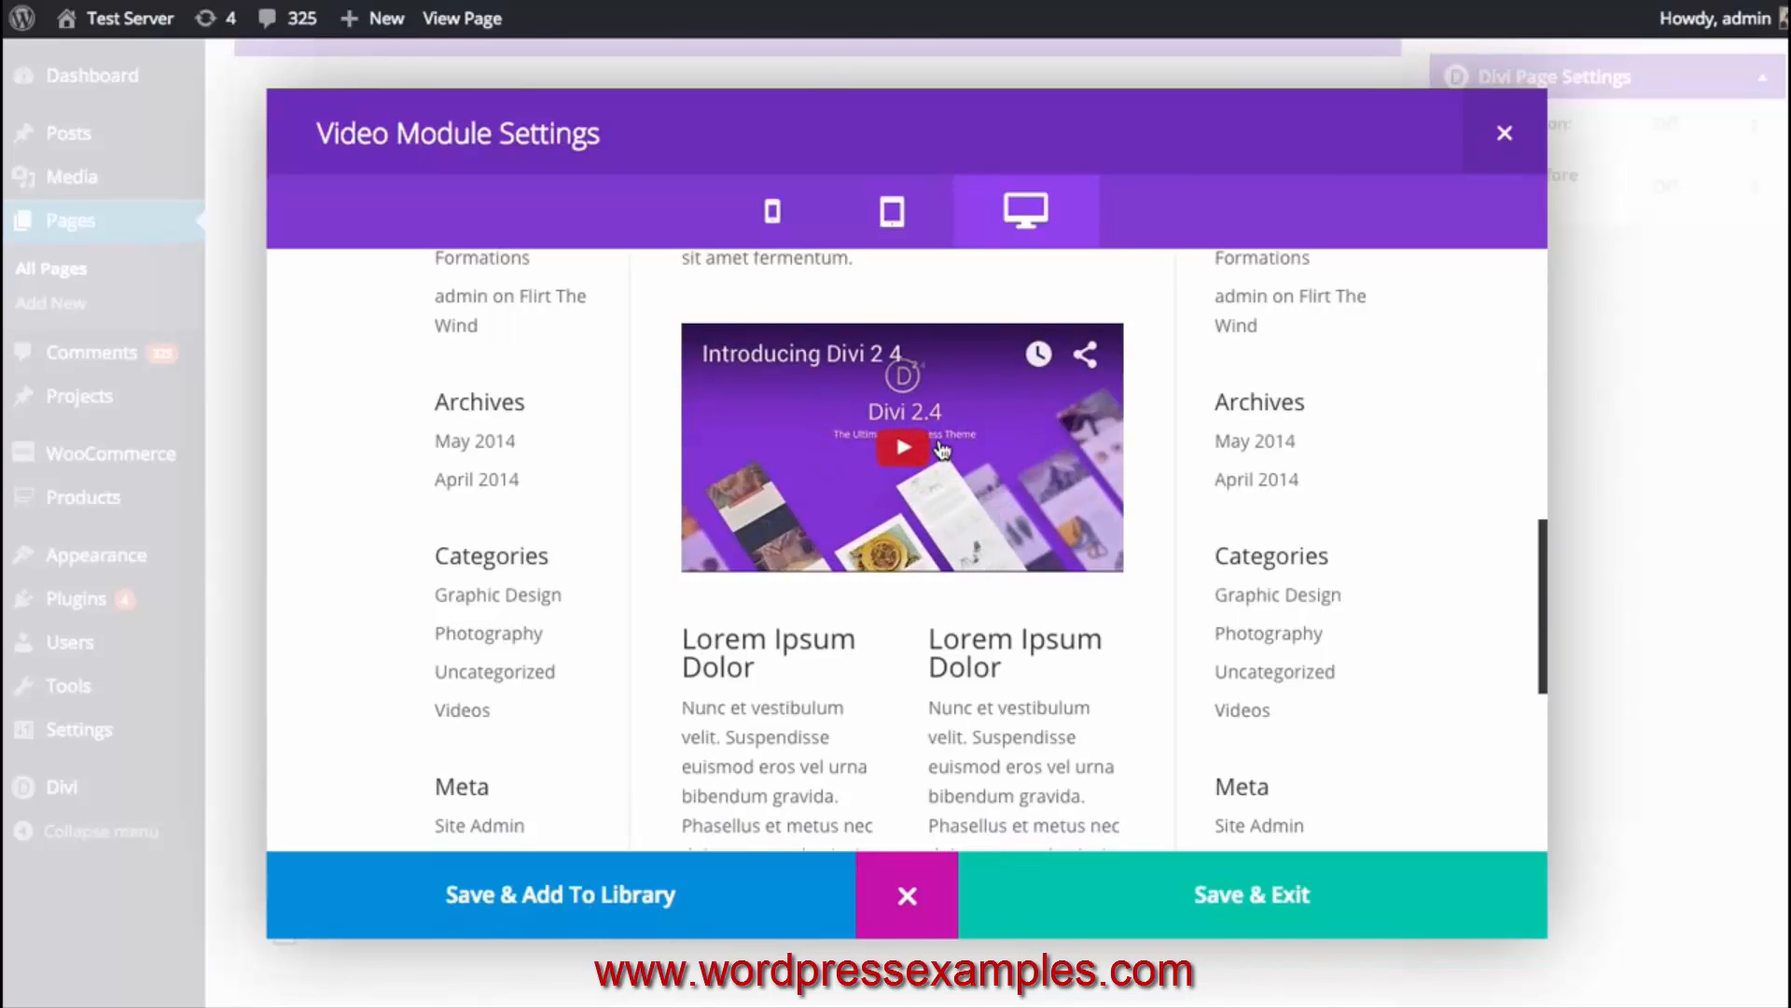
left_click(905, 894)
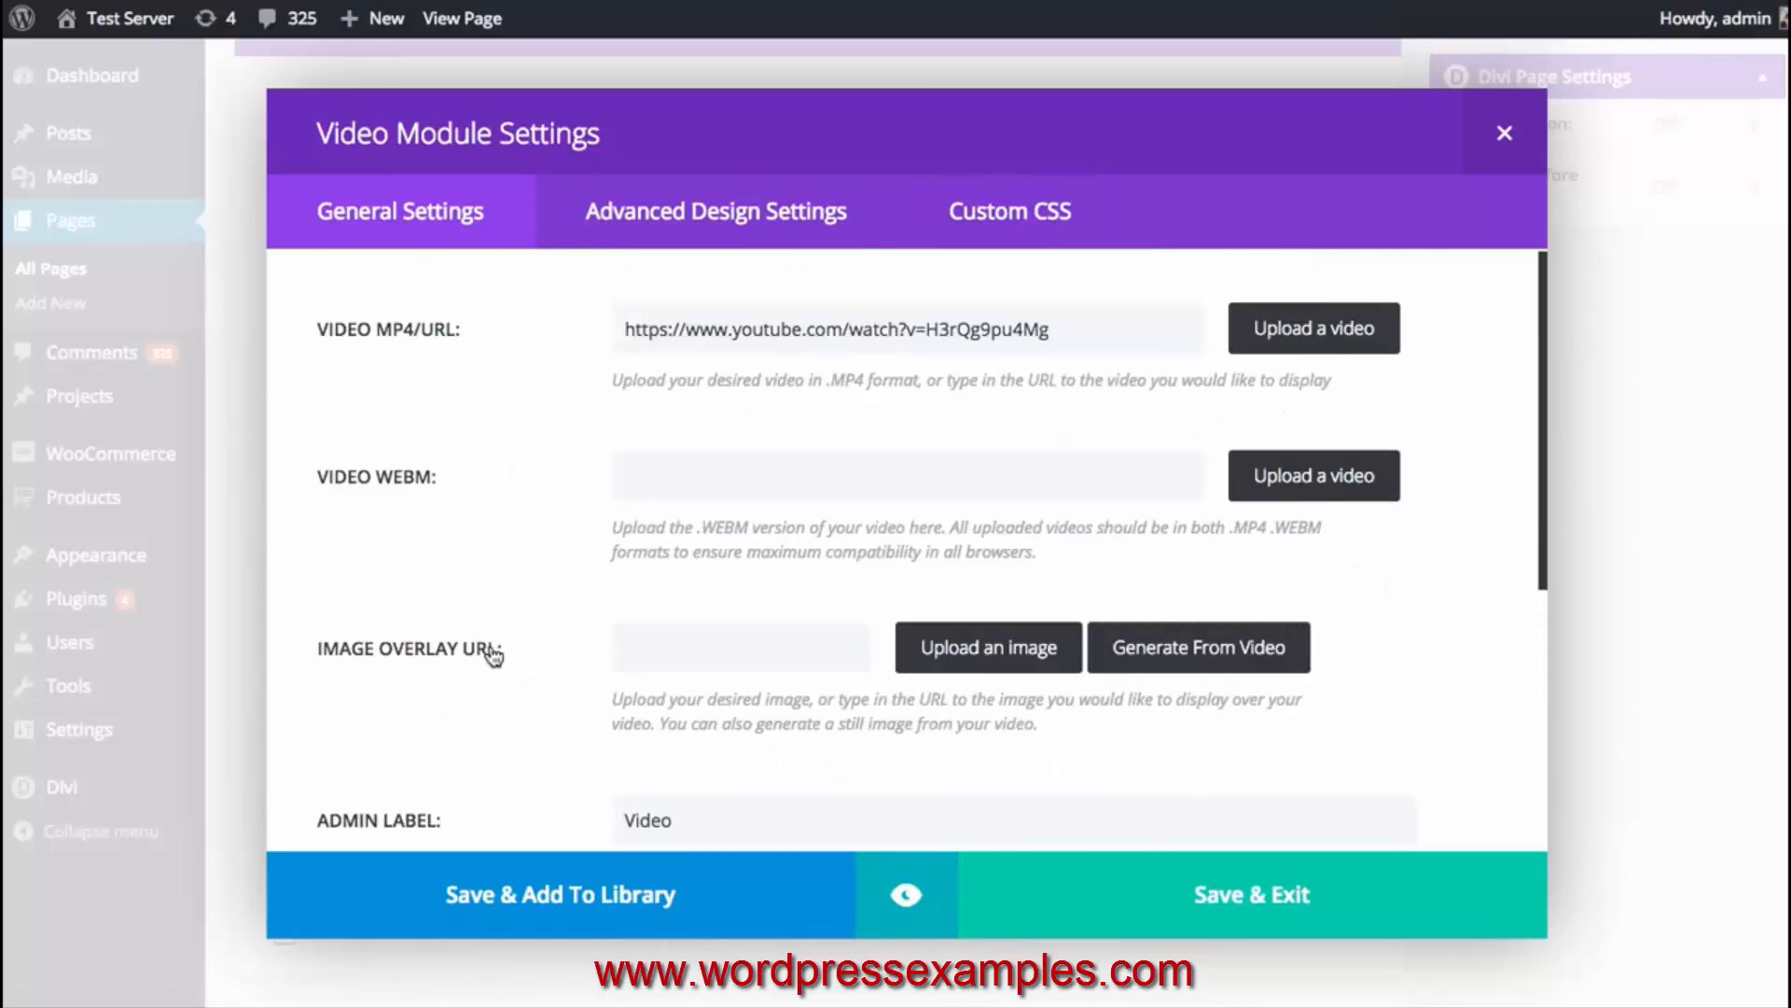
Step: Set the image overlay to pencils-video-cover from the media library
left_click(744, 636)
scroll(746, 634, "down", 1)
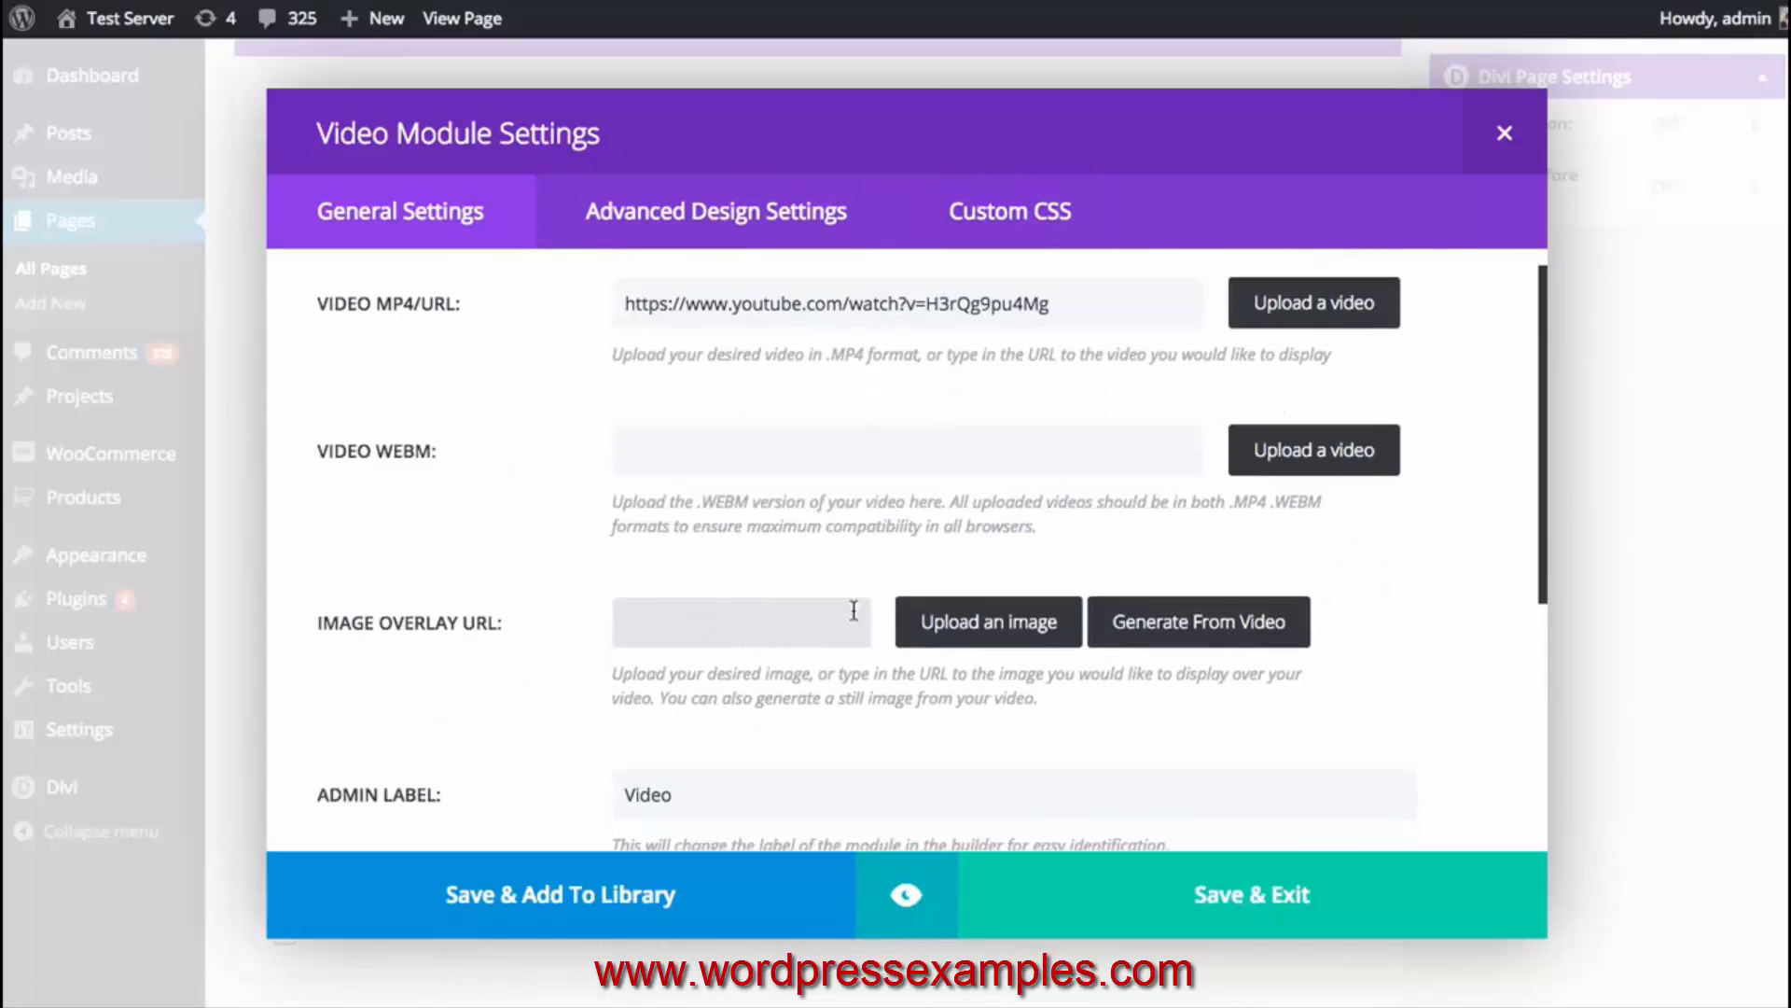
left_click(977, 634)
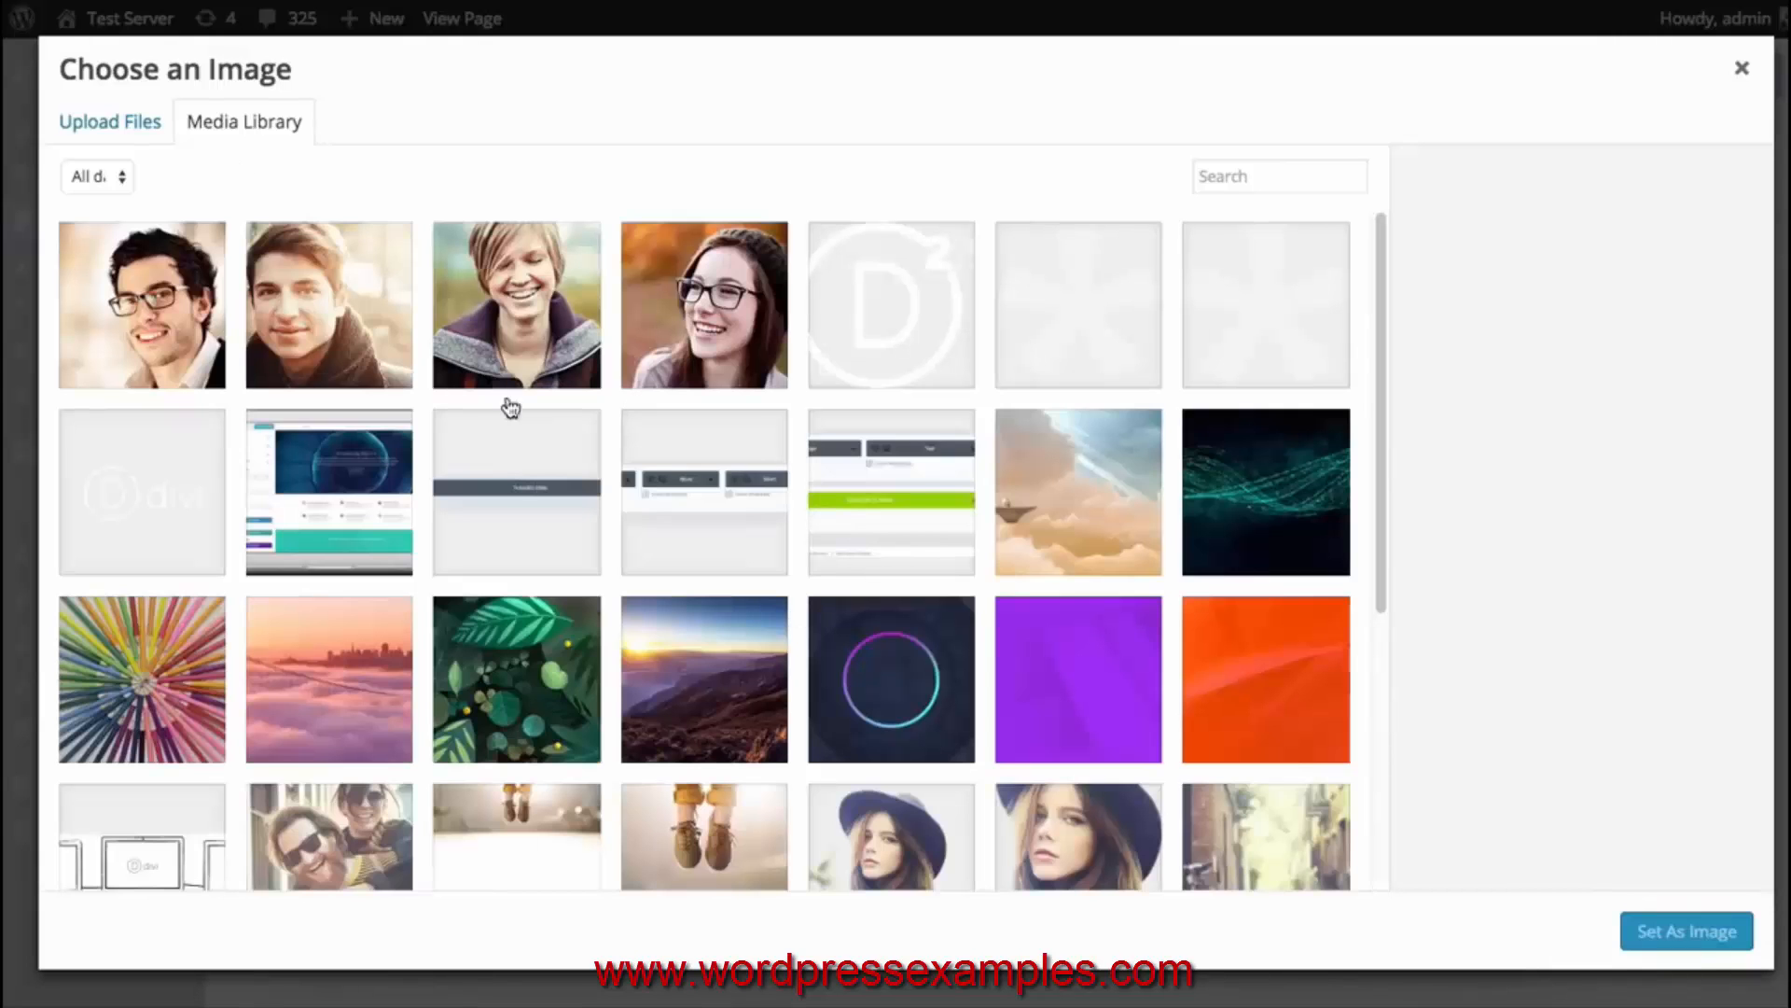
scroll(630, 451, "down", 2)
scroll(541, 432, "down", 2)
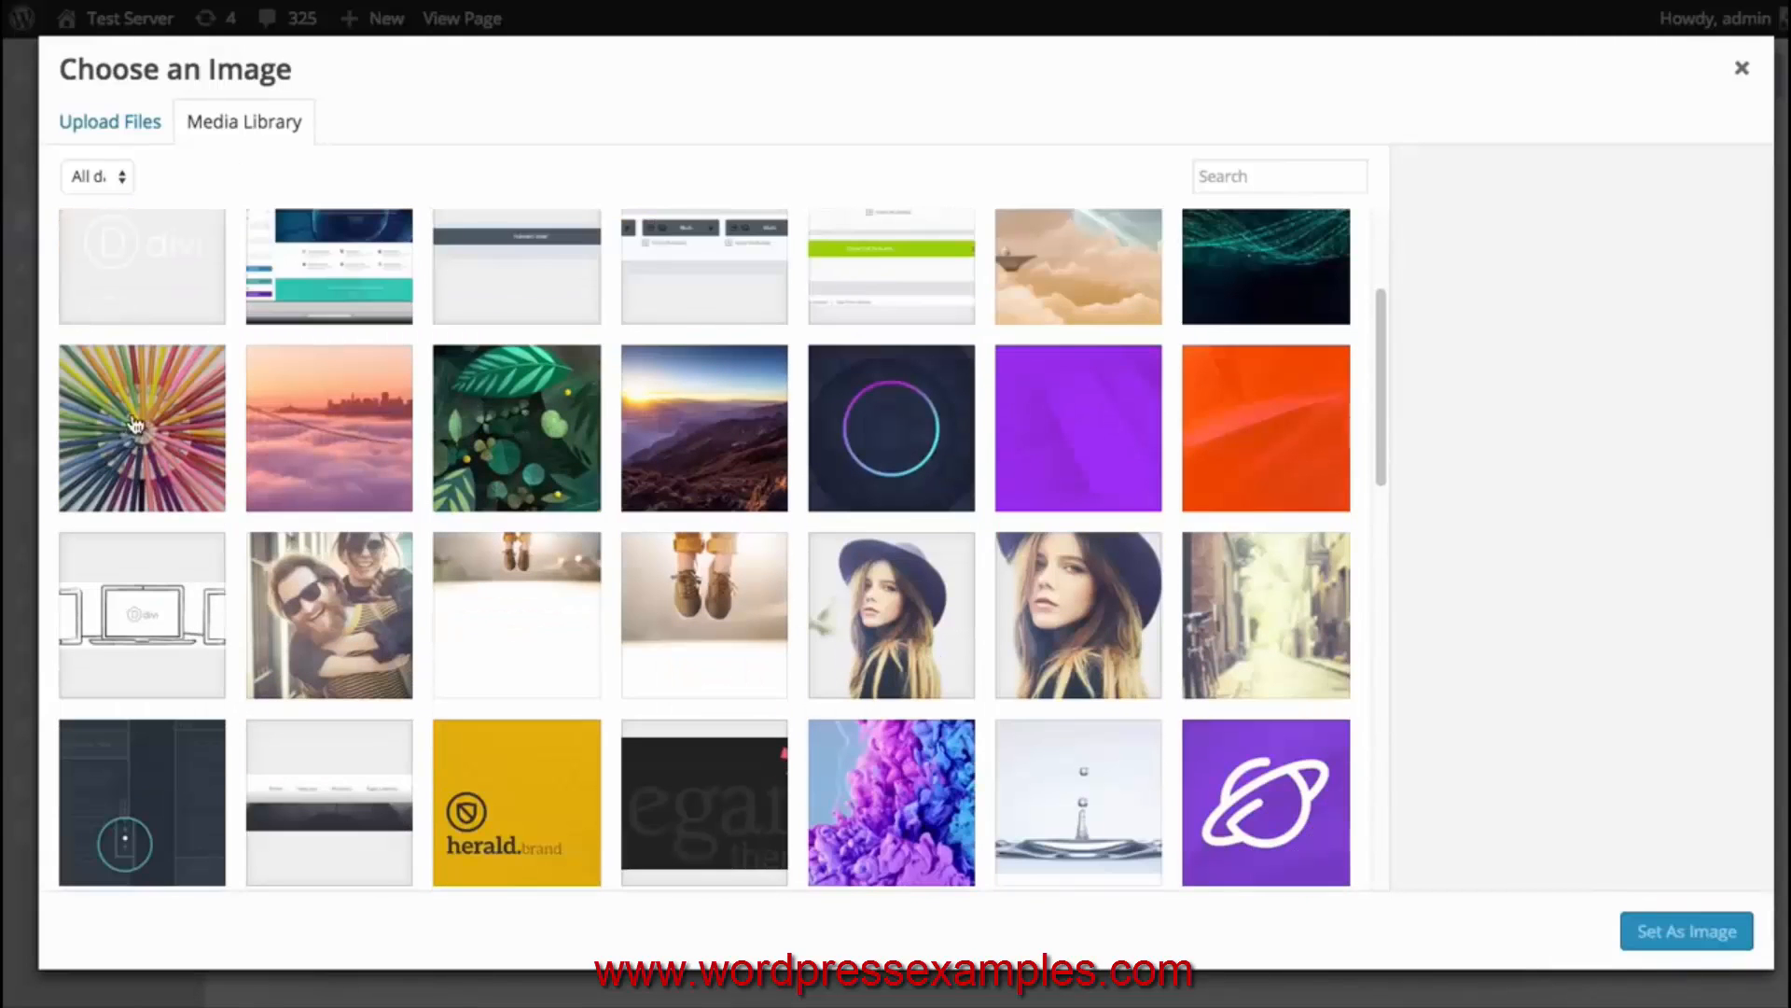
left_click(140, 427)
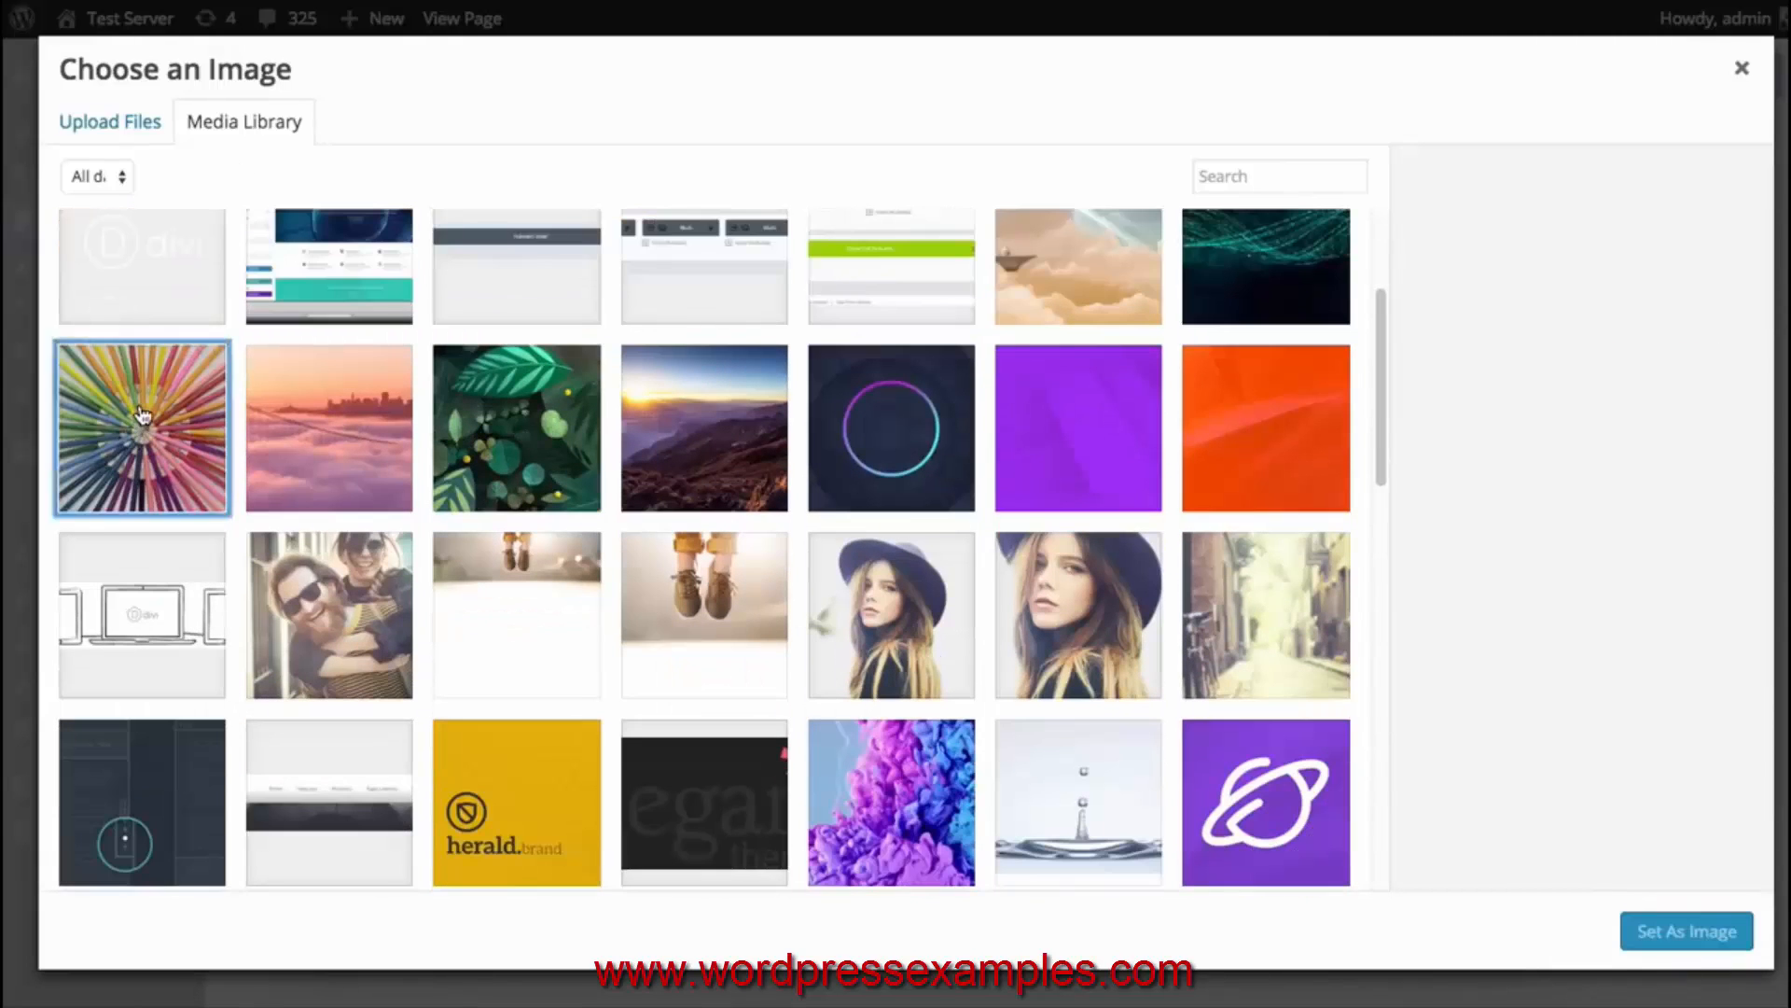
left_click(1685, 934)
Step: Preview the video with its overlay, play and pause it, then close the preview
scroll(923, 631, "down", 4)
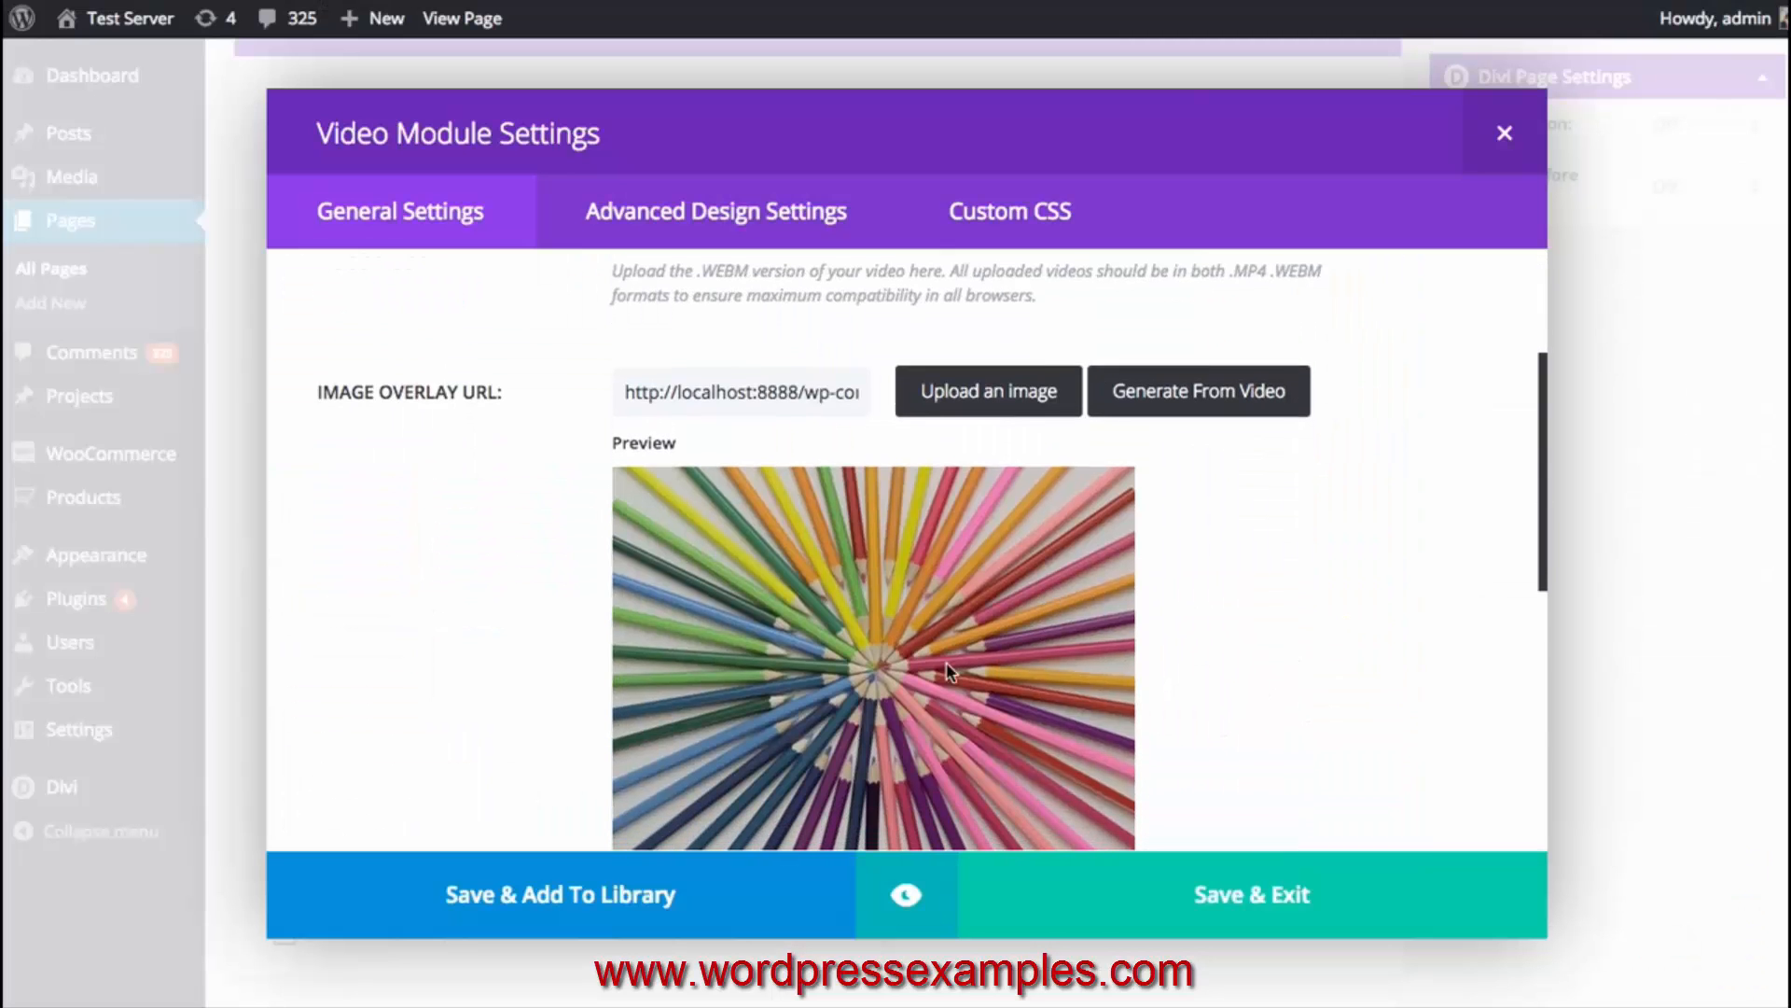
left_click(906, 895)
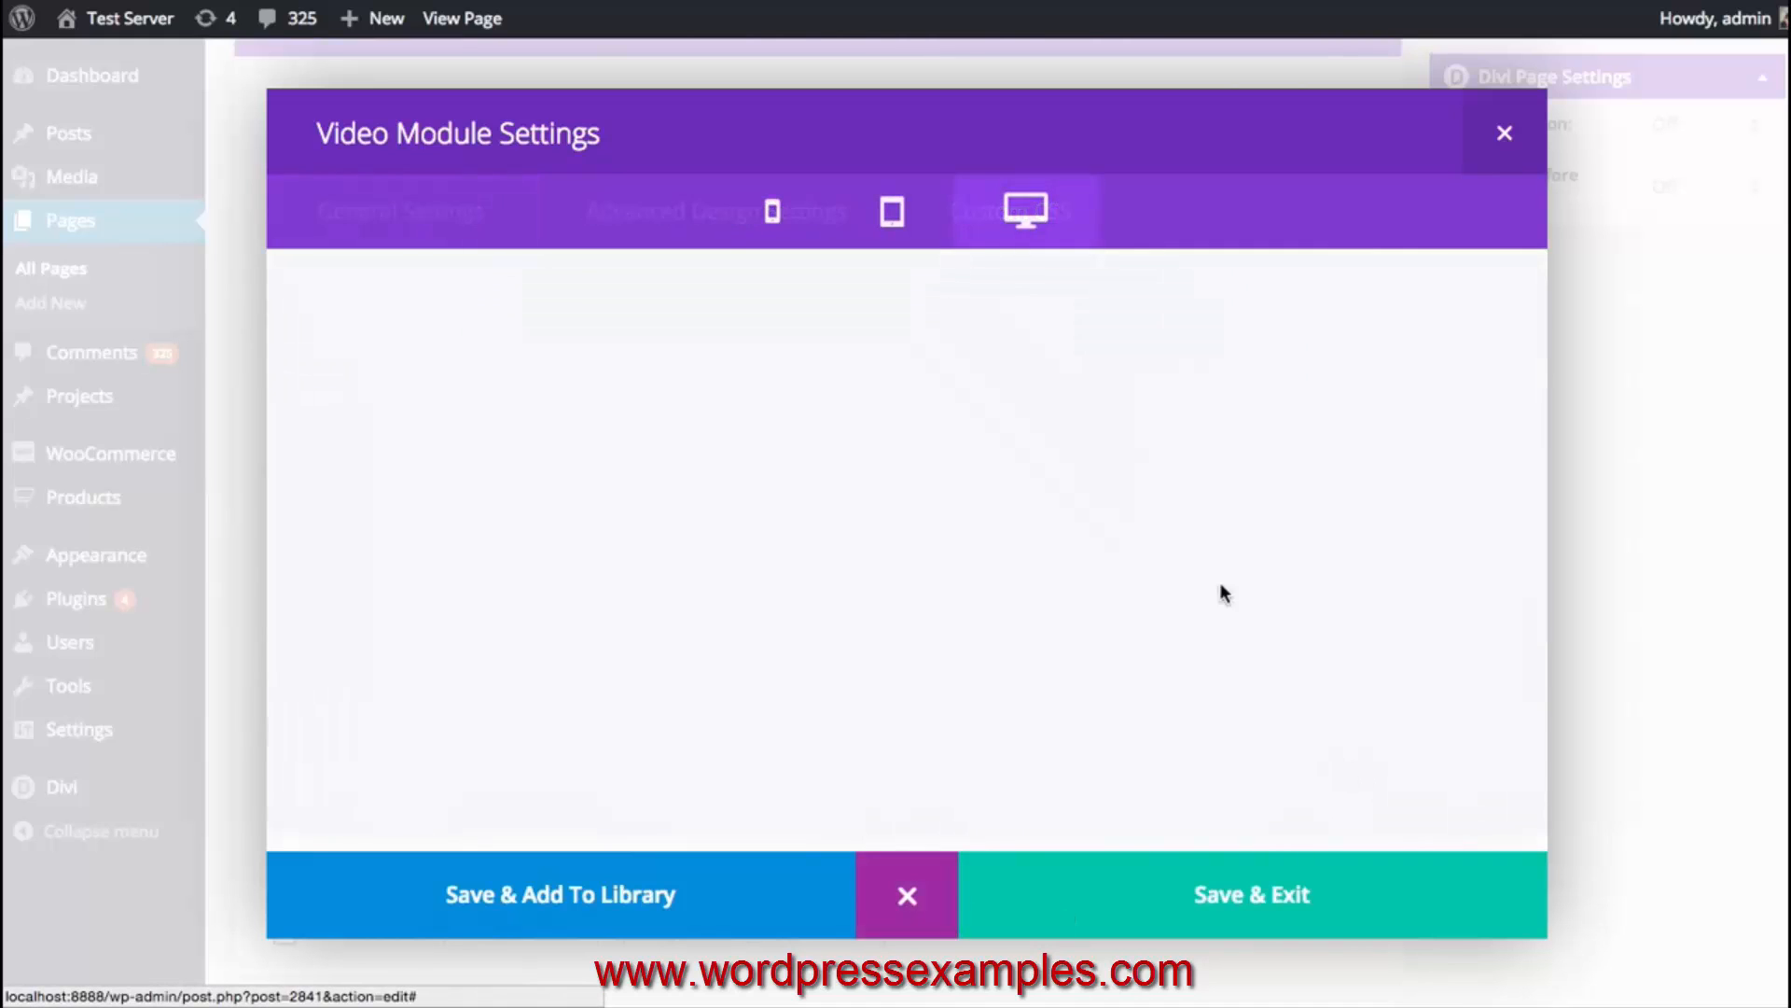
scroll(1222, 491, "down", 10)
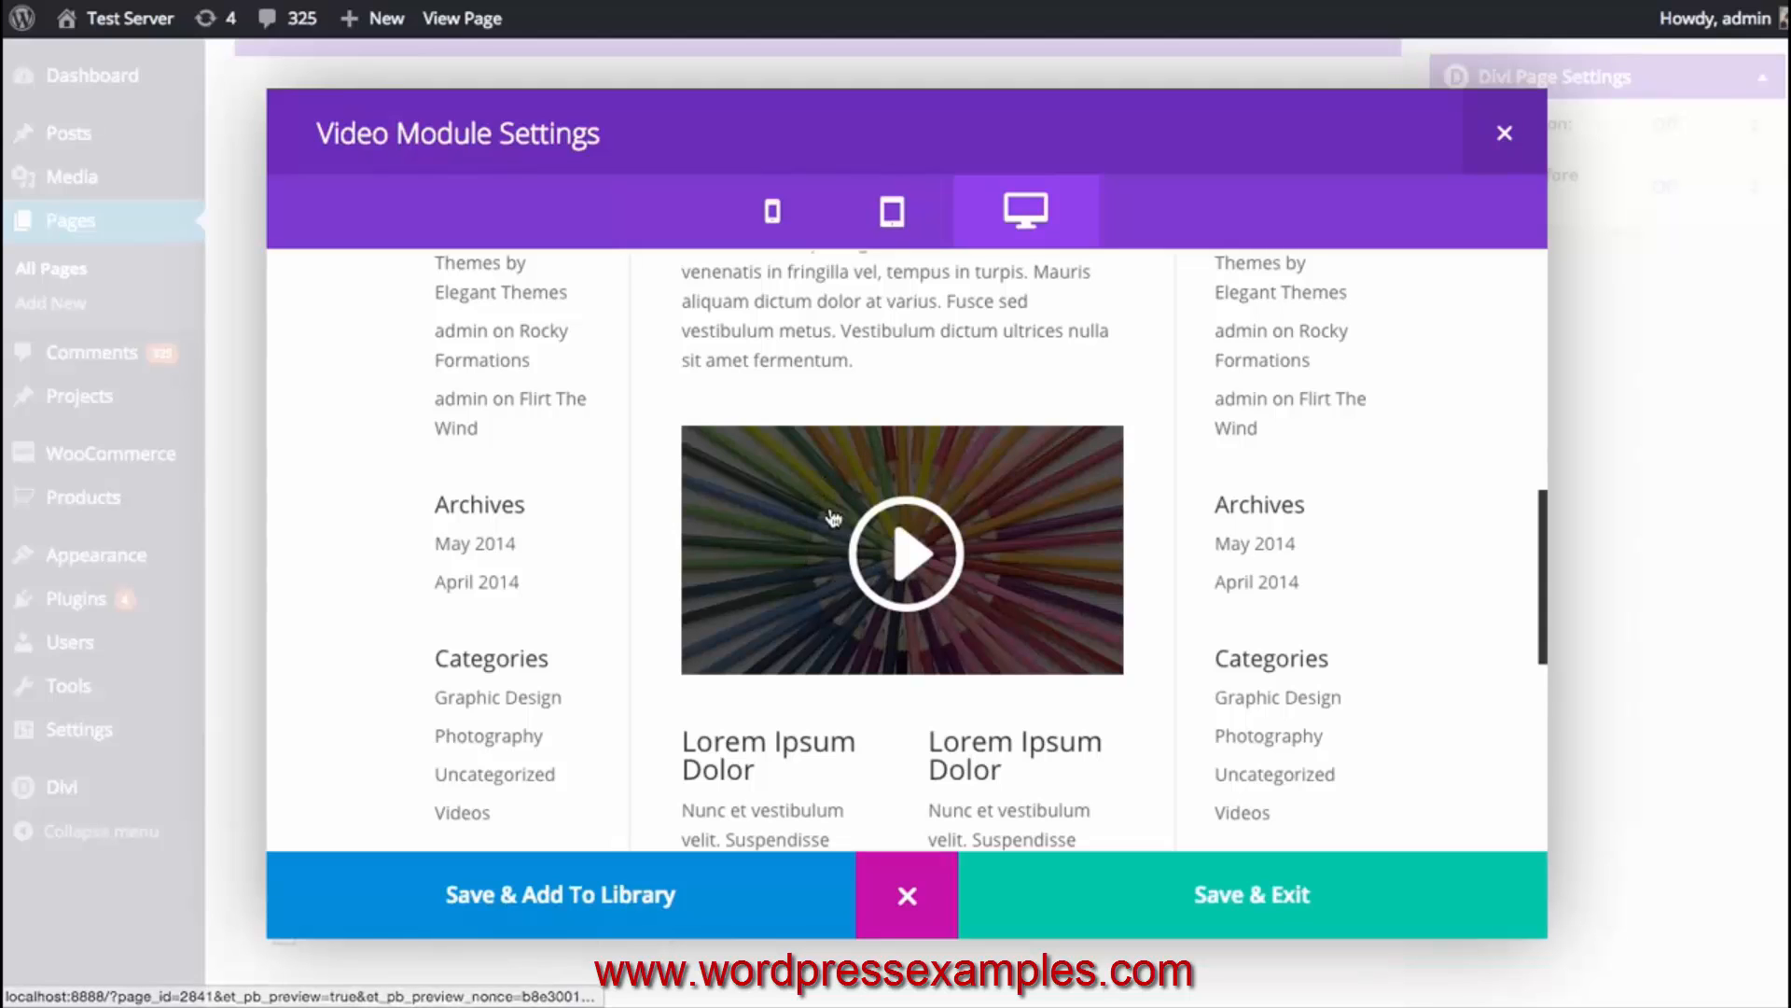
left_click(905, 574)
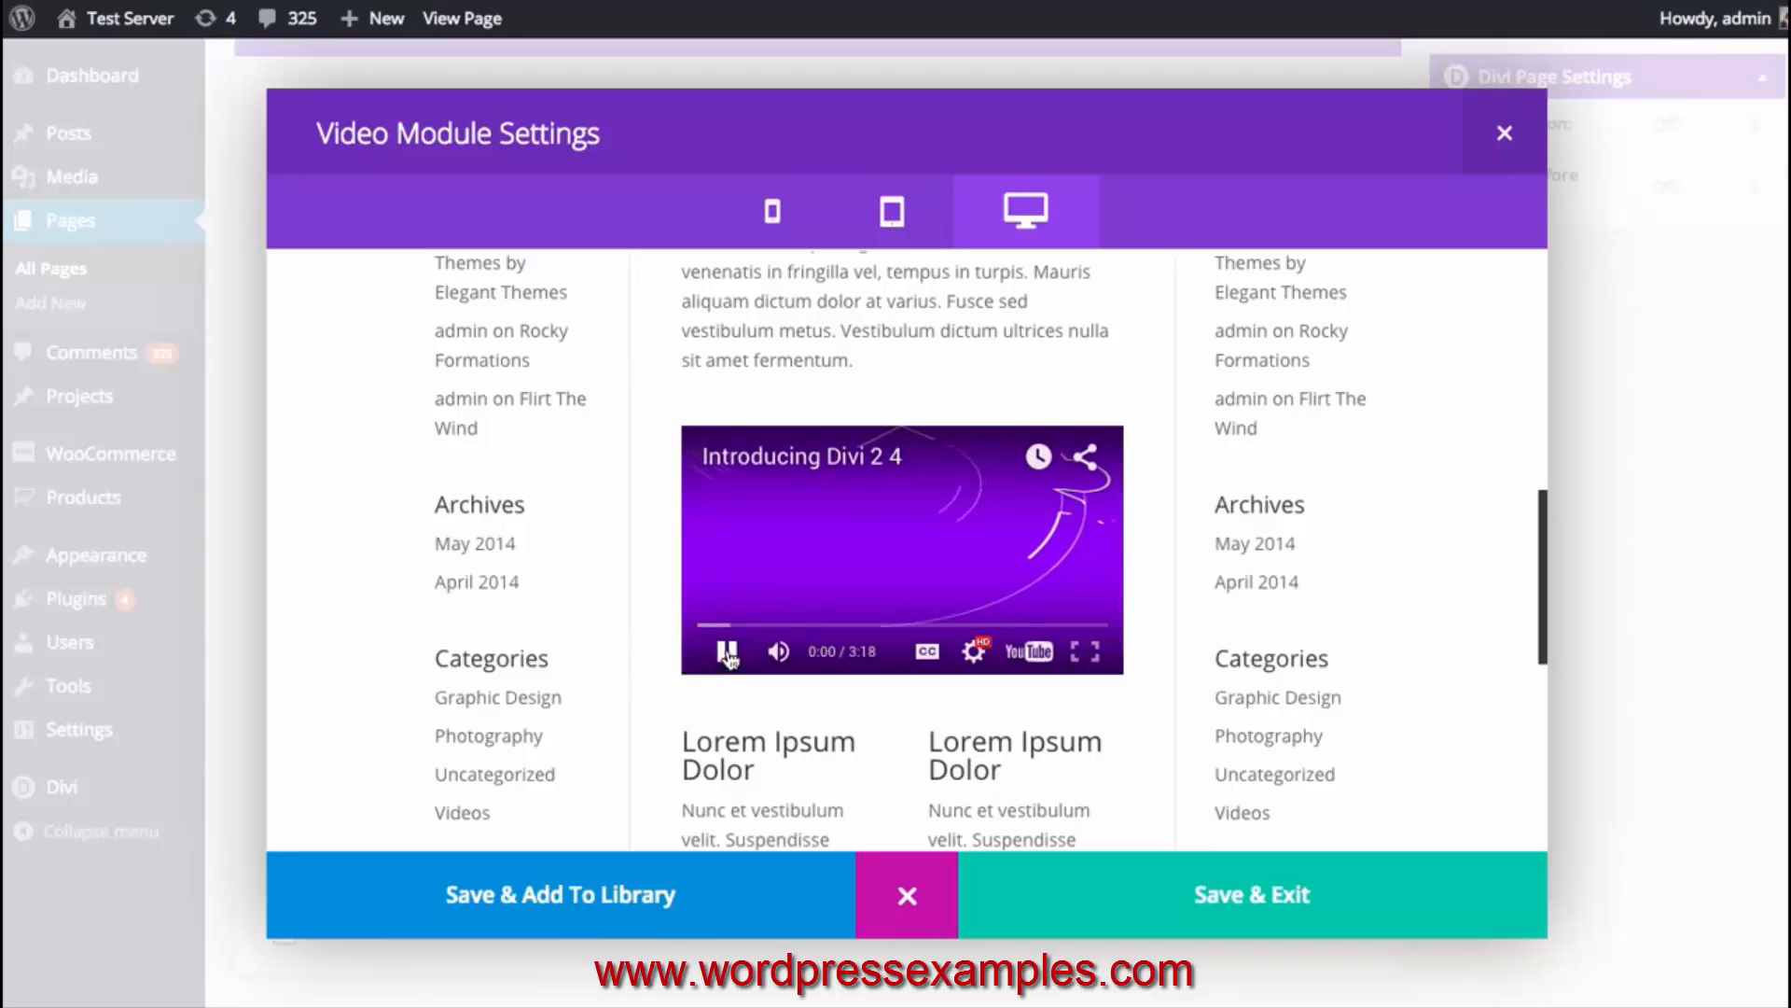
left_click(727, 654)
left_click(934, 929)
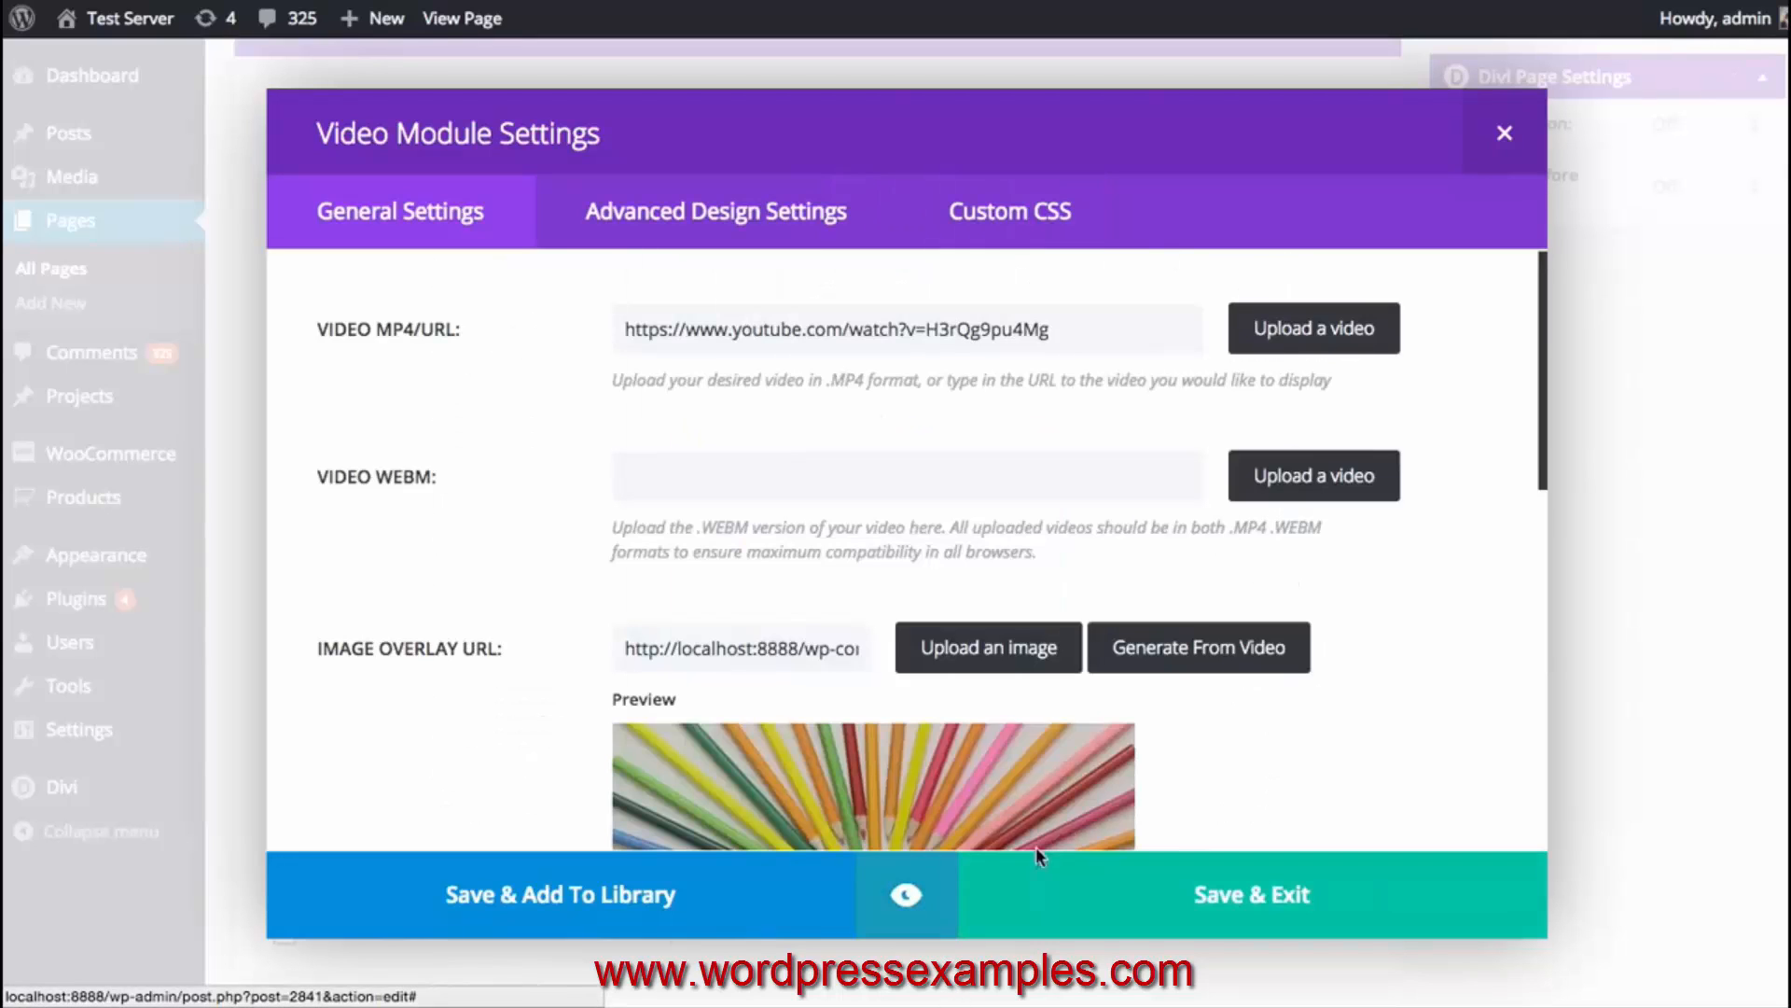
Step: Clear the image overlay URL and generate the overlay image from the YouTube video instead
triple_click(801, 630)
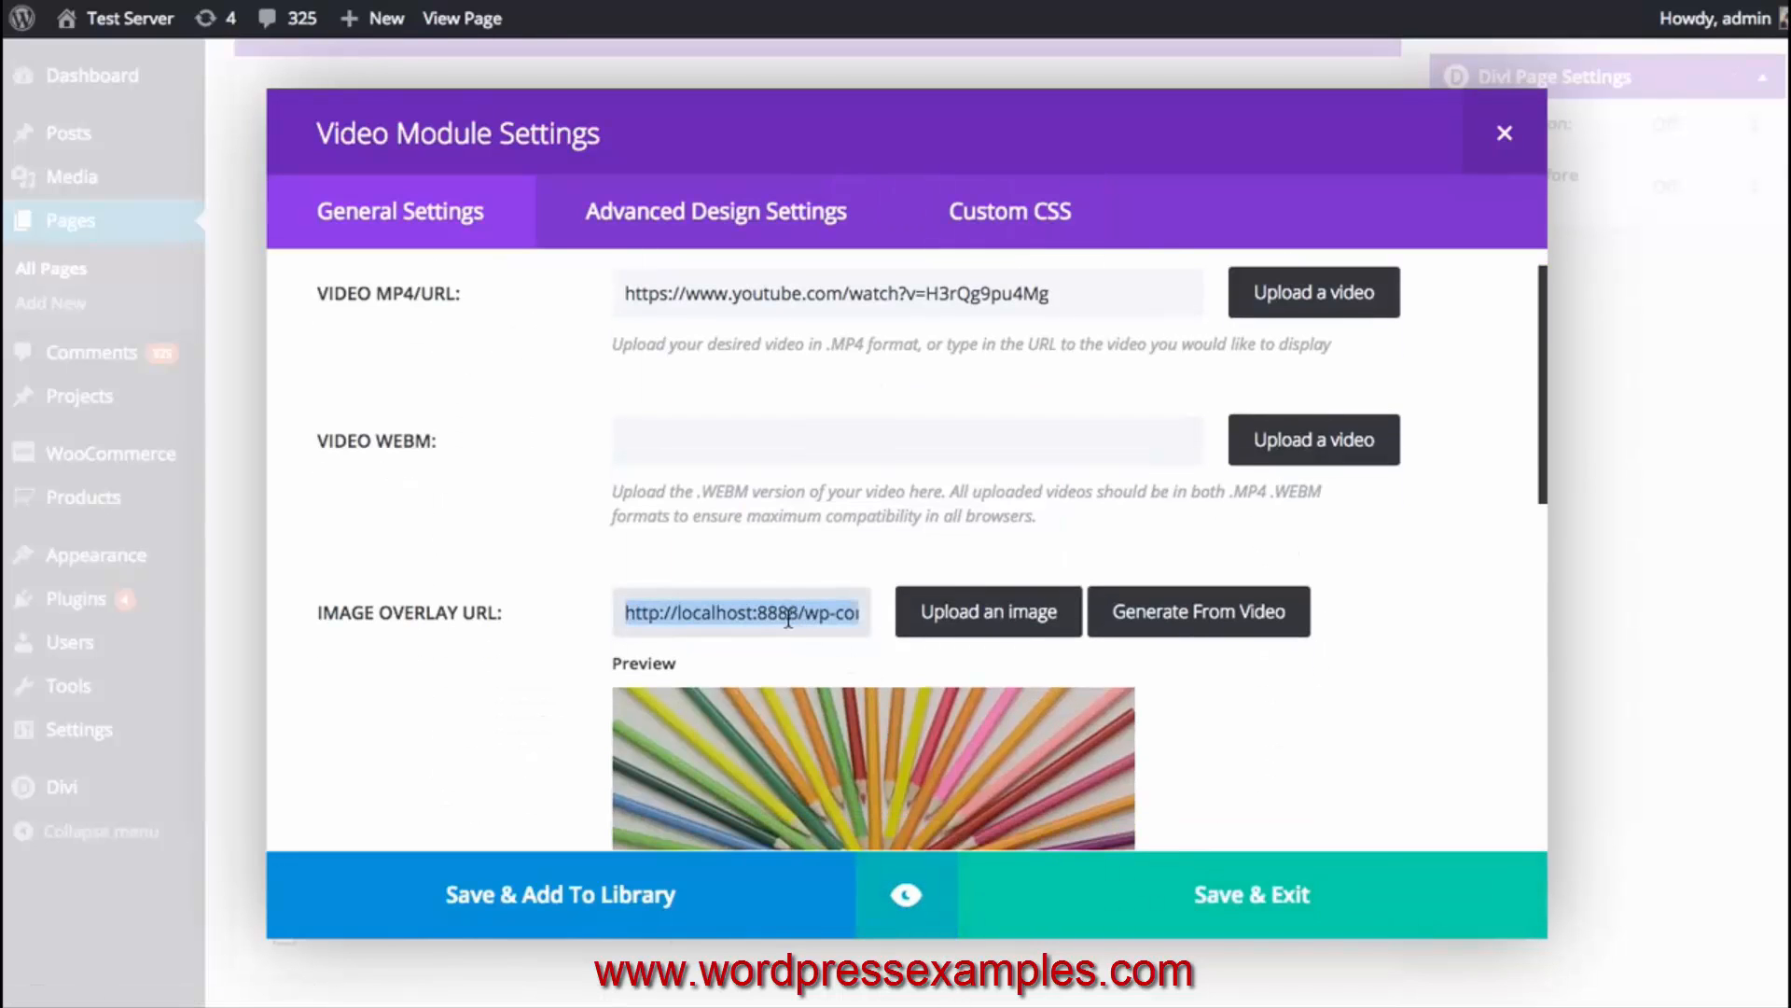
key("BackSpace")
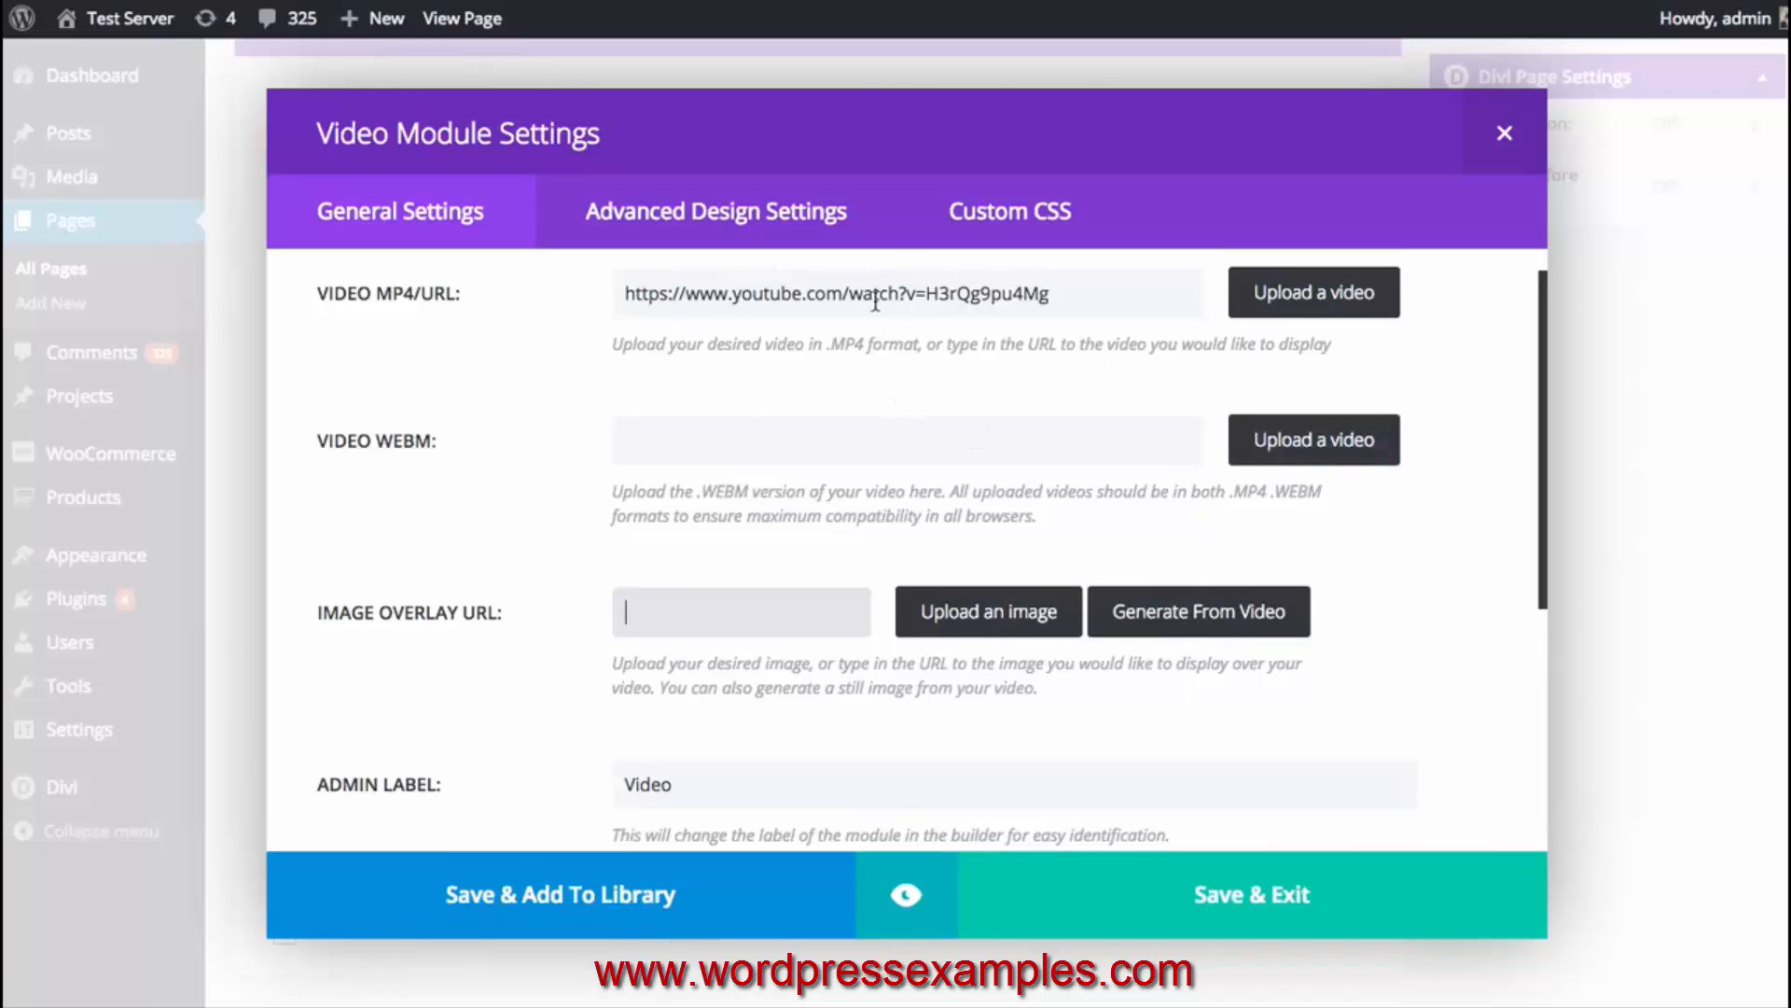
left_click(1395, 630)
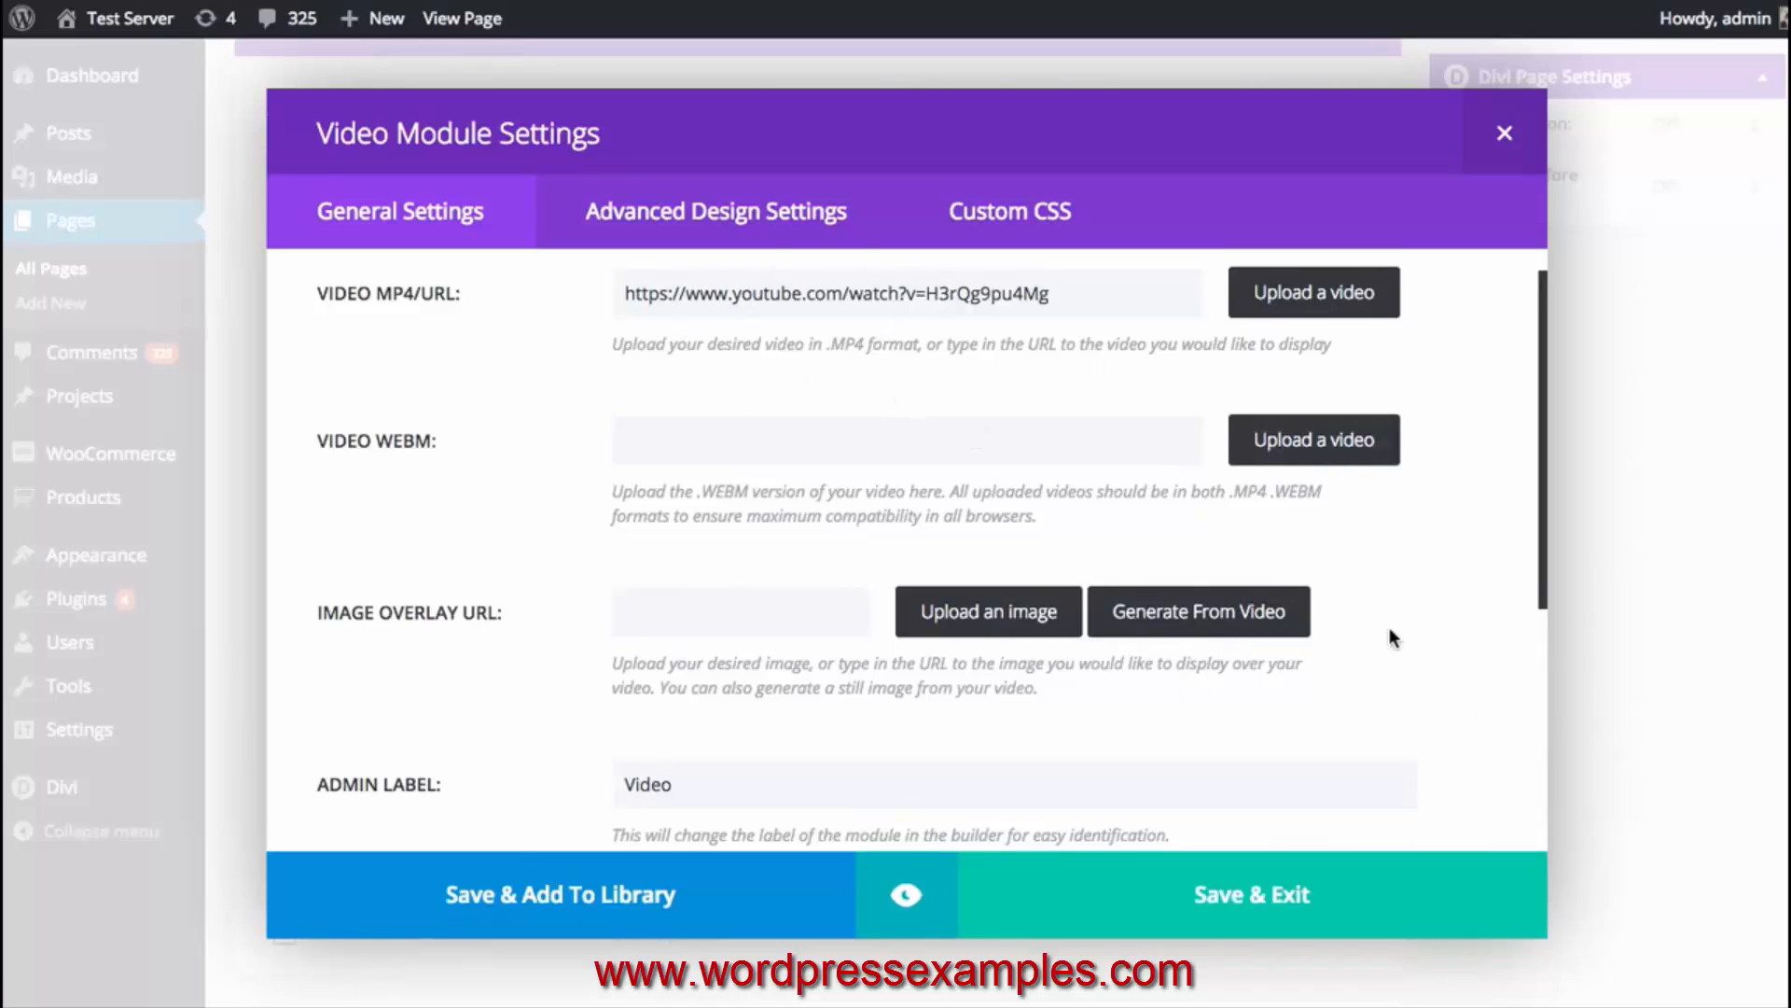
left_click(1193, 631)
scroll(894, 679, "down", 3)
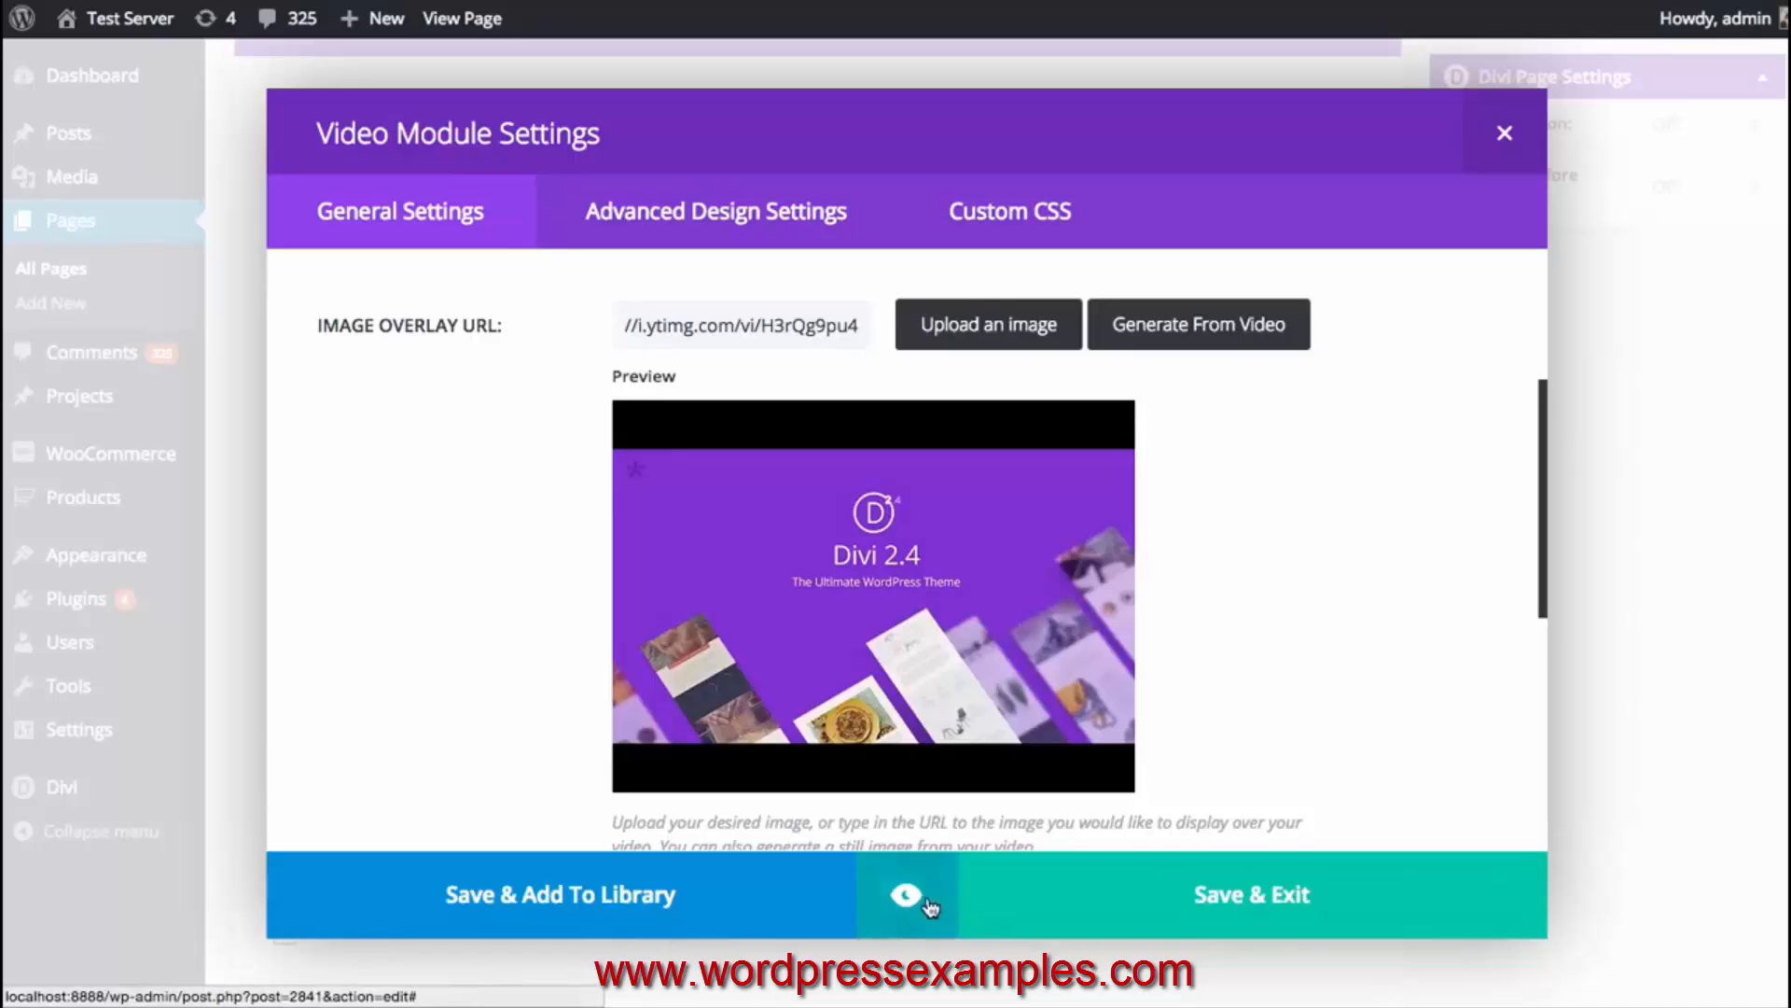
Step: Preview the Video module with its generated overlay, then close the preview
left_click(938, 901)
scroll(1222, 653, "down", 5)
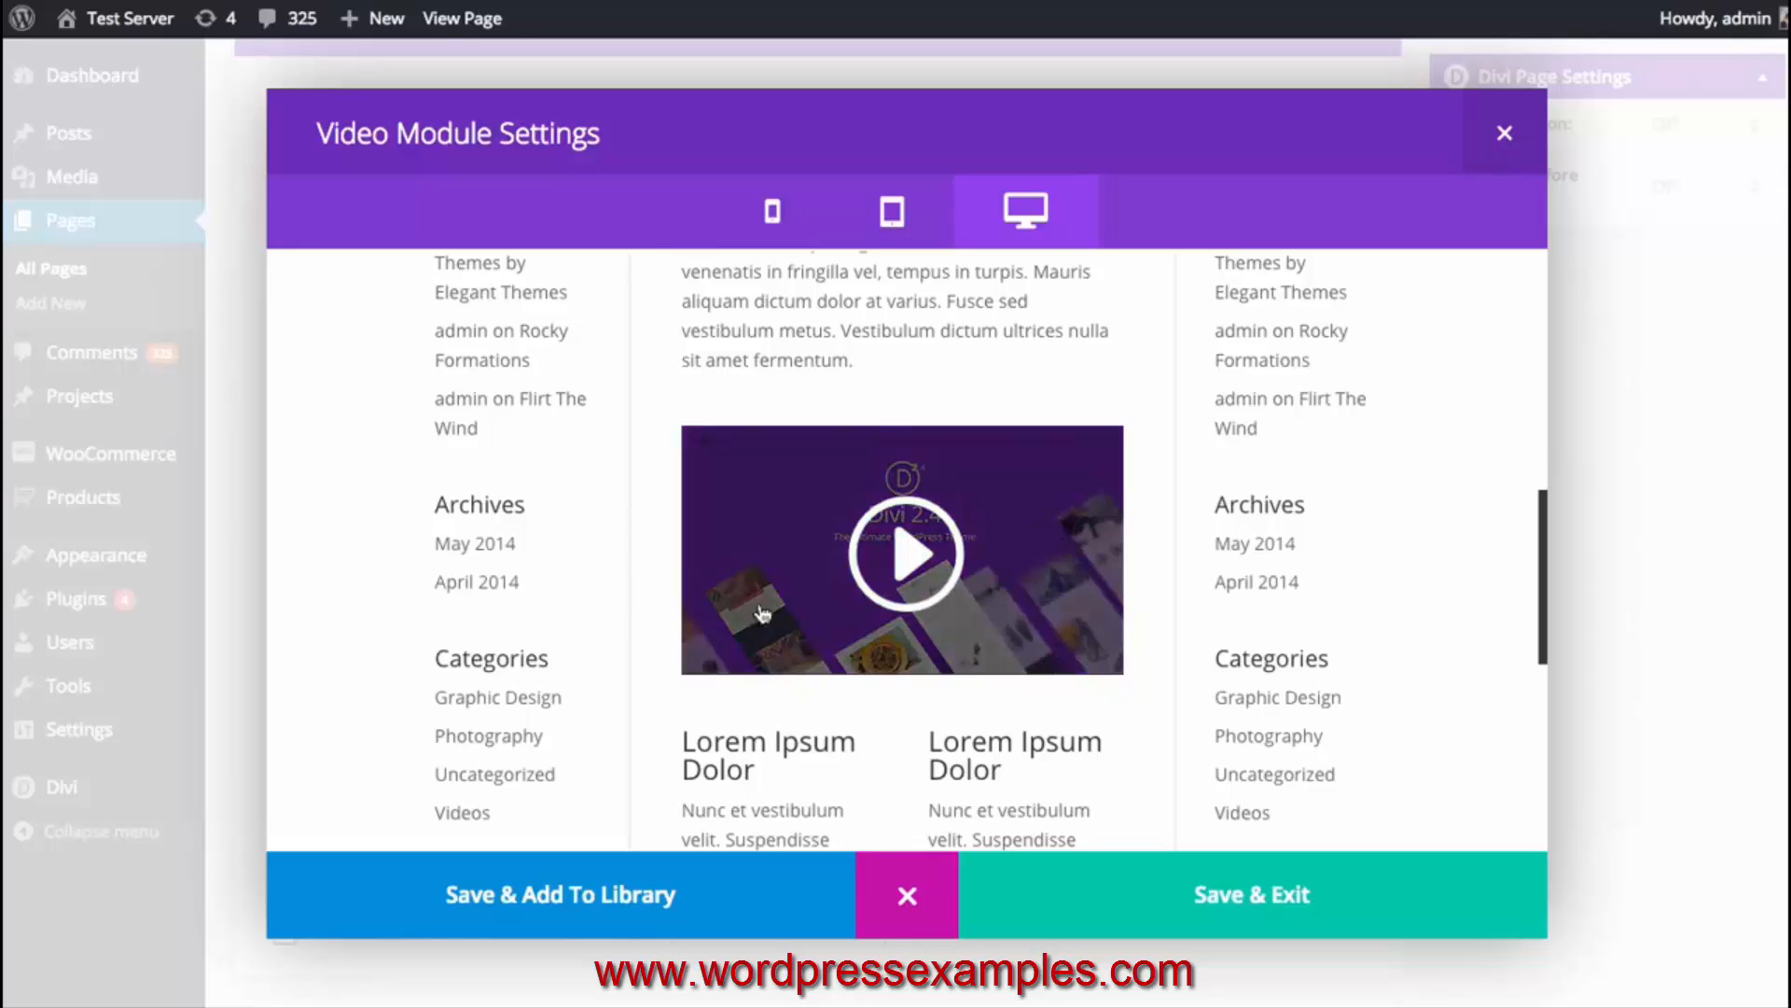
left_click(907, 895)
scroll(1347, 709, "down", 2)
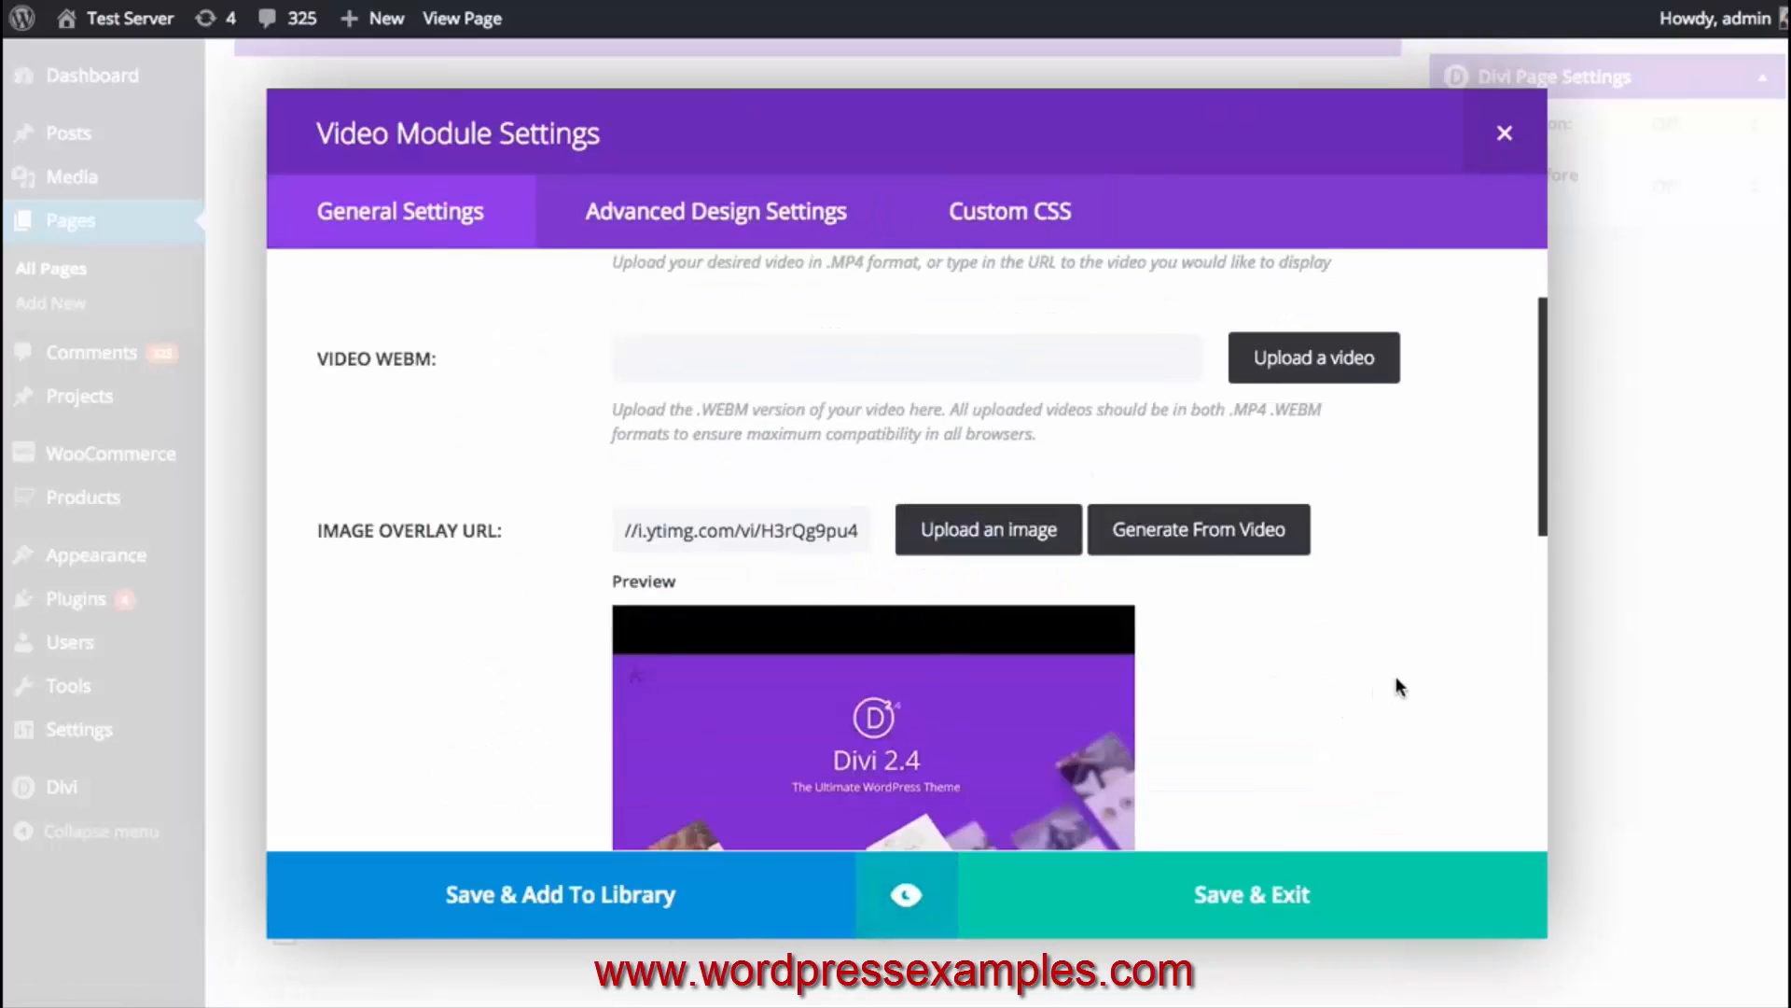
Step: Review the video URL and the generated image overlay in the module settings
scroll(1399, 687, "up", 2)
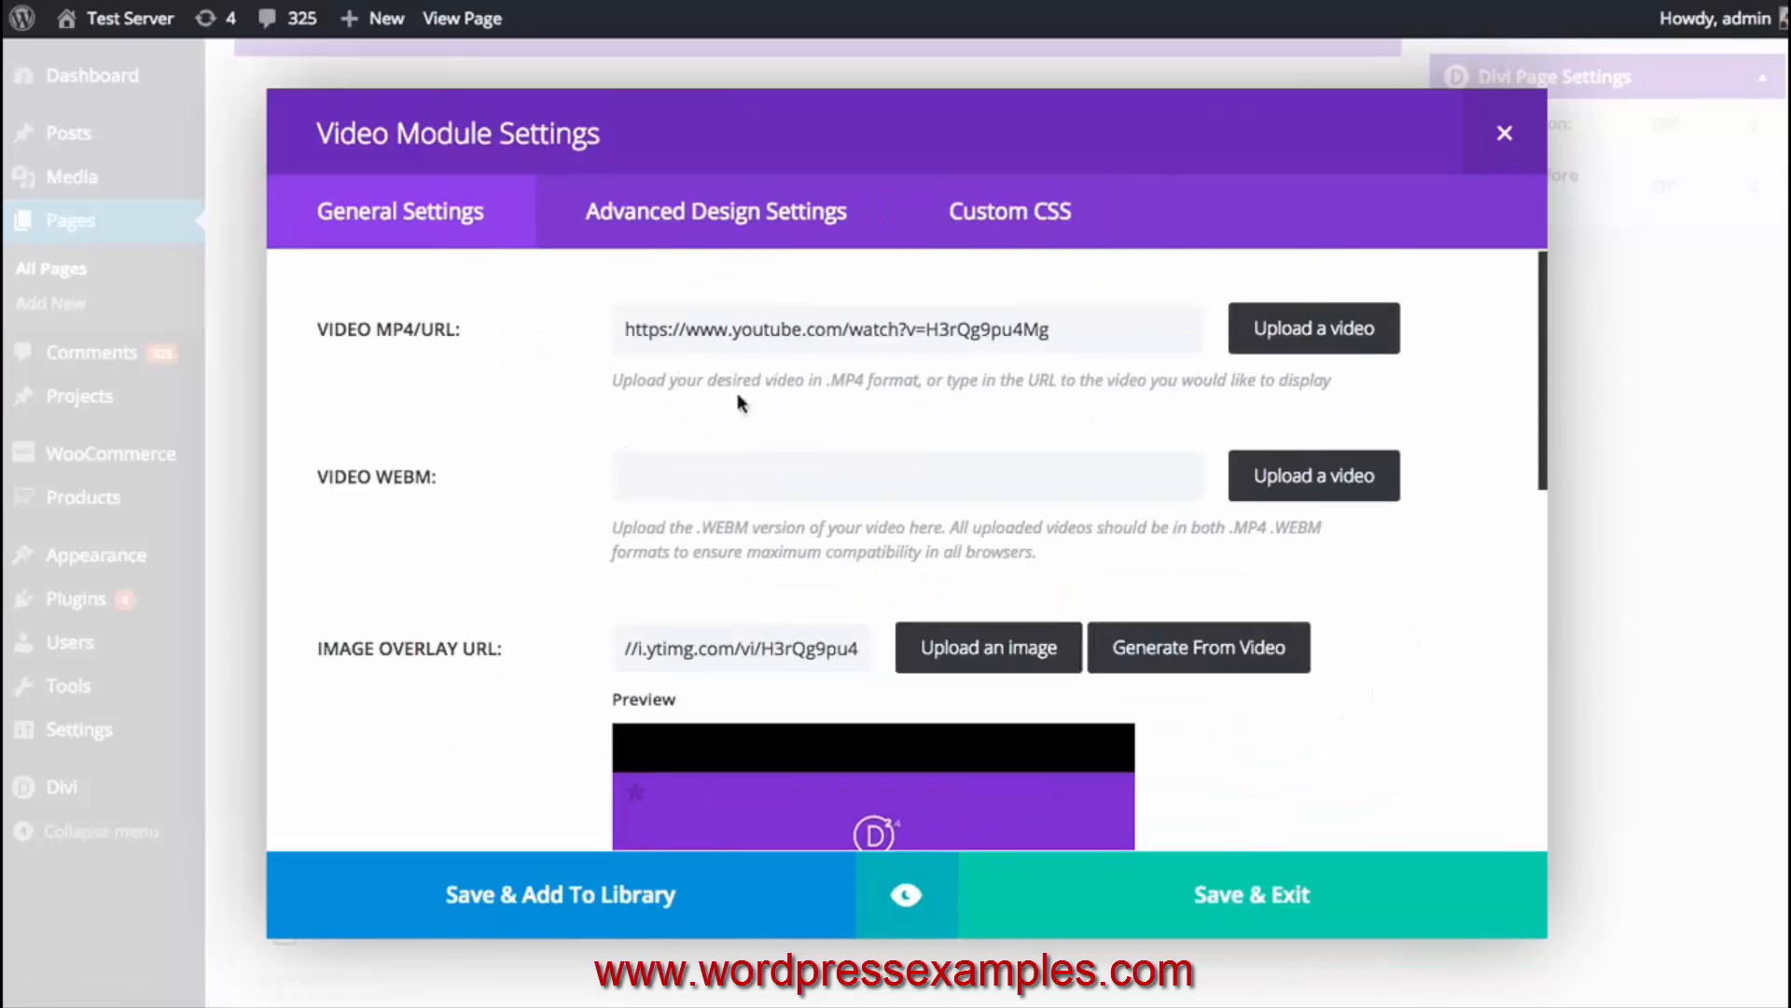
triple_click(740, 329)
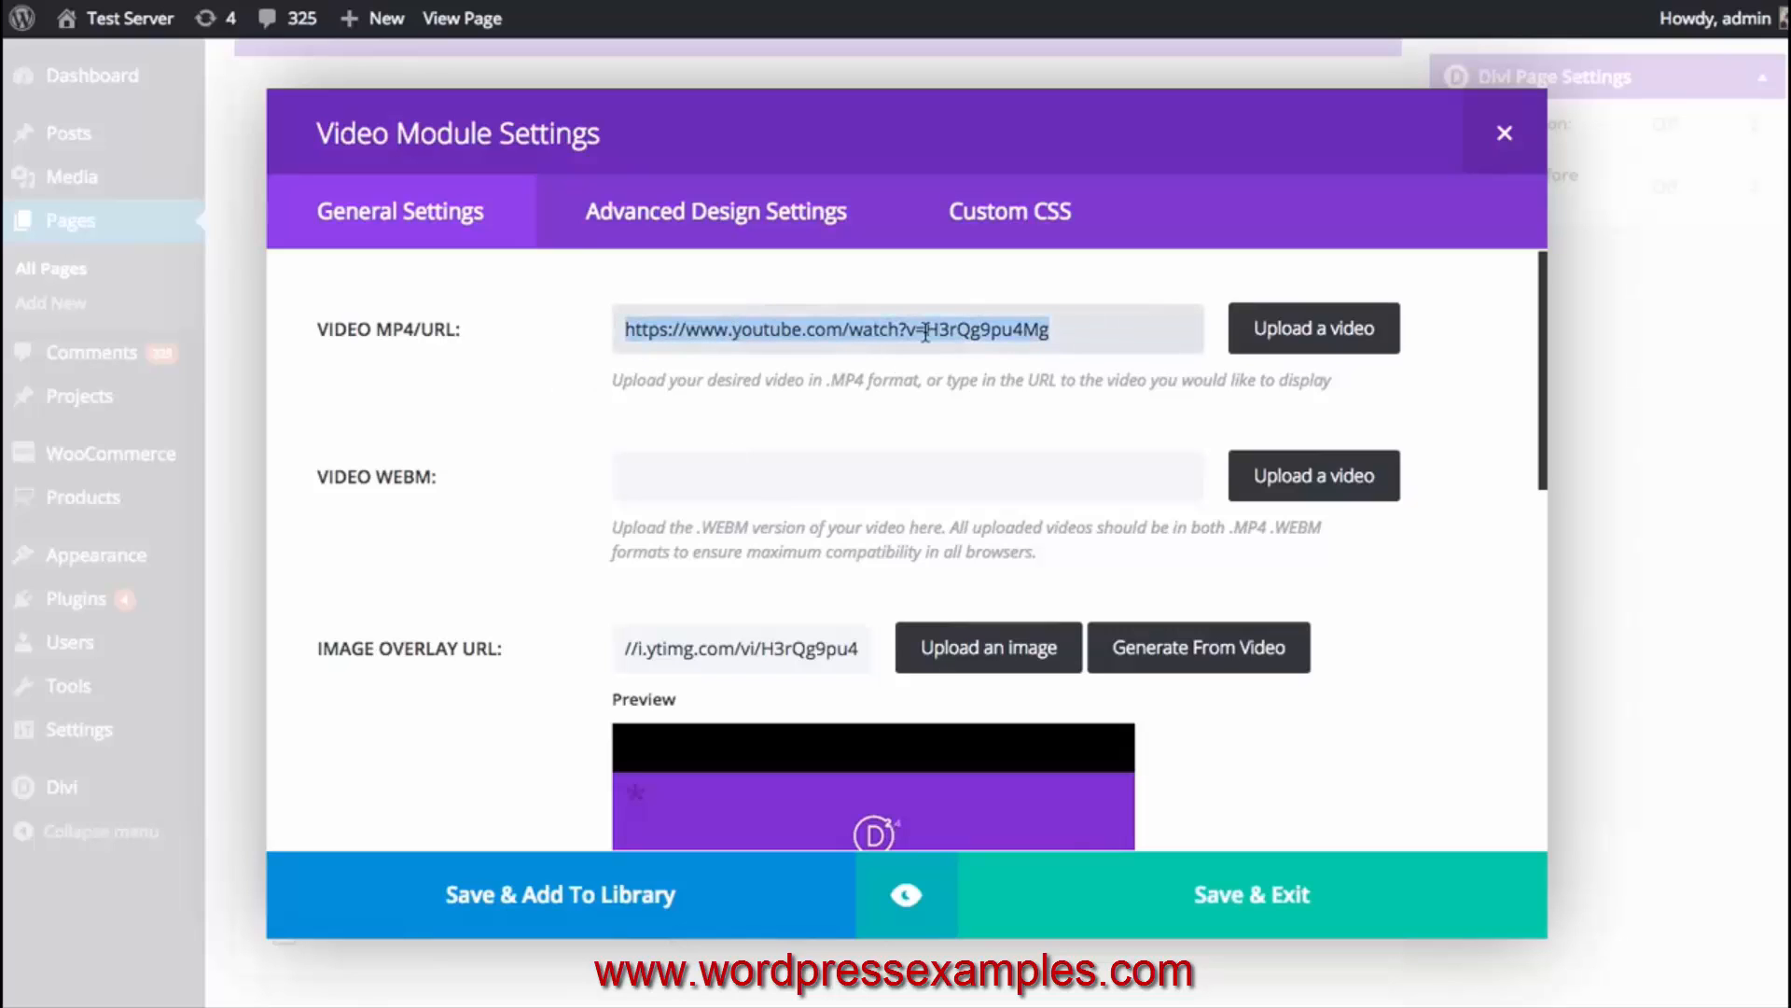
left_click(784, 328)
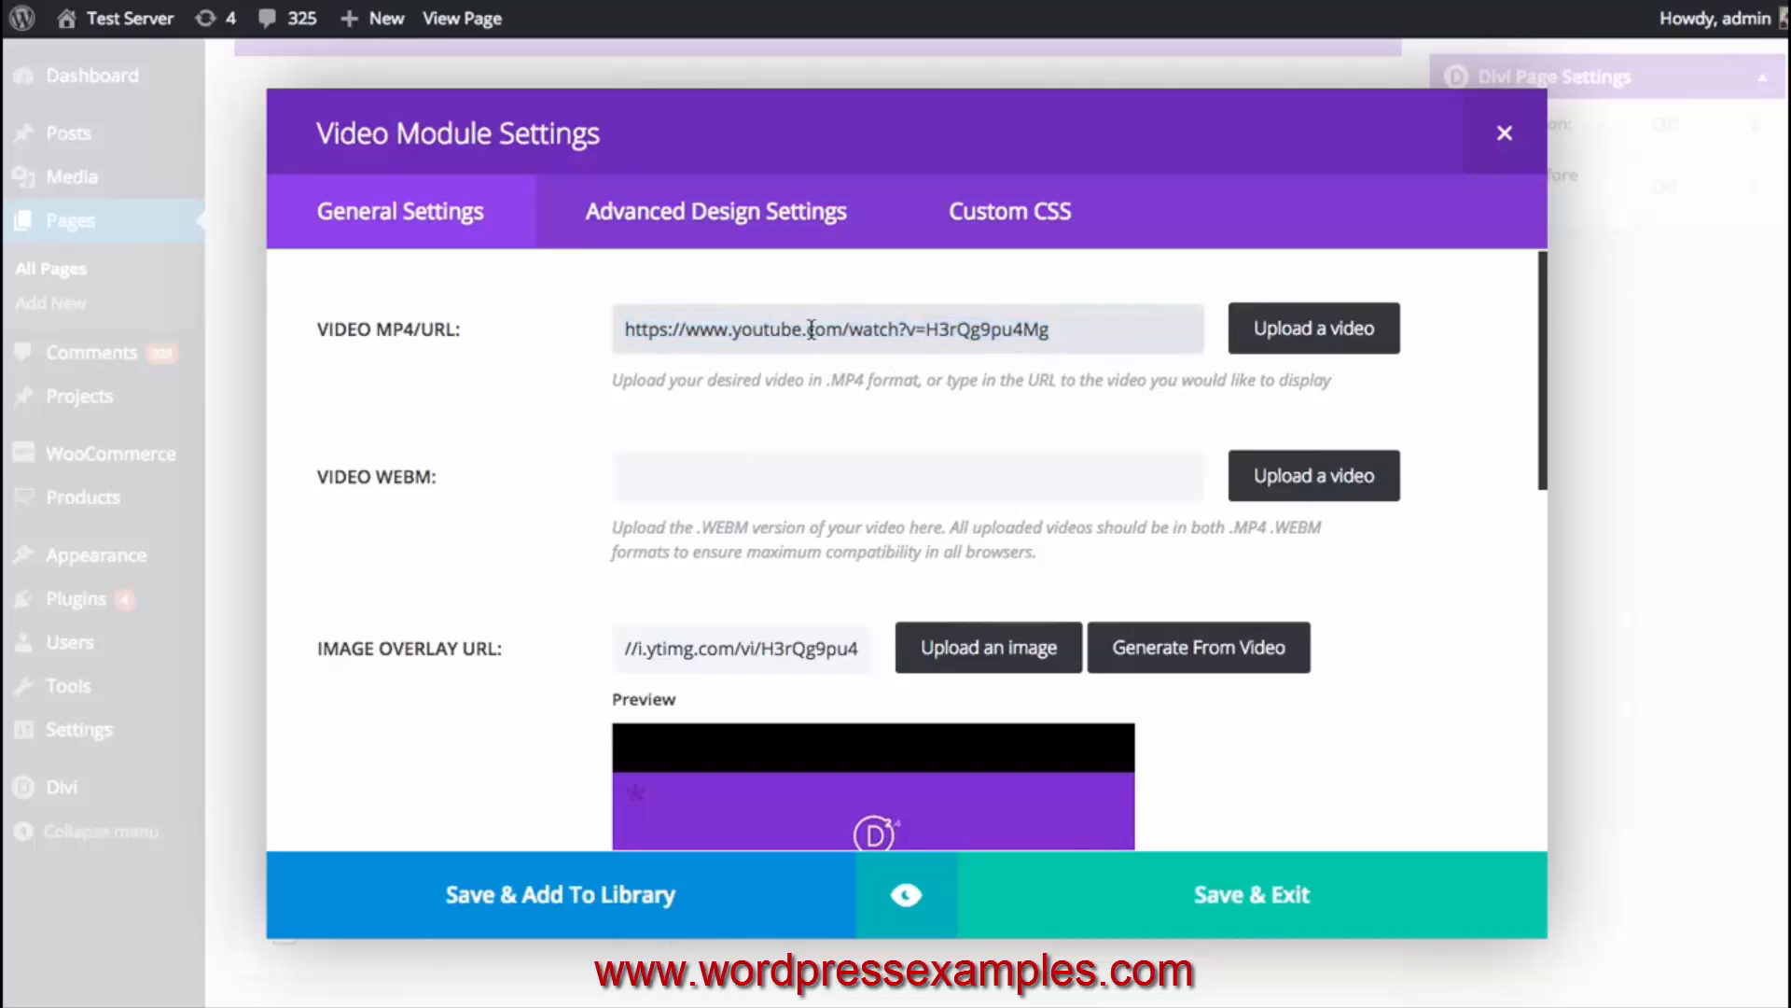
scroll(811, 328, "down", 2)
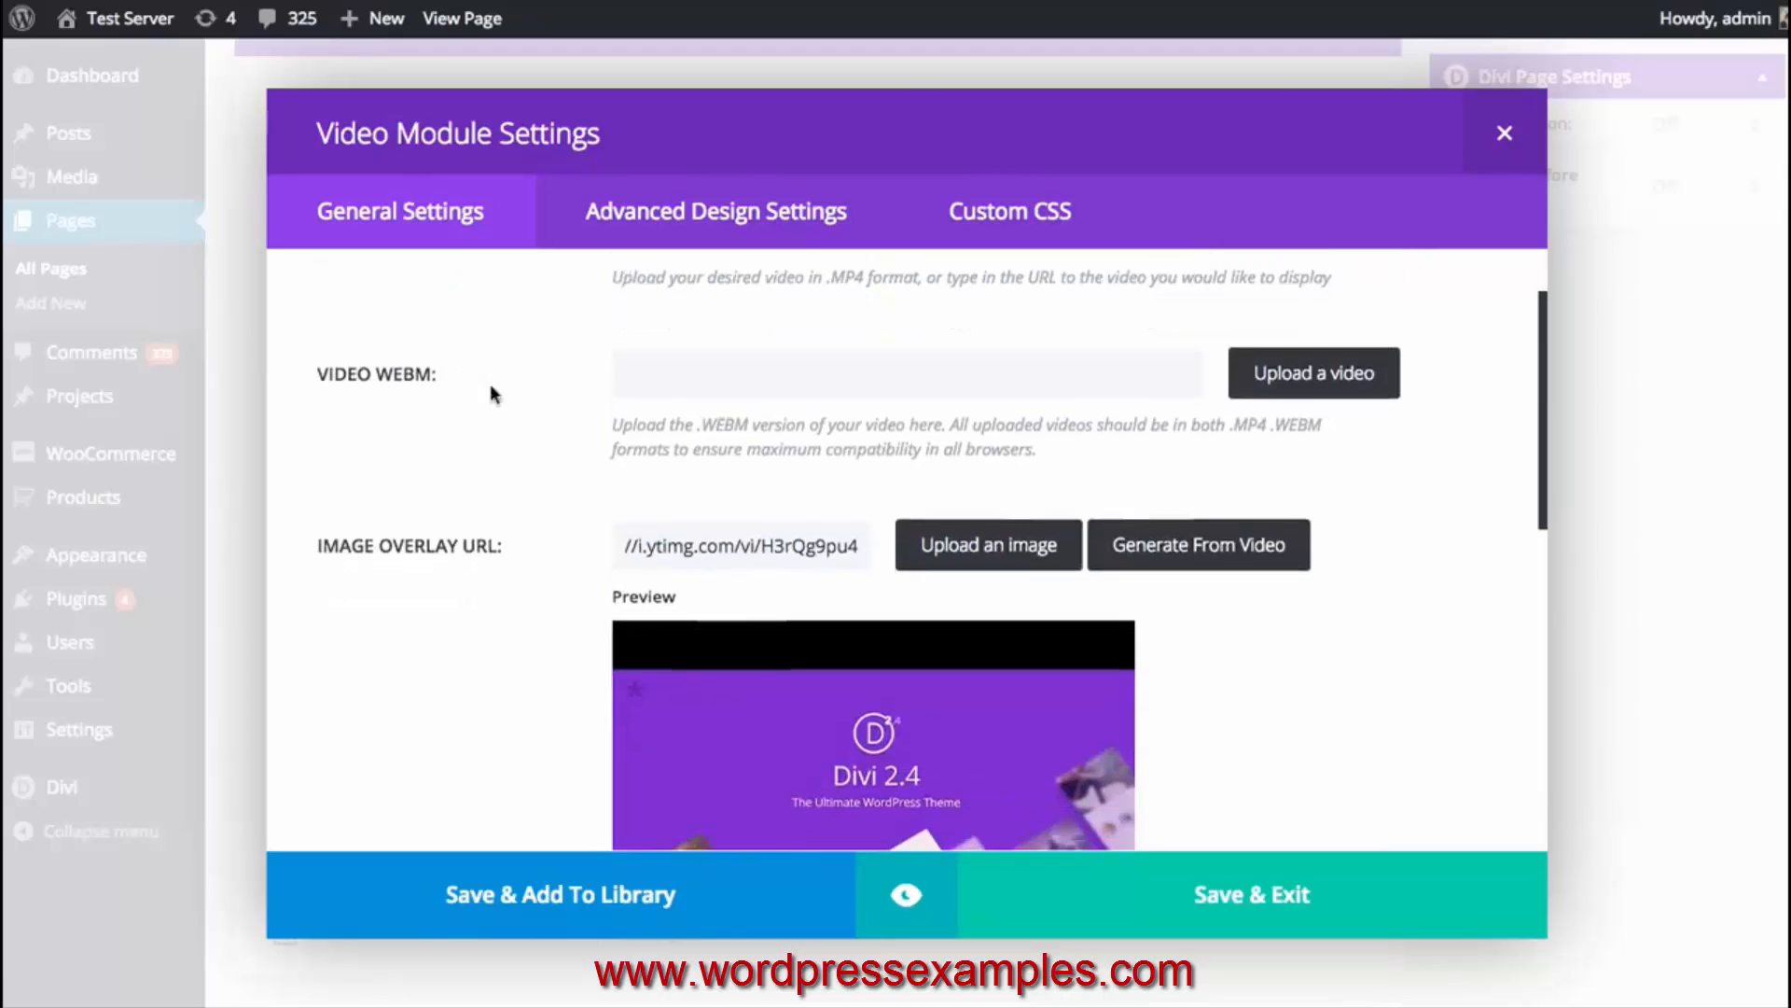
scroll(492, 392, "down", 3)
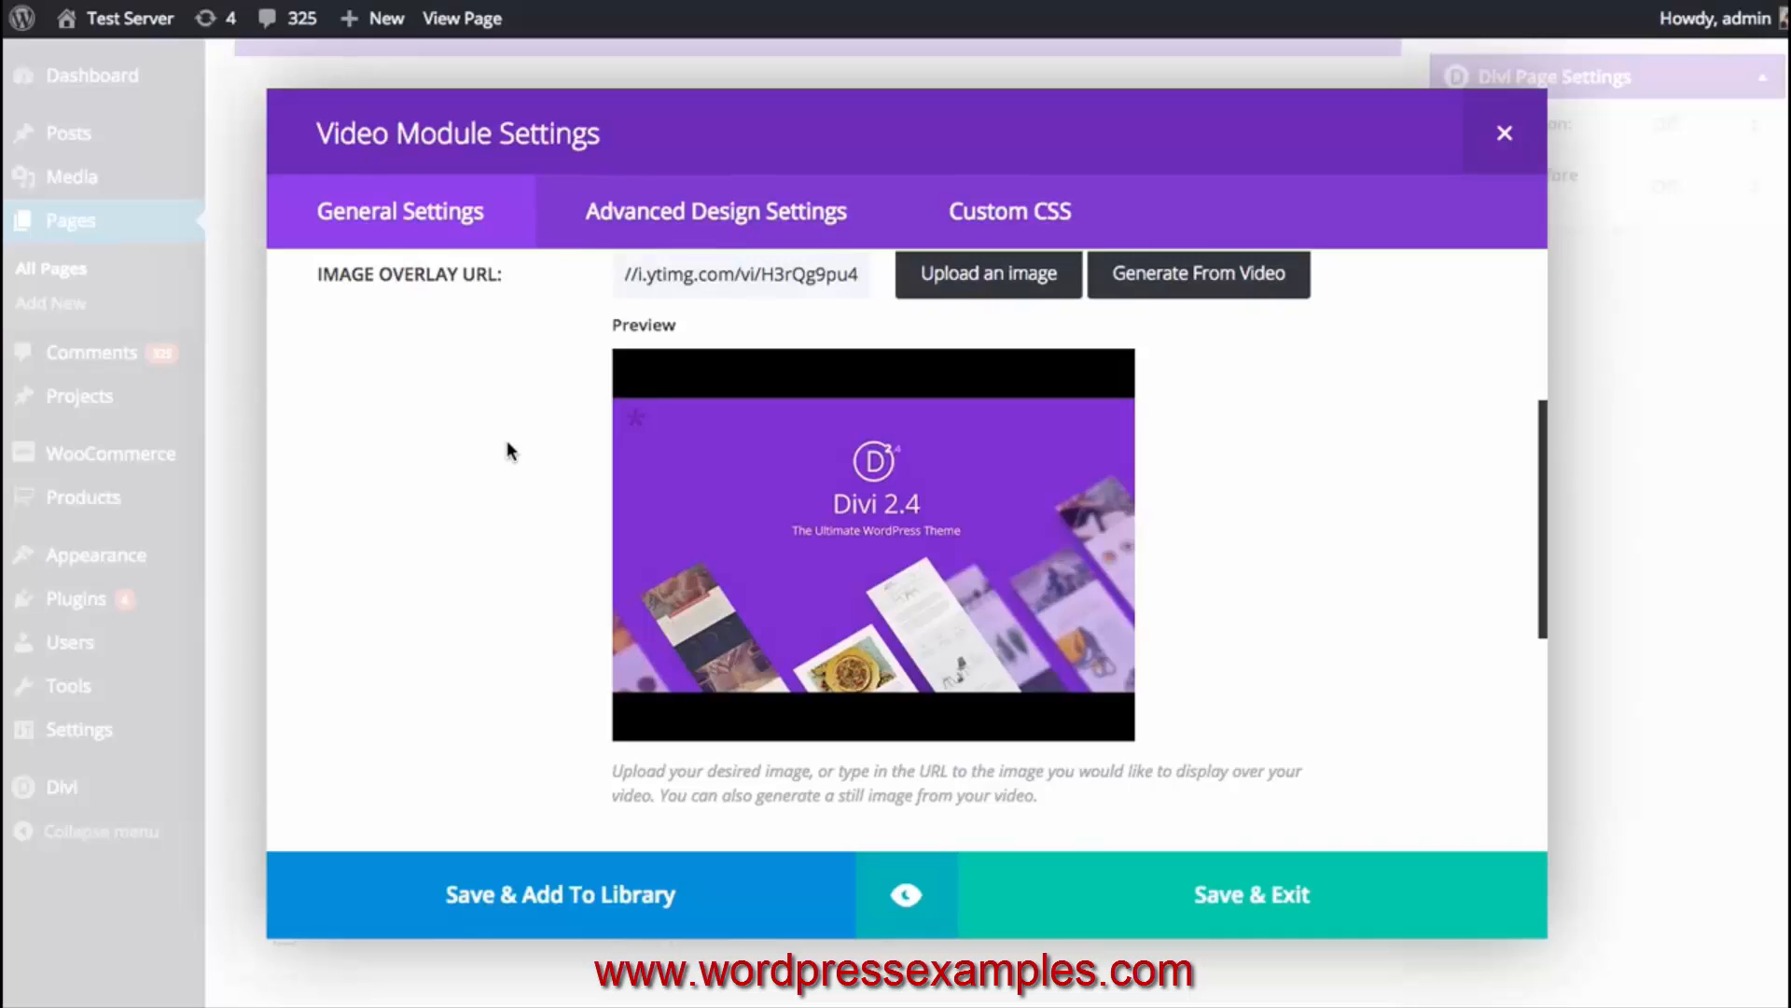
scroll(461, 415, "down", 6)
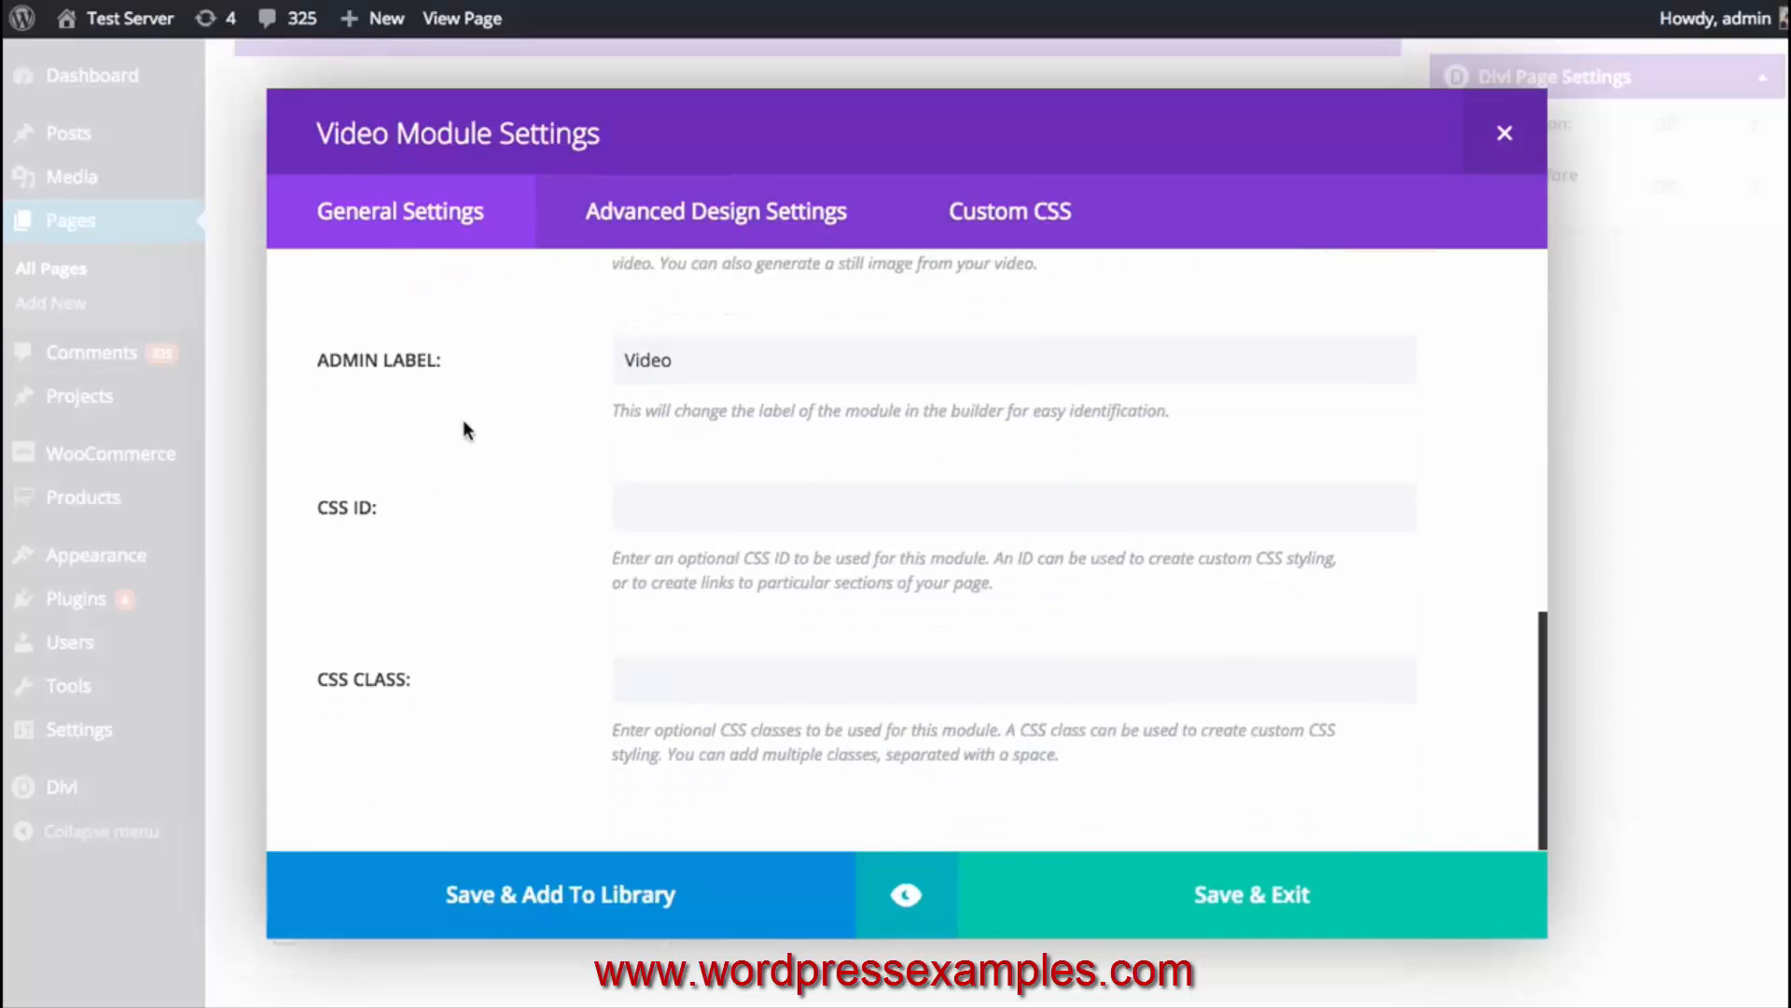
scroll(508, 560, "up", 10)
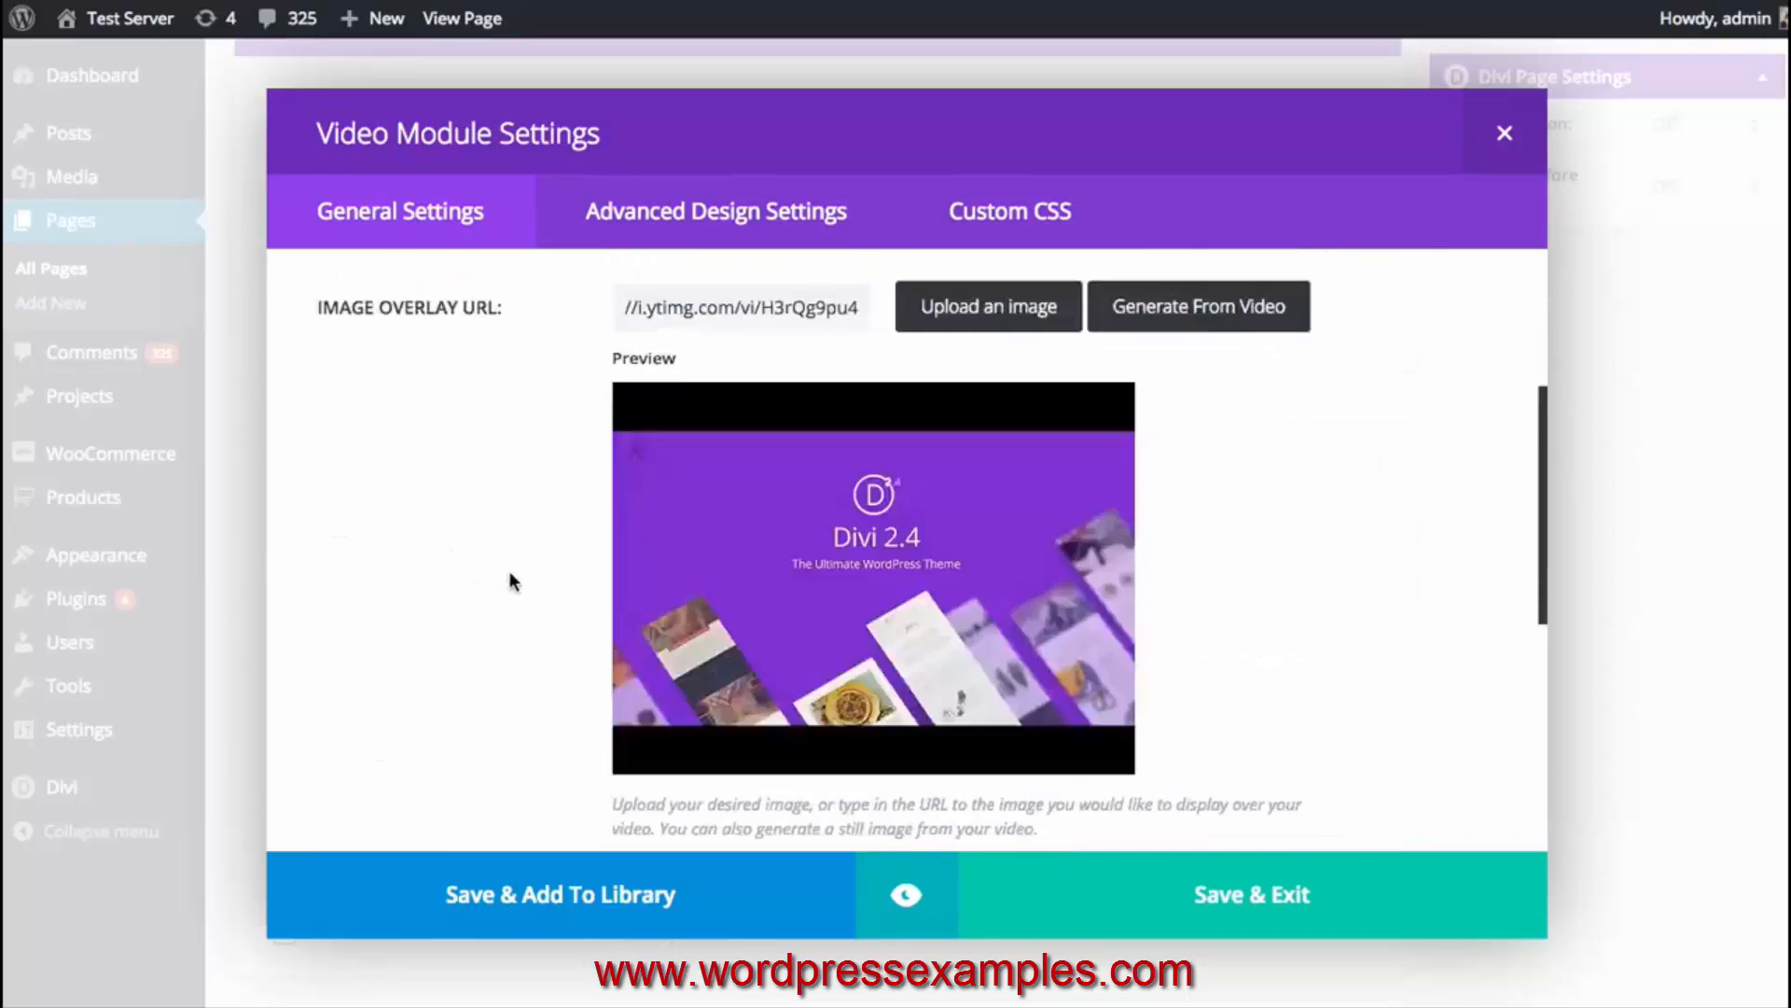
scroll(507, 560, "down", 10)
scroll(507, 570, "up", 8)
scroll(508, 571, "down", 4)
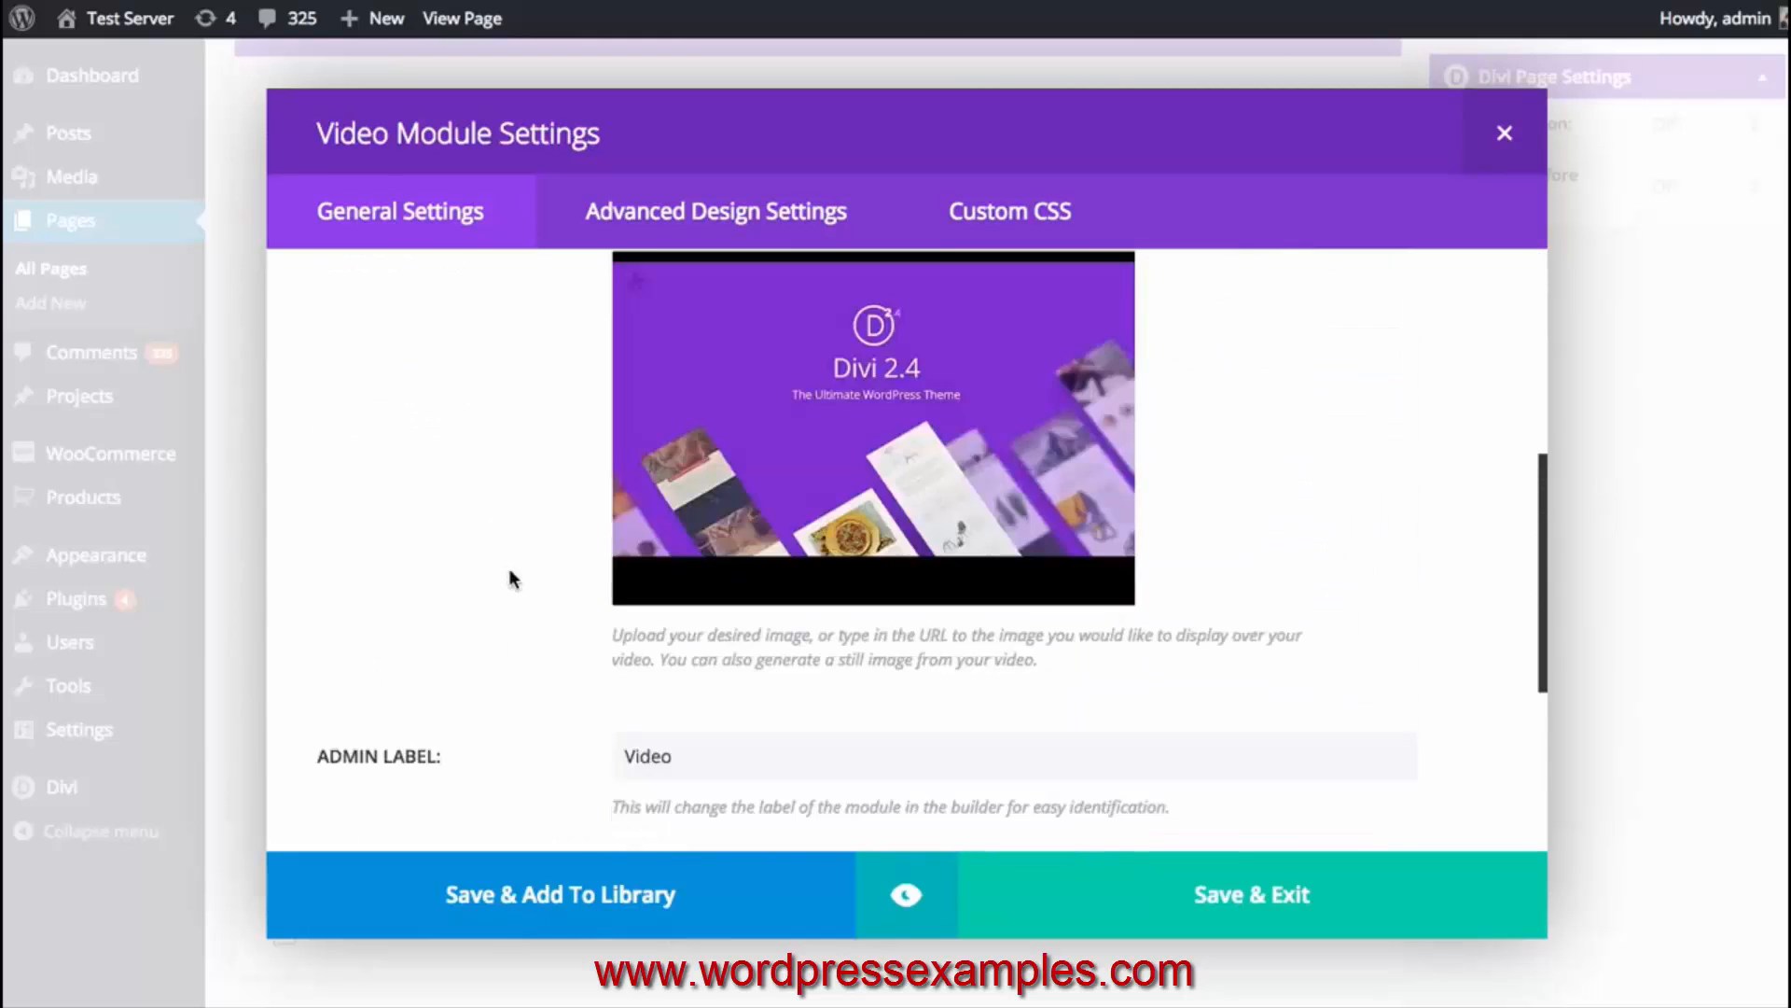
scroll(509, 574, "up", 2)
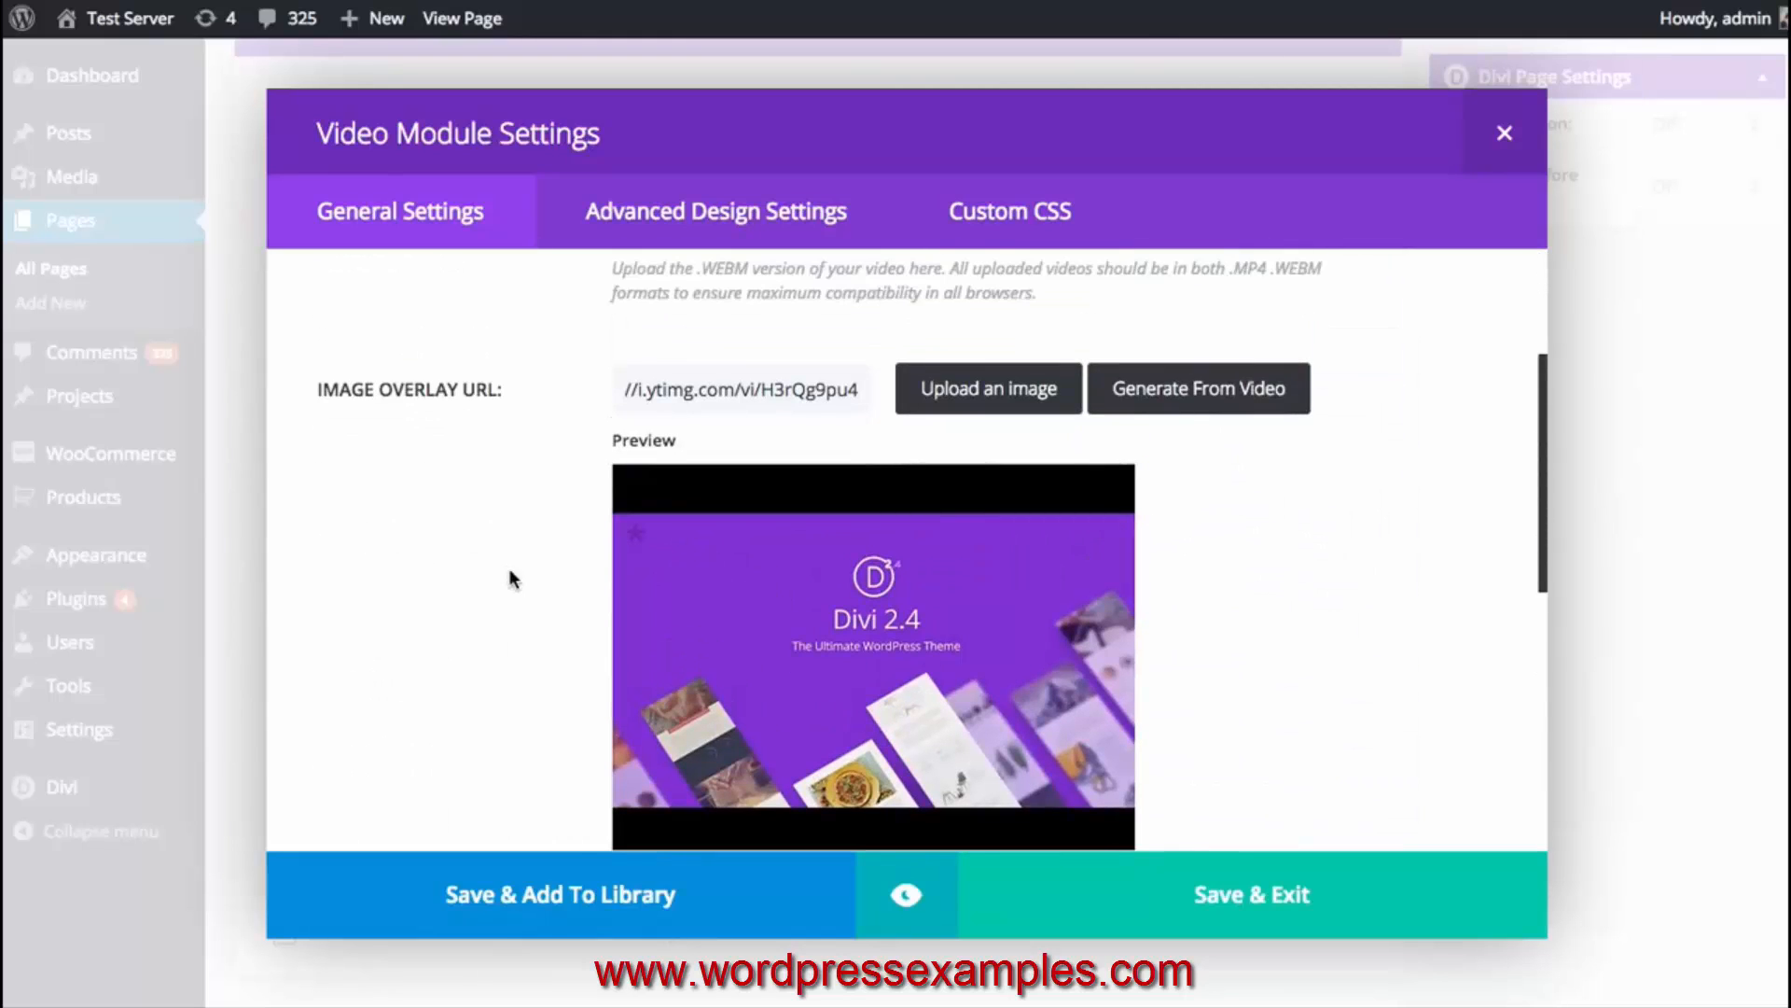
scroll(501, 579, "down", 6)
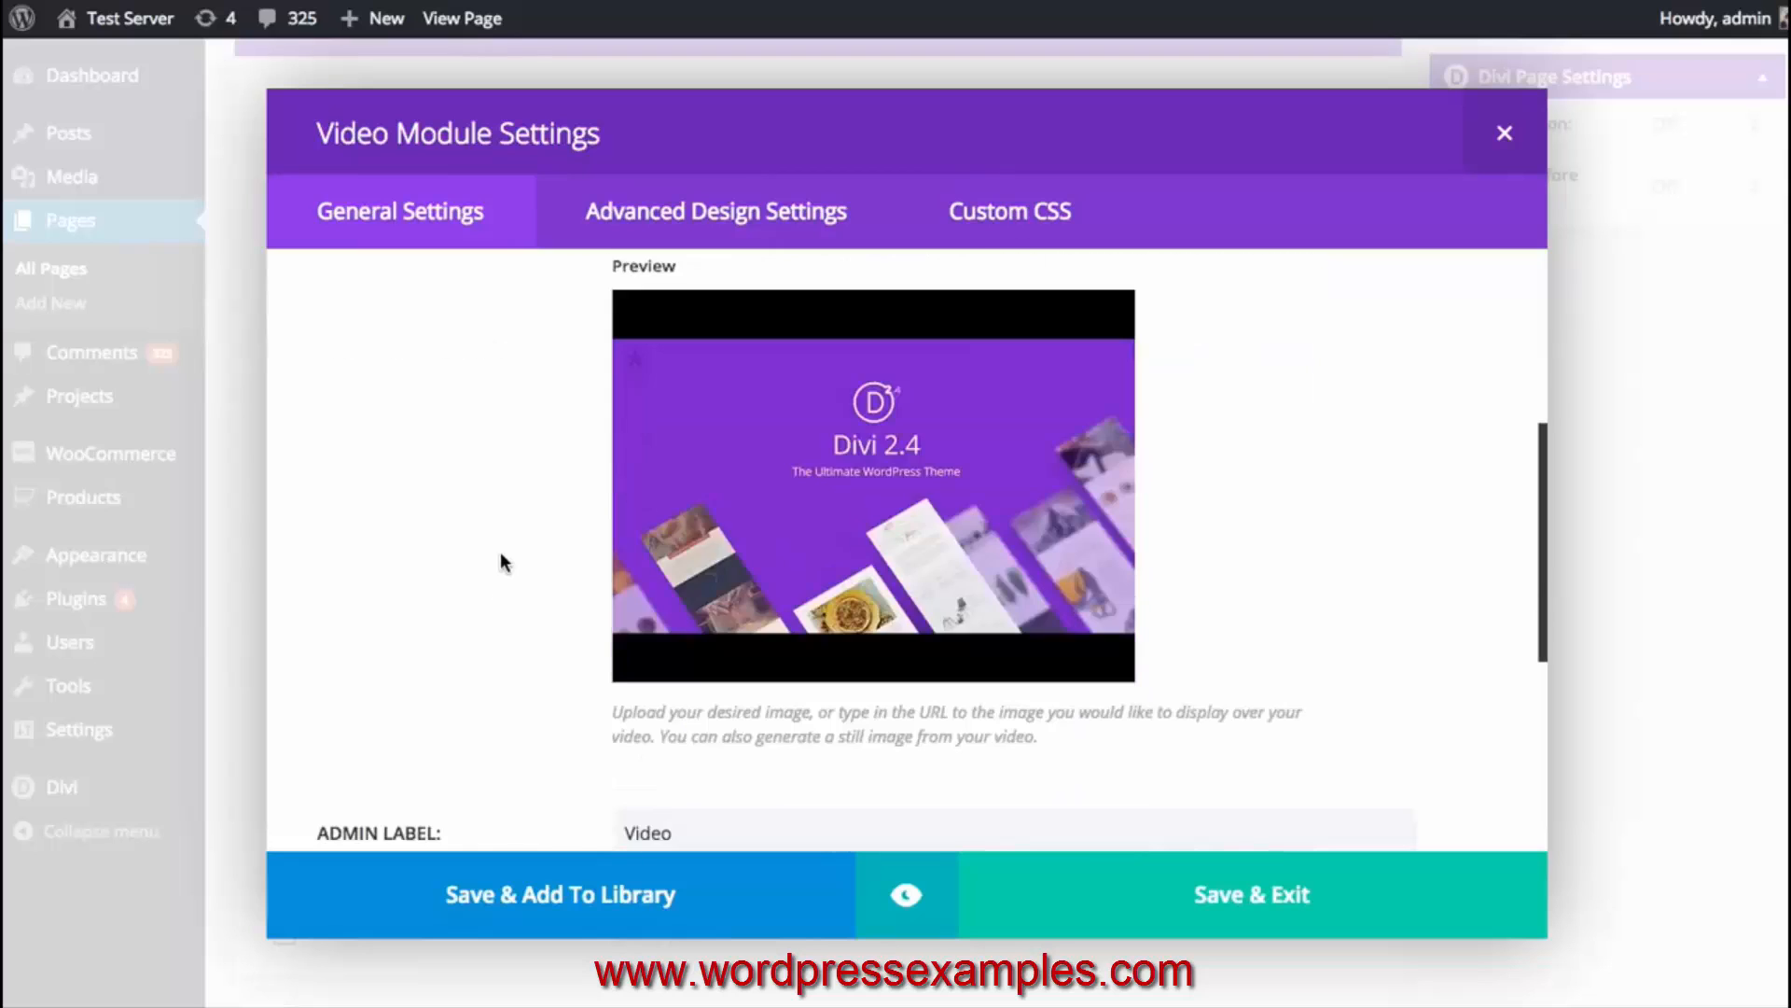
scroll(457, 499, "up", 8)
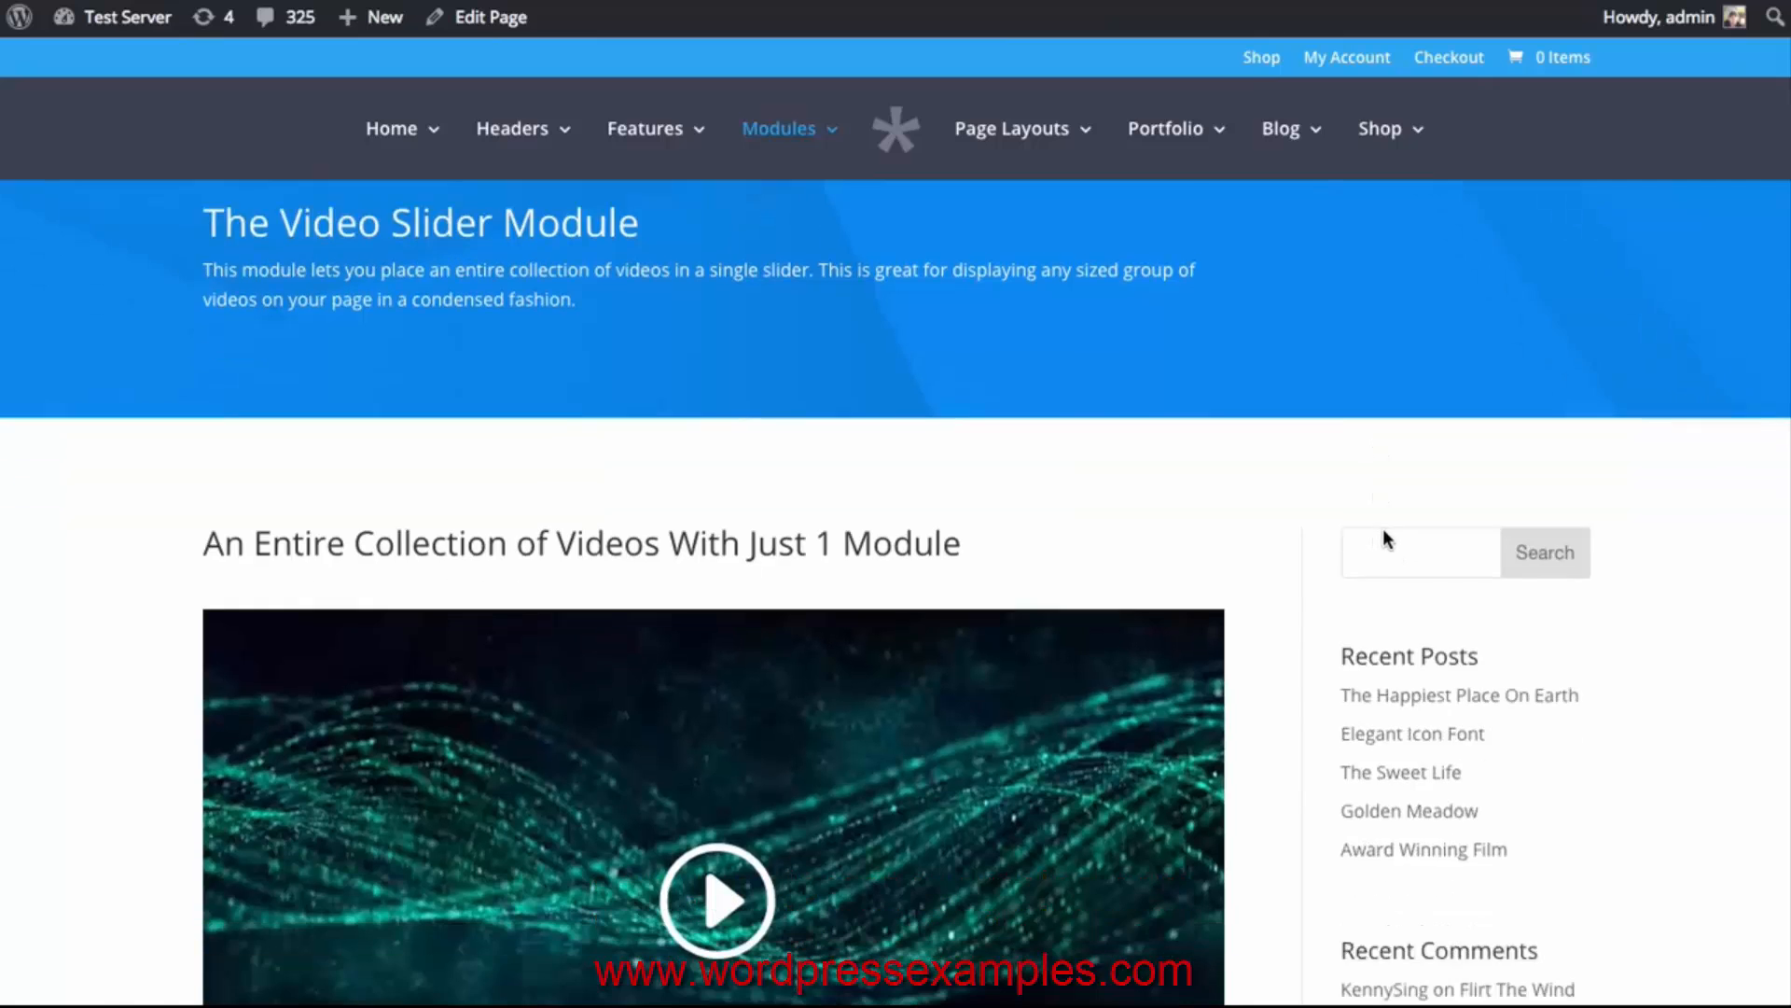
Step: Browse the Video Slider Module demo page, switching videos with the slider arrow and thumbnails
scroll(1383, 532, "down", 5)
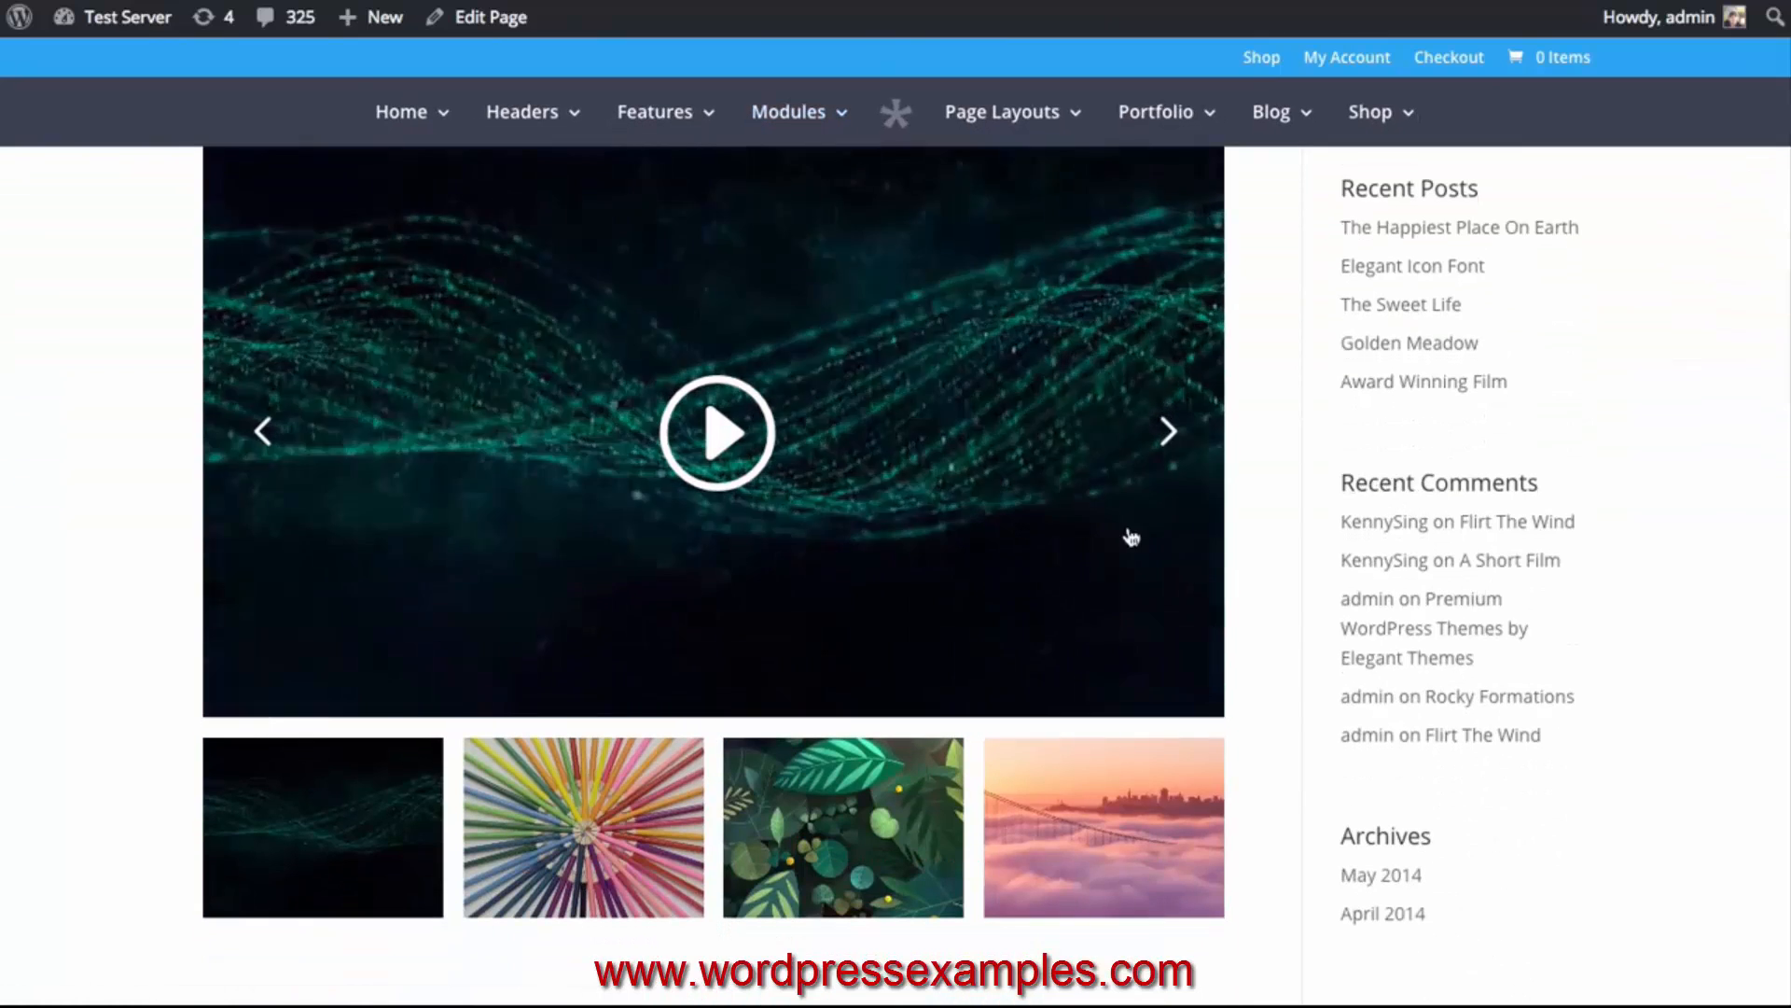
scroll(1160, 504, "up", 1)
left_click(1169, 536)
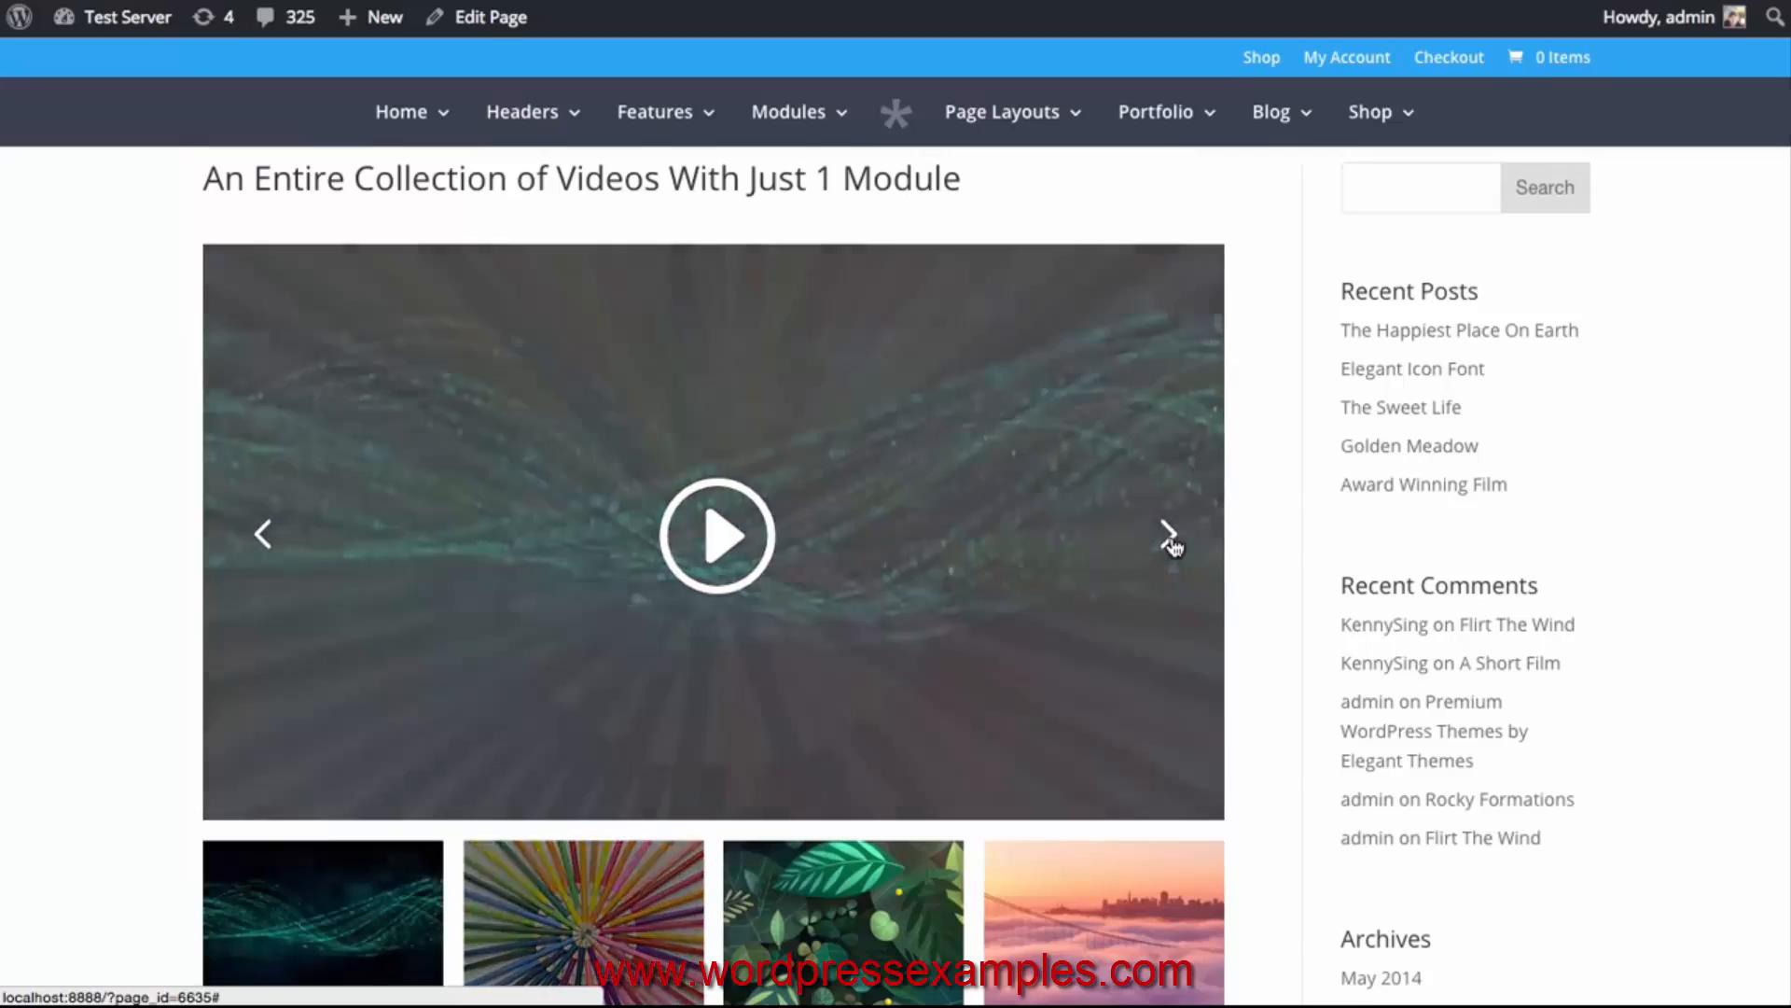
scroll(1203, 559, "down", 1)
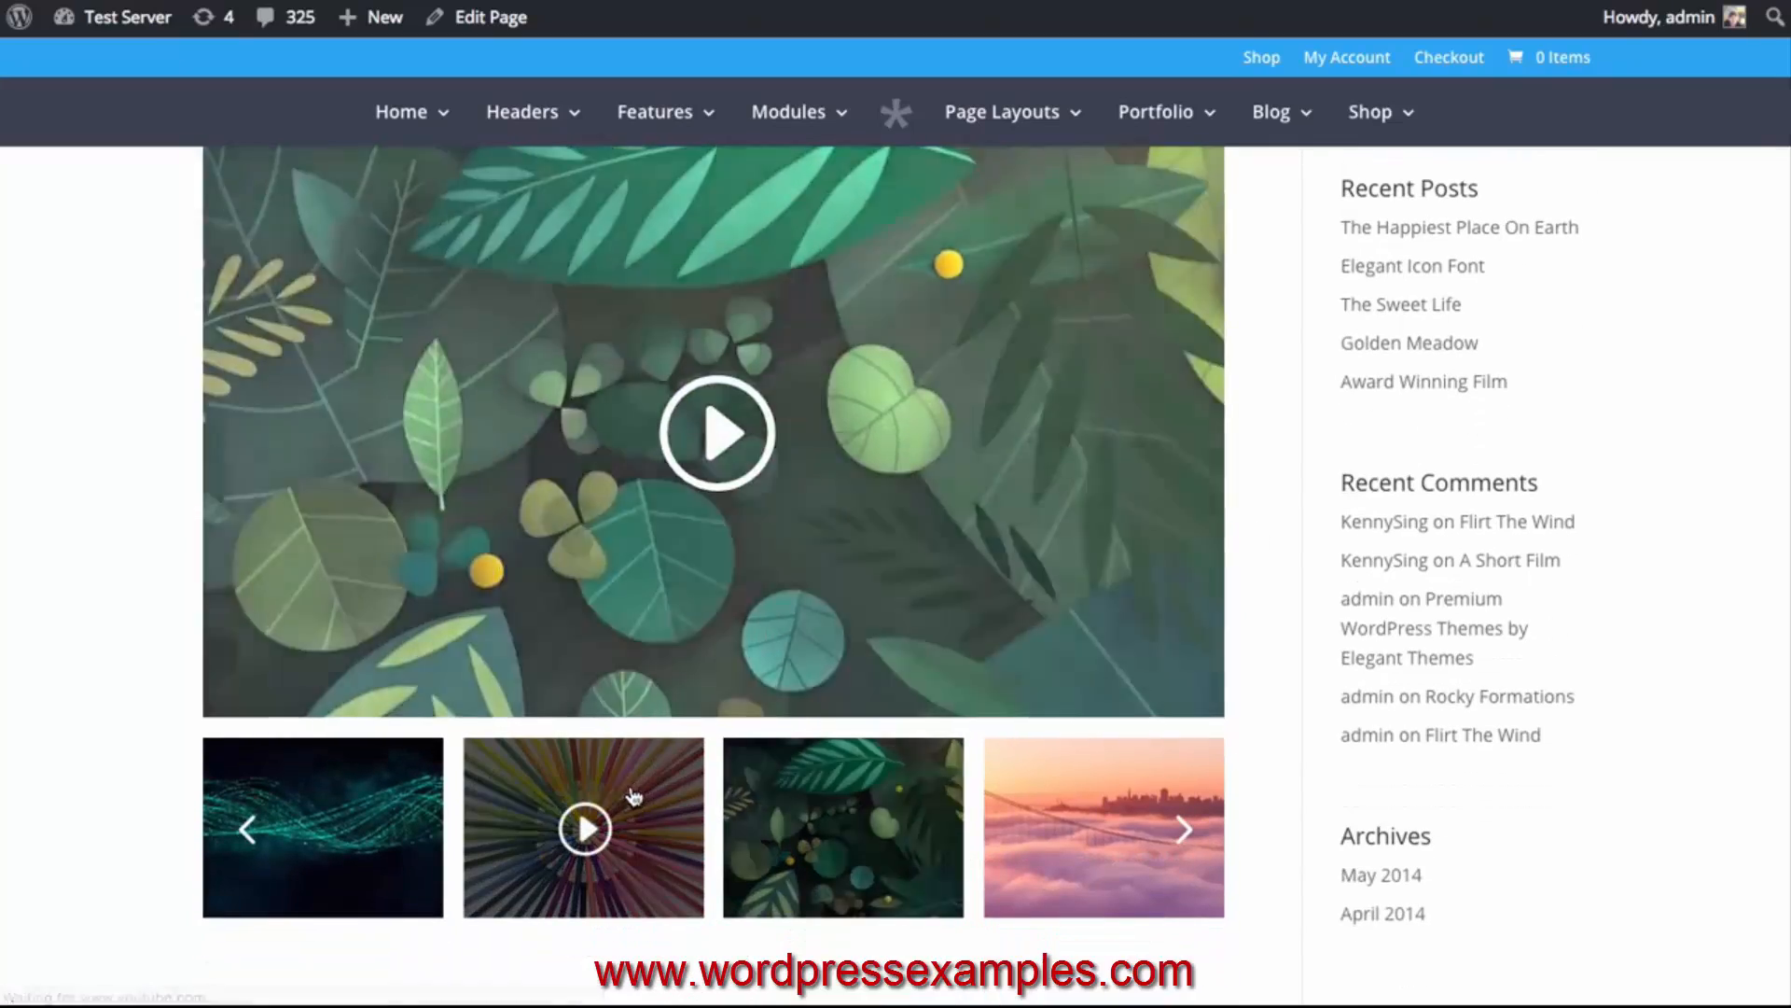
left_click(546, 808)
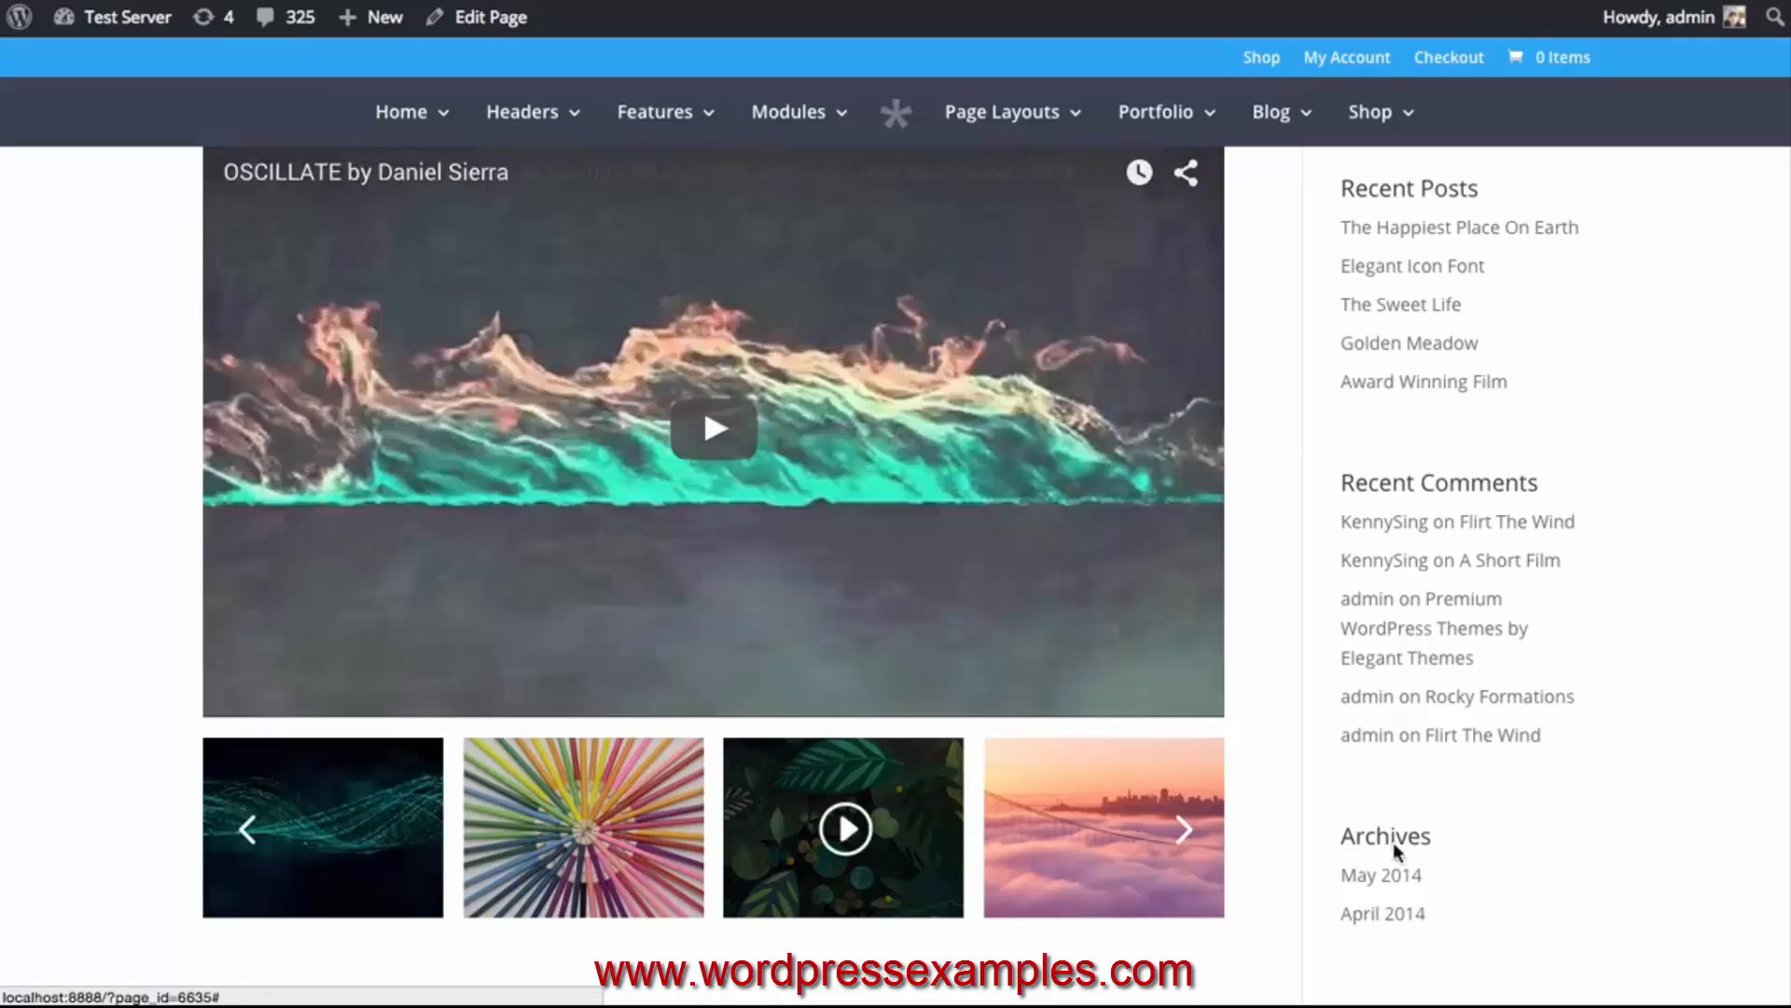
left_click(844, 827)
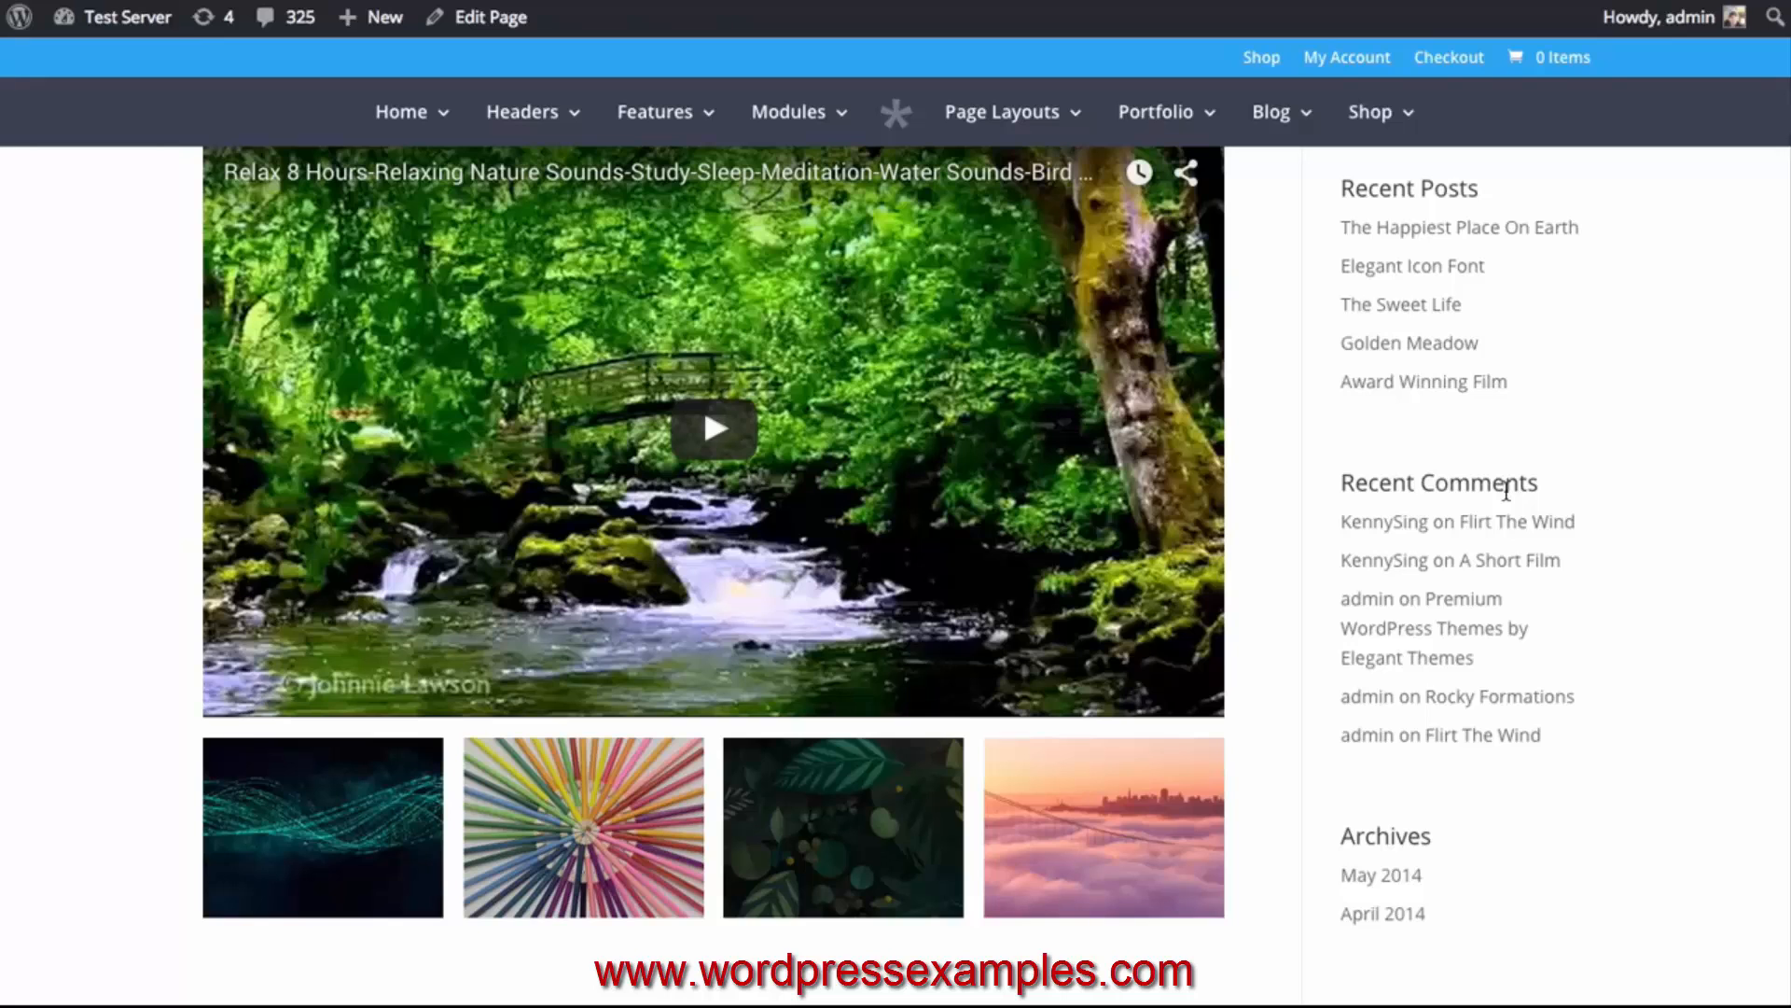
scroll(1263, 476, "up", 2)
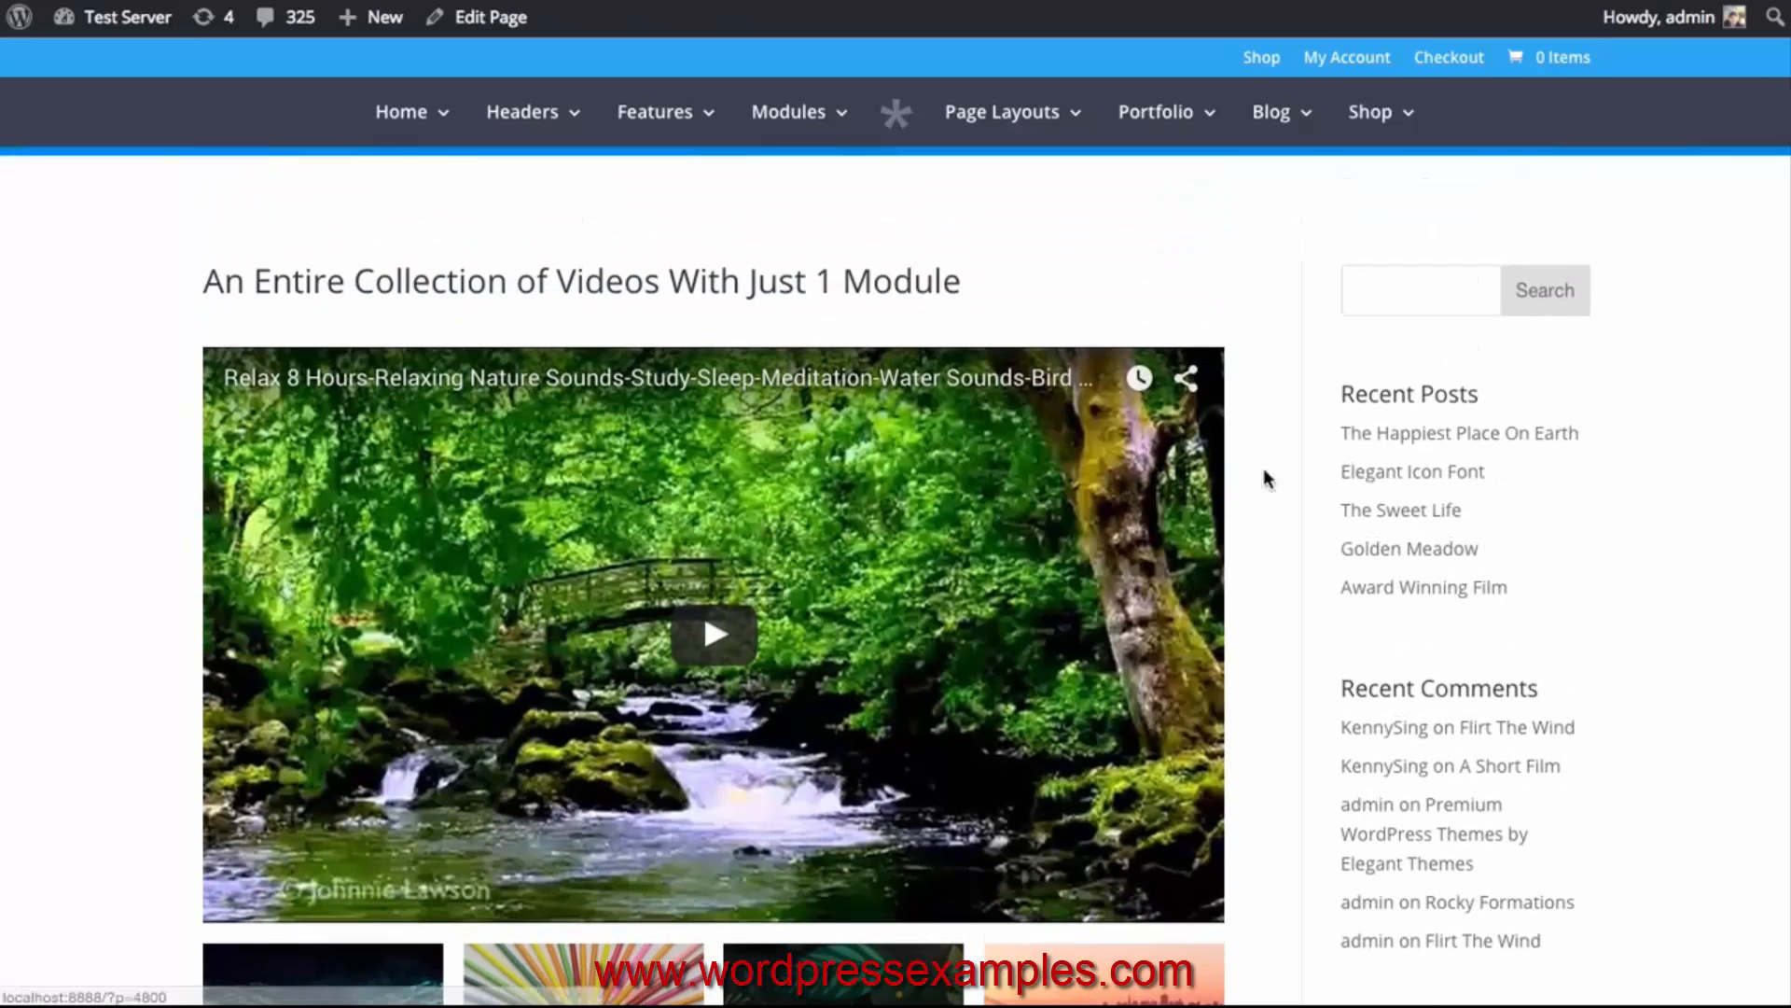
scroll(709, 552, "down", 2)
scroll(709, 553, "up", 1)
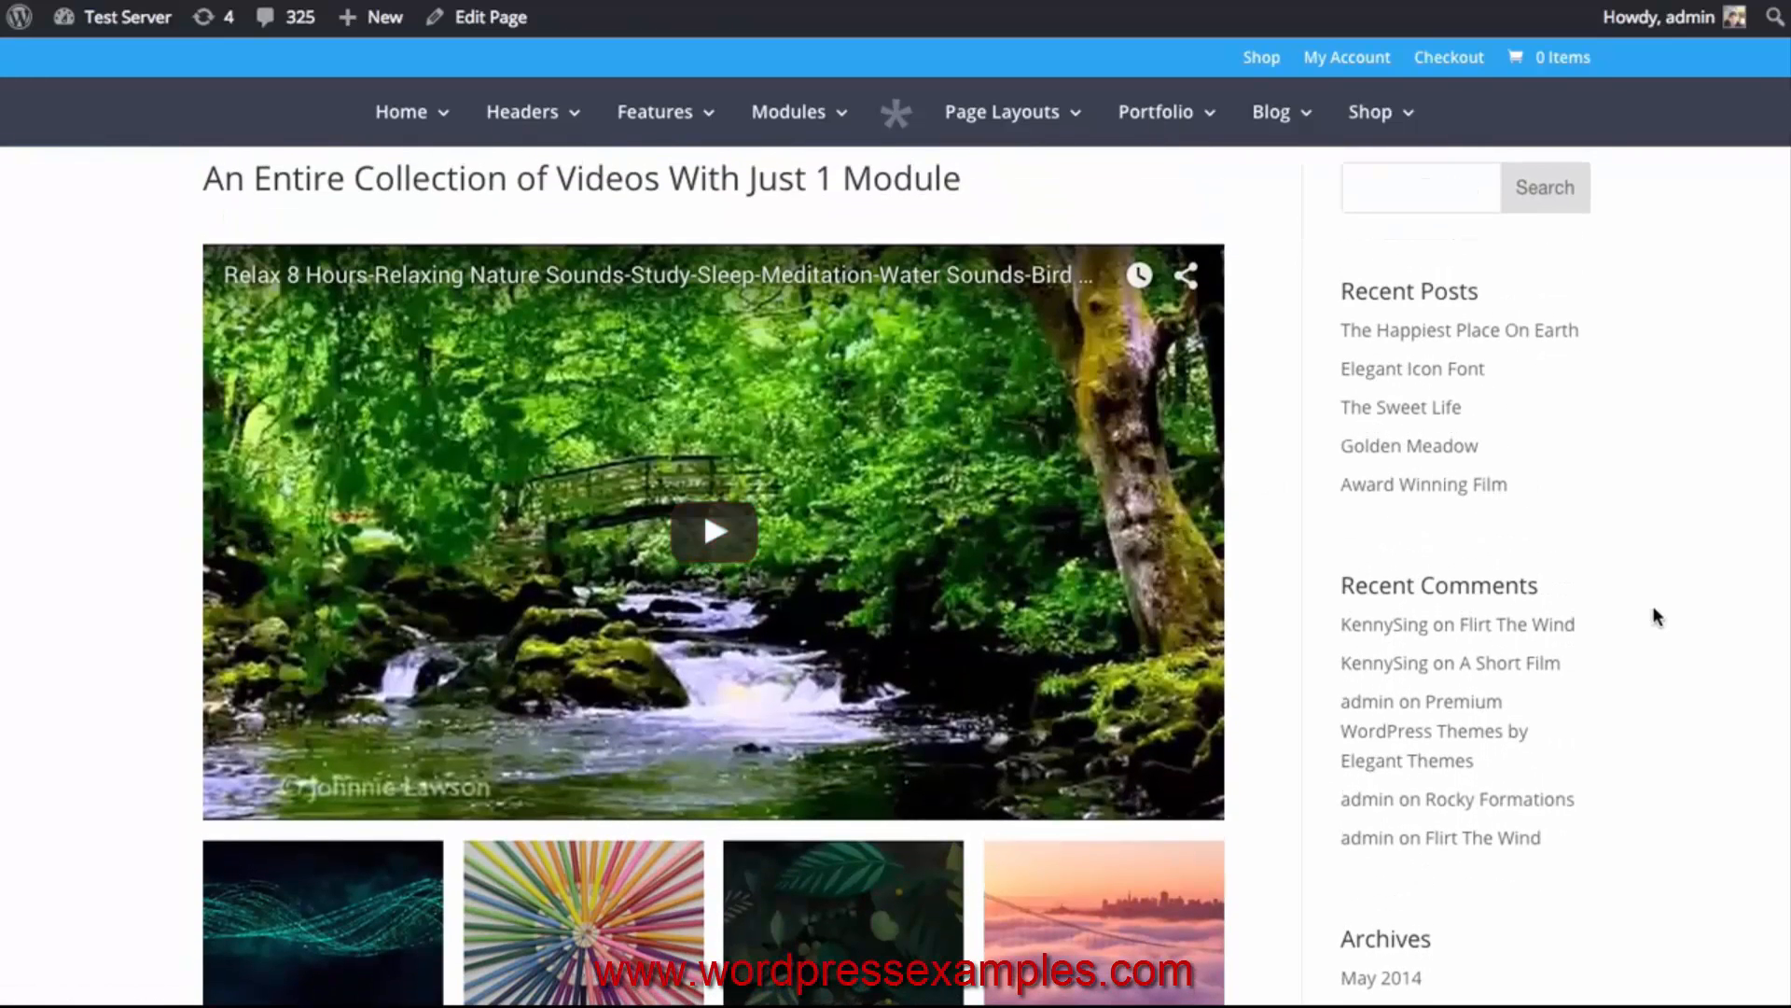
scroll(1657, 593, "down", 8)
scroll(1658, 586, "down", 1)
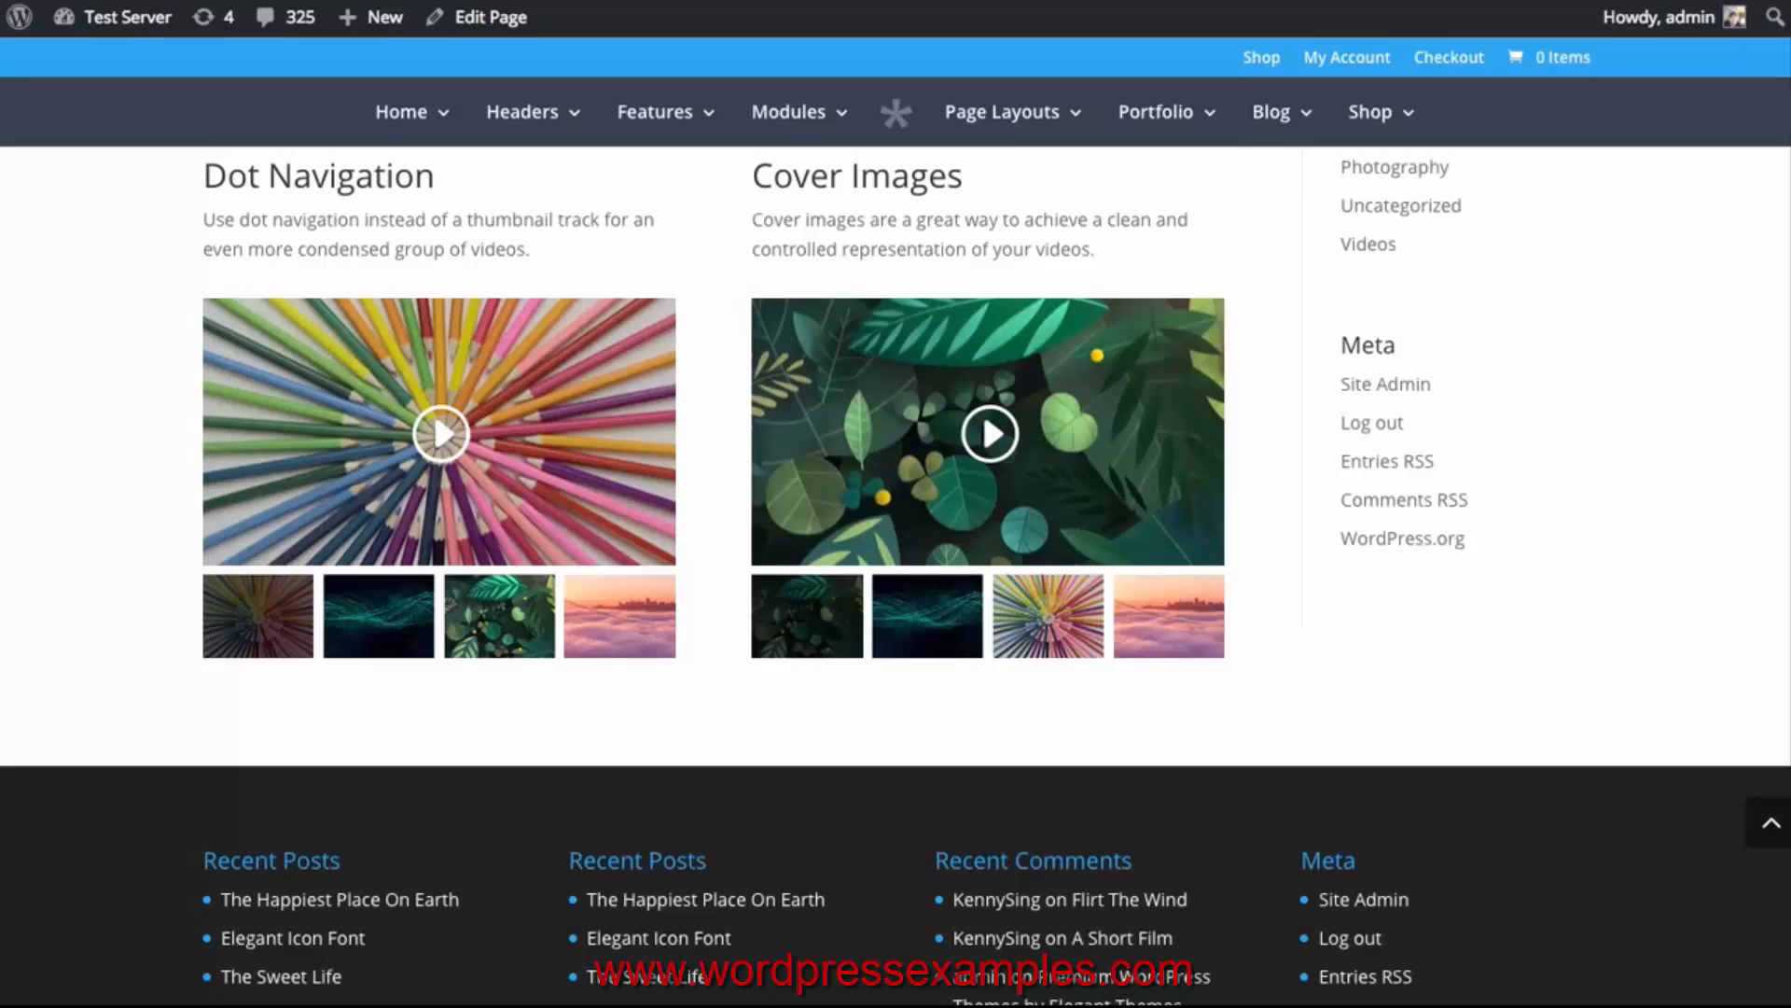
scroll(1771, 468, "up", 10)
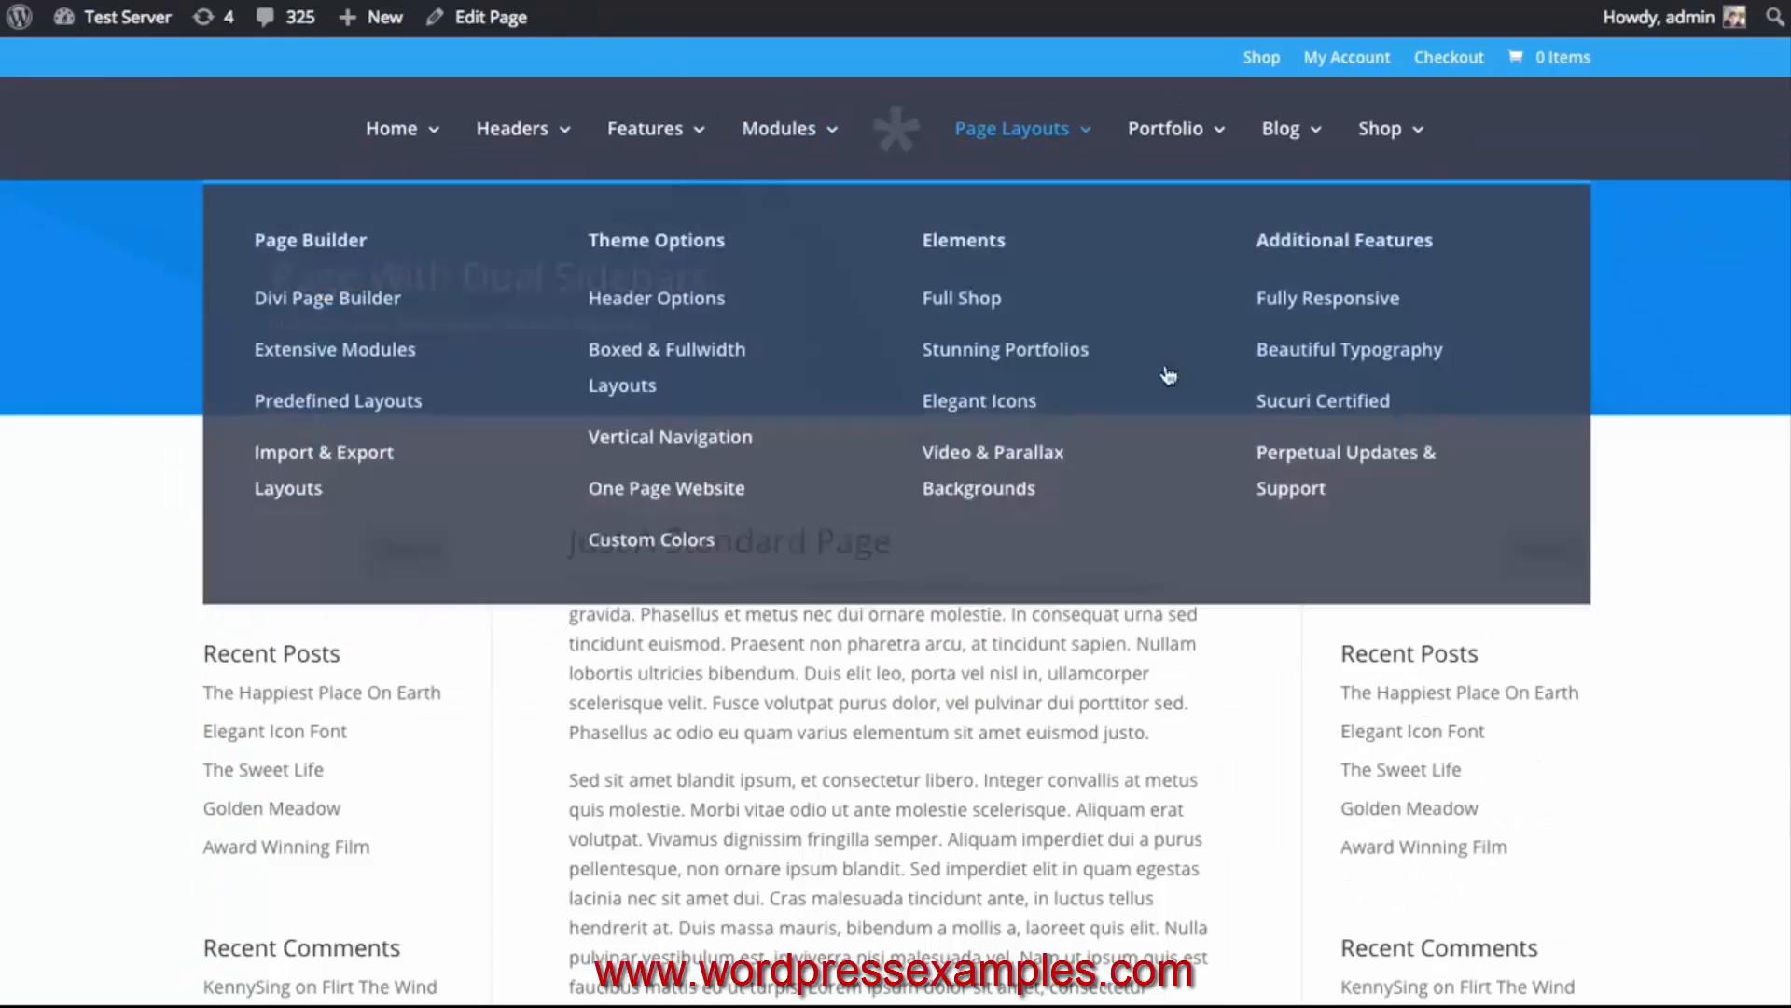
Step: Go to the Page With Dual Sidebars on the front end and open it in the page editor
left_click(1167, 372)
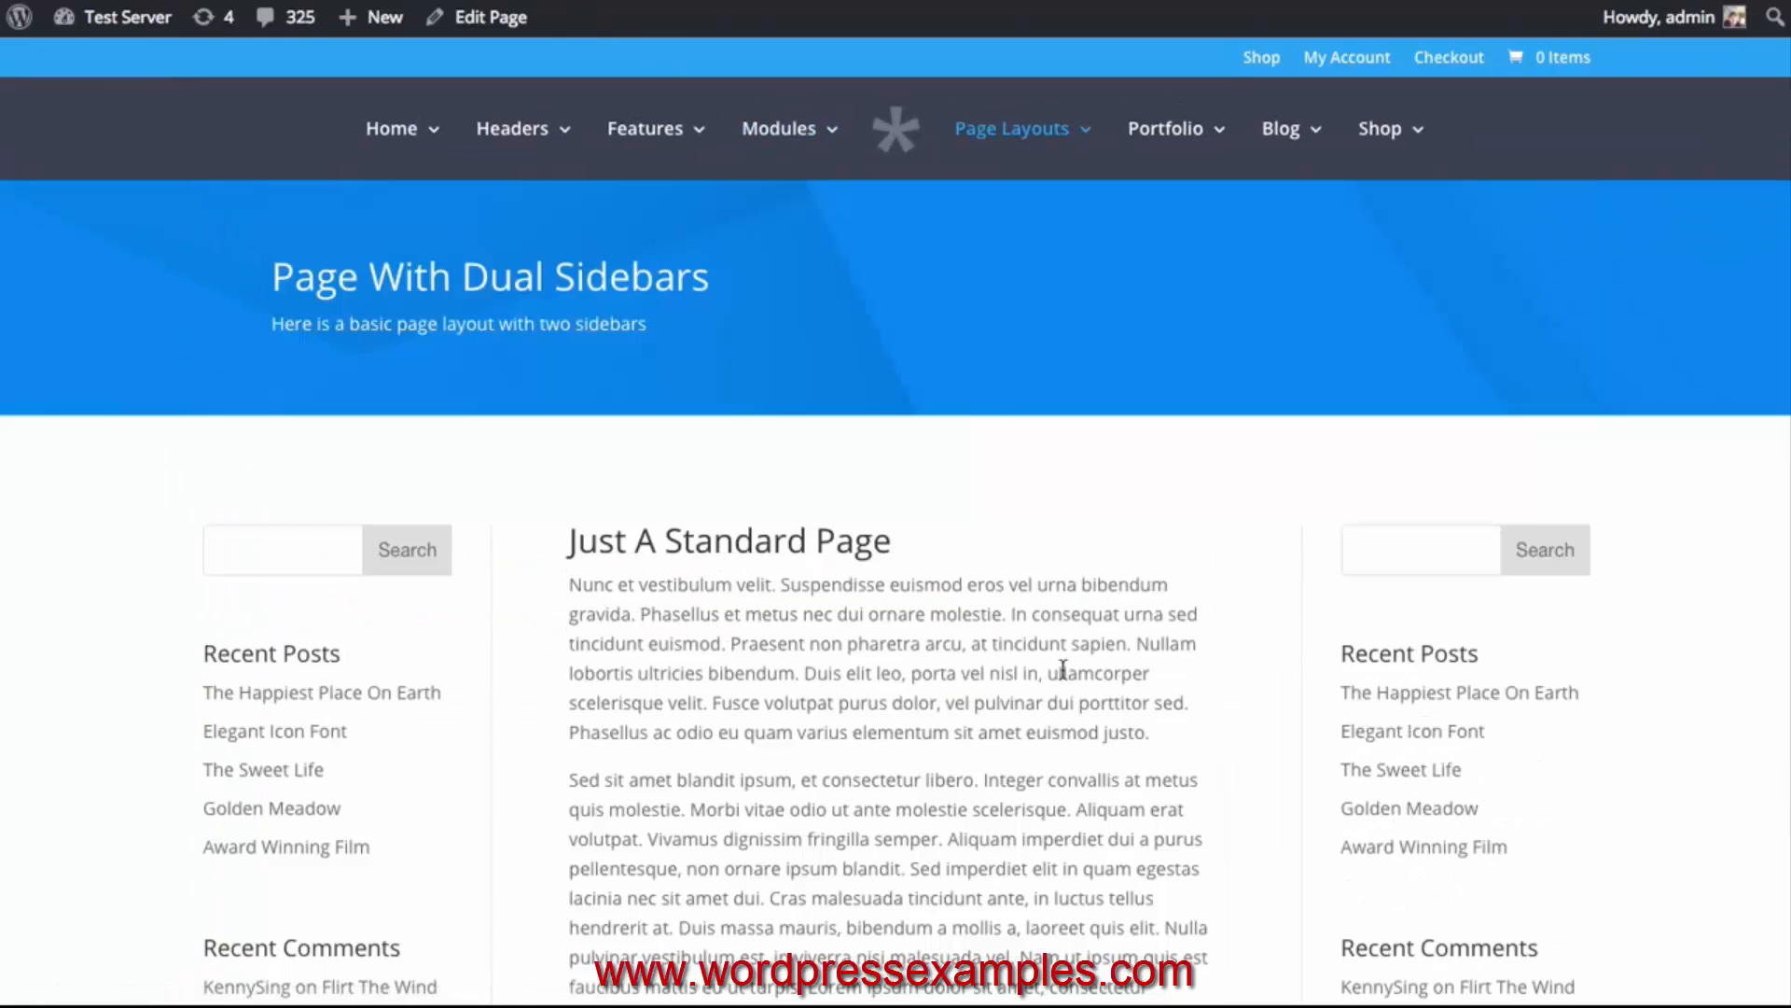
scroll(1151, 571, "down", 3)
scroll(1151, 571, "down", 2)
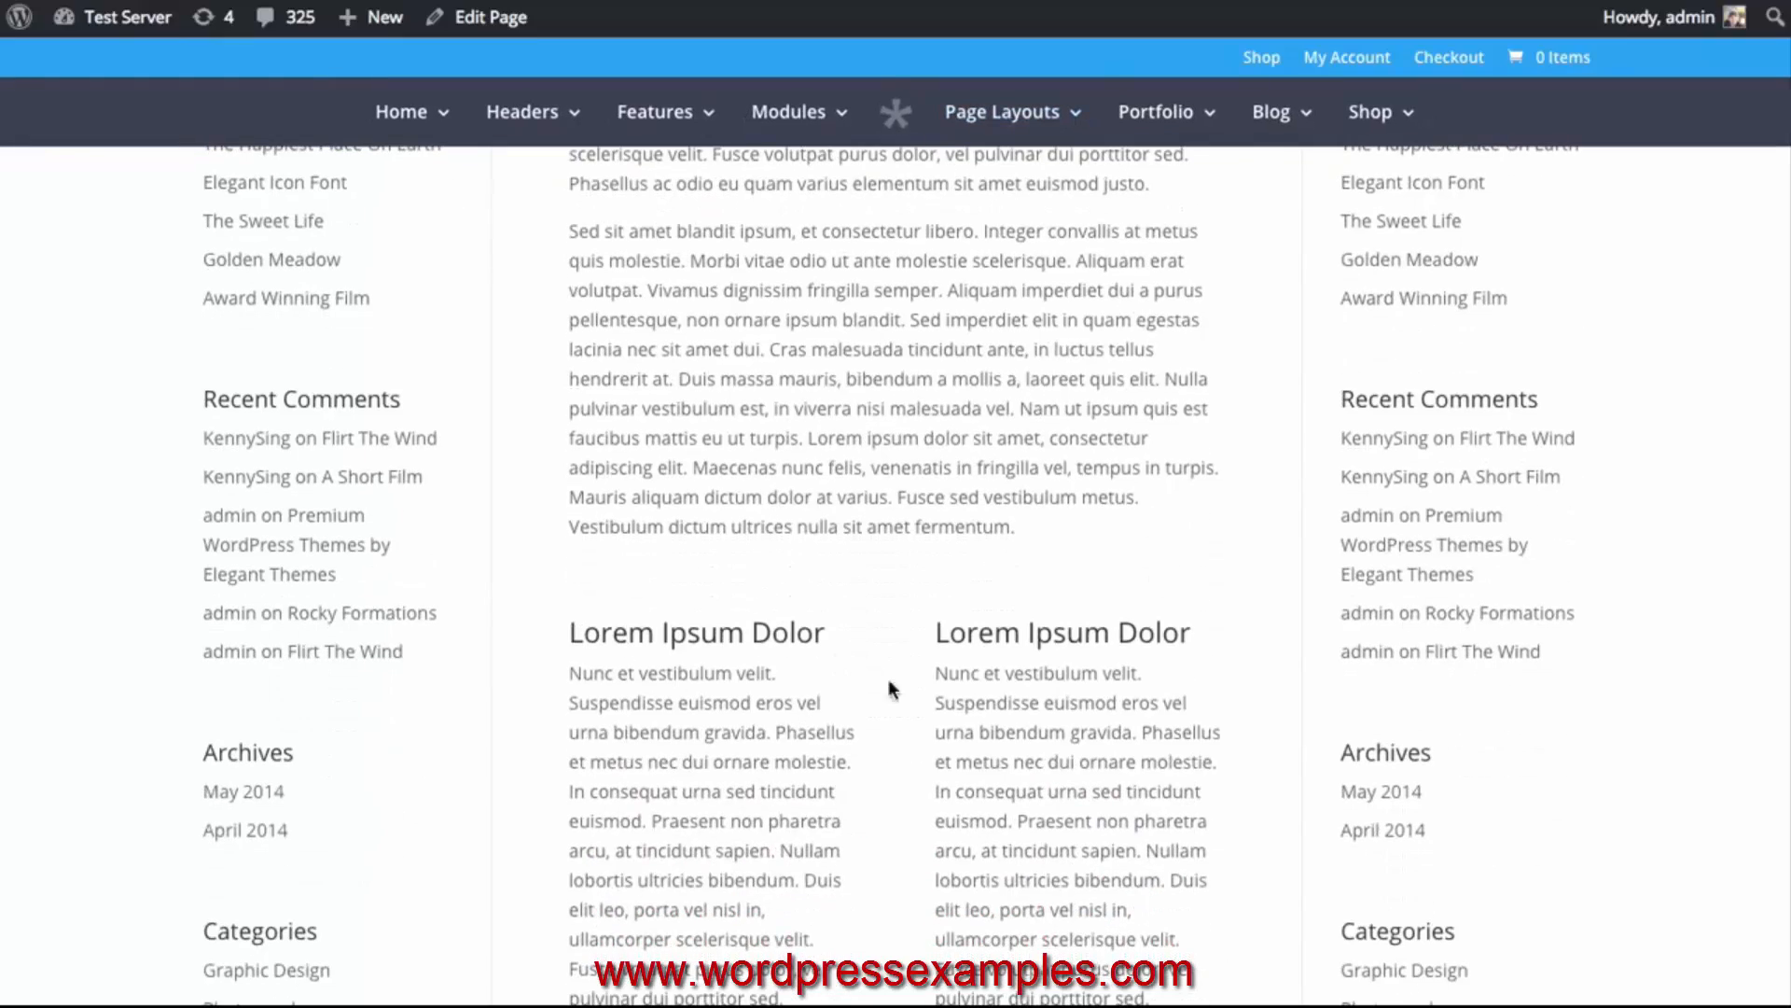
scroll(1033, 611, "down", 3)
scroll(1053, 625, "up", 4)
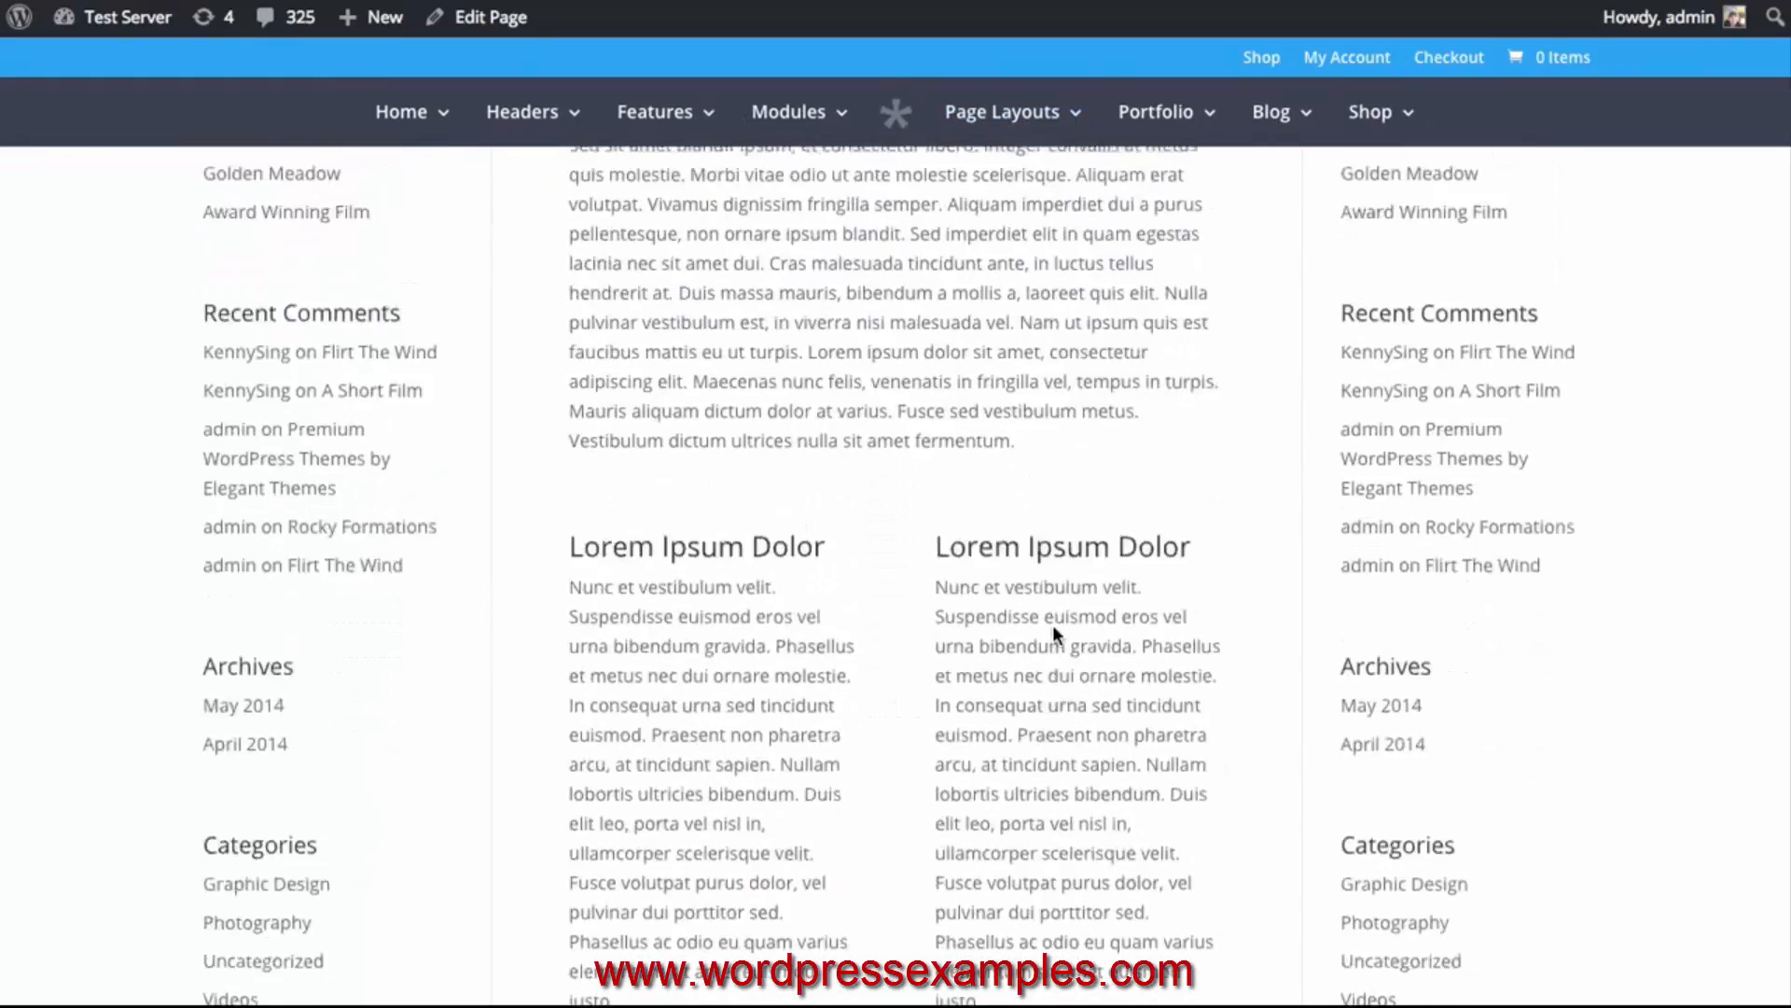
mouse_move(499, 112)
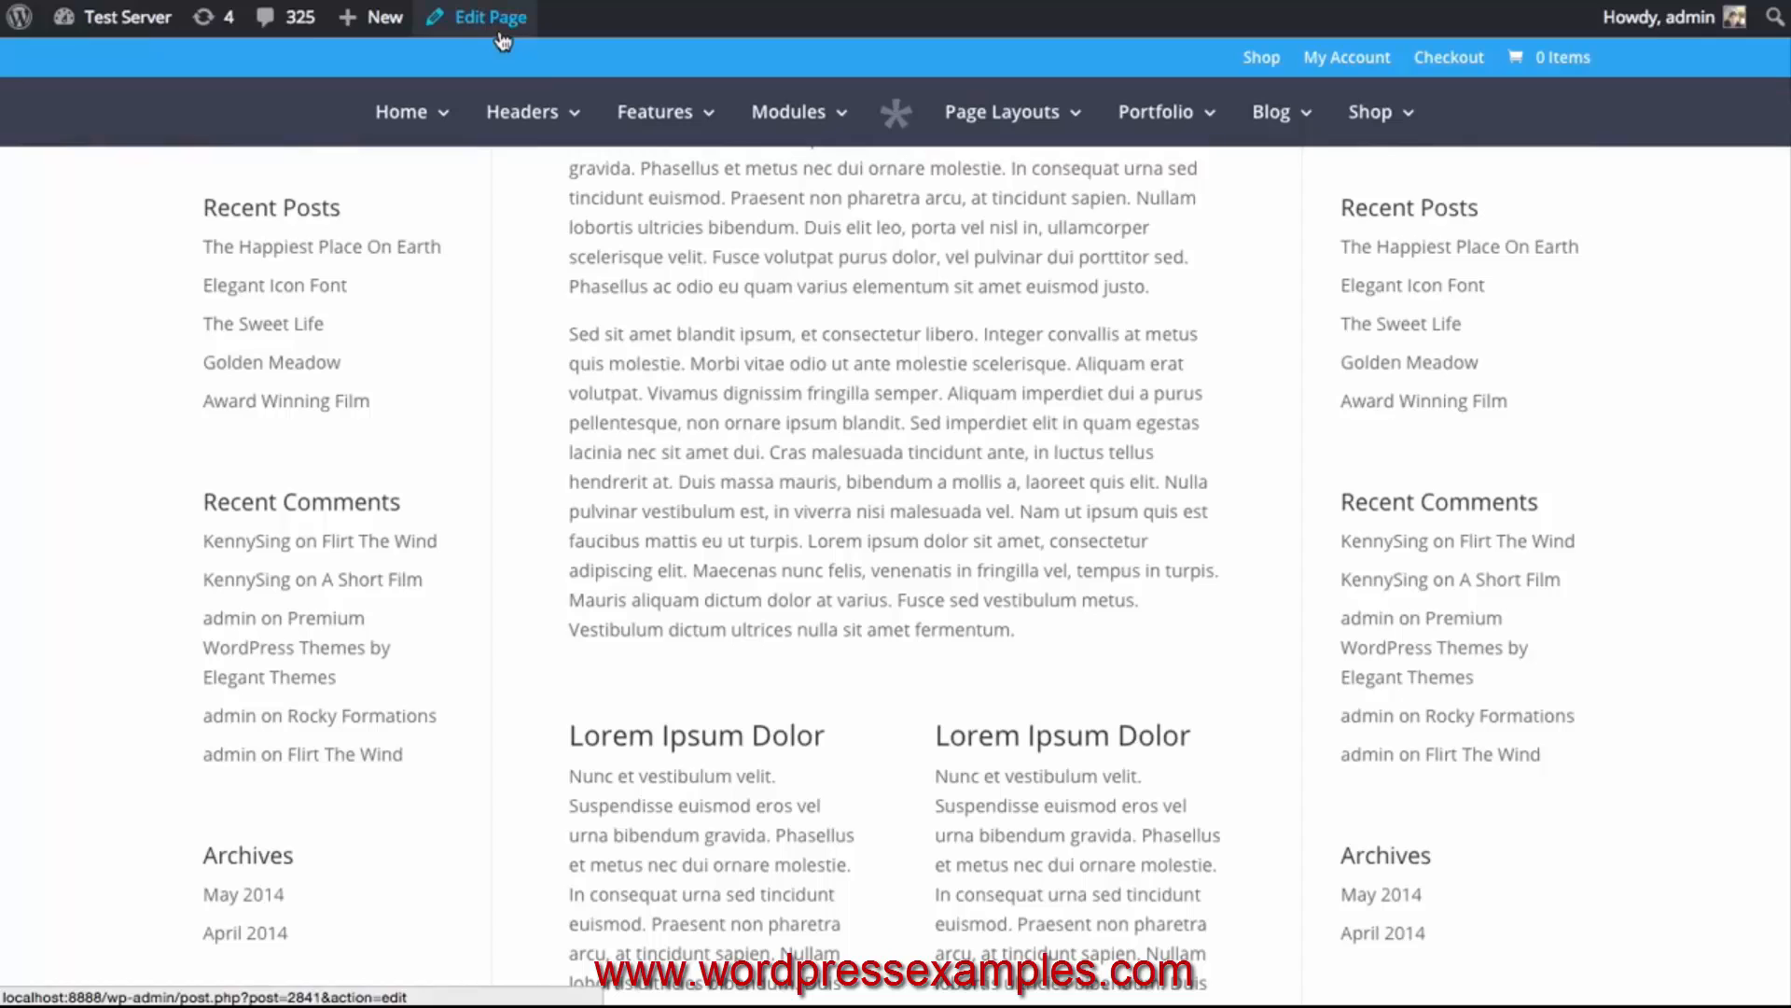
left_click(502, 37)
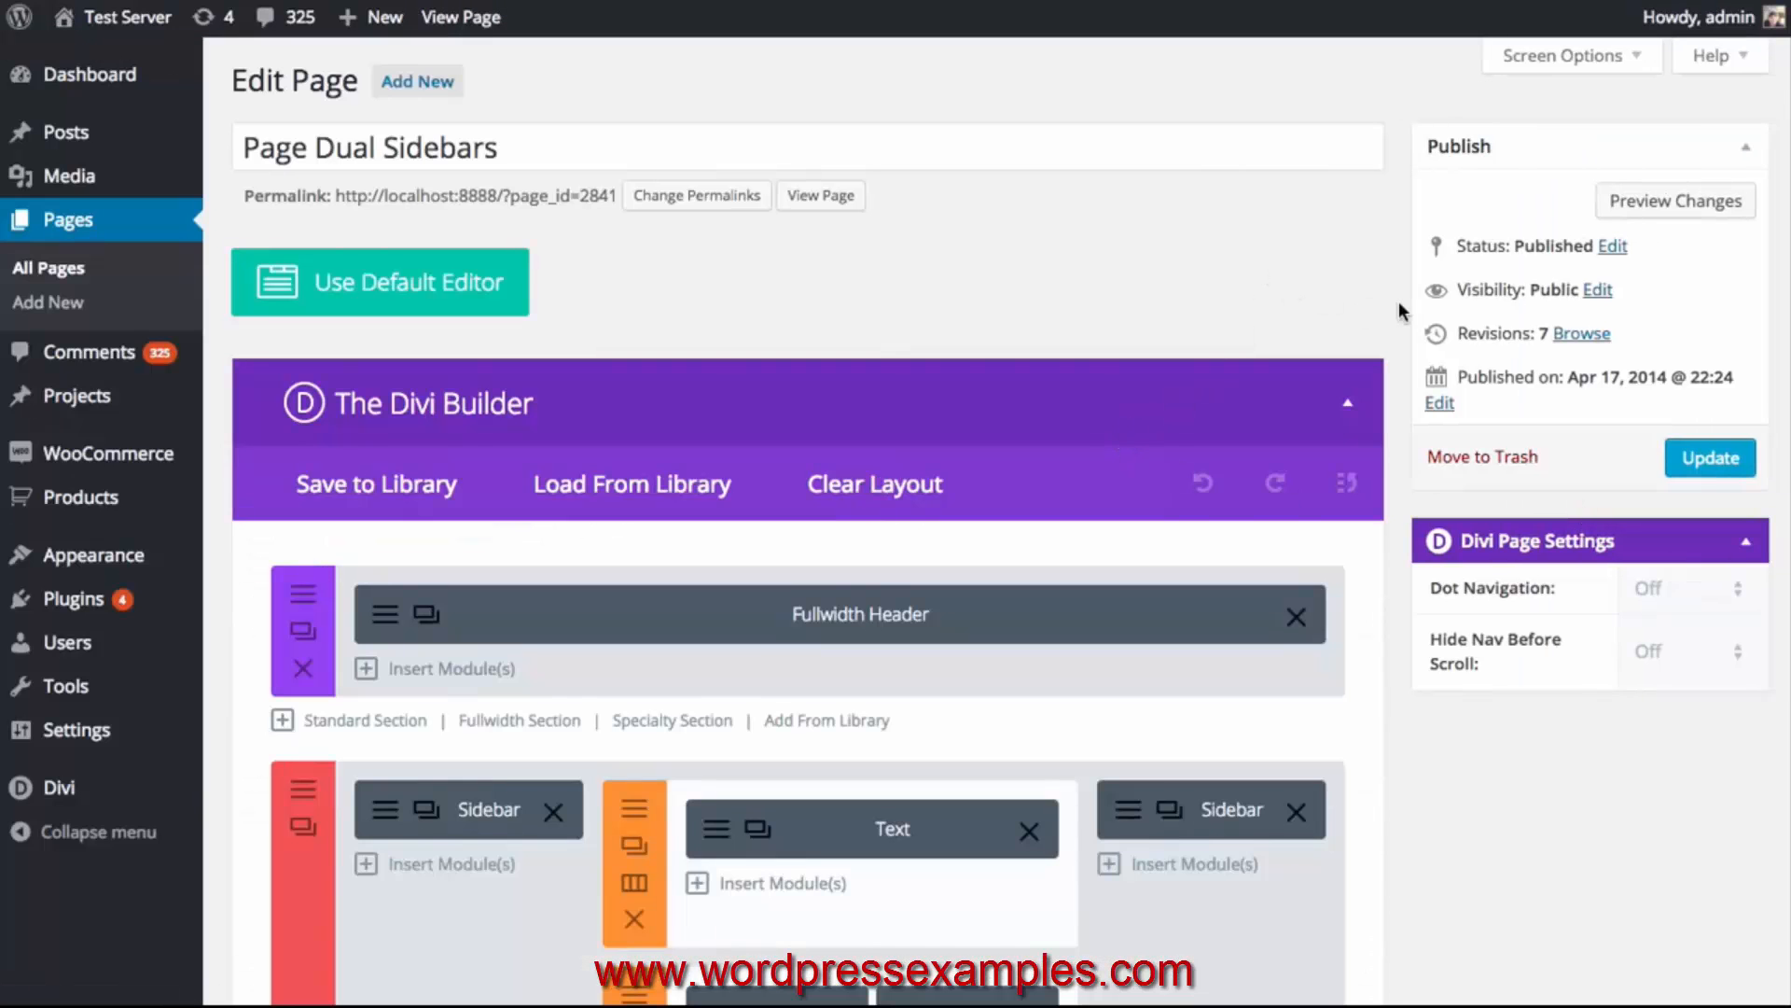
Step: Add a new row to the middle column and move it above the row with two Text modules
scroll(1394, 300, "down", 5)
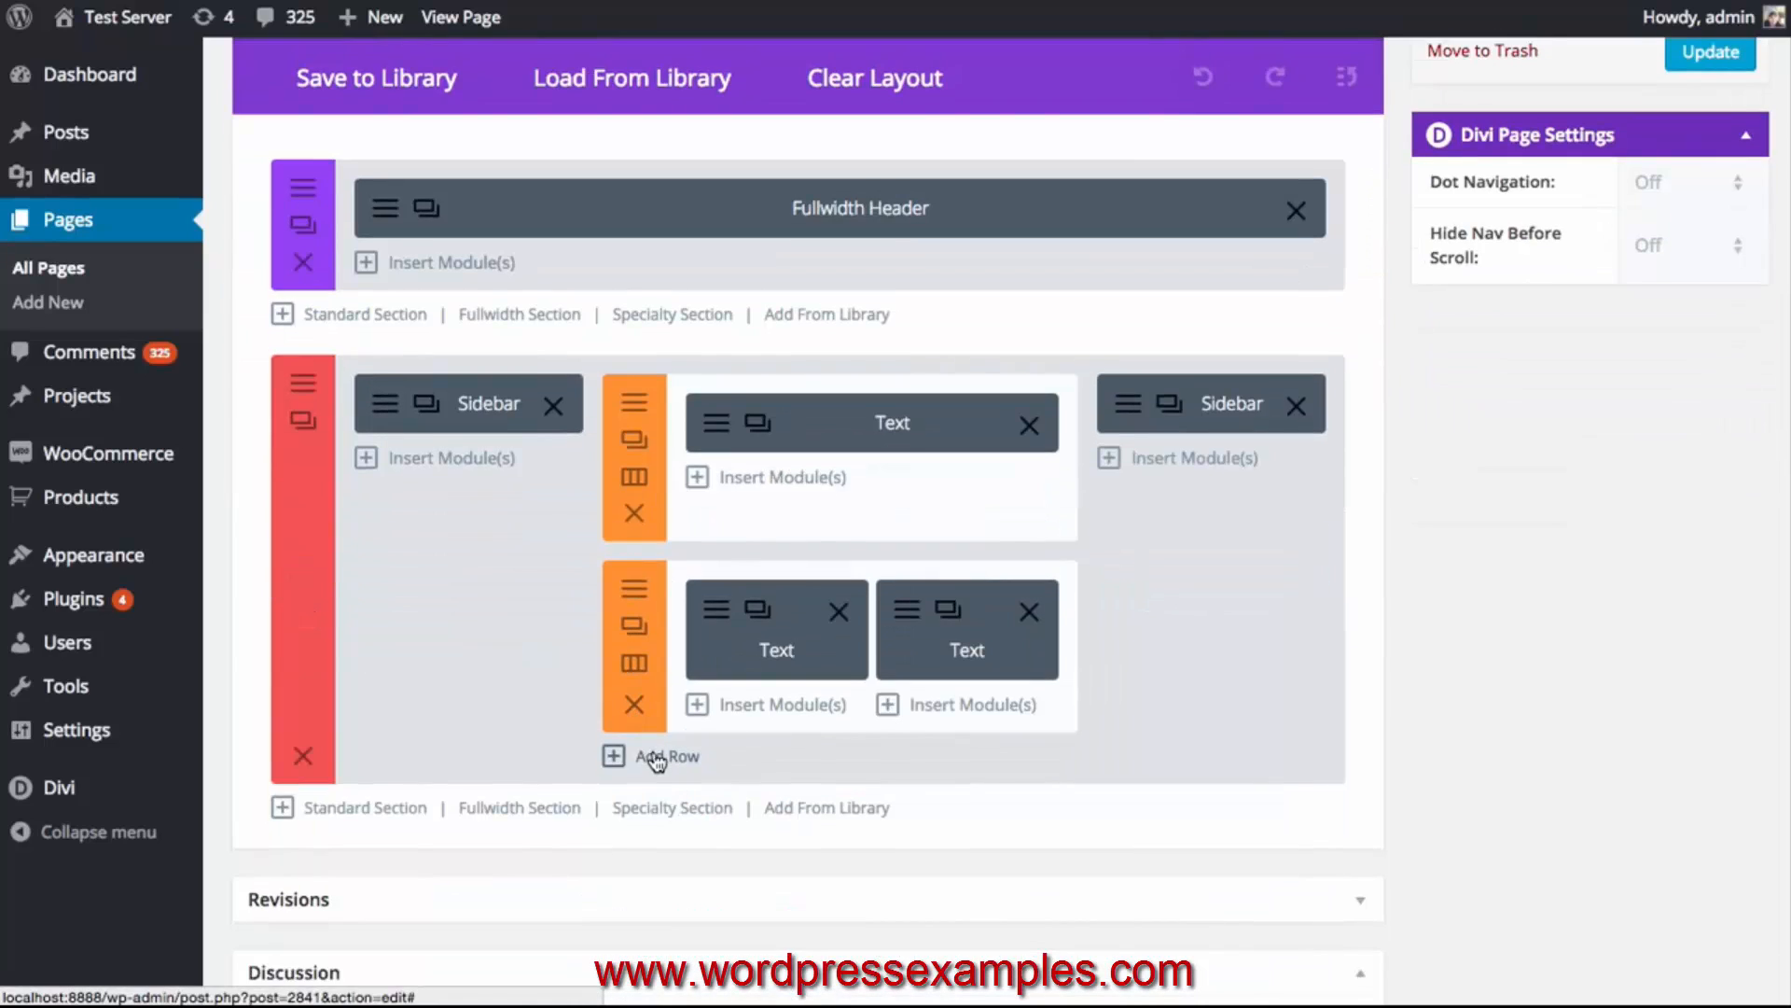
left_click(658, 762)
left_click(556, 412)
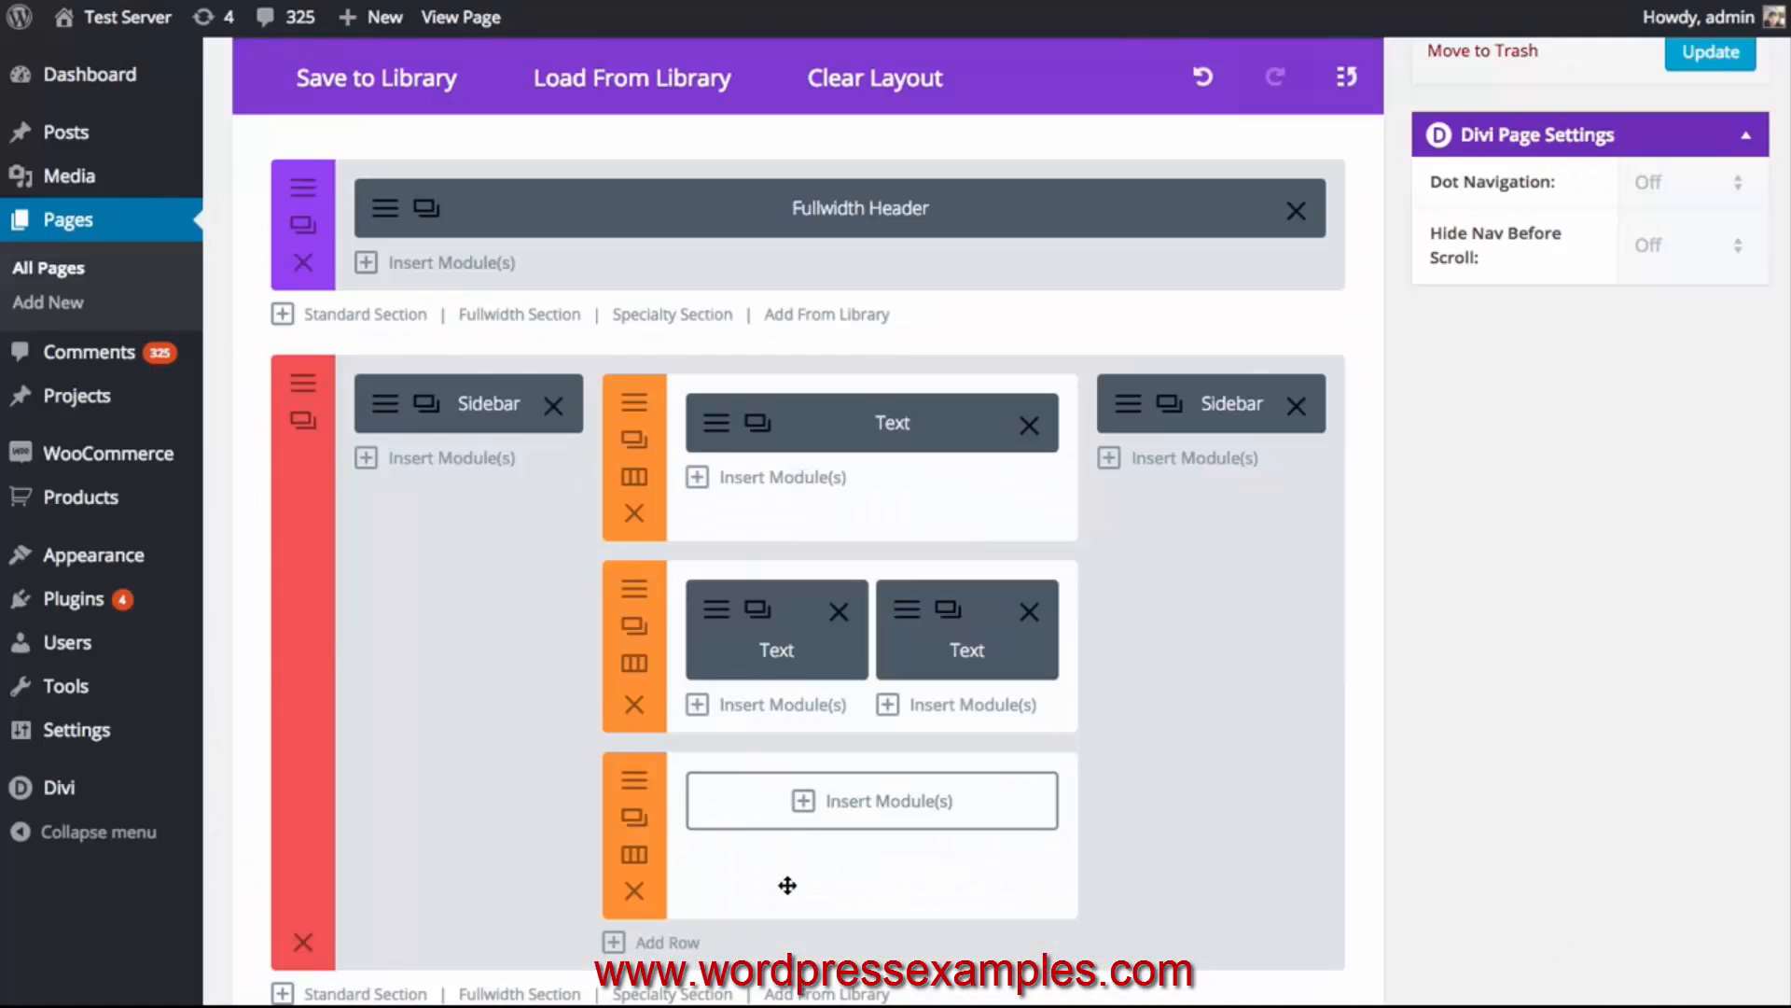
left_click_drag(787, 884, 856, 676)
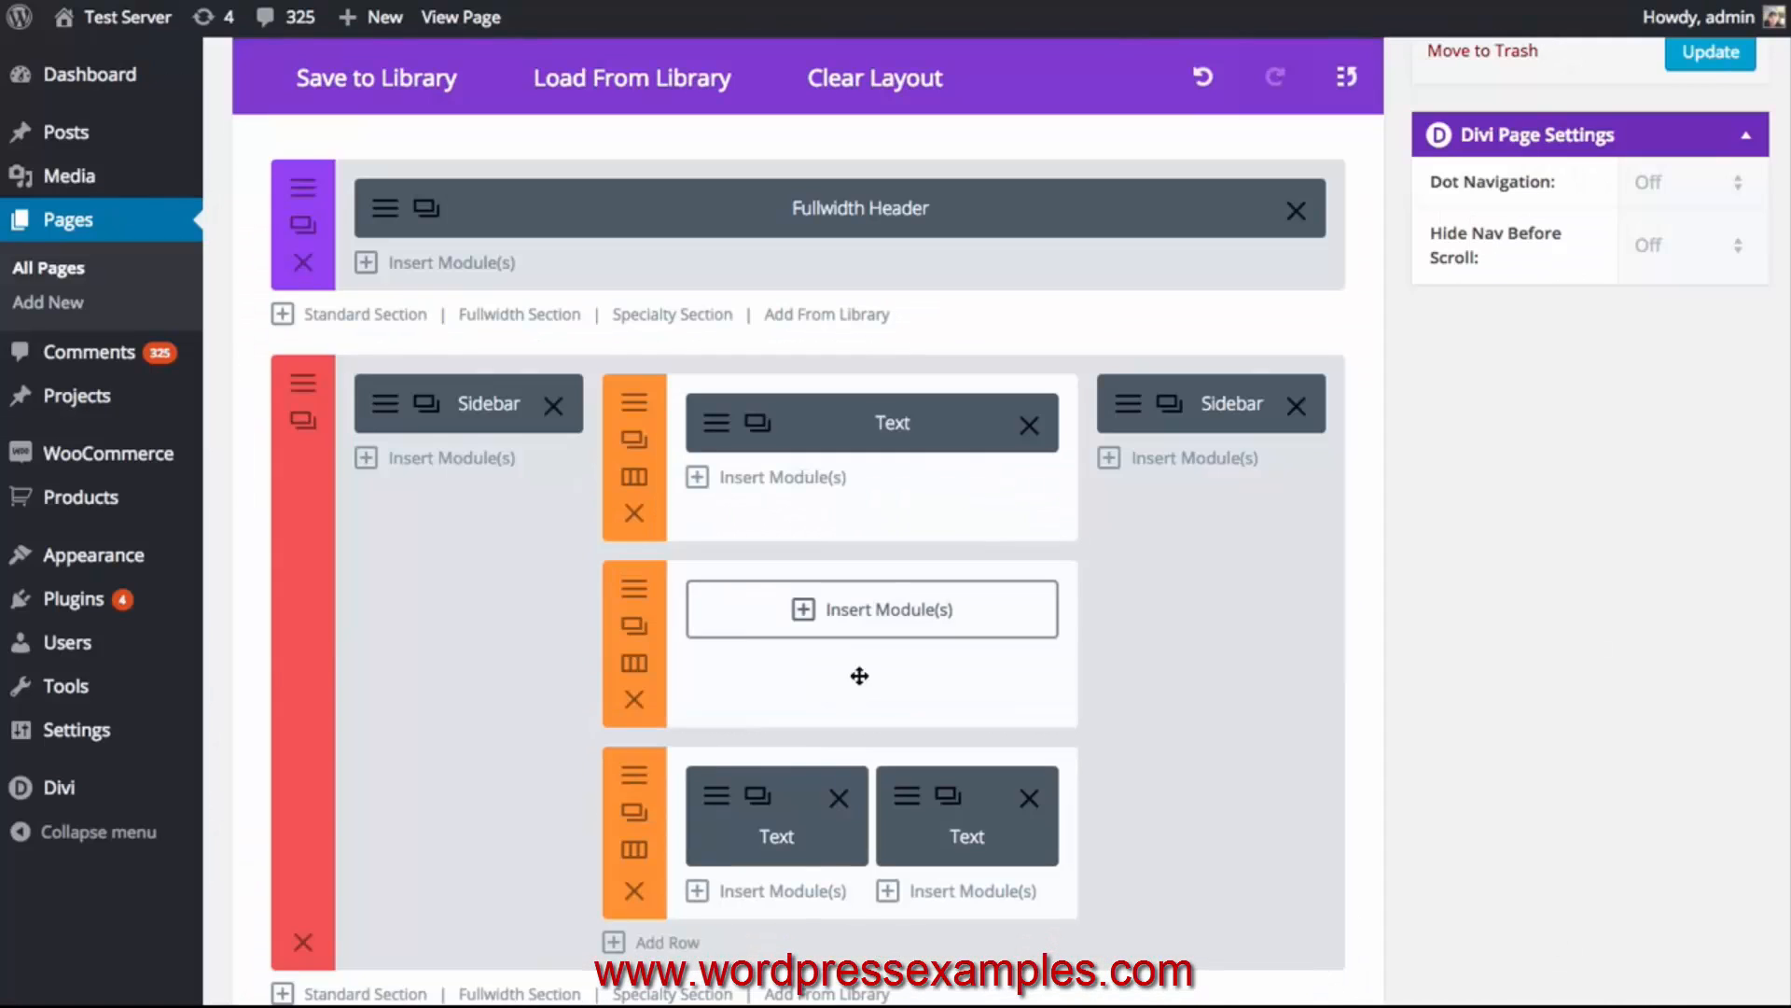
Step: Insert a Video Slider module into the new empty row
left_click(914, 616)
scroll(1045, 597, "down", 5)
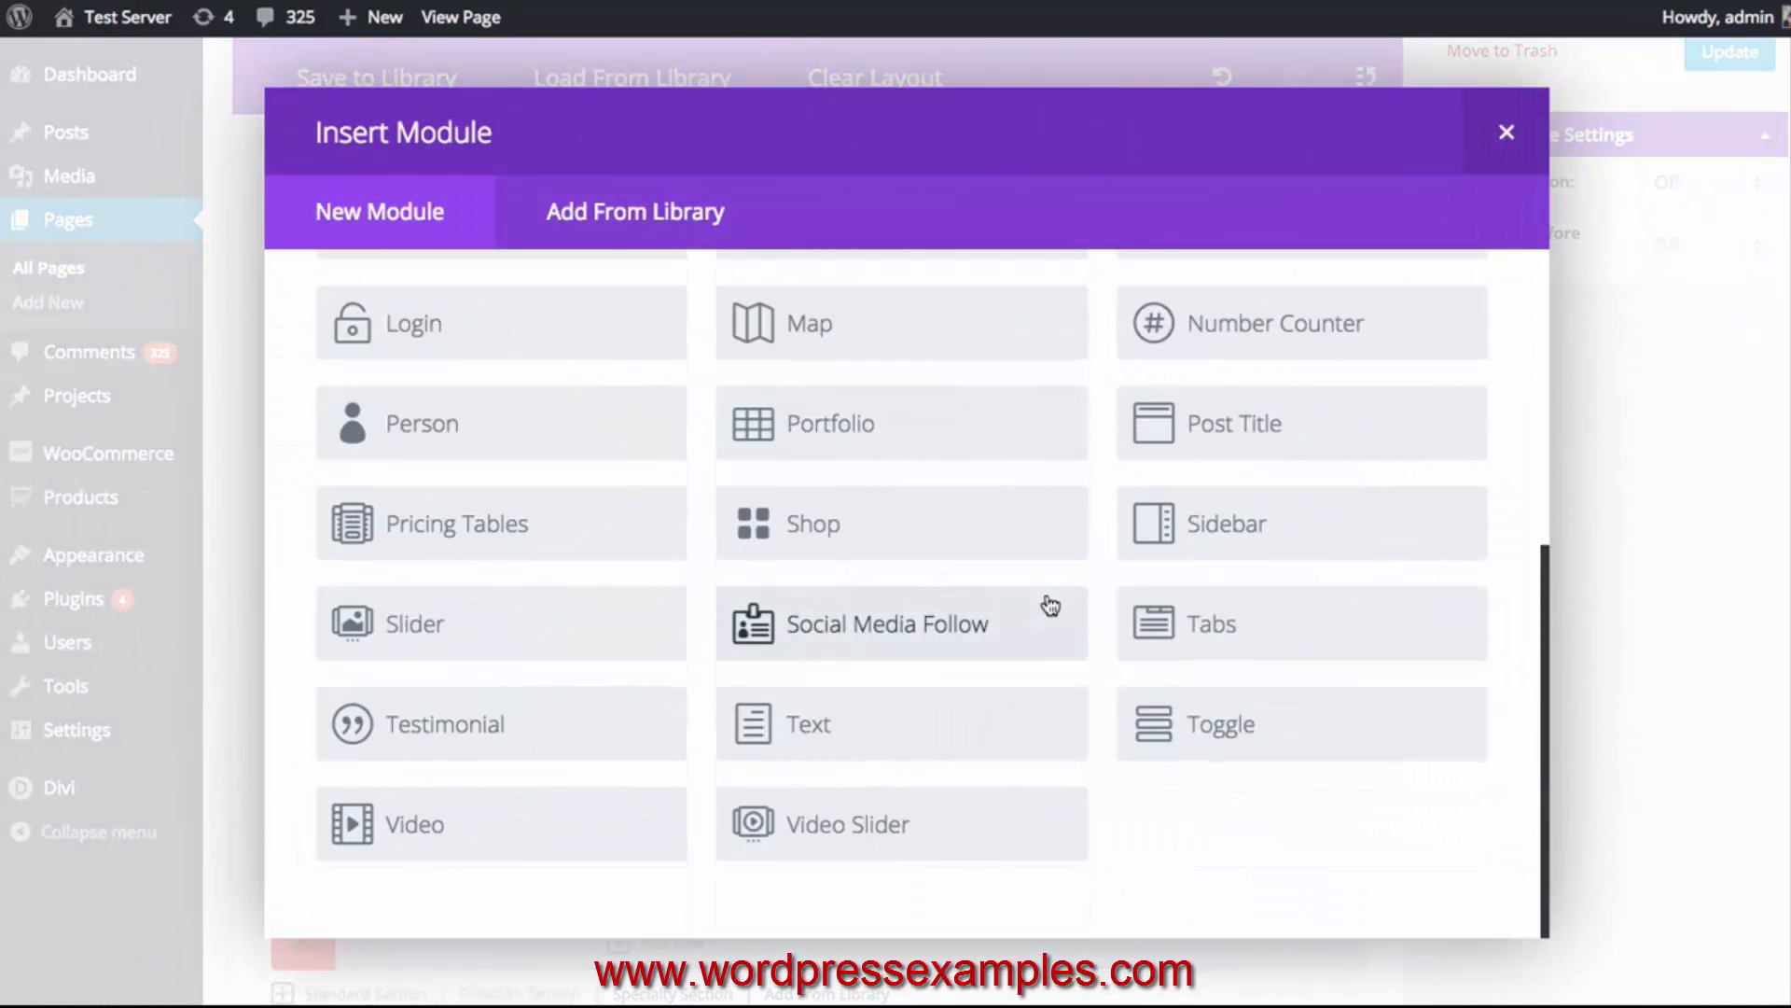
left_click(912, 827)
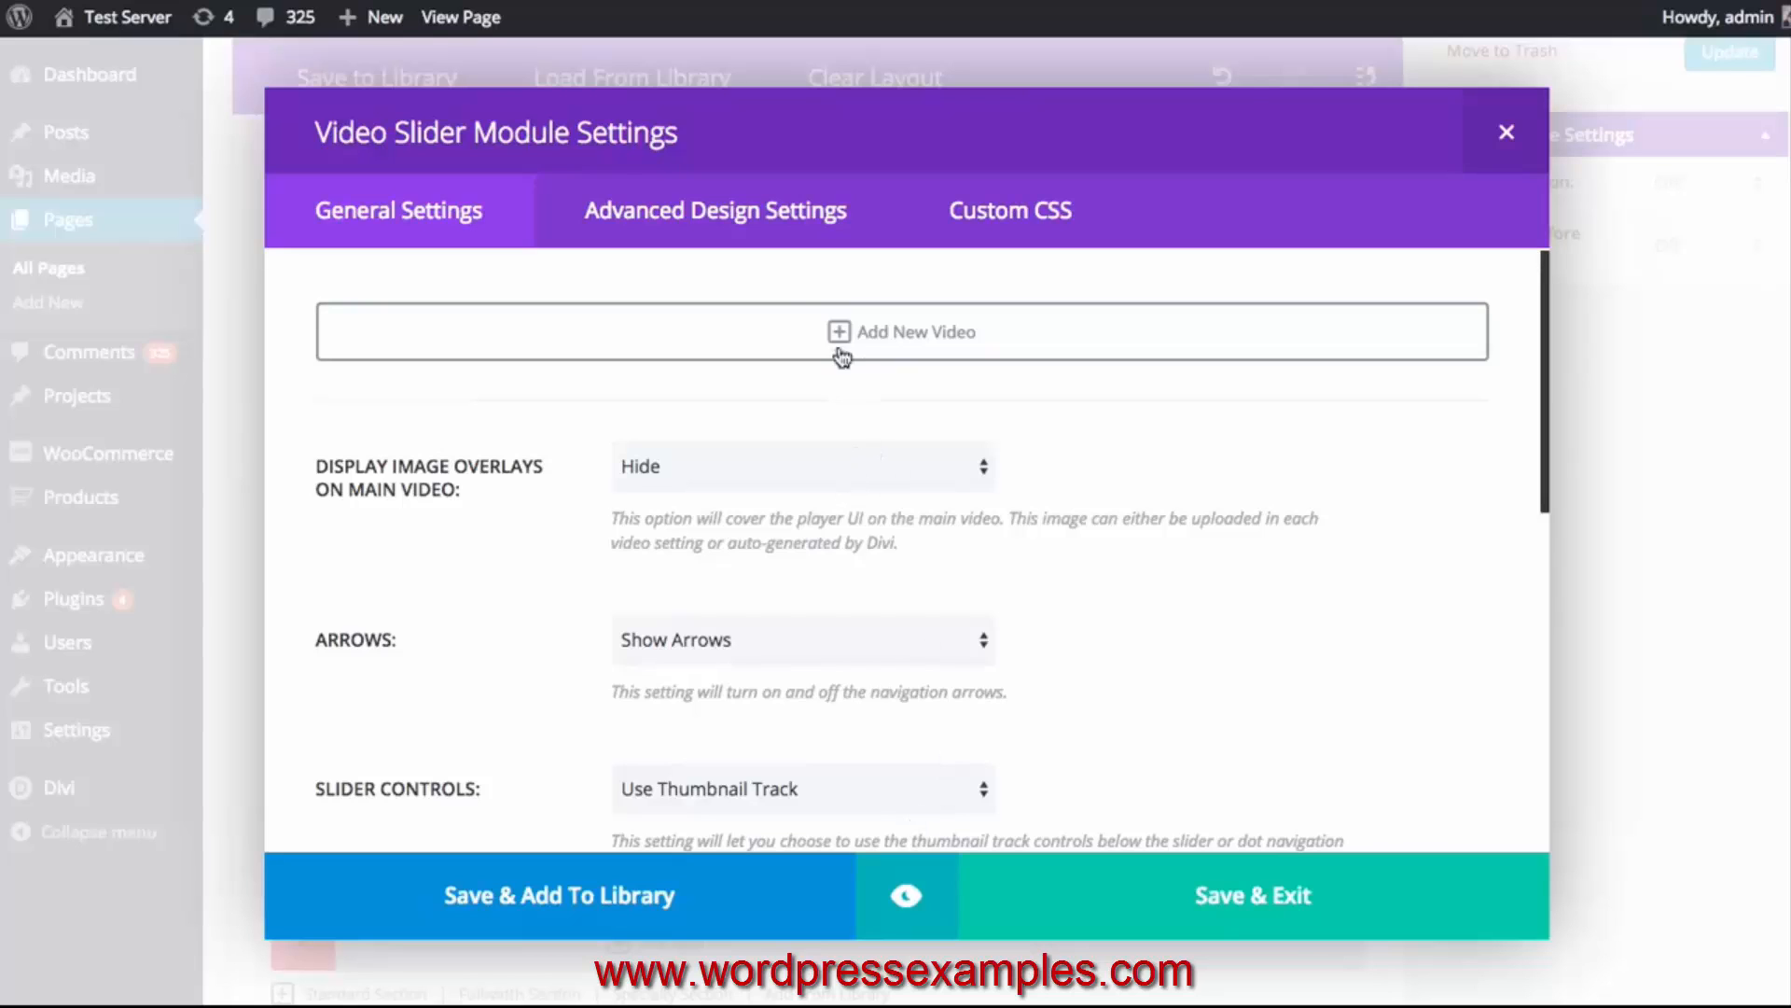
Step: Review the Video Slider module's Advanced Design Settings, Custom CSS and General Settings tabs
left_click(728, 239)
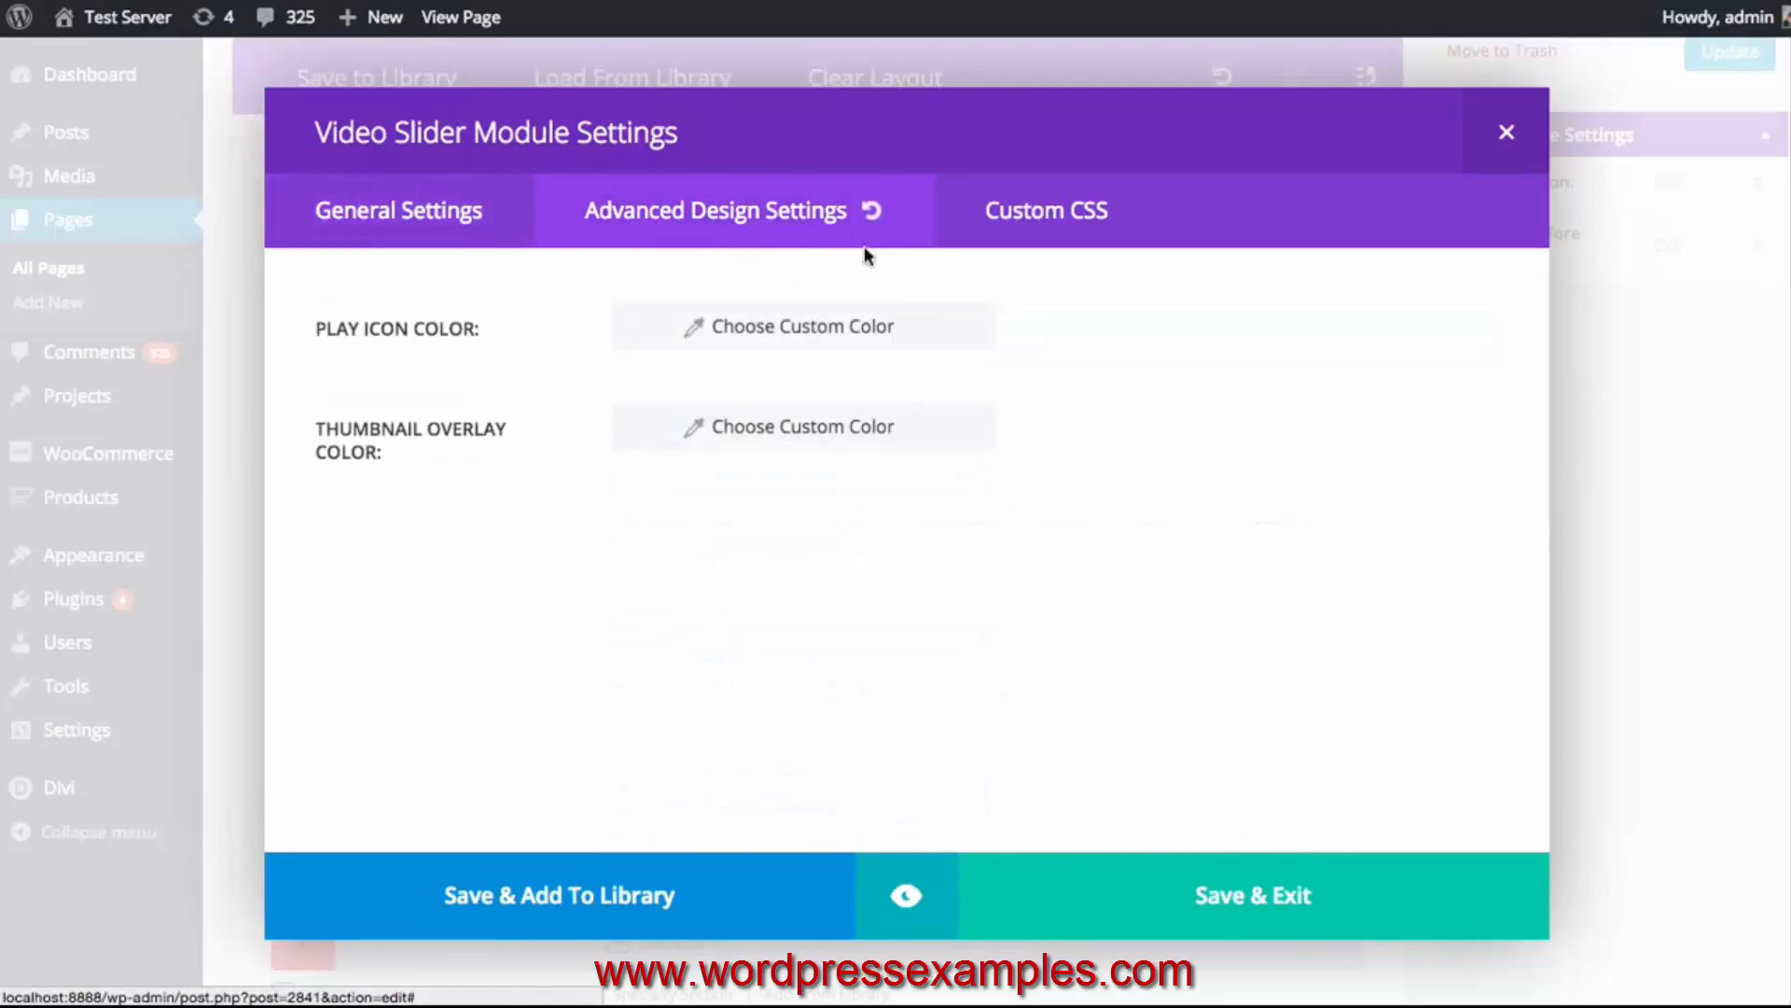
left_click(1034, 213)
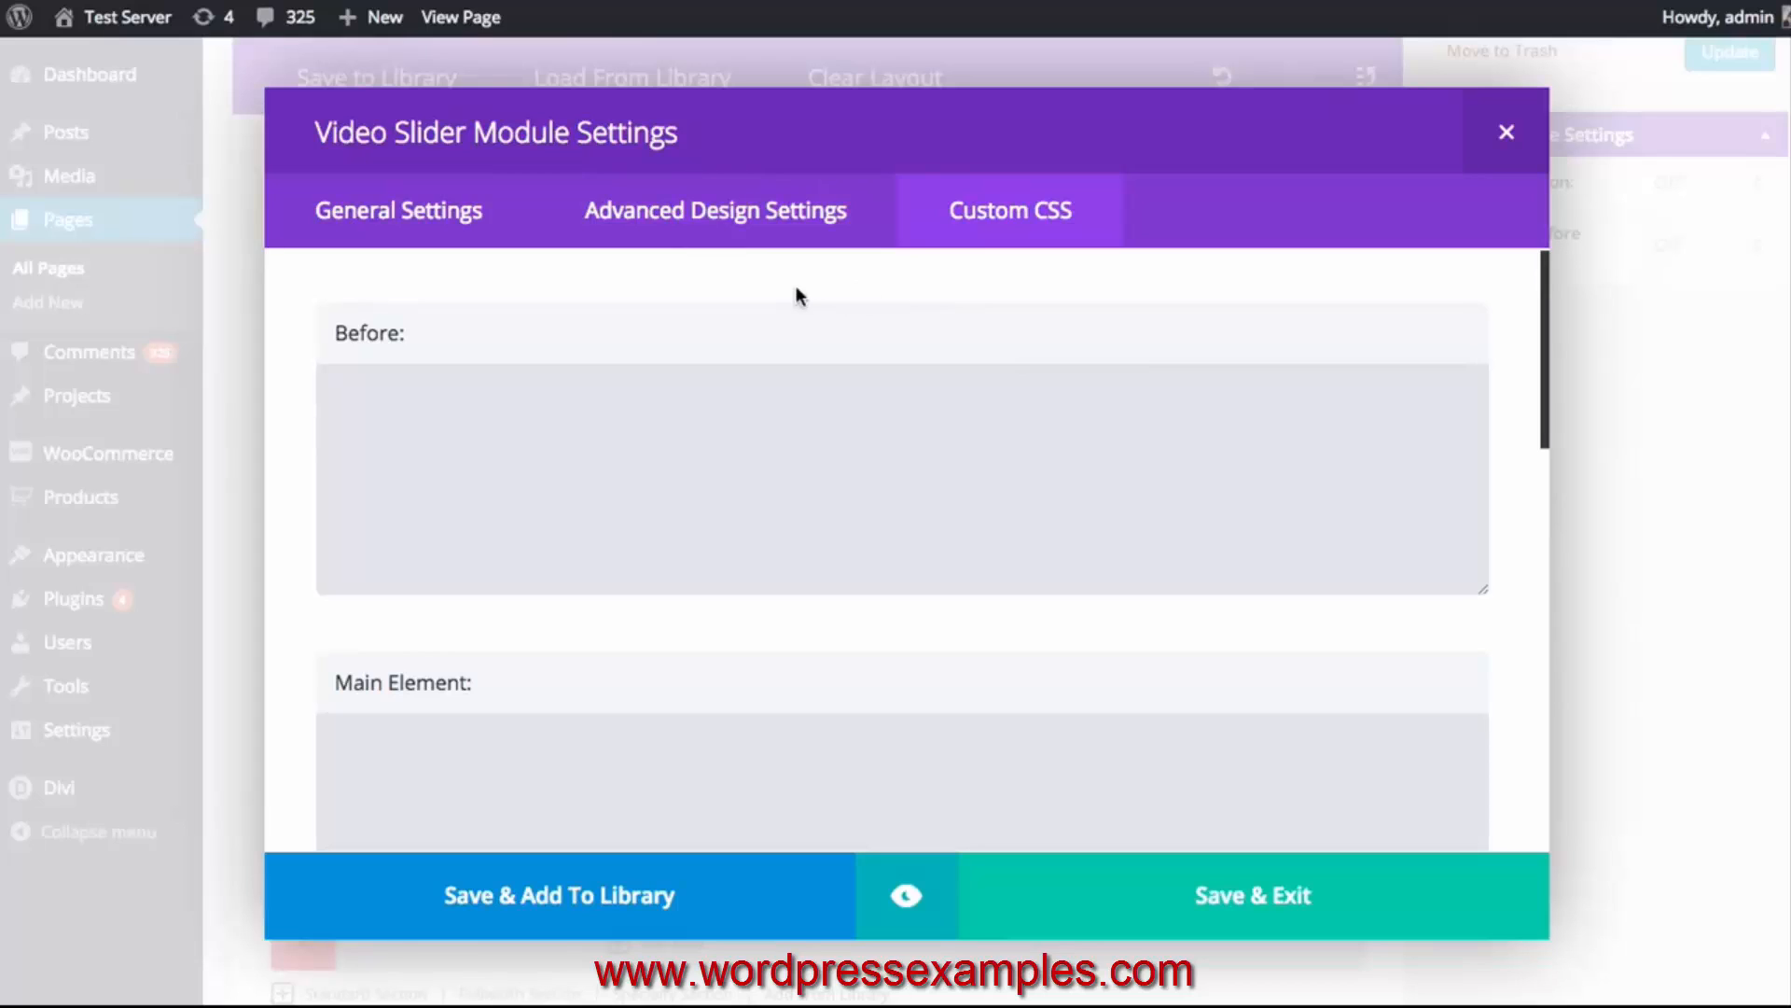
left_click(392, 233)
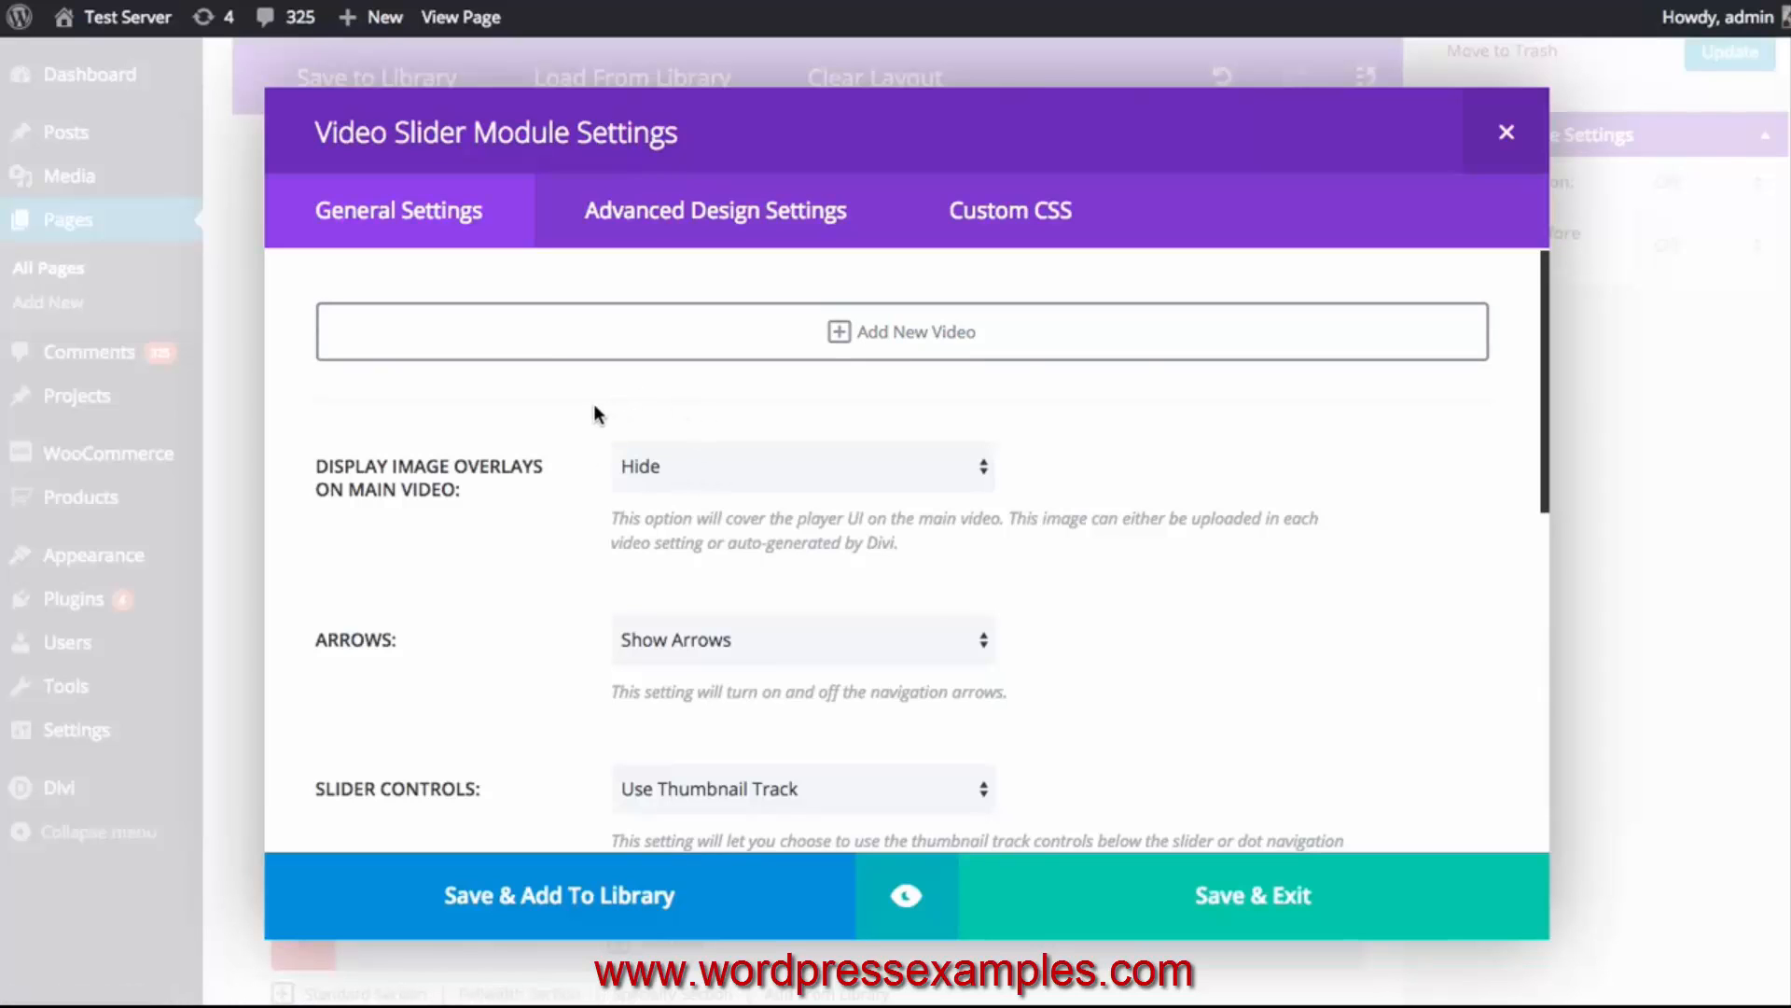
scroll(534, 423, "down", 5)
scroll(535, 423, "up", 5)
scroll(535, 423, "down", 5)
scroll(538, 476, "up", 4)
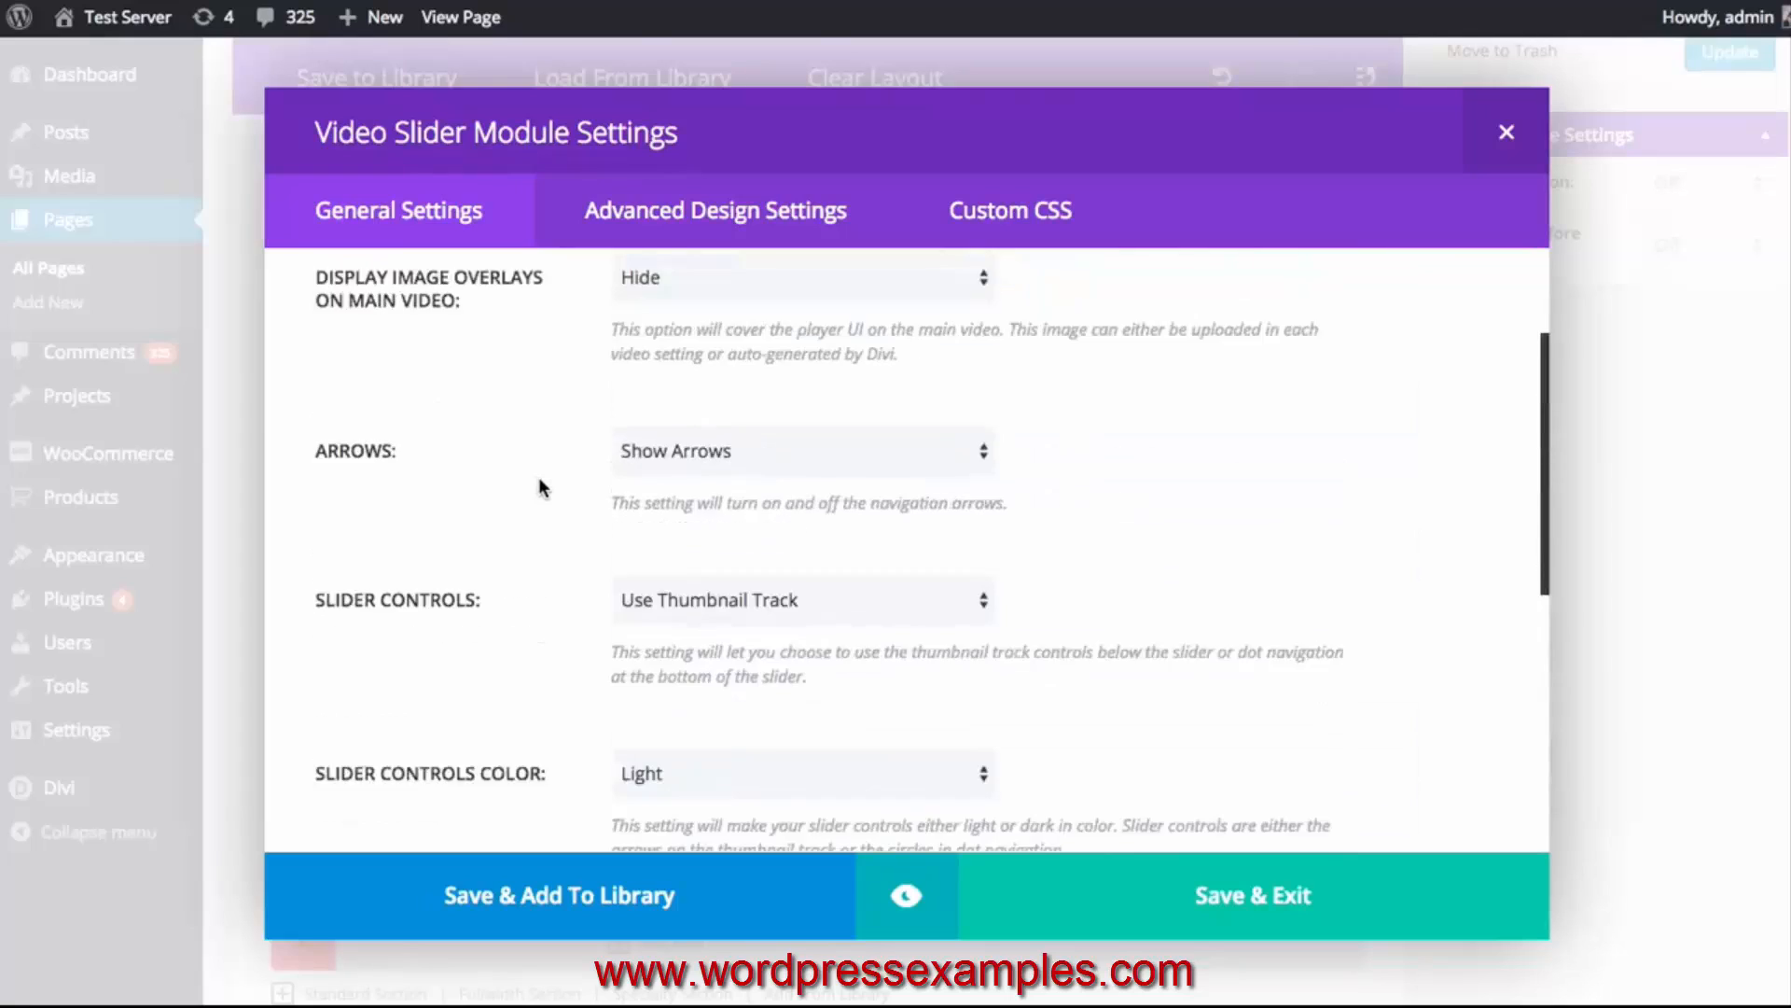
scroll(539, 479, "up", 2)
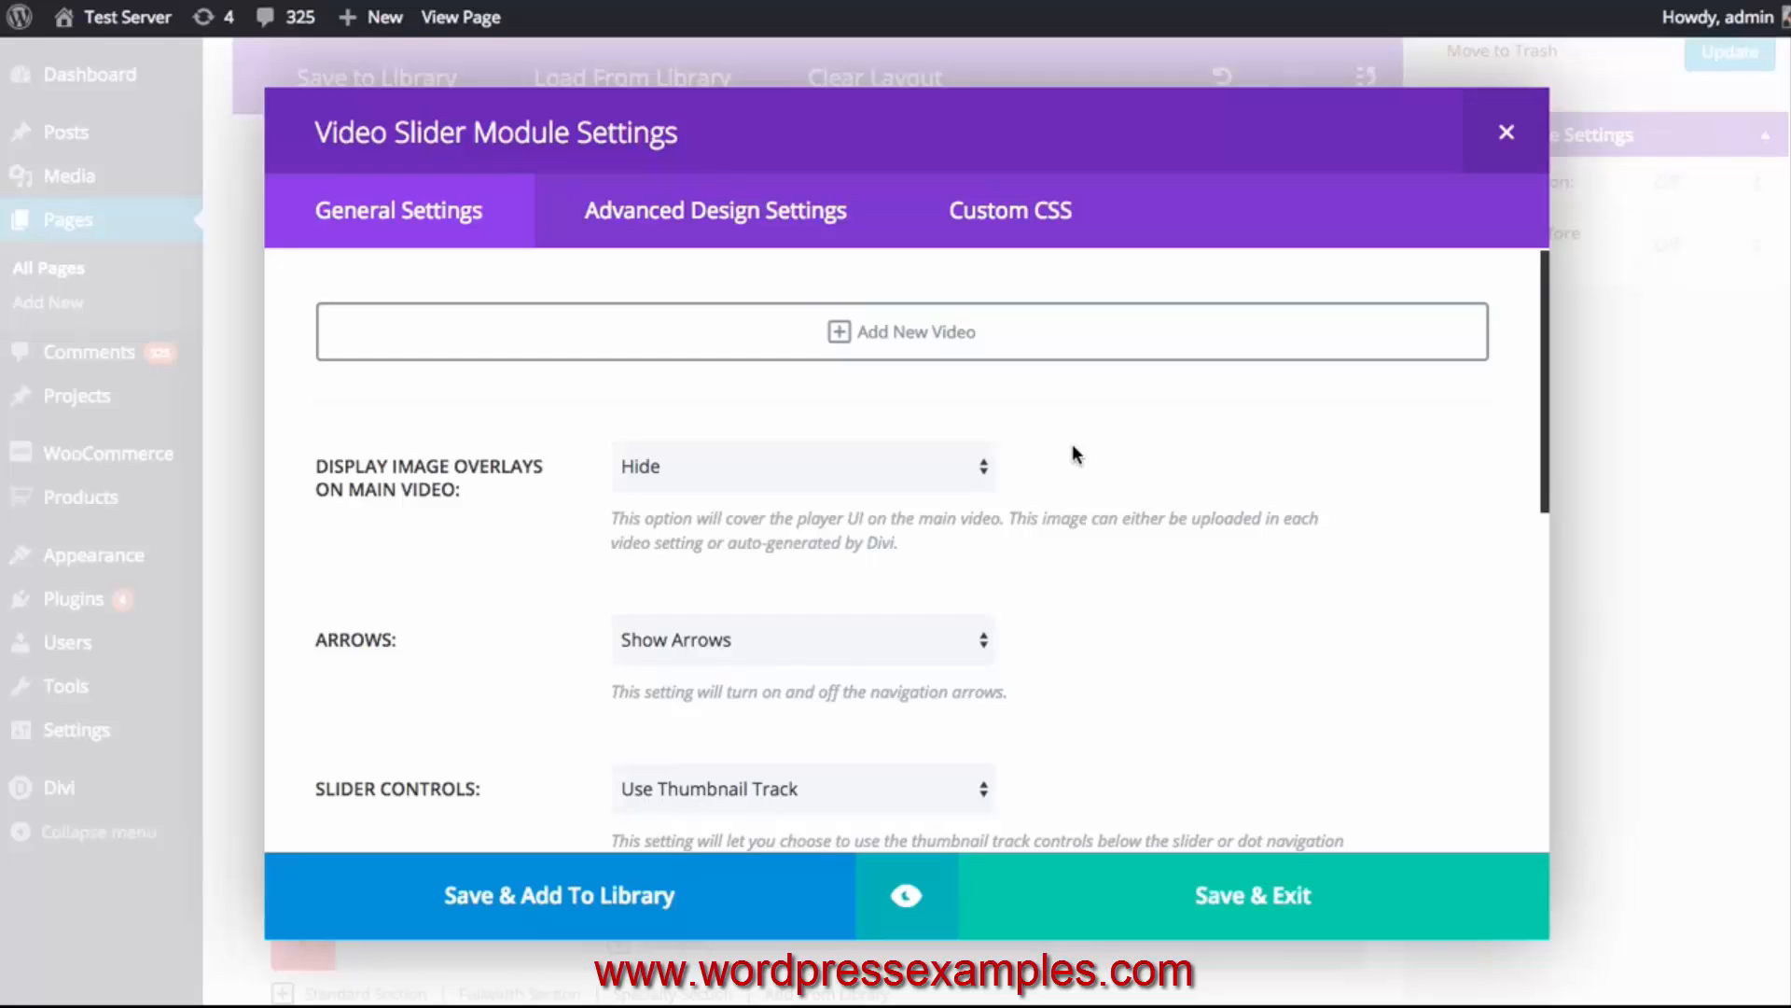
Step: Add a new video to the slider with the admin label Slide One
left_click(872, 348)
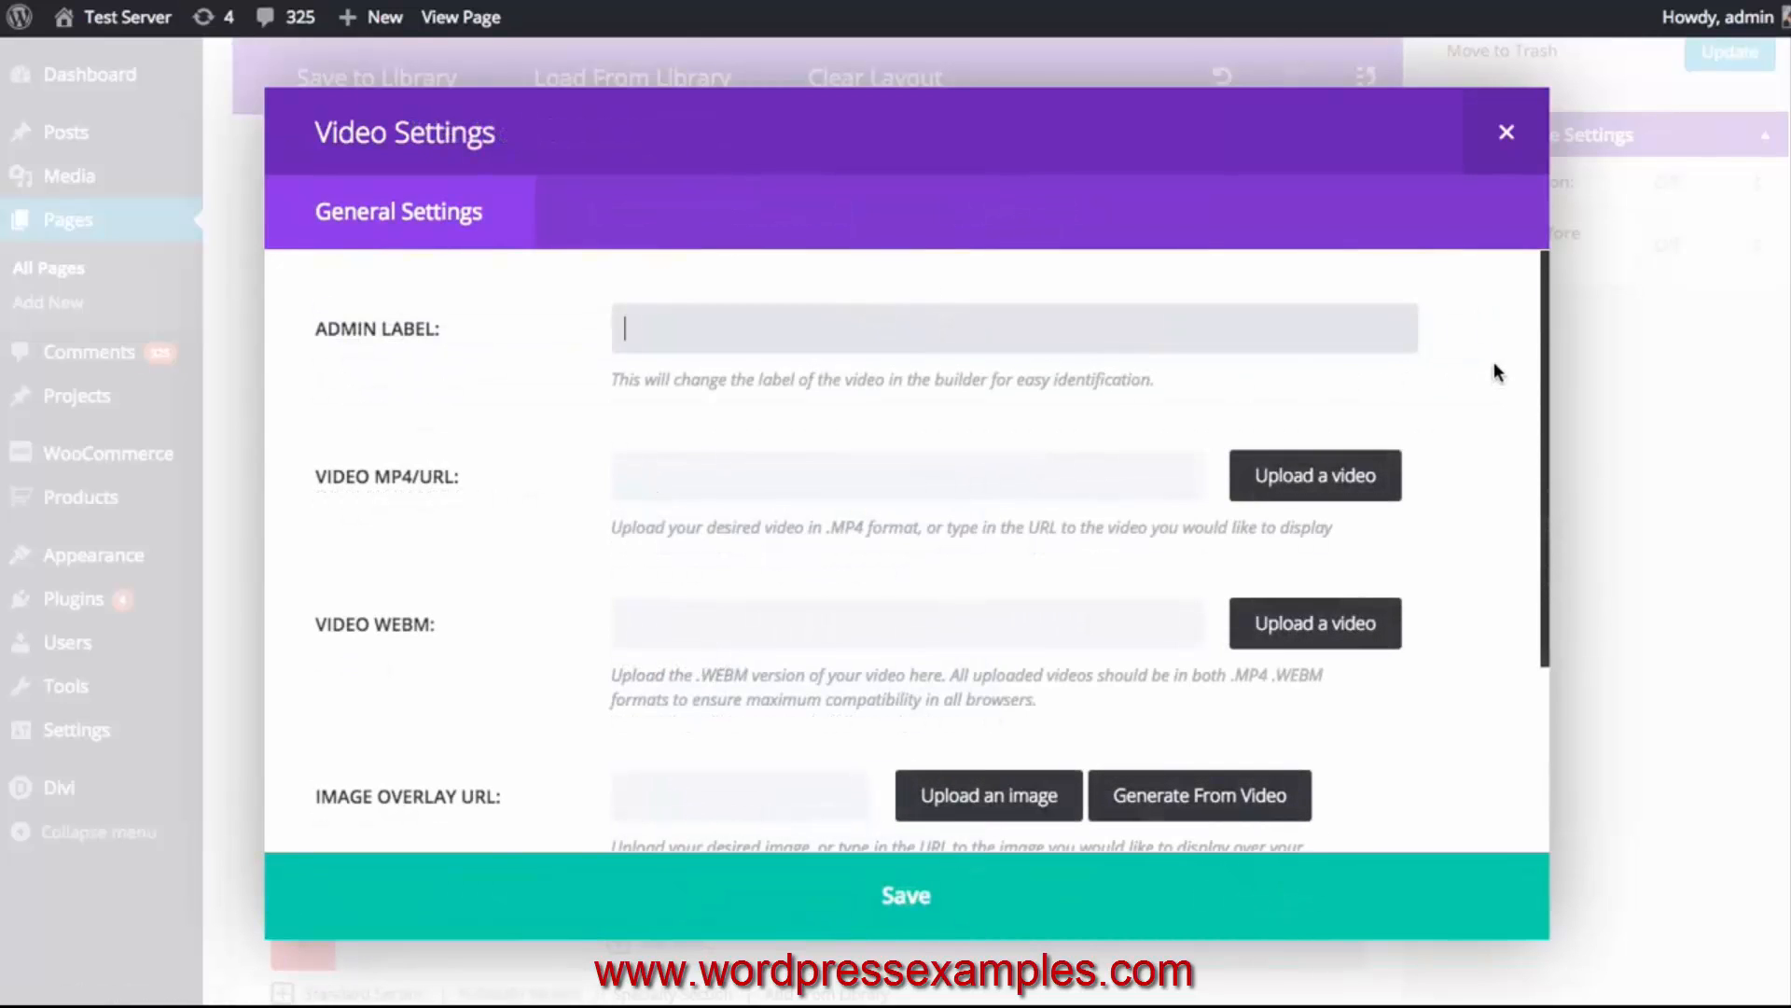
scroll(1487, 364, "down", 3)
scroll(1485, 373, "up", 3)
type("Slide One")
Step: Set the slide's MP4 video to ink.mp4 from the media library
left_click(764, 455)
scroll(1485, 364, "down", 3)
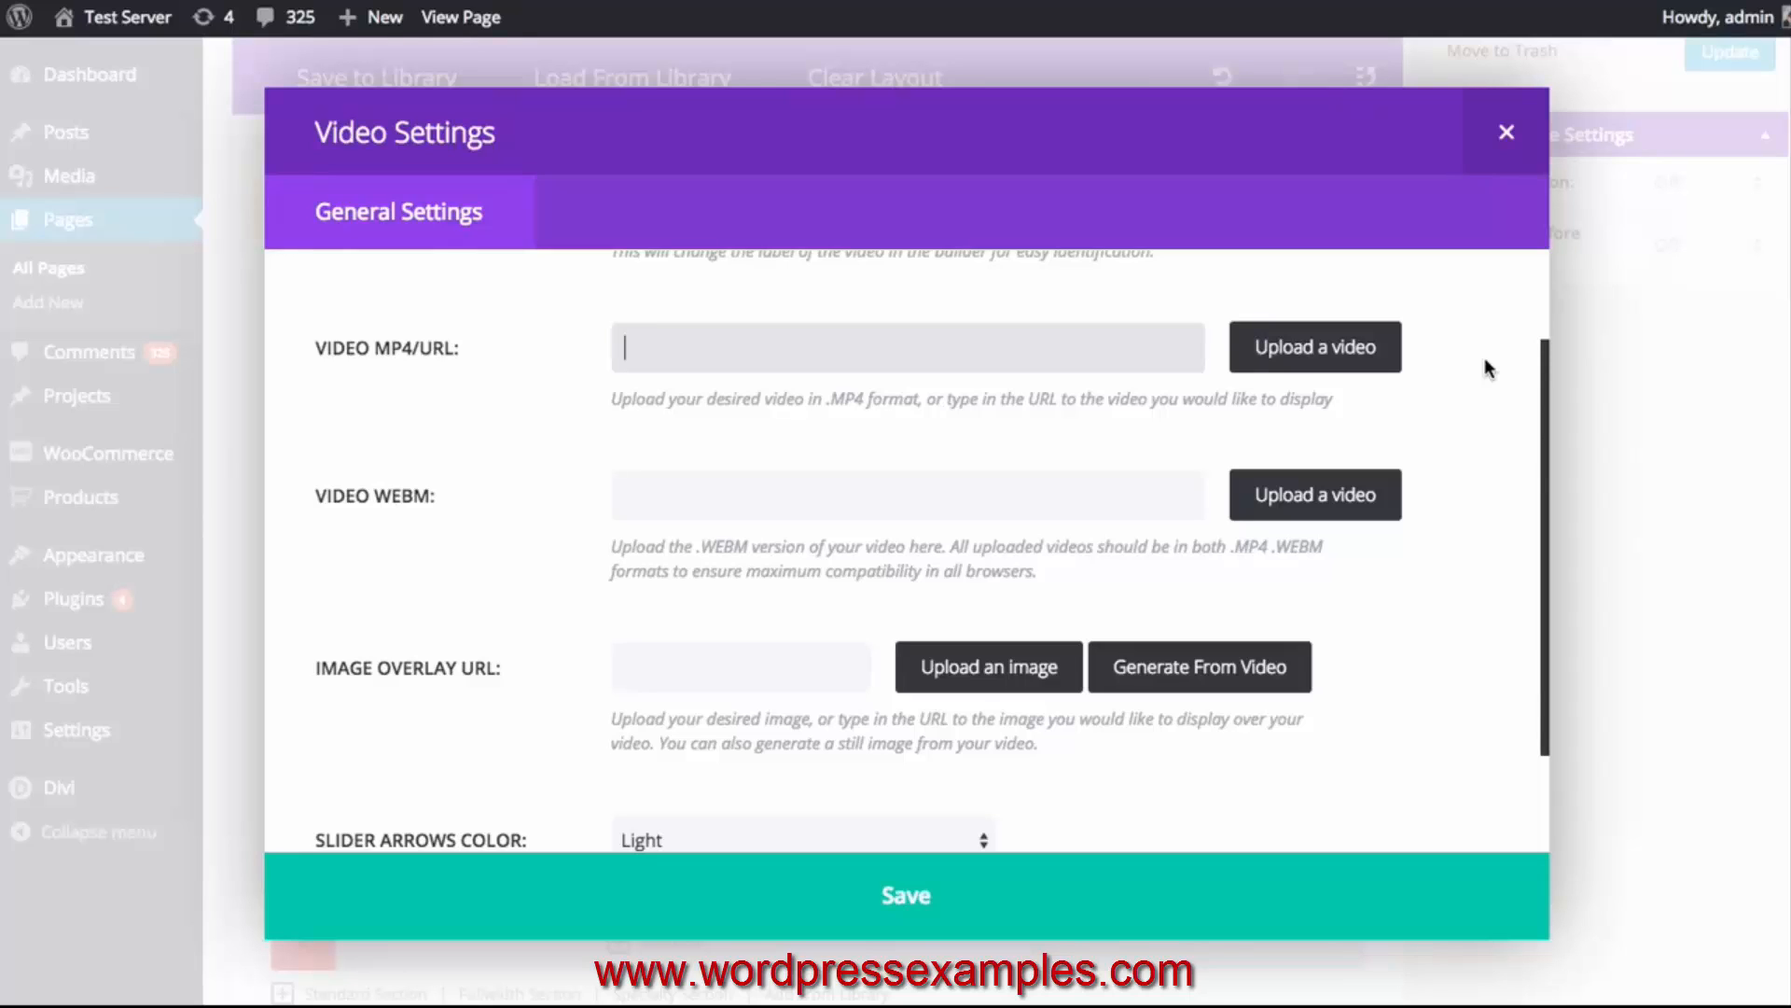
scroll(1487, 362, "up", 2)
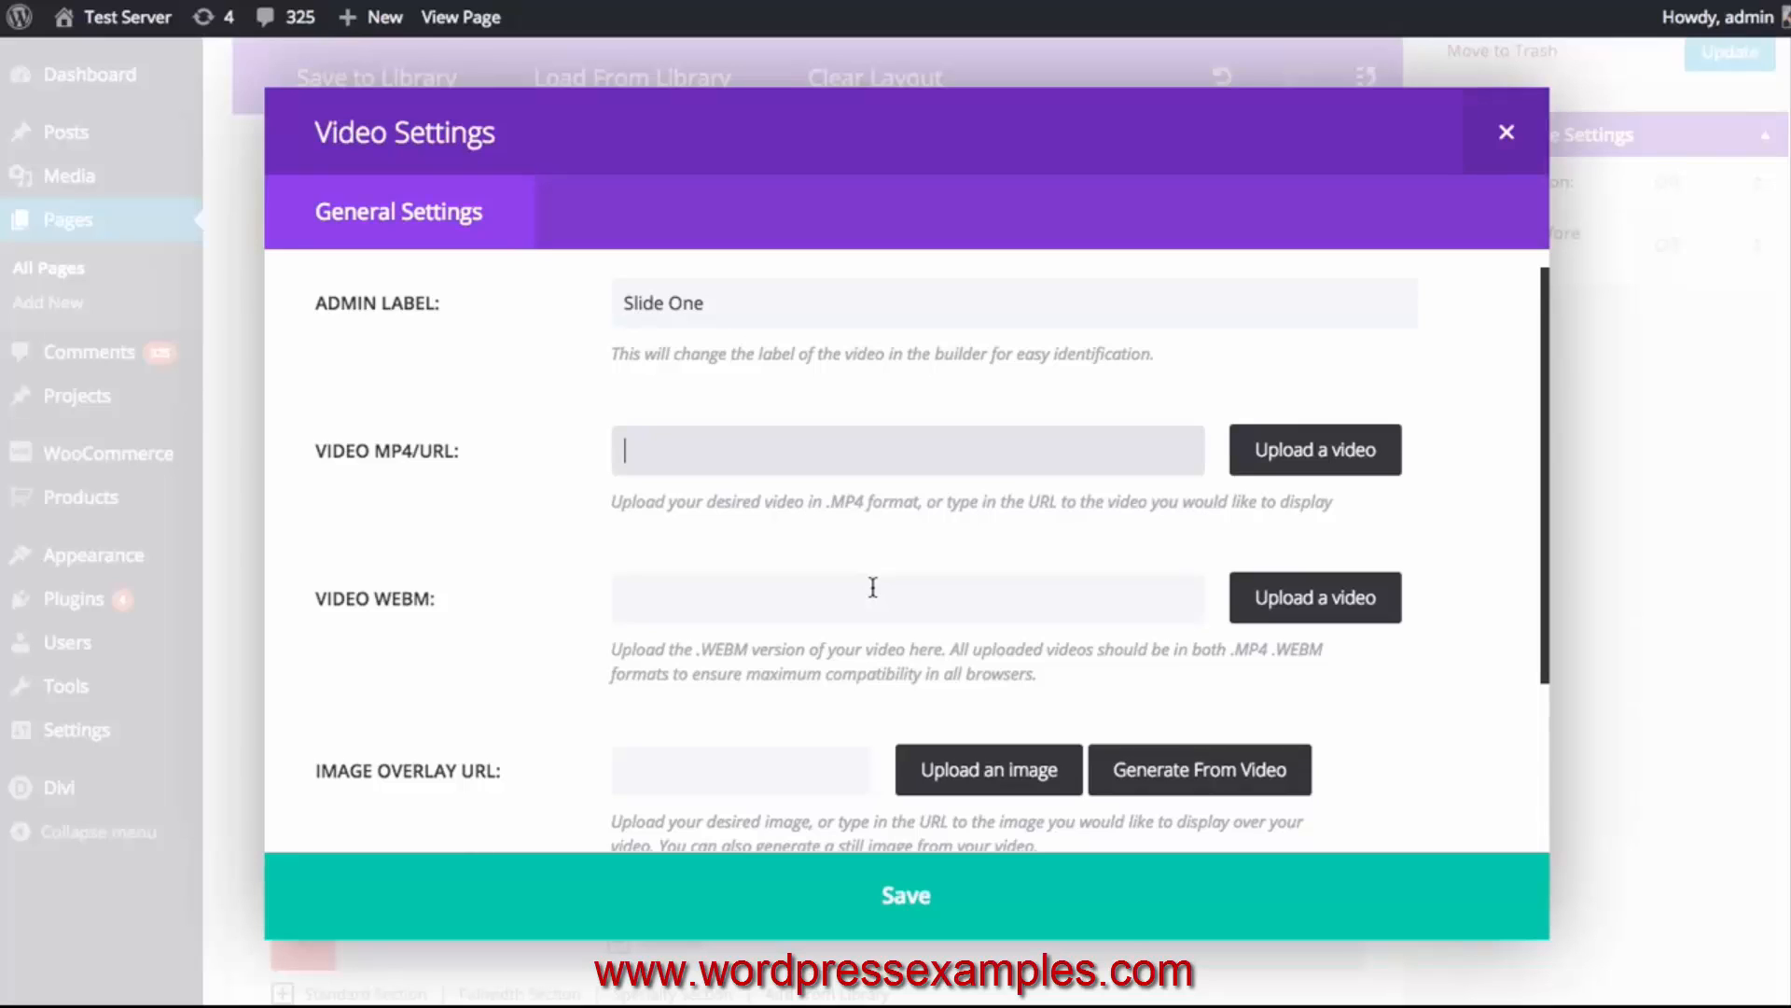
left_click(1342, 466)
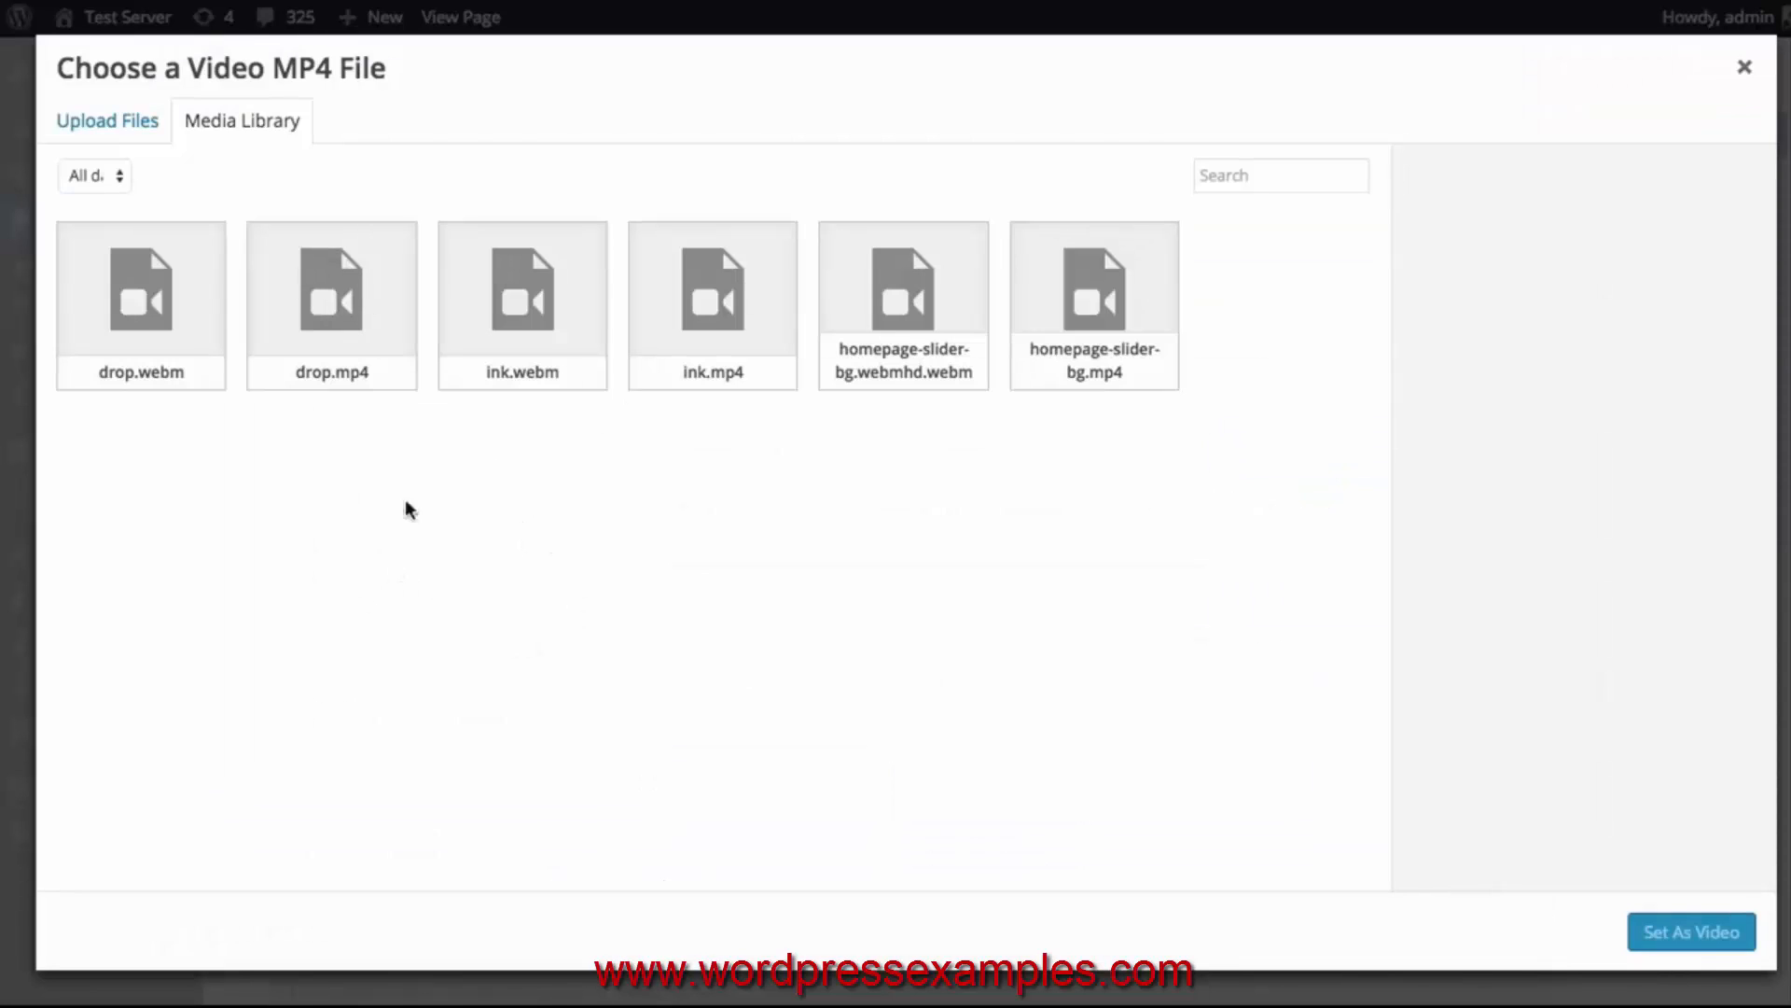
left_click(306, 370)
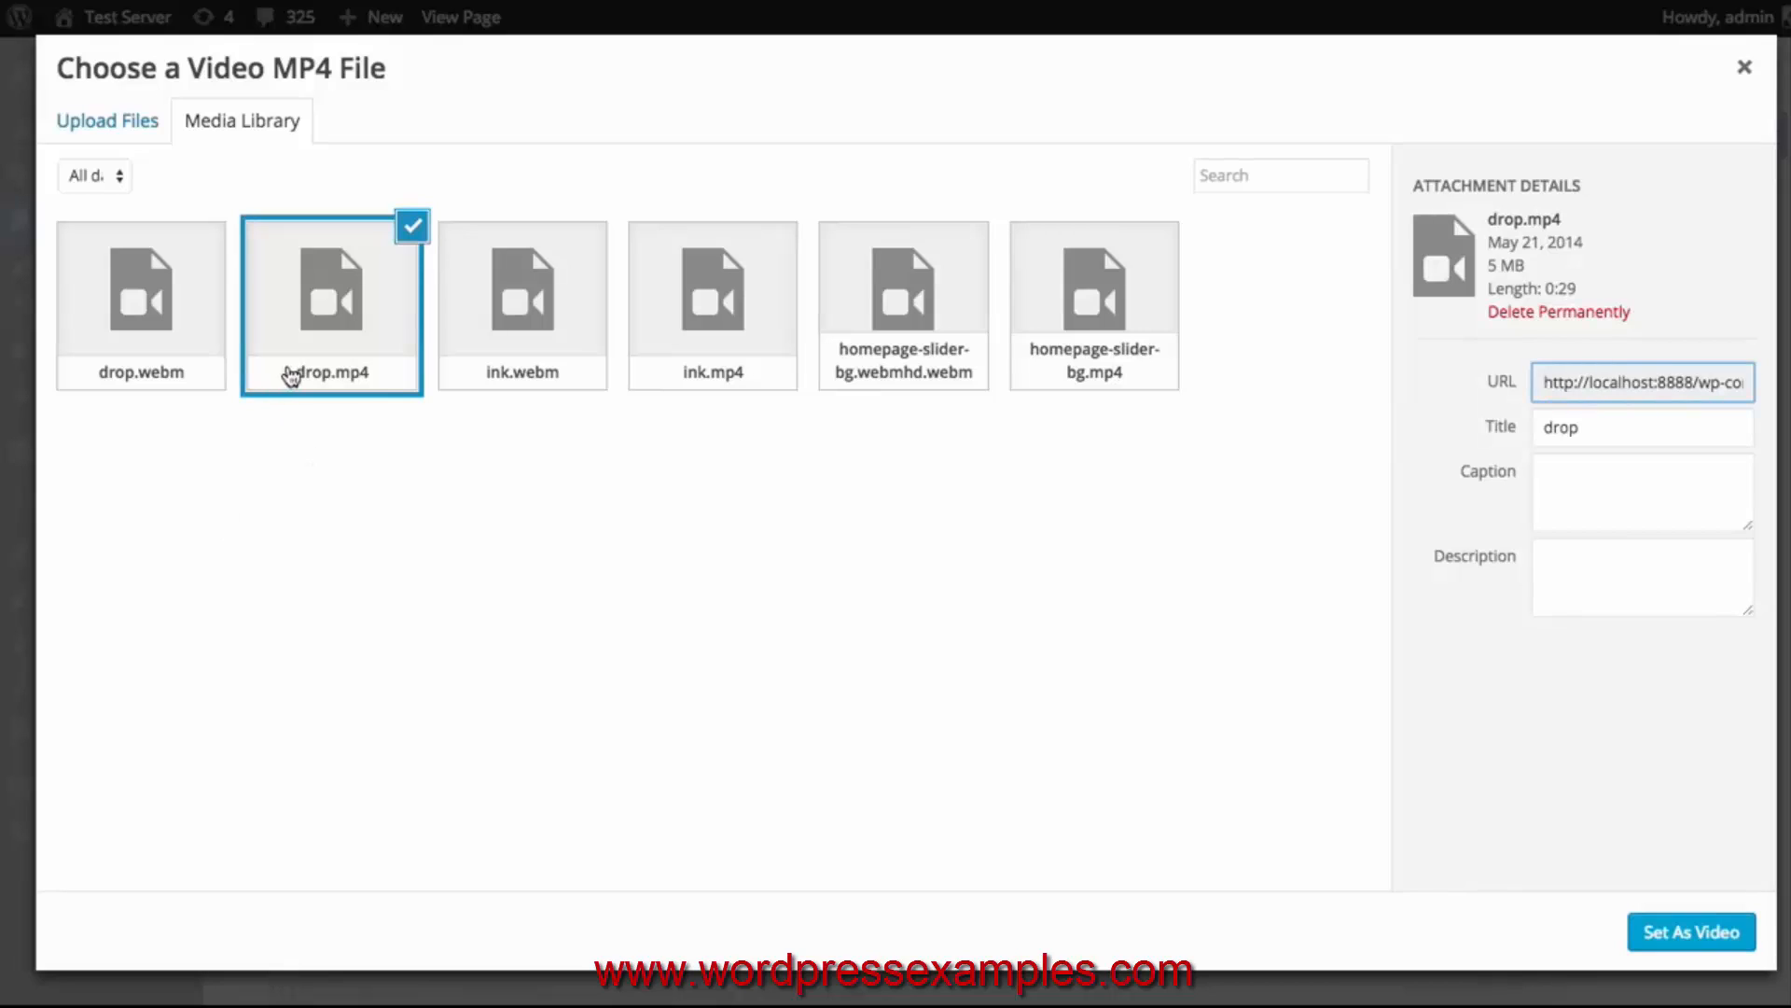
left_click(758, 341)
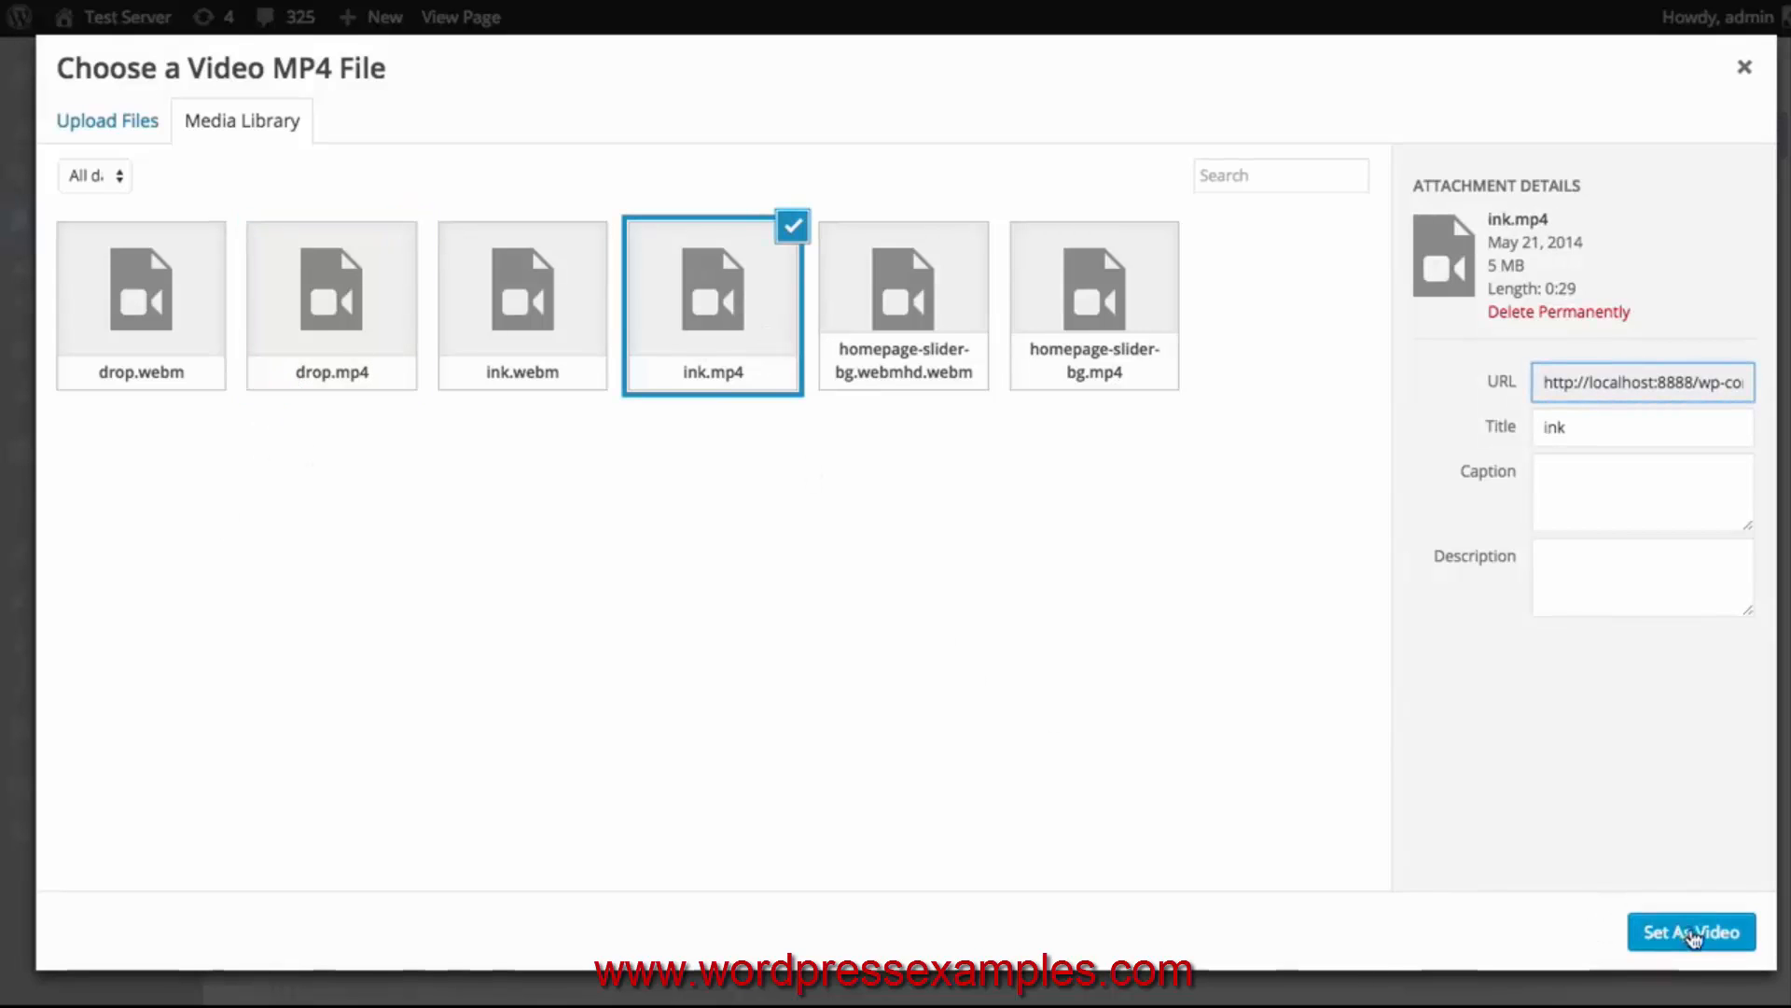
left_click(1699, 933)
Step: Set the slide's WEBM video to ink.webm from the media library
left_click(1297, 611)
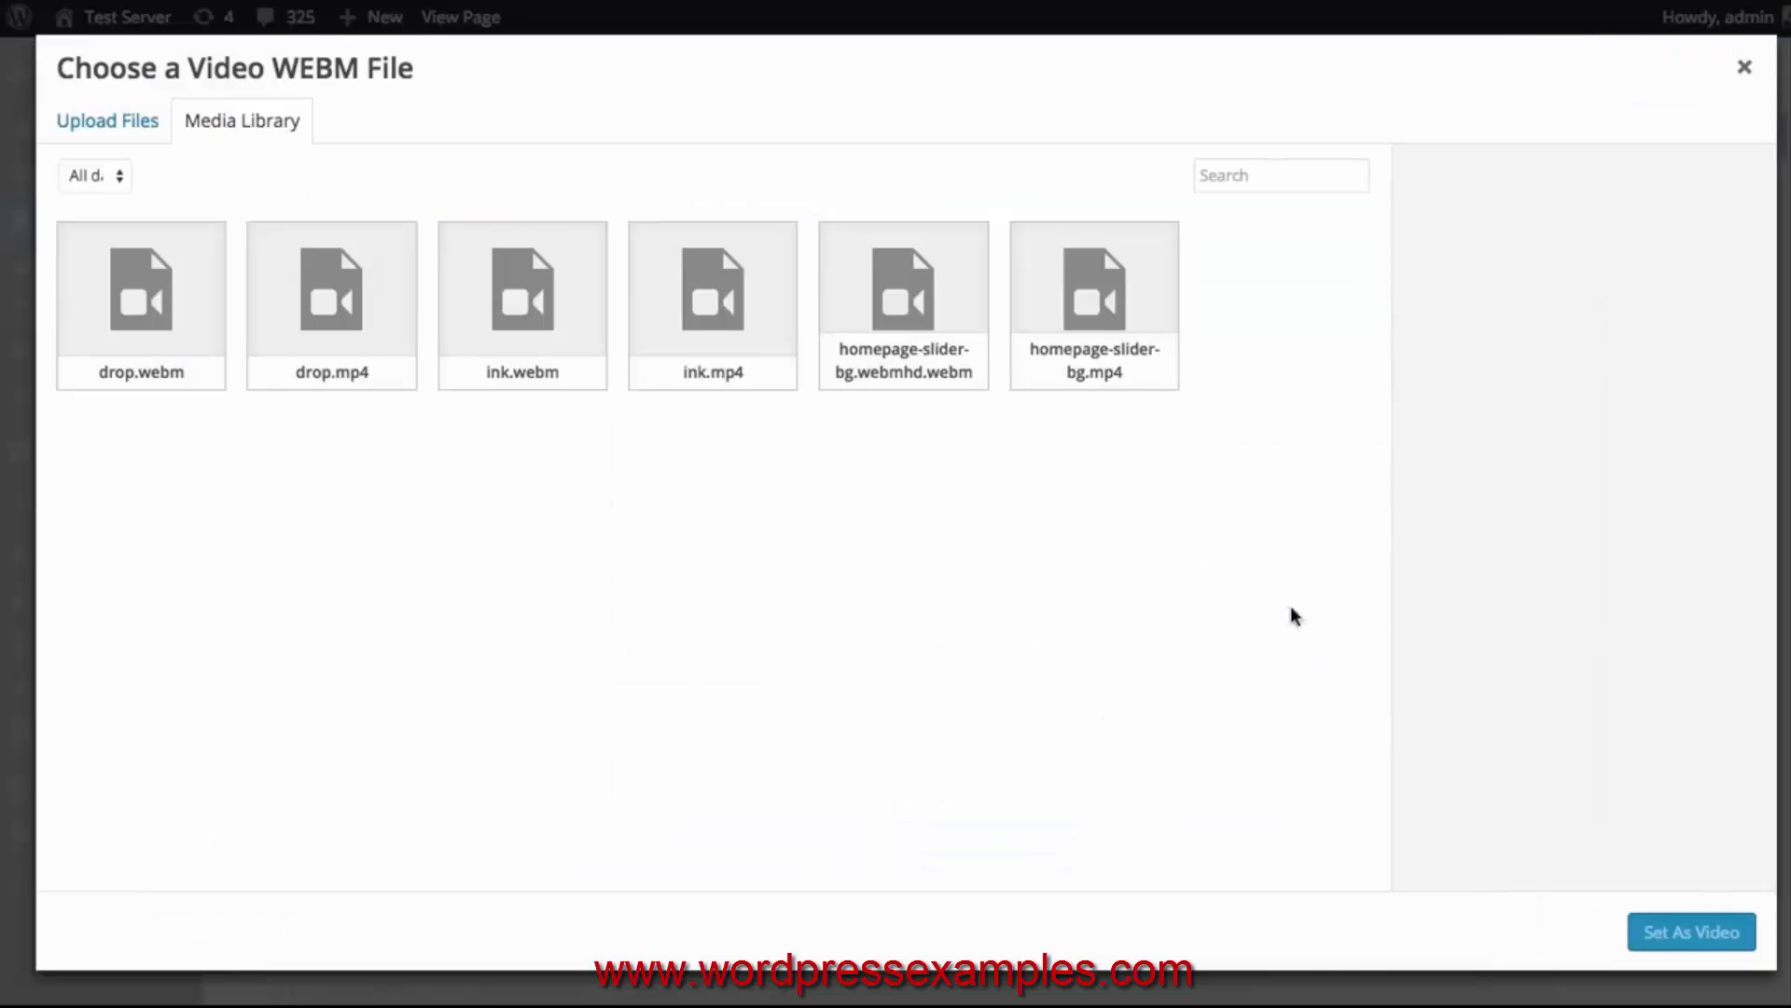
left_click(520, 300)
left_click(1692, 932)
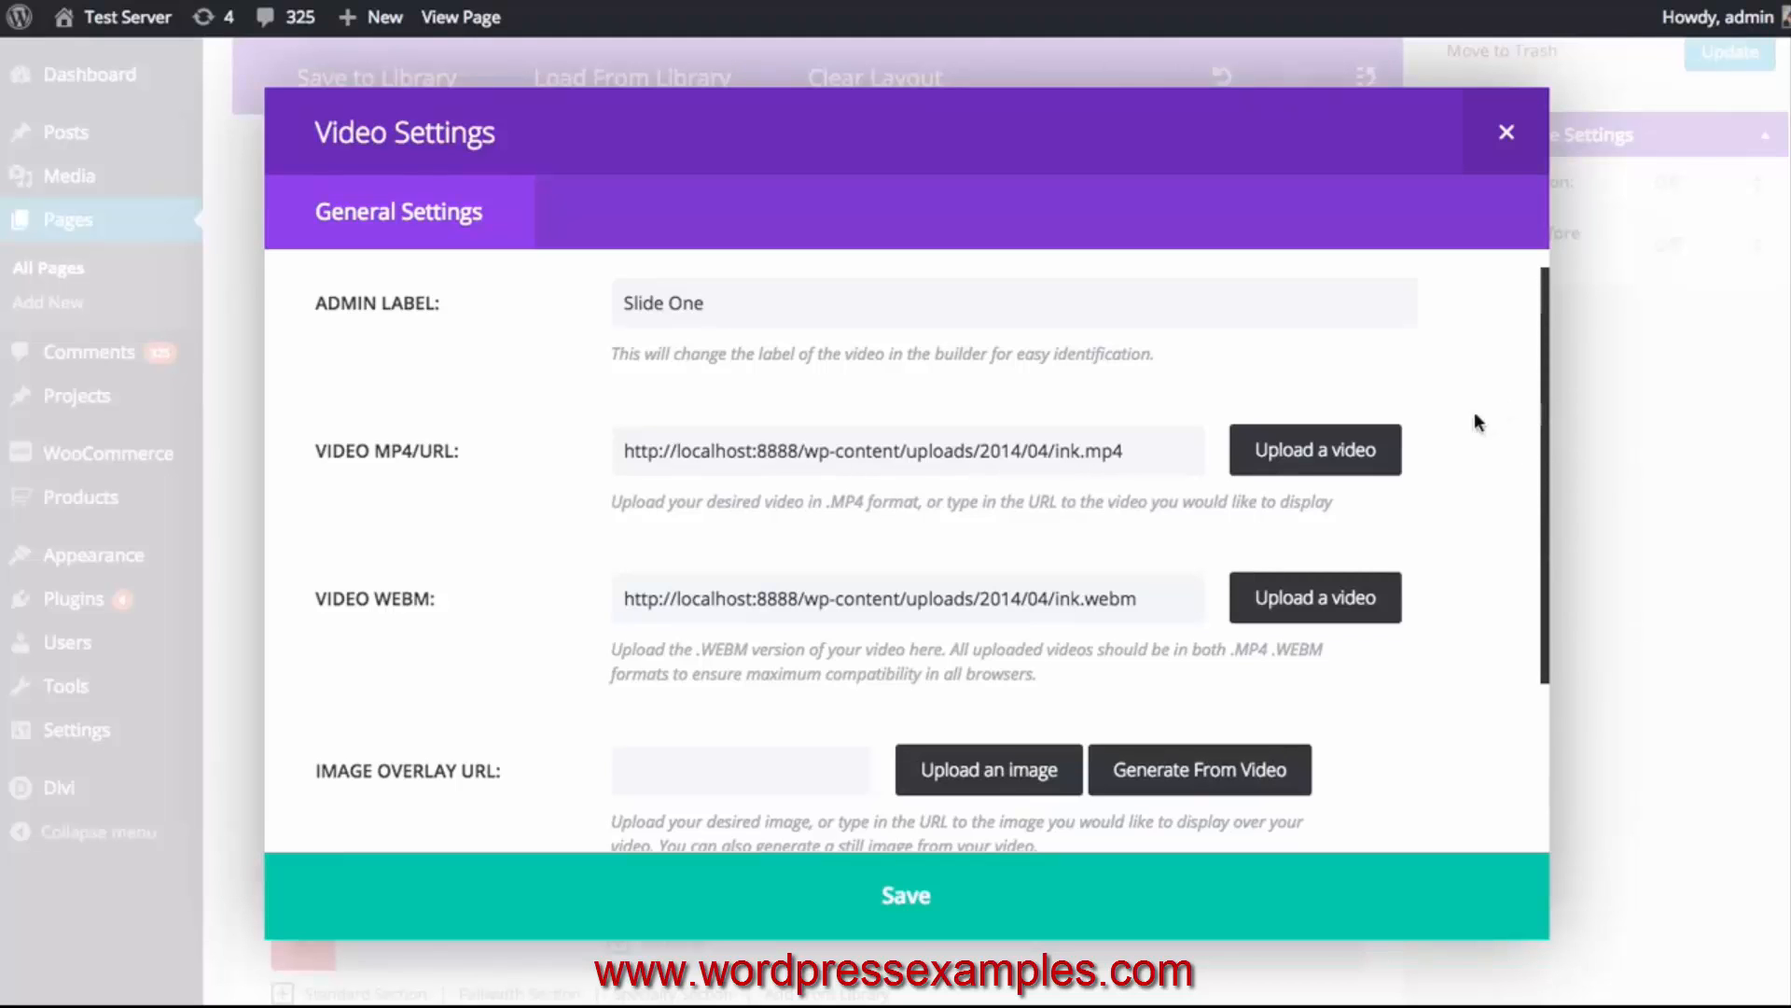
Step: Set the slide's slider arrows color to Dark and save the video
scroll(1497, 434, "down", 2)
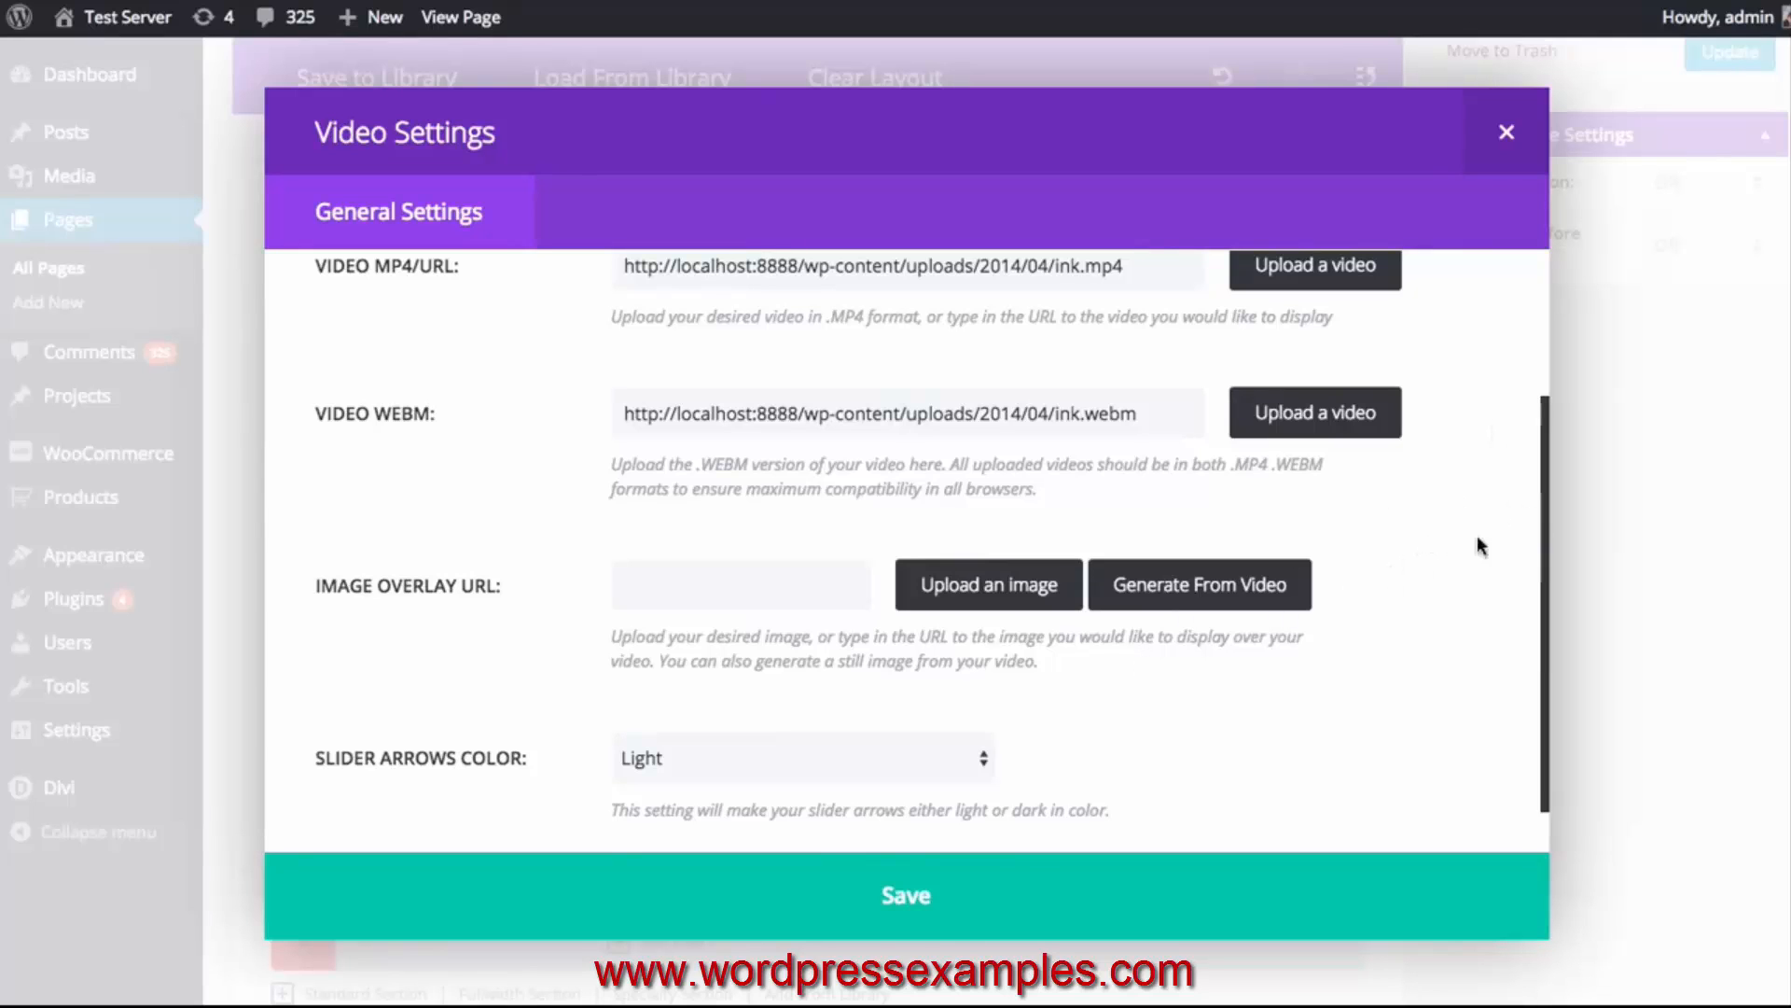
scroll(1172, 740, "up", 2)
scroll(1052, 559, "down", 3)
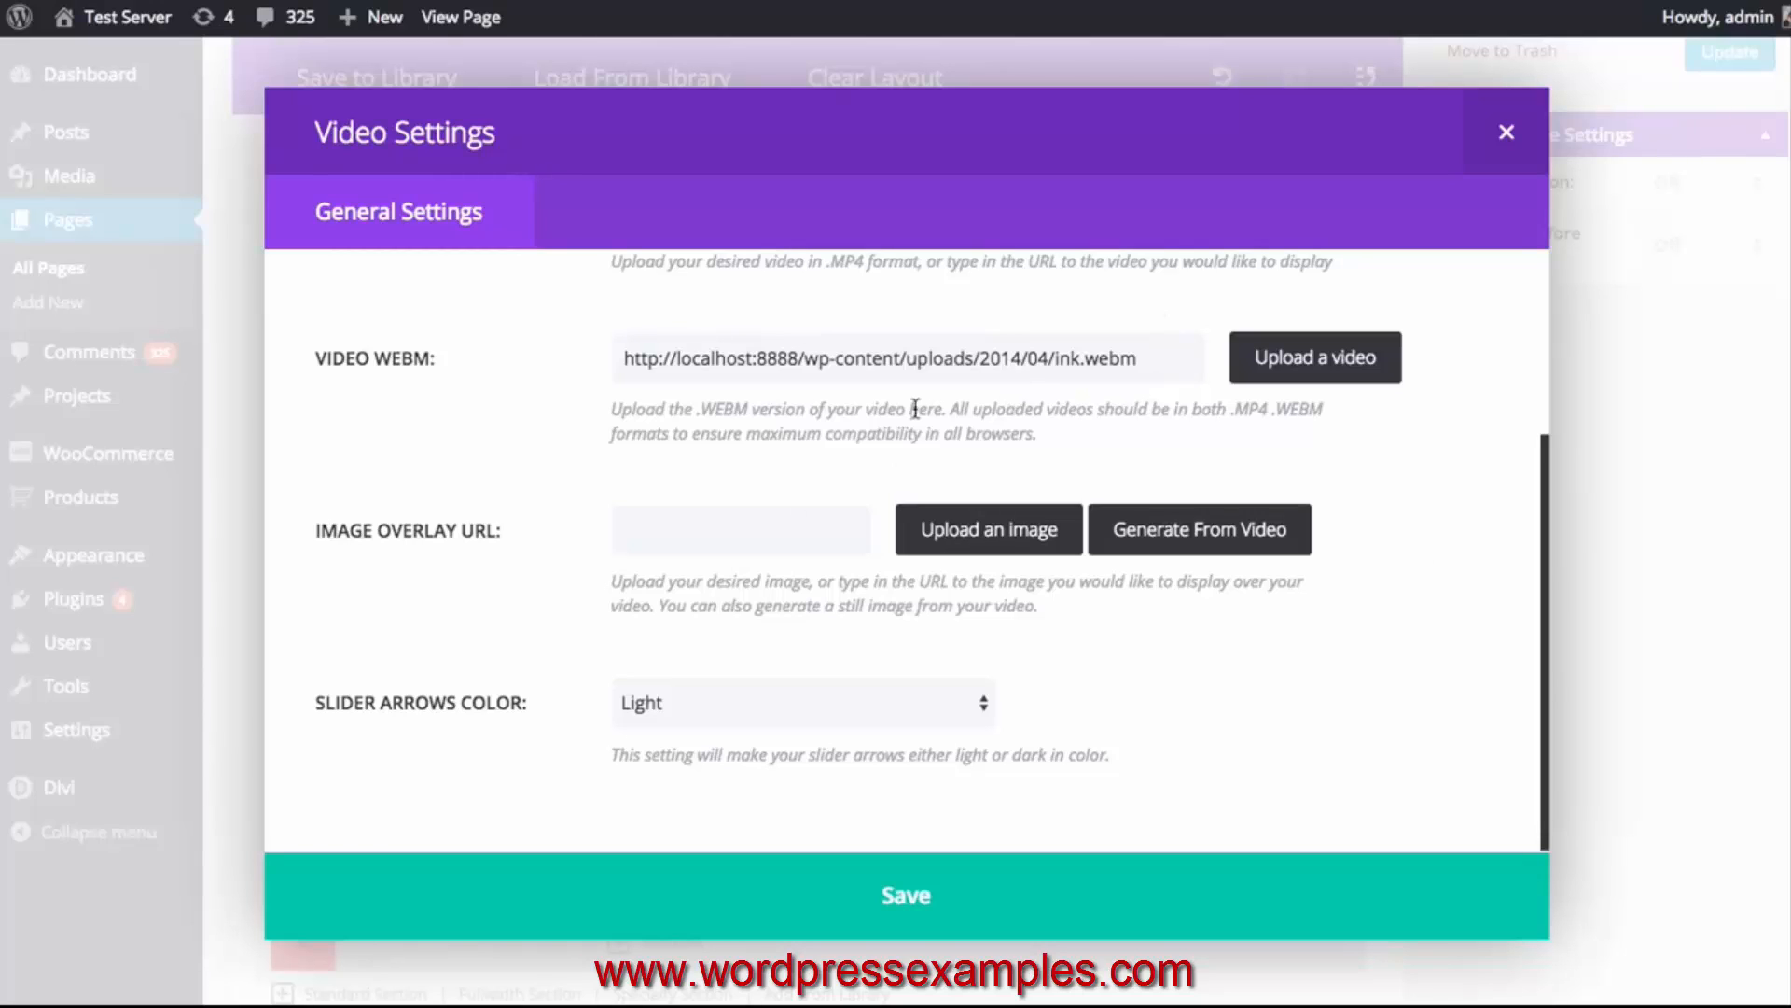
left_click(793, 703)
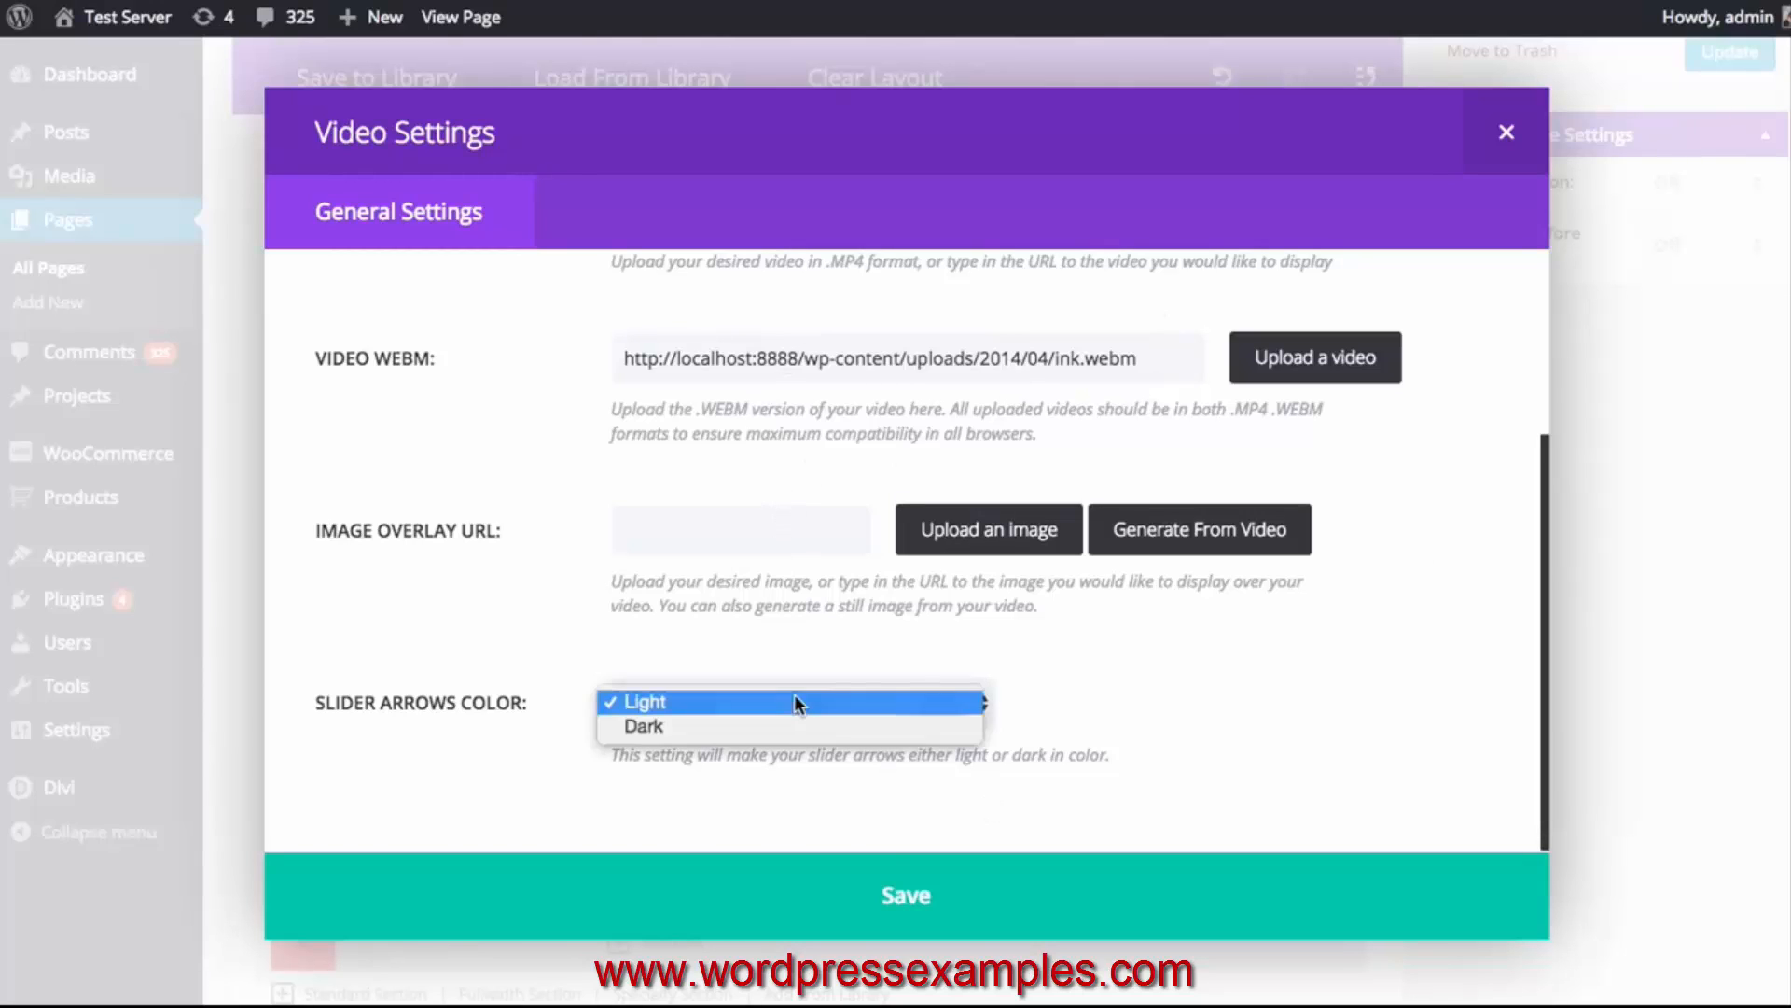
left_click(1368, 692)
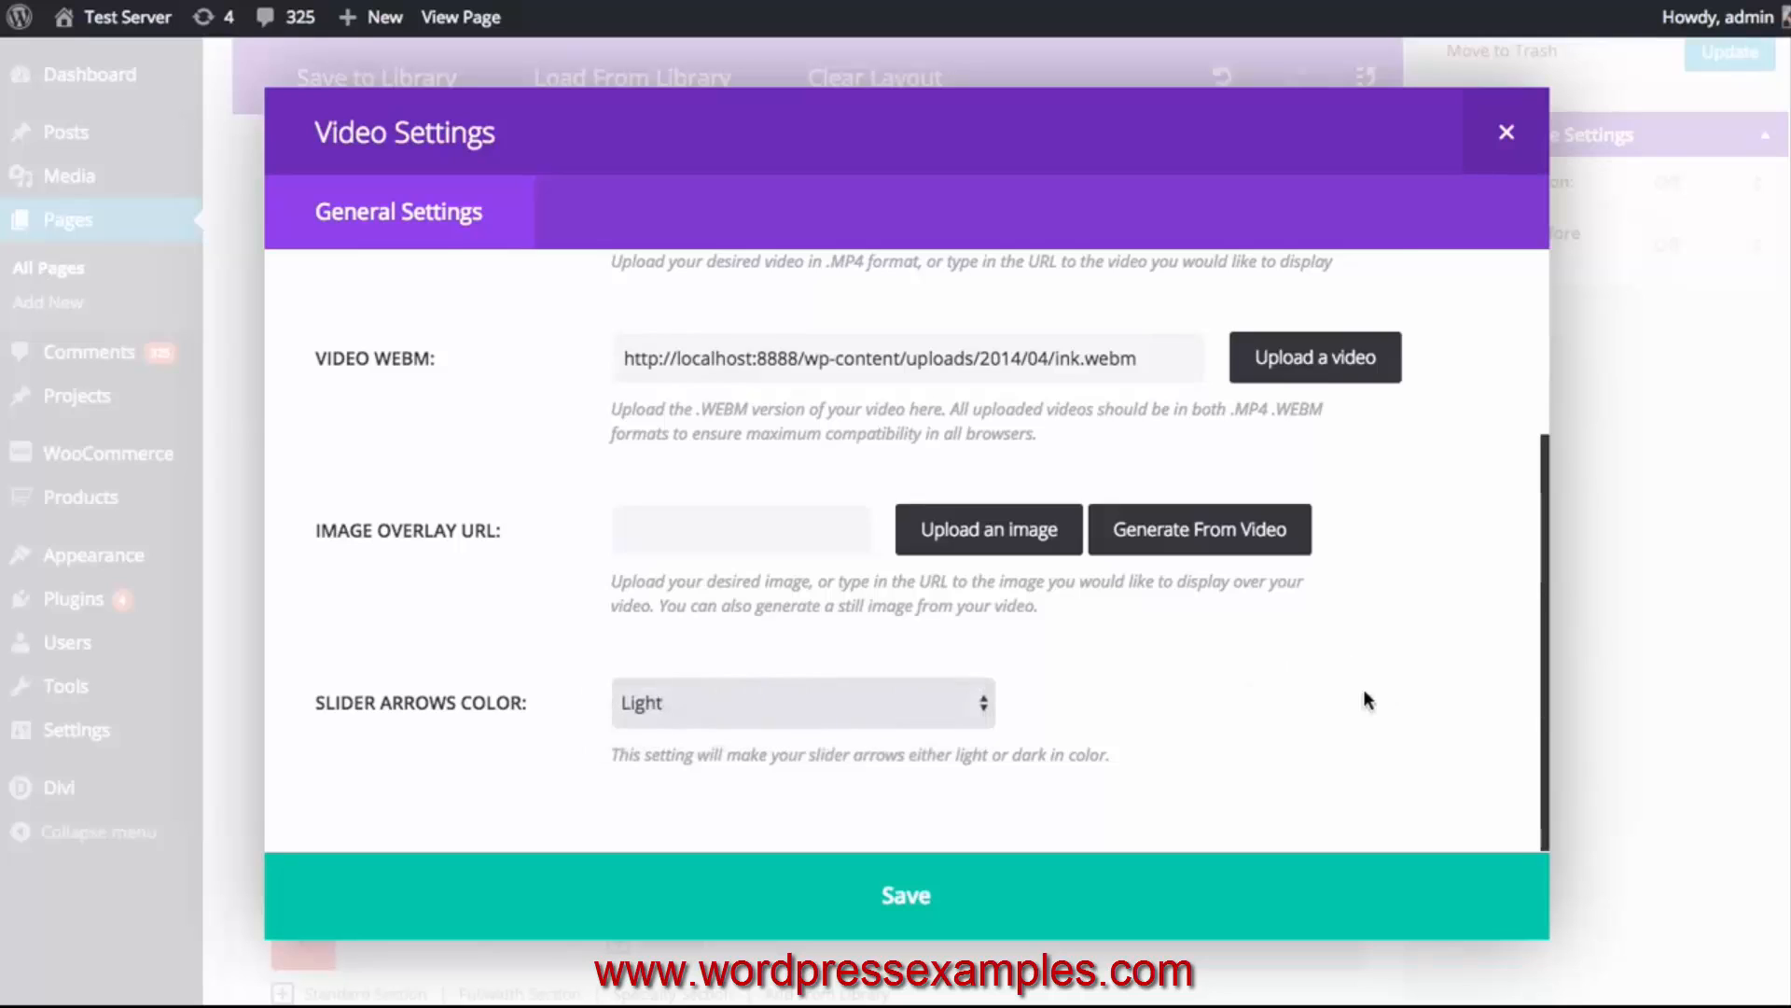
scroll(1358, 690, "up", 1)
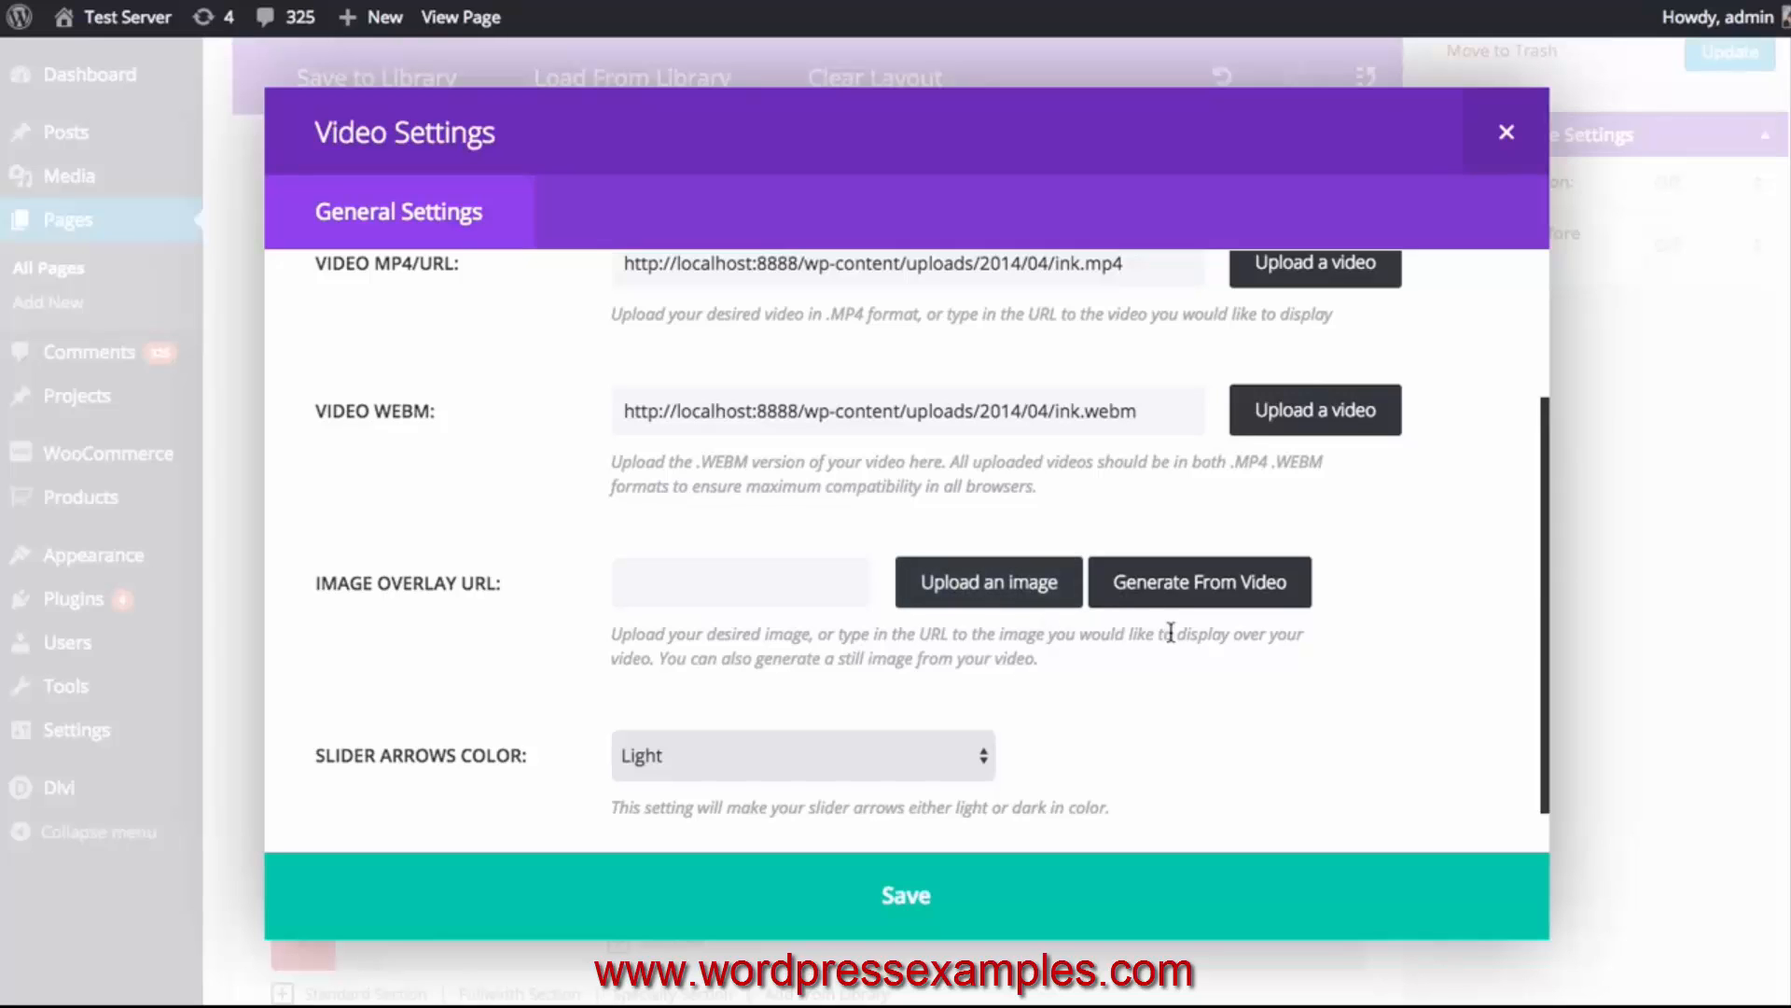
scroll(1353, 644, "up", 1)
scroll(1352, 640, "up", 3)
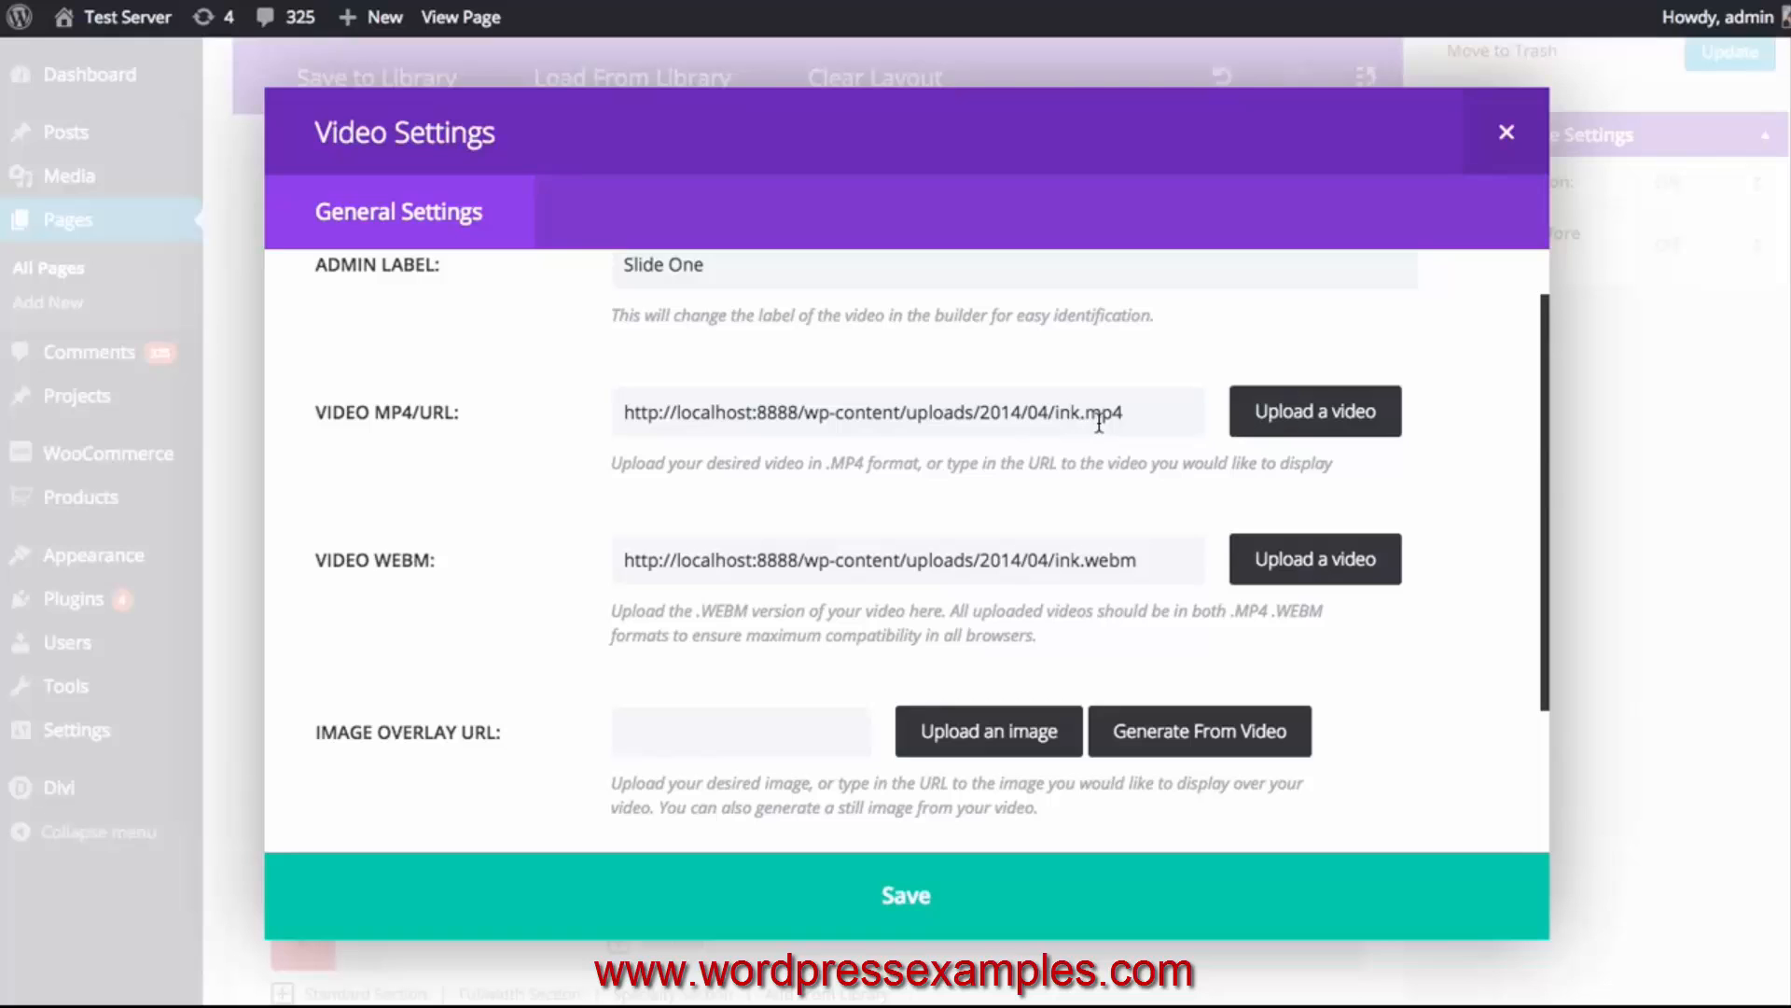
scroll(708, 713, "down", 5)
left_click(728, 714)
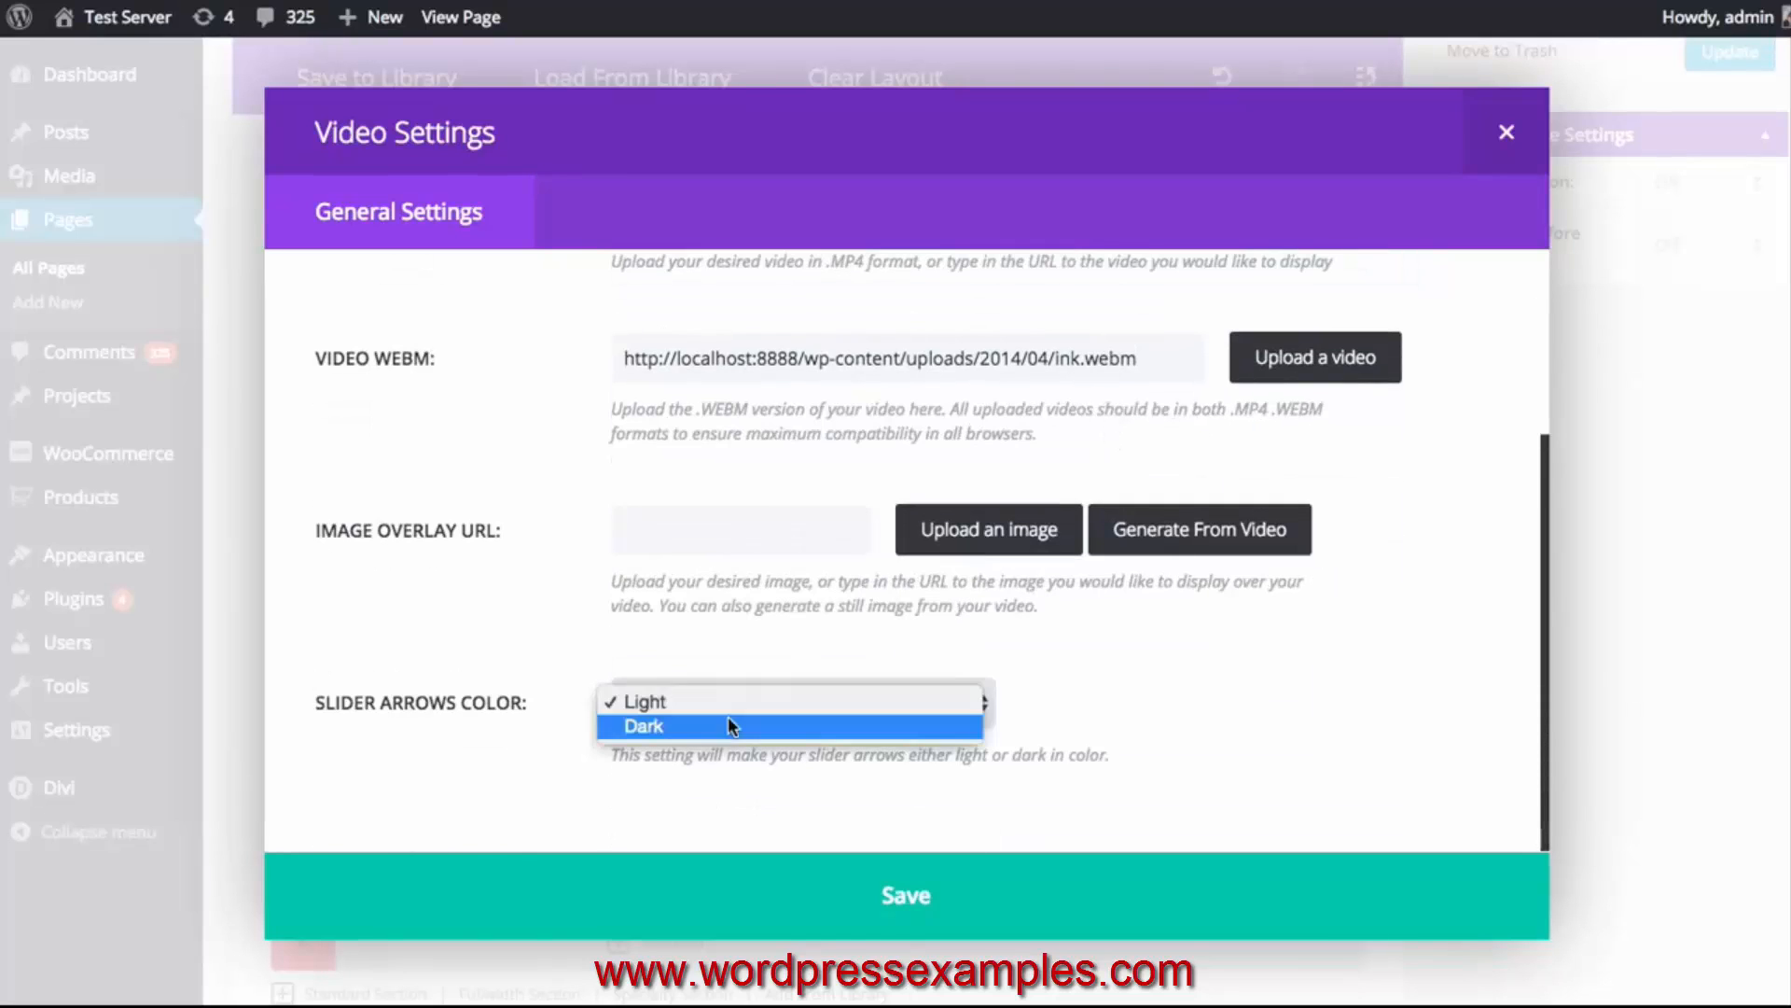
left_click(811, 726)
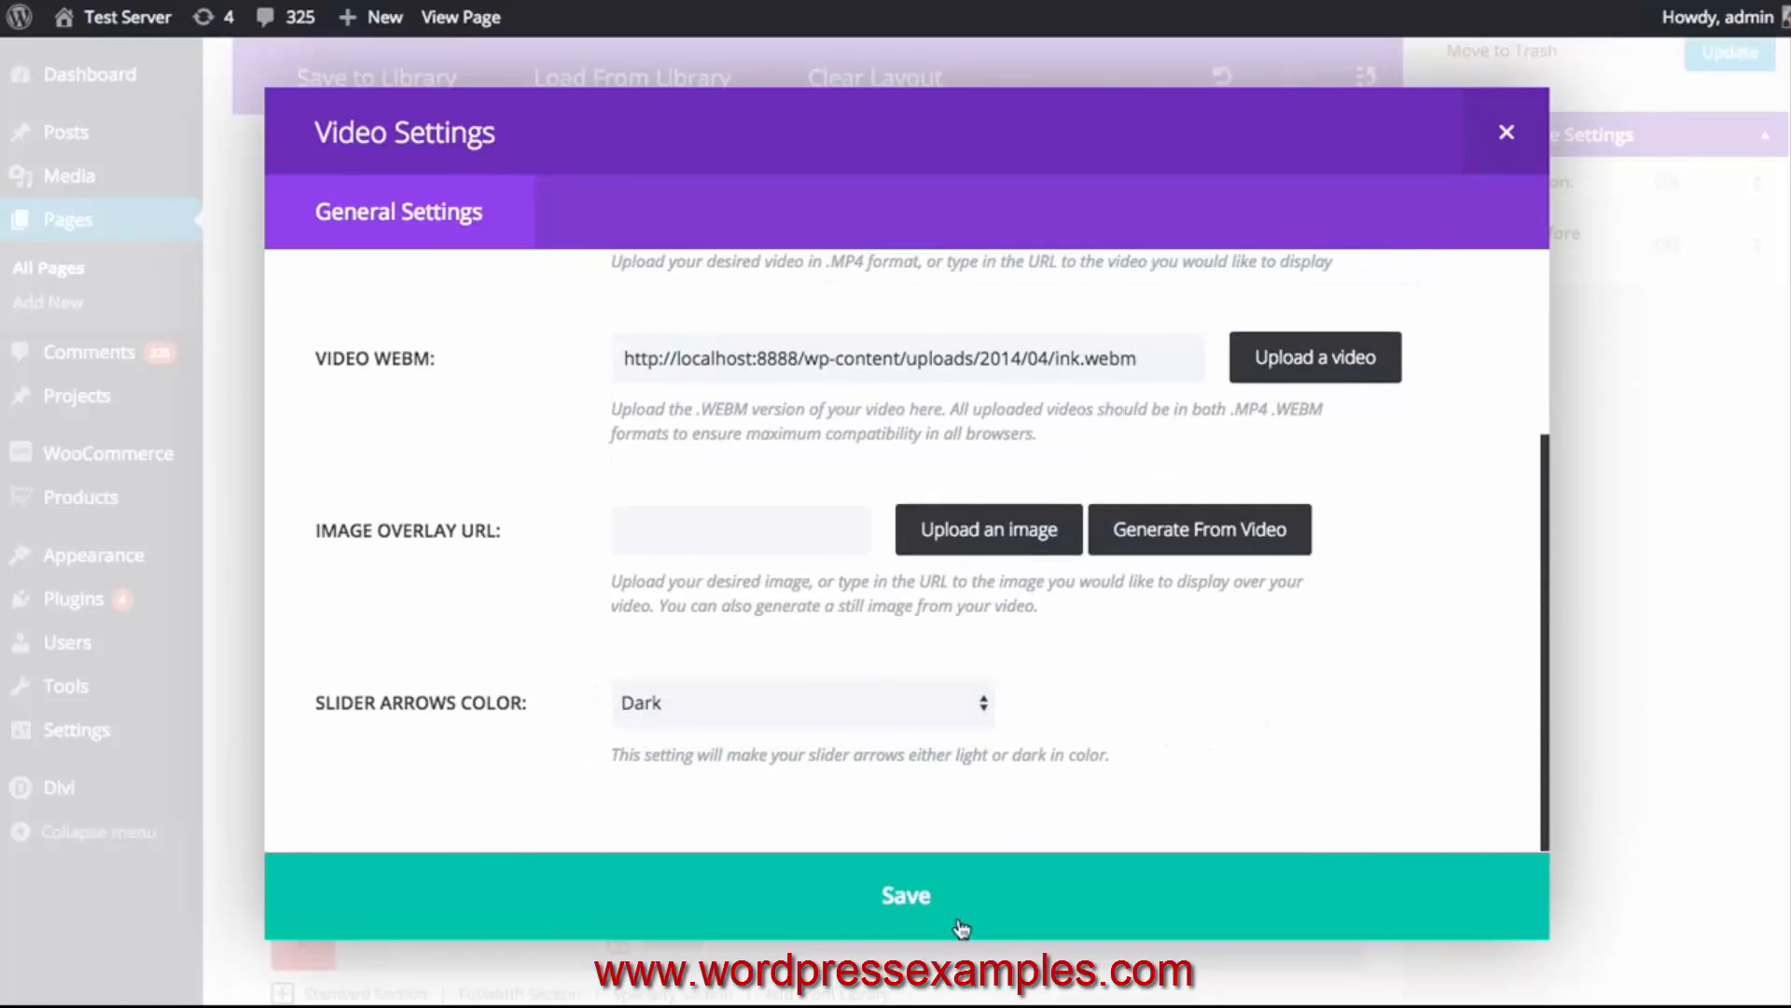
left_click(962, 894)
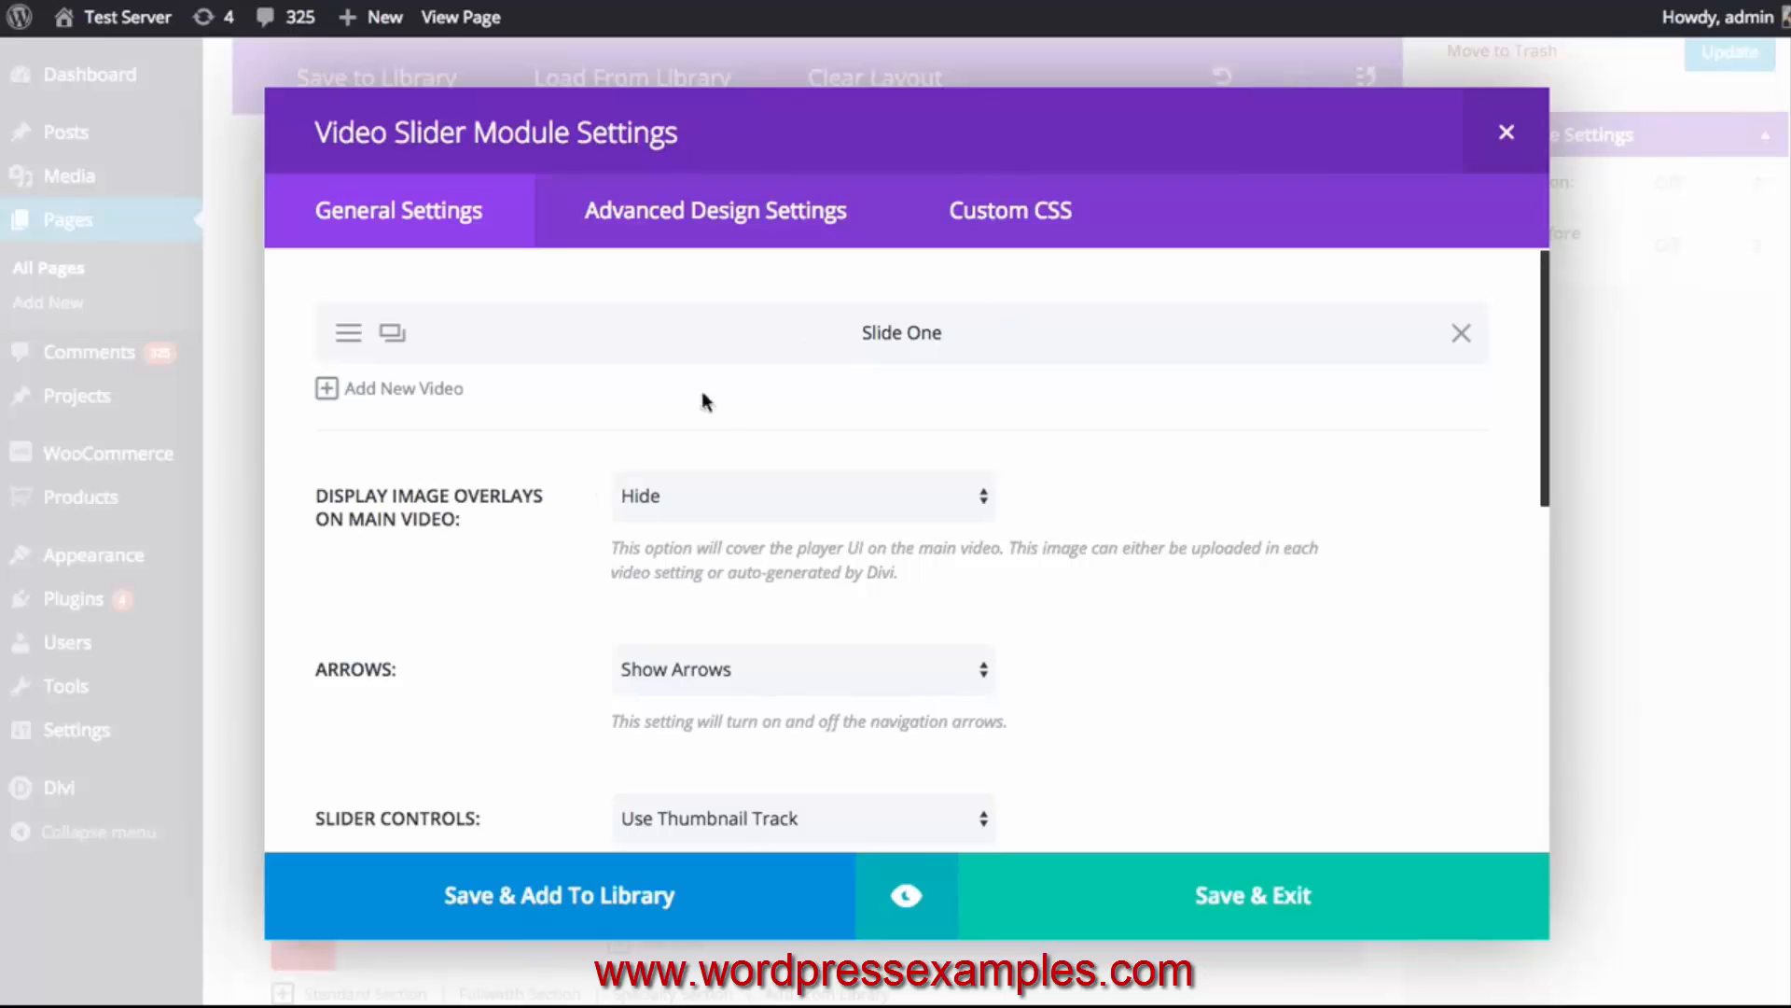
left_click(435, 399)
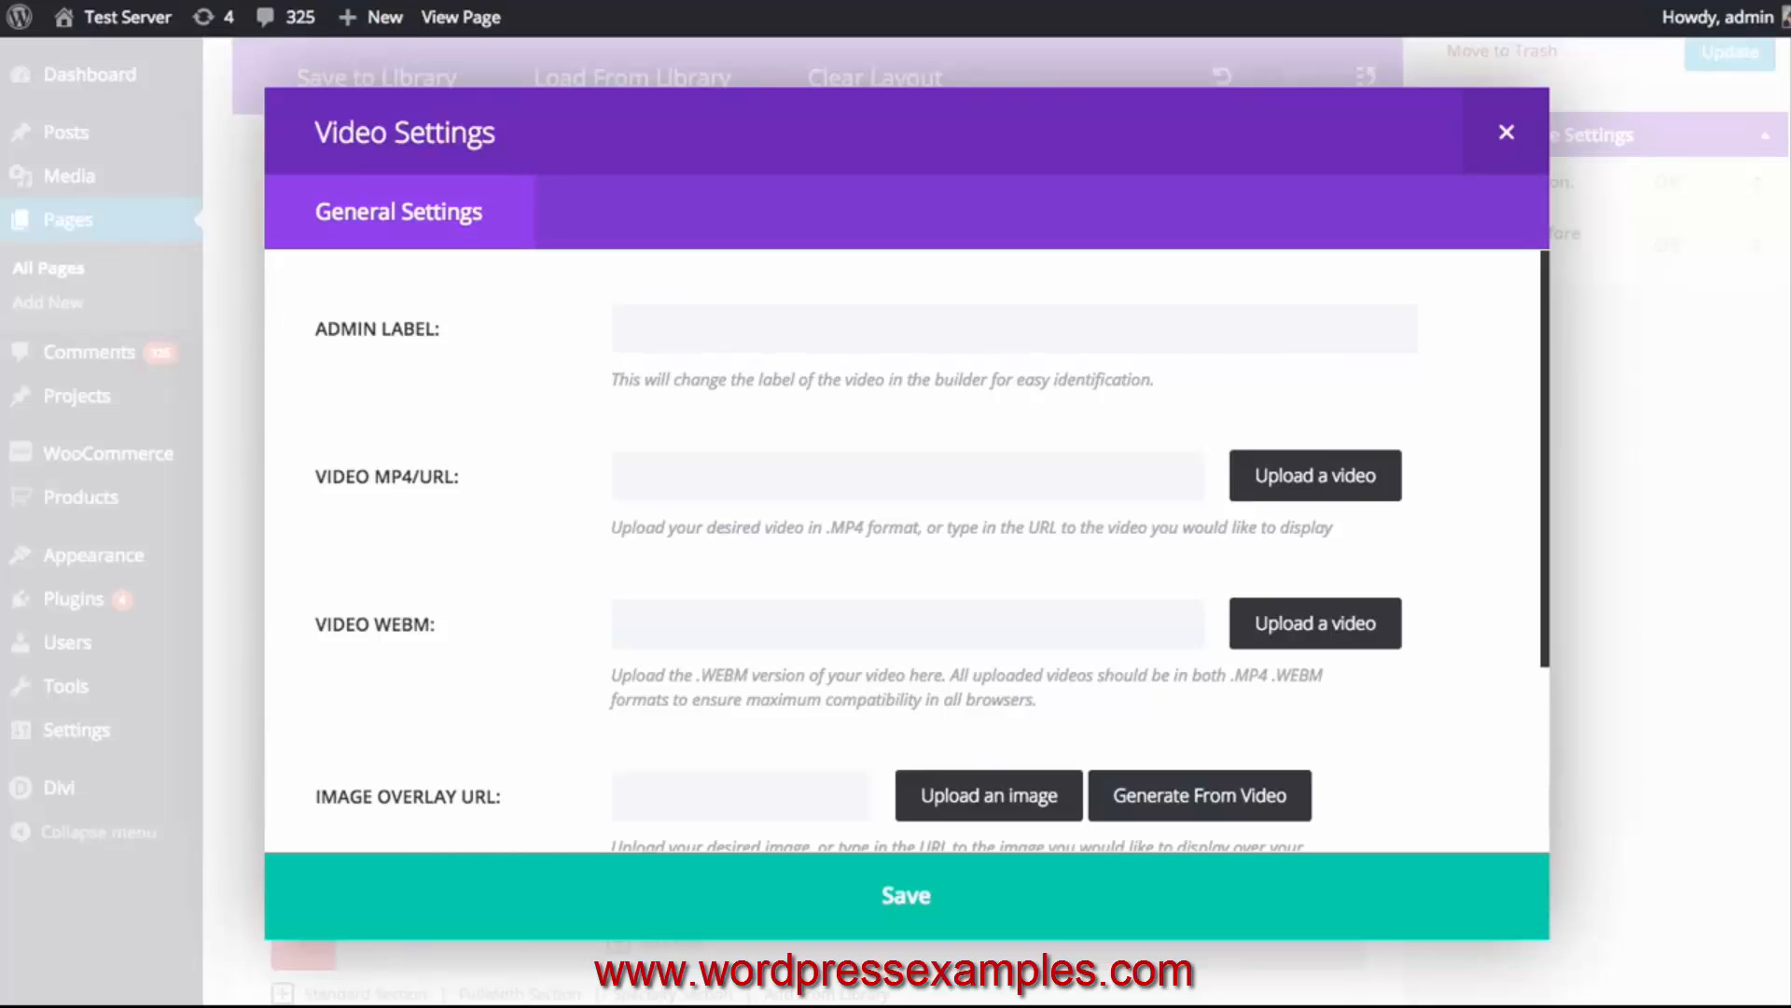
left_click(851, 472)
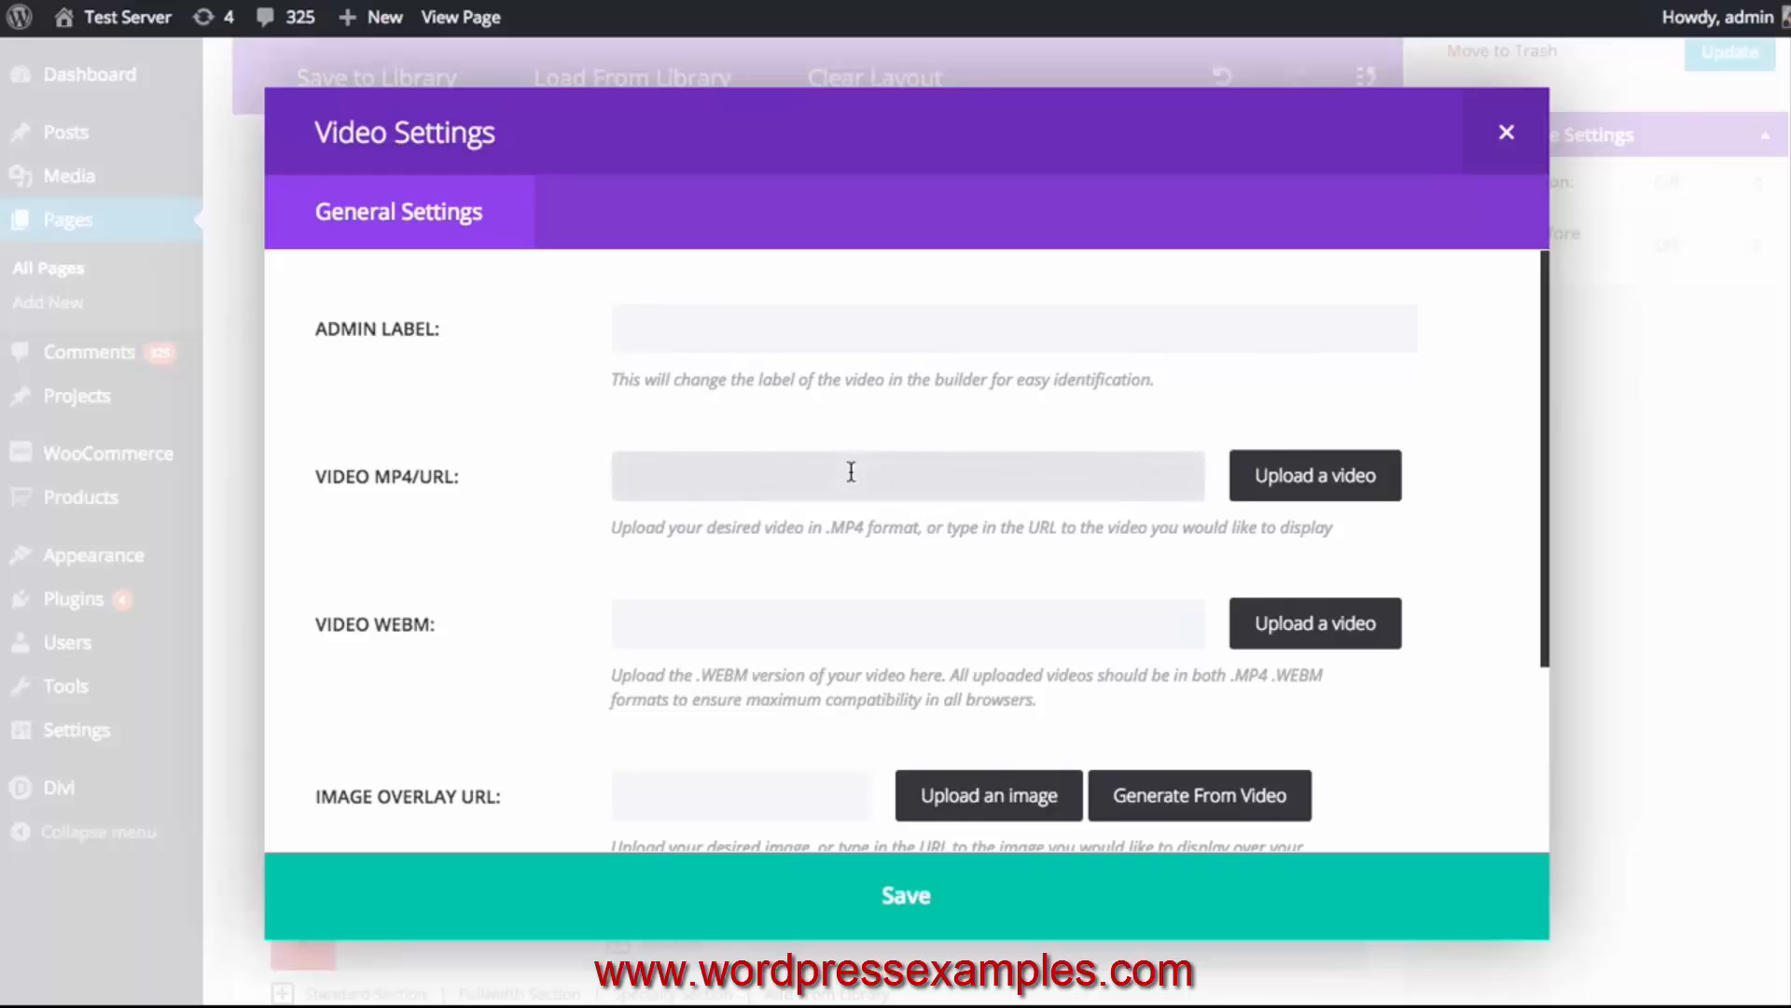
type("https://www.youtube.com/watch?v=H3rQg9pu4Mg")
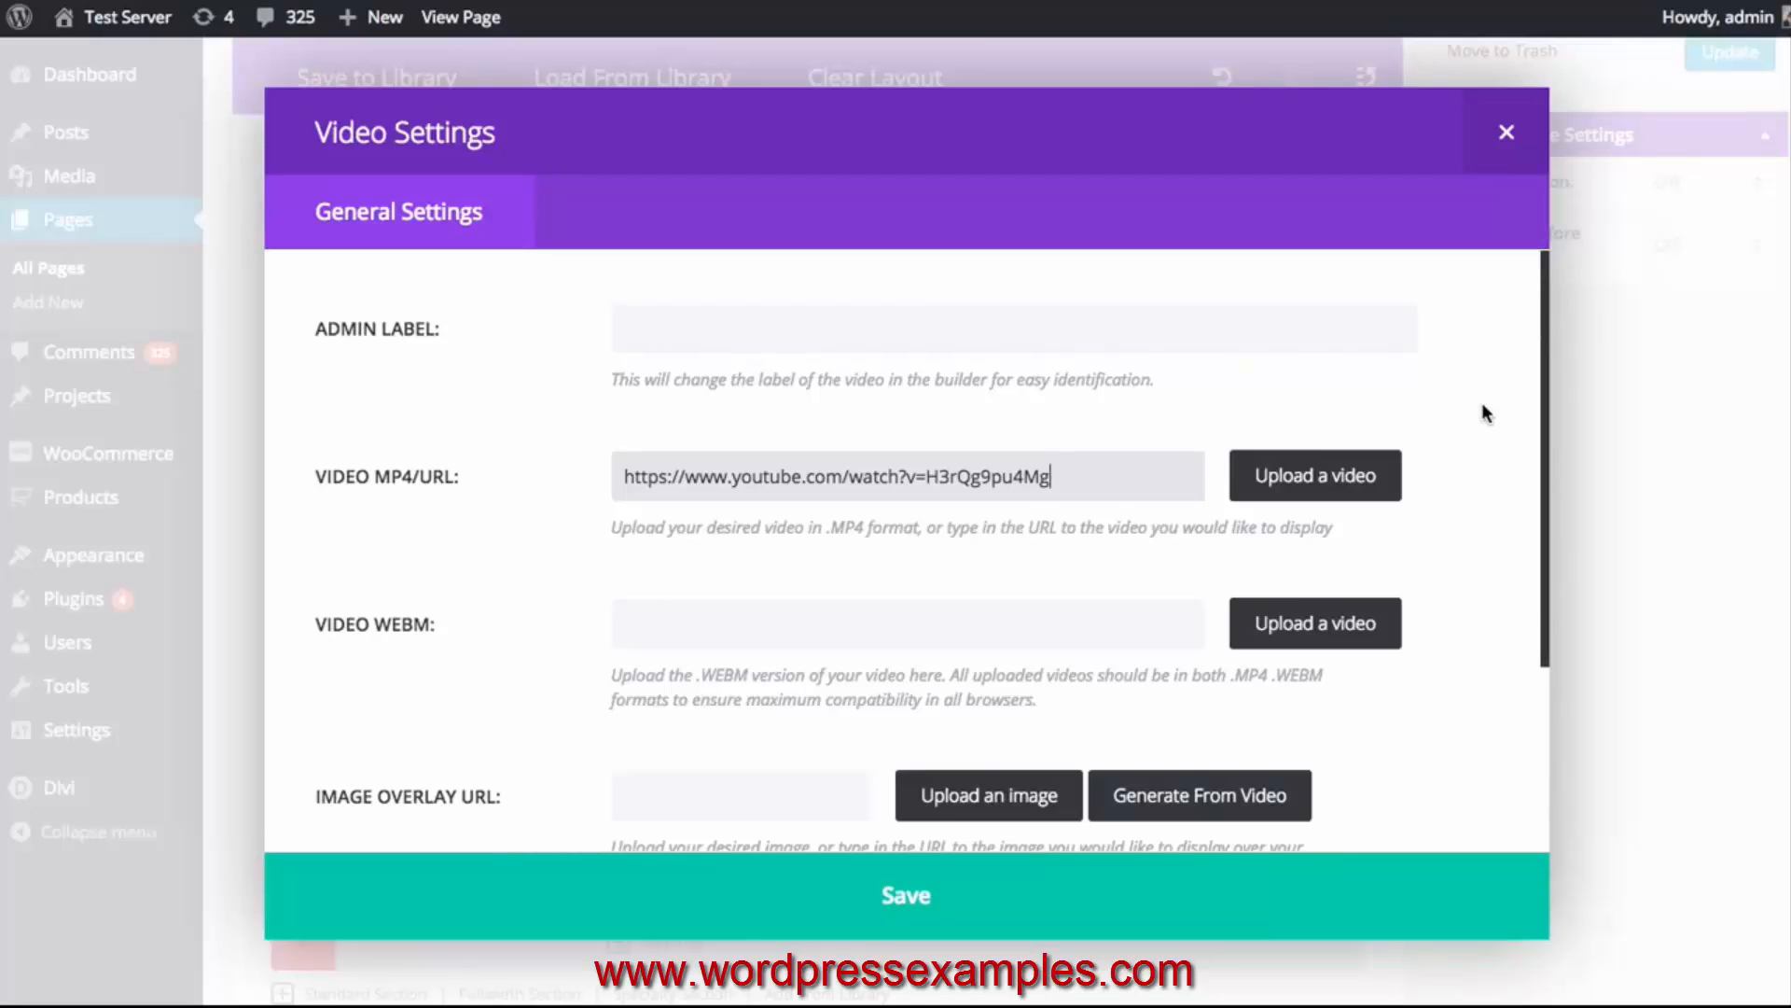
Step: Set the second video's image overlay to pencils-video-cover from the media library
scroll(1489, 408, "down", 1)
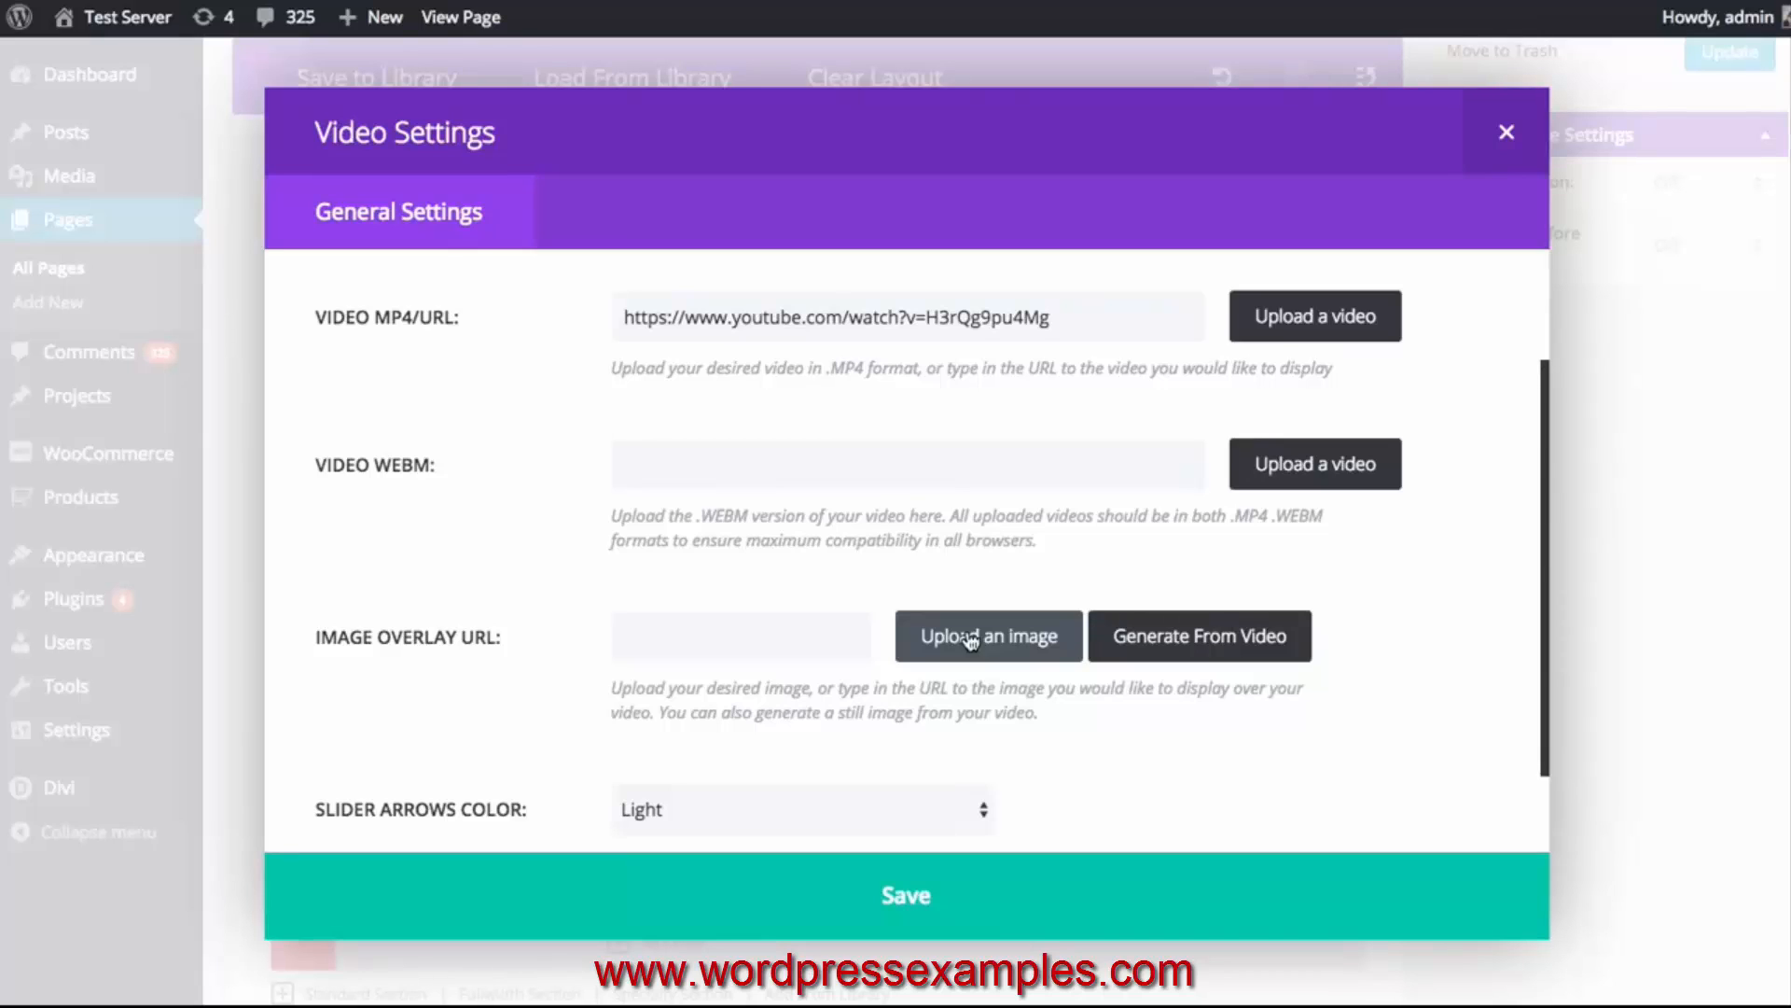
left_click(1030, 657)
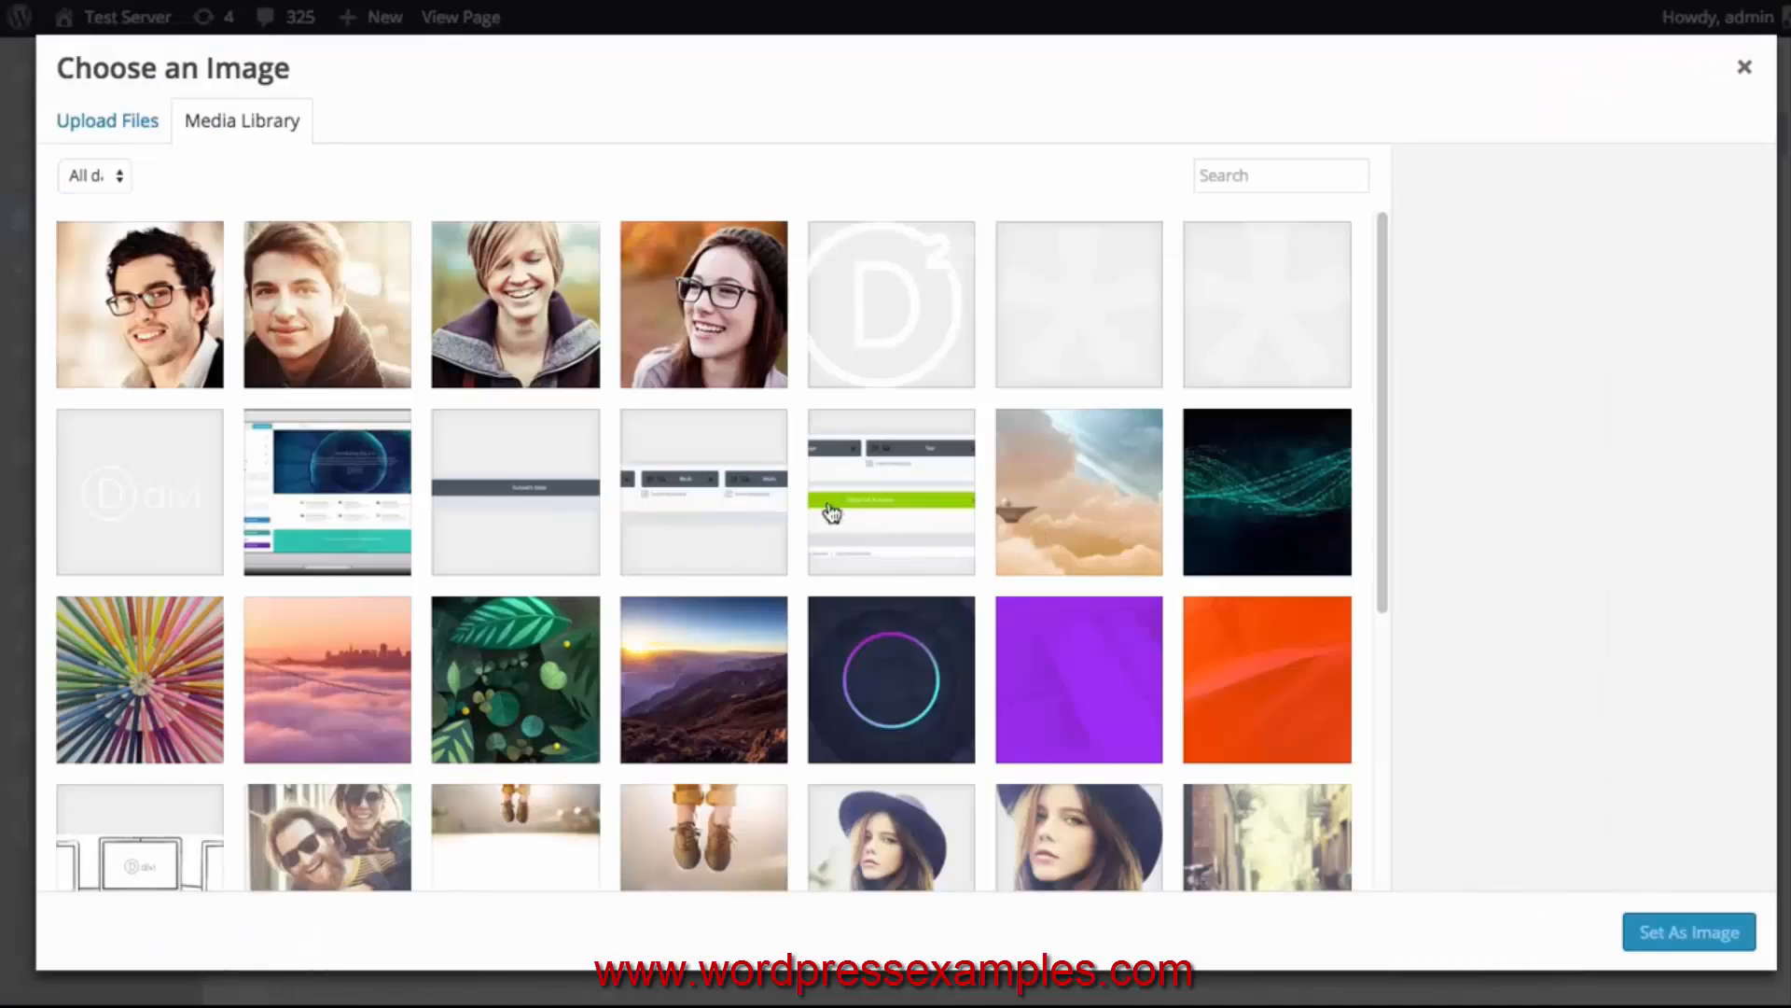
left_click(156, 699)
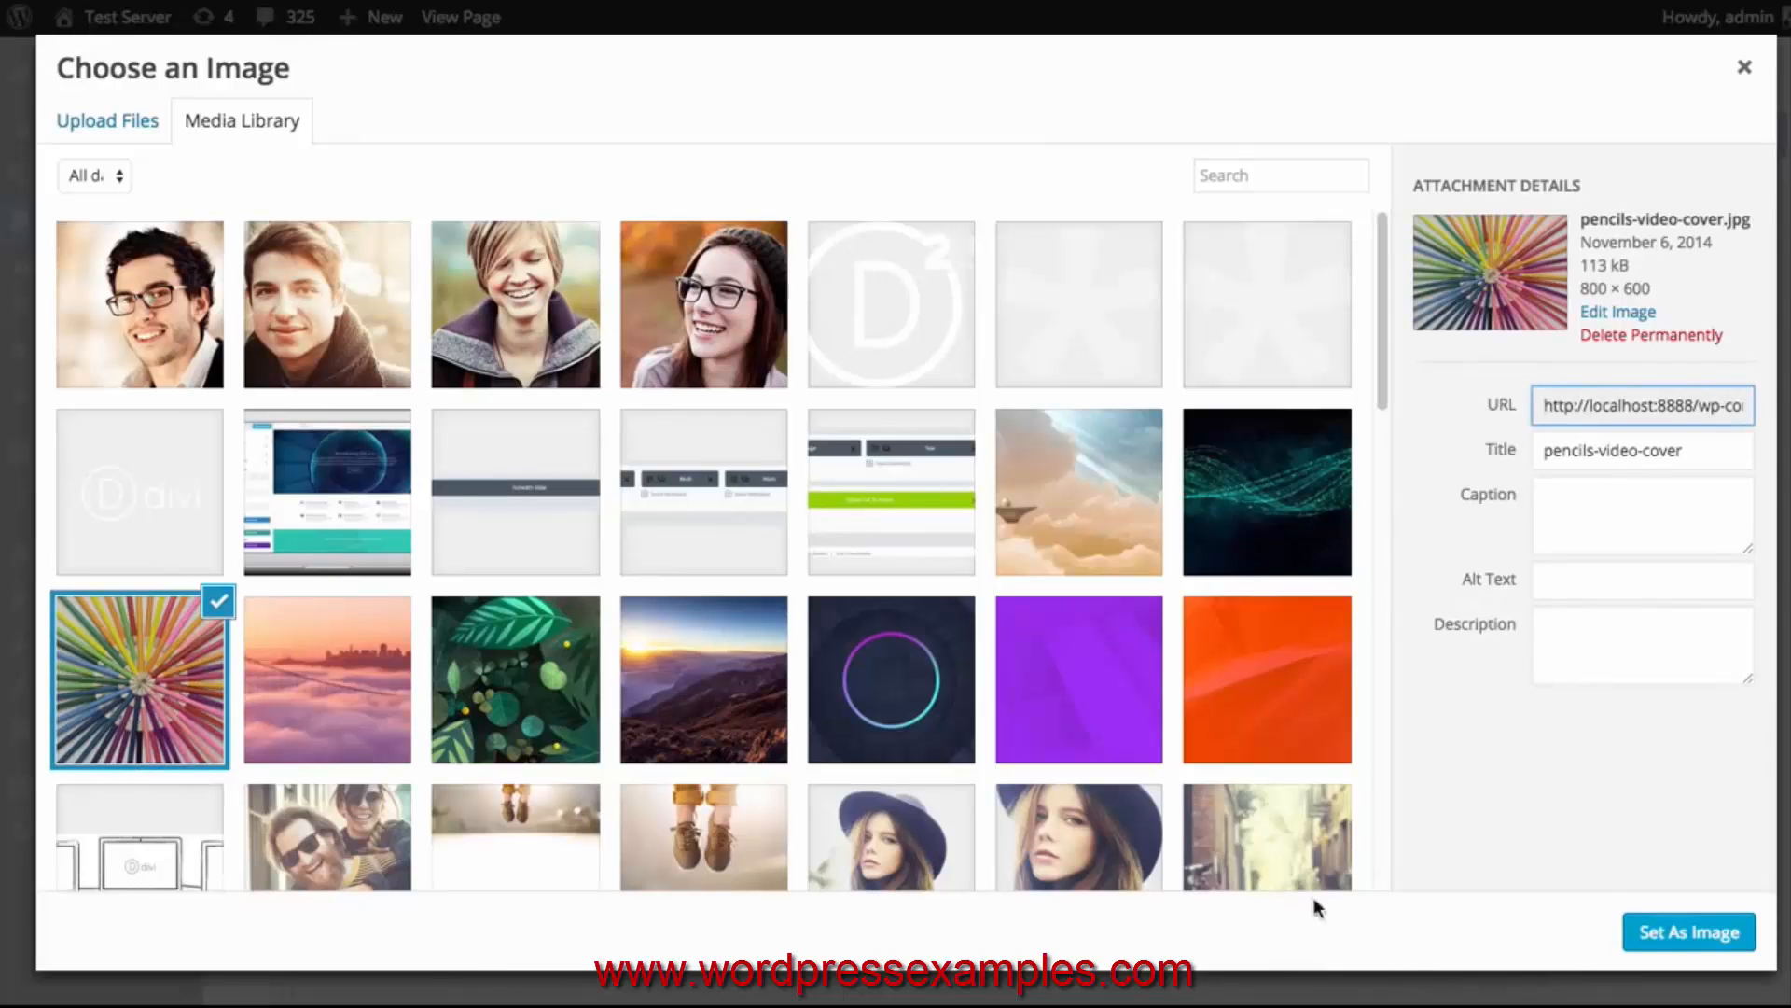
left_click(1683, 931)
scroll(1353, 728, "down", 5)
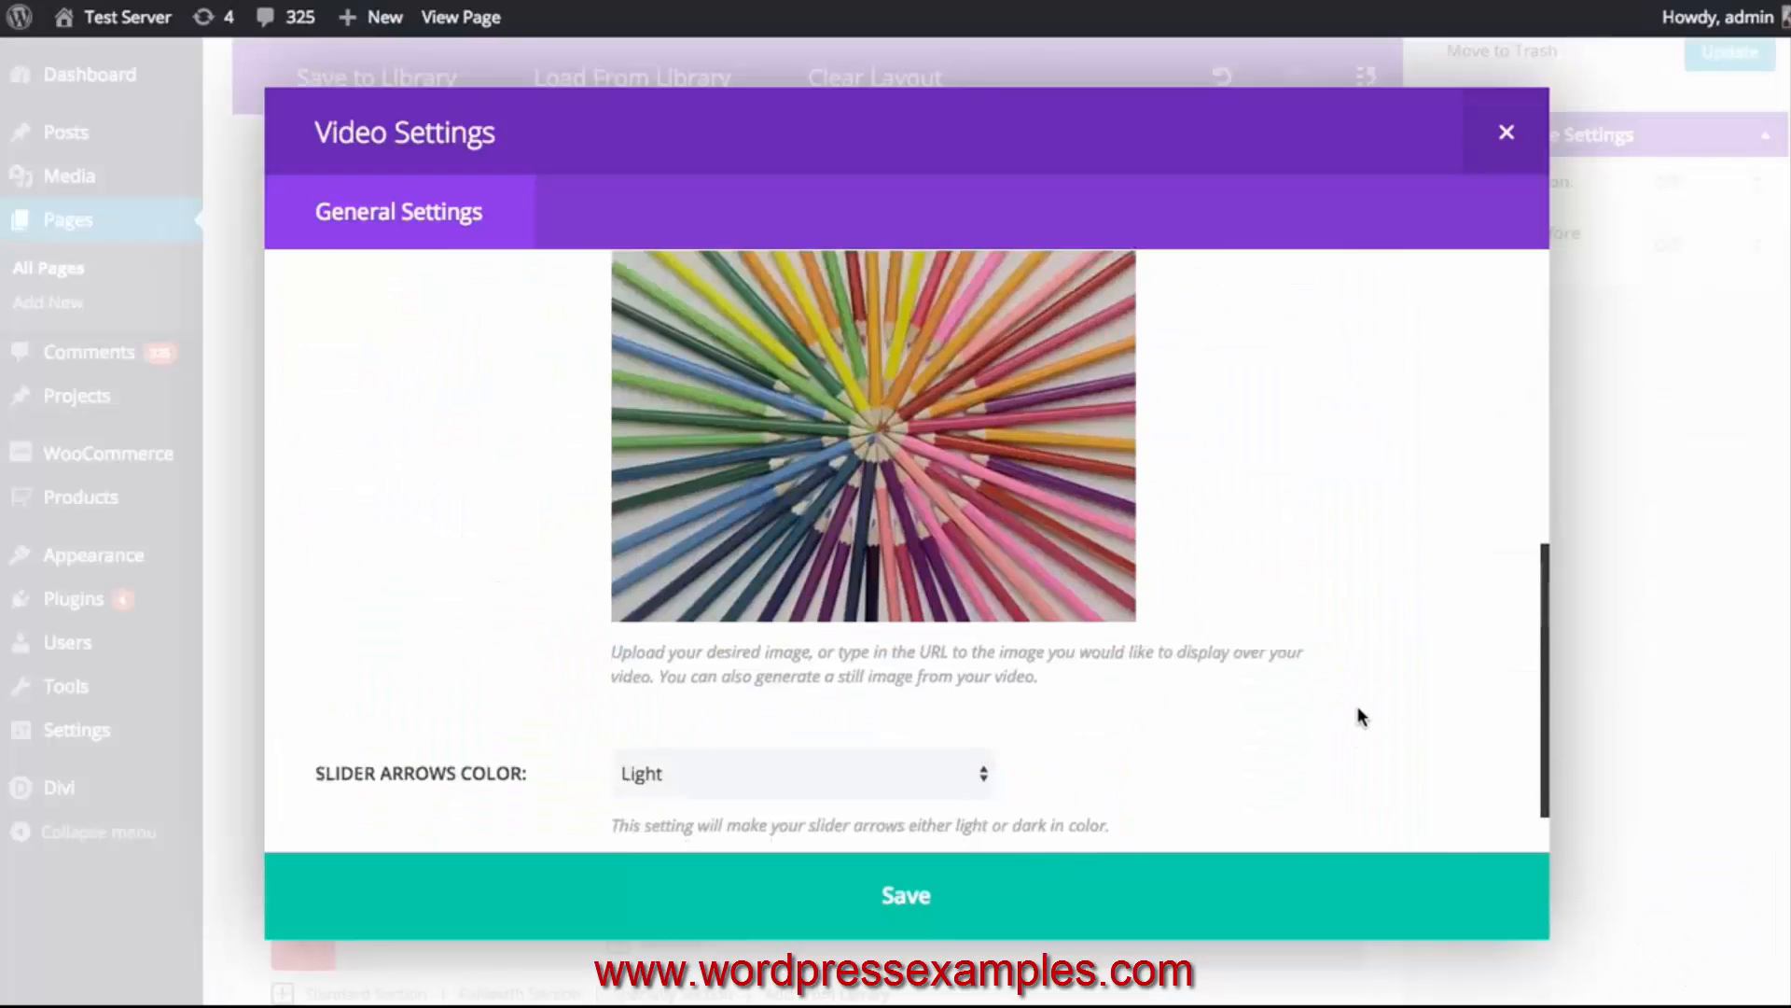
scroll(1361, 717, "down", 1)
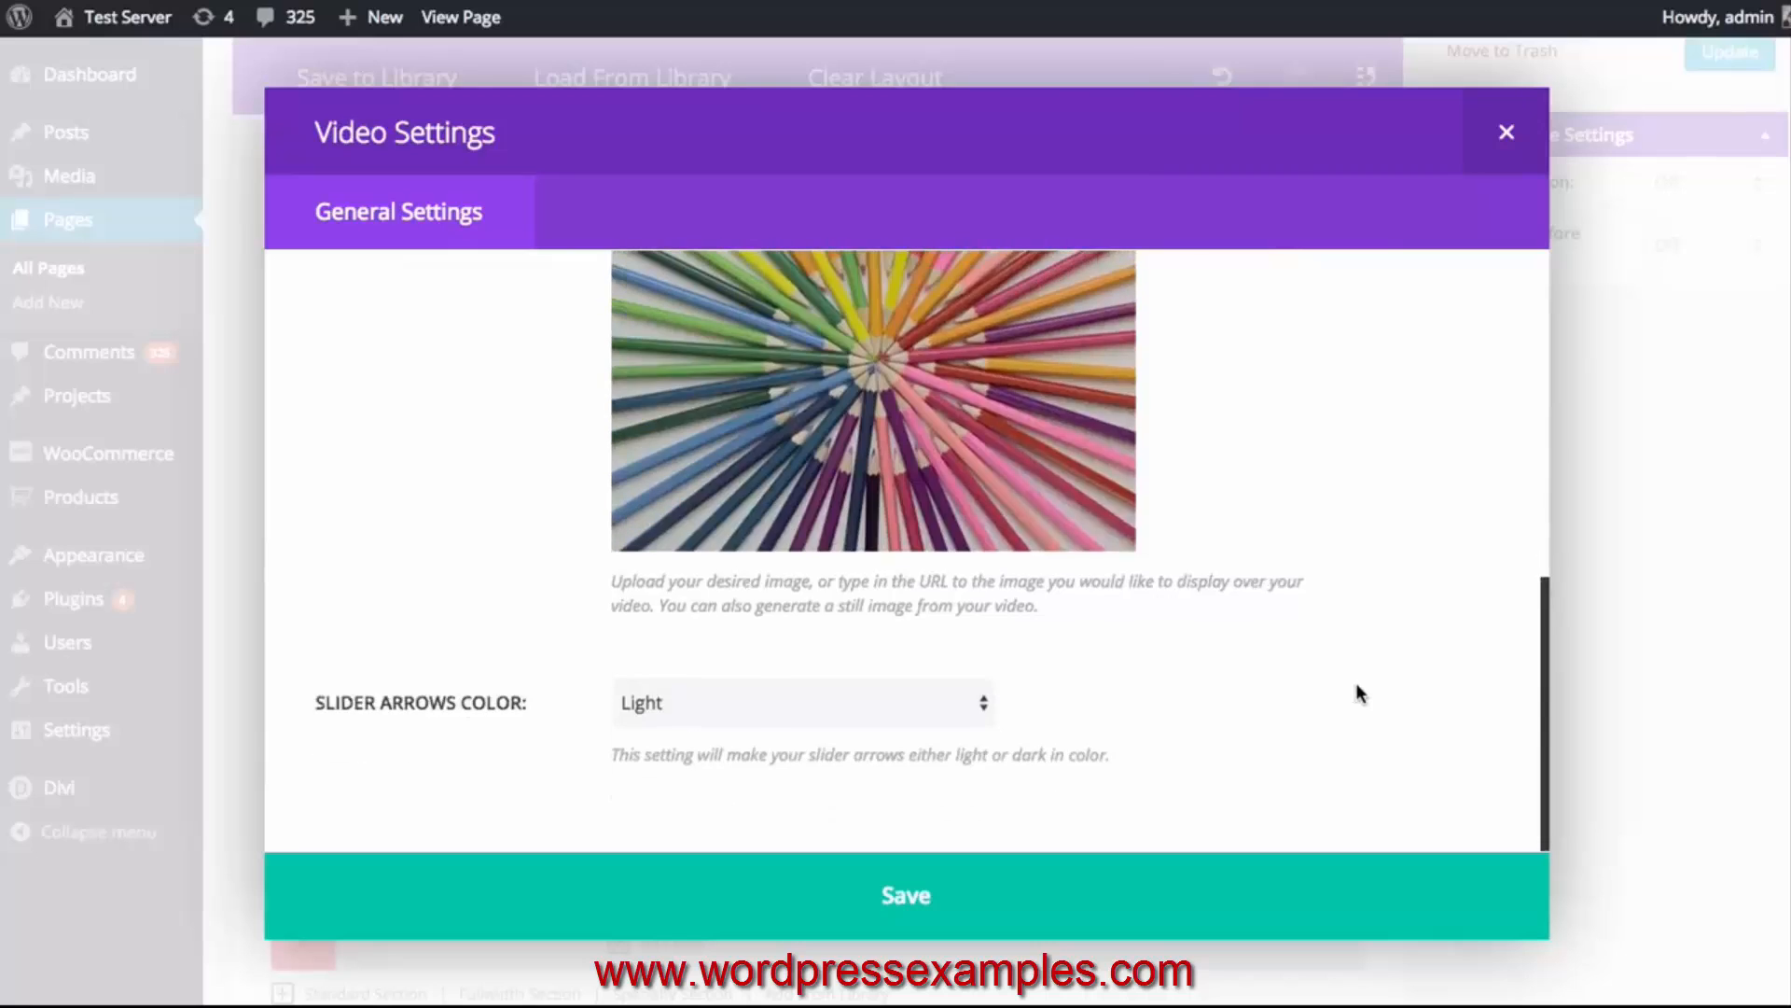
Step: Save the second video's settings
scroll(1356, 694, "up", 1)
scroll(1213, 765, "down", 1)
left_click(978, 892)
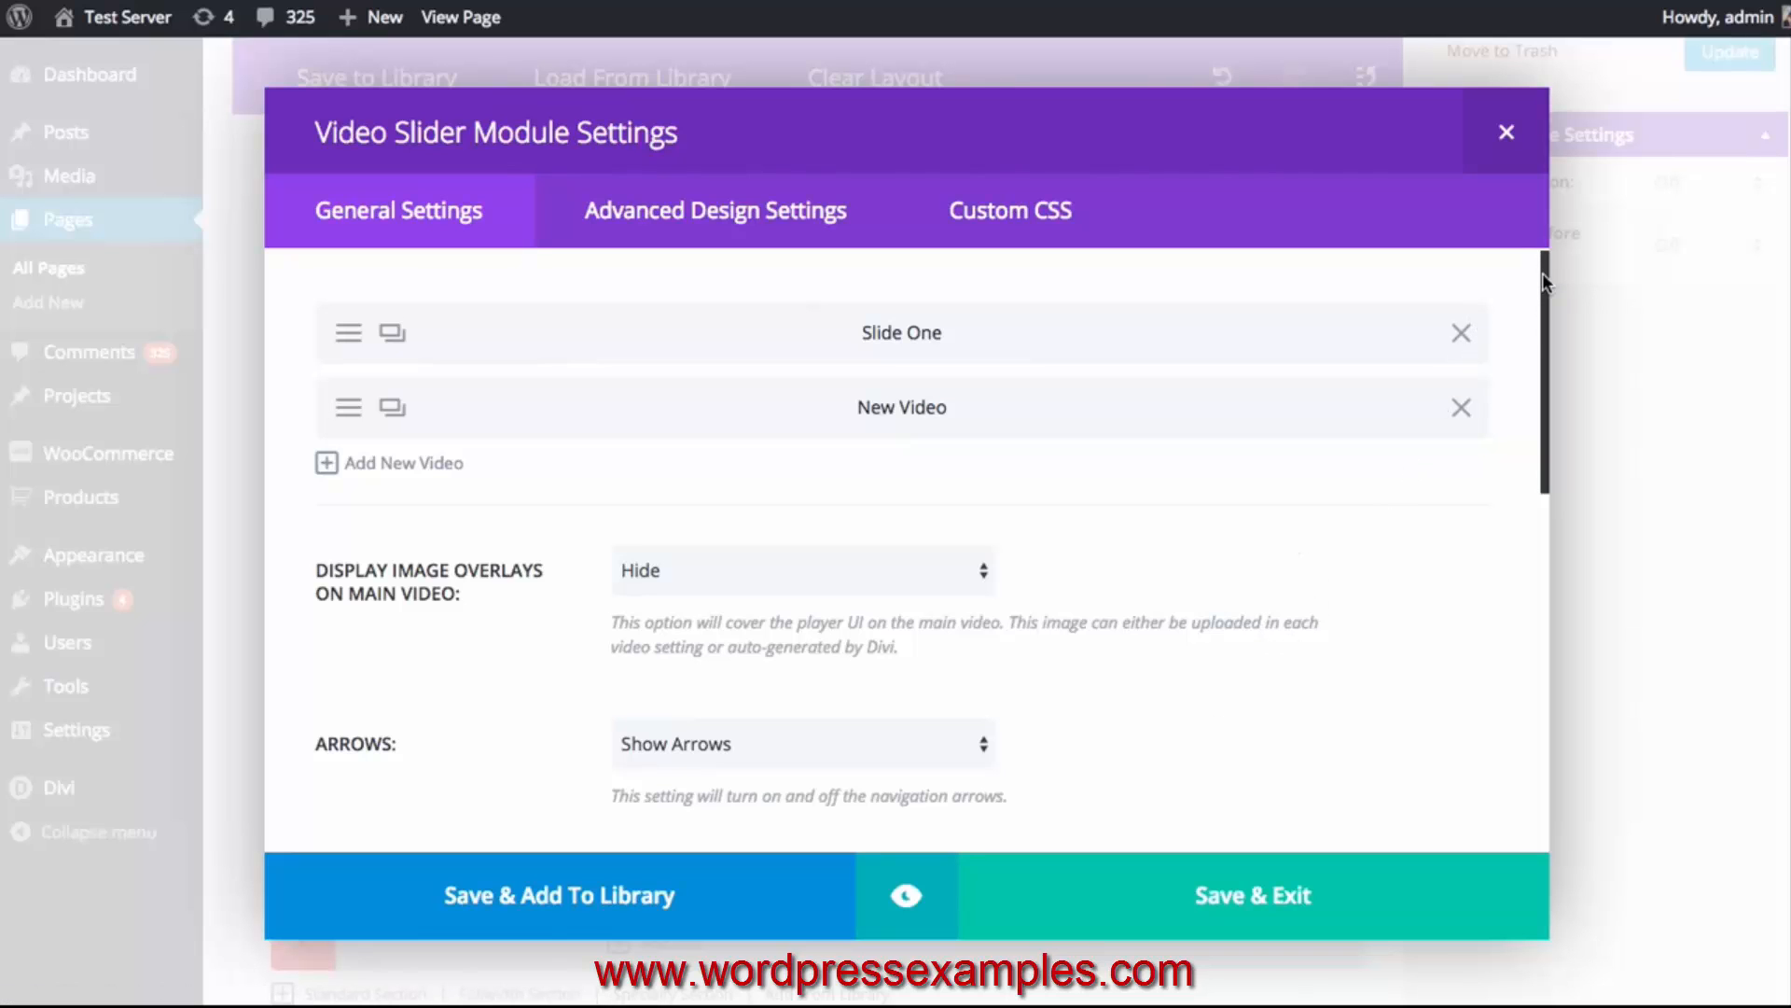
Step: Set Display Image Overlays on Main Video to Show
left_click_drag(1542, 272, 1494, 248)
scroll(1206, 523, "down", 2)
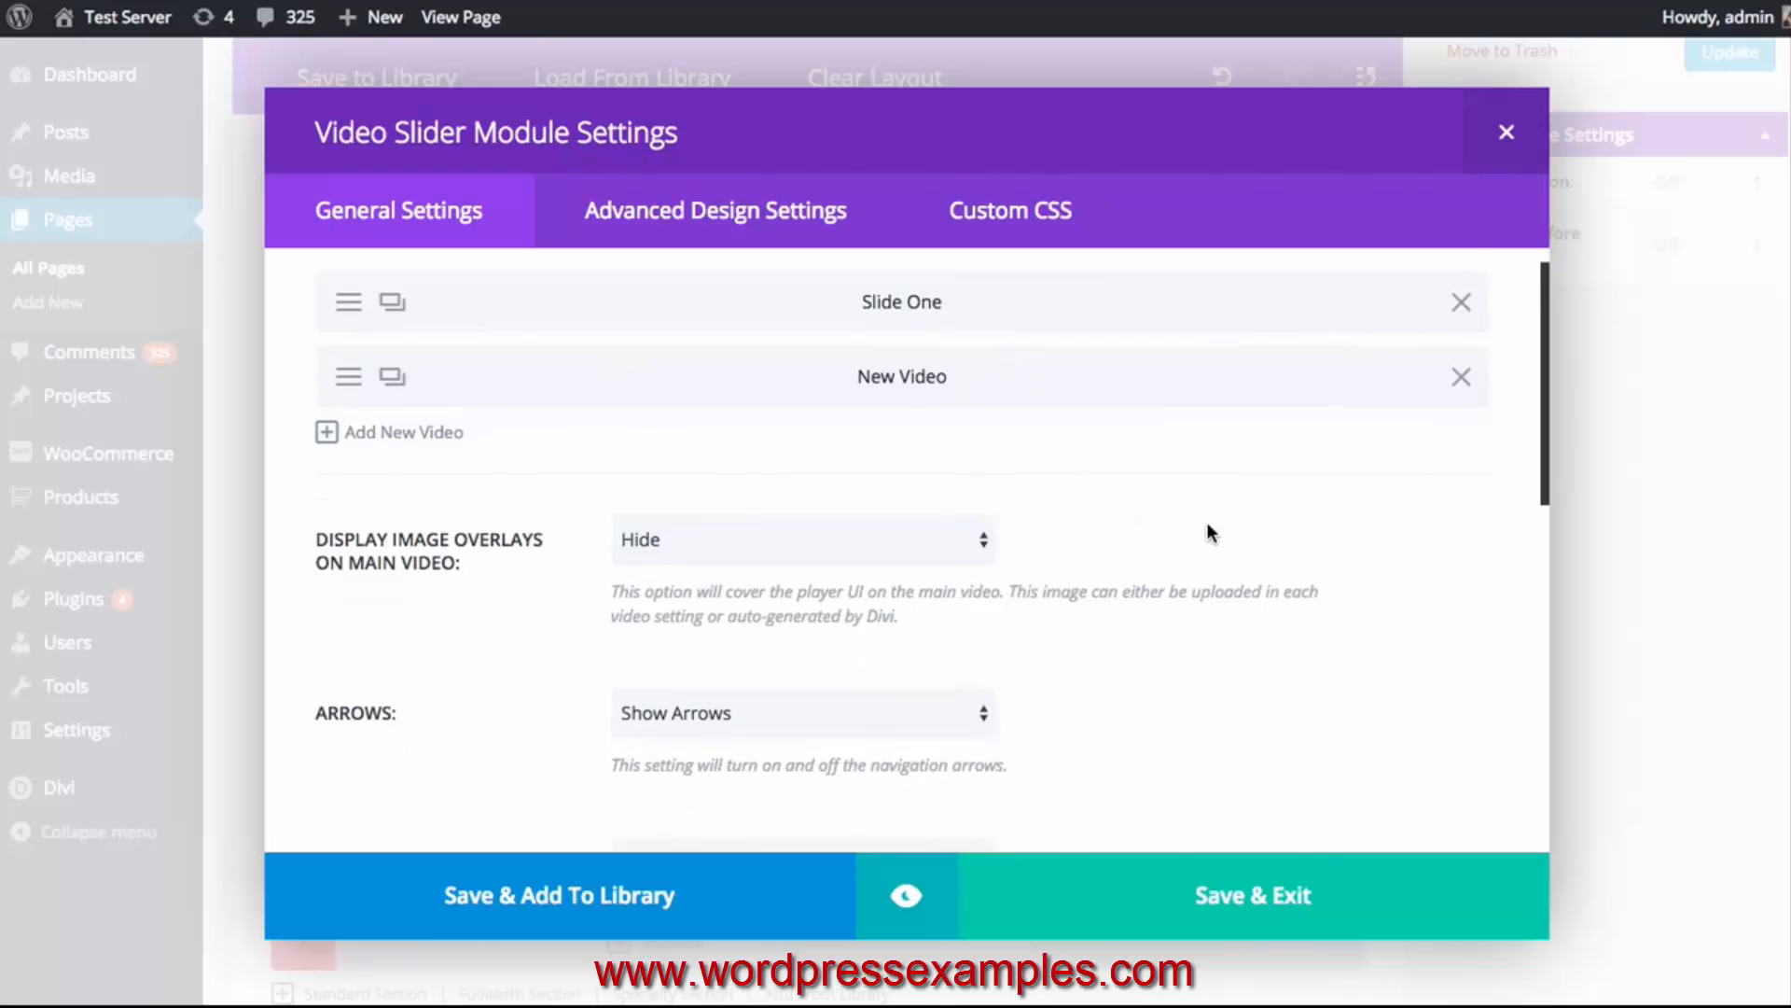
scroll(1213, 516, "down", 3)
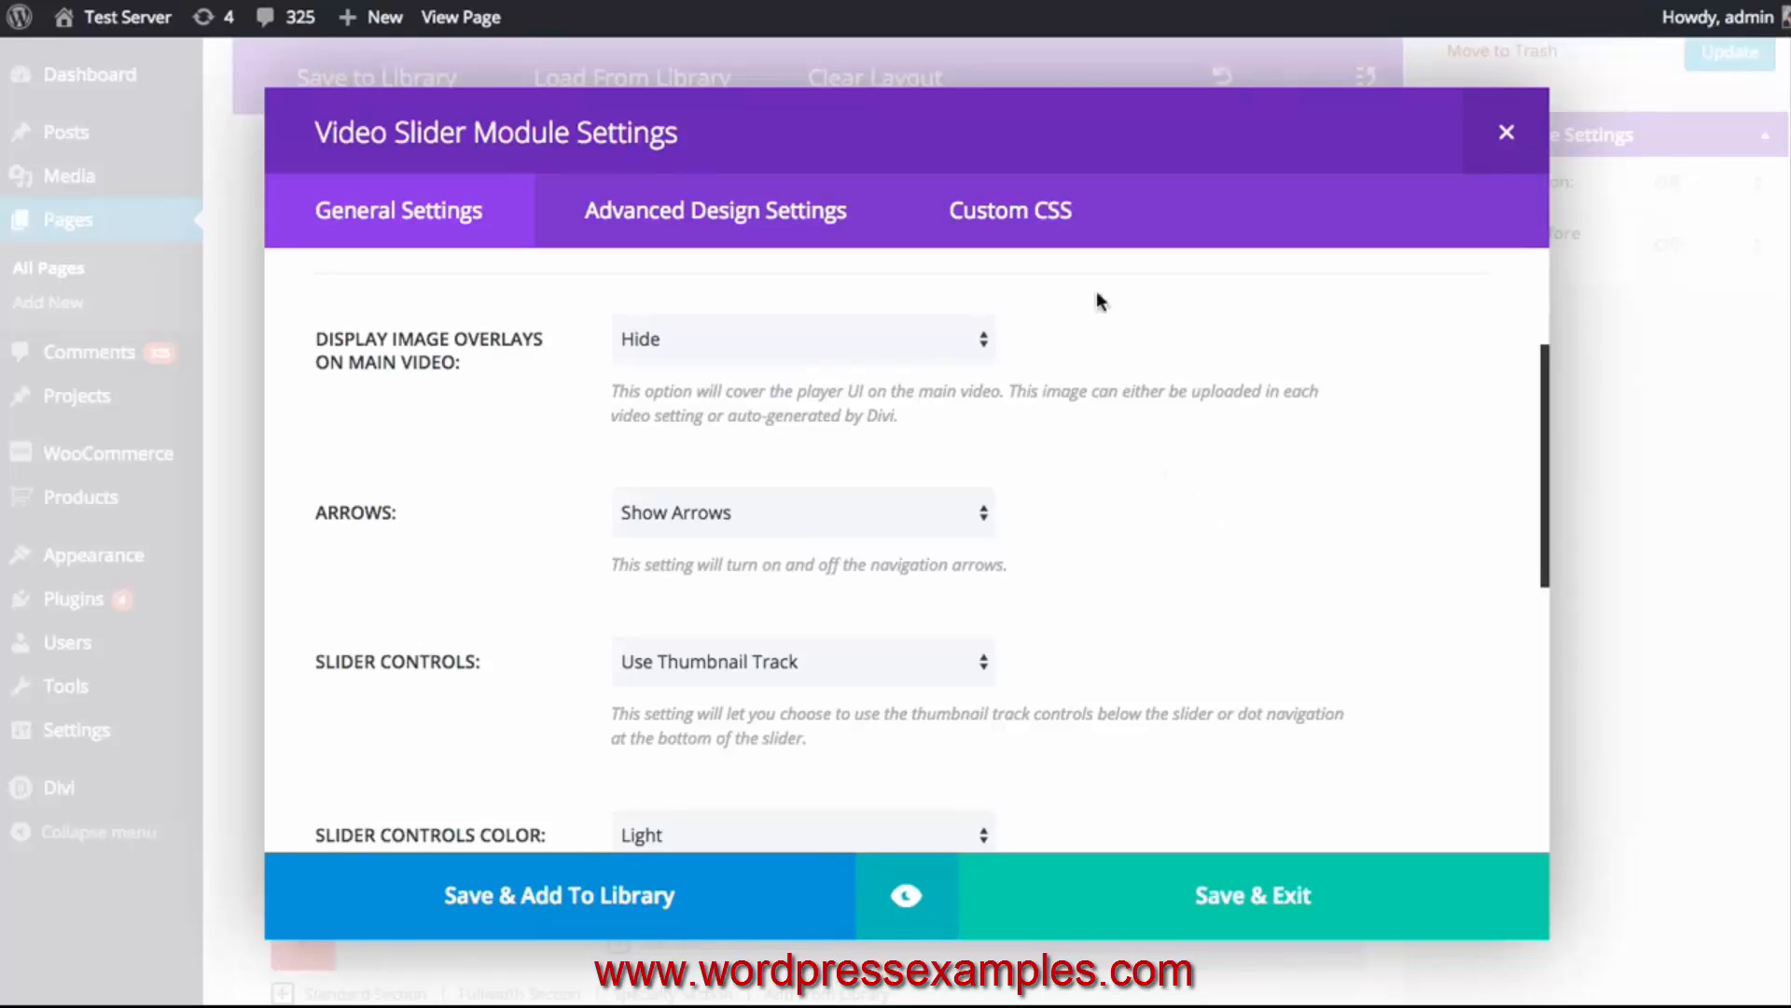
left_click(842, 340)
left_click(1291, 352)
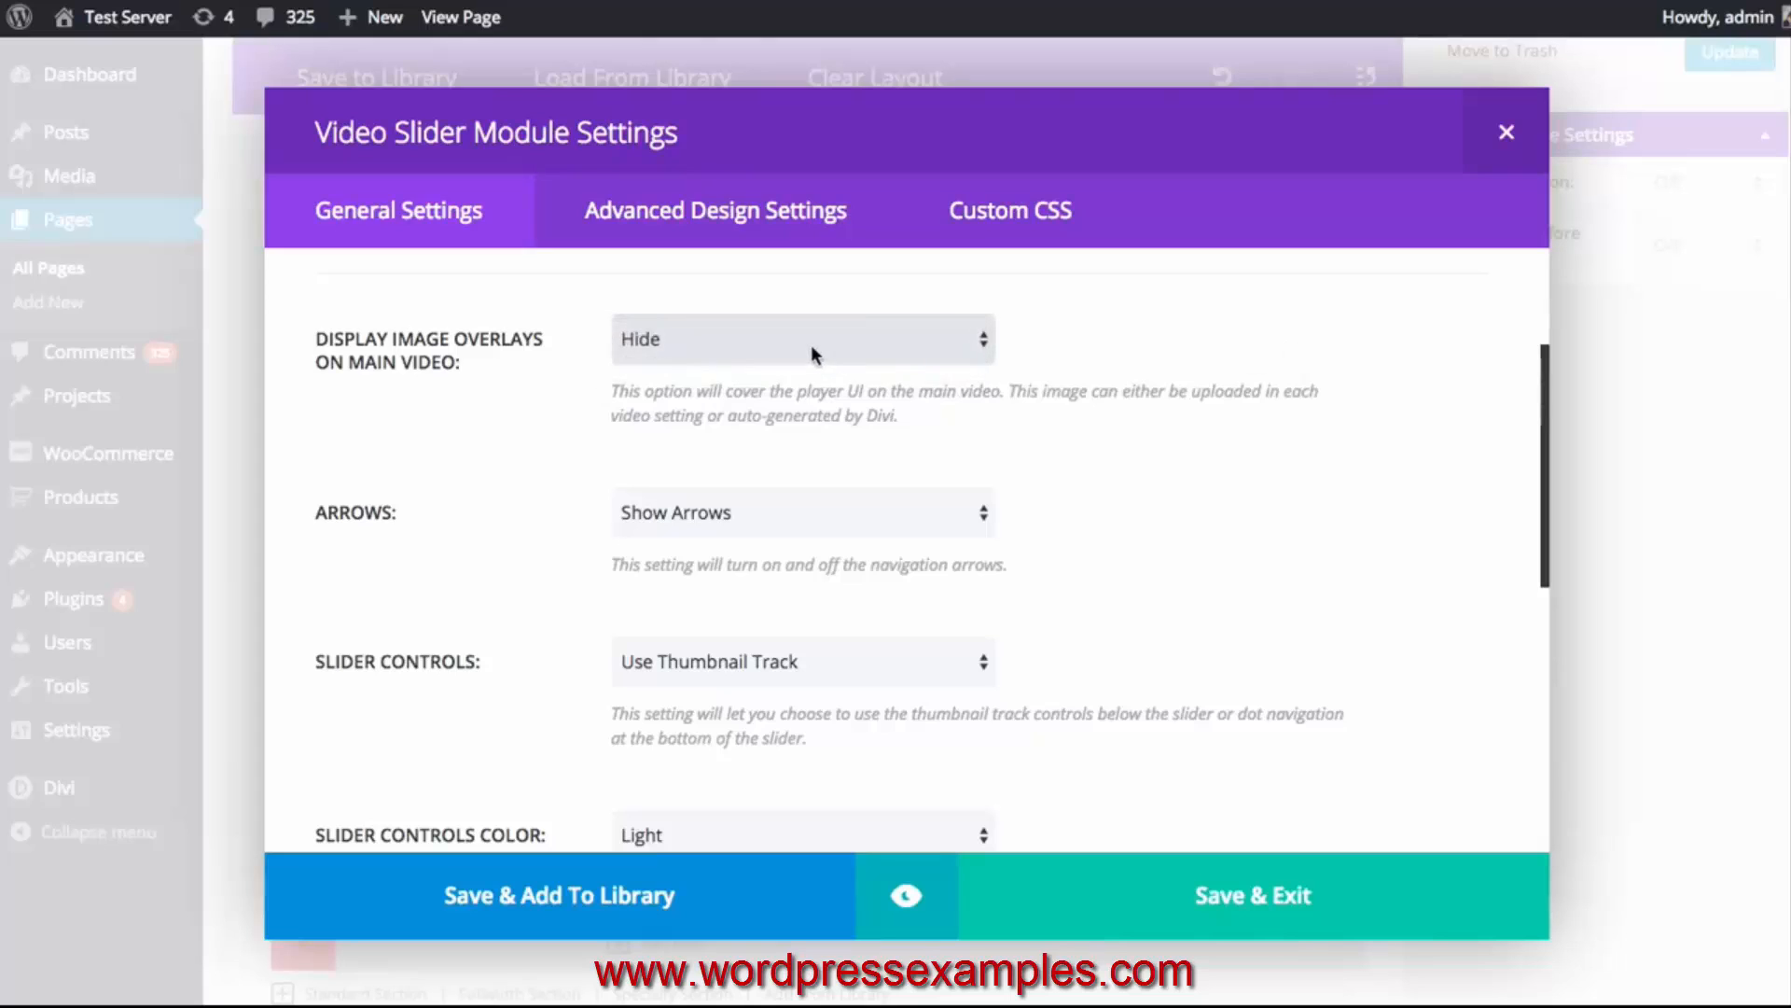
left_click(810, 343)
left_click(781, 364)
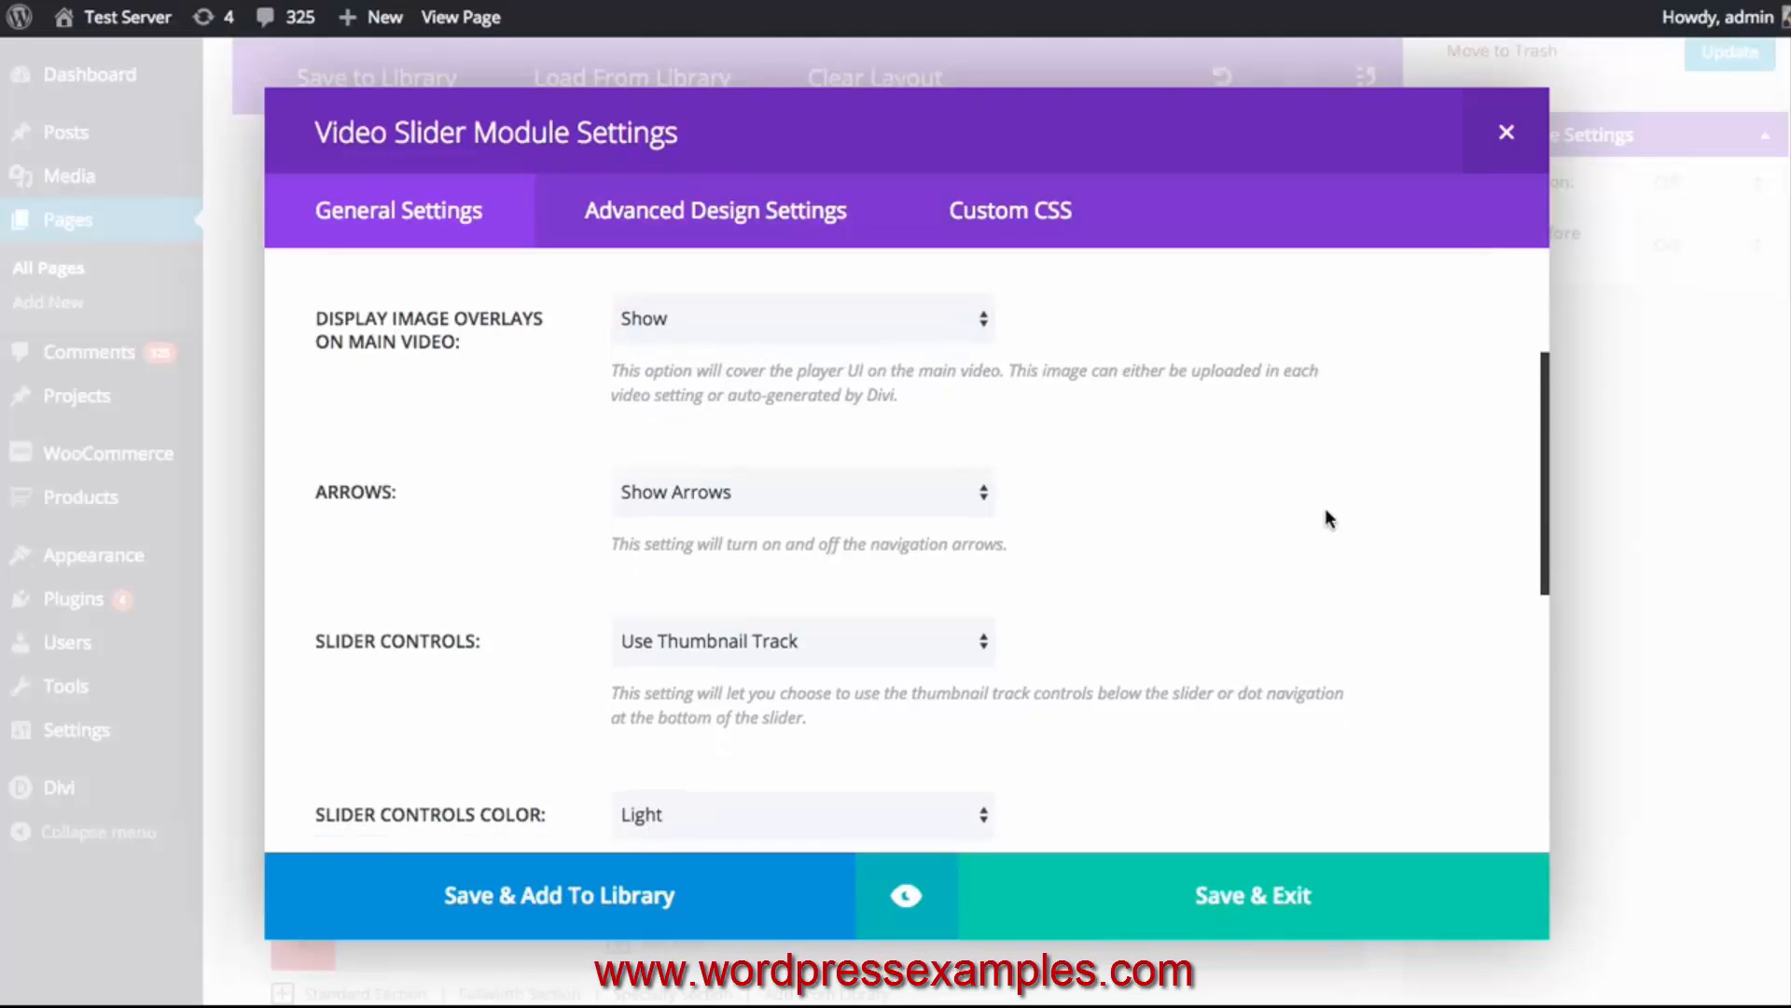
Step: Examine the Arrows and Slider Controls options of the module
scroll(1325, 507, "down", 2)
left_click(732, 457)
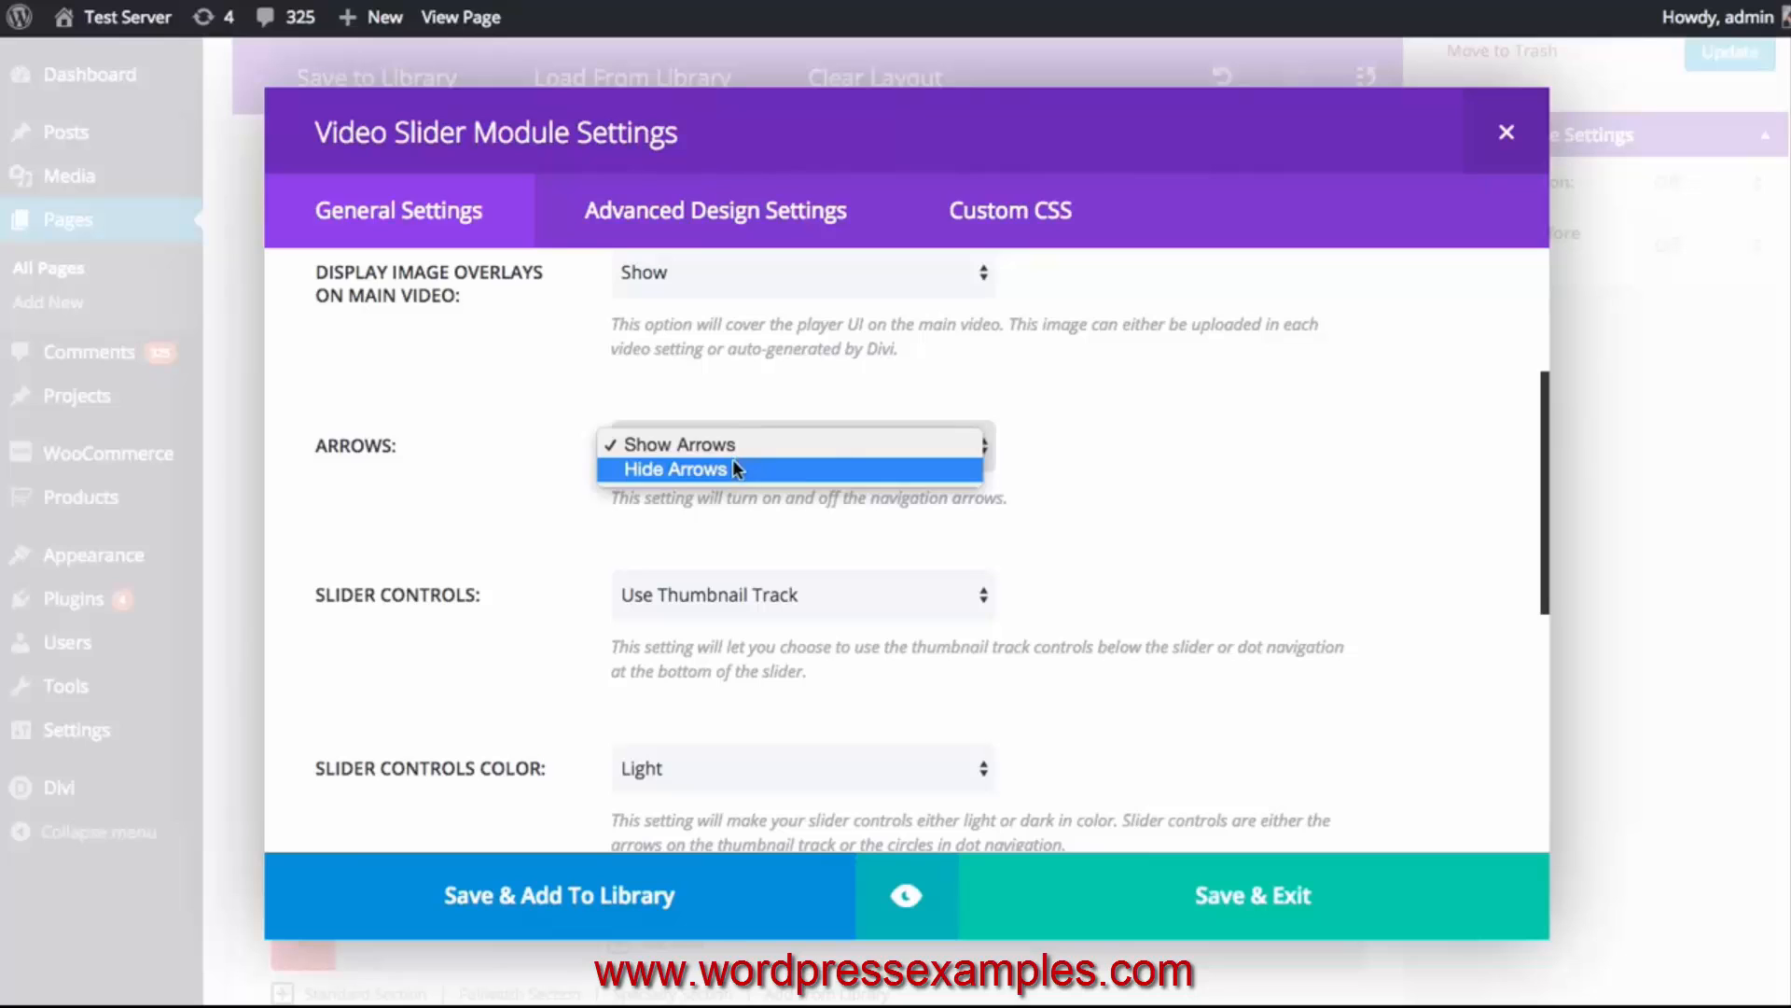
left_click(1332, 384)
scroll(1307, 389, "down", 4)
left_click(903, 465)
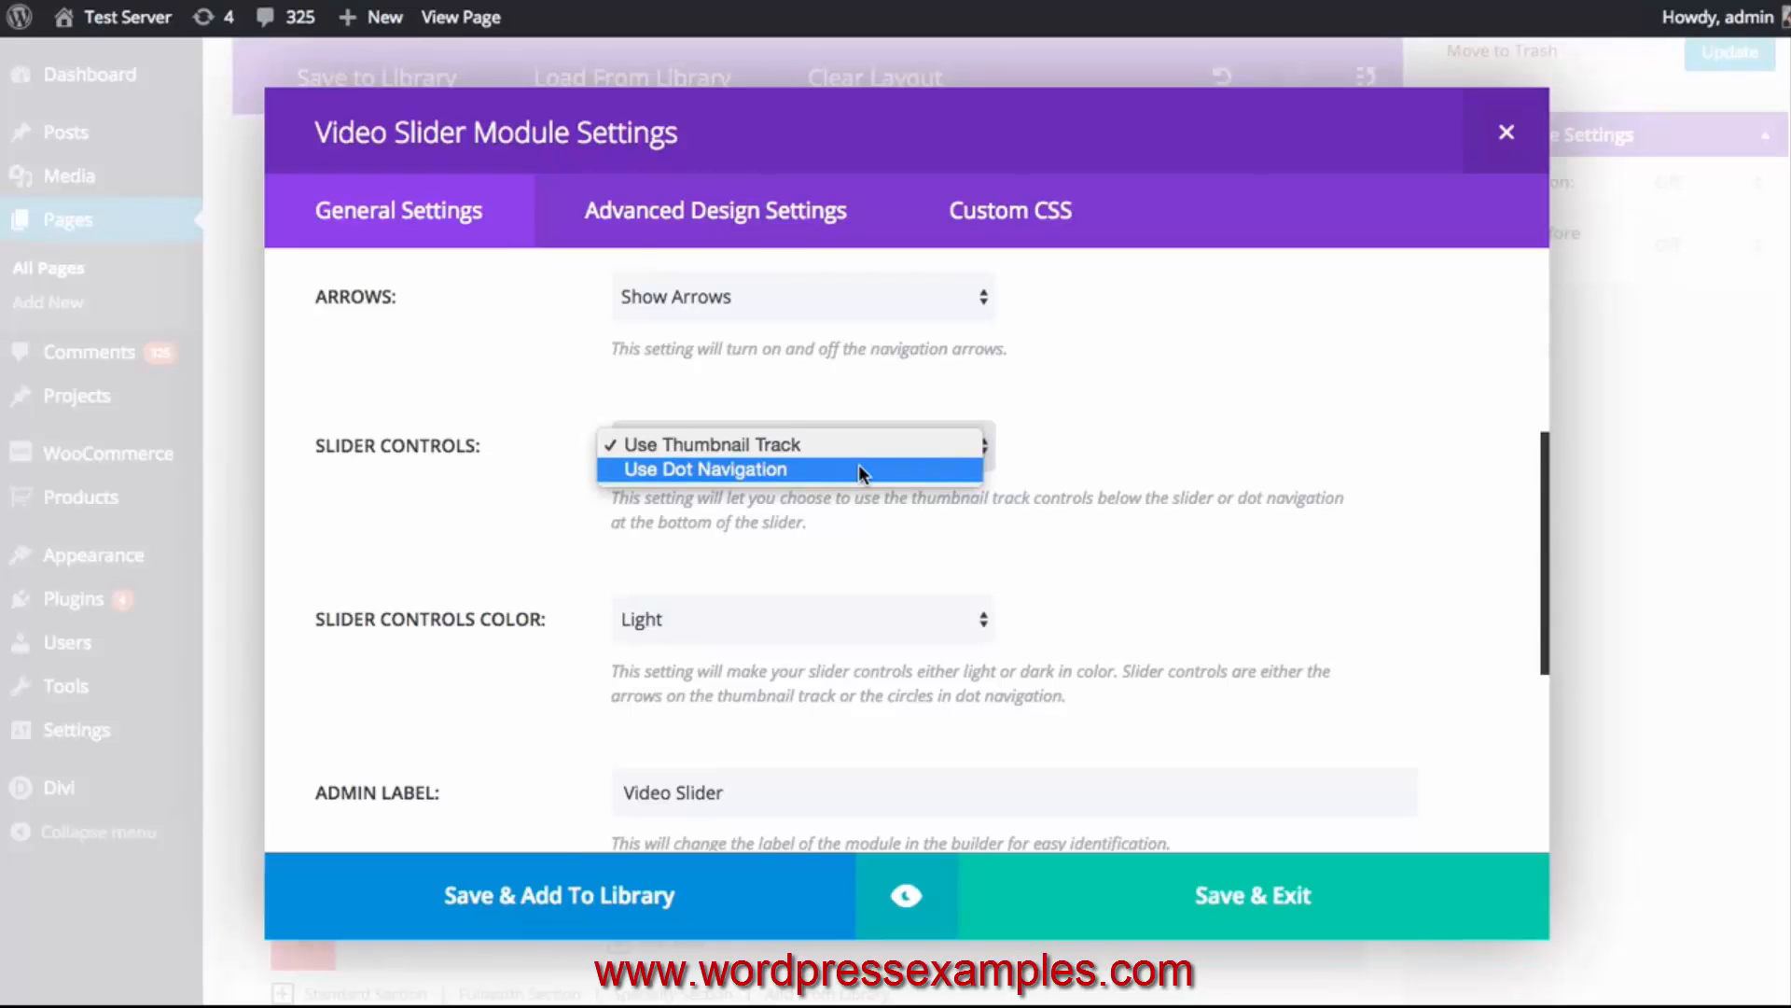
left_click(1120, 396)
scroll(1143, 387, "down", 1)
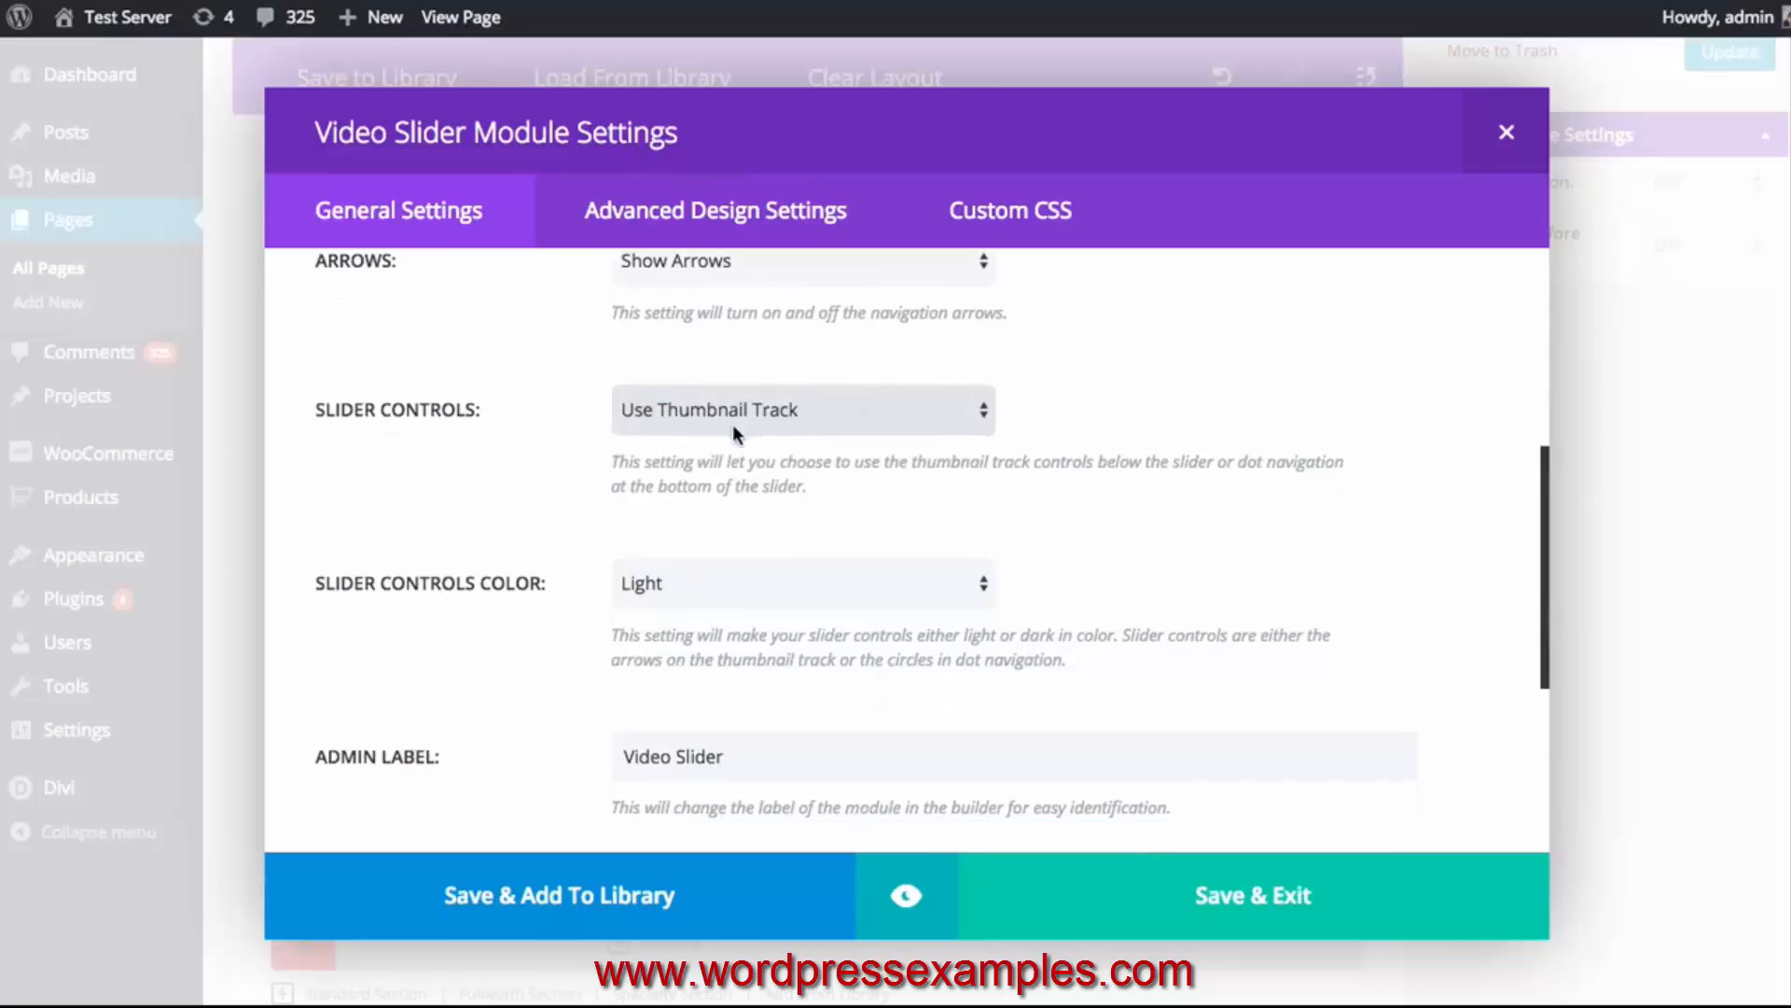
left_click(737, 425)
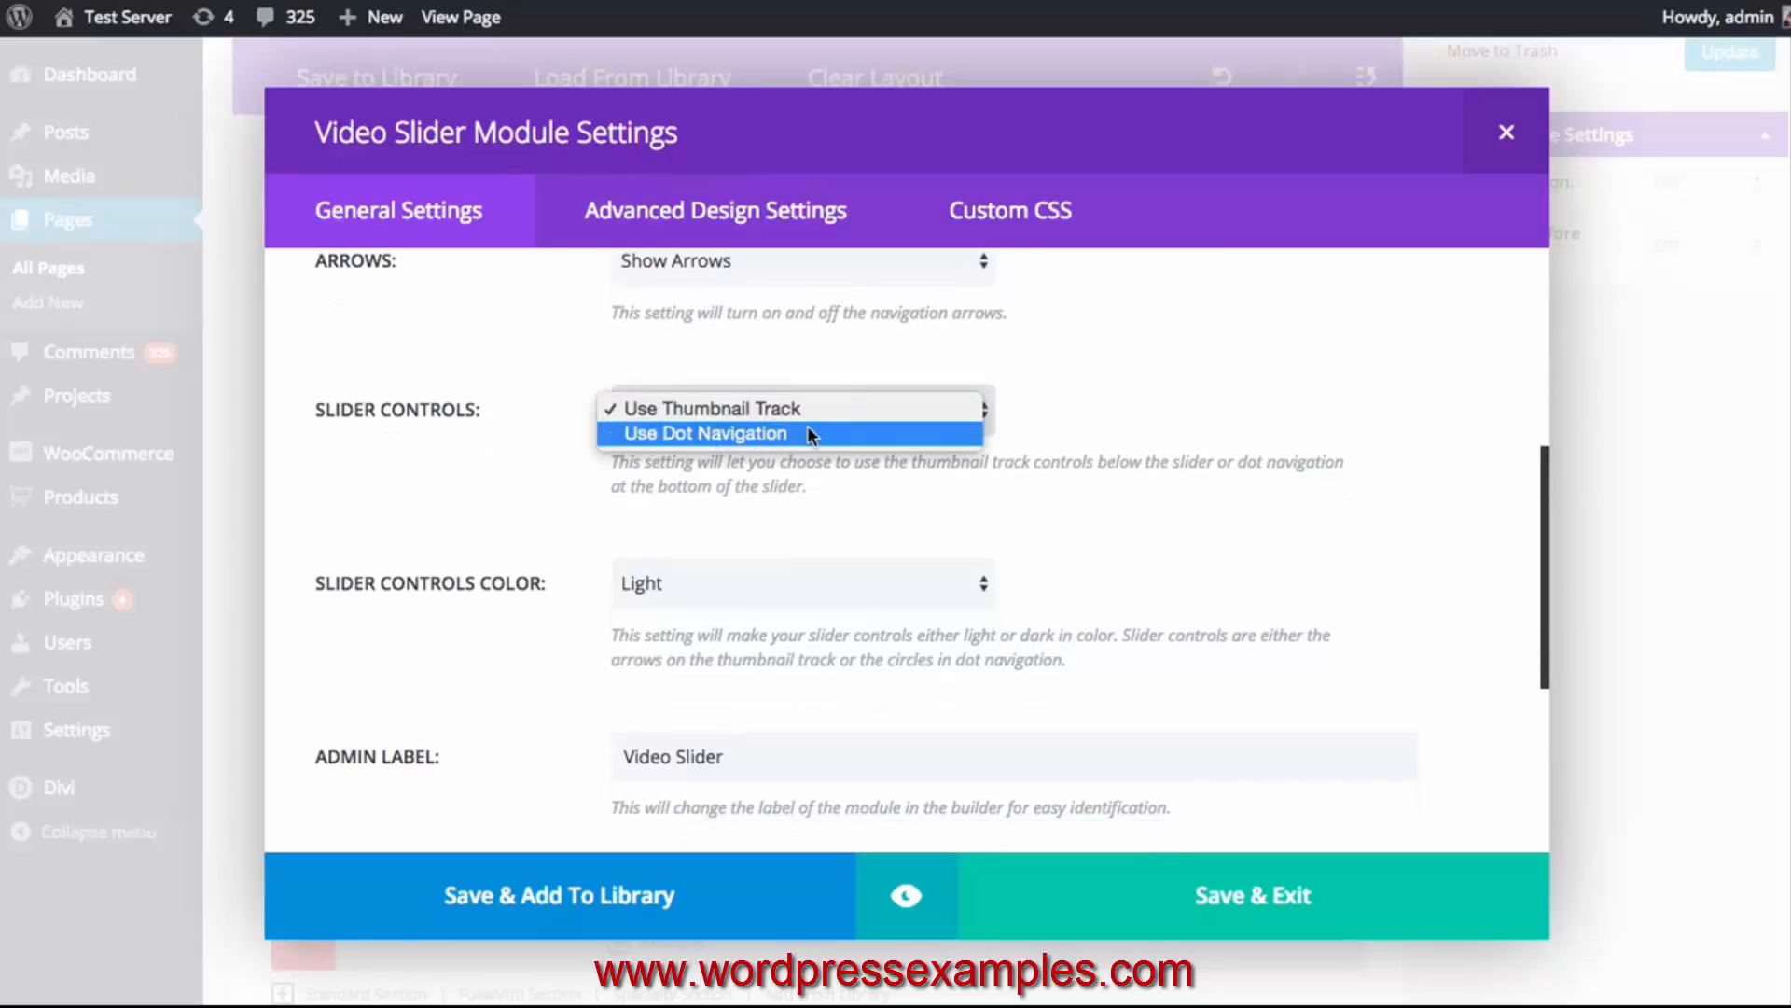
left_click(1177, 390)
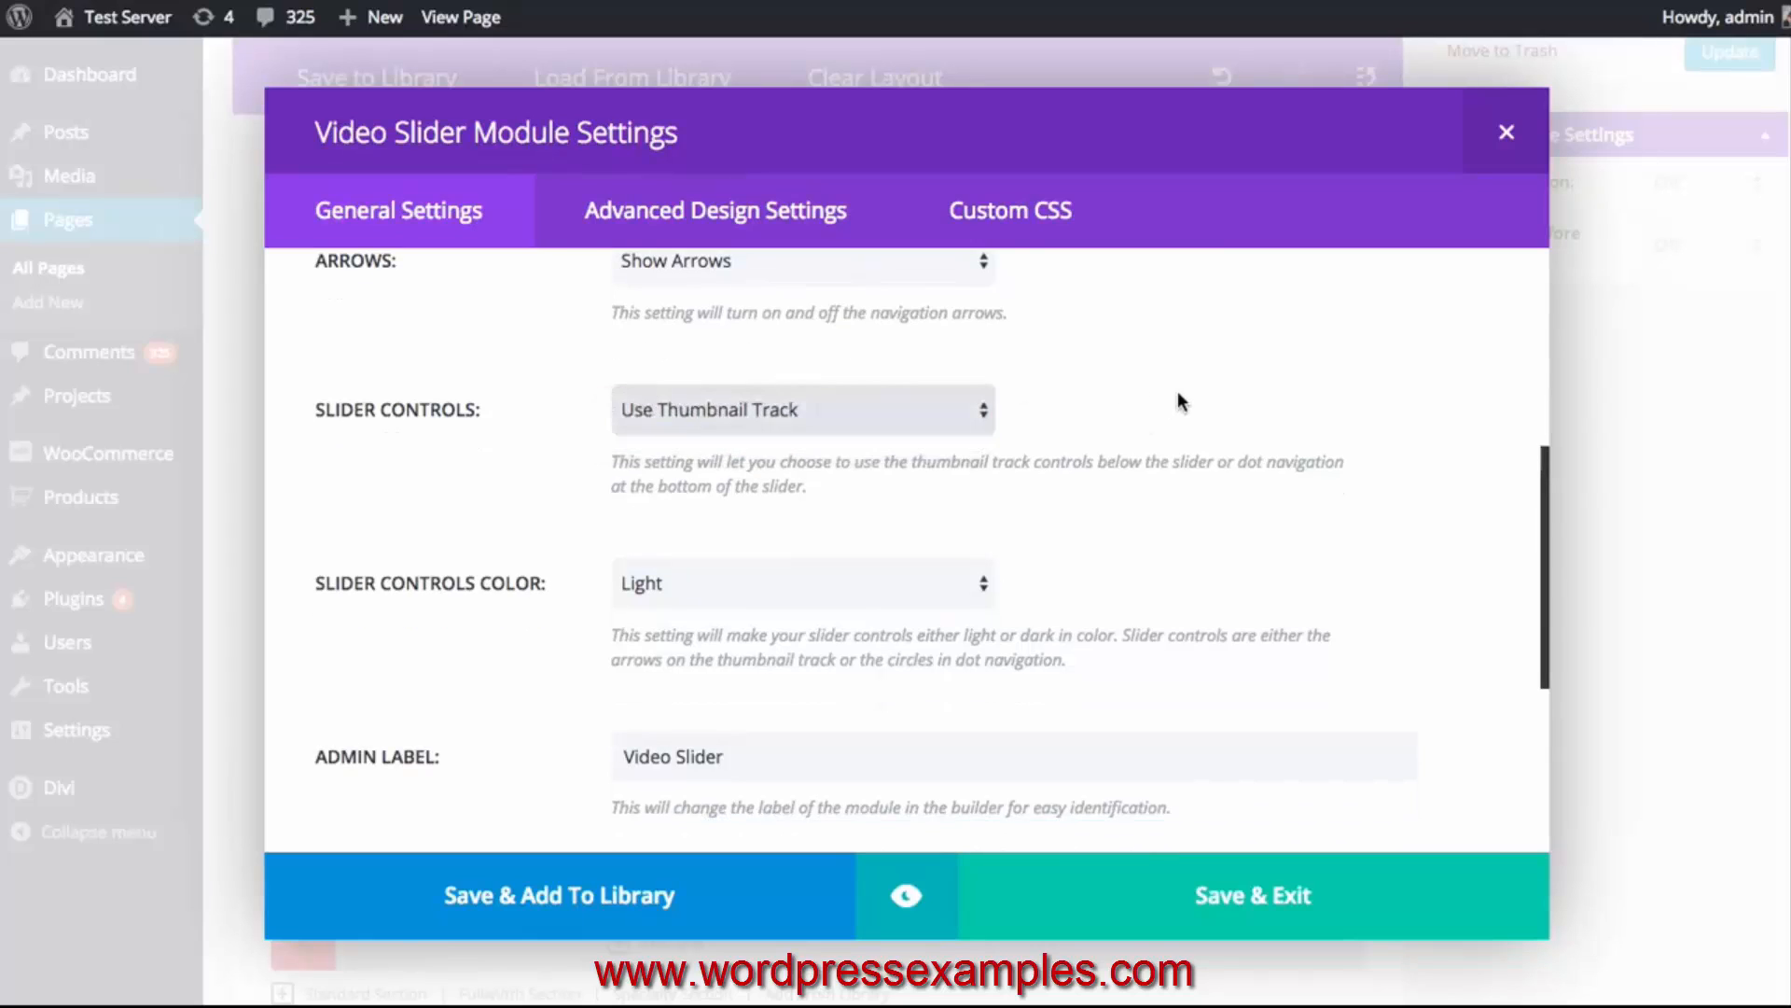
scroll(1177, 390, "down", 2)
scroll(912, 369, "up", 2)
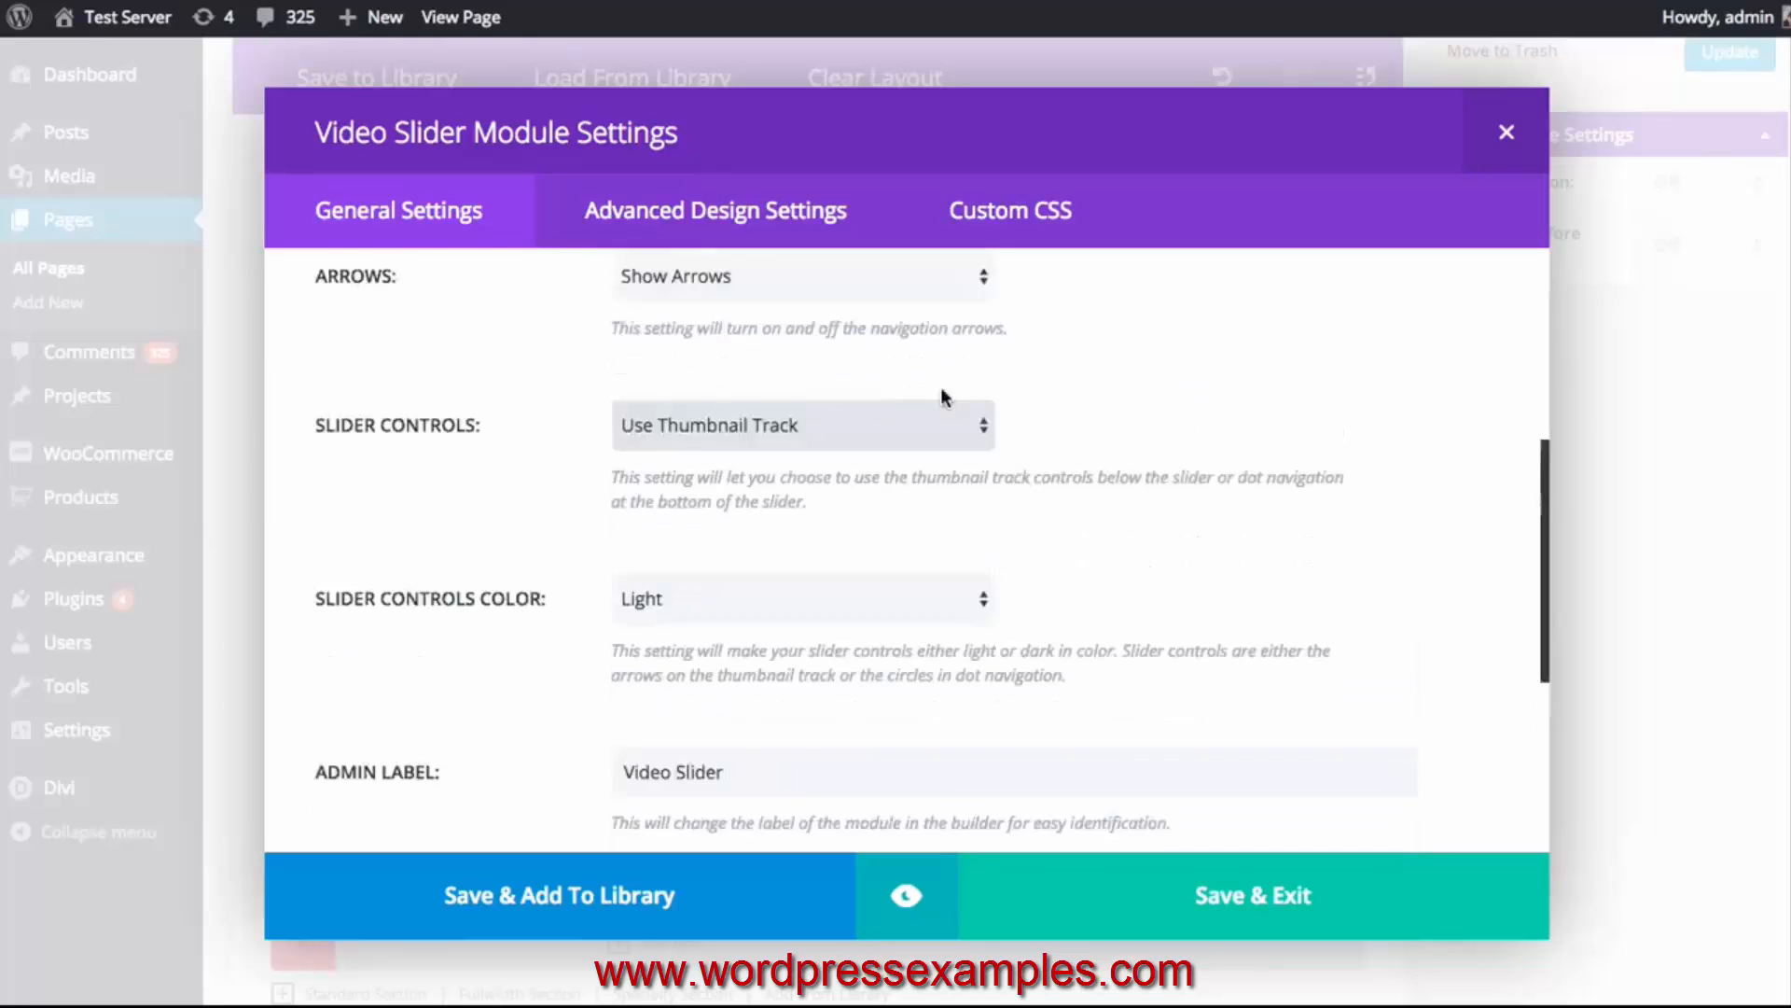
scroll(948, 388, "down", 4)
scroll(411, 478, "down", 1)
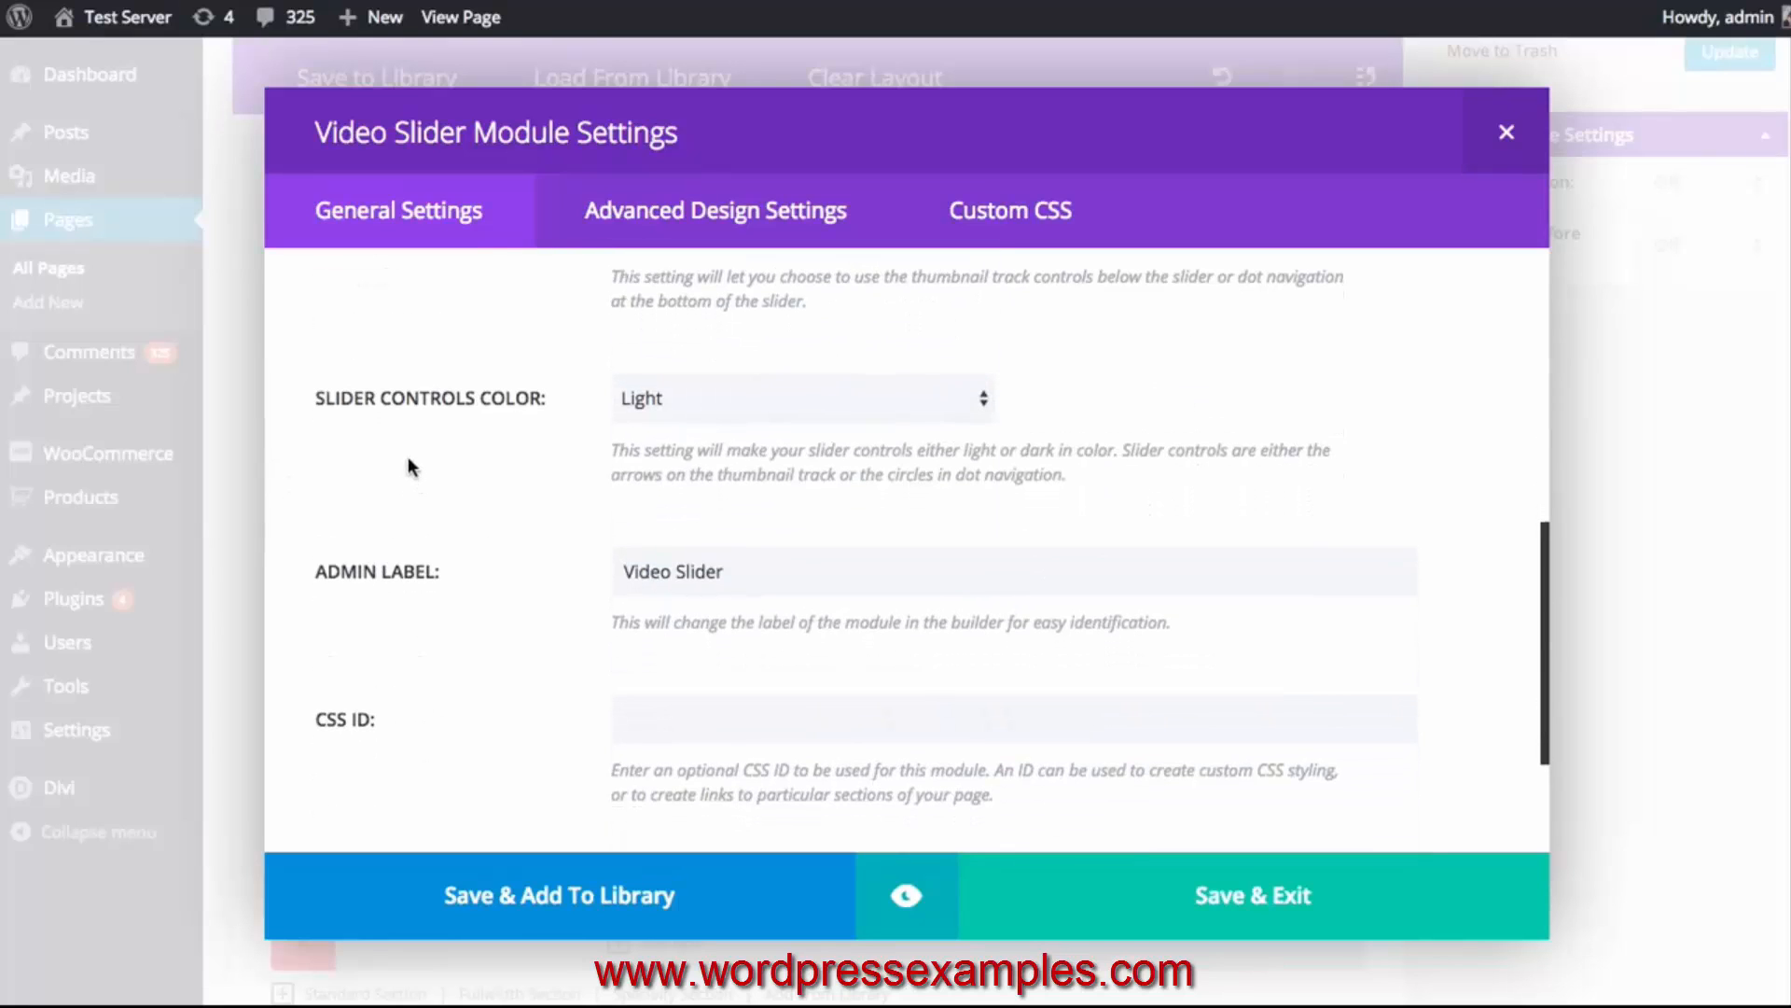
scroll(443, 457, "up", 1)
scroll(443, 457, "up", 3)
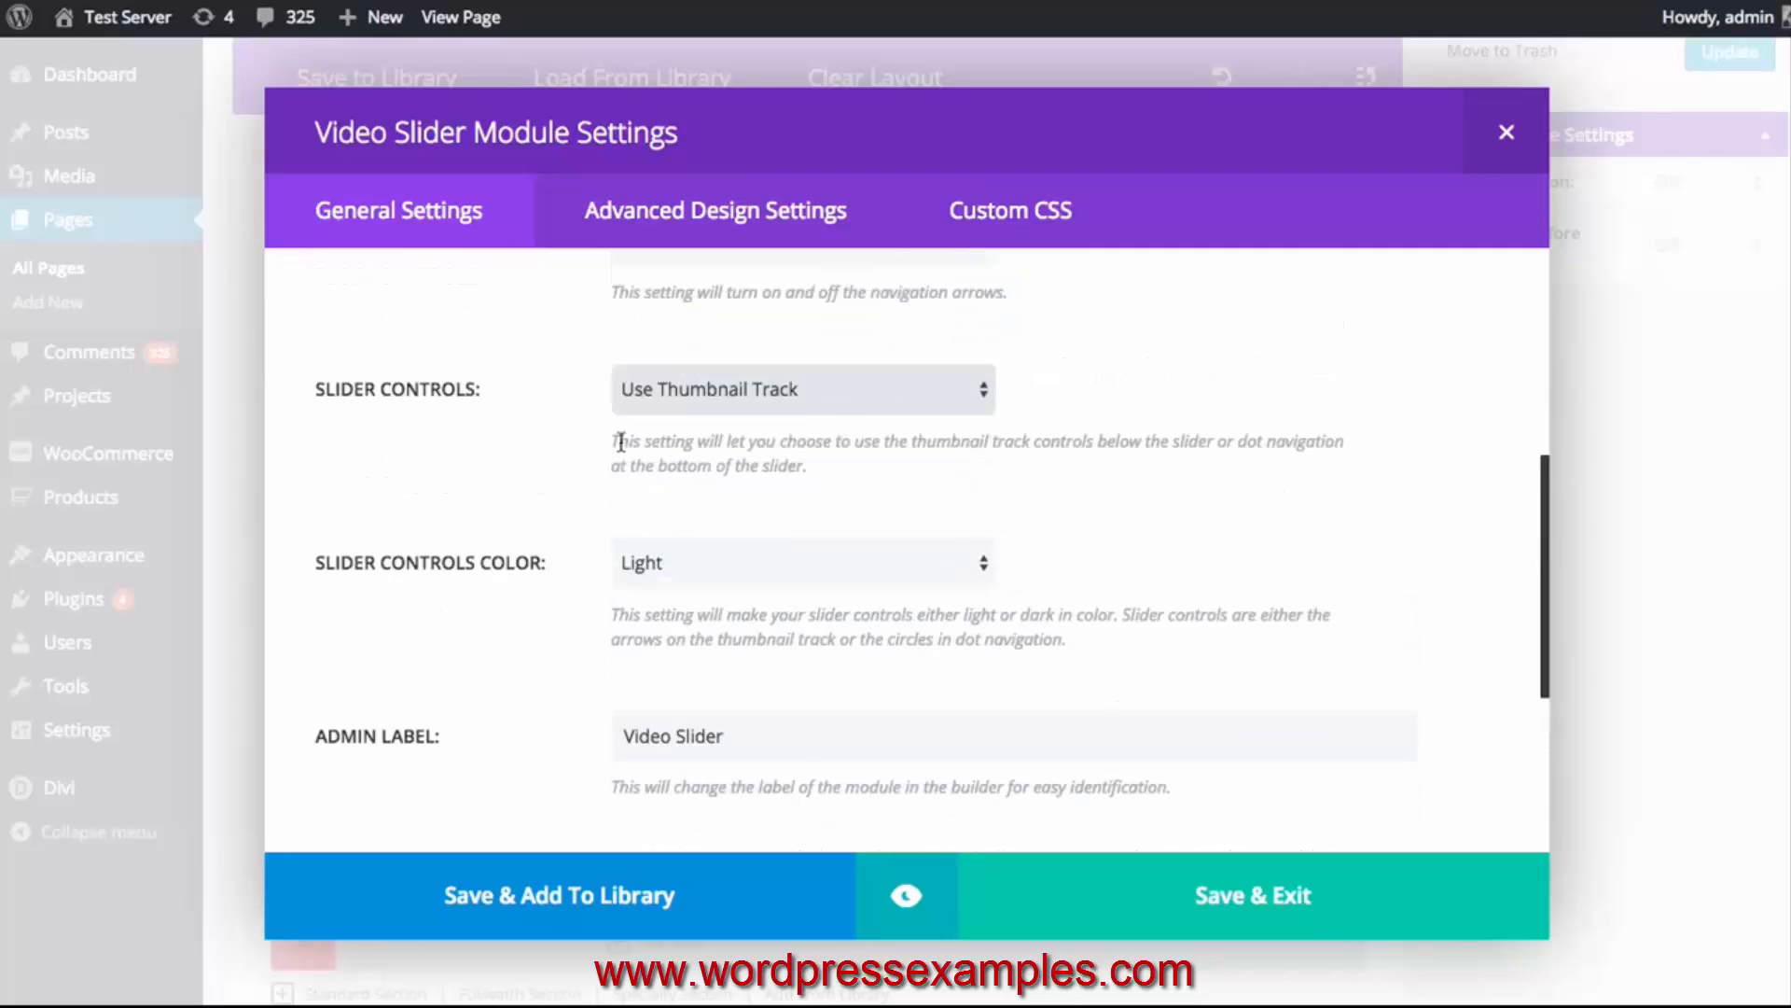
left_click(805, 384)
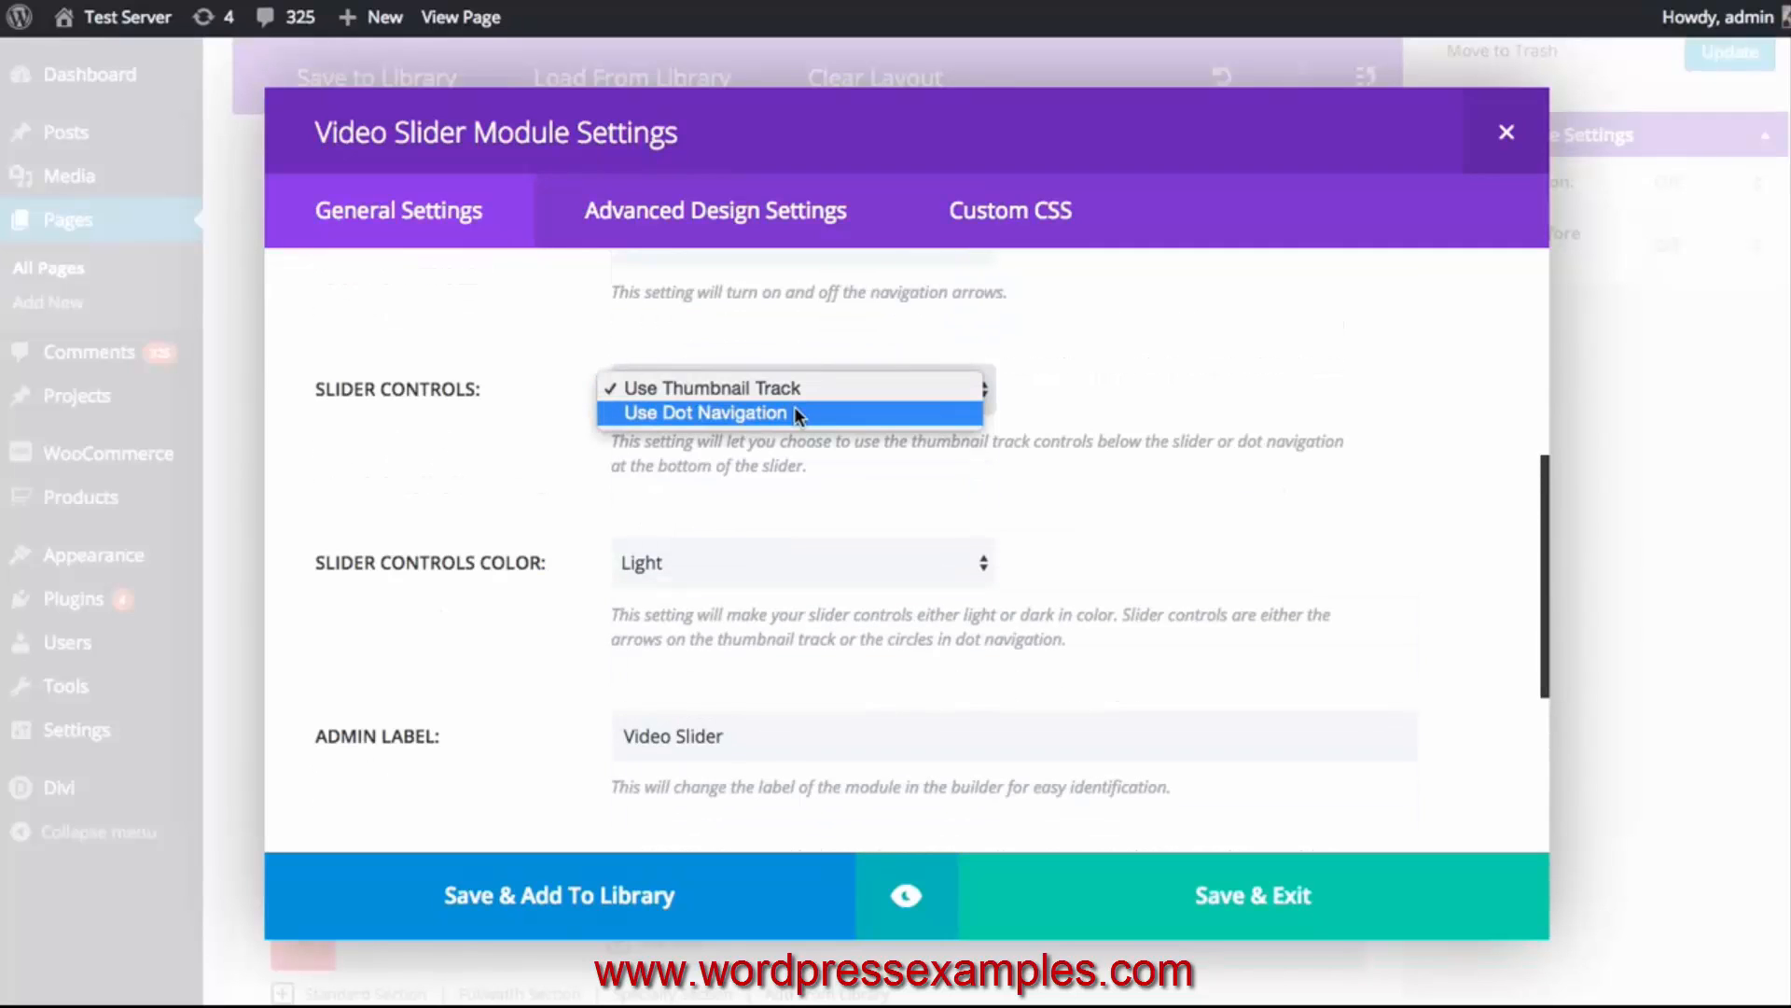
left_click(1290, 384)
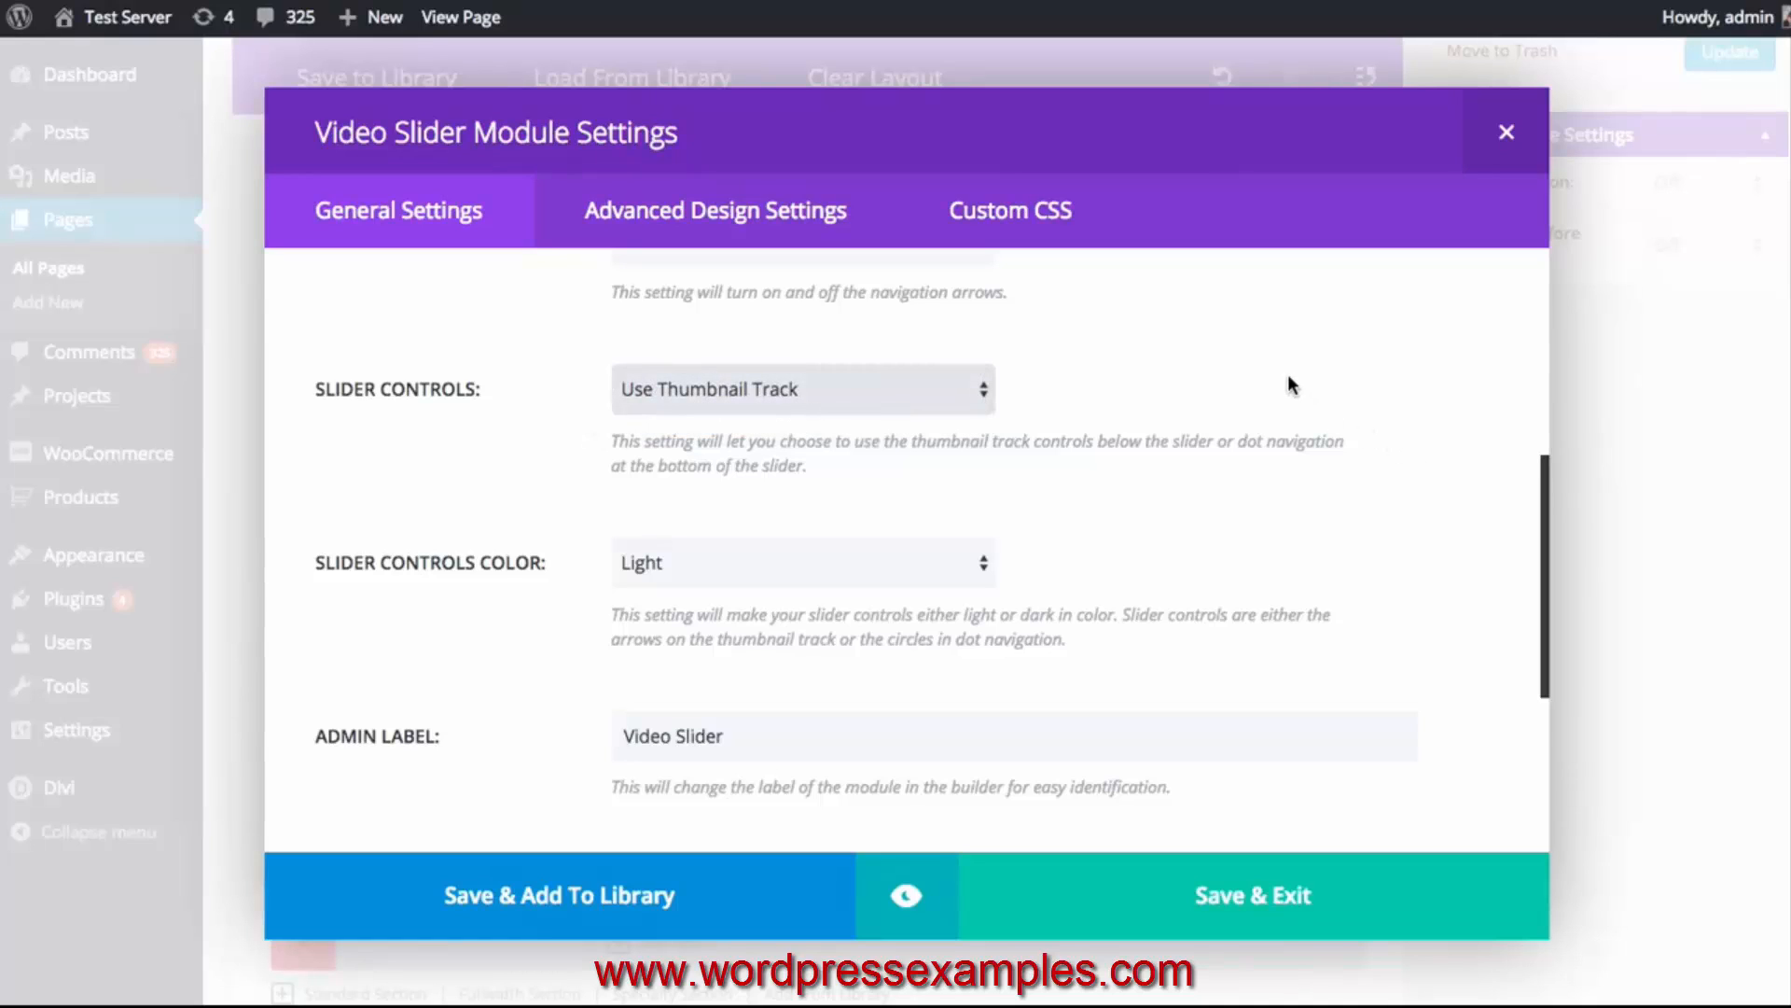
Step: Set the slider controls color to Dark
left_click(732, 564)
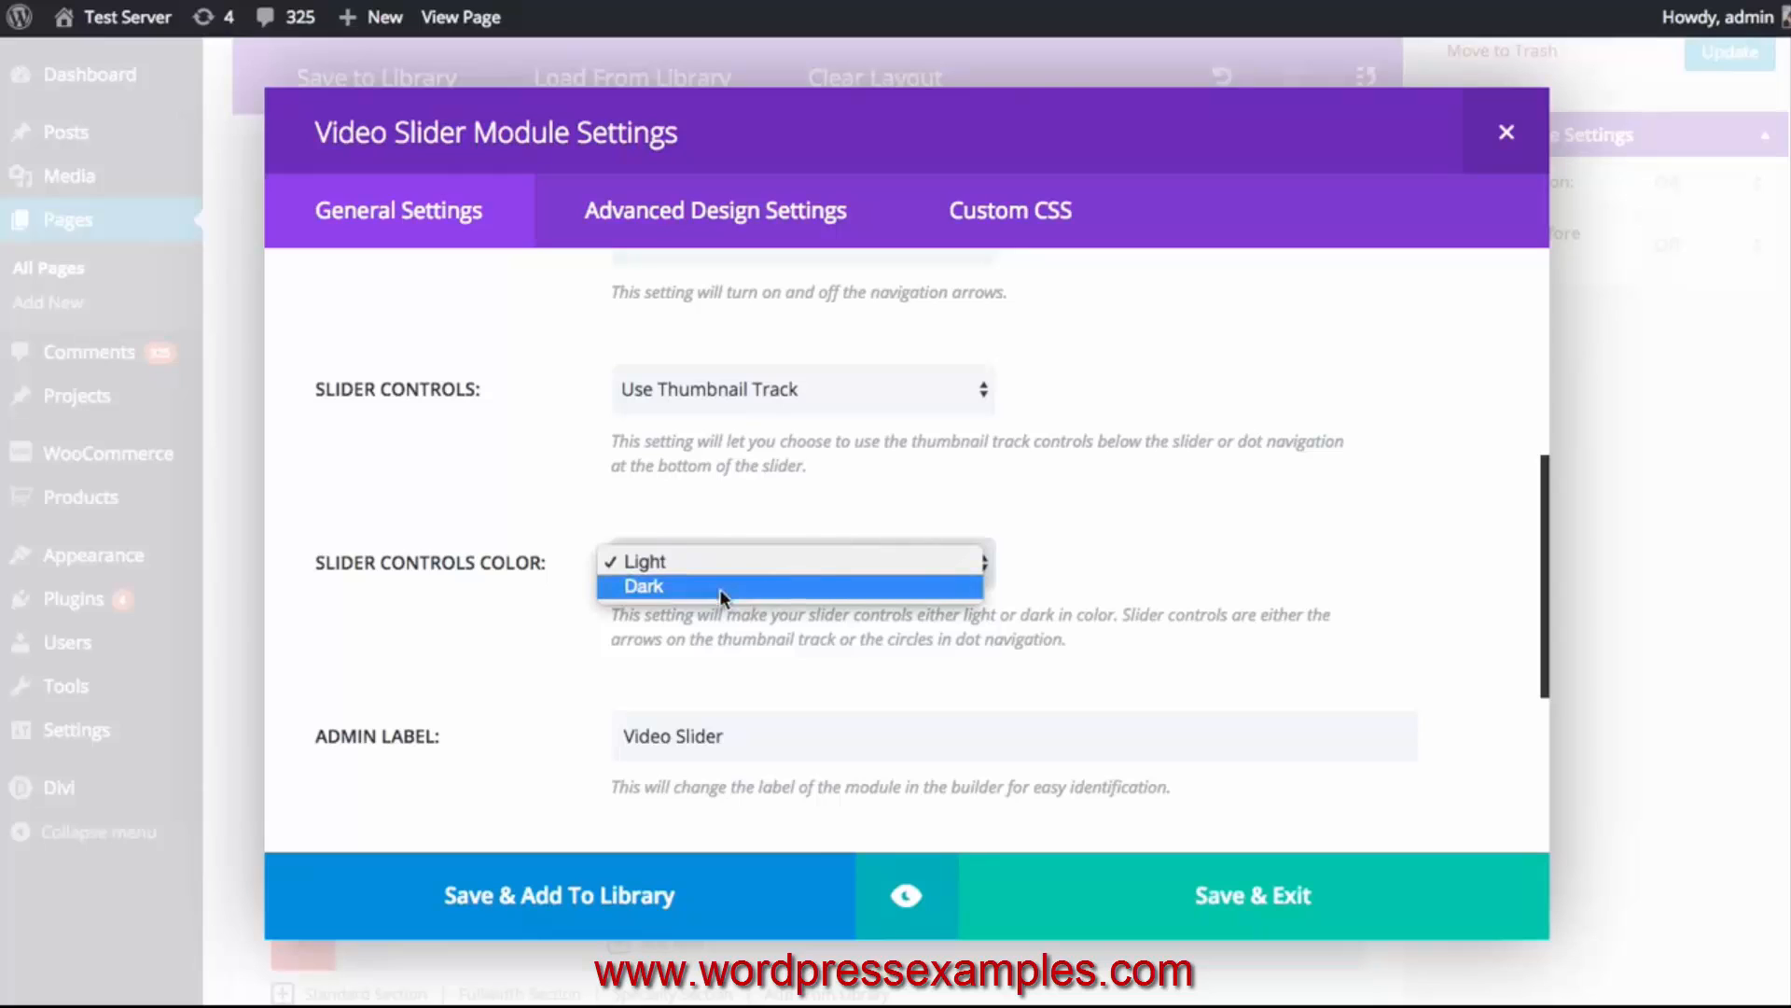
left_click(719, 585)
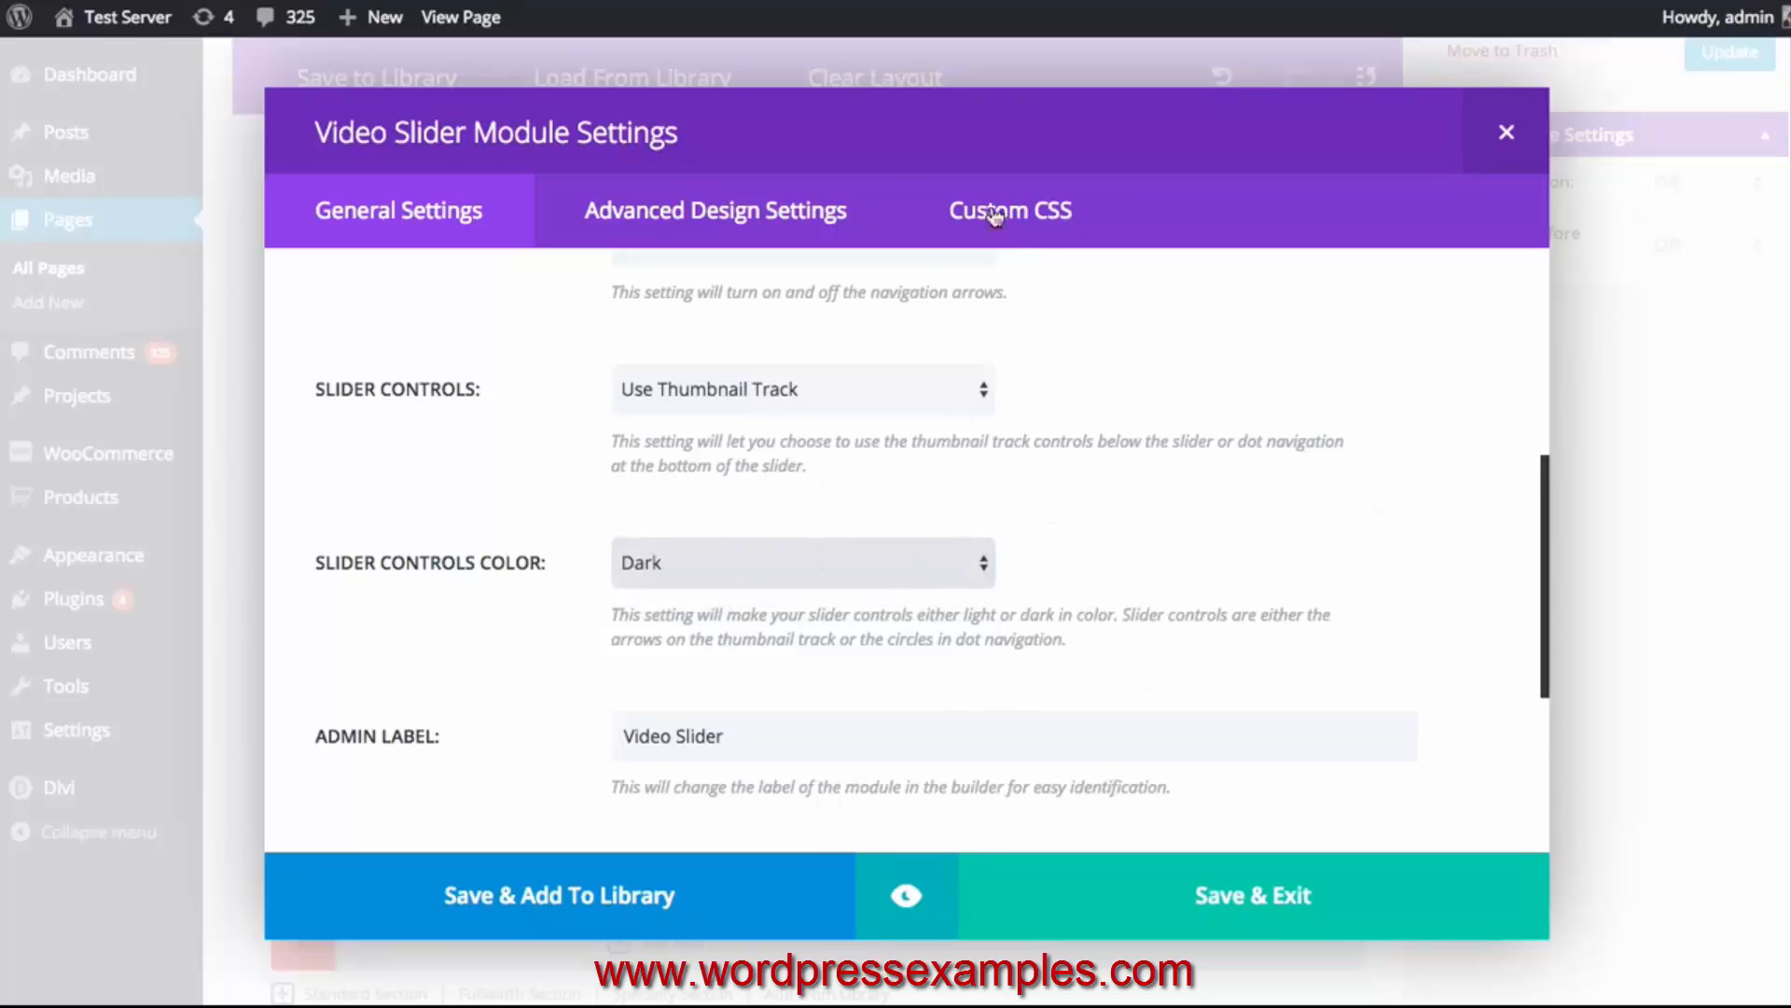
scroll(1101, 427, "down", 4)
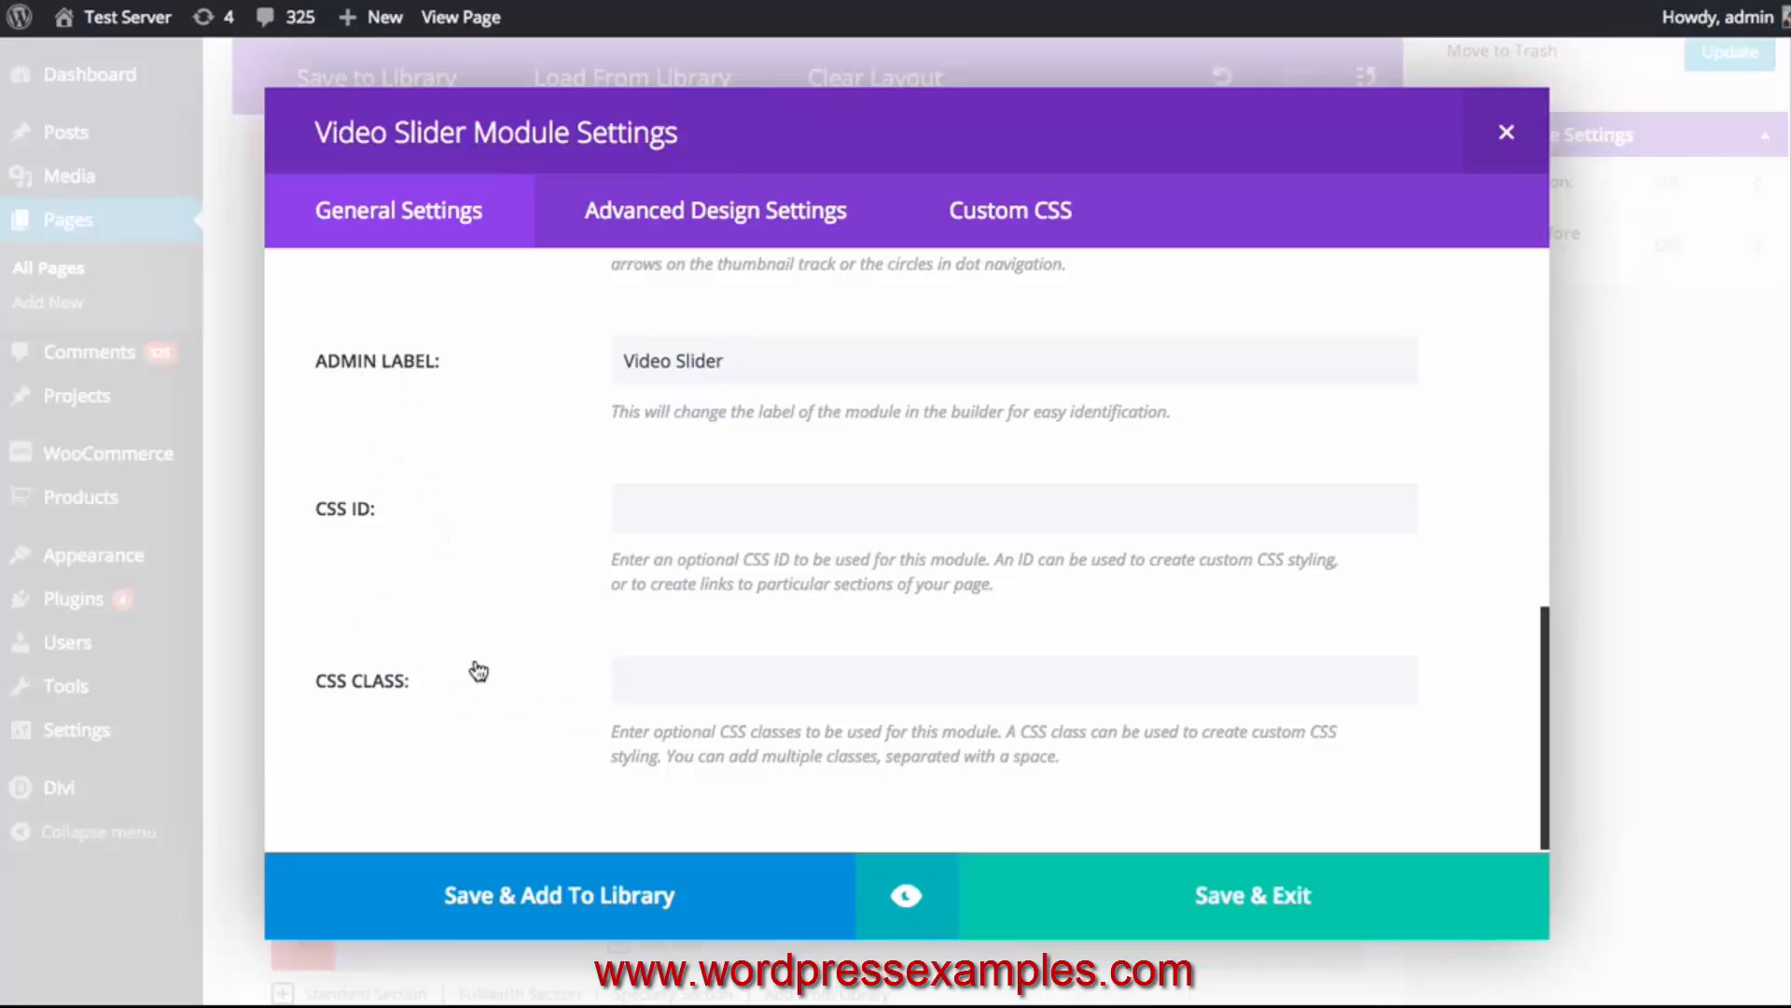
scroll(1019, 548, "up", 9)
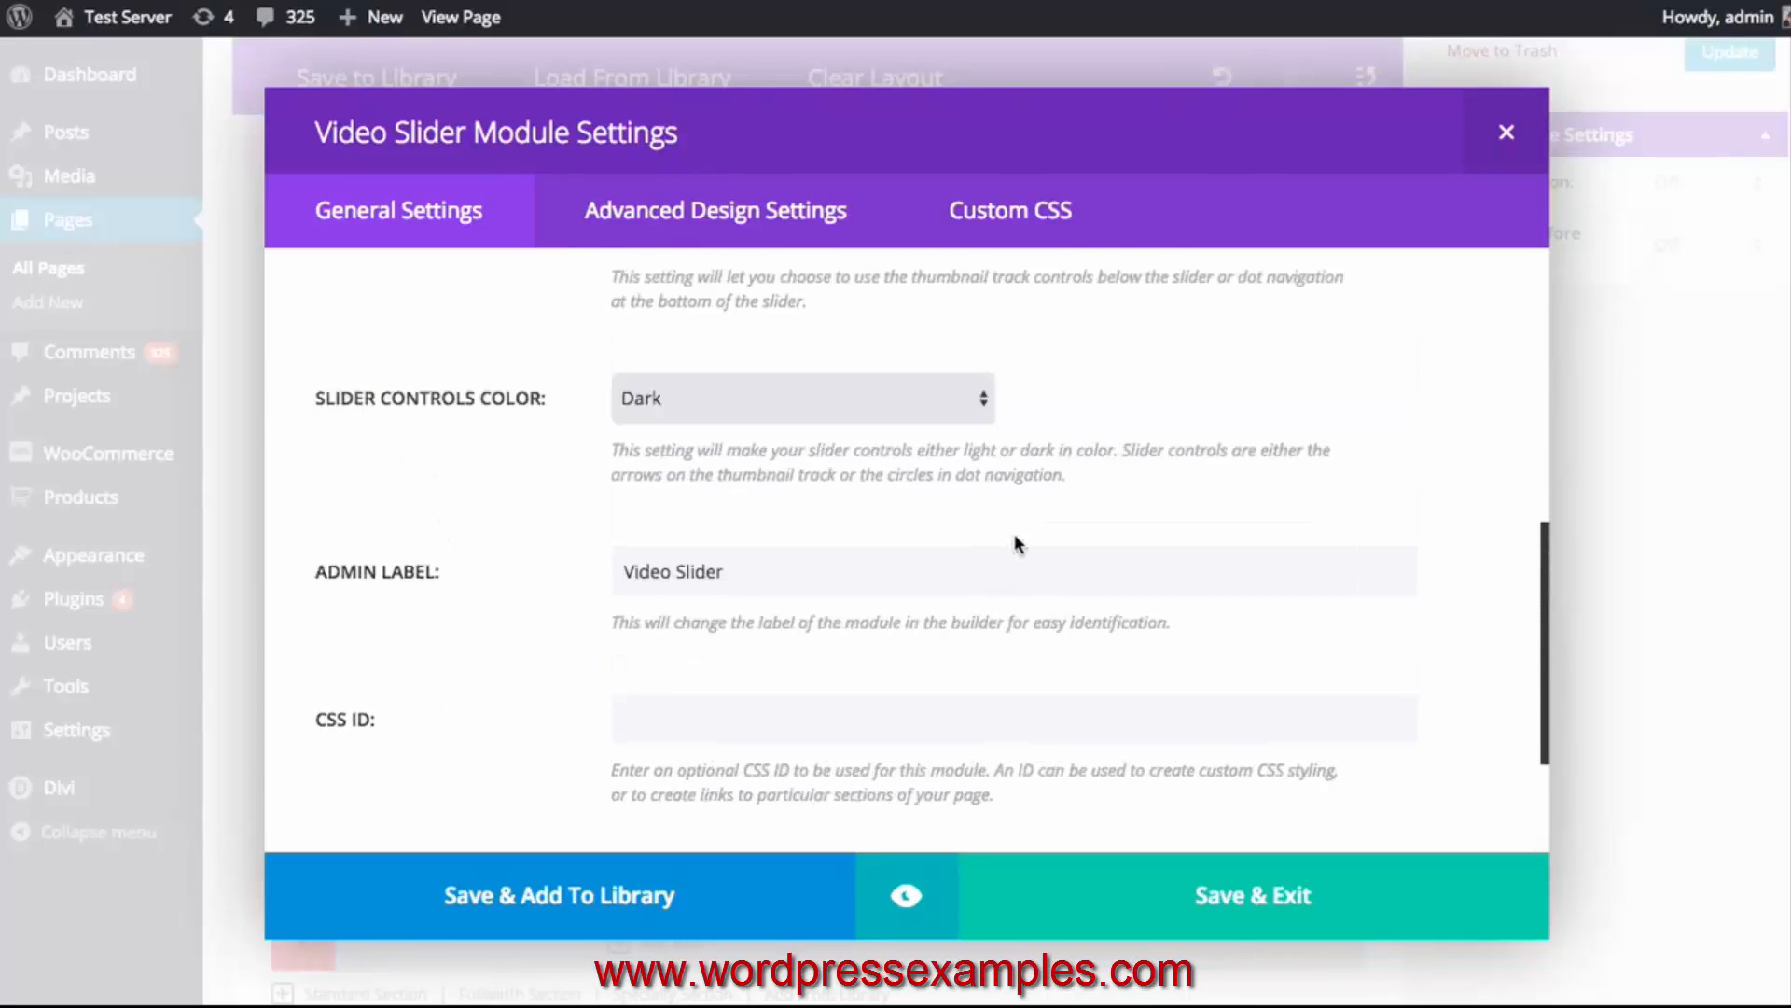
scroll(1265, 537, "down", 10)
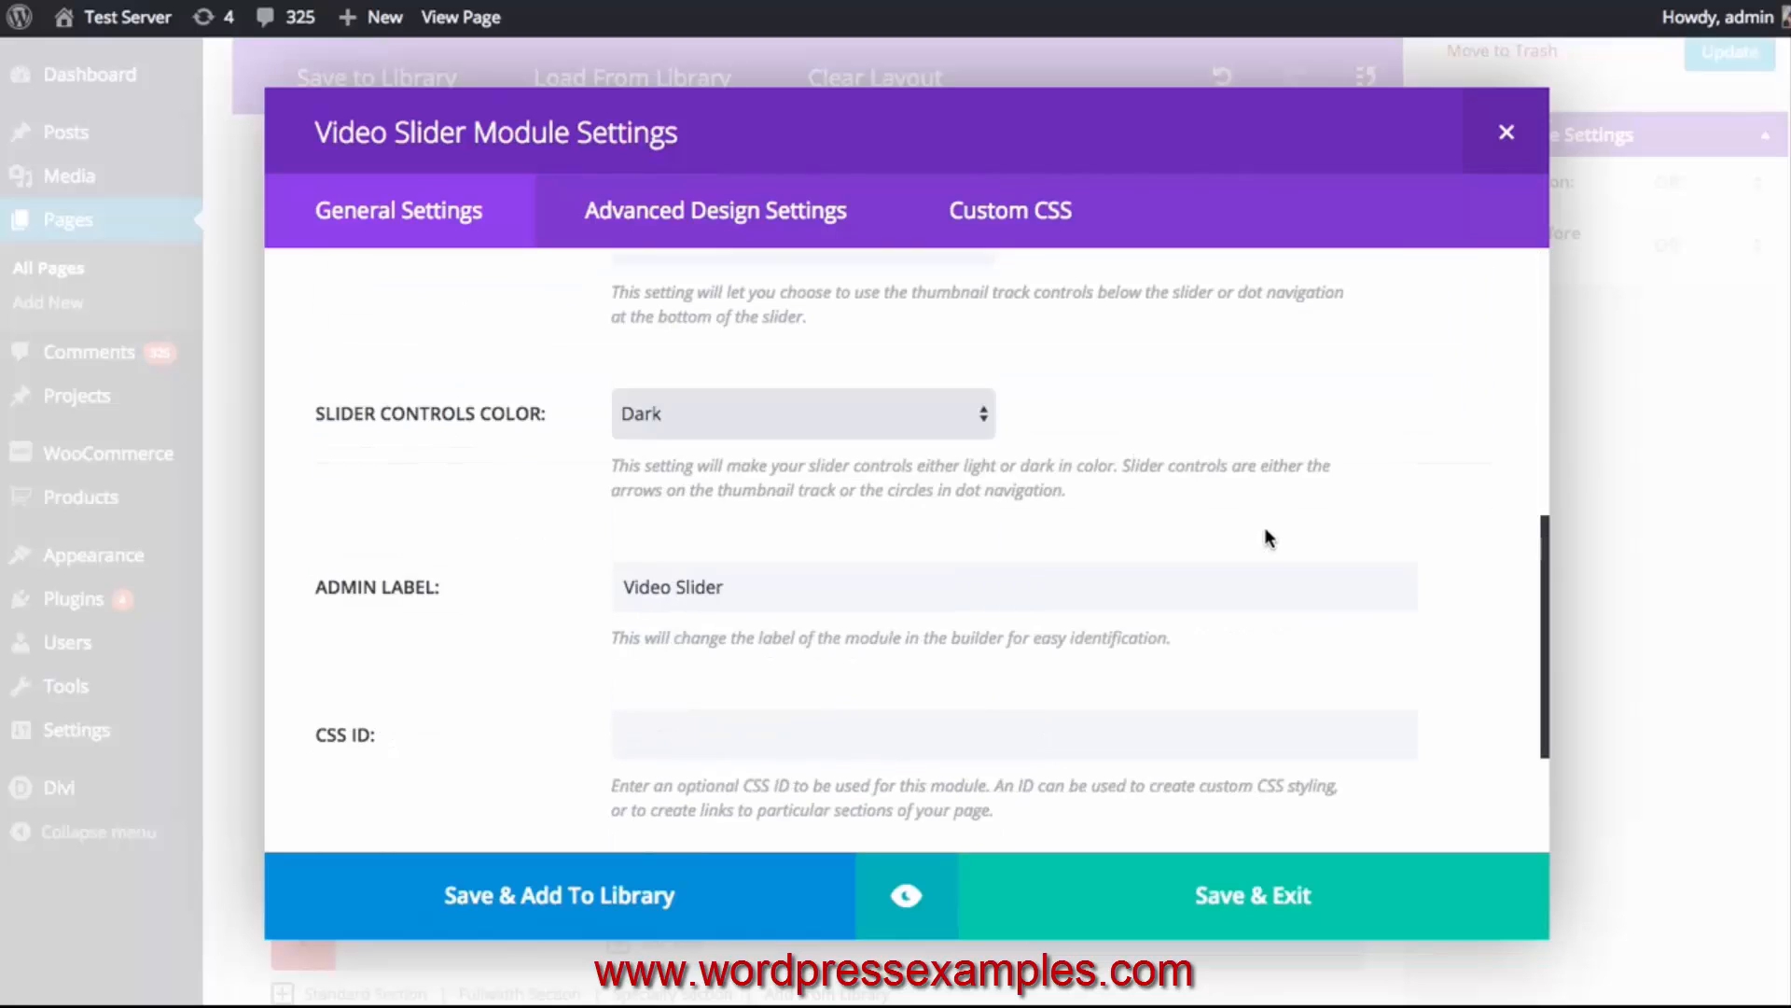
scroll(1263, 527, "up", 10)
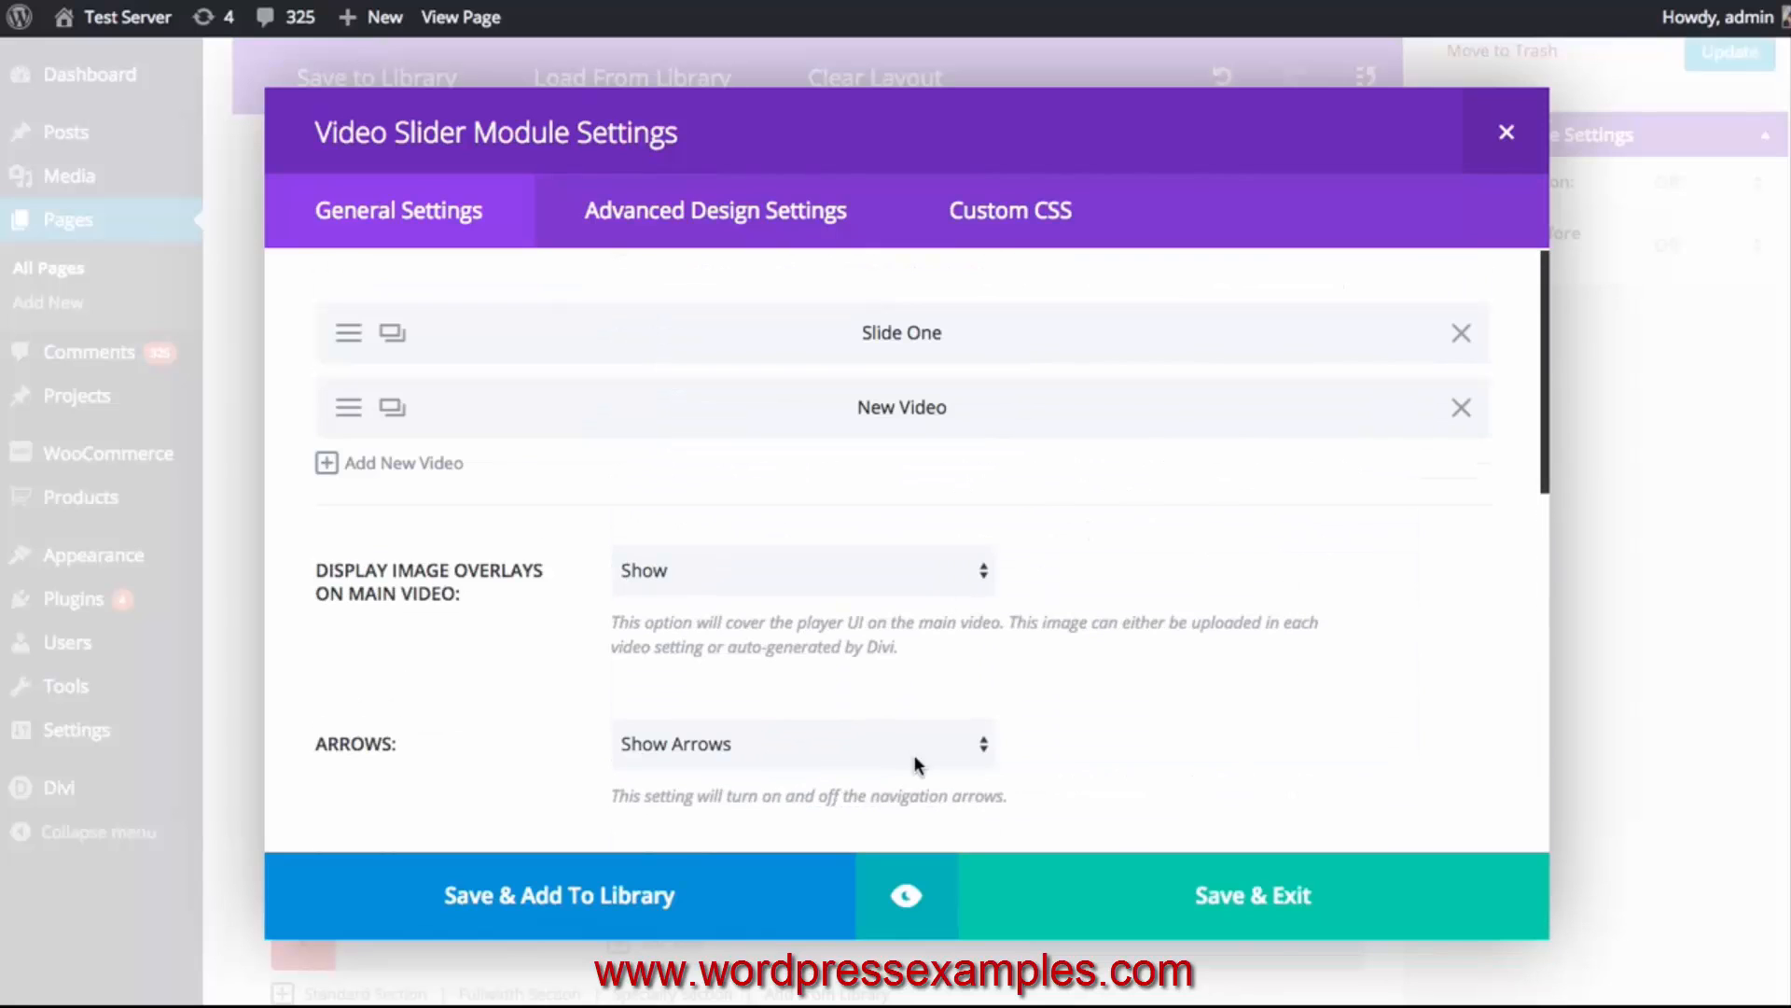
Step: Preview the video slider and switch between the two videos' thumbnails, then close the preview
left_click(903, 907)
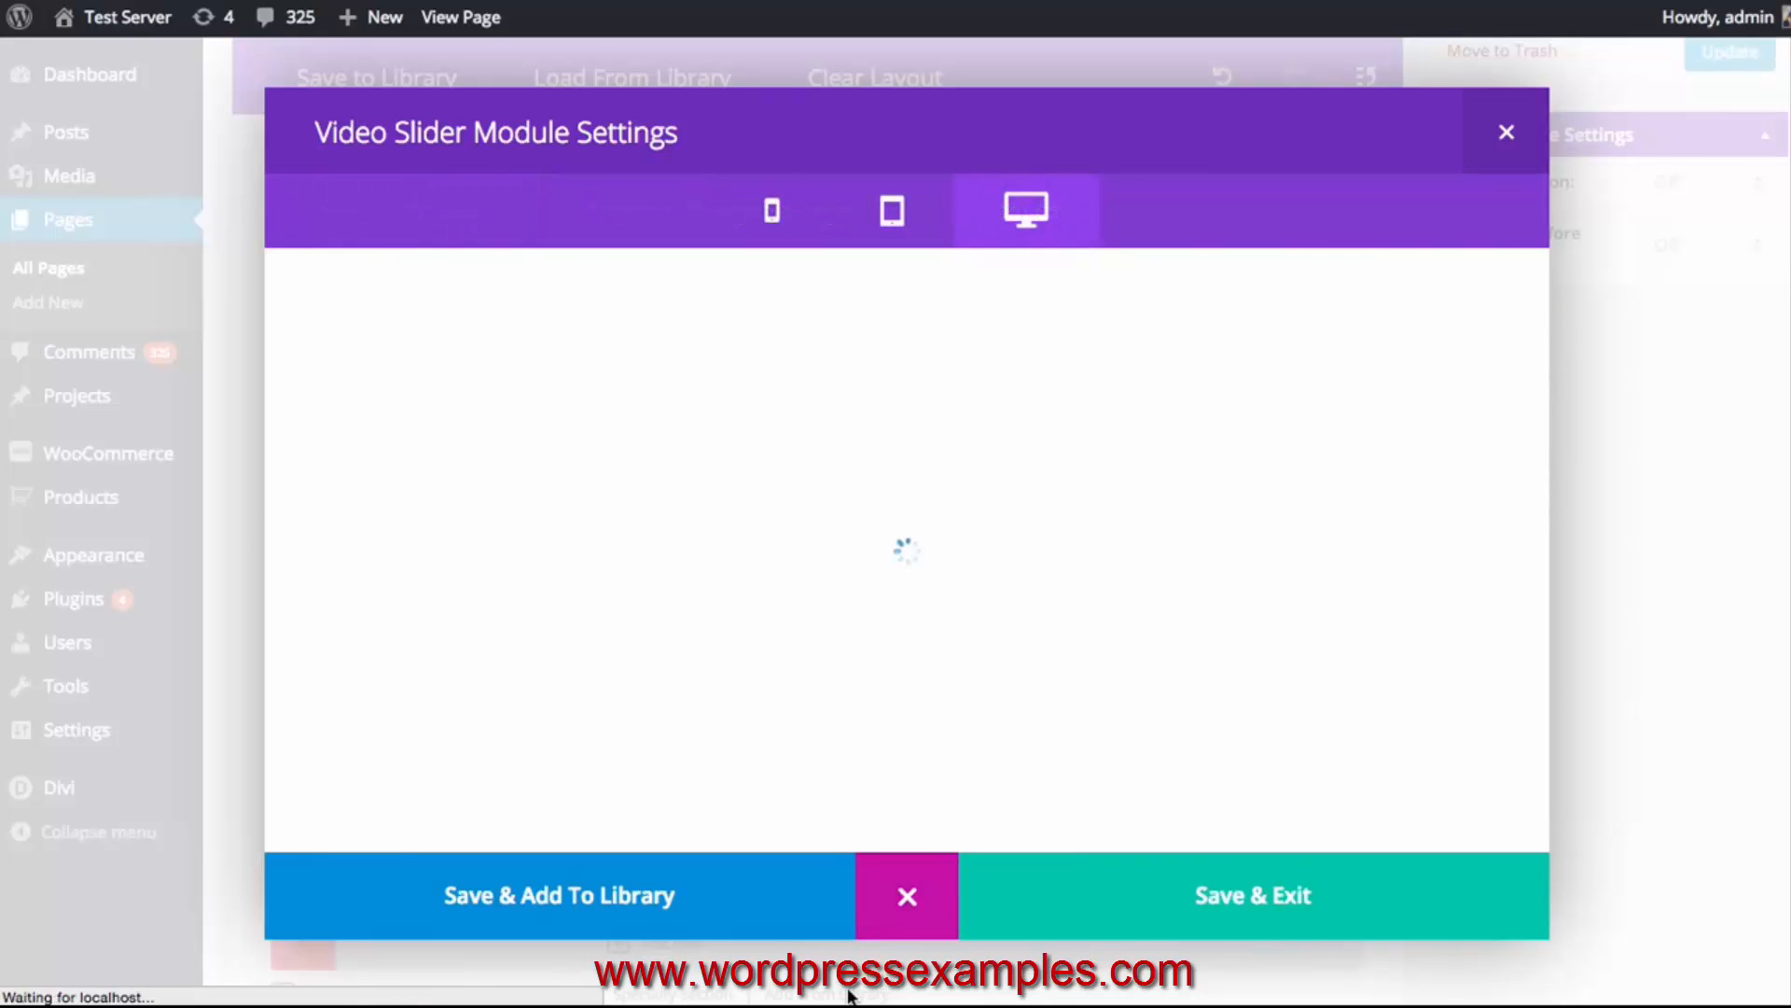
scroll(1129, 491, "down", 9)
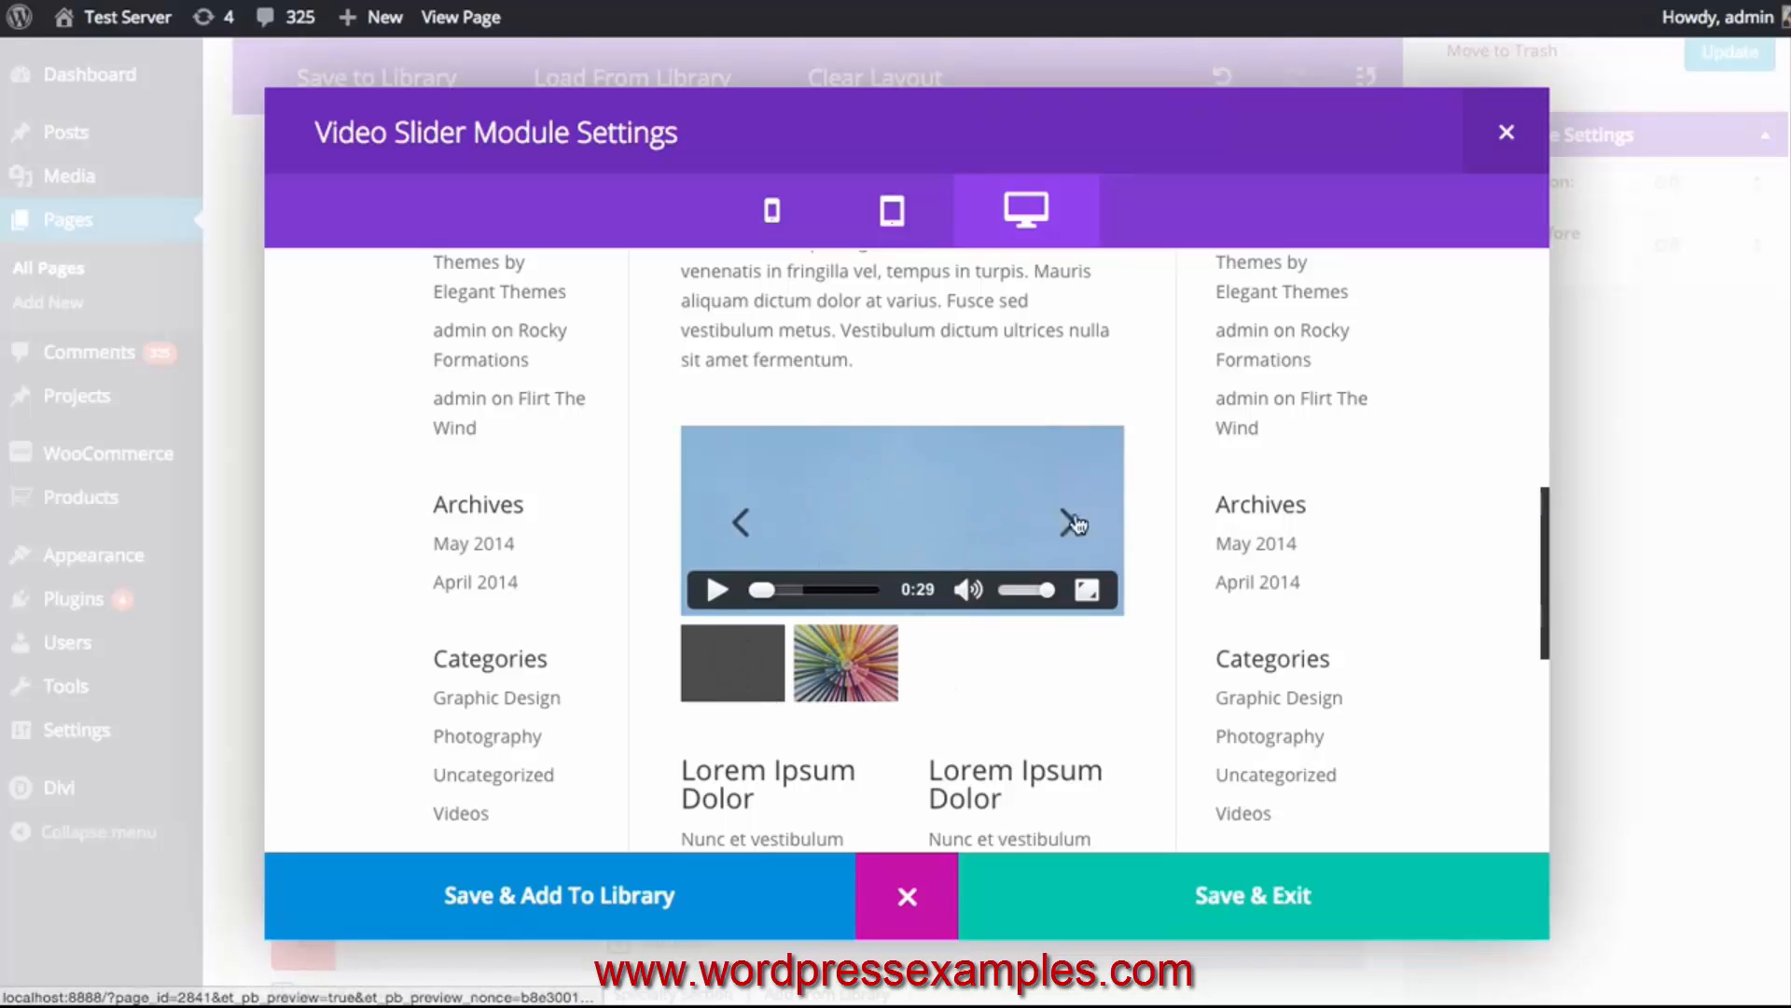
left_click(878, 681)
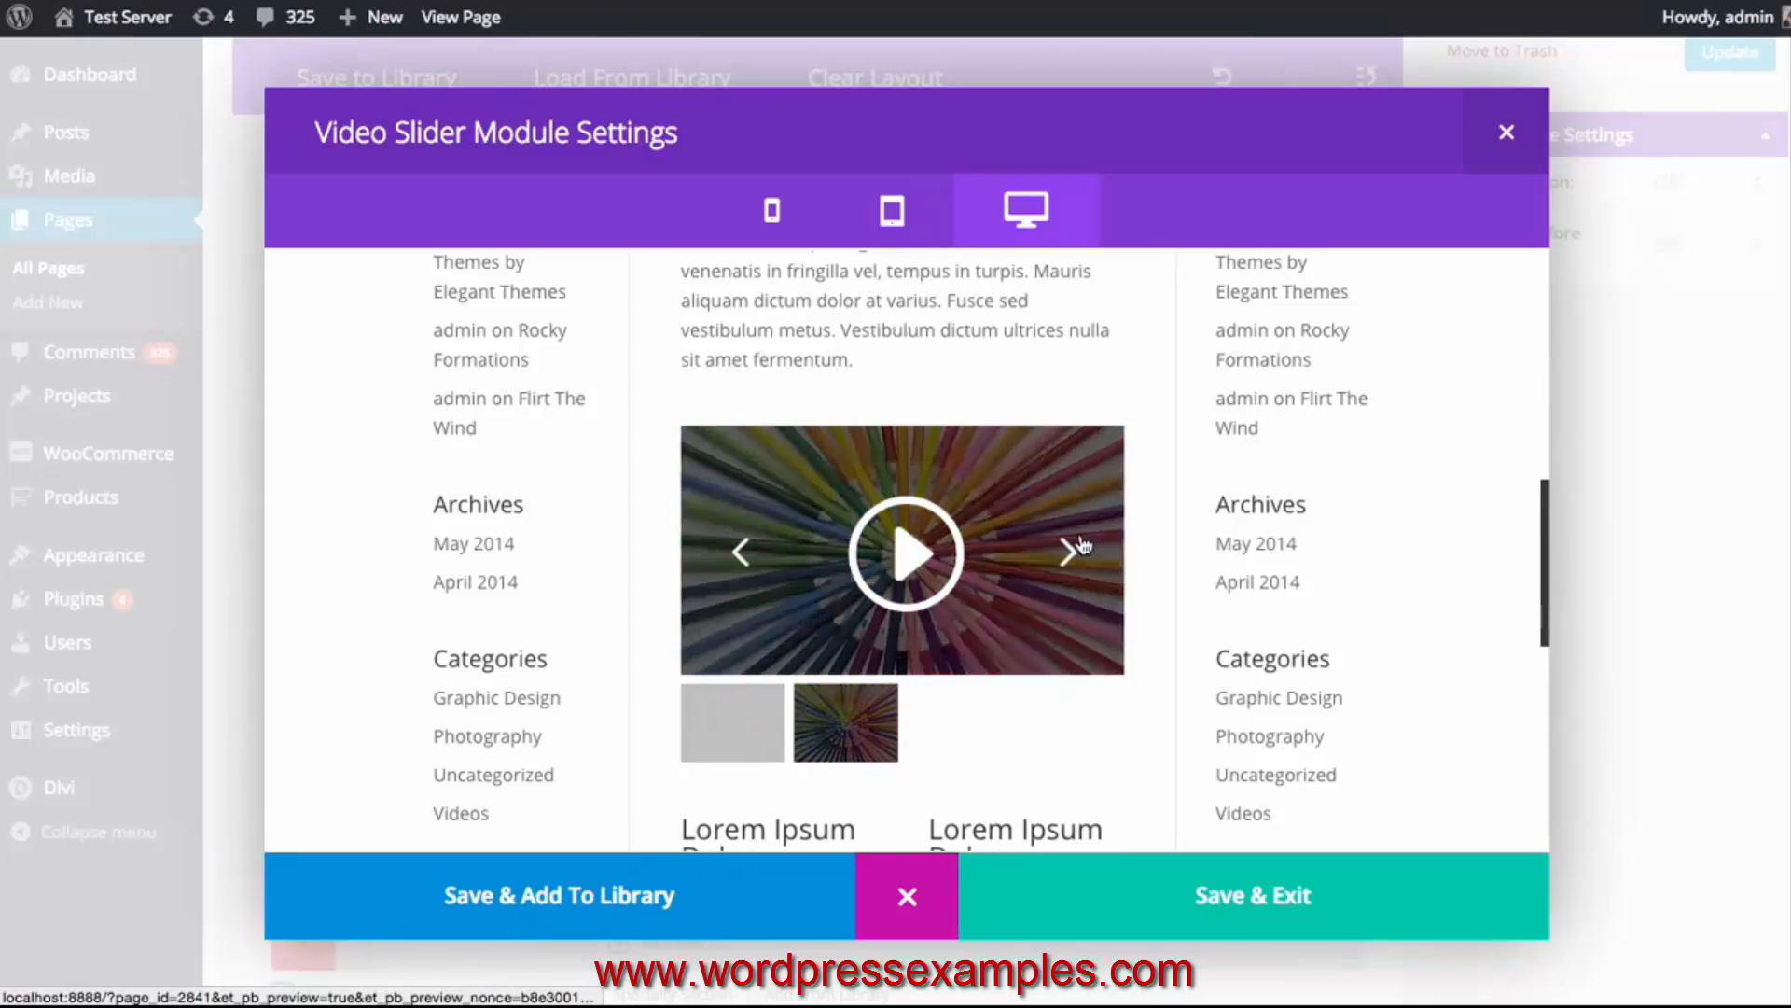
left_click(746, 724)
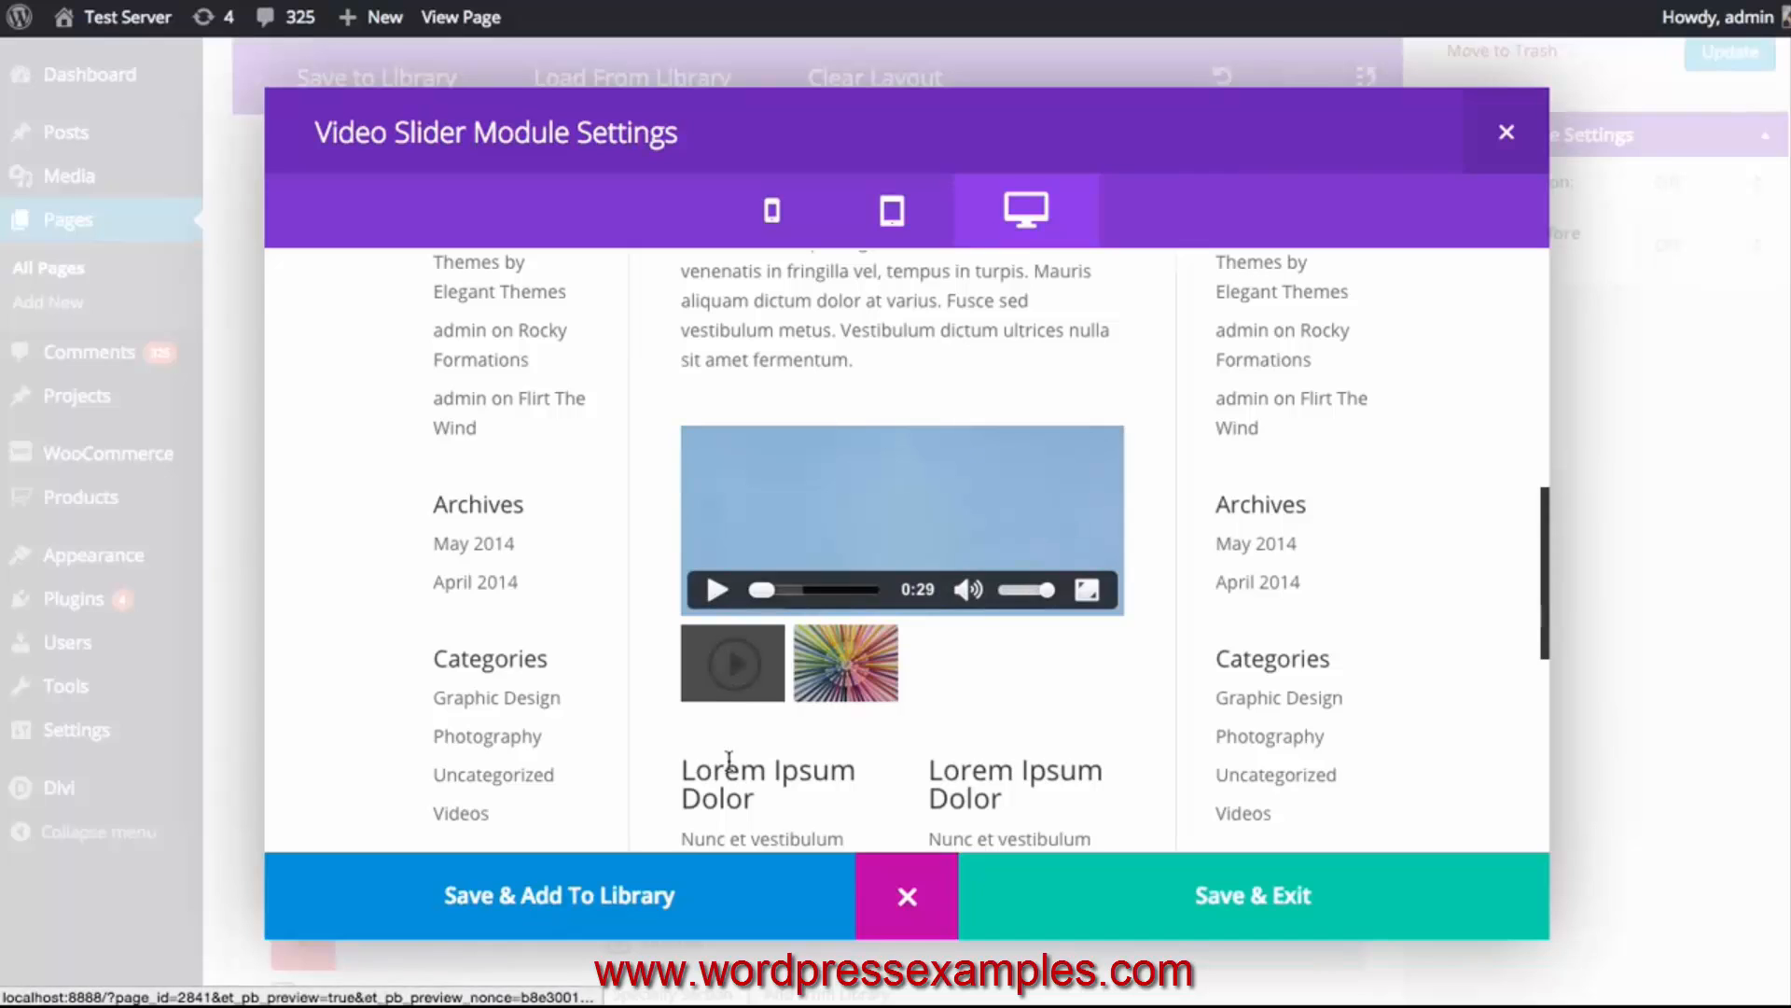
left_click(757, 705)
left_click(769, 746)
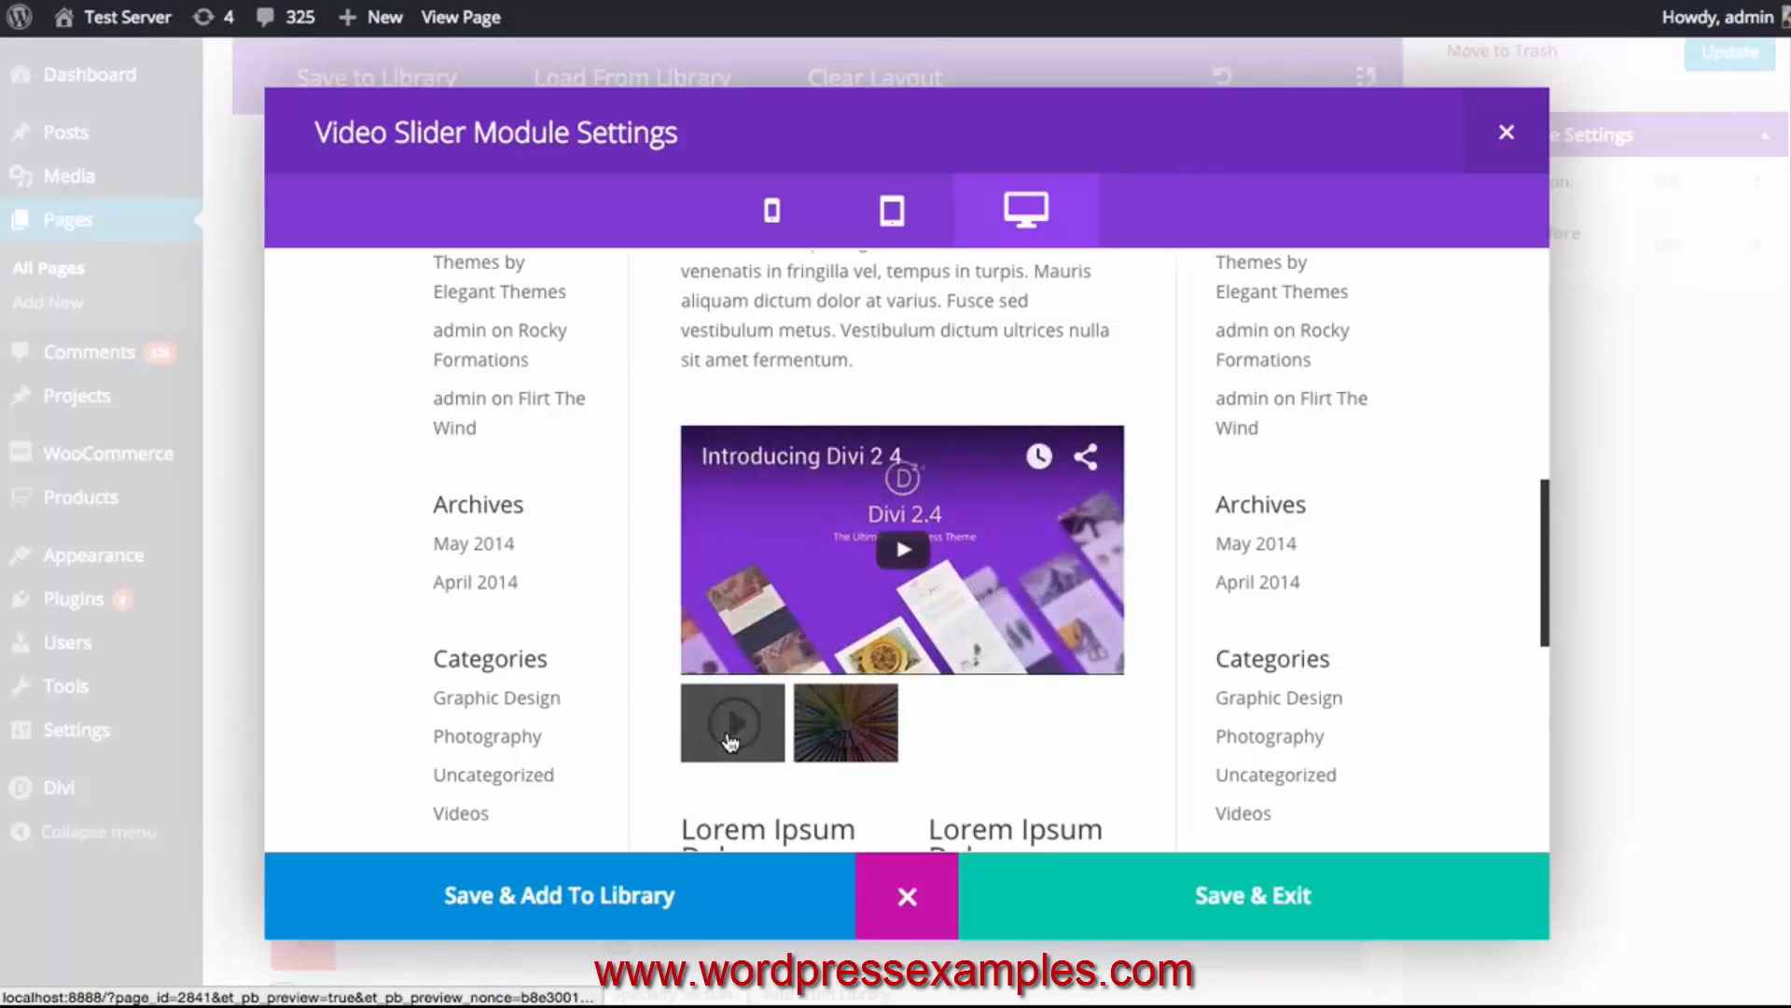
left_click(940, 928)
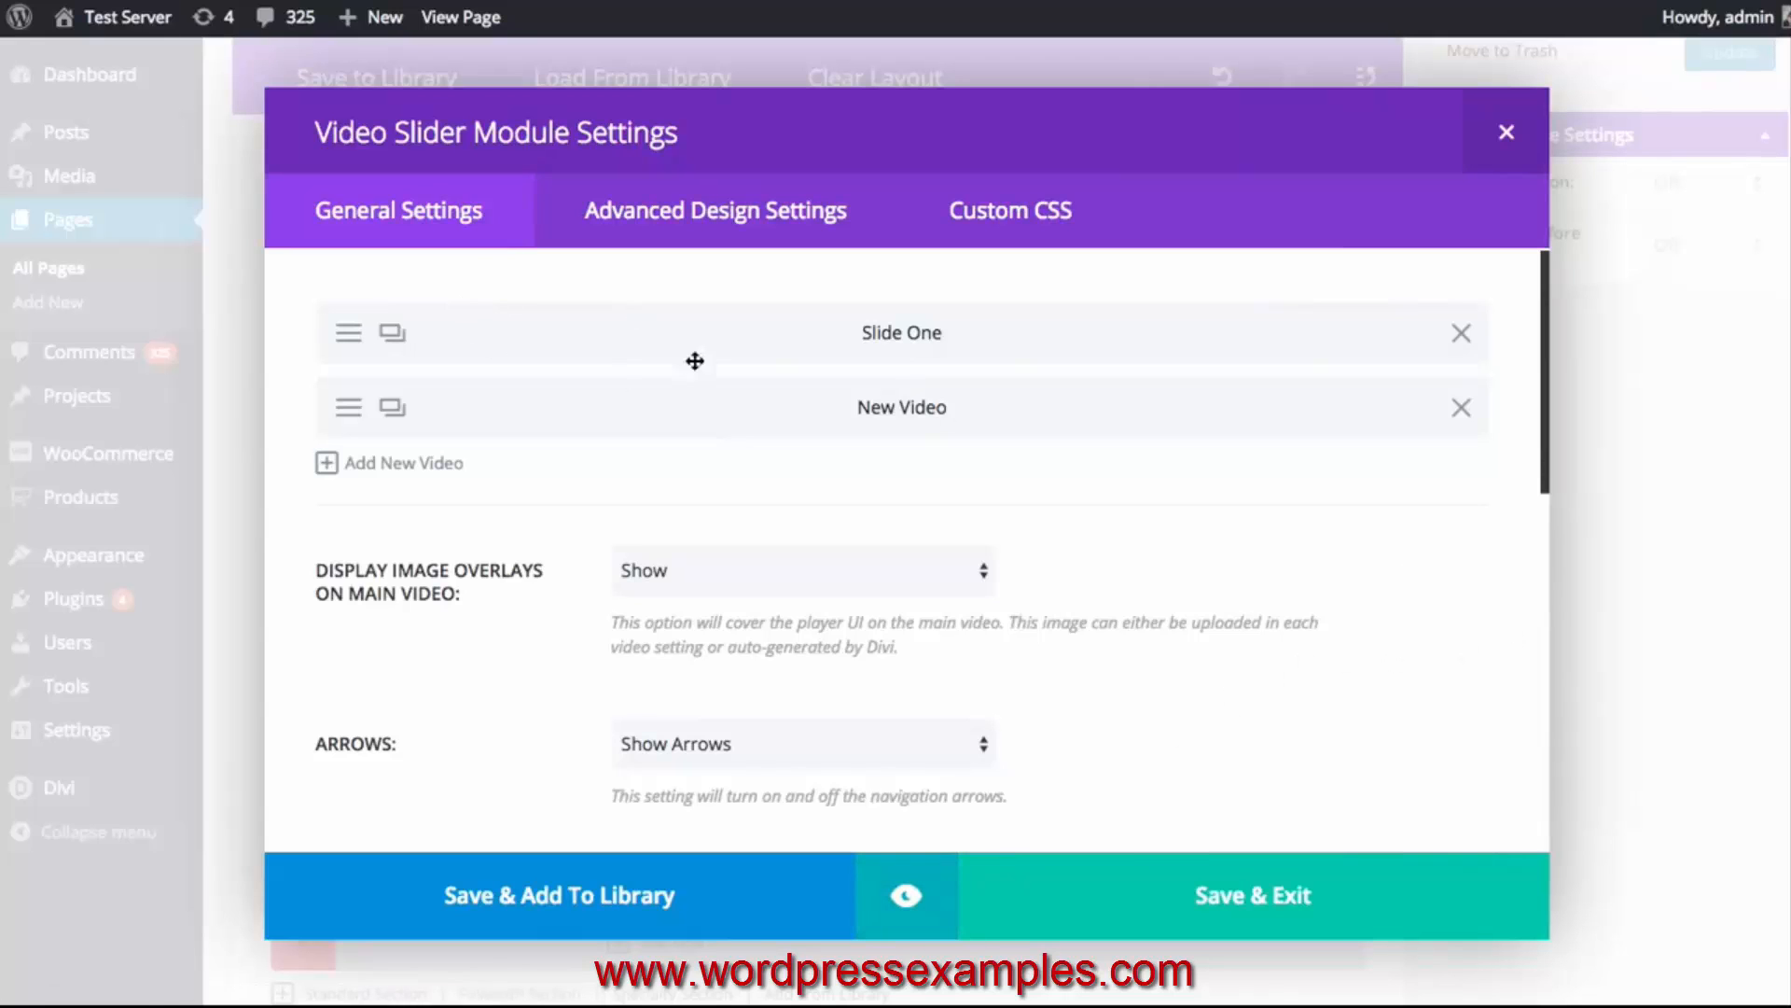
Step: Generate the first slide's image overlay from its video and save the slide
left_click(349, 335)
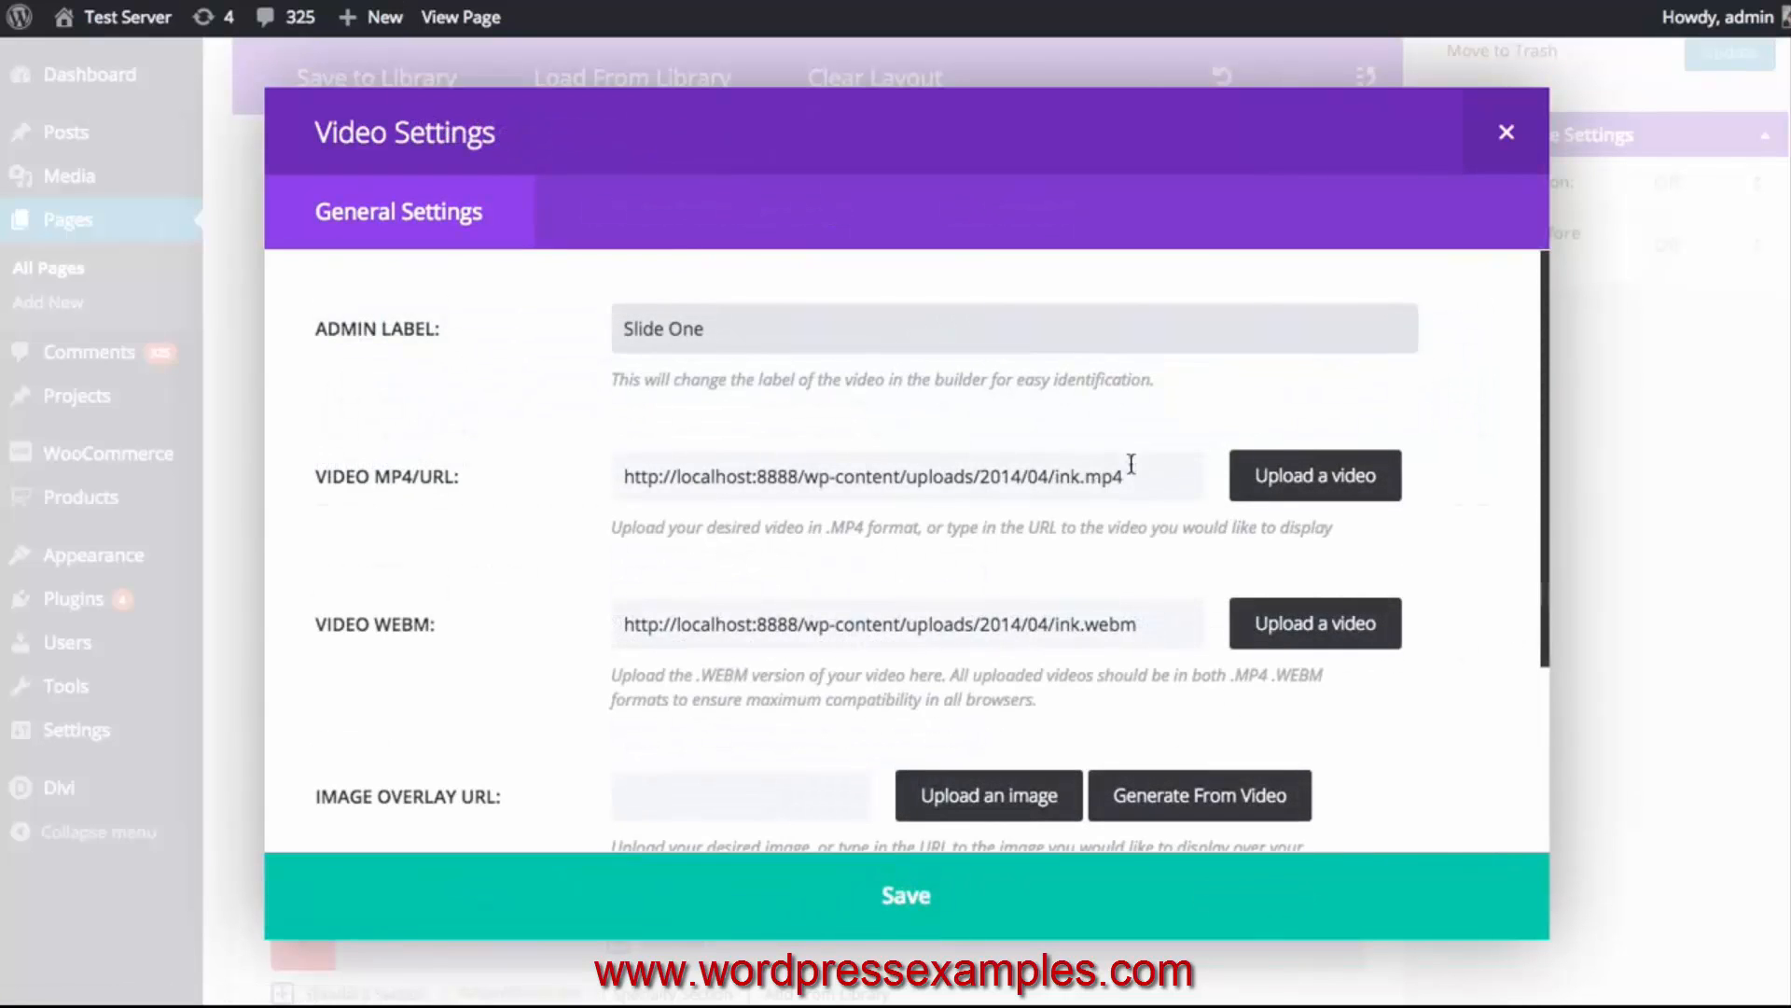
scroll(1202, 471, "down", 3)
left_click(991, 623)
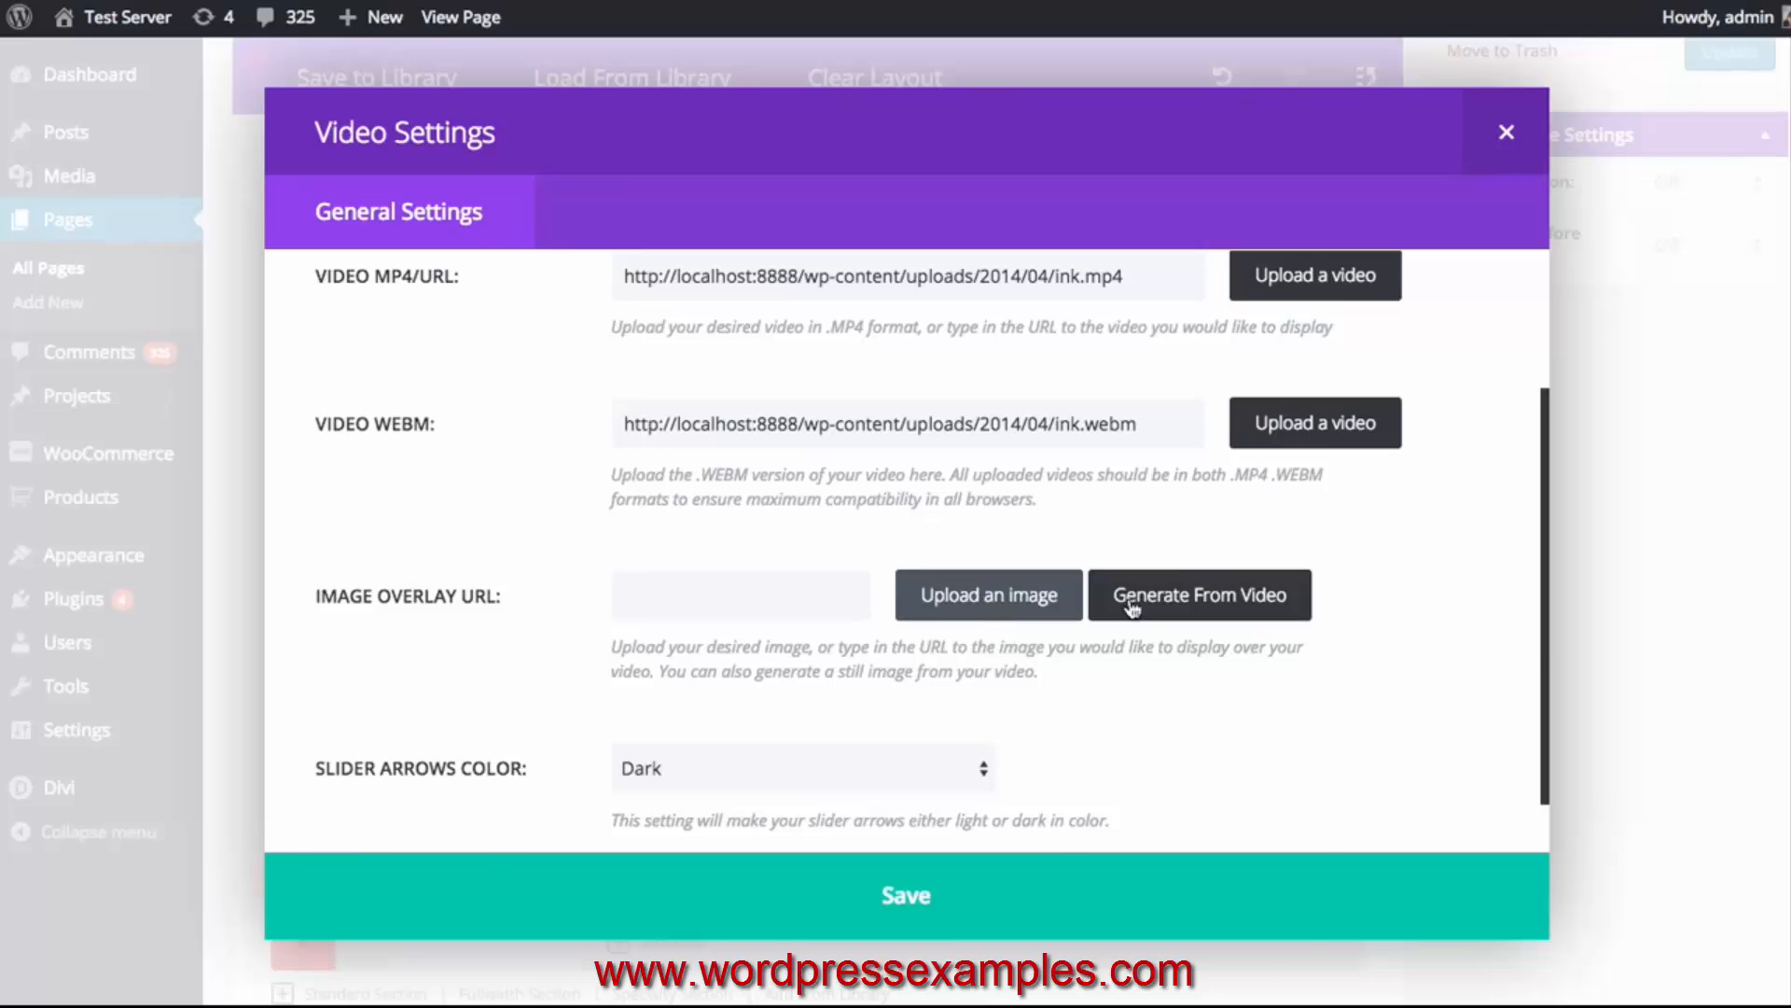
left_click(348, 686)
left_click(1689, 932)
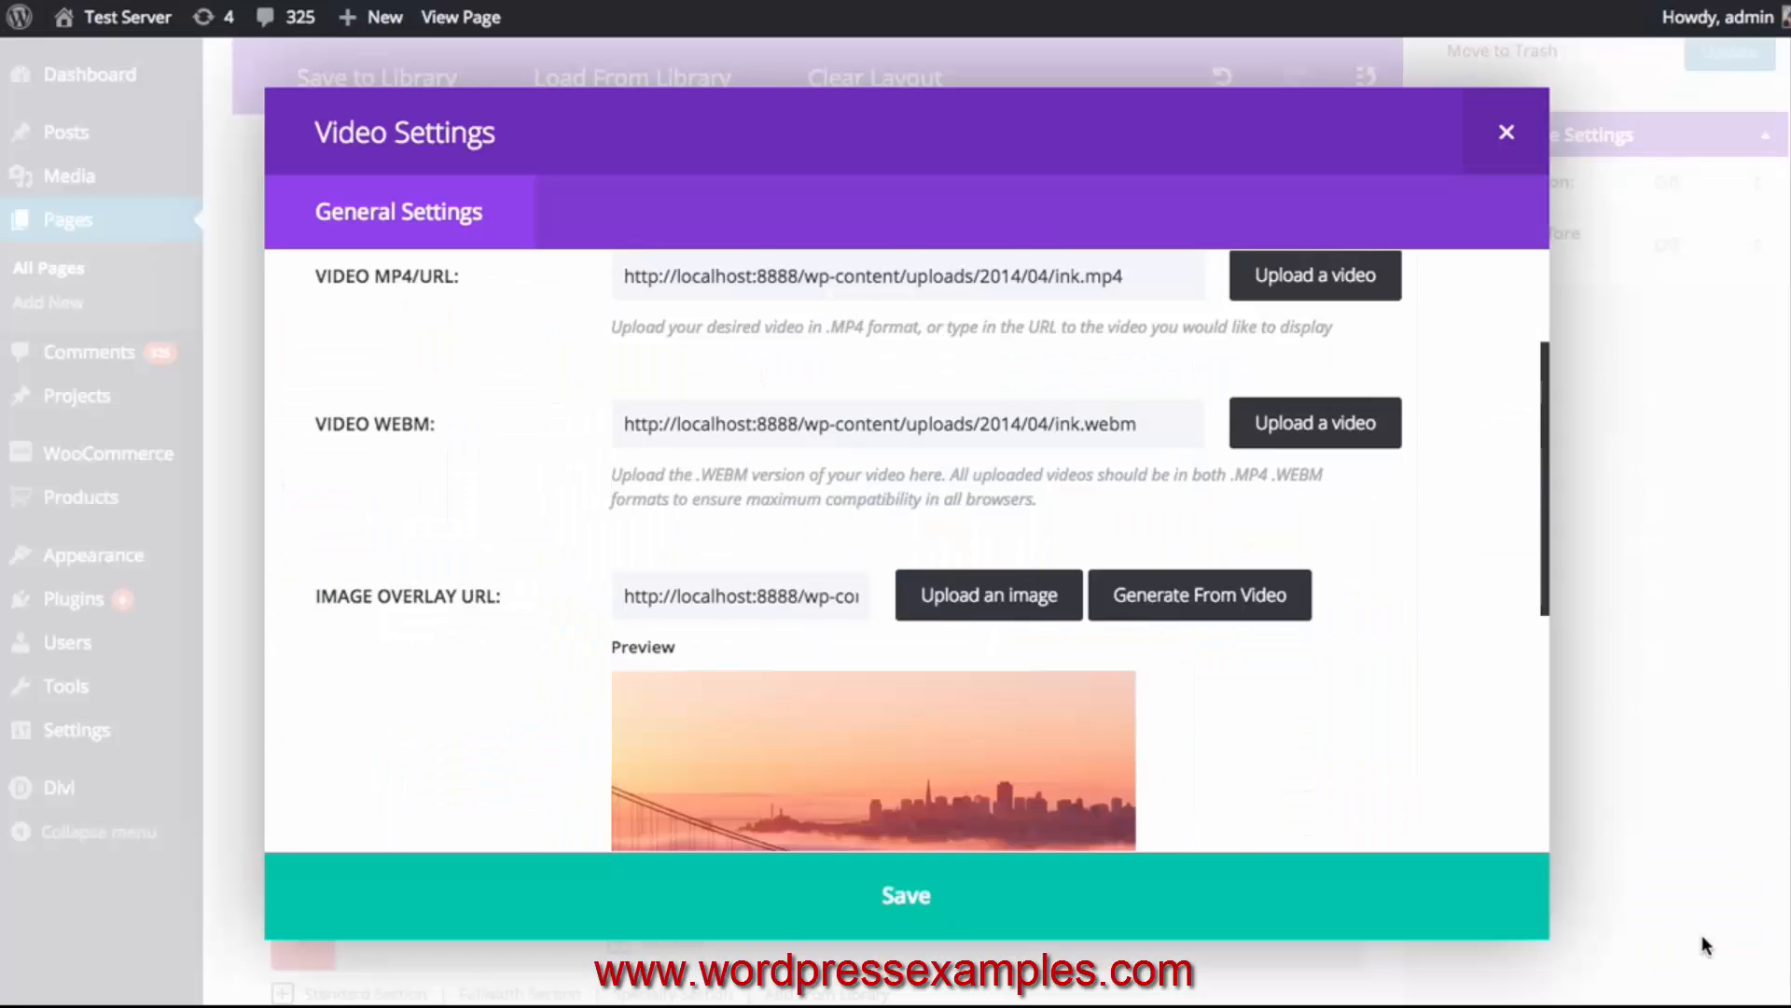
left_click(1100, 887)
Step: Preview the video slider with the new overlay, play the first video, then close the preview
left_click(901, 893)
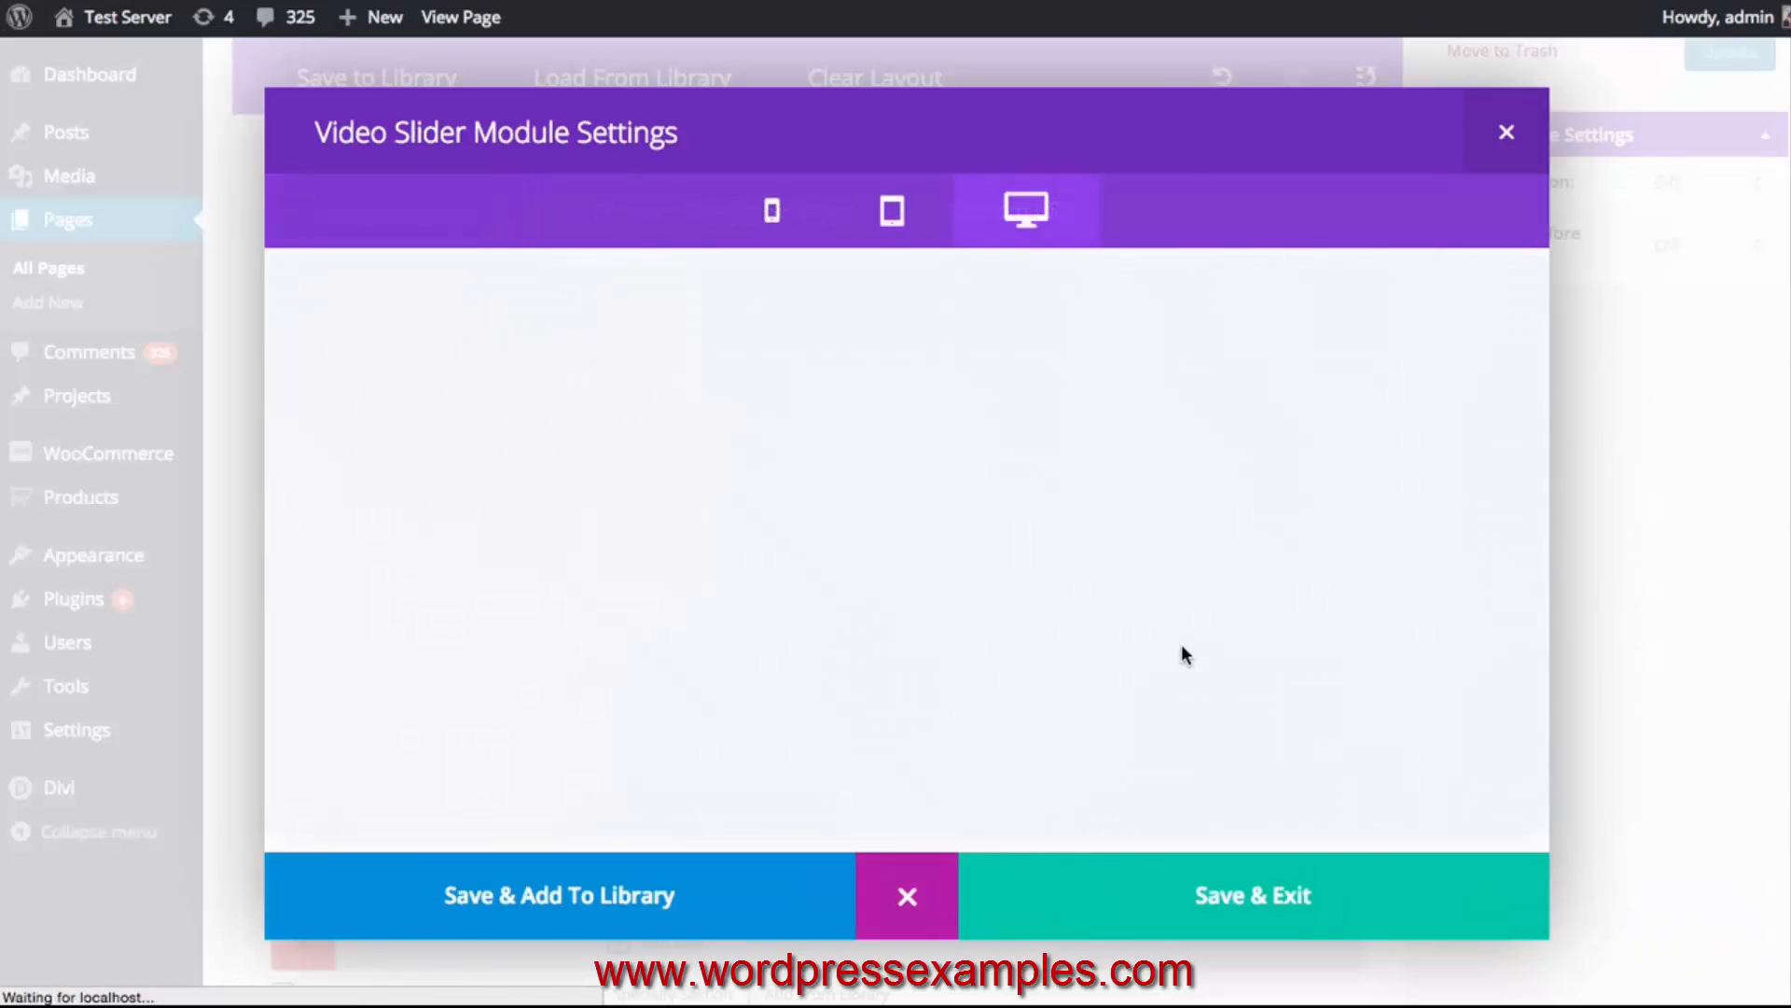
scroll(1267, 624, "down", 10)
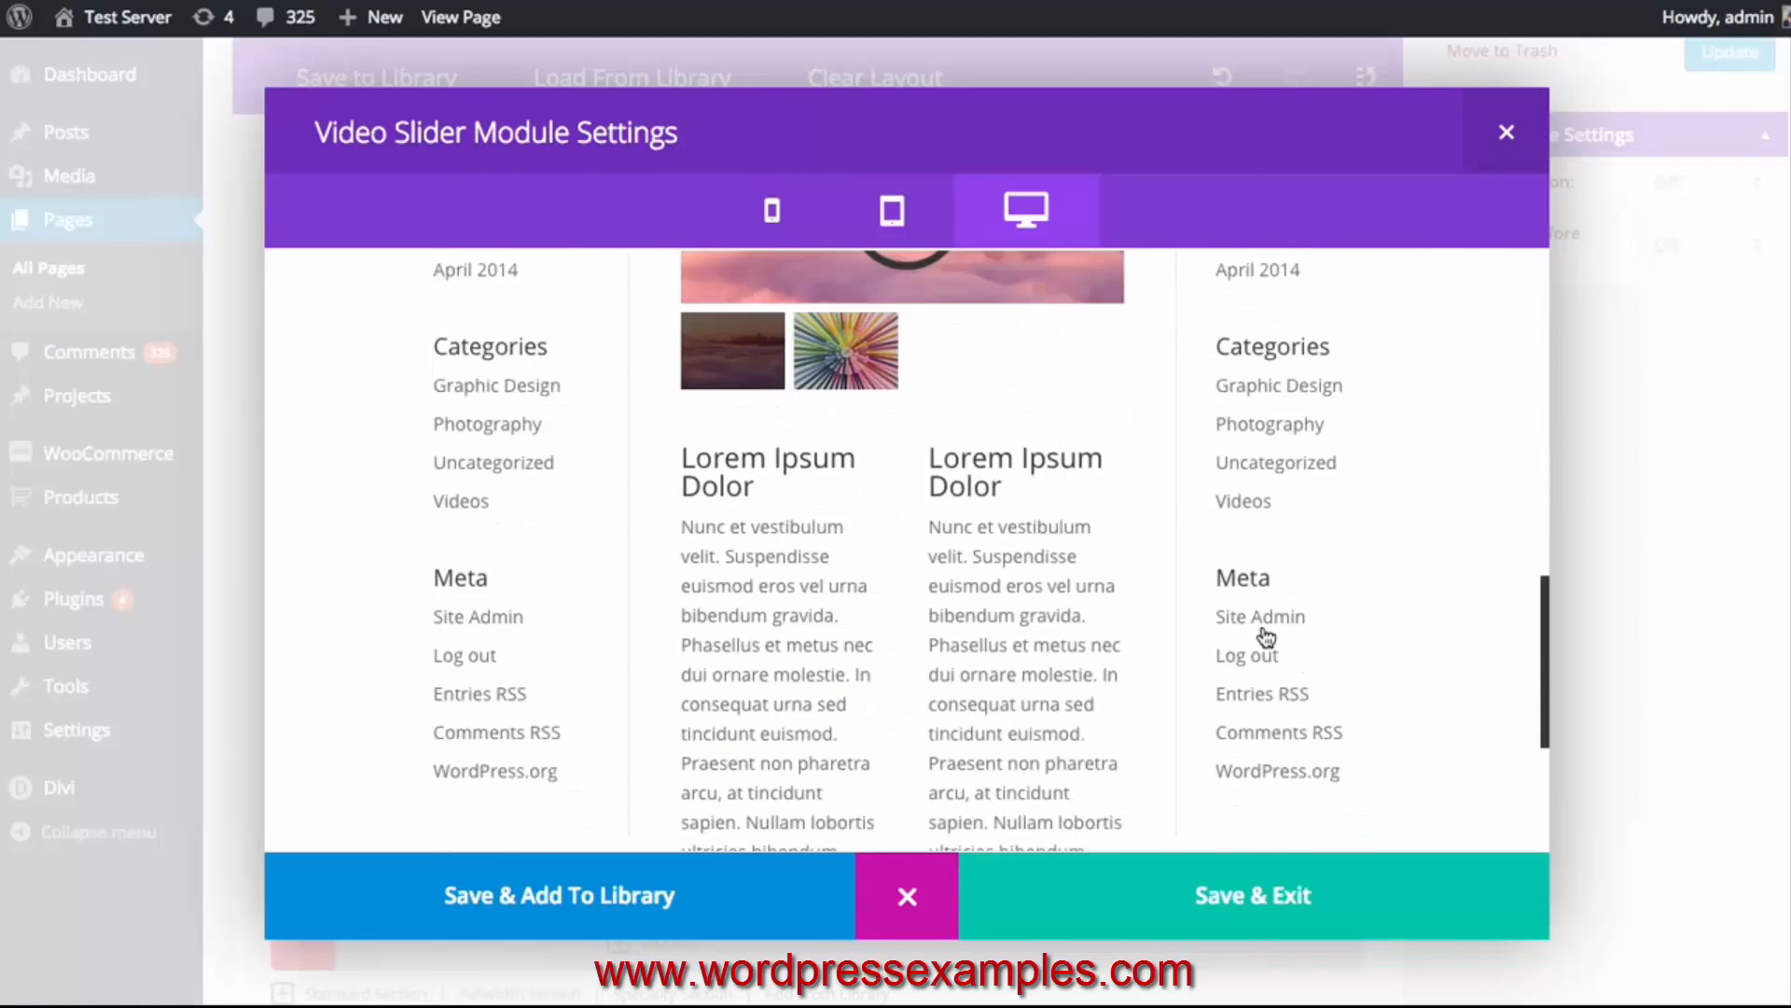
scroll(1263, 630, "up", 2)
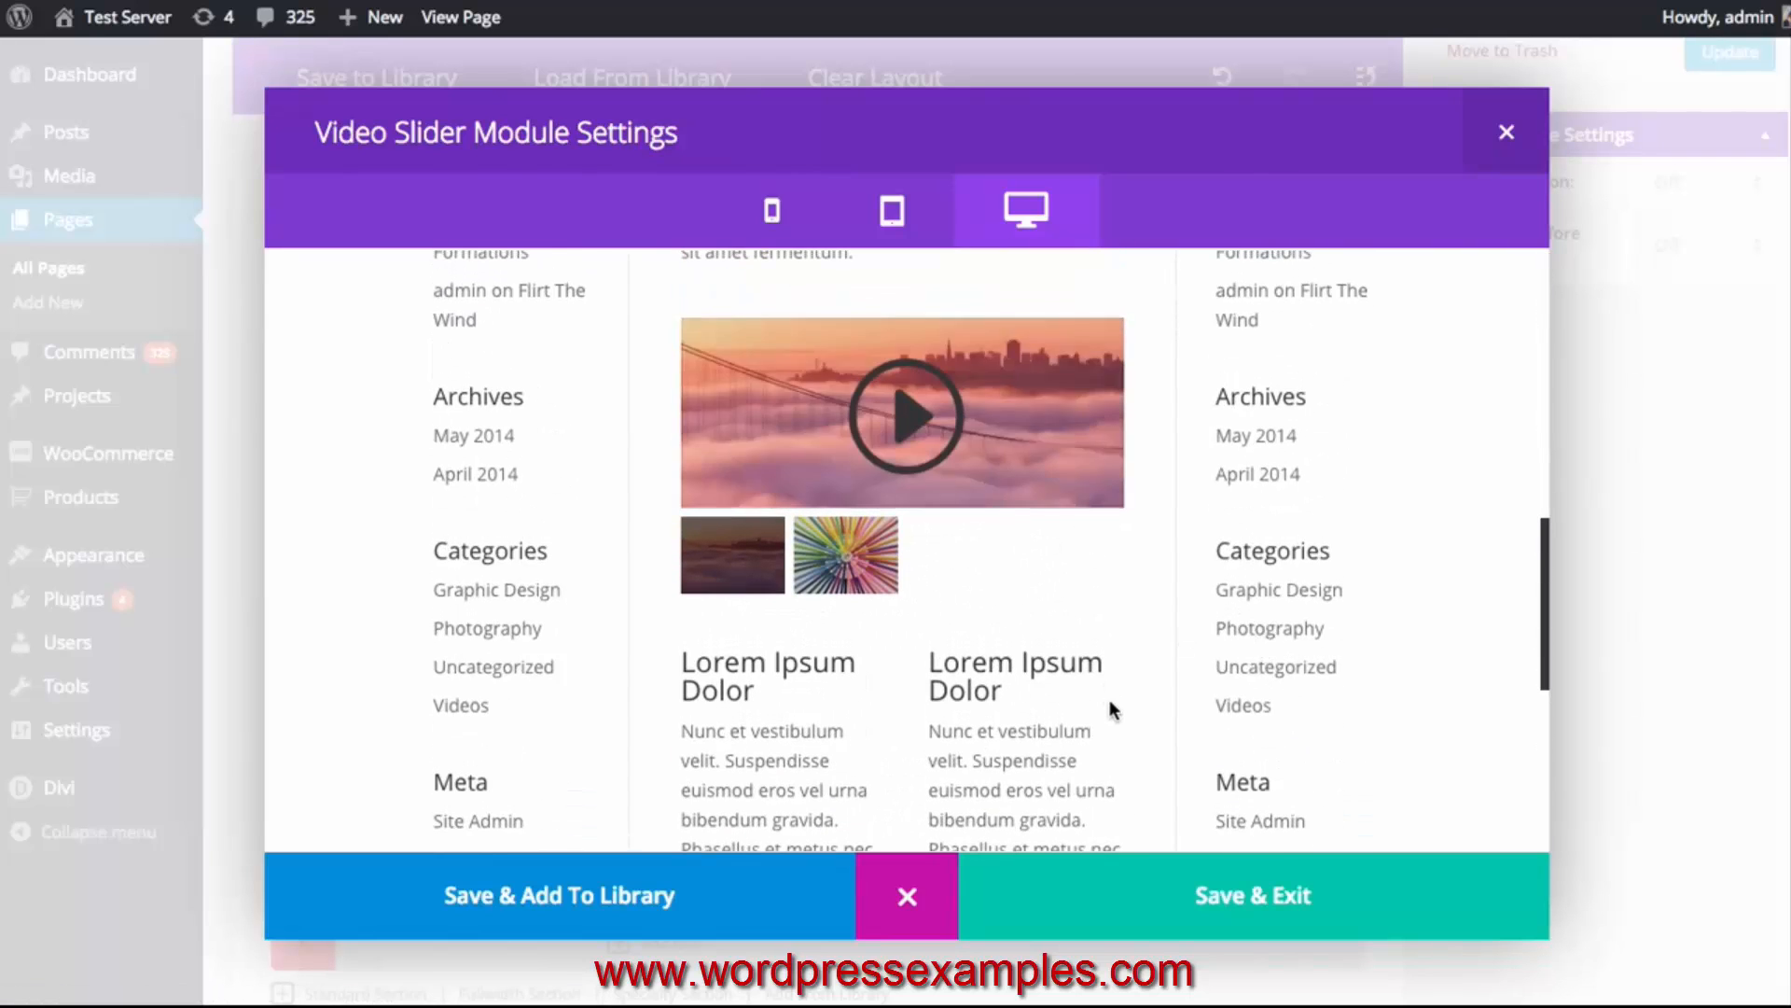
left_click(919, 493)
left_click(801, 650)
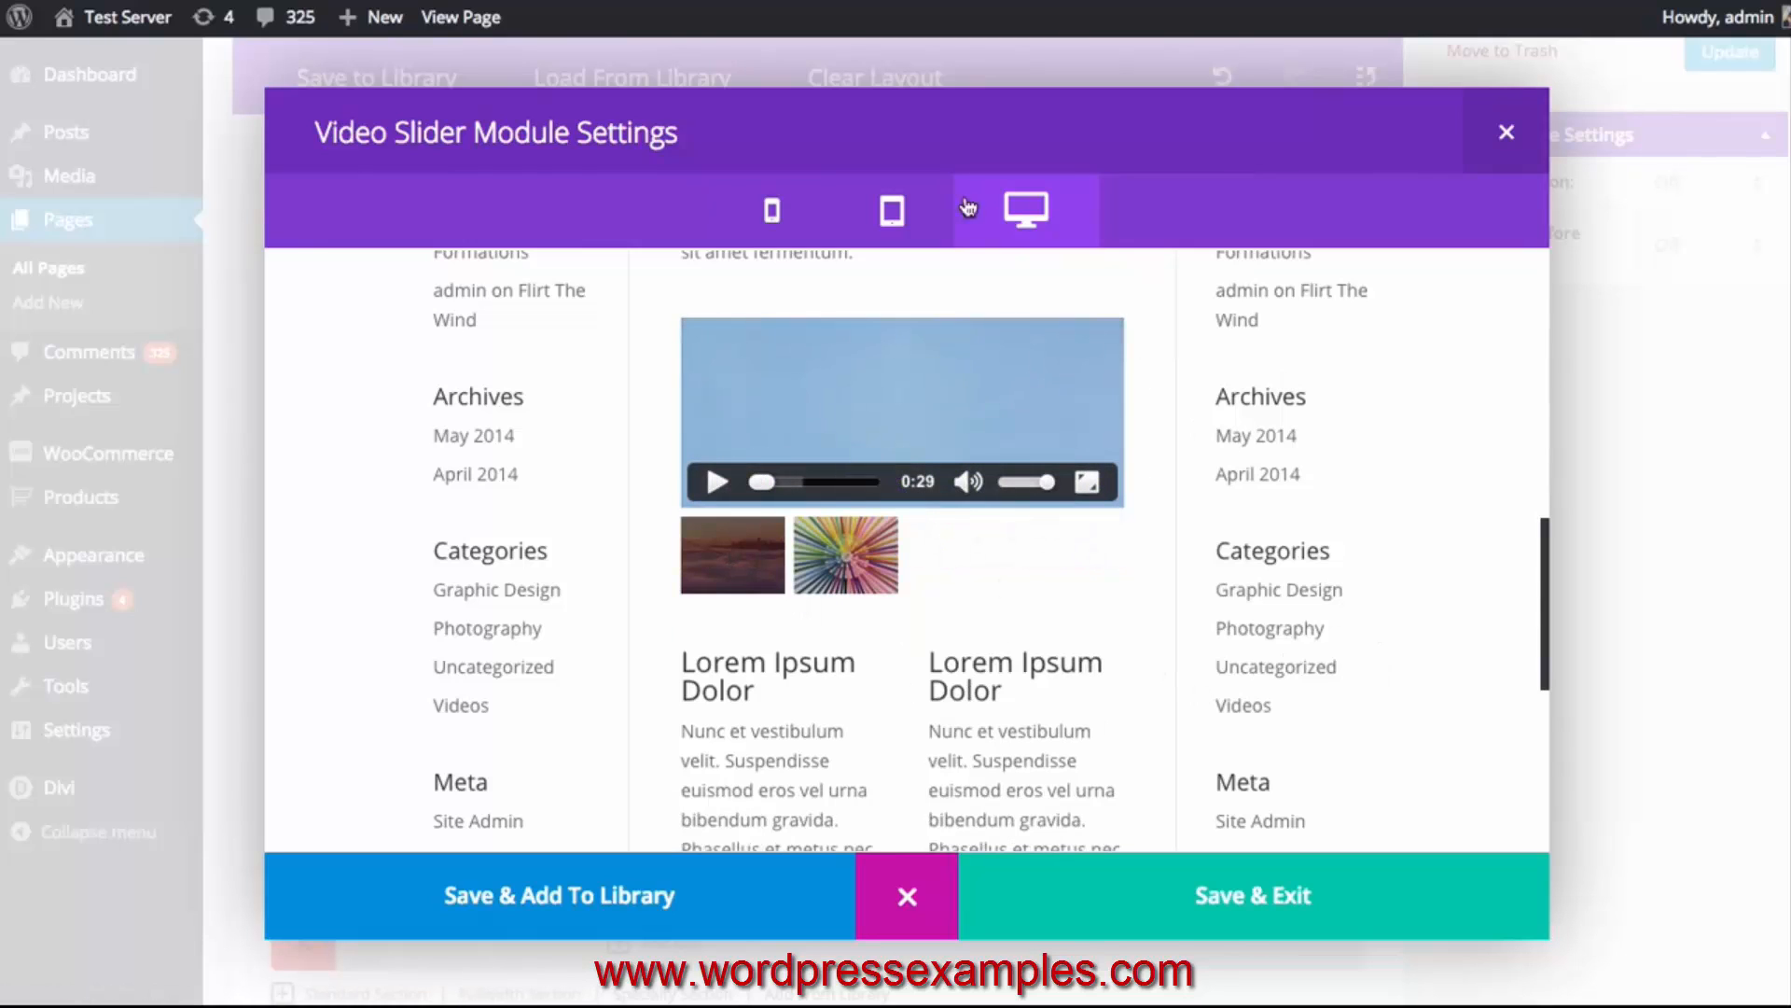
left_click(914, 870)
scroll(1202, 661, "down", 3)
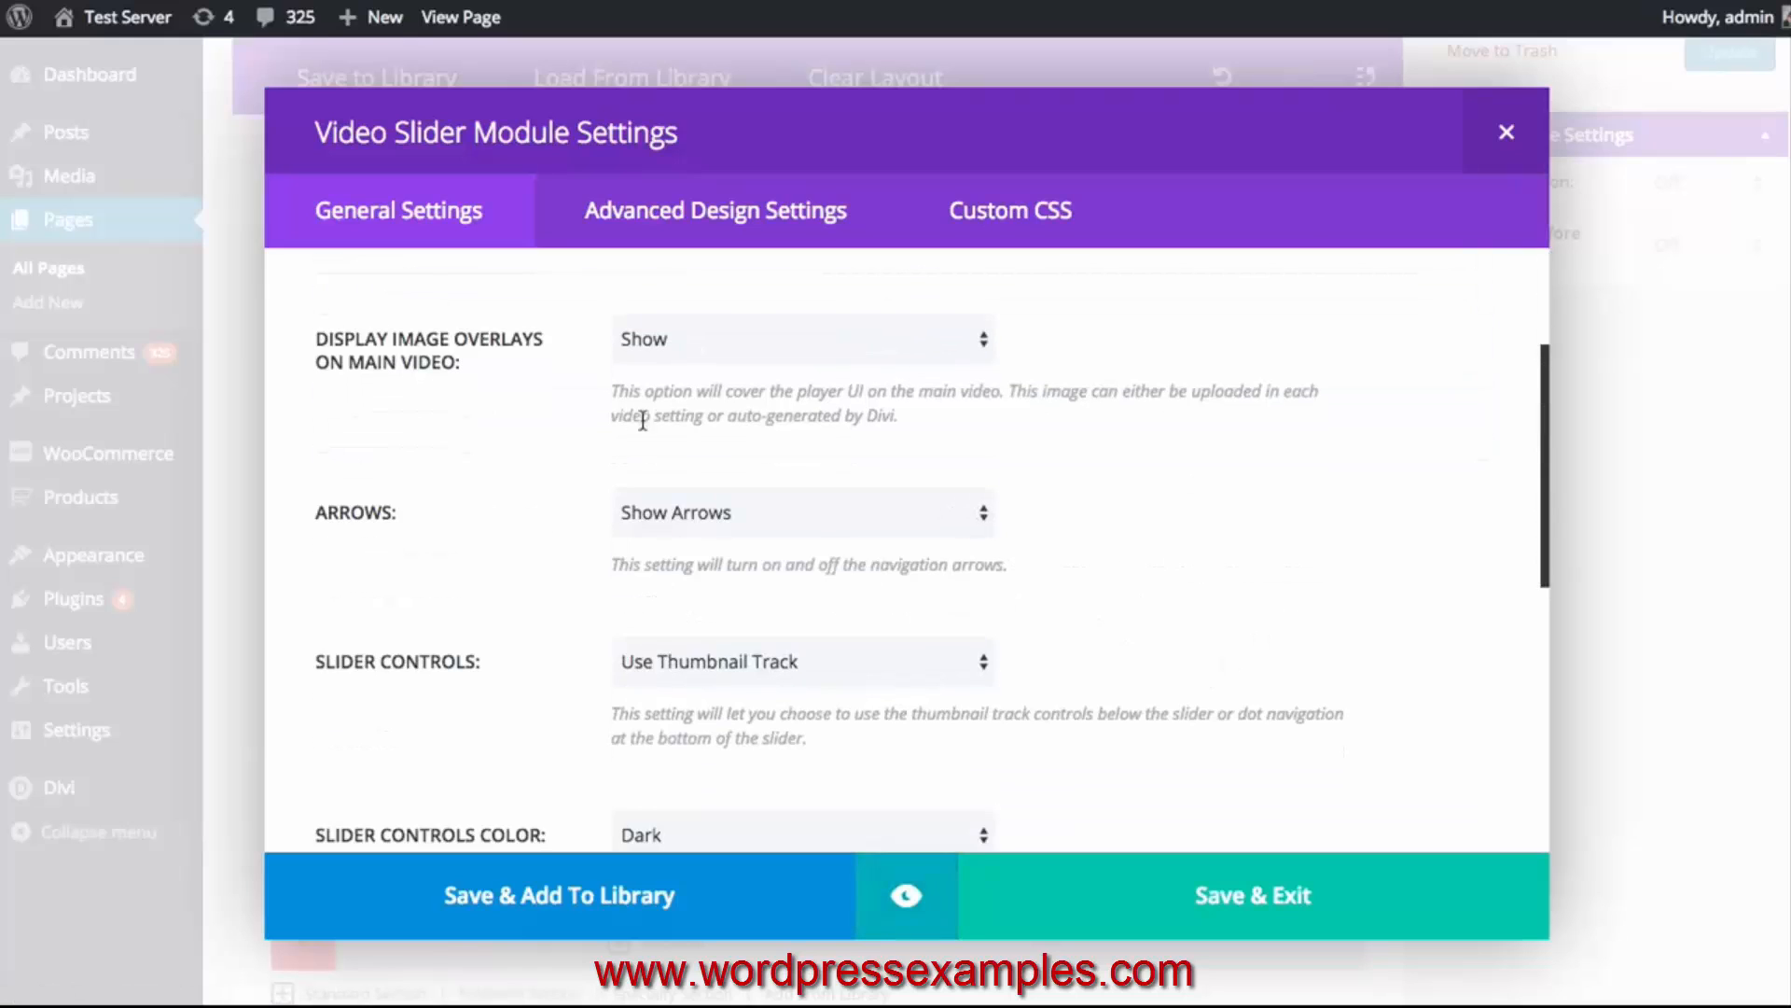
Step: Set Display Image Overlays on Main Video to Hide
left_click(682, 339)
left_click(682, 316)
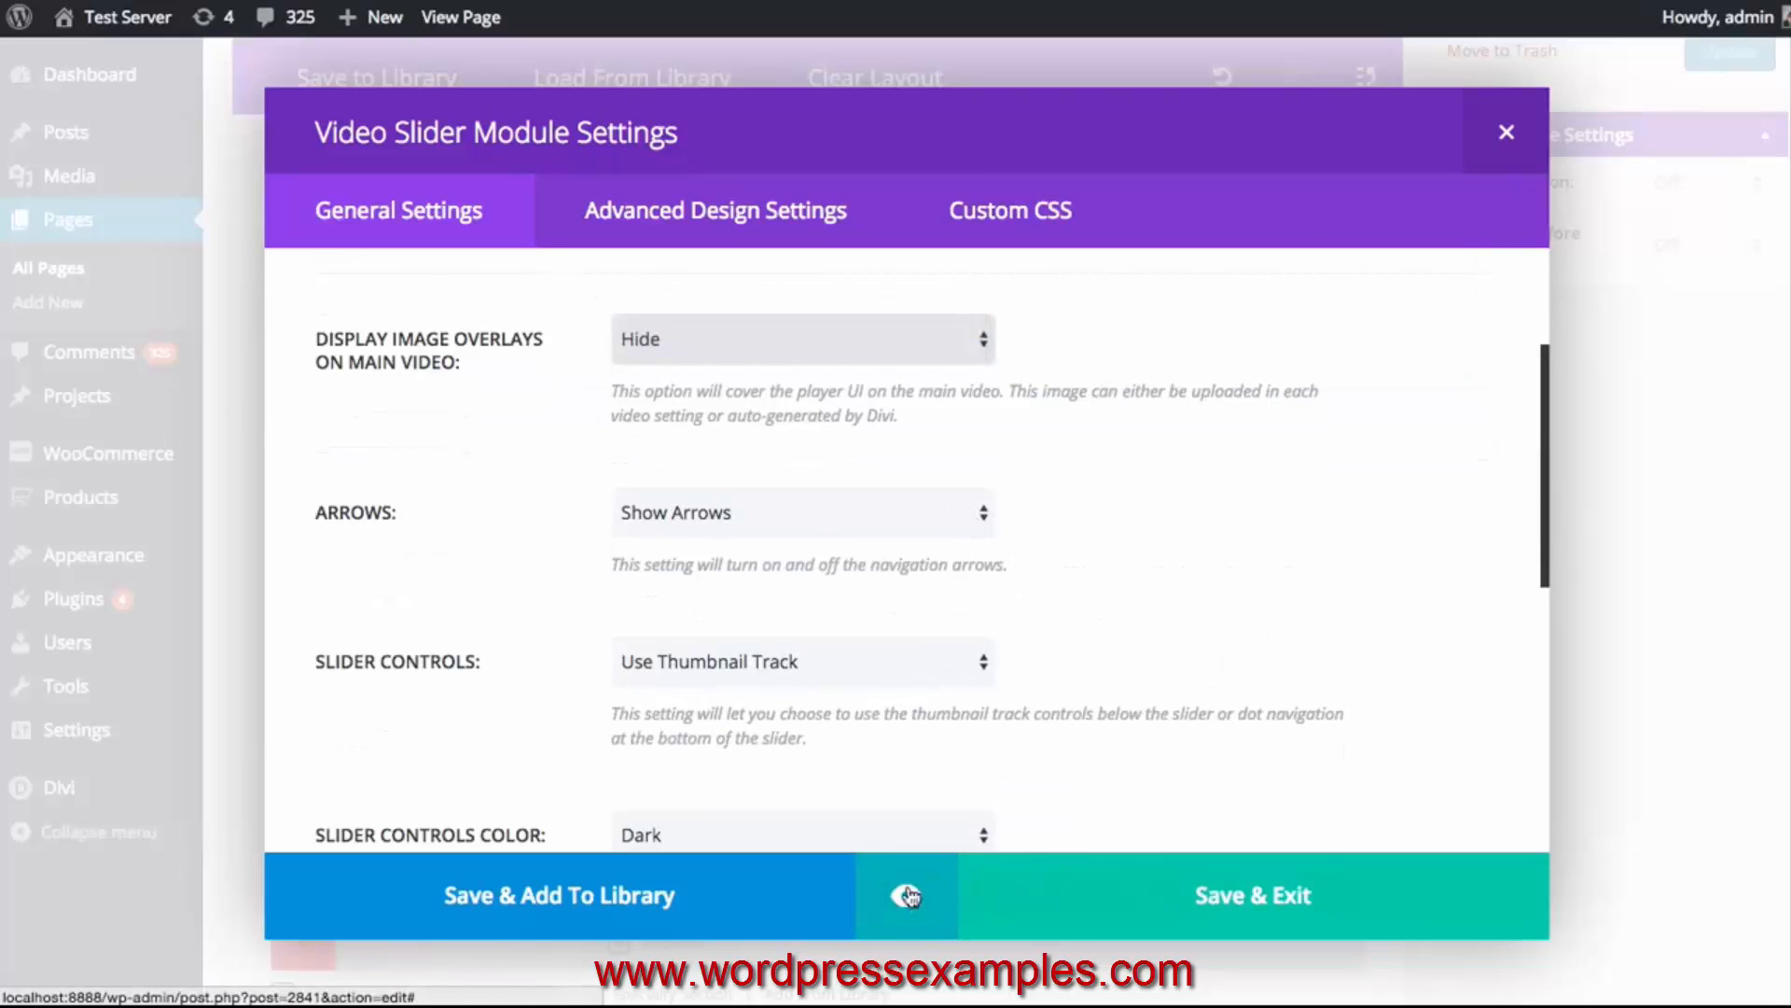
Step: Preview the video slider, then close the preview
left_click(906, 895)
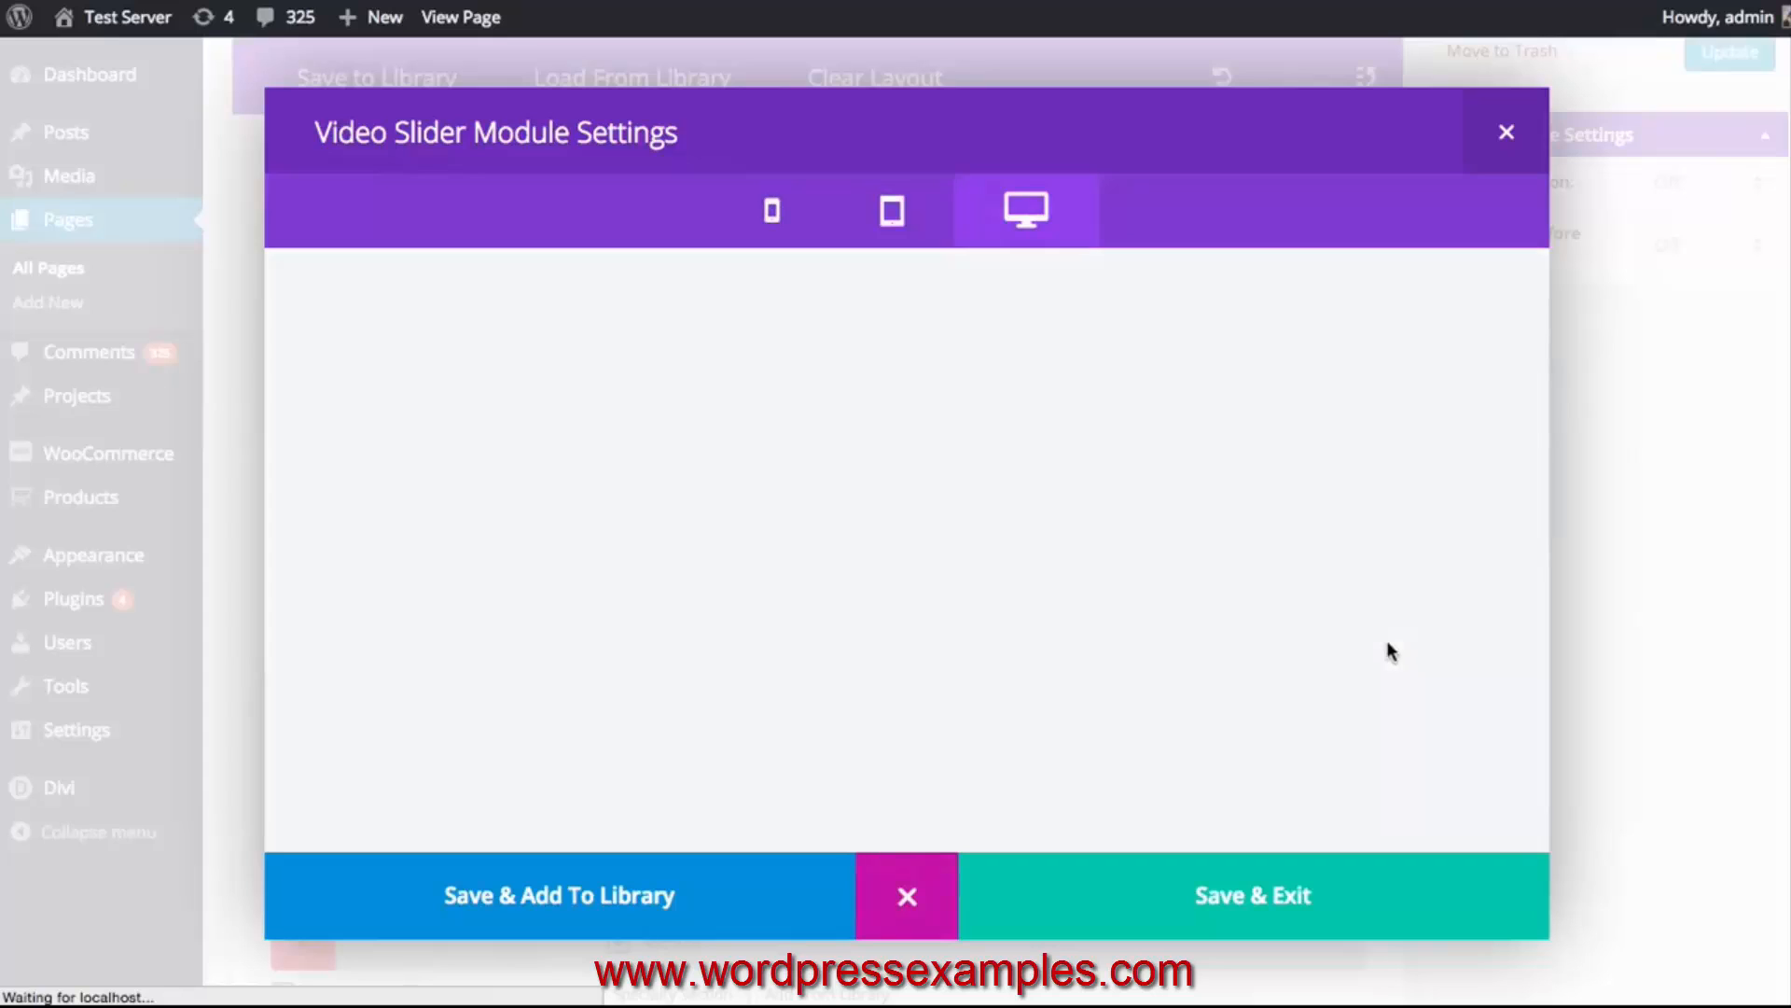
scroll(1350, 634, "down", 8)
scroll(1353, 616, "up", 4)
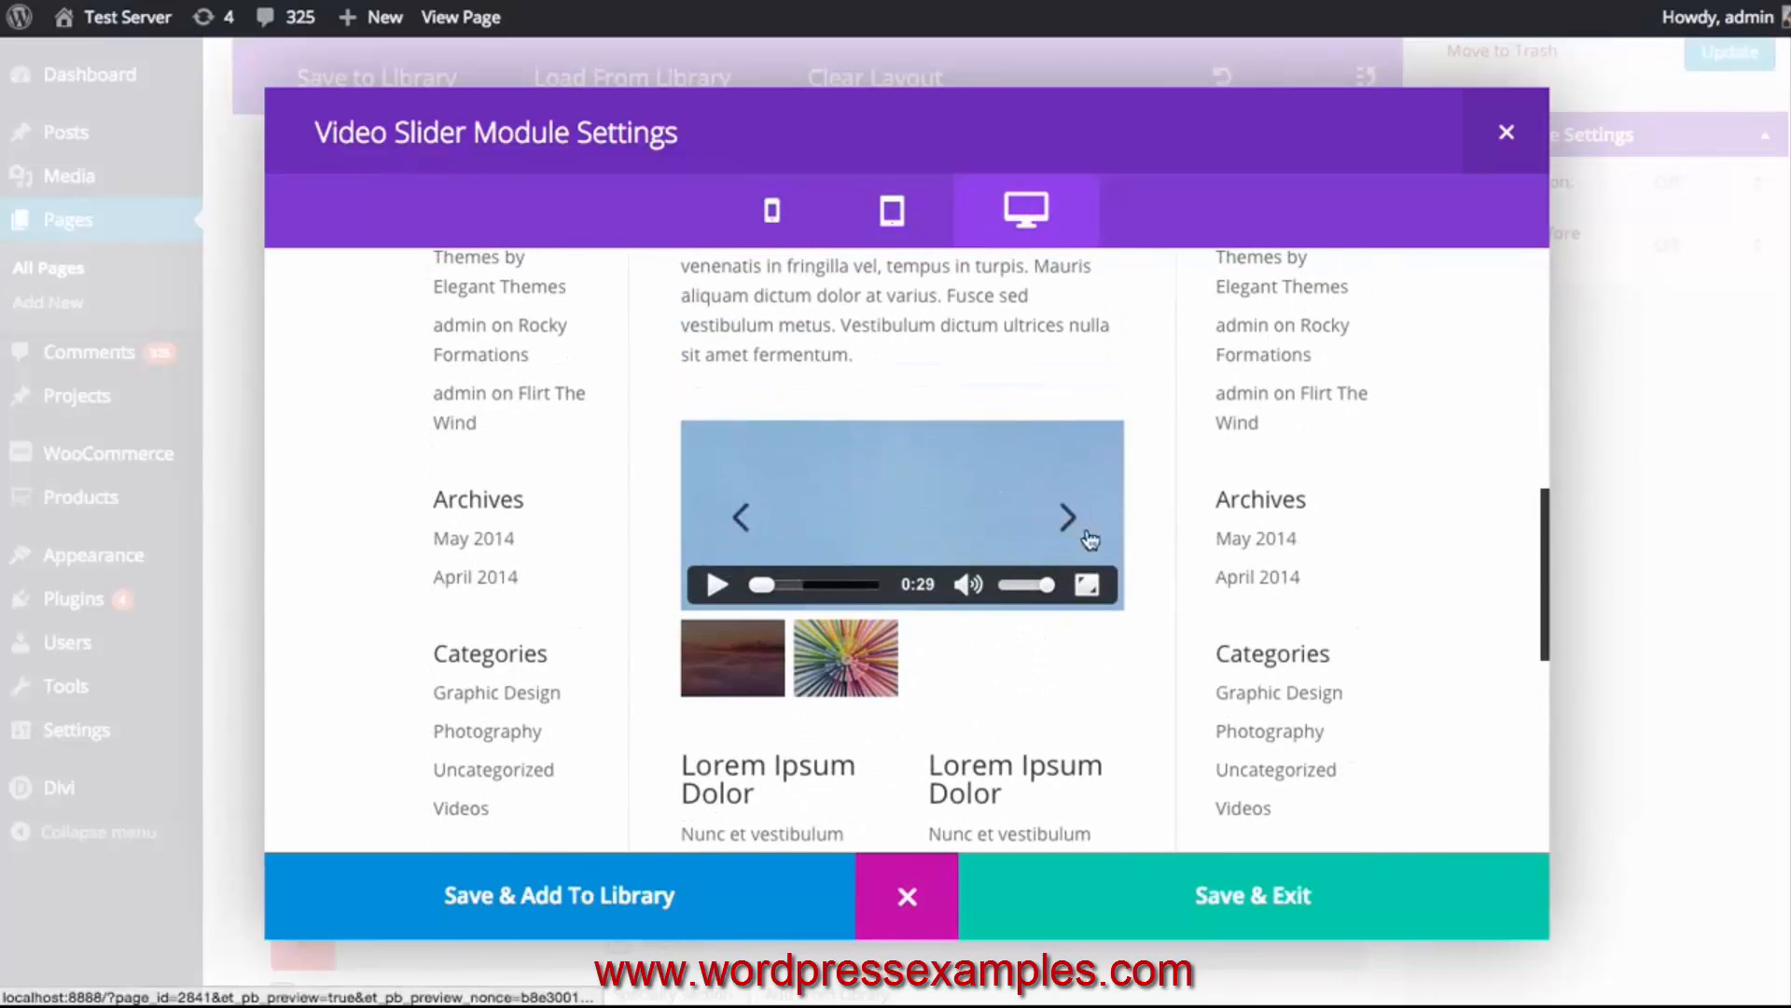
left_click(905, 891)
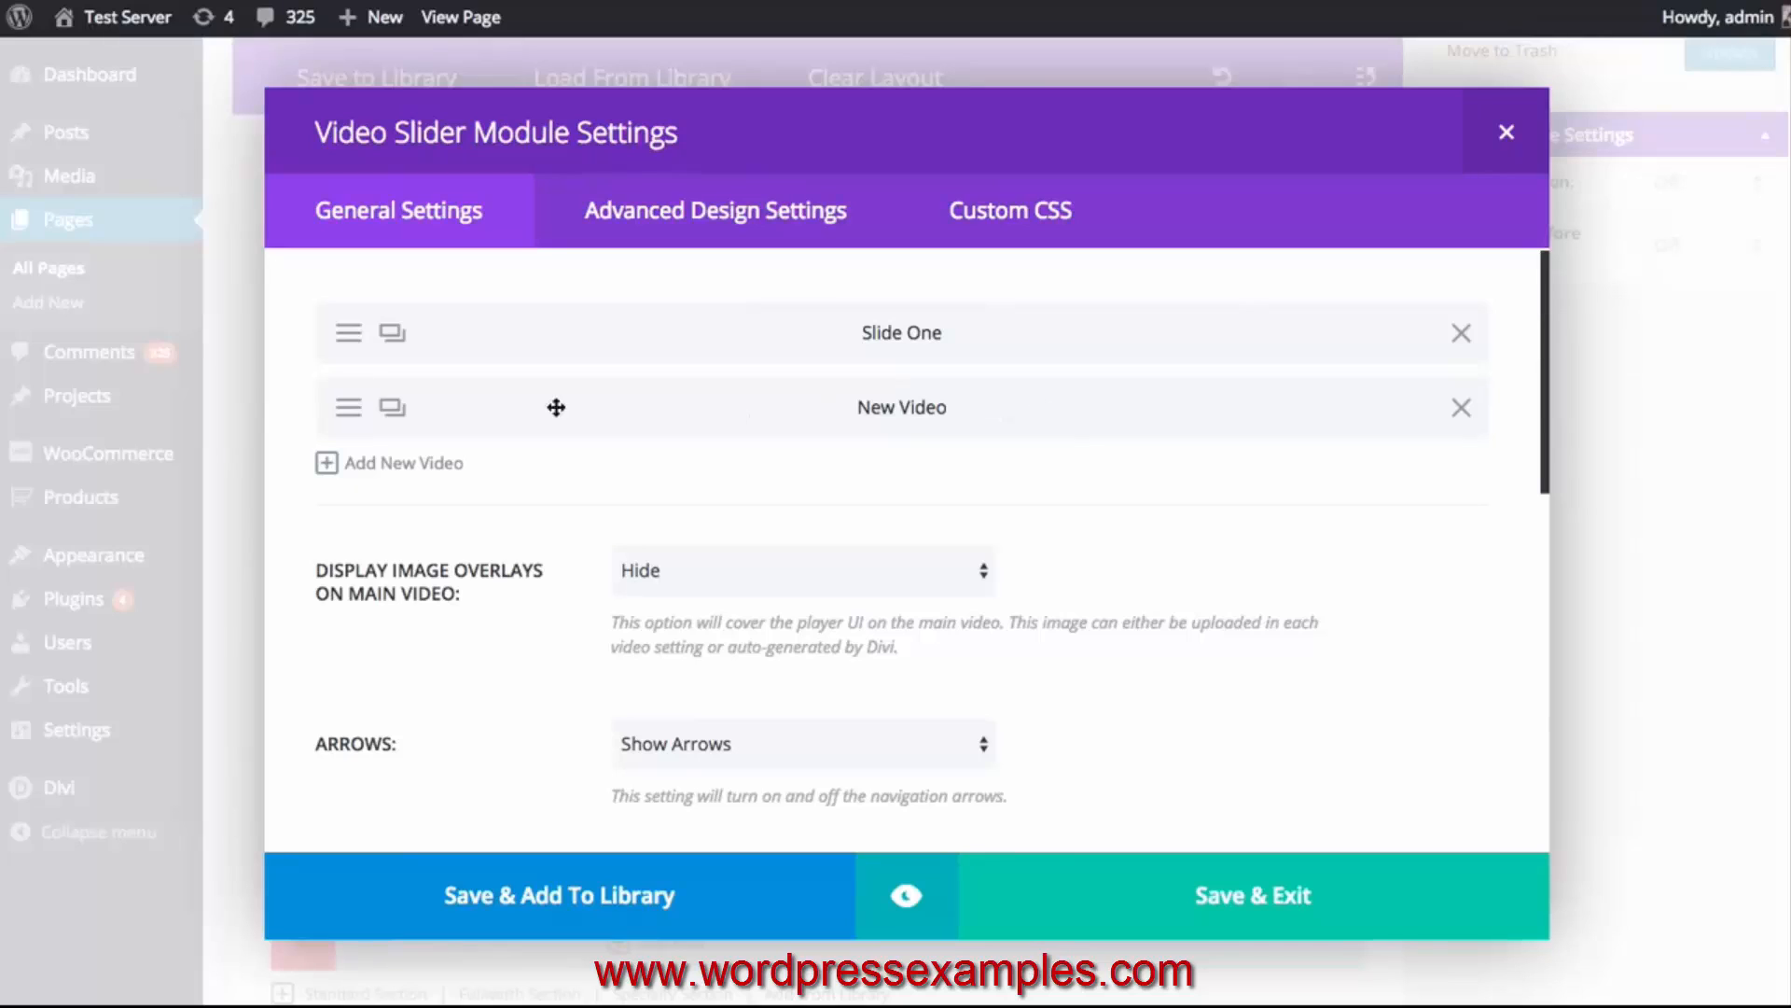
Step: Duplicate the New Video slide three times and delete Slide One
left_click(396, 410)
left_click(395, 411)
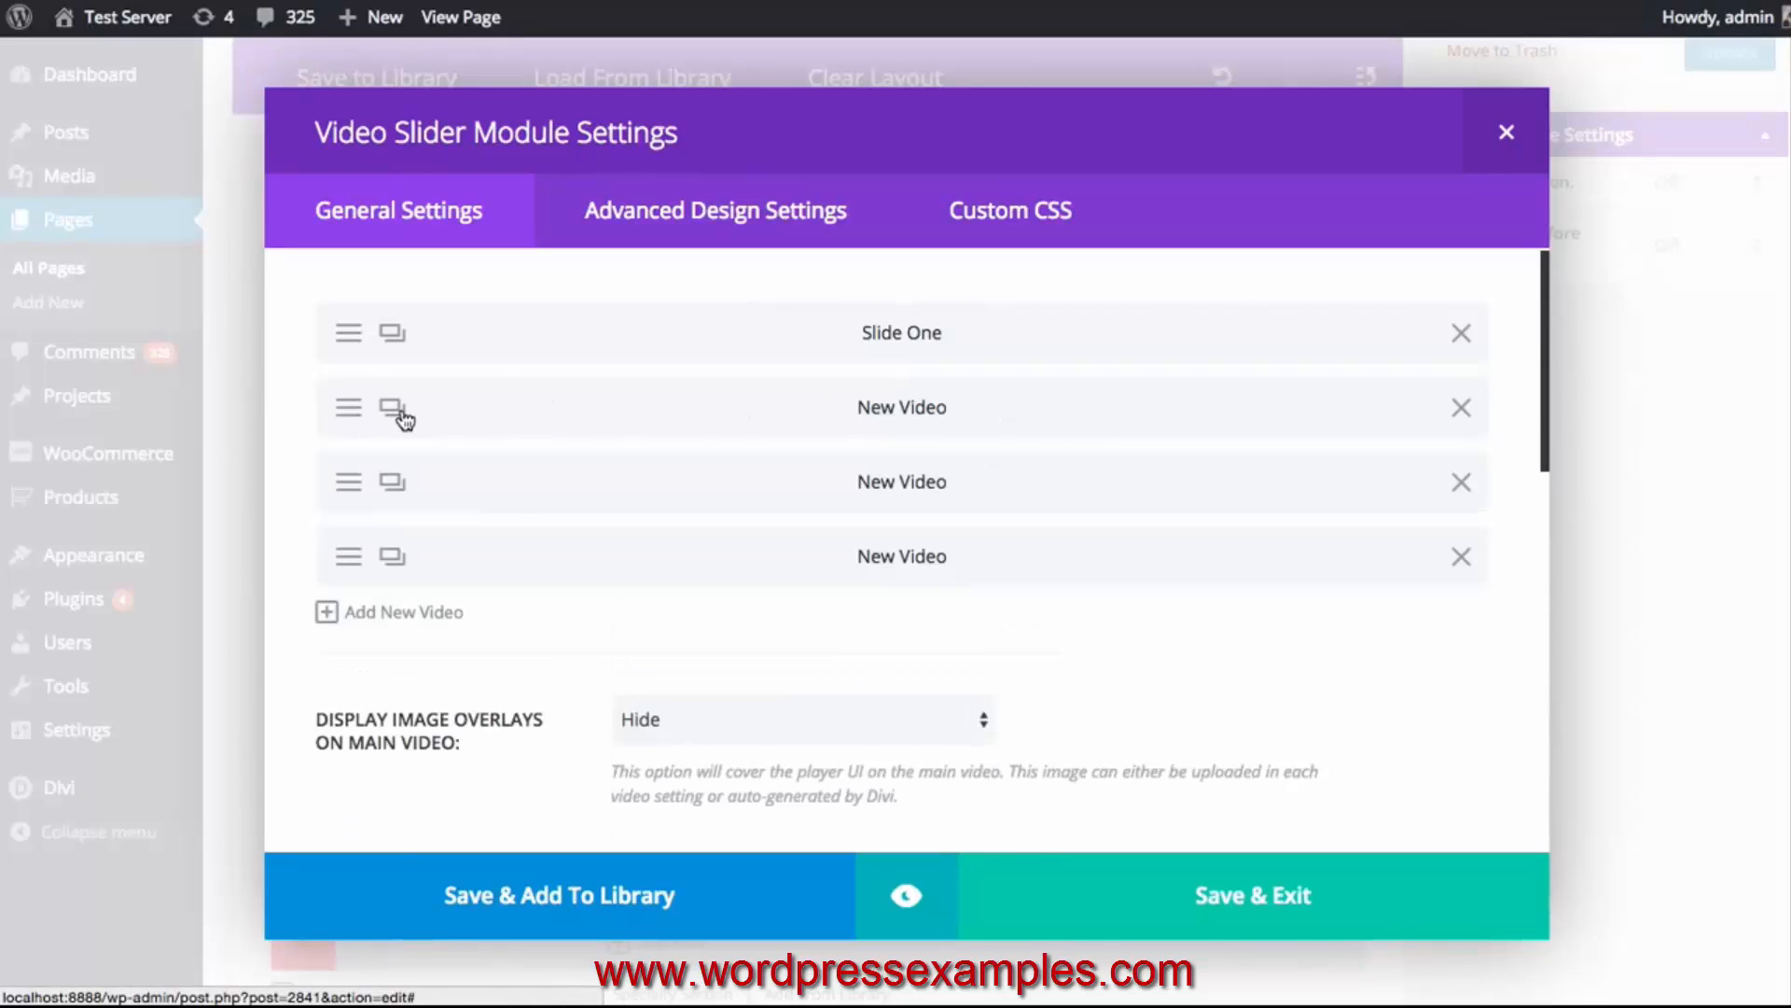
left_click(1461, 333)
left_click(392, 487)
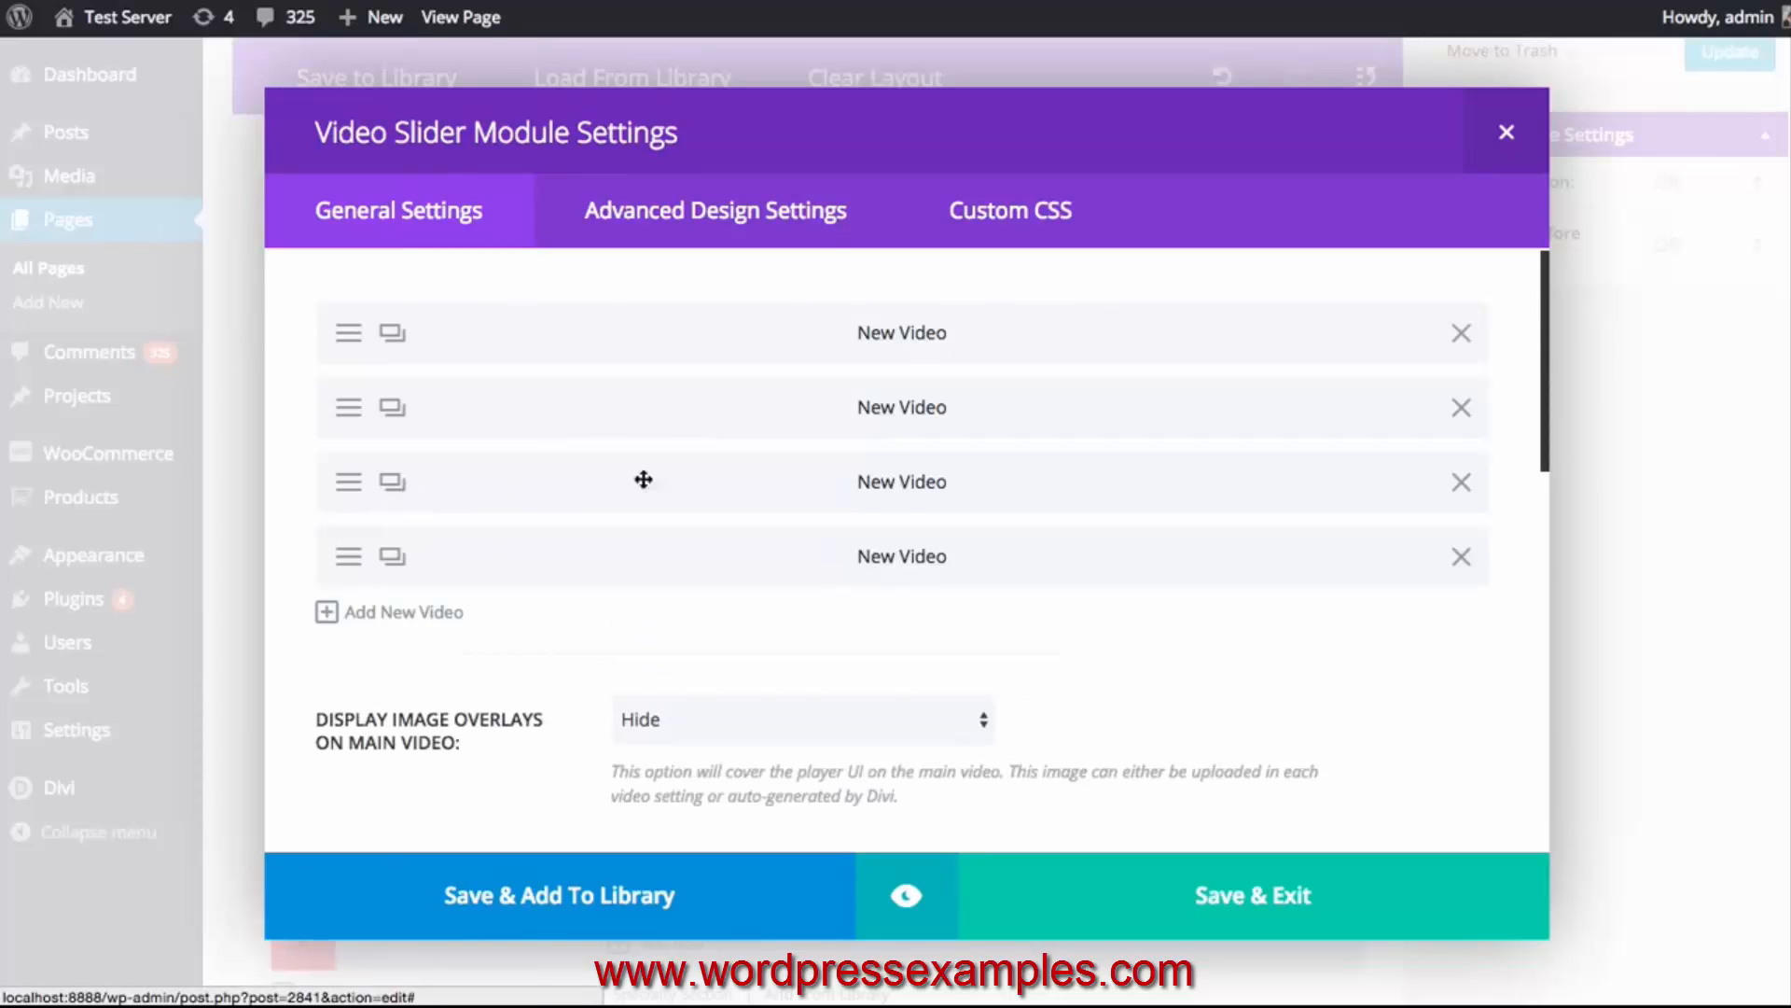
Step: Set the first slide's image overlay to the green leaves image from the media library and save the slide
left_click(355, 340)
scroll(1077, 702, "down", 6)
scroll(1123, 679, "up", 3)
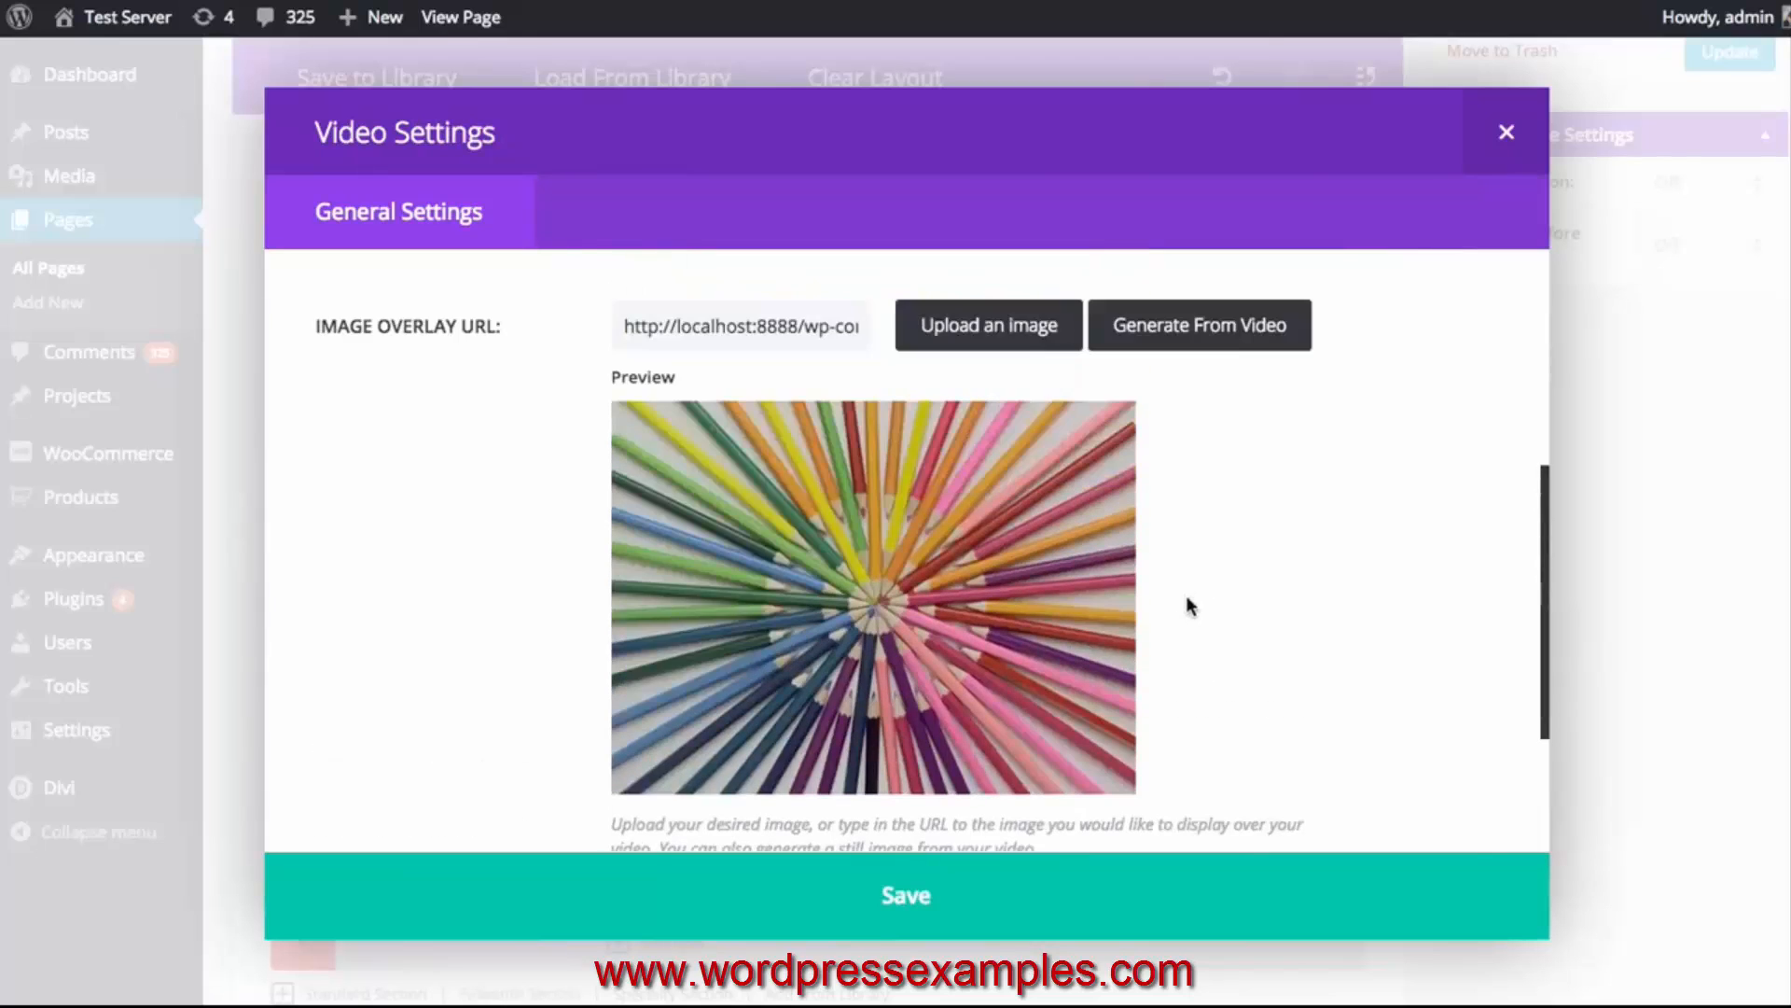
left_click(987, 329)
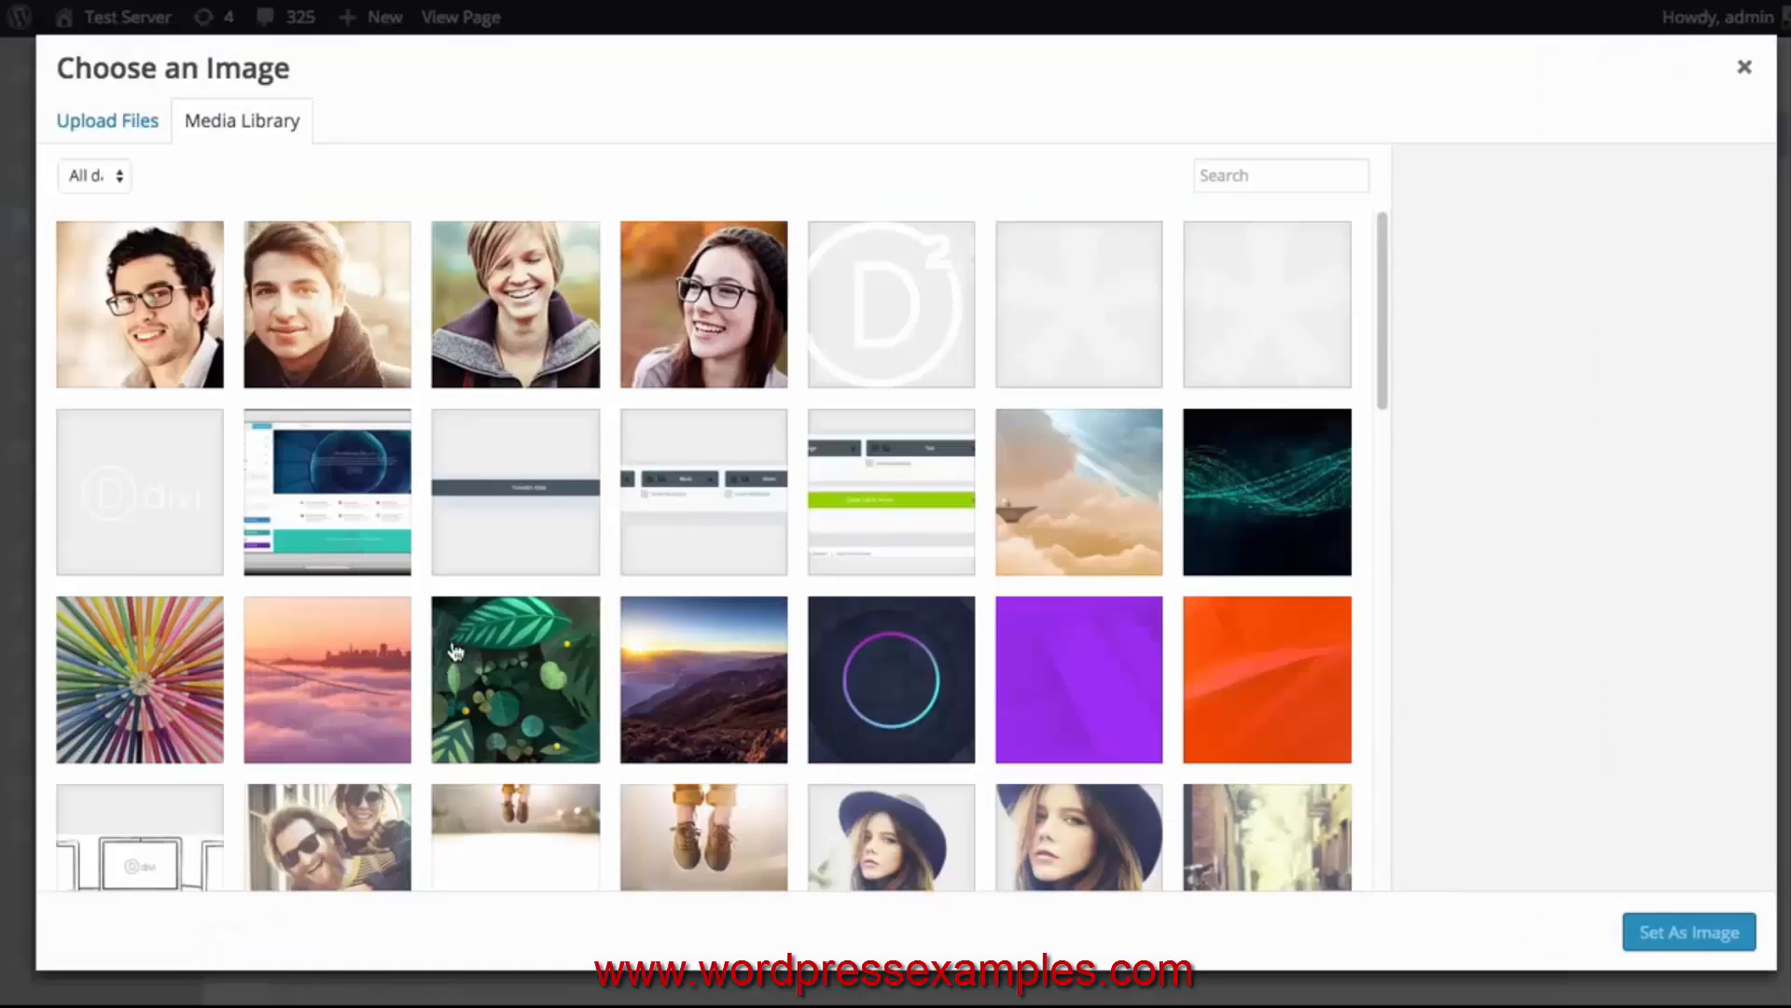
left_click(485, 667)
left_click(1690, 931)
left_click(1110, 857)
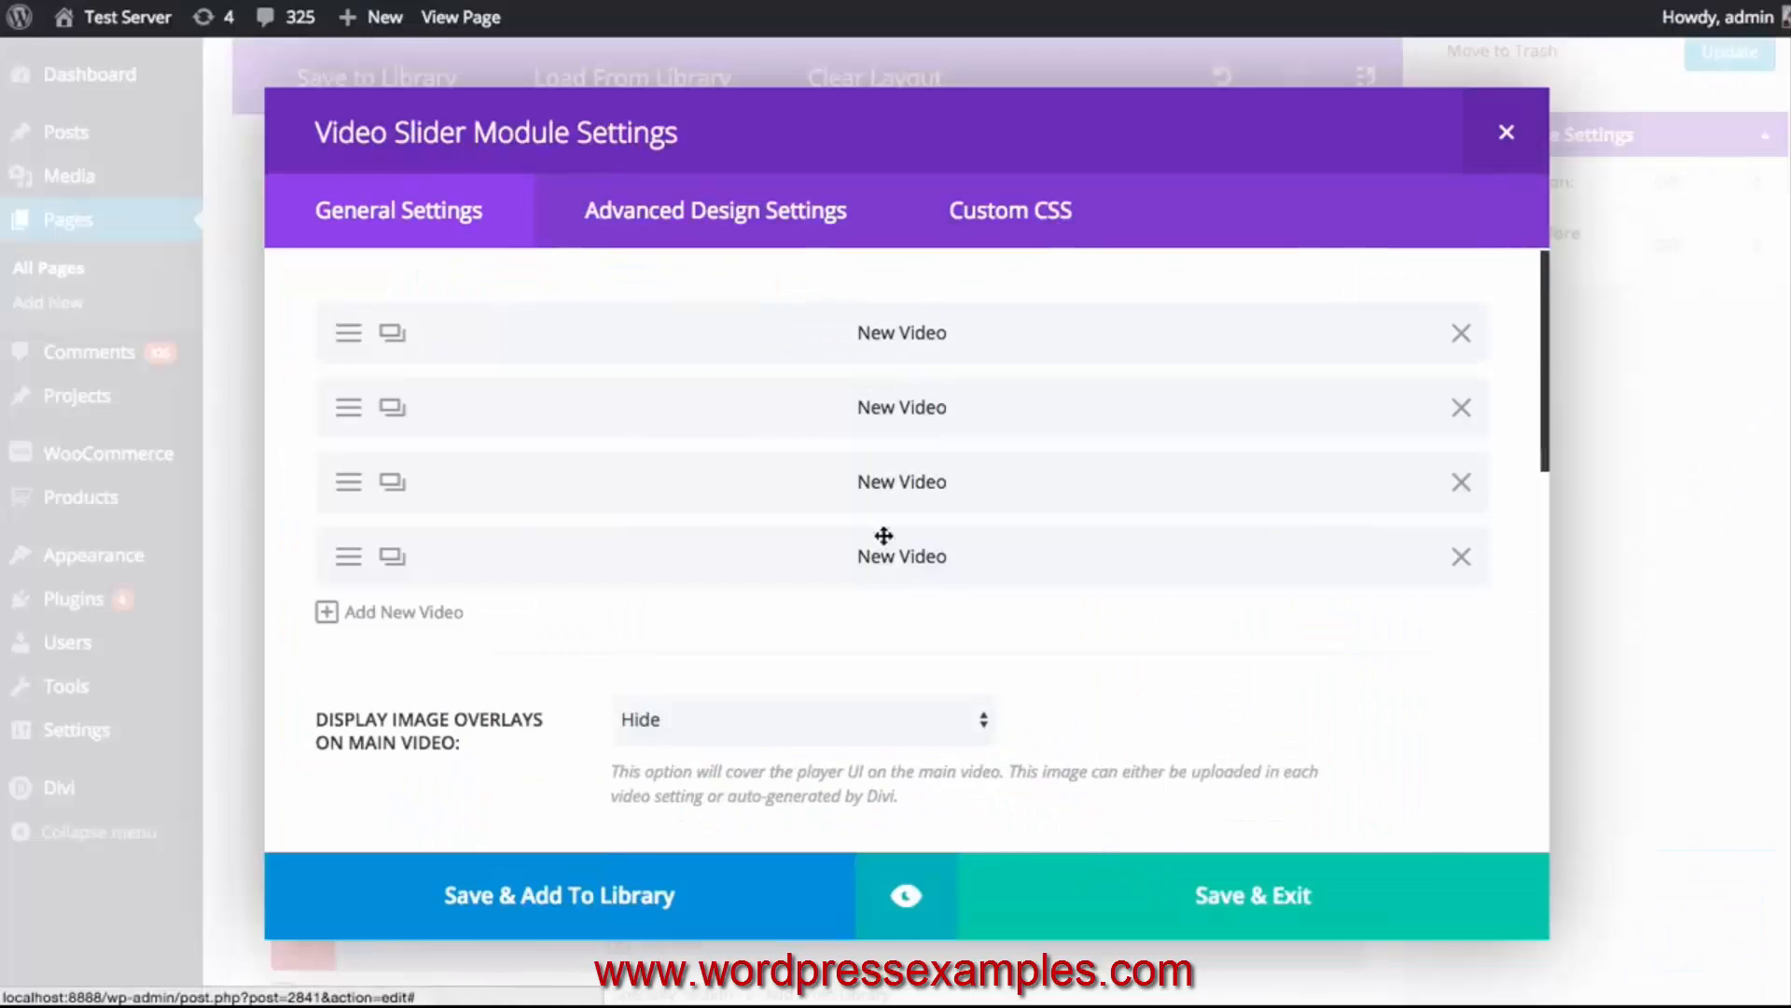
Step: Set the second slide's image overlay to the mountain sunset image and save the slide
left_click(350, 411)
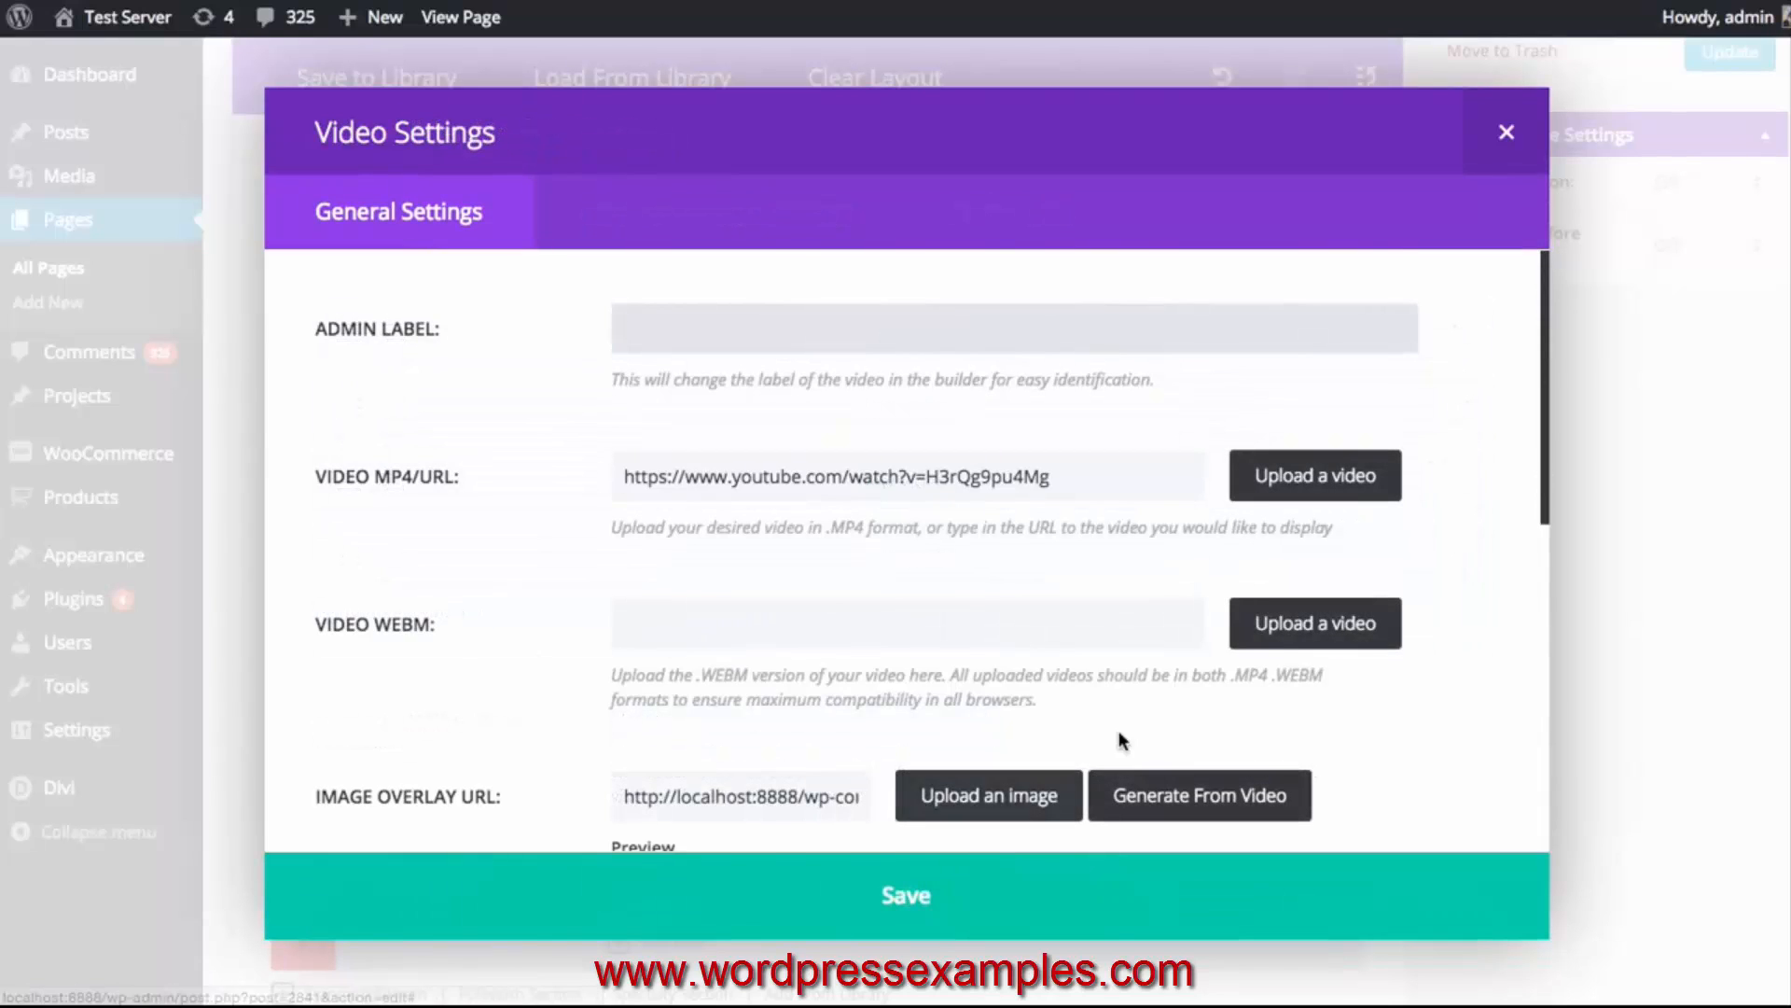
scroll(1118, 731, "down", 3)
left_click(968, 604)
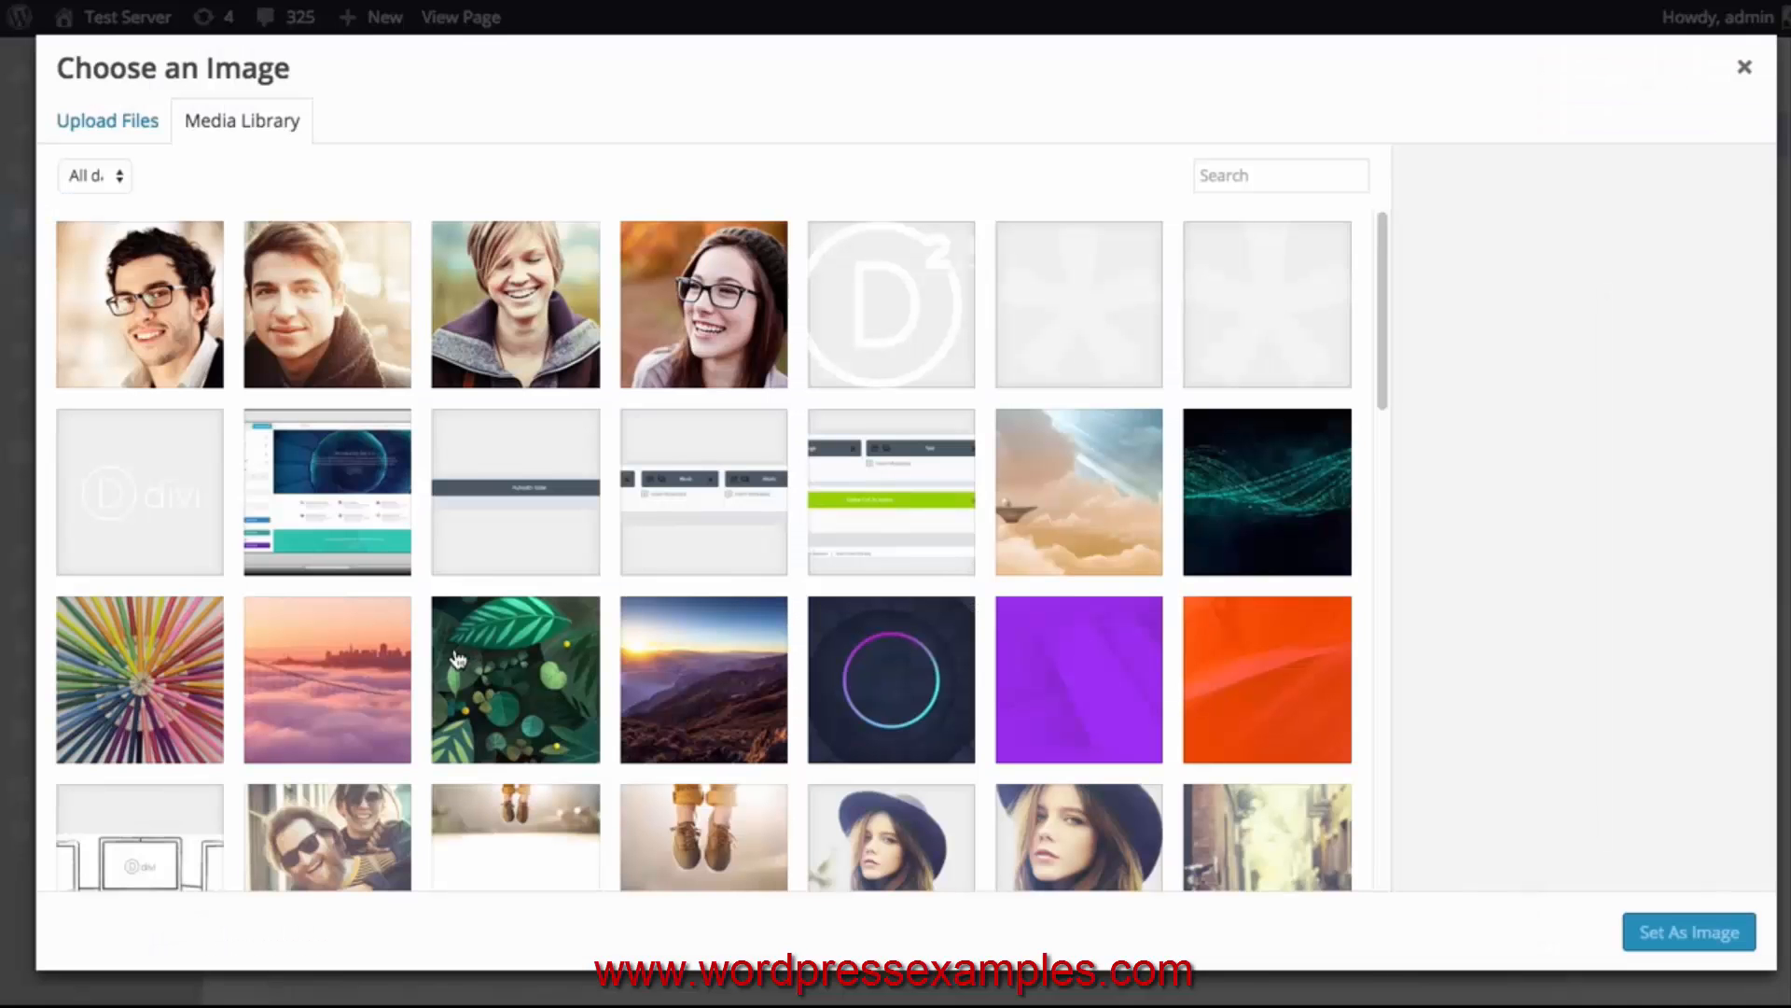
left_click(653, 685)
left_click(1657, 926)
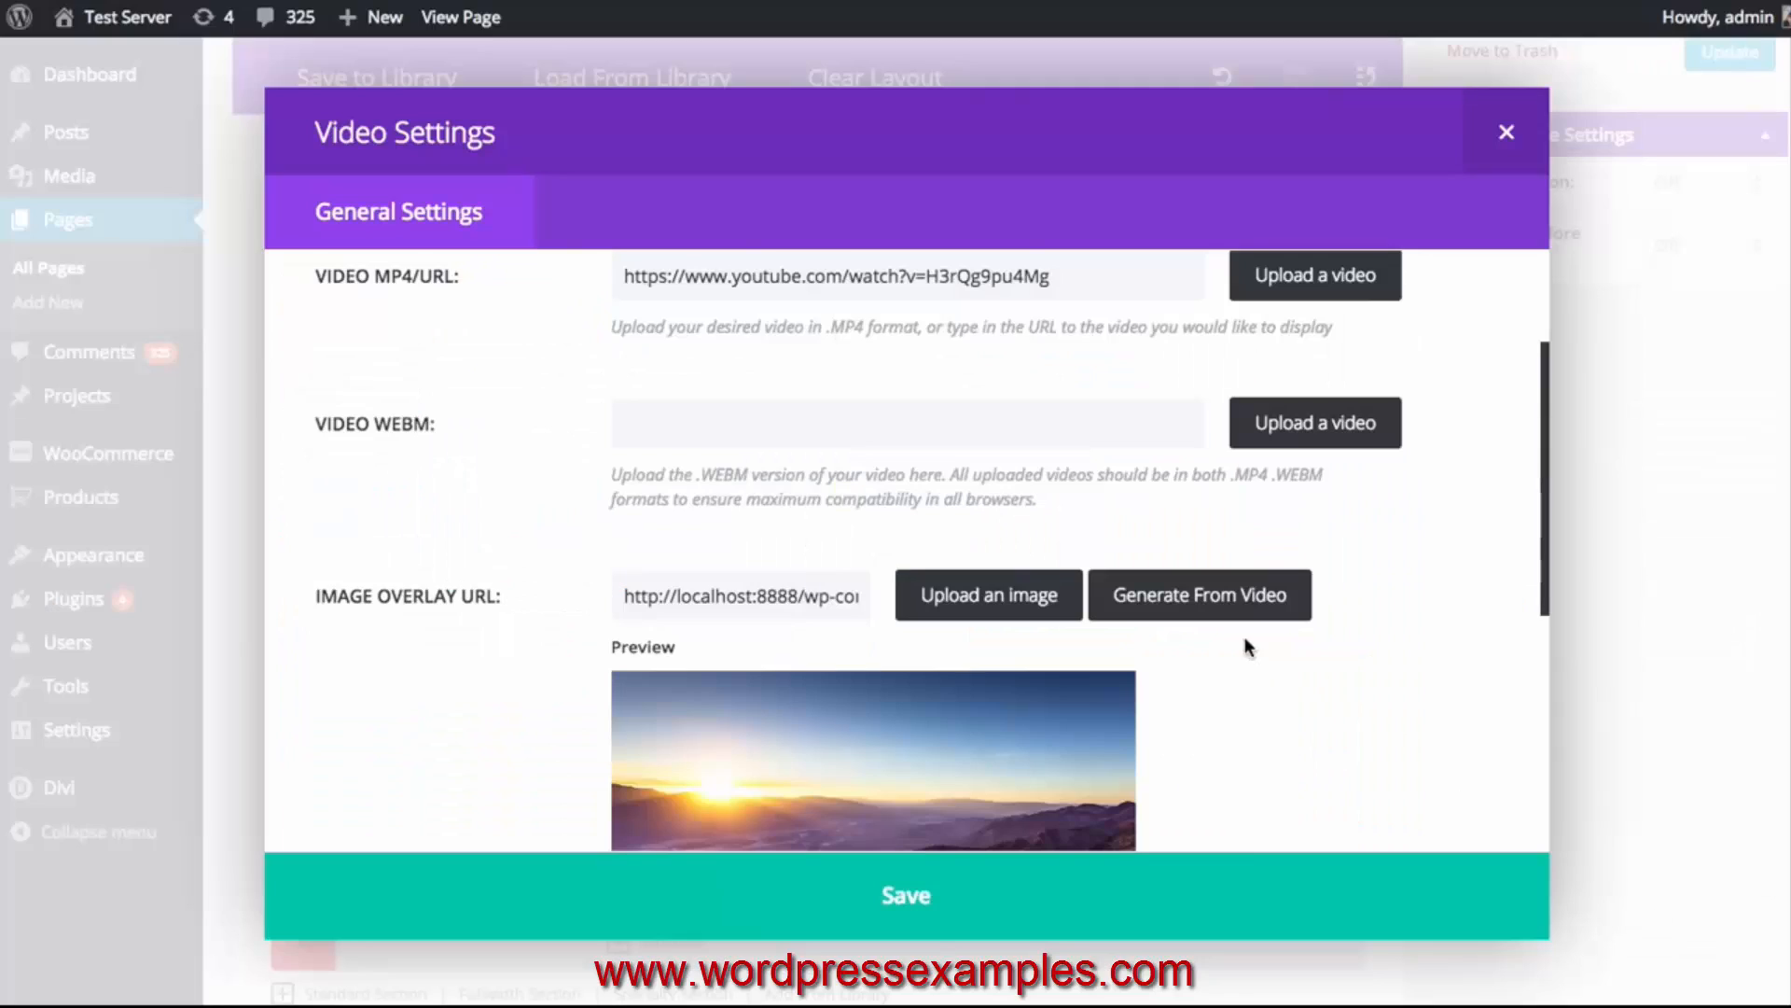
left_click(1197, 865)
Step: Preview the video slider's thumbnails, then close the preview
left_click(905, 886)
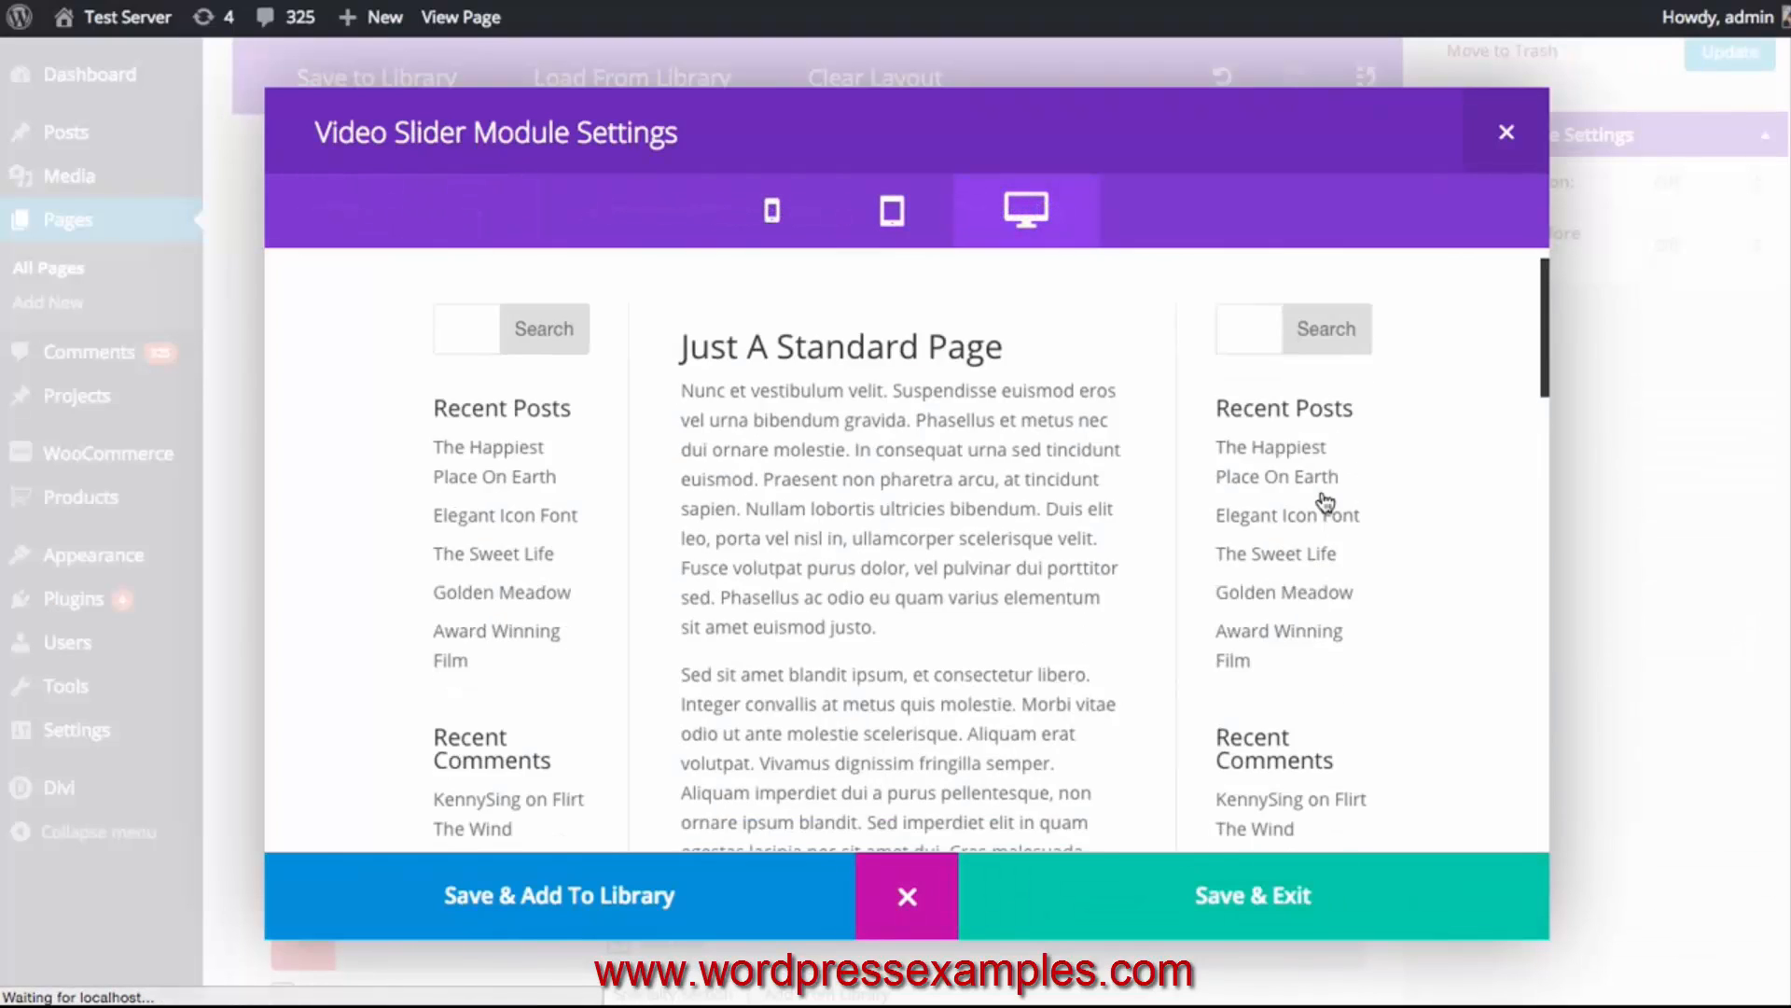
scroll(1319, 504, "down", 10)
scroll(1319, 504, "up", 4)
scroll(1319, 501, "down", 2)
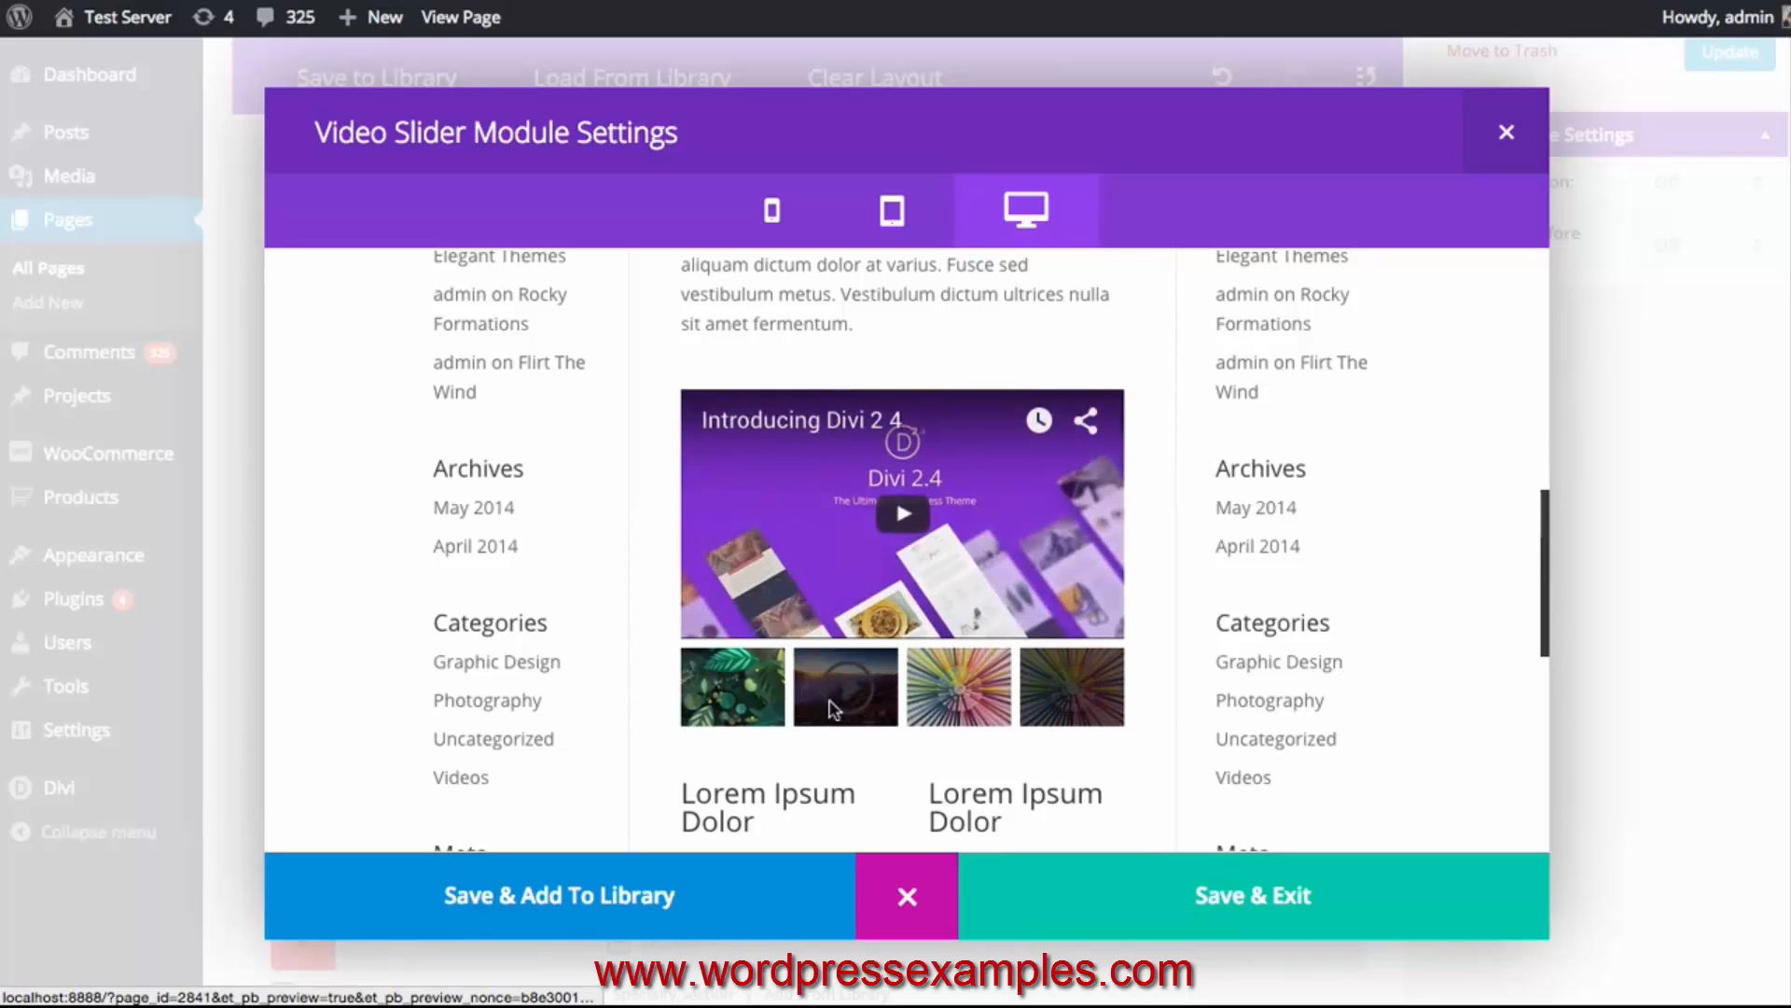
scroll(728, 713, "down", 2)
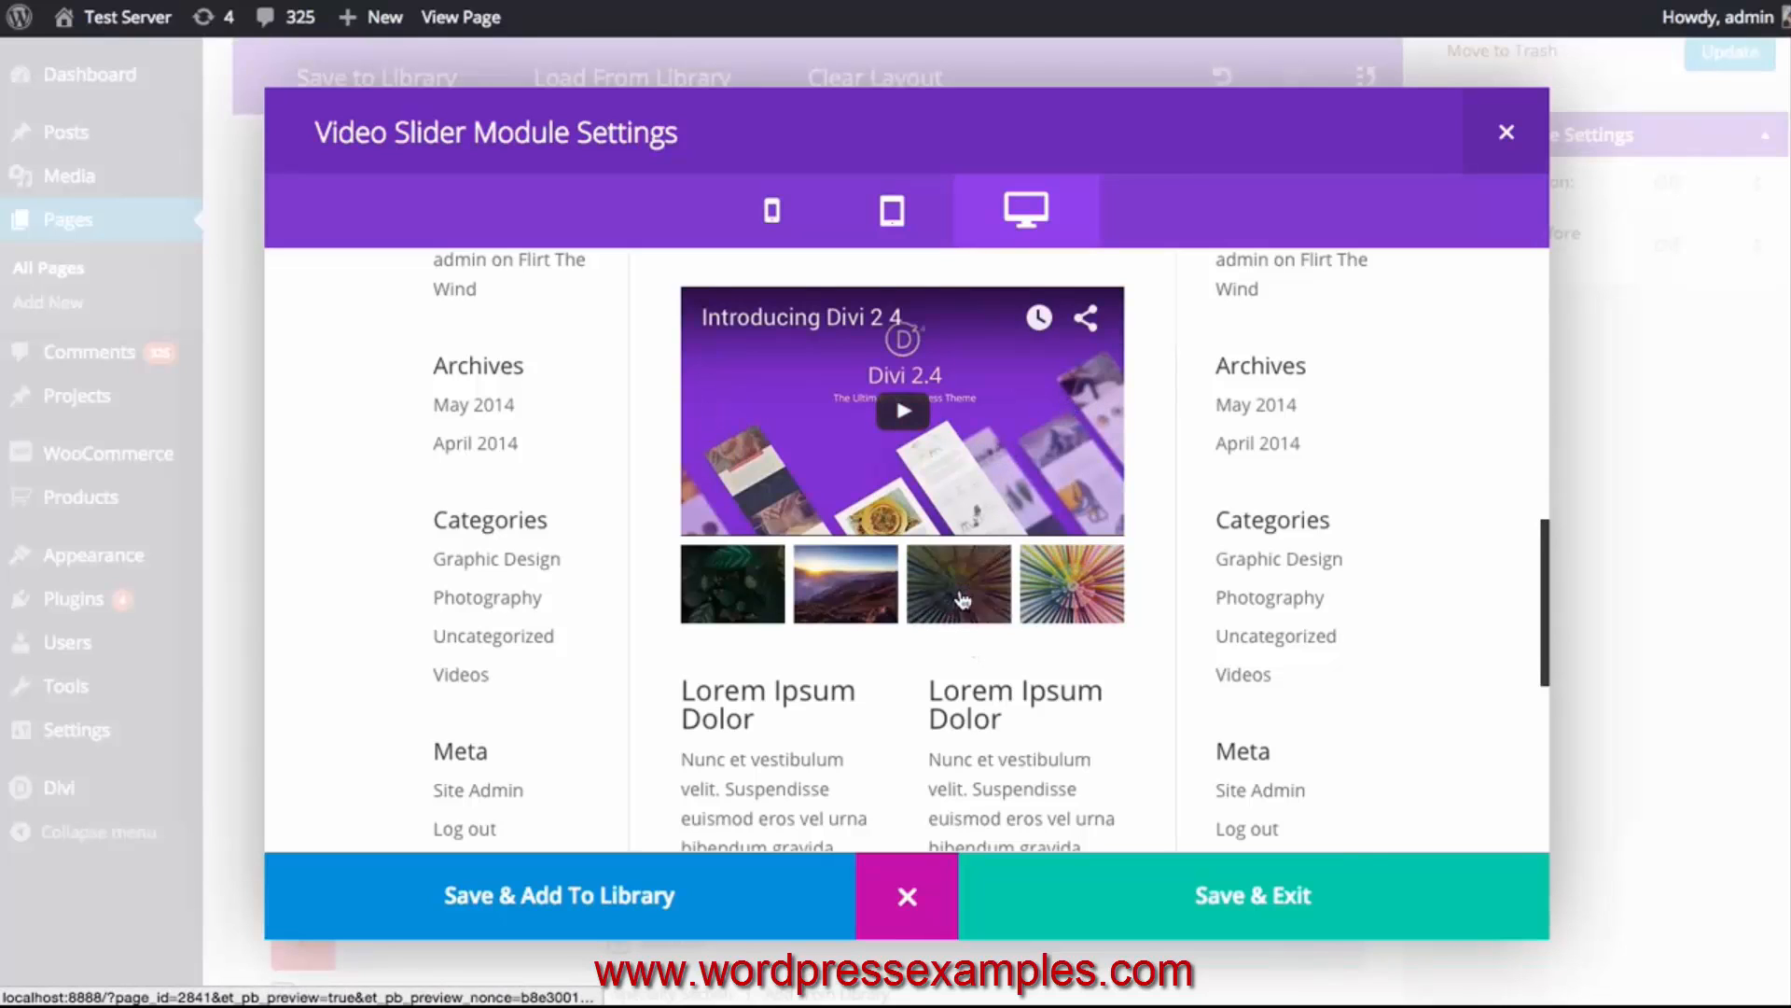
left_click(886, 863)
scroll(1144, 597, "down", 5)
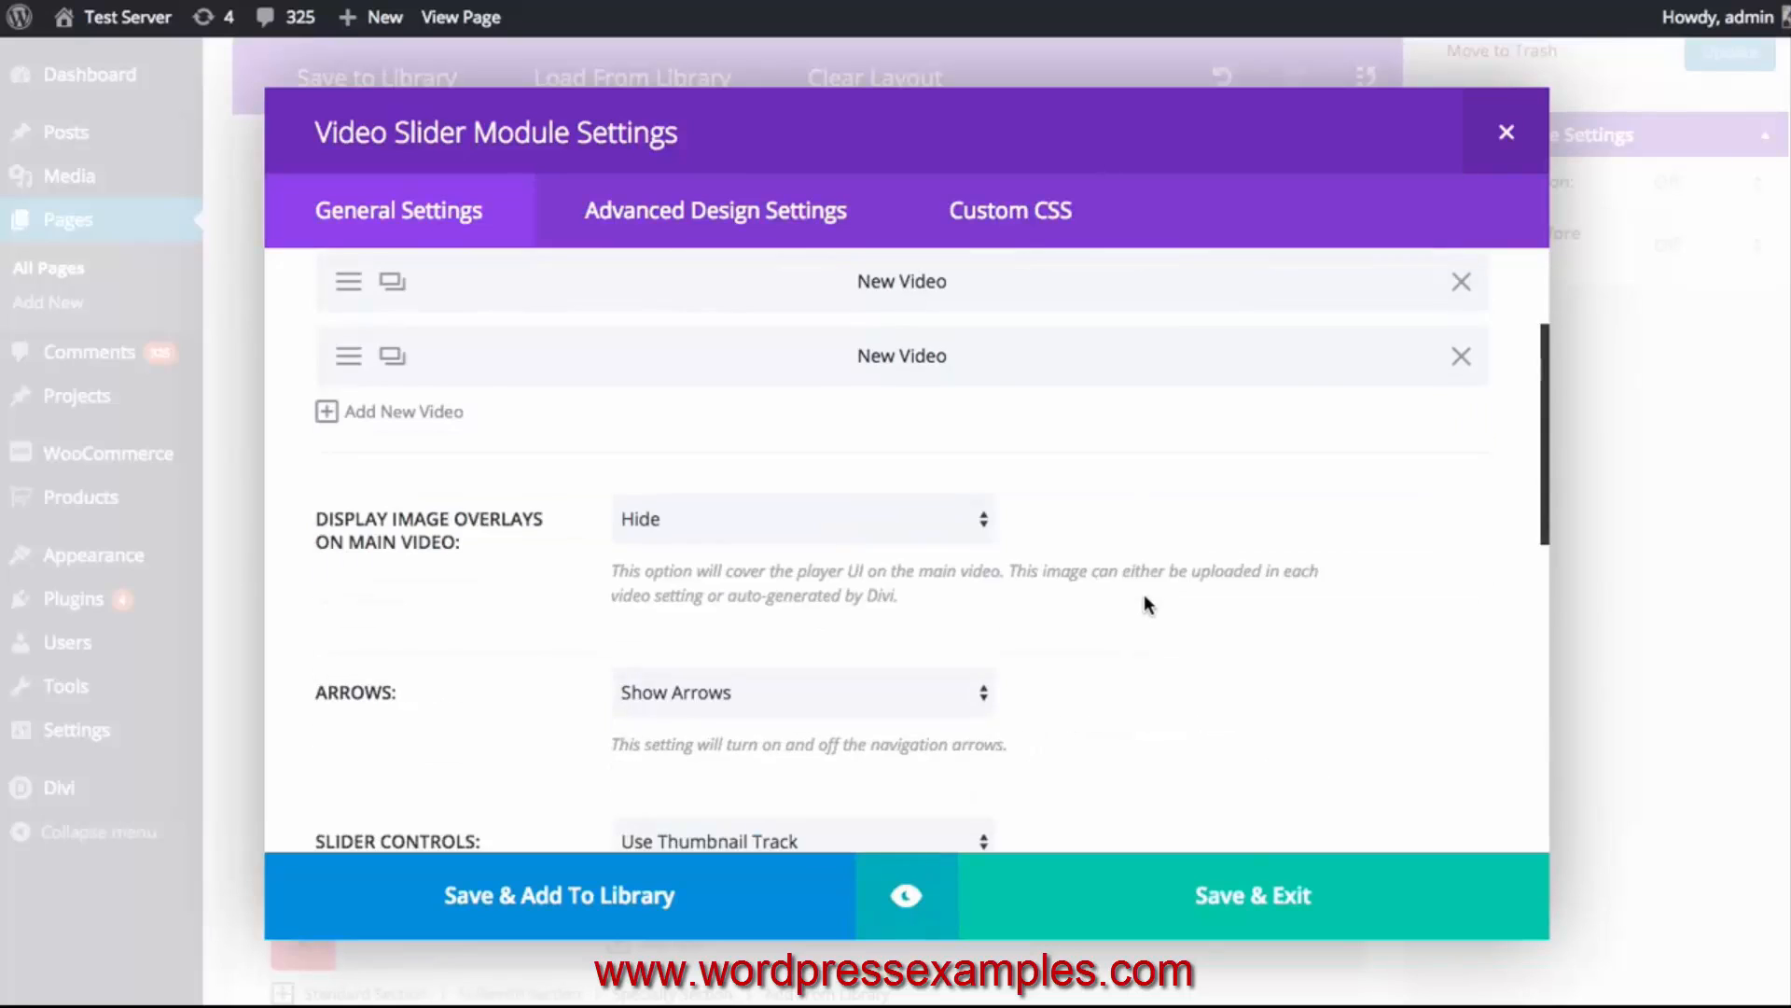
scroll(1155, 600, "down", 3)
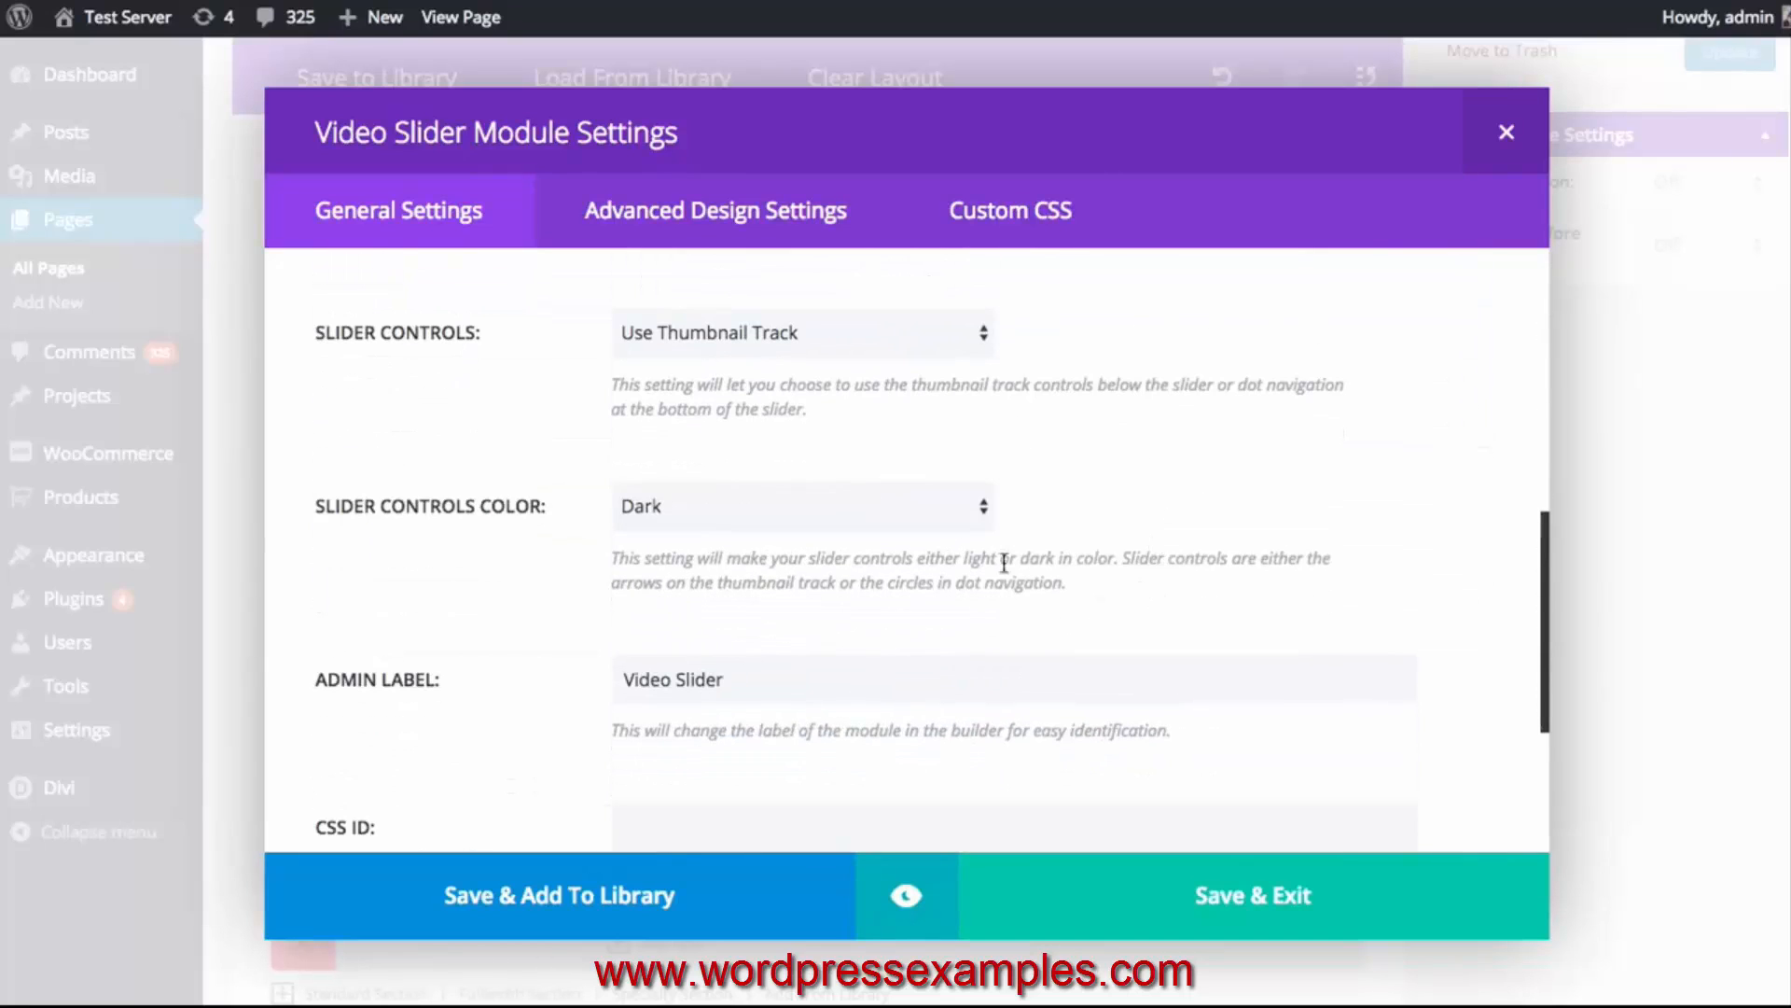
left_click(875, 518)
left_click(812, 480)
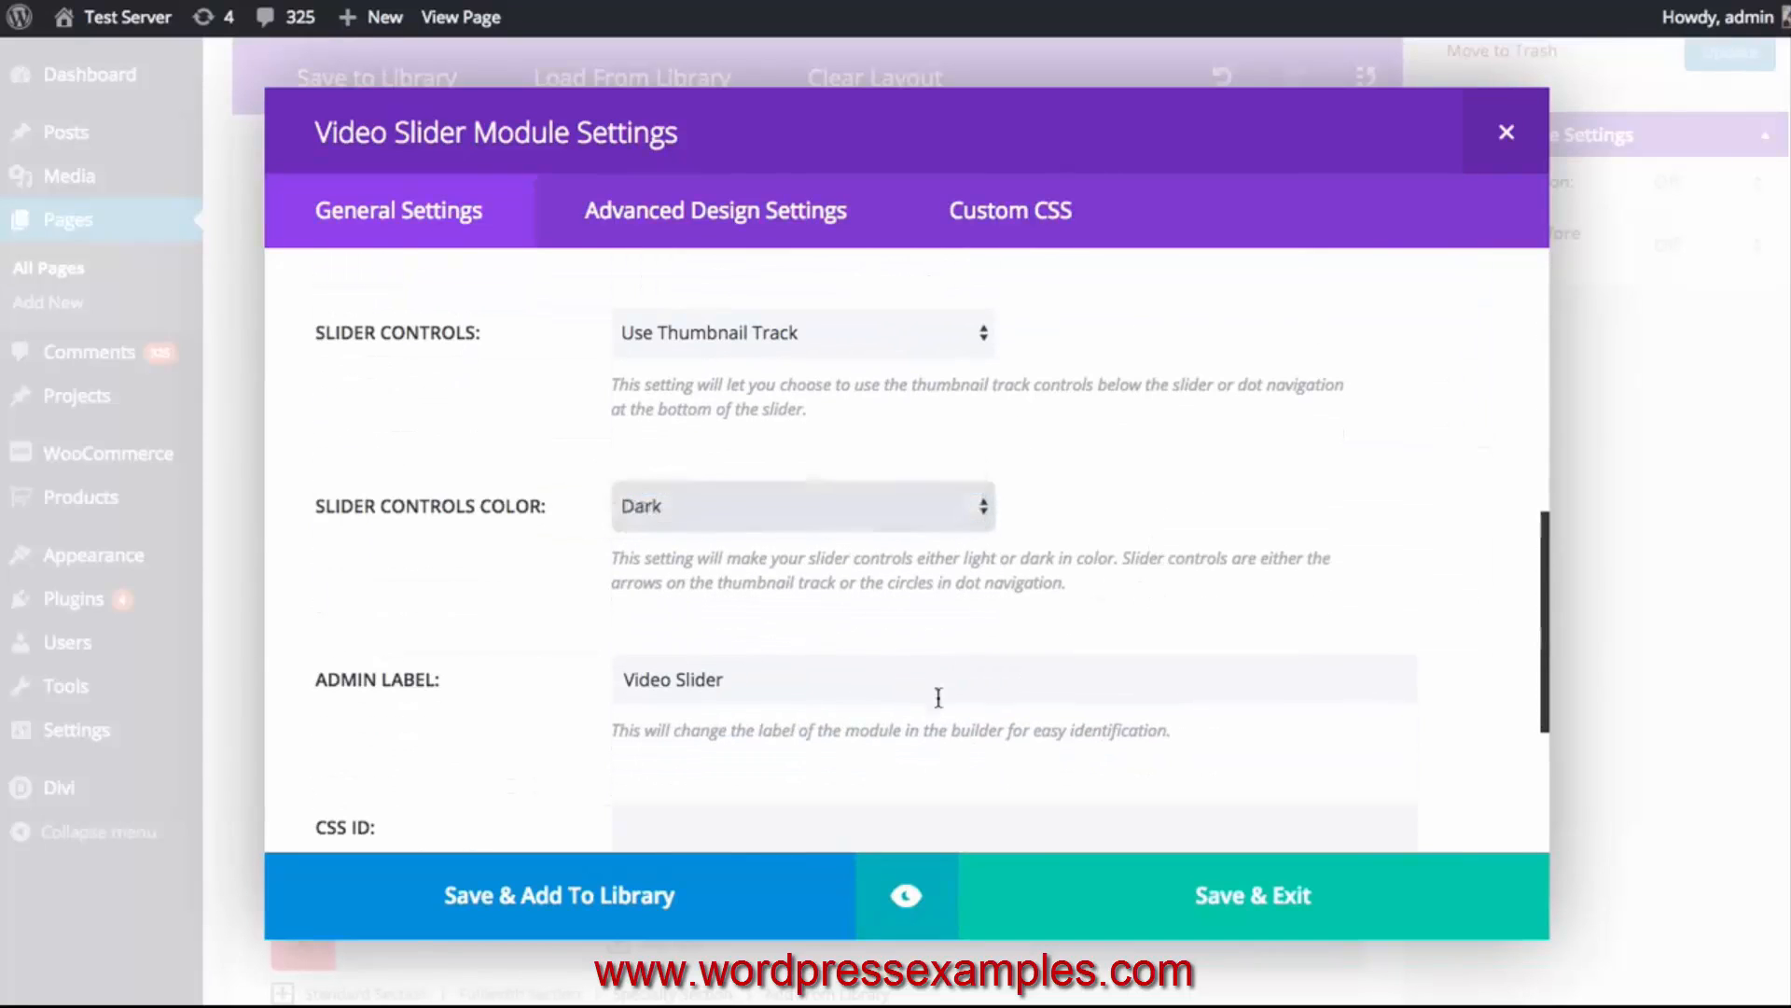
Step: Preview the slider, play the YouTube video and step through the slides with the arrows
left_click(905, 897)
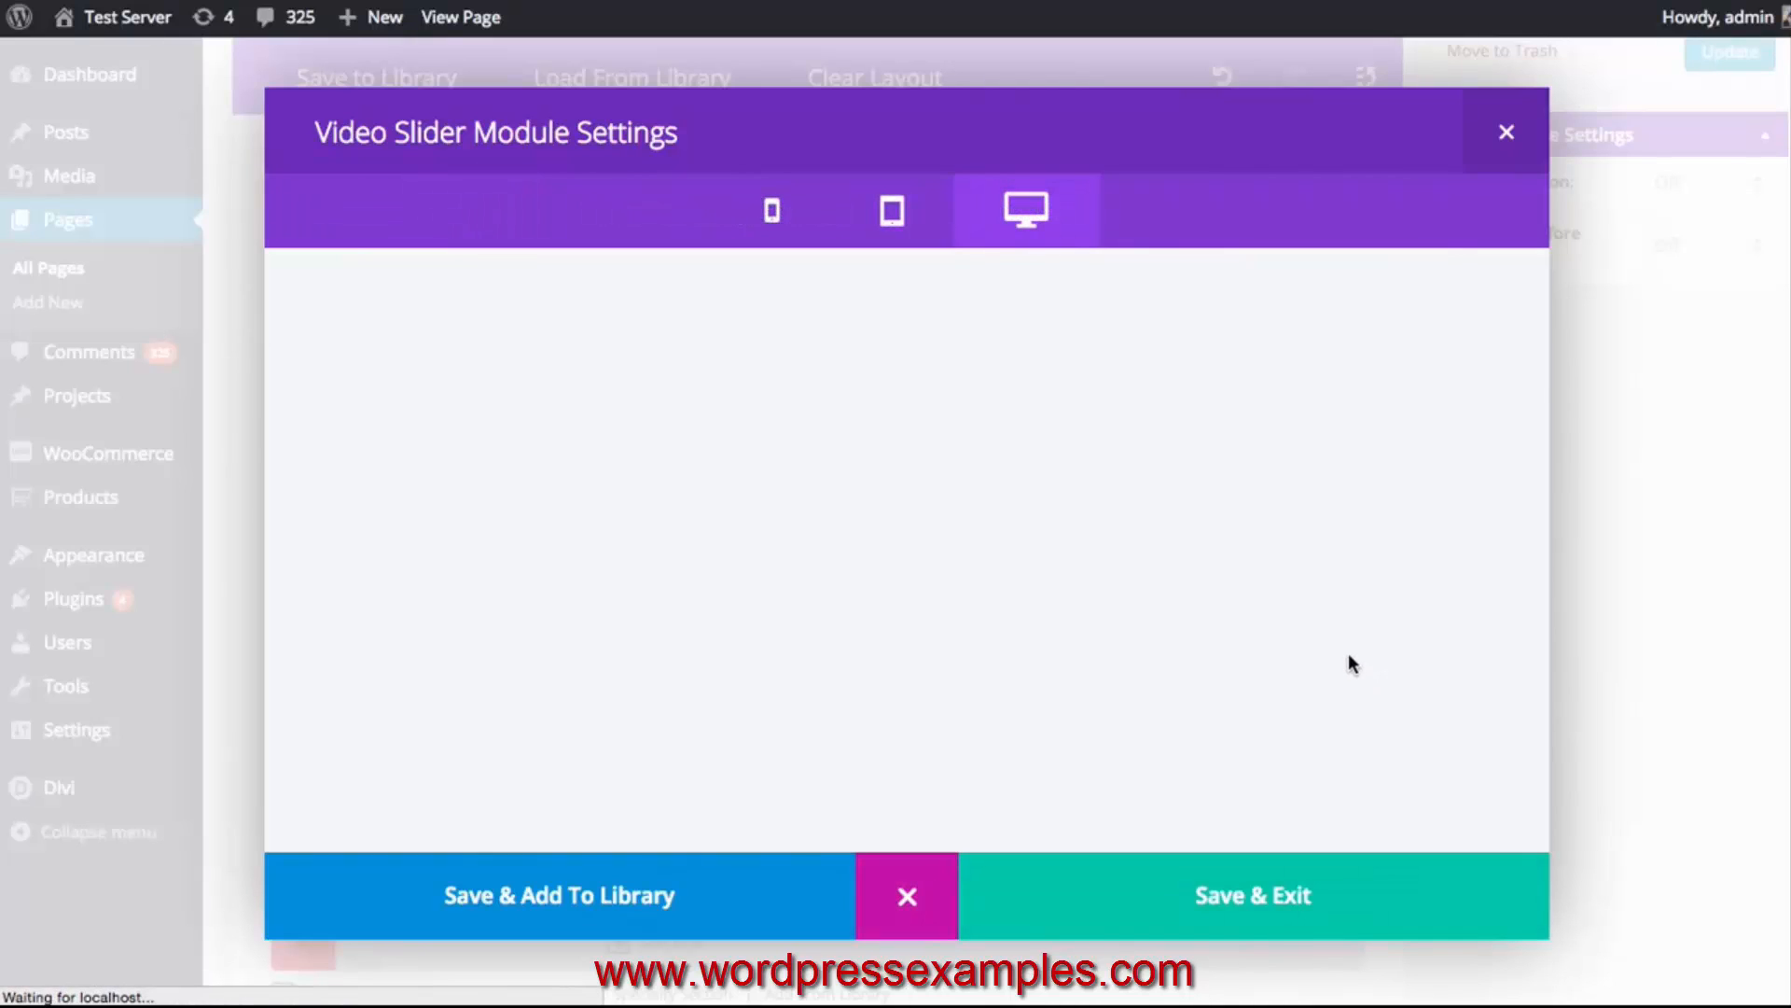
scroll(1349, 641, "down", 6)
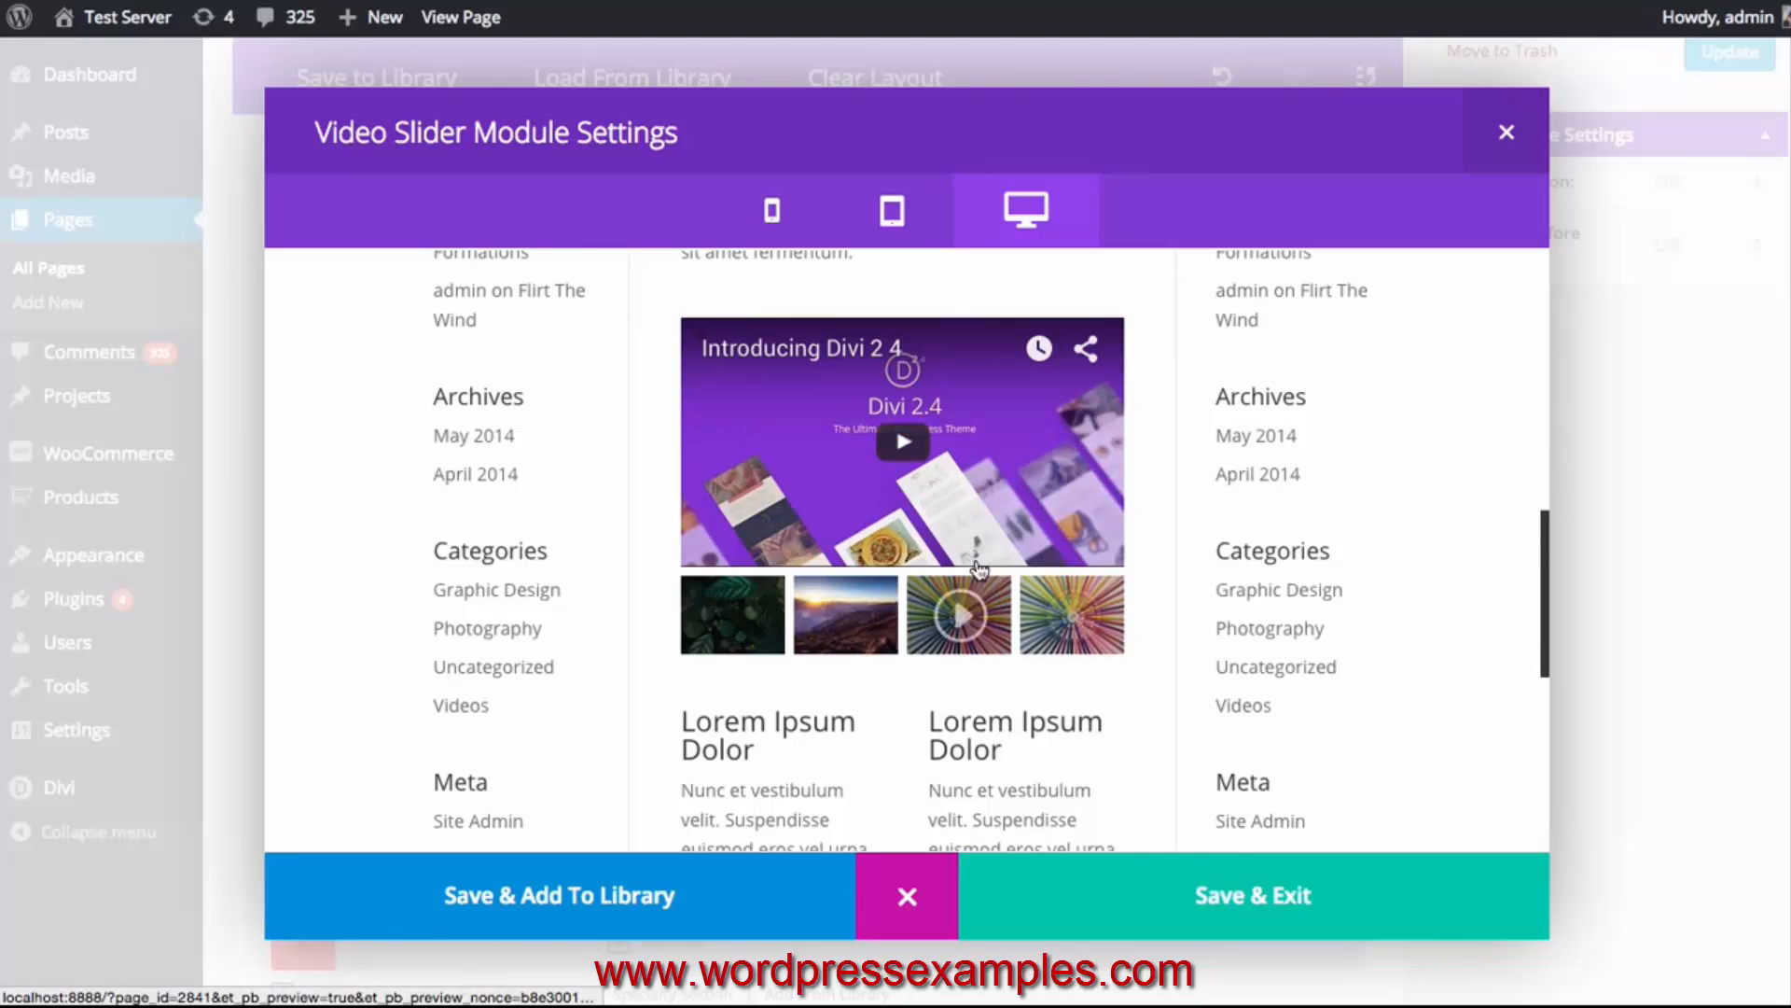
left_click(904, 443)
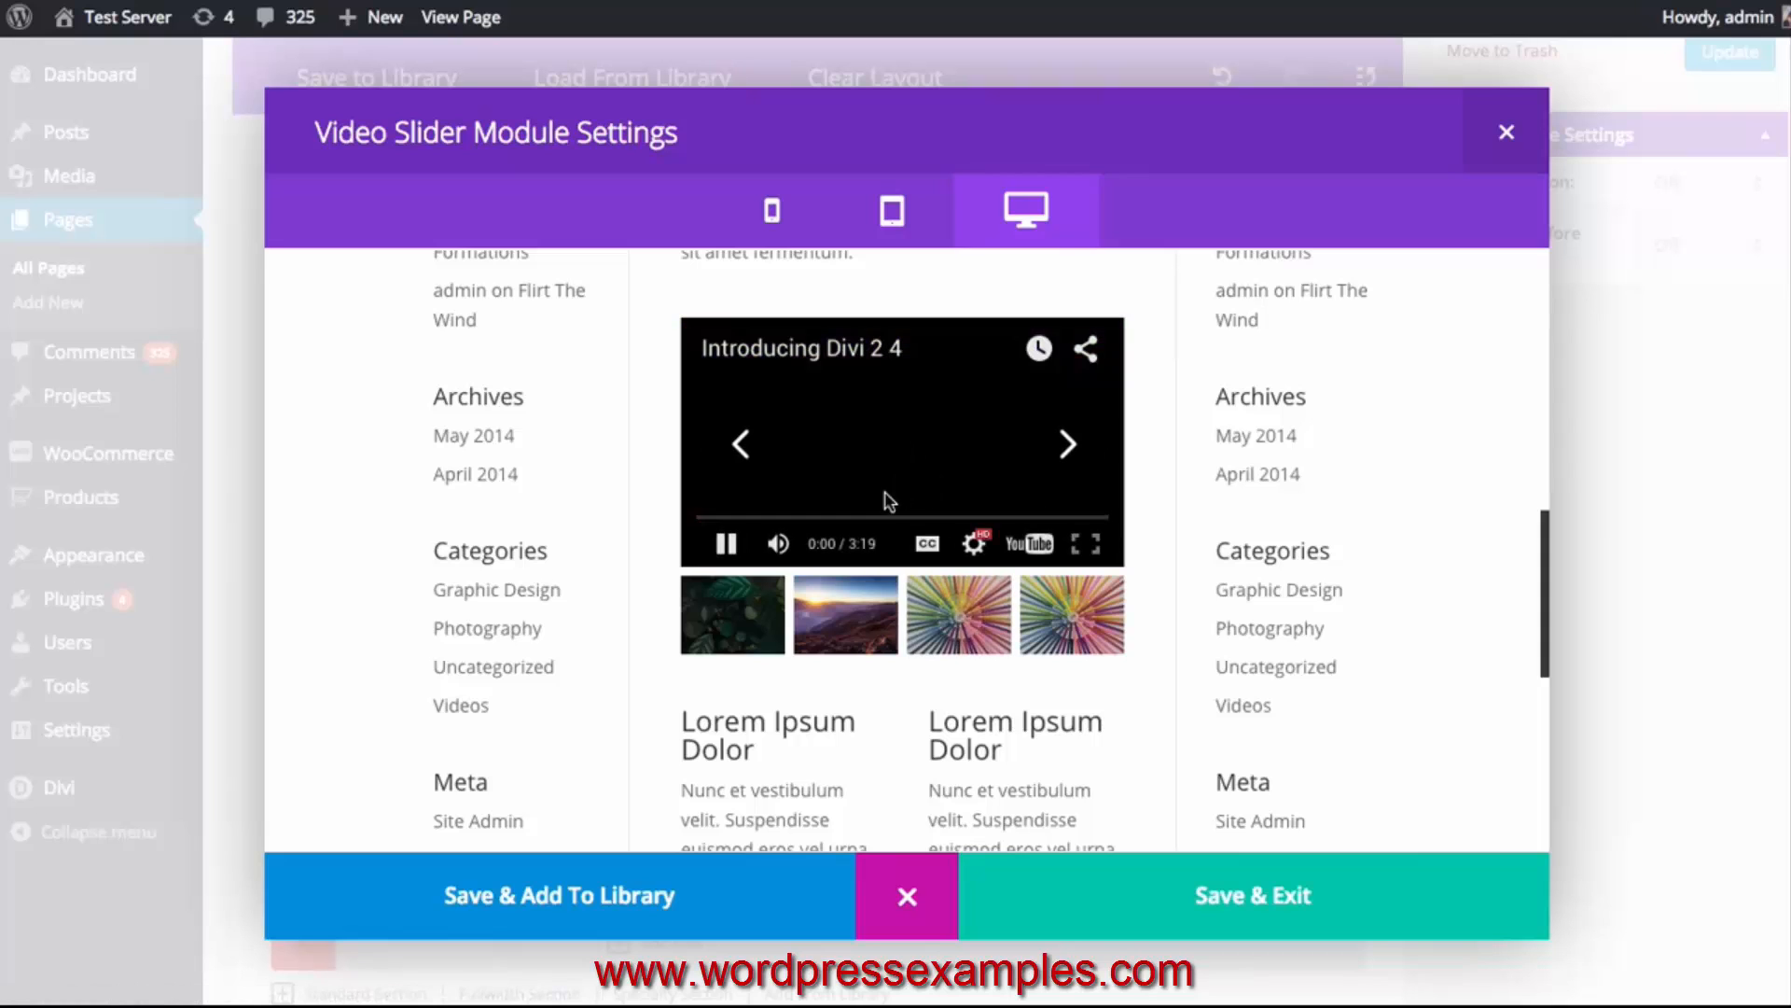
left_click(1077, 449)
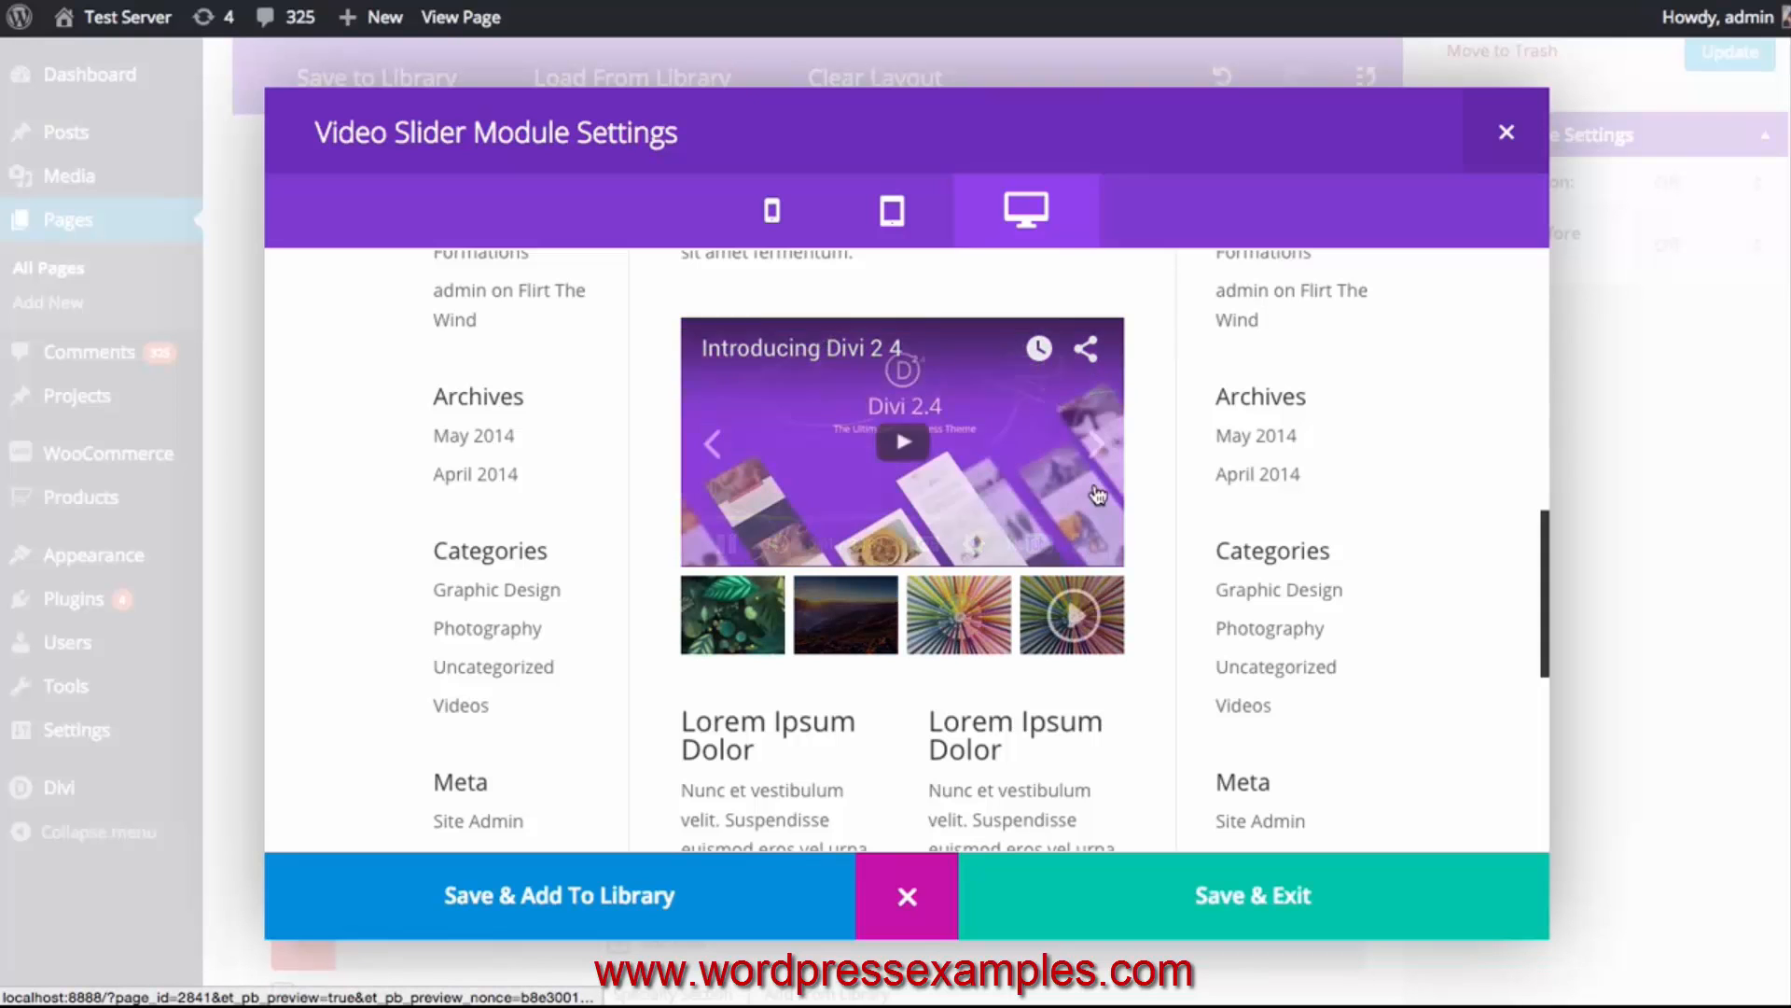
left_click(1083, 456)
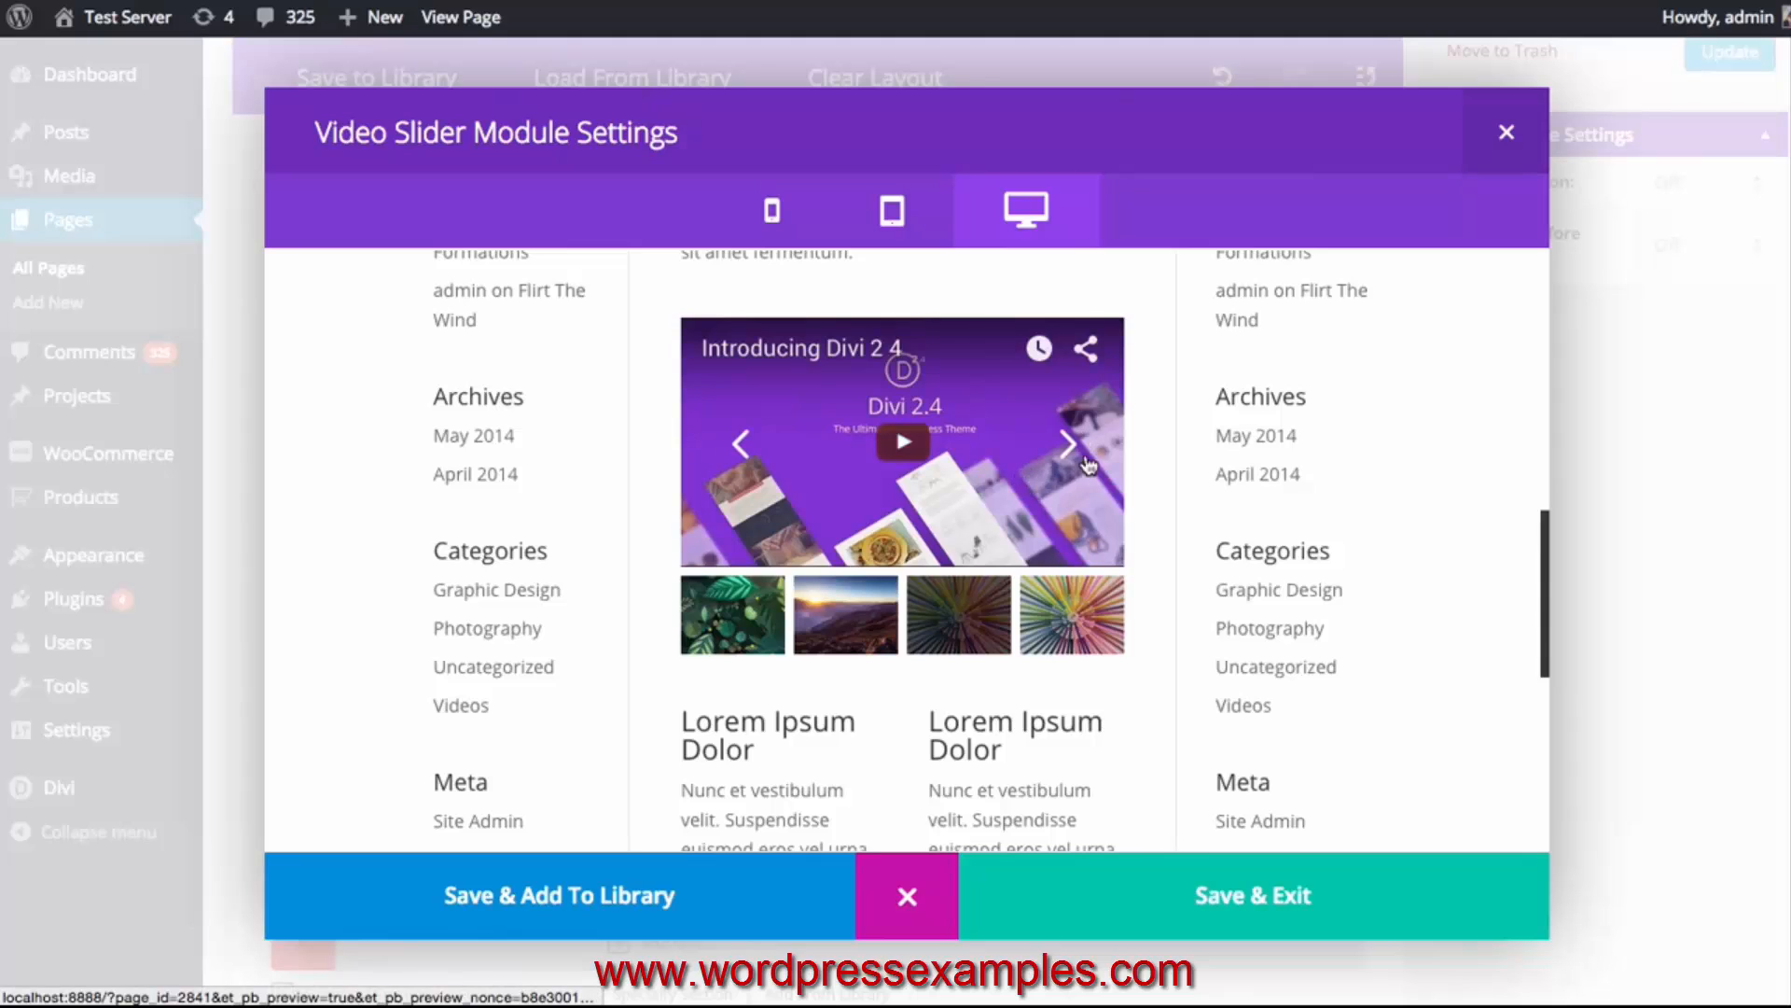
left_click(1073, 455)
scroll(1391, 539, "up", 2)
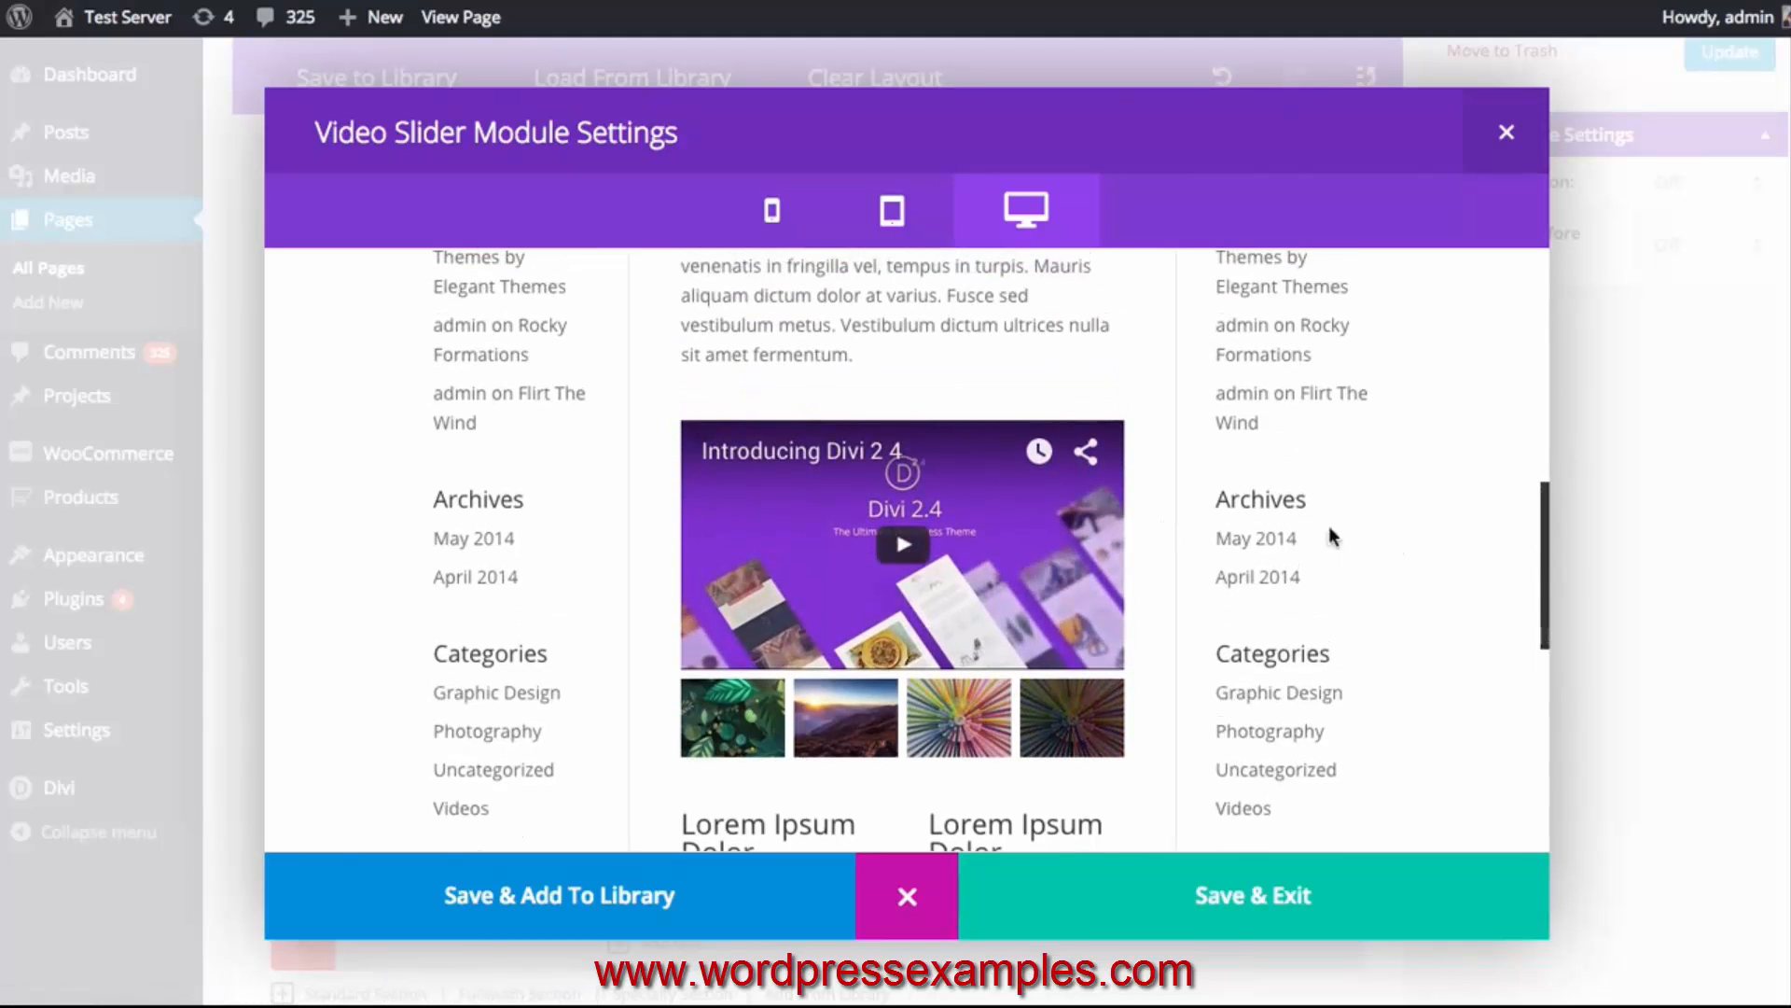
mouse_move(1042, 746)
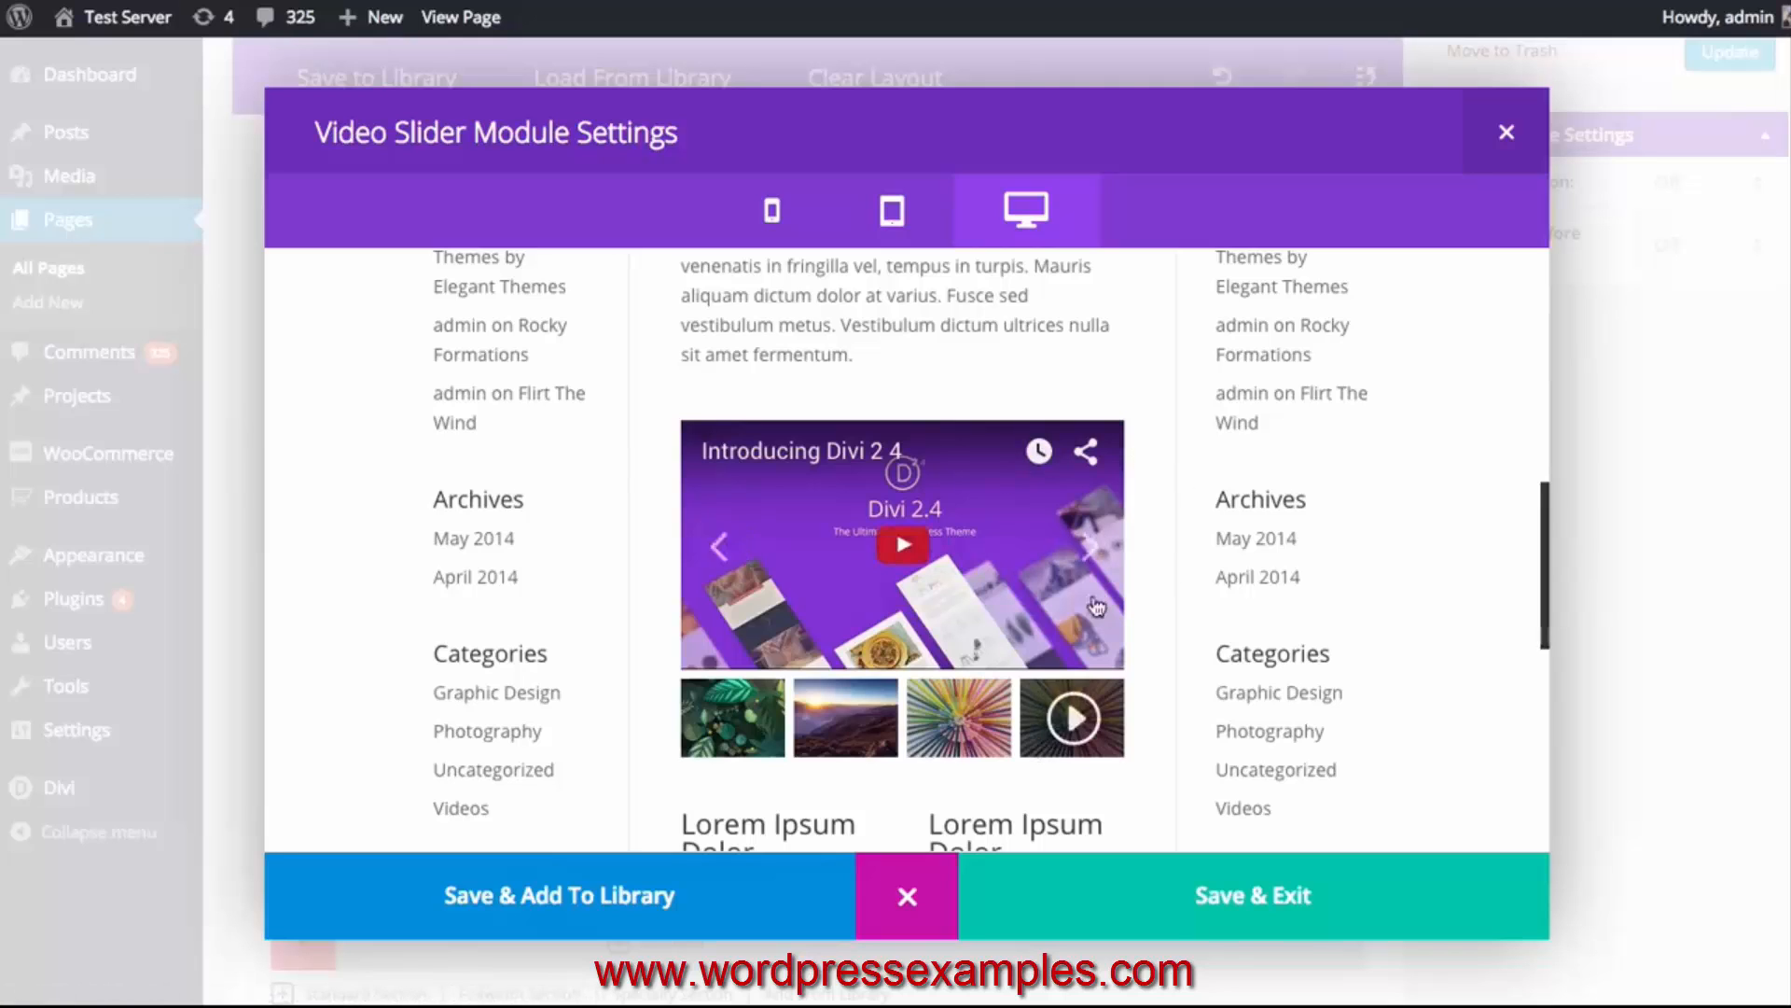
Step: Save and exit the module settings, then update the page
left_click(1213, 893)
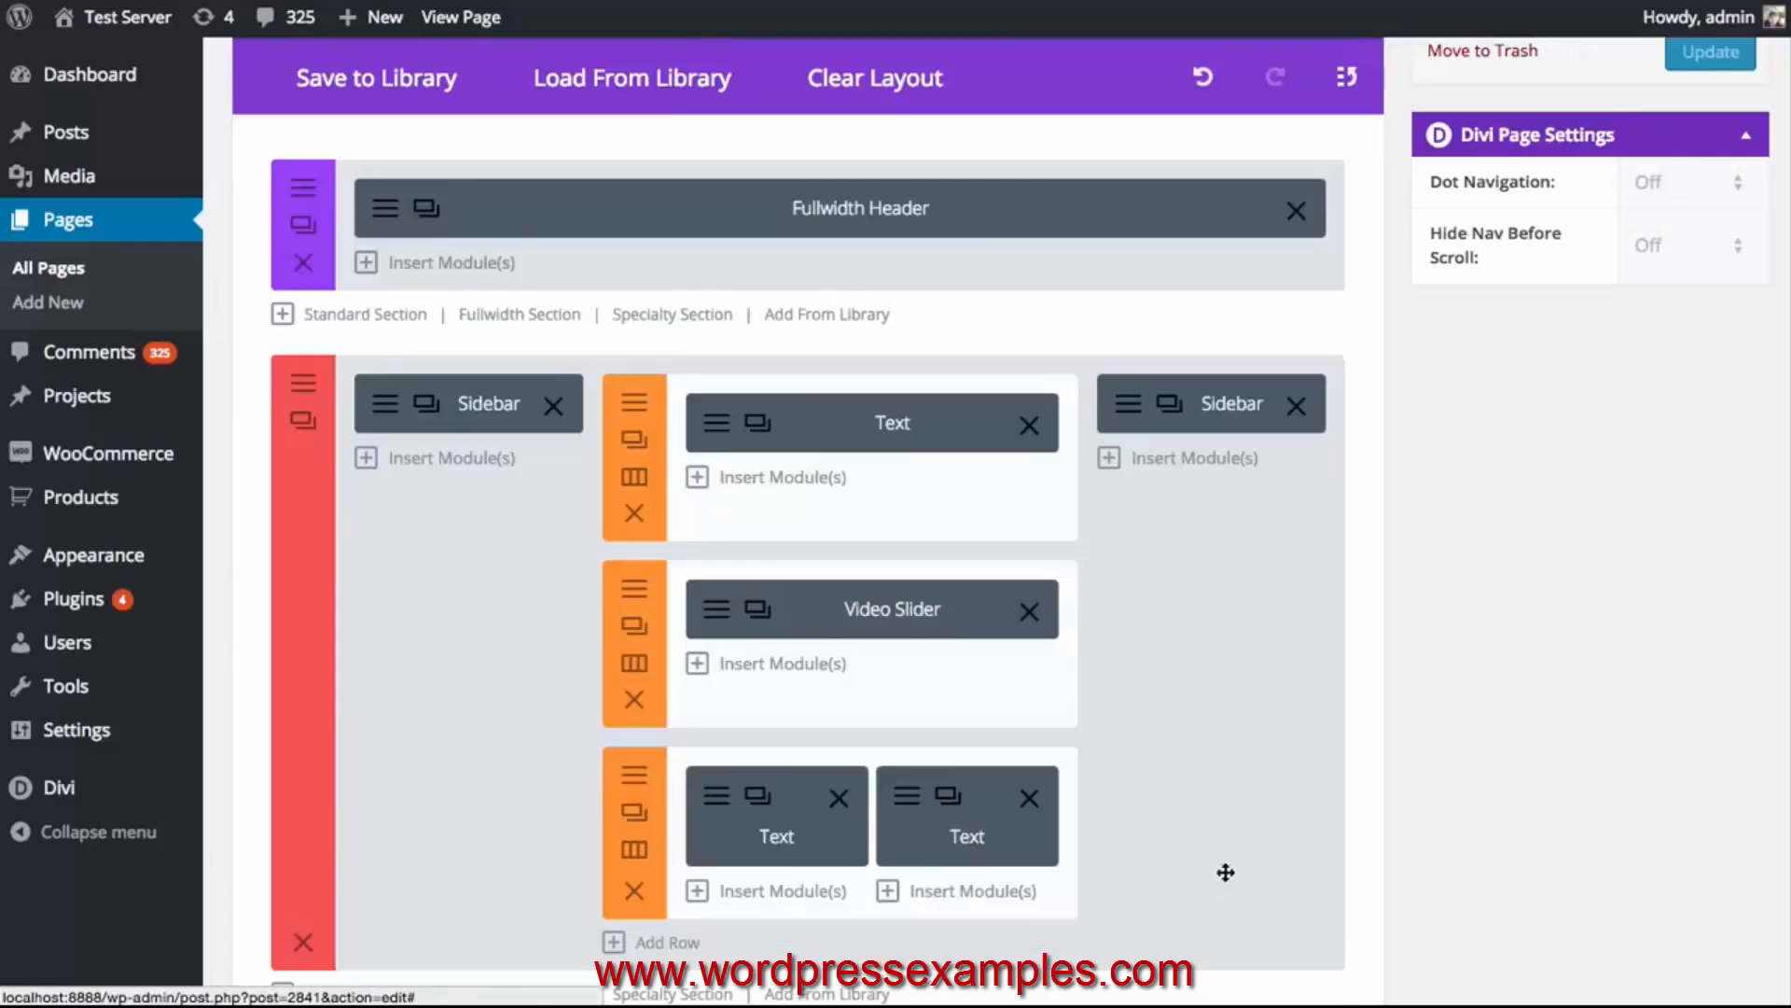
scroll(1549, 727, "up", 5)
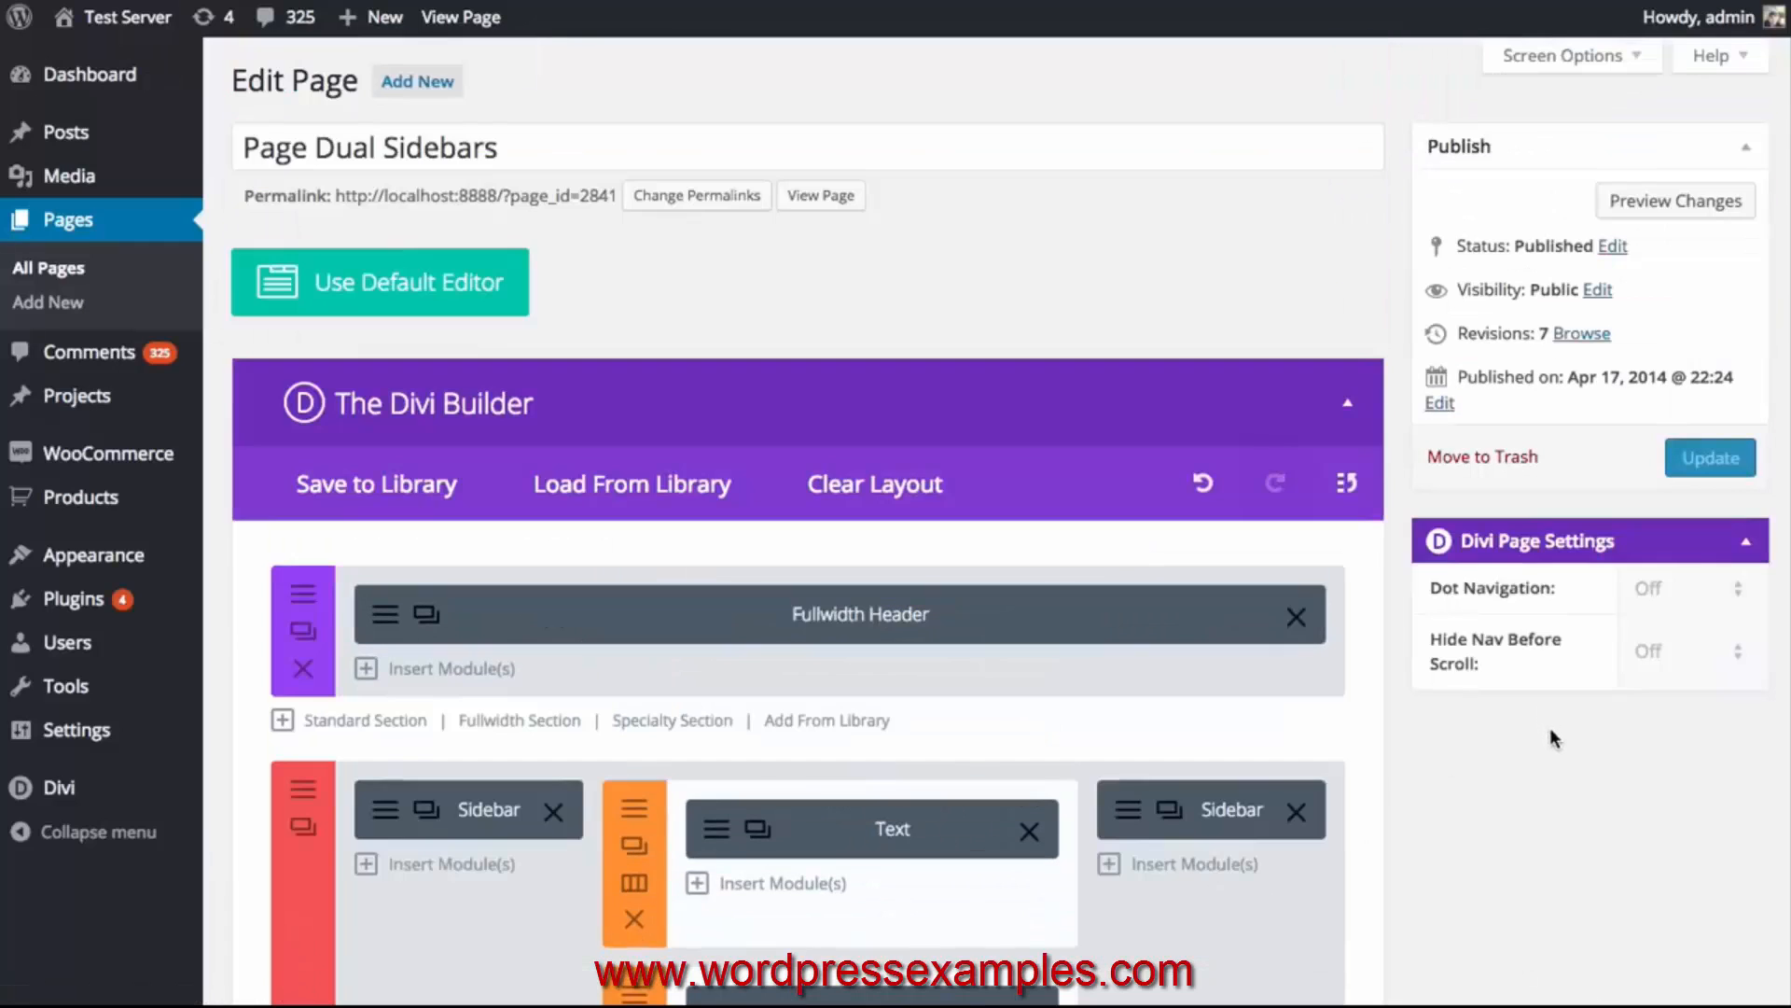
left_click(1679, 458)
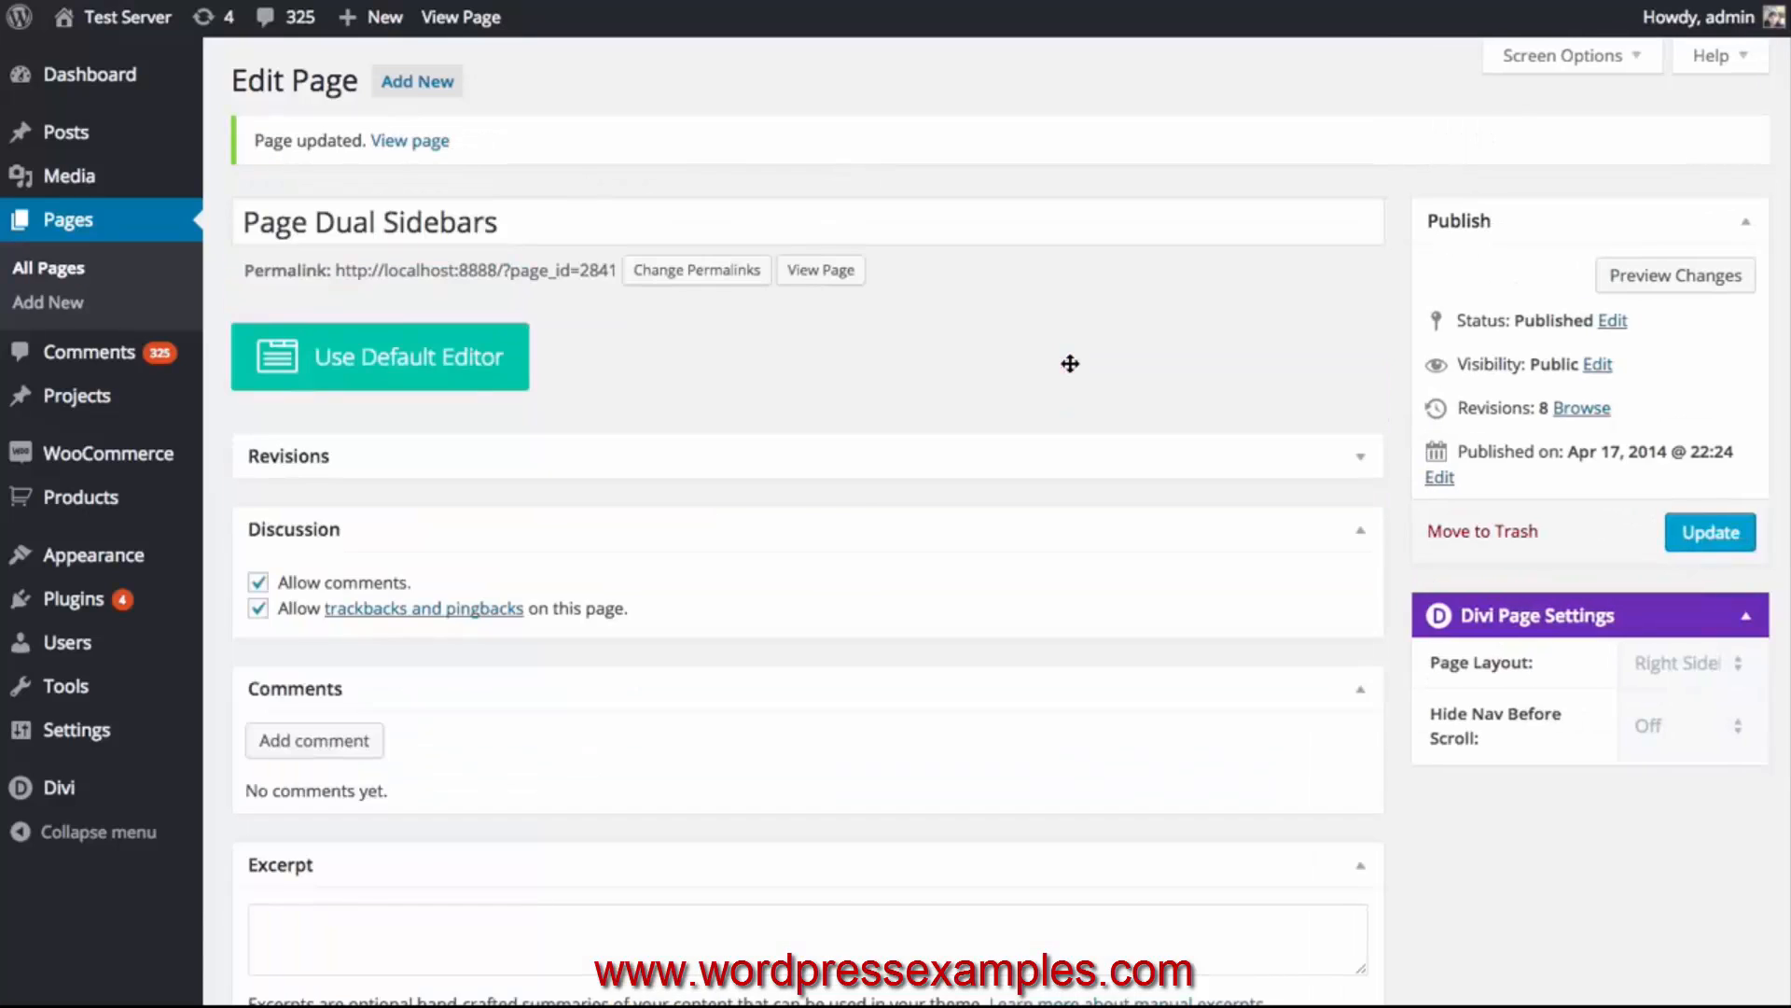
Step: View the live page and step through the video slider with its arrows
left_click(828, 270)
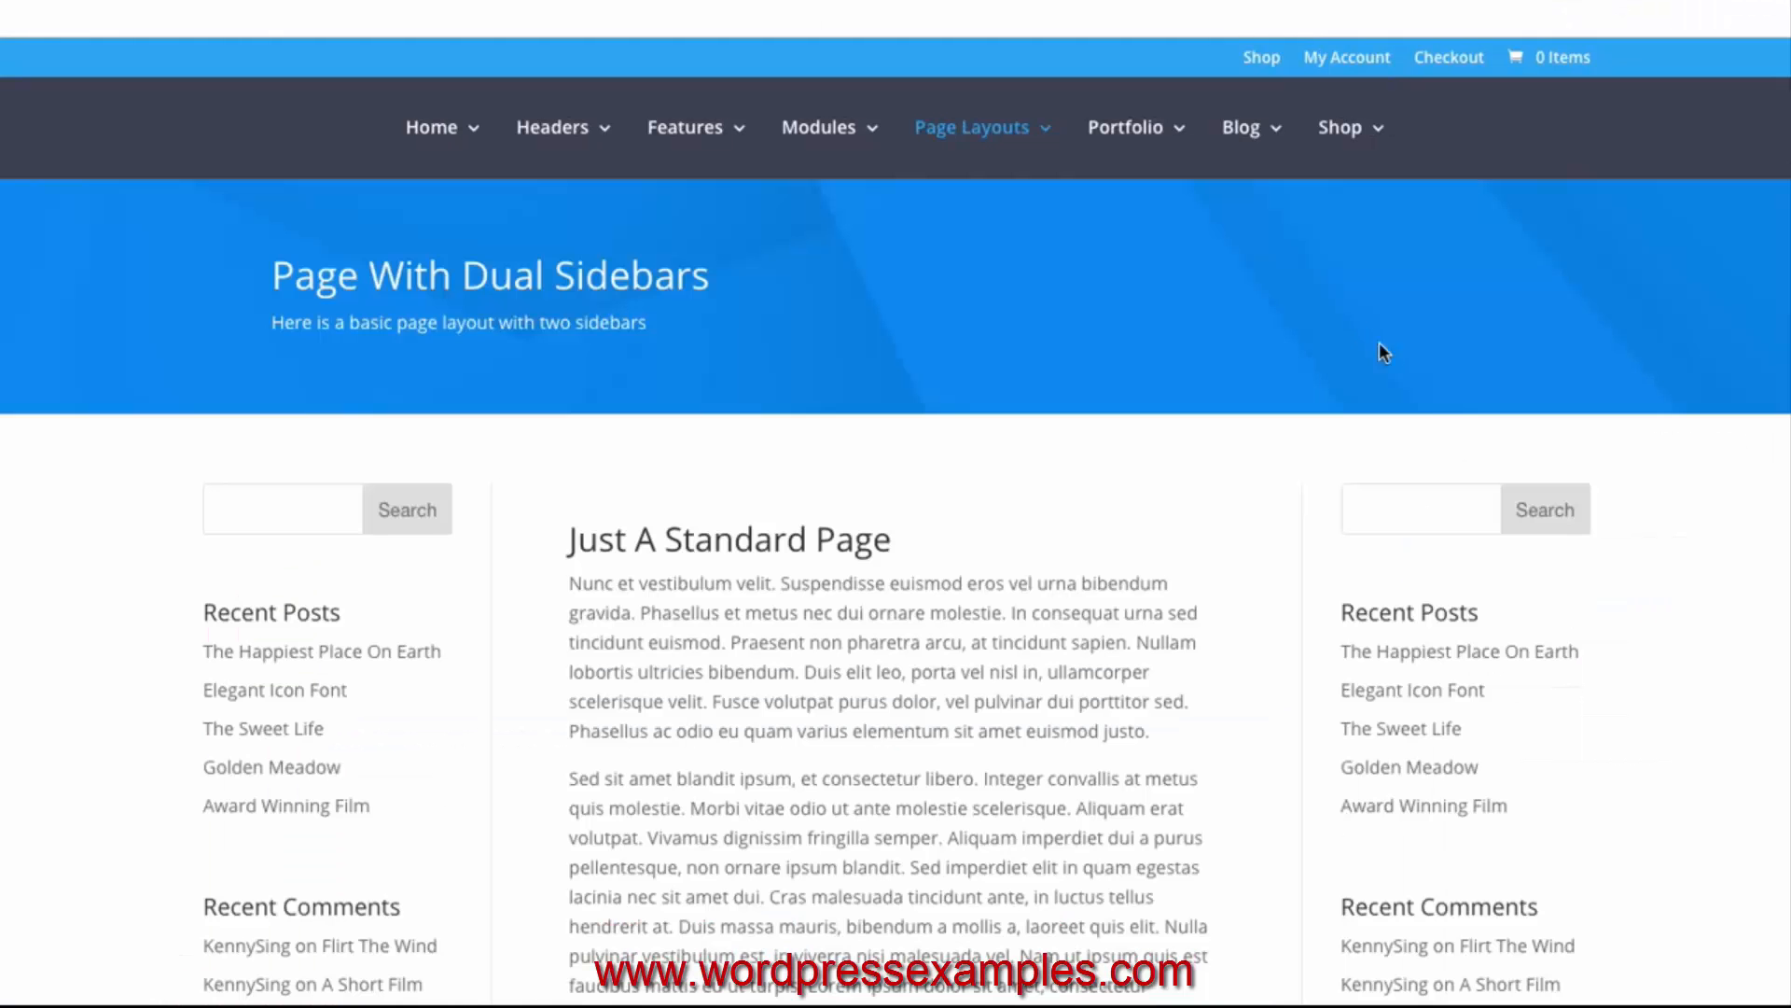
scroll(1121, 366, "down", 3)
scroll(1131, 370, "down", 6)
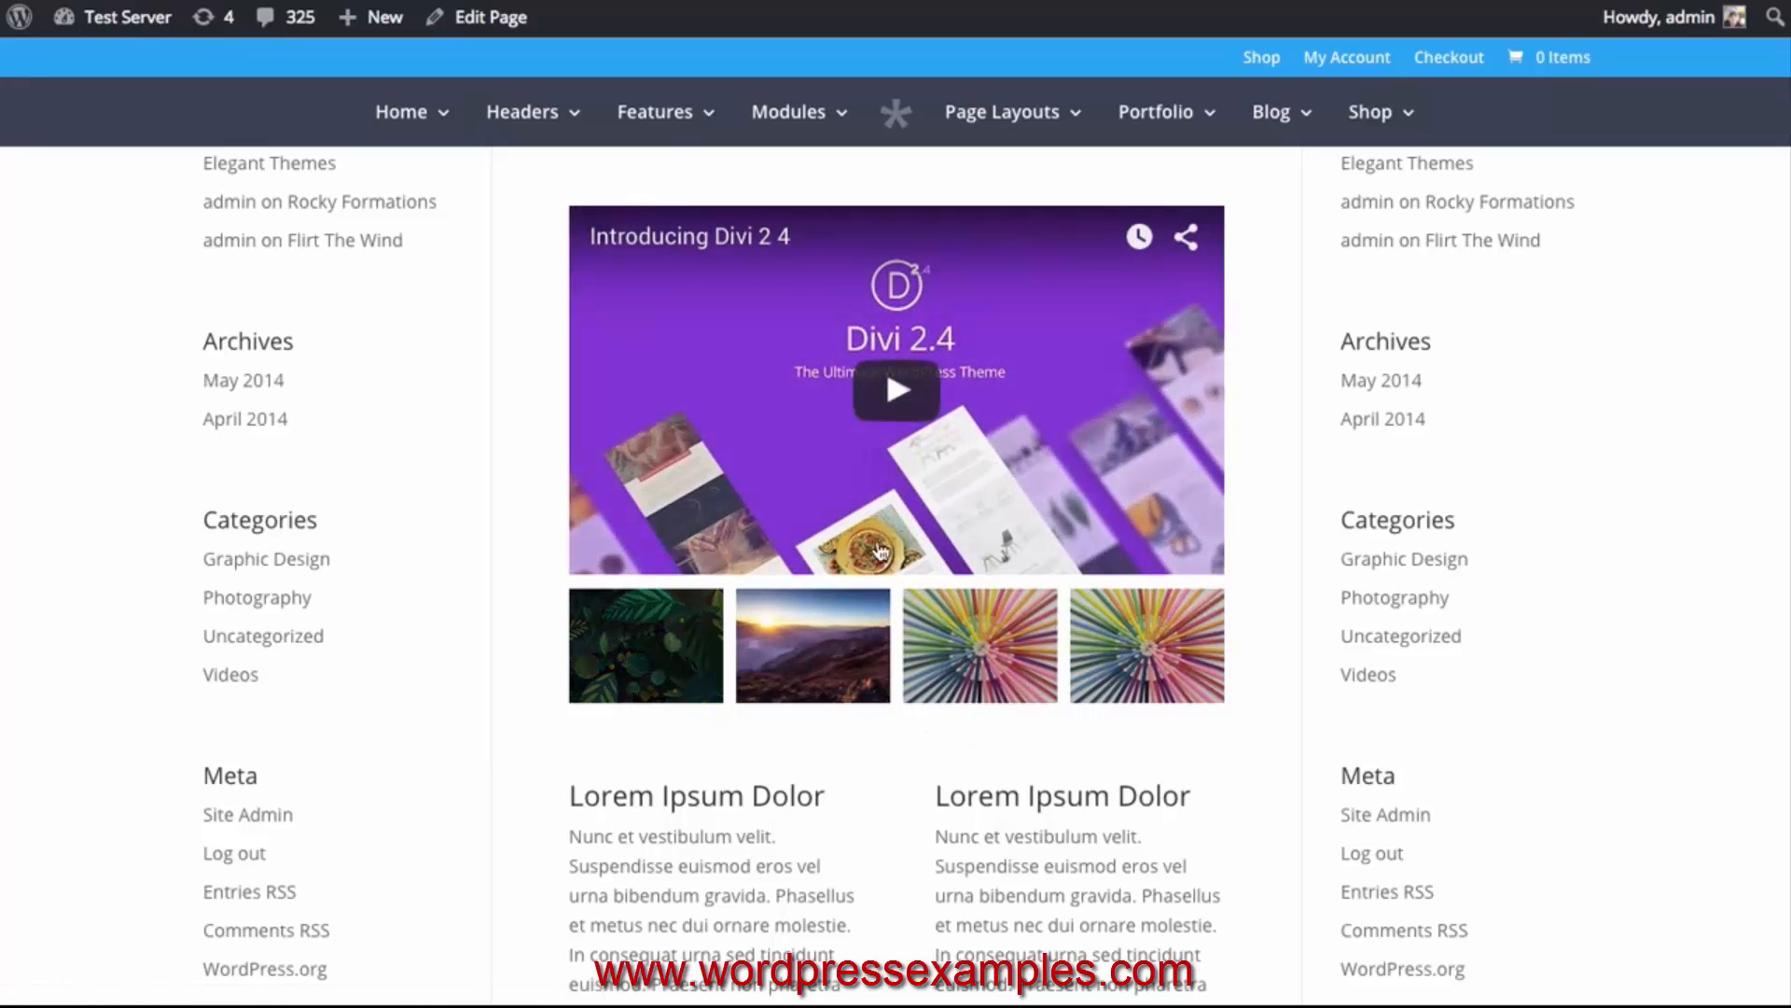
left_click(1169, 393)
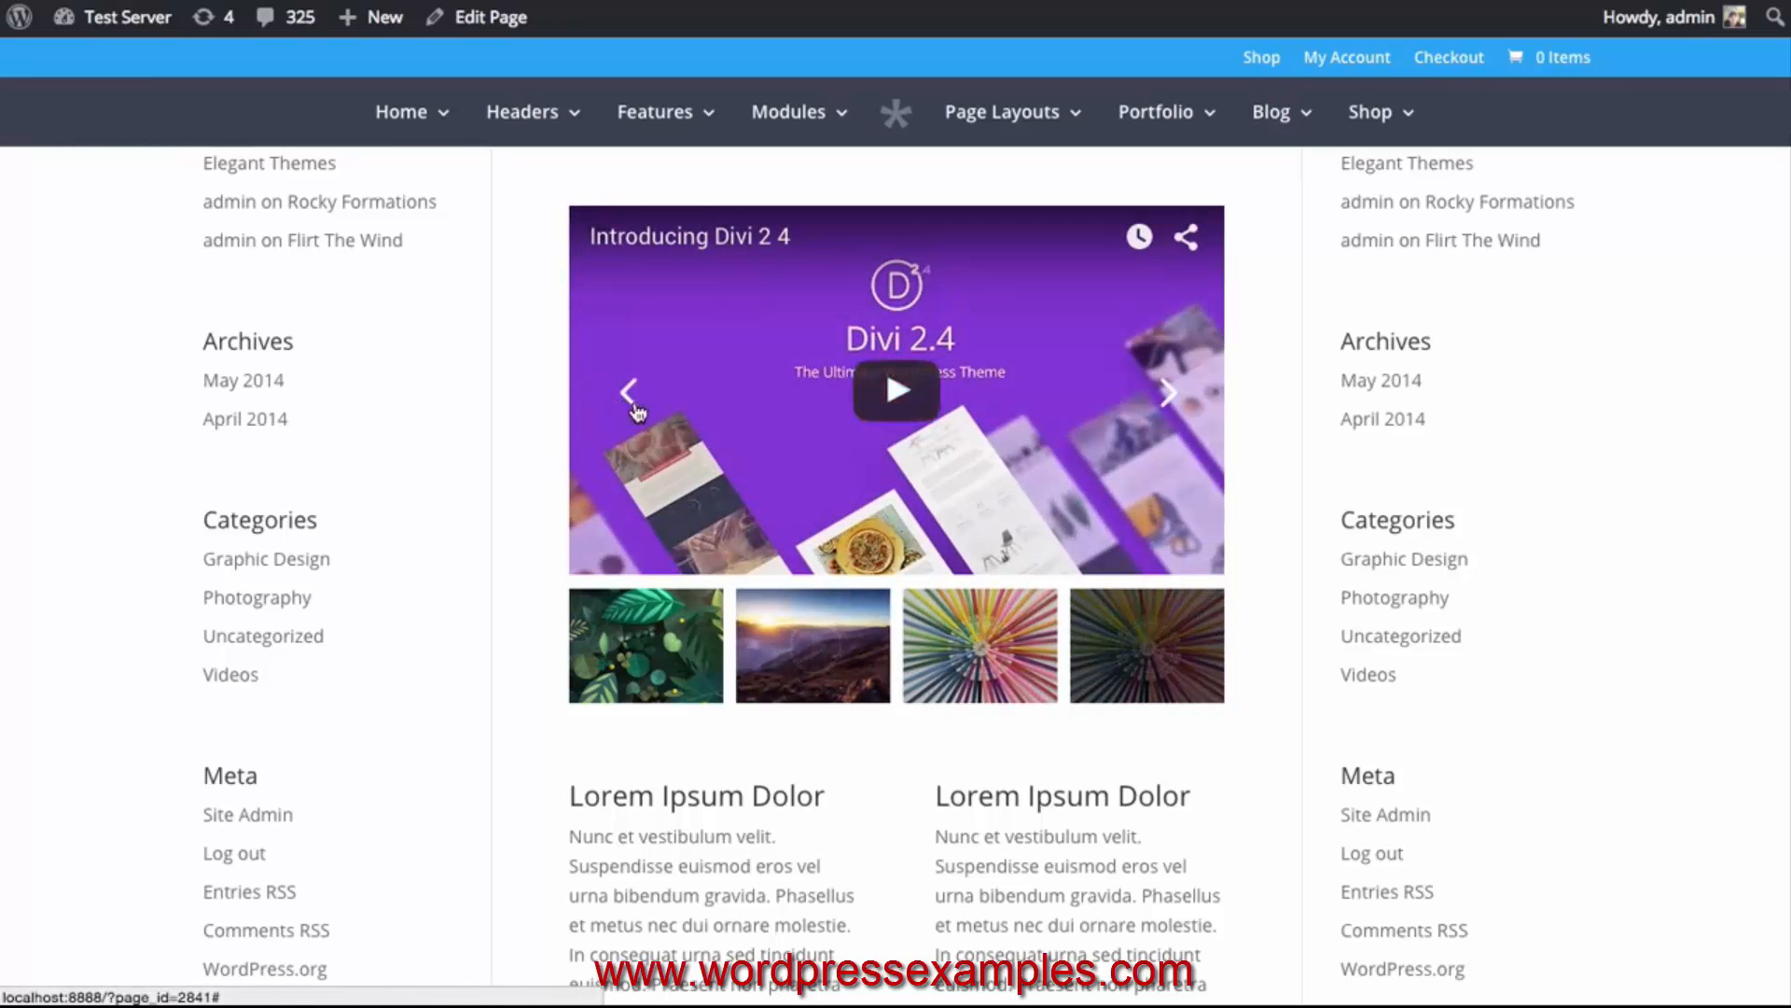
scroll(1679, 487, "up", 1)
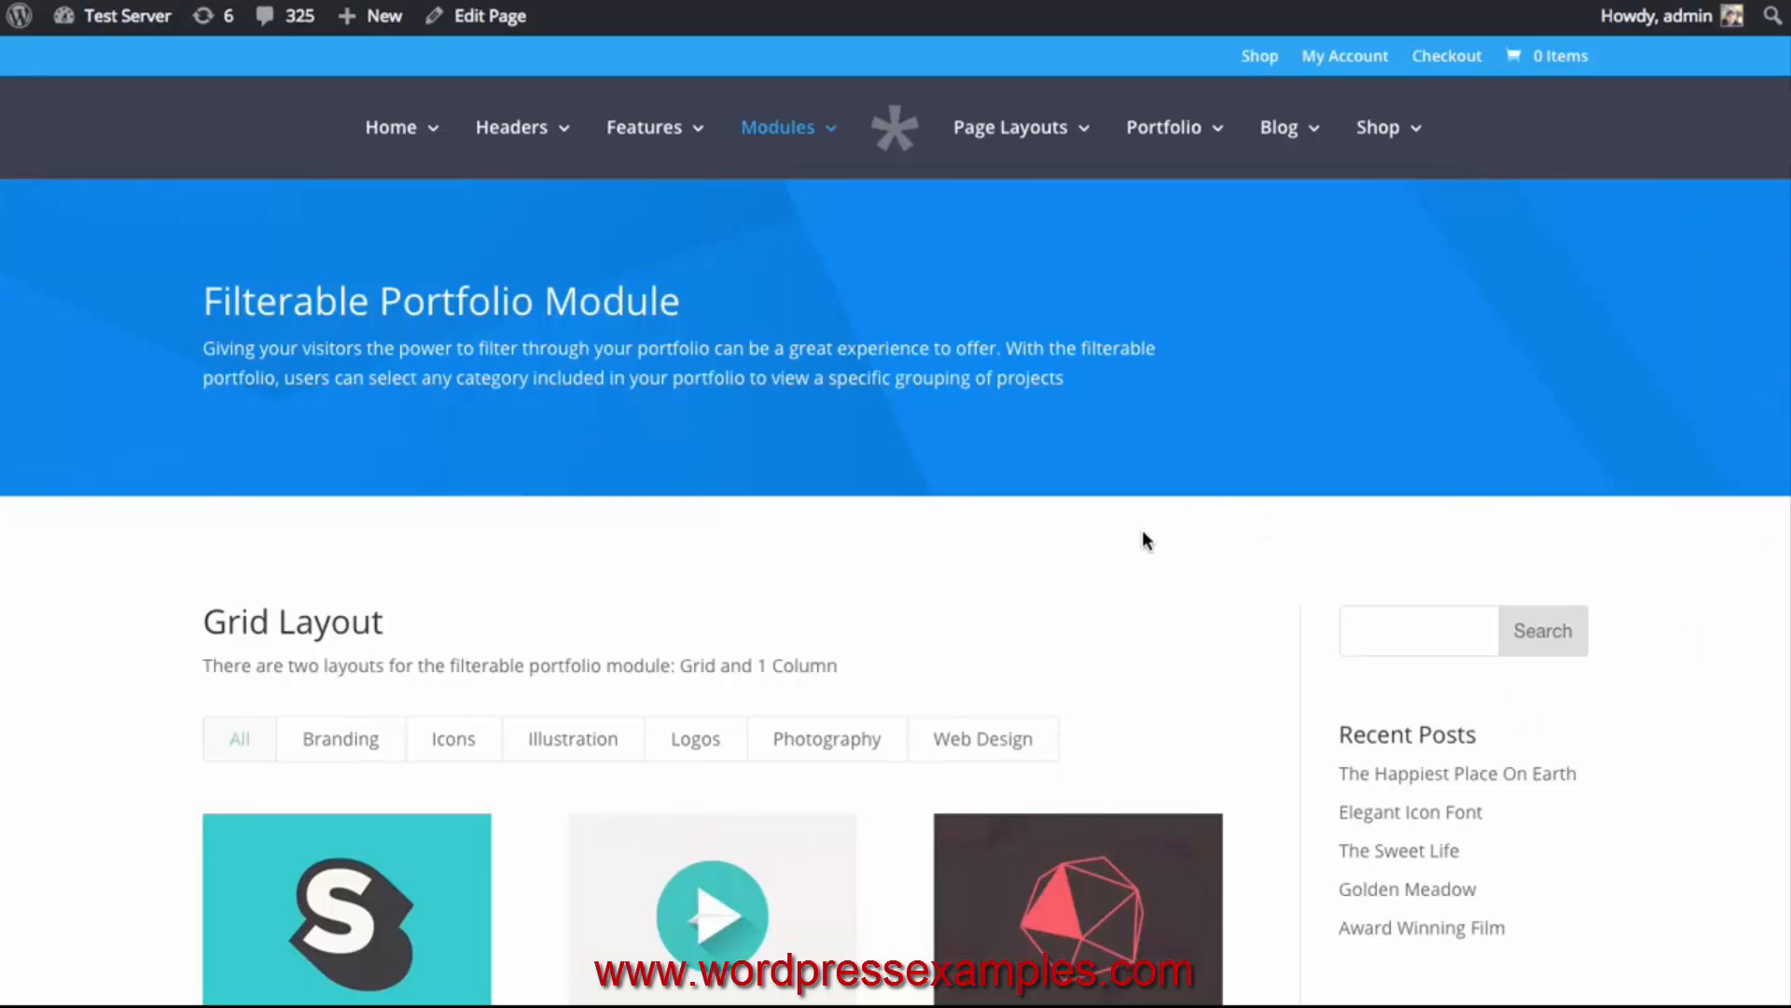
Step: Filter the portfolio grid by the Branding, Icons, Illustration and Logos categories
scroll(1167, 541, "down", 4)
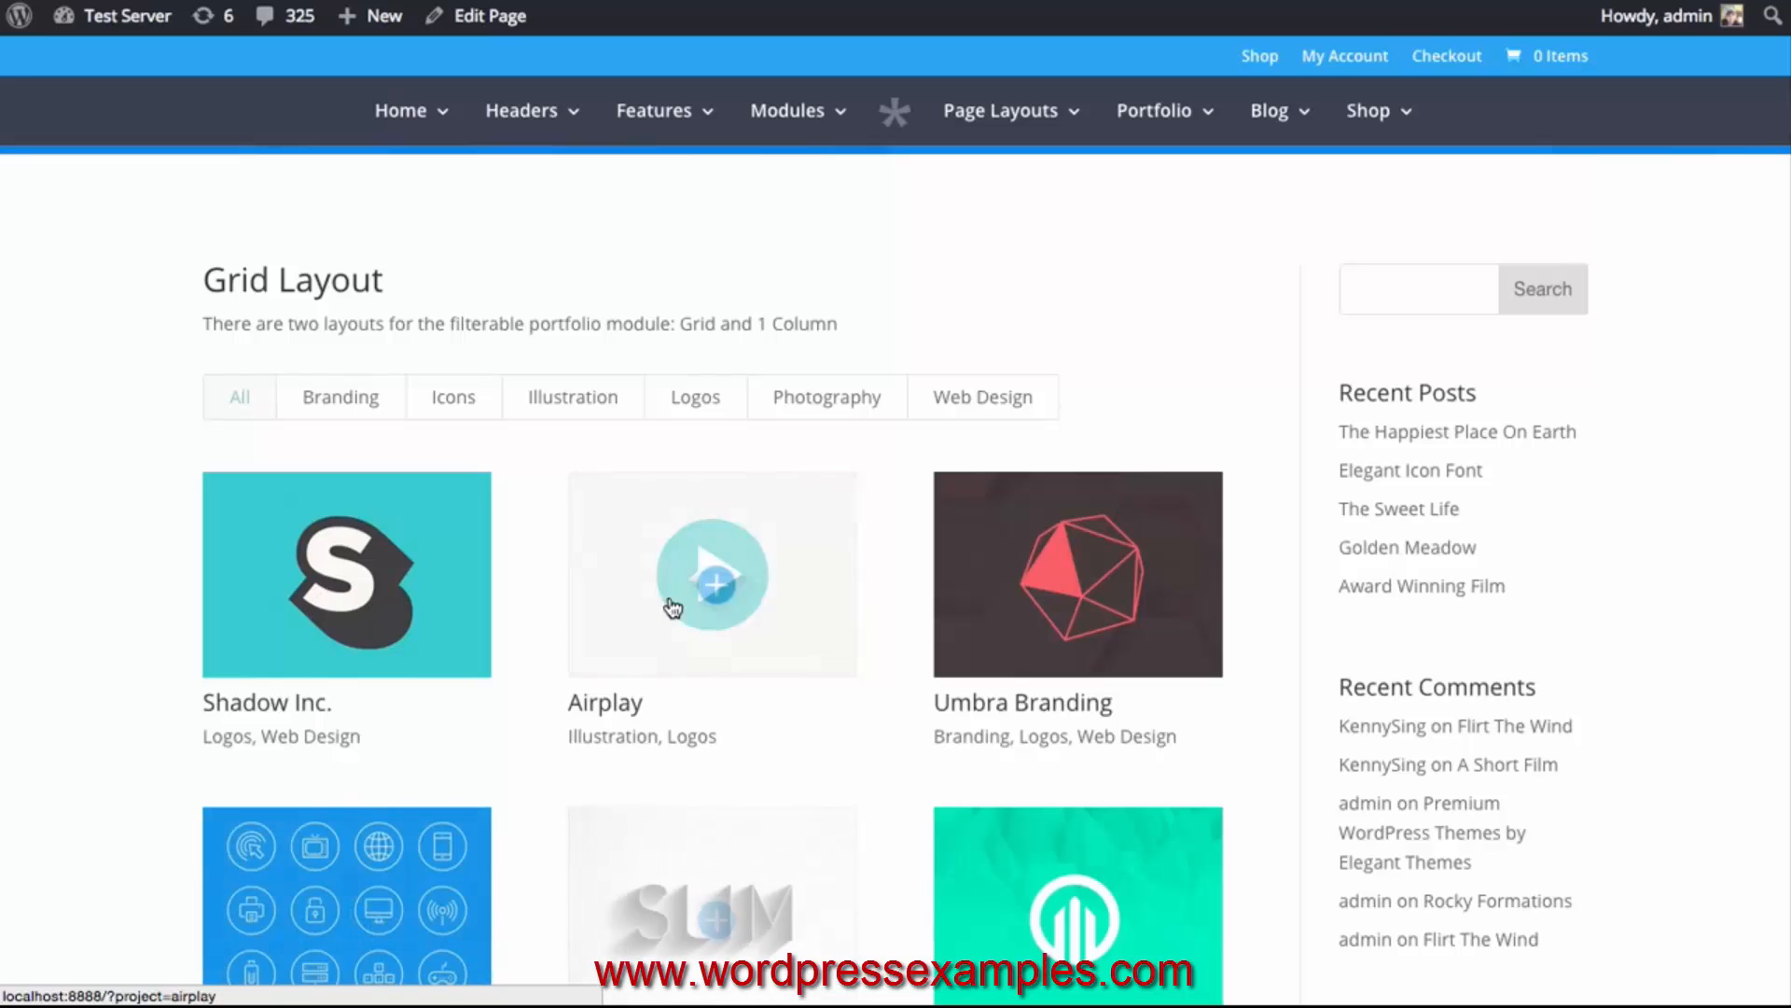
left_click(337, 404)
left_click(444, 408)
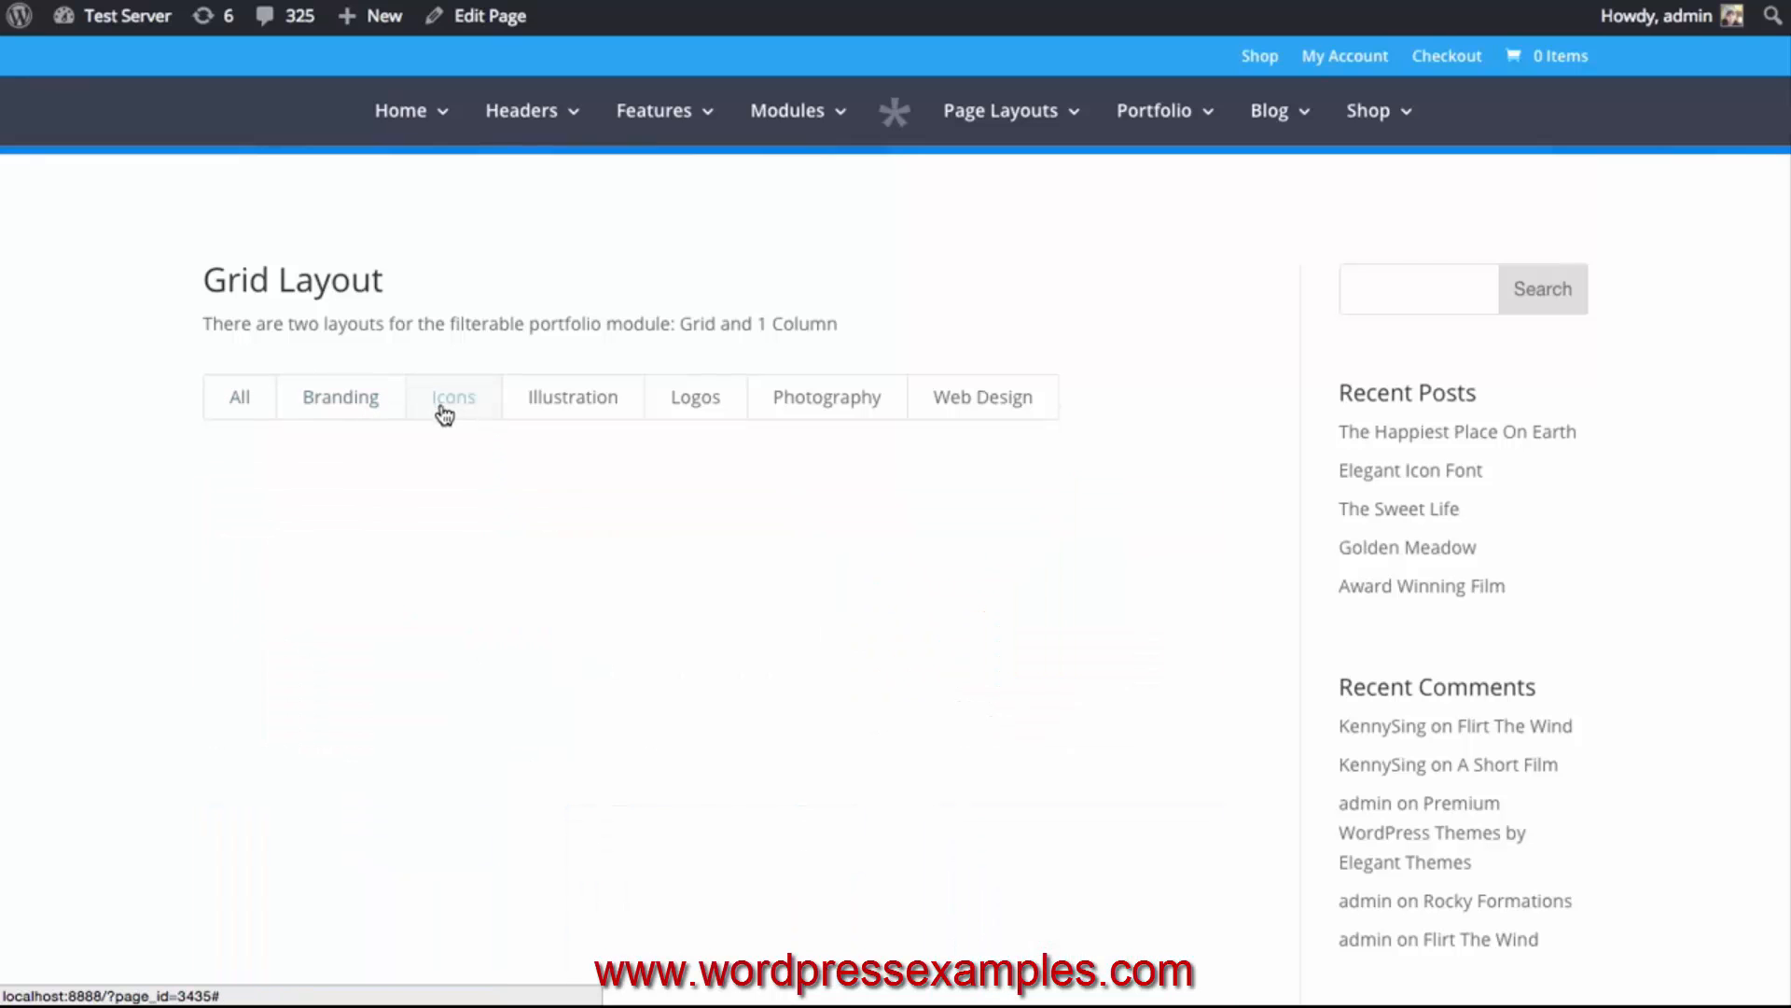
left_click(564, 408)
left_click(691, 399)
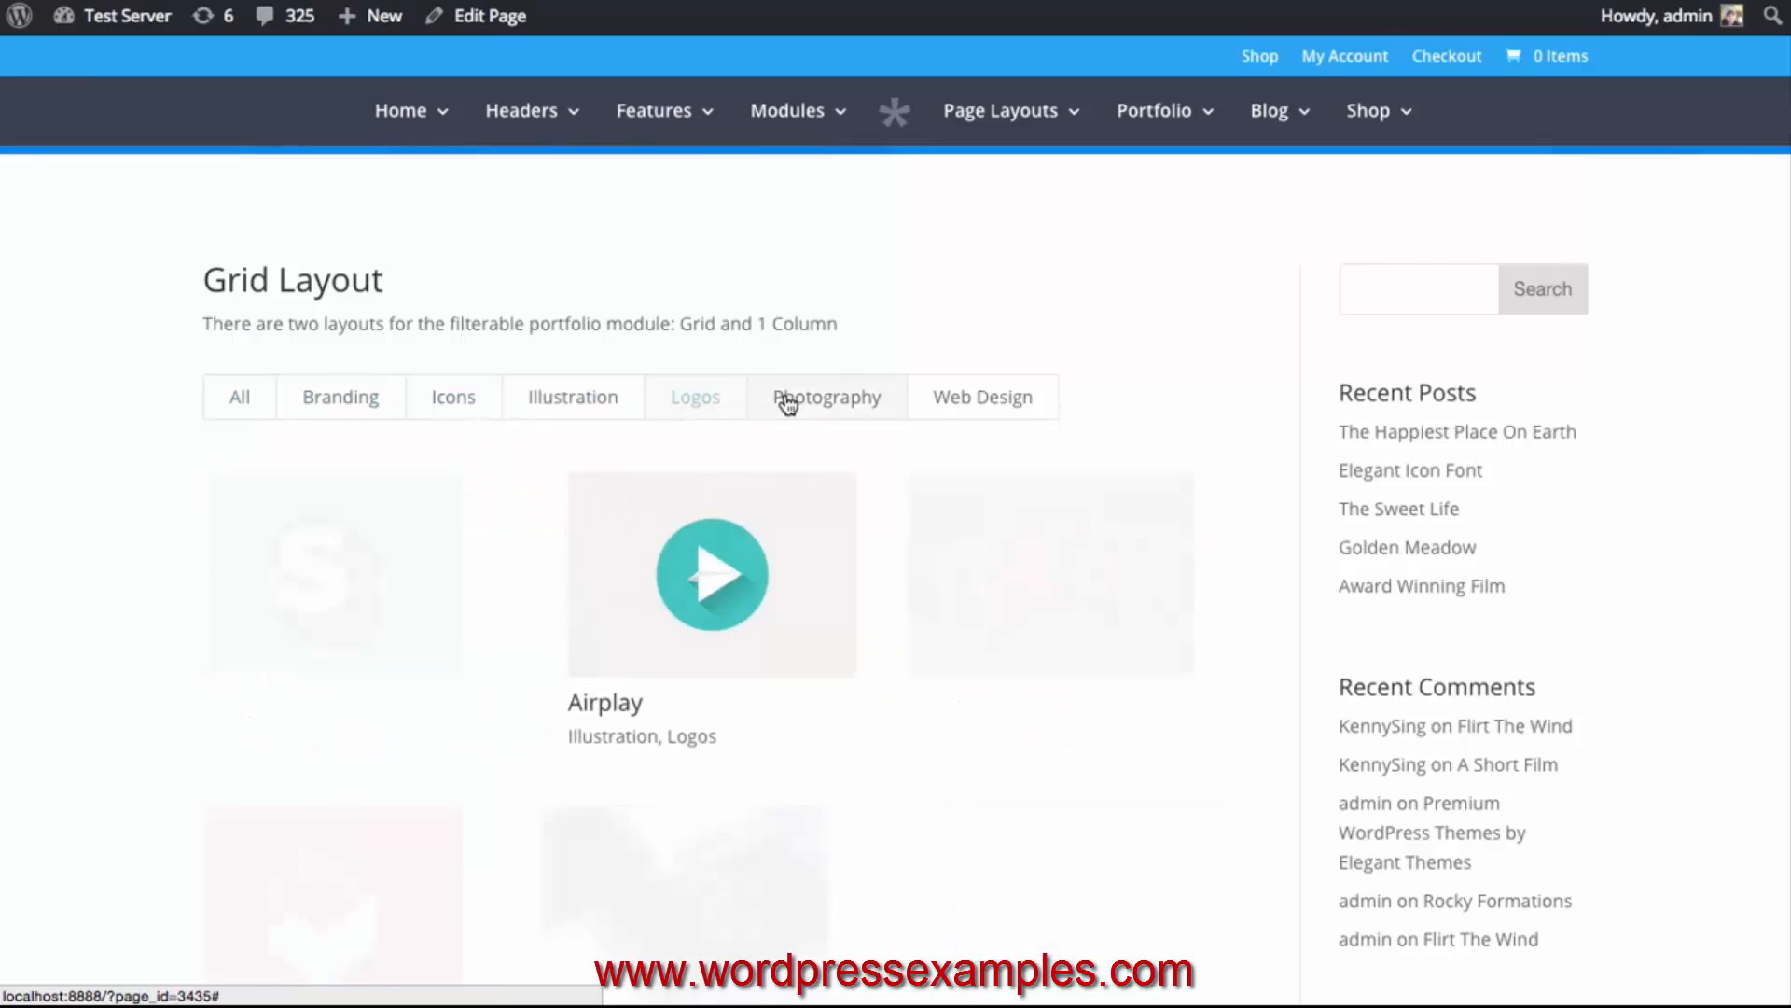
Step: Filter the grid portfolio by Photography, then return to showing all projects
left_click(817, 403)
left_click(238, 401)
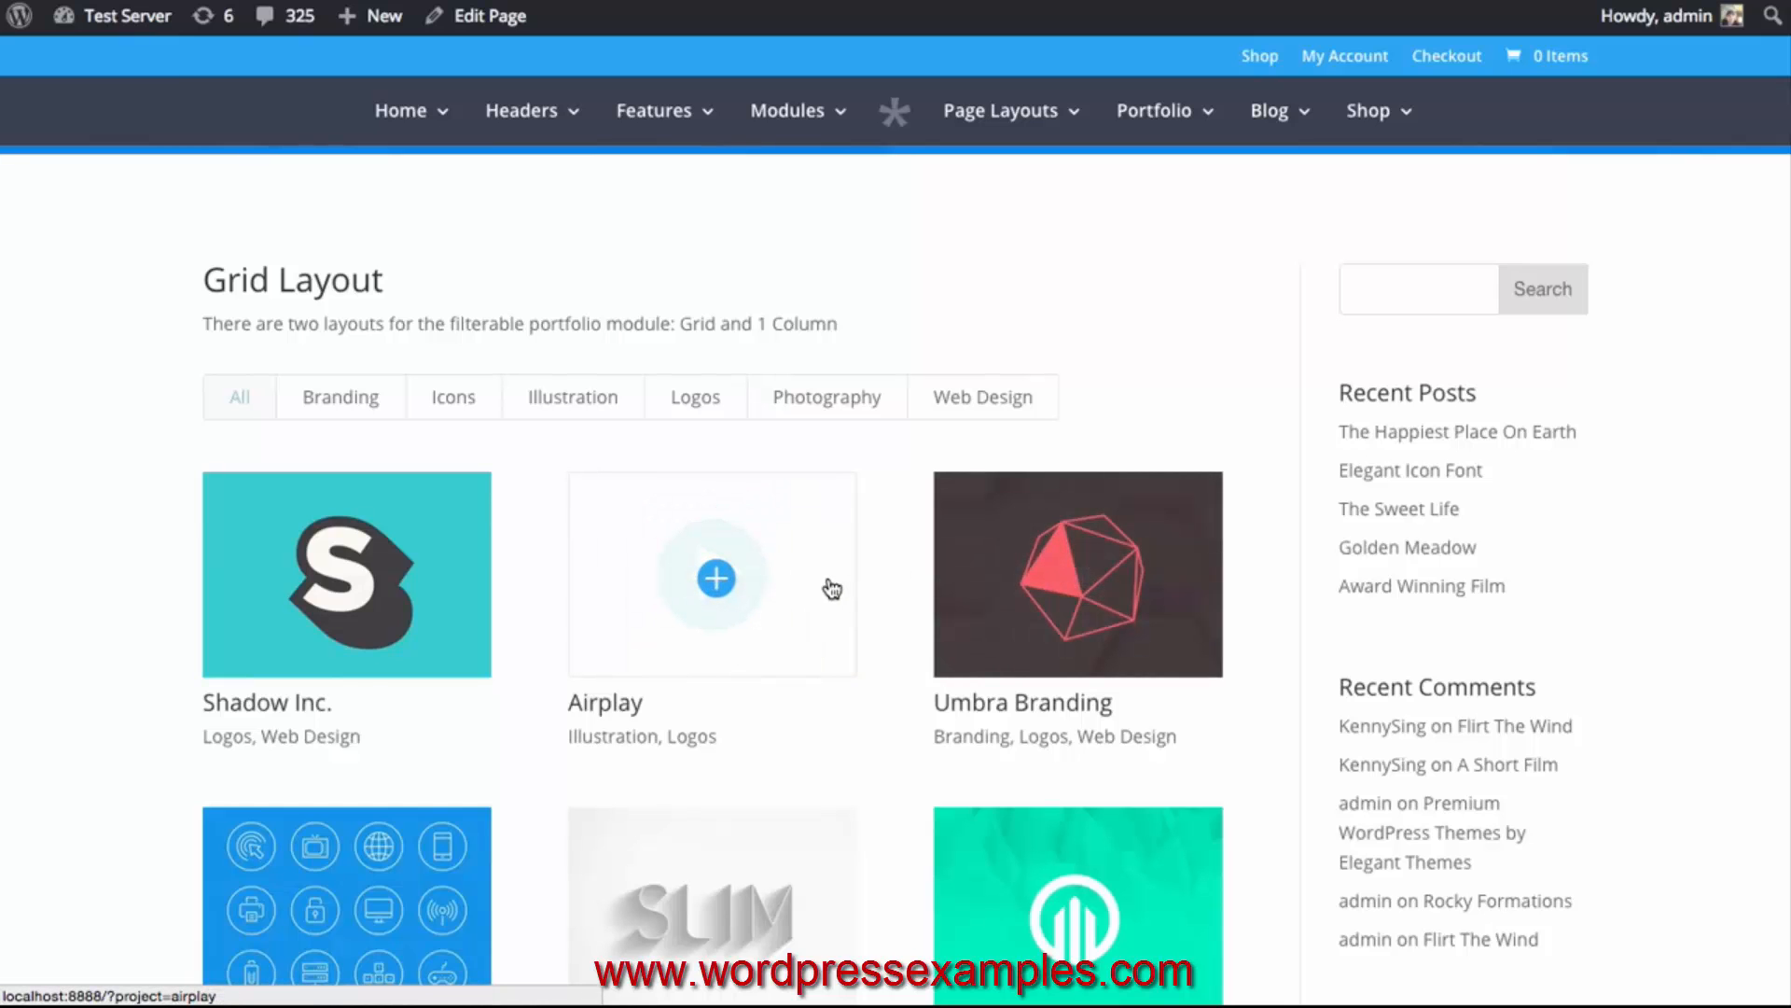
Step: Filter the one-column portfolio by Branding, Illustration, Logos and Photography, and scroll through the results
scroll(600, 584, "down", 9)
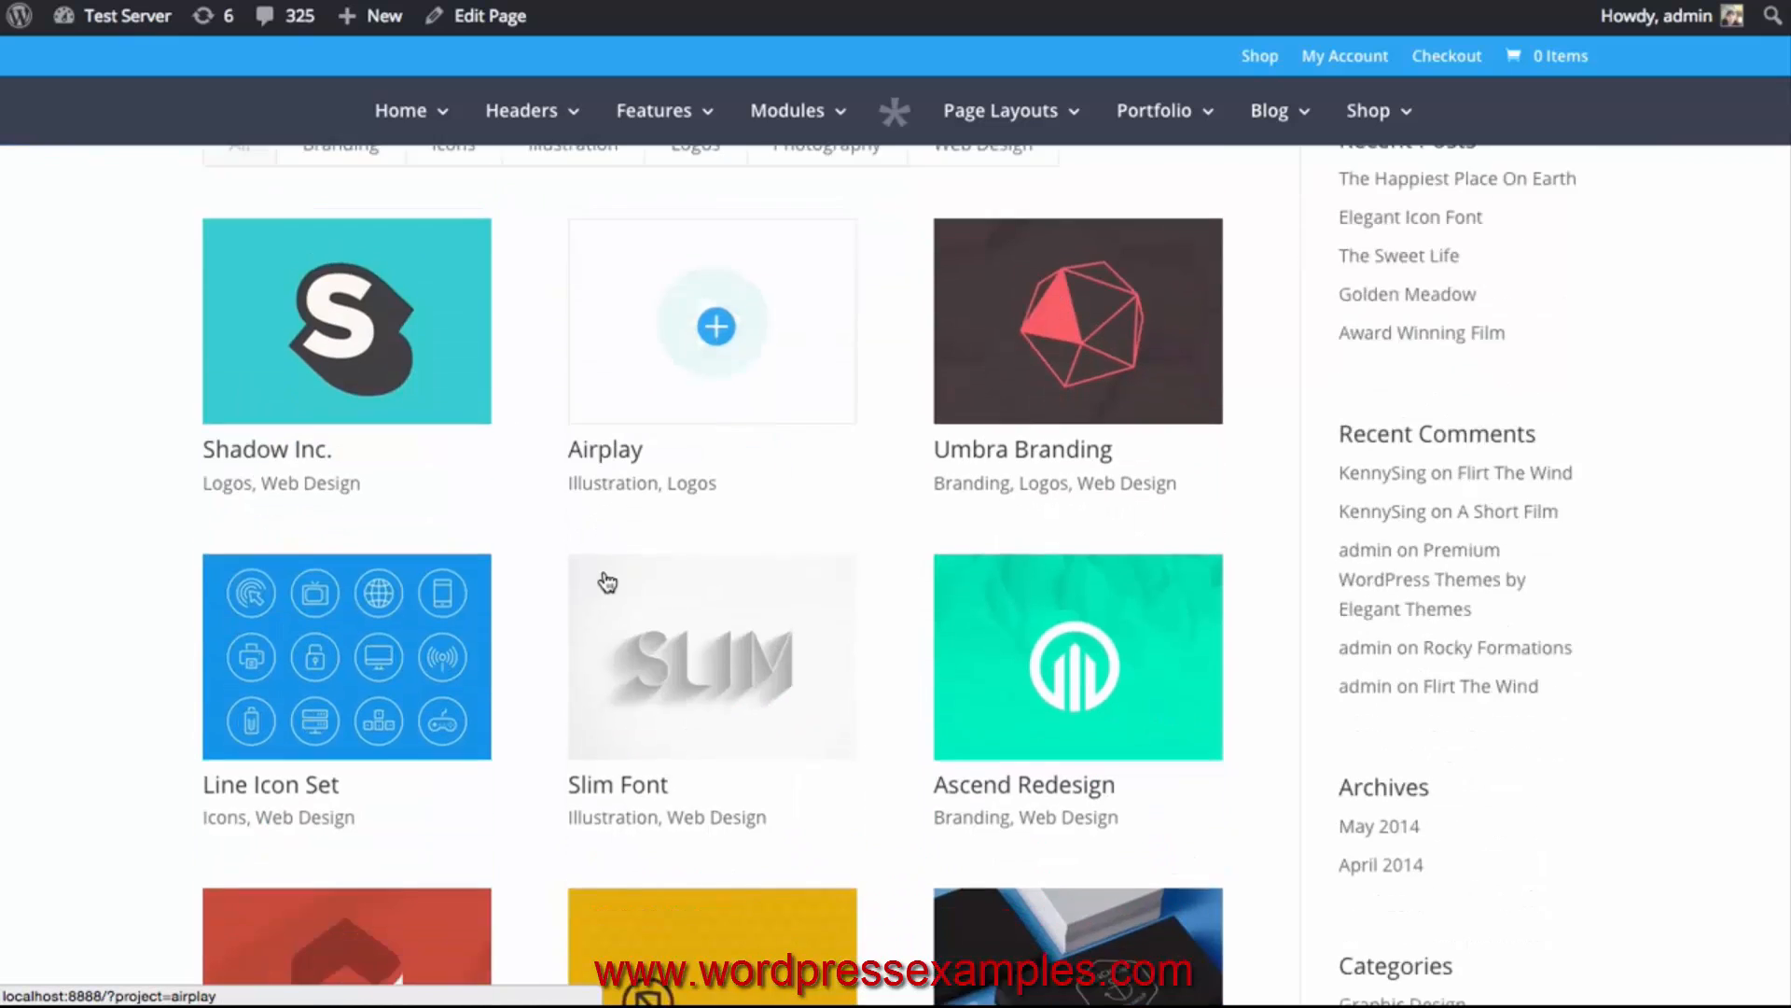
scroll(595, 558, "down", 10)
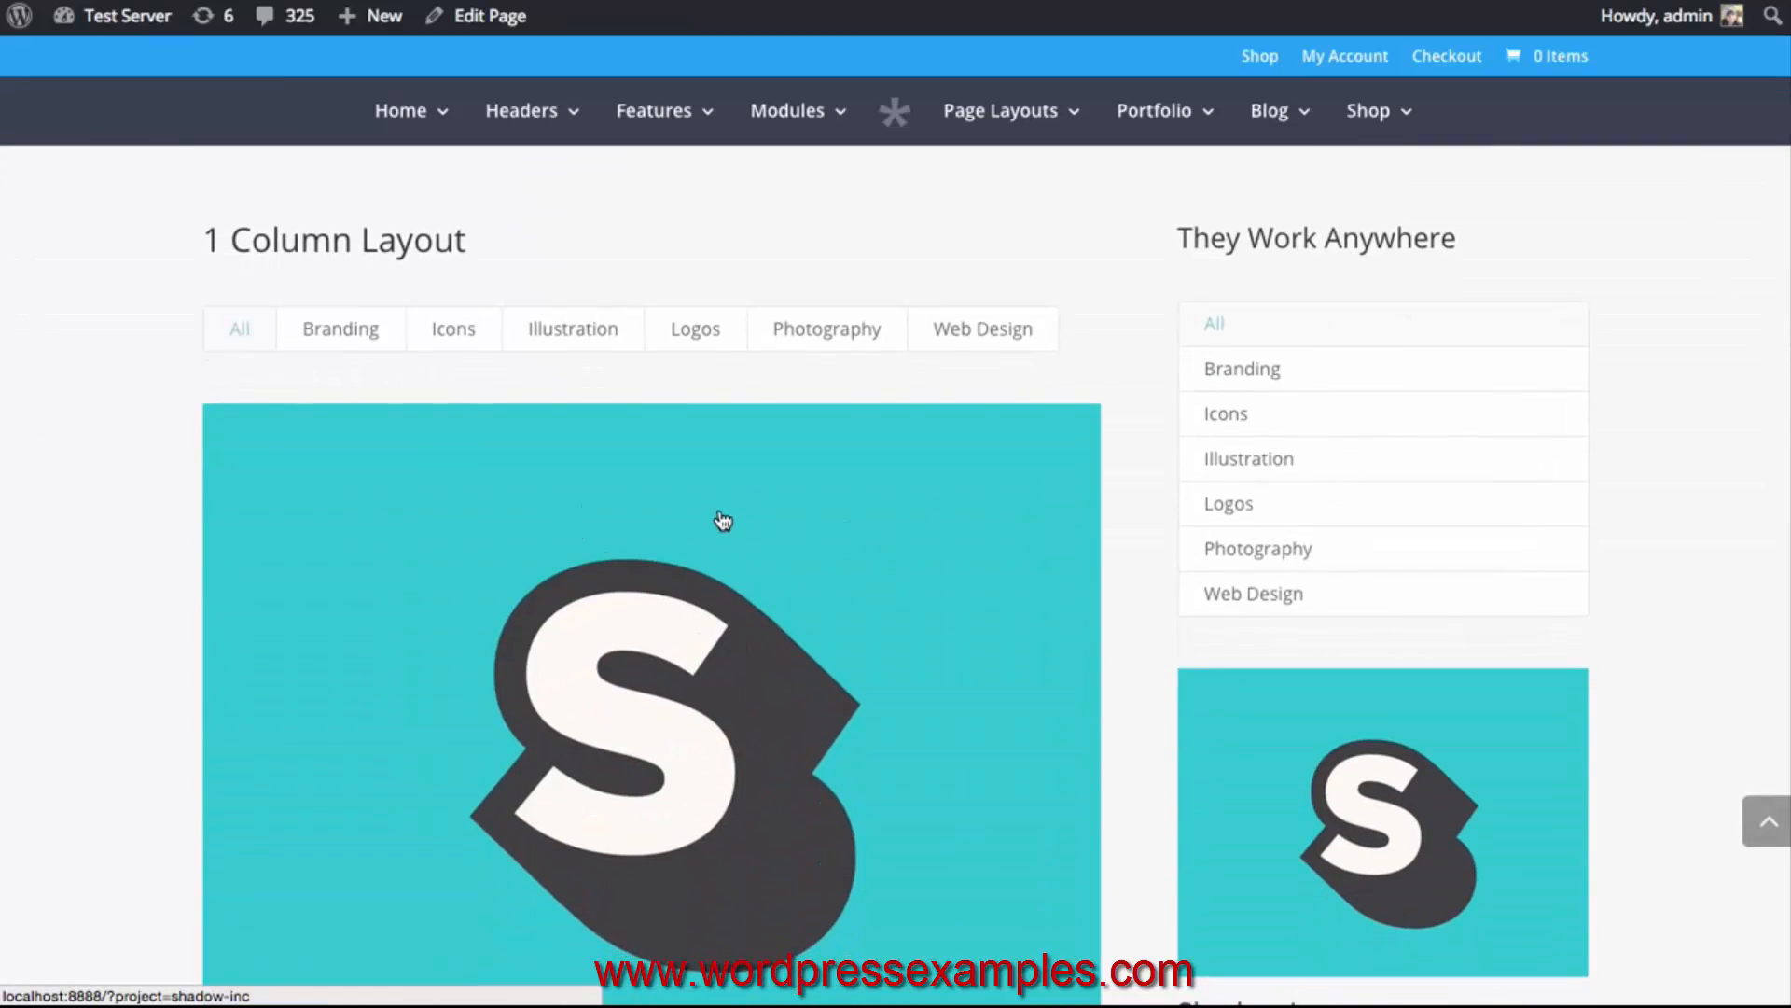
left_click(381, 345)
left_click(558, 345)
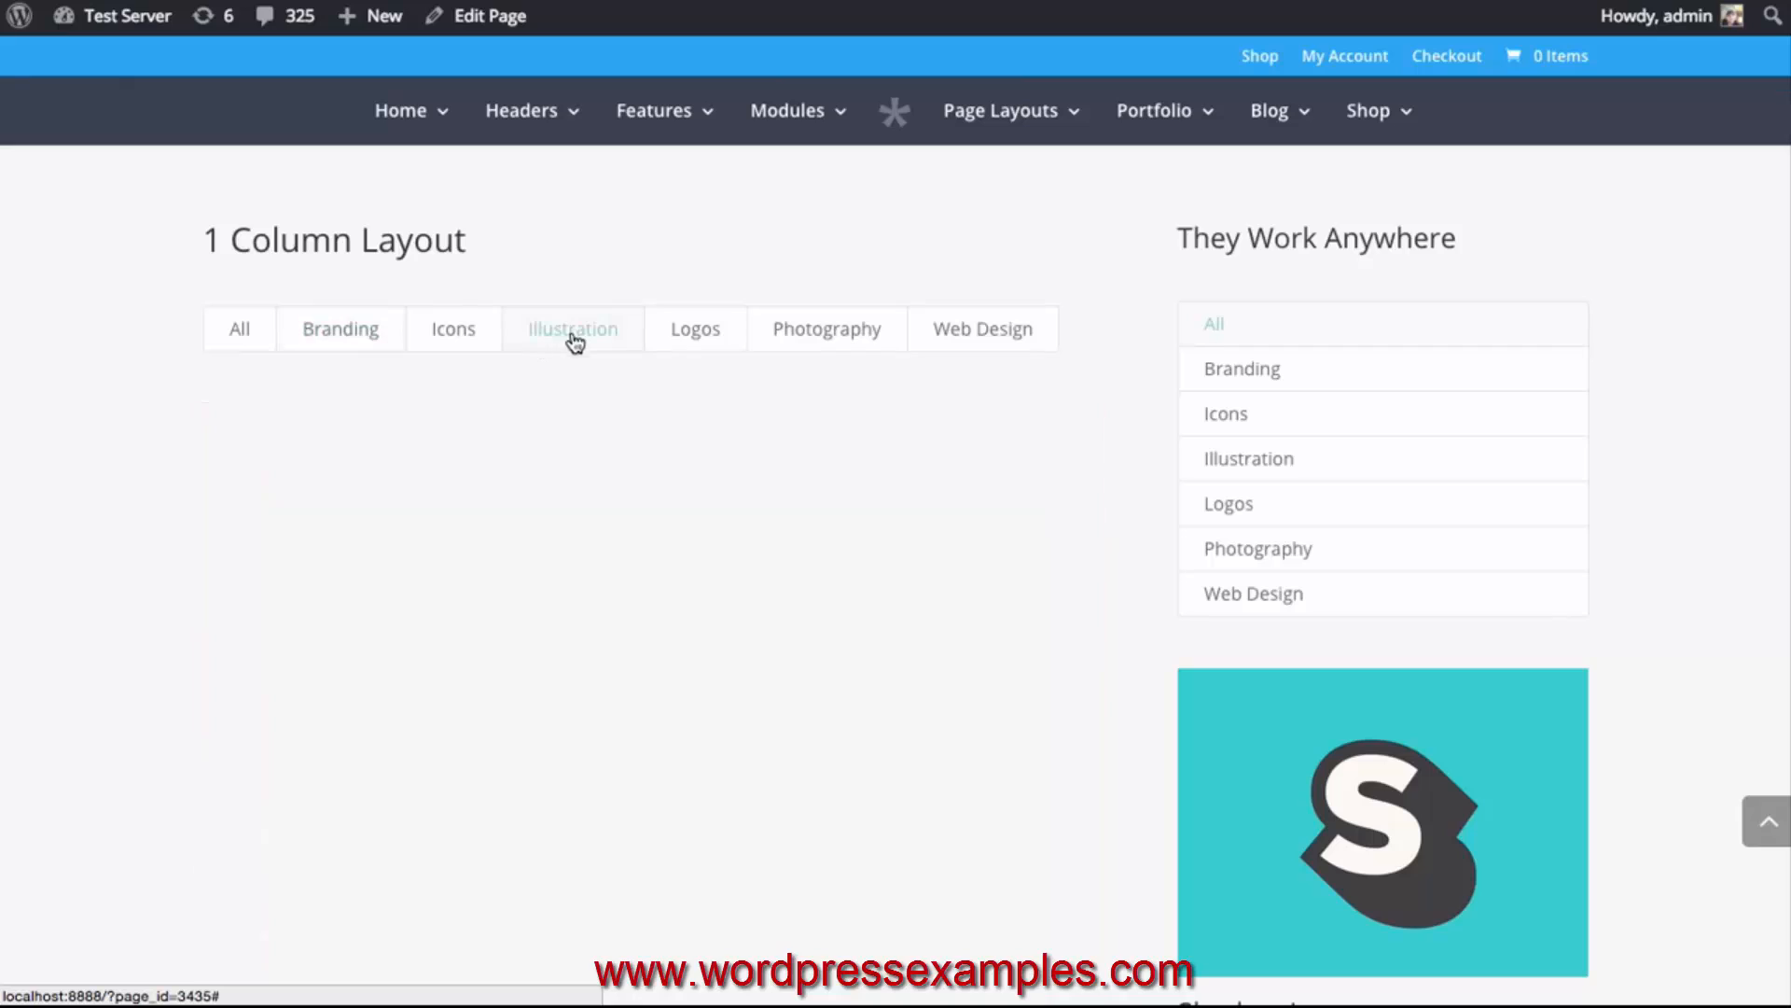
left_click(693, 341)
left_click(816, 340)
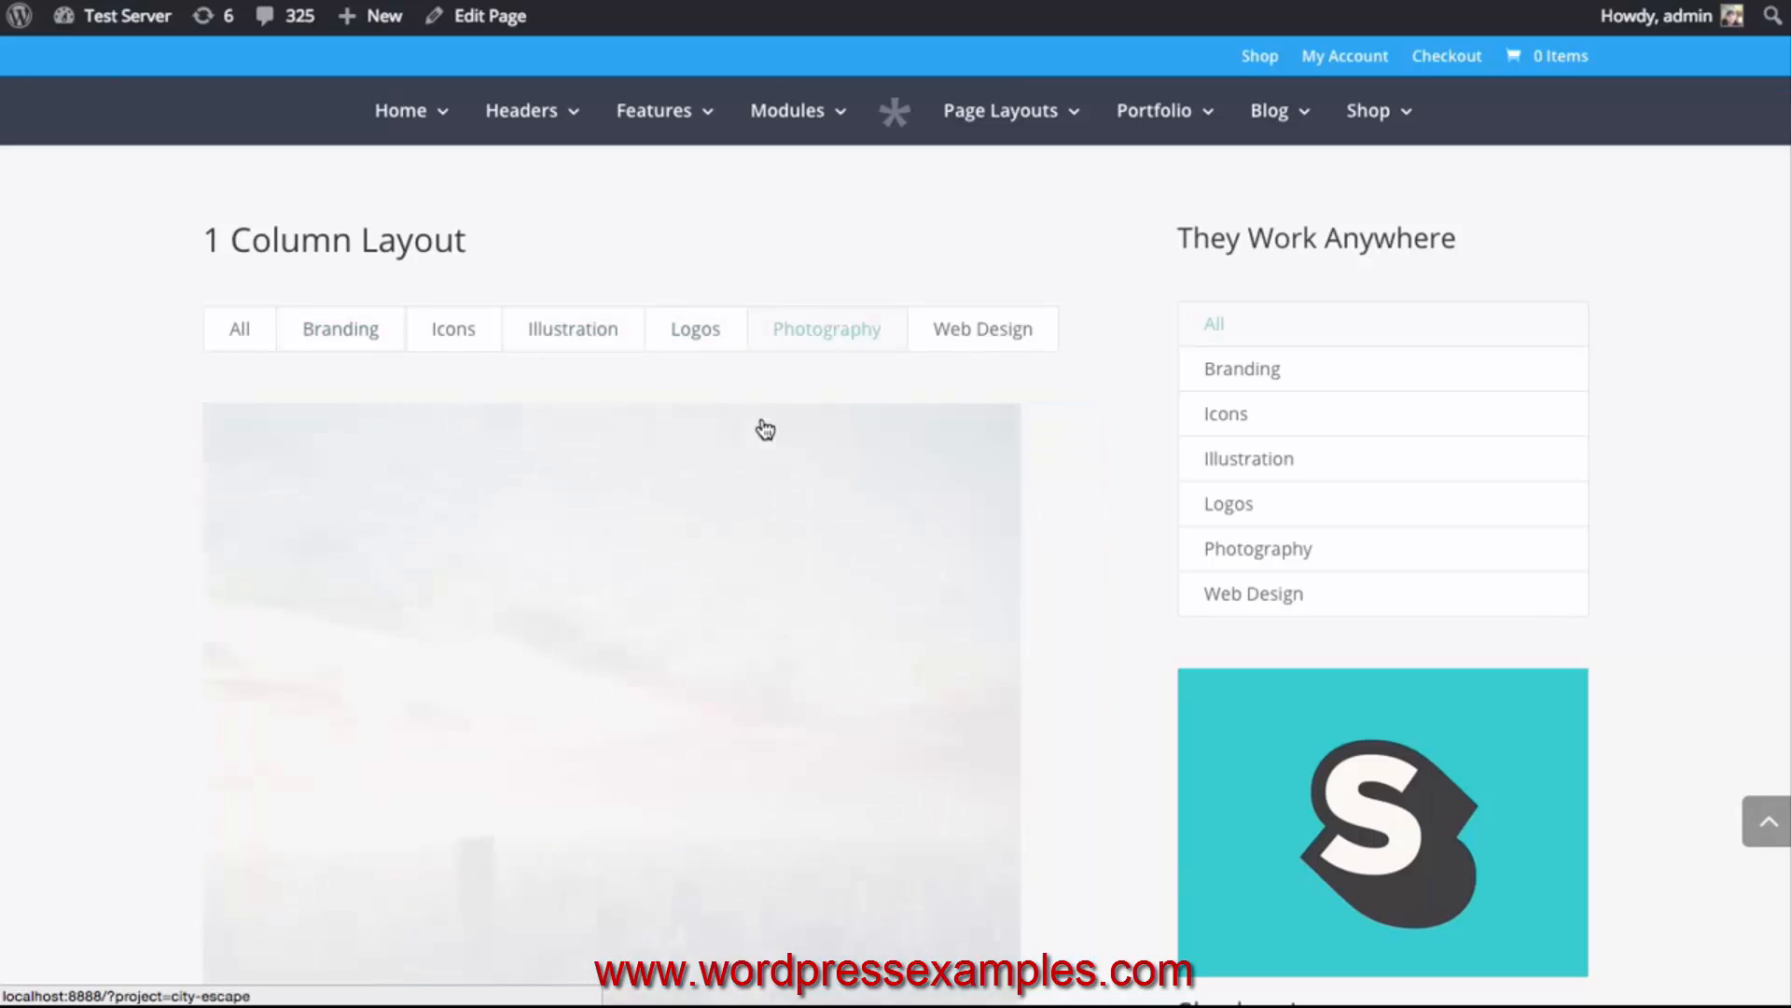
scroll(756, 440, "down", 3)
scroll(756, 439, "down", 20)
scroll(740, 448, "up", 20)
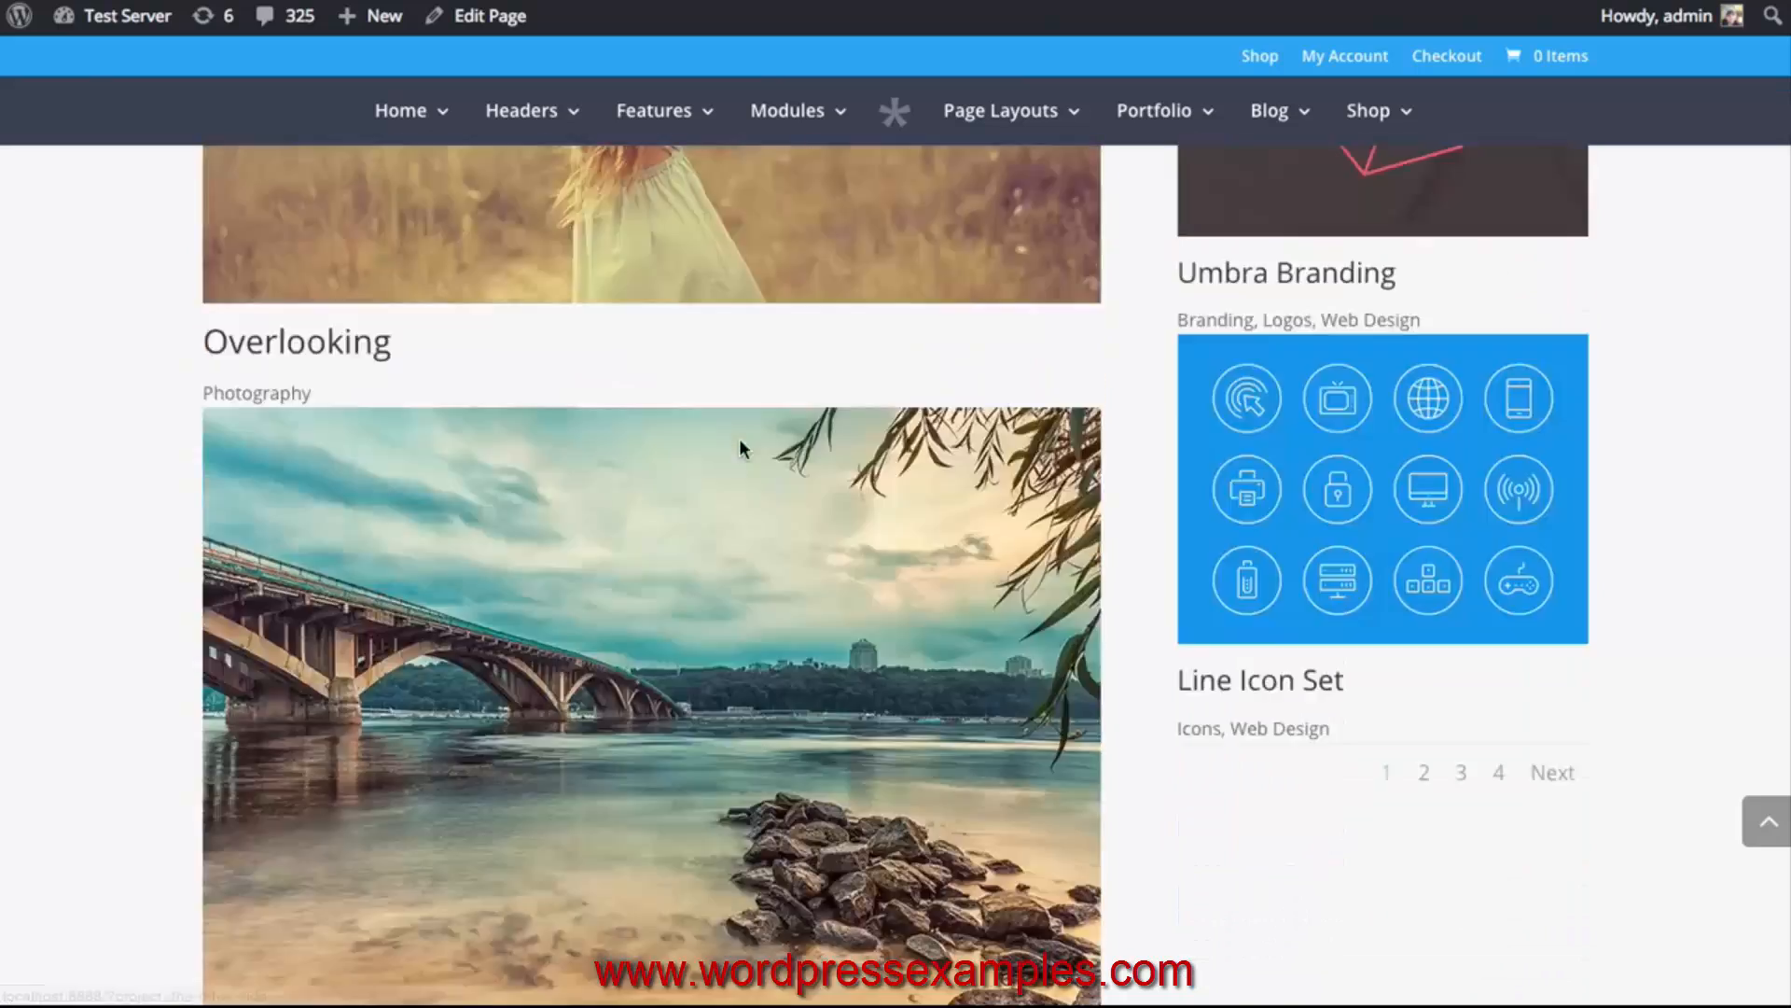
scroll(742, 448, "up", 4)
scroll(792, 459, "down", 2)
Step: Filter the sidebar portfolio by Illustration, Icons and Branding
left_click(1300, 471)
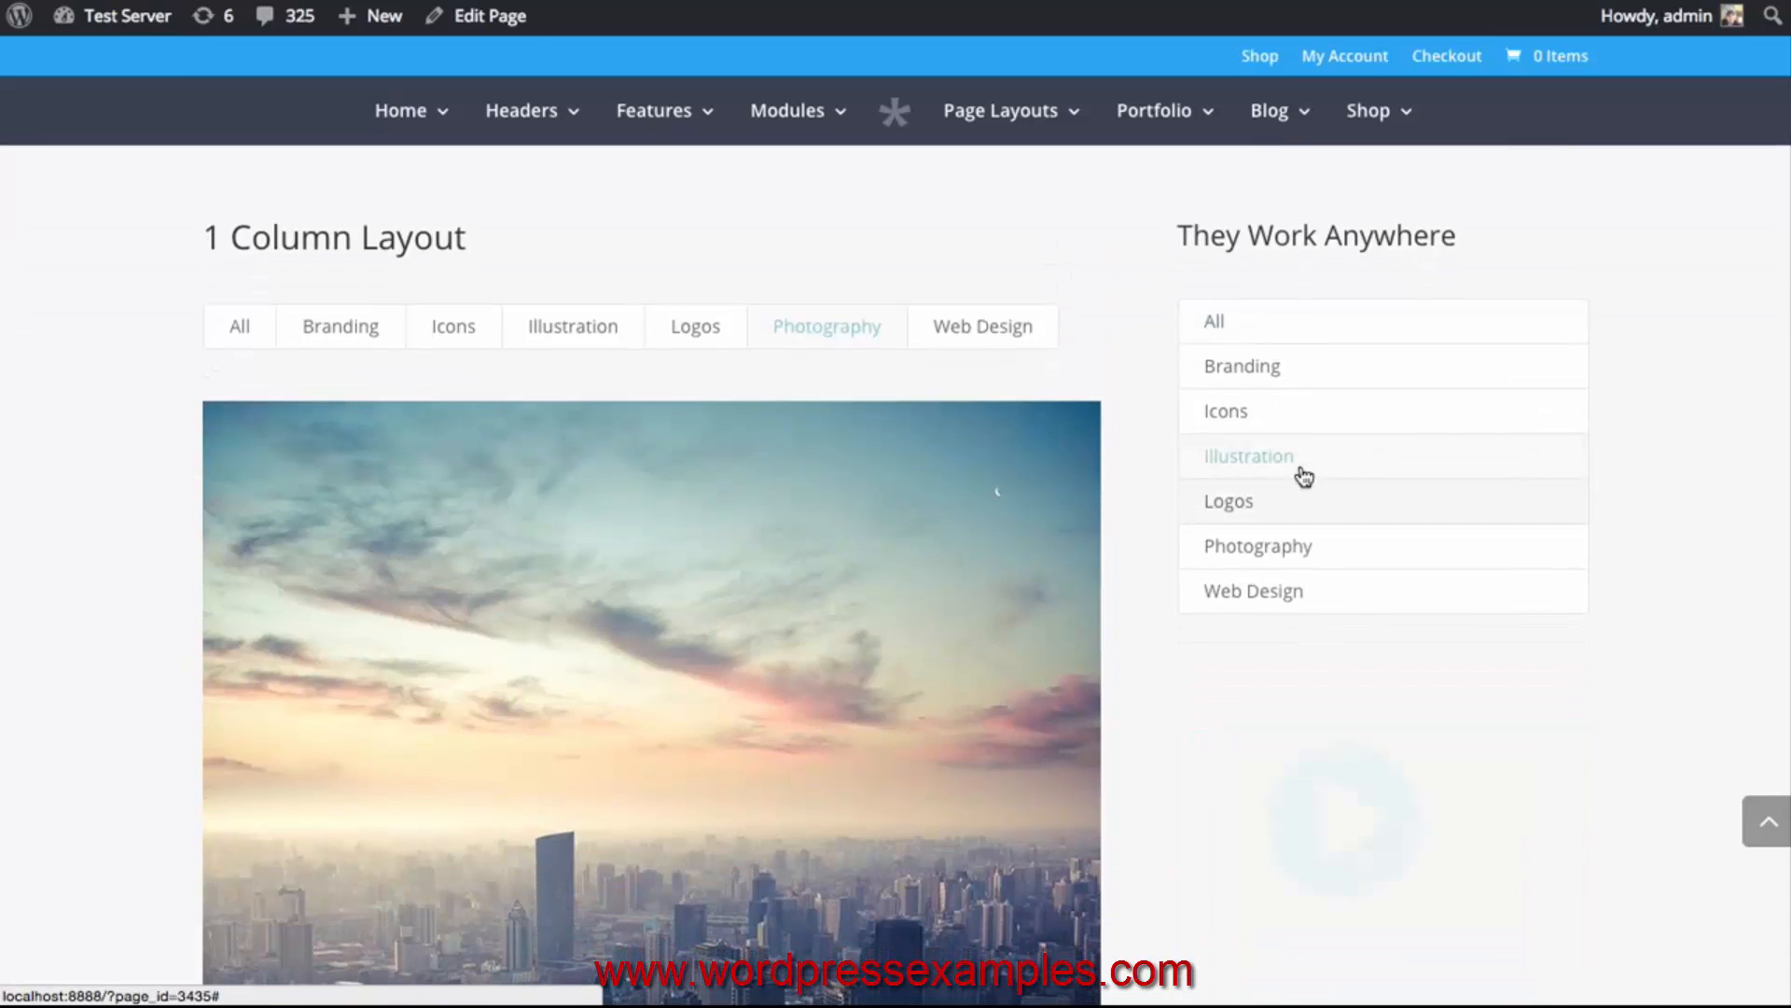
left_click(1299, 429)
left_click(1288, 378)
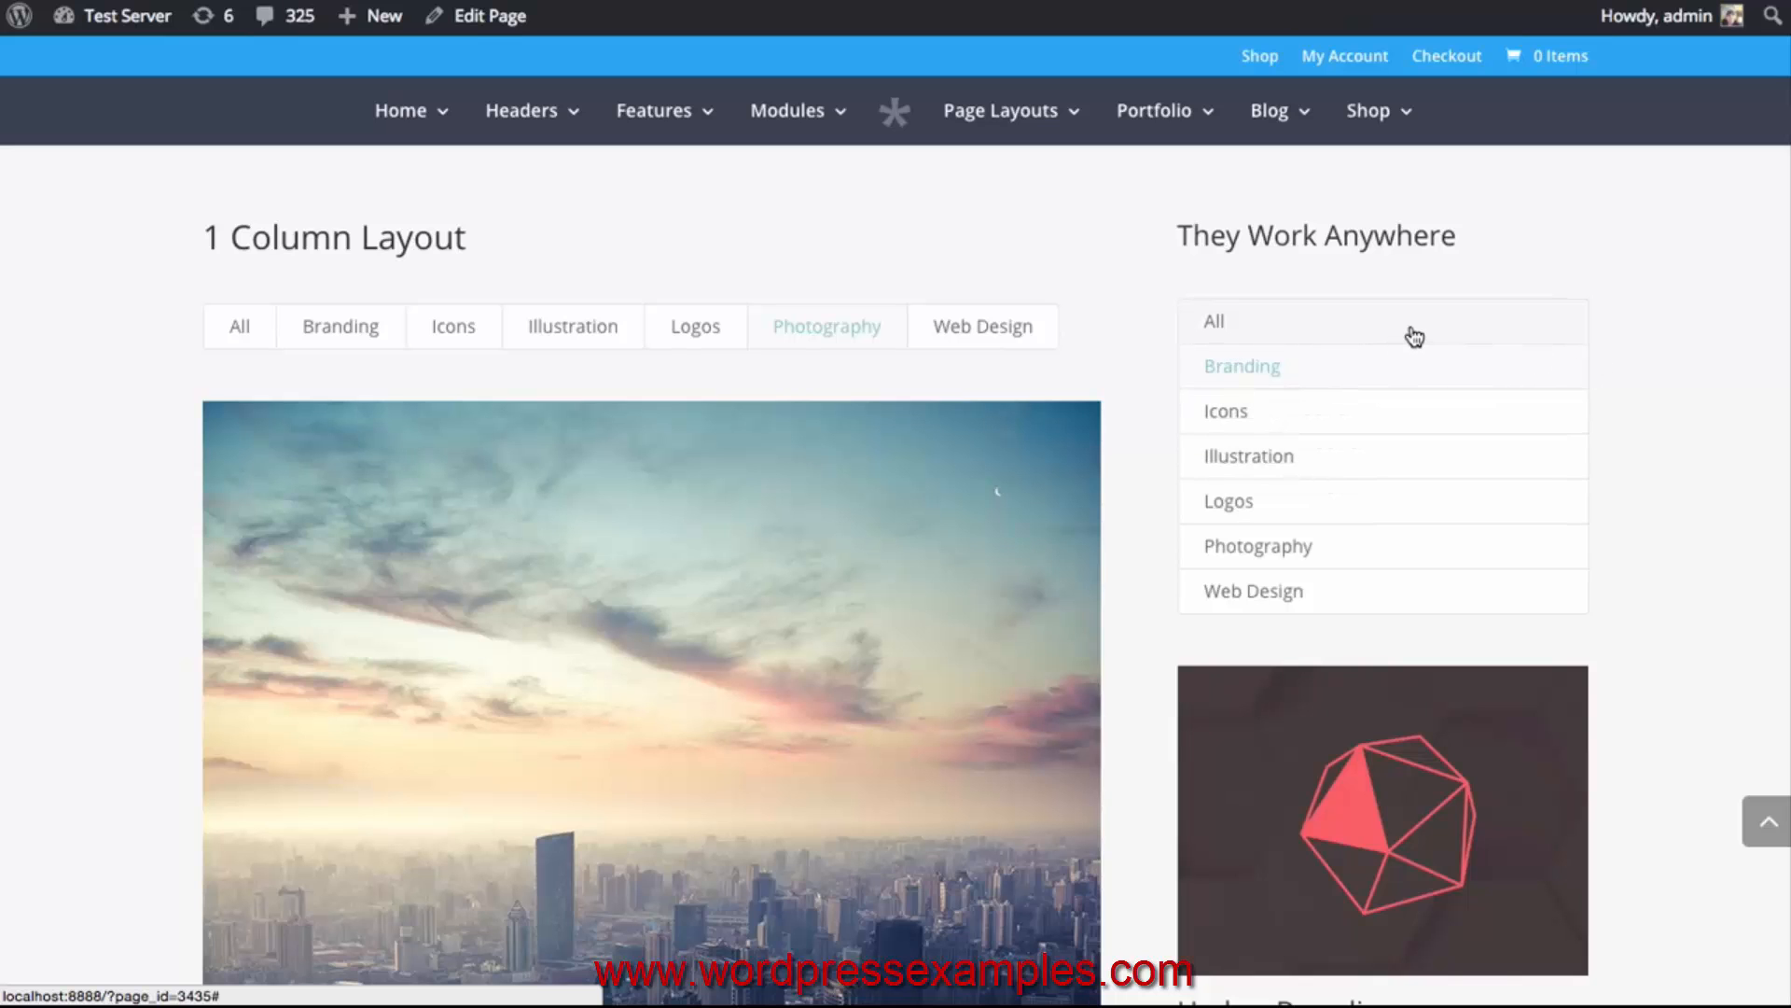
scroll(724, 463, "up", 15)
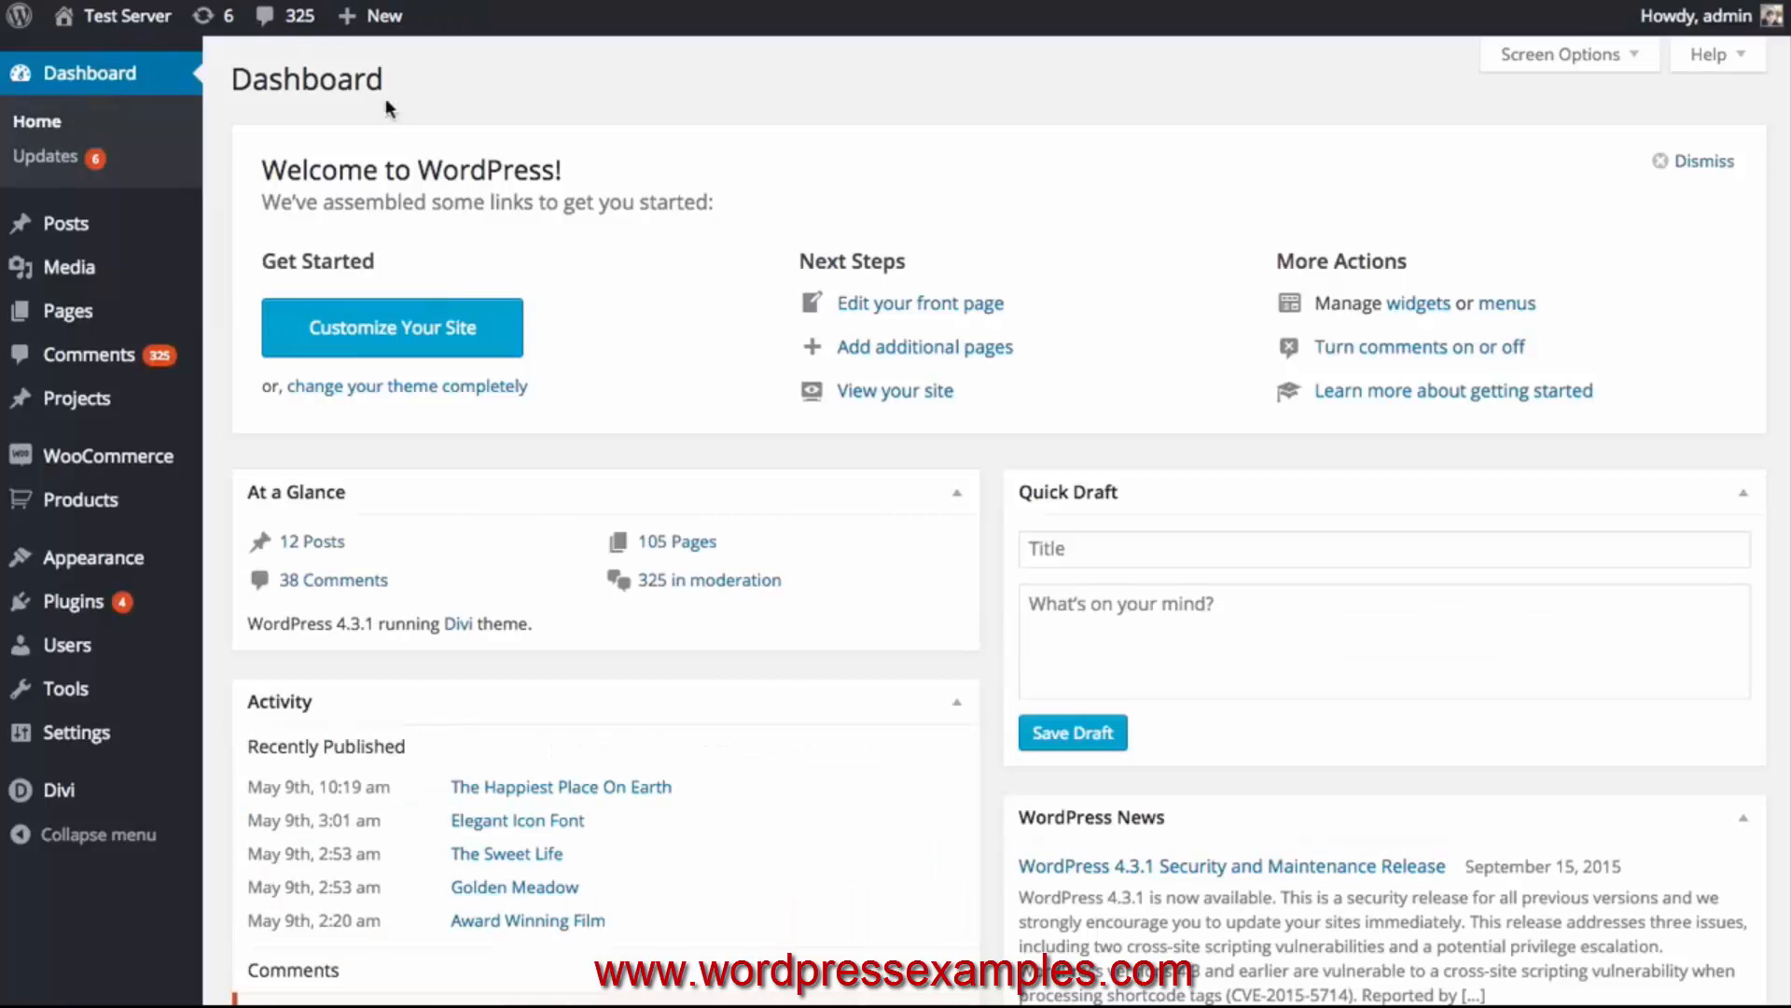
Step: Open the Shadow Inc. project from the Projects list and review its categories and featured image
mouse_move(89, 423)
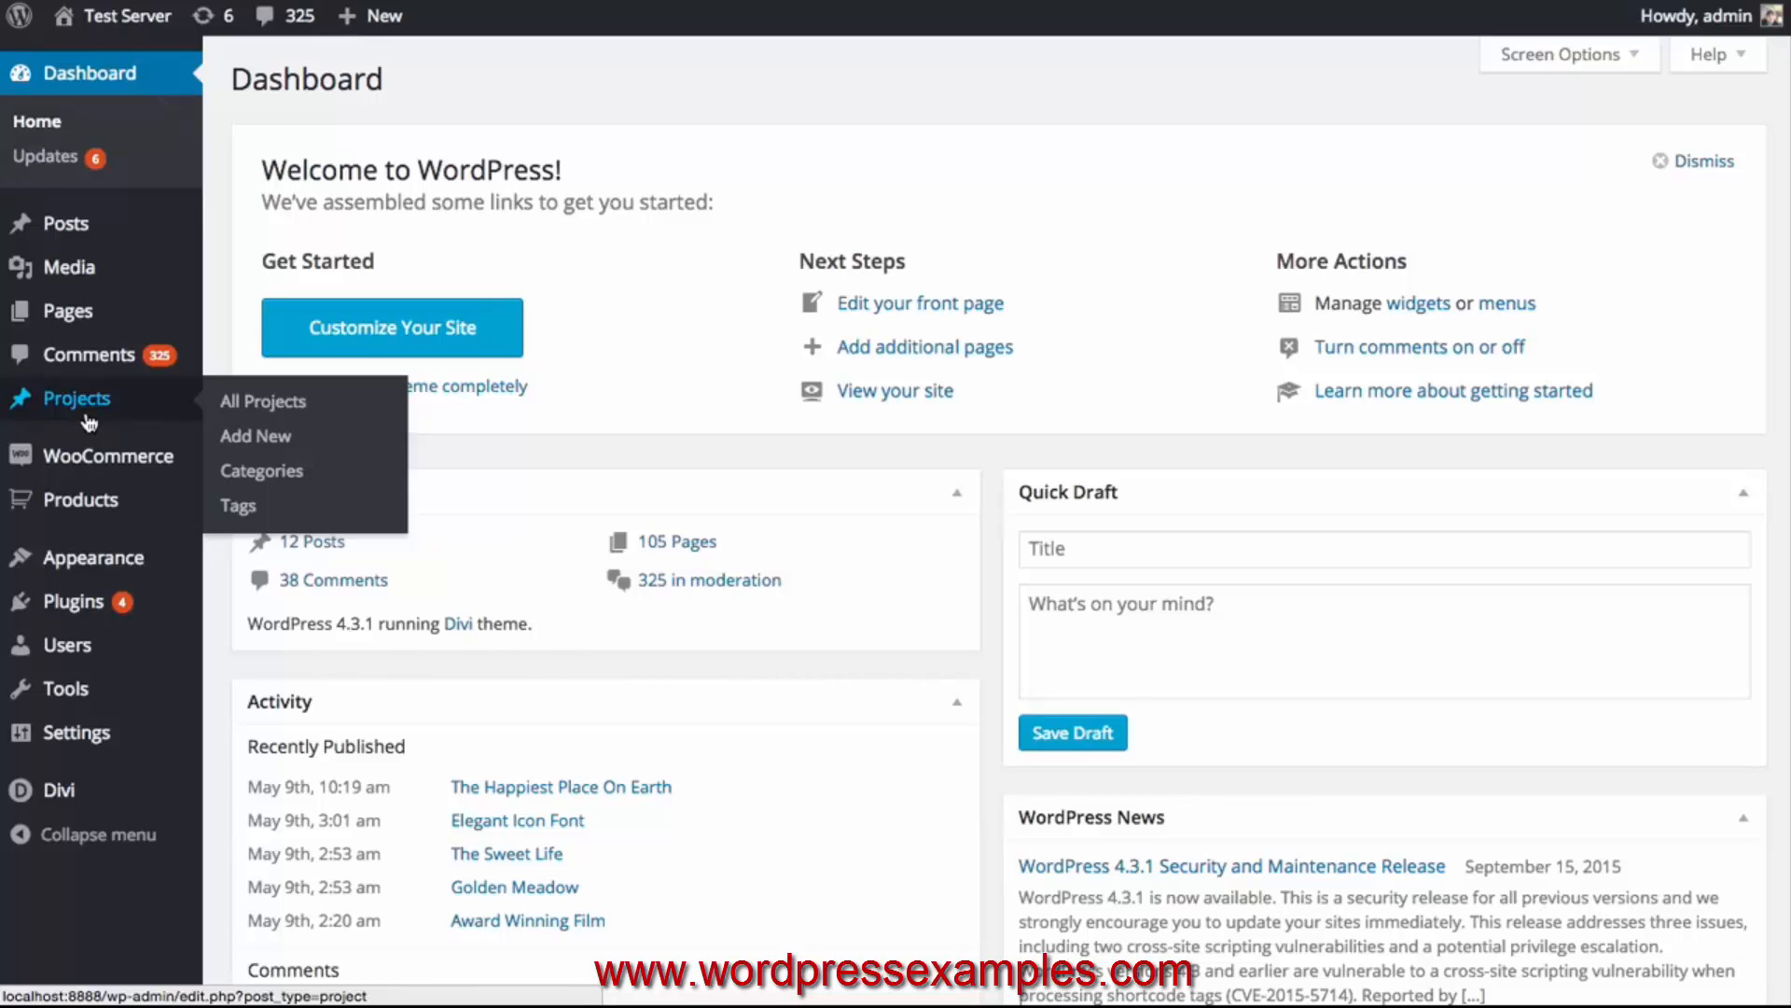
left_click(256, 403)
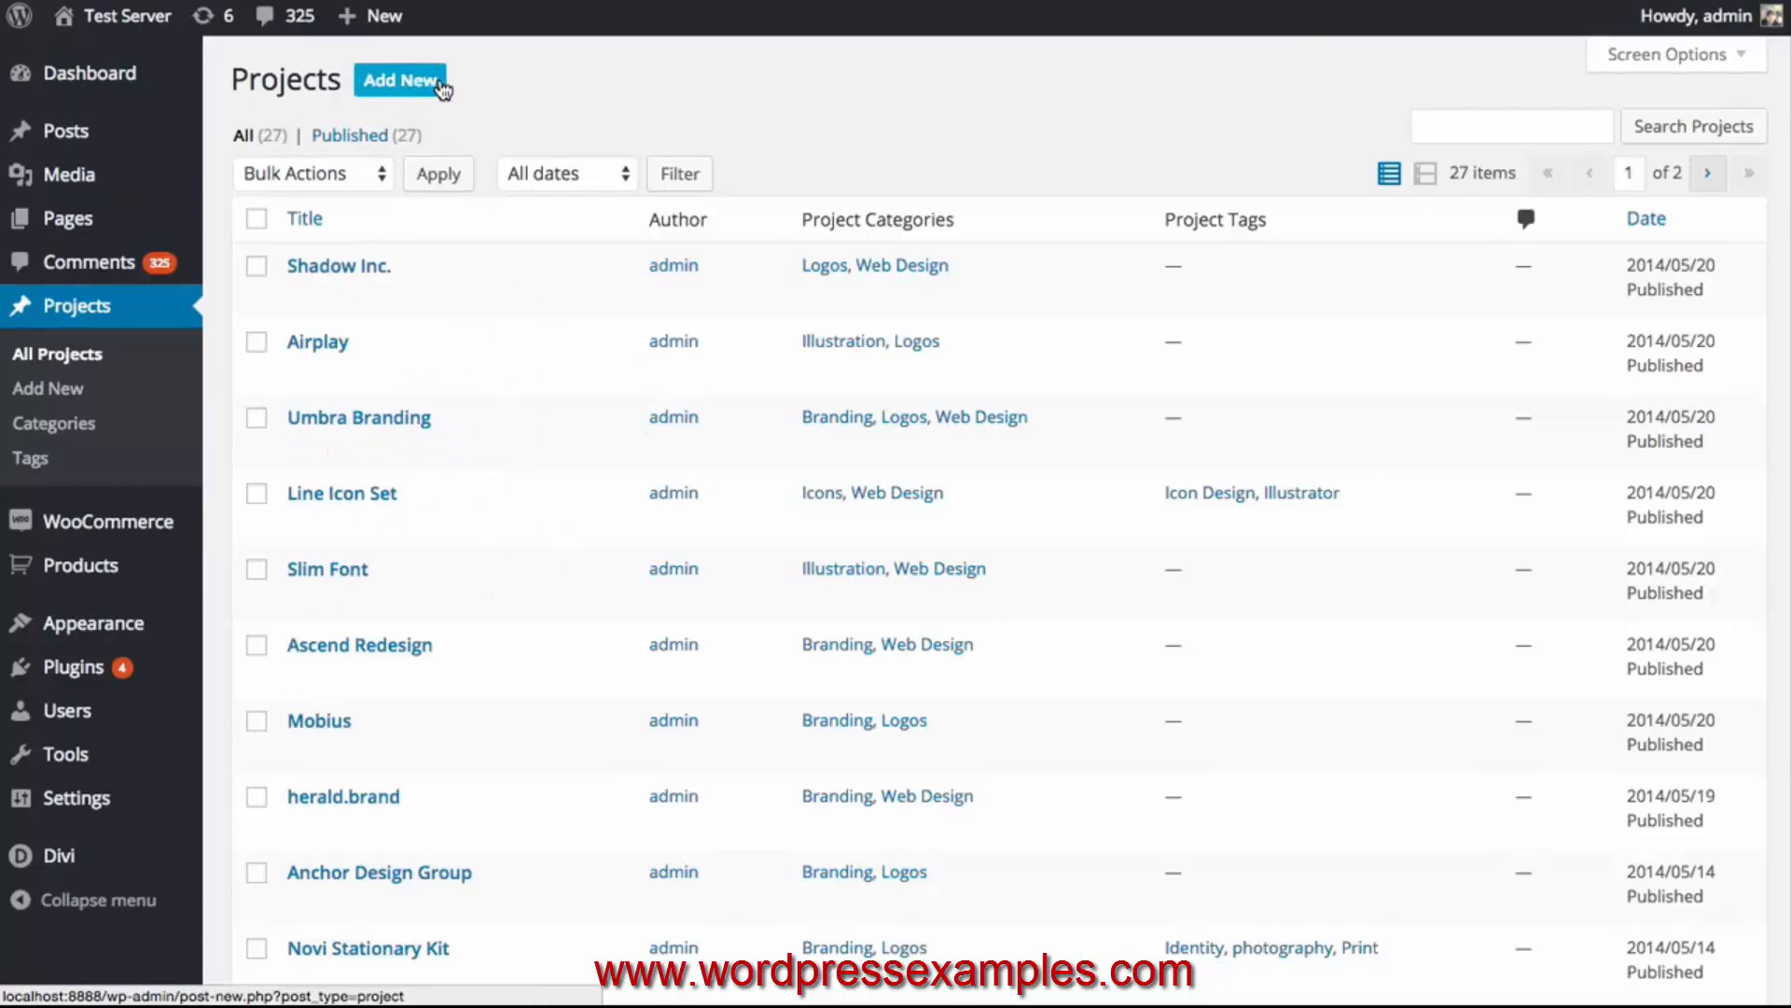
left_click(303, 297)
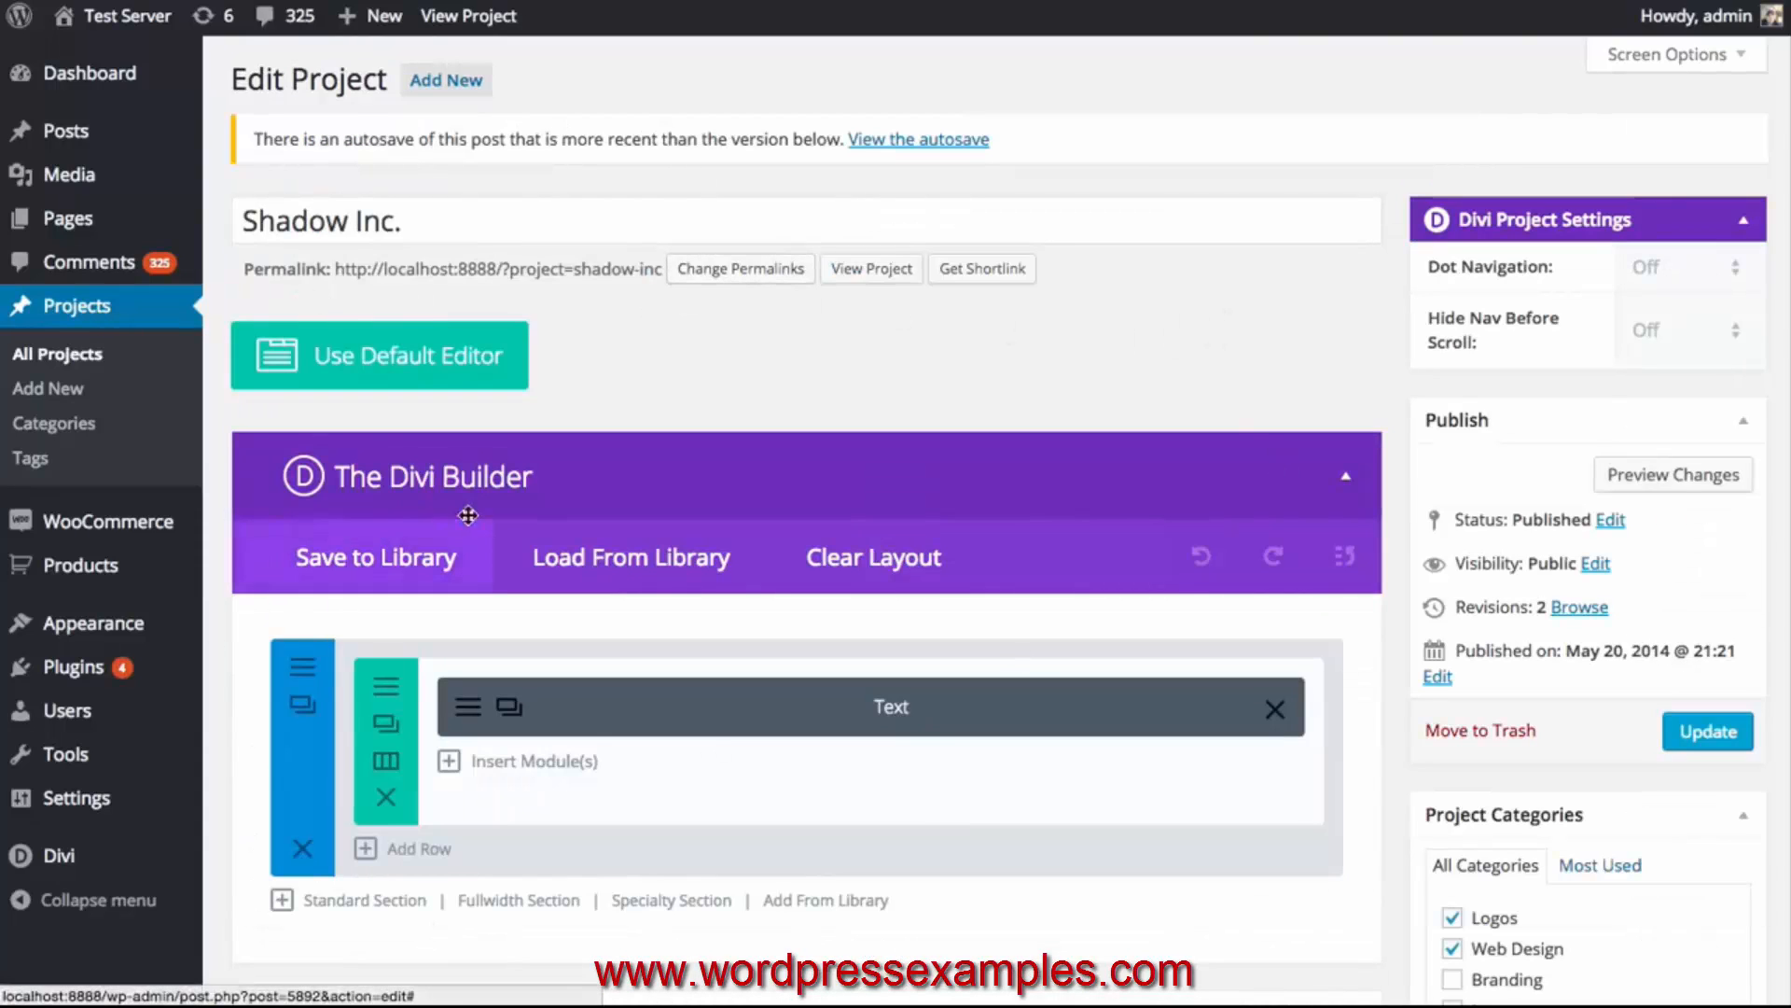
scroll(1212, 367, "down", 10)
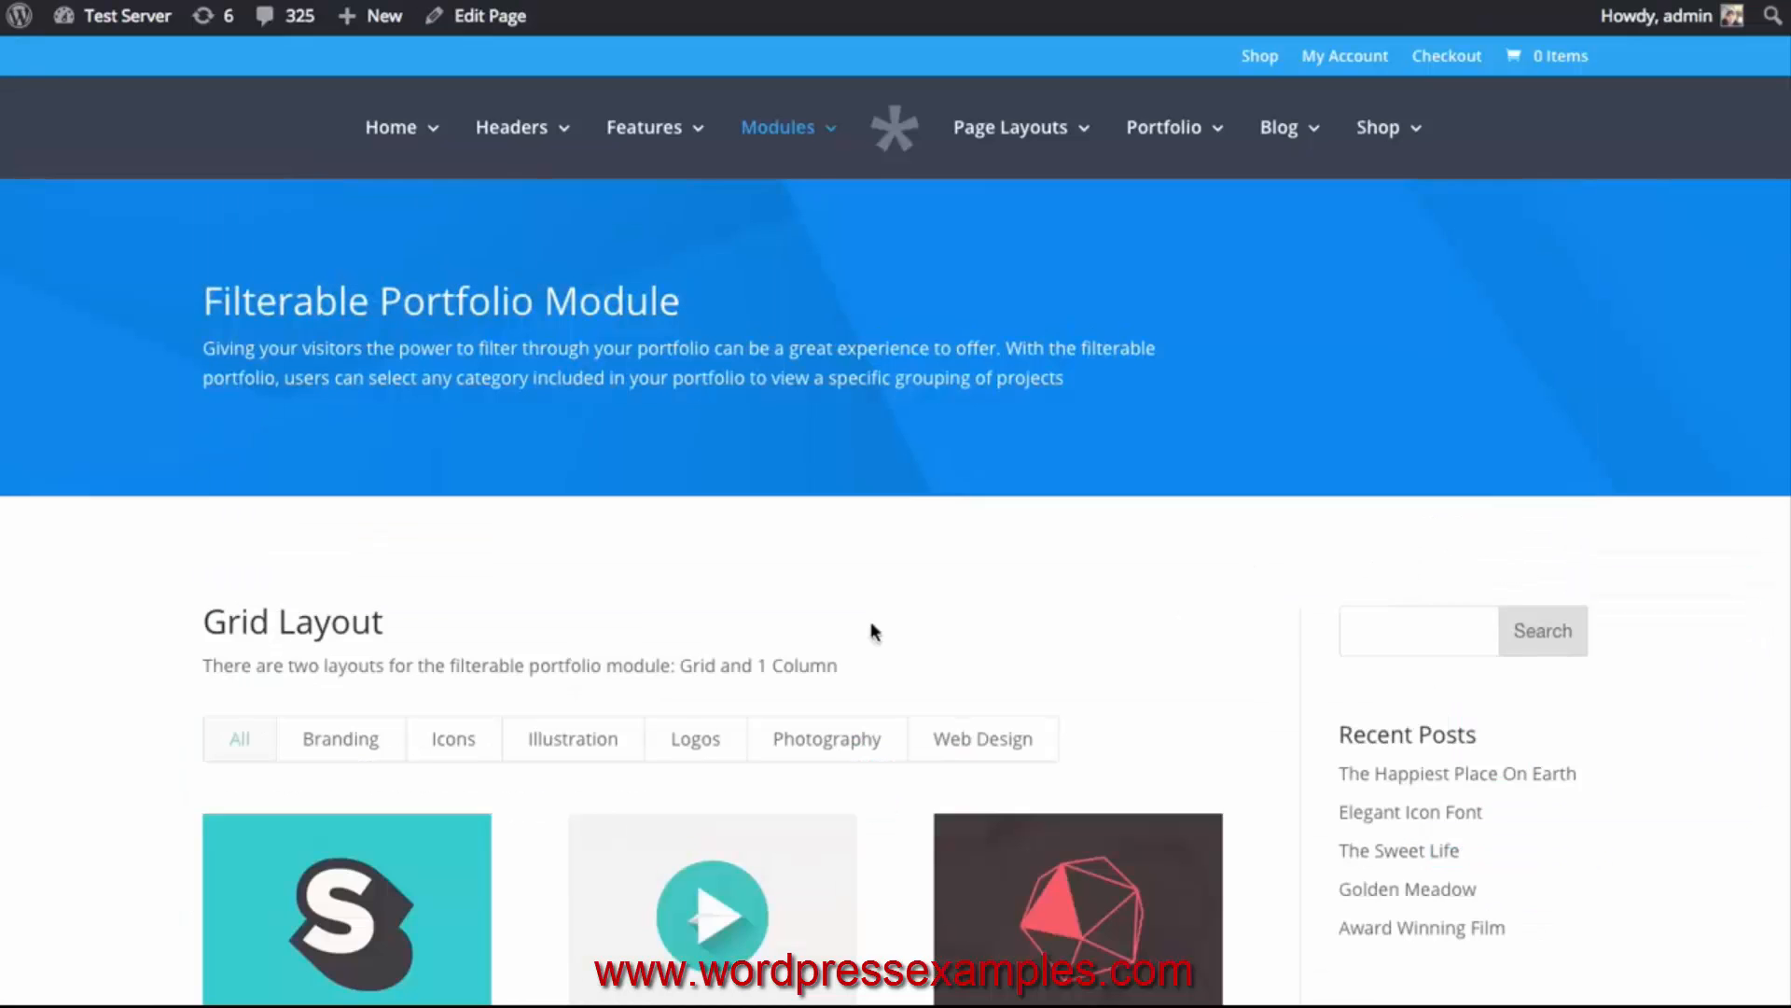
scroll(873, 625, "down", 3)
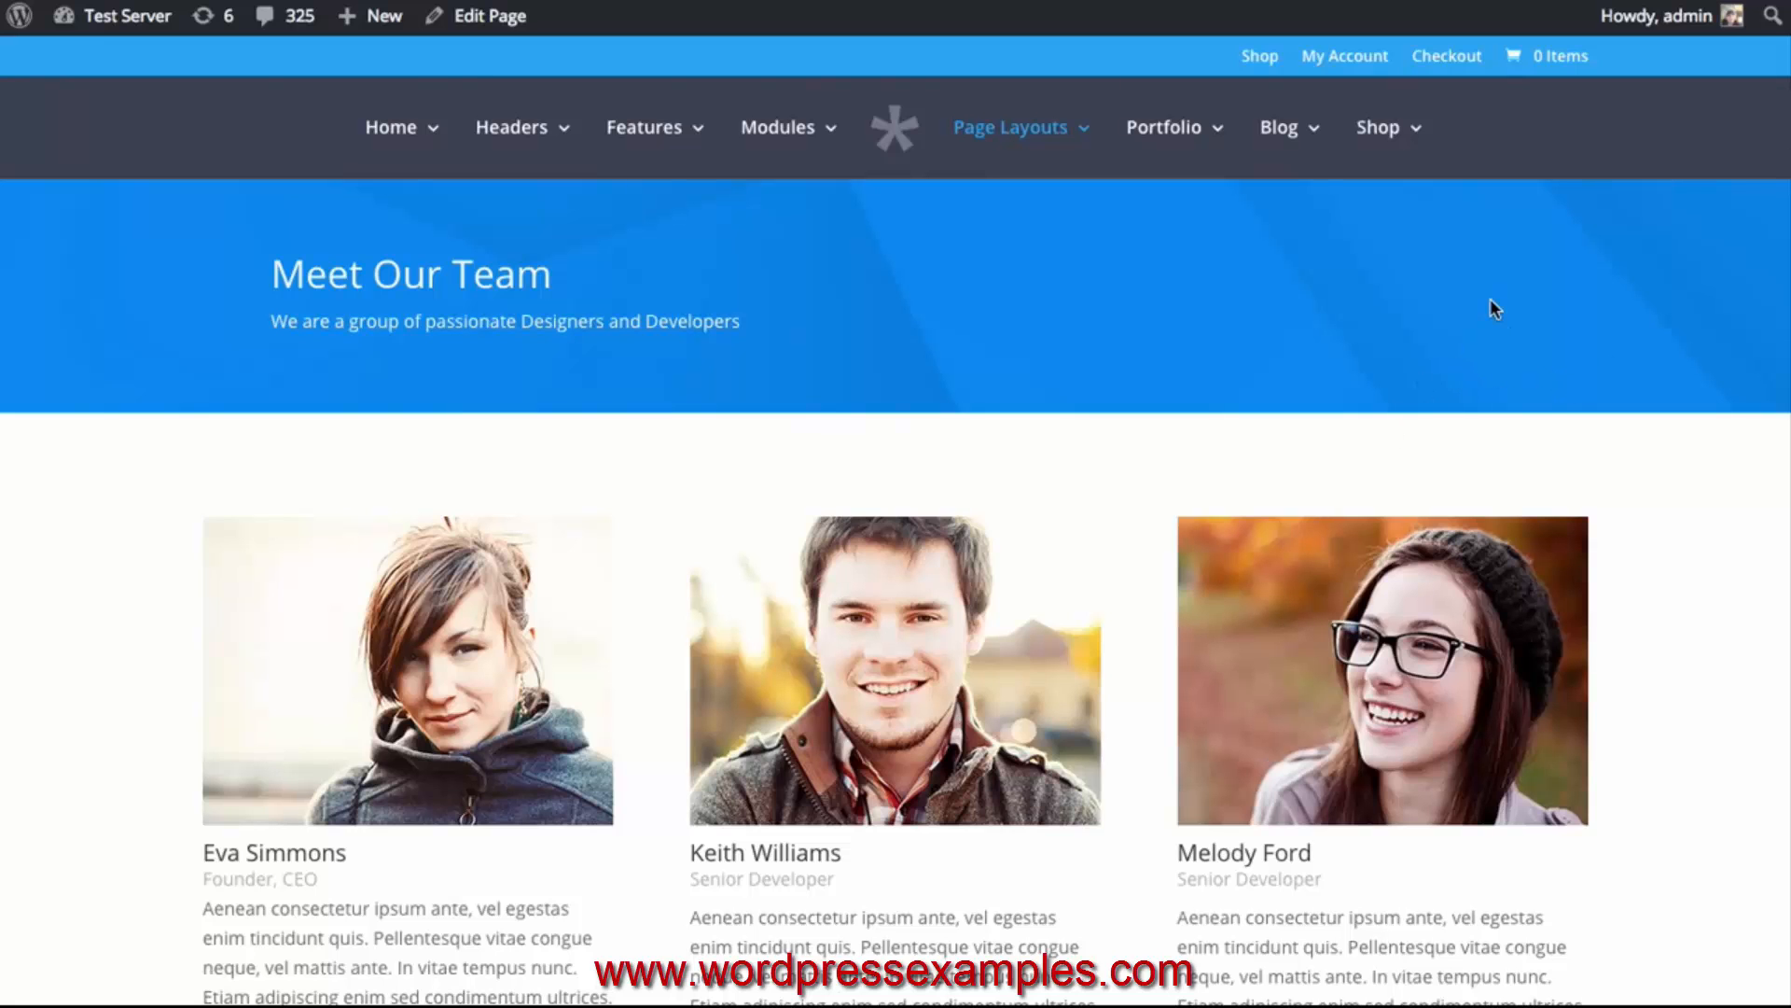
Step: Scroll through the Our Team page down to the Request a Free Quote section
scroll(1476, 293, "down", 9)
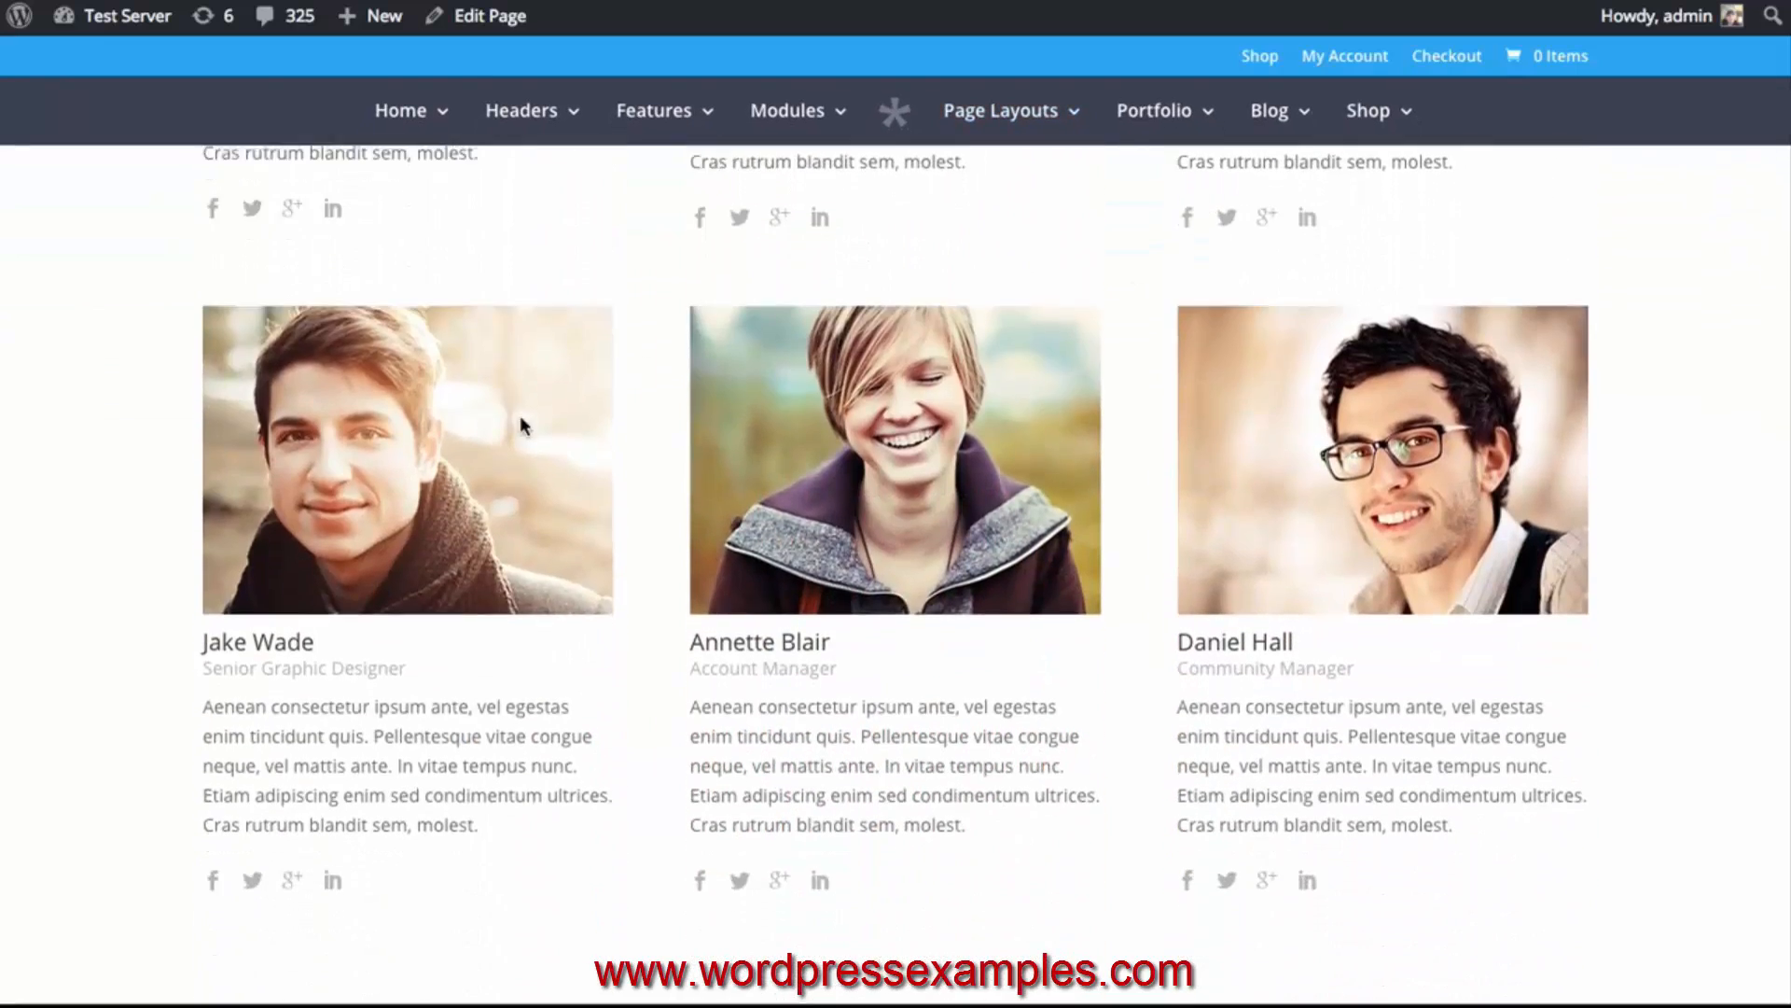
scroll(607, 416, "down", 6)
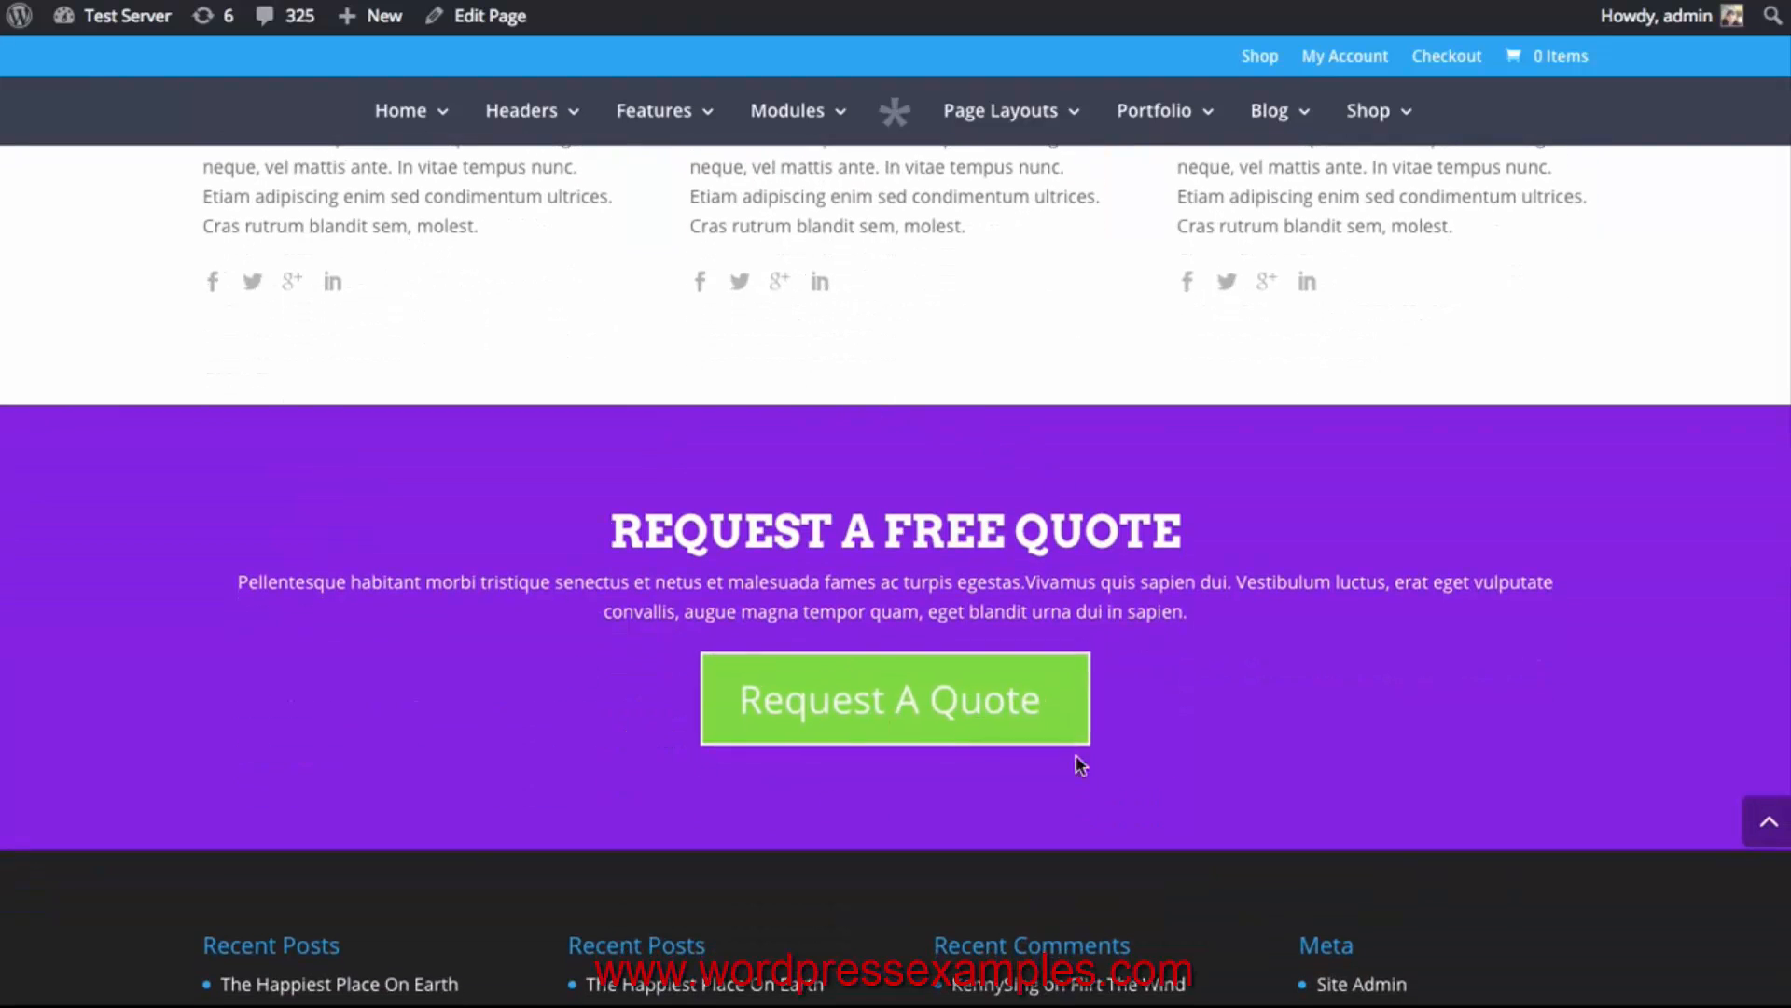
scroll(1248, 620, "up", 3)
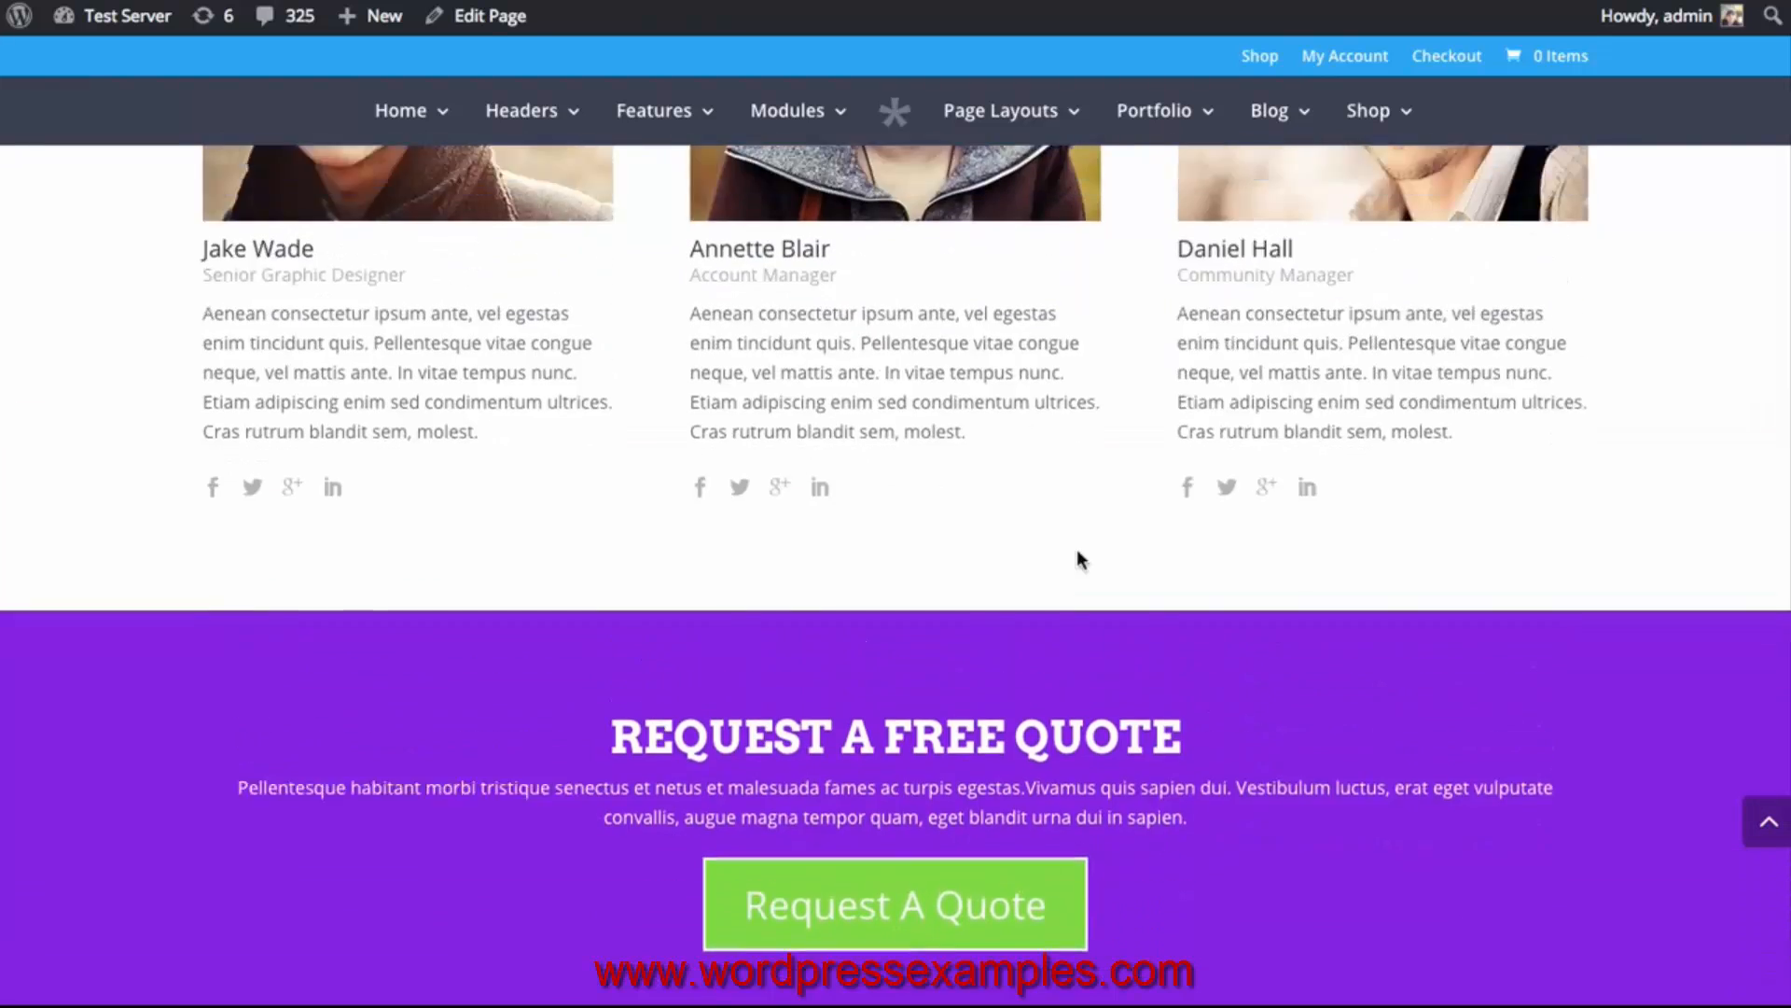
Step: Edit the Our Team page, add a one-column row below the team members and insert a Filterable Portfolio module
left_click(478, 16)
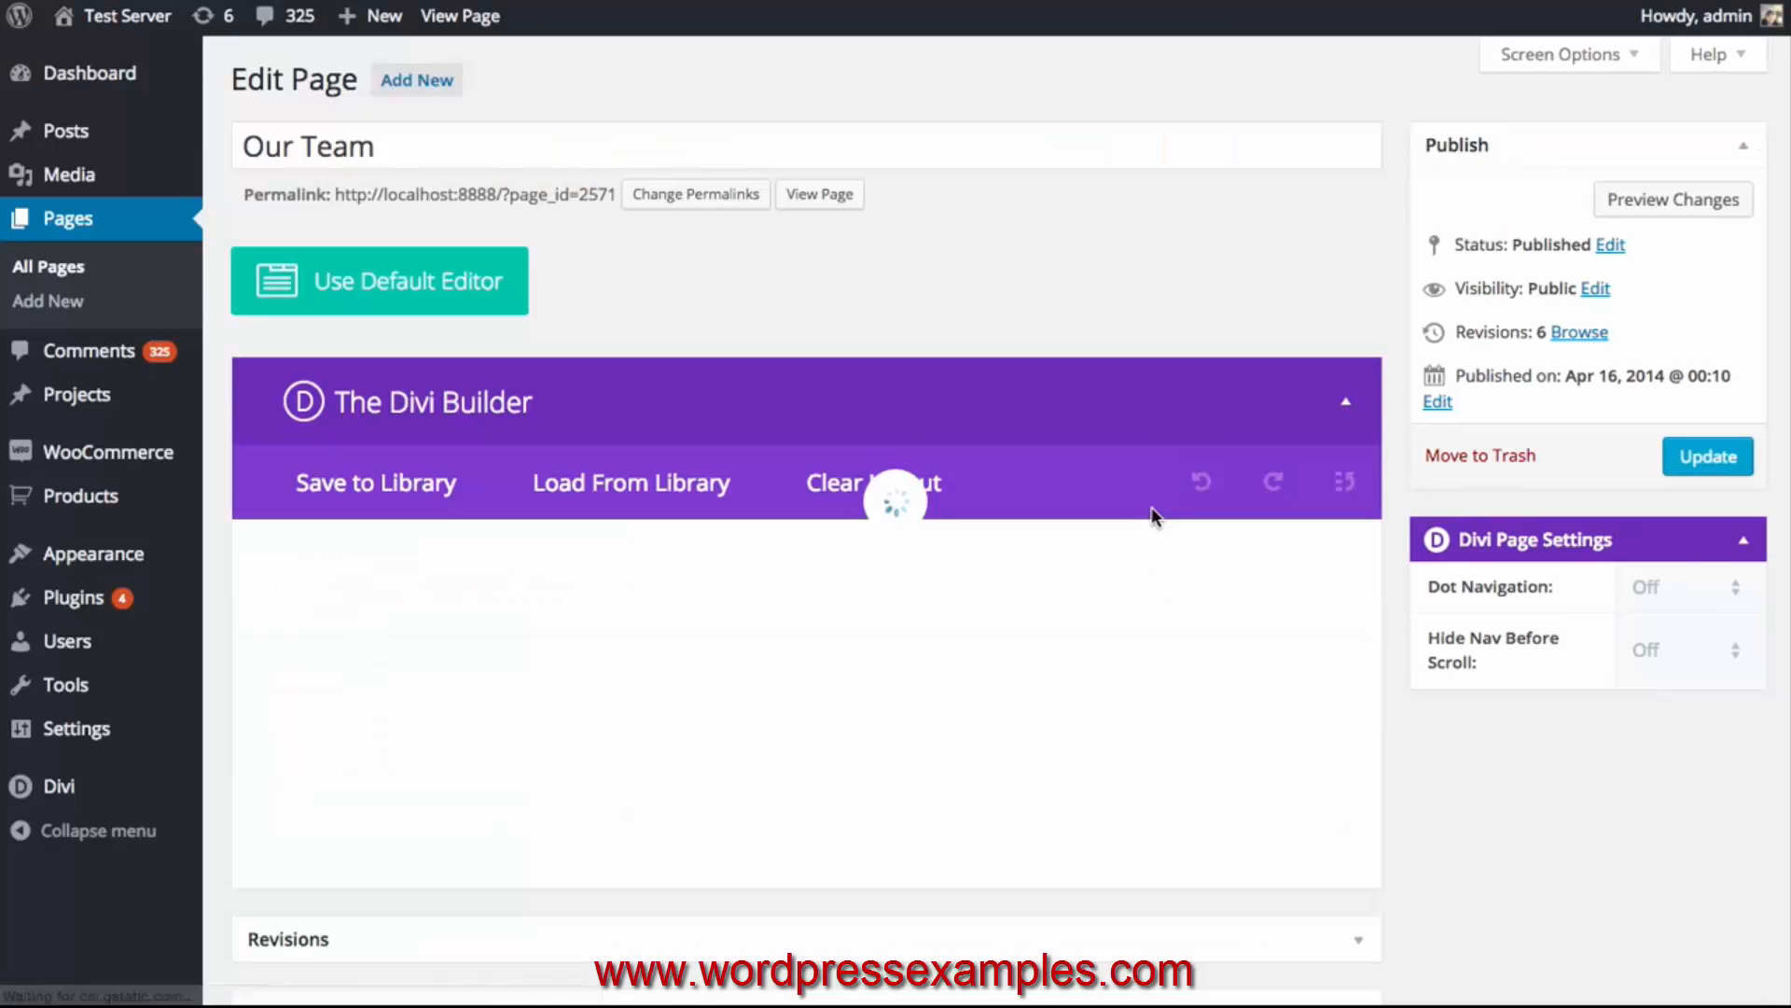
scroll(1250, 521, "down", 4)
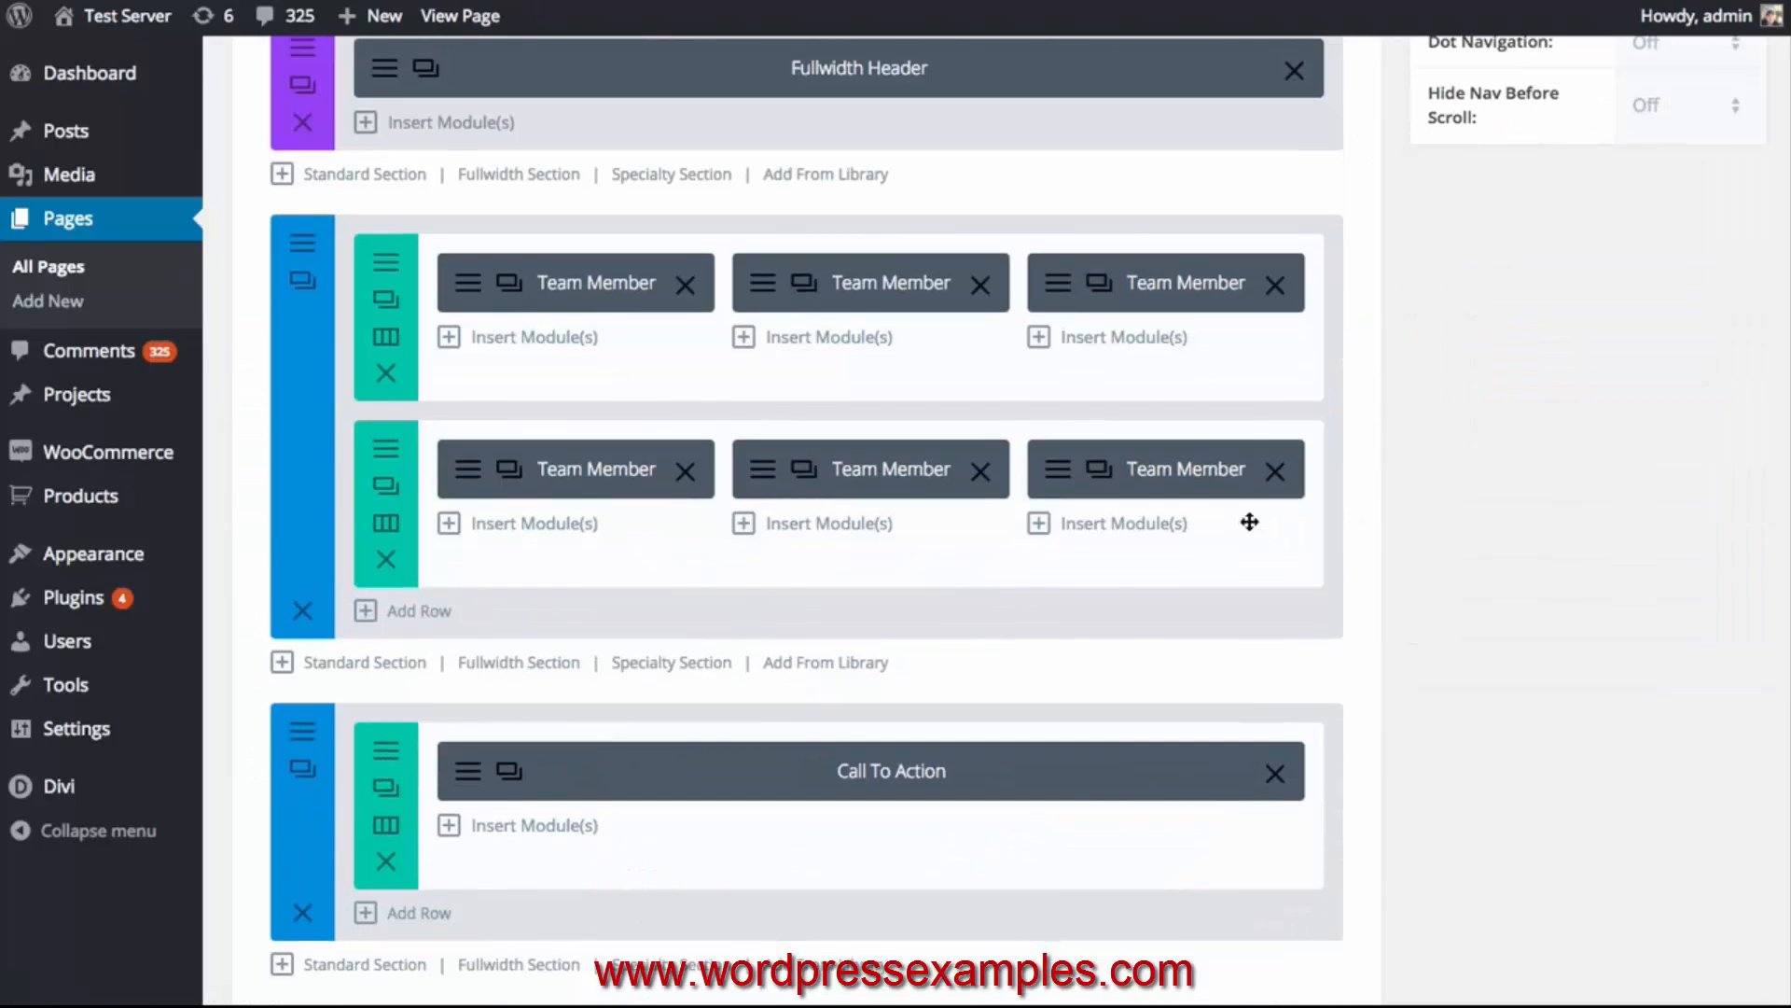
left_click(421, 612)
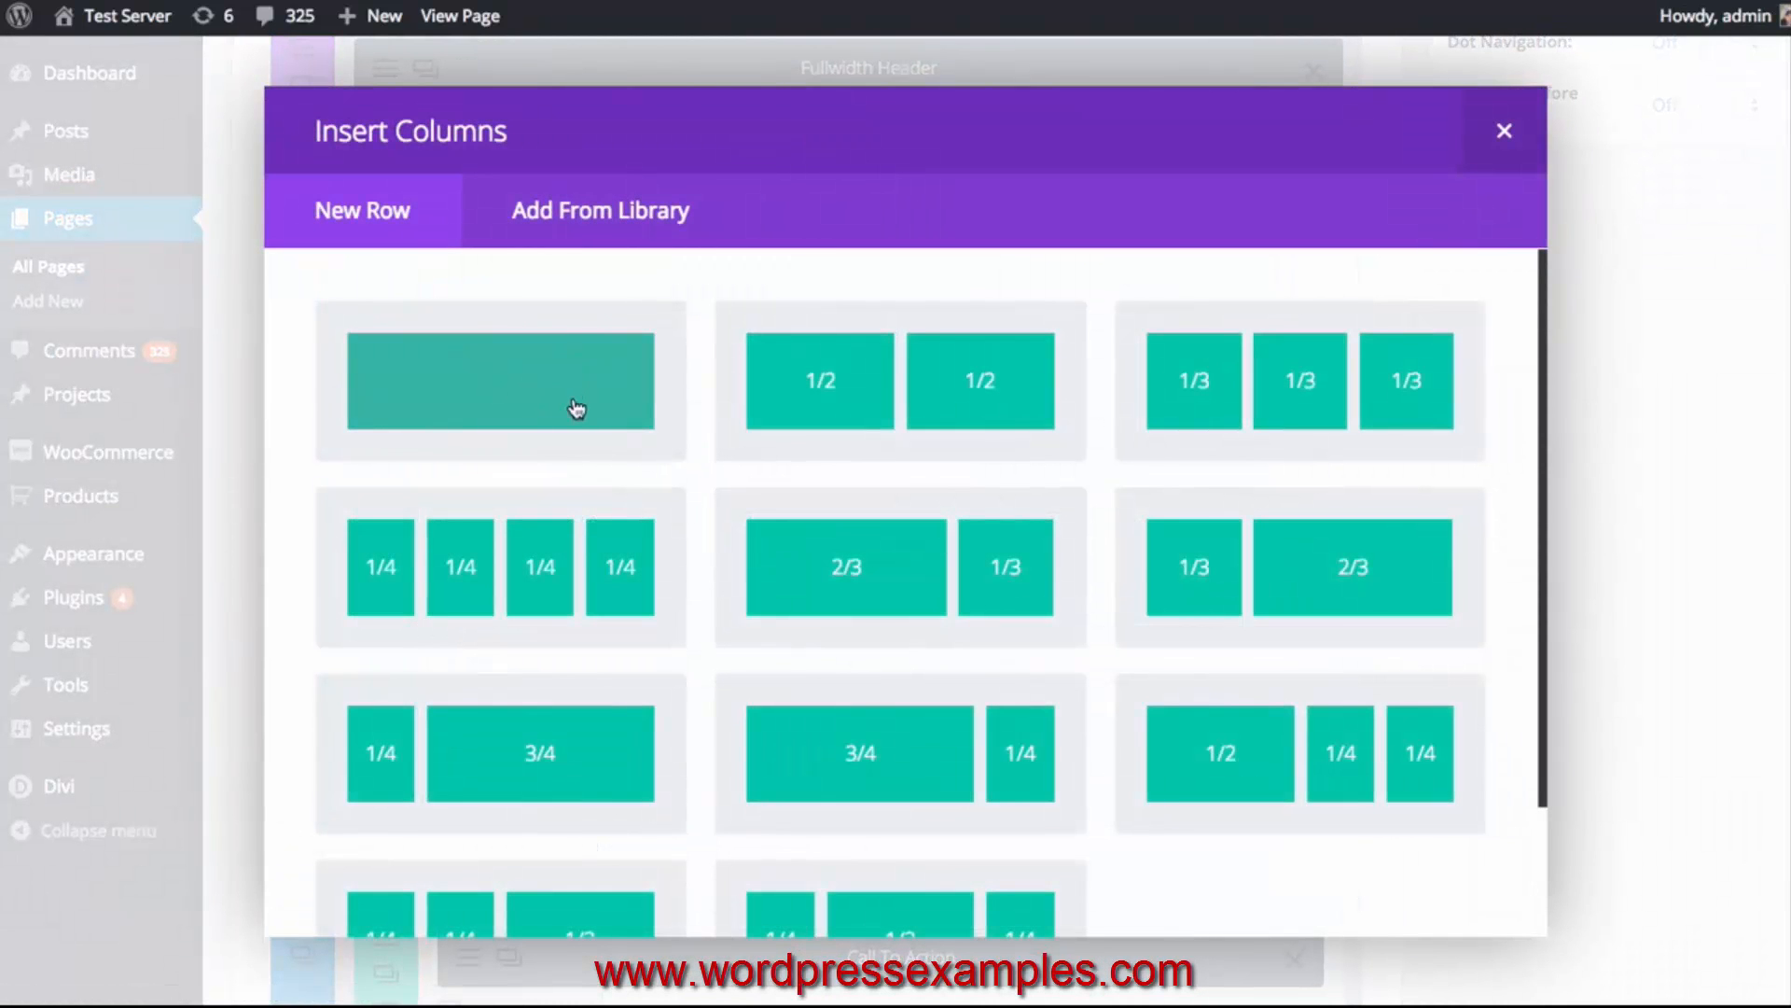
left_click(546, 392)
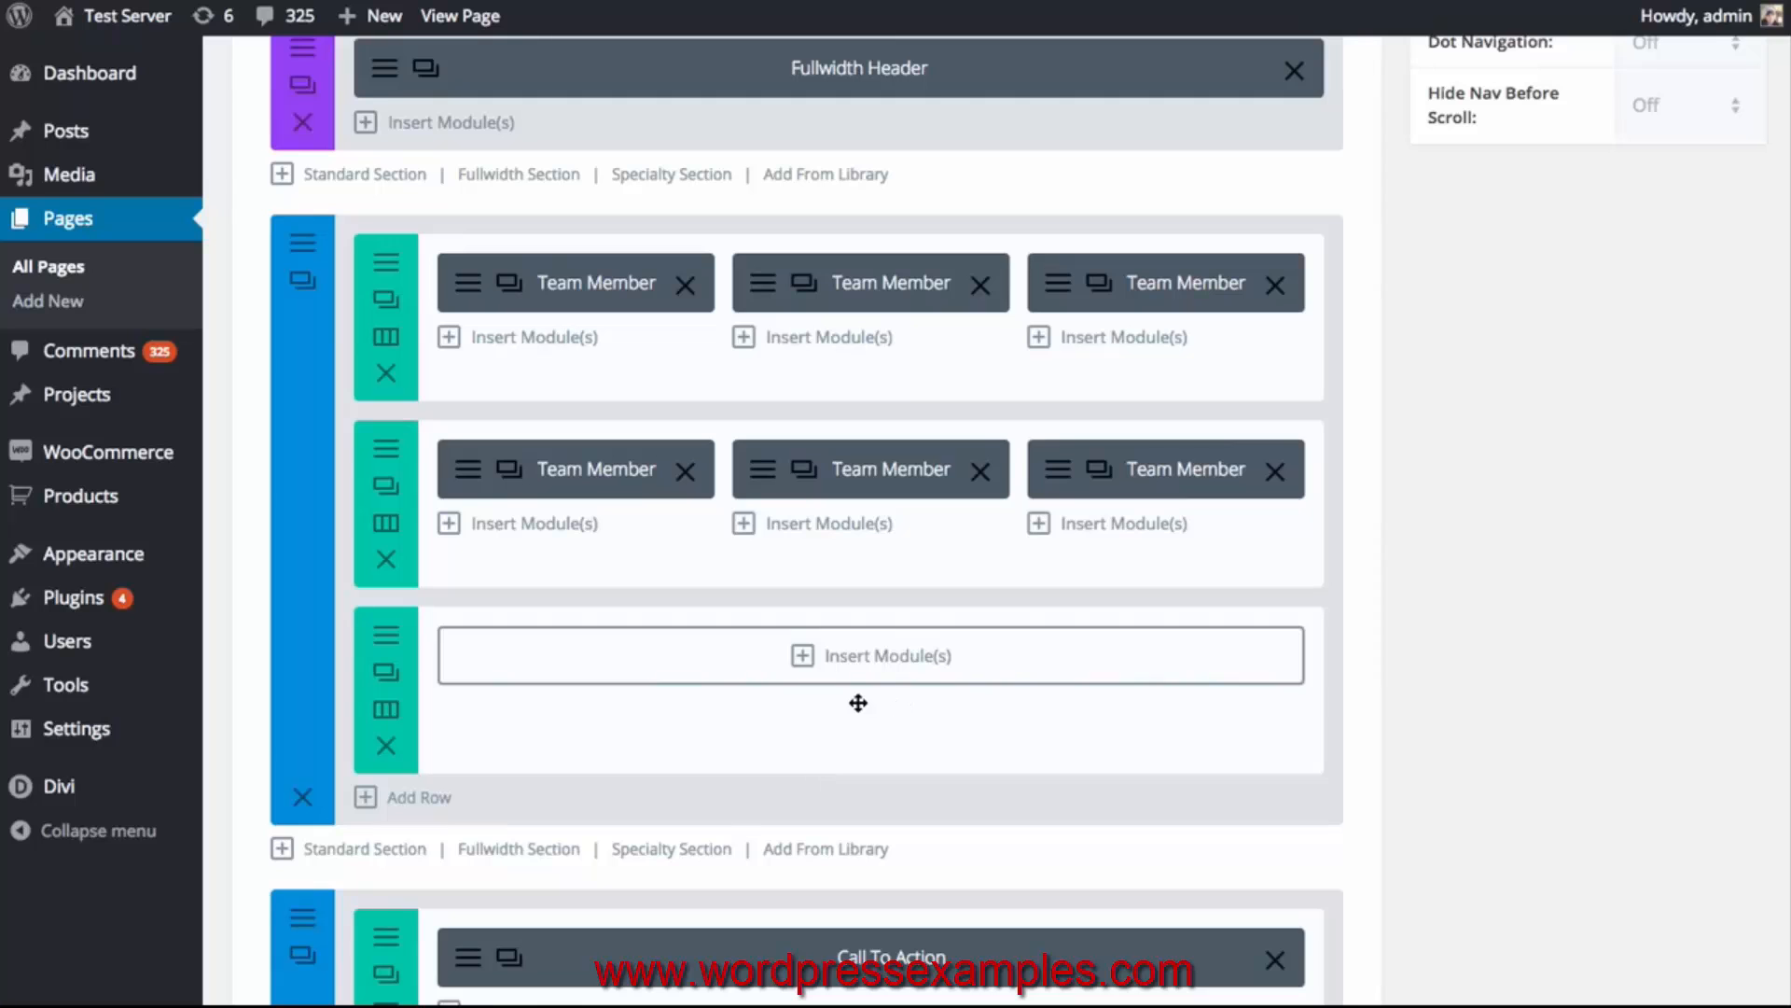
left_click(926, 657)
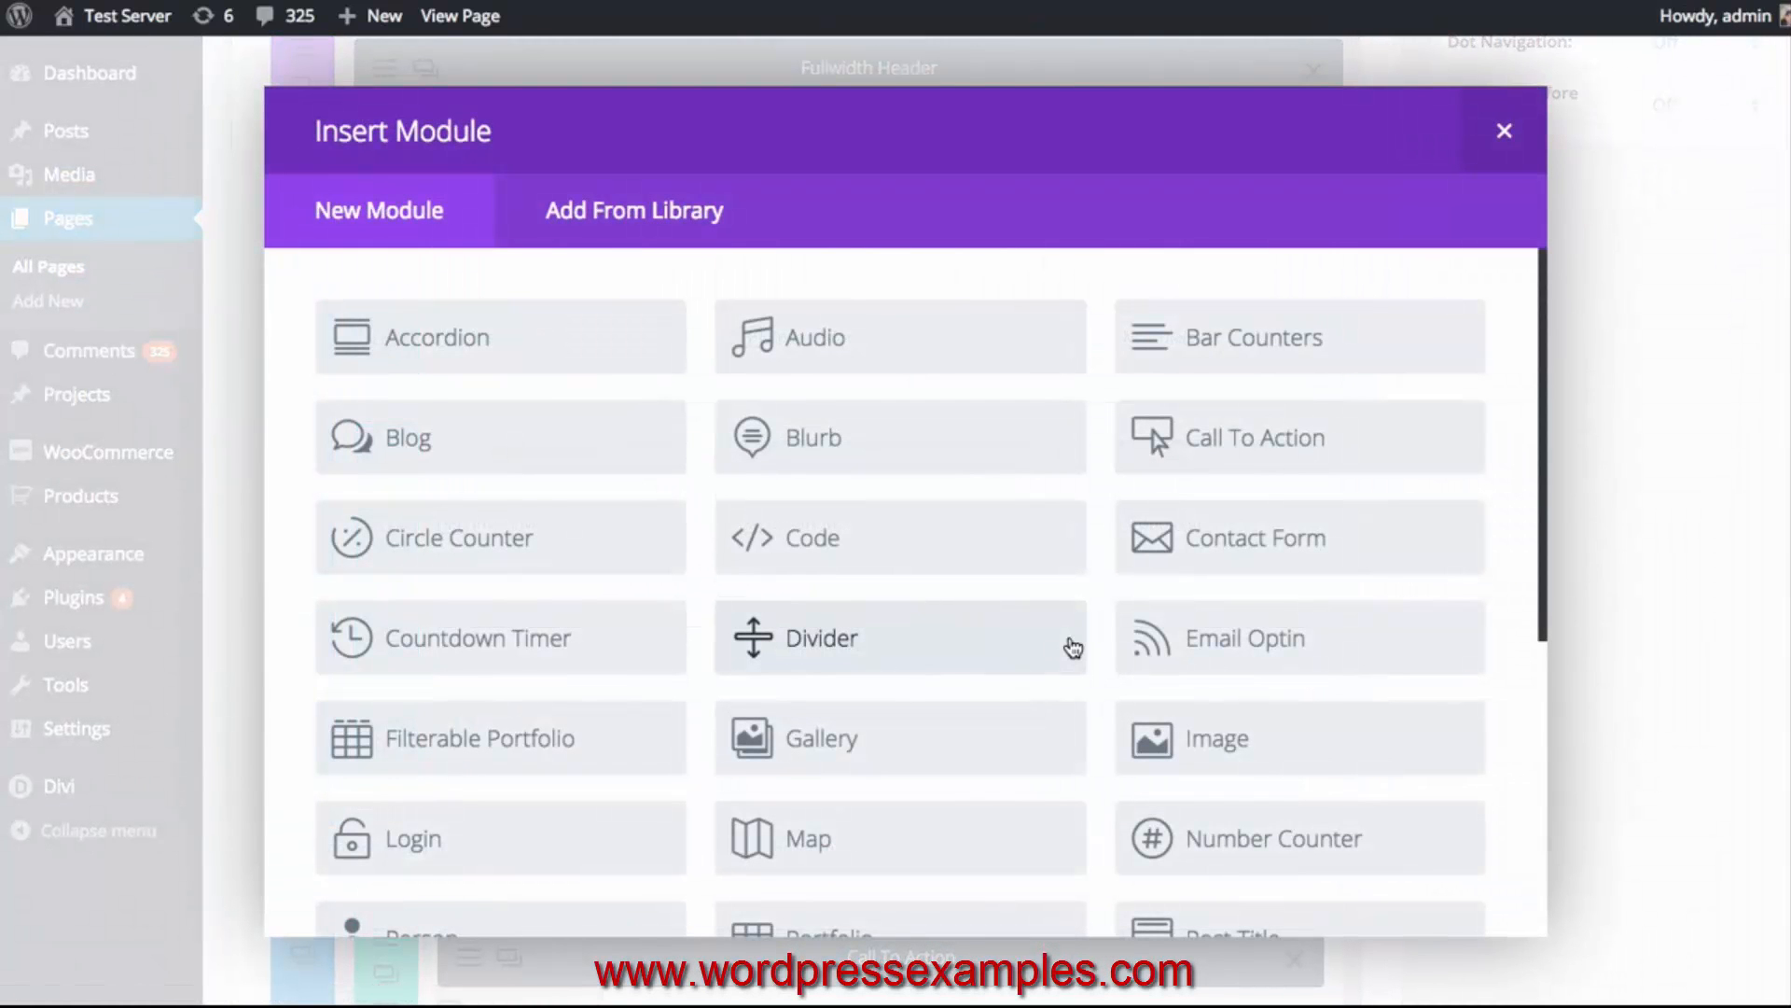
left_click(518, 734)
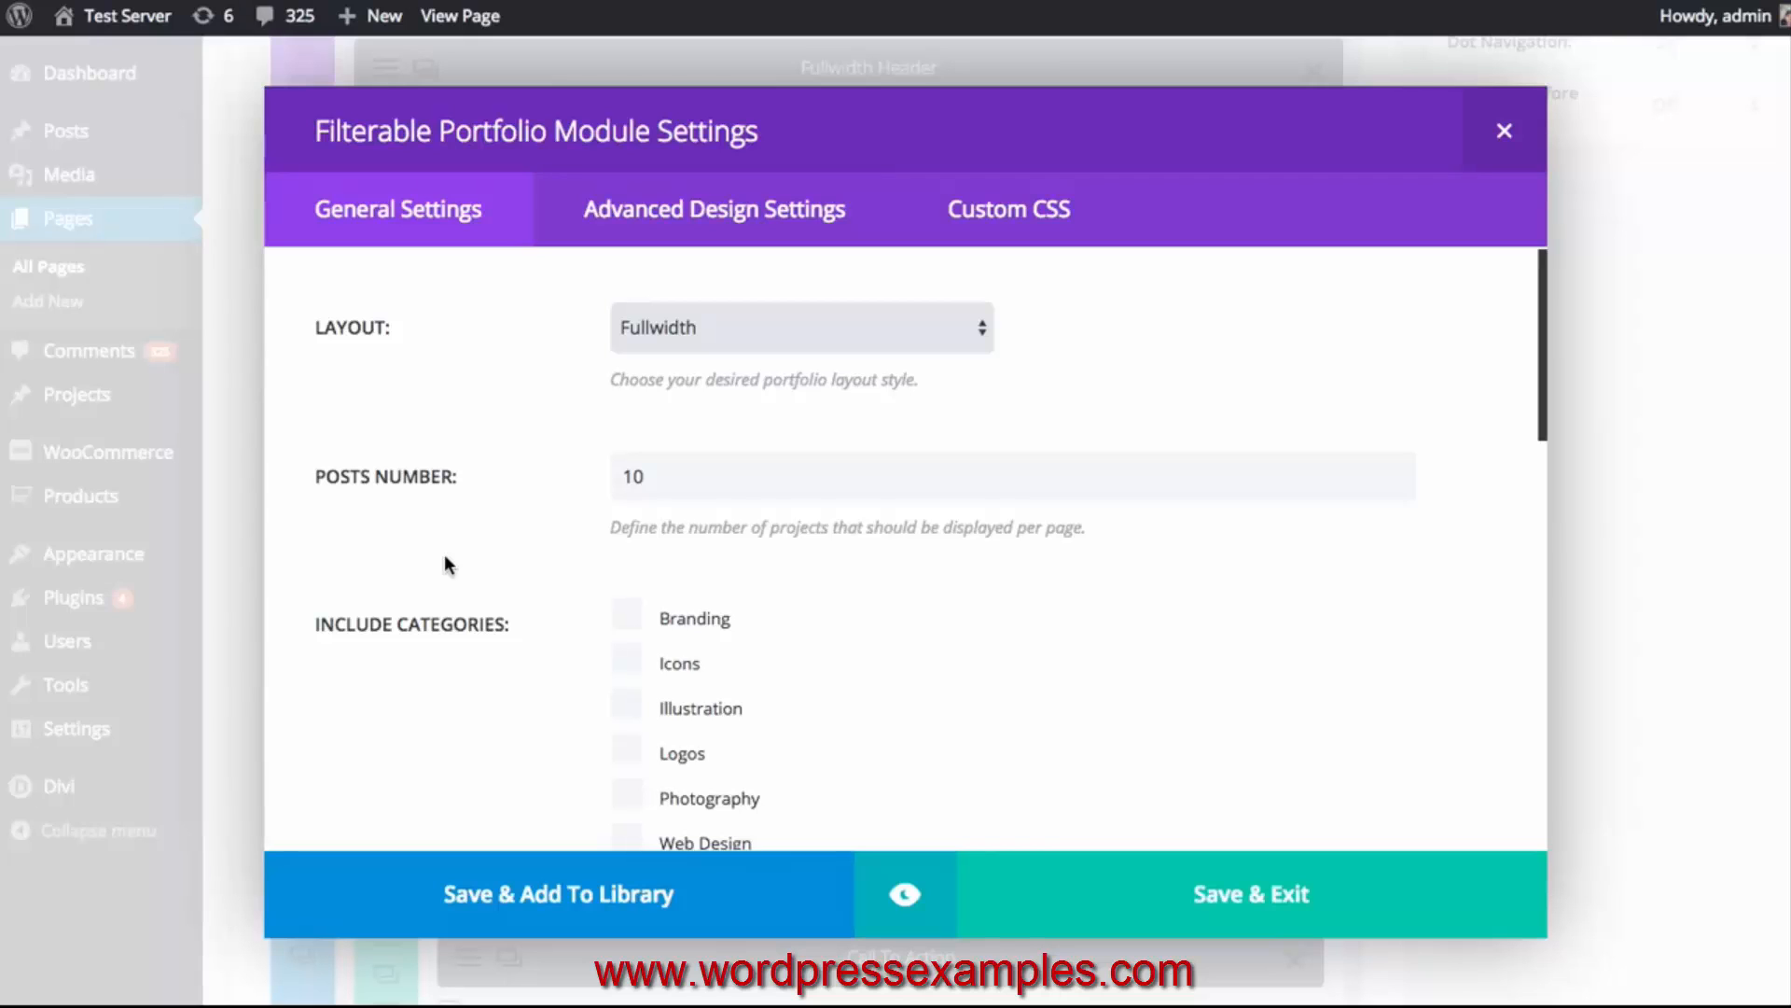
Step: Review the portfolio module's Advanced Design Settings and Custom CSS options, then return to General Settings
left_click(756, 211)
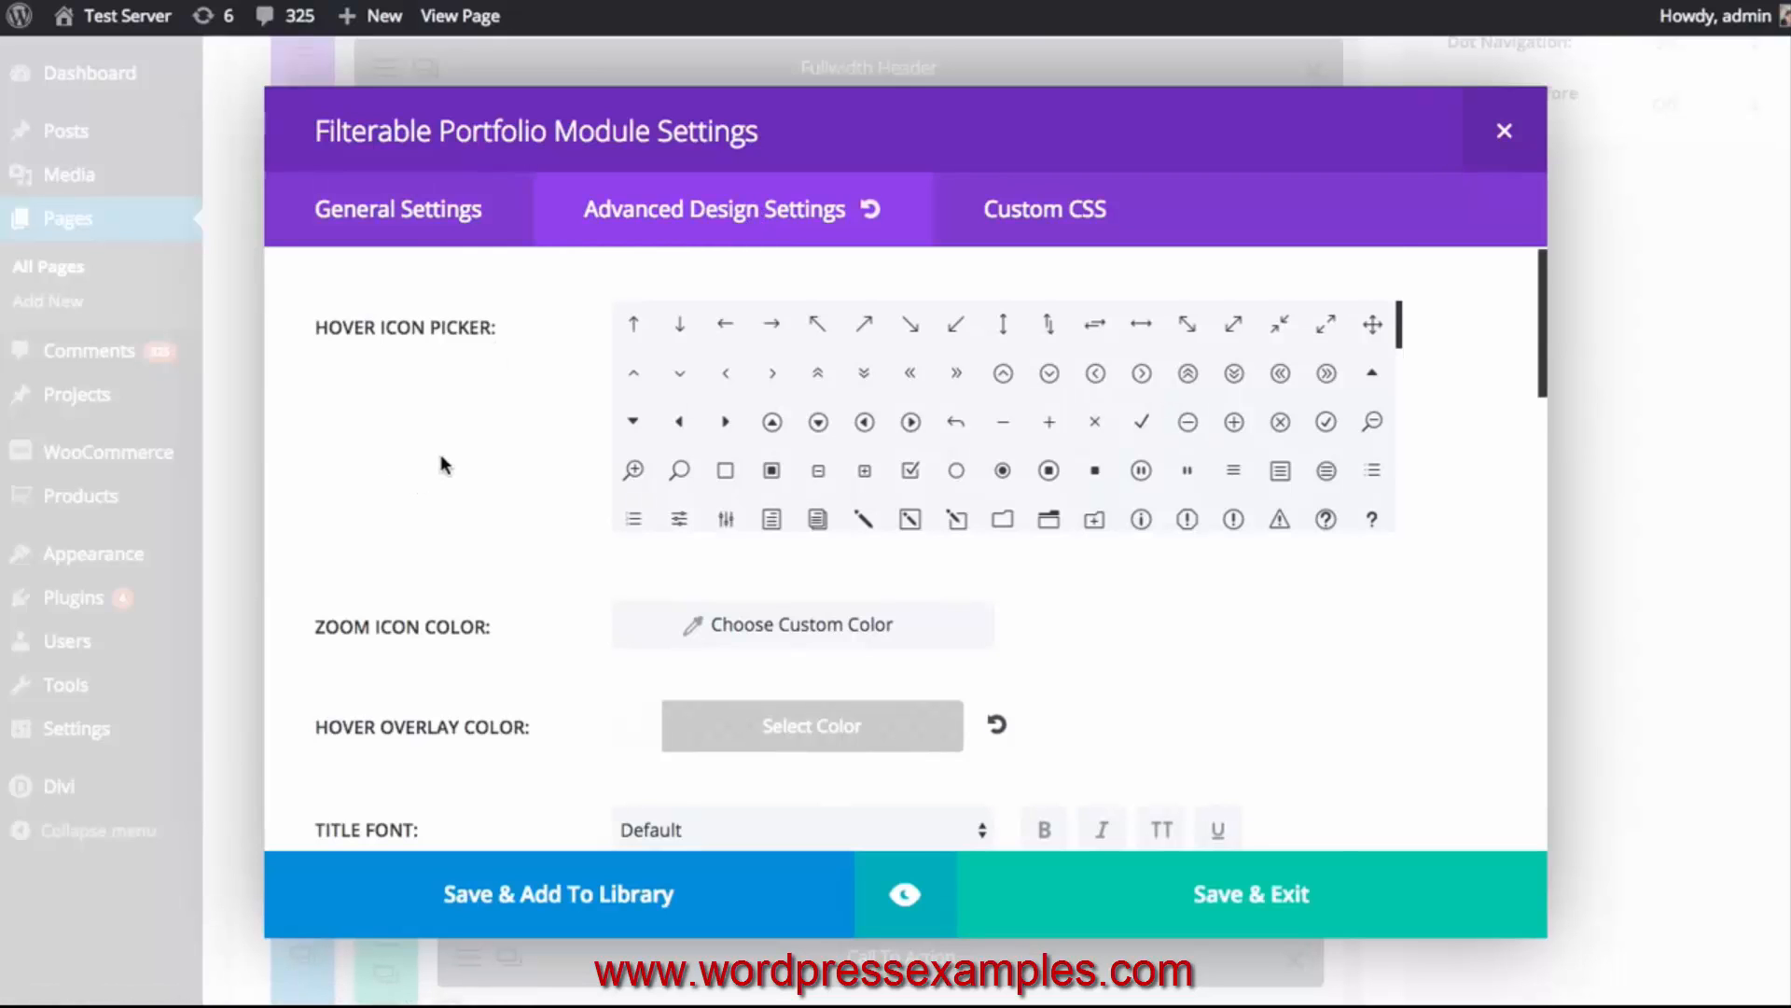
scroll(472, 457, "down", 5)
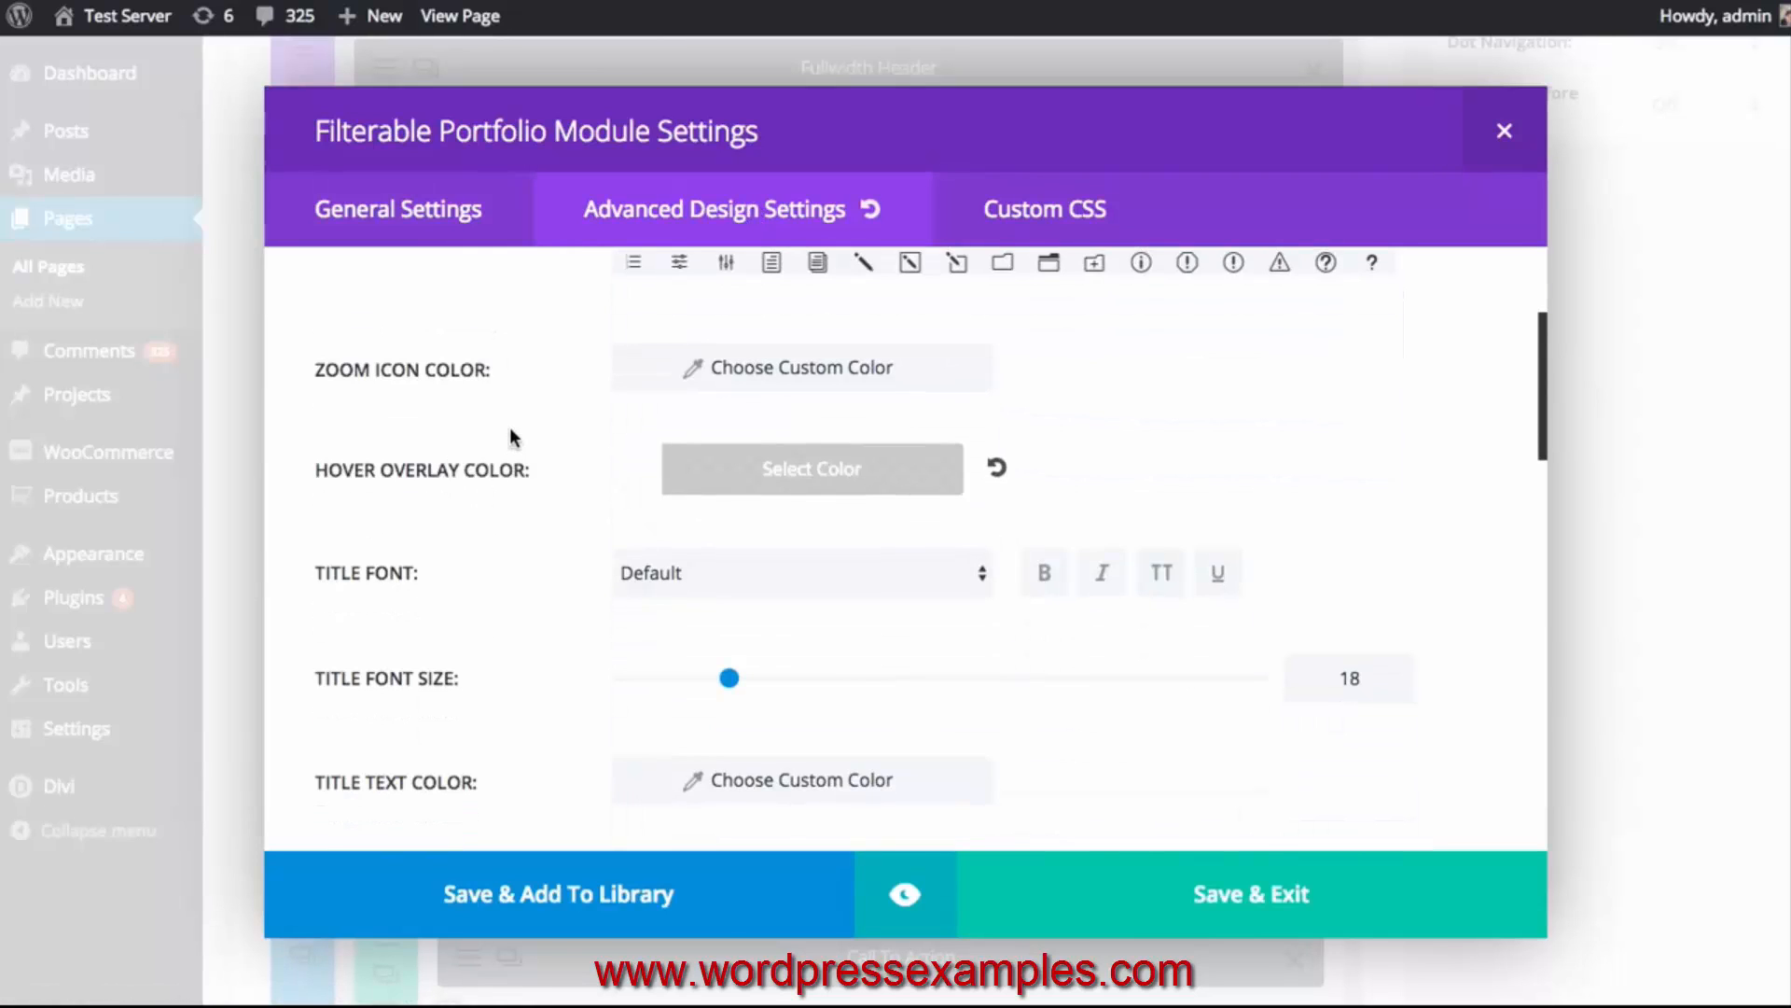
scroll(510, 430, "down", 2)
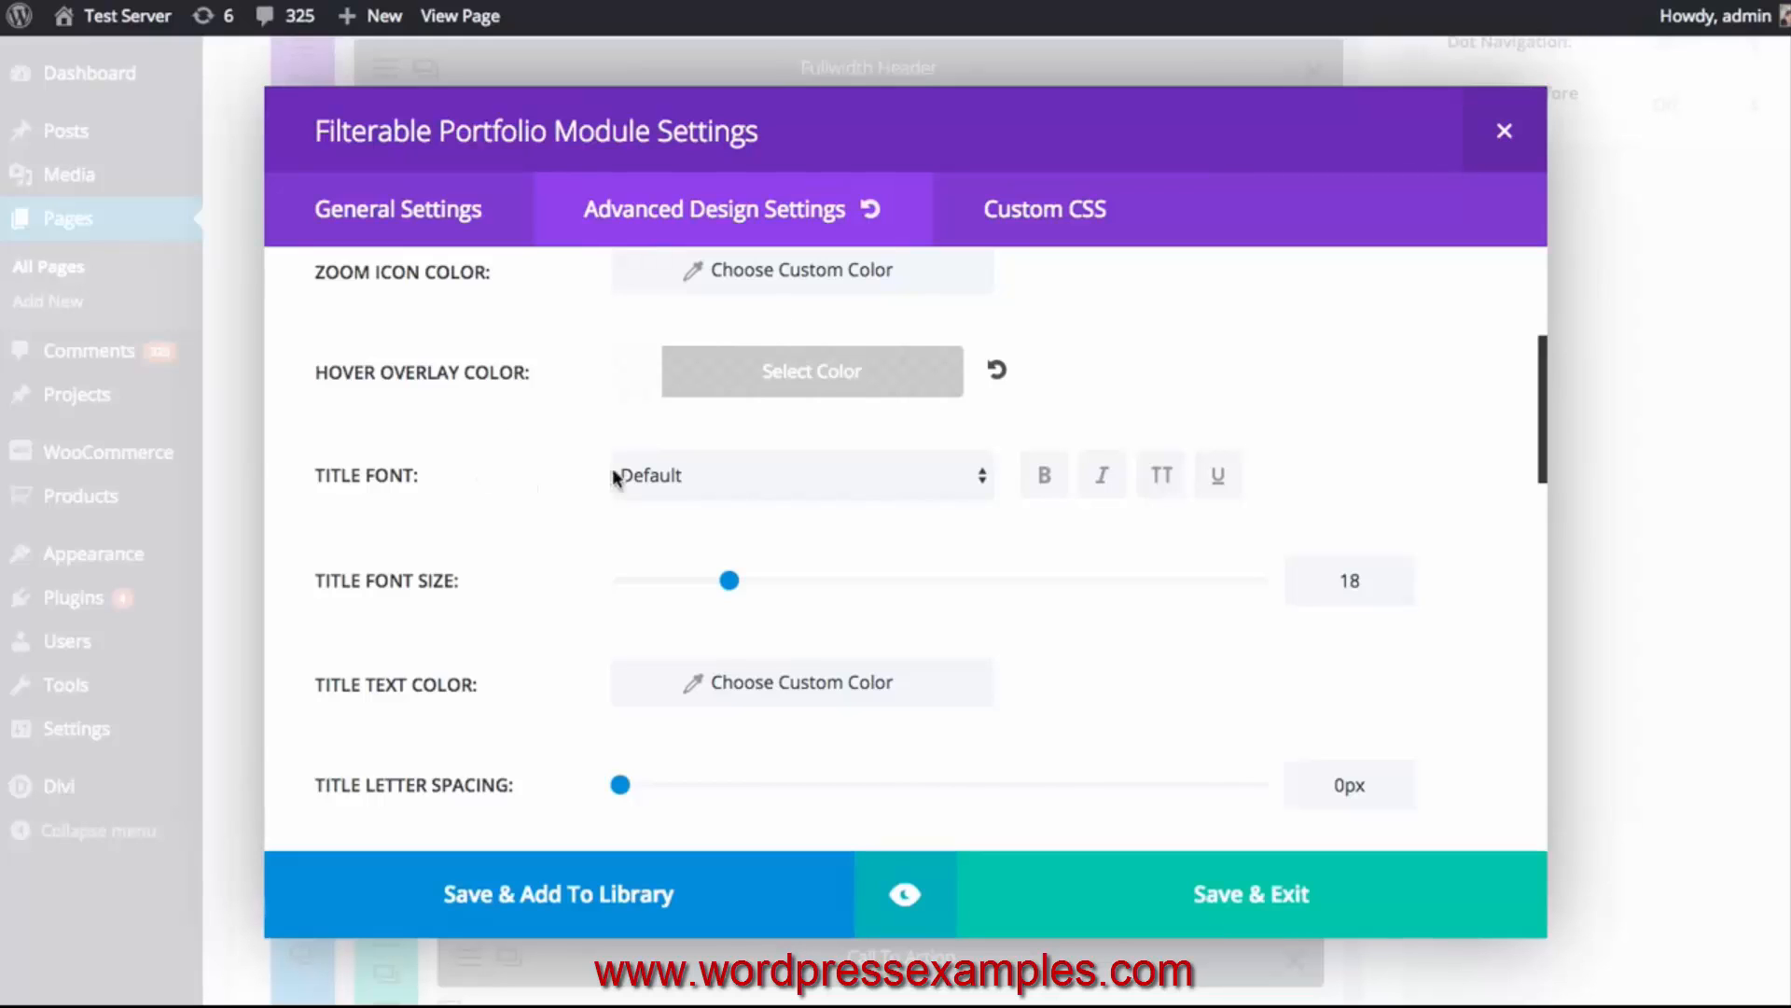
left_click(1052, 217)
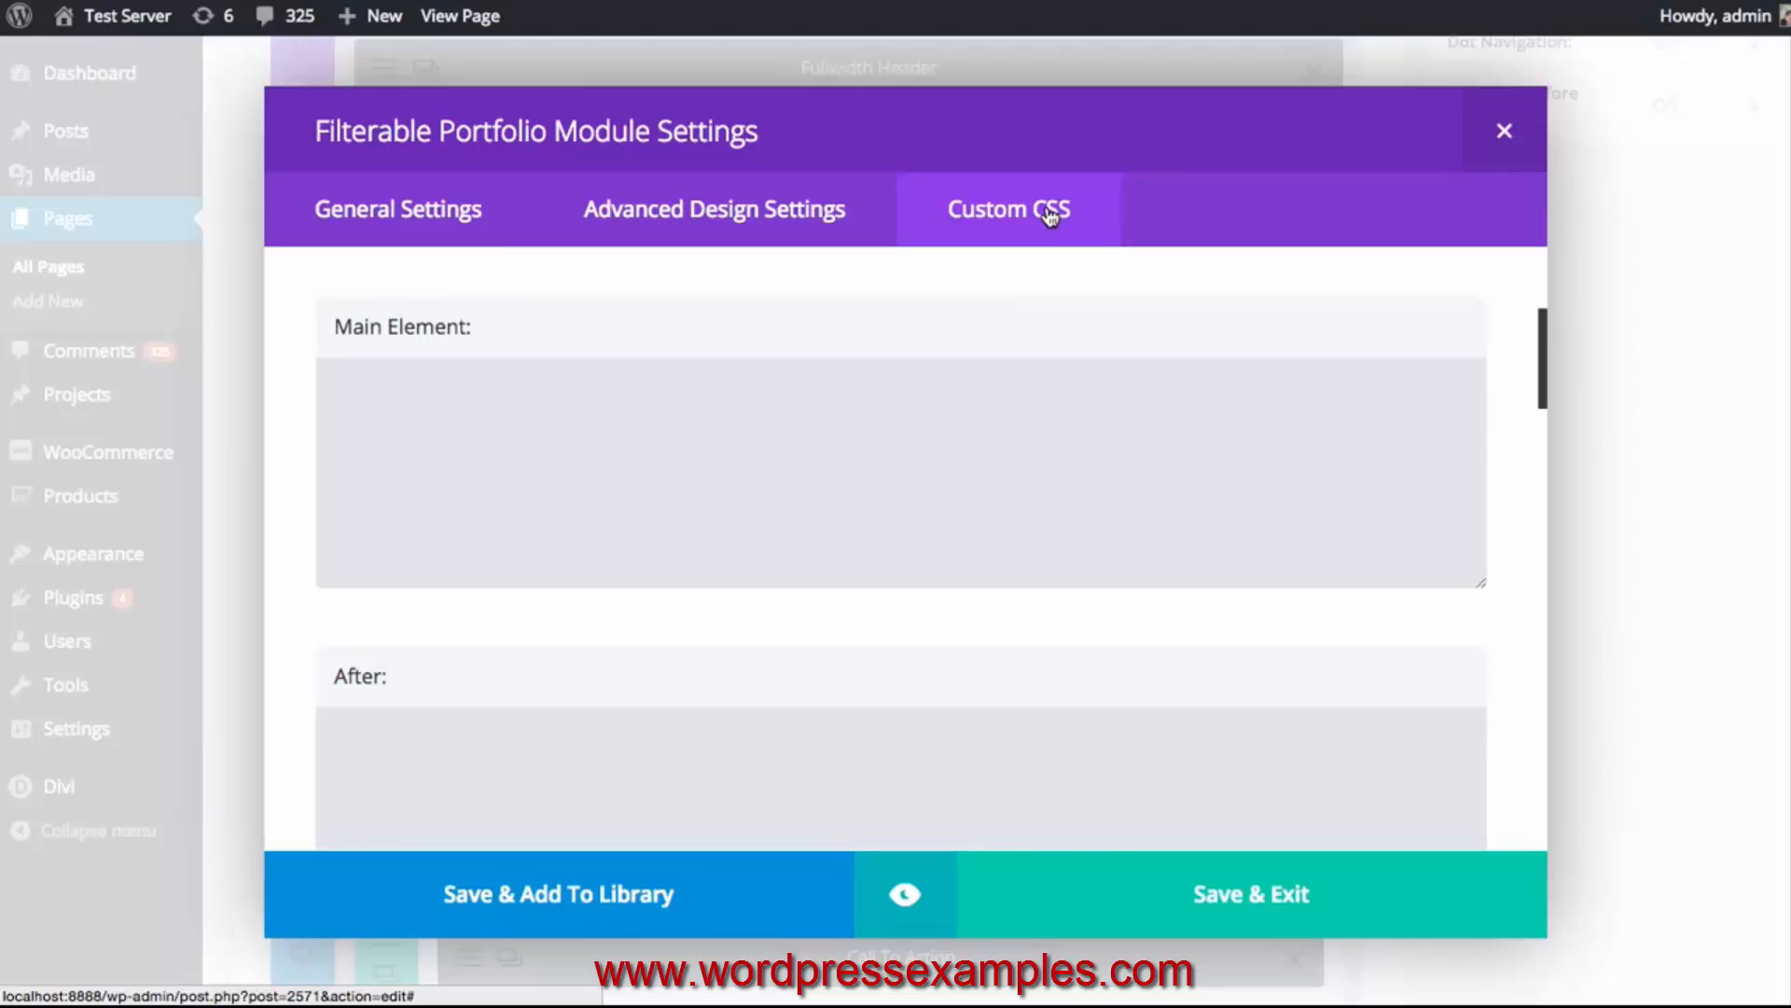
left_click(871, 516)
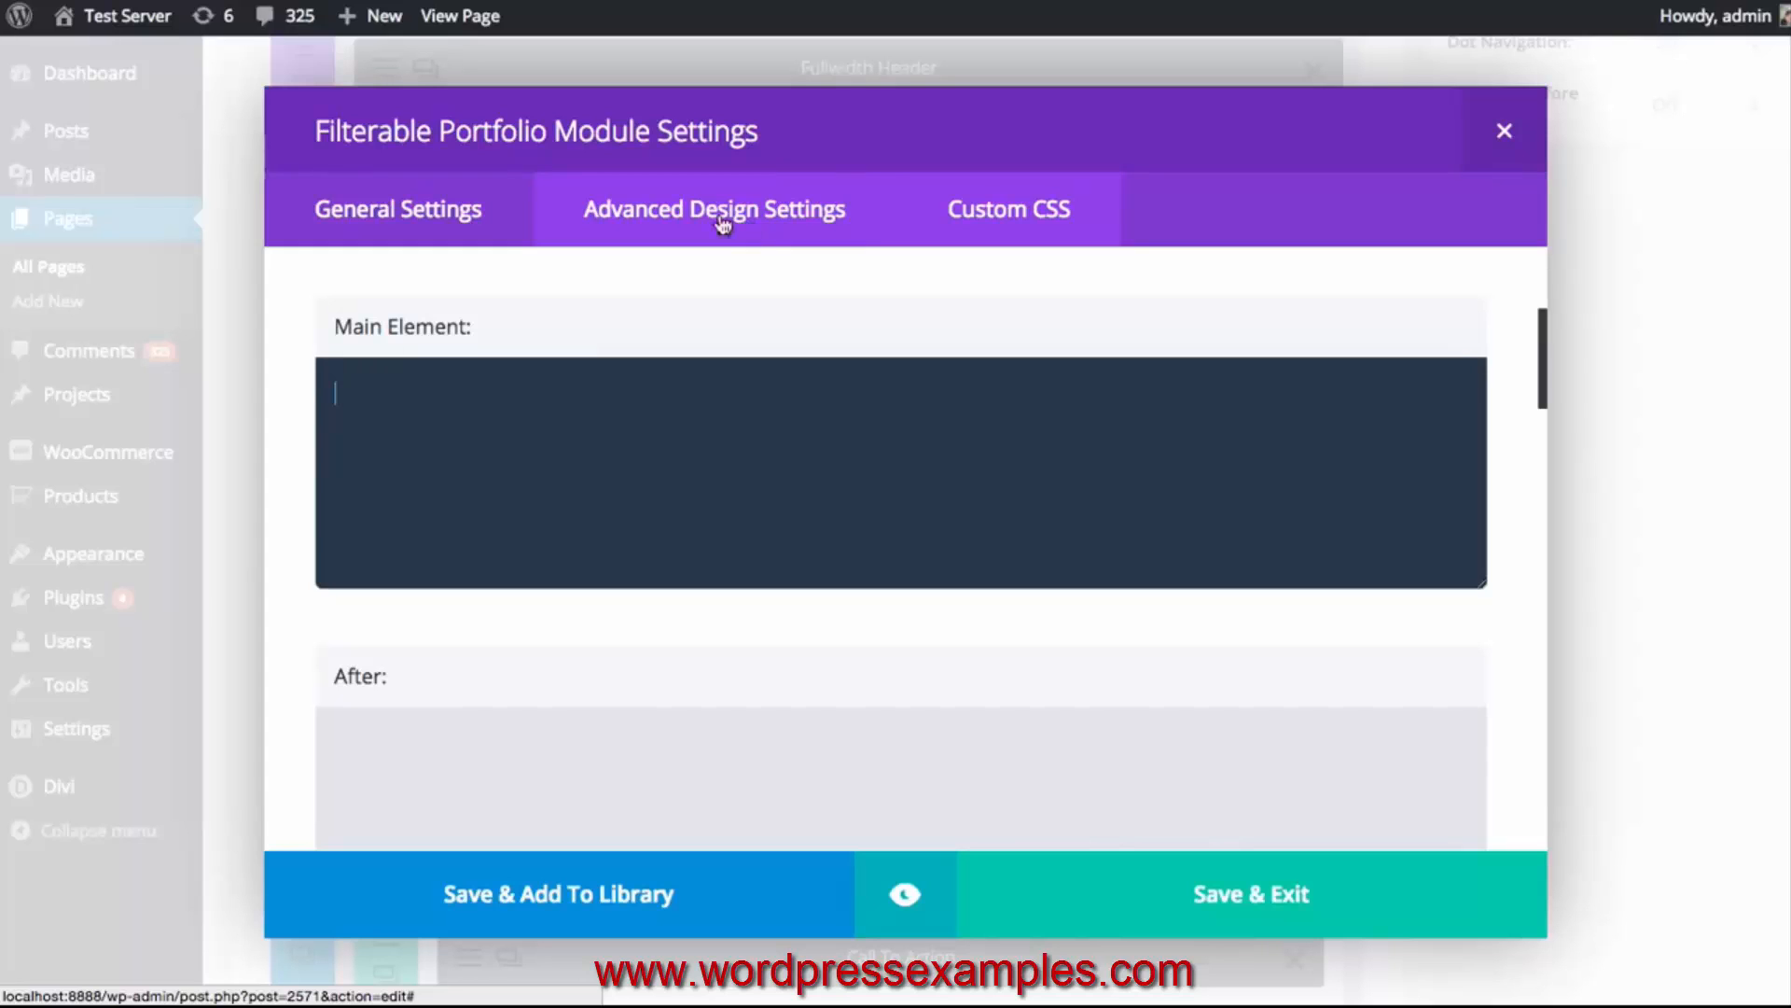
left_click(365, 214)
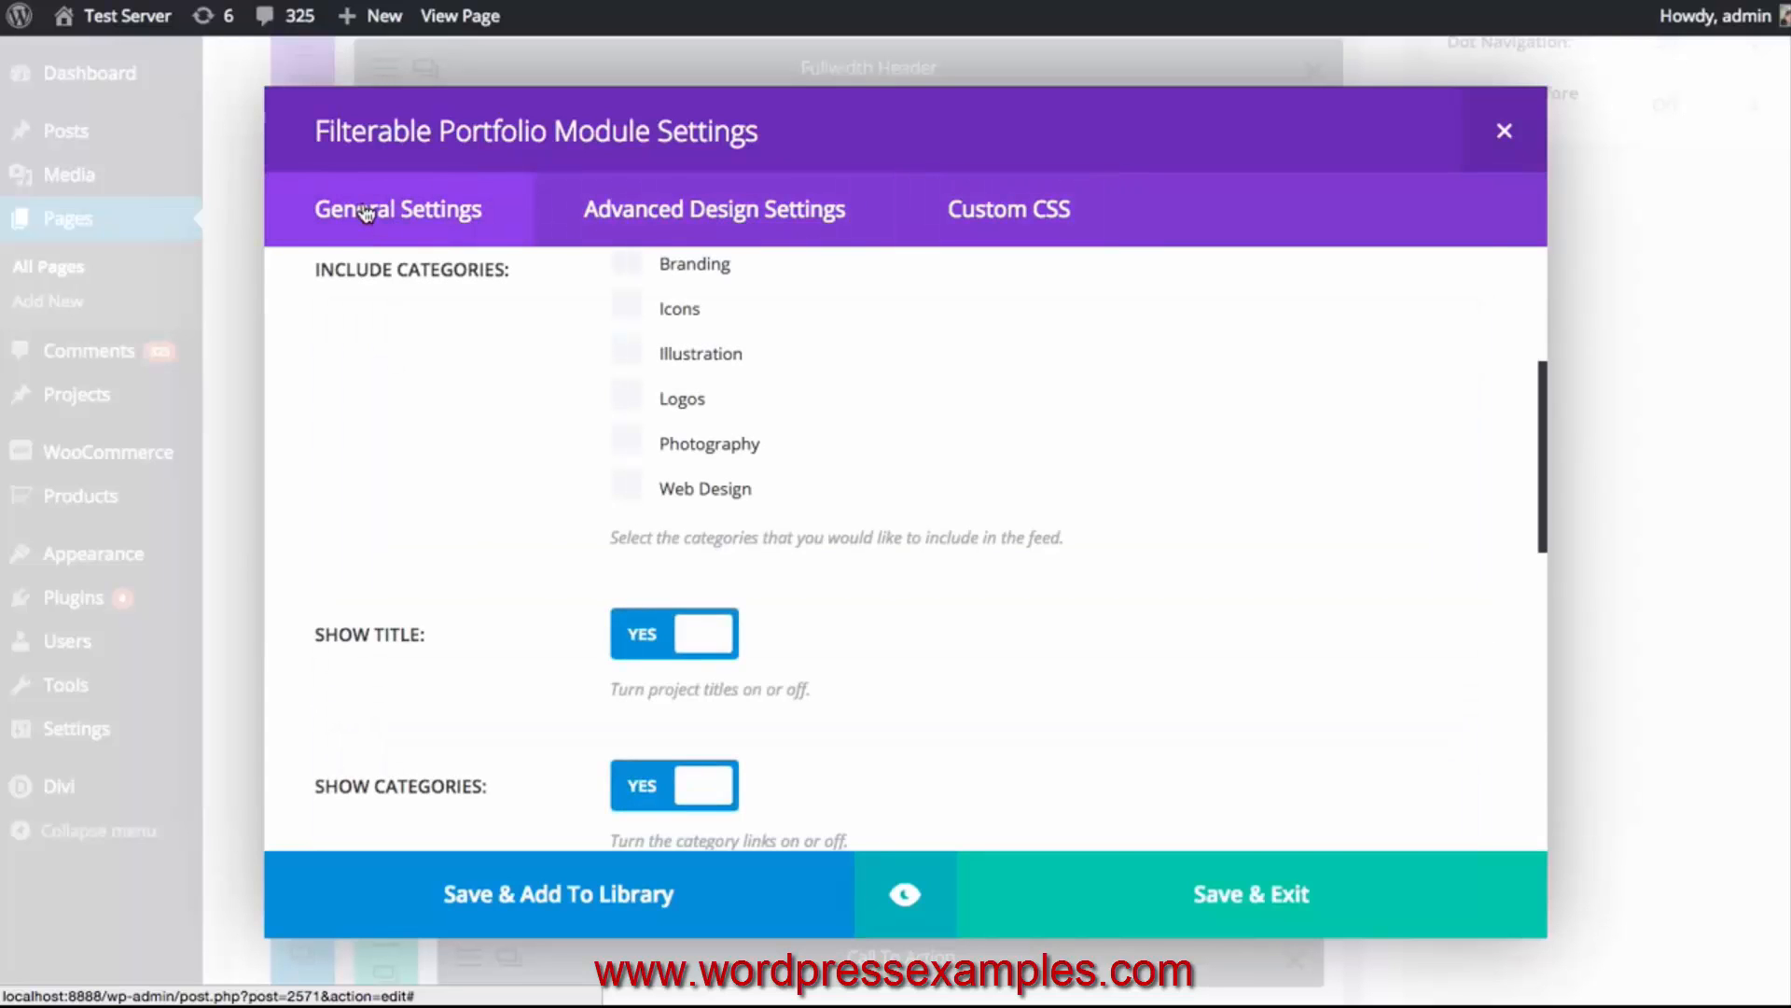
scroll(435, 489, "up", 4)
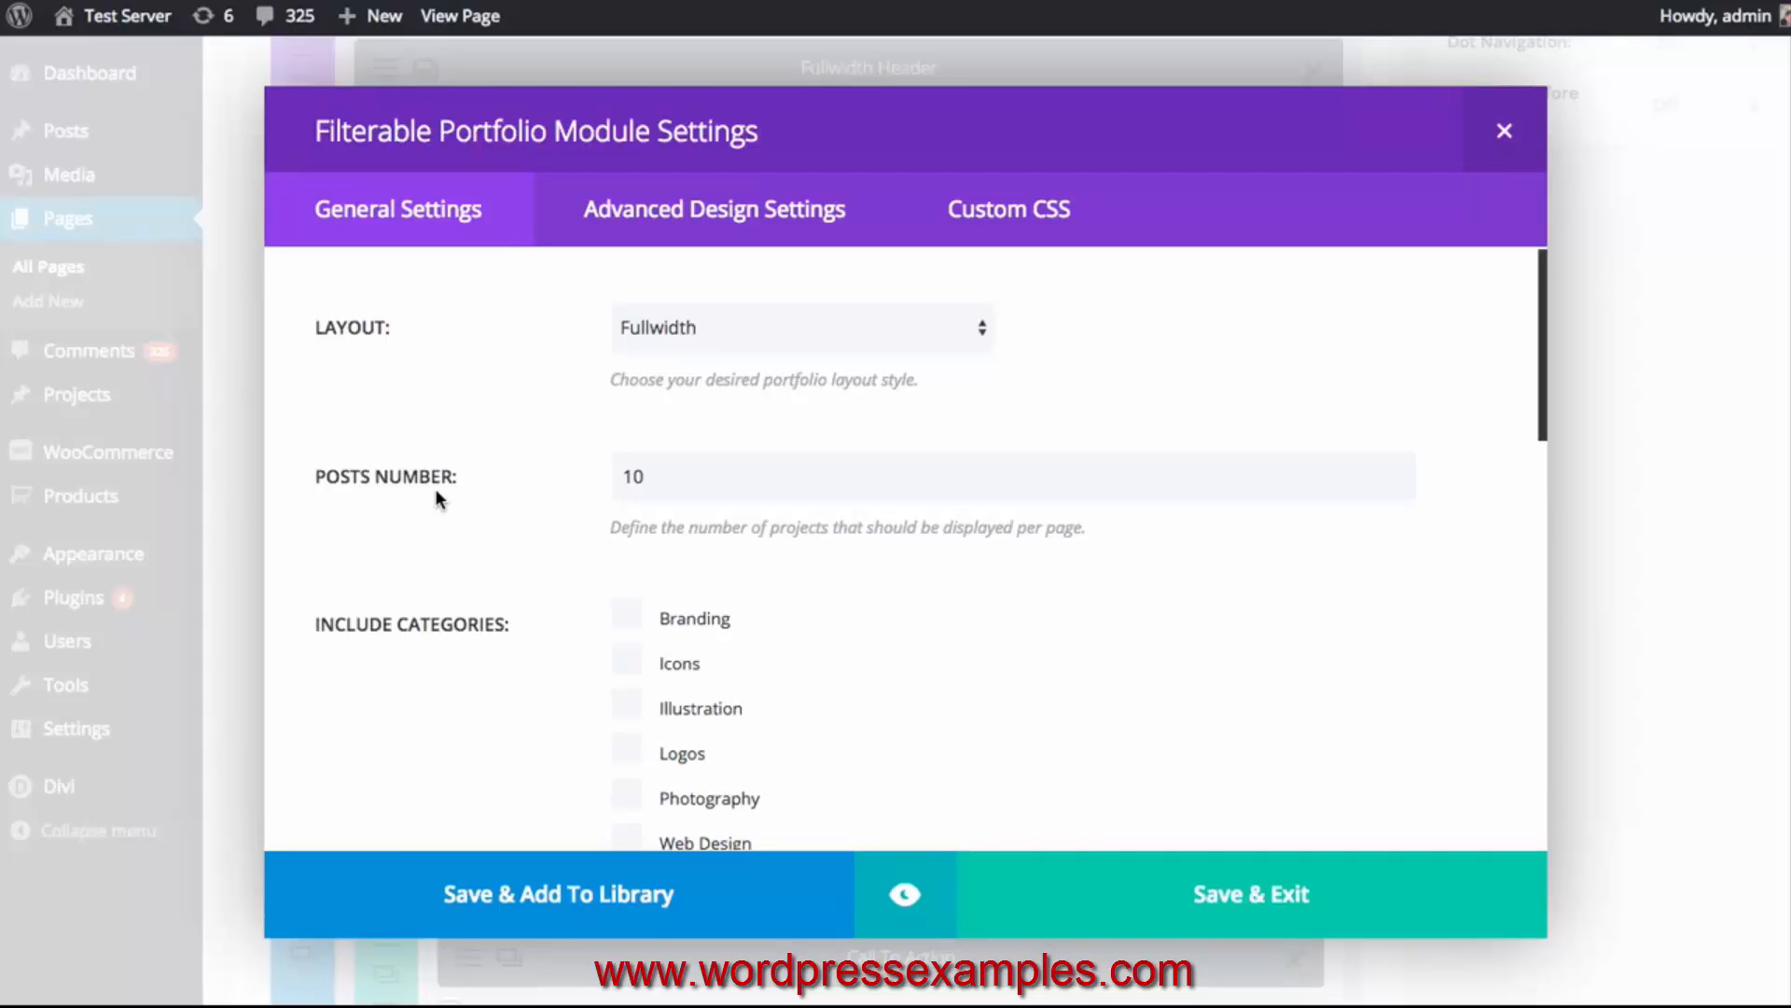
Step: Set the portfolio layout to Grid and the posts number to 8
left_click(725, 331)
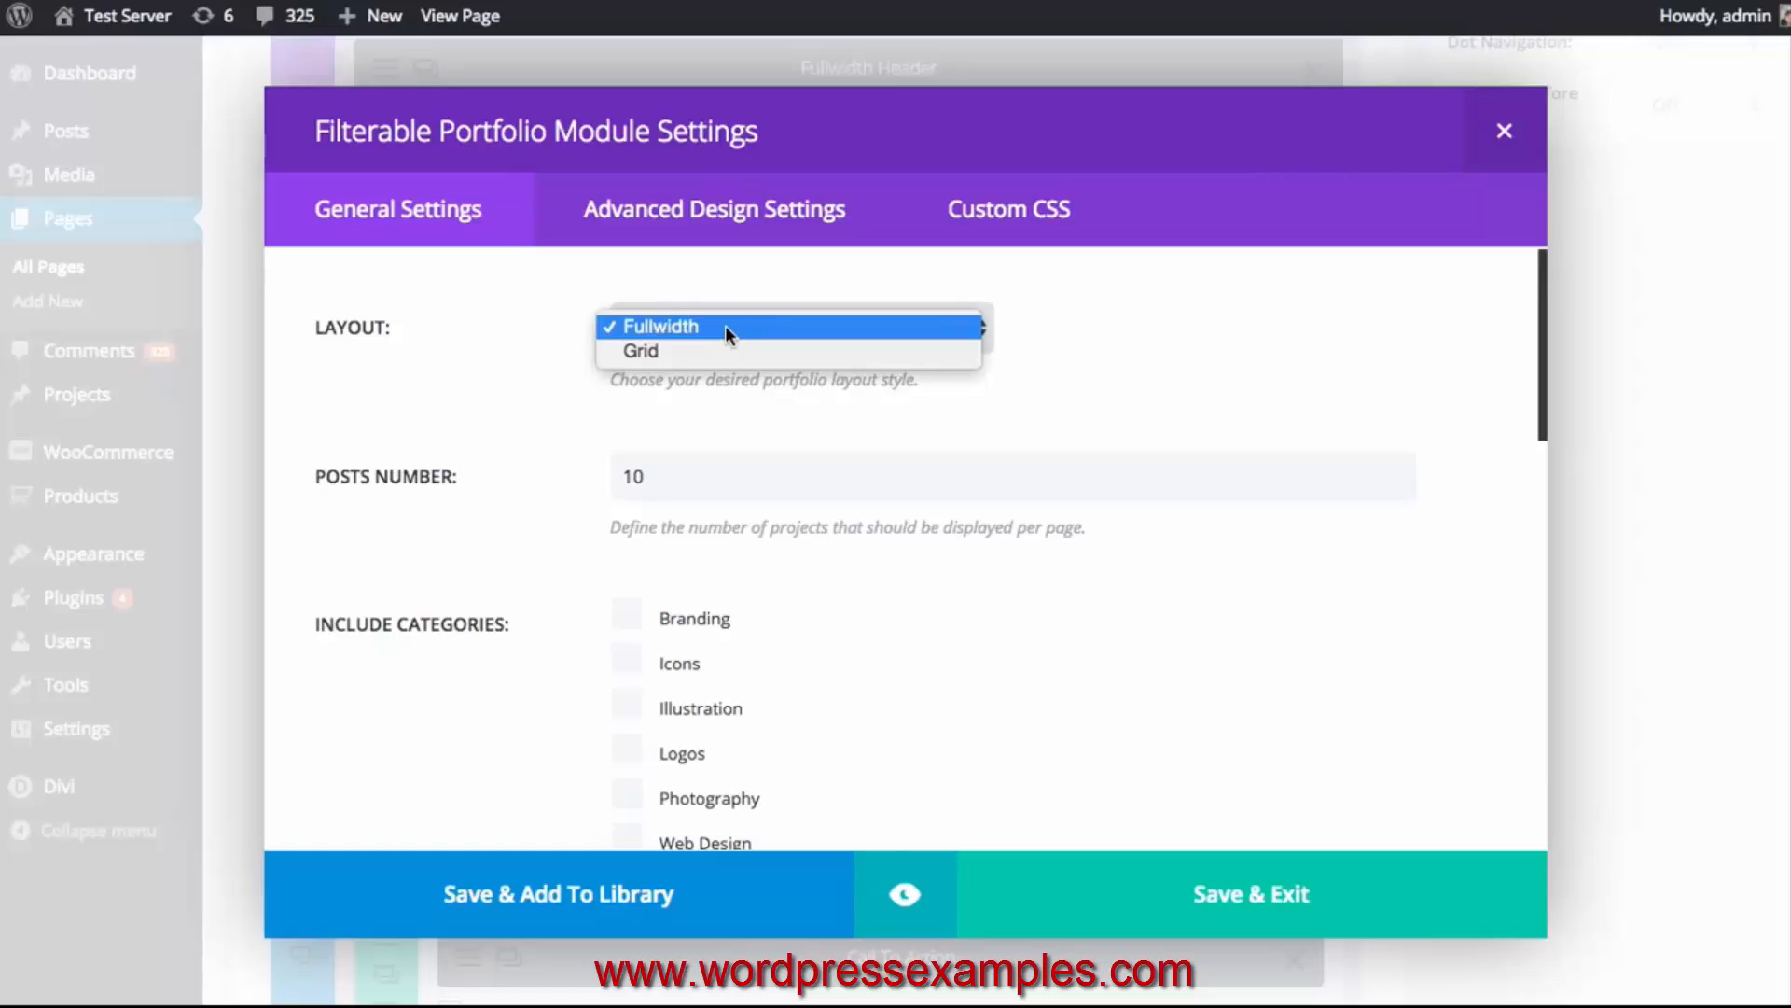
left_click(683, 349)
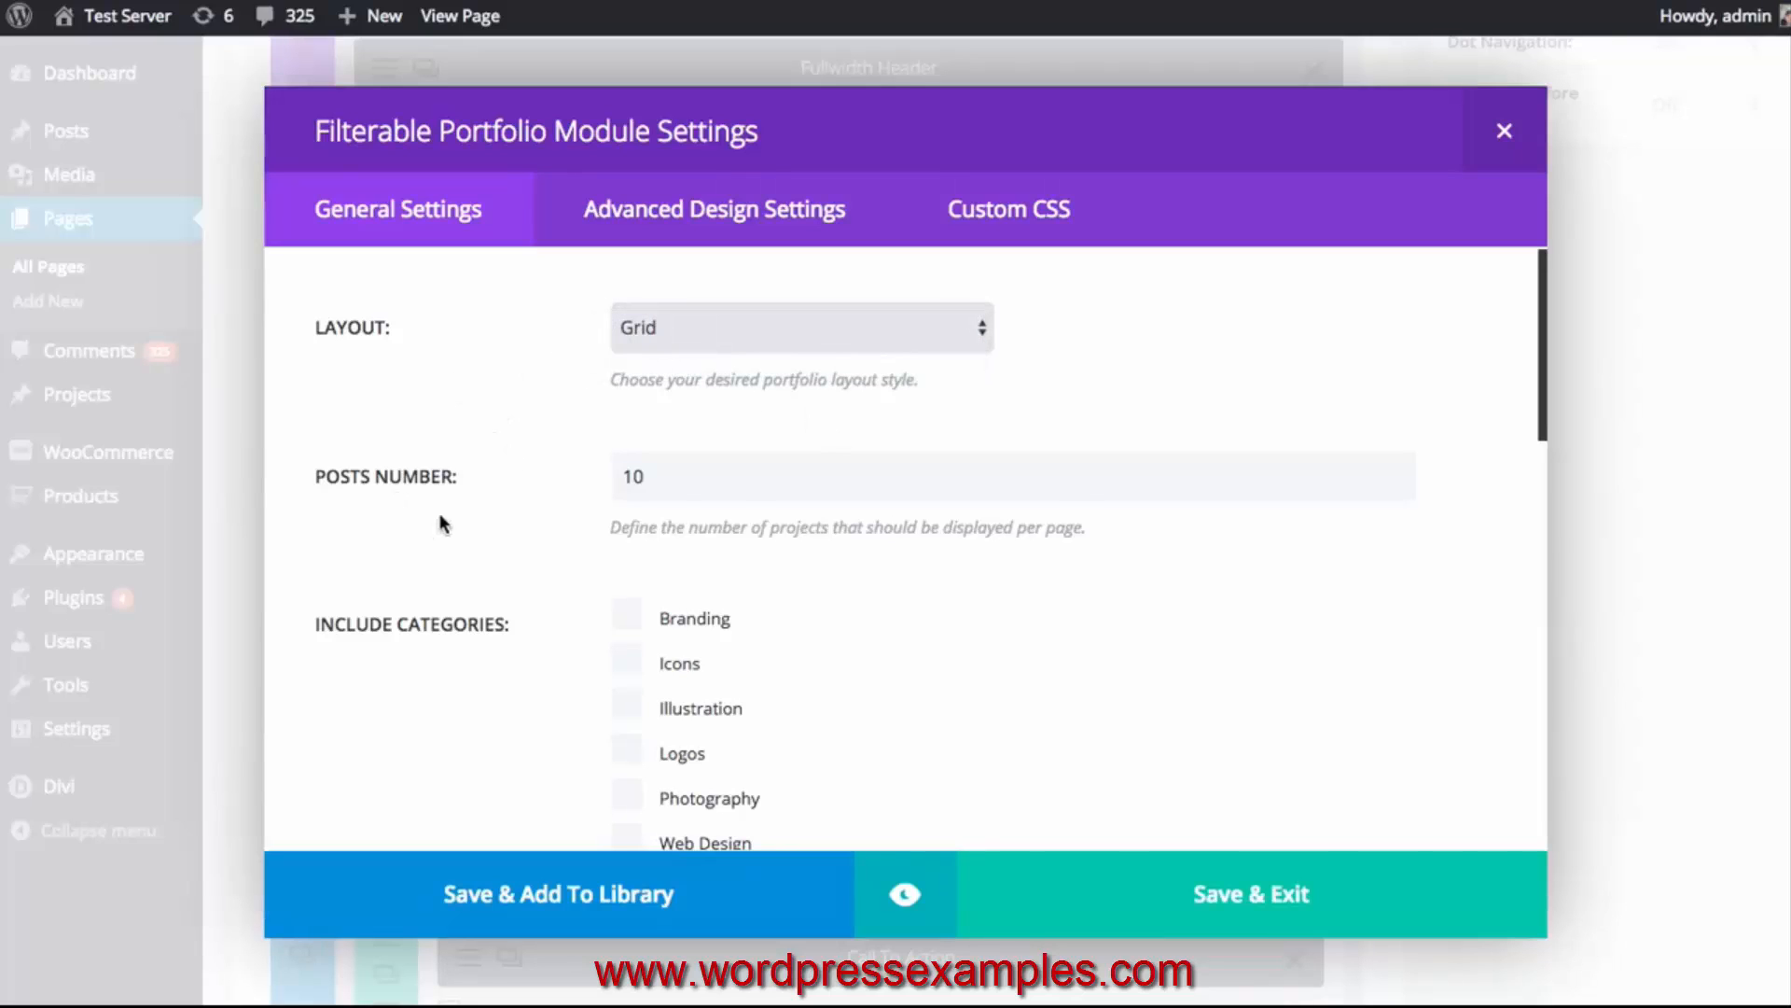
scroll(431, 504, "down", 1)
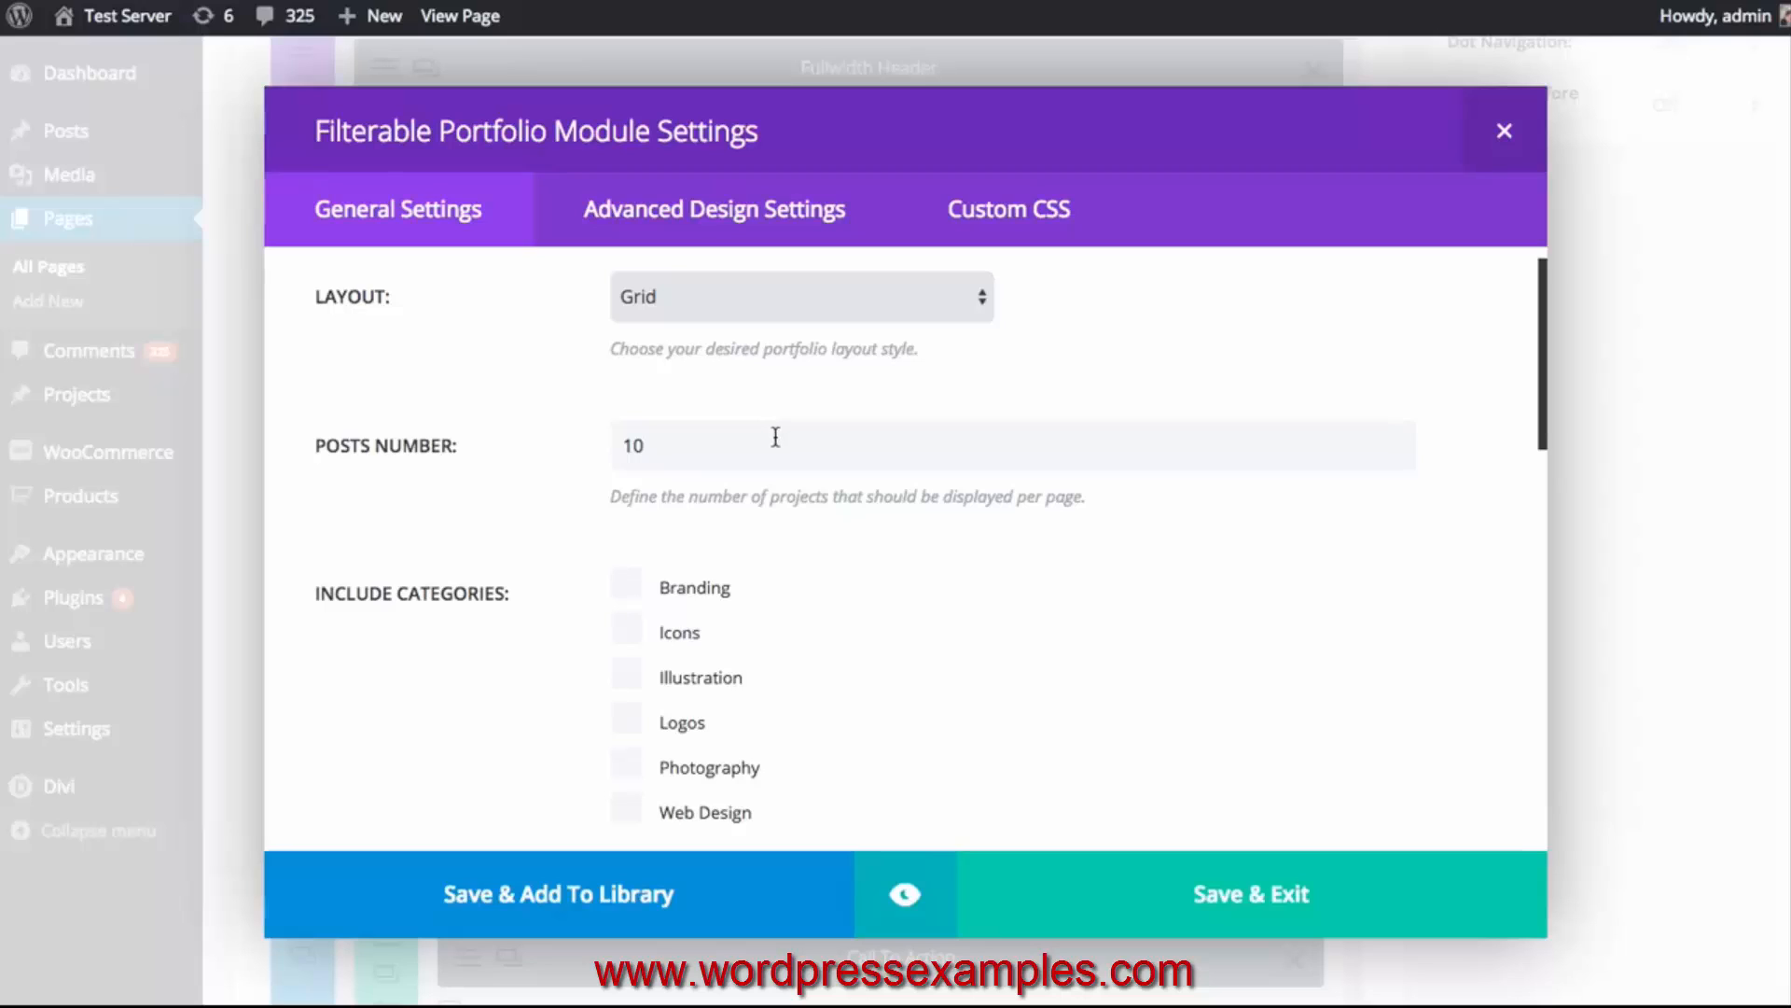
left_click_drag(773, 443, 605, 422)
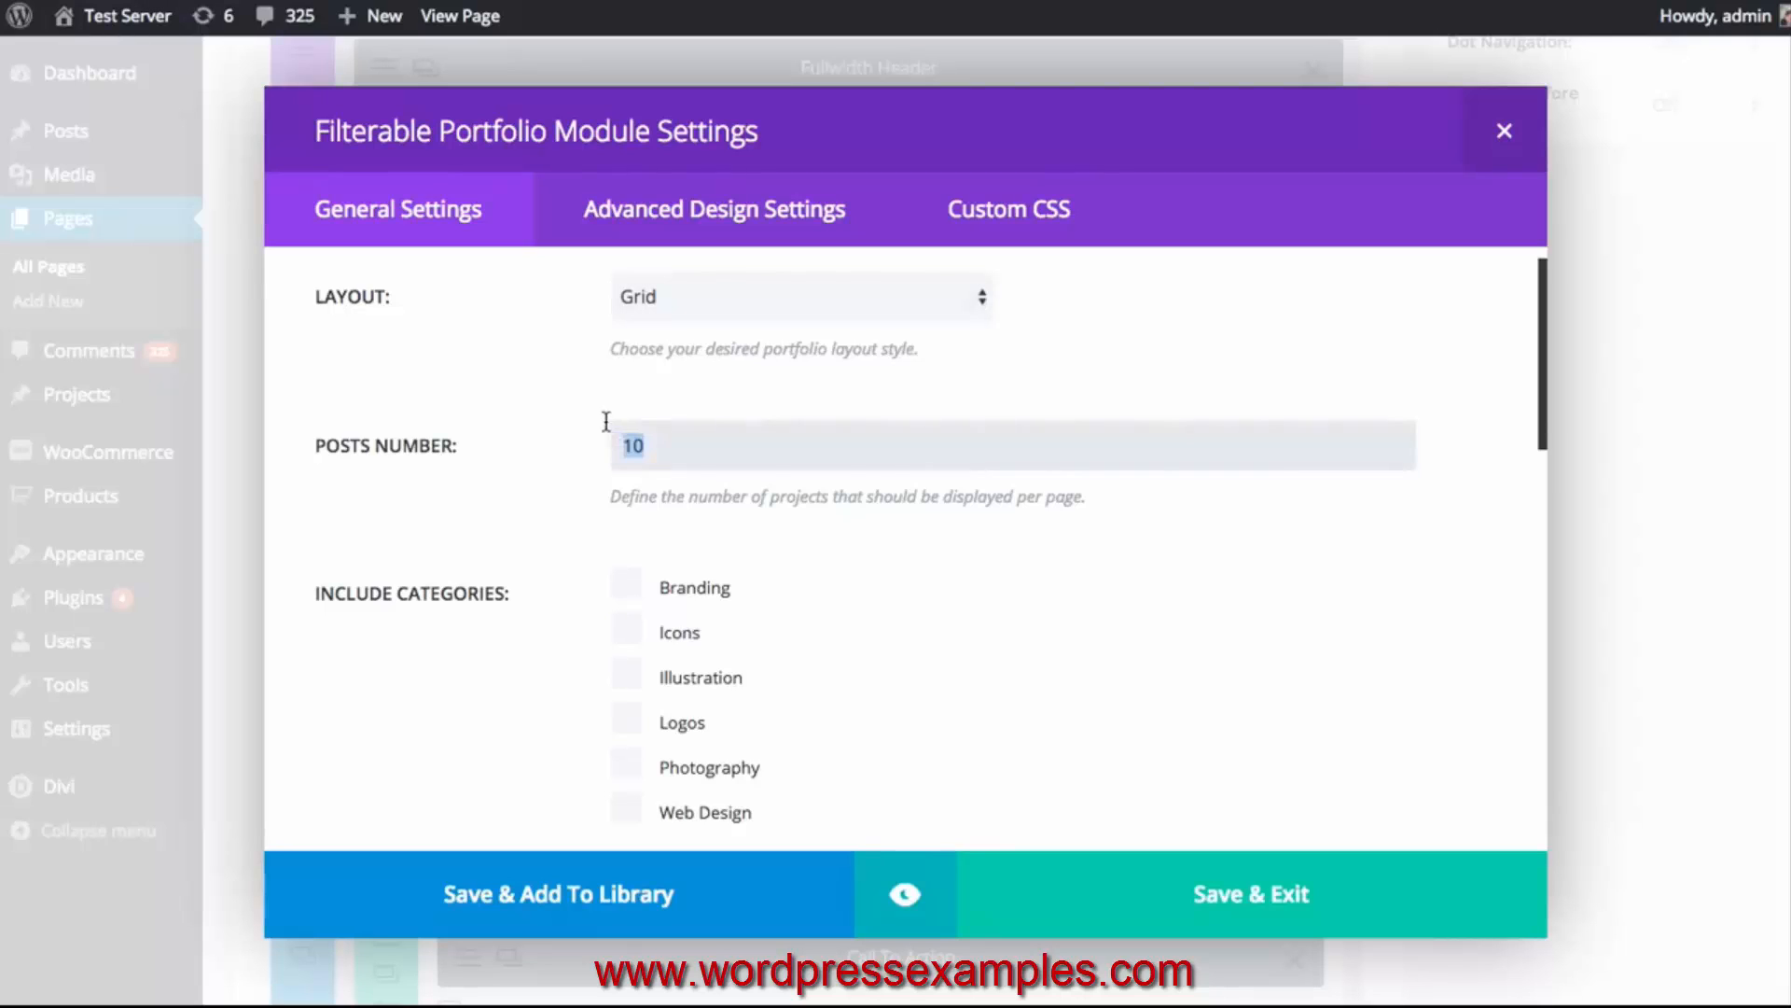
type("8")
scroll(332, 560, "down", 2)
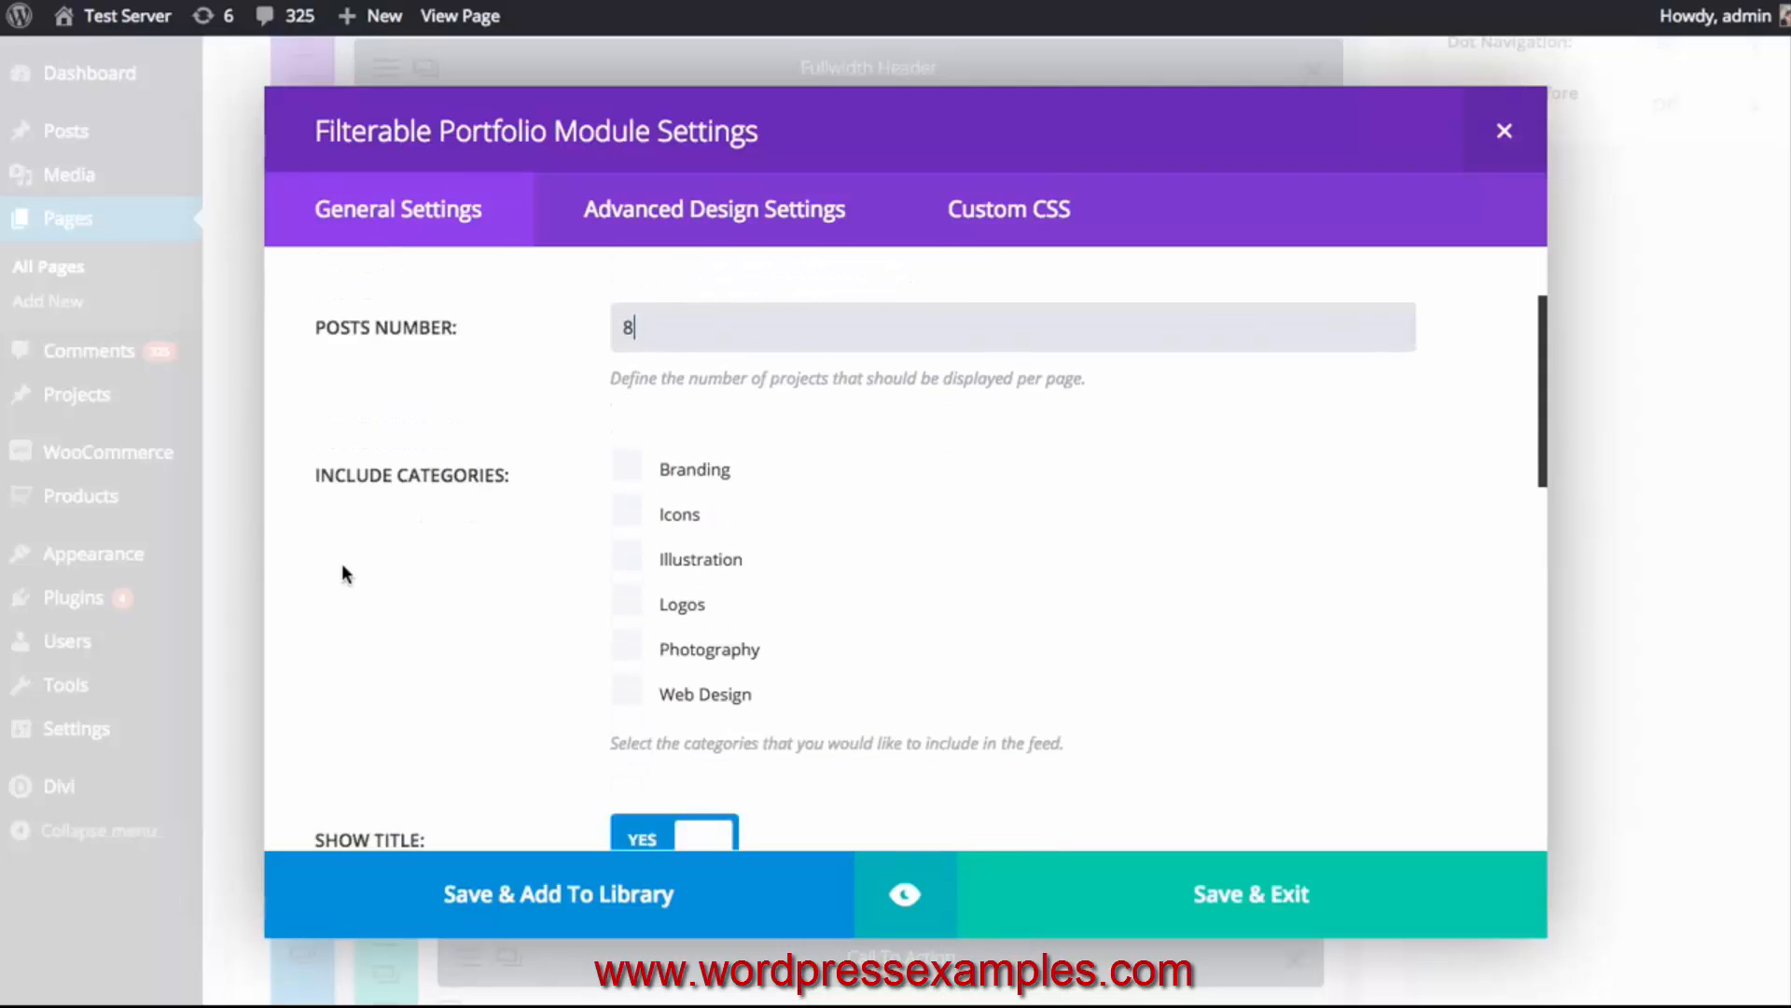
Step: Include the Branding, Icons, Illustration, Logos and Photography categories in the portfolio feed
scroll(396, 573, "down", 1)
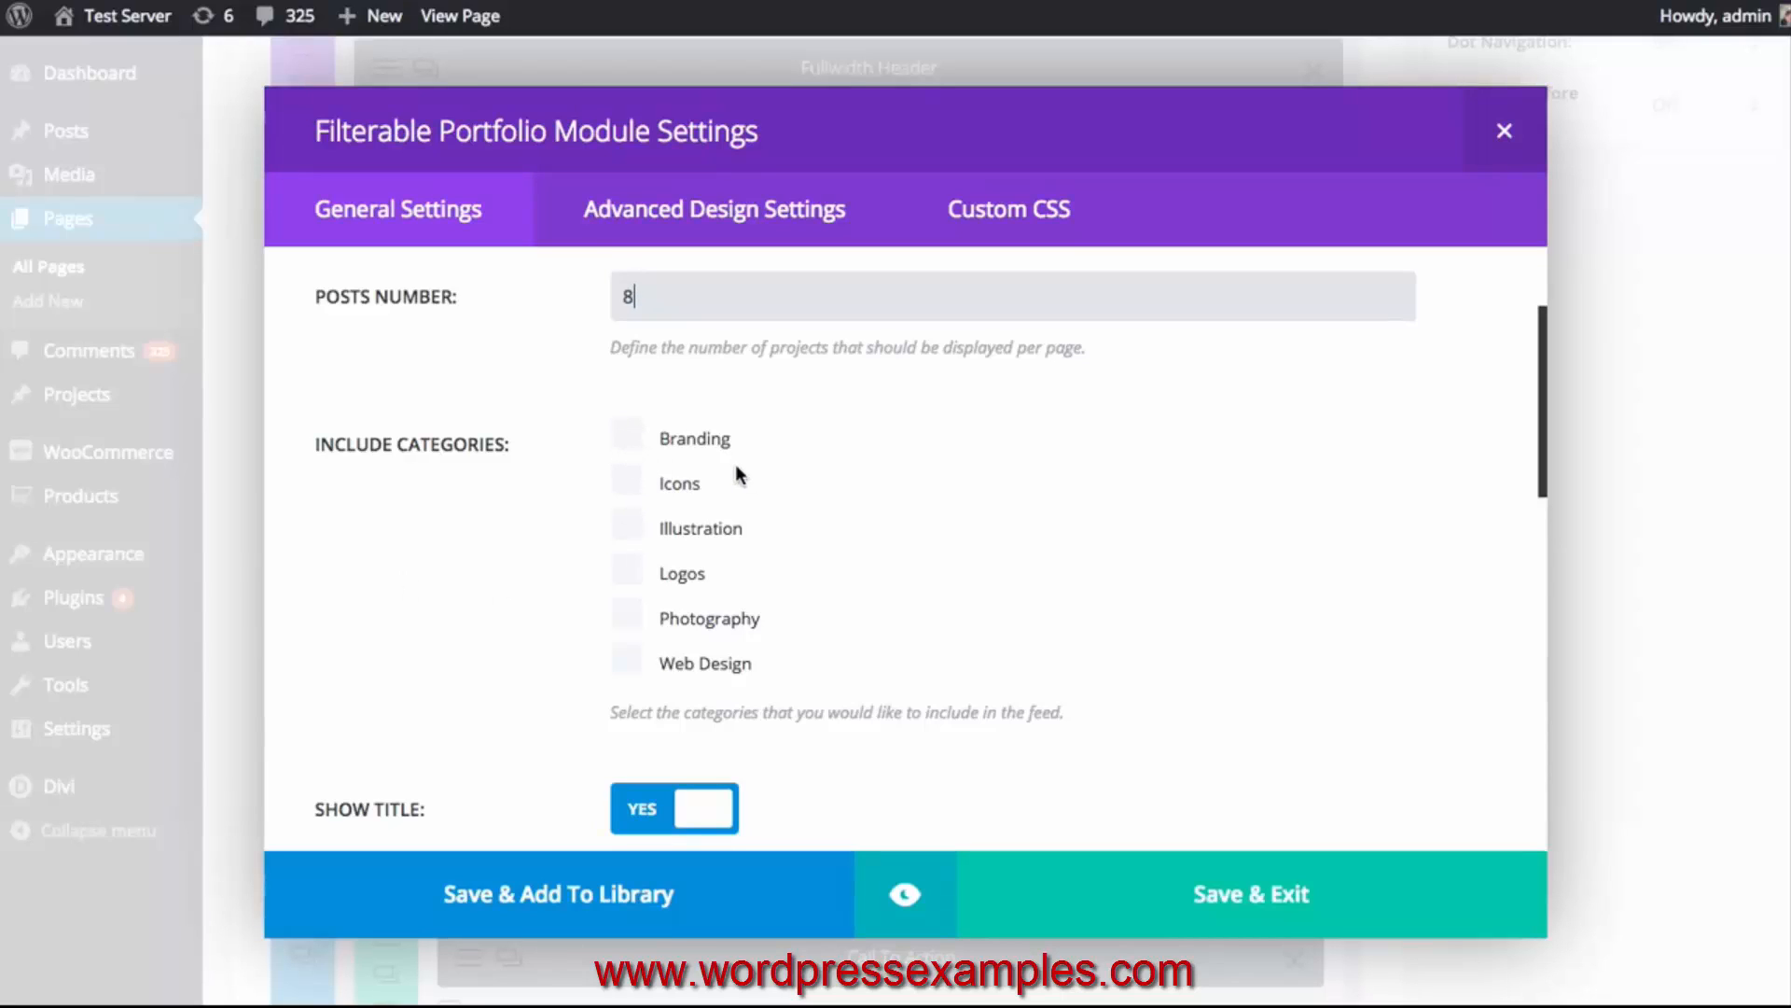
left_click(629, 435)
left_click(629, 480)
left_click(629, 525)
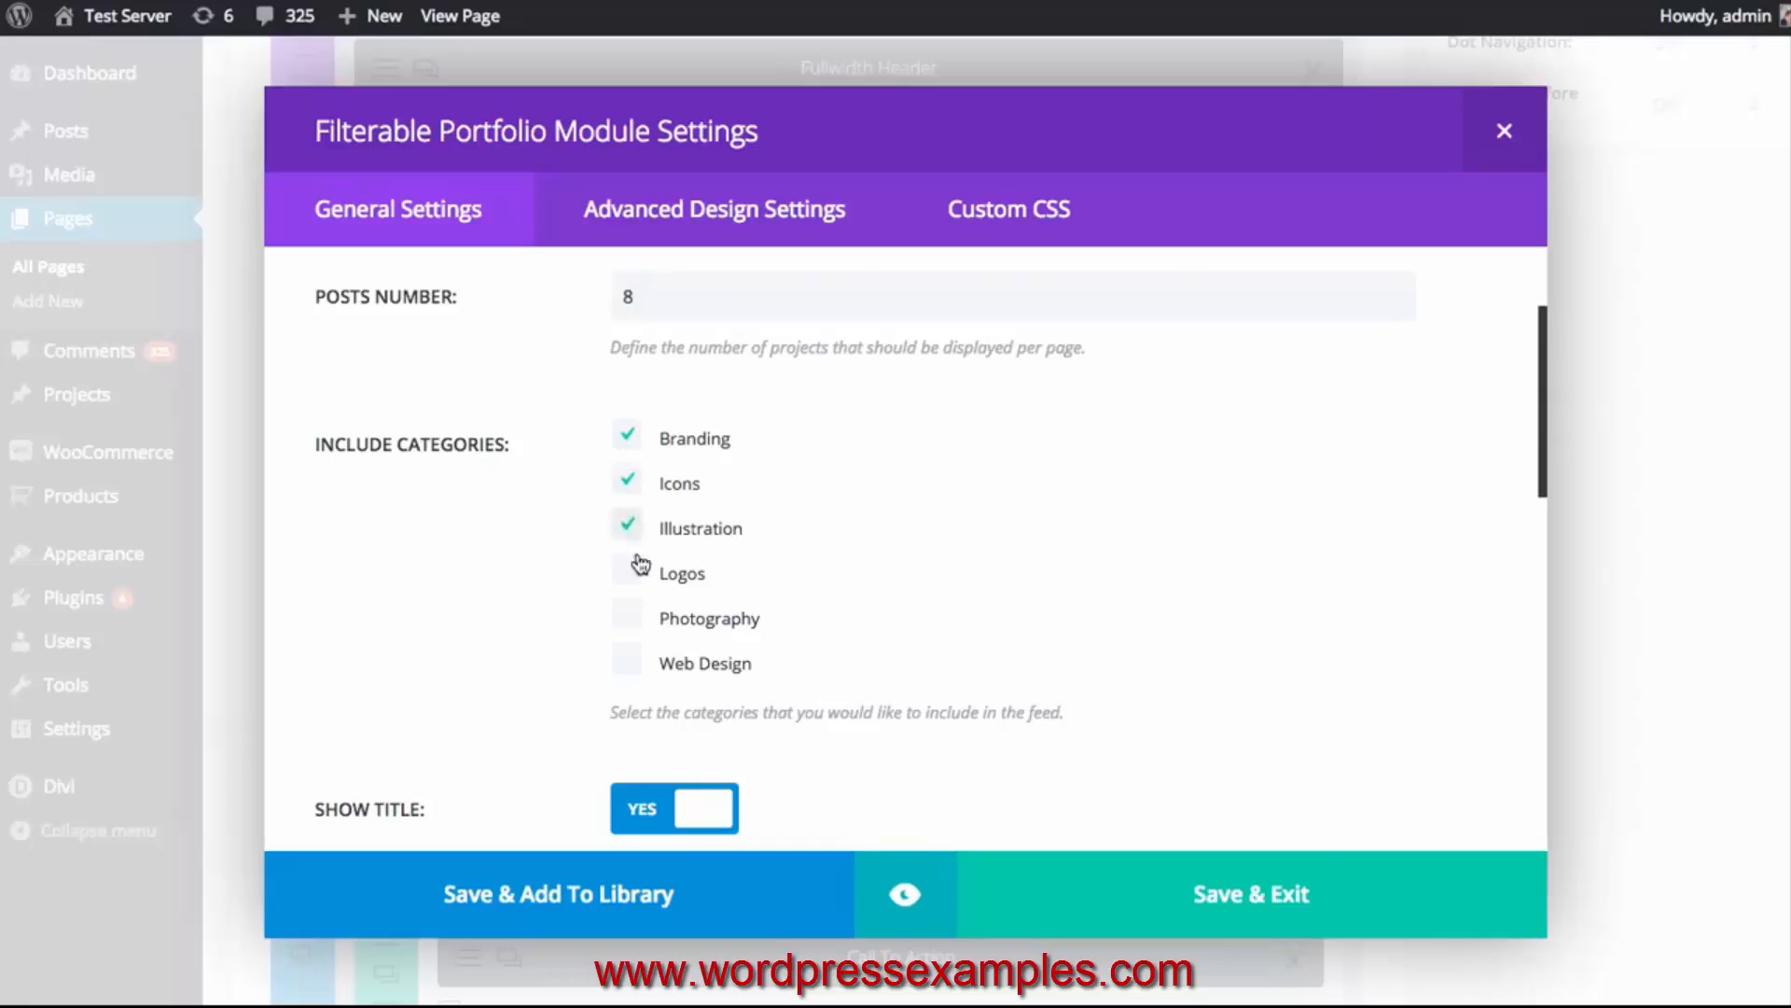
left_click(629, 569)
left_click(630, 616)
Step: Review the remaining portfolio options: title, category and pagination toggles, text color, admin label and CSS fields
scroll(966, 598, "down", 5)
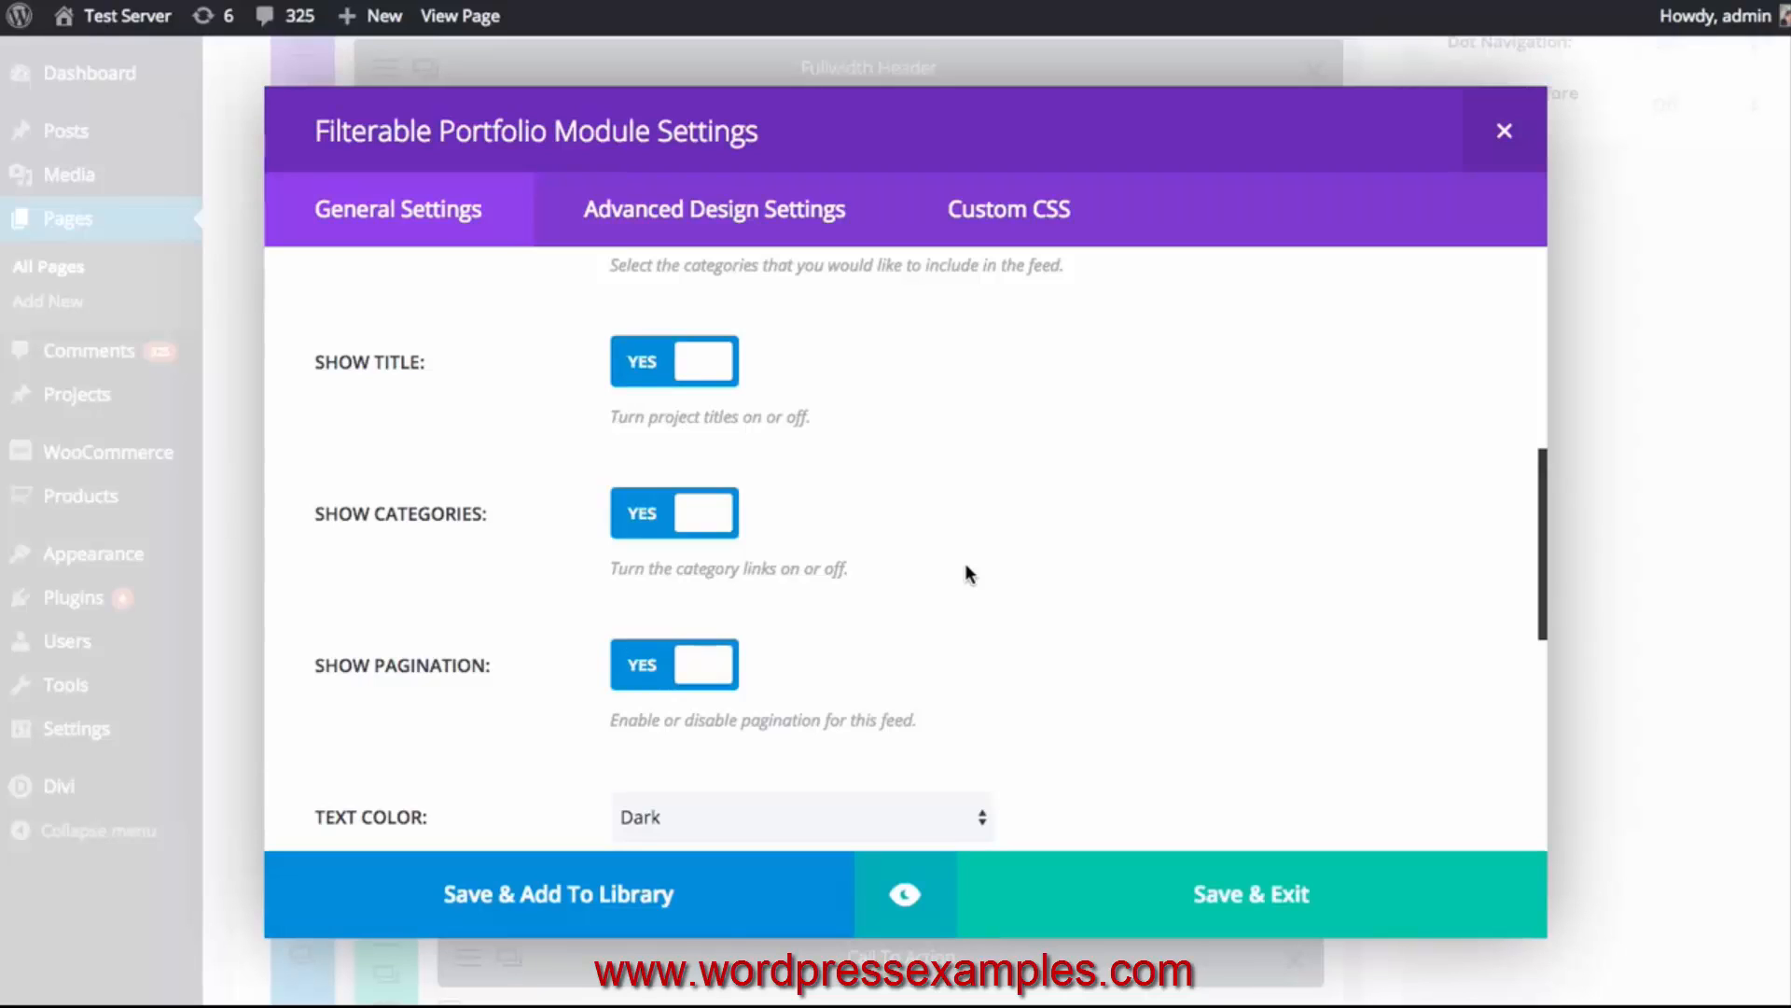
scroll(965, 563, "up", 5)
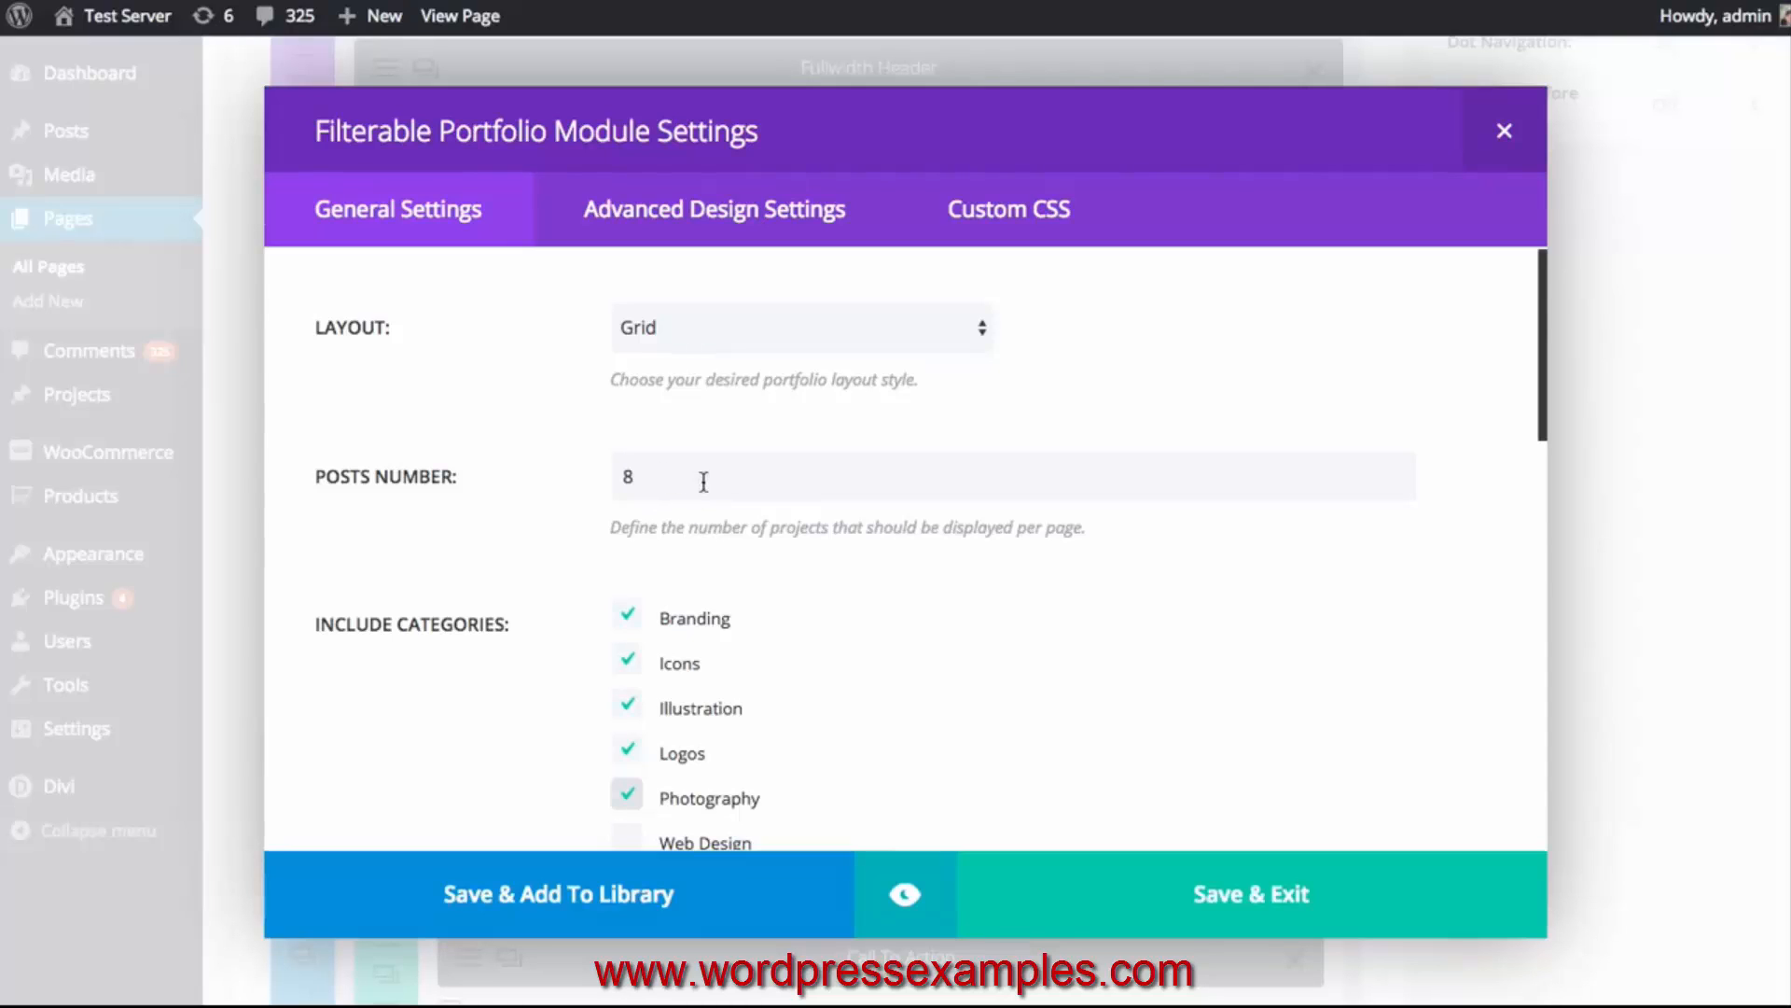
scroll(708, 497, "down", 5)
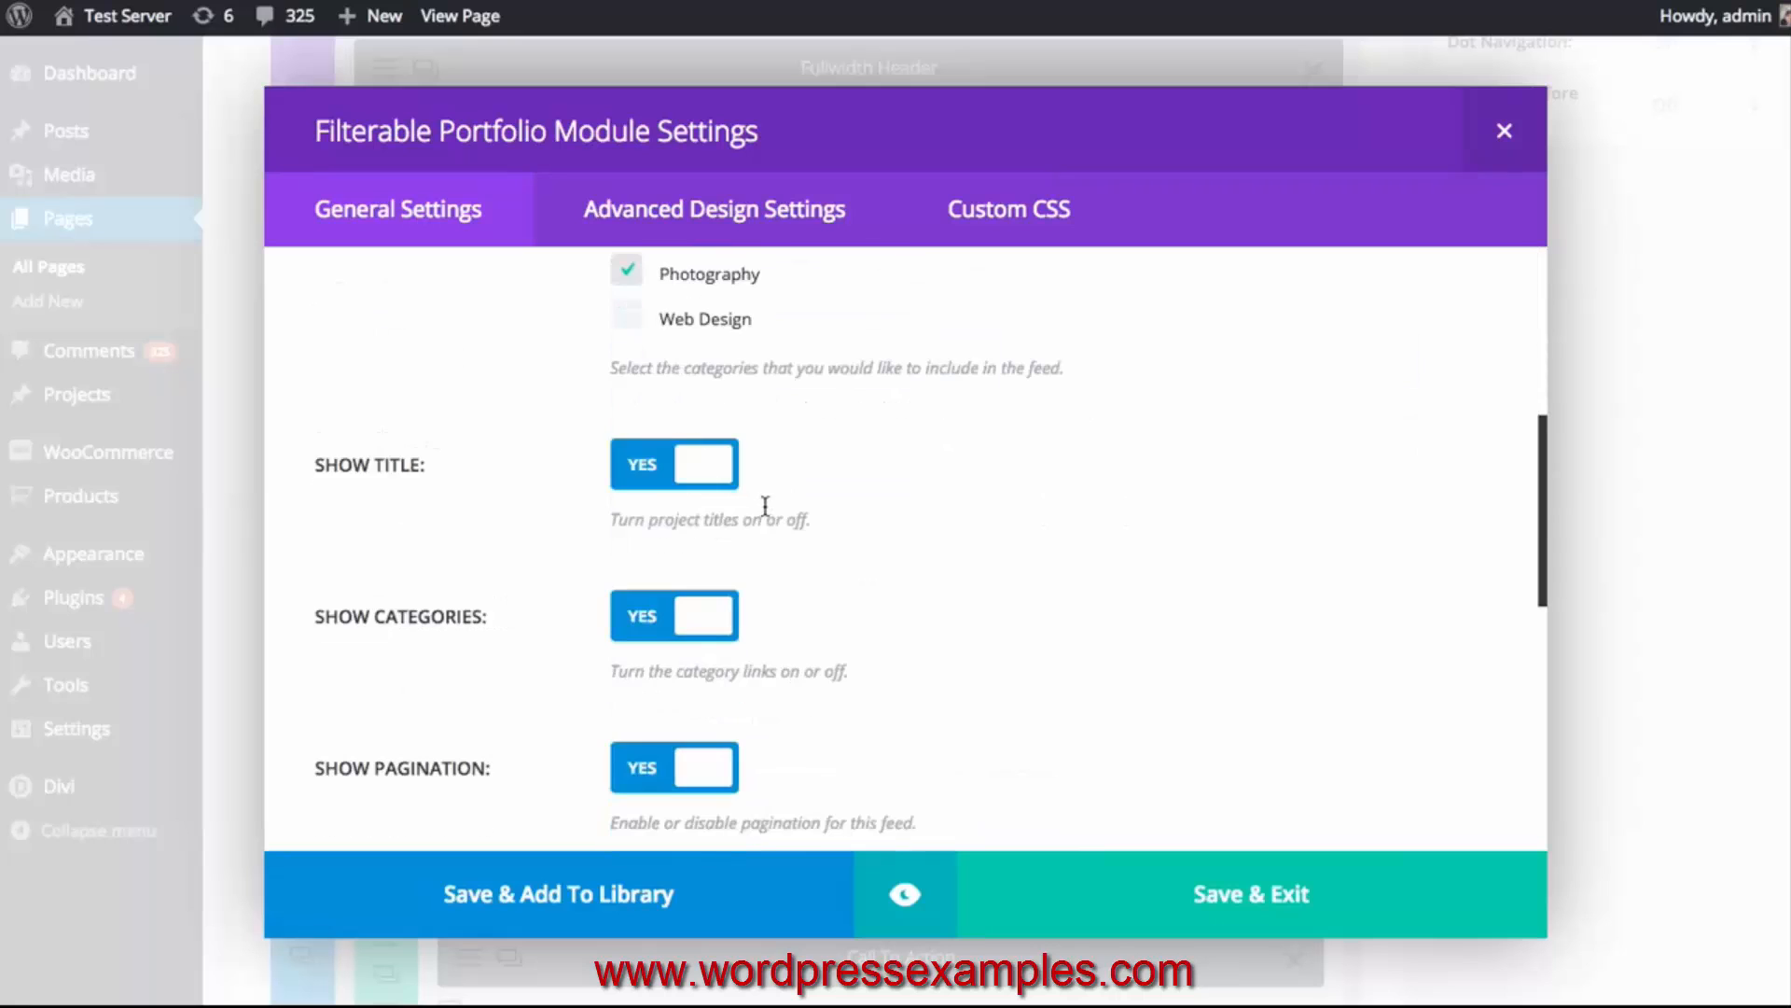
scroll(758, 502, "down", 4)
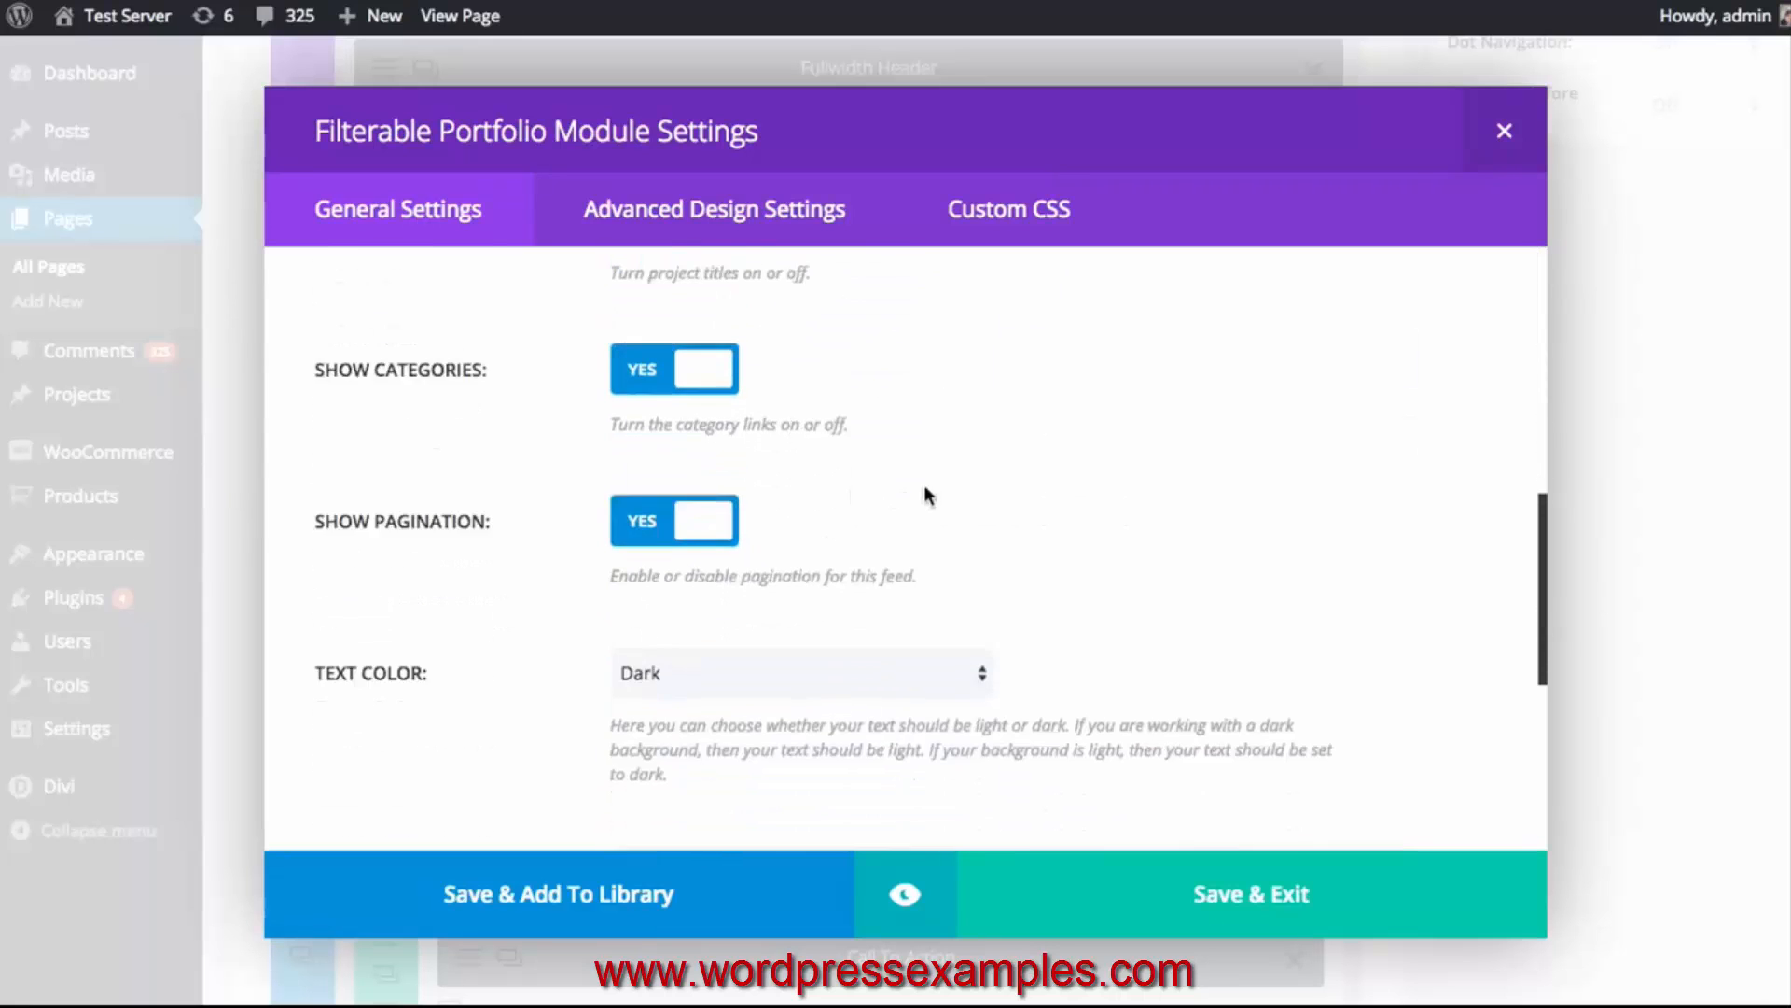
scroll(1096, 506, "down", 1)
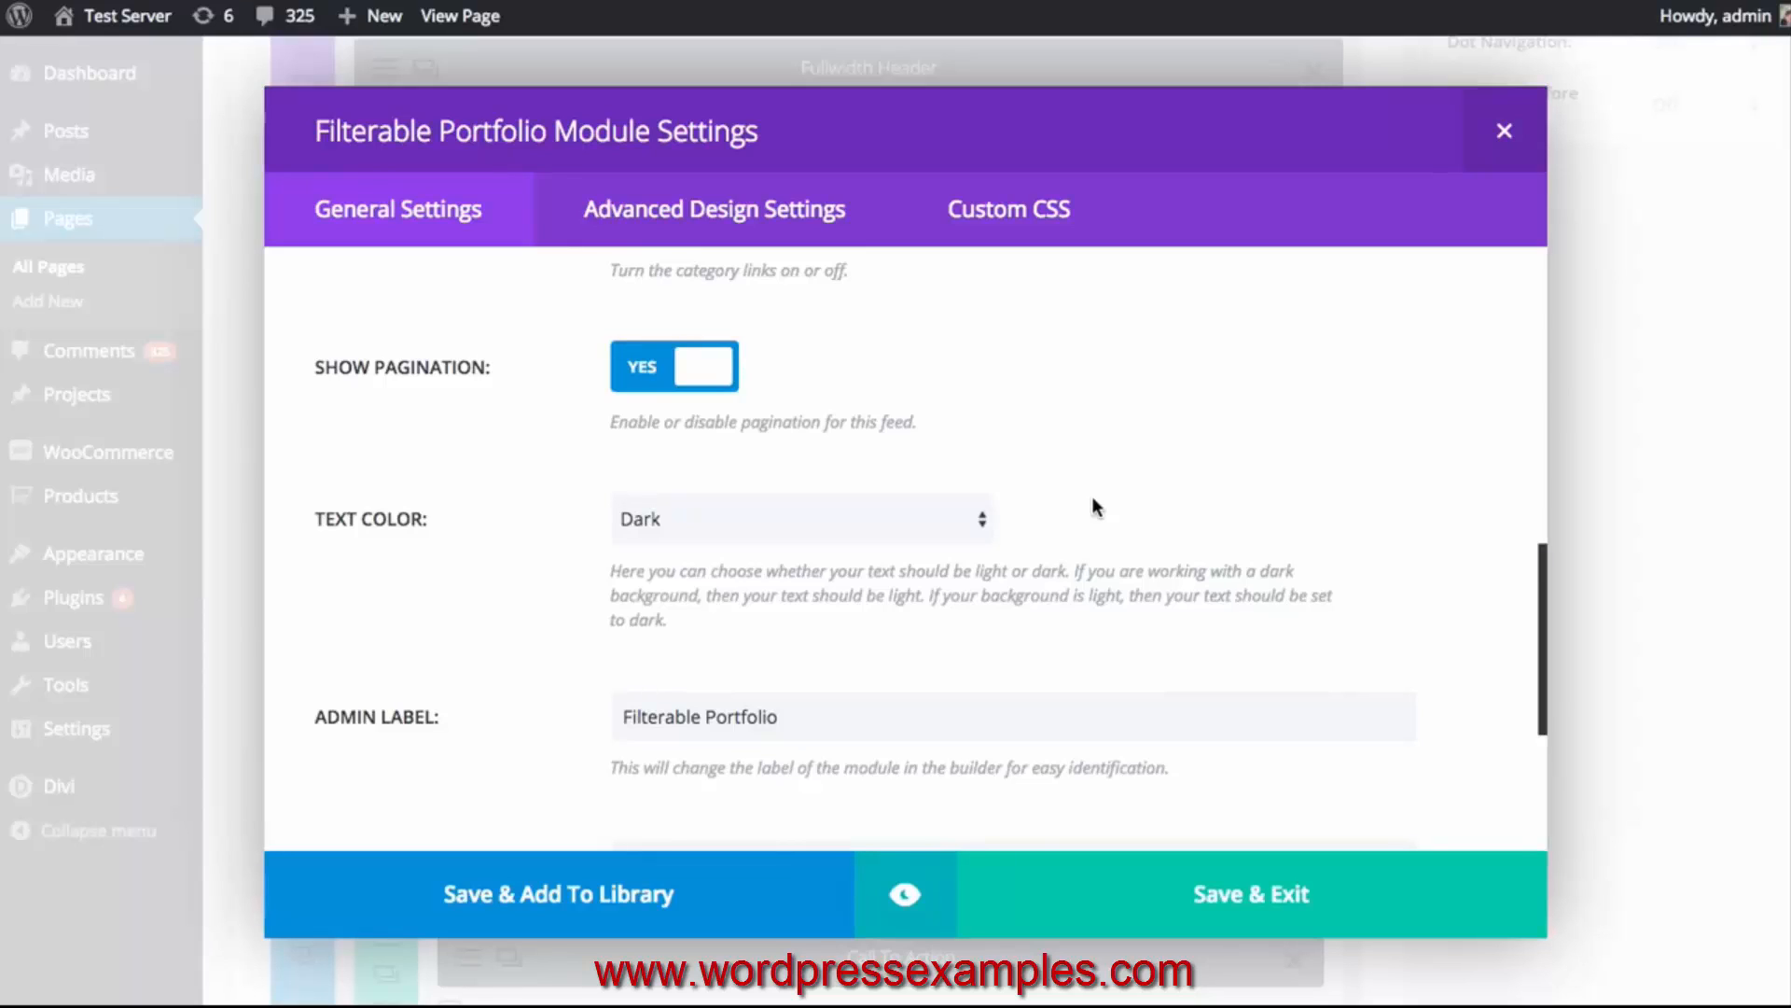
left_click(937, 527)
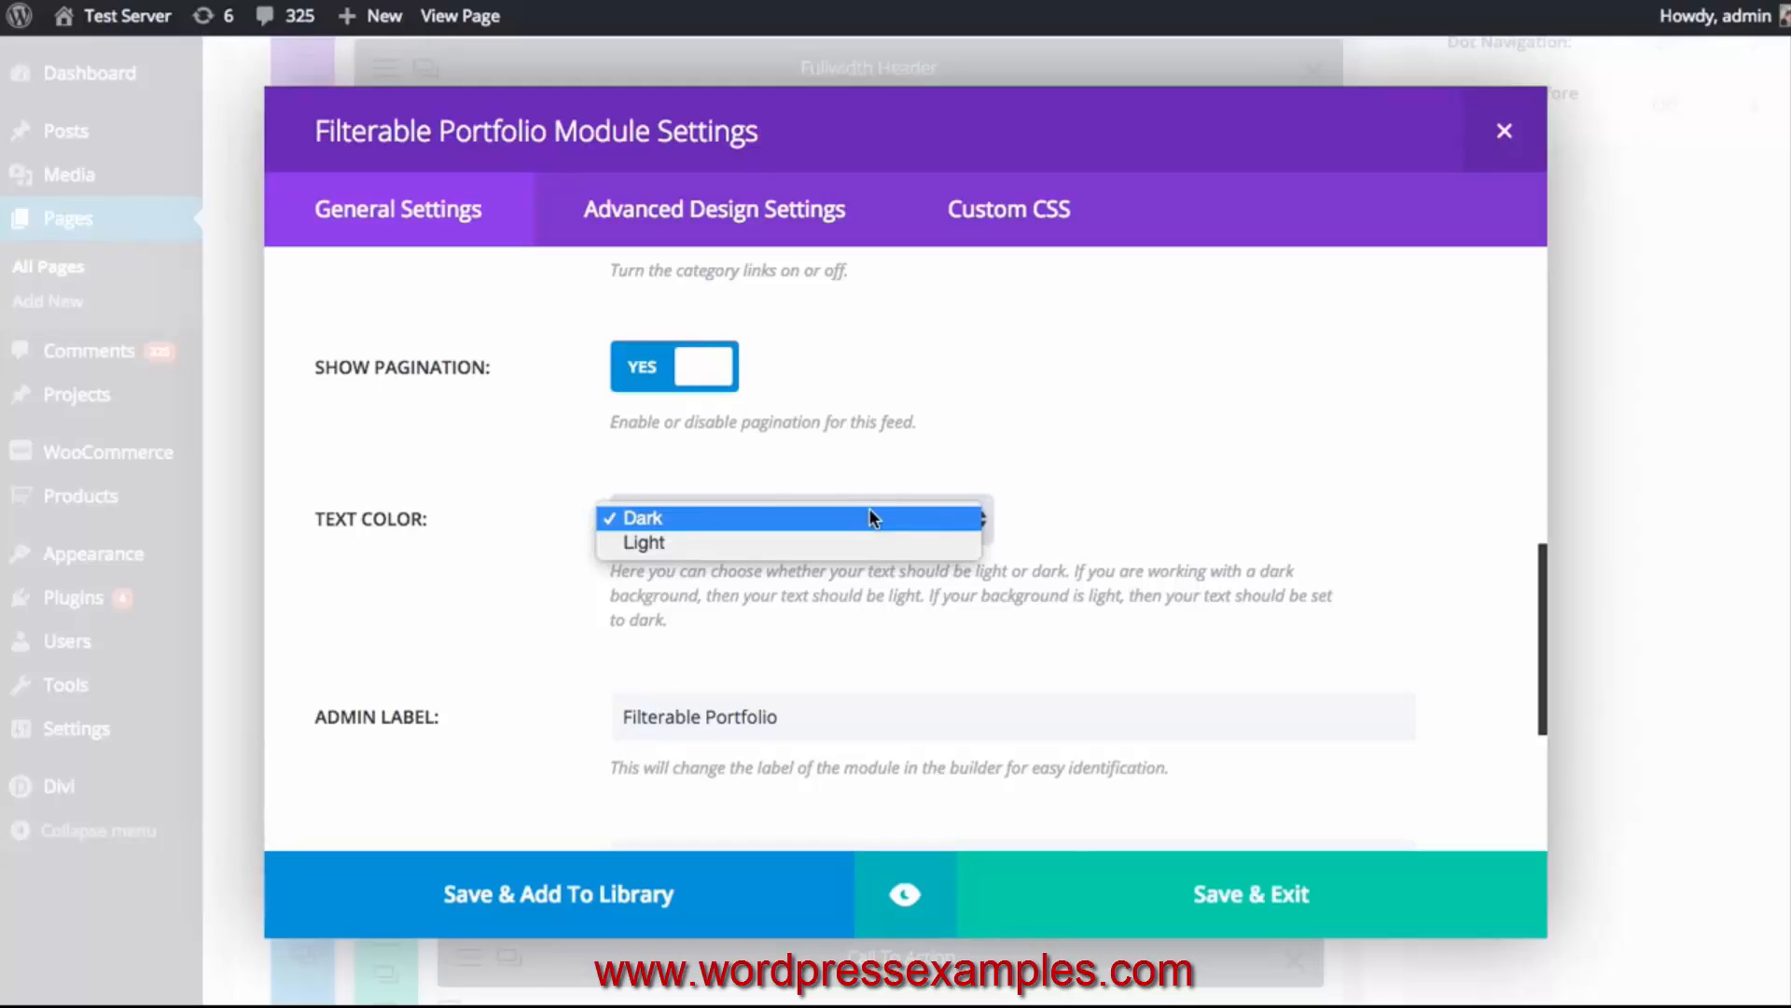
left_click(869, 511)
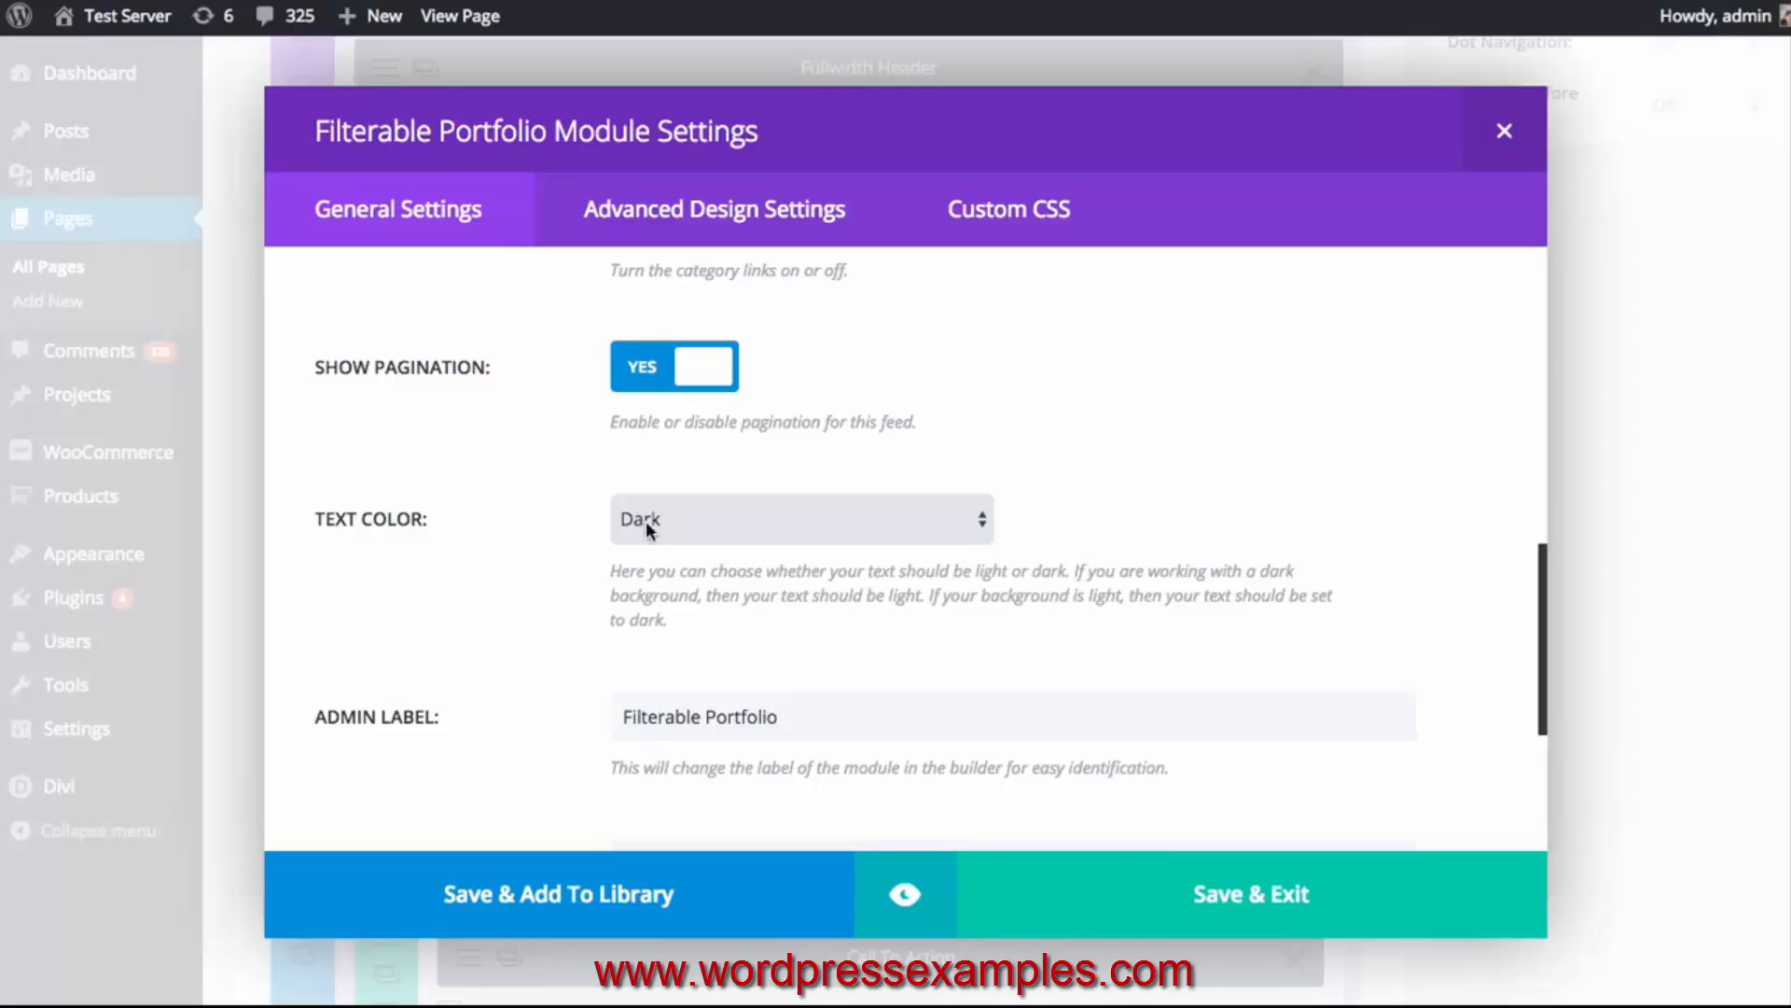
scroll(524, 551, "down", 2)
scroll(494, 522, "down", 3)
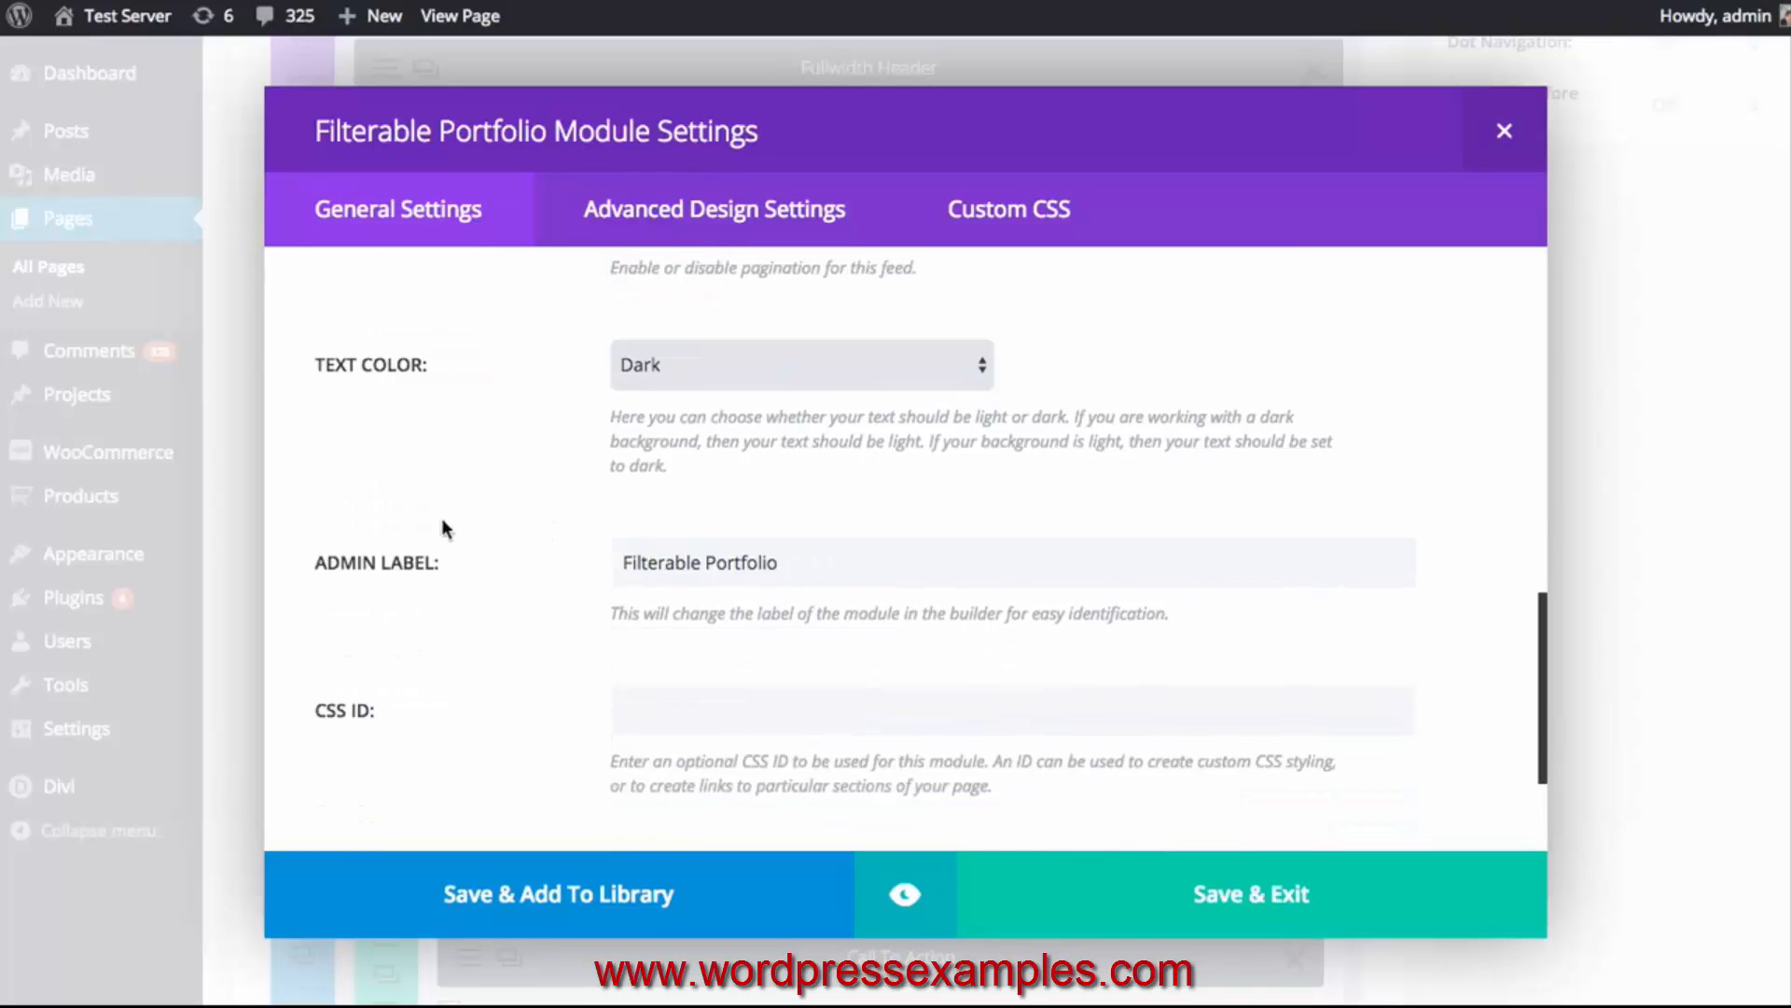
scroll(411, 630, "down", 2)
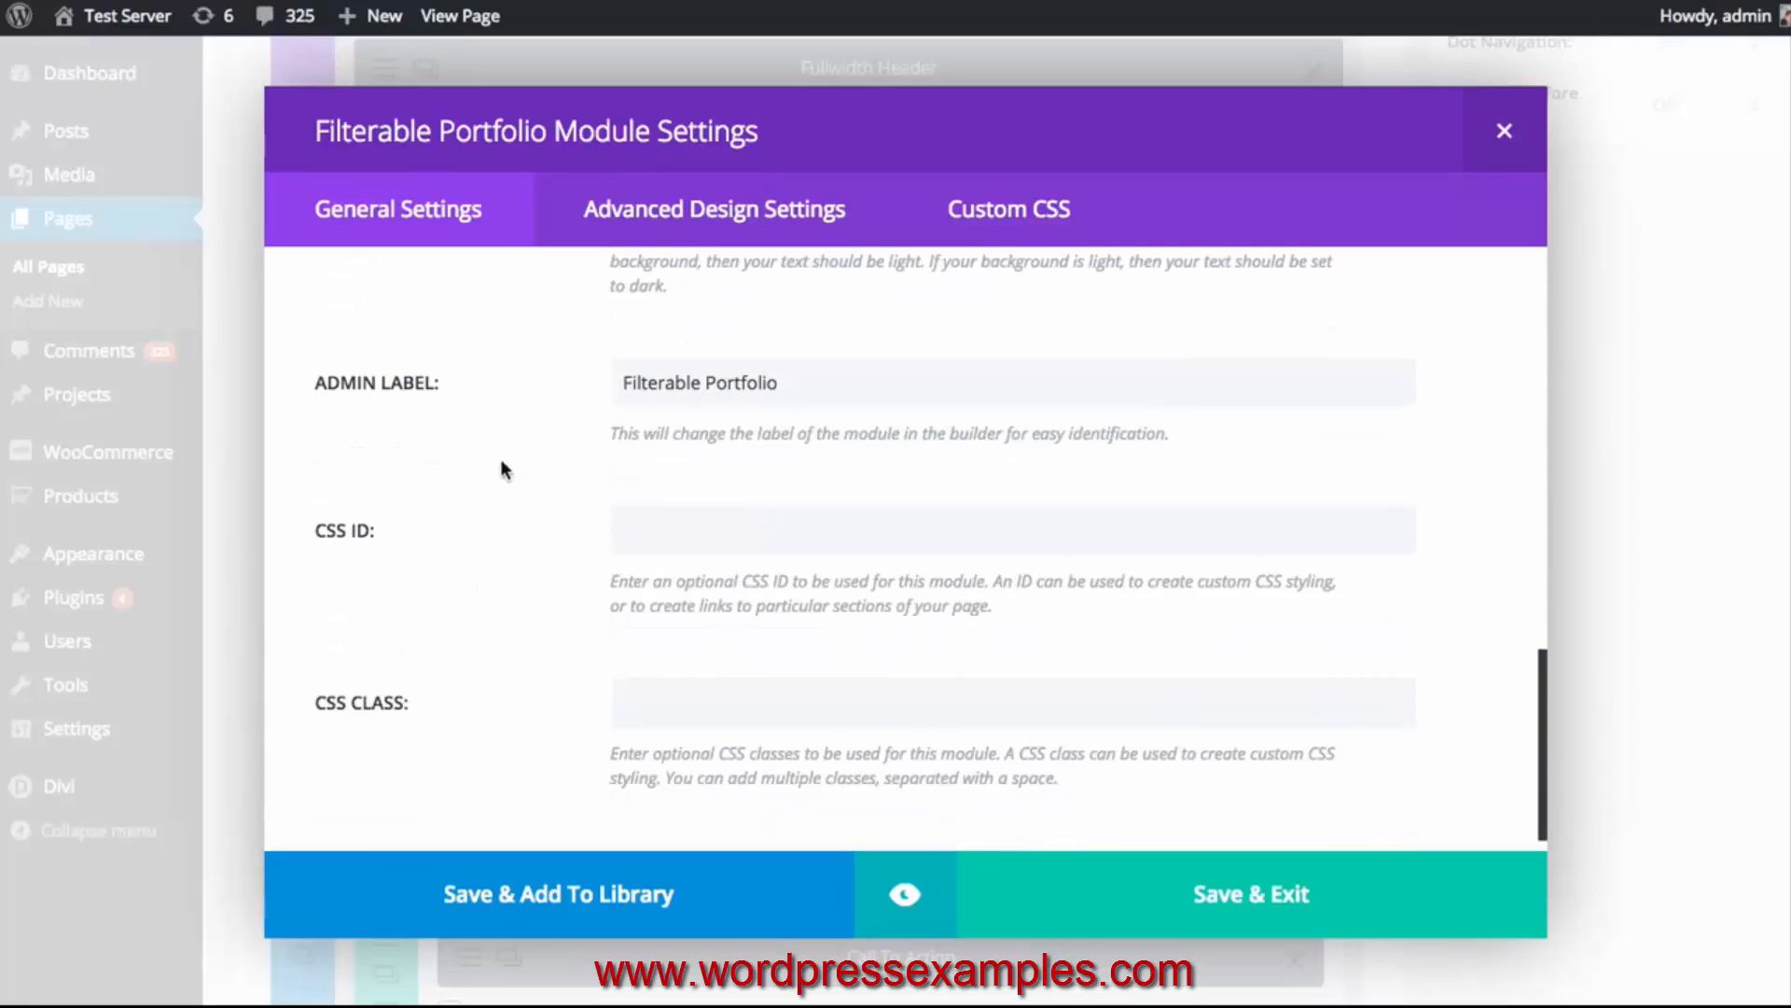
scroll(504, 476, "up", 8)
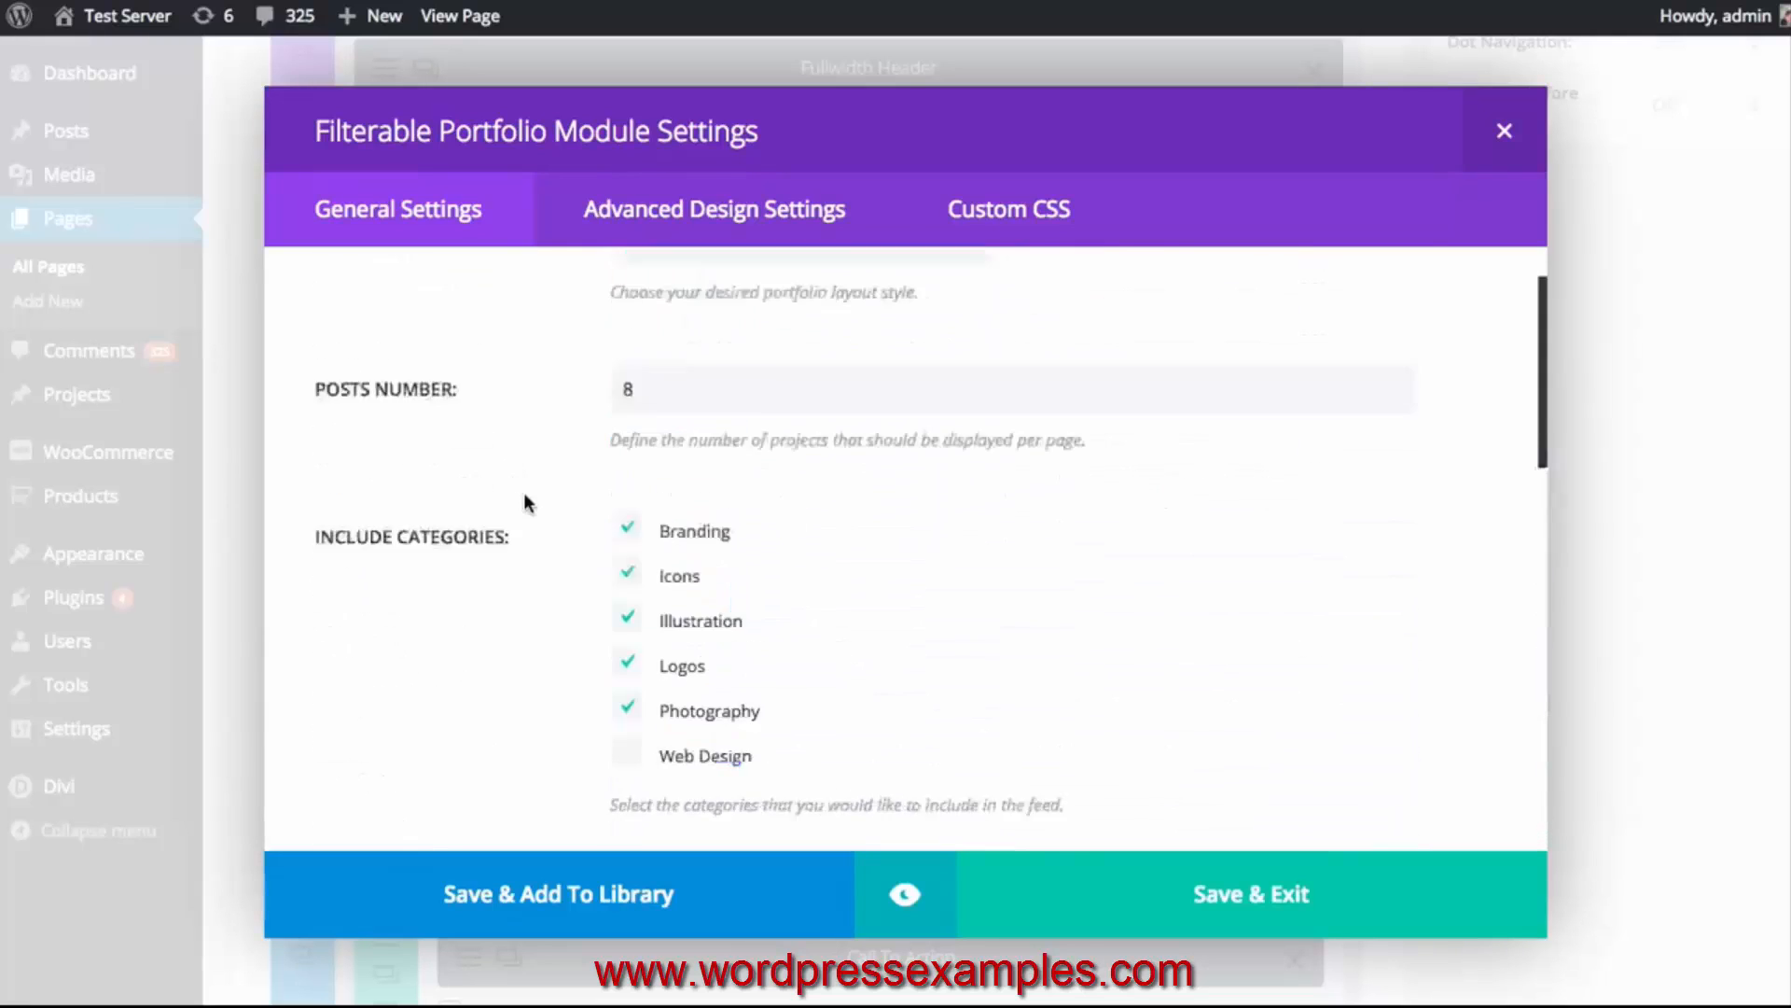
scroll(524, 494, "up", 1)
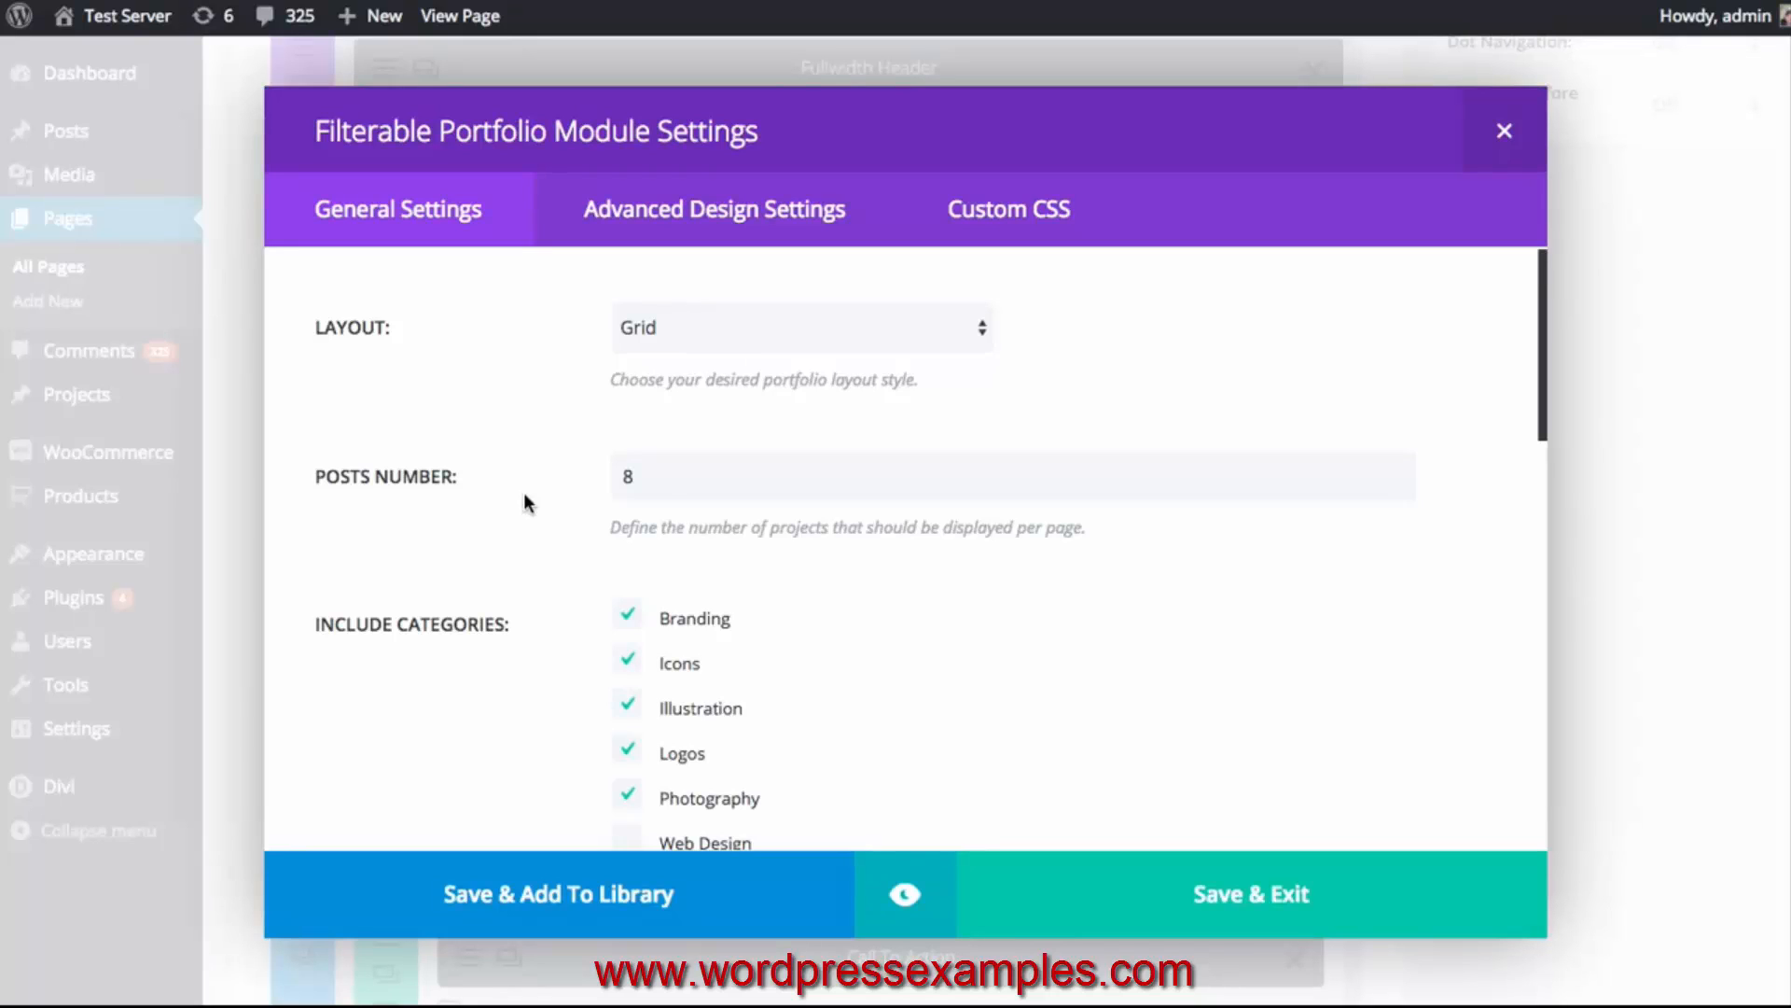
Step: Preview the module and test the portfolio's category filter buttons
left_click(885, 892)
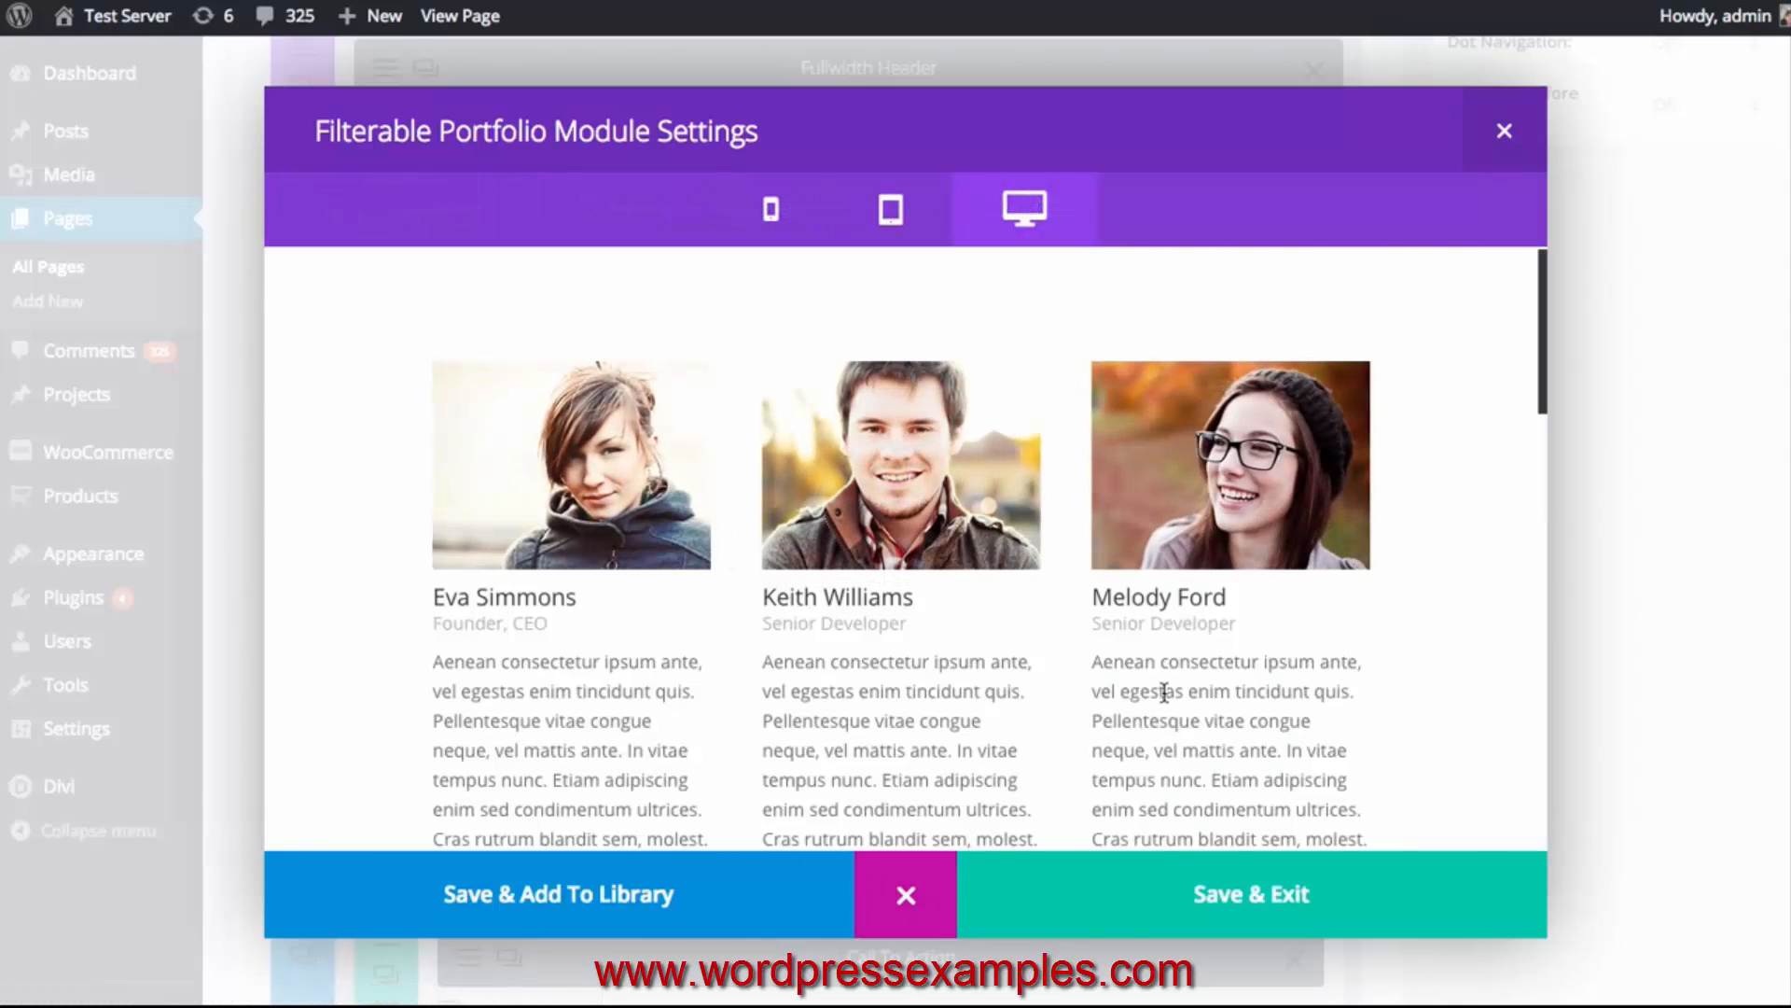
scroll(1066, 597, "down", 10)
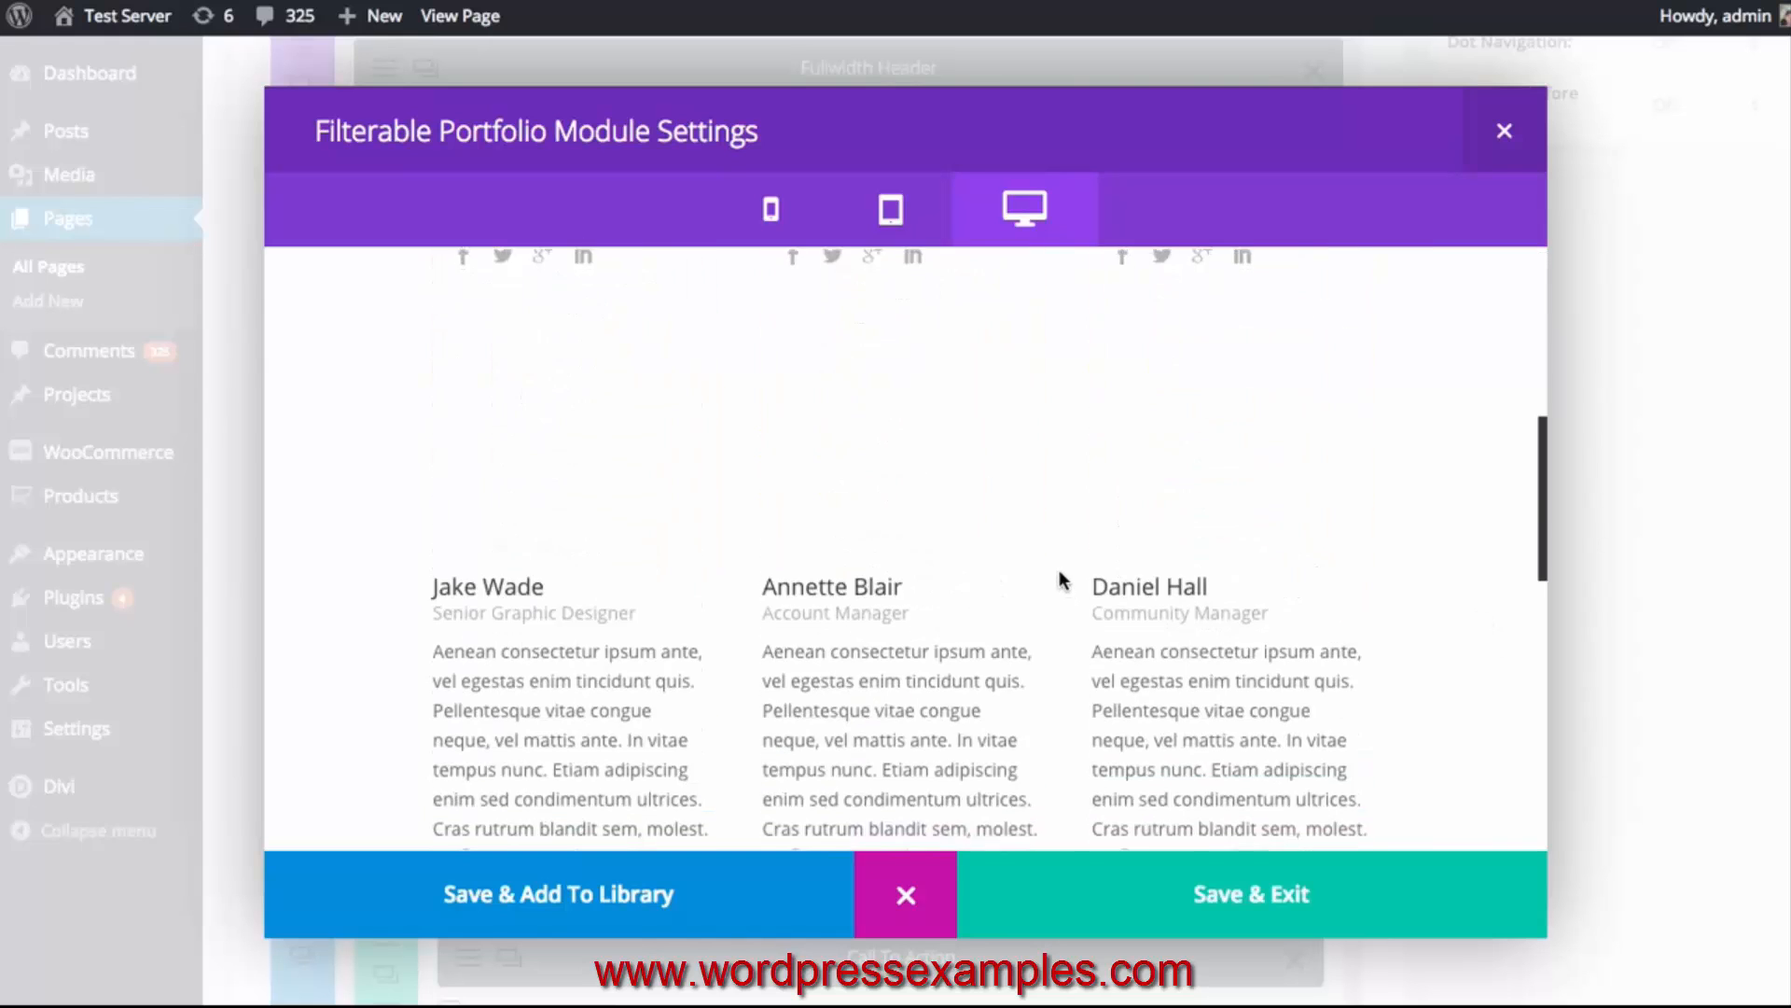
left_click(594, 363)
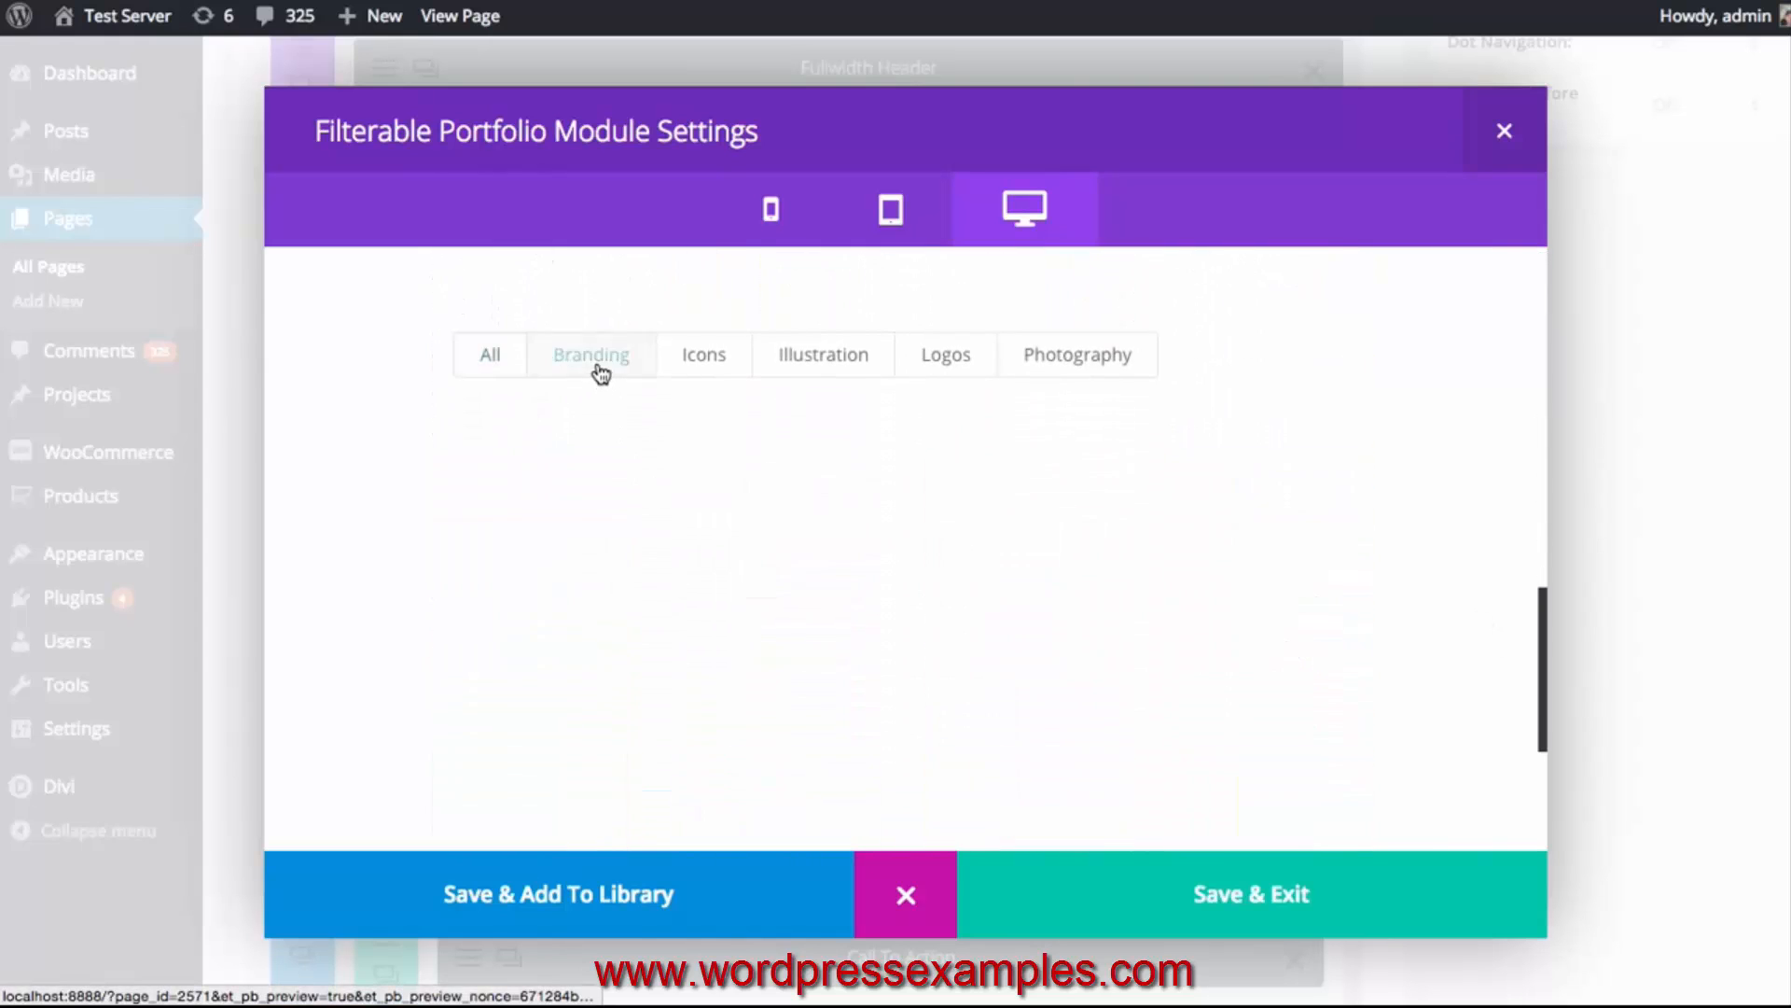
left_click(716, 359)
left_click(448, 381)
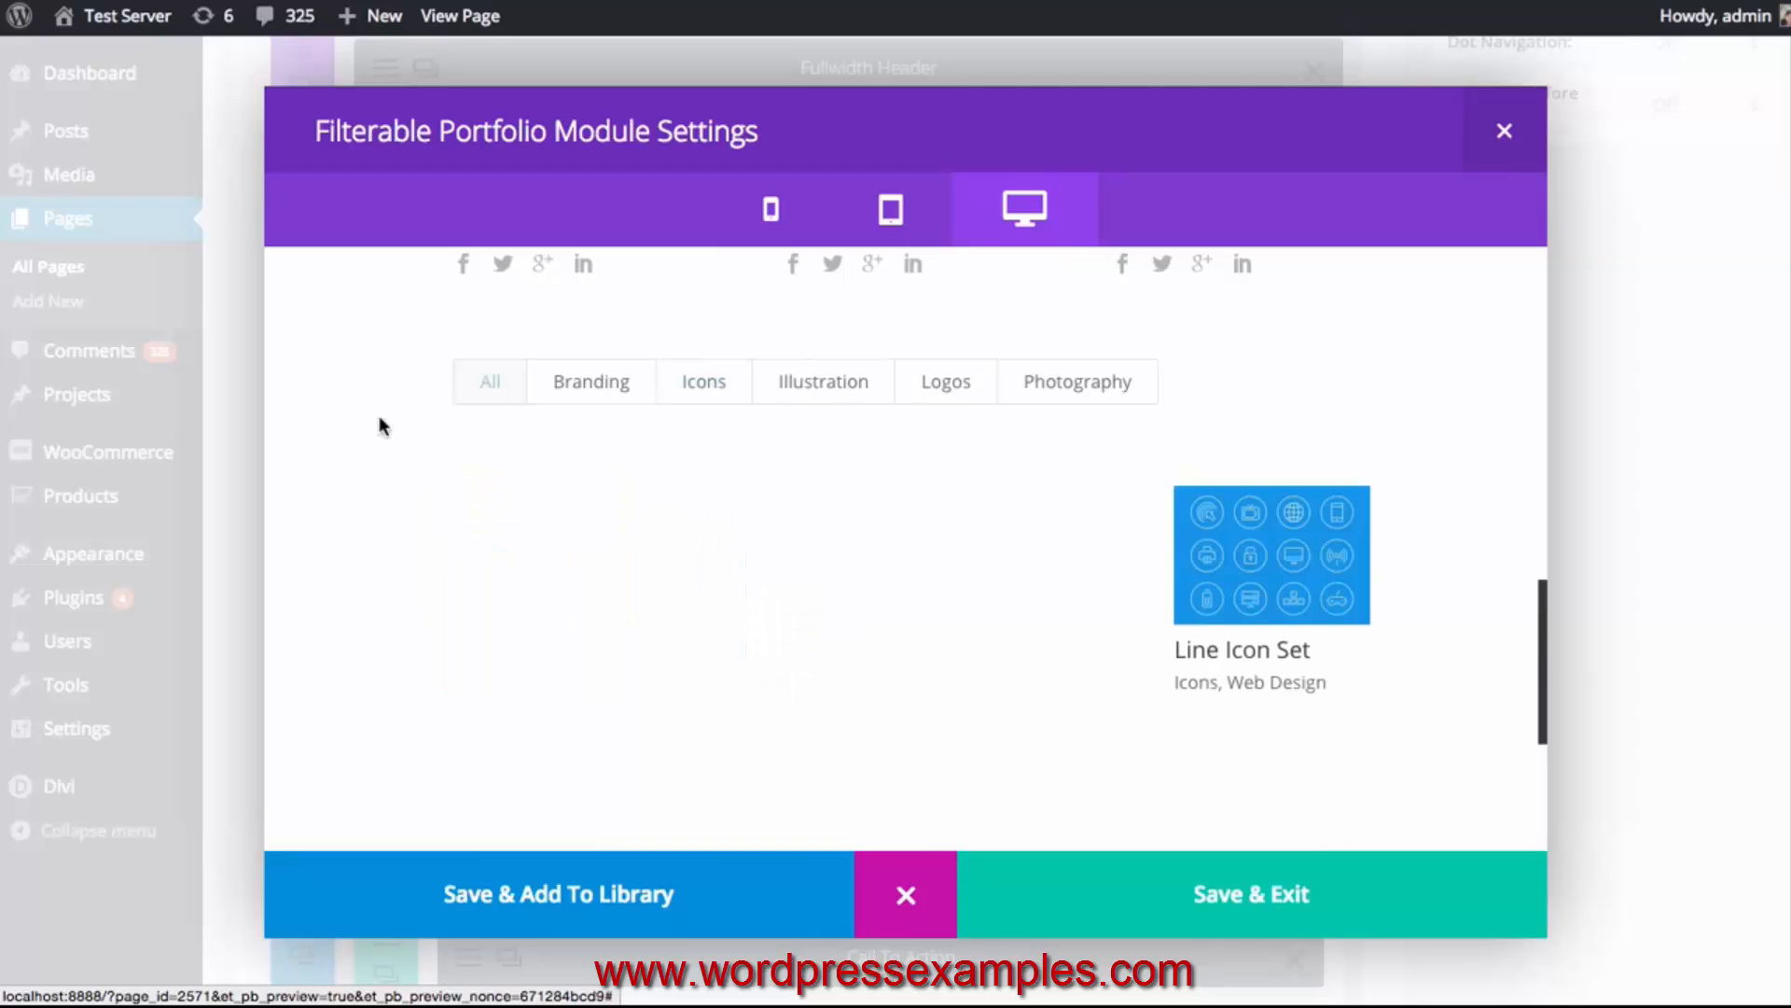
scroll(463, 479, "down", 3)
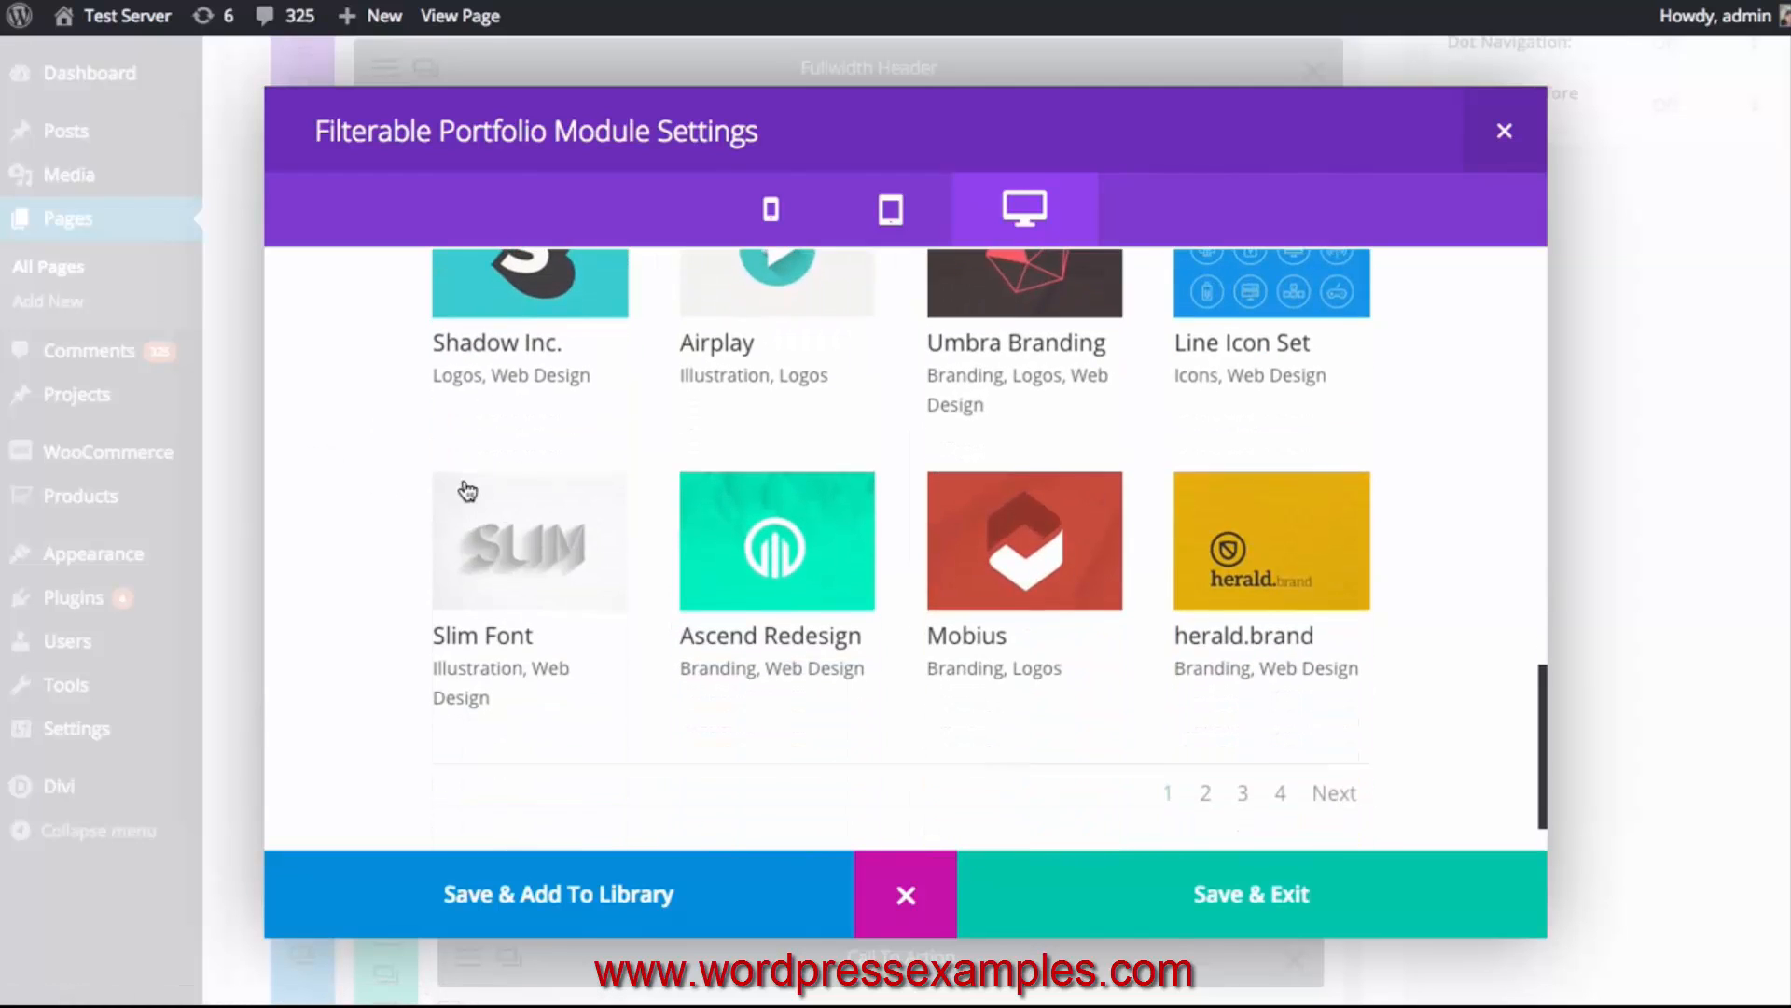
left_click(909, 897)
left_click(921, 894)
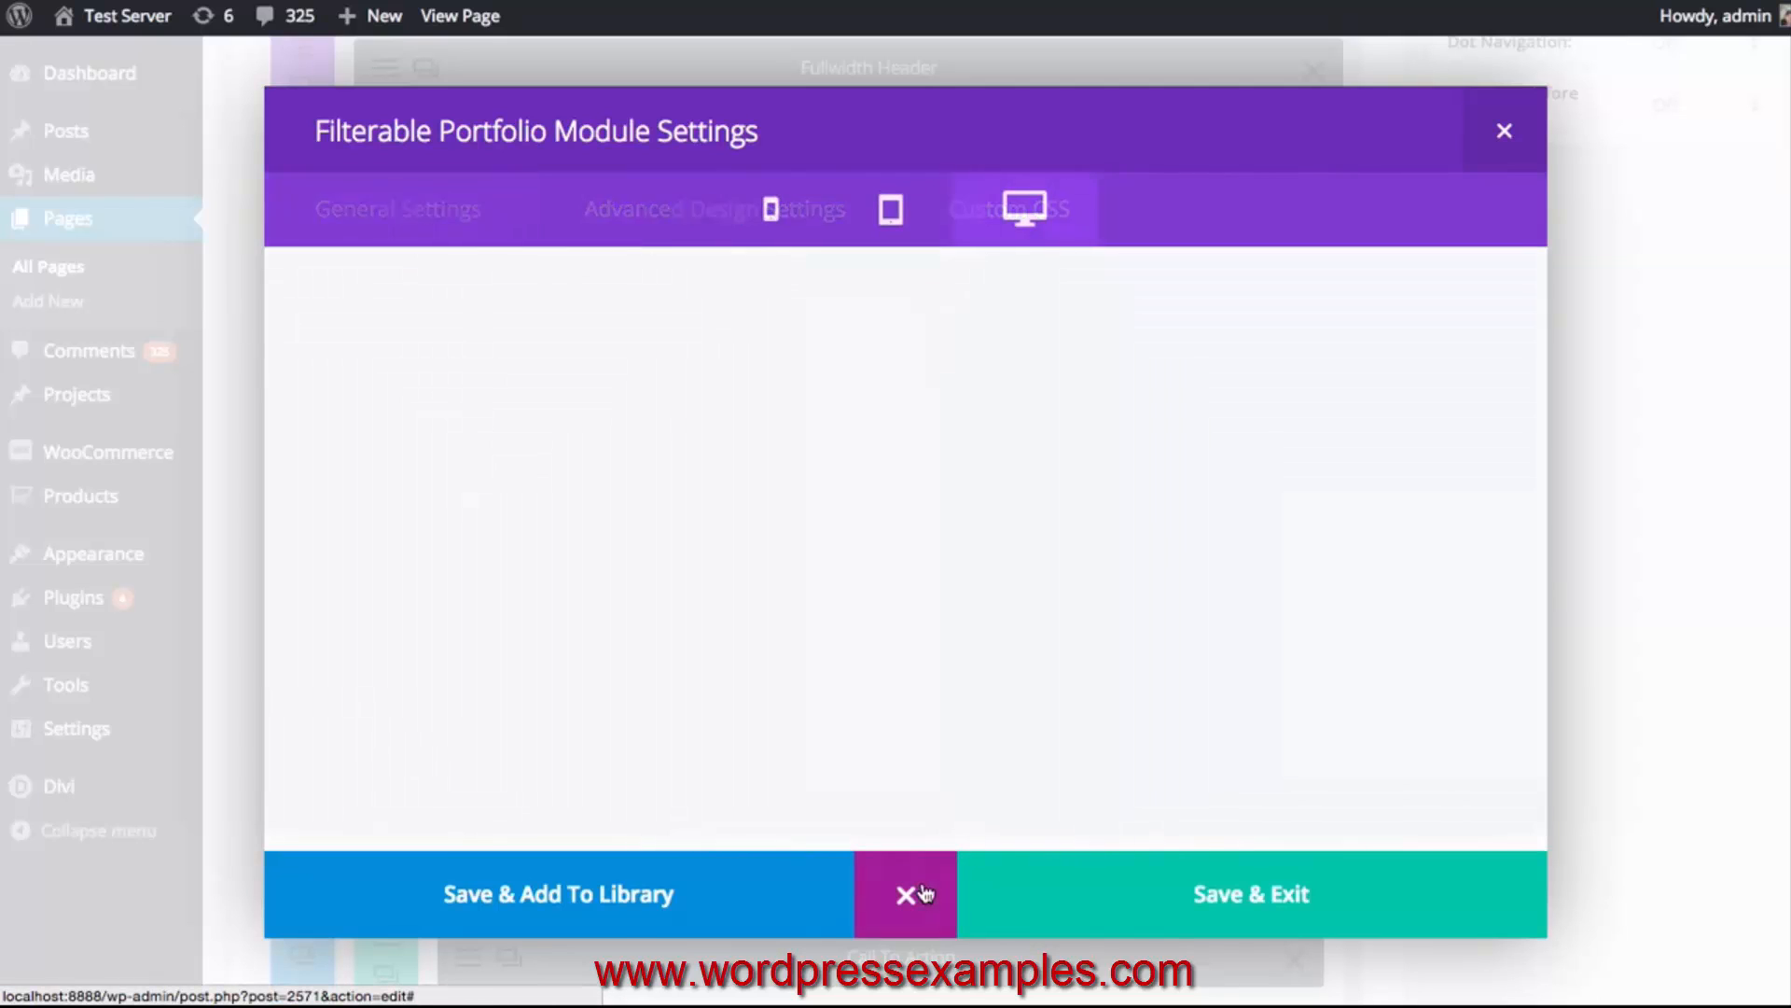
Step: Preview the module in tablet, phone and desktop views, then close the preview
left_click(894, 217)
left_click(774, 211)
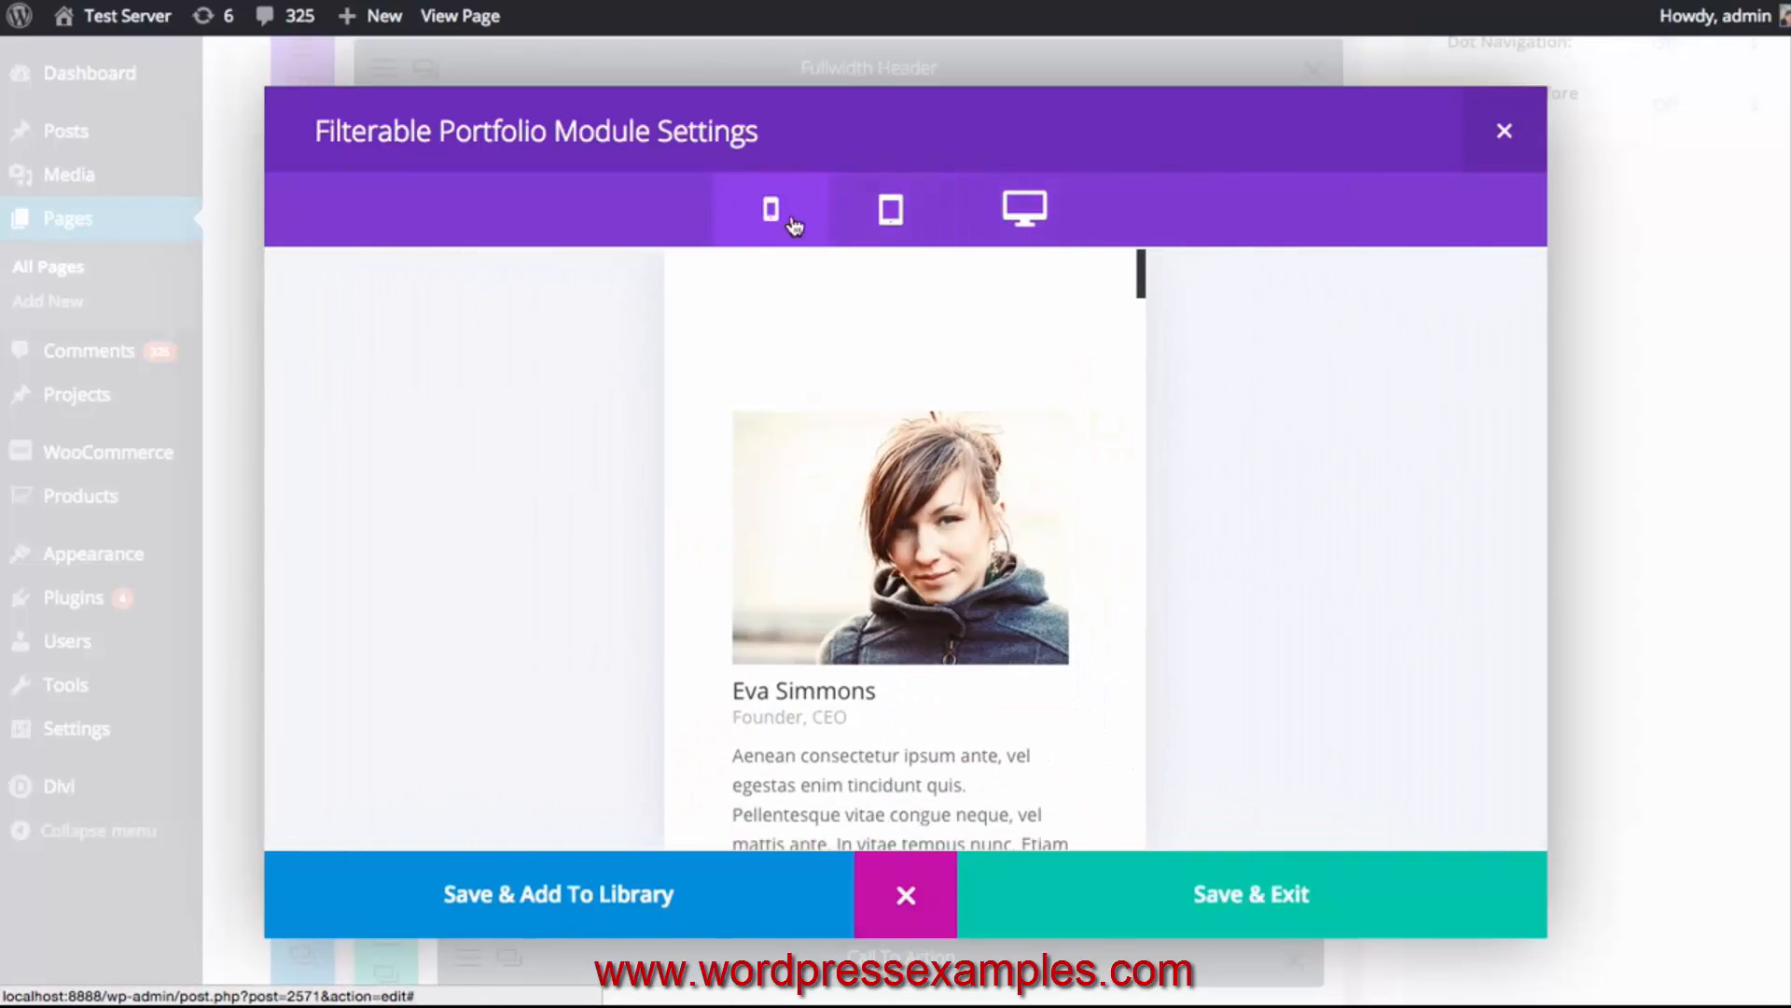
left_click(896, 222)
left_click(1021, 222)
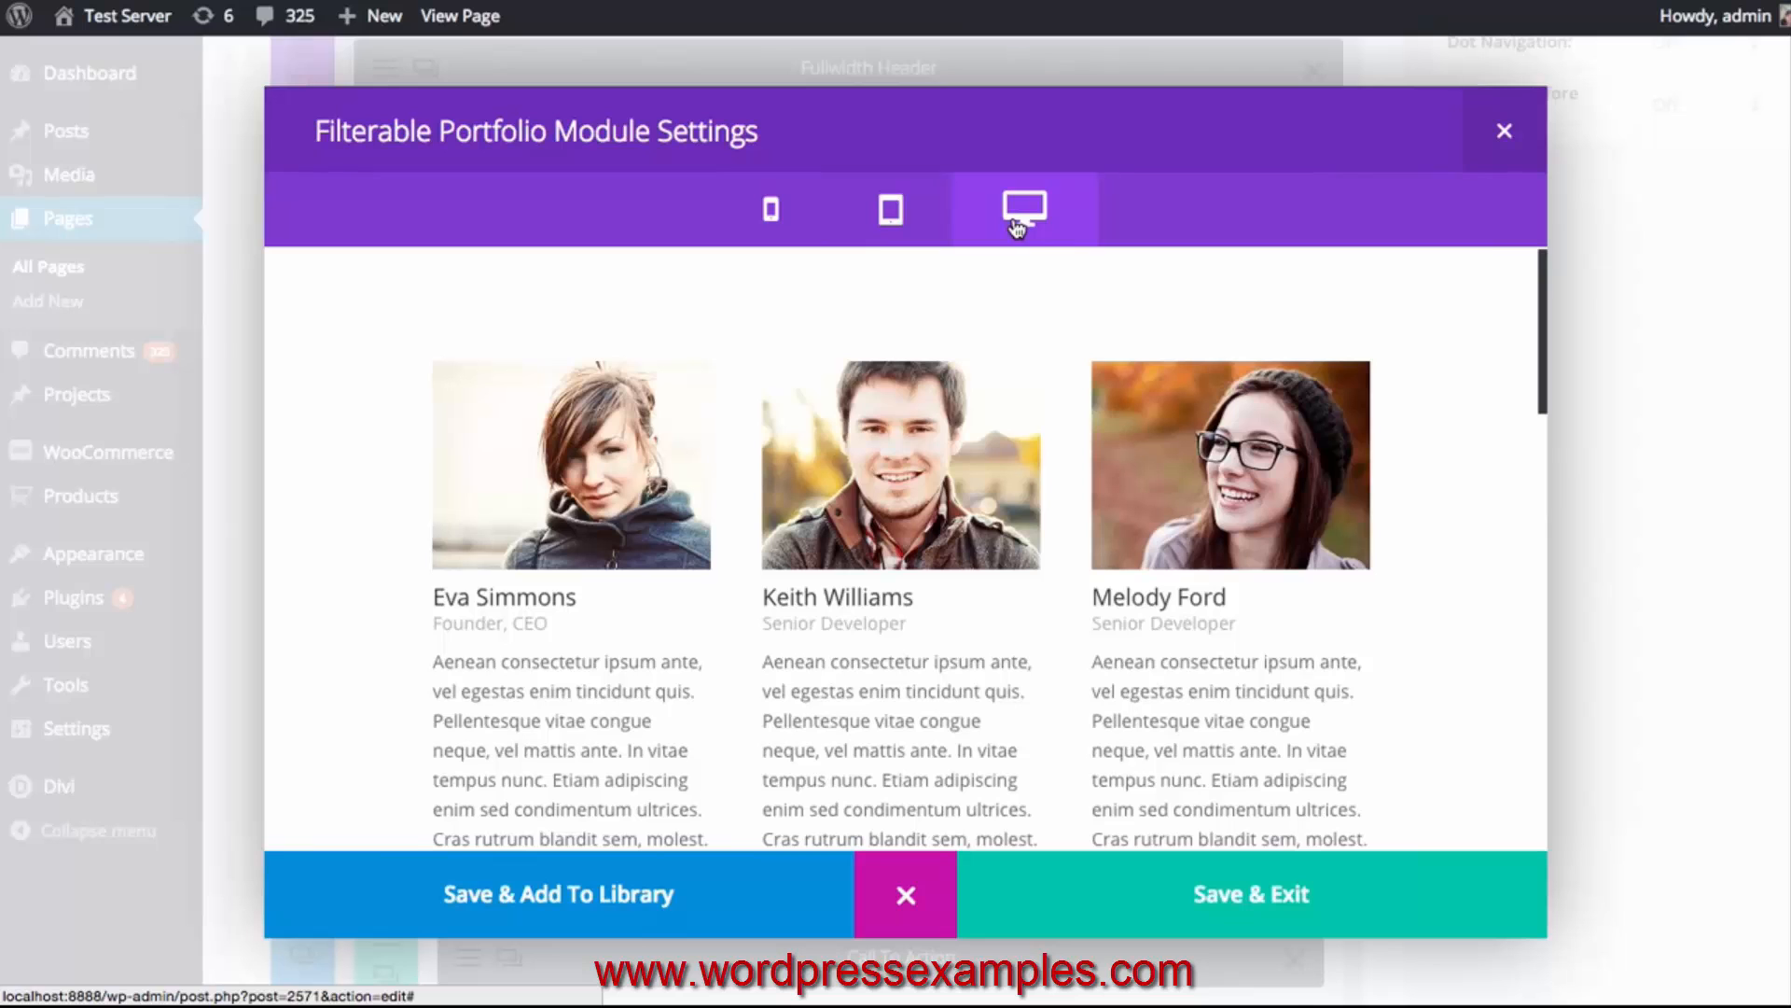
scroll(948, 587, "down", 10)
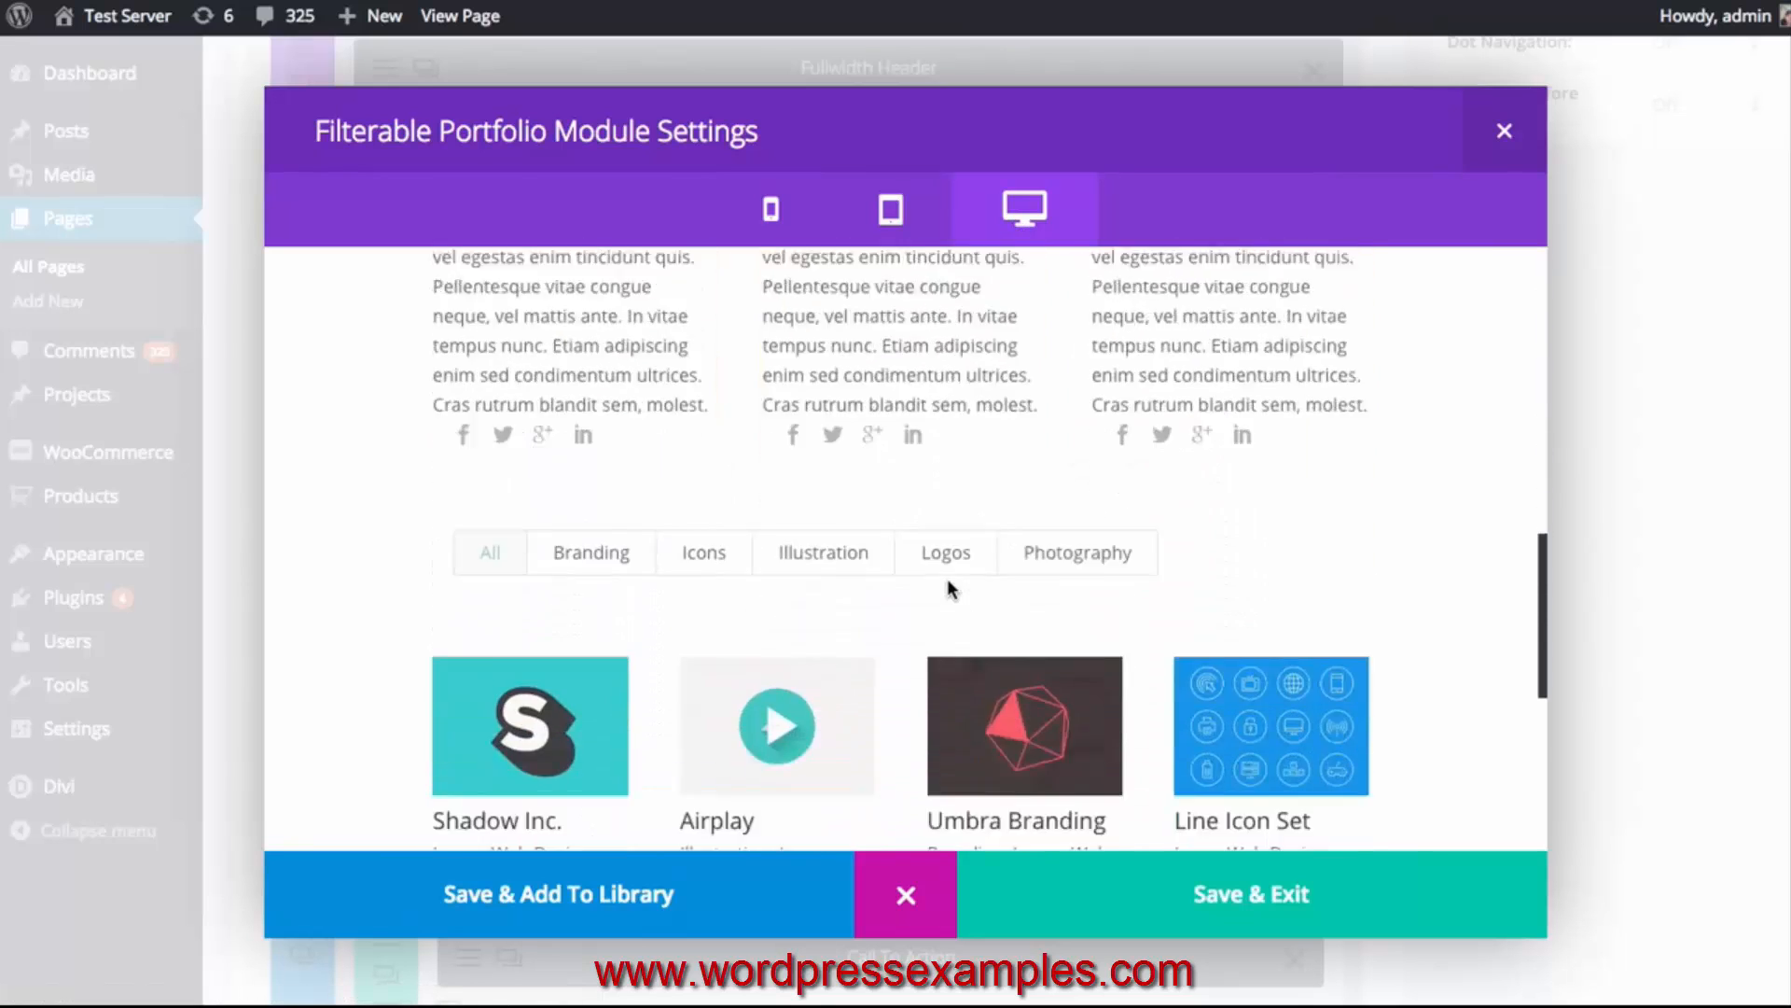
scroll(948, 580, "down", 3)
left_click(911, 934)
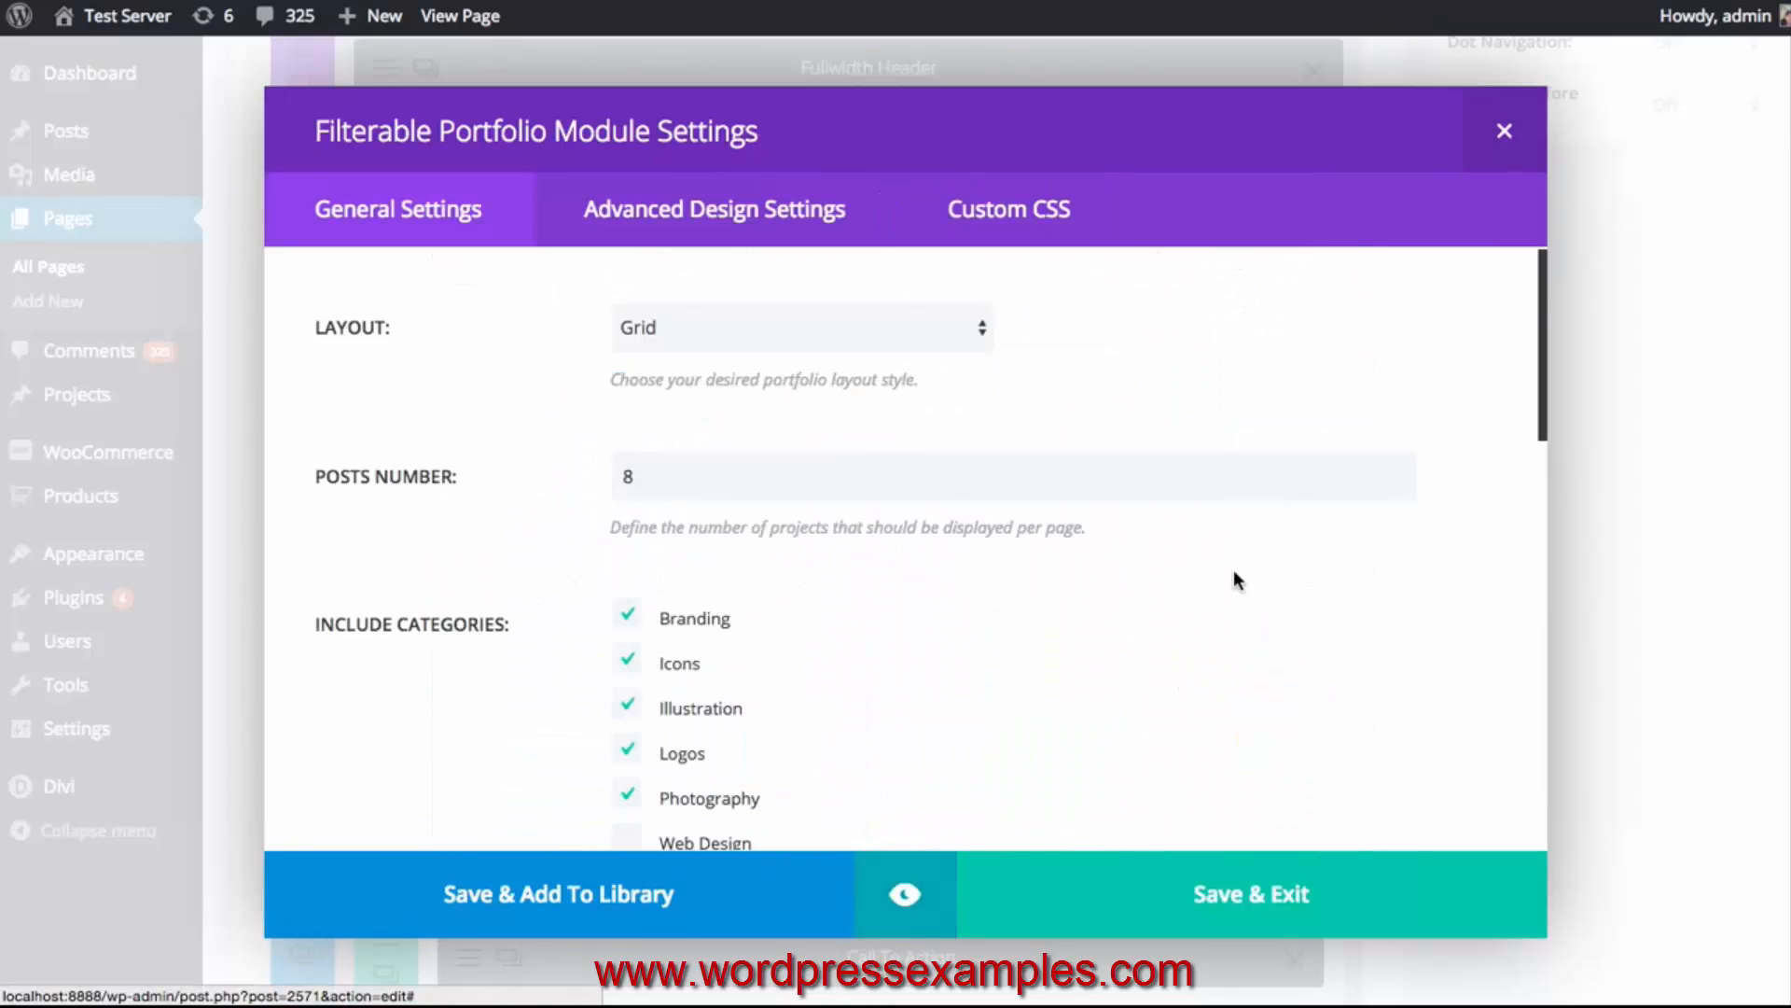
Step: Set the portfolio layout to Fullwidth and preview the result
left_click(741, 329)
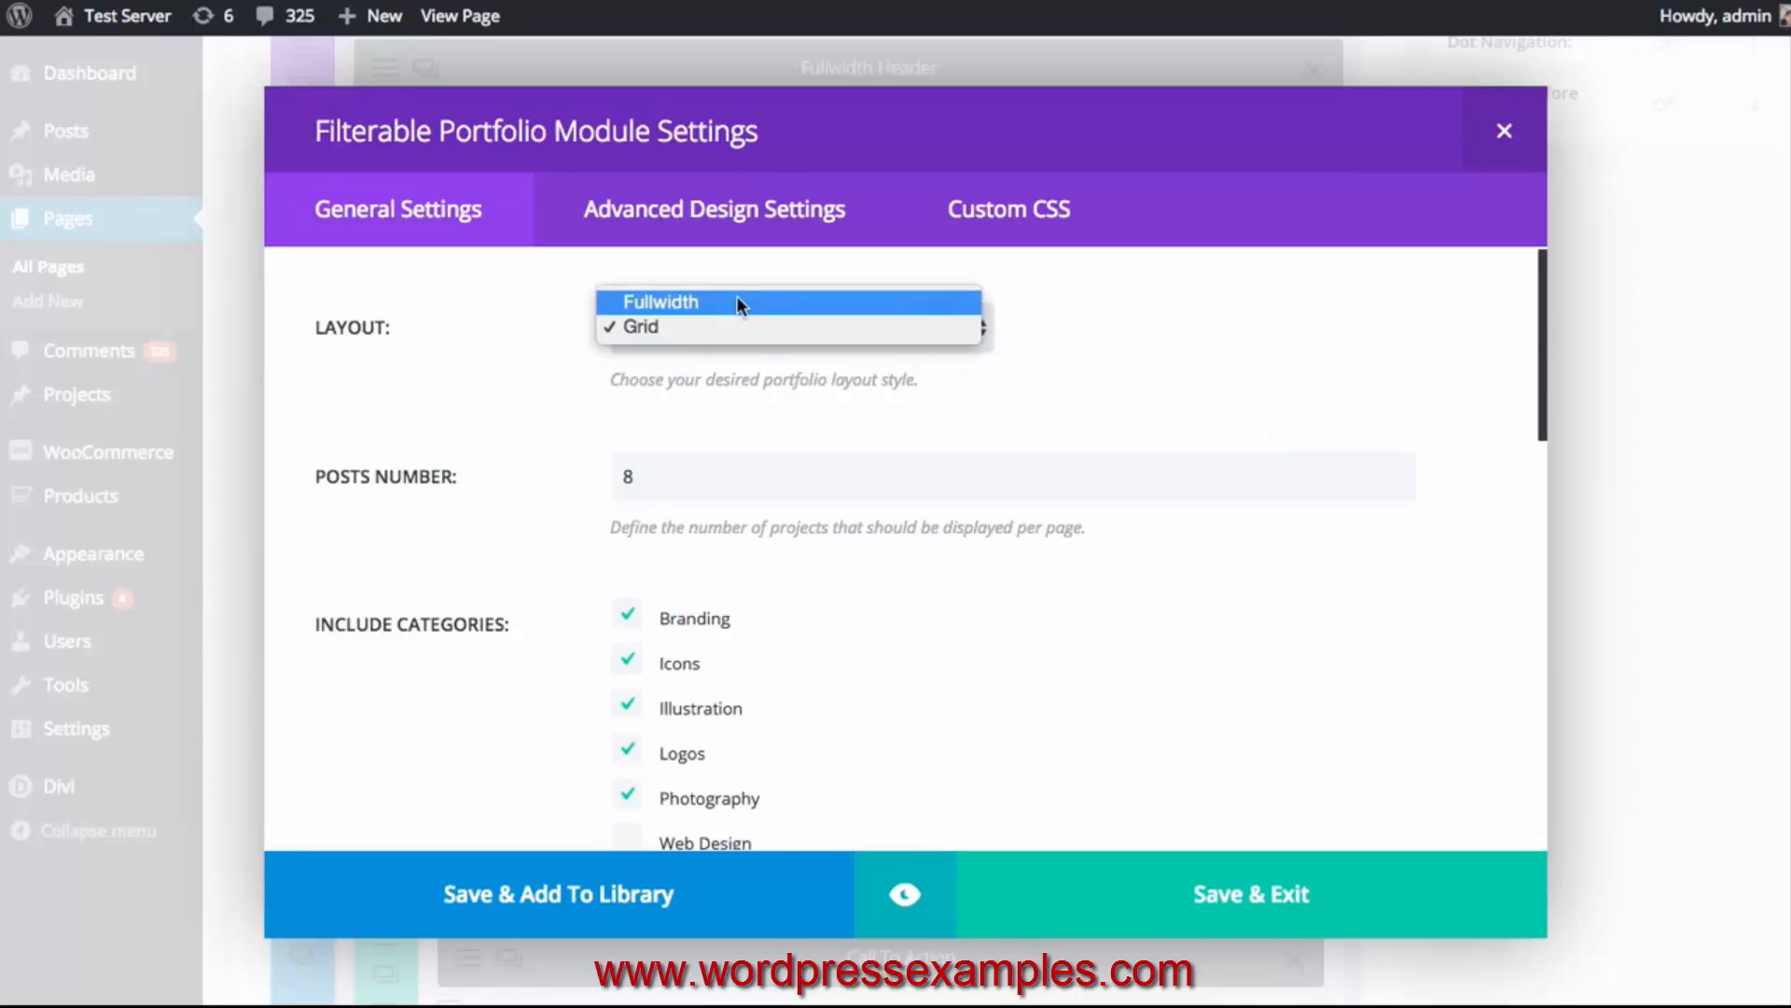
left_click(733, 299)
left_click(905, 896)
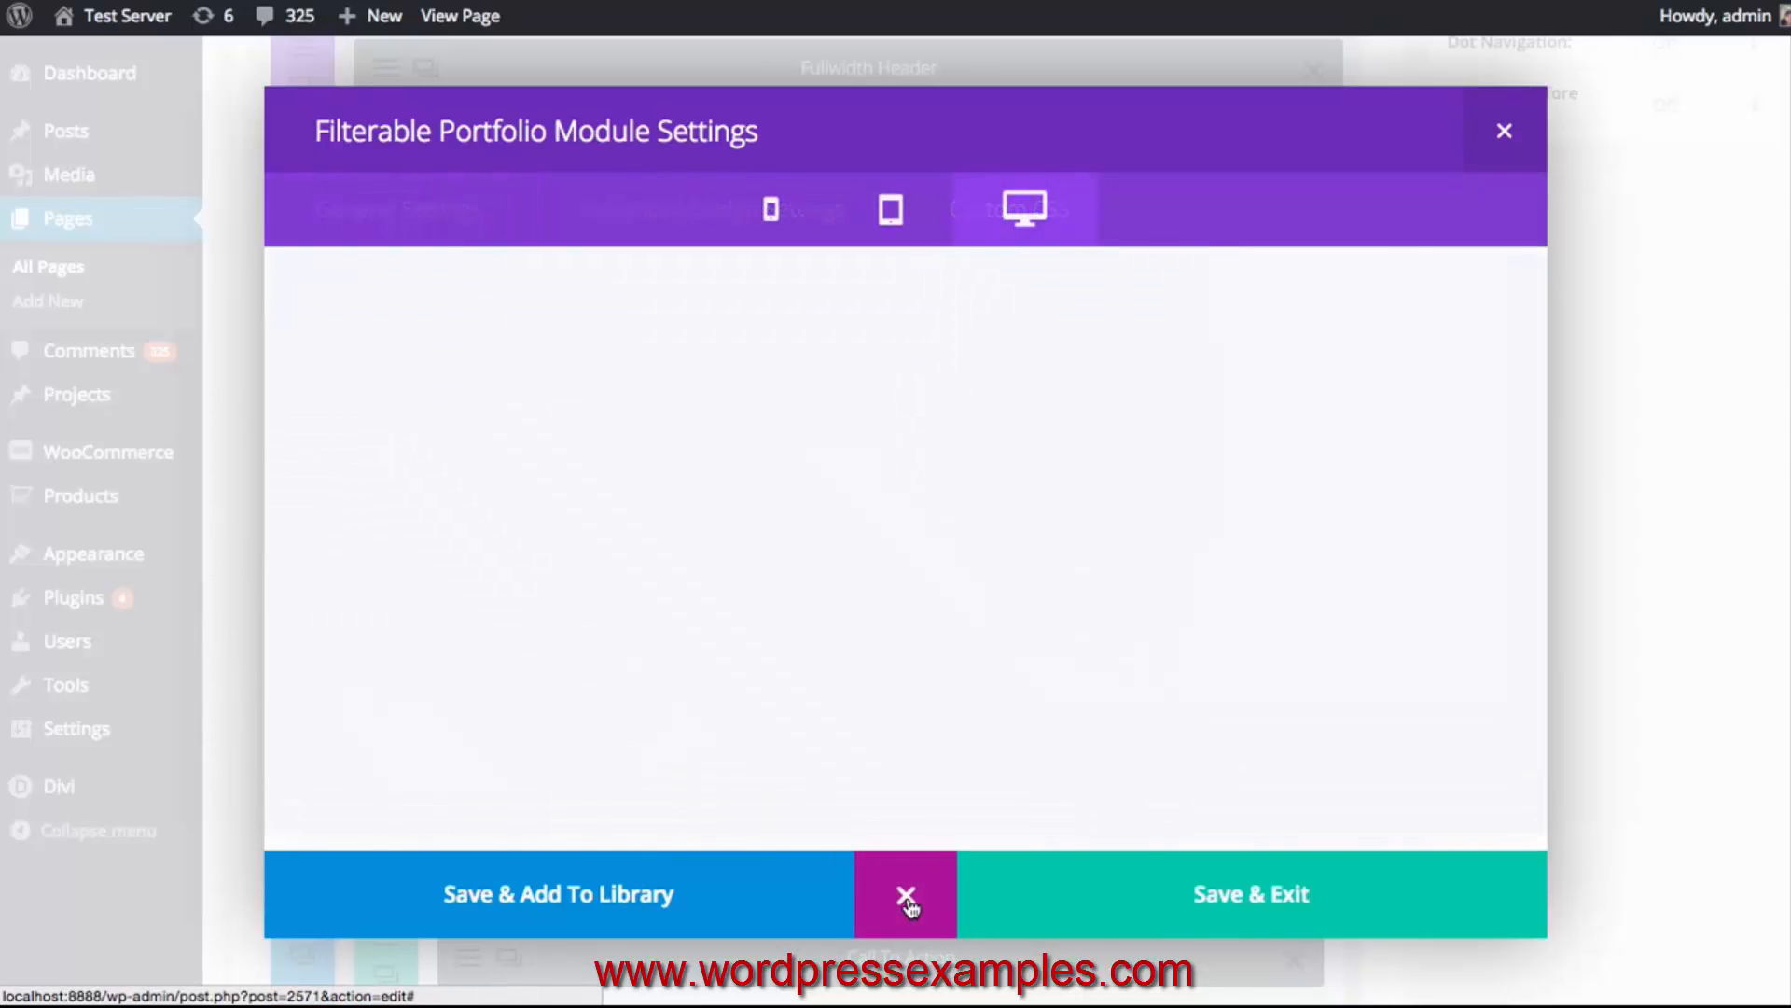
scroll(1199, 520, "down", 15)
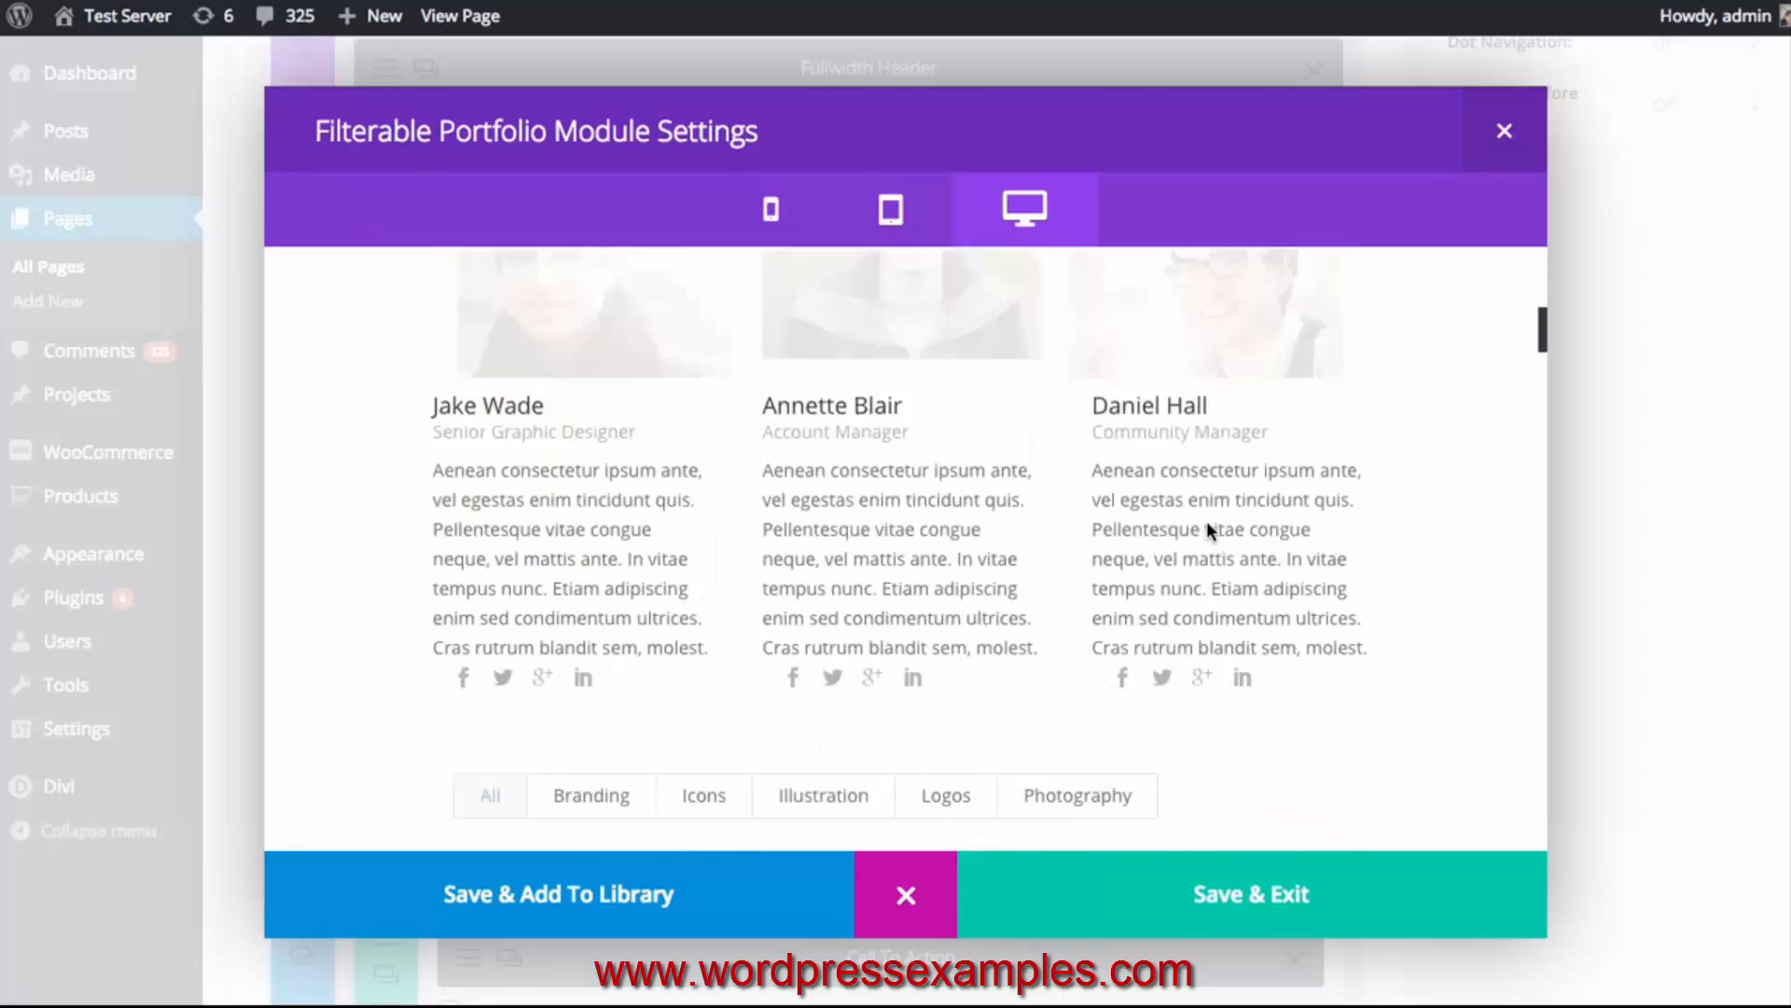
scroll(966, 493, "down", 15)
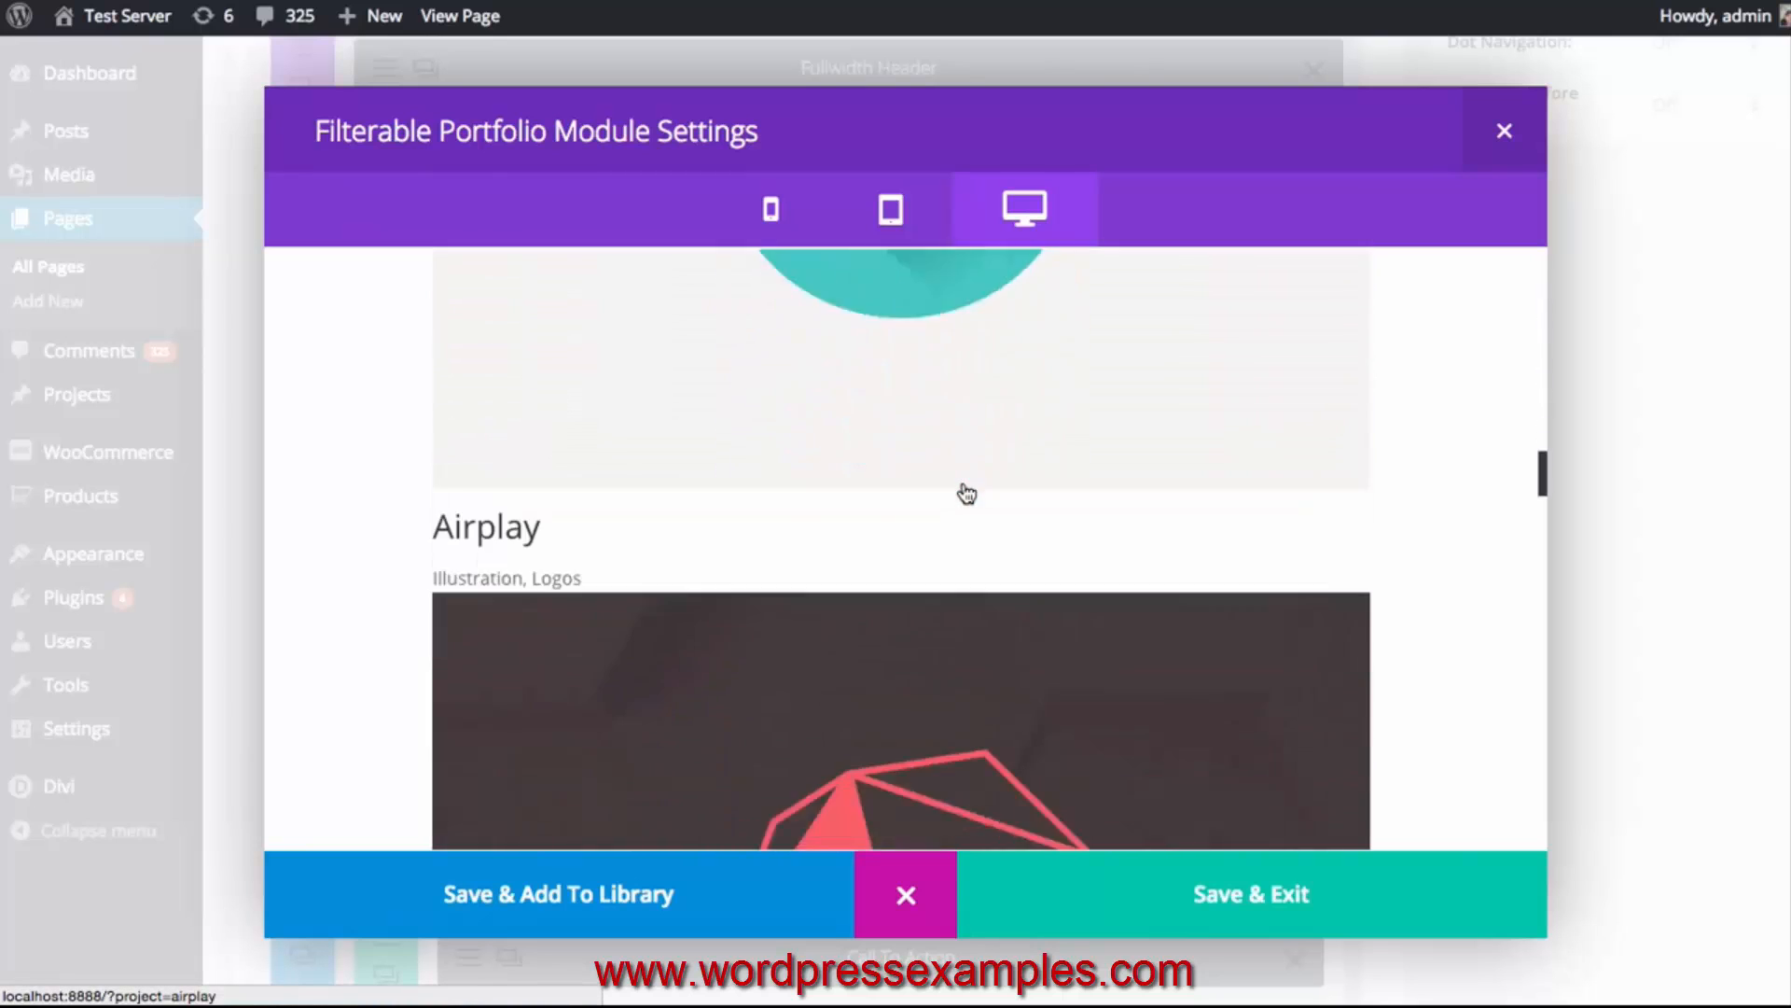
left_click(922, 917)
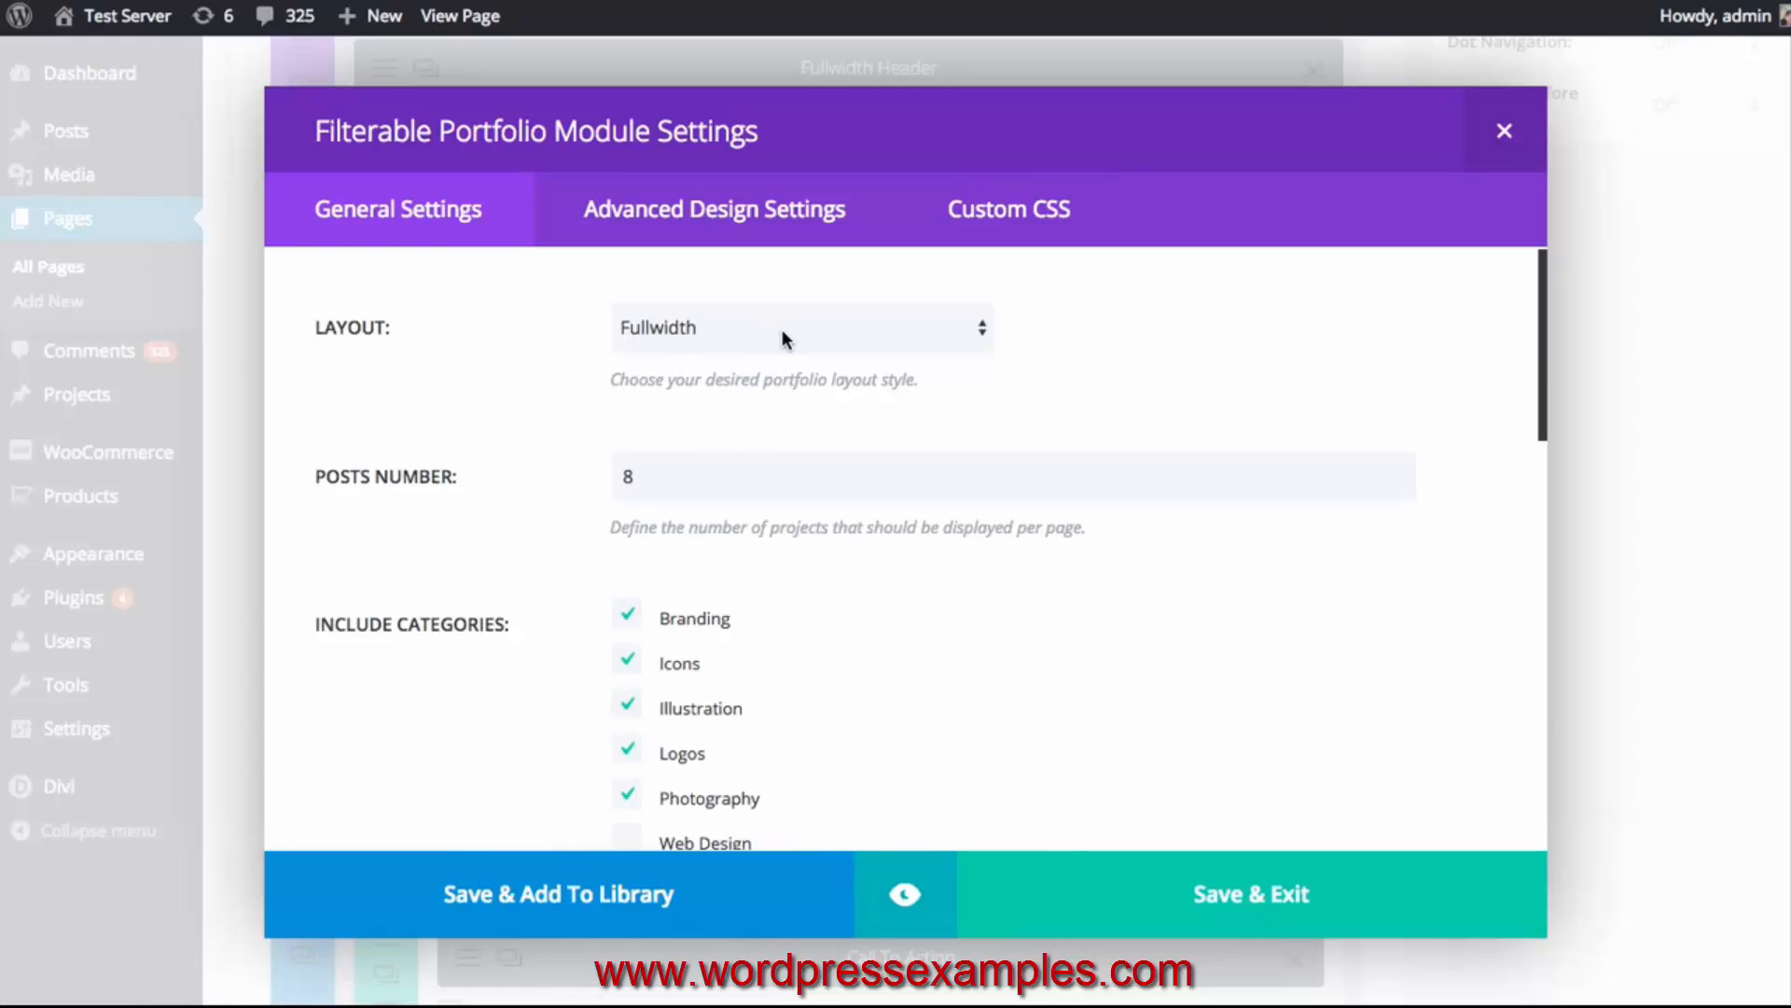
Step: Set the layout back to Grid and save the Filterable Portfolio module settings
left_click(782, 328)
left_click(693, 346)
scroll(1244, 546, "down", 10)
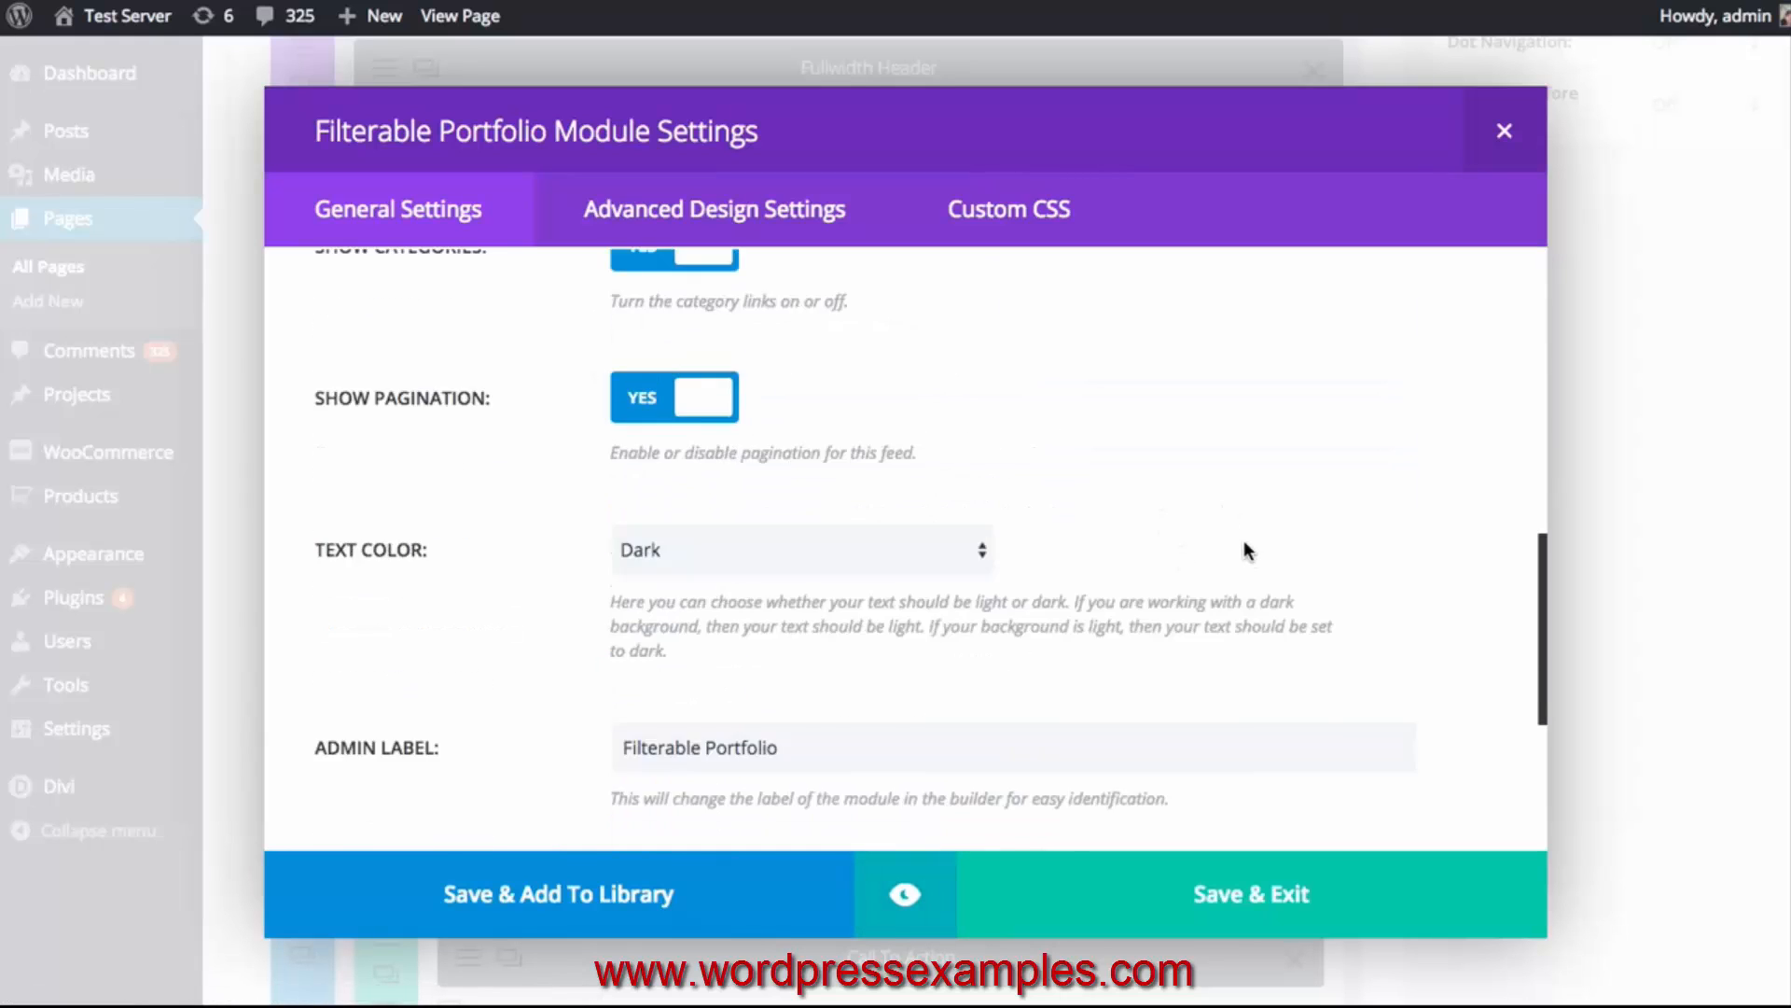
scroll(1245, 549, "down", 4)
left_click(1307, 889)
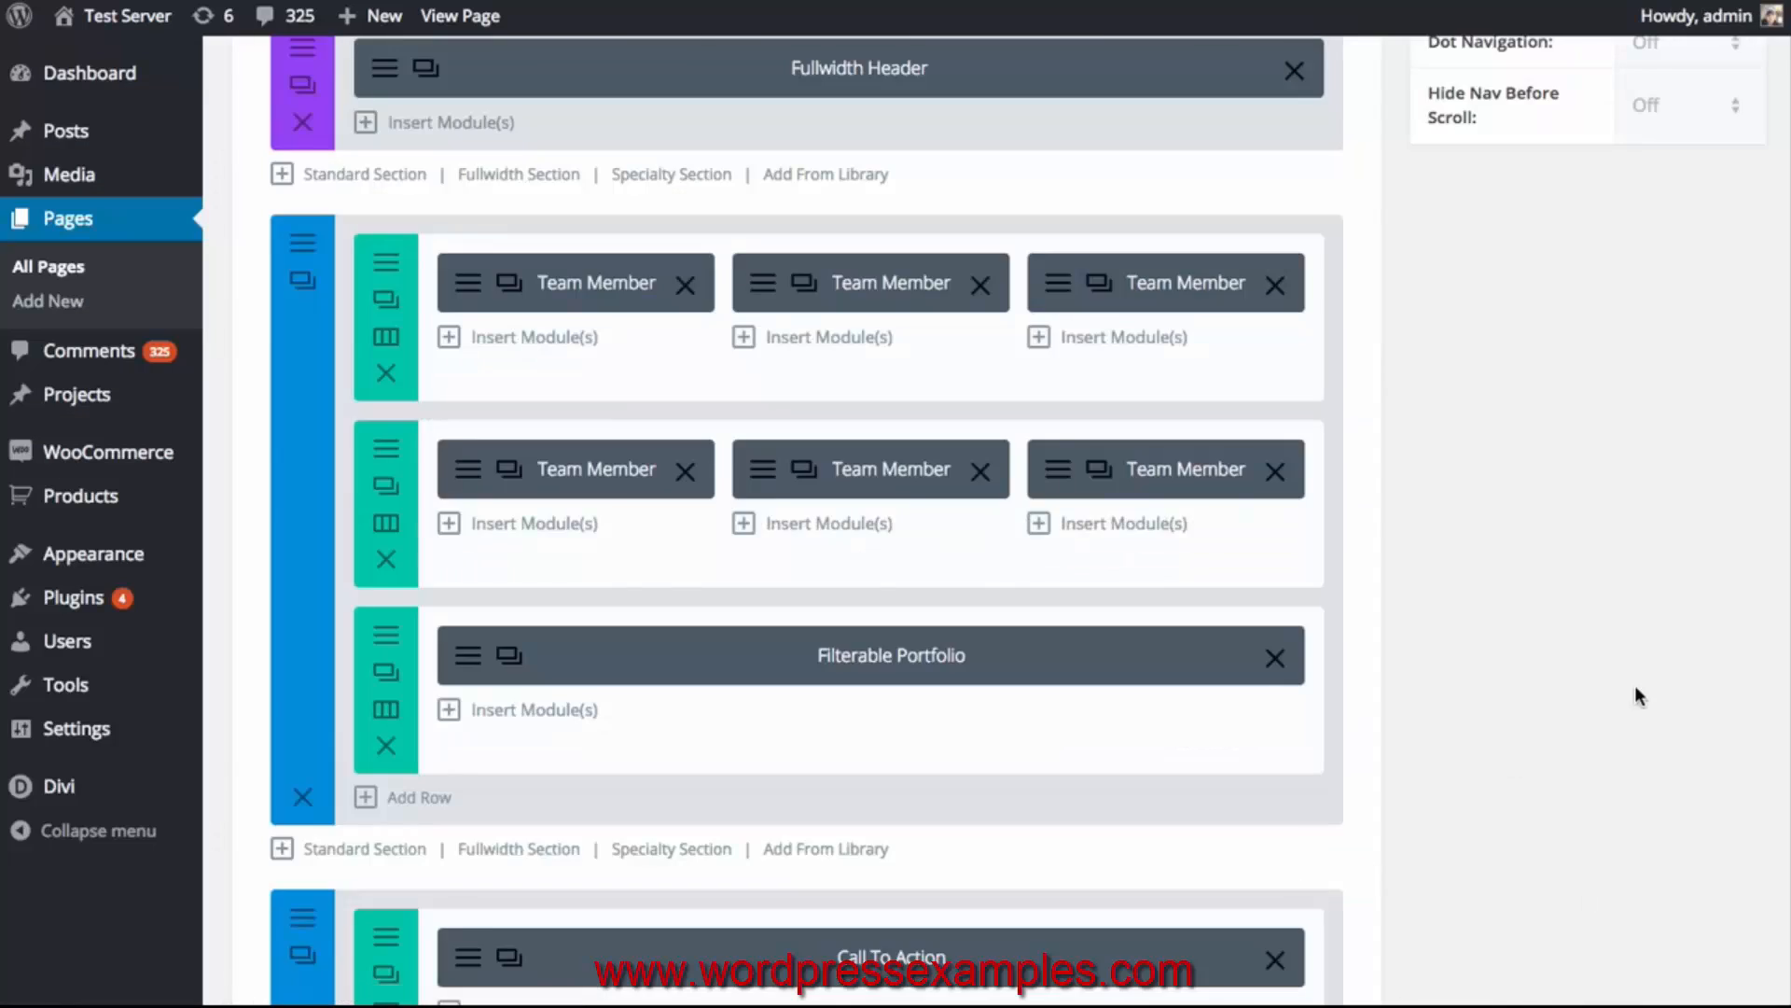
Step: Update the Our Team page, then view it and scroll down to the portfolio grid
scroll(1637, 687, "up", 5)
left_click(1724, 454)
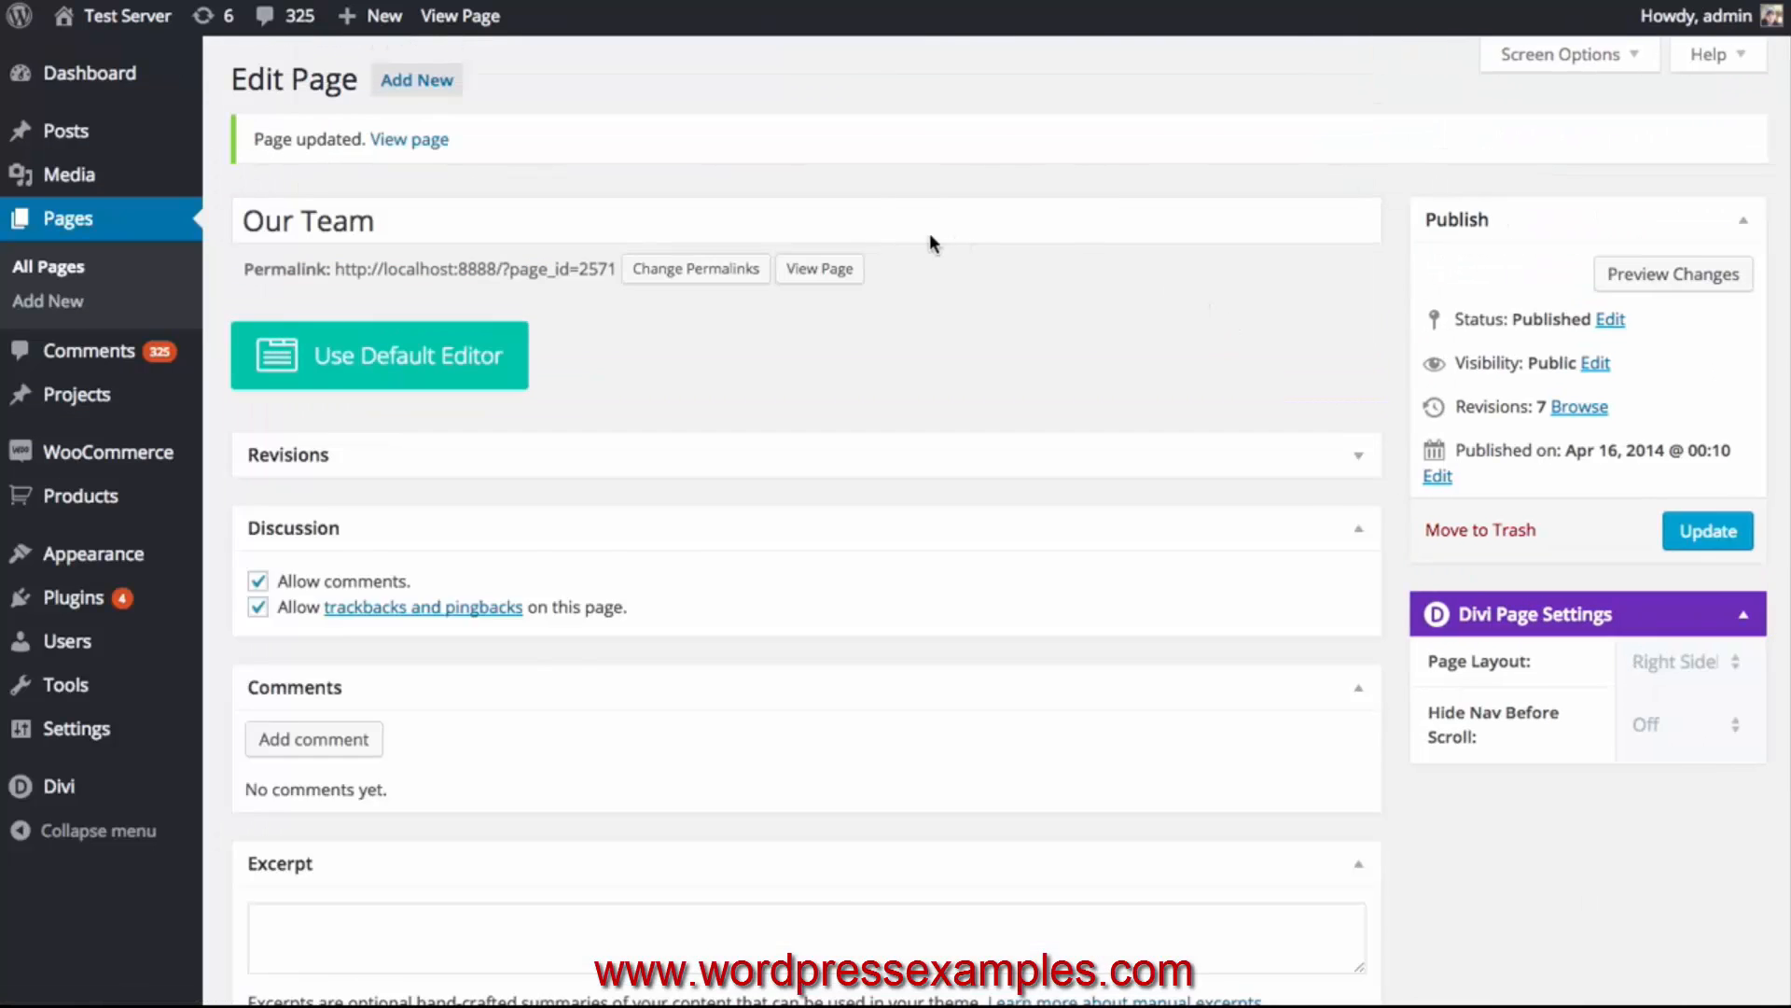
left_click(821, 271)
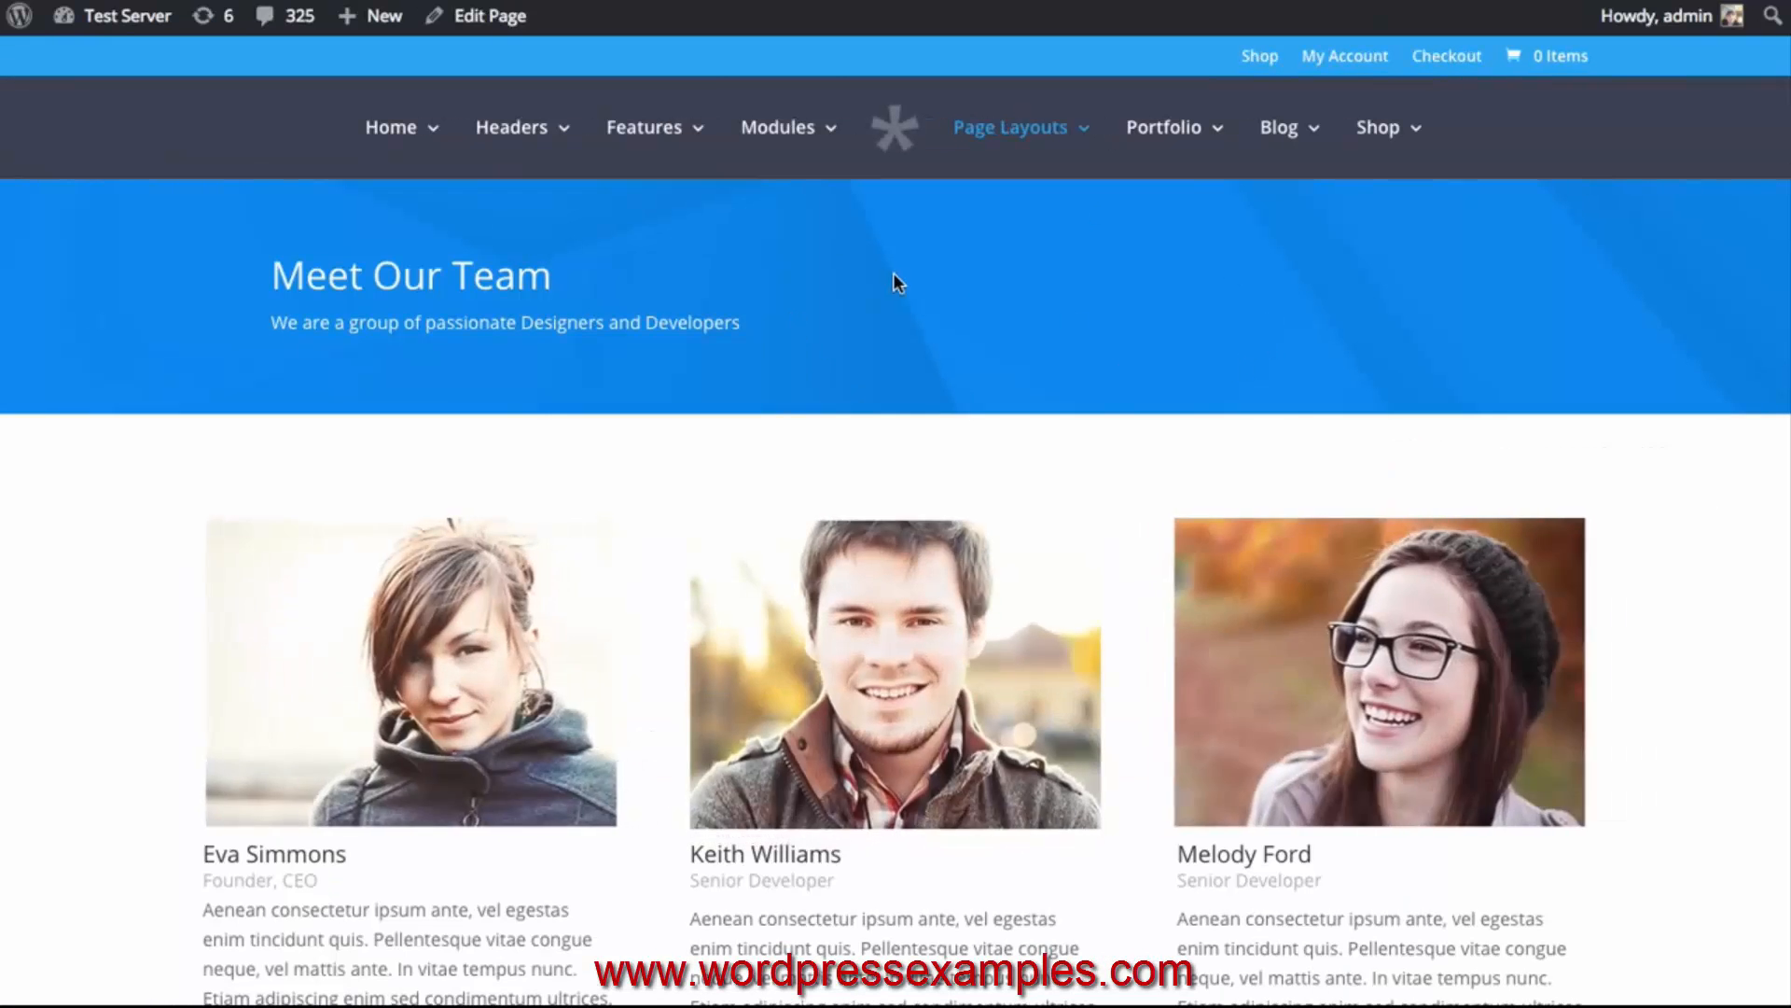
scroll(933, 279, "down", 5)
scroll(900, 365, "down", 7)
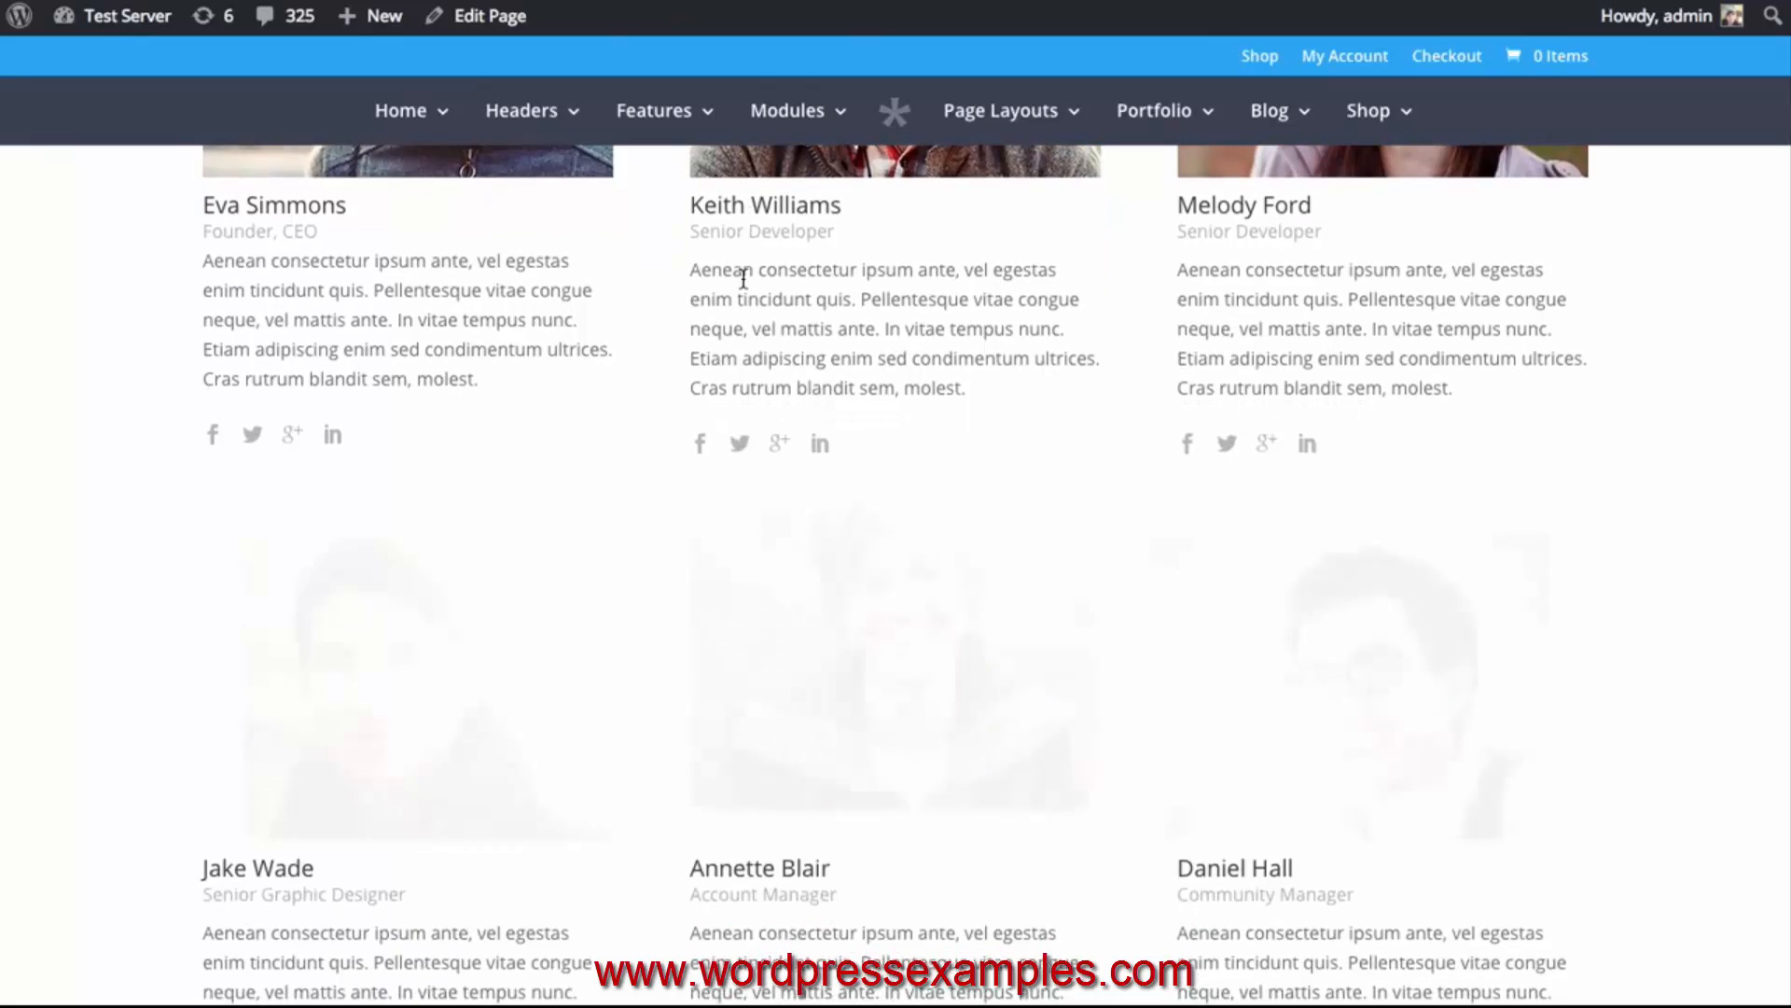
scroll(746, 263, "down", 7)
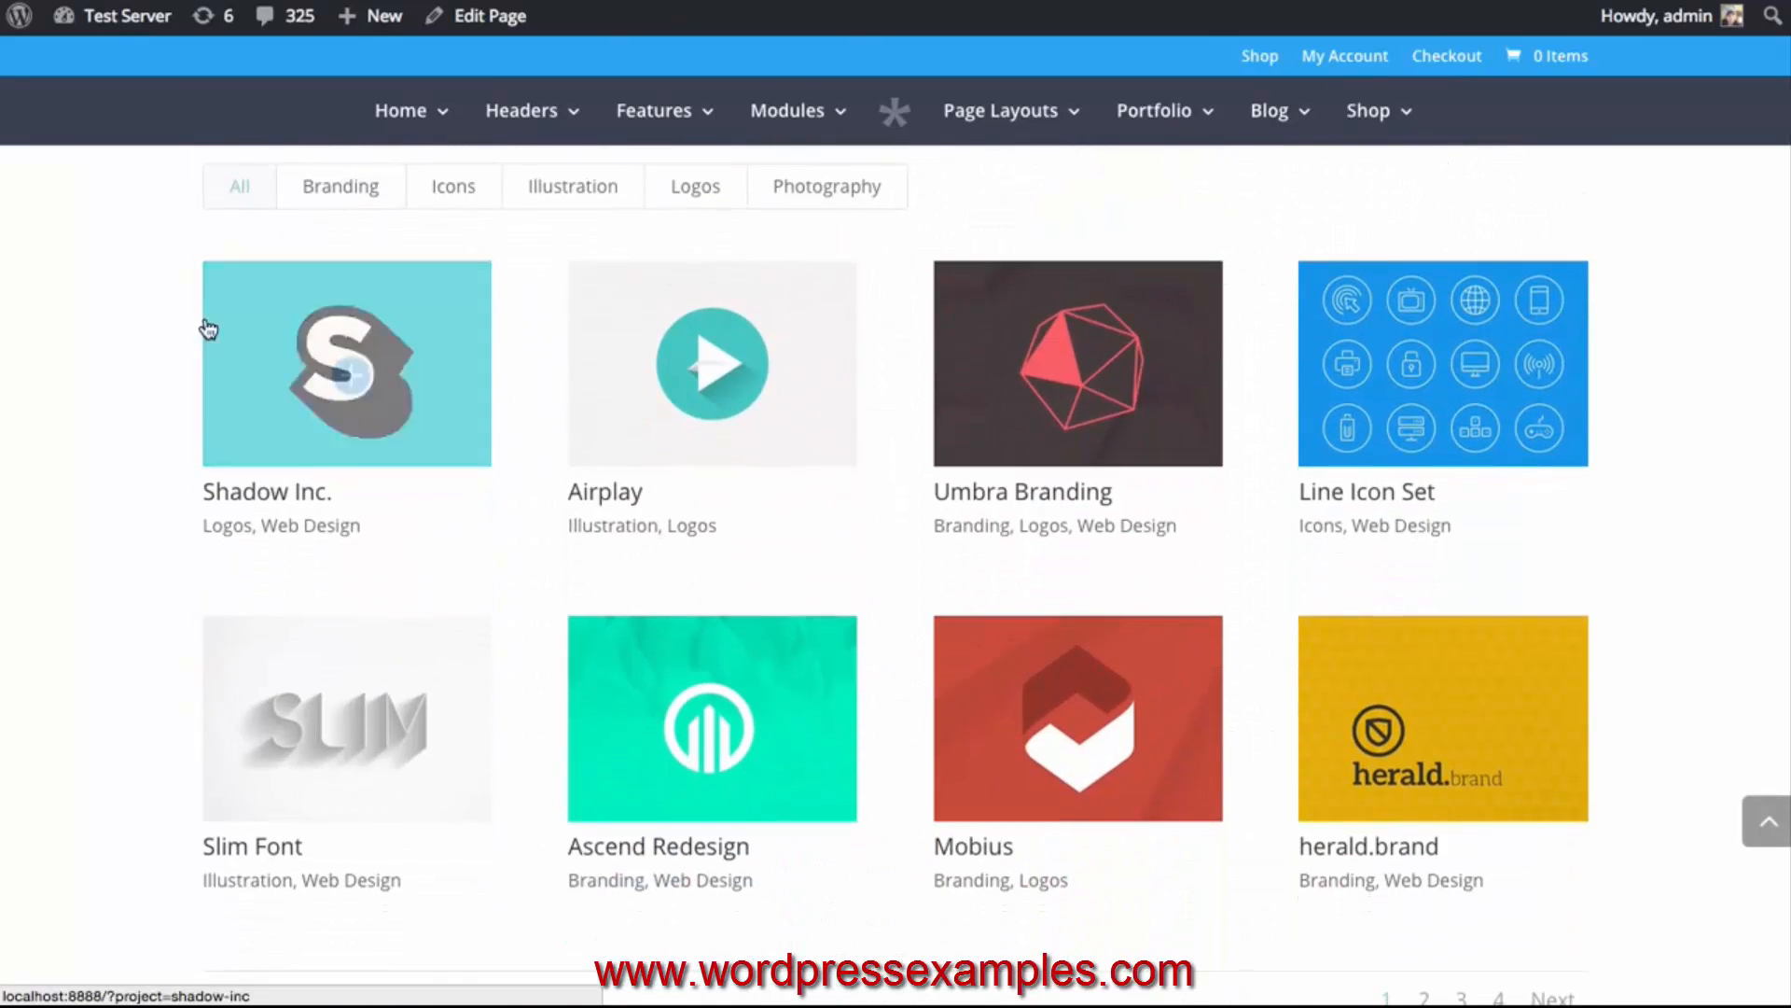
scroll(208, 322, "down", 5)
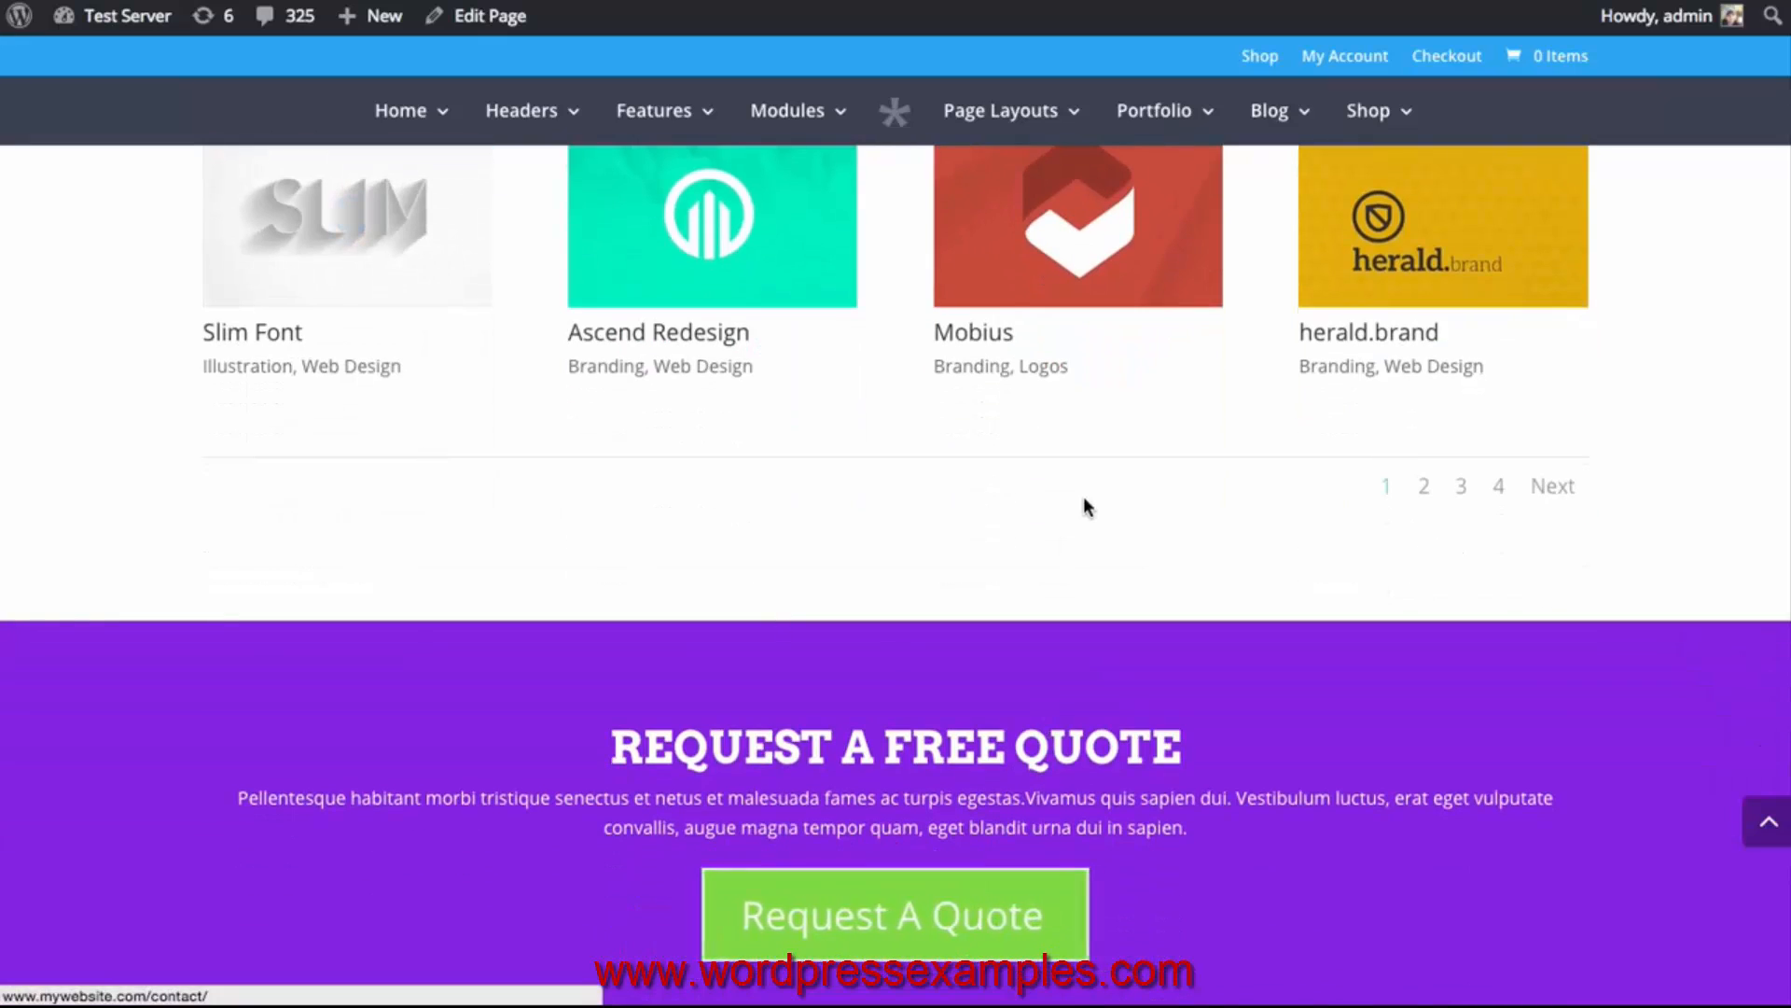
Step: Return to the Our Team page editor and open the Filterable Portfolio module's advanced design settings
scroll(1087, 513, "up", 6)
scroll(843, 280, "down", 2)
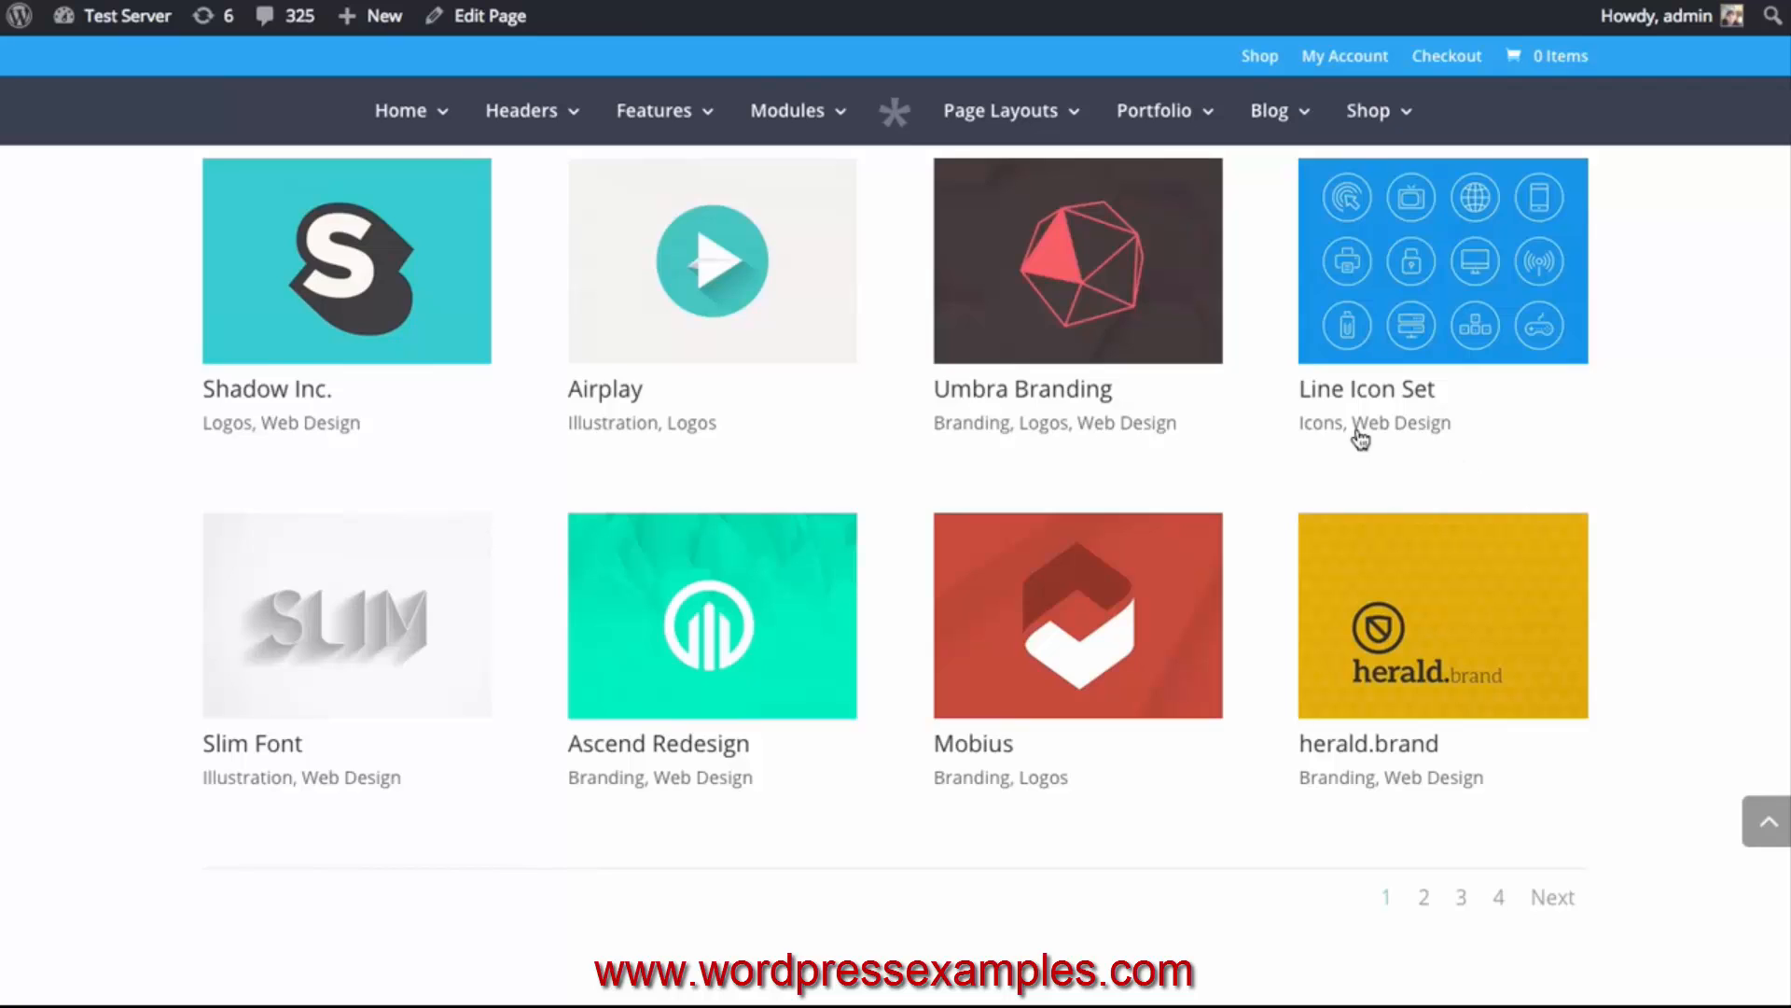
scroll(1359, 439, "up", 4)
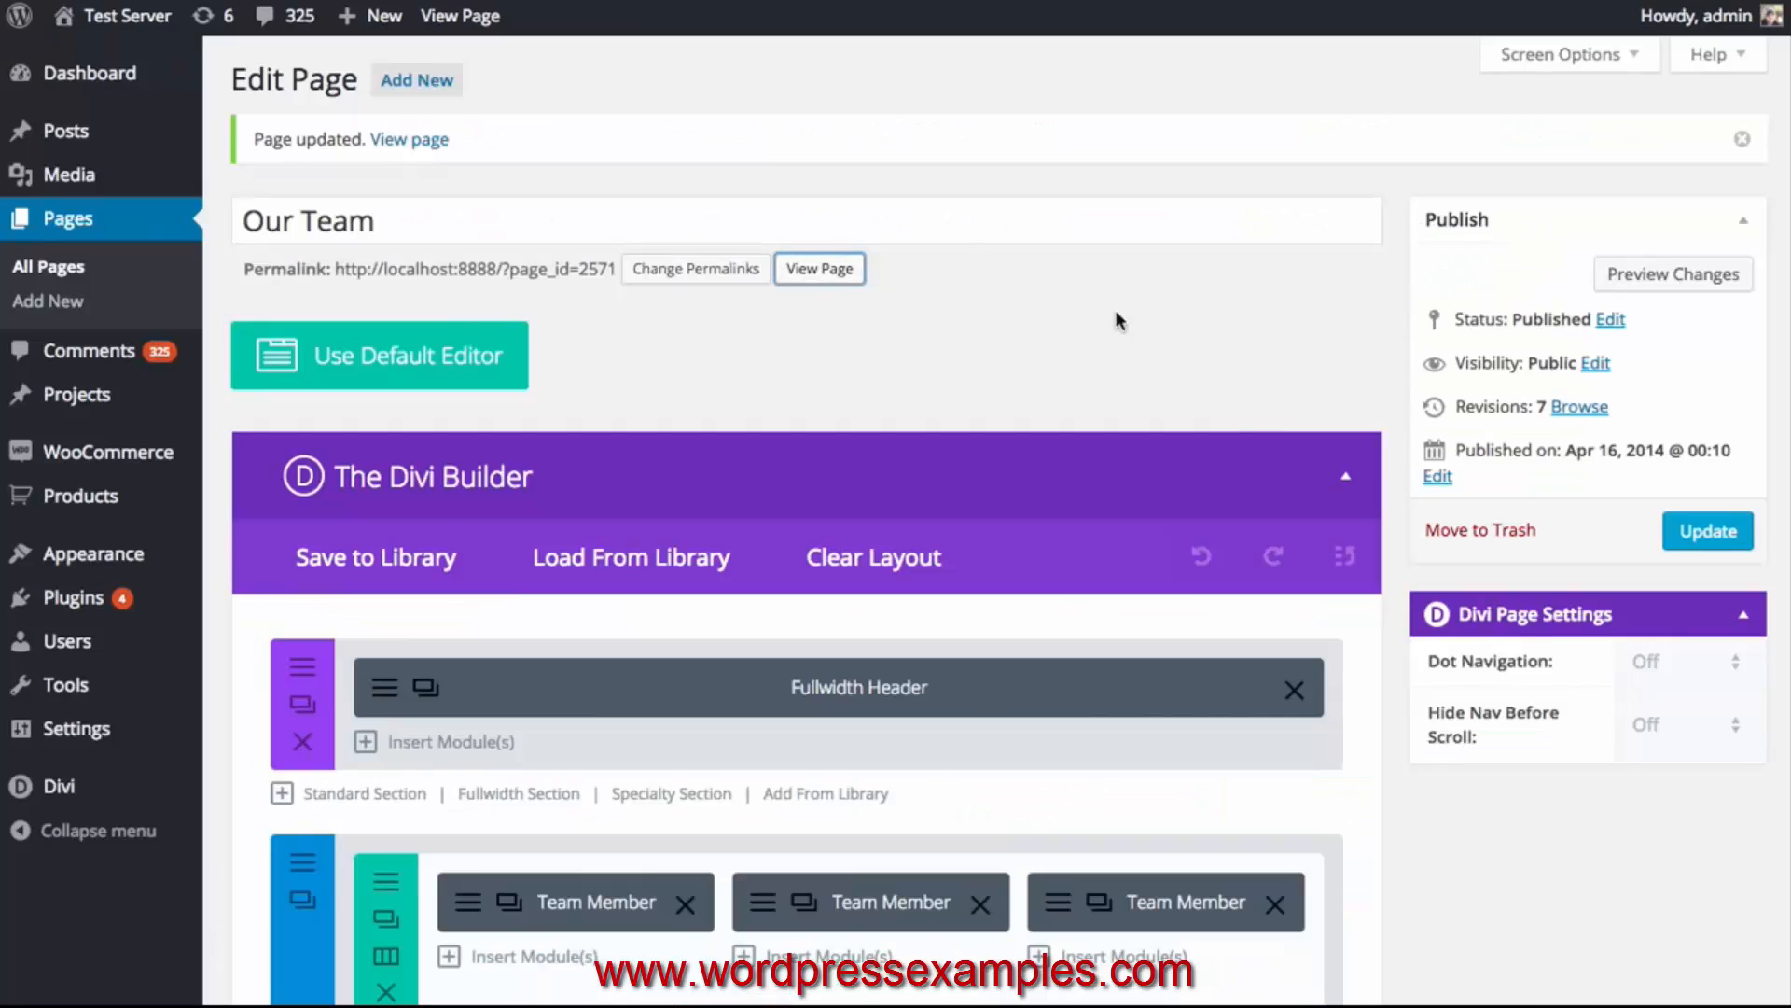
scroll(1213, 410, "down", 8)
scroll(1267, 406, "down", 2)
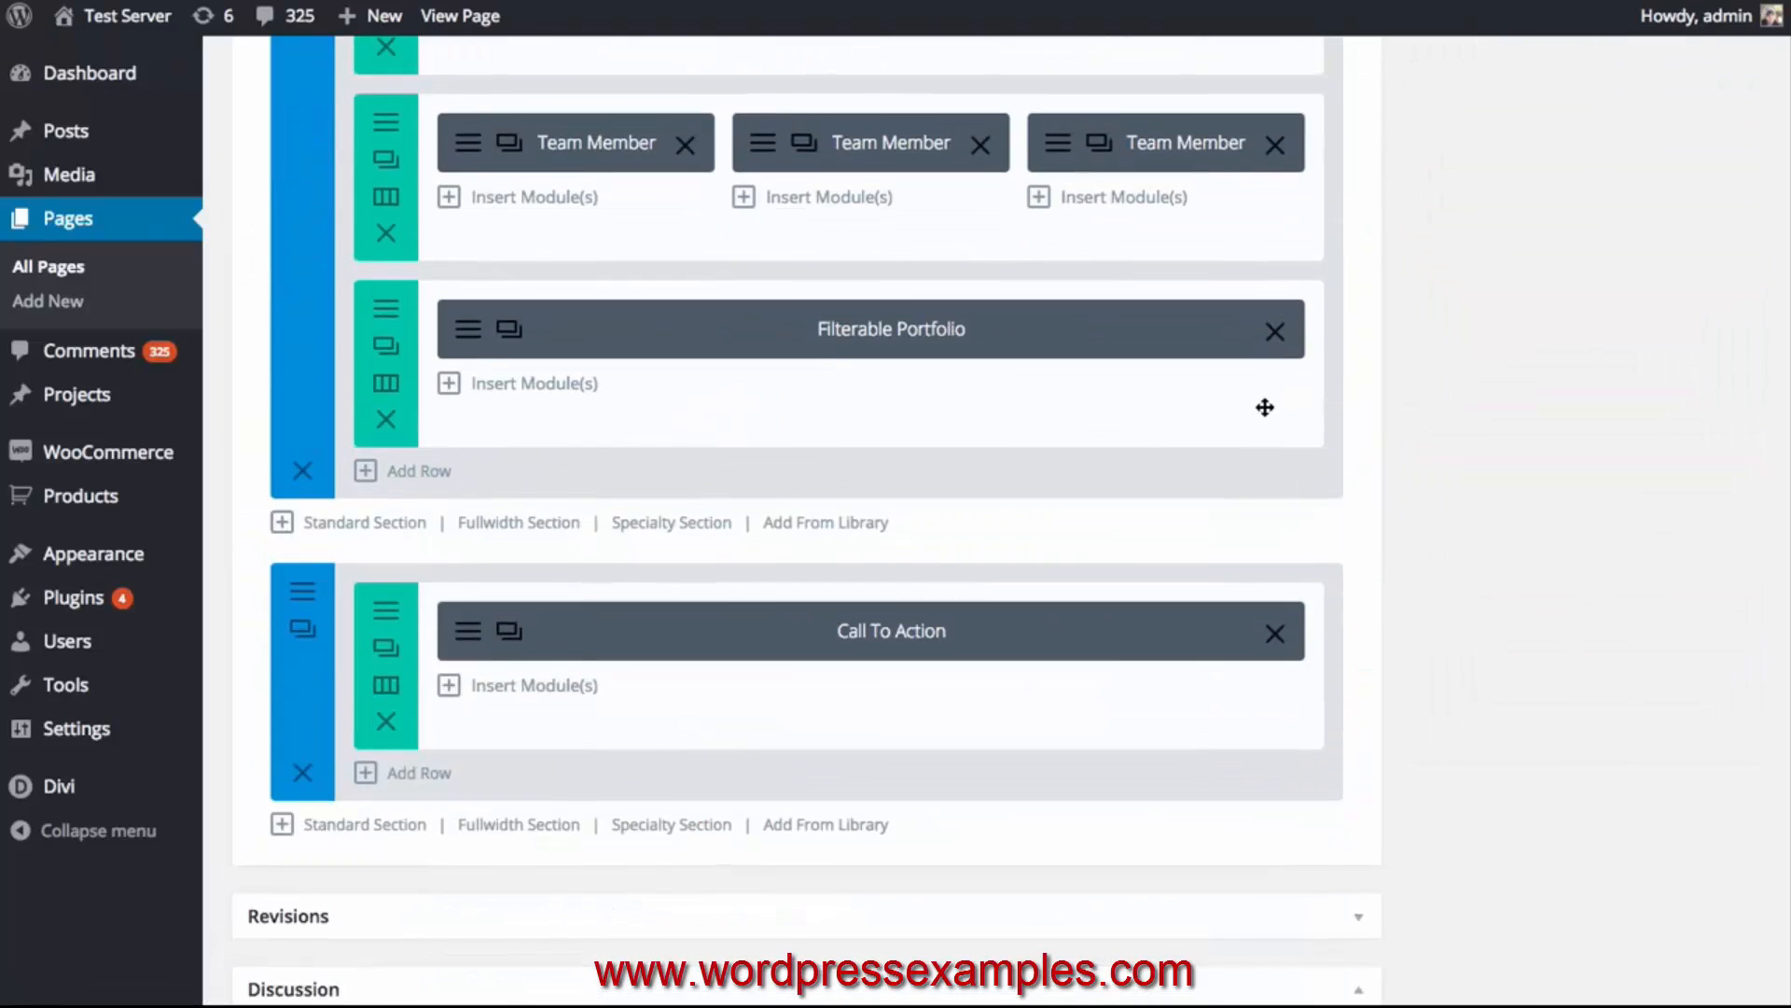
scroll(550, 466, "up", 2)
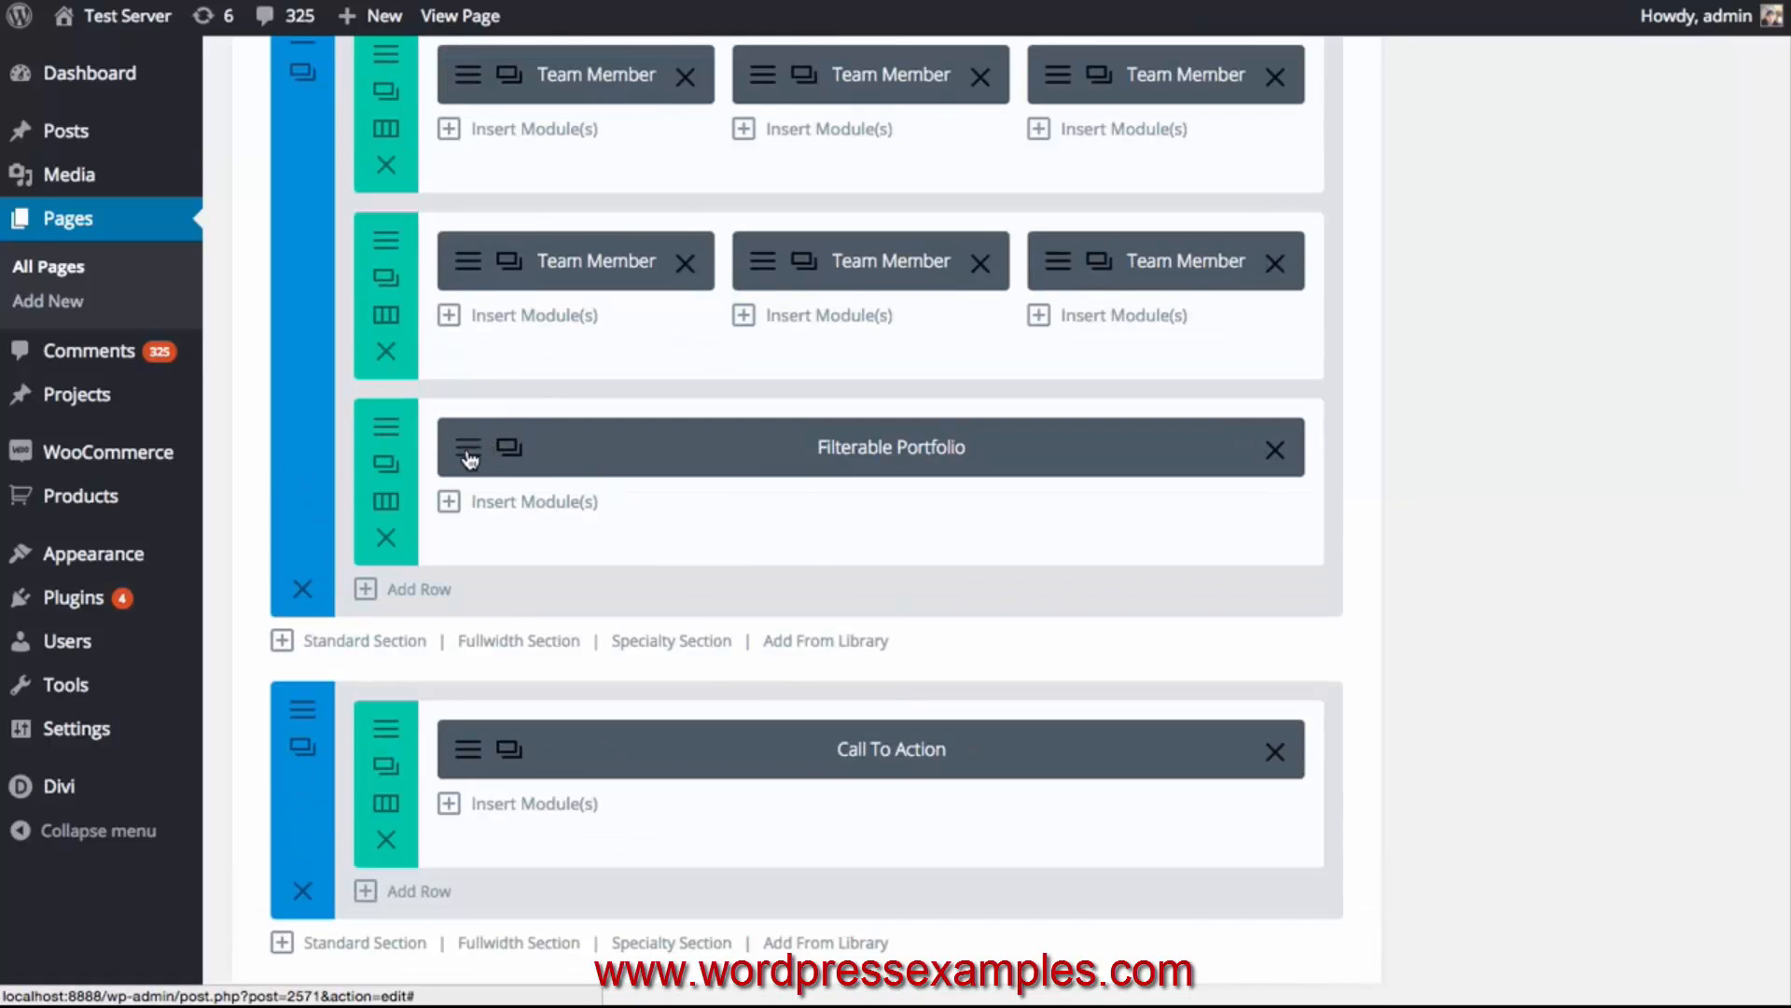
left_click(469, 454)
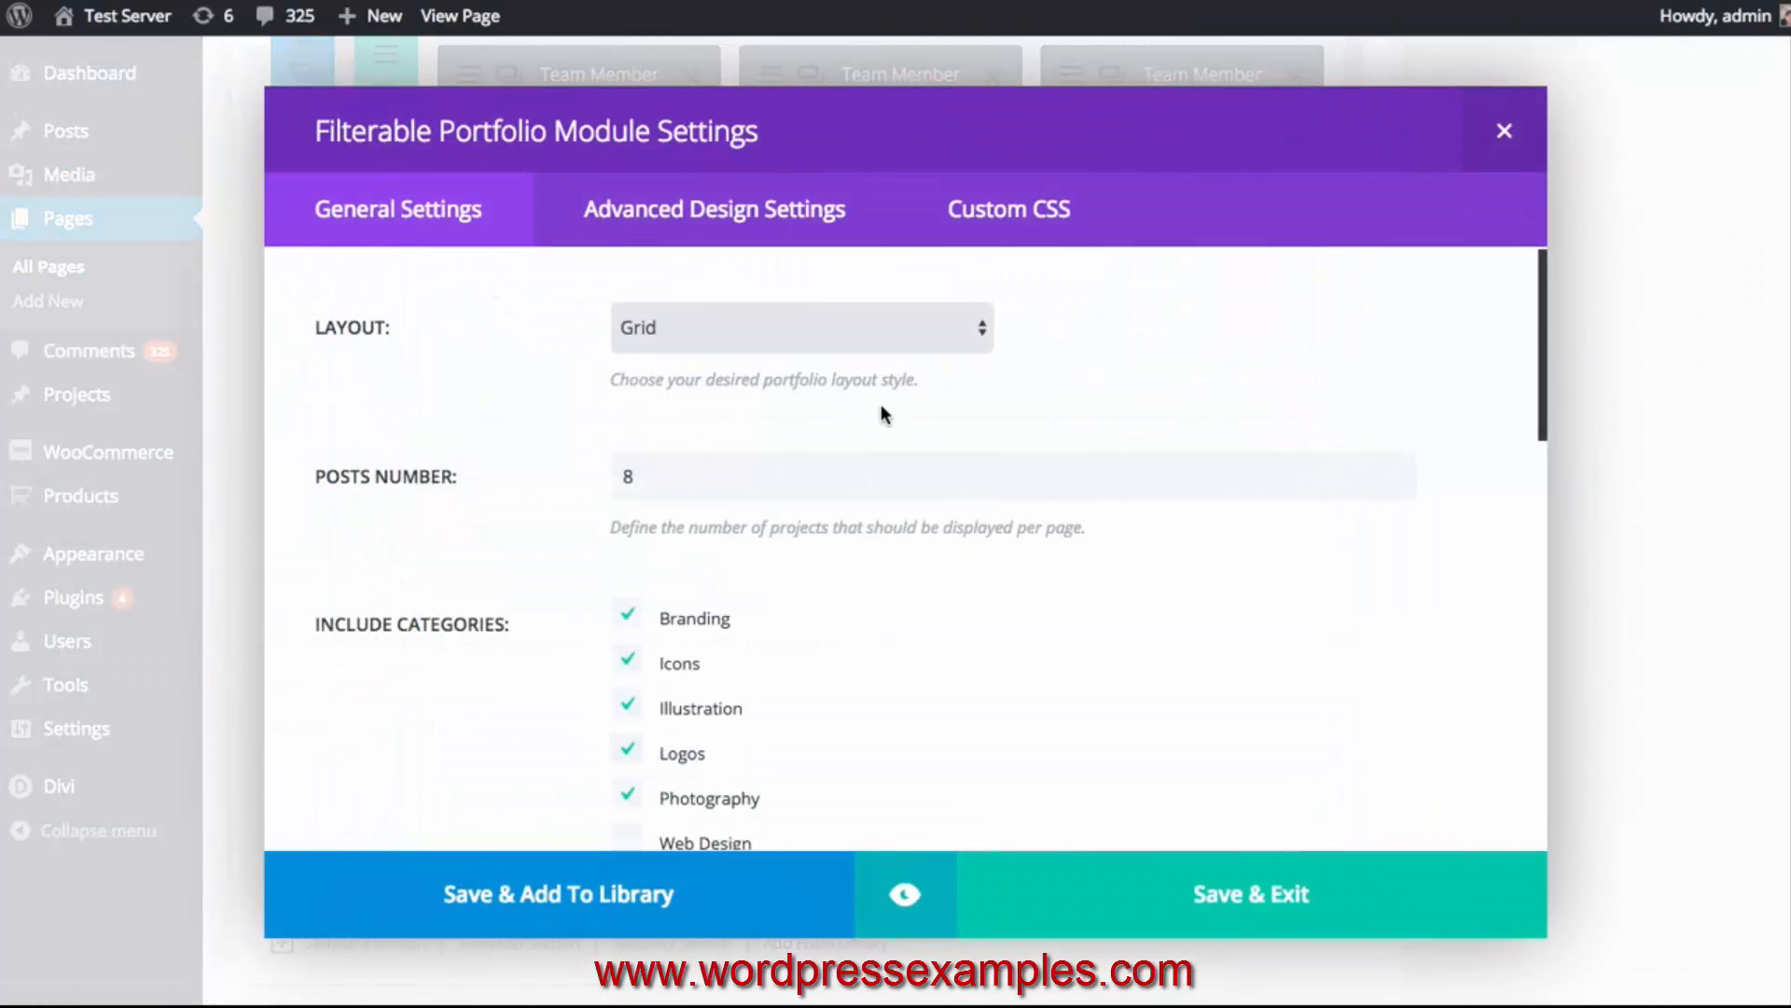
left_click(658, 209)
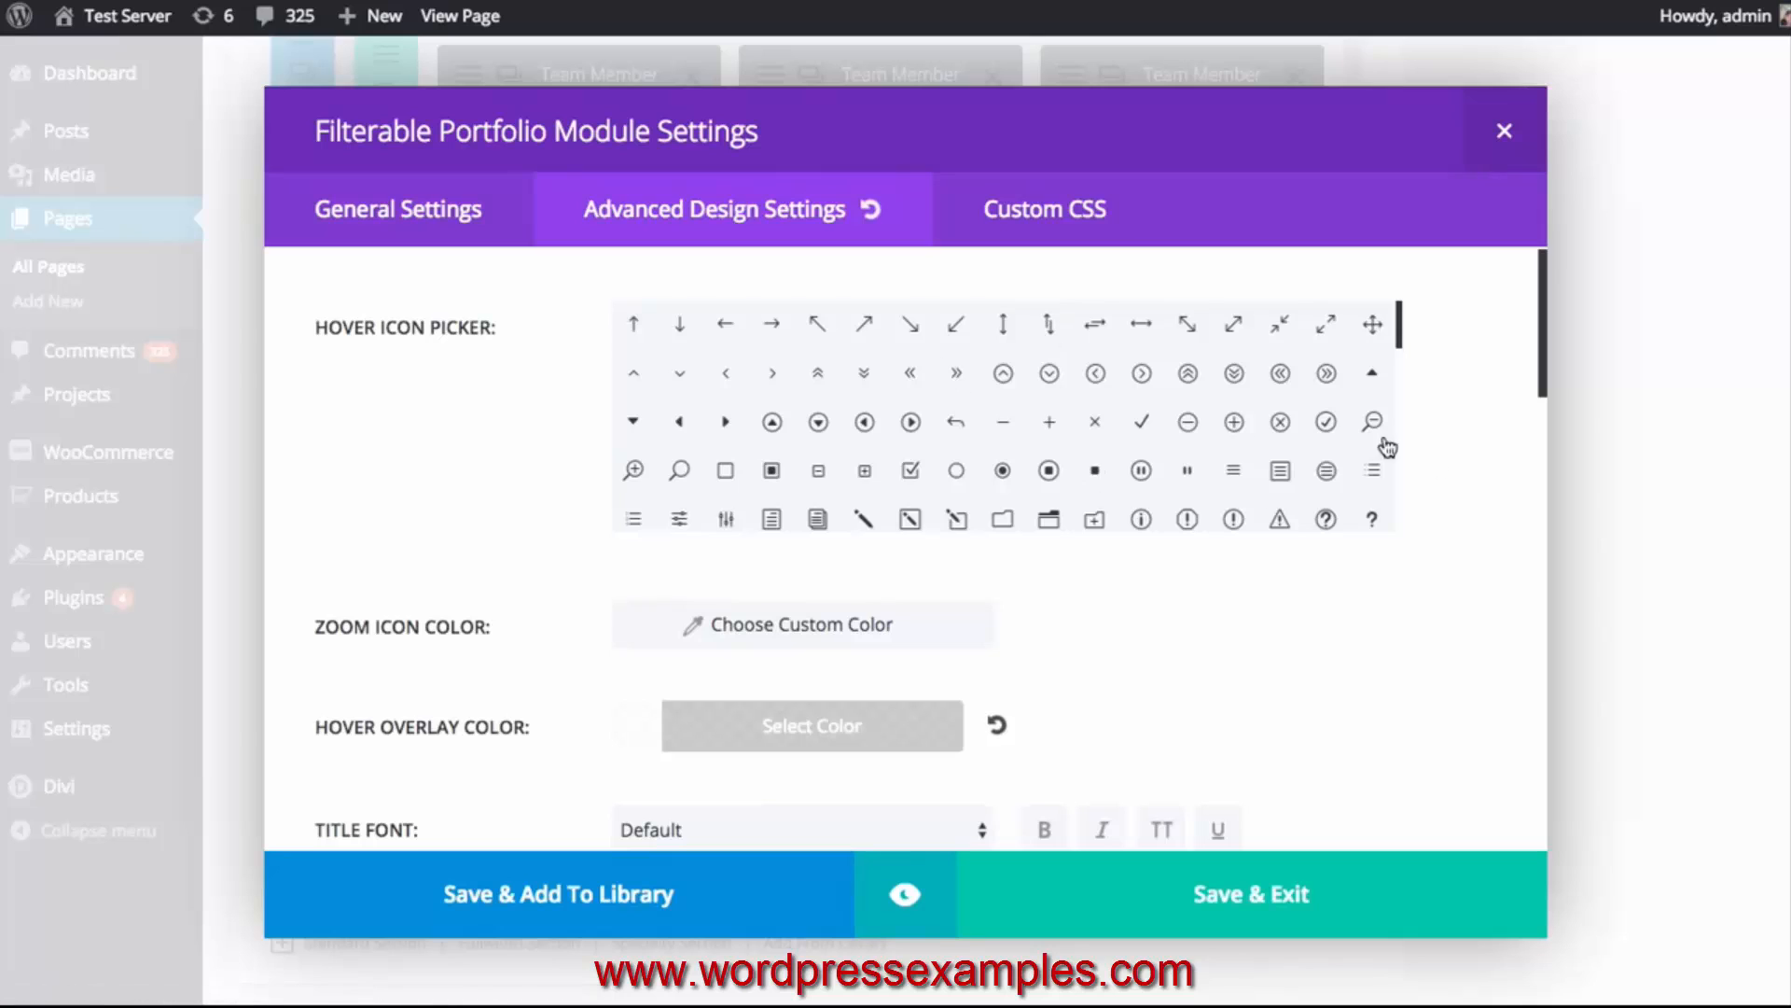
Step: Set the zoom icon colour to the purple preset swatch and preview the portfolio grid
scroll(1541, 288, "down", 2)
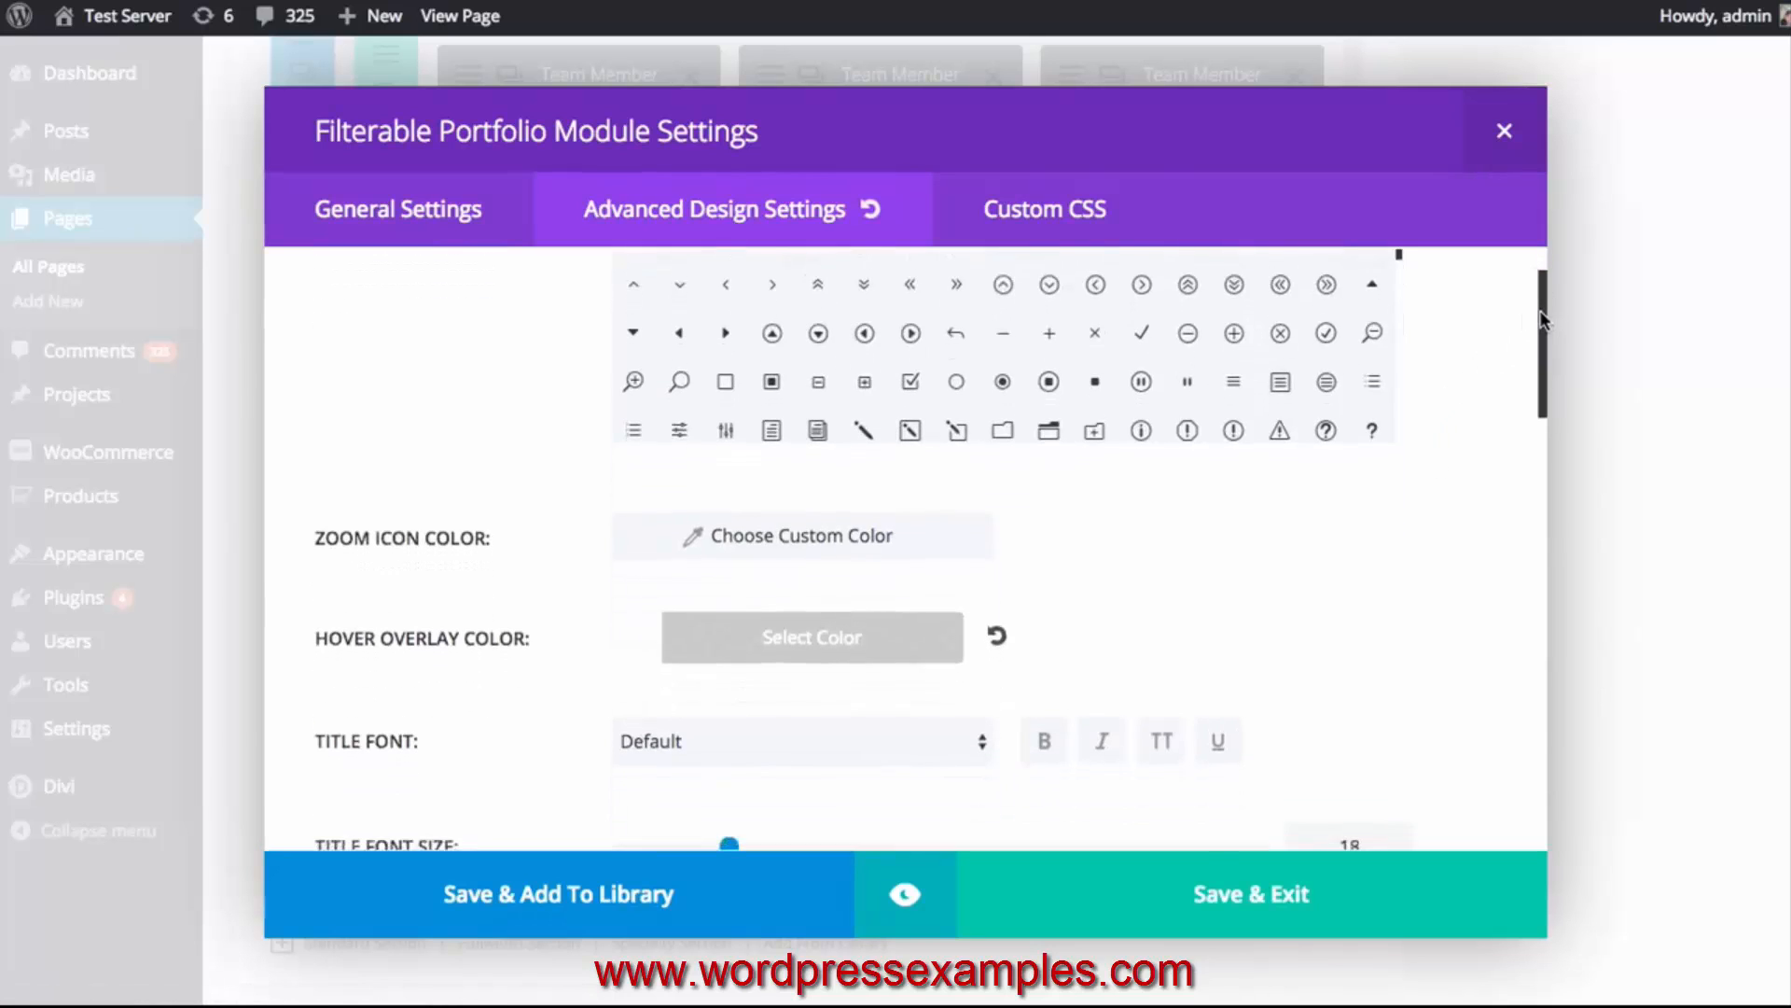
left_click(782, 525)
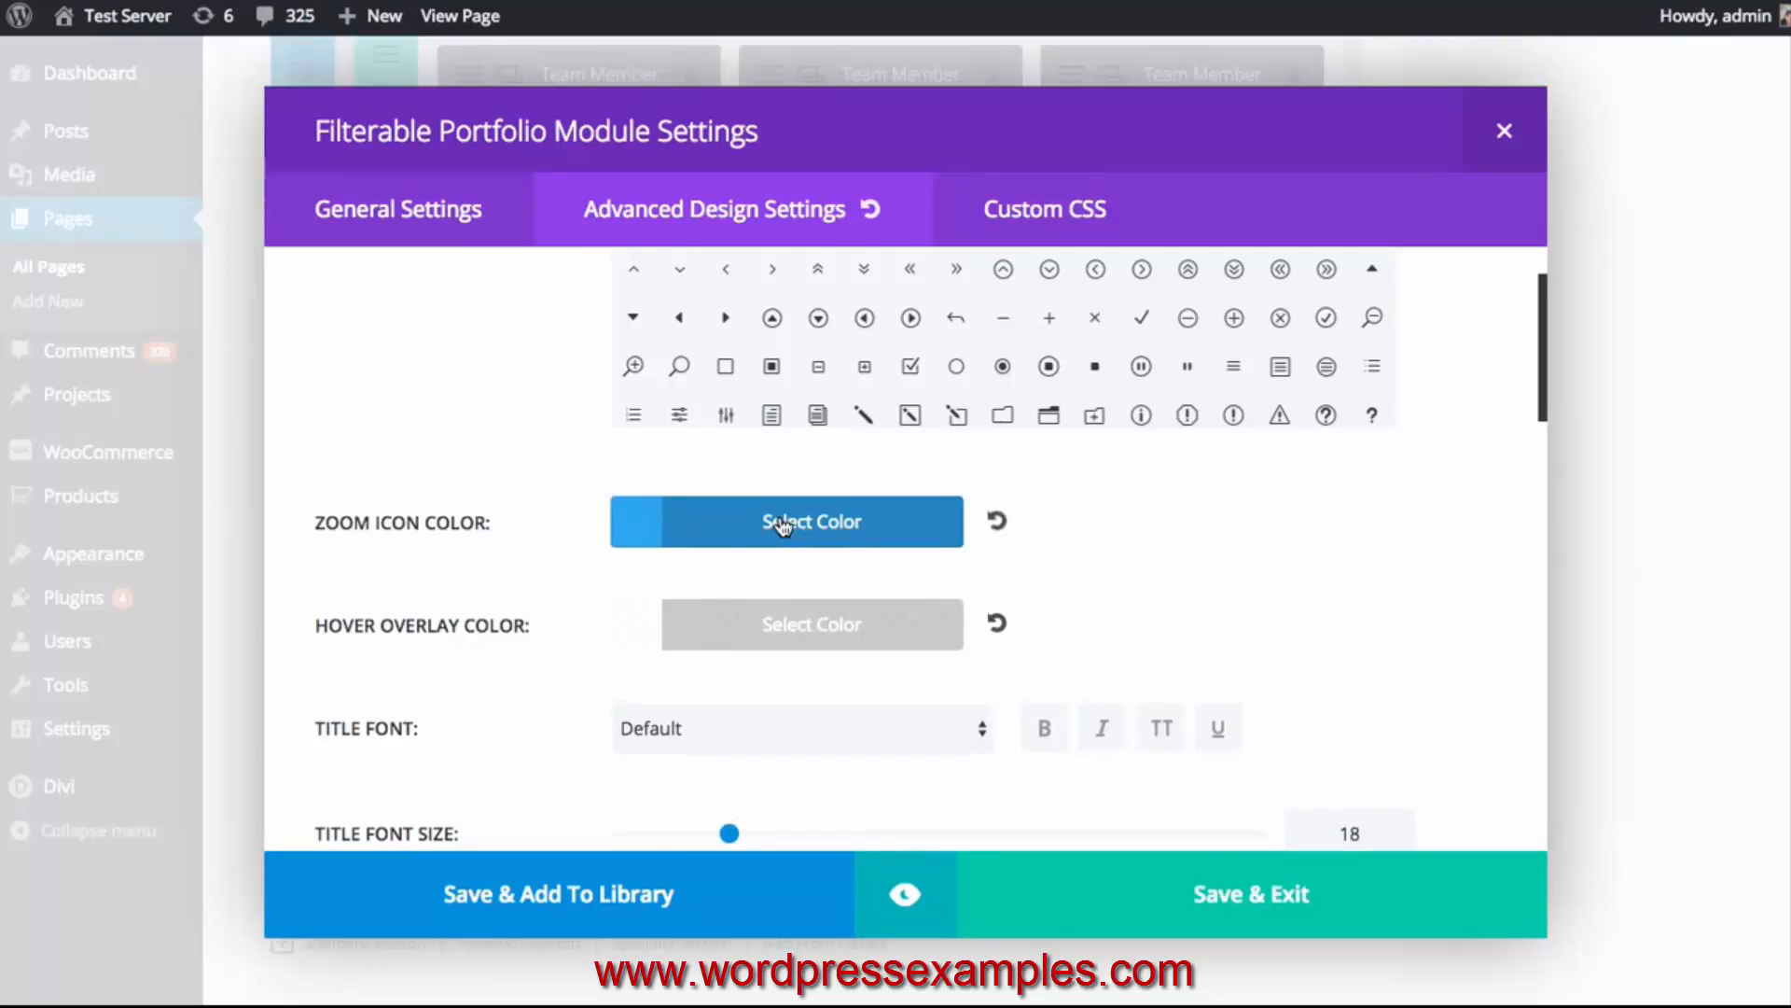
left_click(722, 531)
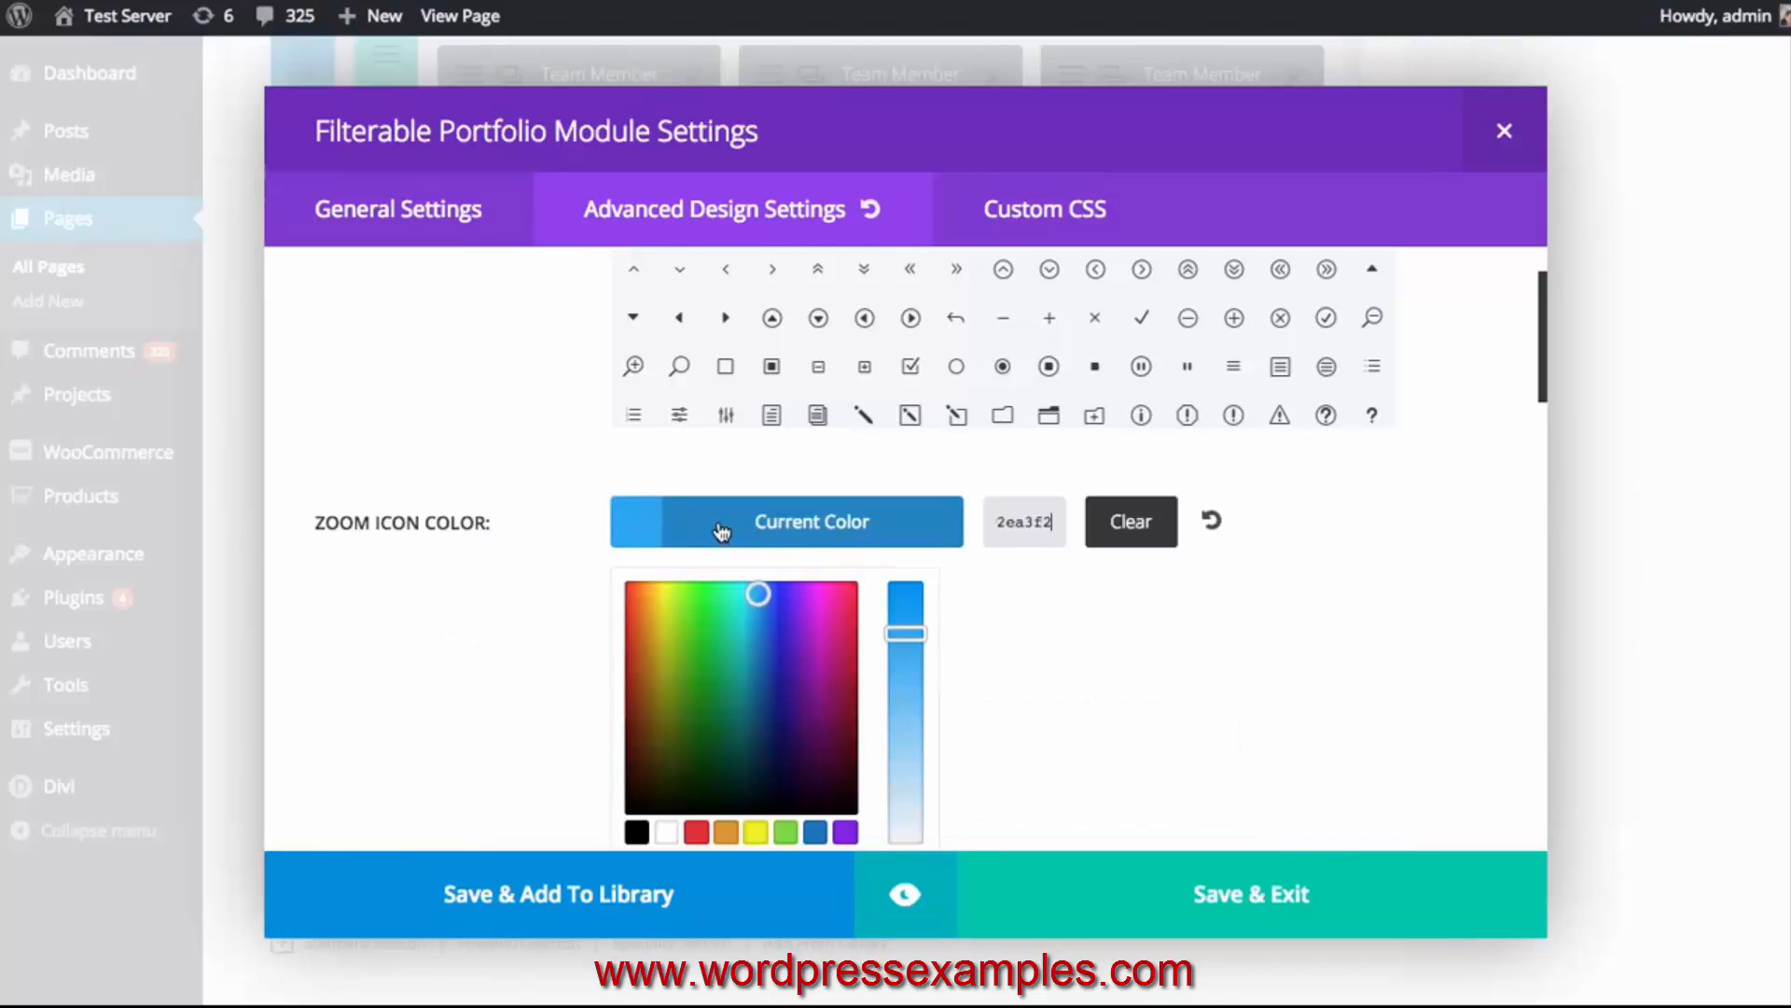
left_click(845, 833)
left_click(905, 896)
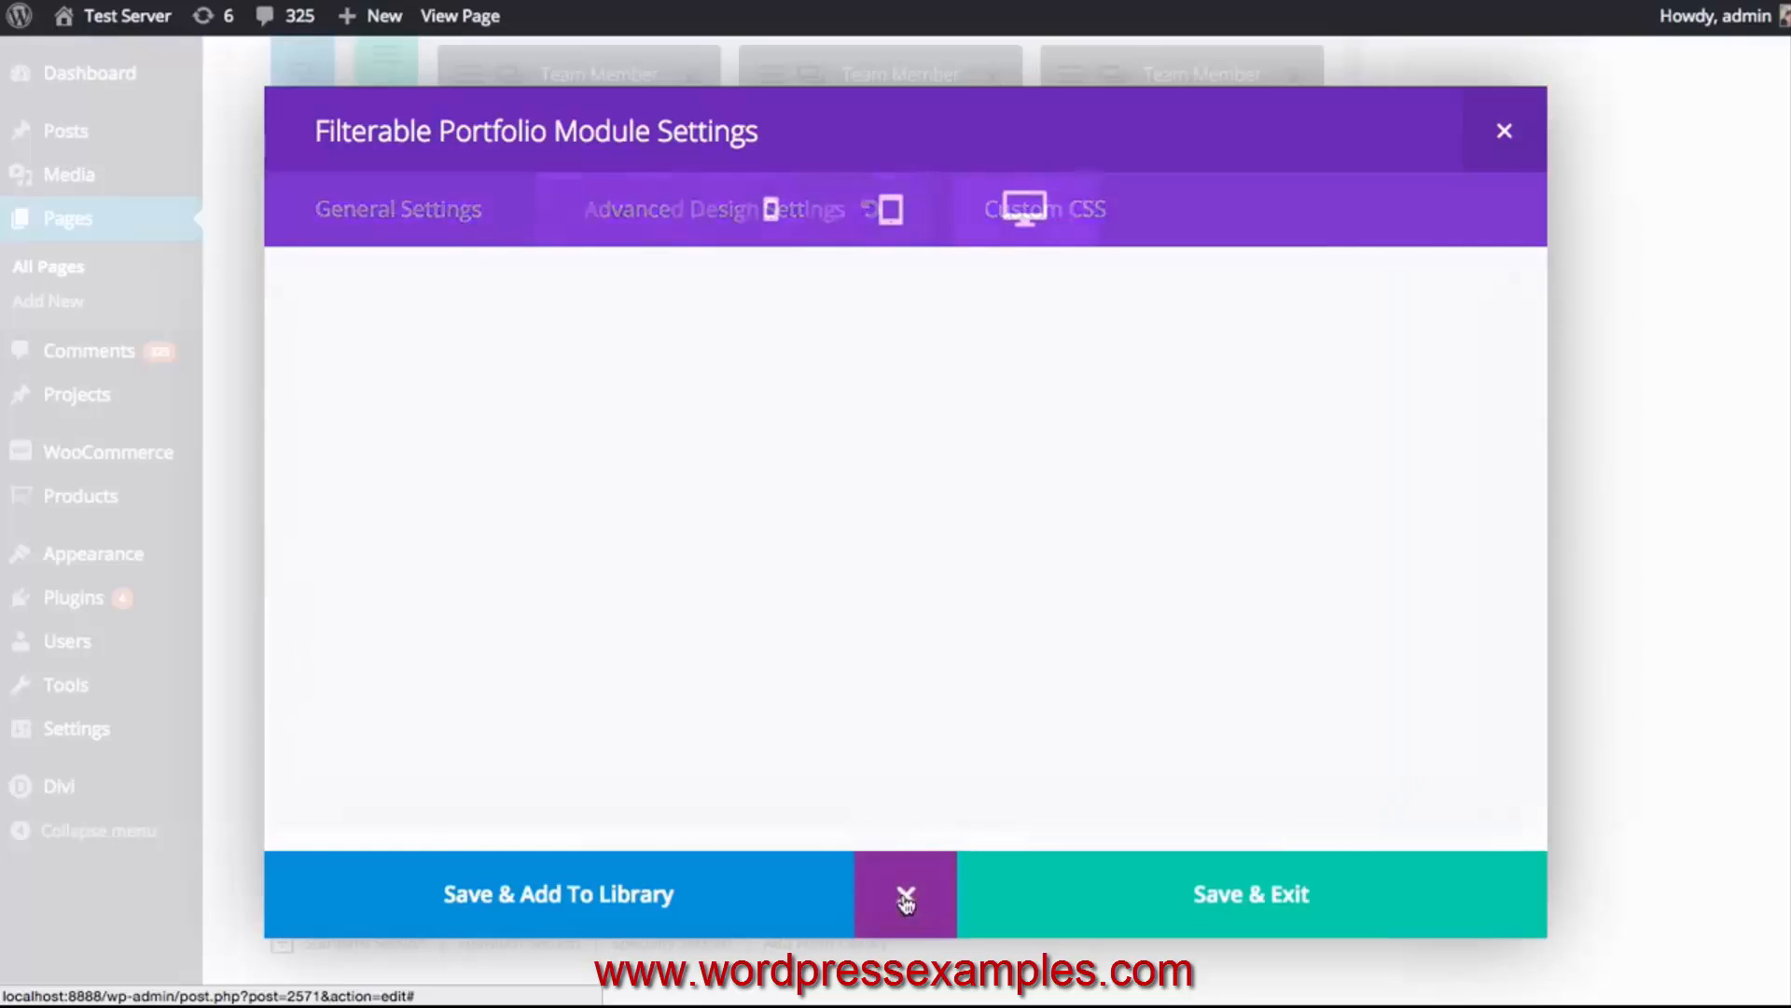
scroll(1274, 588, "down", 15)
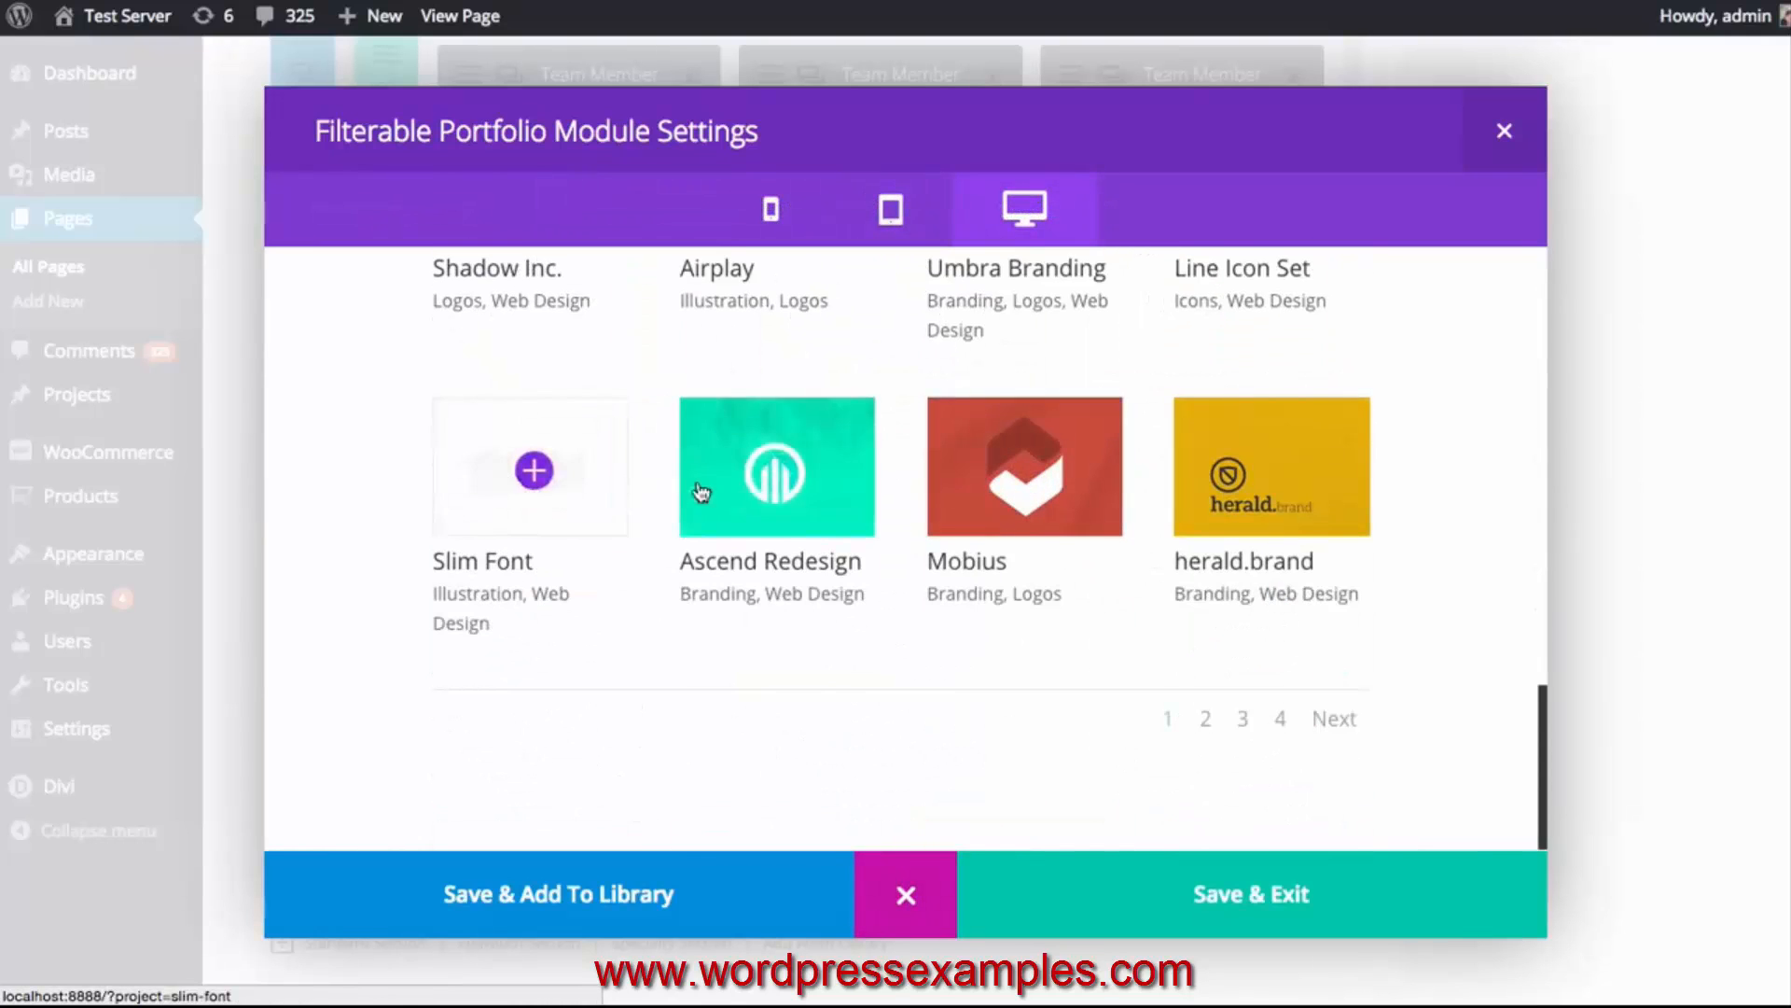
left_click(905, 896)
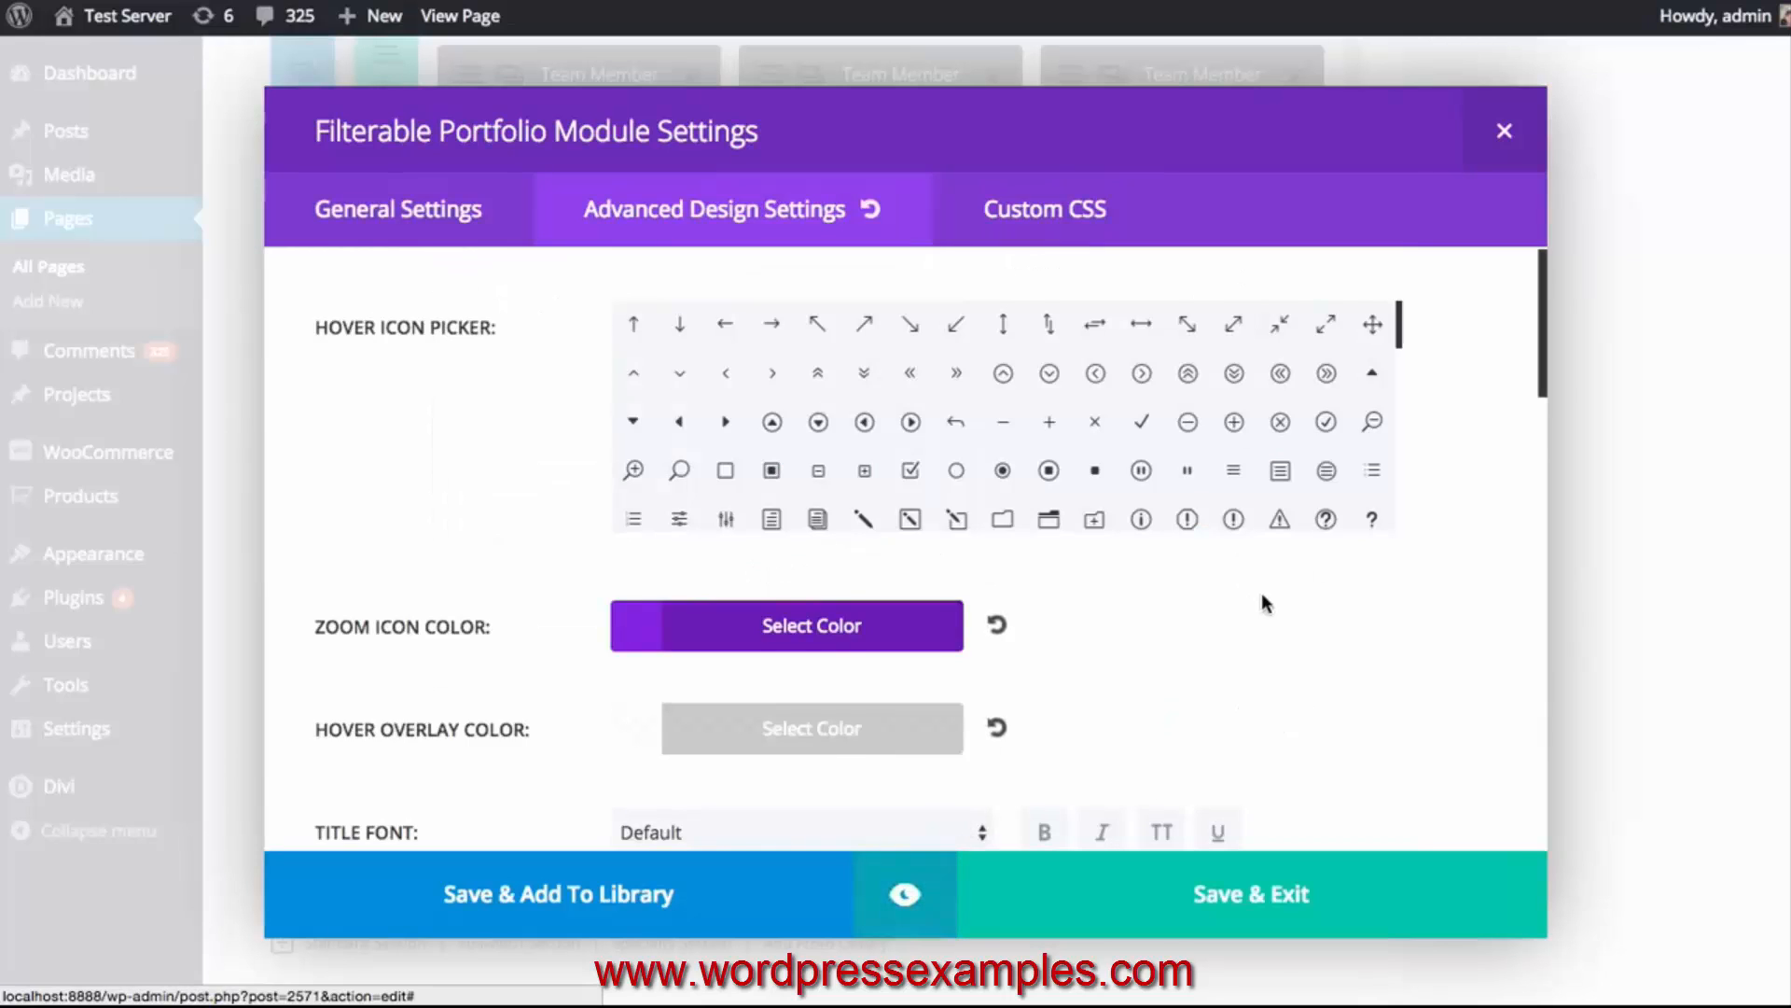
Step: Set the title font to Arvo and make it bold and uppercase
scroll(1266, 604, "down", 3)
left_click(838, 621)
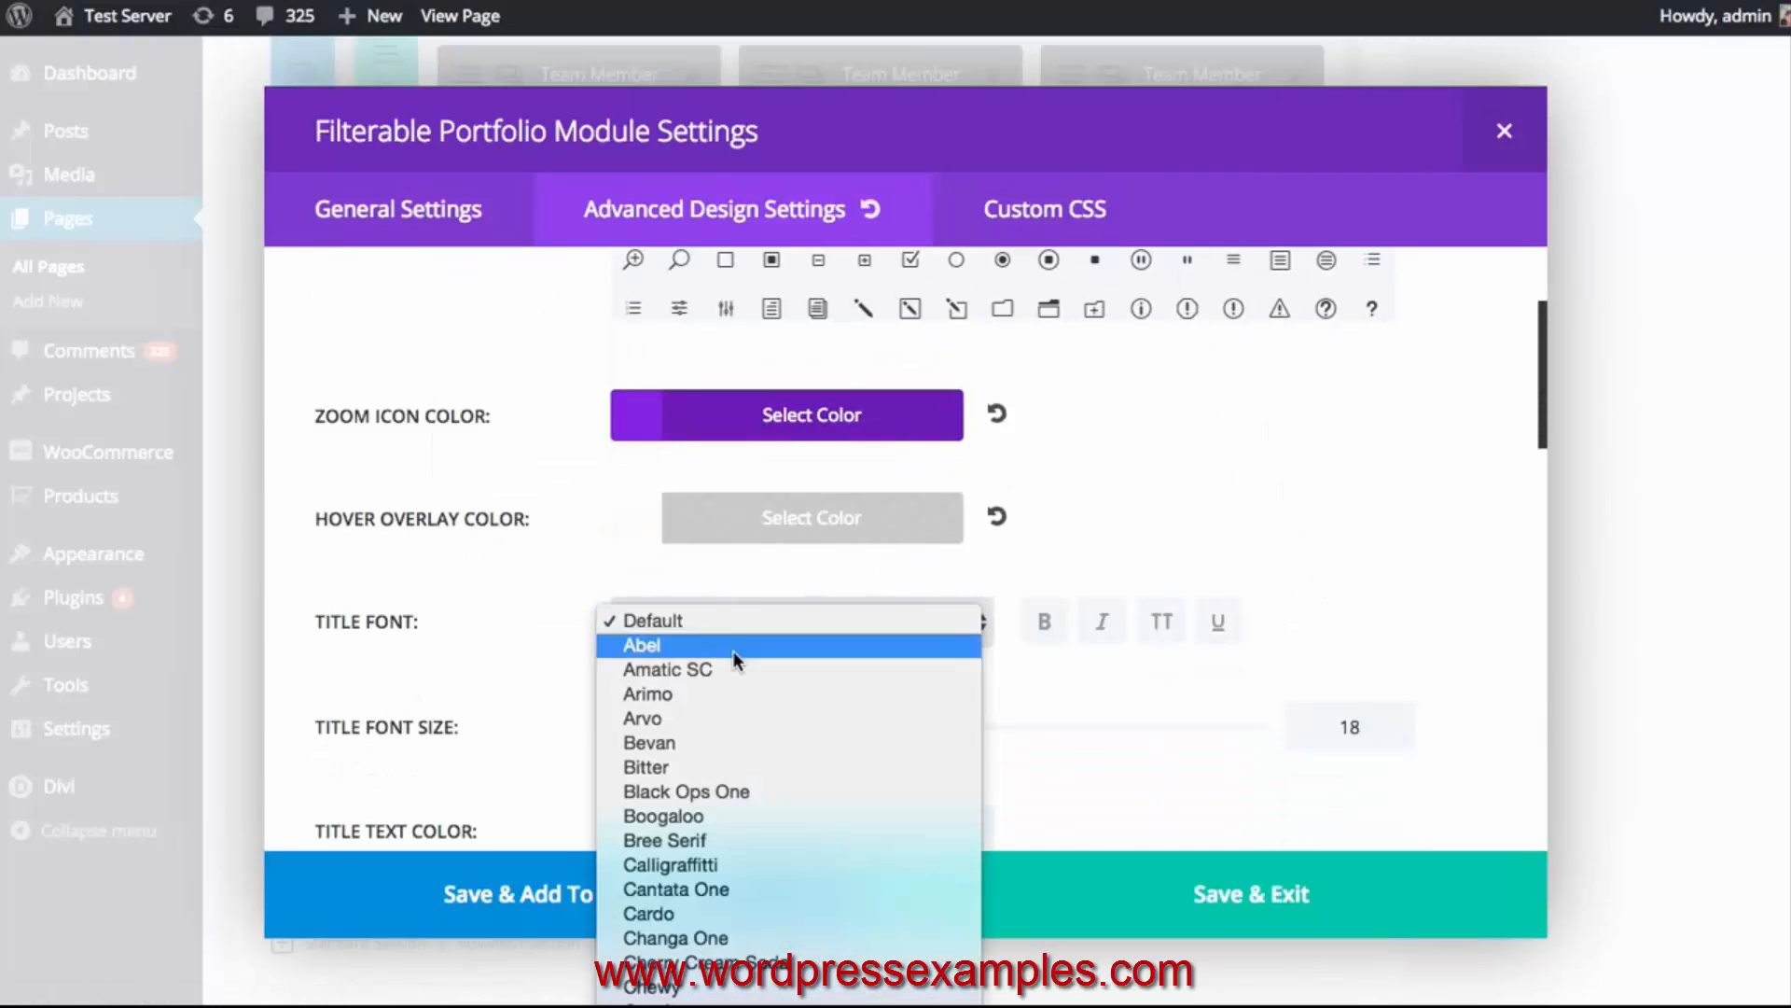
left_click(704, 719)
left_click(1044, 621)
left_click(1162, 623)
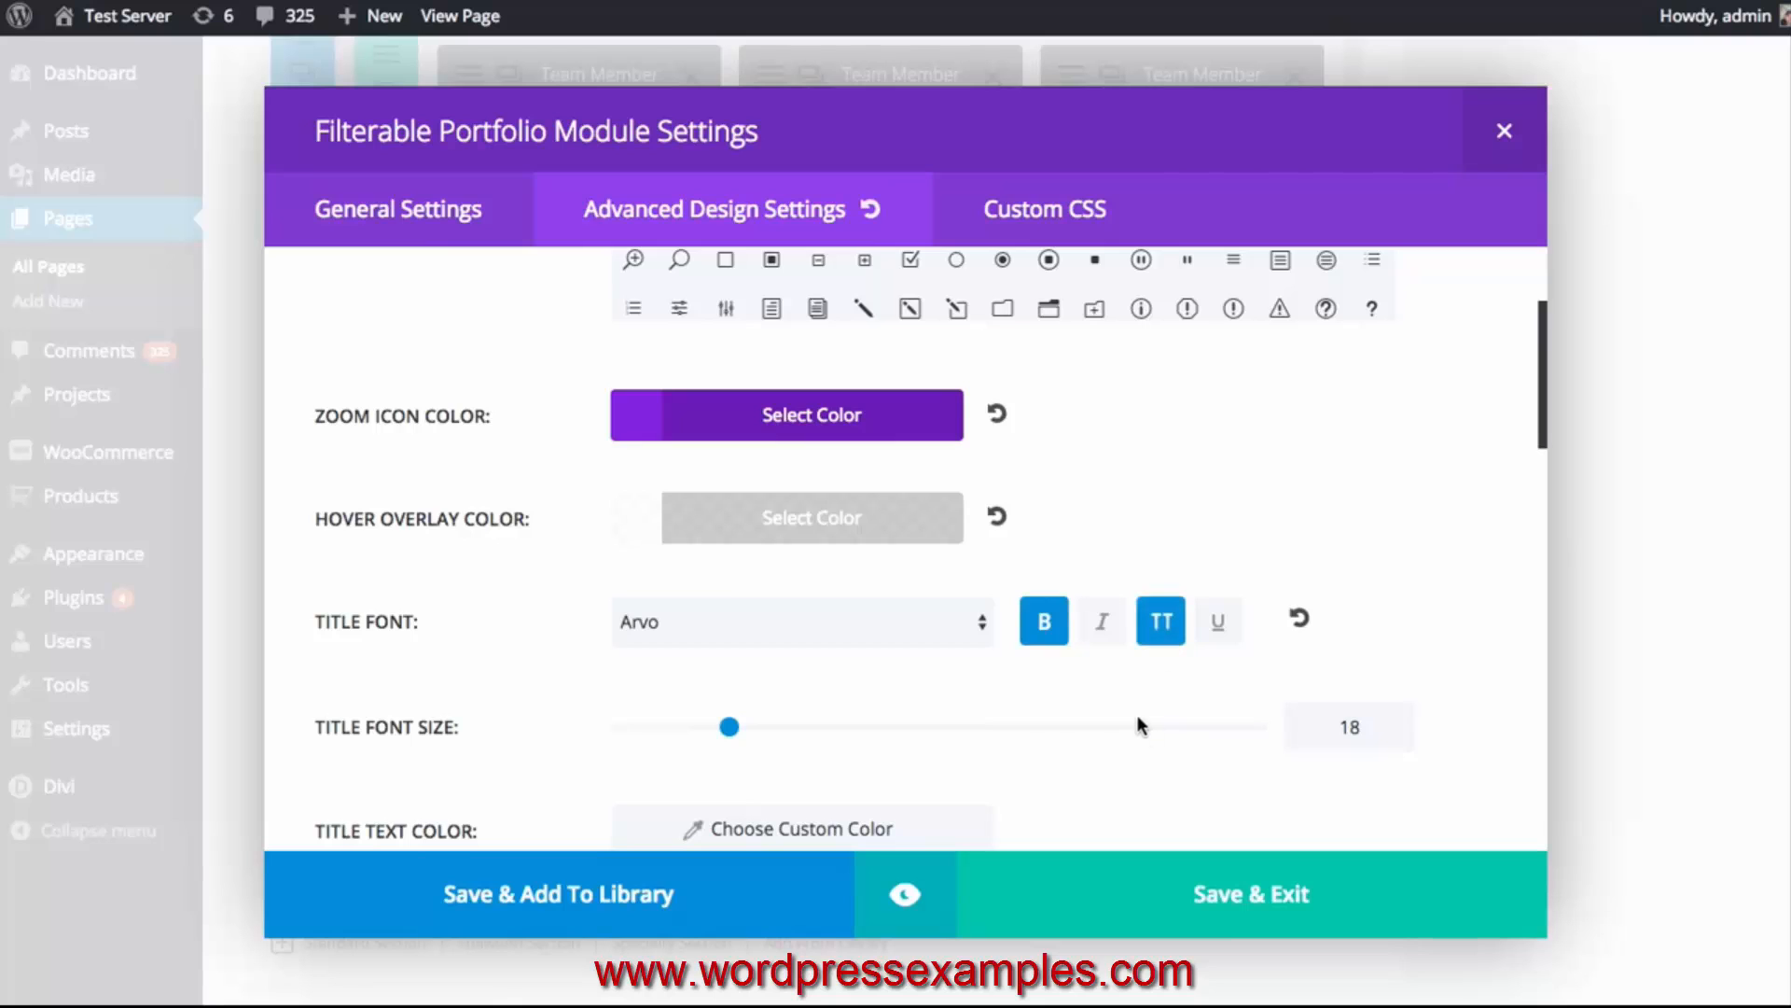
Step: Preview the module and scroll through the portfolio grid to check the new title styling
scroll(1120, 704, "down", 1)
left_click(891, 896)
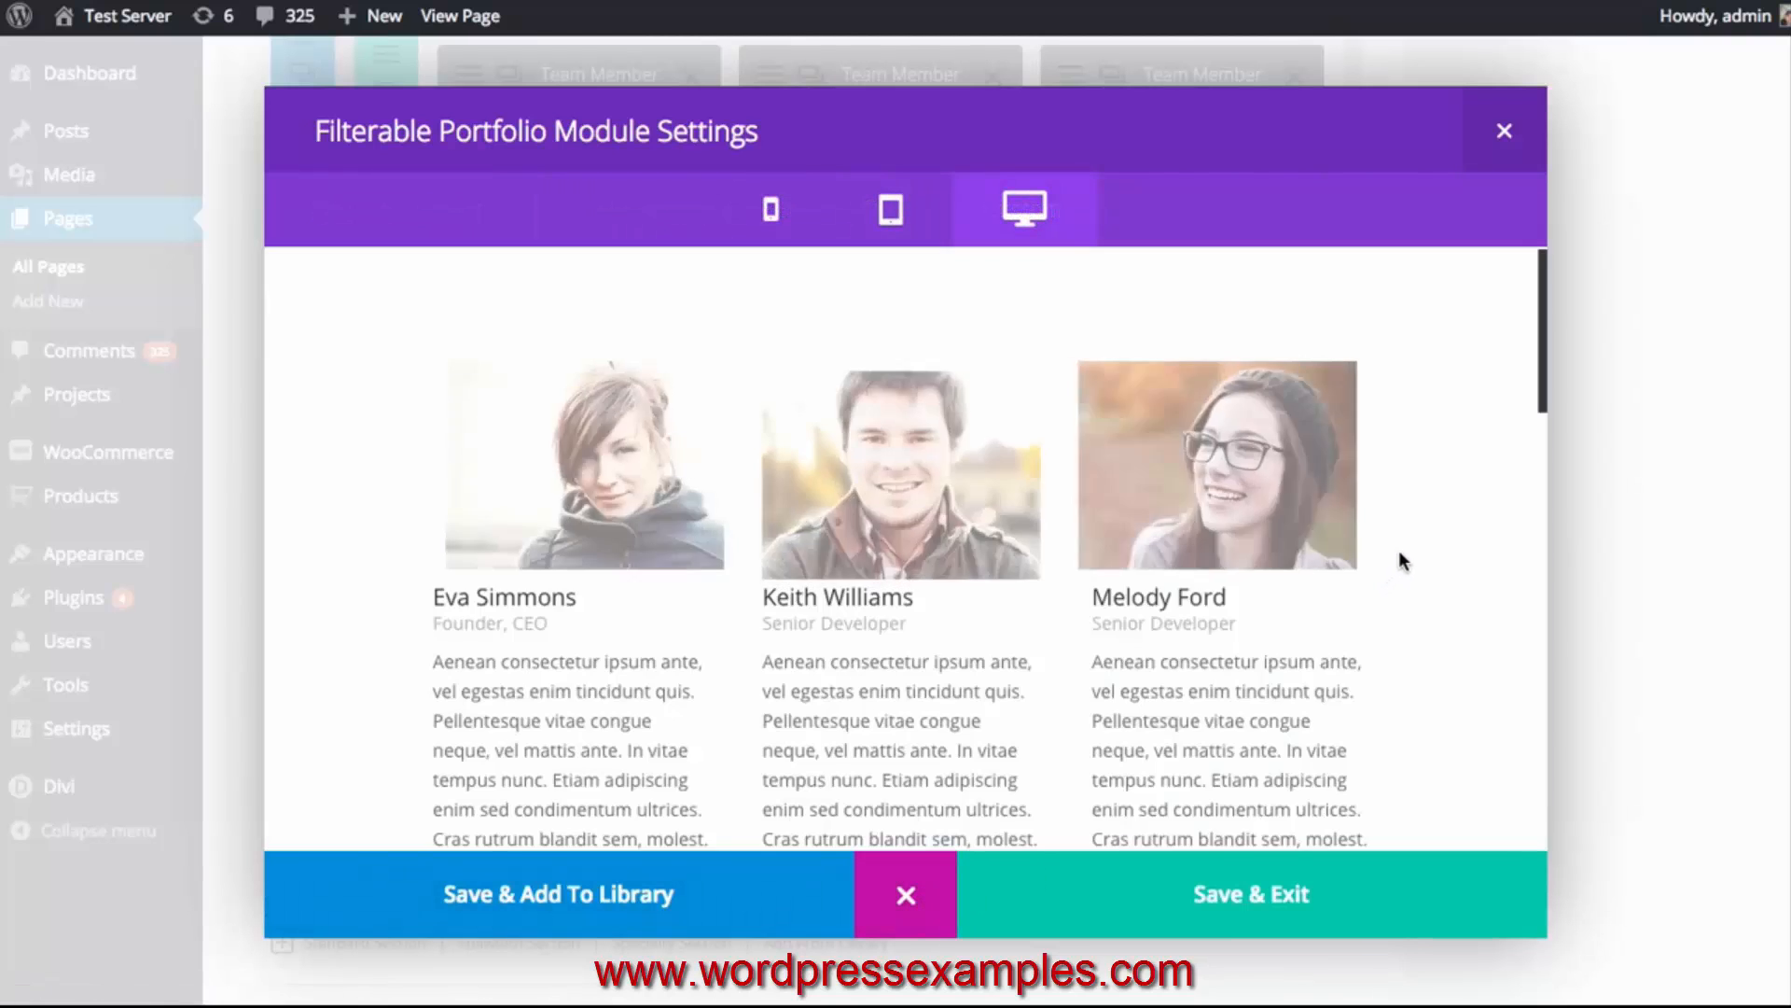
scroll(1398, 550, "down", 10)
scroll(1418, 549, "down", 5)
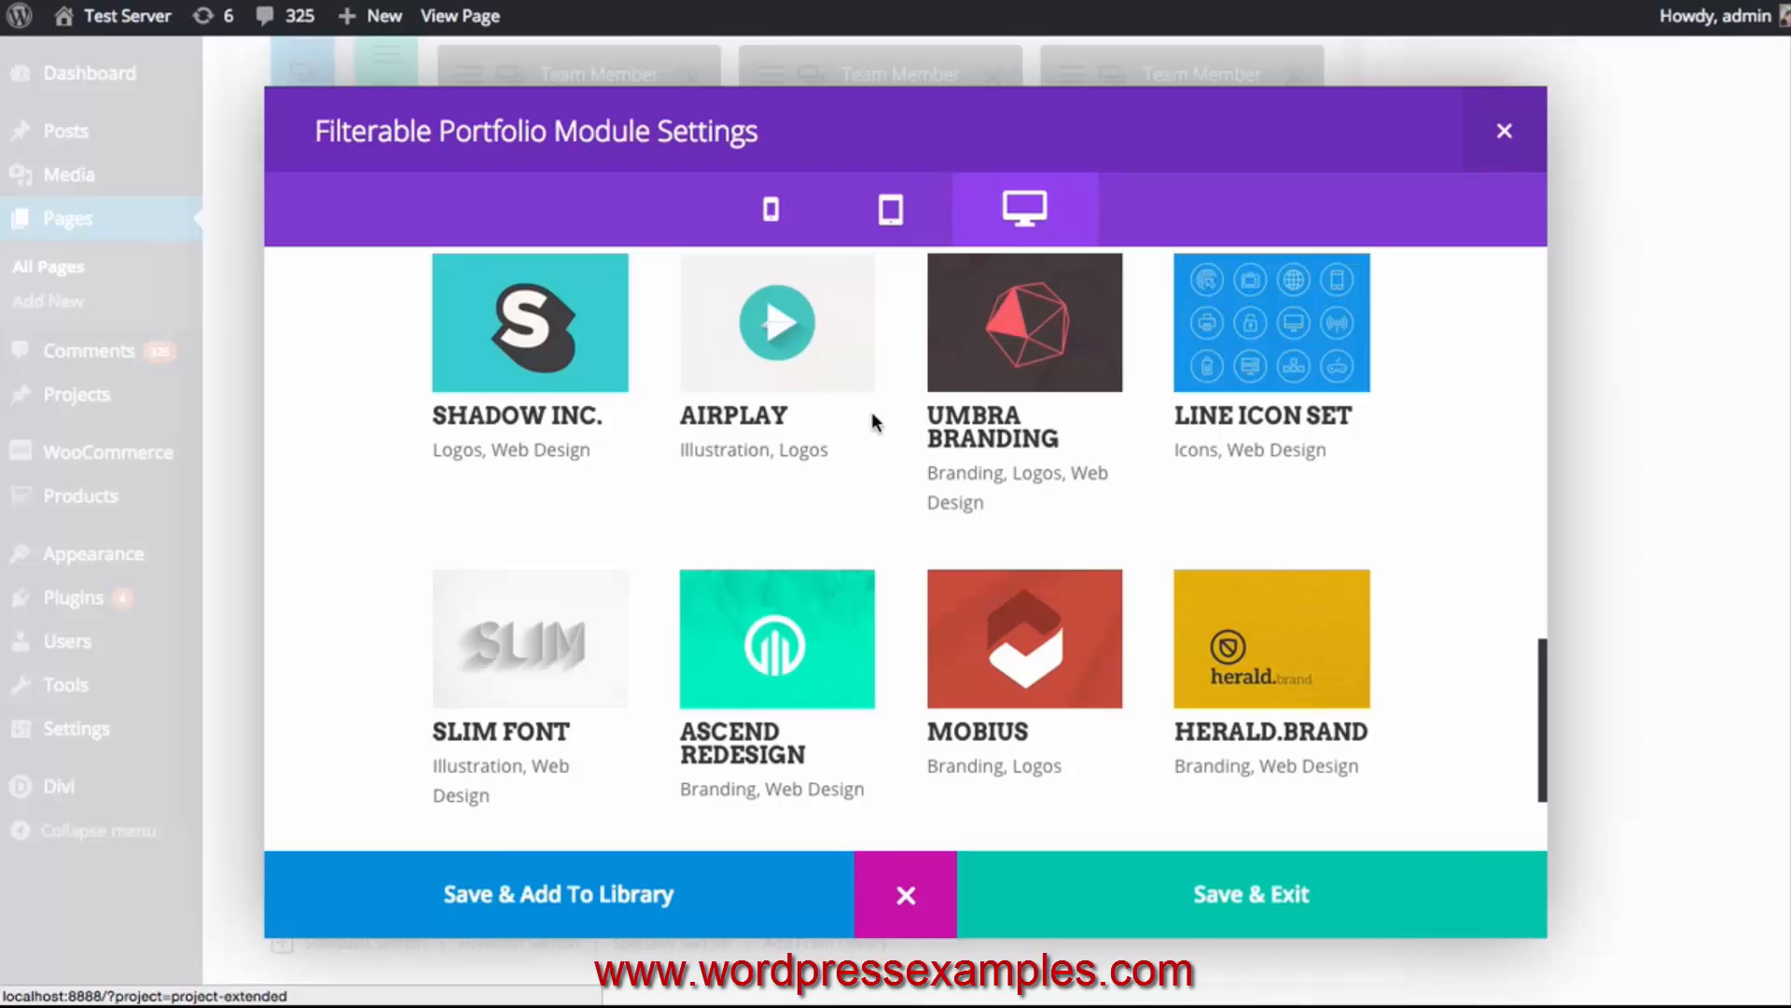
scroll(872, 416, "up", 3)
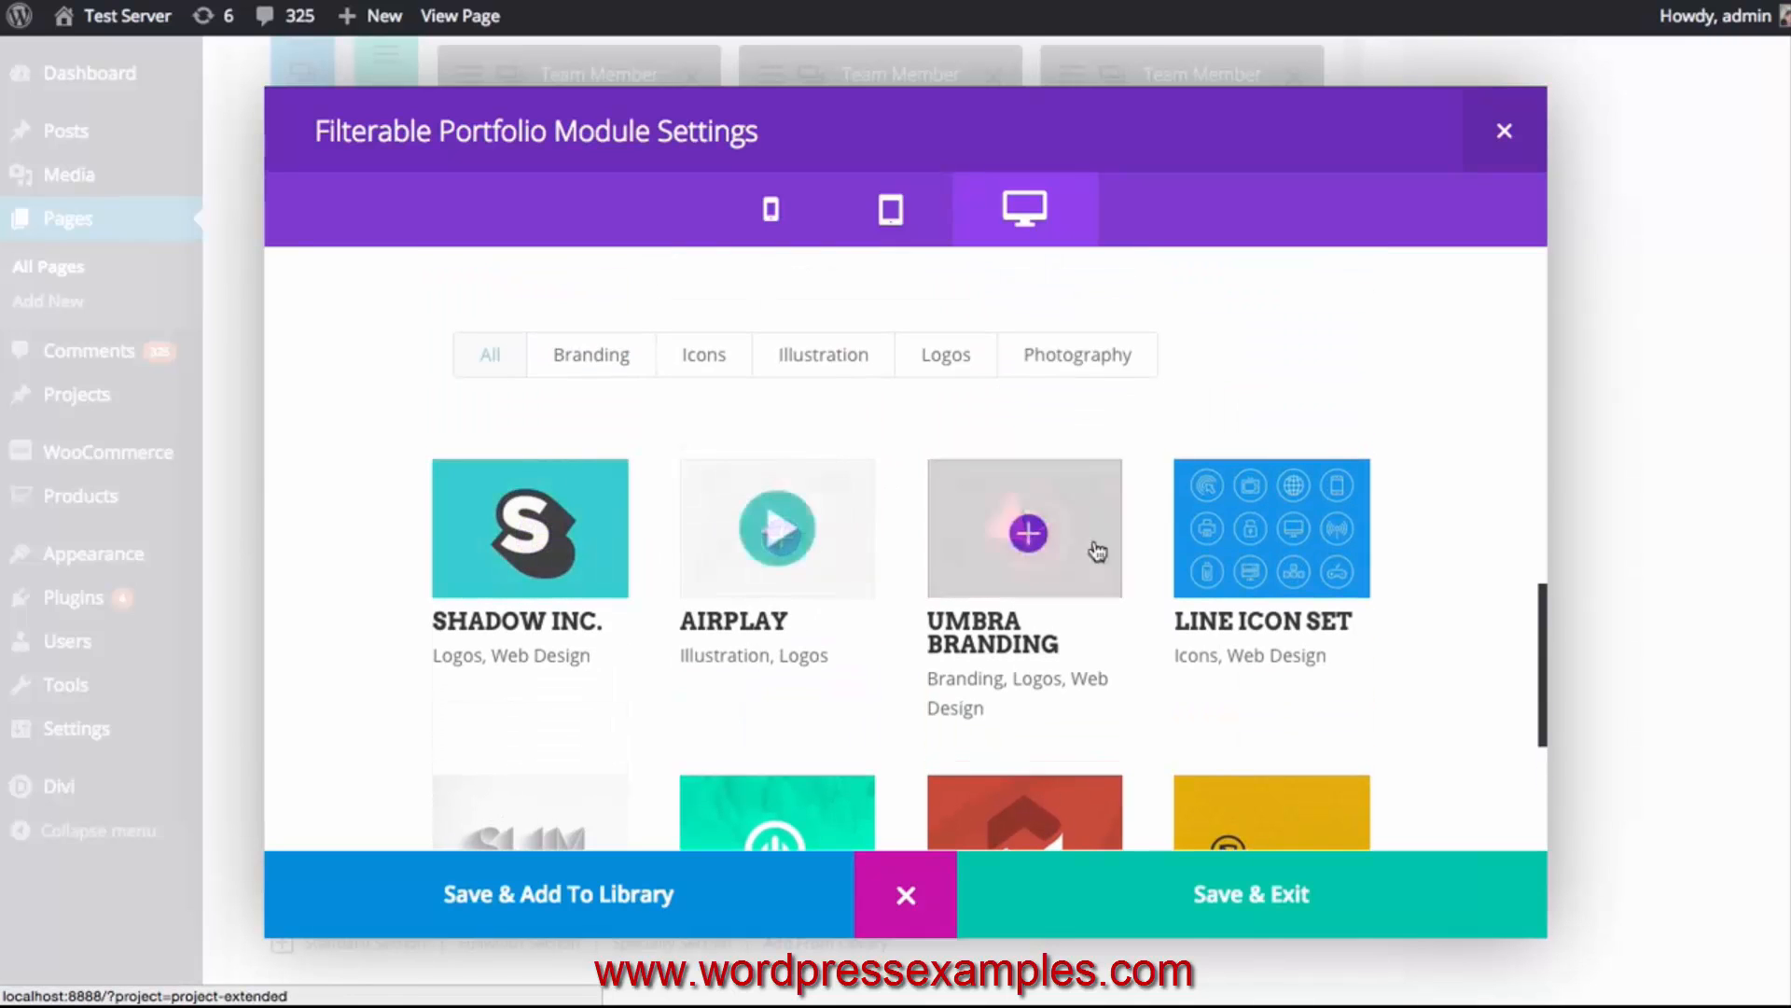
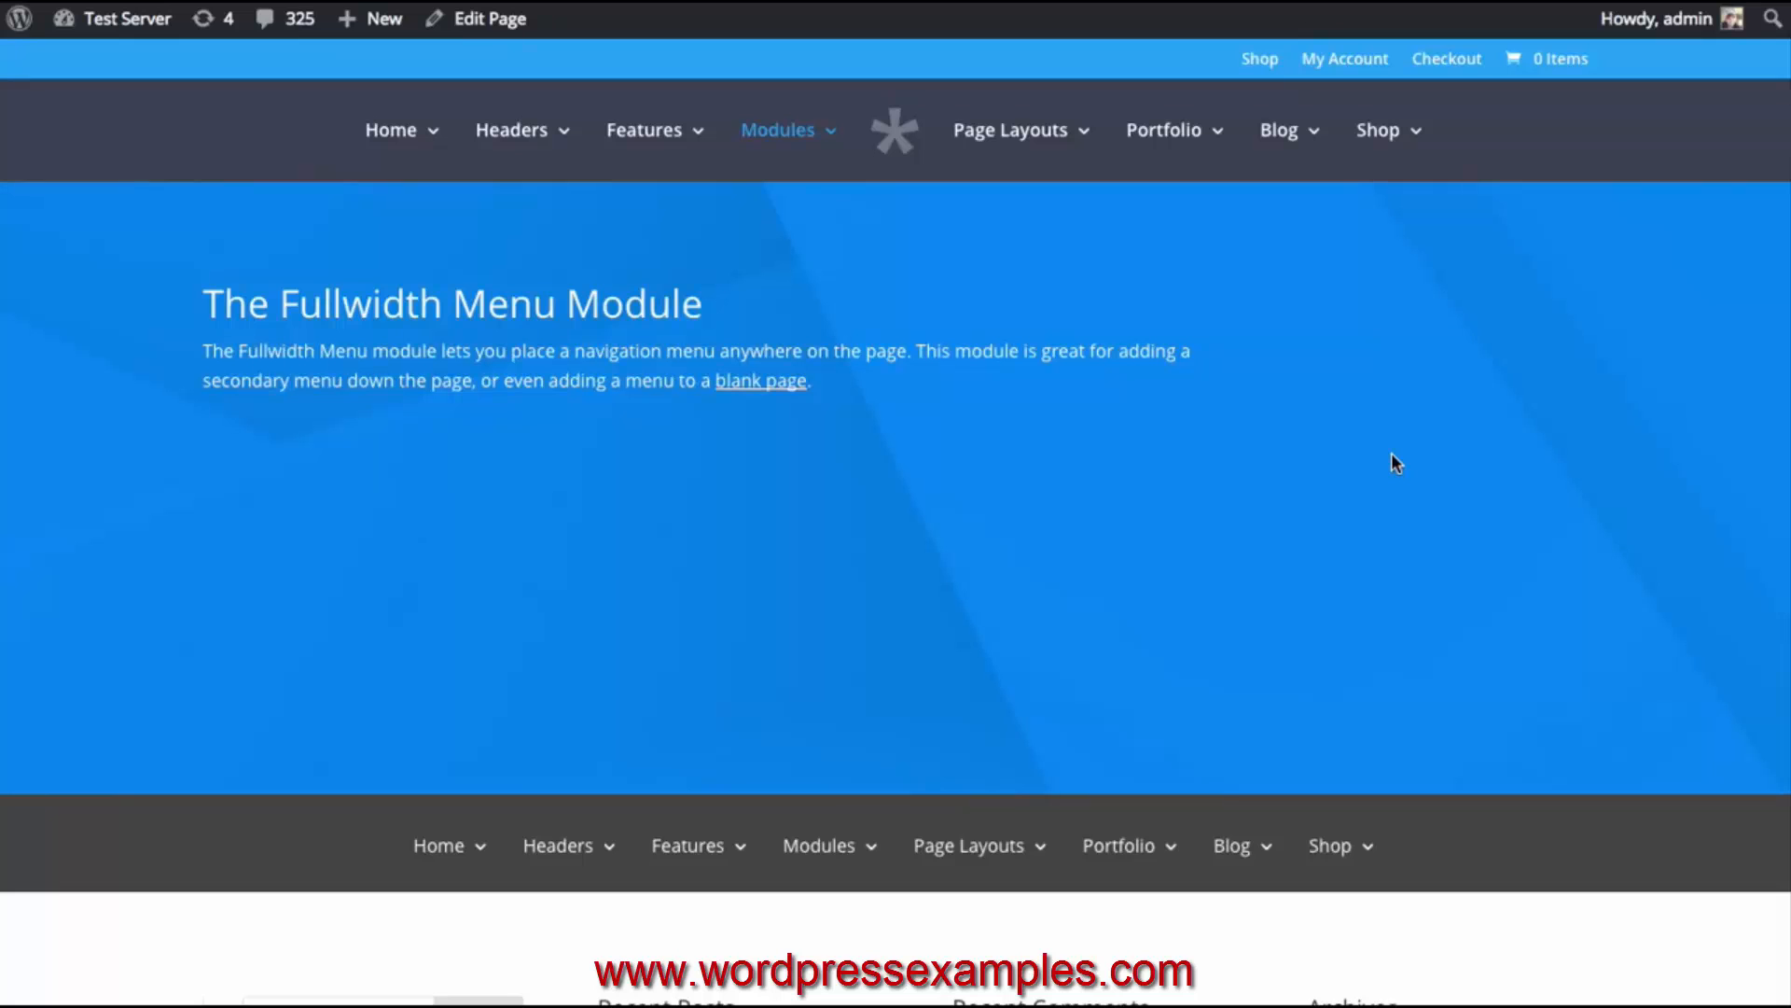
Step: Scroll through the Fullwidth Menu demo page and the landing page to examine how the menus are laid out
scroll(1396, 460, "down", 4)
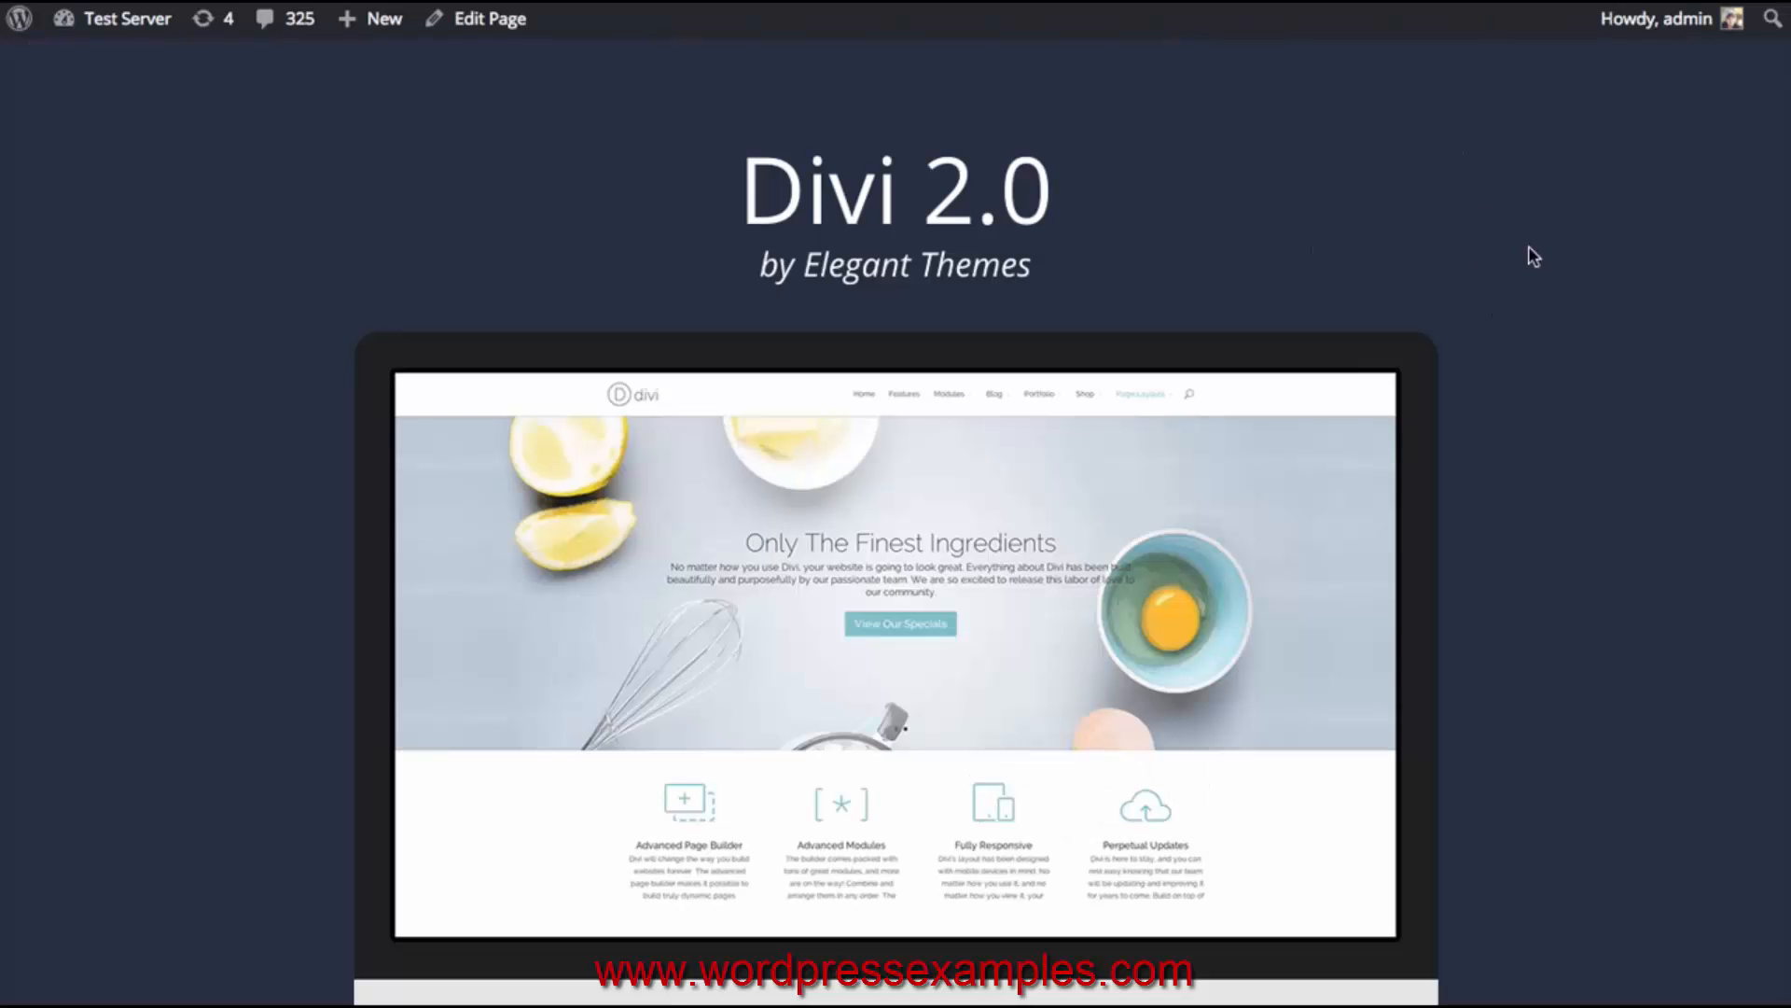
scroll(1435, 166, "down", 3)
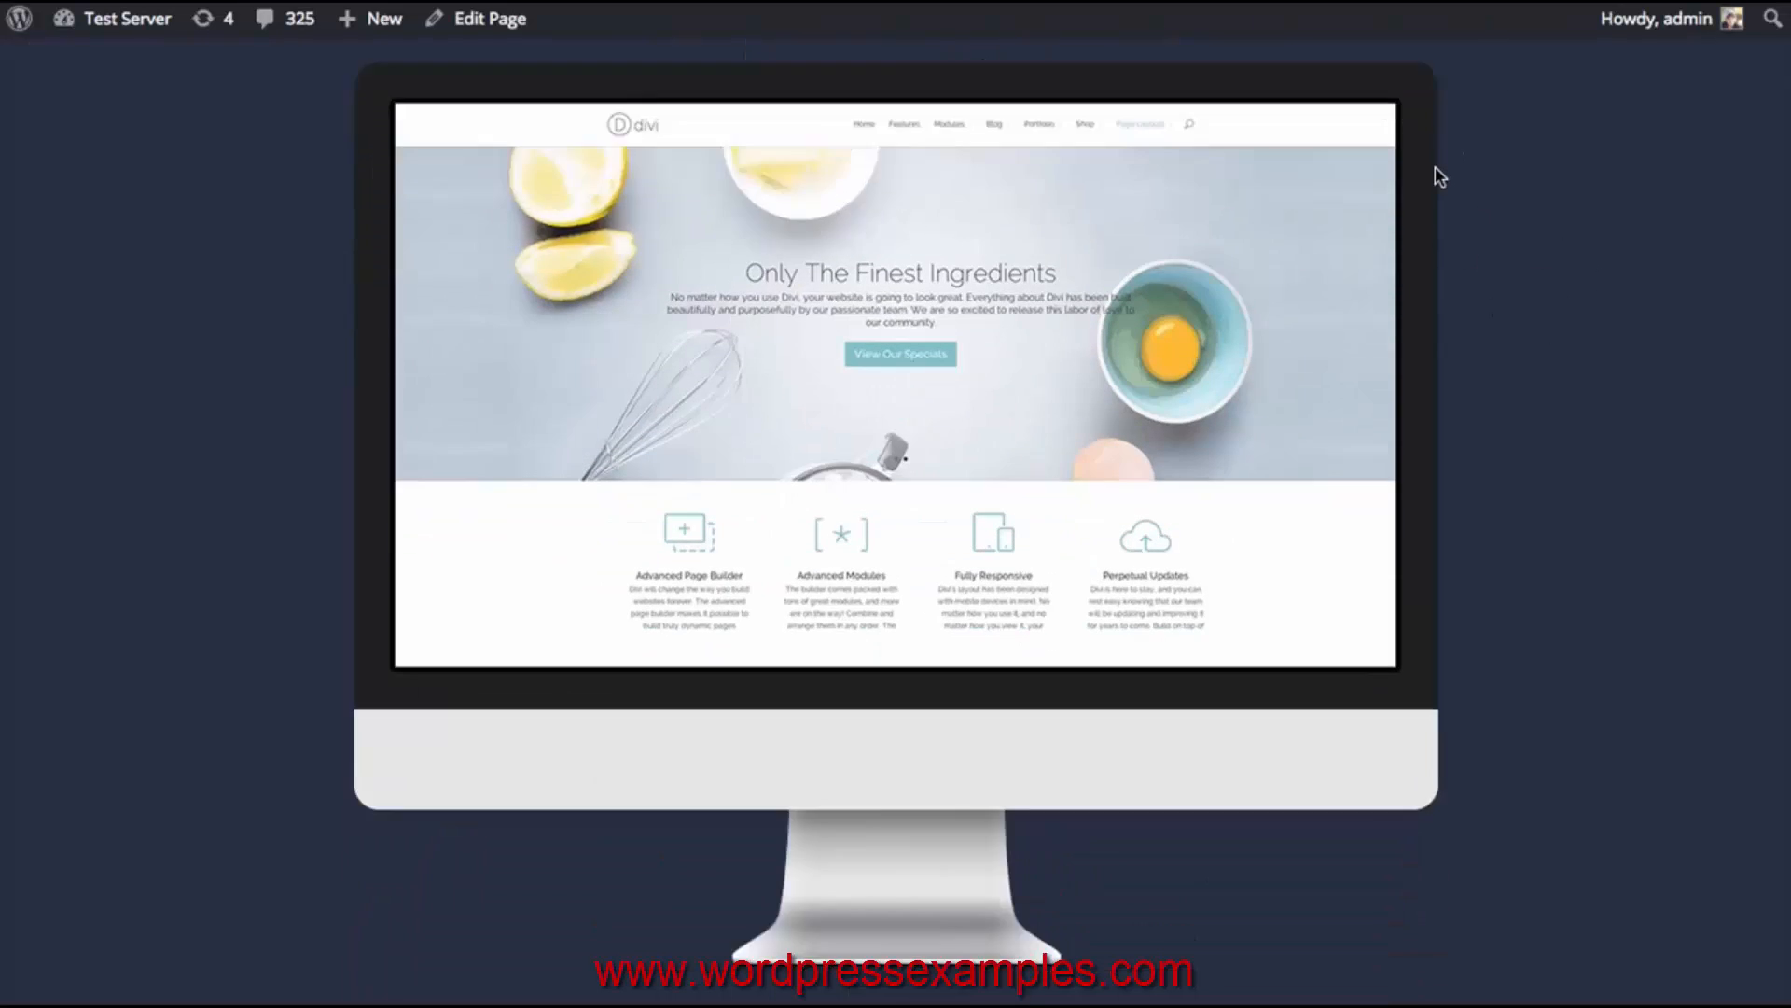
scroll(1435, 166, "down", 7)
scroll(1444, 183, "up", 10)
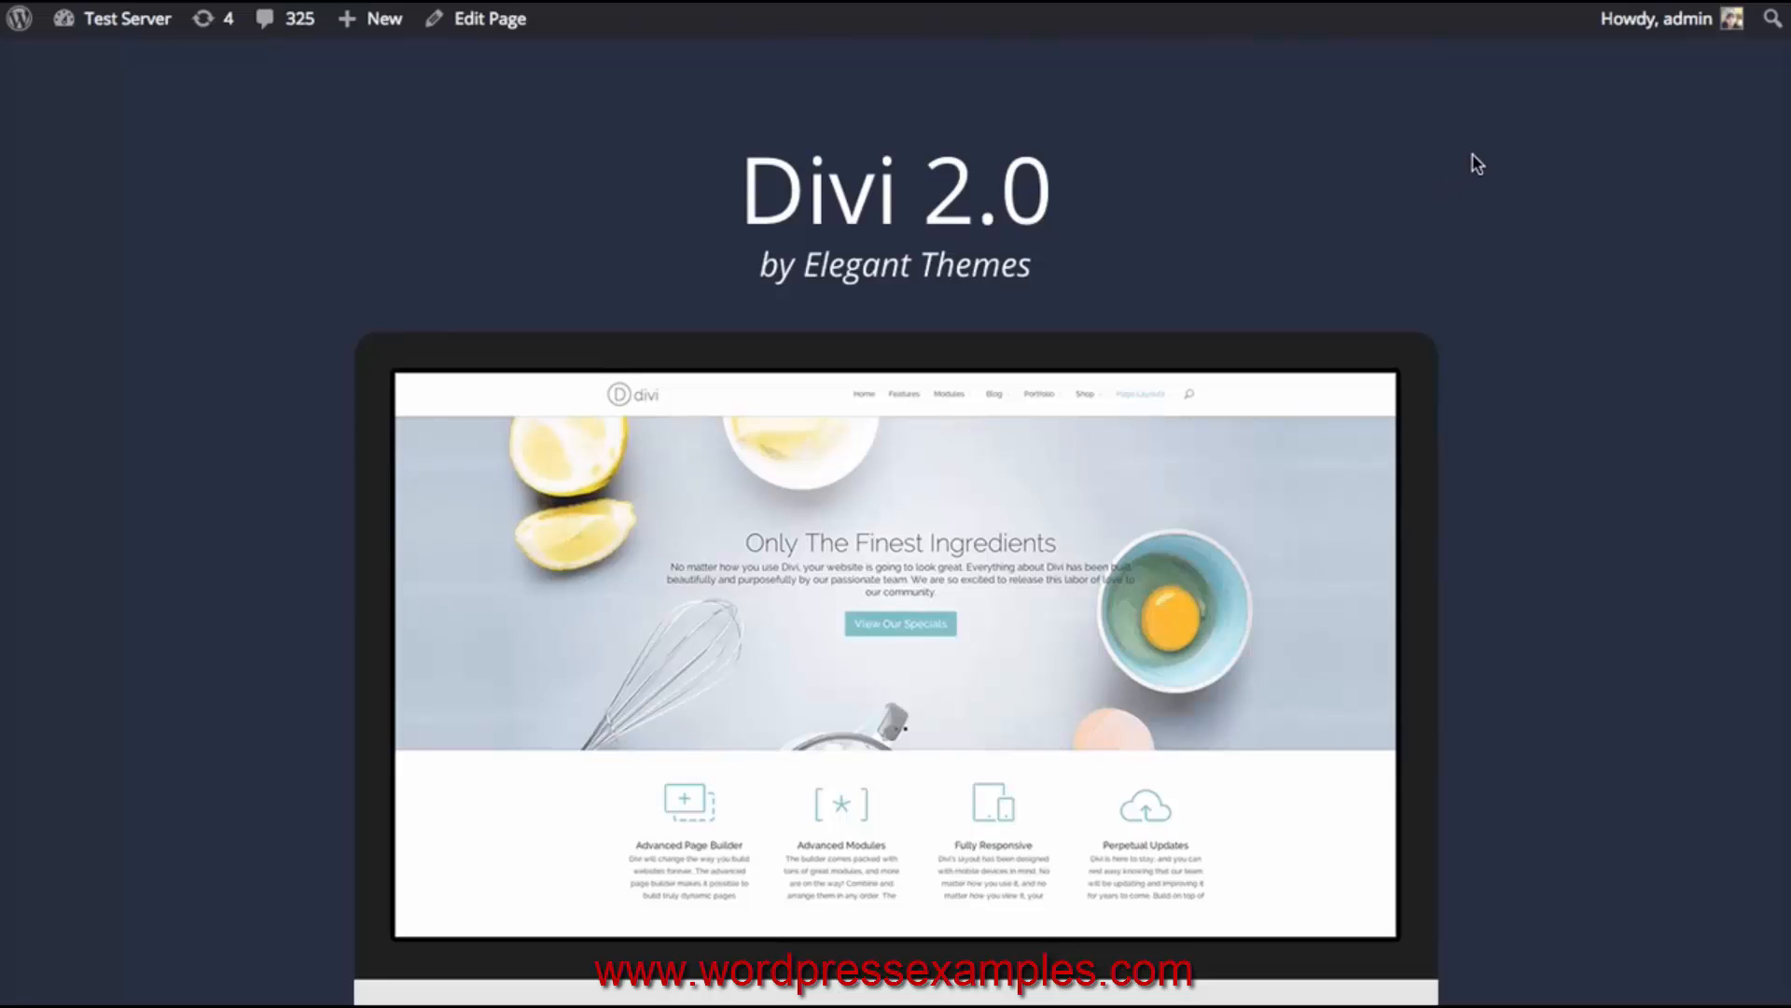
scroll(1383, 220, "down", 12)
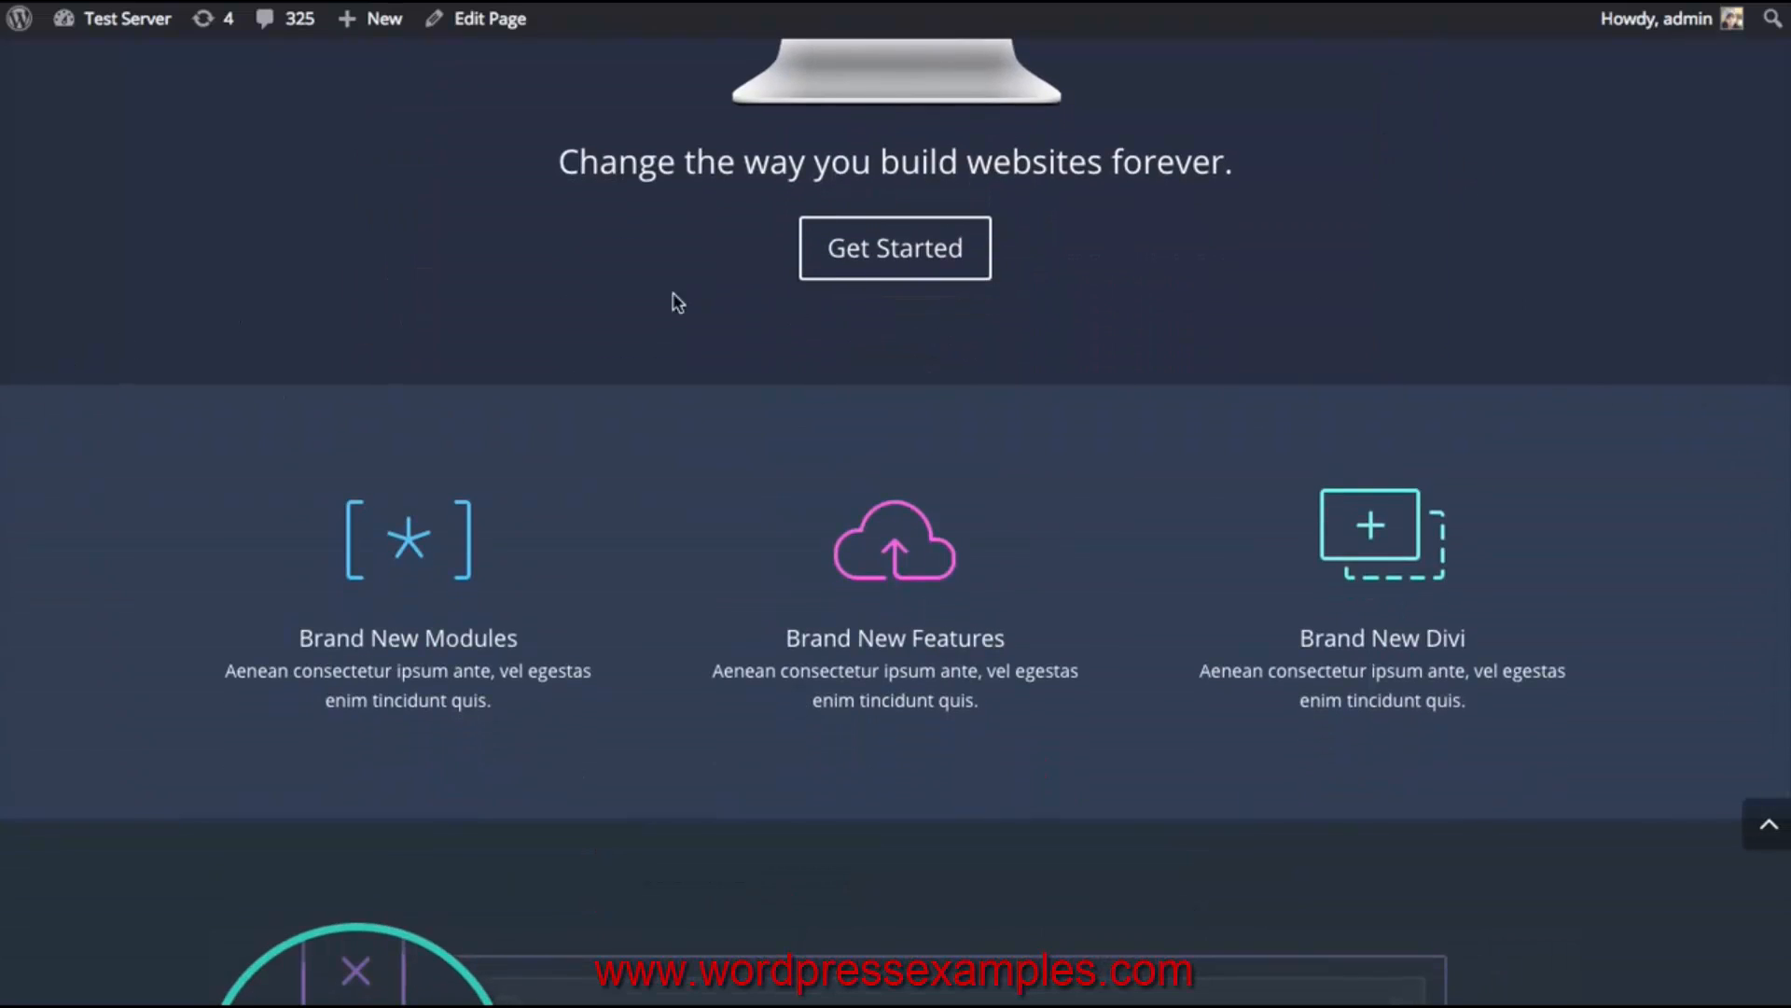
scroll(1455, 411, "up", 12)
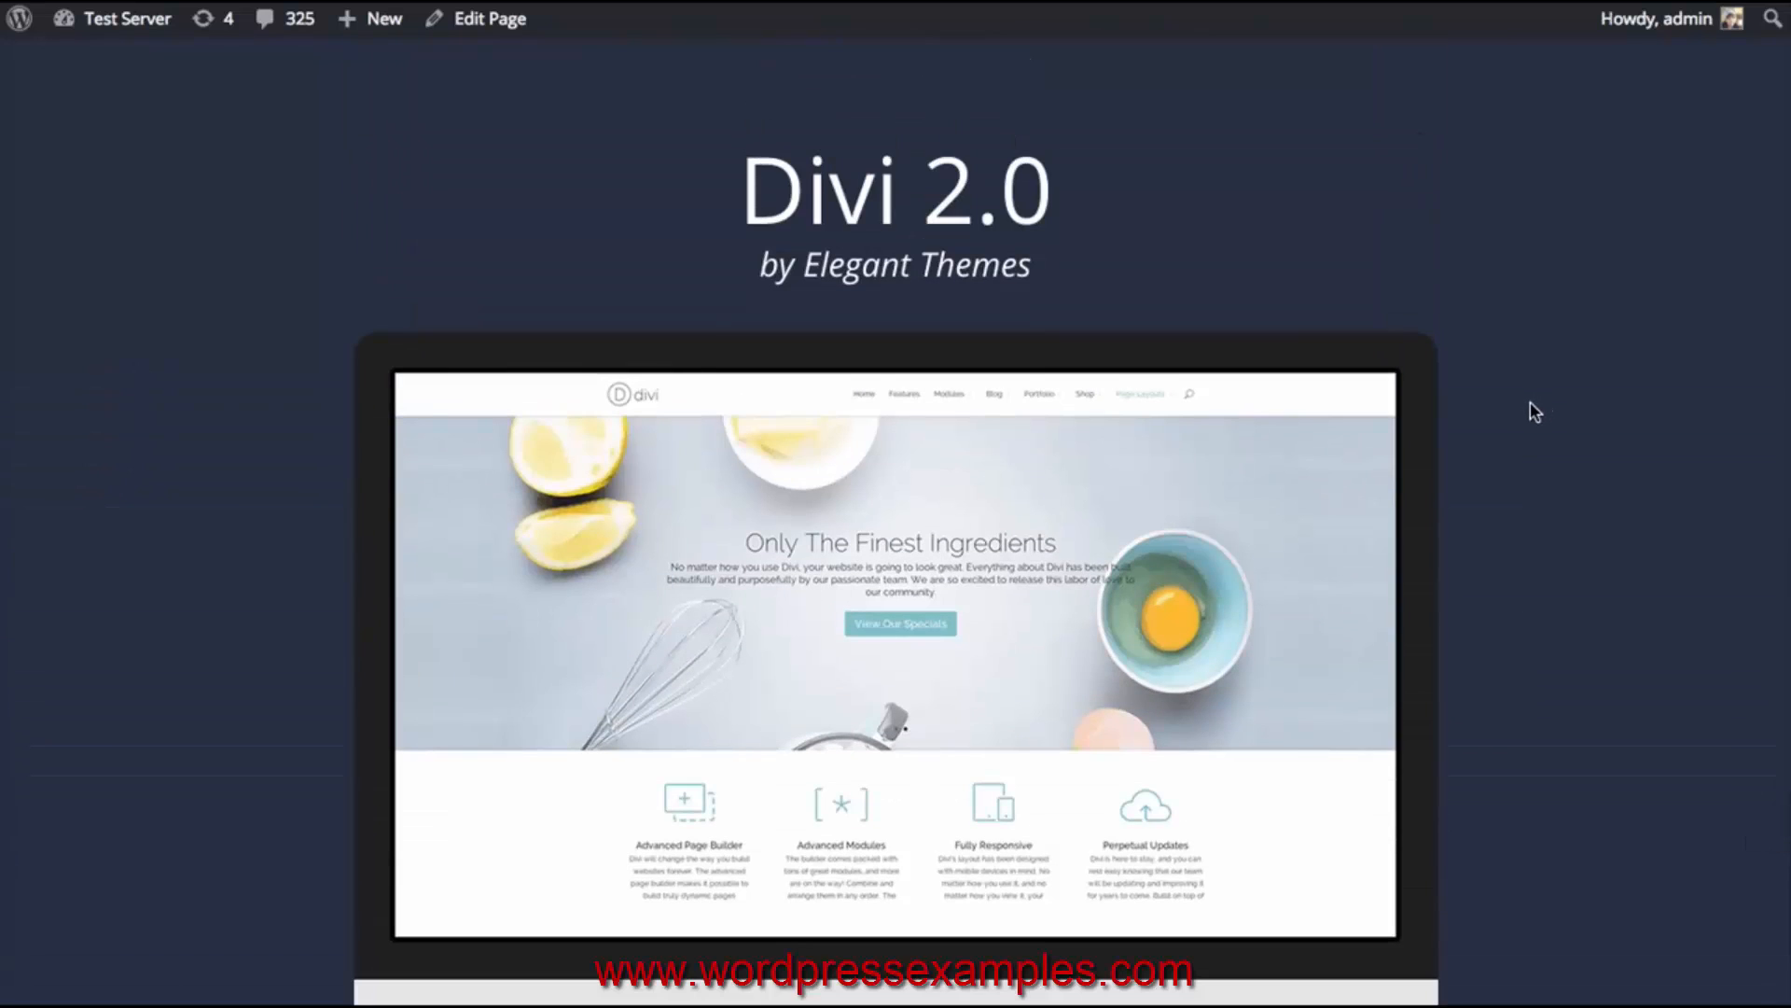
scroll(1493, 228, "down", 5)
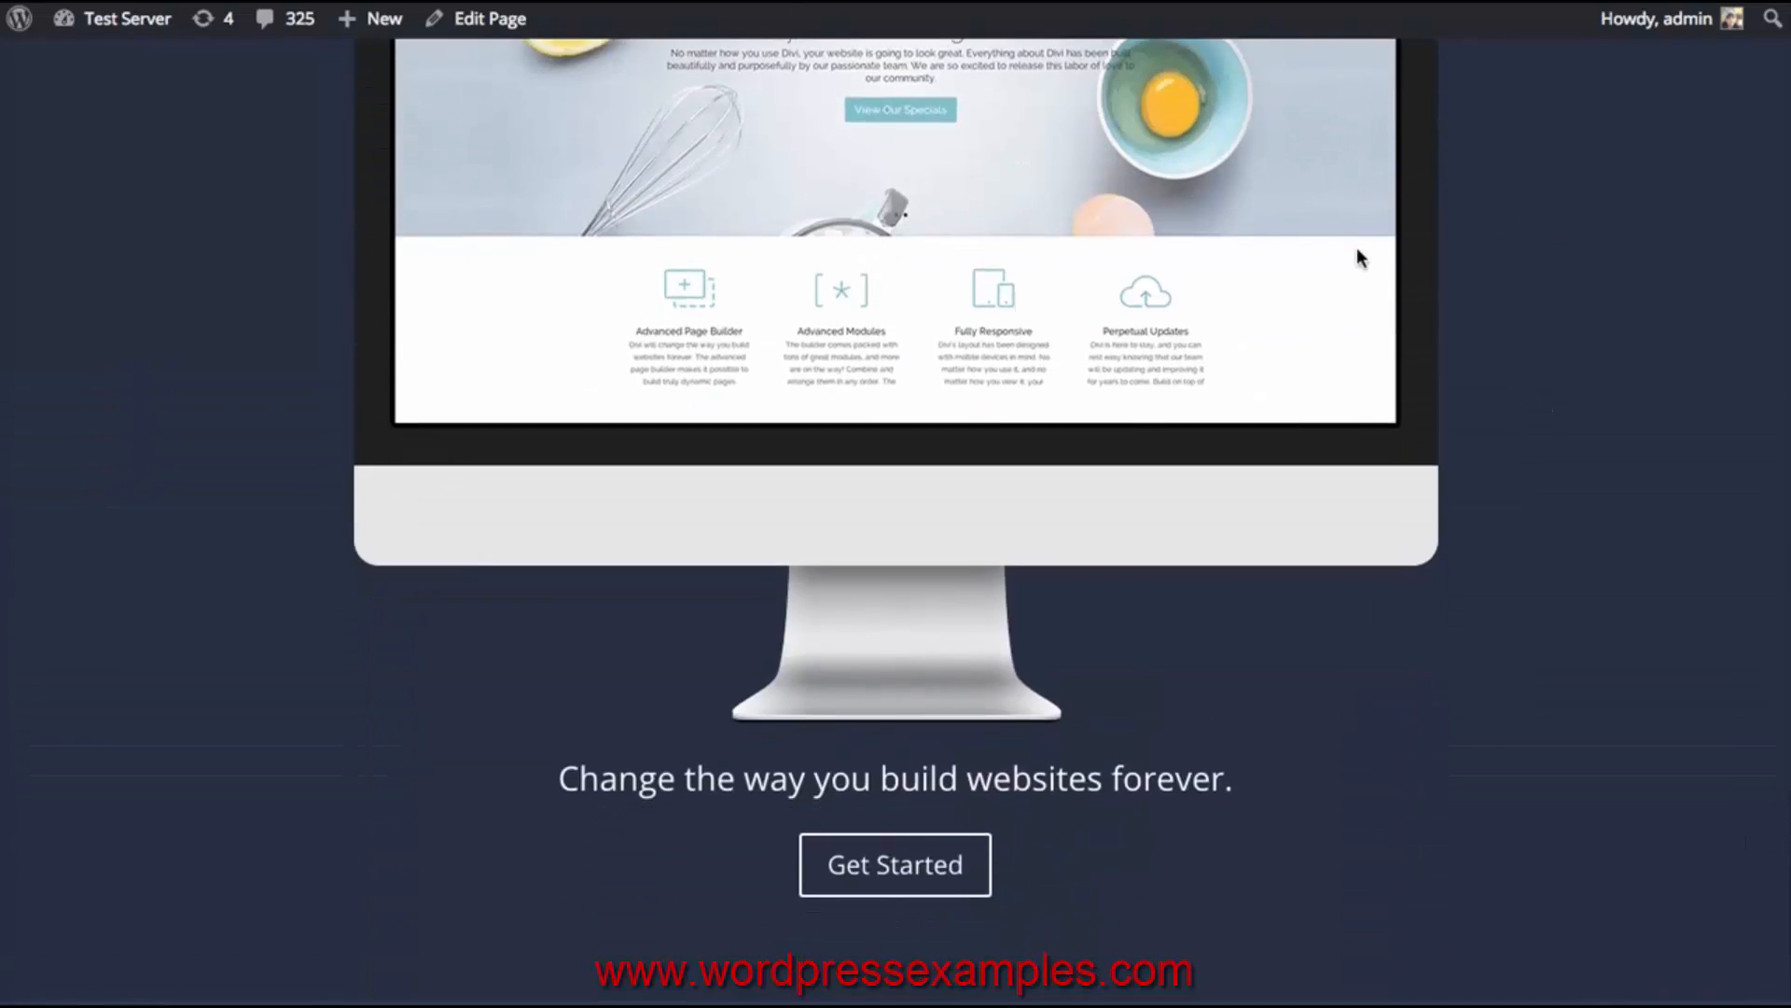
scroll(1356, 257, "down", 2)
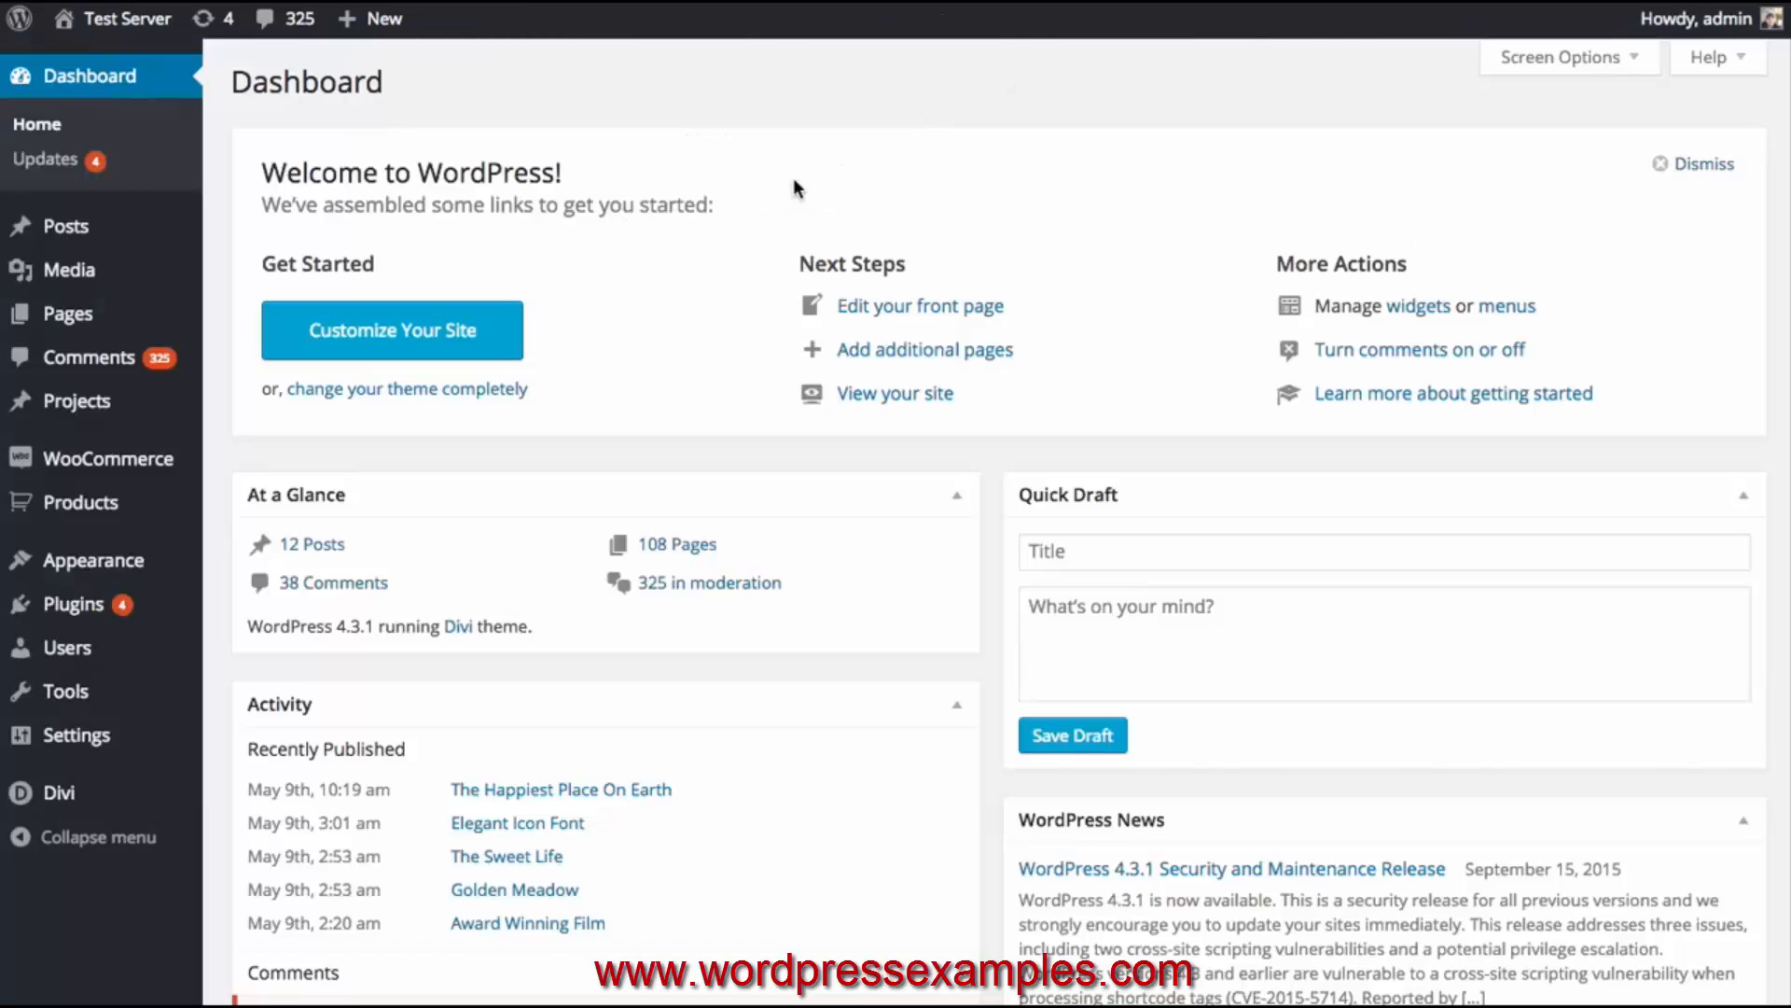
Step: Create a new navigation menu named New Menu
mouse_move(130, 558)
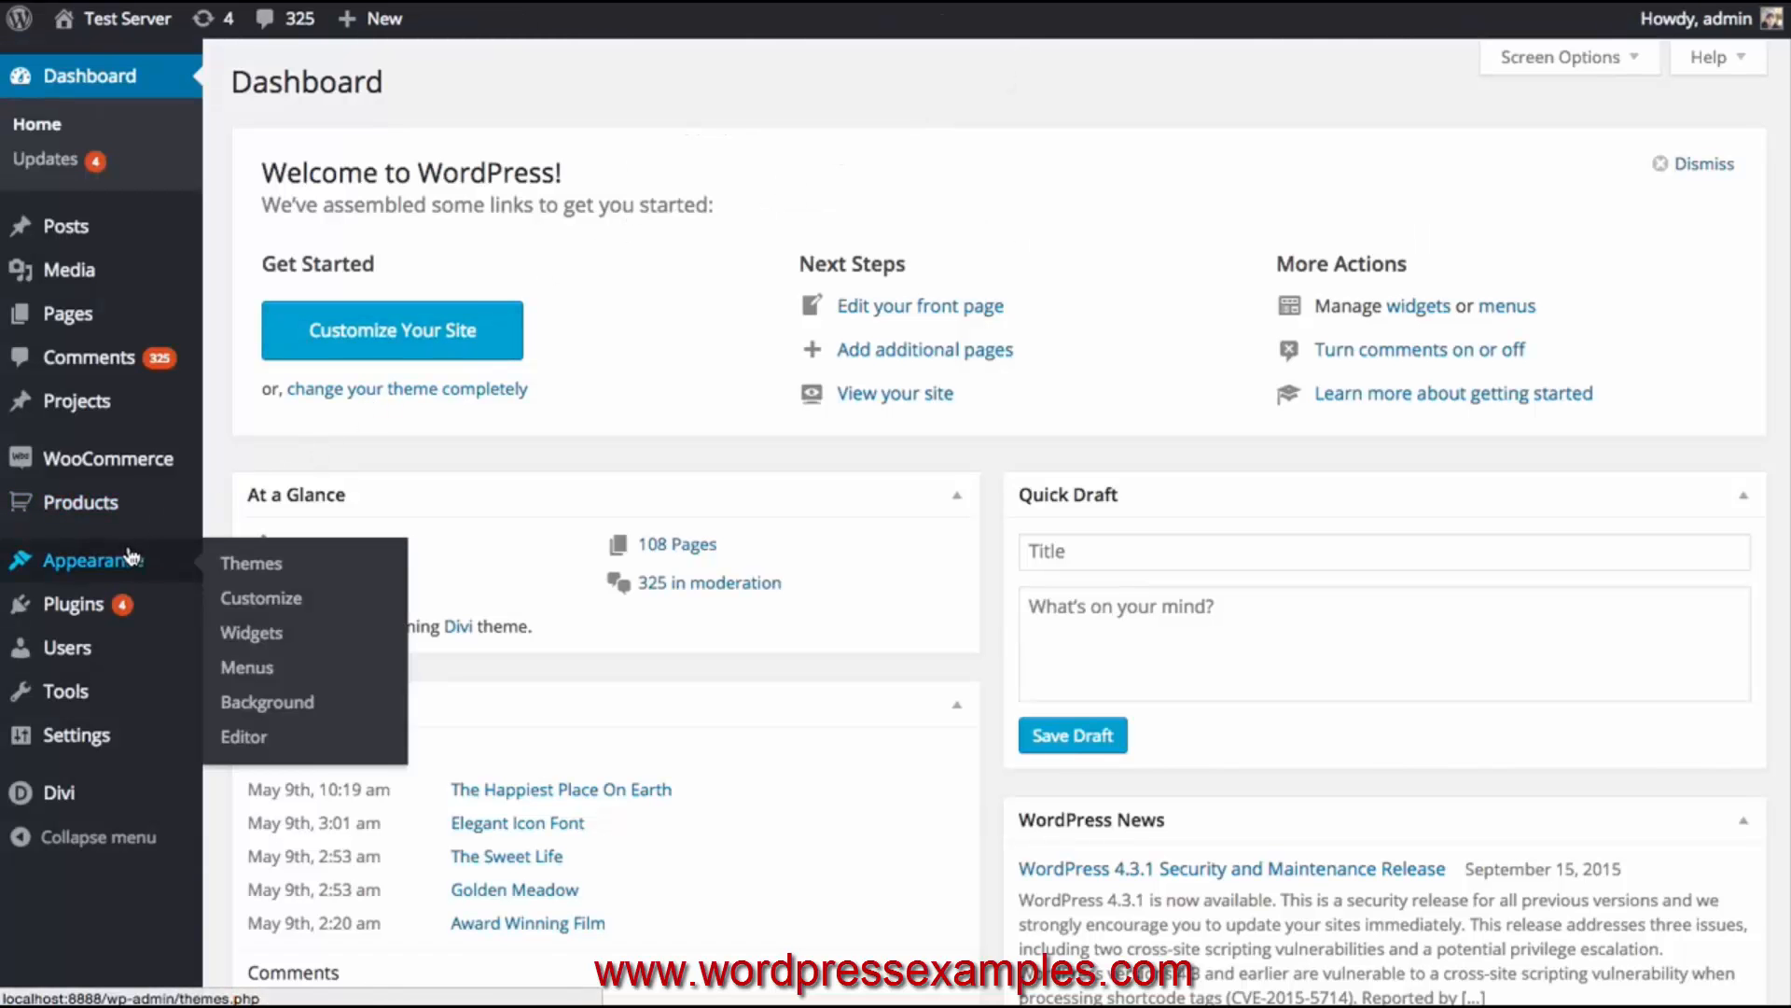
left_click(246, 668)
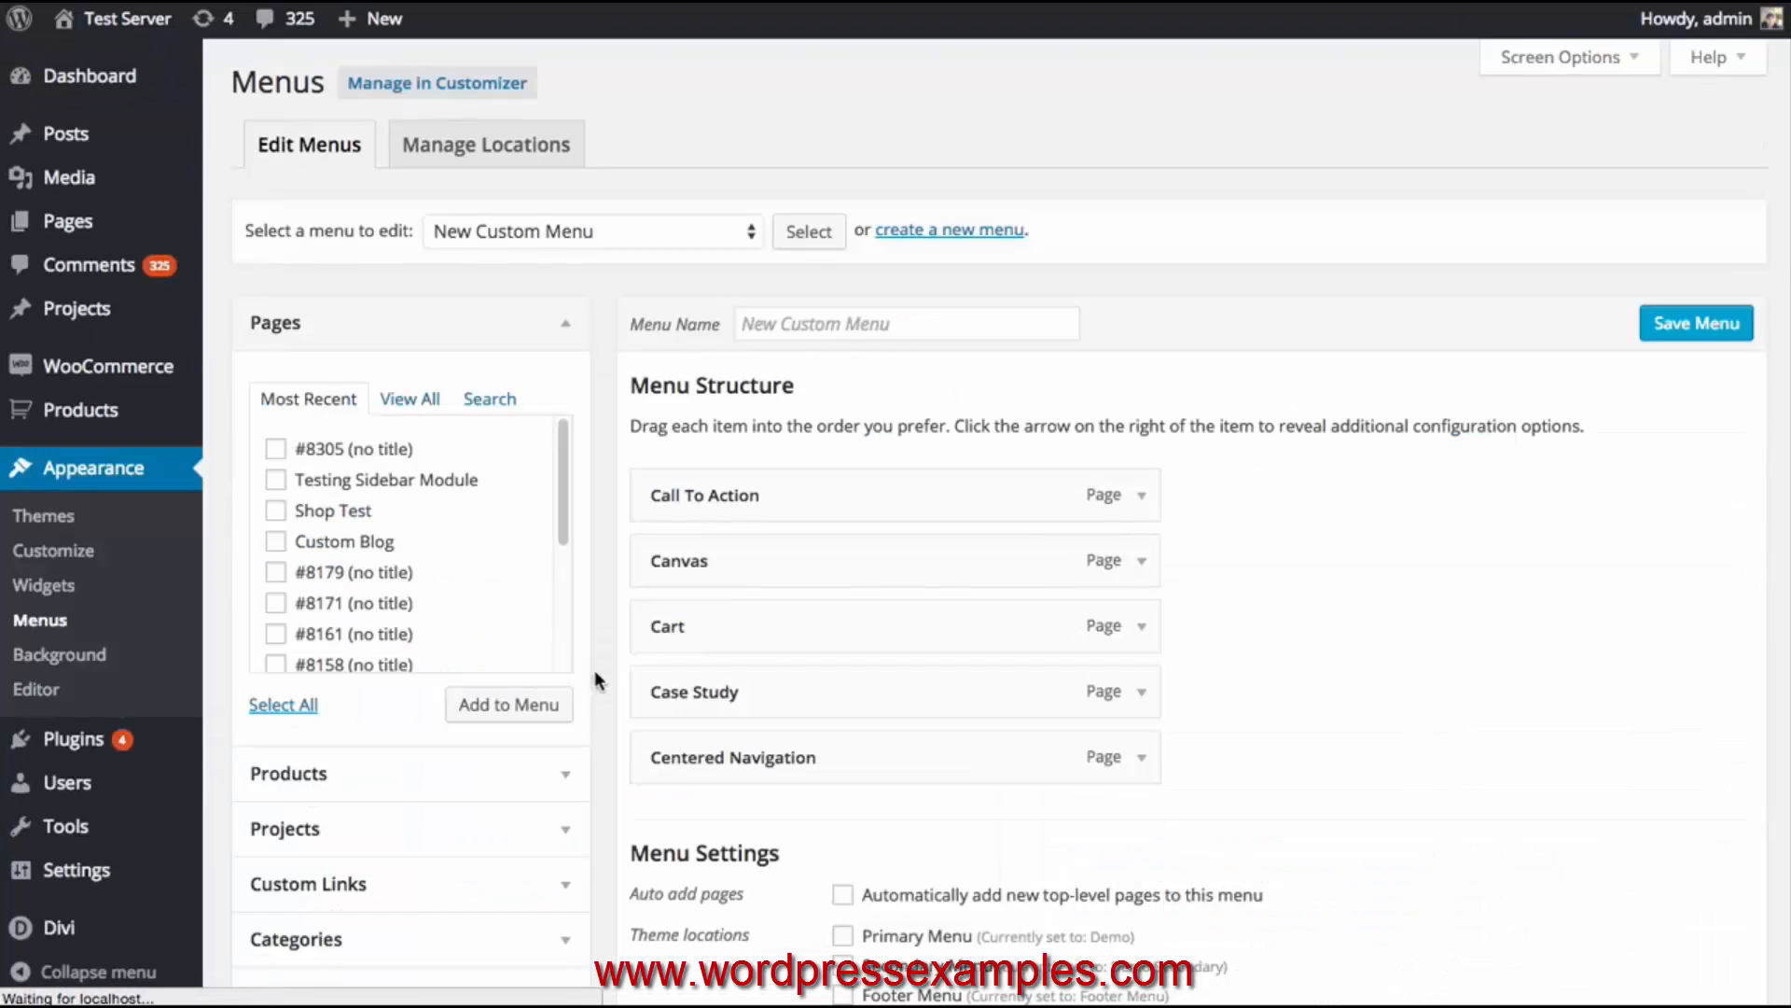
left_click(956, 240)
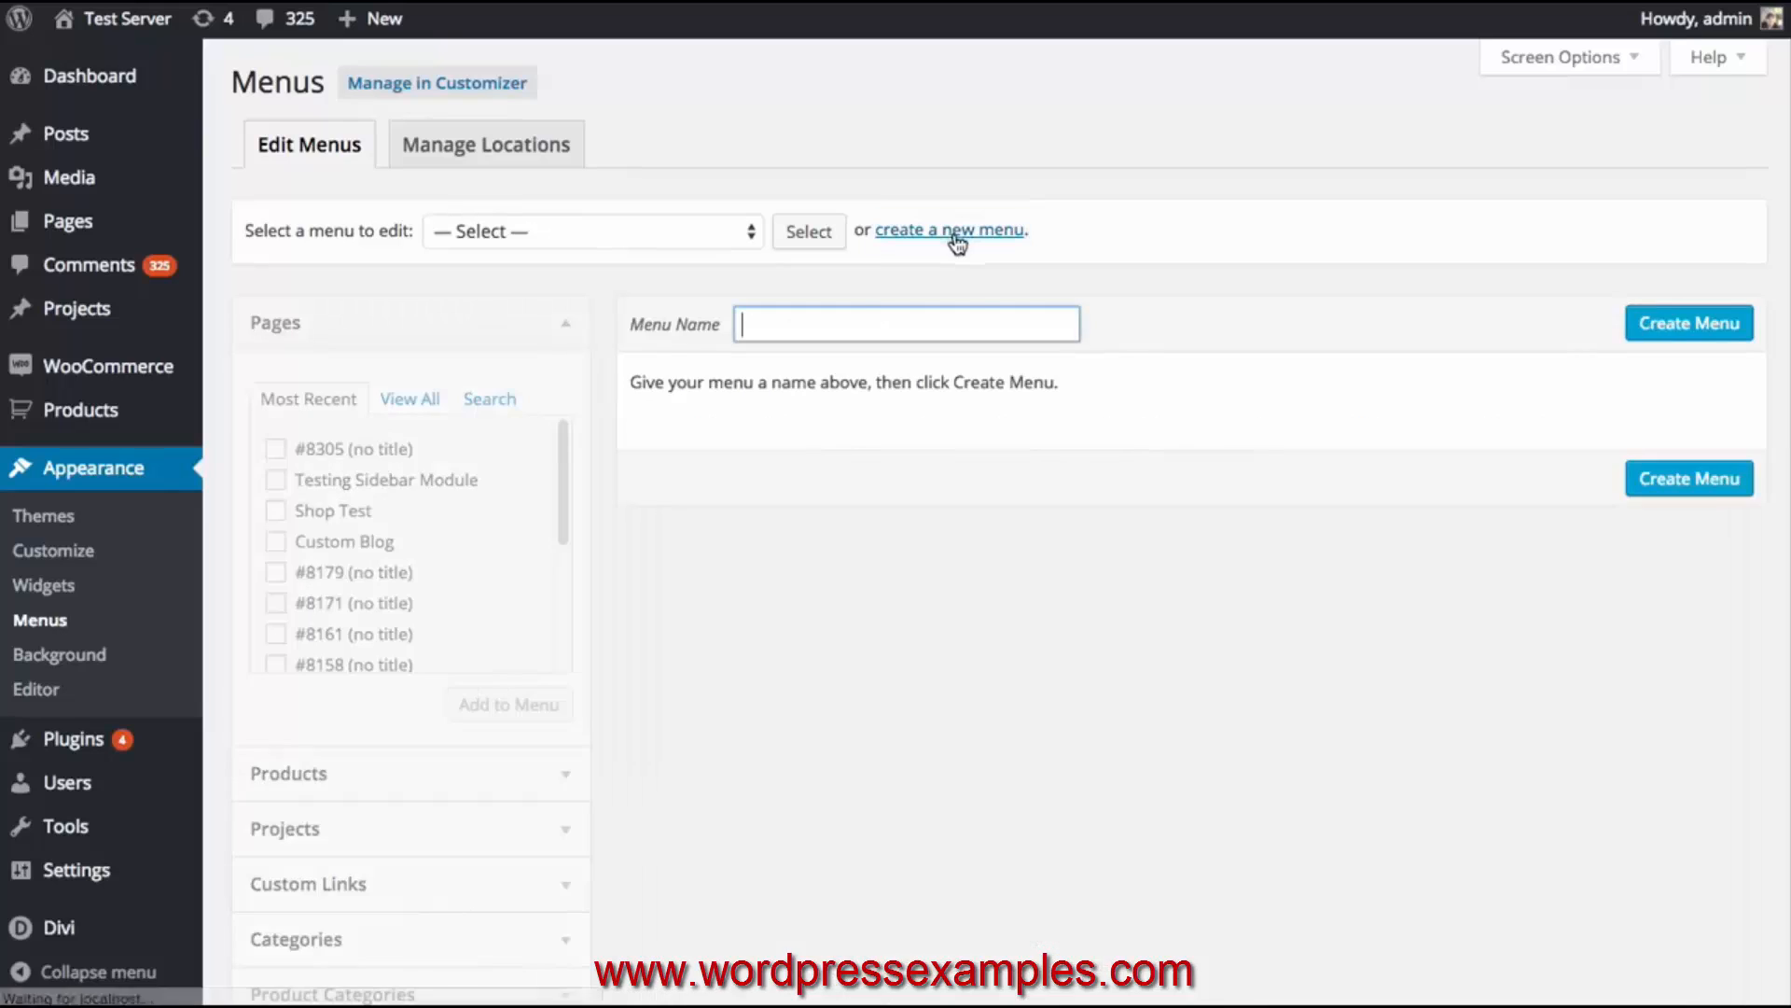
left_click(840, 316)
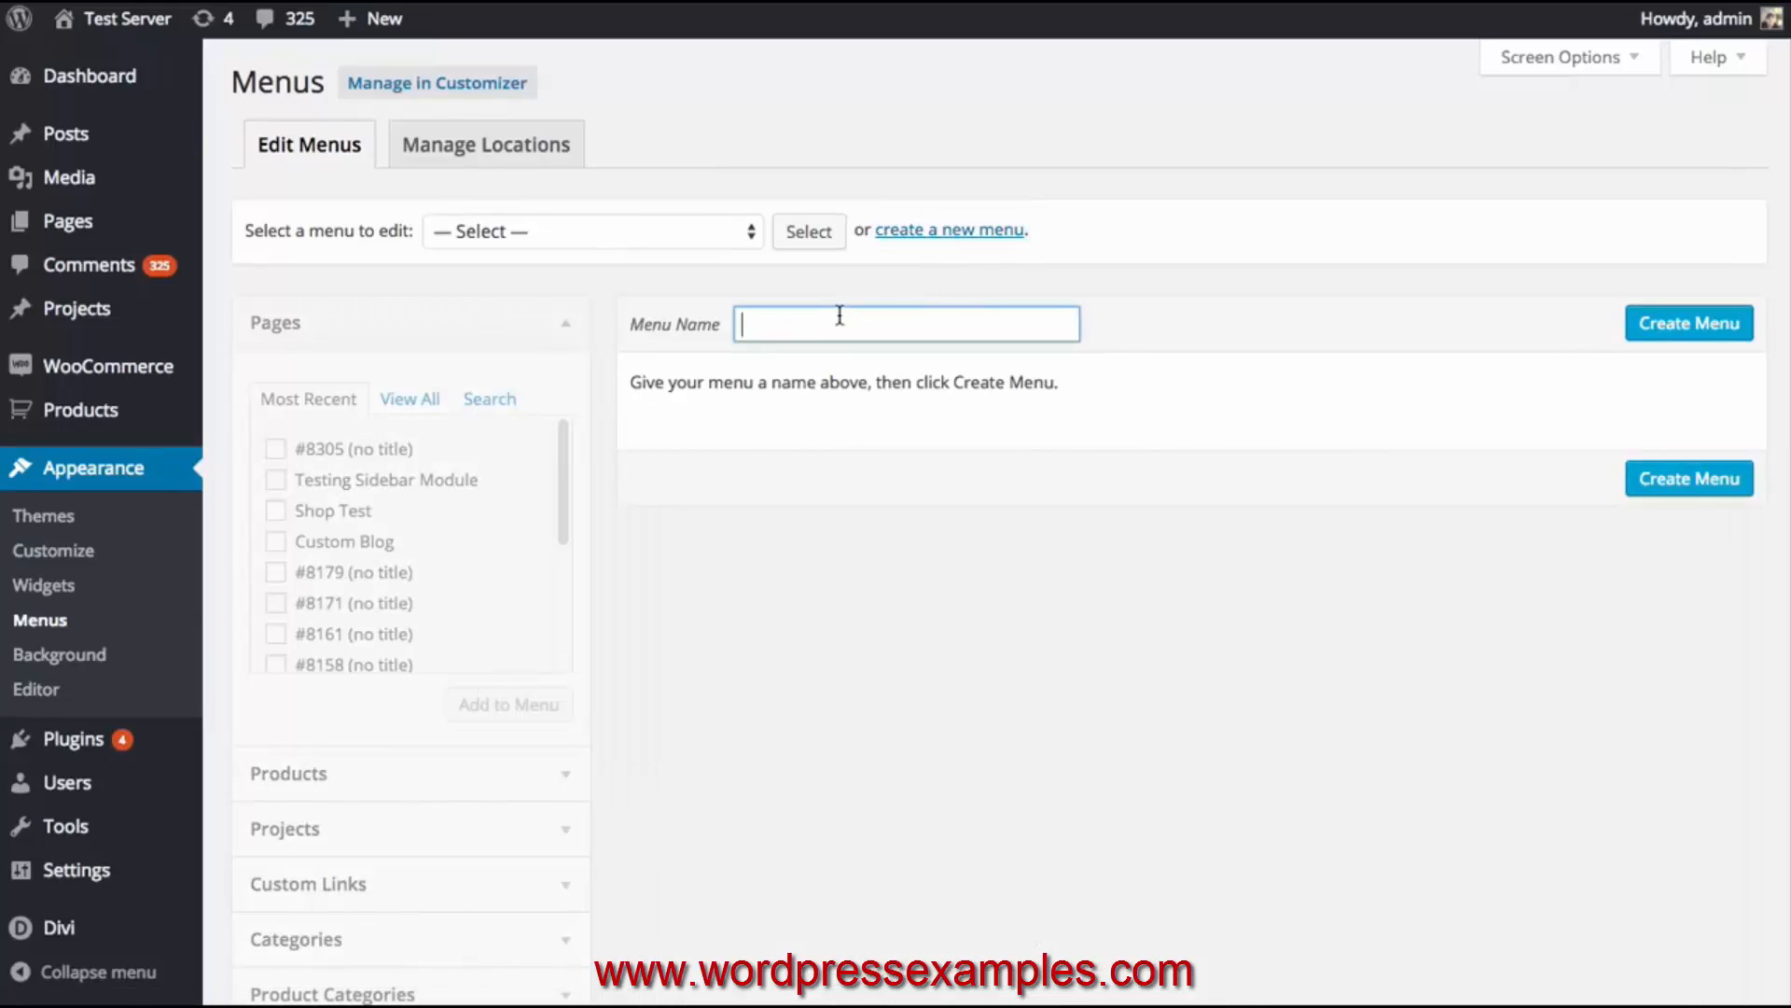
type("New Menu")
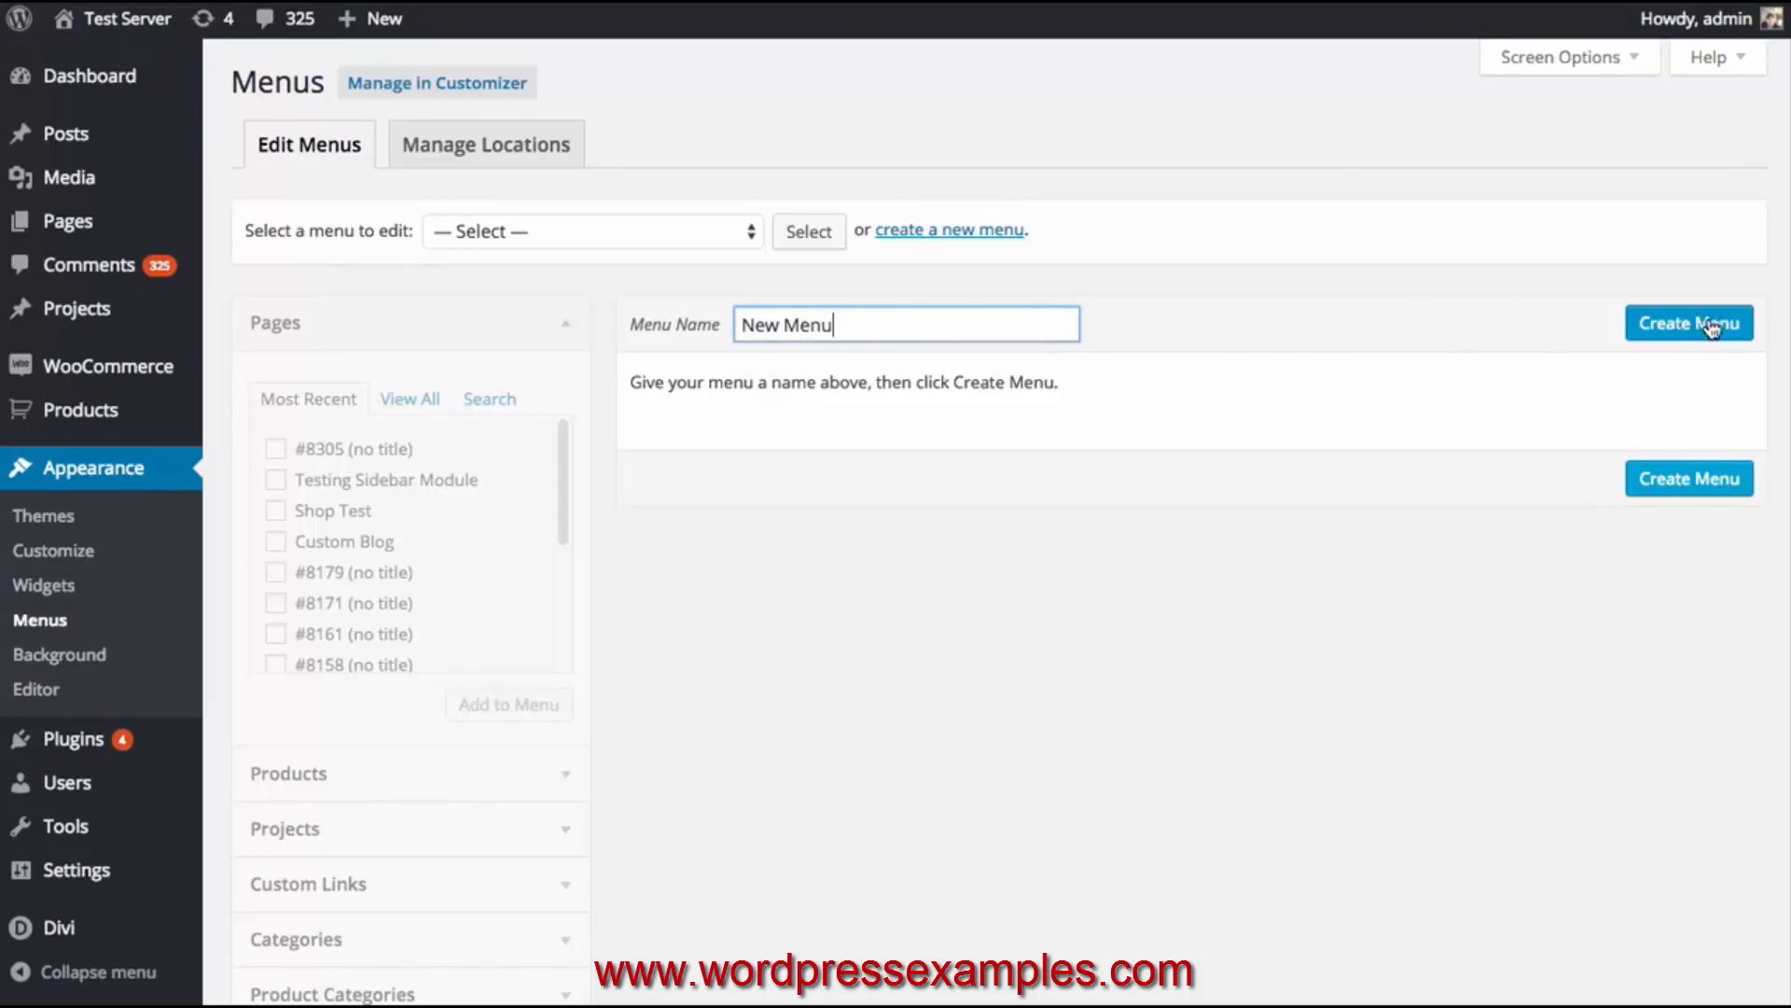
left_click(1679, 324)
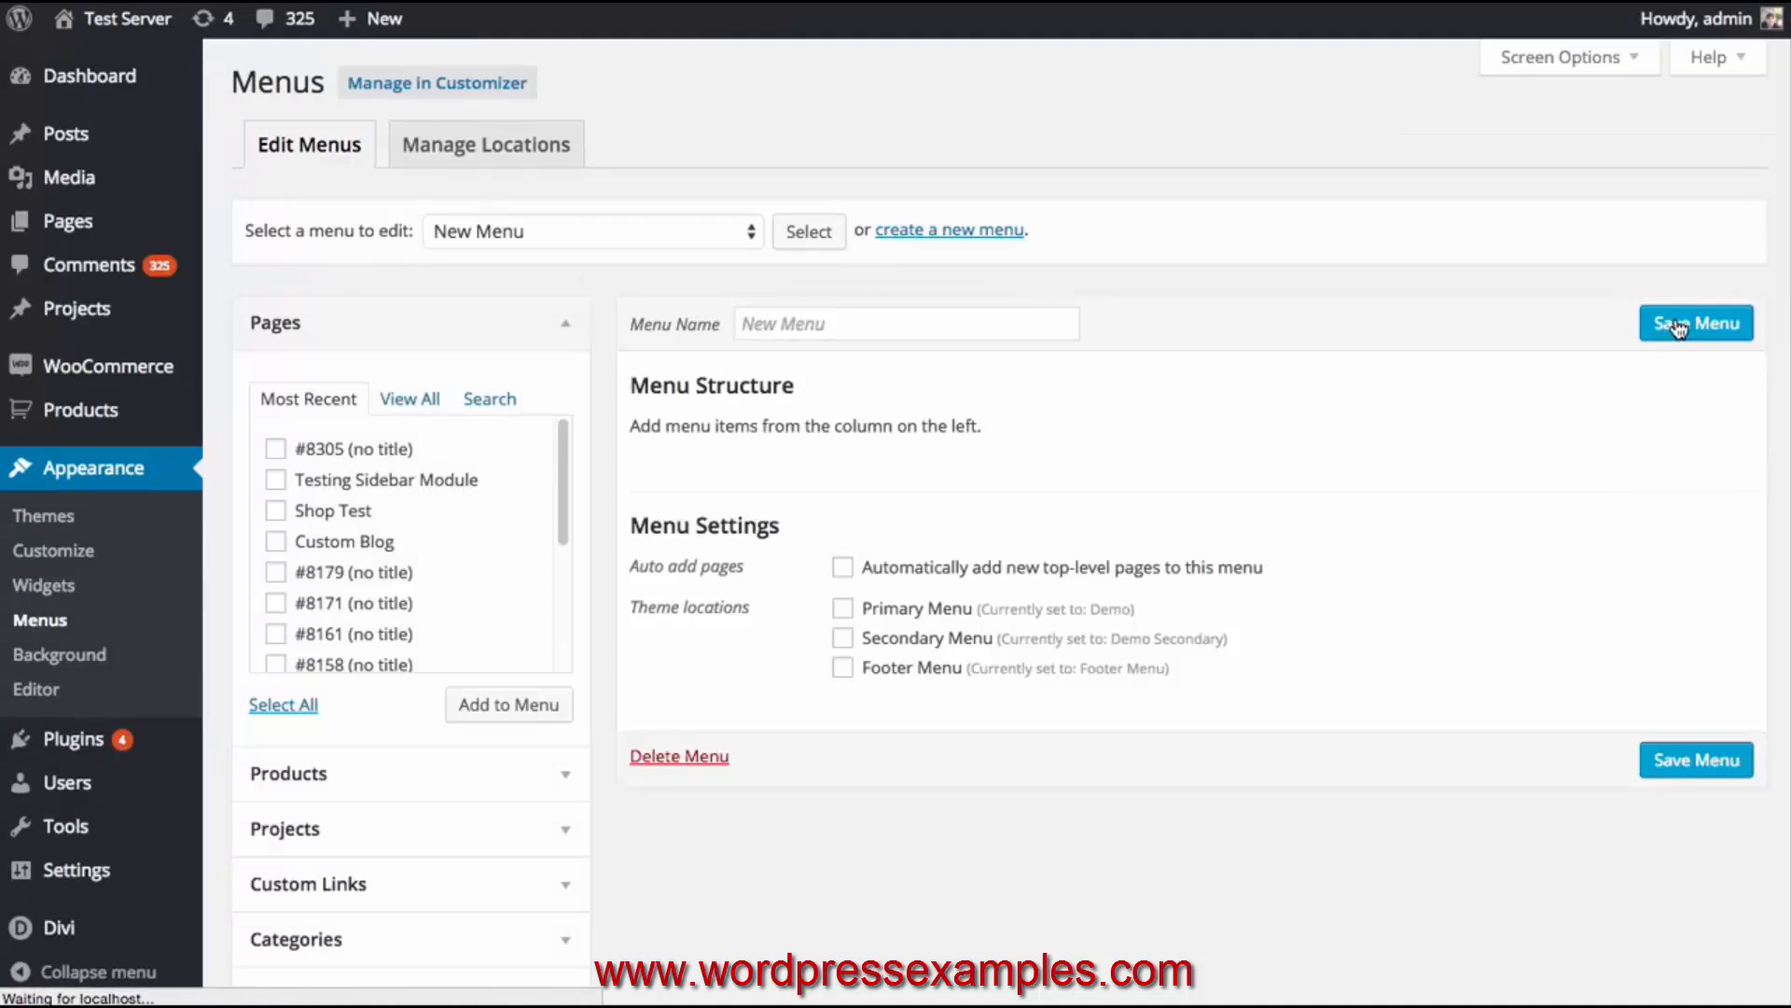
Step: Add the About Me, About Us, Accordion, Blog, Canvas and Cart pages to the menu
scroll(563, 472, "down", 1)
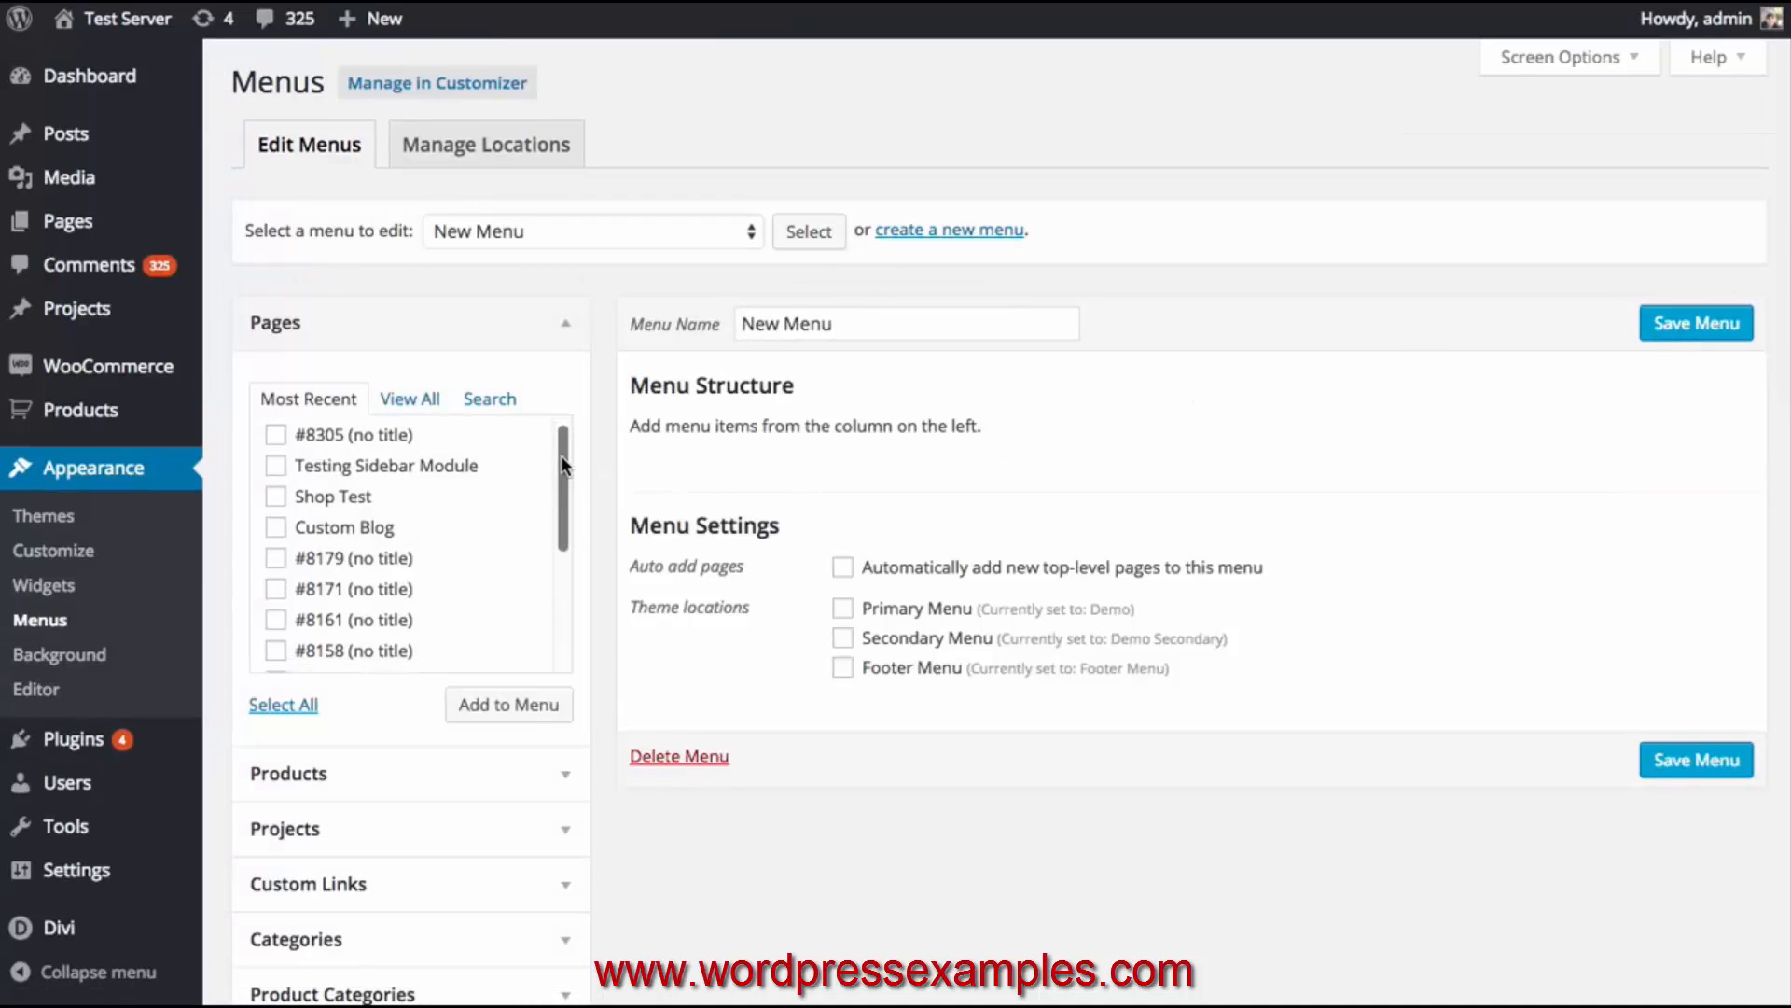
scroll(563, 467, "down", 3)
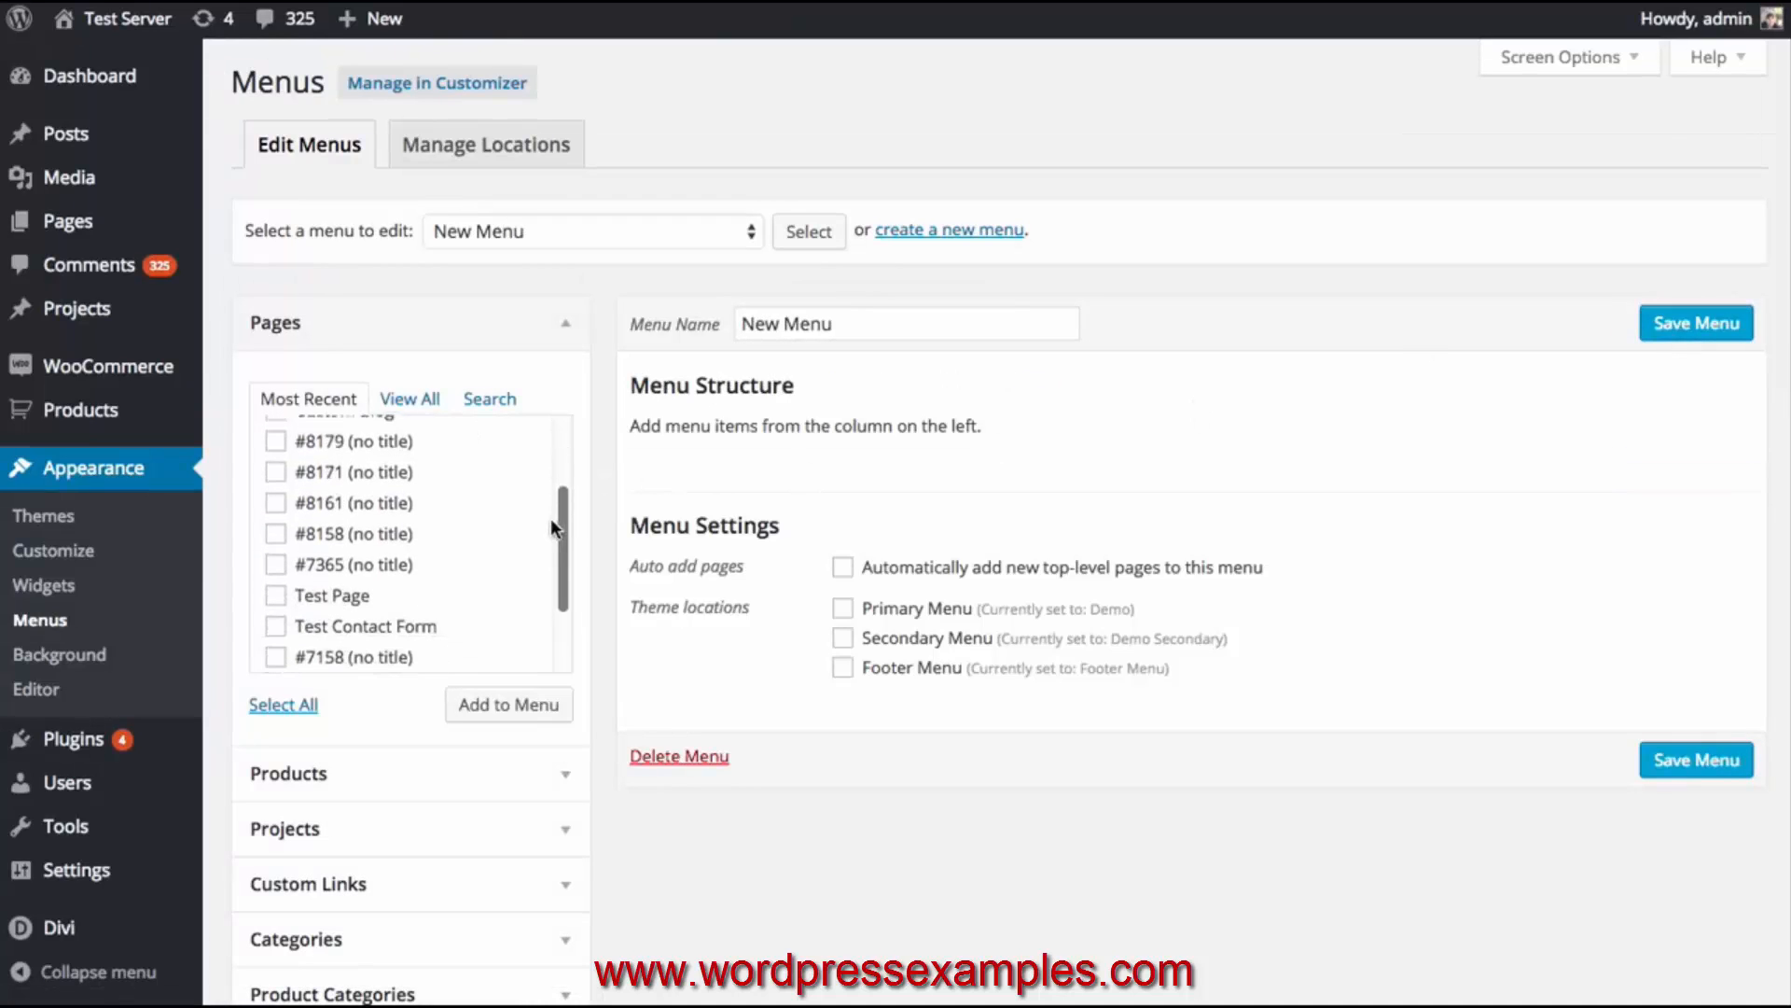
left_click(425, 401)
left_click_drag(568, 429, 565, 474)
left_click(275, 460)
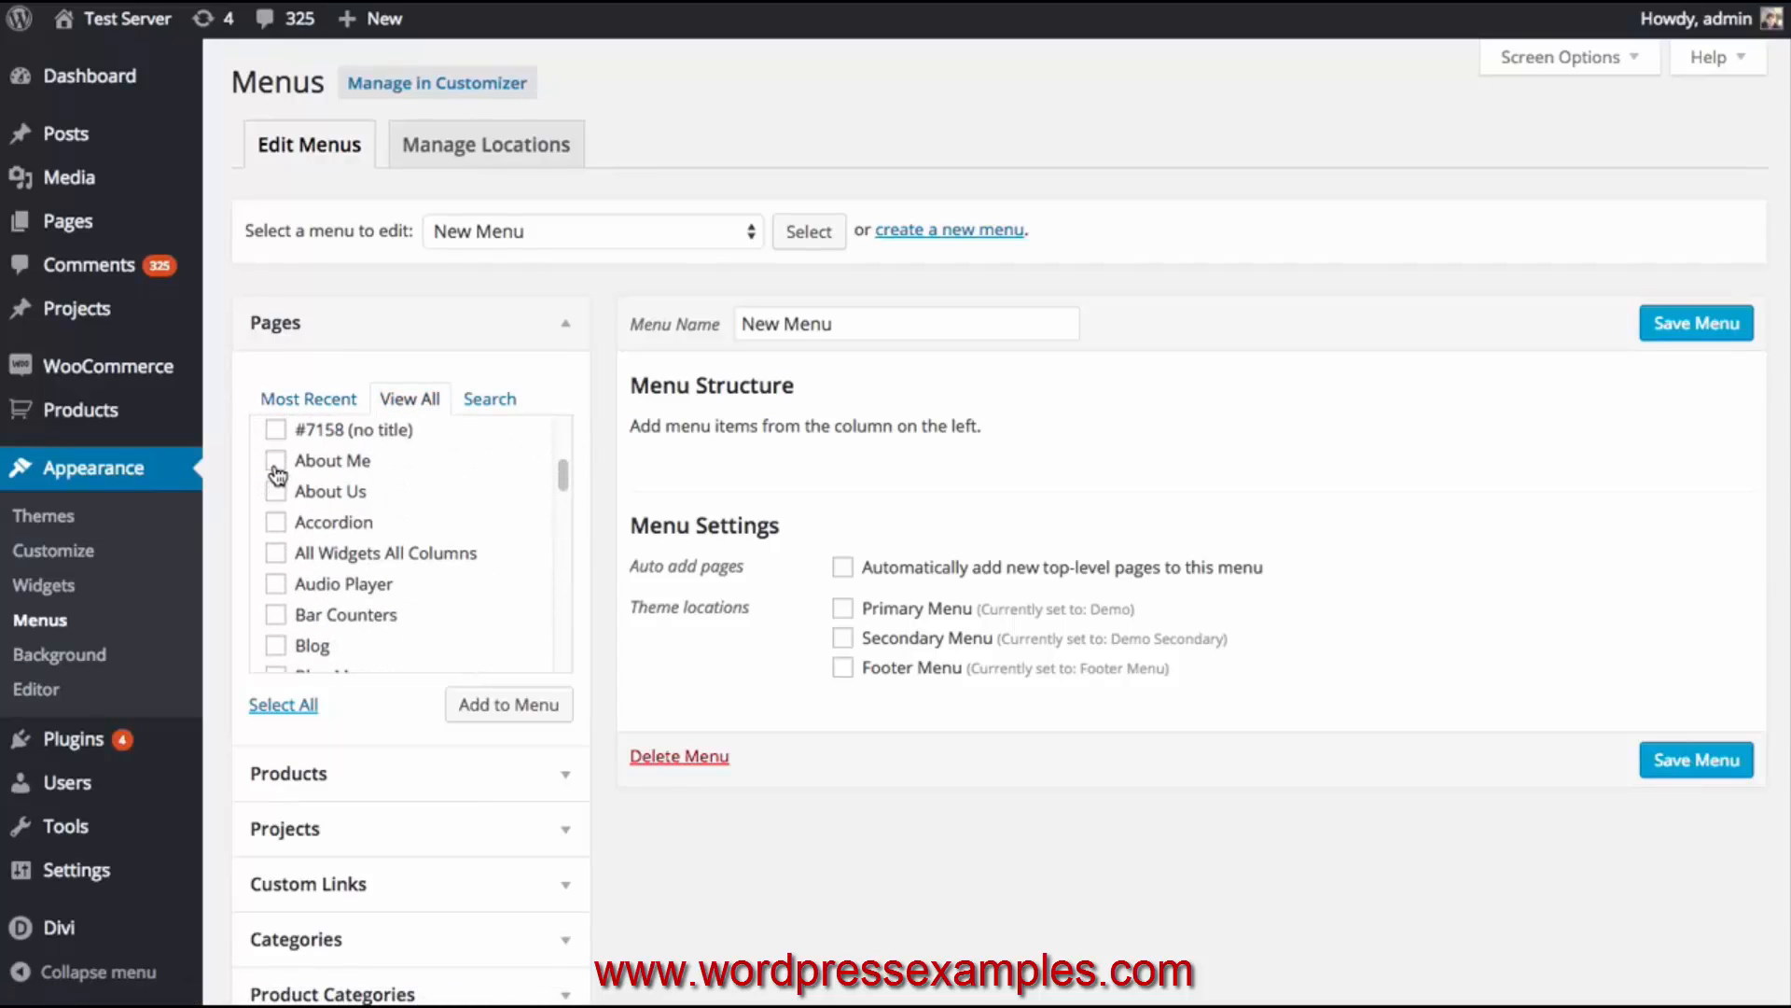
left_click(276, 491)
left_click(275, 522)
left_click(276, 645)
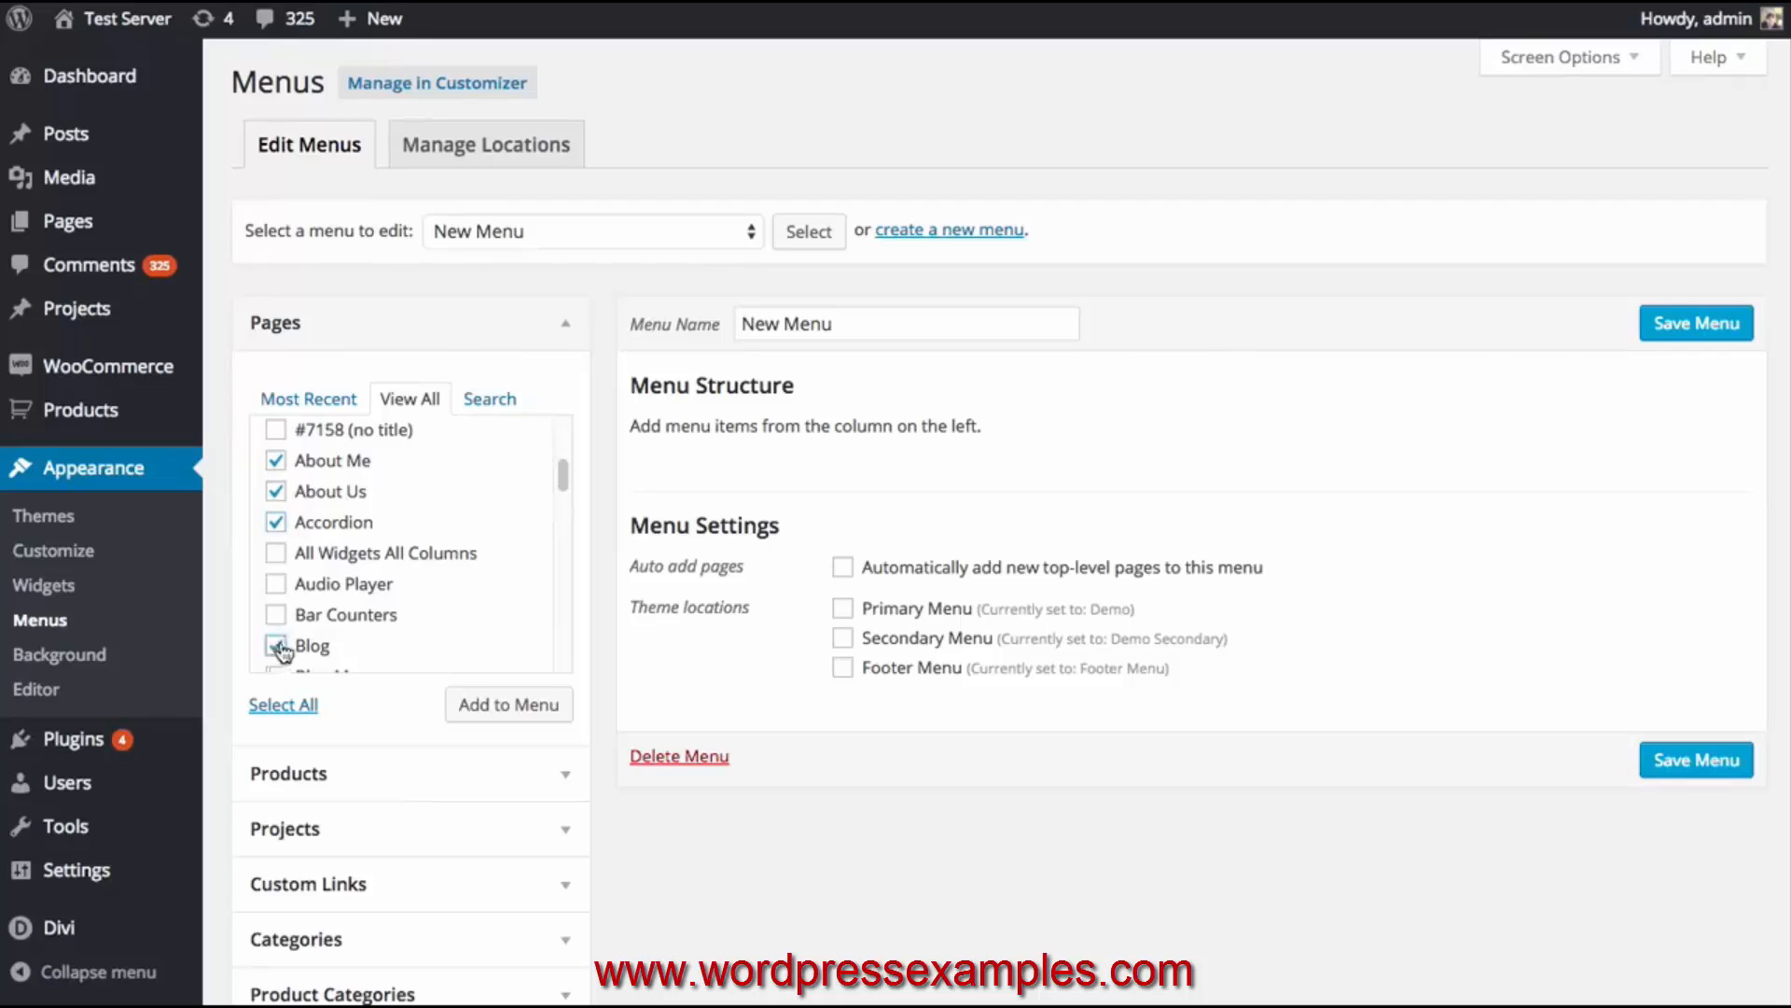
scroll(352, 569, "down", 3)
scroll(351, 569, "down", 5)
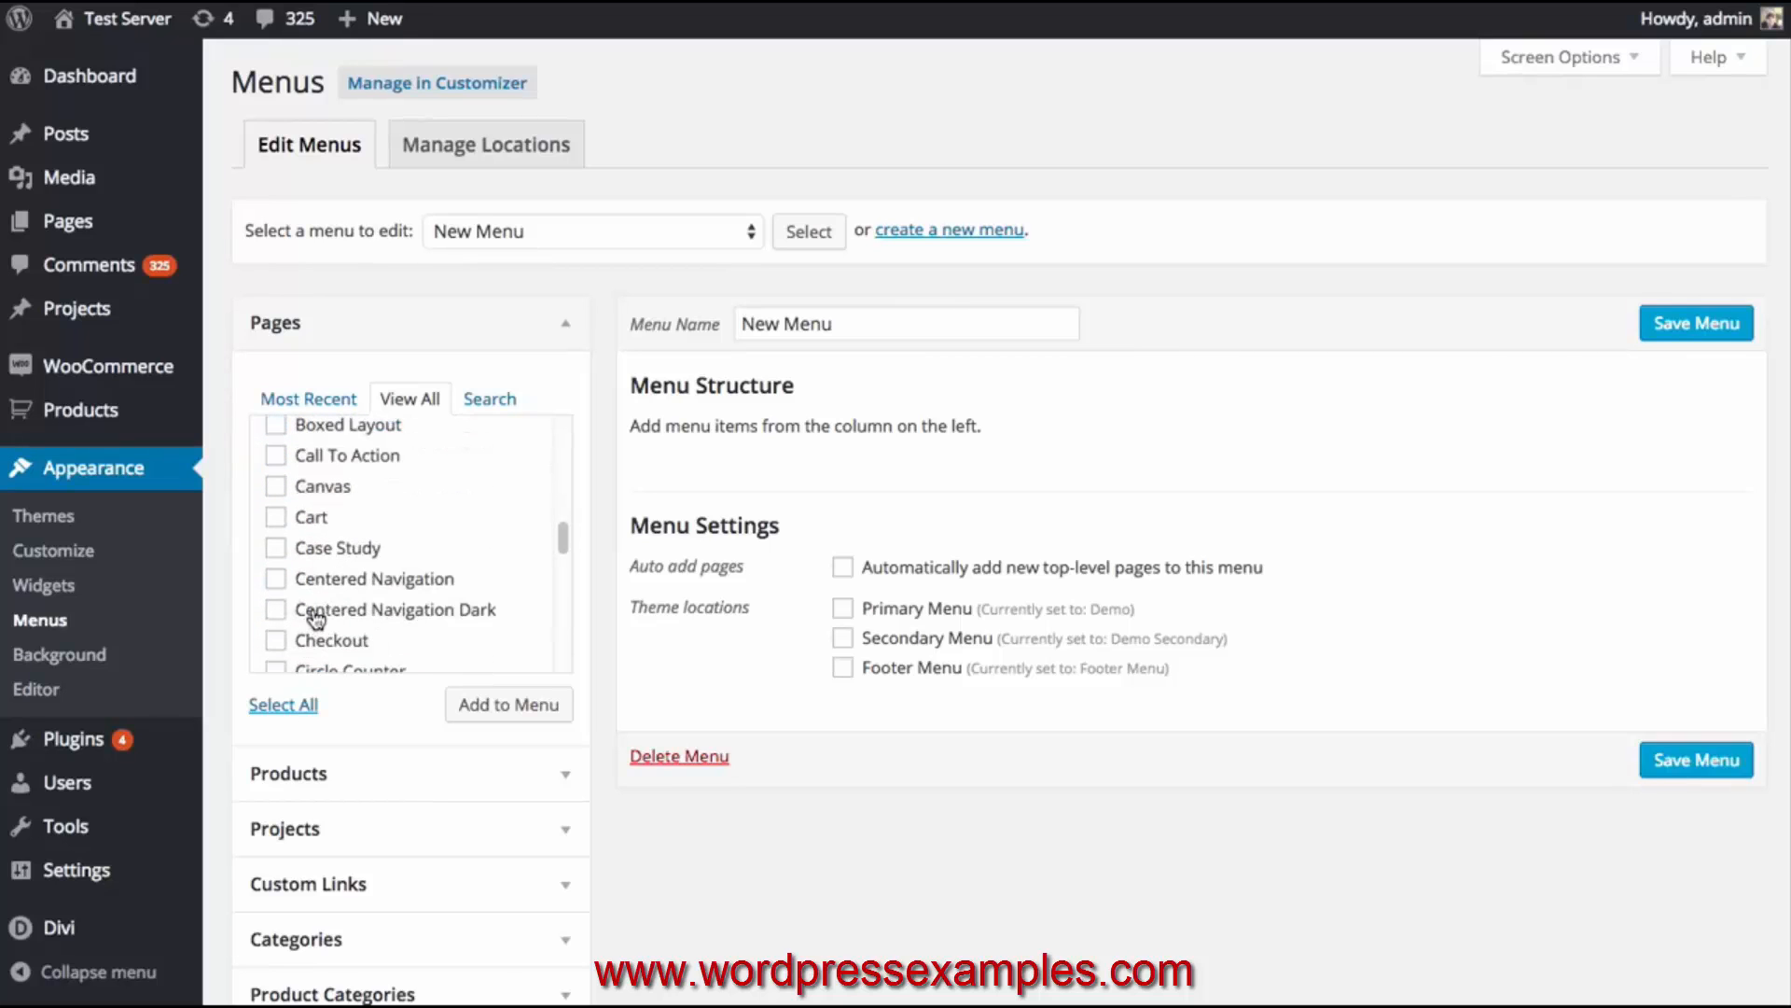
left_click(276, 517)
left_click(275, 486)
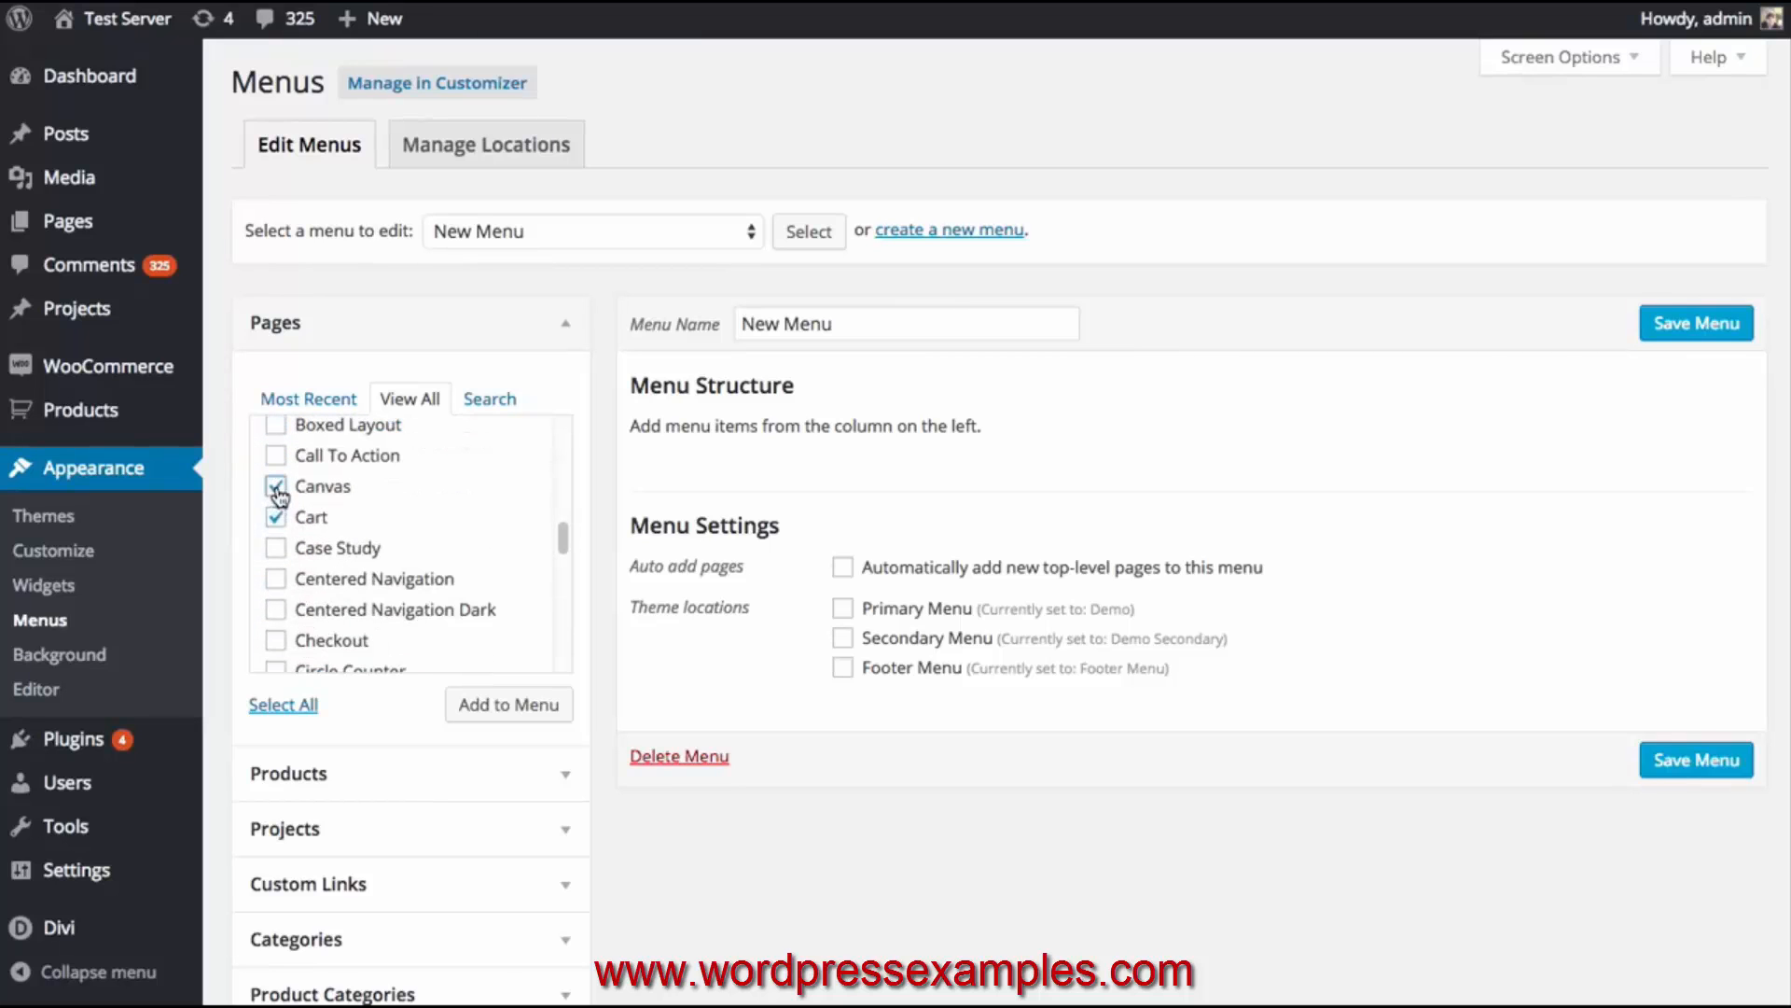
left_click(512, 704)
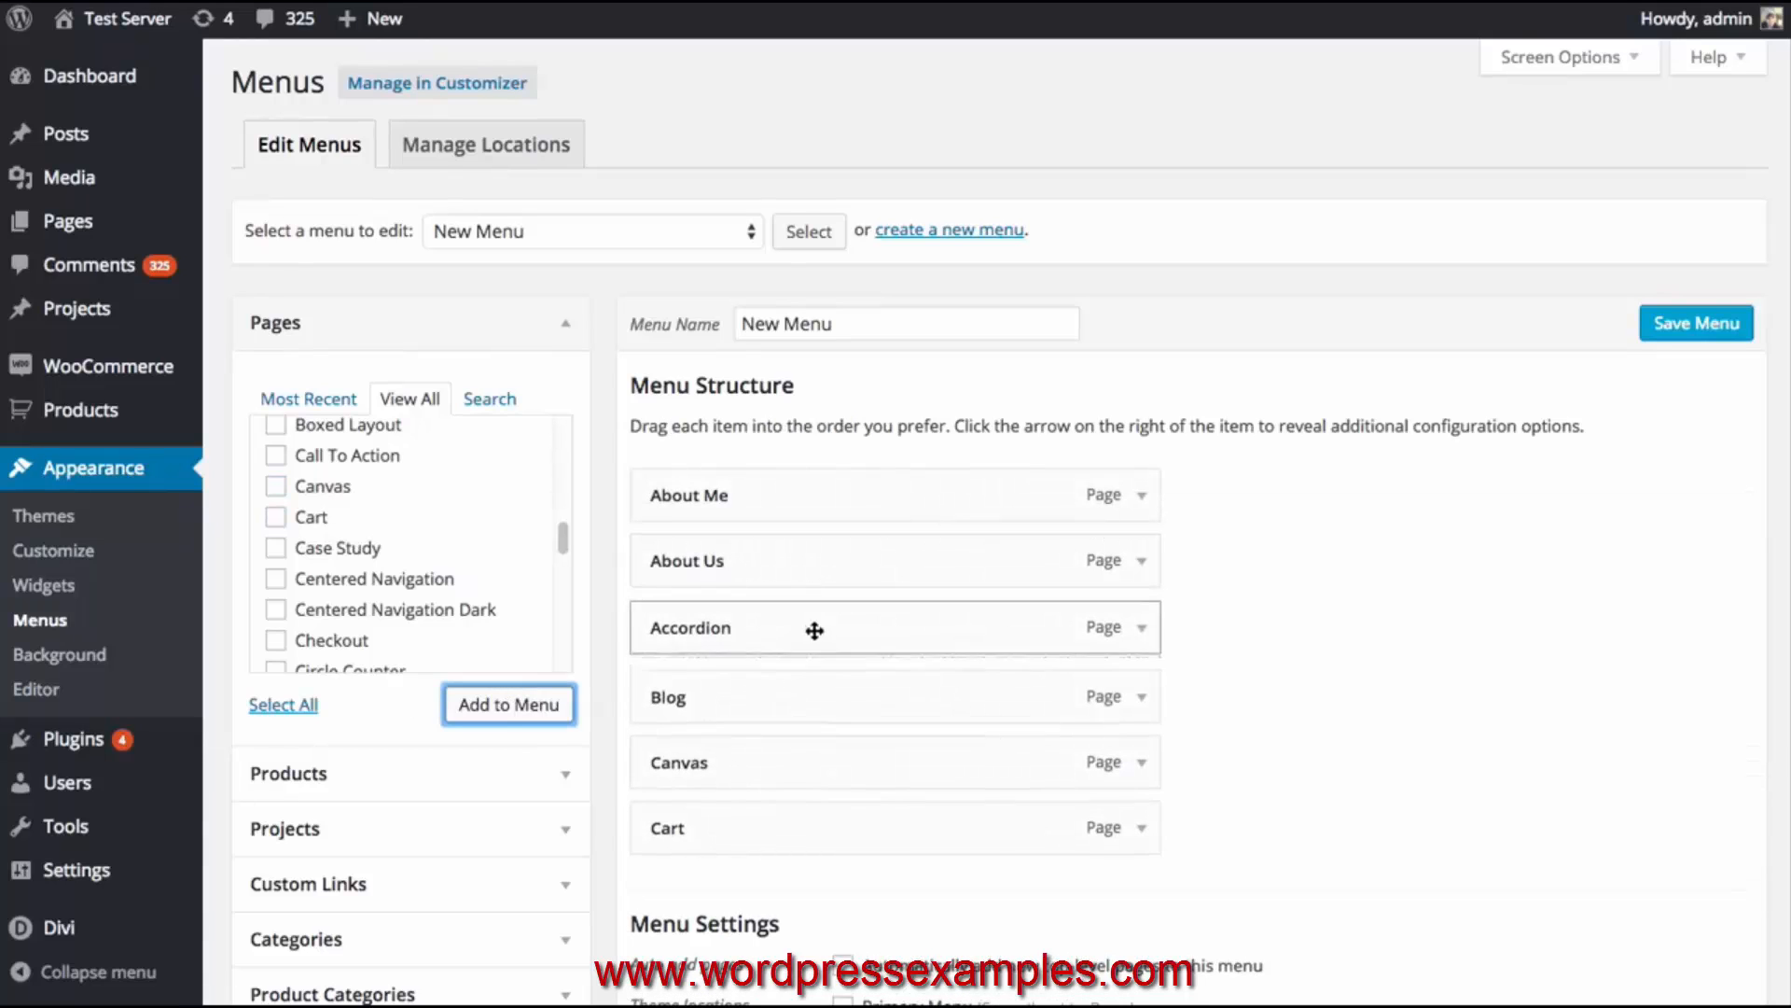
Step: Reorder the menu items, moving Accordion to the end and Cart directly below About Me
left_click_drag(812, 628, 816, 760)
left_click_drag(748, 809, 840, 564)
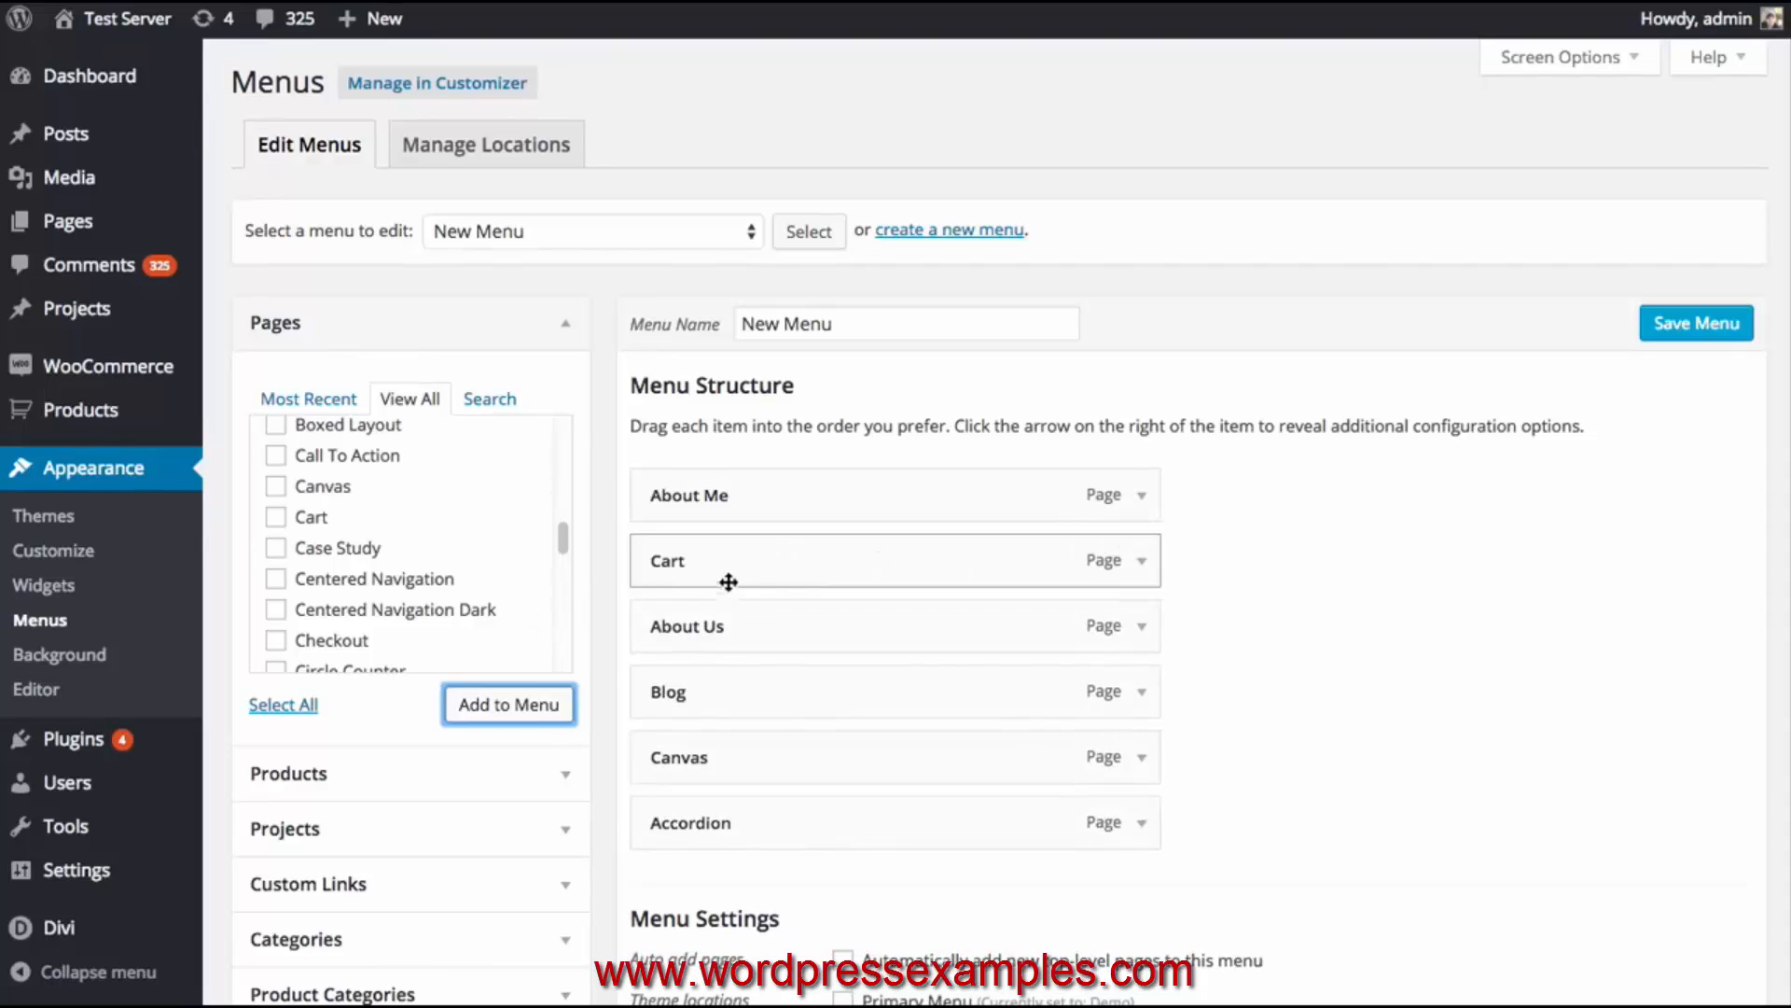
Step: Add the Canvas, Cart and Case Study pages to the menu again
left_click(275, 486)
left_click(275, 515)
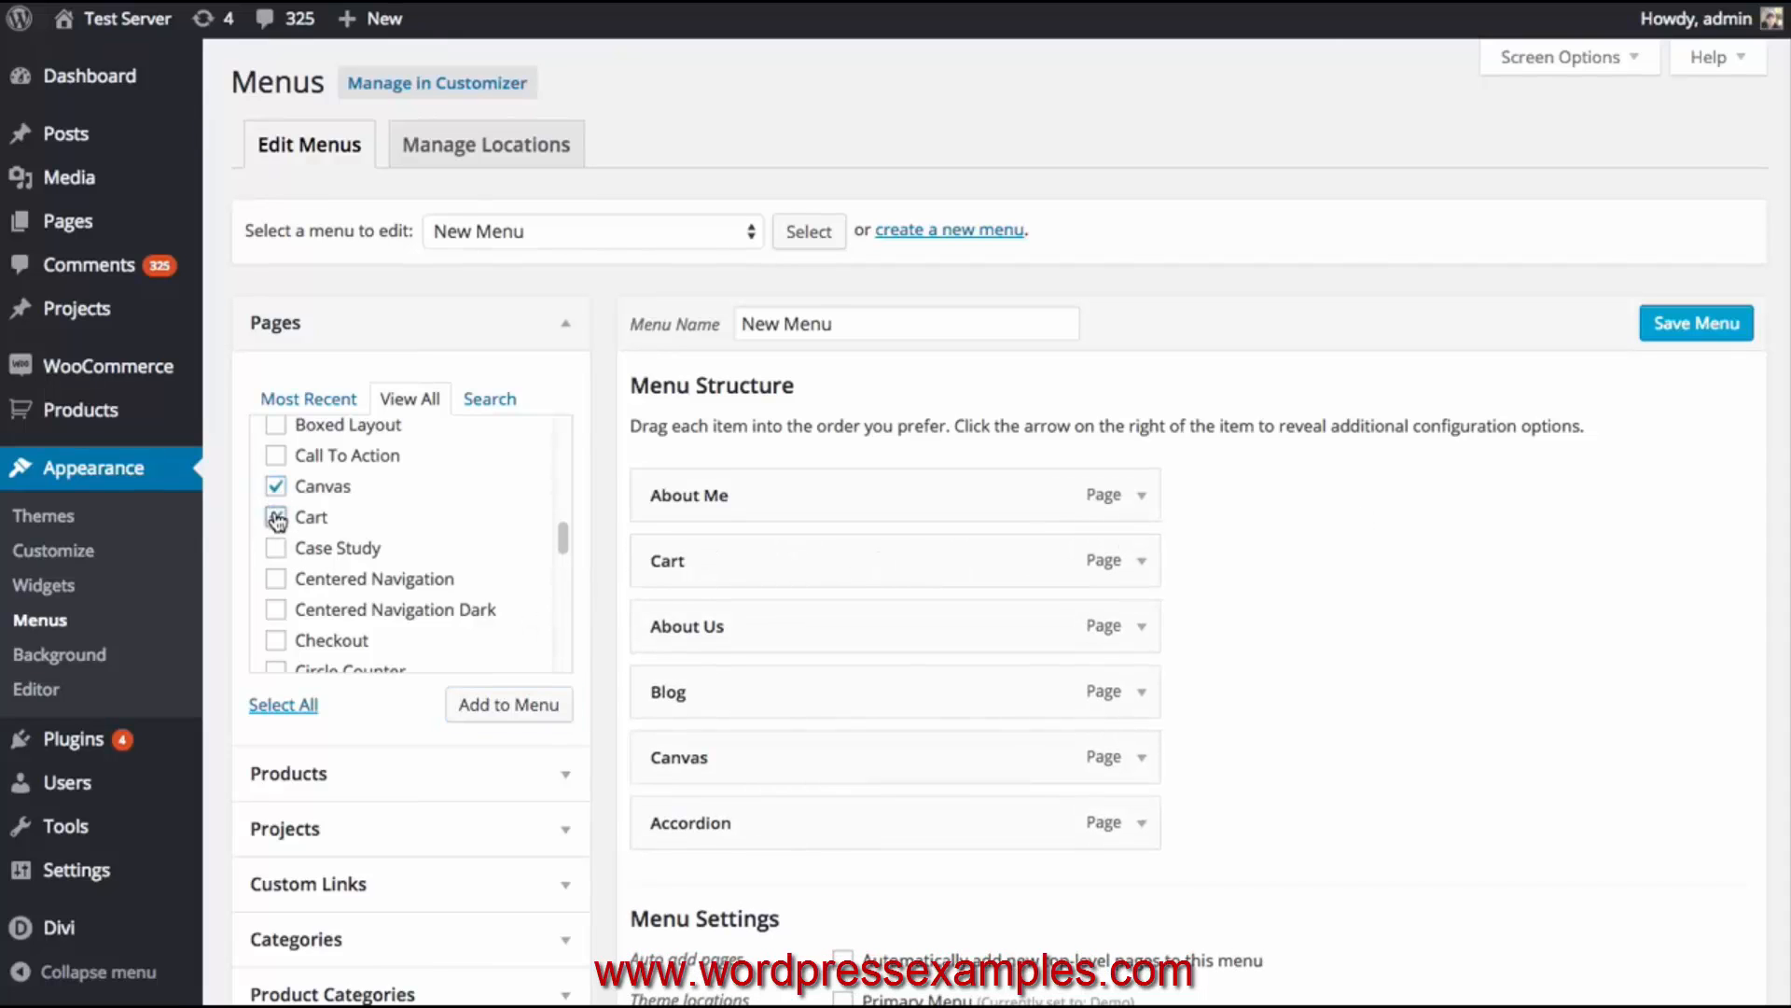
left_click(275, 547)
left_click(485, 704)
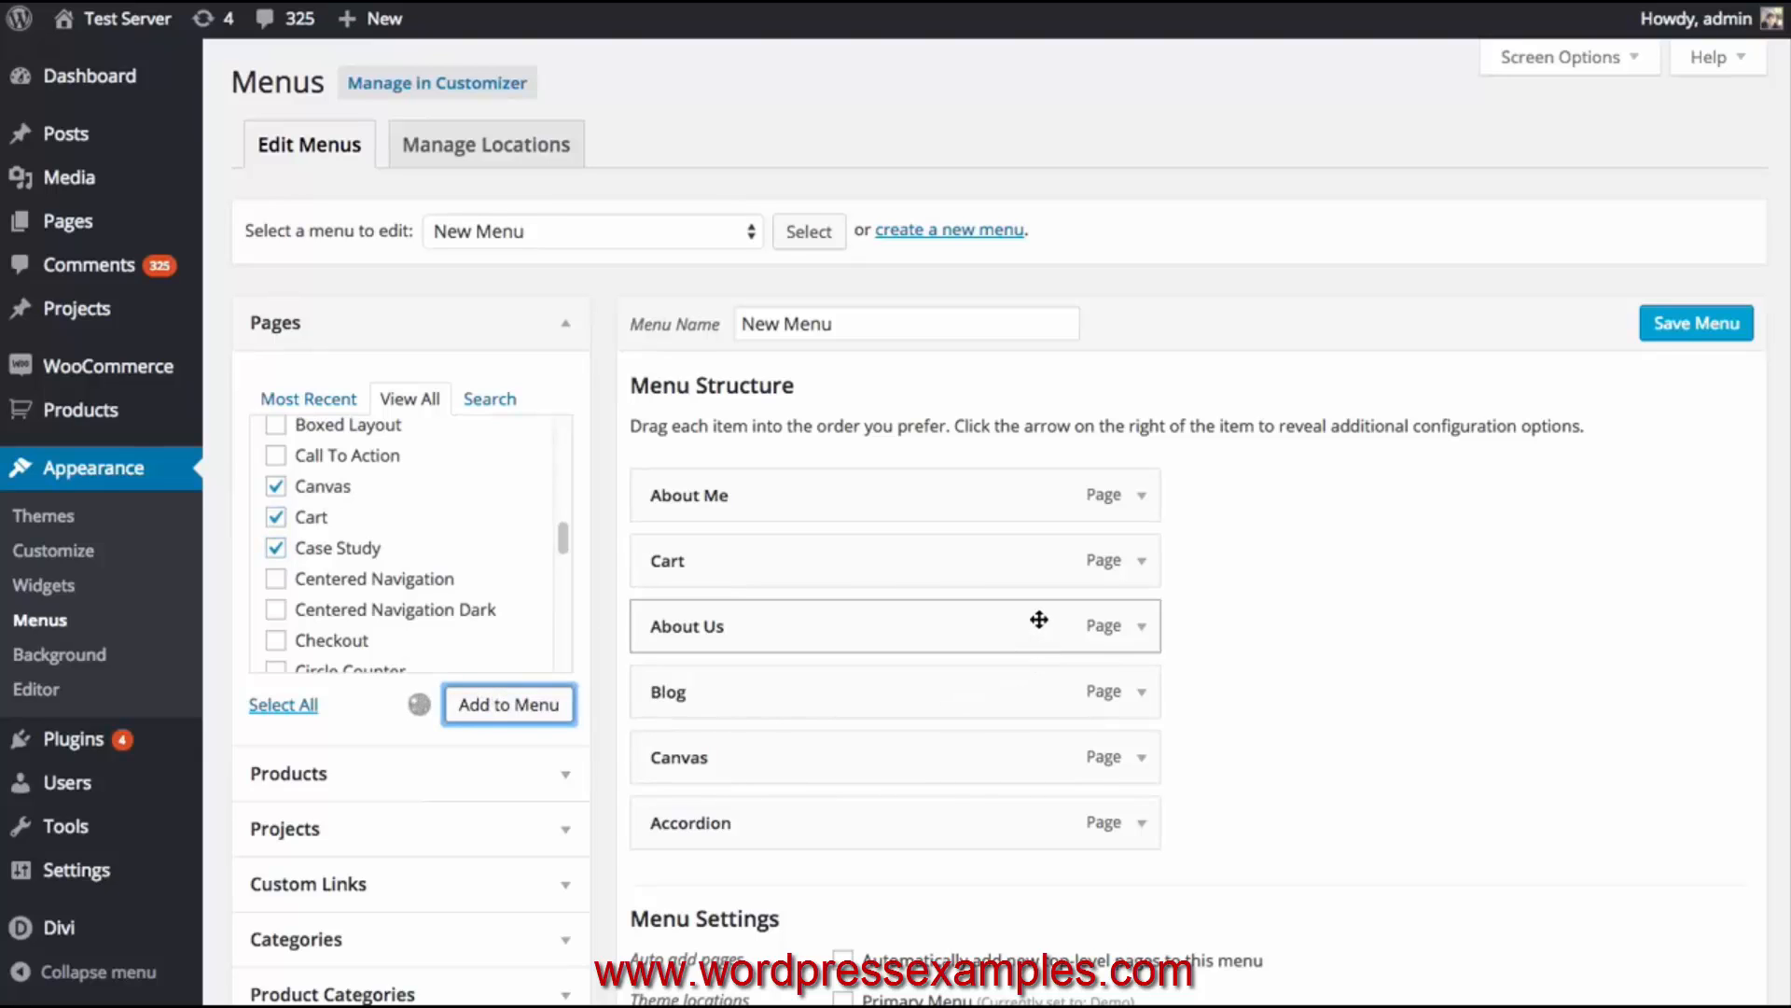
Step: Nest the newly added Canvas, Cart and Case Study items as sub-items under Accordion
scroll(798, 738, "down", 1)
left_click_drag(720, 843, 803, 853)
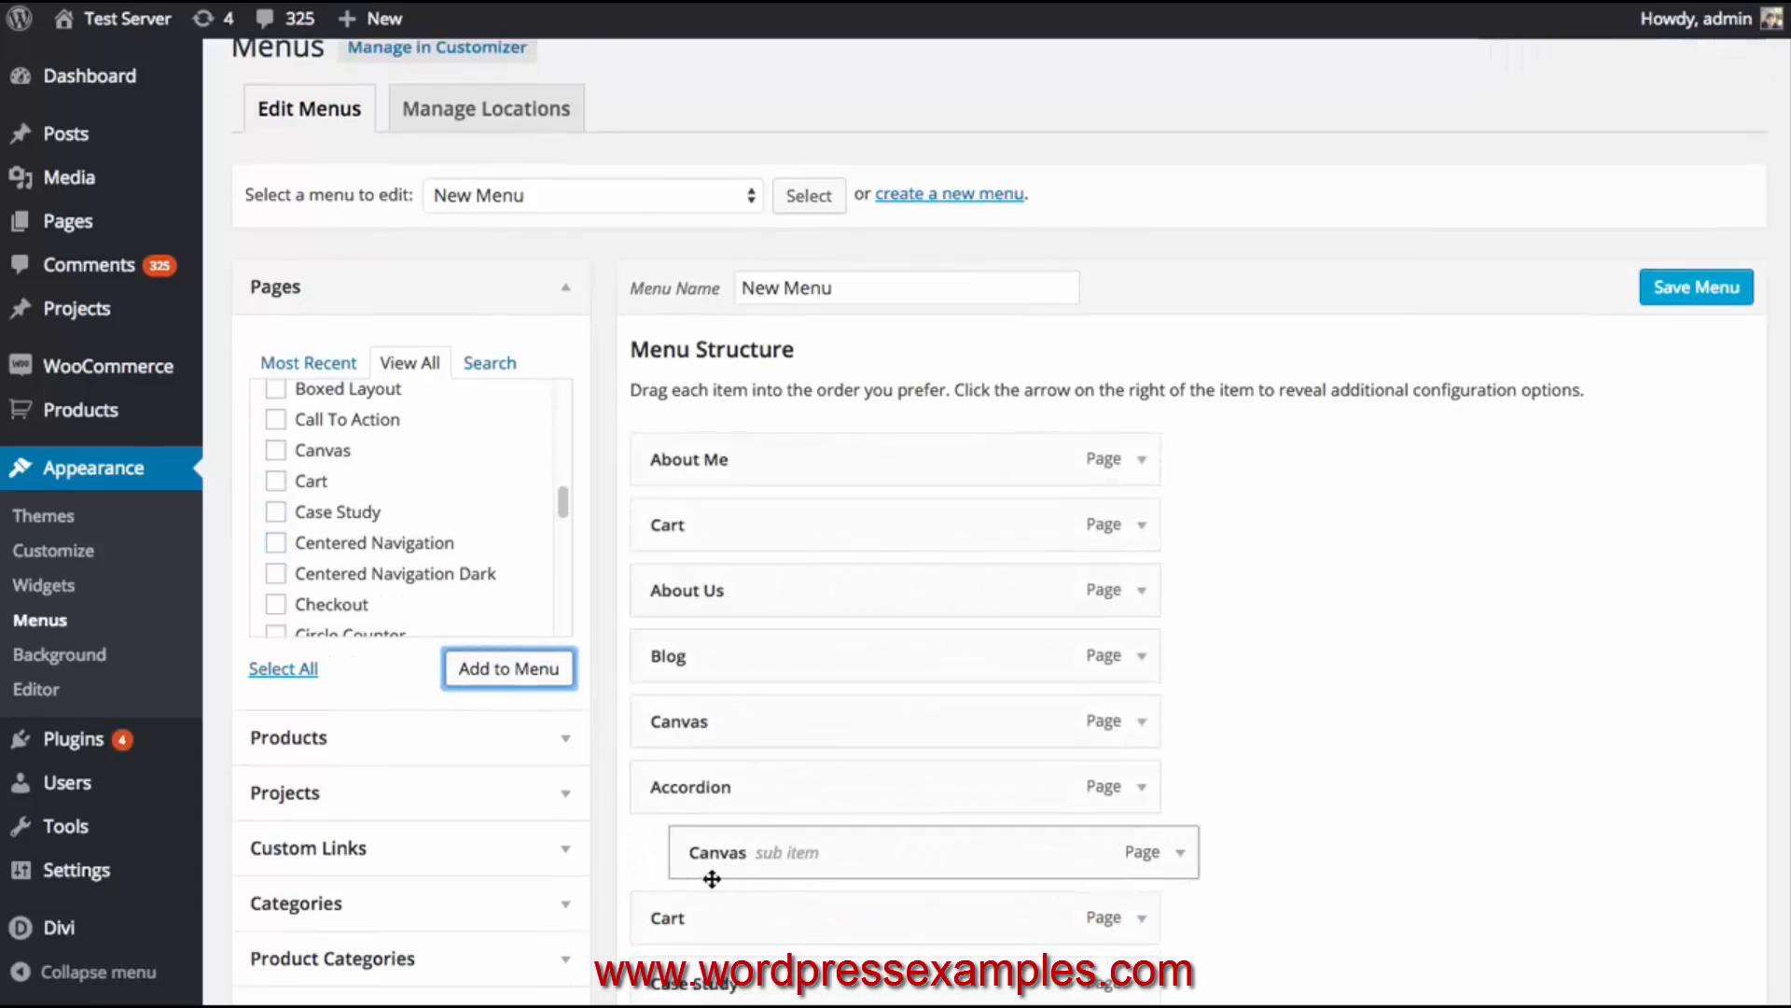
left_click_drag(690, 917, 774, 917)
scroll(848, 784, "down", 3)
left_click_drag(852, 800, 761, 785)
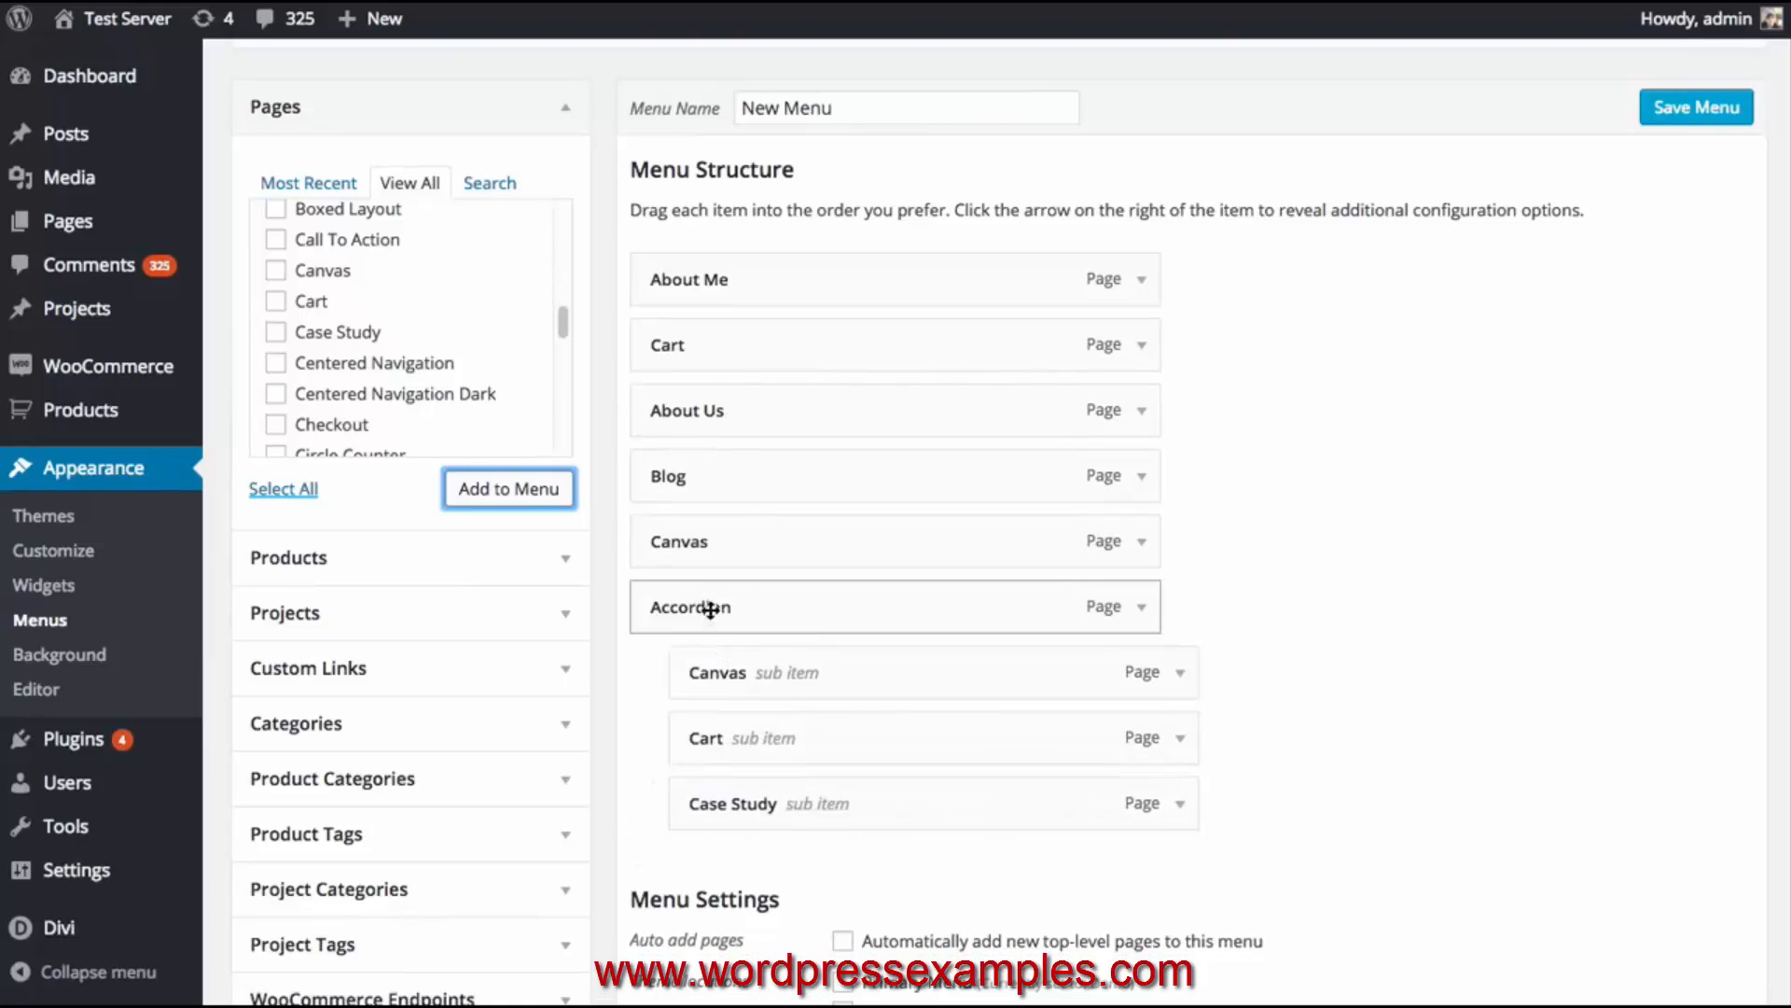
Step: Move Accordion with its sub-items above Blog and save the menu
left_click_drag(712, 607, 666, 471)
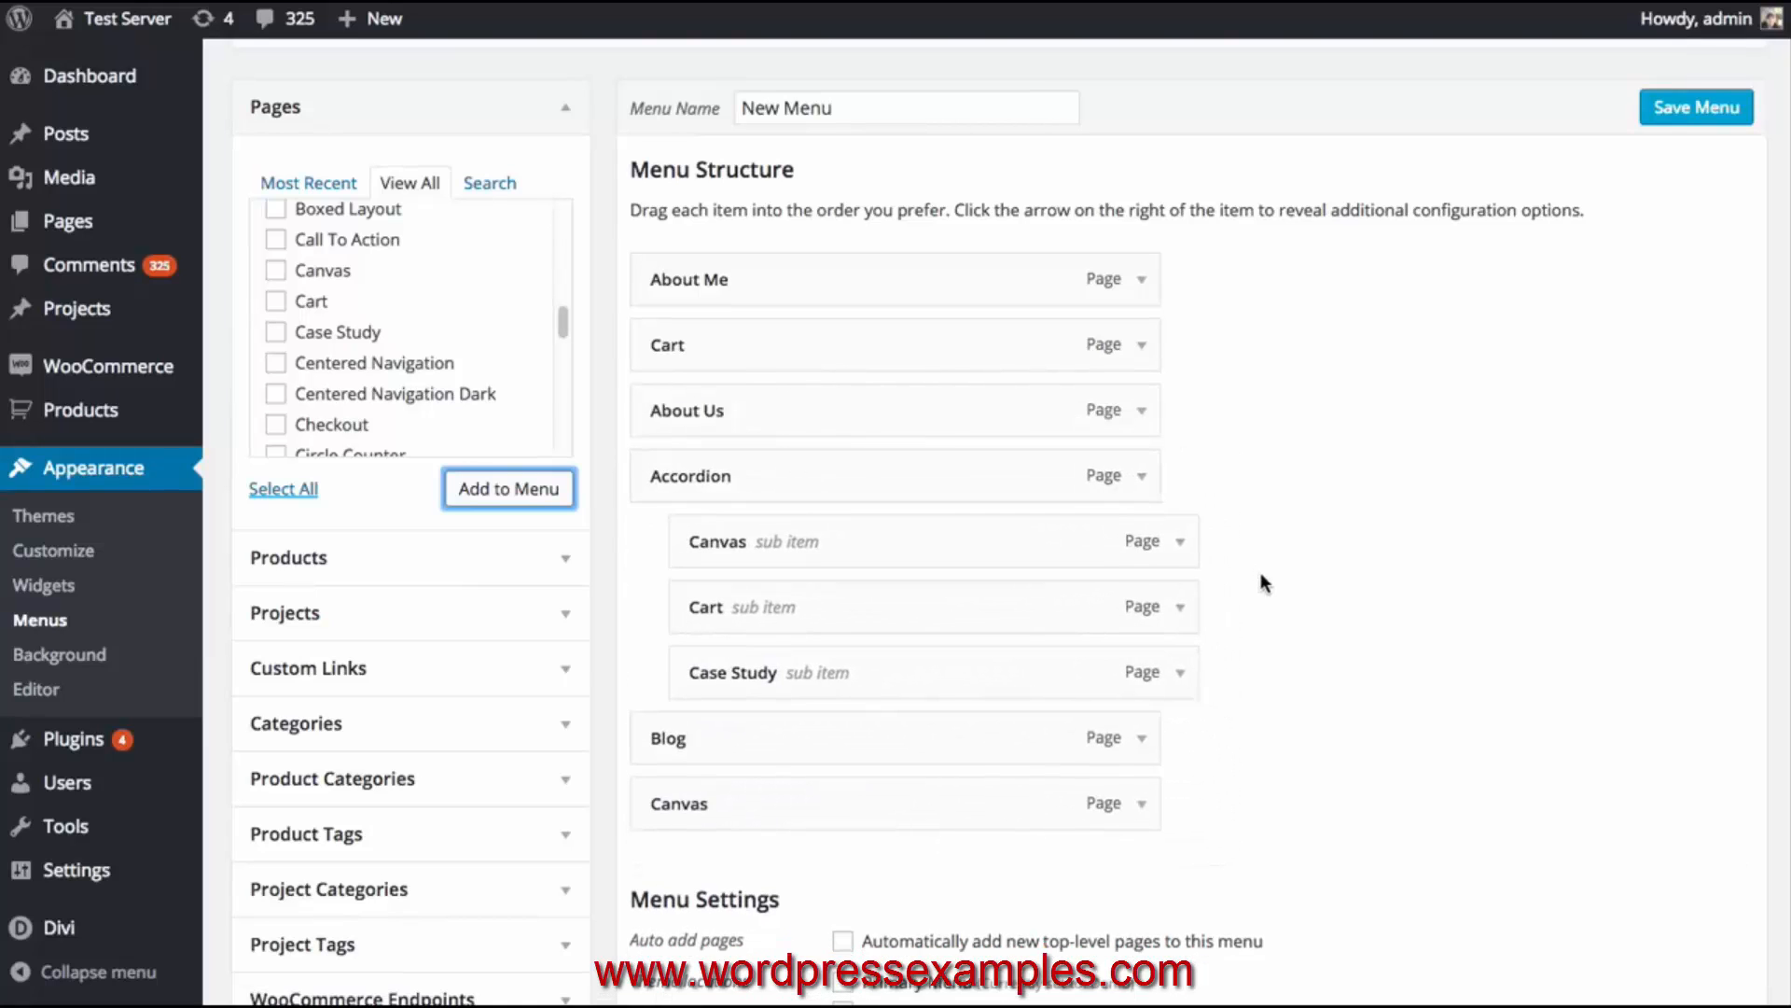
scroll(1366, 492, "up", 3)
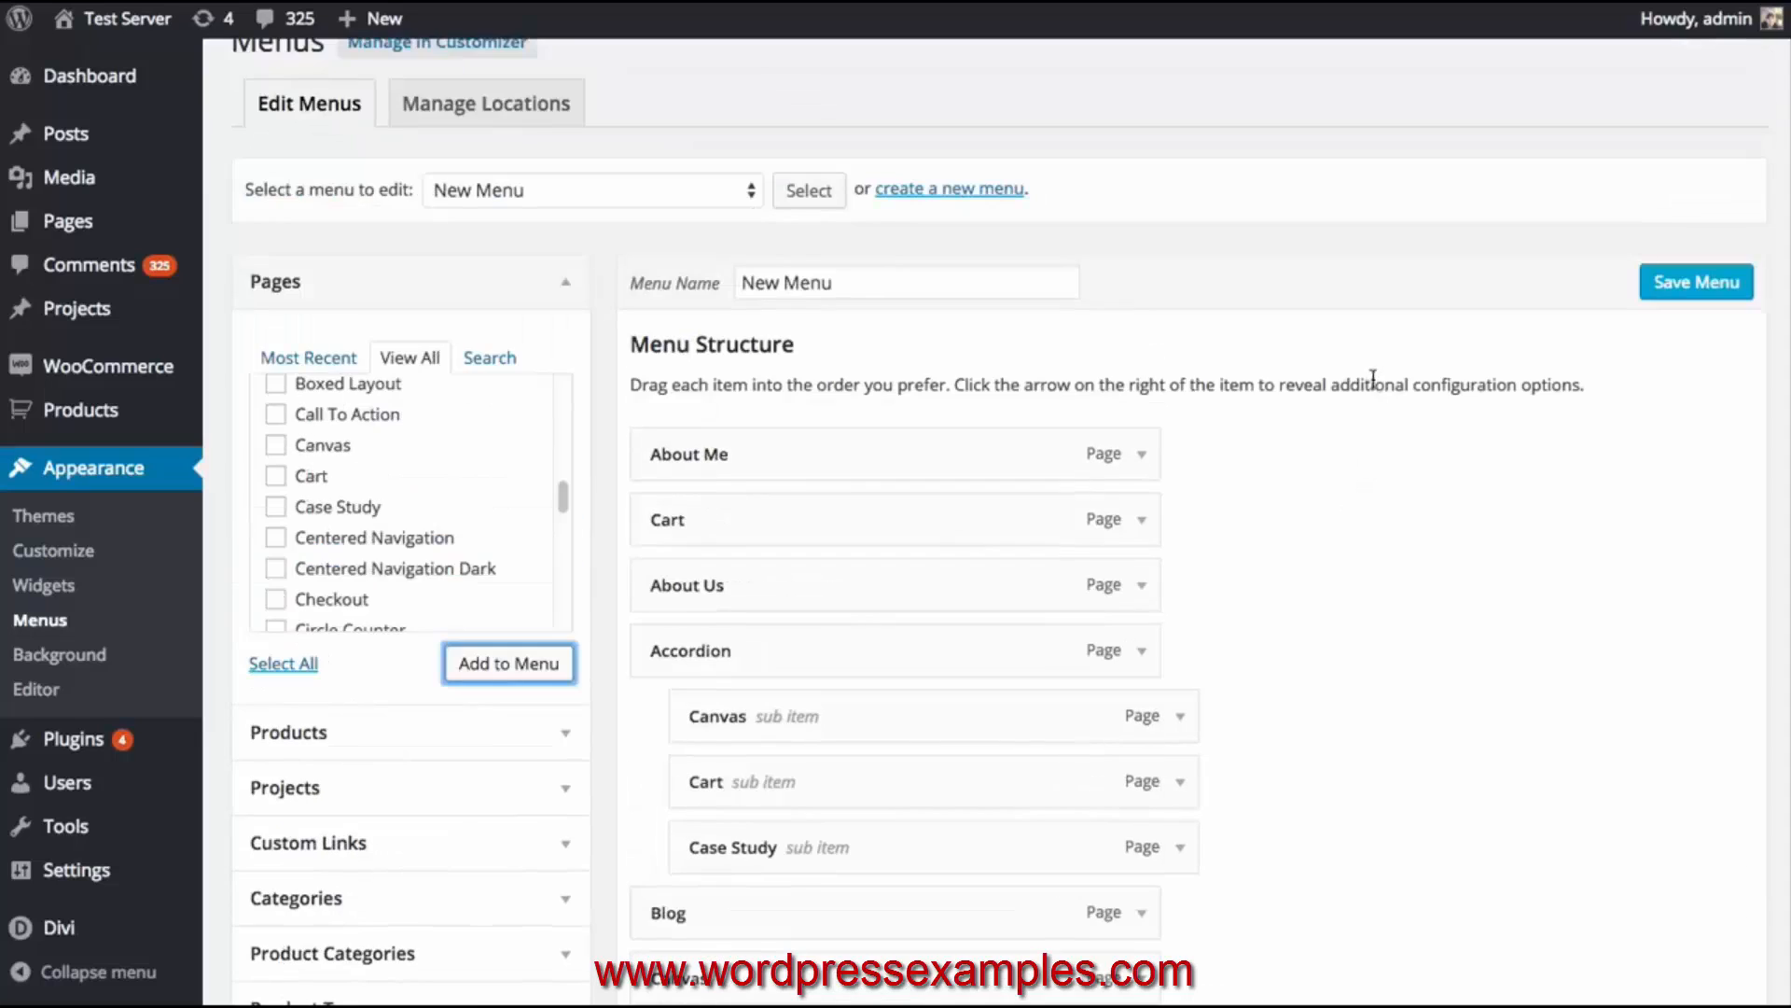
left_click(1691, 281)
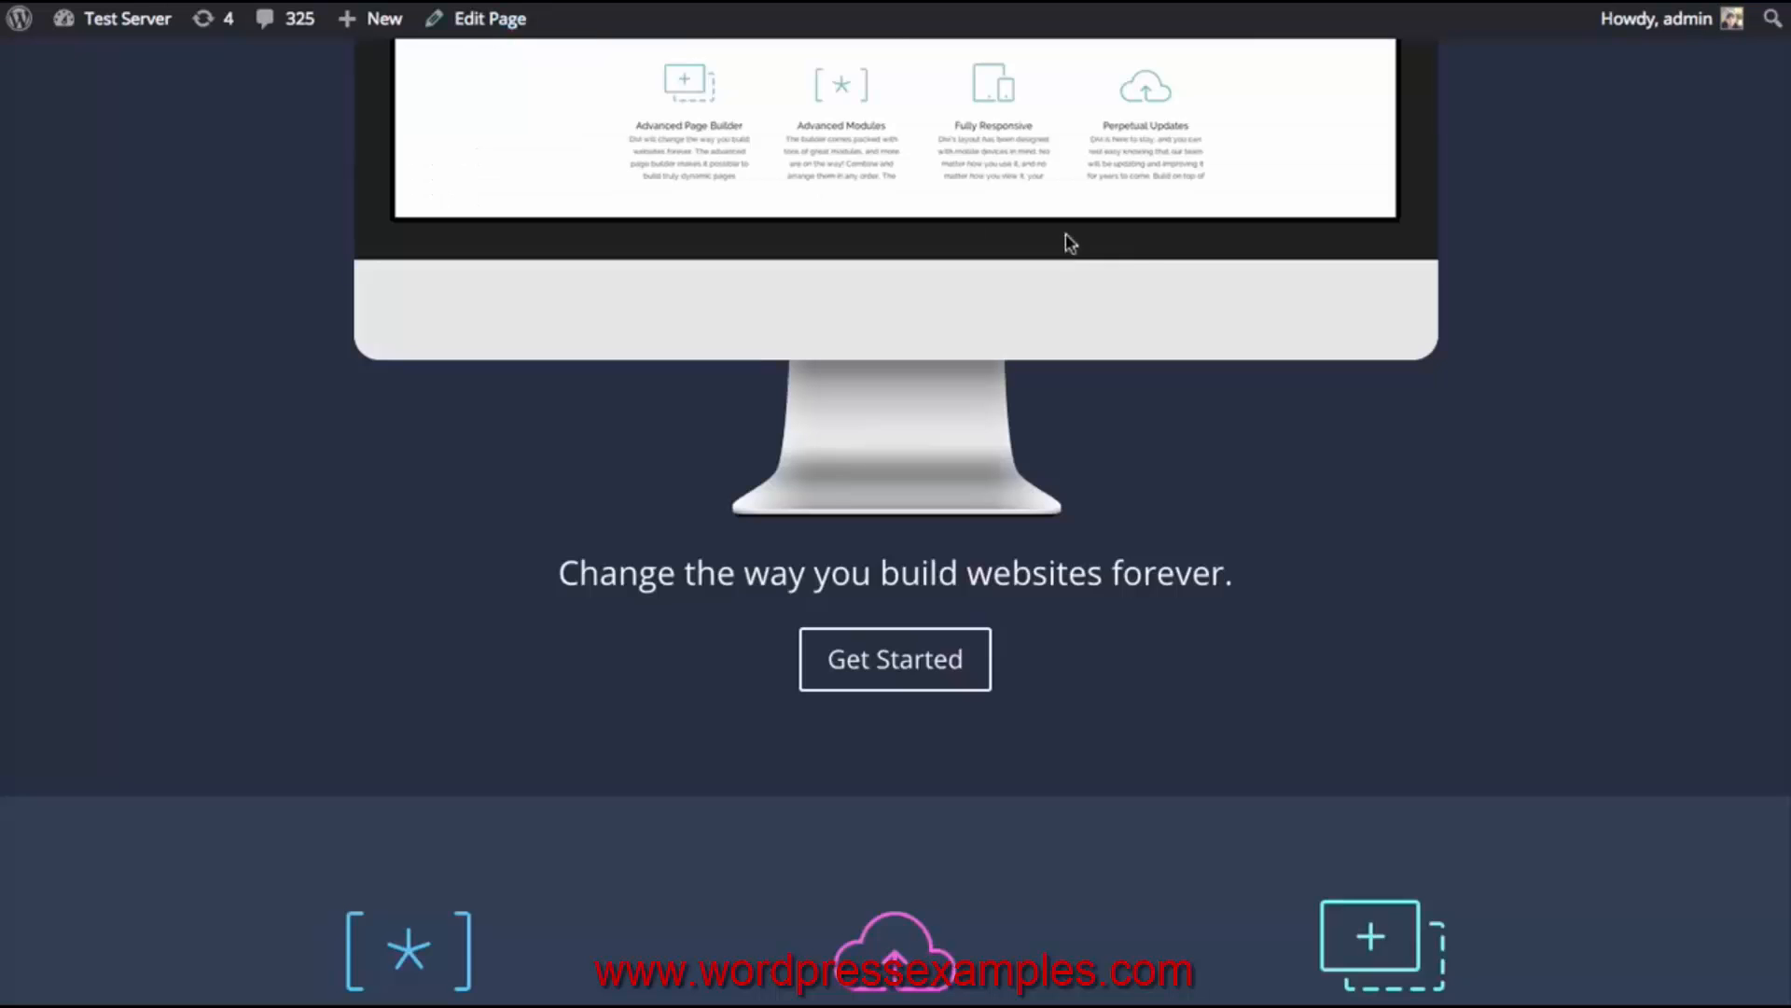
Step: Open the Landing Page in the builder and add a fullwidth section below the first section
scroll(1070, 244, "up", 8)
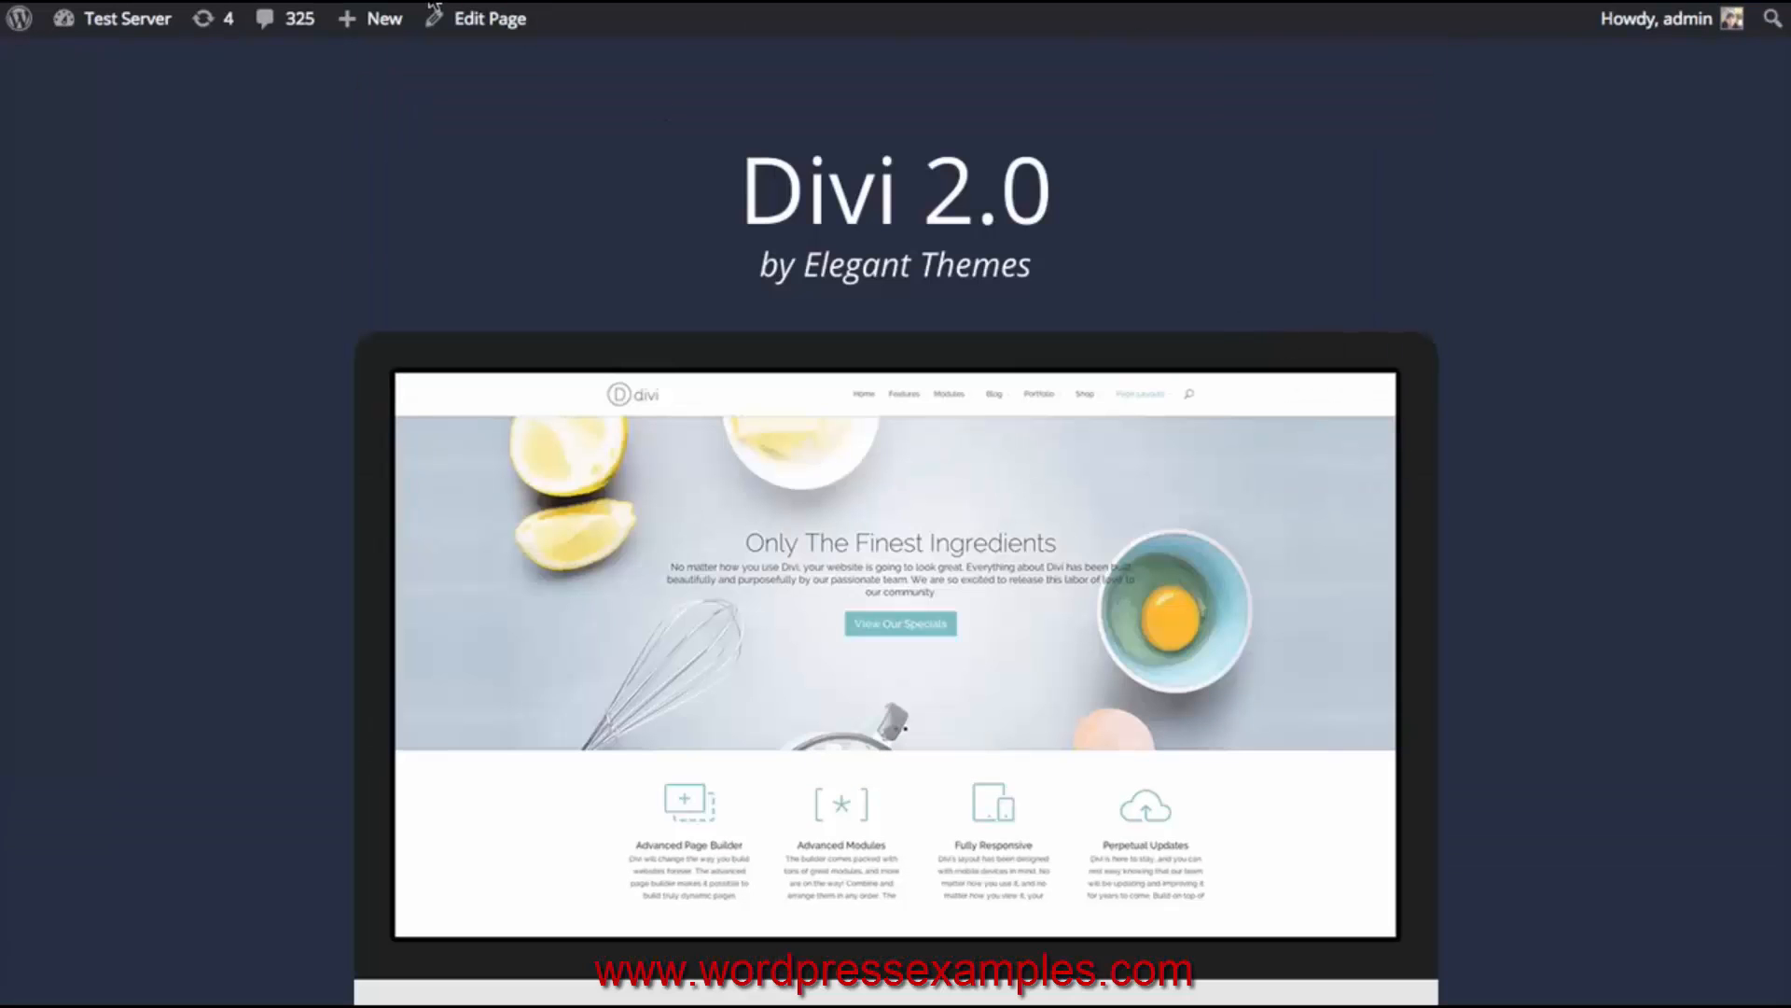
left_click(479, 19)
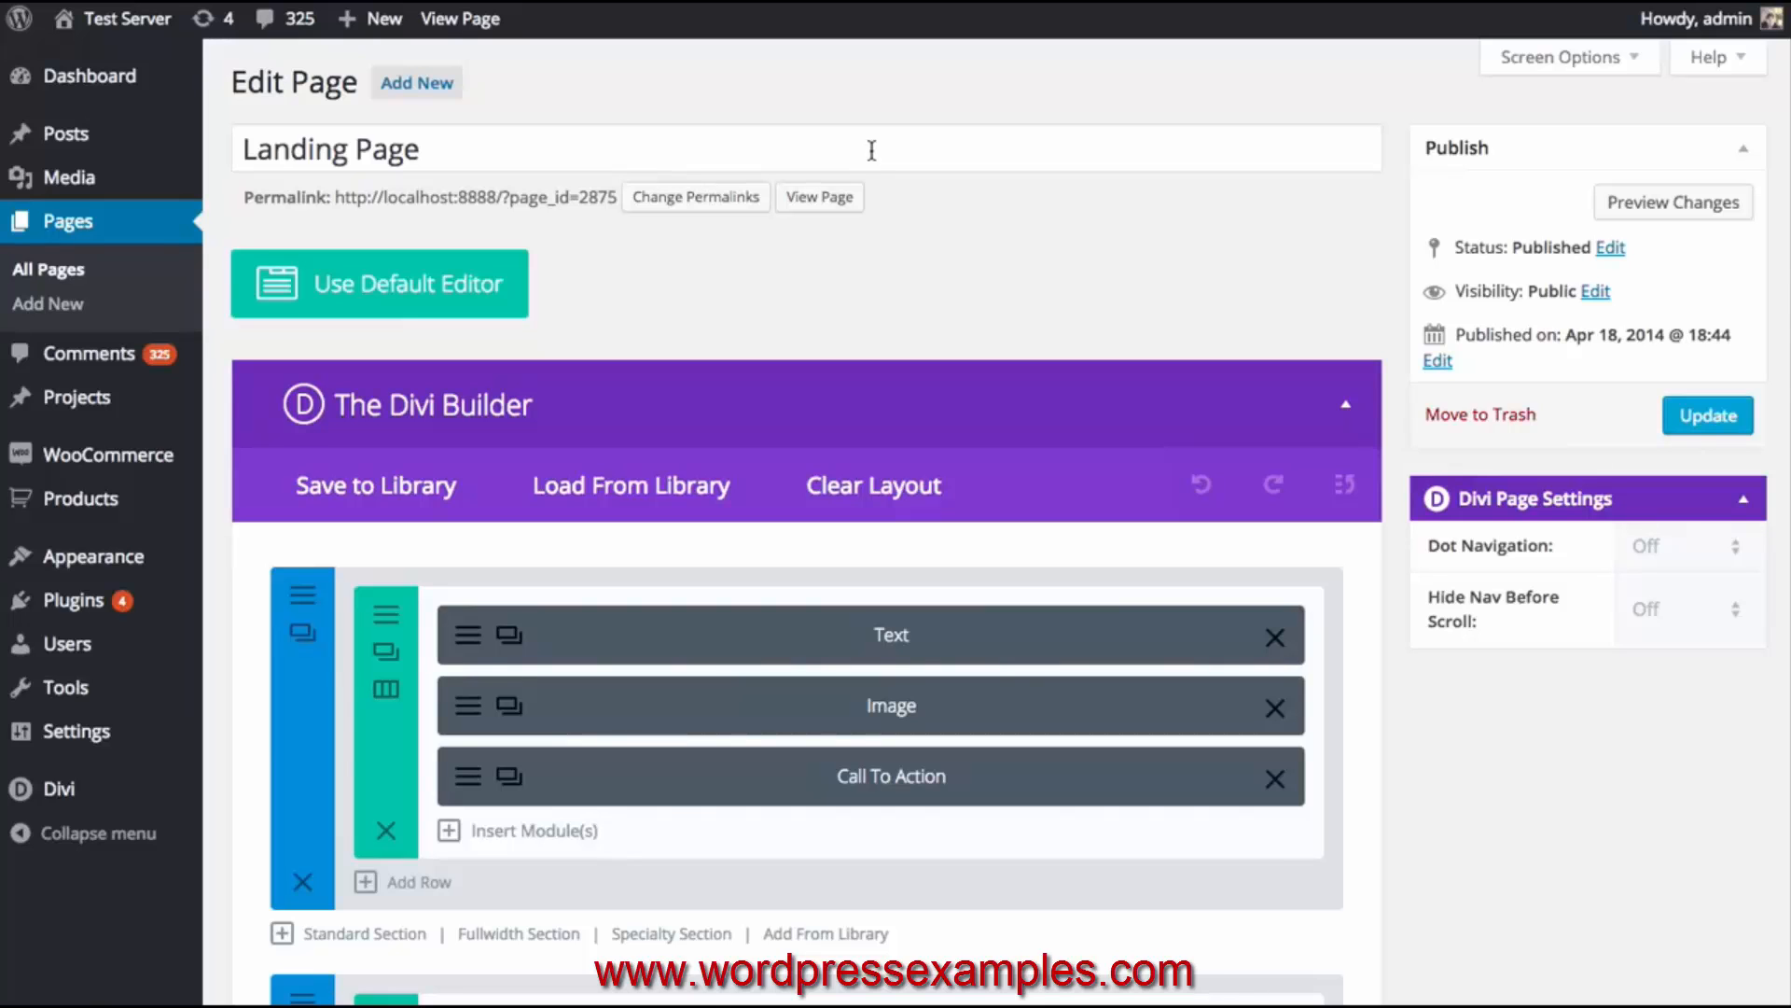
scroll(780, 317, "down", 5)
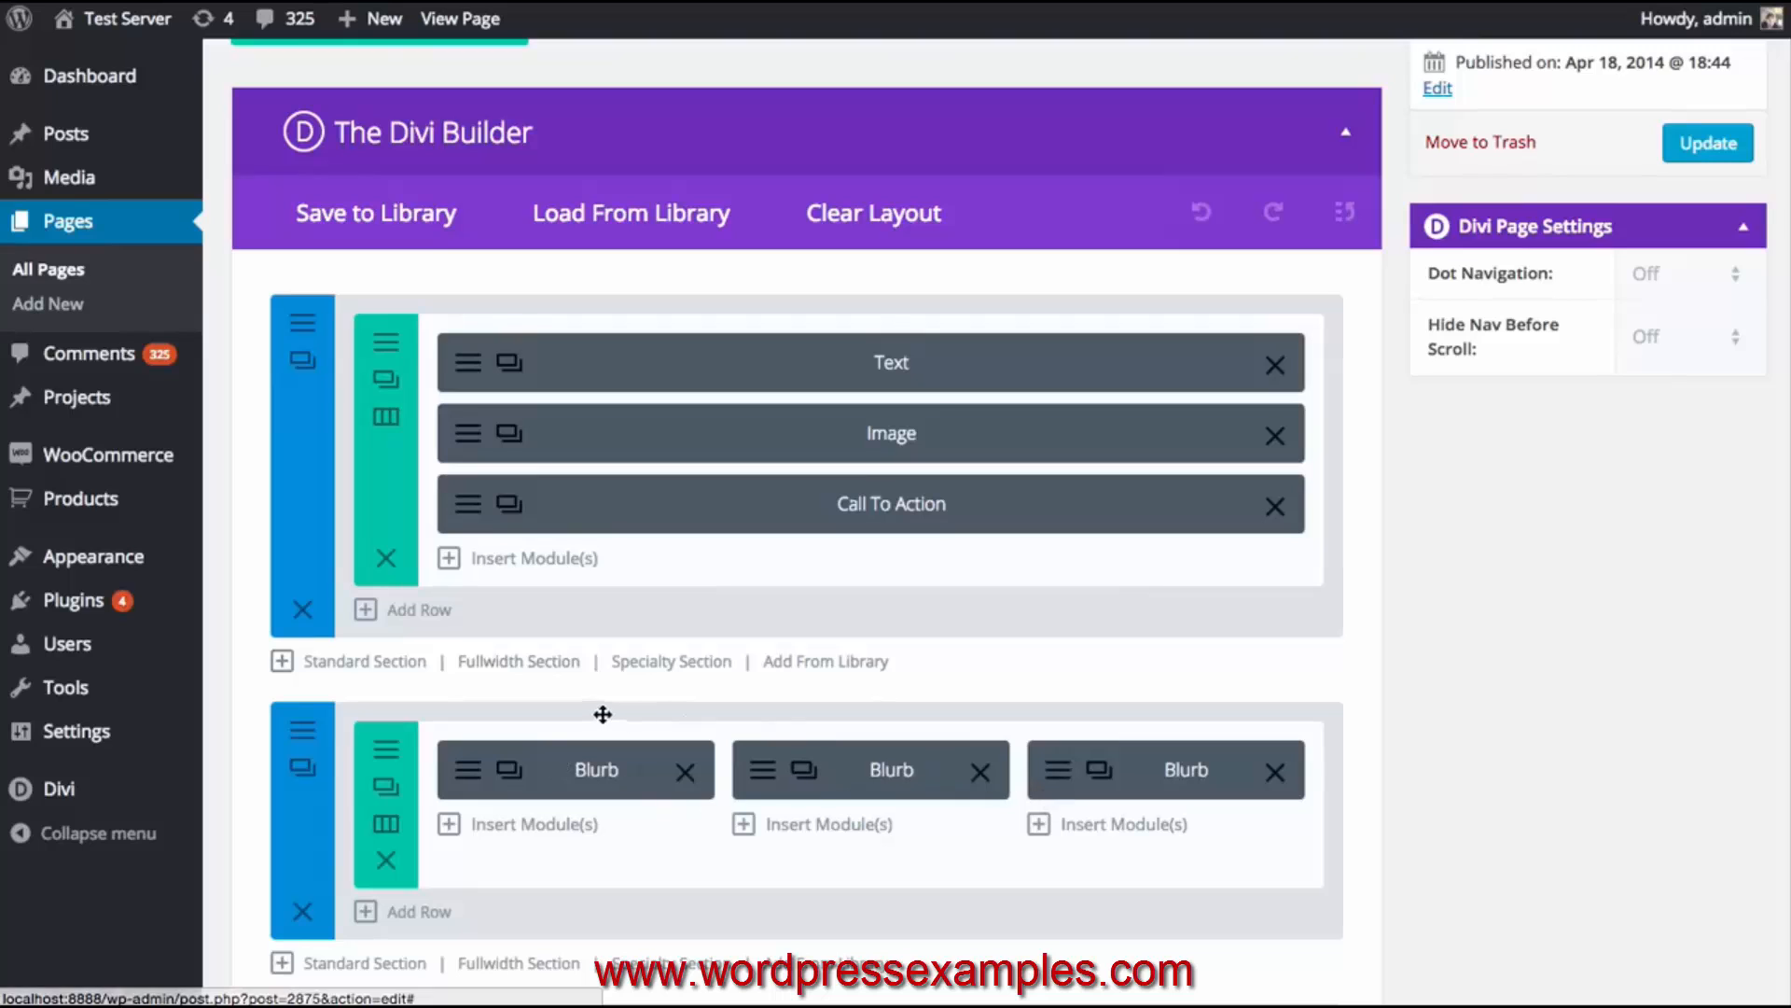
left_click(510, 662)
Step: Insert a Fullwidth Menu module into the new fullwidth section and open its advanced design settings
scroll(763, 668, "down", 2)
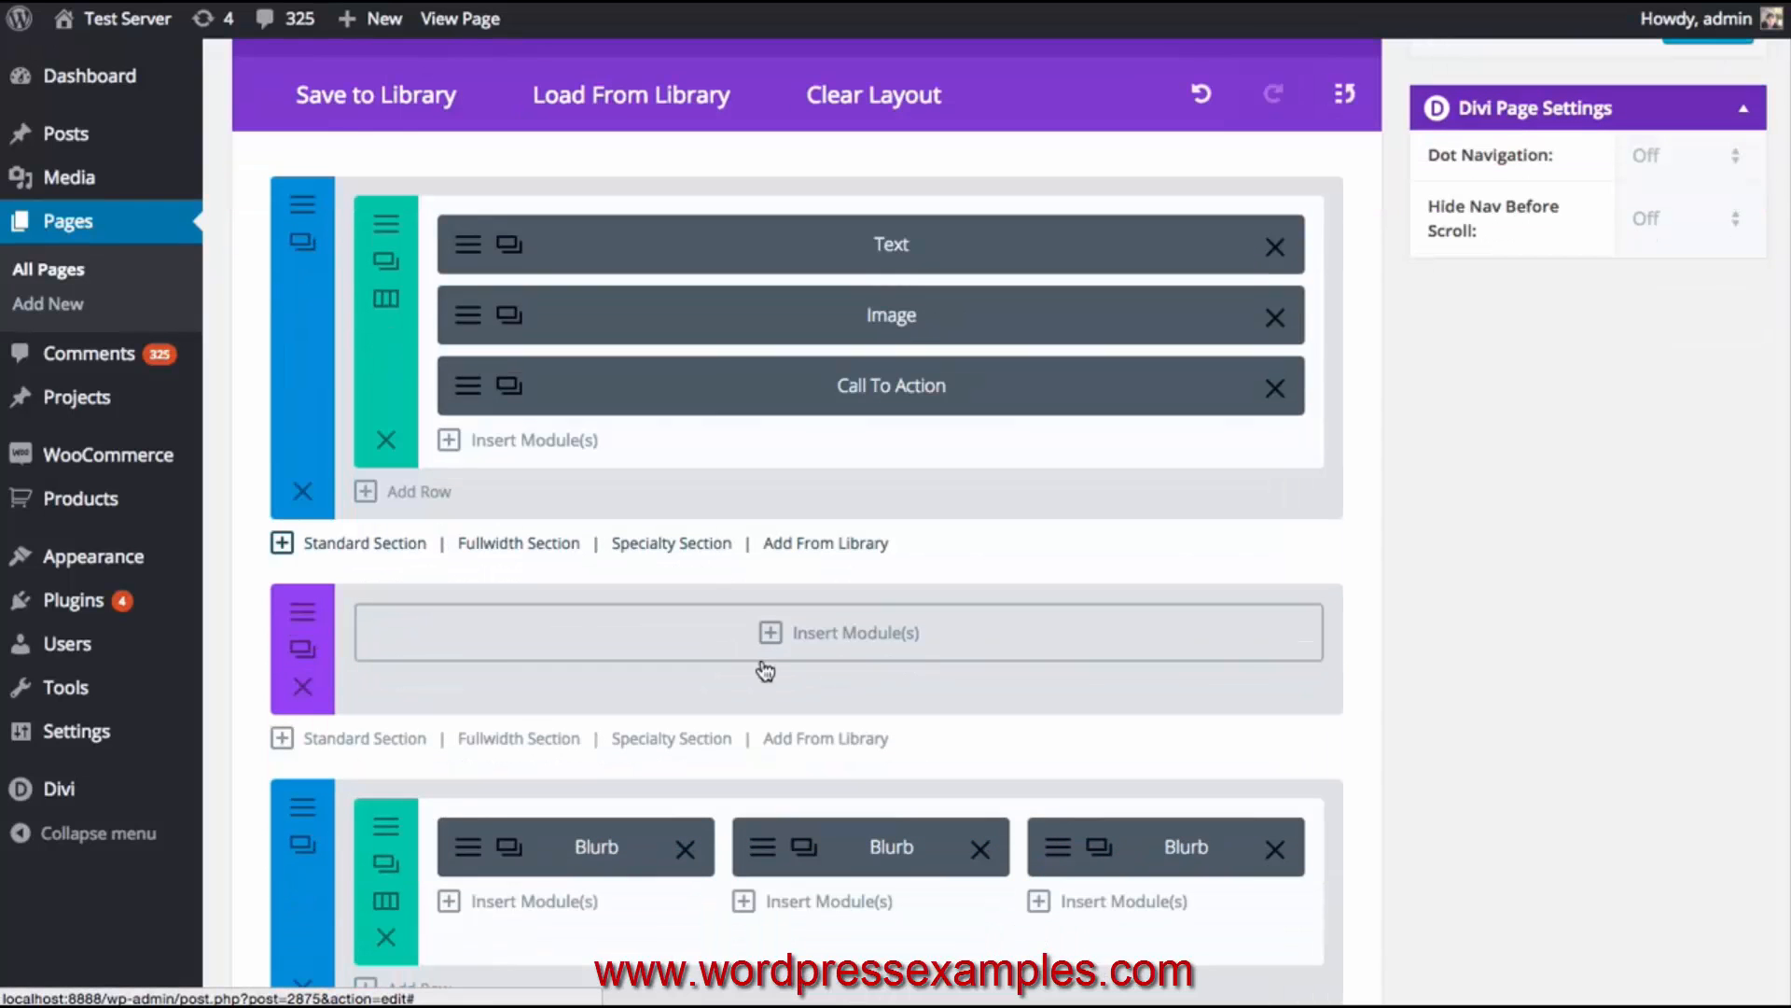
left_click(917, 642)
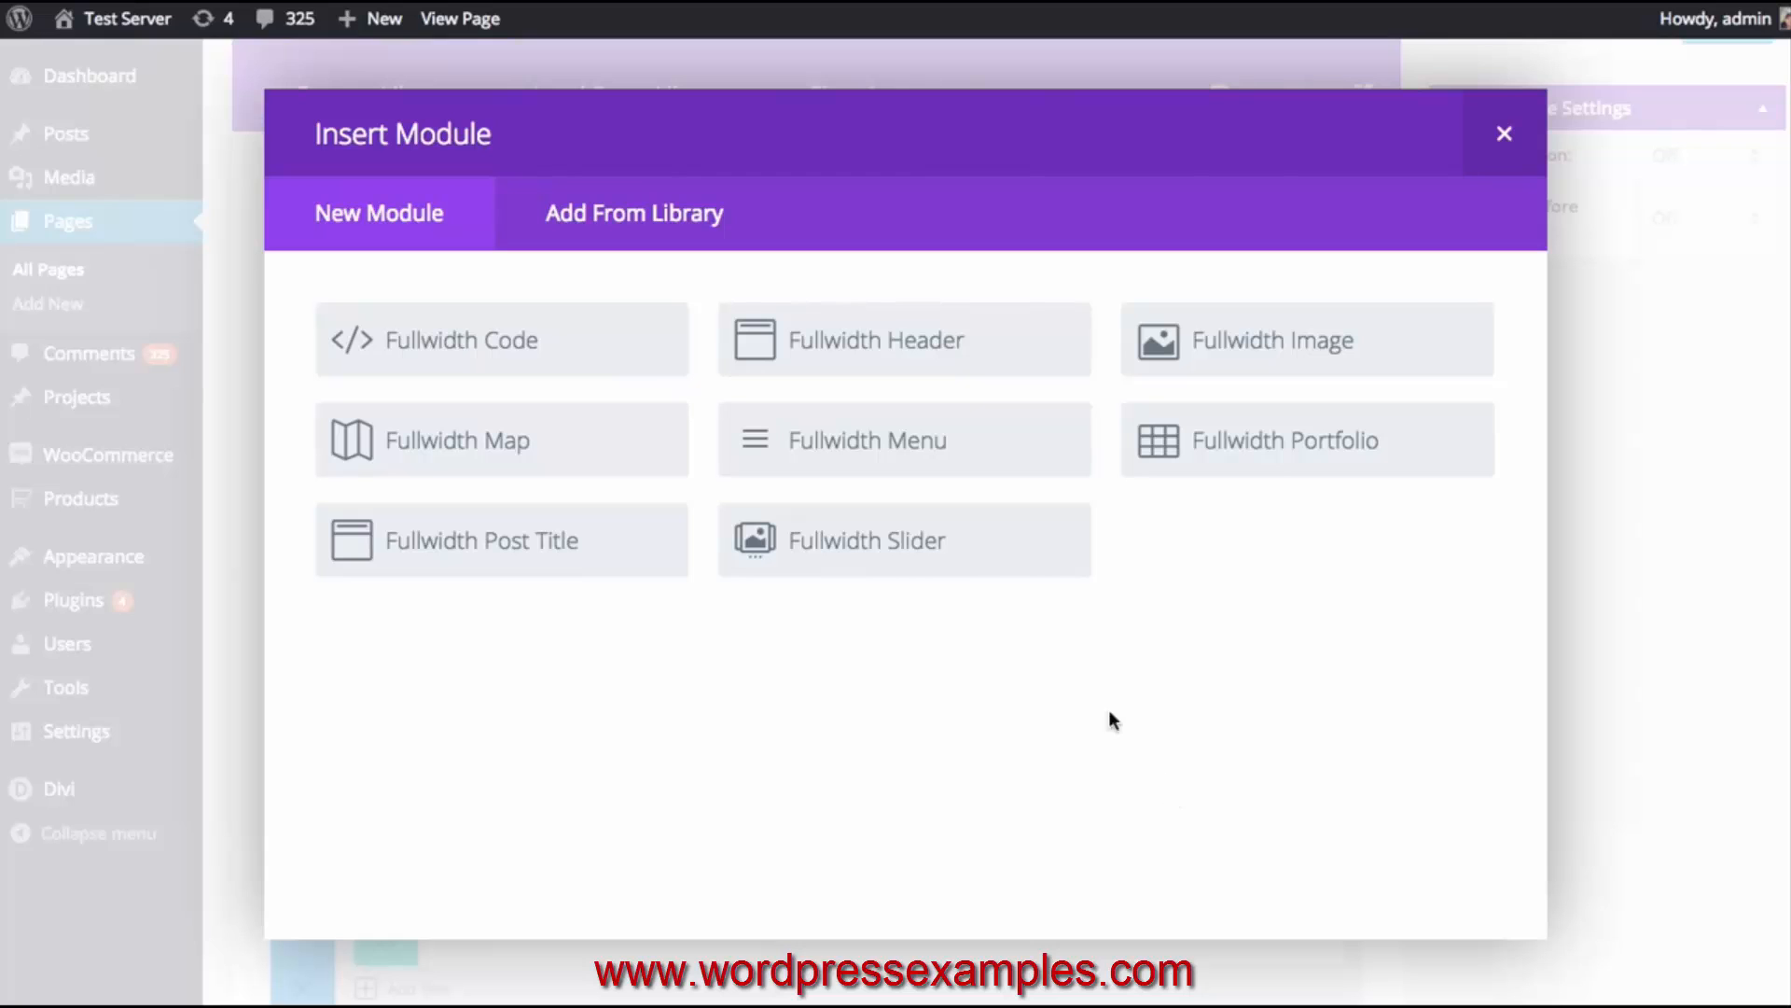
left_click(915, 456)
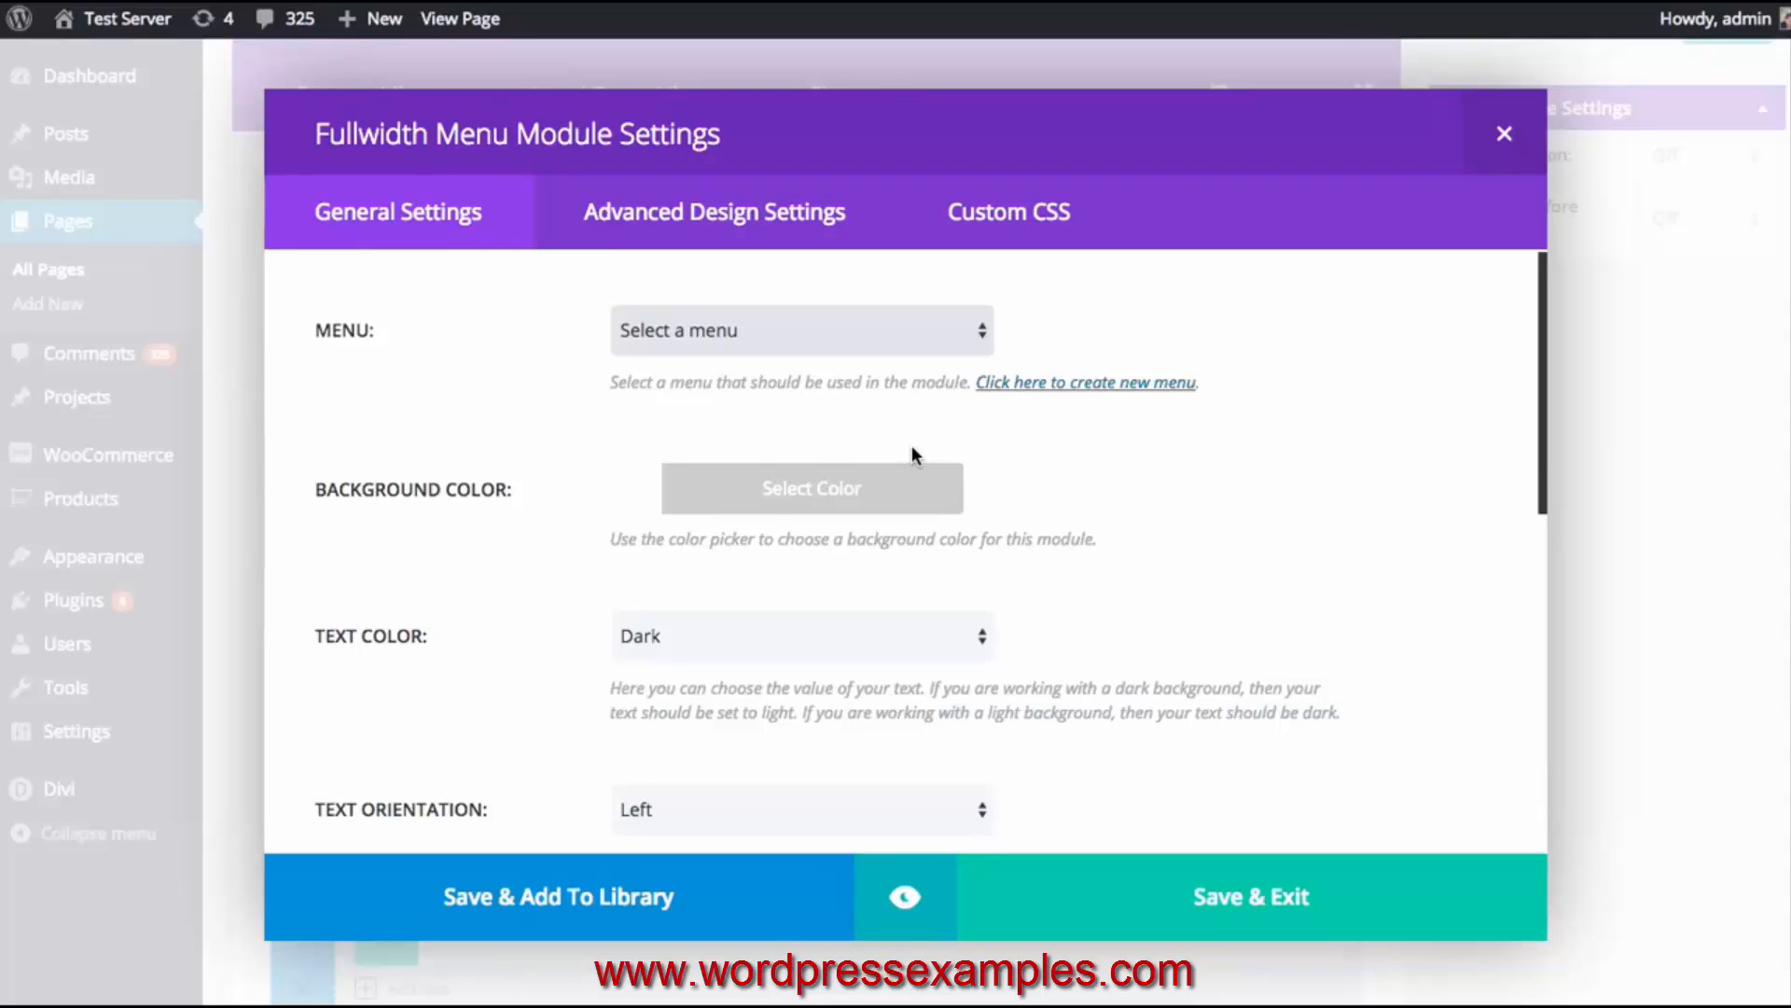
left_click(703, 227)
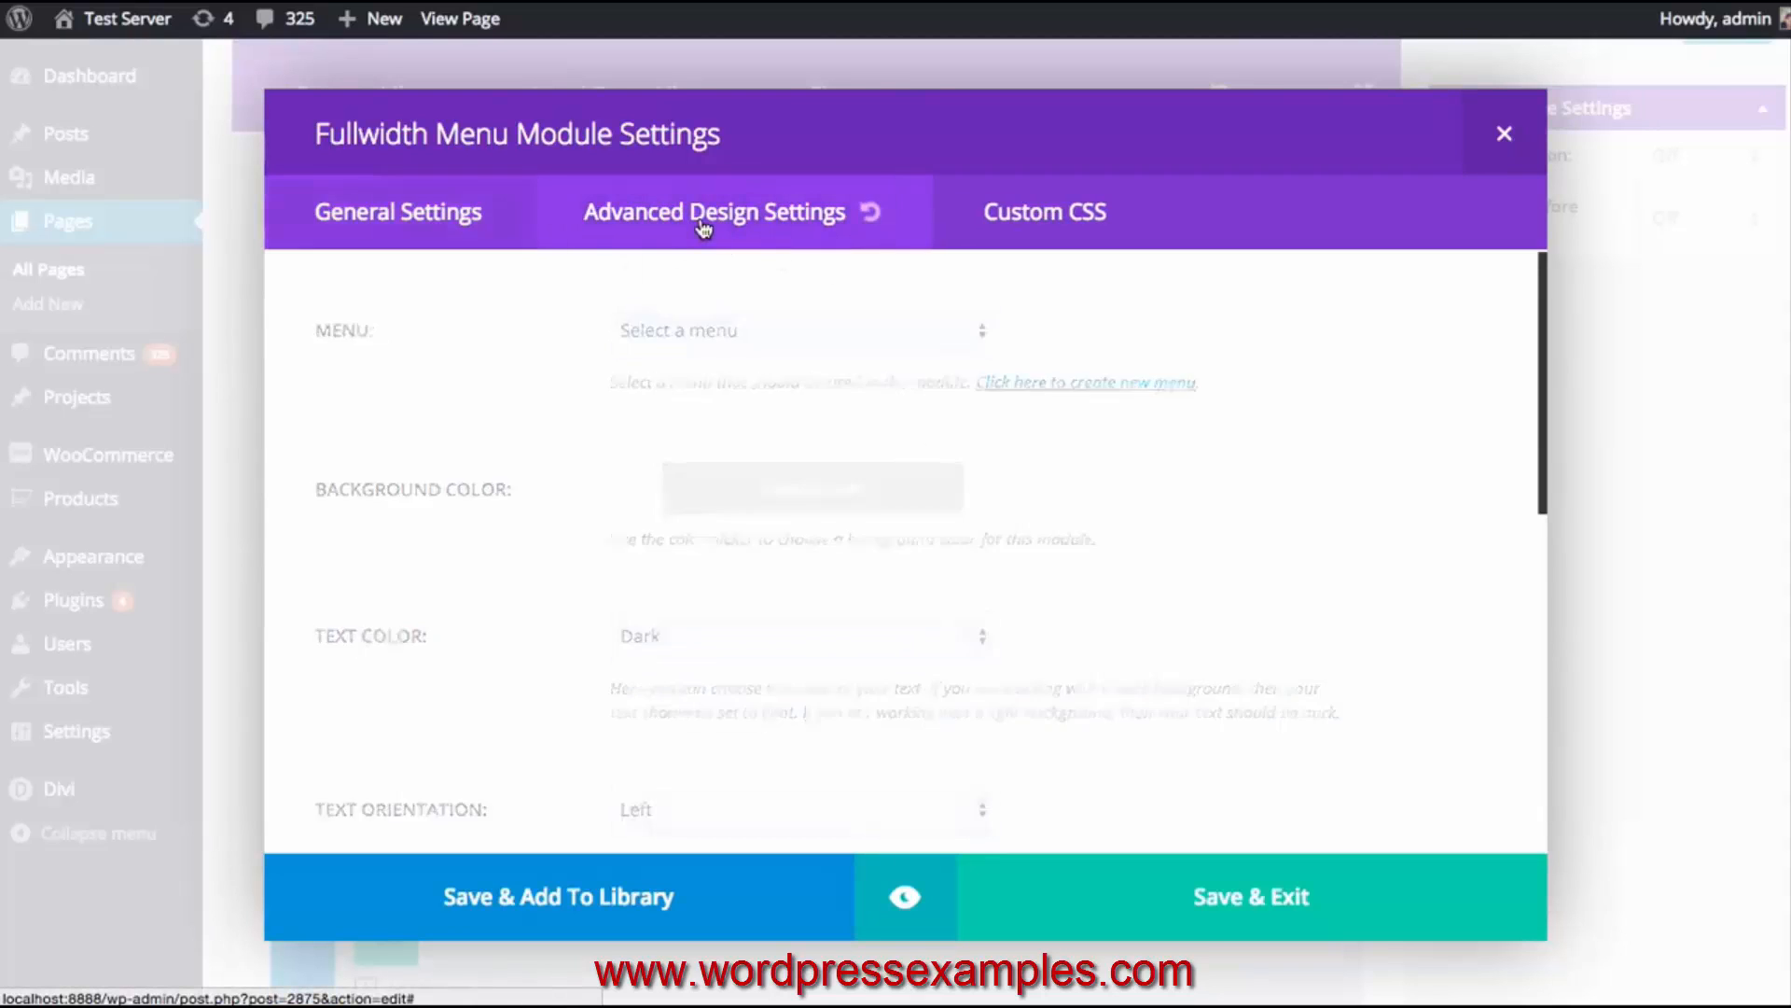
Step: Choose New Menu as the menu displayed by the Fullwidth Menu module
left_click(1027, 224)
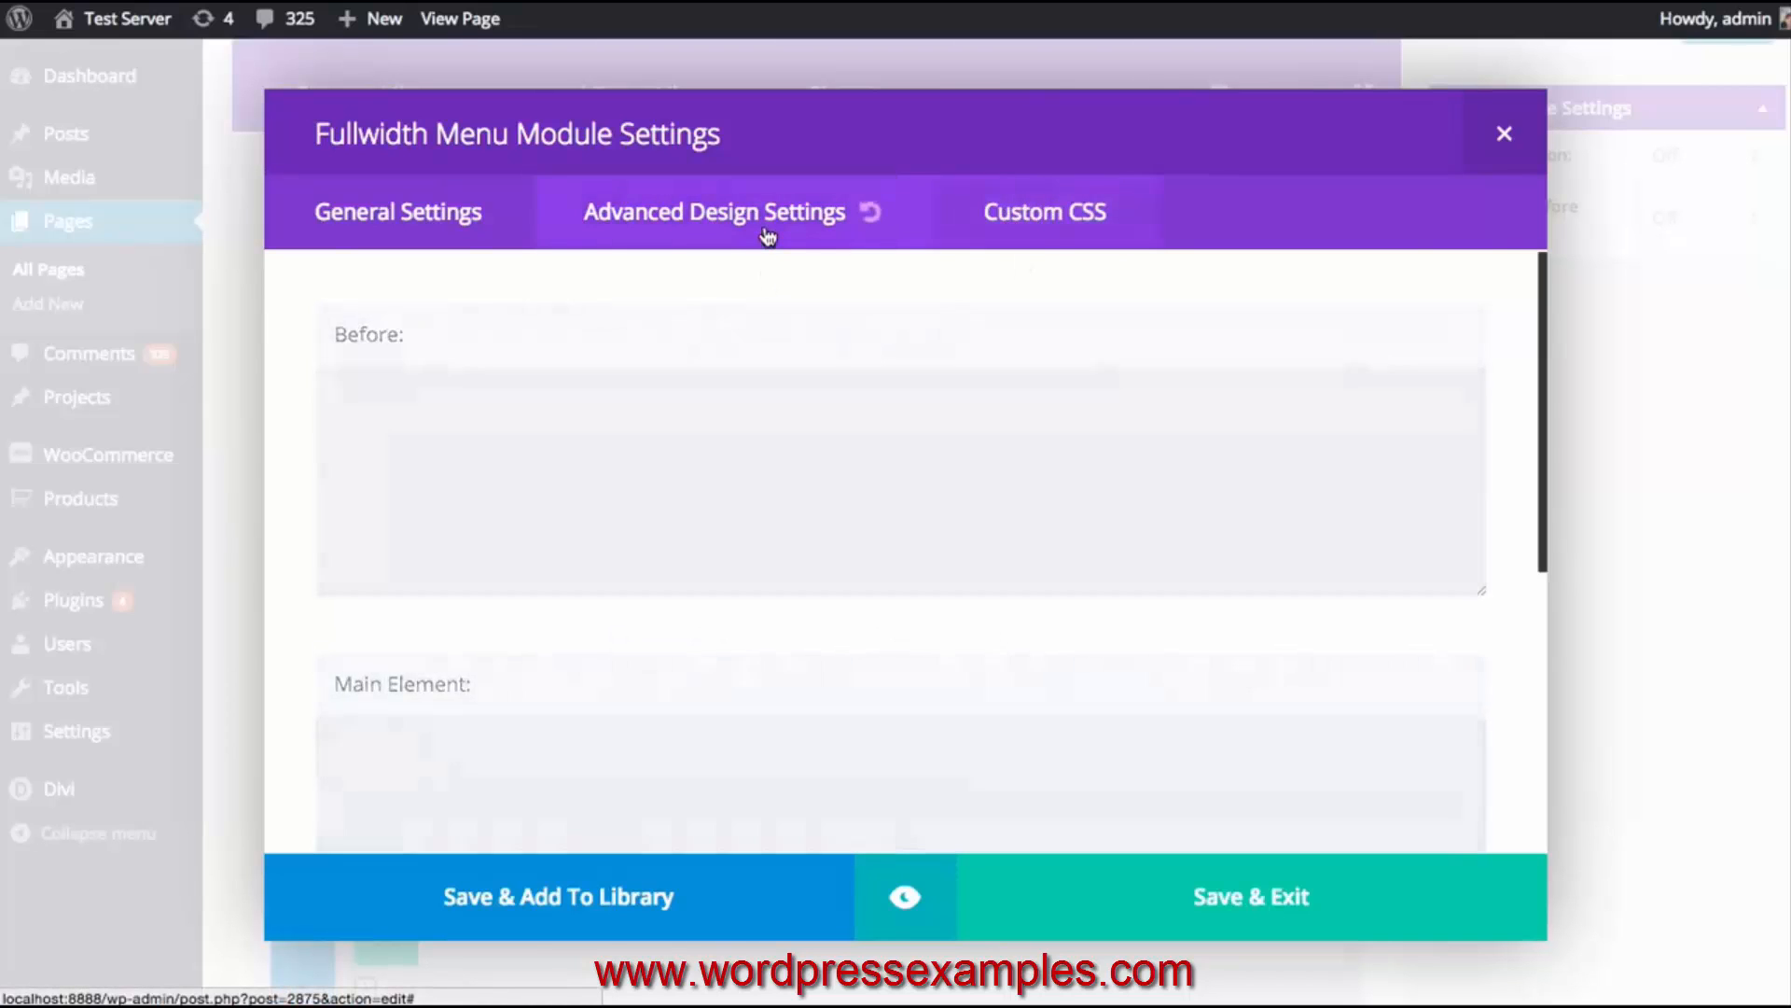
scroll(1002, 373, "down", 9)
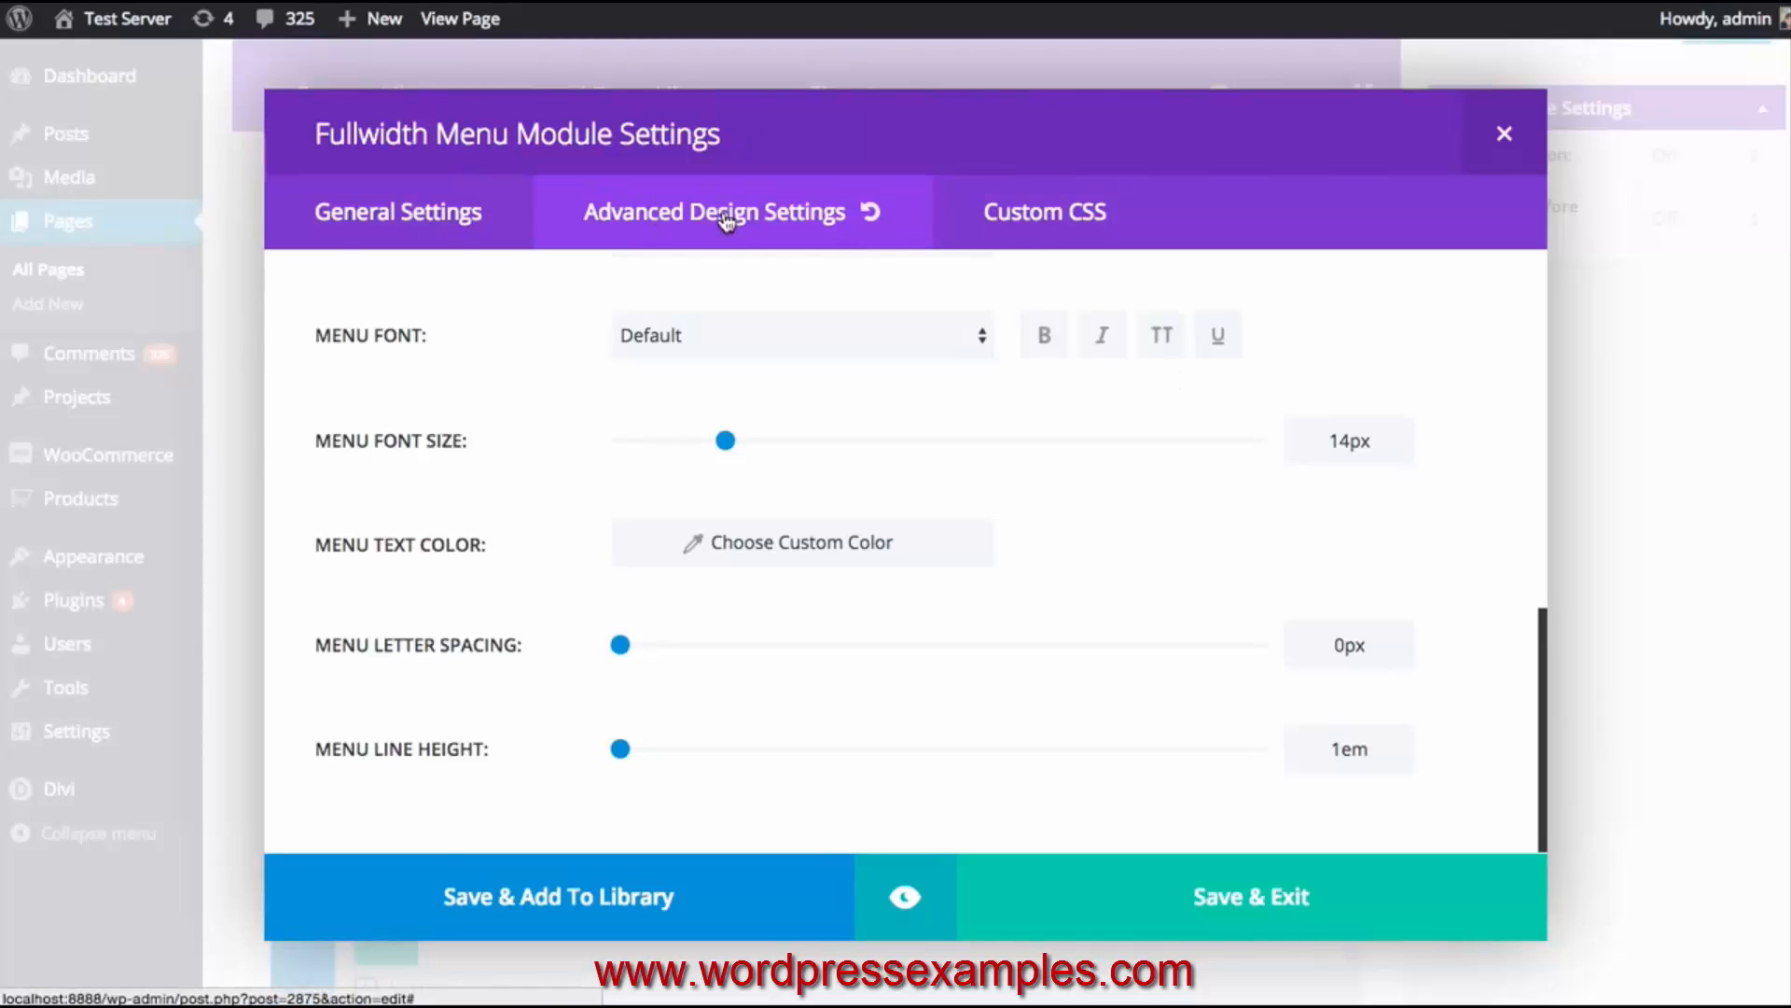
left_click(1051, 208)
scroll(1136, 465, "up", 10)
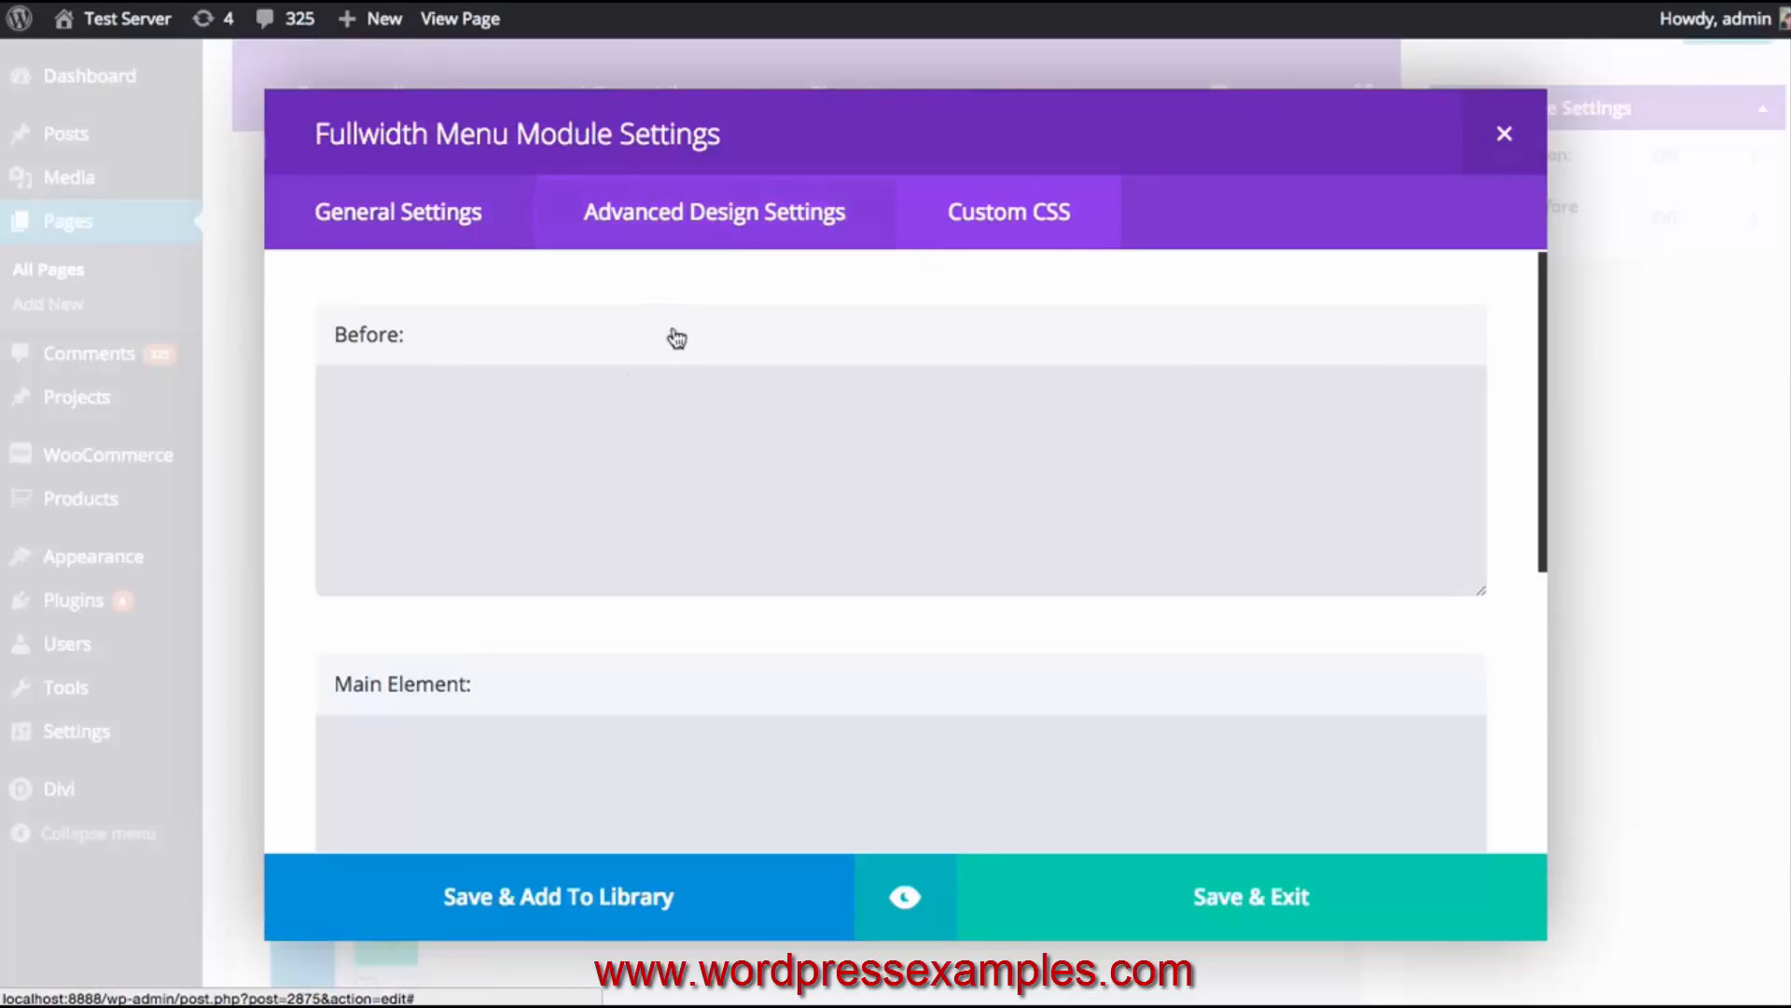
left_click(416, 221)
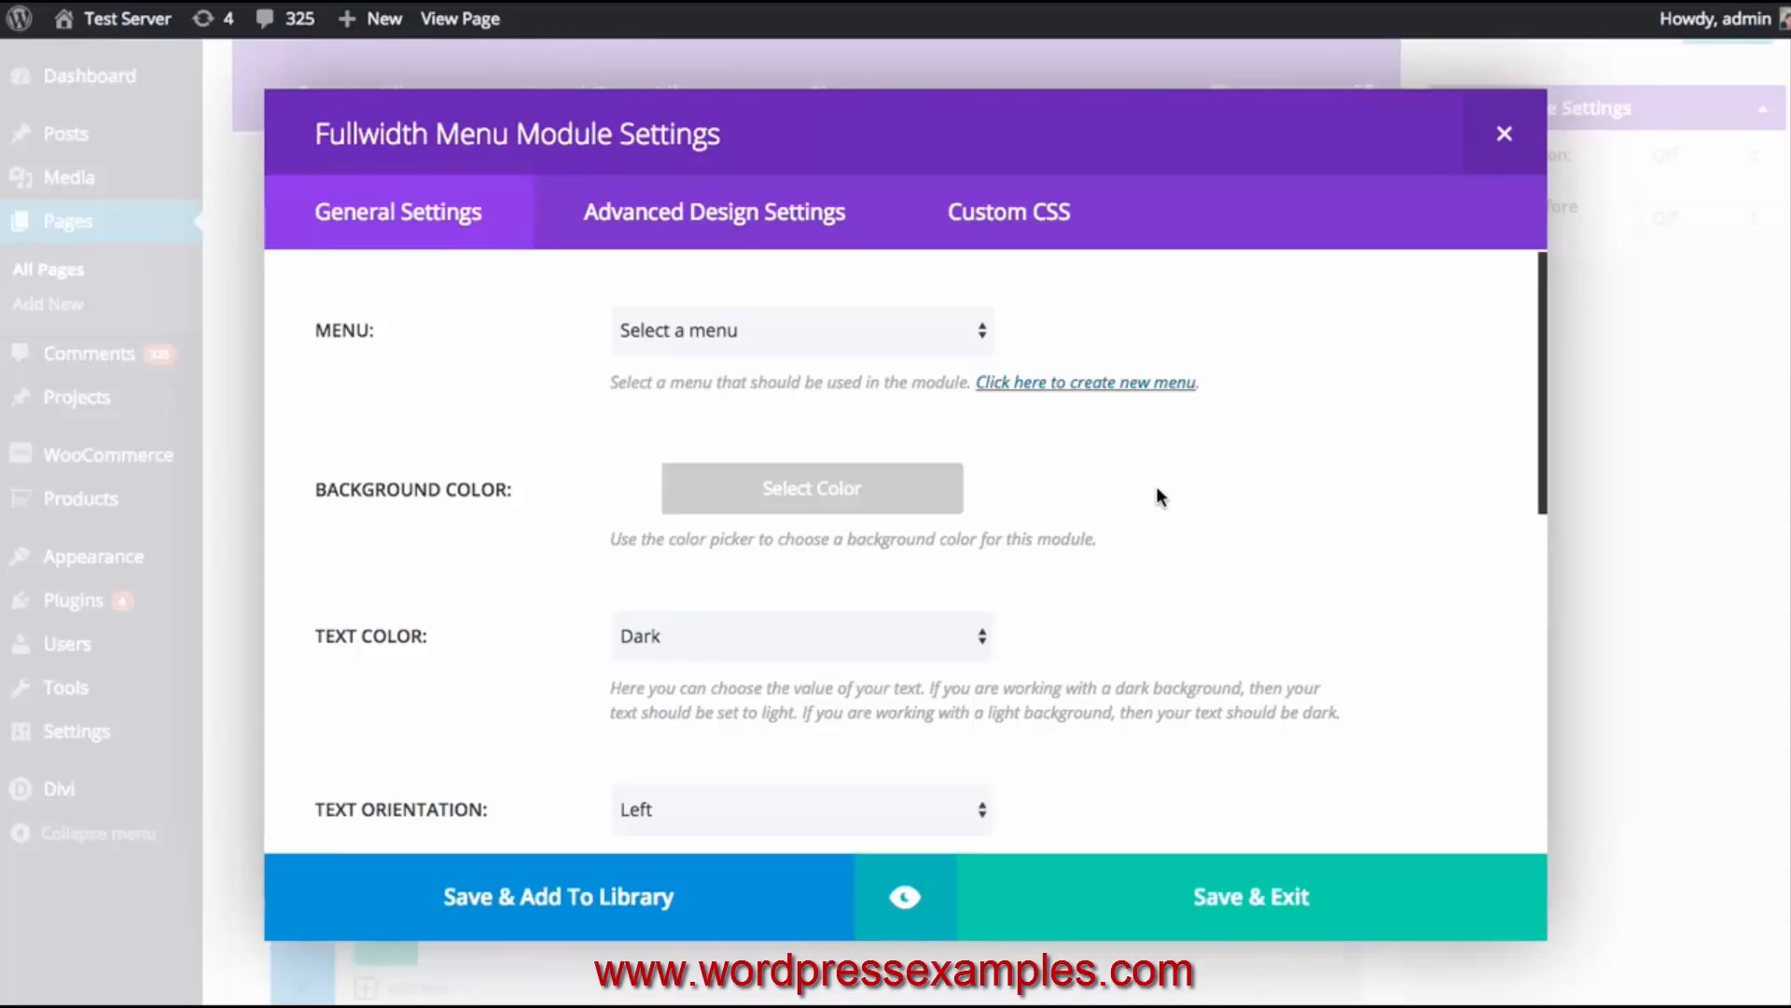
left_click(891, 338)
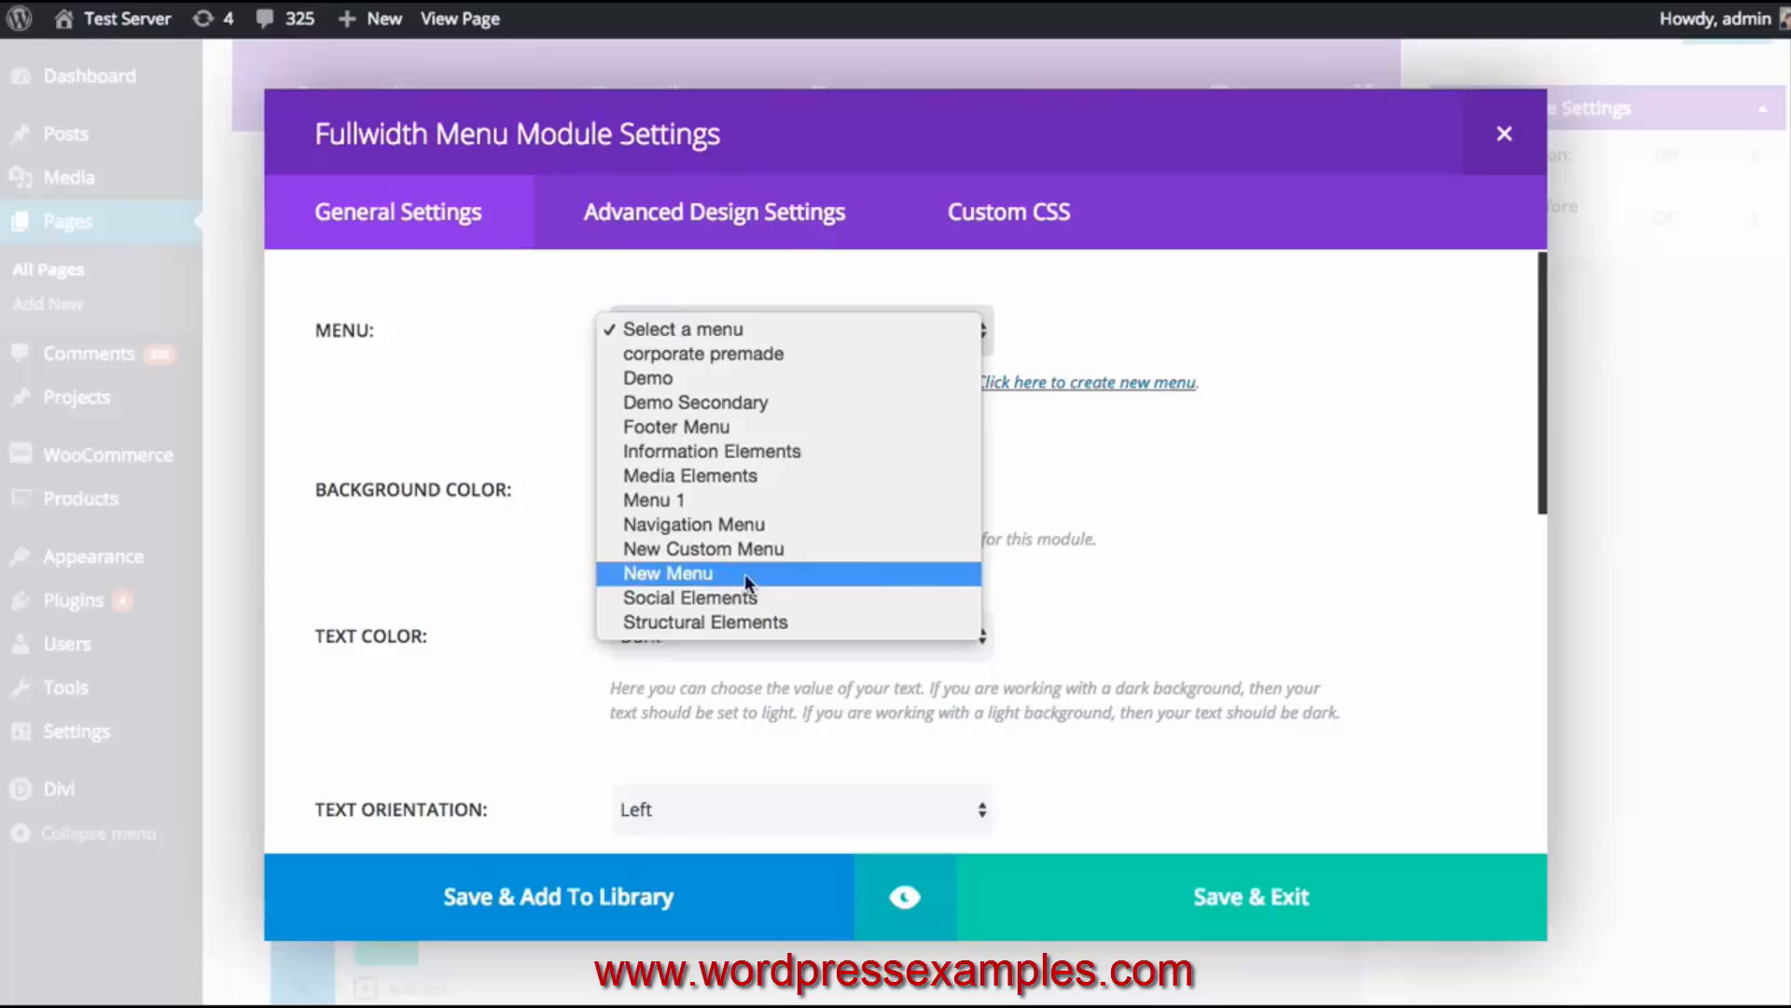
left_click(712, 575)
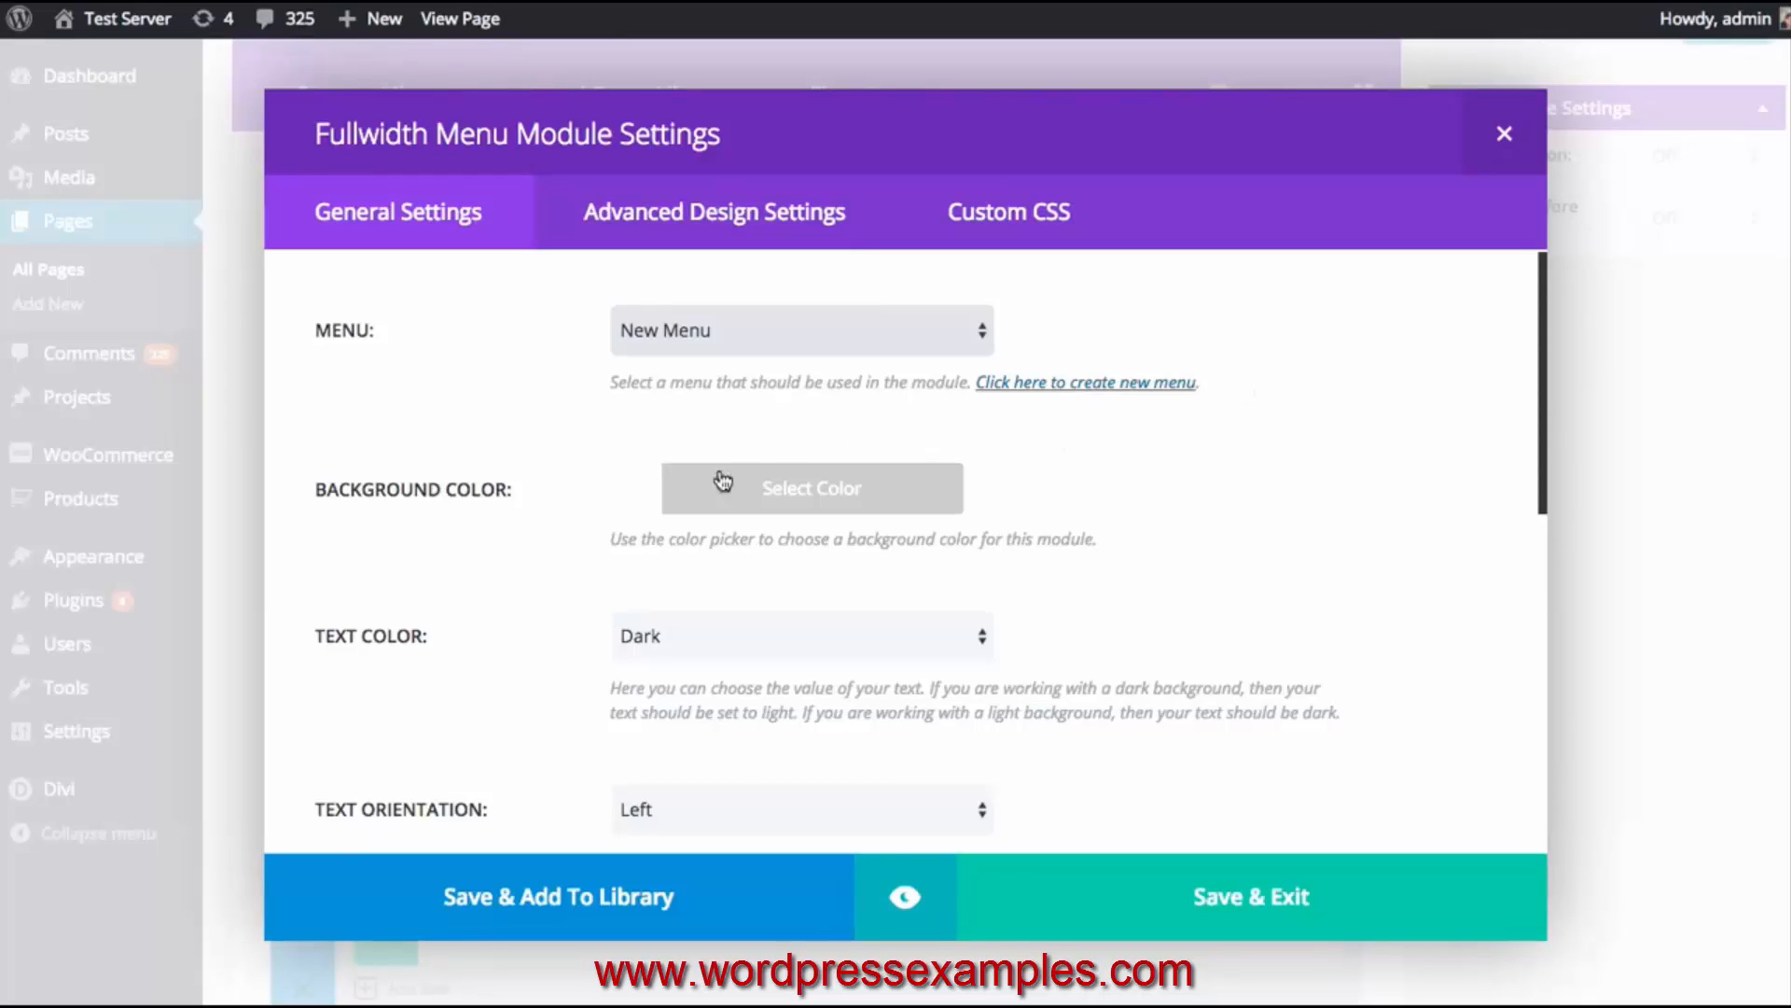
Step: Set the module's background colour to the purple swatch #8224e3
left_click(661, 492)
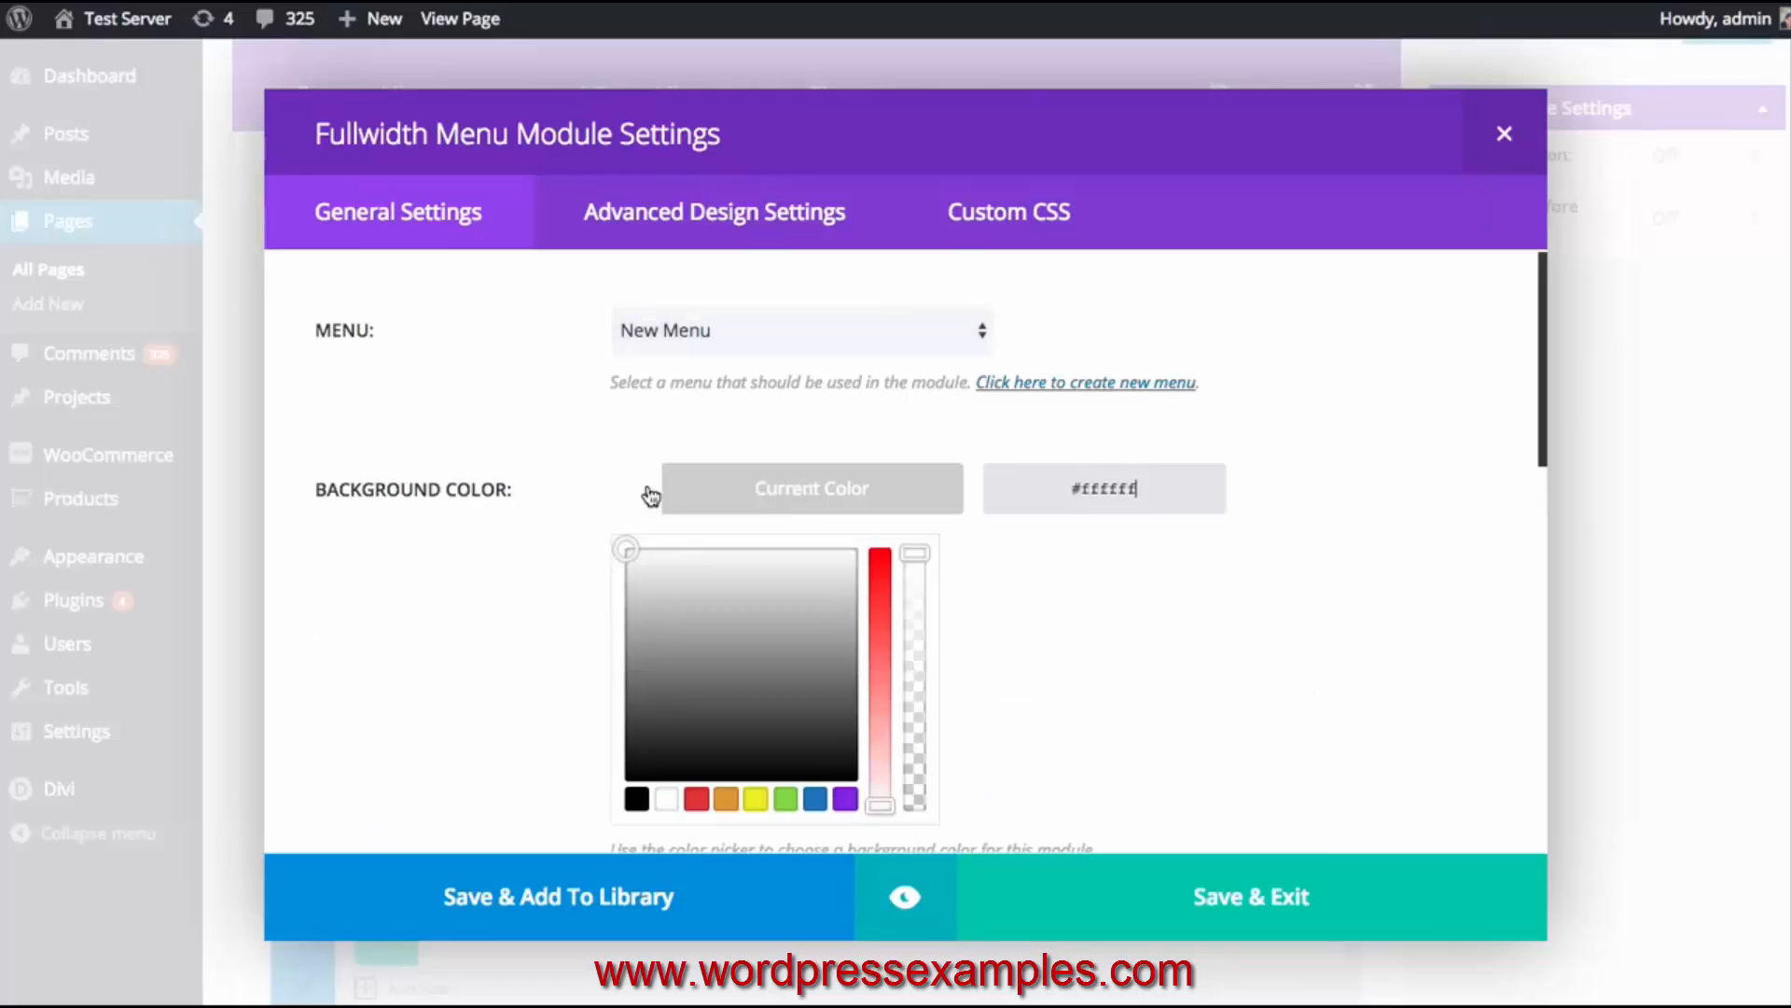
scroll(1073, 534, "down", 1)
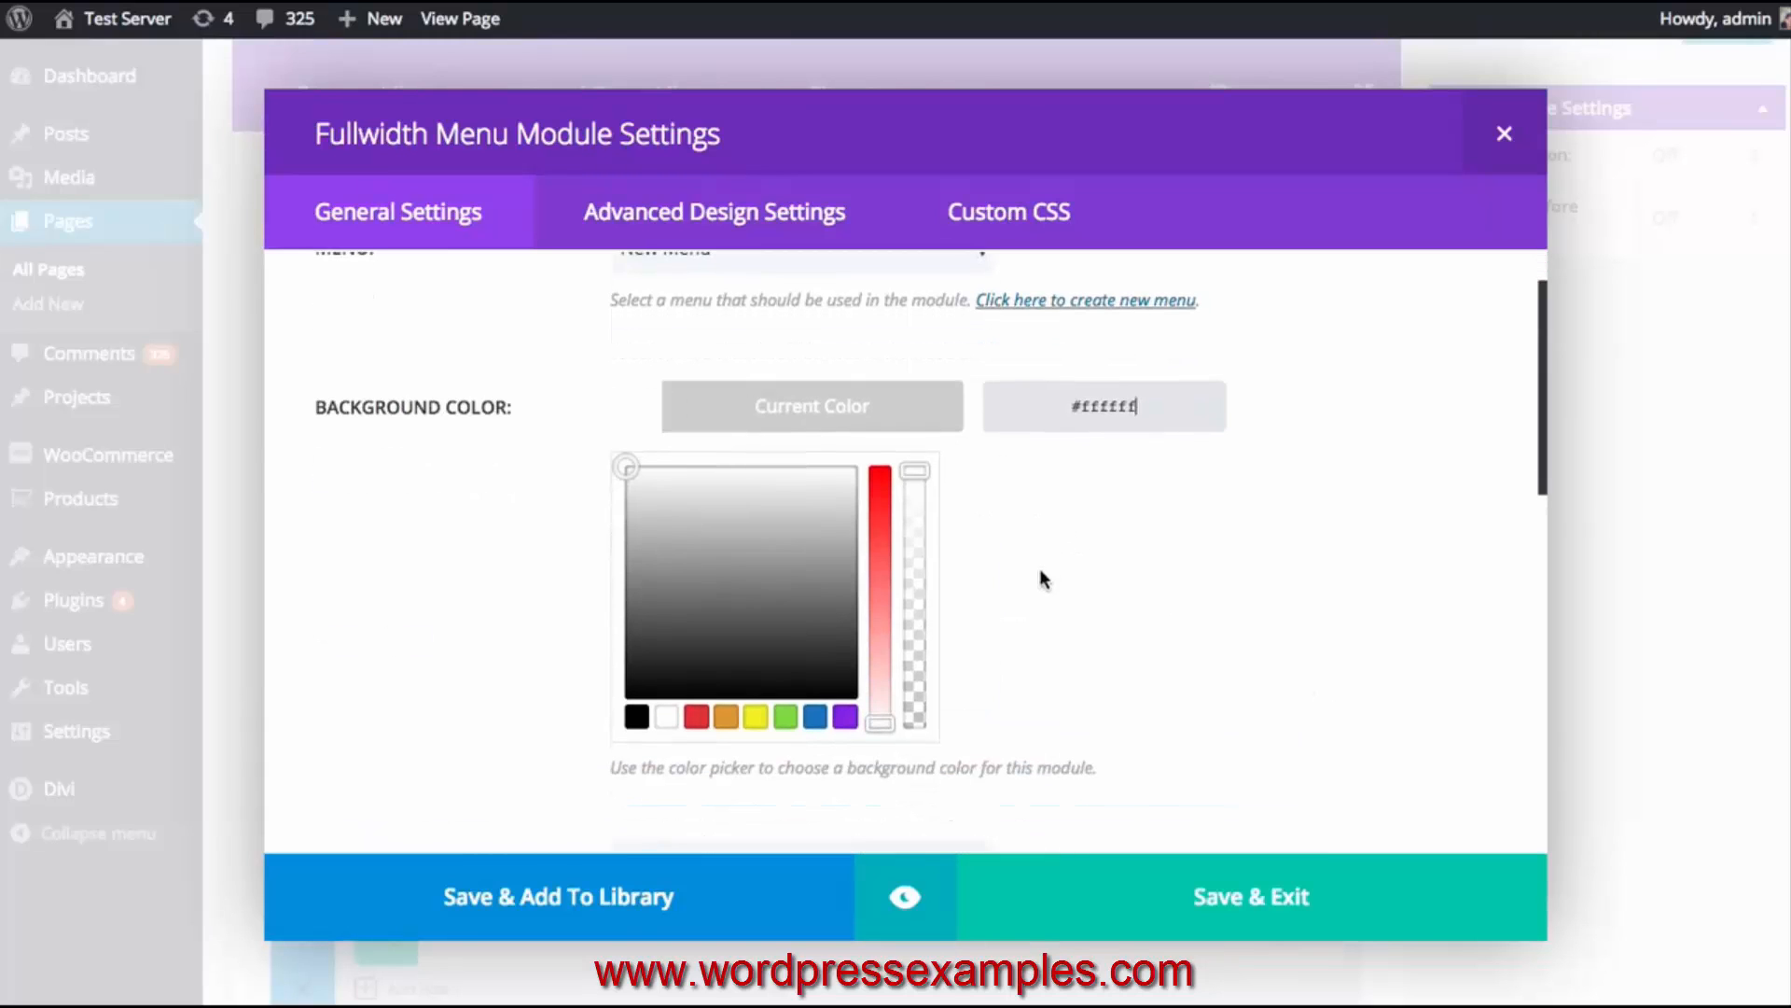
left_click(847, 717)
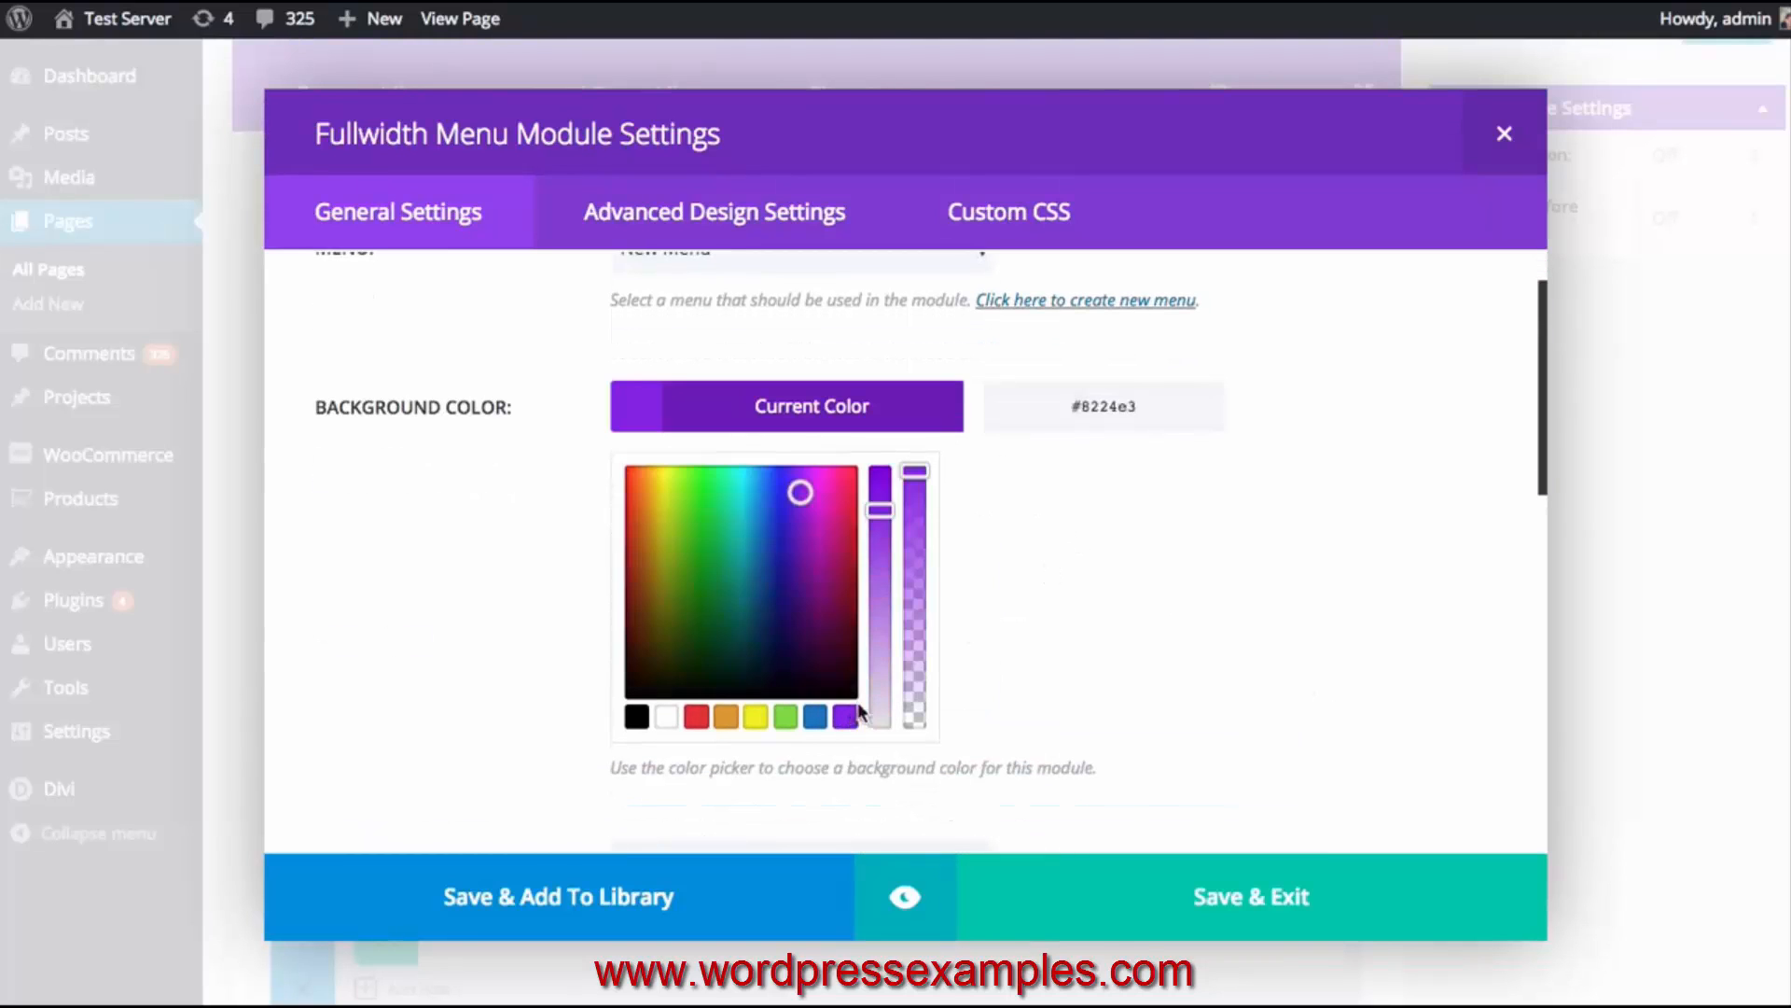
left_click(695, 411)
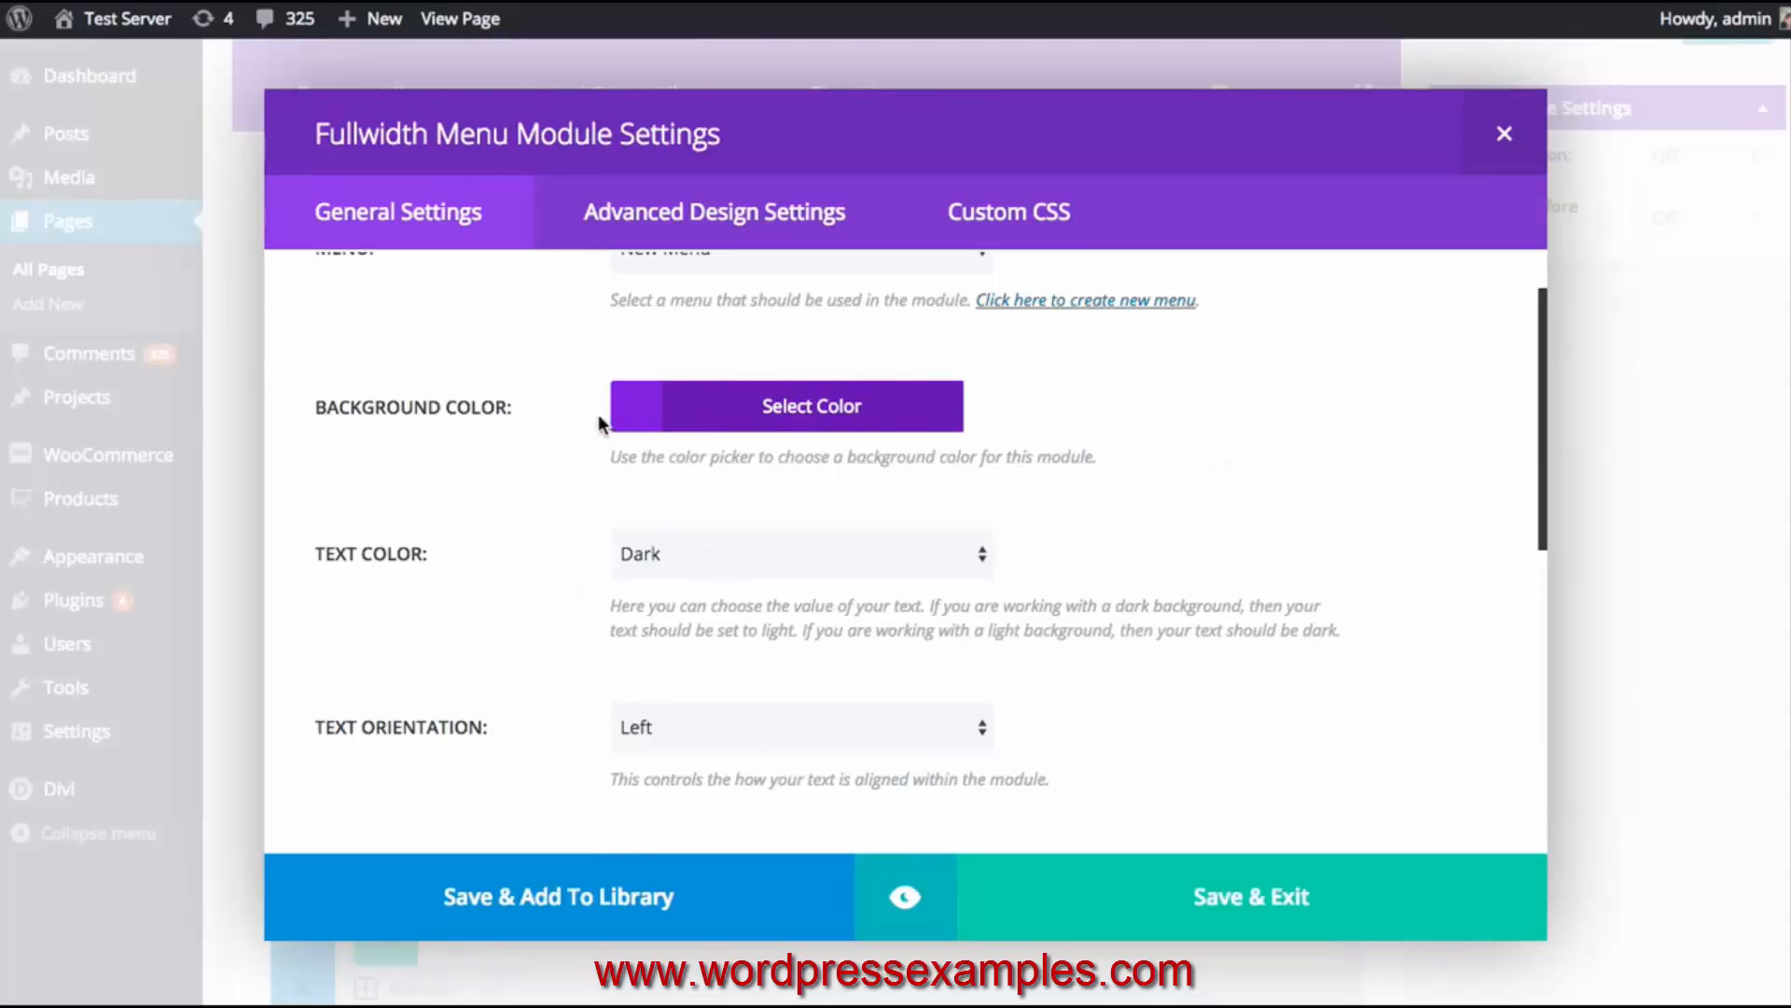
Step: Set the module's text colour to Light and its text orientation to Center
left_click(716, 557)
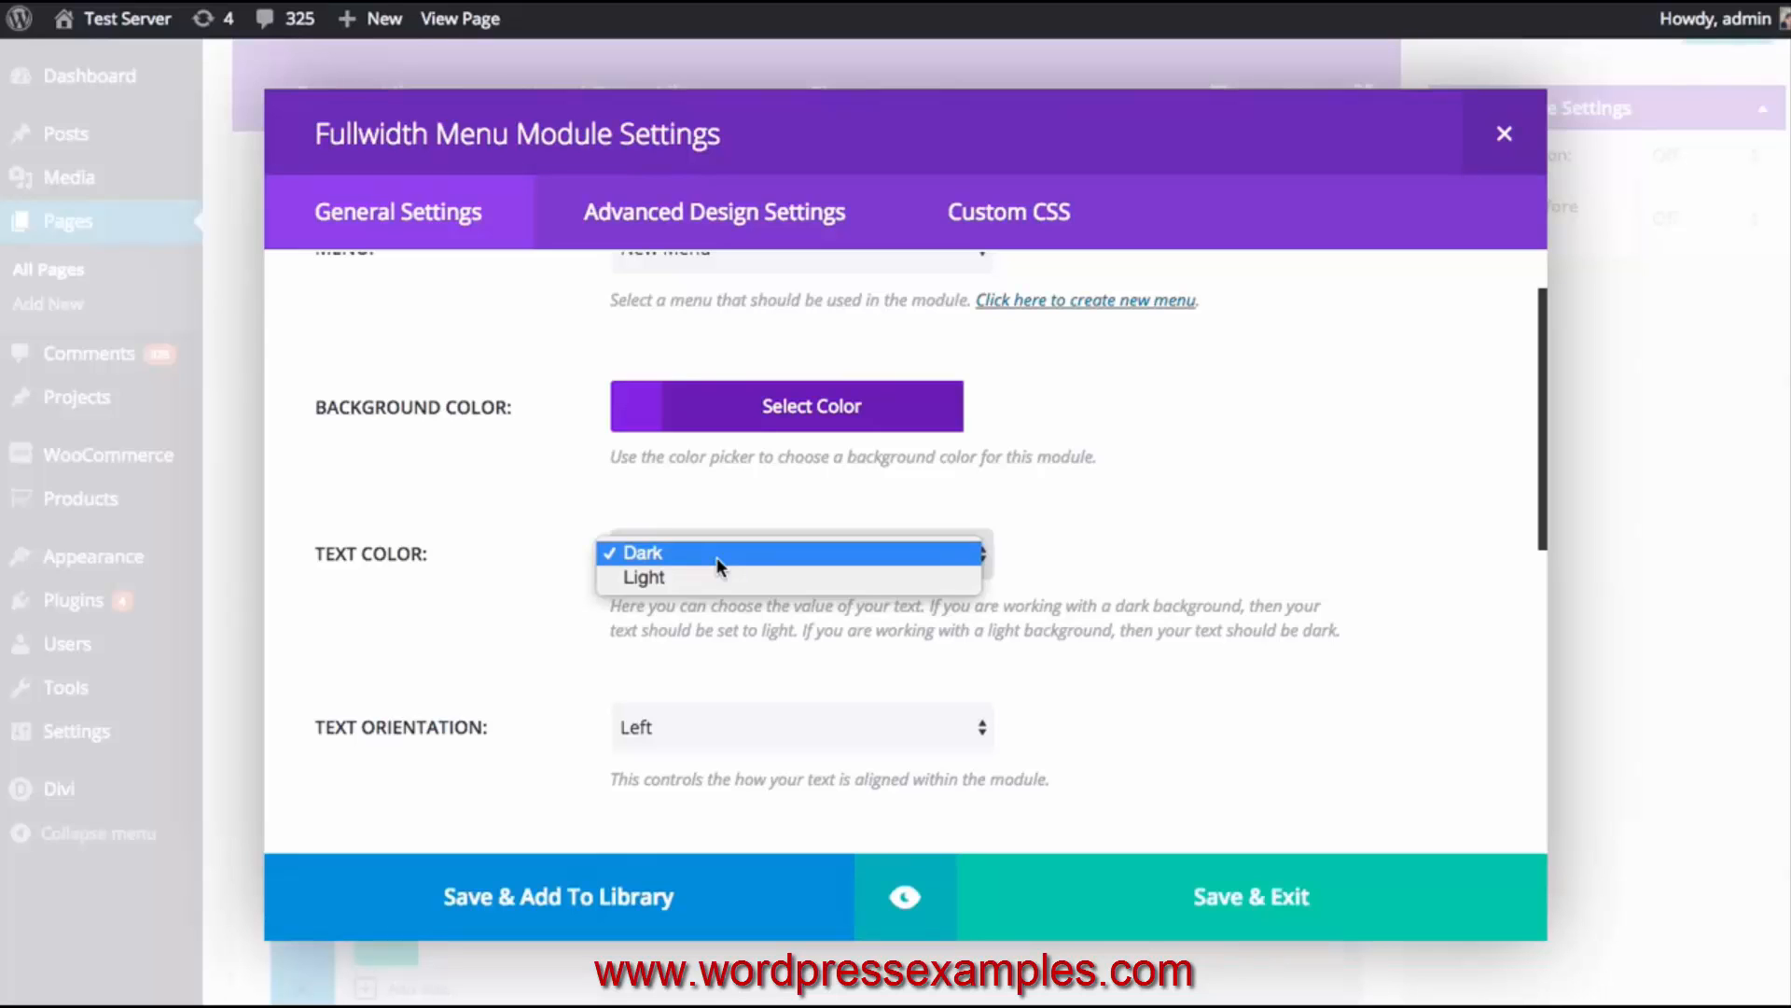
left_click(708, 575)
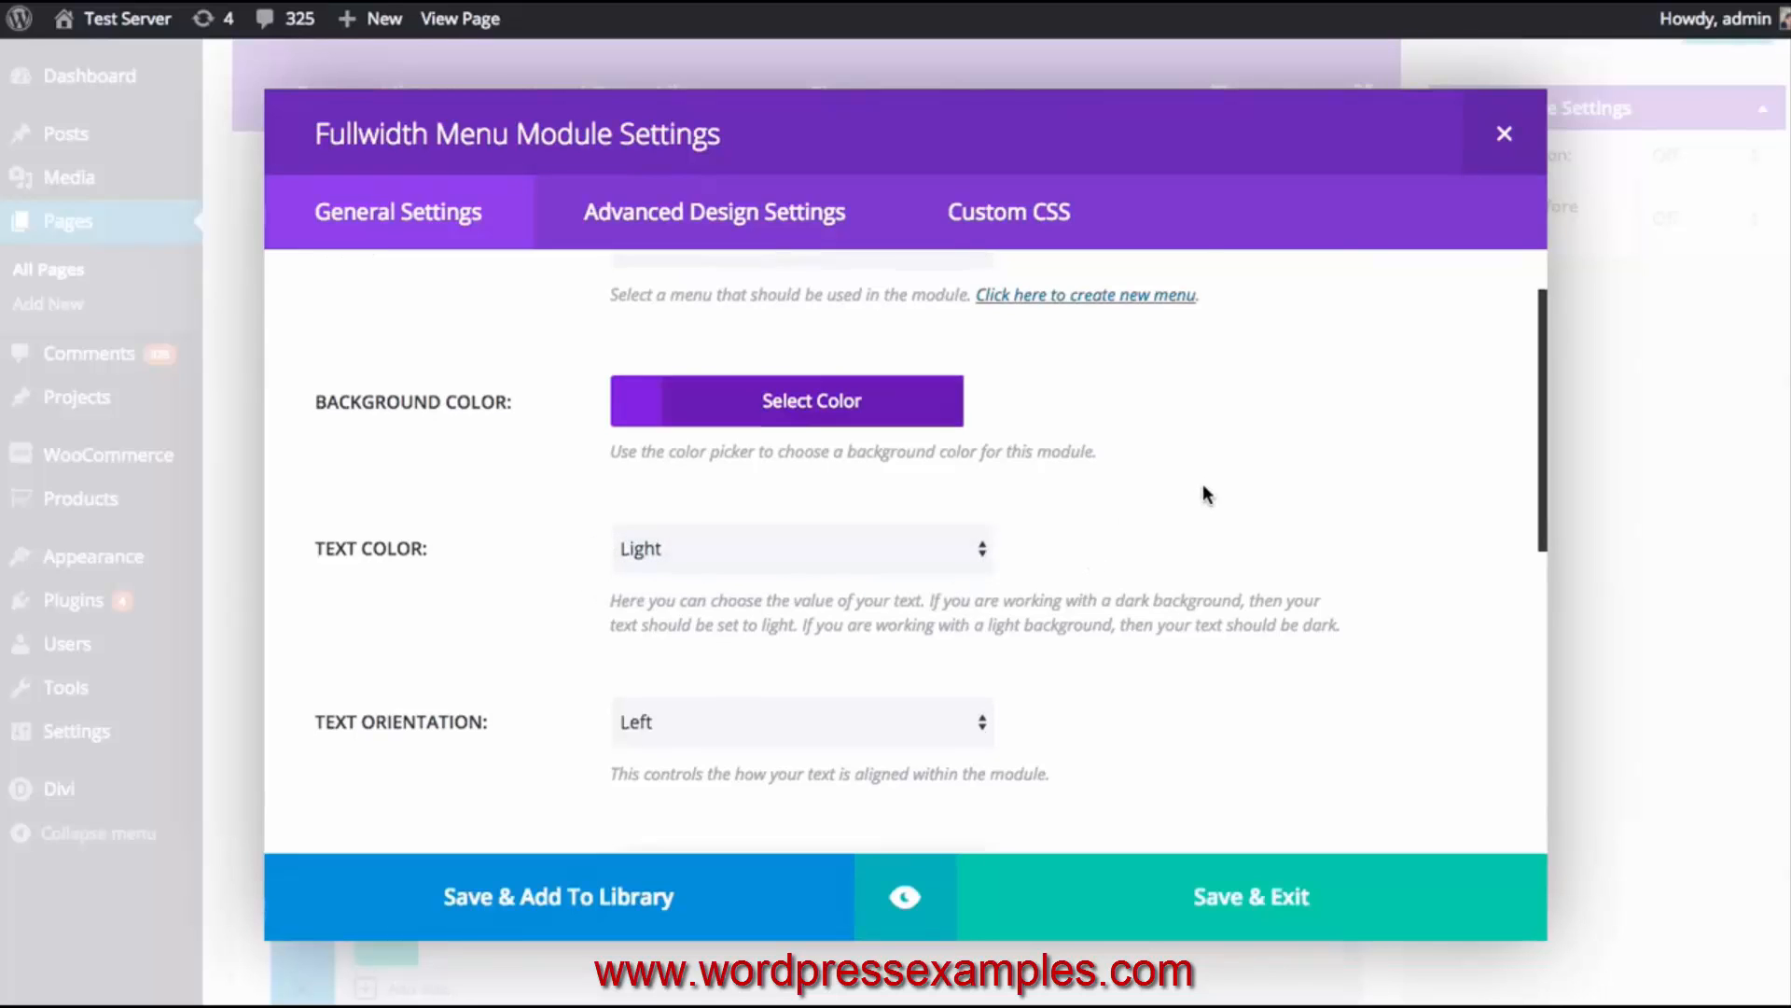
scroll(1201, 491, "down", 3)
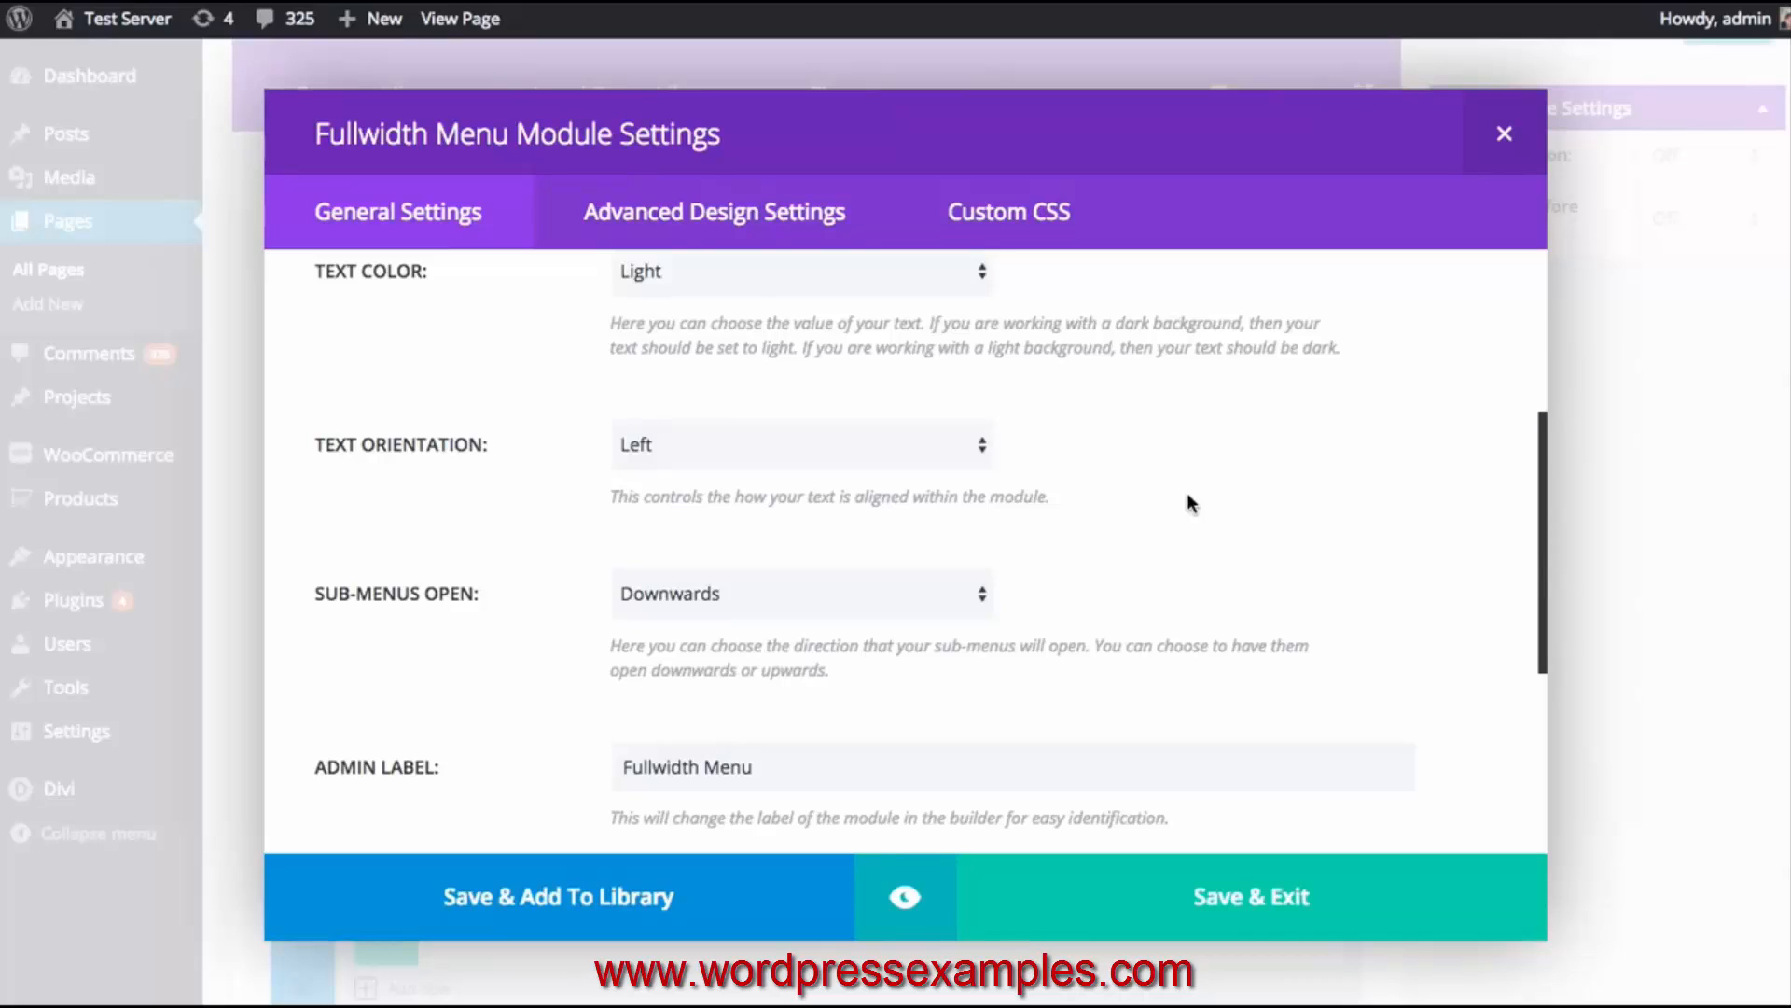
left_click(879, 457)
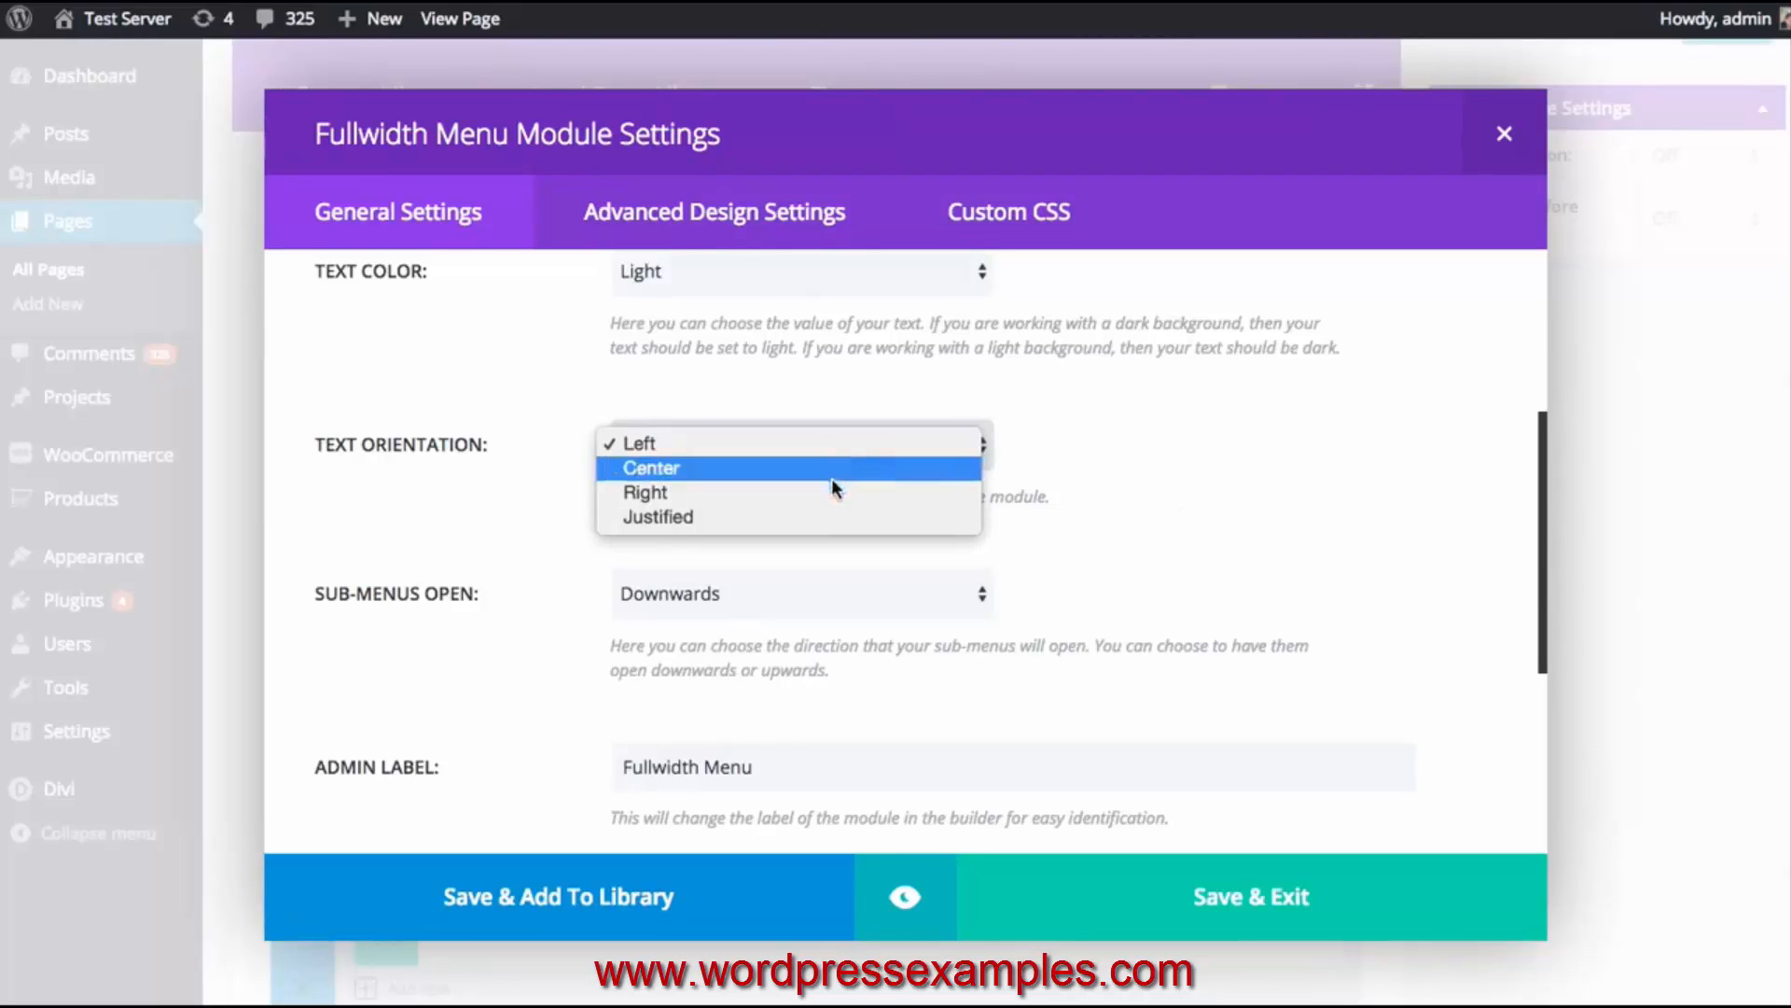
left_click(680, 469)
scroll(1345, 434, "down", 2)
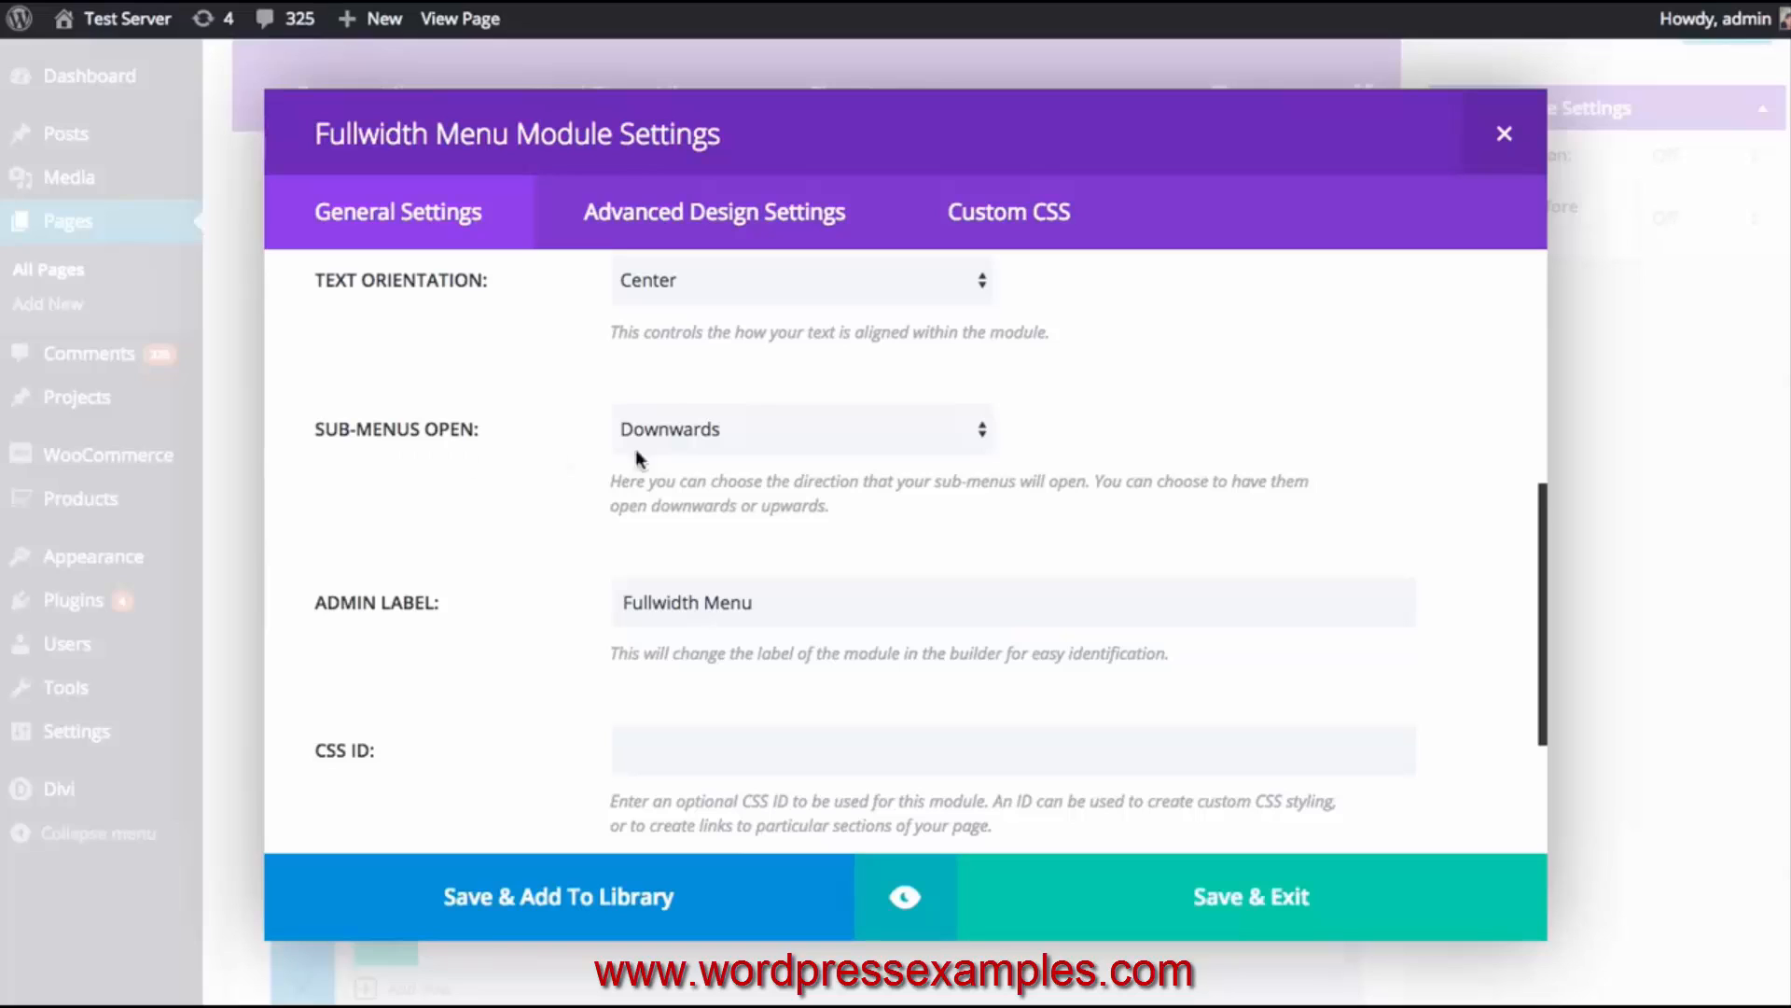
left_click(783, 438)
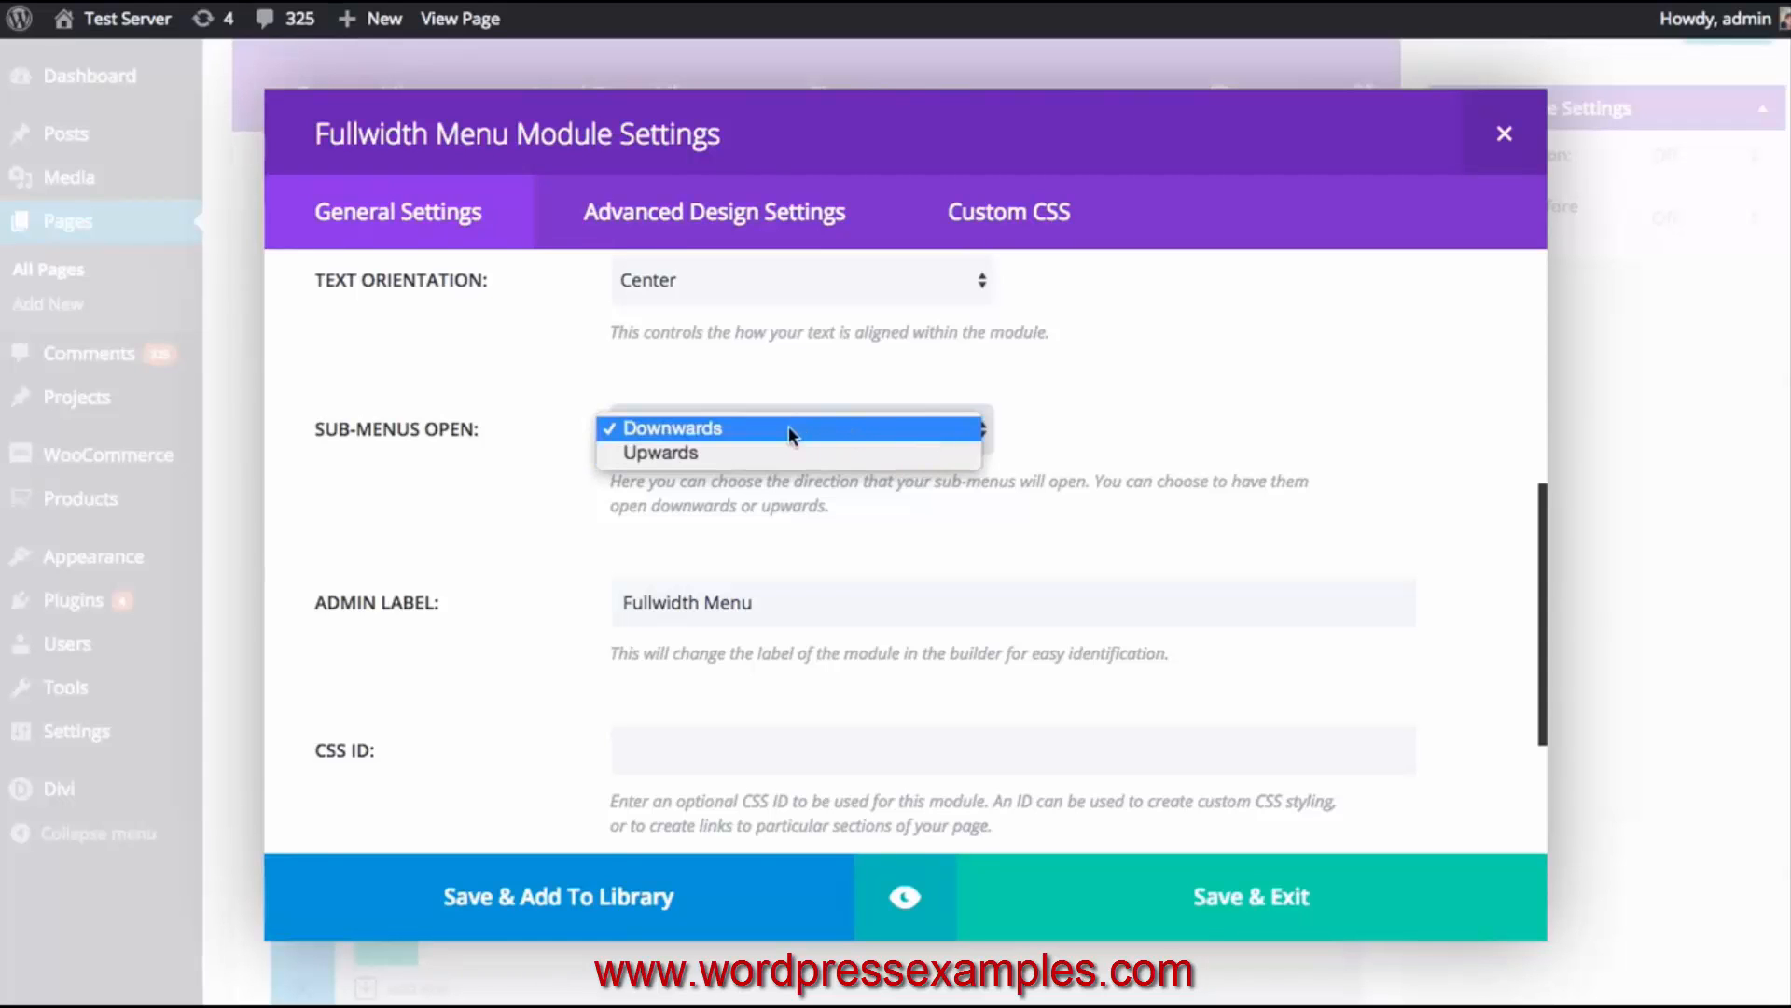
left_click(1187, 434)
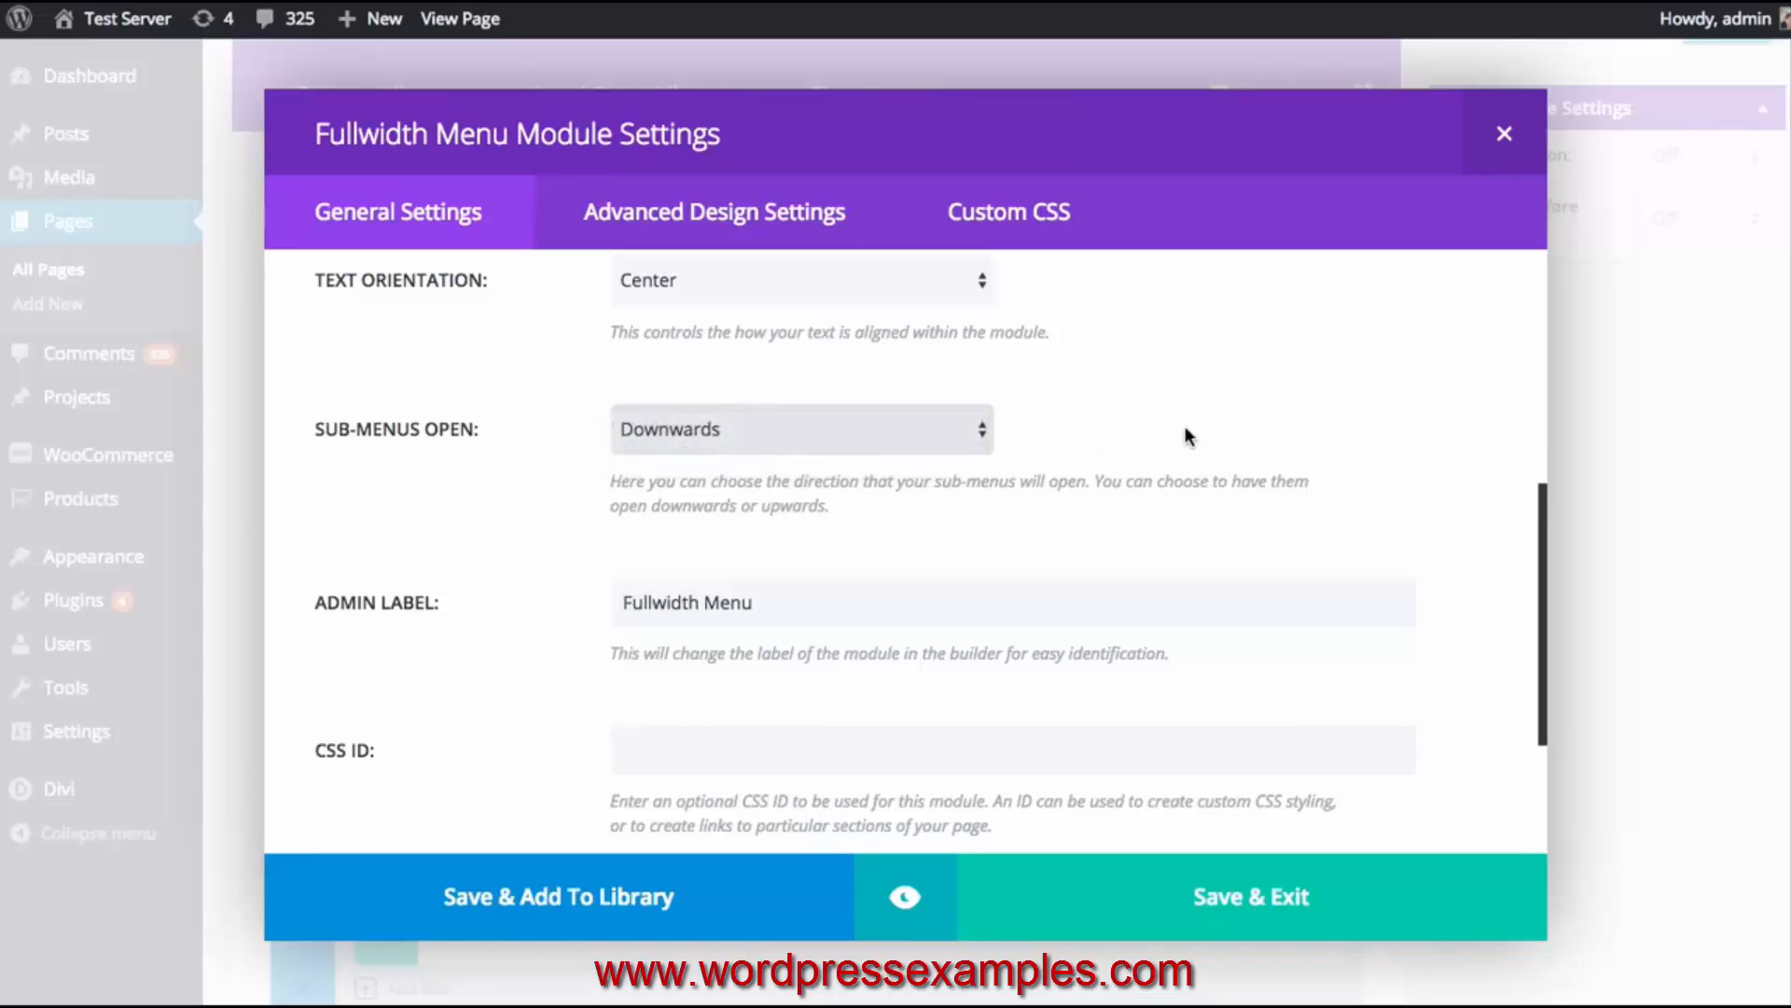
scroll(1185, 431, "down", 3)
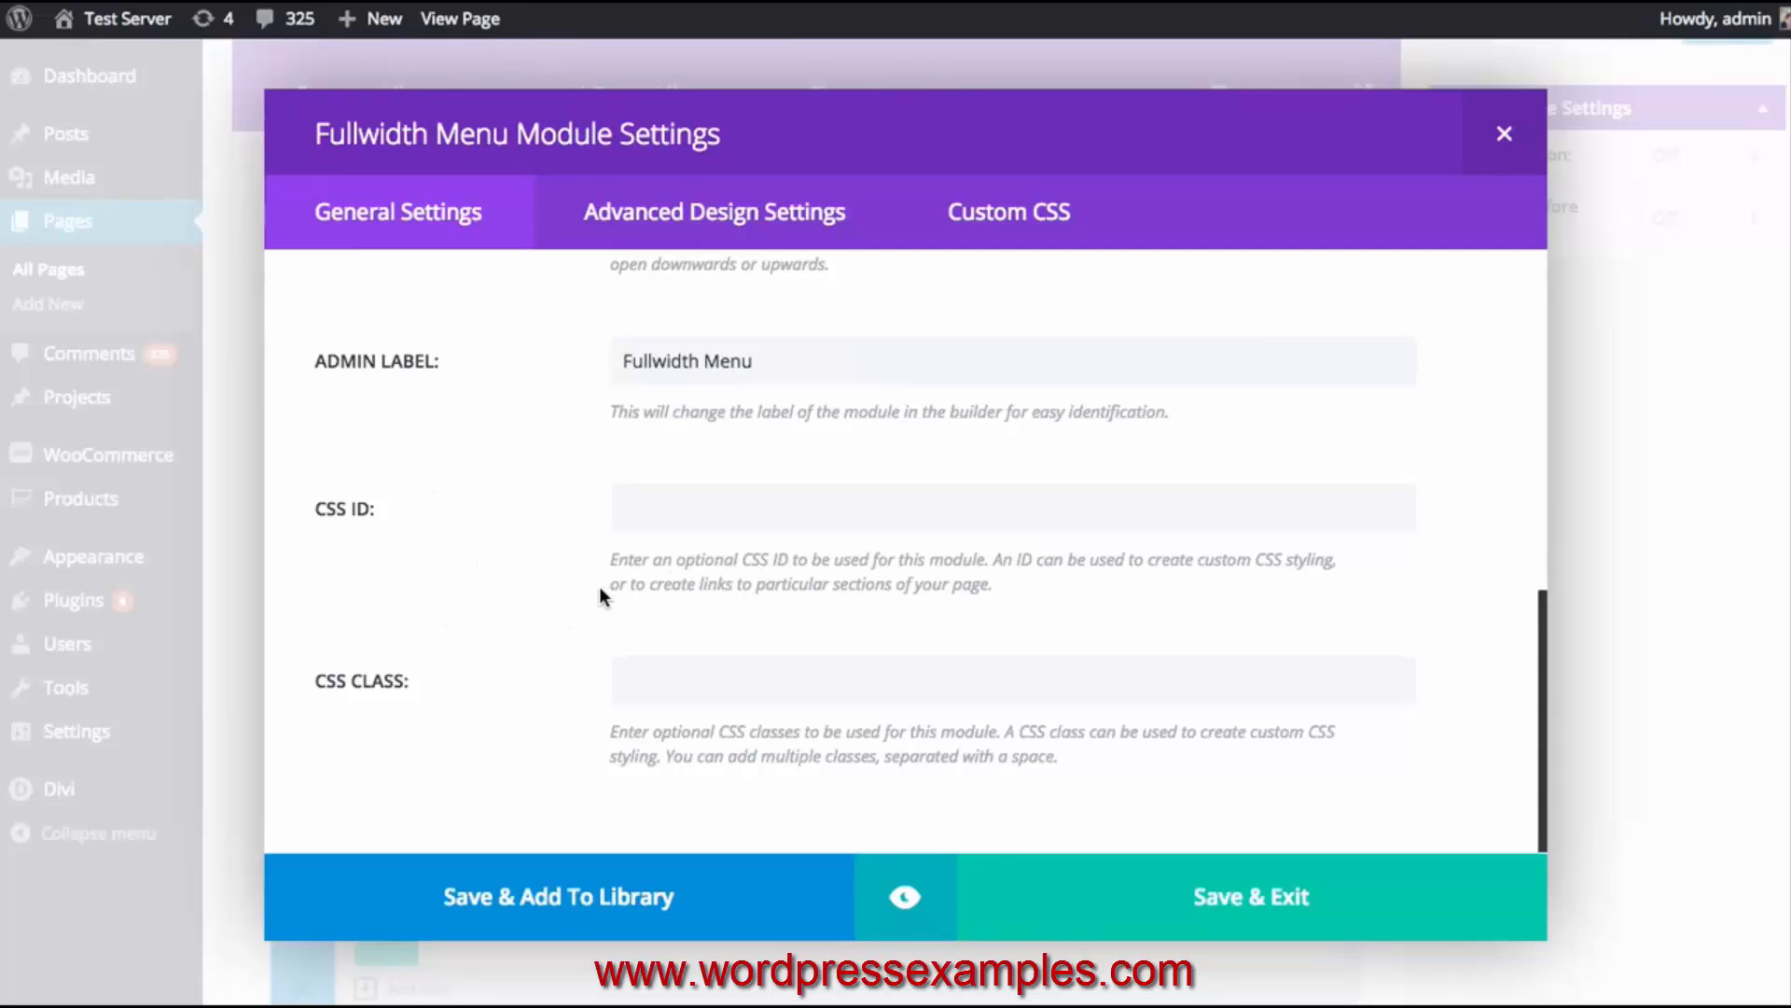
scroll(999, 676, "up", 5)
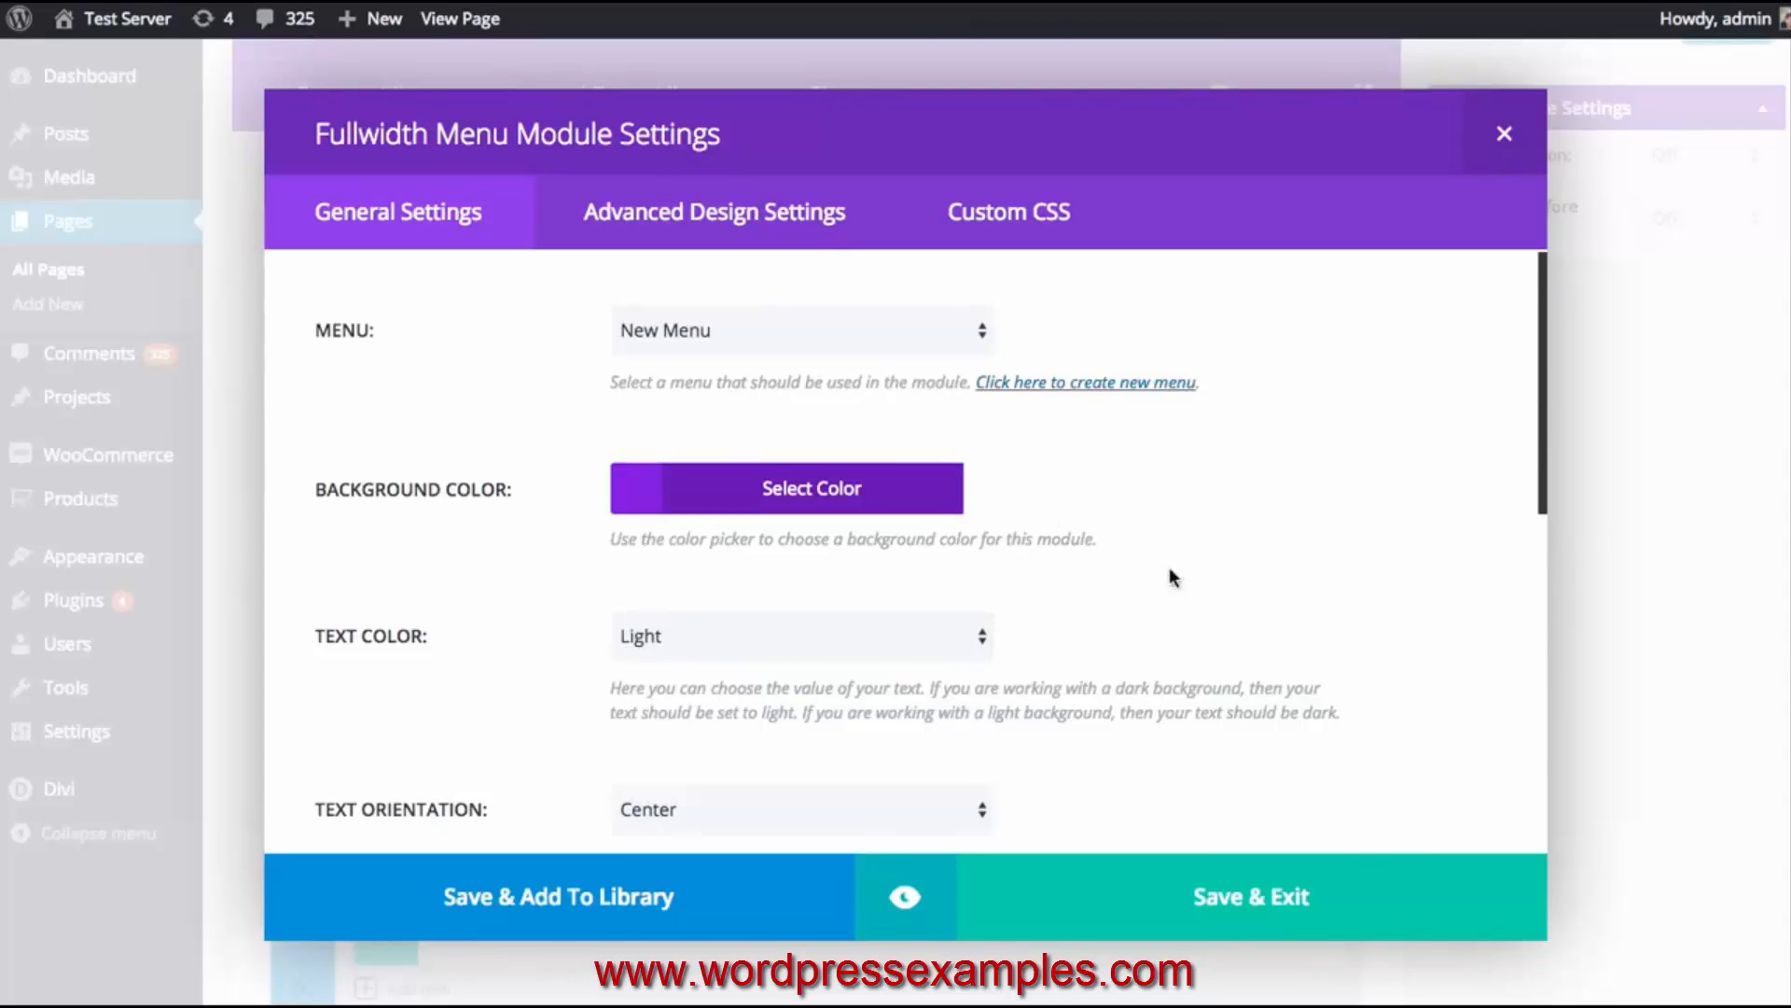
Step: Preview the Fullwidth Menu module on desktop
left_click(905, 897)
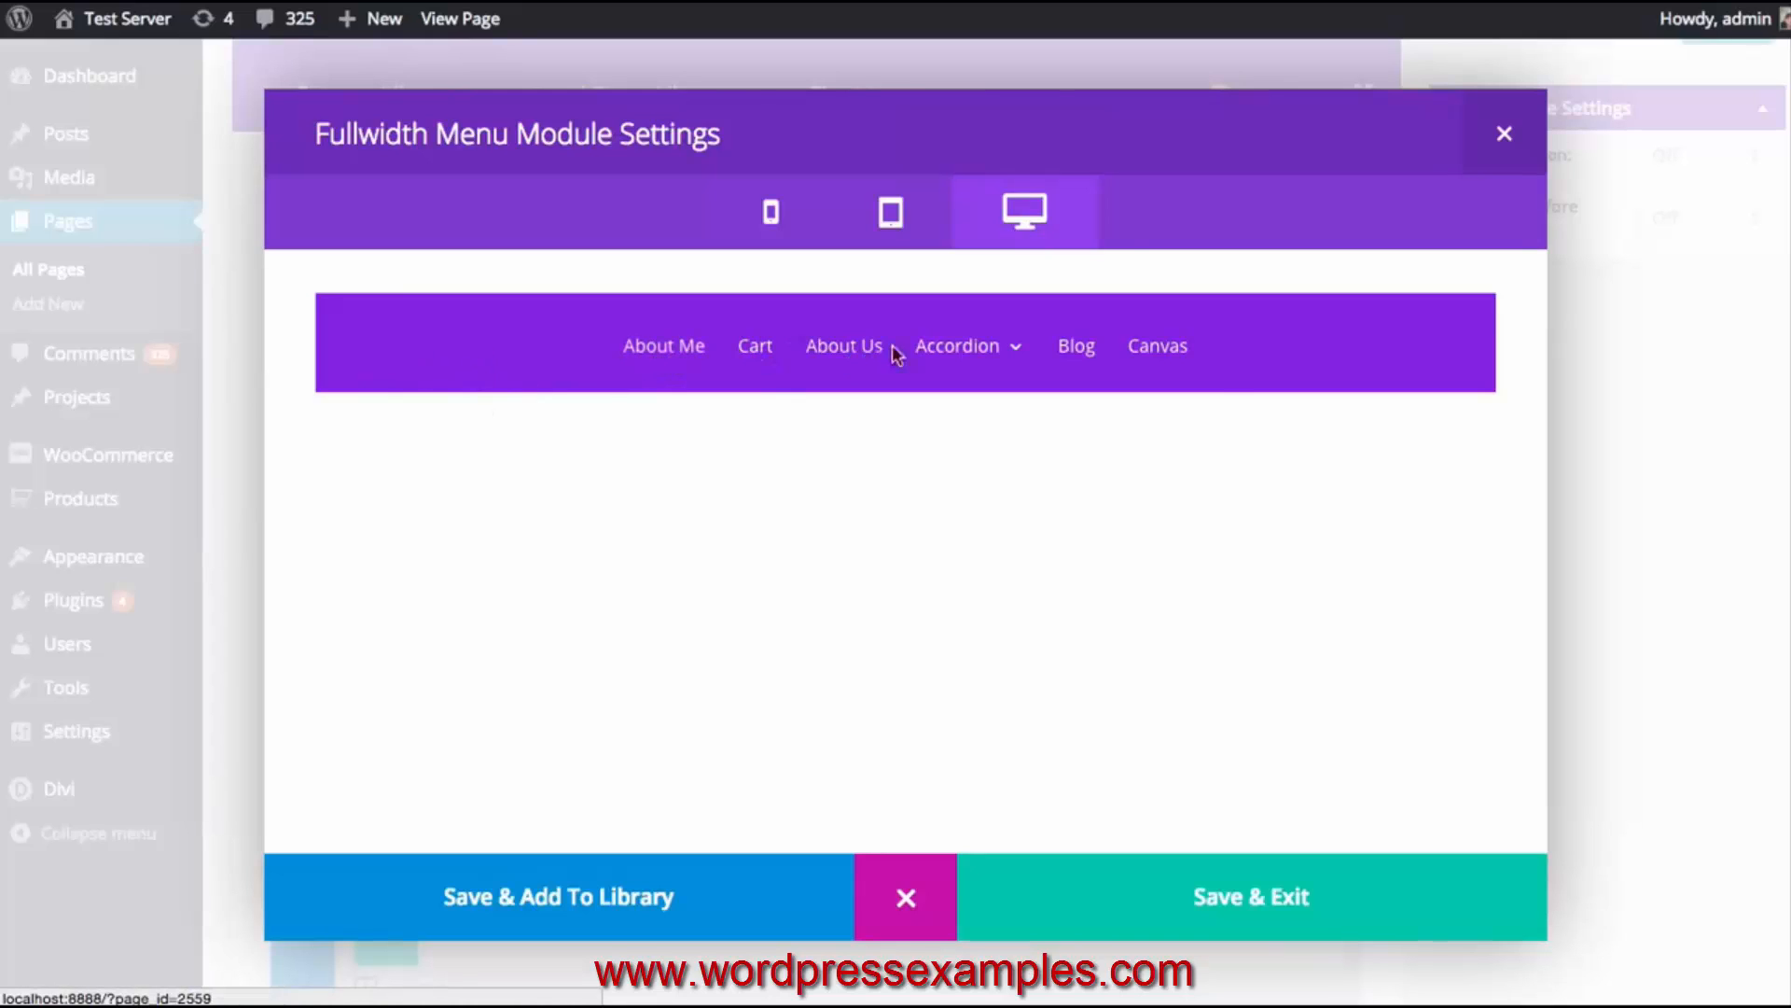
mouse_move(975, 354)
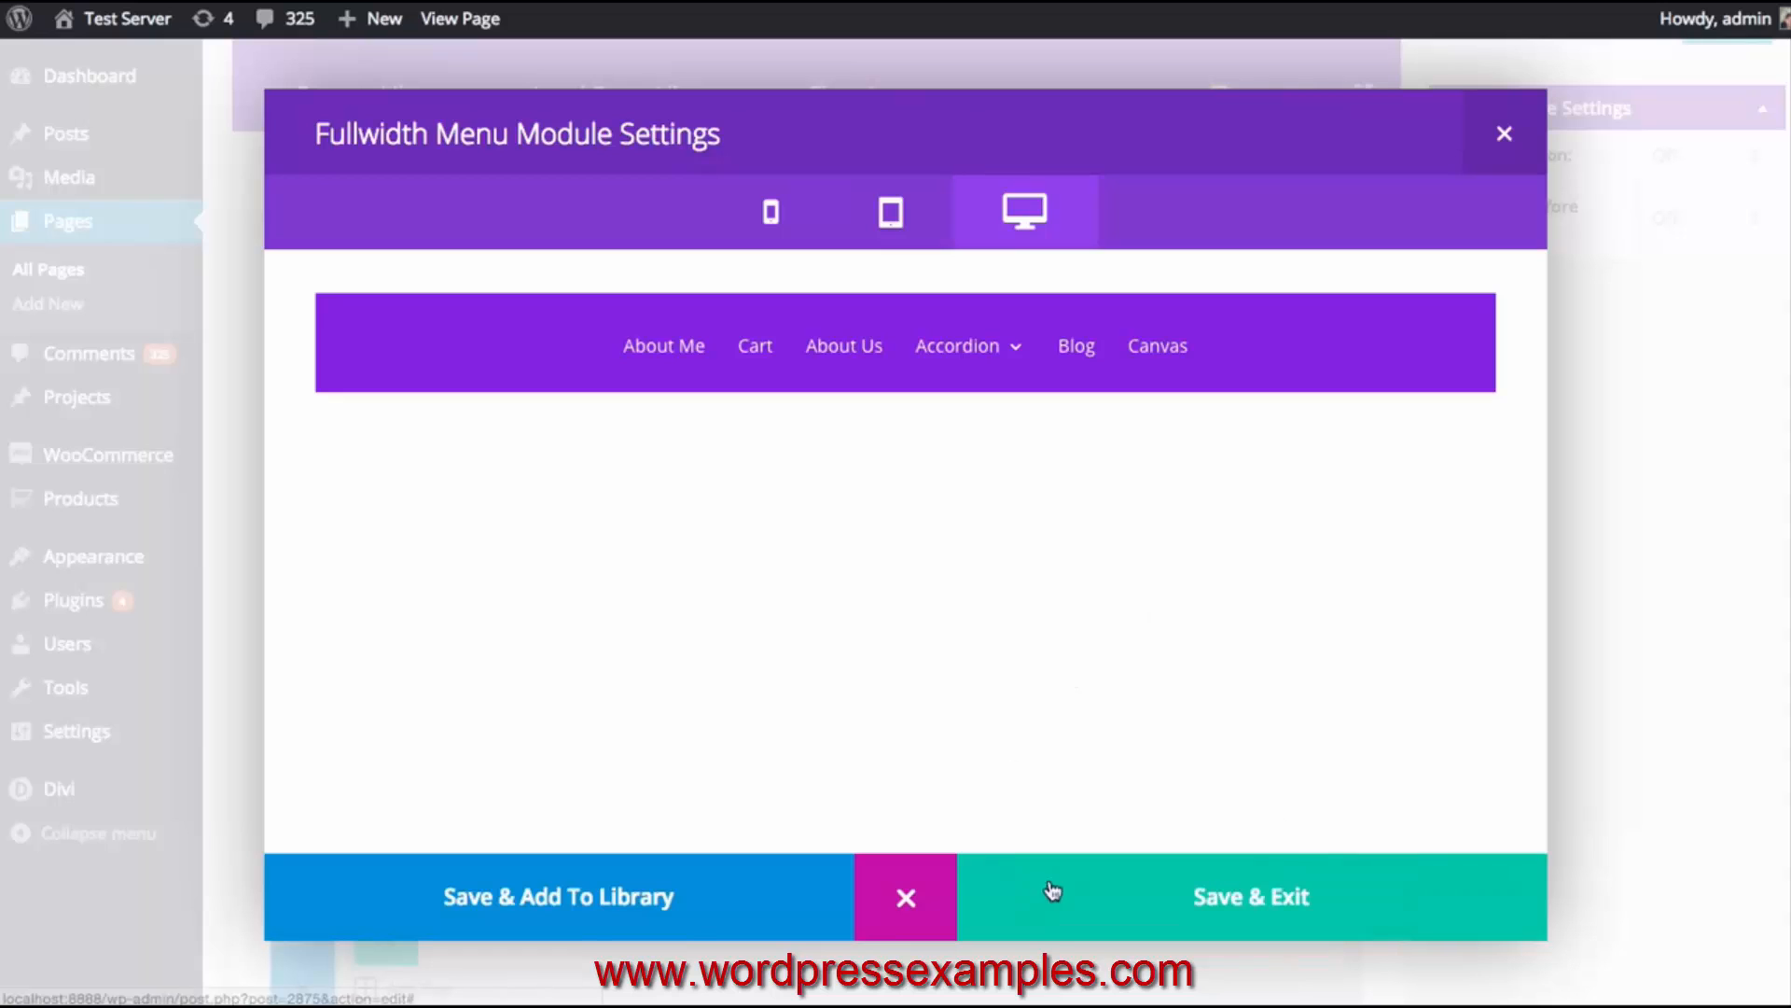
Step: Save the module settings and update the Landing Page
left_click(1177, 913)
scroll(1680, 560, "up", 4)
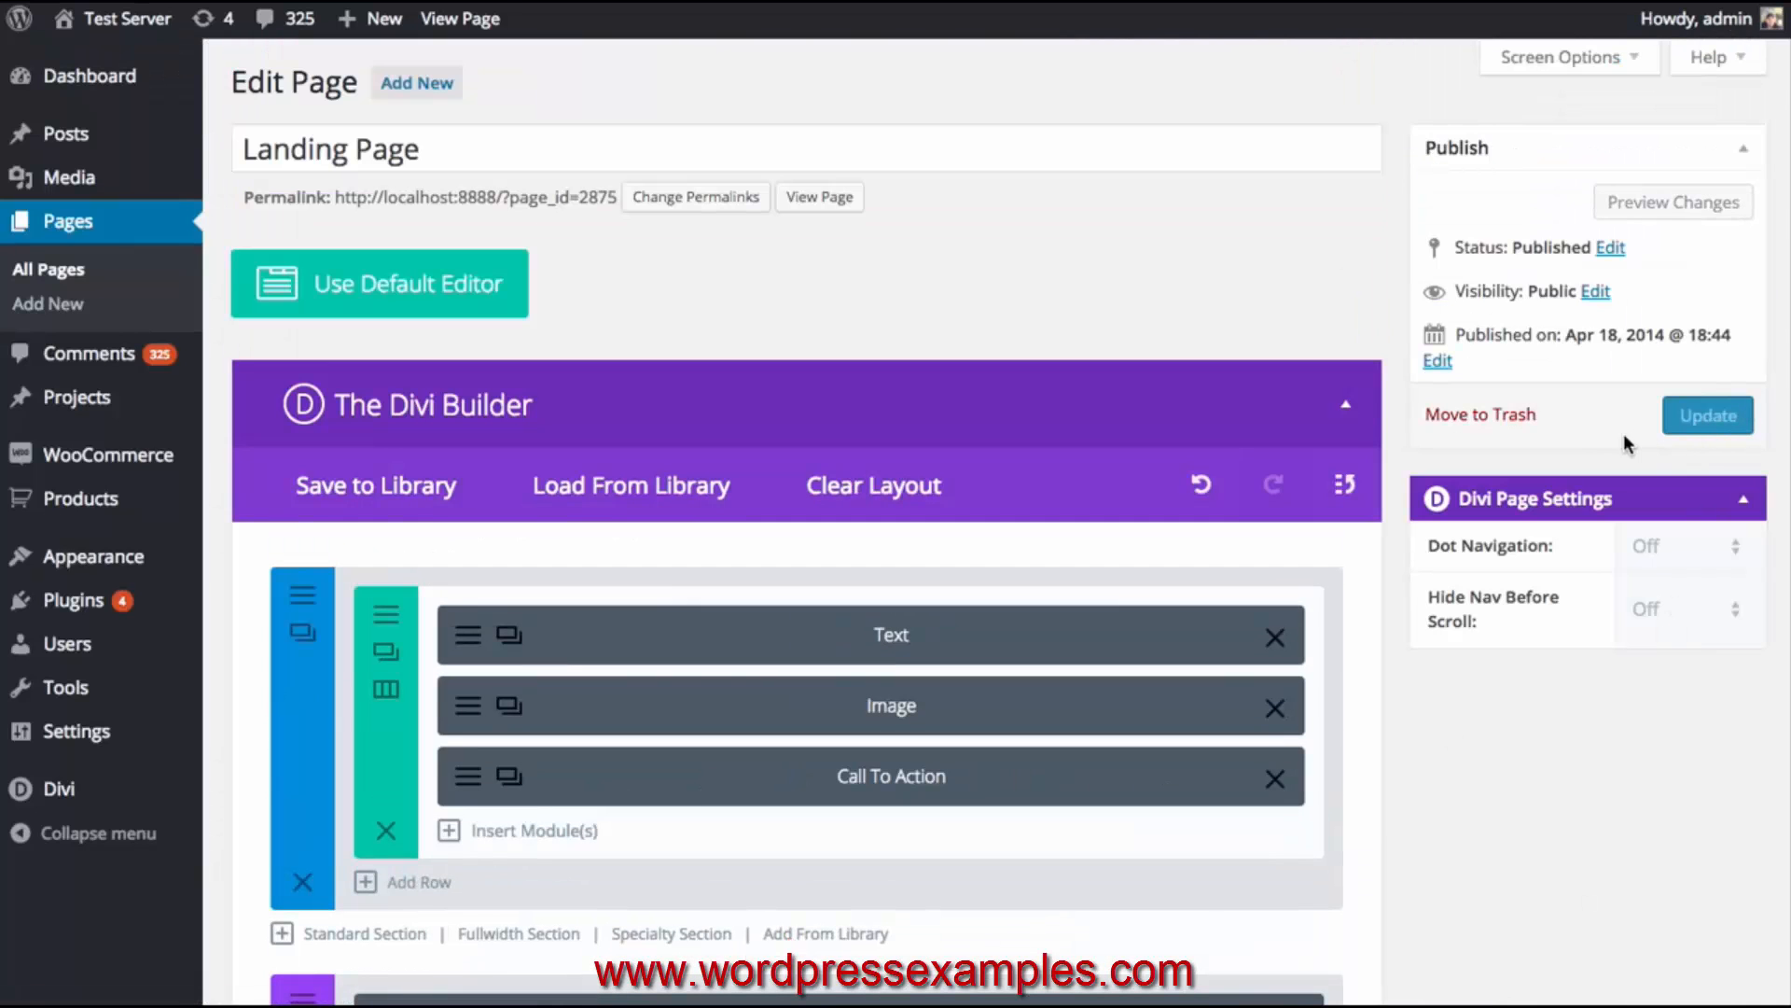
left_click(1694, 431)
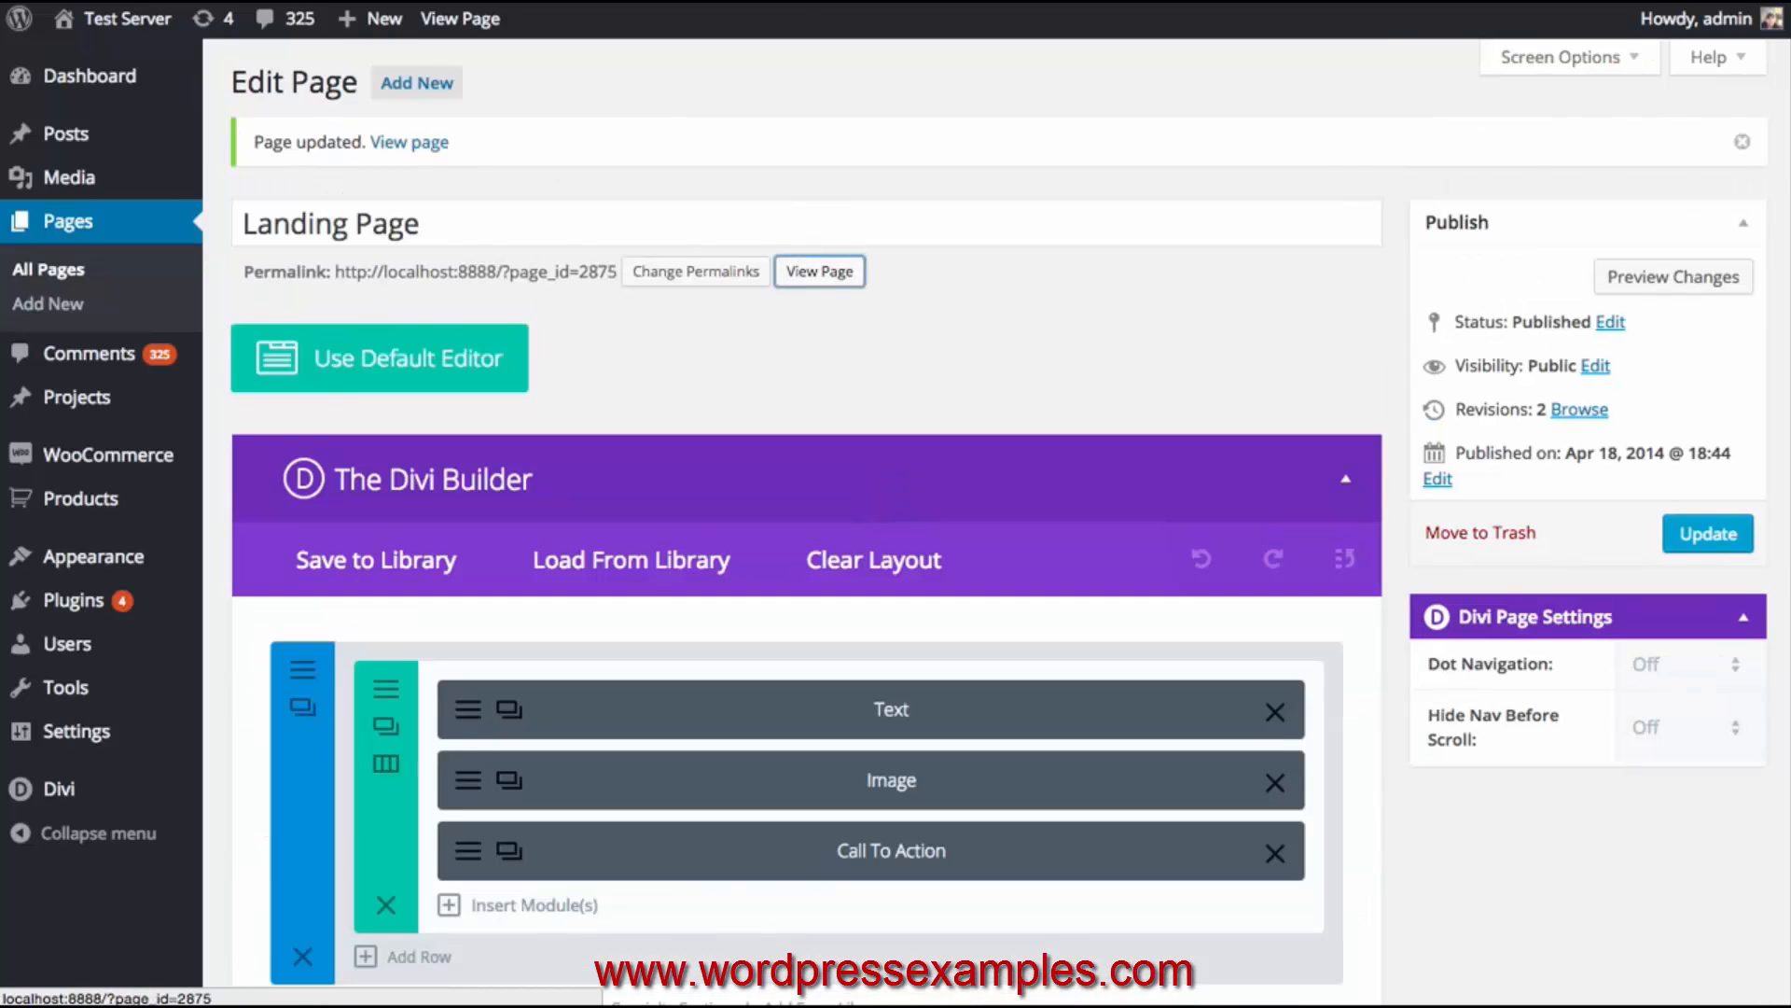
Step: View the published Landing Page and examine the new purple menu bar
left_click(819, 270)
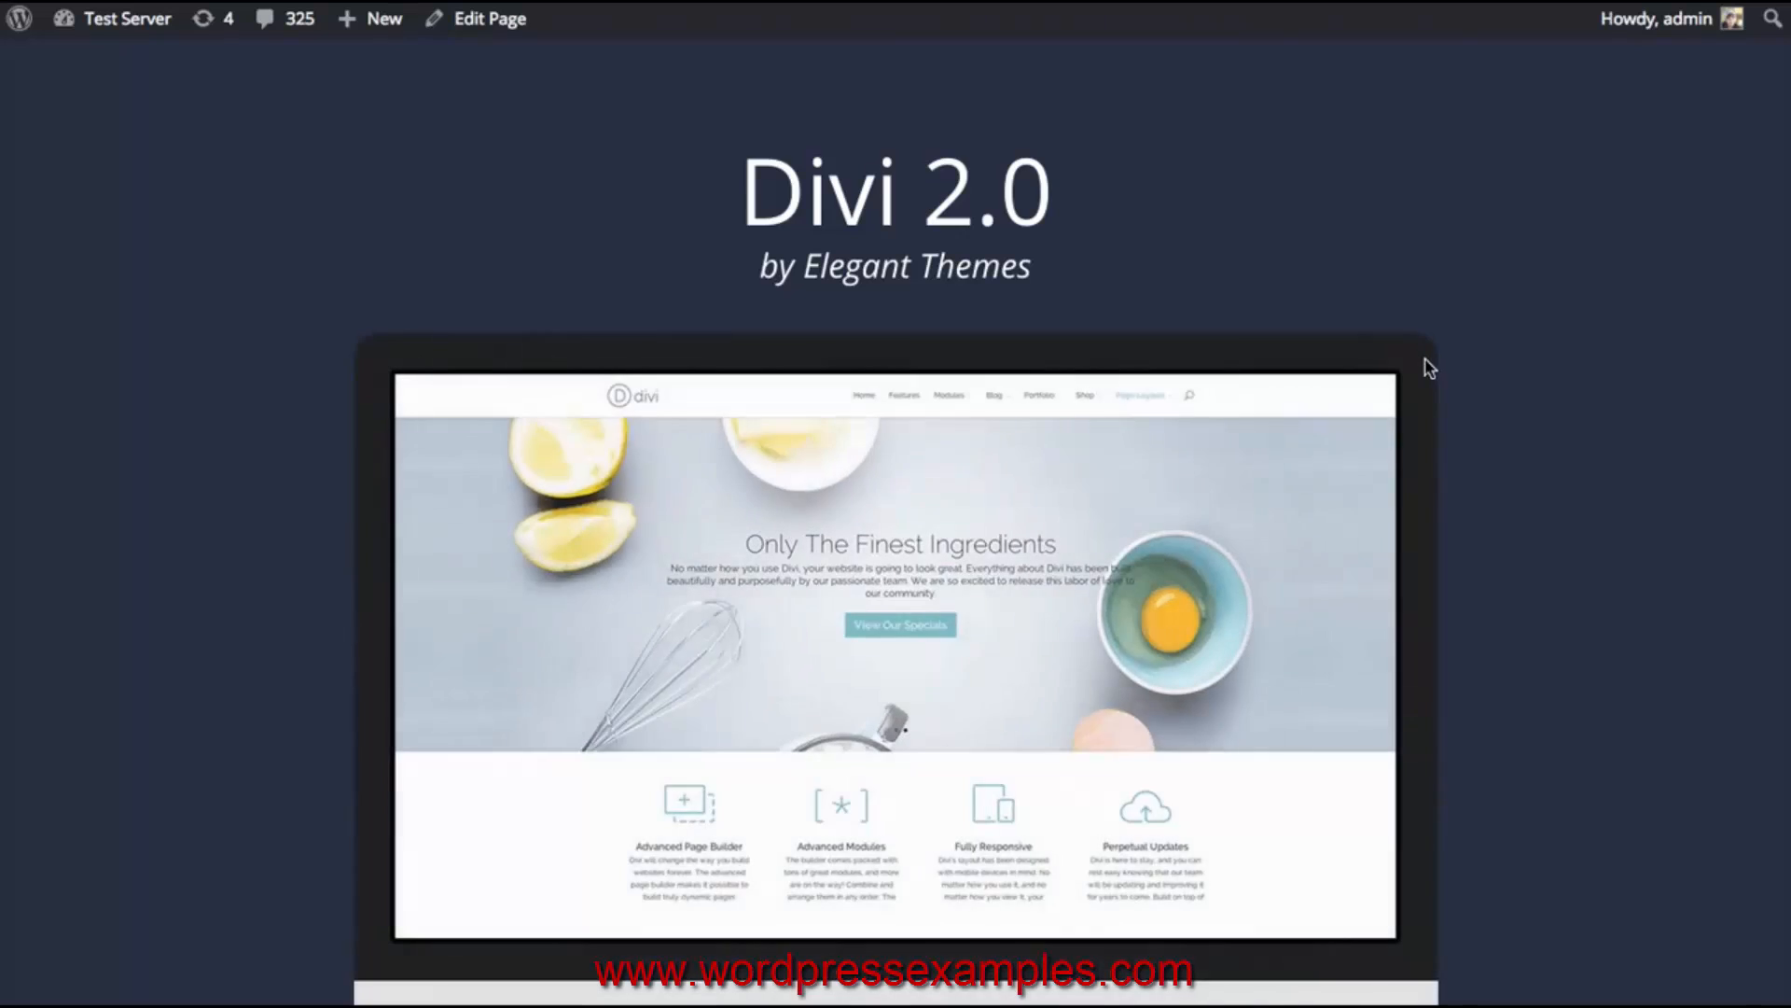
scroll(1429, 368, "down", 10)
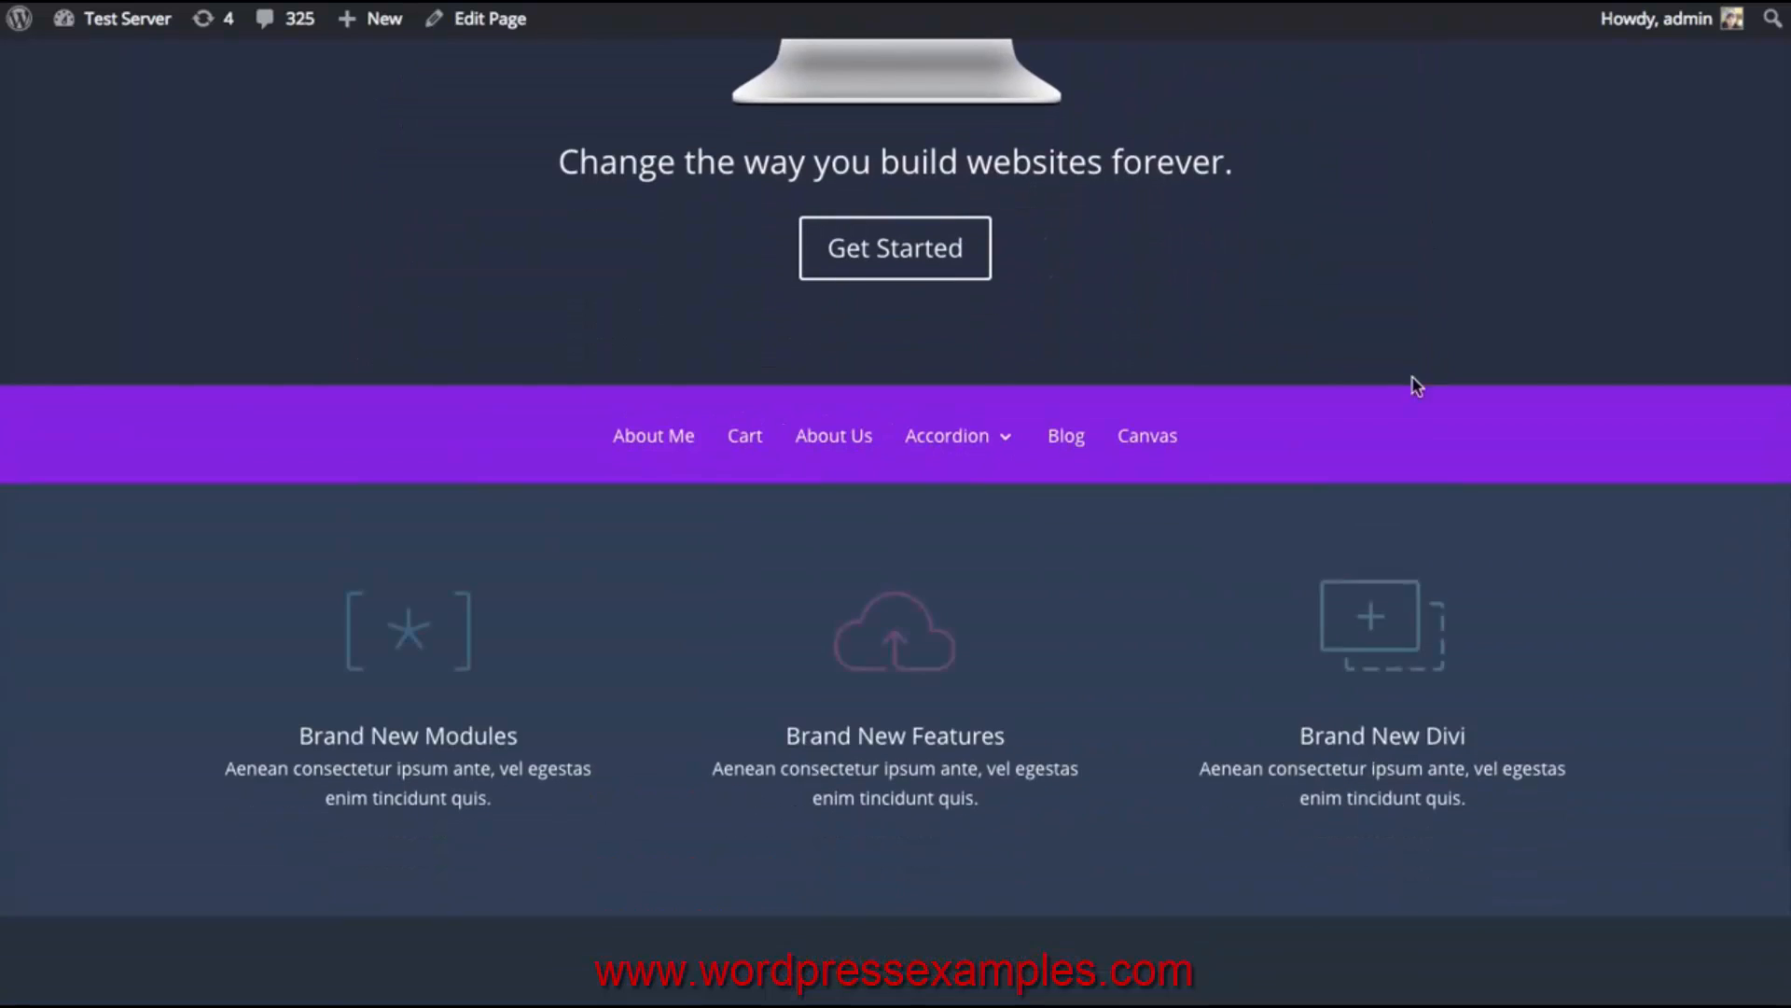
scroll(737, 439, "up", 5)
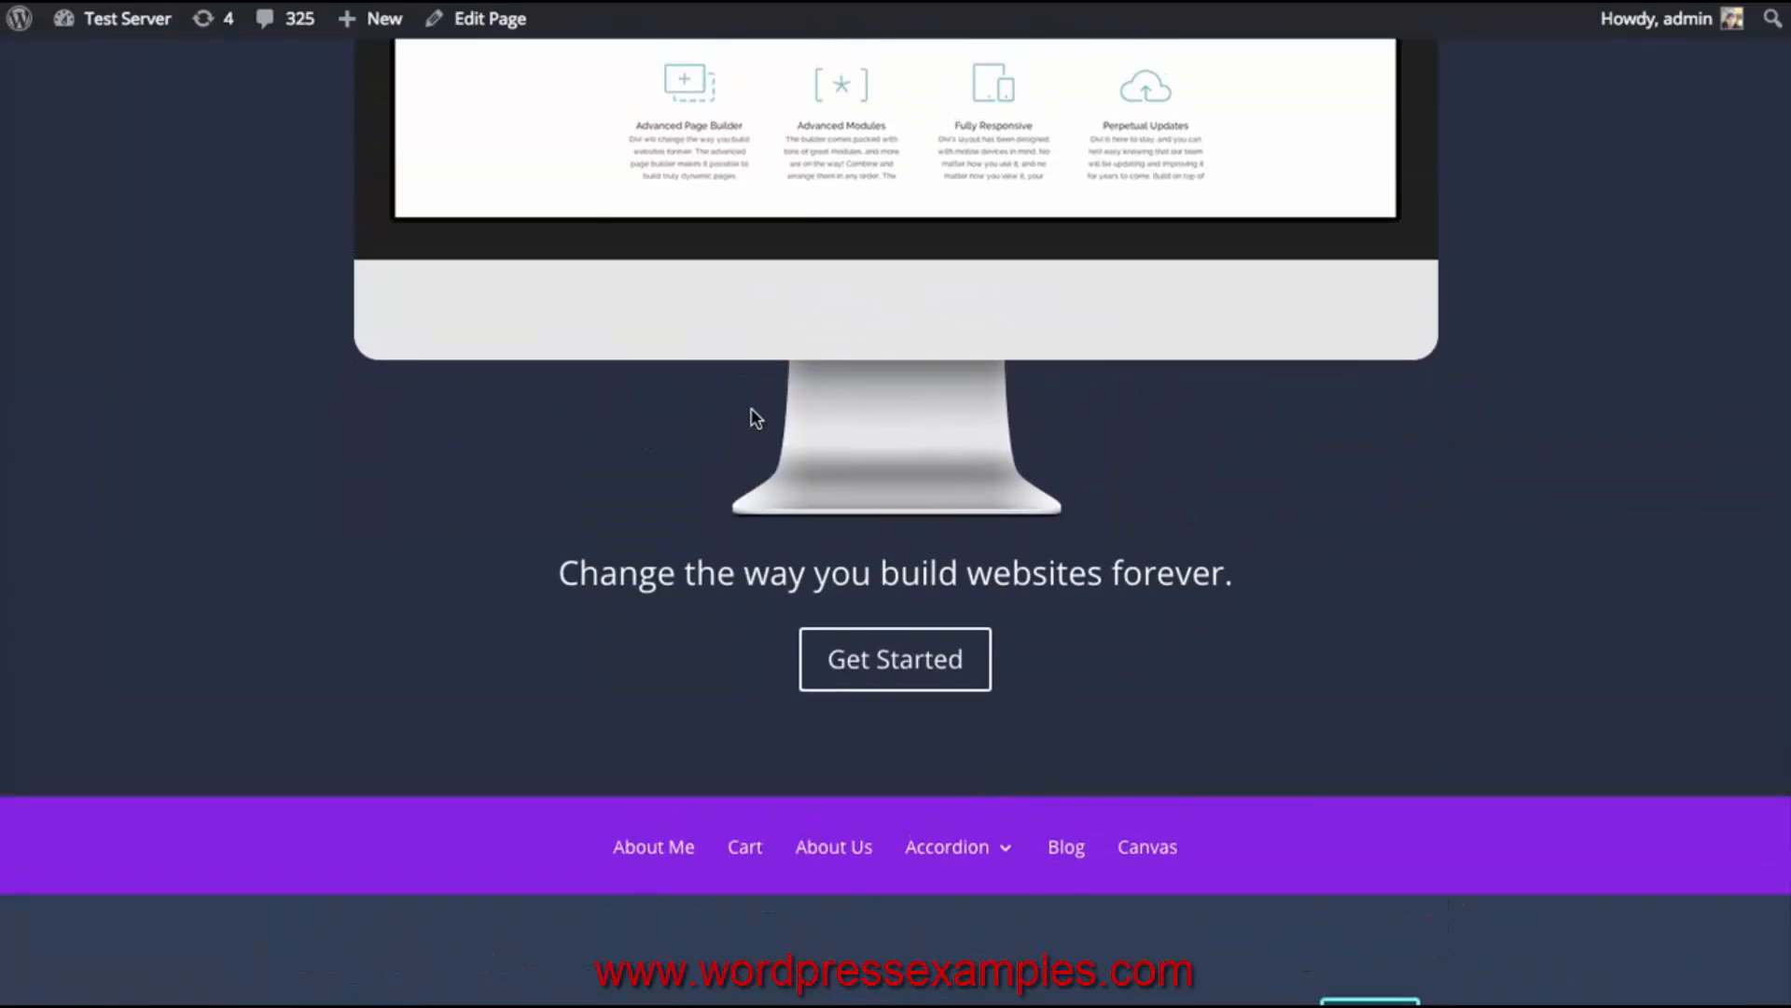
scroll(756, 418, "down", 5)
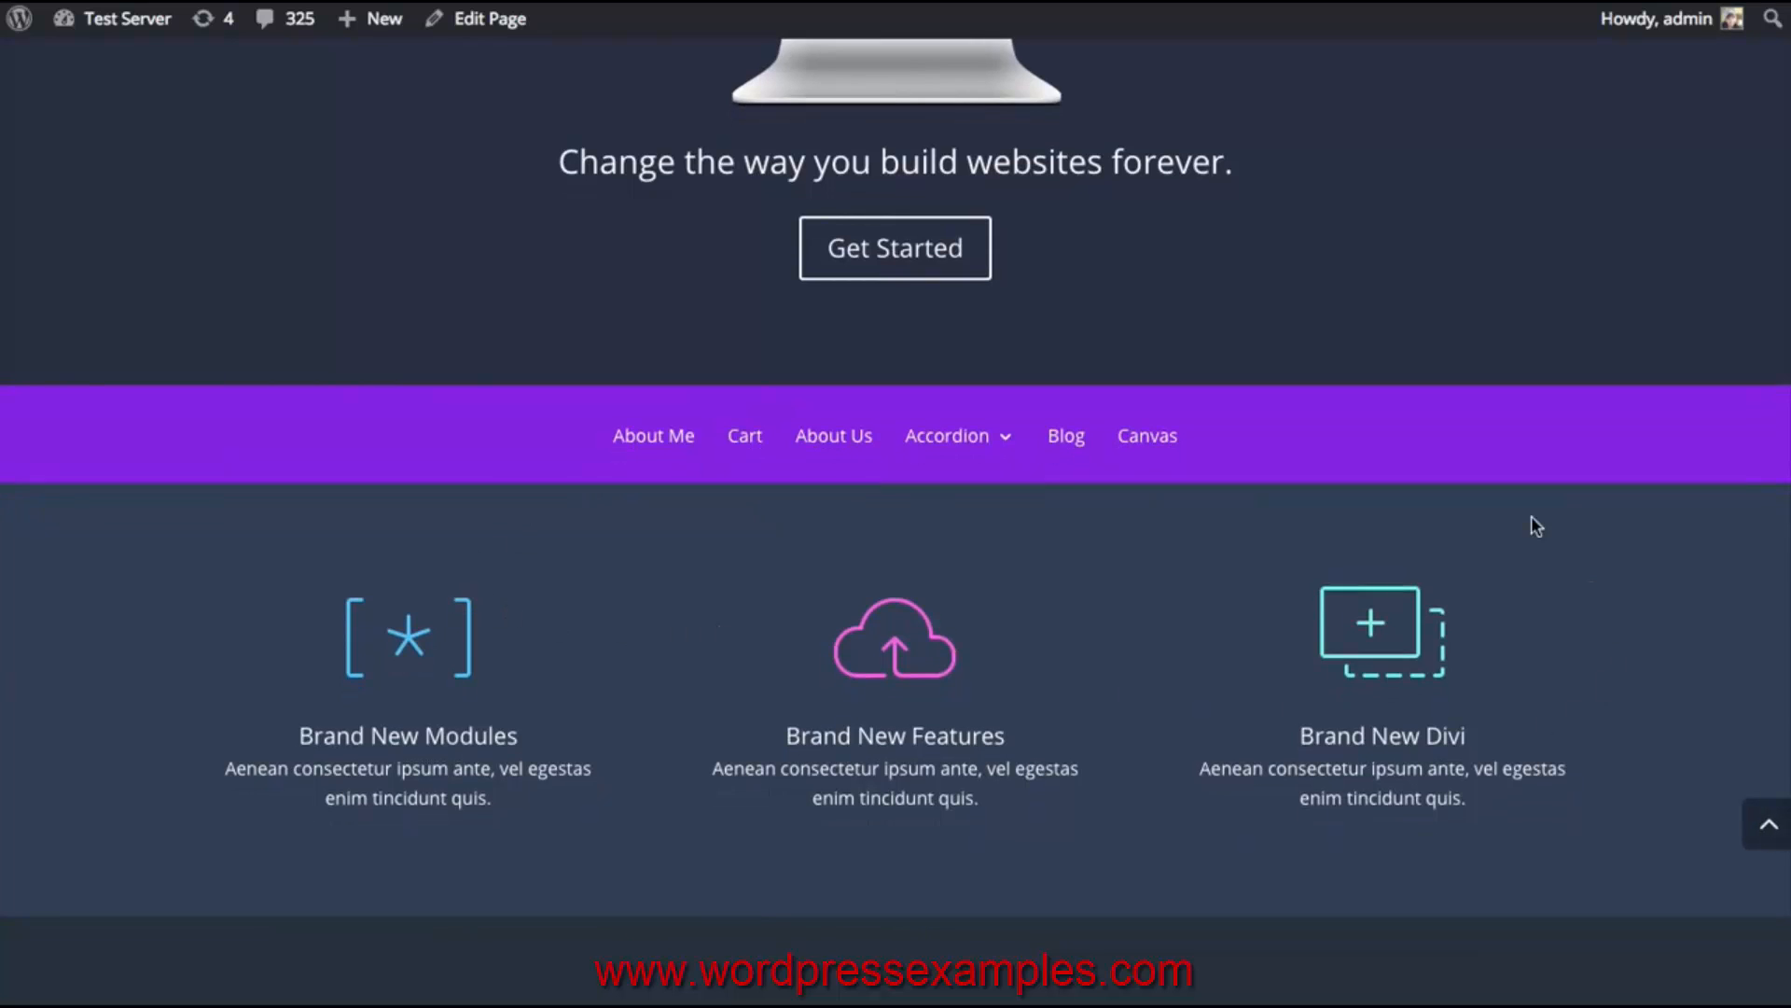
scroll(1399, 606, "up", 4)
scroll(653, 710, "up", 7)
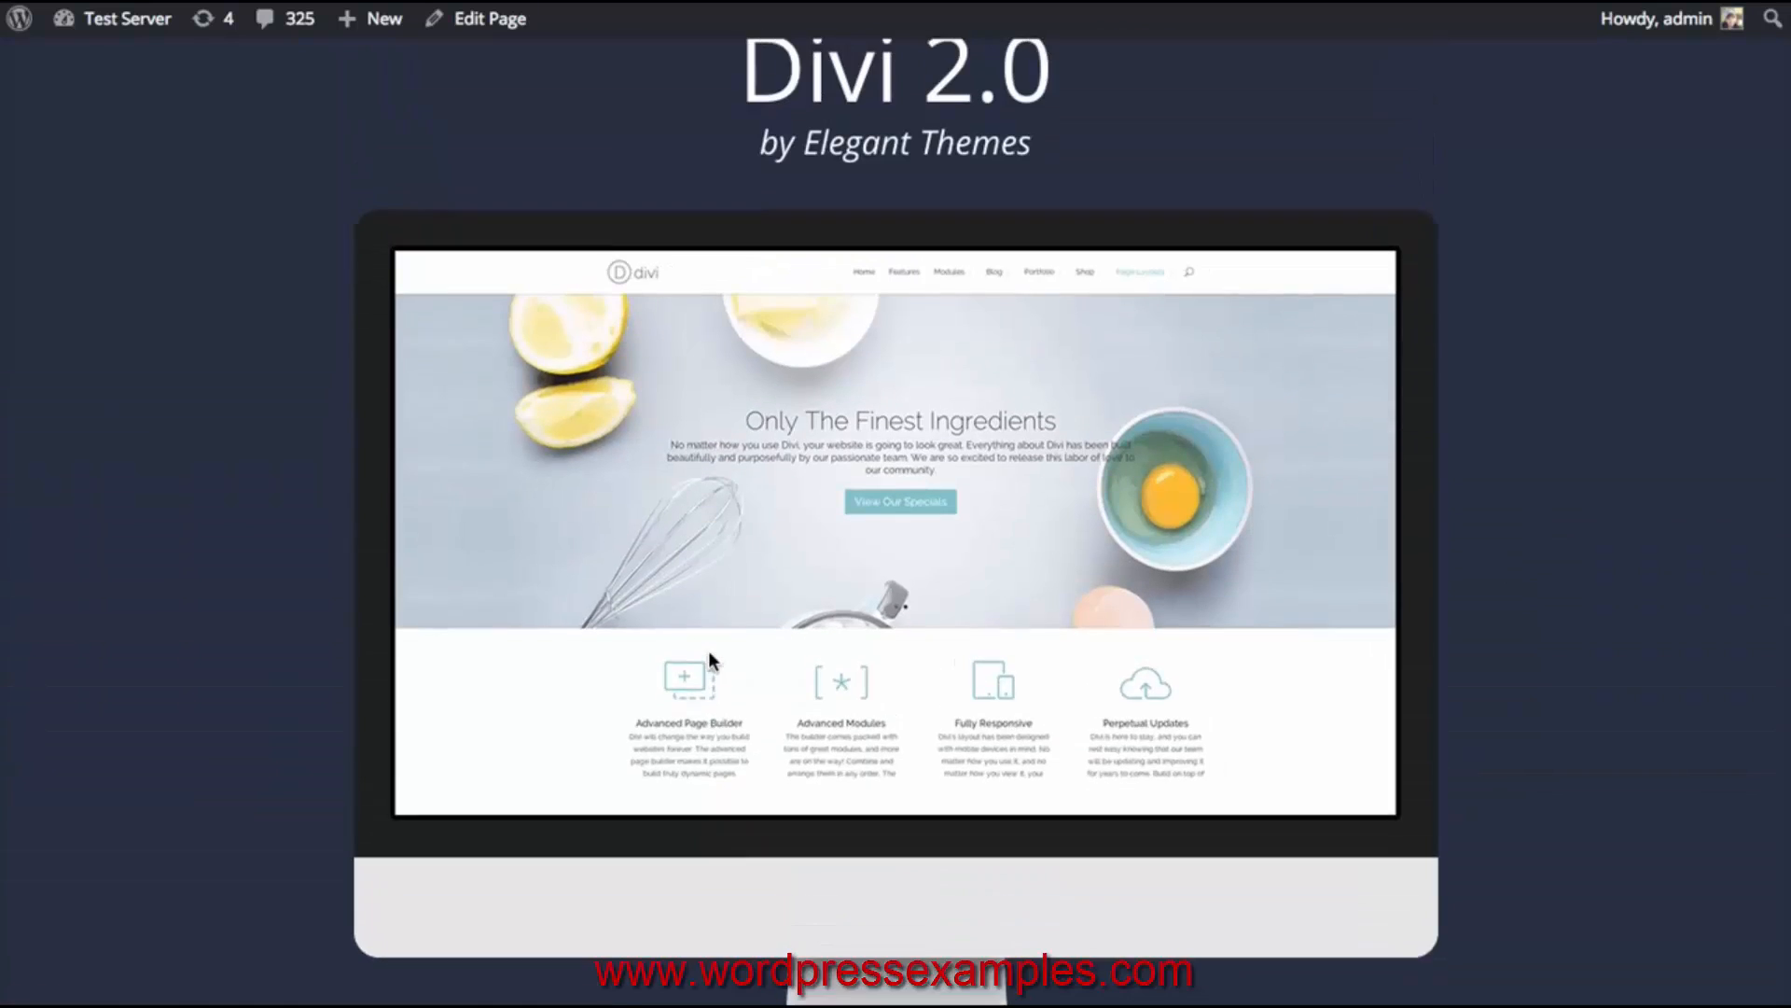
scroll(708, 651, "down", 8)
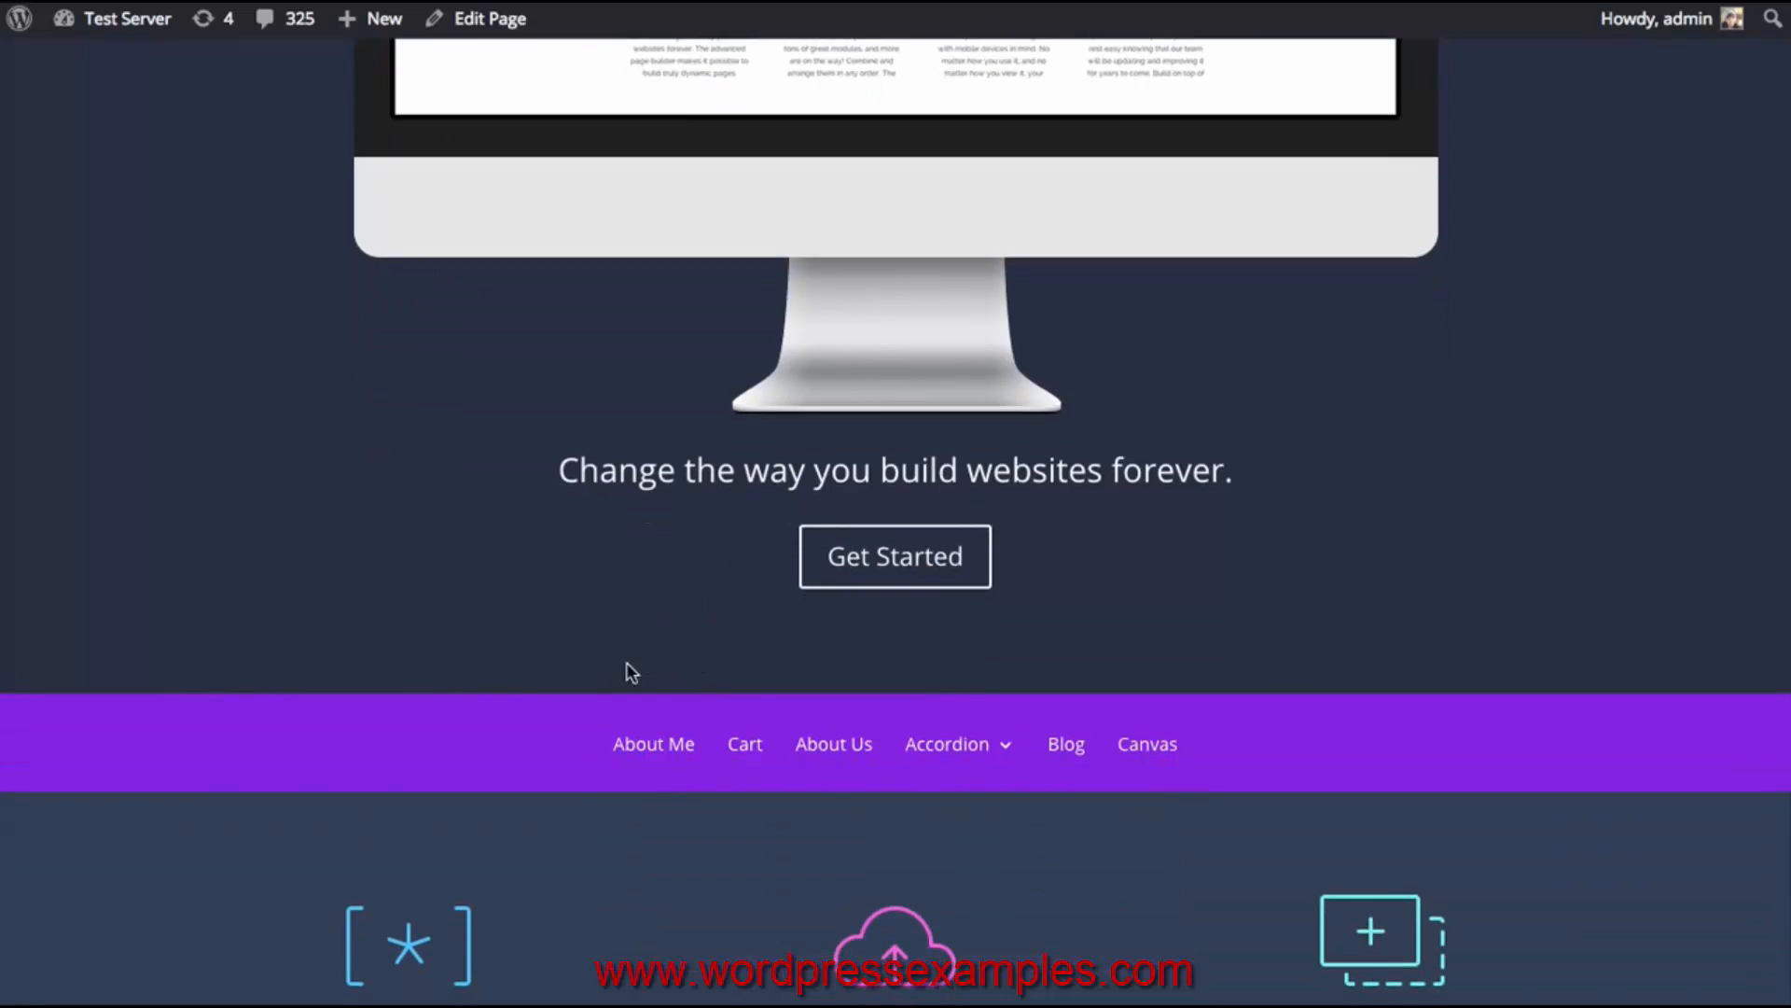
scroll(533, 674, "down", 3)
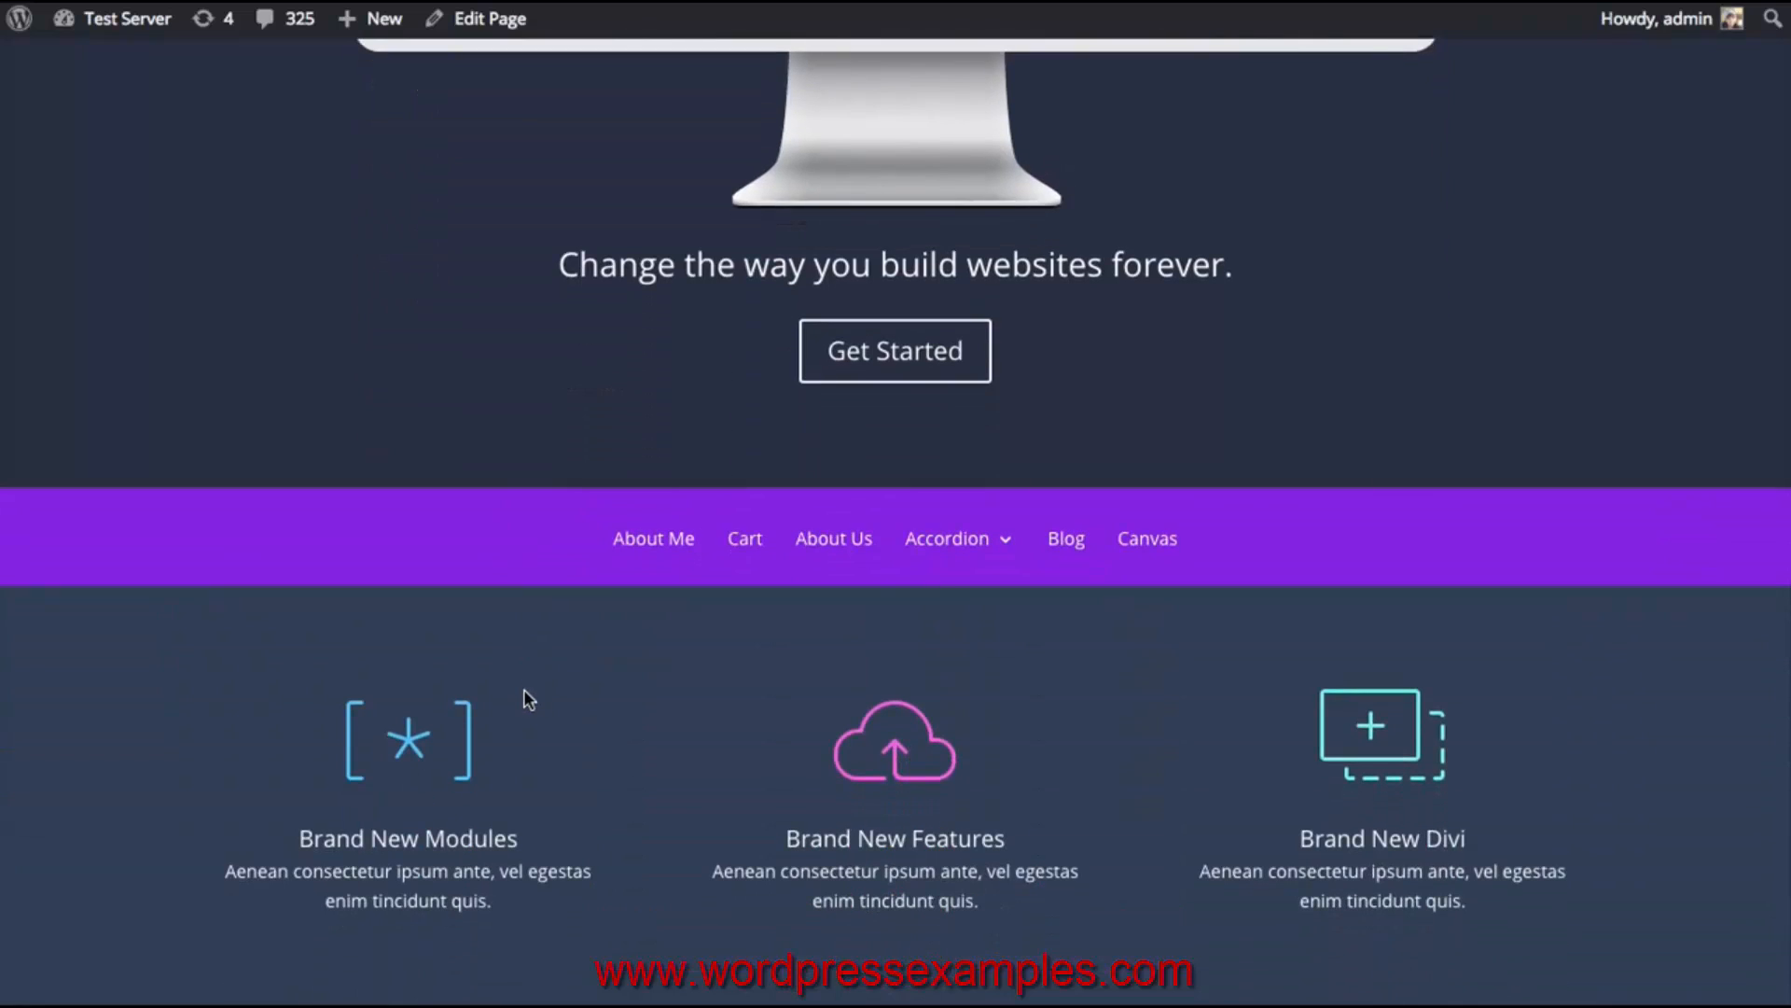
scroll(520, 693, "up", 10)
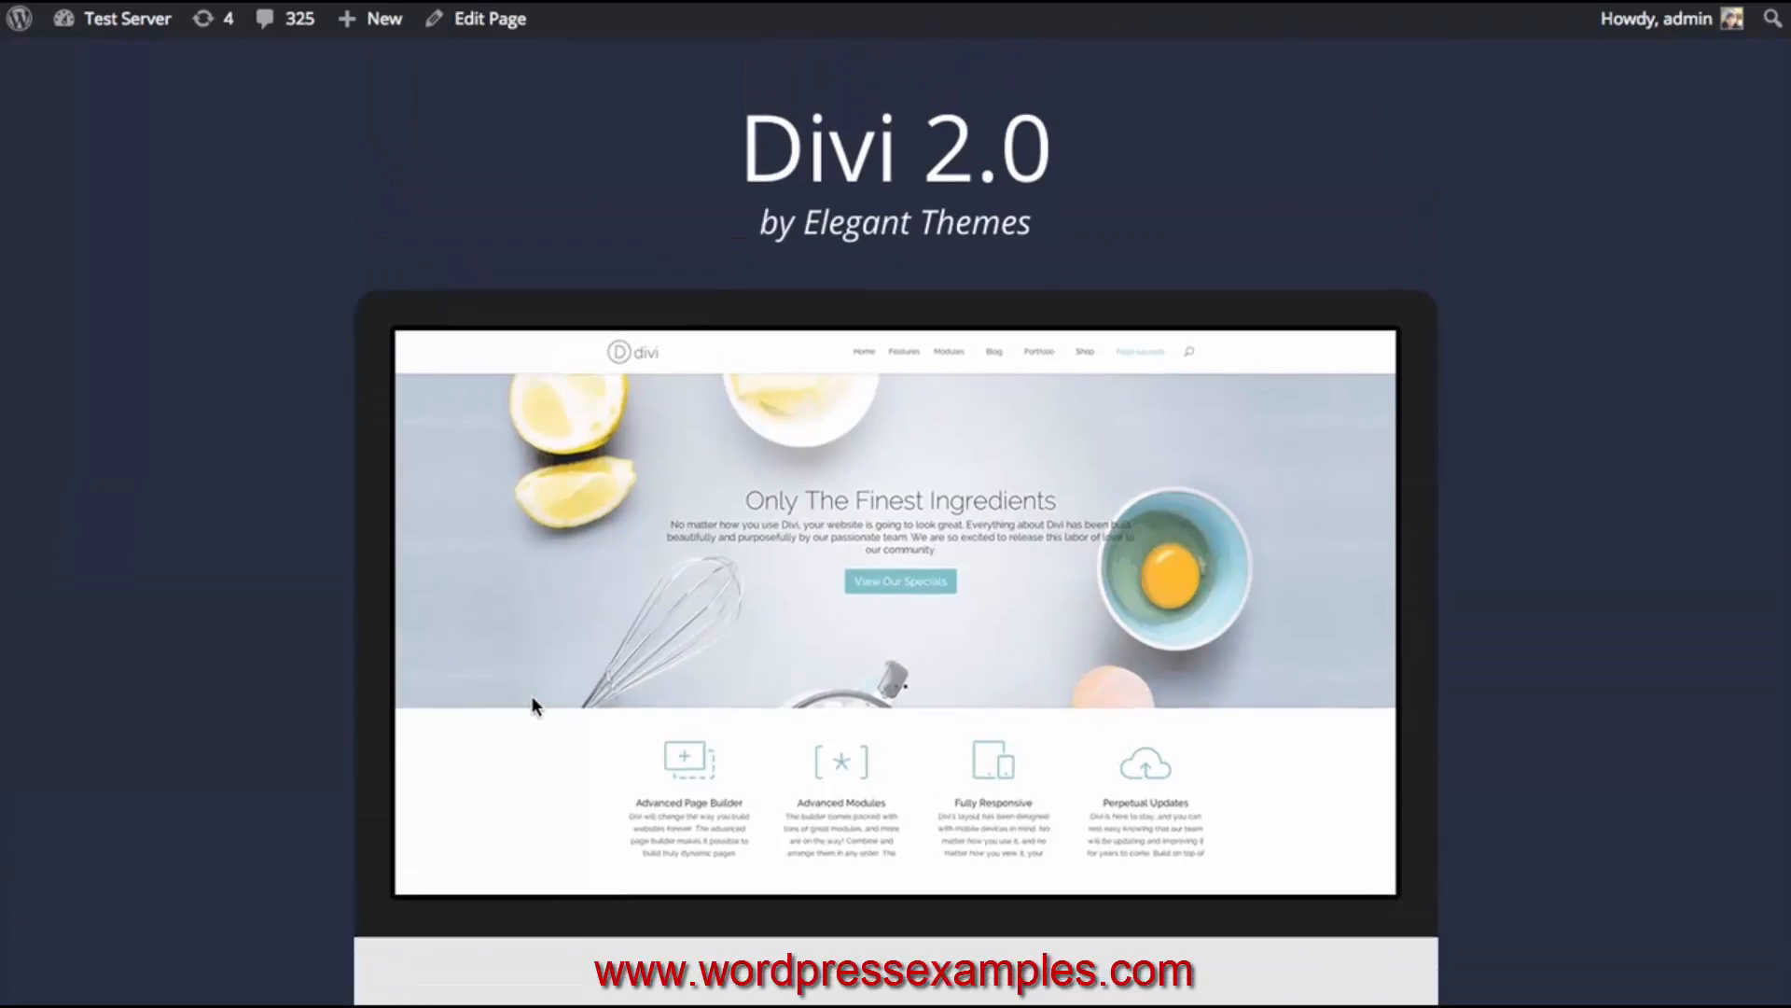
scroll(534, 698, "down", 4)
scroll(533, 704, "down", 4)
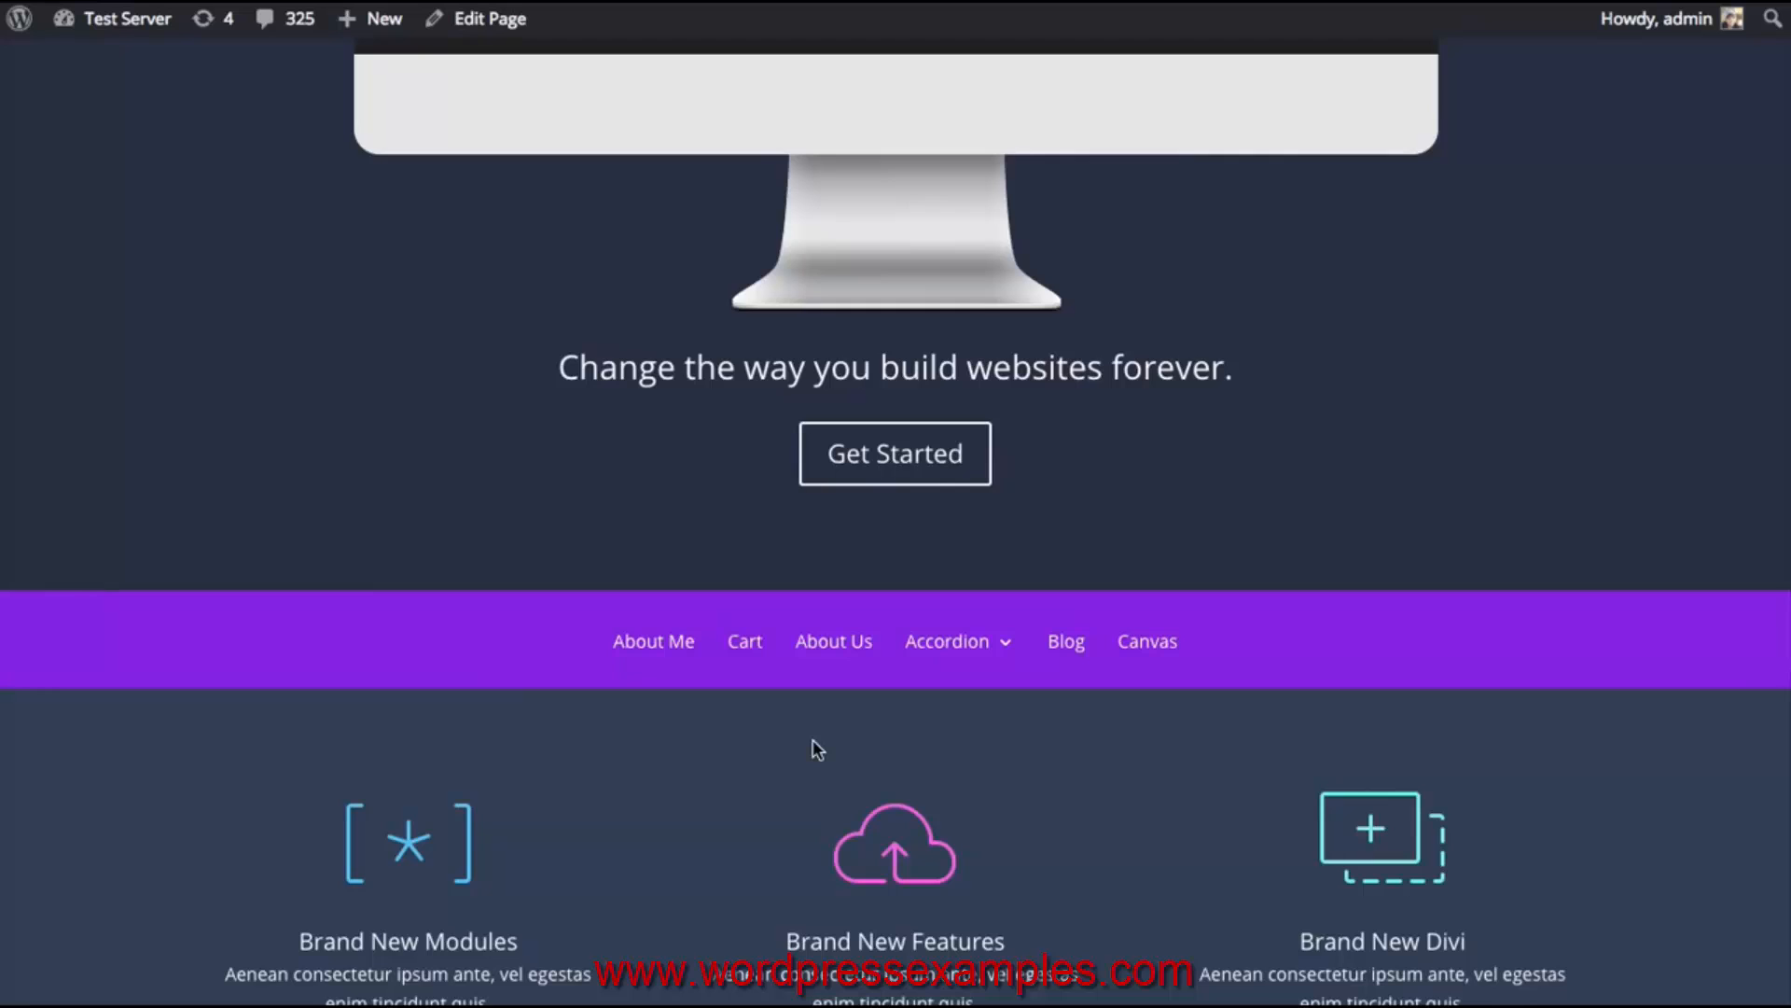
scroll(943, 731, "down", 4)
scroll(967, 719, "up", 4)
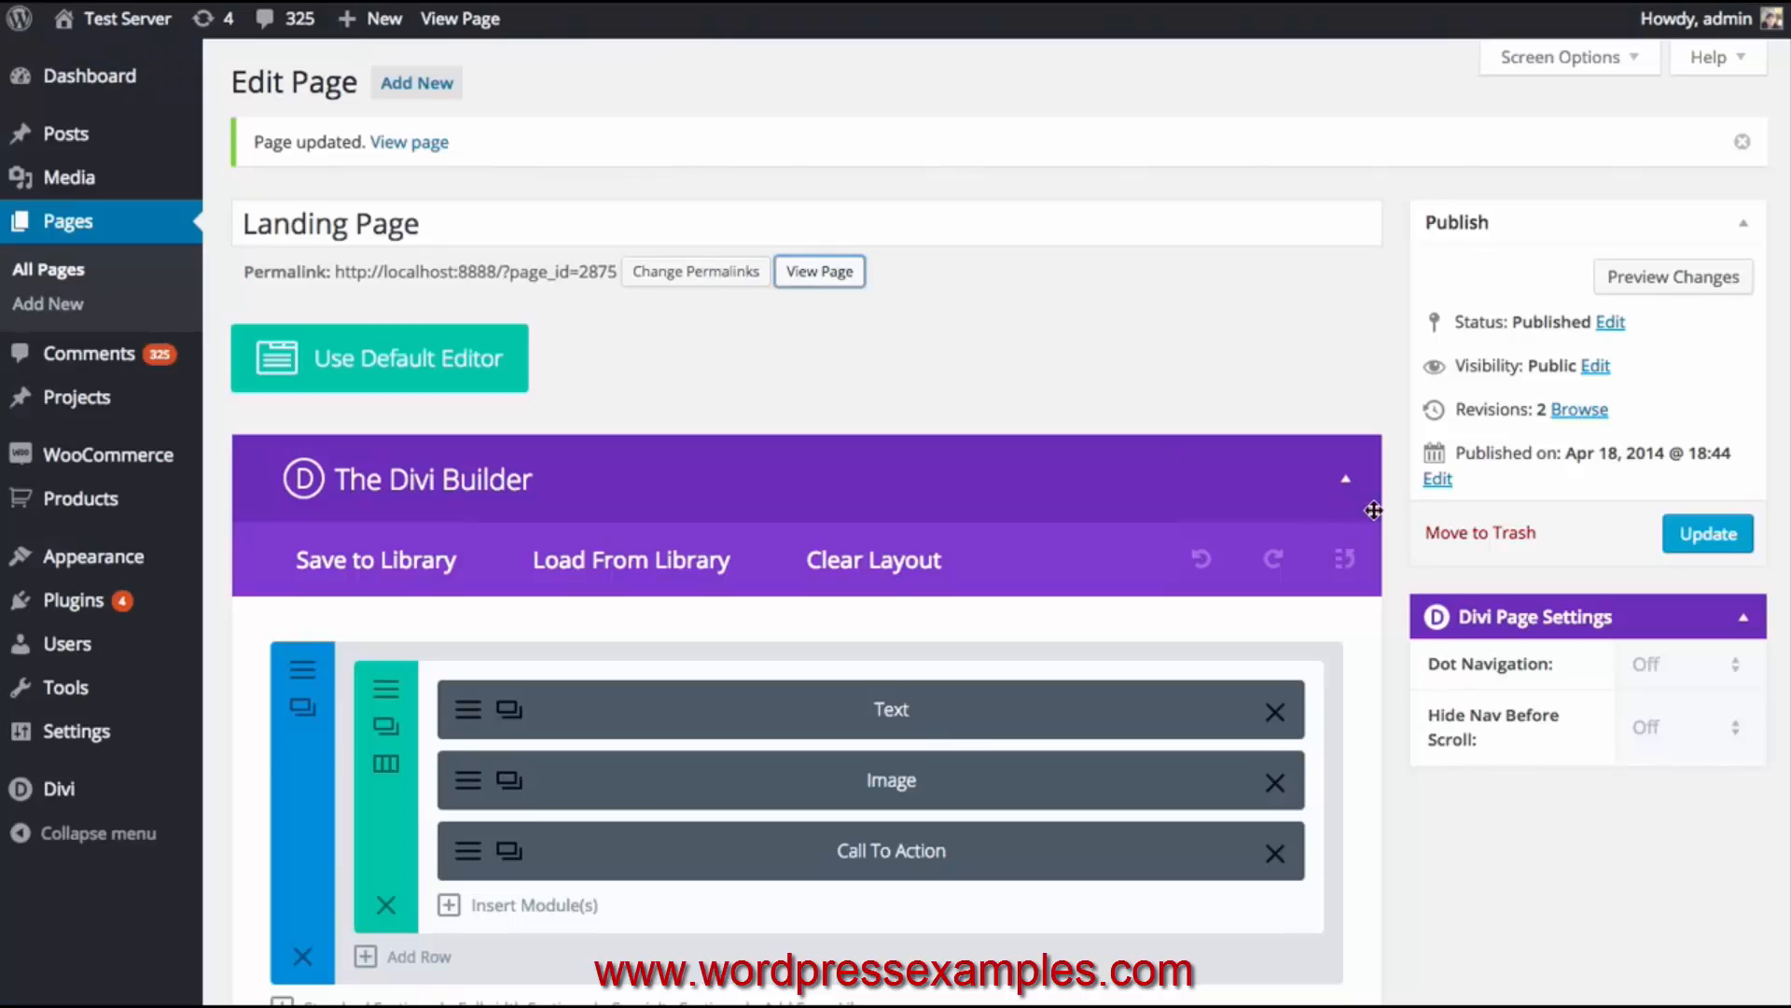
Step: Set the Fullwidth Menu module's menu font to Arvo, bold and uppercase, with a 16px font size
scroll(1433, 480, "down", 6)
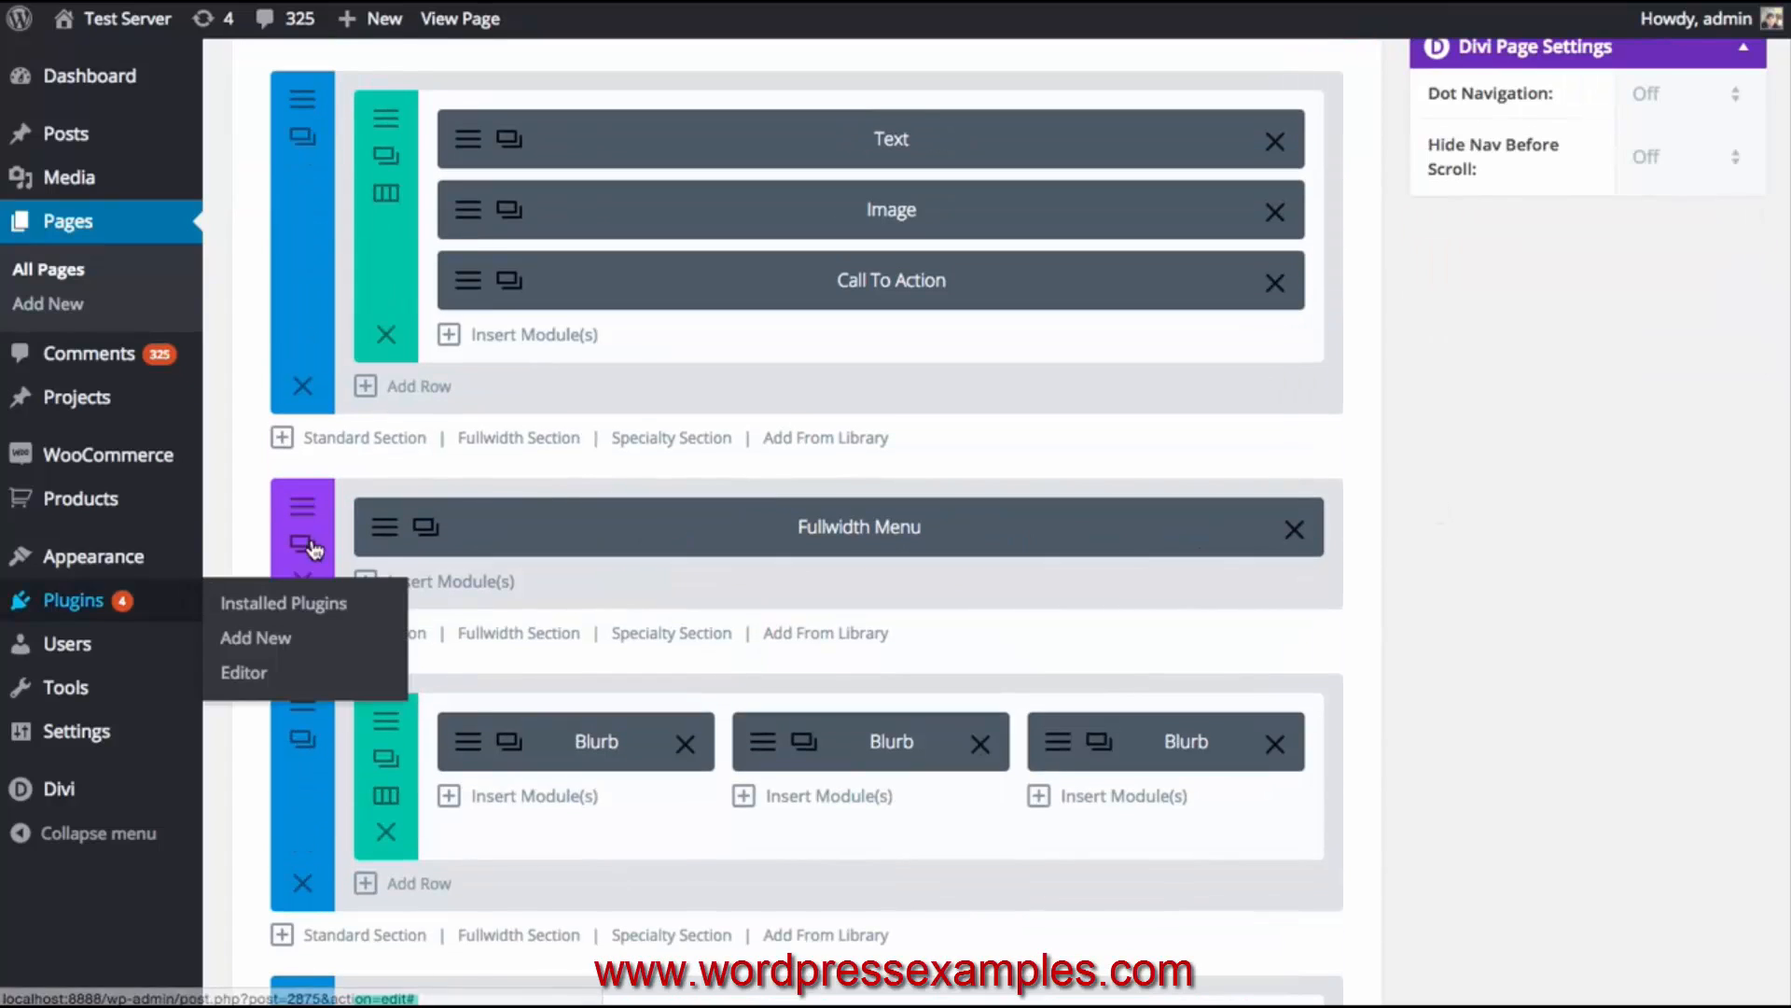
left_click(390, 539)
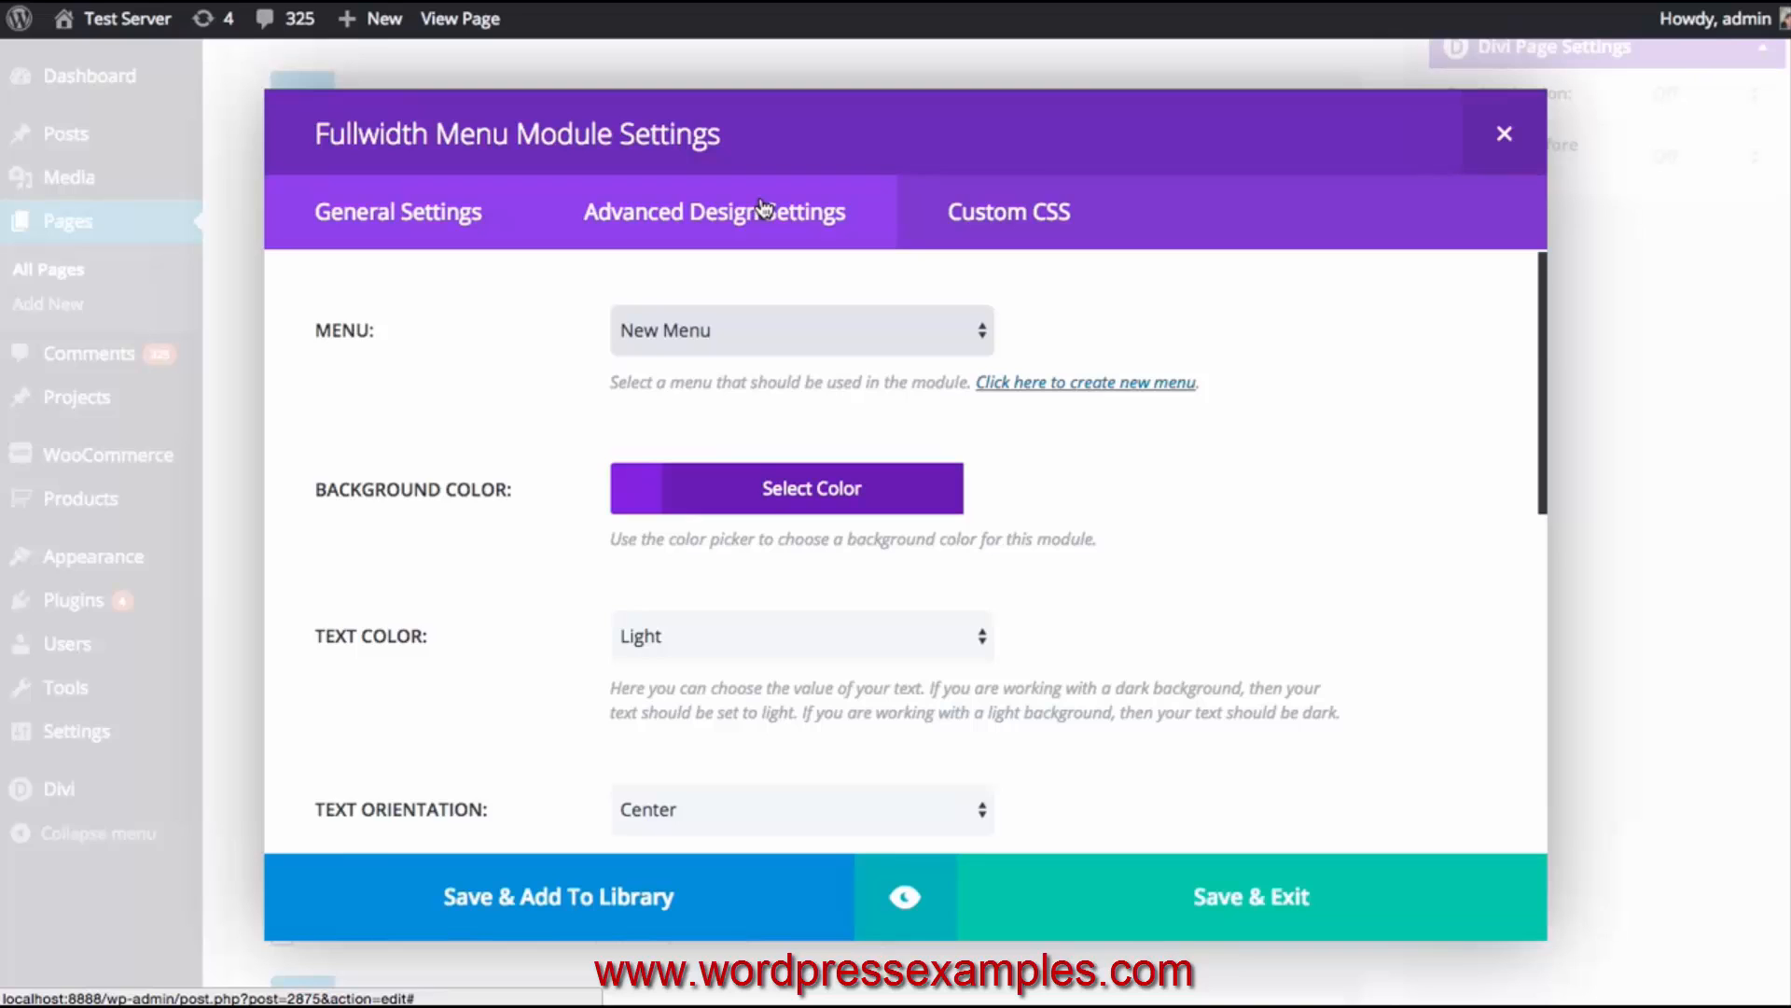
left_click(763, 208)
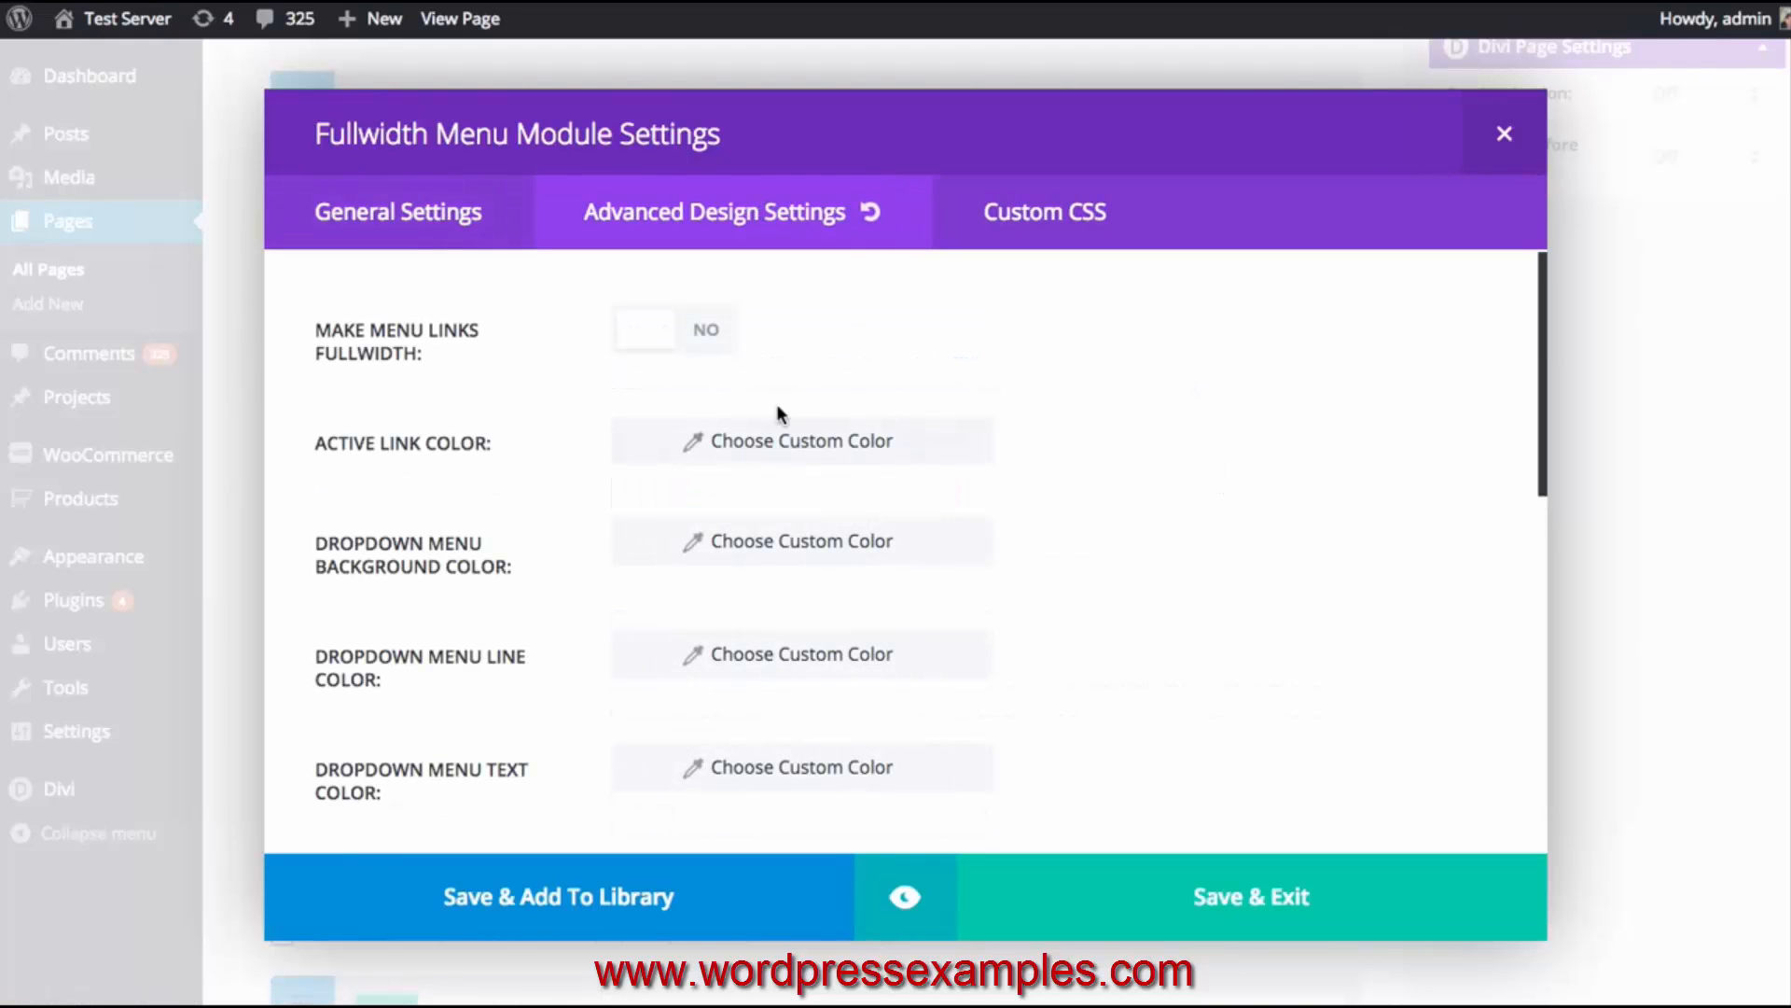
scroll(1239, 415, "down", 10)
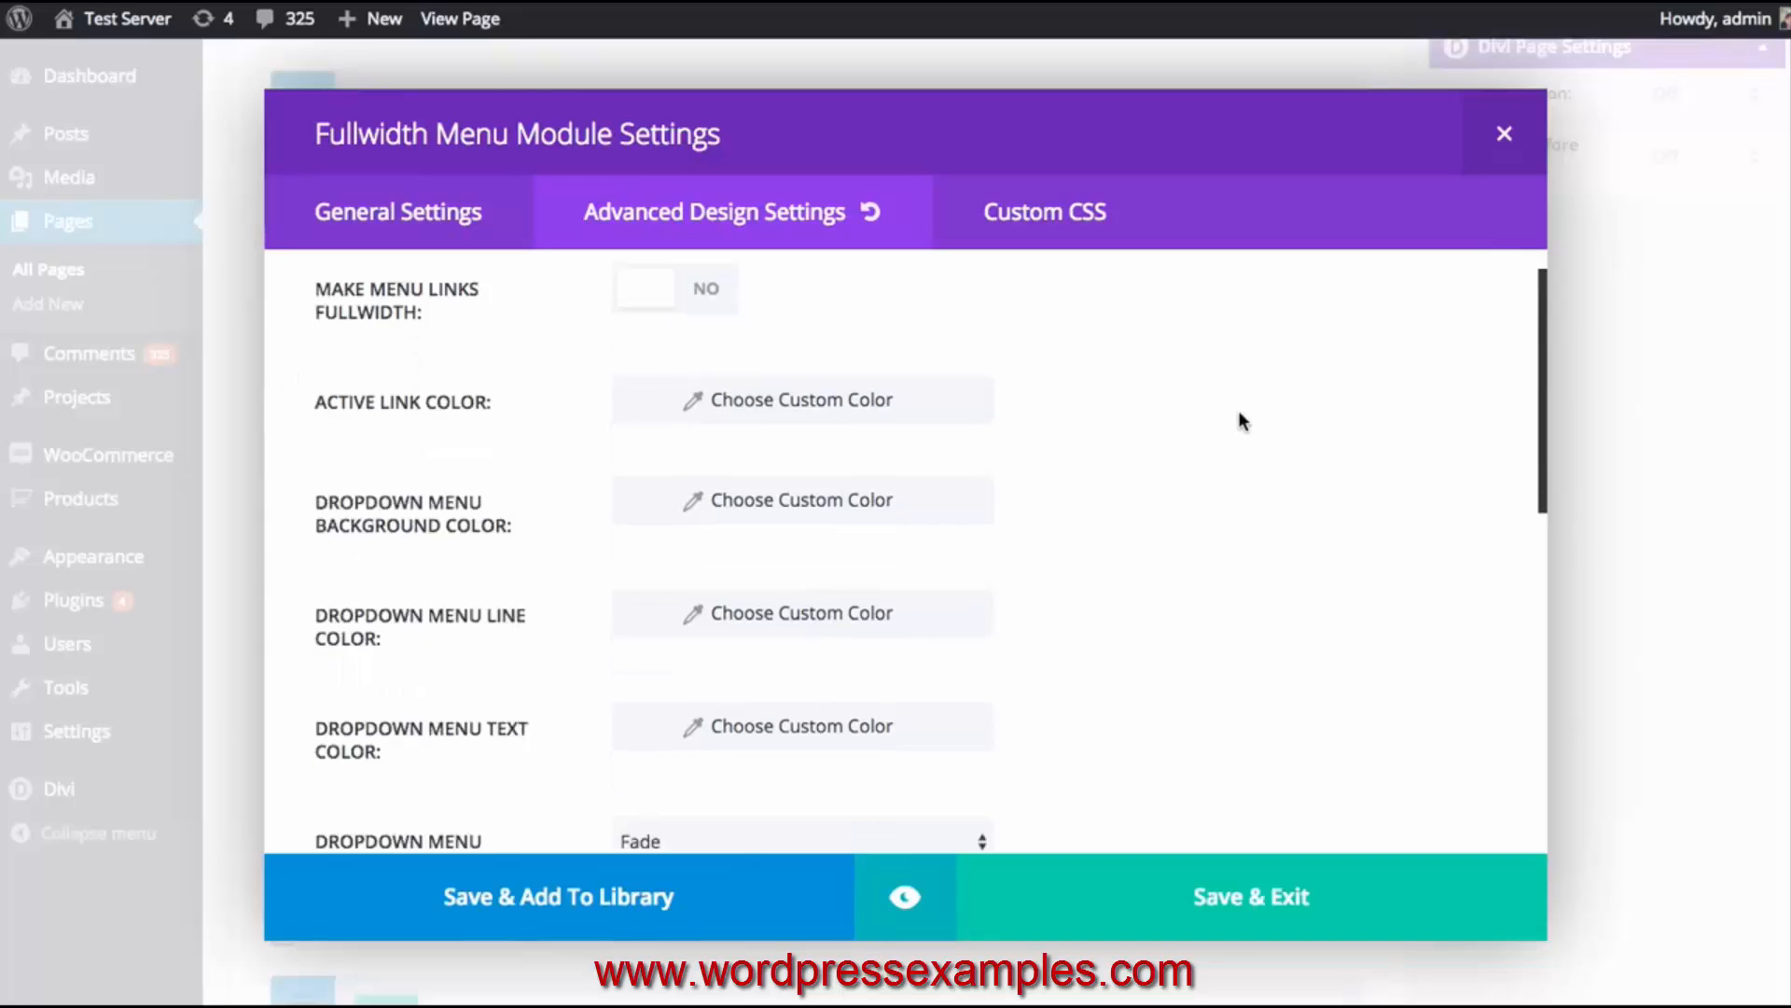
scroll(1241, 424, "up", 2)
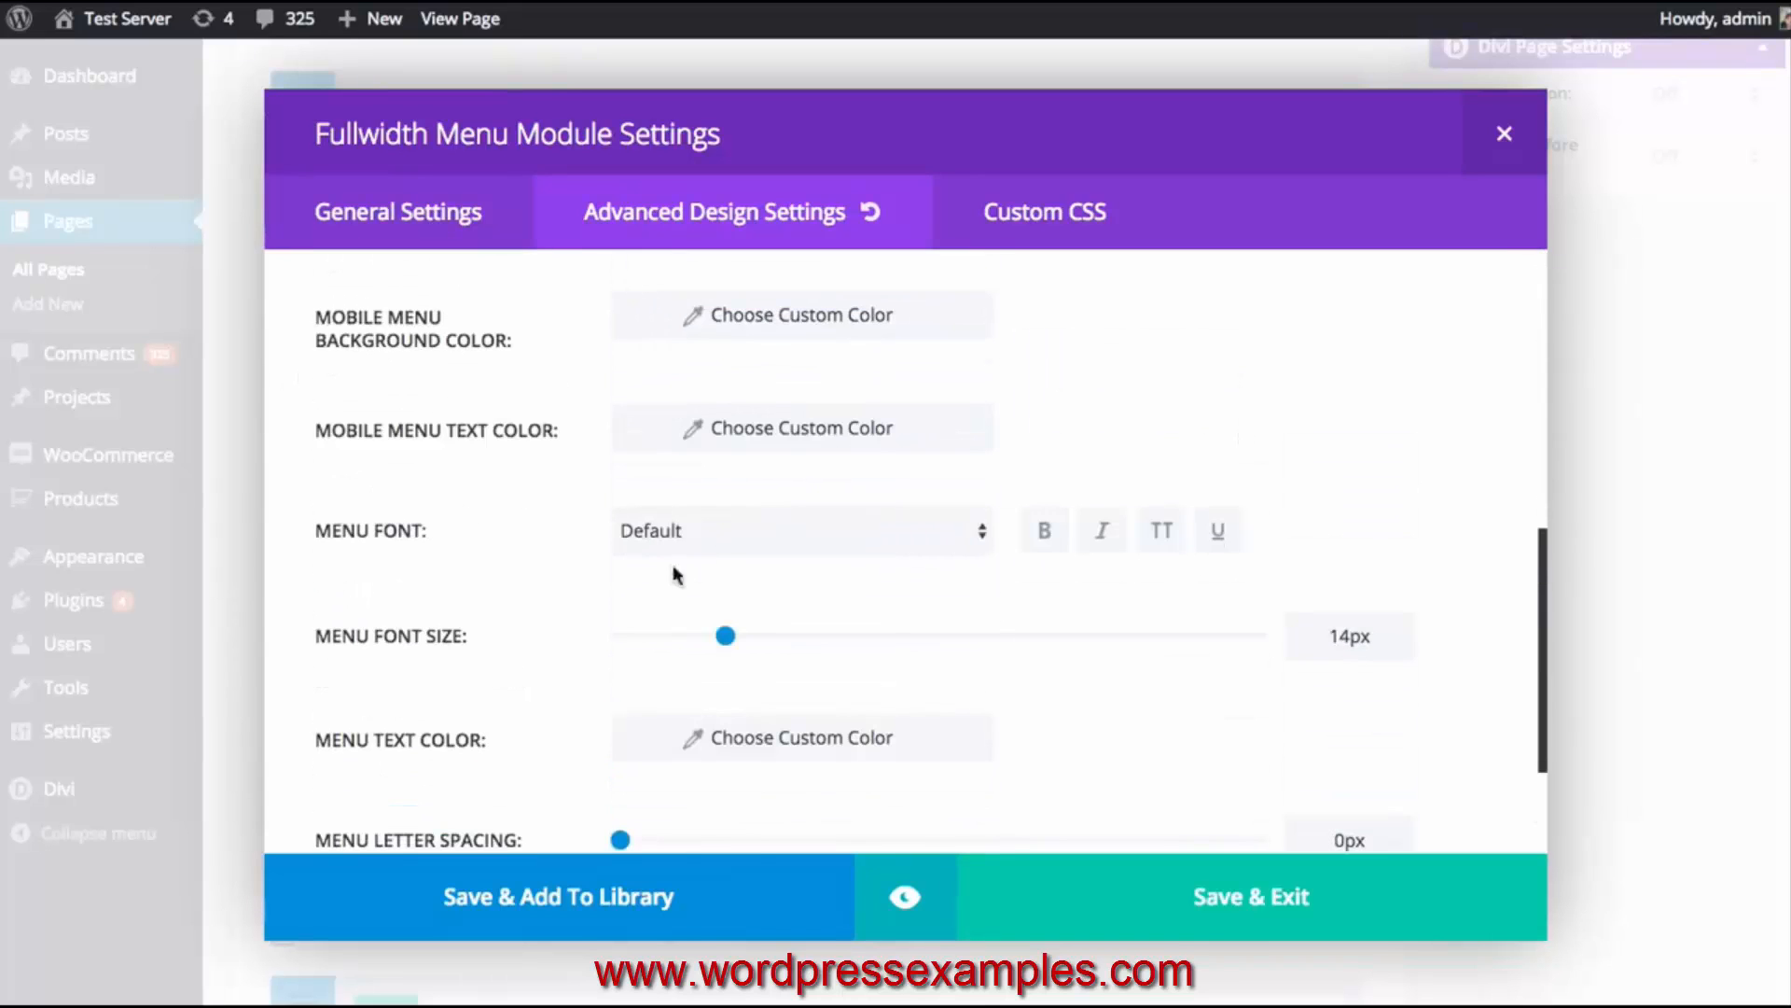
left_click(718, 532)
left_click(739, 635)
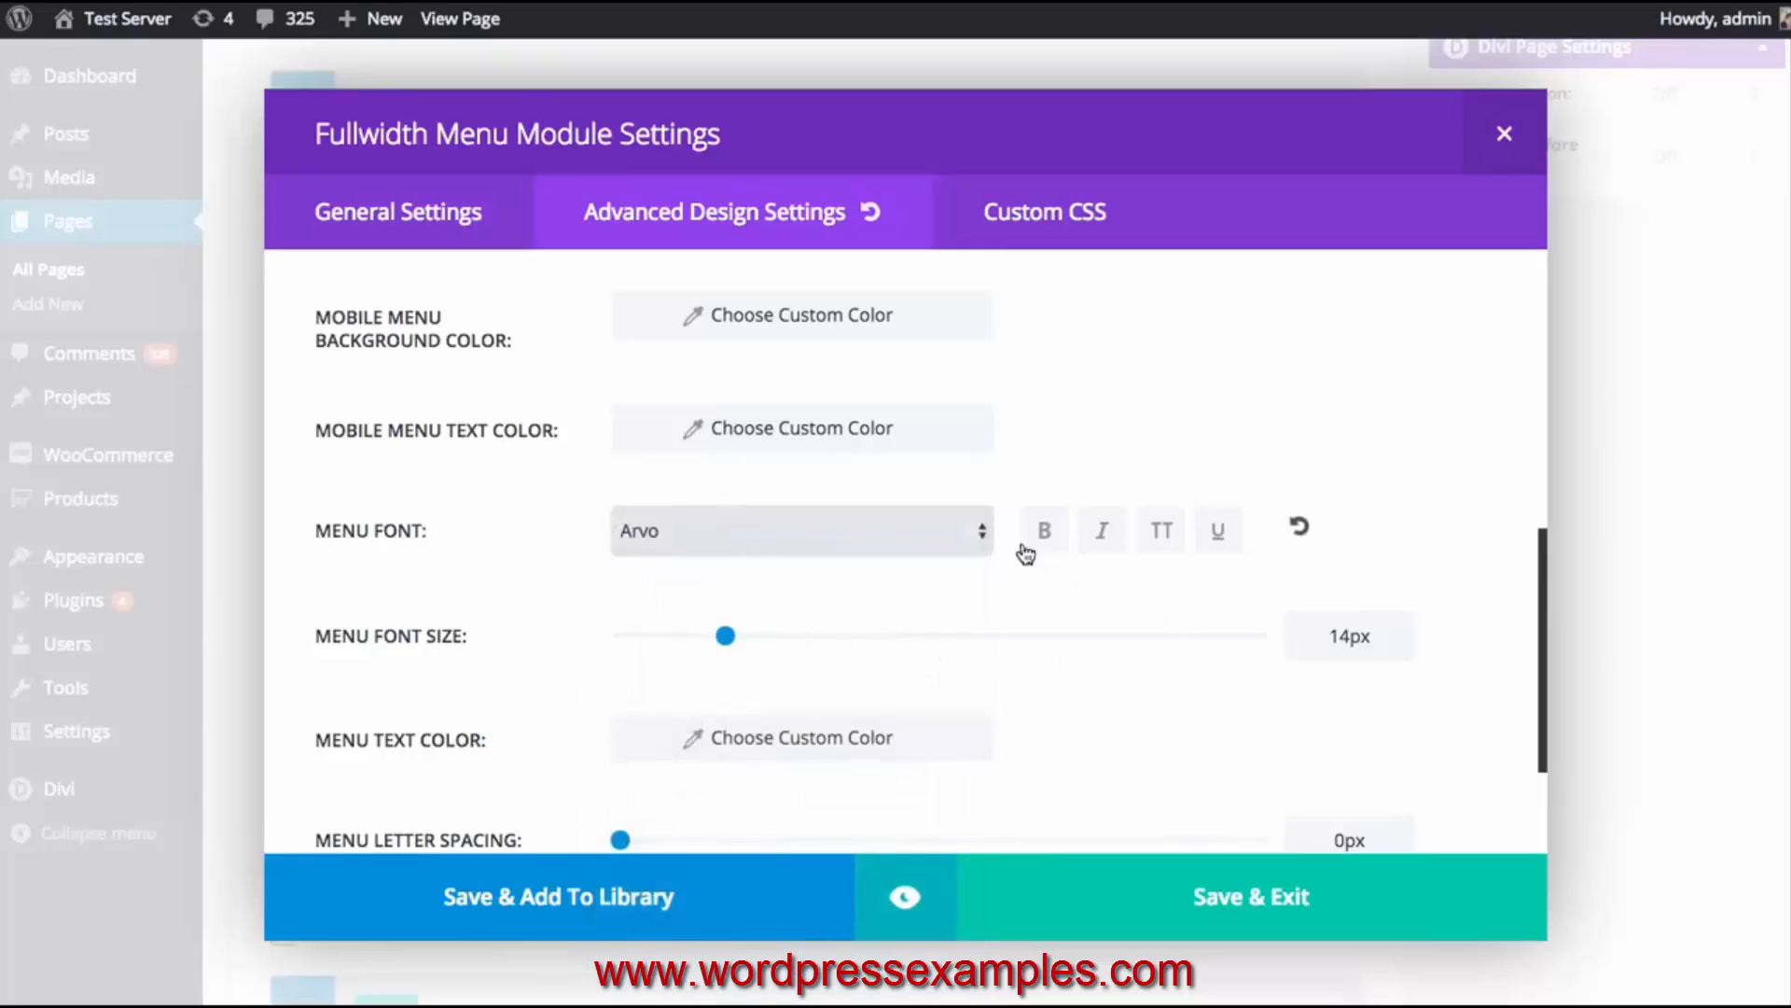
left_click(1045, 529)
left_click(1161, 530)
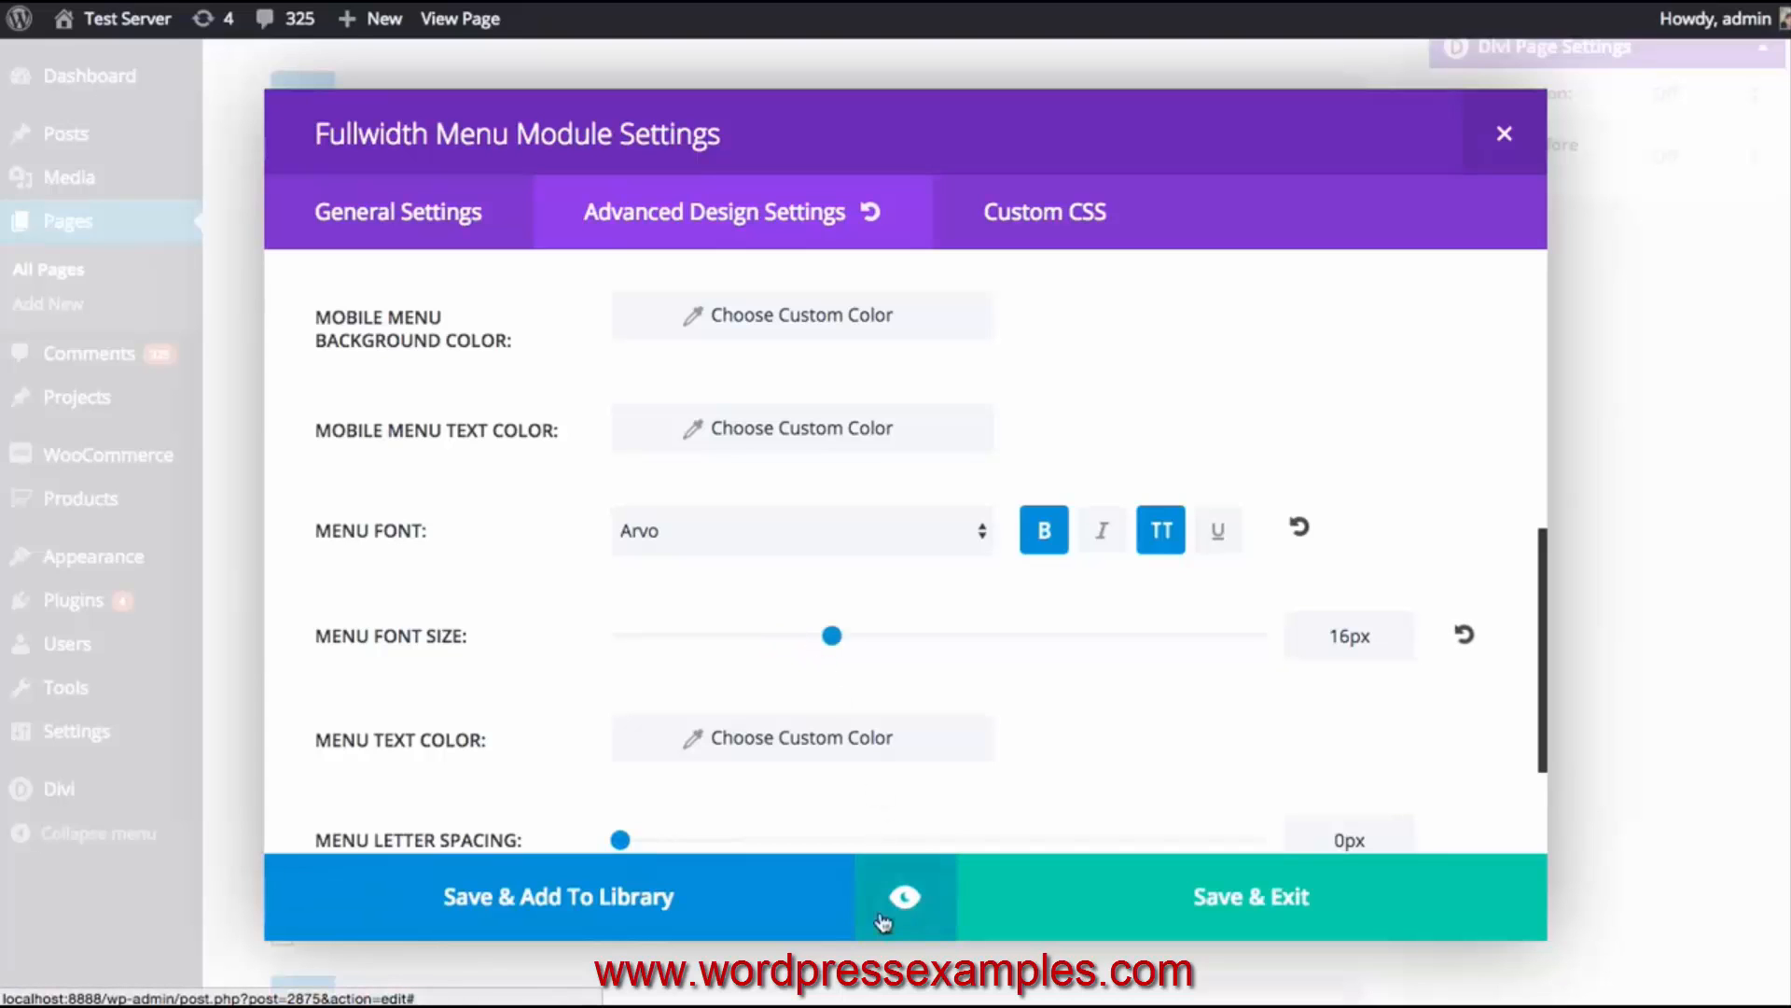
Step: Preview the menu module on desktop, tablet and phone views, opening the mobile hamburger menu
left_click(911, 905)
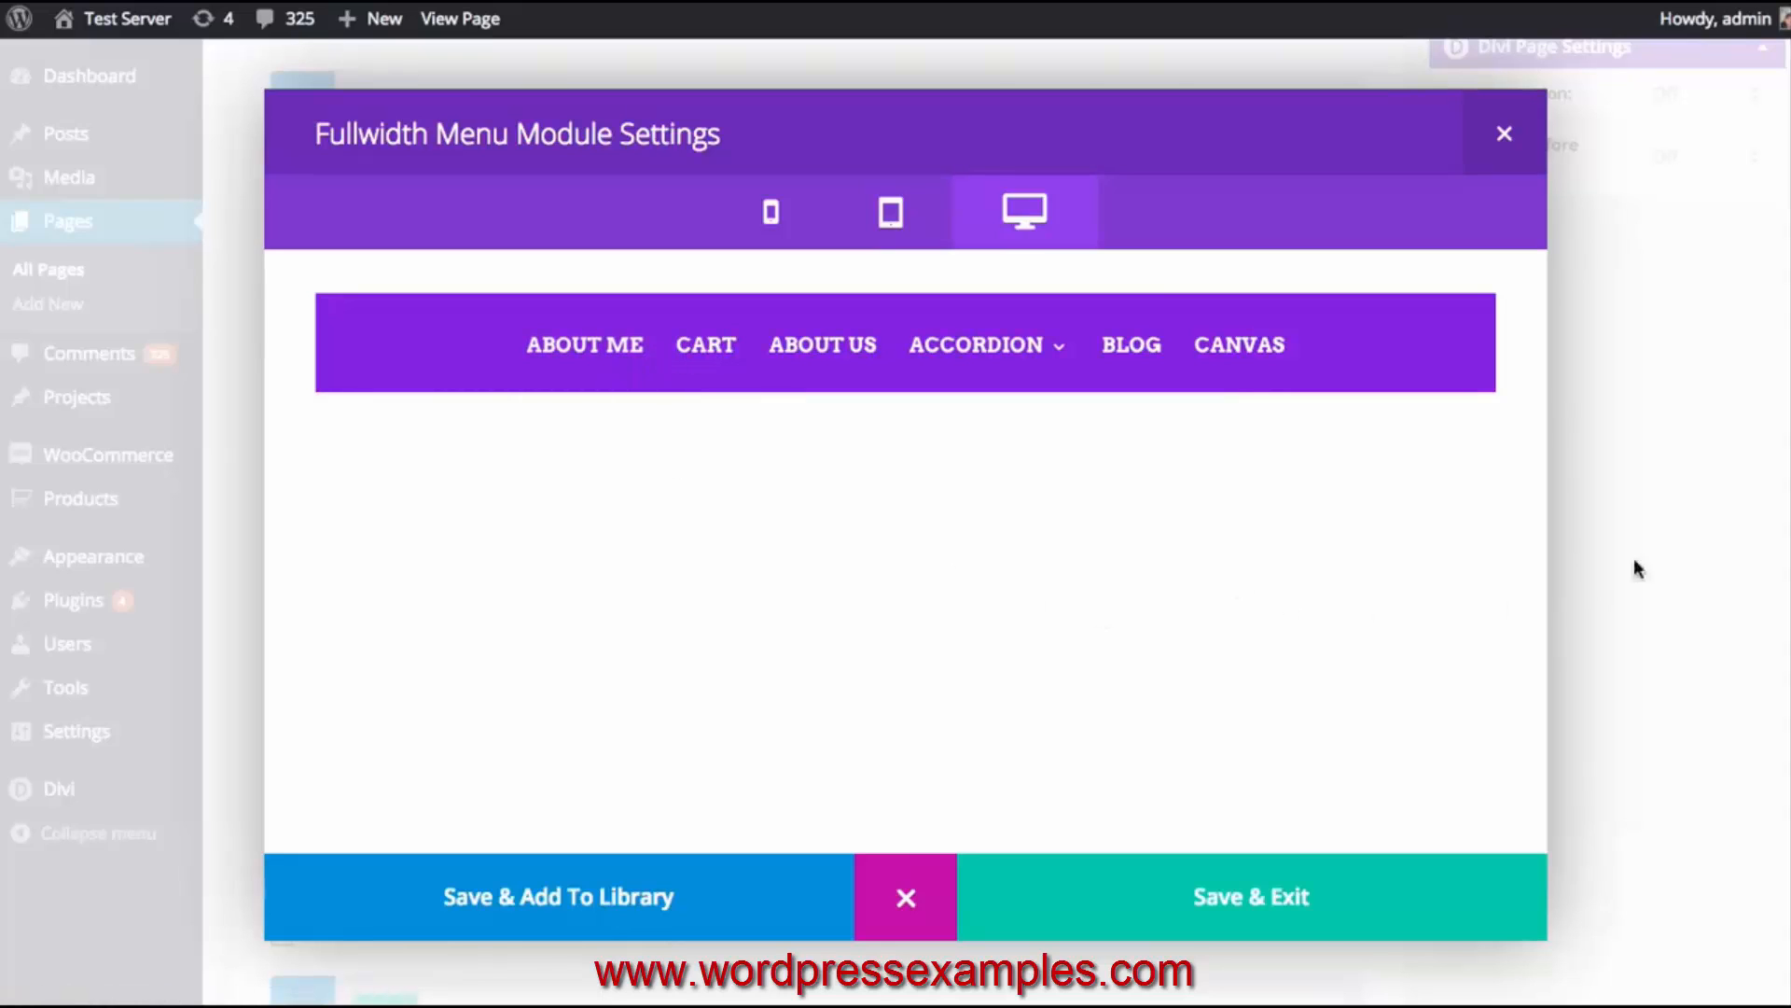
left_click(891, 213)
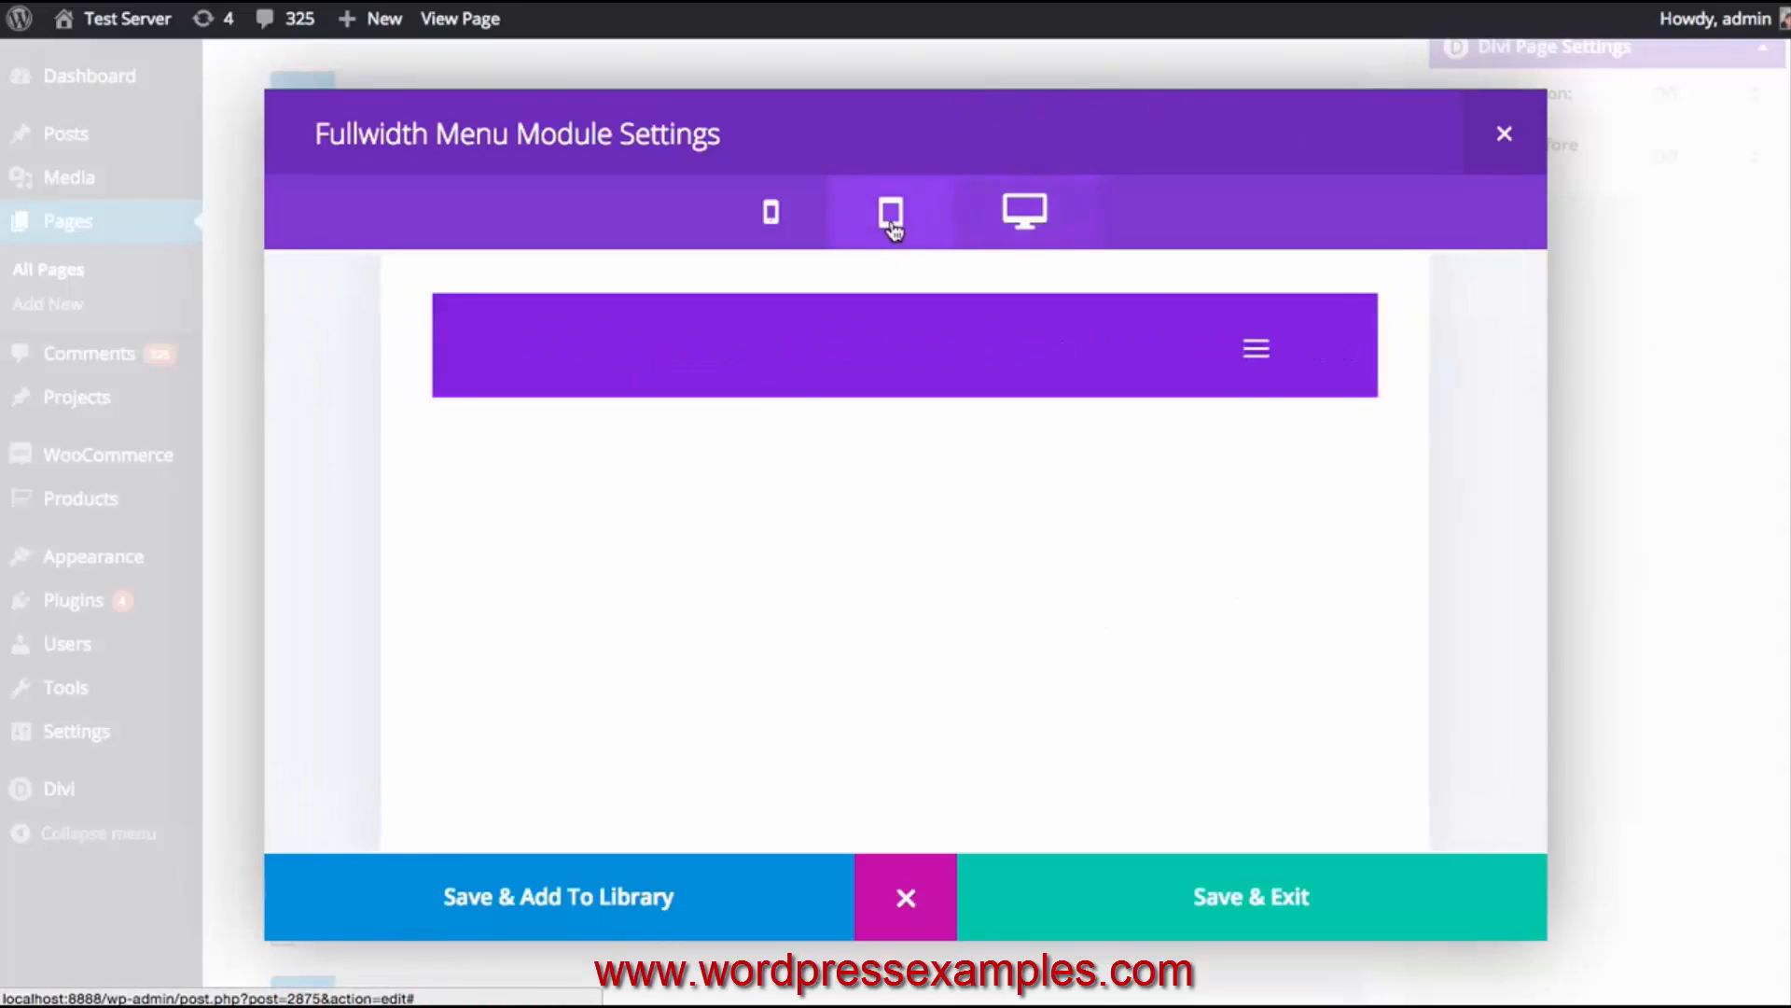
left_click(768, 219)
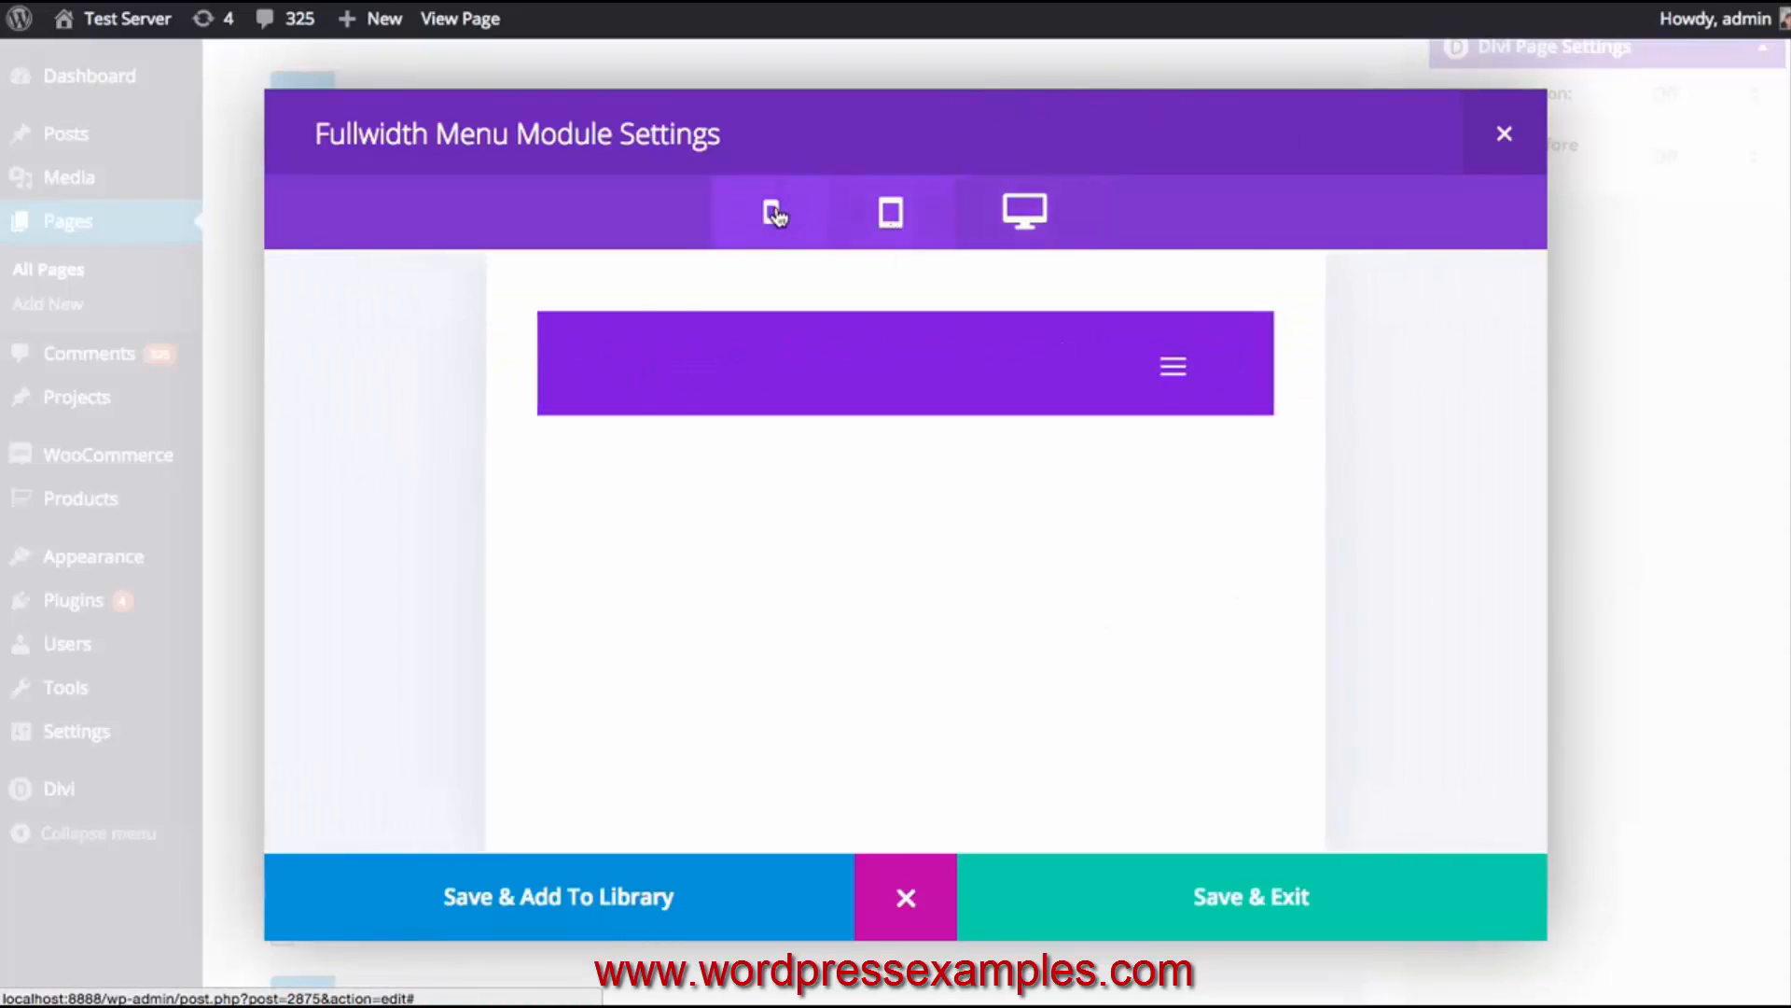
left_click(889, 213)
left_click(1052, 220)
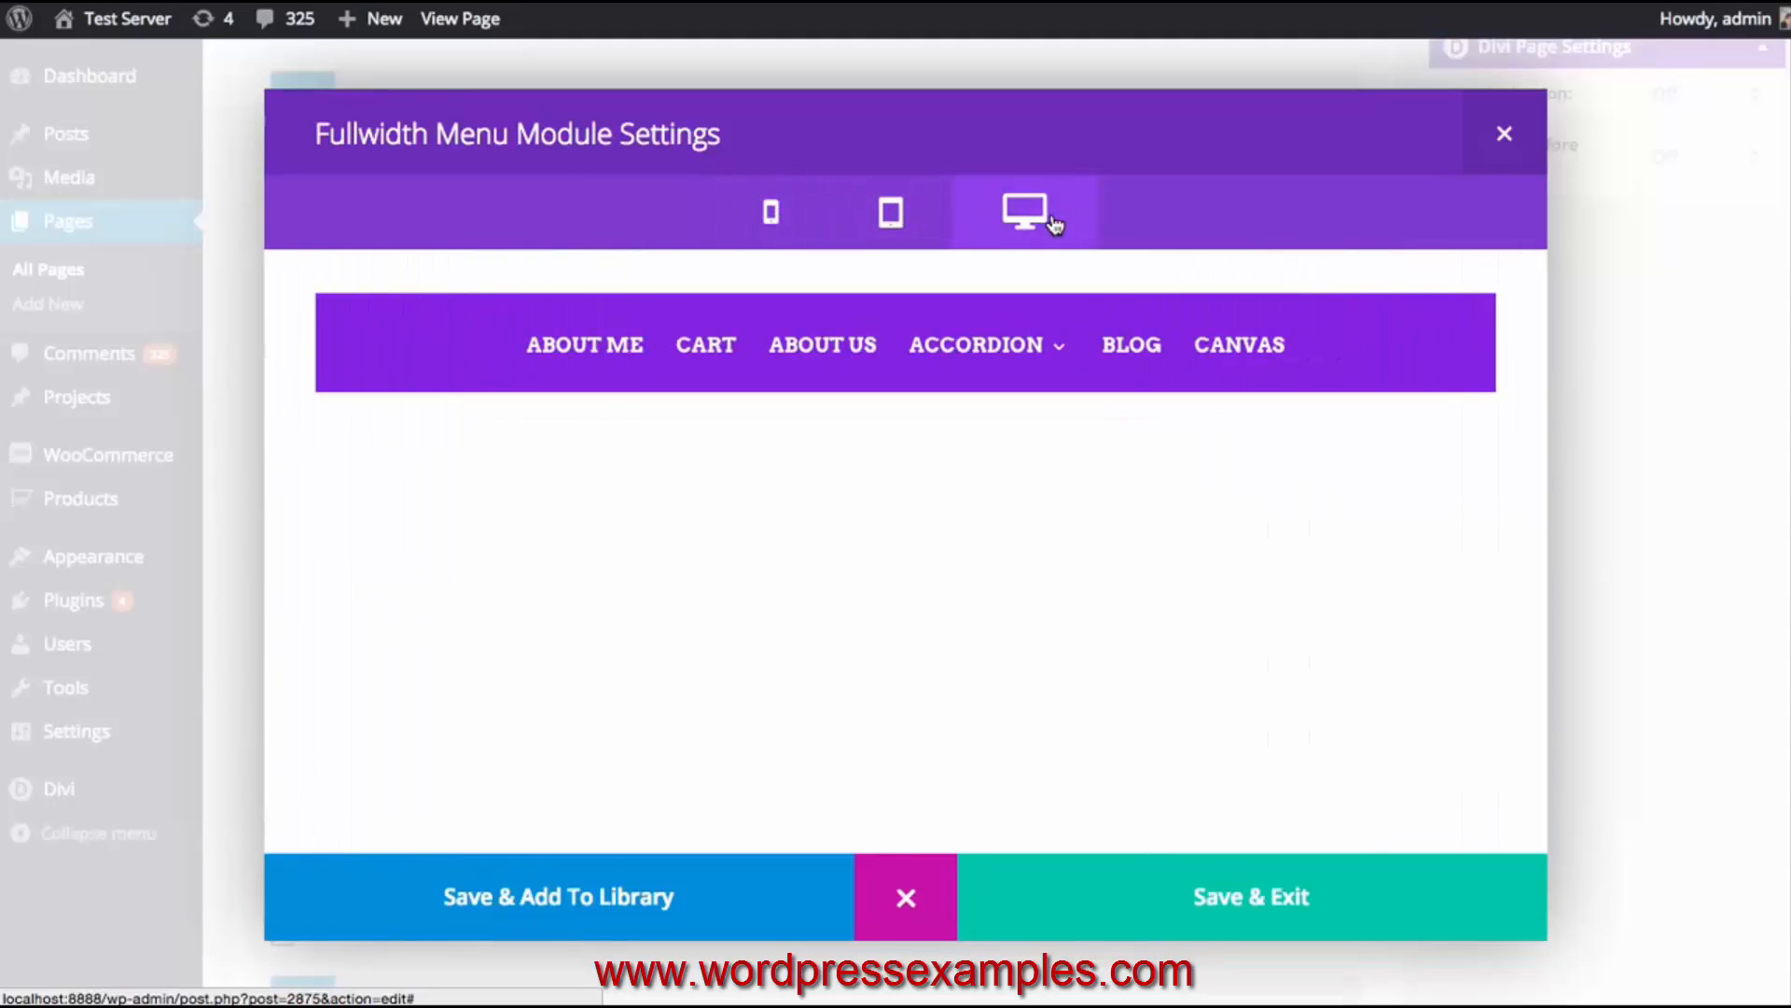
left_click(889, 216)
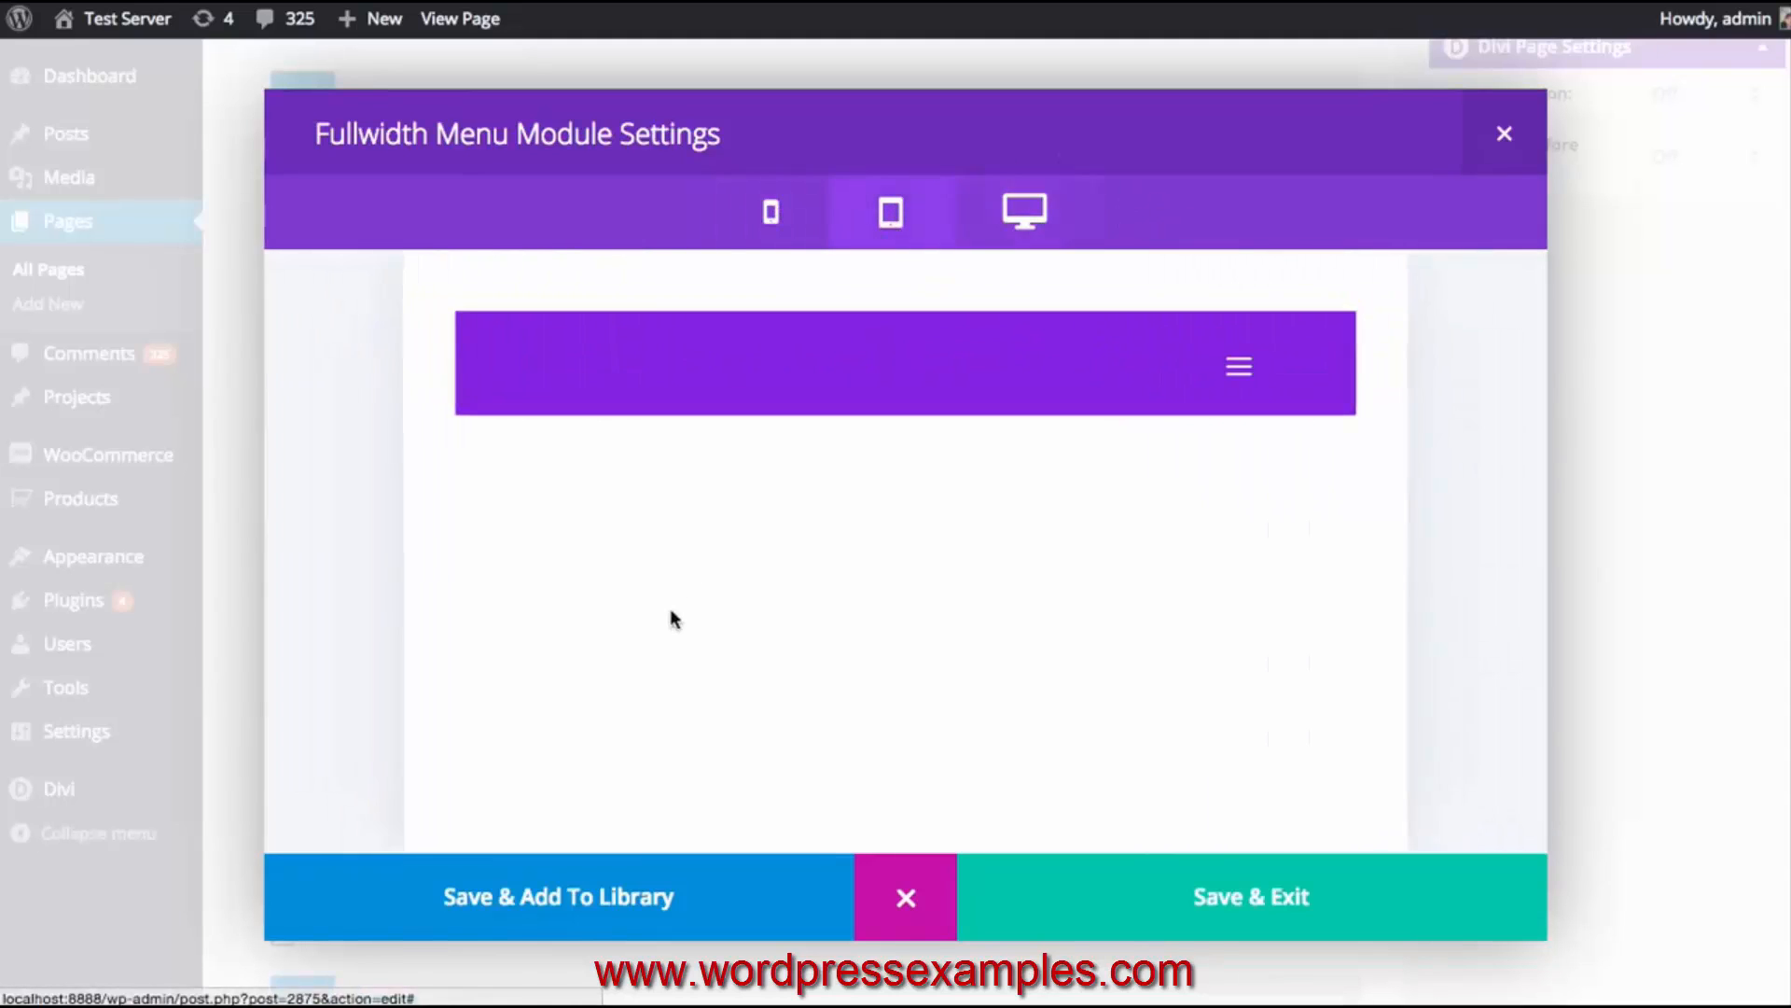
left_click(1232, 371)
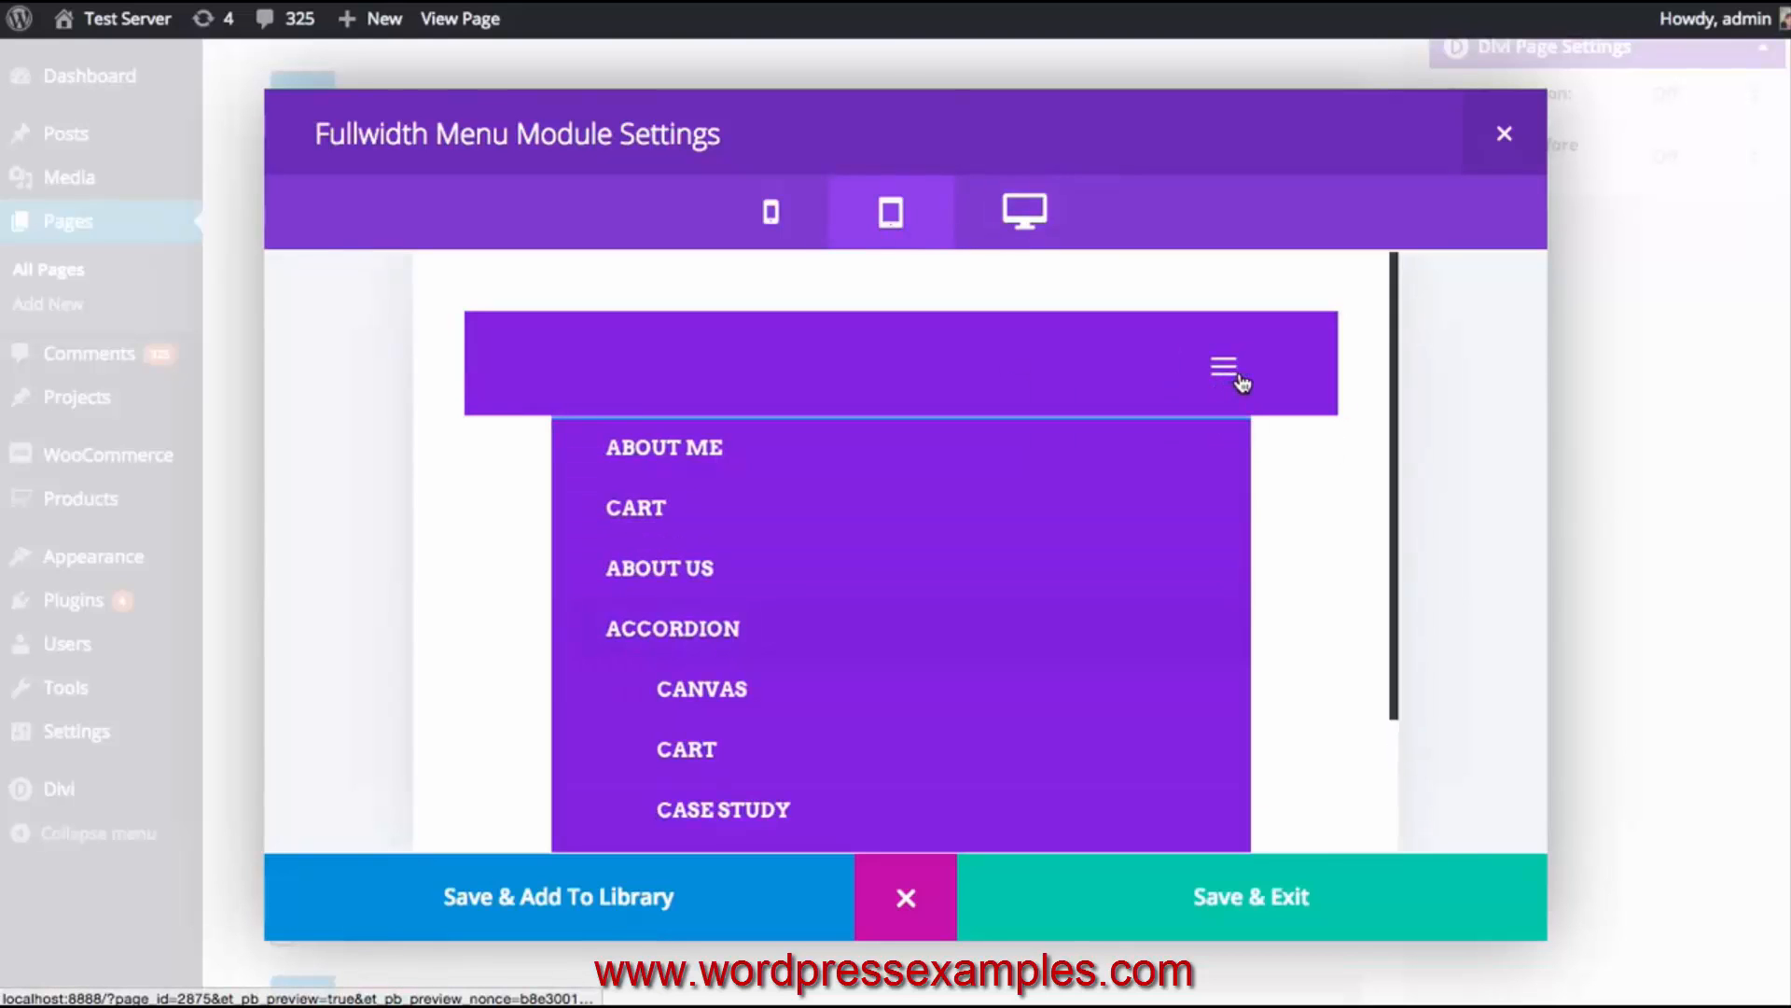
left_click(1241, 383)
left_click(784, 220)
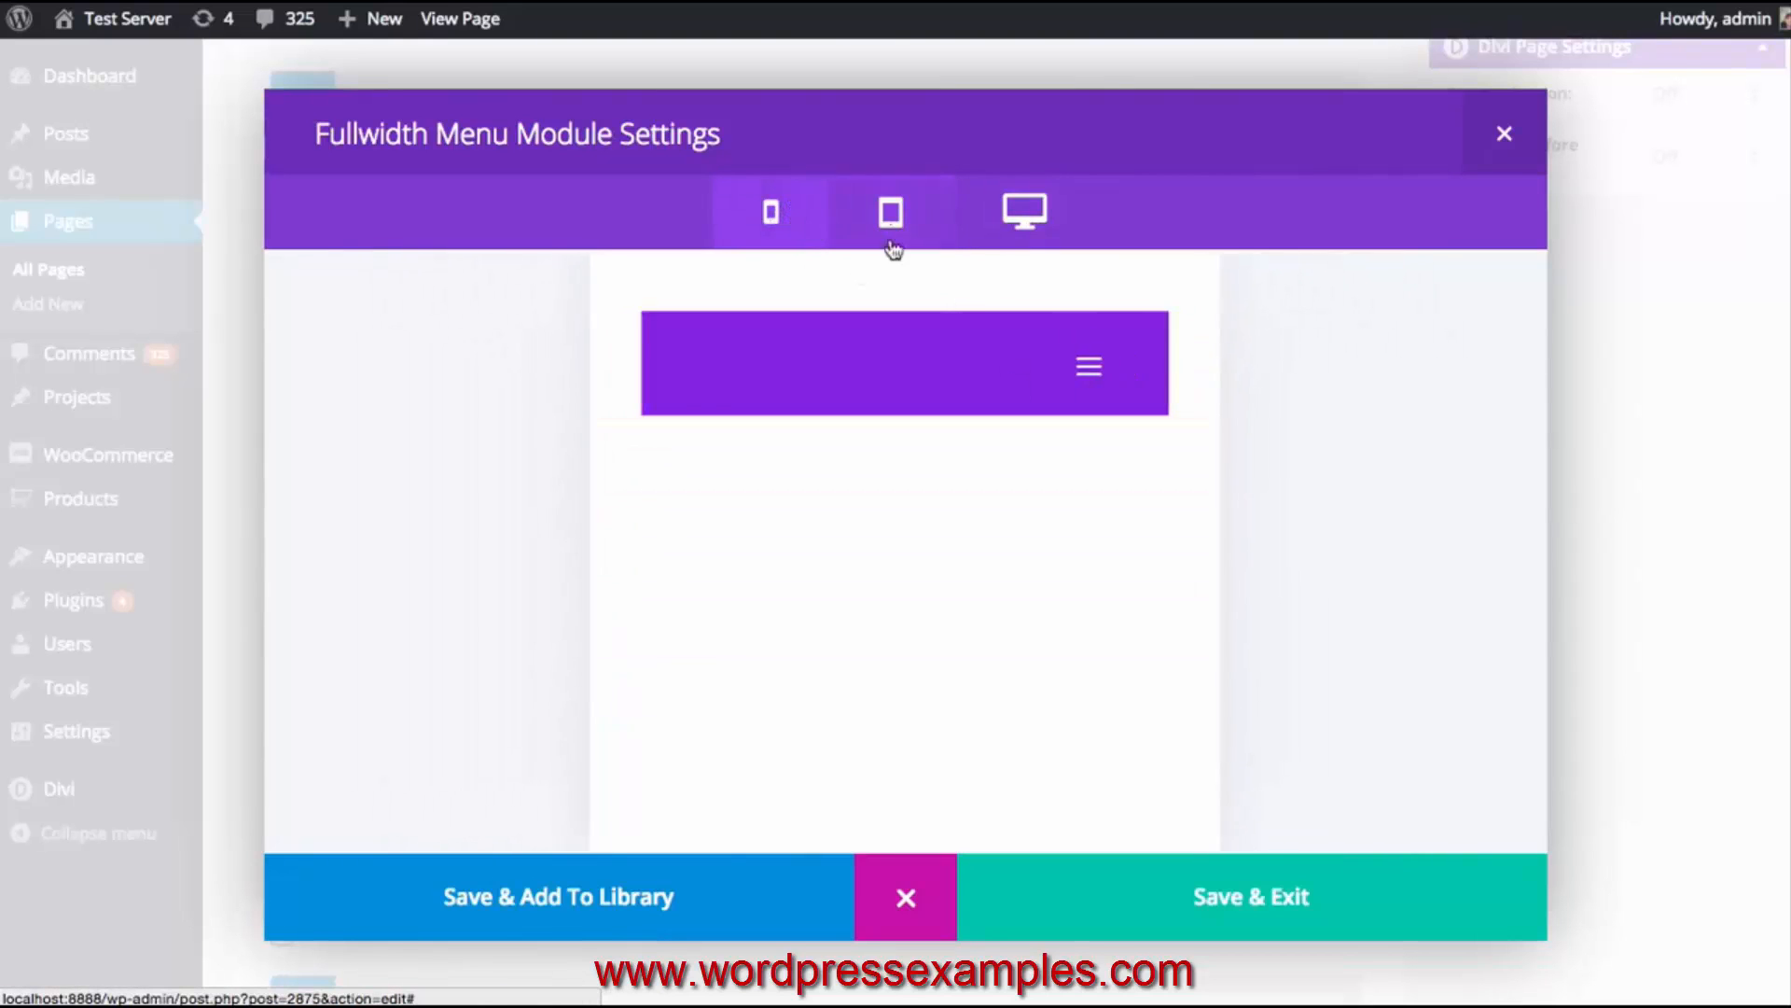
left_click(1049, 368)
left_click(1110, 765)
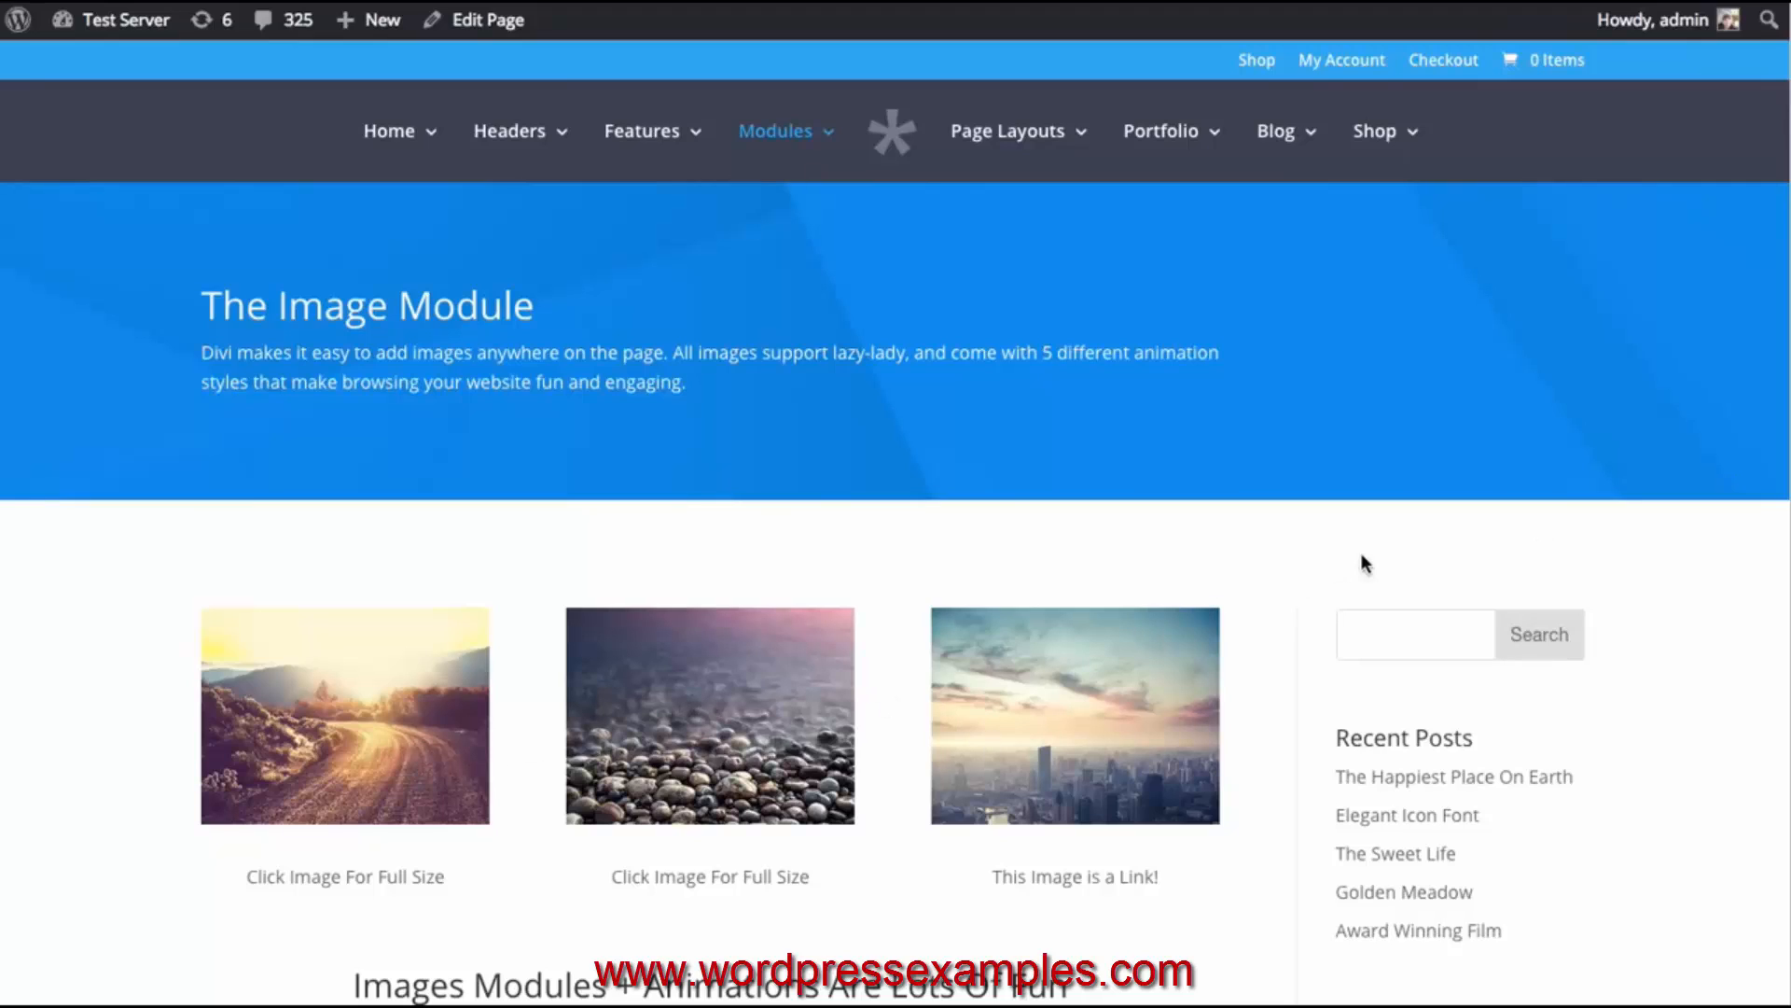
Step: Open the first image's lightbox on the Image Module demo page and scroll through the page
left_click(283, 699)
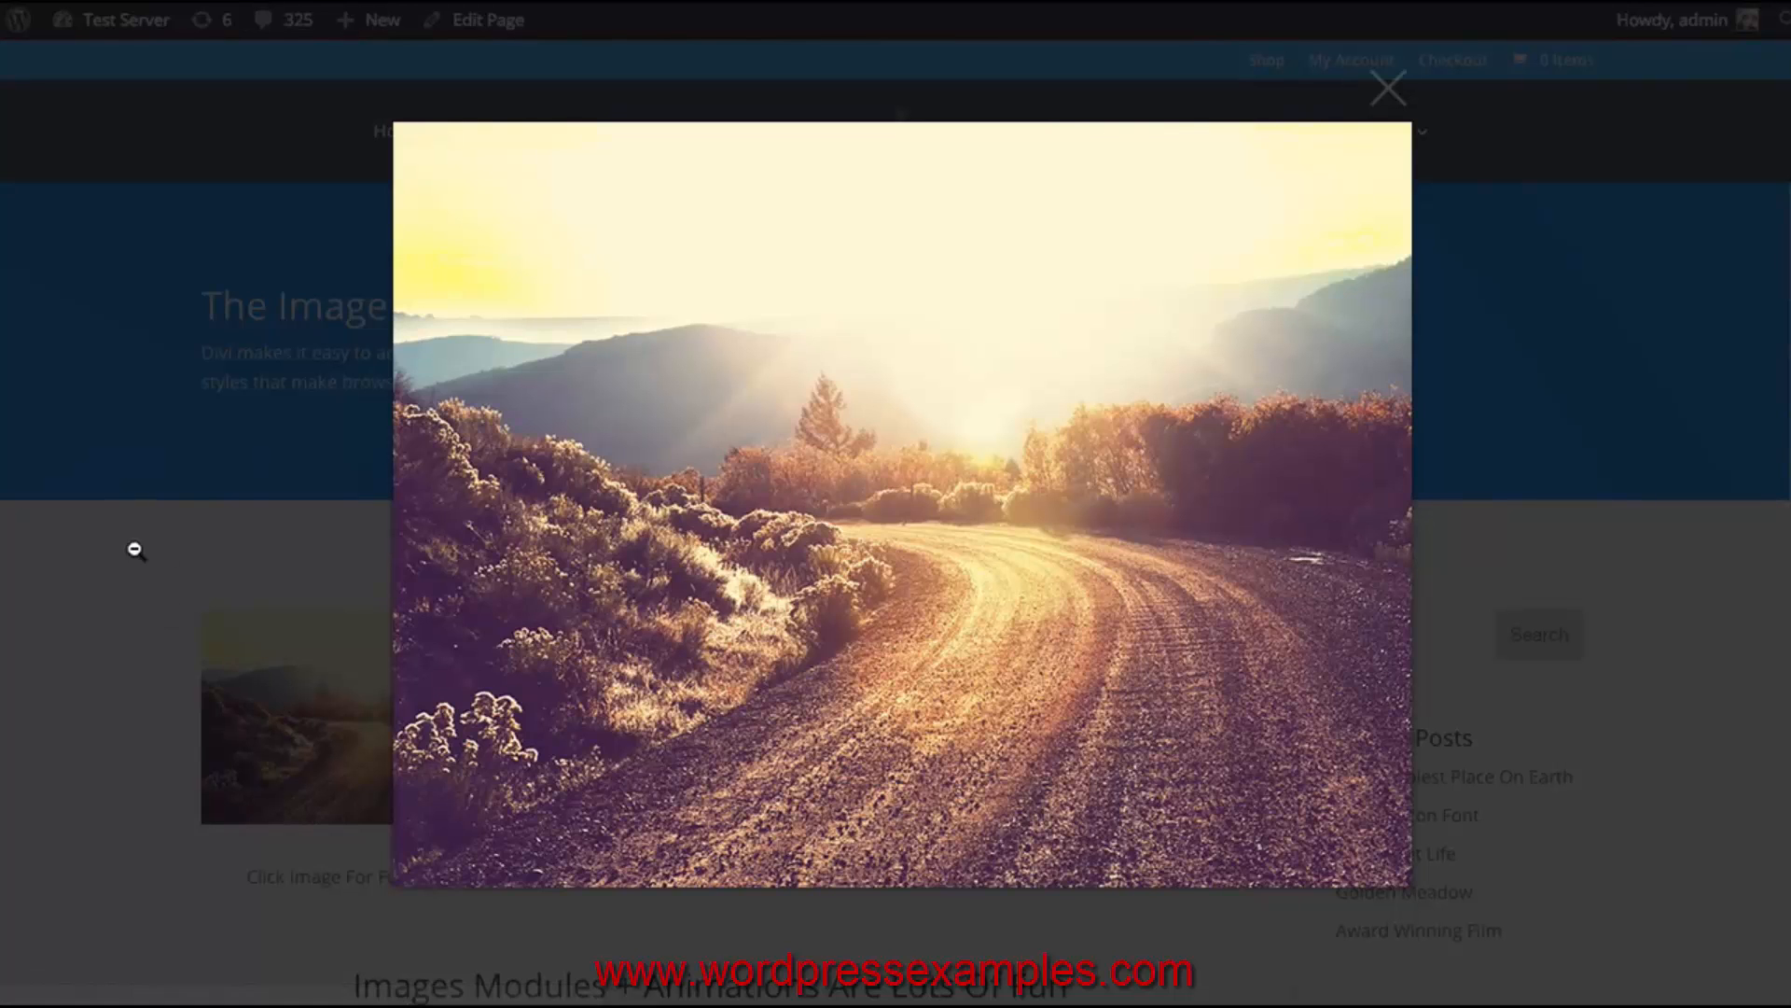
left_click(227, 476)
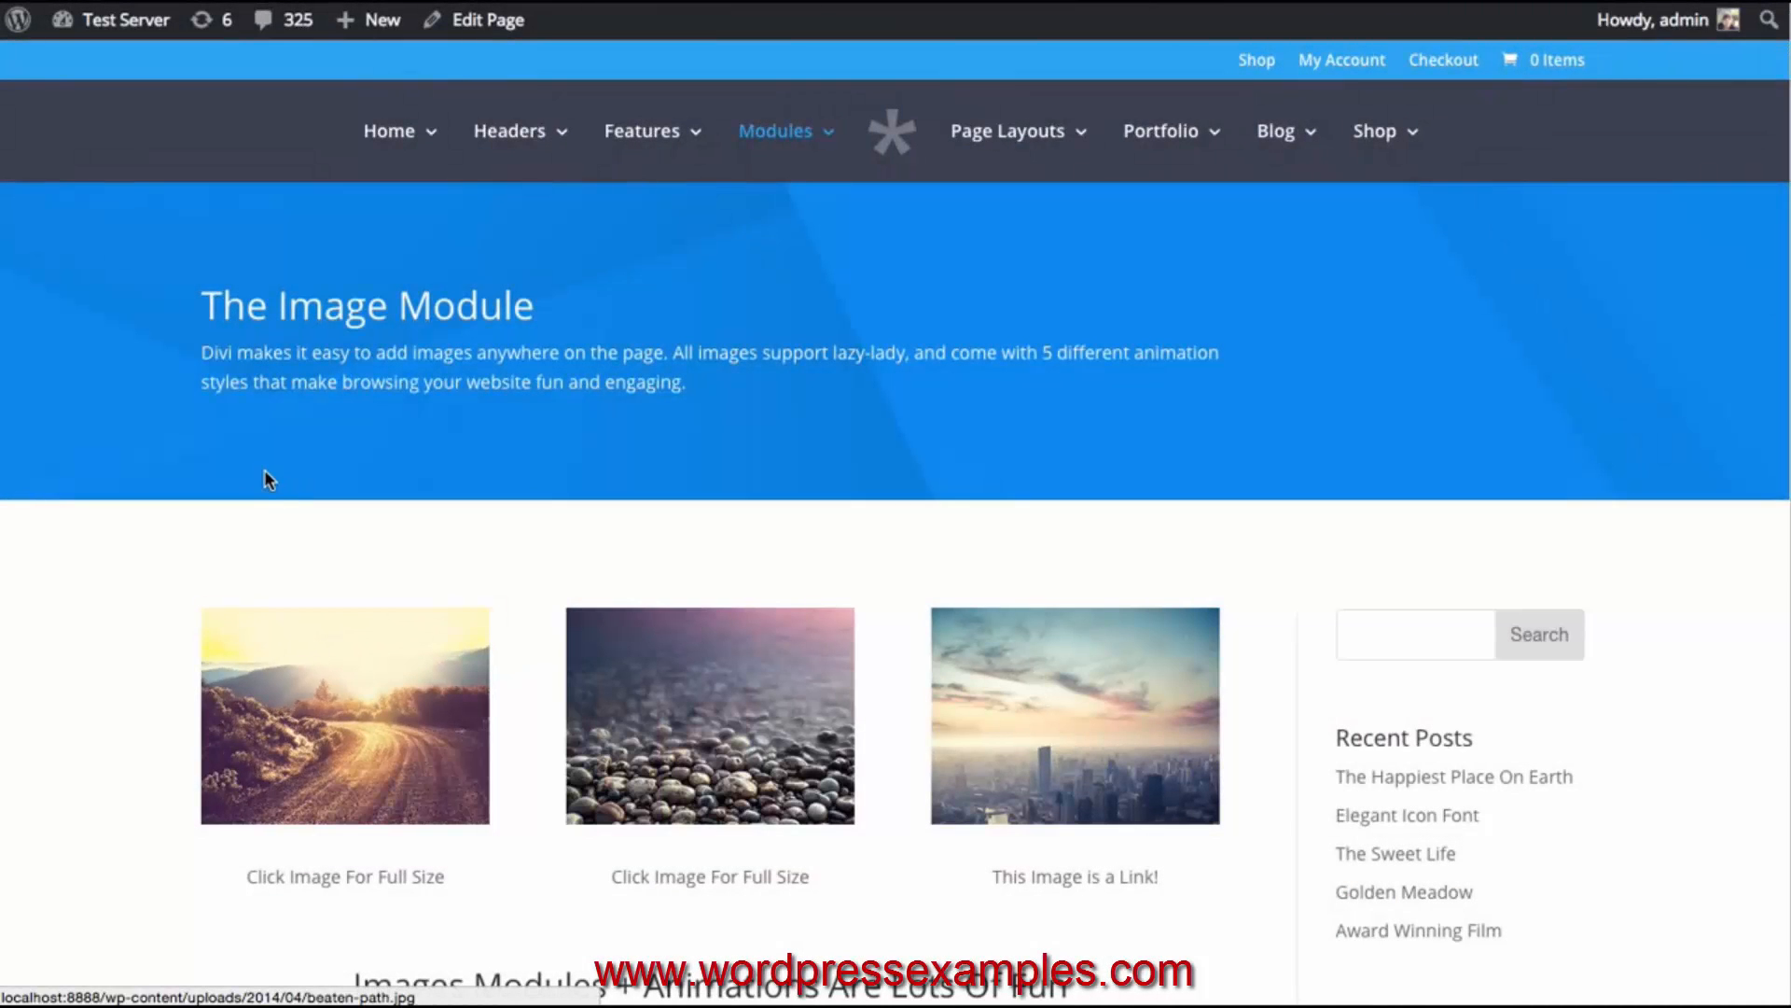
scroll(285, 484, "down", 4)
scroll(476, 504, "down", 3)
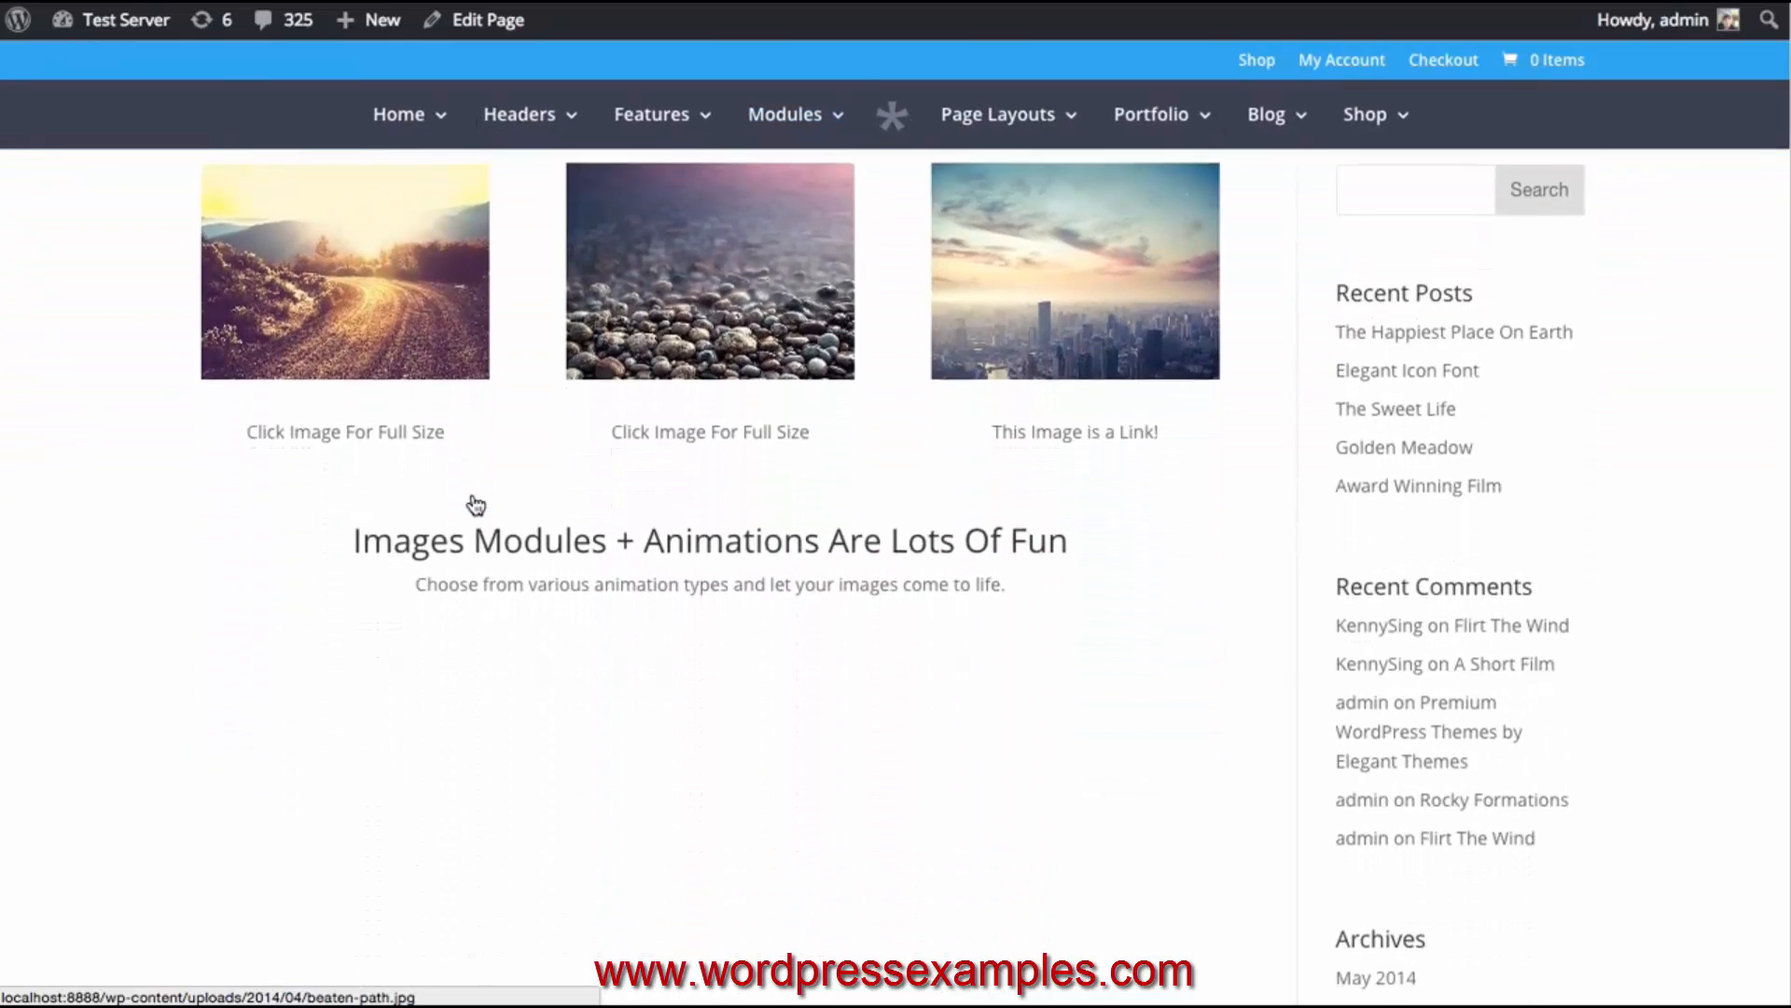
scroll(606, 539, "down", 2)
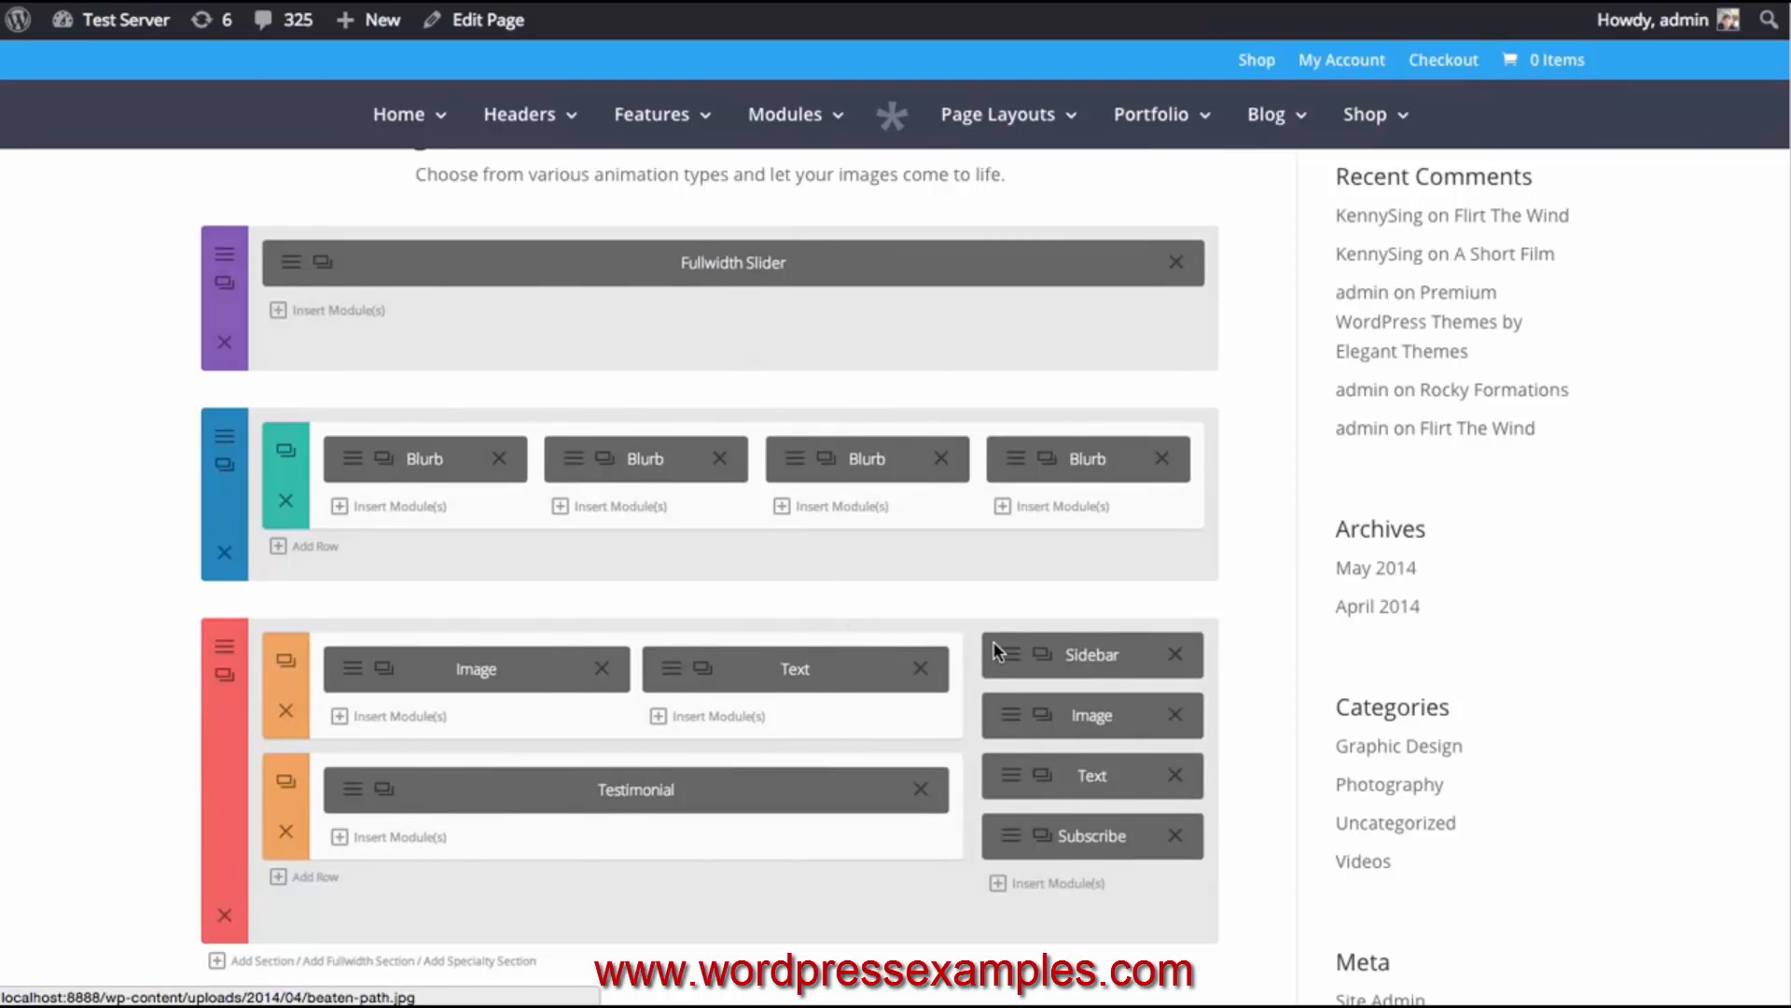
scroll(1051, 625, "down", 5)
scroll(1050, 620, "down", 8)
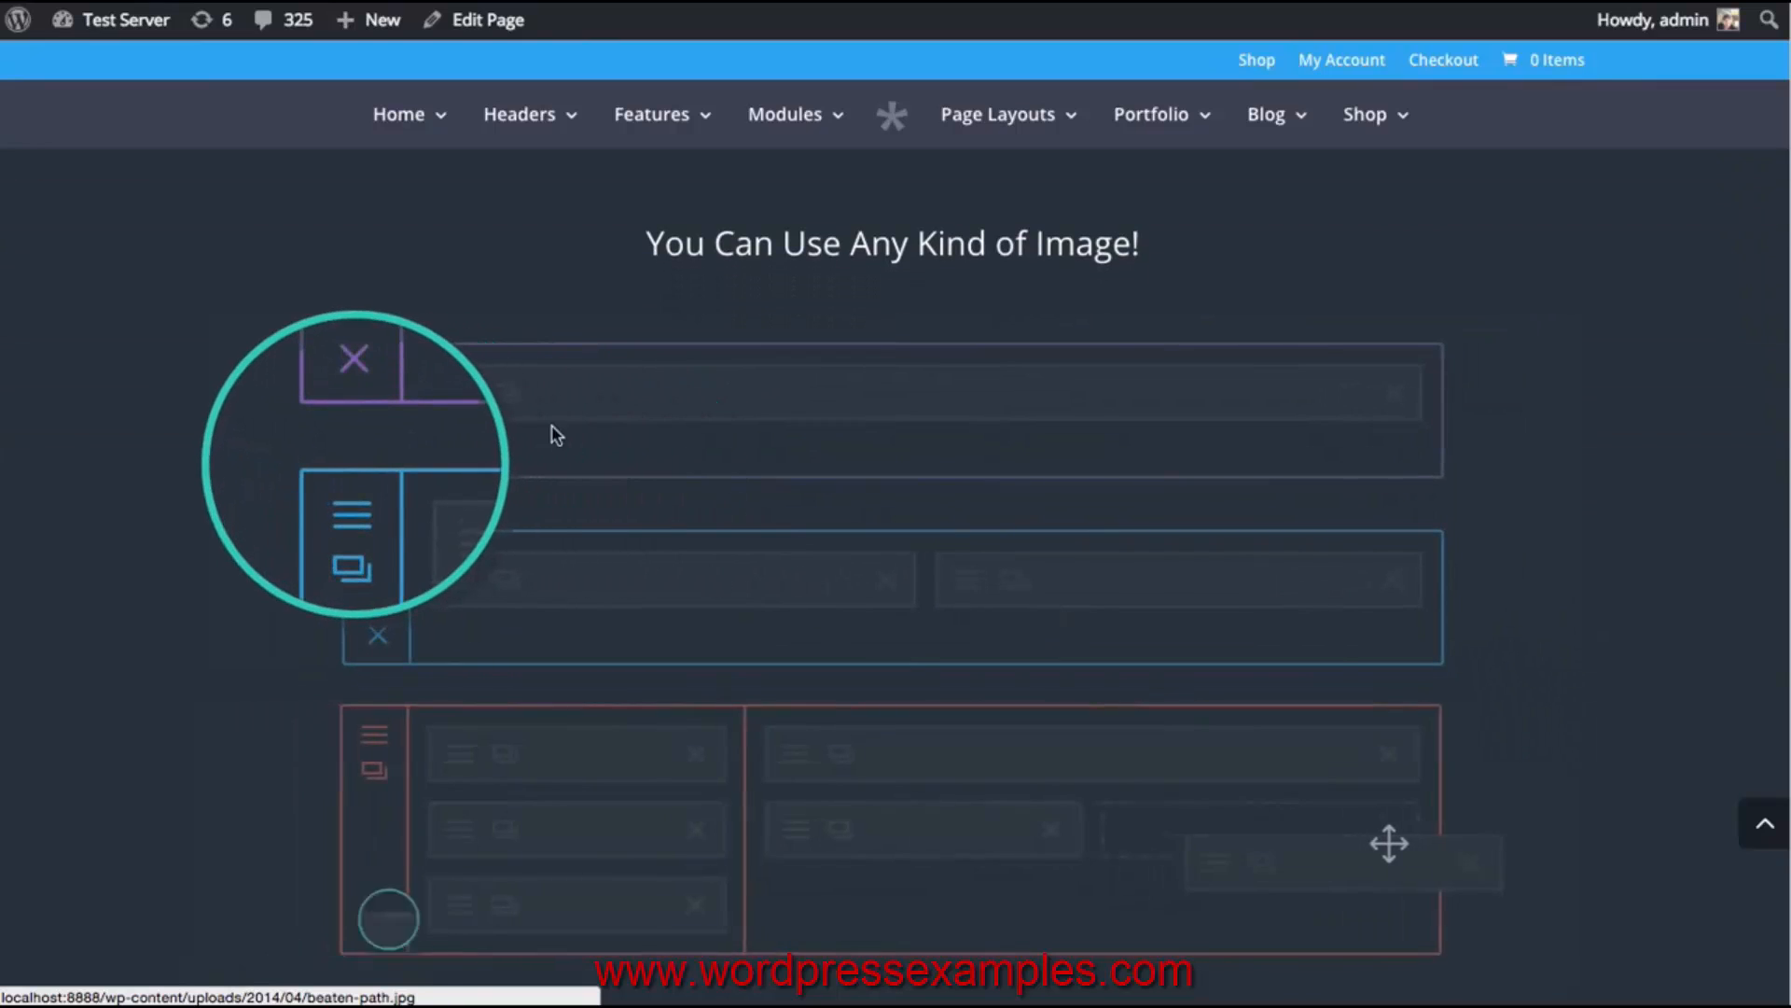
scroll(1179, 560, "down", 3)
scroll(1073, 521, "down", 6)
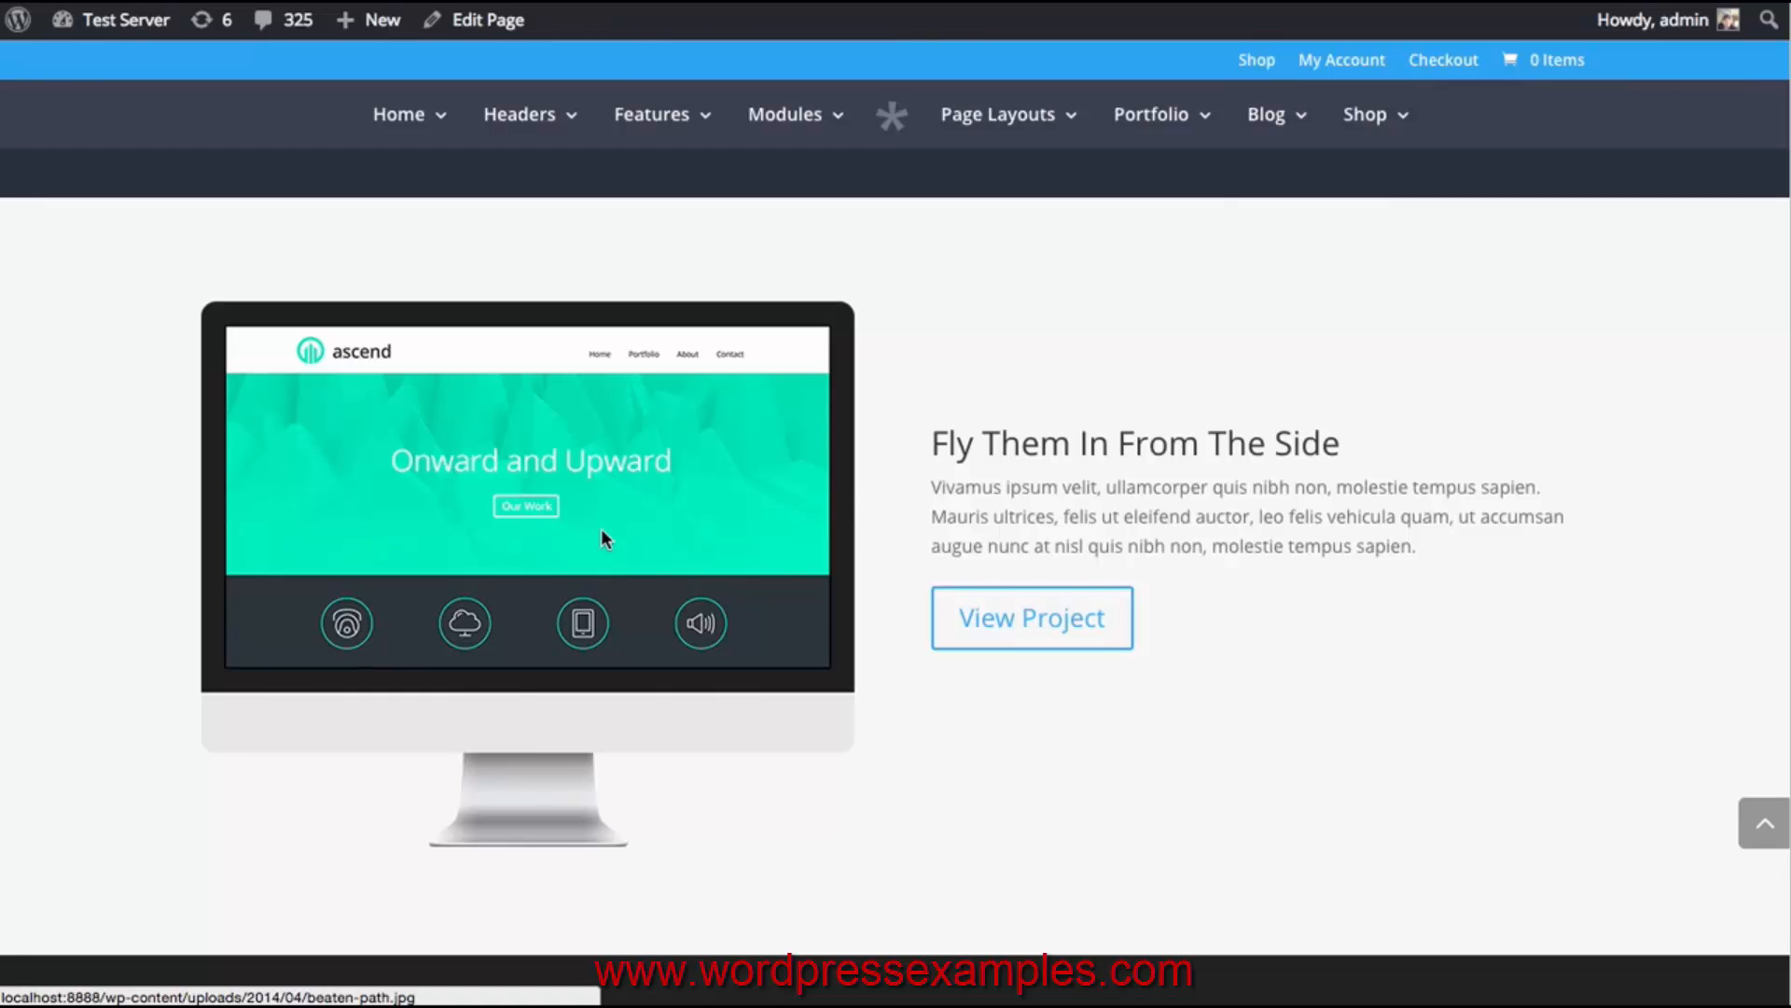
scroll(645, 552, "down", 5)
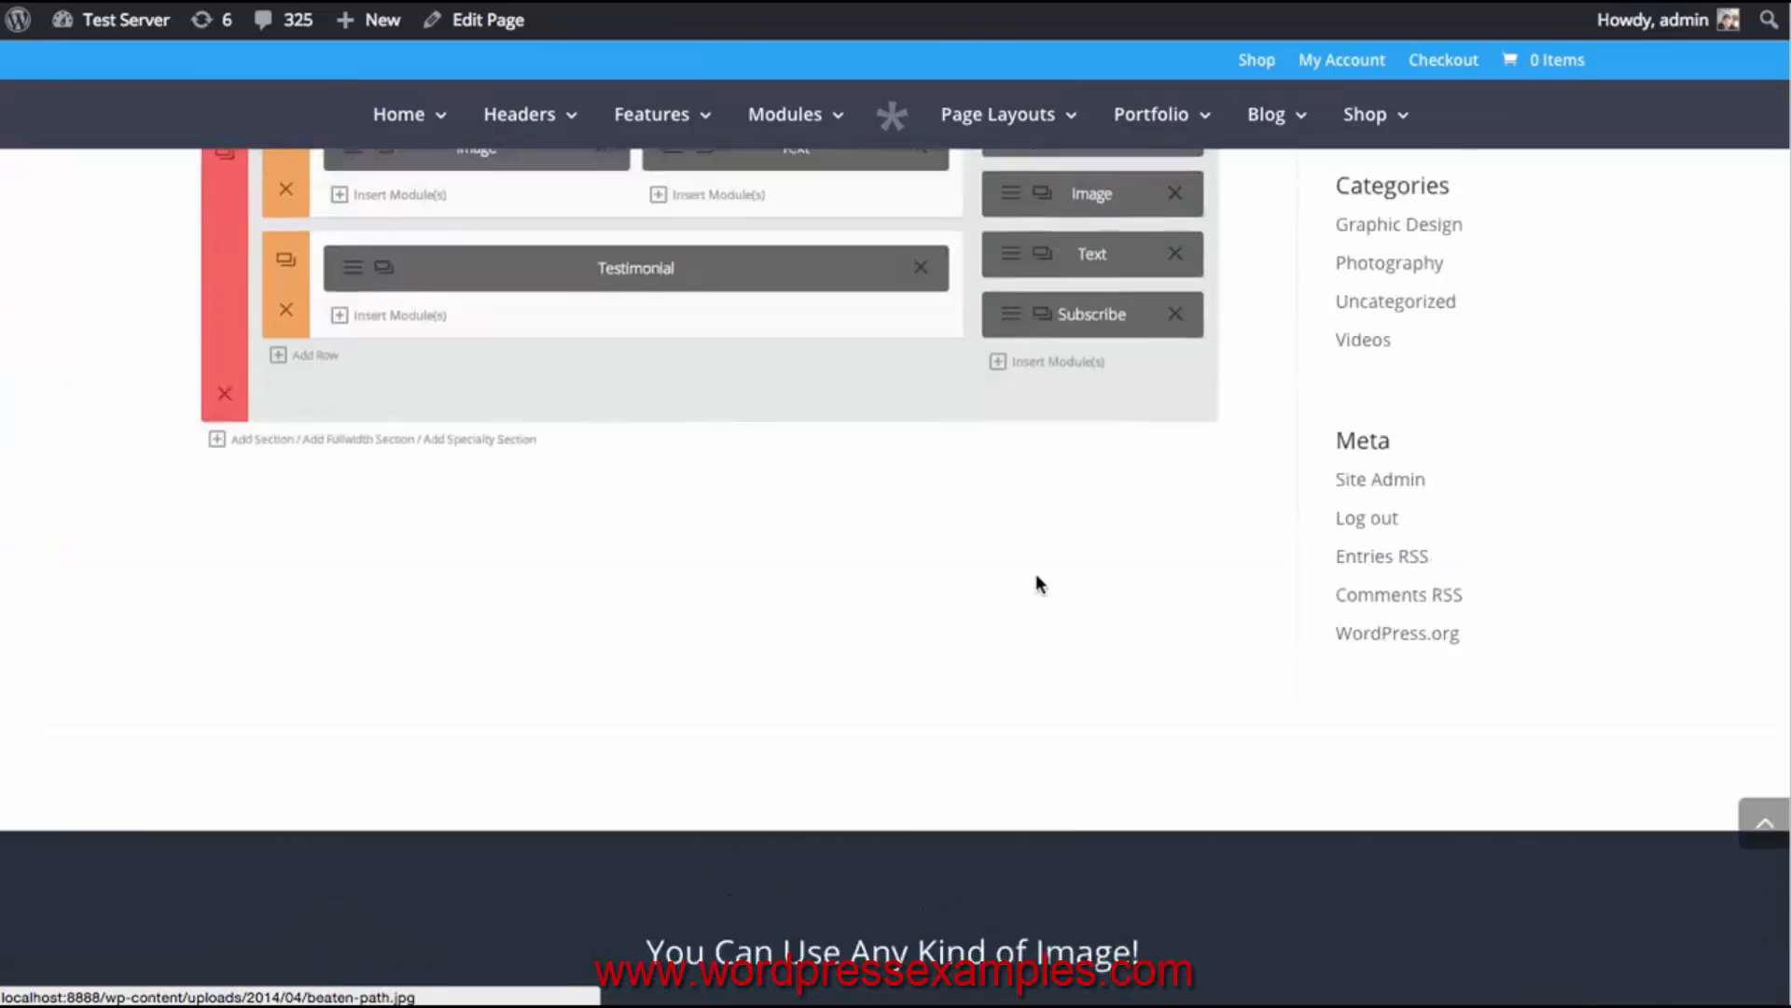
scroll(1037, 576, "up", 15)
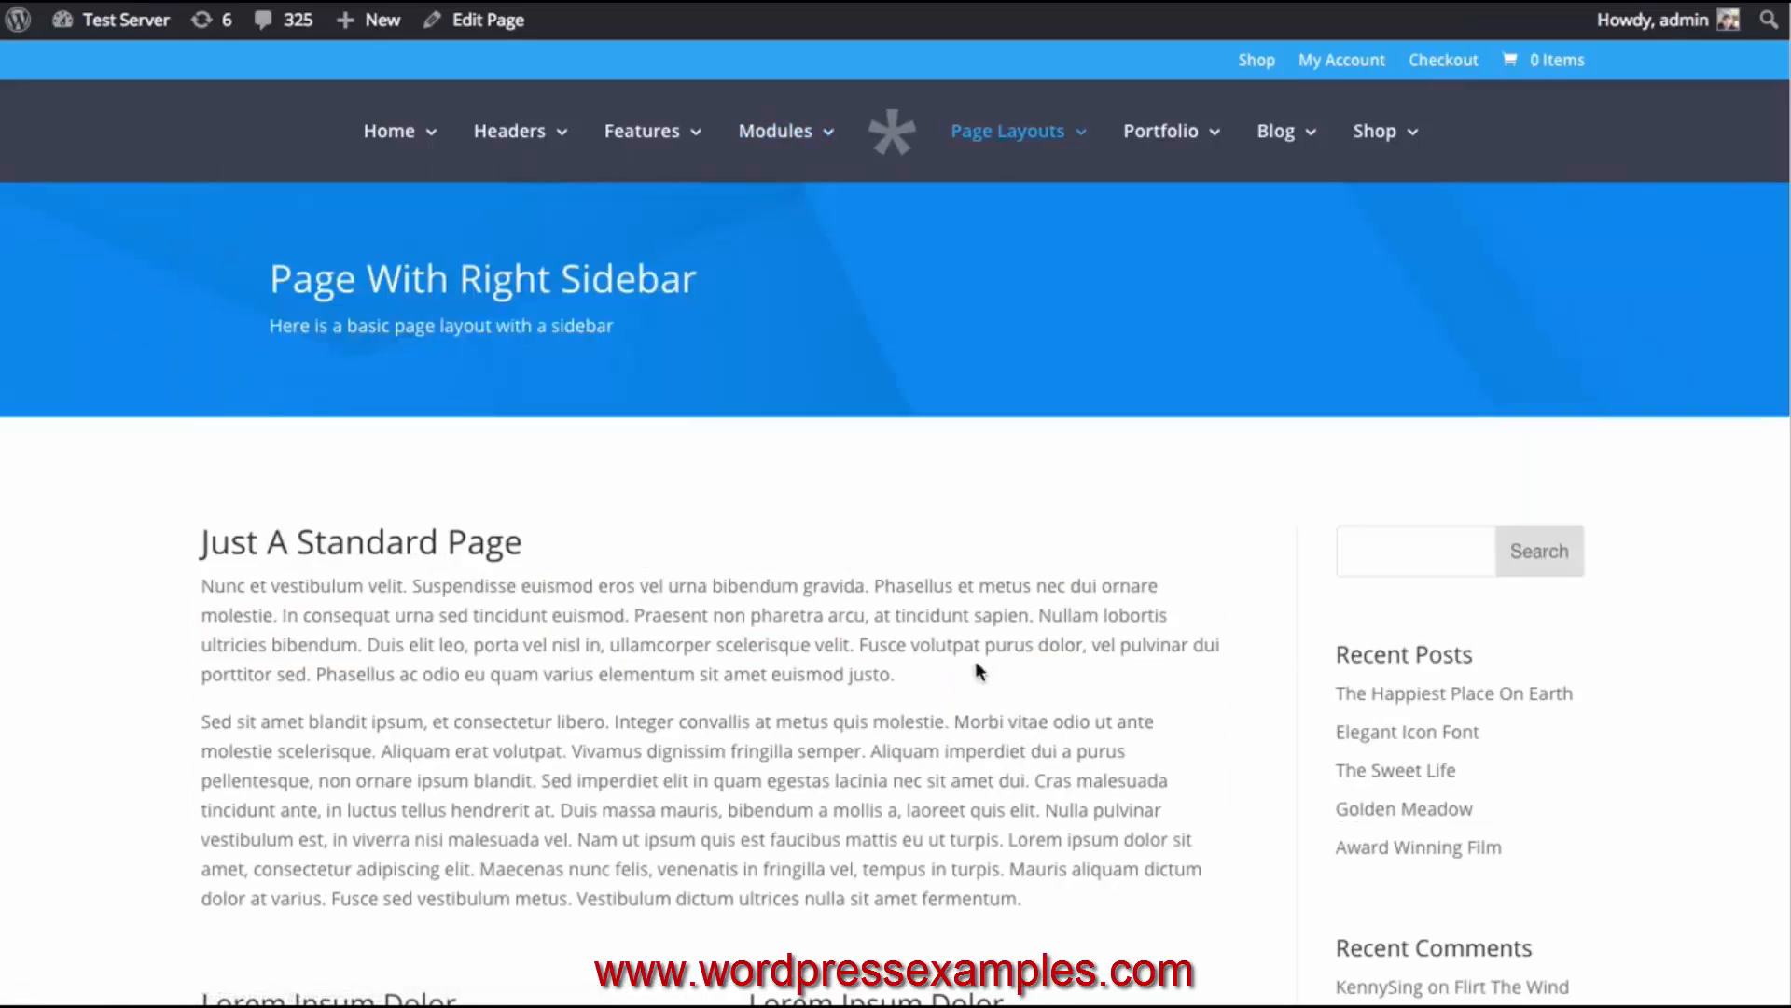
Step: Scroll through the standard page with a right sidebar to examine its layout
scroll(976, 661, "down", 2)
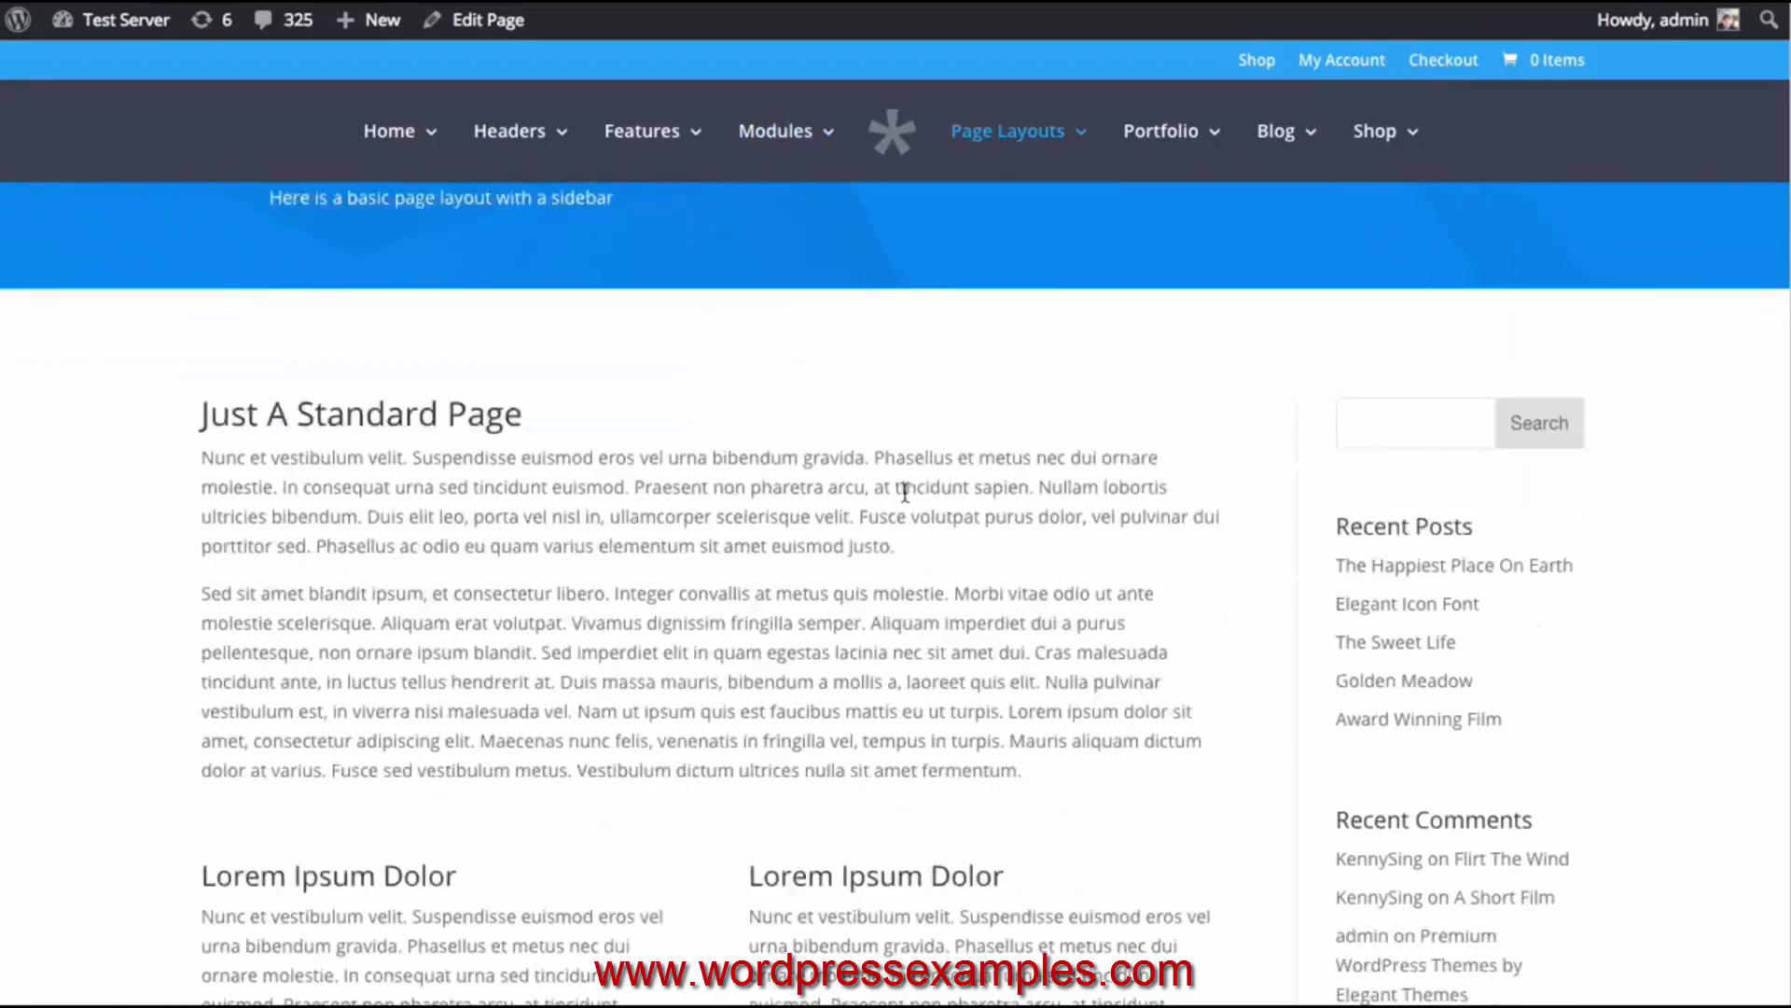
scroll(905, 492, "down", 10)
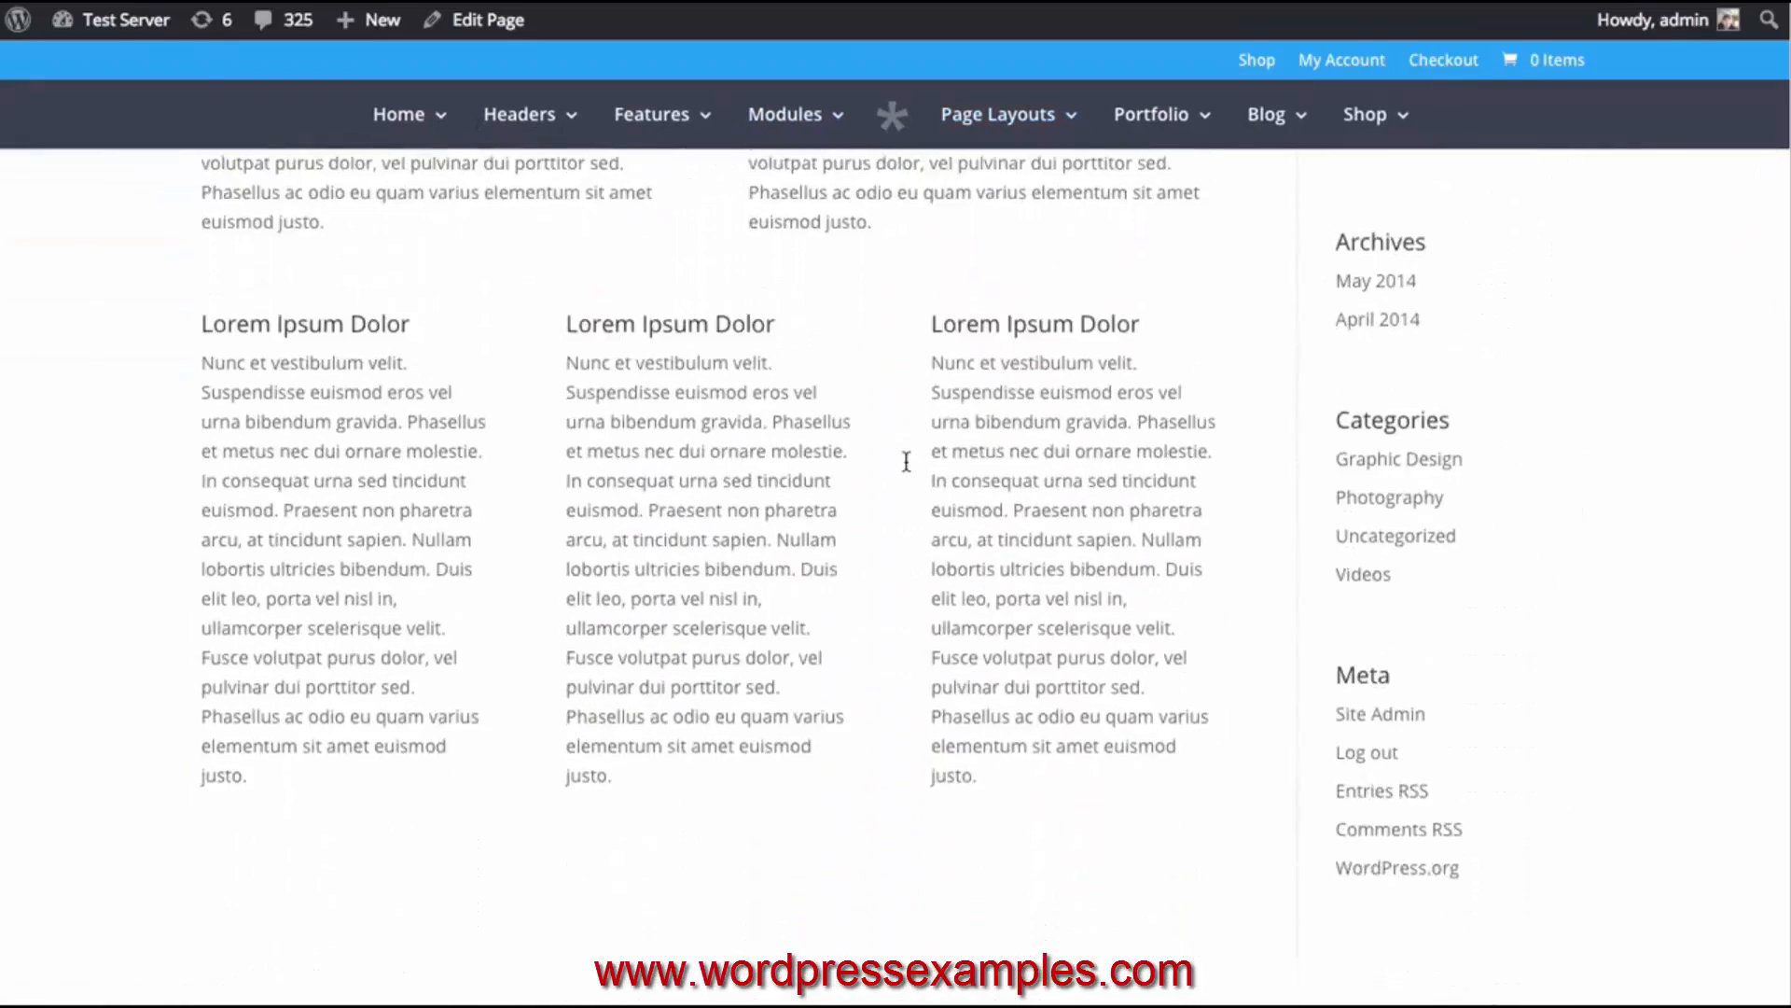
scroll(903, 466, "down", 2)
scroll(903, 476, "up", 8)
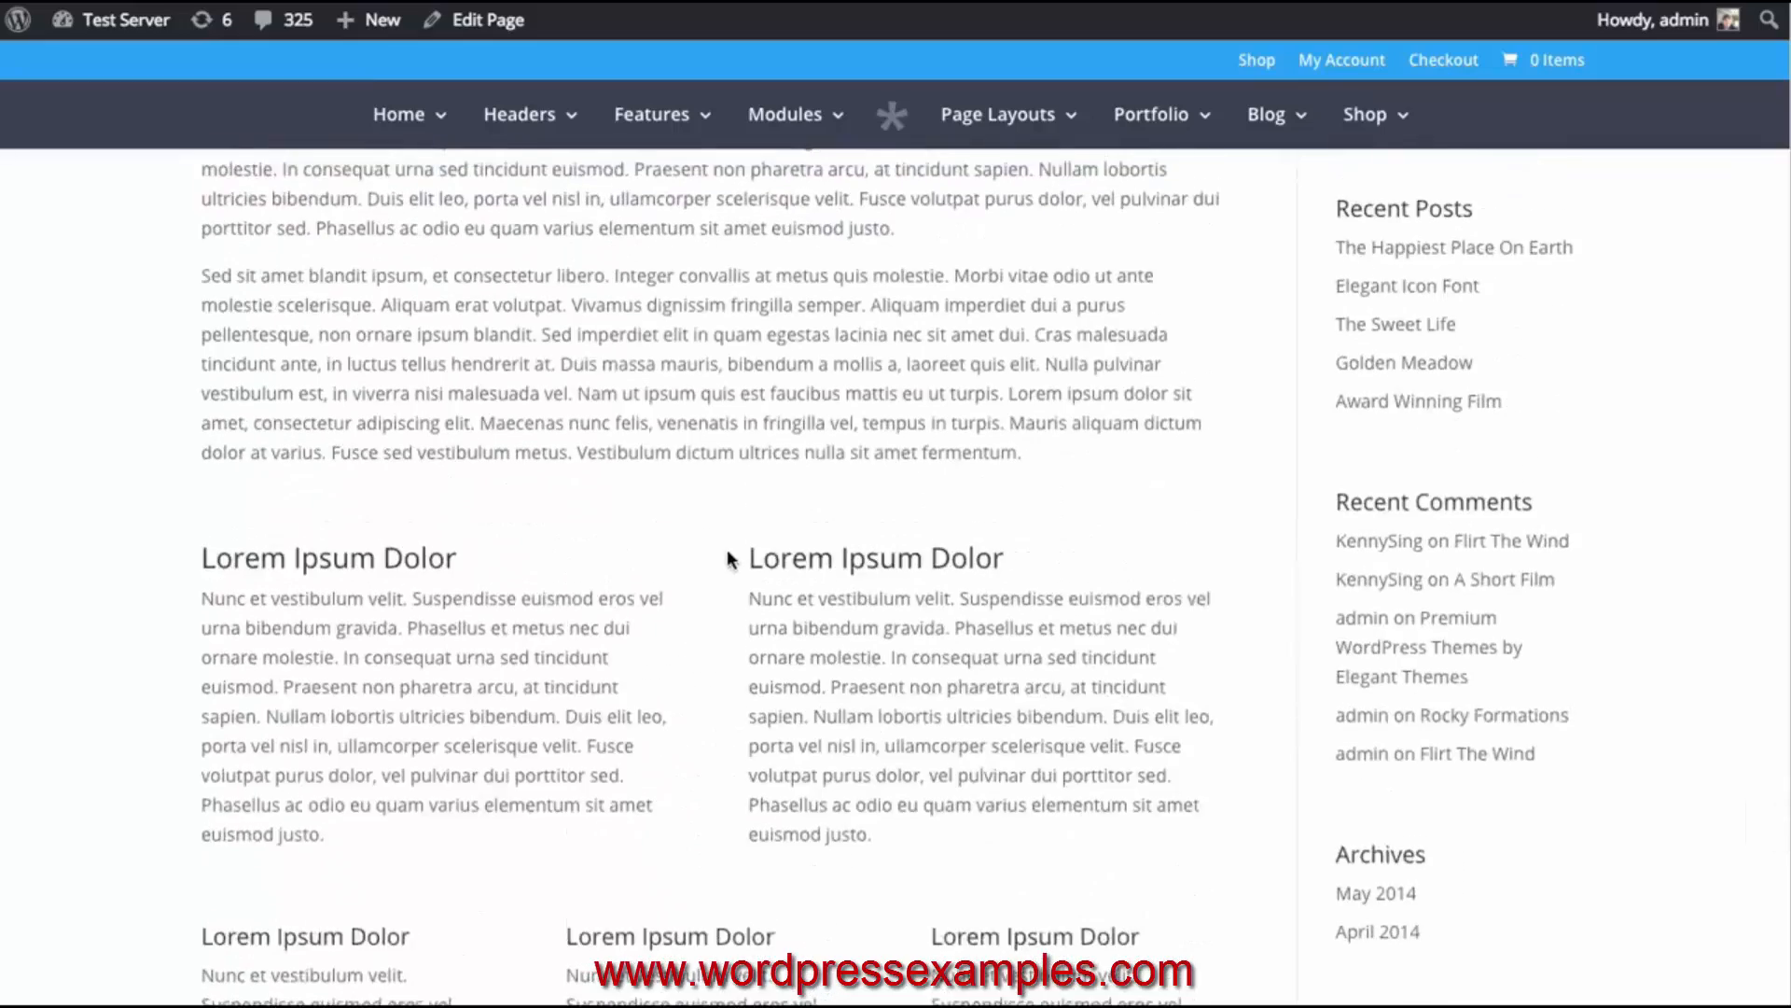
scroll(730, 558, "up", 3)
scroll(827, 503, "down", 2)
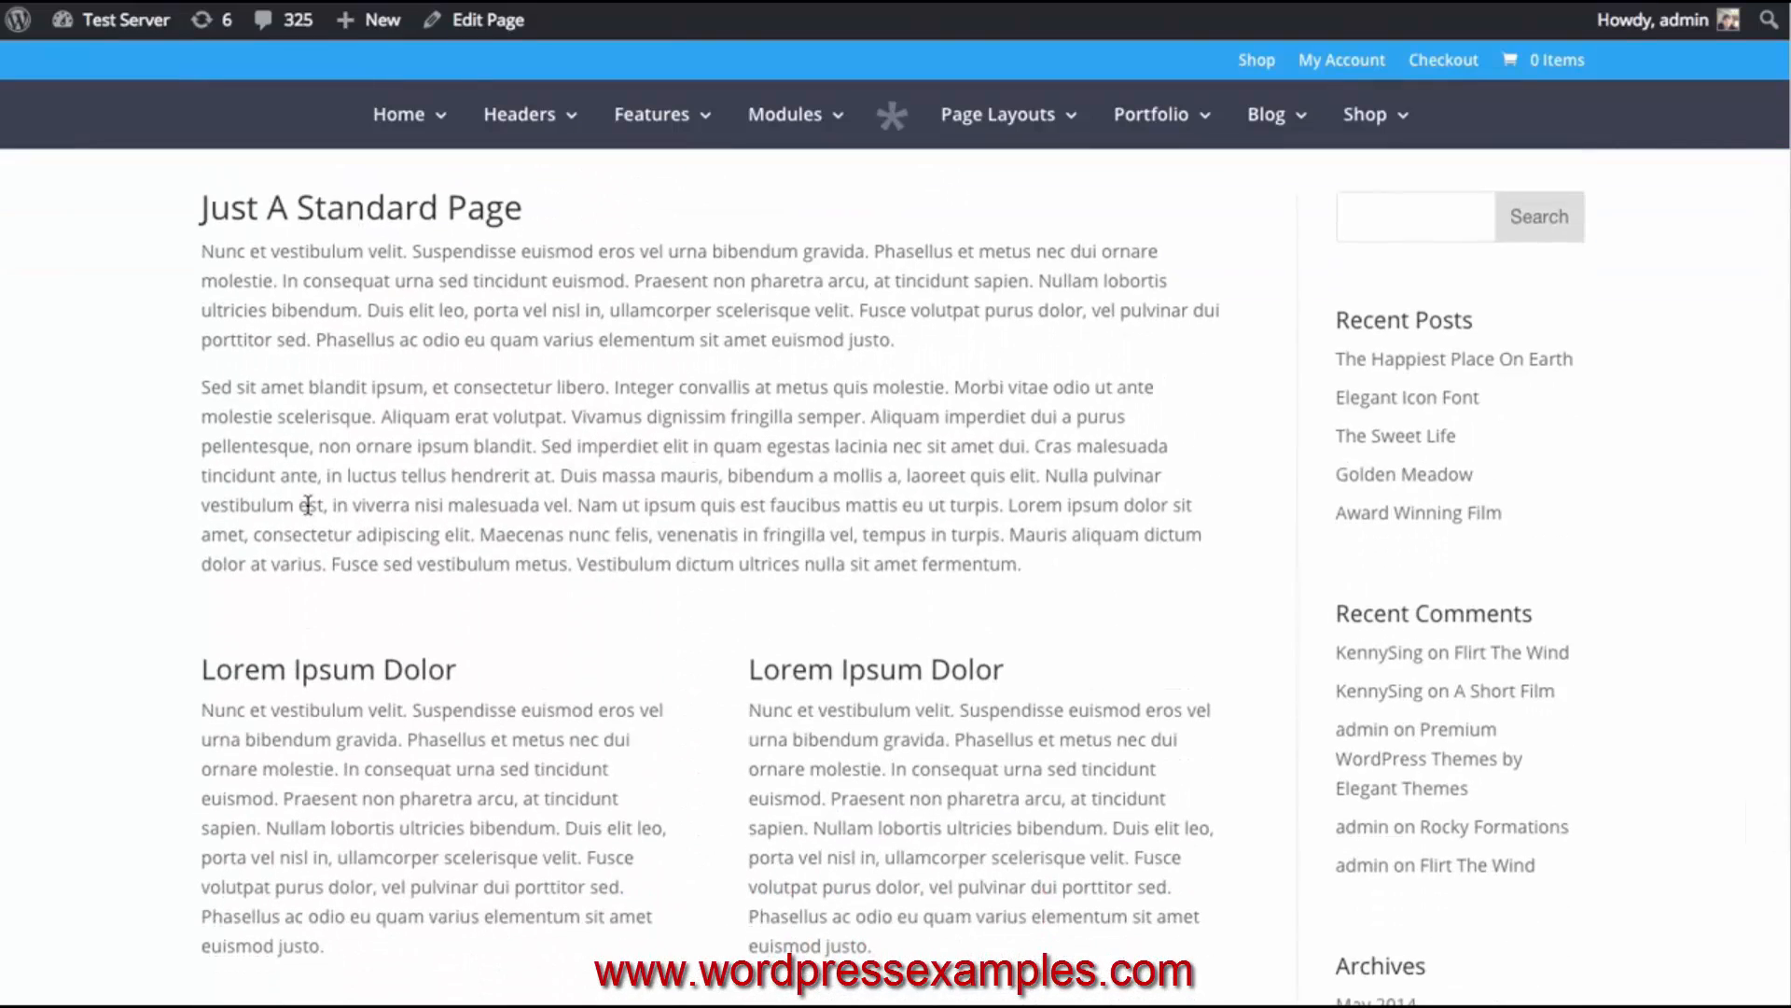
Step: Edit the Page Right Sidebar page, add a three-column row and move it directly below the first text row
left_click(487, 26)
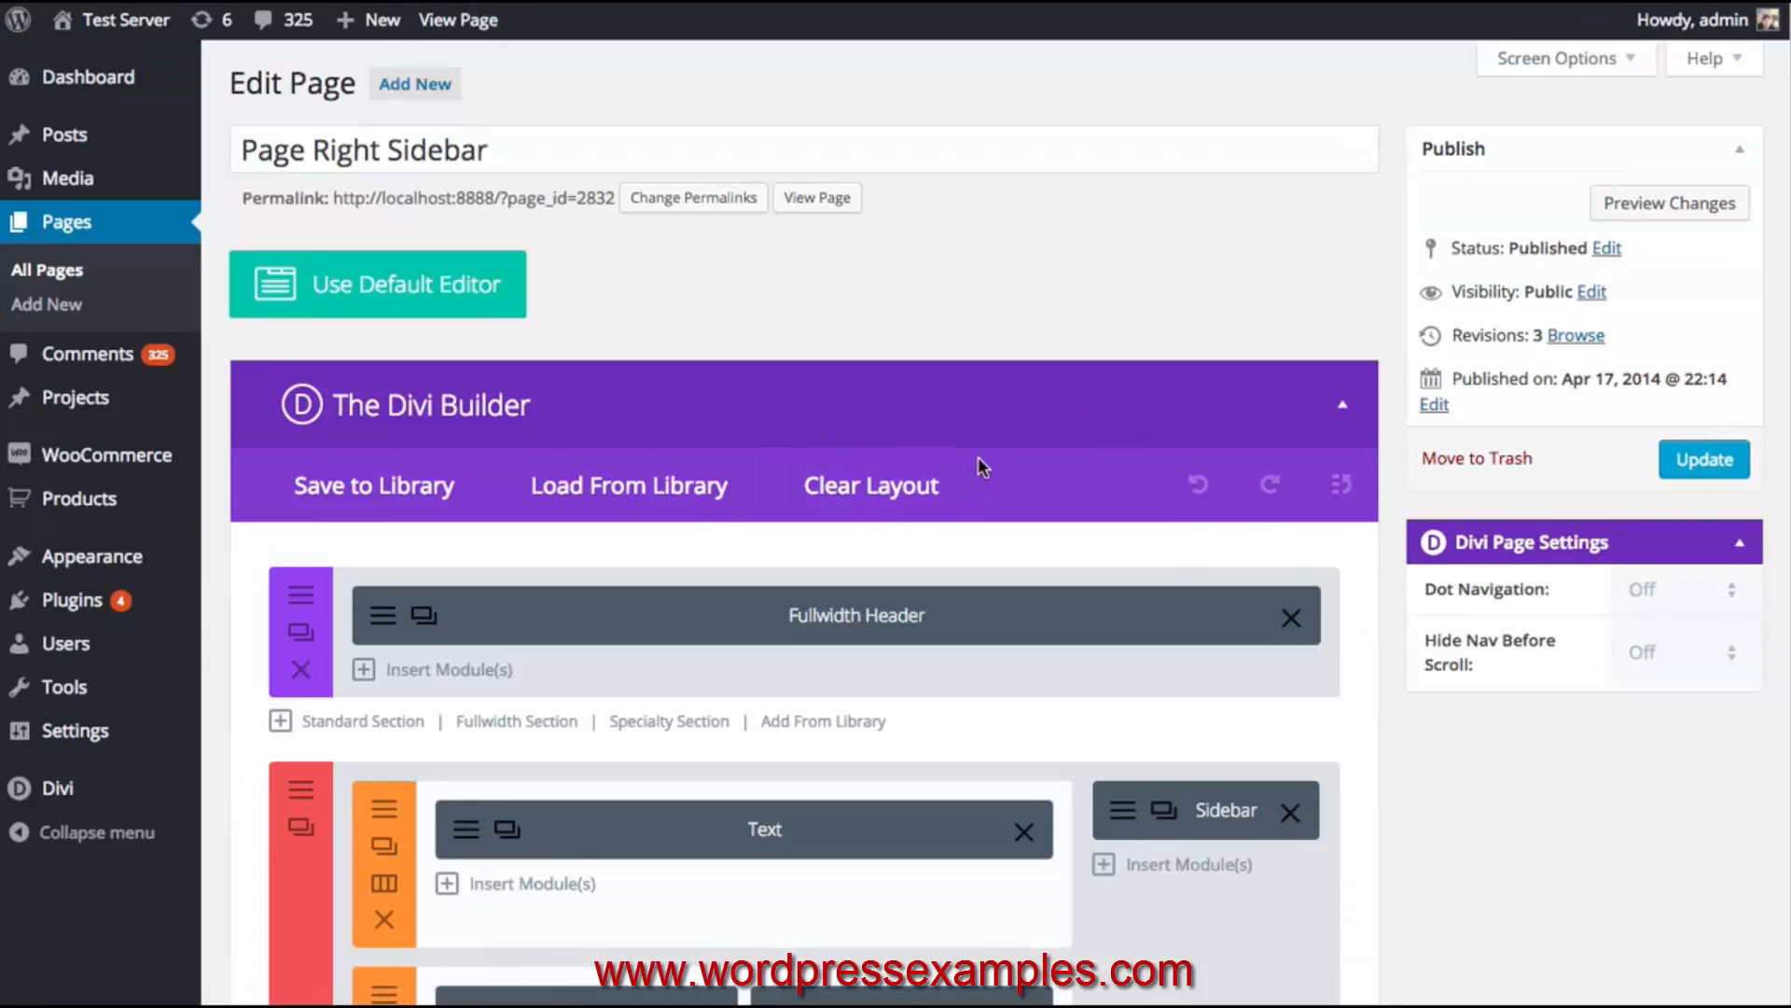
scroll(736, 768, "down", 3)
scroll(704, 669, "down", 3)
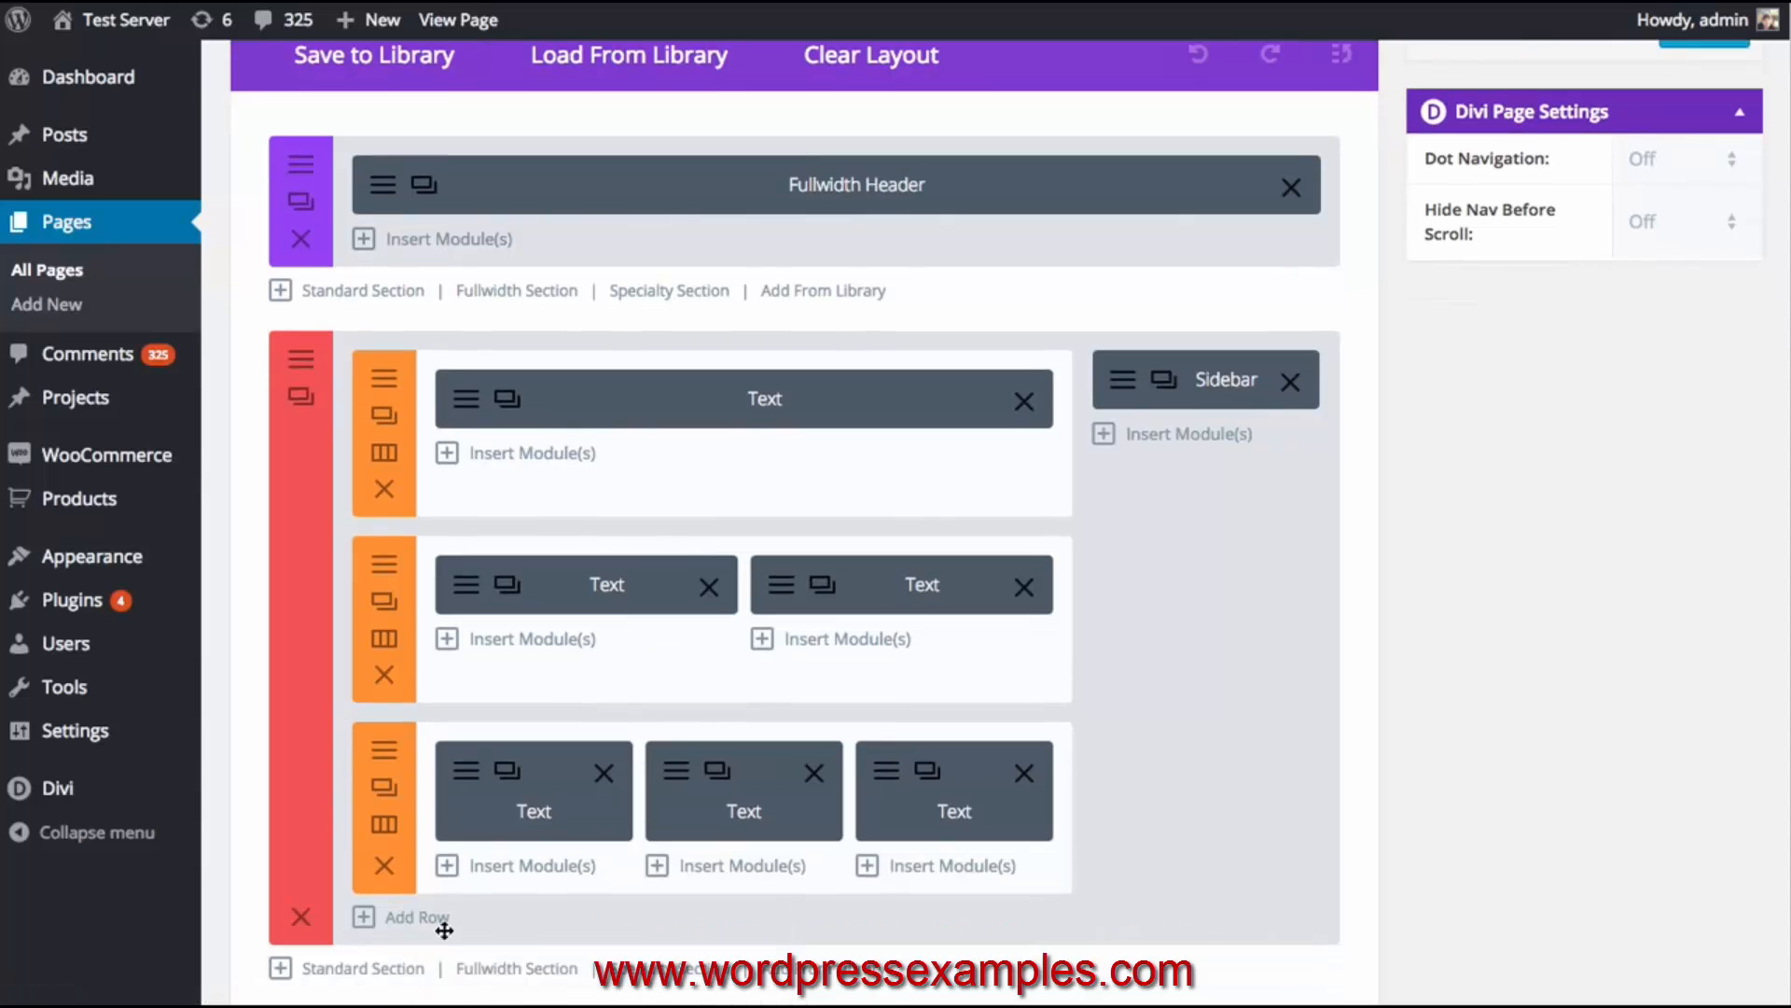
left_click(401, 922)
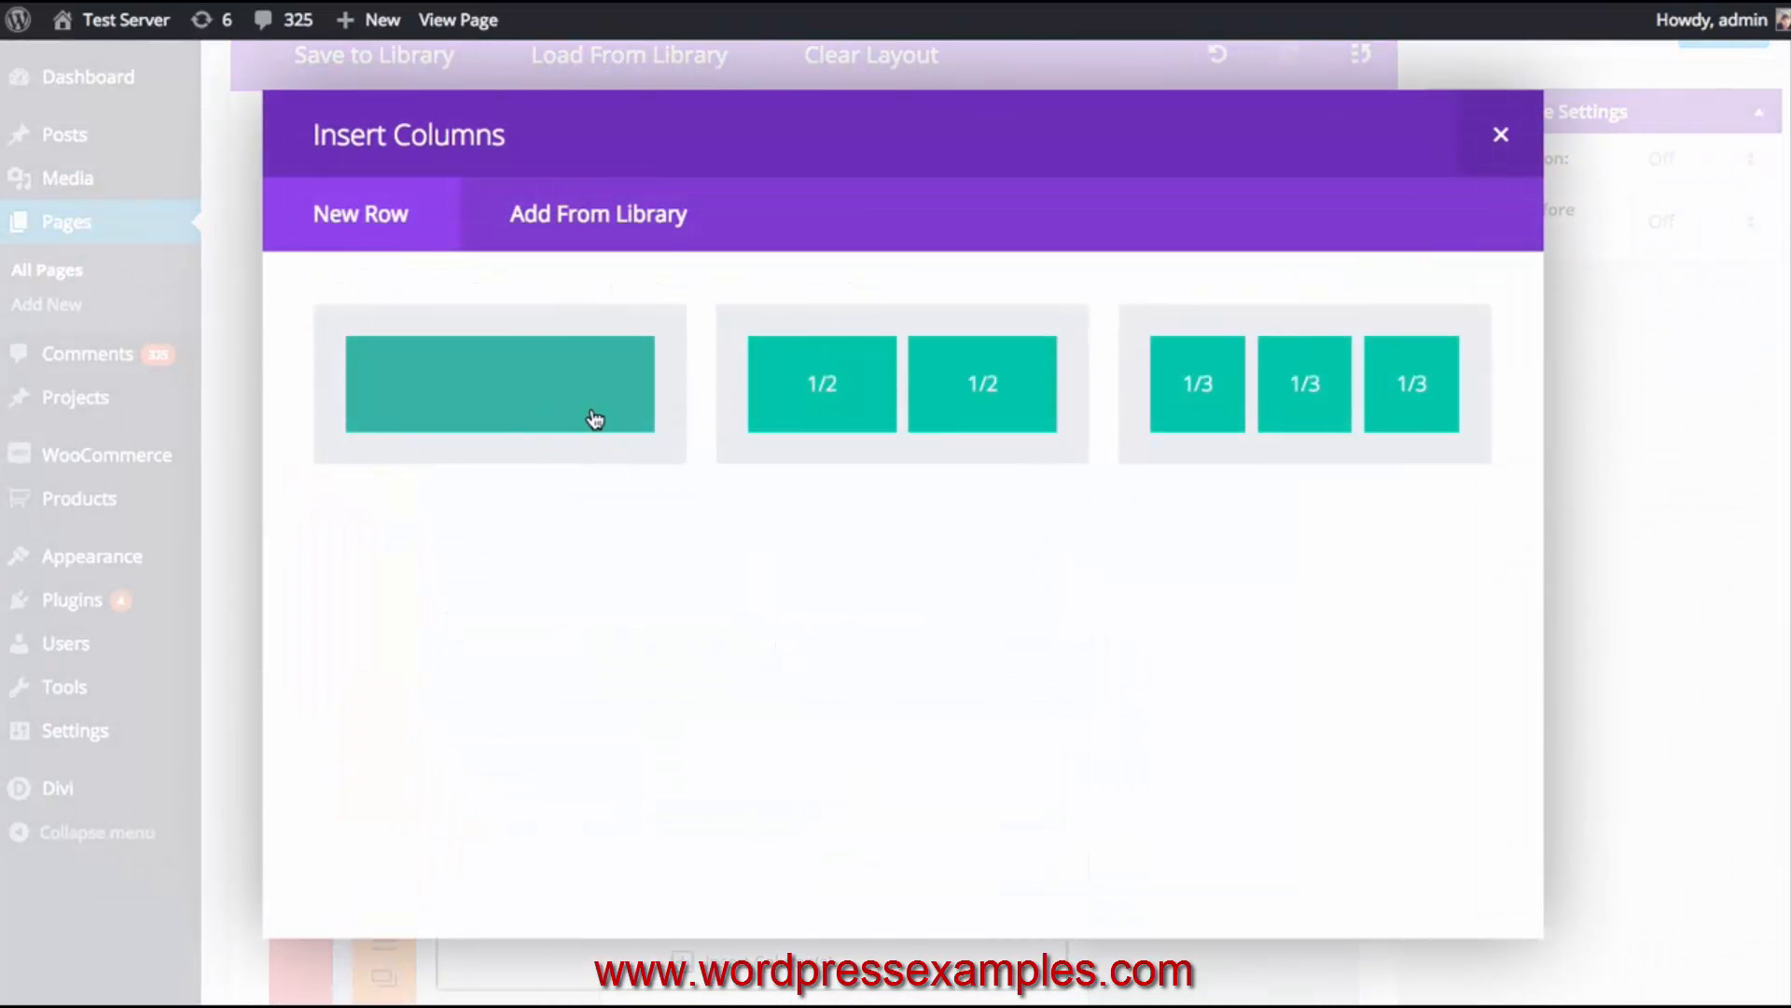
left_click(1397, 406)
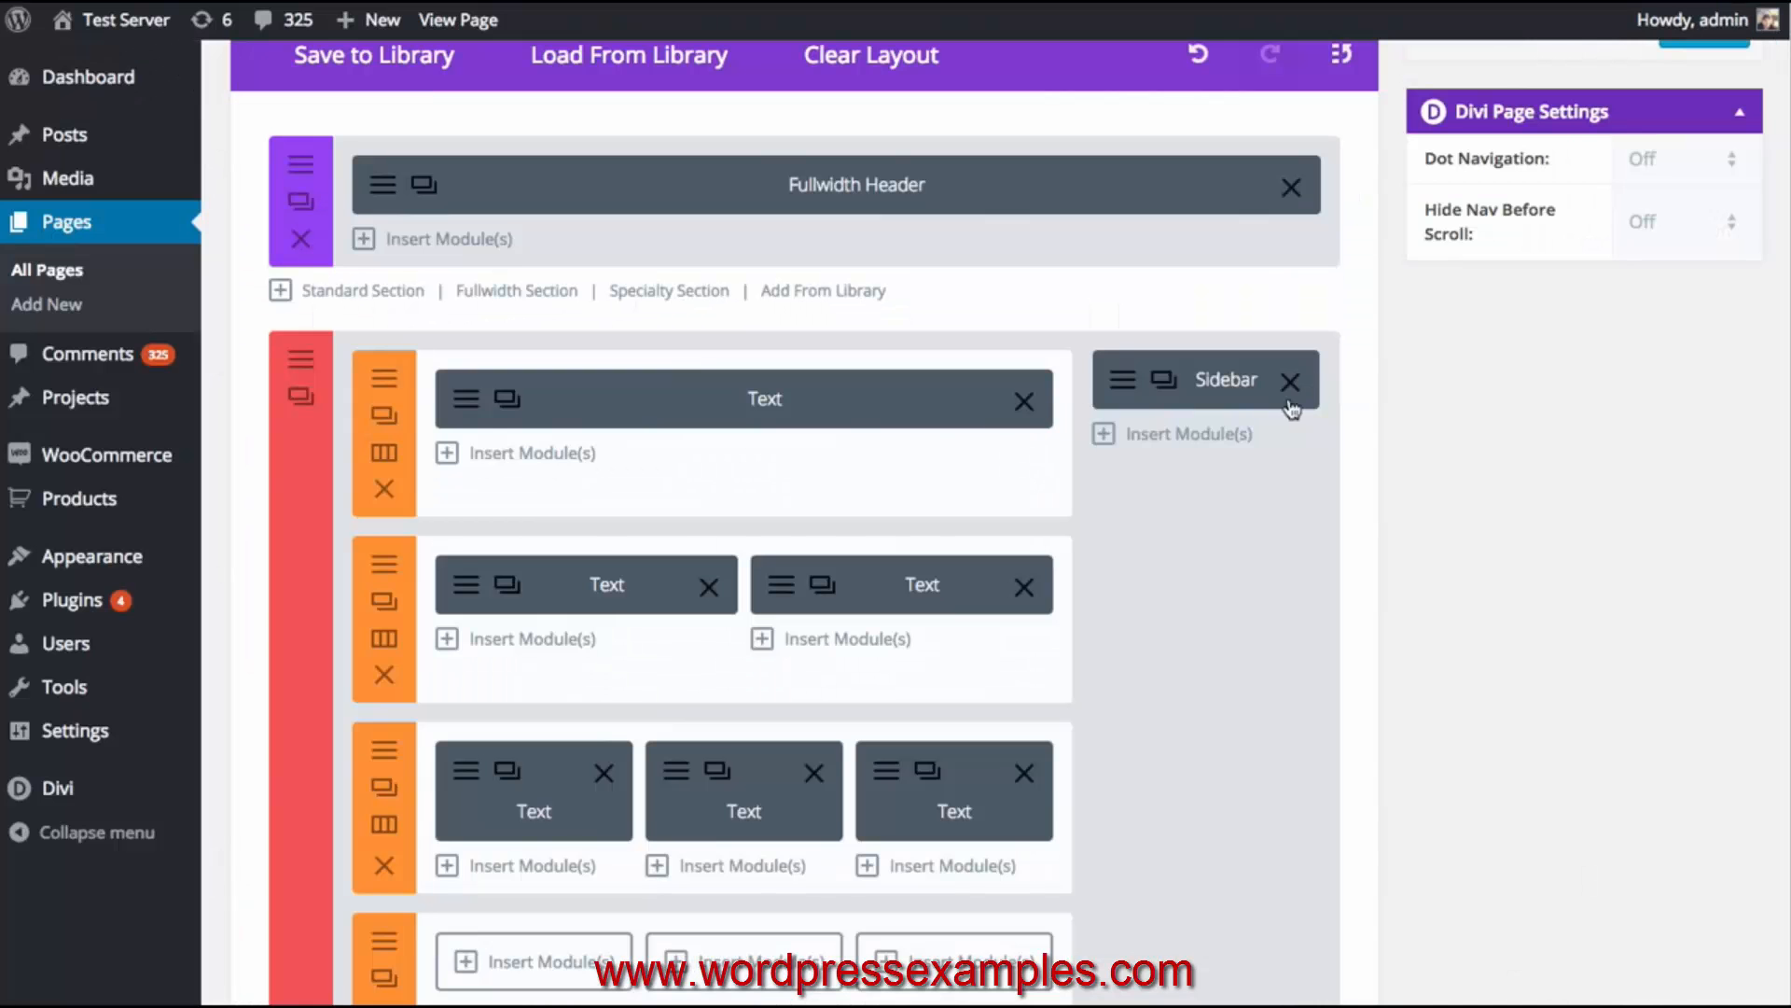
scroll(730, 930, "down", 2)
left_click_drag(674, 842, 715, 570)
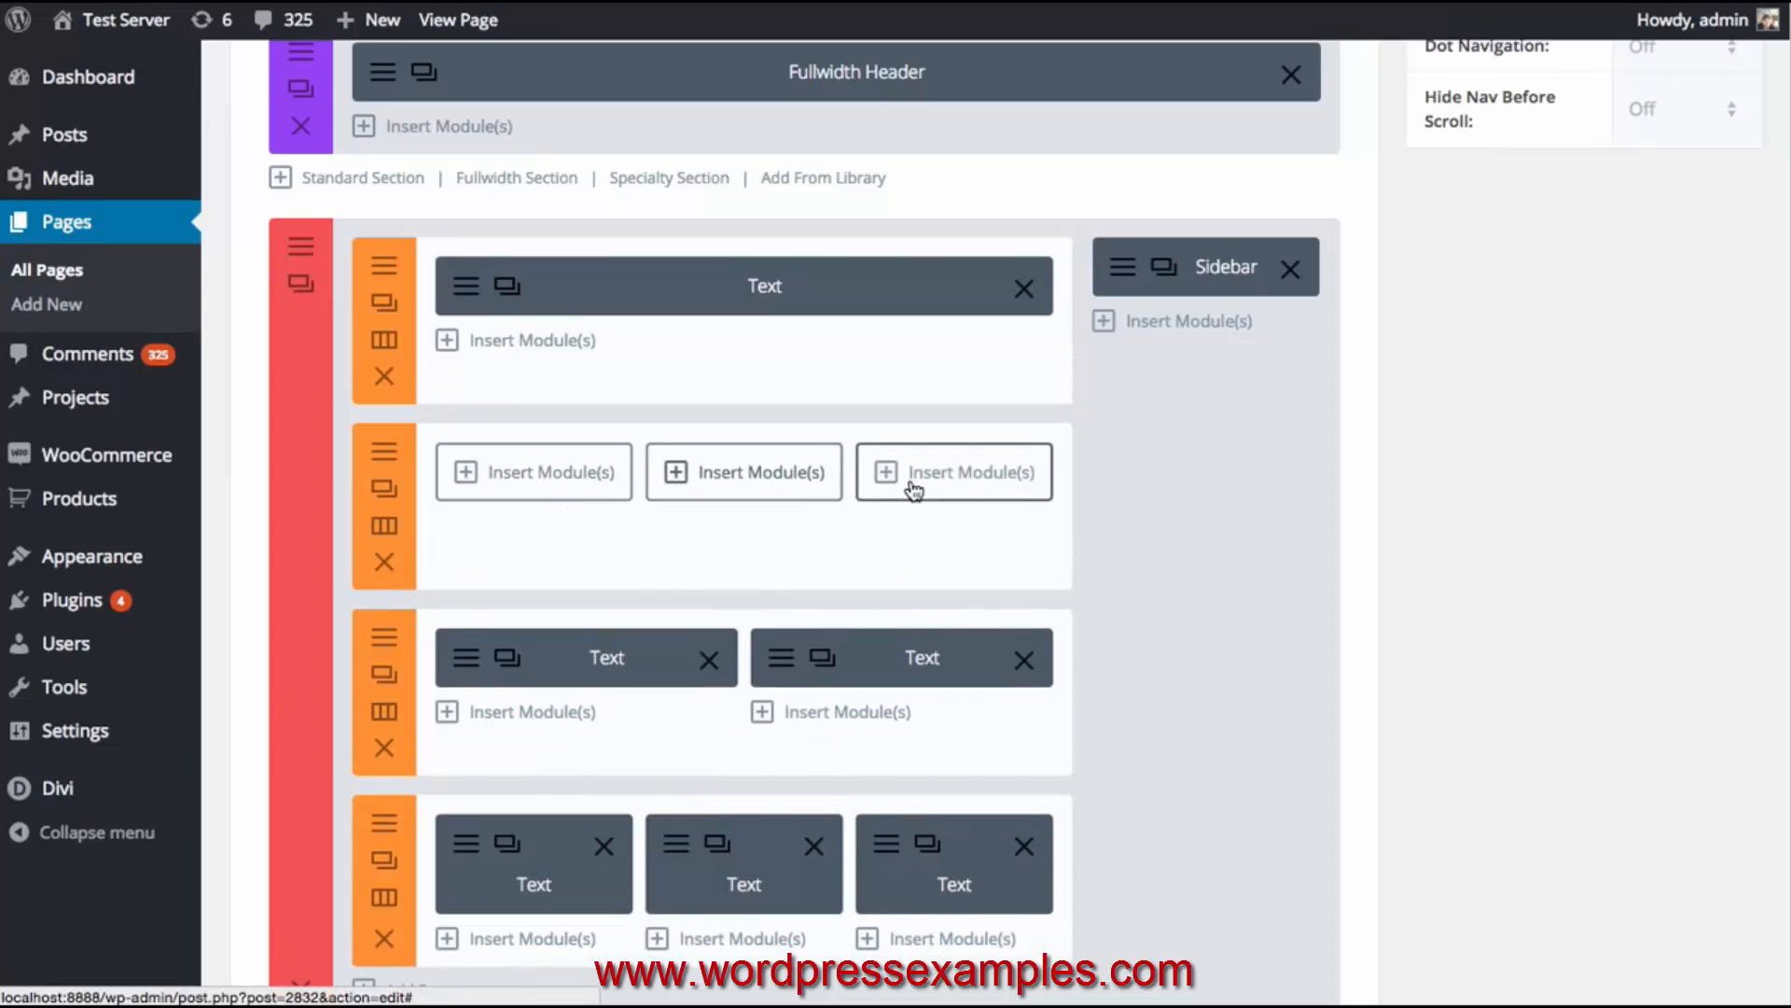
Step: Insert an Image module into the first column of the new three-column row
left_click(508, 478)
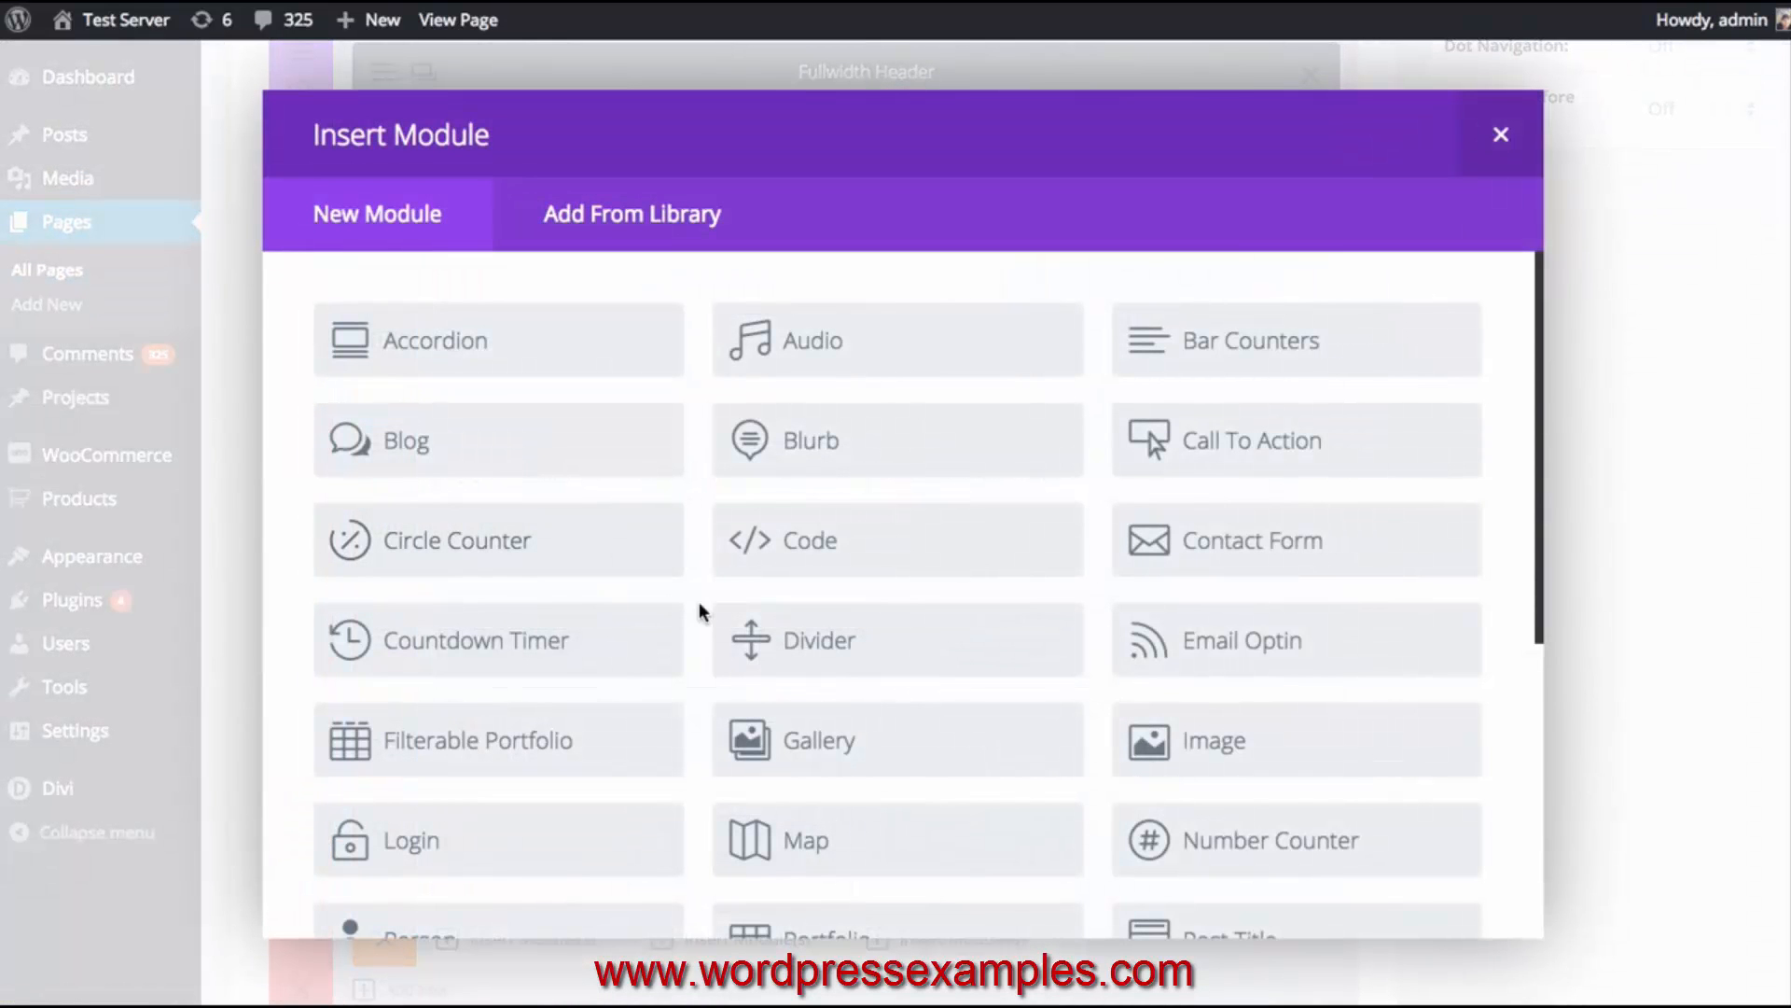
left_click(1241, 747)
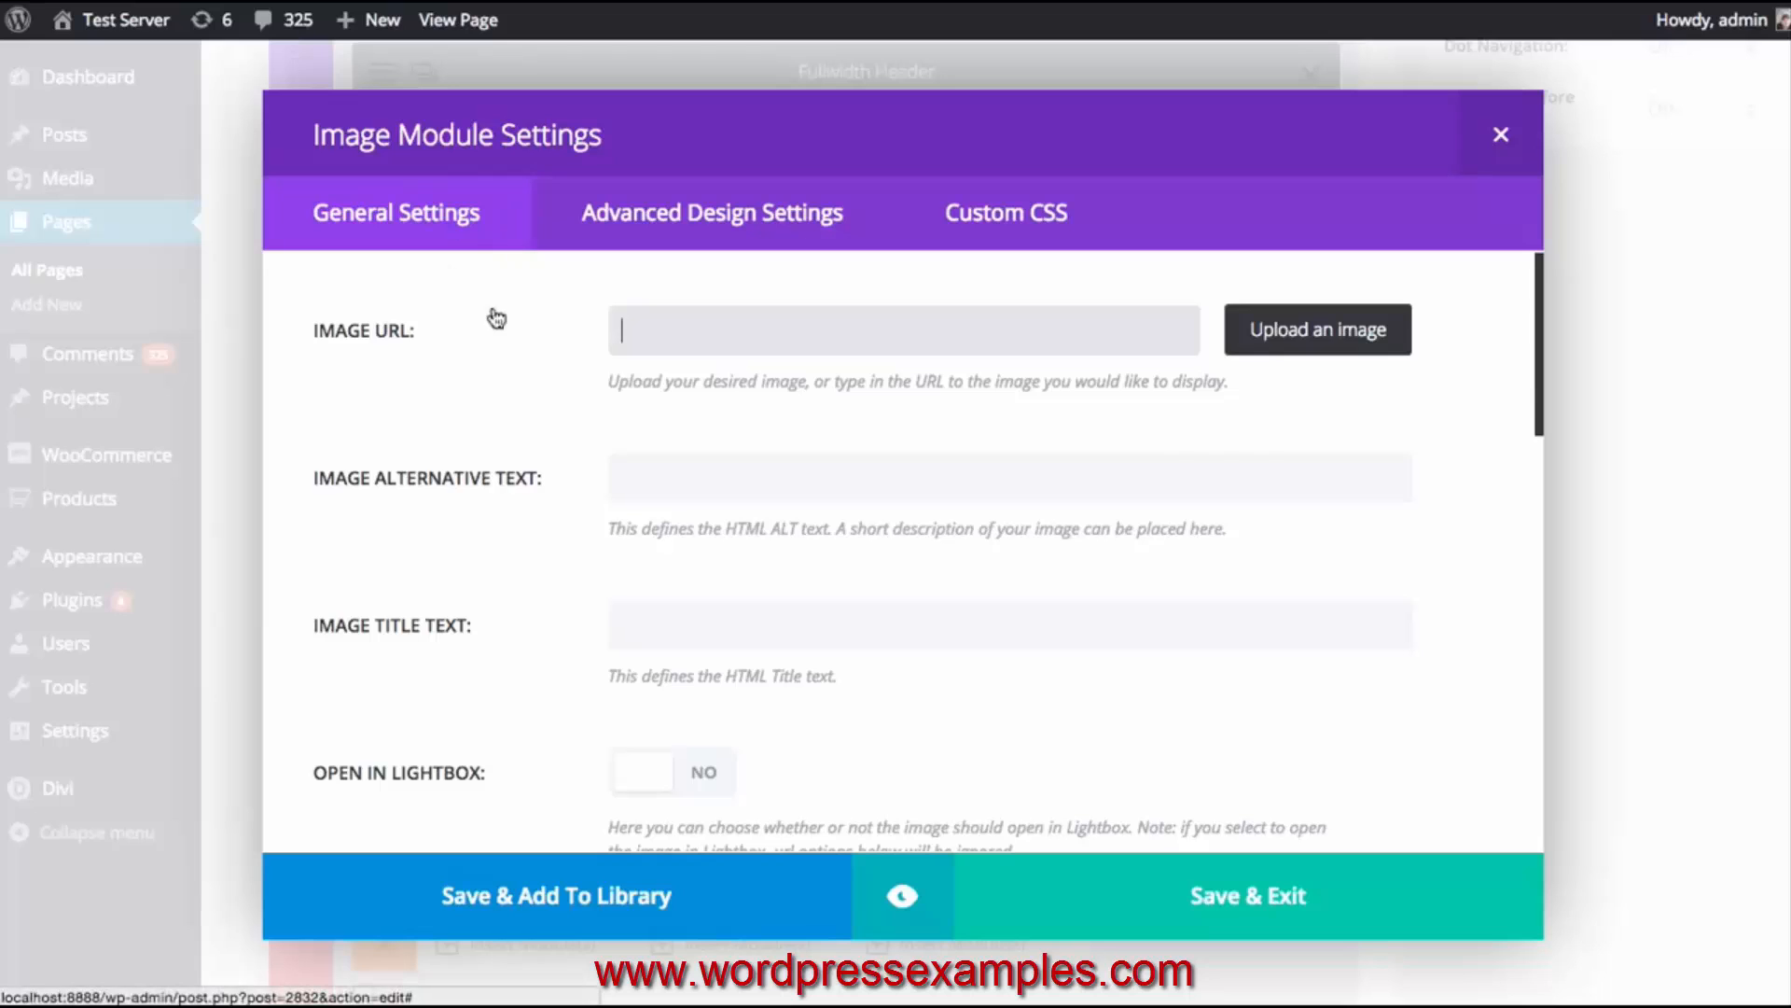
scroll(386, 446, "down", 2)
scroll(386, 453, "down", 10)
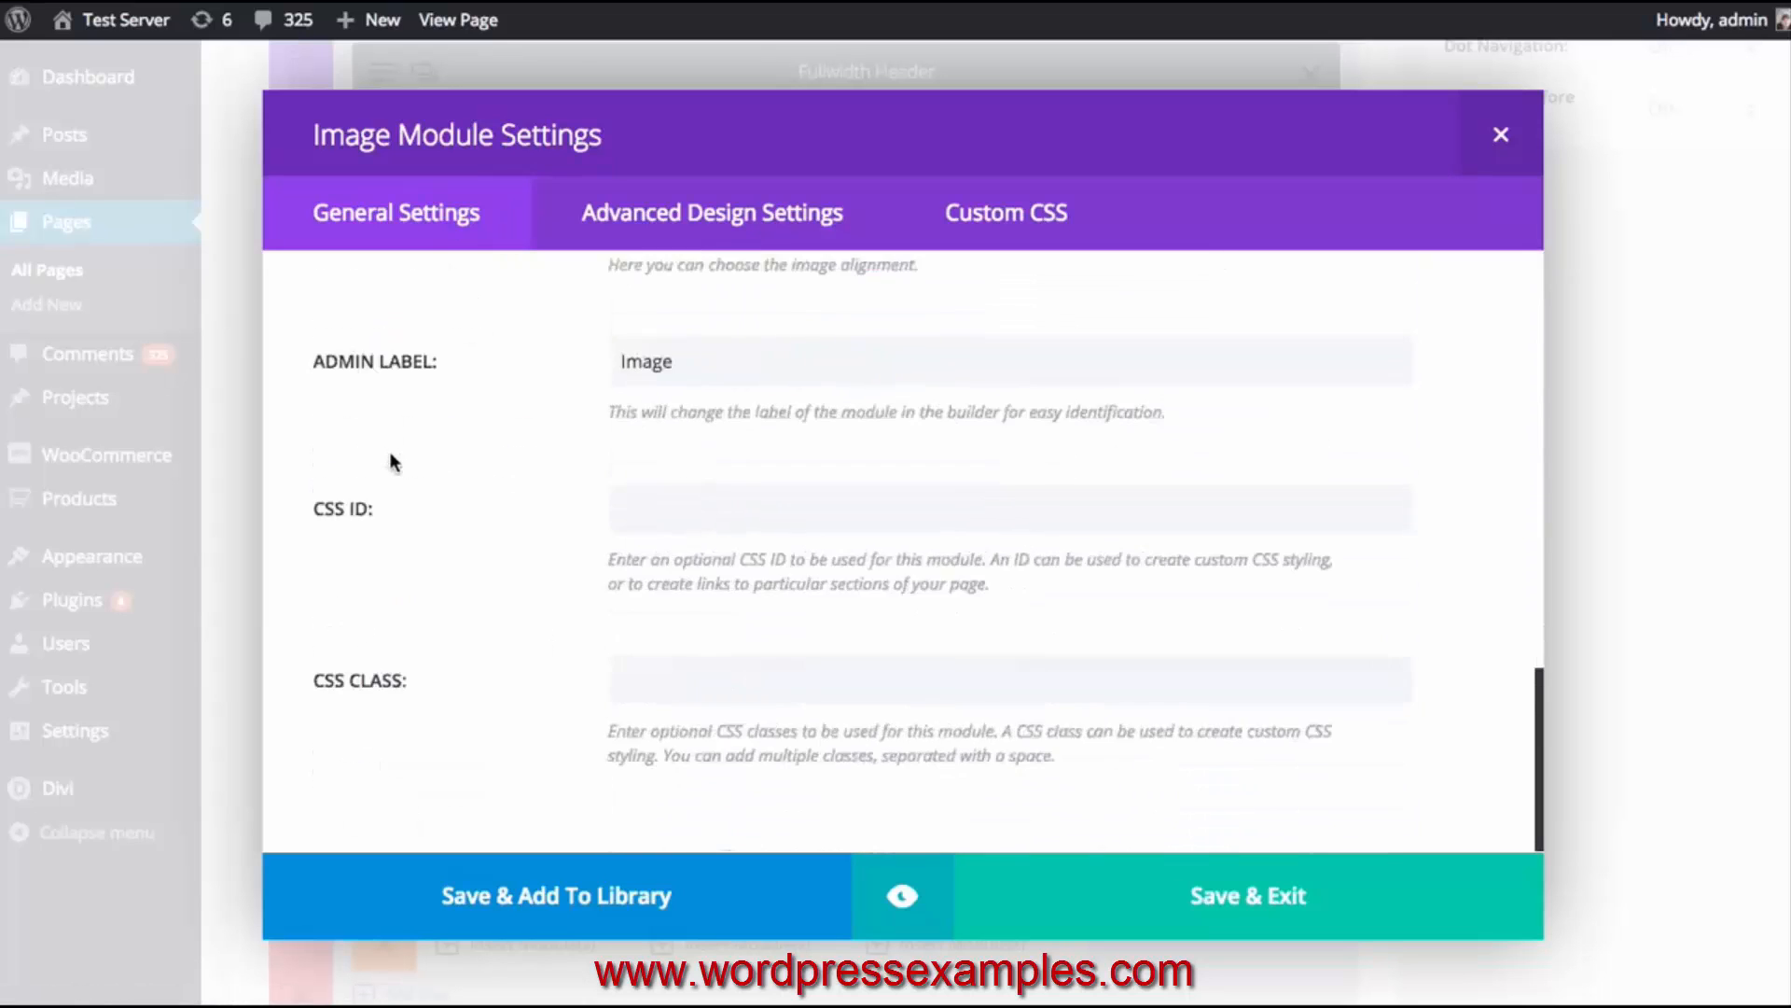
Step: Browse the Image module's general, advanced design and custom CSS settings tabs
scroll(388, 457, "up", 12)
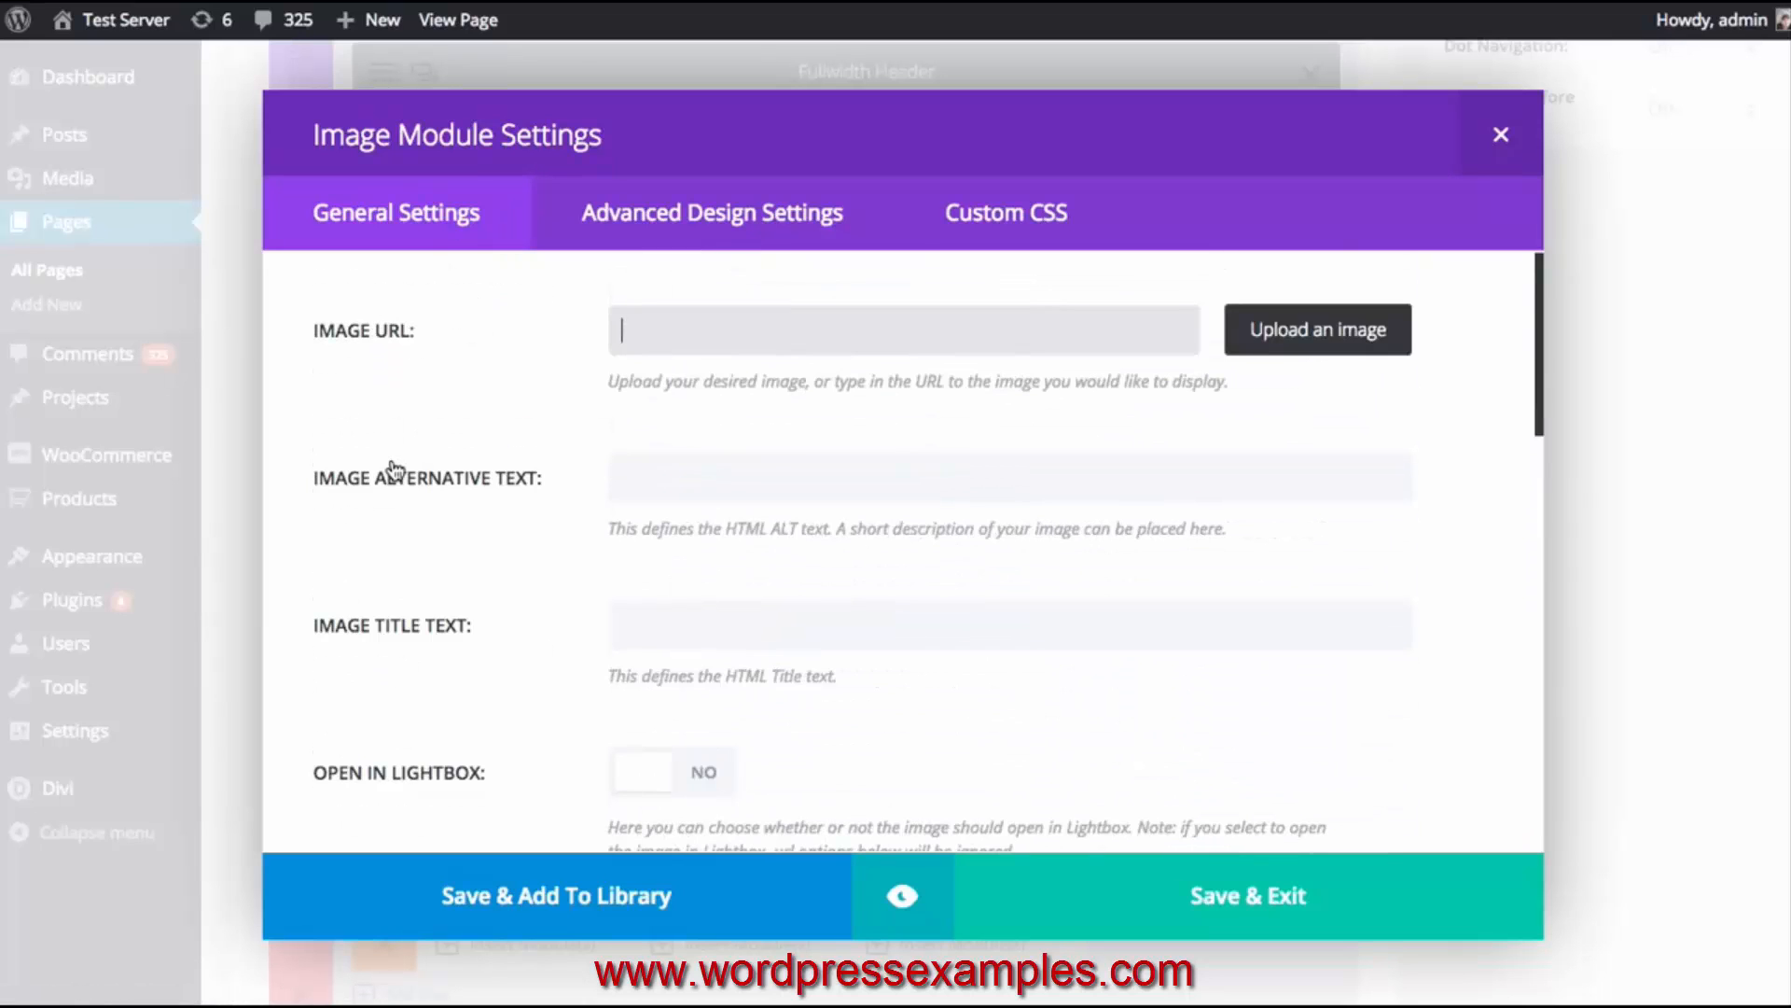
left_click(848, 220)
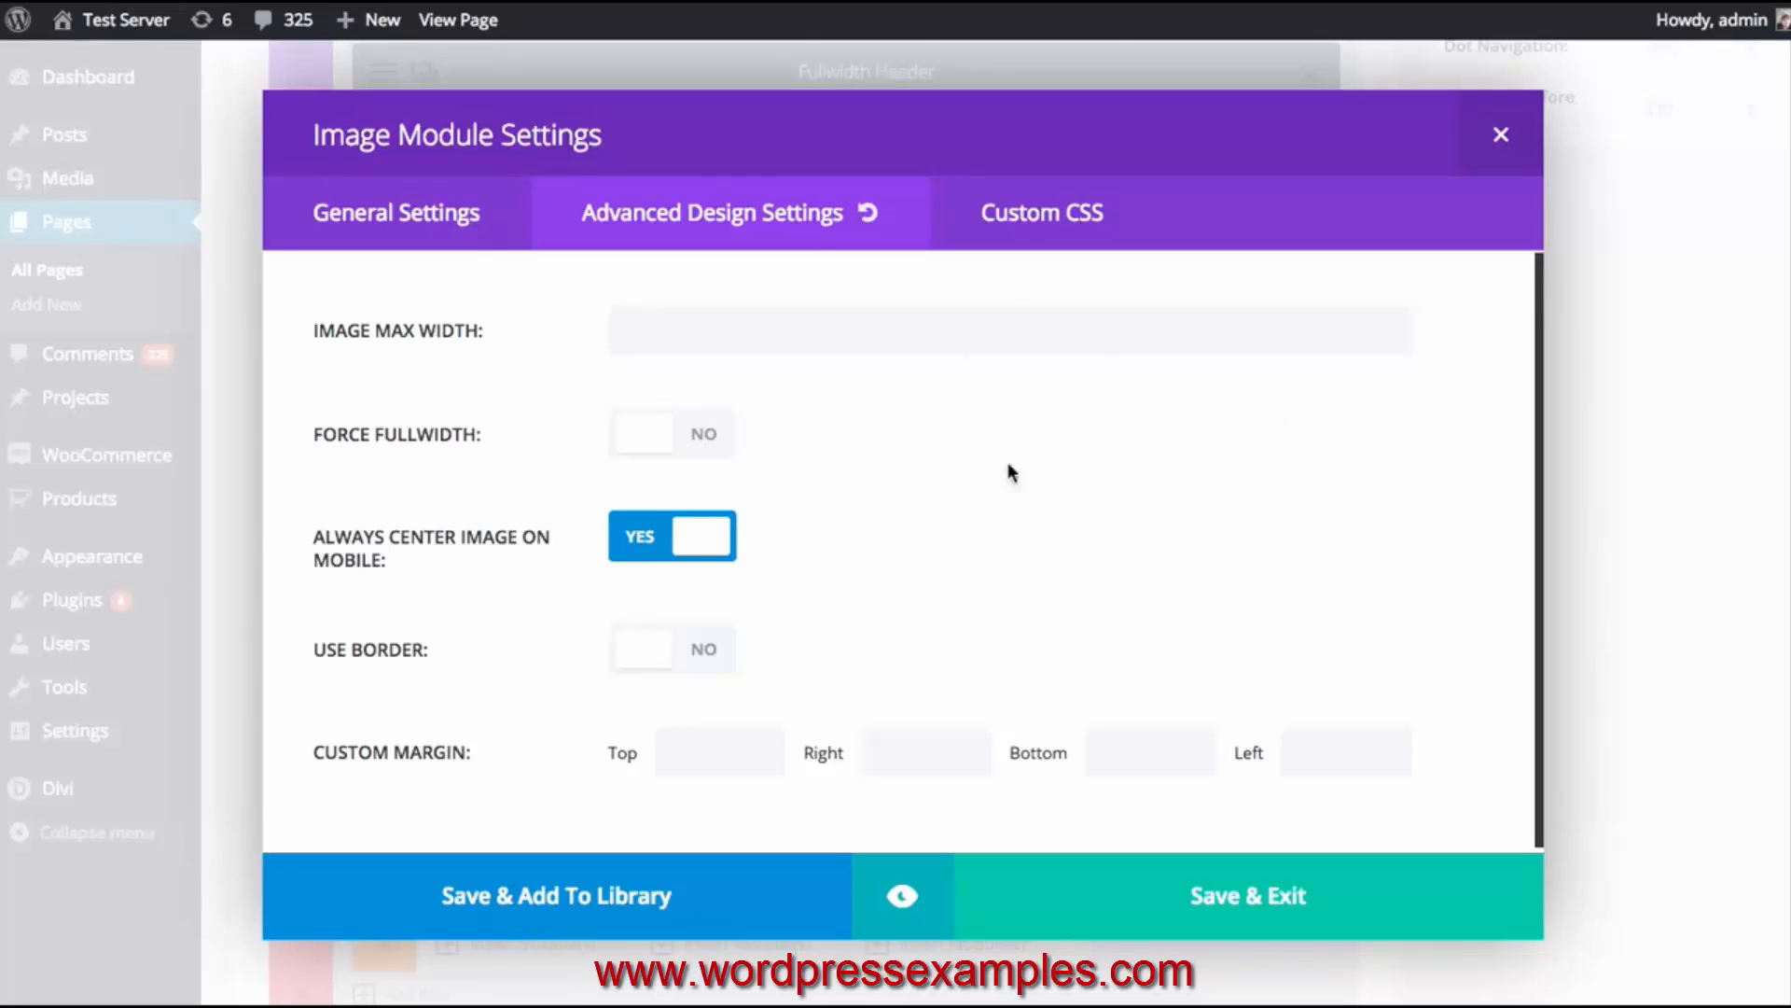
left_click(1070, 233)
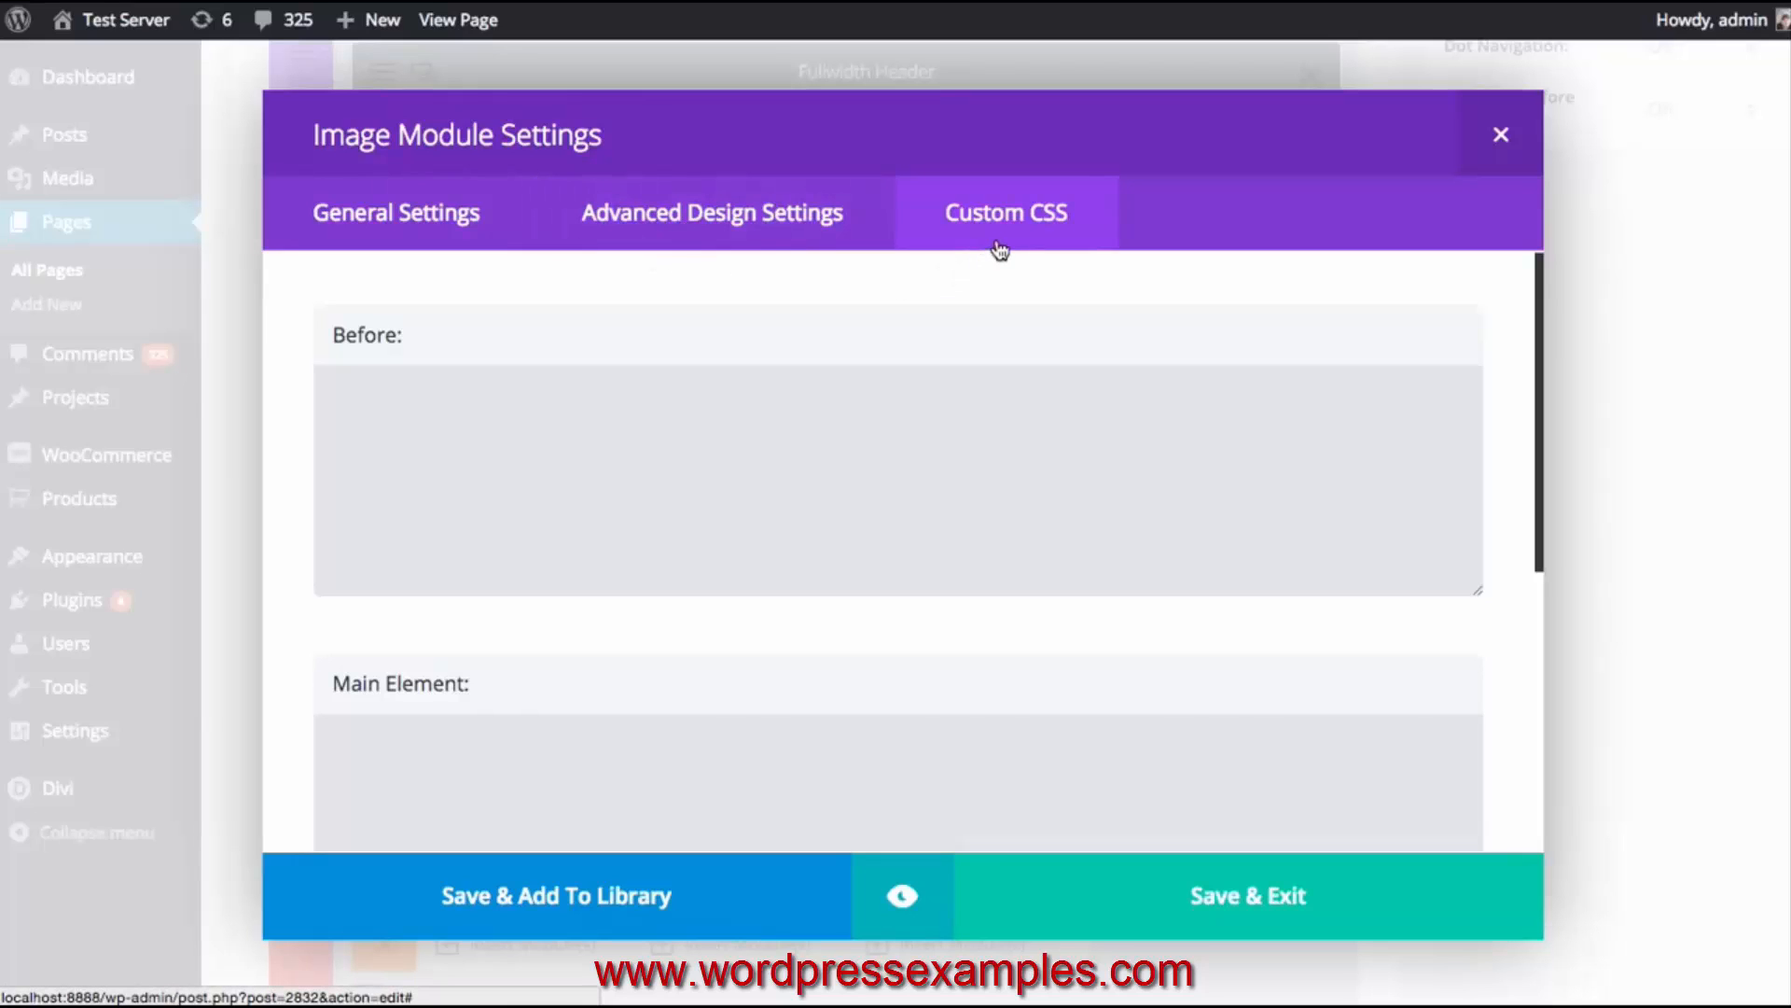
left_click(411, 224)
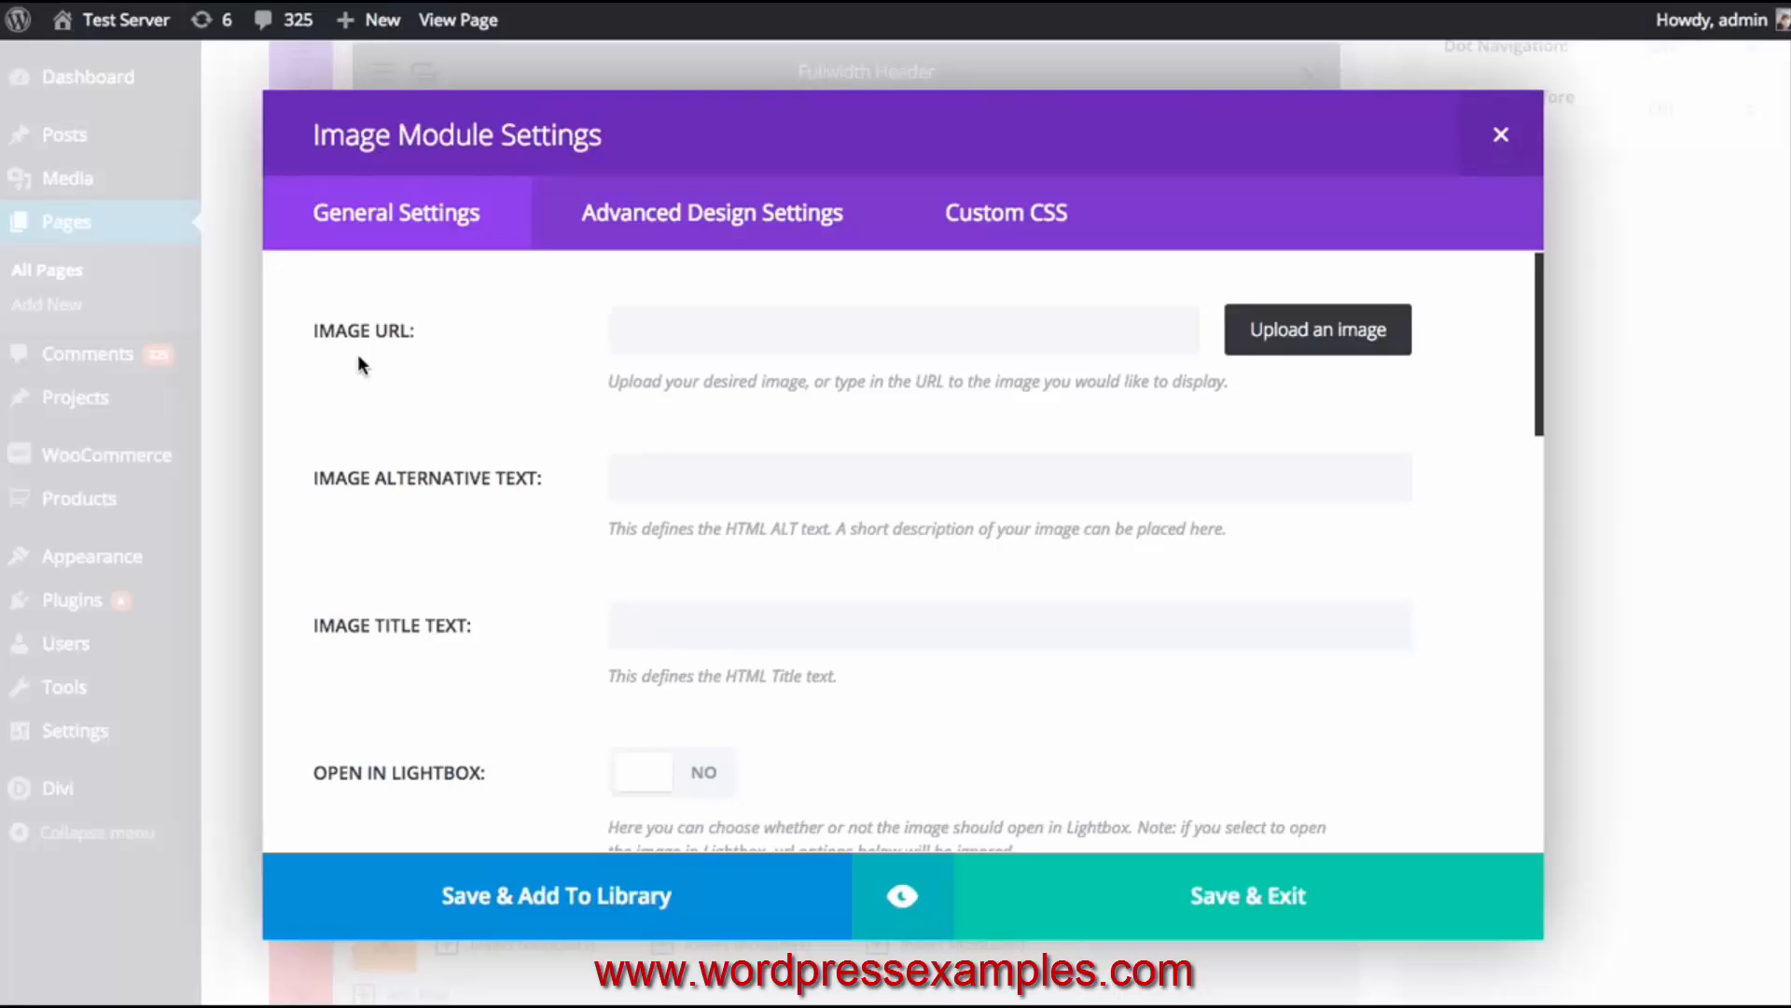
Step: Set the module's image to pencils-video-cover from the media library
left_click(1325, 339)
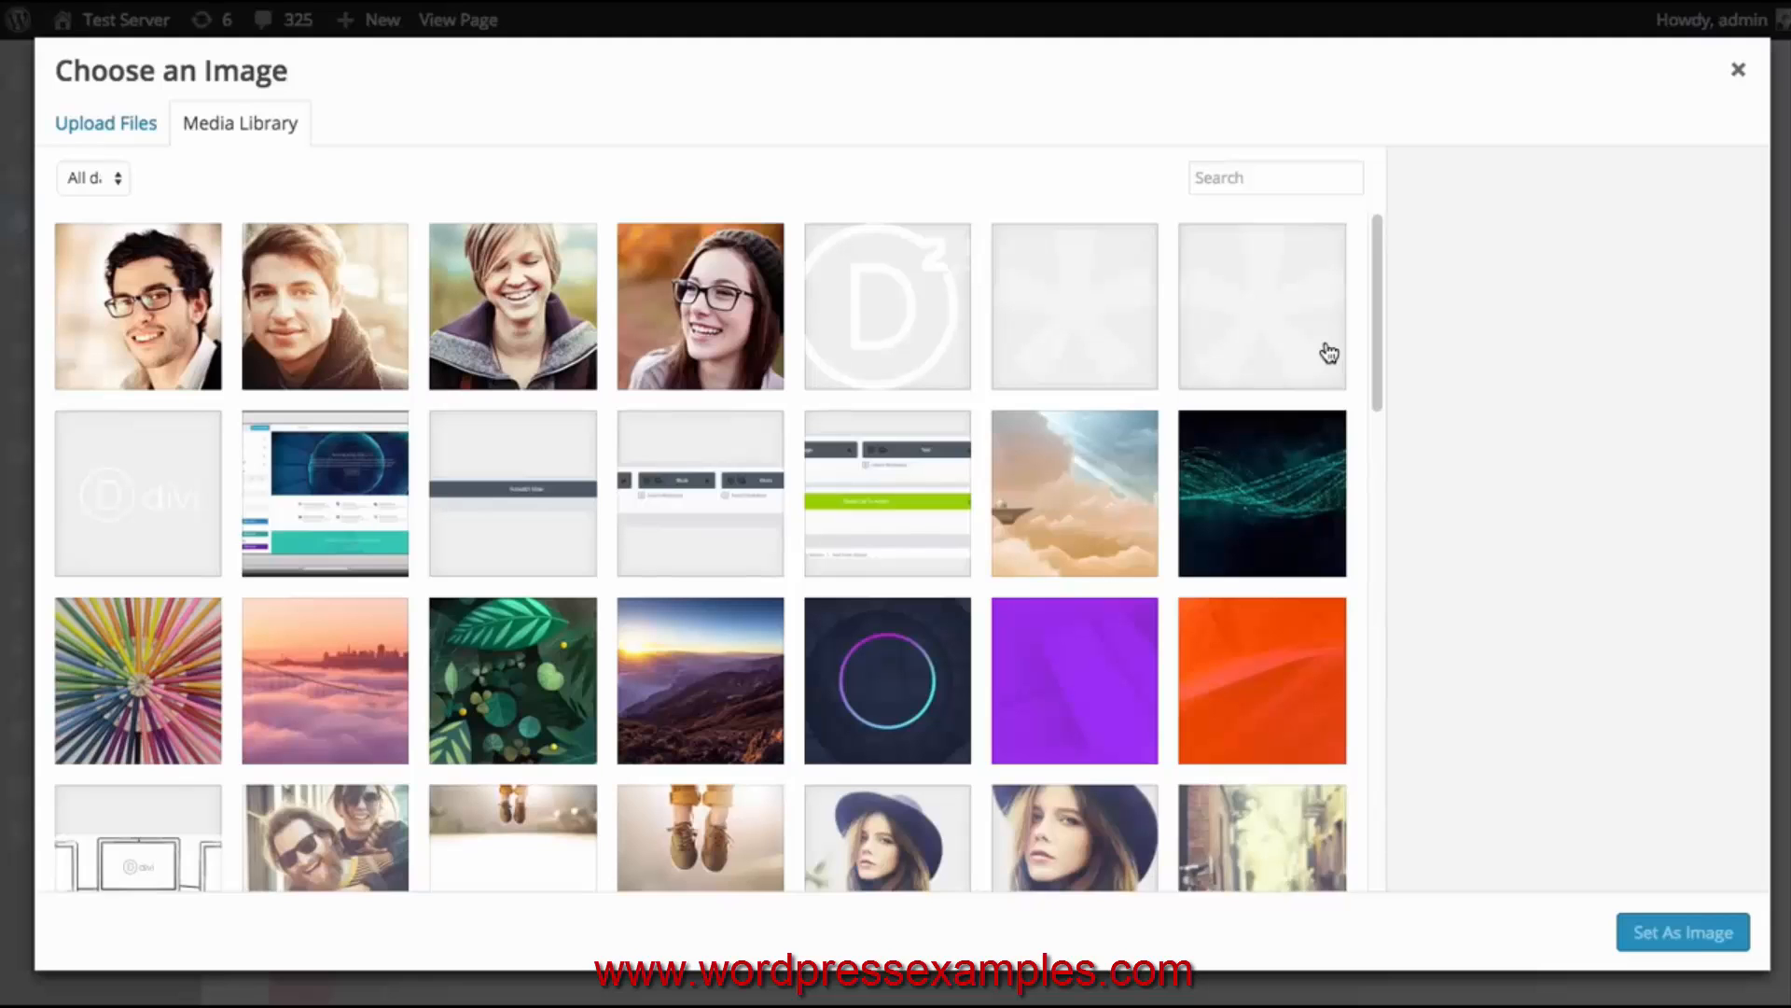
scroll(726, 411, "down", 2)
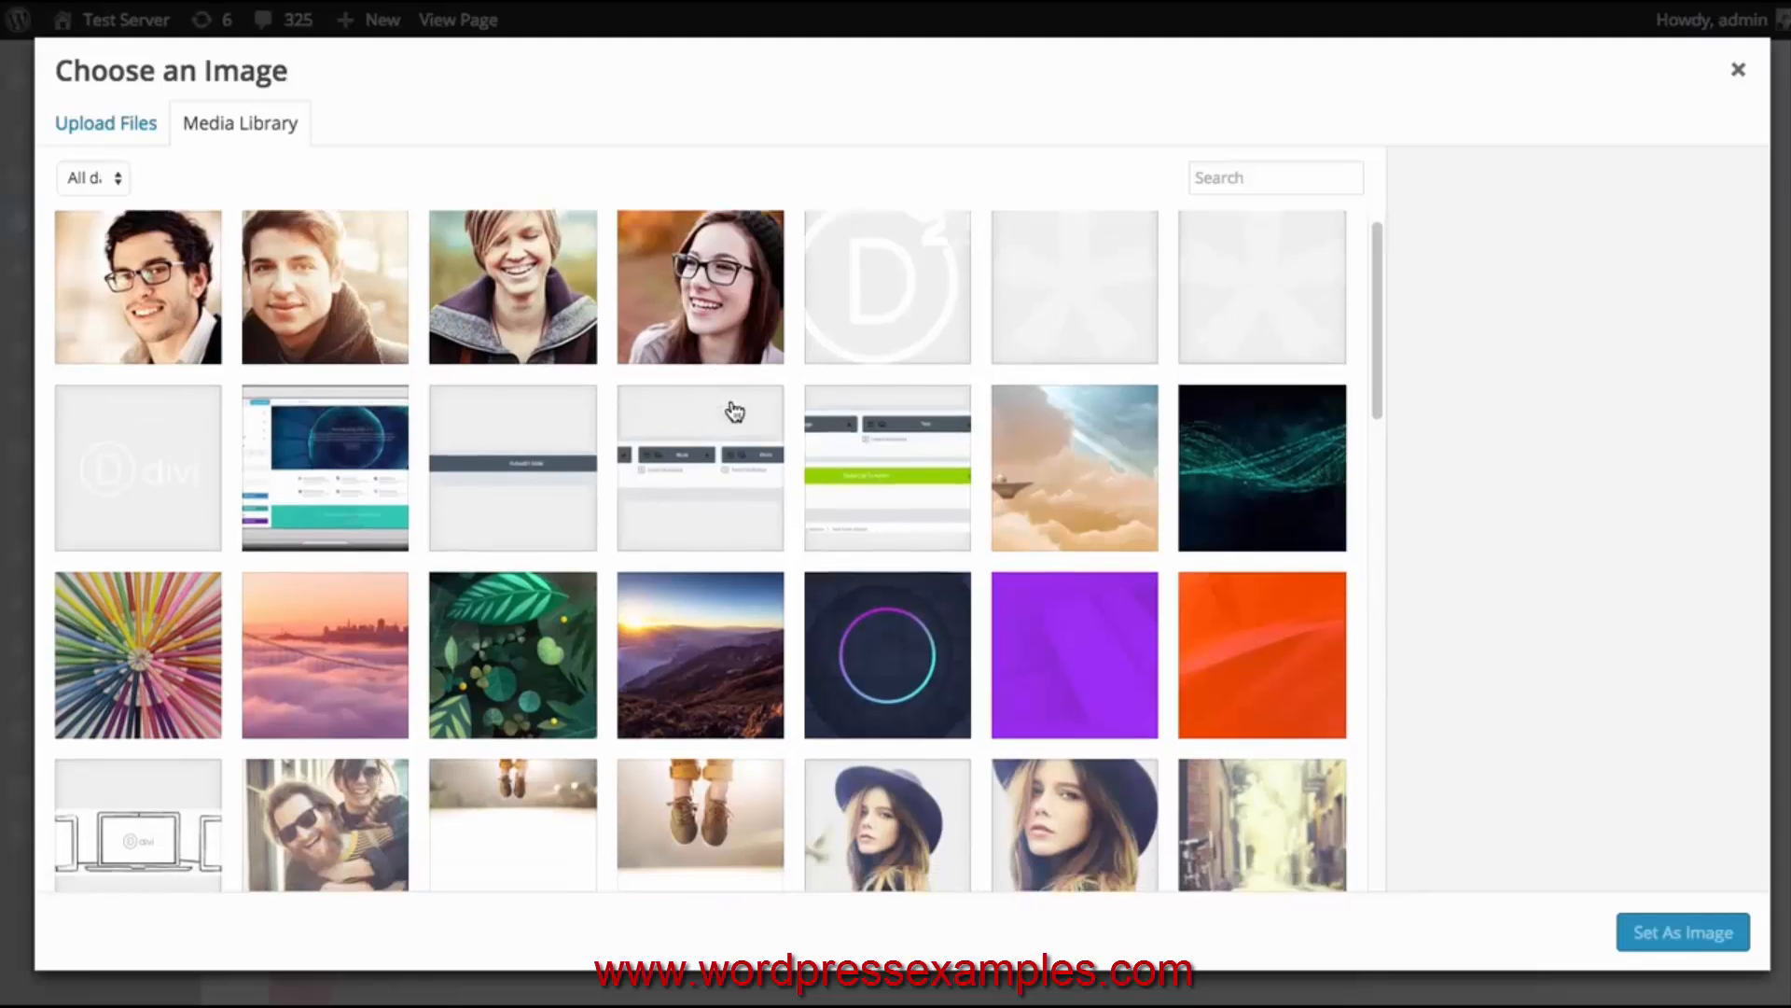
left_click(146, 613)
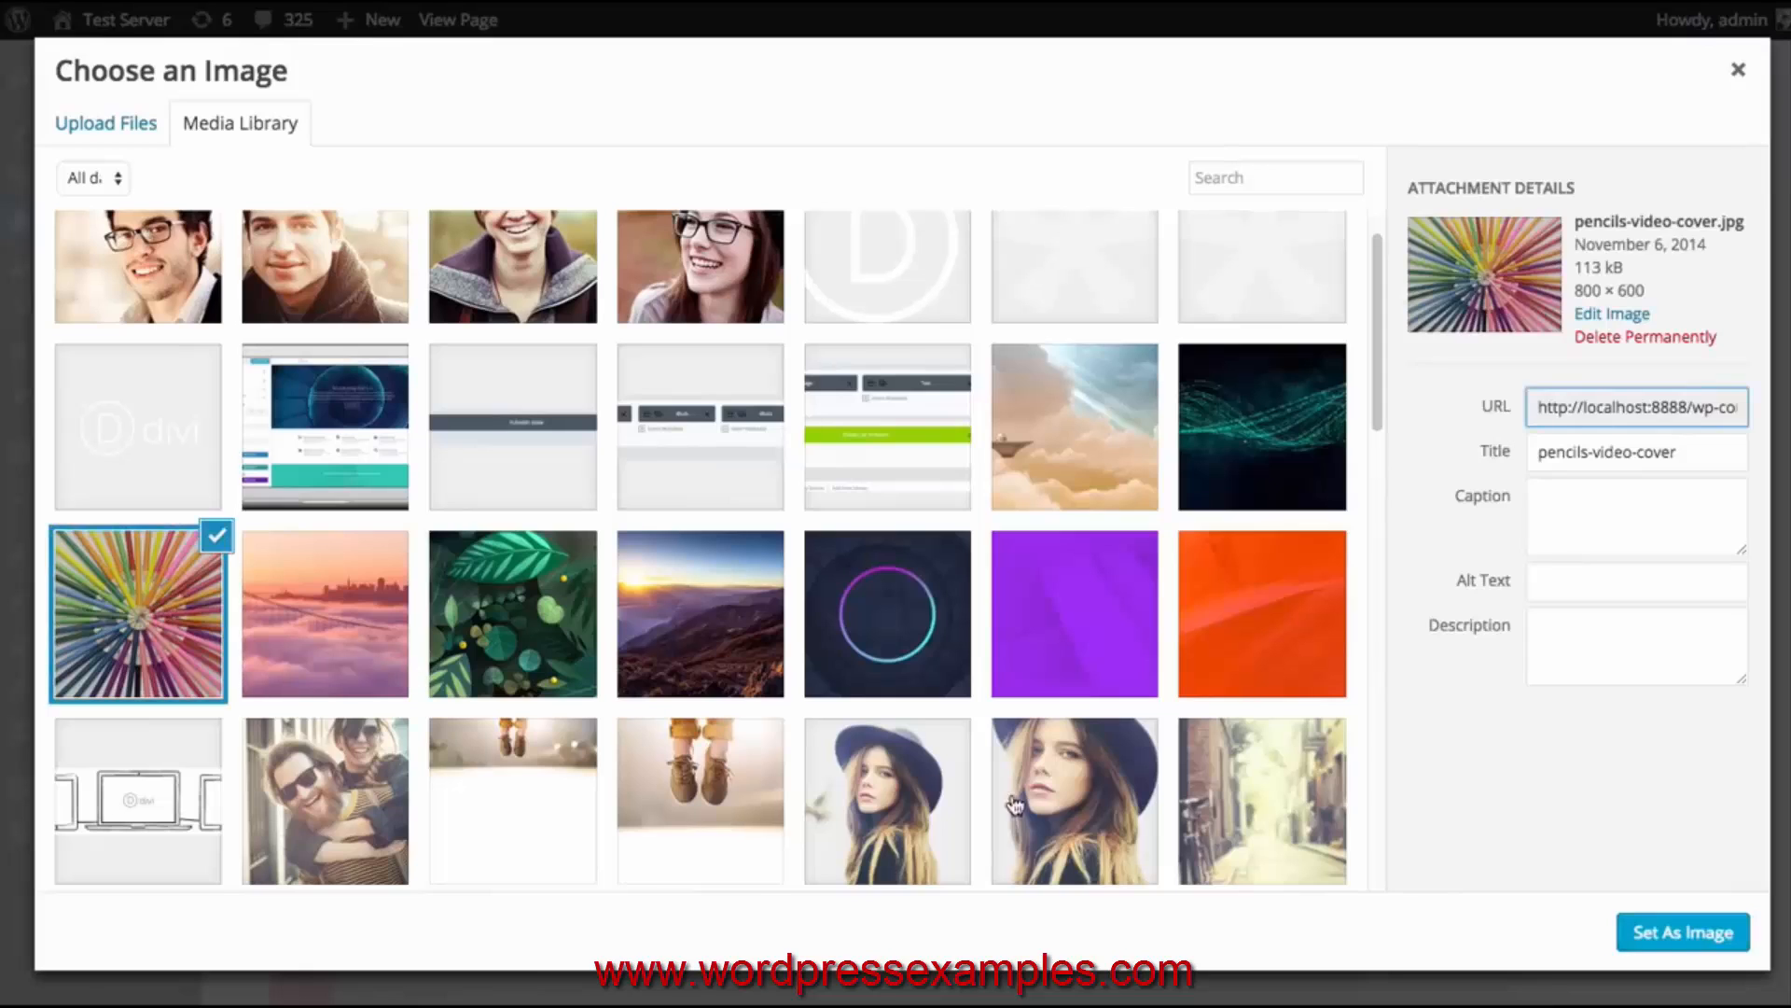
left_click(1685, 945)
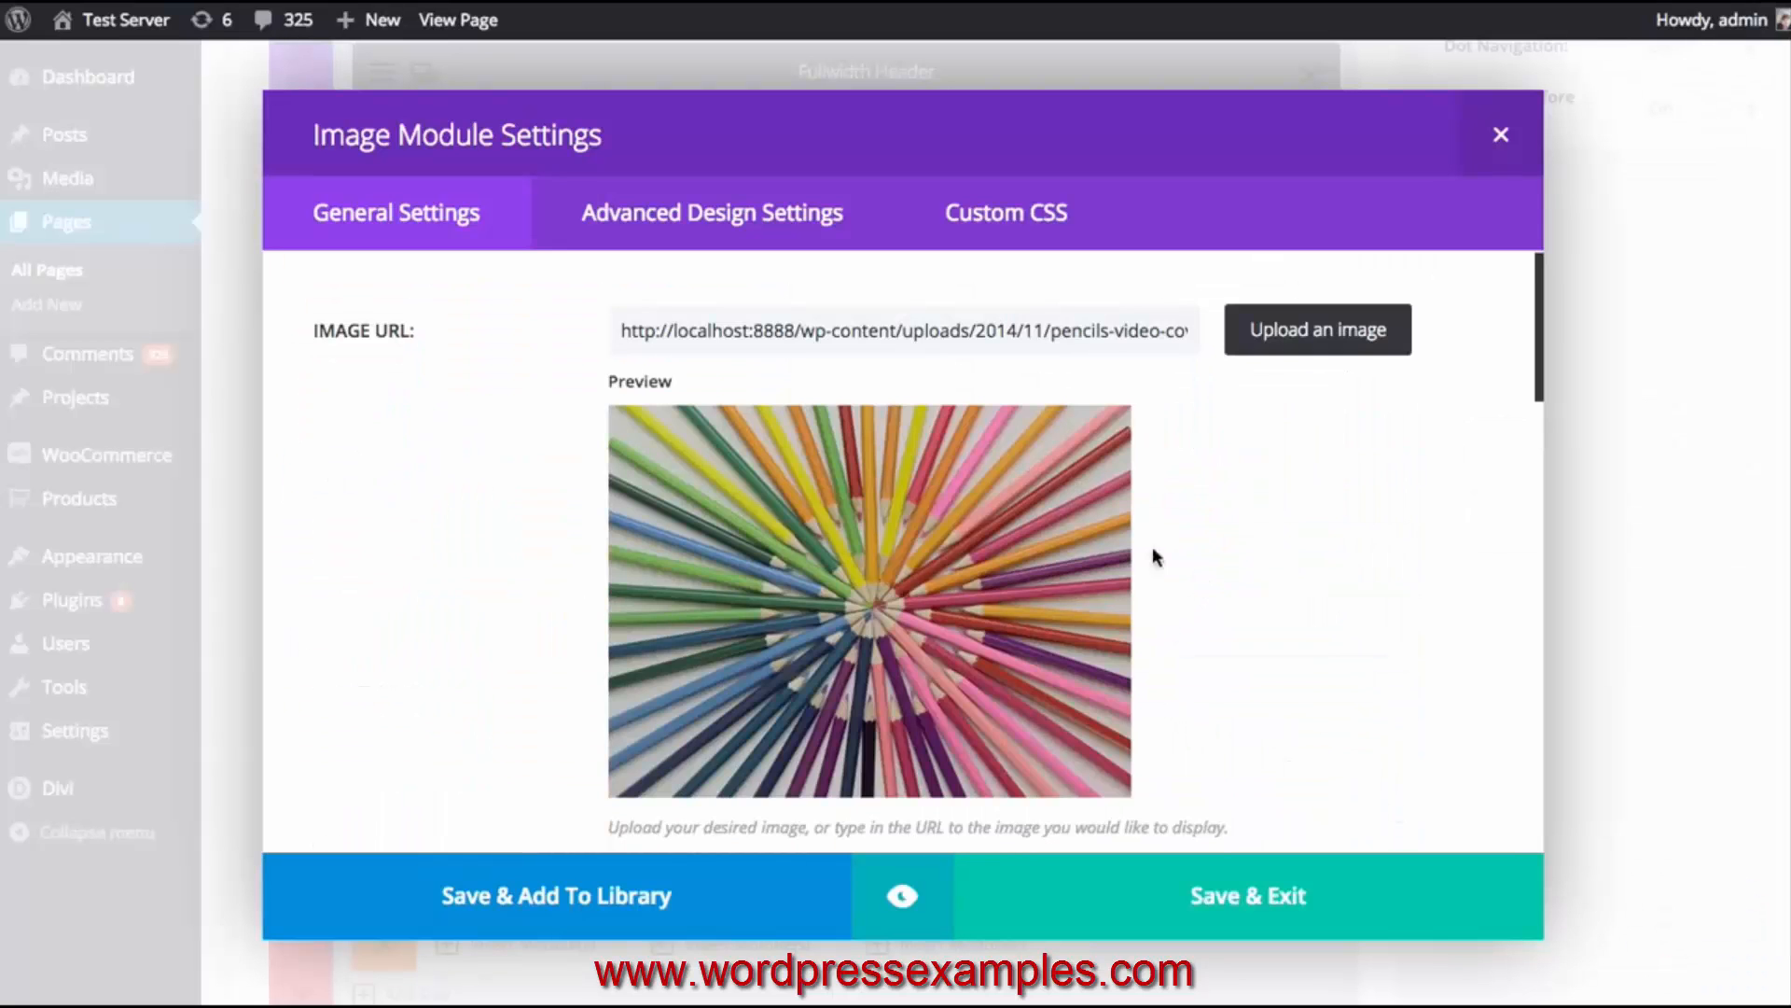
Step: Enter "colored pencils" as the image alternative text
scroll(877, 548, "down", 2)
scroll(882, 546, "down", 2)
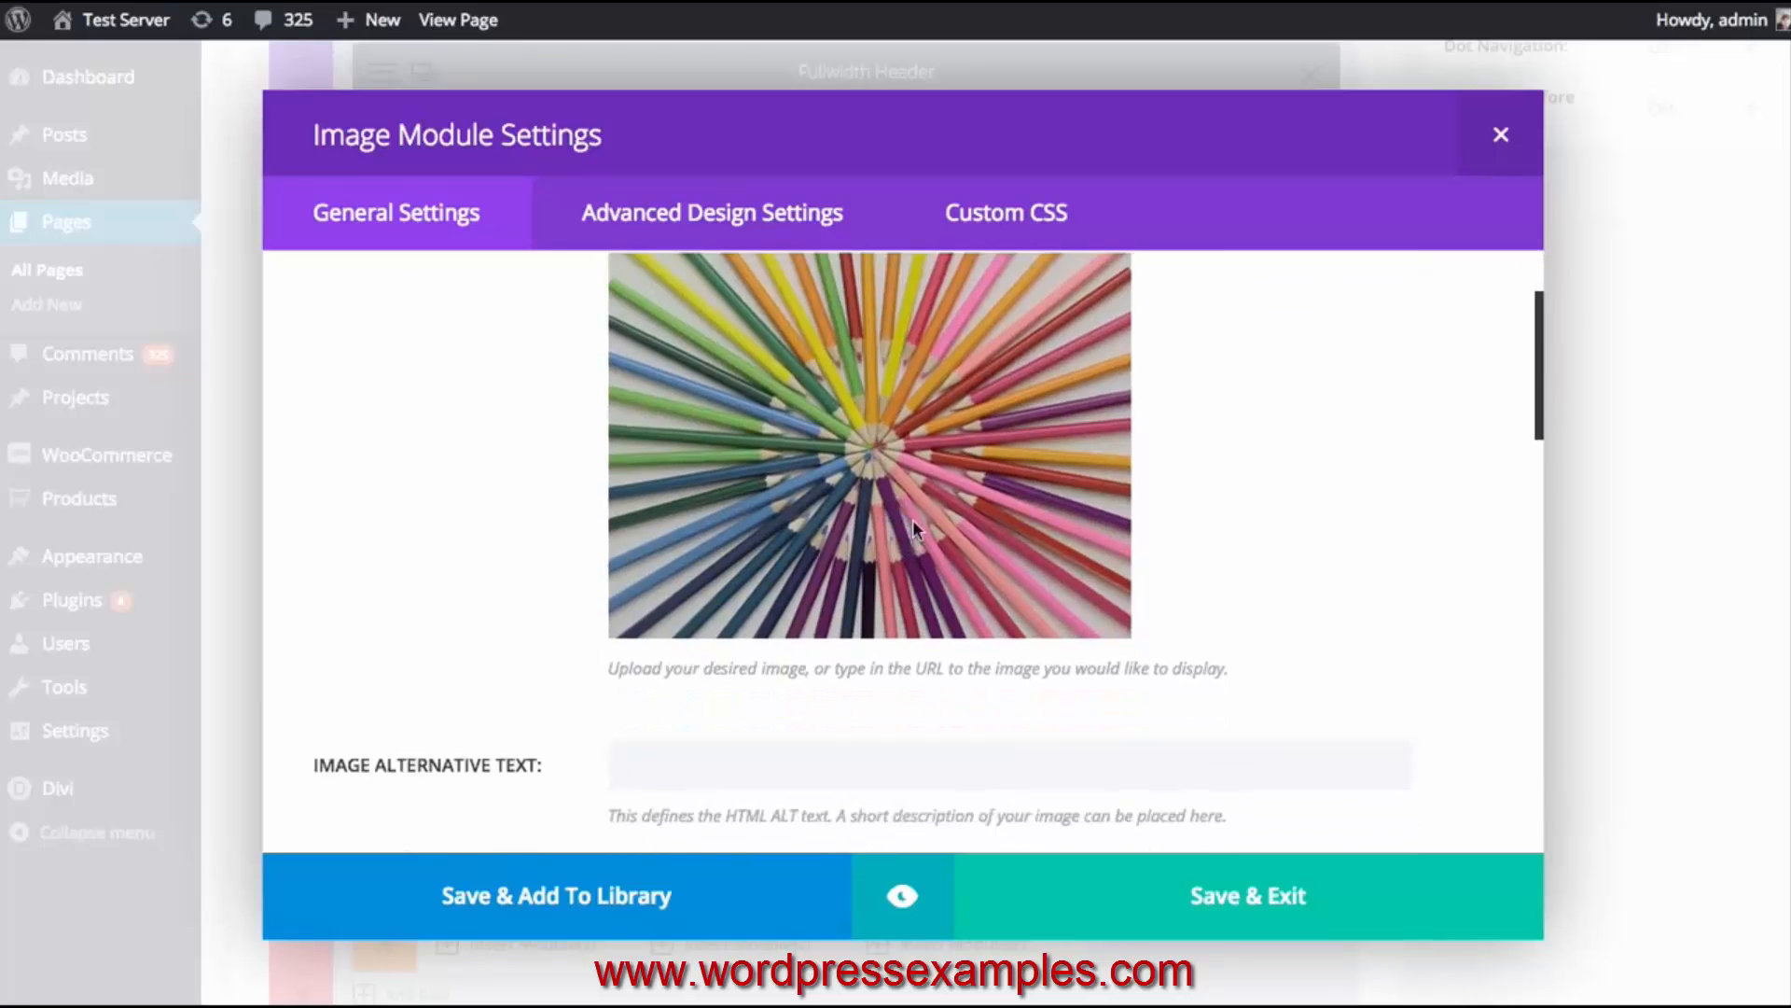
scroll(534, 467, "down", 4)
scroll(528, 471, "down", 2)
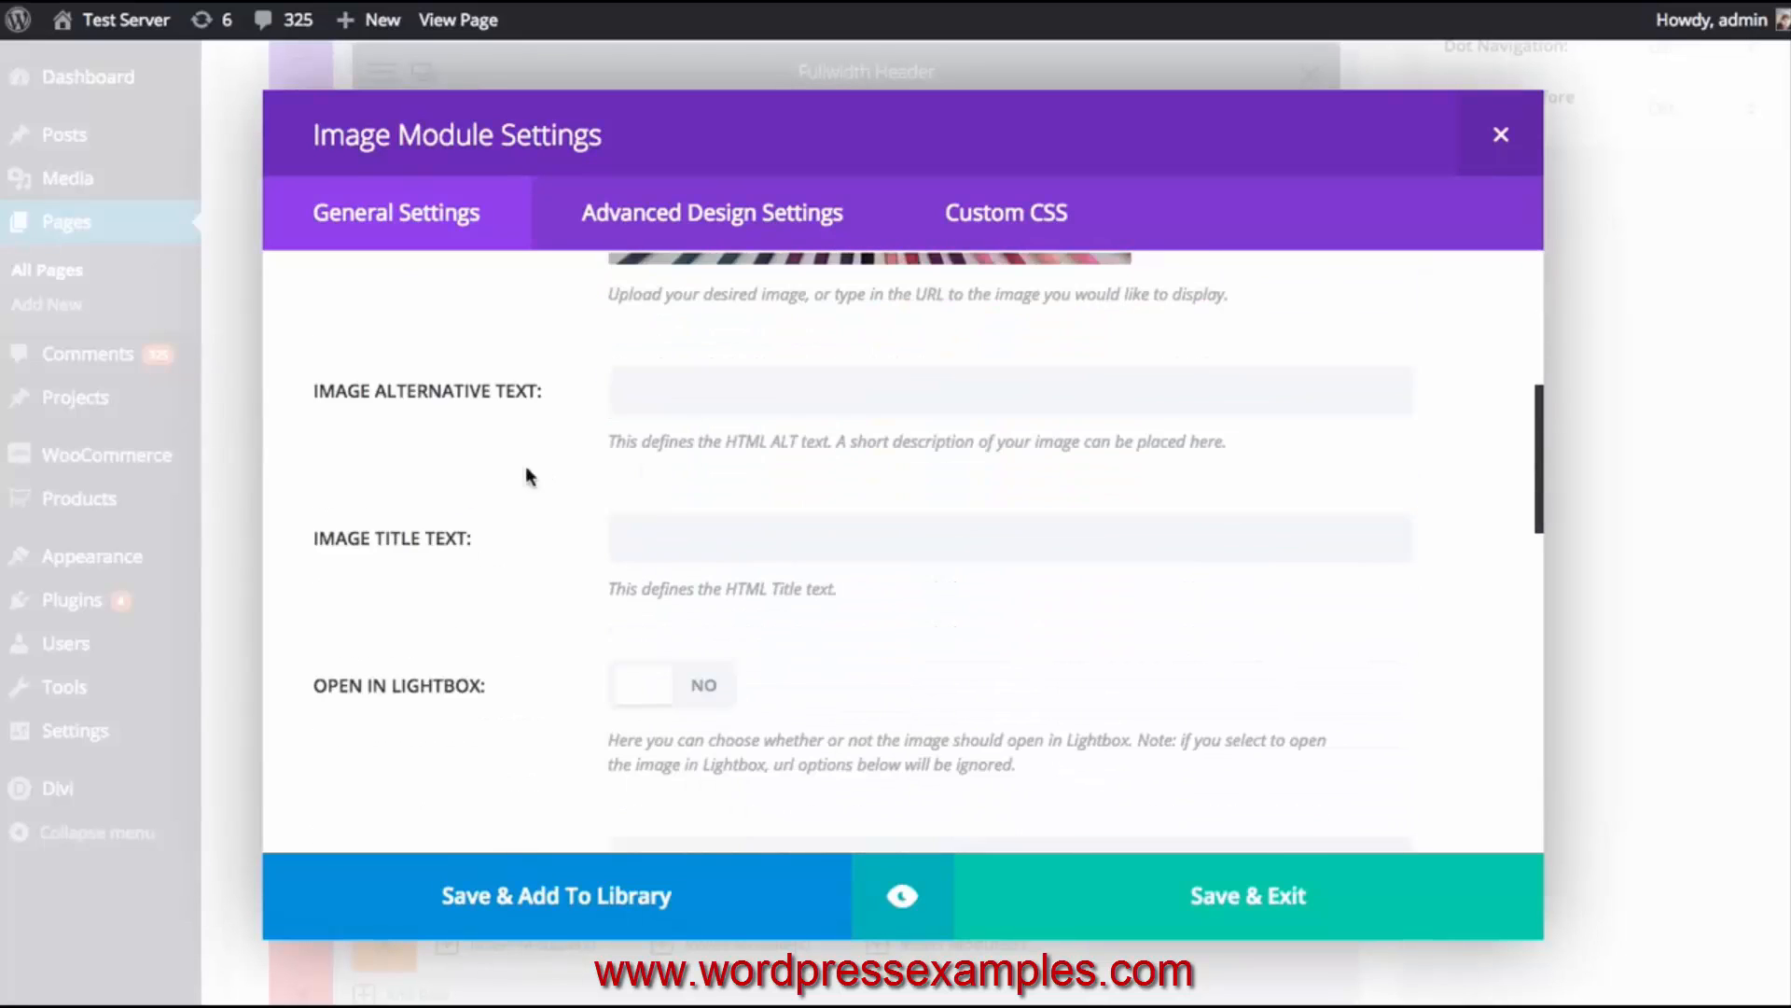
left_click(660, 396)
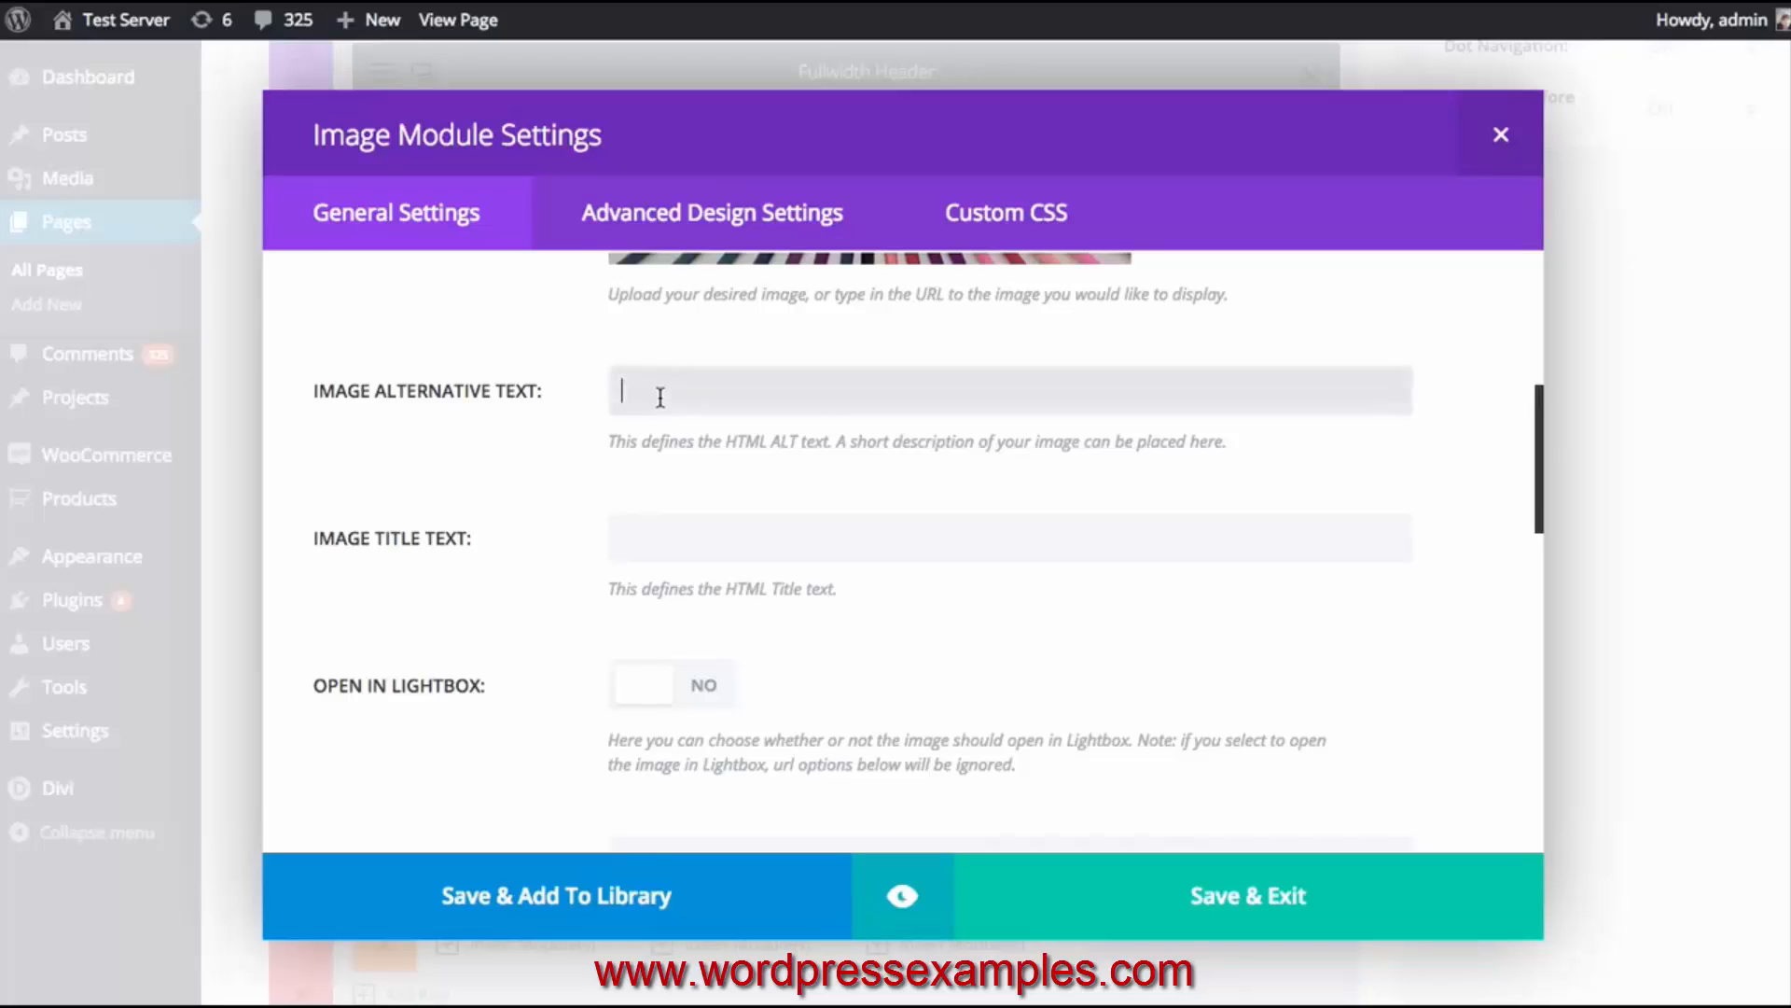
scroll(660, 397, "up", 2)
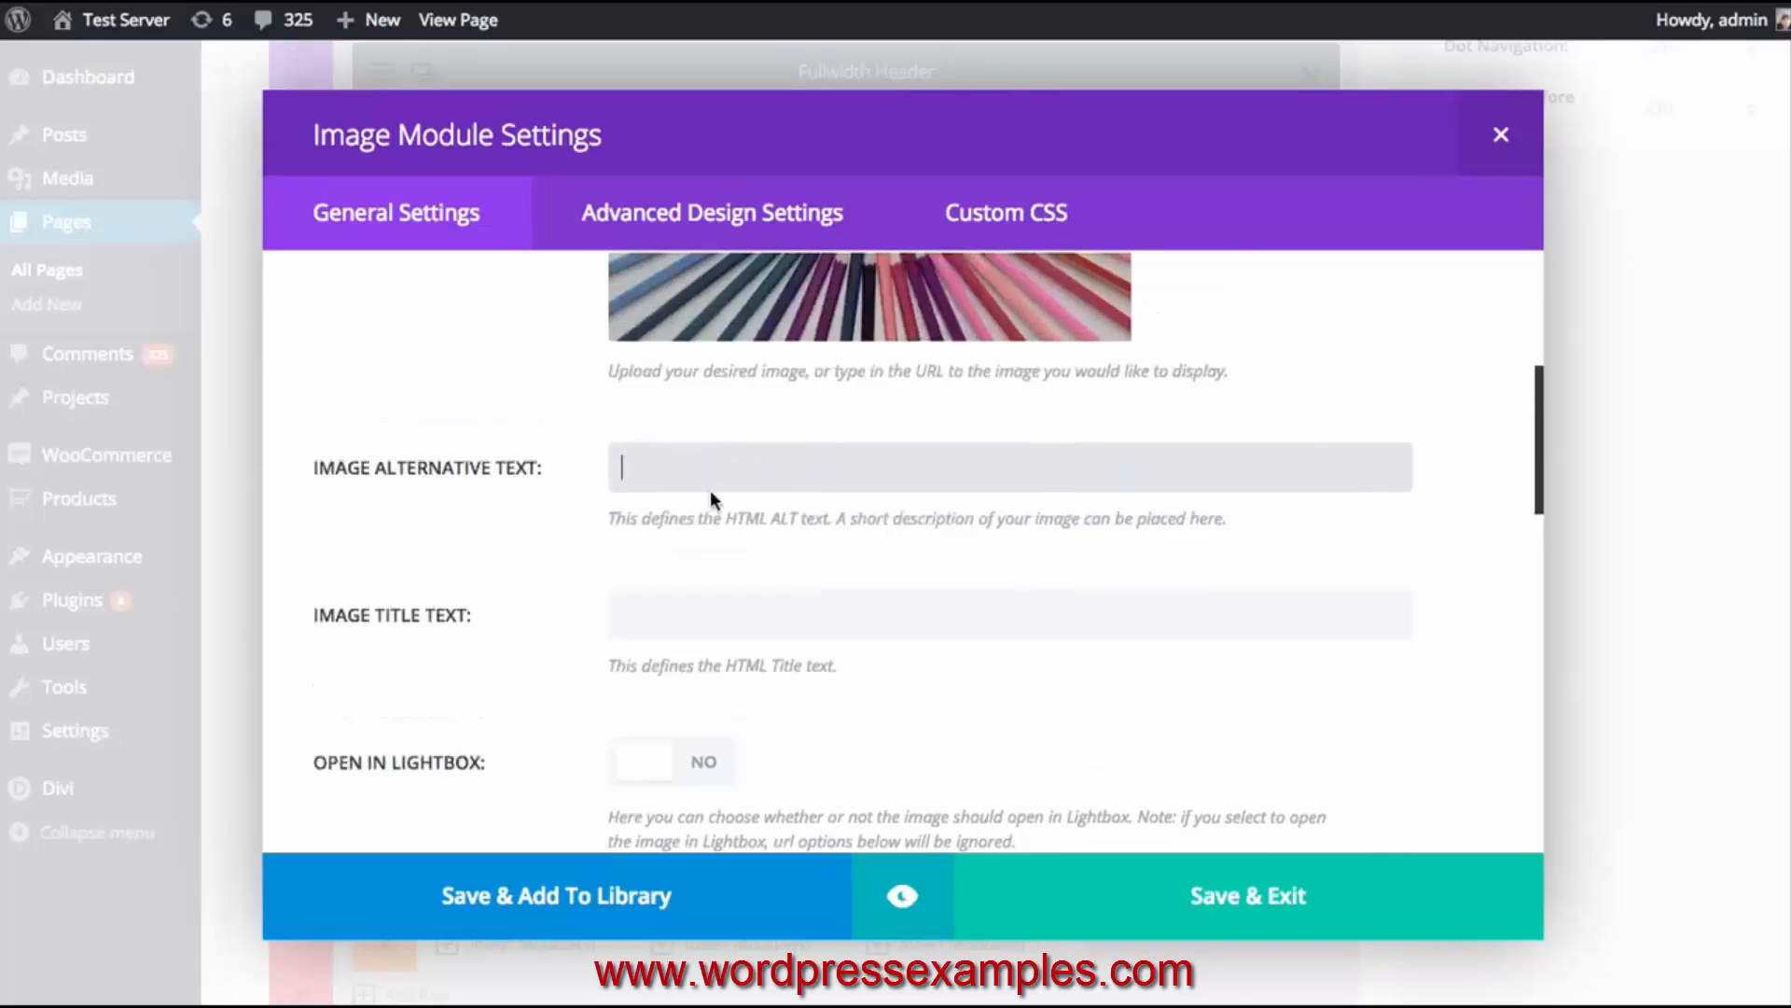
type("colored pencils")
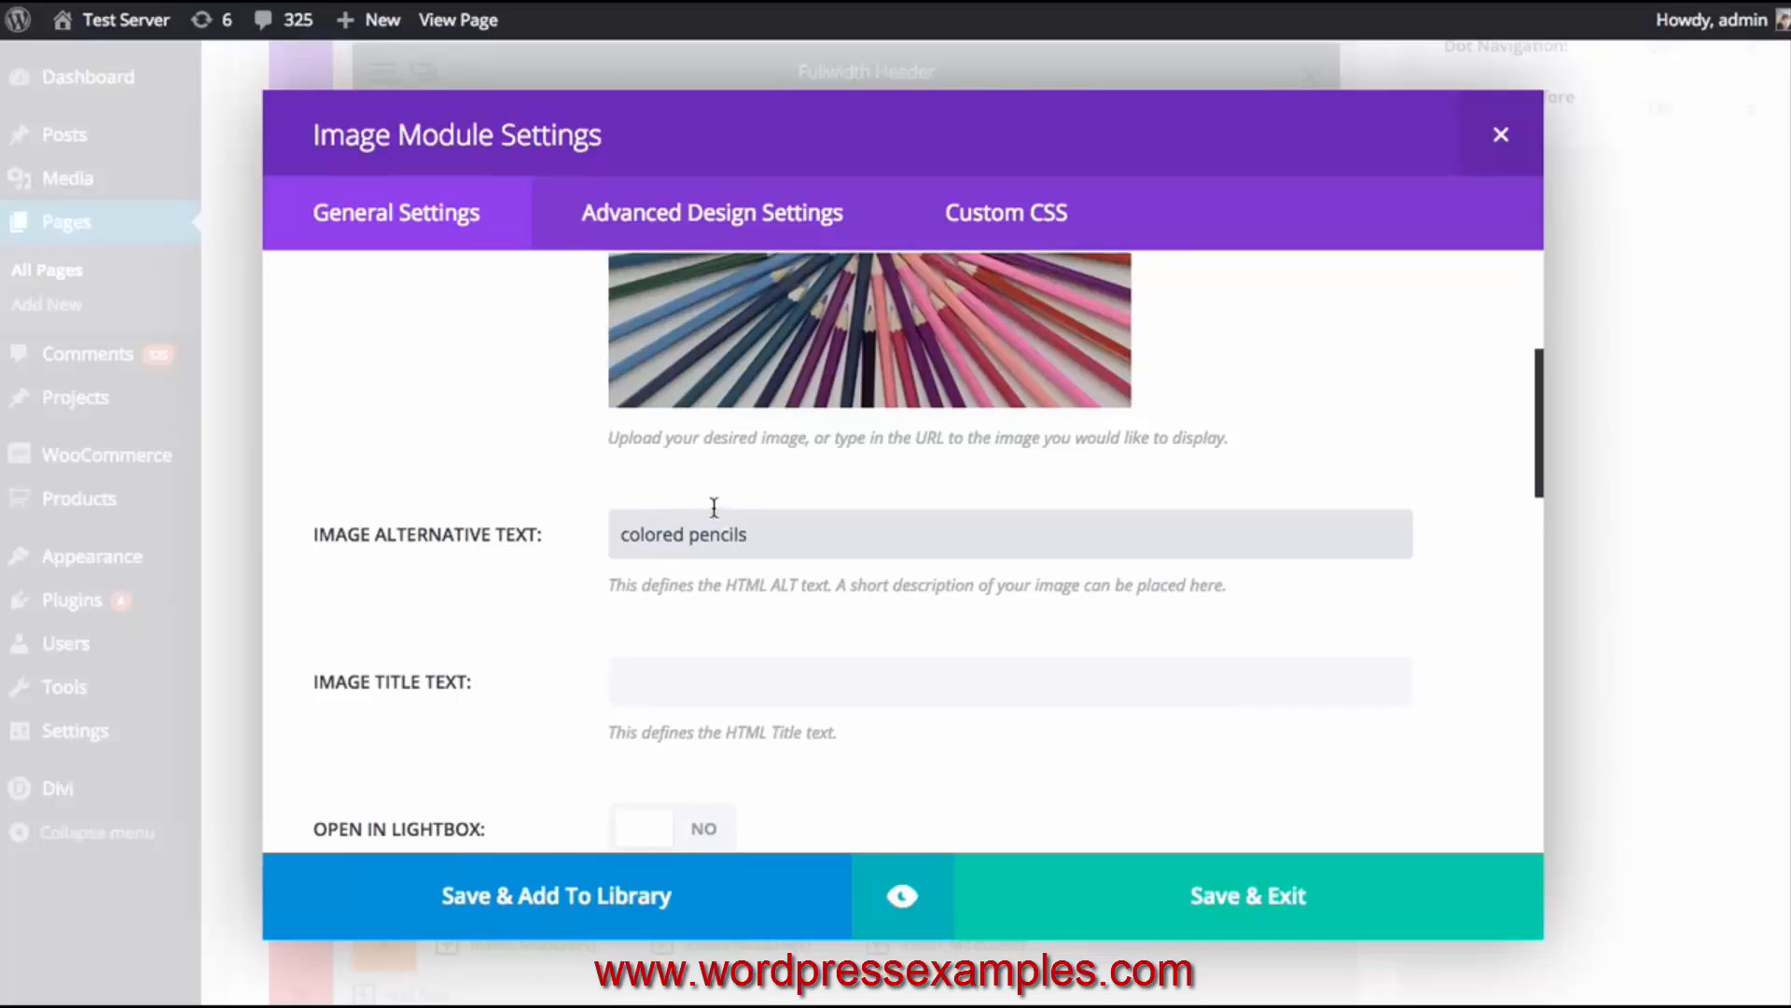
Step: Turn on the option to open the image in a lightbox
scroll(714, 507, "down", 3)
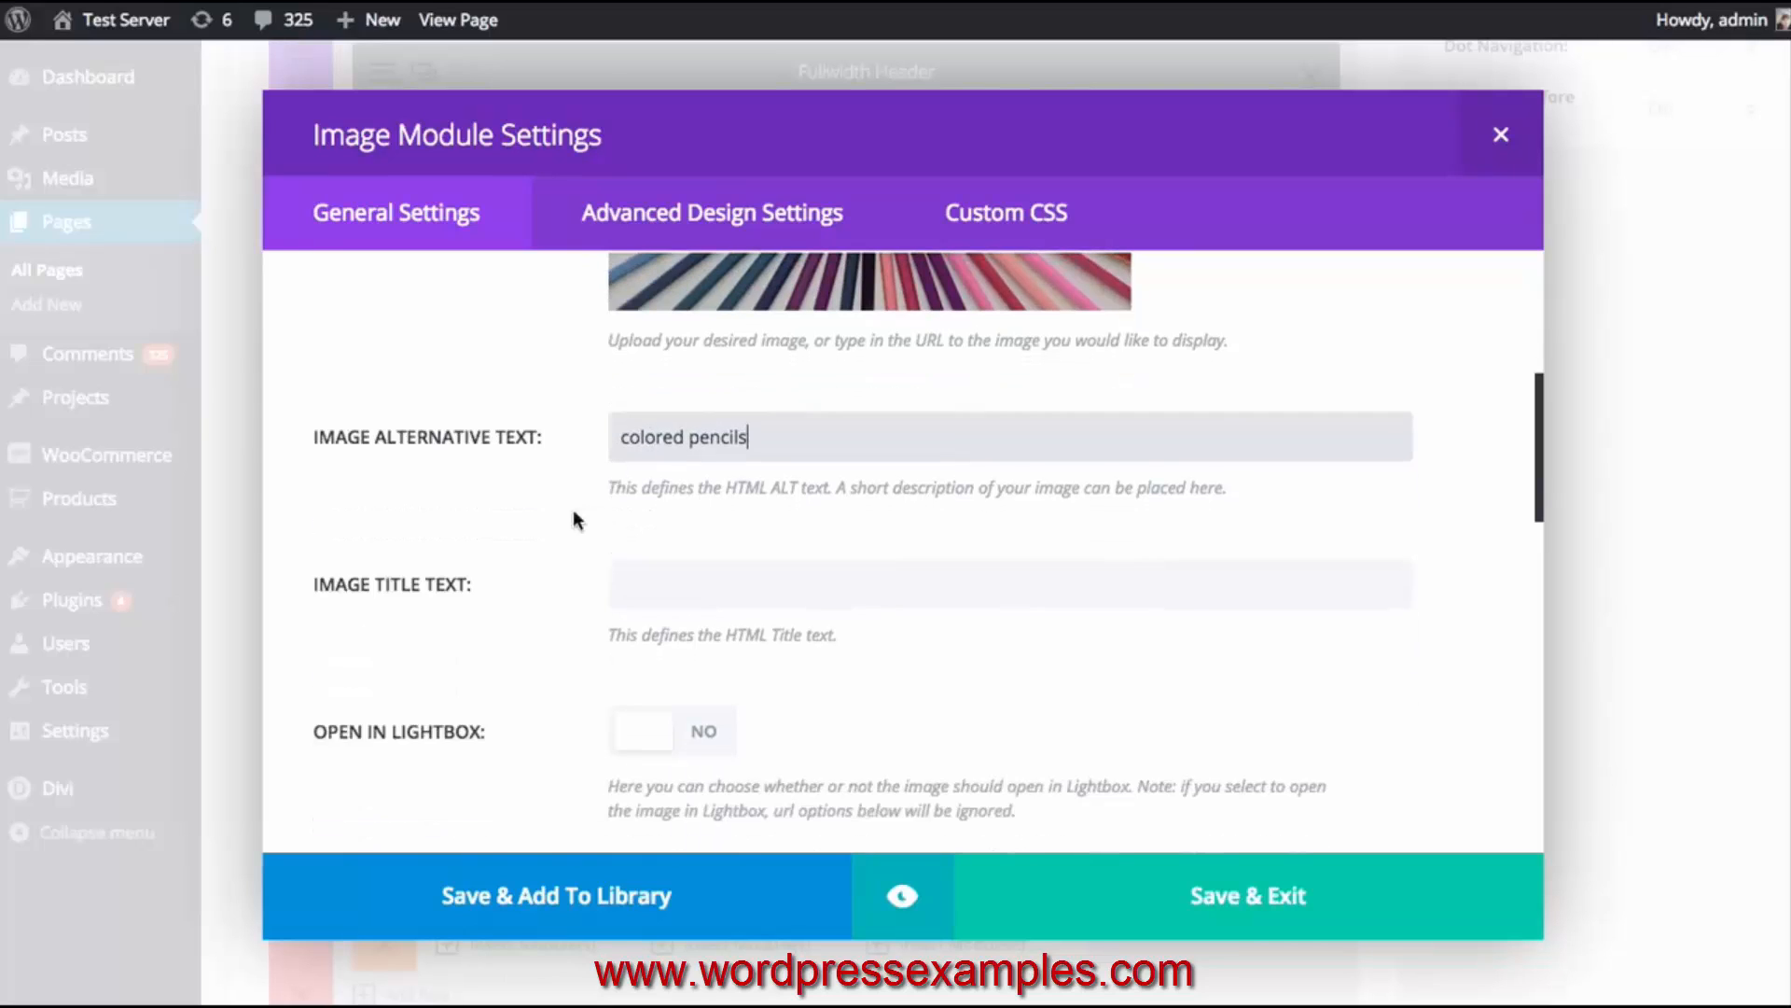
left_click(700, 544)
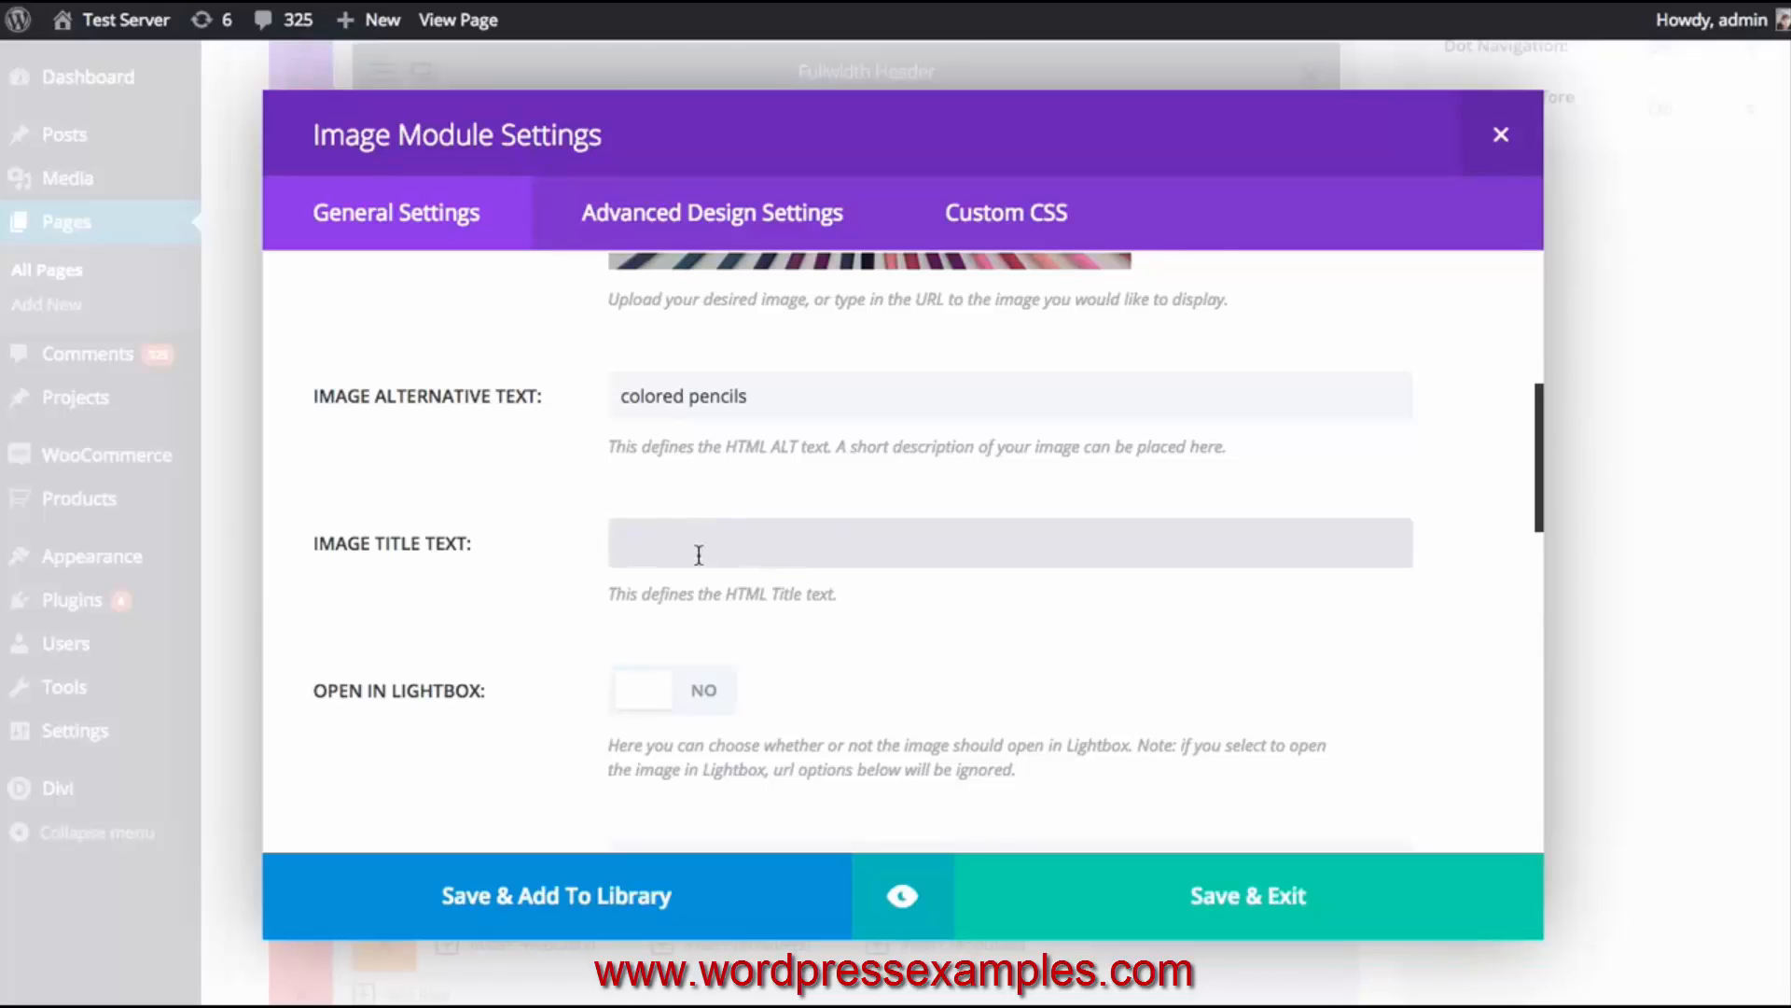
scroll(570, 557, "down", 2)
scroll(567, 557, "down", 2)
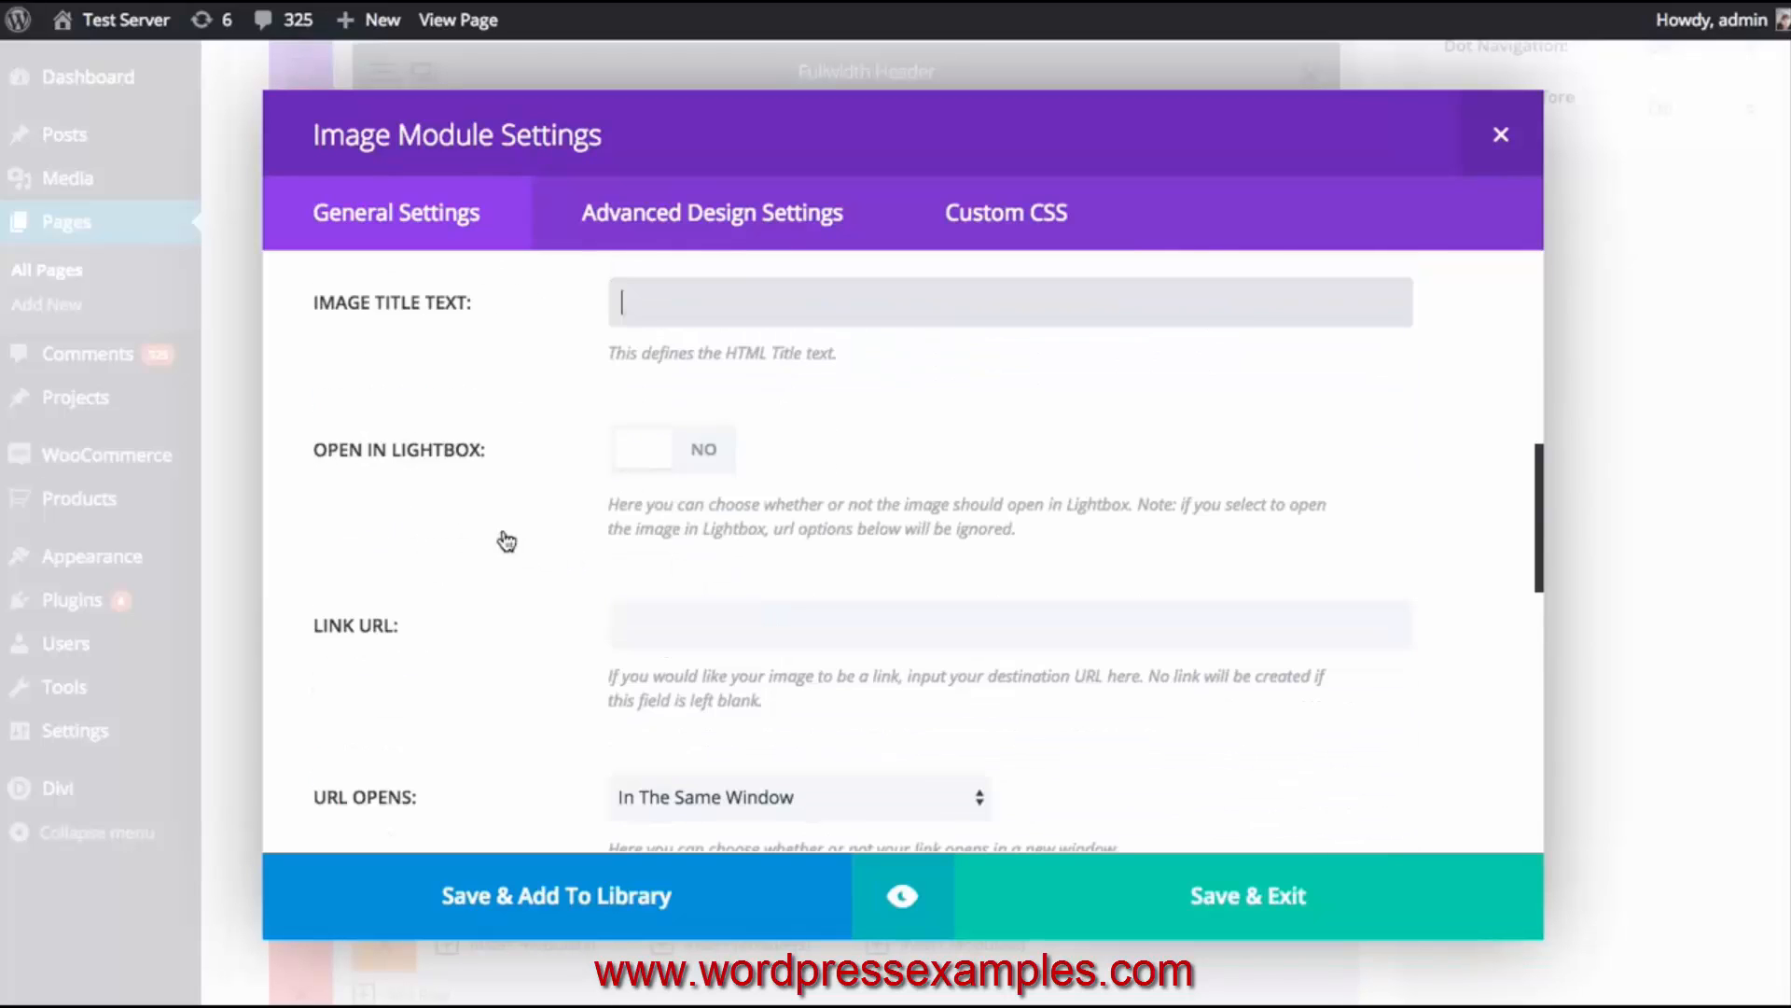
left_click(667, 465)
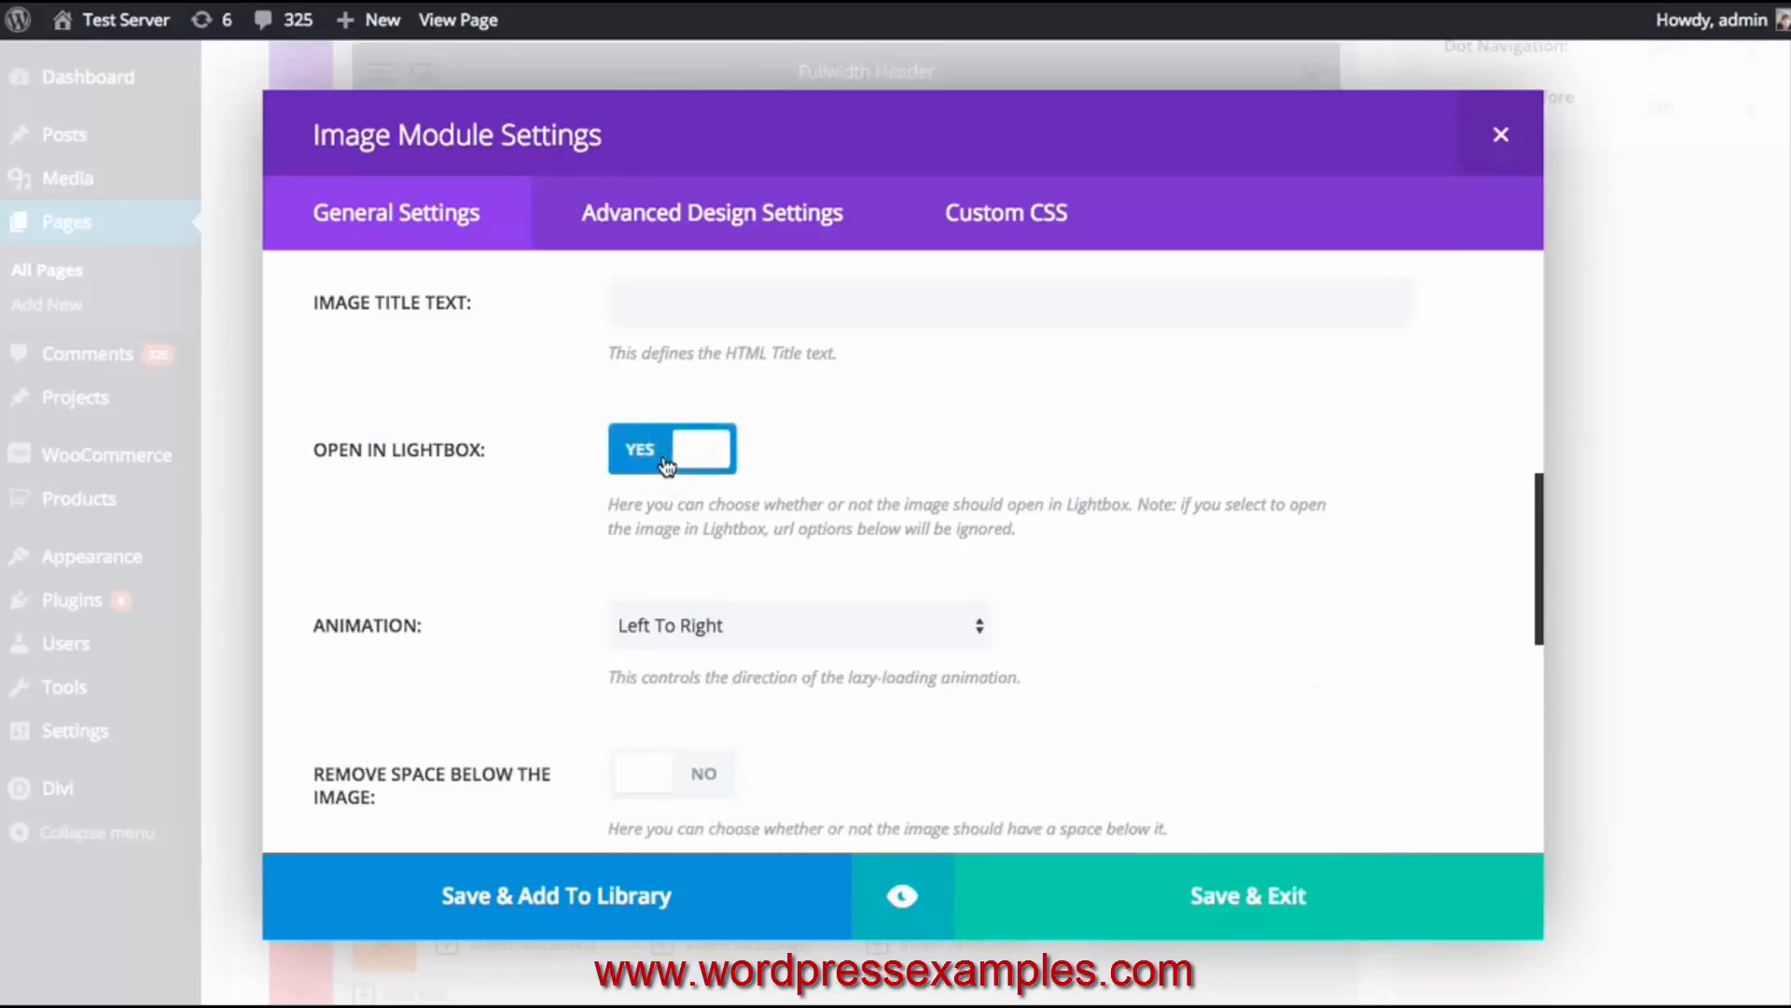
Step: Set the image's lazy-loading animation to Fade In
scroll(590, 461, "down", 1)
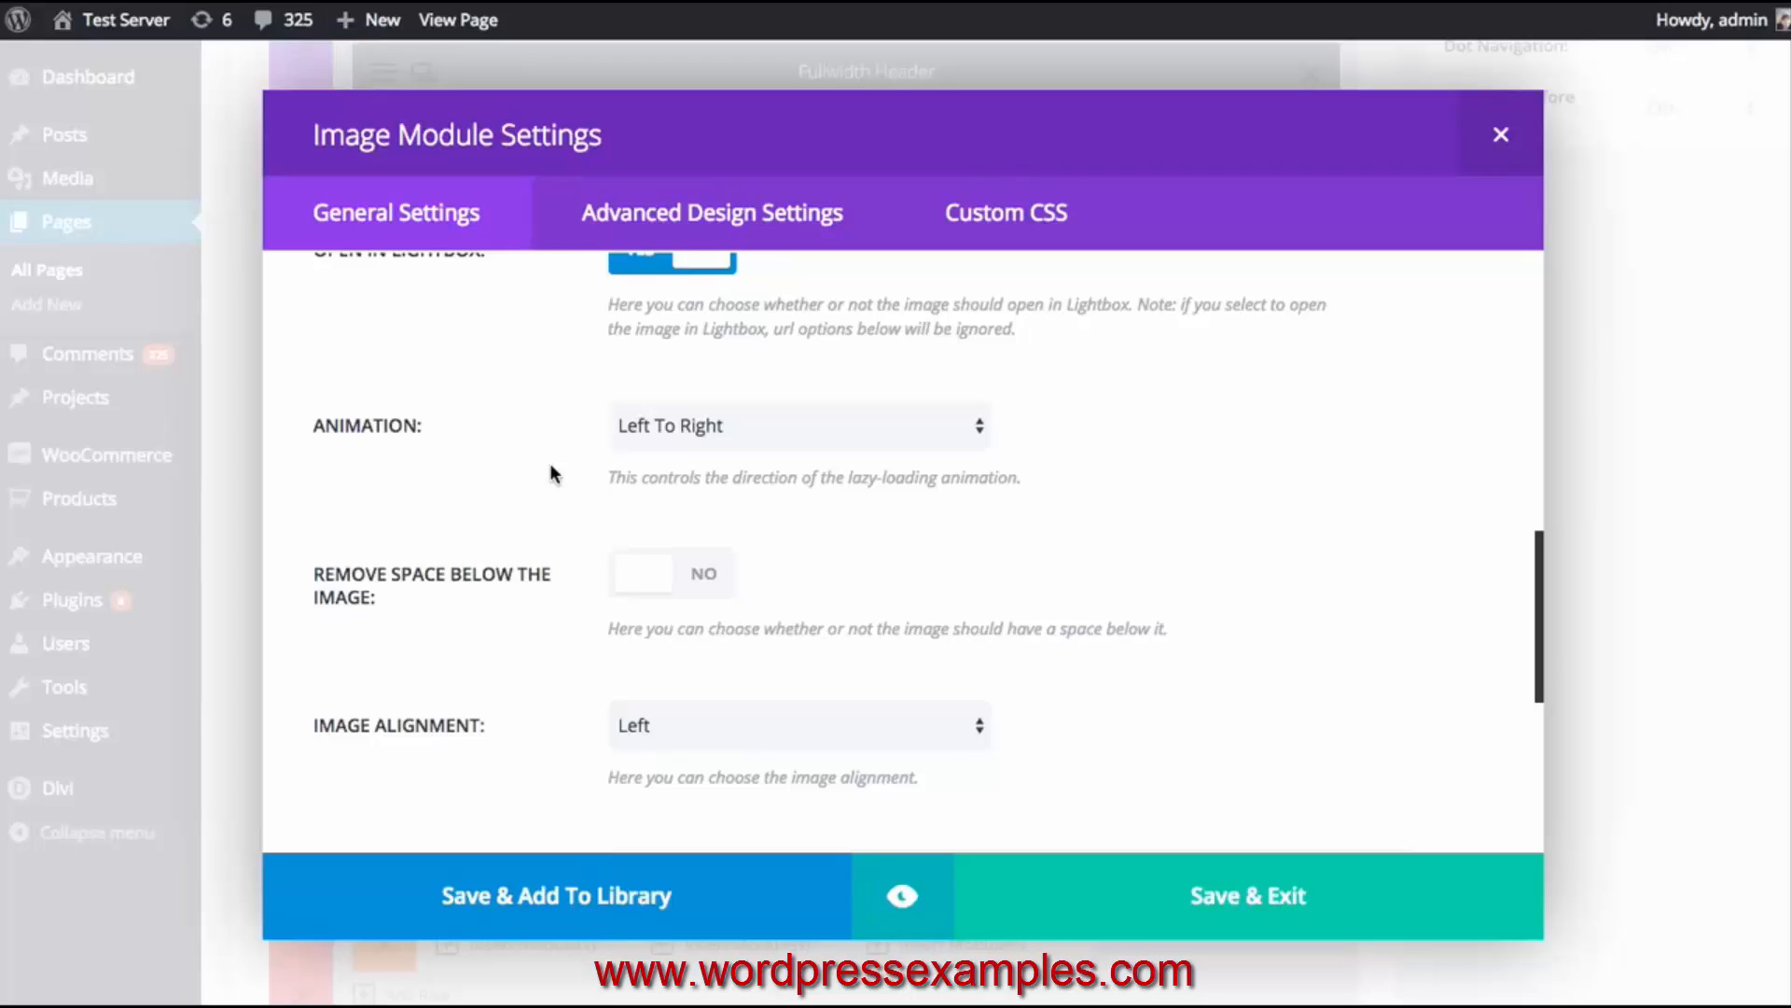
left_click(688, 438)
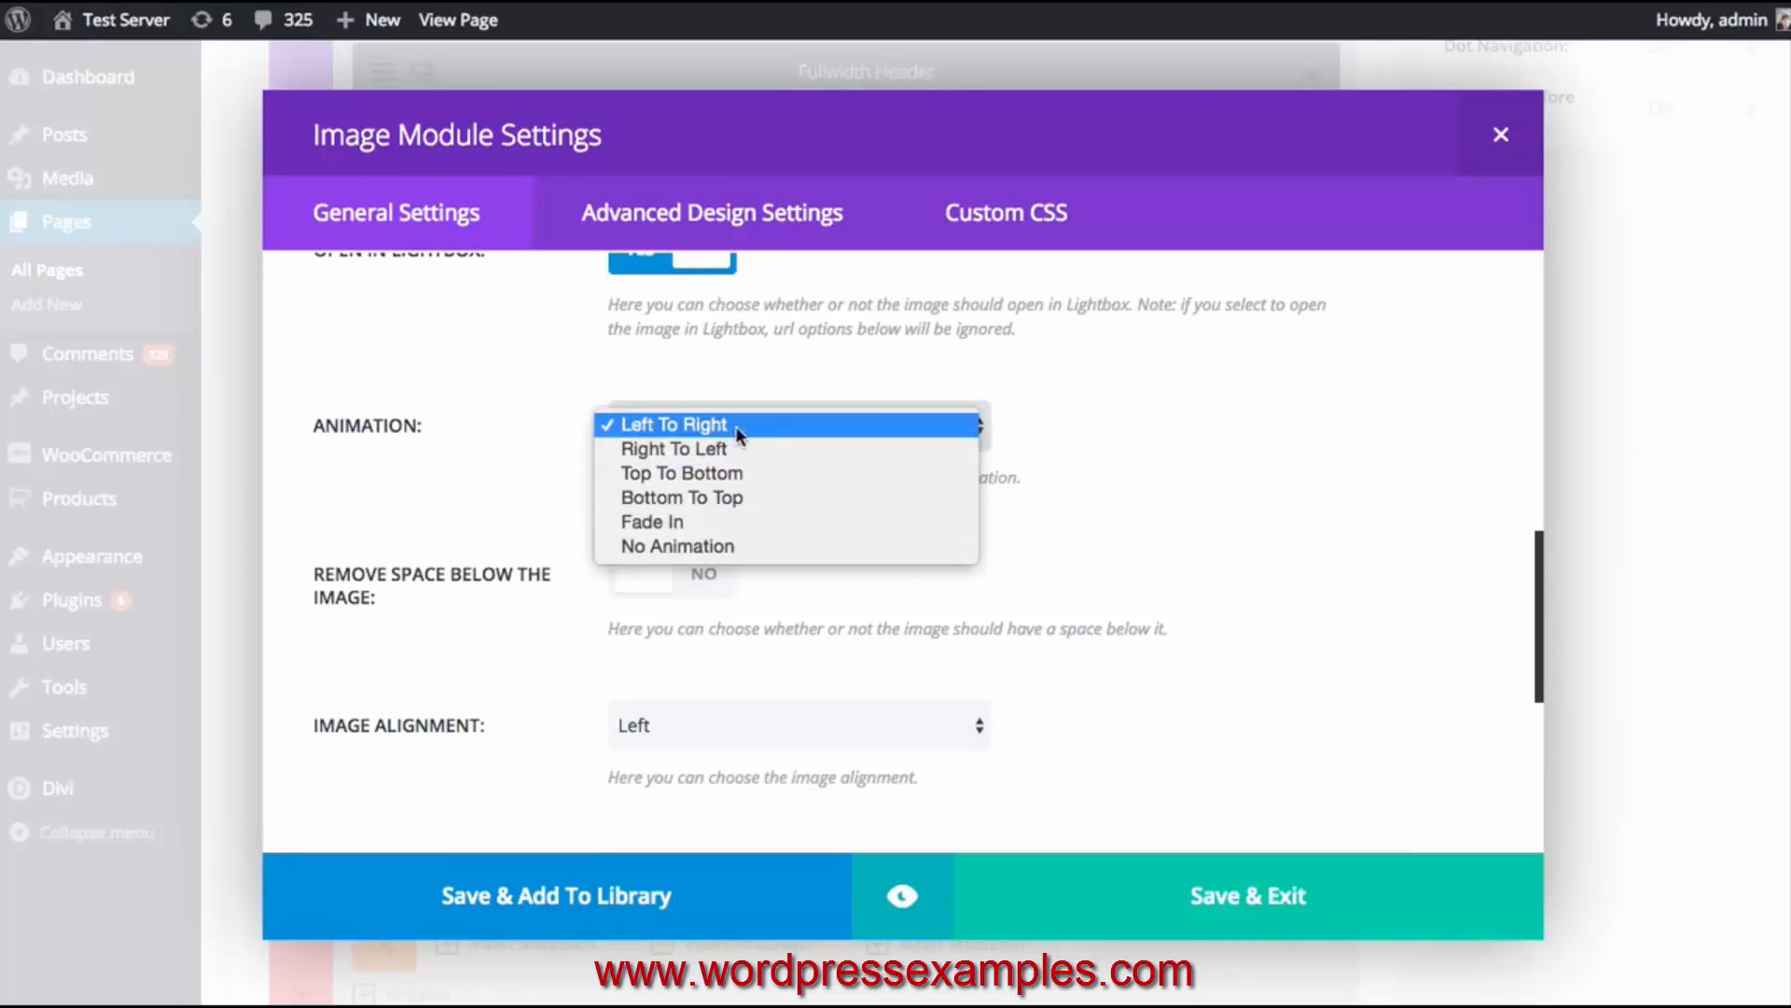
left_click(701, 526)
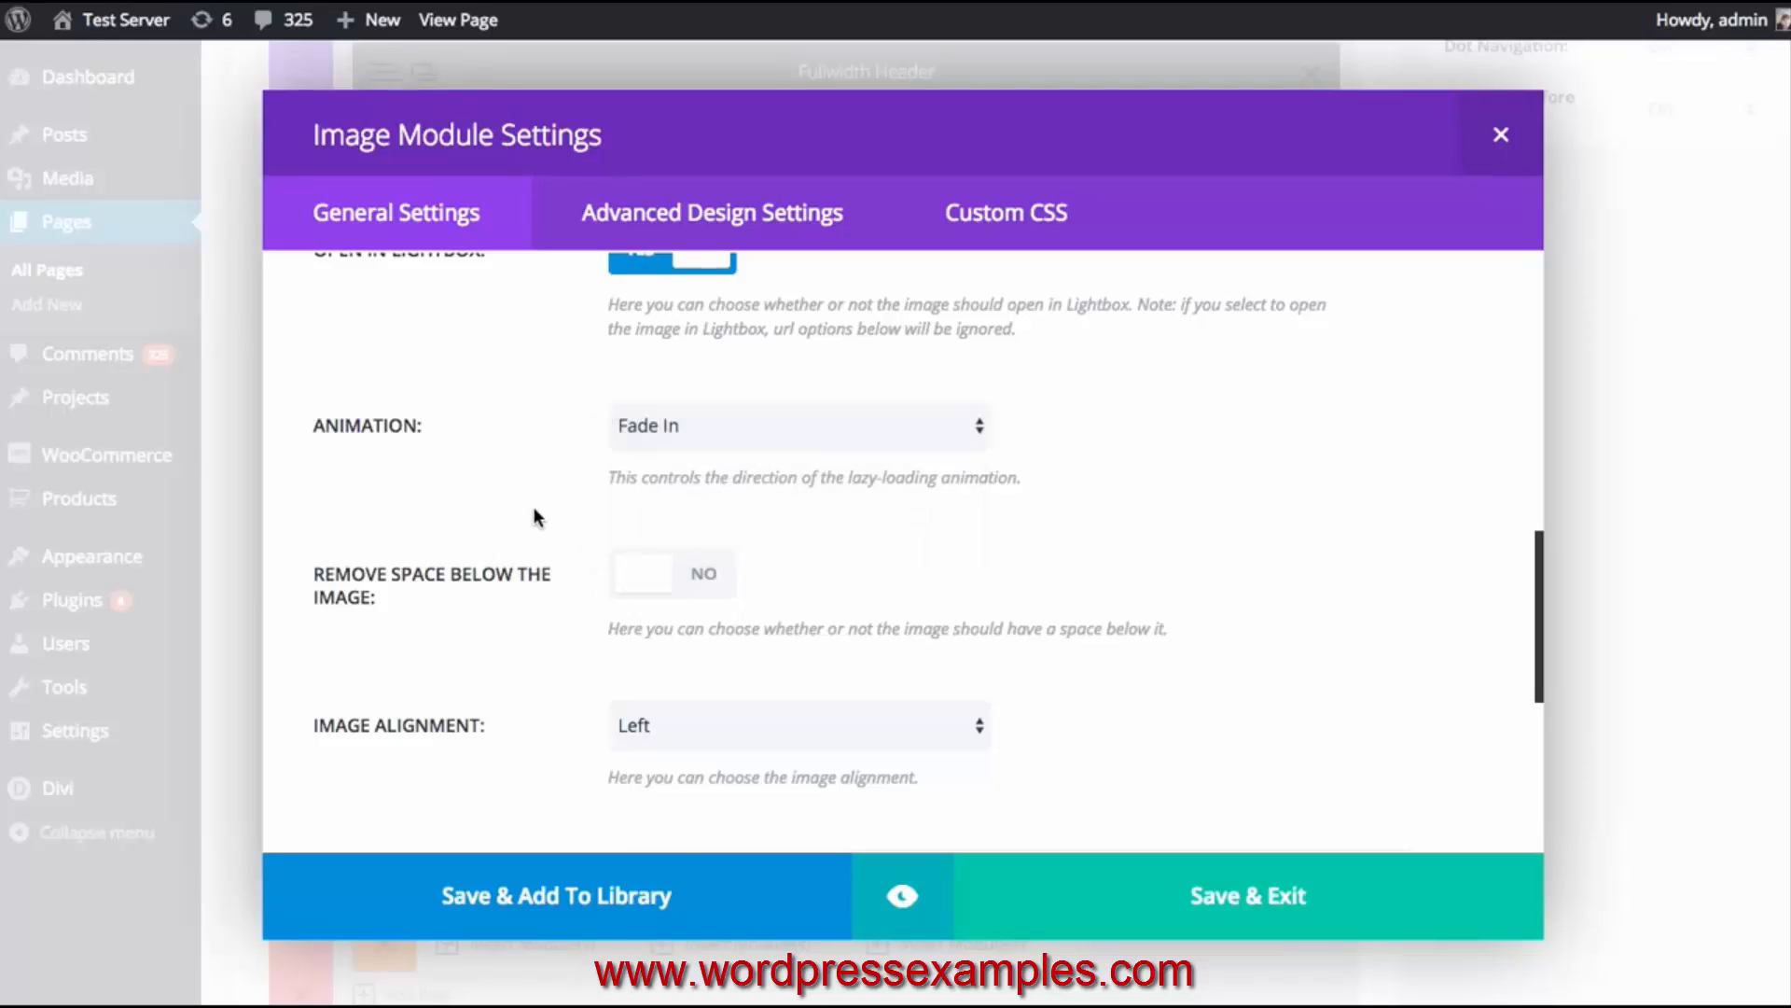
Step: Set the image alignment to Center
scroll(530, 511, "down", 2)
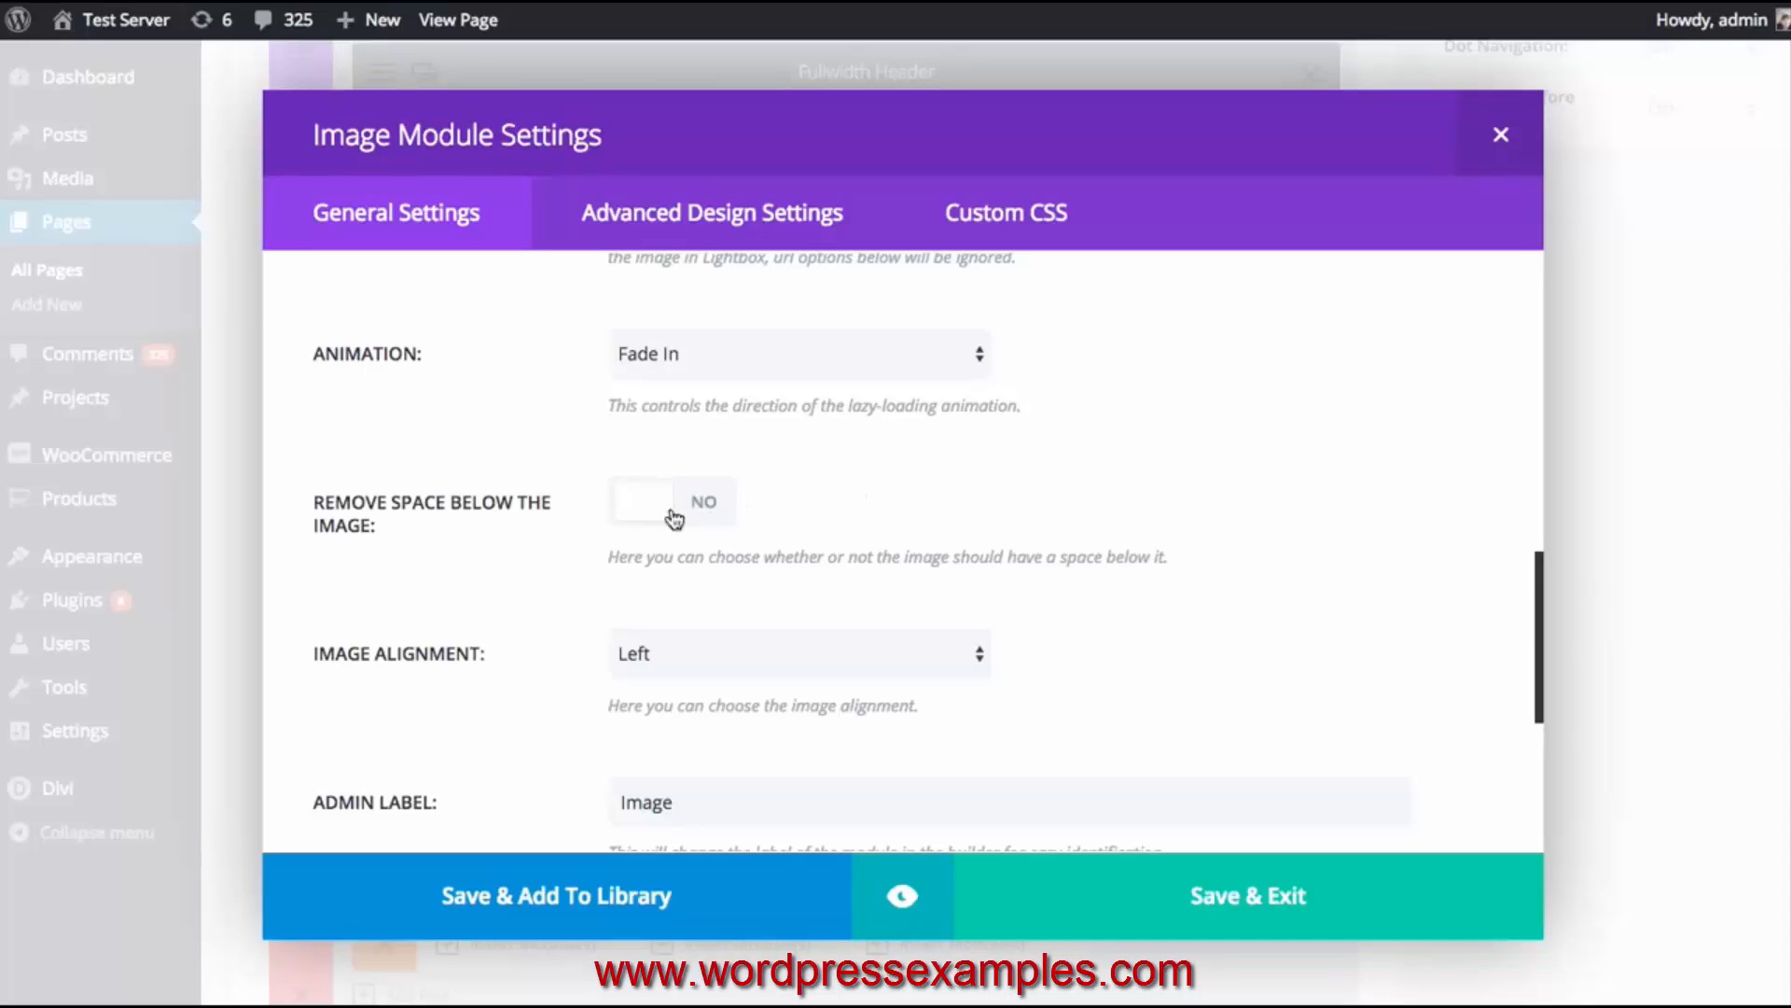
scroll(950, 493, "down", 3)
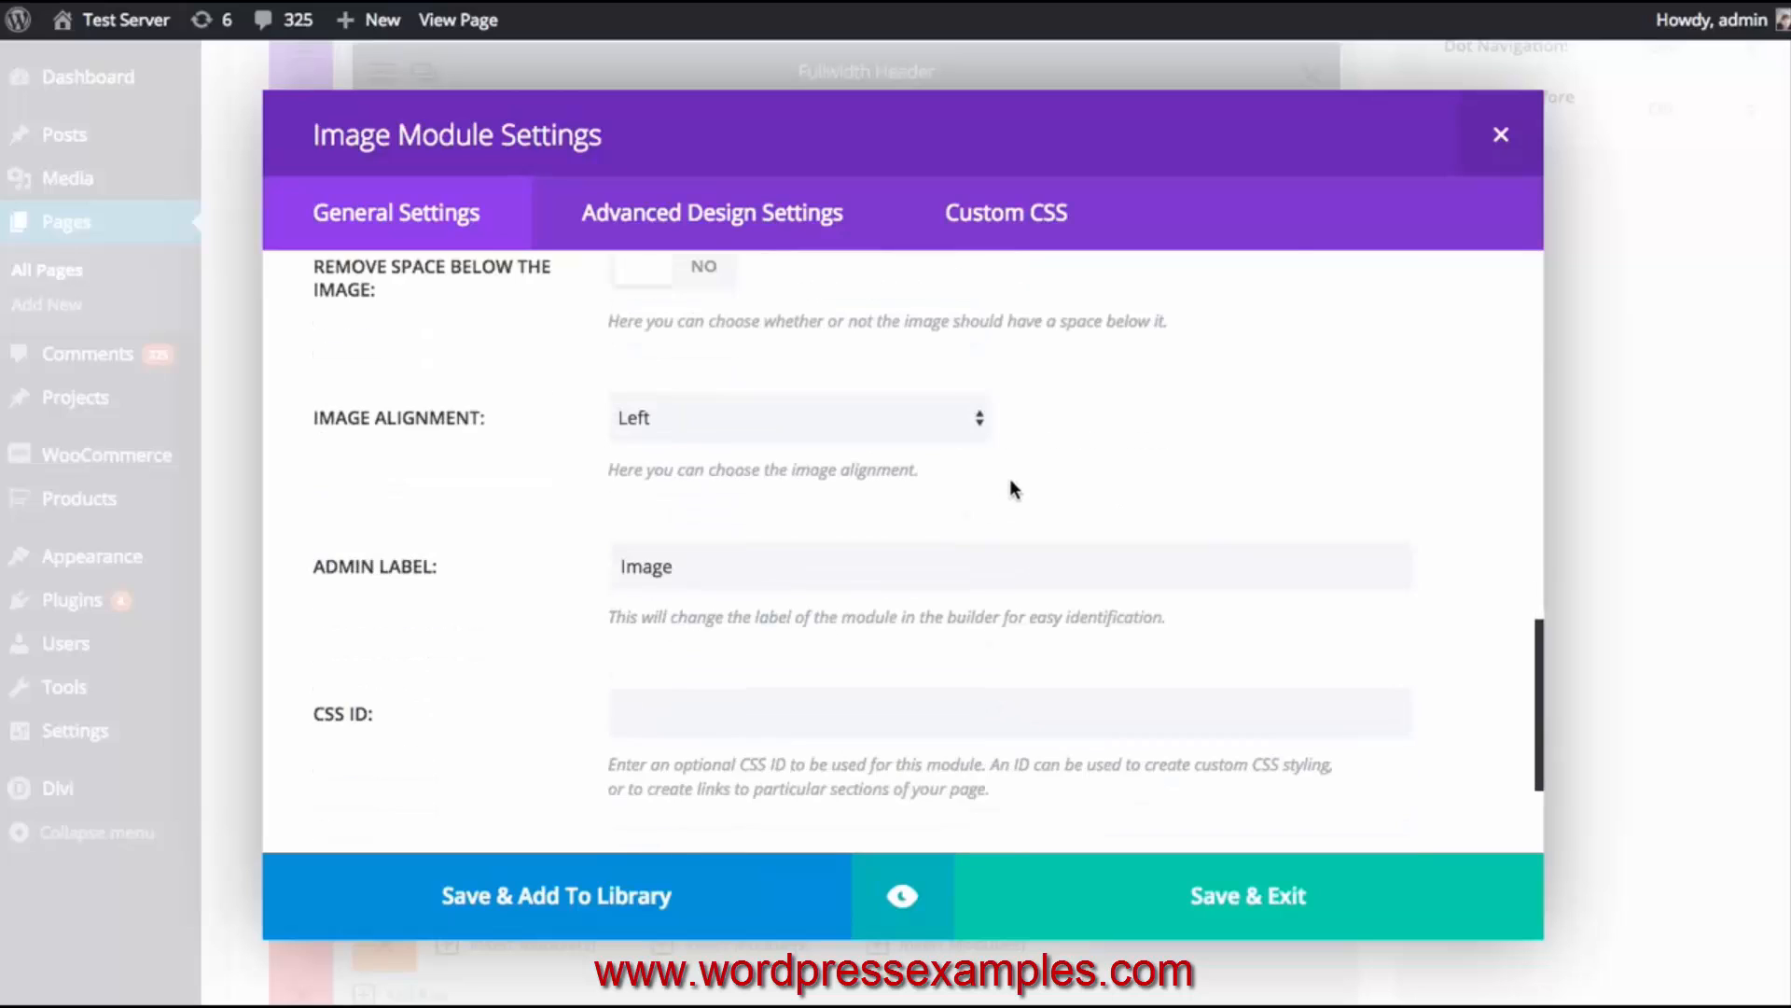
left_click(872, 416)
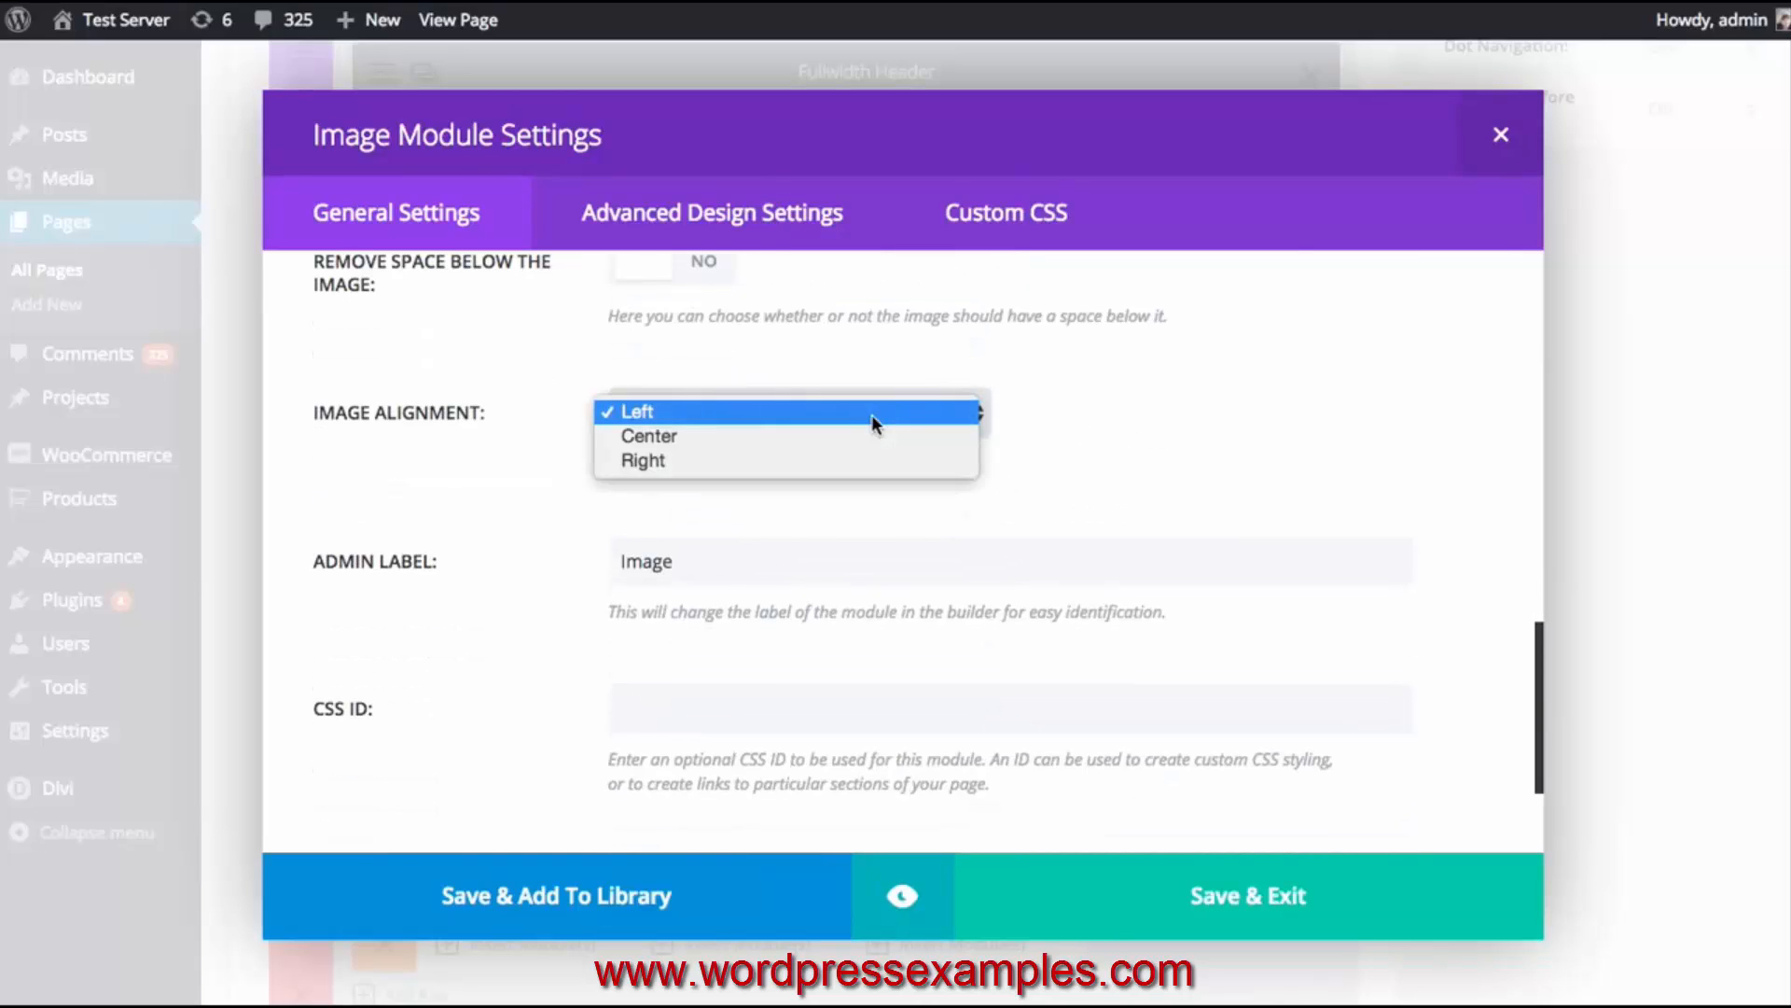
left_click(1134, 411)
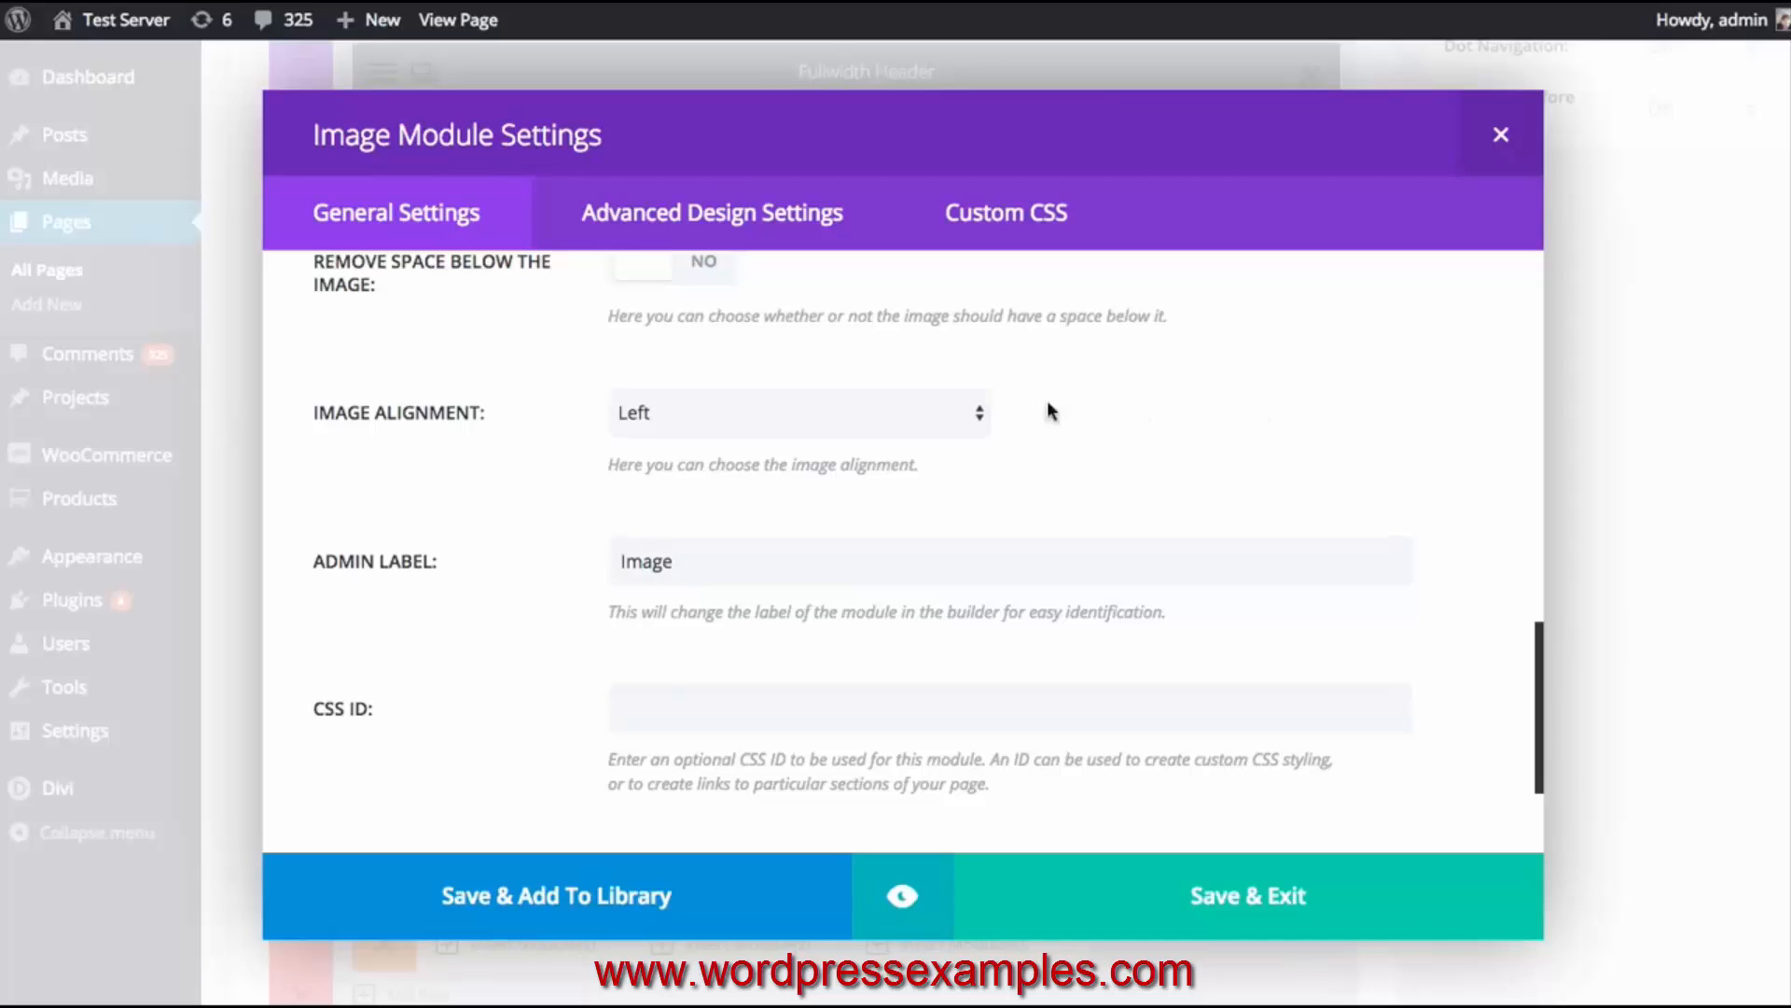
left_click(846, 412)
left_click(845, 435)
Step: Preview the image module at desktop, tablet and phone sizes, then save and exit the module settings
scroll(415, 598, "down", 3)
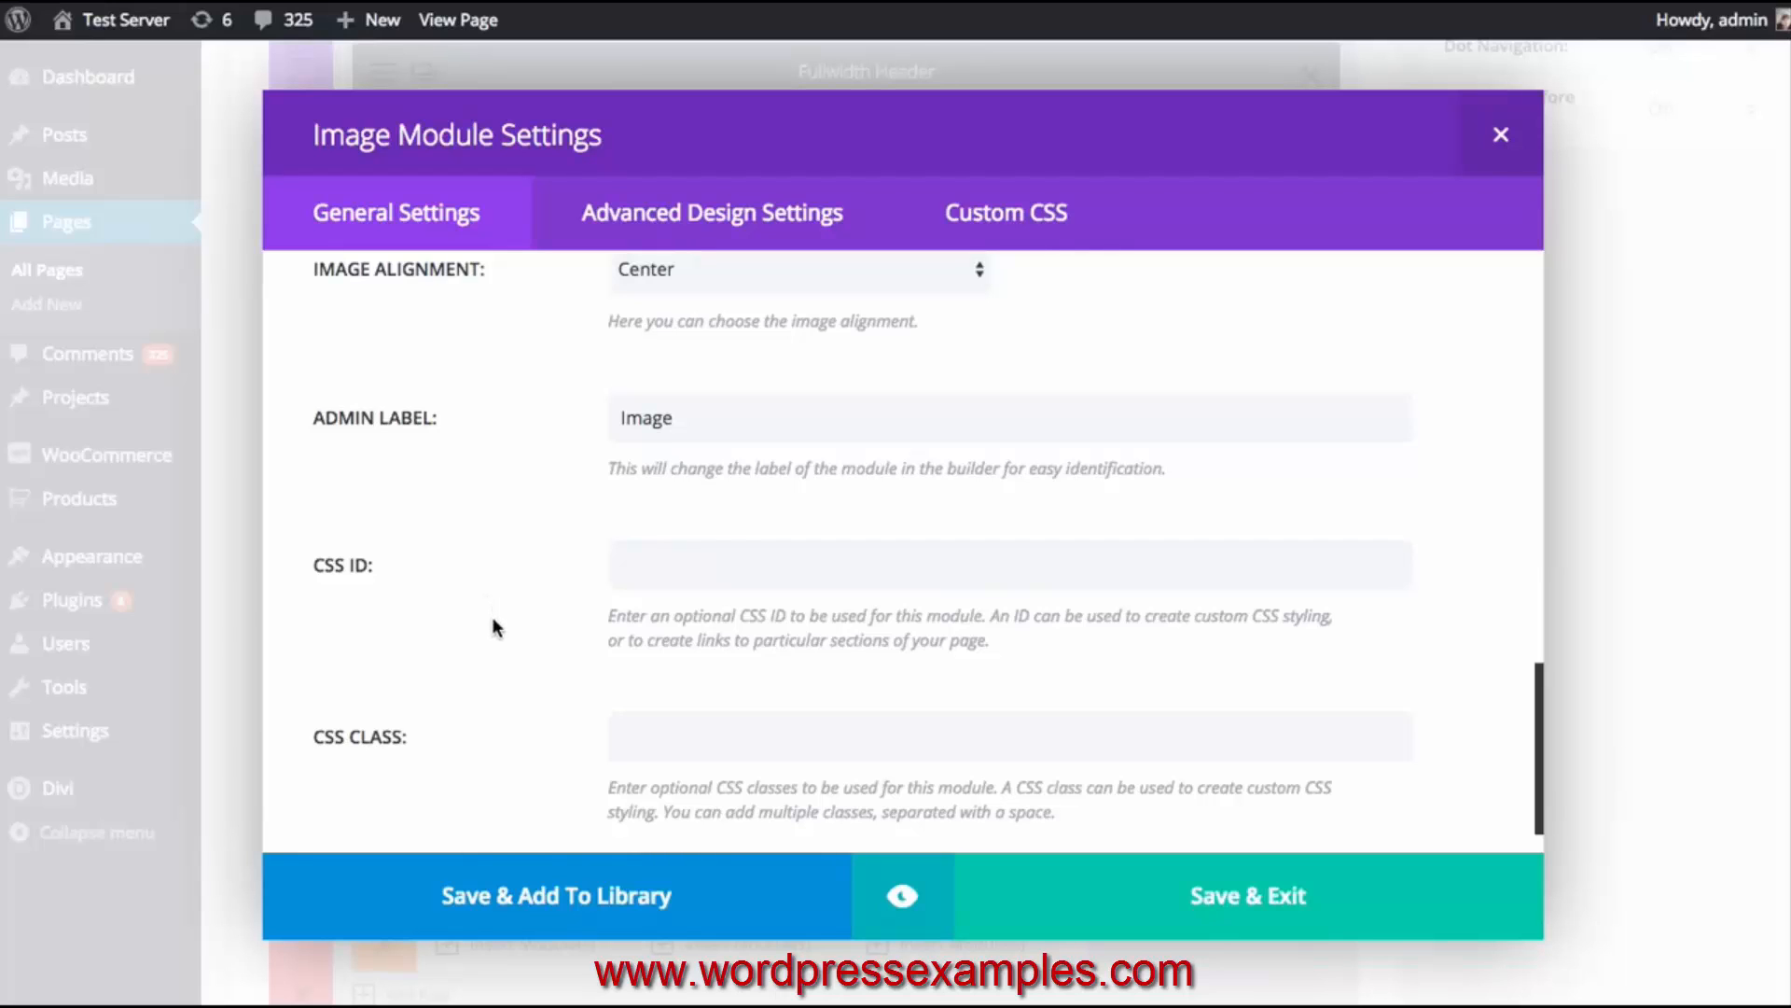
scroll(494, 619, "up", 10)
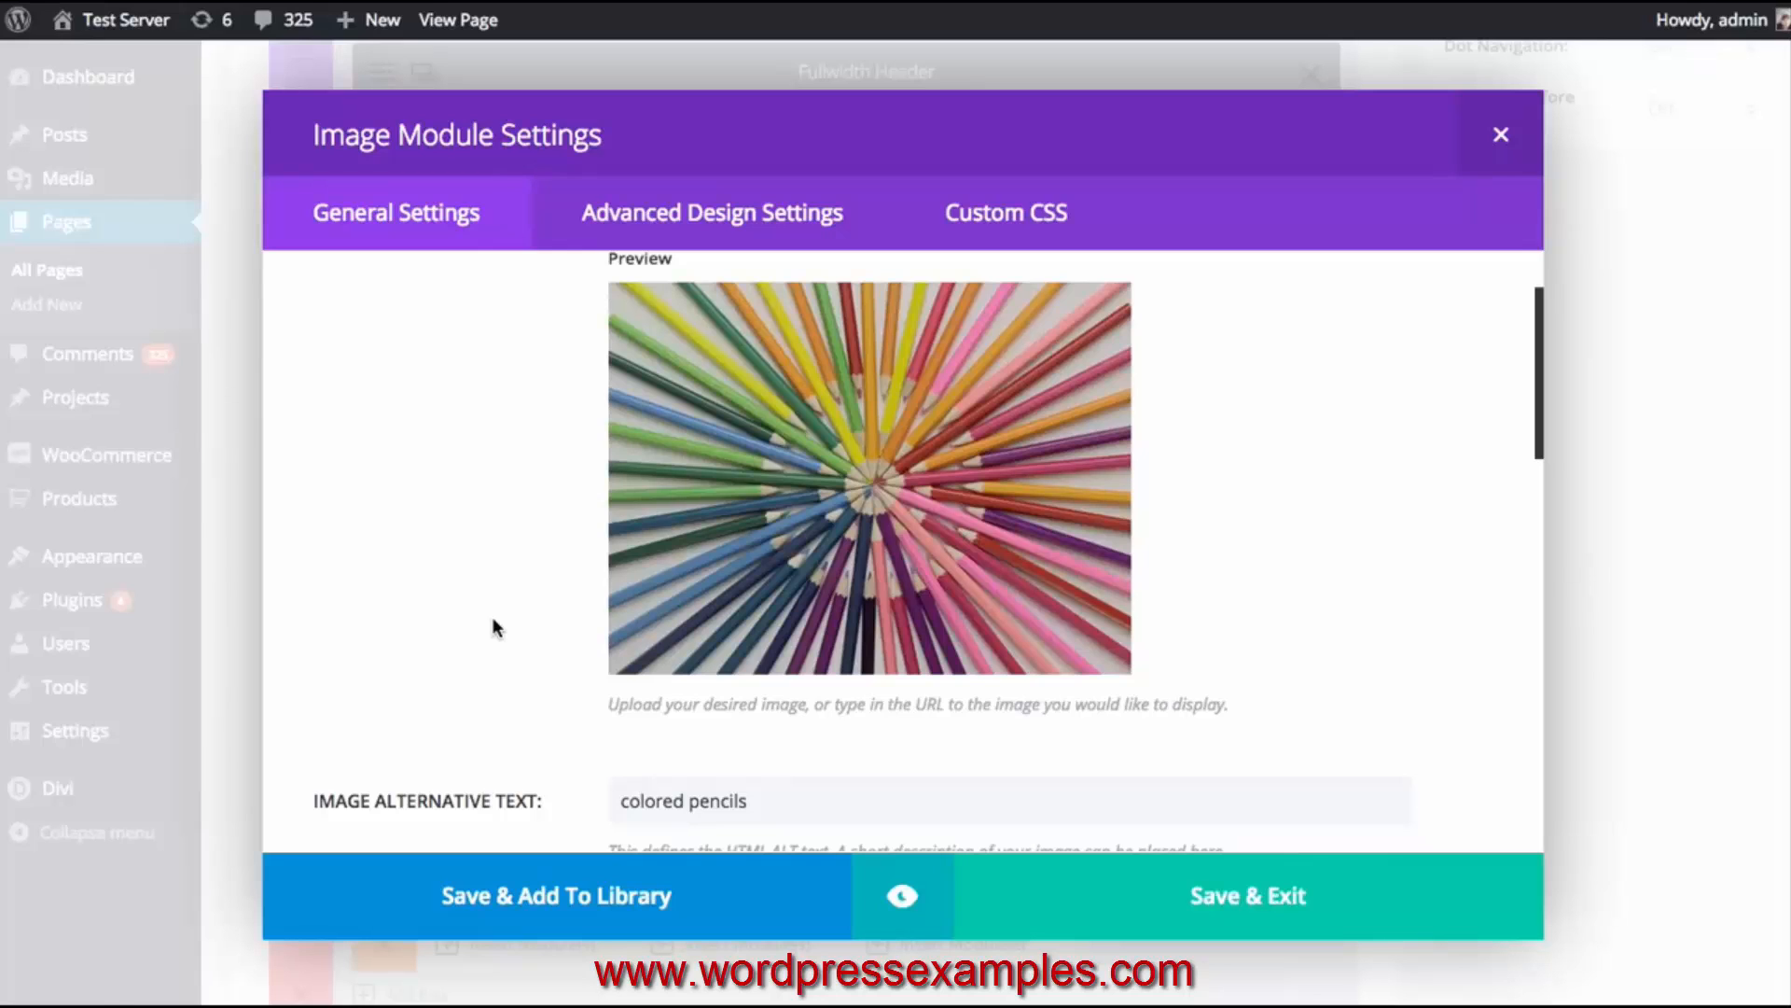
left_click(903, 898)
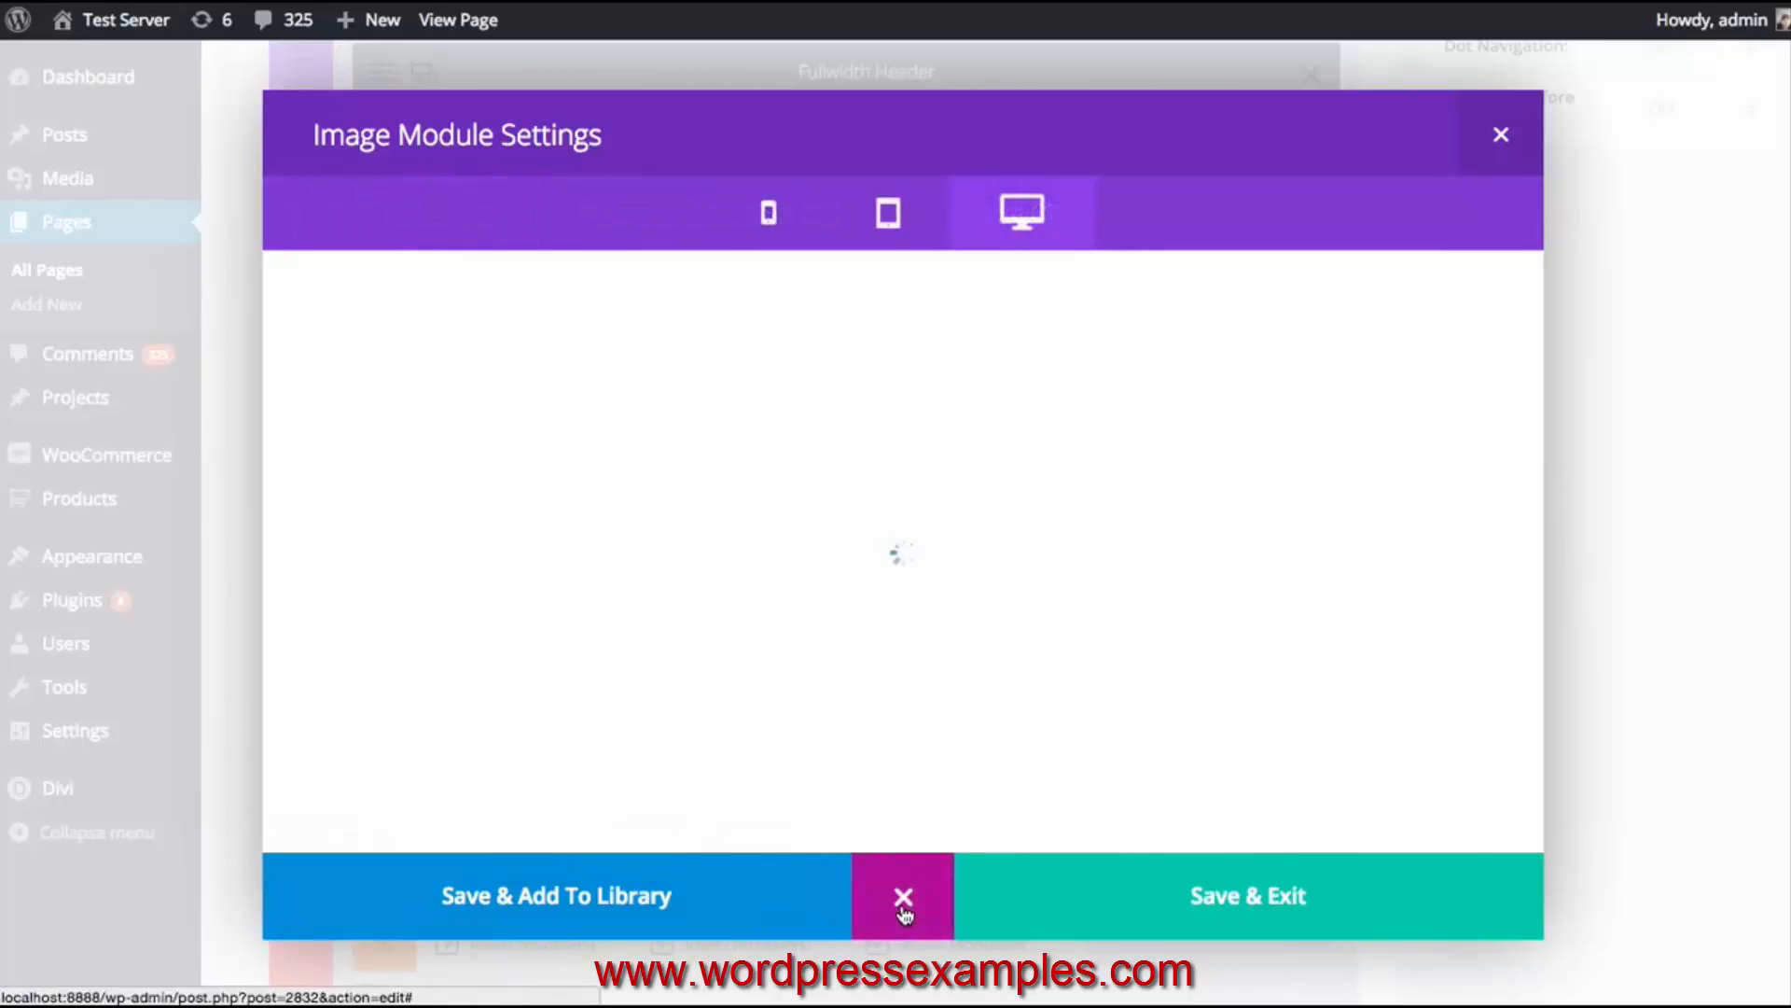
scroll(1097, 558, "down", 5)
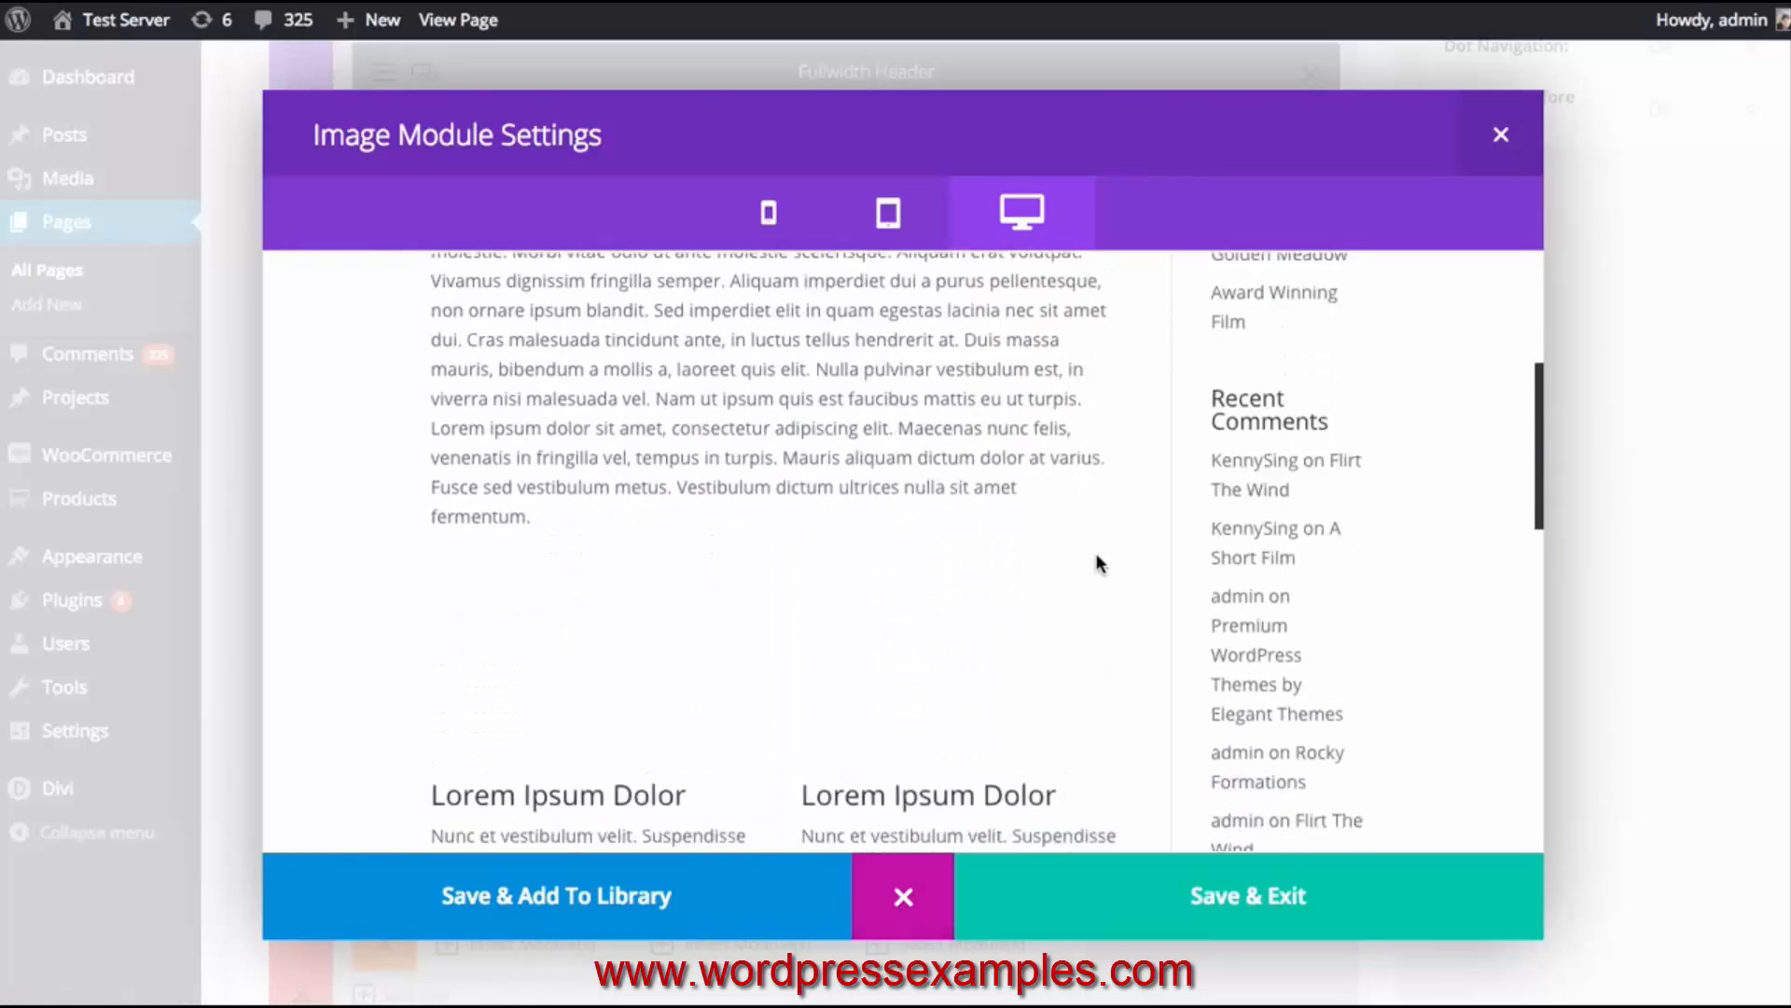
scroll(1097, 555, "down", 2)
scroll(1097, 556, "up", 1)
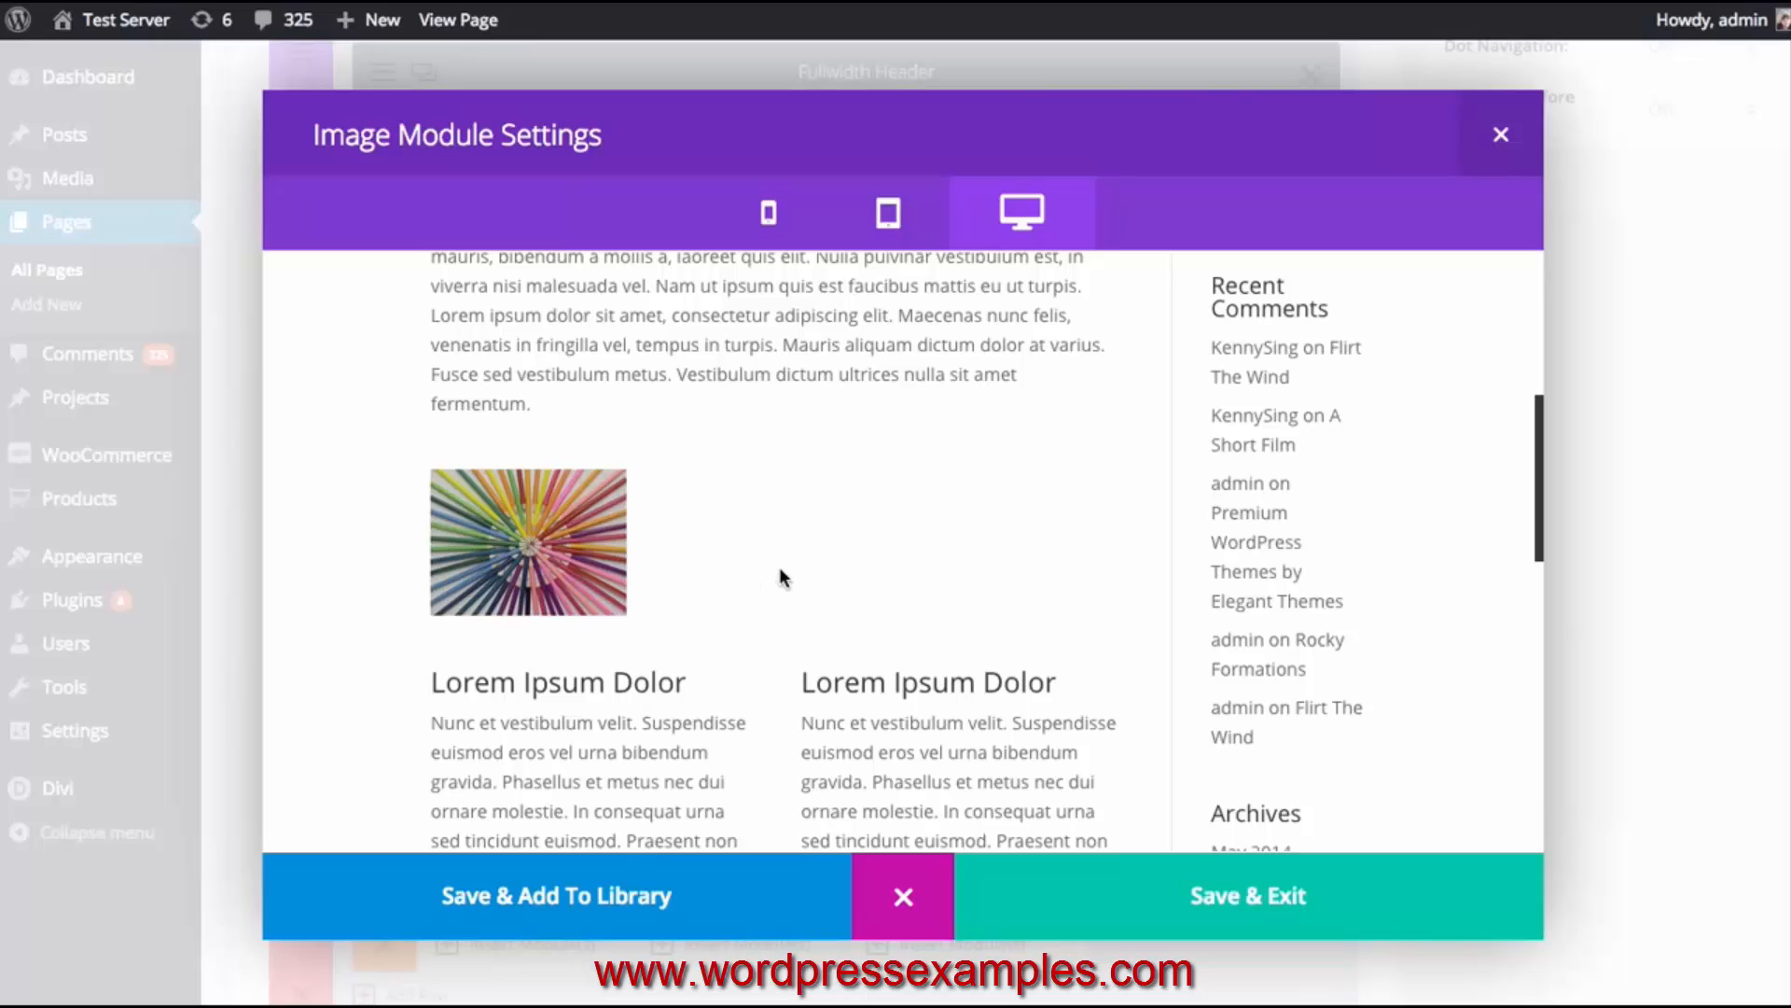
left_click(885, 217)
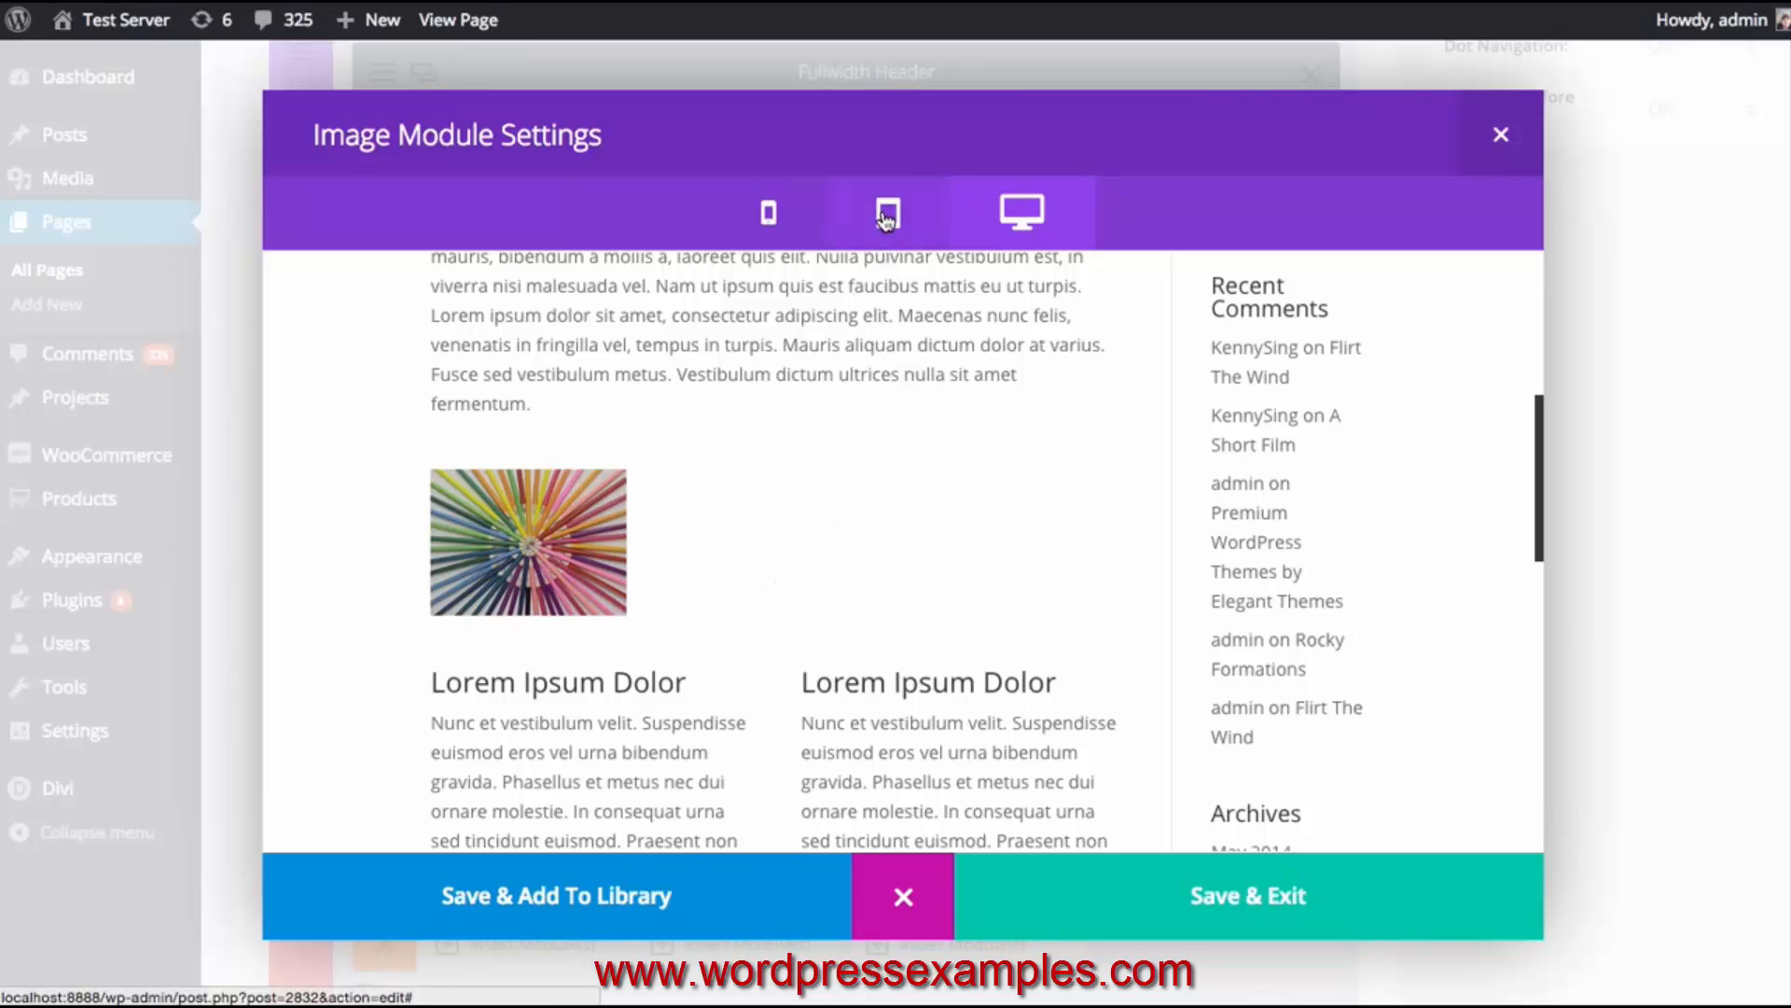
left_click(802, 226)
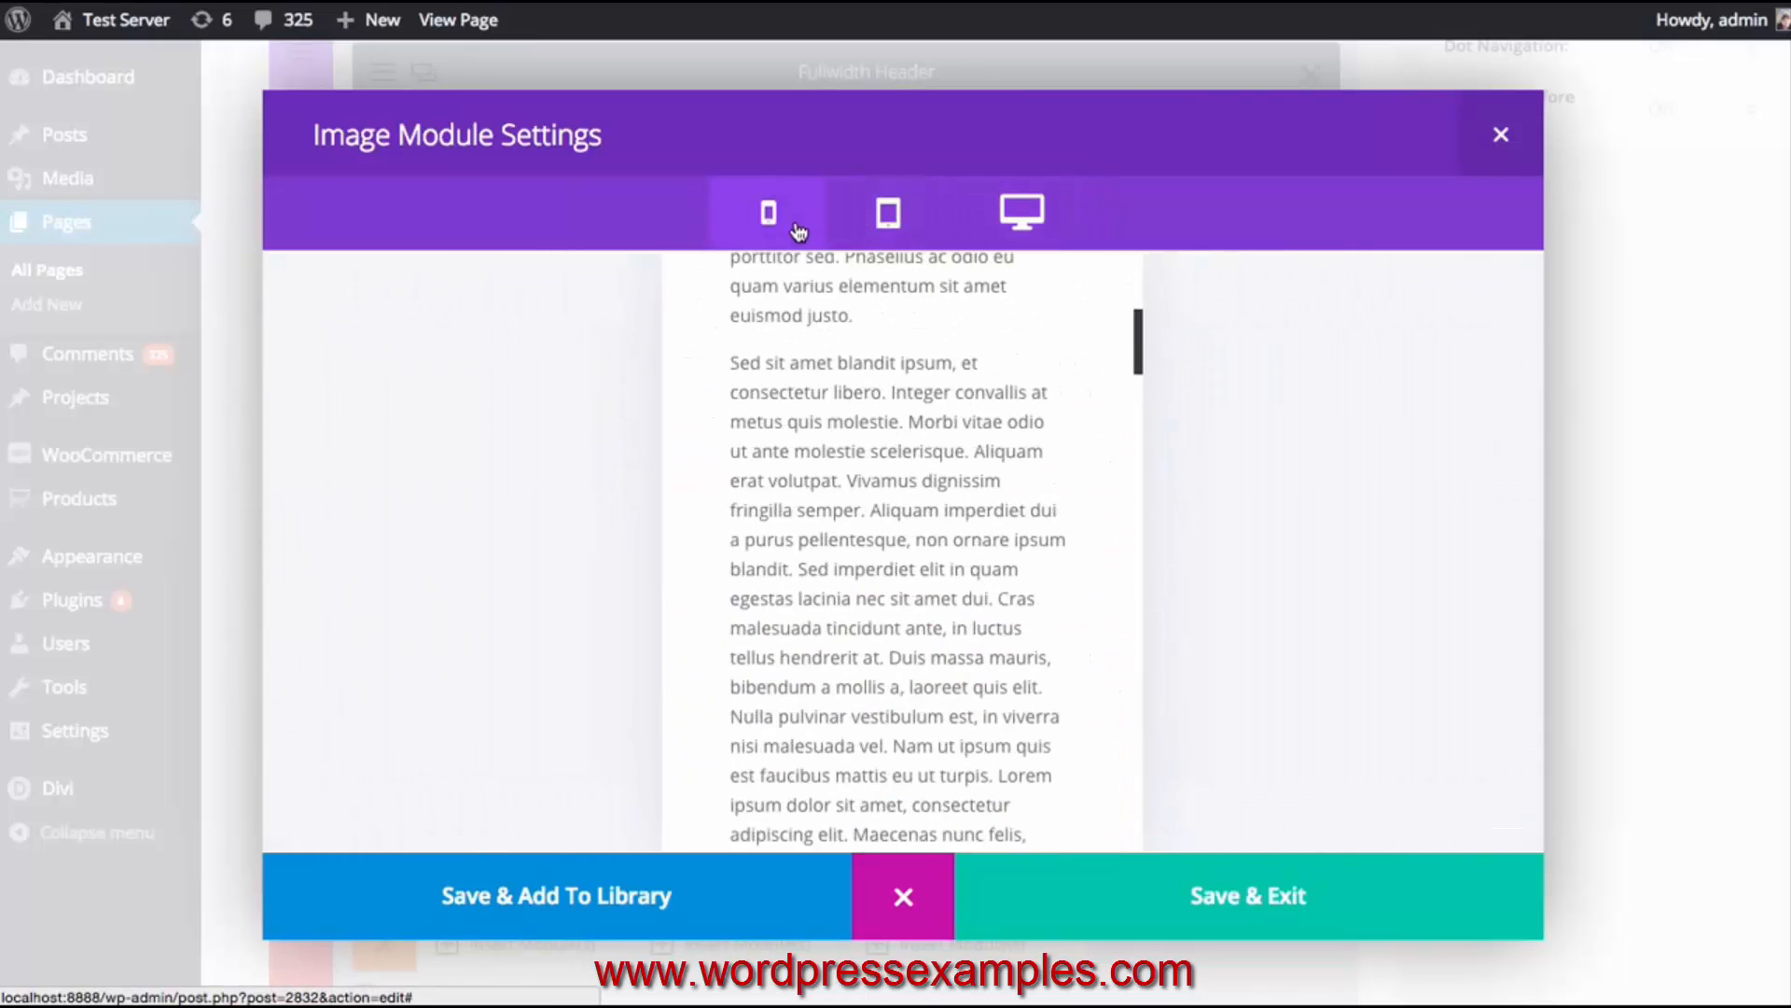
scroll(902, 371, "down", 7)
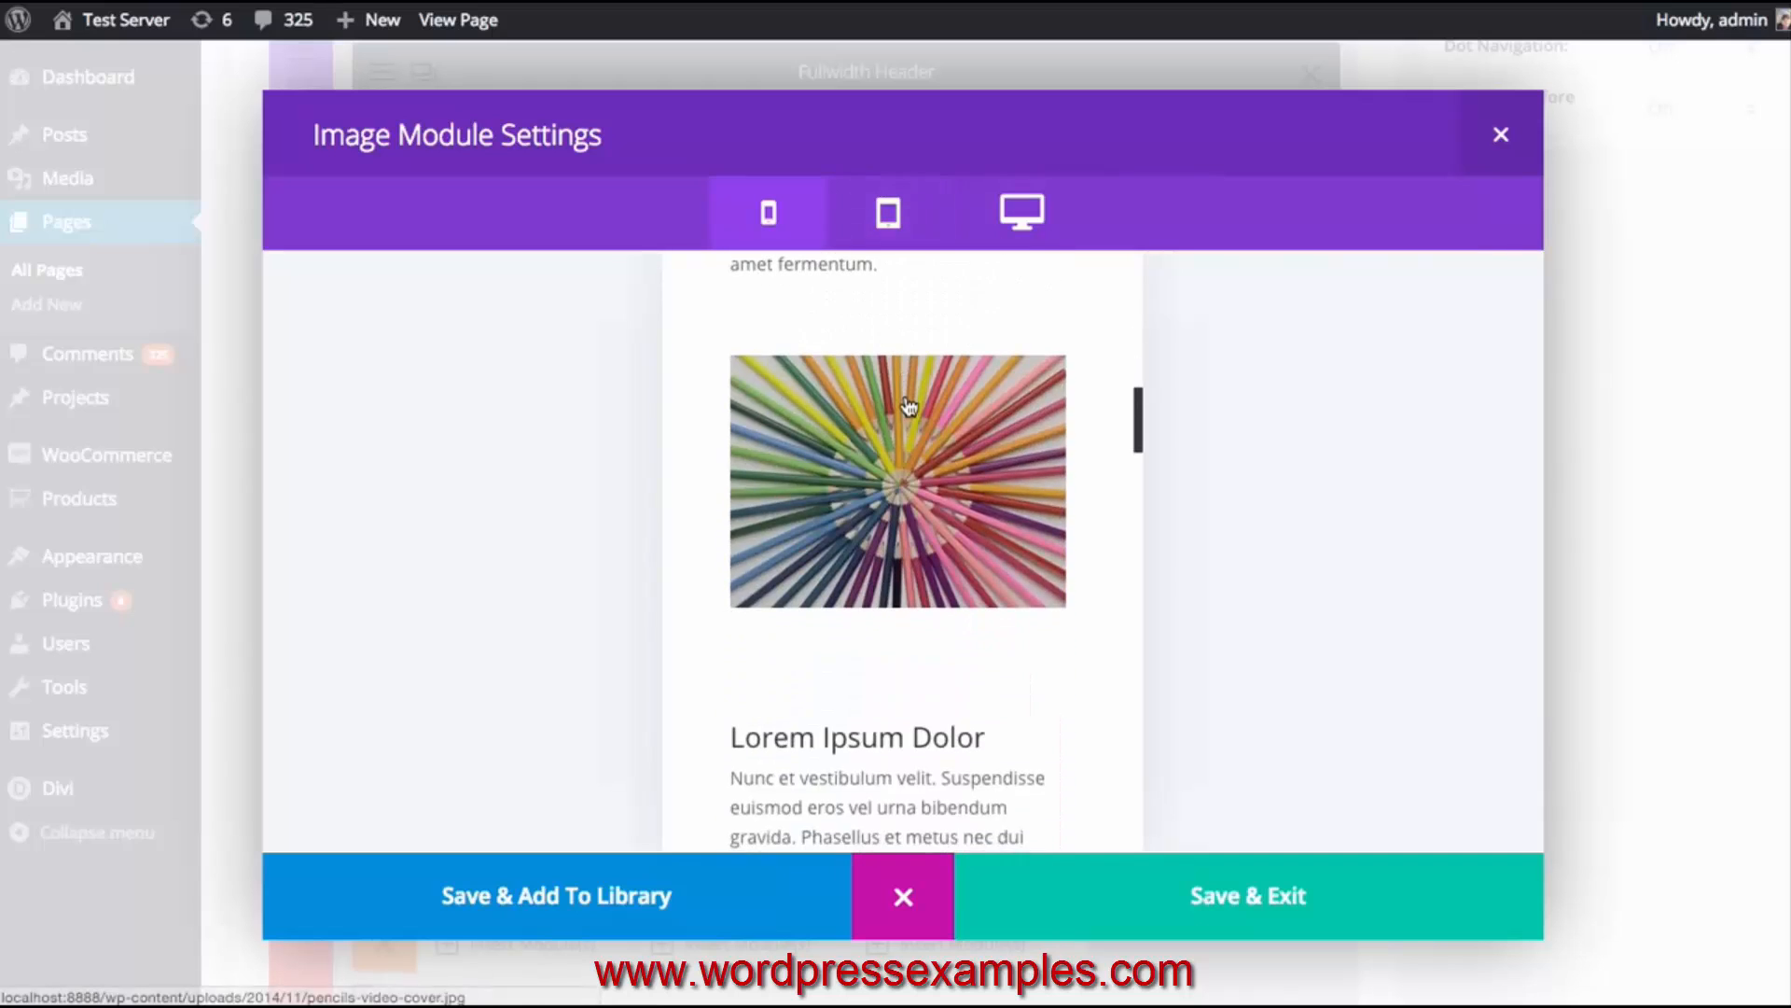
scroll(908, 400, "up", 2)
left_click(888, 214)
left_click(1022, 213)
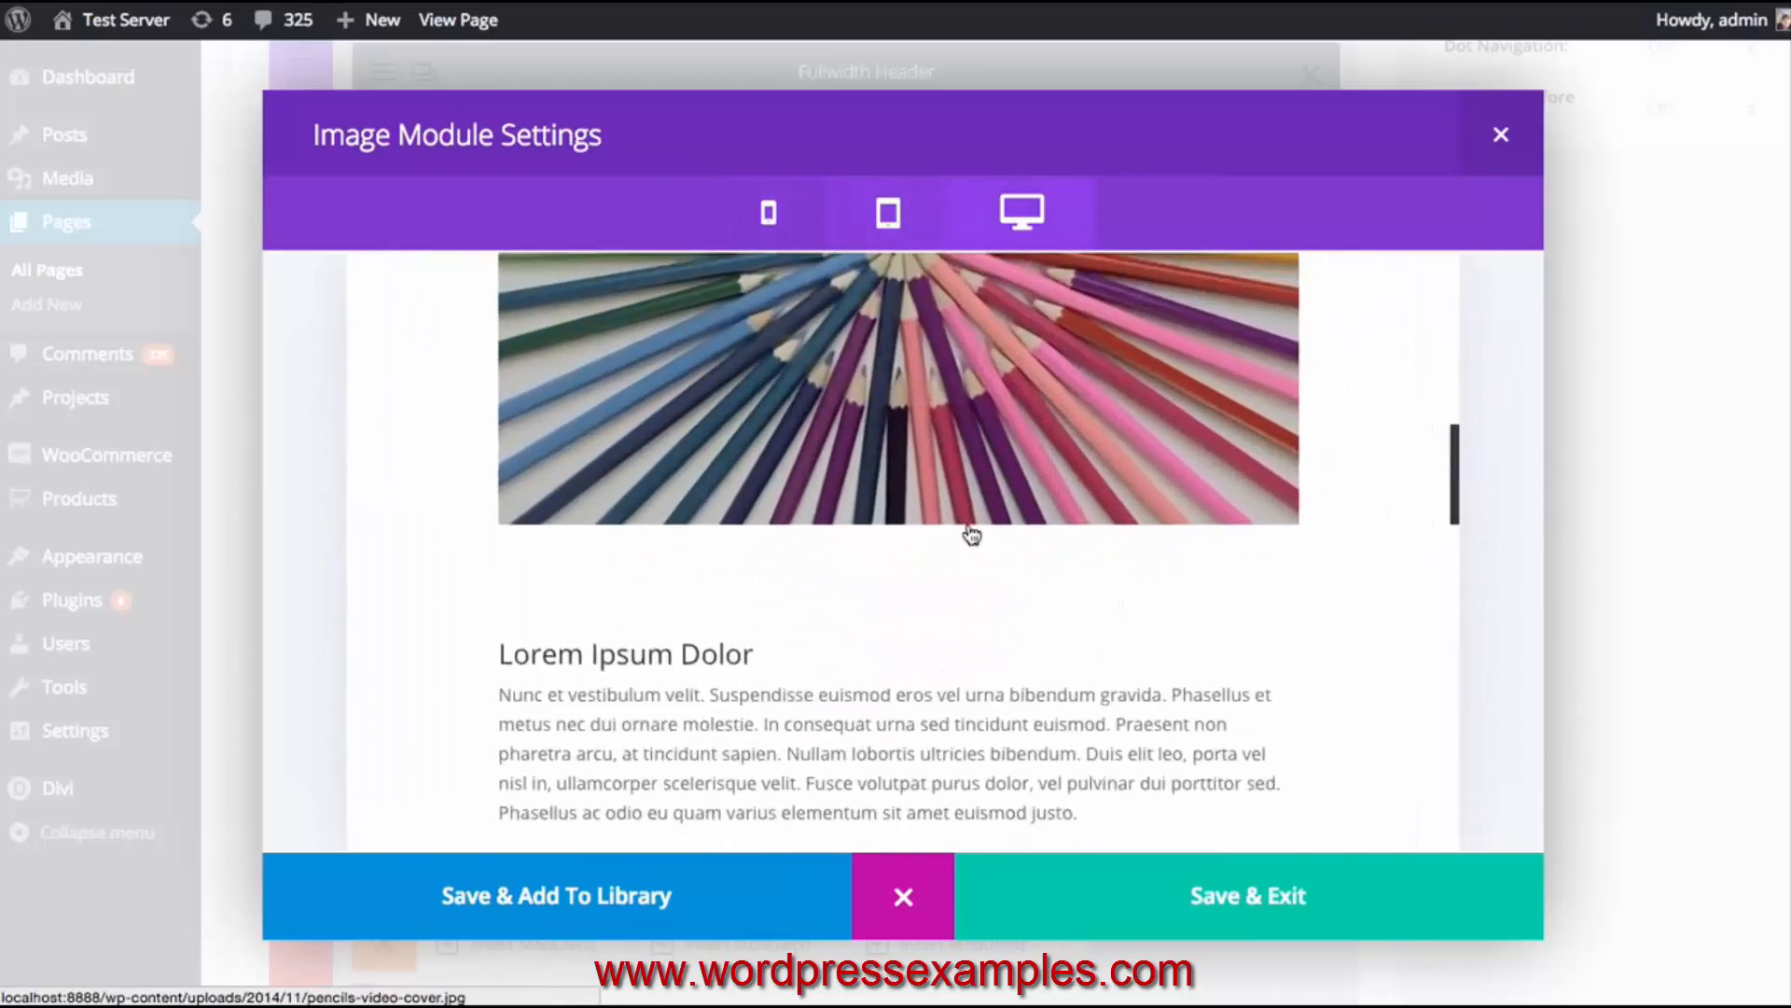
left_click(903, 895)
scroll(1293, 516, "down", 10)
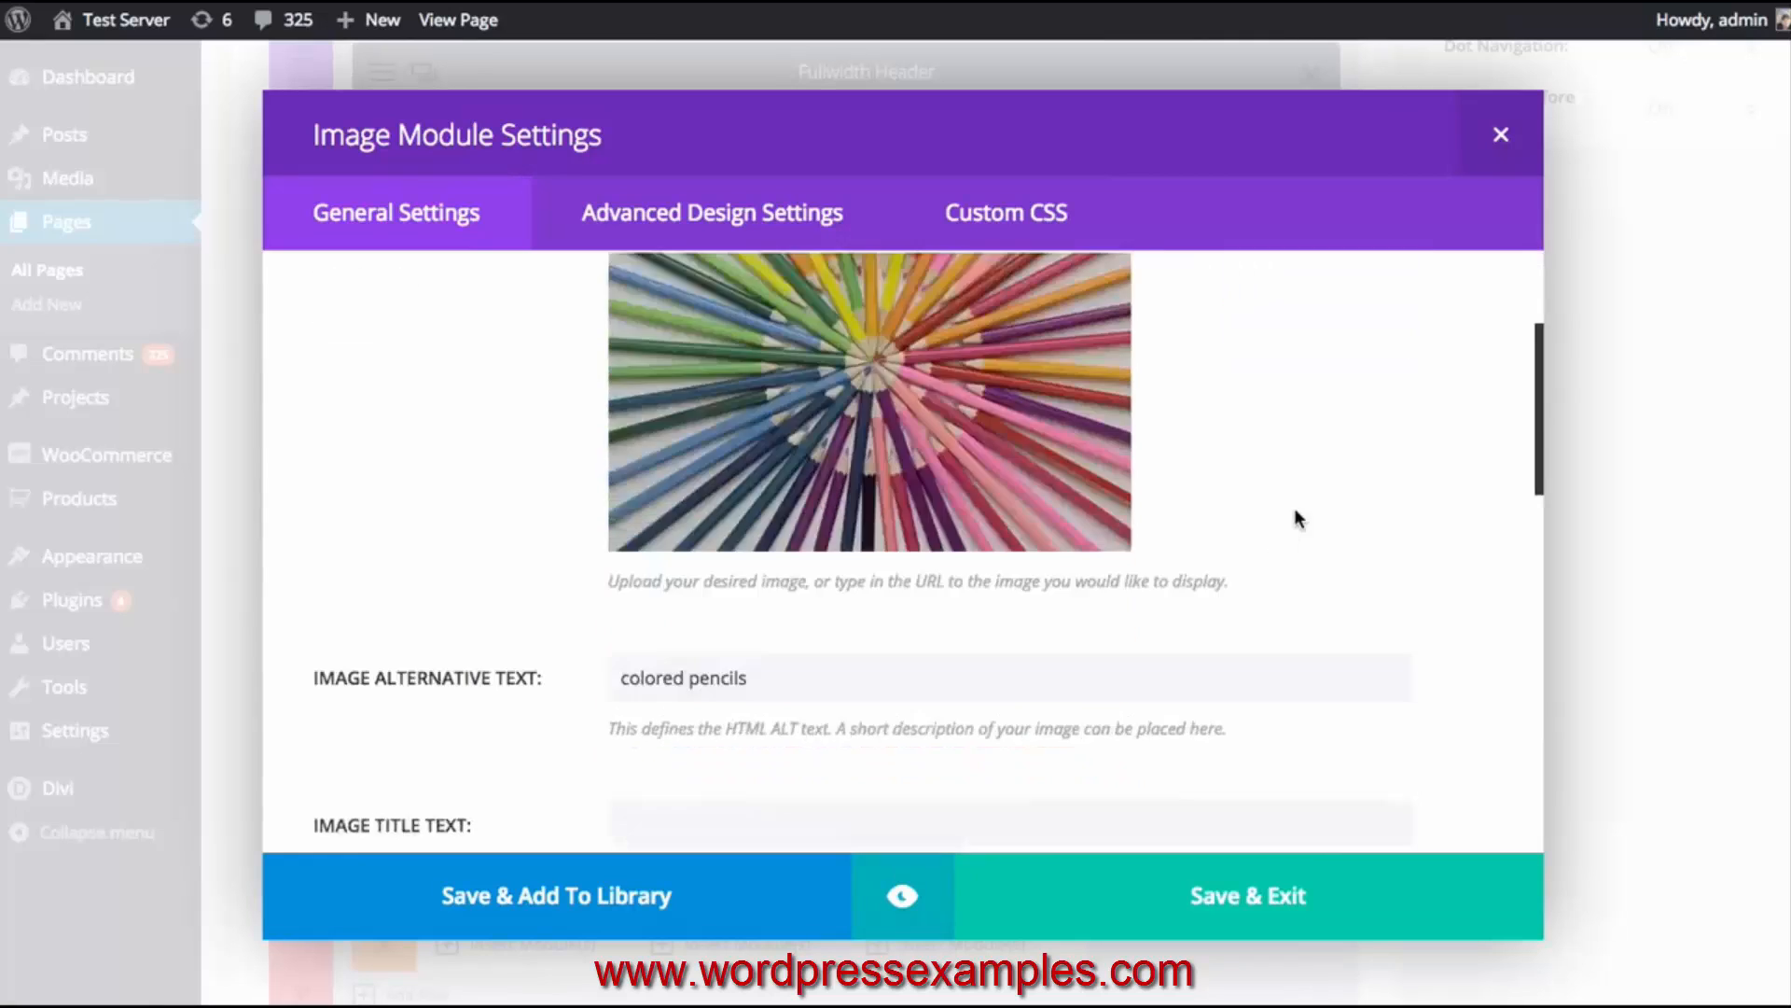
left_click(1267, 882)
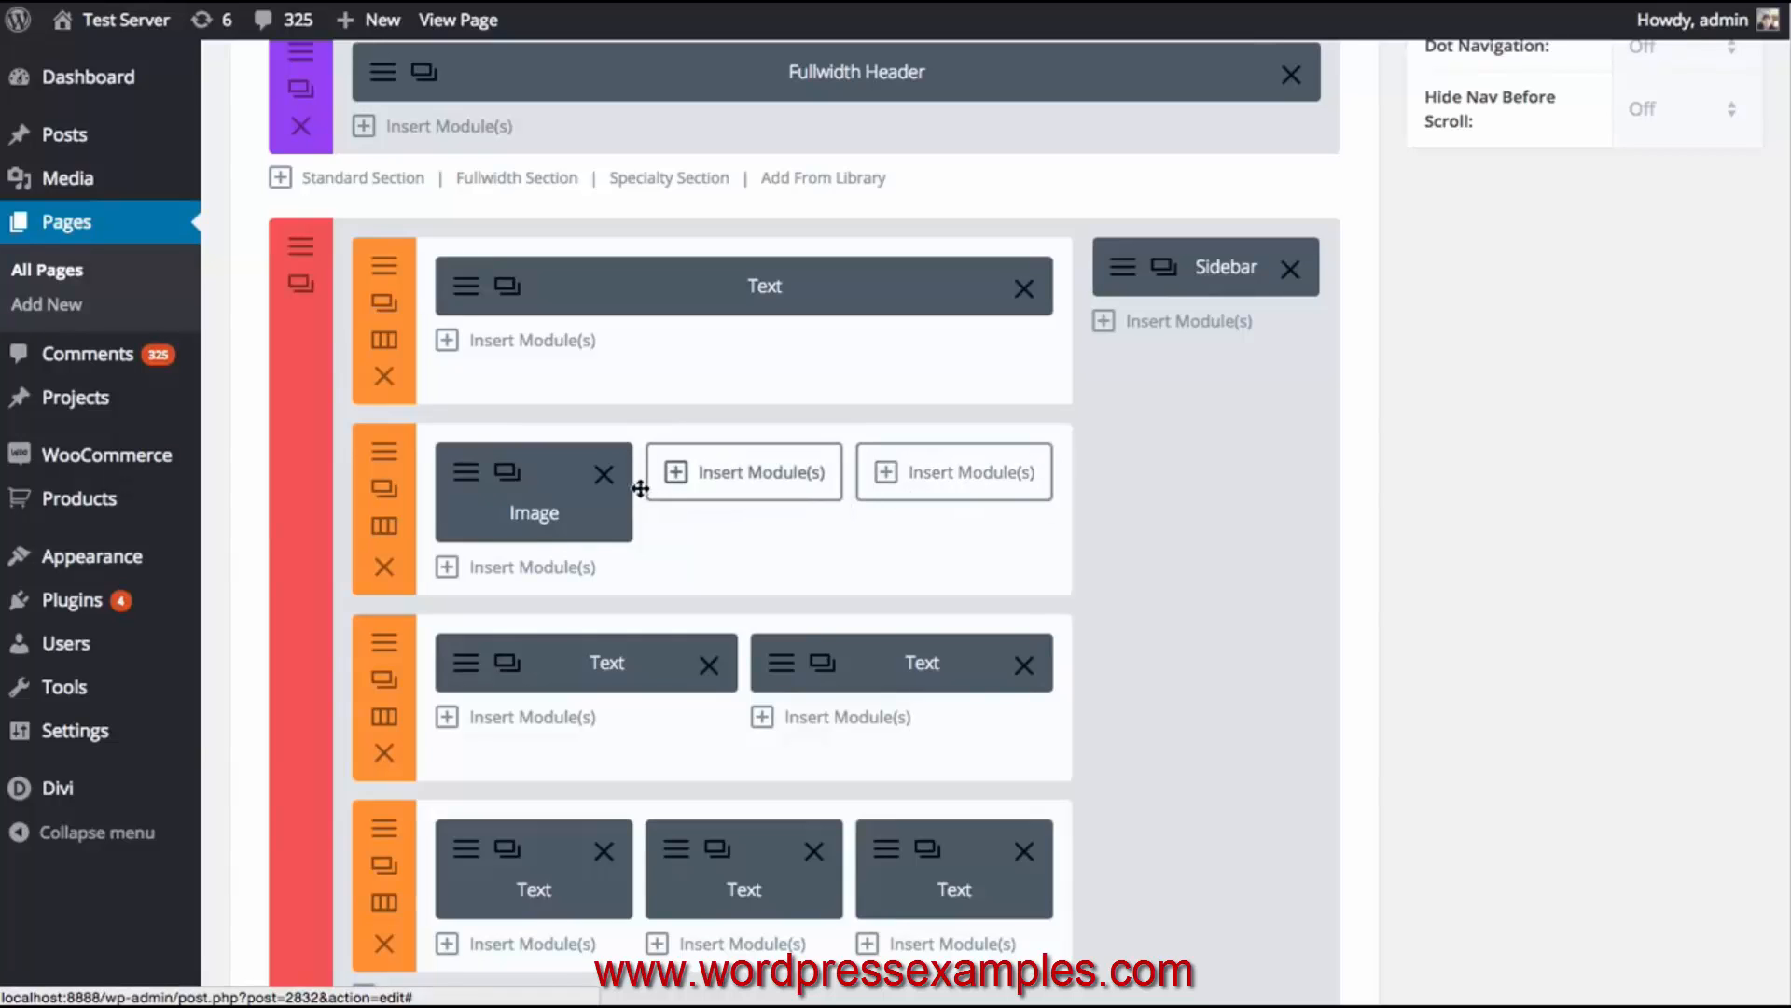
Step: Duplicate the Image module and move the copies into the second and third columns of the row
left_click(512, 481)
left_click(512, 480)
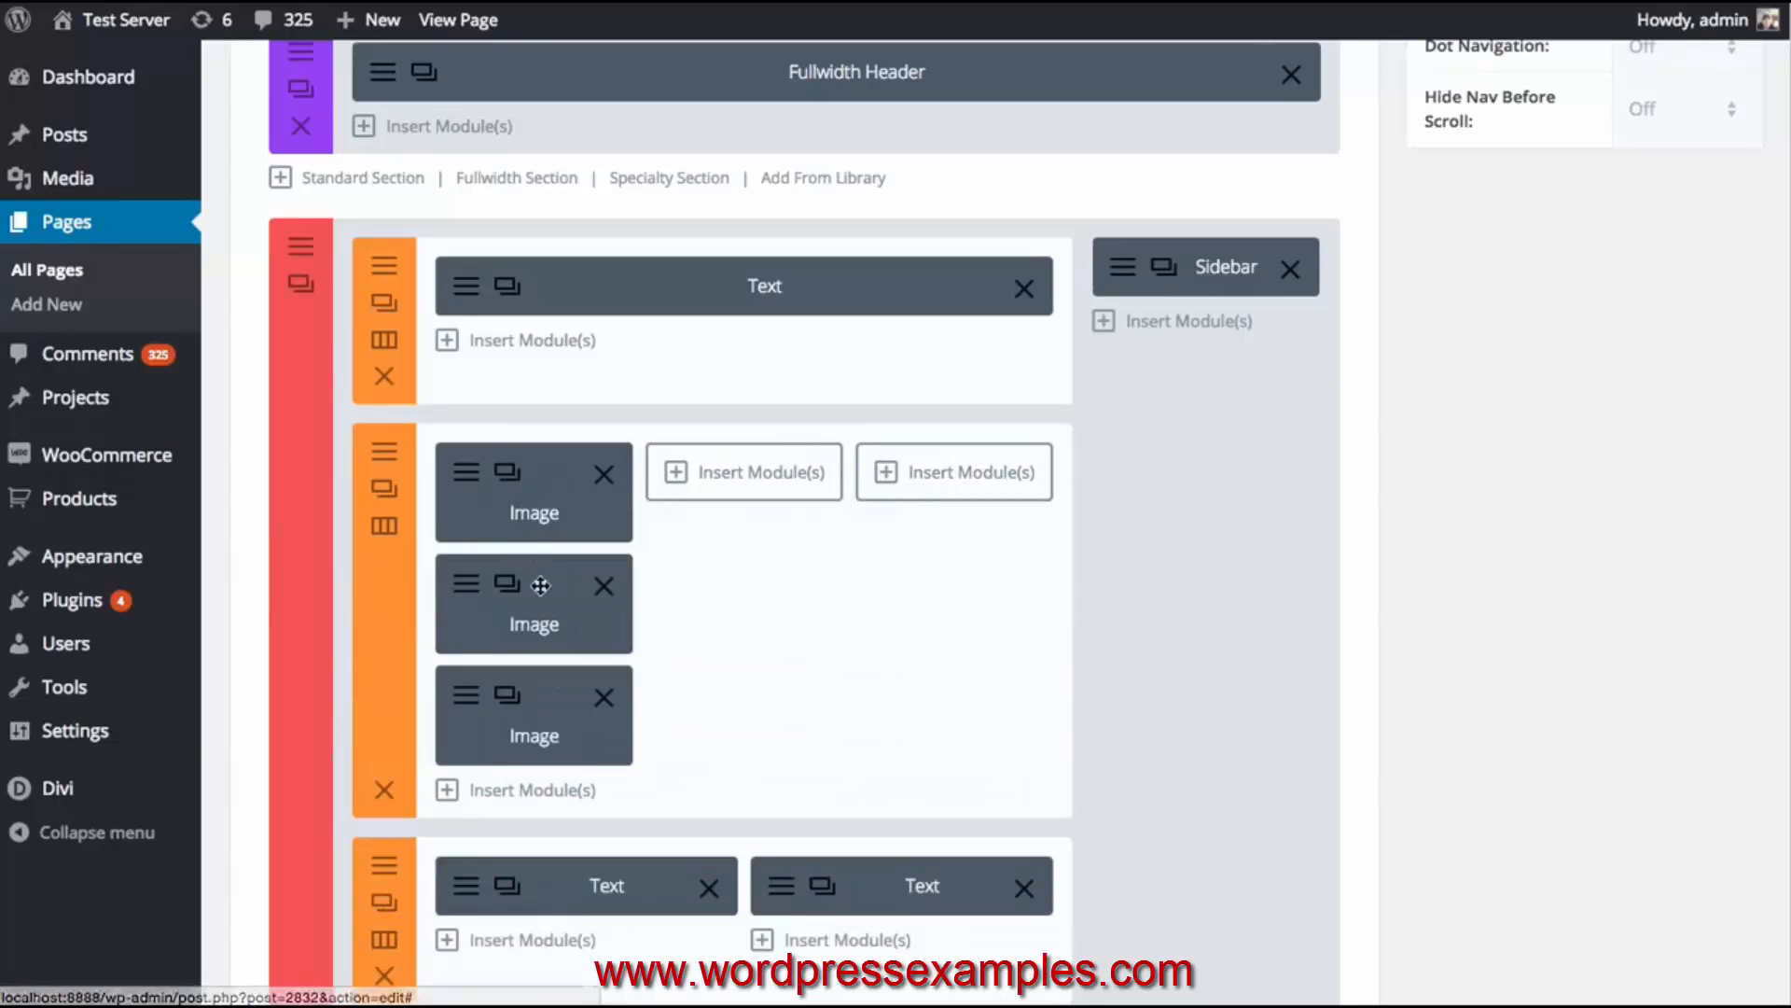
left_click_drag(539, 588, 967, 480)
Step: Replace the middle column's image with adrift-video-cover from the Media Library and save the module
left_click(668, 473)
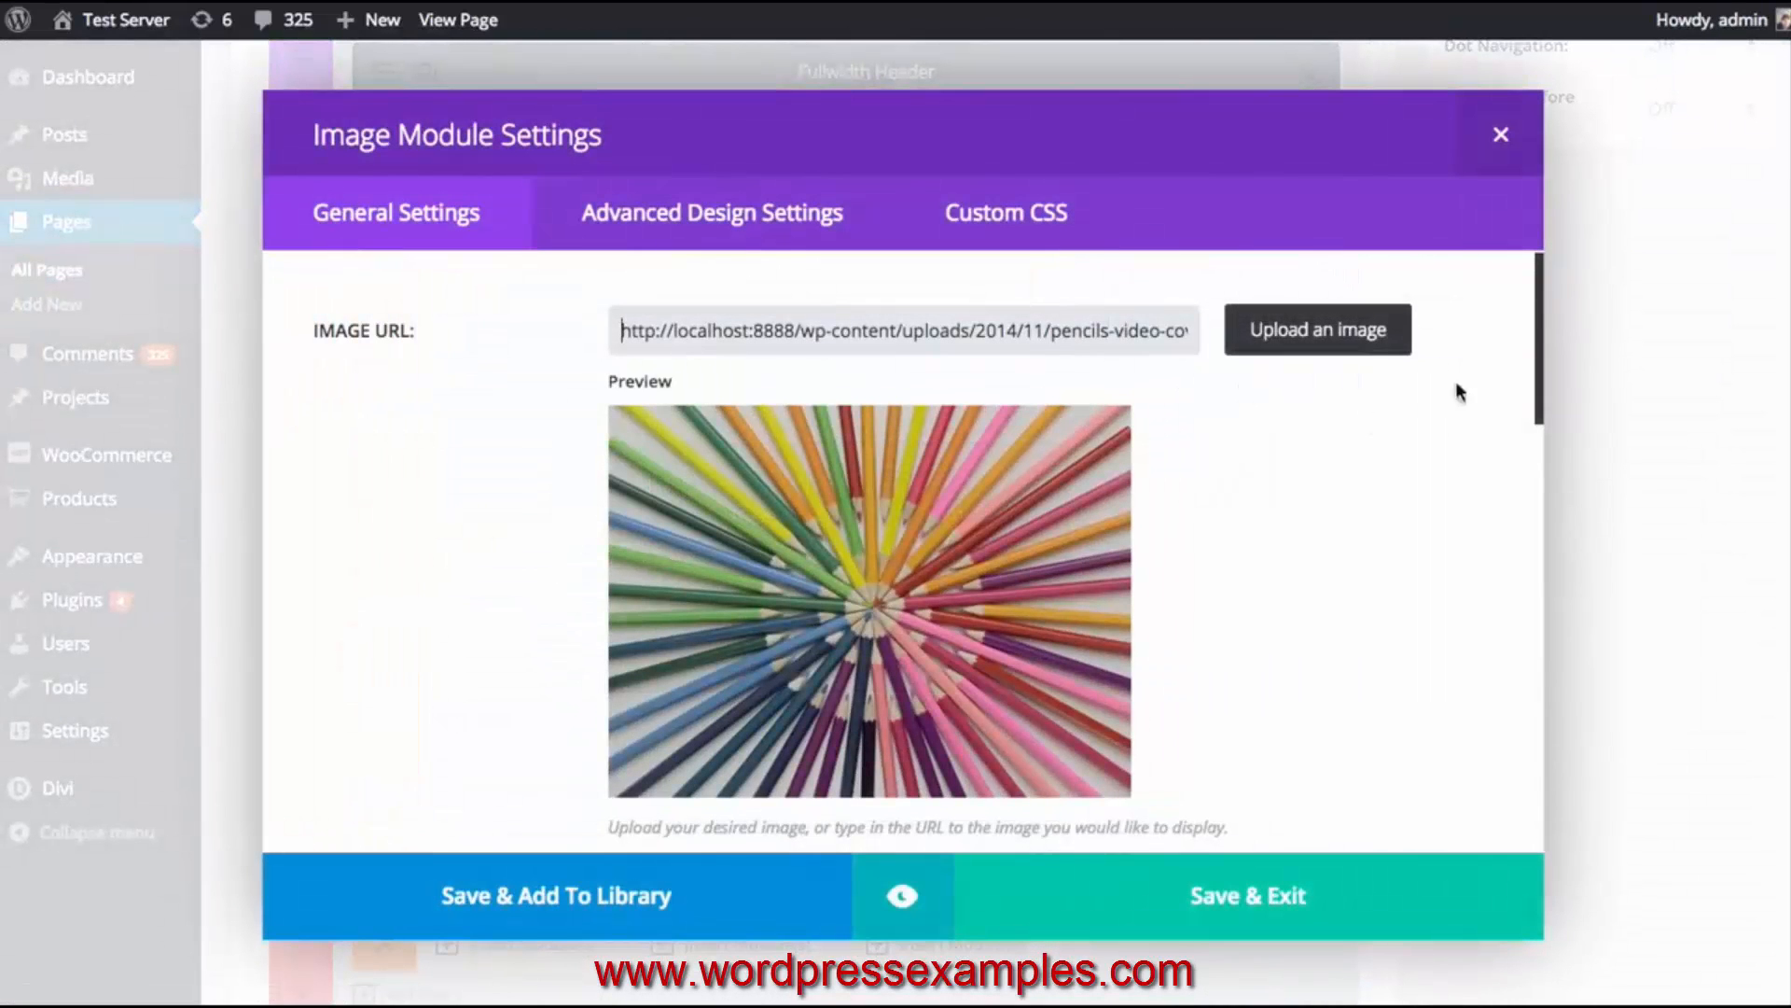
left_click(1307, 334)
left_click(375, 674)
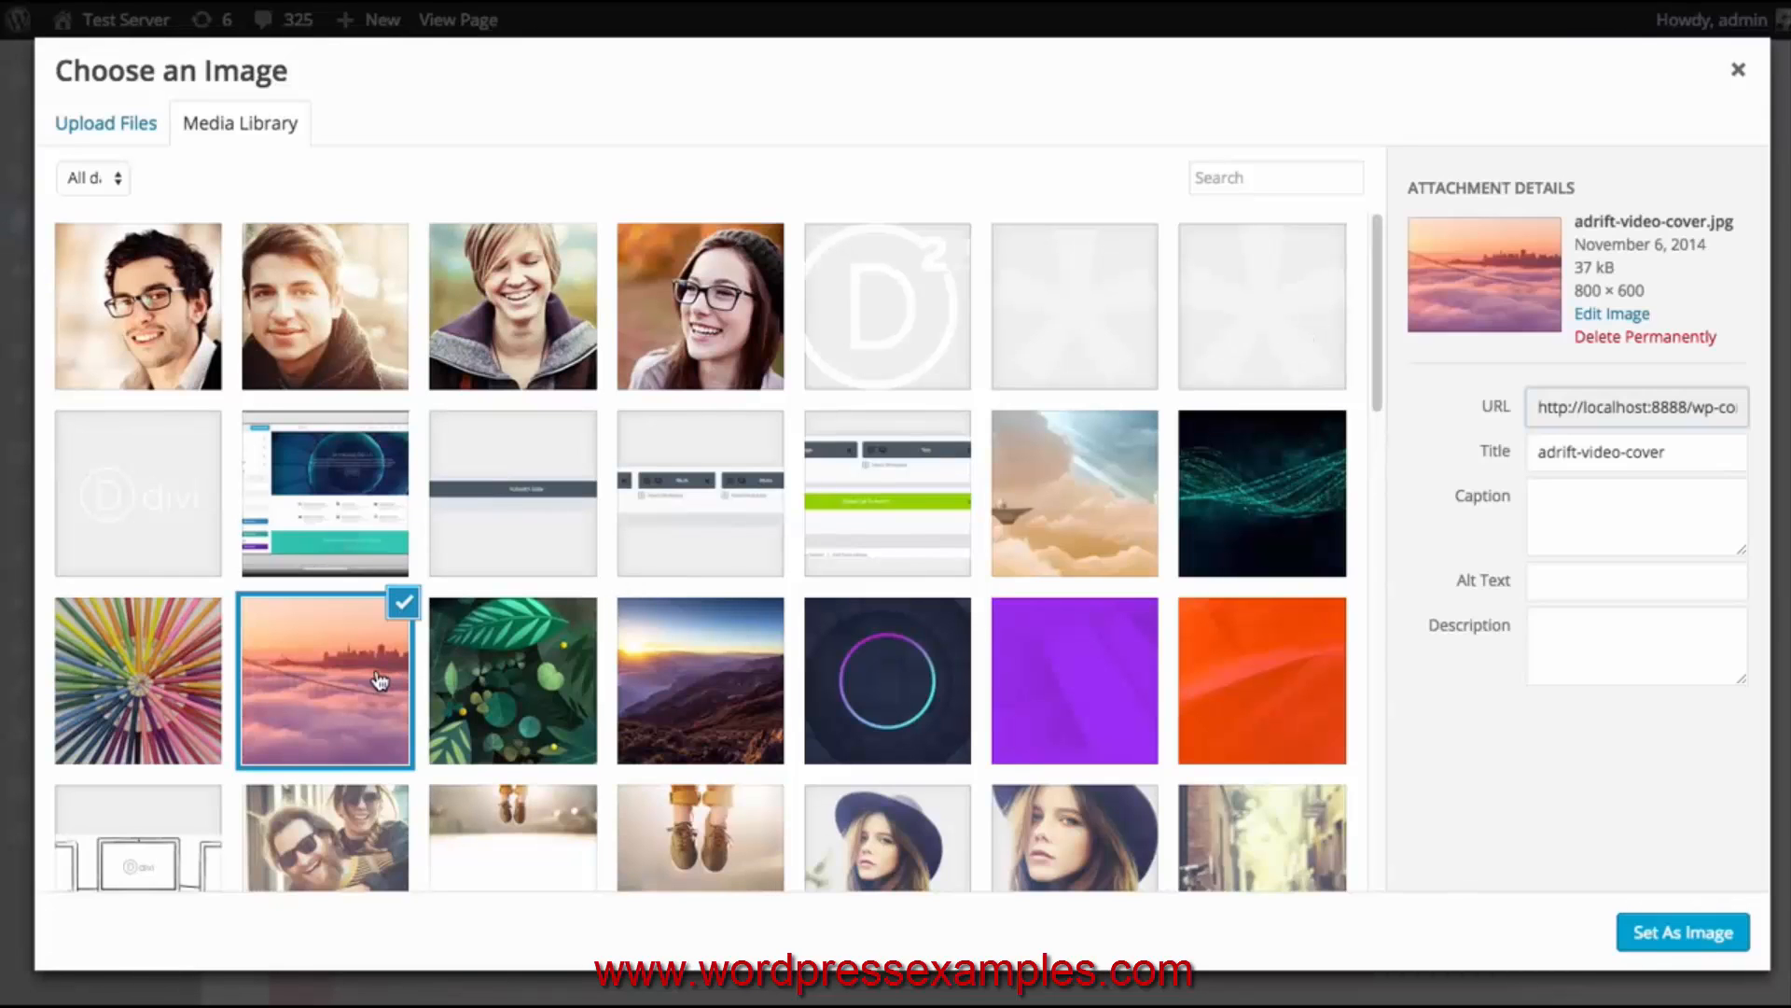
left_click(1722, 947)
left_click(1316, 915)
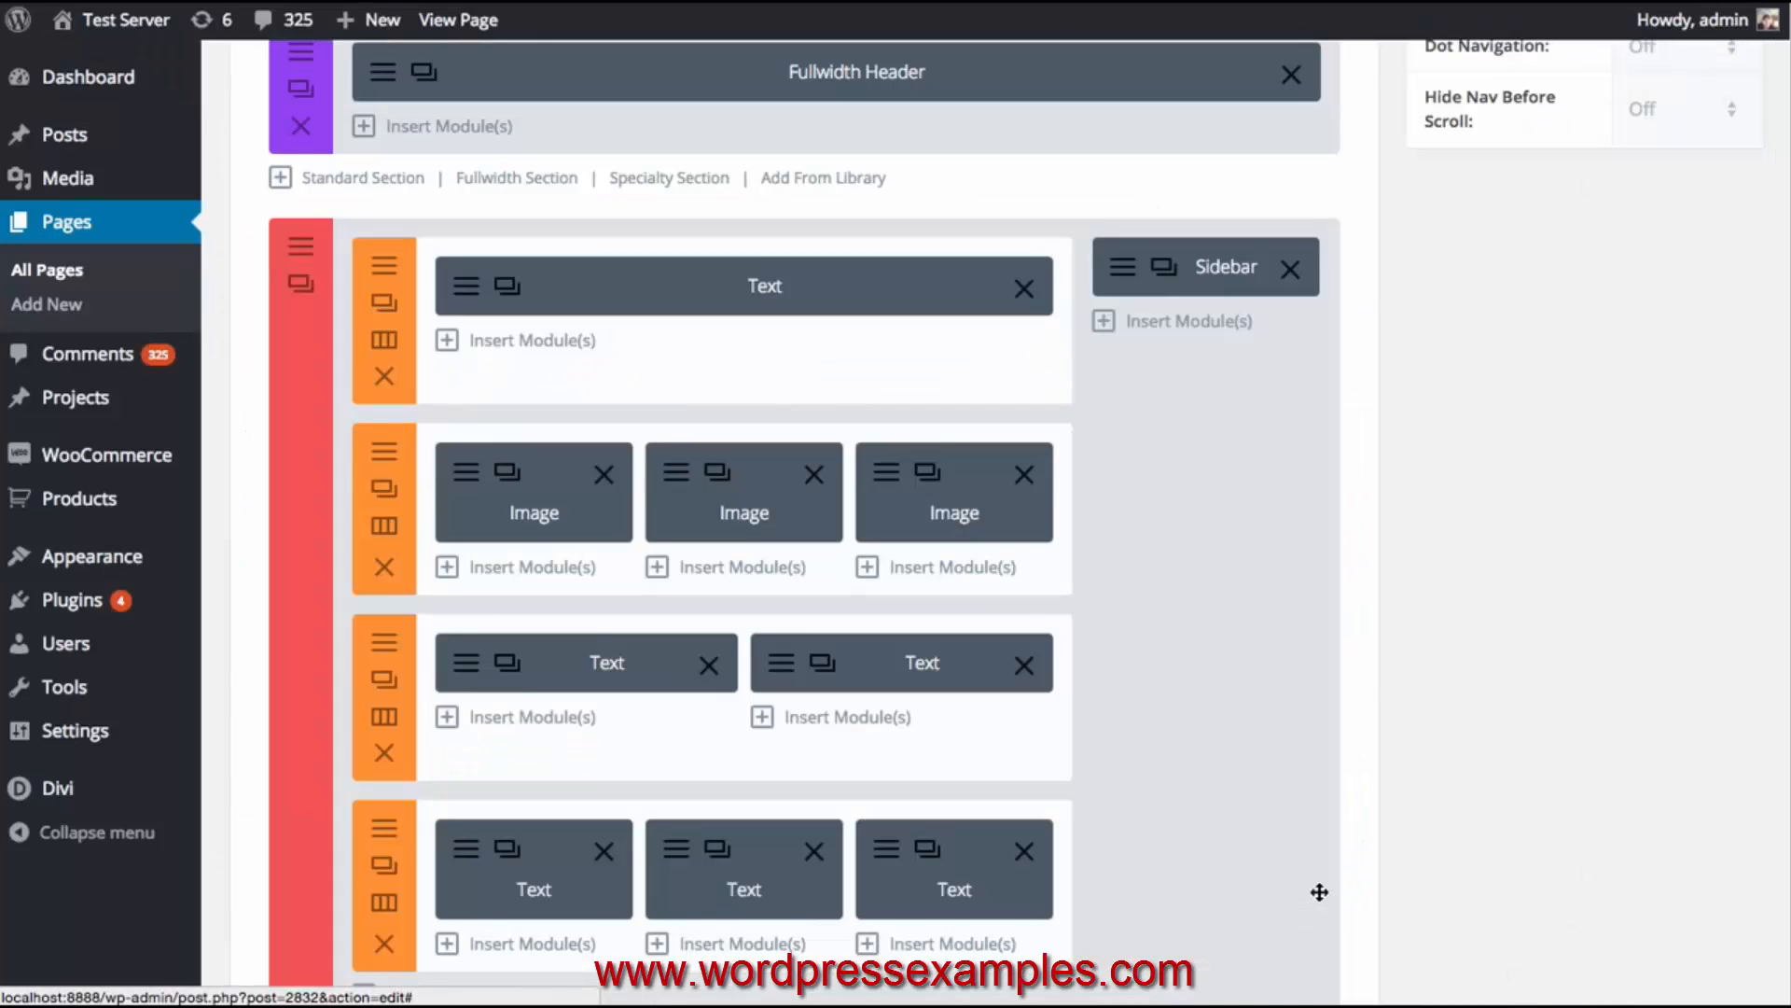
Step: Replace the third column's image with leaves-video-cover from the Media Library
left_click(896, 482)
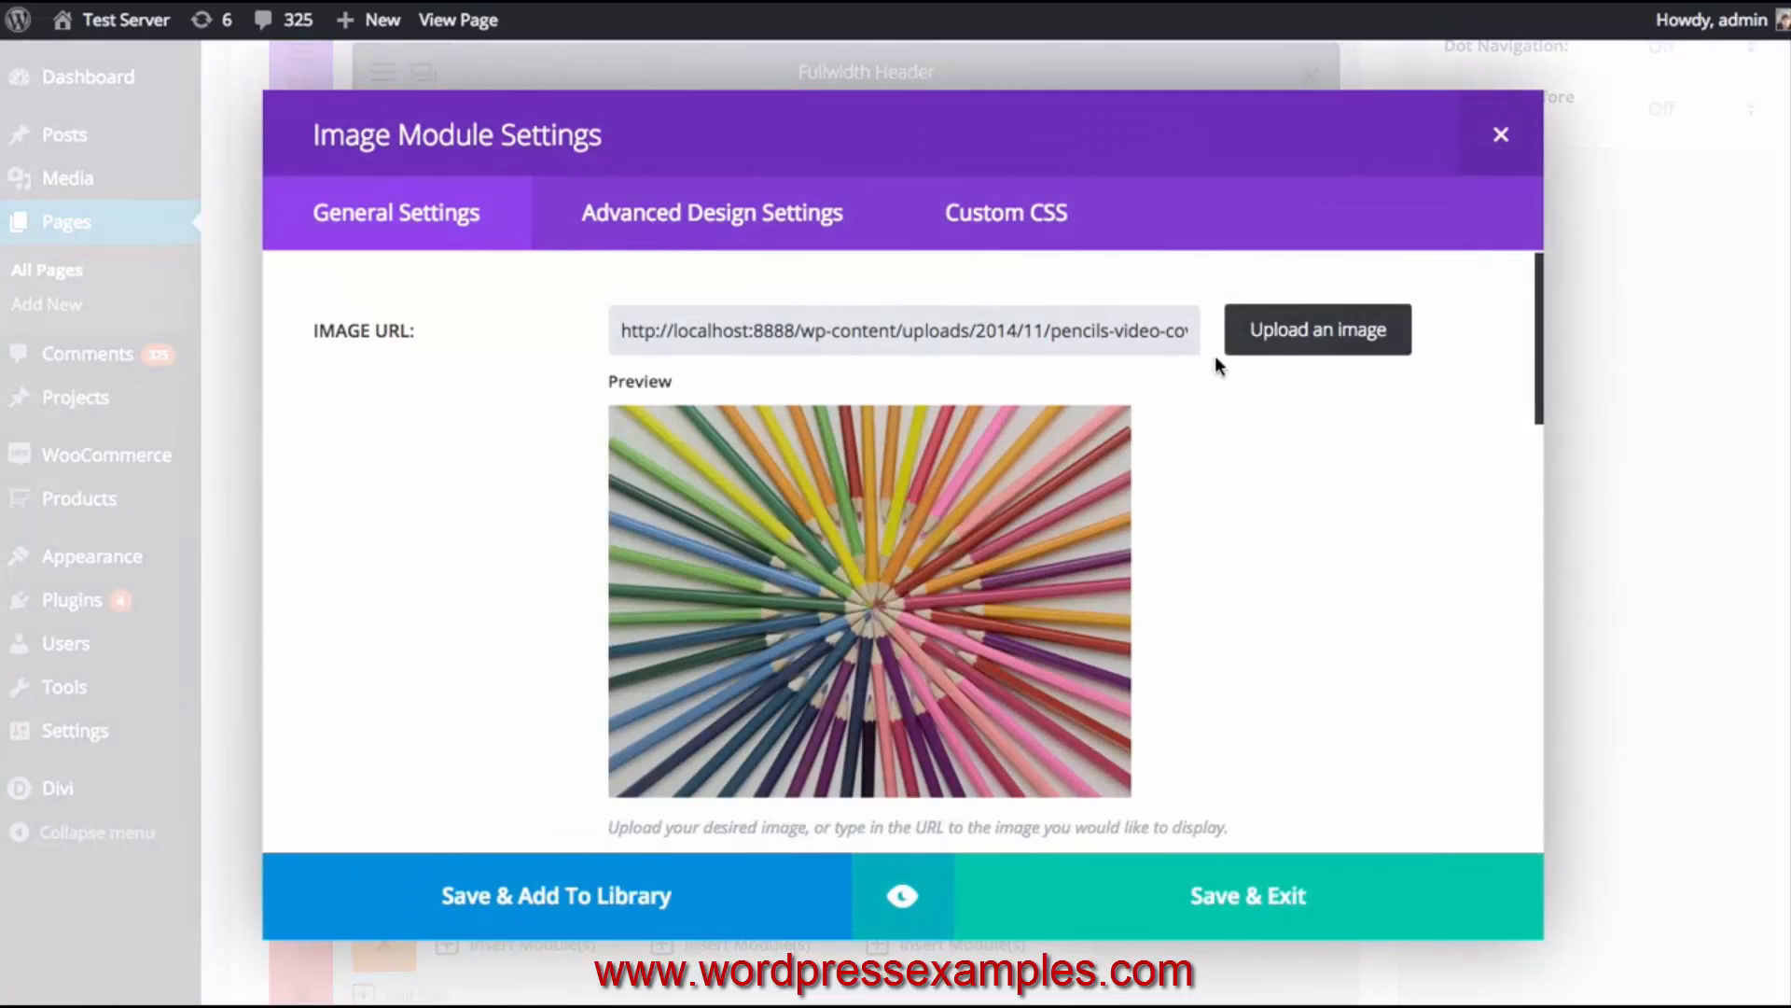
left_click(1311, 336)
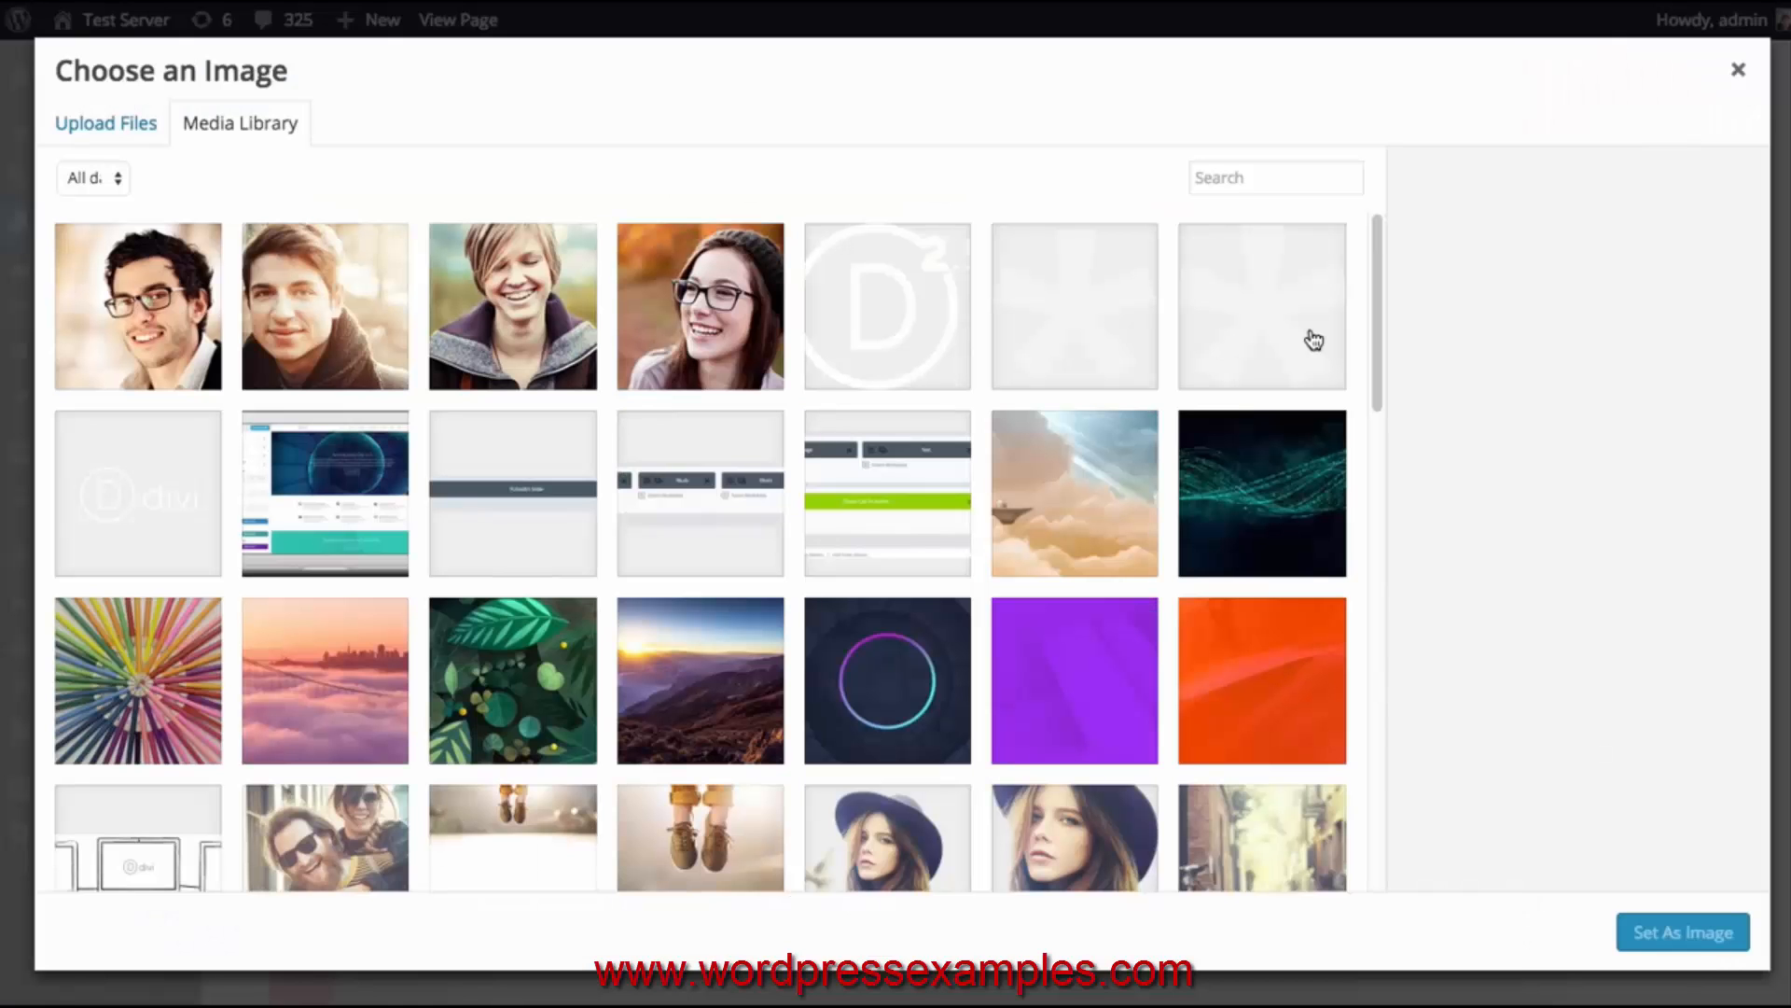
left_click(544, 661)
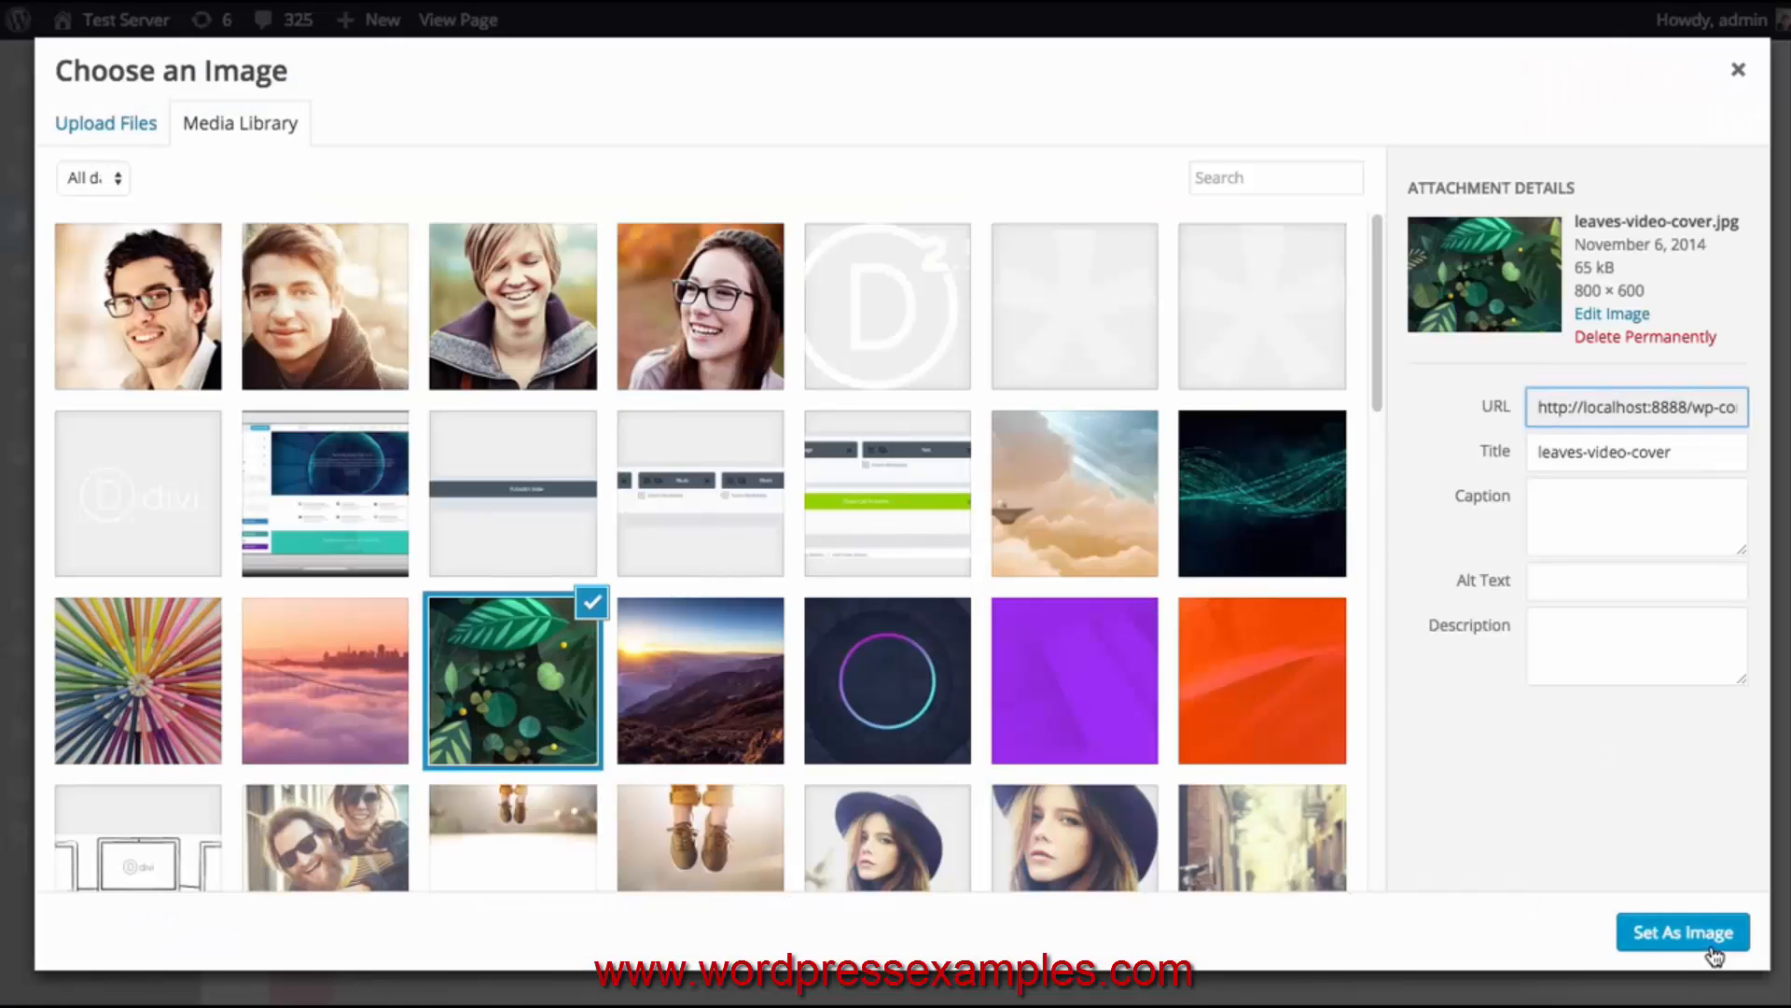
left_click(1680, 931)
Step: Preview the three-image row at desktop size, then save and exit the module settings
left_click(905, 897)
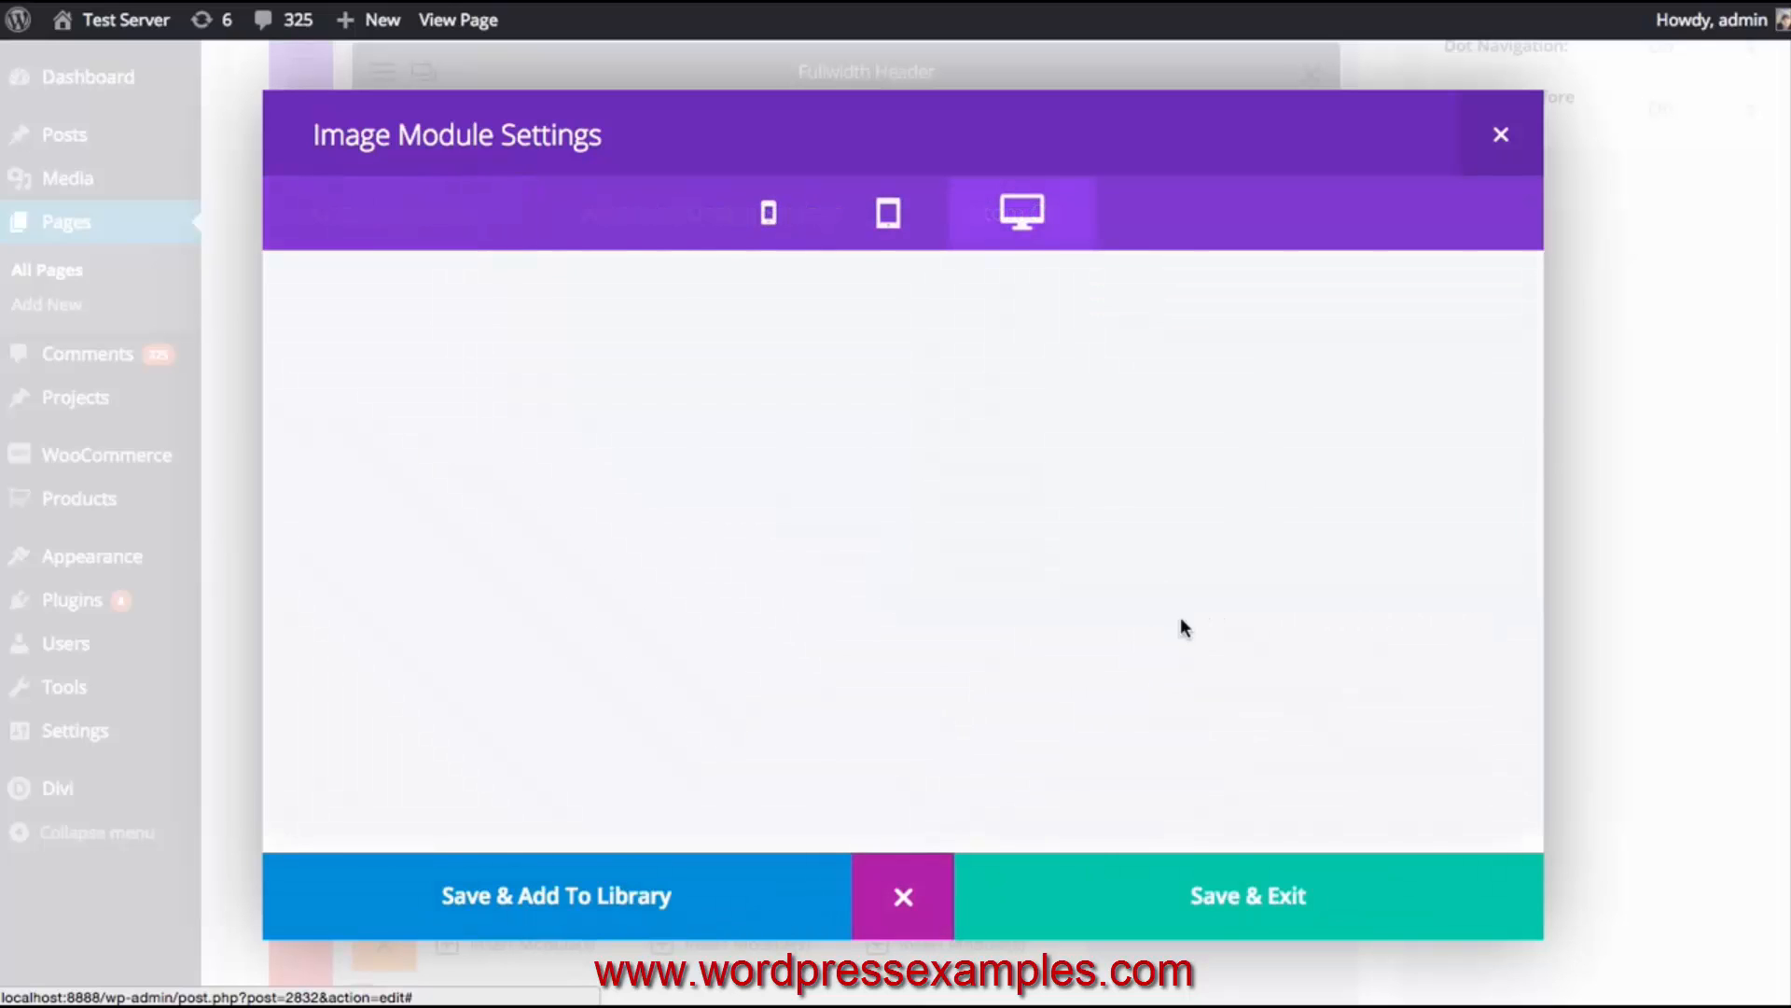
scroll(1297, 563, "down", 8)
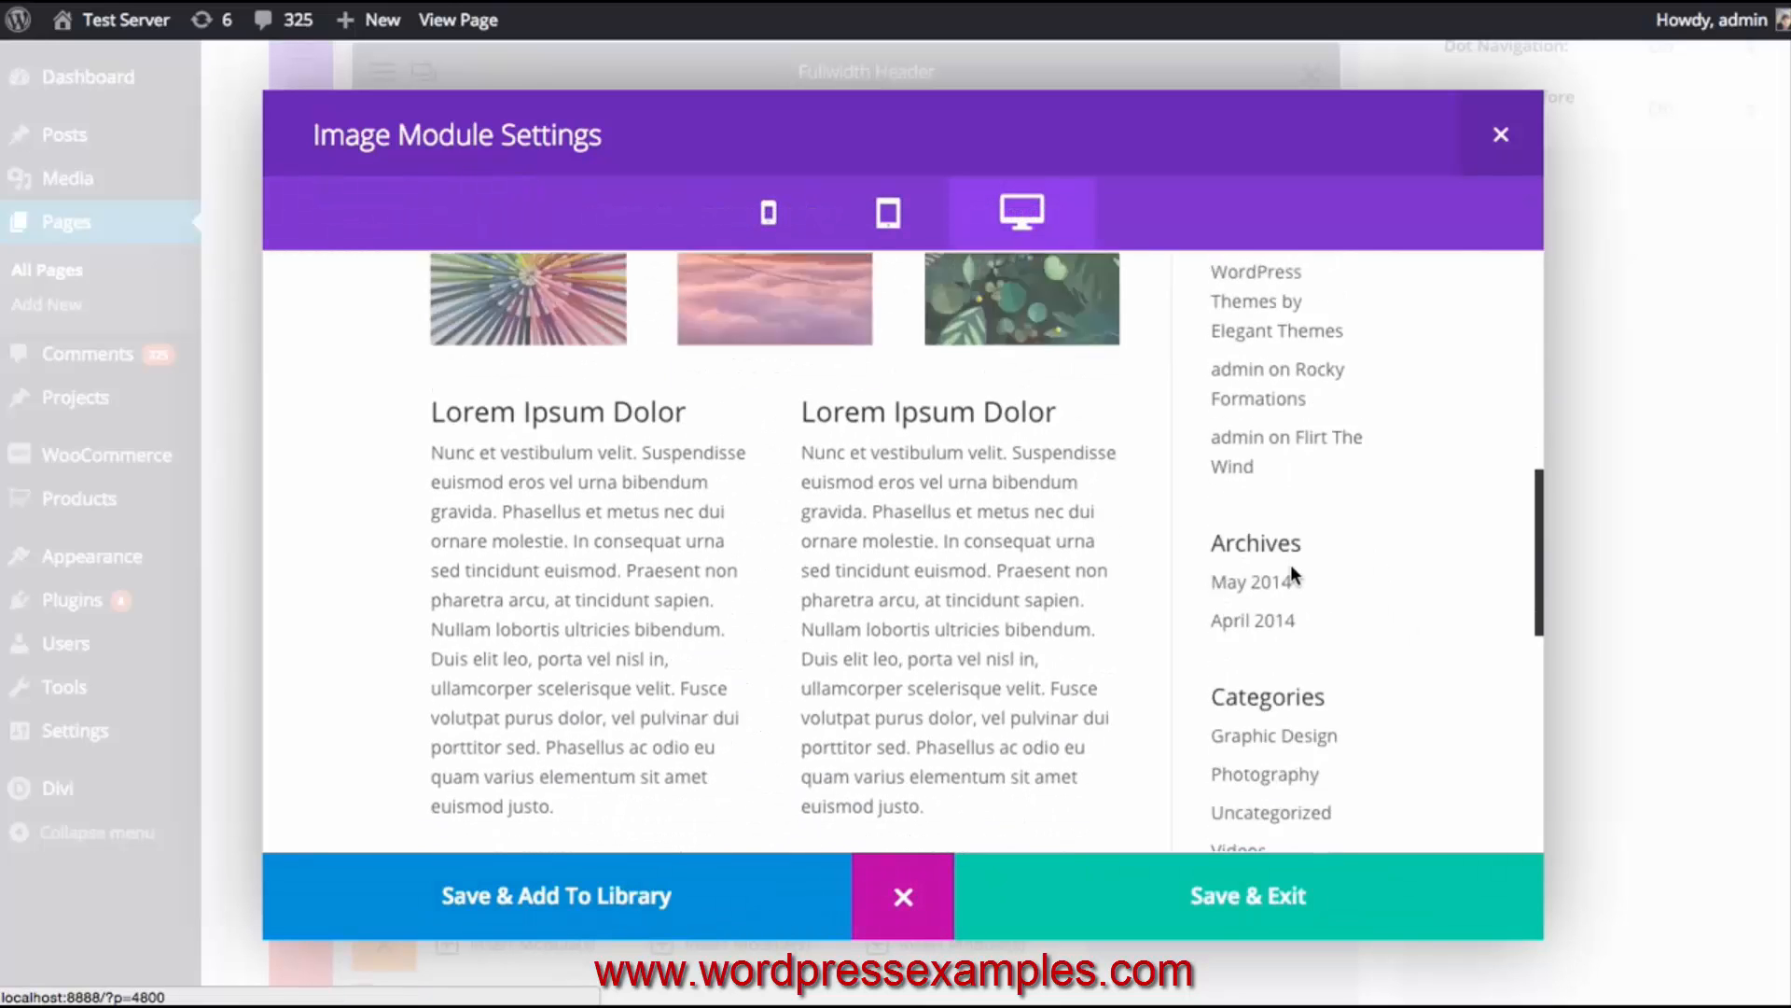
scroll(1213, 563, "up", 3)
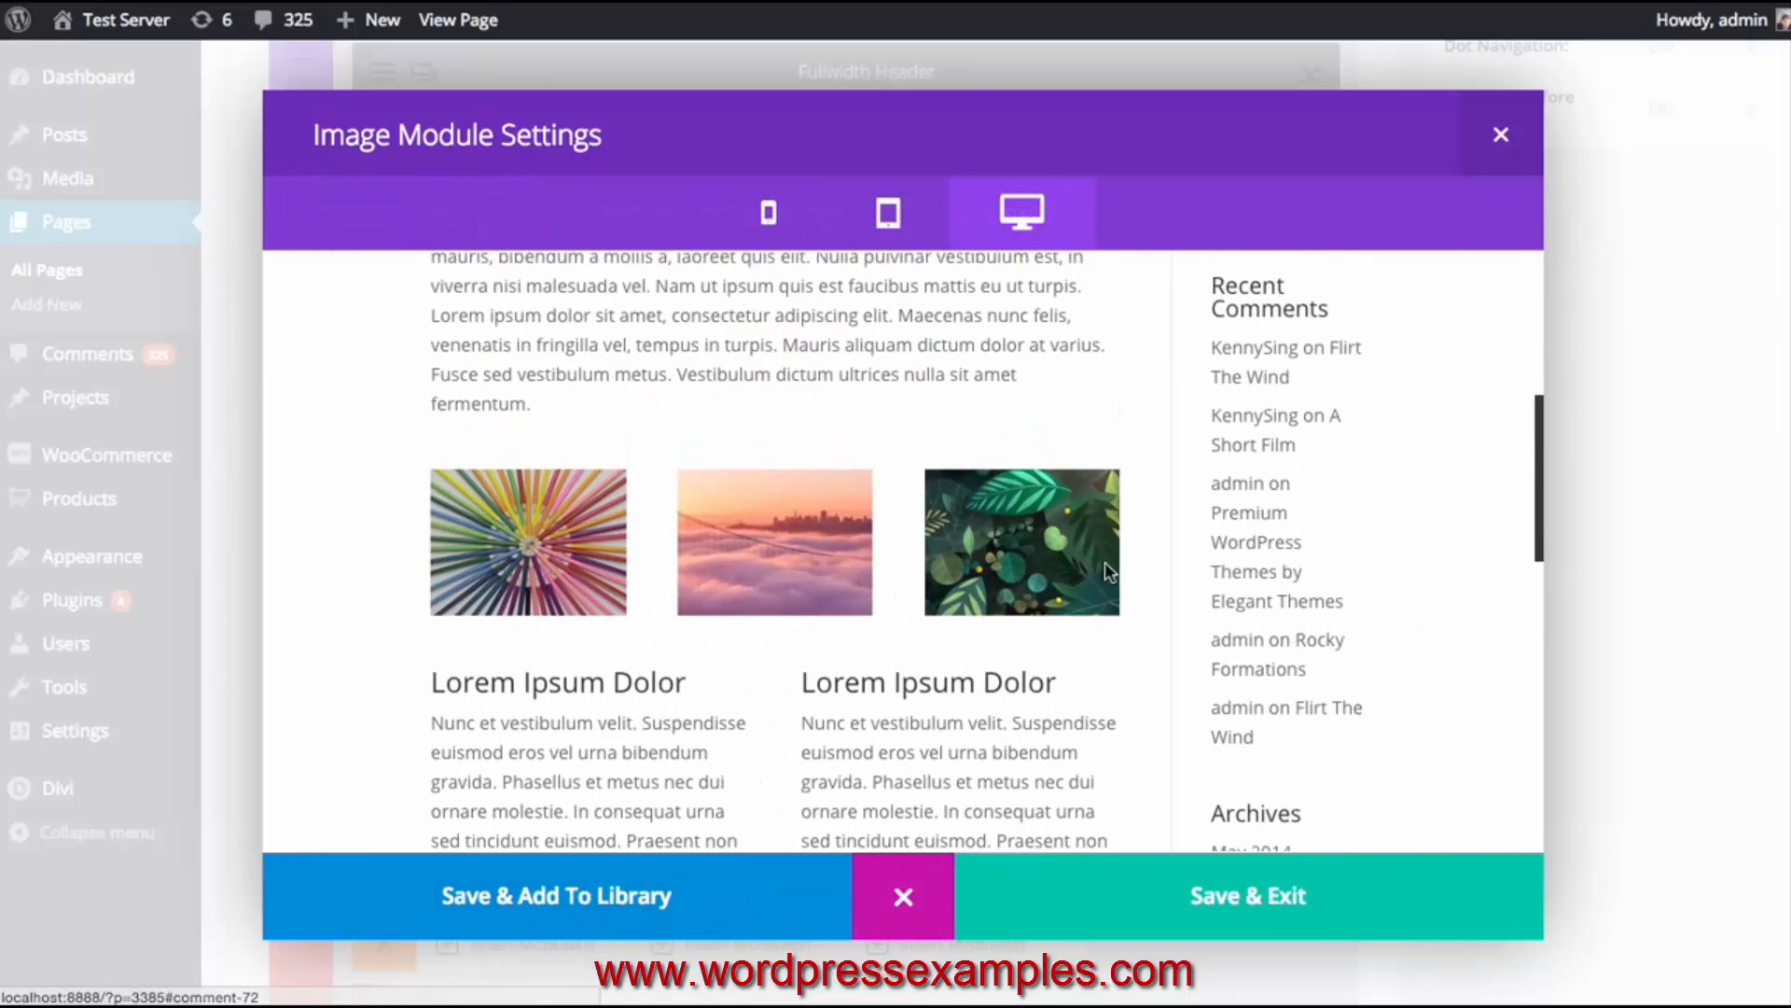
left_click(1208, 897)
Step: Update the Page Right Sidebar page to publish the changes
scroll(1530, 765, "up", 6)
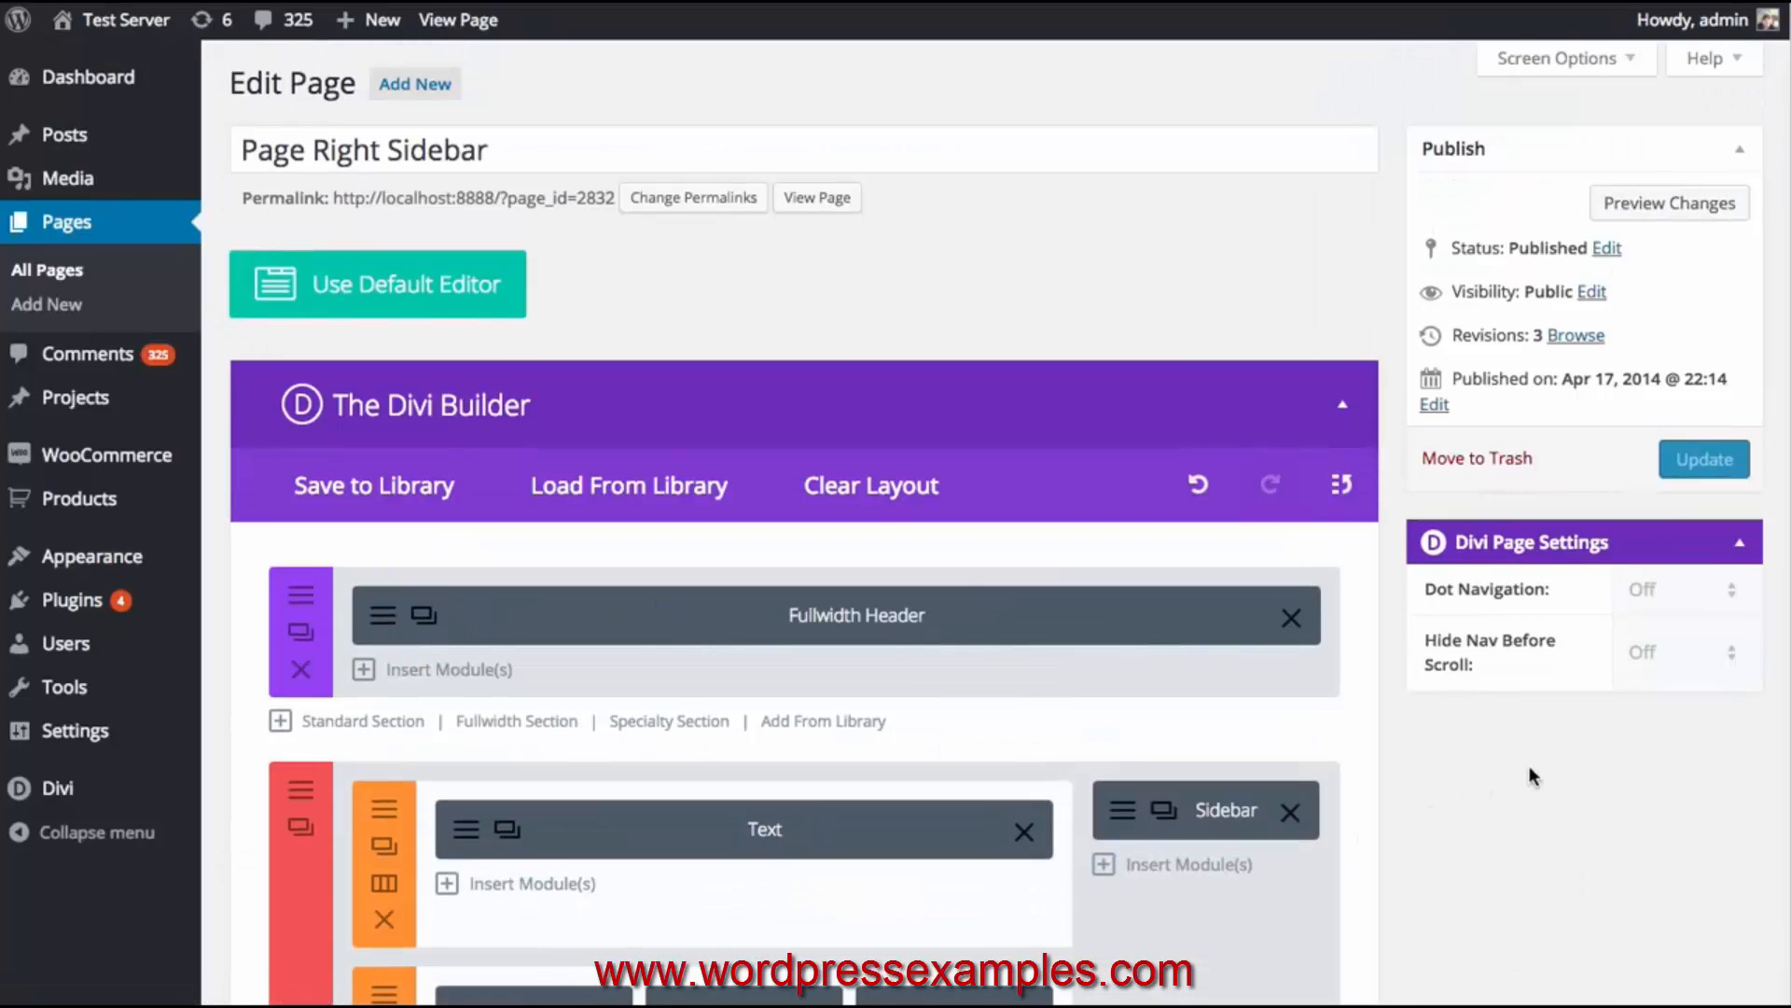
left_click(1705, 459)
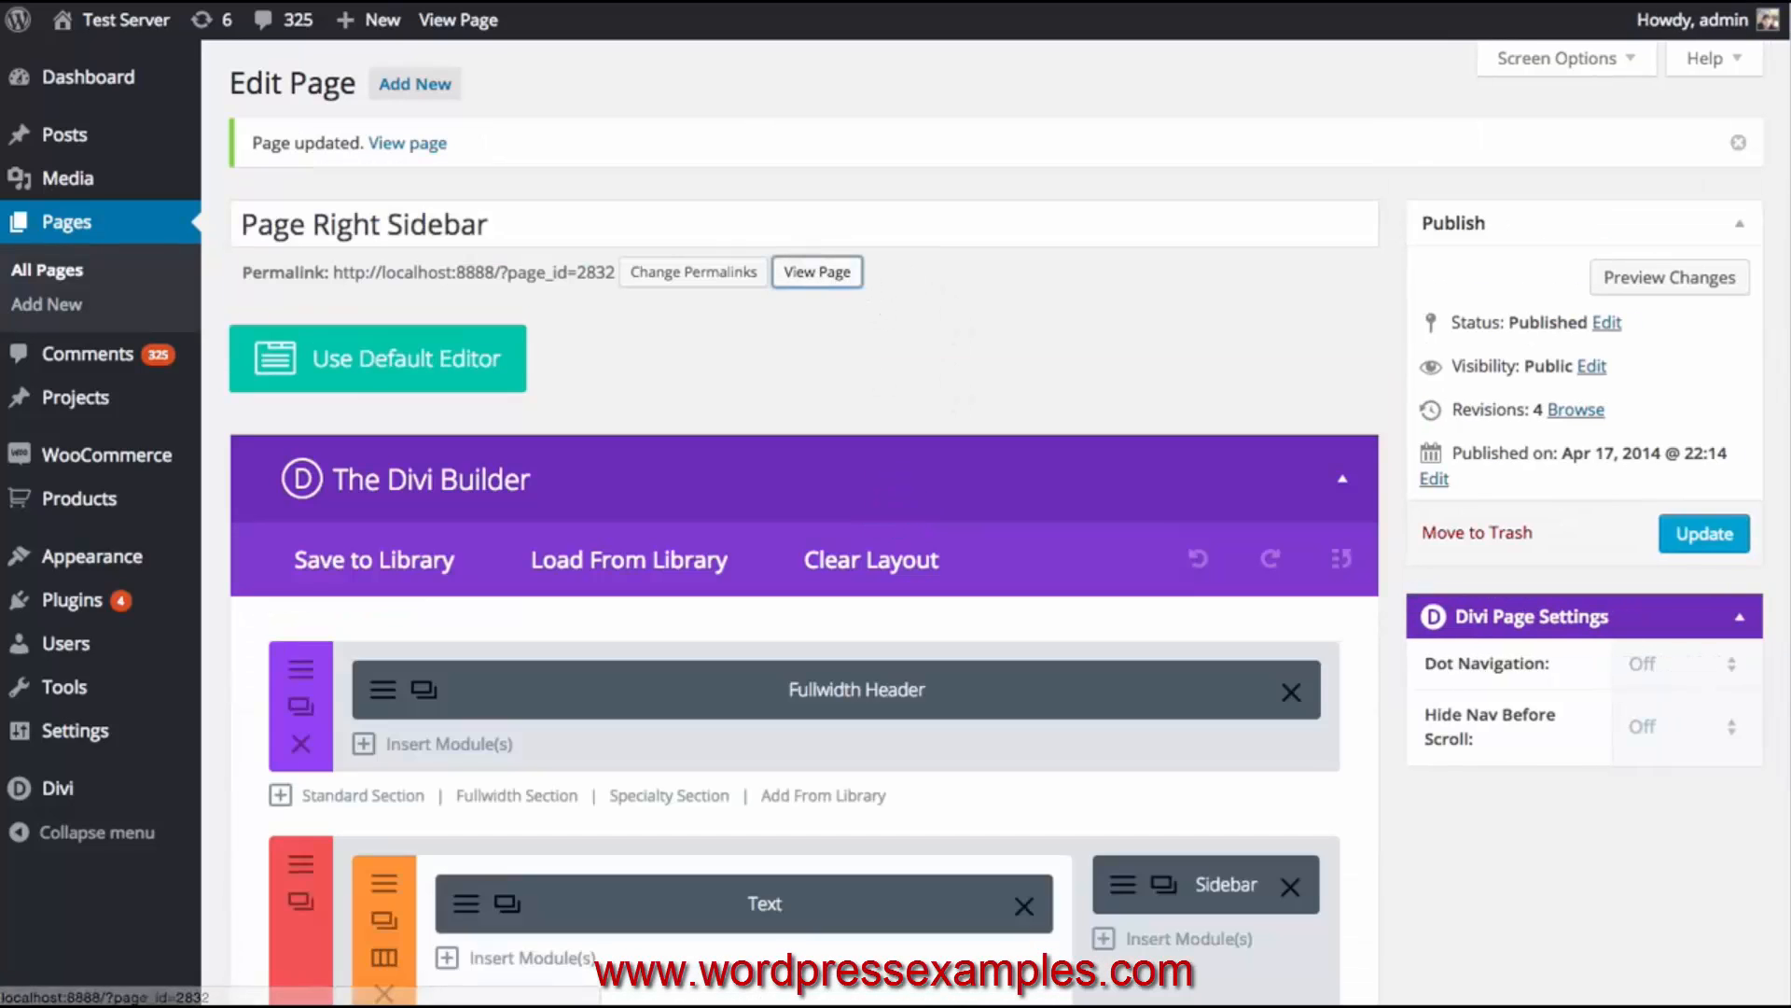
Step: View the live page and open the first image in its lightbox to check it, then close the tab
left_click(812, 274)
scroll(1023, 308, "down", 5)
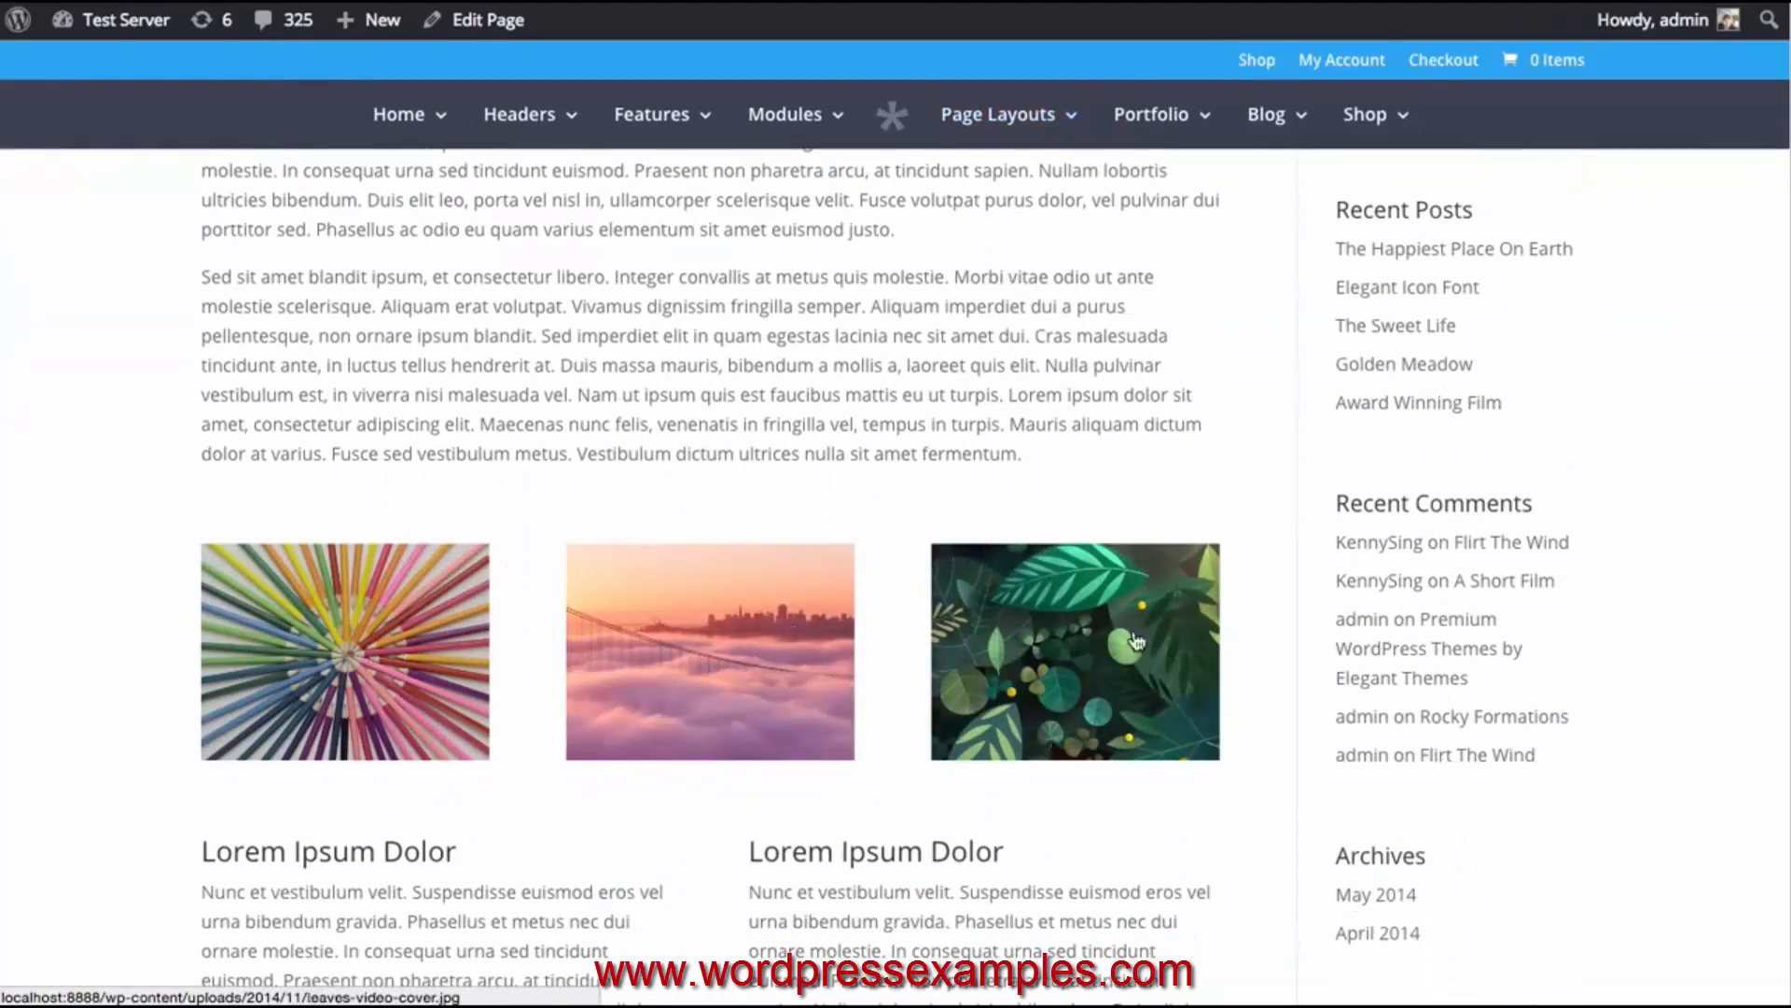
left_click(392, 690)
left_click(1559, 450)
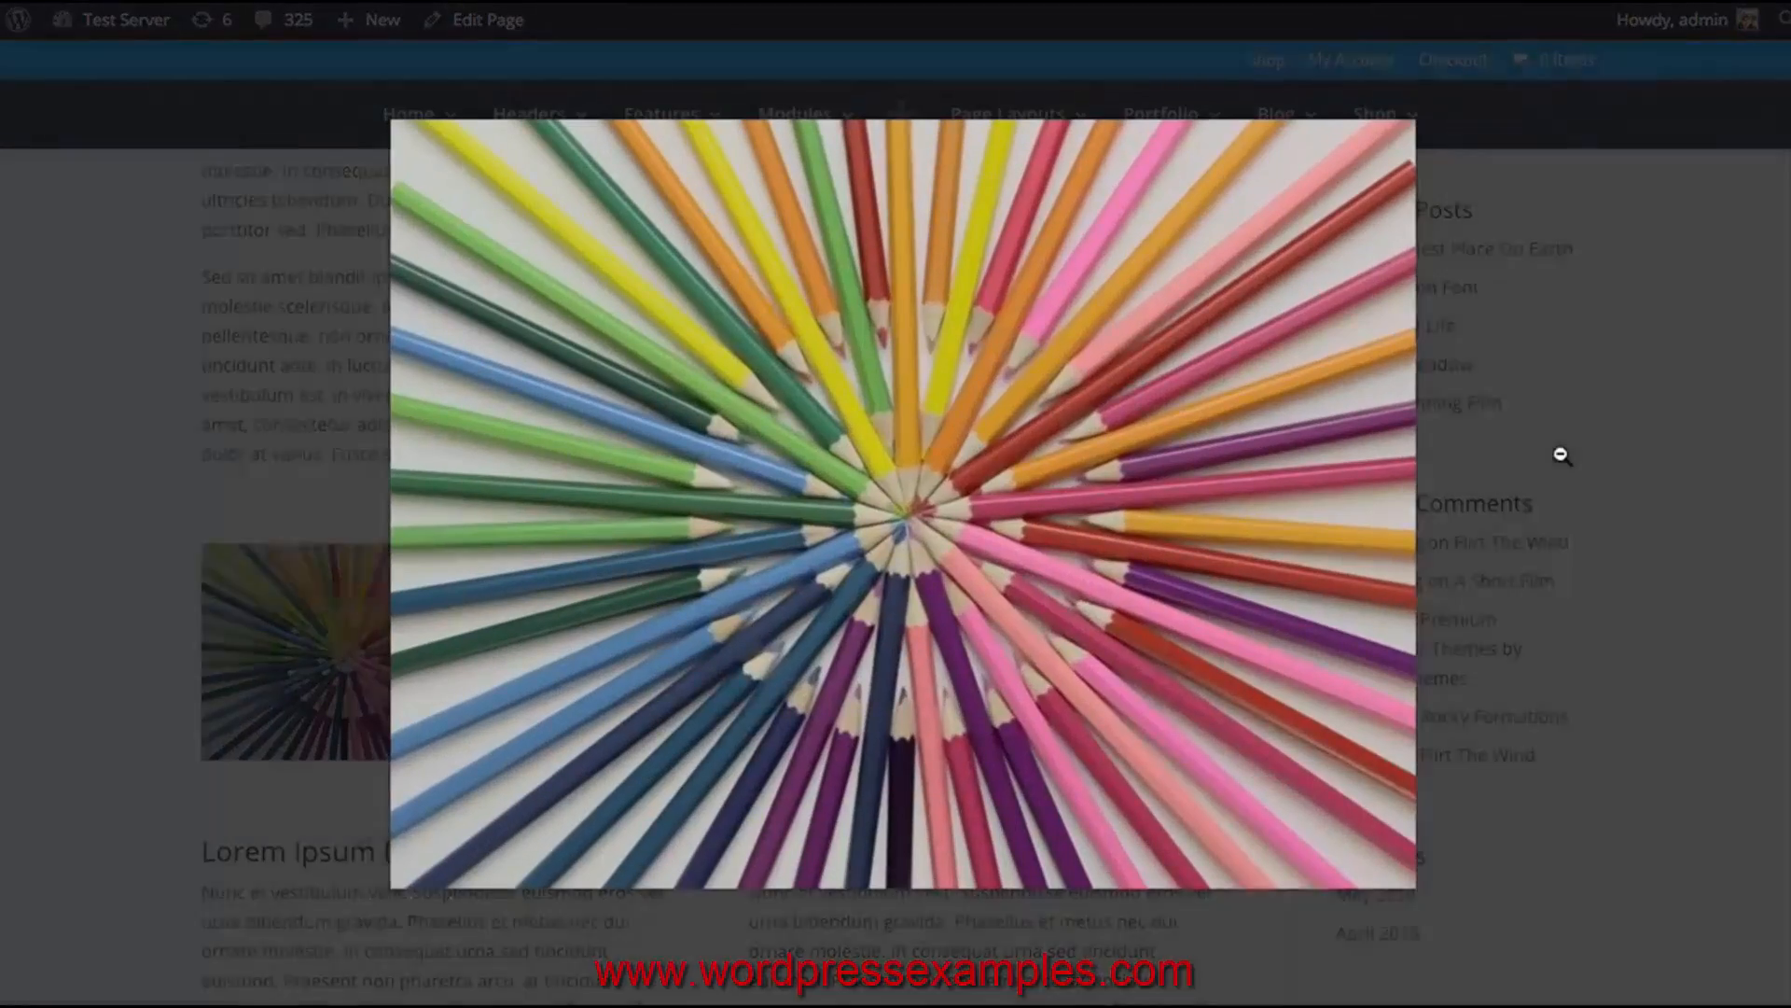
scroll(1559, 450, "down", 4)
scroll(1558, 449, "up", 4)
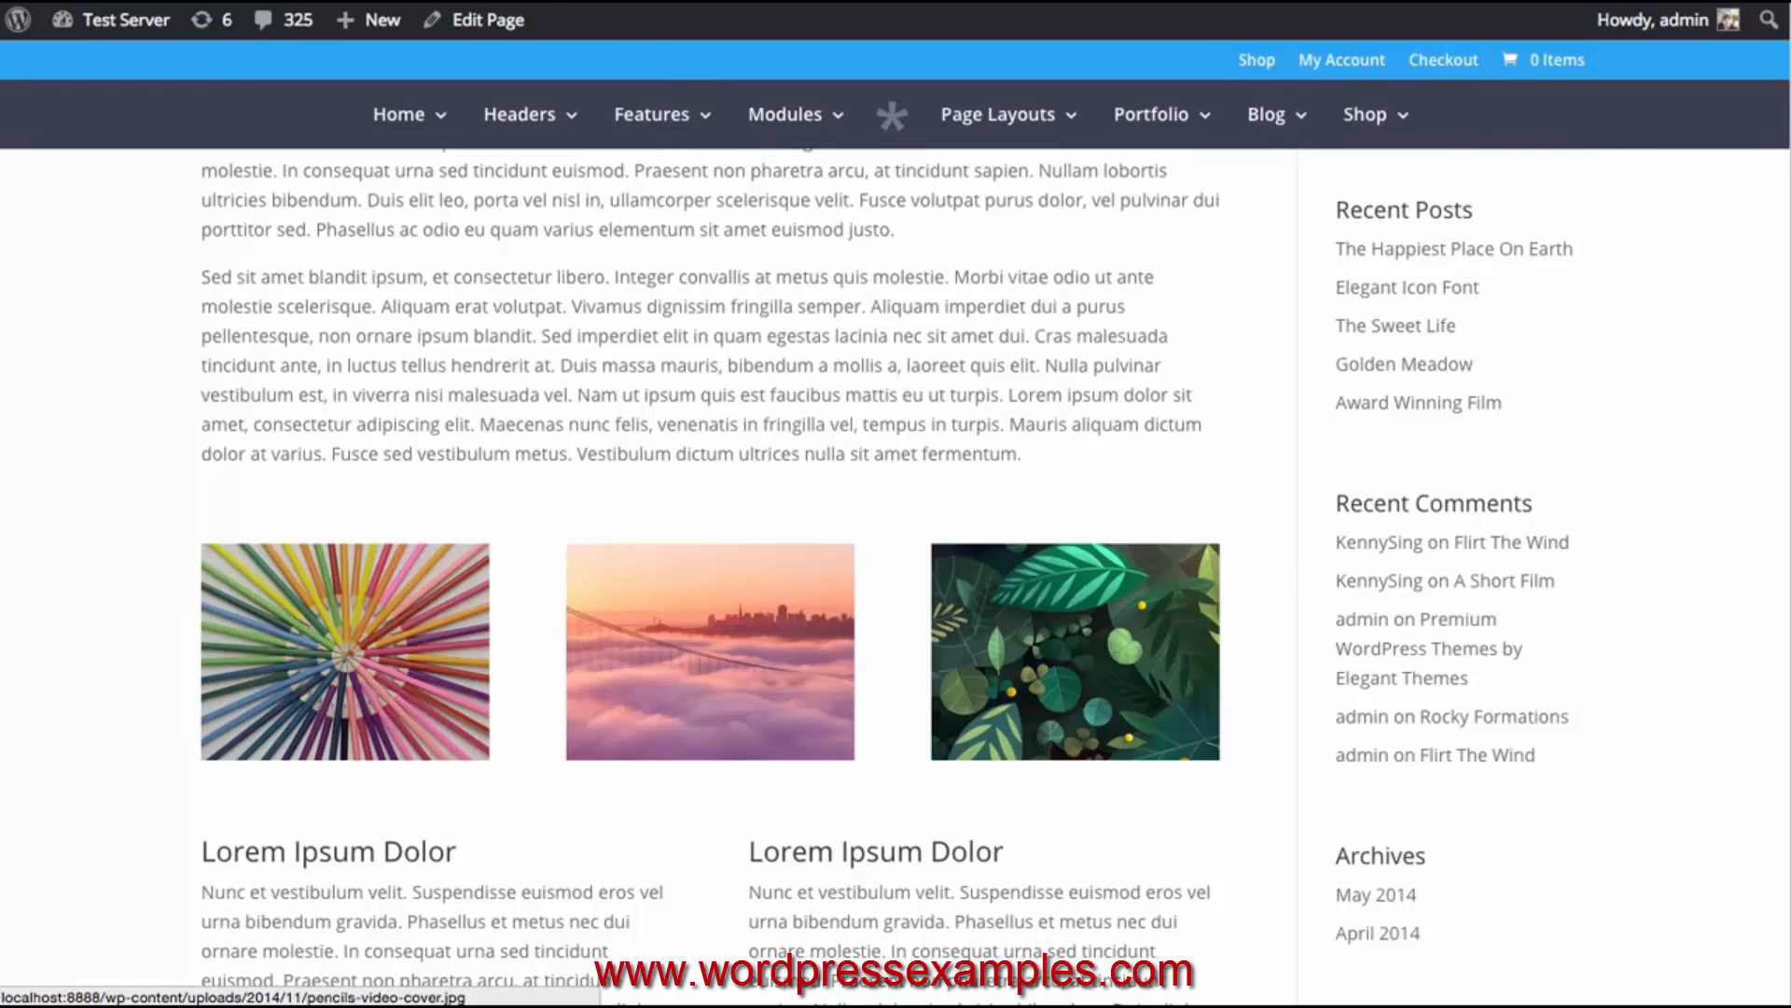
key("super+w")
Step: Turn on the border in the advanced design settings of the first column's image module
scroll(966, 436, "down", 5)
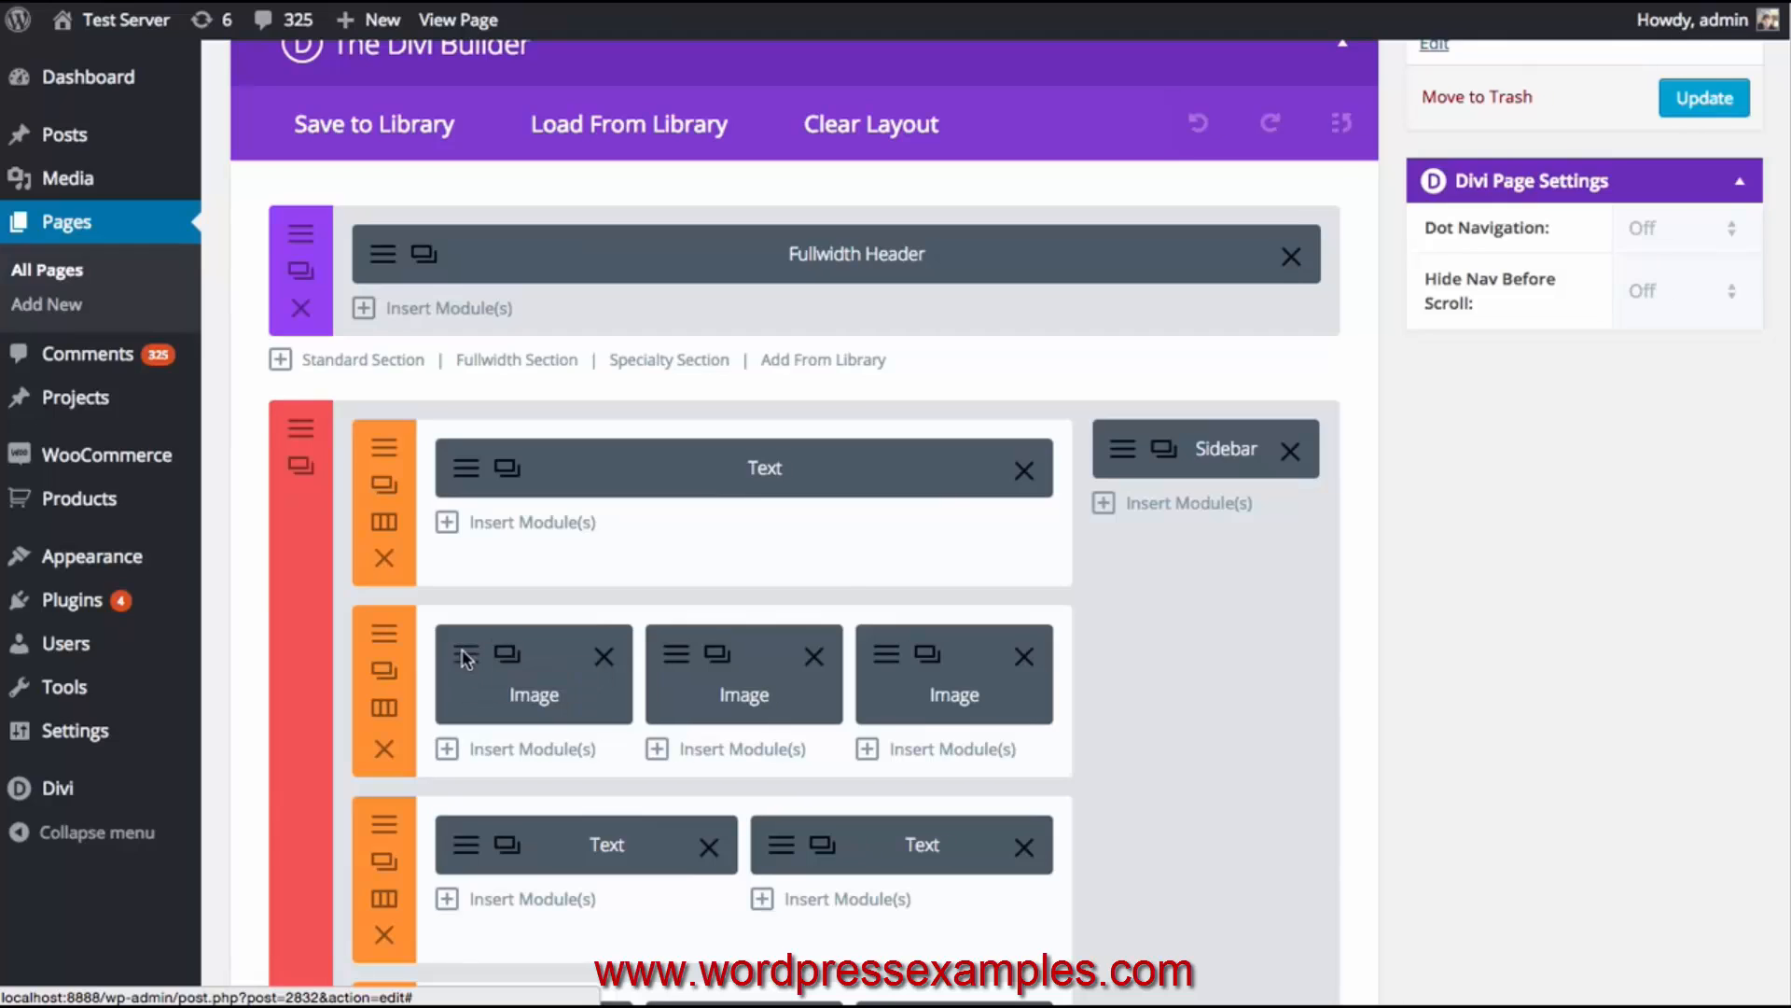
left_click(466, 651)
left_click(670, 238)
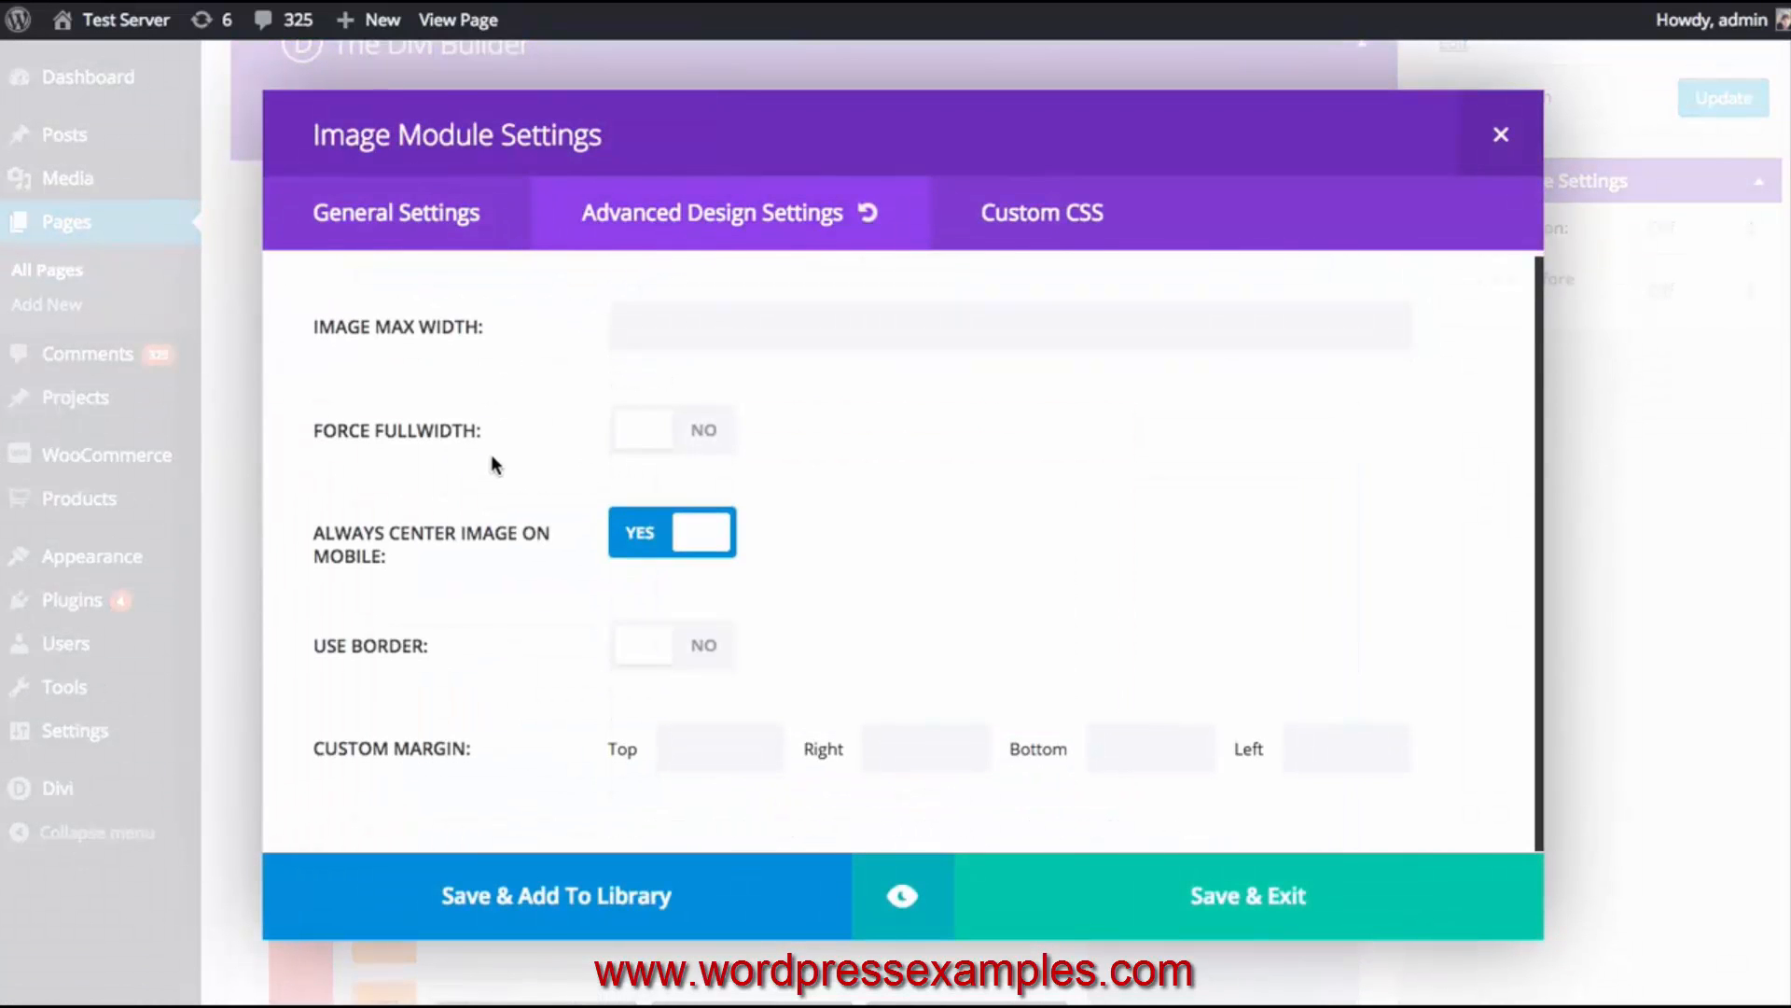
left_click(658, 634)
Step: Set the image border color to the purple swatch
scroll(784, 612, "down", 3)
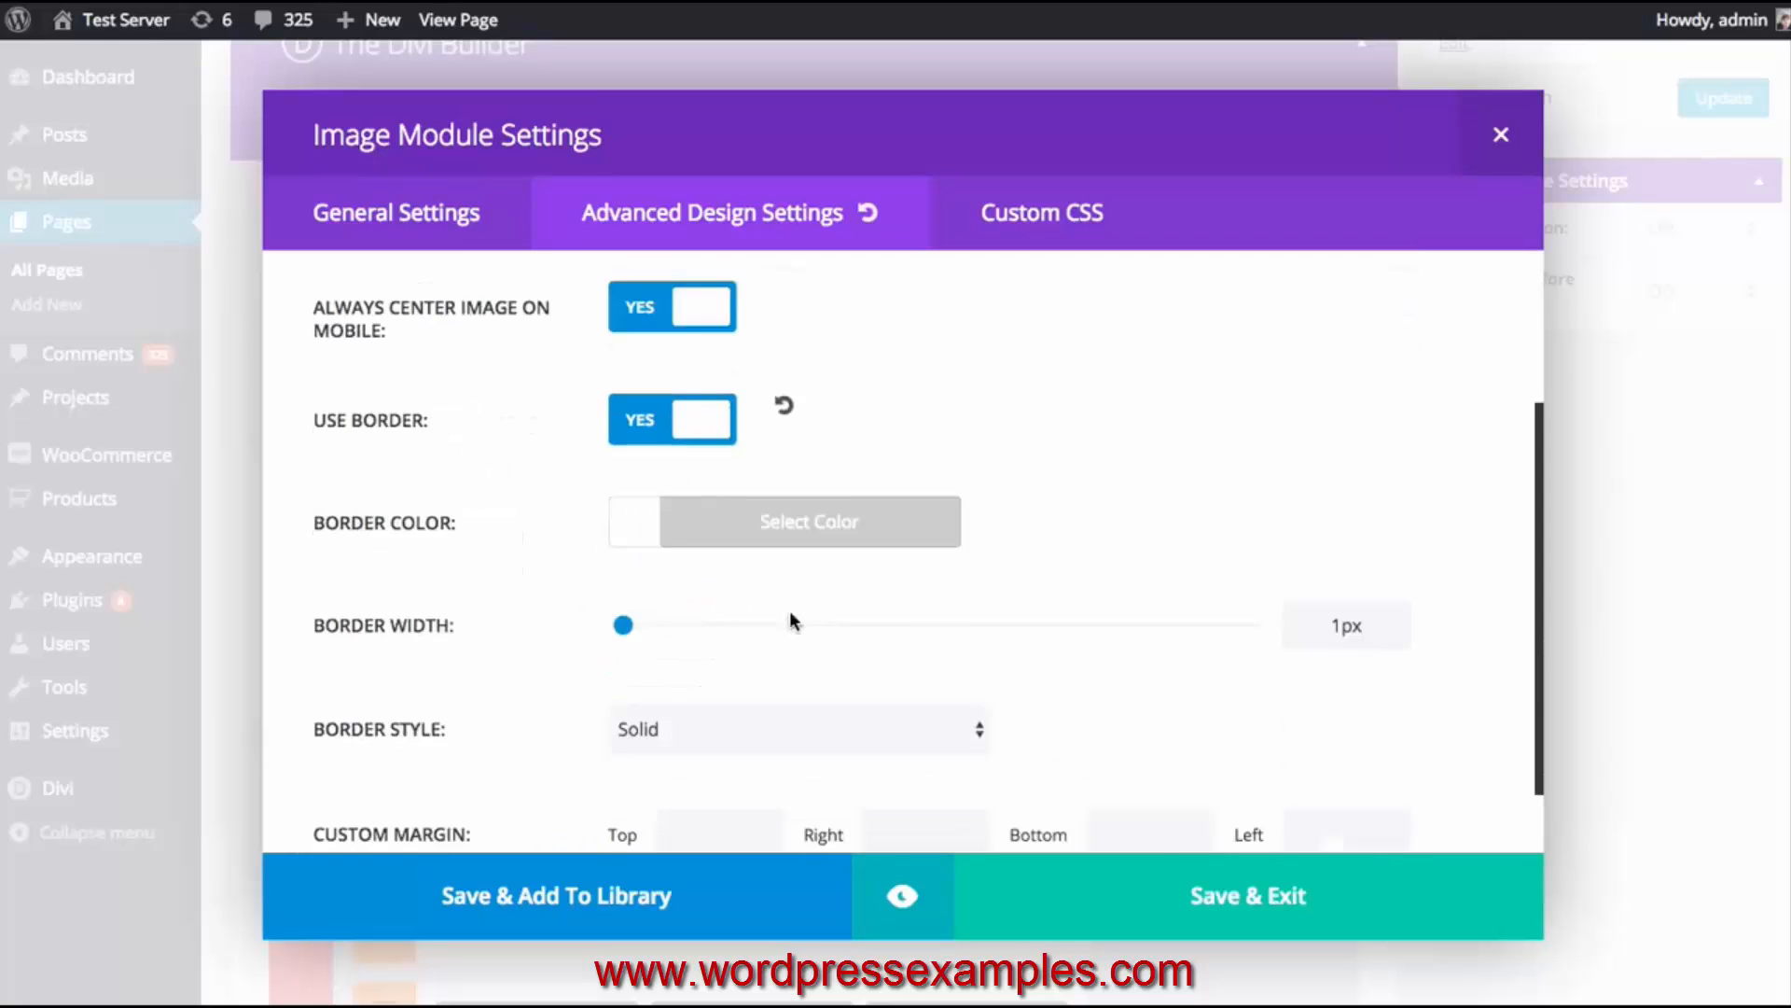
left_click(643, 525)
scroll(798, 676, "down", 1)
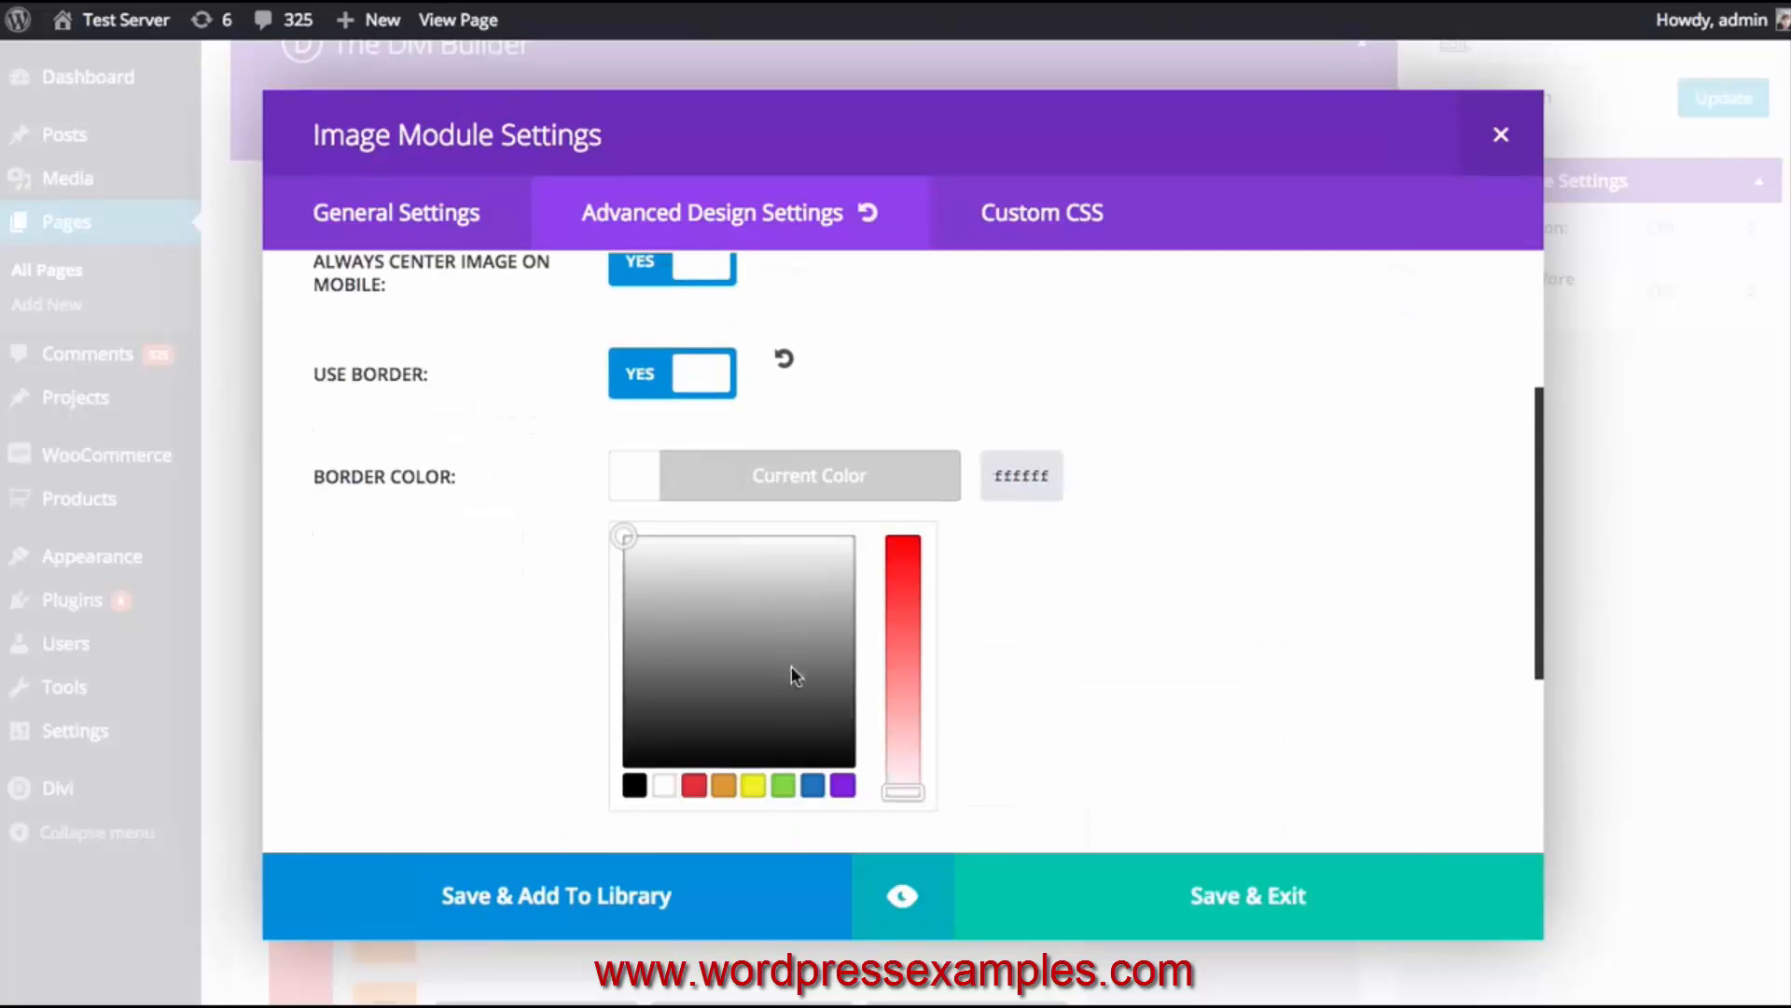
left_click(839, 786)
left_click(1026, 548)
Step: Set the image border width to 4px
scroll(1024, 545, "down", 1)
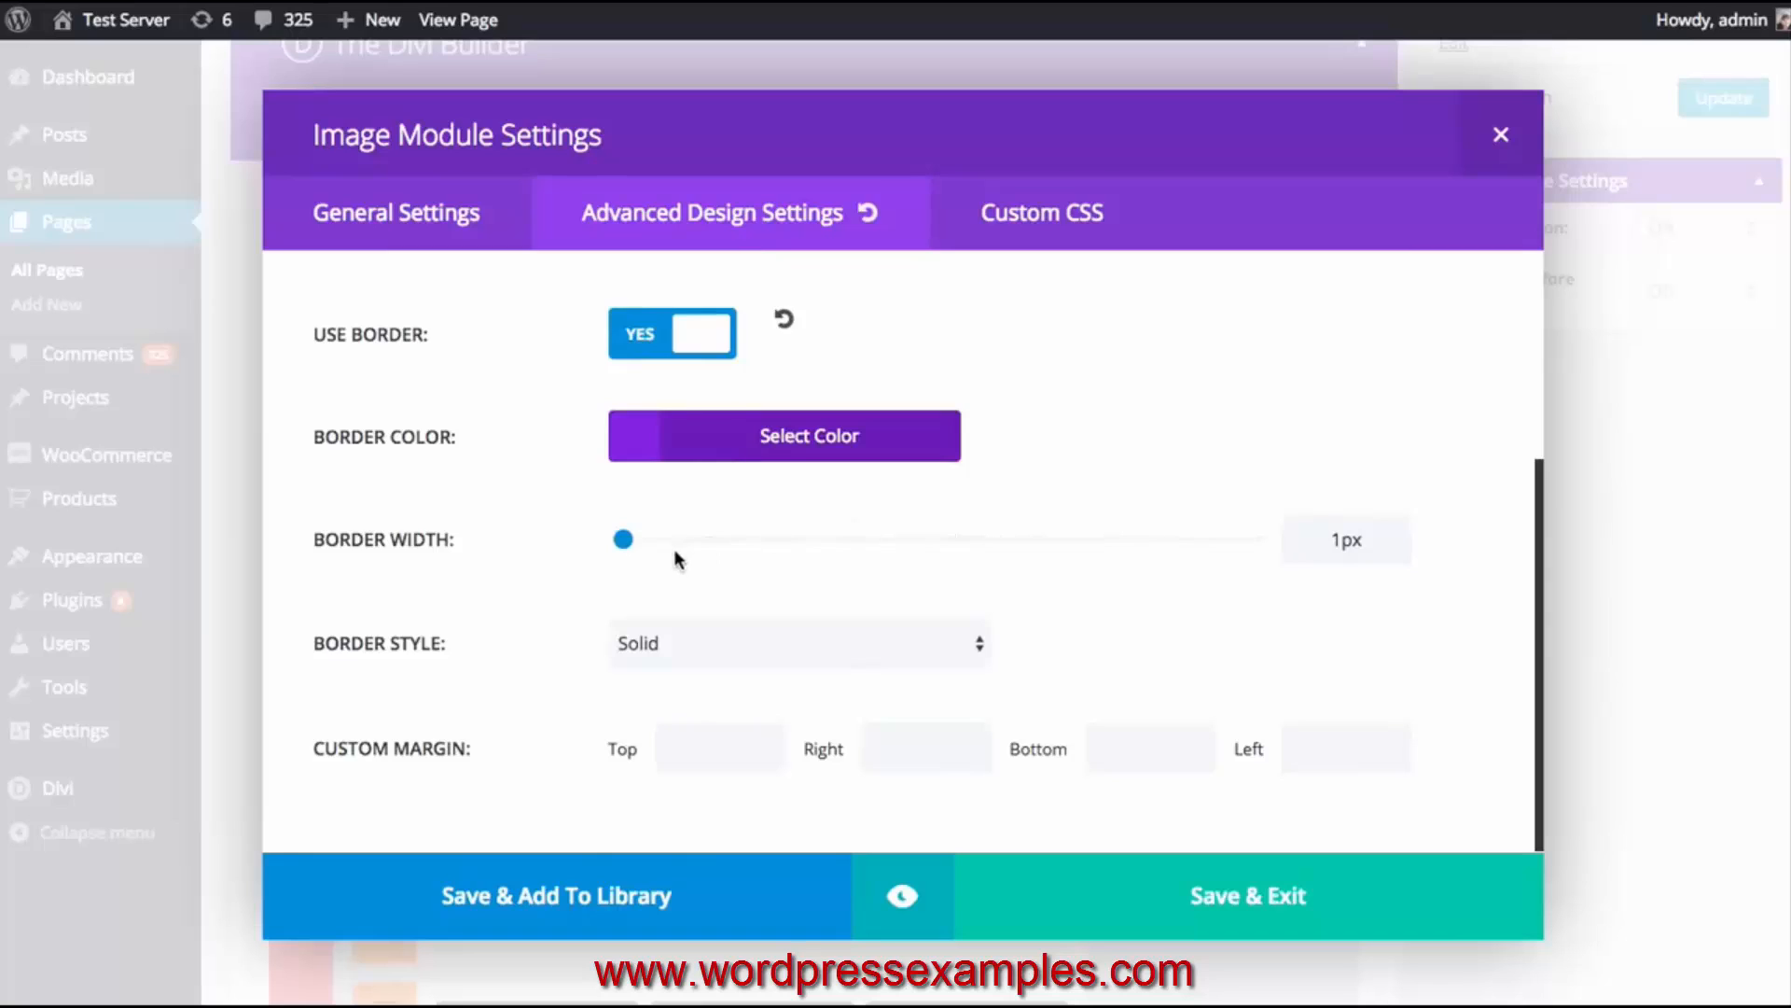
left_click_drag(623, 540, 649, 547)
left_click(731, 627)
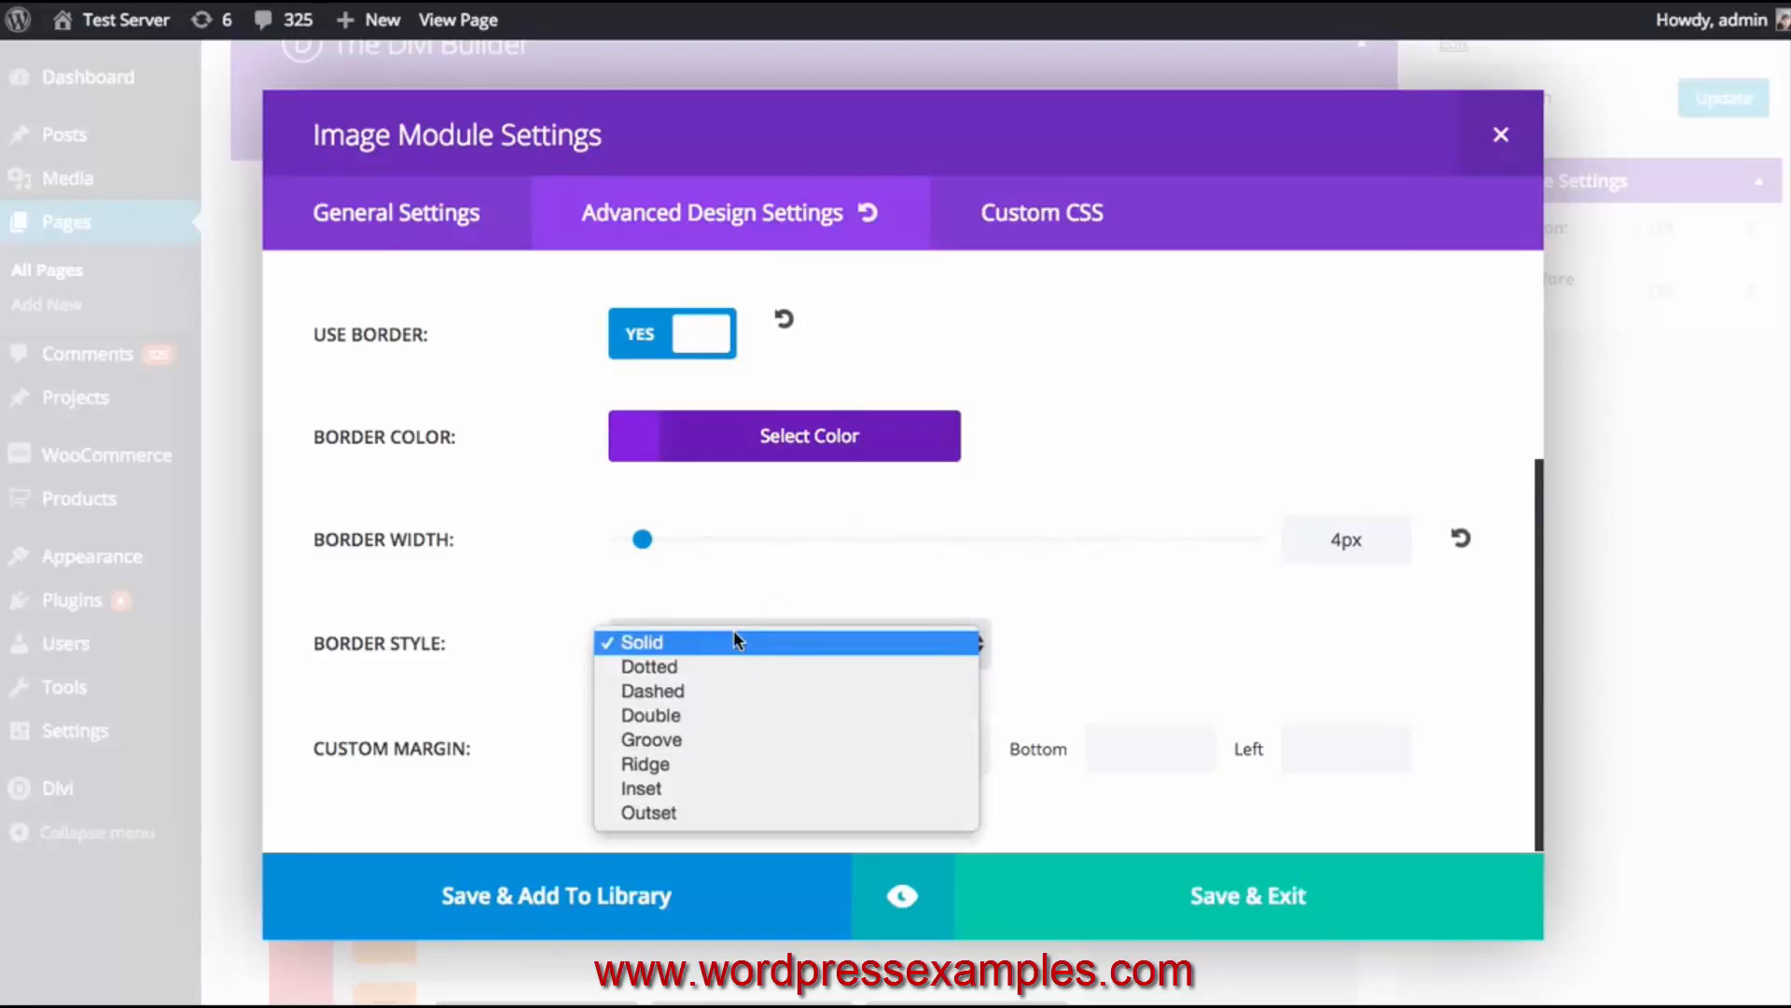
left_click(1176, 608)
Step: Preview the bordered image module at desktop size and close the preview
left_click(924, 897)
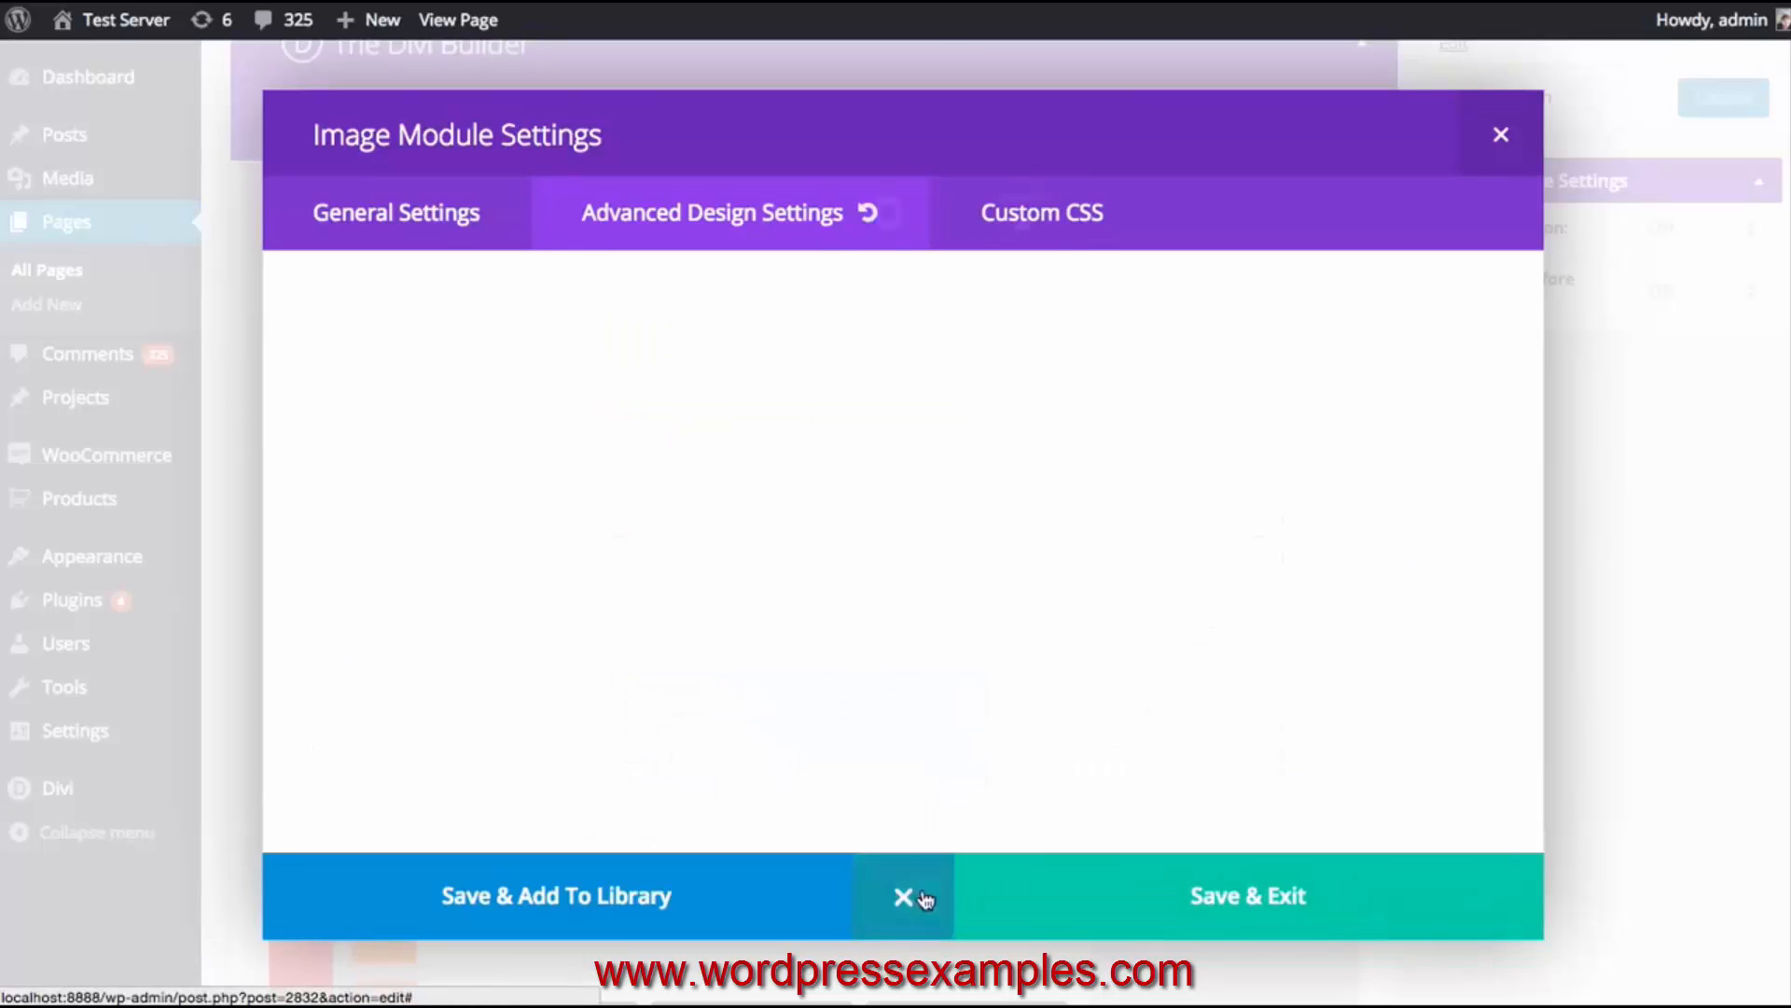
scroll(1267, 522, "down", 5)
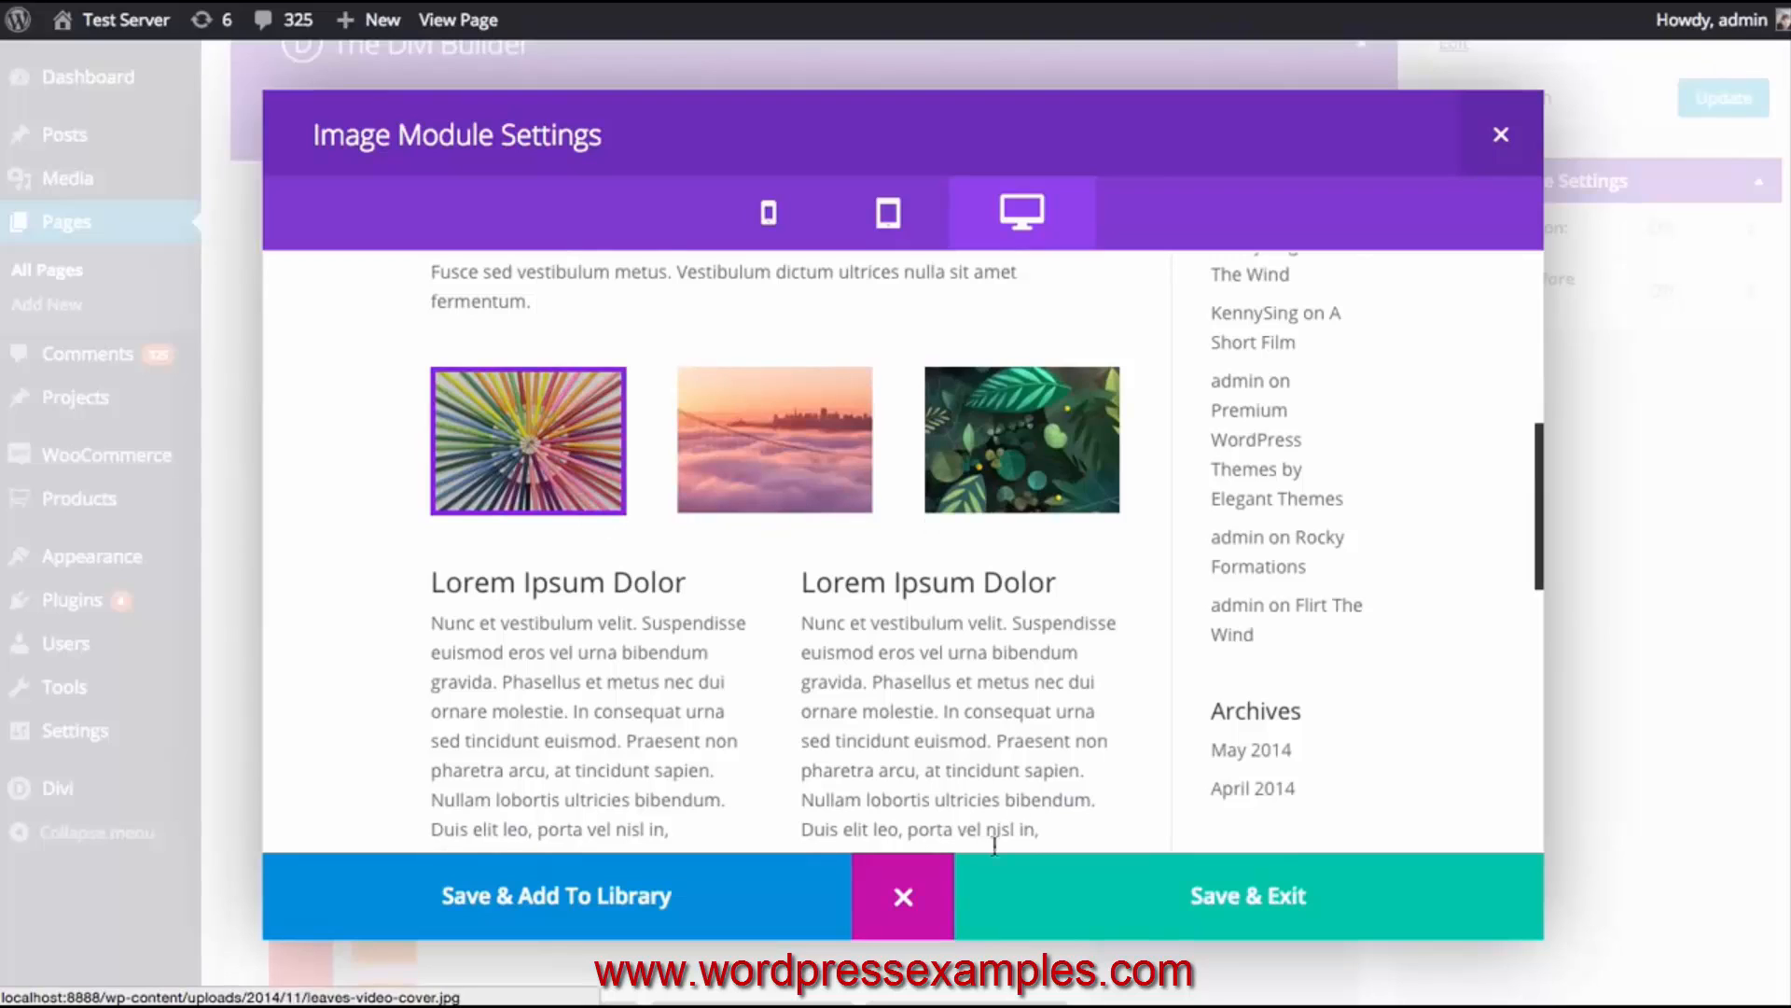
left_click(905, 895)
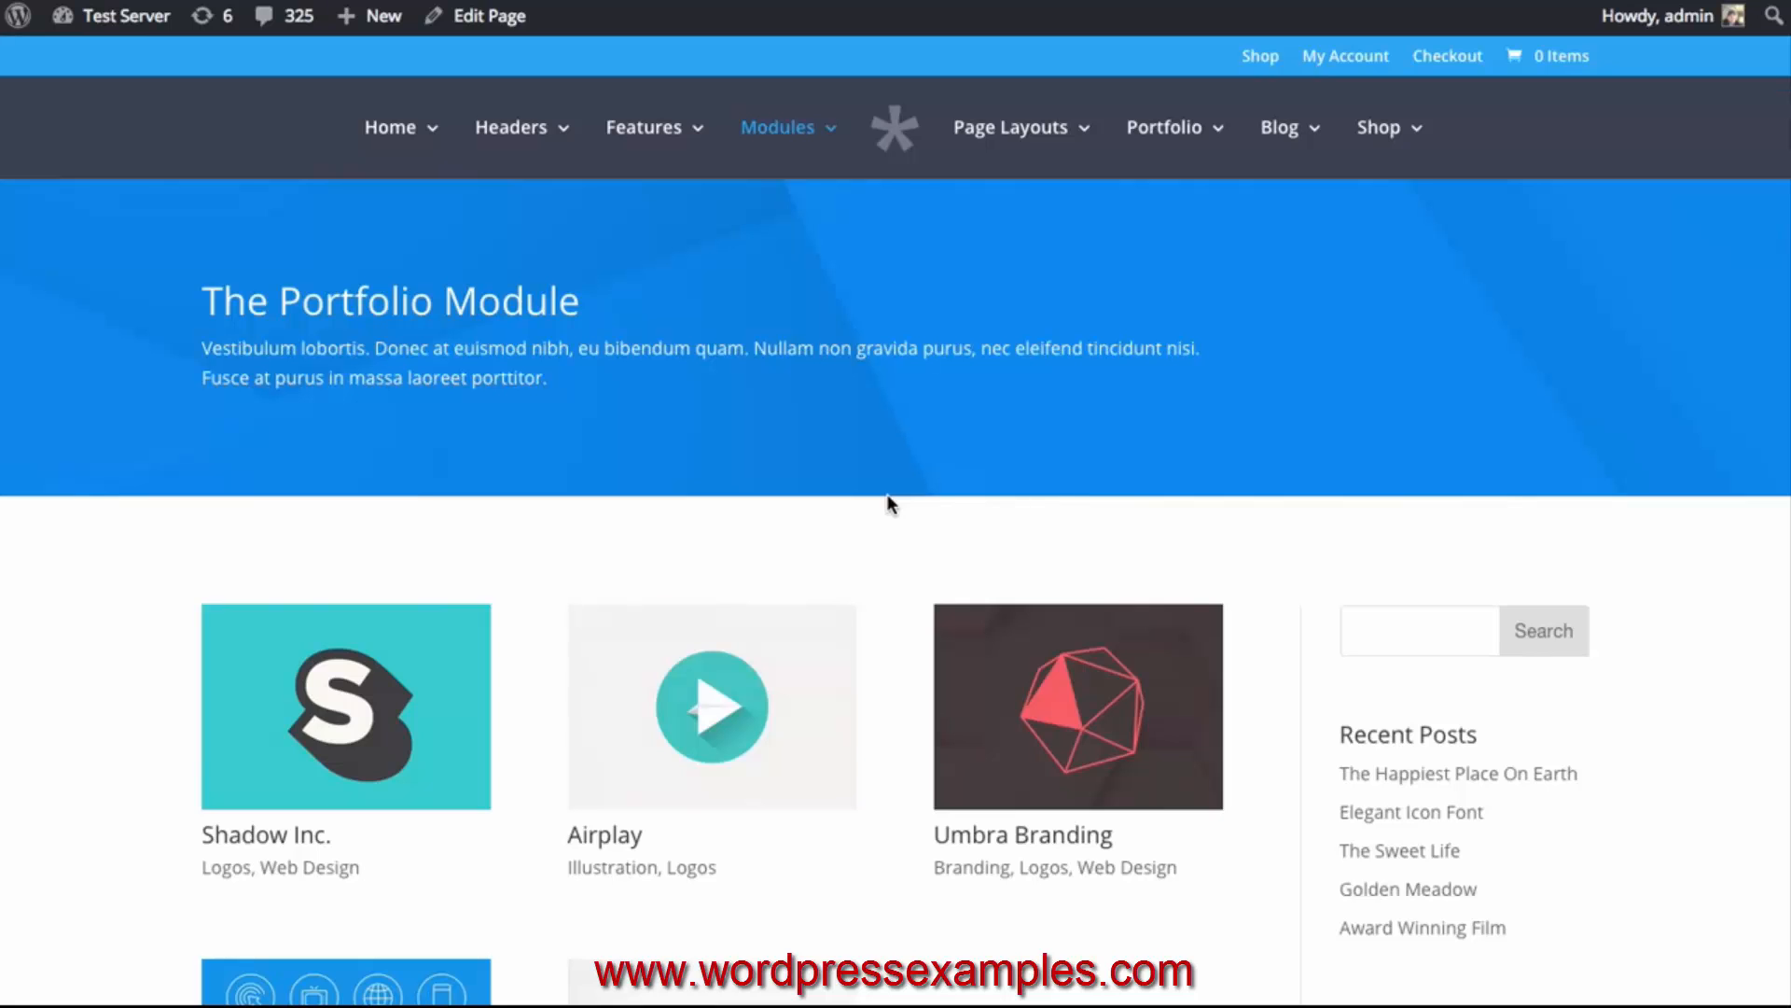
Step: Browse the Portfolio Module demo page, opening the Shadow Inc. project and returning to the grid
scroll(905, 457, "down", 4)
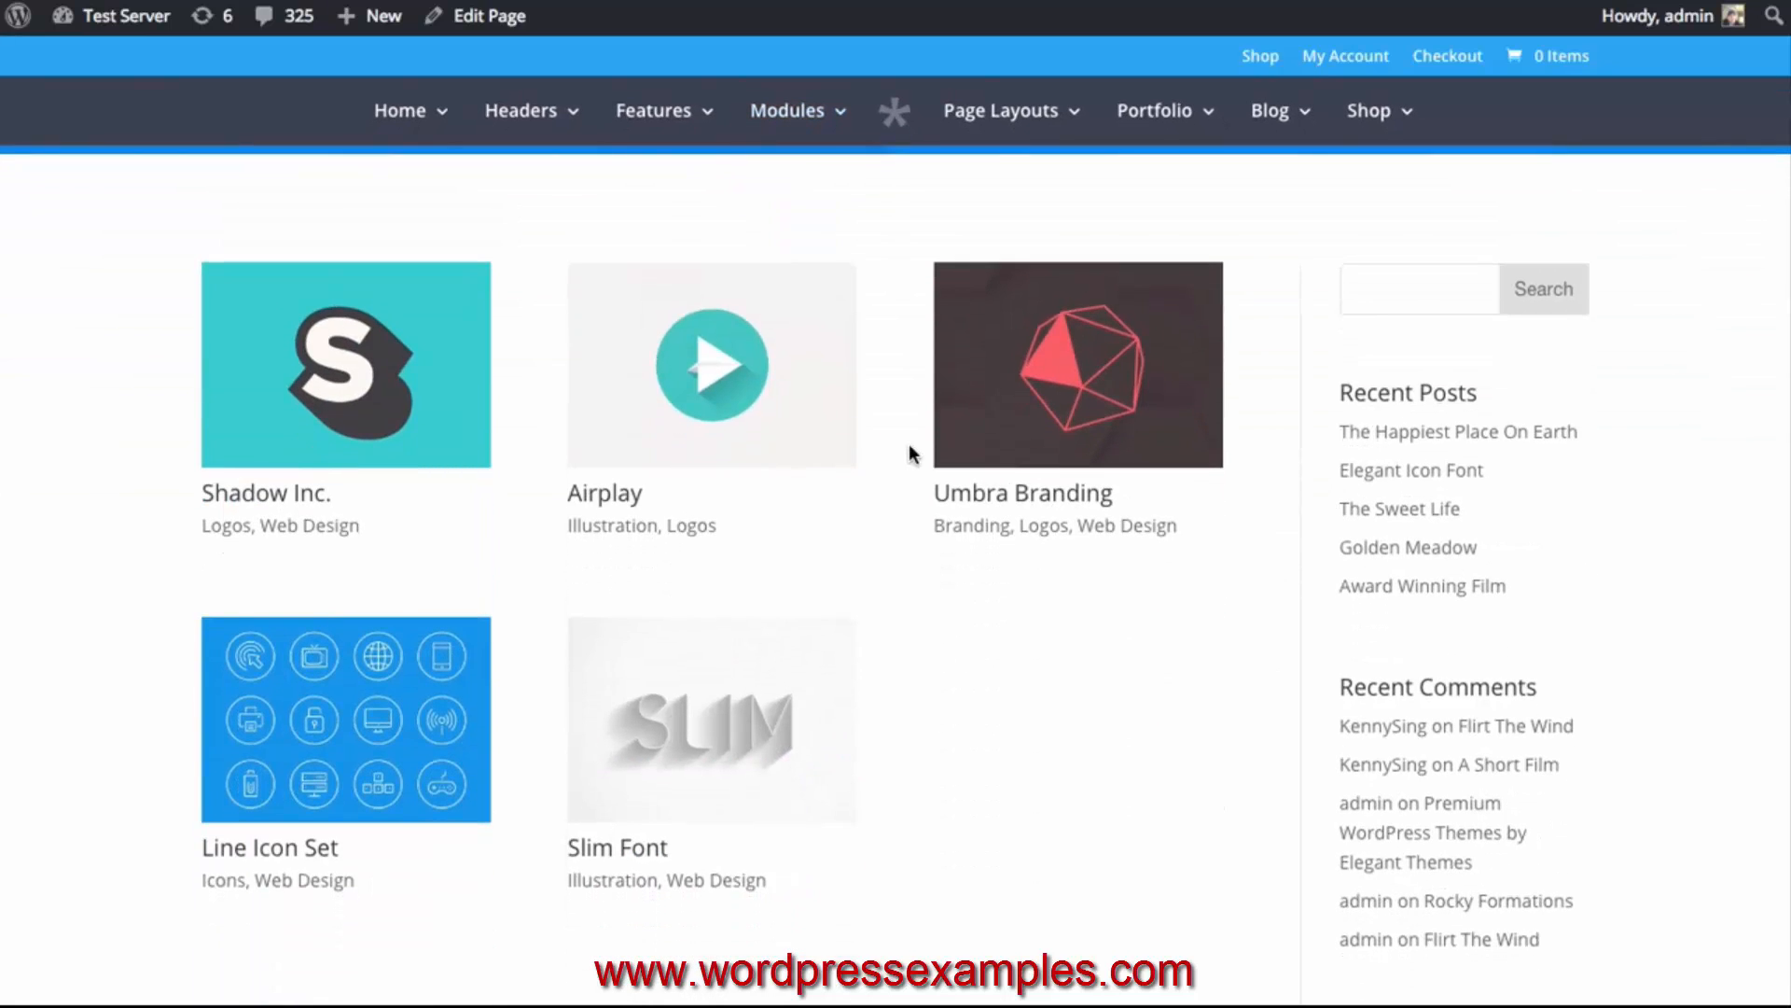
scroll(520, 743, "up", 4)
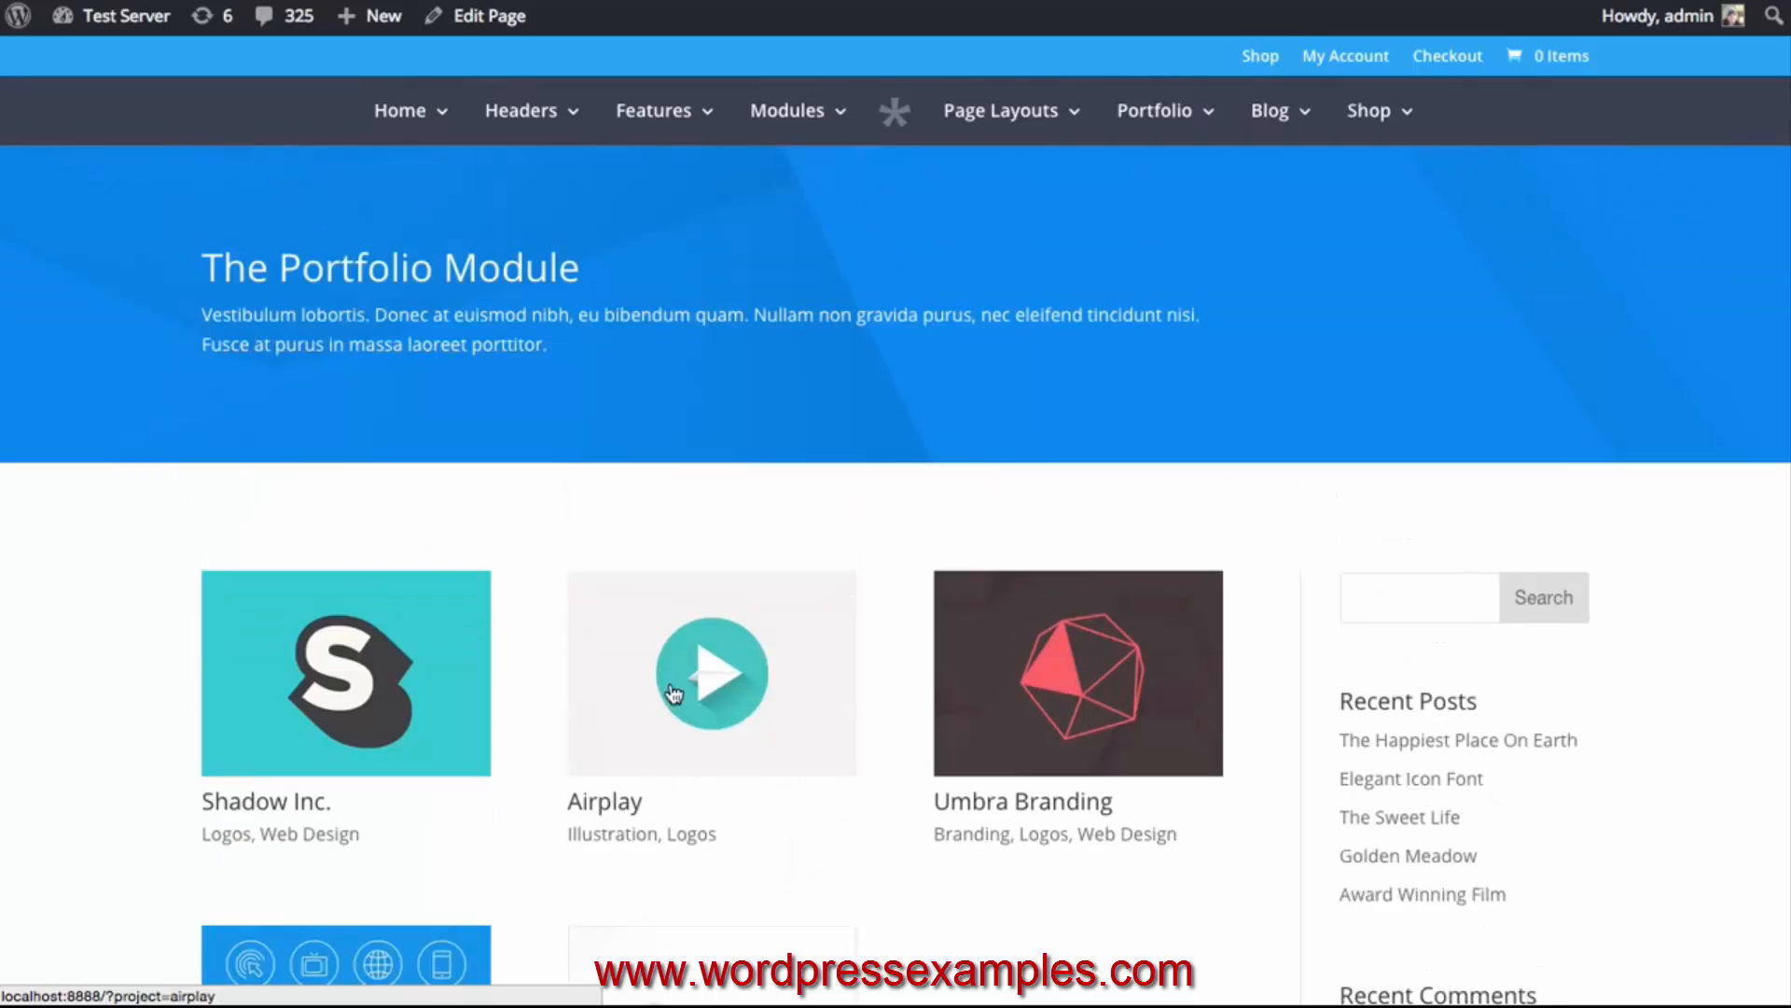
scroll(1045, 722, "down", 3)
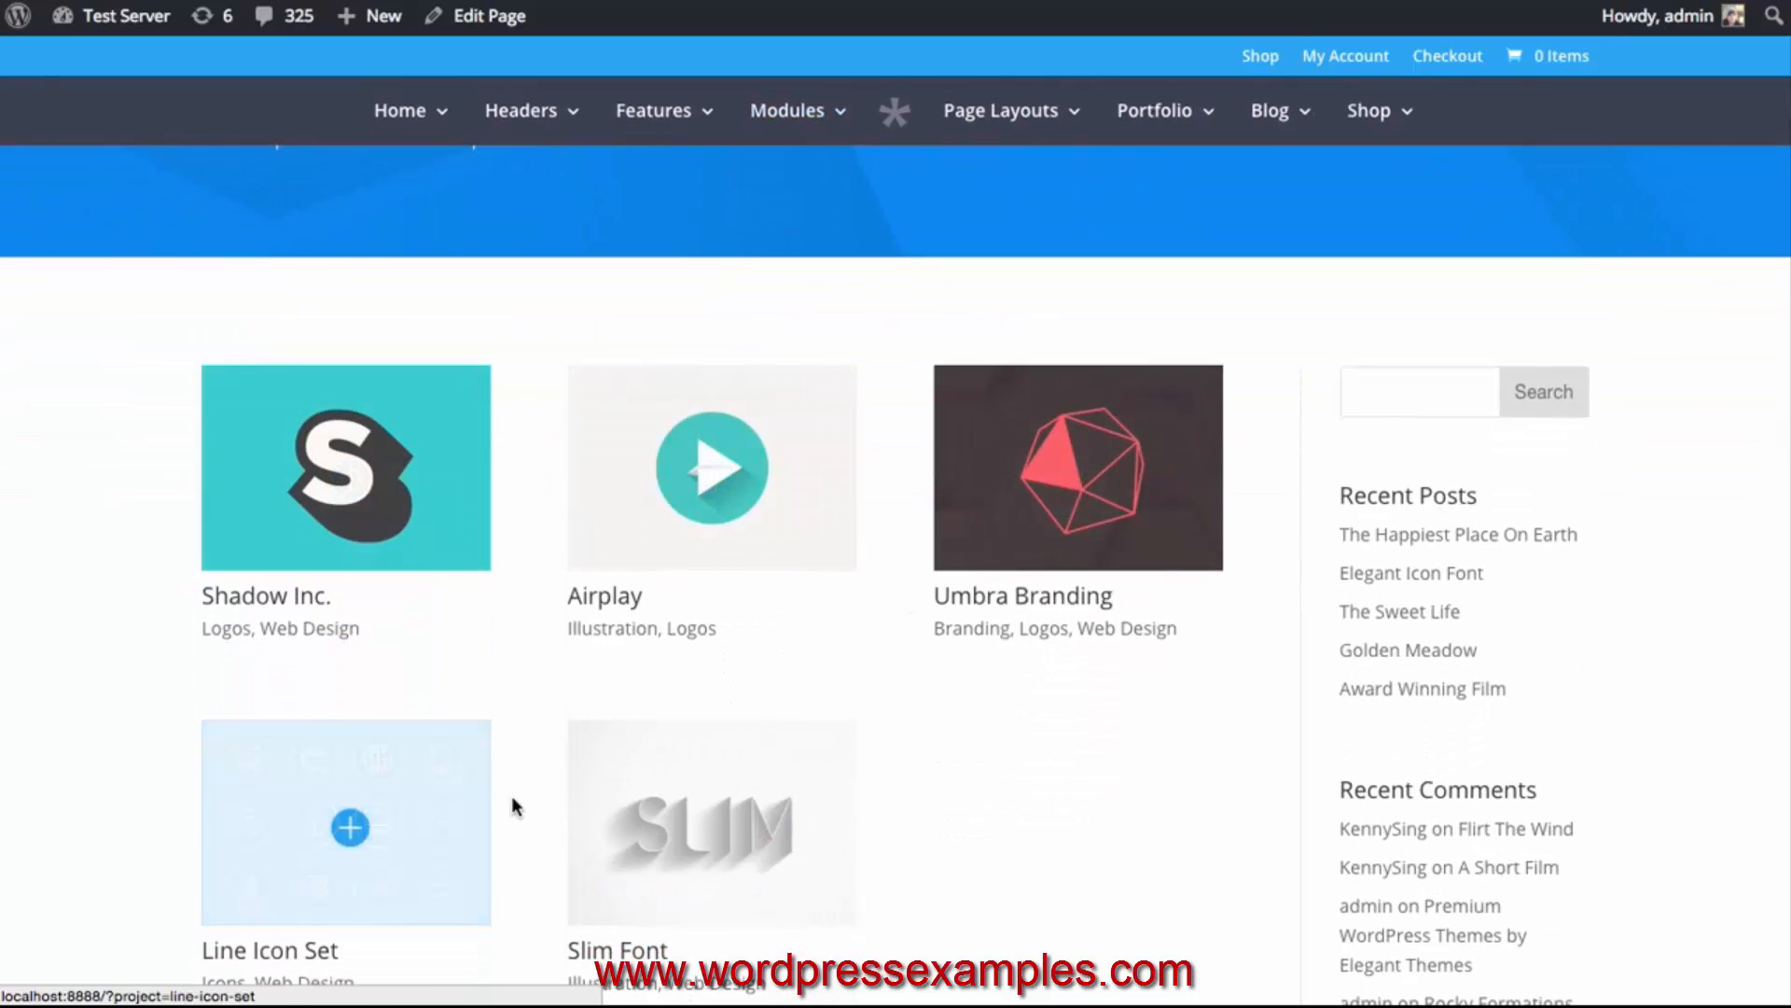
left_click(265, 496)
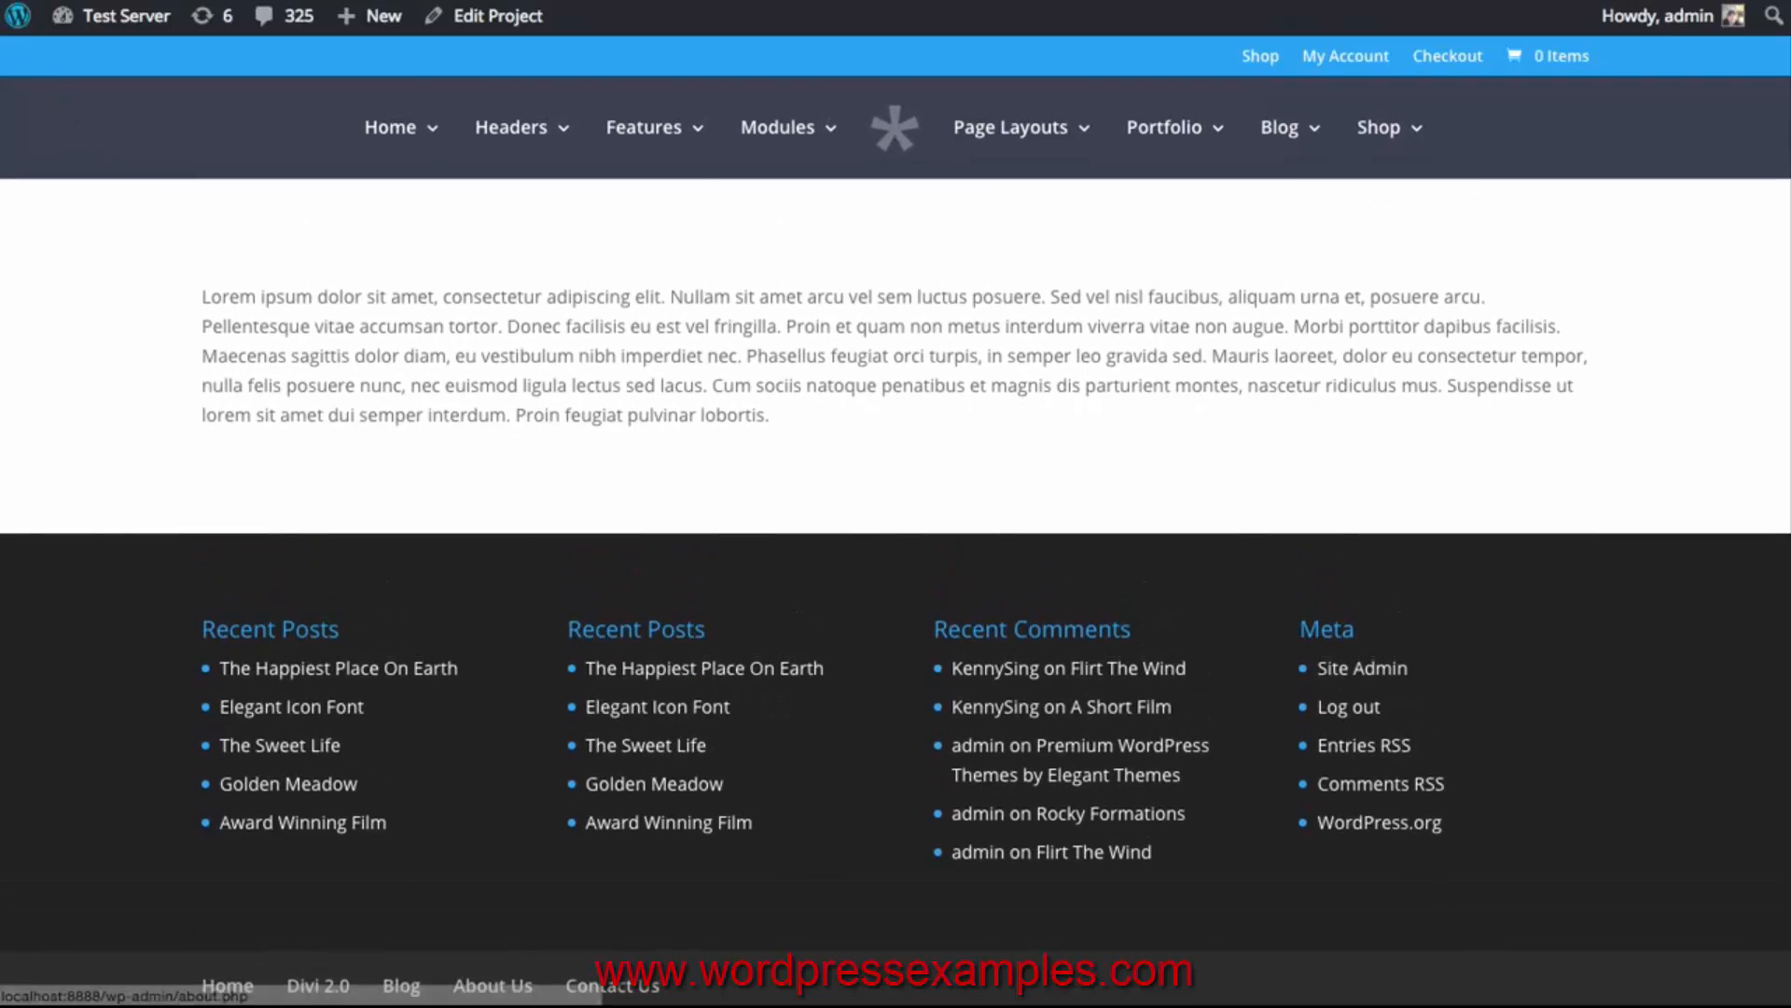
left_click(18, 0)
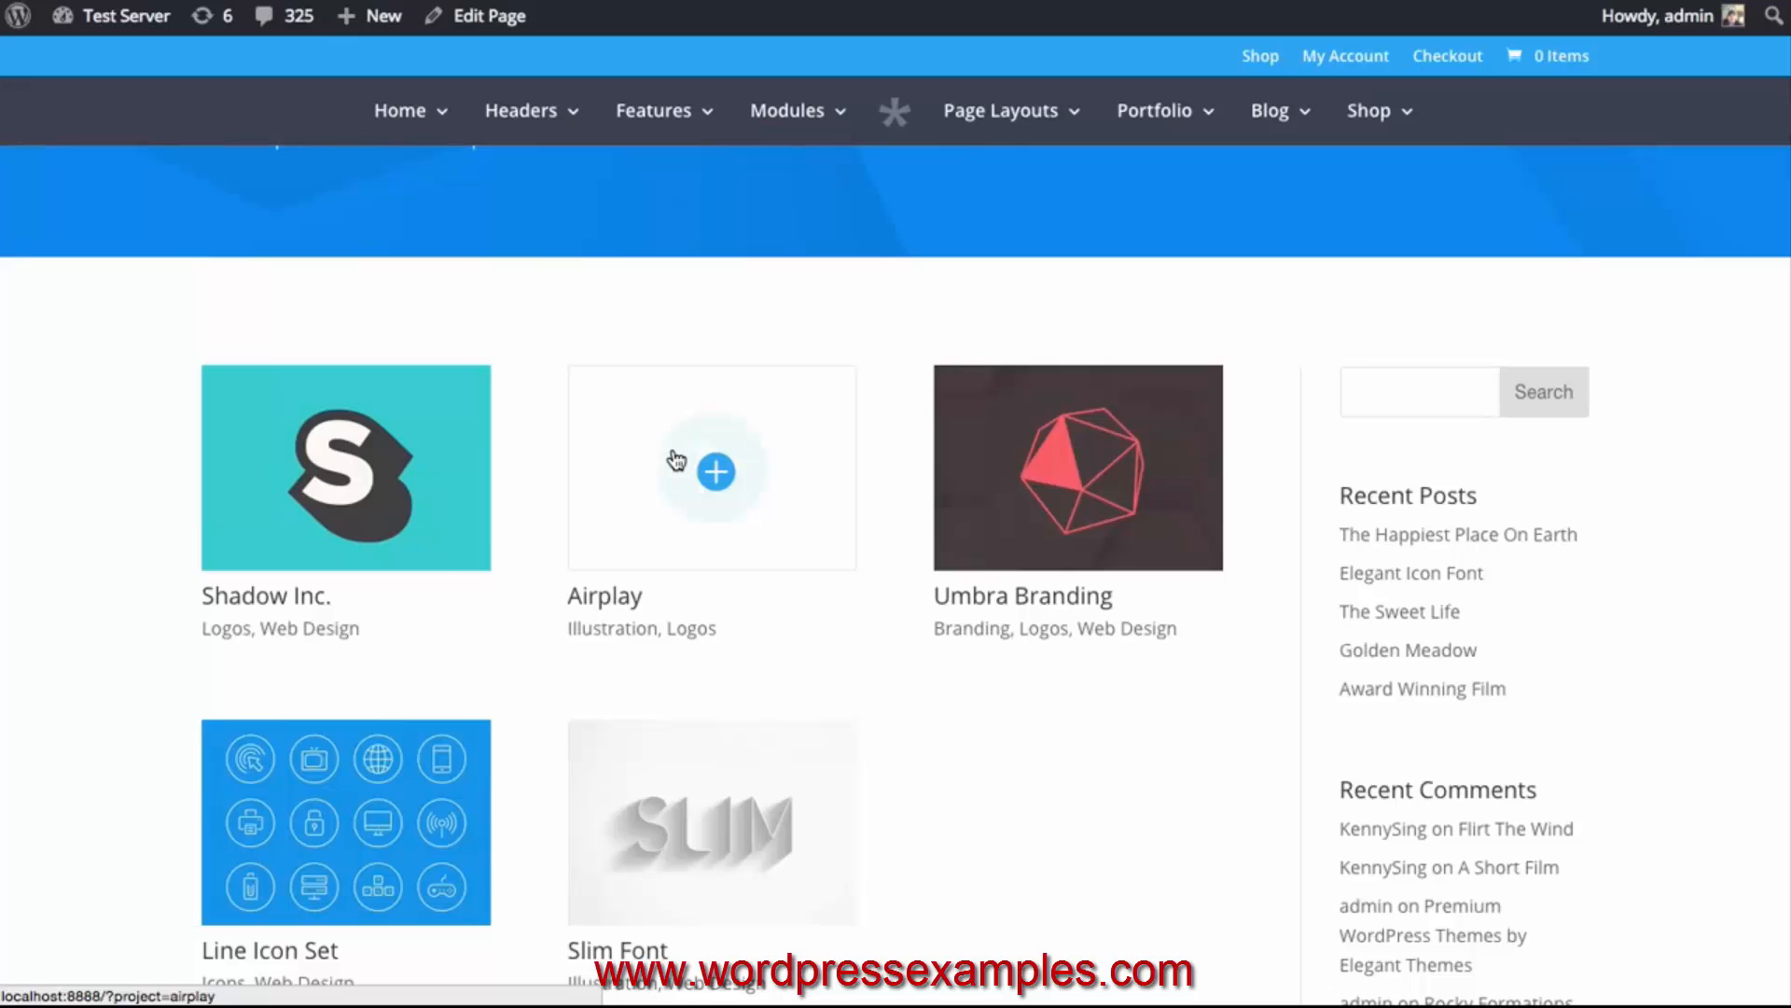
Step: Scroll through the portfolio grid and the Fullwidth Portfolio section below it
scroll(912, 640, "down", 2)
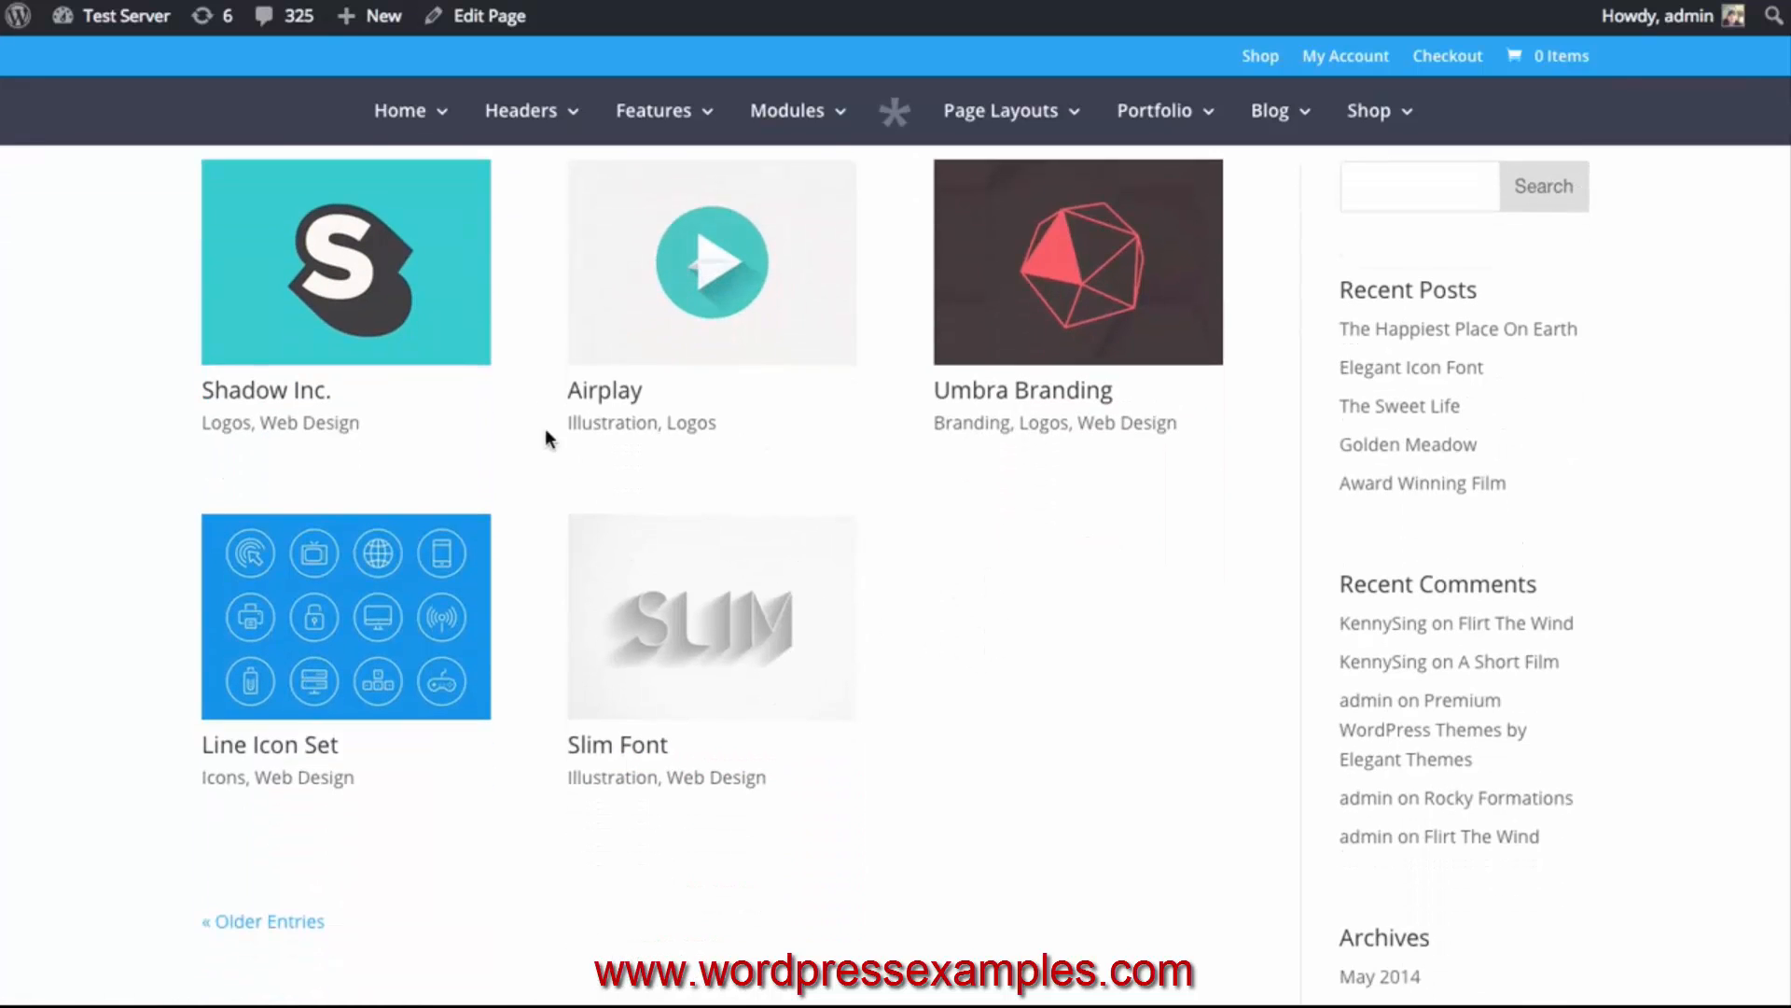
scroll(847, 577, "down", 12)
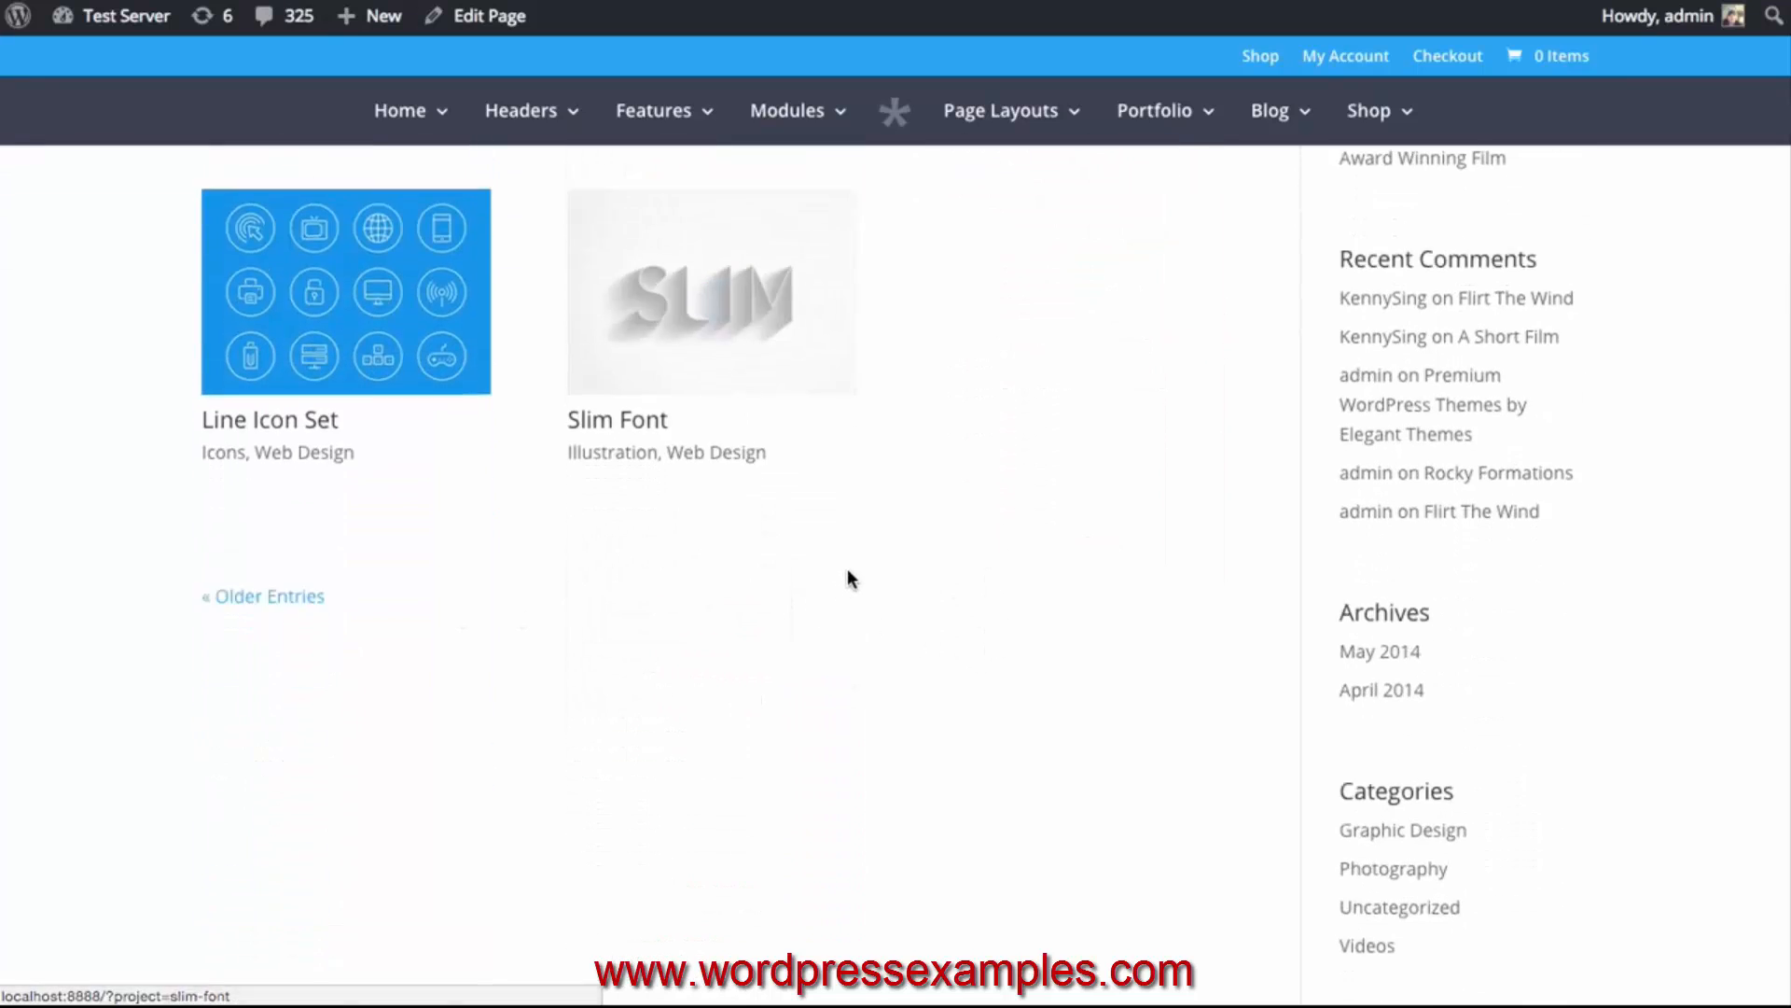
scroll(847, 574, "down", 5)
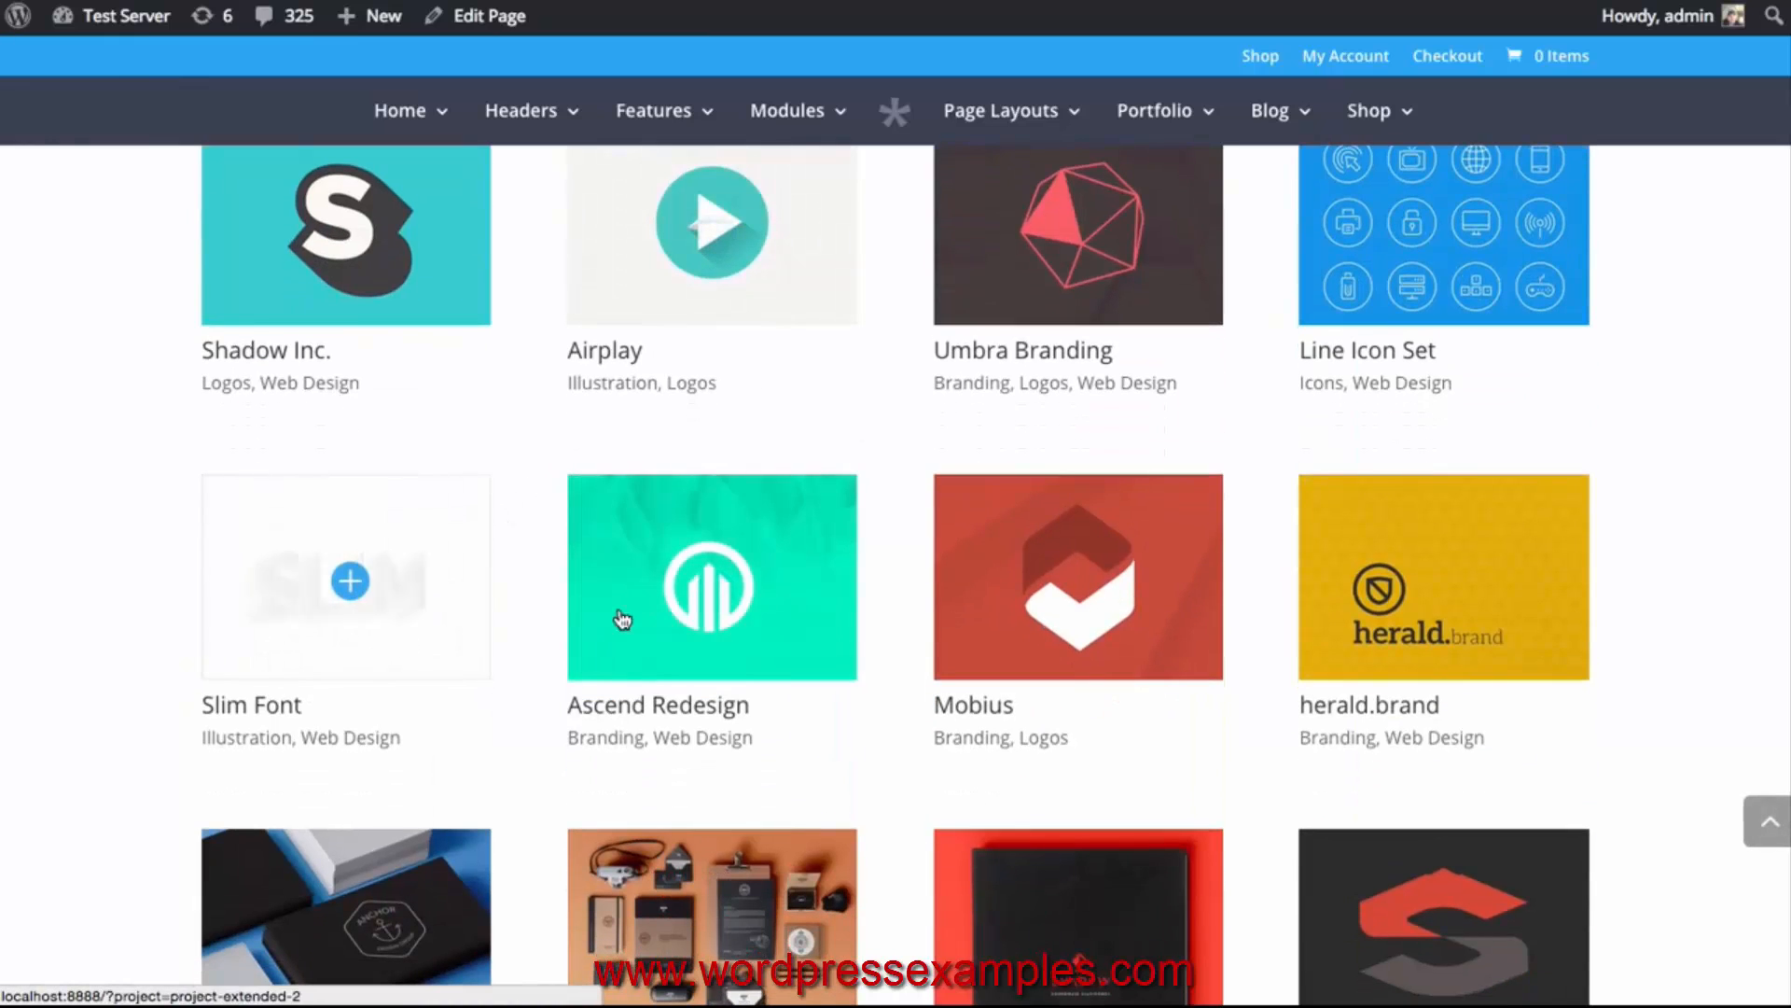
scroll(308, 665, "up", 2)
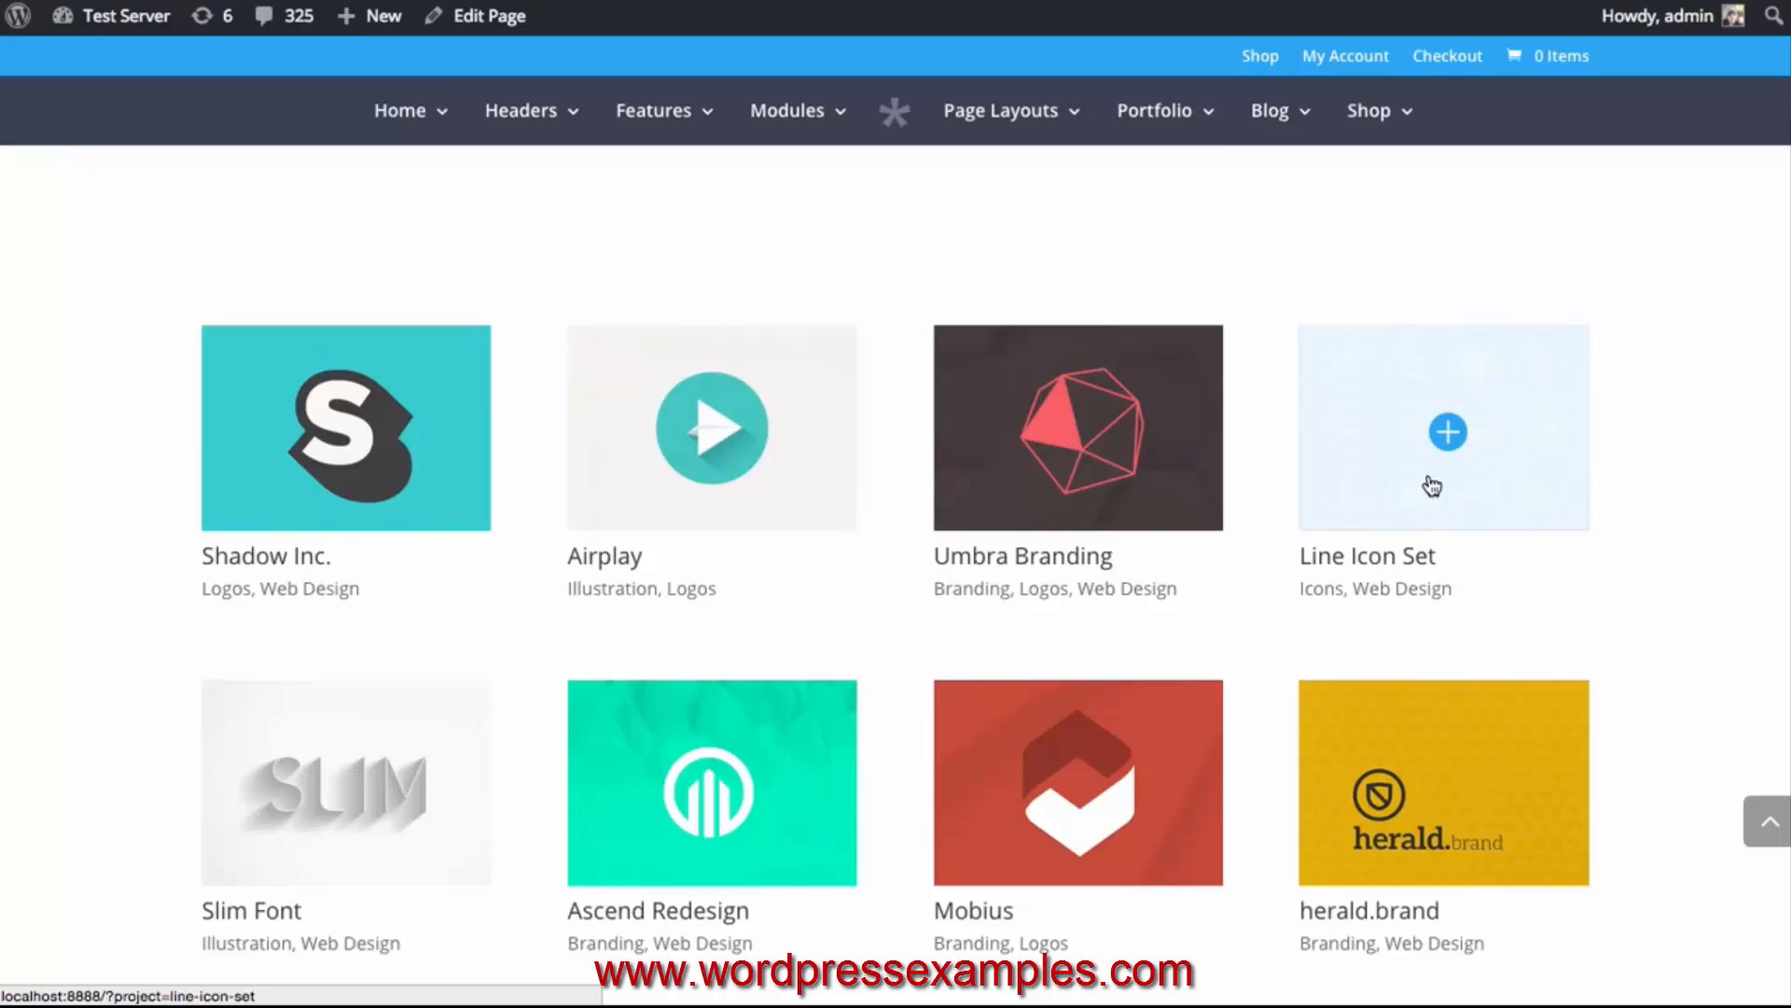
scroll(1428, 480, "down", 10)
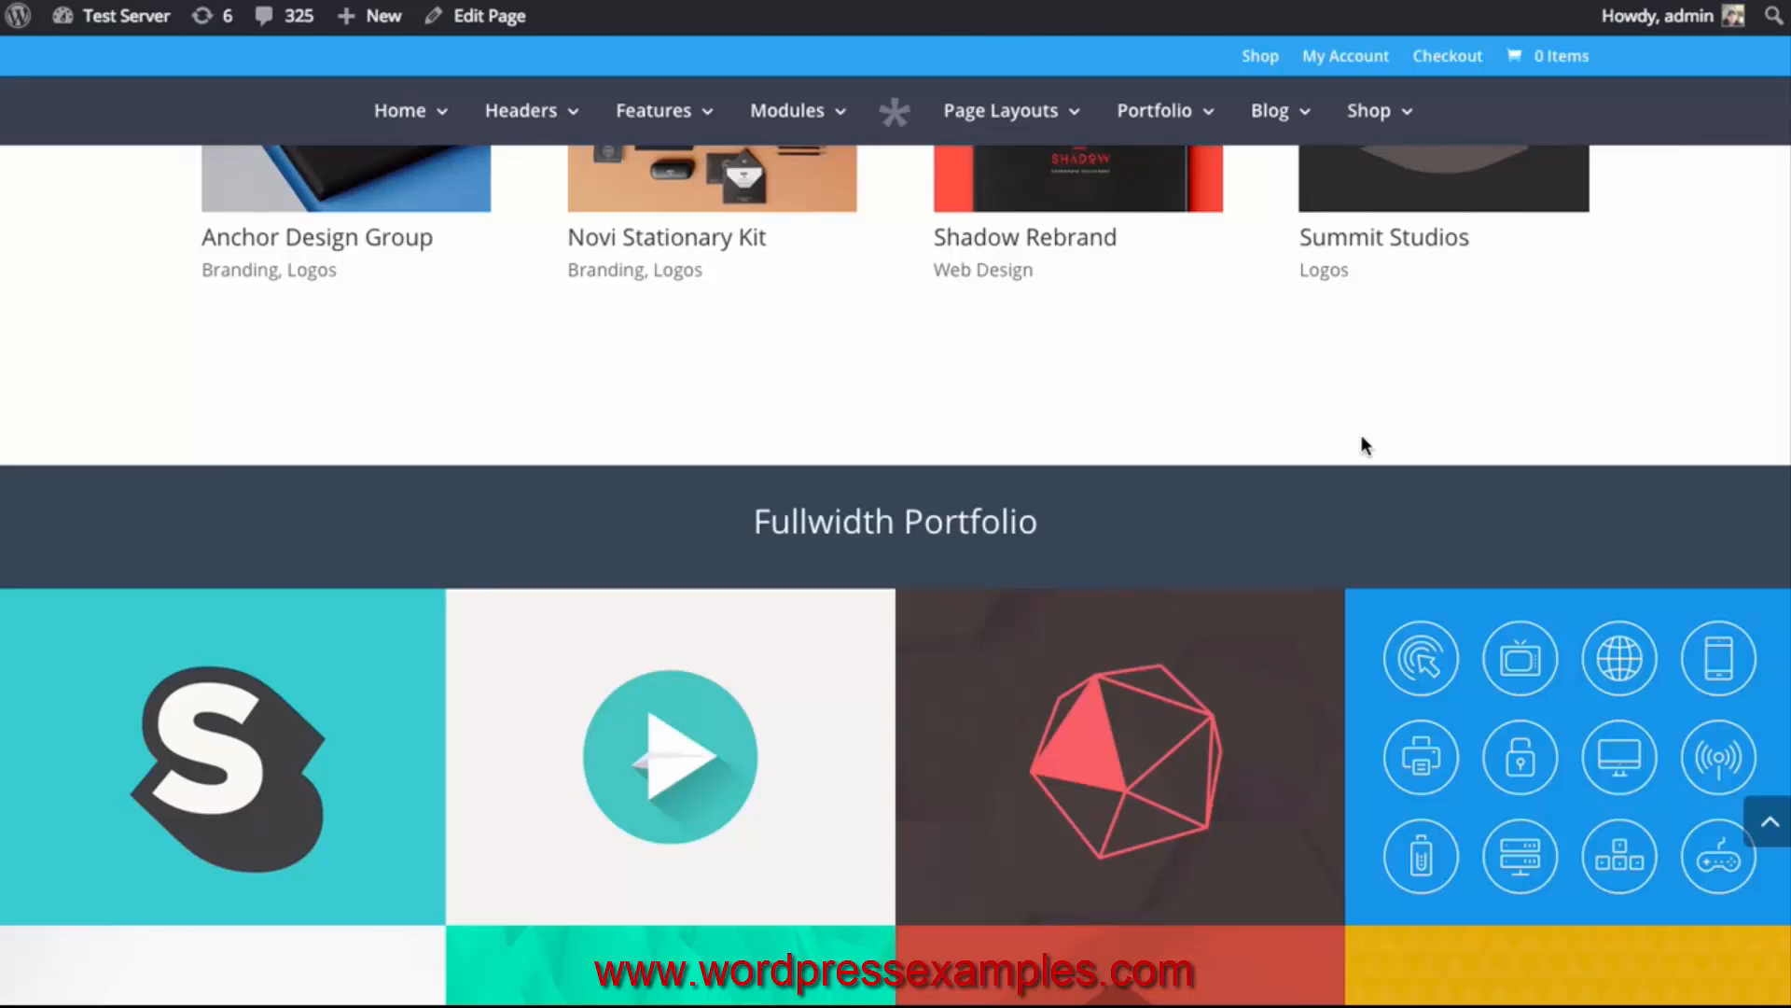
scroll(1296, 416, "down", 3)
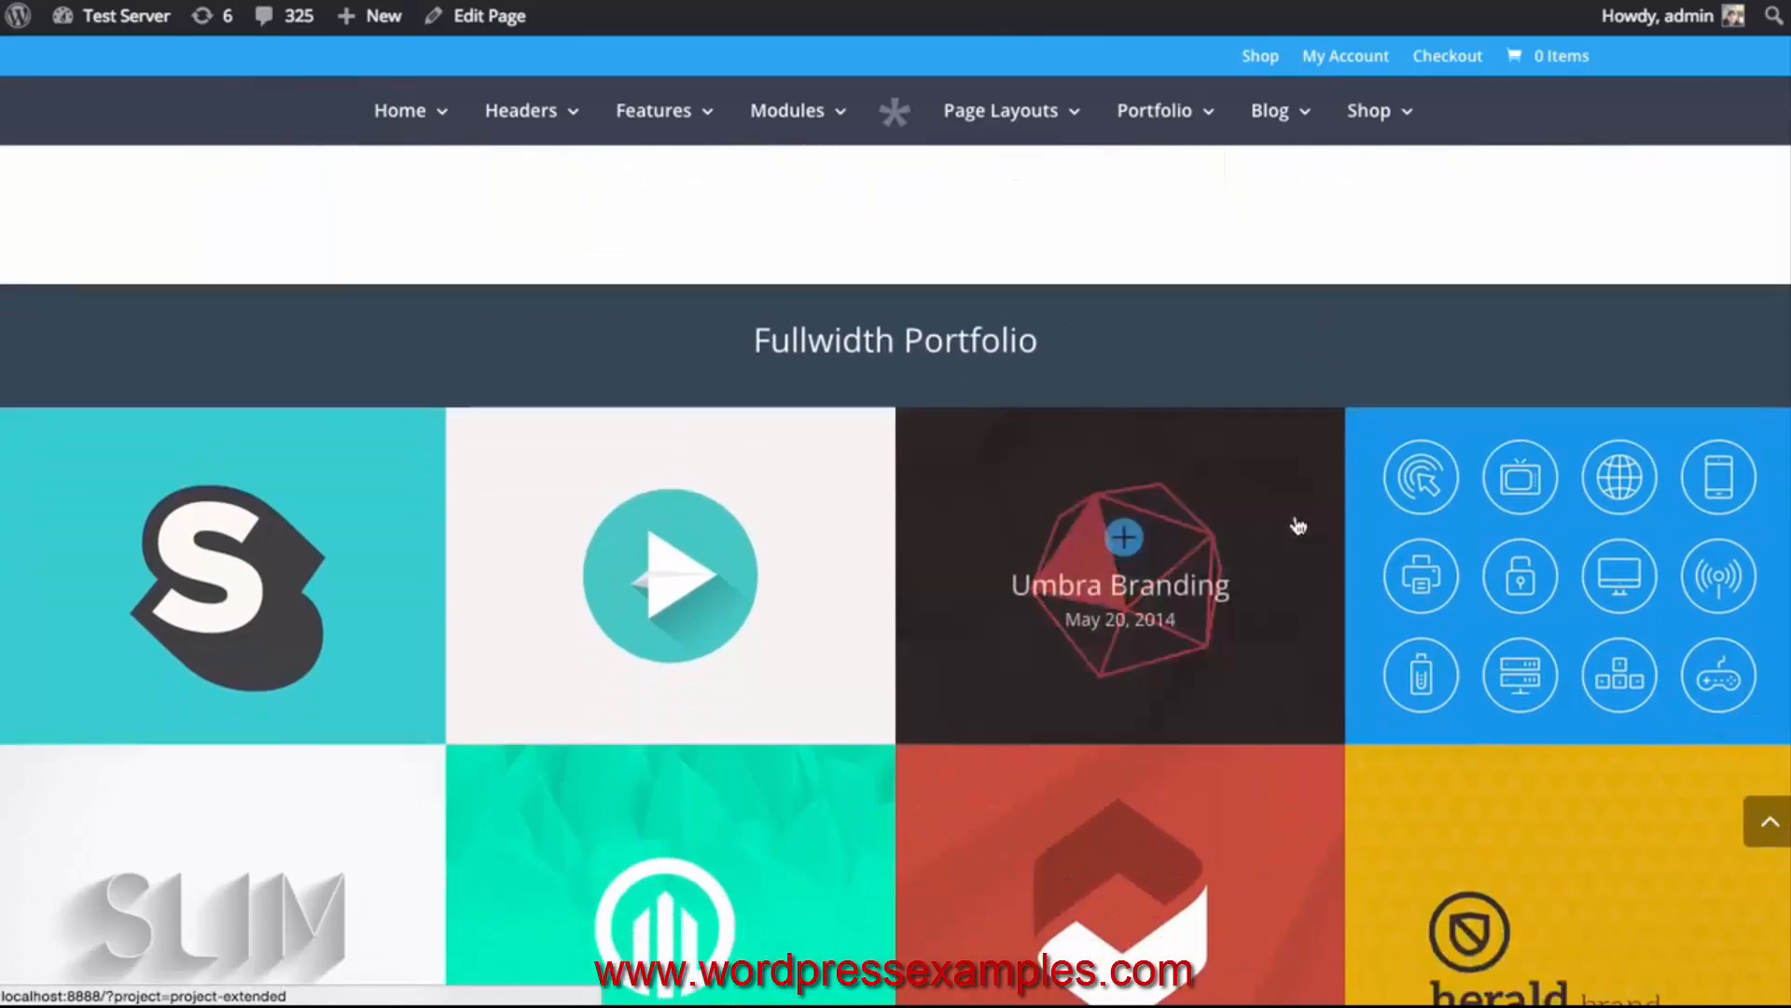
Step: Scroll down past the Fullwidth Portfolio to the Fullwidth Carousel Format section of the demo page
scroll(1444, 448, "down", 2)
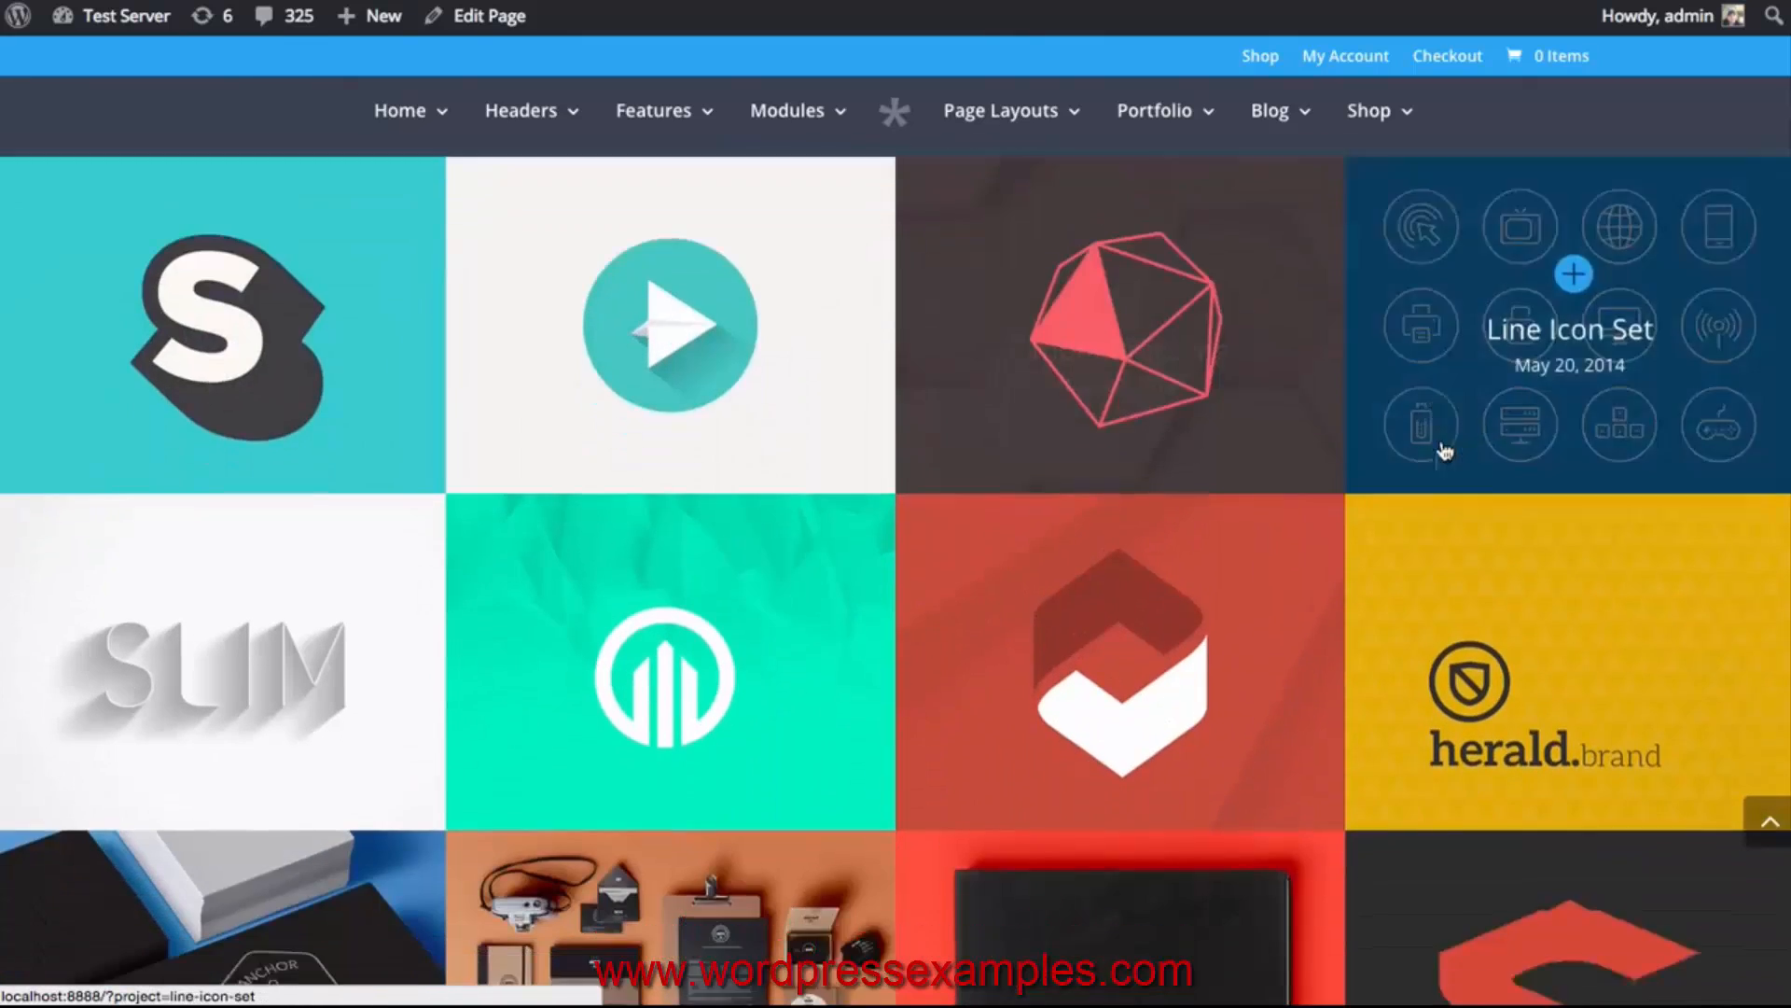
scroll(352, 473, "down", 12)
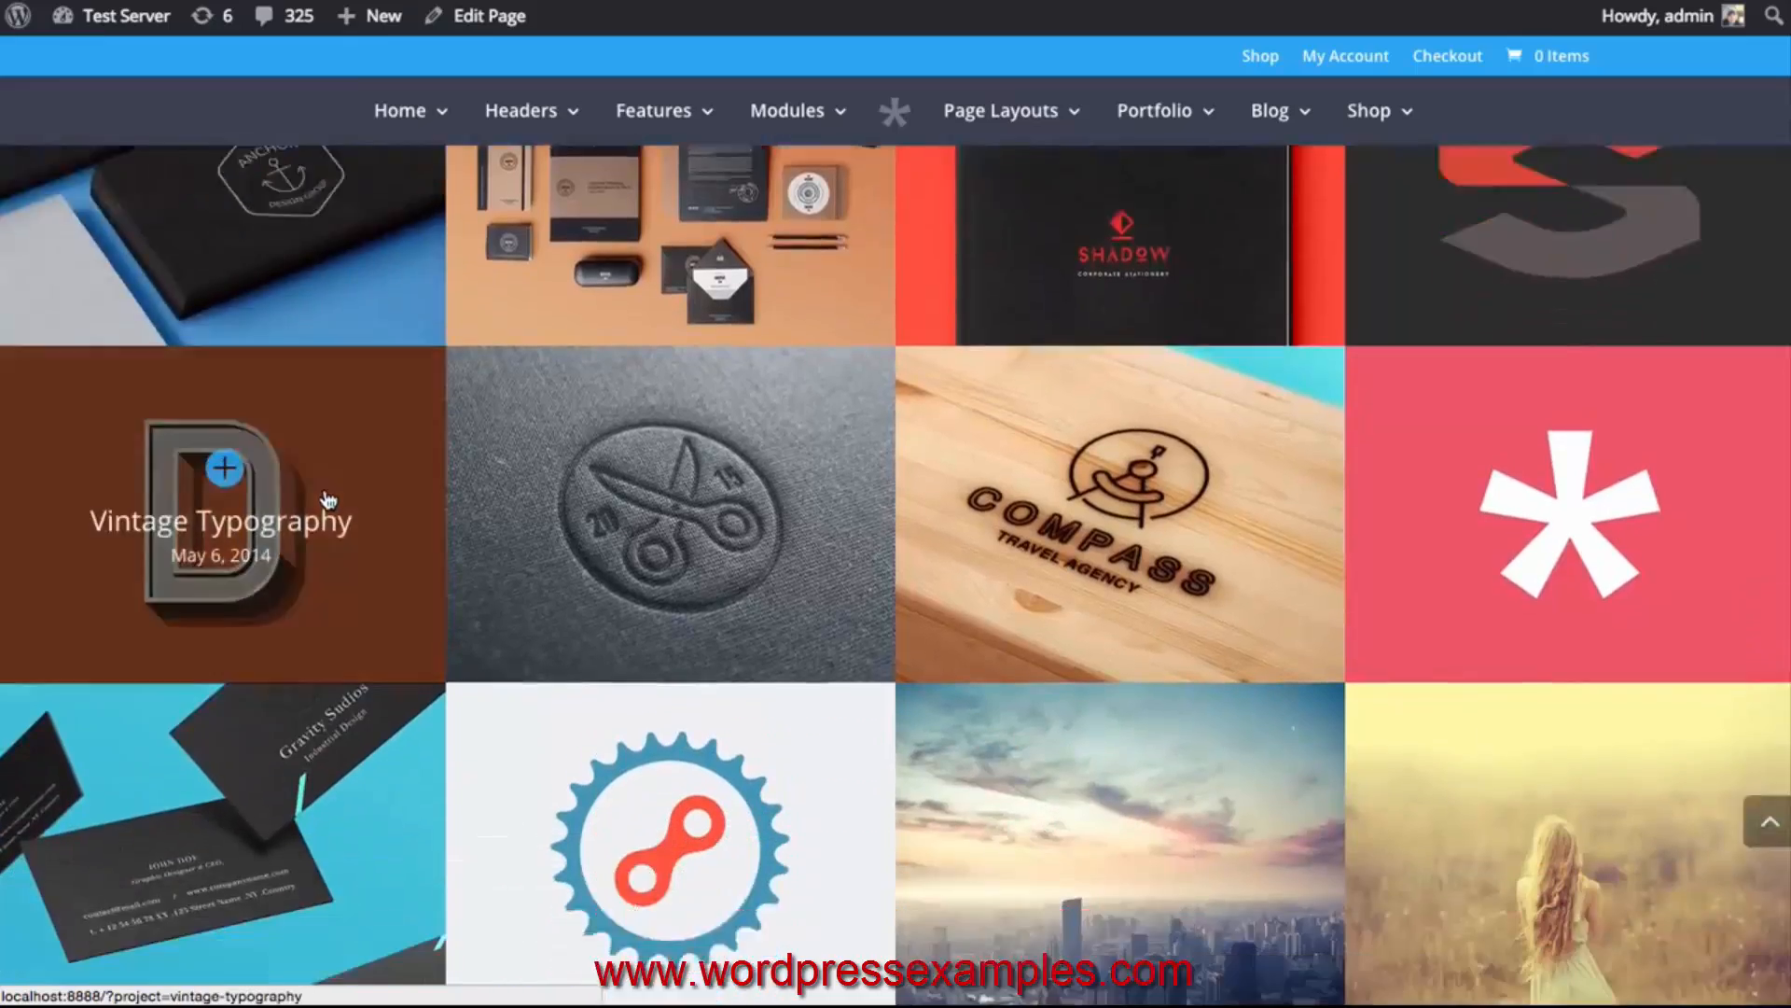
scroll(328, 499, "down", 7)
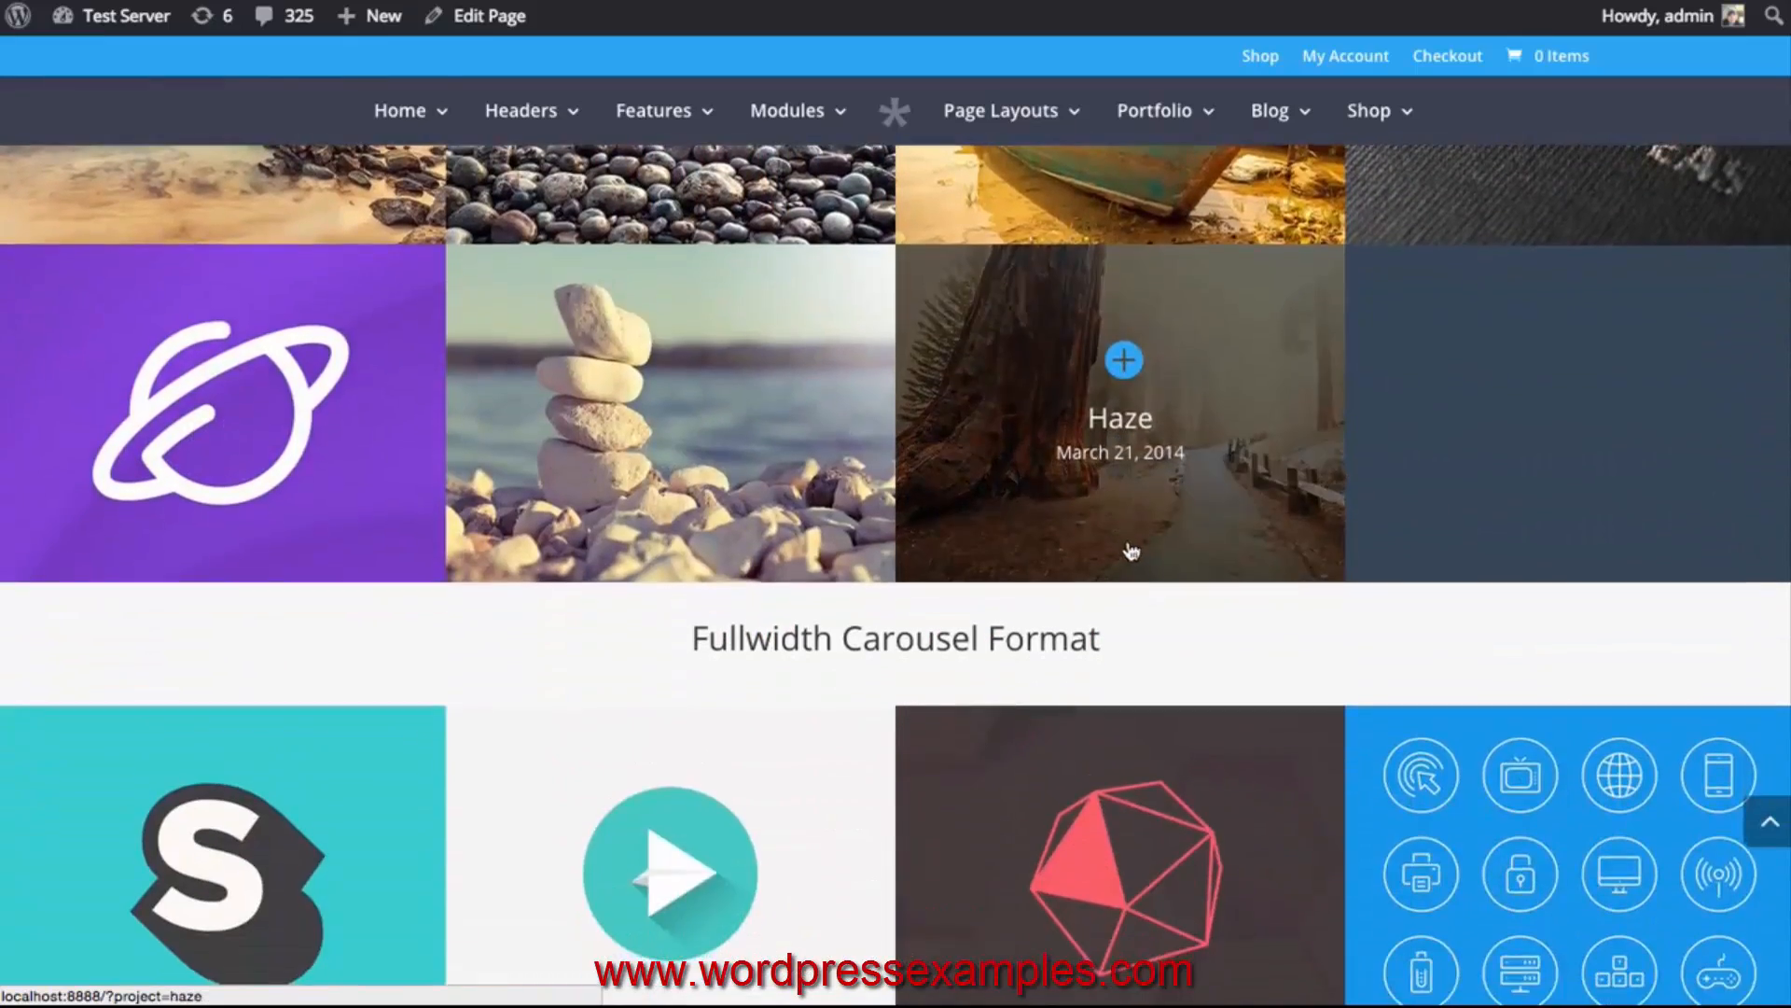
scroll(1170, 504, "down", 2)
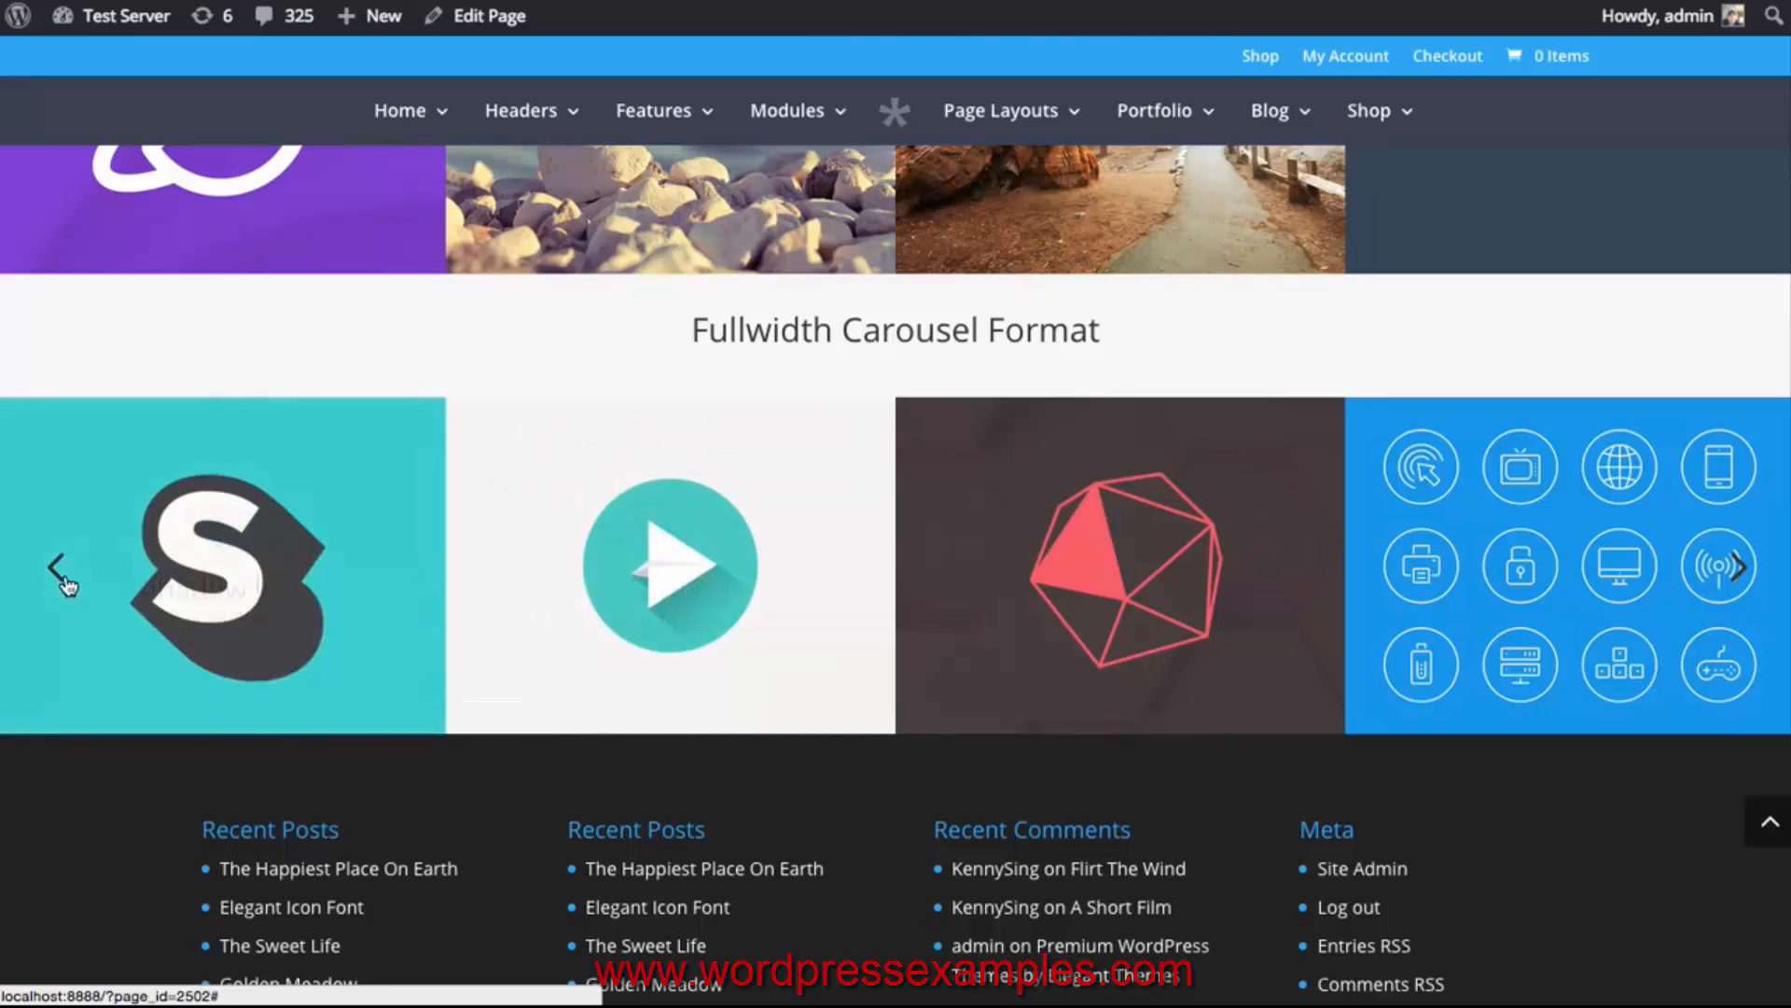
Step: Page backward through the fullwidth carousel slides, then scroll back up the portfolio demo page
left_click(56, 567)
left_click(62, 583)
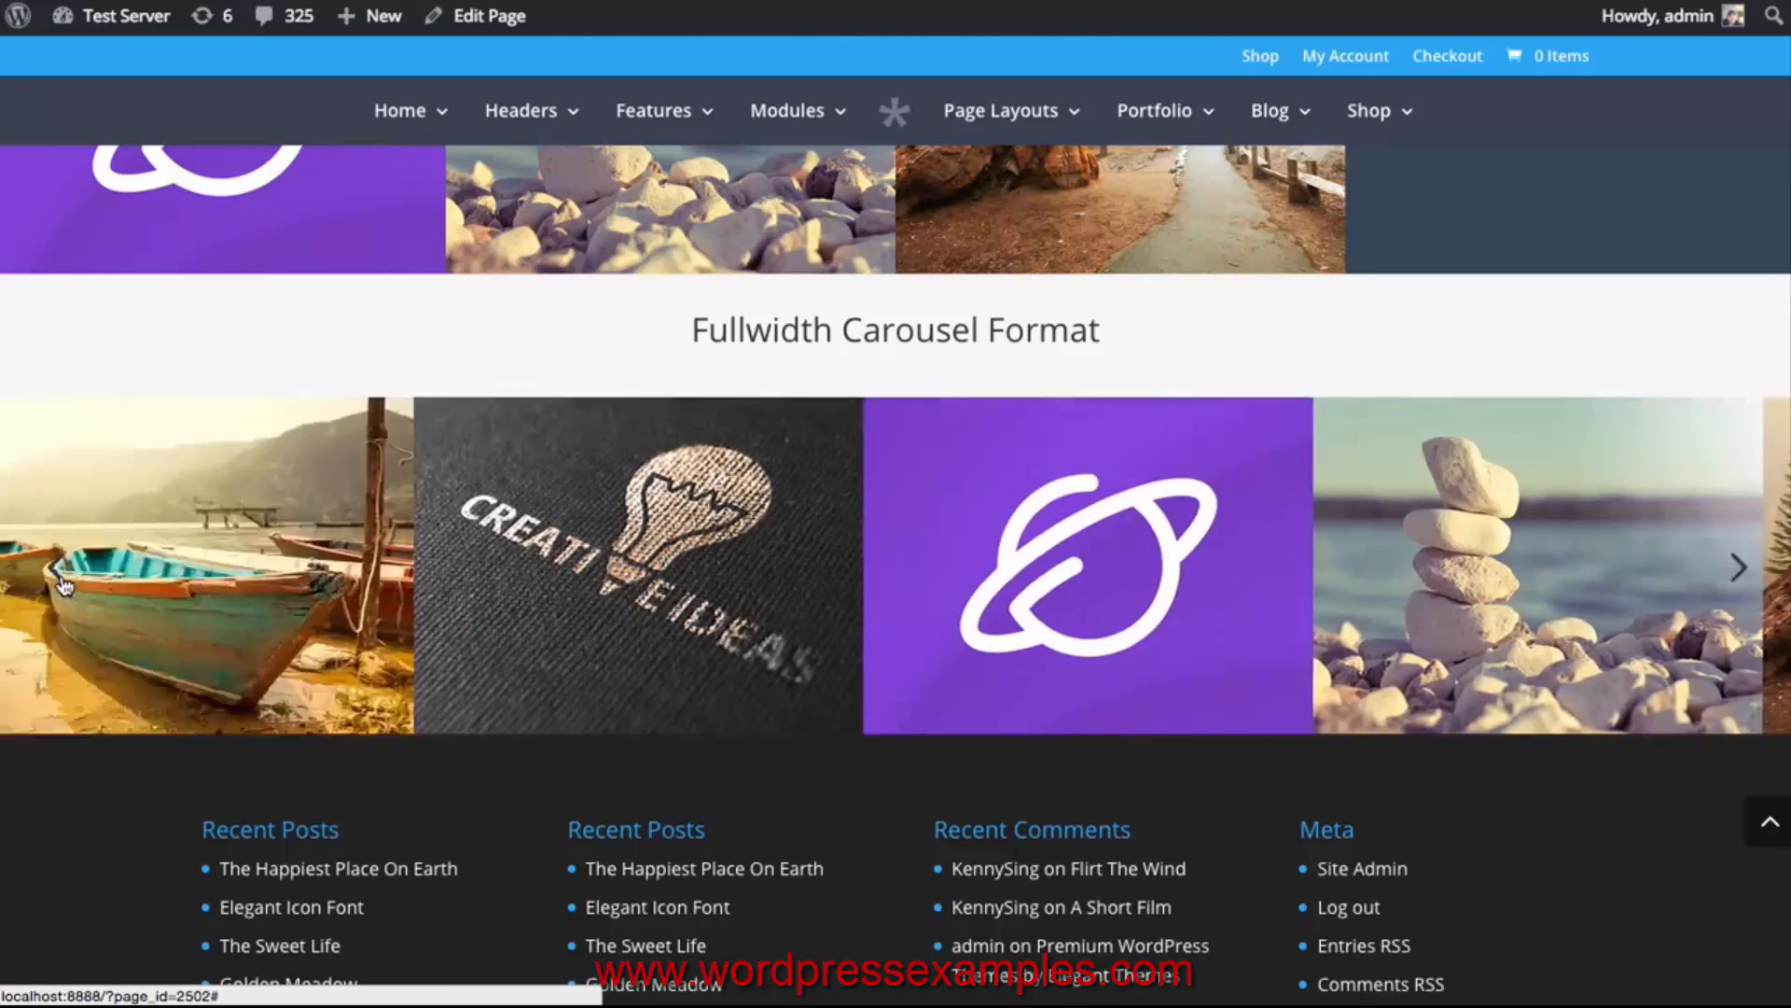
left_click(62, 583)
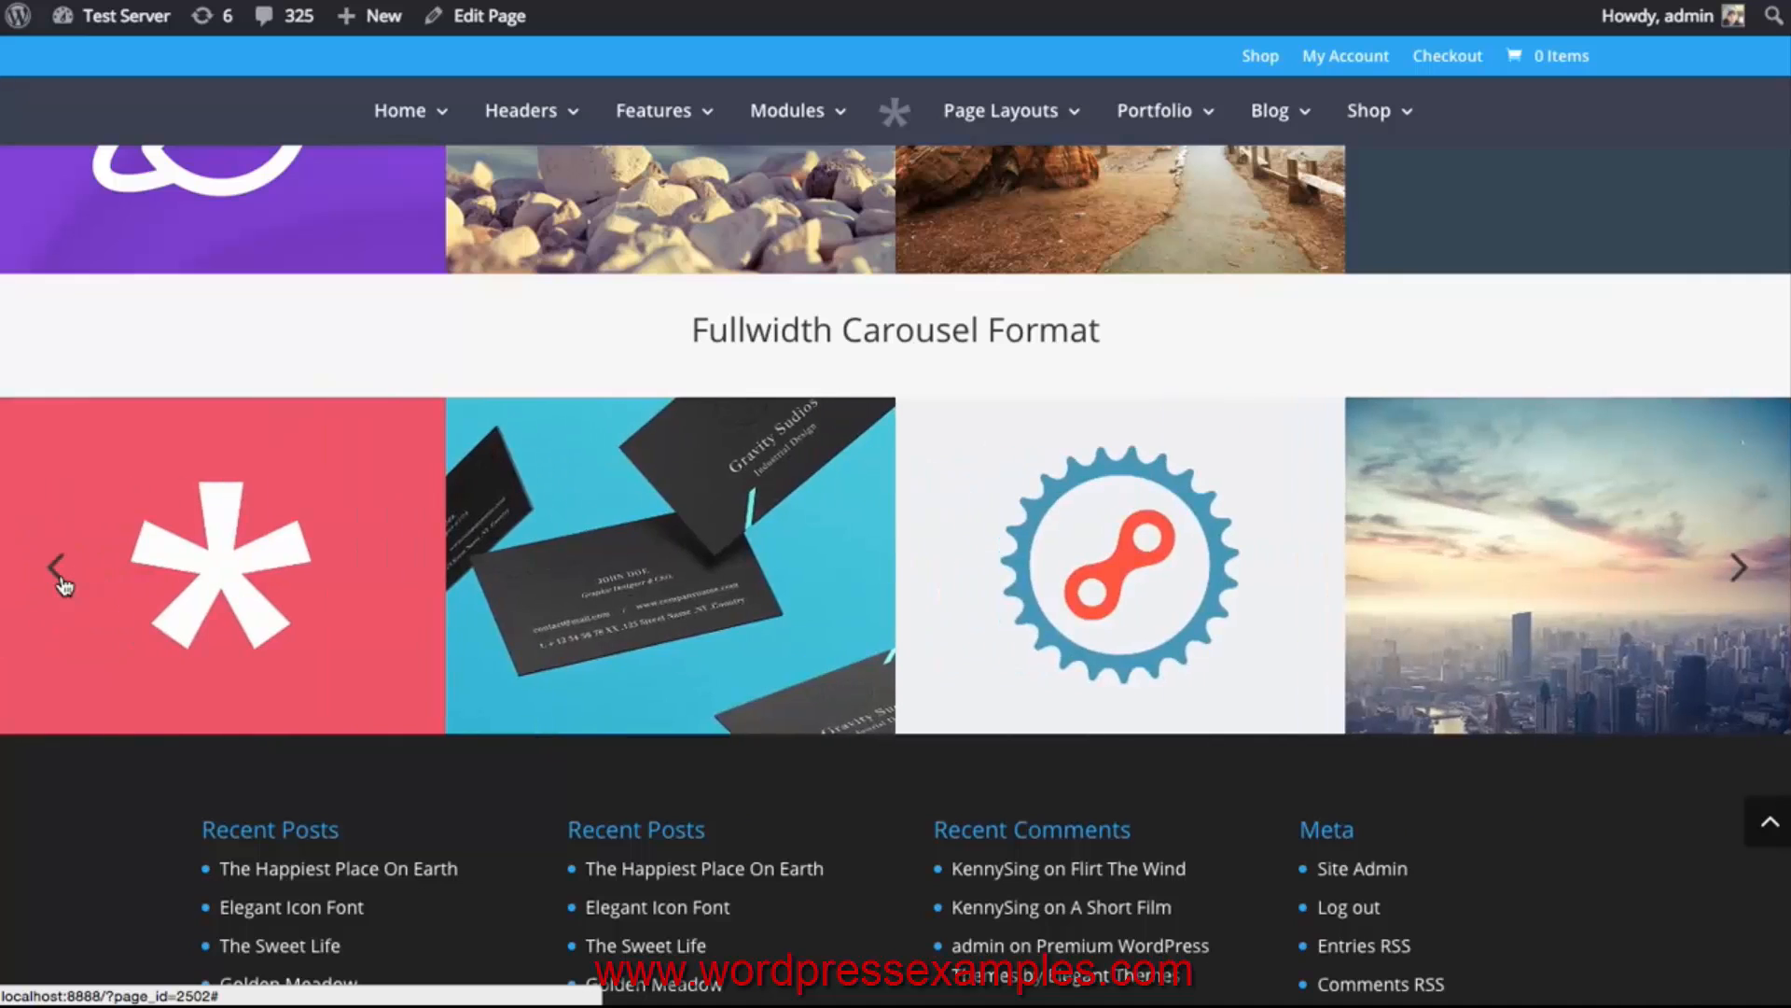
left_click(63, 584)
left_click(62, 583)
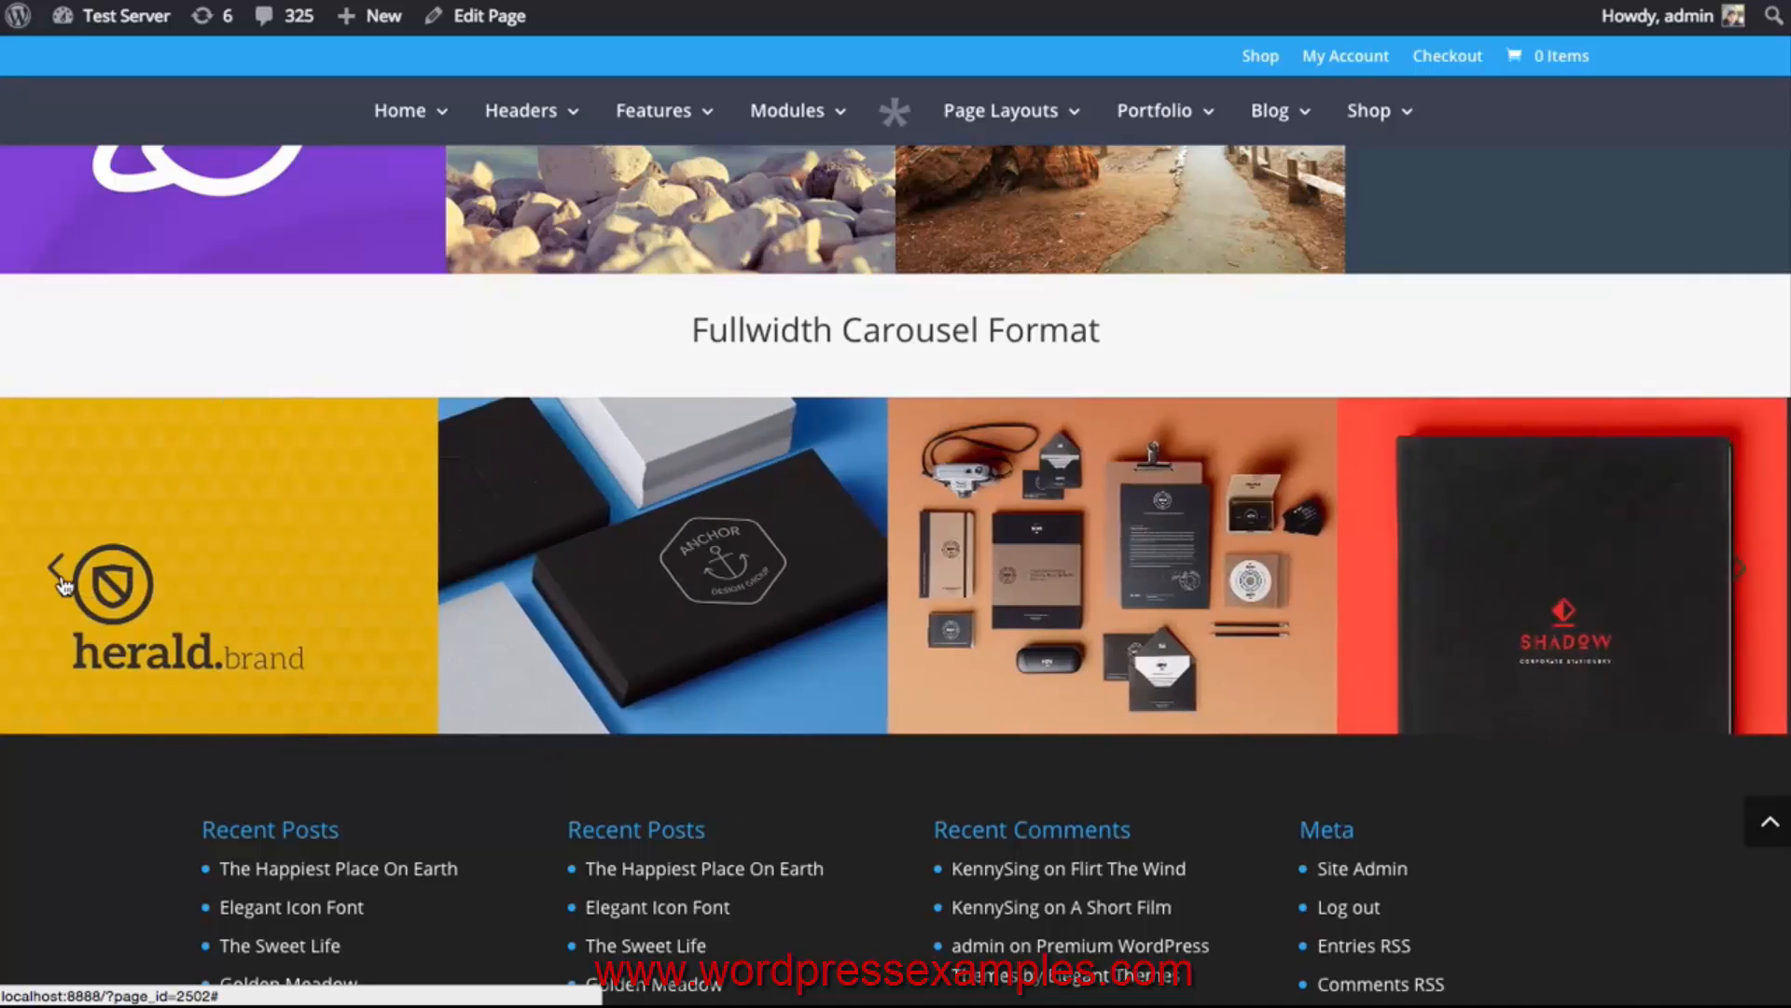
scroll(772, 700, "up", 10)
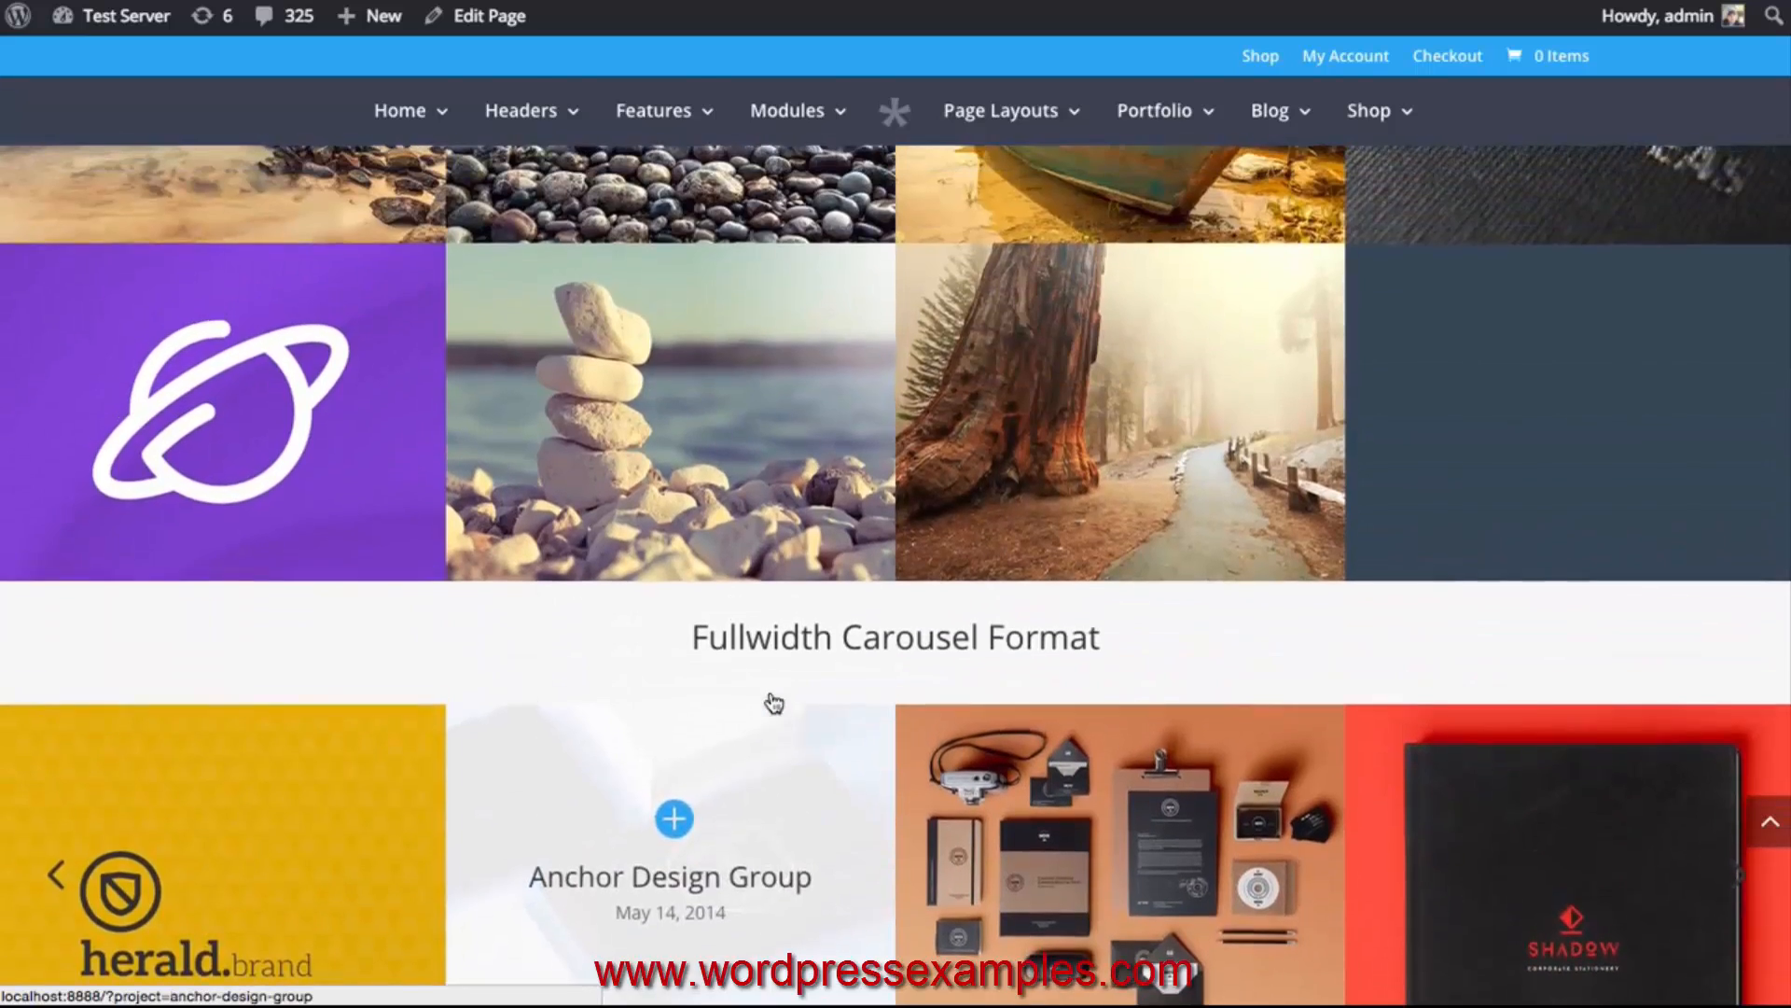
scroll(905, 786, "up", 15)
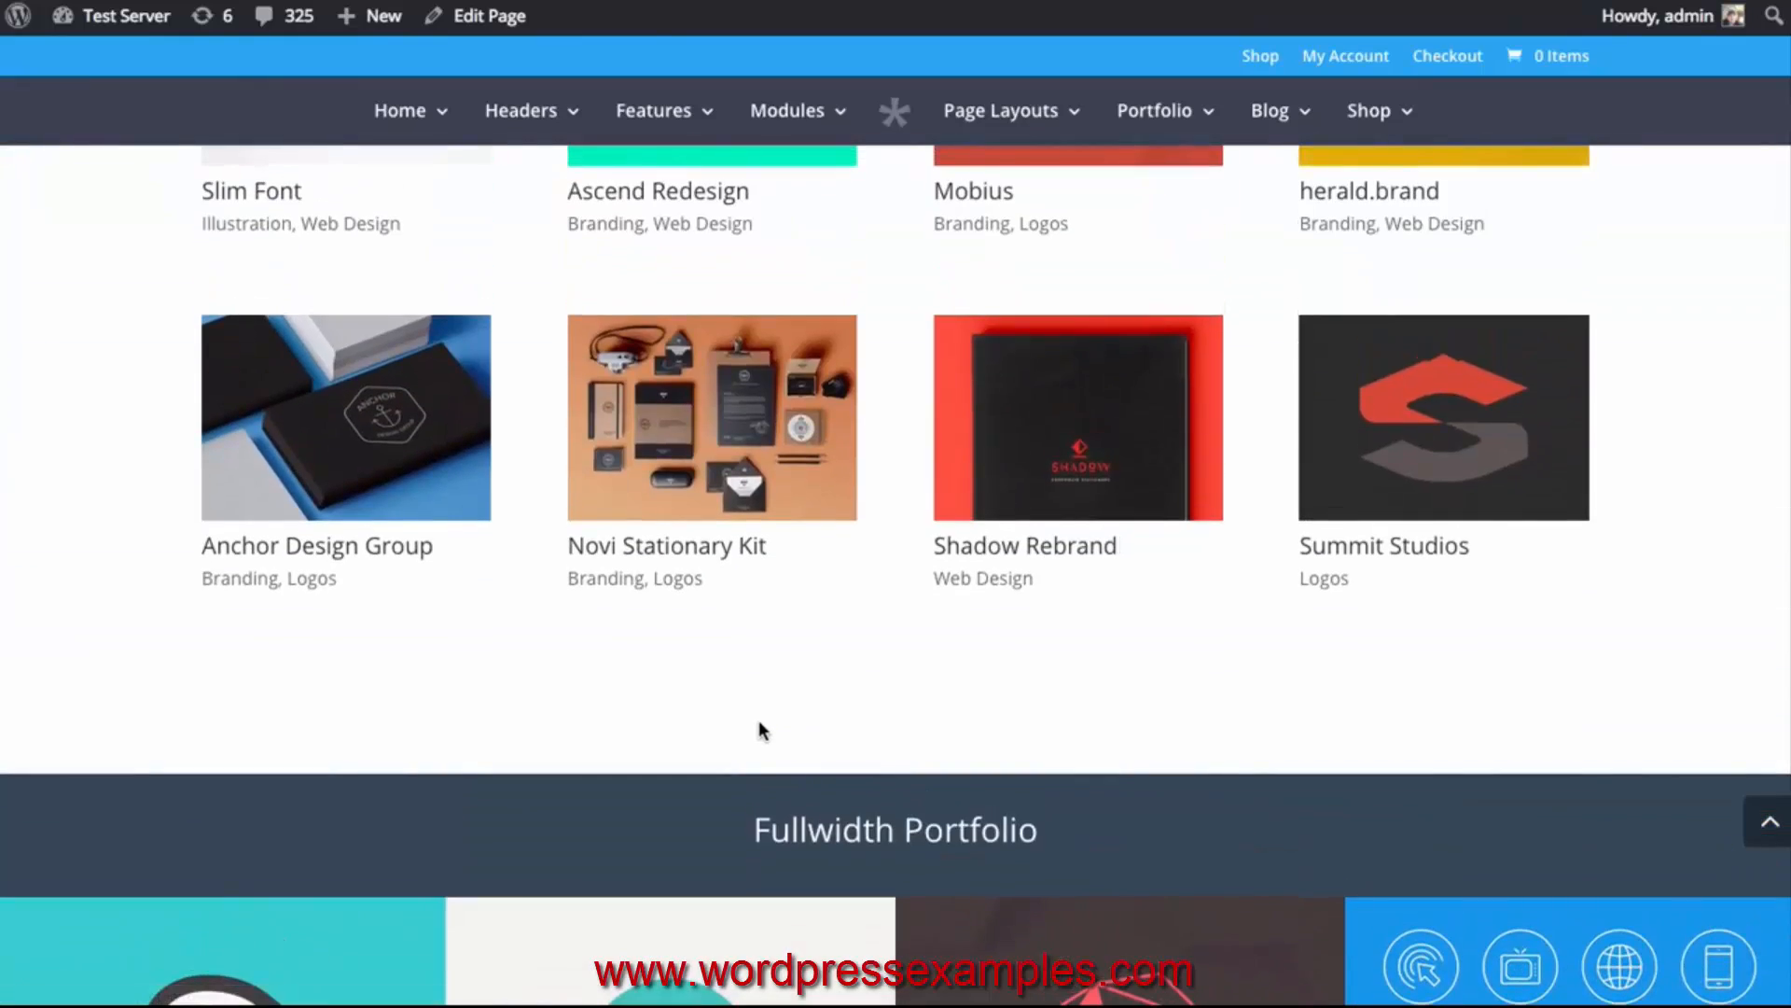
scroll(759, 729, "up", 5)
scroll(759, 729, "up", 10)
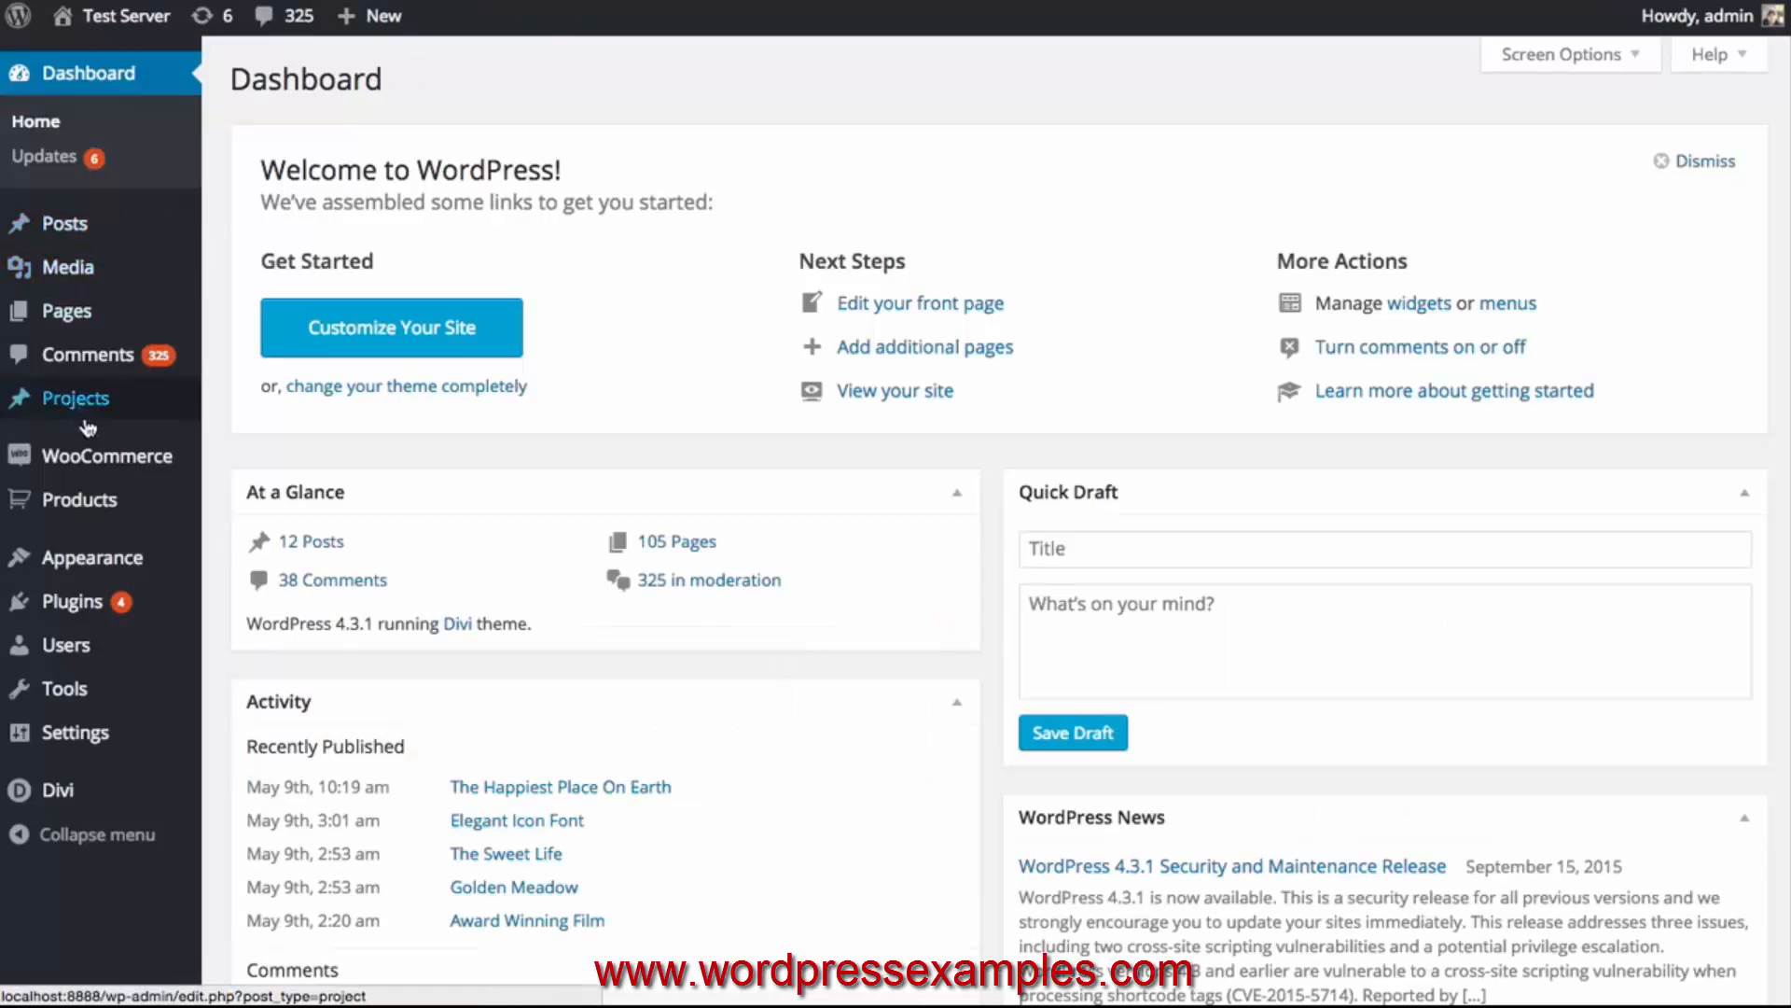
Step: Open the Shadow Inc. project from the dashboard's project list and review its featured image and Divi Builder layout
mouse_move(109, 418)
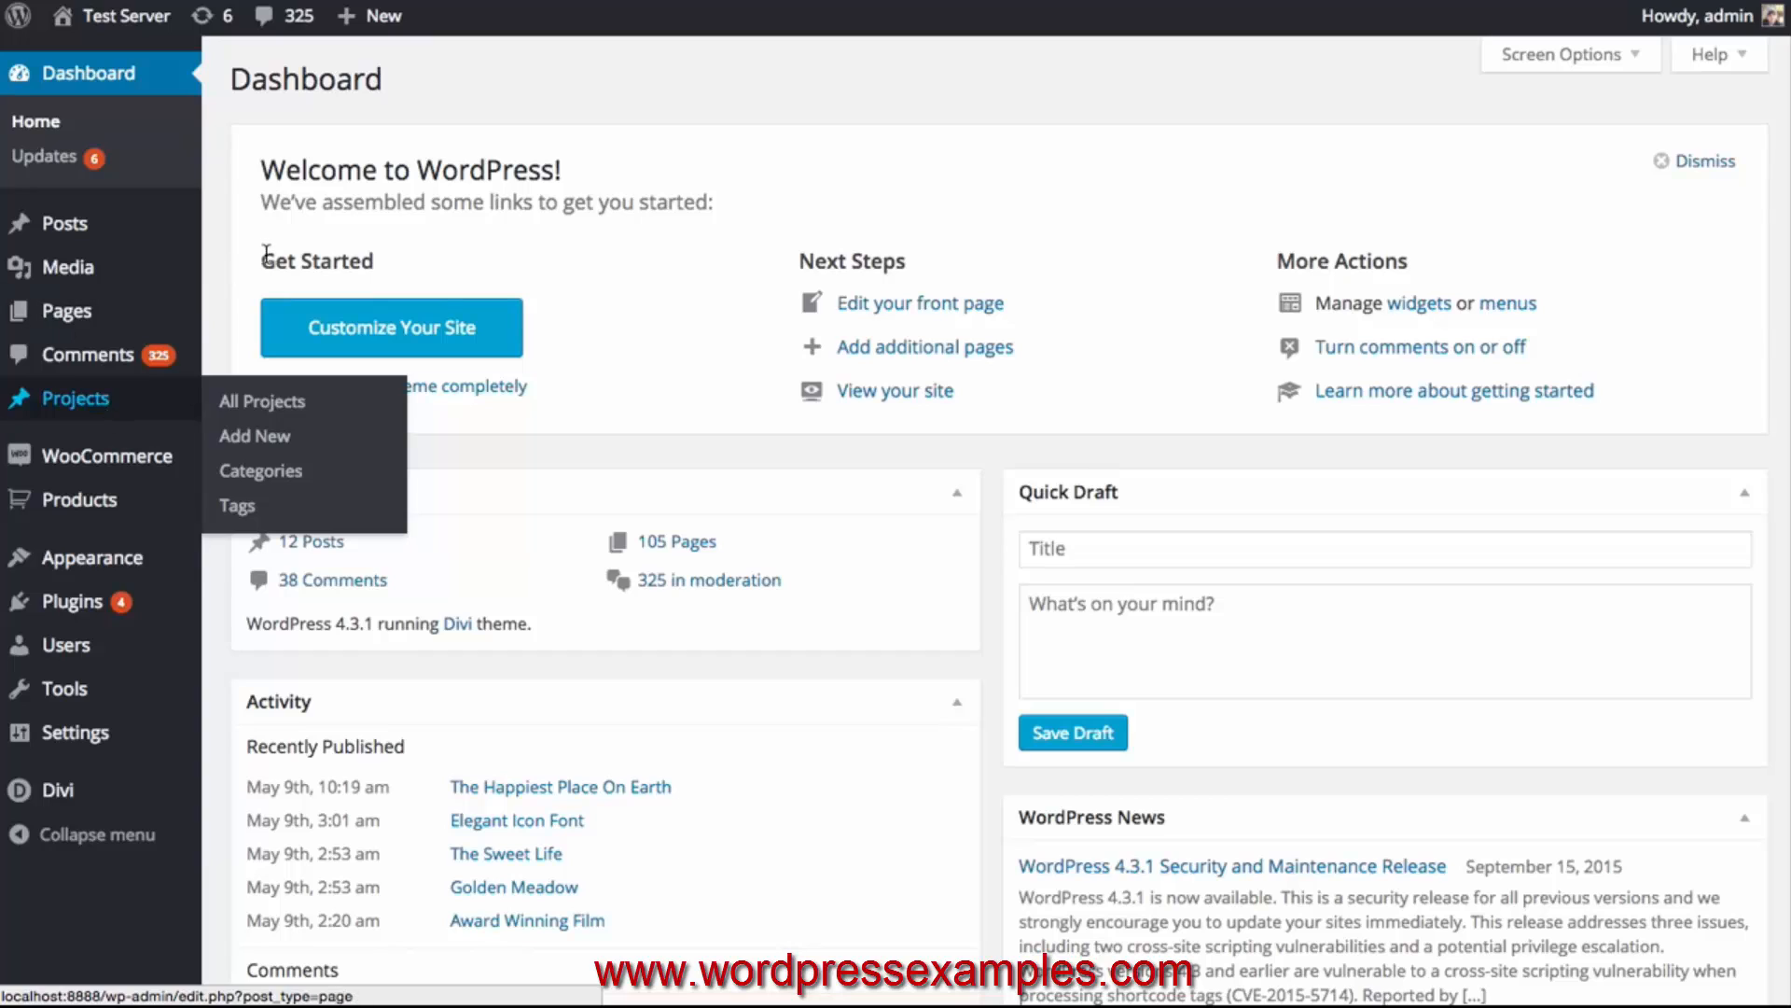
left_click(250, 416)
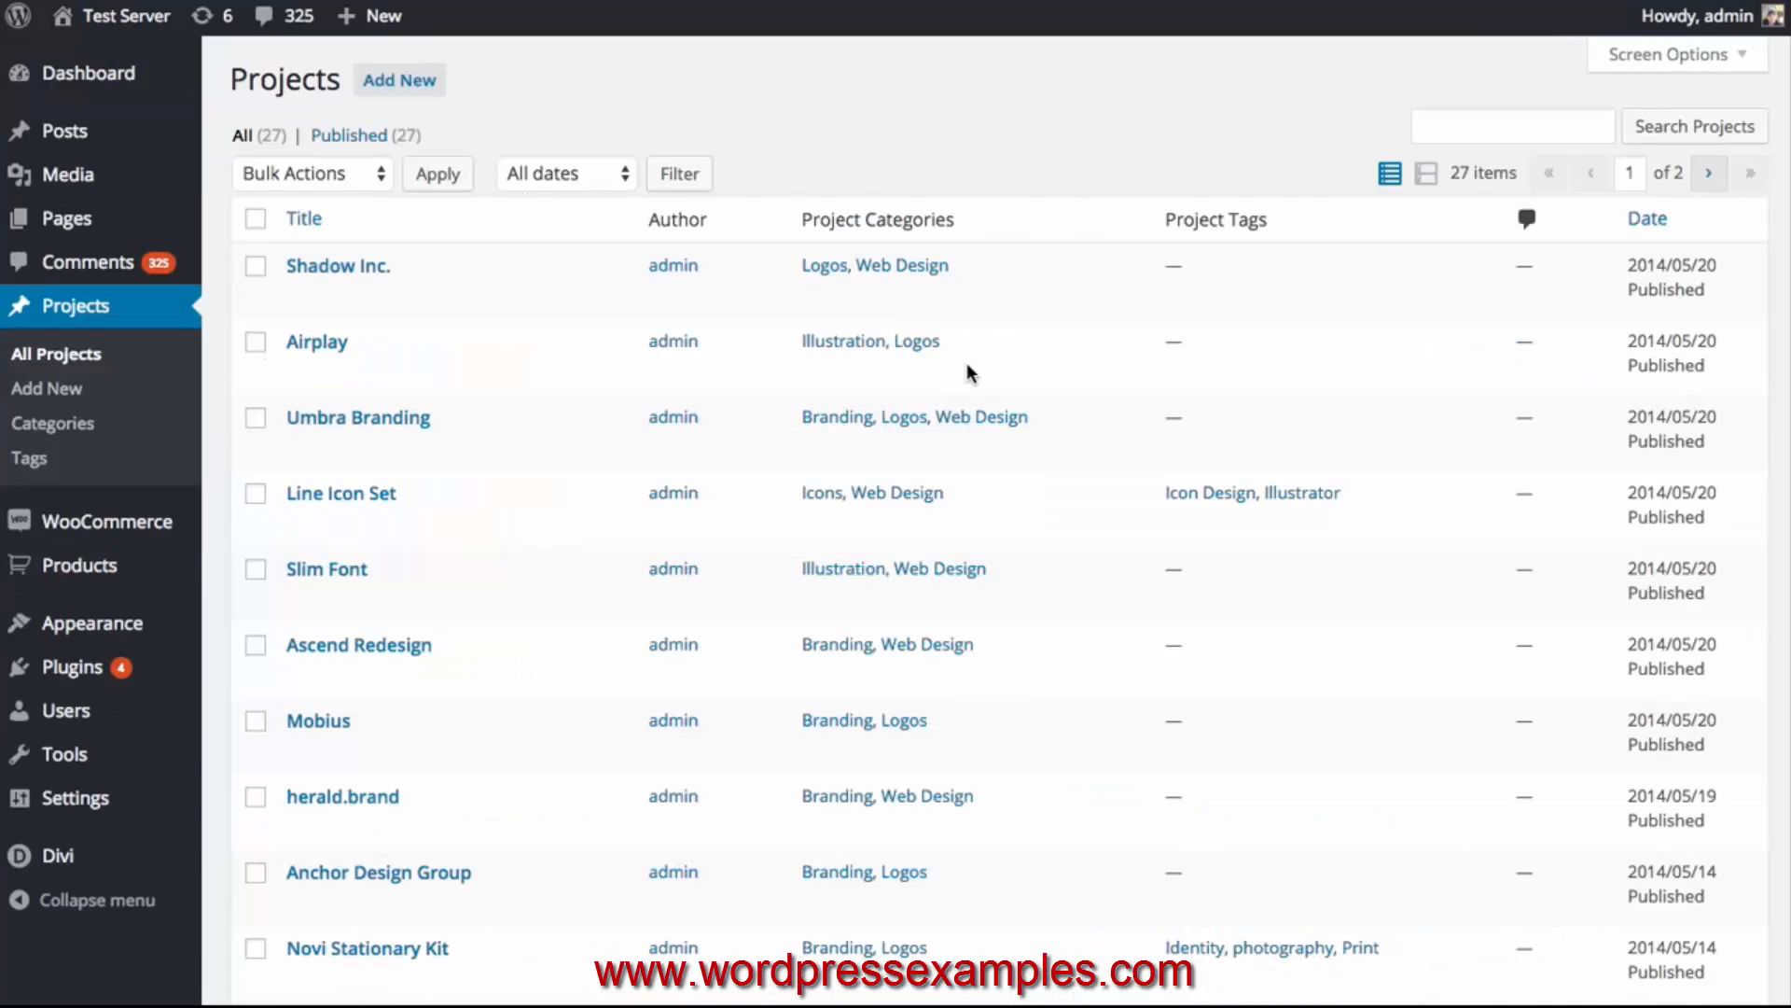
left_click(302, 299)
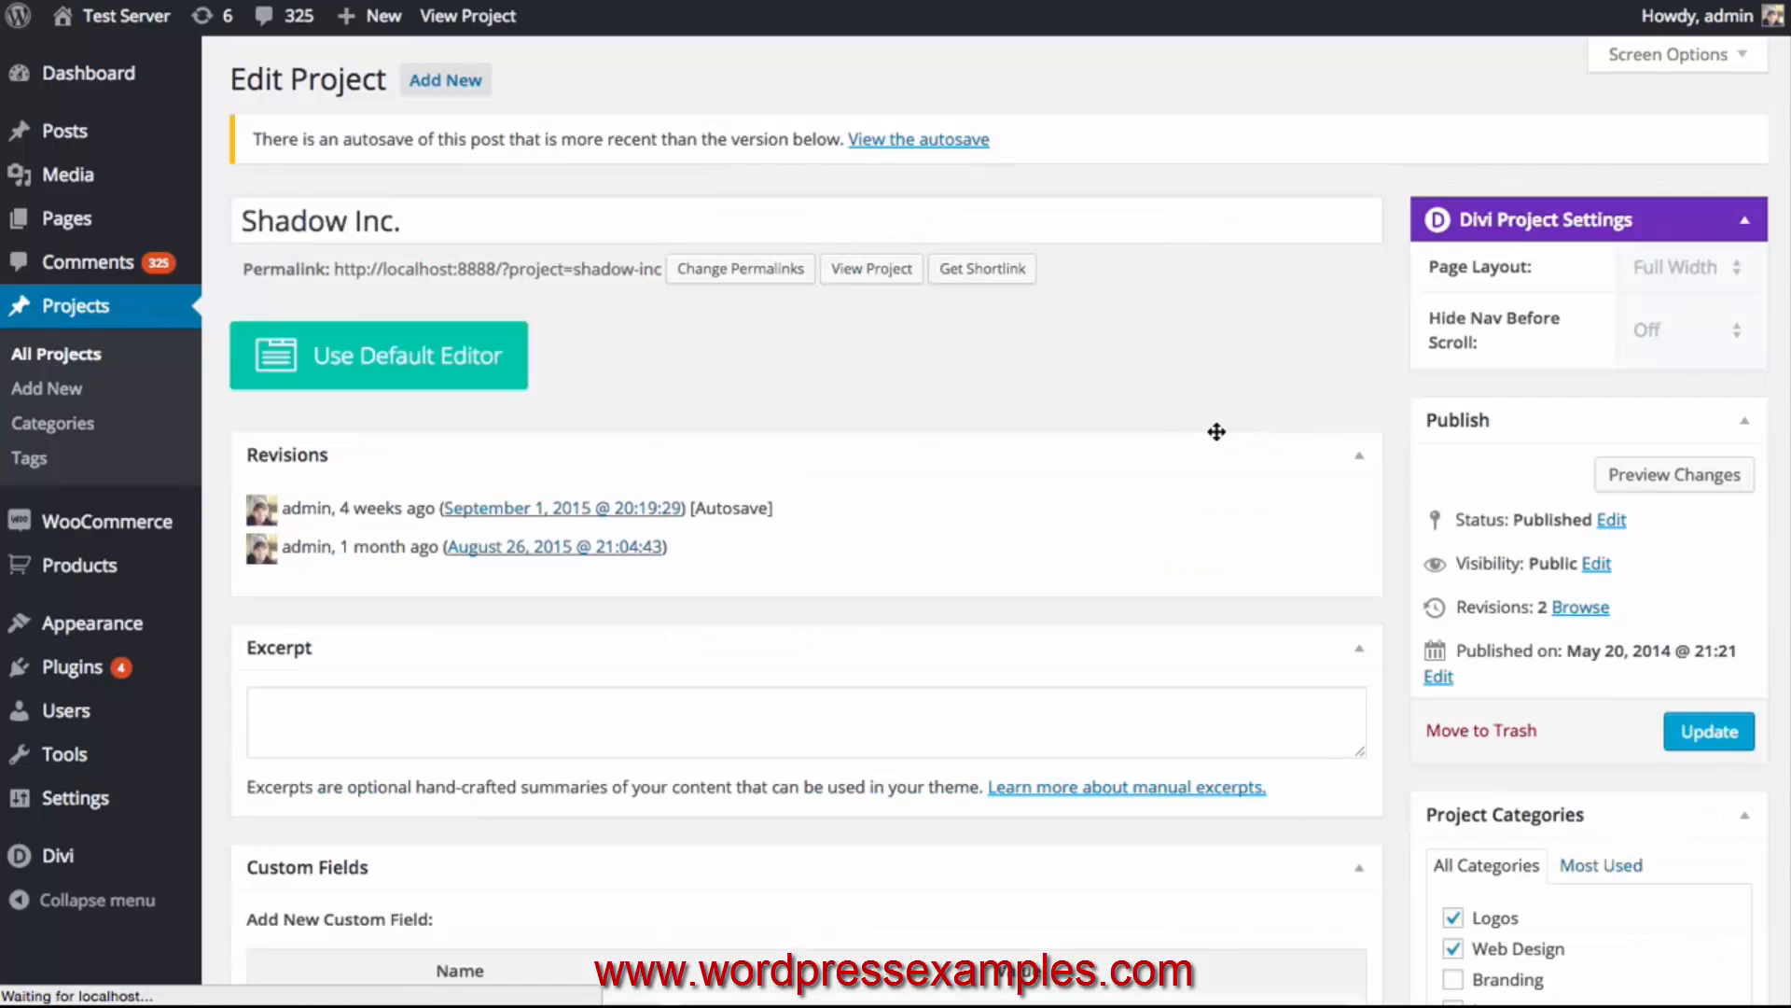
scroll(1496, 539, "down", 10)
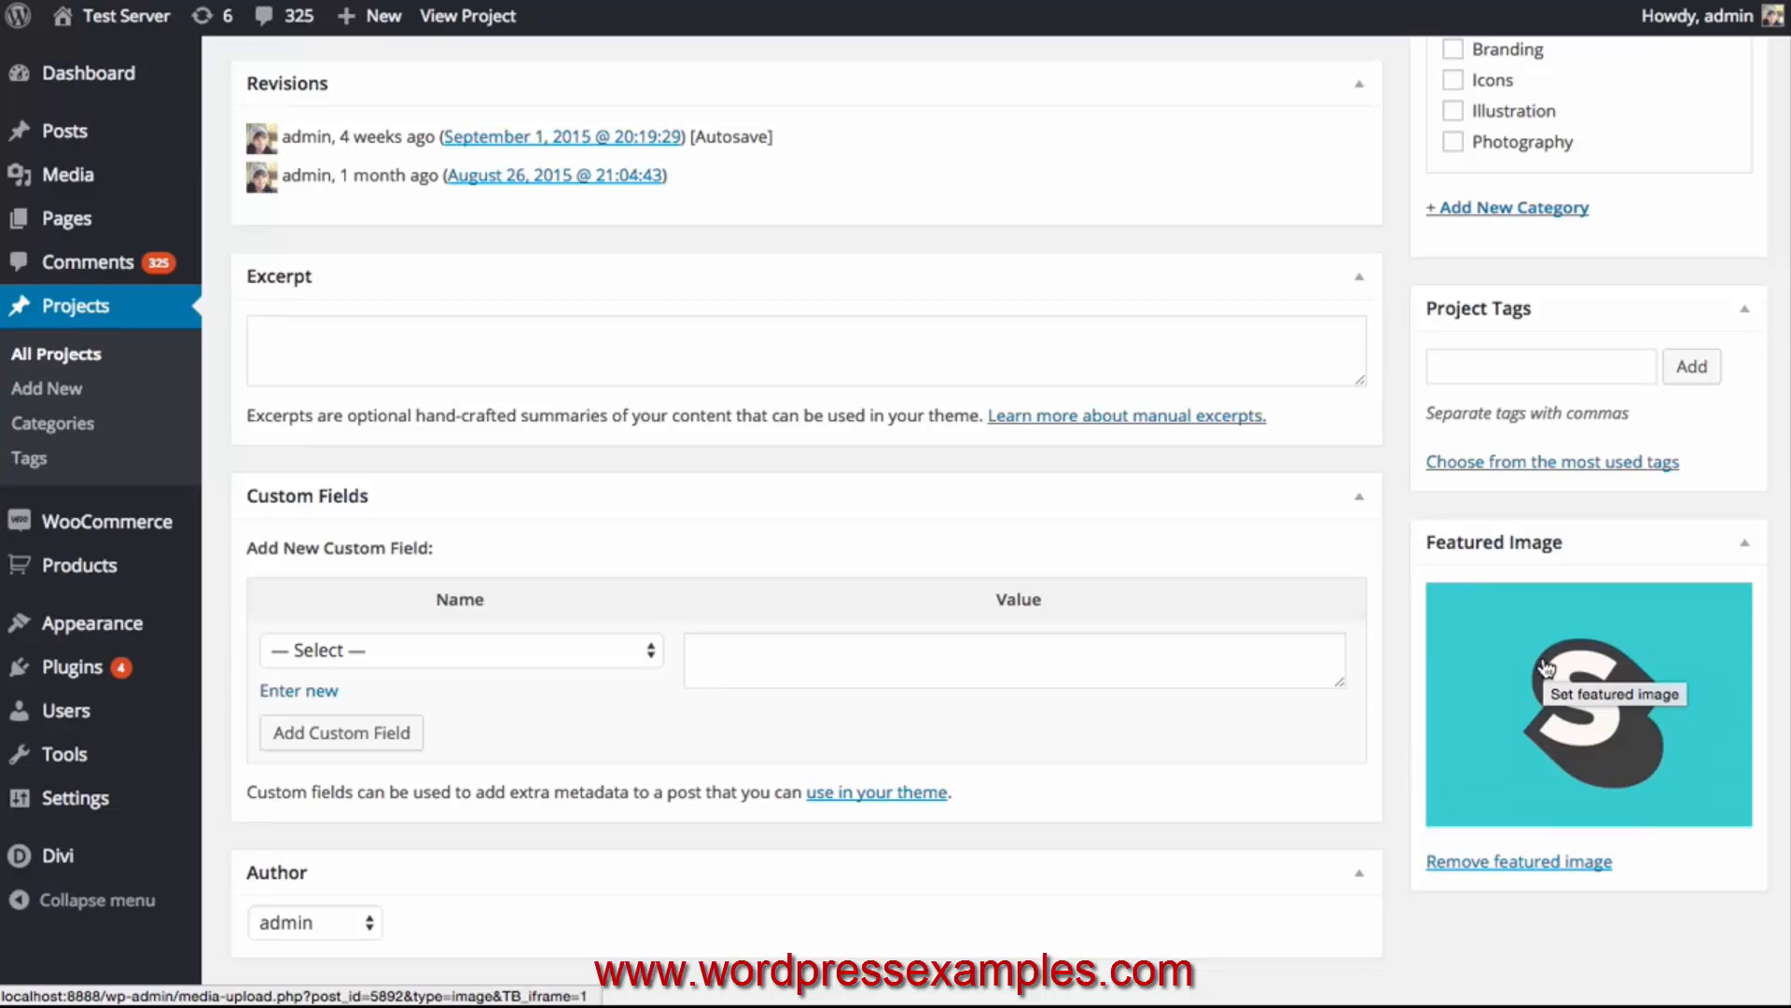
scroll(1546, 667, "up", 7)
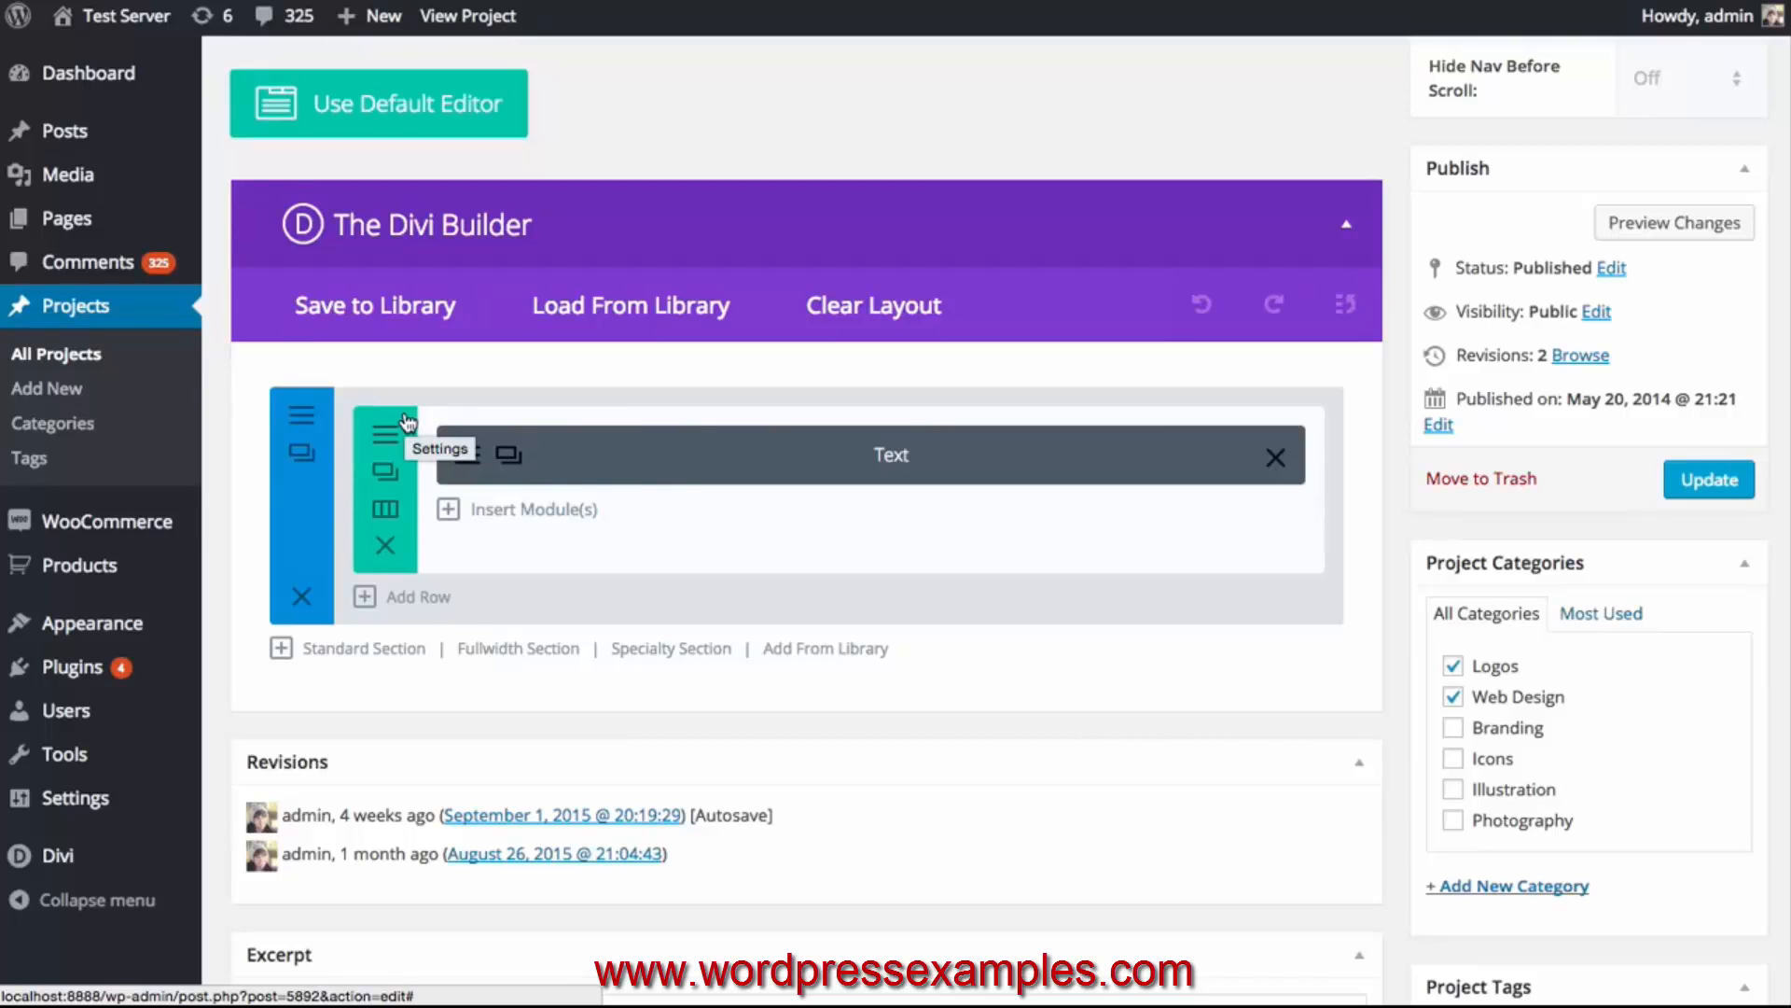
scroll(406, 423, "up", 3)
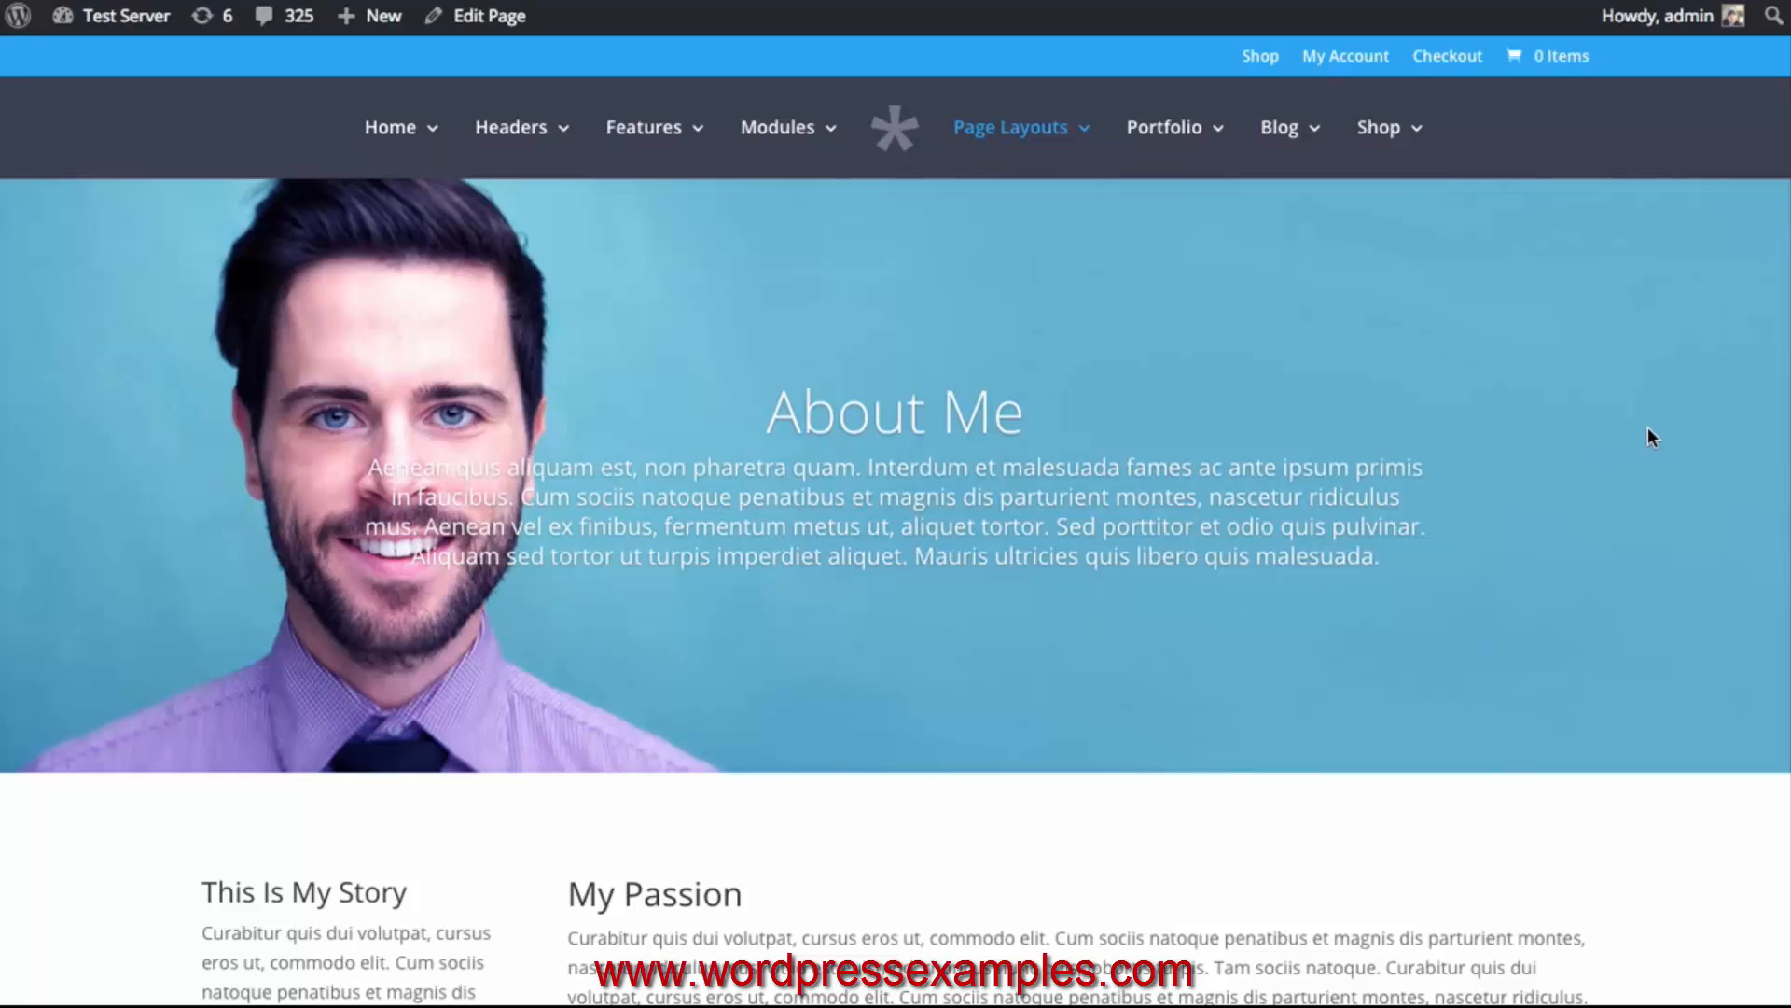
Step: Scroll through the About Me page on the front end
scroll(1325, 519, "down", 10)
scroll(1301, 530, "up", 6)
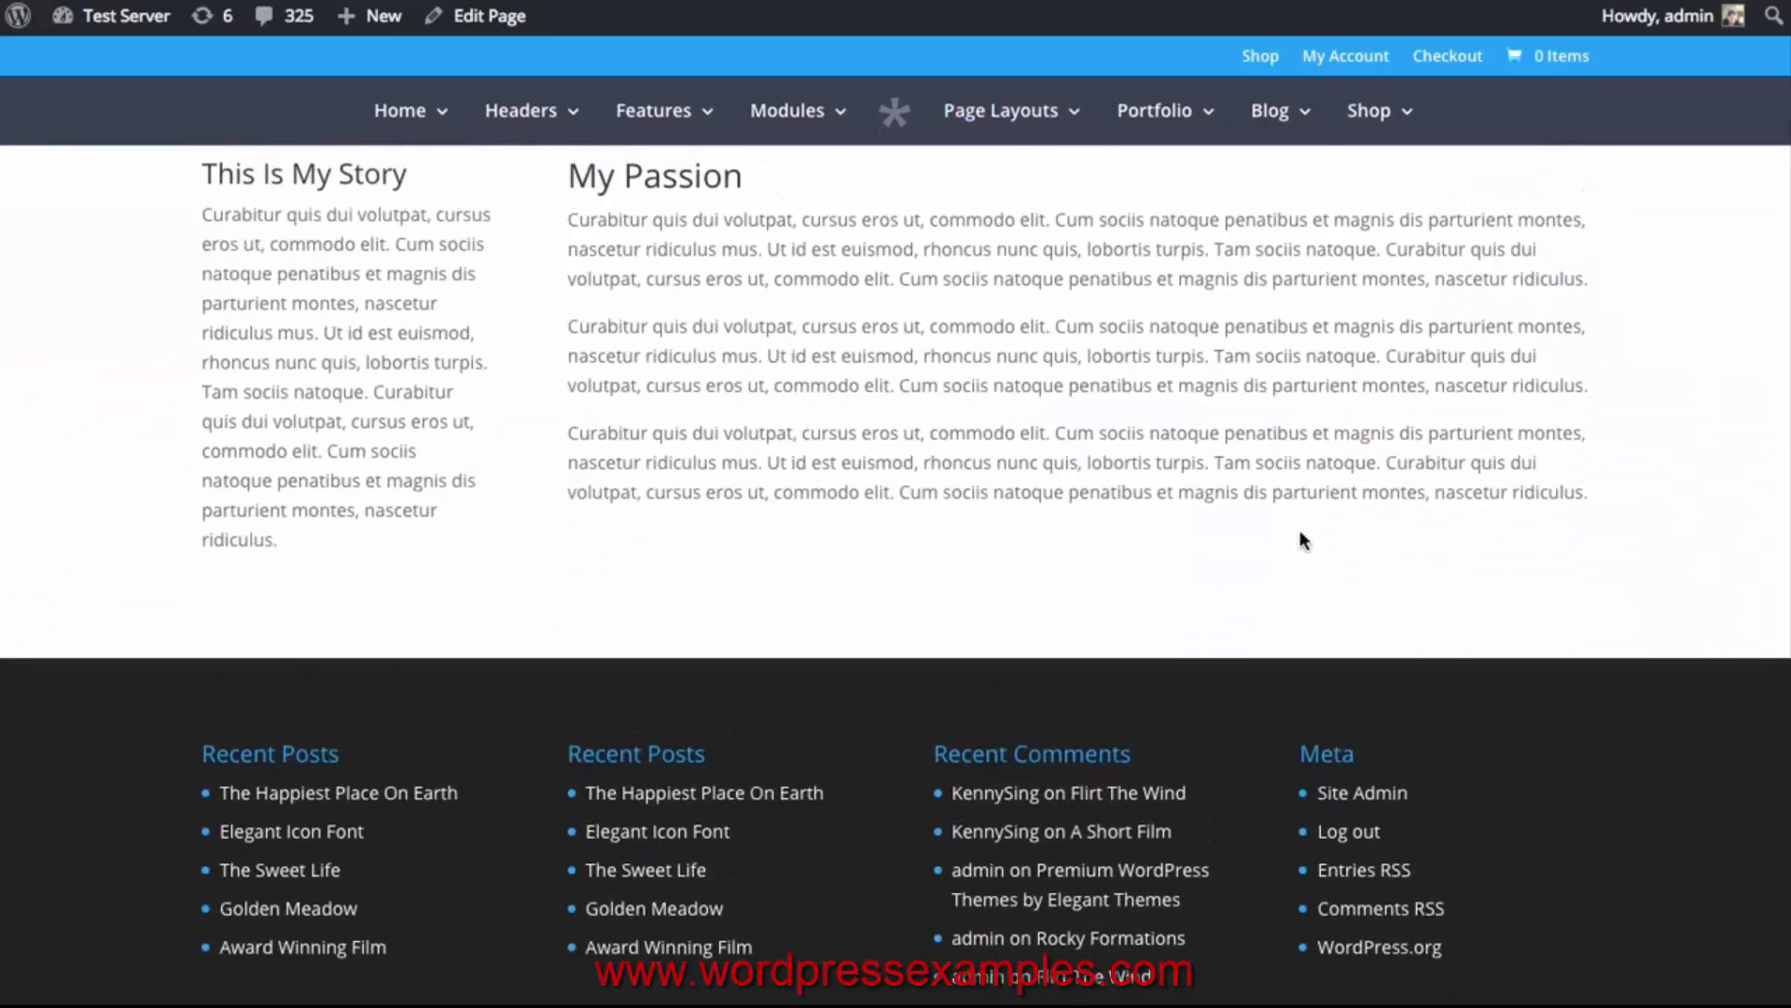
scroll(793, 532, "up", 4)
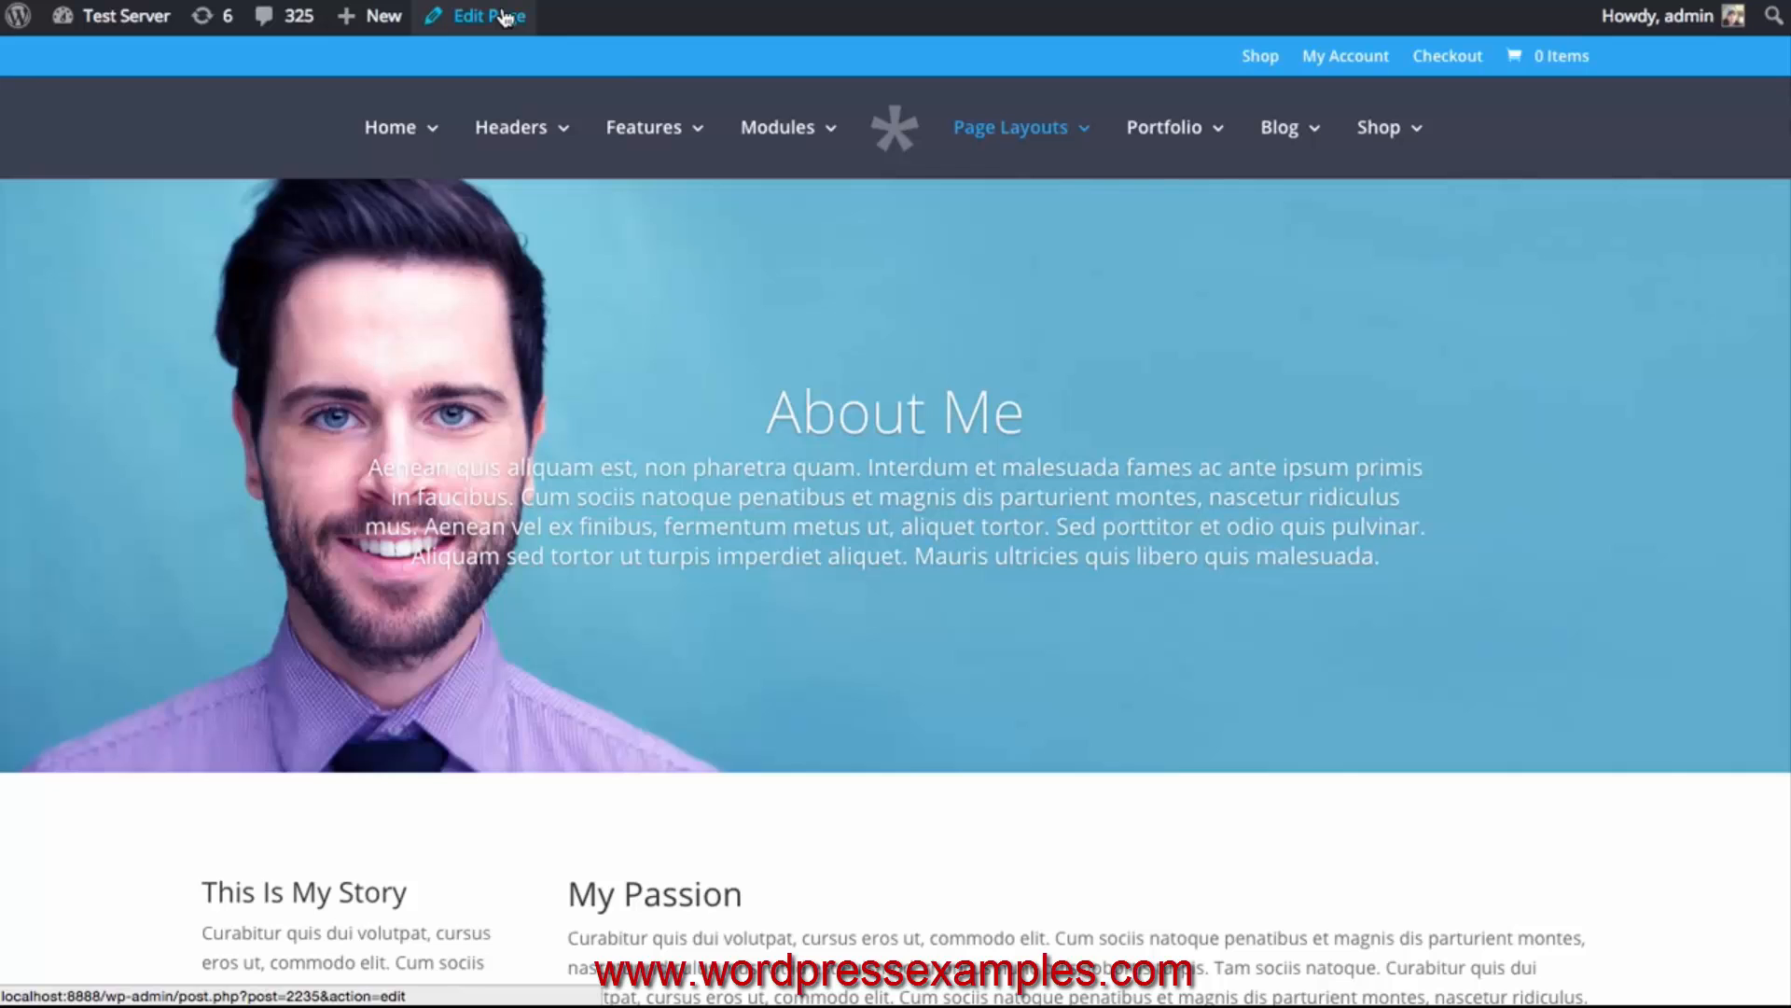
Step: Open the About Me page in the editor and add a new section with a single full-width column row
left_click(504, 17)
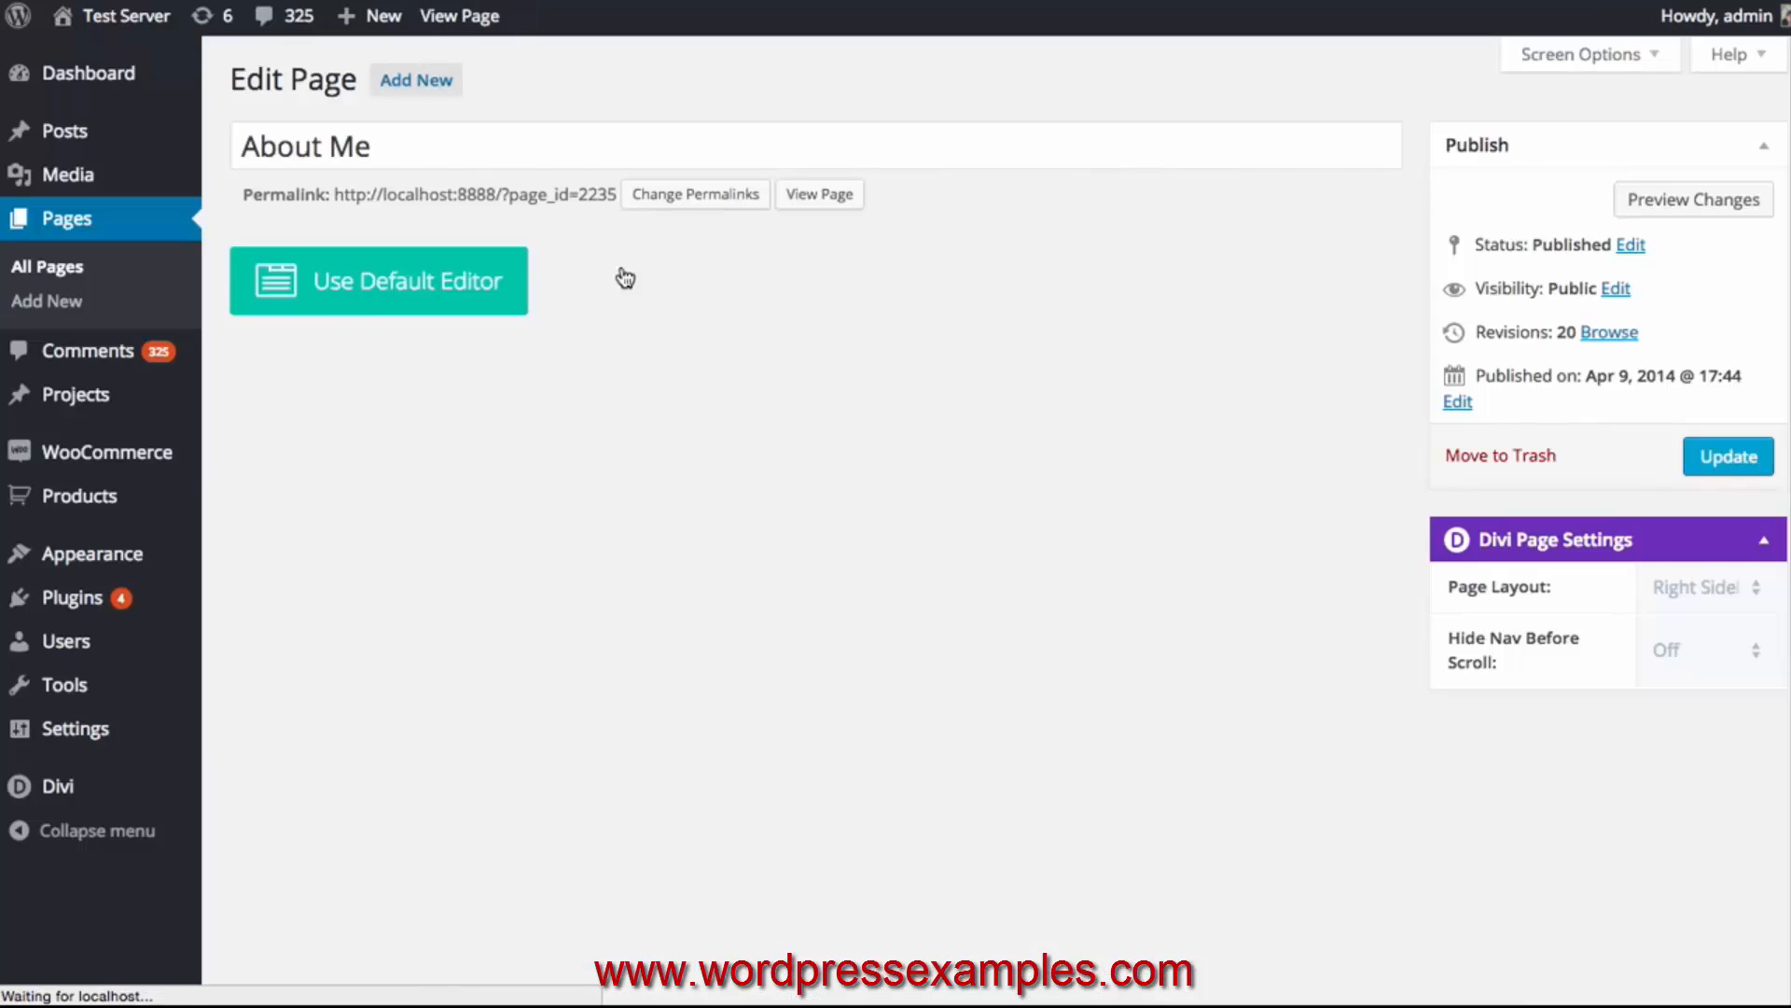
scroll(881, 392, "down", 6)
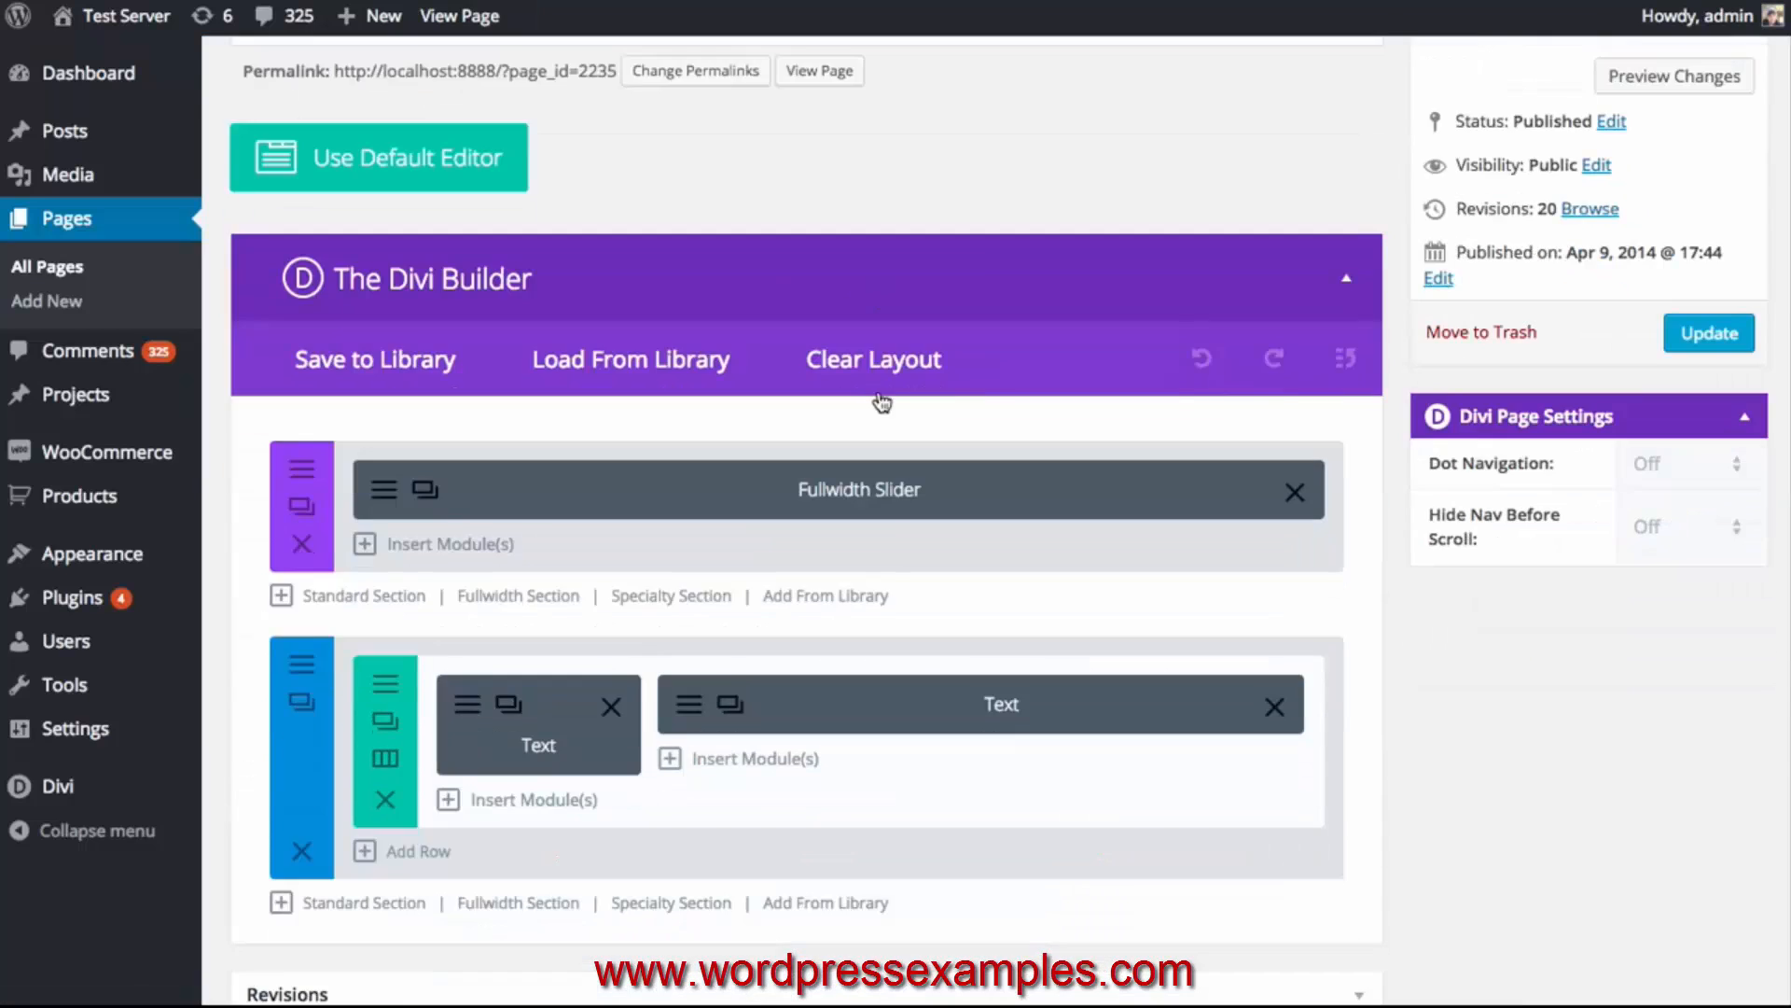
left_click(355, 447)
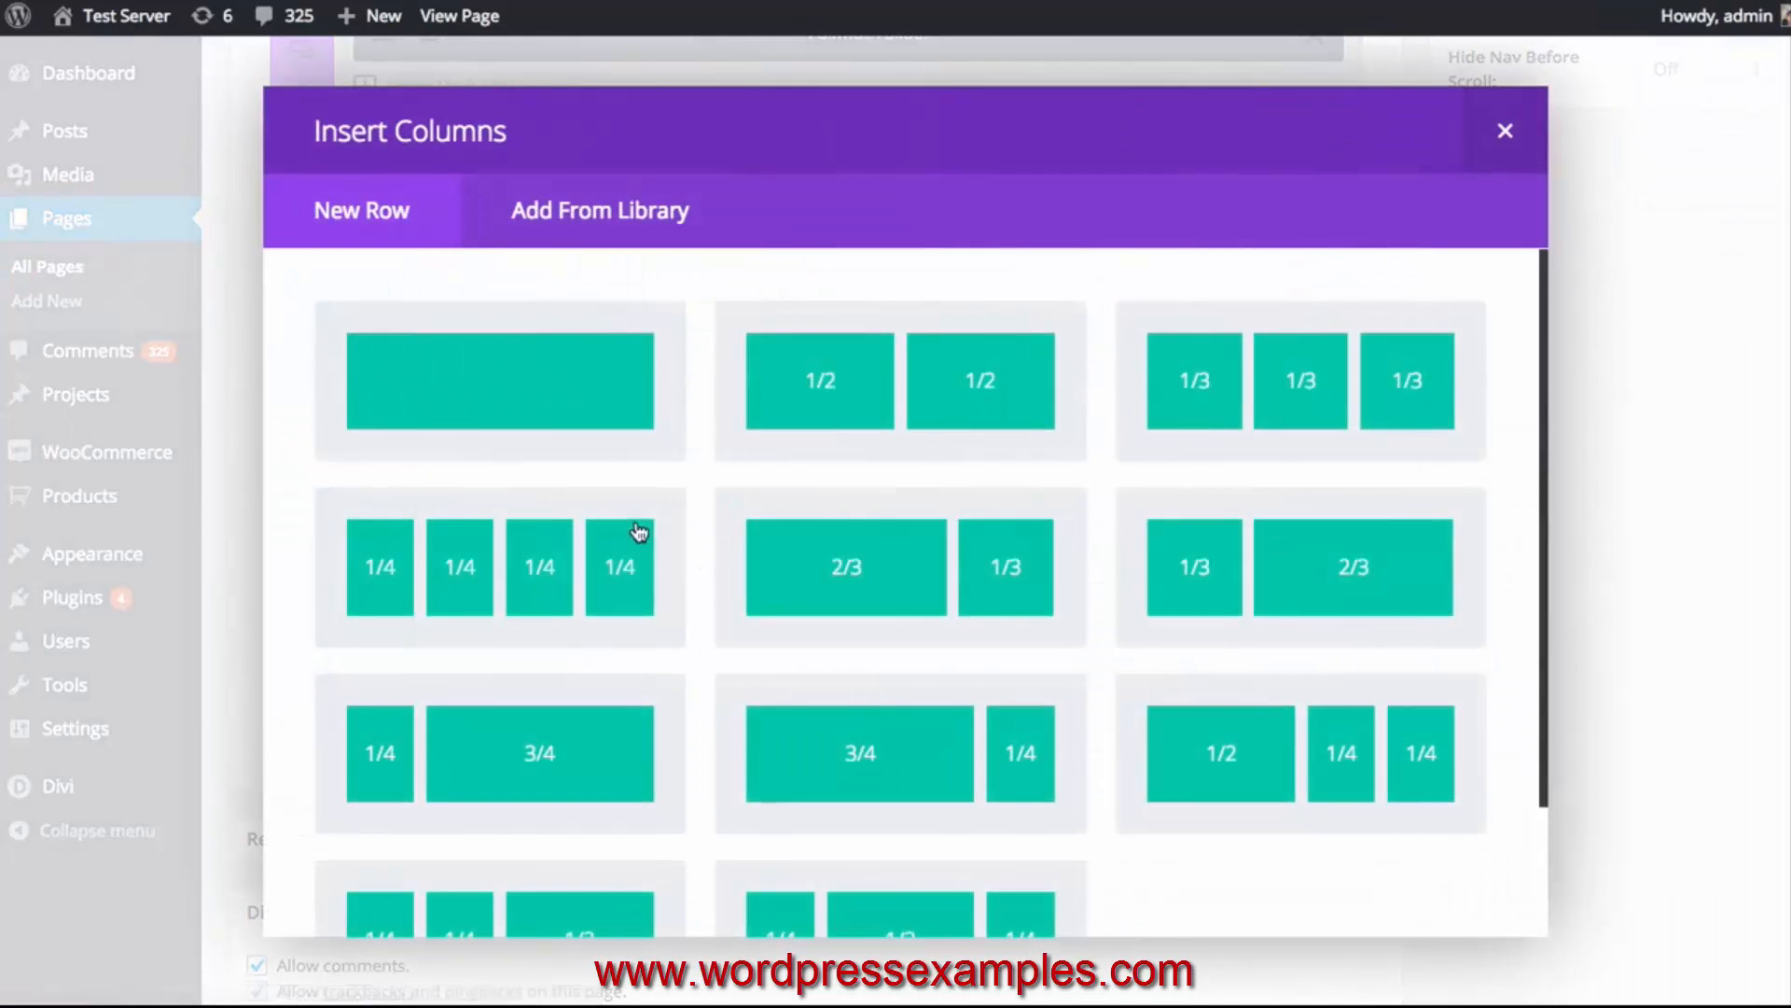
left_click(501, 388)
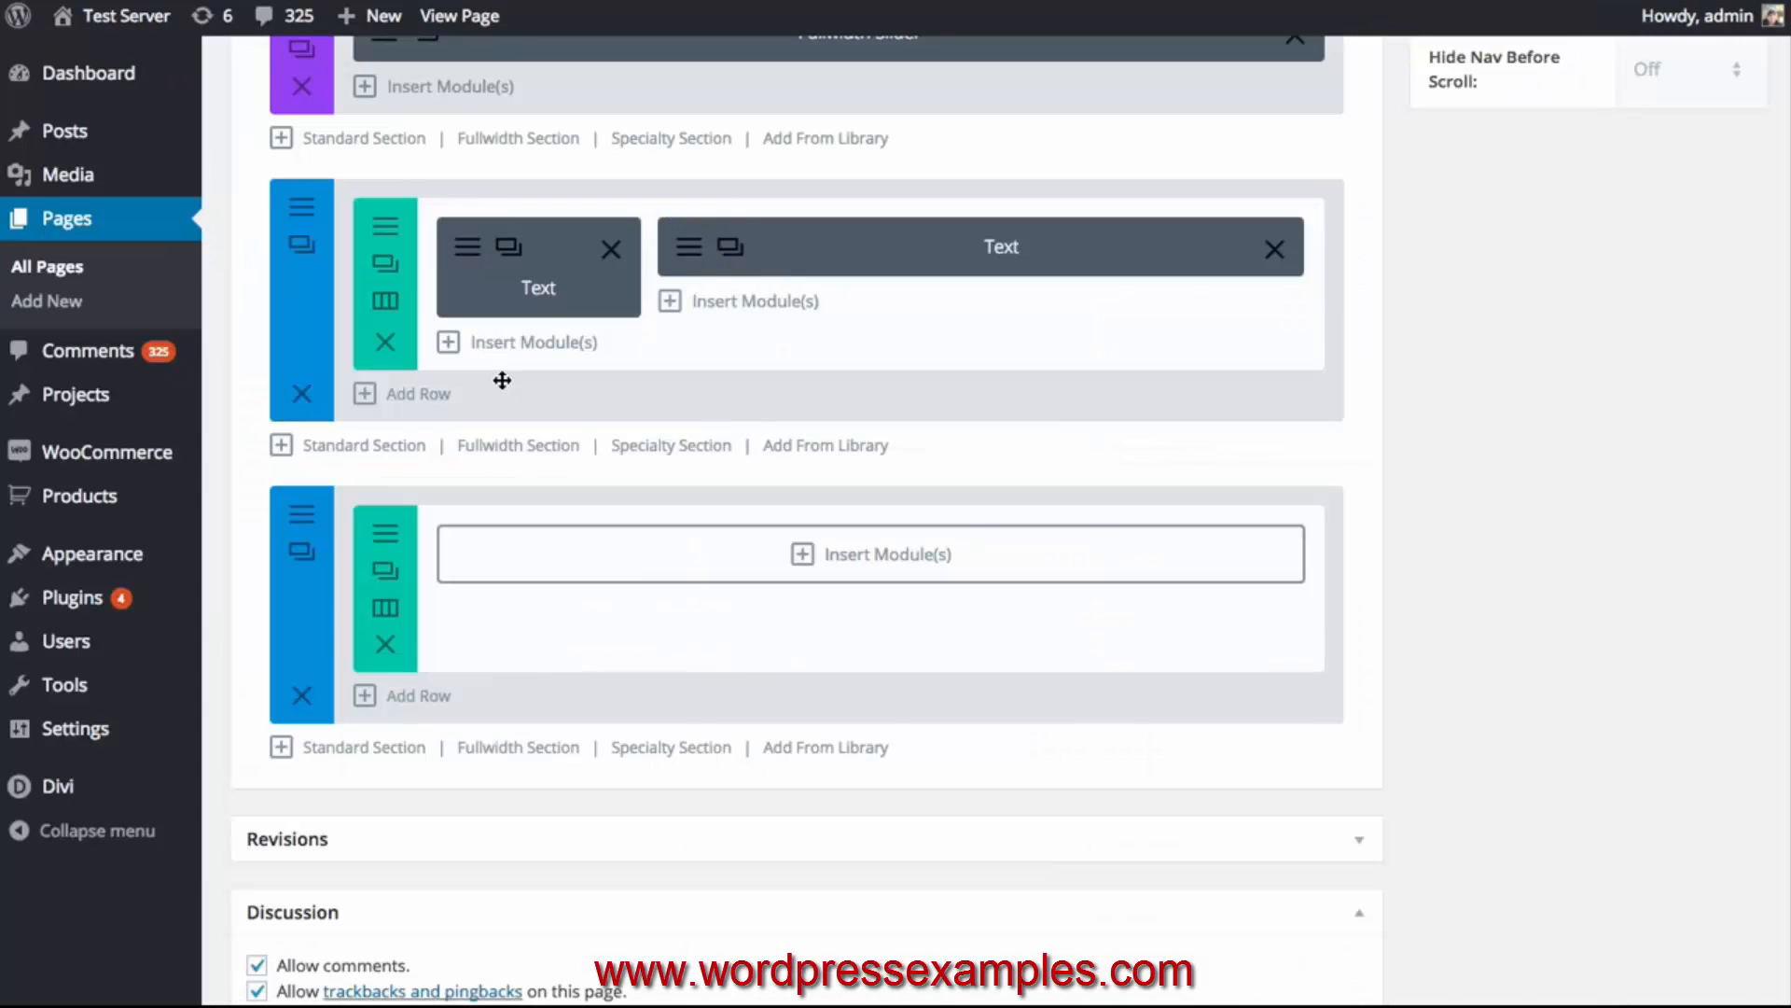
Step: Insert a Portfolio module into the new row
left_click(673, 560)
scroll(676, 571, "down", 3)
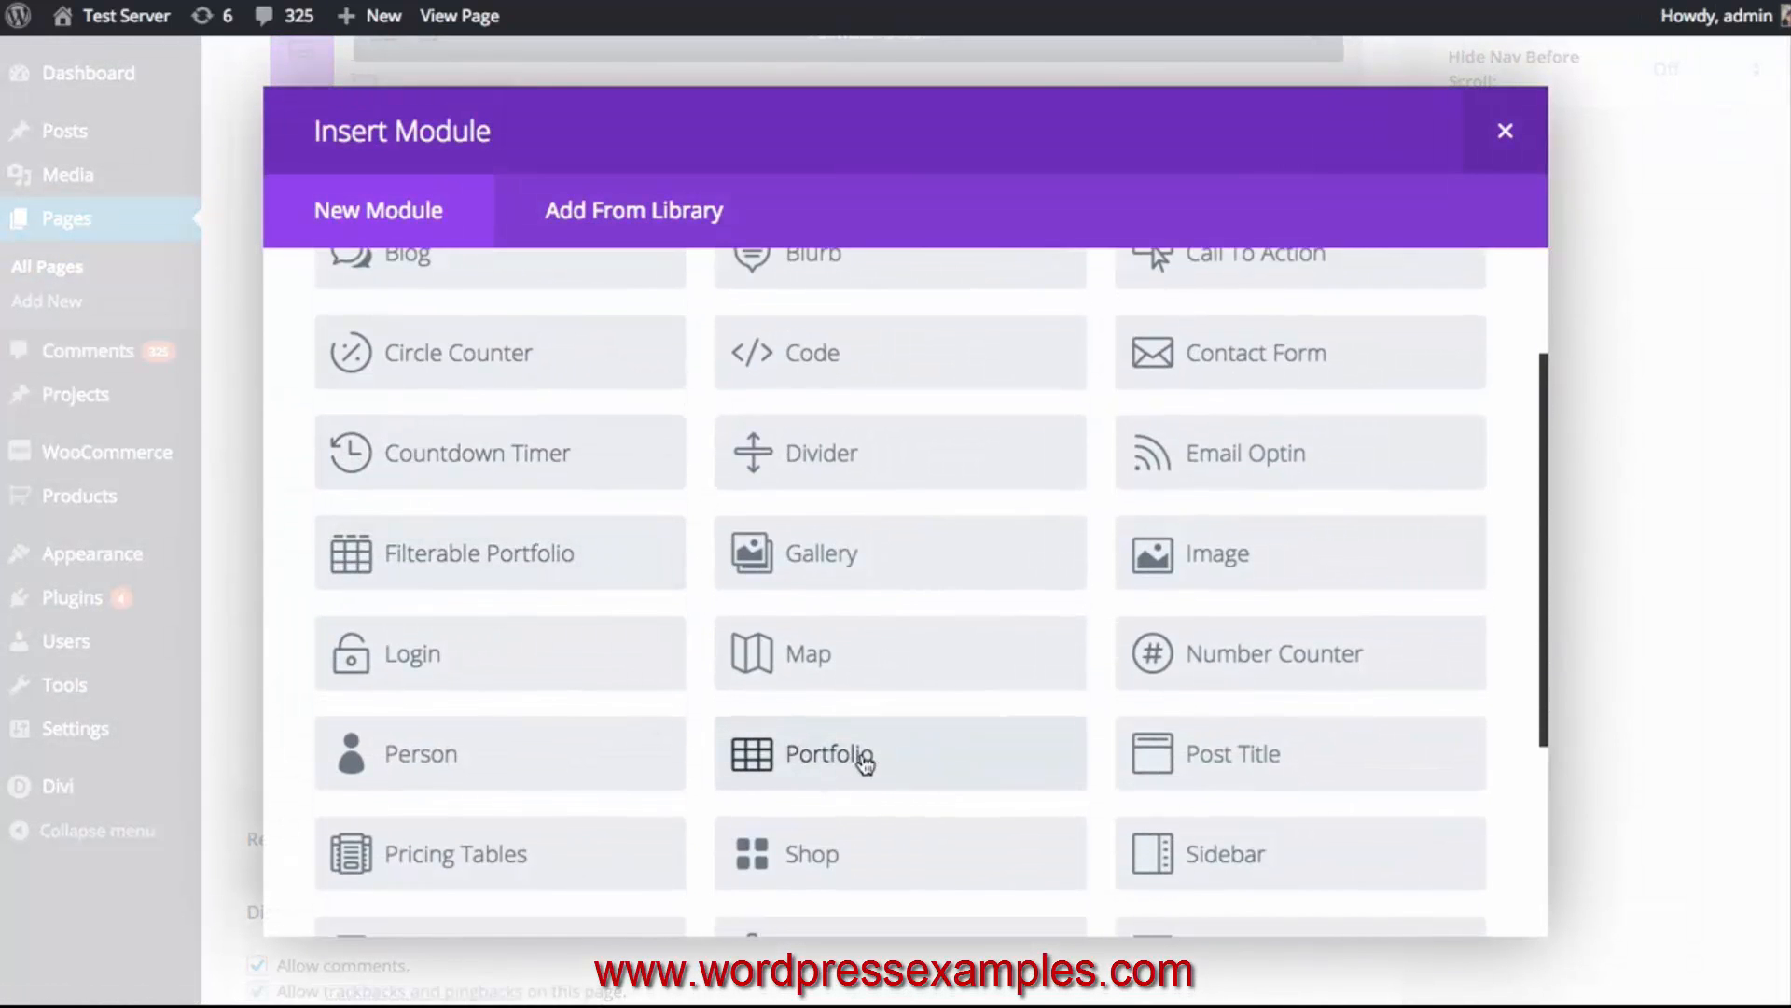
left_click(863, 758)
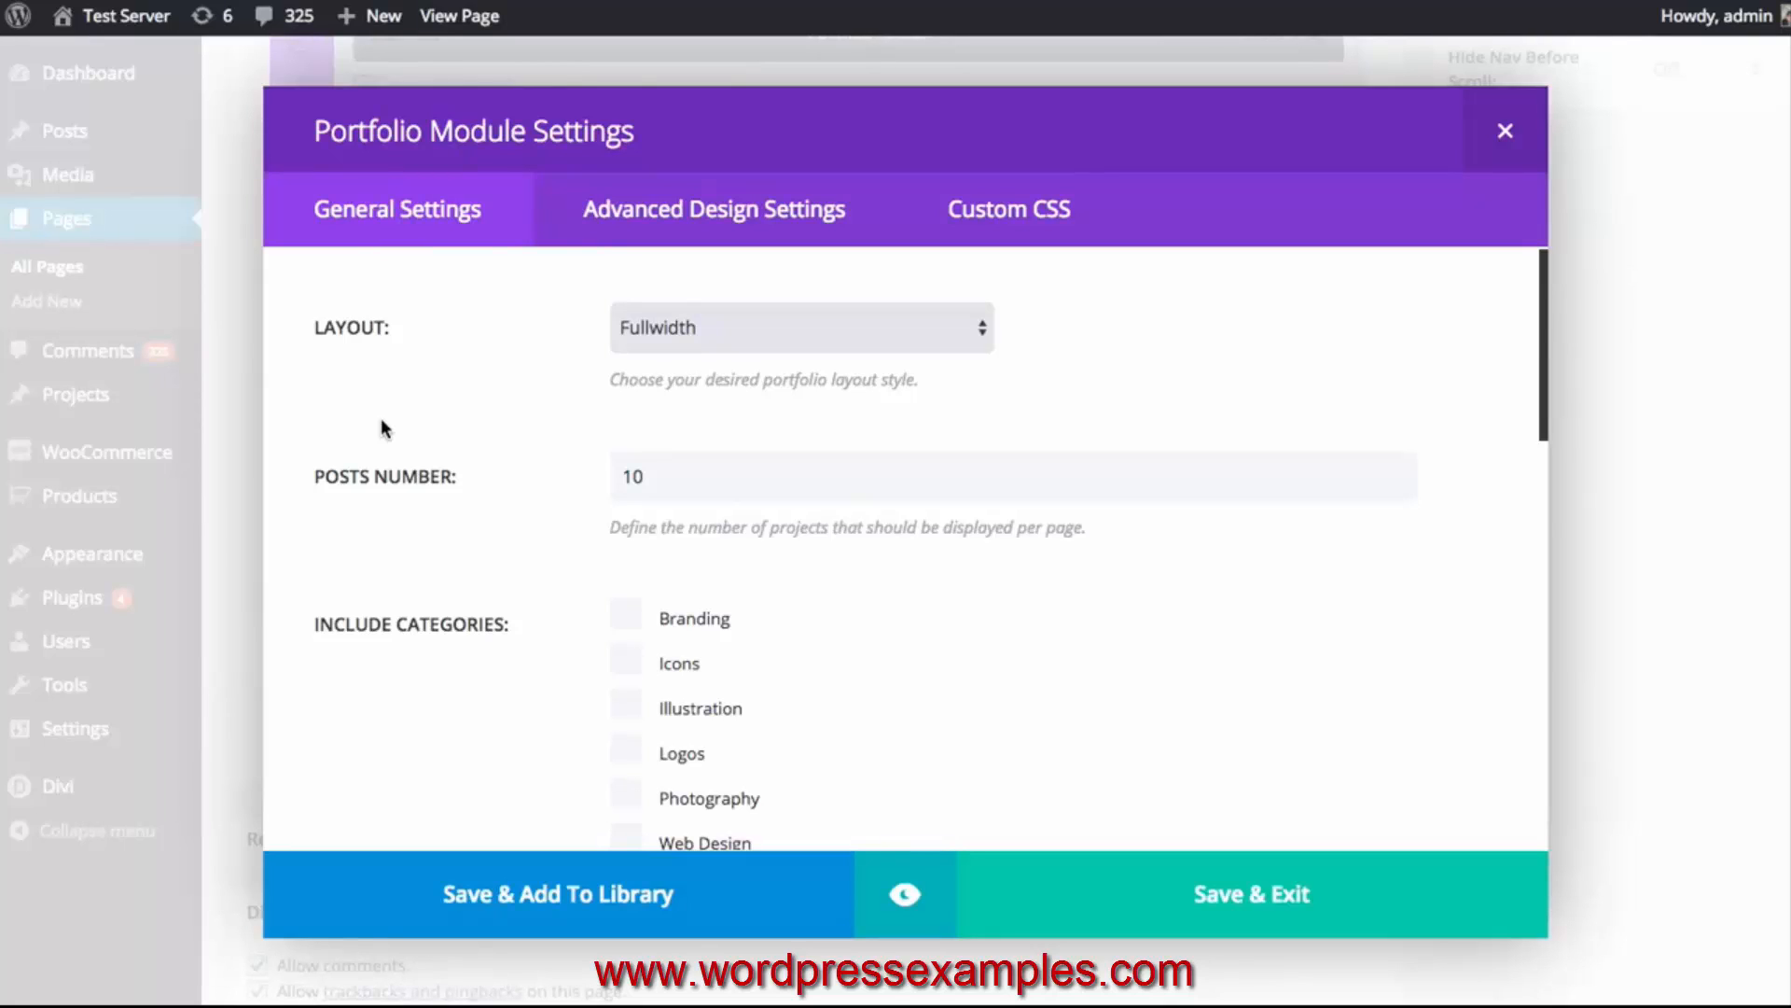
Step: Look through the Portfolio module's Advanced Design Settings and Custom CSS tabs, then return to General Settings
left_click(679, 227)
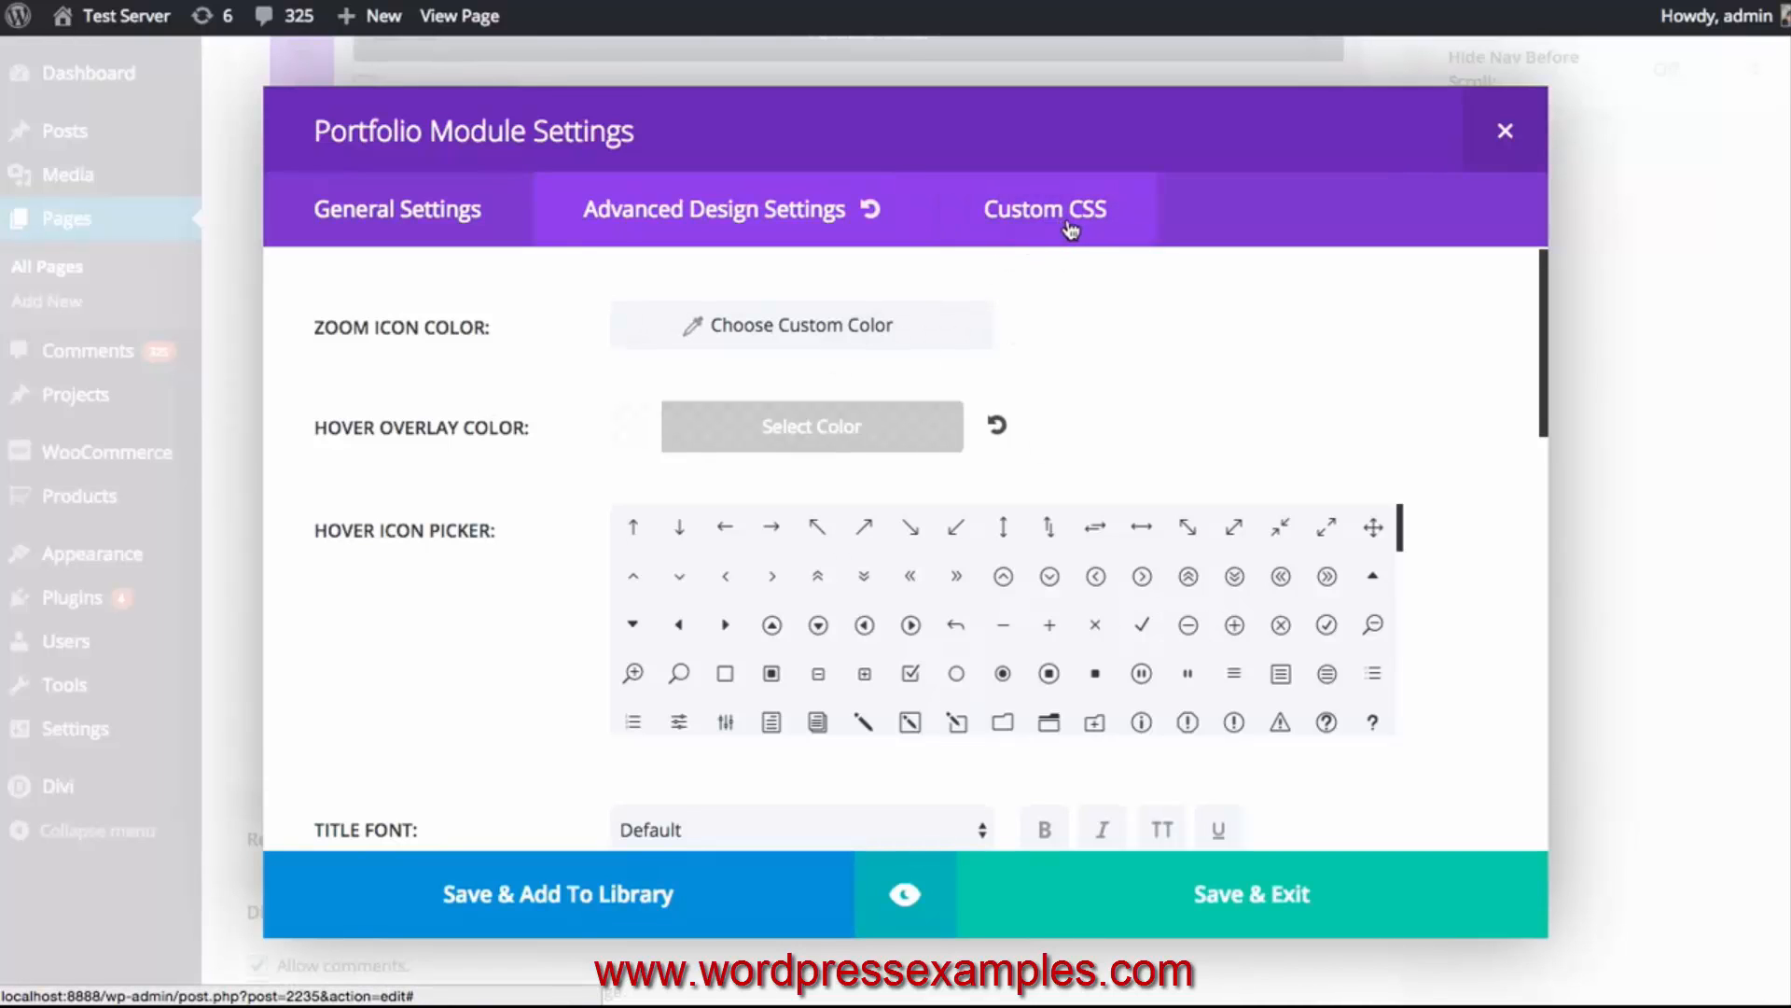
left_click(1068, 229)
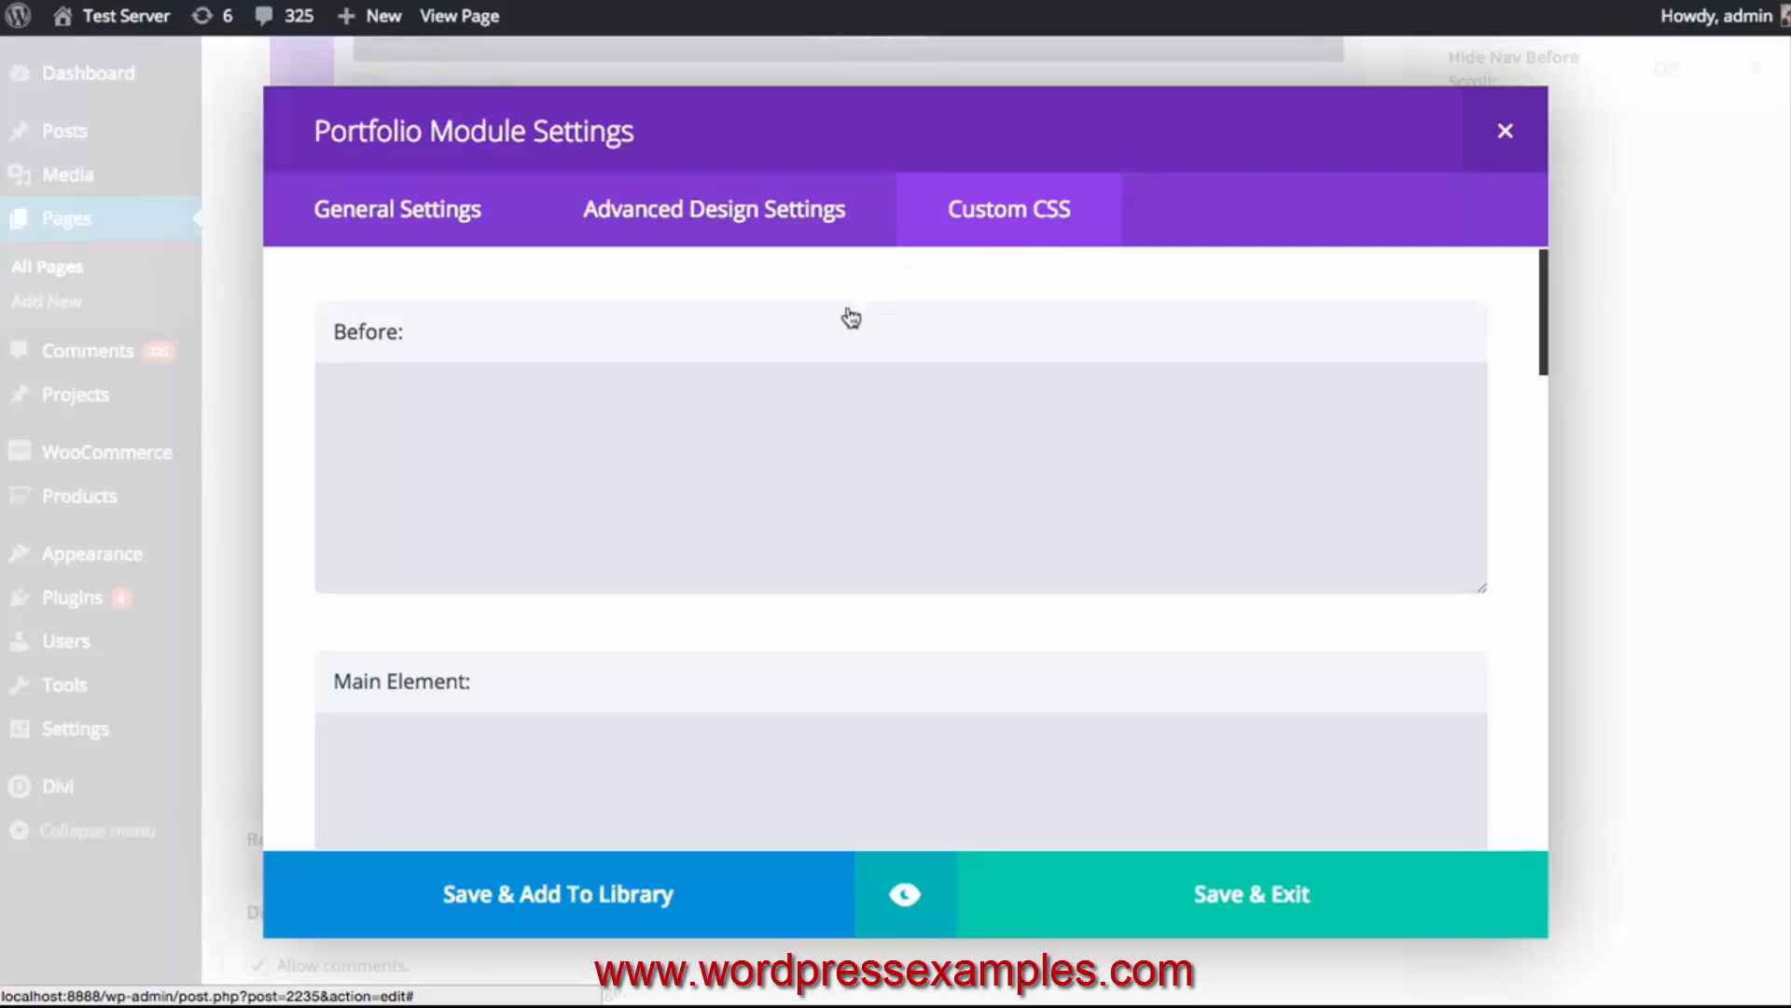
left_click(768, 495)
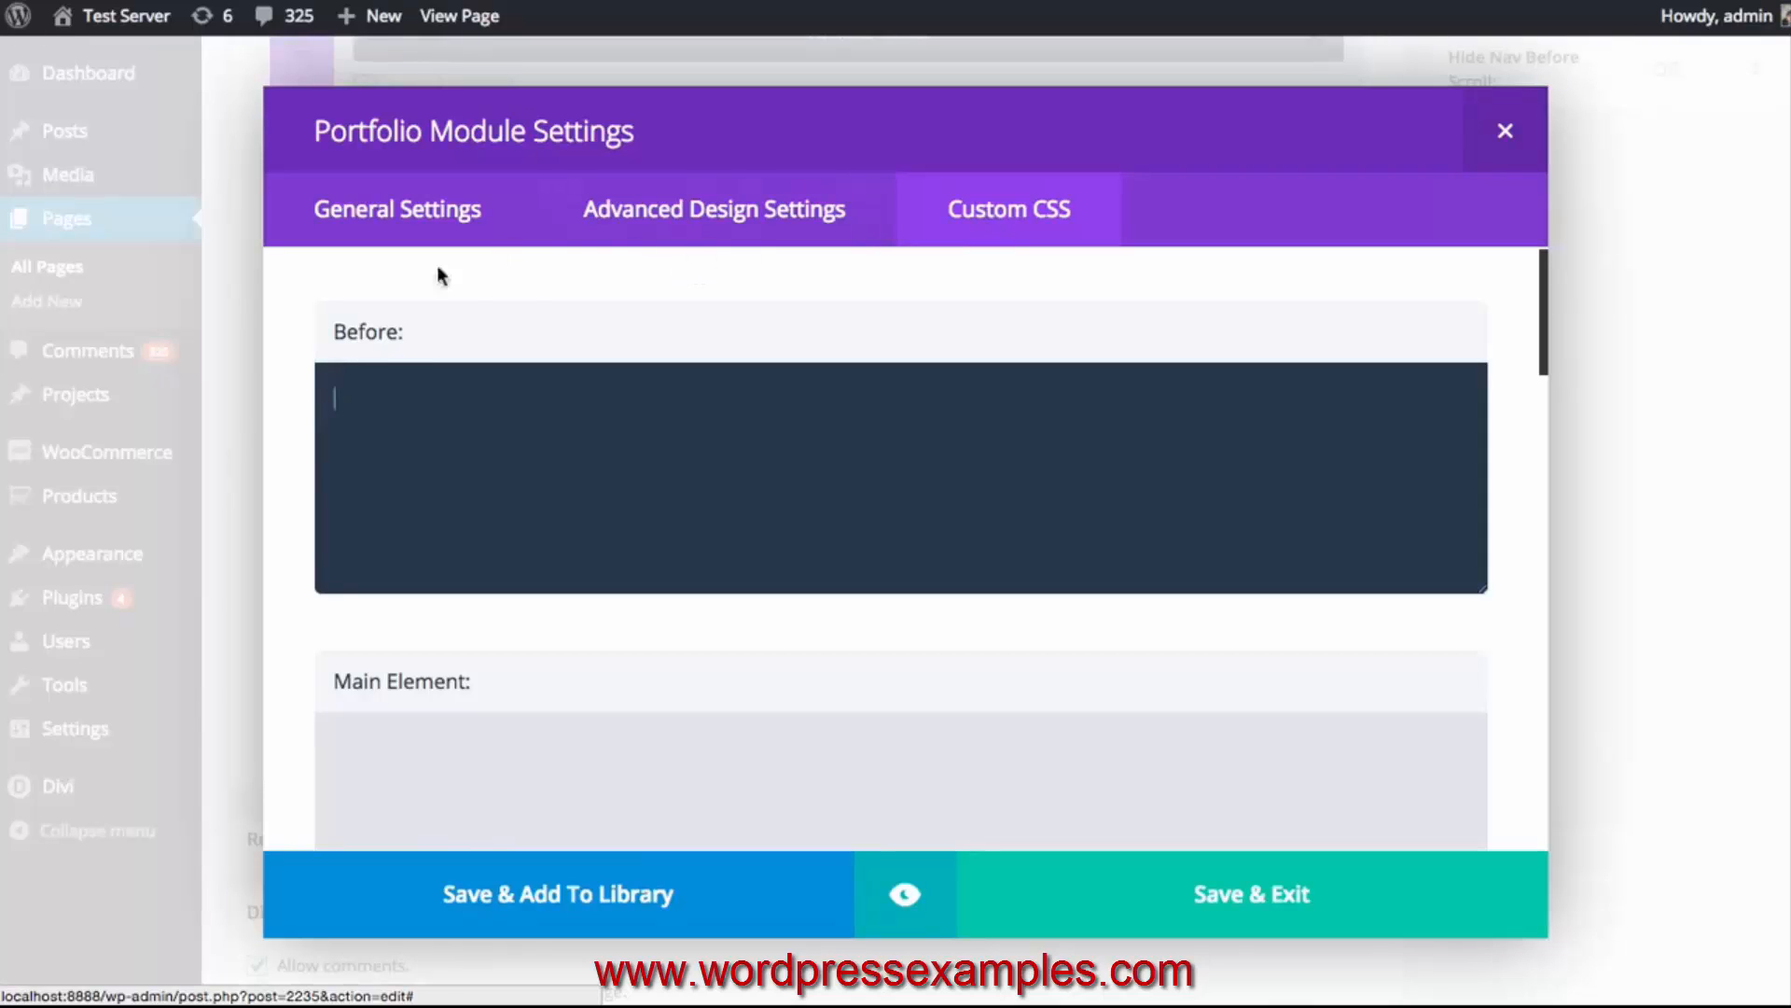
left_click(409, 224)
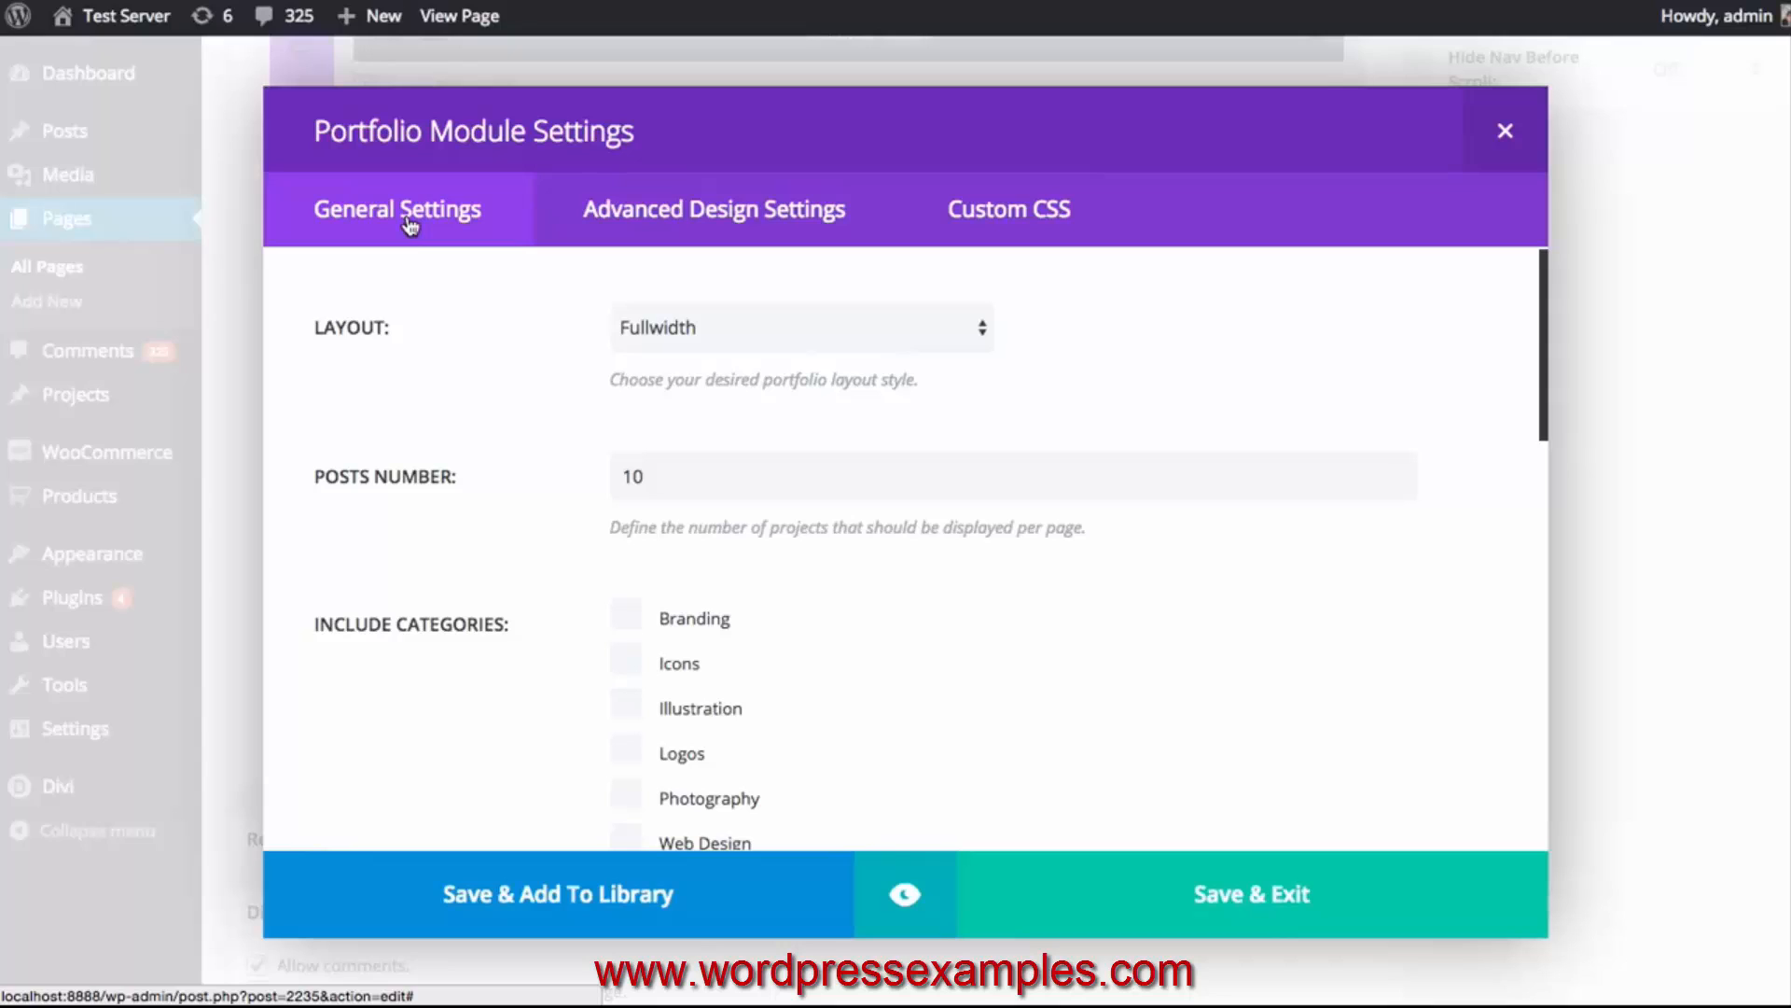
Step: Set the Portfolio module's layout to Grid and review the posts number and category options
left_click(685, 333)
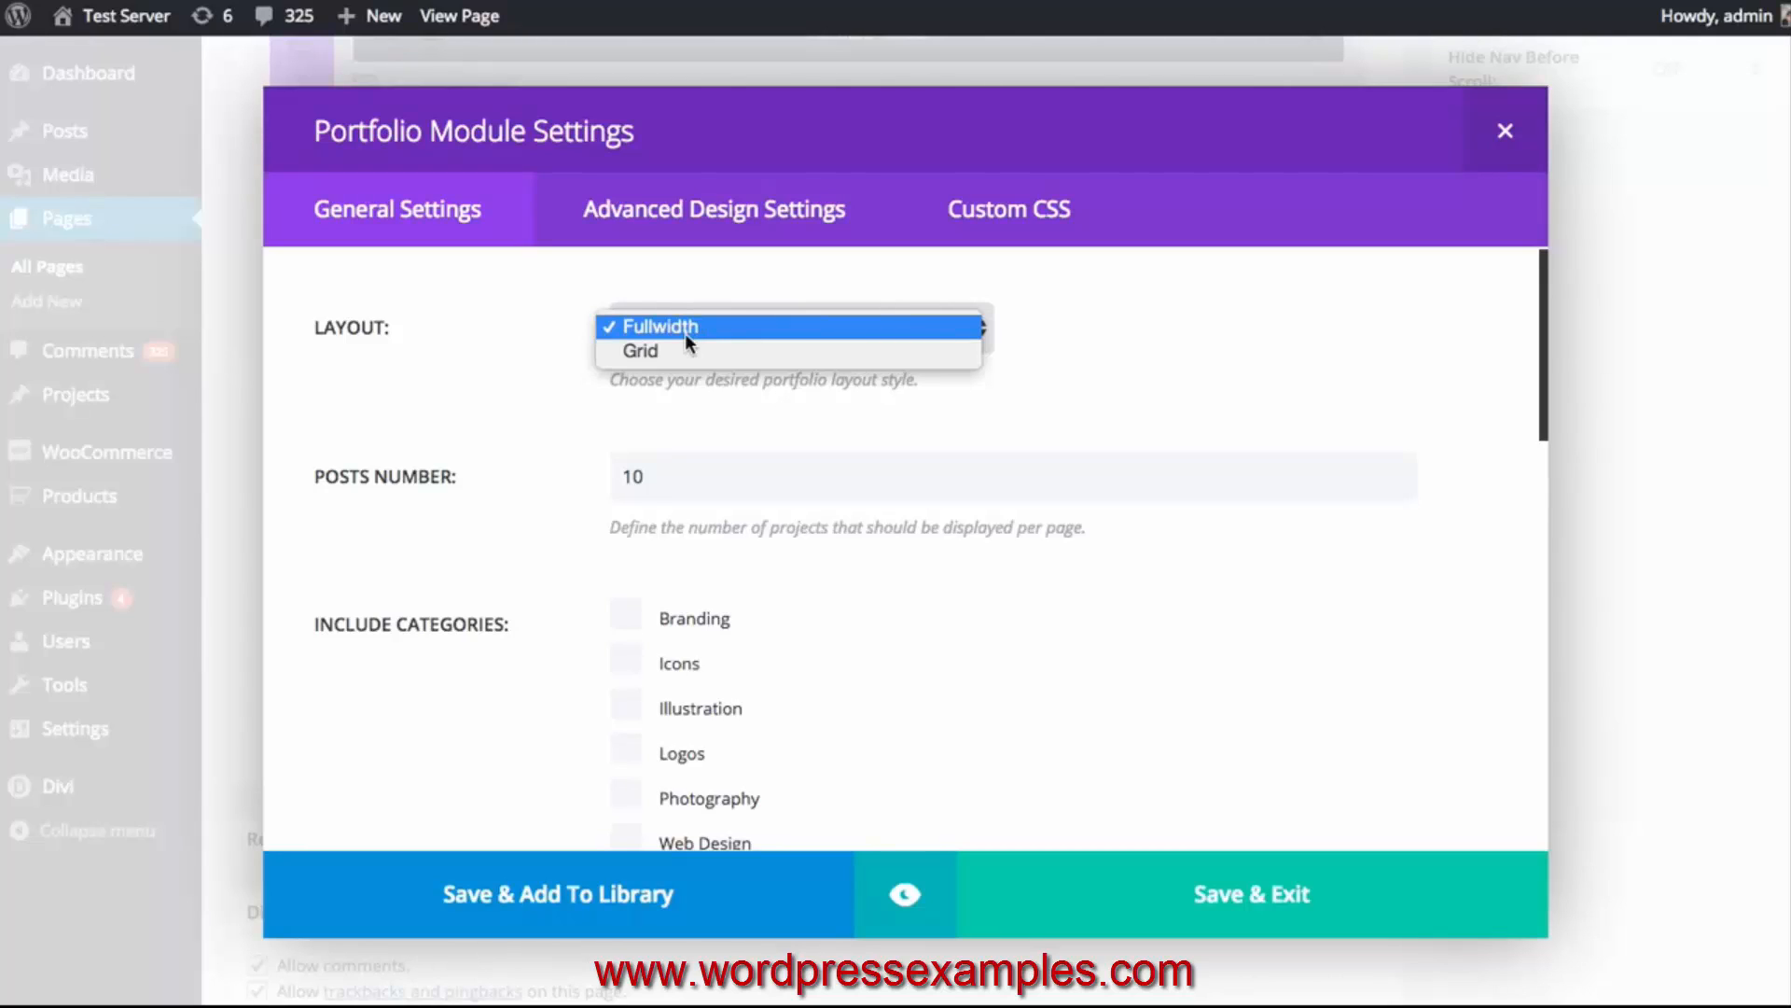
left_click(678, 345)
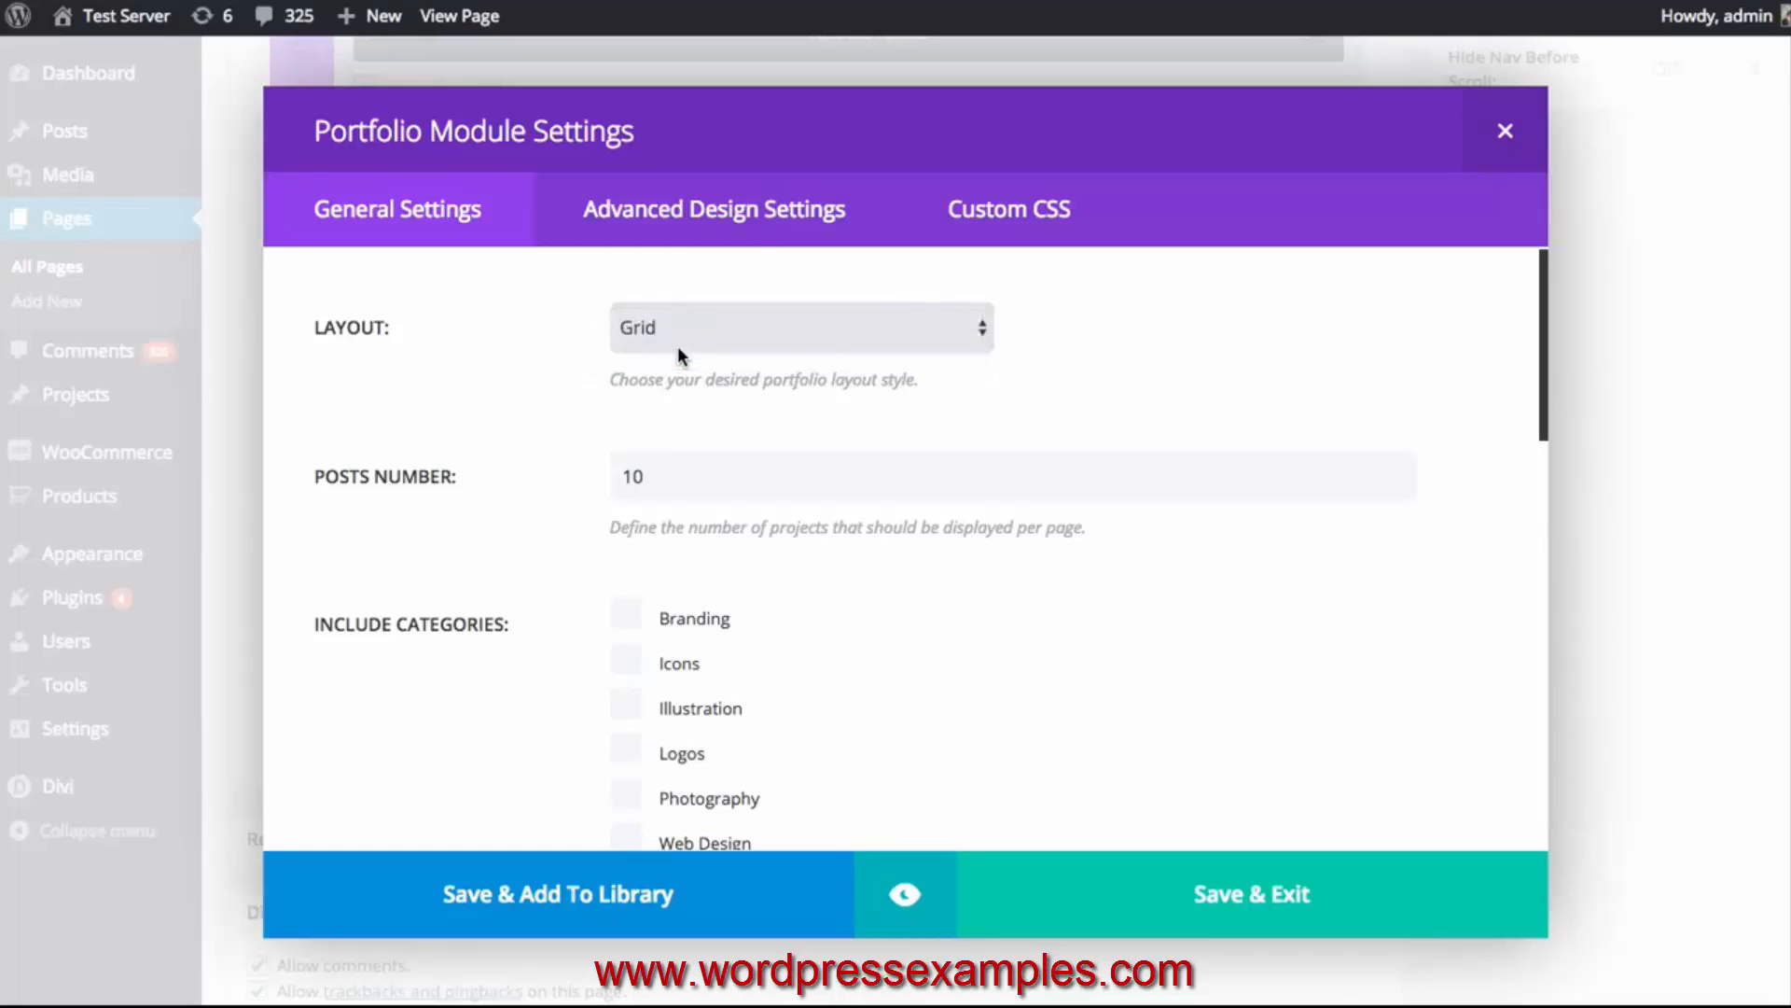
scroll(529, 439, "down", 2)
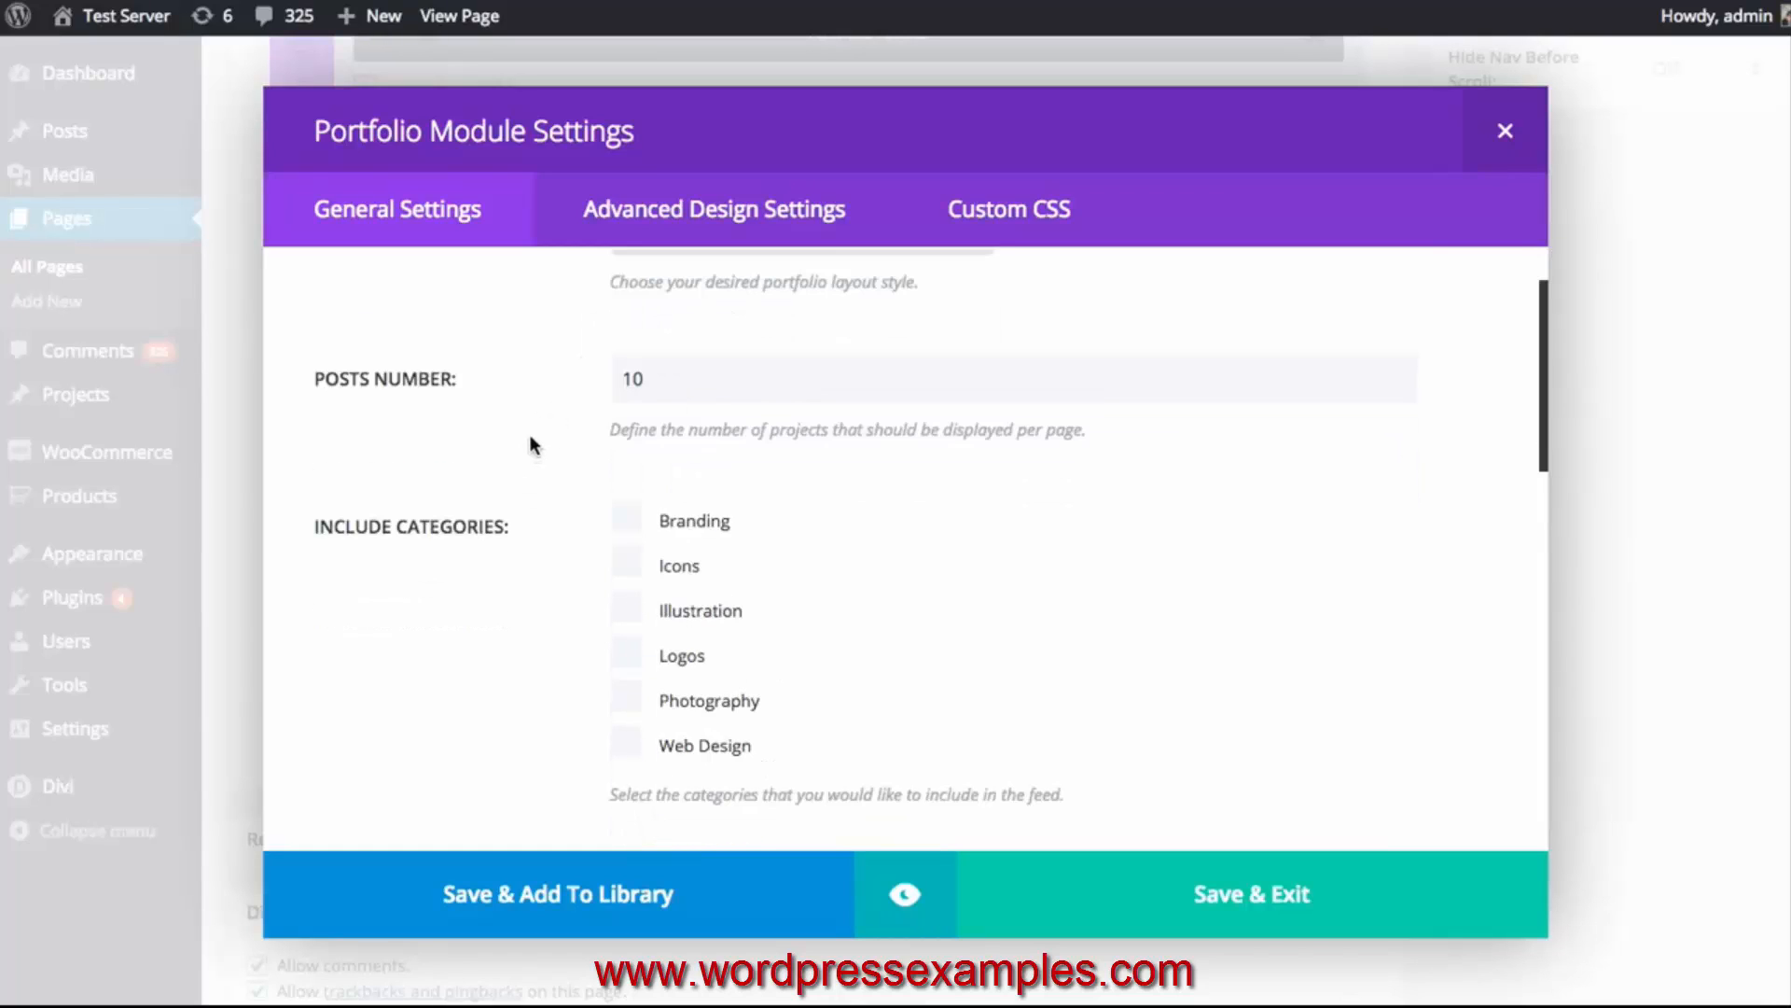
scroll(522, 437, "down", 2)
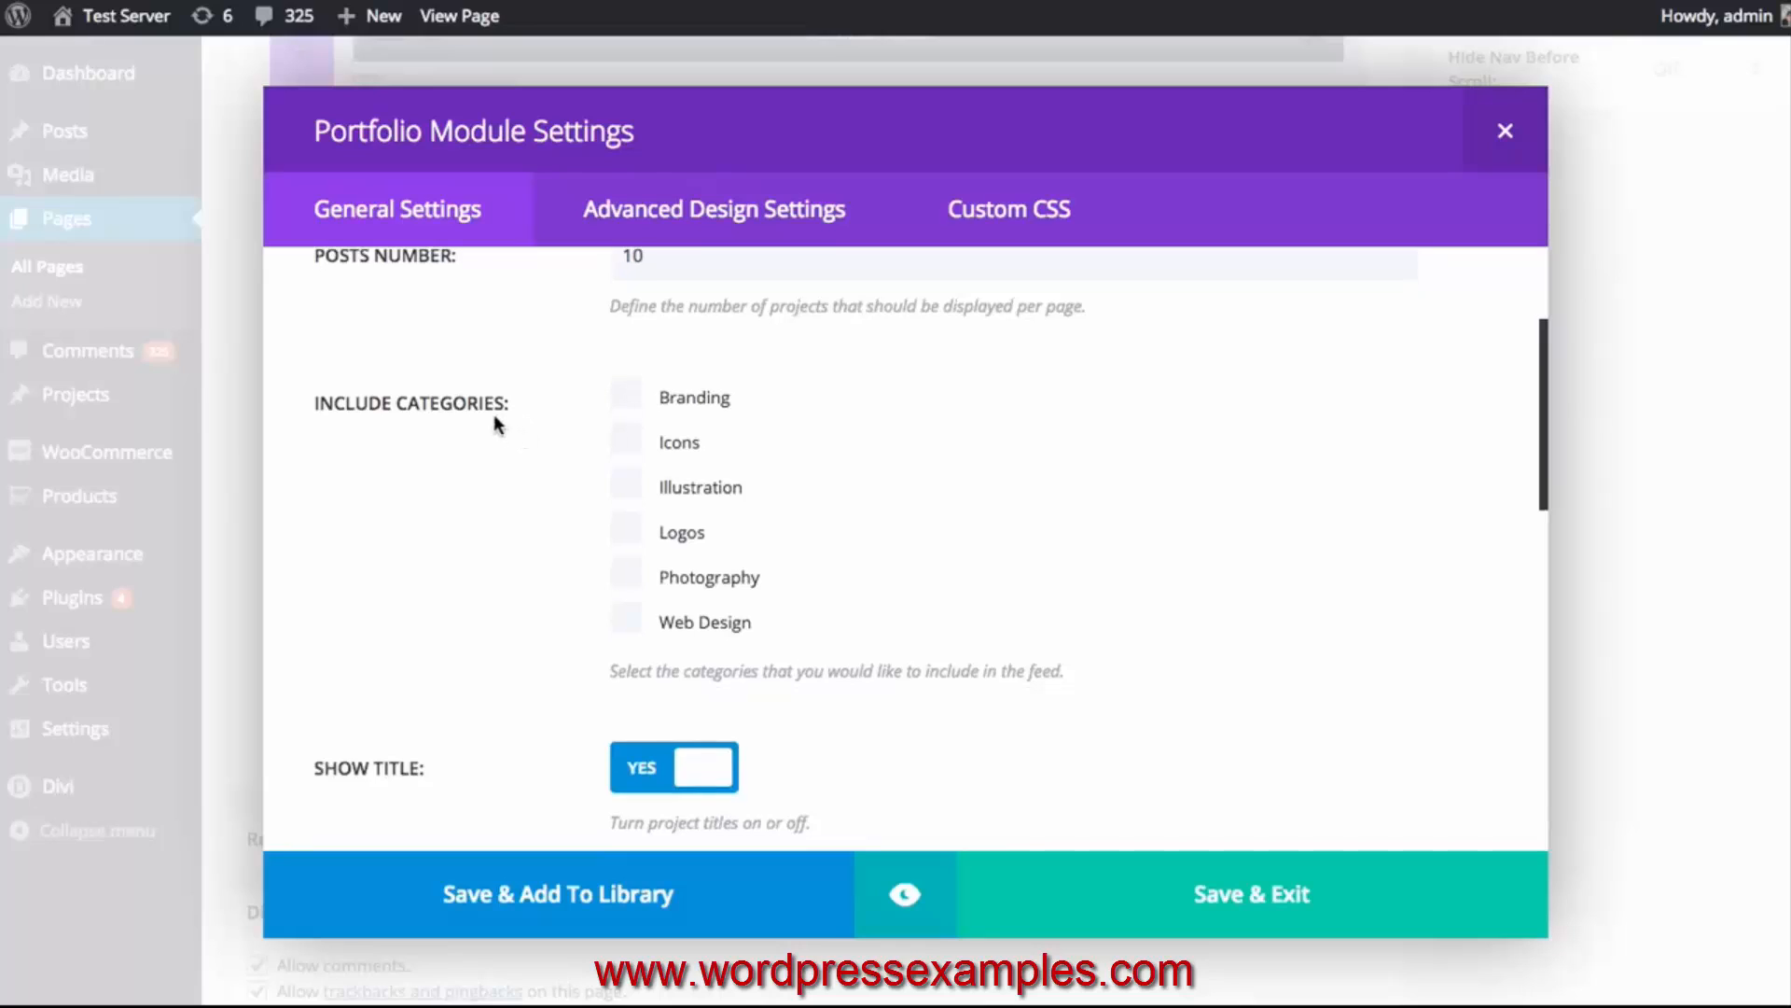
scroll(520, 425, "up", 3)
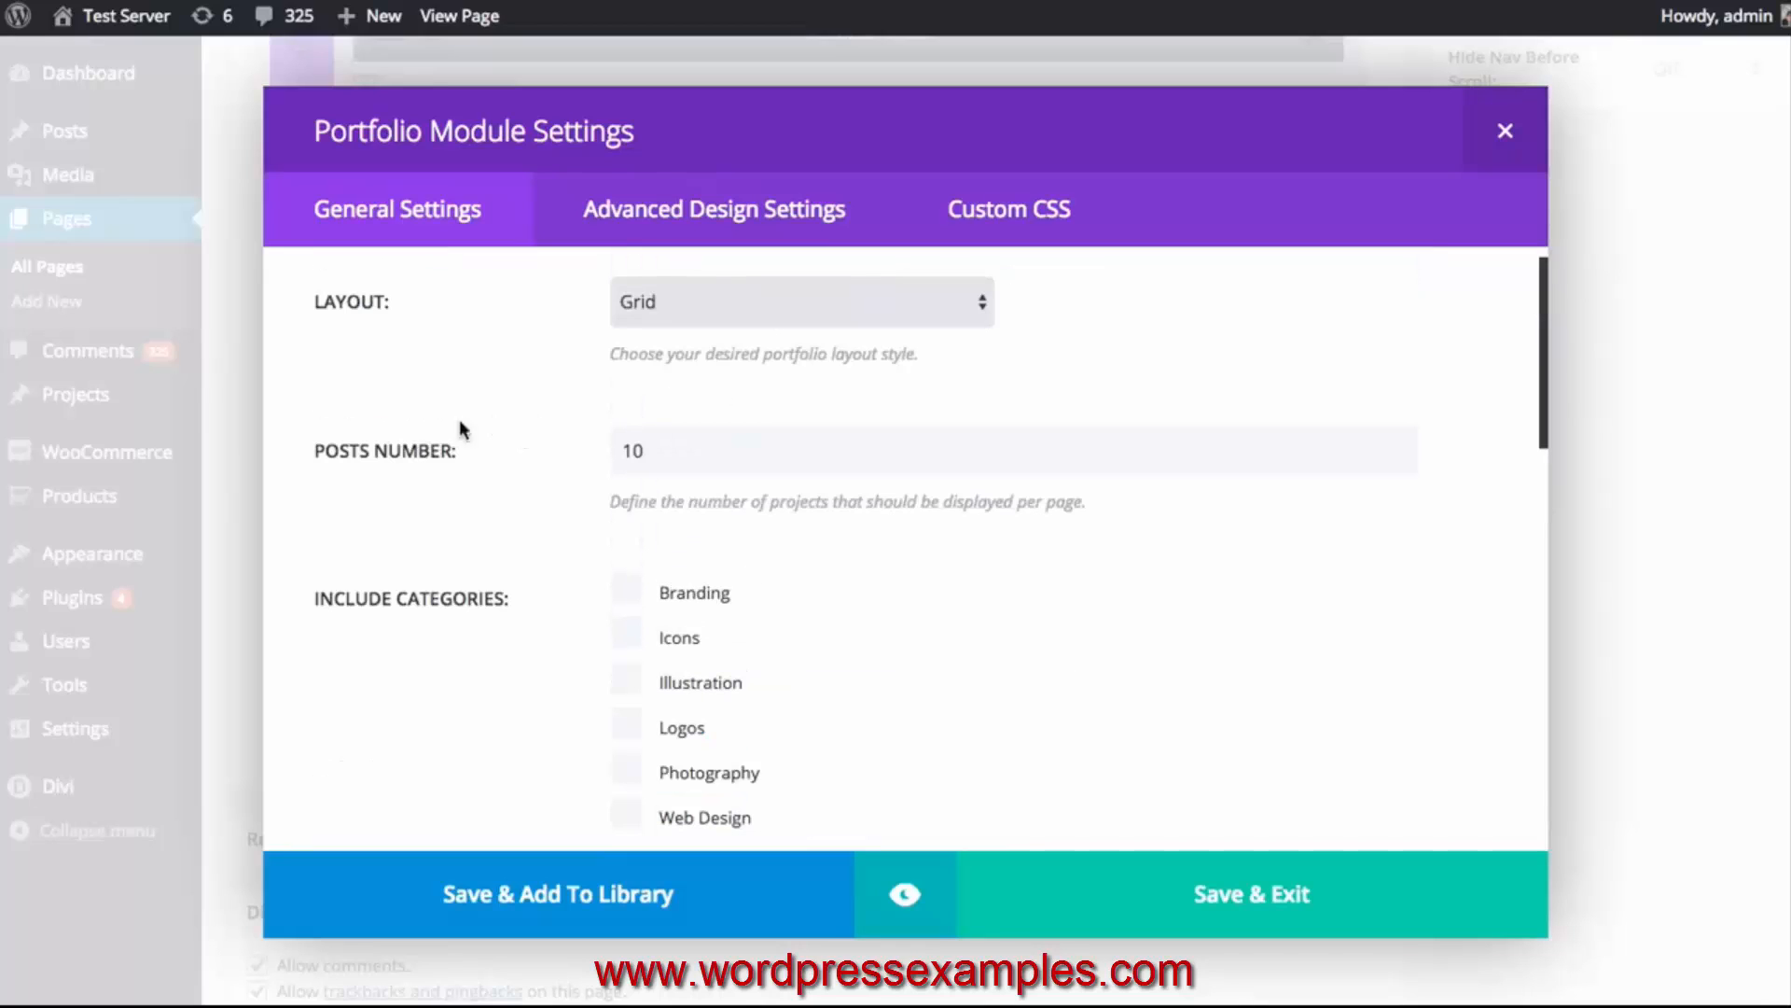
left_click(538, 460)
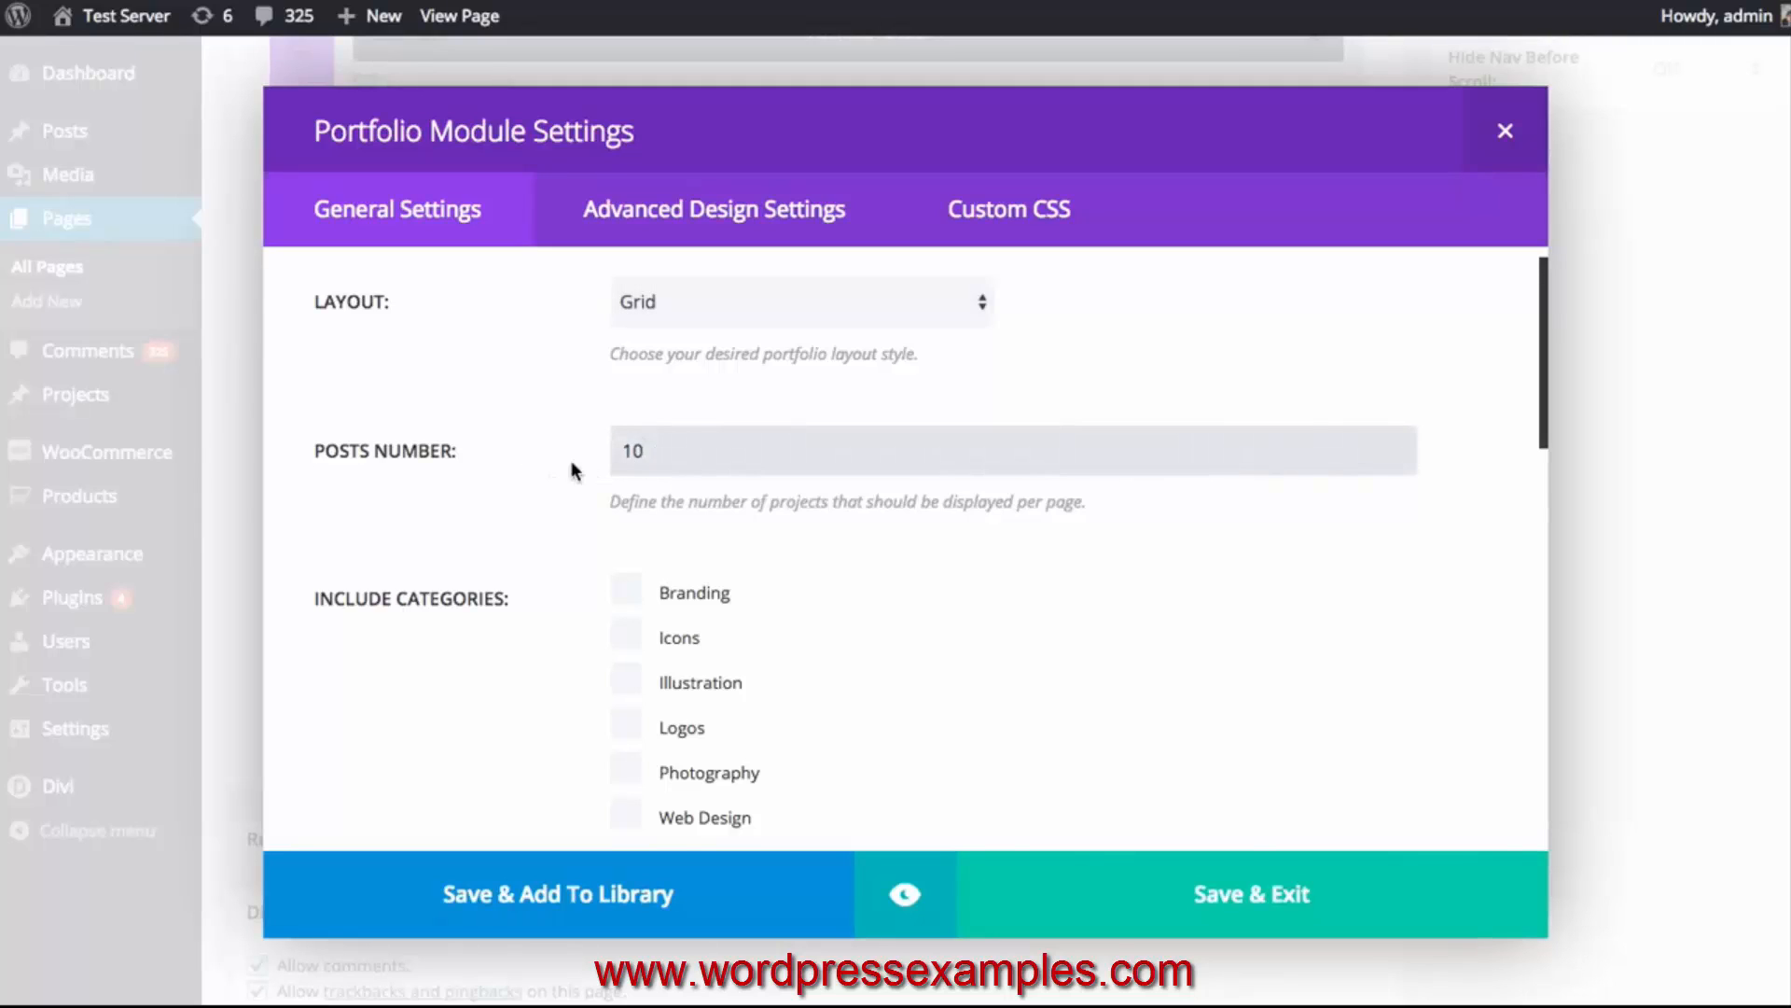
scroll(549, 461, "down", 3)
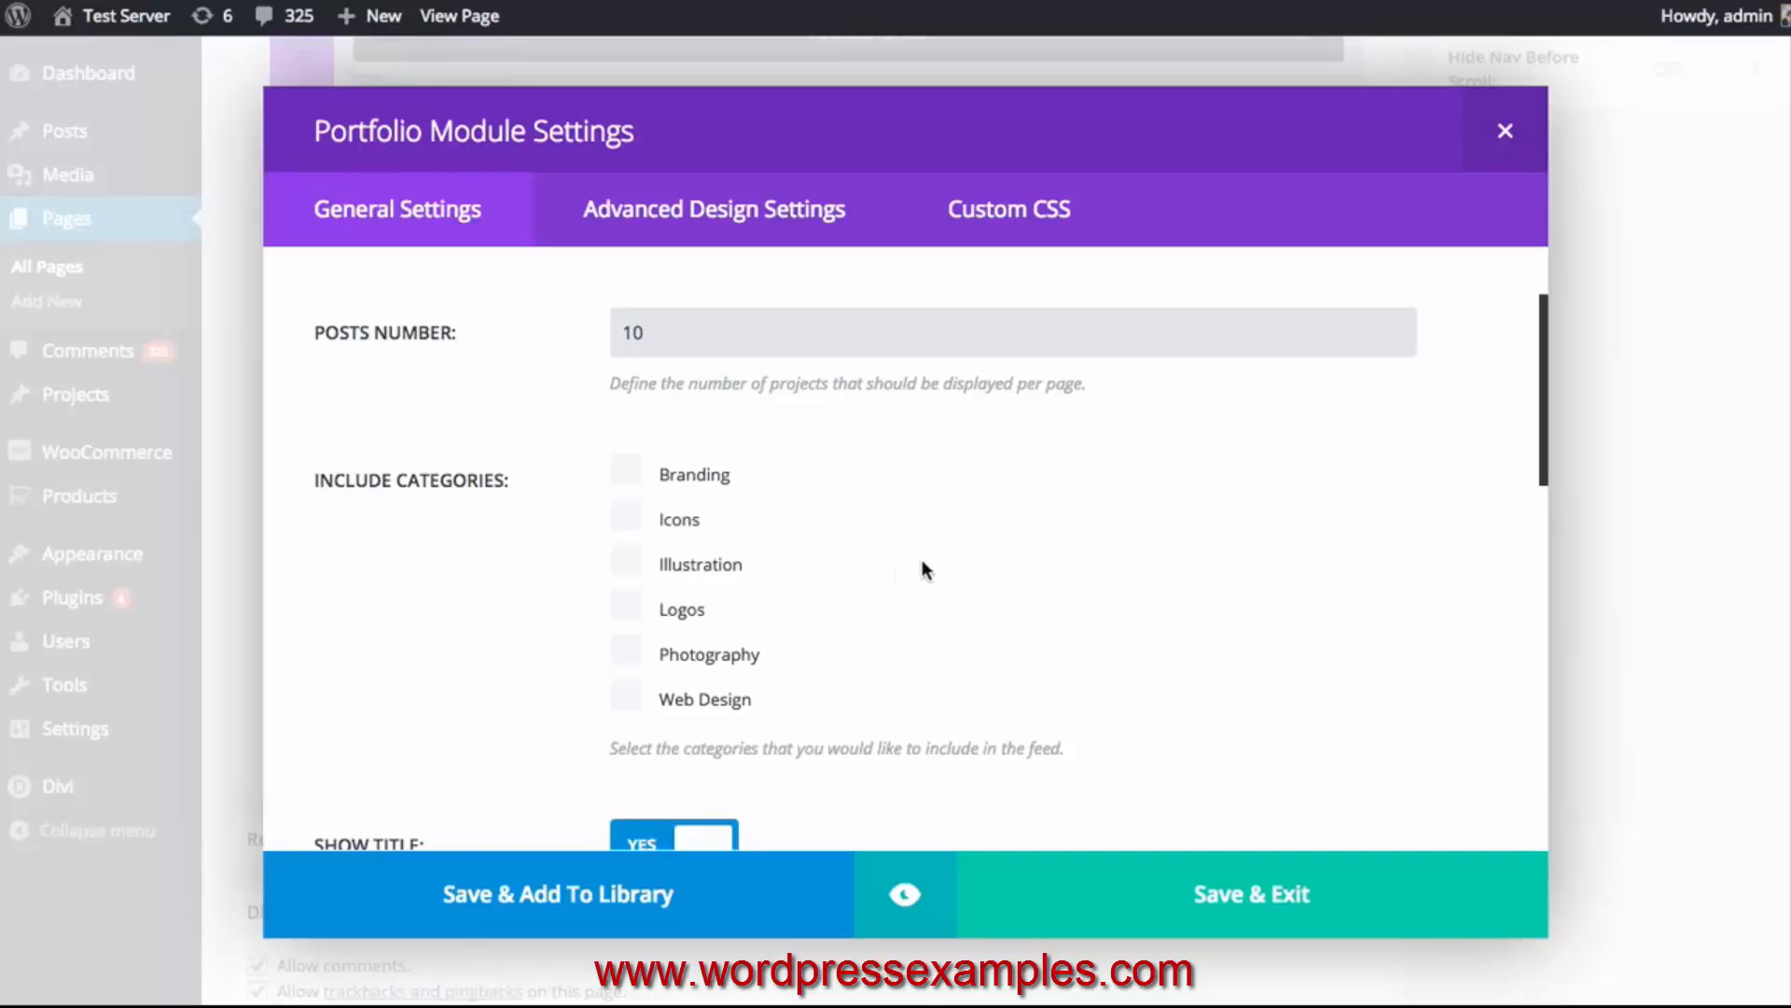
Step: Turn off pagination in the Portfolio module's General Settings
scroll(922, 558, "down", 3)
scroll(940, 568, "down", 1)
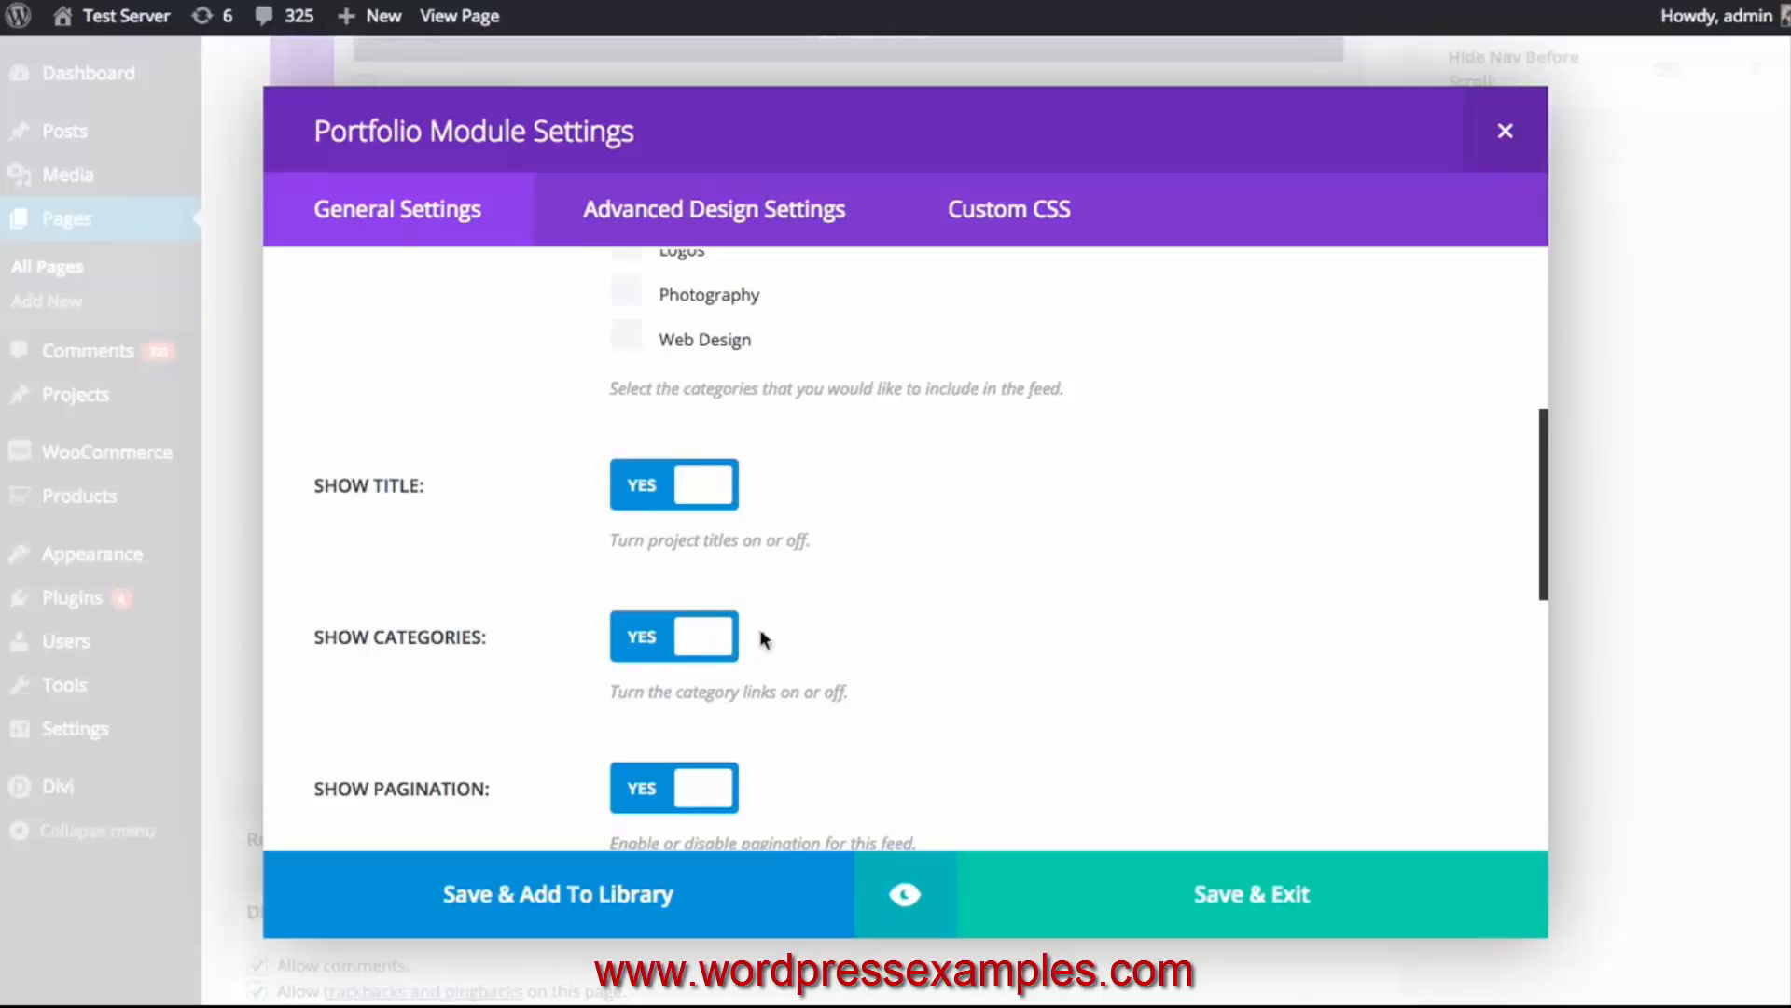
scroll(868, 586, "down", 3)
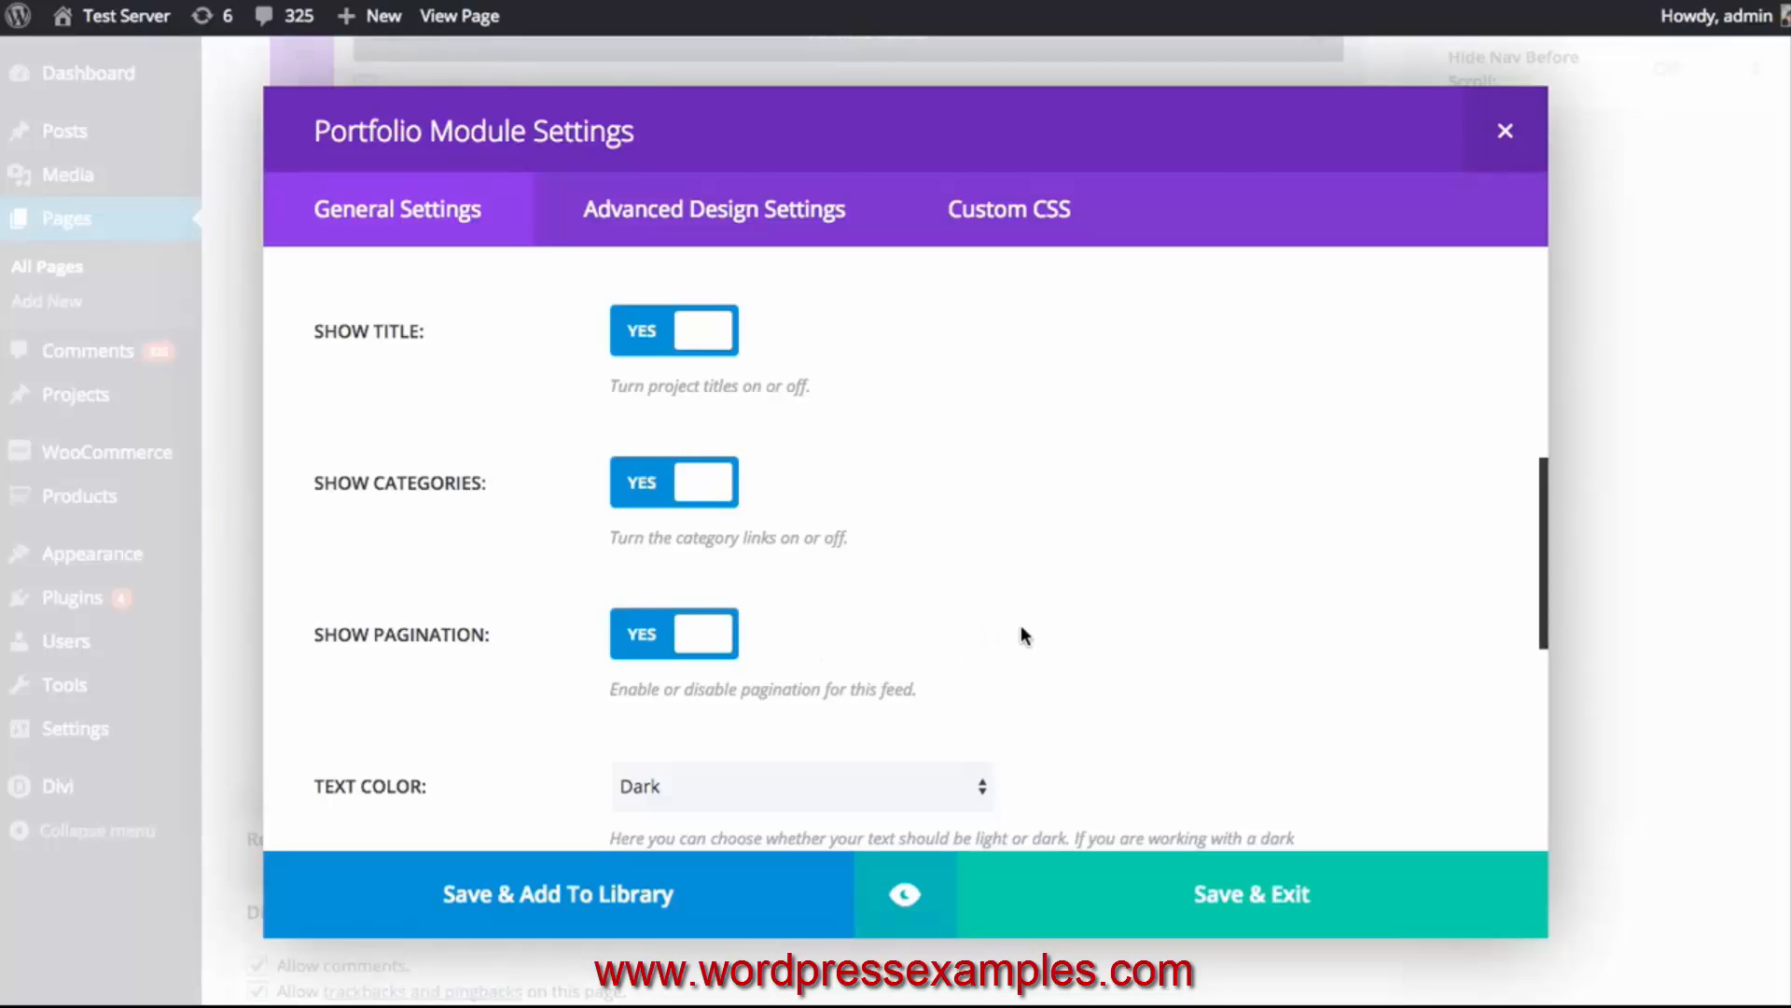
scroll(1021, 634, "up", 10)
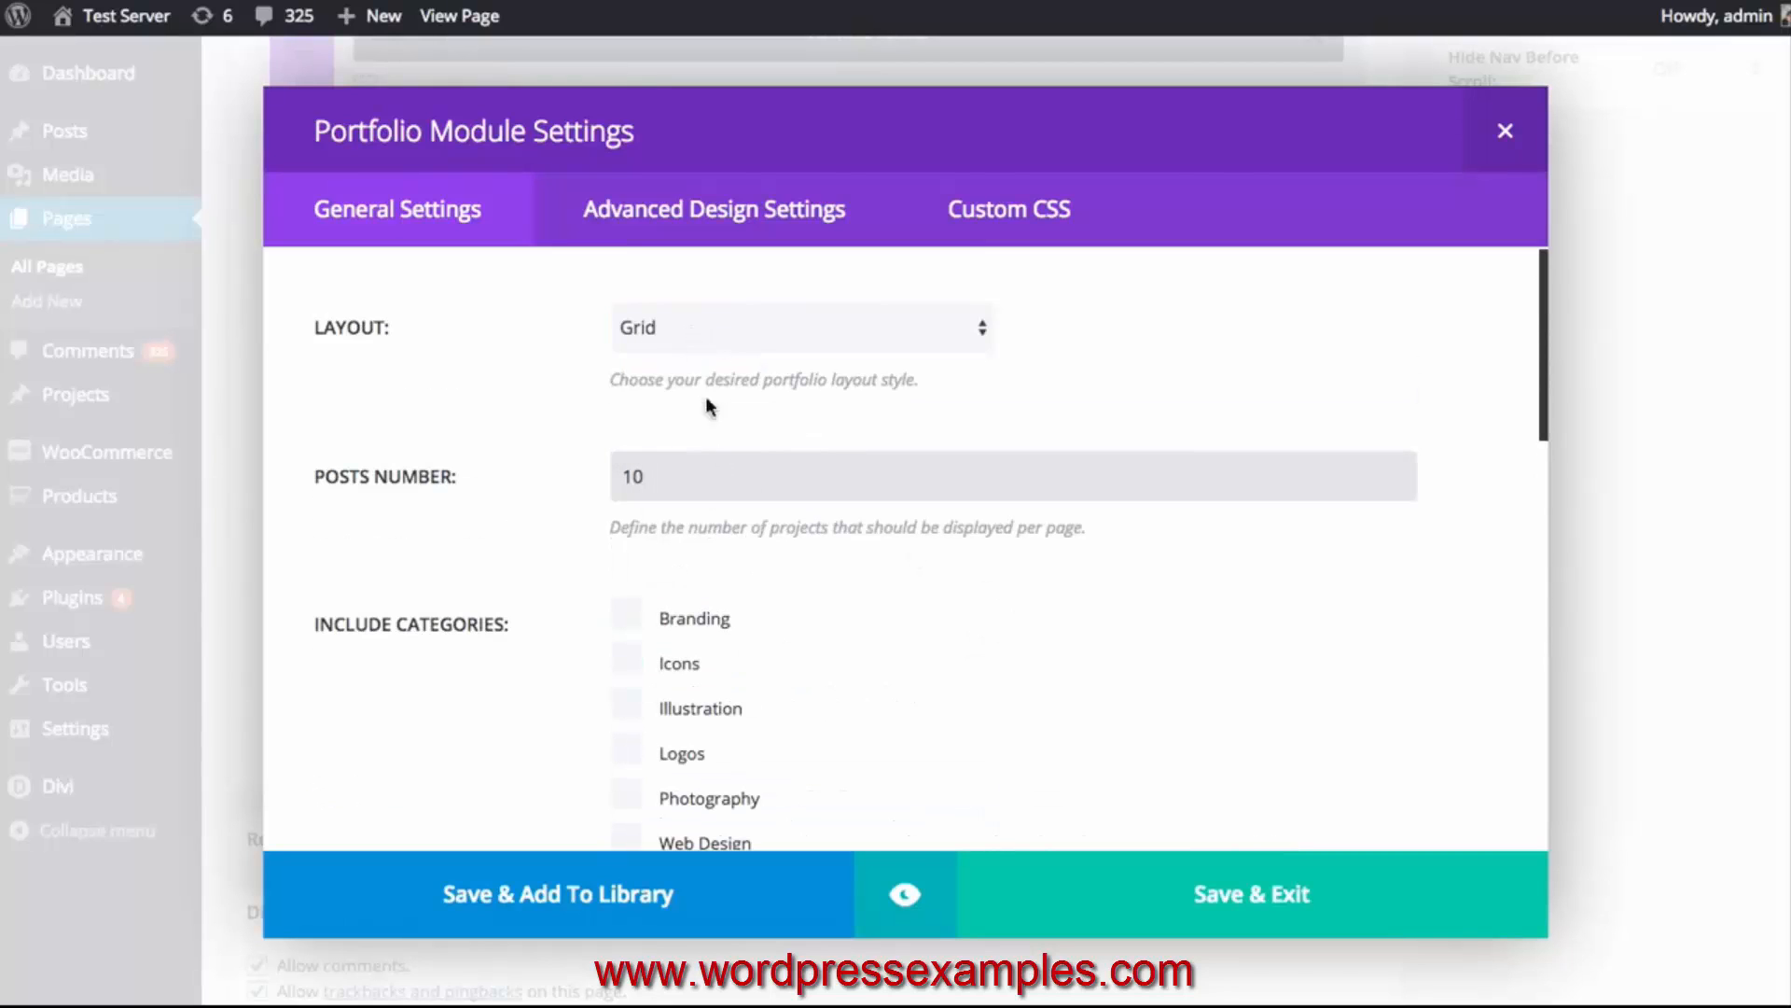
left_click(660, 480)
scroll(520, 490, "down", 5)
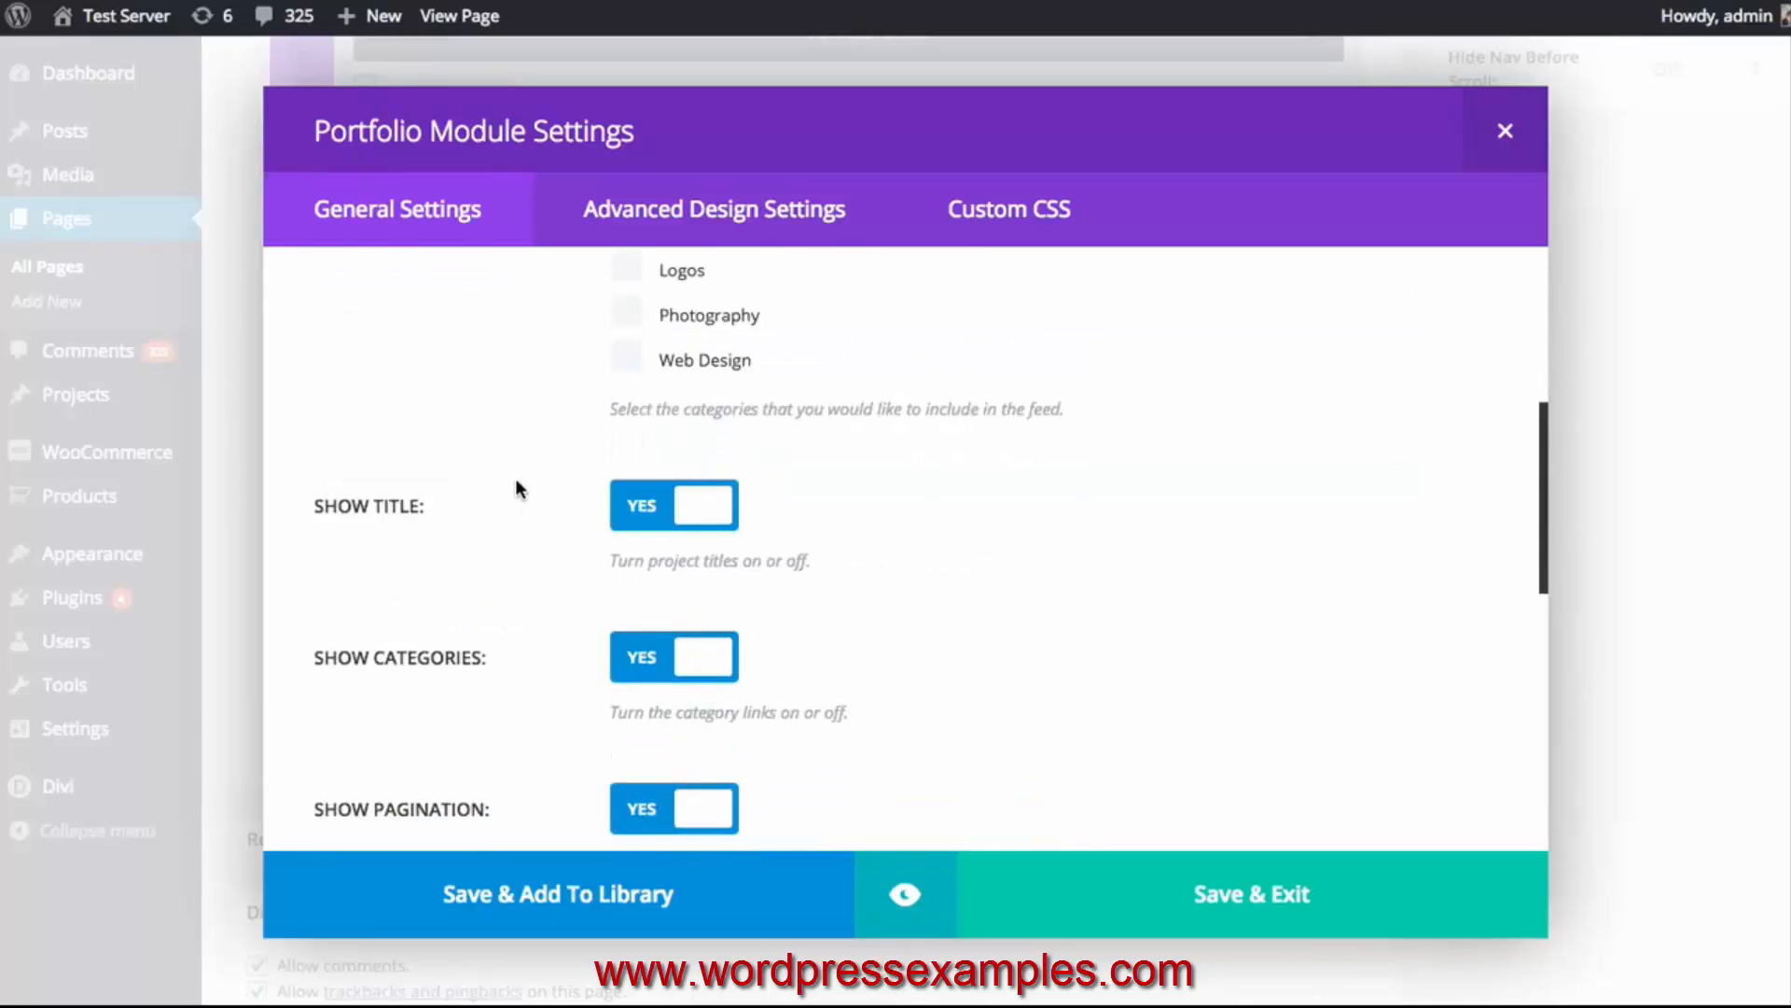
scroll(515, 487, "down", 2)
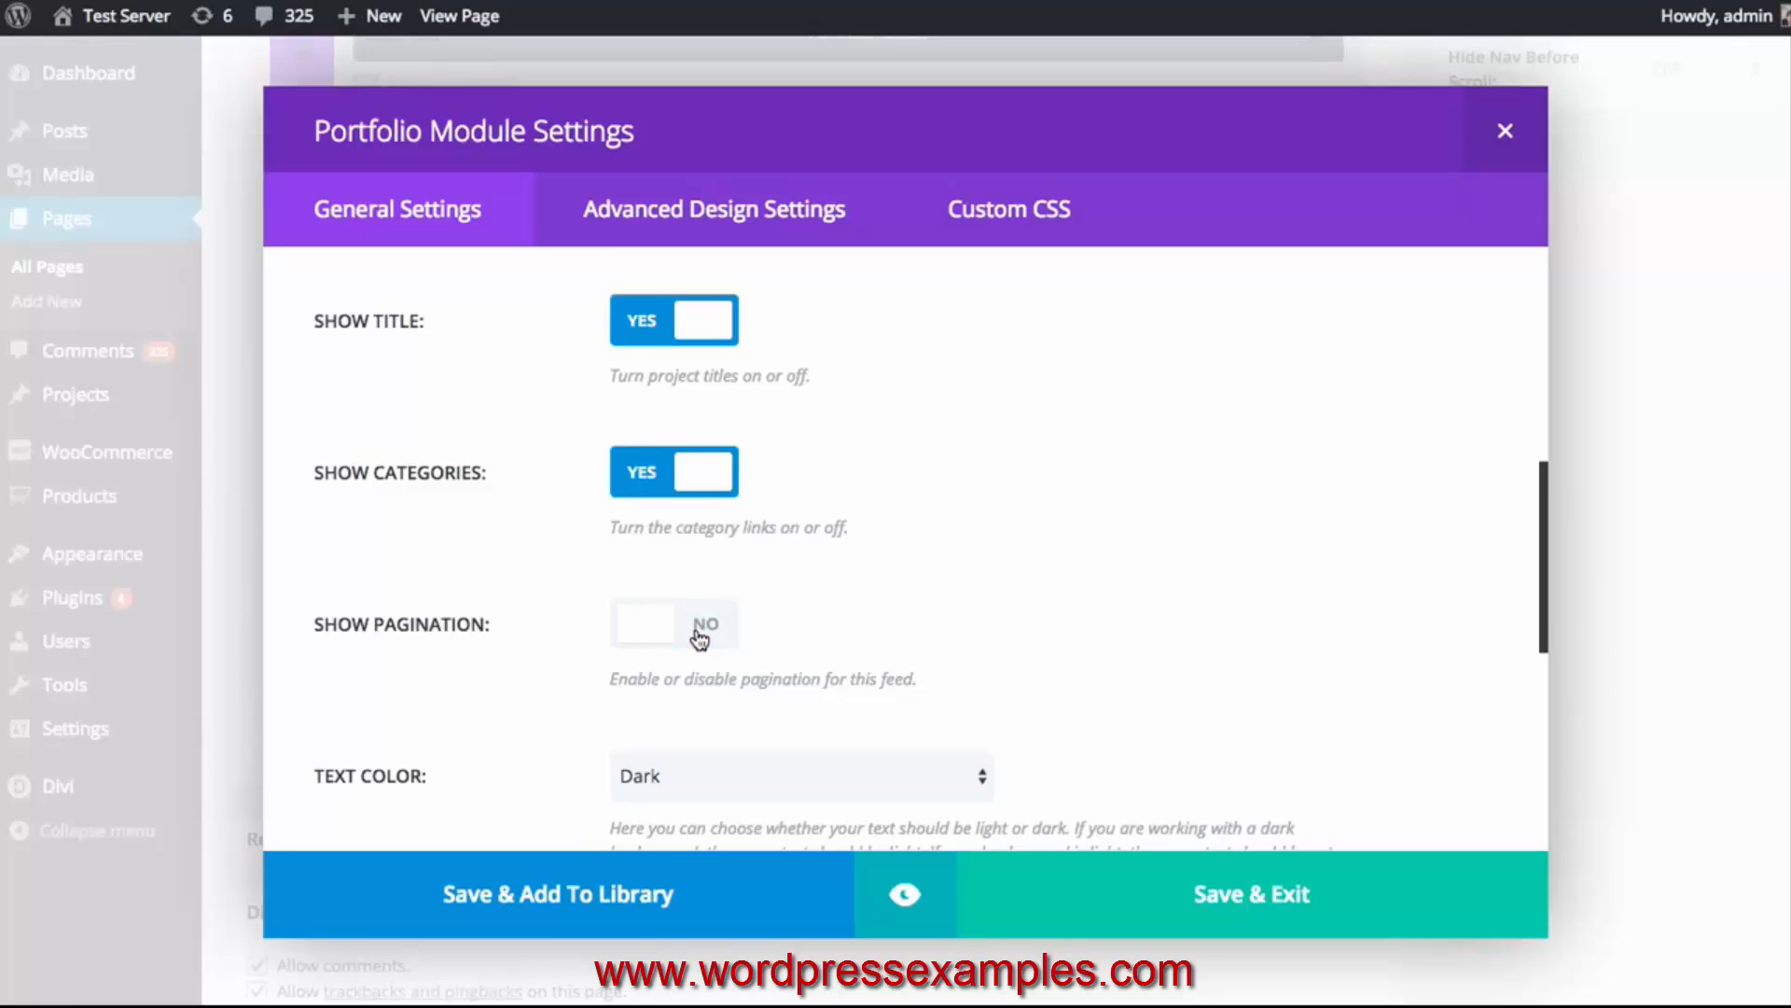
scroll(895, 538, "down", 3)
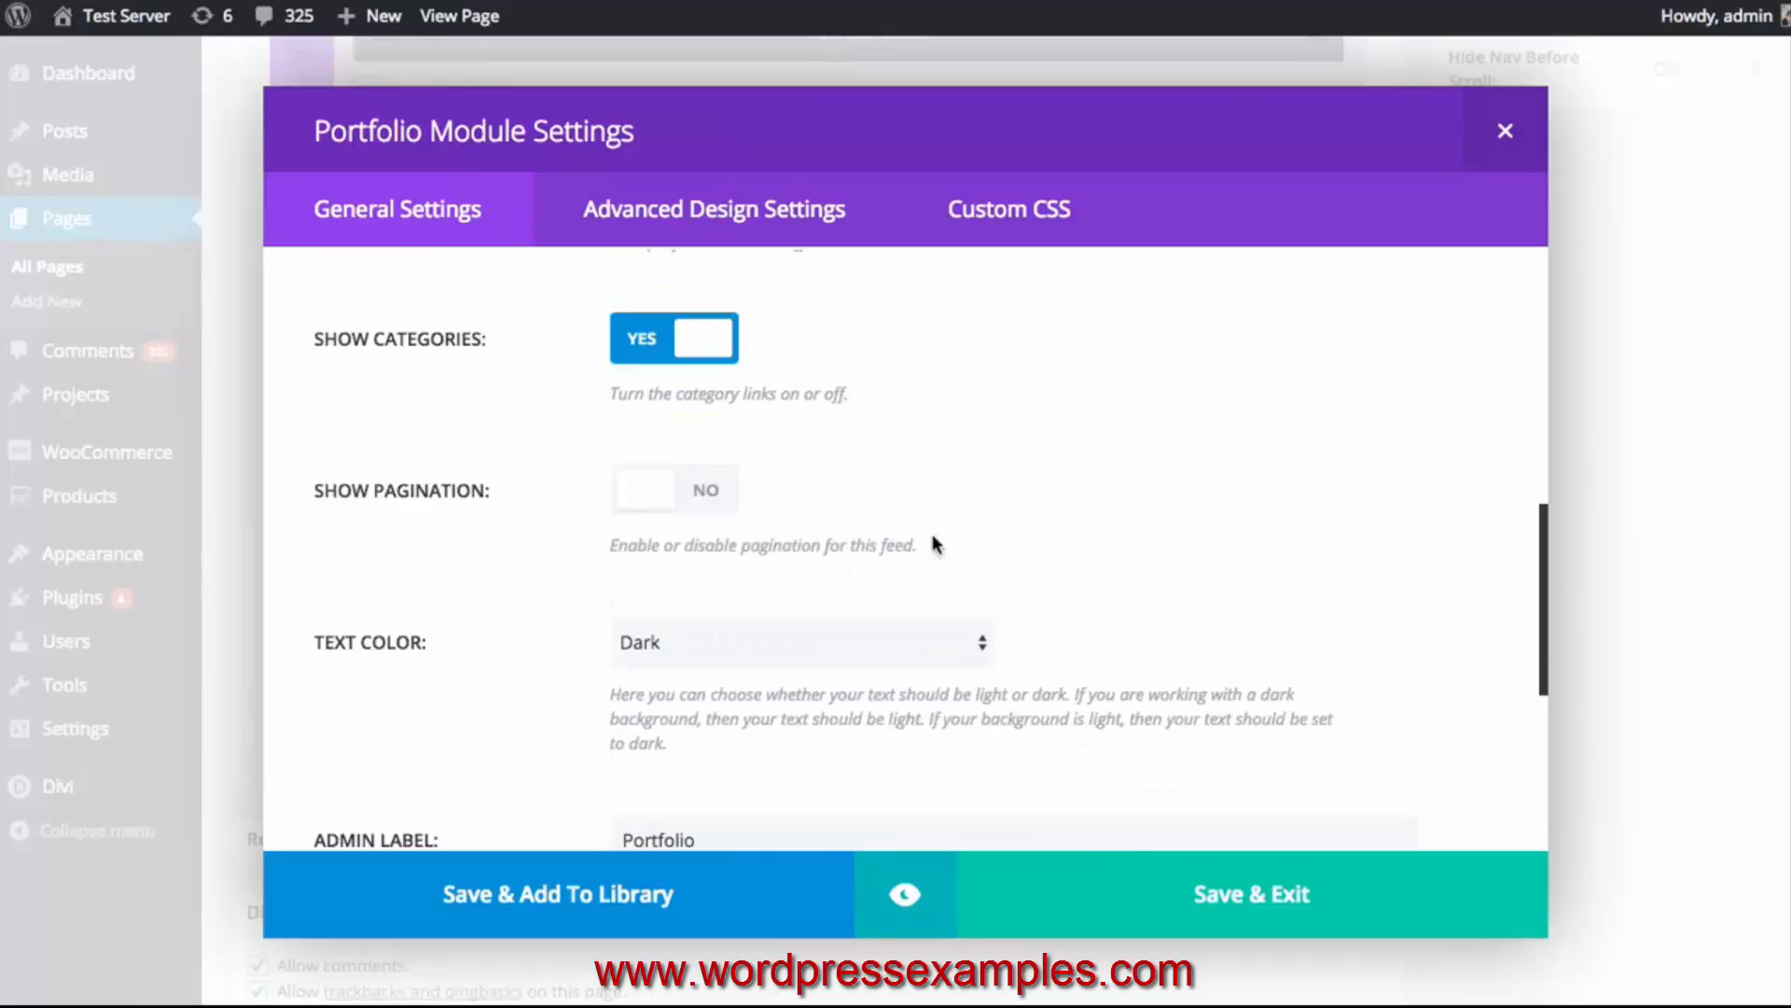
scroll(1076, 509, "down", 1)
scroll(1079, 509, "up", 3)
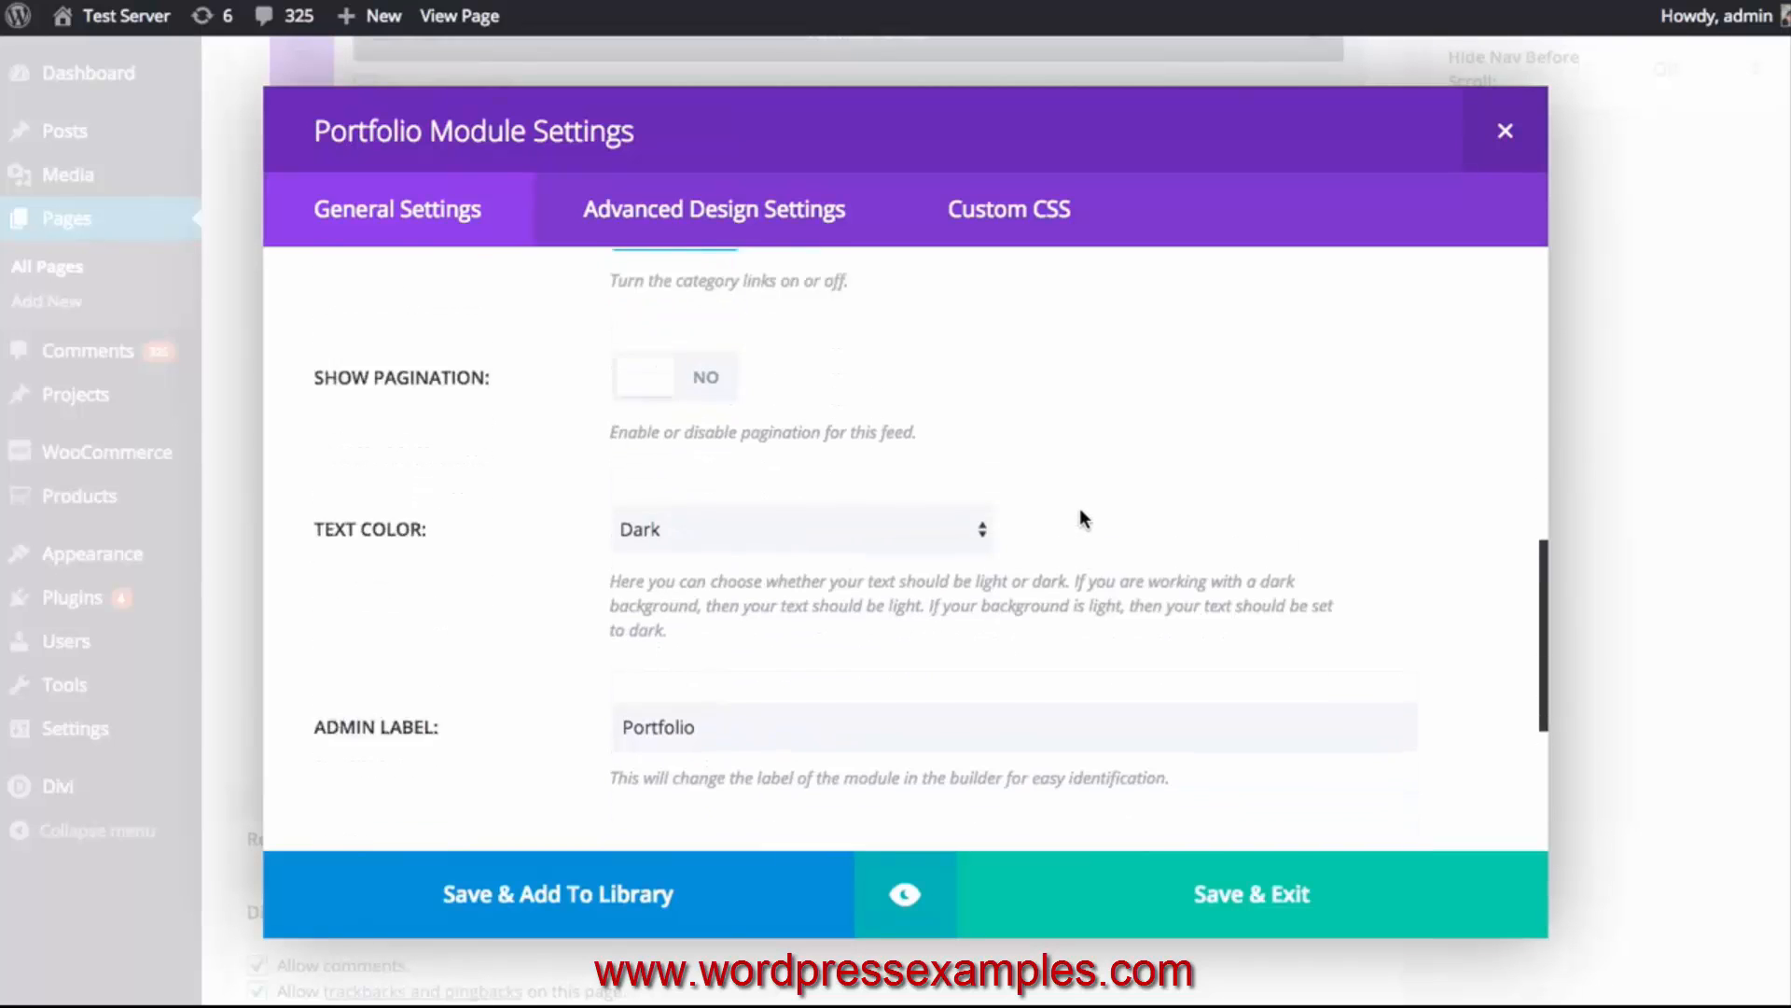
scroll(1082, 518, "up", 1)
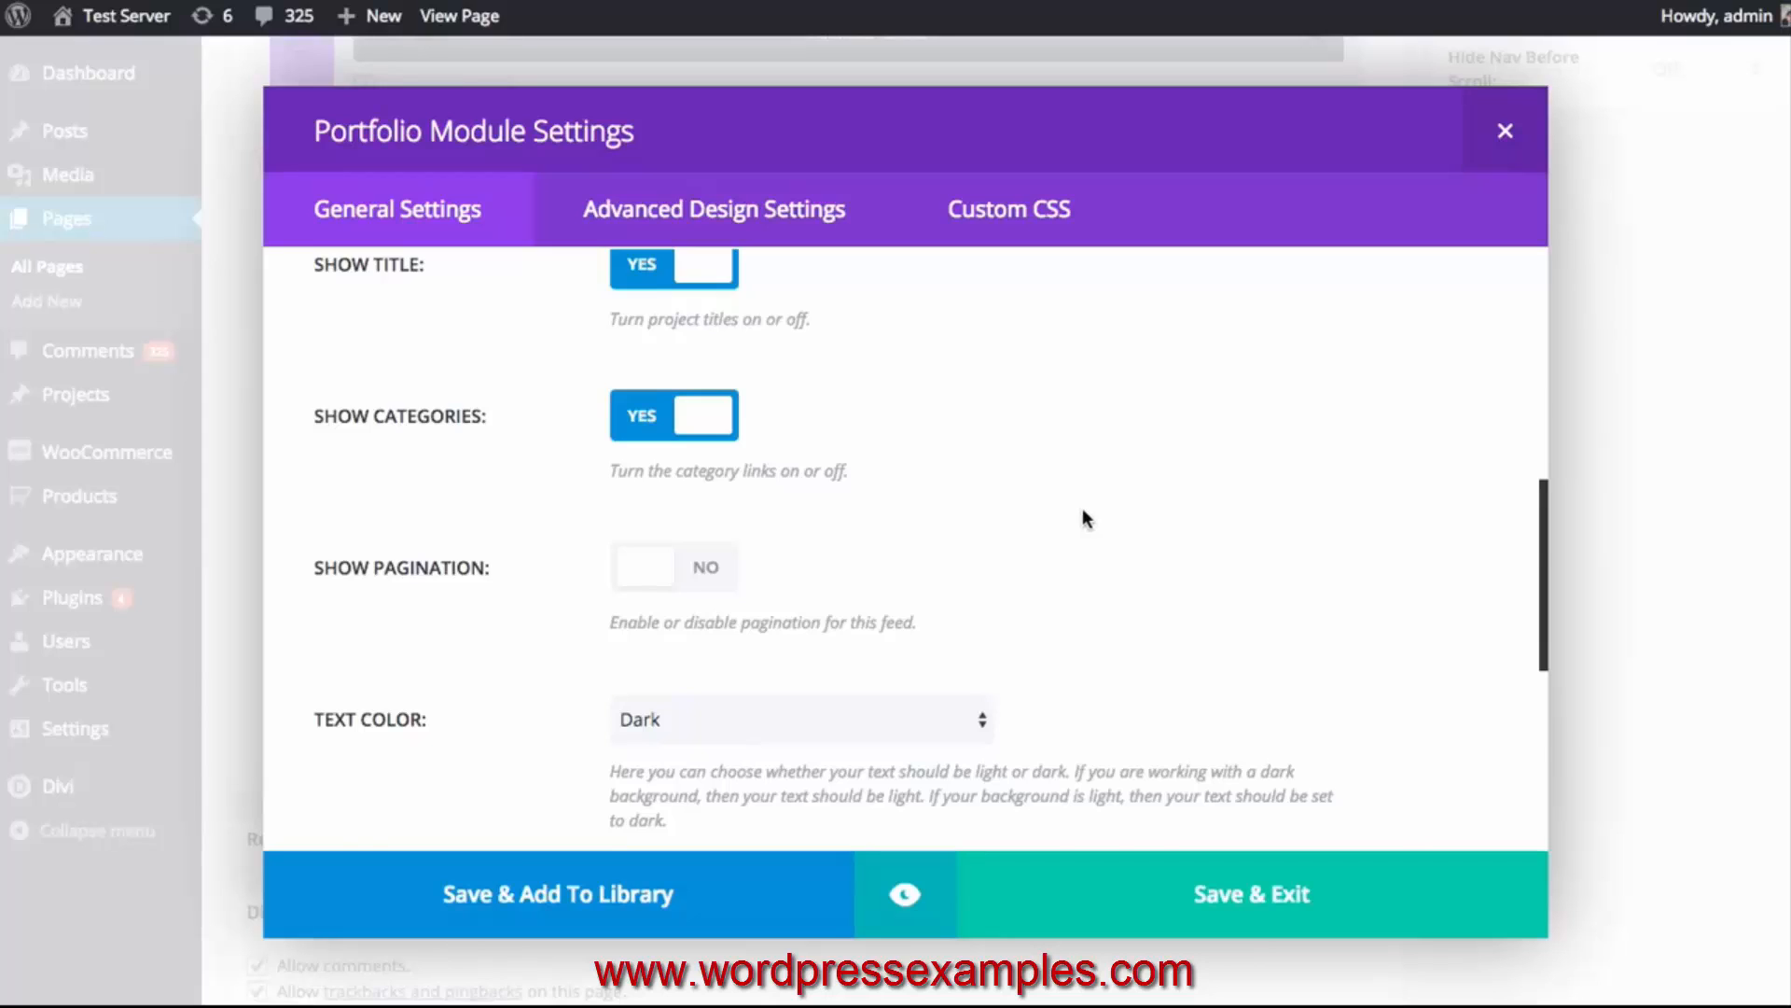
Step: Review the text color options, keeping Dark, and the admin label, CSS ID and CSS class fields
scroll(1084, 513, "down", 3)
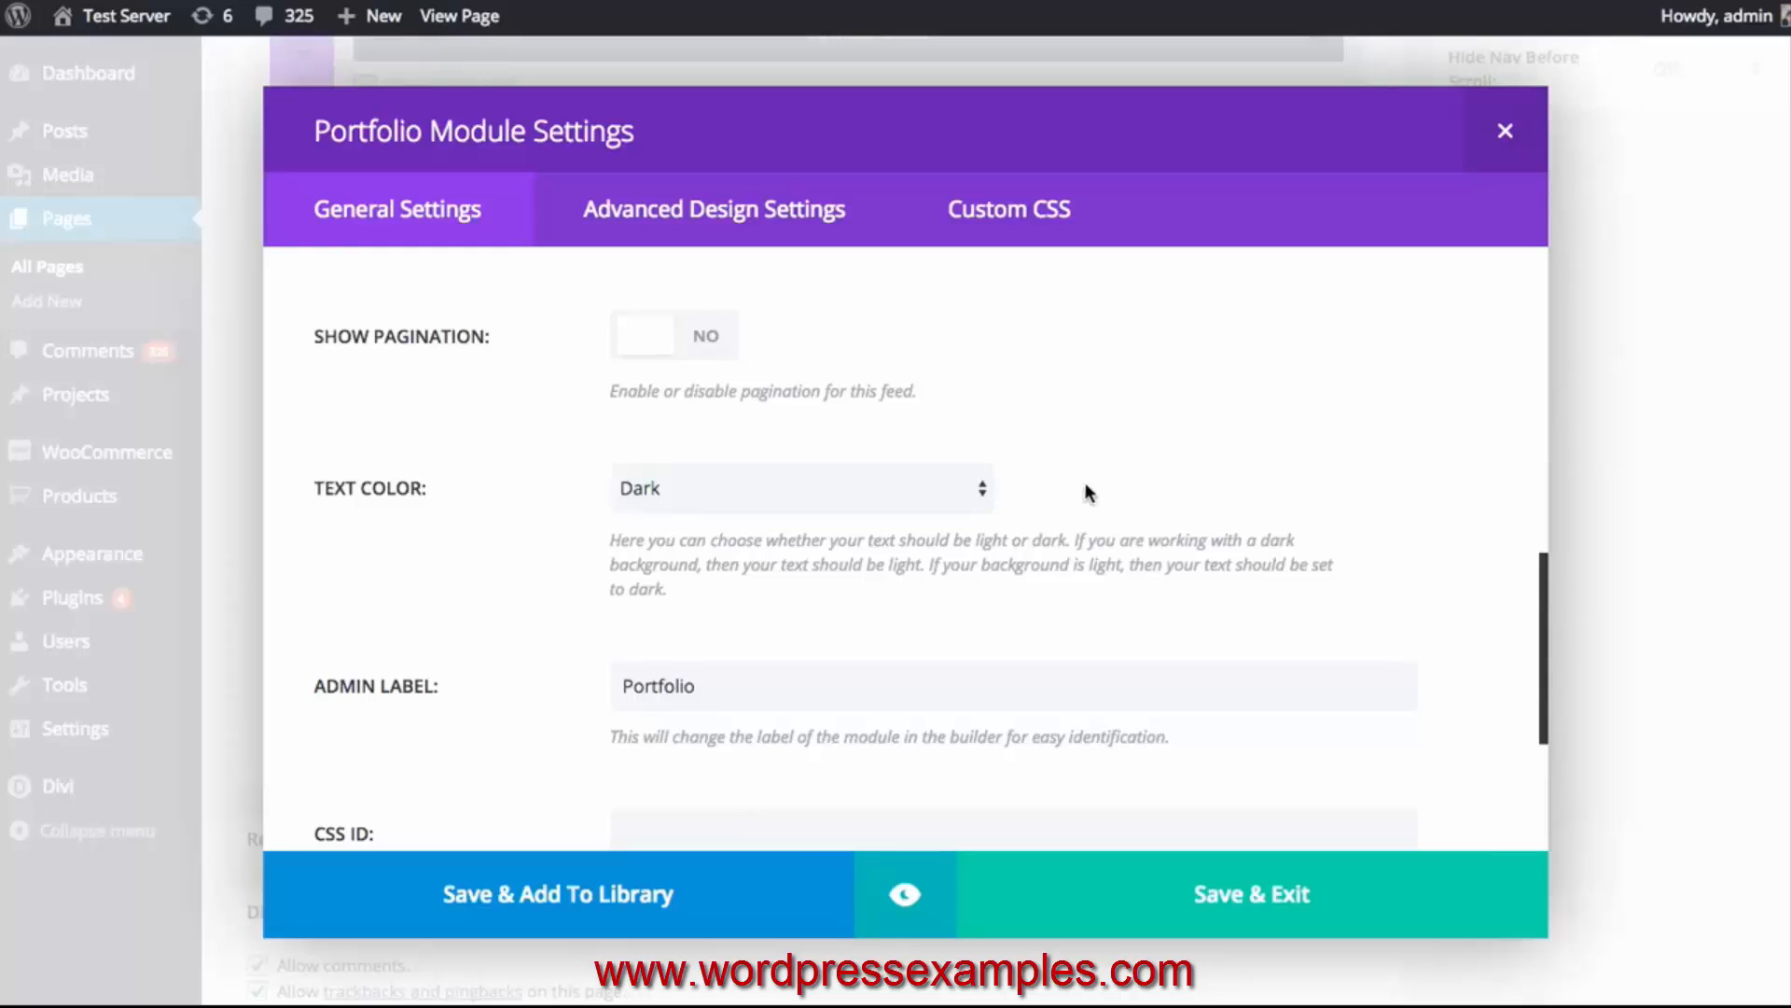
left_click(796, 495)
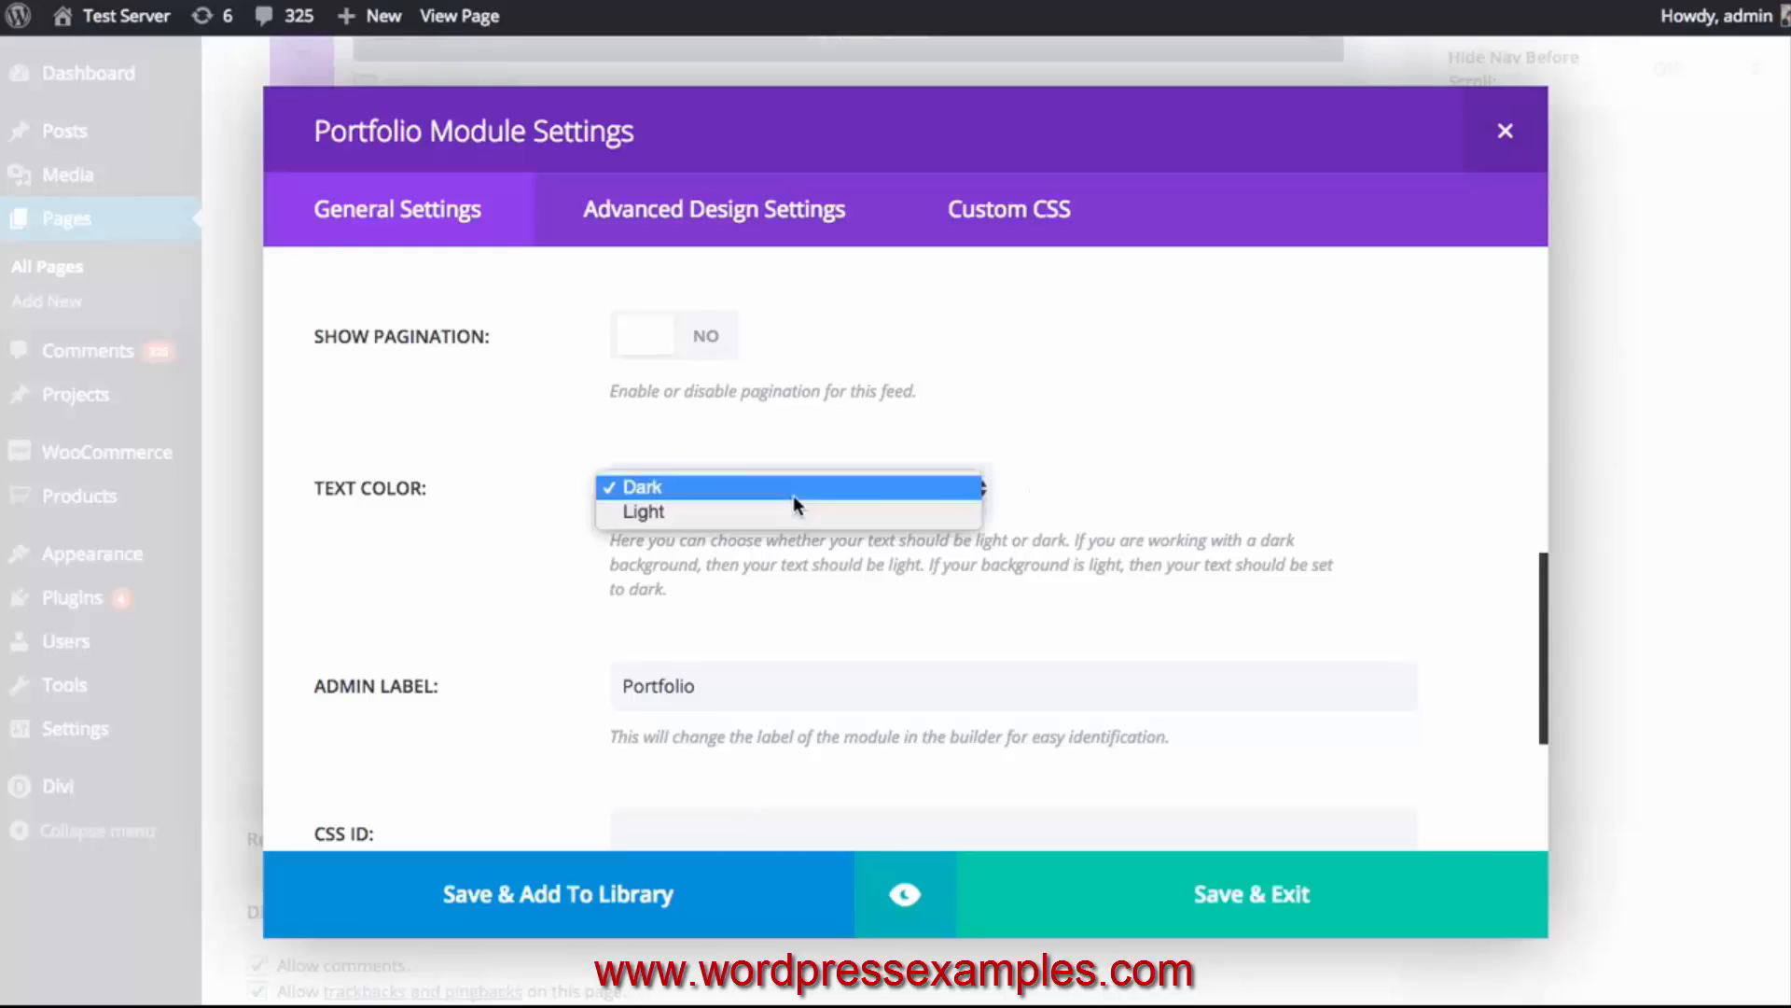
left_click(670, 489)
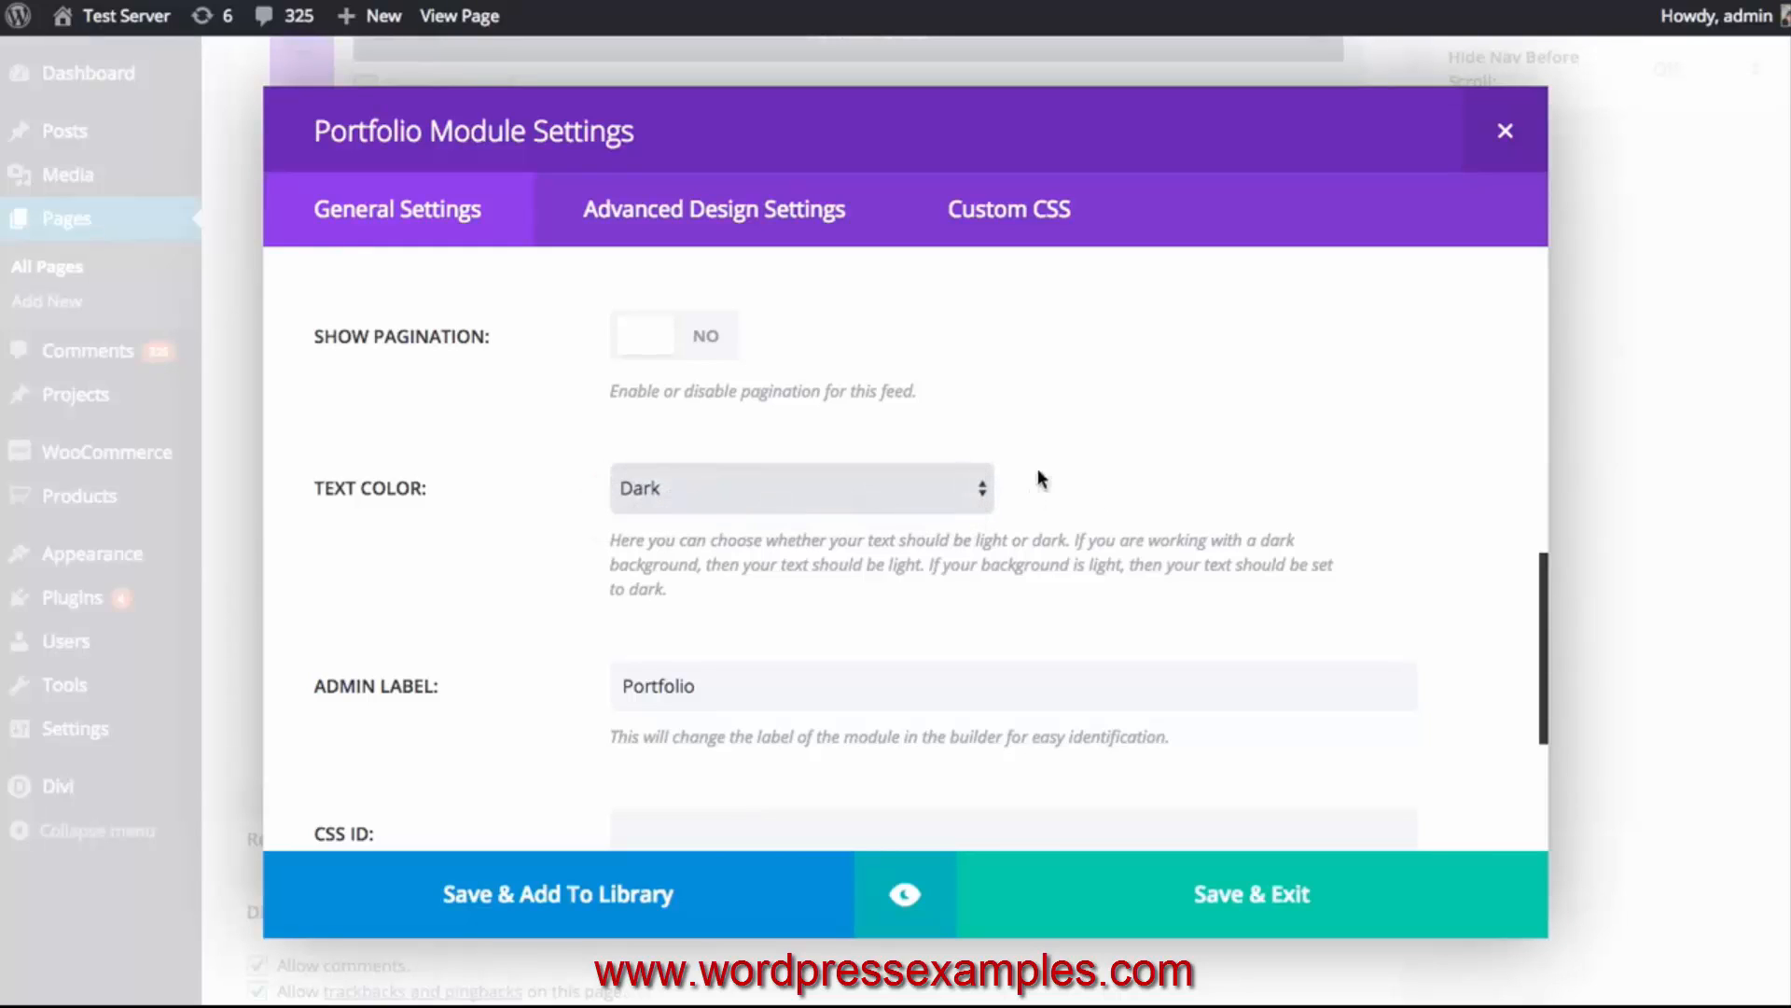
scroll(1148, 471, "down", 3)
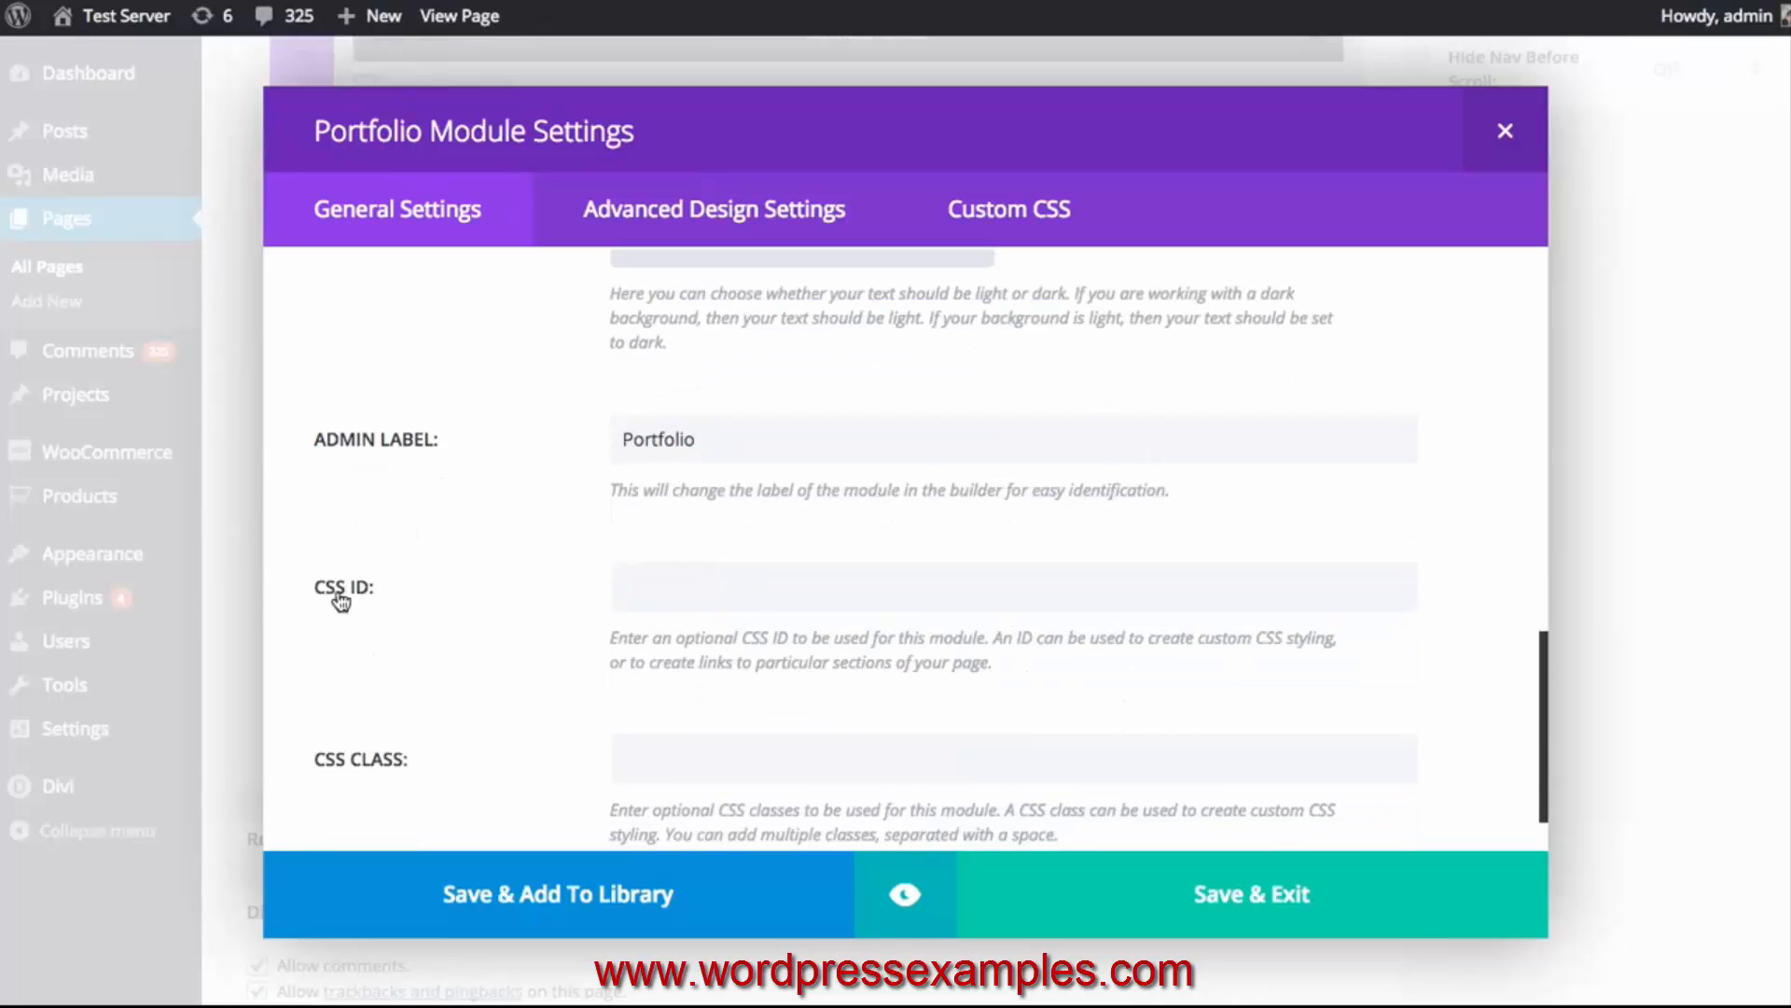
scroll(579, 588, "down", 1)
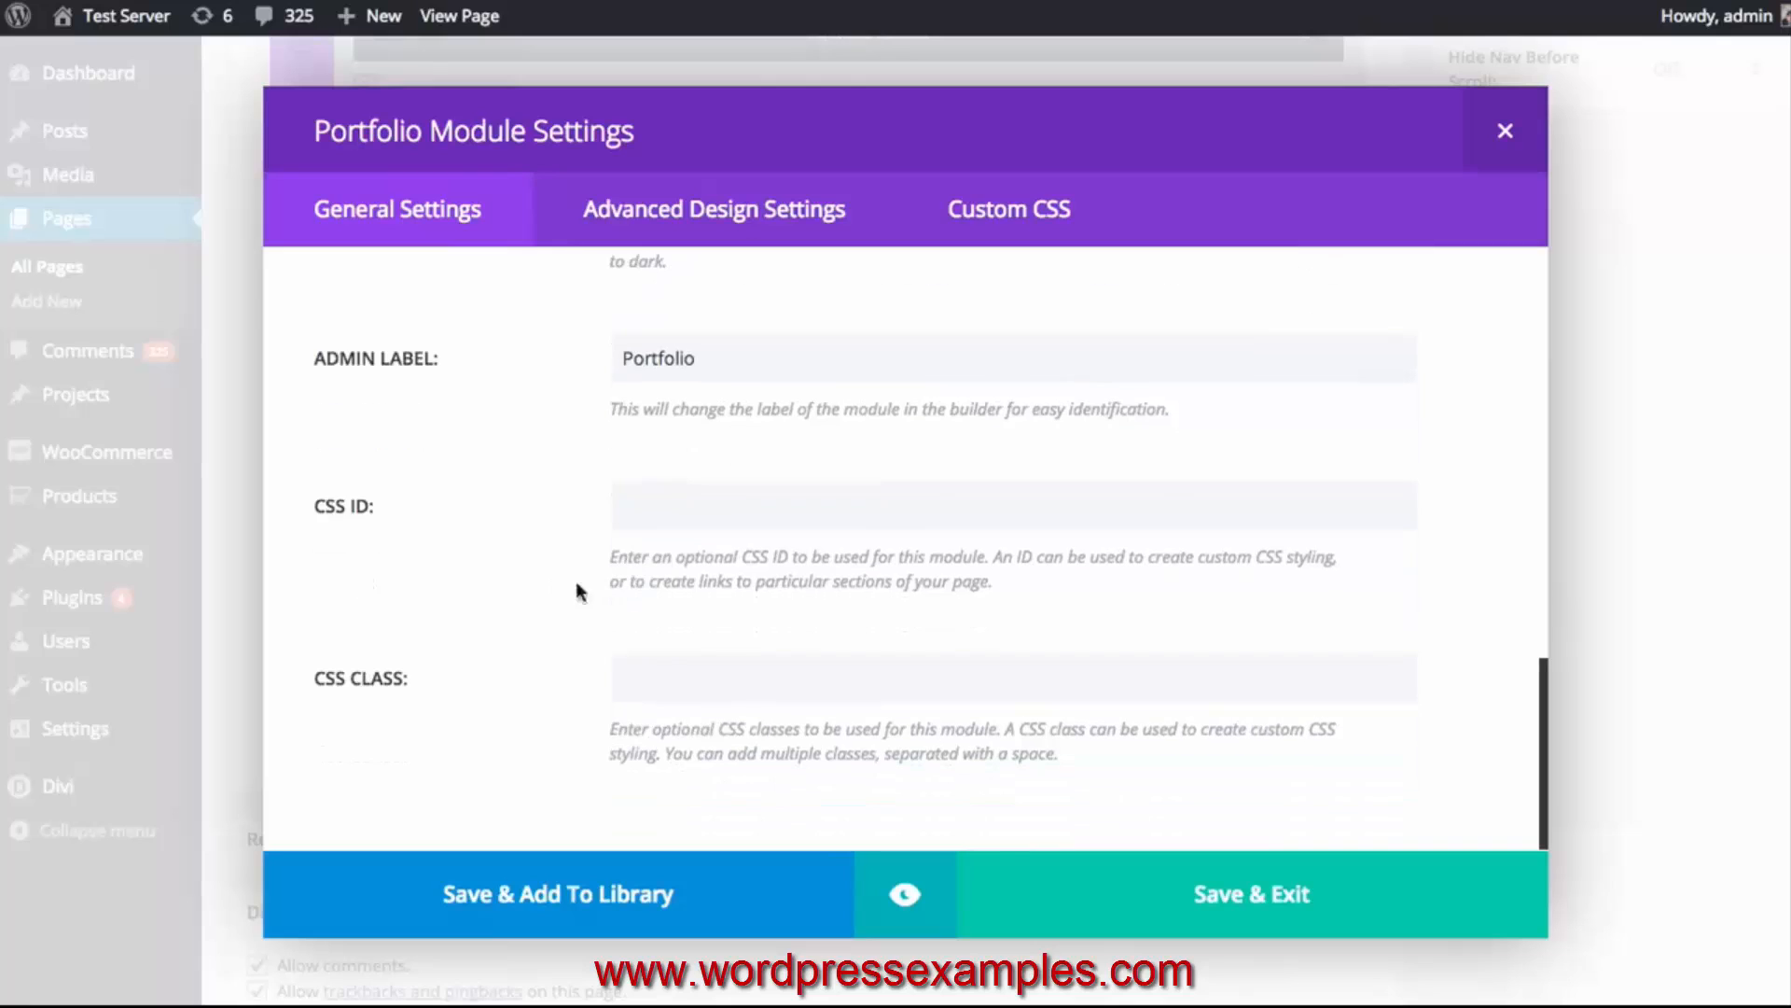
scroll(498, 672, "up", 10)
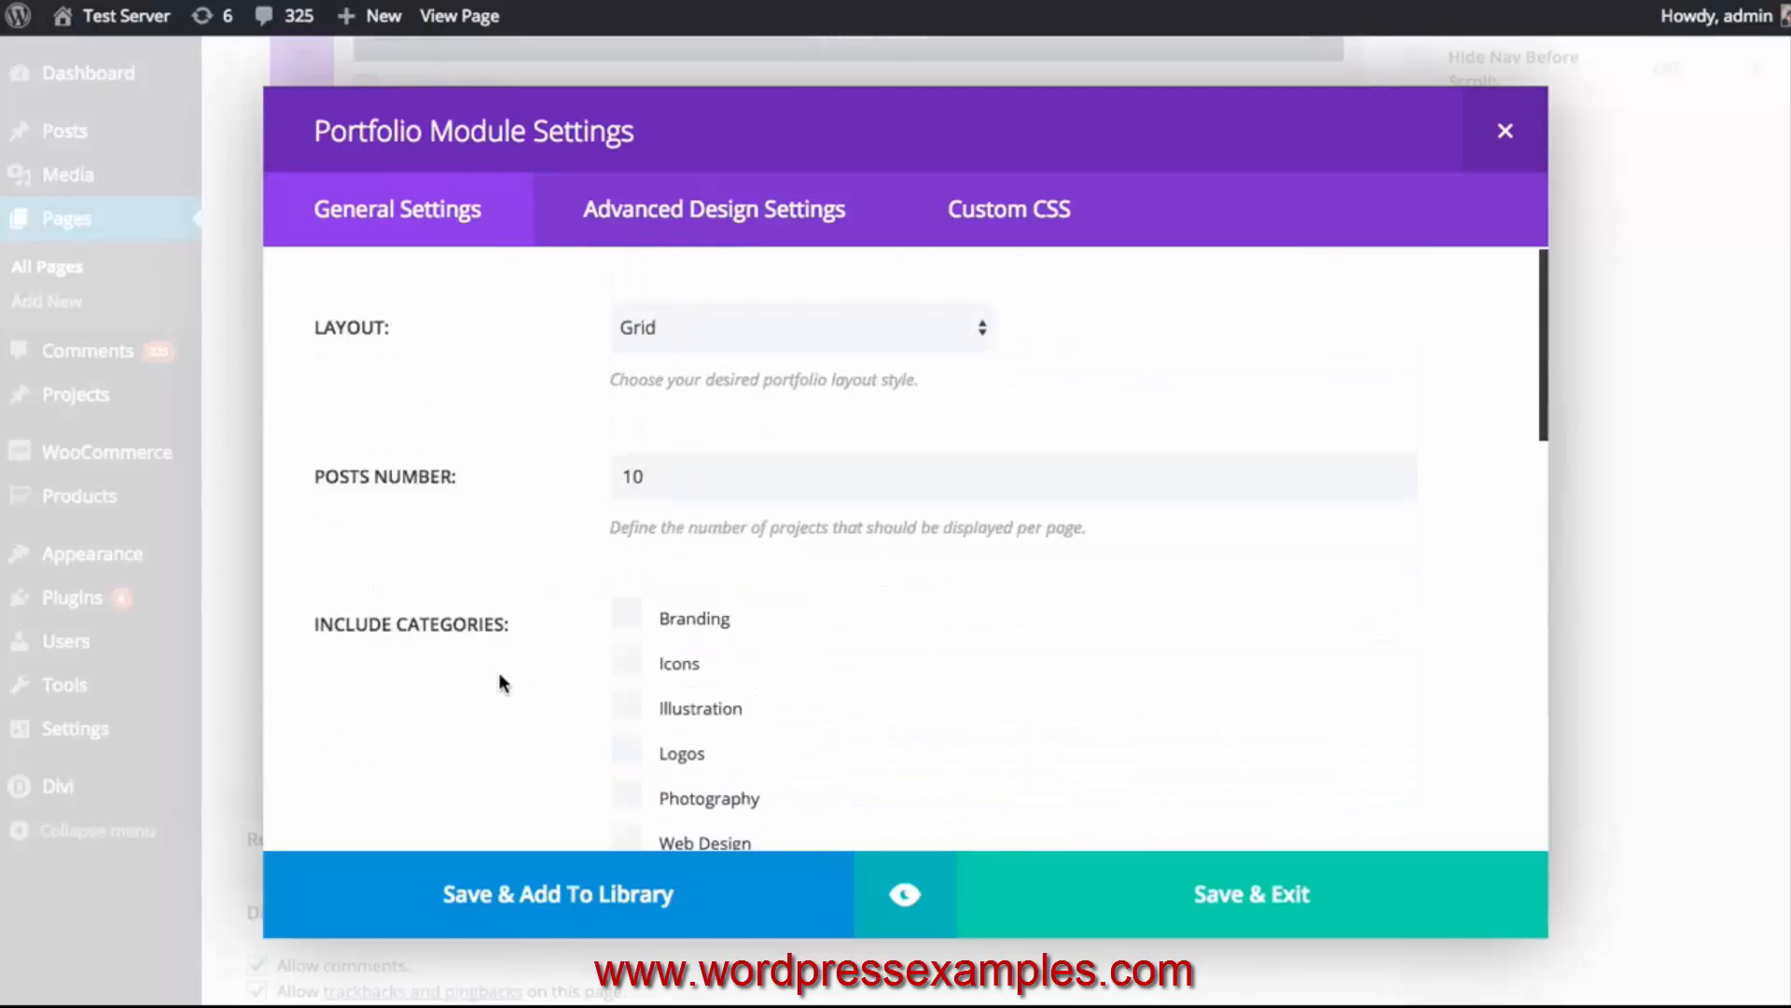
scroll(495, 680, "down", 10)
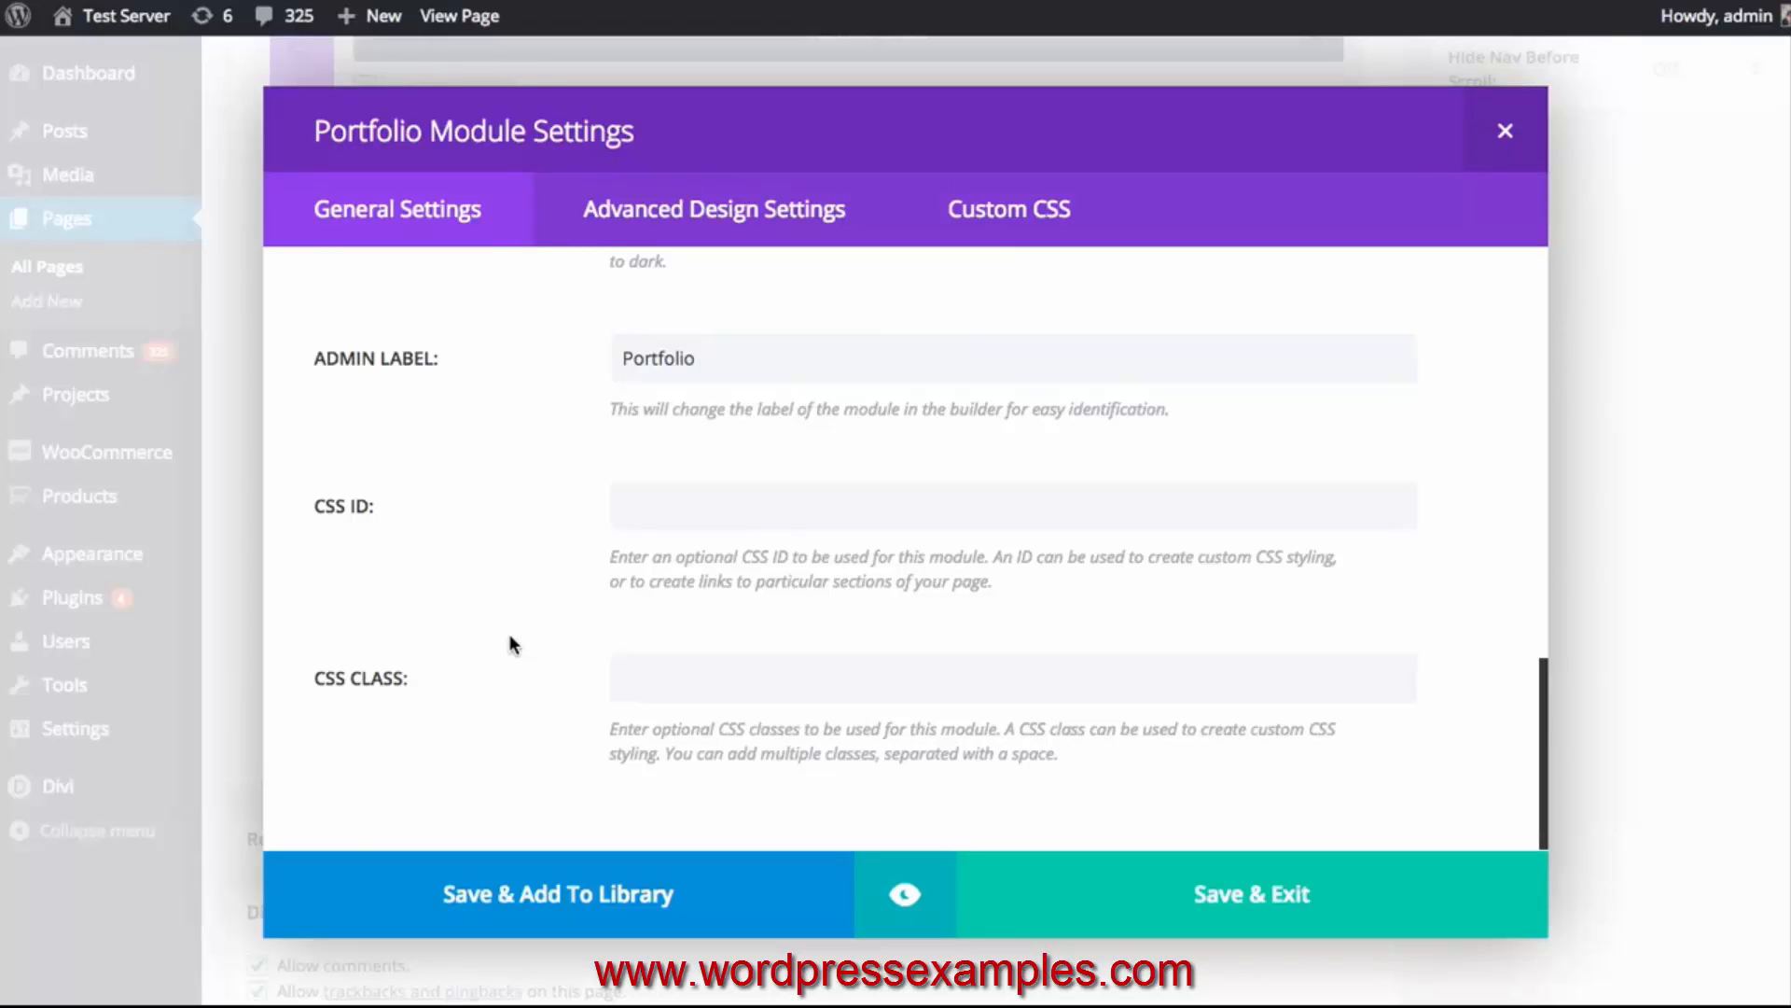
Step: Preview the Portfolio module and browse the project grid before returning to the settings
left_click(904, 898)
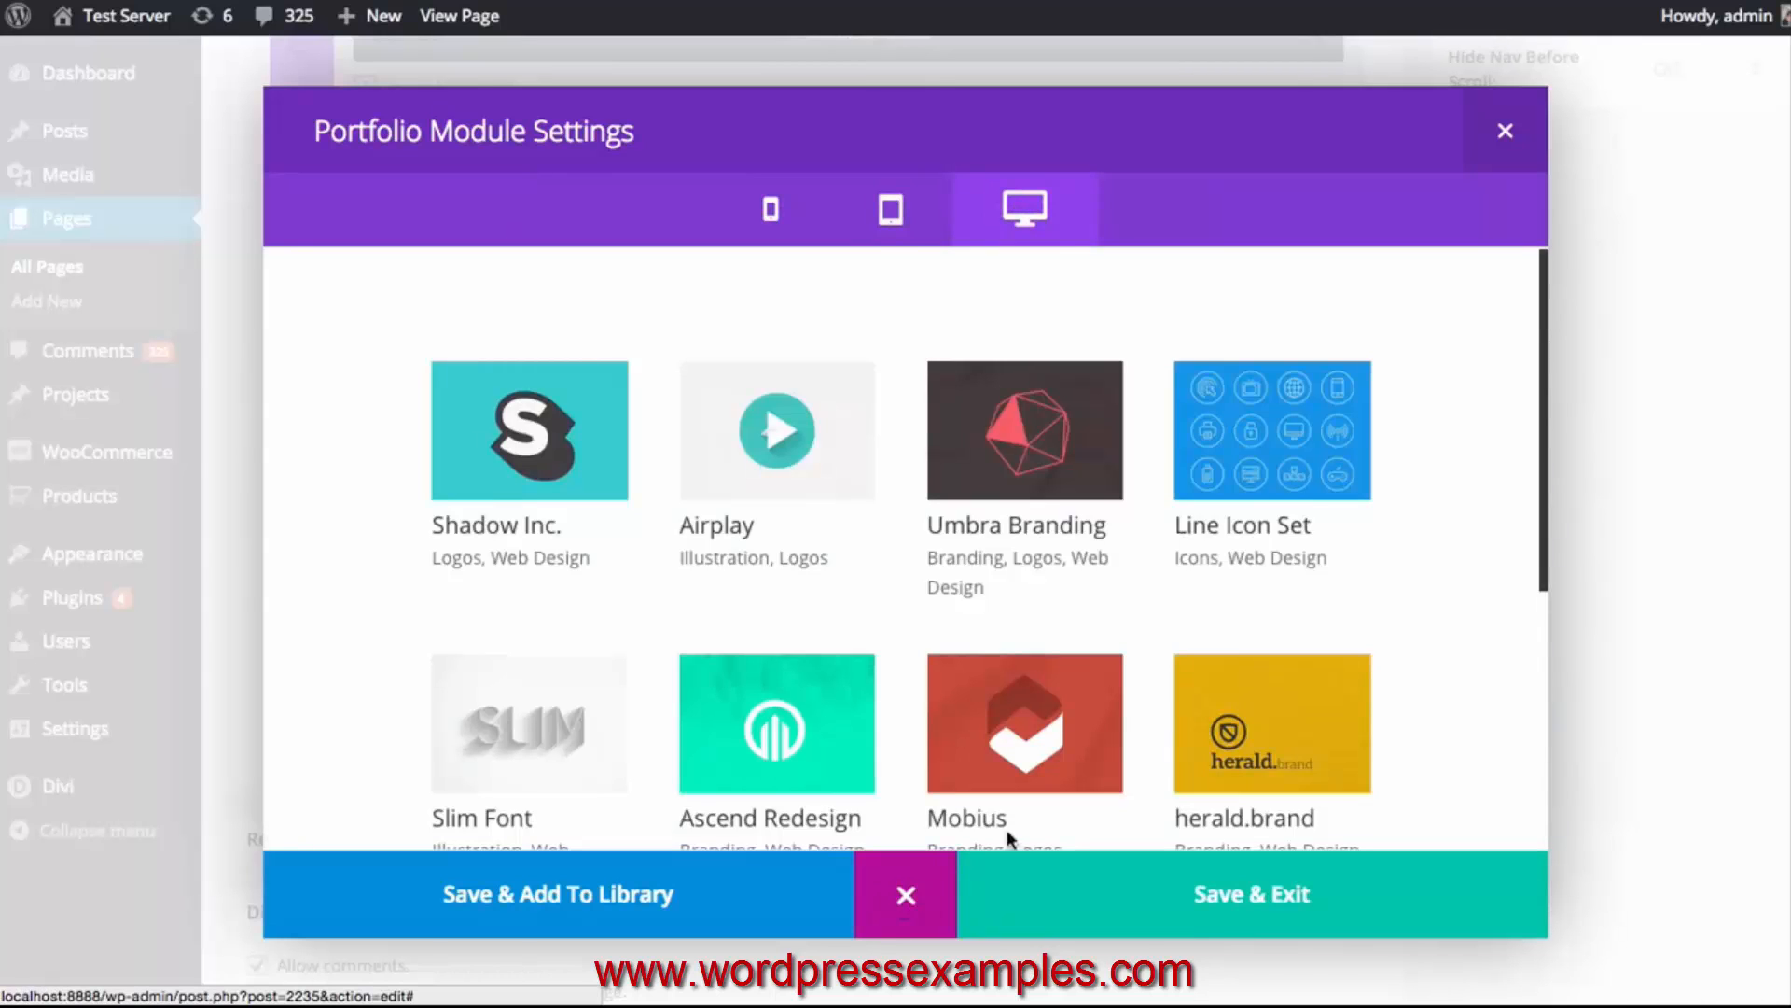
scroll(510, 472, "down", 3)
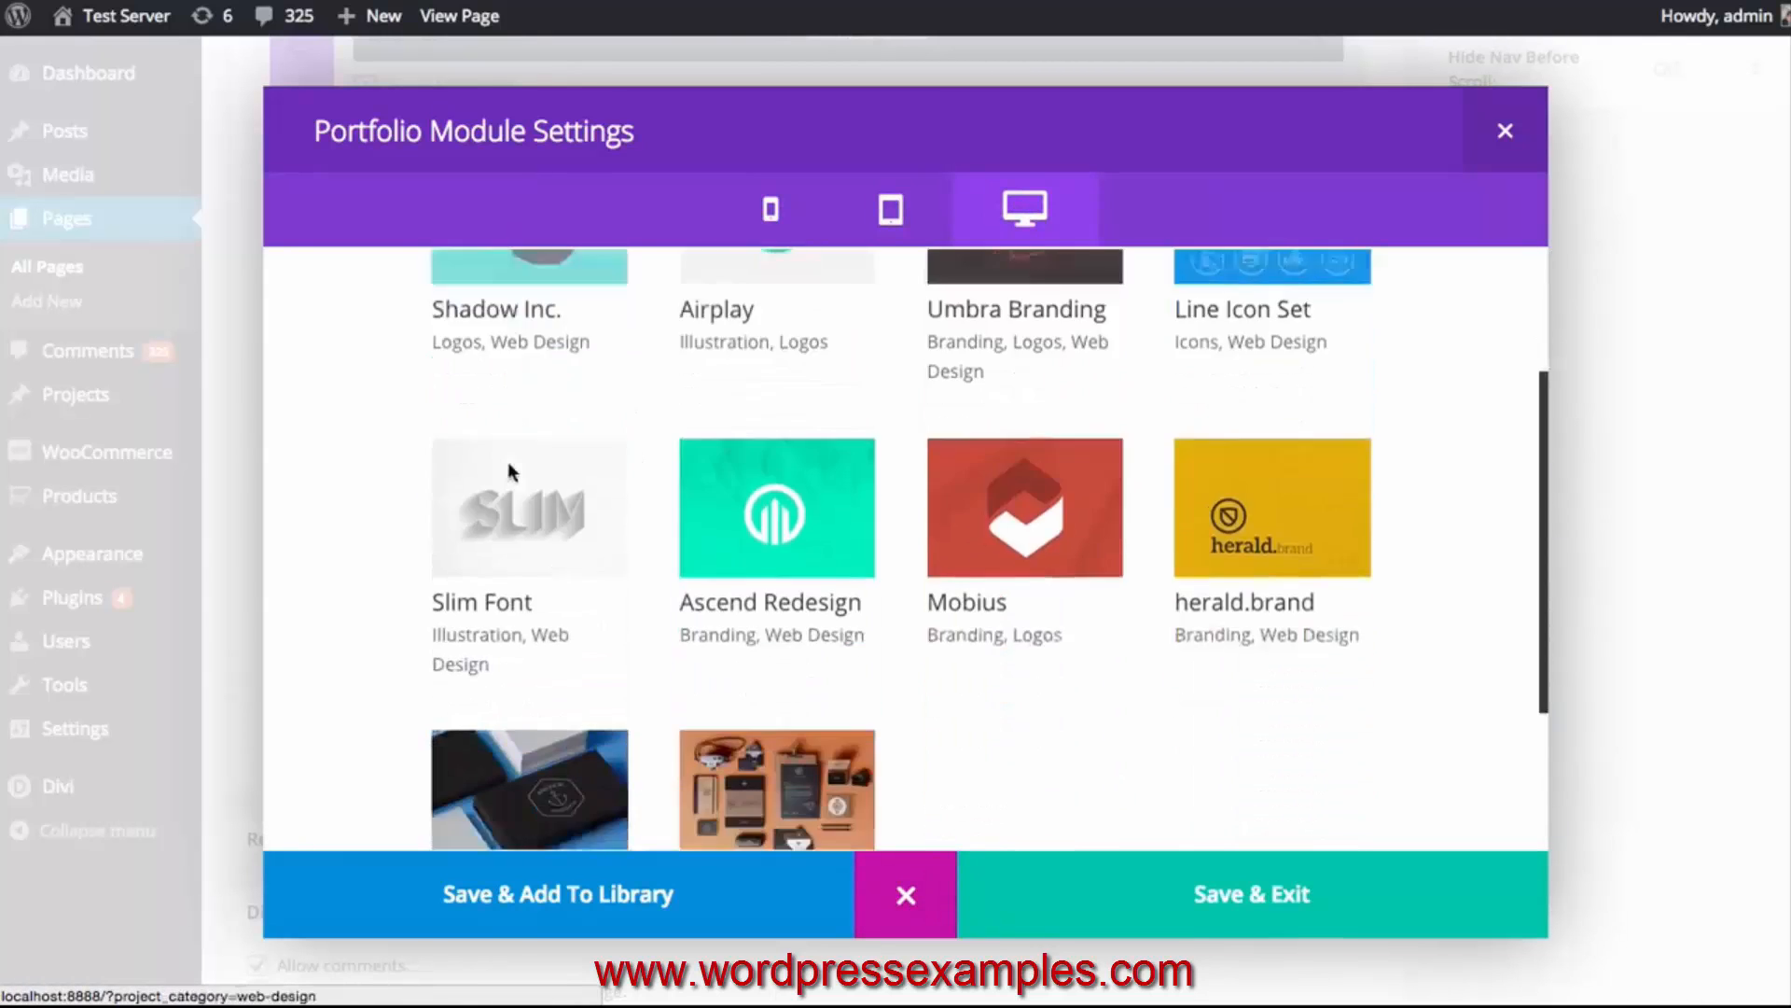
scroll(510, 471, "down", 3)
scroll(489, 483, "up", 5)
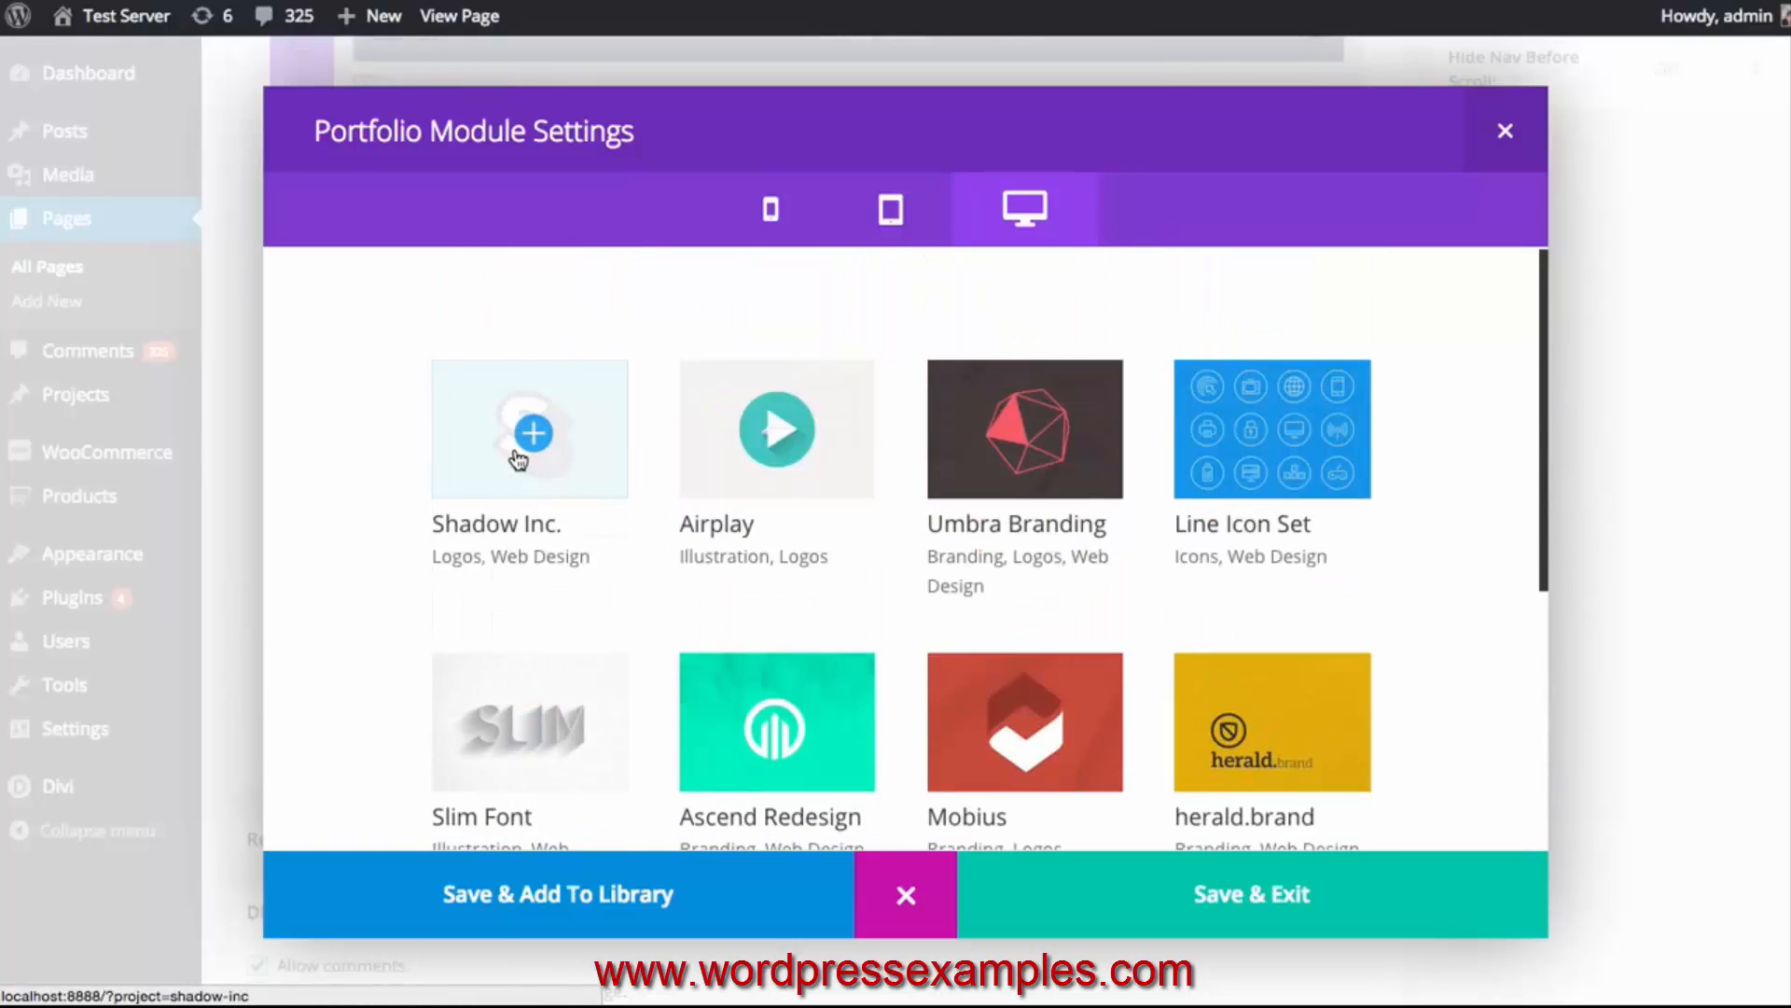
scroll(1035, 523, "down", 4)
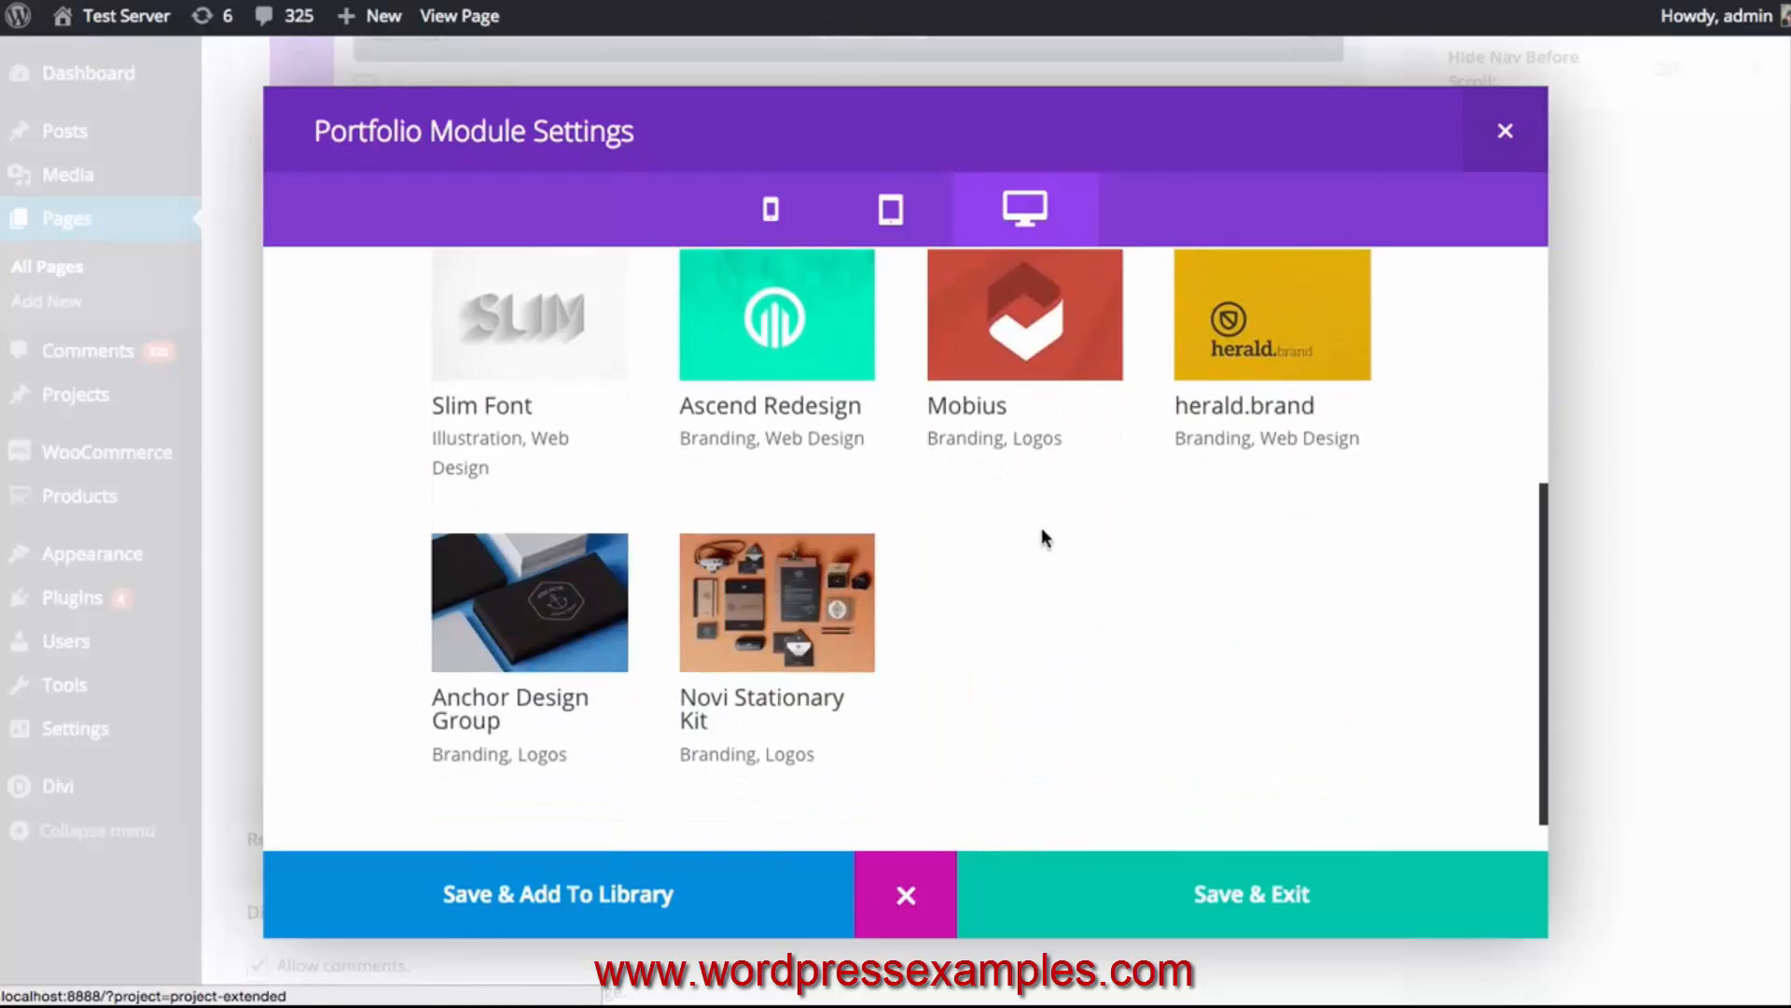
scroll(1042, 529, "up", 4)
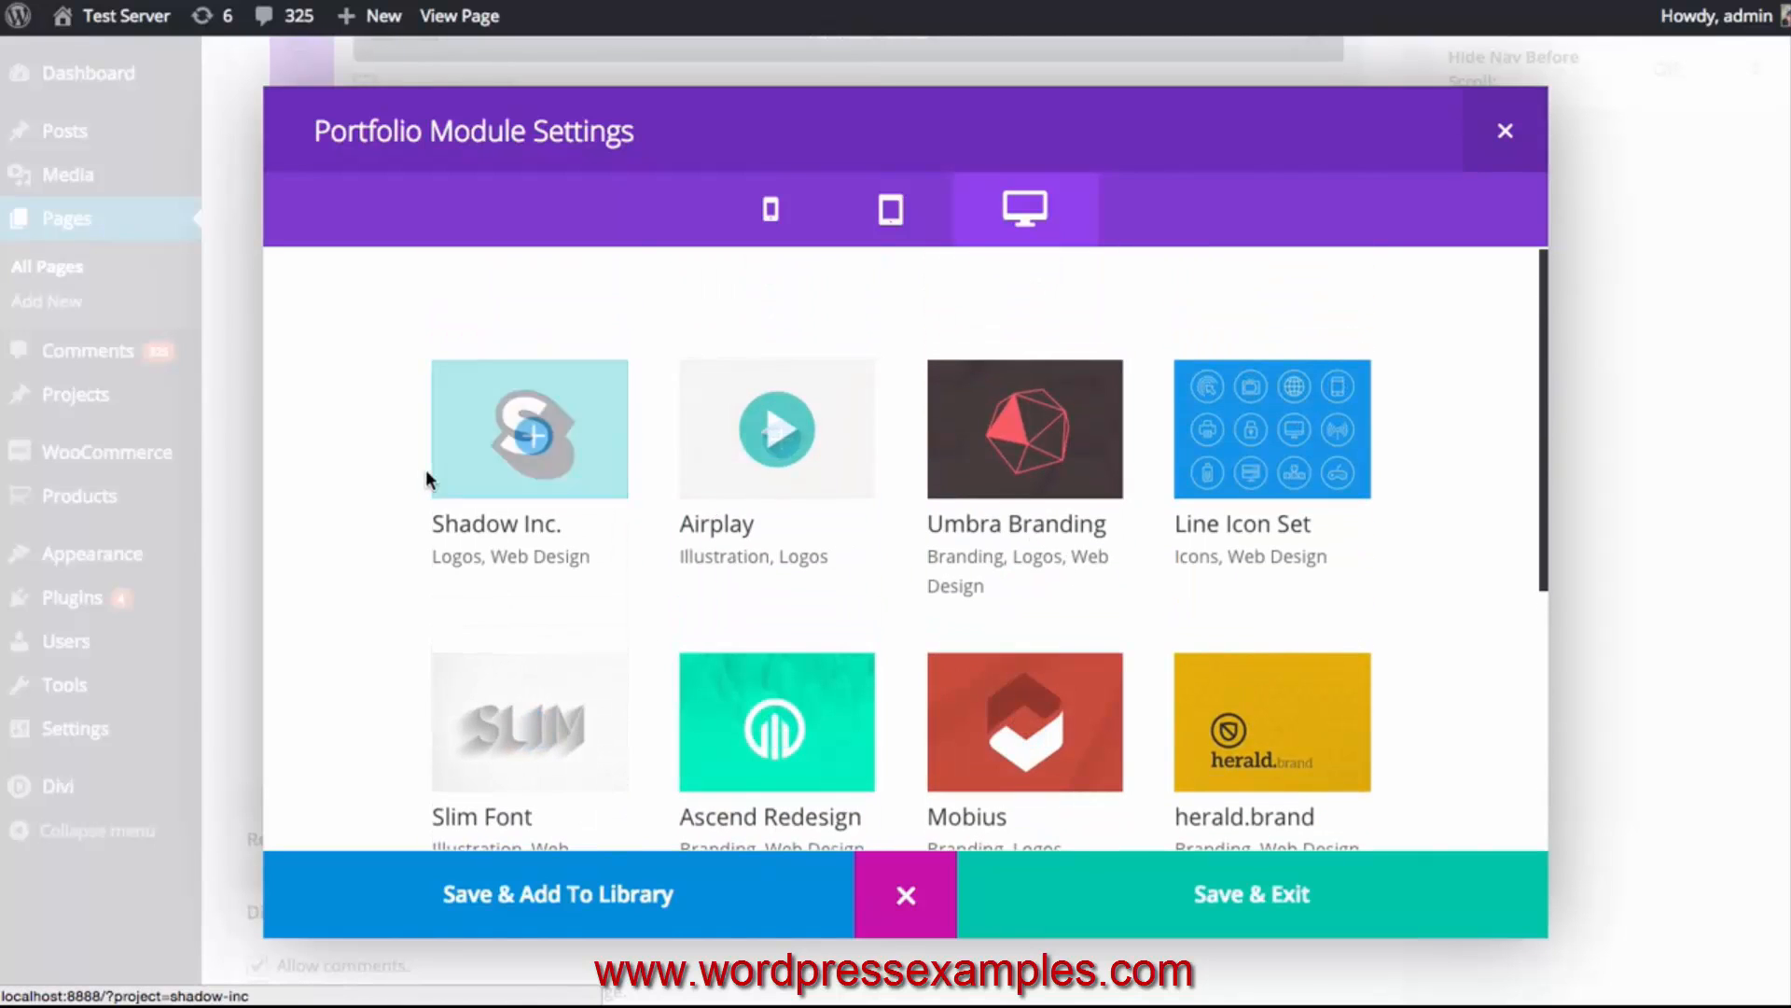
scroll(612, 476, "down", 4)
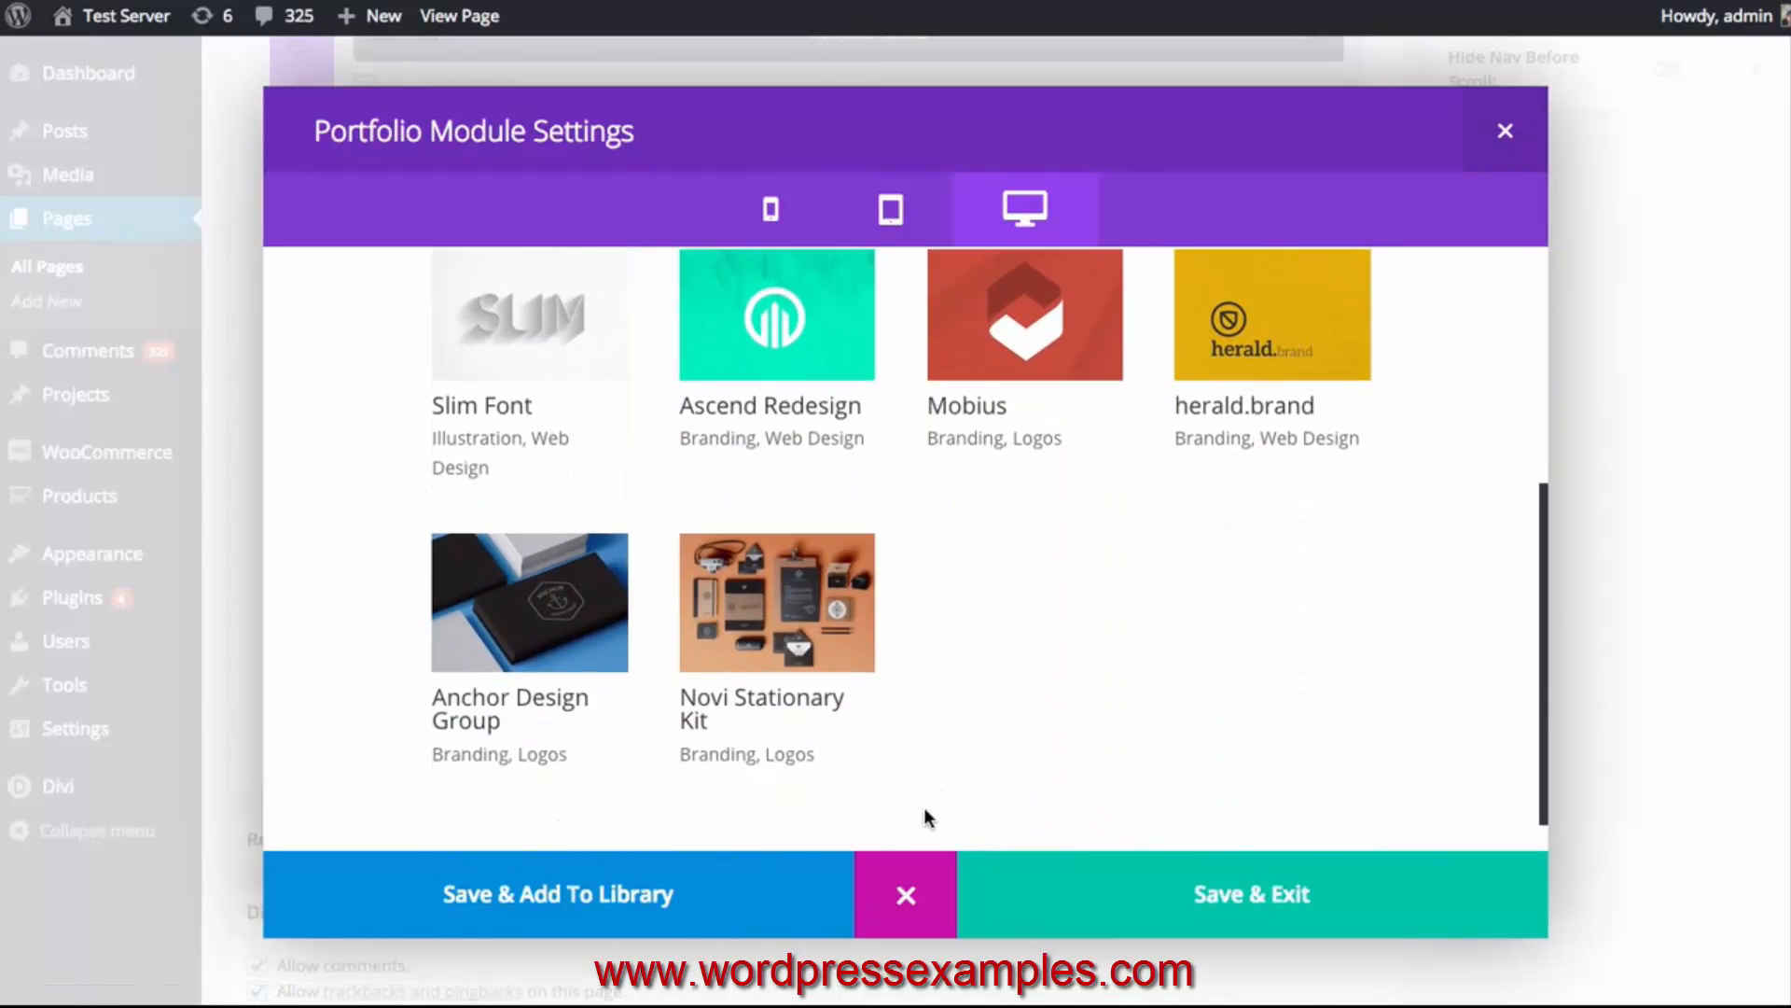
scroll(926, 816, "up", 4)
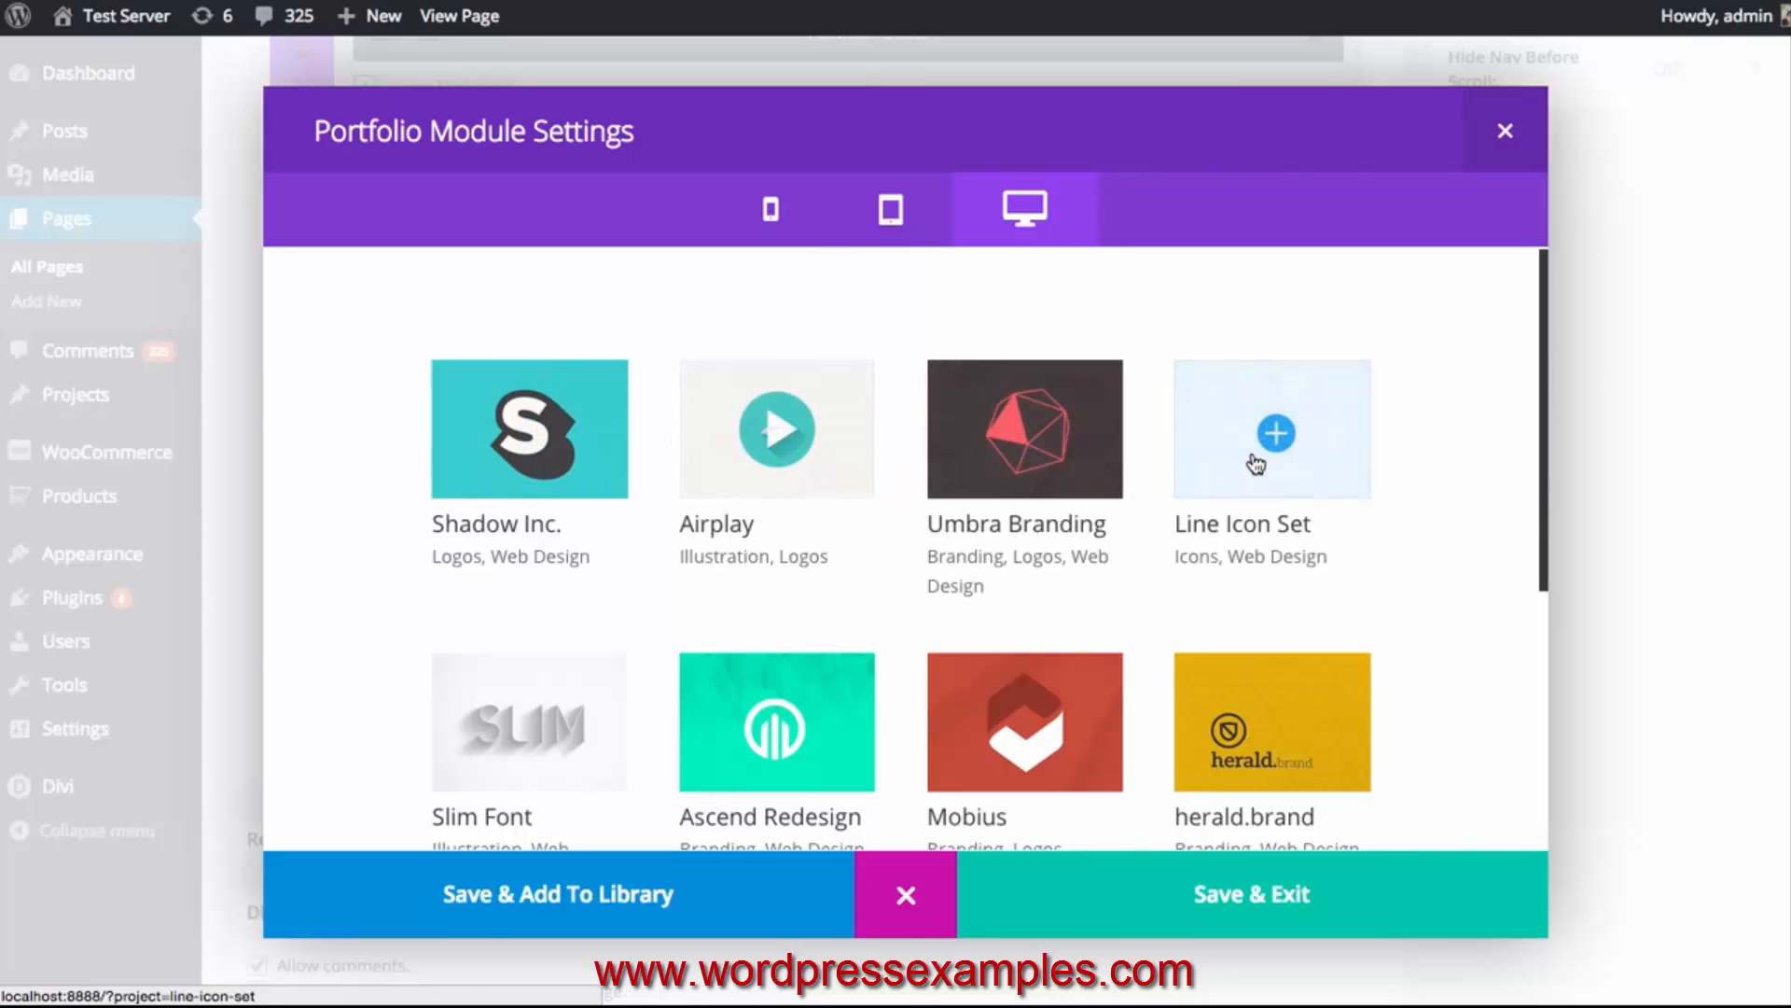
scroll(520, 476, "down", 5)
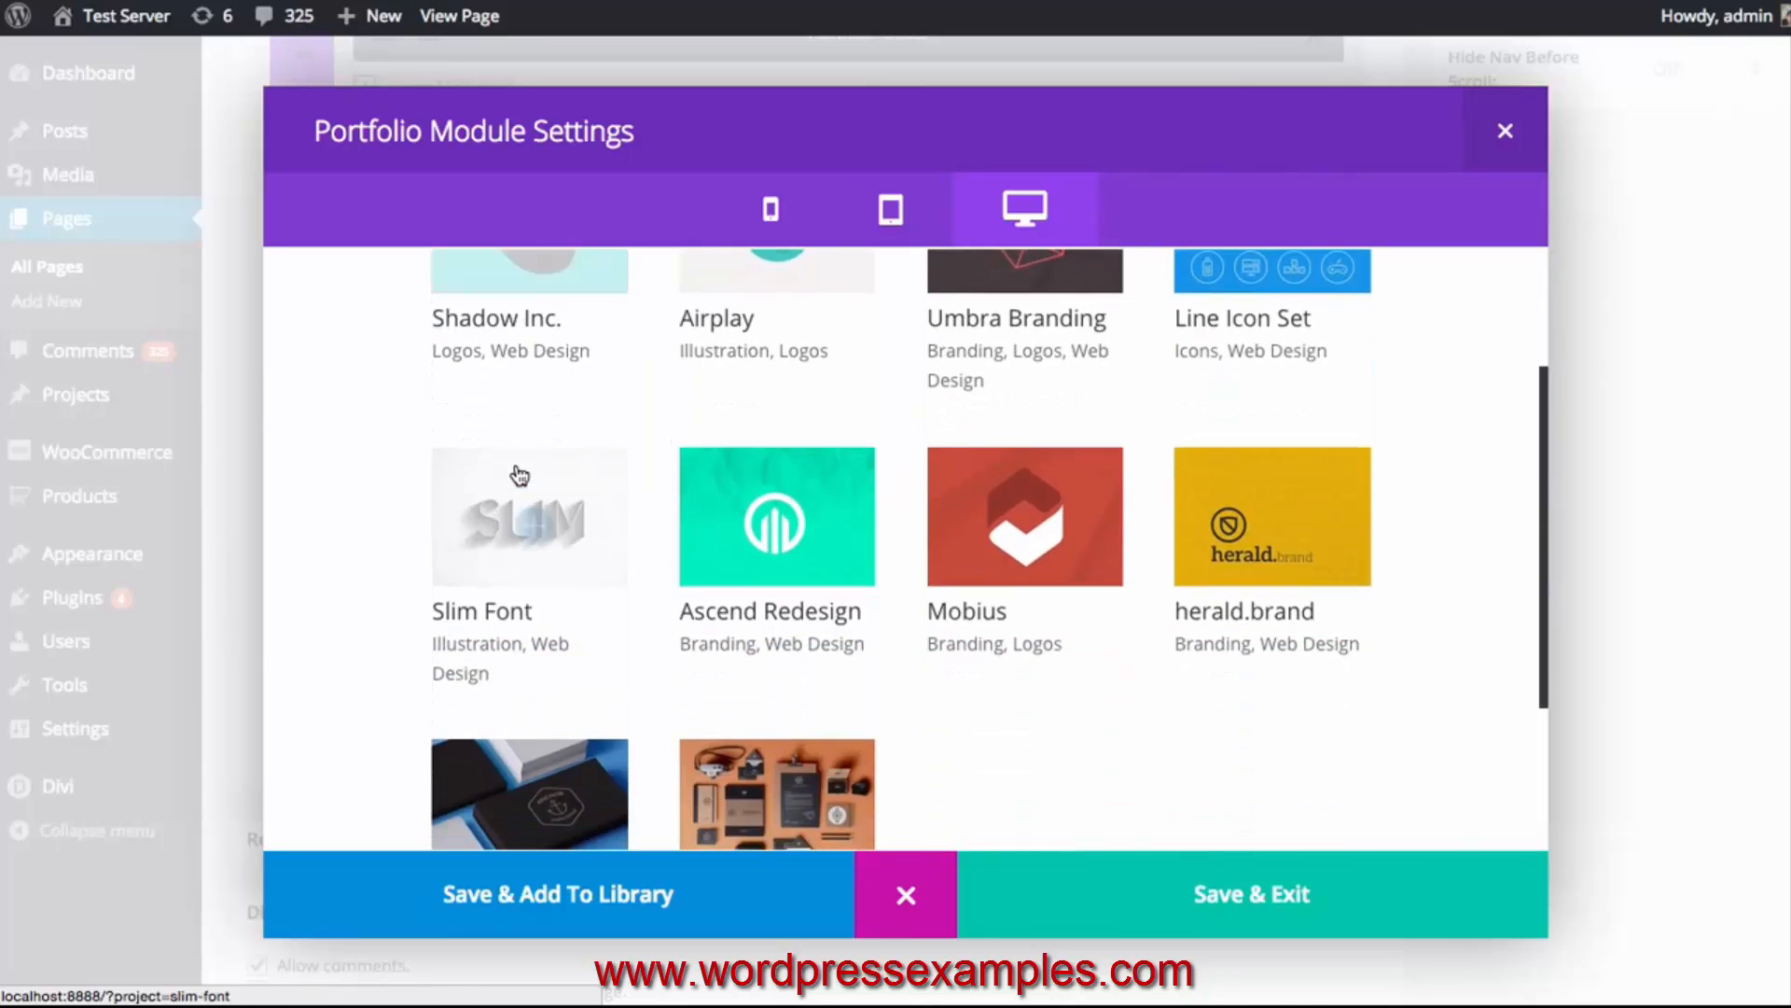
scroll(515, 476, "up", 3)
scroll(549, 448, "down", 3)
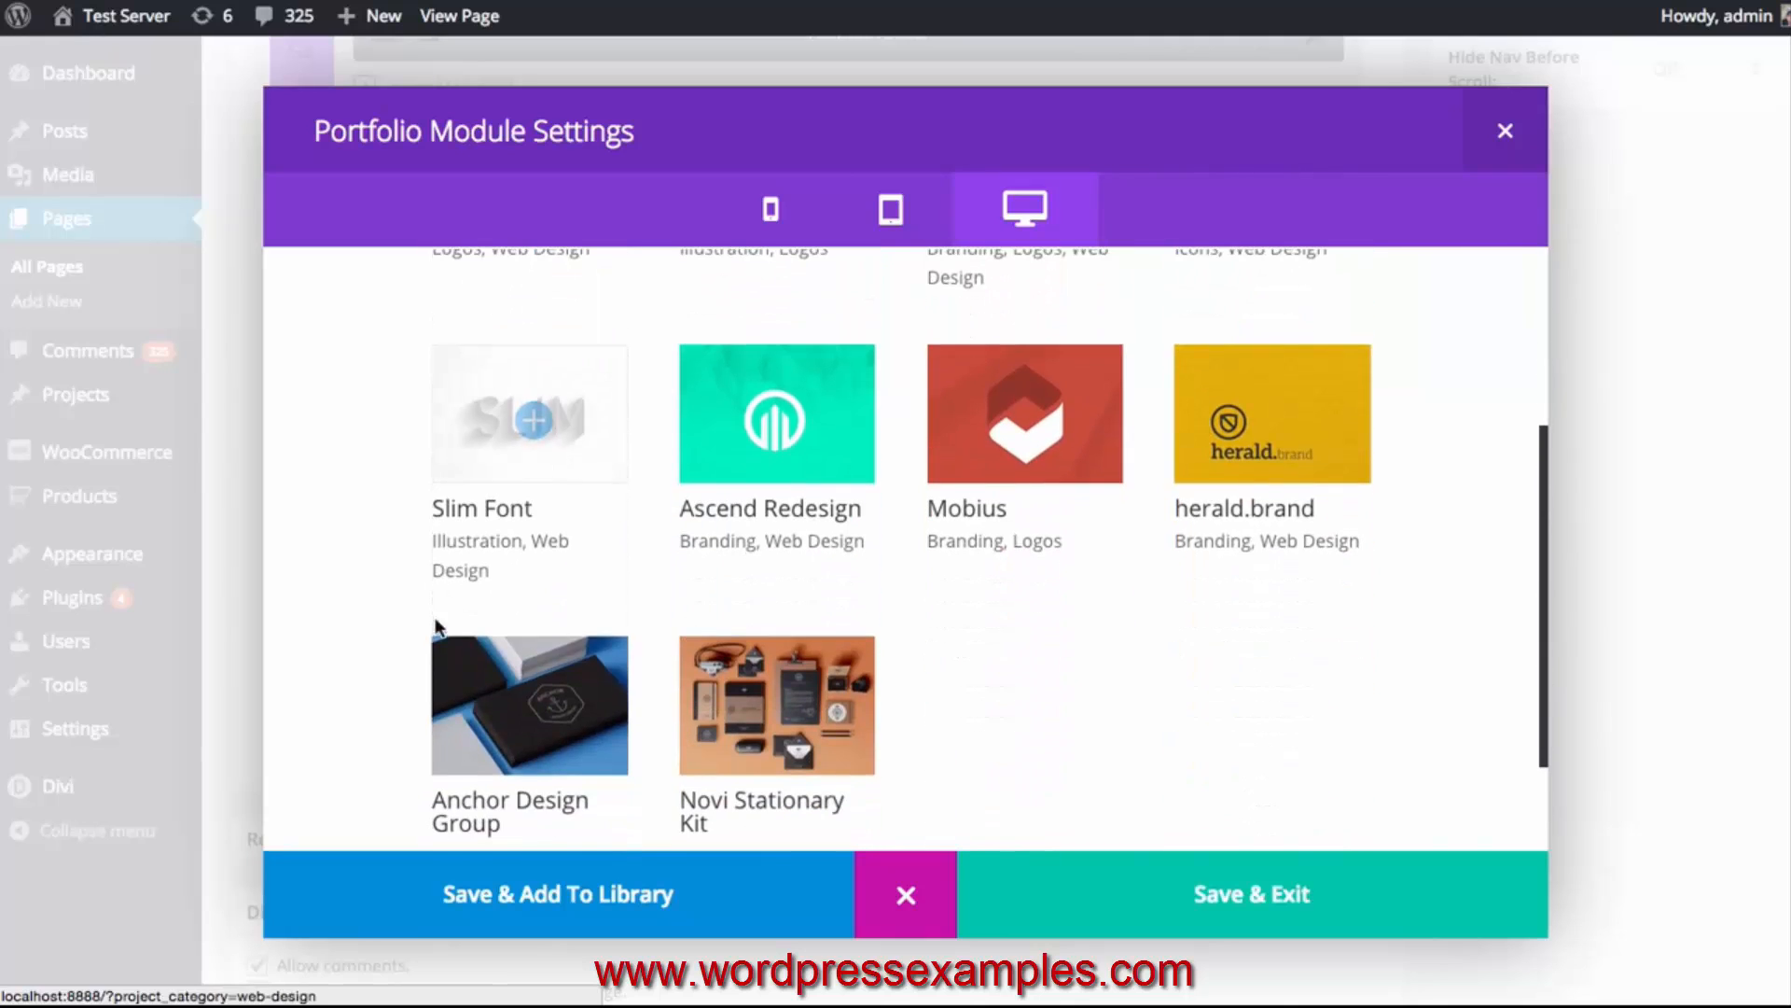
scroll(533, 667, "down", 2)
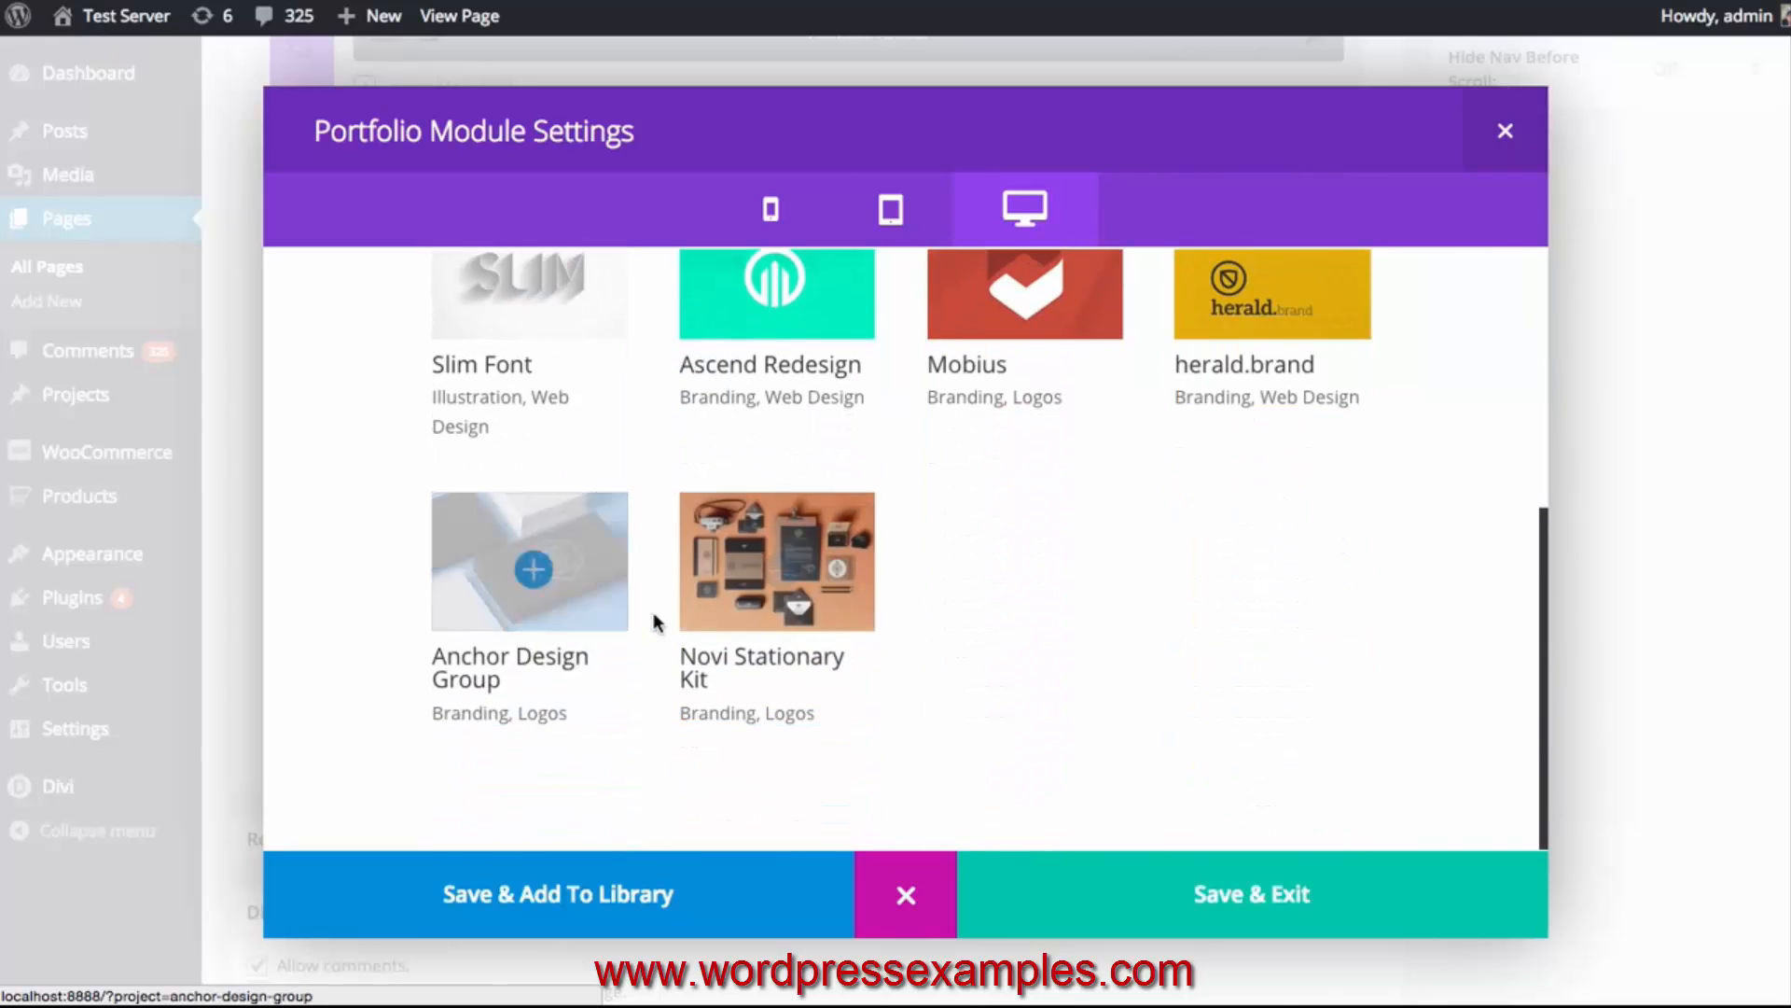
left_click(903, 899)
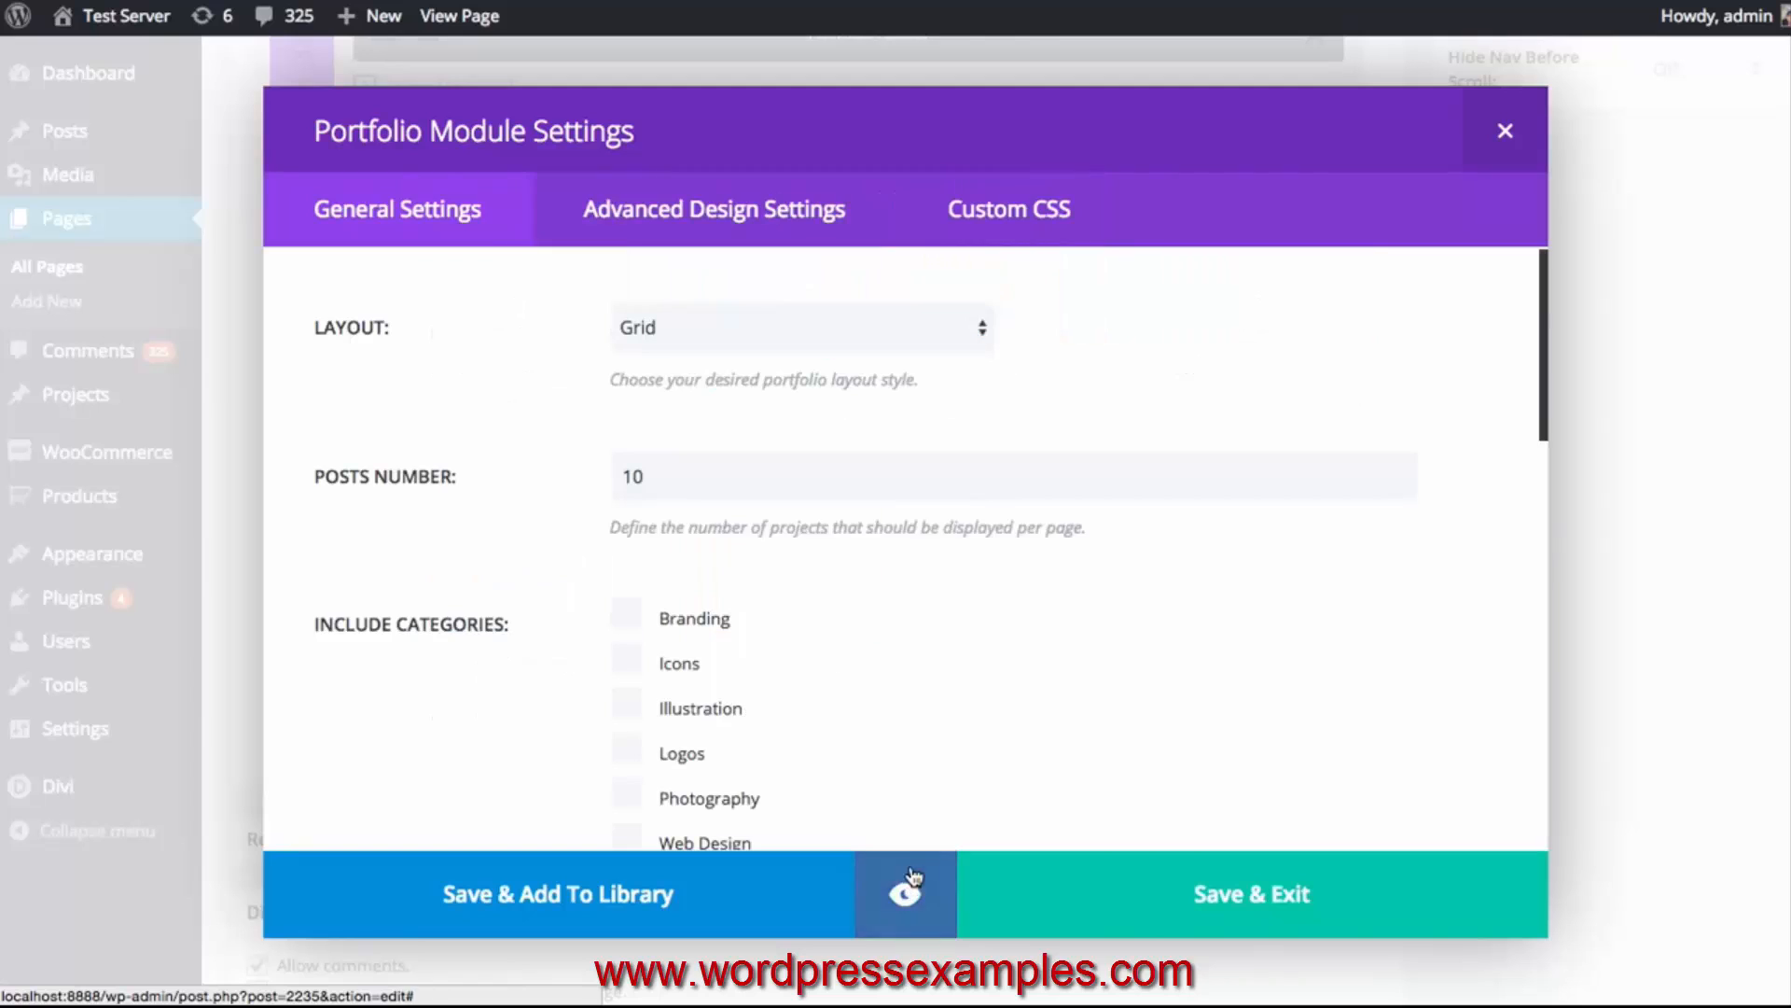
Step: Set the Portfolio module's posts number to 8 and preview the module again
left_click(688, 482)
key("BackSpace")
key("BackSpace")
type("8")
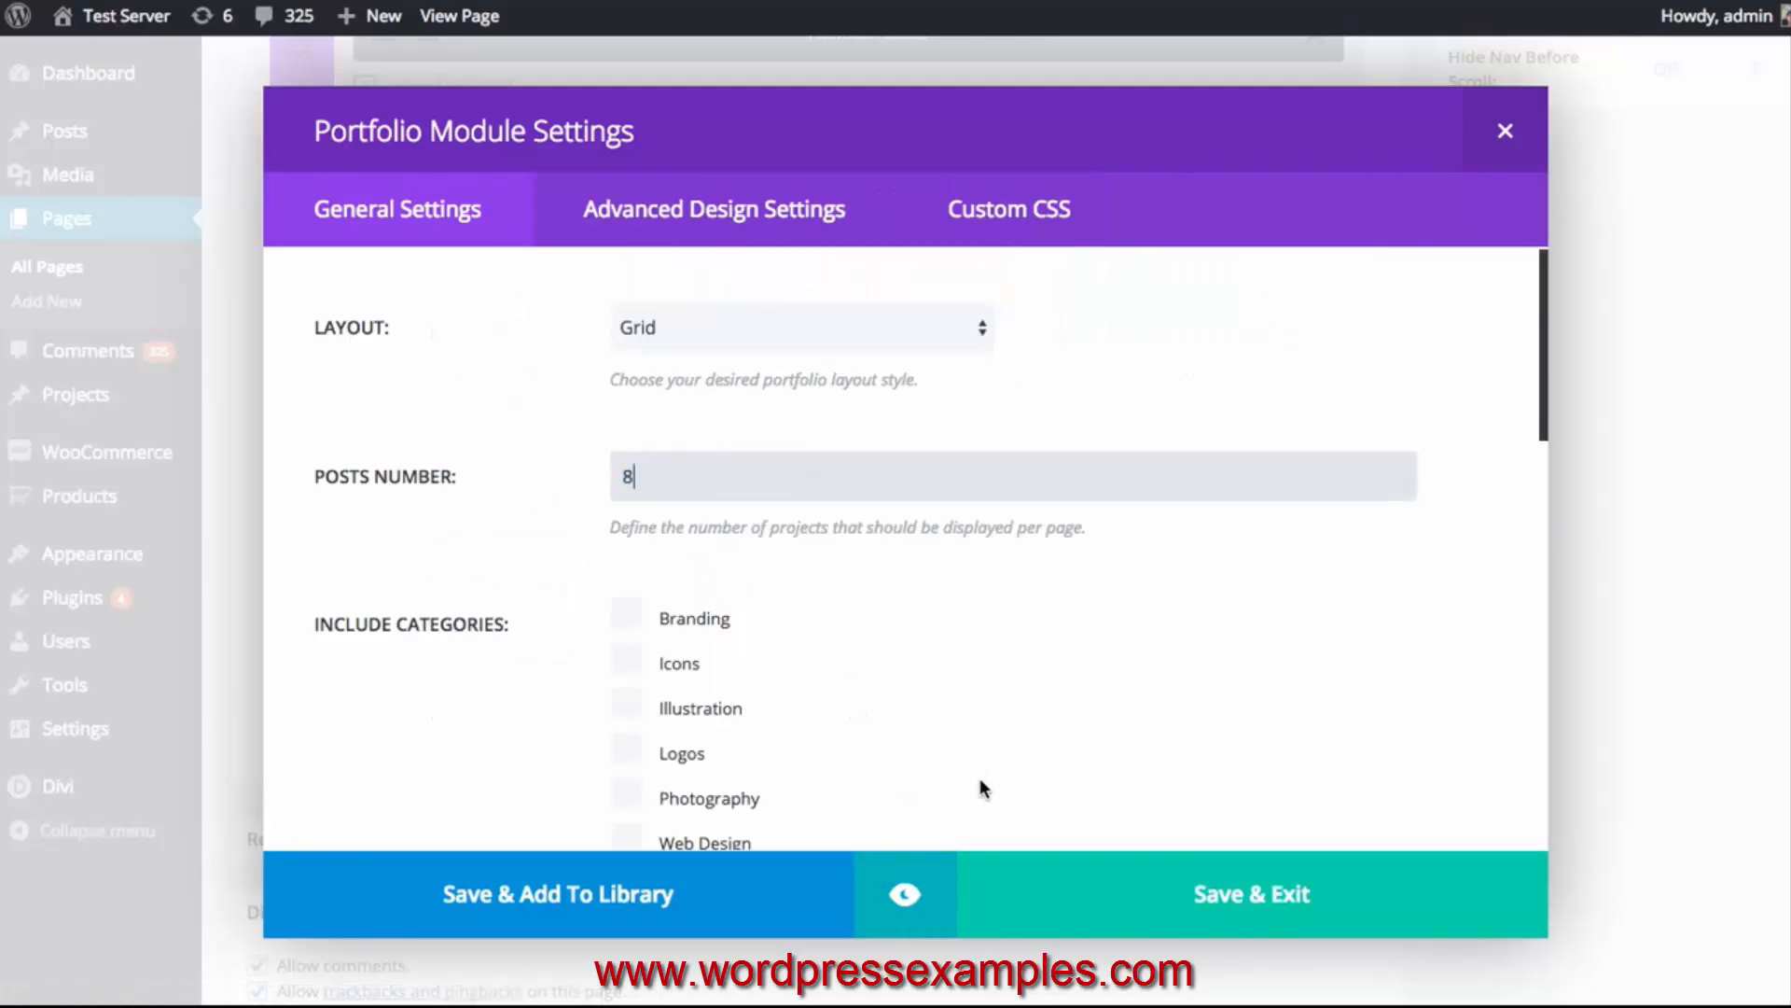
left_click(904, 900)
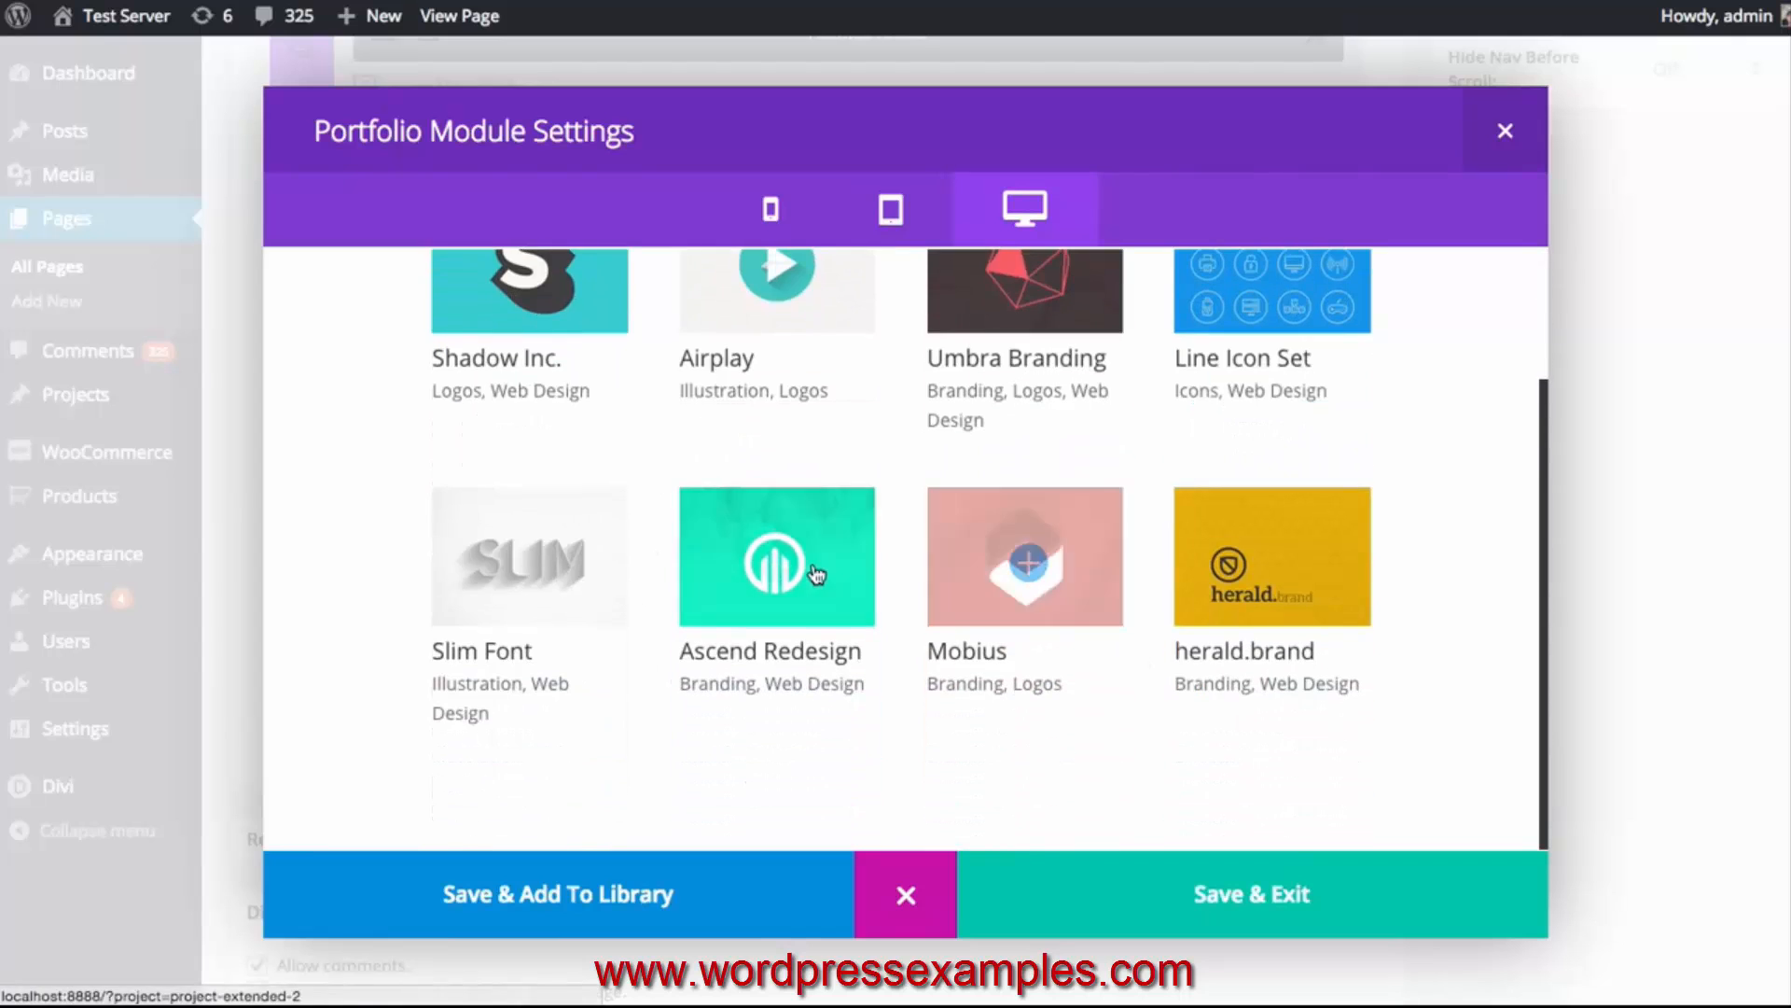
left_click(895, 877)
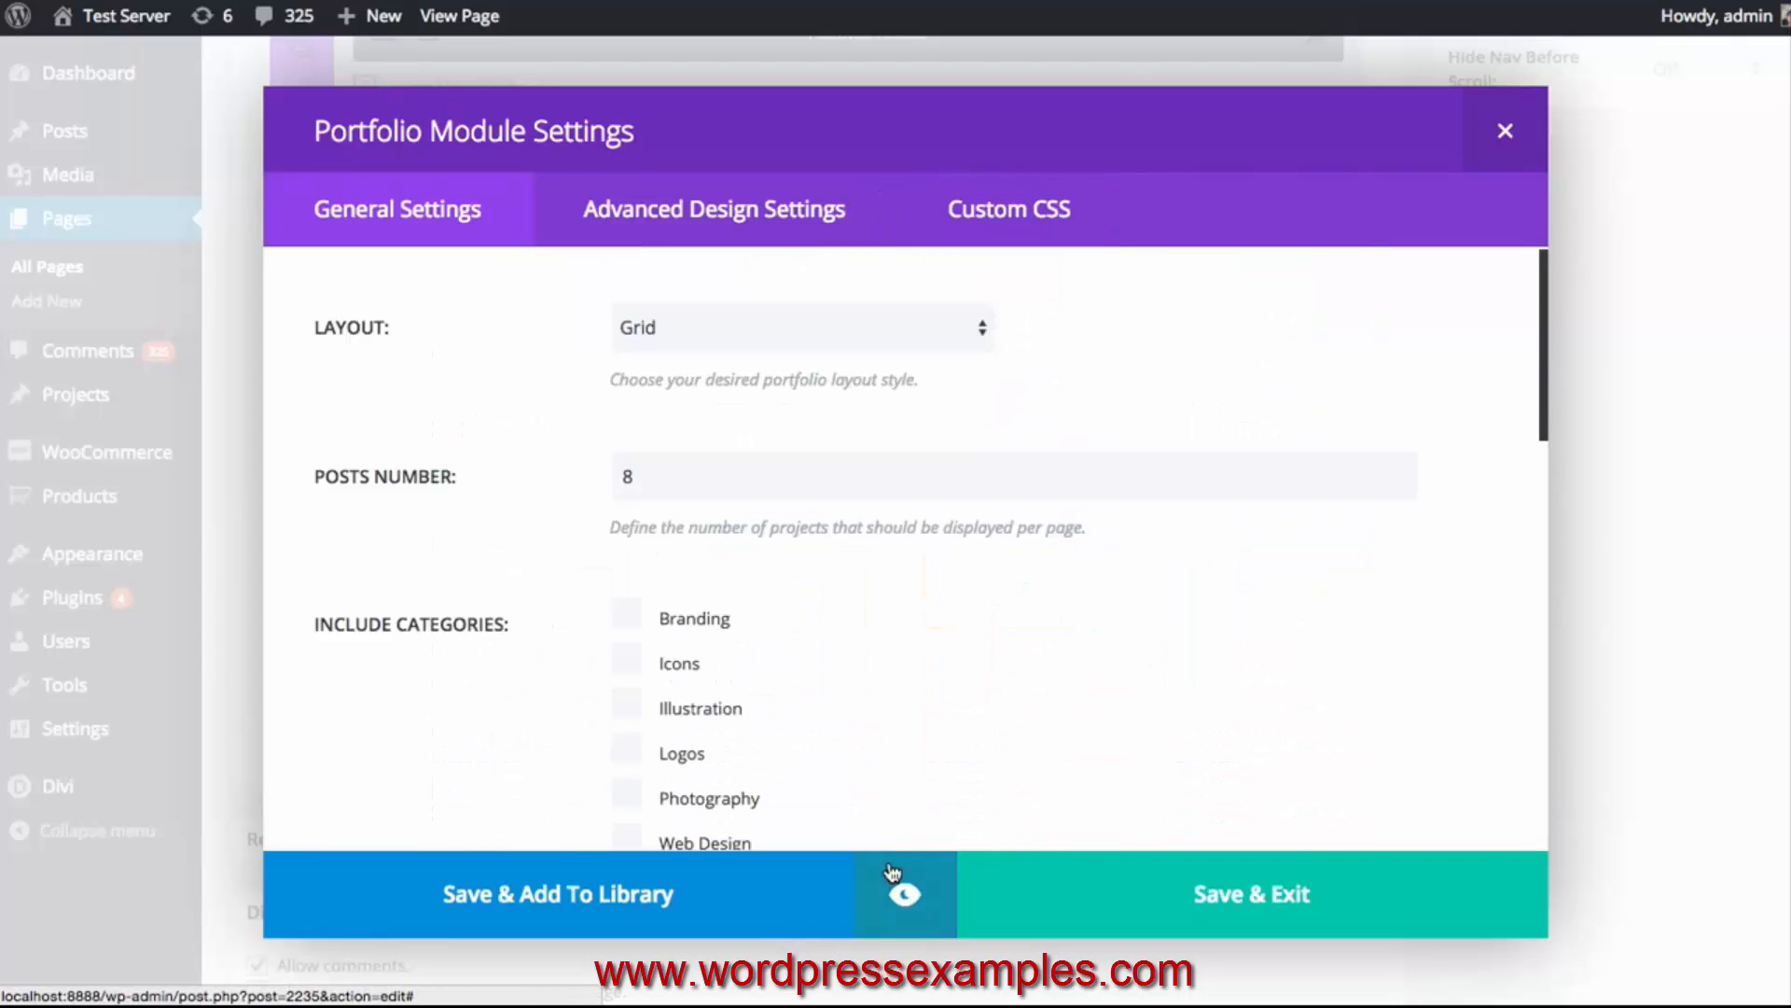
Step: Save and exit the module settings, then update the About Me page
left_click(1249, 886)
scroll(1394, 747, "up", 6)
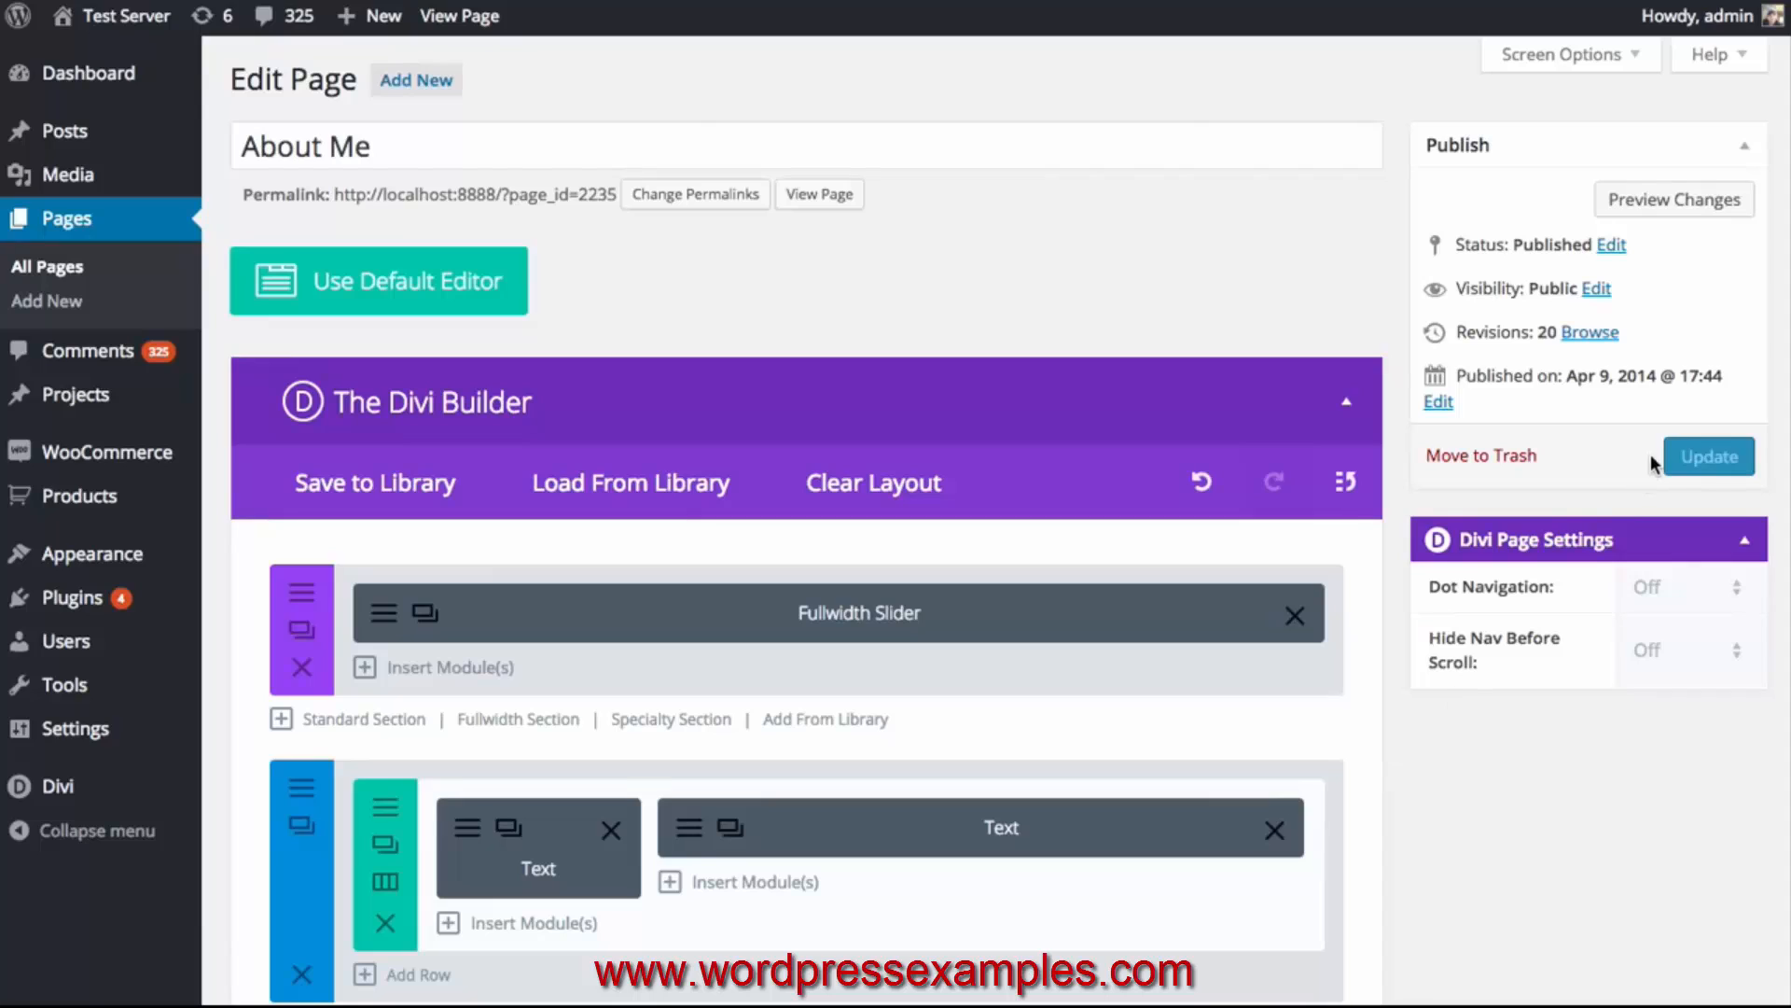
left_click(1720, 466)
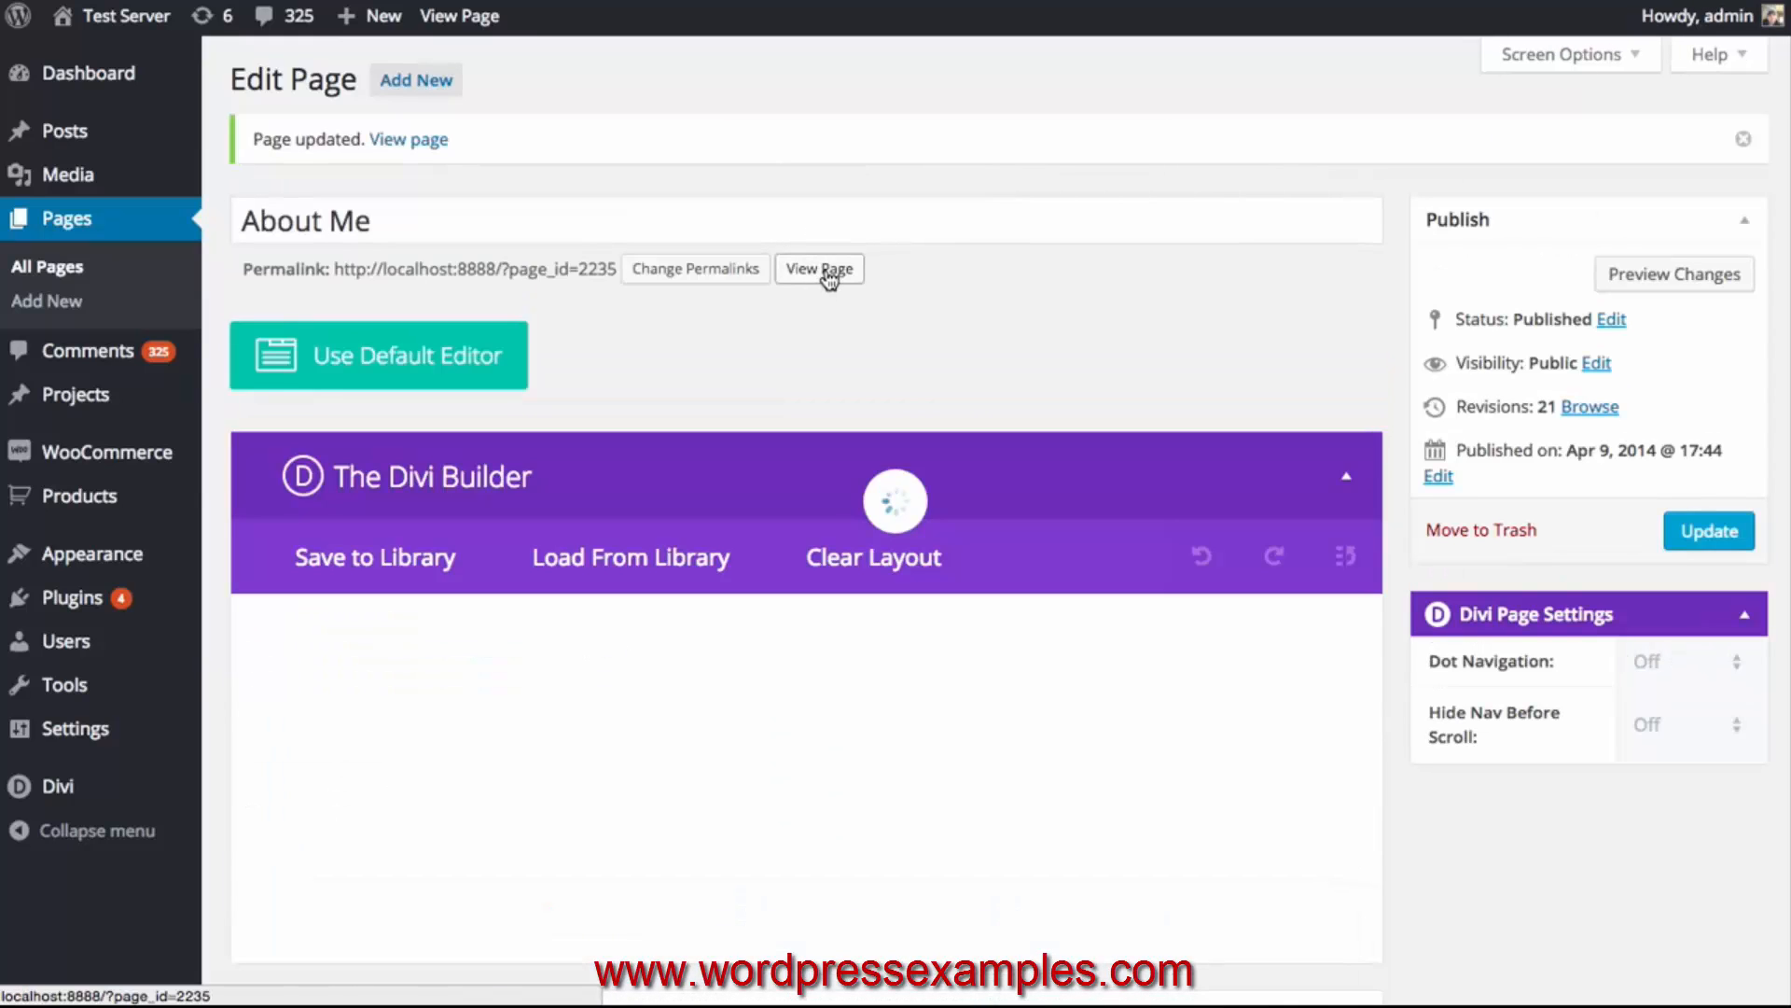
Step: View the published About Me page and scroll down to the portfolio grid
left_click(817, 269)
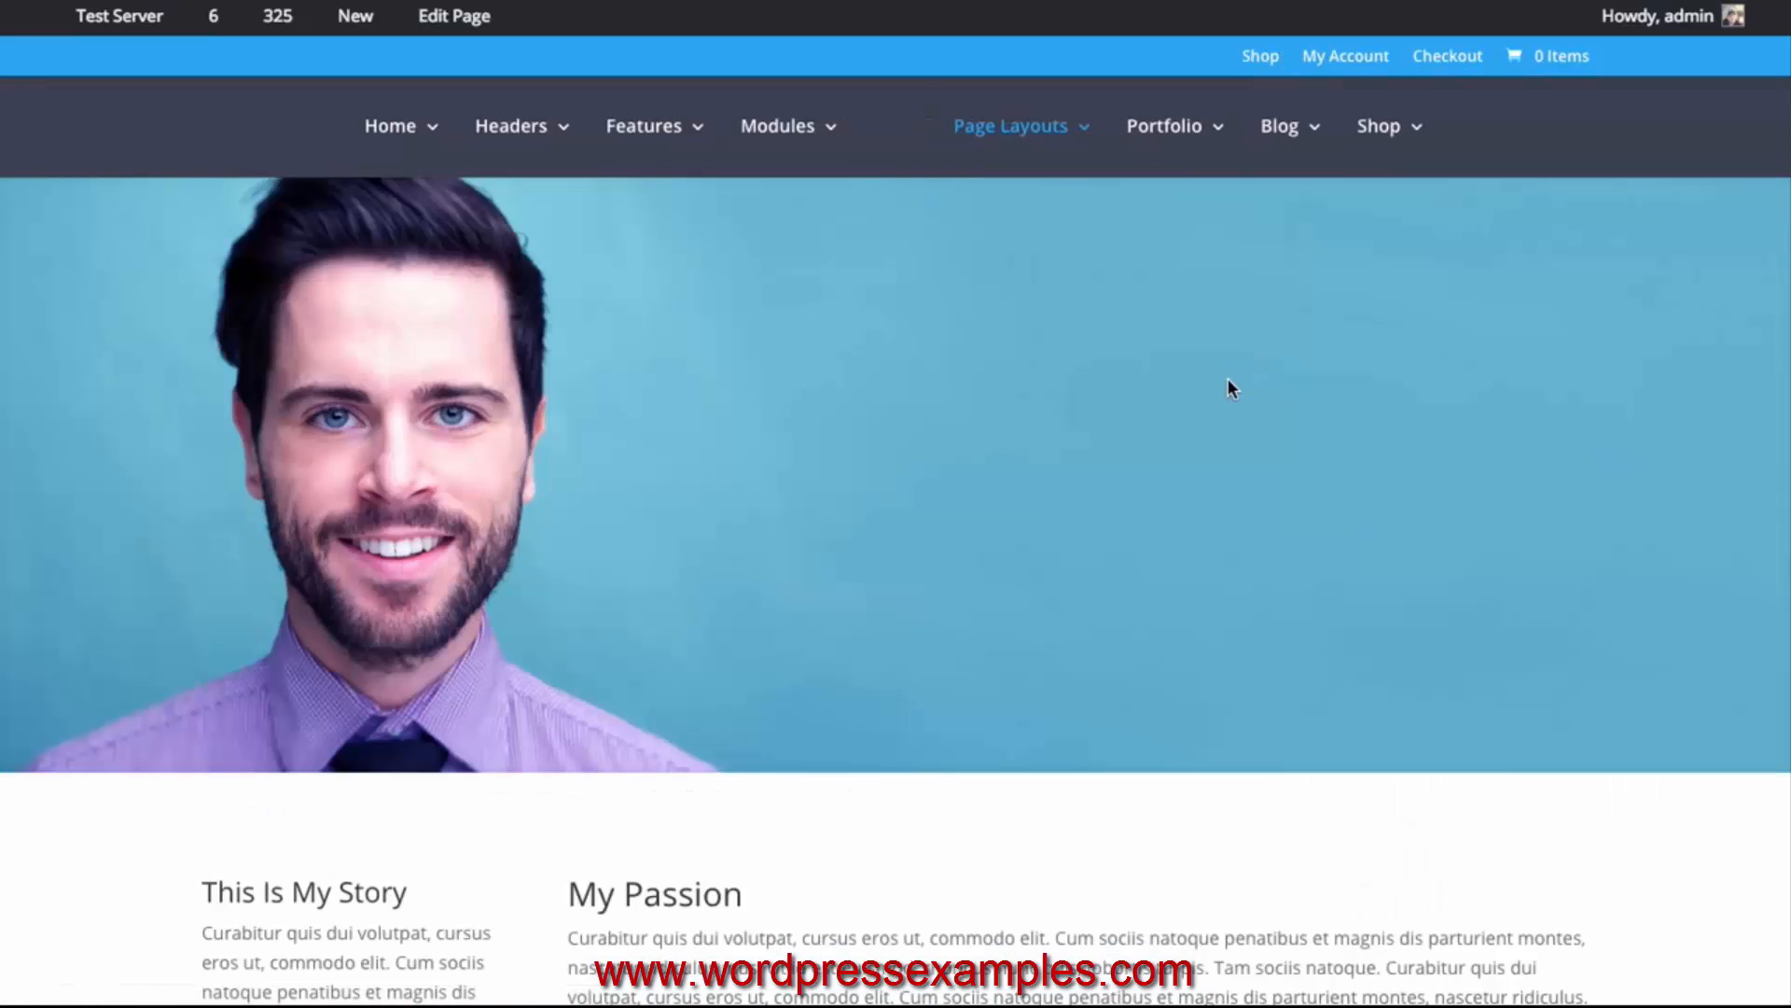
scroll(1267, 408, "down", 5)
scroll(1265, 408, "down", 8)
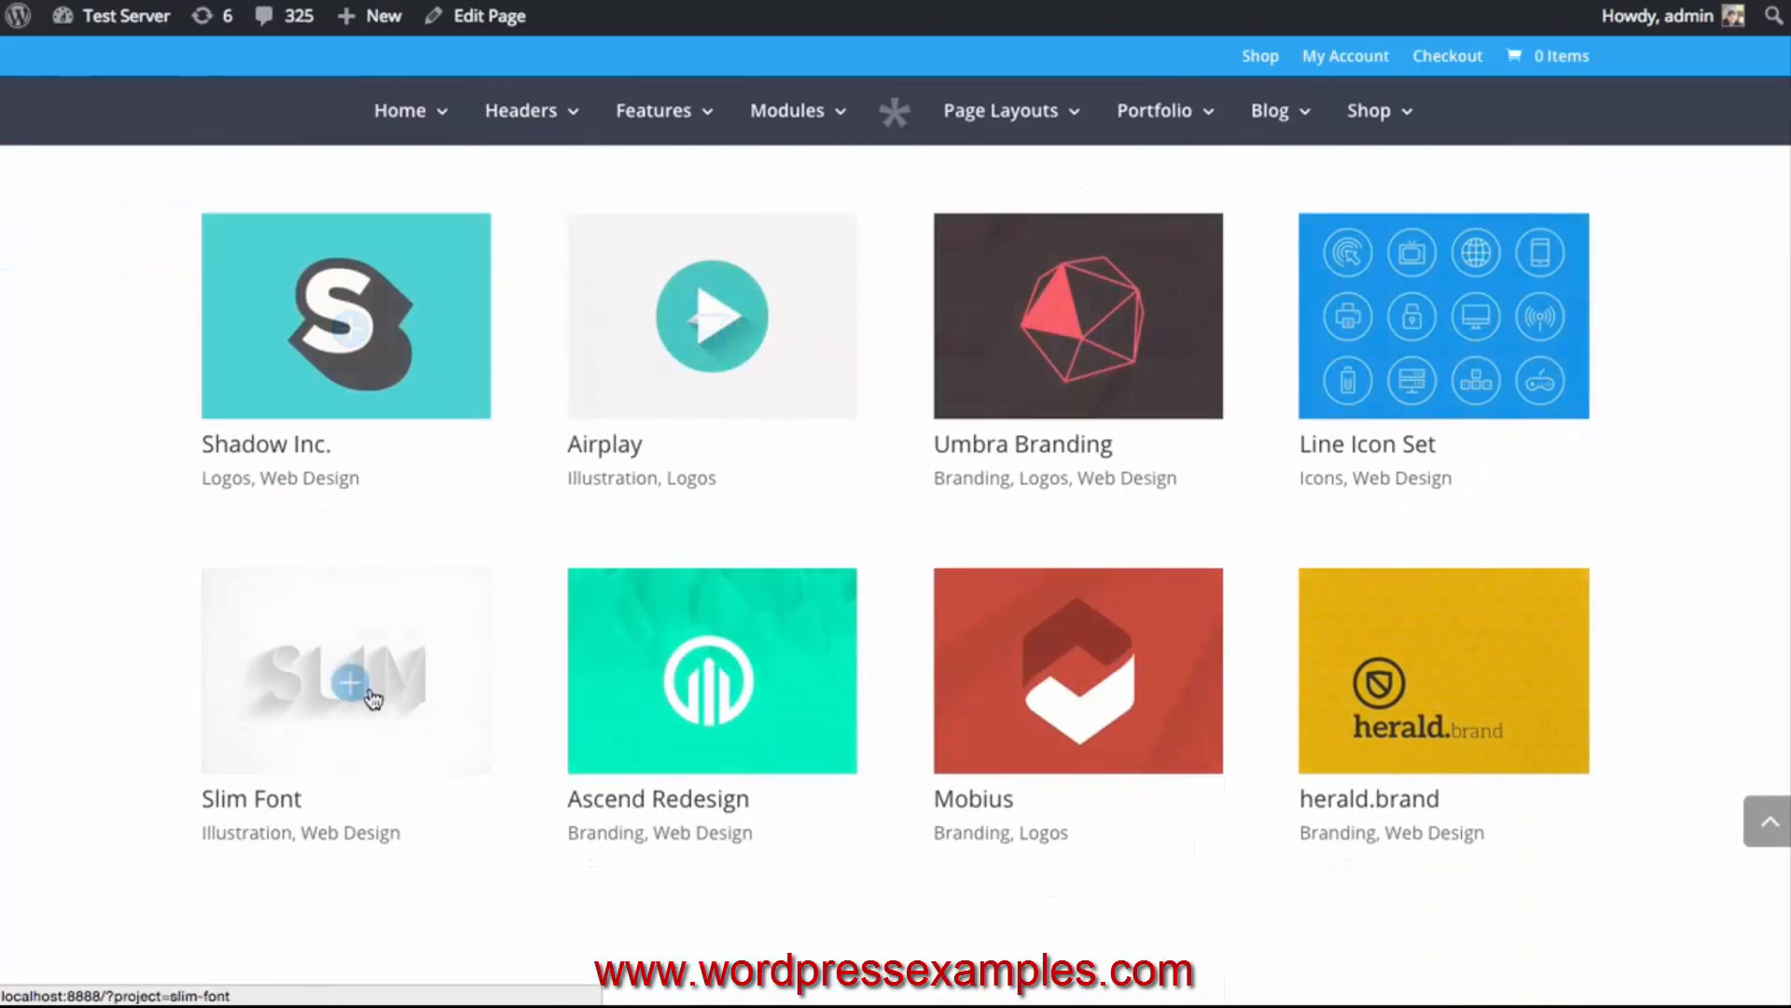
Step: Open the Umbra Branding project from the portfolio grid and scroll through its page
left_click(1072, 372)
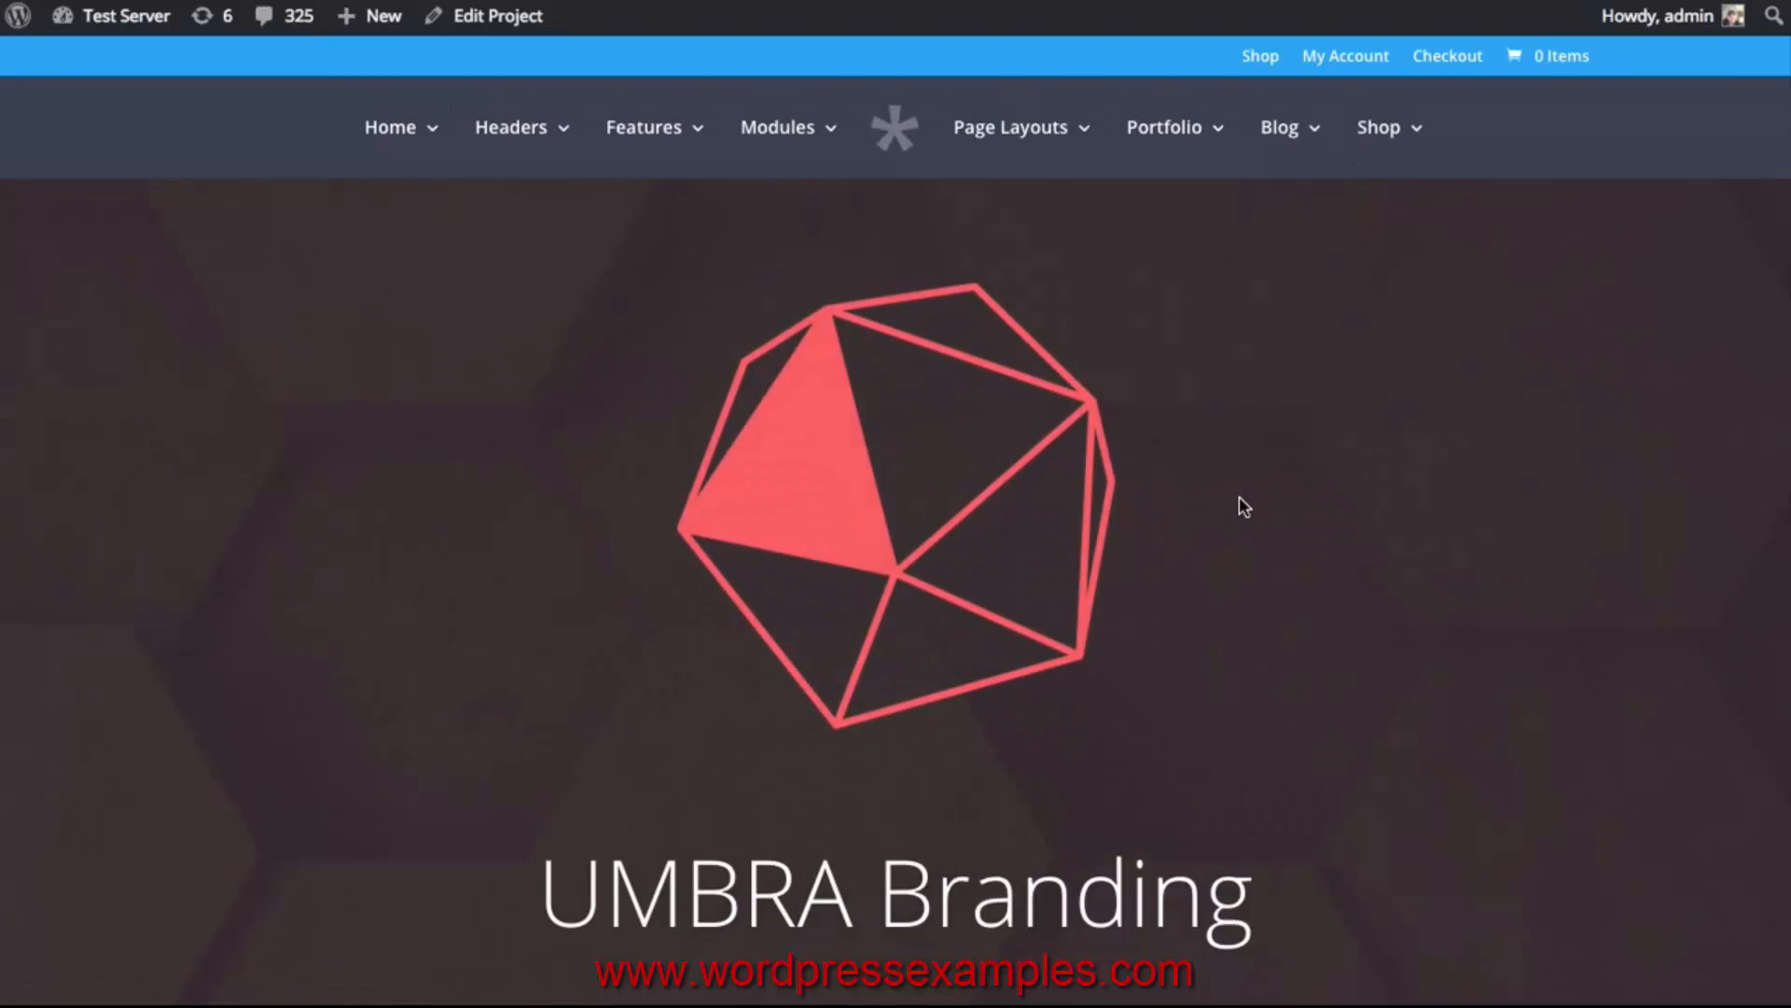
scroll(1344, 504, "down", 3)
scroll(1349, 501, "down", 10)
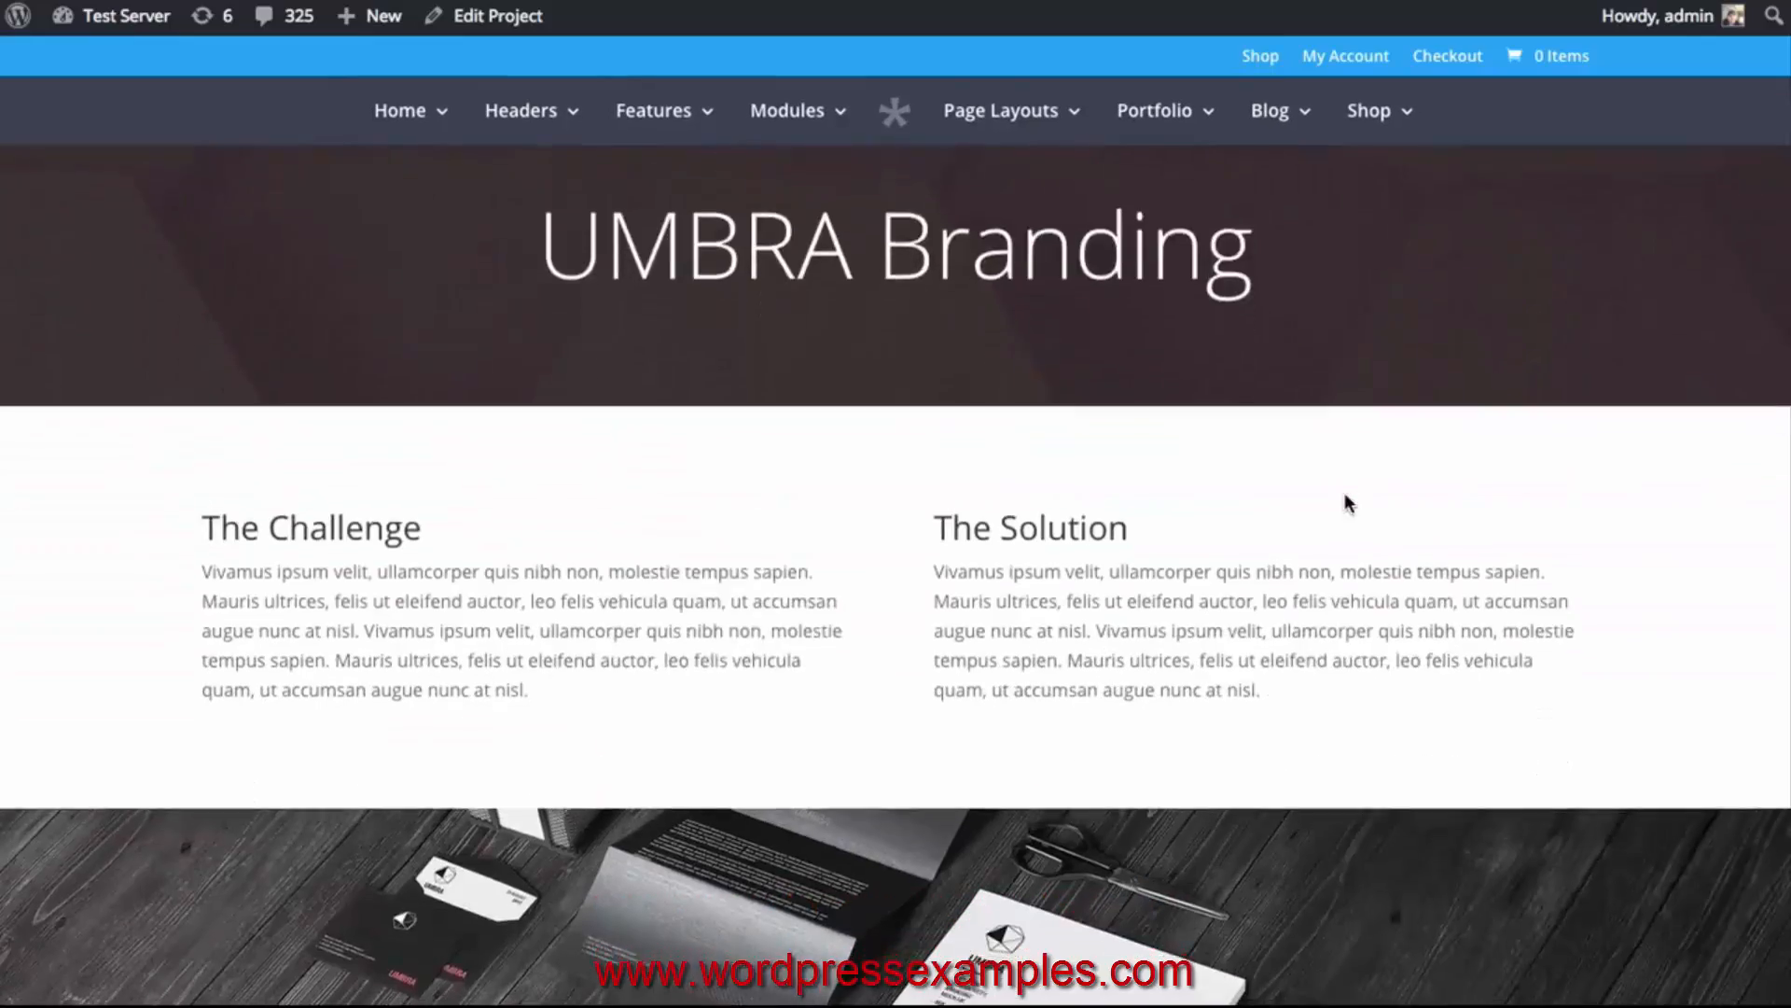
Step: Scroll through the rest of the Umbra Branding project page and go back to the About Me page
scroll(1349, 501, "down", 12)
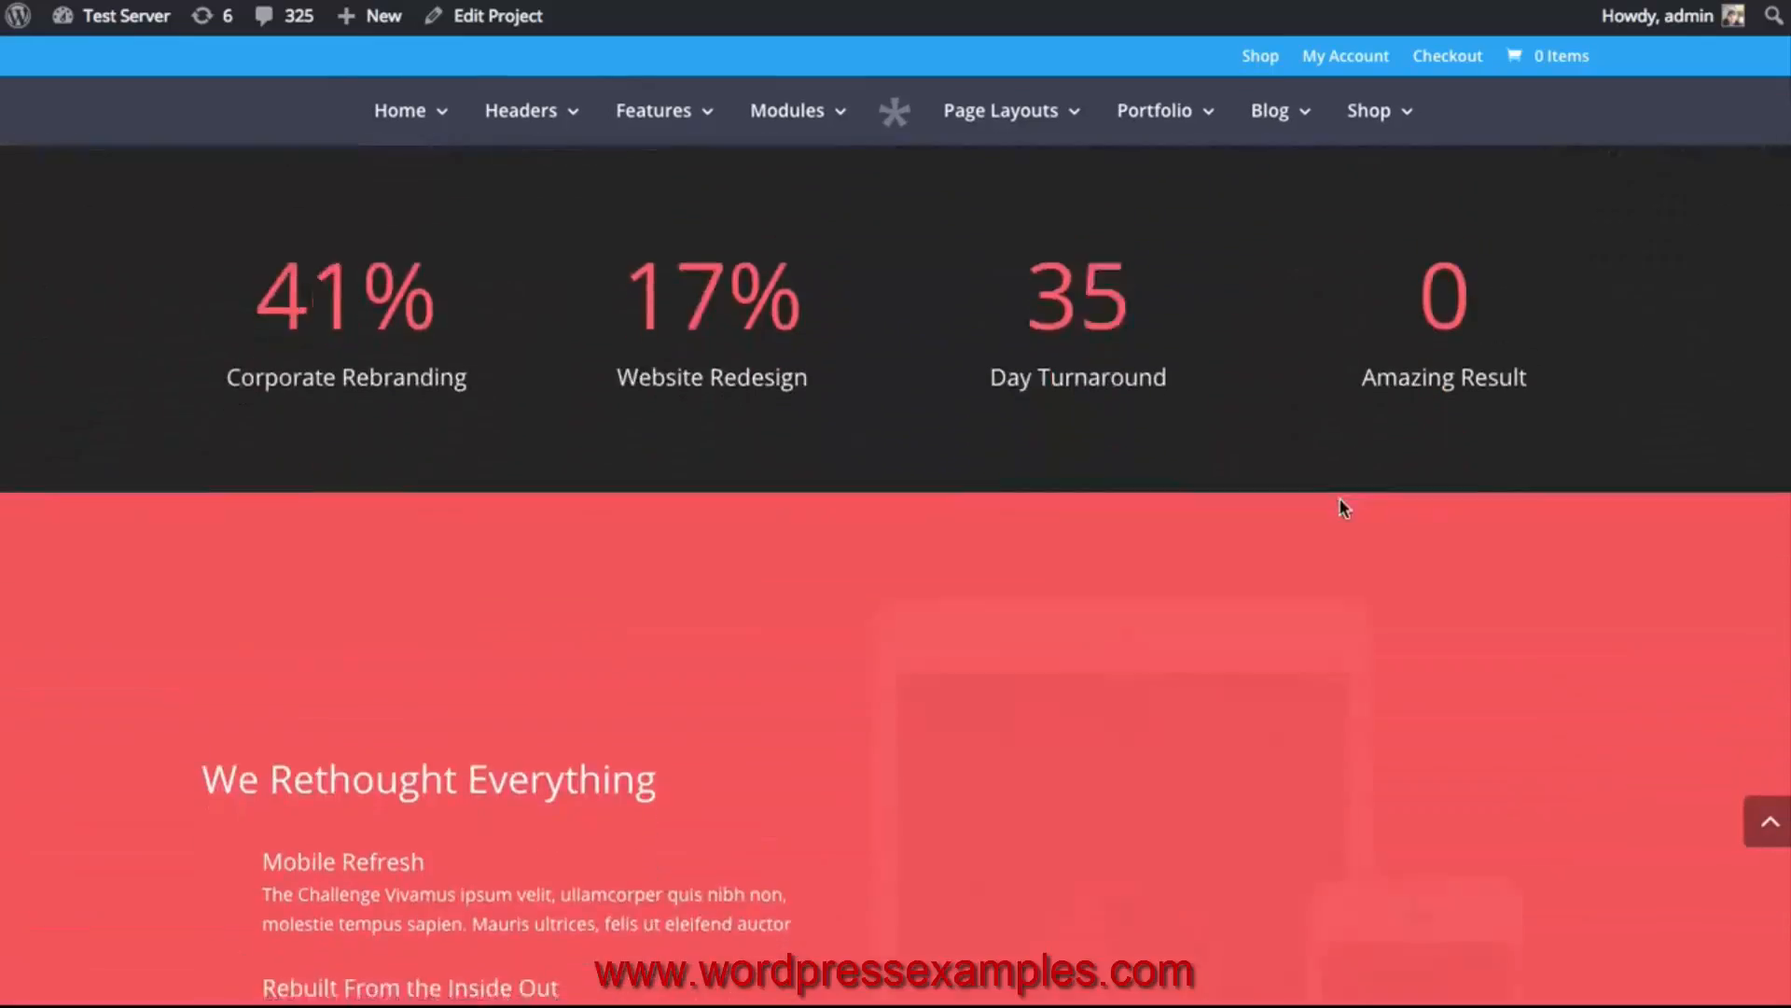
scroll(1343, 504, "down", 7)
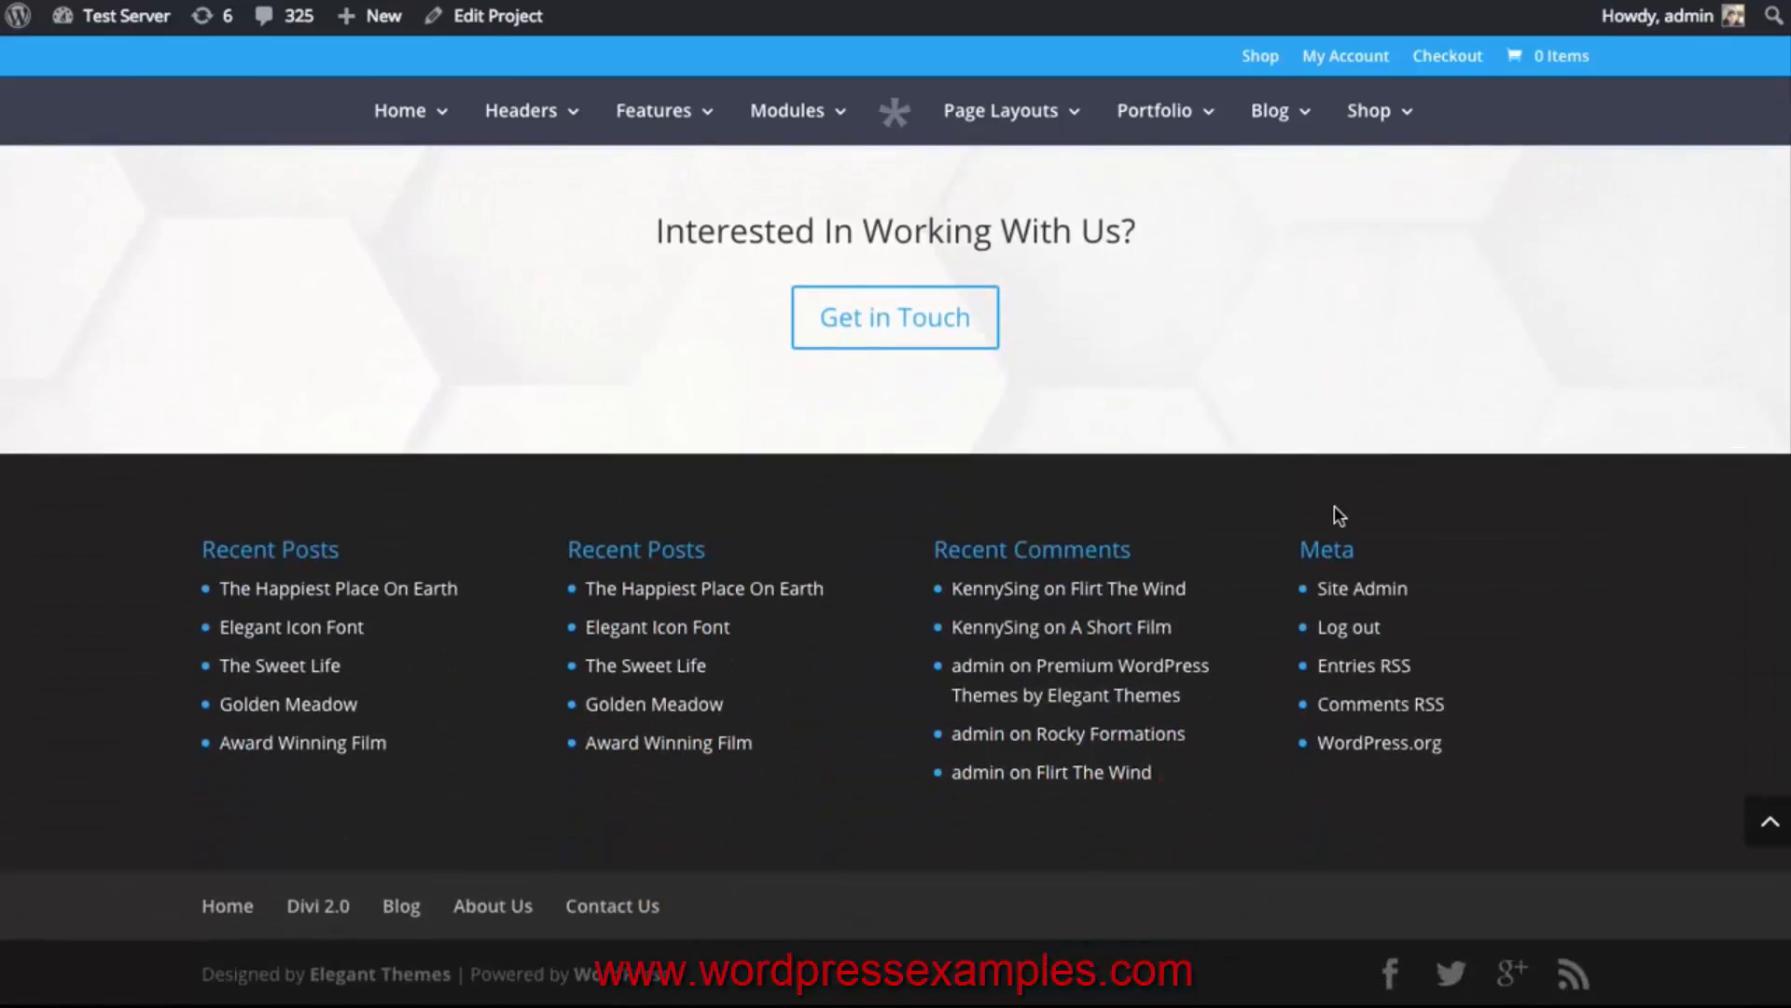
scroll(1339, 513, "up", 13)
scroll(1334, 507, "up", 15)
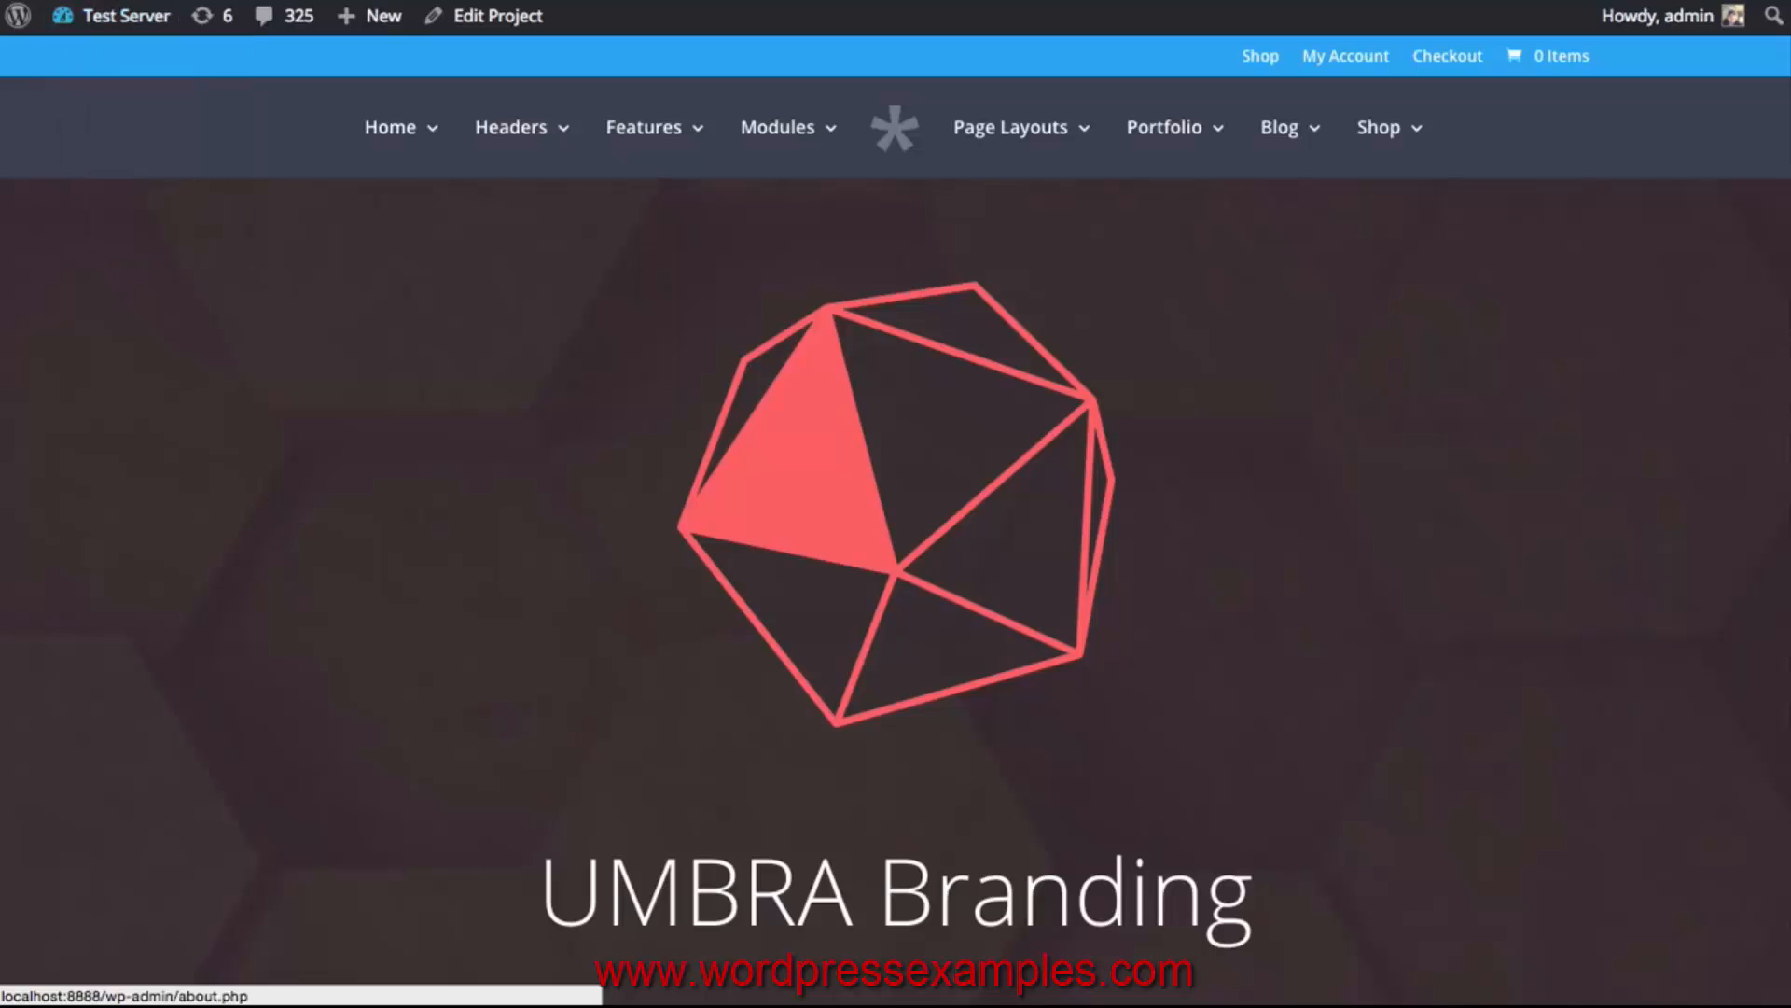
key("alt+Left")
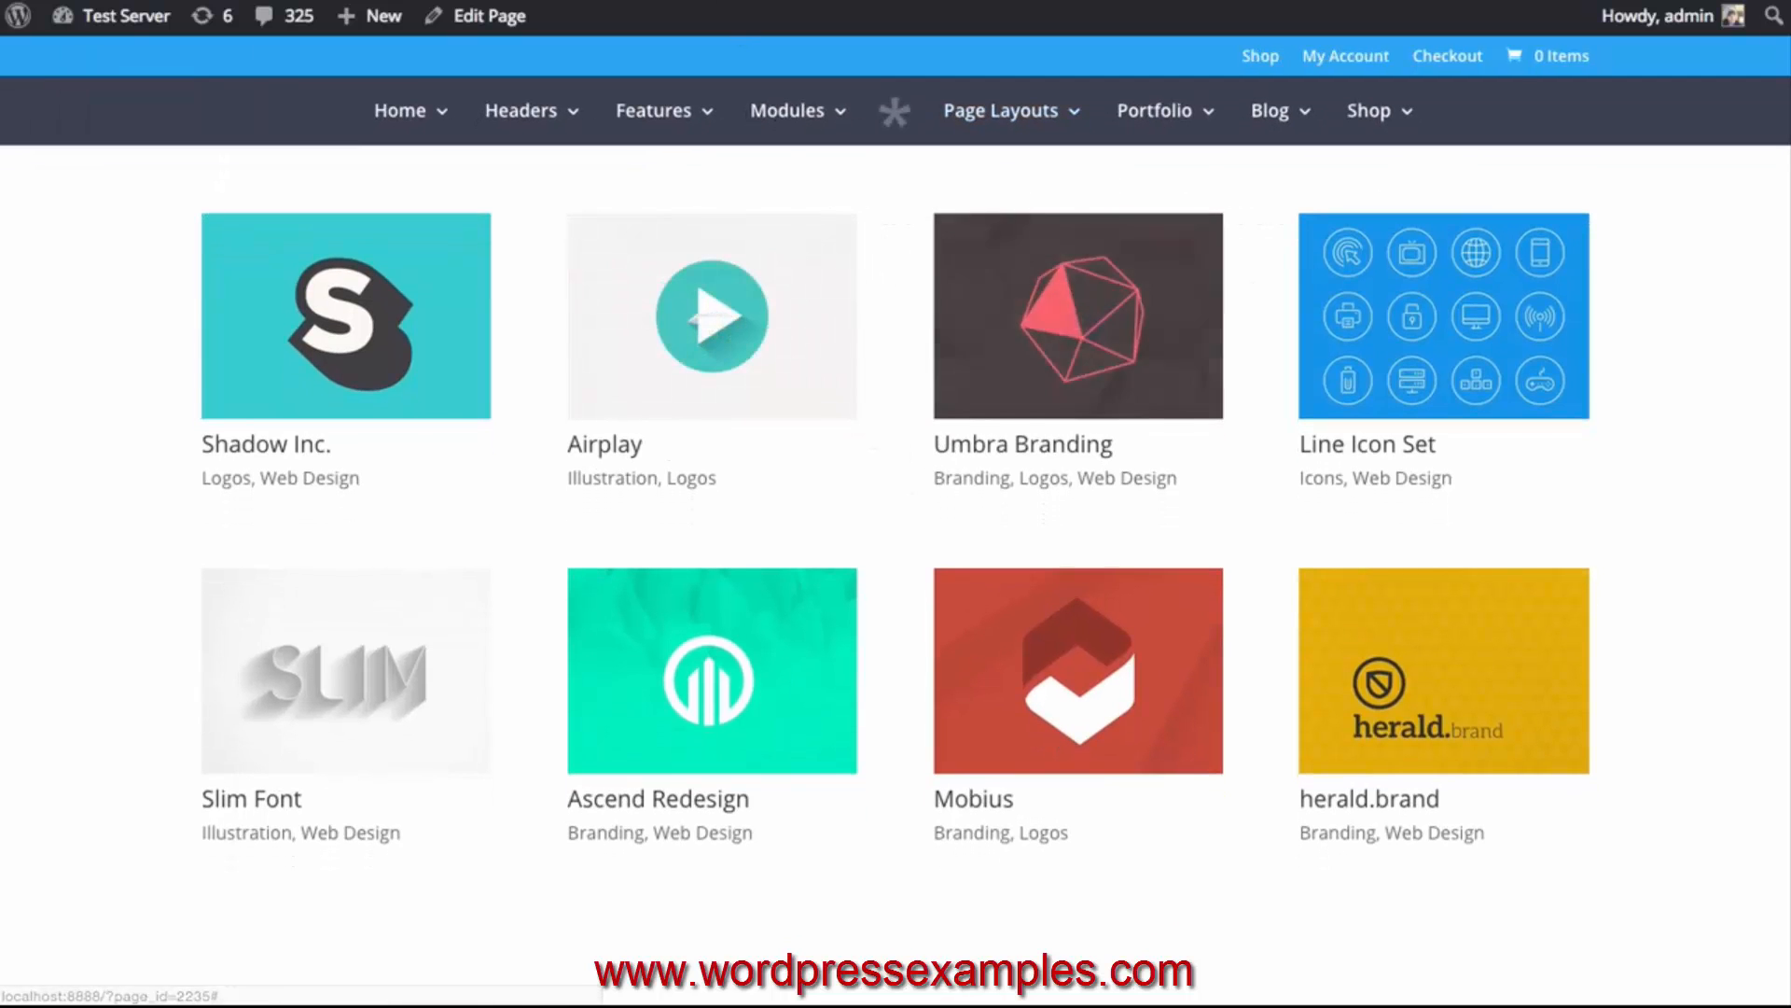
Step: In the page editor, switch the Portfolio module's layout to Fullwidth, save the module and update the About Me page
key("ctrl+shift+Tab")
scroll(1258, 457, "down", 7)
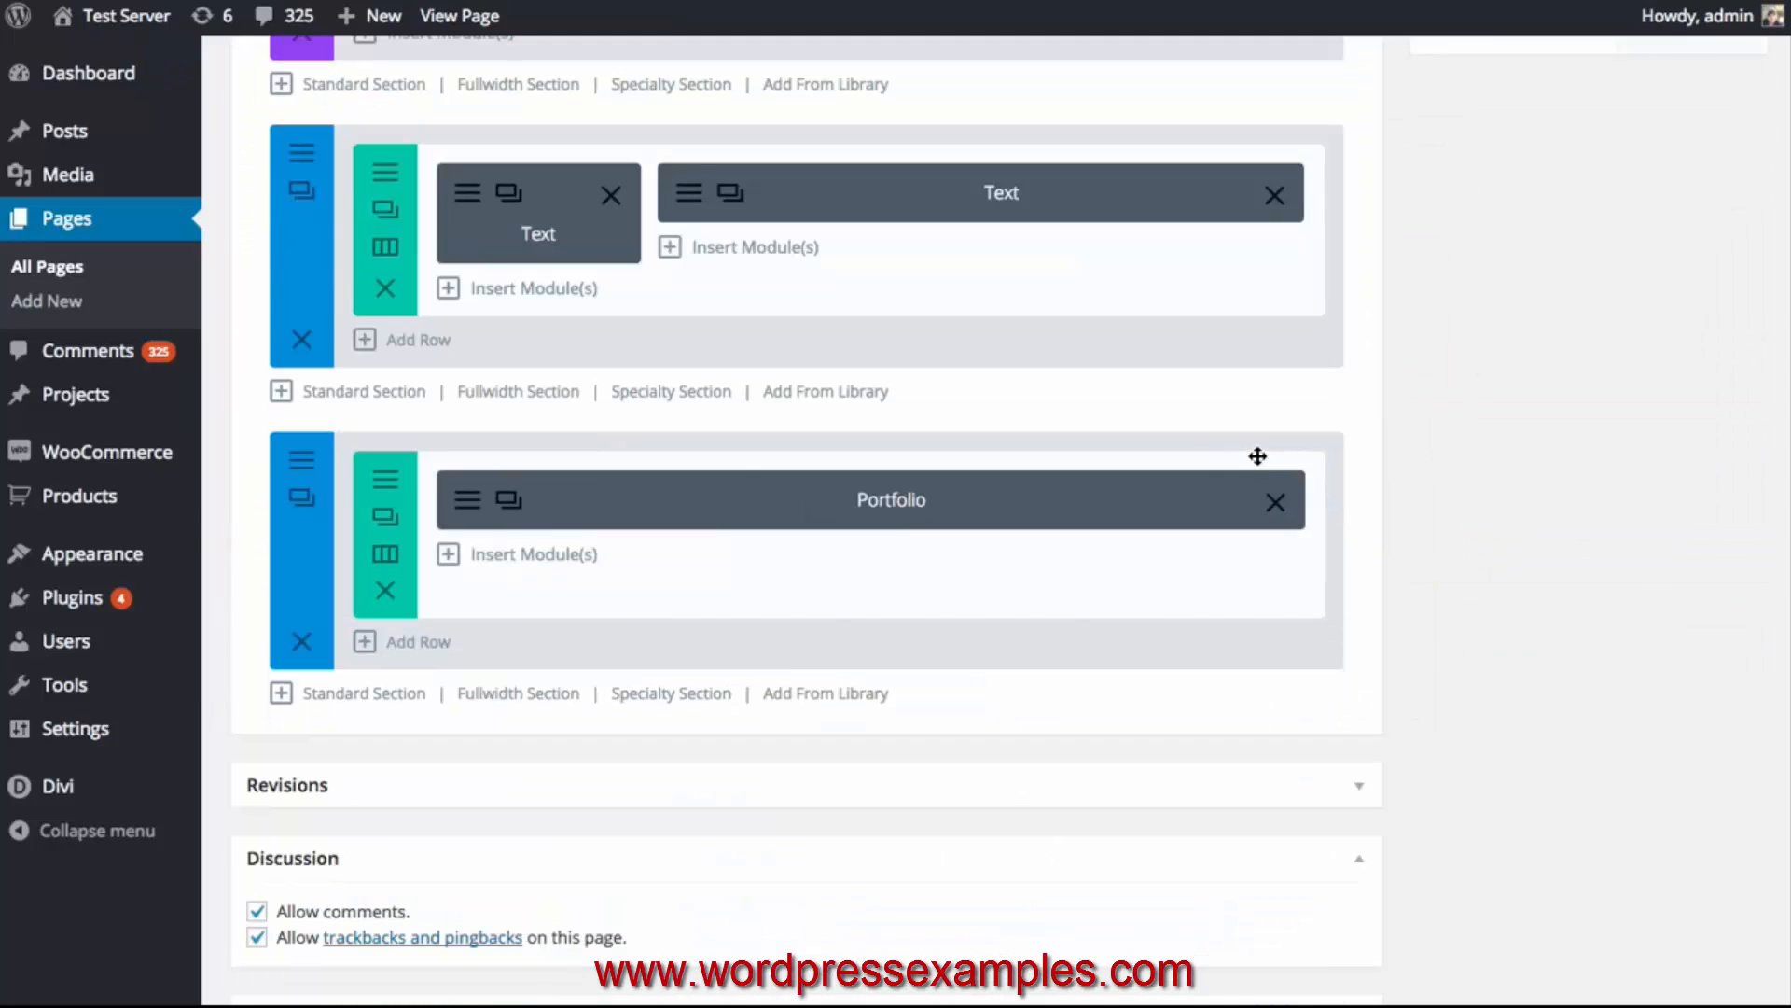
left_click(460, 501)
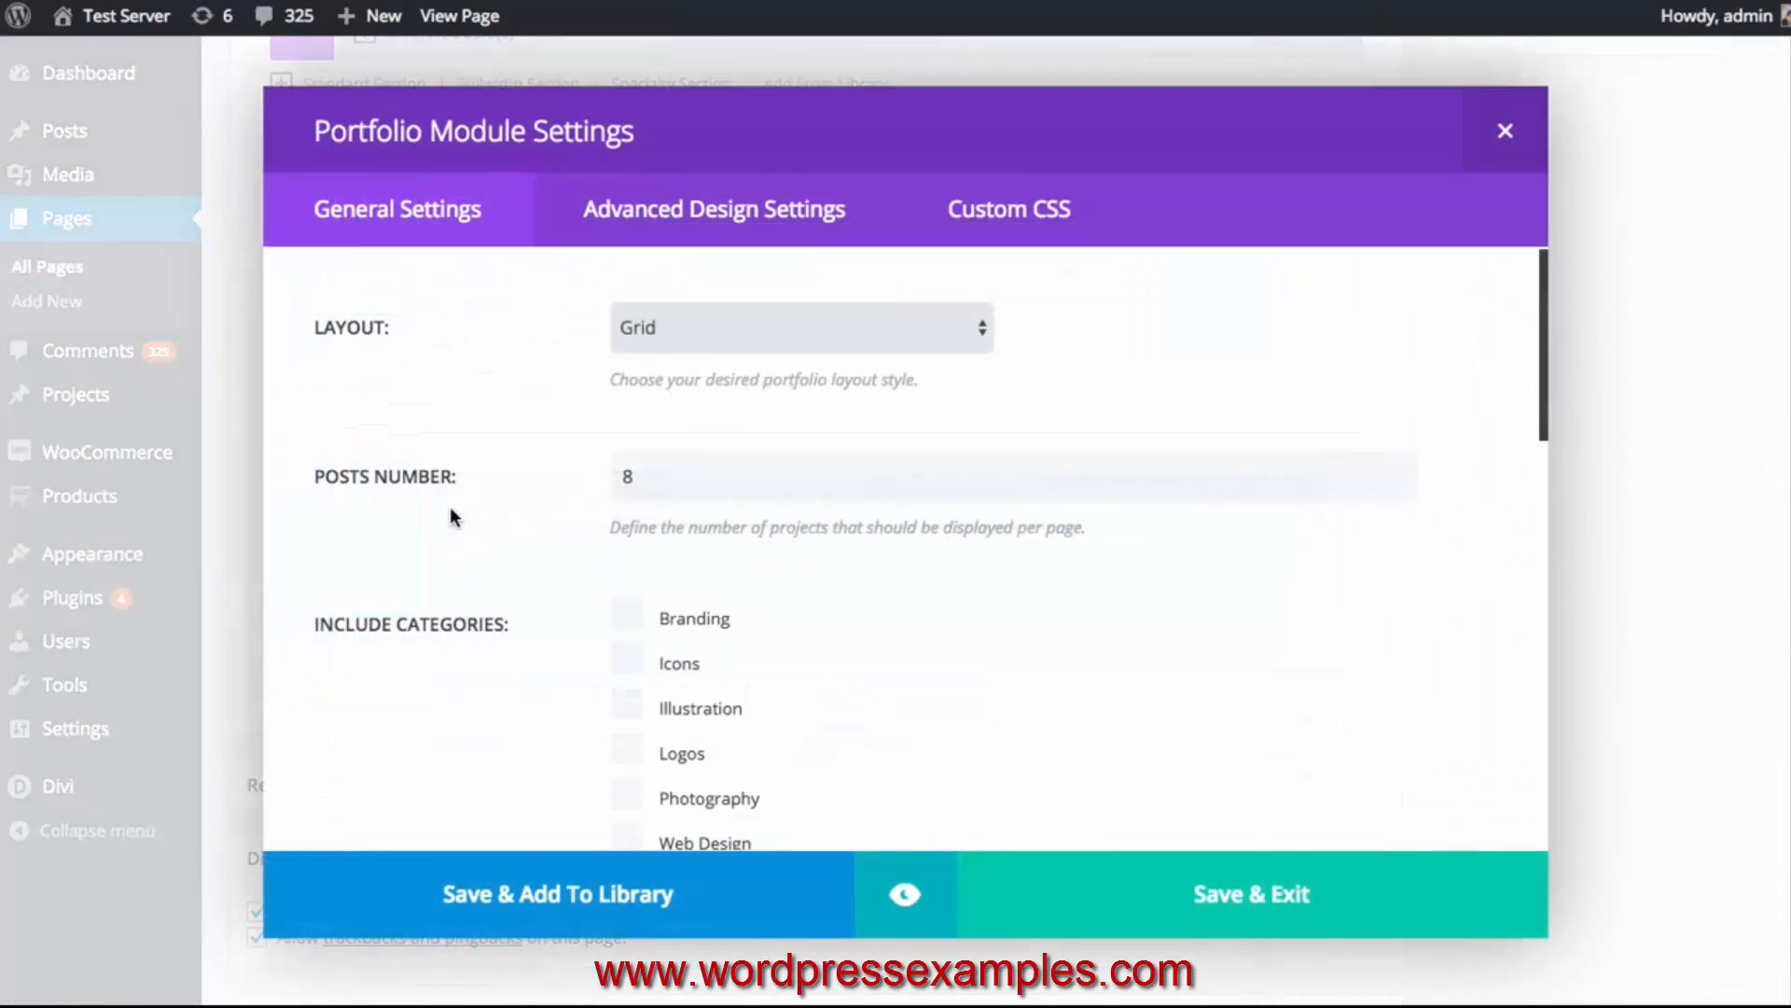
left_click(663, 328)
left_click(709, 302)
left_click(1131, 913)
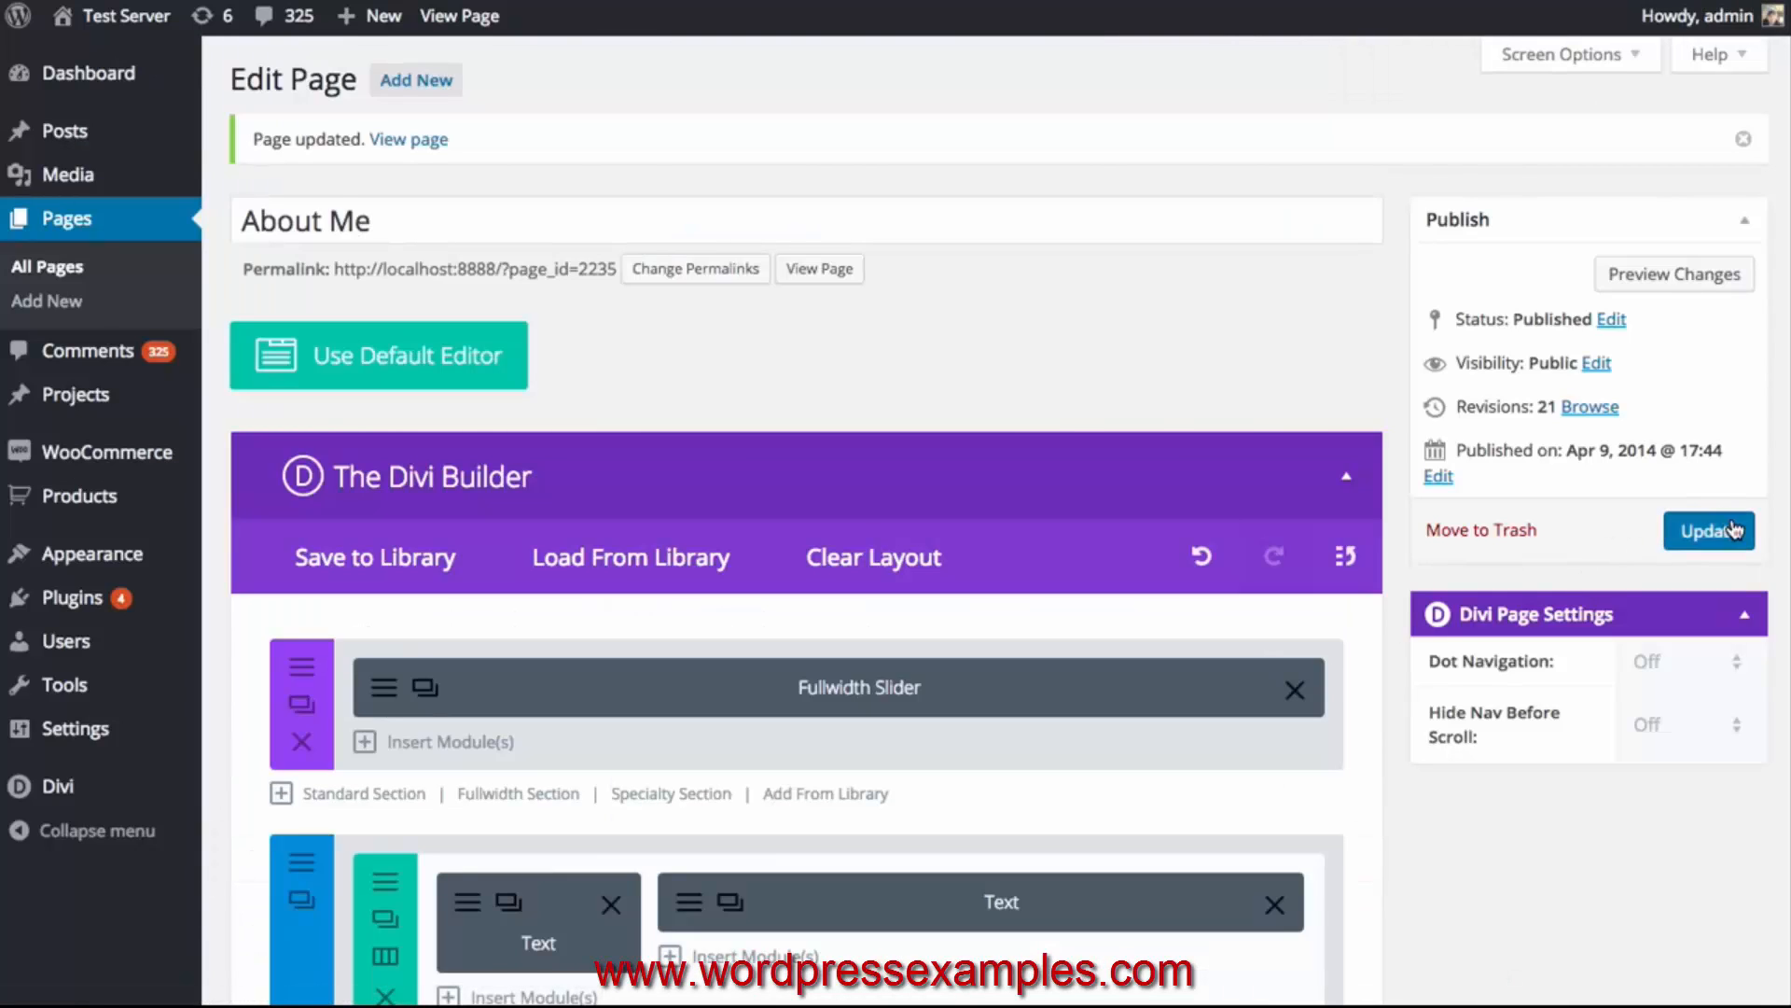
left_click(1709, 530)
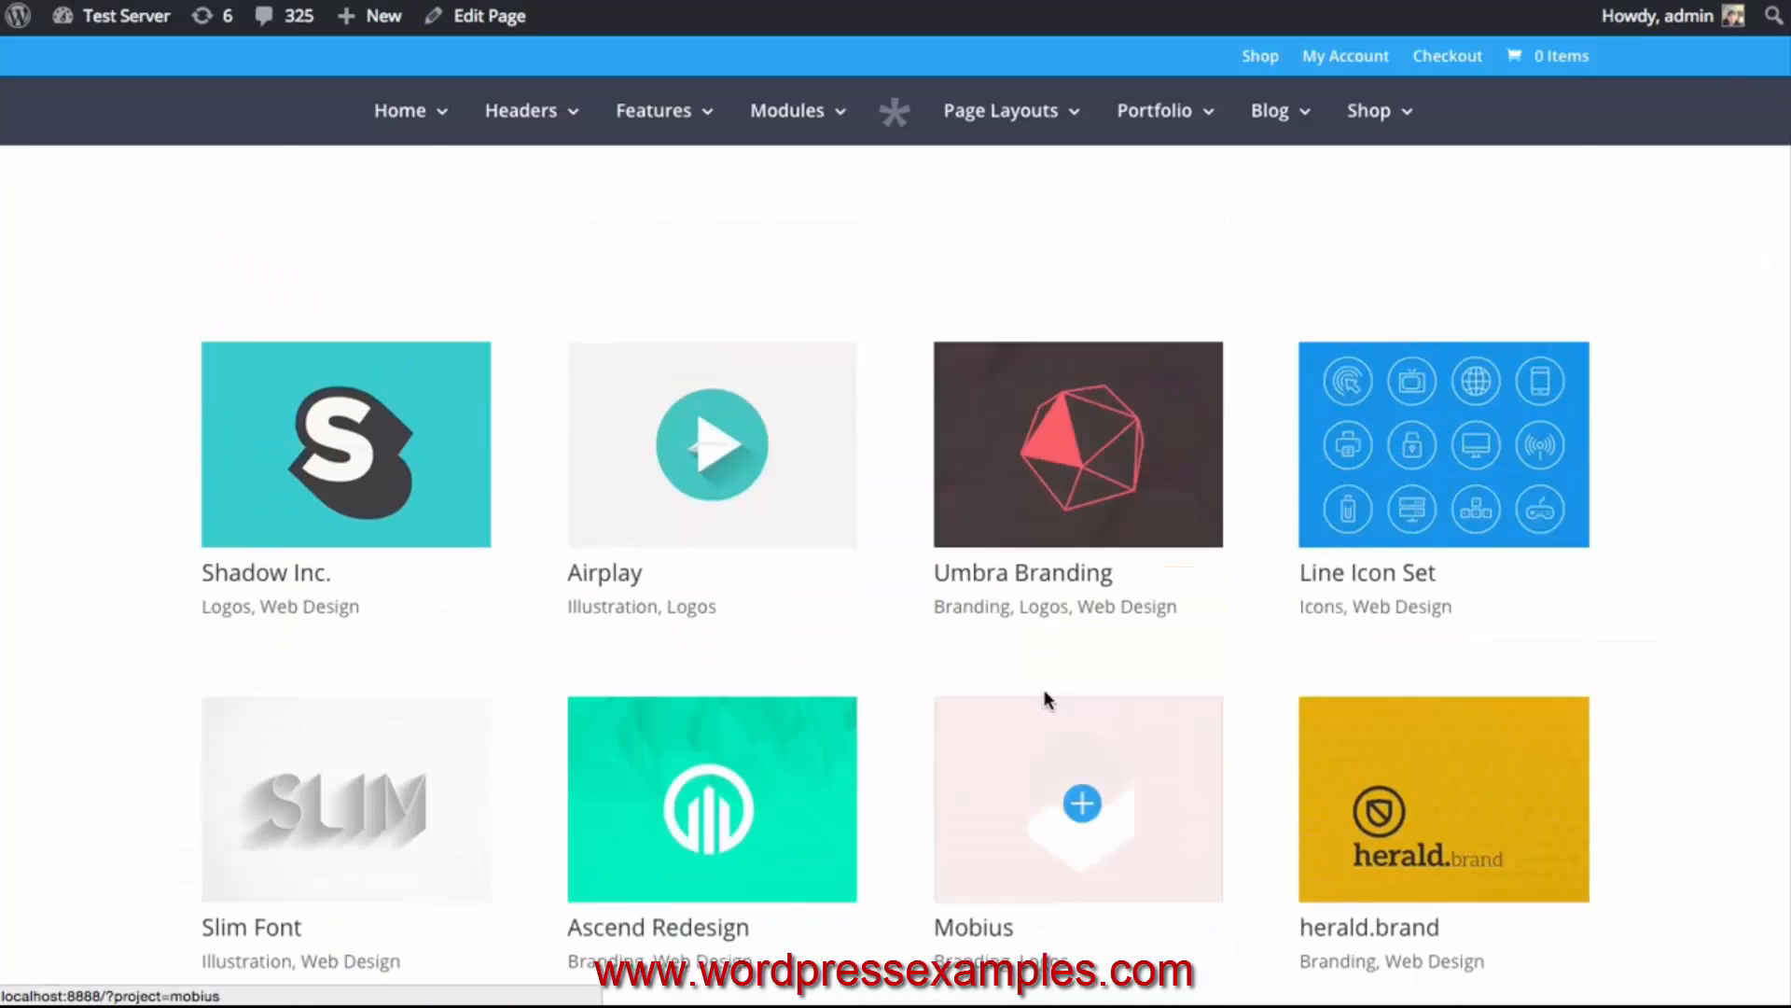
Step: Reload the live About Me page and scroll through the portfolio in its new layout
scroll(1045, 691, "up", 4)
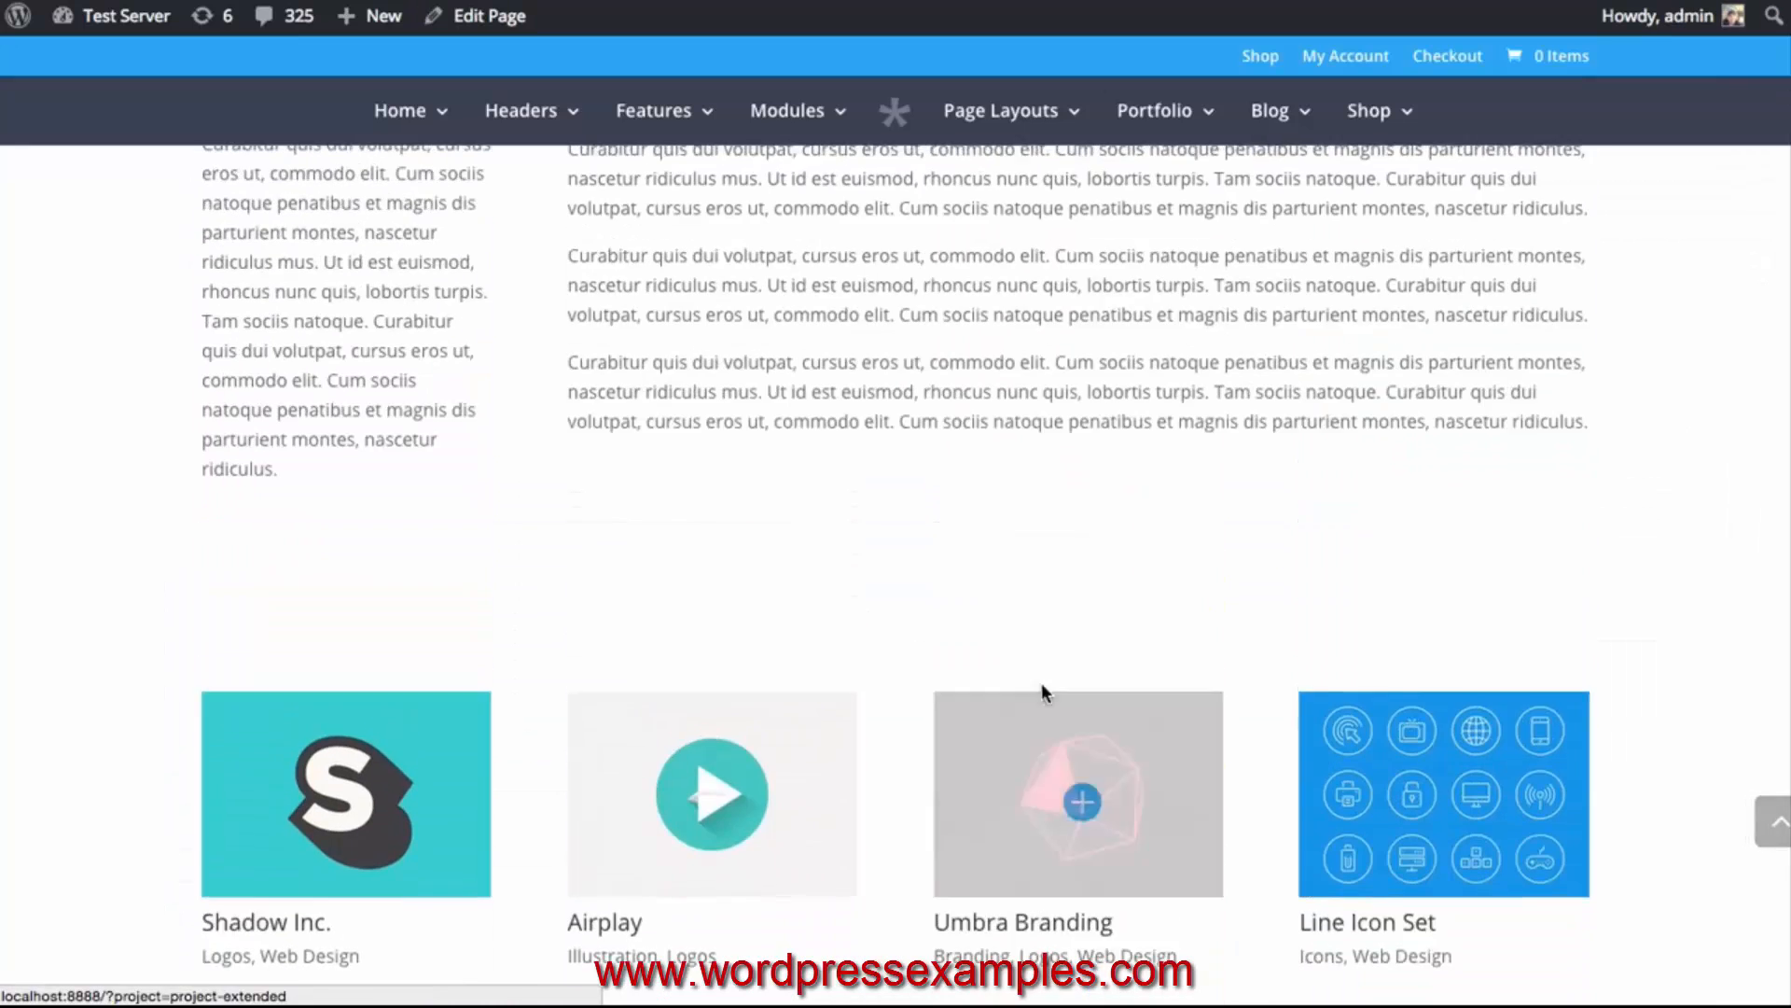
scroll(1045, 693, "up", 1)
key("super+r")
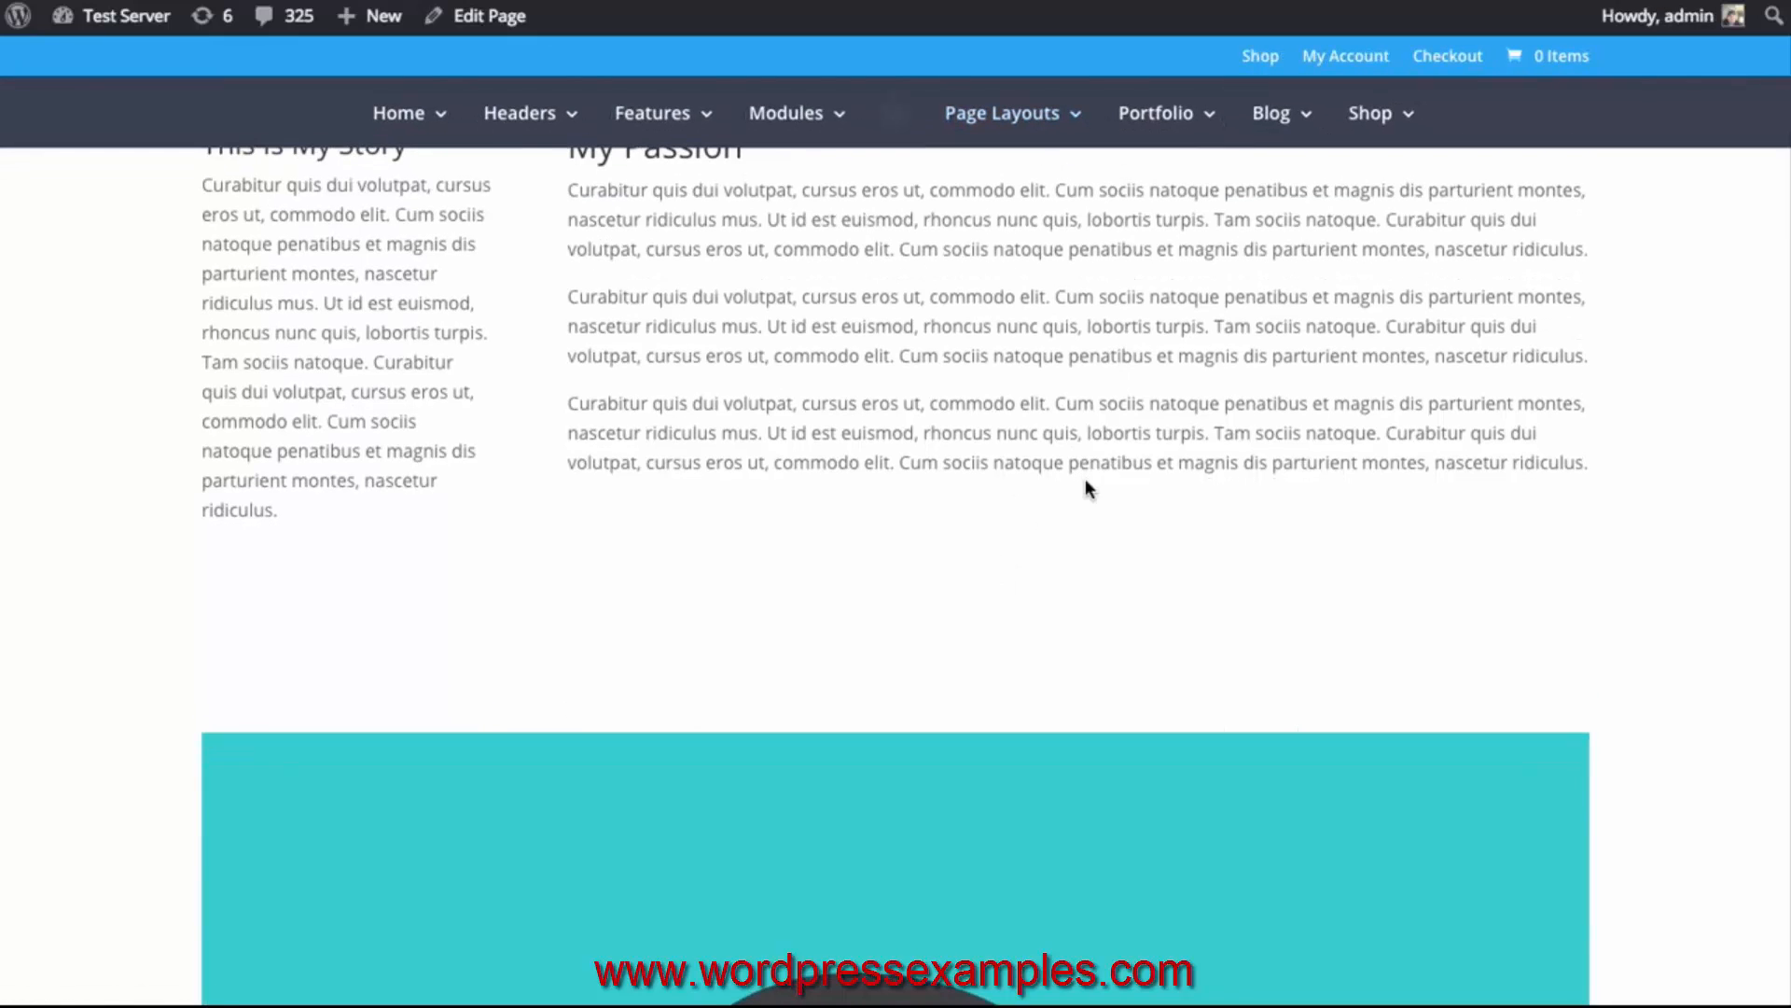
scroll(1619, 369, "down", 15)
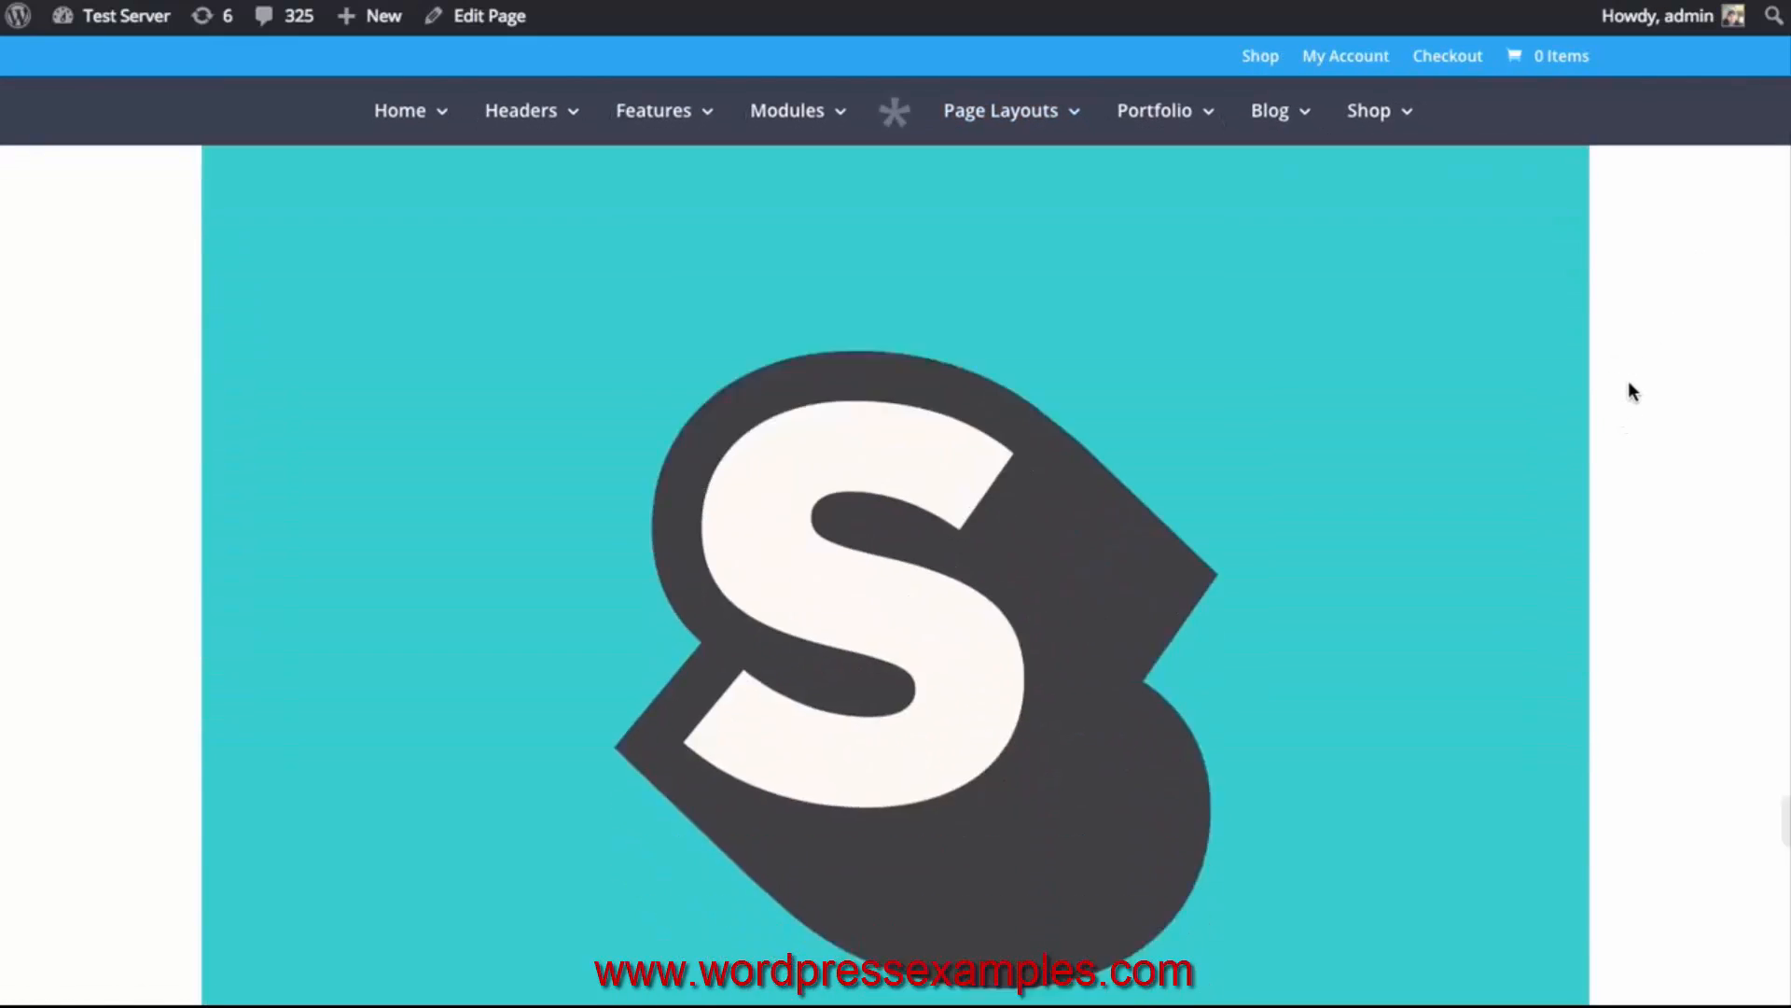
scroll(1624, 392, "down", 15)
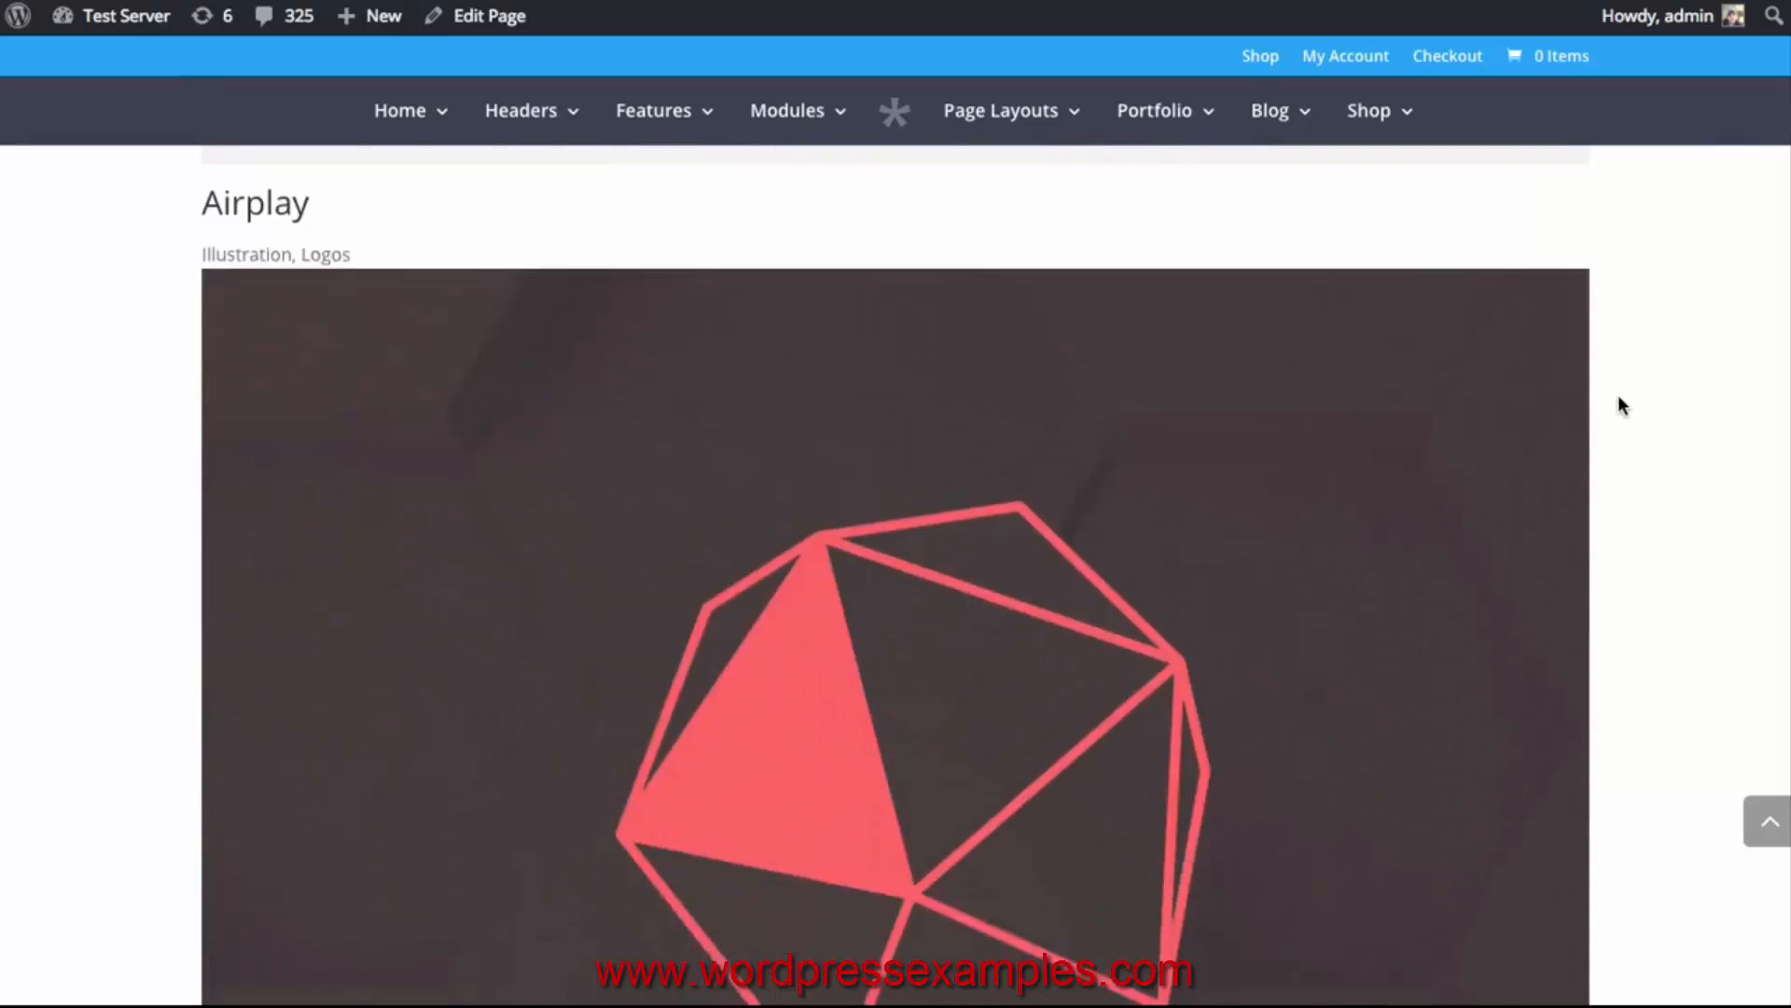
scroll(1618, 417, "down", 15)
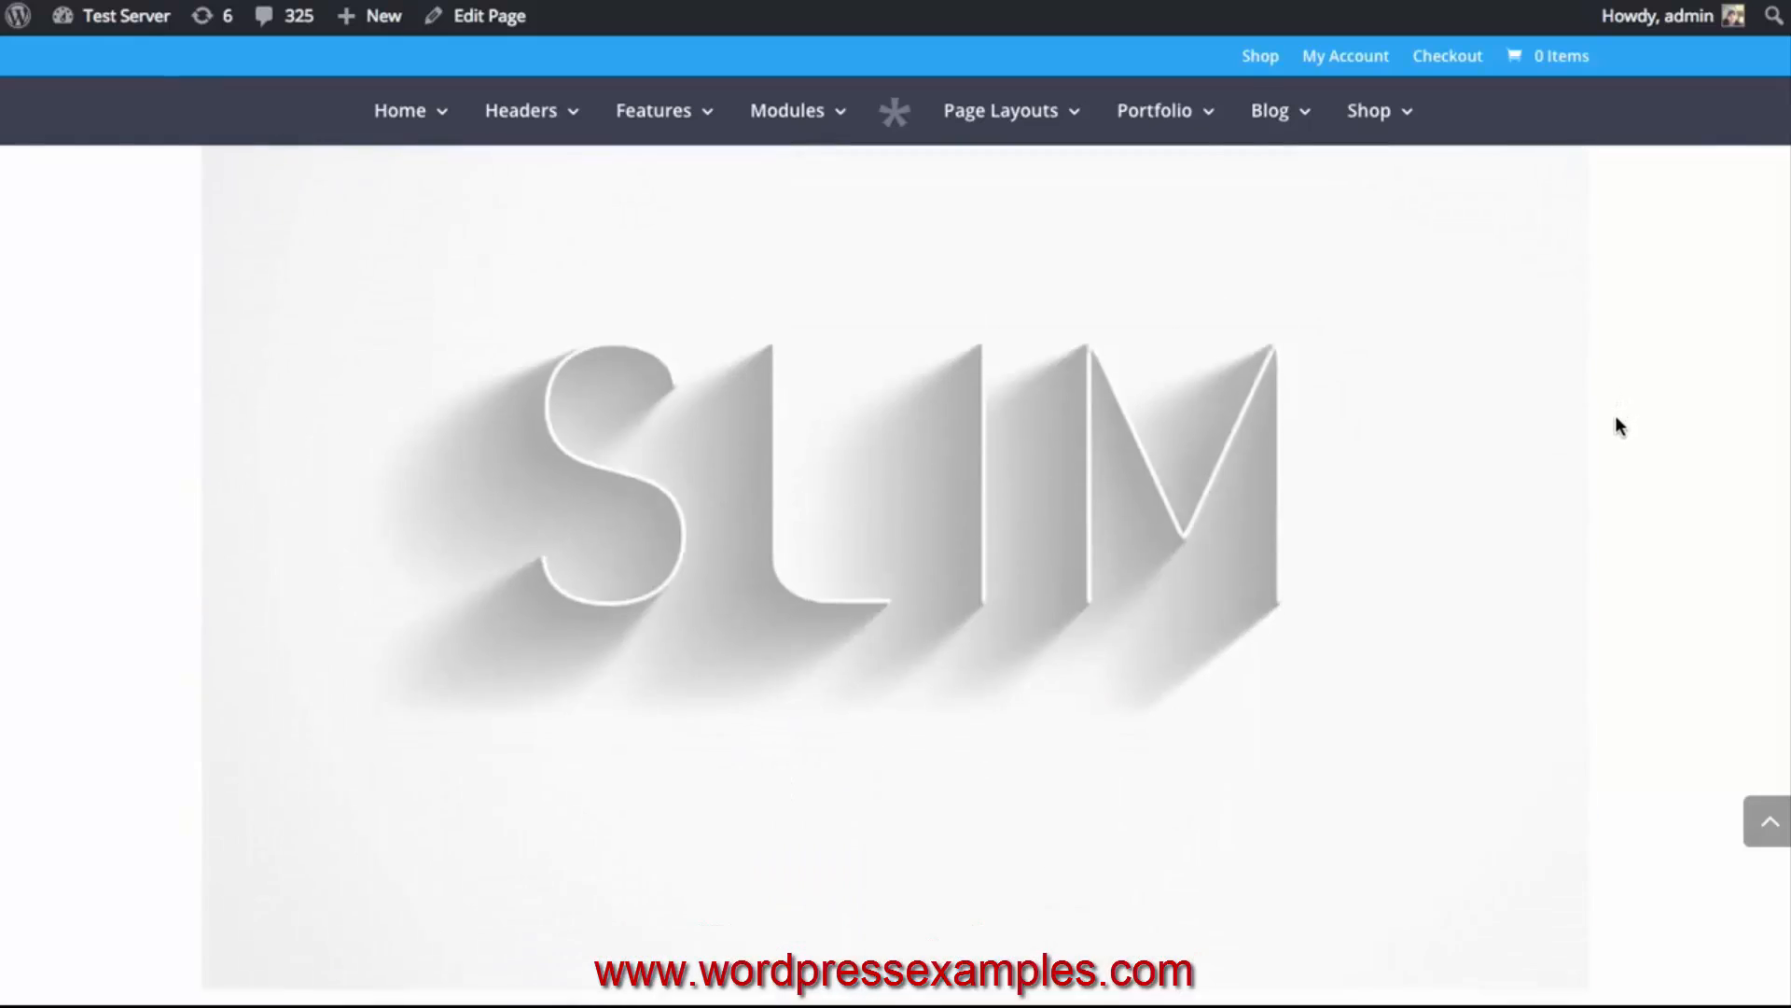
scroll(1612, 439, "down", 10)
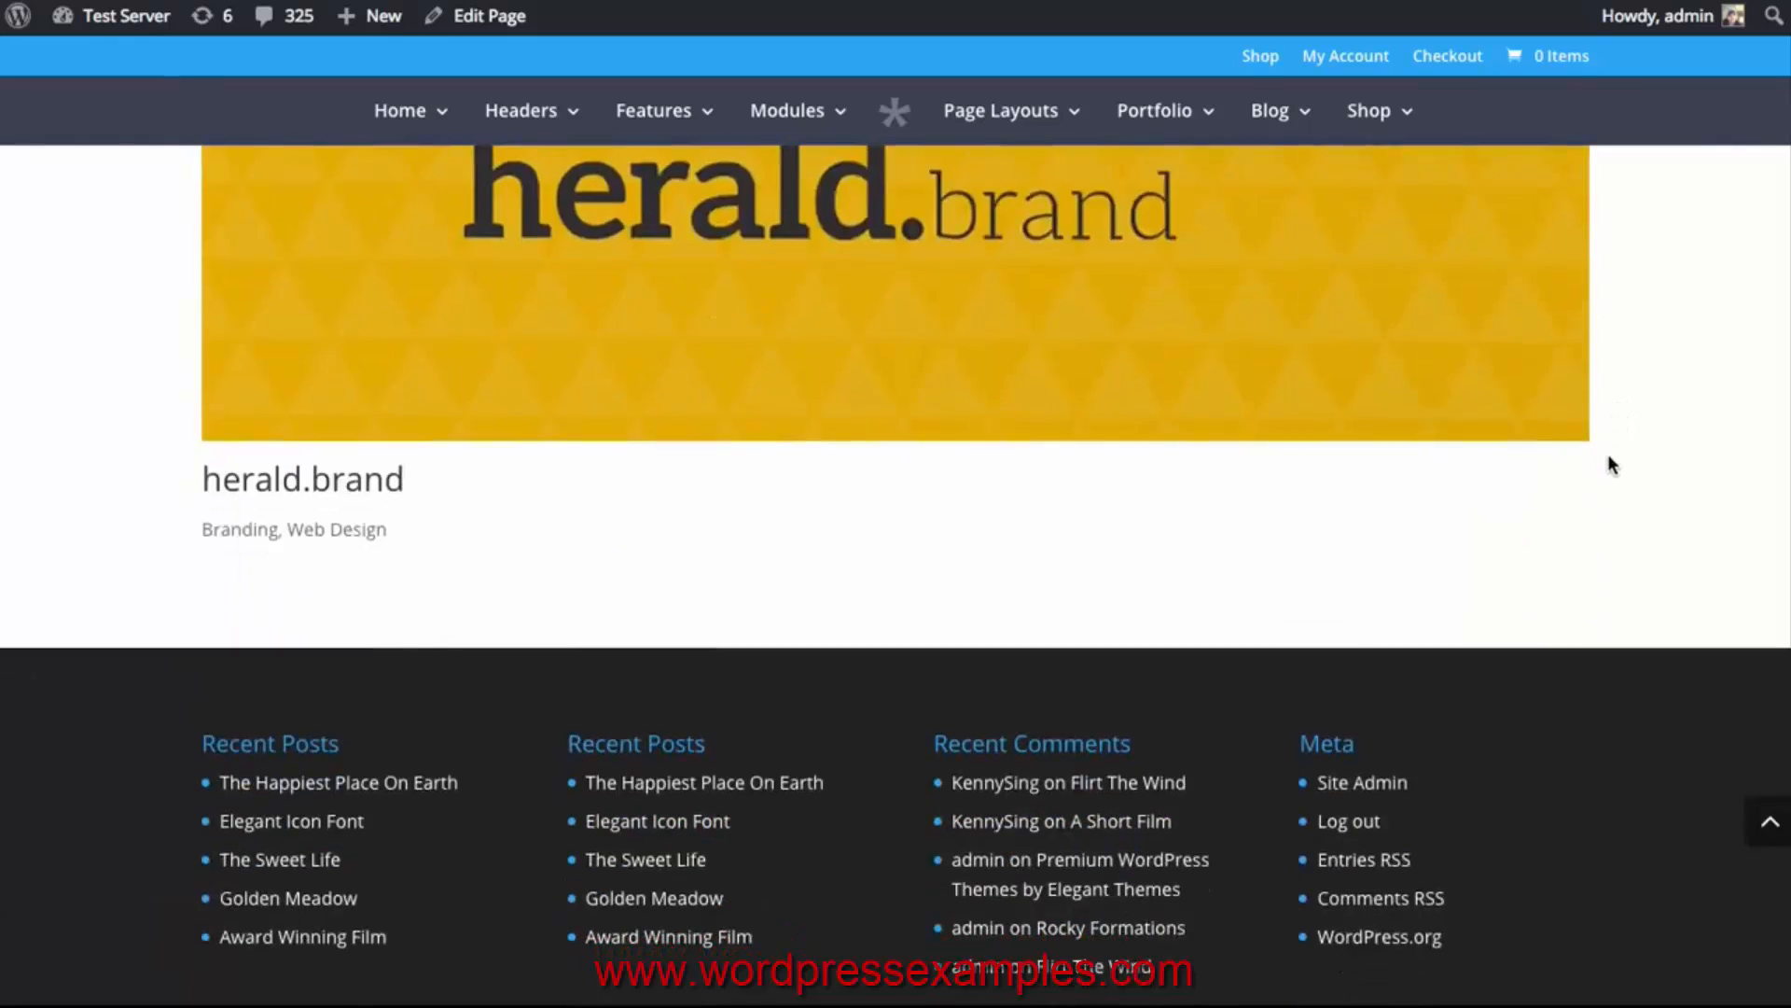
scroll(1611, 466, "up", 12)
scroll(1619, 504, "up", 15)
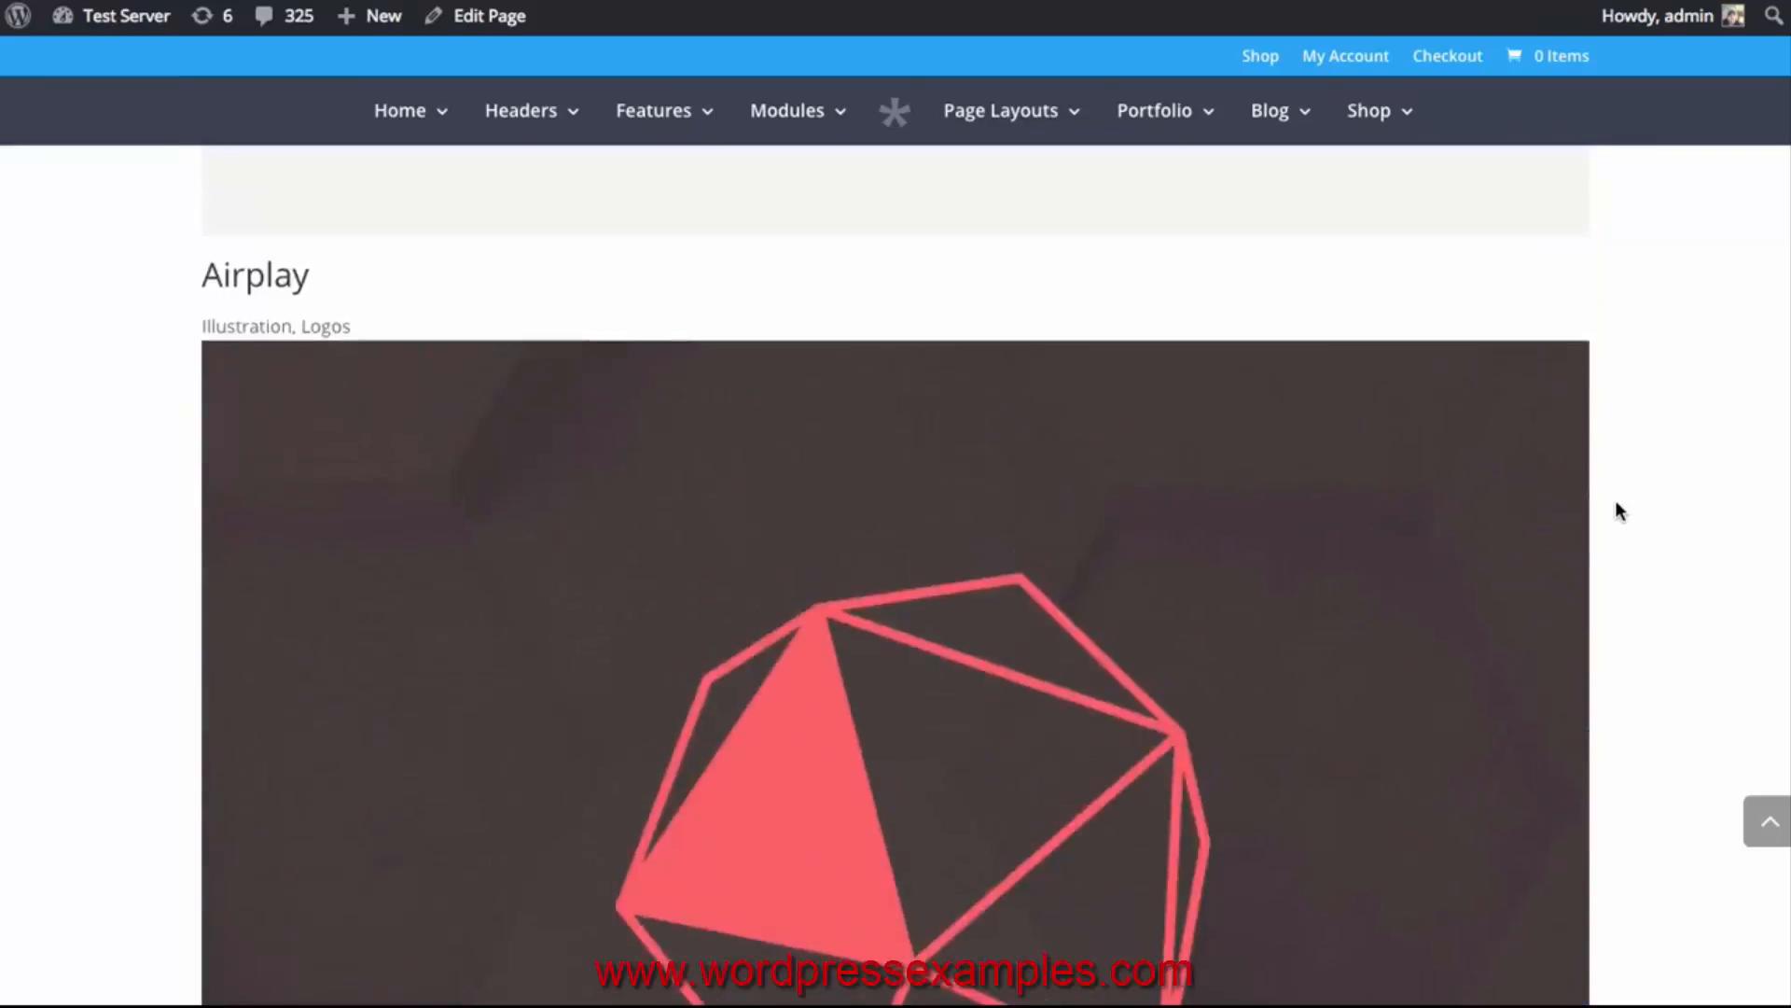
scroll(1615, 501, "up", 8)
scroll(1615, 504, "down", 10)
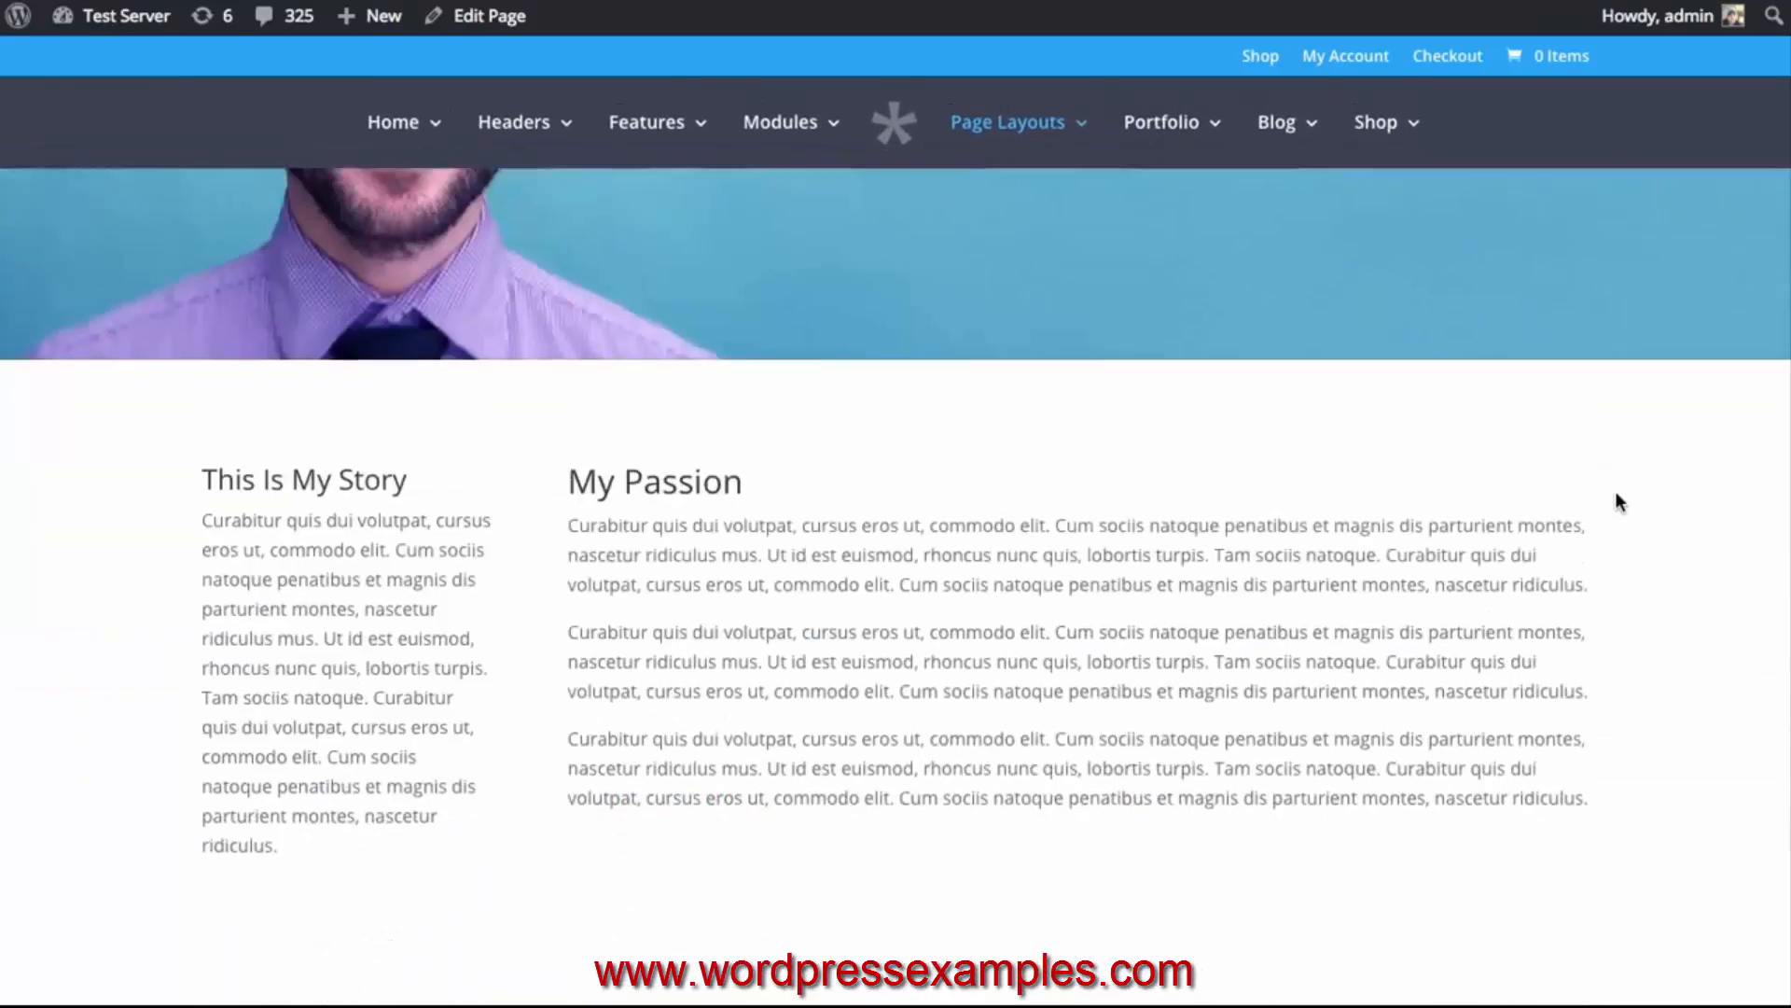
scroll(1614, 491, "up", 4)
scroll(1601, 505, "up", 10)
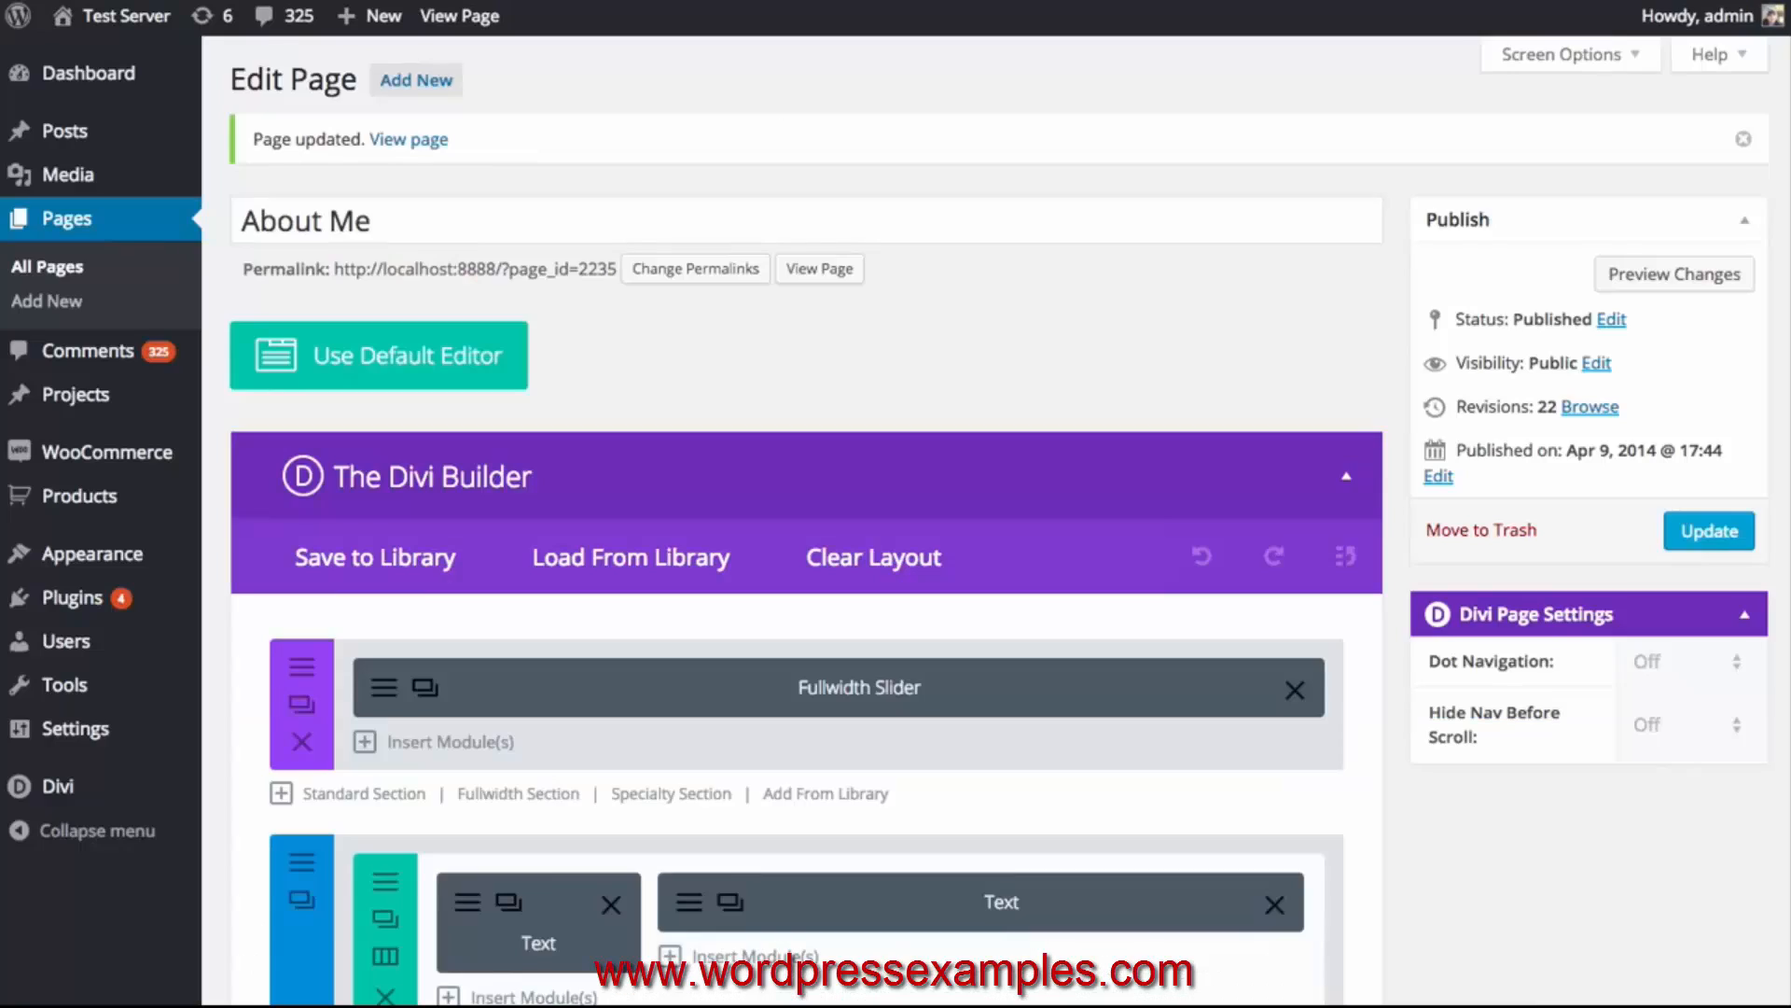
Step: Set the Portfolio module's layout back to Grid, save the module and update the page
scroll(1127, 551, "down", 10)
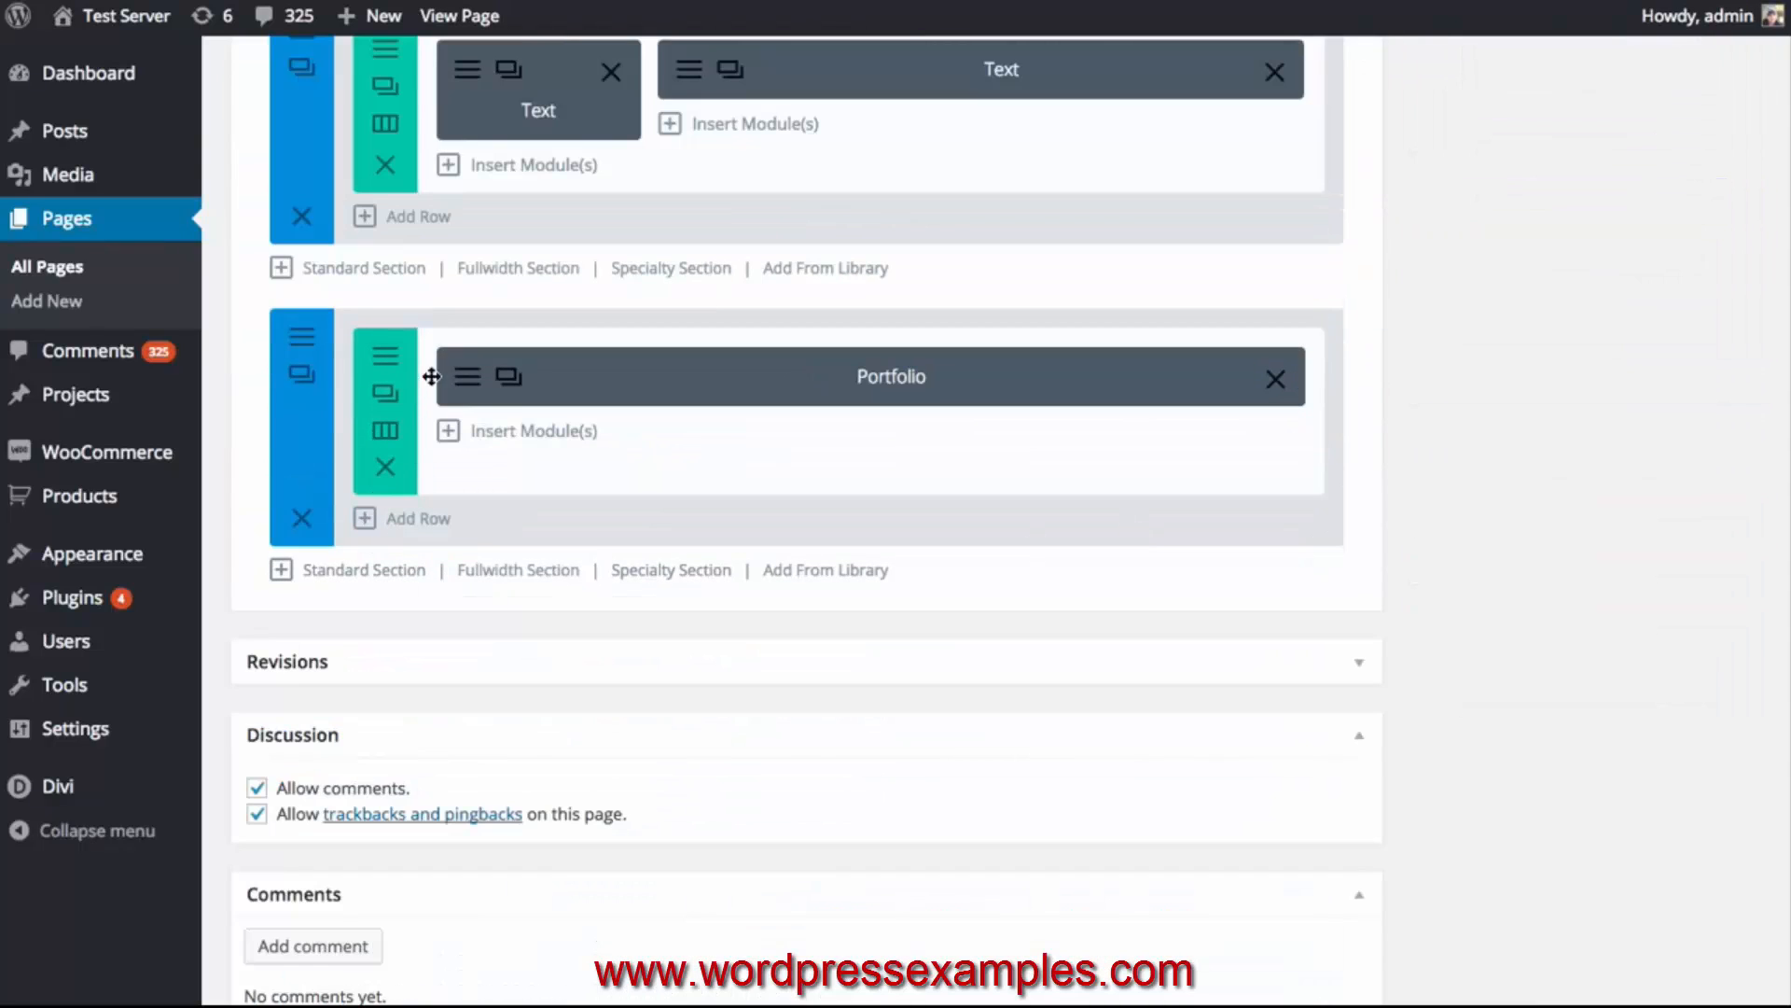
left_click(463, 384)
left_click(671, 327)
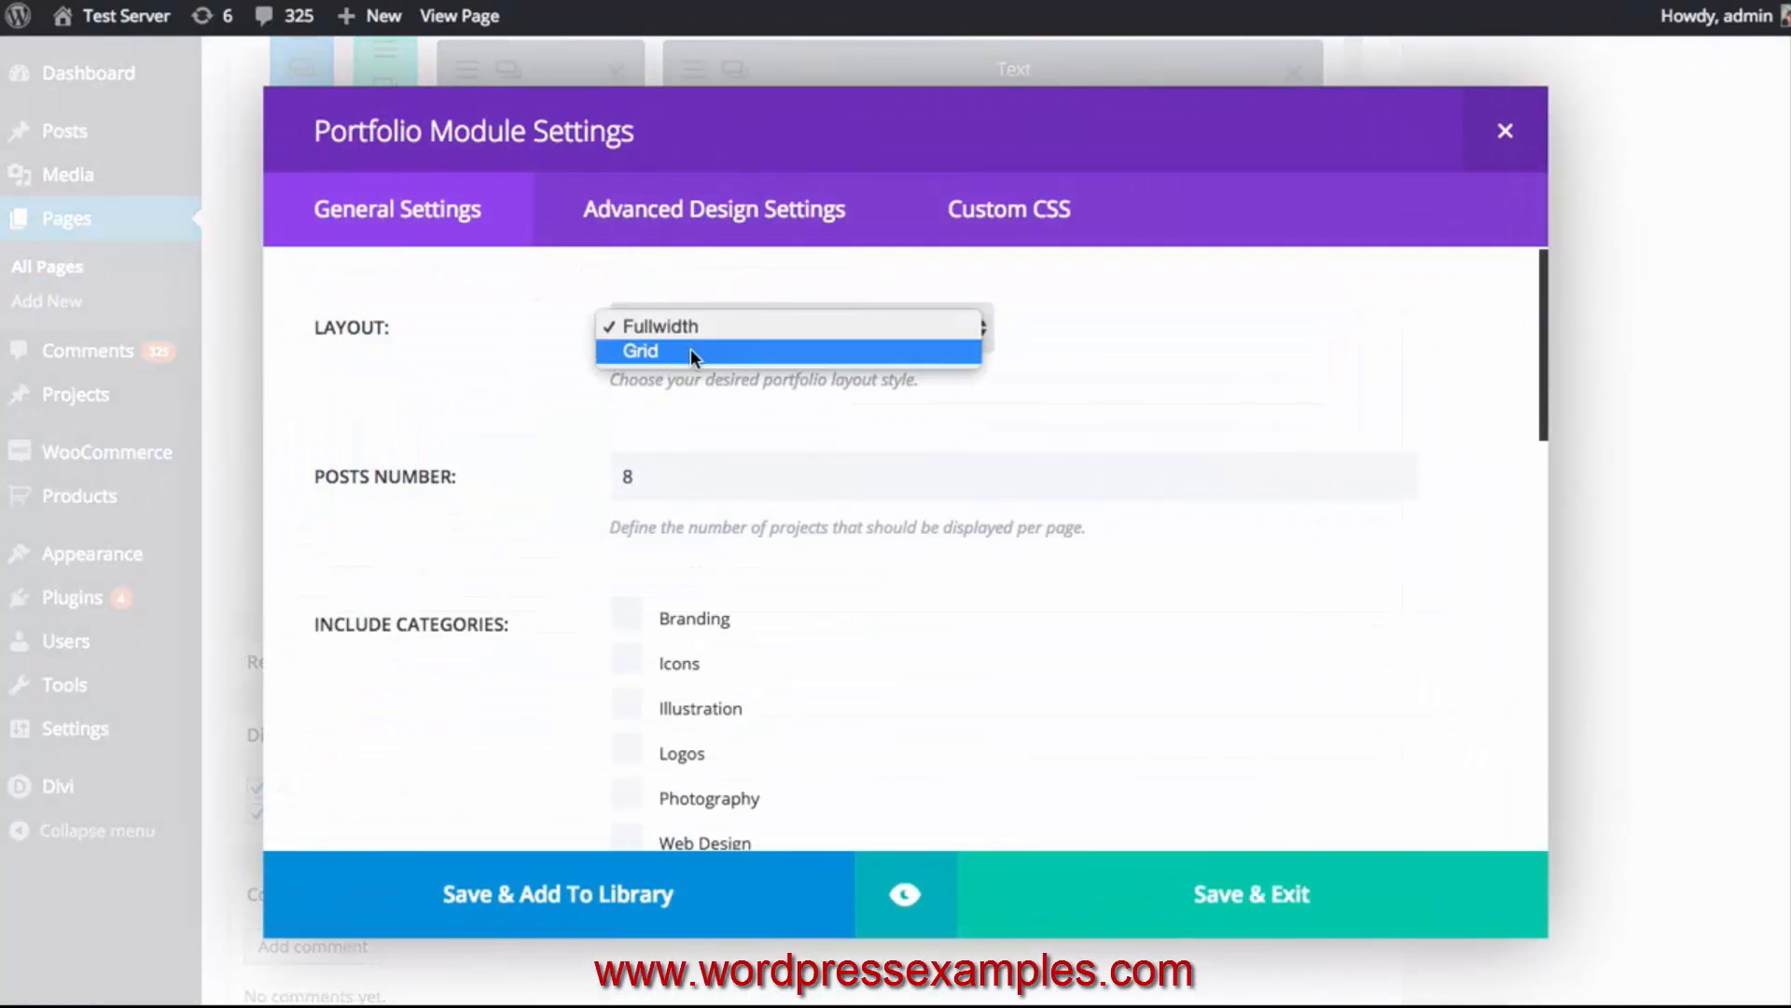
left_click(691, 349)
left_click(1124, 882)
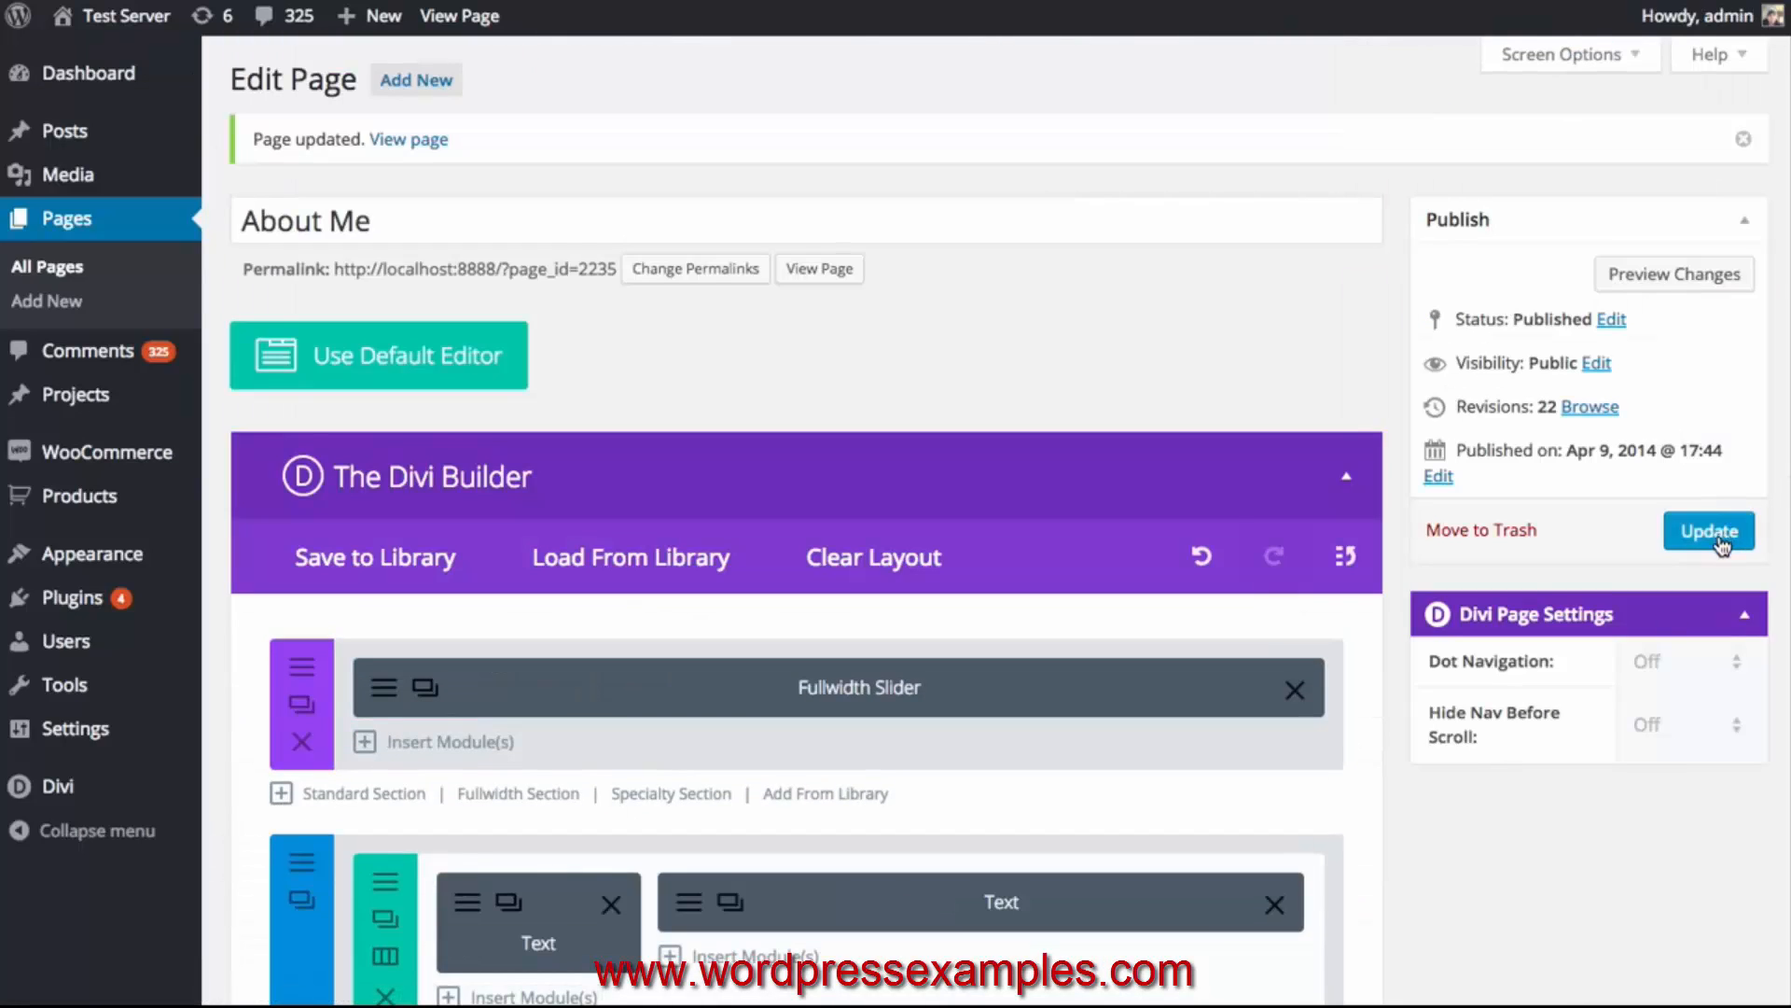
left_click(1710, 530)
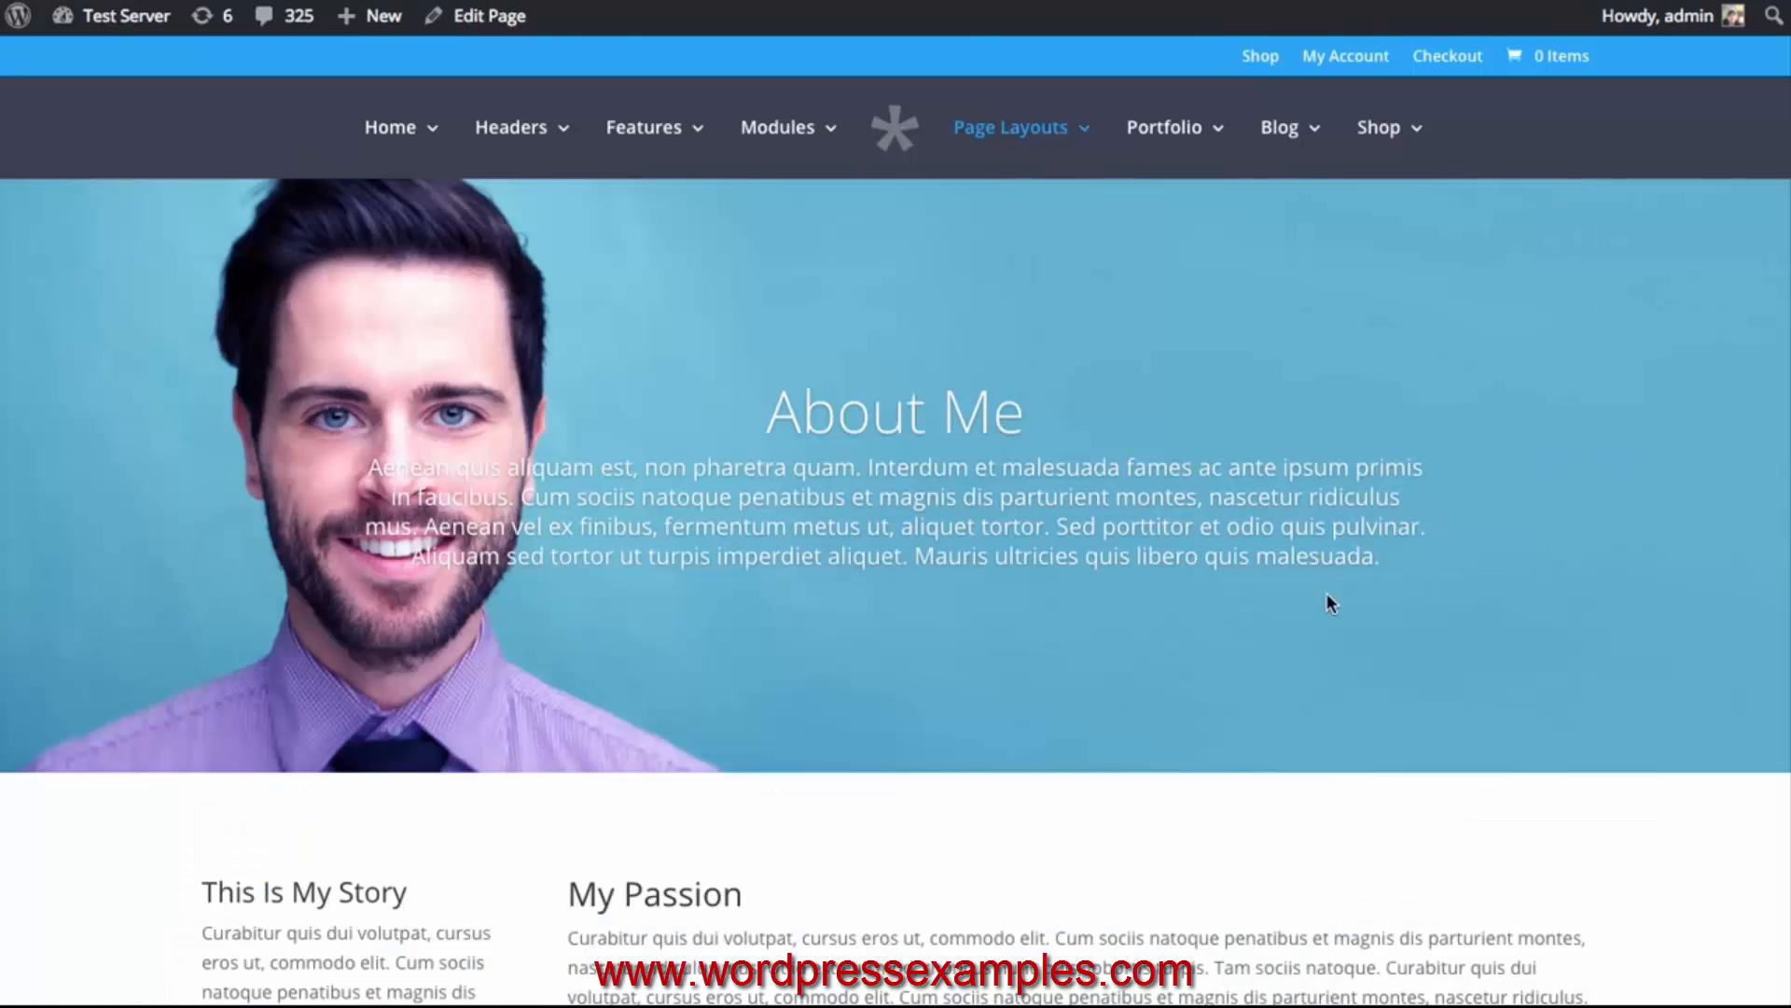
Step: Reload the live About Me page and scroll to check the portfolio
key("F5")
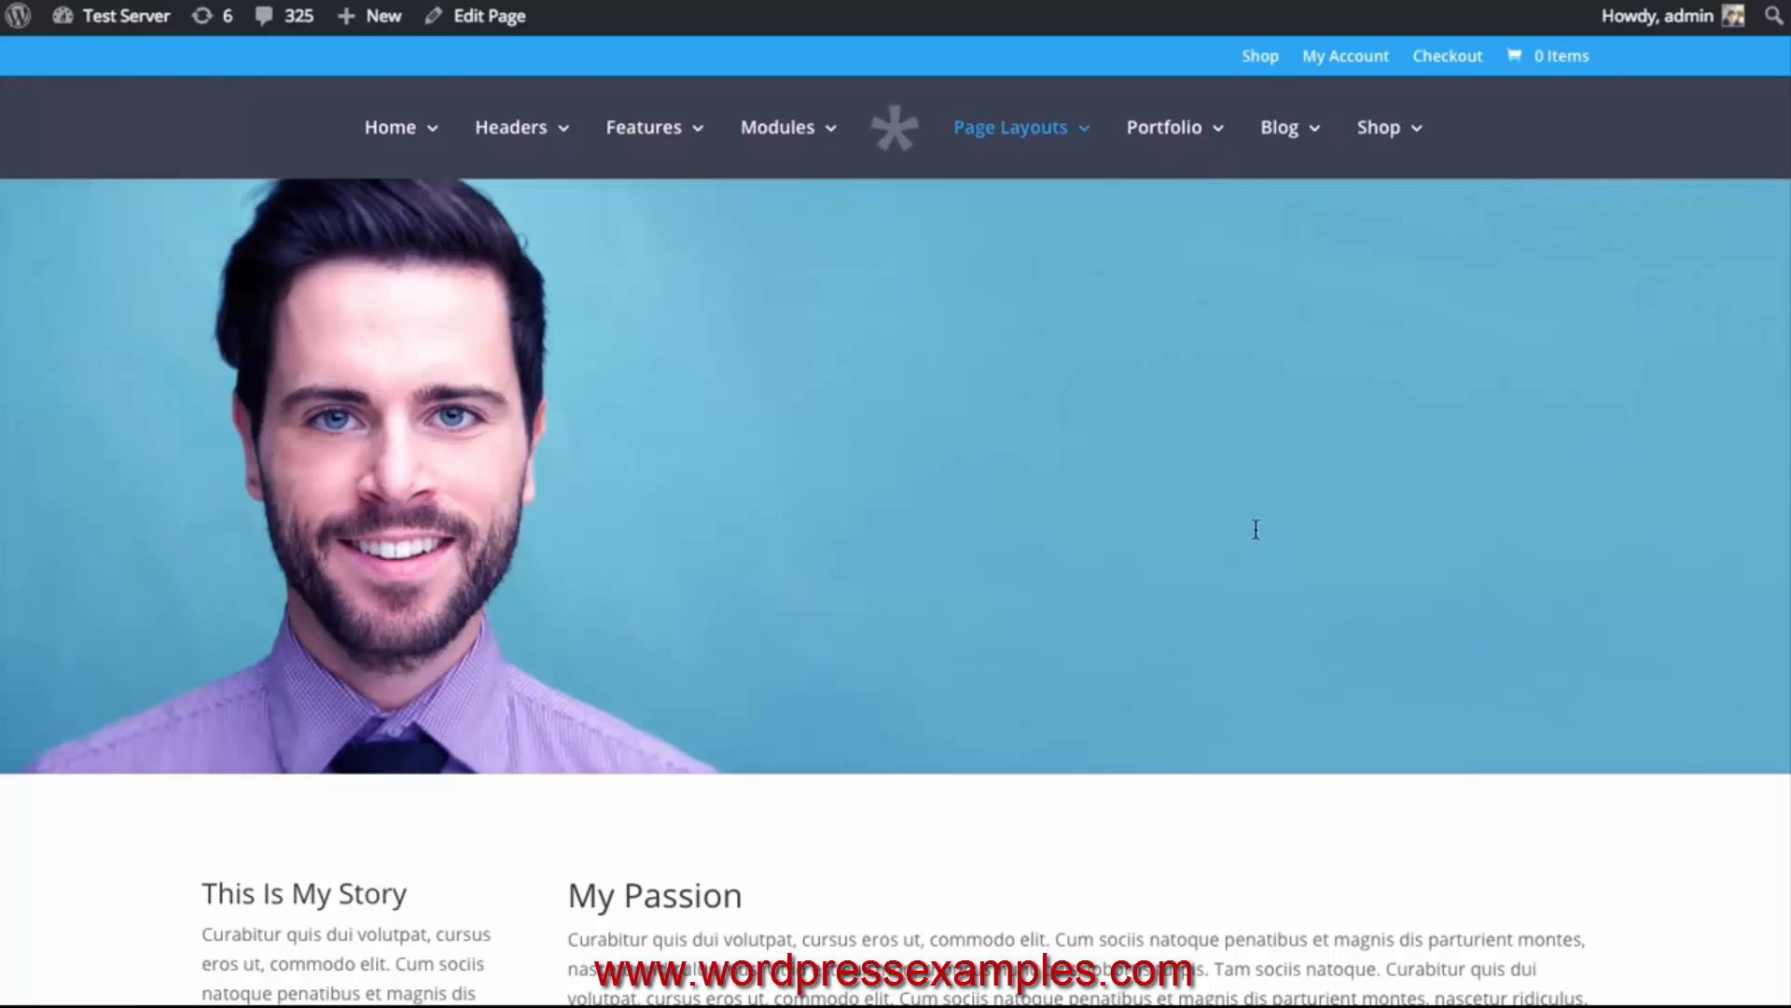
scroll(1263, 520, "down", 10)
scroll(1267, 518, "up", 4)
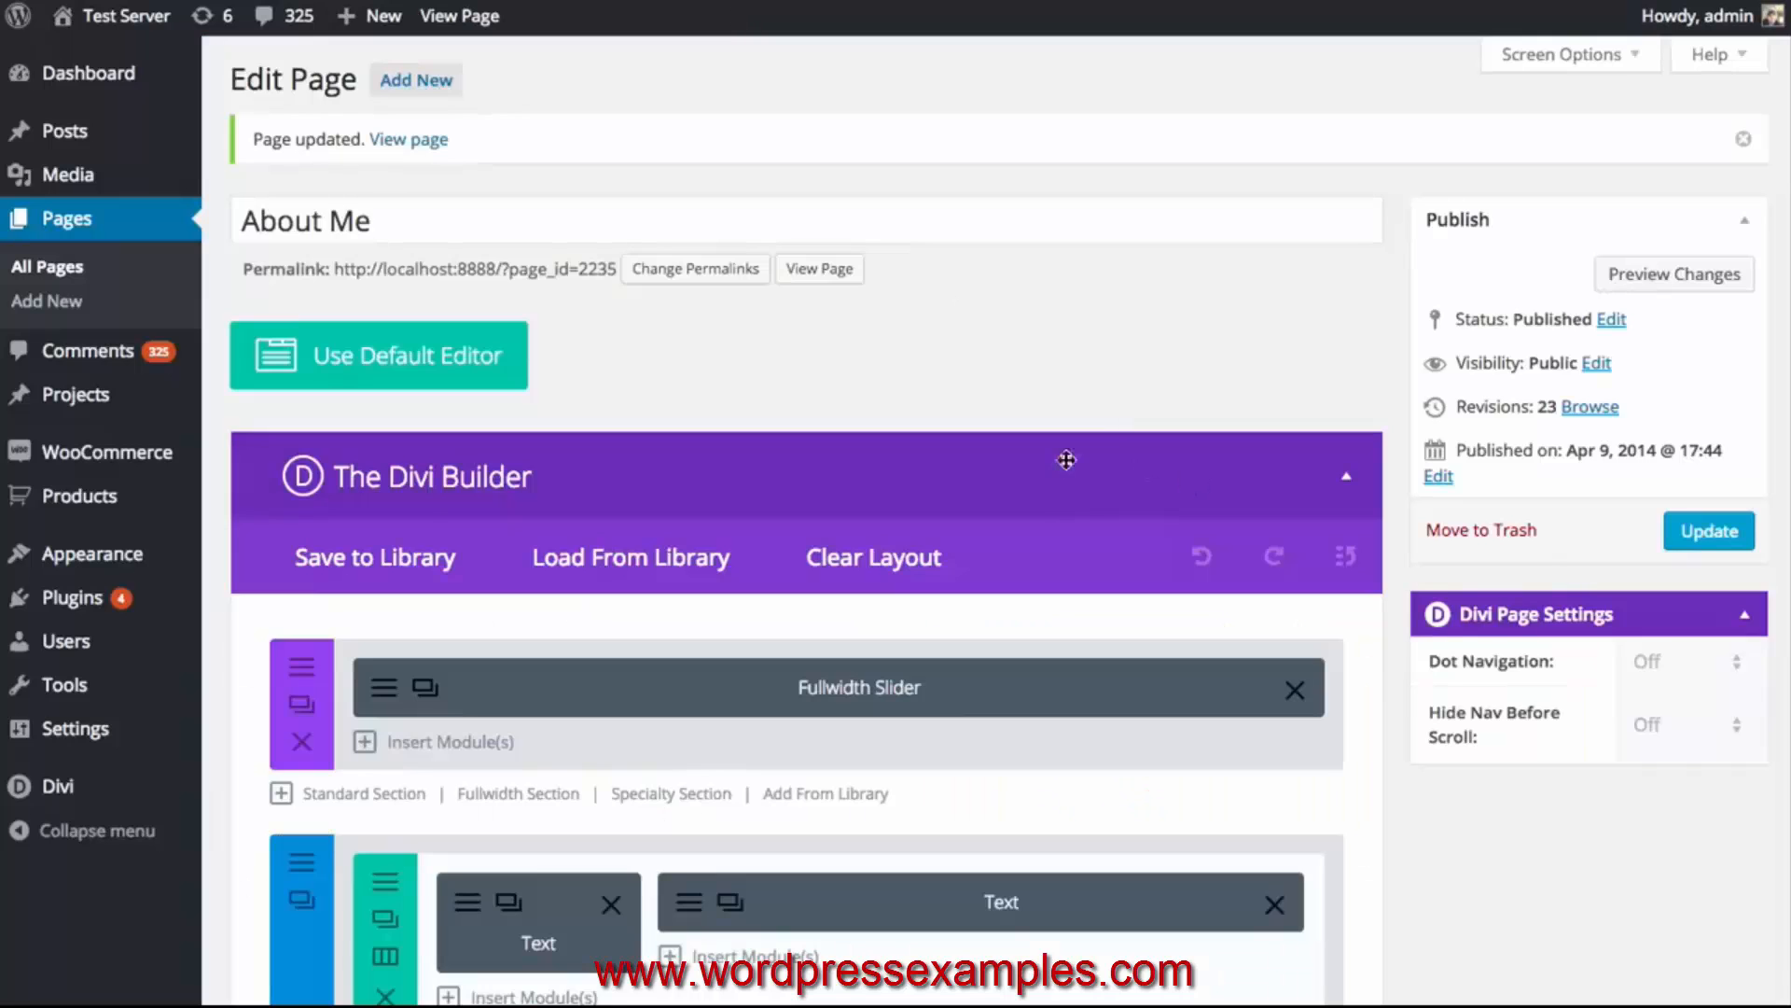
Step: Delete the section containing the Portfolio module from the About Me page layout
scroll(1100, 507, "down", 3)
scroll(1101, 508, "down", 2)
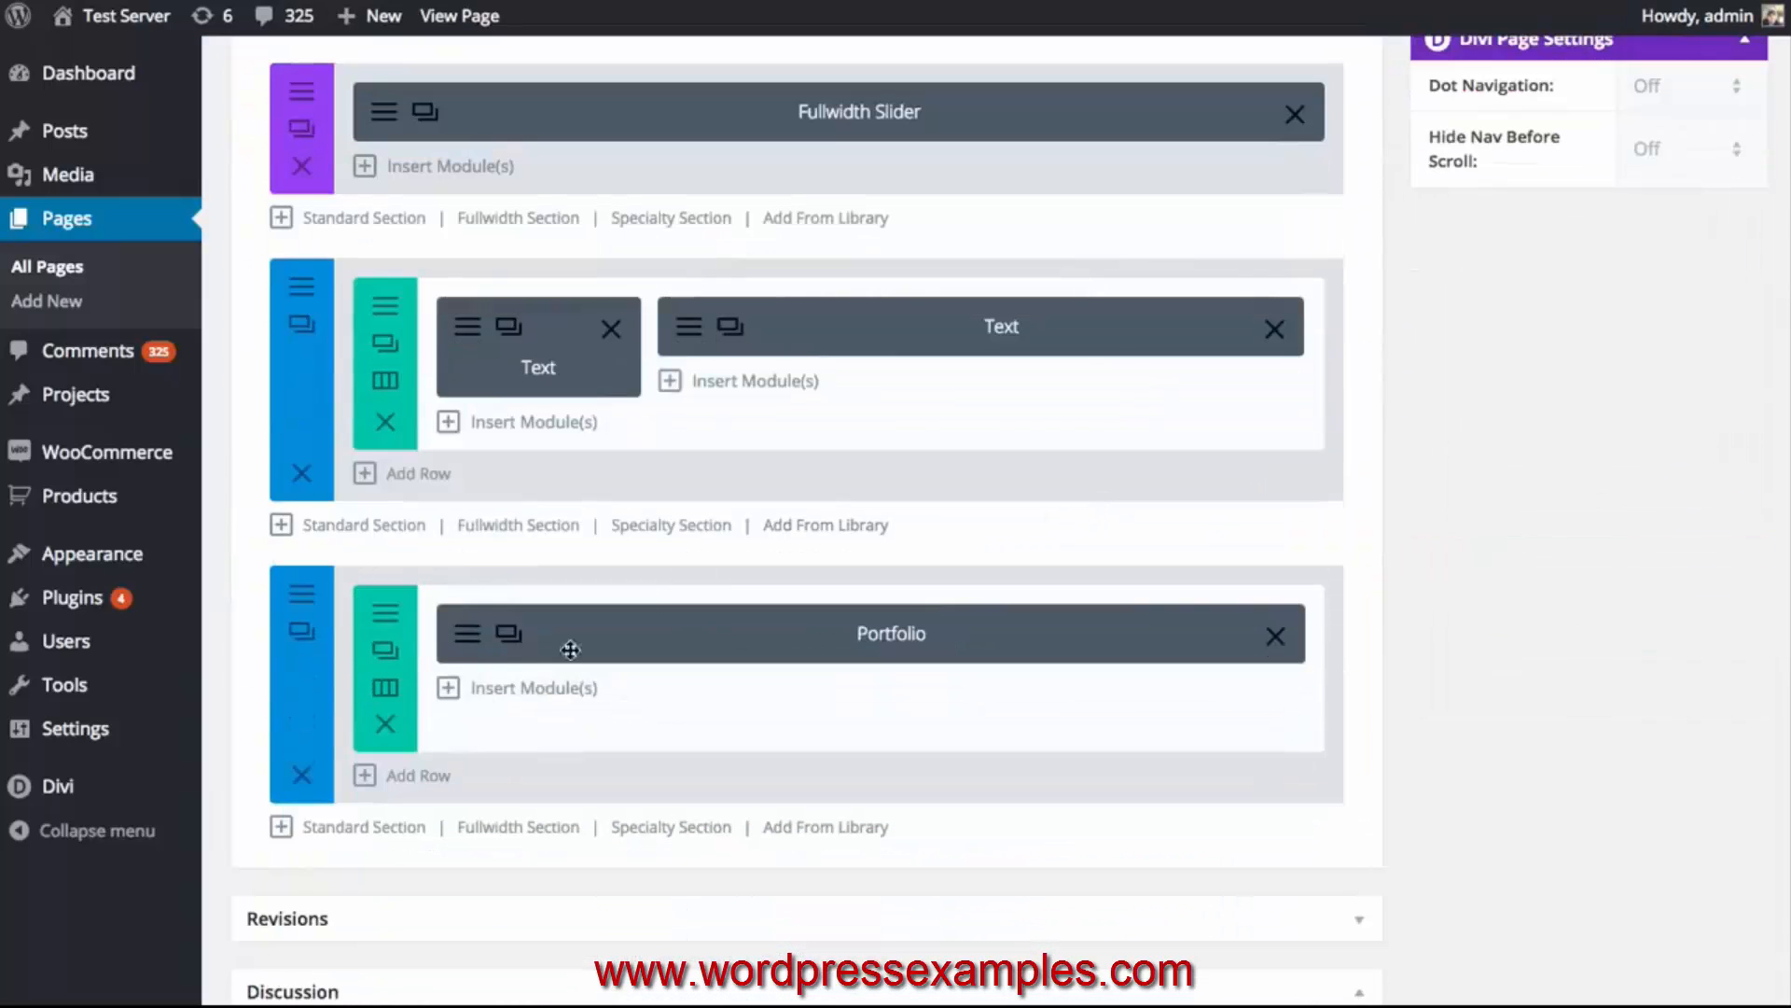
left_click(301, 782)
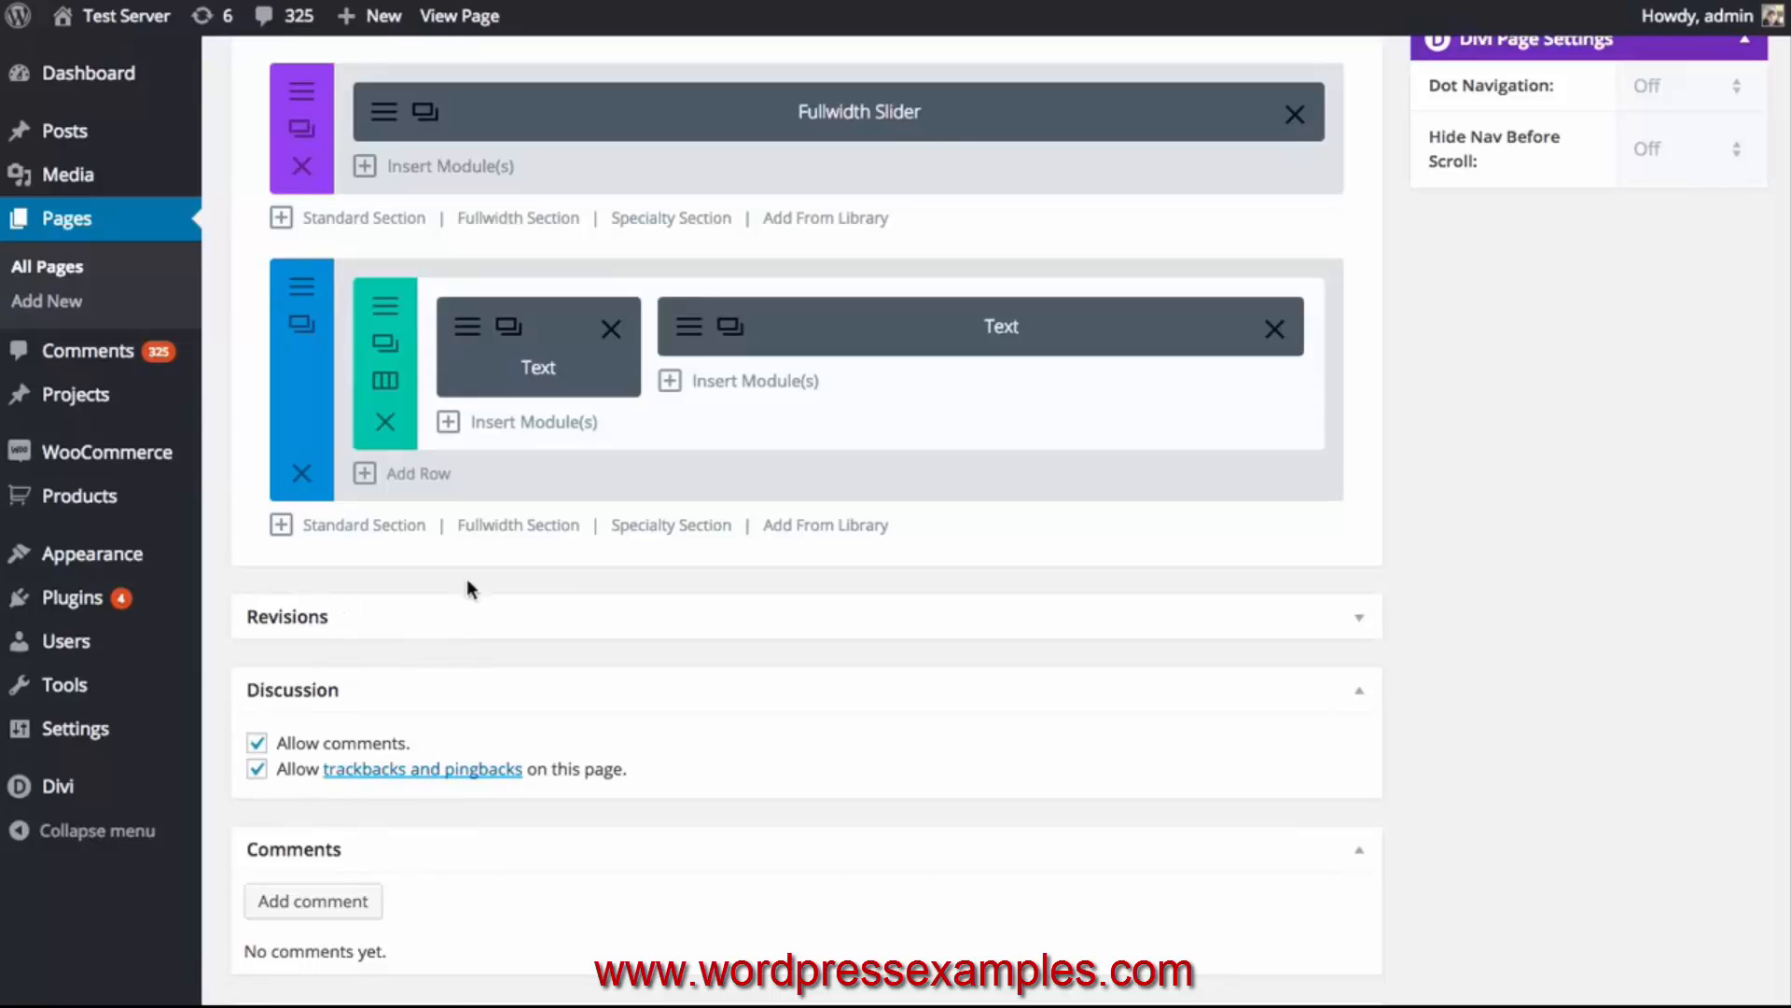
Step: Add a fullwidth section at the bottom and insert a Fullwidth Portfolio module into it
left_click(518, 526)
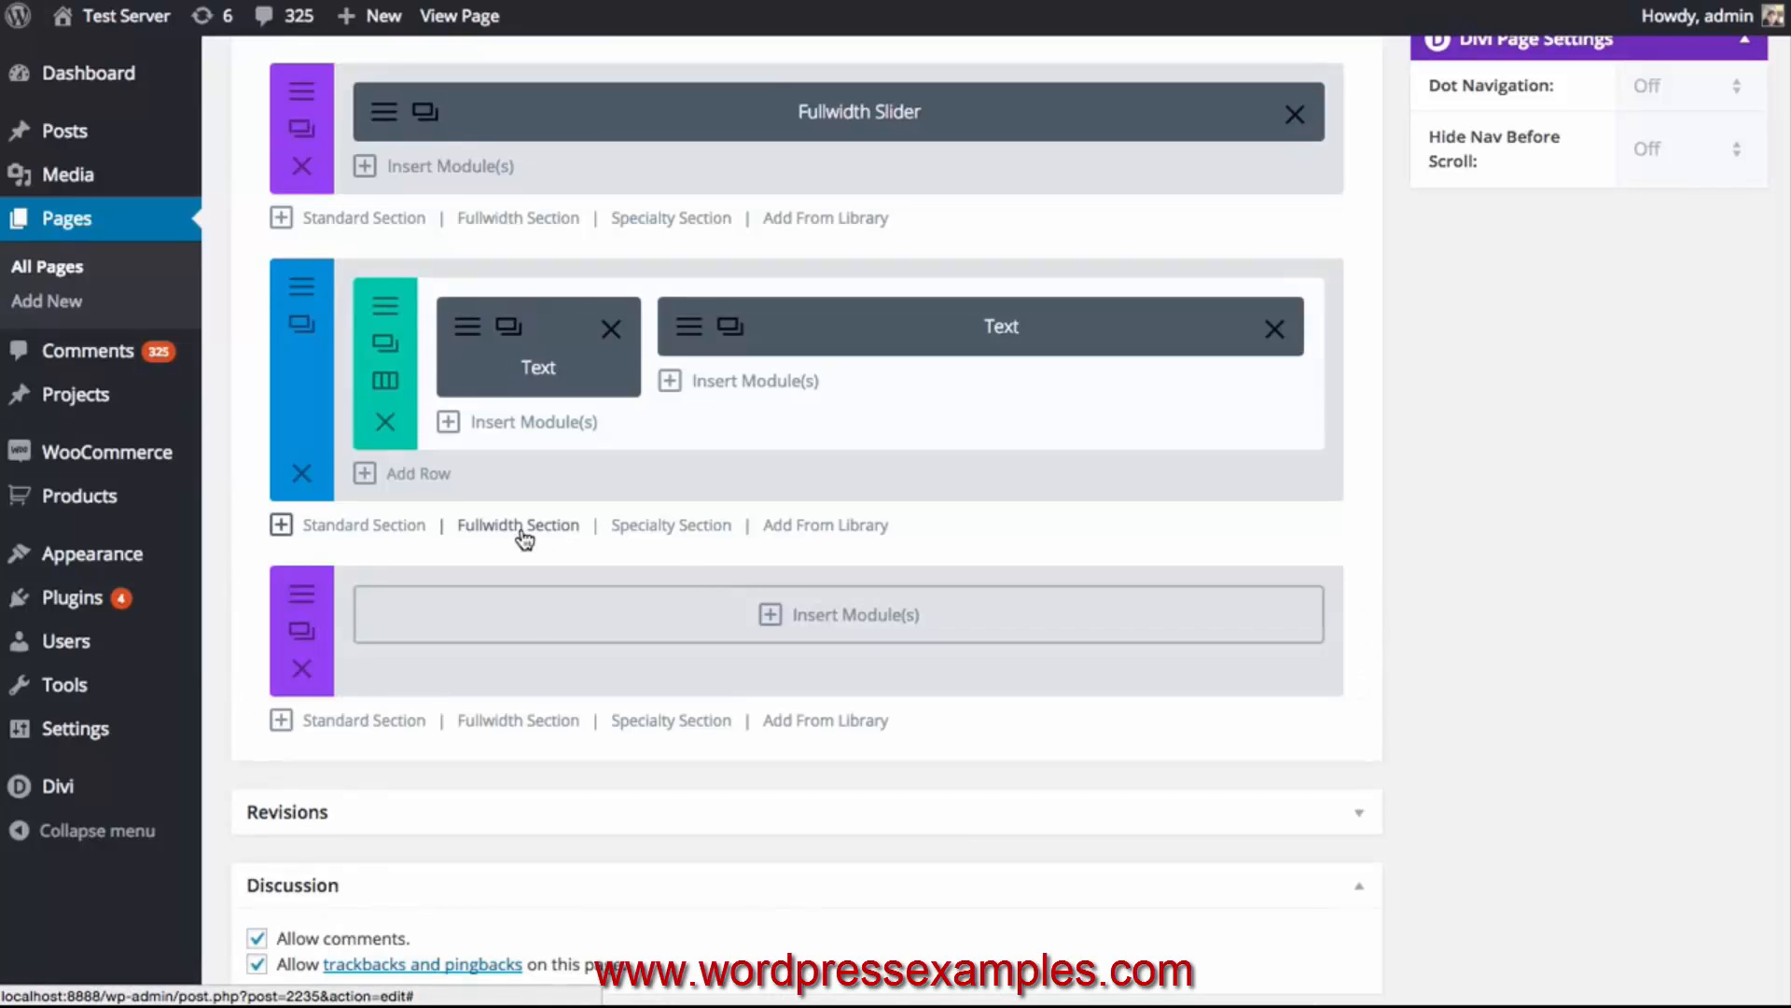
left_click(524, 623)
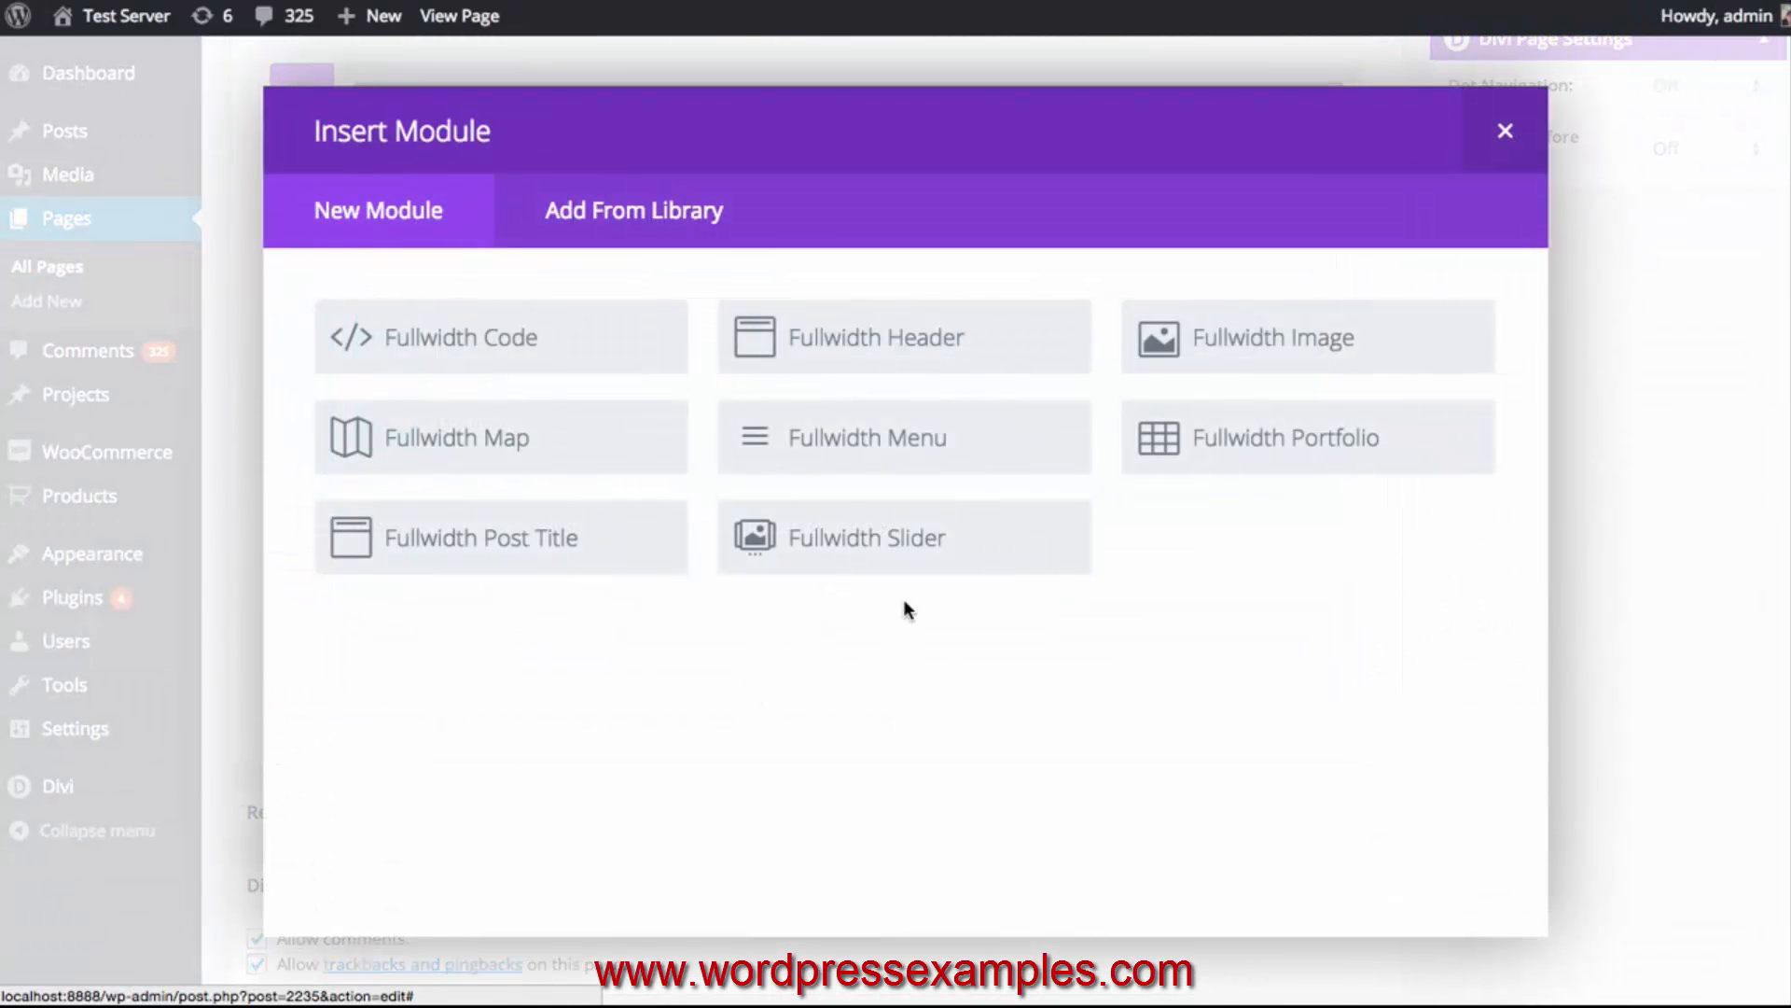
left_click(1266, 456)
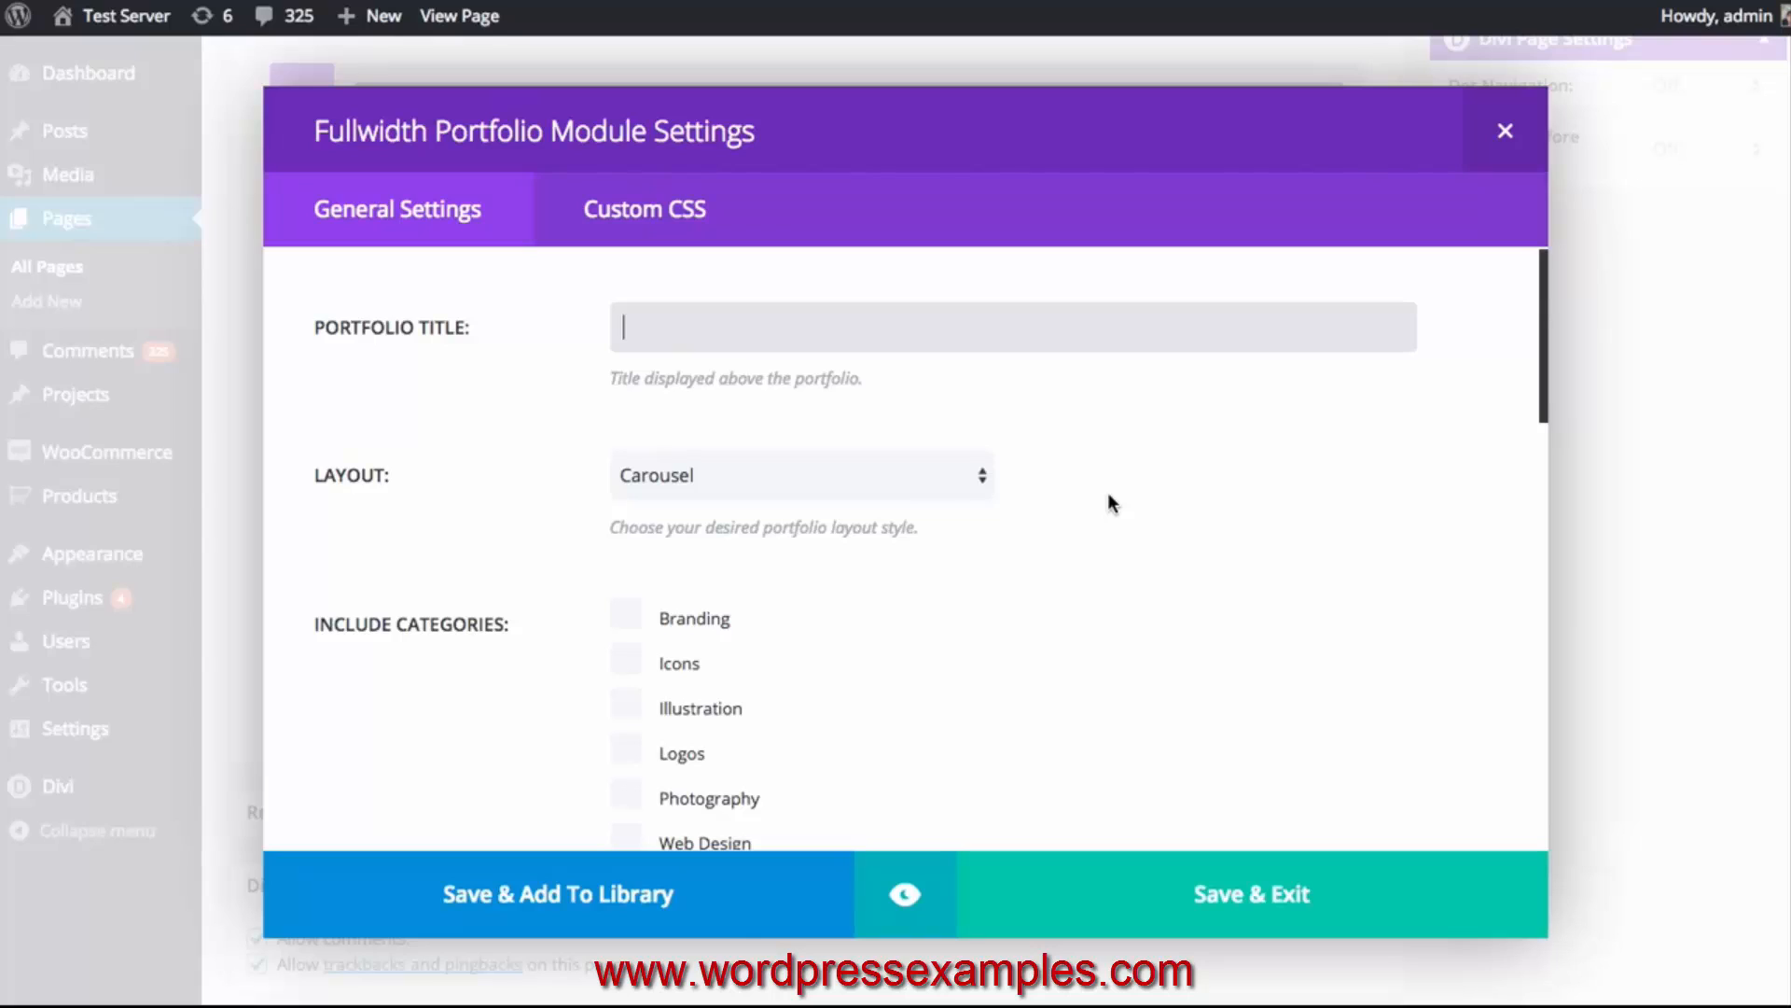
Step: Review the Fullwidth Portfolio module's settings, keeping the Carousel layout, and preview the module
left_click(923, 475)
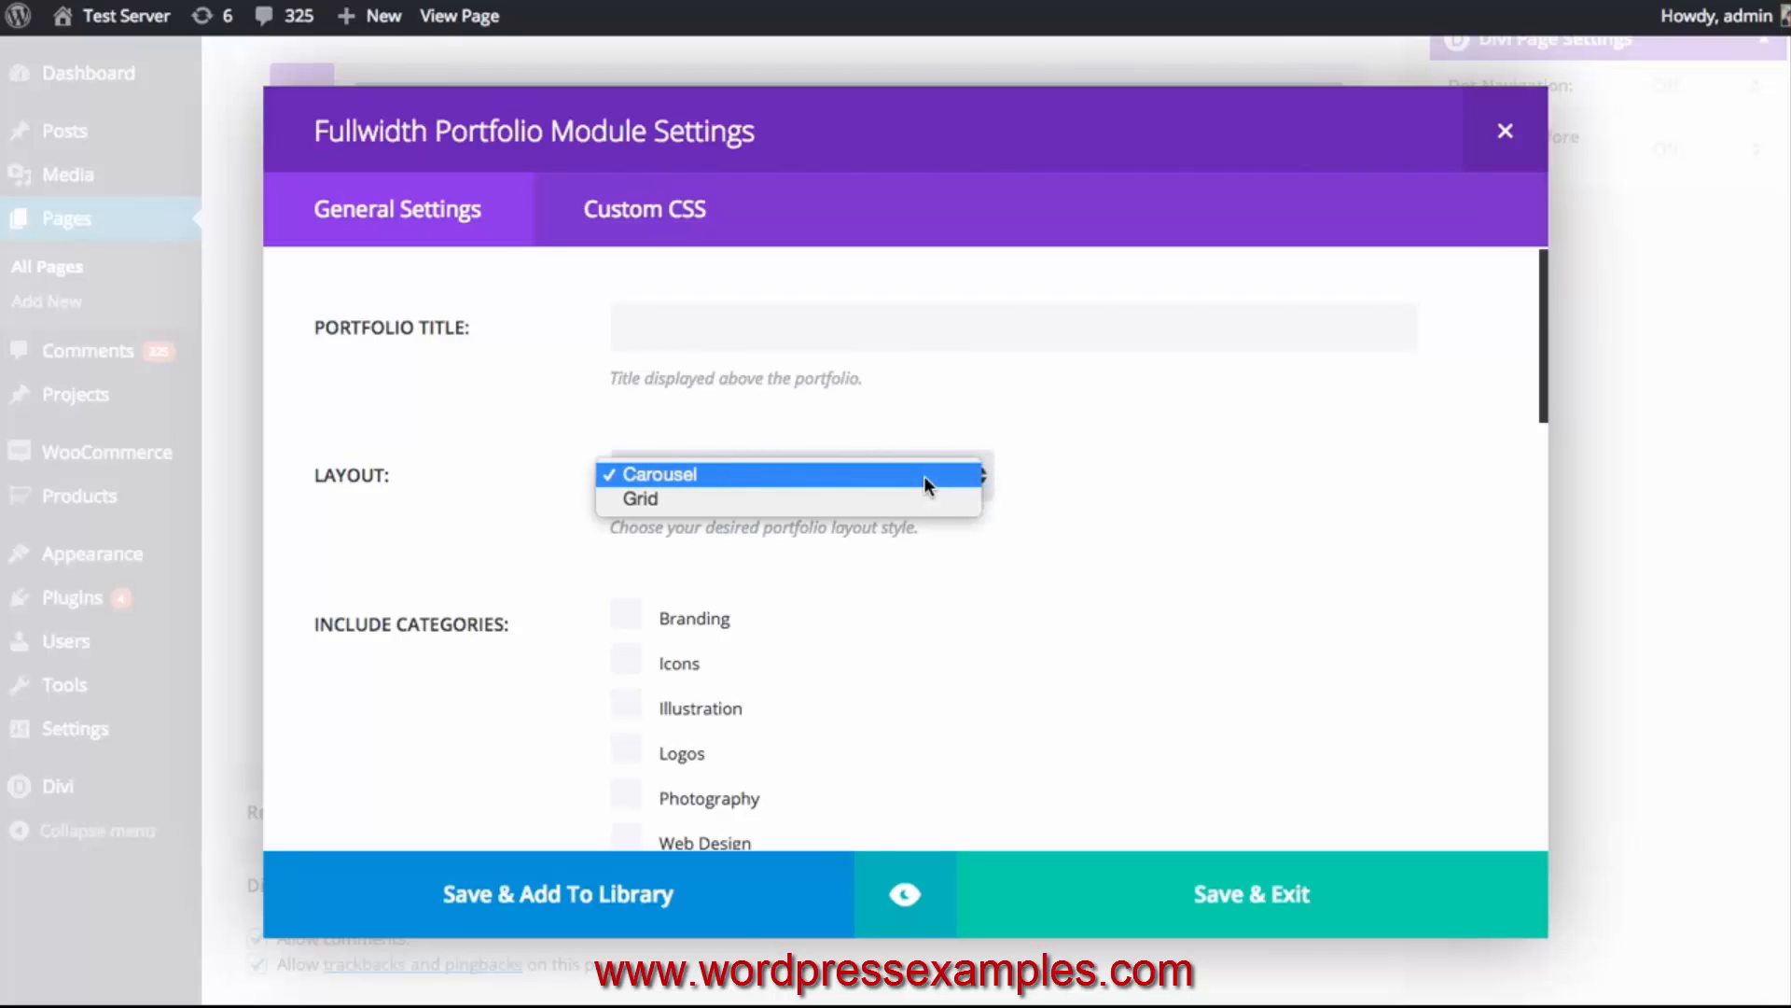
left_click(1173, 450)
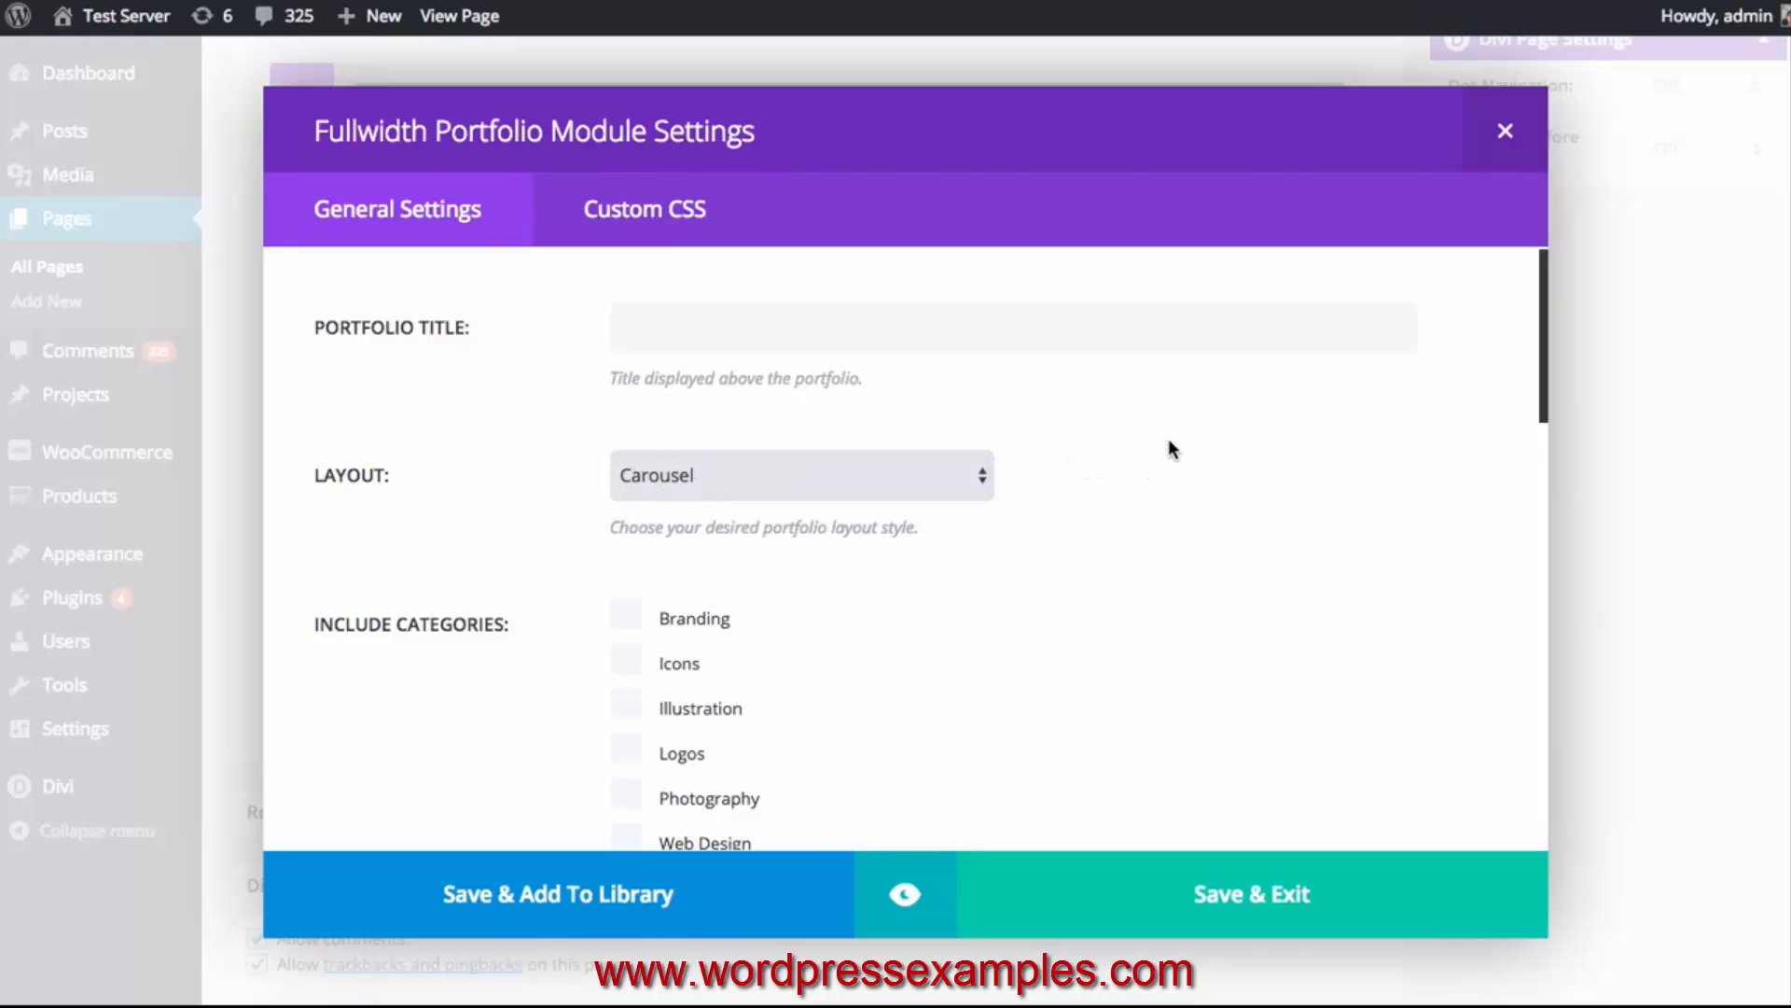
left_click(733, 310)
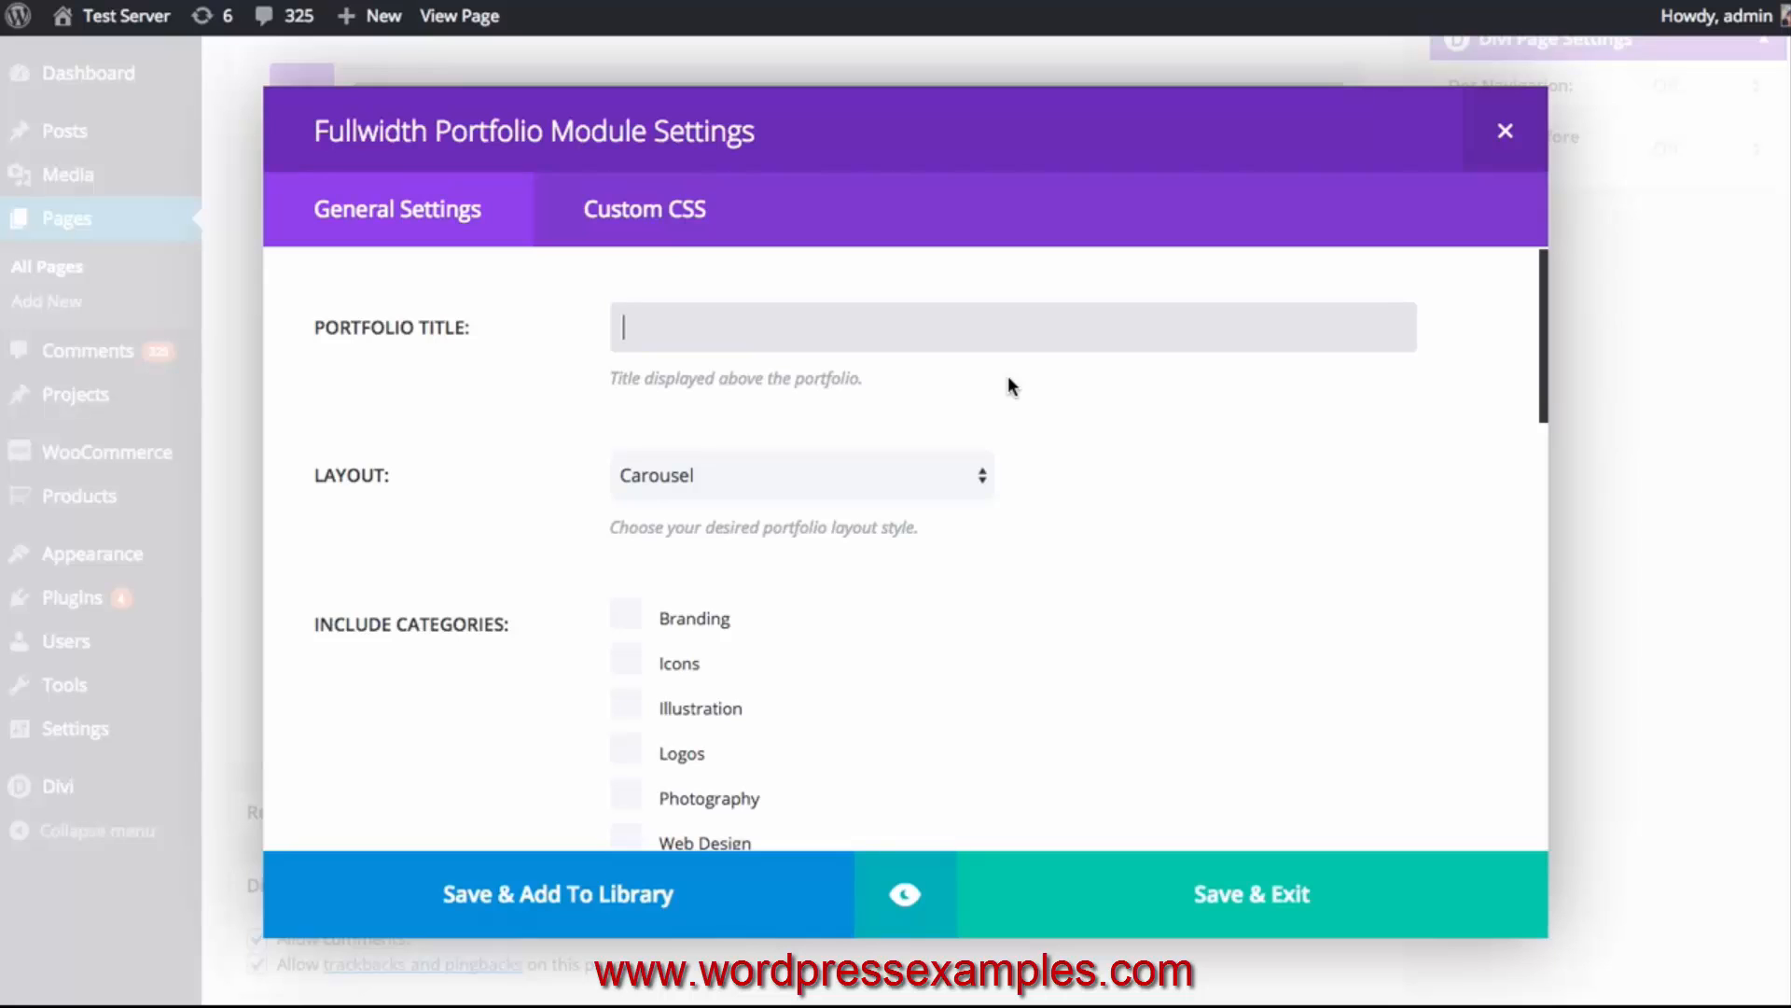
scroll(1072, 489, "down", 5)
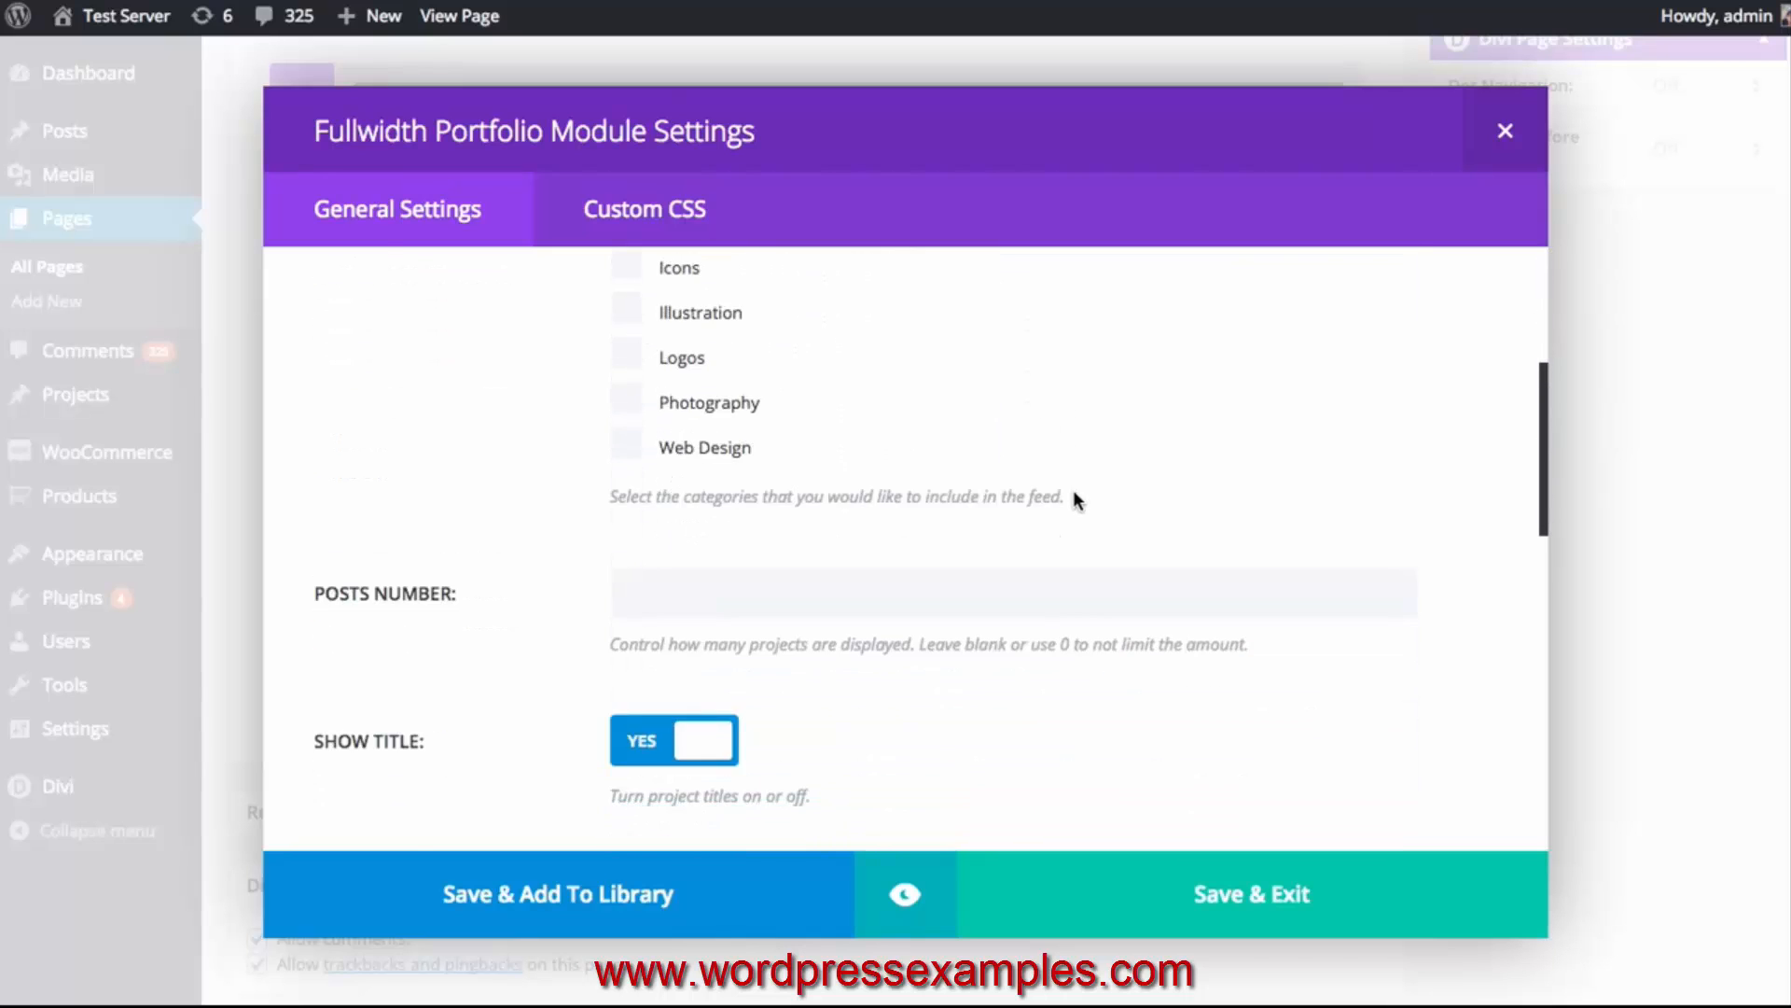
scroll(1073, 490, "down", 4)
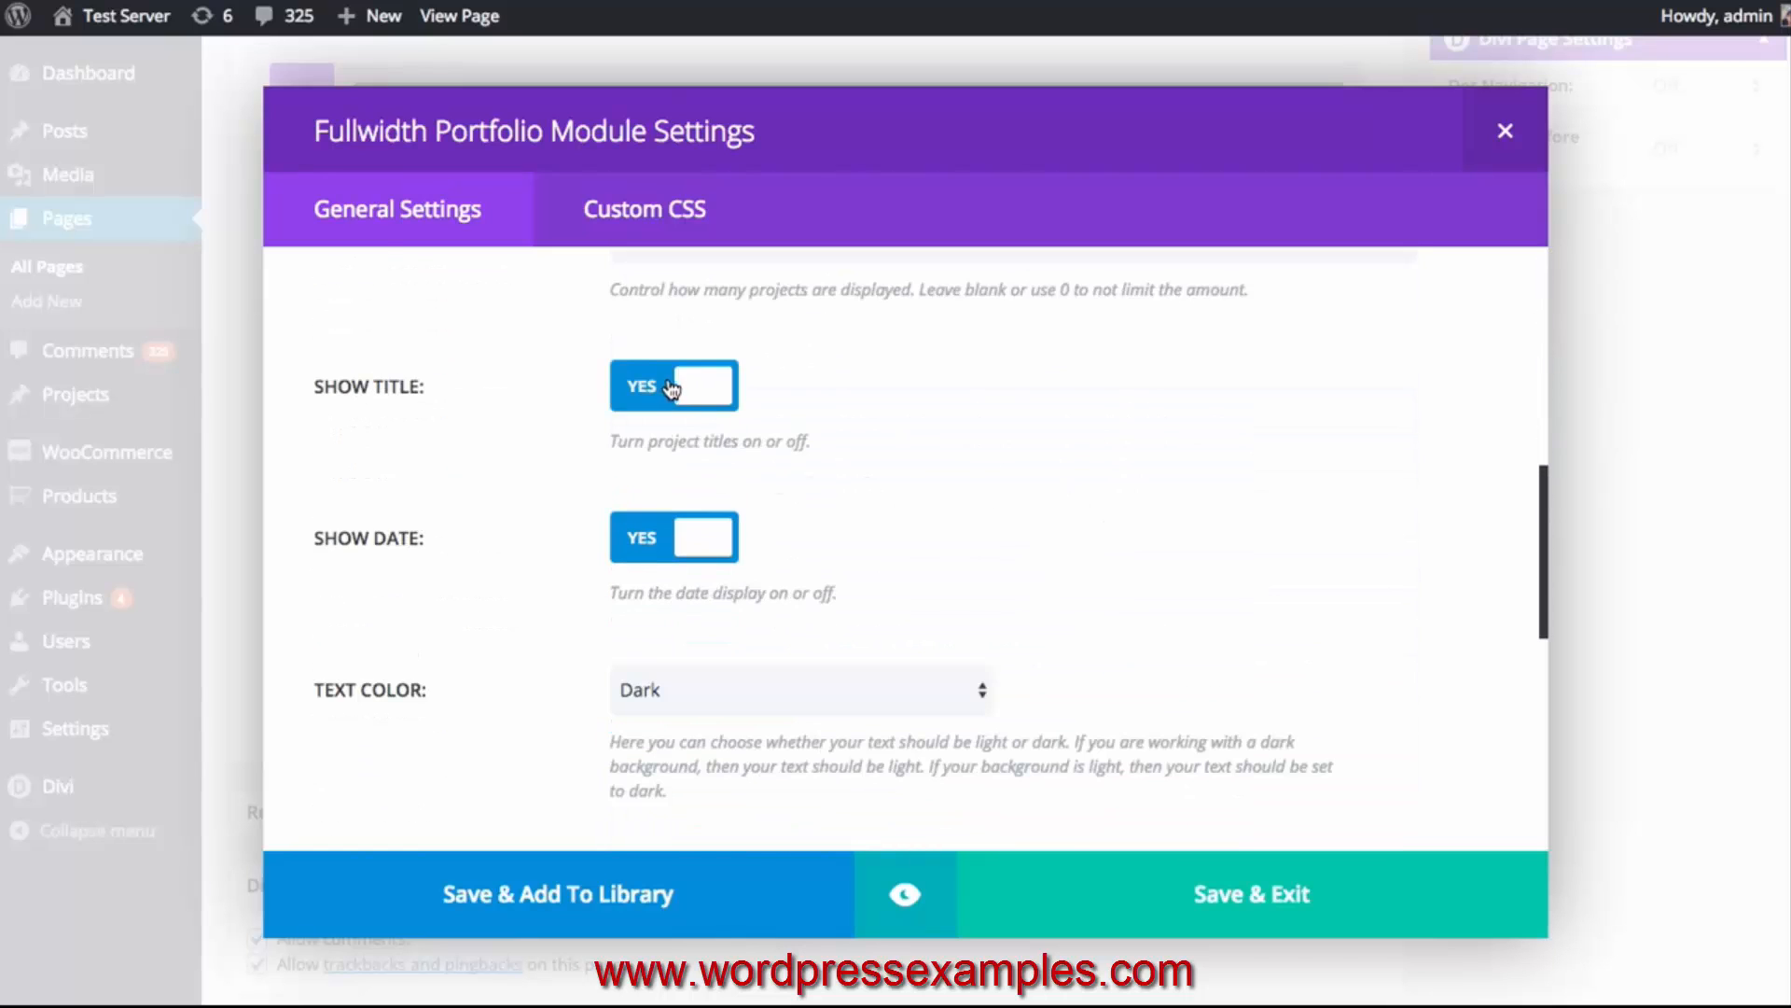
scroll(920, 487, "down", 5)
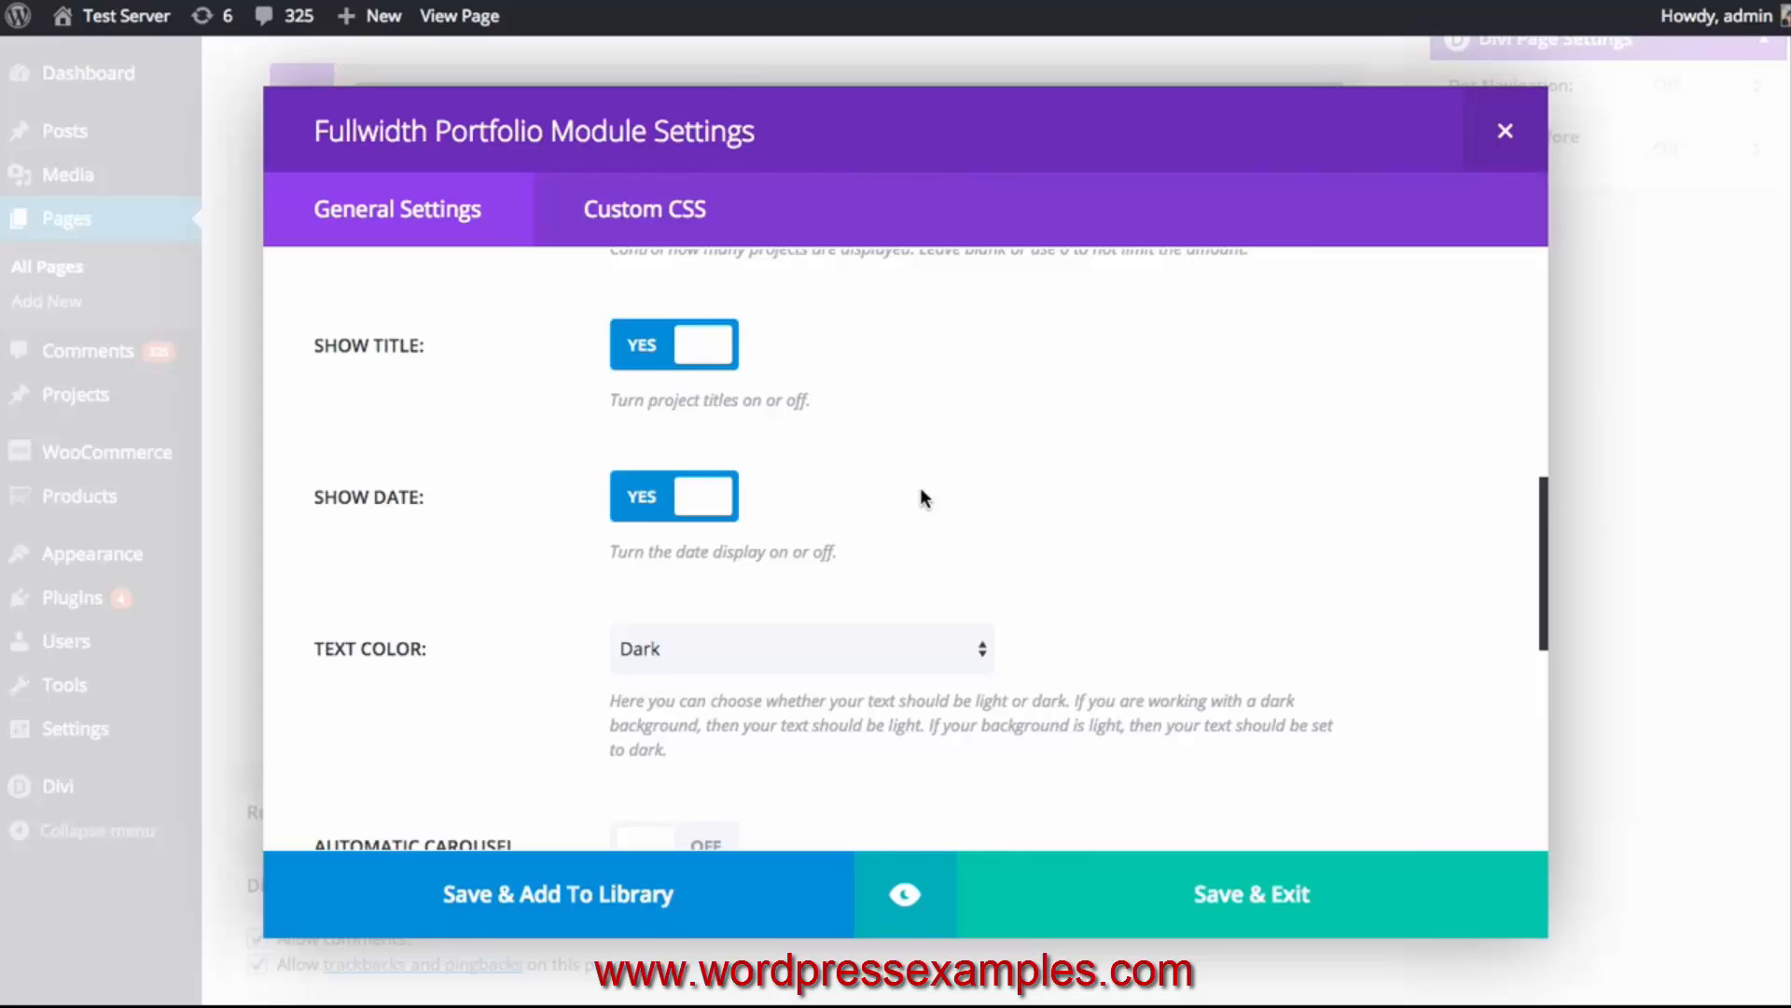
left_click(905, 894)
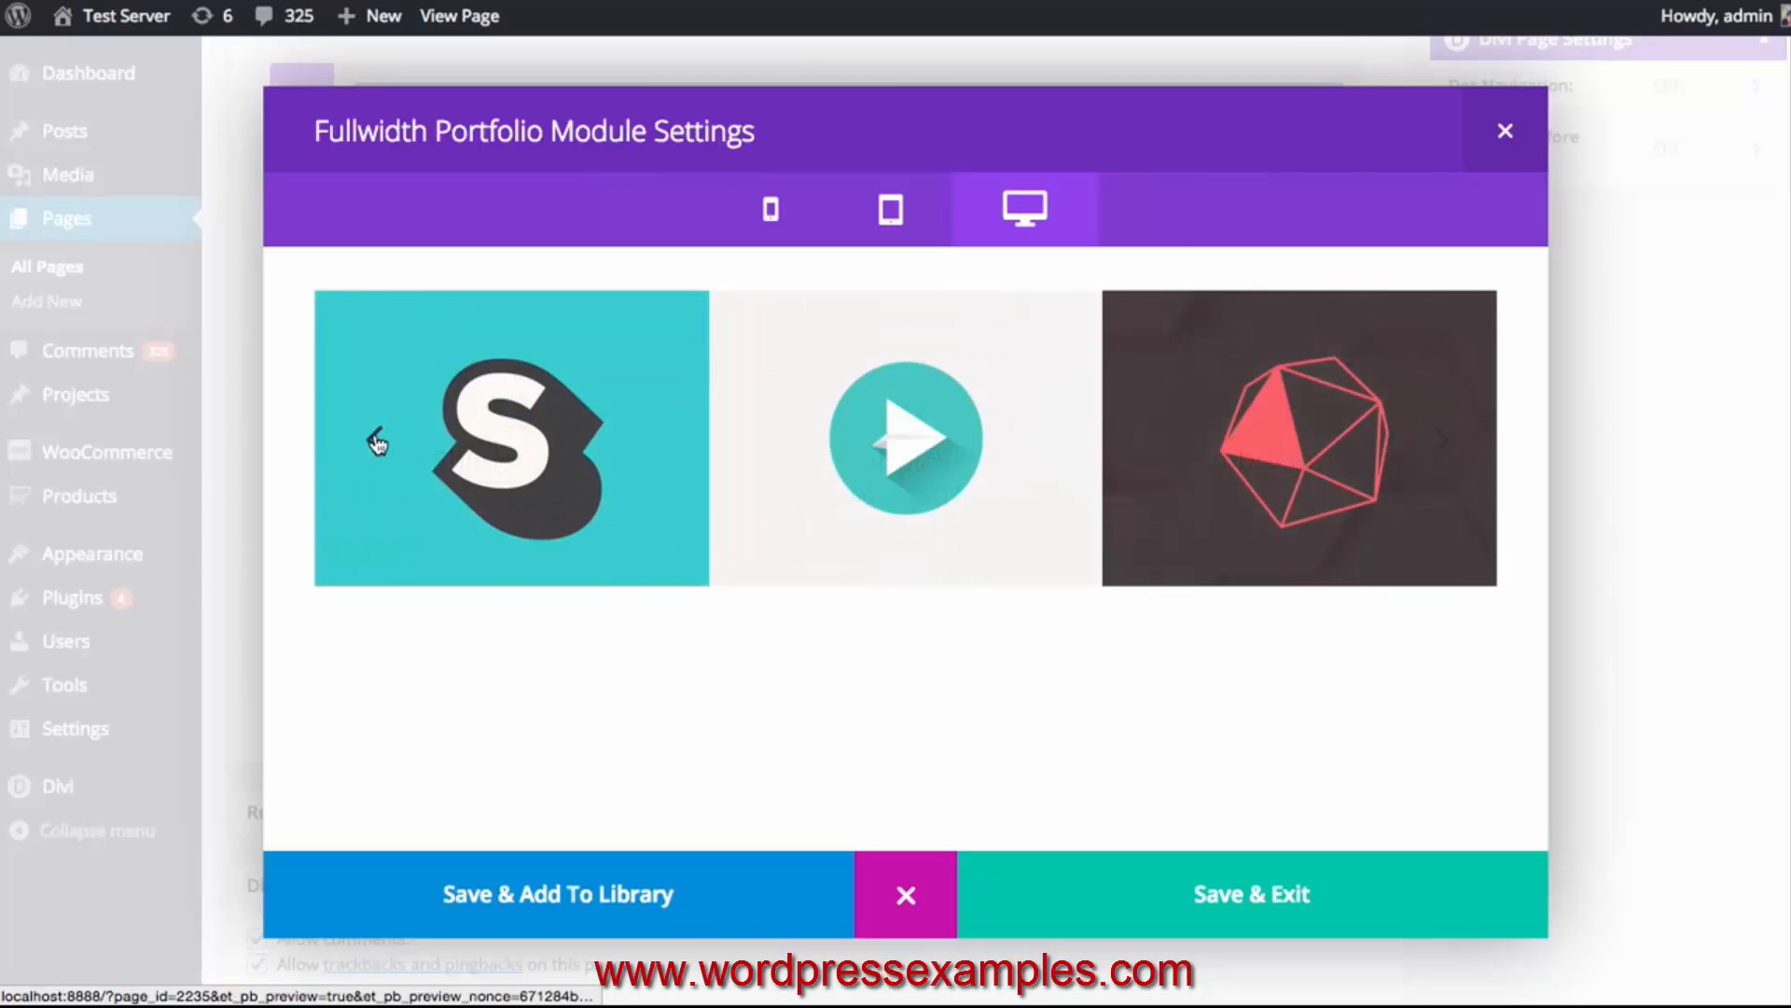
Step: Browse the carousel preview, save the Fullwidth Portfolio module, and update the About Me page
left_click(377, 443)
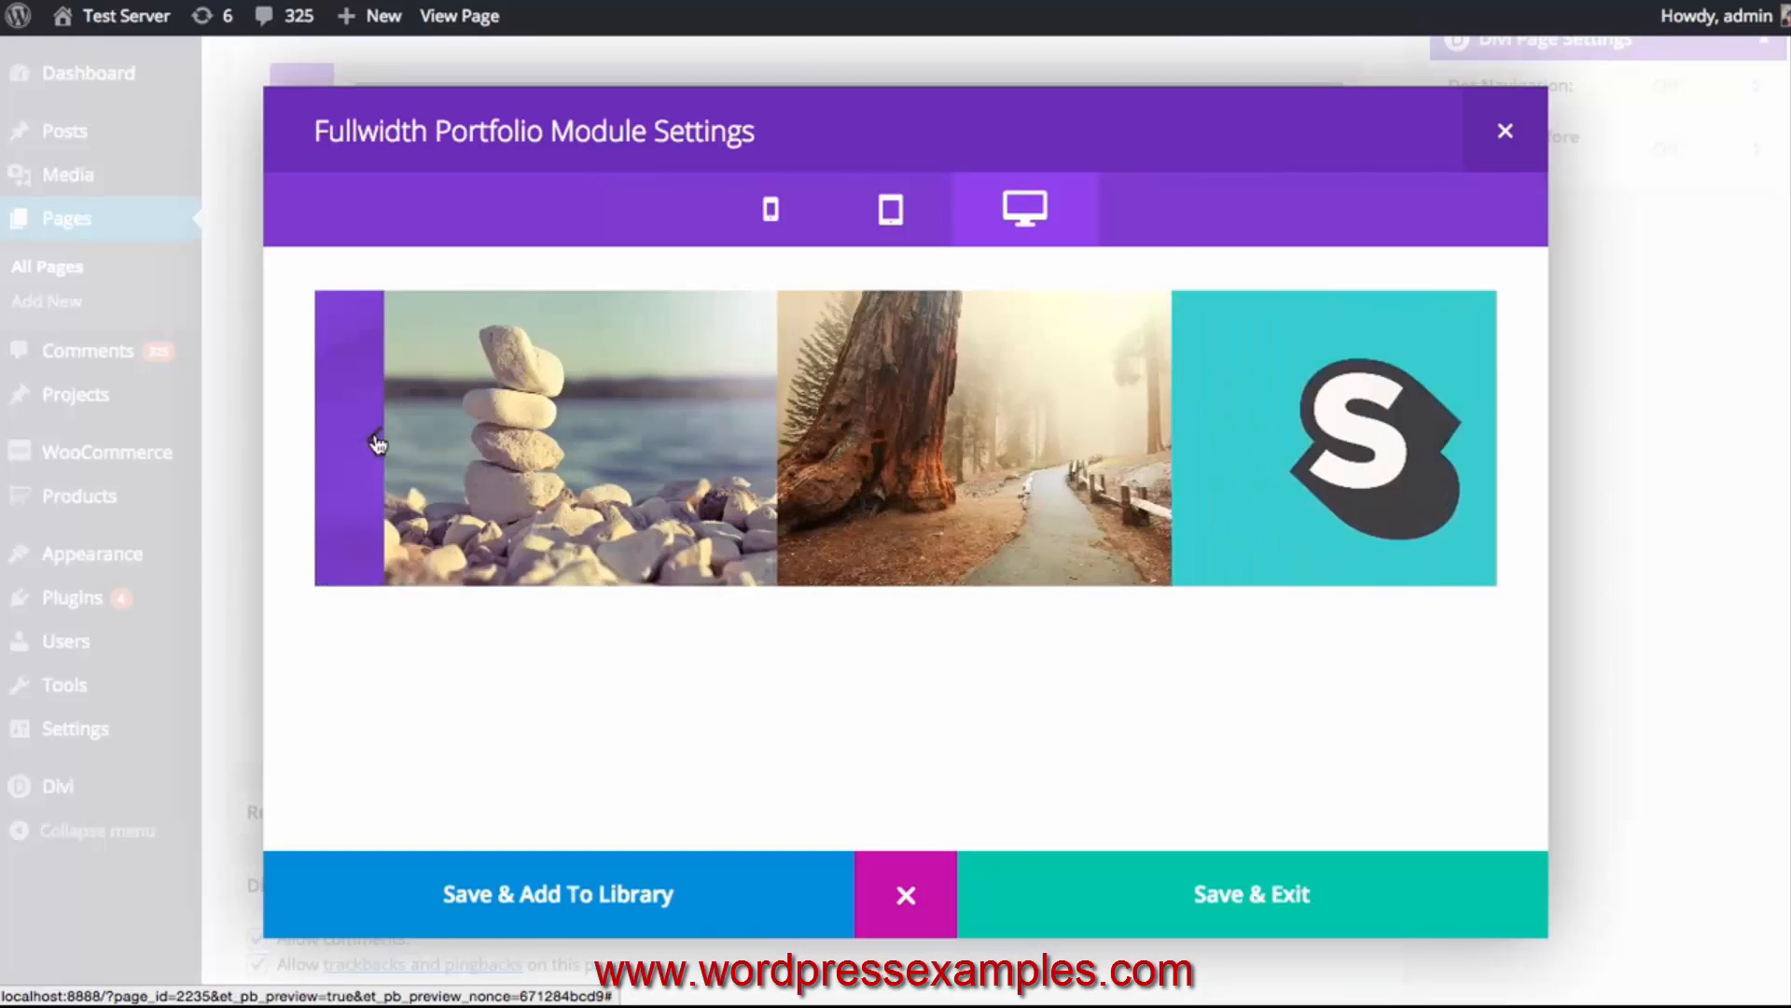
left_click(377, 442)
left_click(377, 442)
left_click(377, 442)
left_click(377, 442)
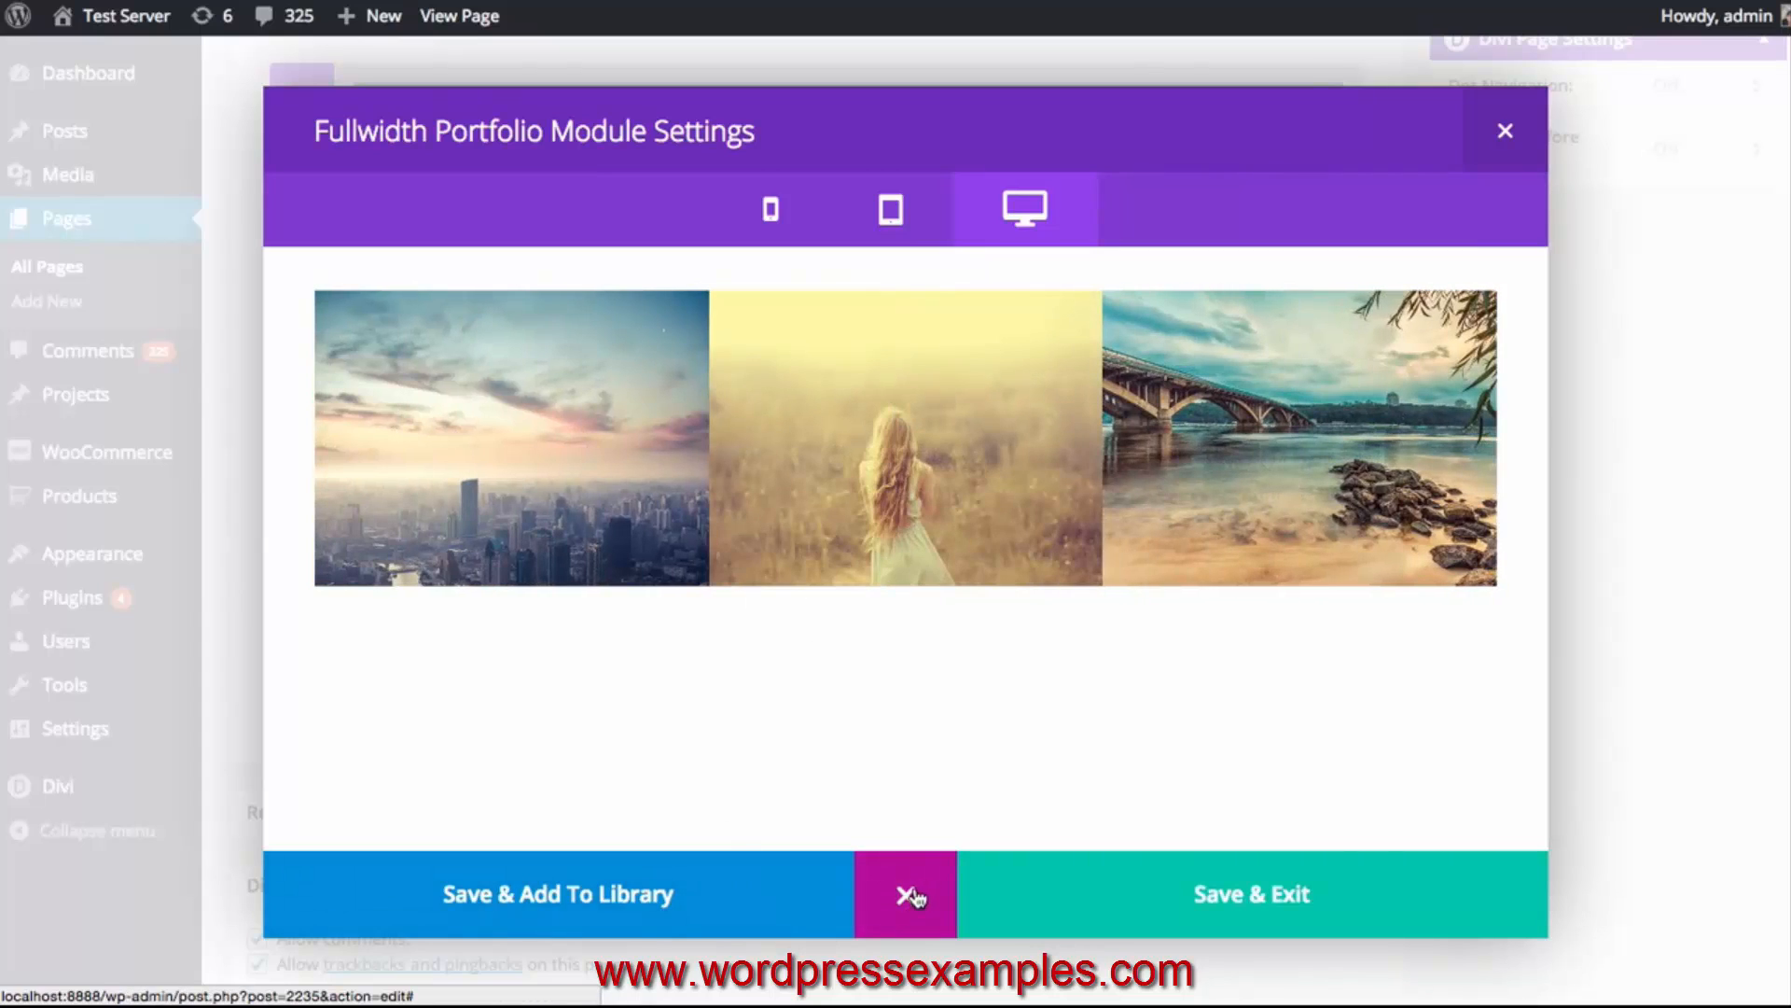
left_click(918, 899)
left_click(1180, 896)
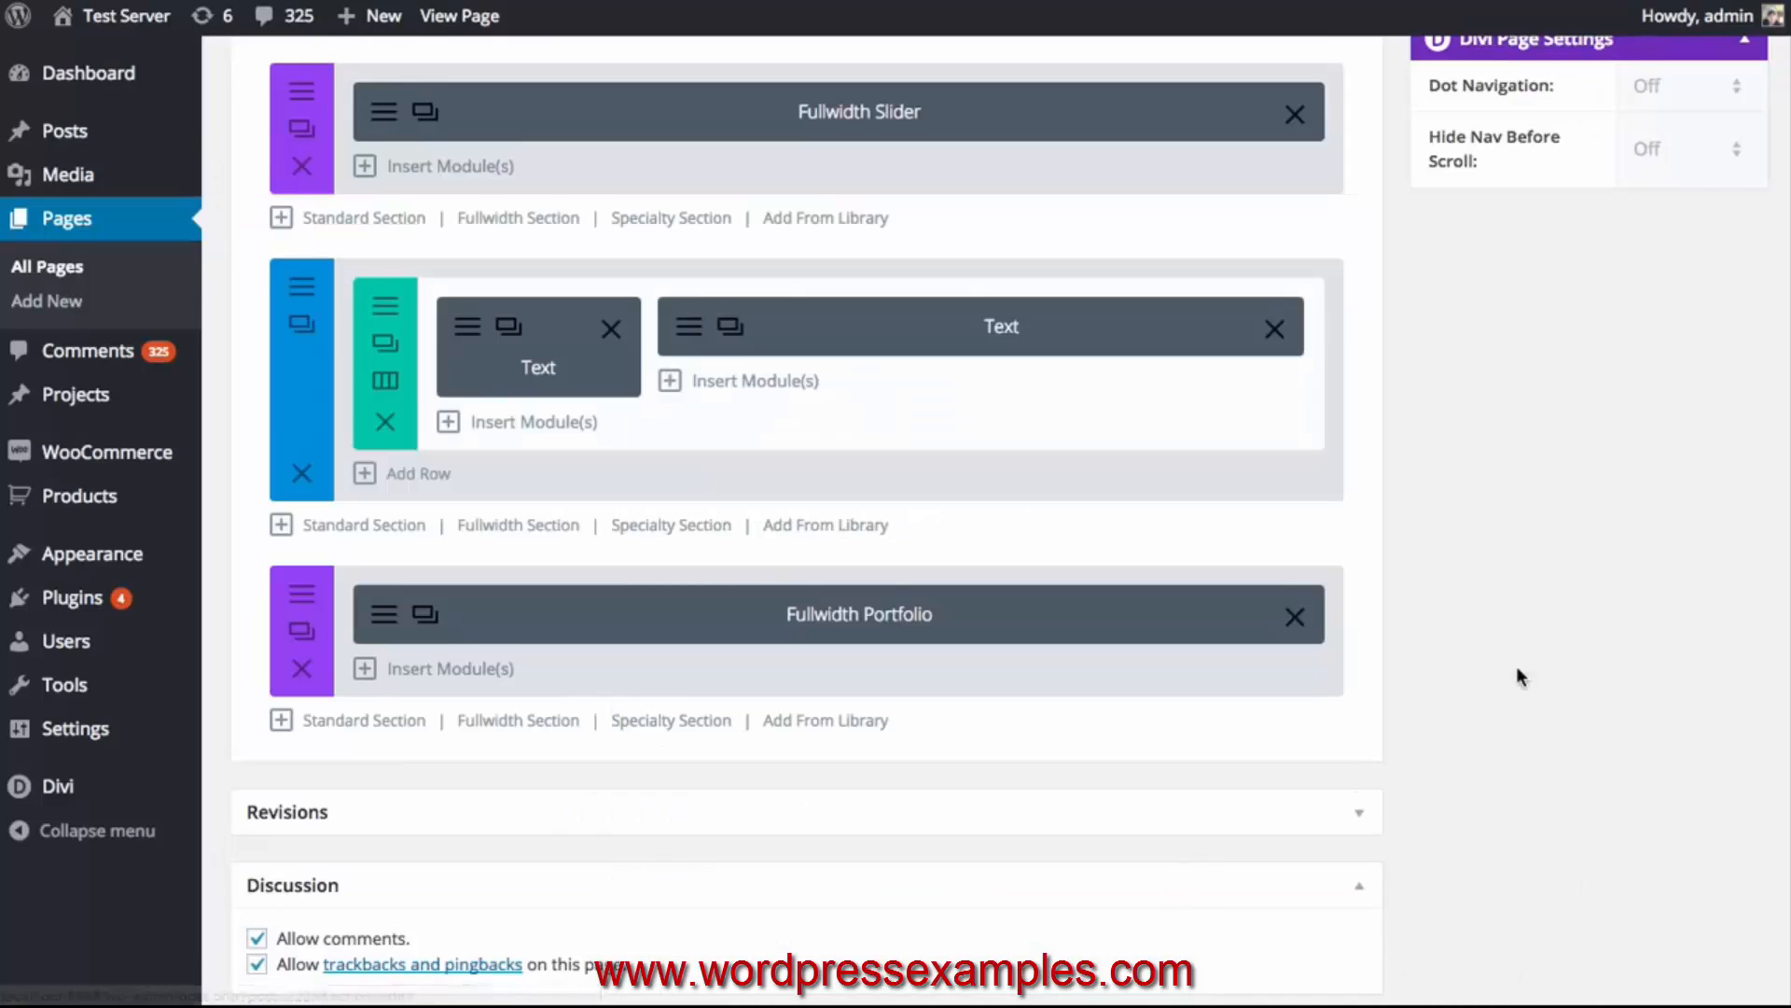
scroll(1515, 664, "up", 5)
left_click(1697, 471)
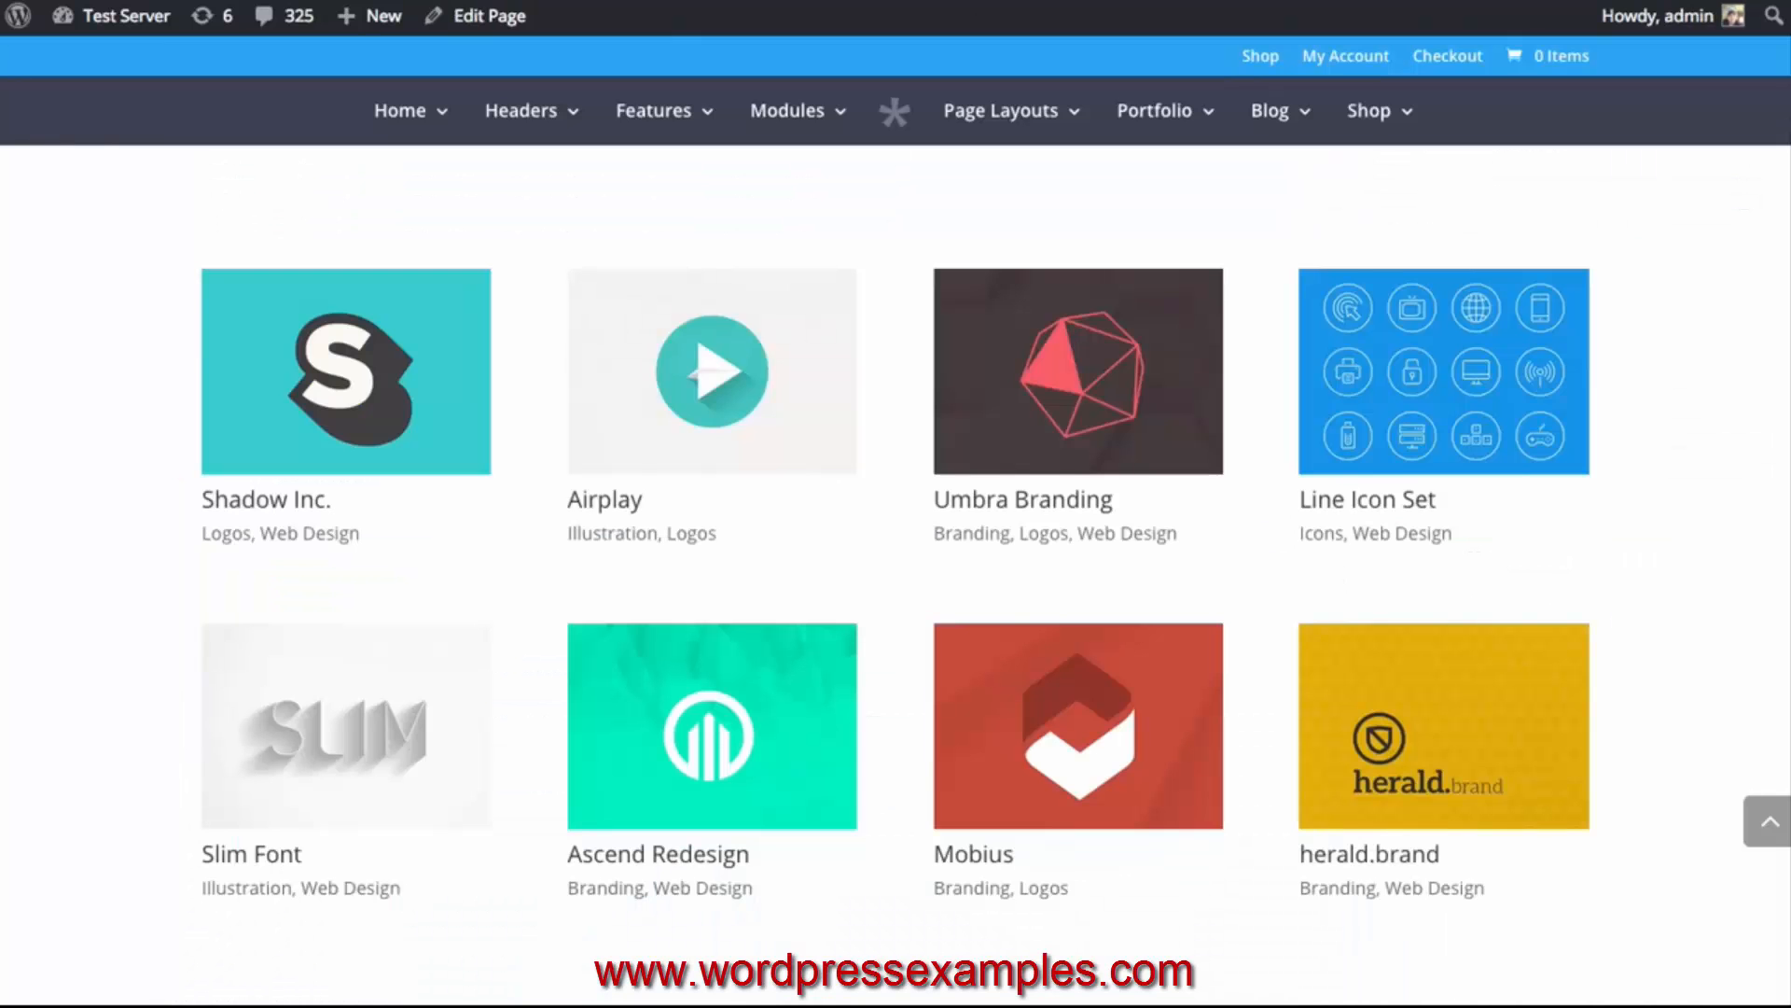
Step: Reload the live About Me page, scroll to the portfolio carousel, and cycle through its slides
key("super+r")
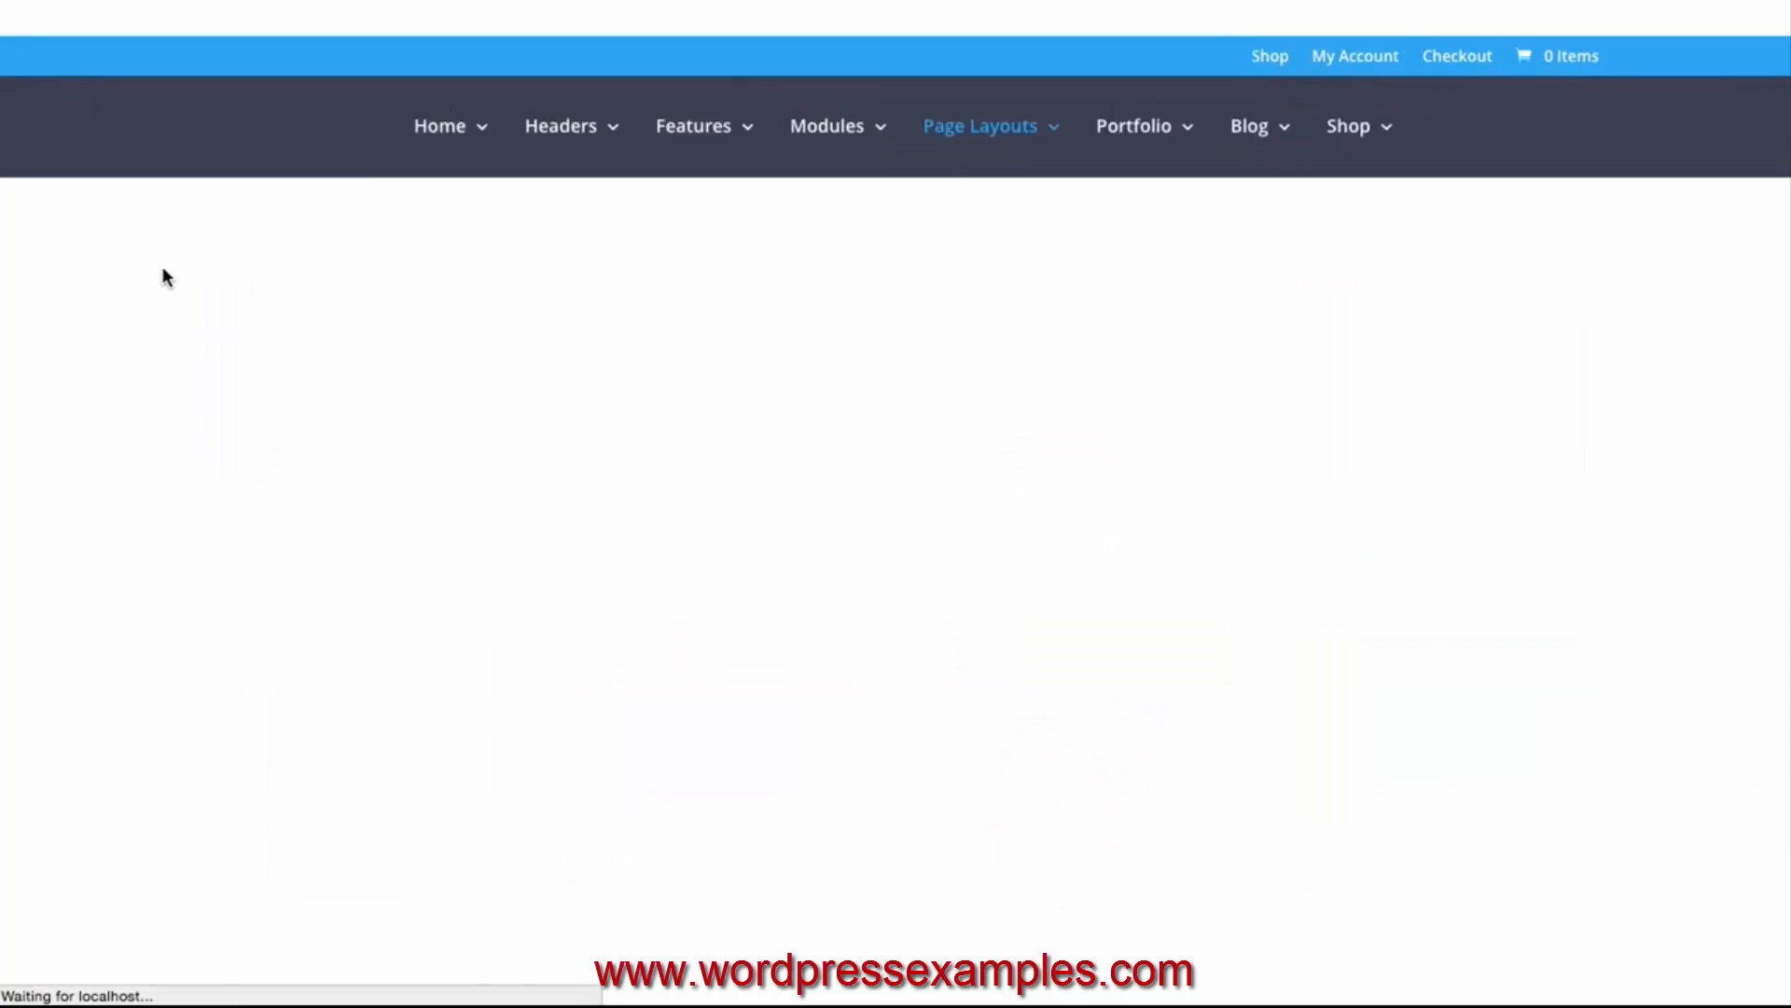
scroll(387, 287, "up", 5)
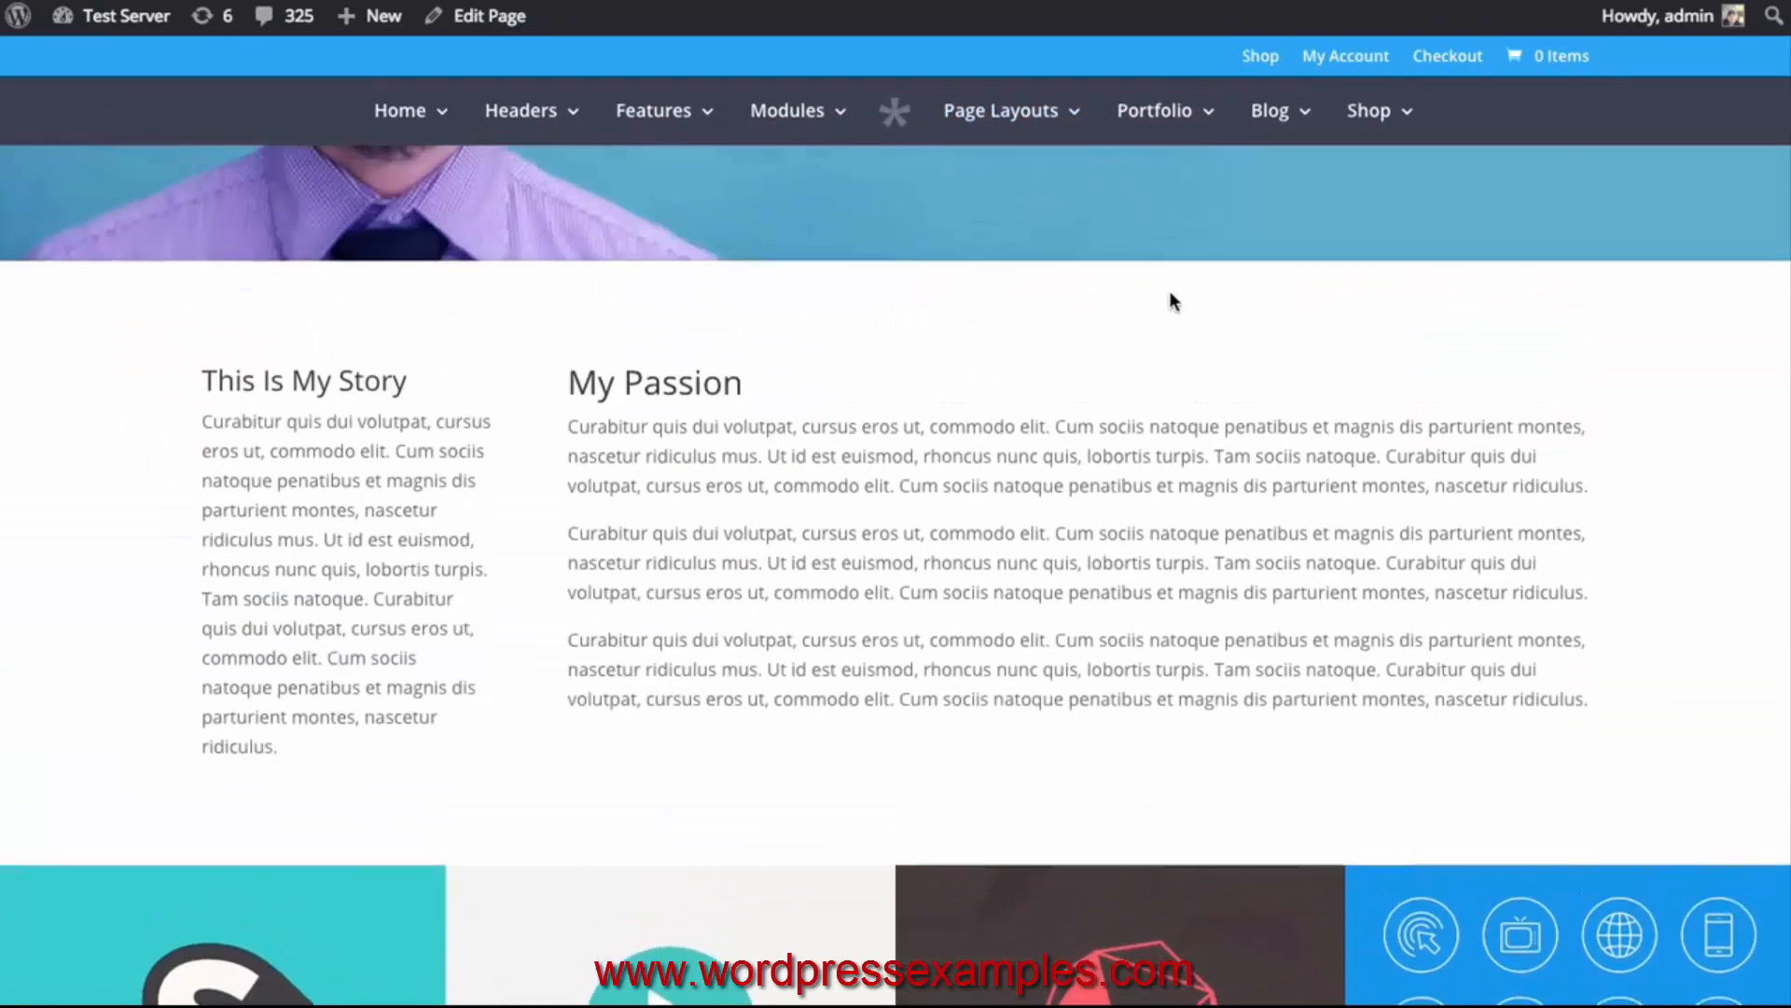
scroll(1177, 310, "down", 4)
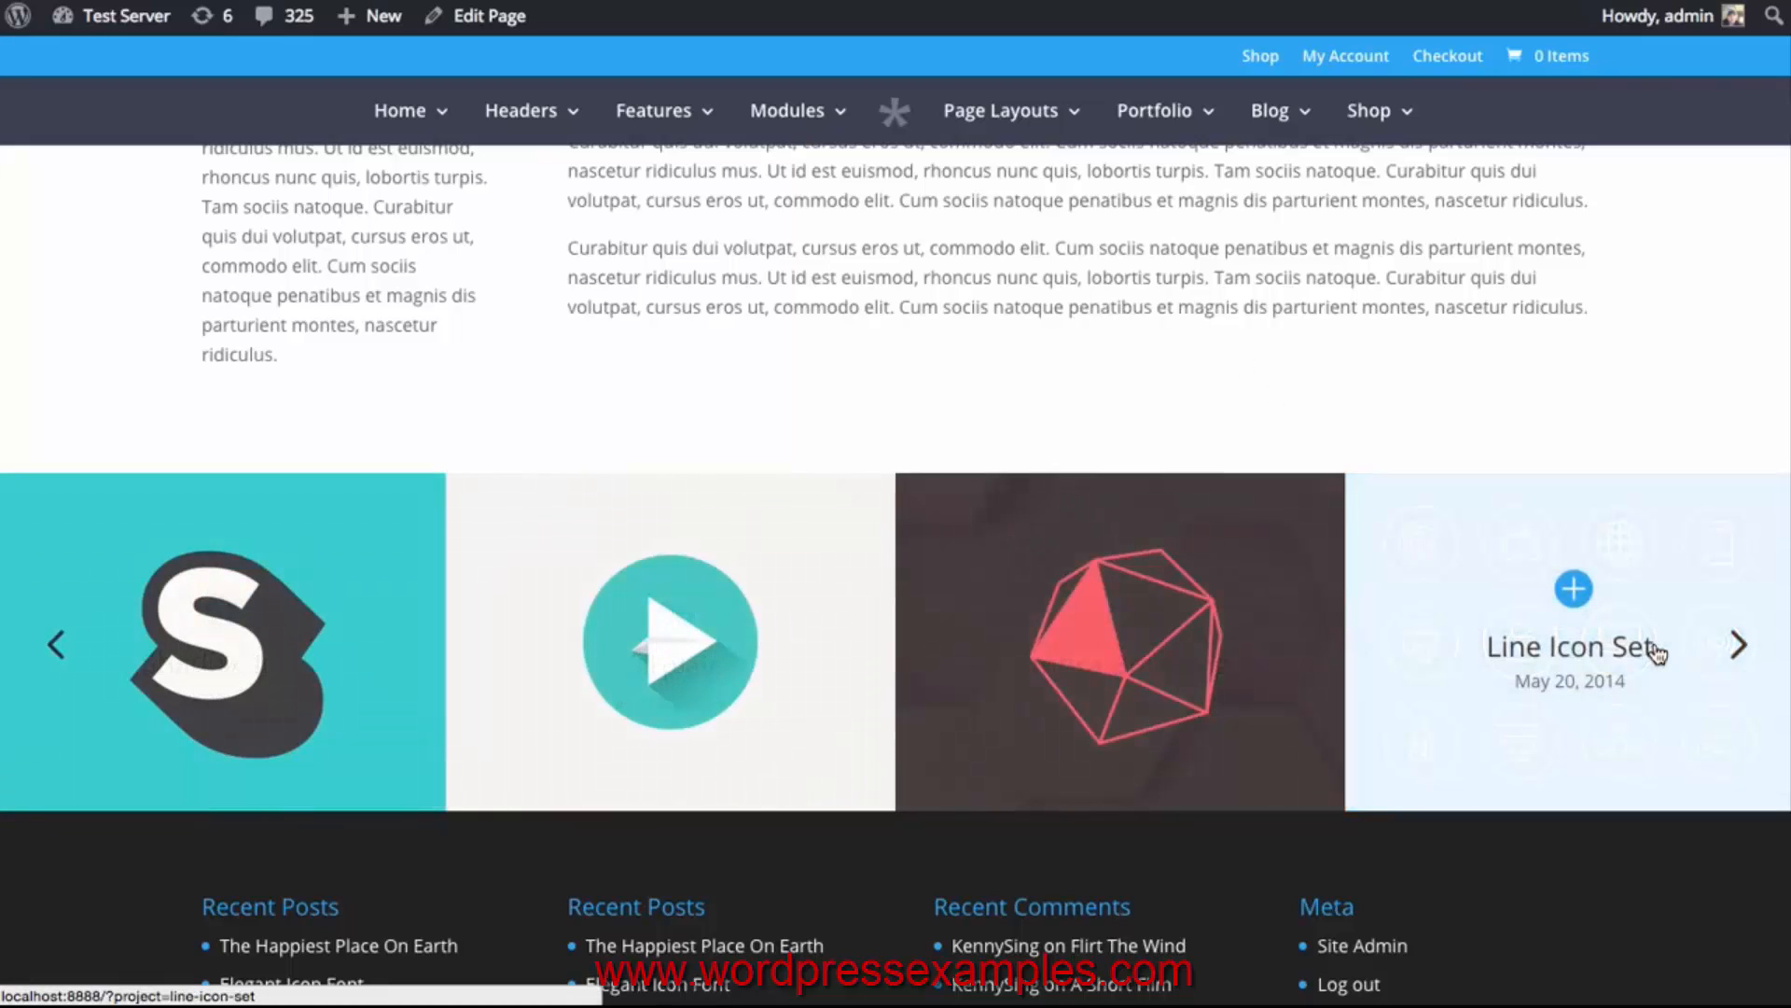
left_click(58, 668)
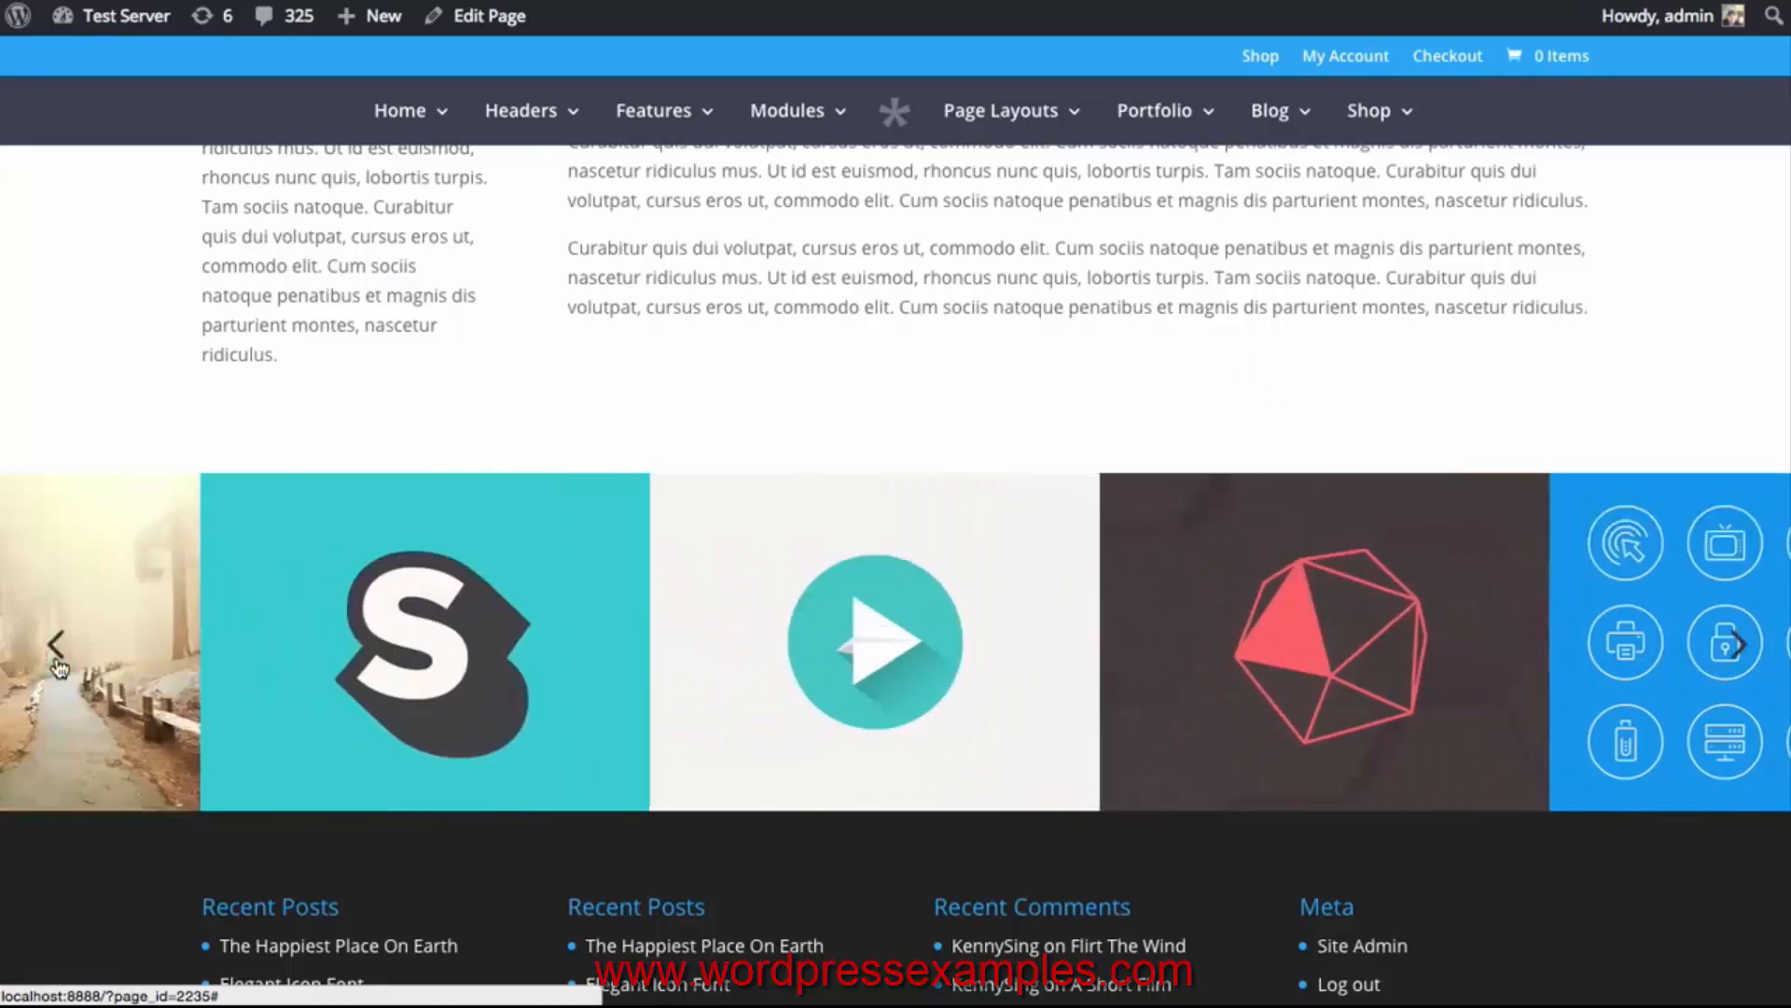
left_click(58, 668)
left_click(58, 668)
left_click(58, 668)
left_click(58, 668)
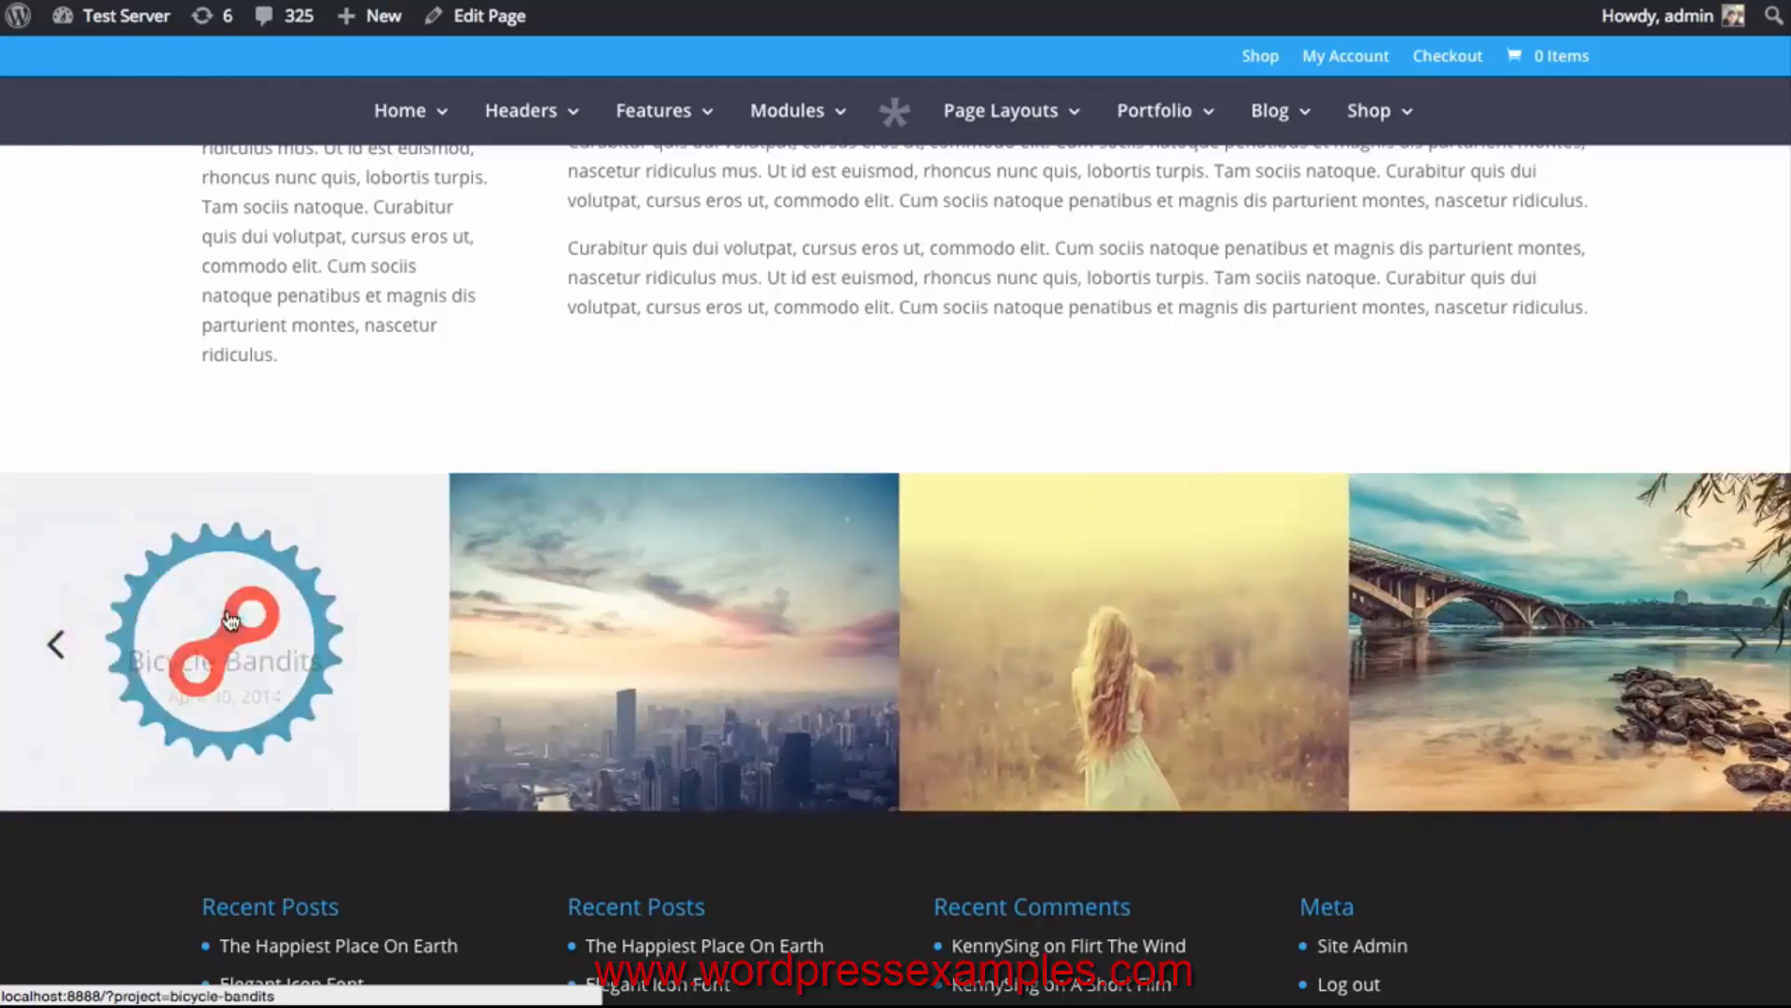
scroll(817, 339, "up", 3)
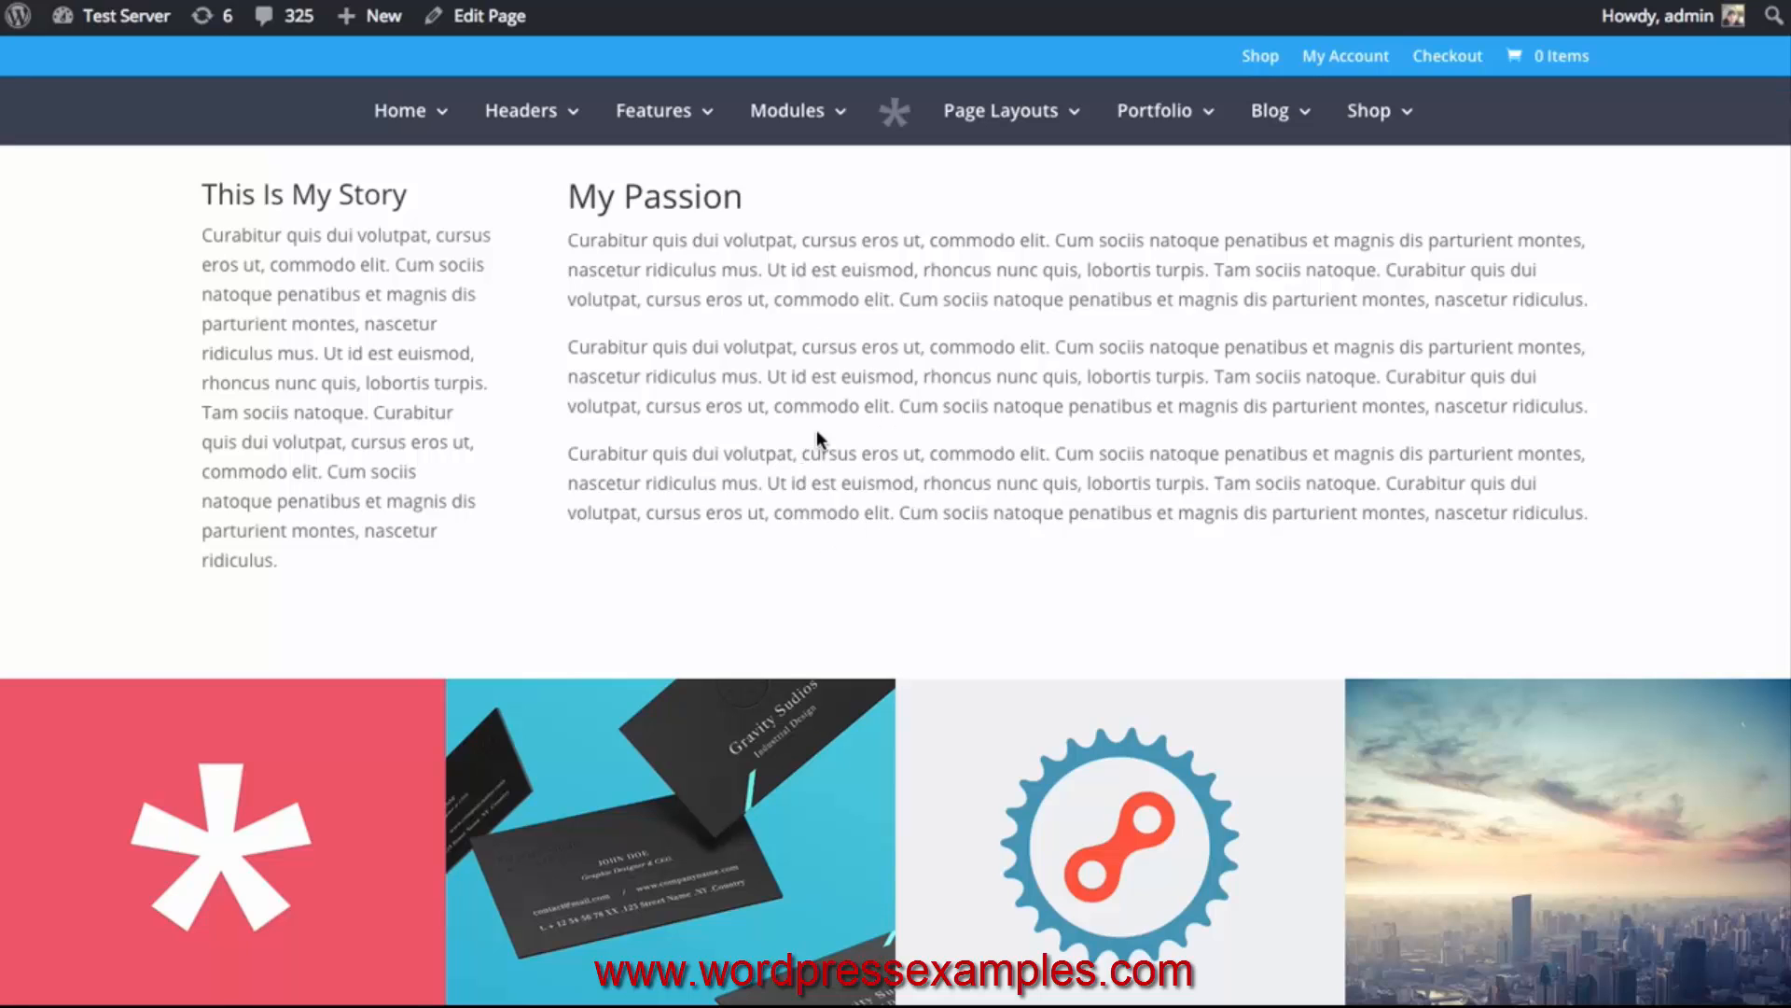
scroll(867, 344, "down", 2)
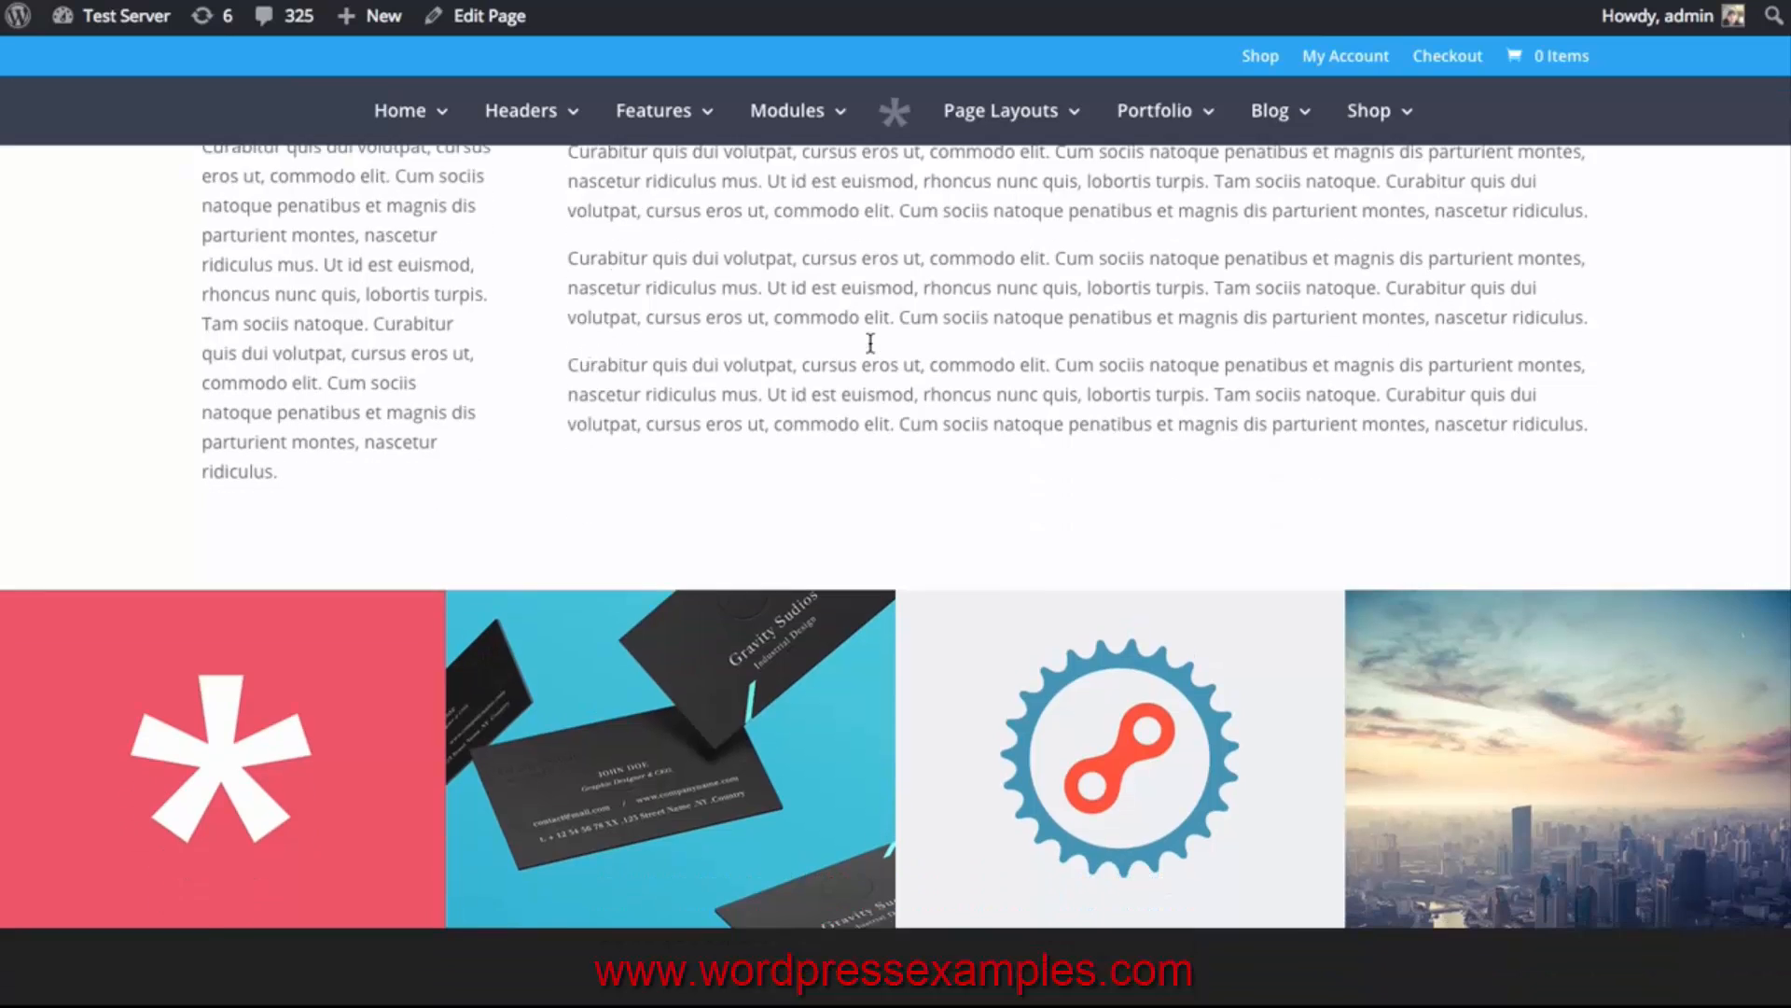
scroll(868, 367, "up", 1)
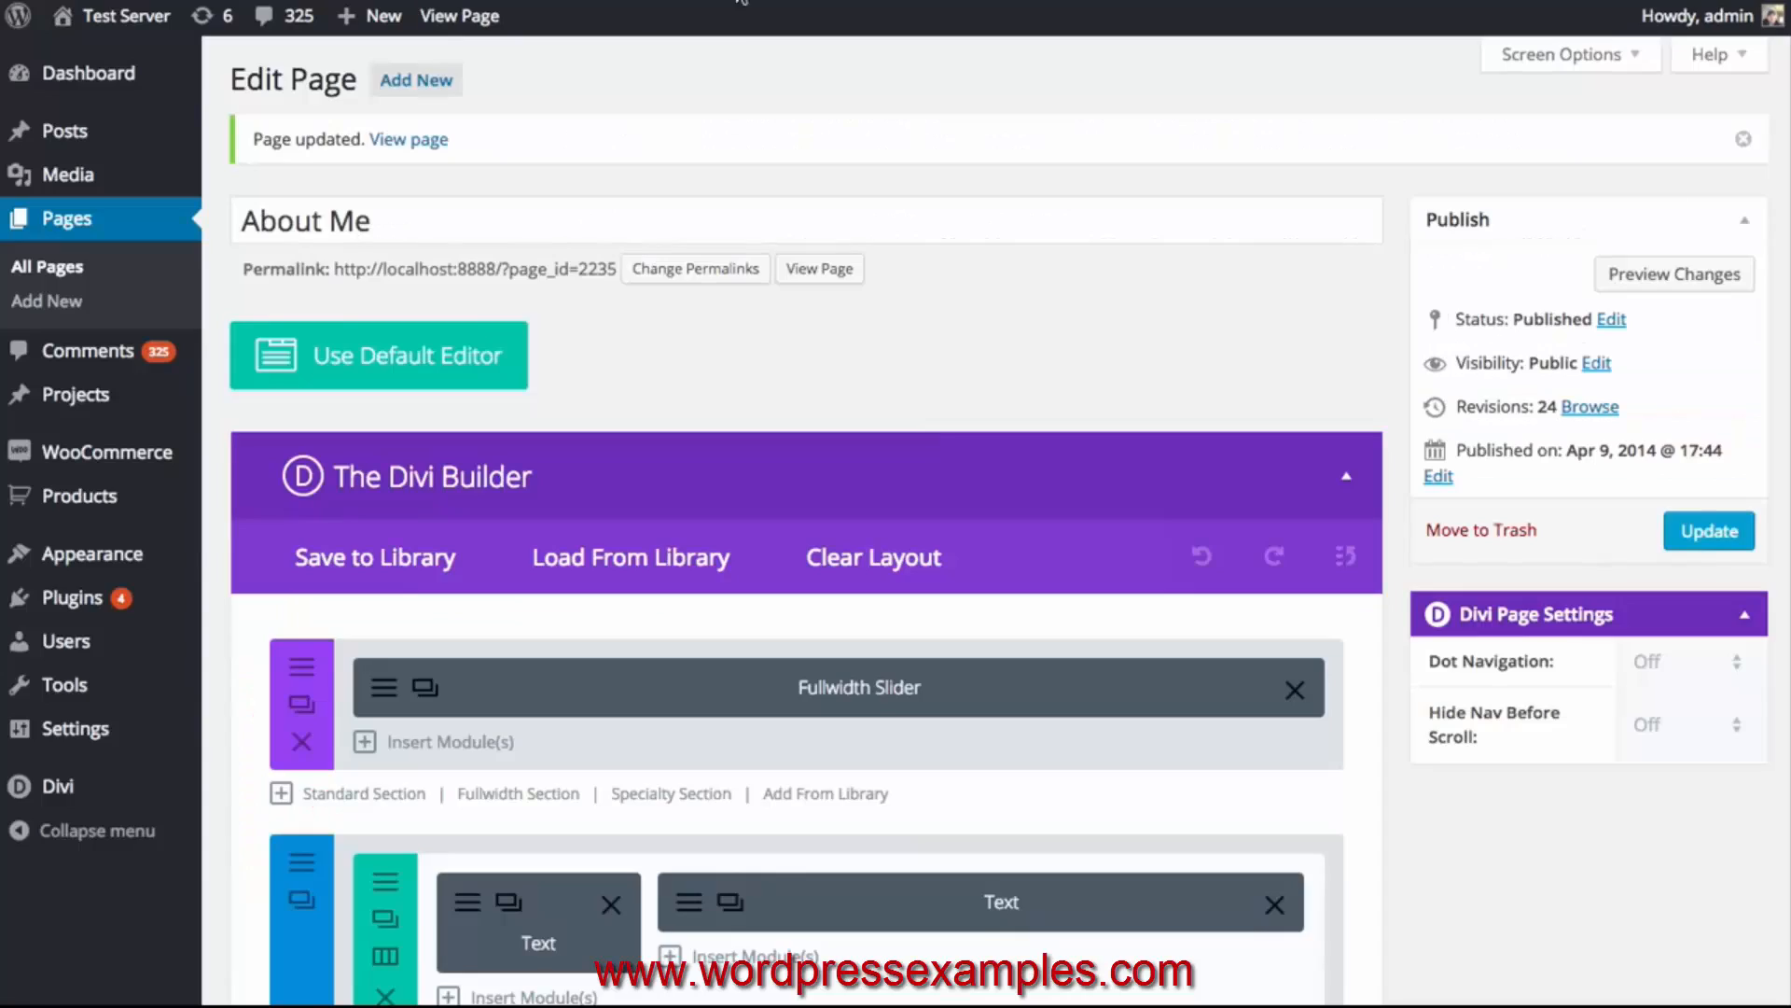
scroll(955, 409, "down", 5)
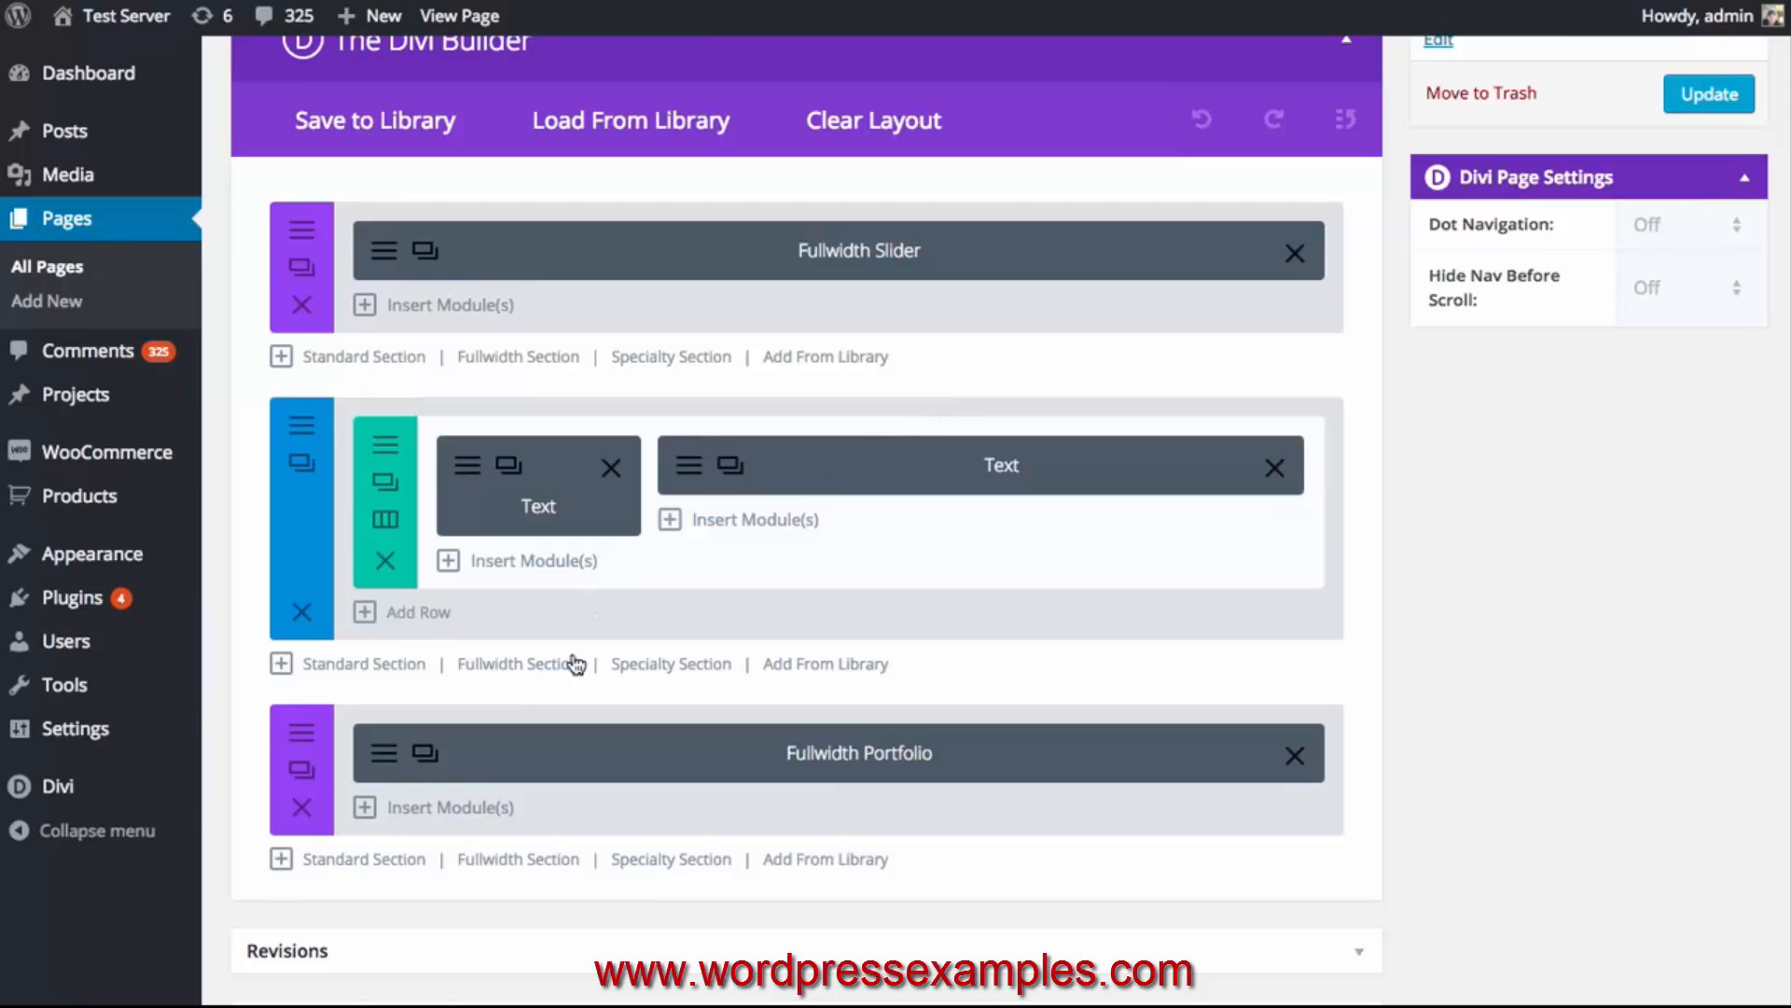
Step: Delete the fullwidth portfolio section and add a standard section with a single full-width column row
left_click(301, 808)
left_click(355, 665)
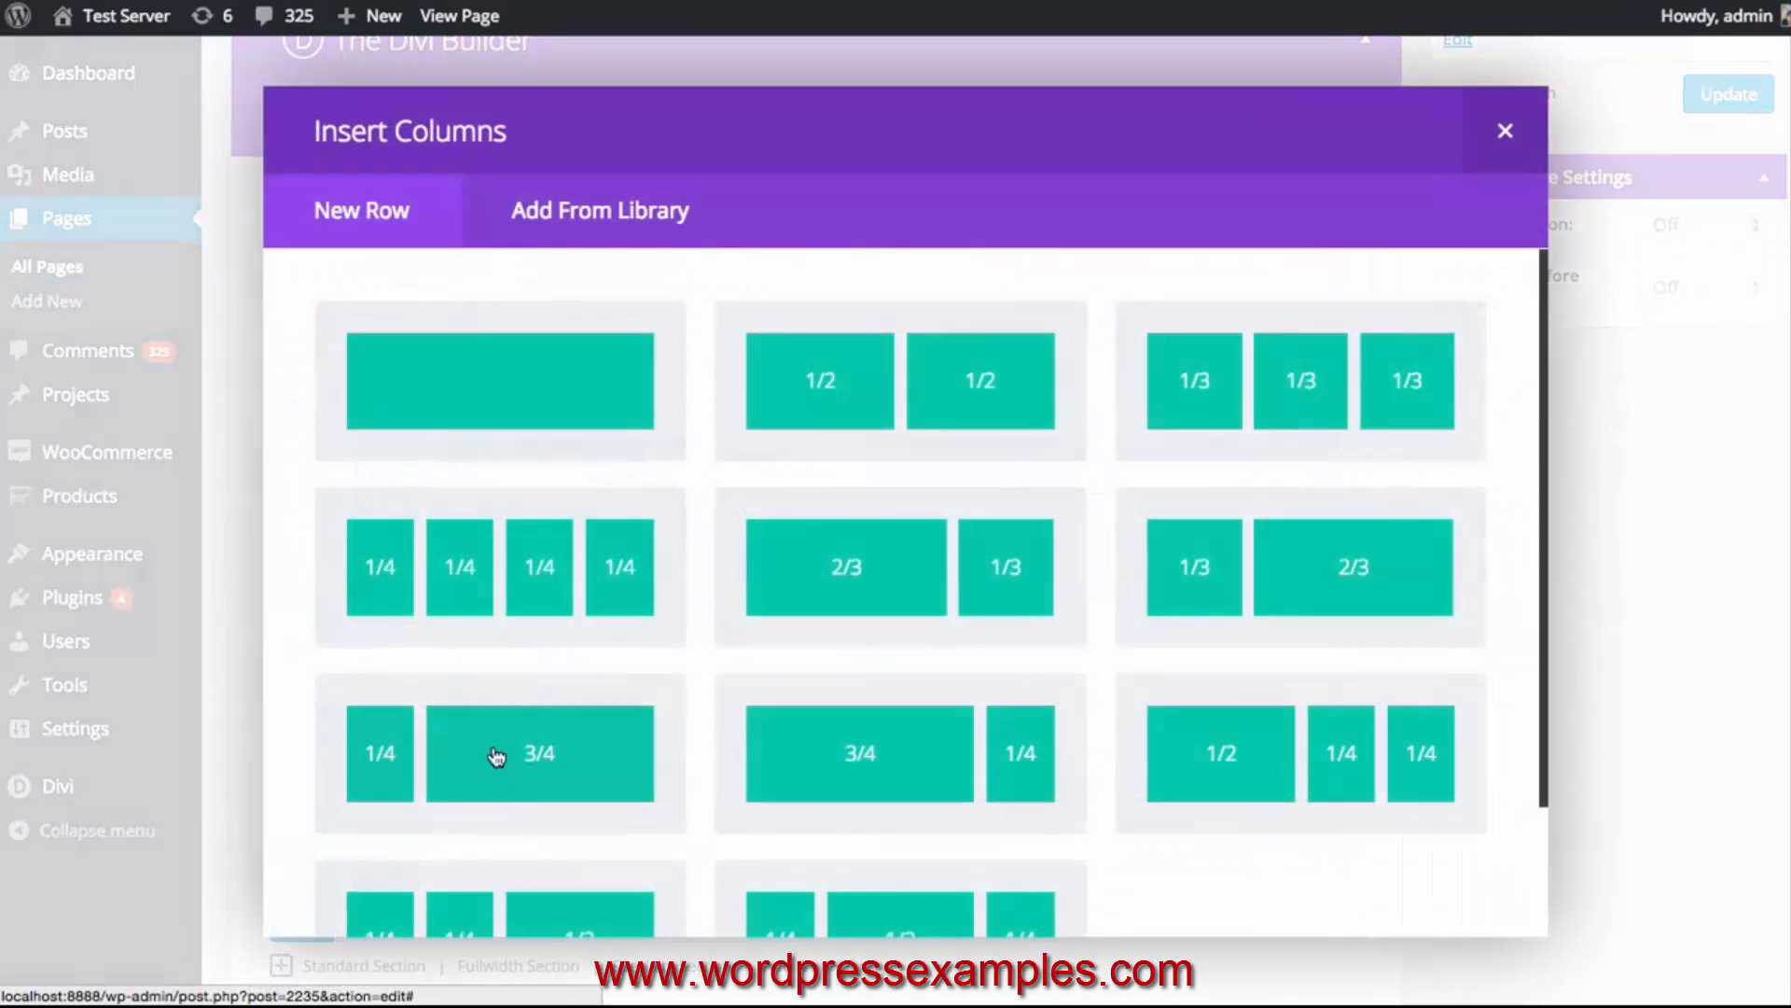
left_click(523, 388)
Step: Insert a Portfolio module into the new row
left_click(581, 760)
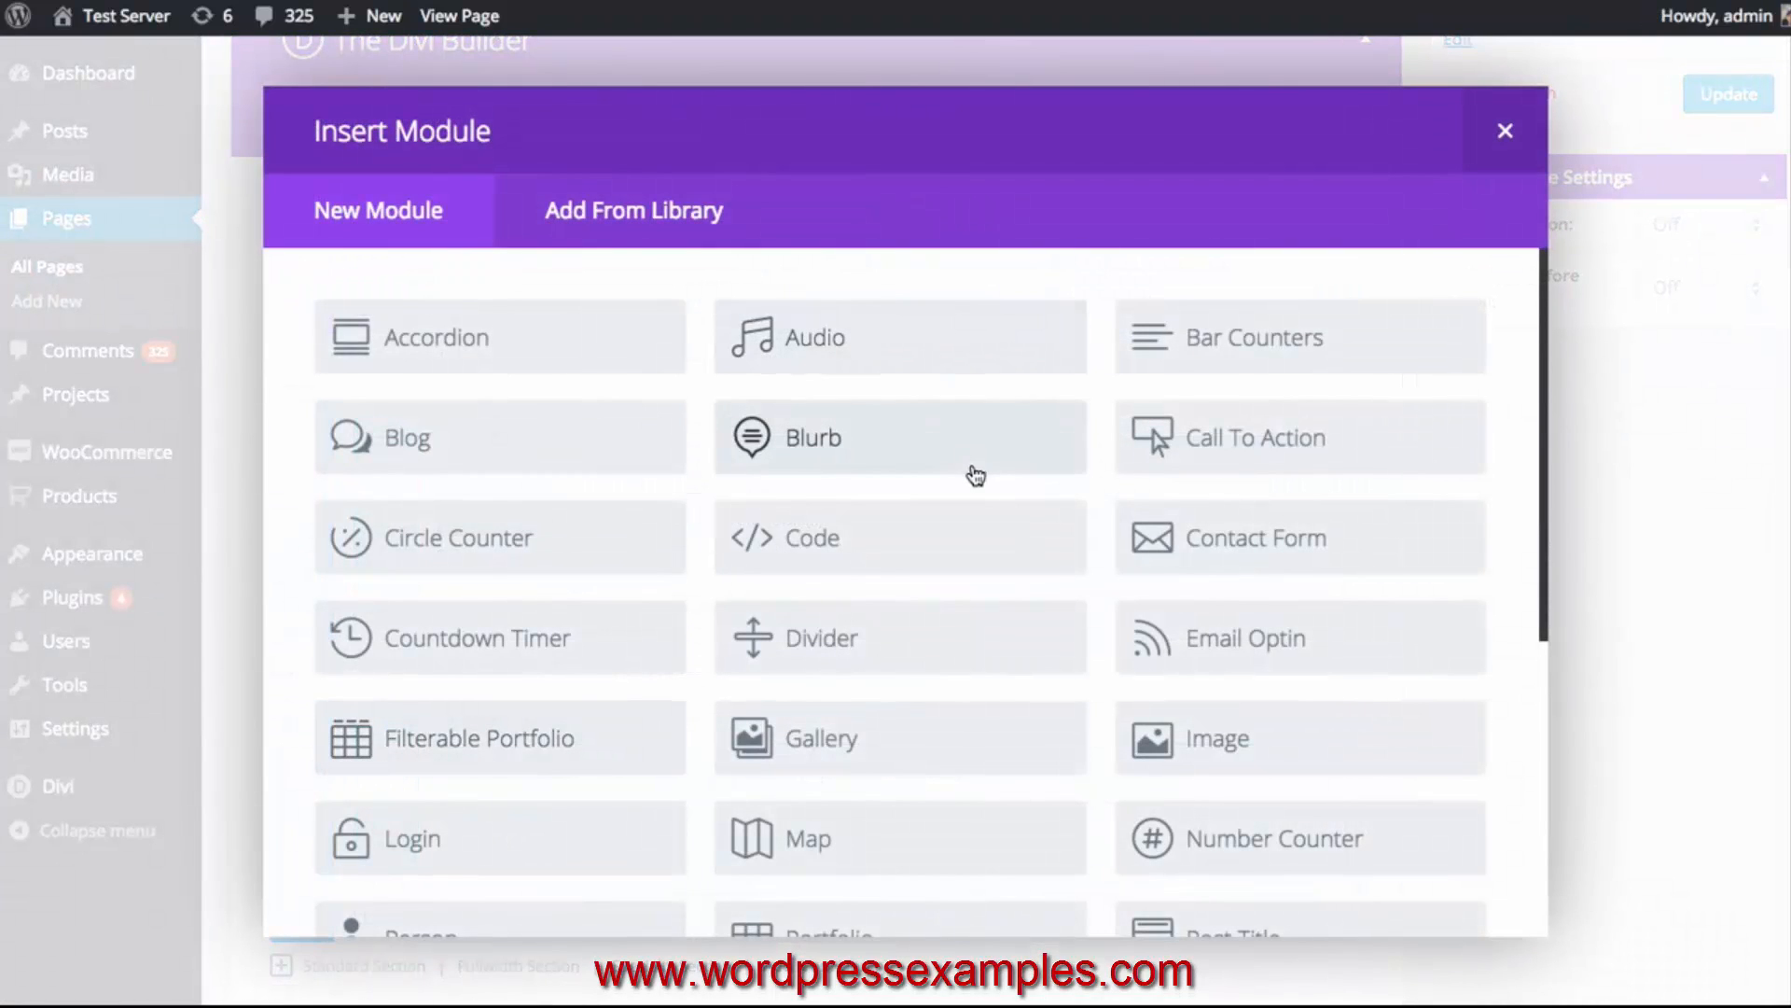
scroll(1073, 541, "down", 2)
left_click(897, 805)
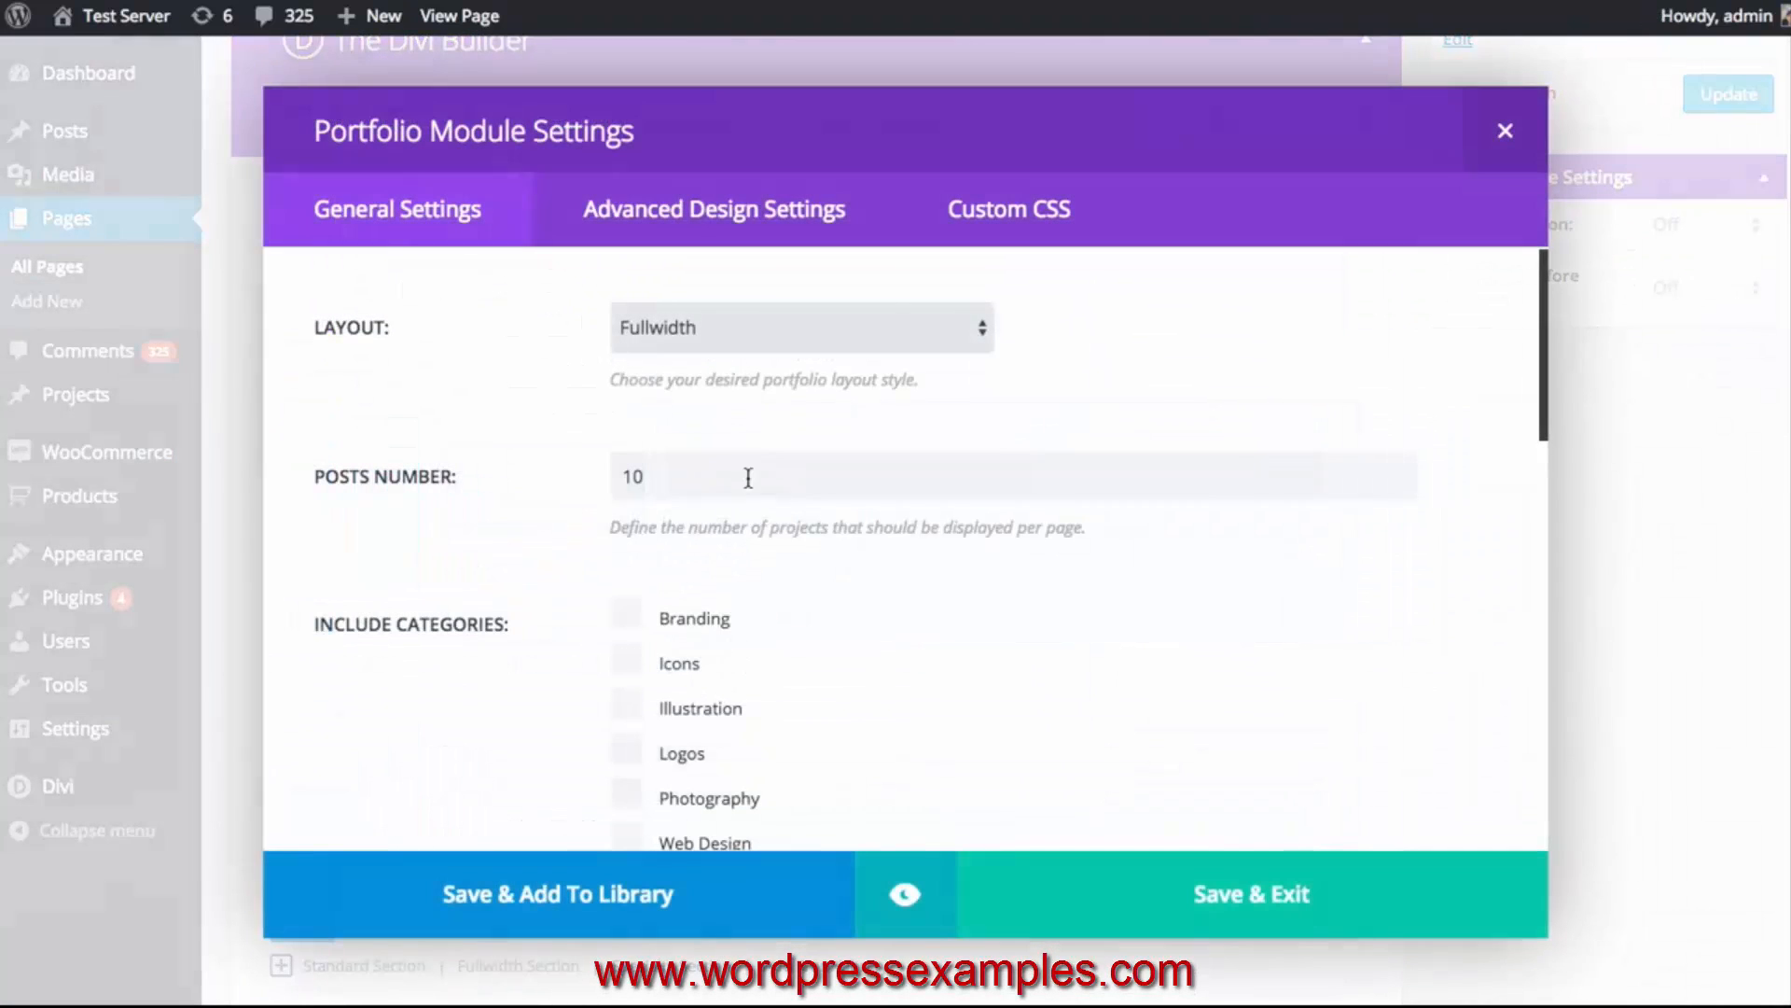
Step: Set the portfolio's posts number to 8
left_click(681, 498)
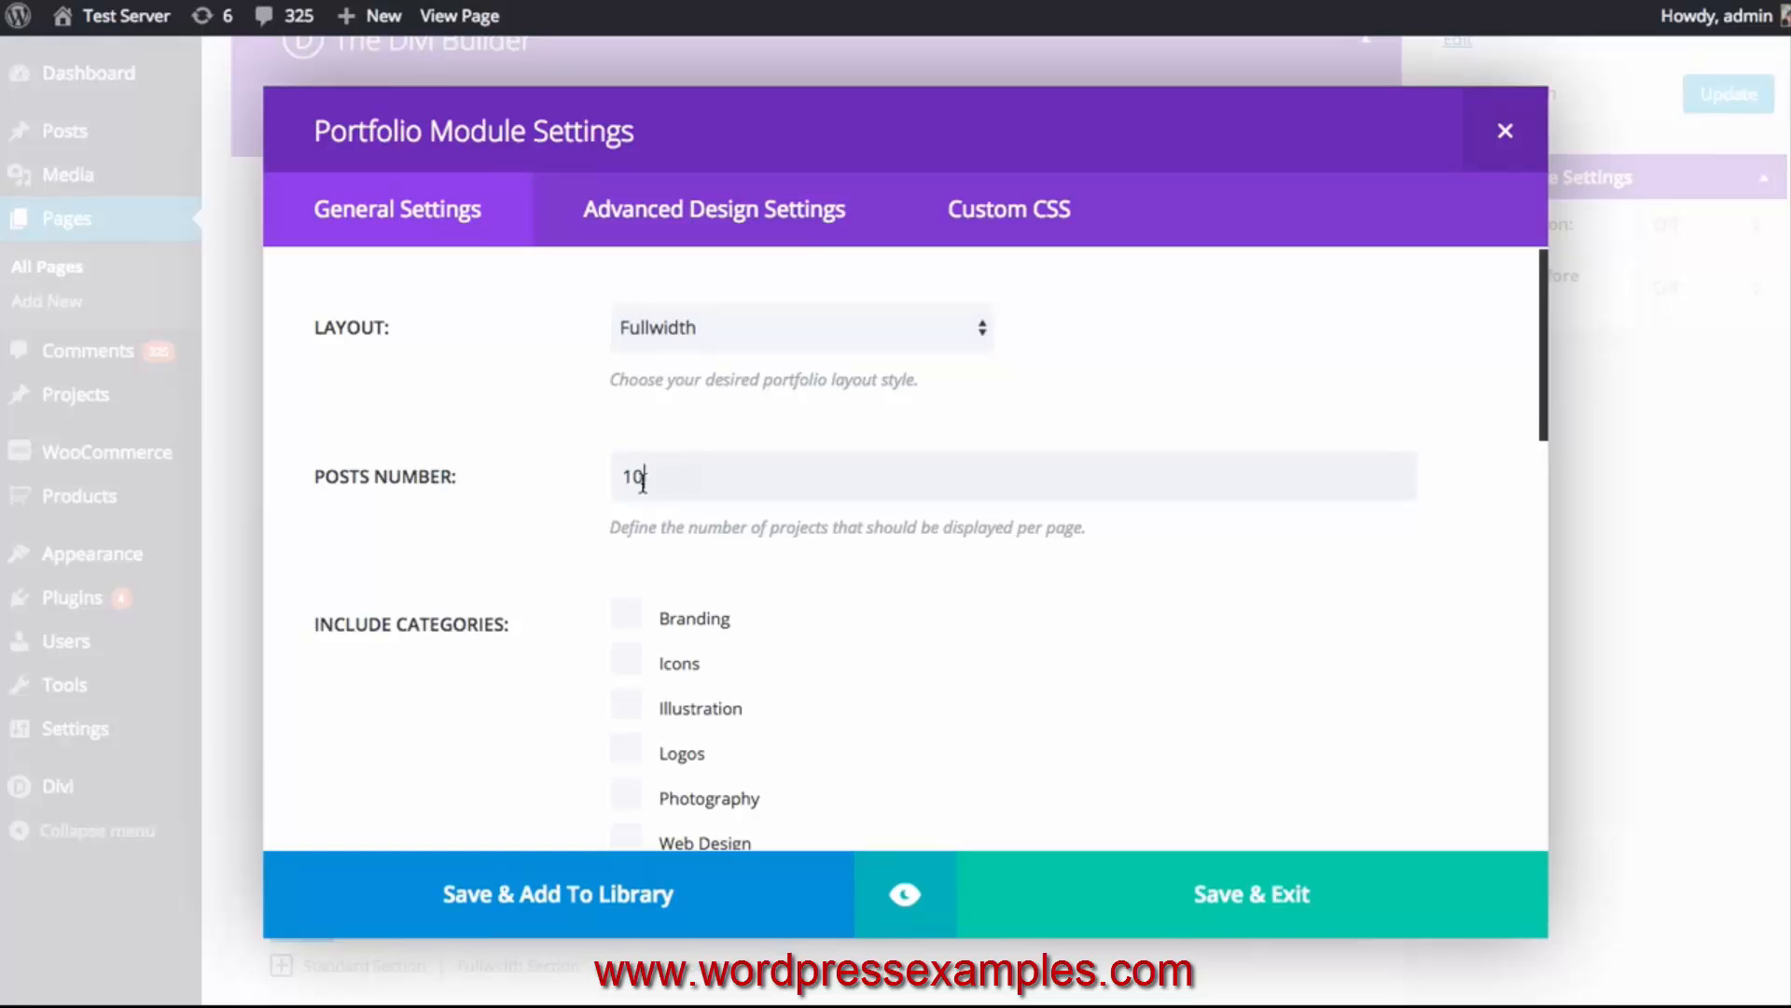
key("BackSpace")
key("BackSpace")
type("8")
Step: Set the portfolio title font to Arvo in the advanced design settings
left_click(671, 224)
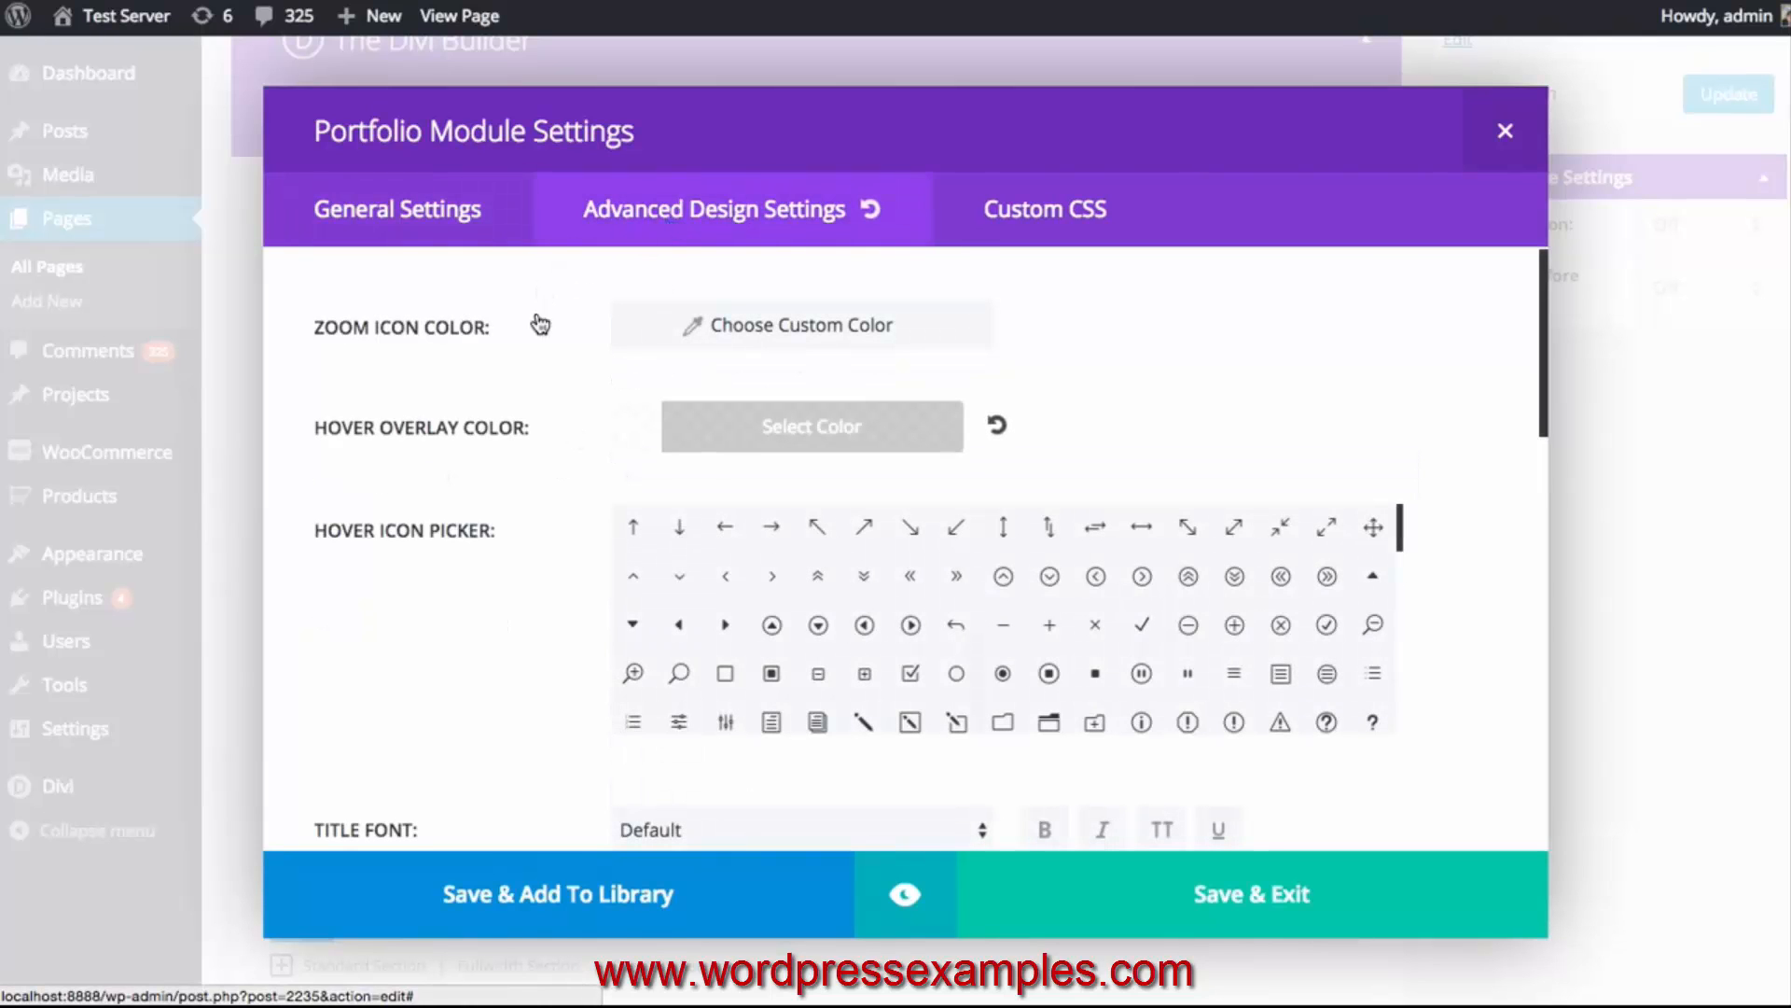
scroll(505, 368, "down", 5)
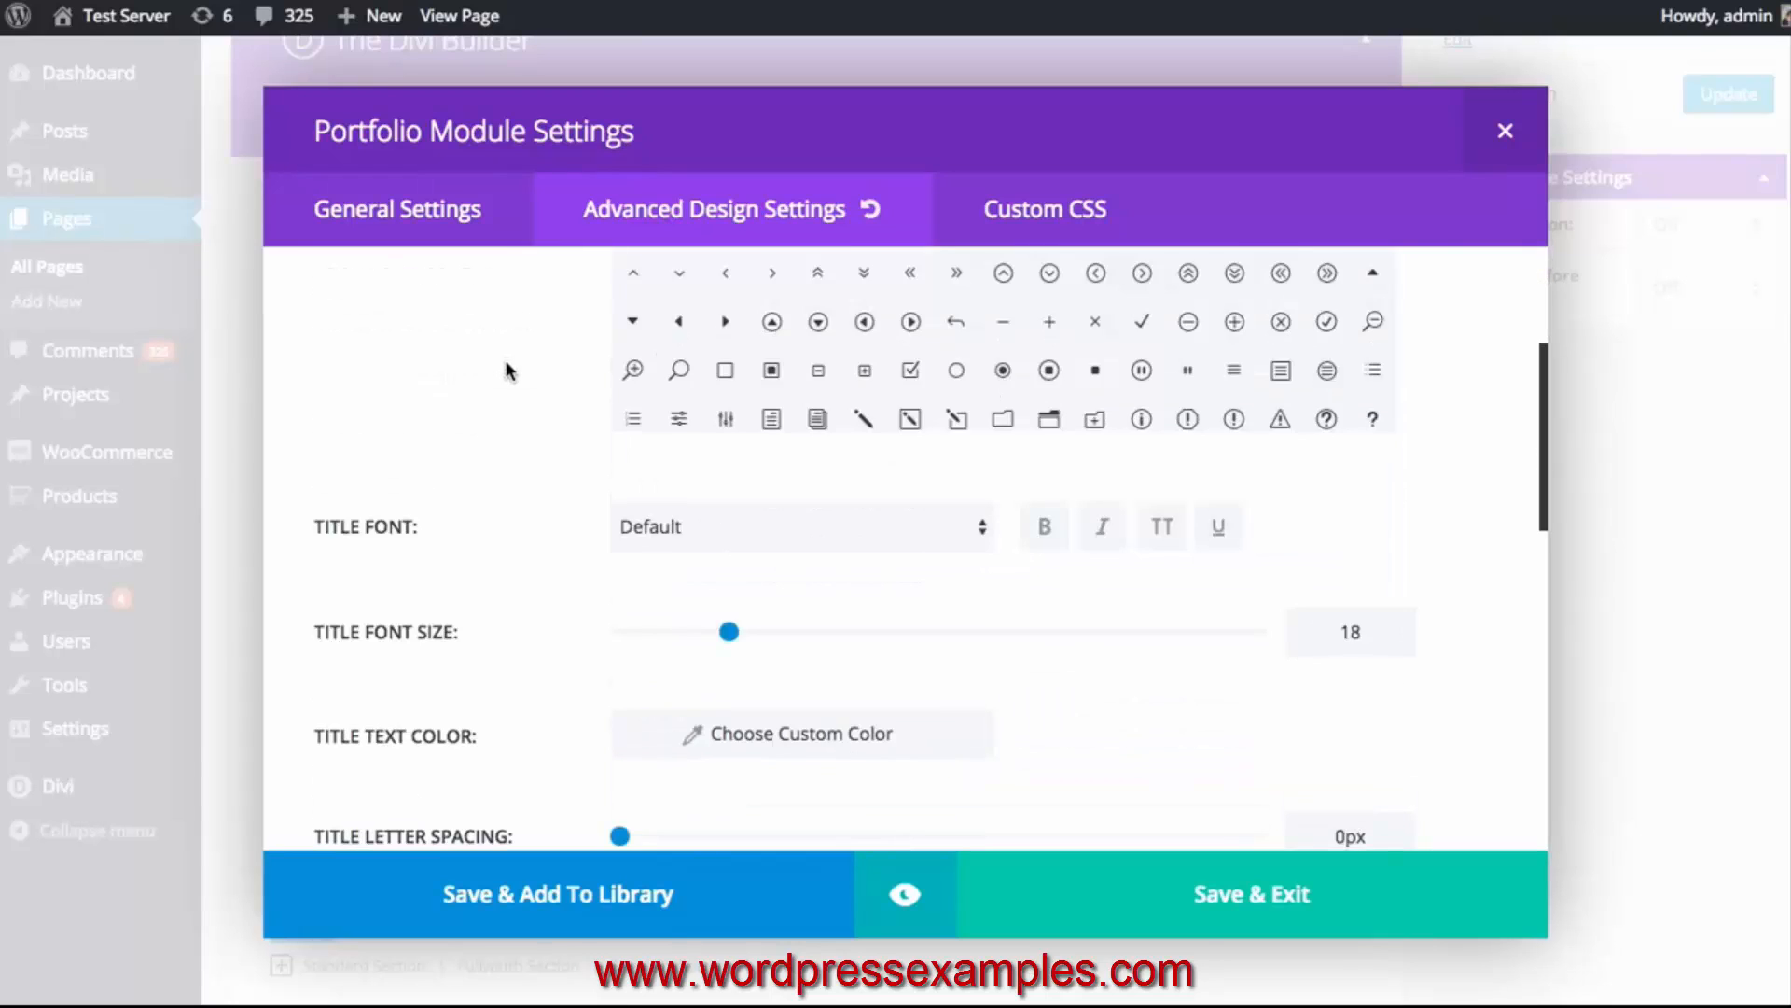
left_click(655, 529)
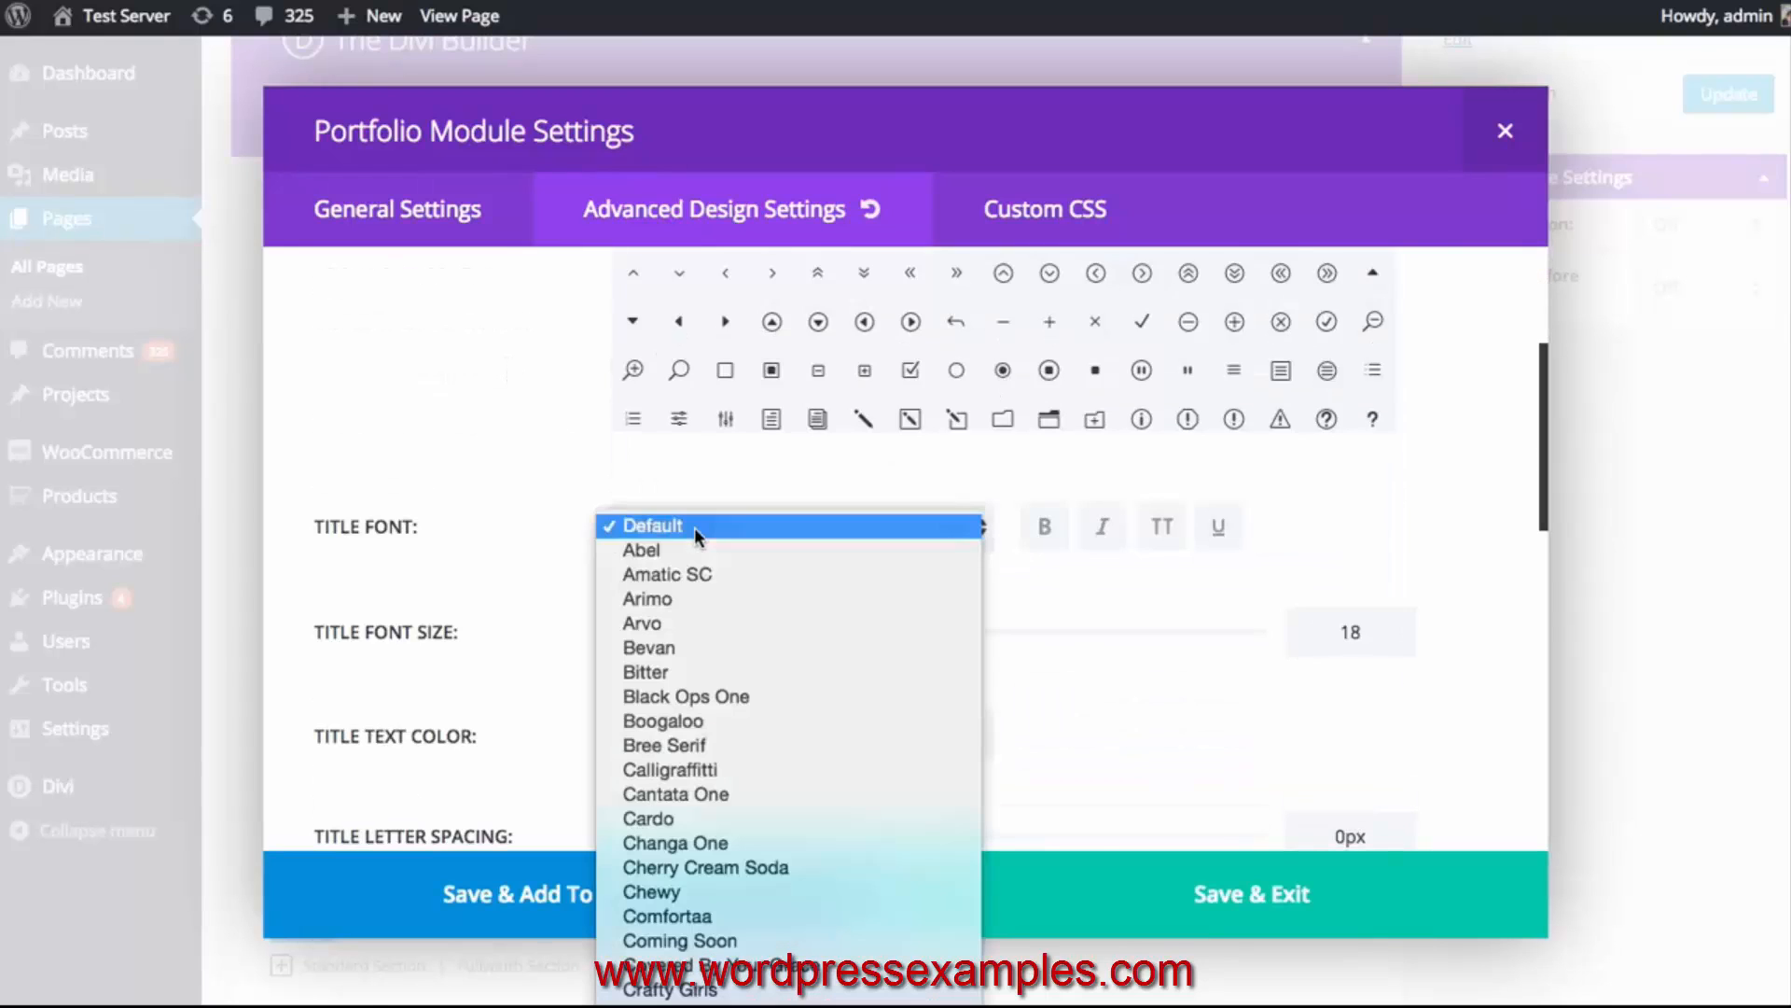
left_click(674, 622)
Step: Make the portfolio titles bold and uppercase with a title font size of 23
left_click(1040, 532)
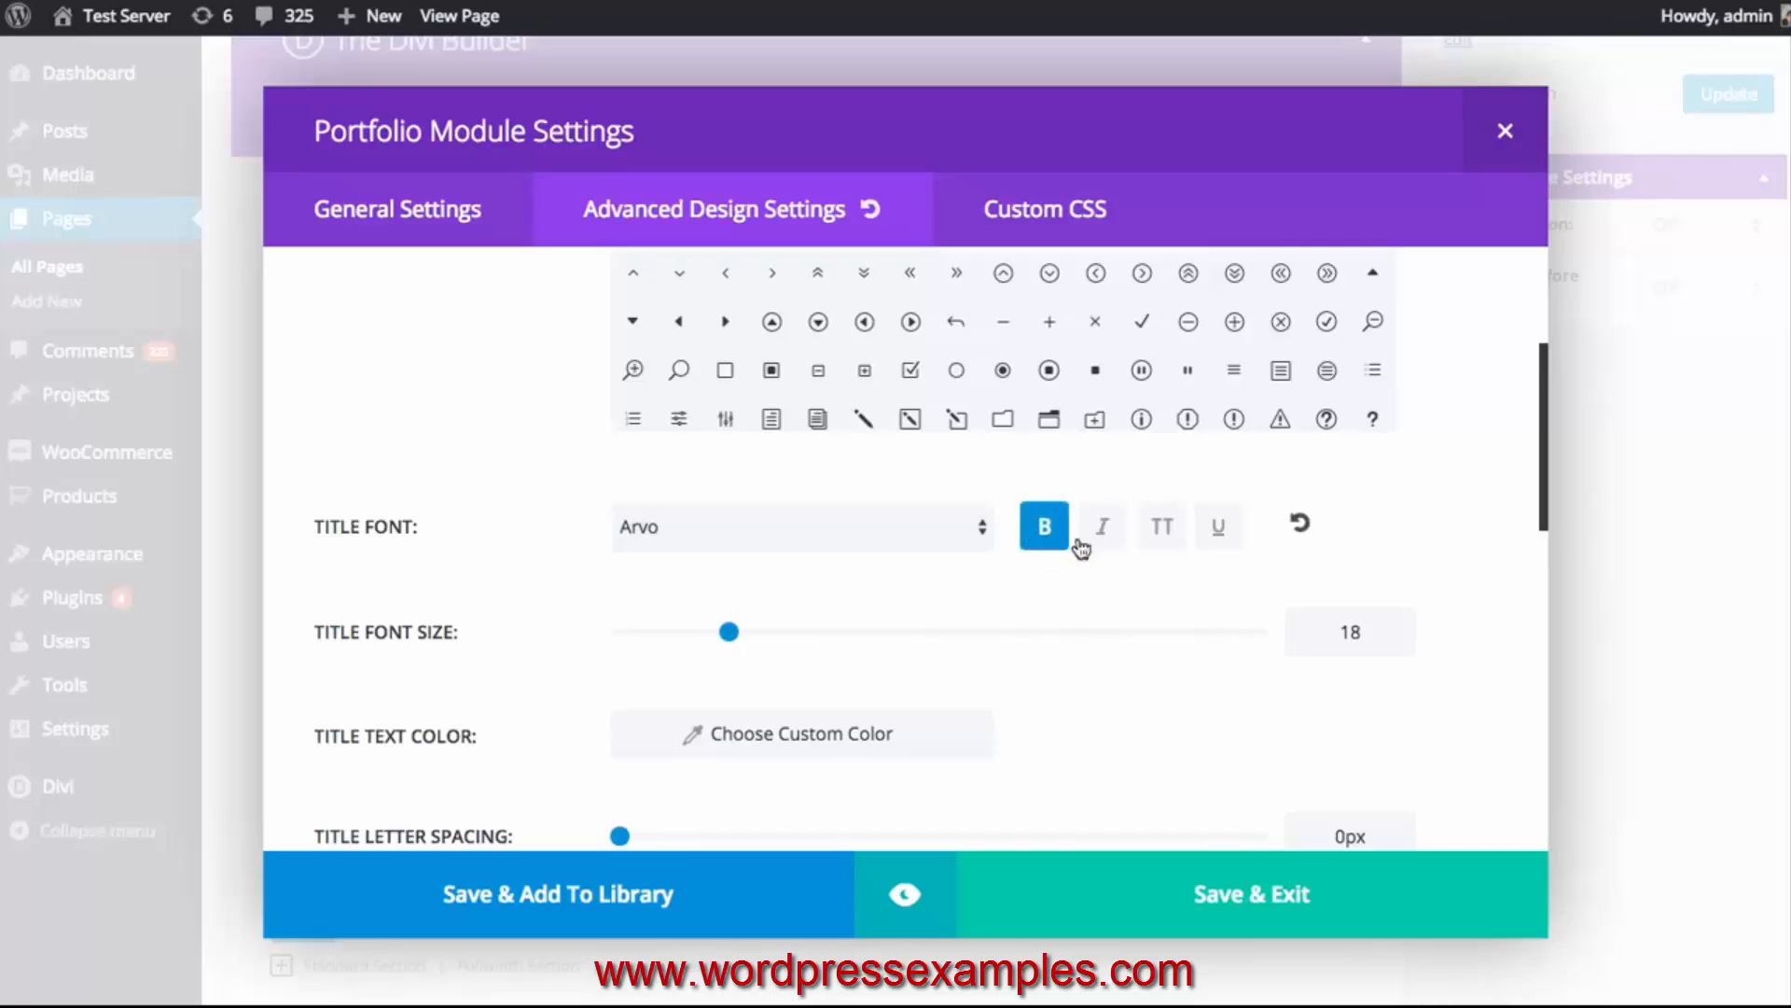
left_click(1163, 529)
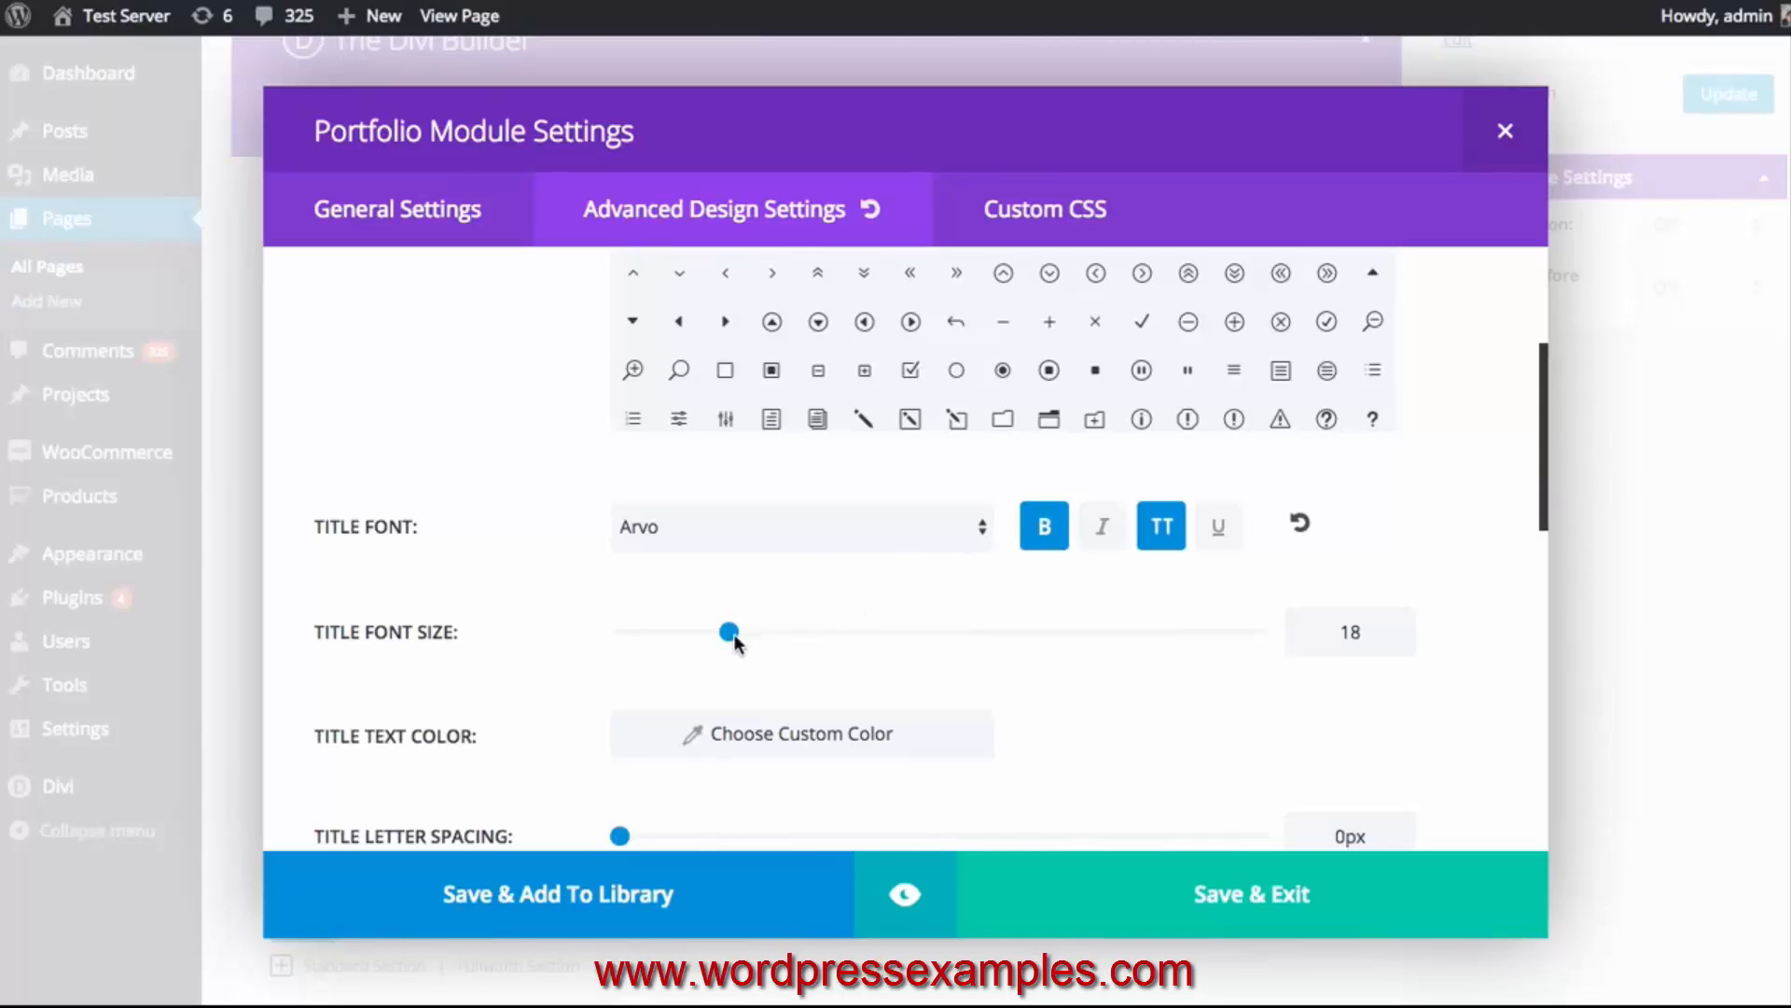
left_click_drag(730, 633, 761, 633)
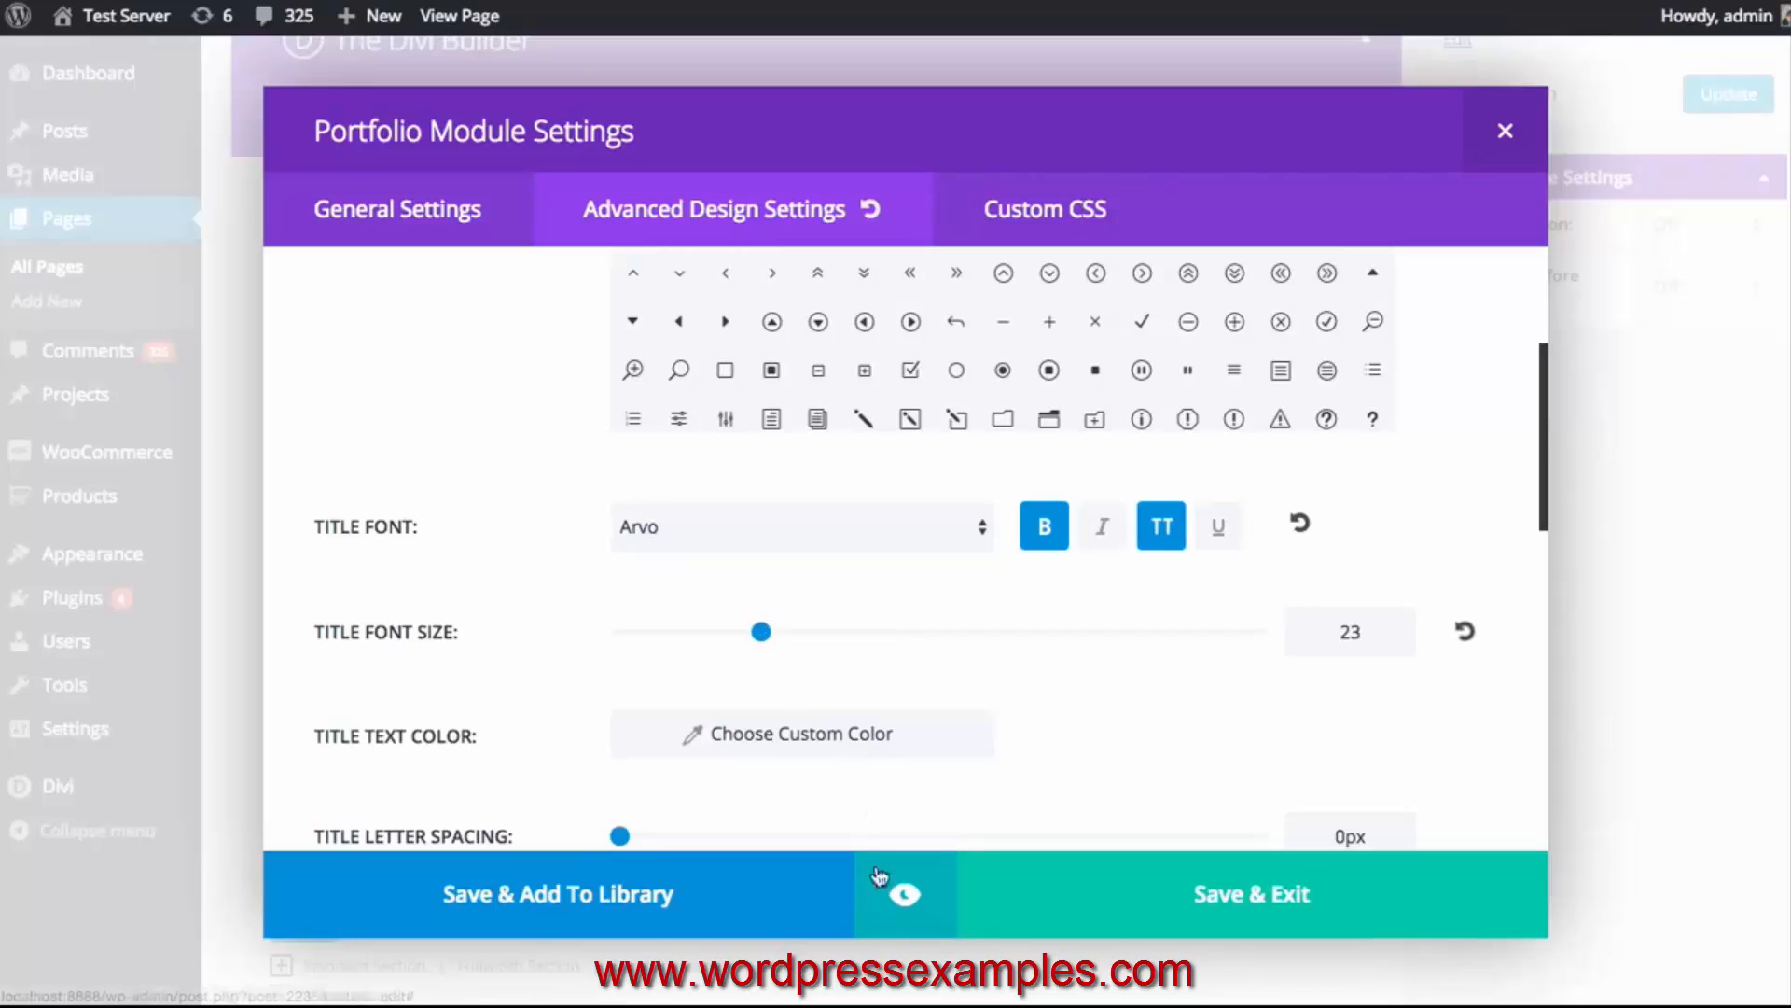
Step: Preview the portfolio module in desktop view
left_click(902, 896)
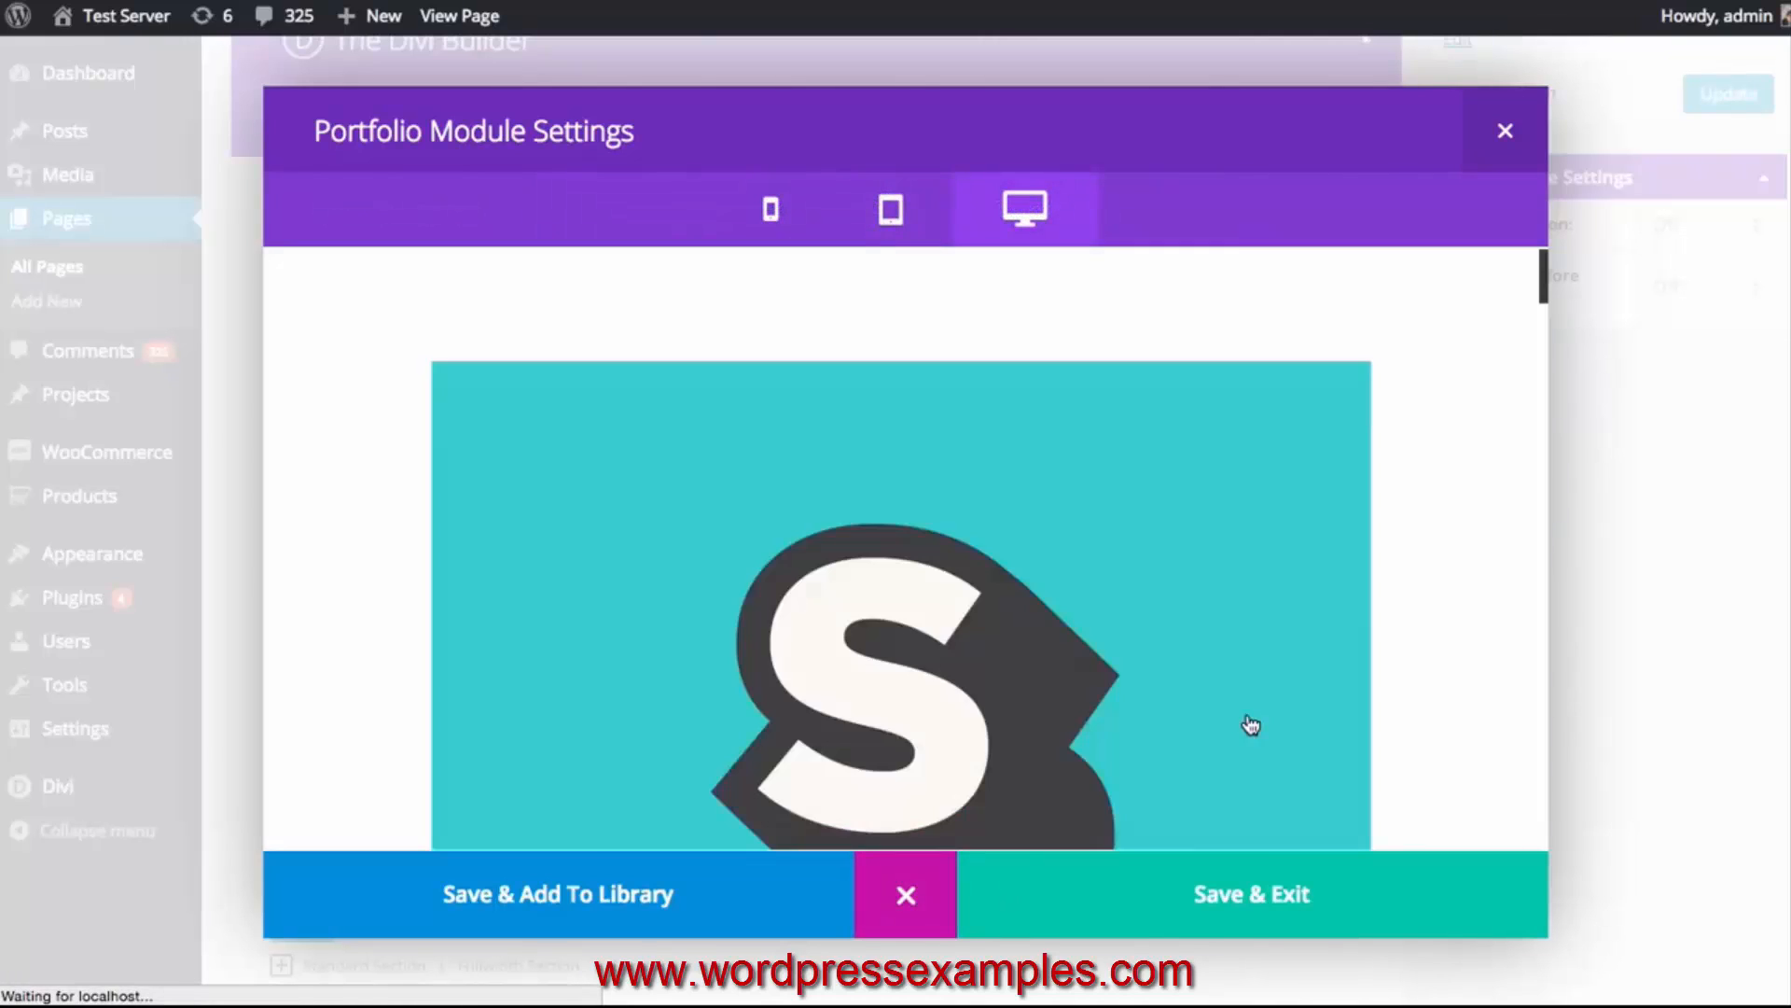
scroll(915, 524, "down", 5)
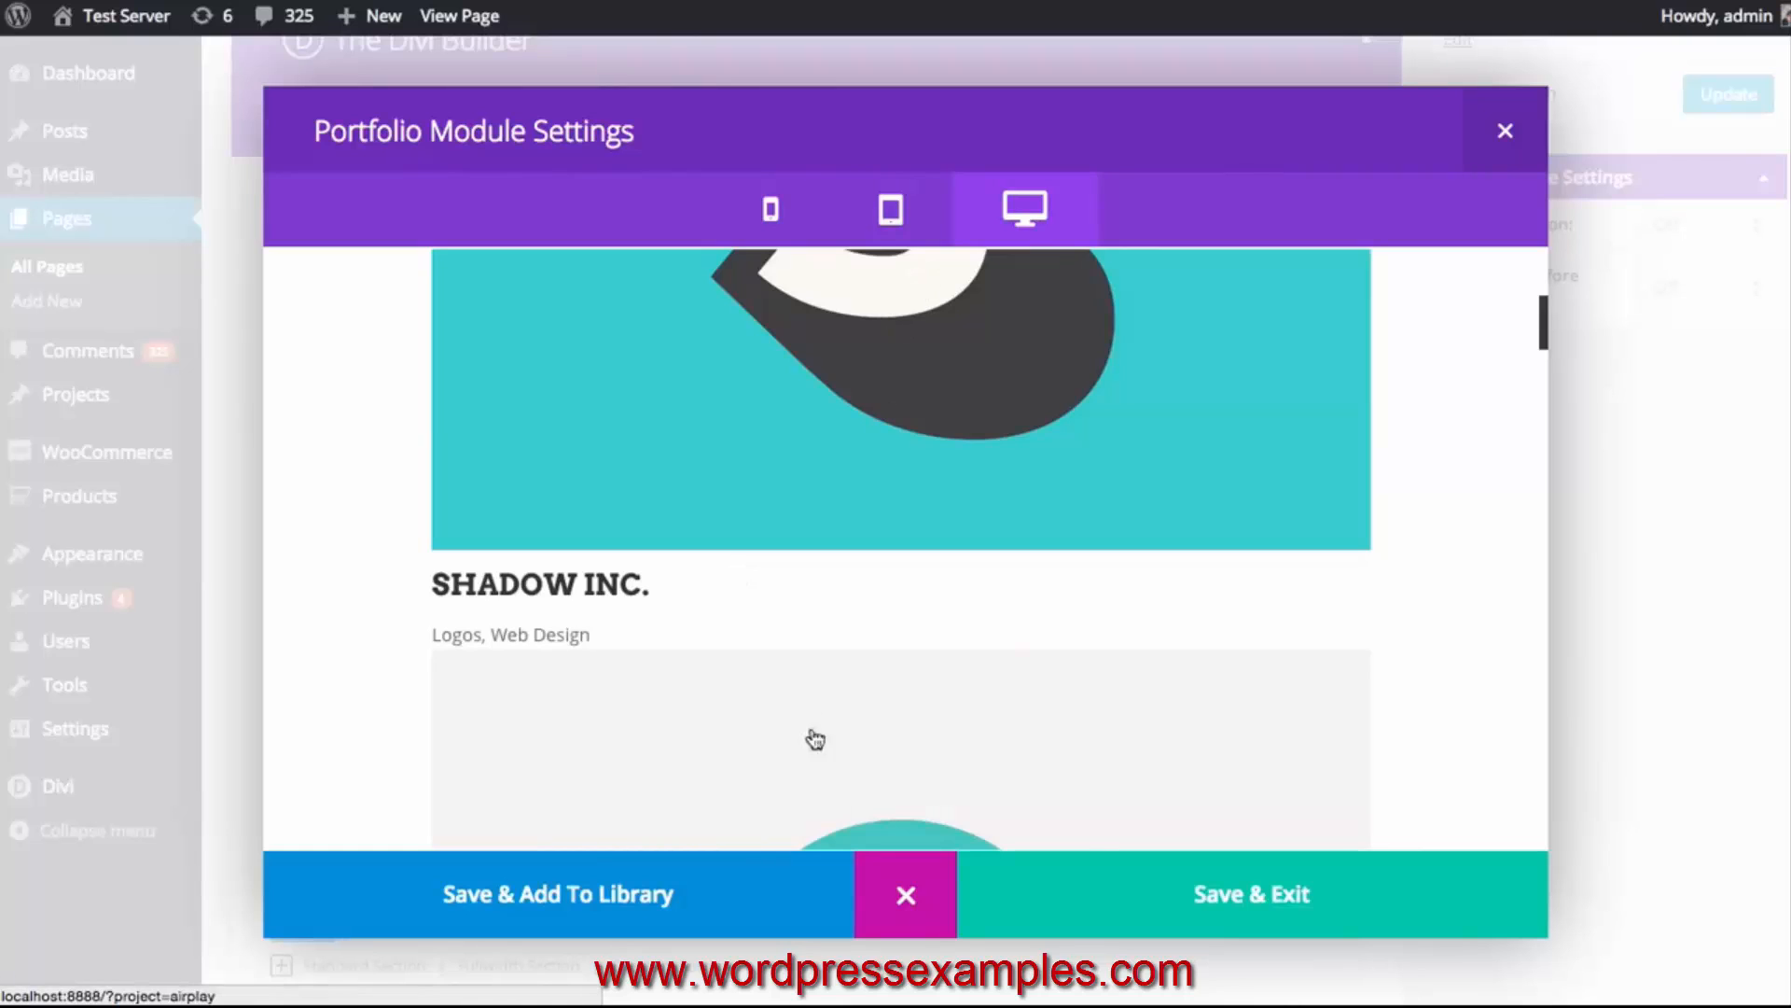
left_click(887, 933)
Step: Change the portfolio layout to Grid
left_click(466, 233)
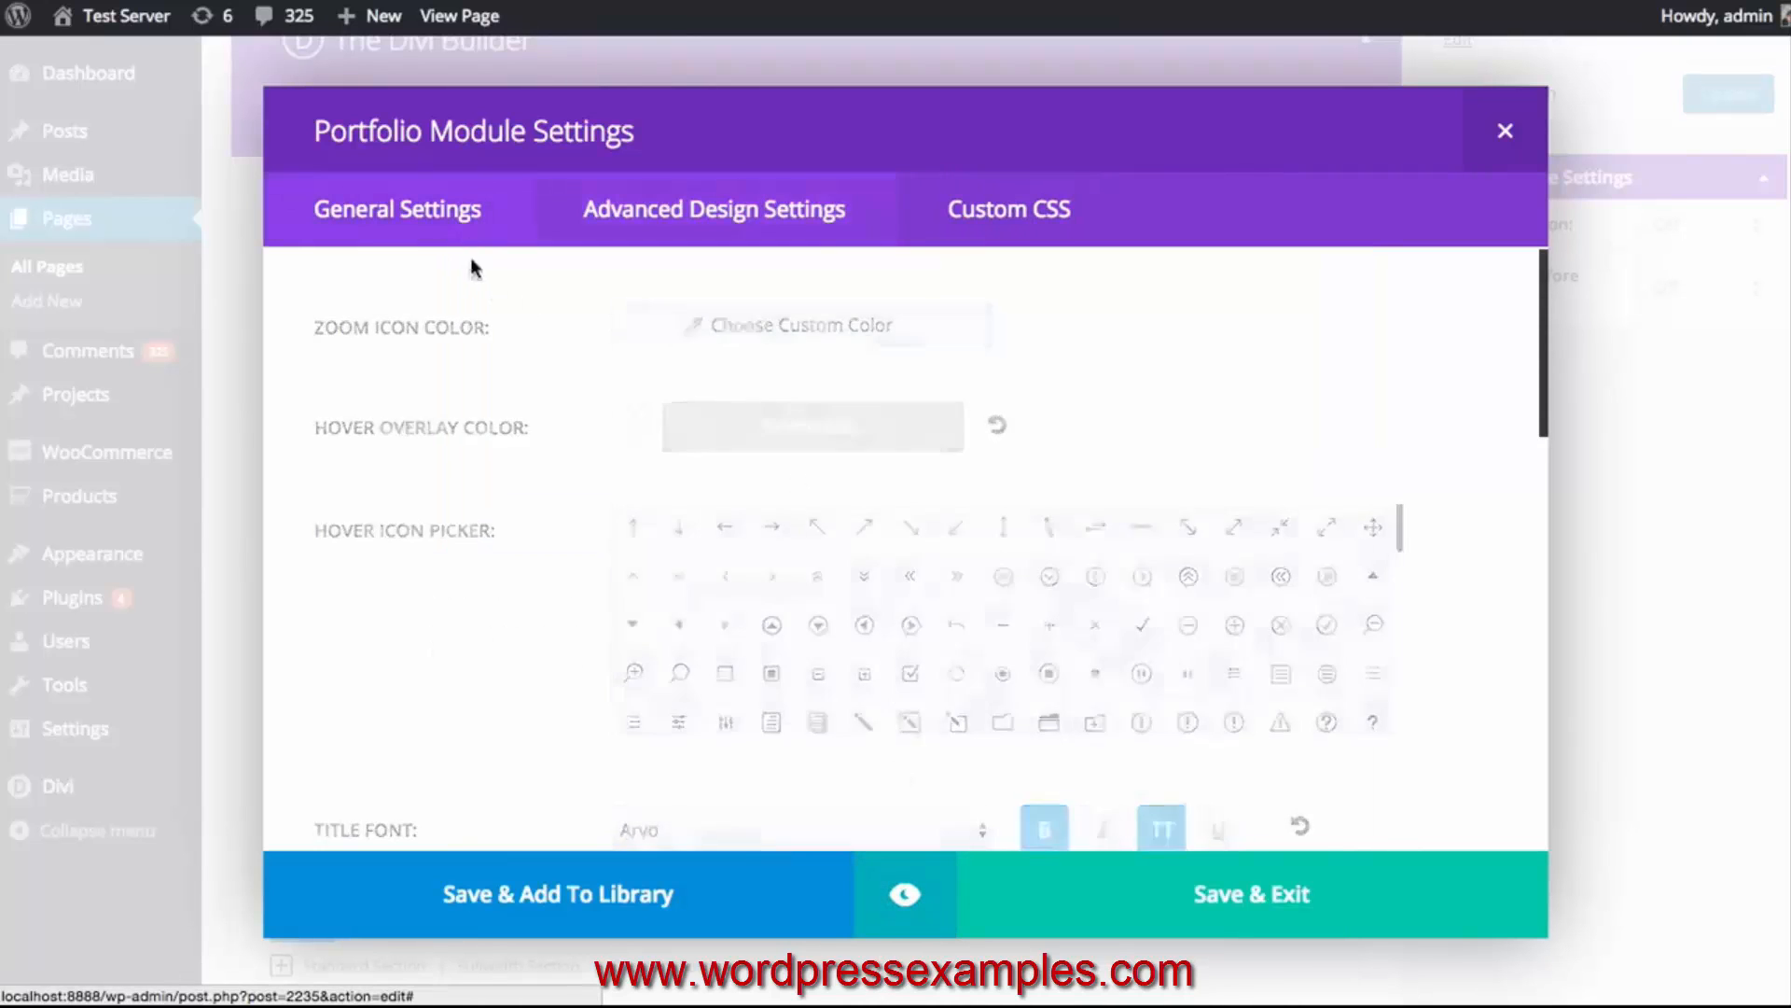
left_click(697, 321)
left_click(686, 351)
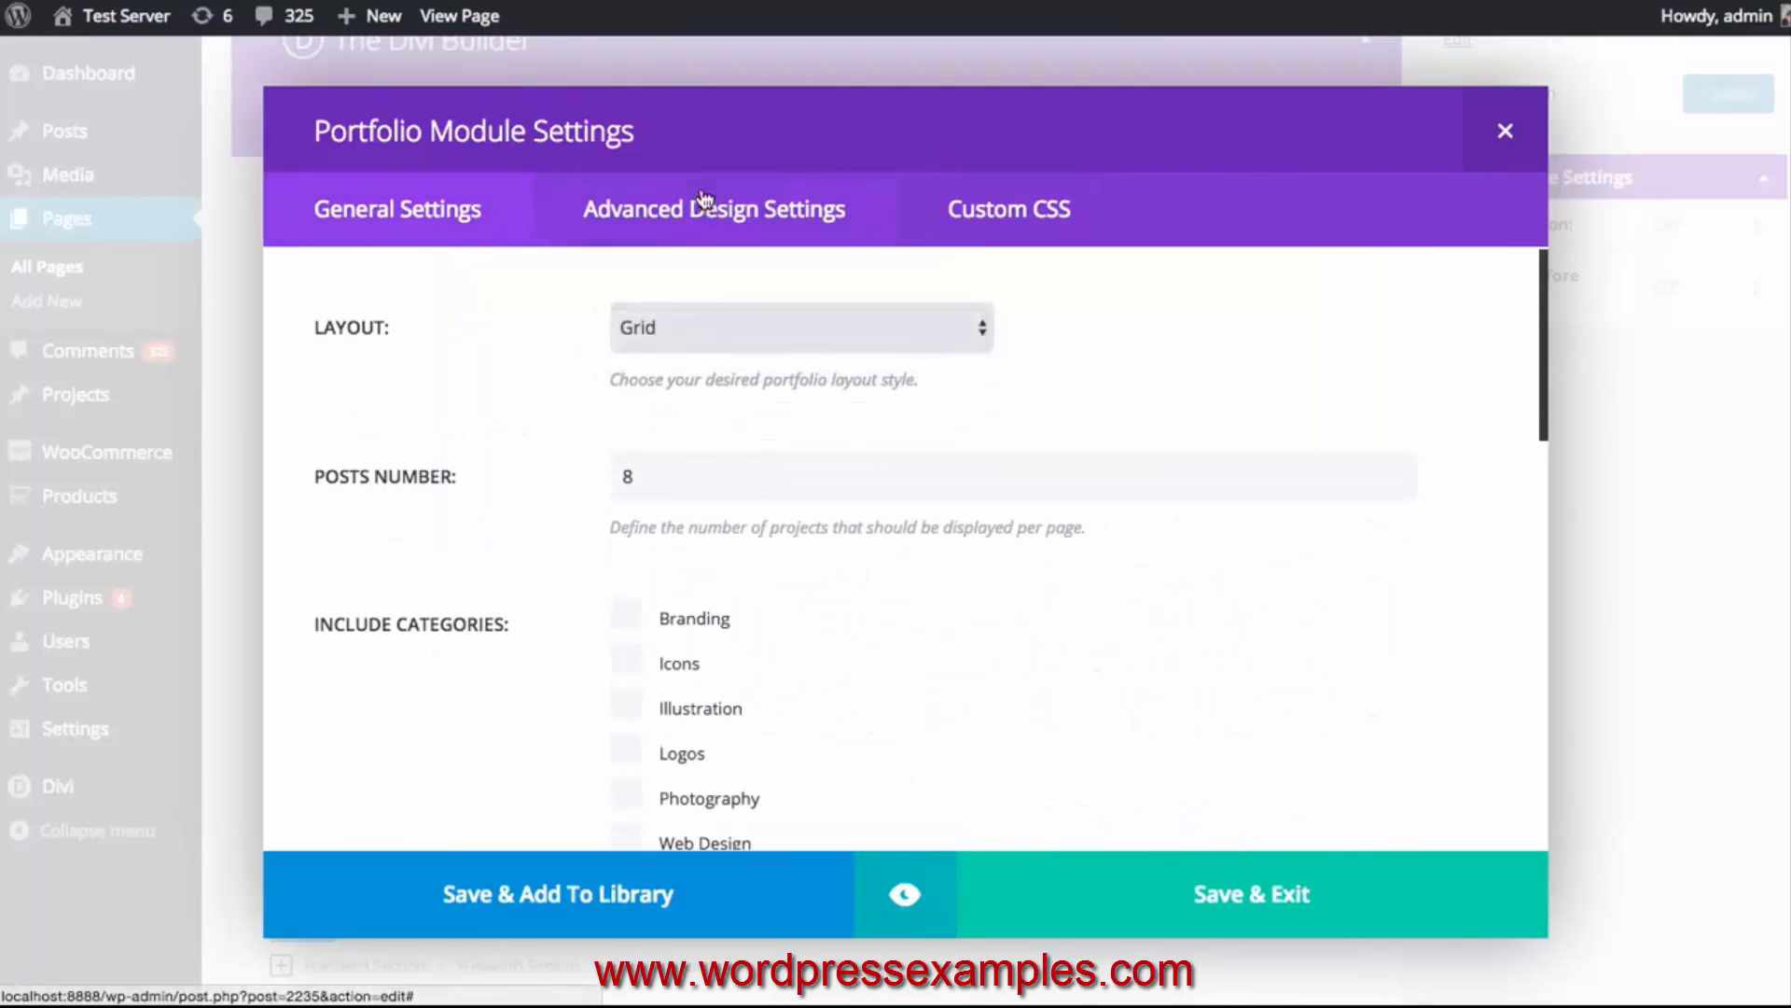
Step: Preview the grid portfolio layout
left_click(903, 882)
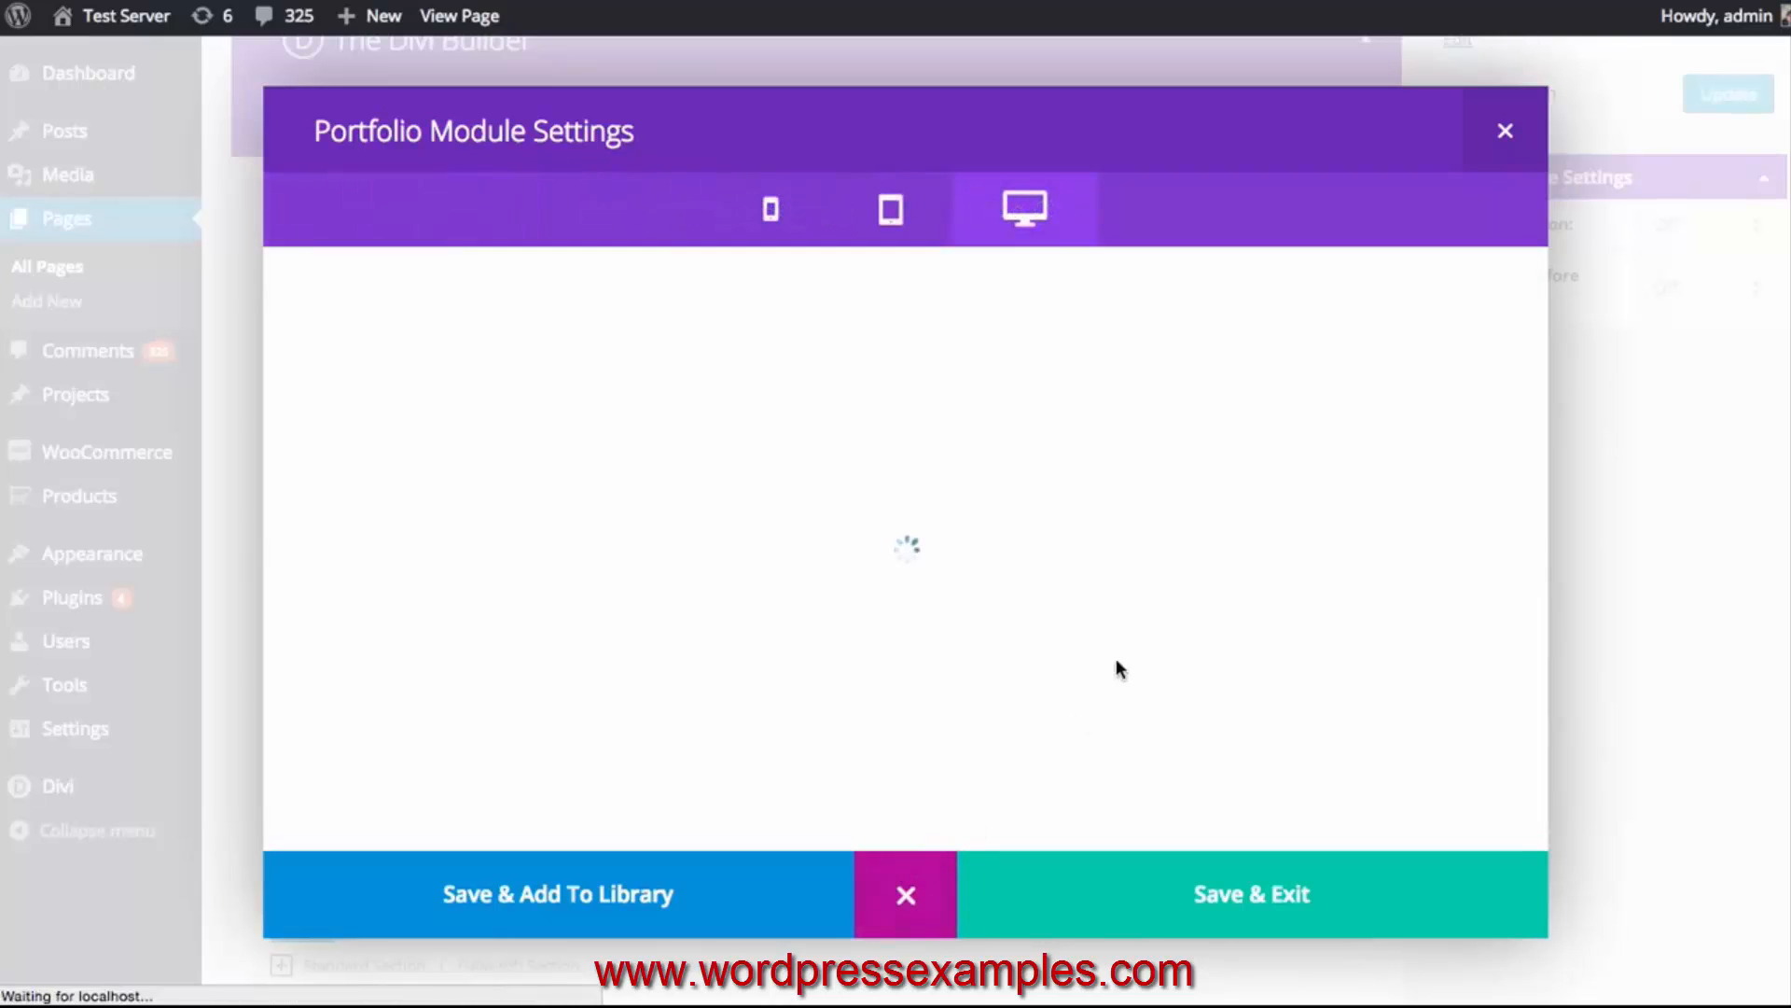
scroll(653, 541, "down", 2)
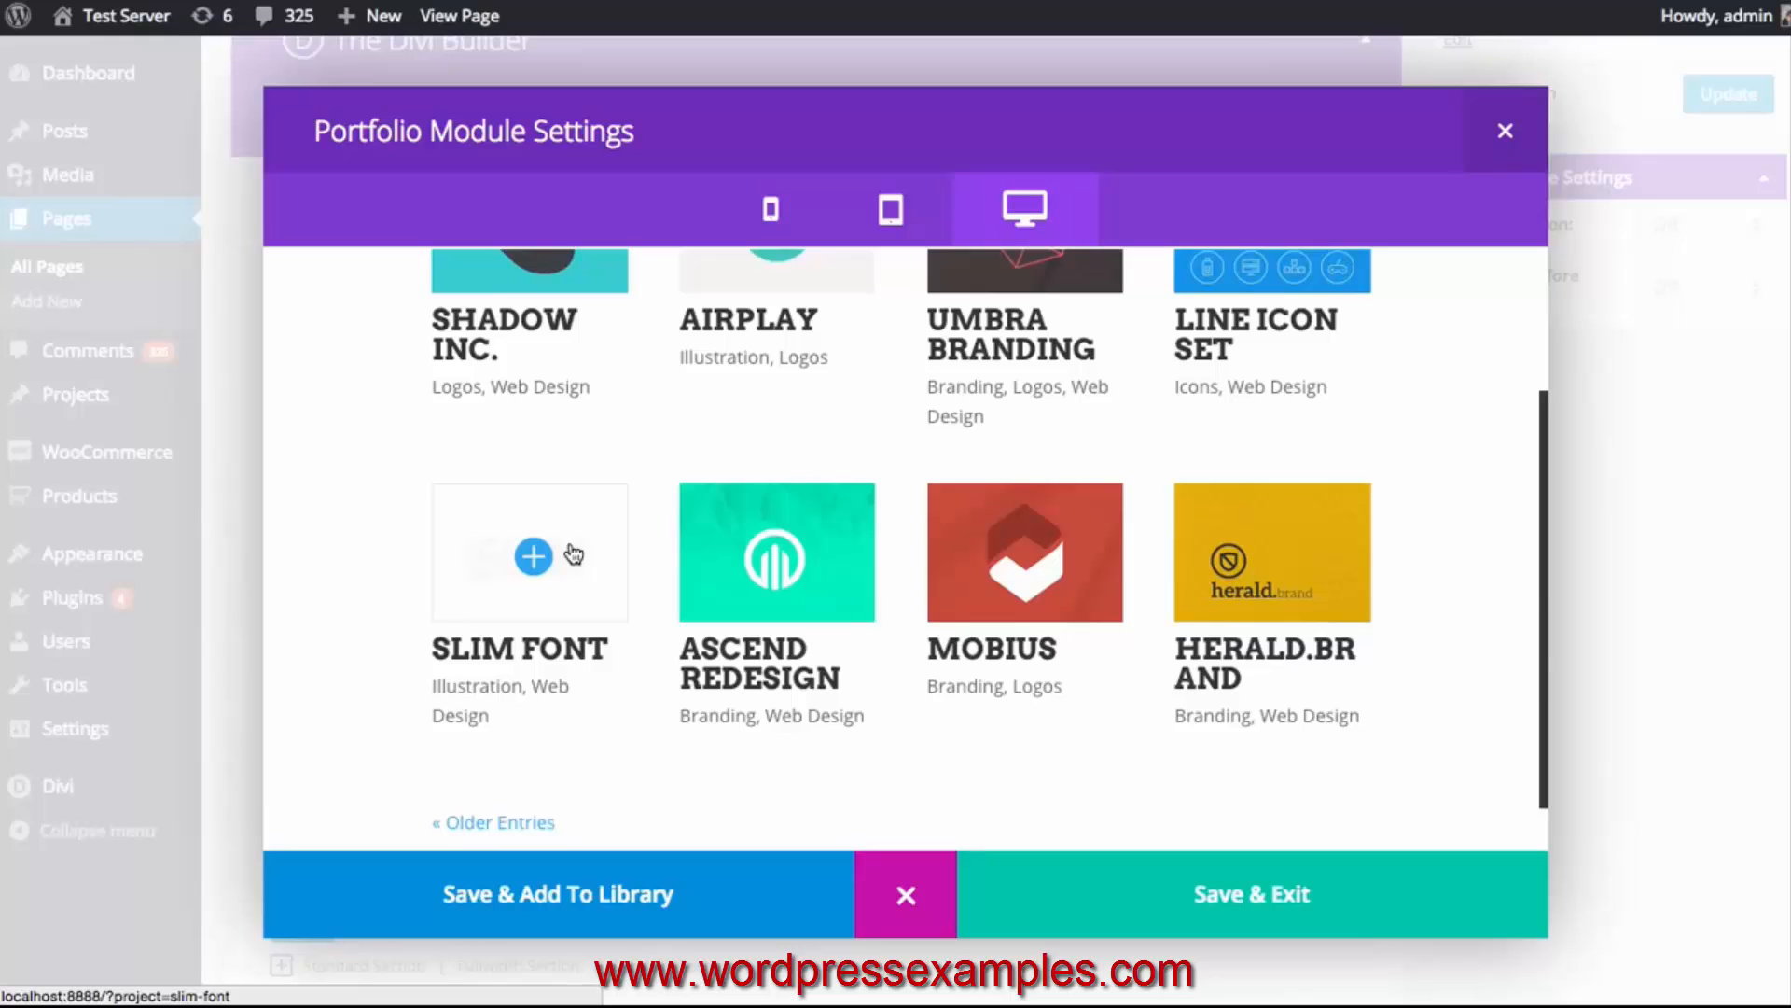
scroll(572, 560, "up", 2)
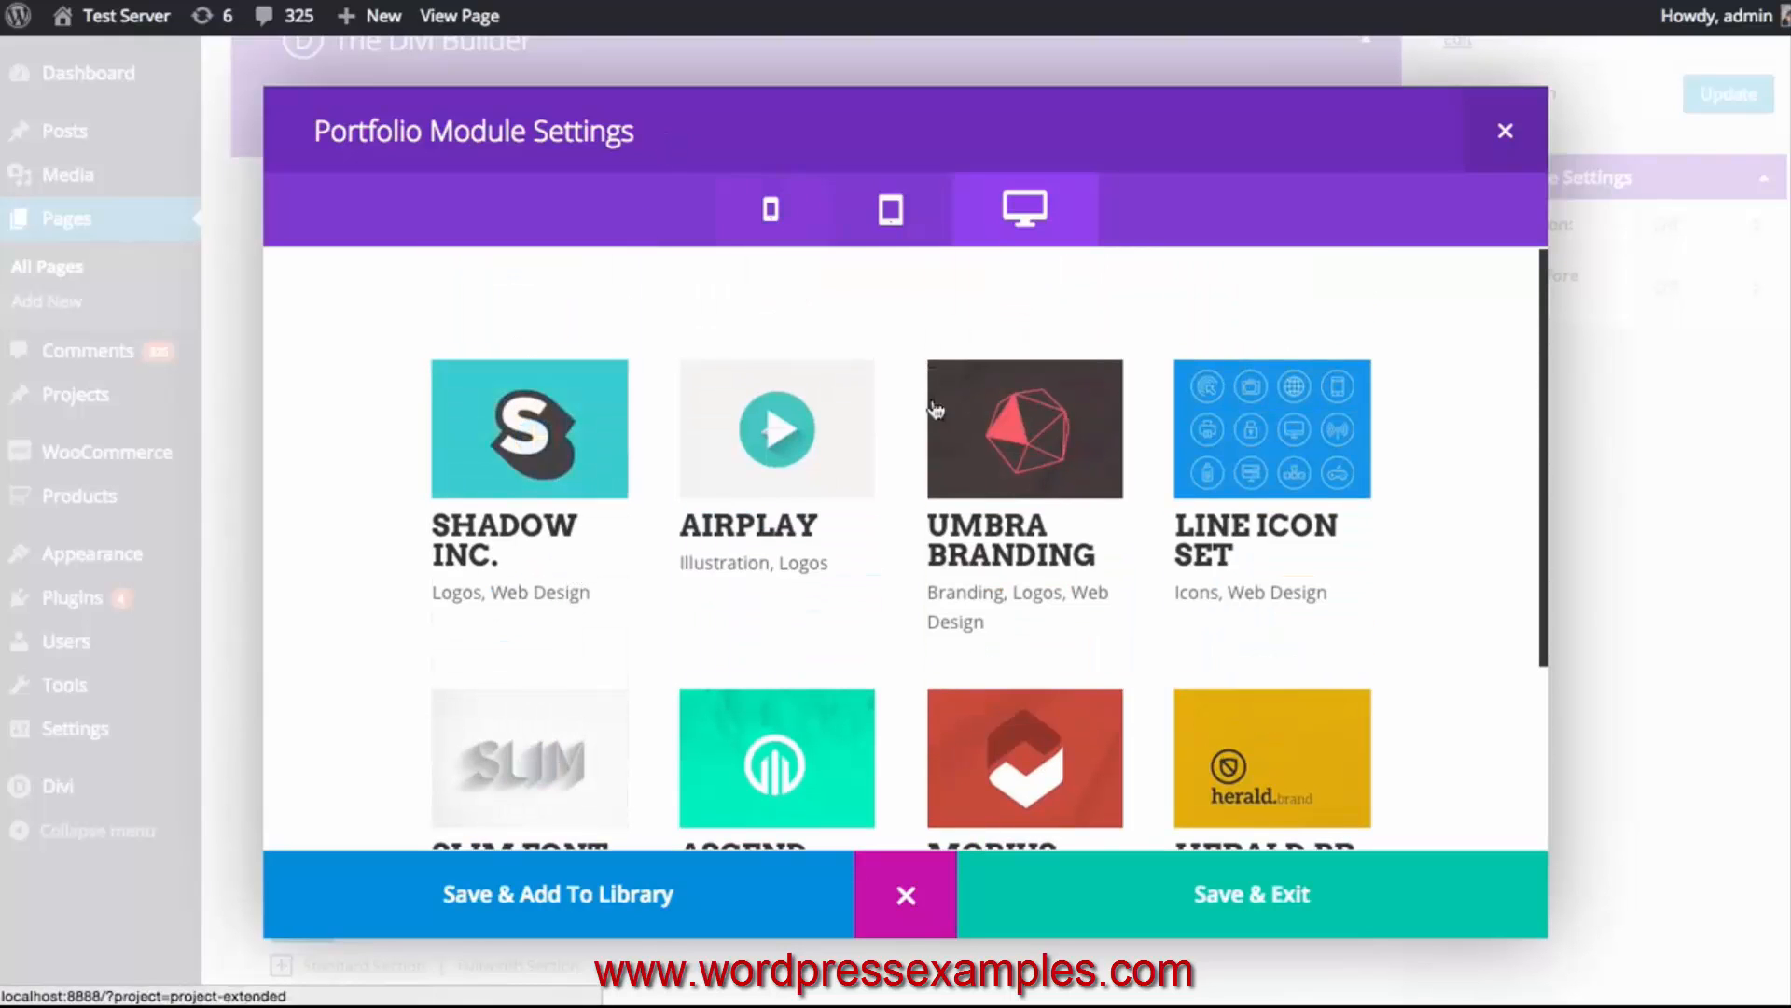
left_click(917, 872)
Step: Set the zoom icon color to the purple swatch
left_click(725, 235)
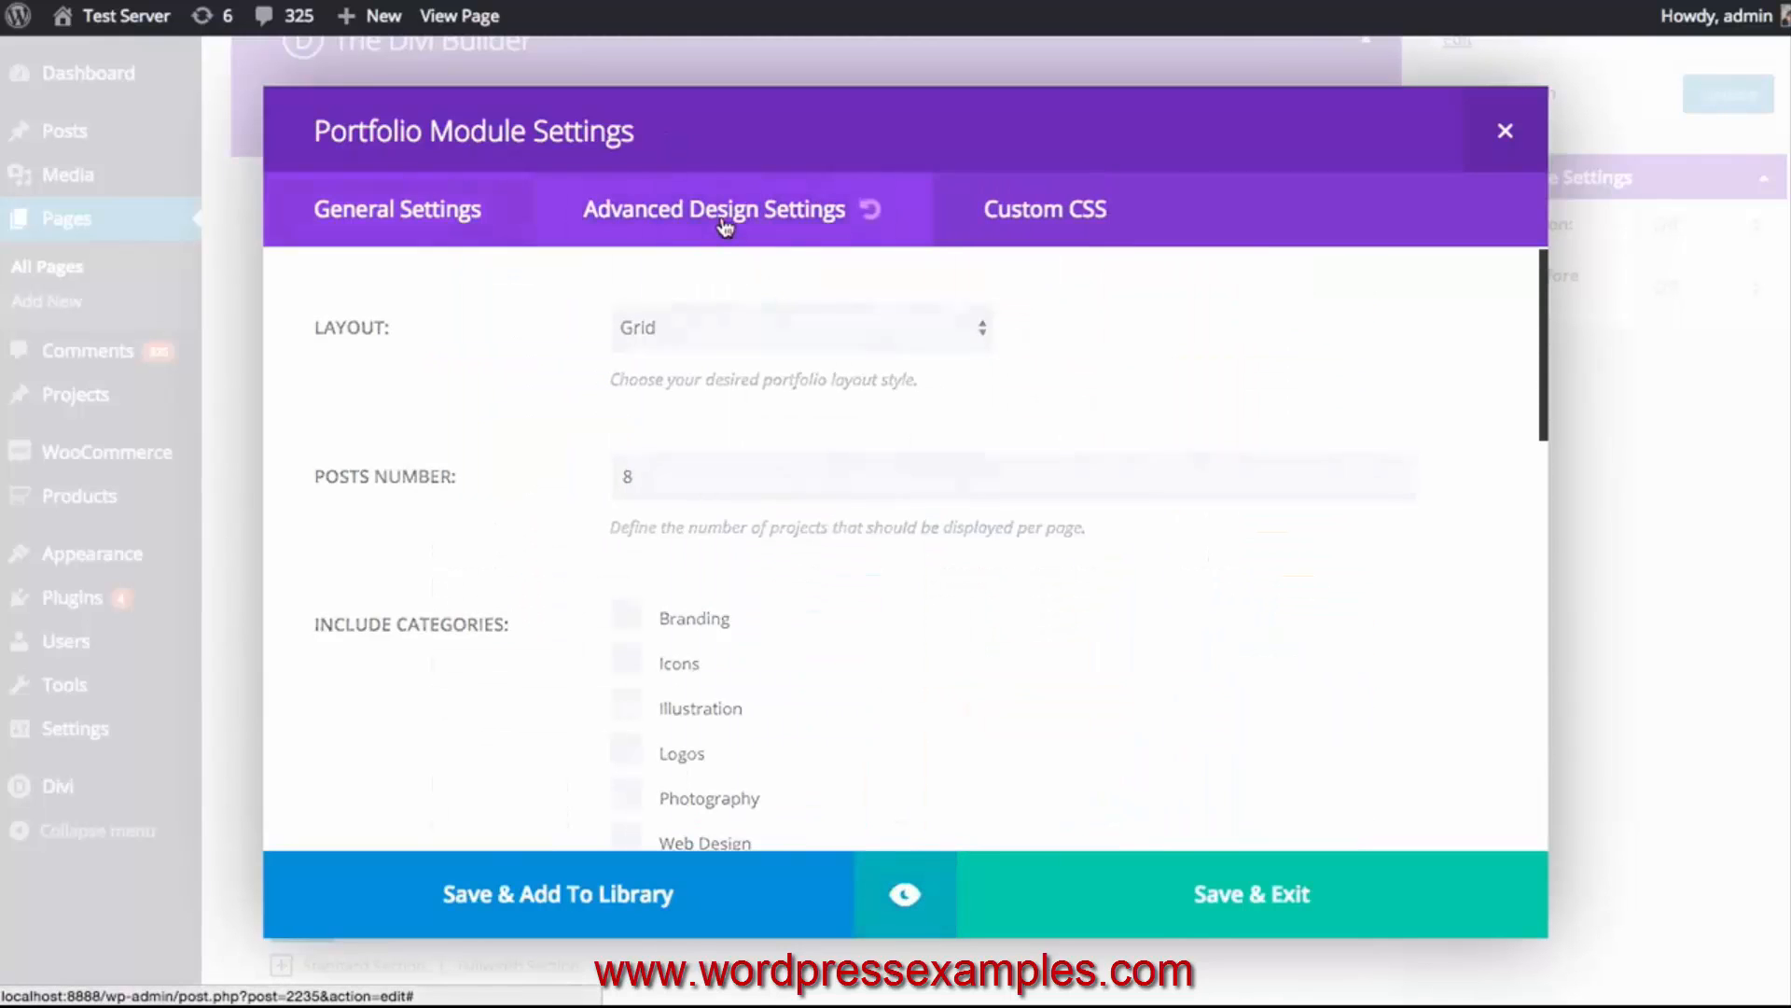
left_click(835, 328)
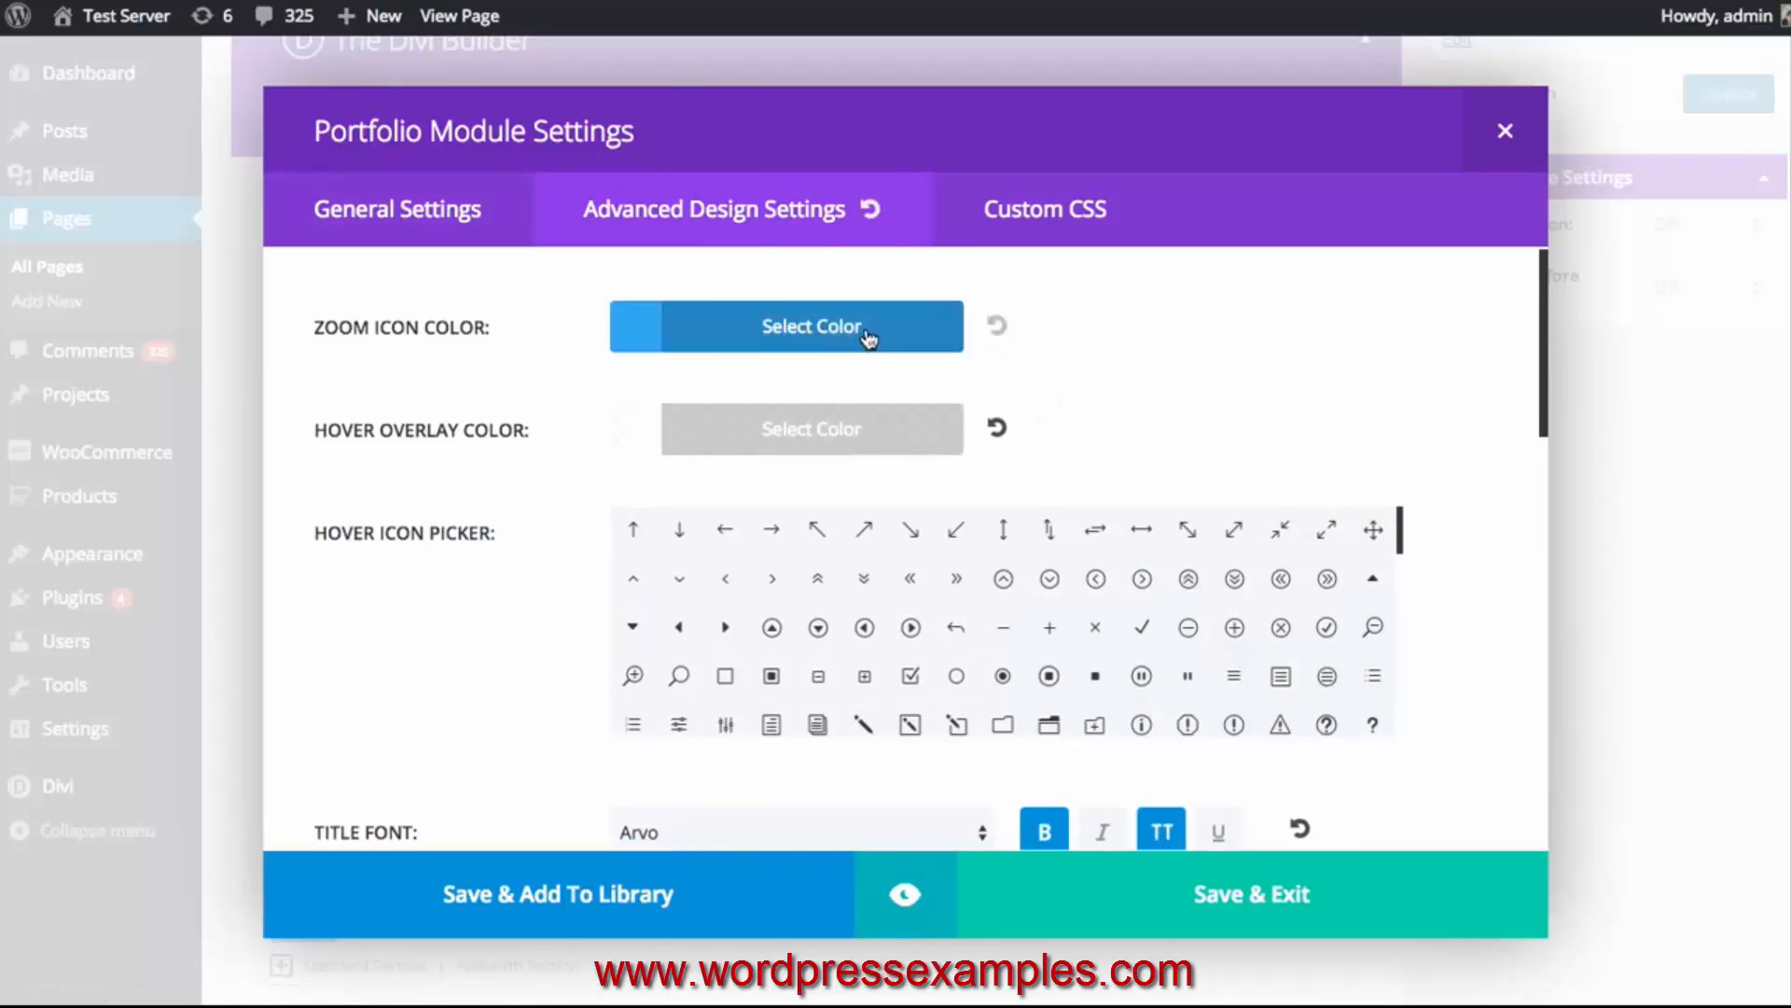
left_click(840, 334)
left_click(845, 637)
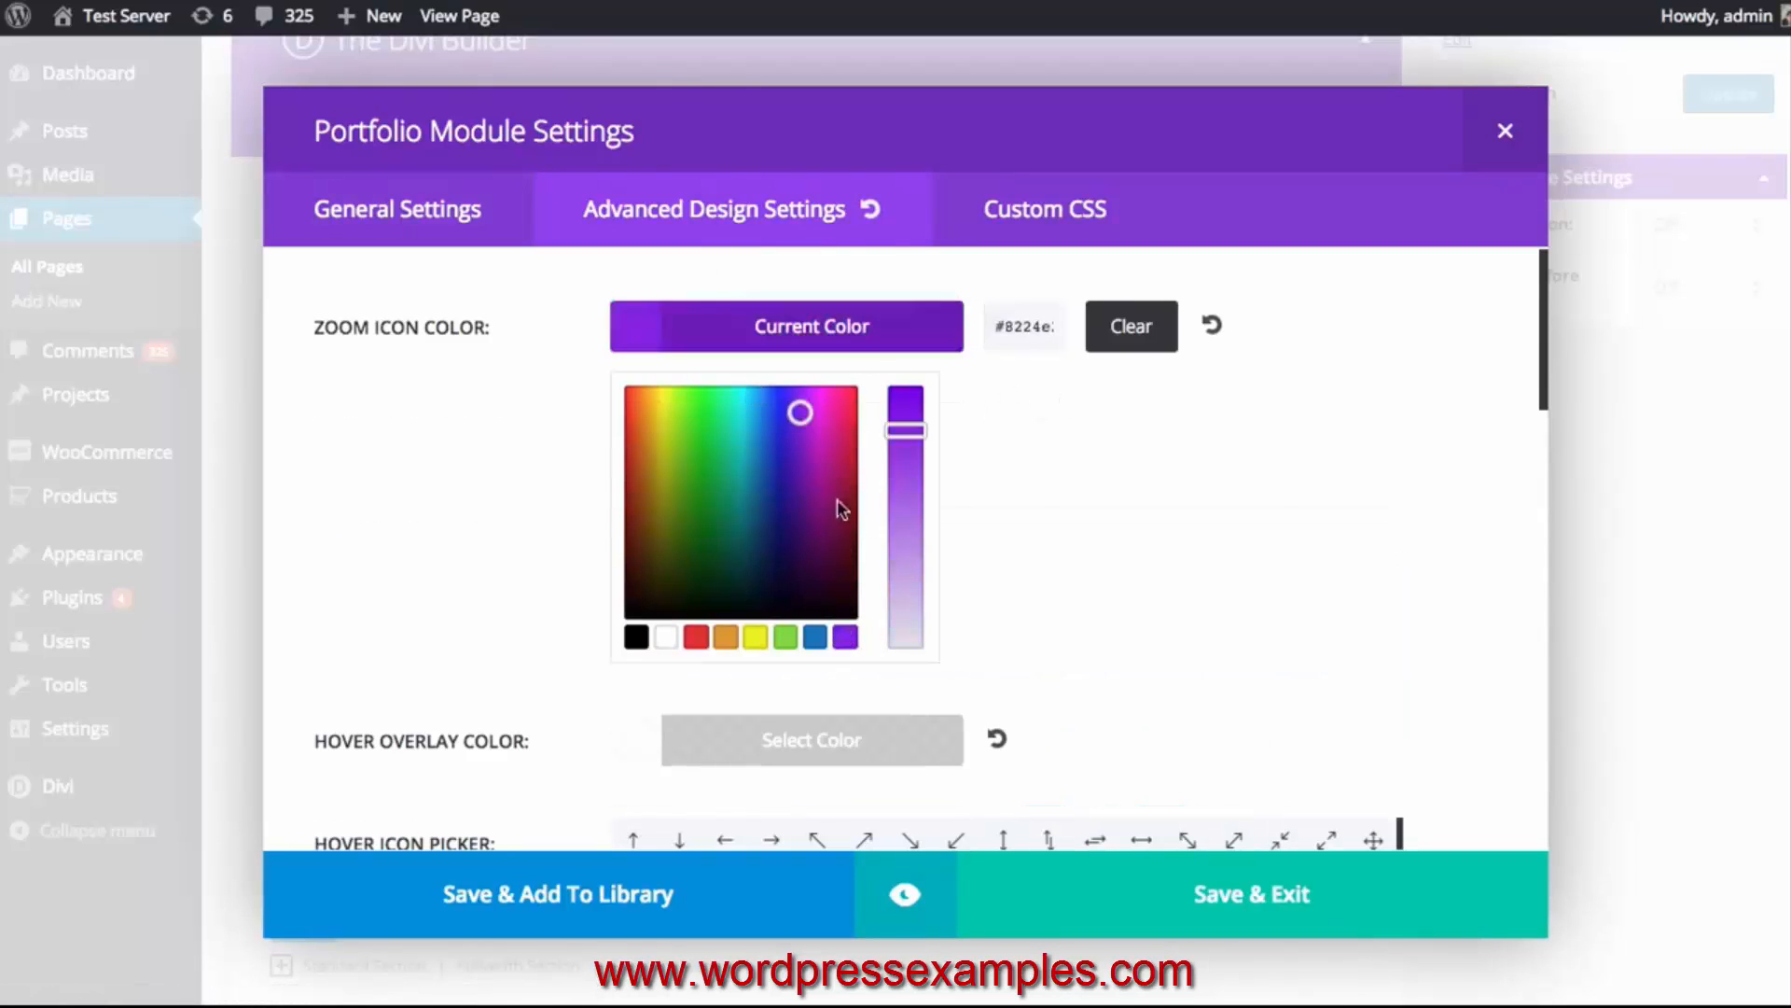
left_click(850, 334)
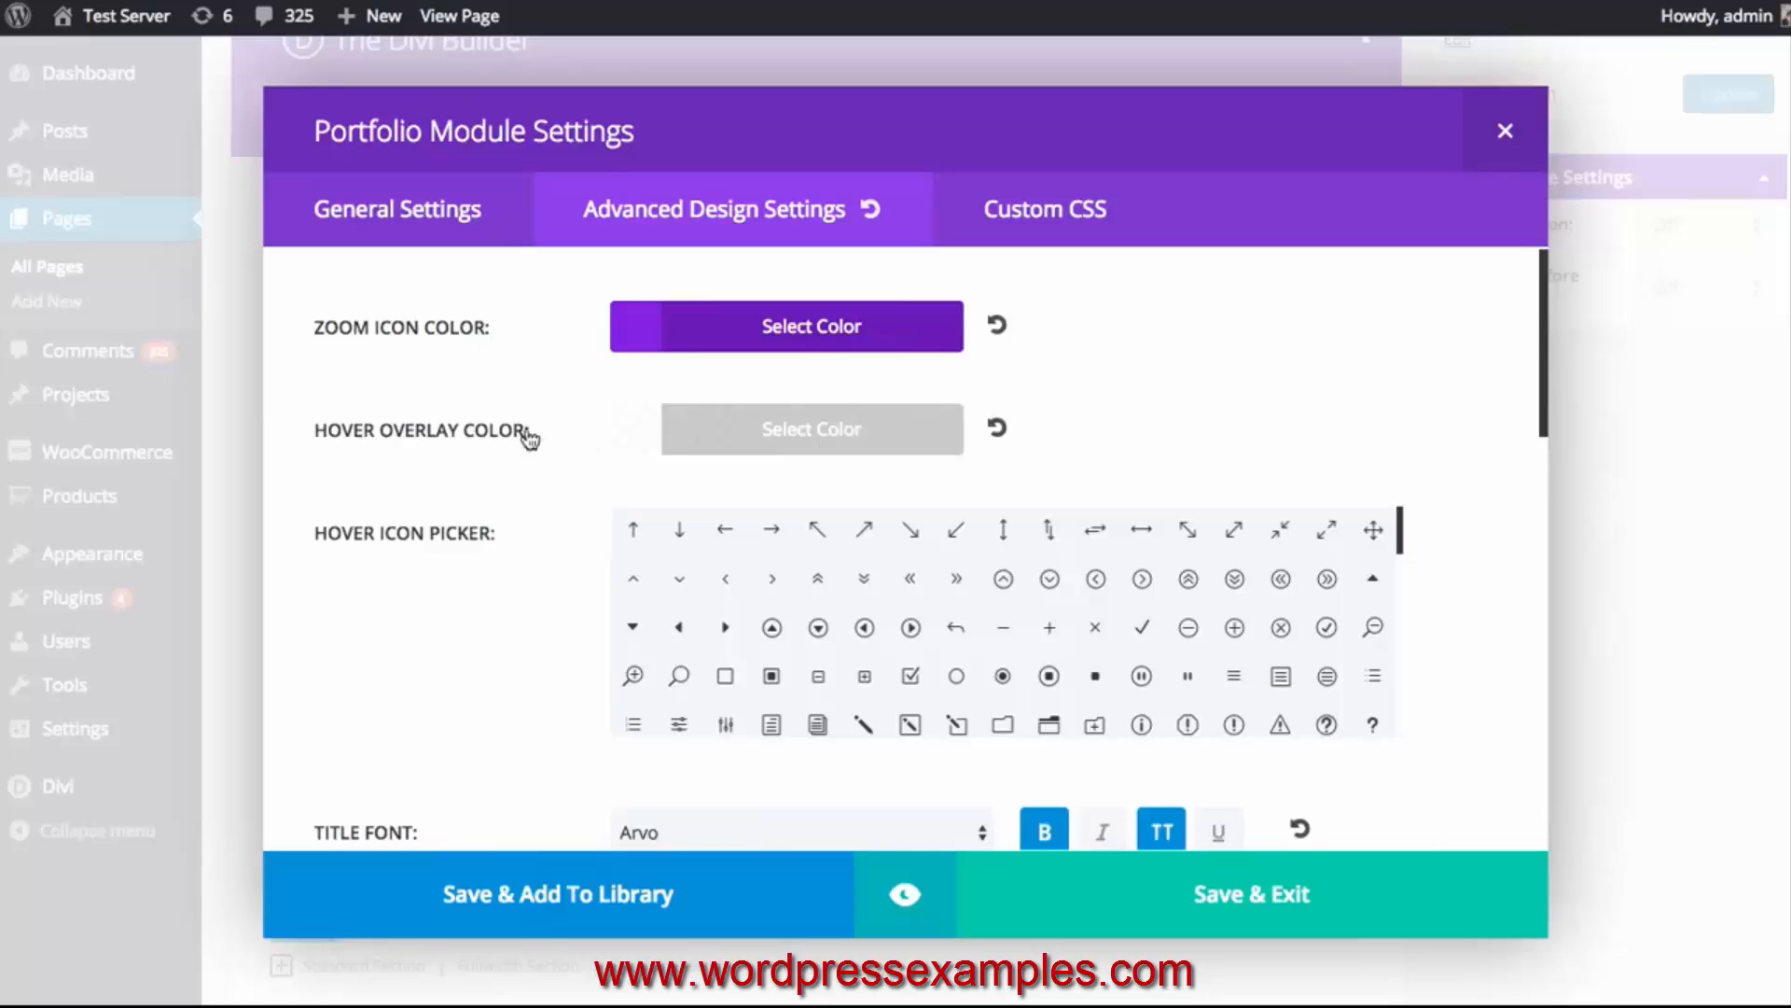
Step: Set the hover overlay color to black with 0.68 opacity, rgba(0,0,0,0.68)
left_click(782, 437)
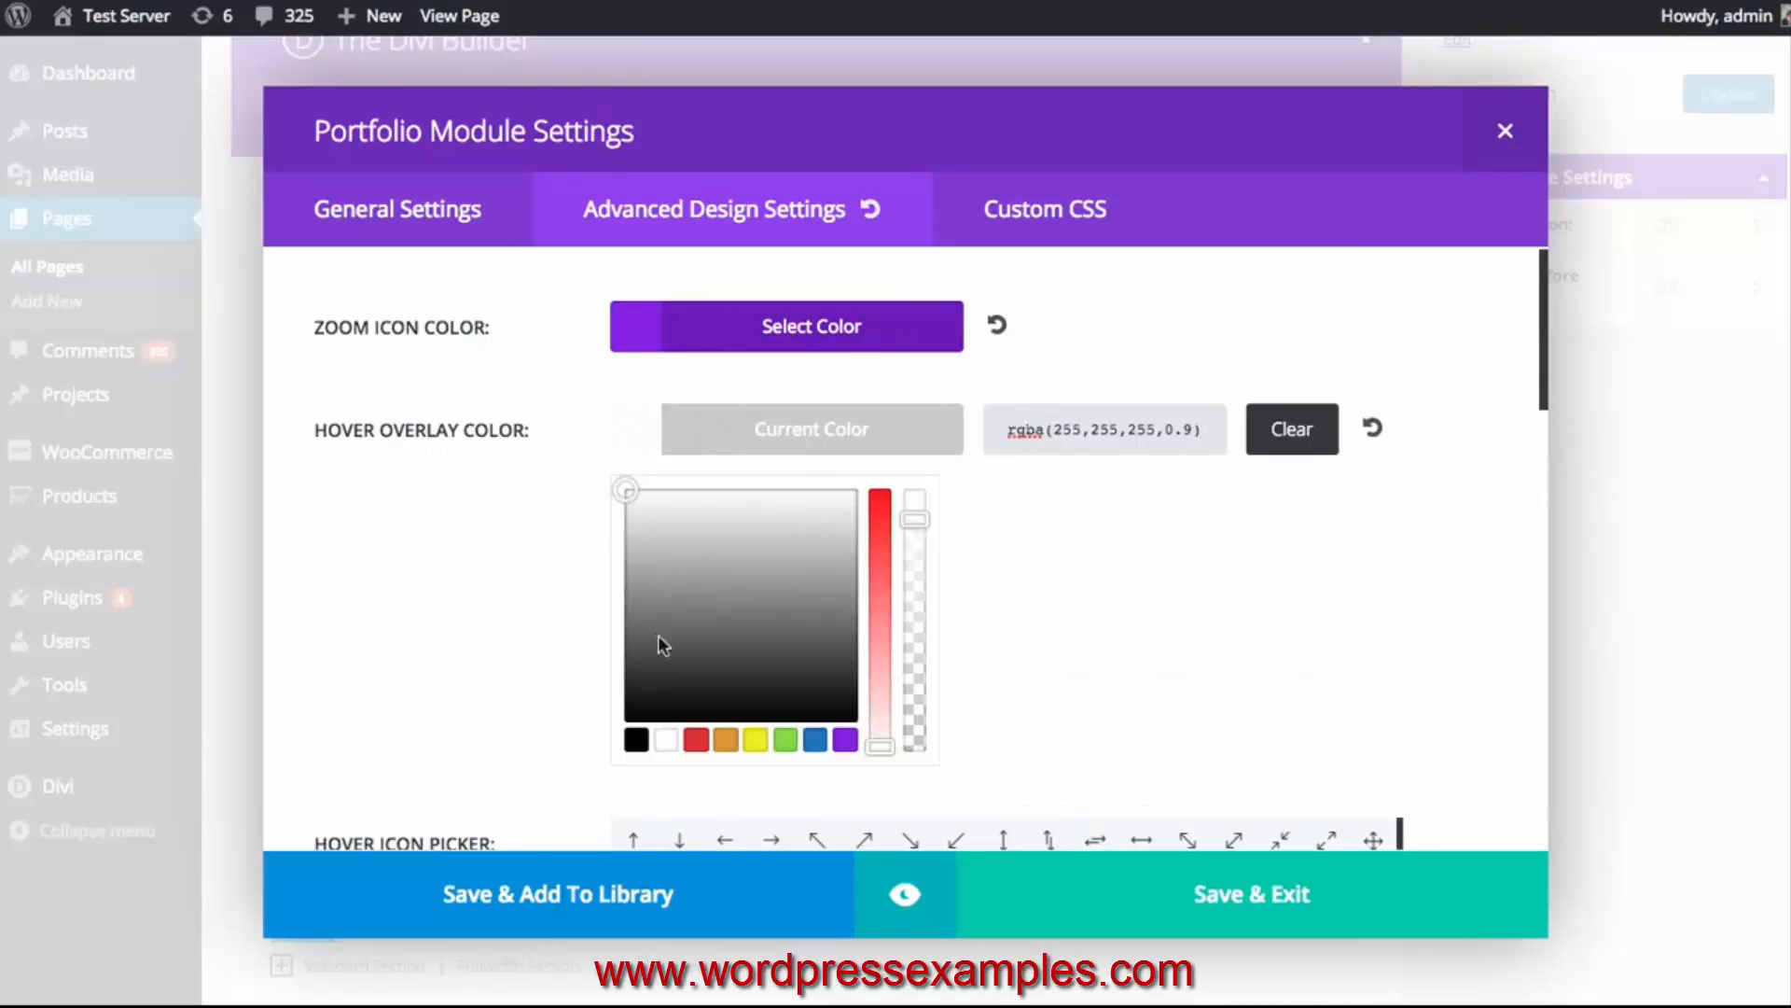
left_click_drag(658, 643, 627, 700)
left_click(821, 431)
left_click(830, 437)
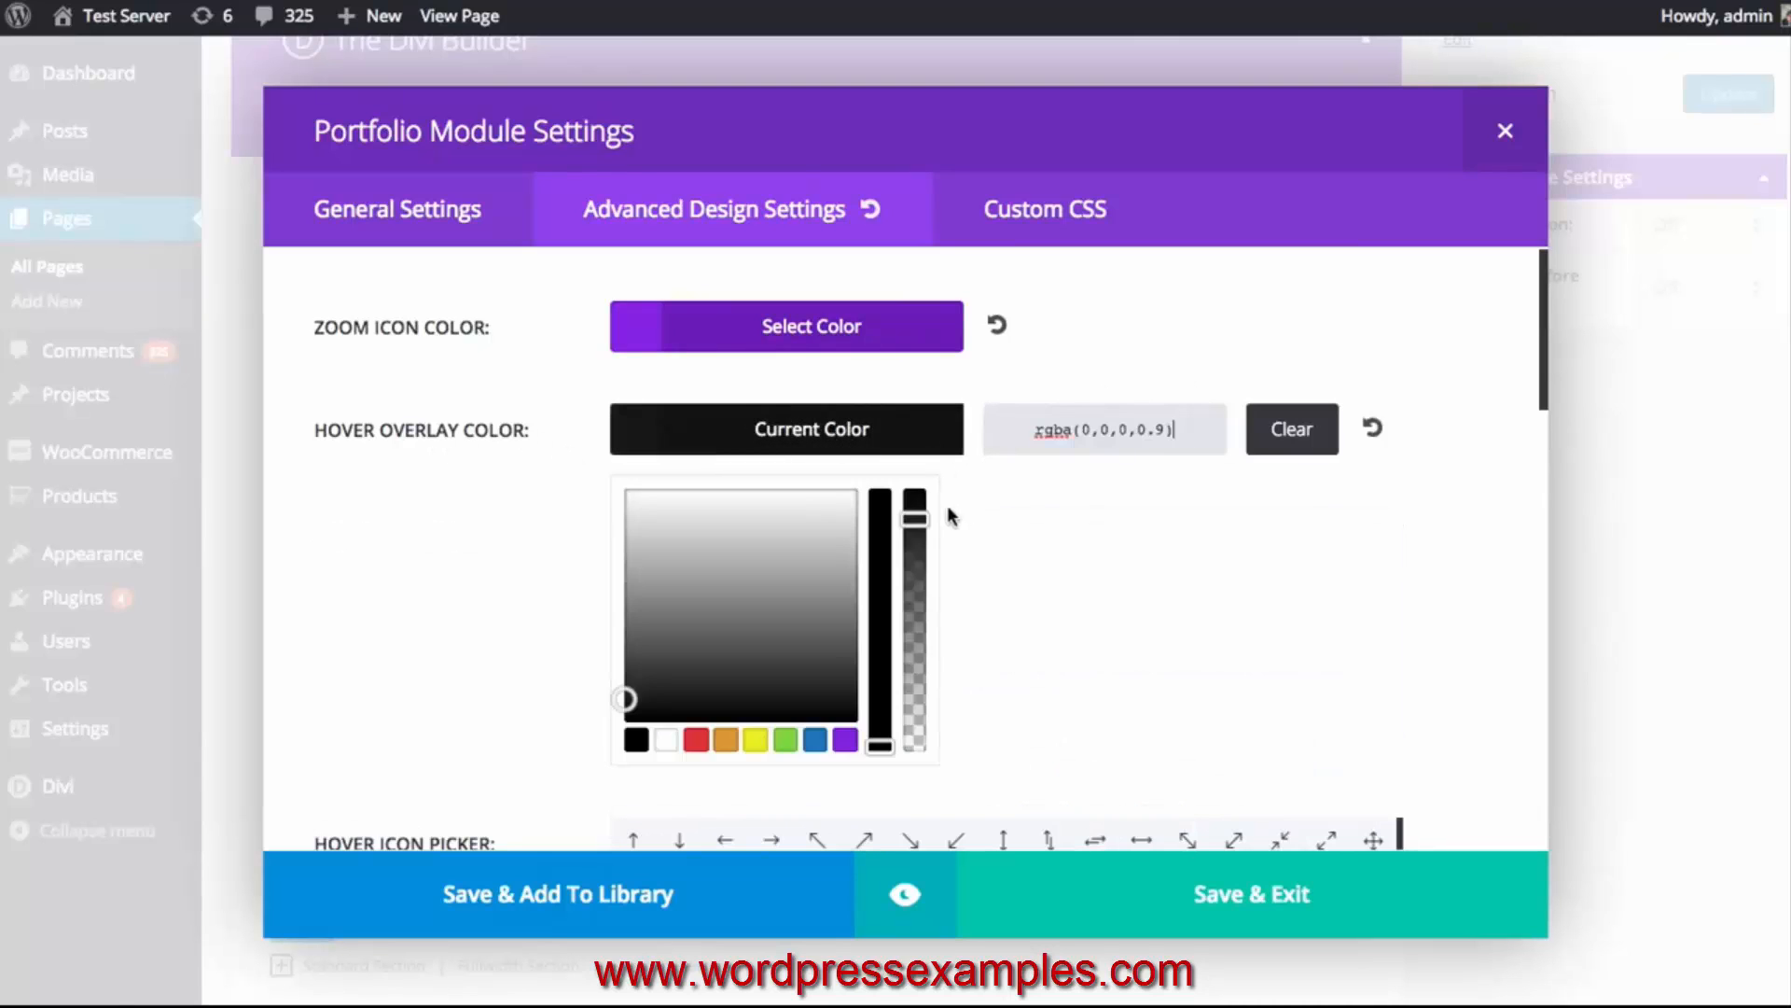
left_click_drag(914, 519, 914, 574)
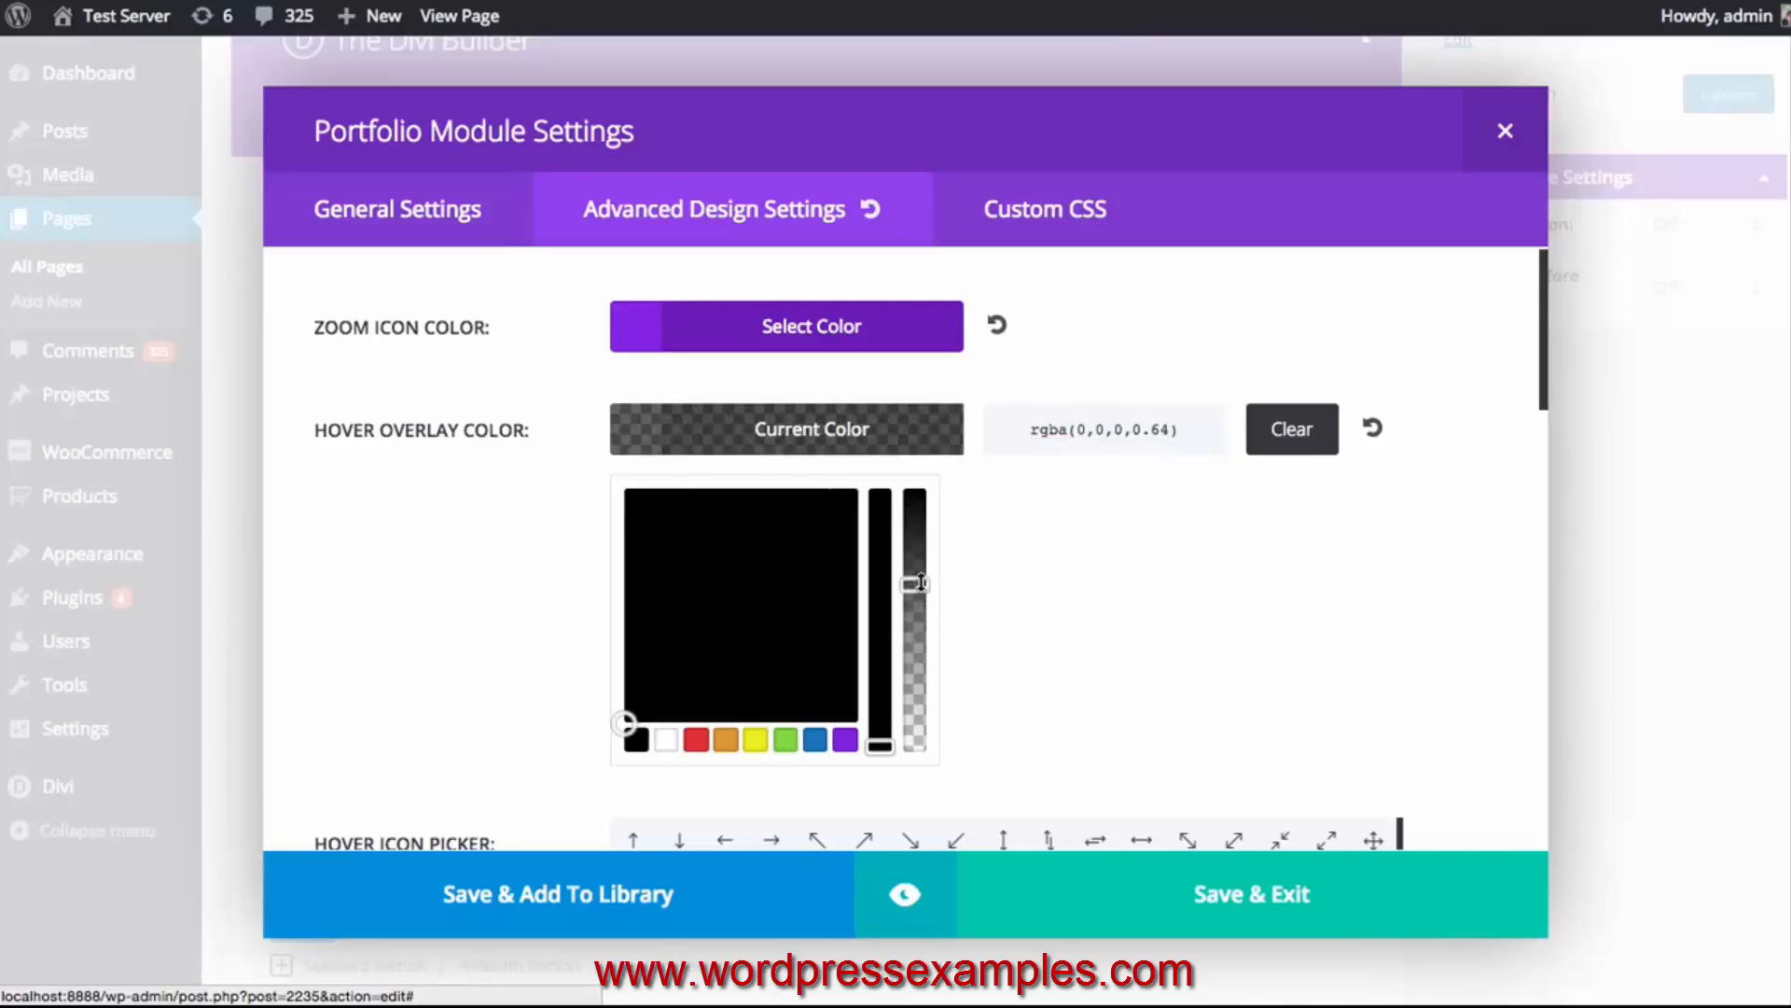
left_click(861, 455)
left_click(904, 894)
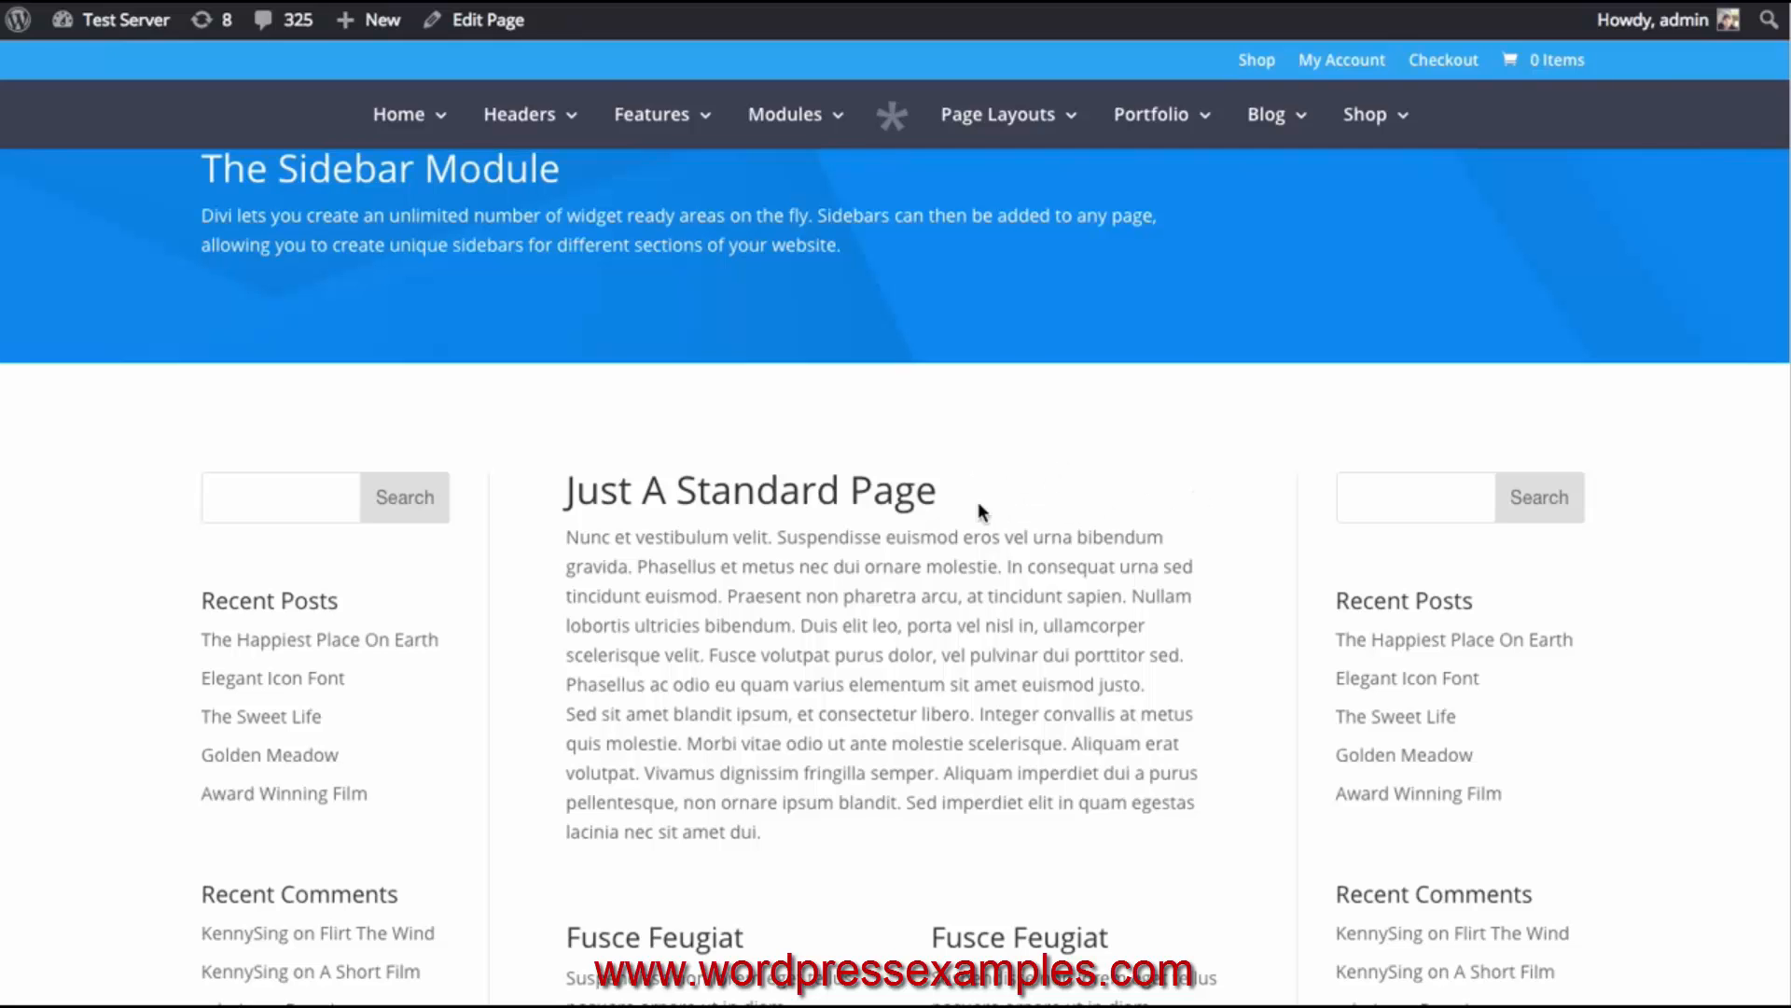
Step: Scroll through the Sidebar Module demo page to examine its sidebars and widgets
scroll(1017, 495, "down", 3)
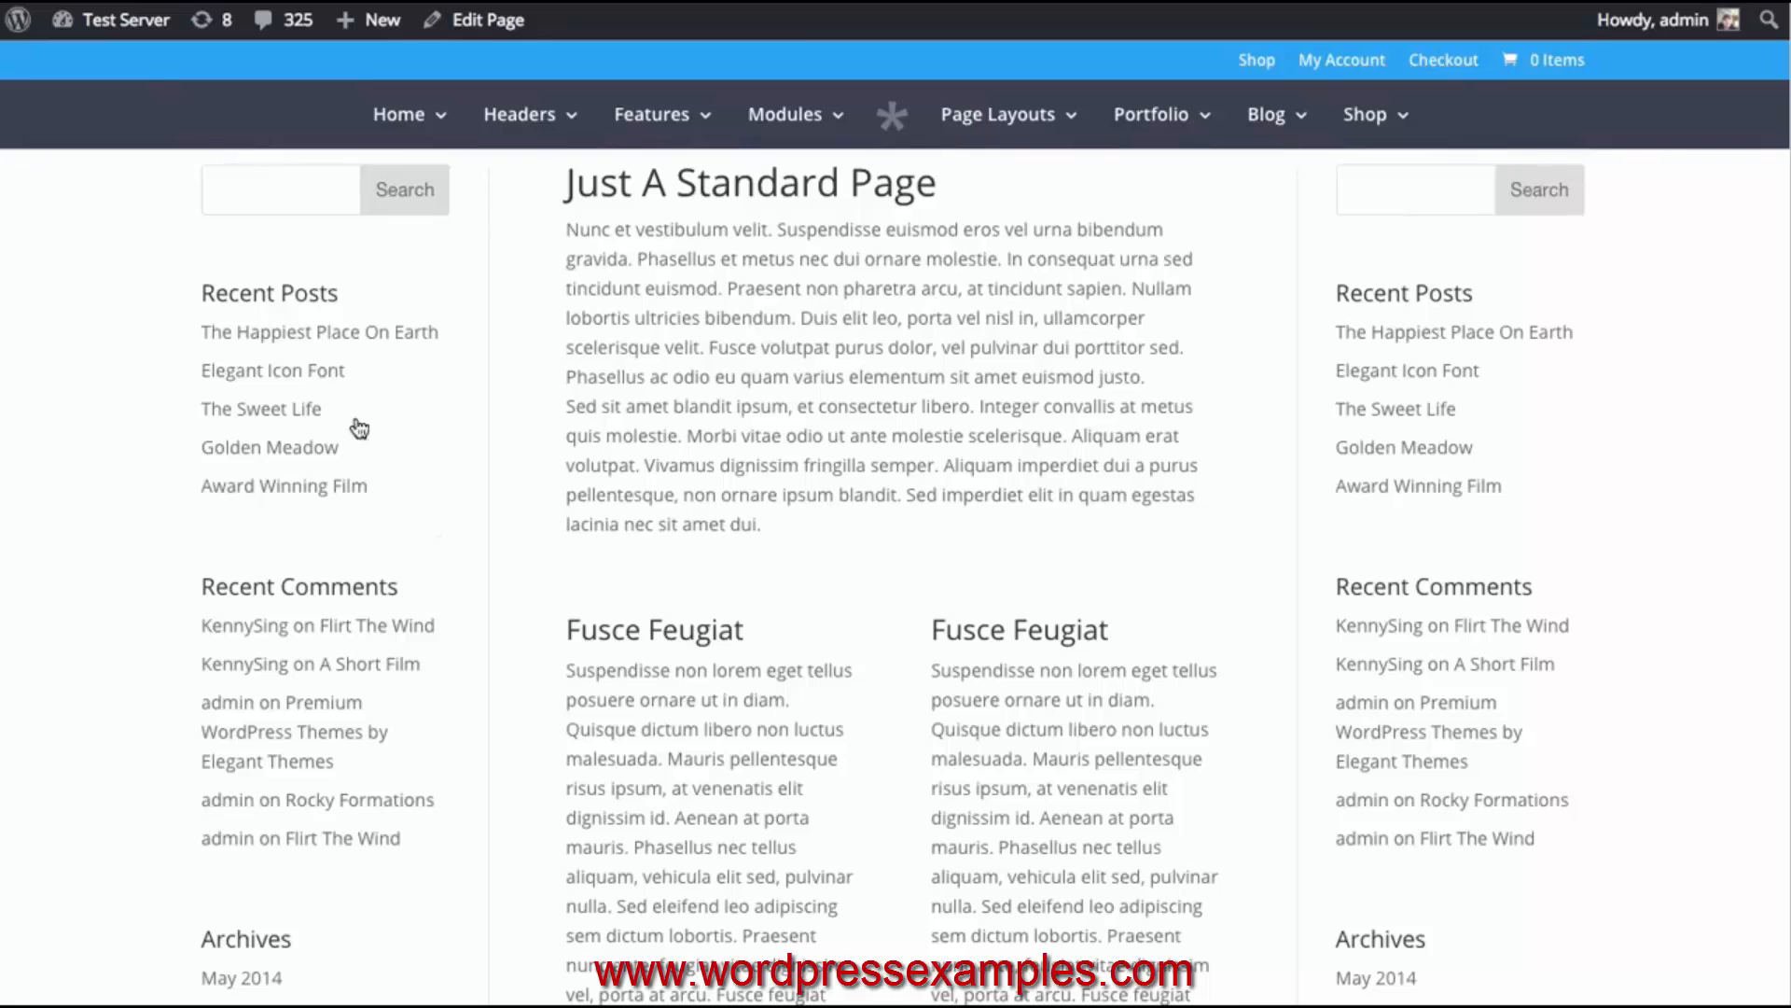
scroll(366, 420, "up", 2)
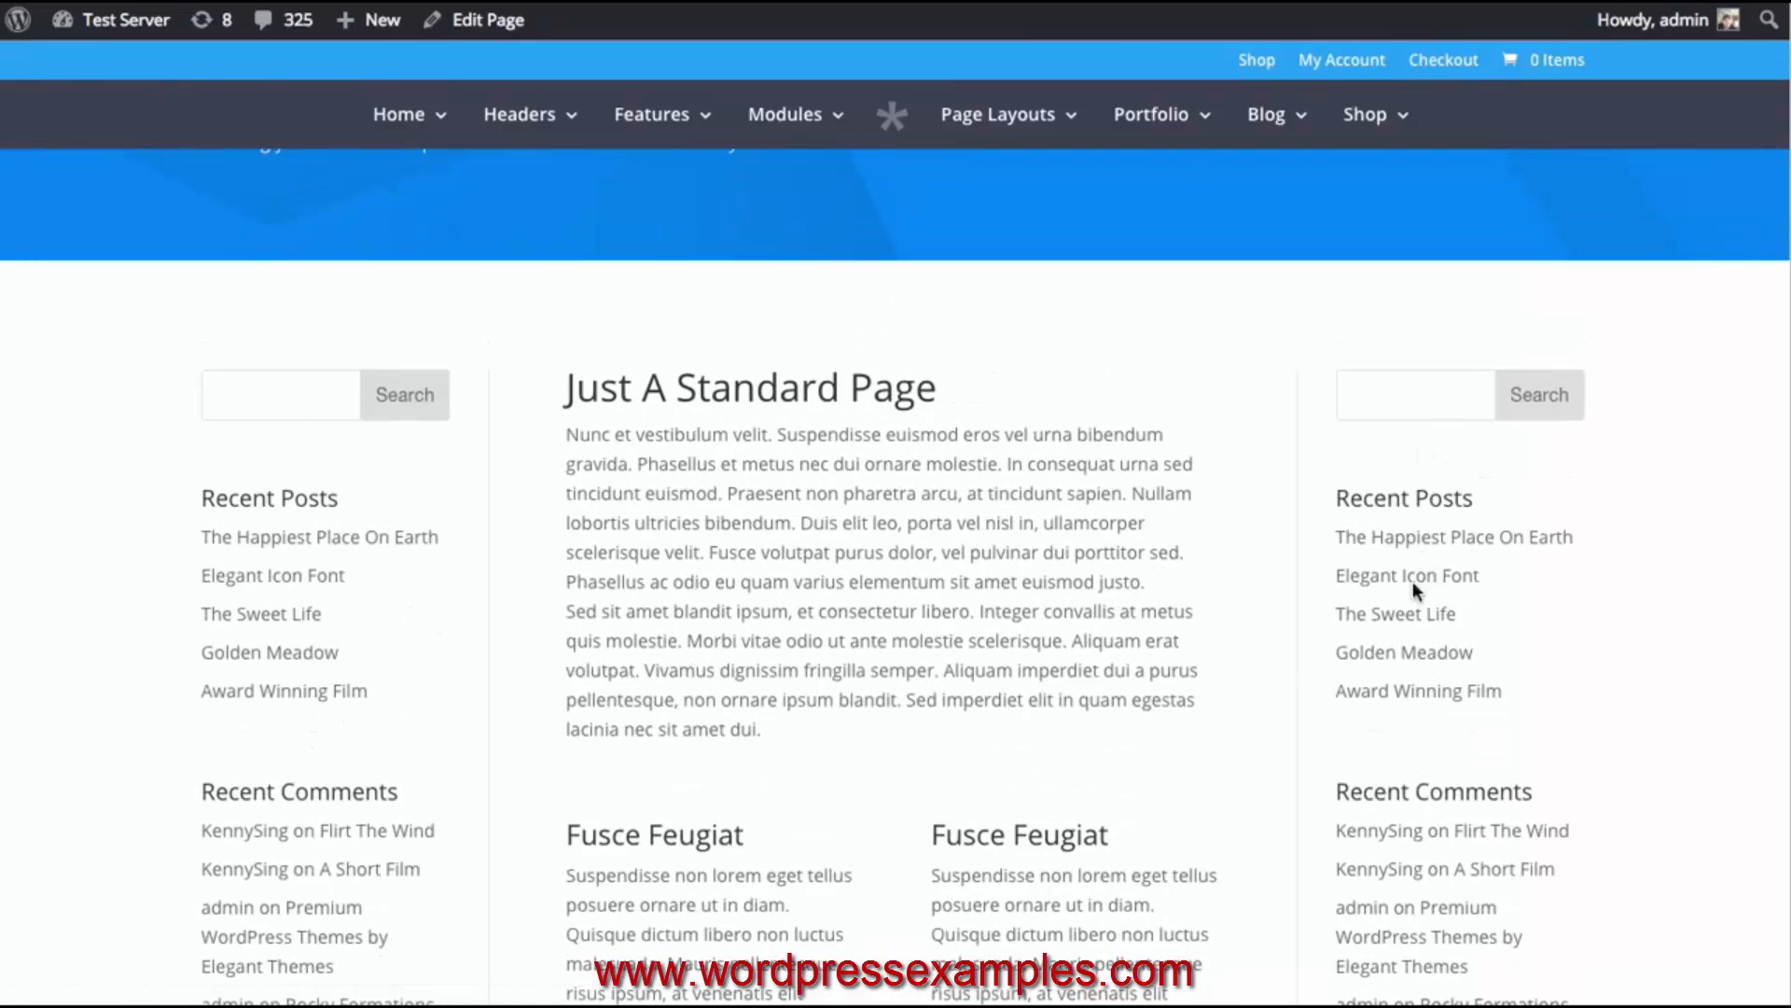
scroll(989, 411, "down", 3)
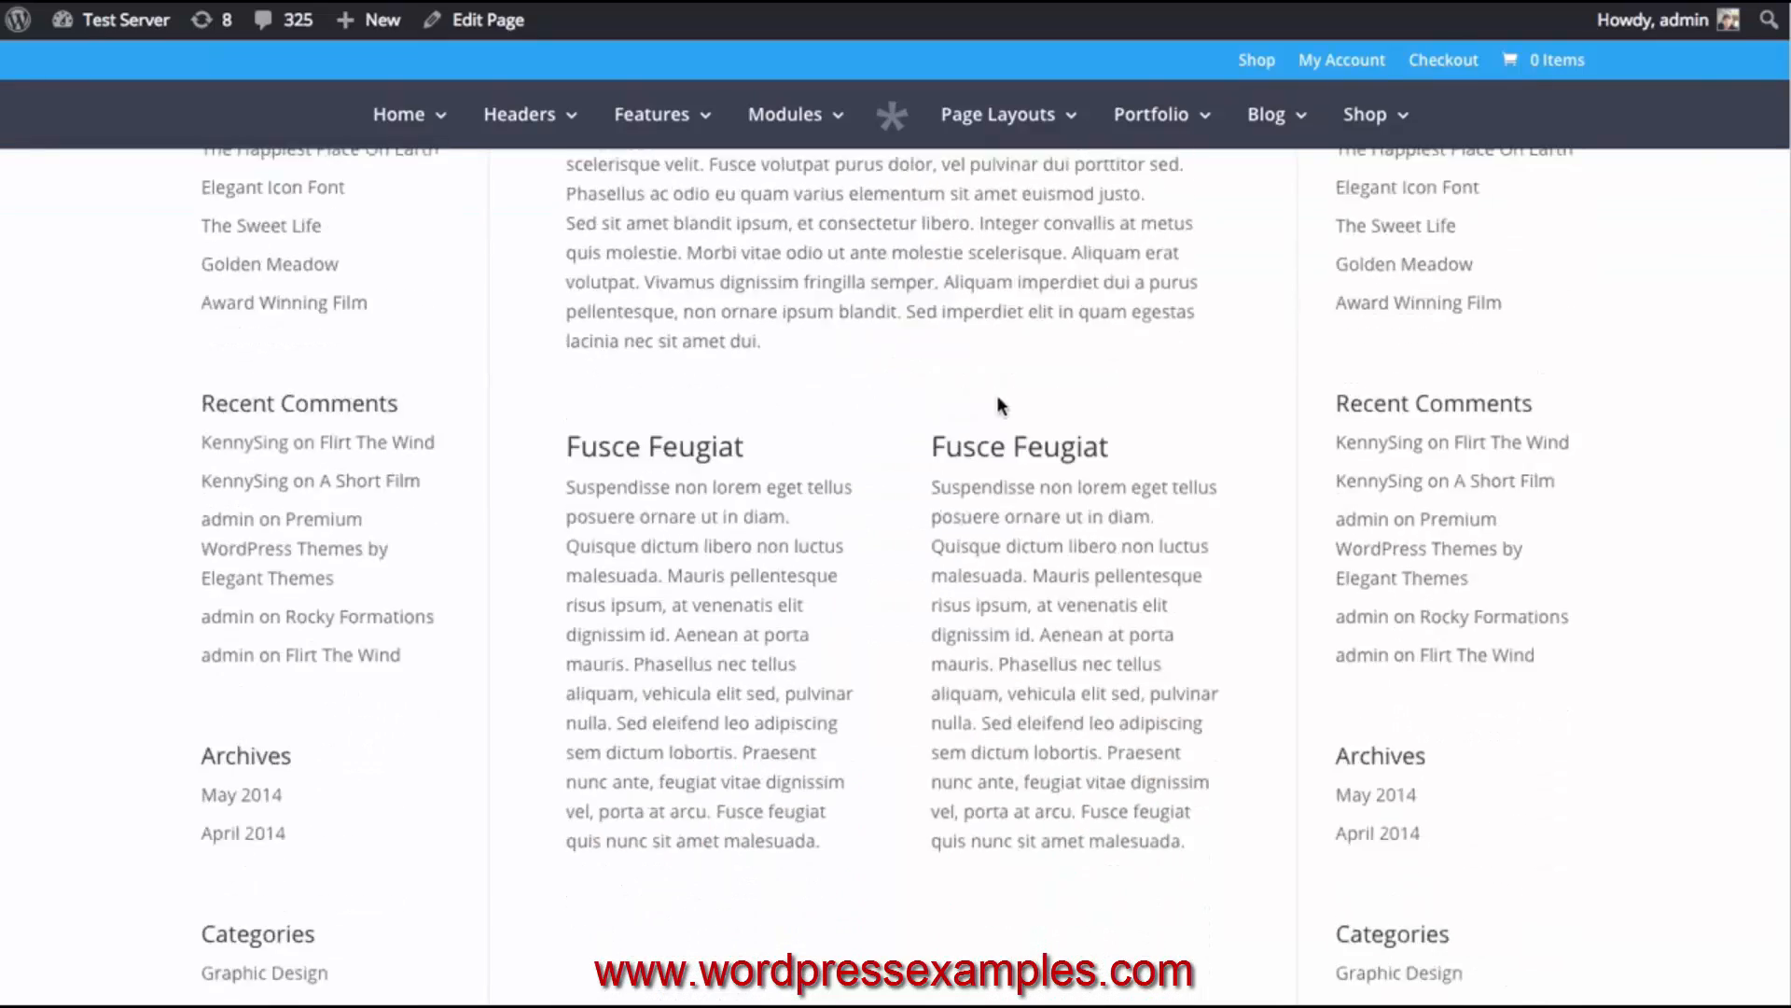
scroll(919, 448, "up", 5)
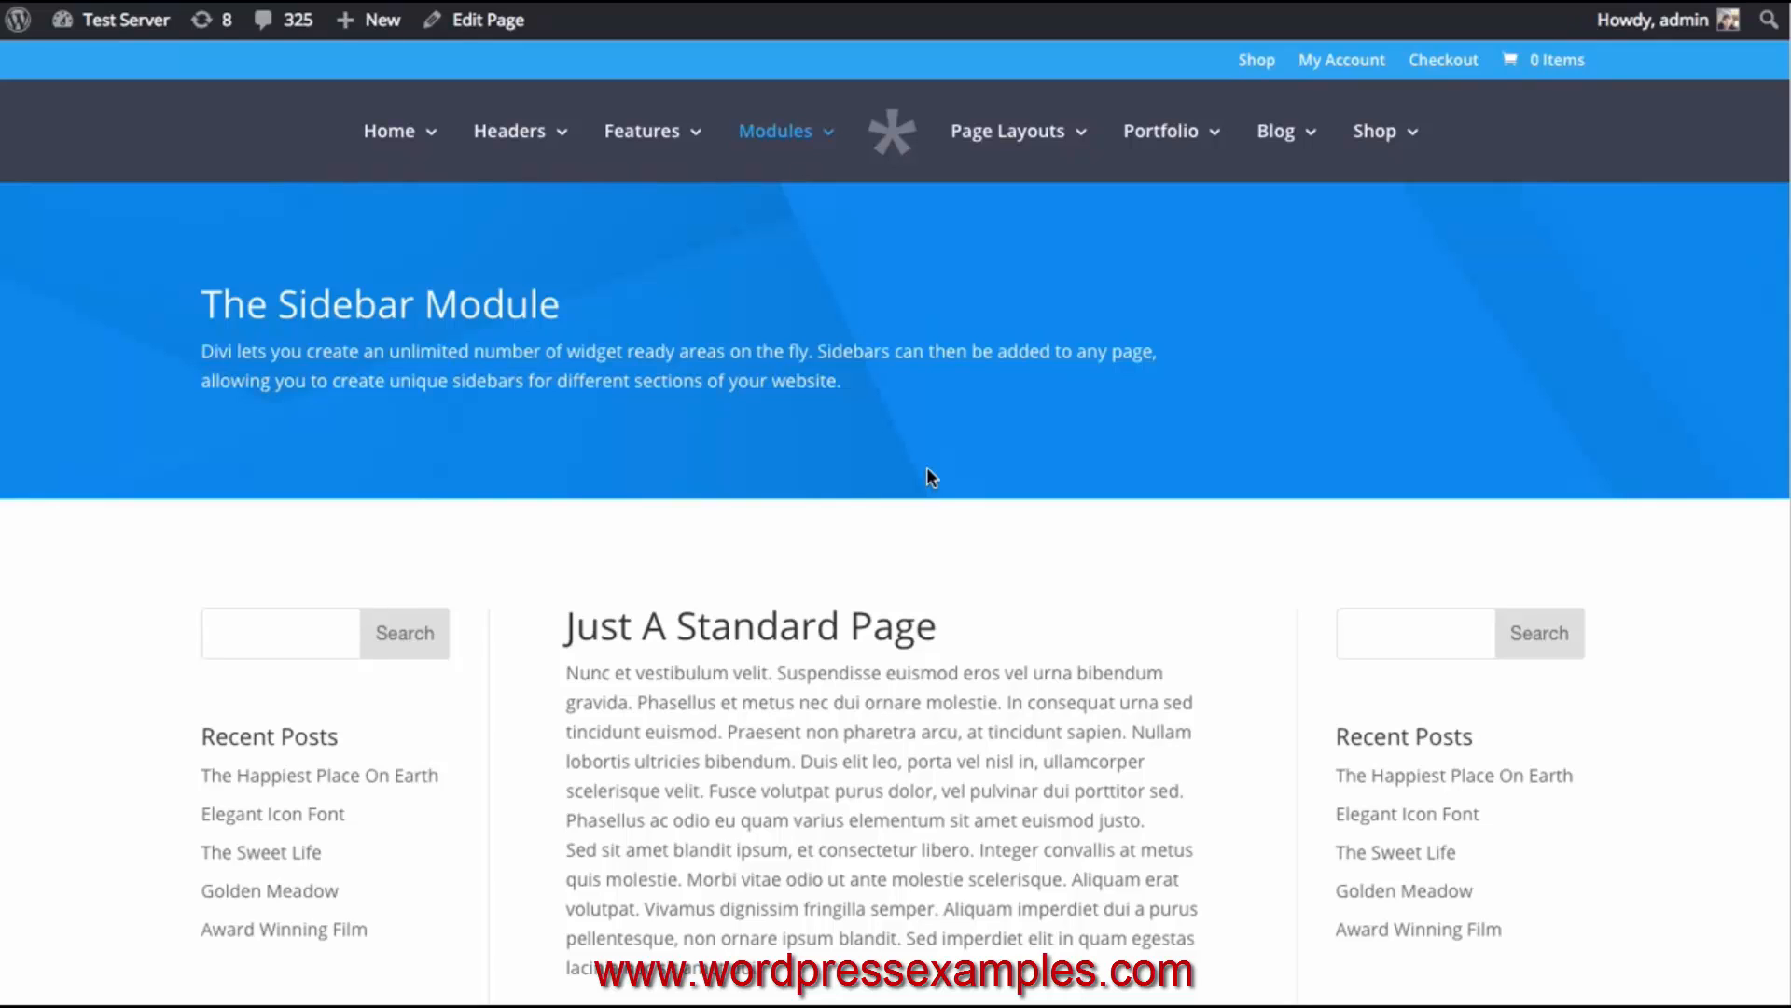
scroll(1267, 480, "down", 3)
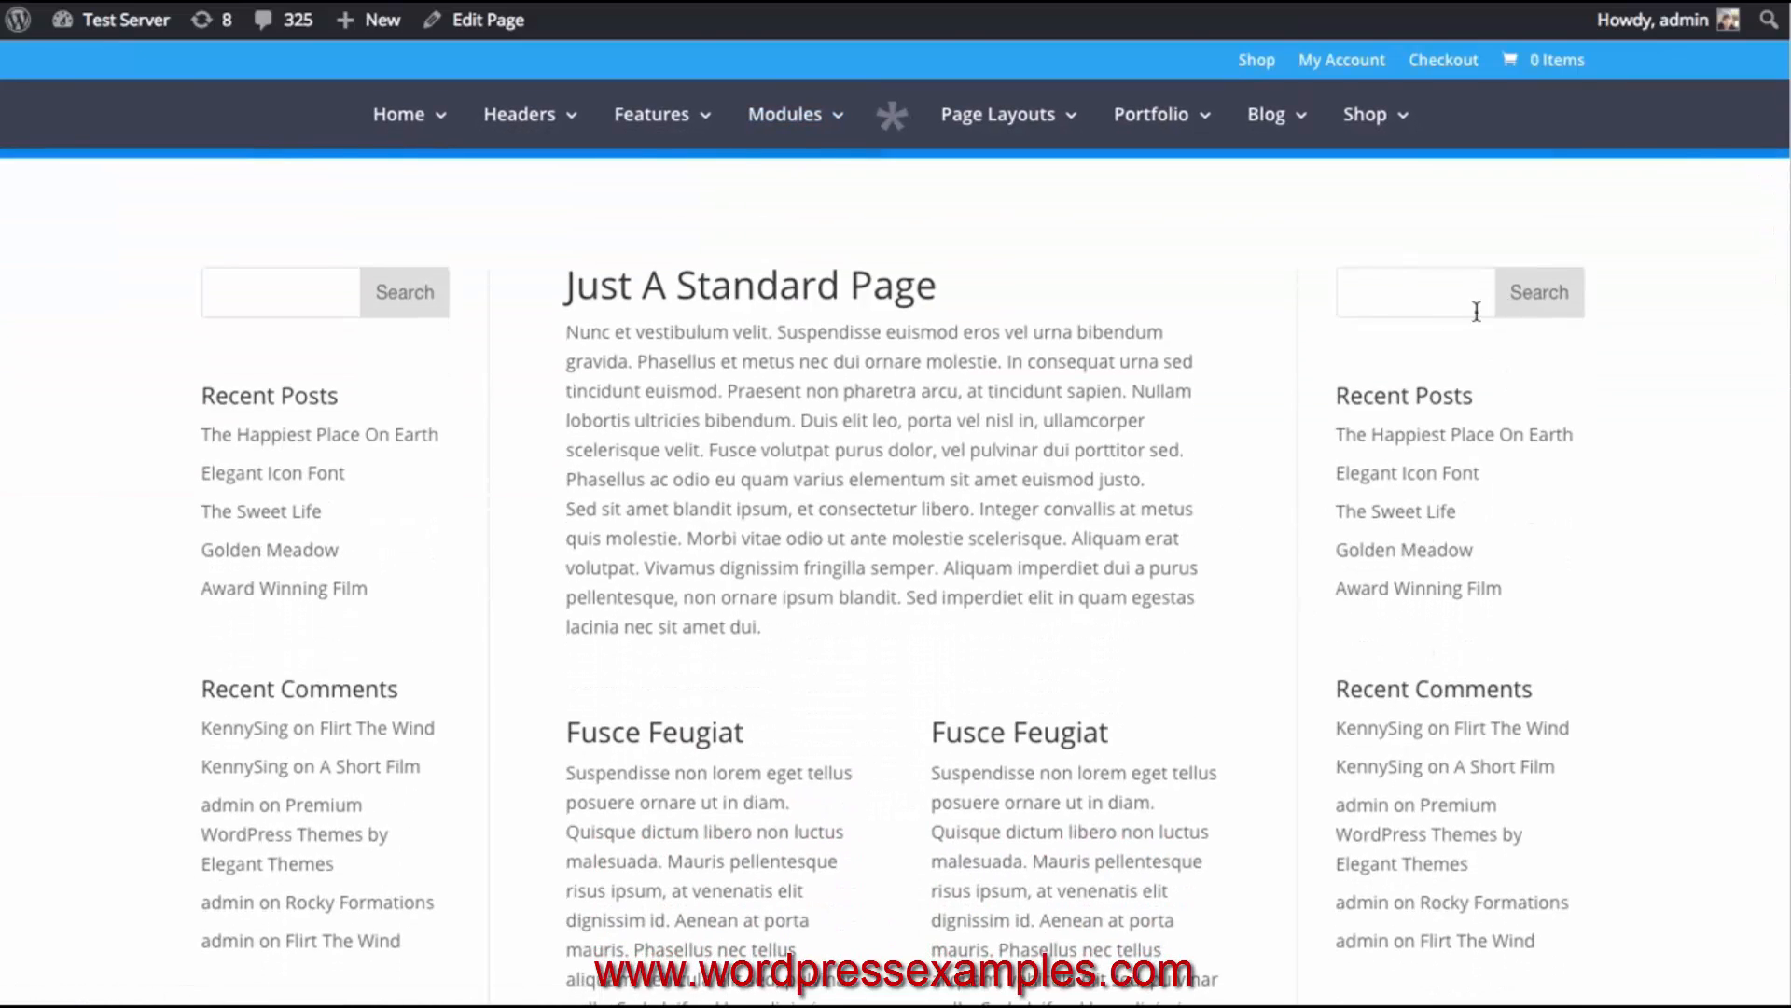
scroll(1497, 278, "down", 2)
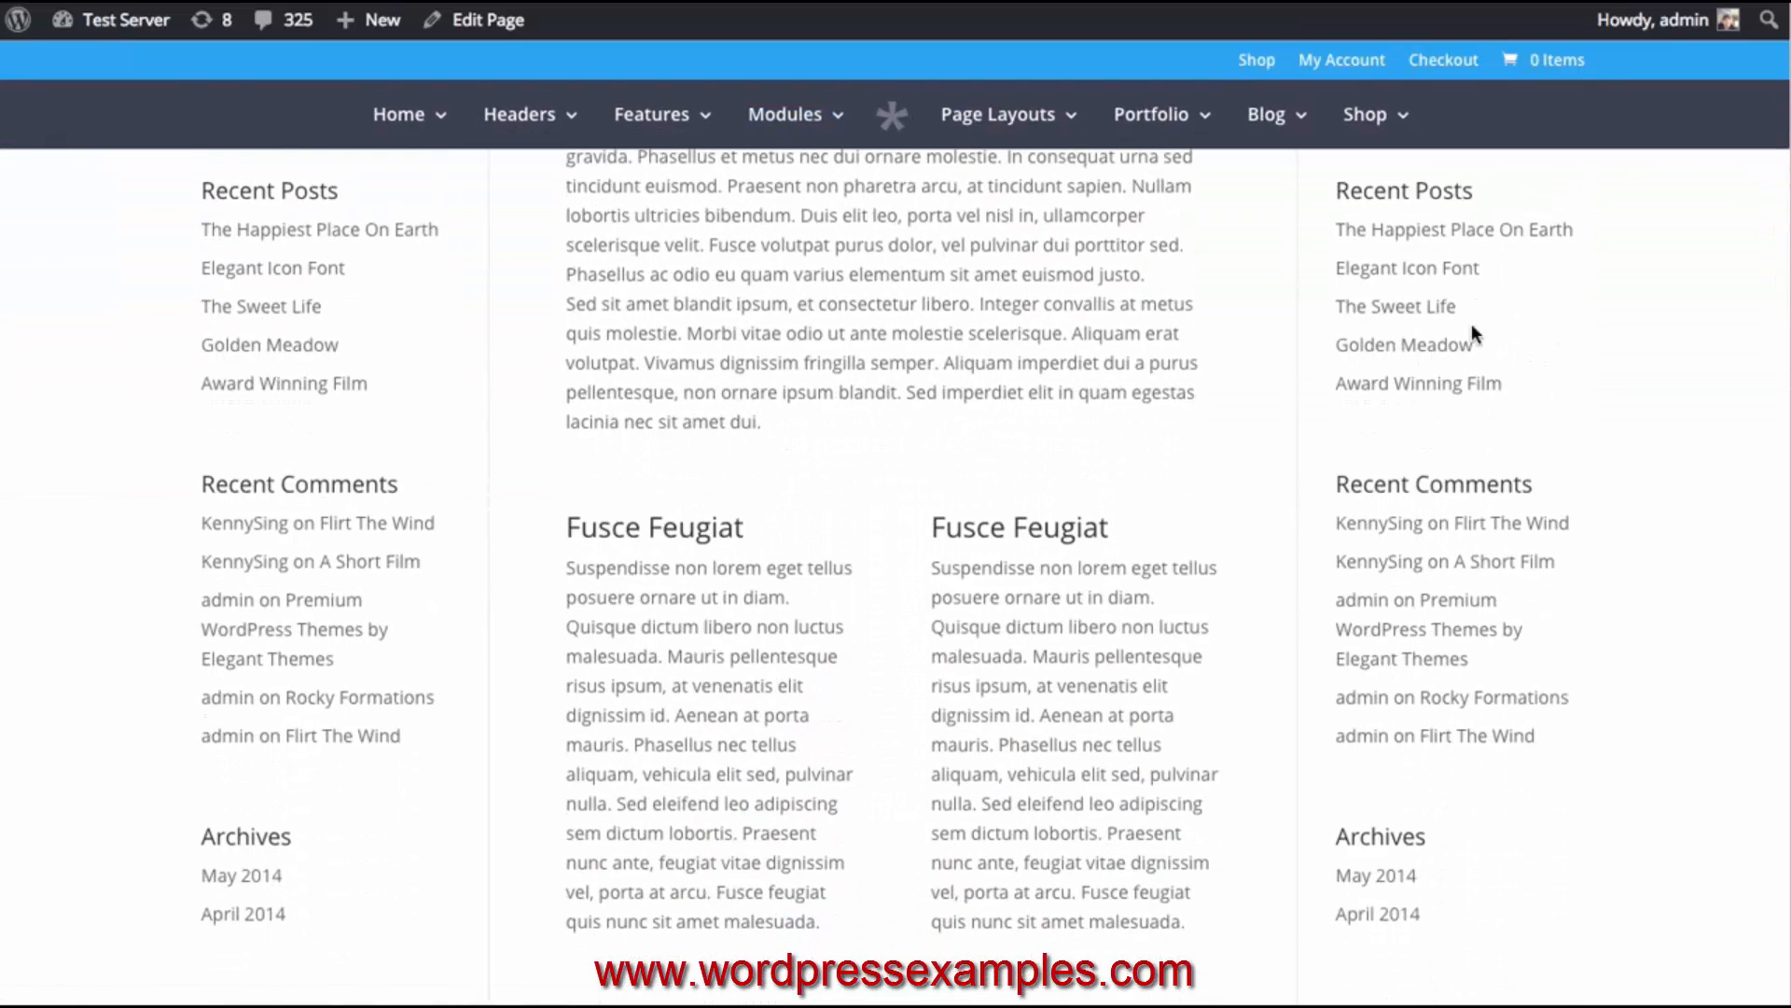
scroll(1379, 471, "down", 5)
scroll(1418, 644, "down", 3)
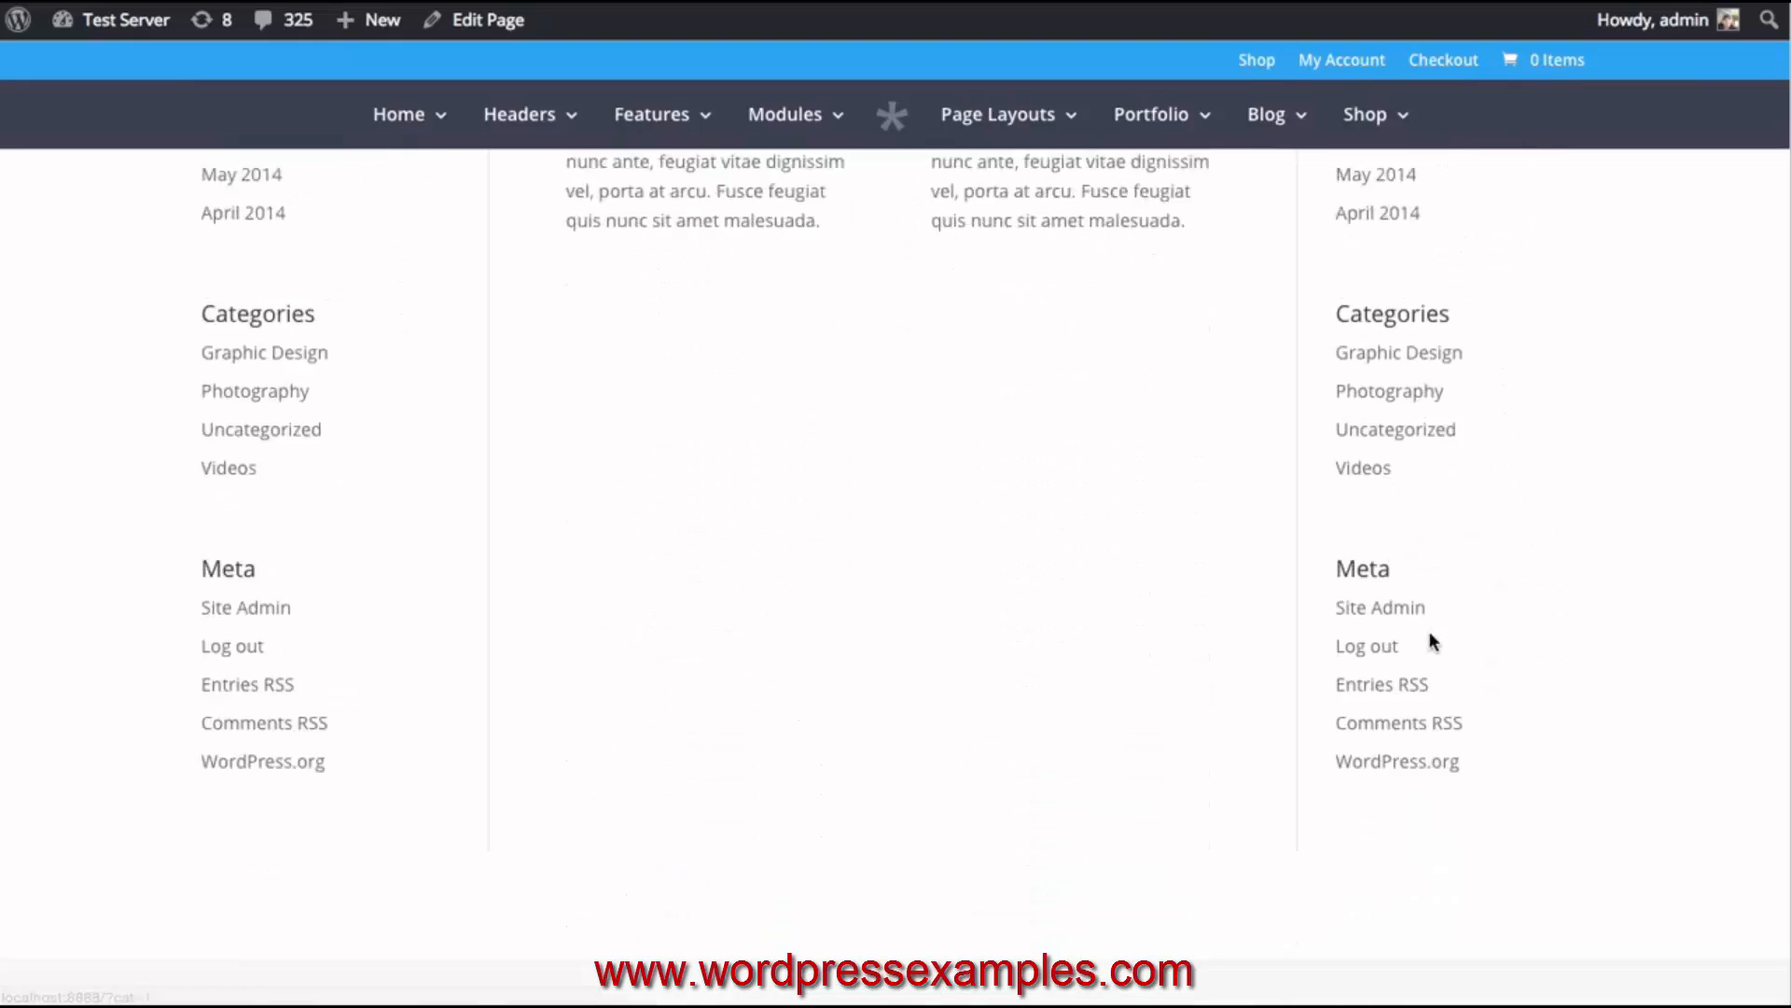
Step: Examine the Sidebar widget area and its widgets on the Widgets page
scroll(968, 536, "up", 14)
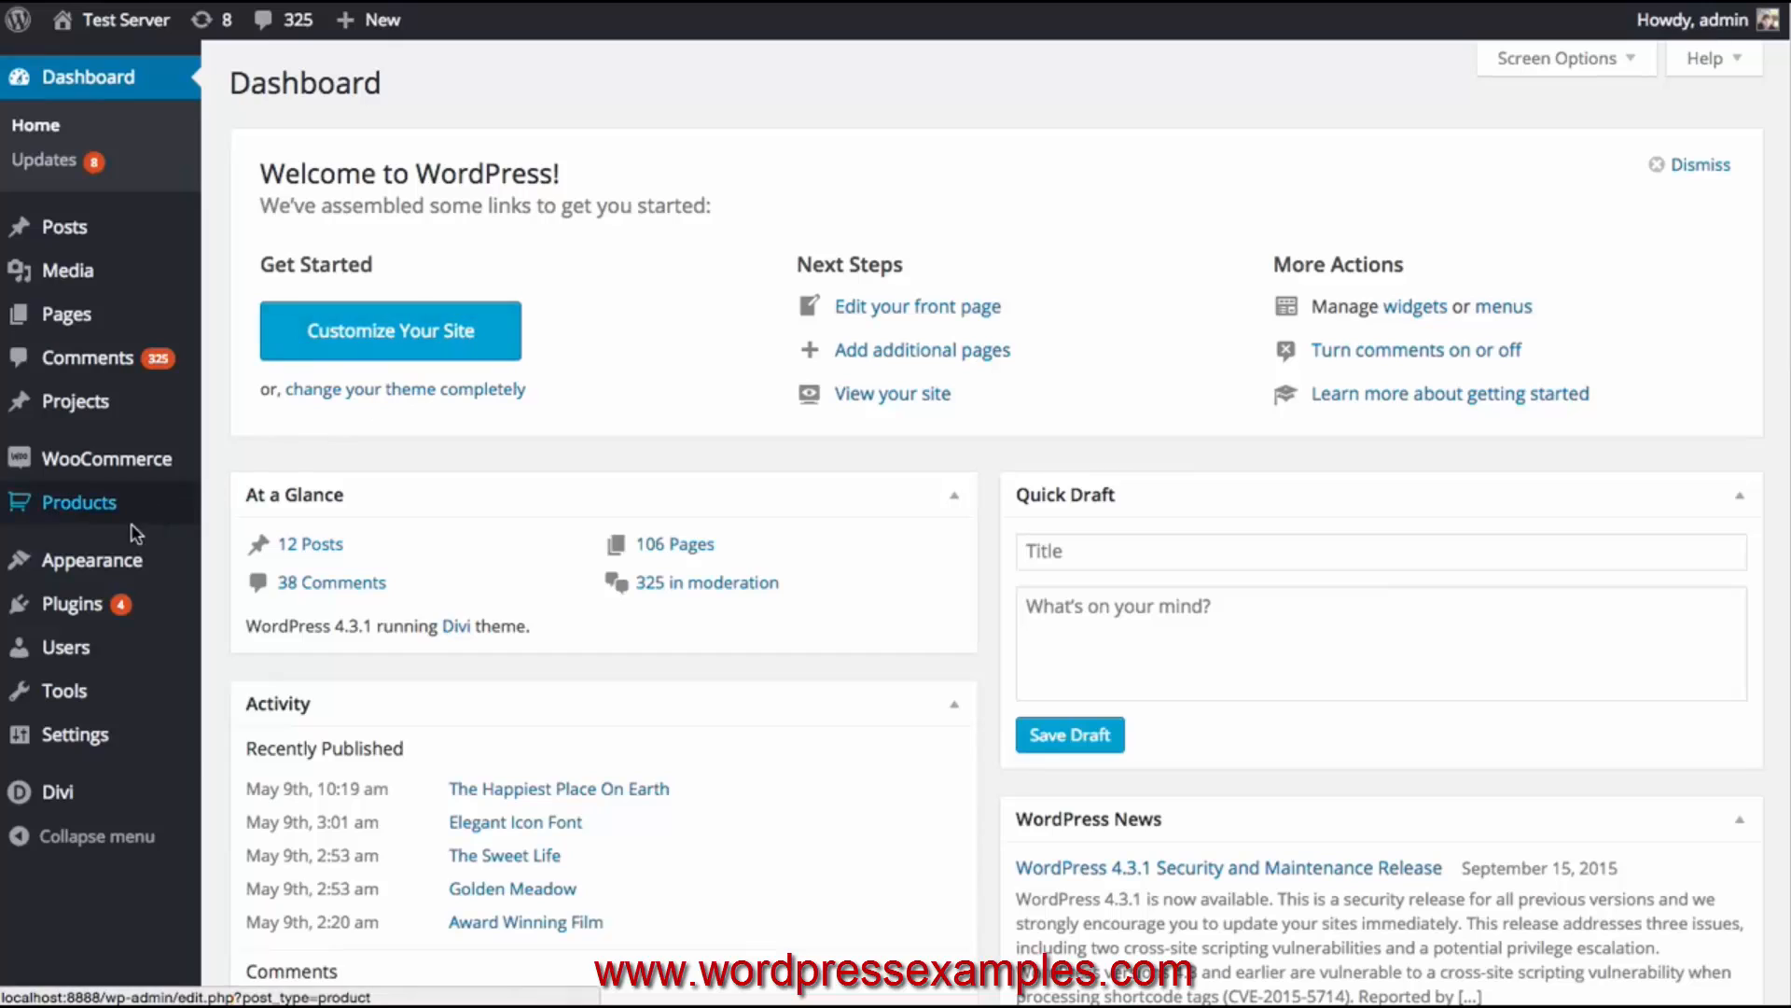
mouse_move(112, 560)
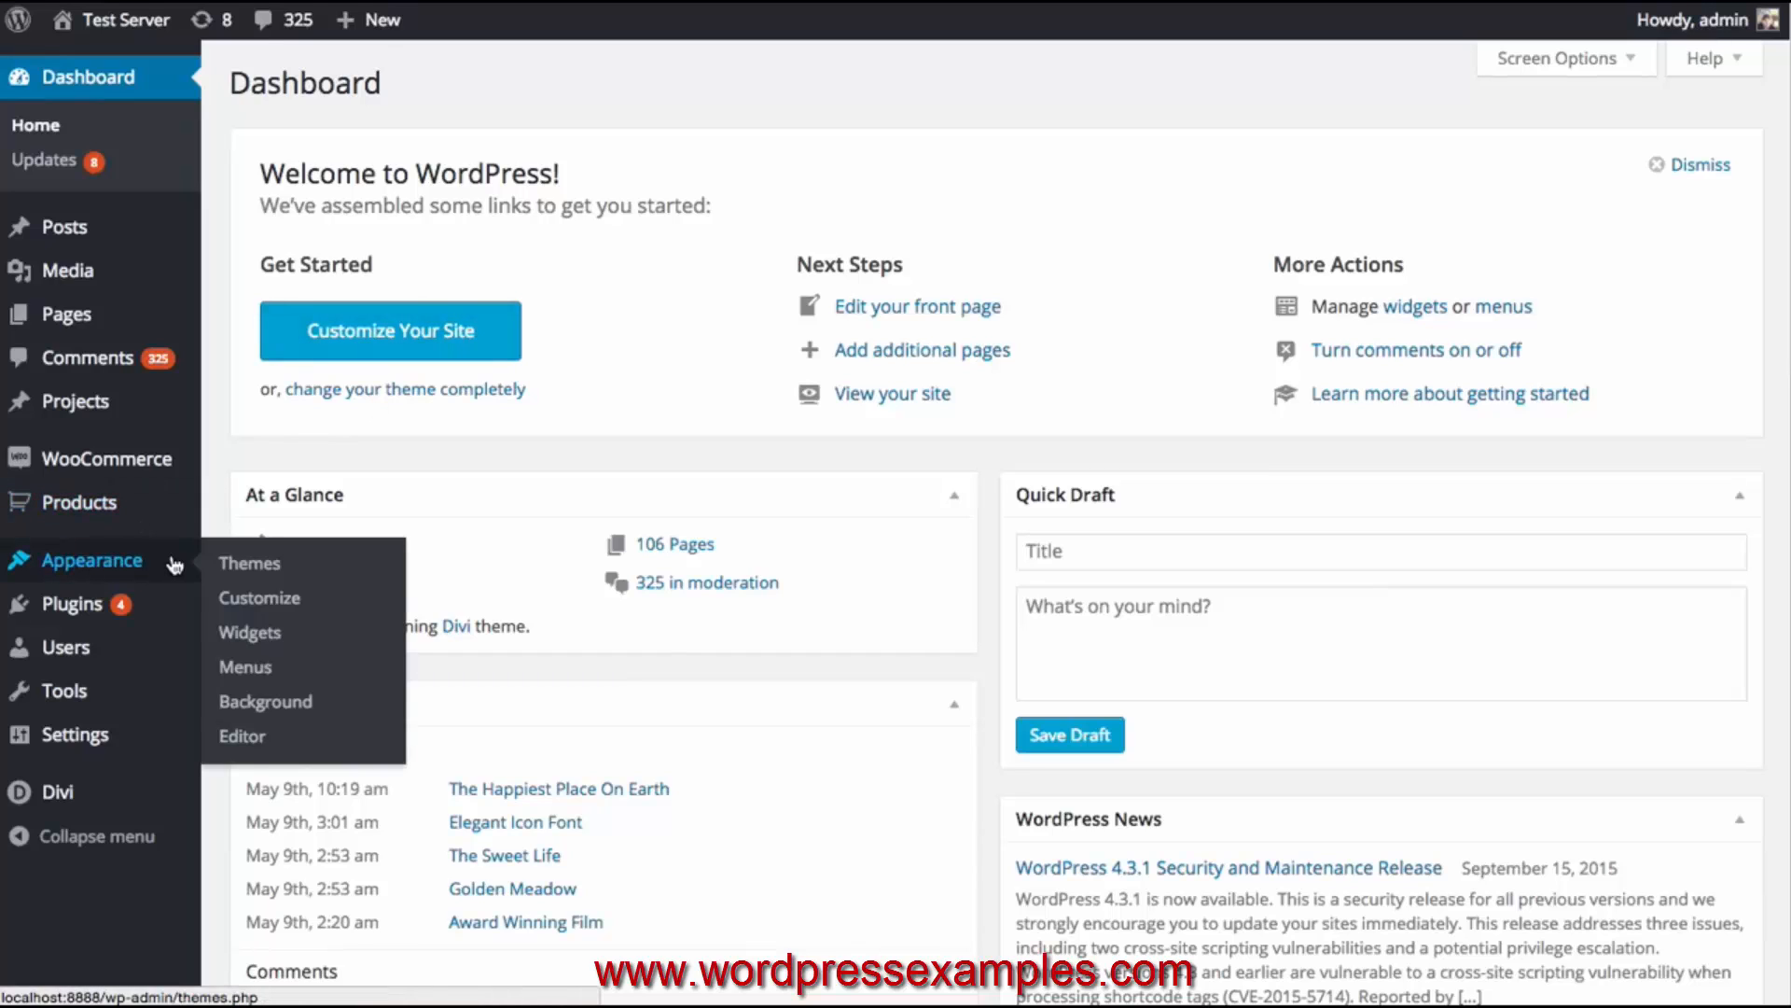
left_click(265, 640)
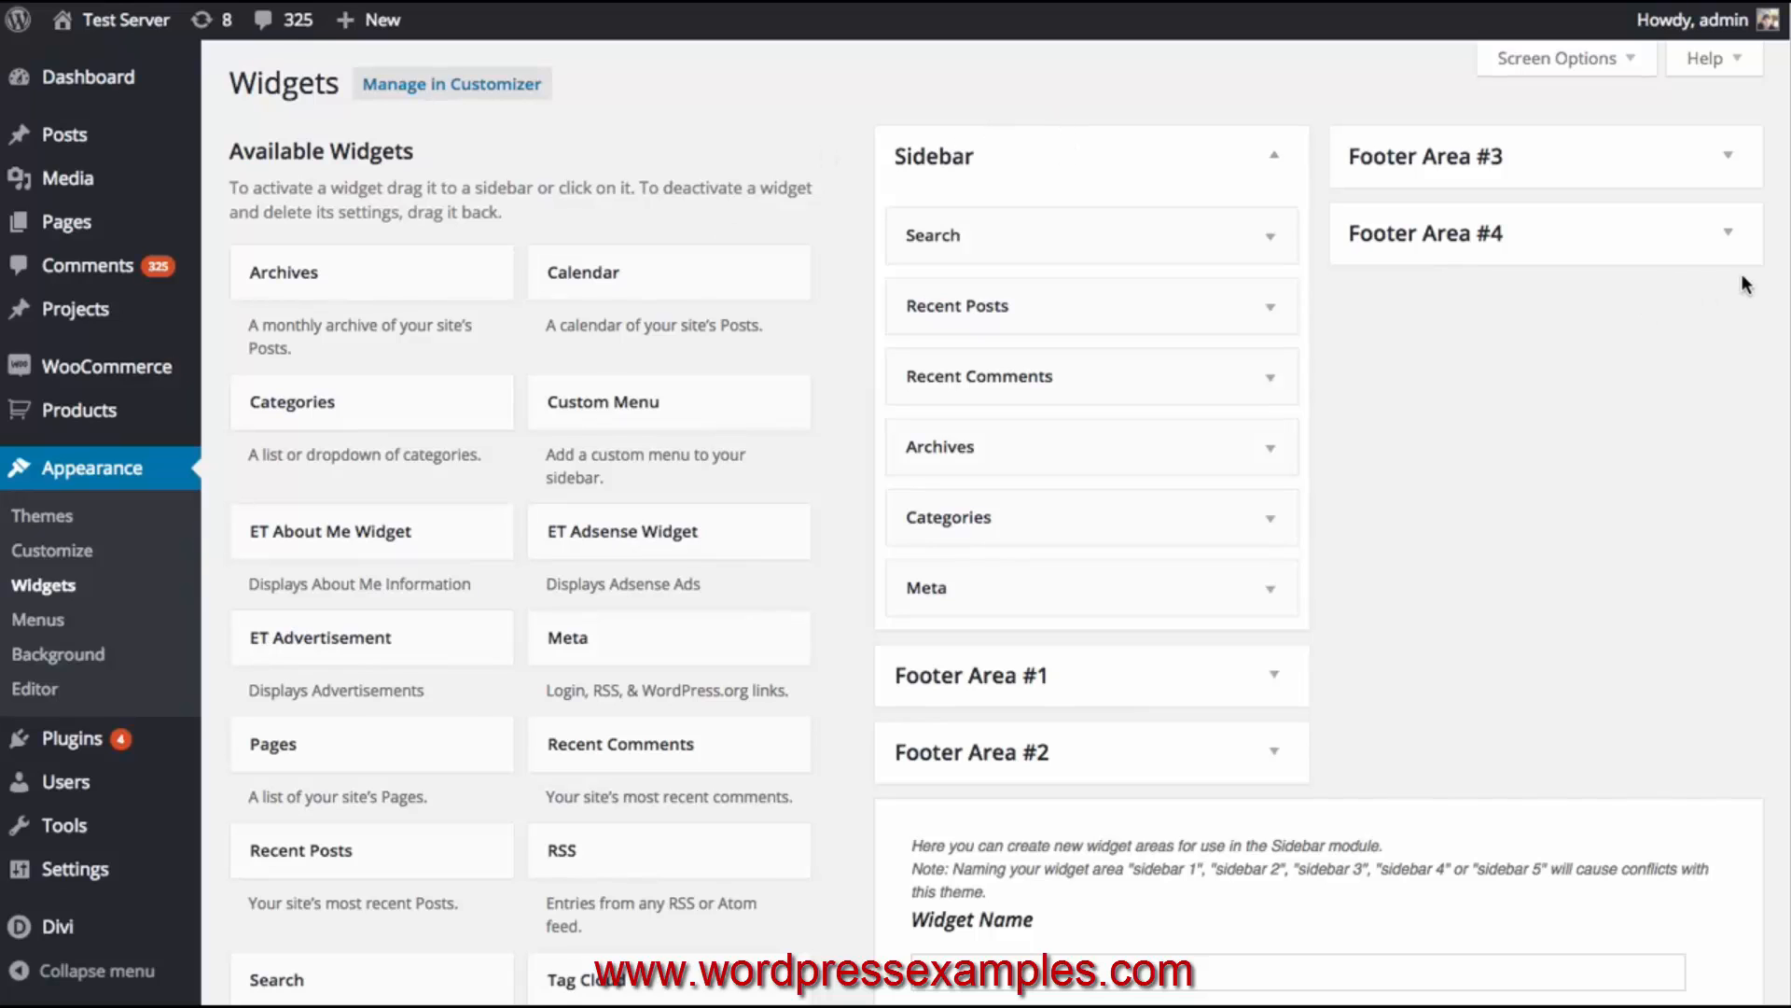
left_click(1725, 241)
left_click(1724, 241)
left_click(1031, 160)
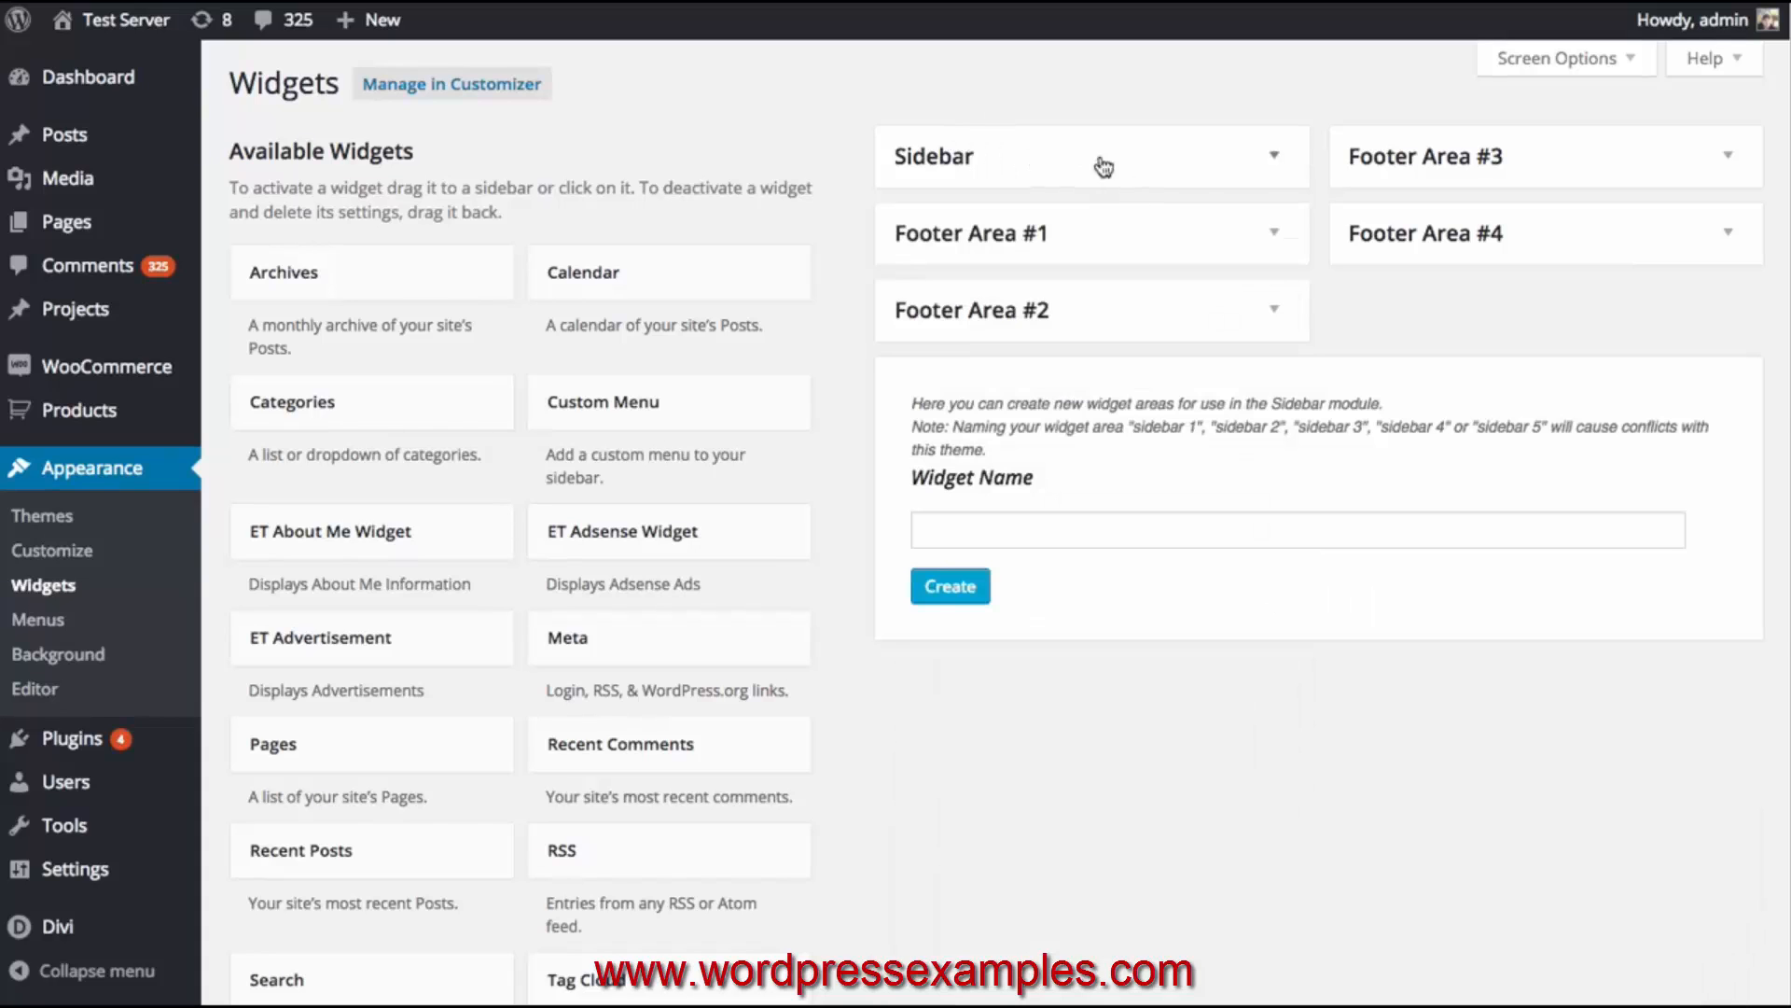
left_click(1282, 169)
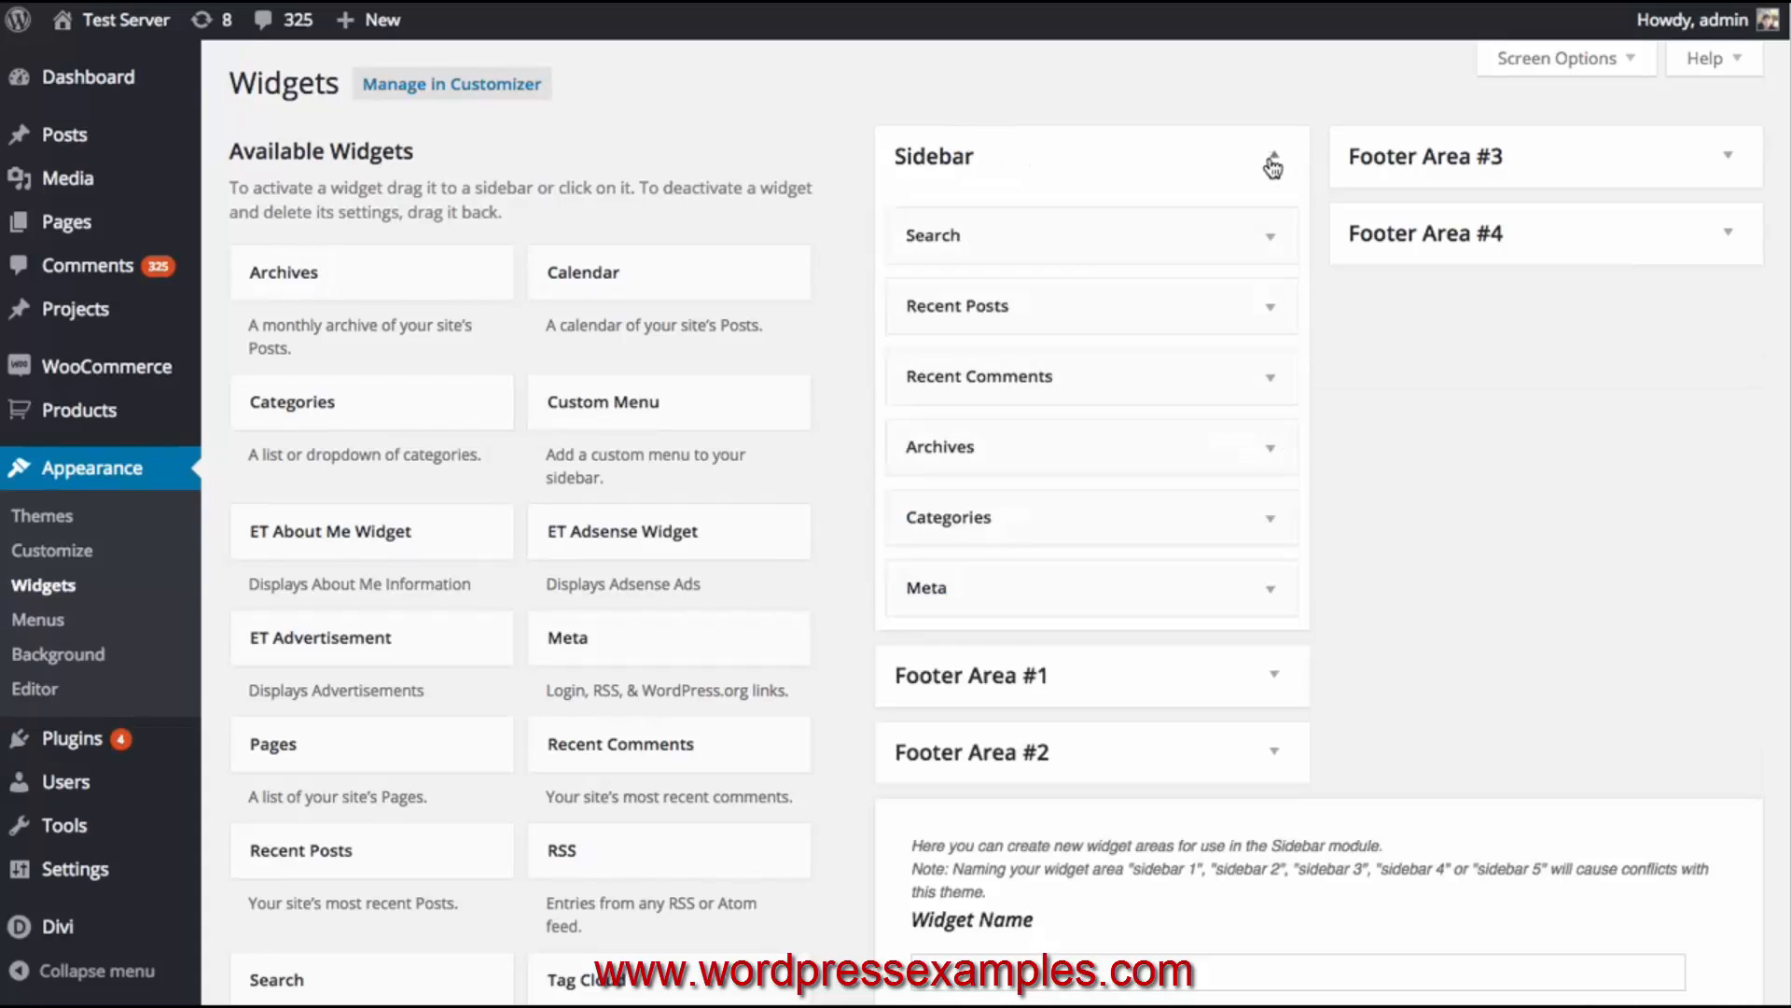
left_click_drag(1024, 243, 1020, 245)
left_click_drag(1019, 316, 1036, 311)
left_click_drag(1025, 381, 1032, 390)
left_click_drag(999, 444, 1007, 513)
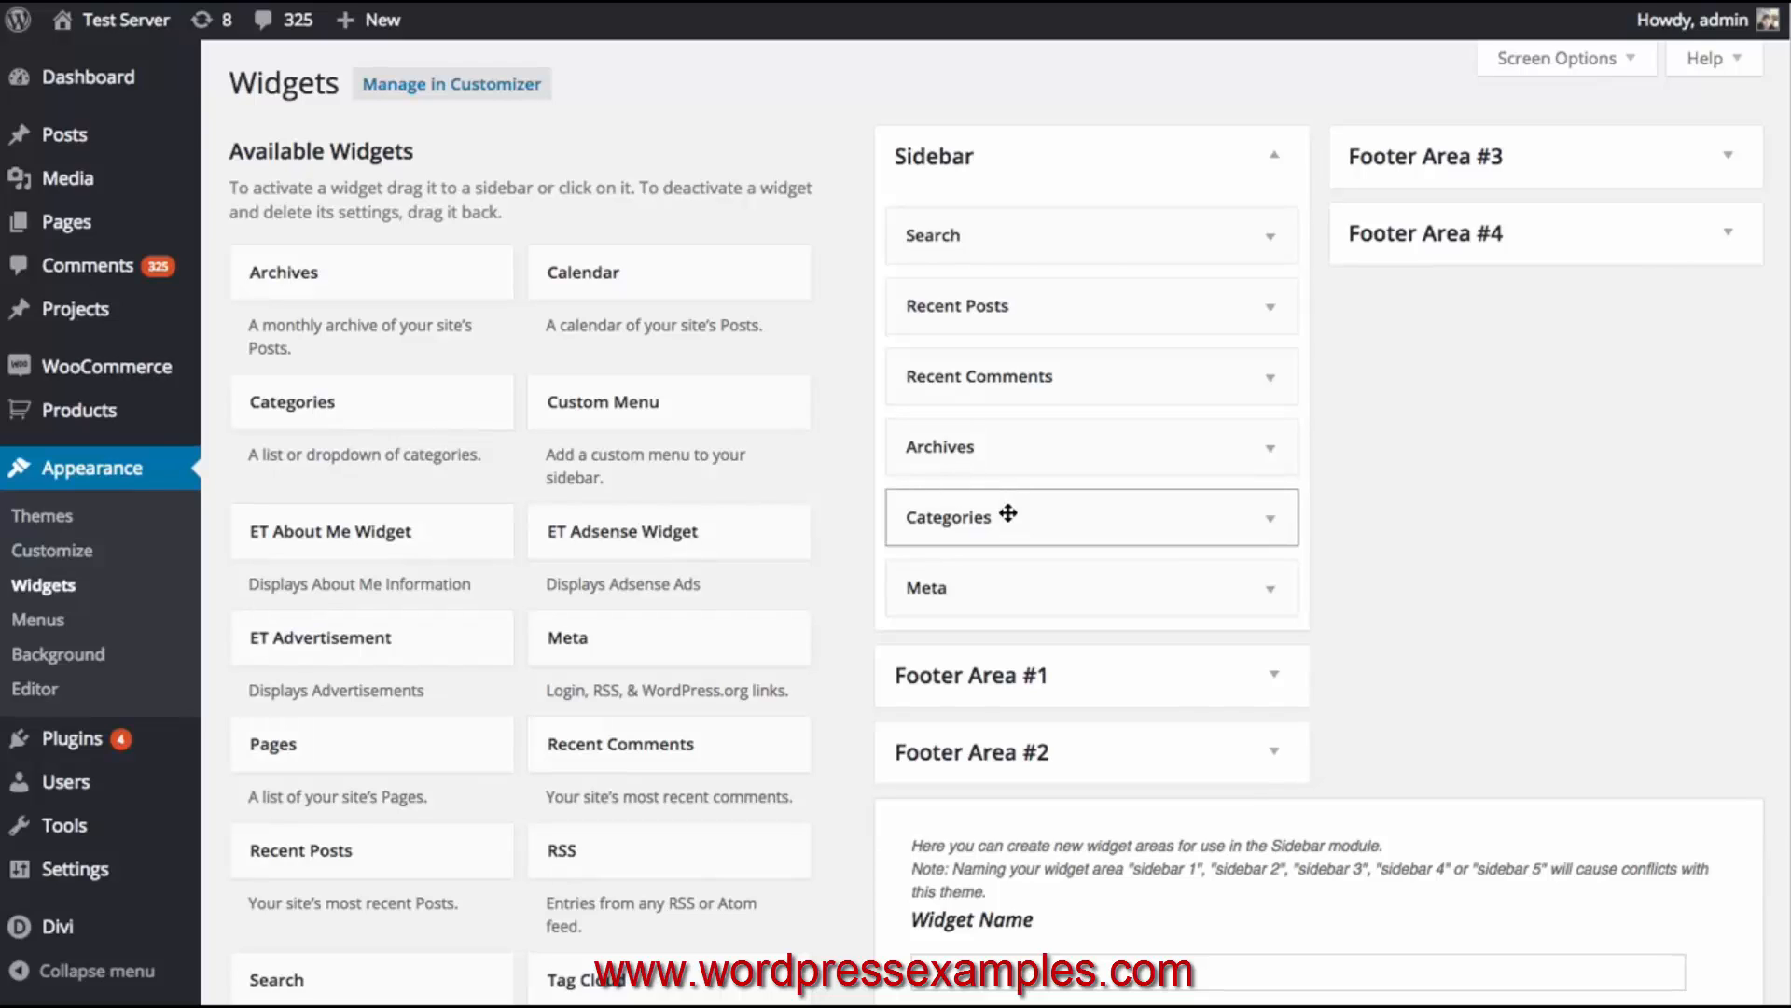
left_click_drag(1007, 512, 1030, 516)
left_click_drag(1020, 597, 1024, 565)
left_click_drag(1061, 239, 1060, 235)
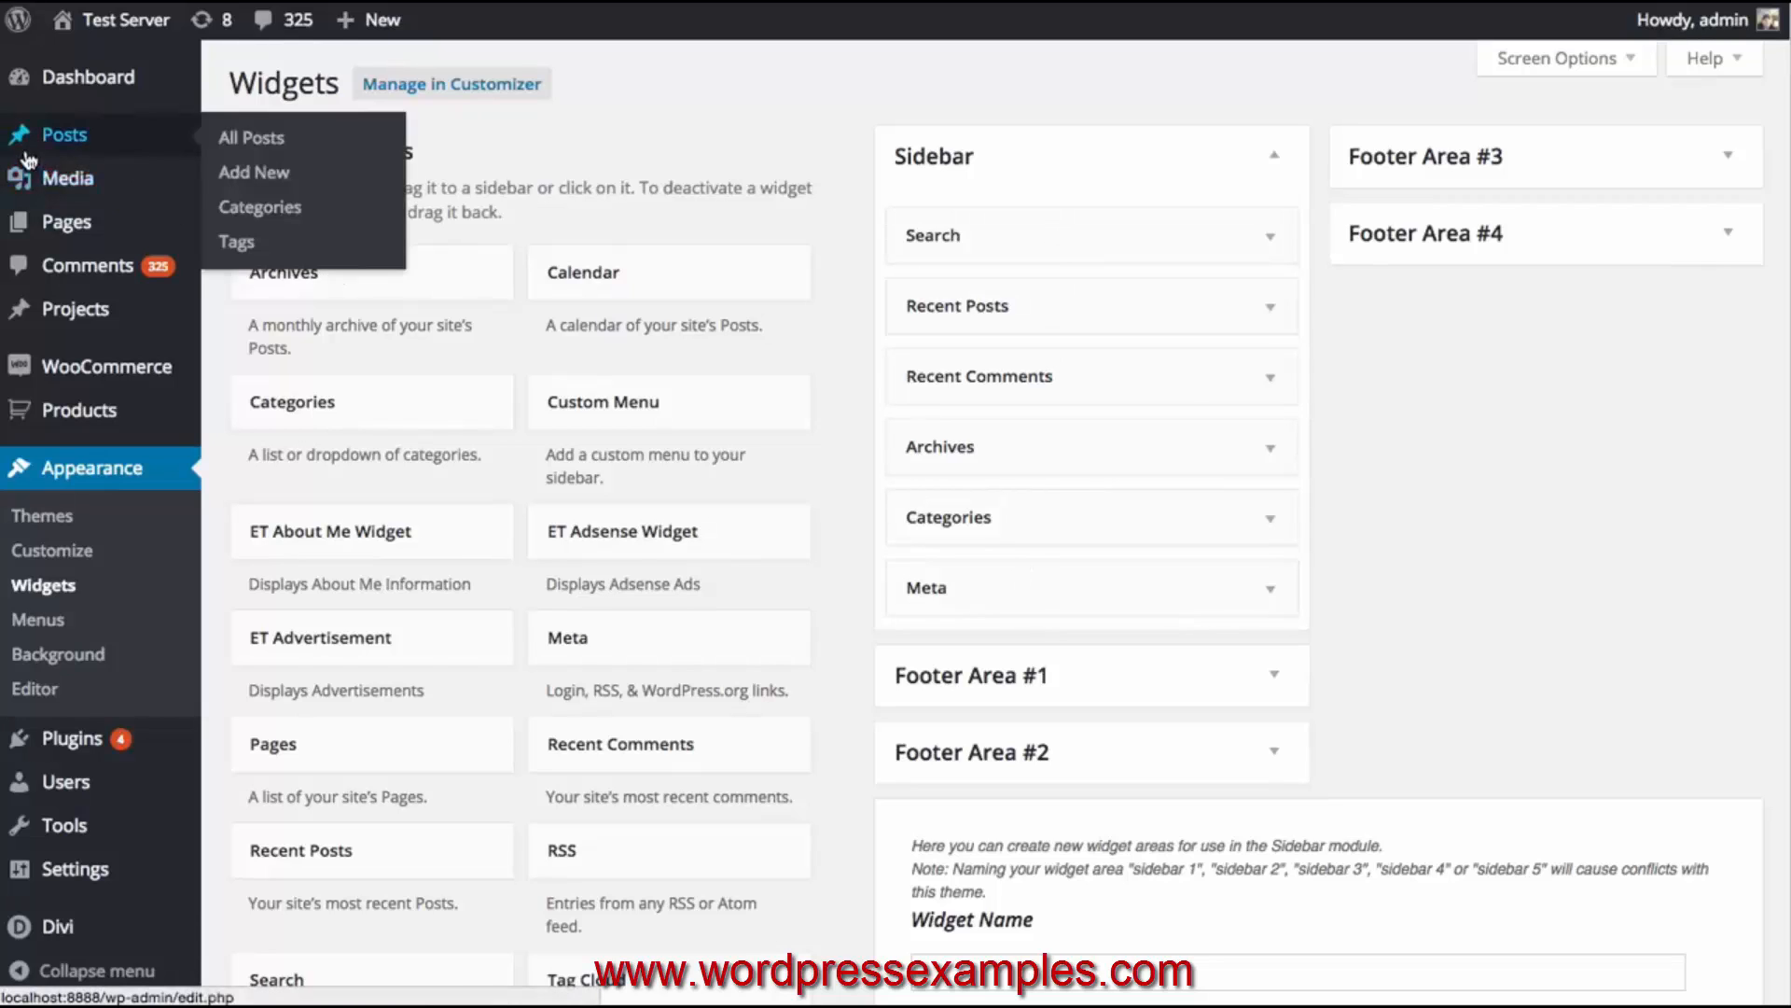
Step: Create a new page titled Testing Sidebar Module
mouse_move(161, 232)
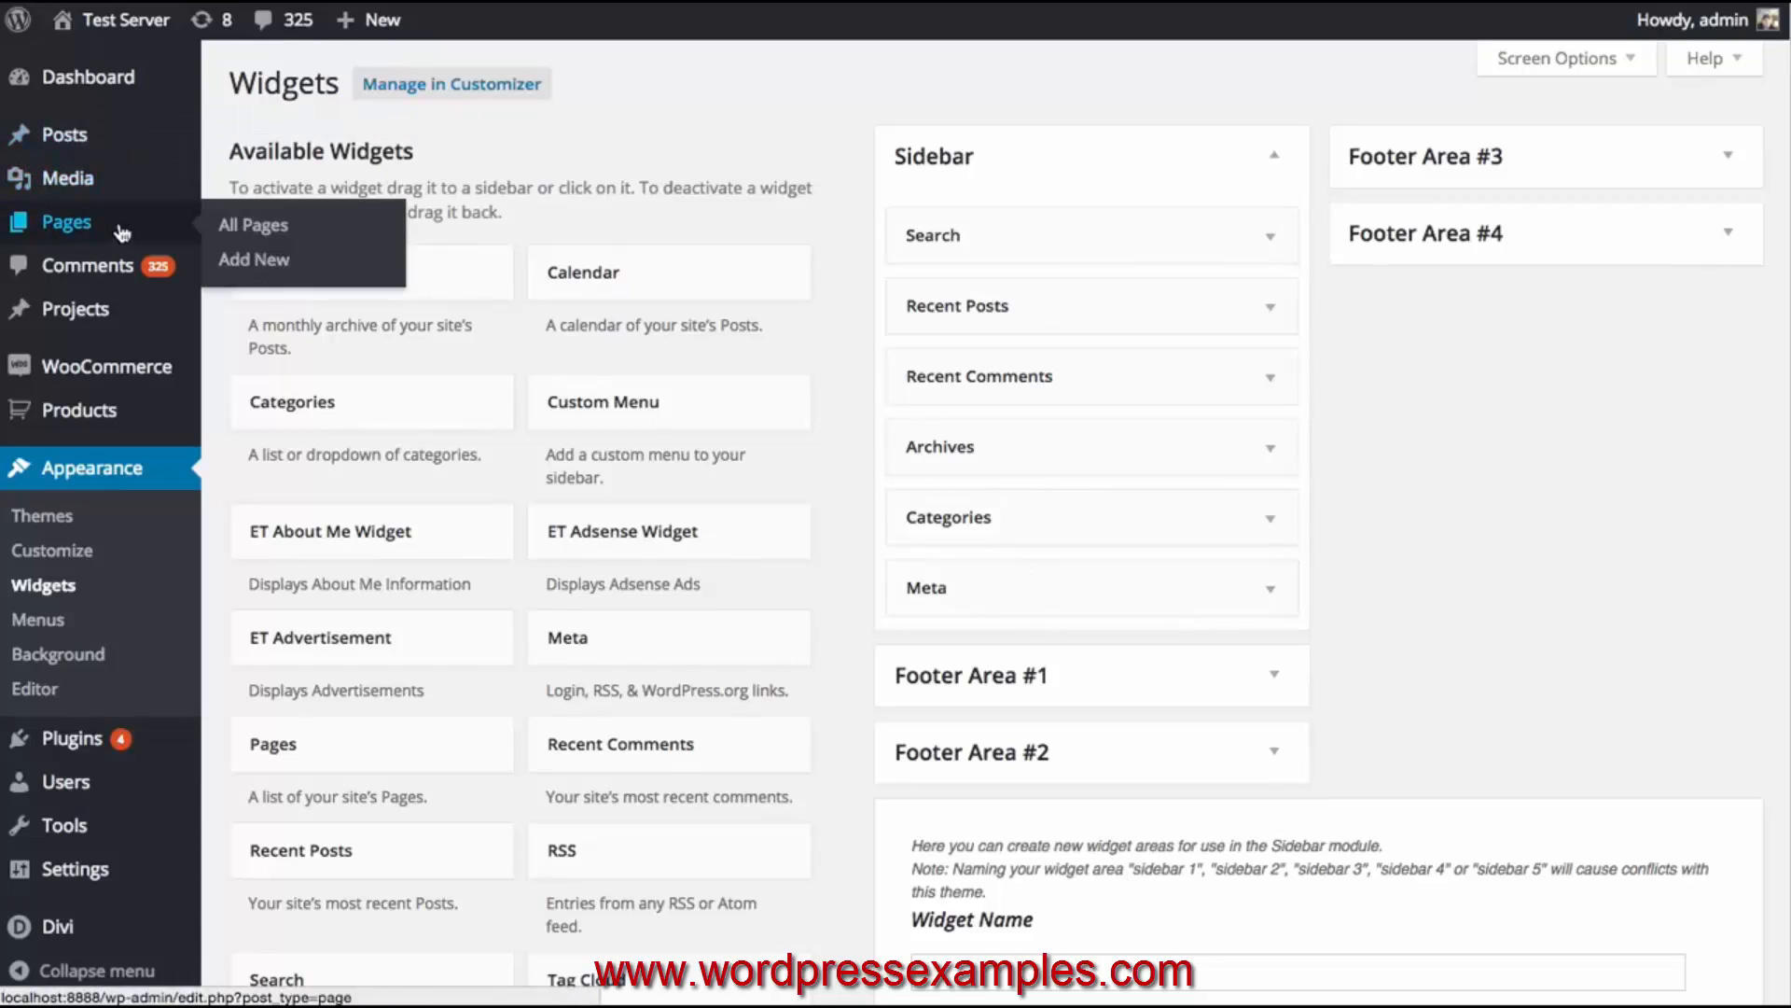
left_click(265, 268)
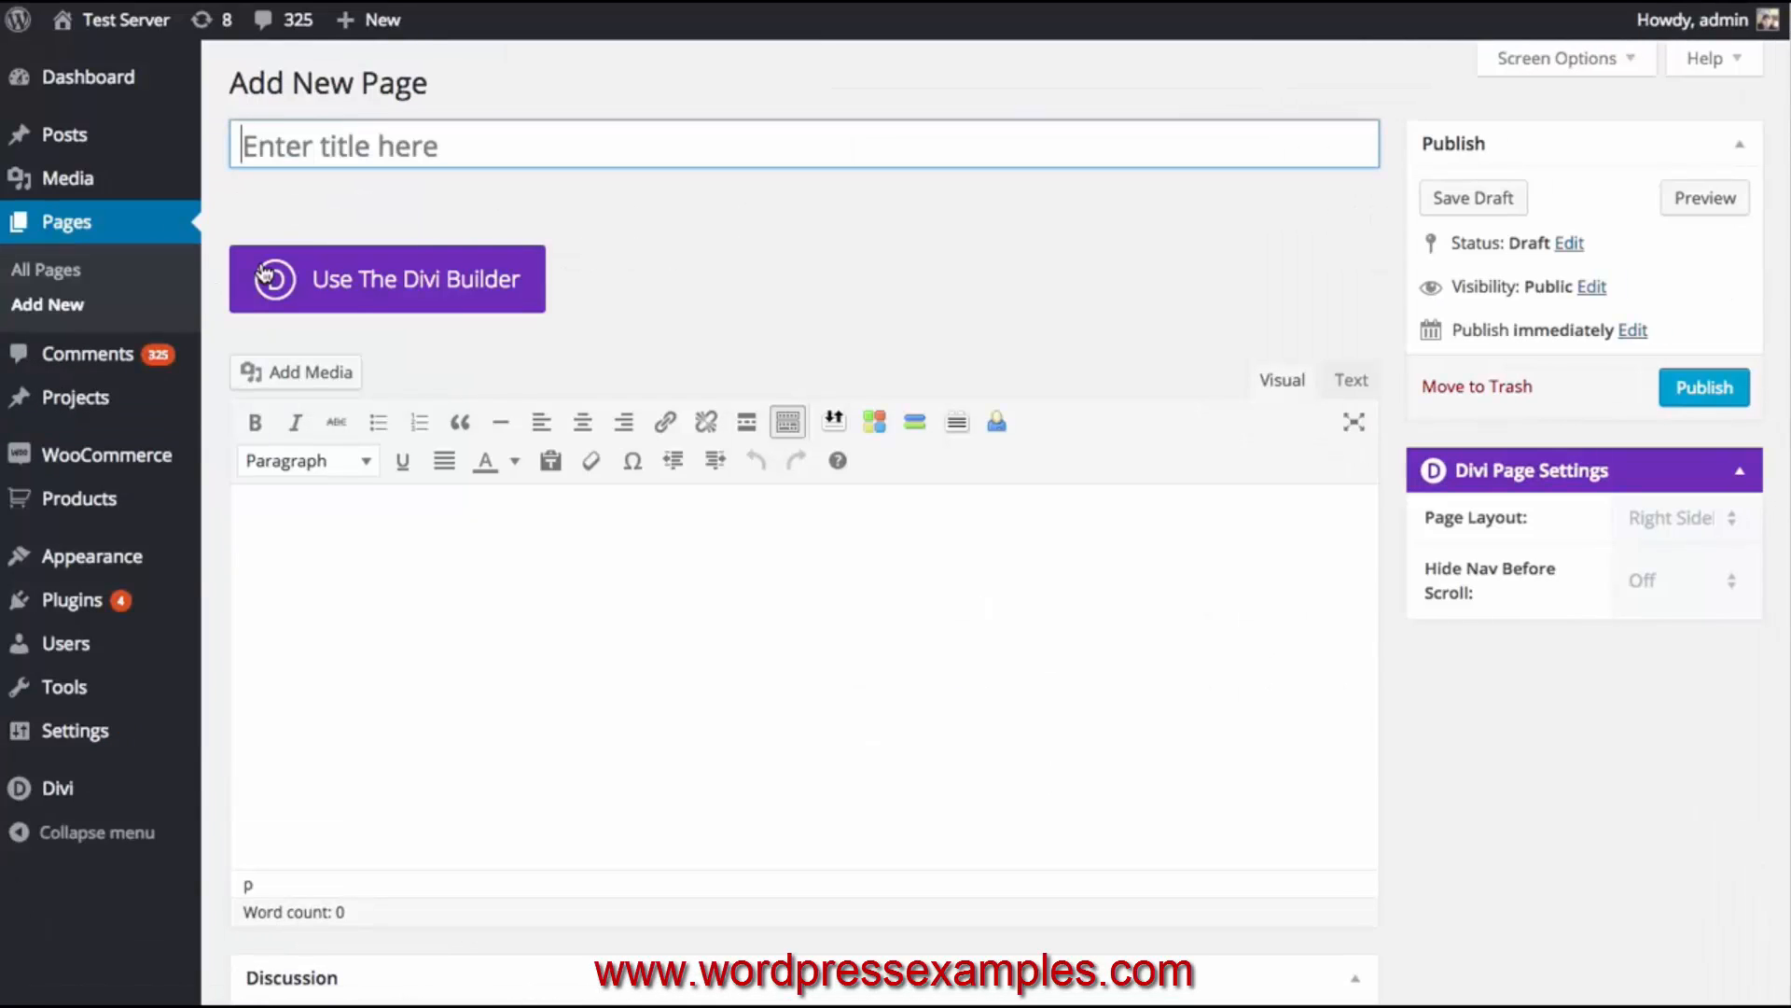
type("Testing Sidebar P")
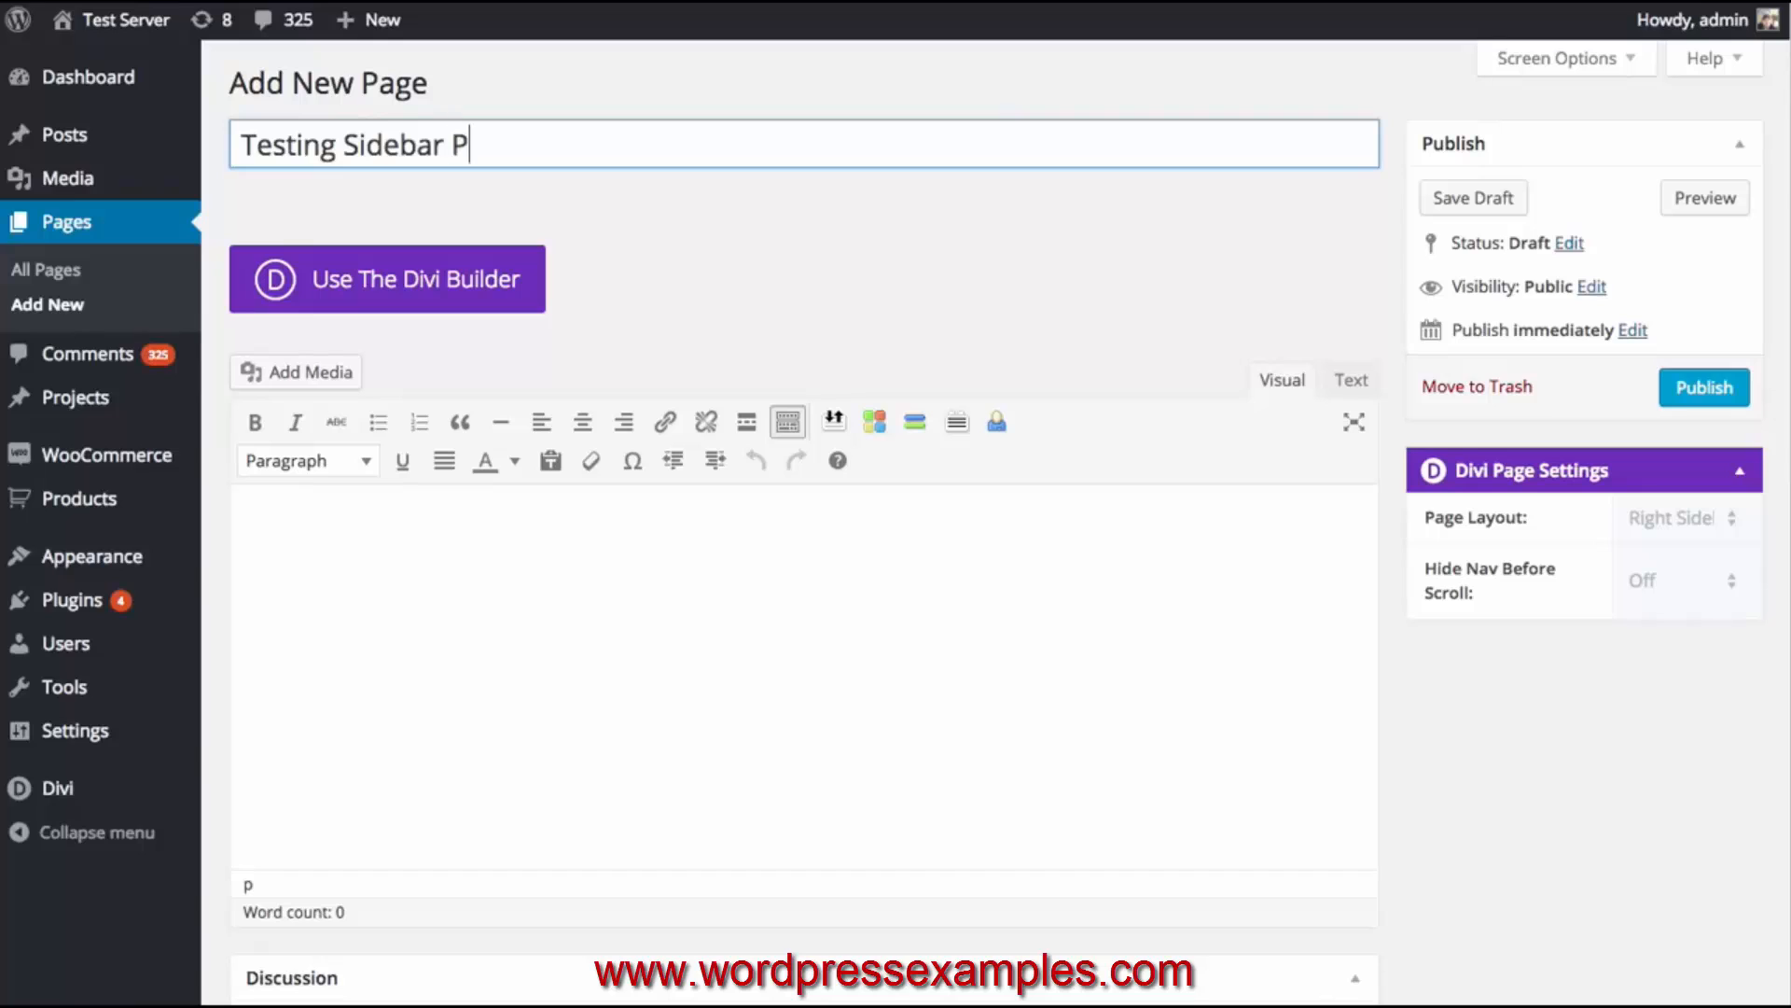
key("BackSpace")
type("Module")
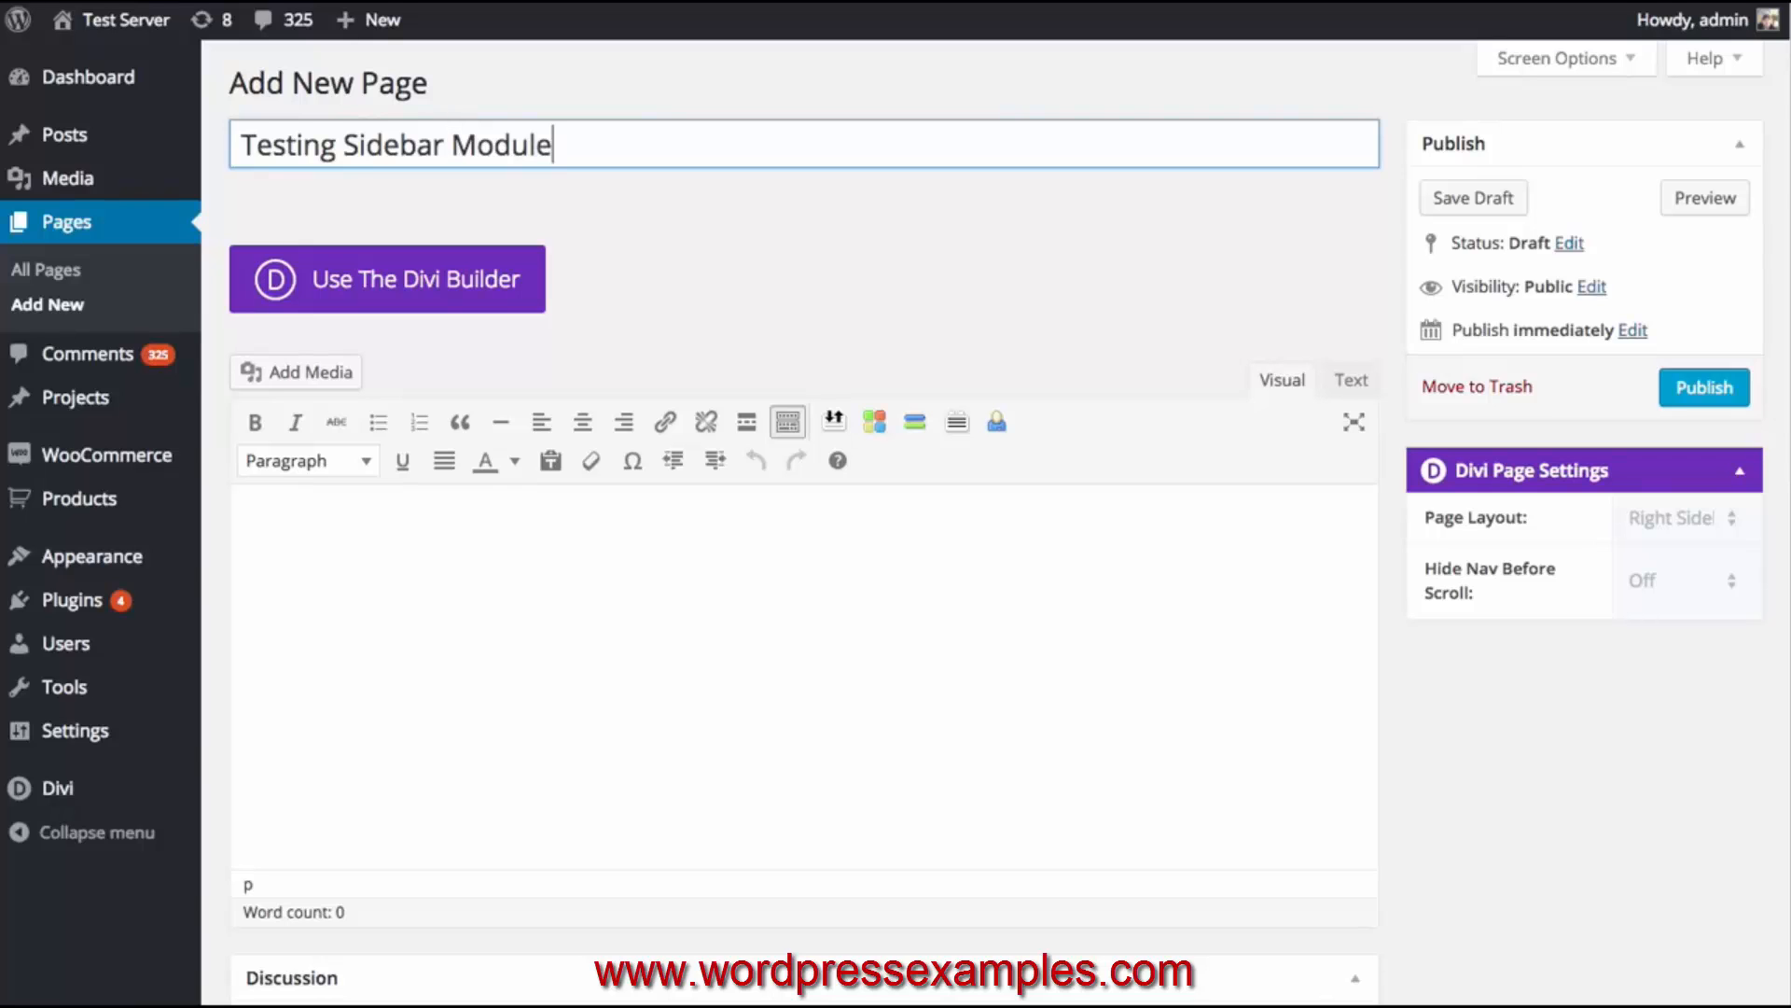
Step: Switch to the Divi Builder and insert a specialty section with a narrow sidebar column on the right
left_click(420, 270)
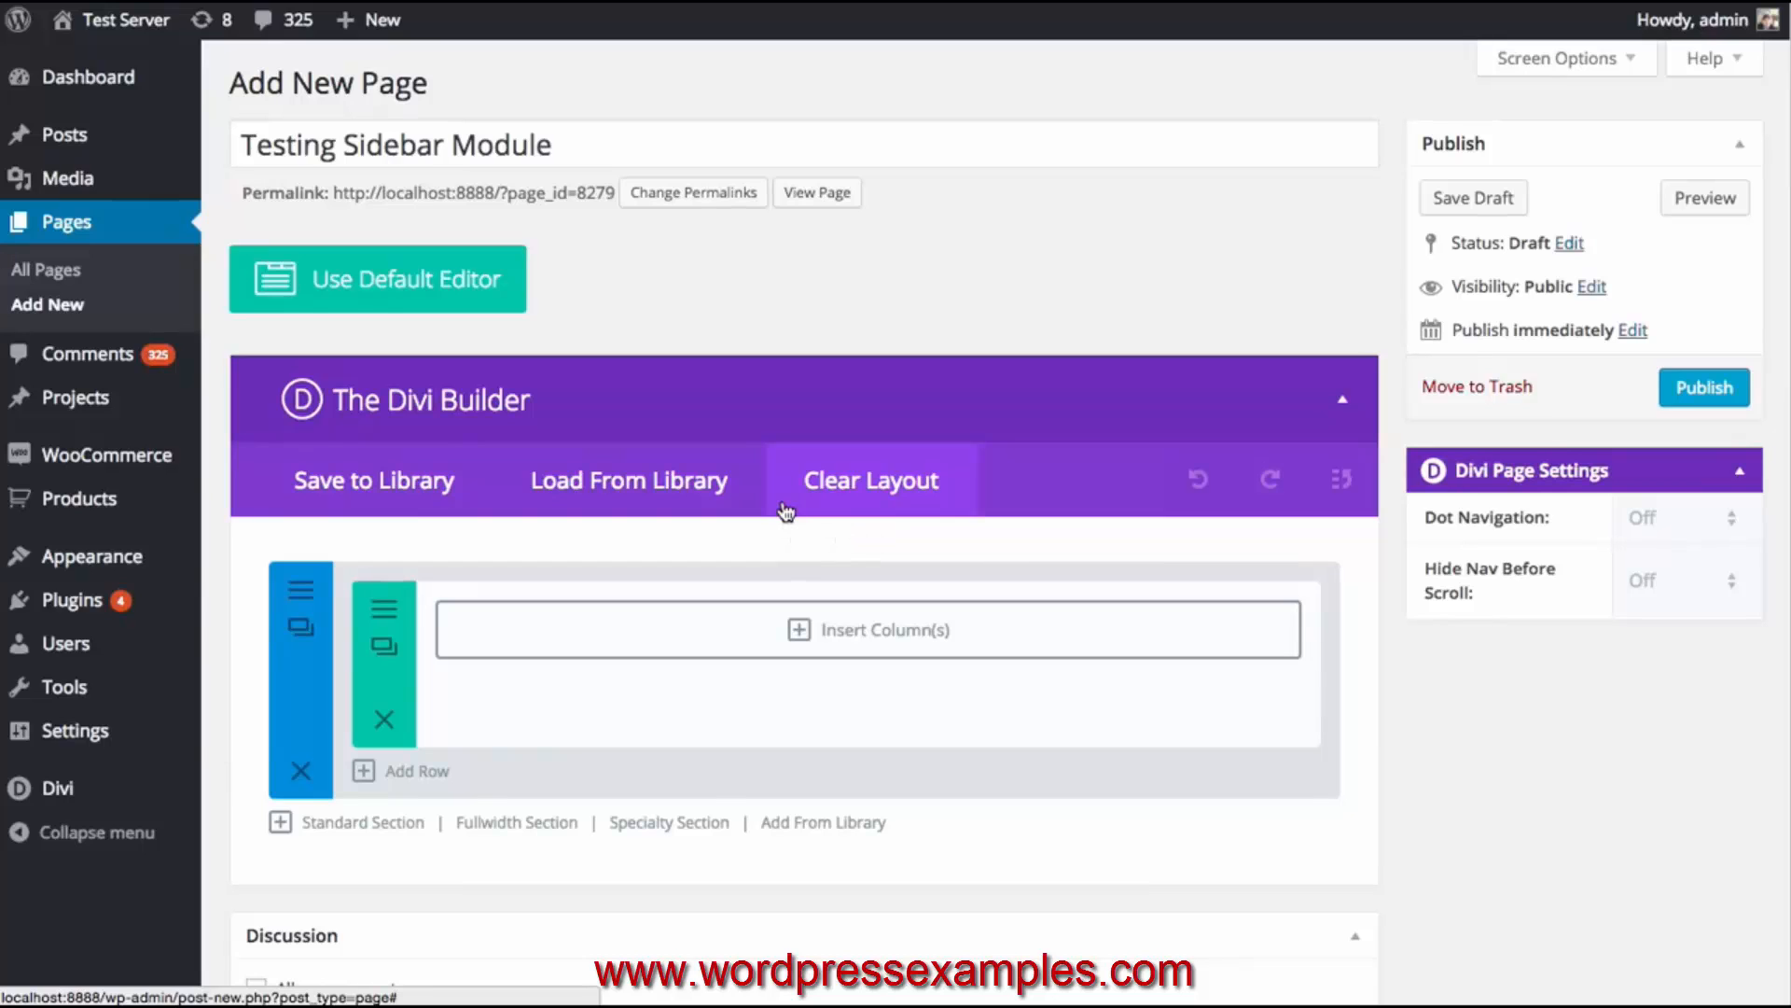
left_click(657, 823)
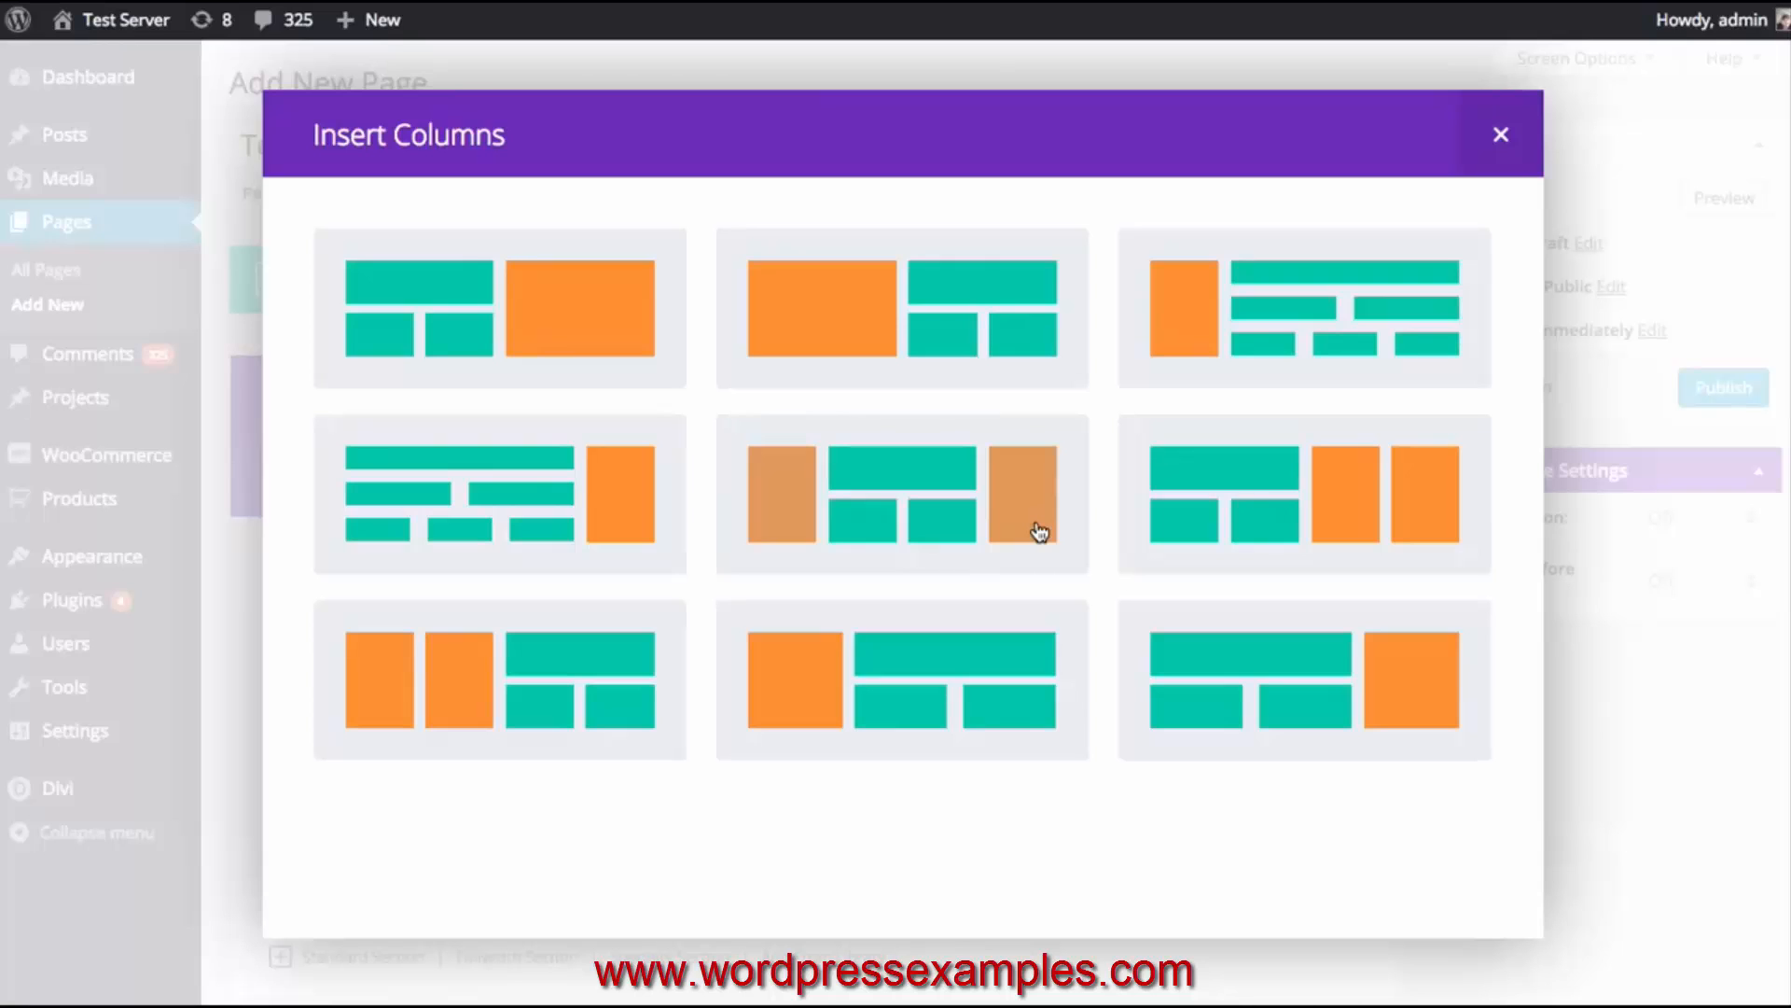
left_click(576, 518)
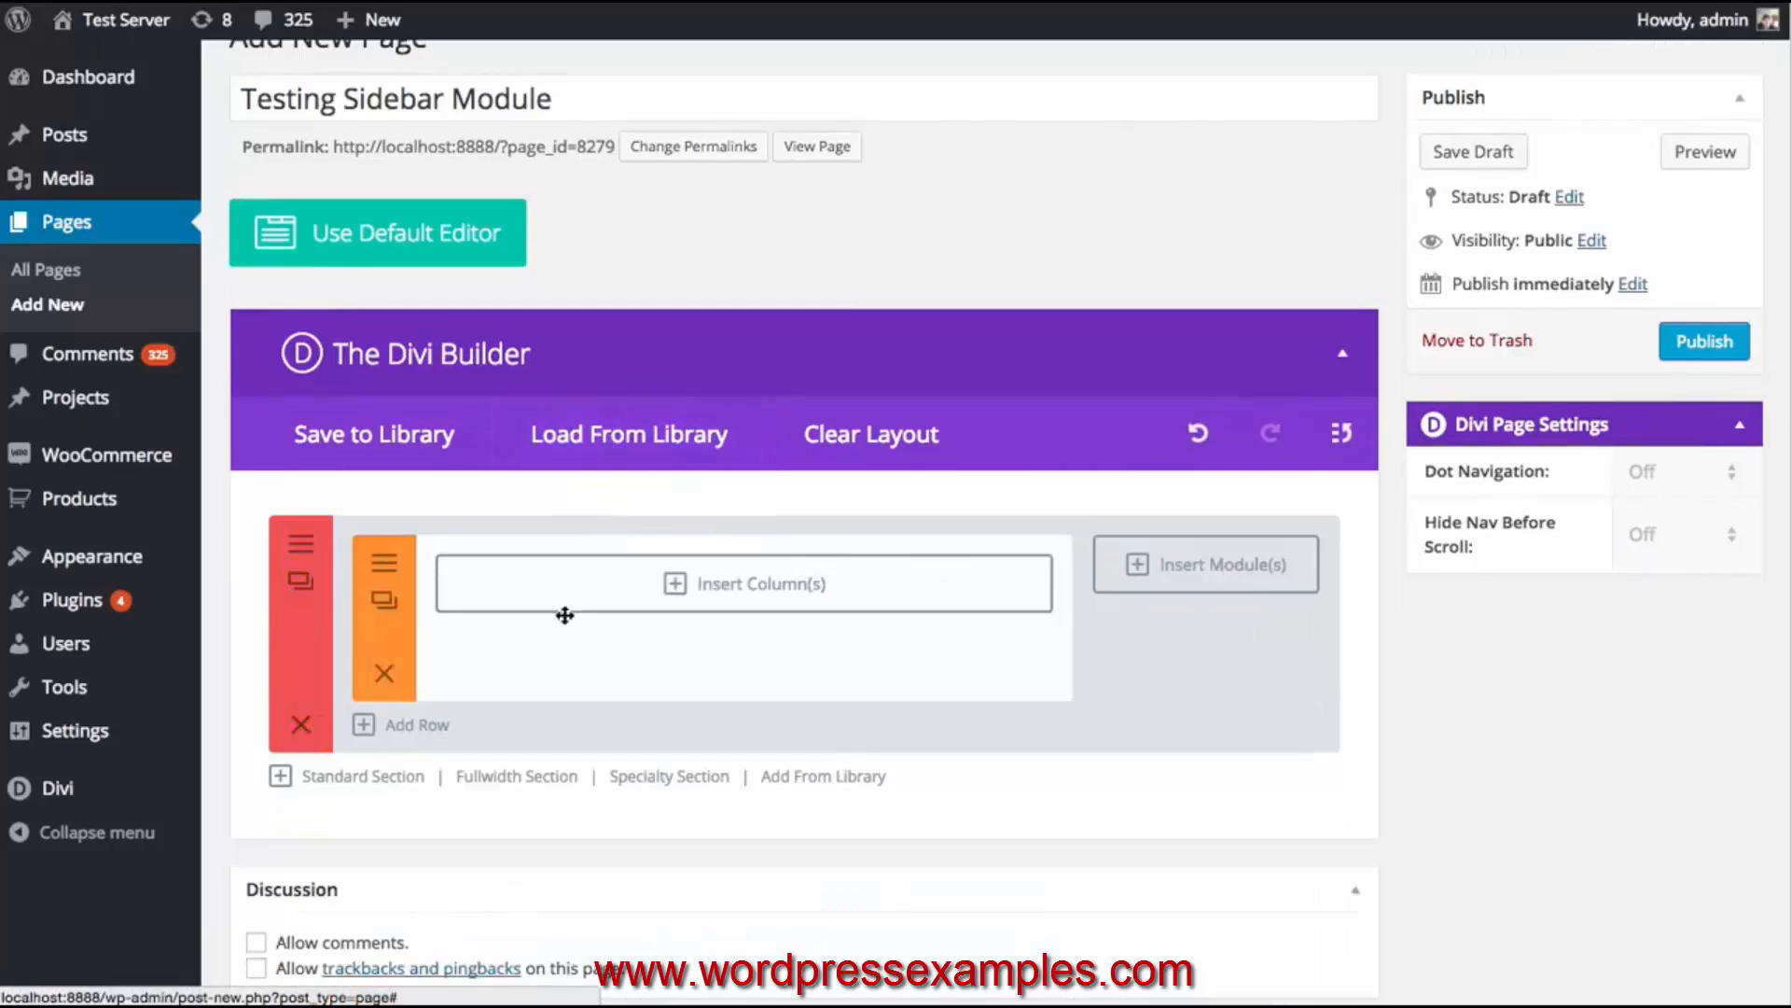
Step: Add a single full-width column row to the specialty section's main area
scroll(942, 439, "down", 2)
scroll(1412, 533, "up", 2)
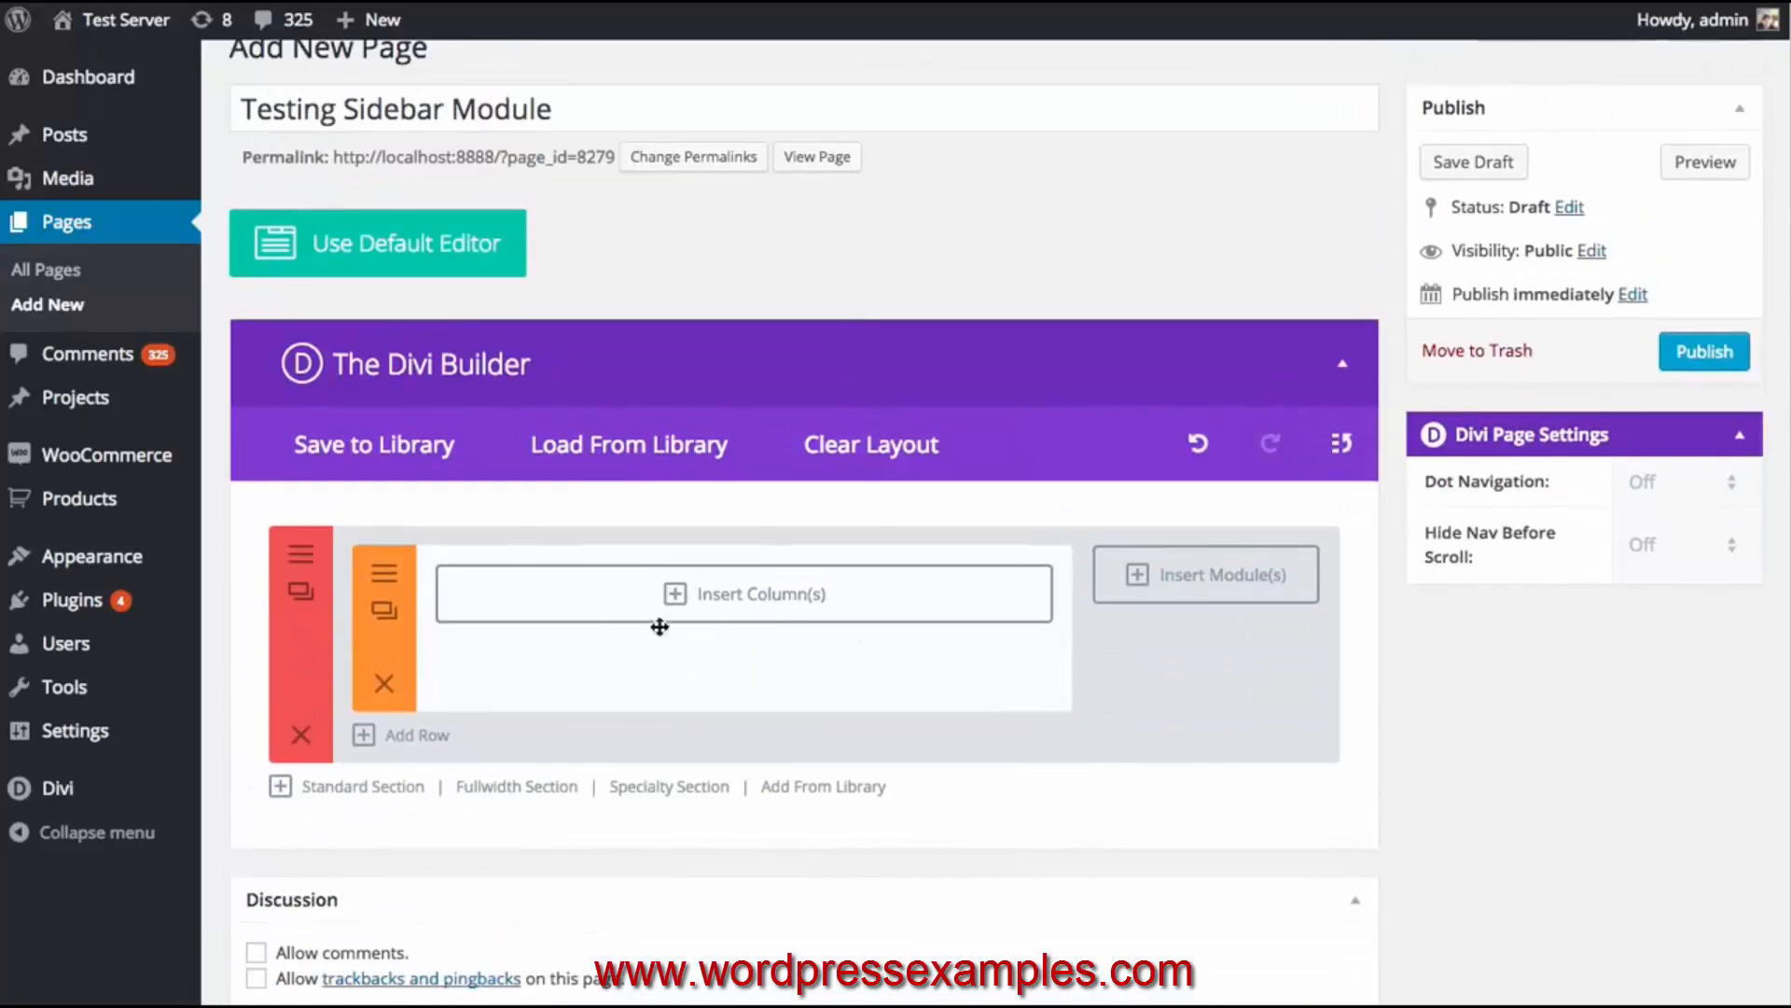
left_click(735, 602)
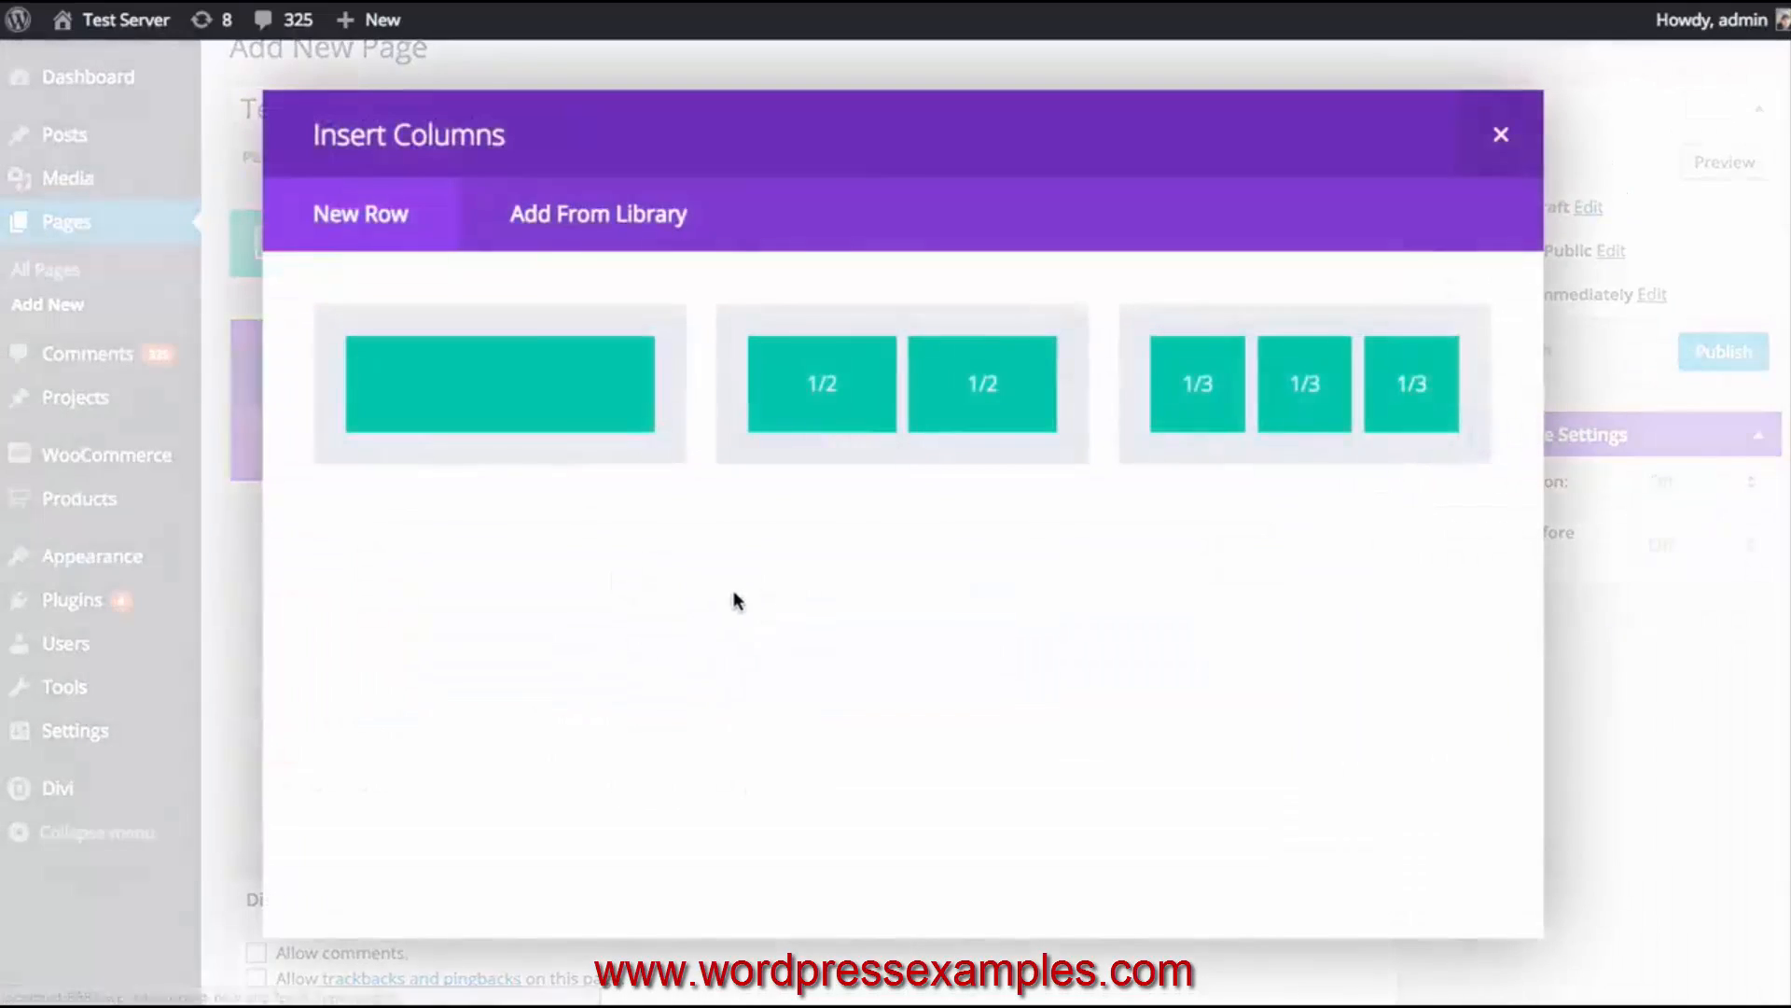
left_click(555, 429)
Step: Insert a Text module with pasted placeholder paragraphs into the new row and save it
left_click(782, 595)
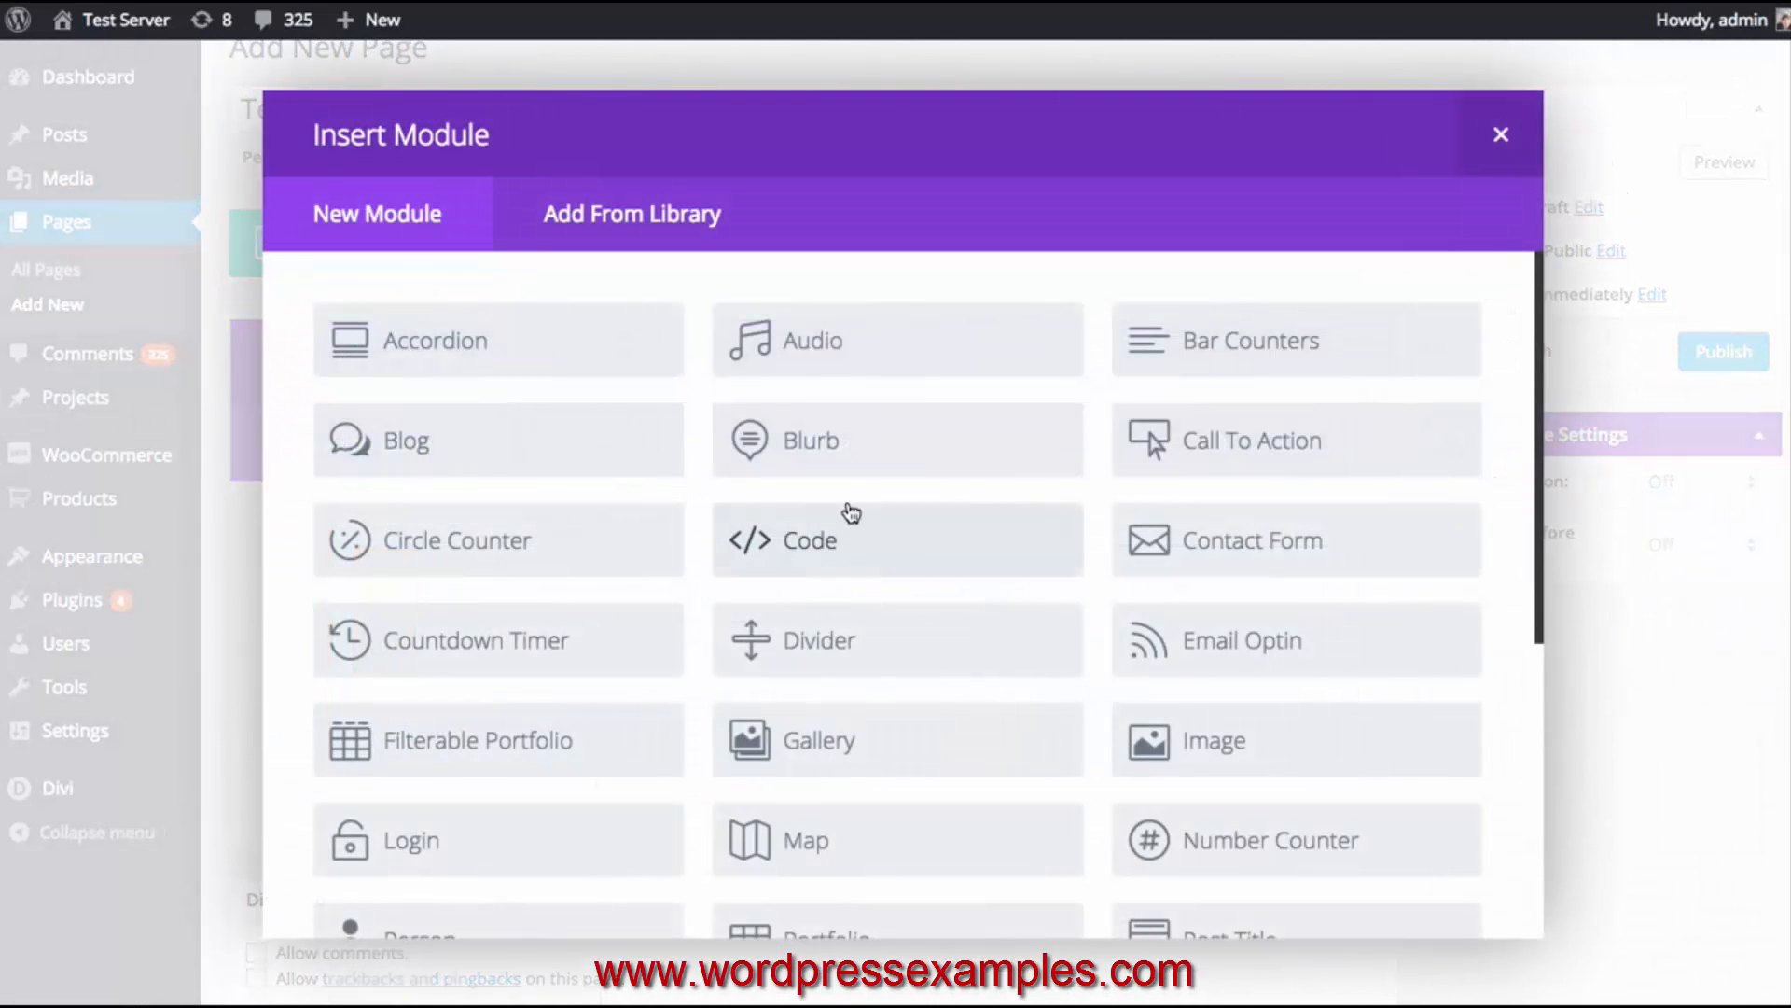
scroll(851, 513, "down", 4)
left_click(854, 877)
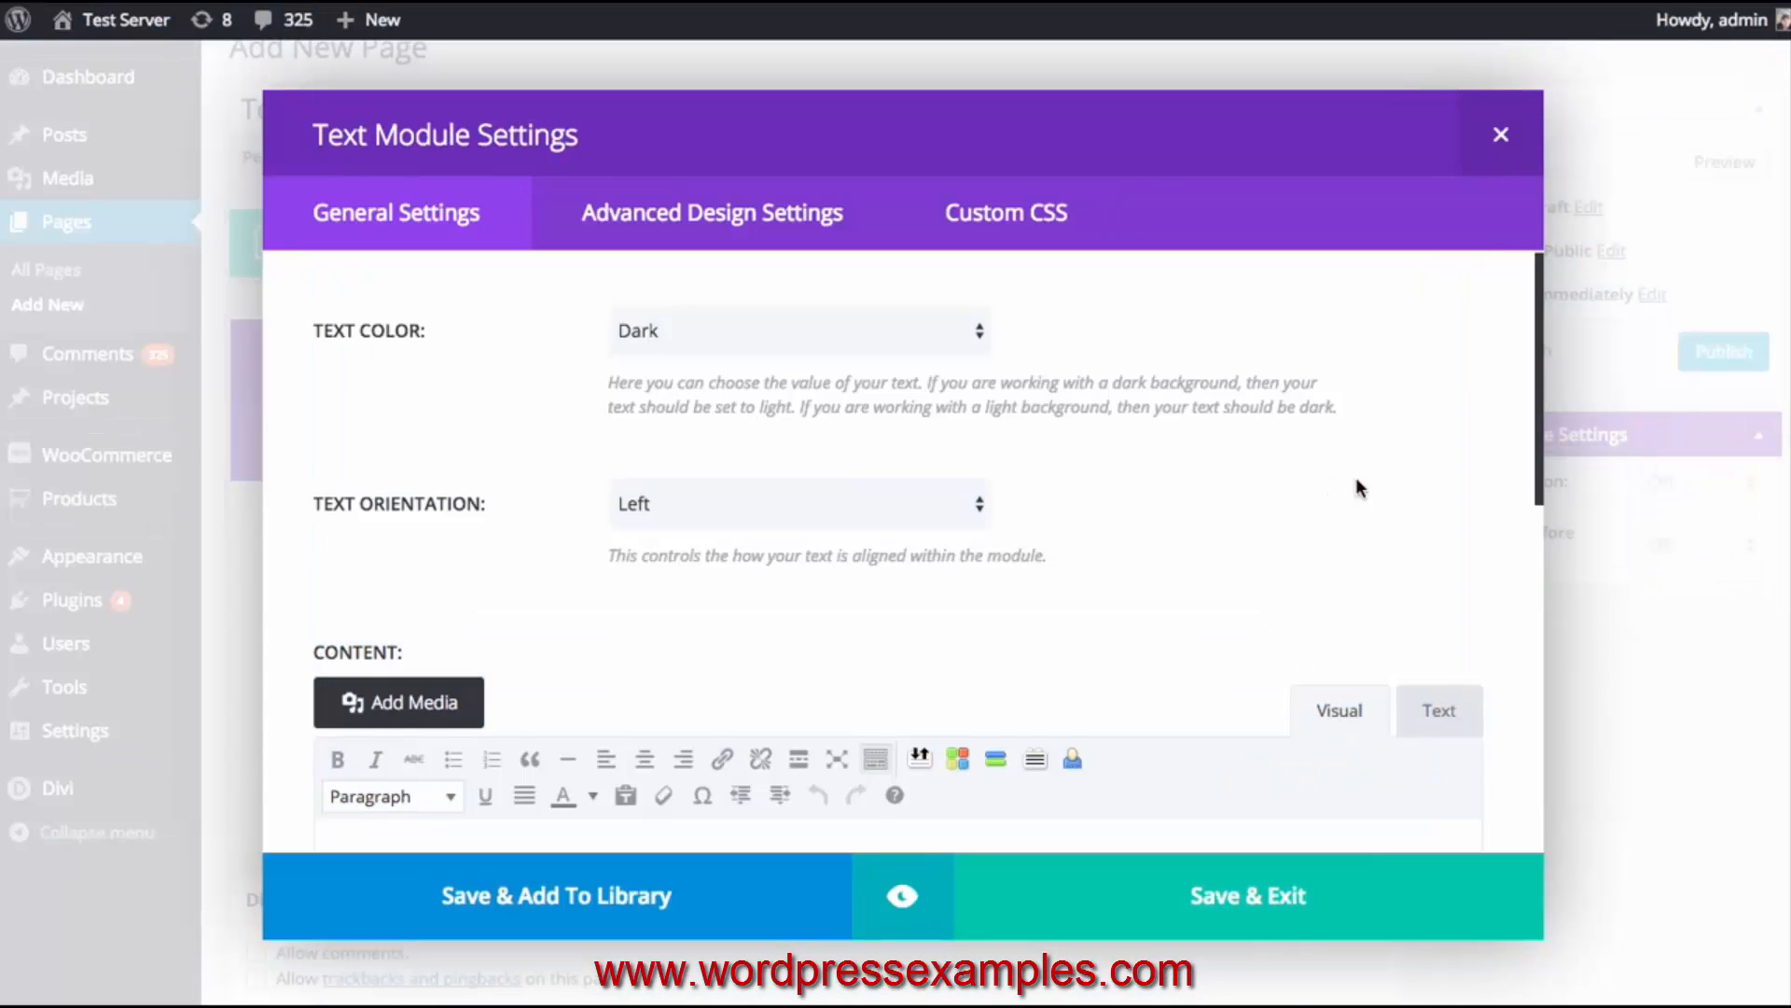
scroll(1010, 651, "down", 5)
left_click(1011, 479)
key("ctrl+v")
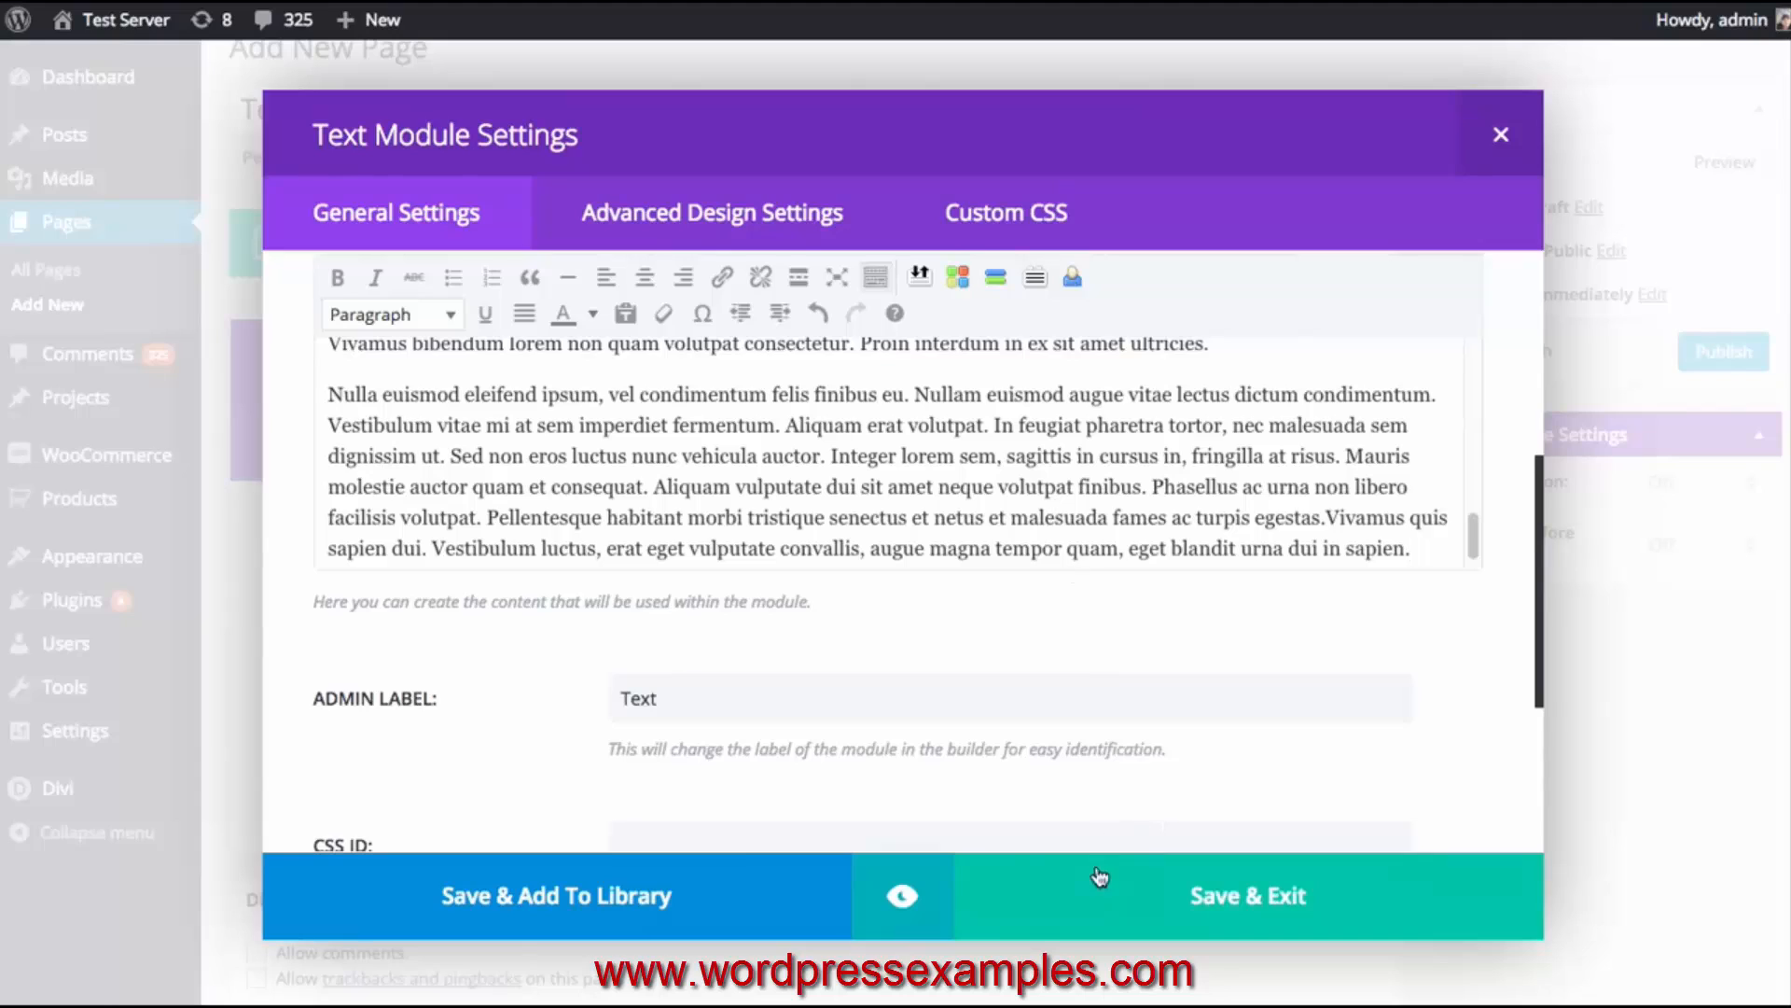
left_click(1140, 873)
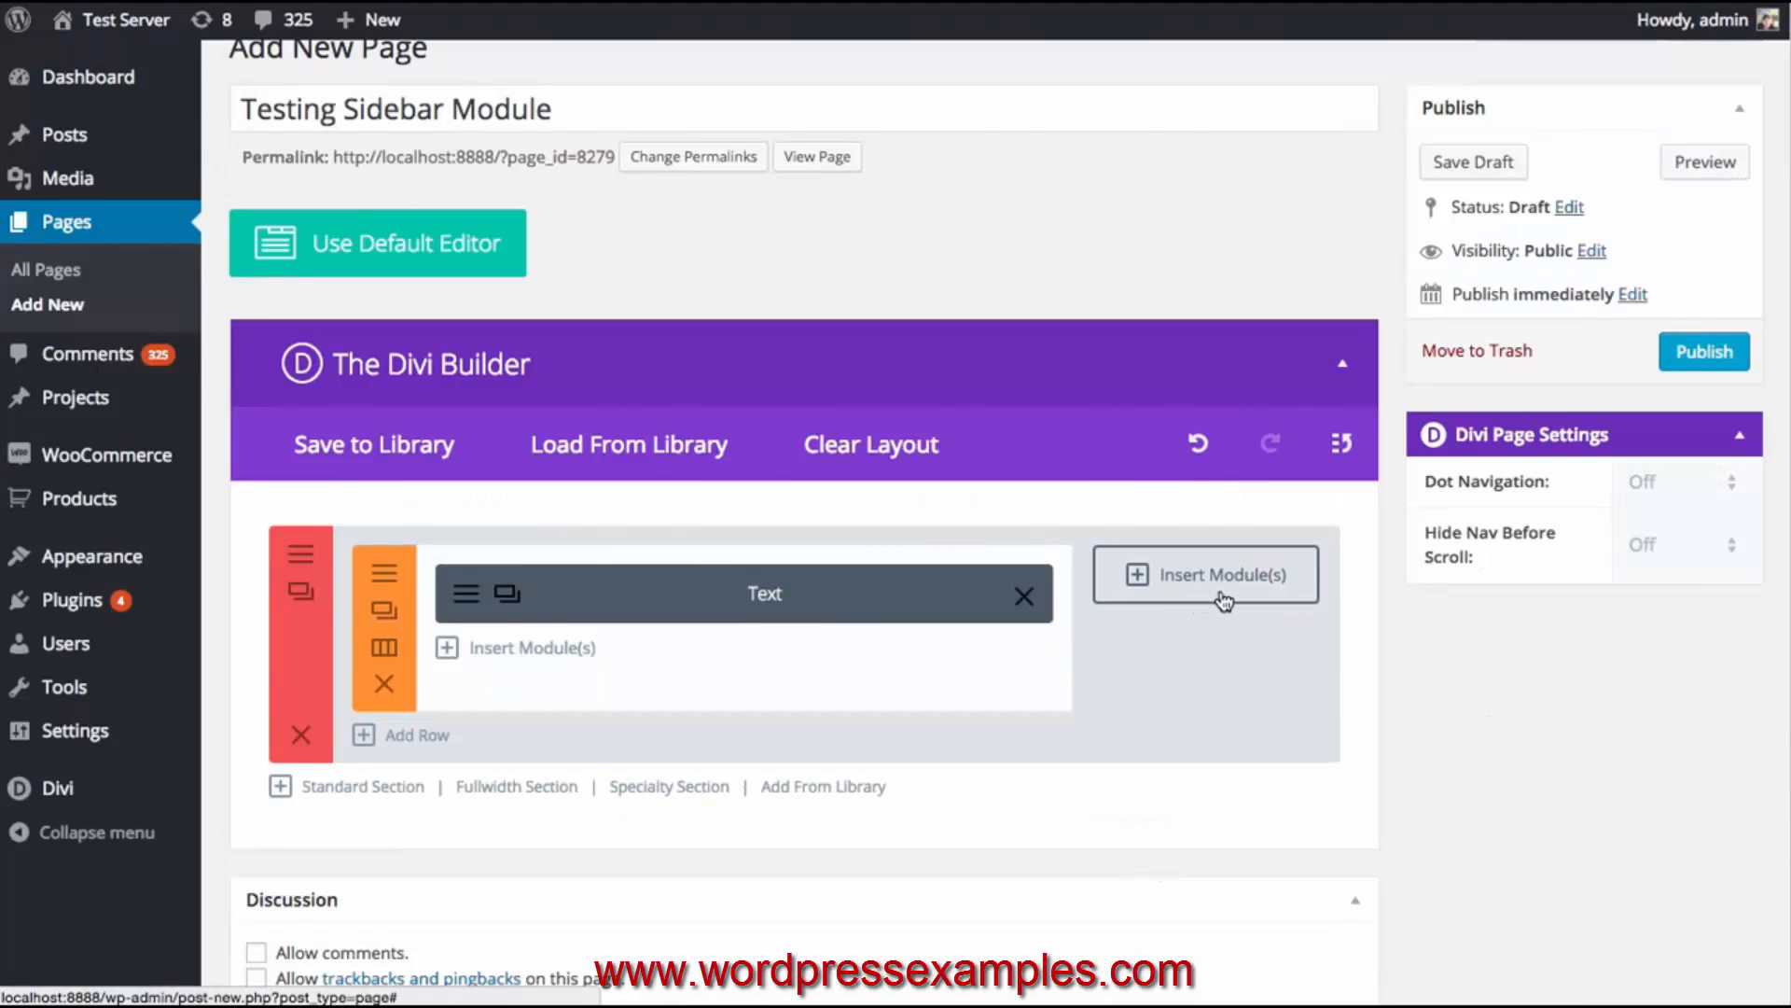
Step: Insert a Sidebar module into the right-hand sidebar column
left_click(1227, 588)
scroll(1406, 560, "down", 3)
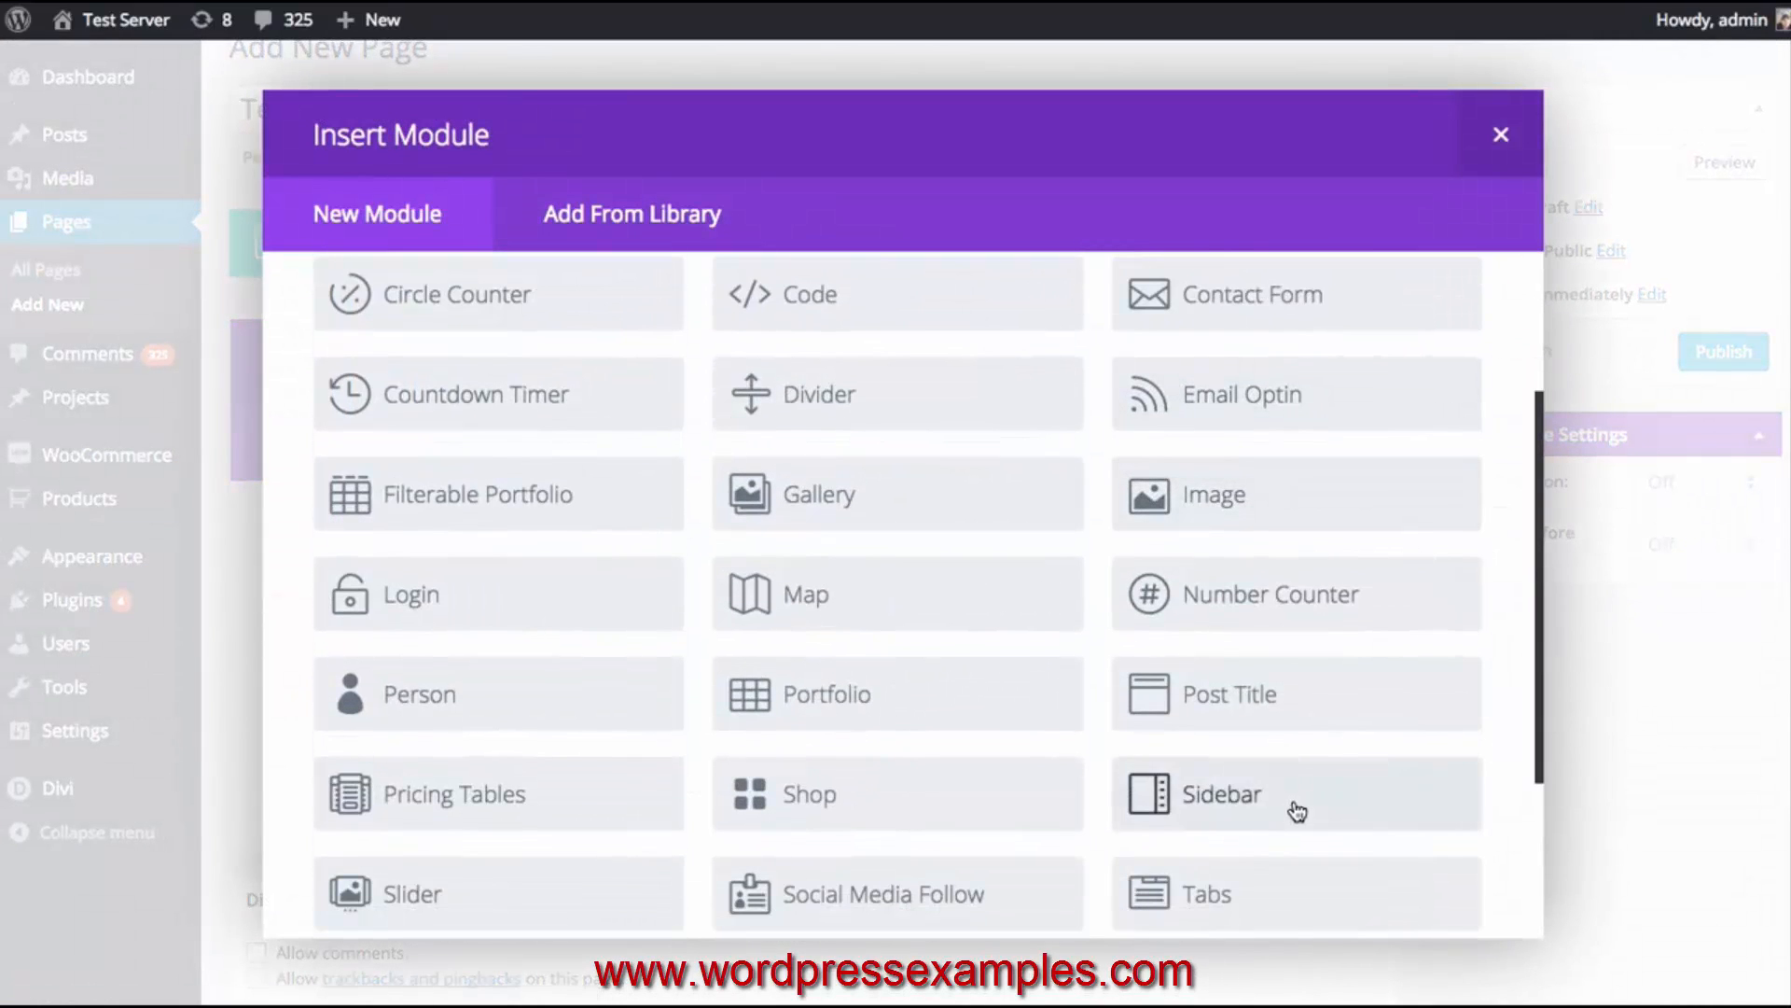
left_click(1291, 808)
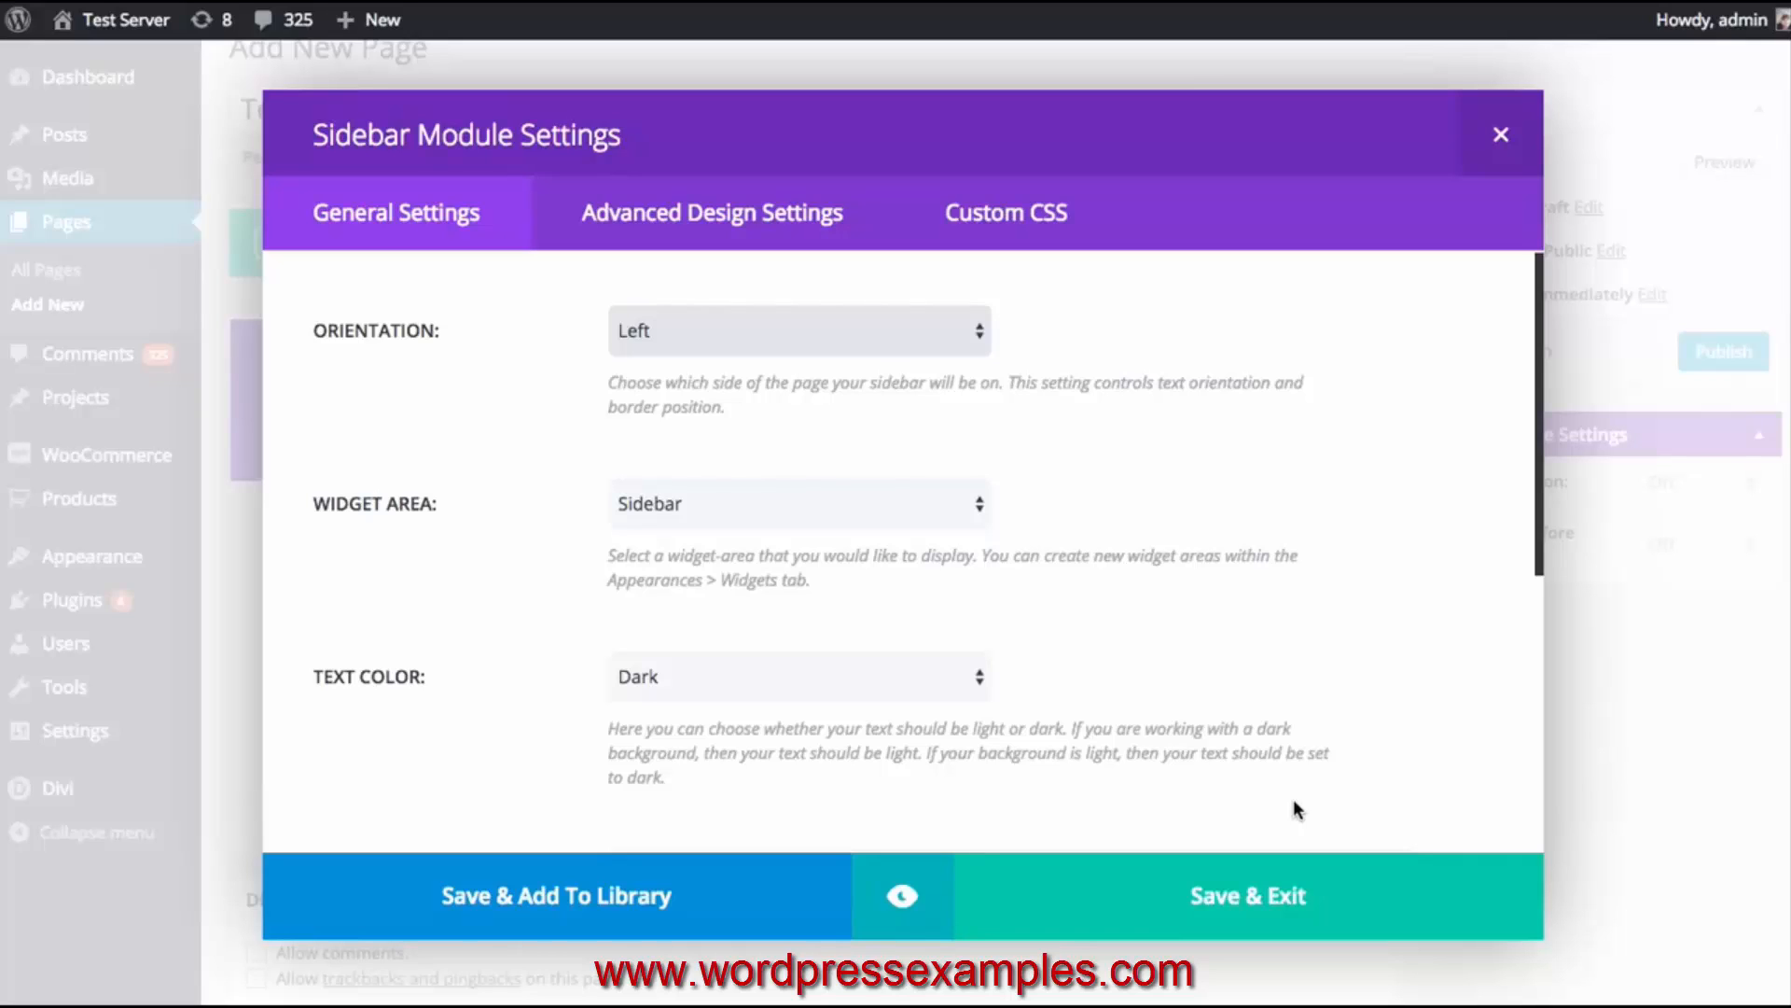
Step: Examine the Sidebar module's Advanced Design Settings and Custom CSS options
left_click(719, 228)
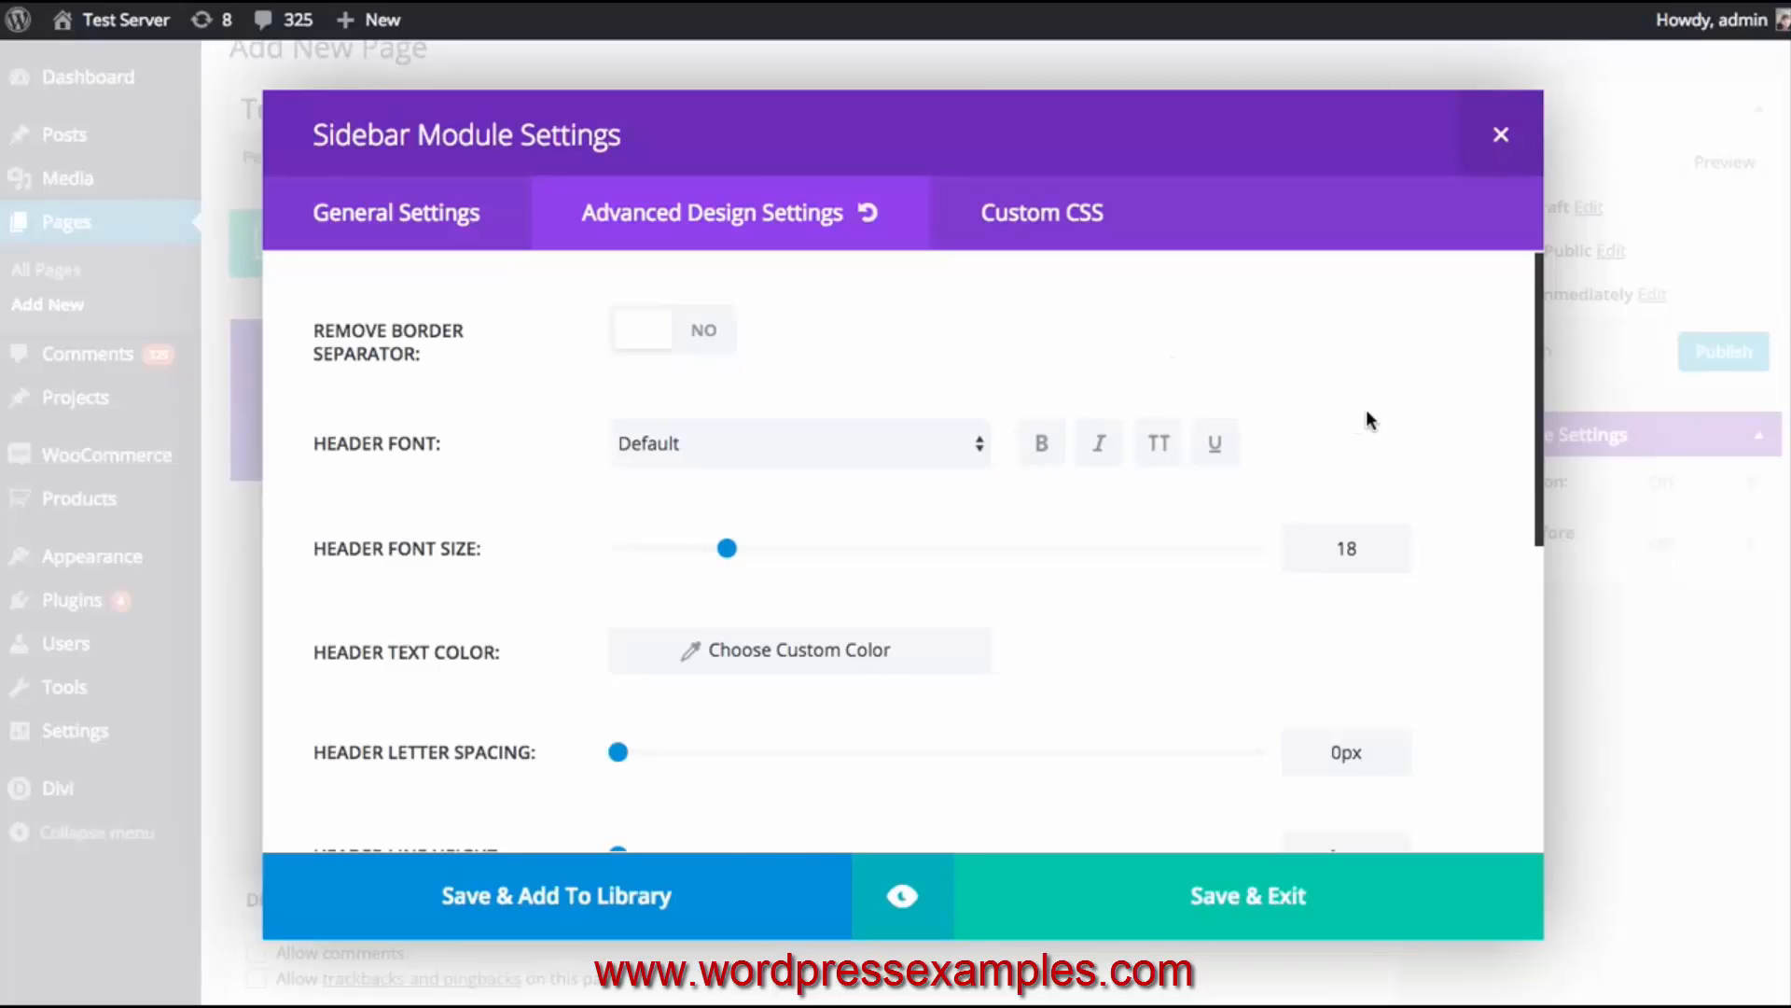
left_click(1049, 230)
left_click(911, 476)
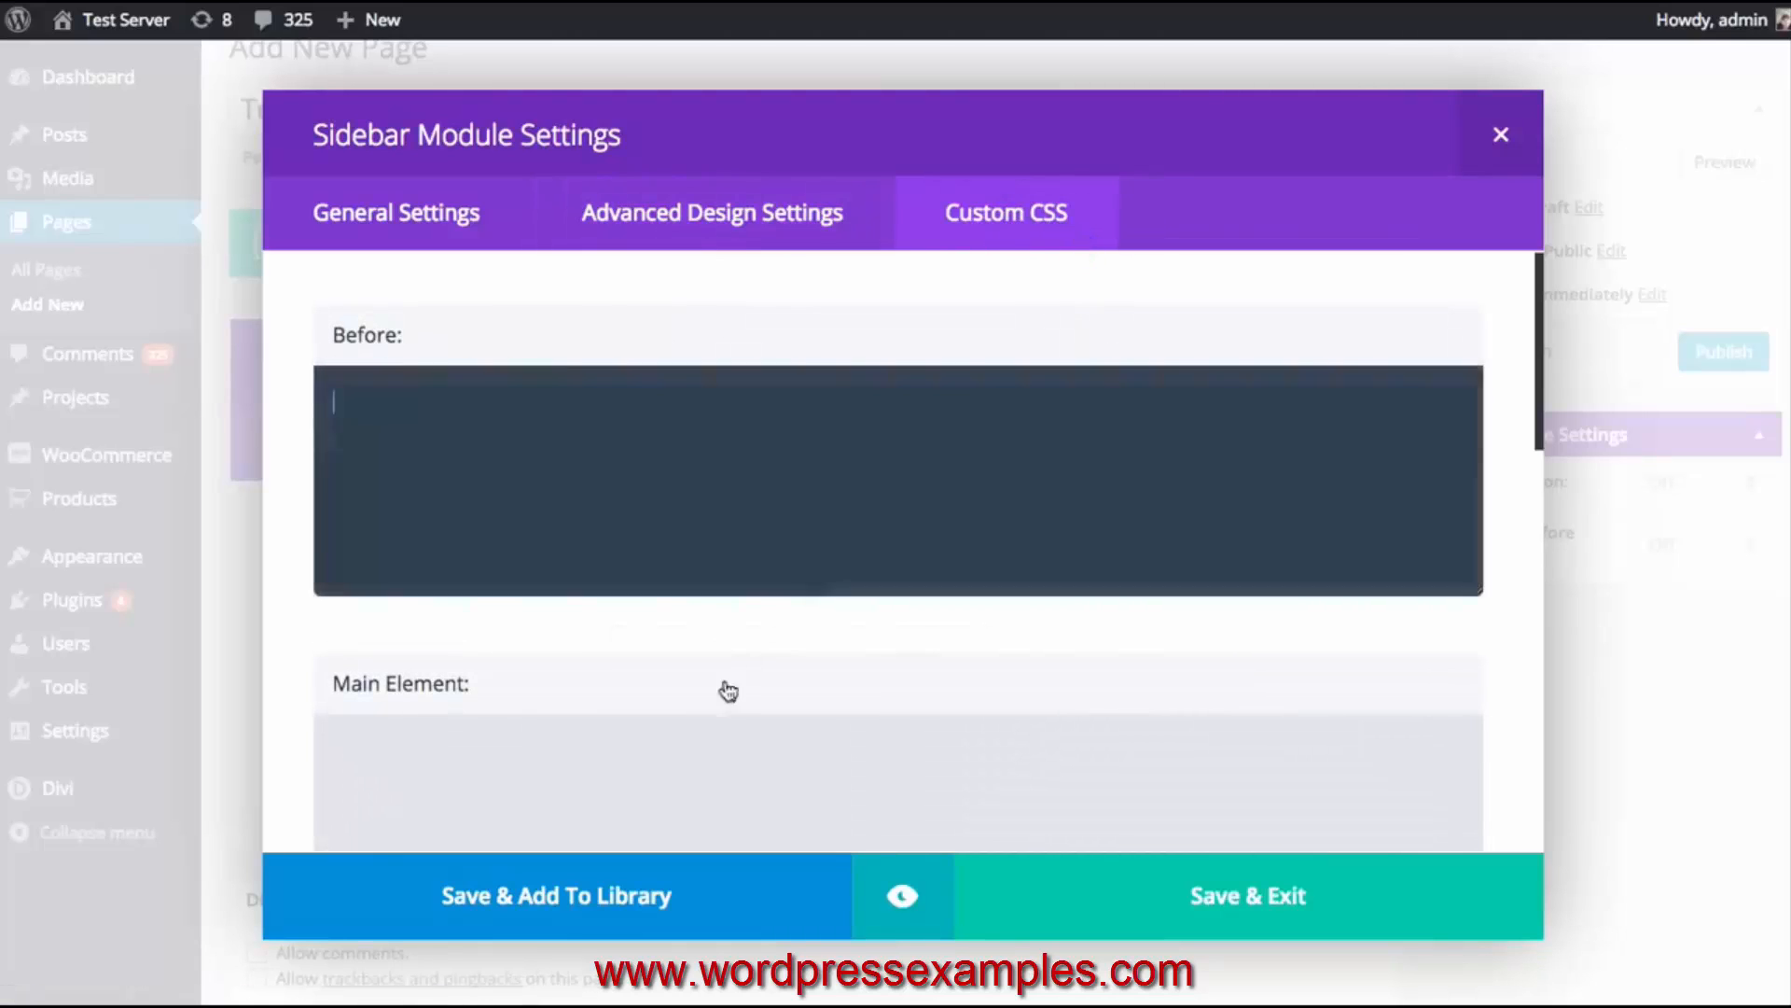
left_click(720, 732)
left_click(864, 456)
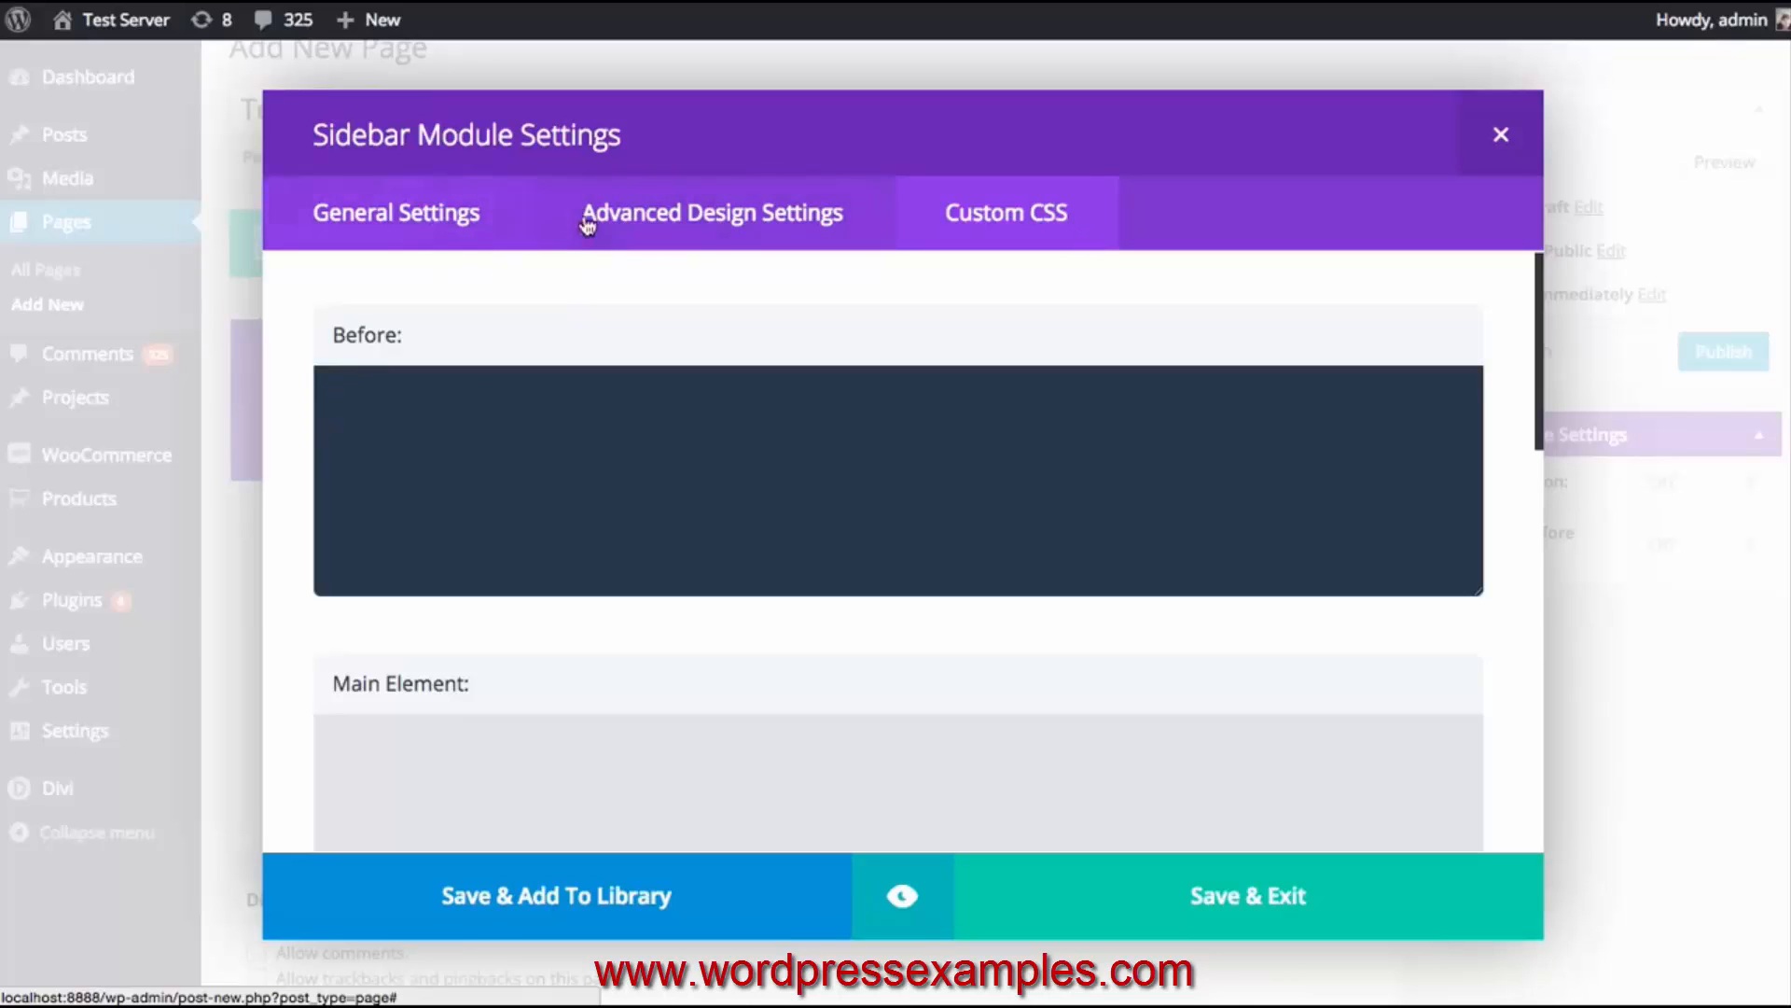
left_click(446, 216)
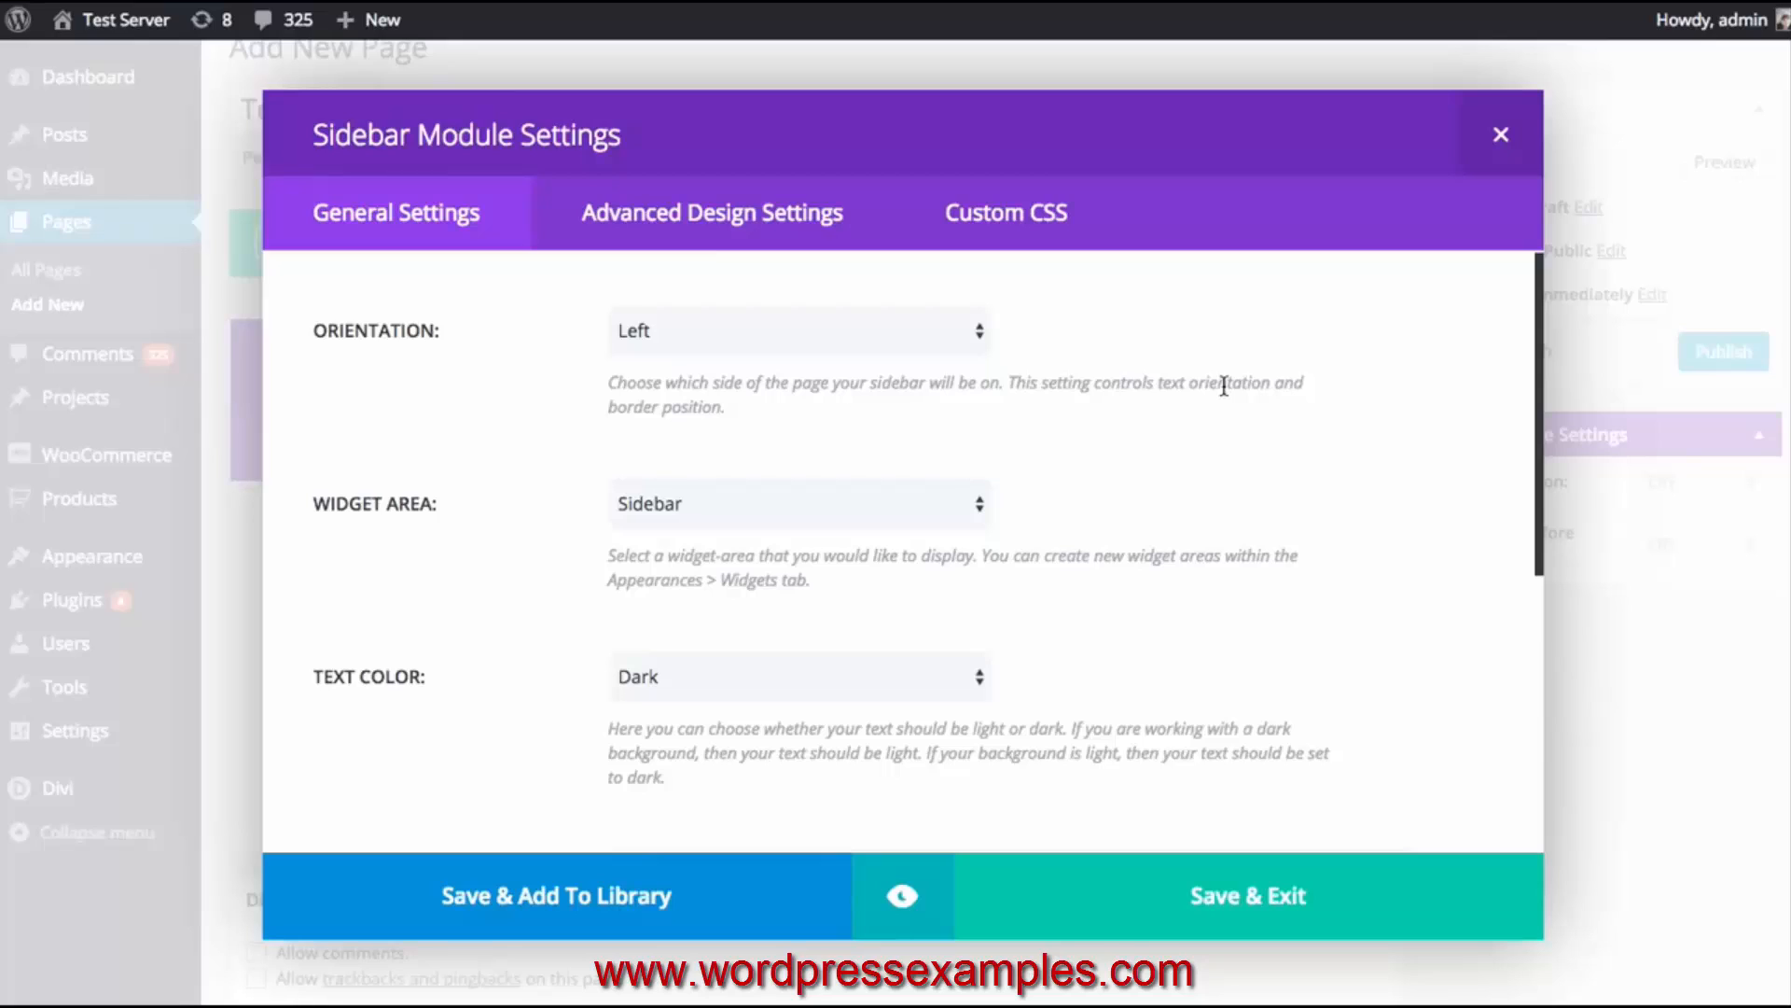
Step: Review the Sidebar module's orientation, widget area and text color options in the general settings
left_click(933, 328)
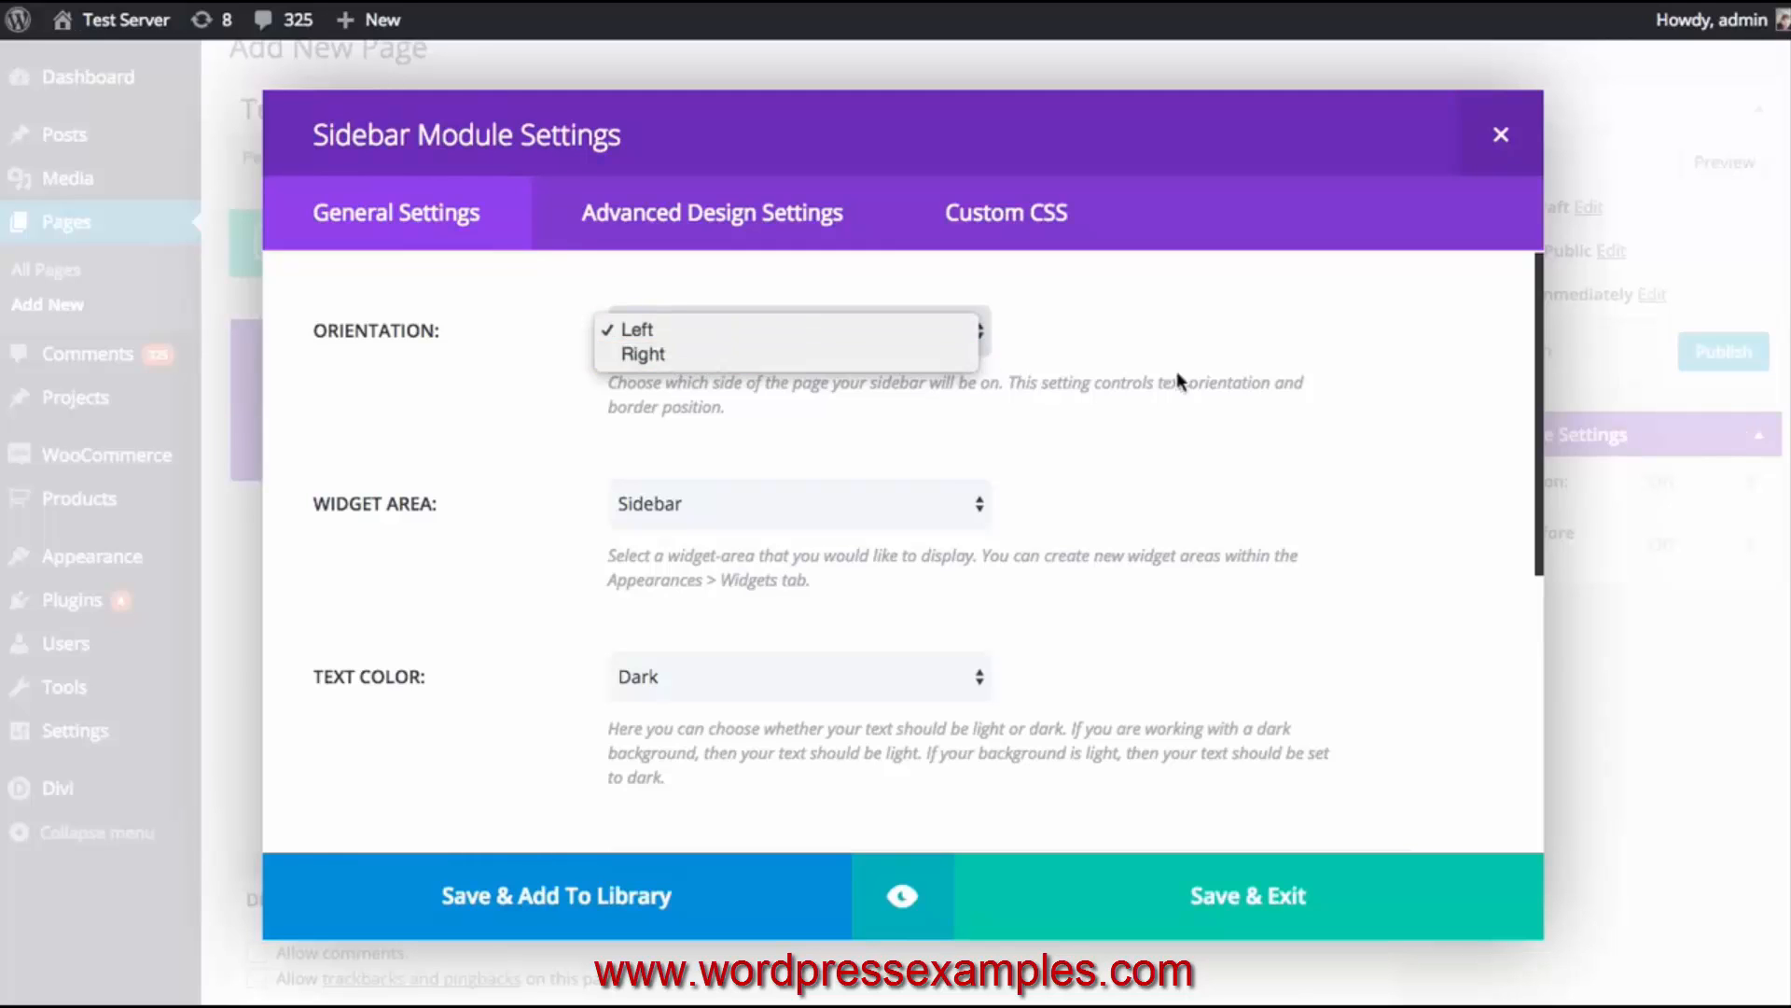
left_click(1211, 366)
scroll(1211, 368, "down", 1)
scroll(1211, 373, "down", 1)
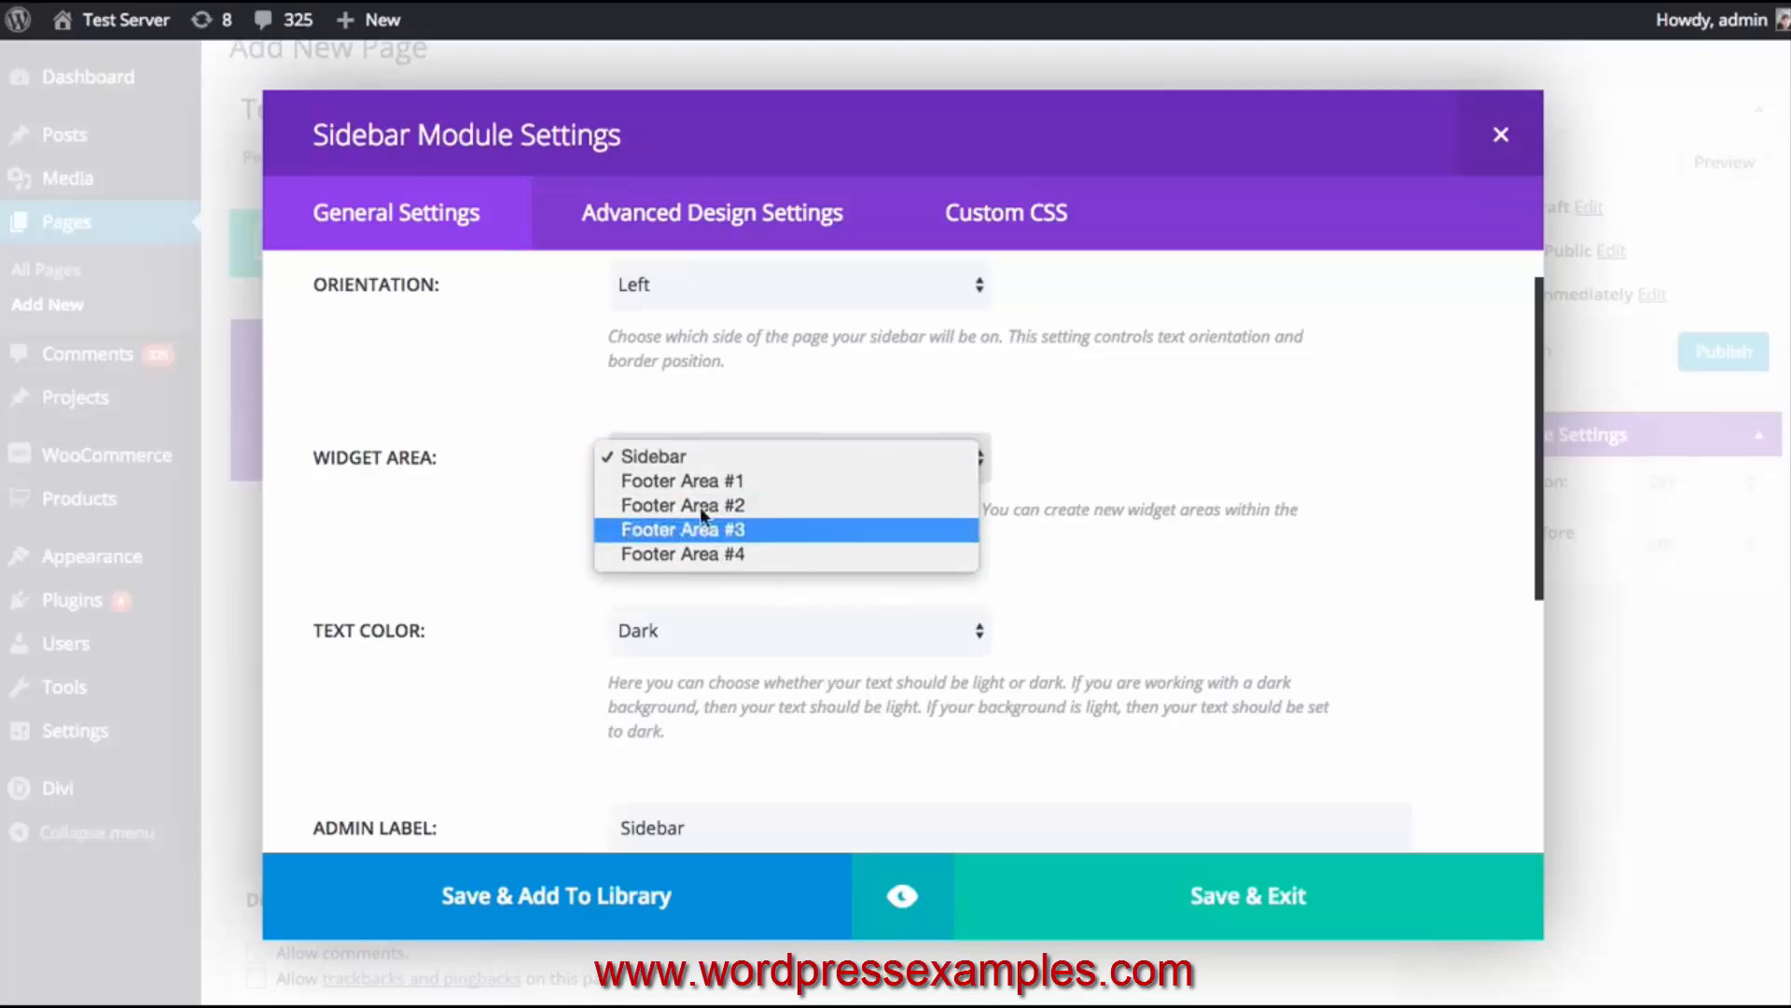
left_click(717, 459)
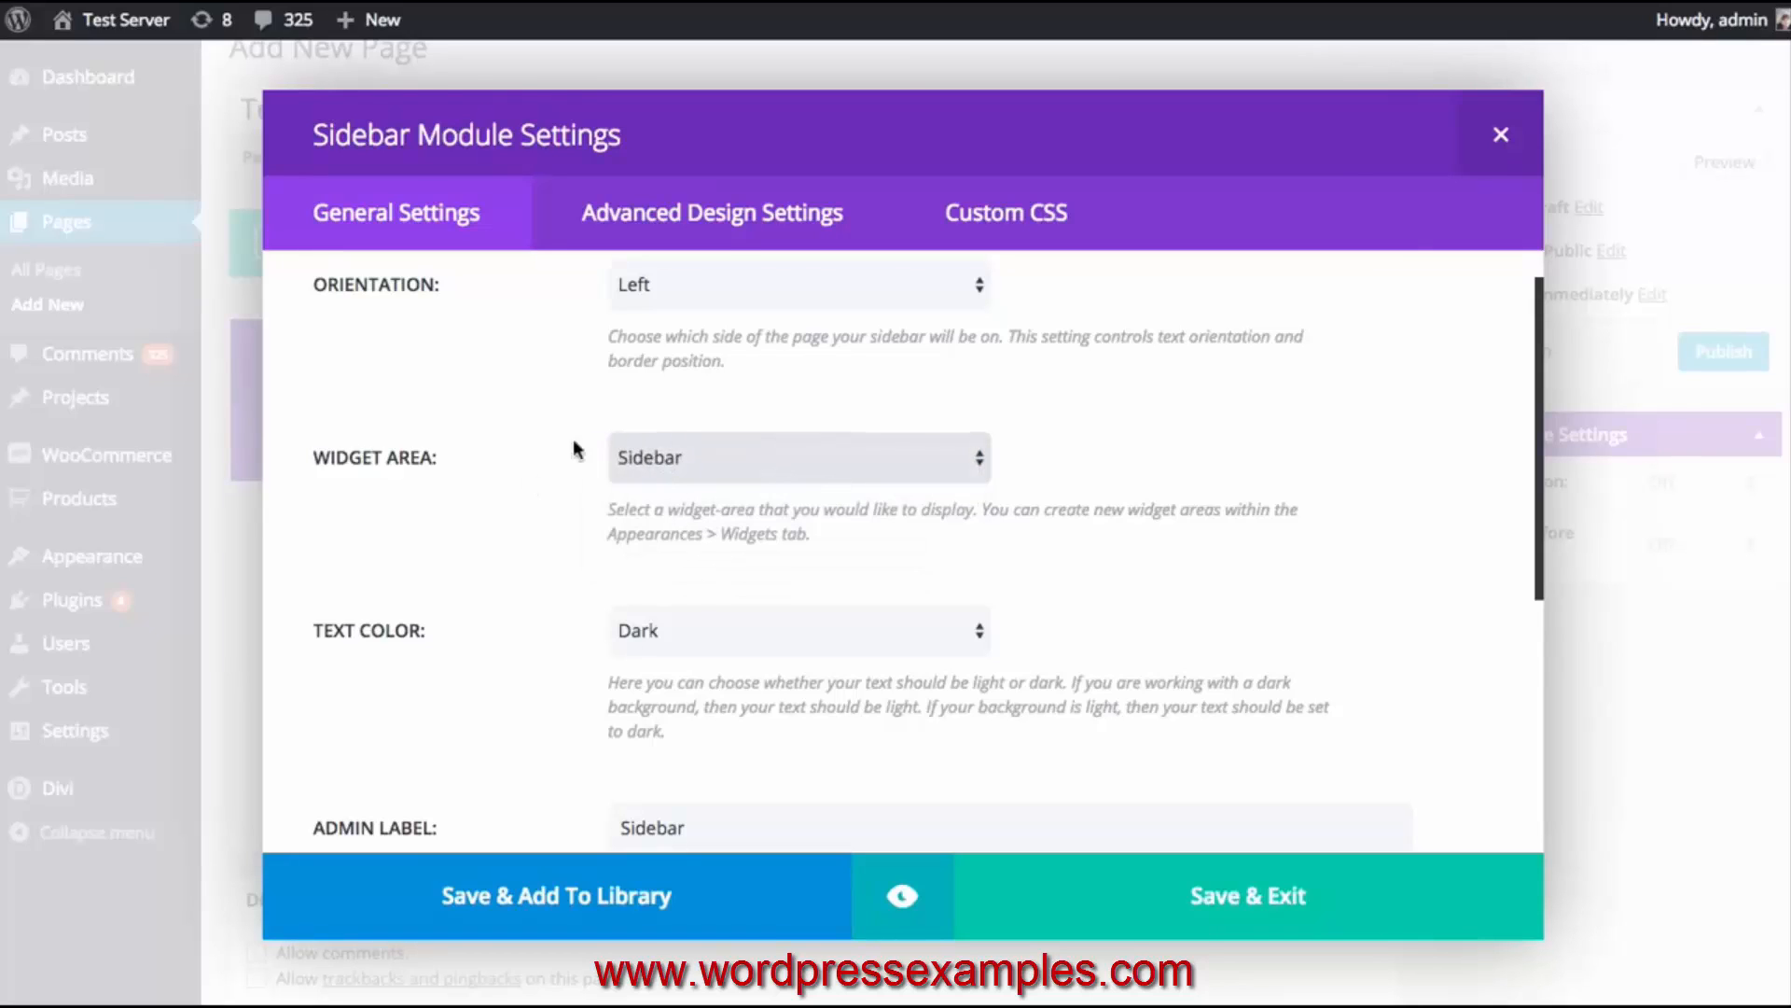
scroll(537, 438, "down", 3)
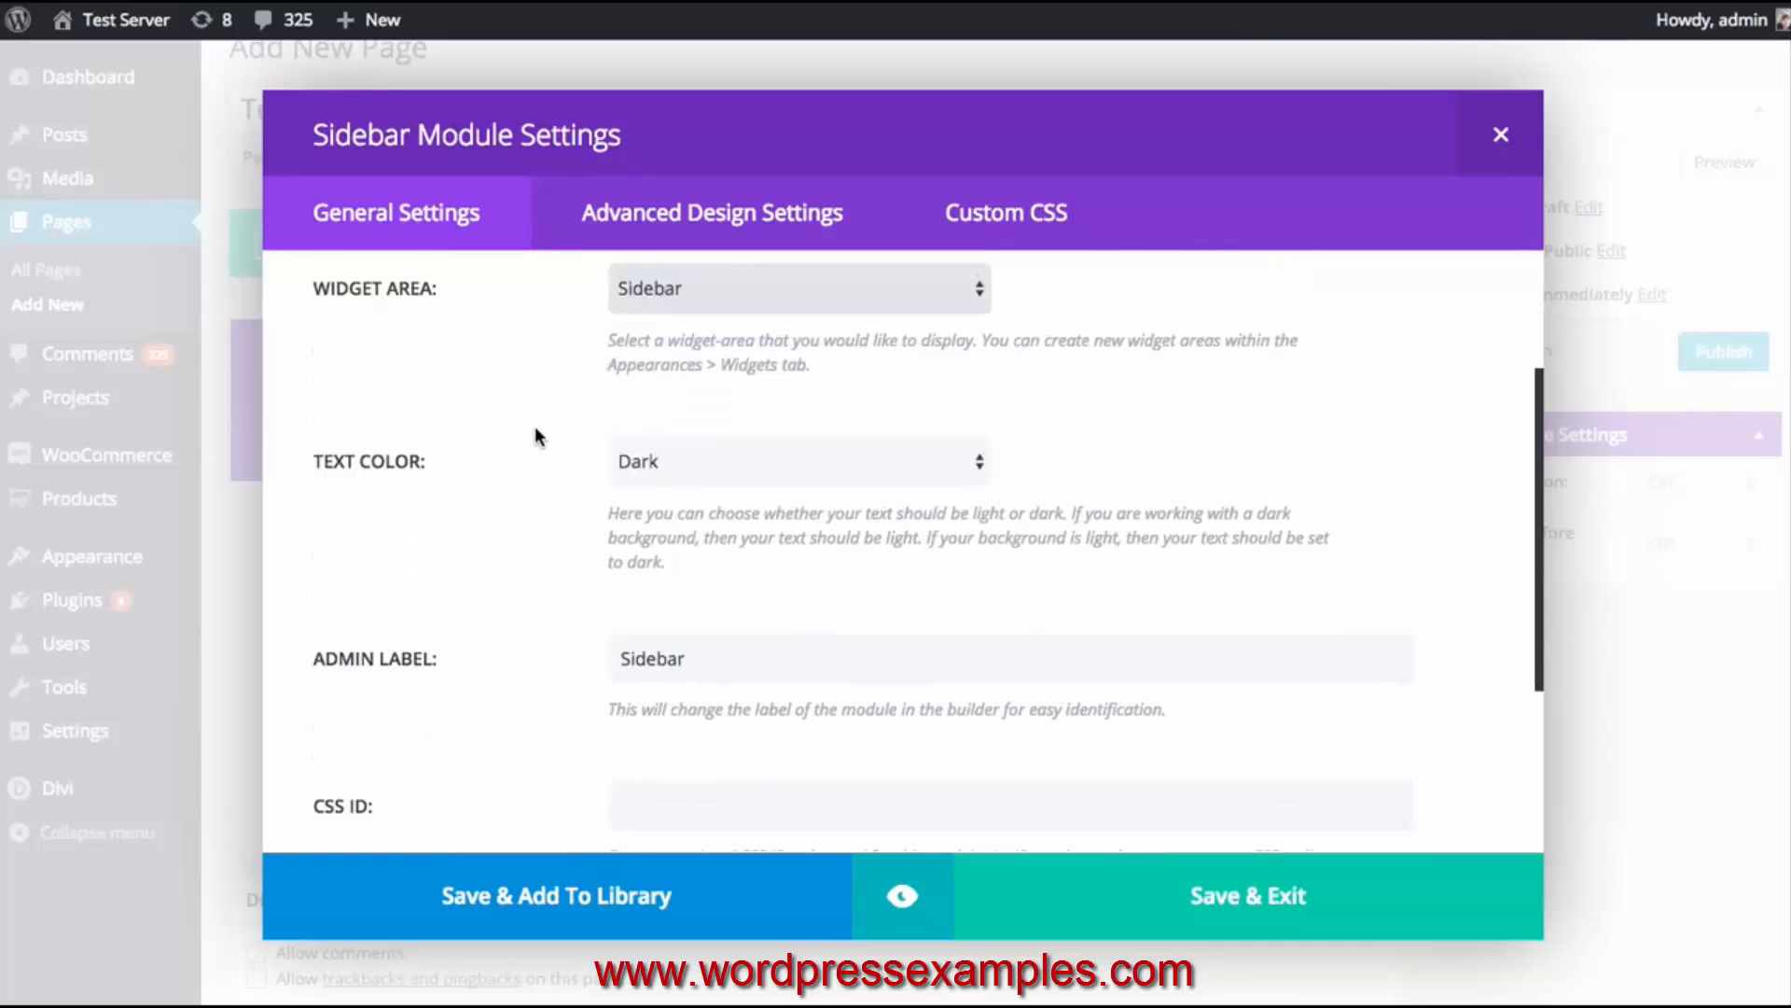
scroll(534, 429, "down", 1)
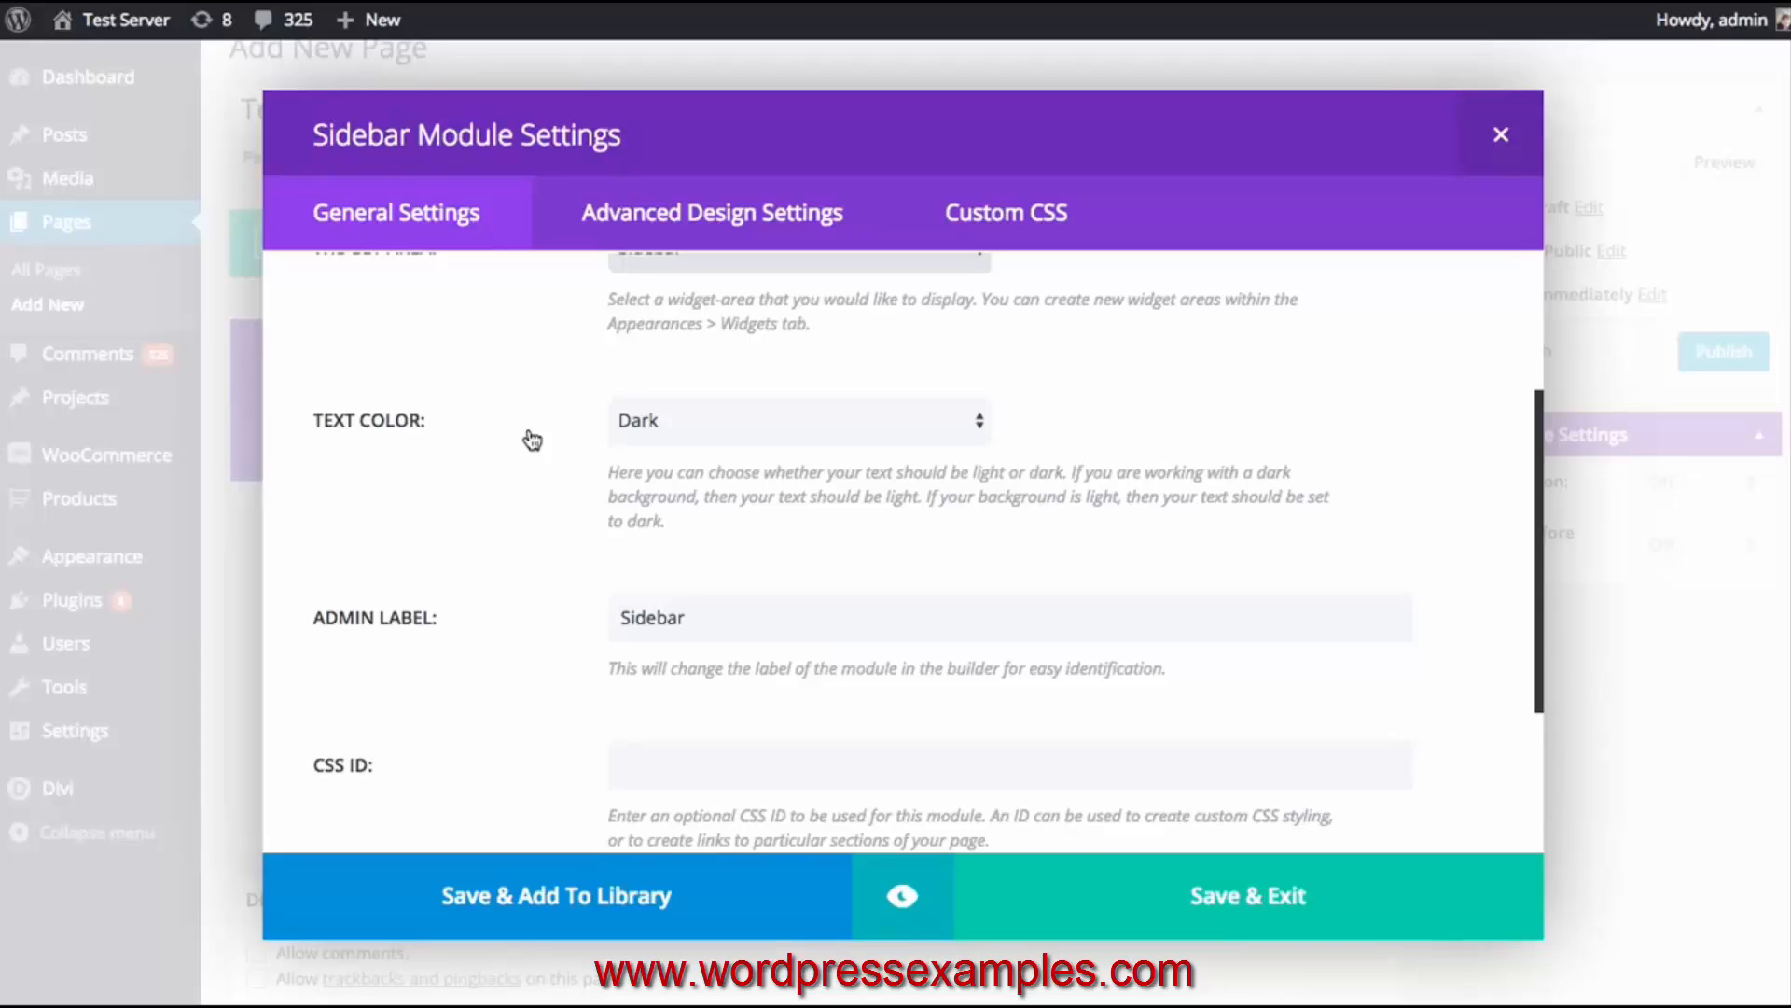
left_click(692, 421)
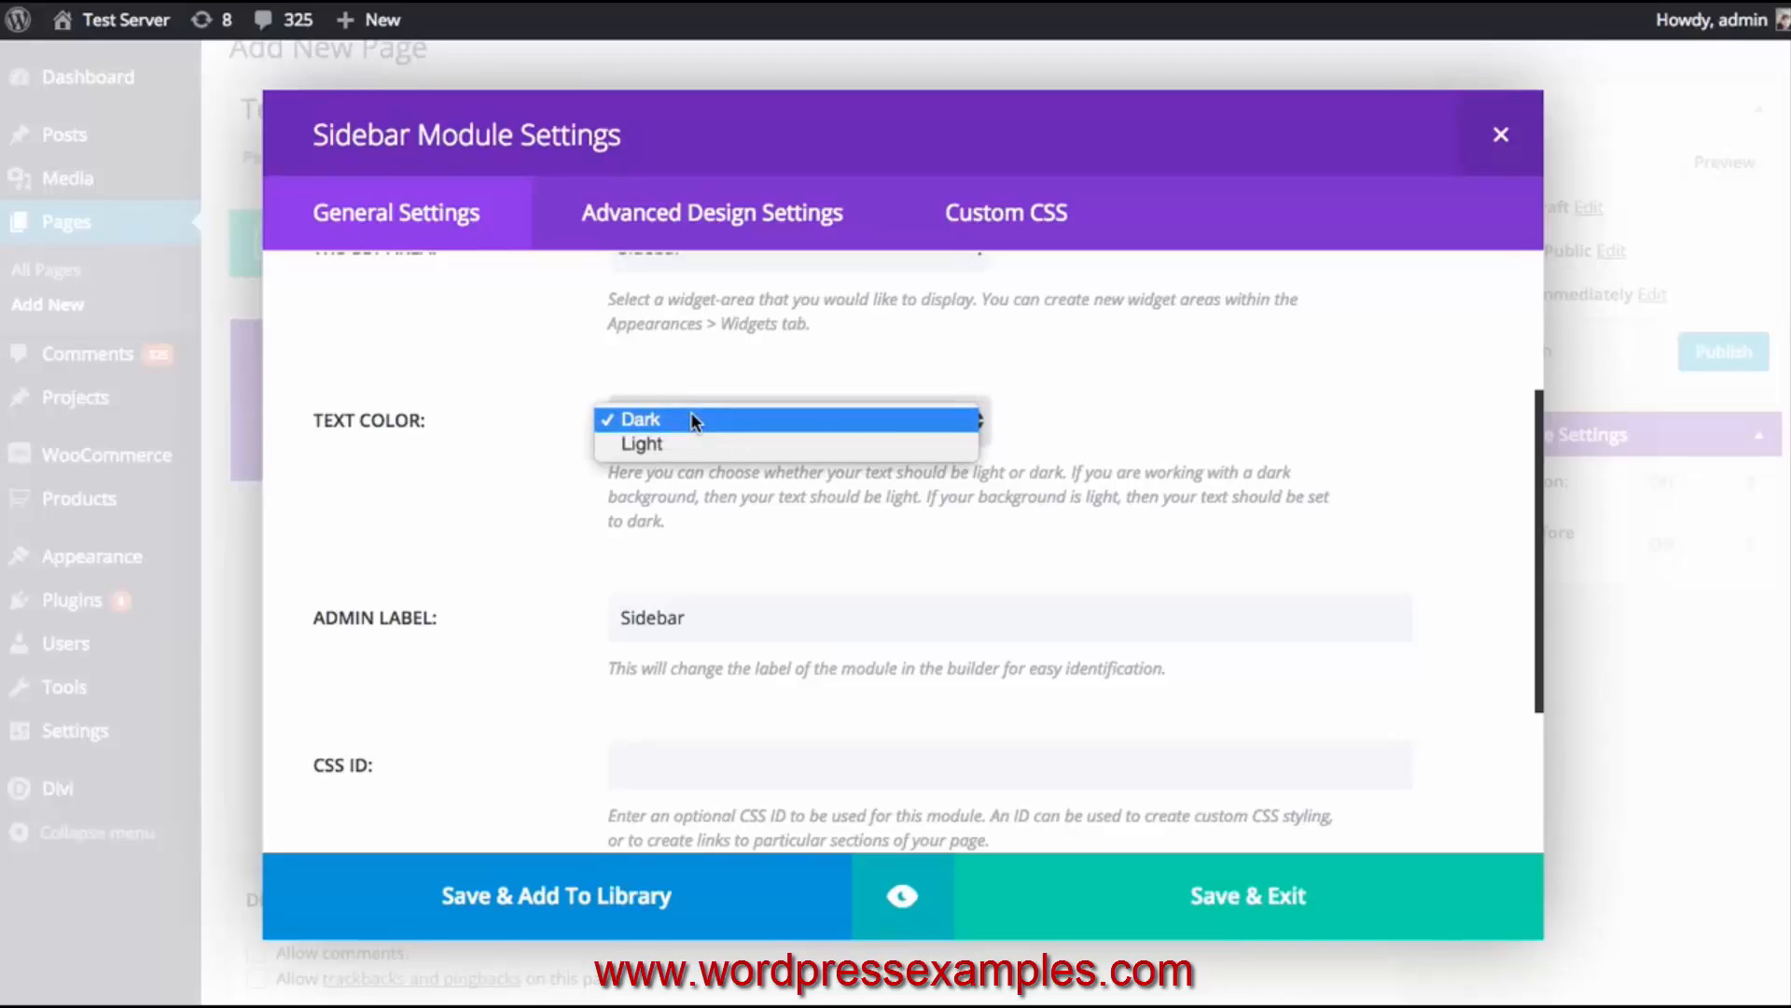
left_click(526, 395)
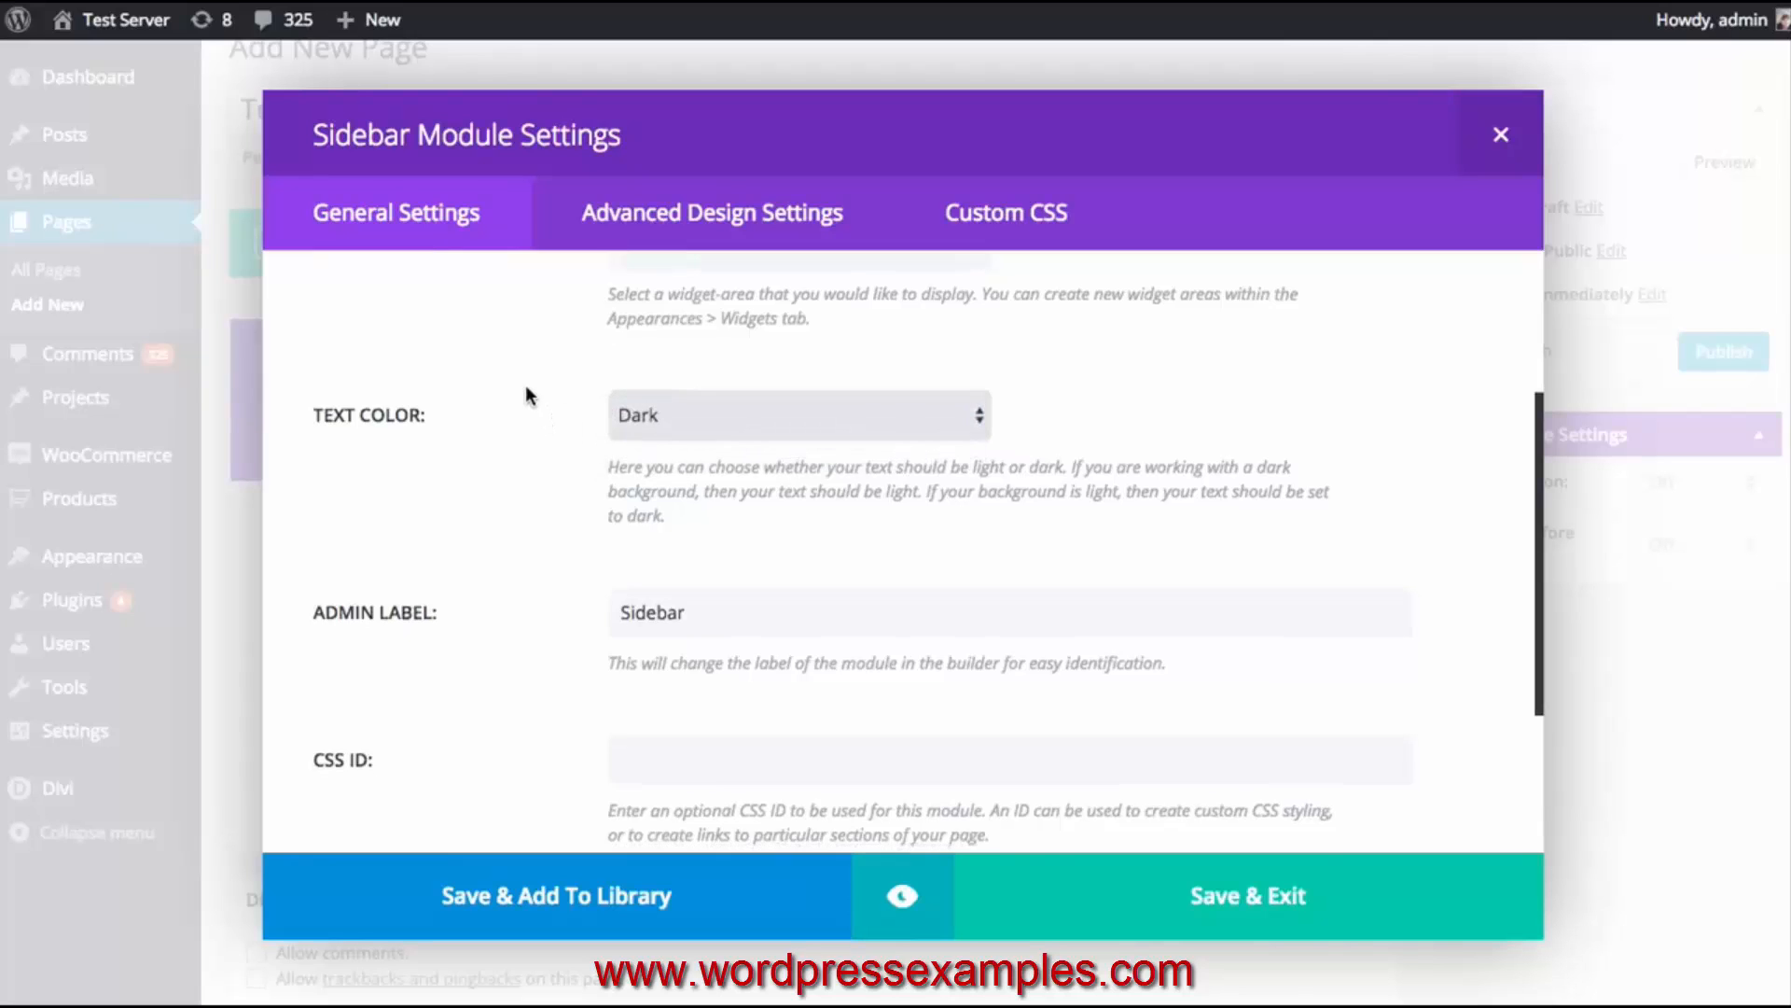
scroll(524, 386, "down", 2)
scroll(415, 488, "down", 2)
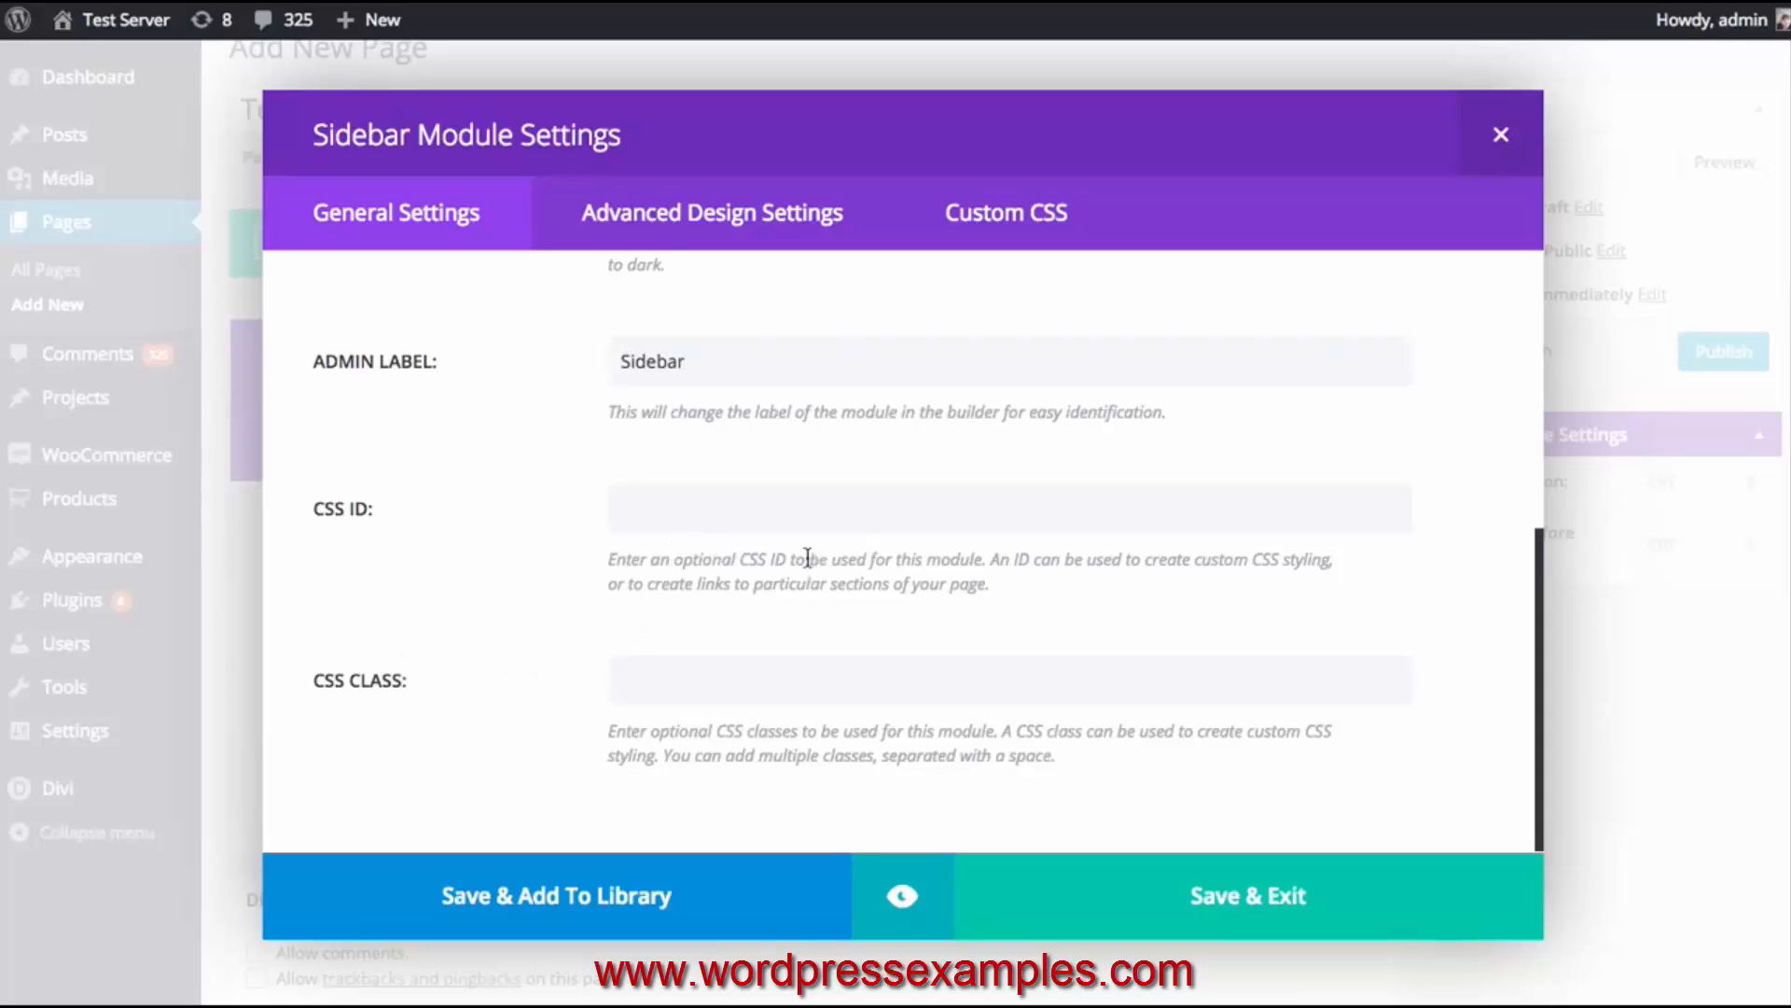
scroll(811, 565, "up", 1)
scroll(810, 564, "up", 5)
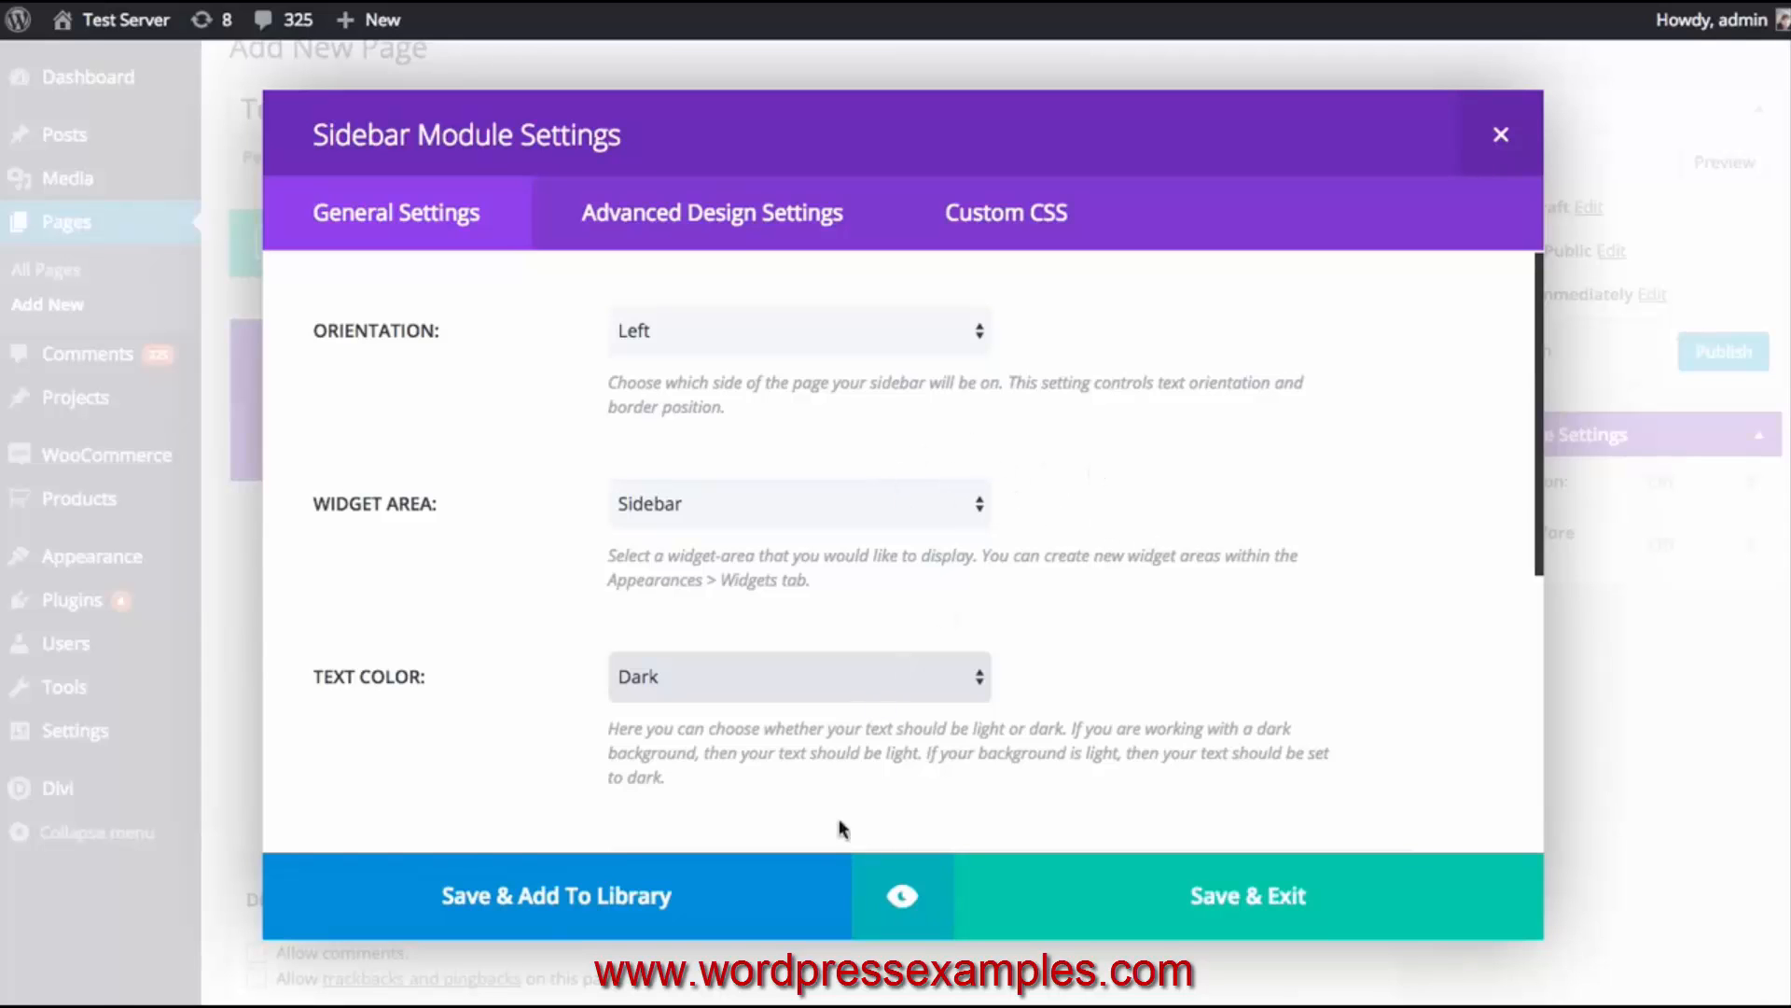
Step: Preview the Sidebar module layout at phone, tablet and desktop widths
left_click(919, 898)
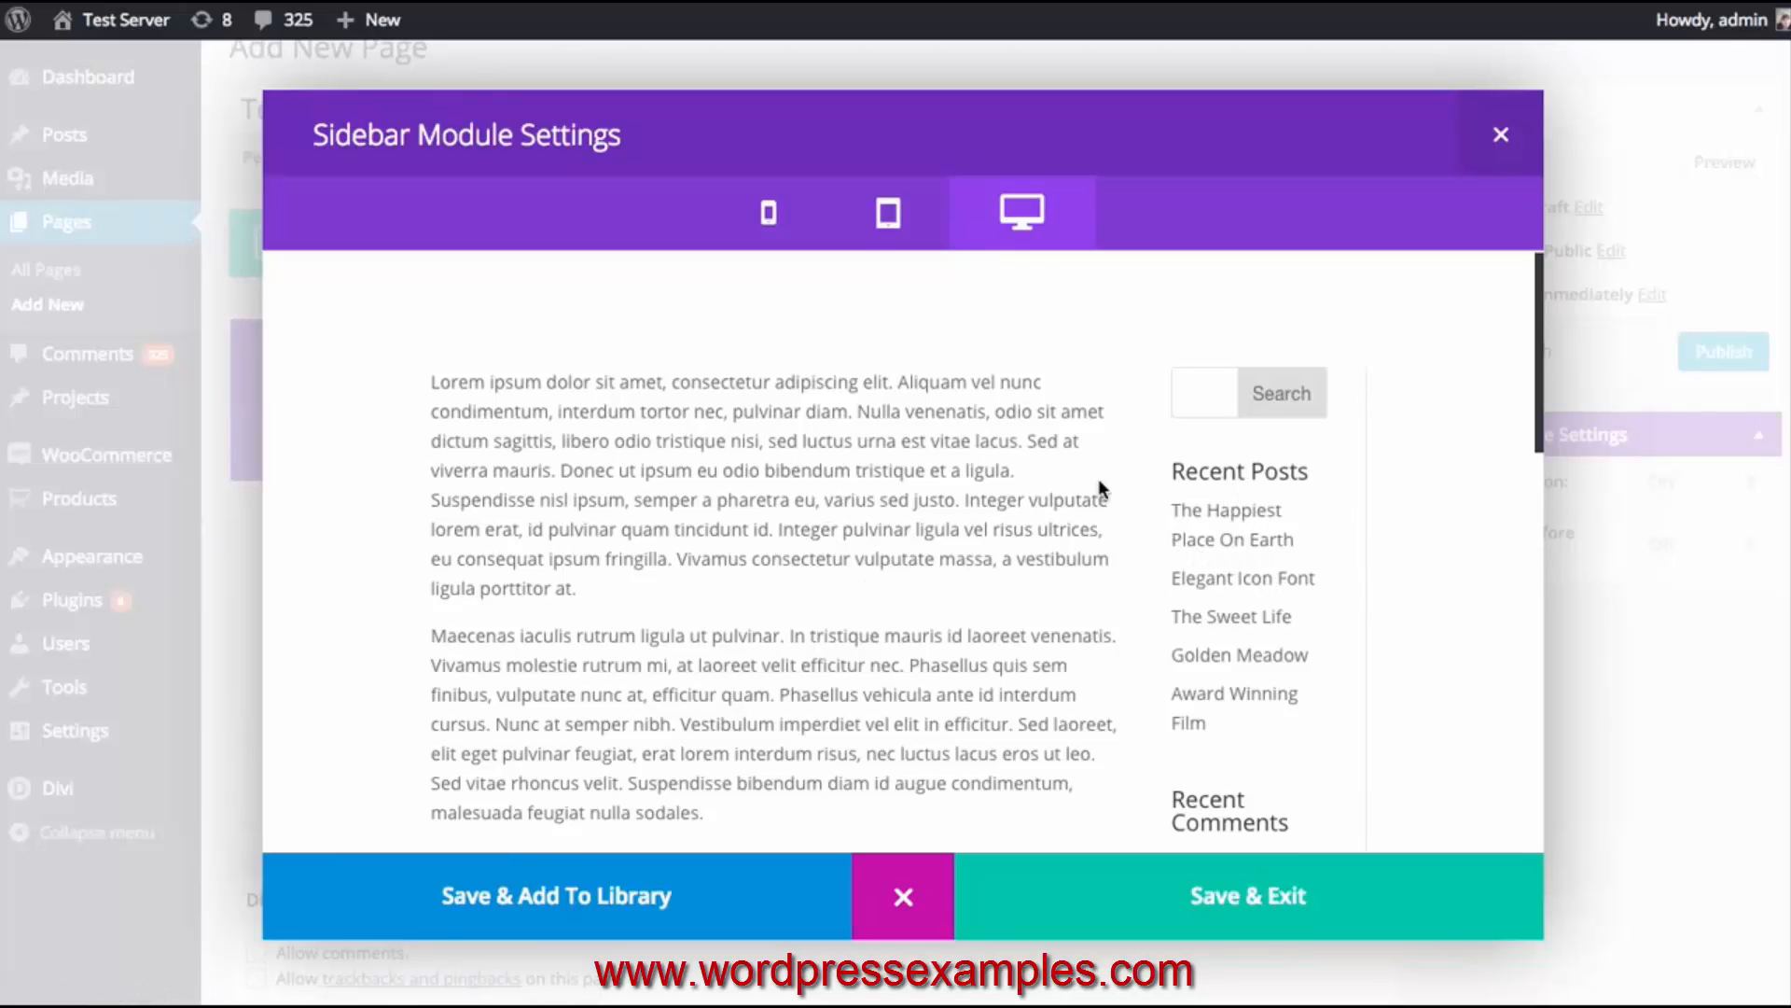
left_click(892, 214)
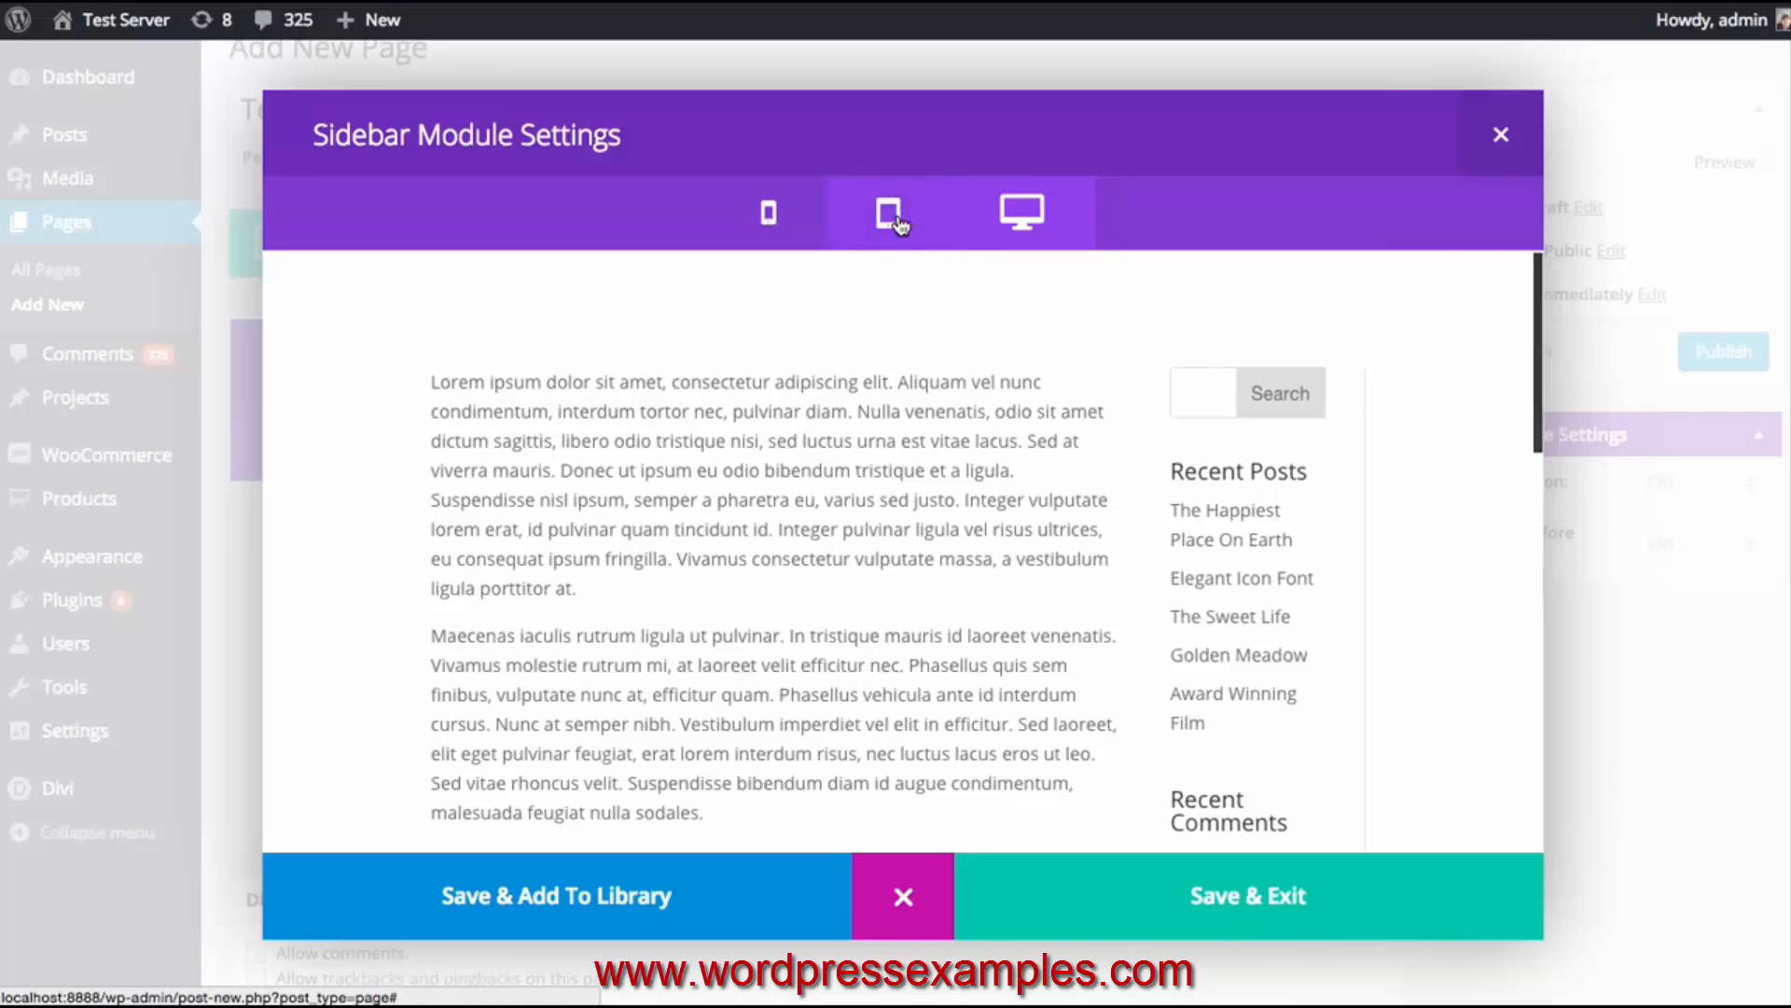
left_click(769, 214)
scroll(952, 364, "down", 15)
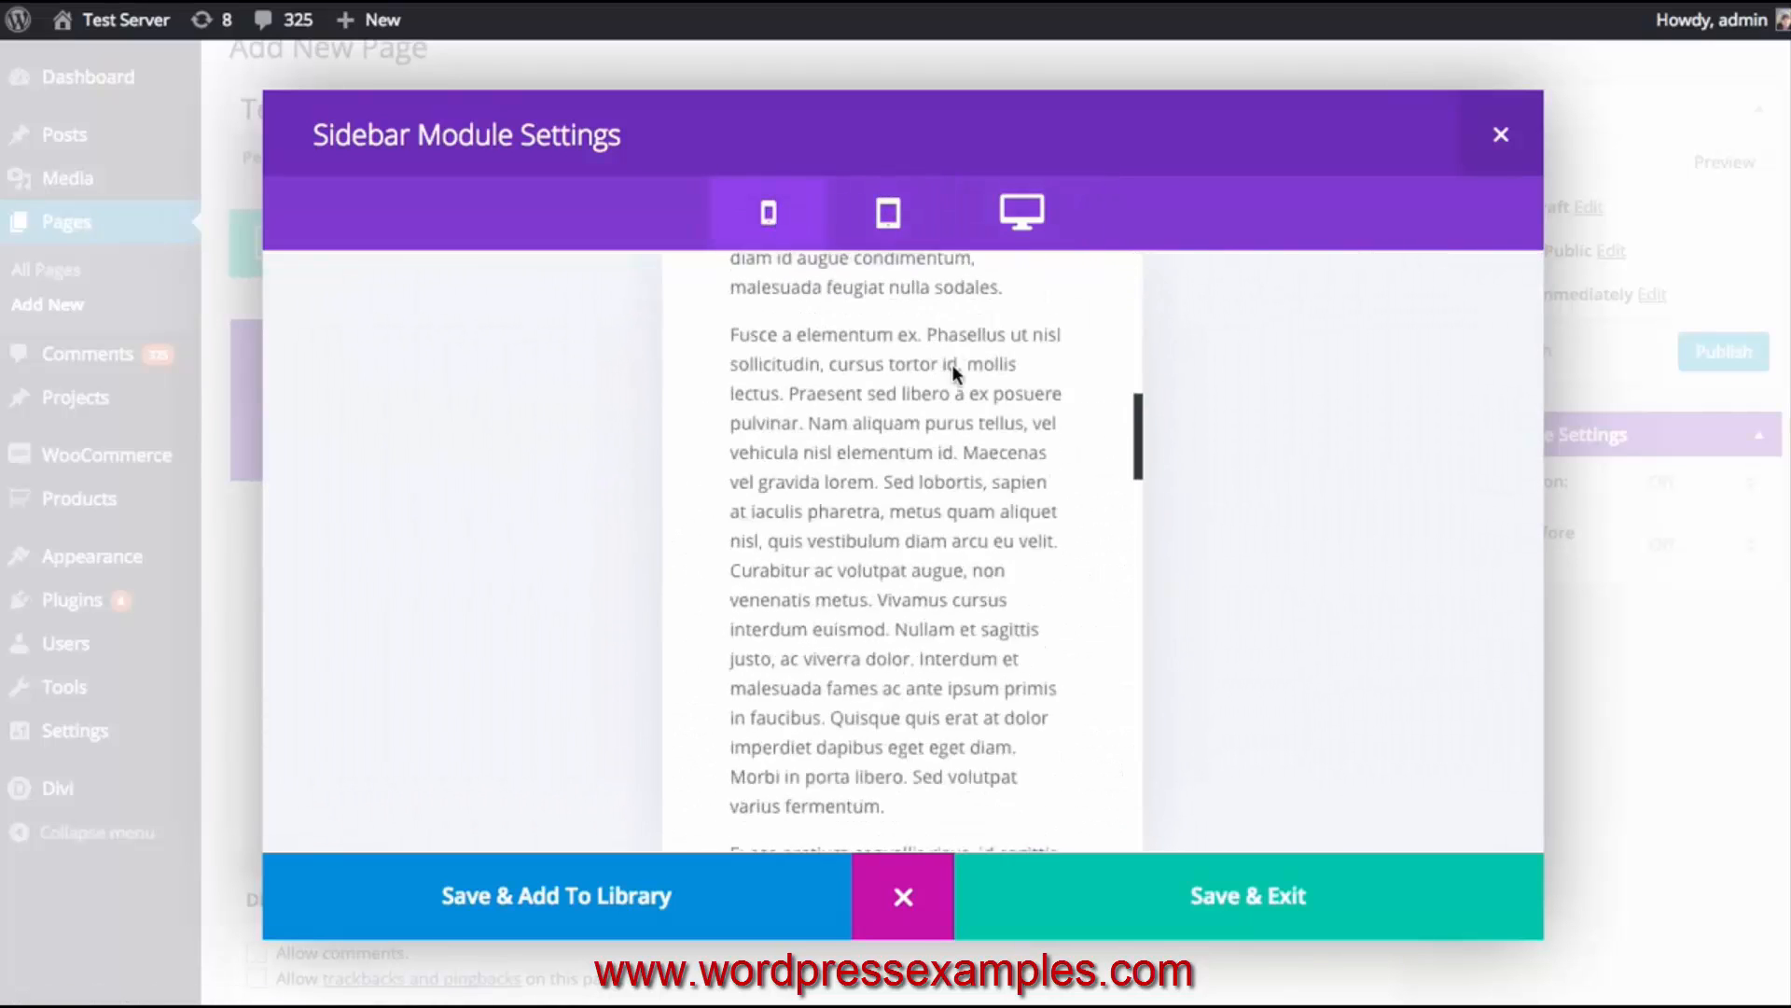
scroll(954, 373, "down", 5)
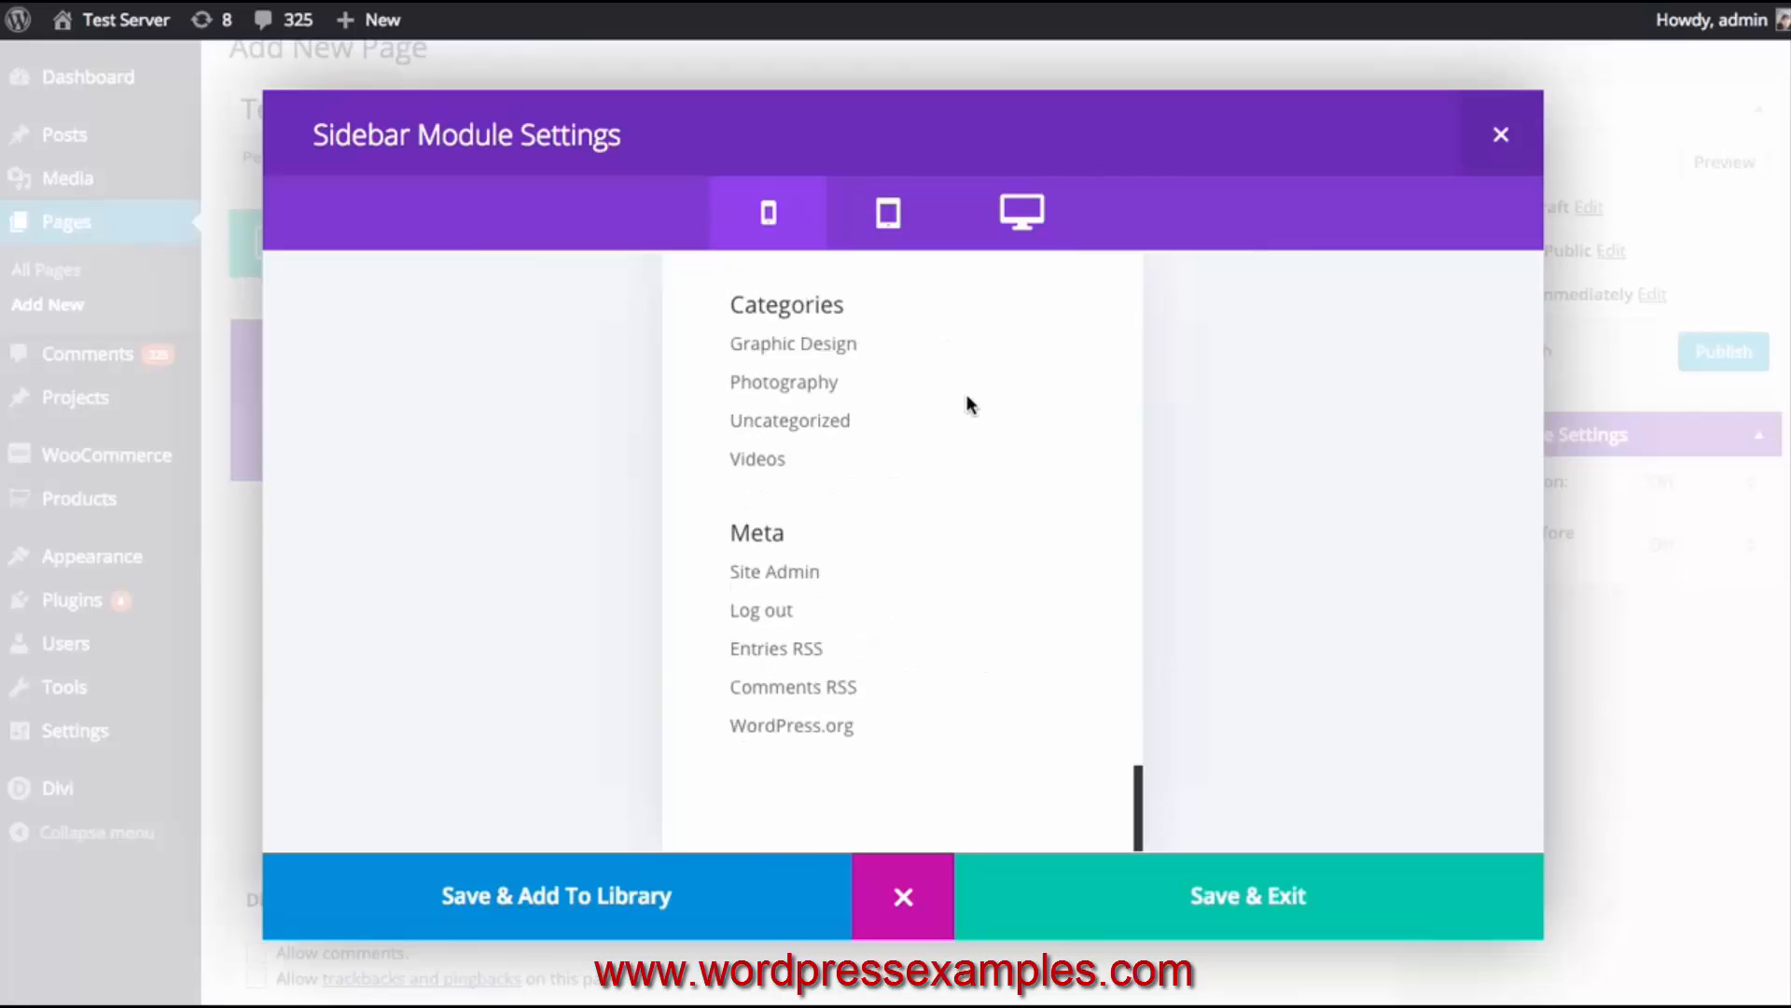
scroll(961, 382, "up", 15)
left_click(893, 229)
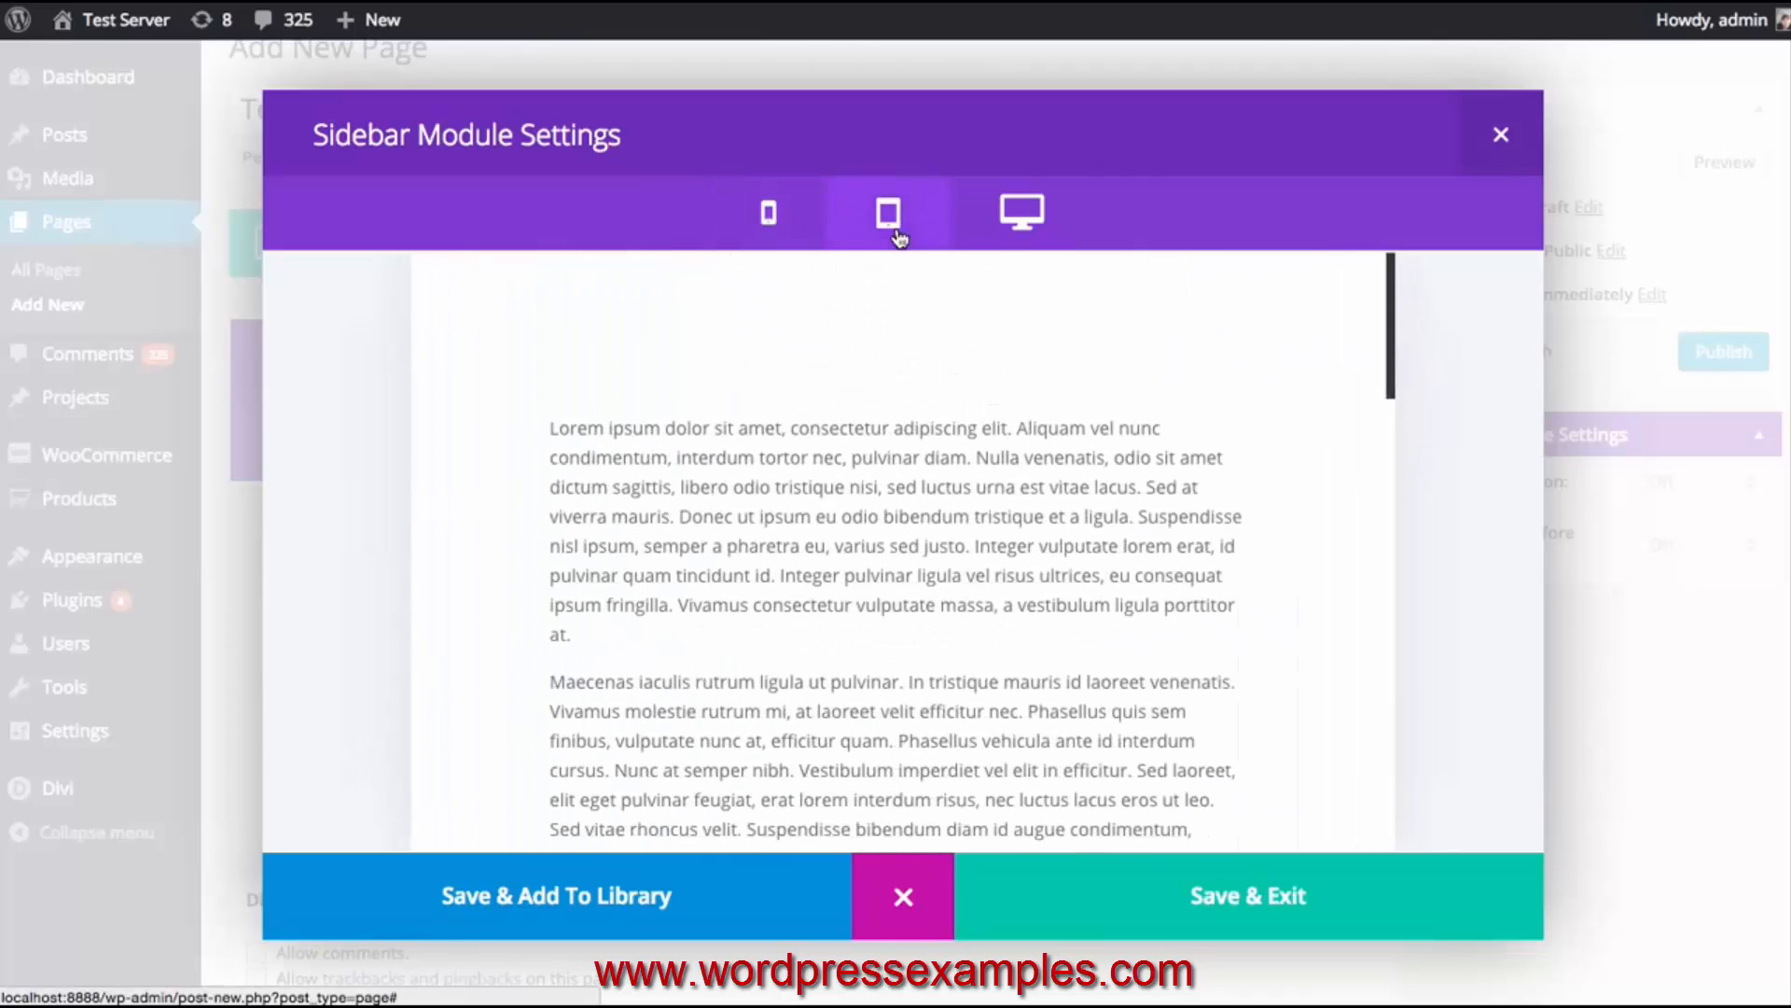
left_click(1011, 232)
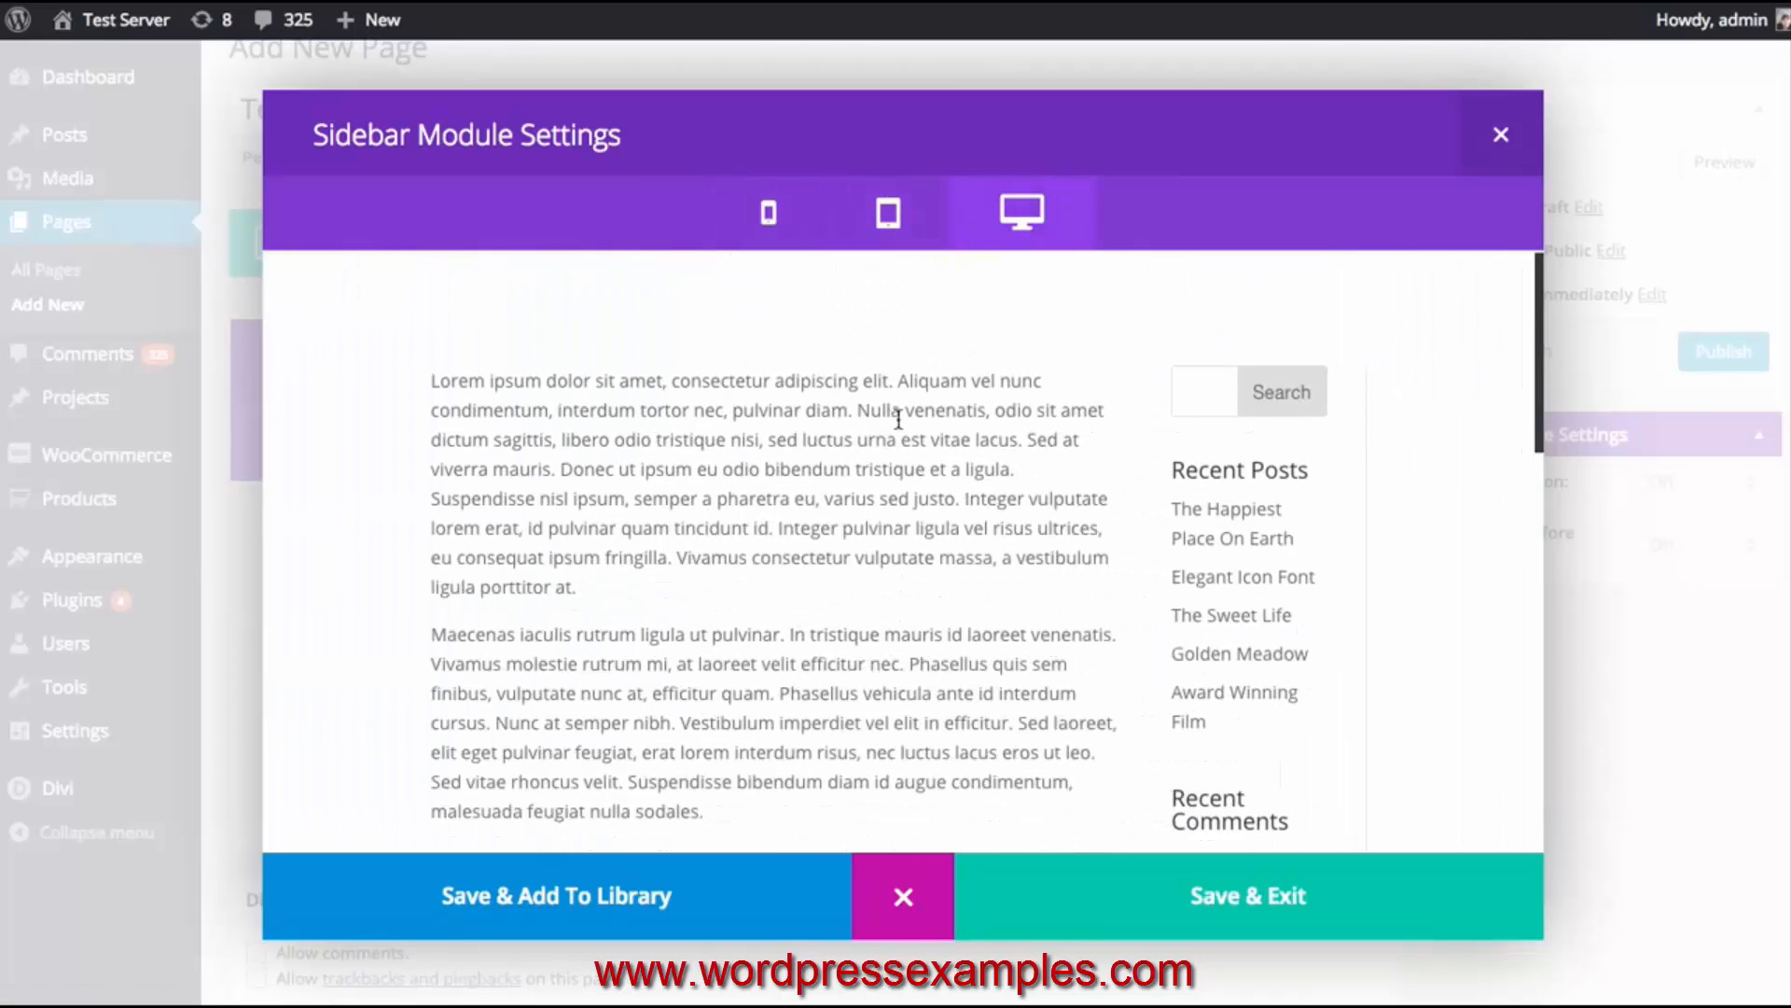
scroll(903, 415, "down", 10)
scroll(898, 418, "up", 10)
left_click(903, 896)
Step: Set the sidebar orientation to Right, preview the result, and save the module
left_click(724, 347)
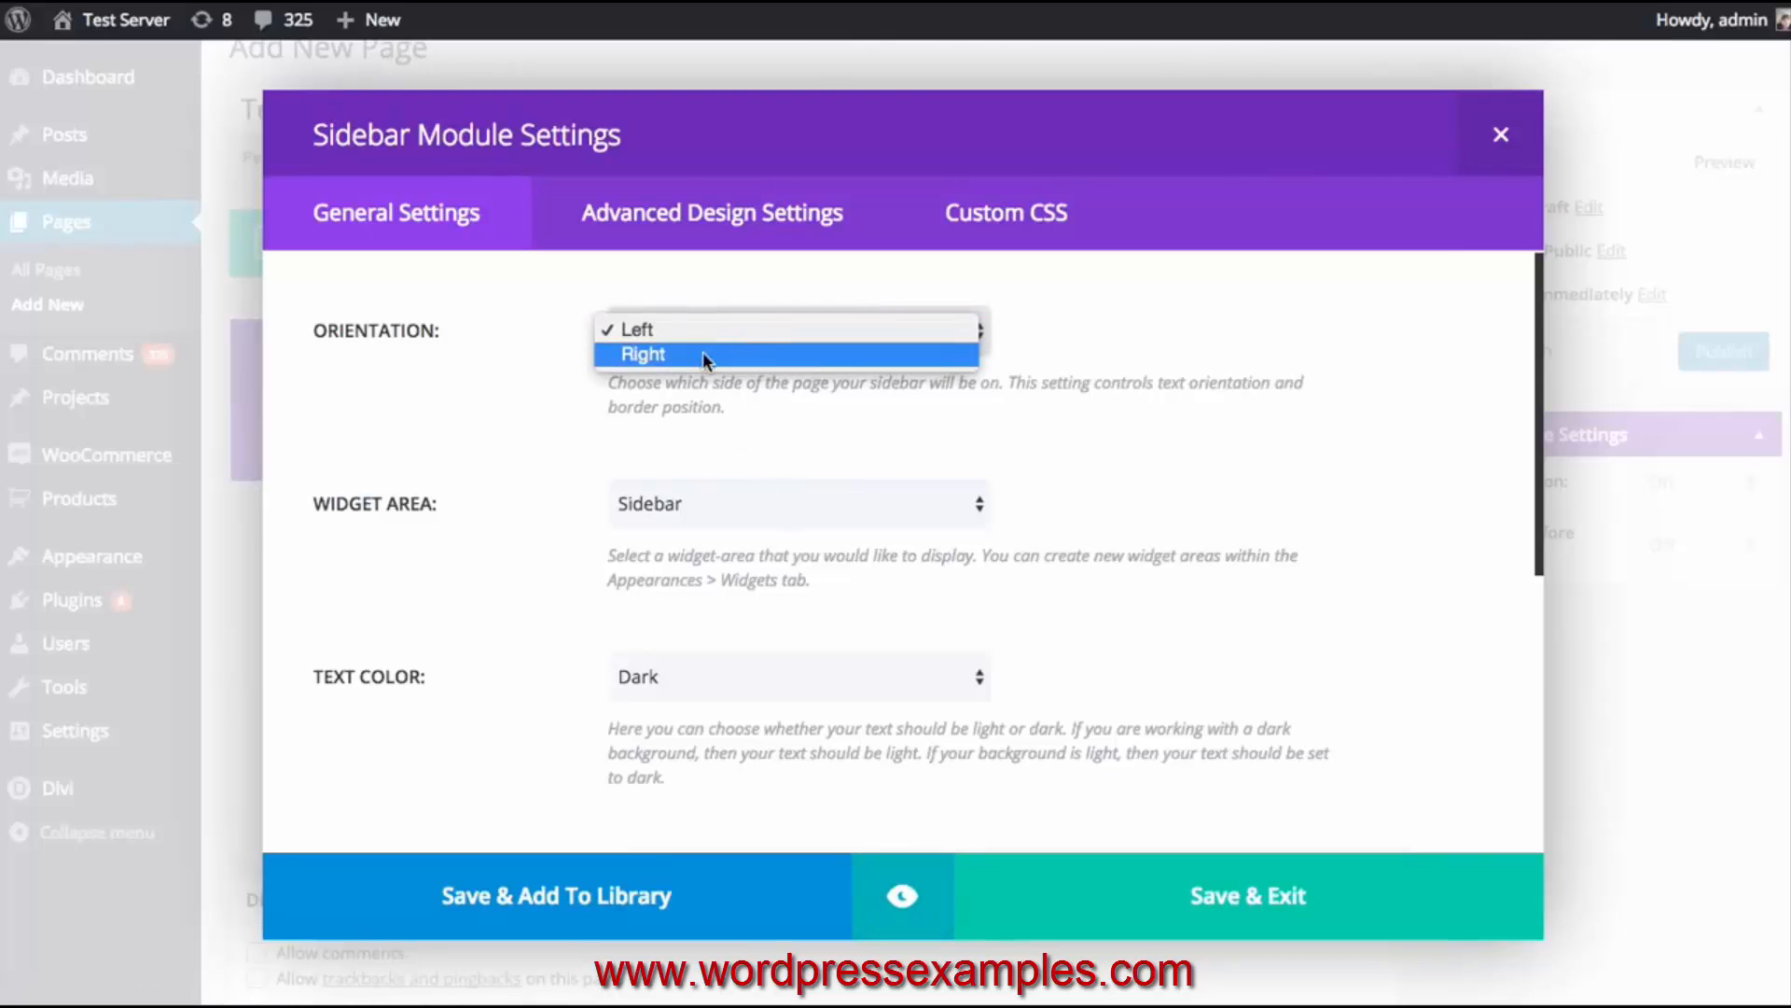
left_click(702, 351)
left_click(929, 891)
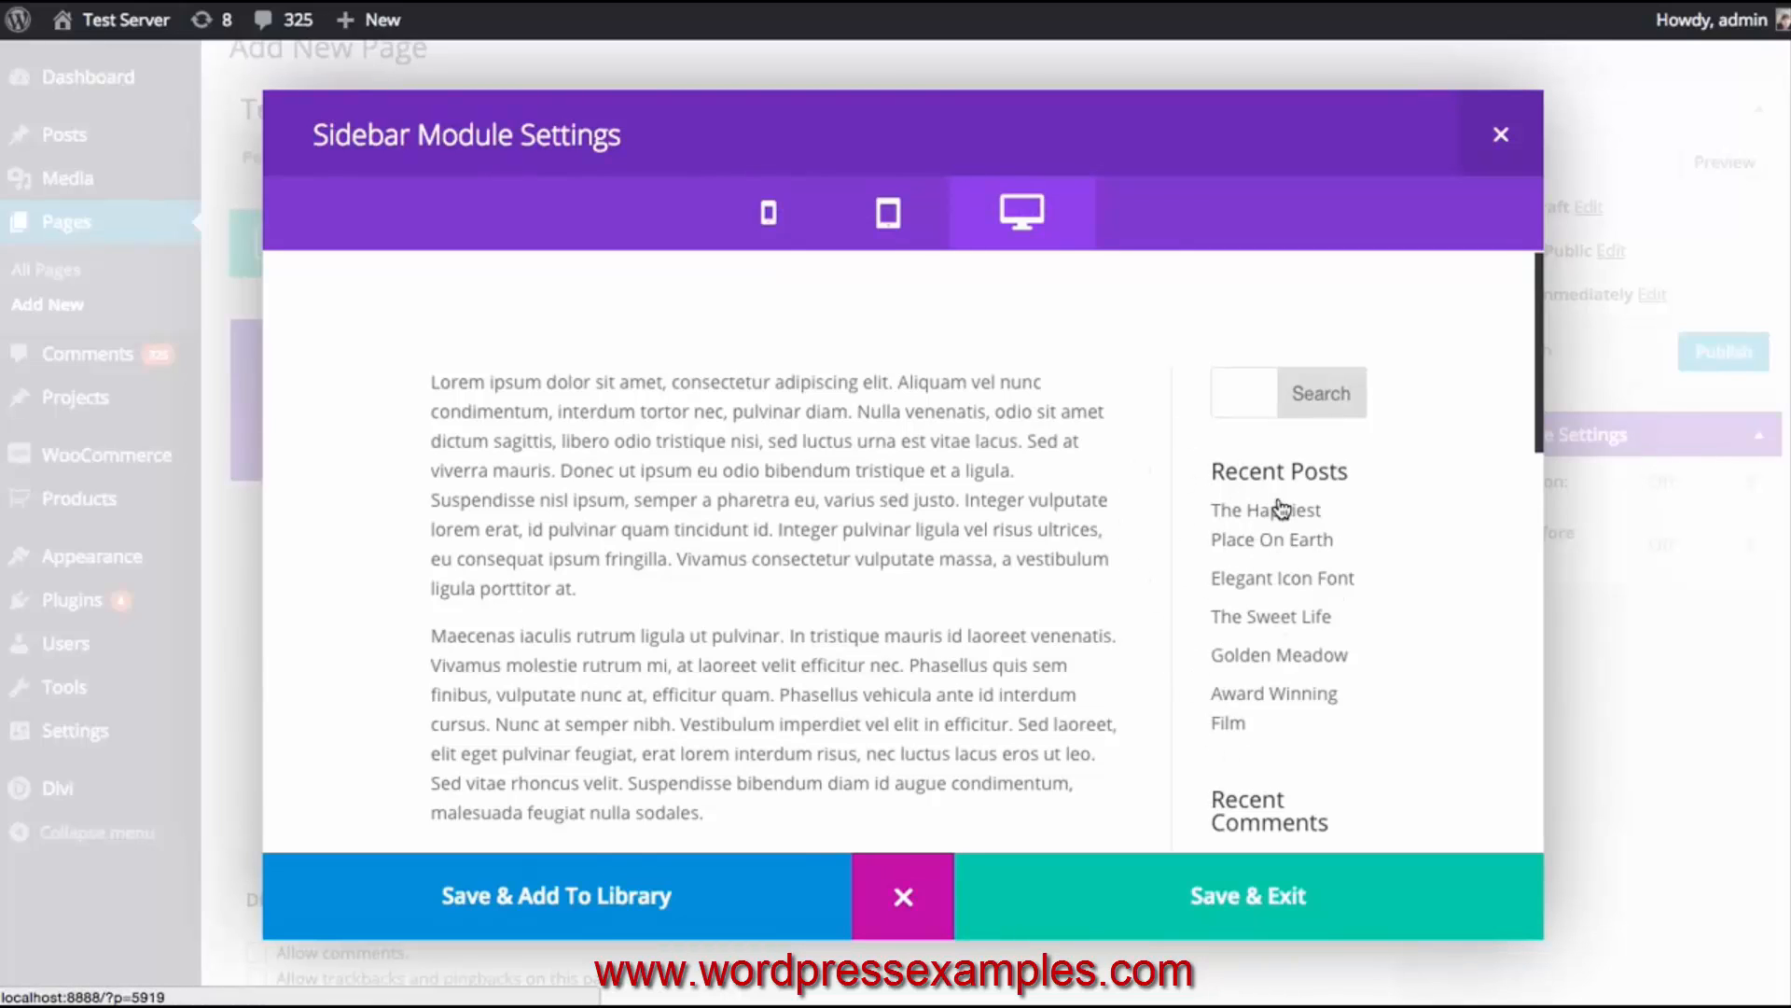
left_click(1100, 901)
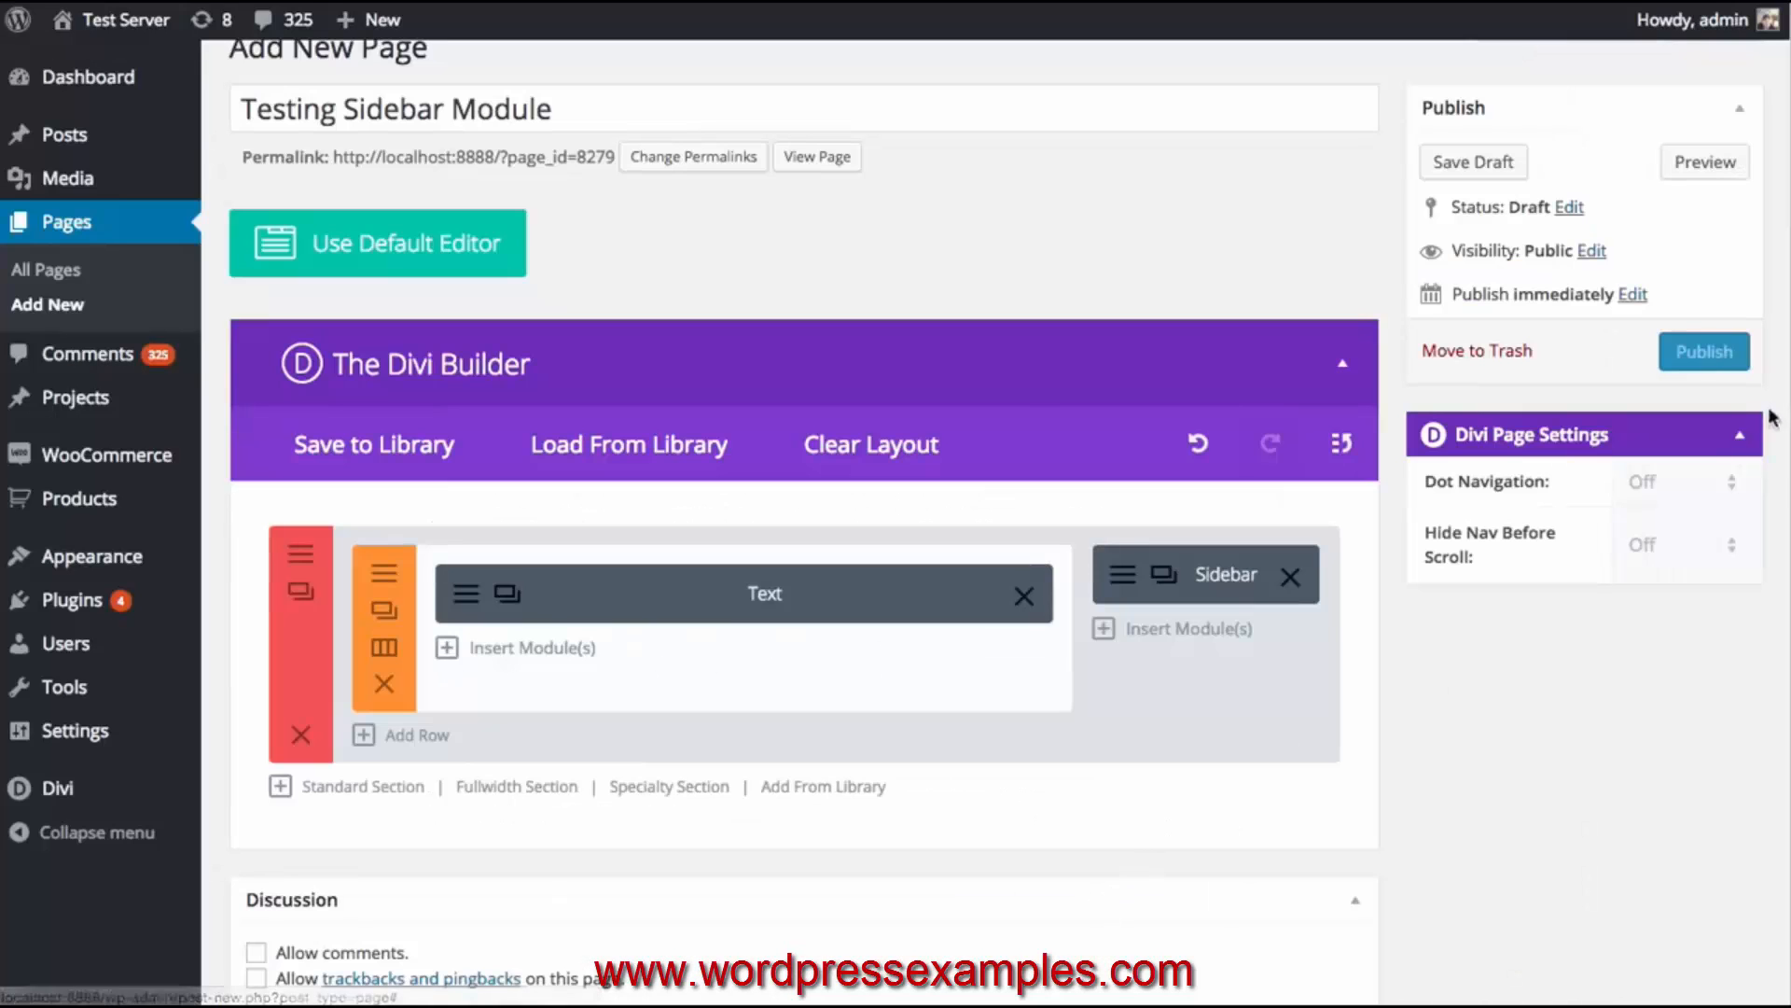
Step: Publish the Testing Sidebar Module page and view it on the front end before returning to the editor
left_click(1693, 362)
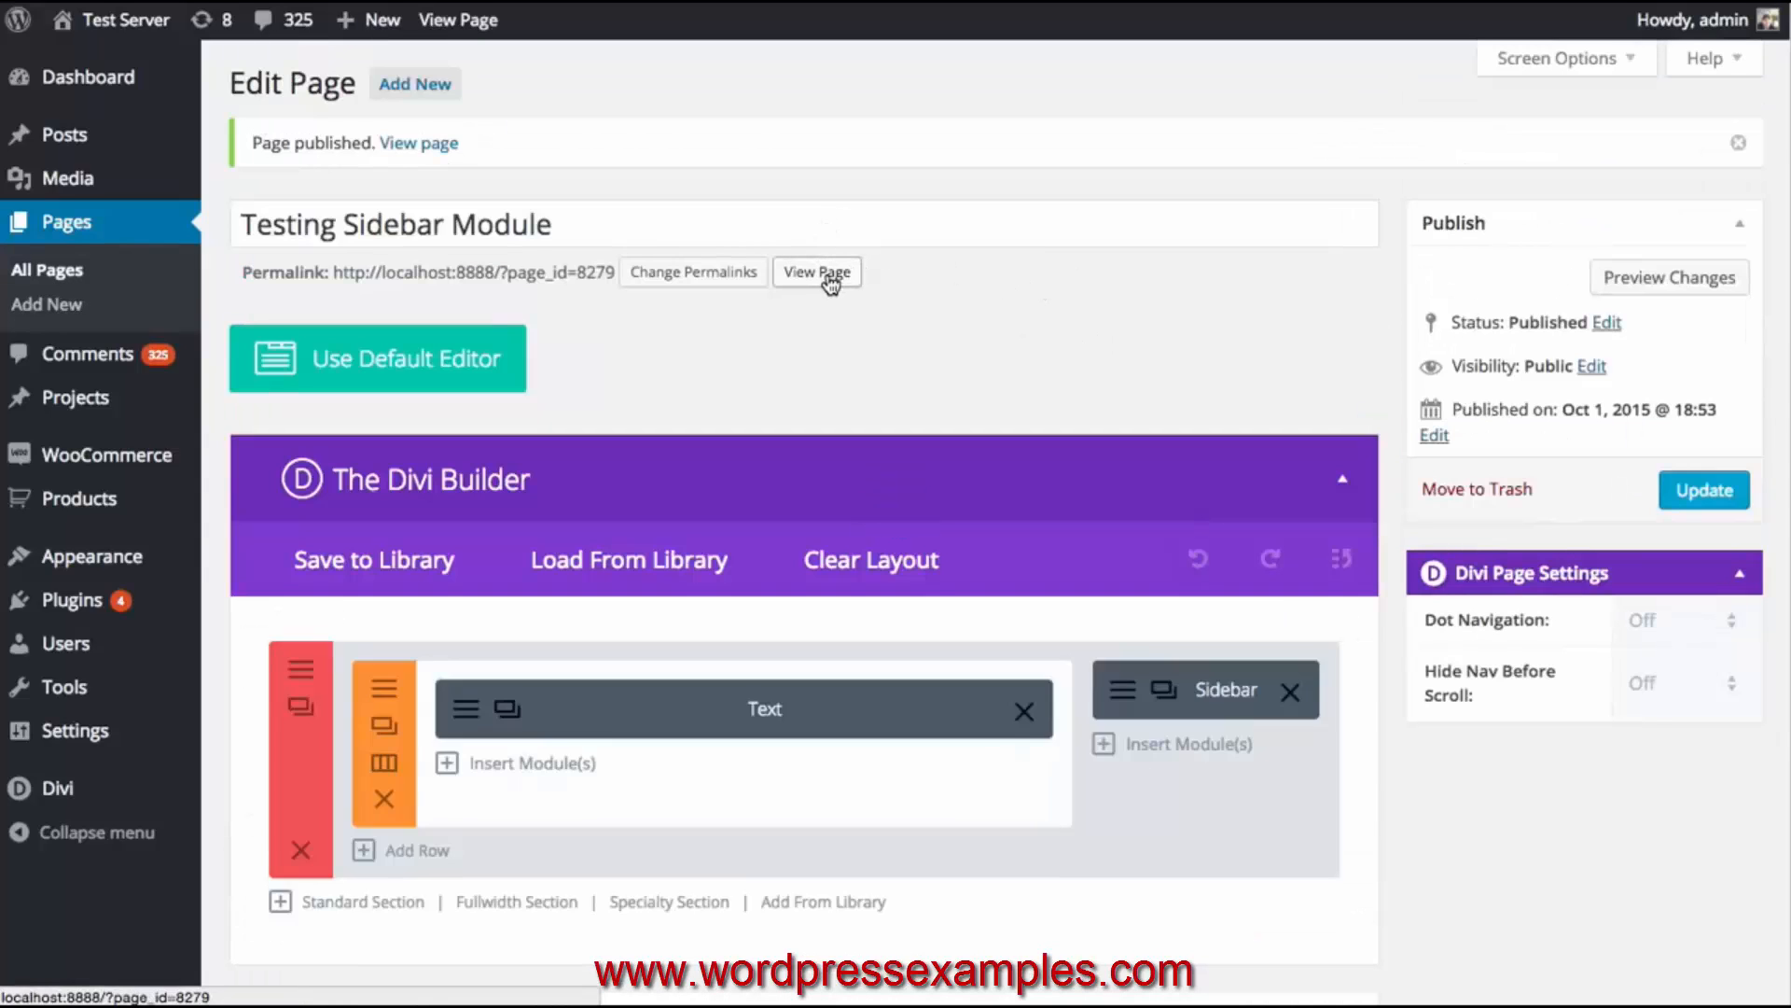
left_click(829, 276)
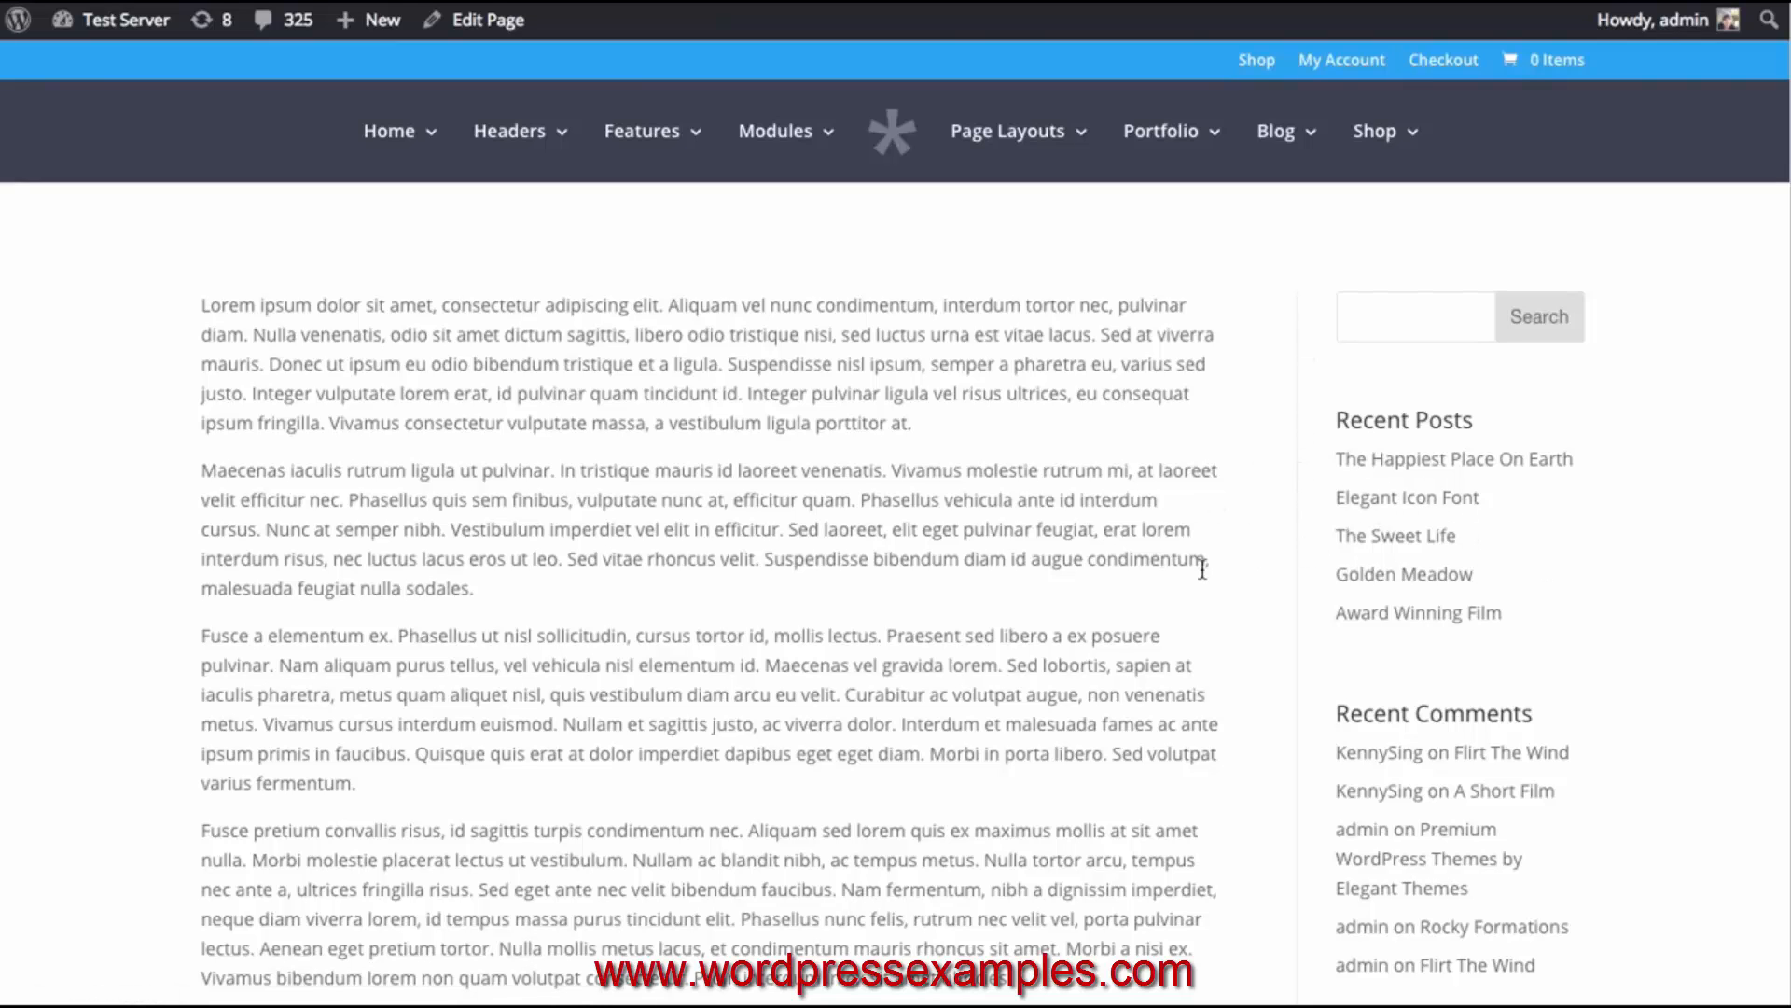
scroll(1194, 560, "down", 15)
scroll(1181, 555, "up", 15)
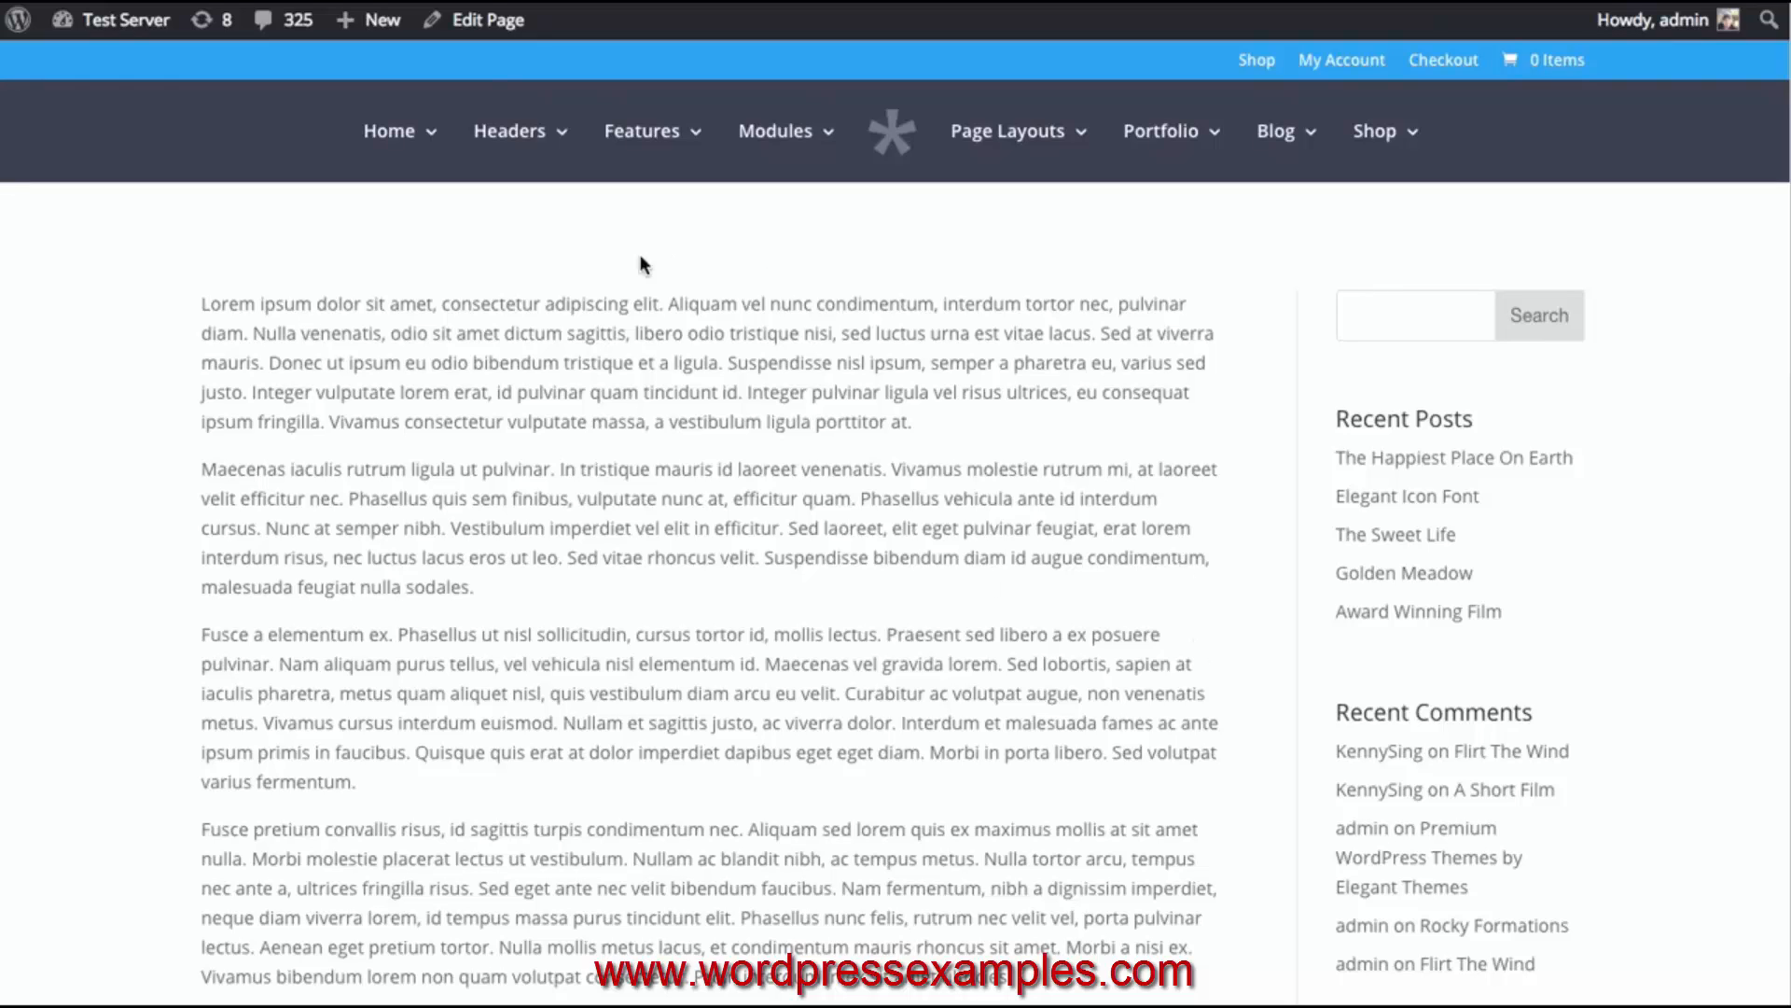
left_click(401, 1)
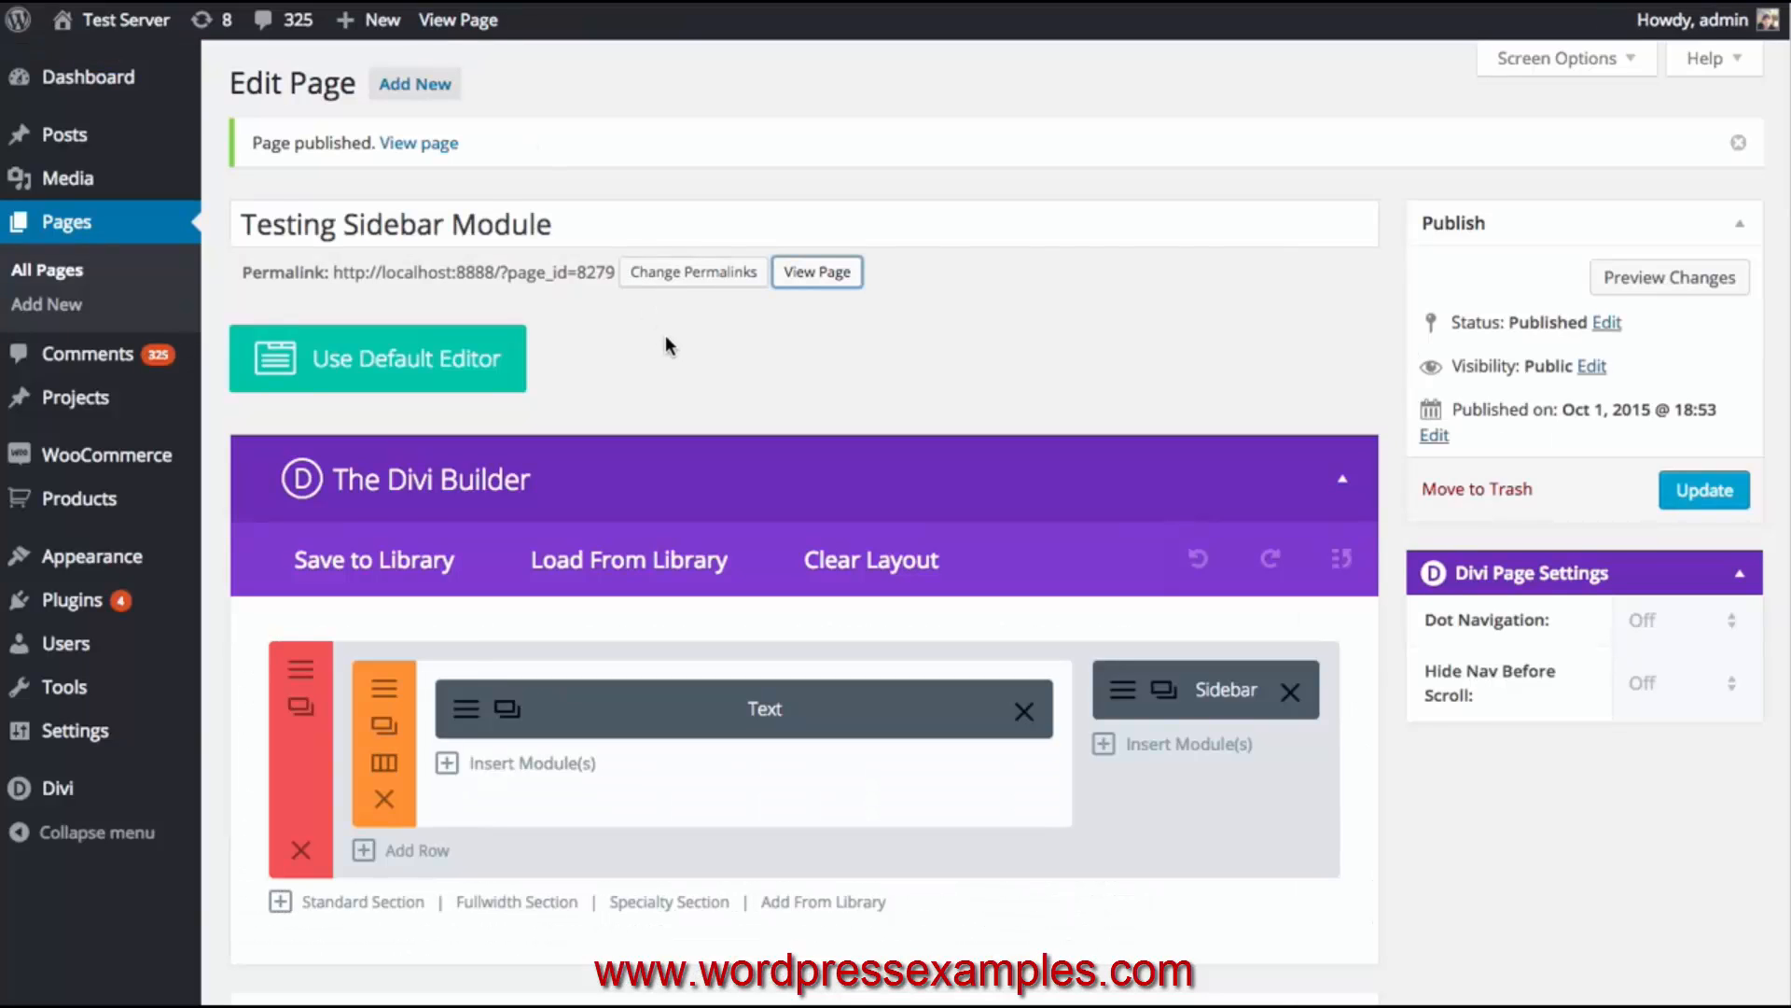
Step: Style the Sidebar module's headers with the Arvo font, bold and uppercase, at a font size of 20
left_click(1110, 690)
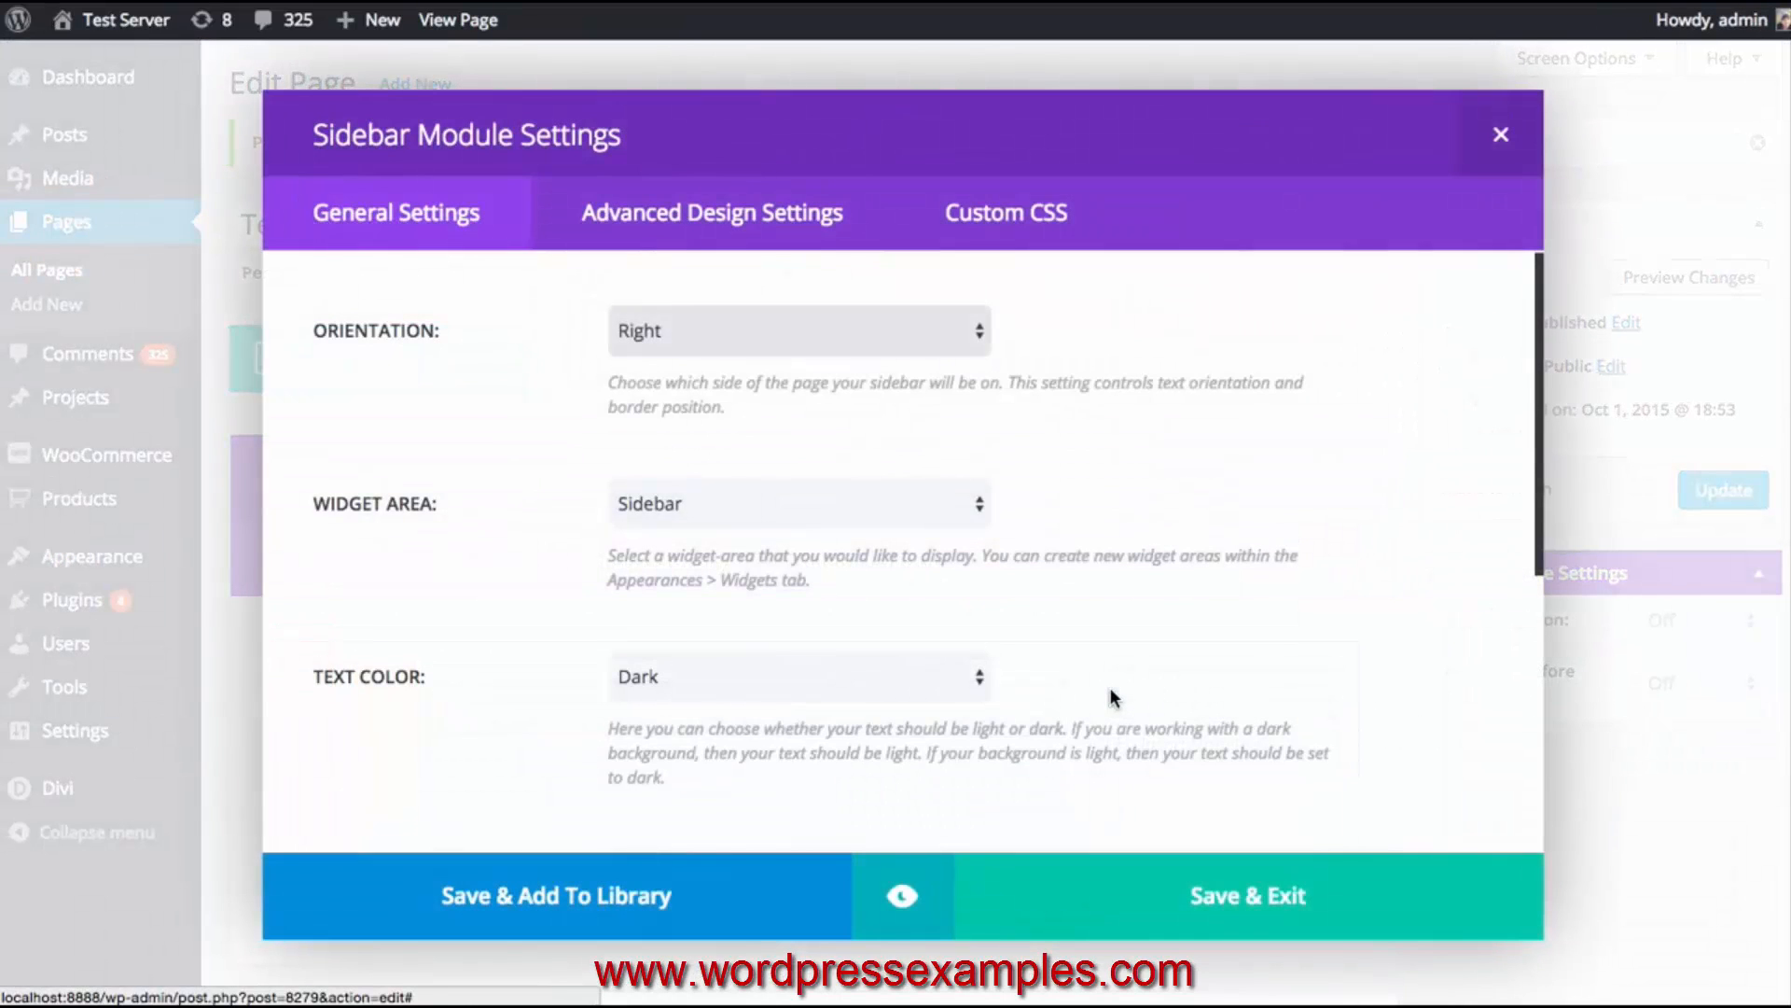
left_click(695, 216)
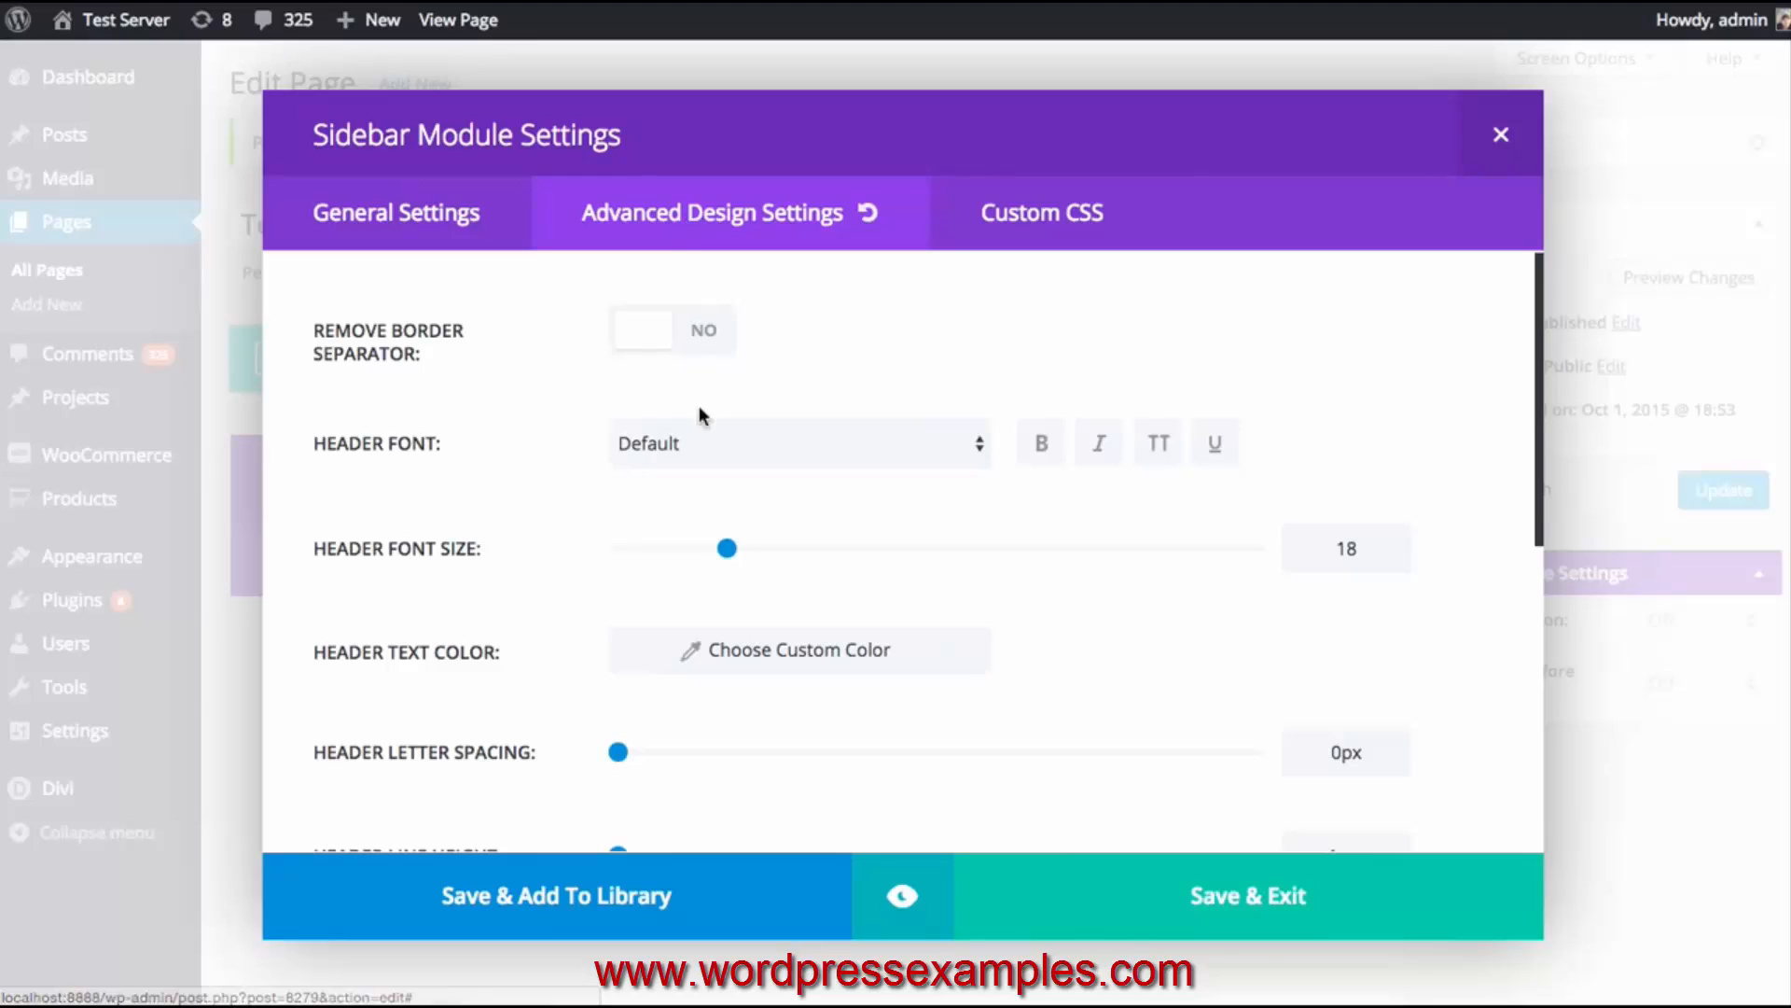
left_click(727, 443)
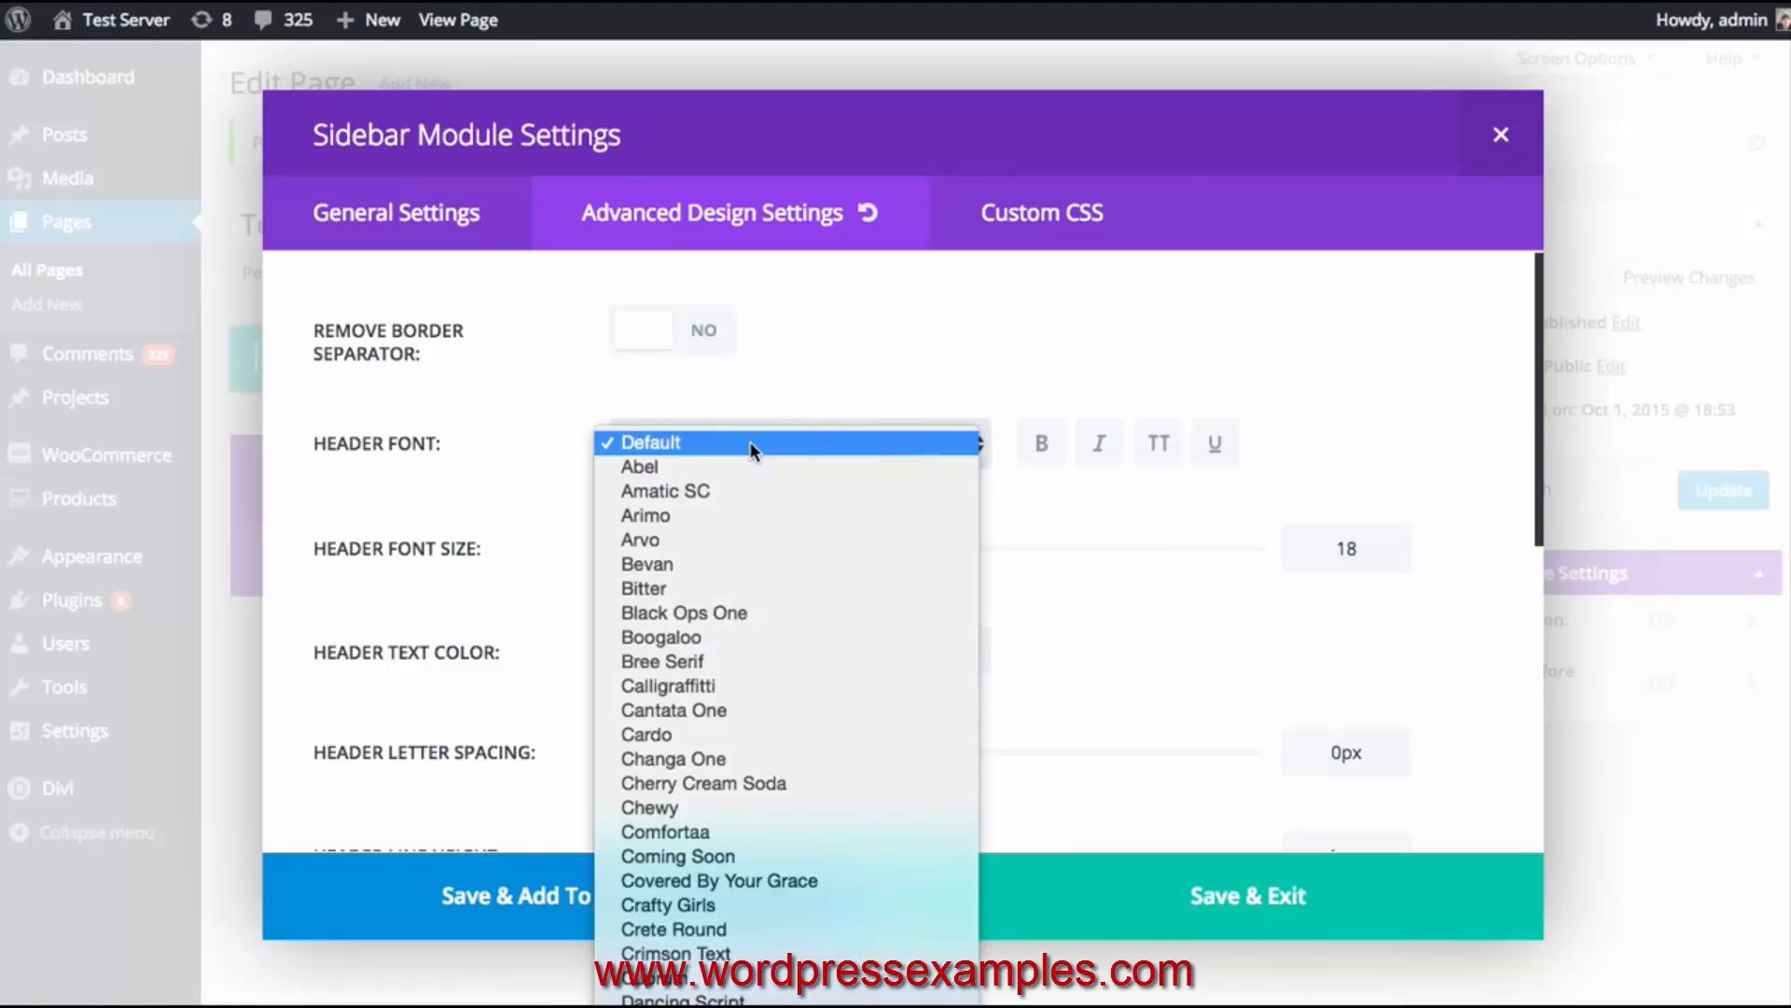
left_click(690, 539)
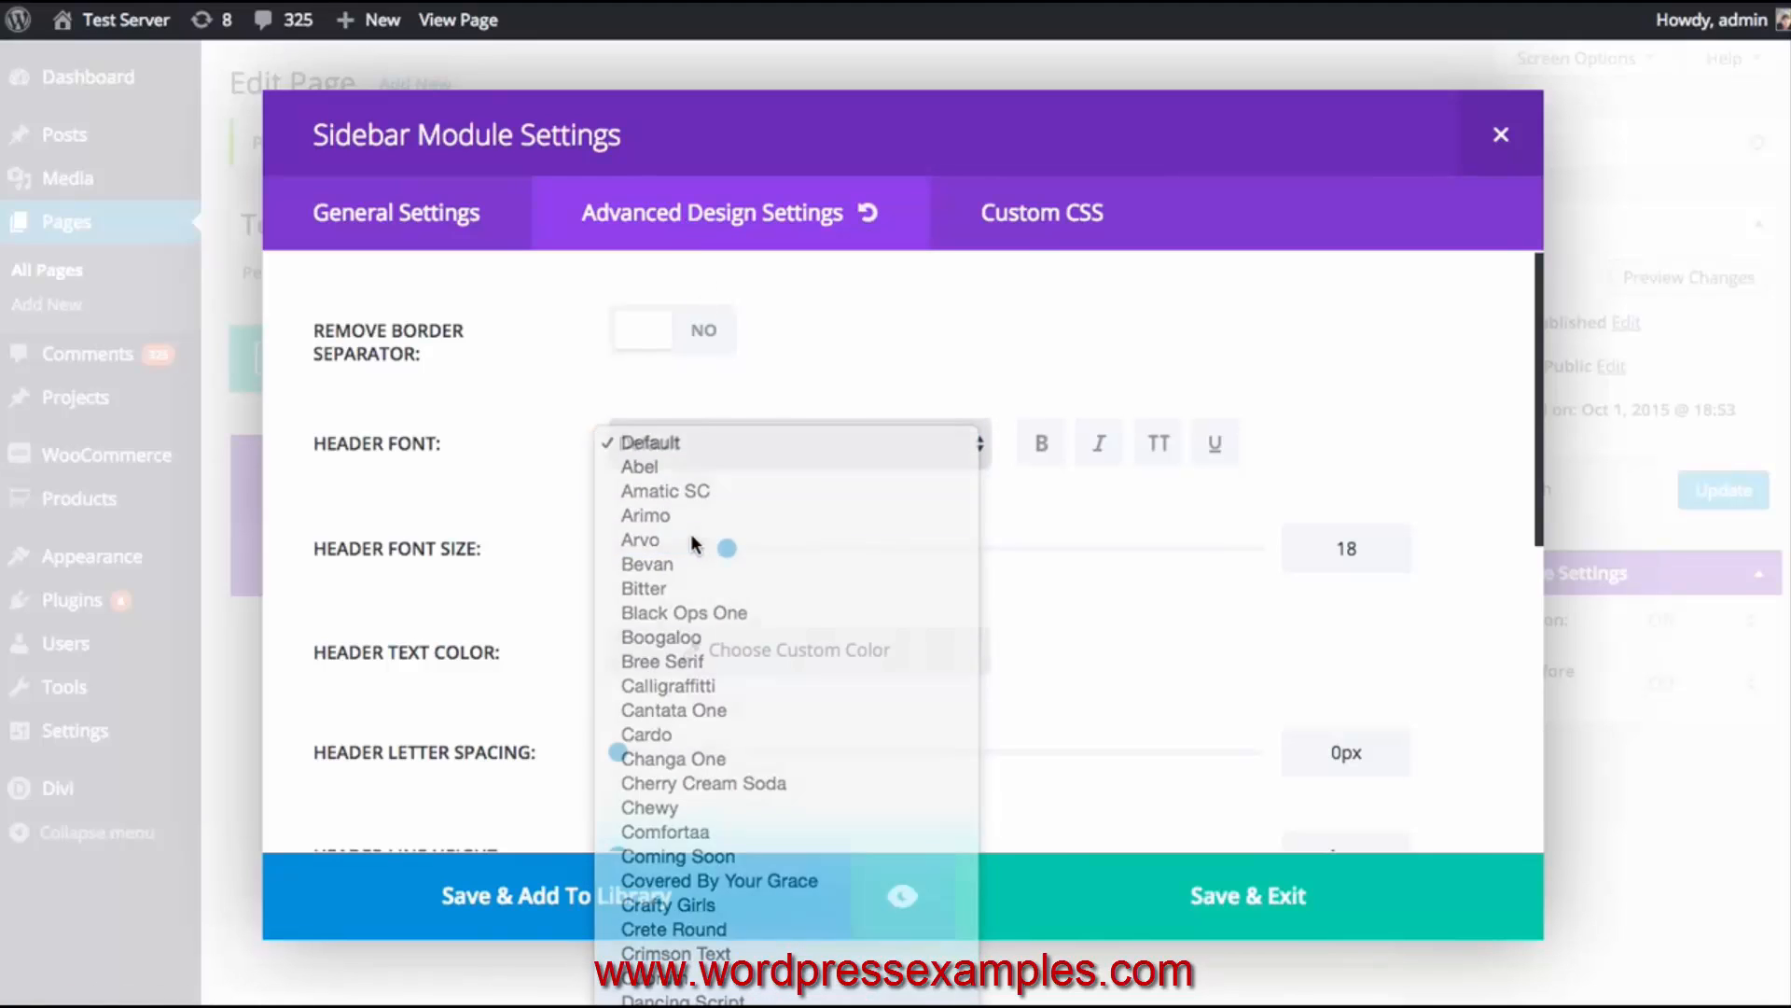
left_click(1061, 457)
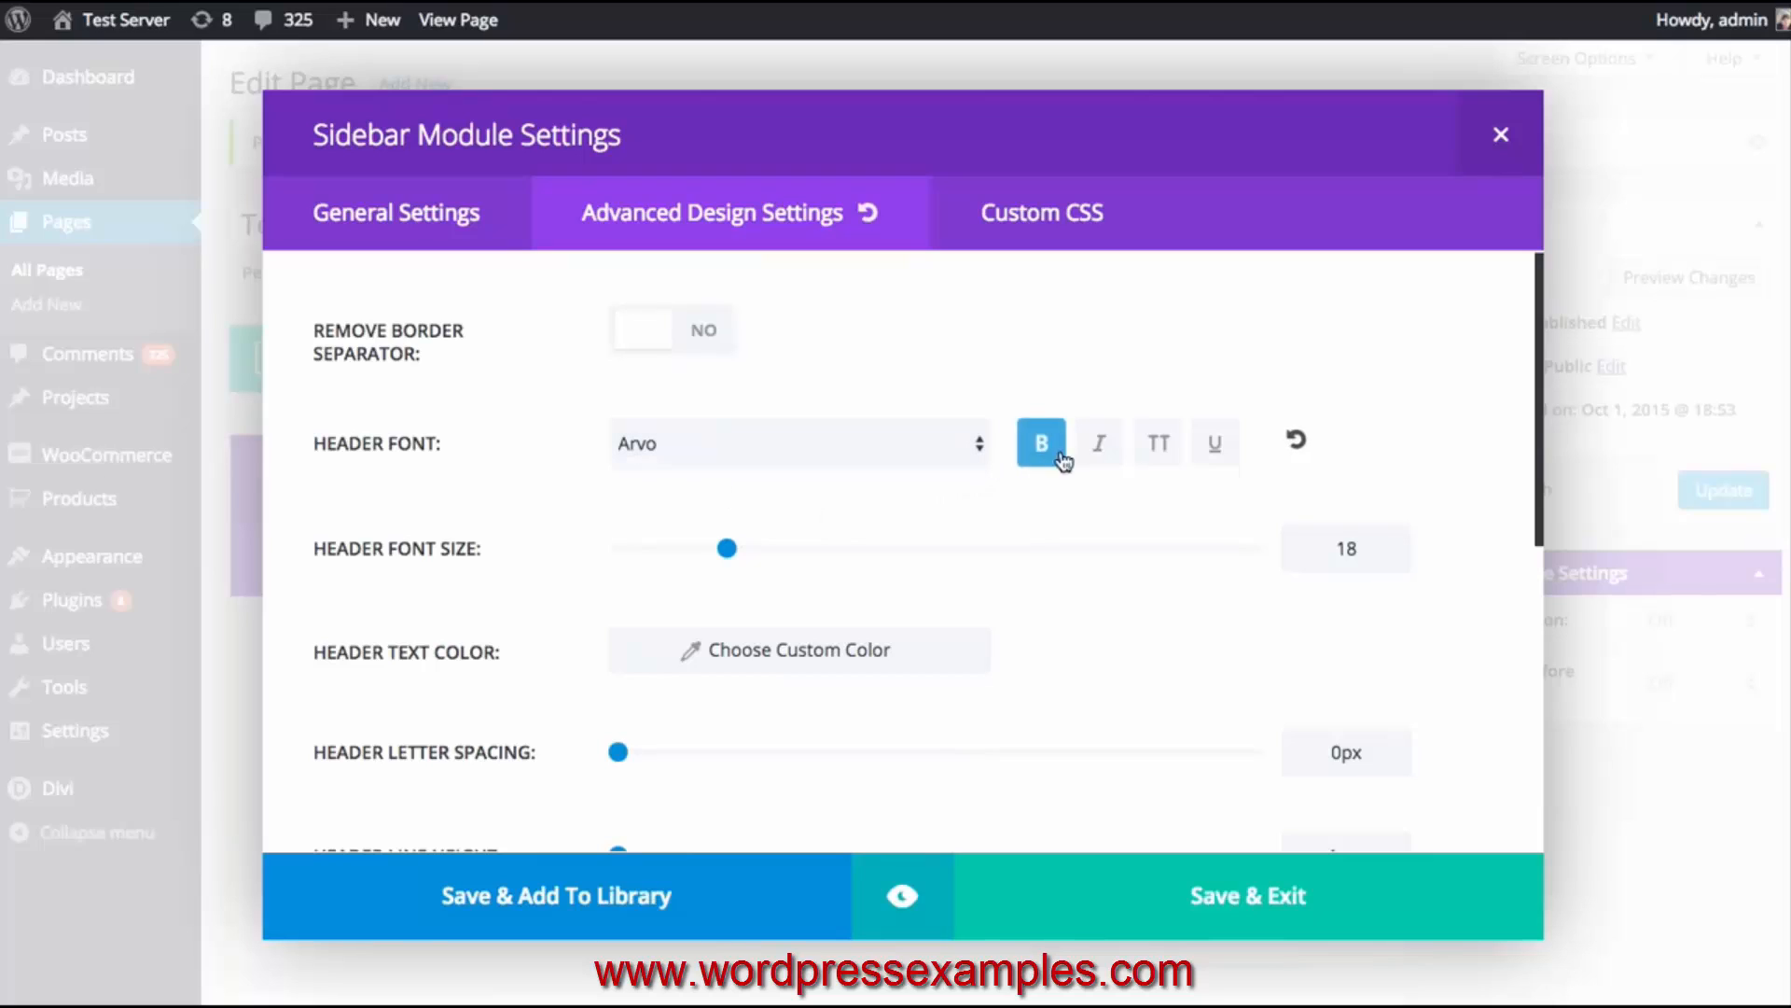
left_click(1159, 450)
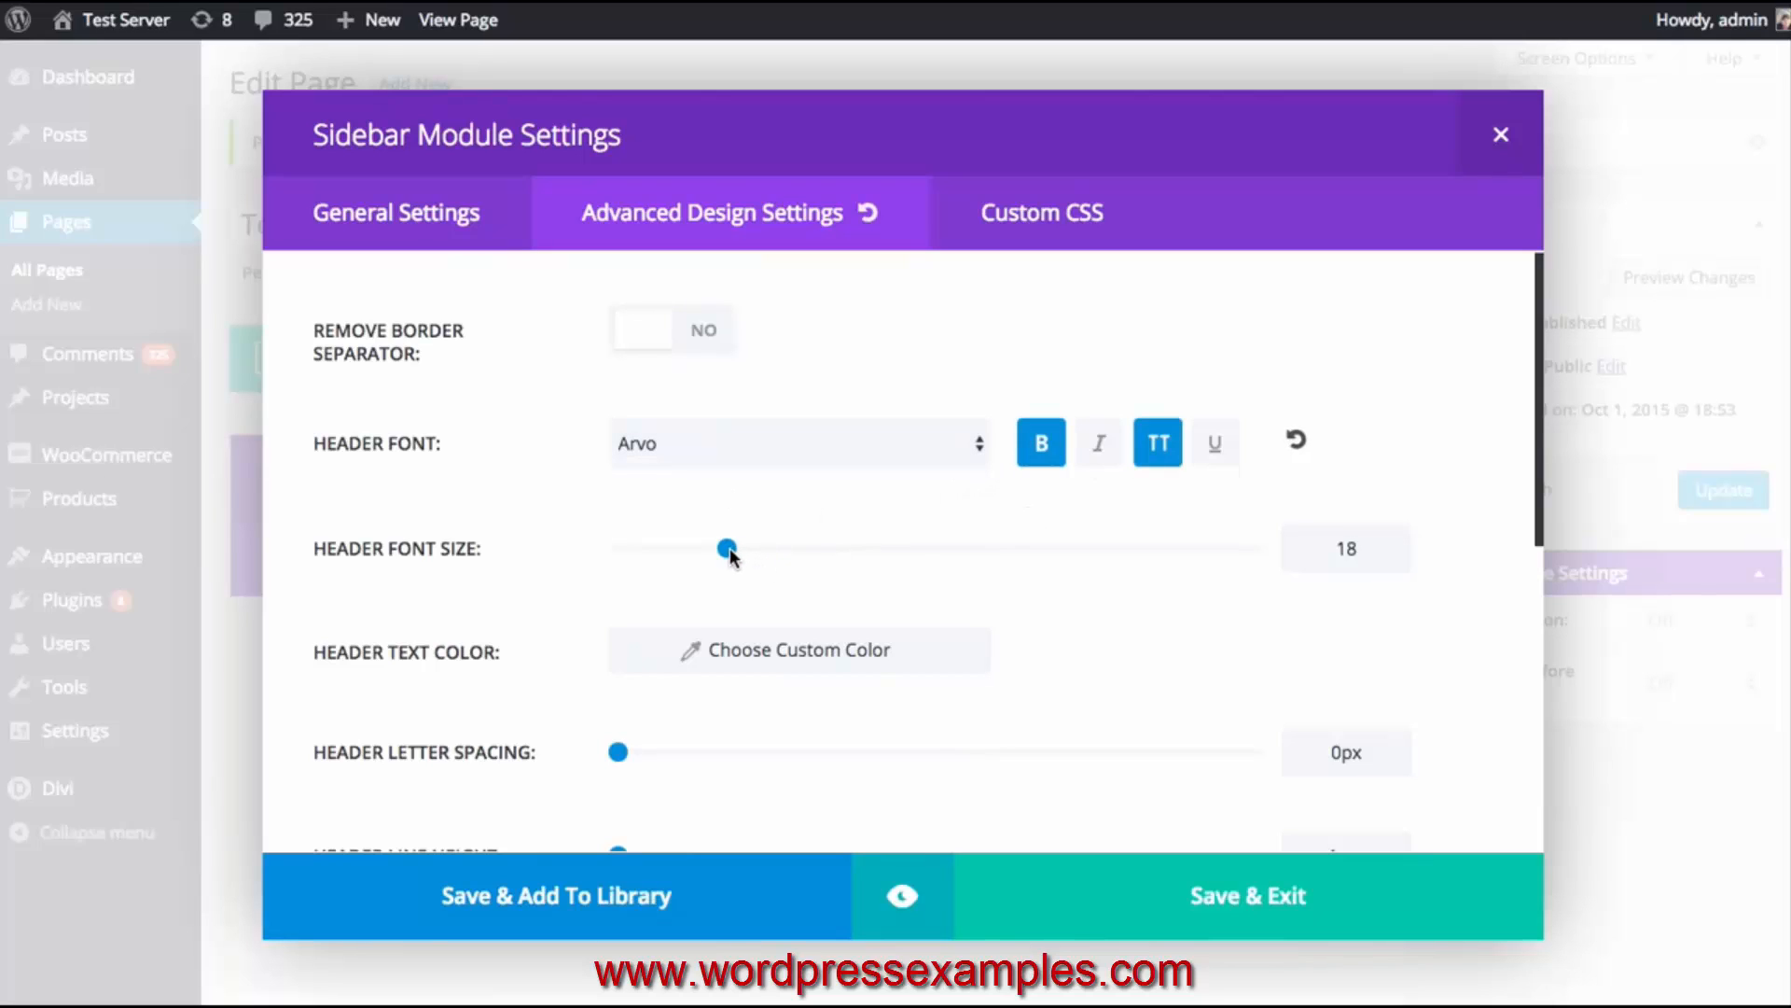
left_click_drag(730, 552, 737, 552)
scroll(827, 542, "down", 2)
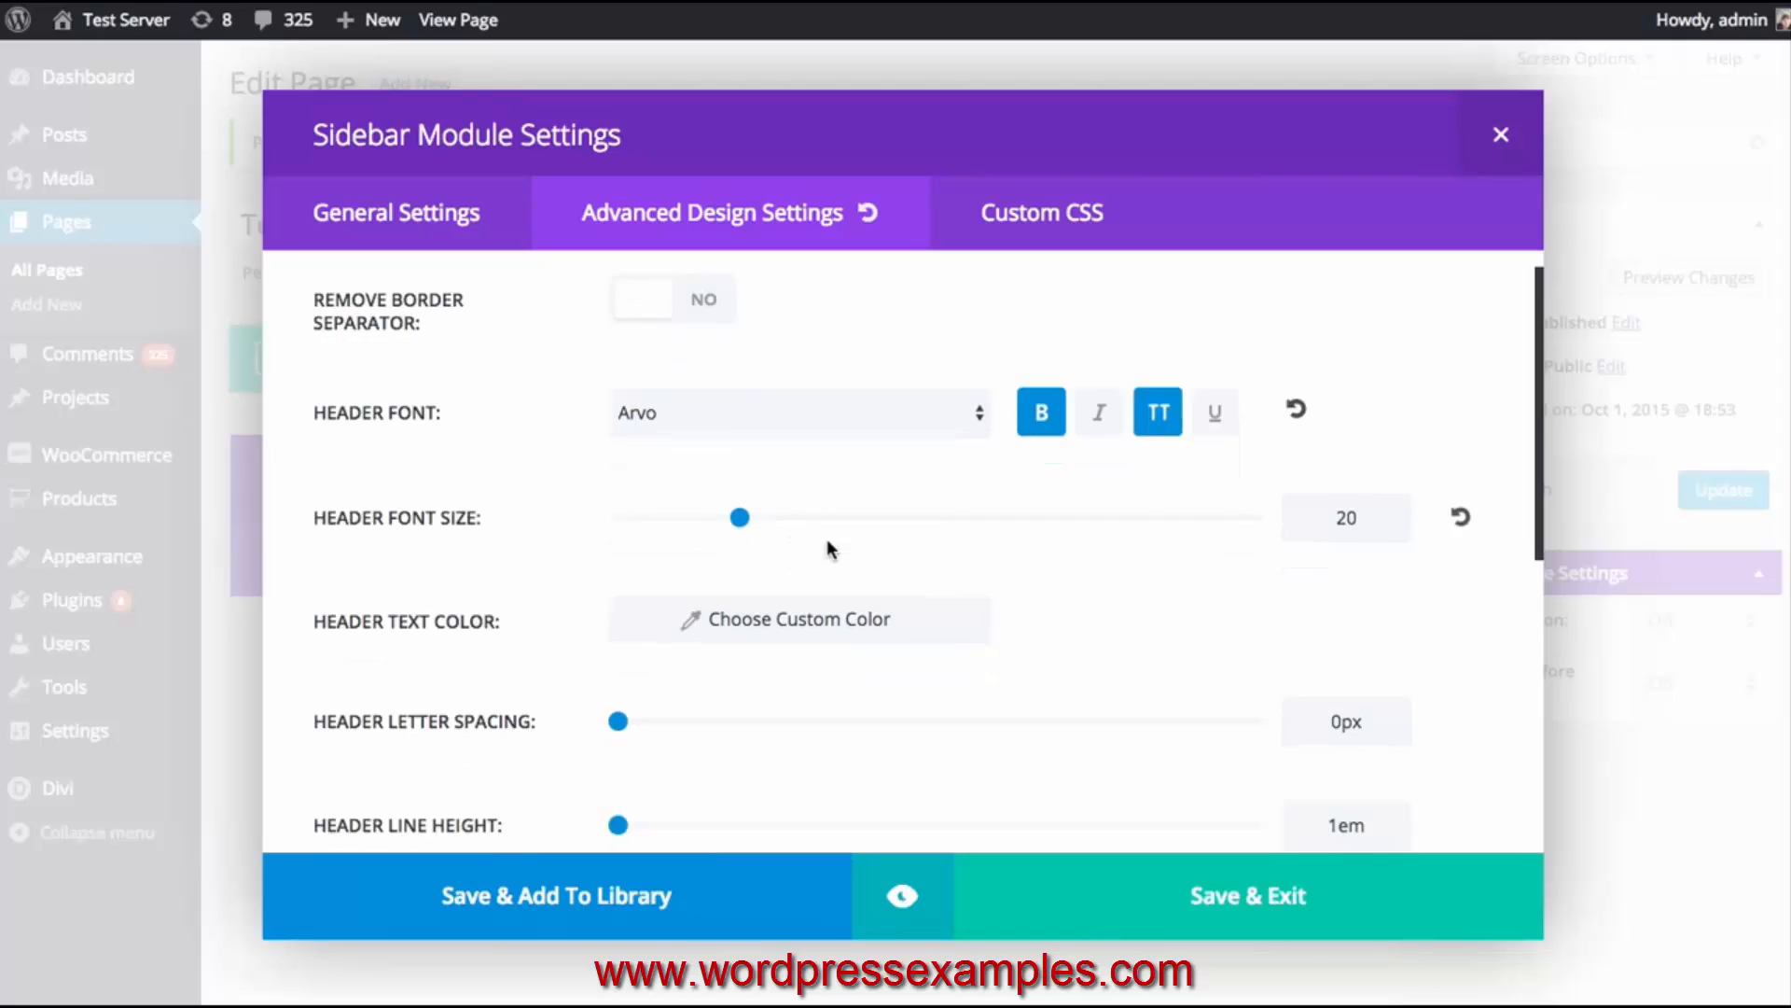
scroll(760, 572, "down", 5)
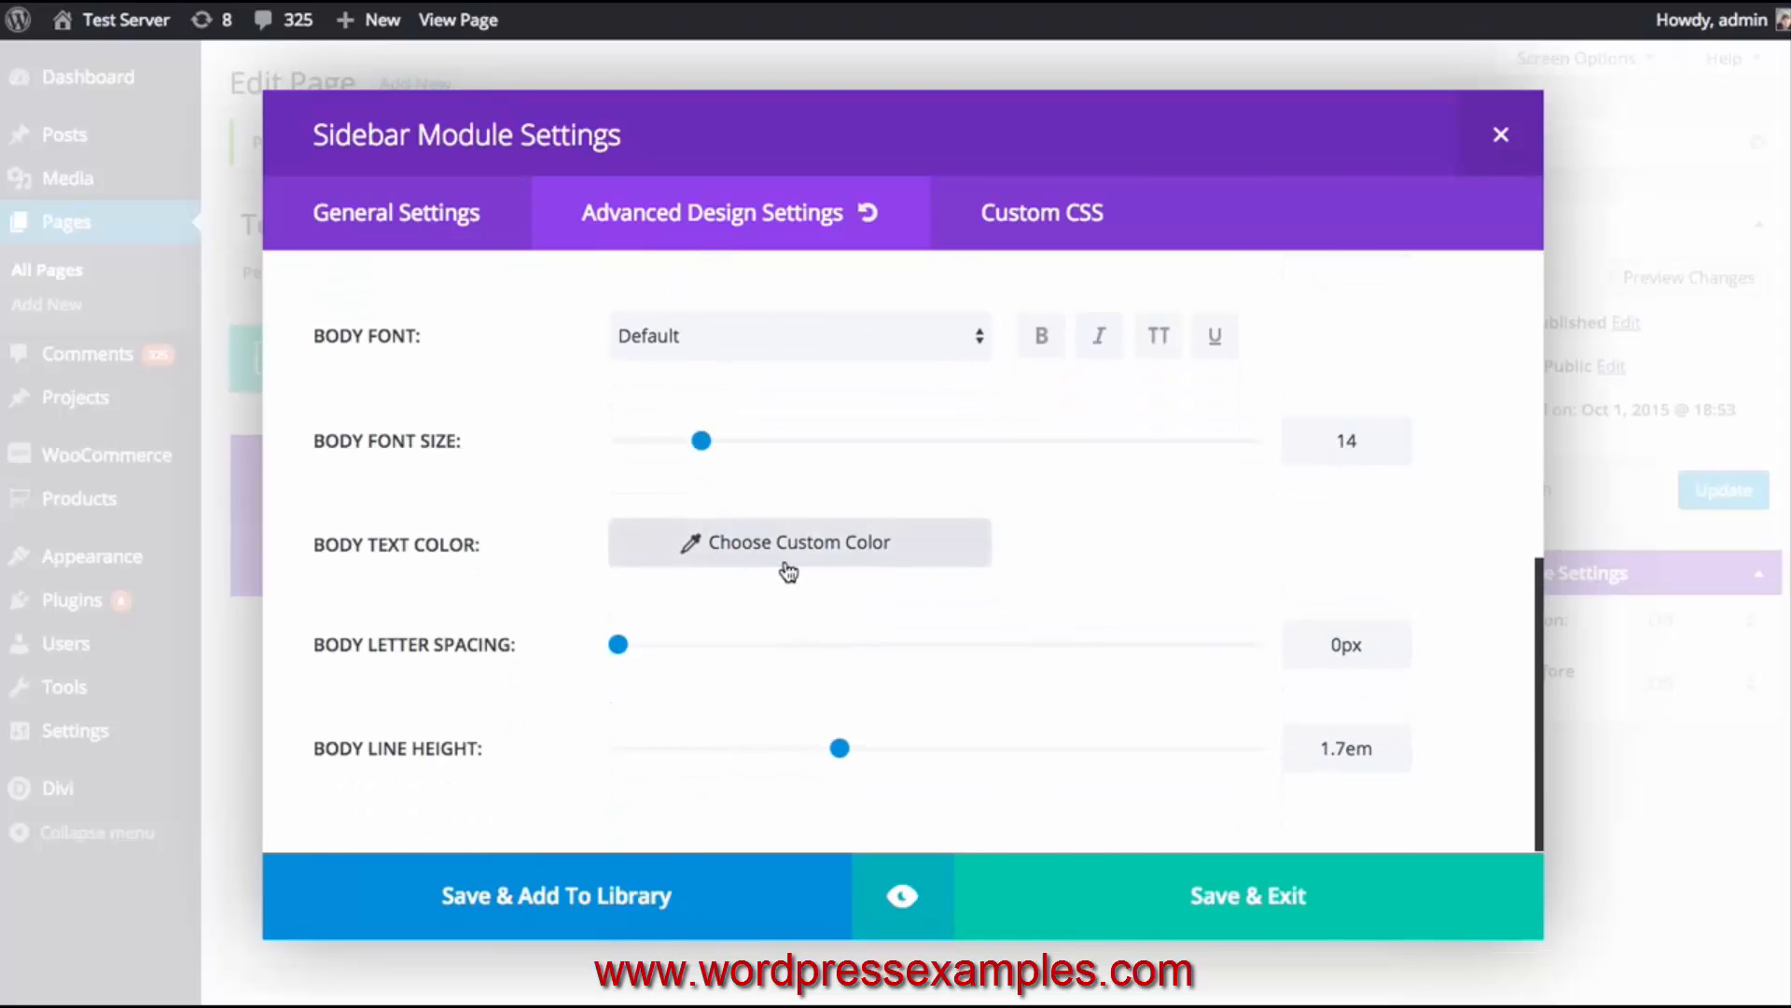
scroll(1146, 656, "up", 6)
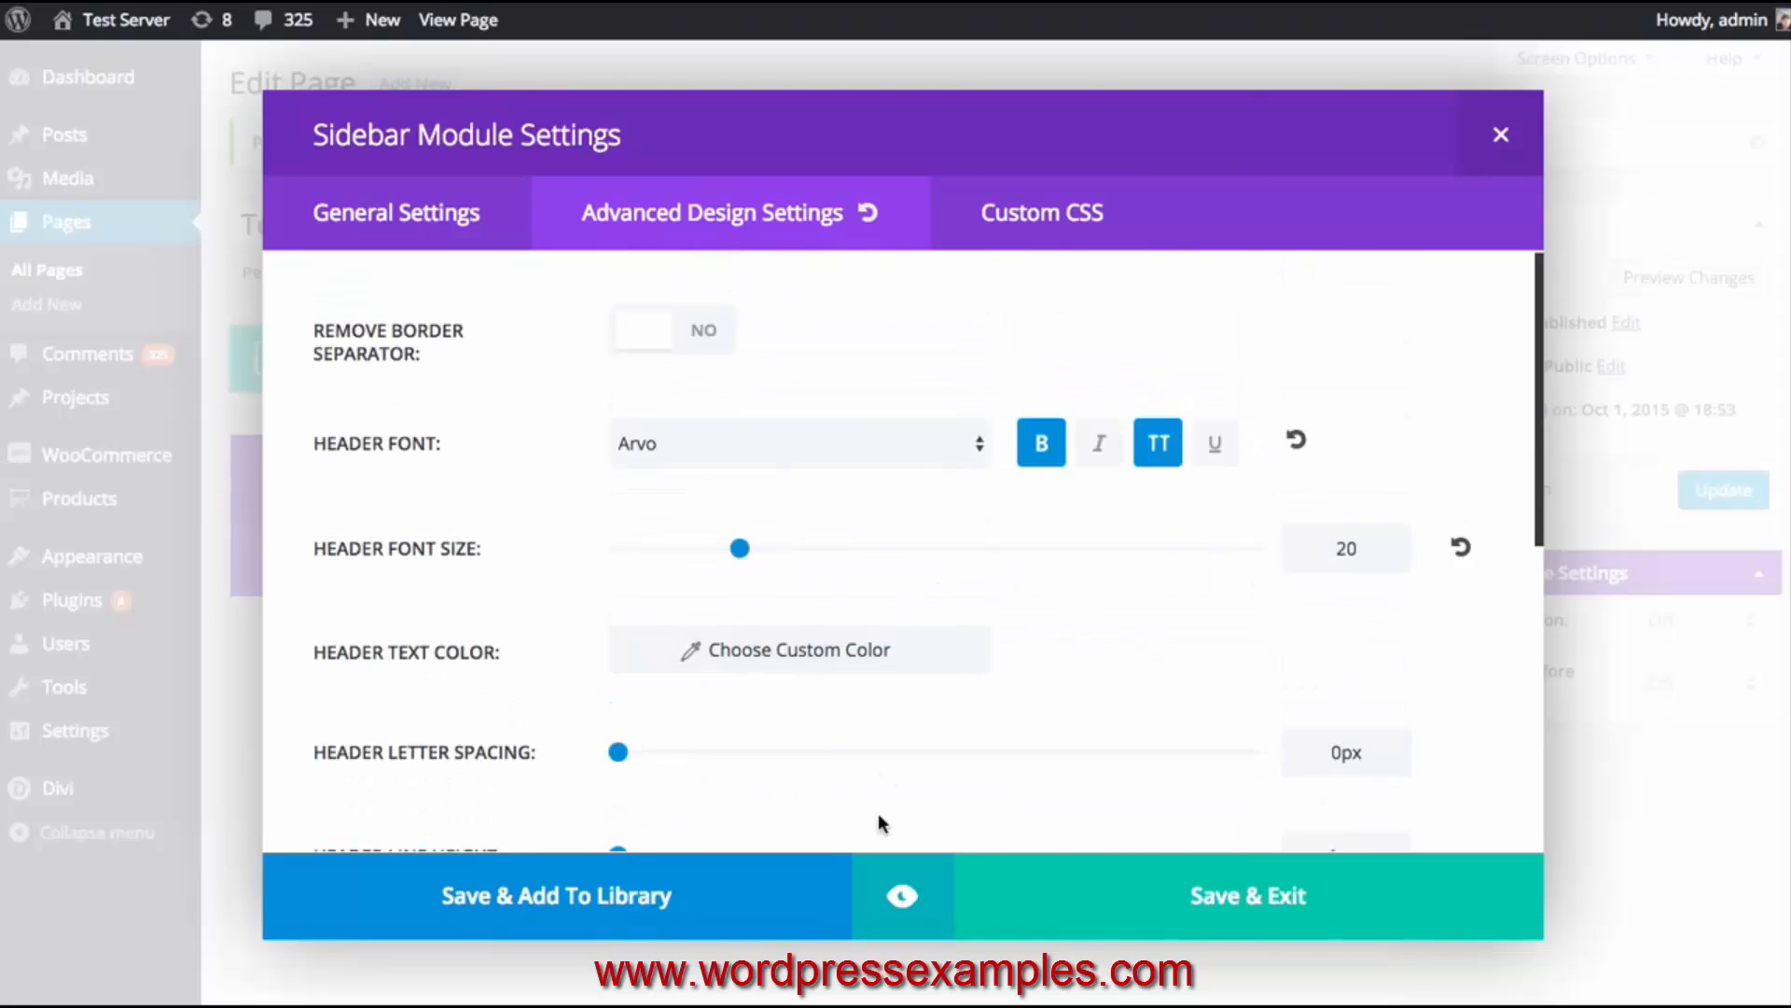
Step: Preview the sidebar with the restyled headers
left_click(903, 897)
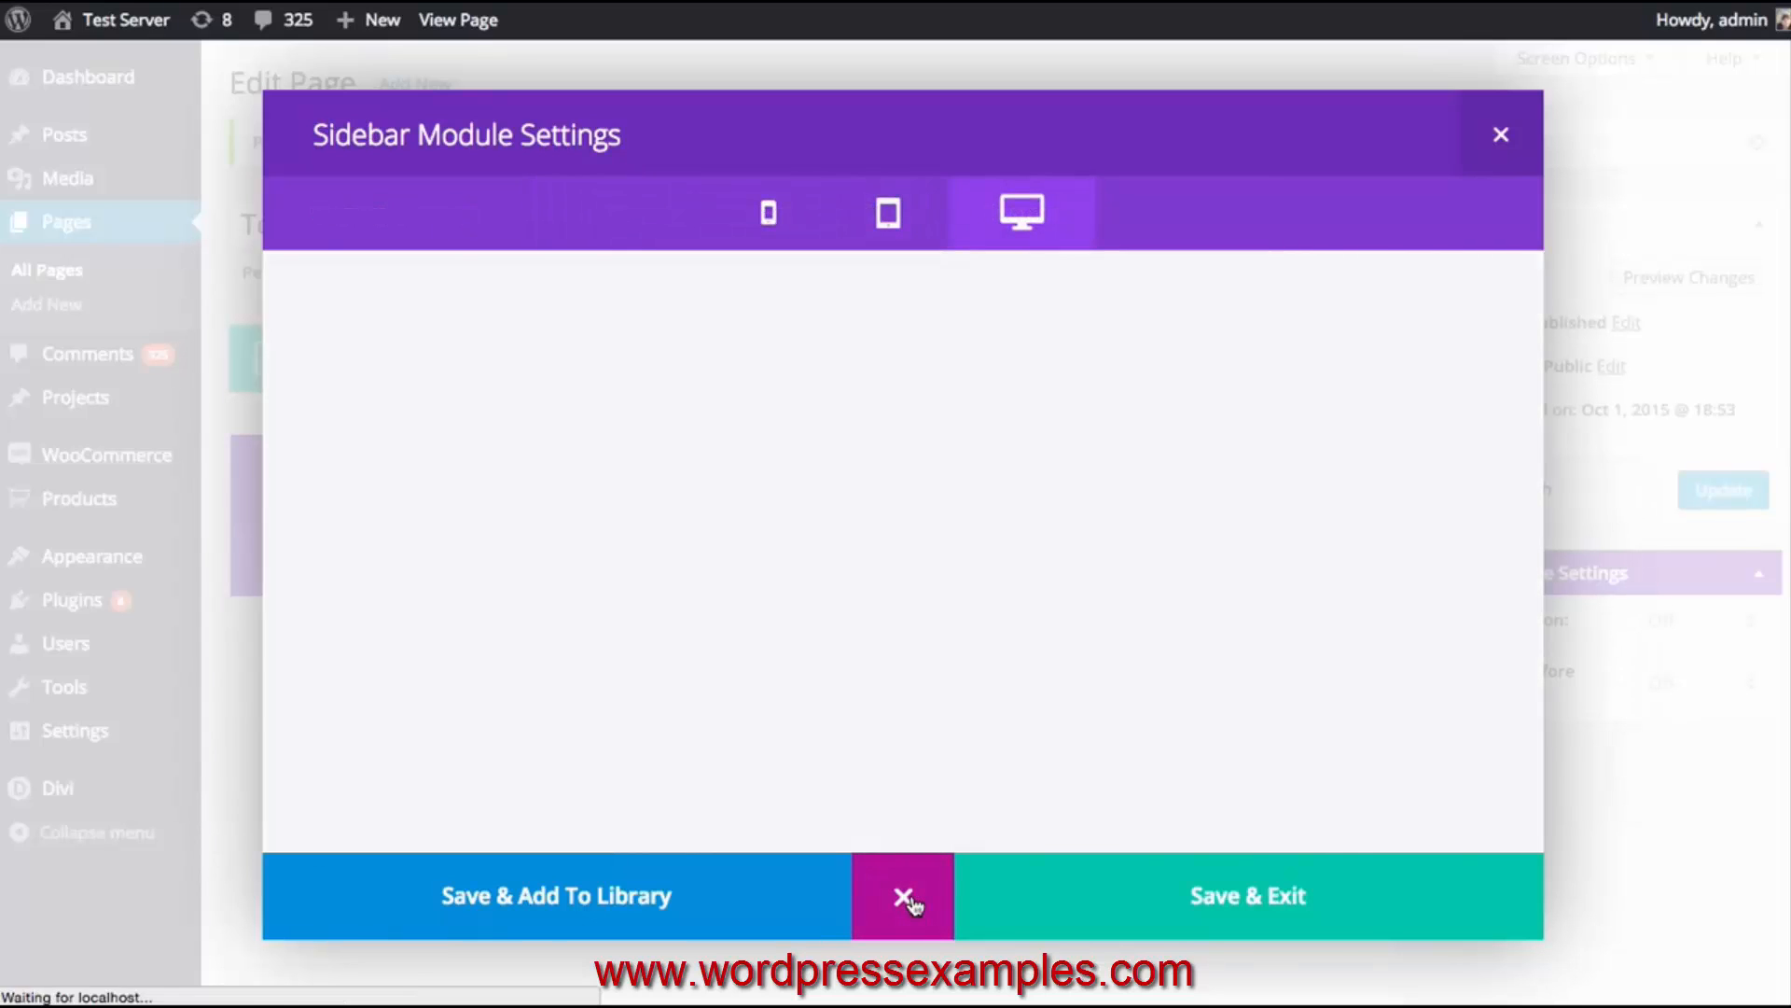
scroll(1258, 499, "down", 5)
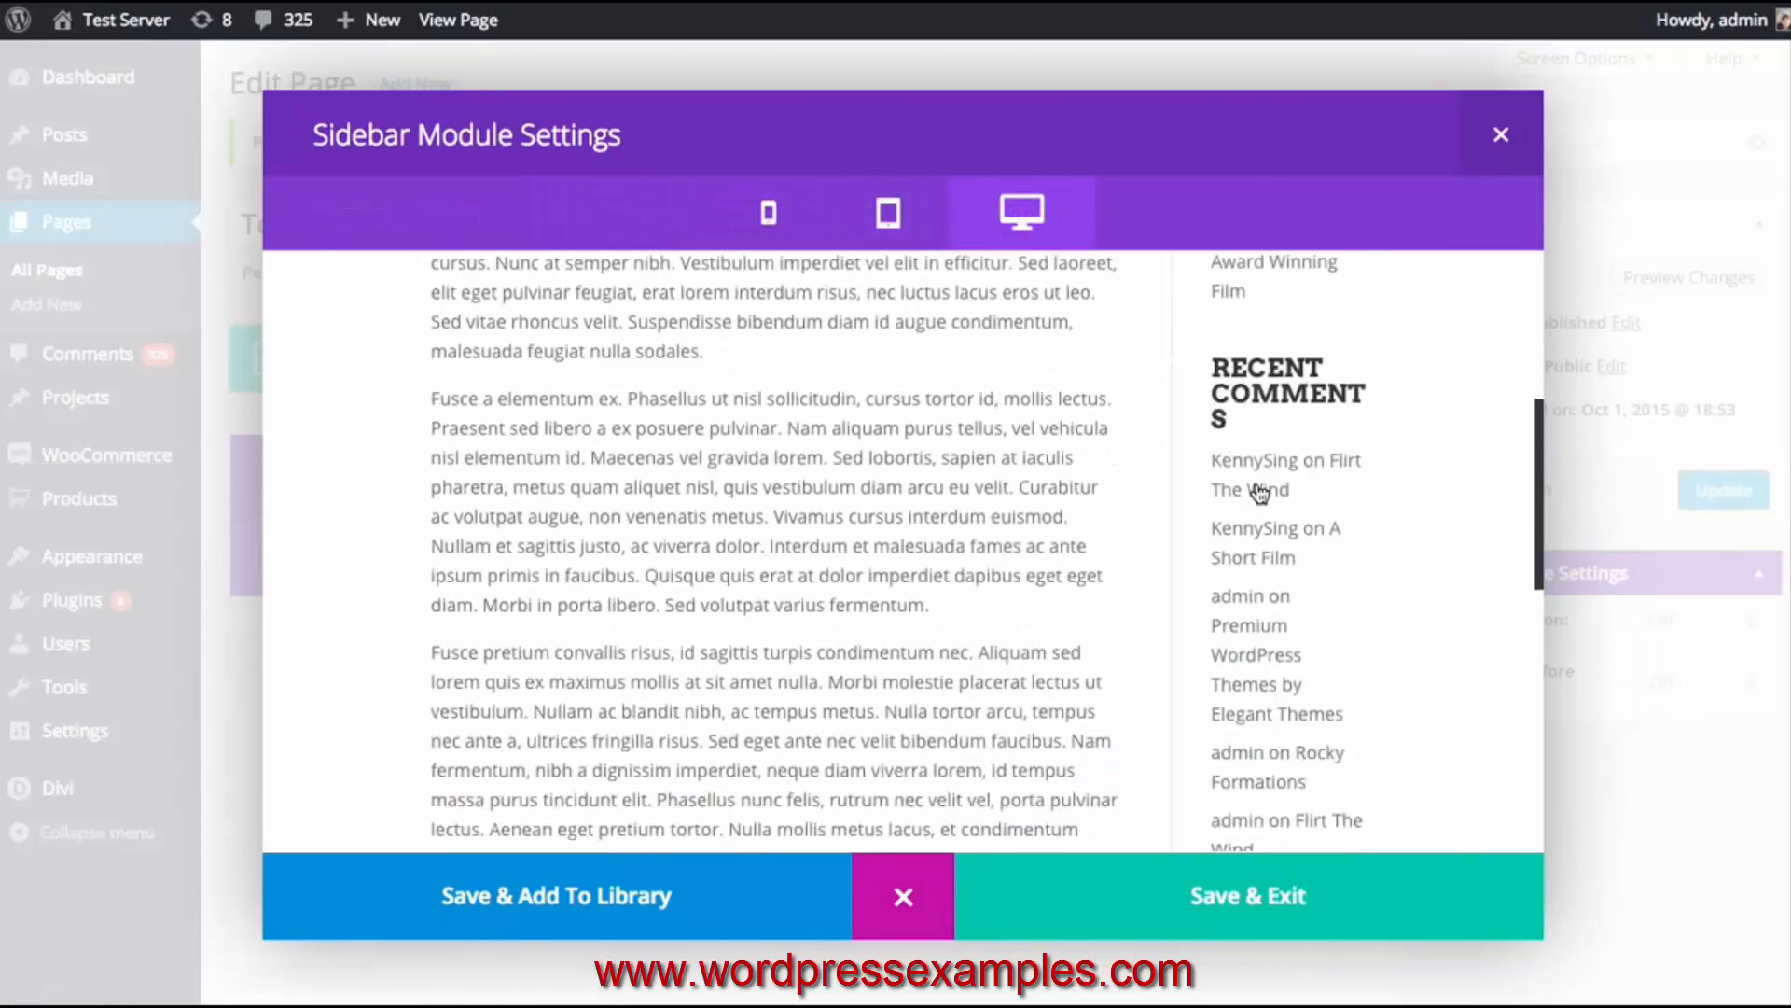
scroll(1260, 493, "down", 5)
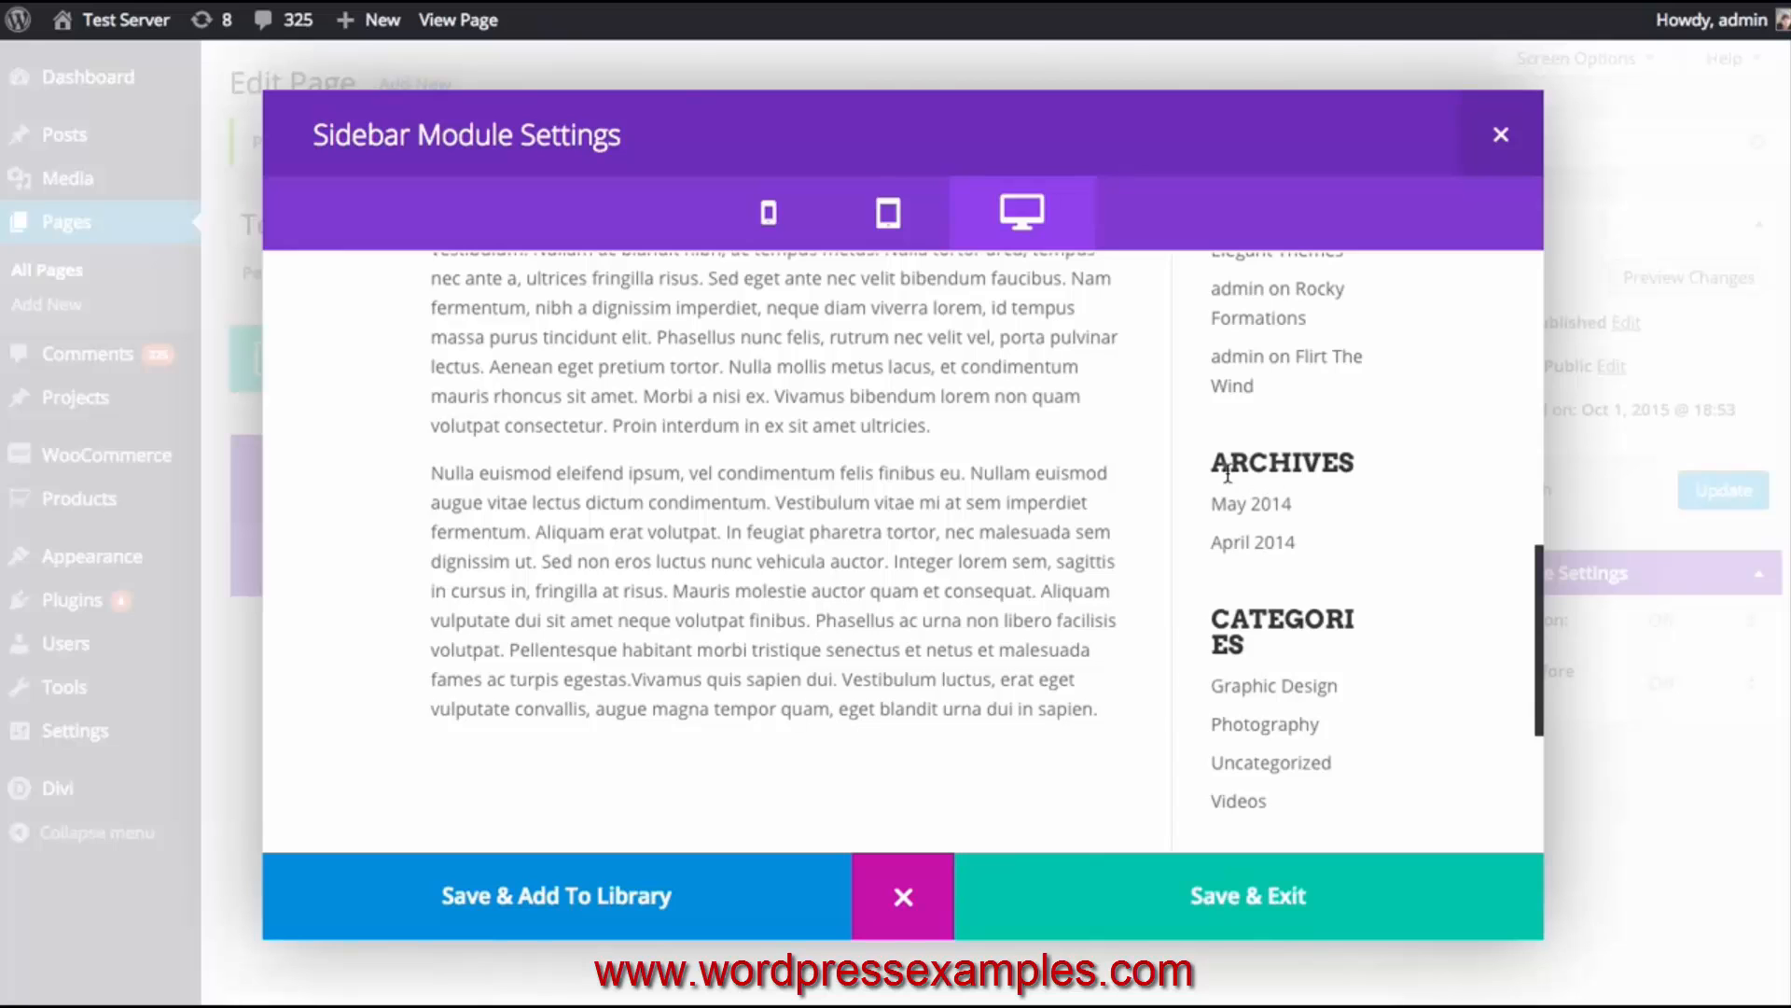
scroll(1283, 611, "up", 10)
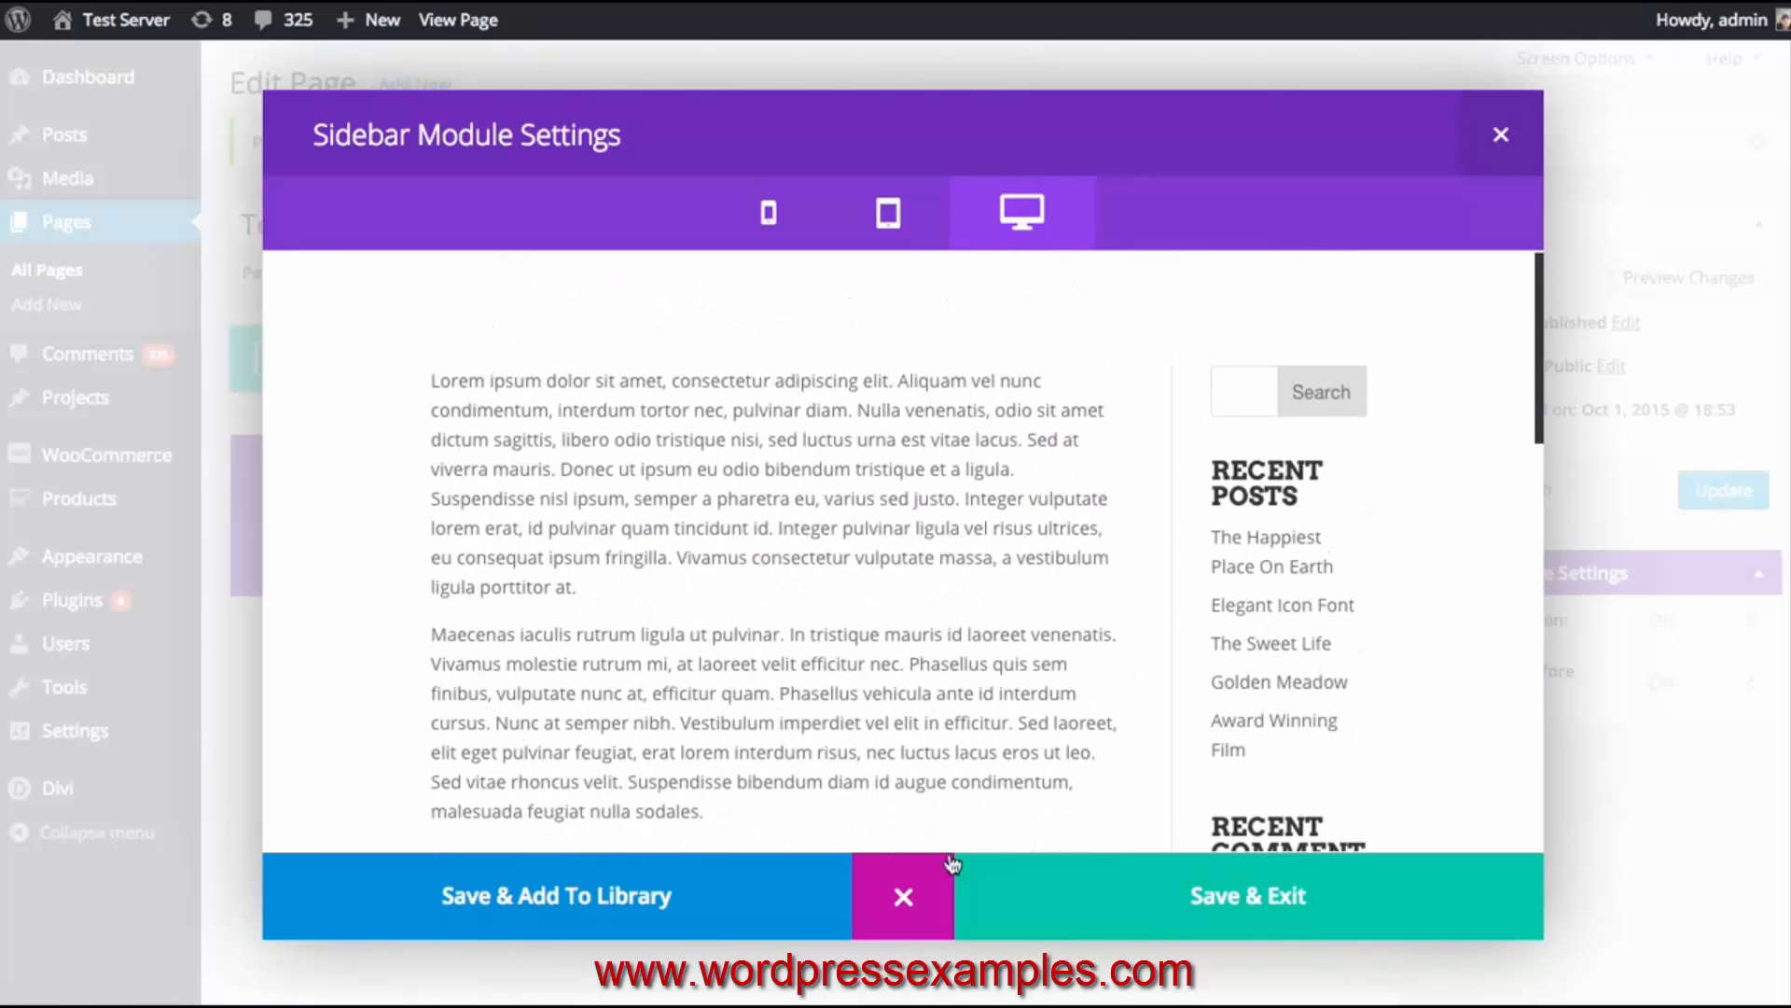
left_click(907, 898)
Step: Set the sidebar header text color to purple
left_click(801, 667)
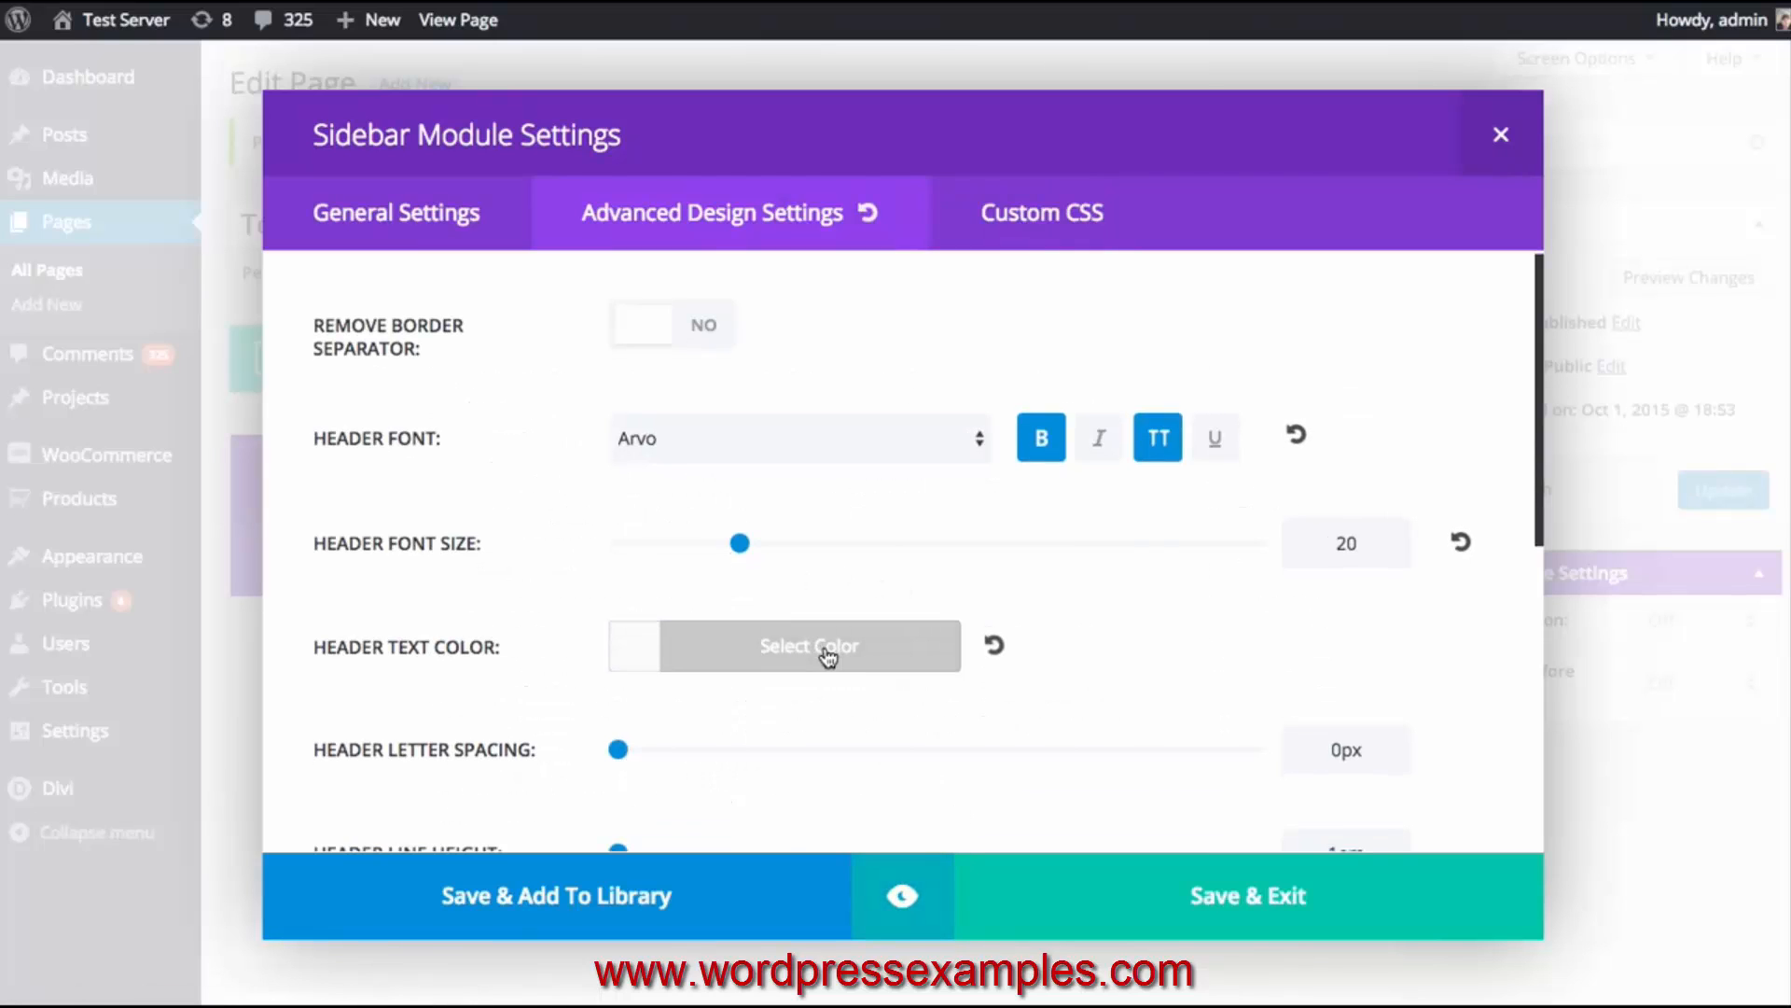
scroll(832, 749, "down", 2)
left_click(843, 793)
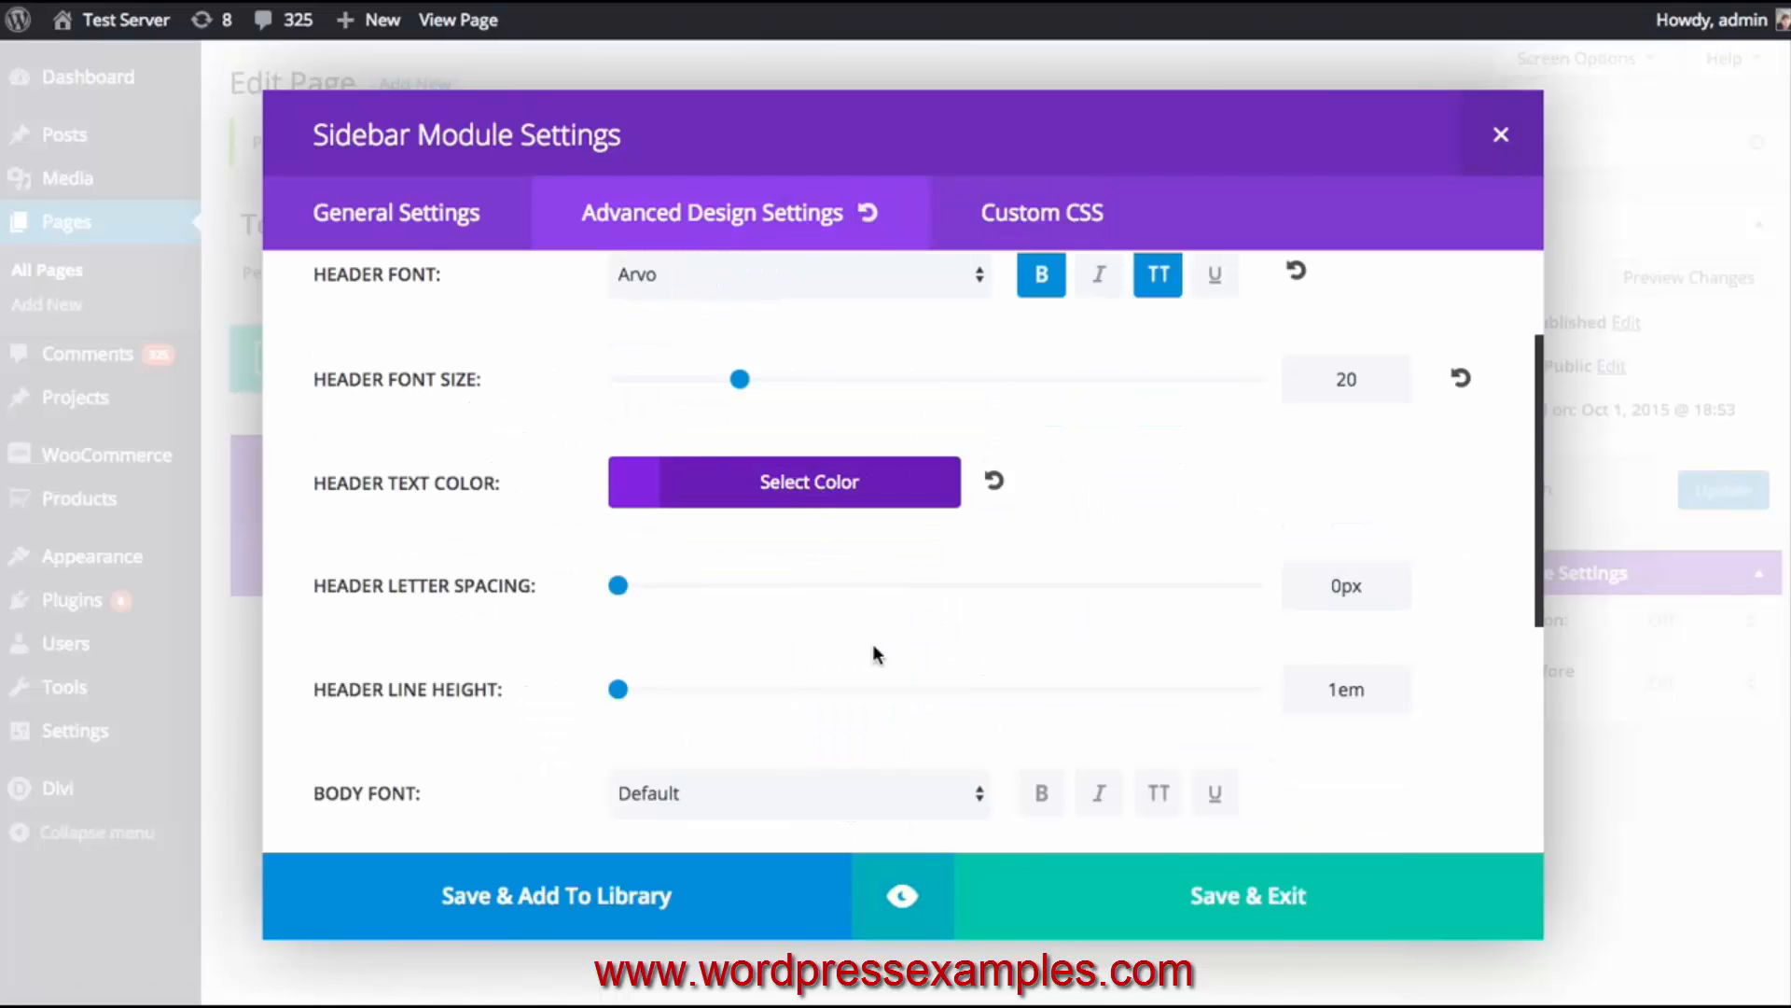
Step: Preview the sidebar with the purple headers and close the preview
left_click(902, 895)
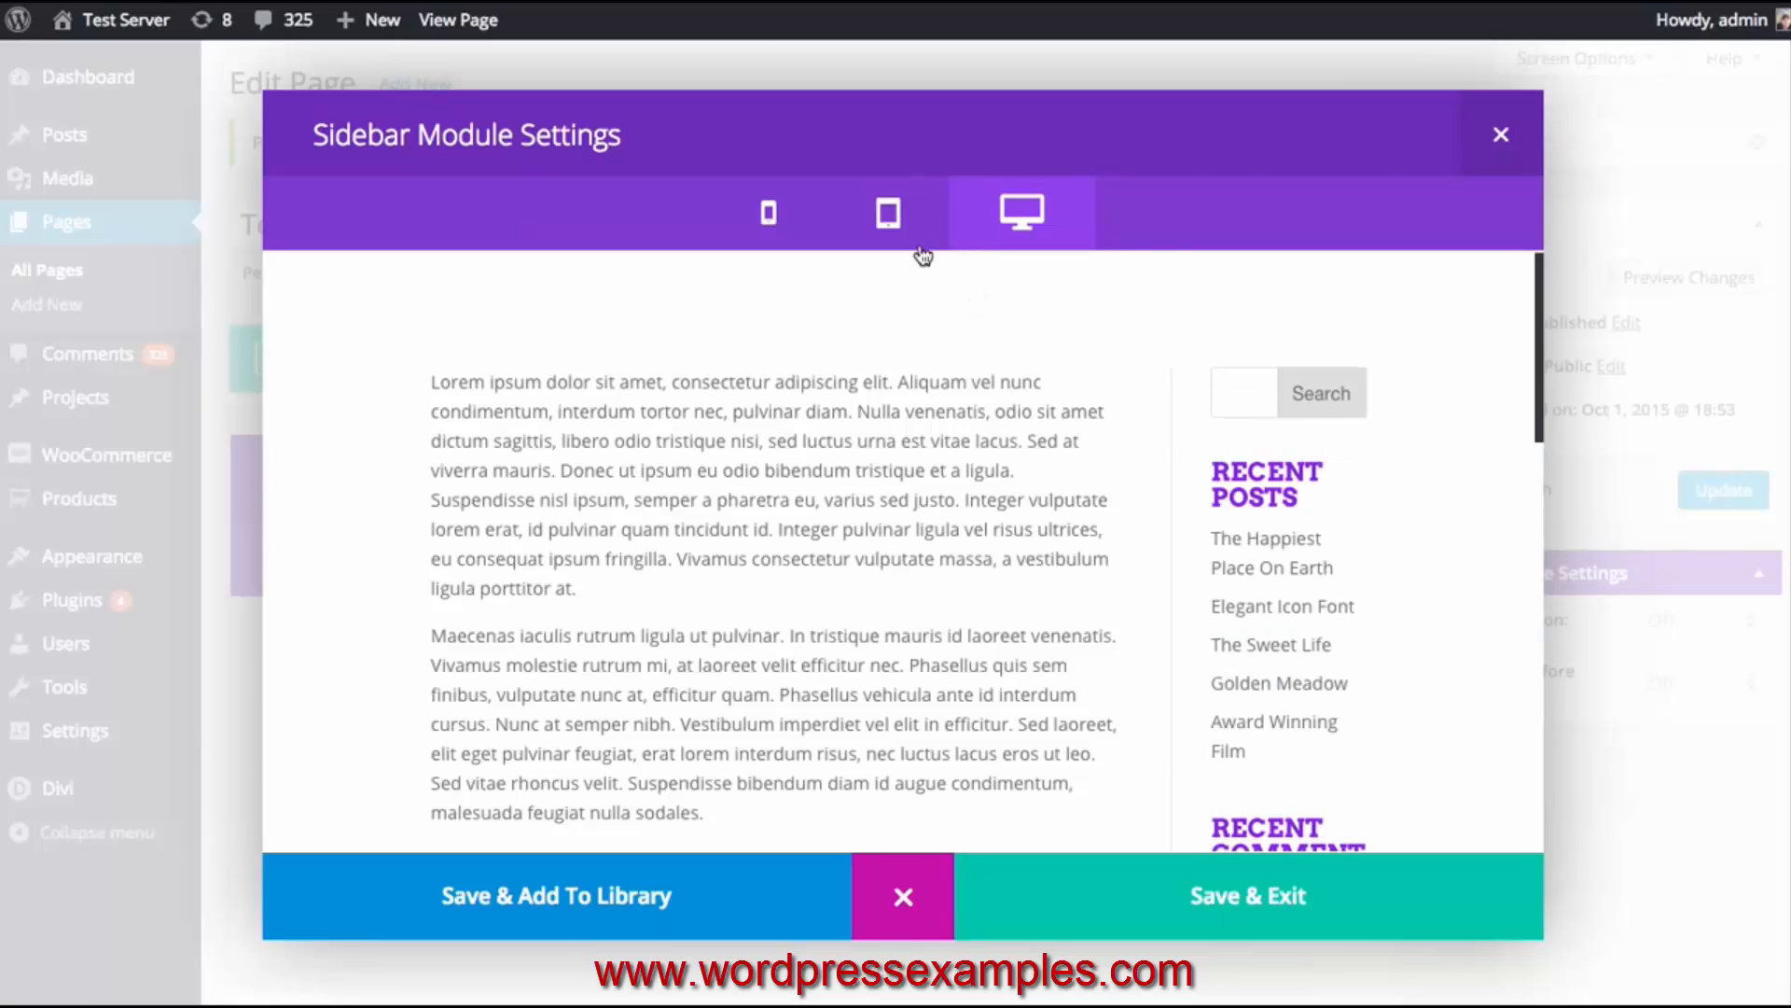
scroll(1129, 416, "down", 6)
scroll(1132, 427, "up", 6)
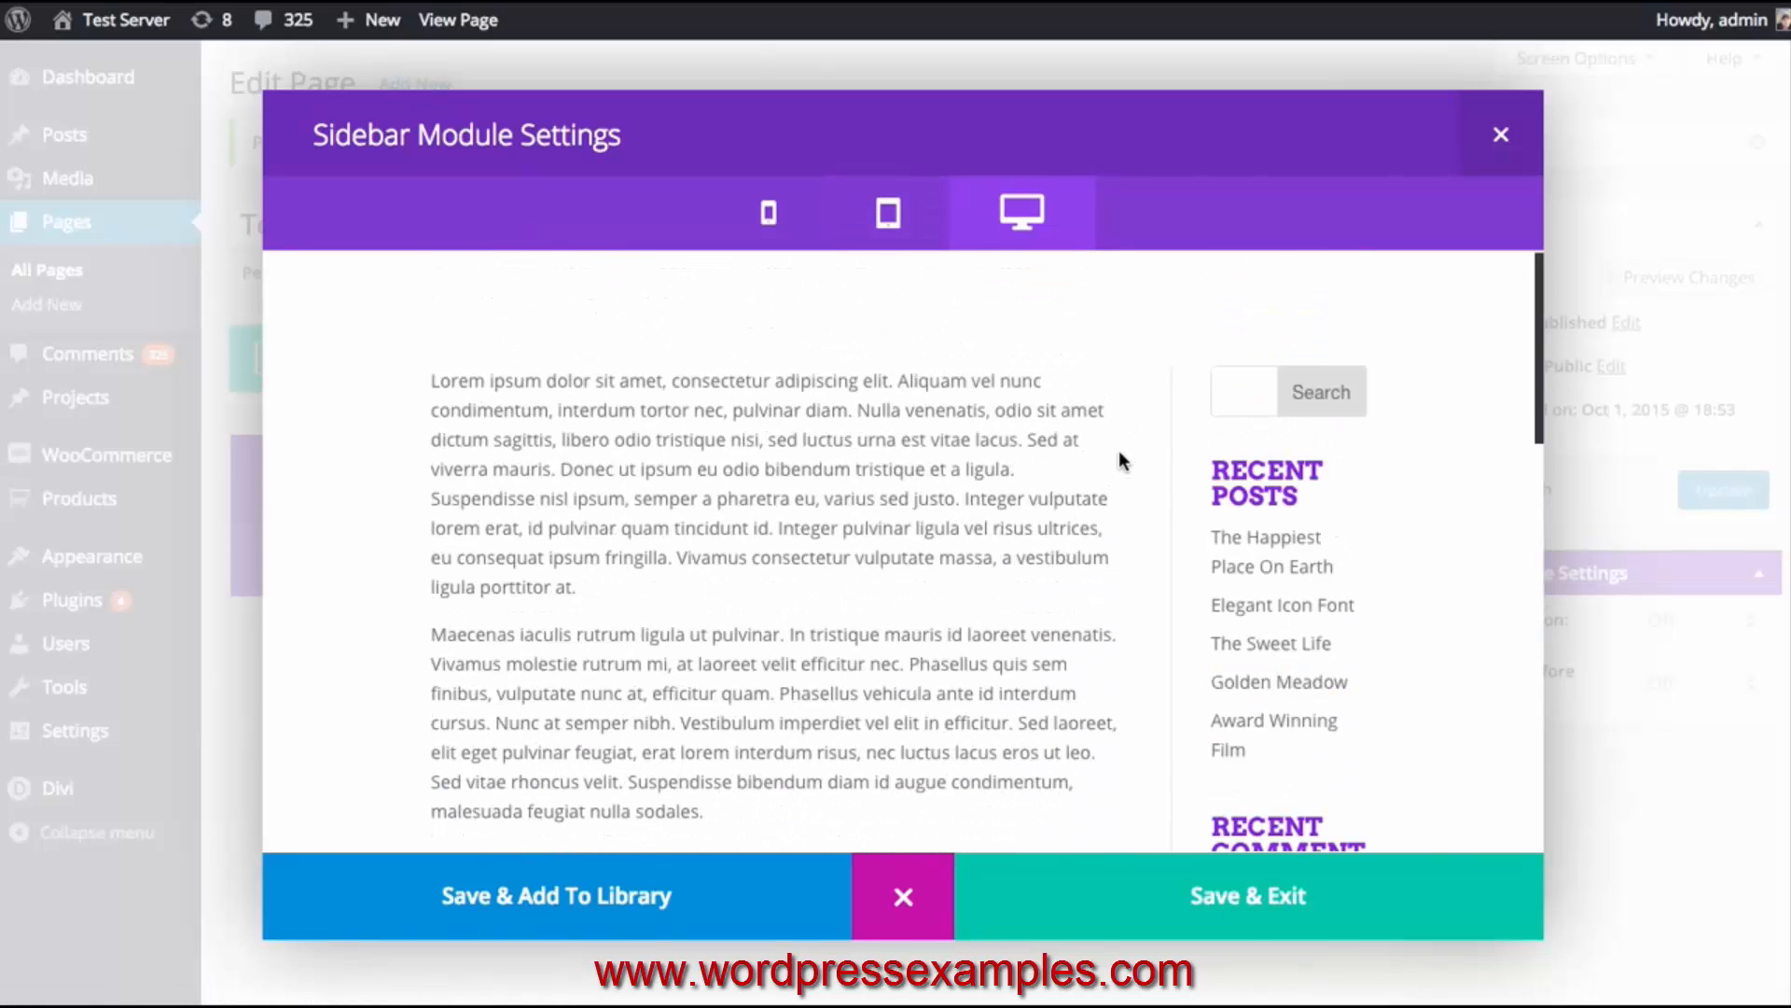
left_click(903, 896)
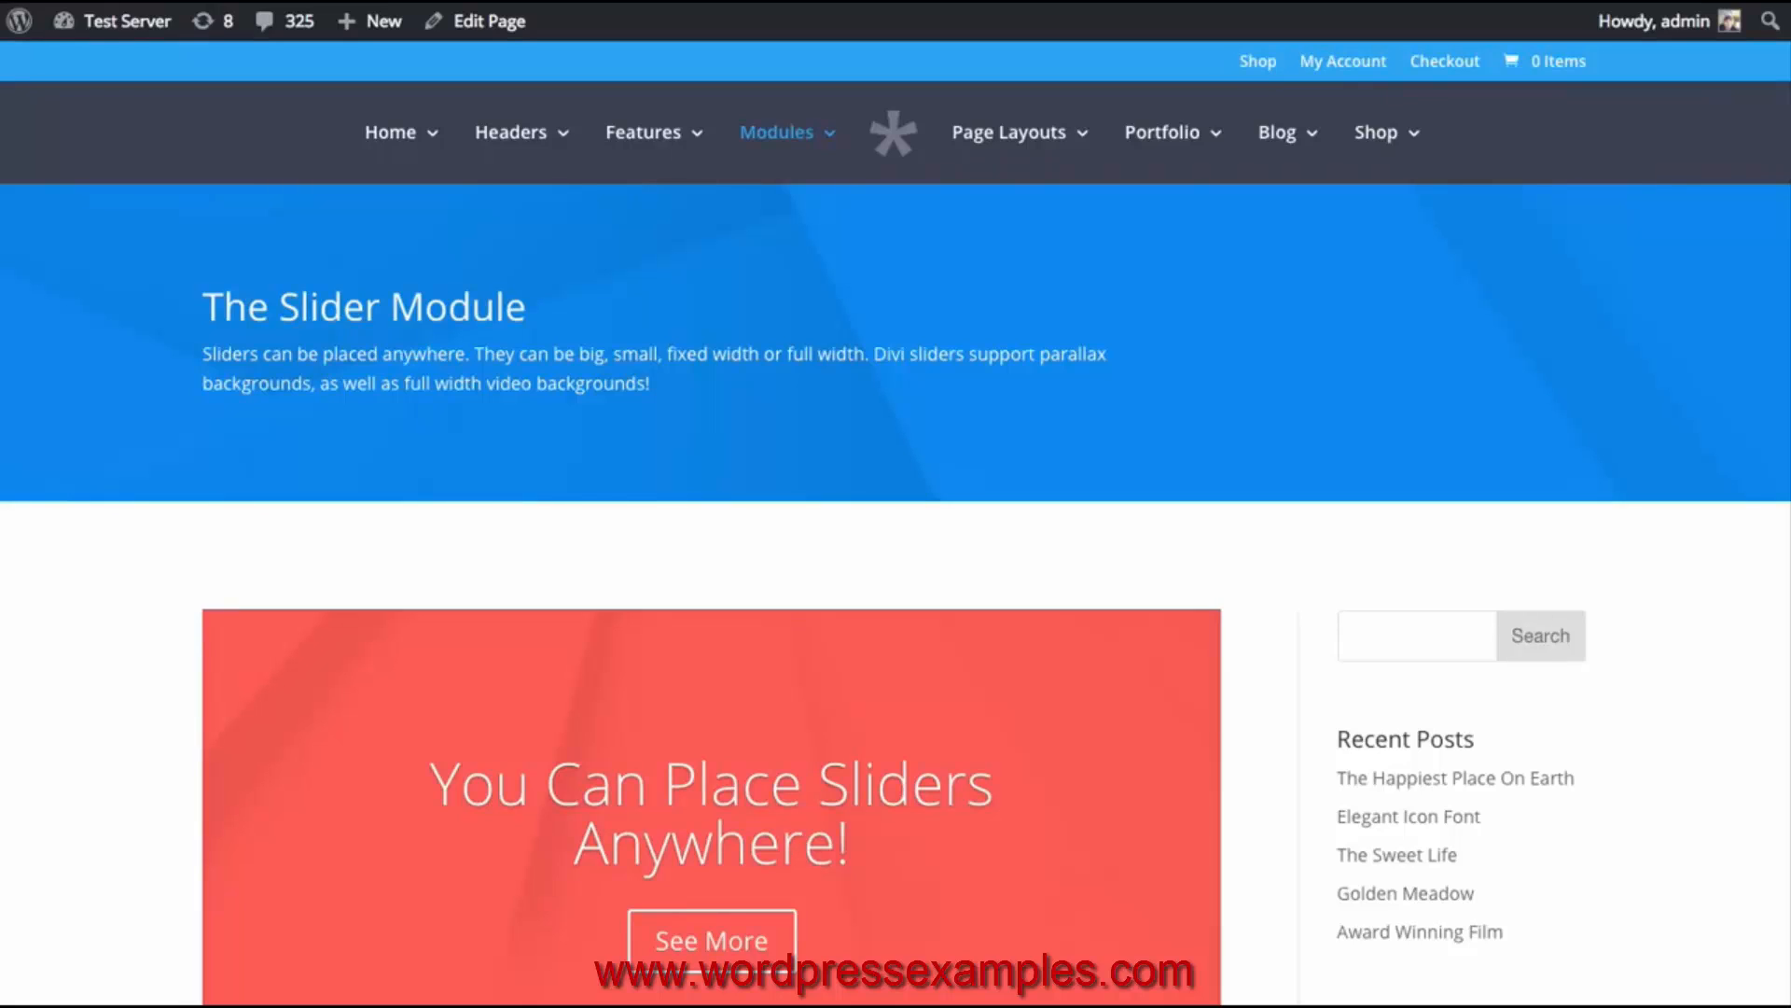
Step: Browse the demo site's slider examples on the Slider Module page and the home page
scroll(1386, 406, "down", 3)
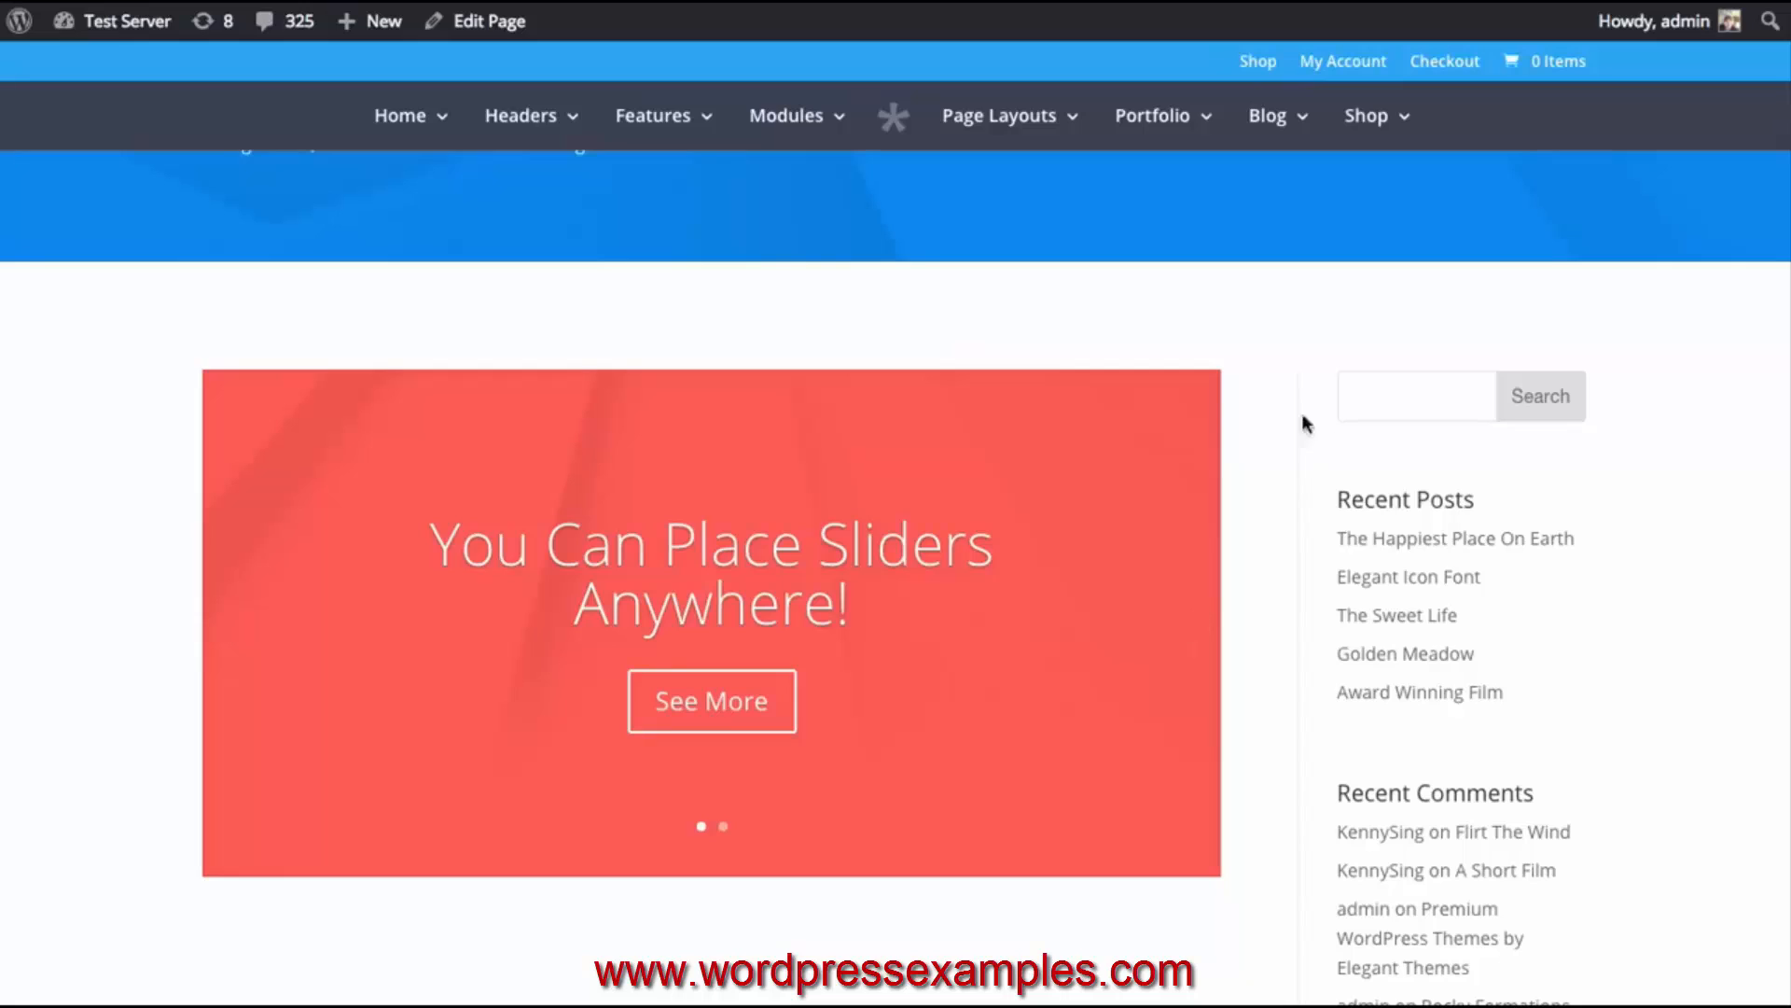
mouse_move(1107, 632)
left_click(1172, 632)
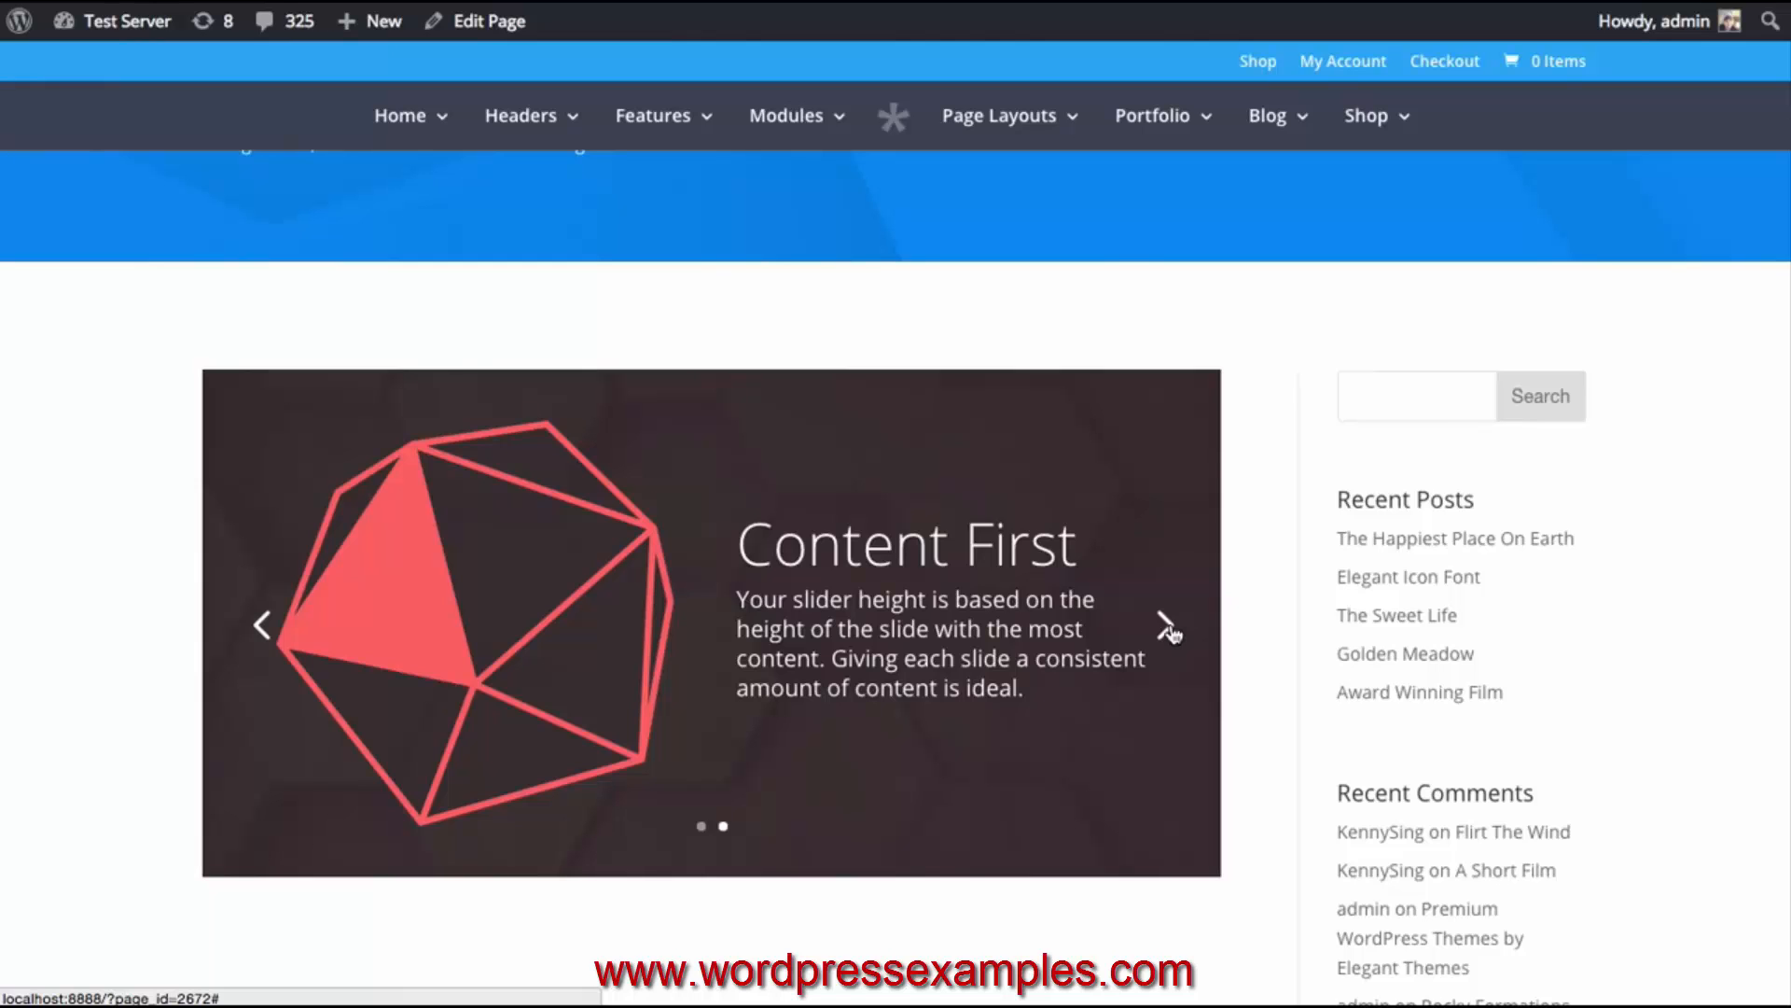
left_click(1172, 633)
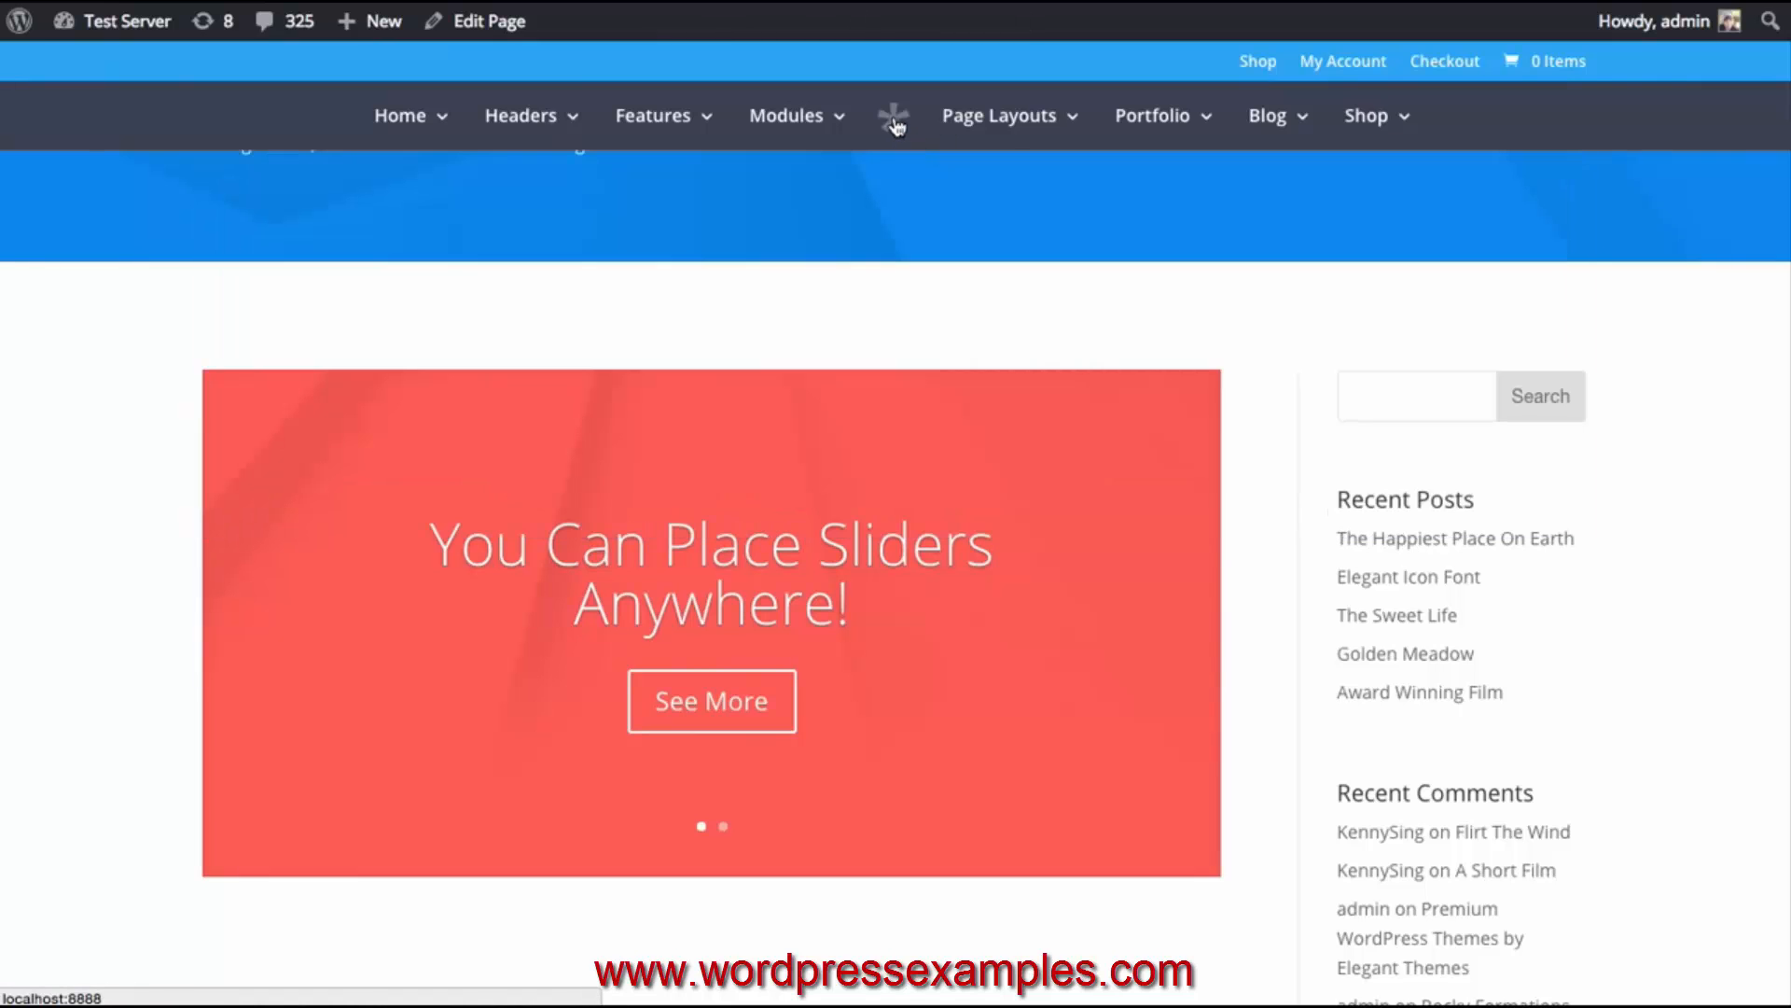
left_click(893, 116)
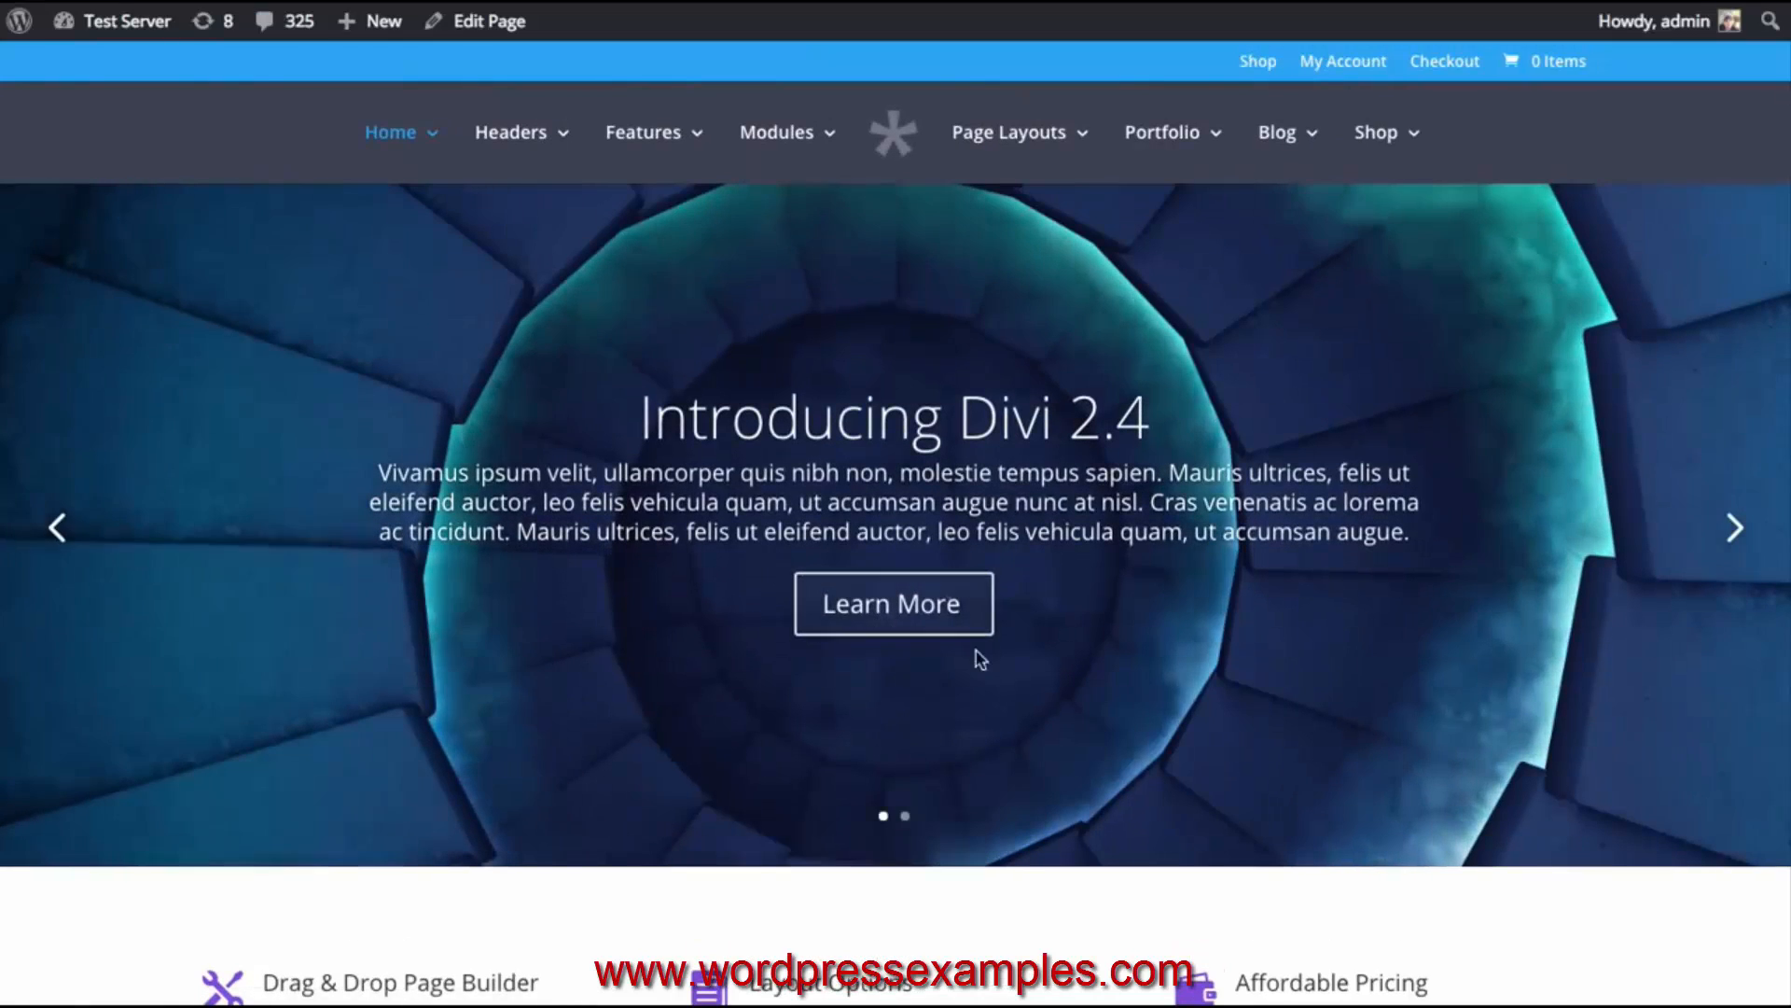
left_click(1733, 527)
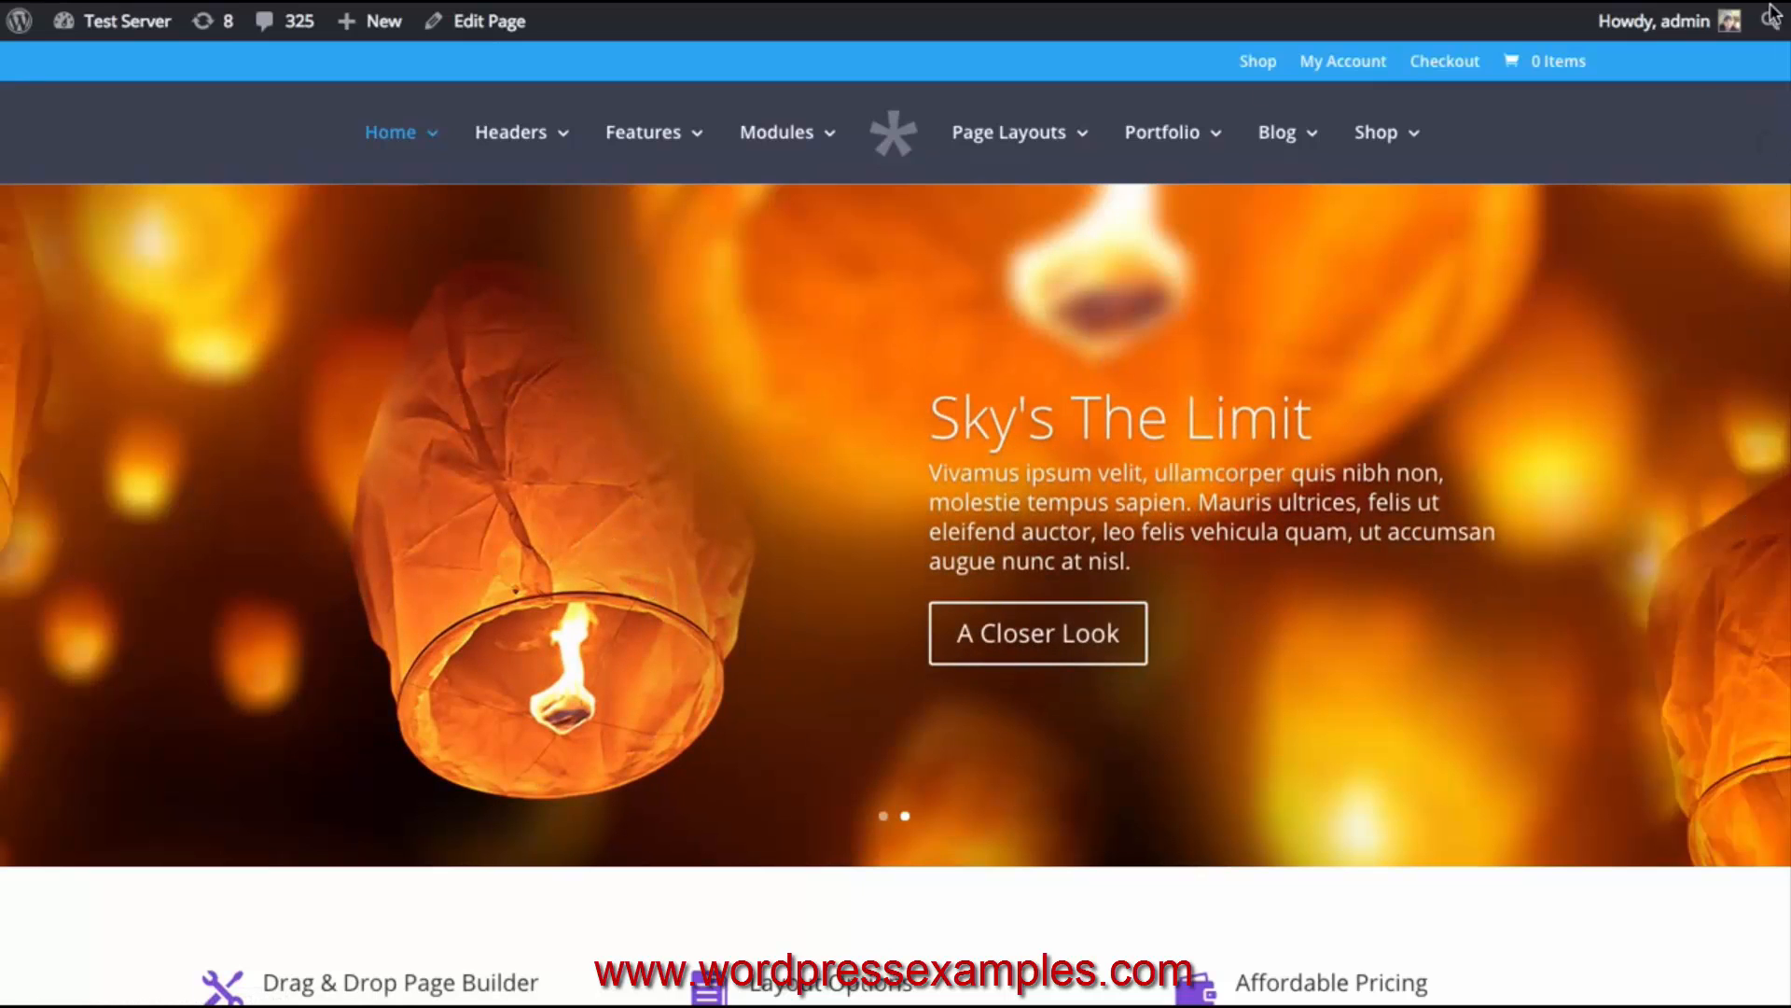
Step: Scroll through the home page's fullwidth and column sliders, stepping through slides with their arrows
scroll(1391, 399, "down", 1)
scroll(1390, 401, "down", 2)
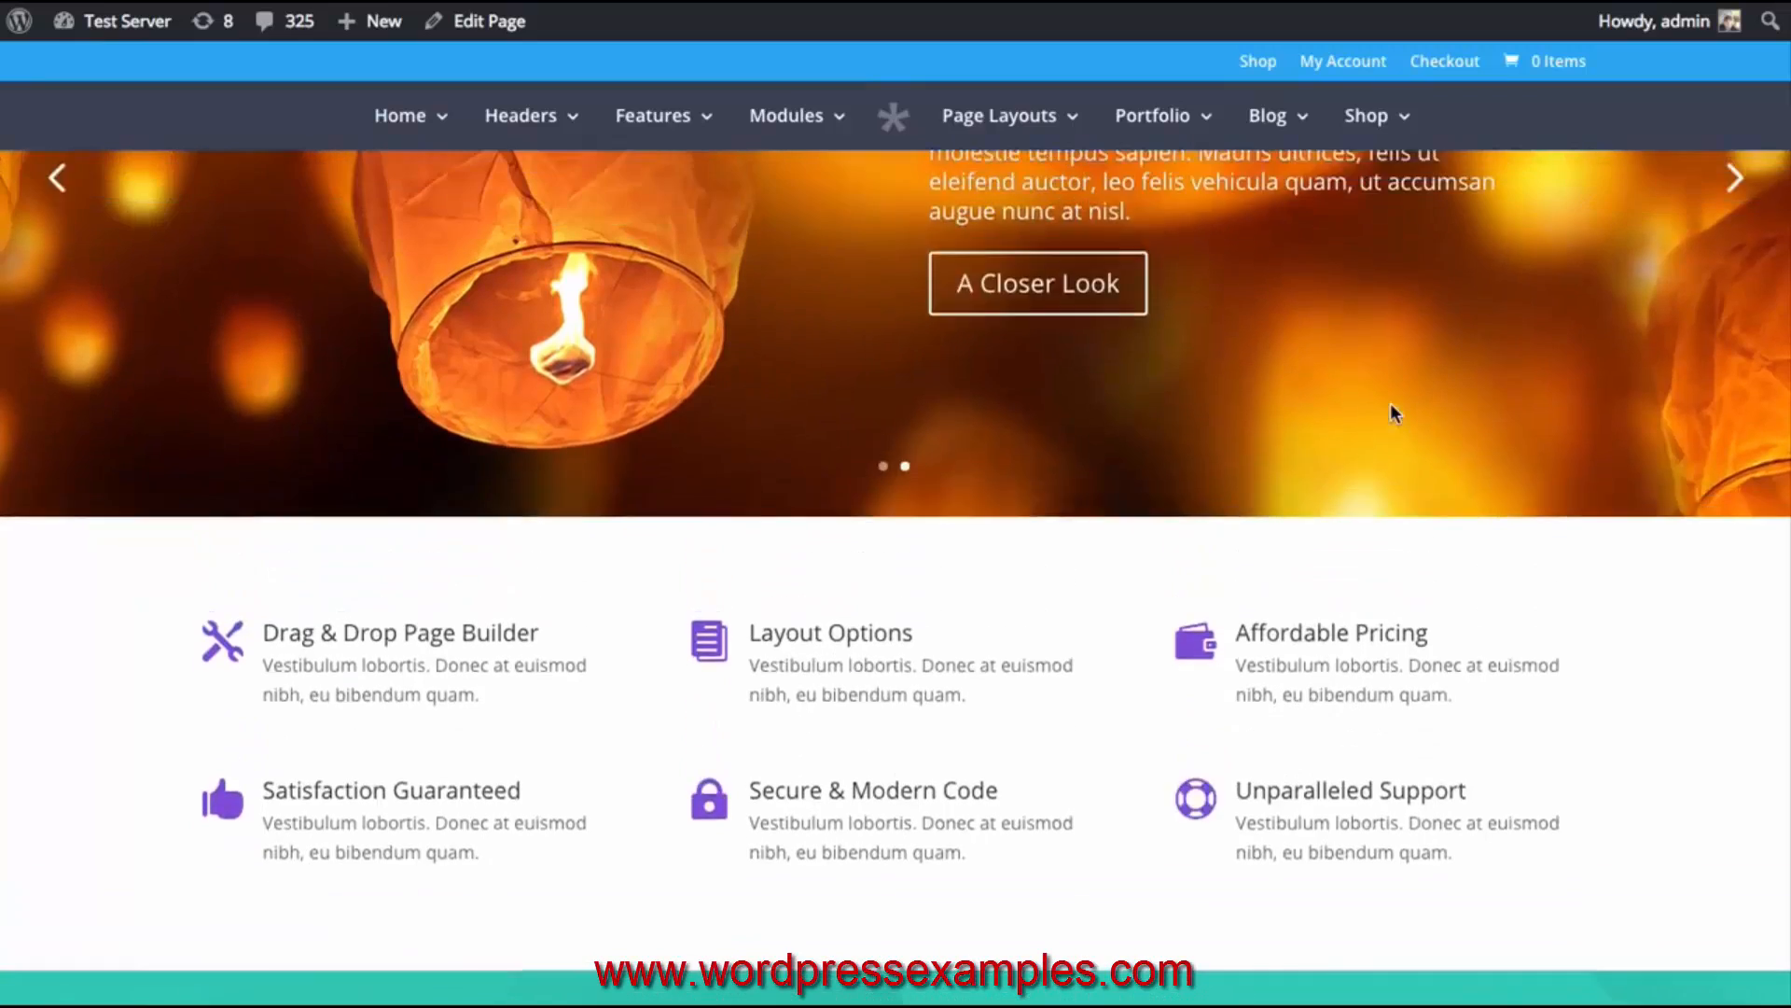
scroll(1391, 407, "up", 3)
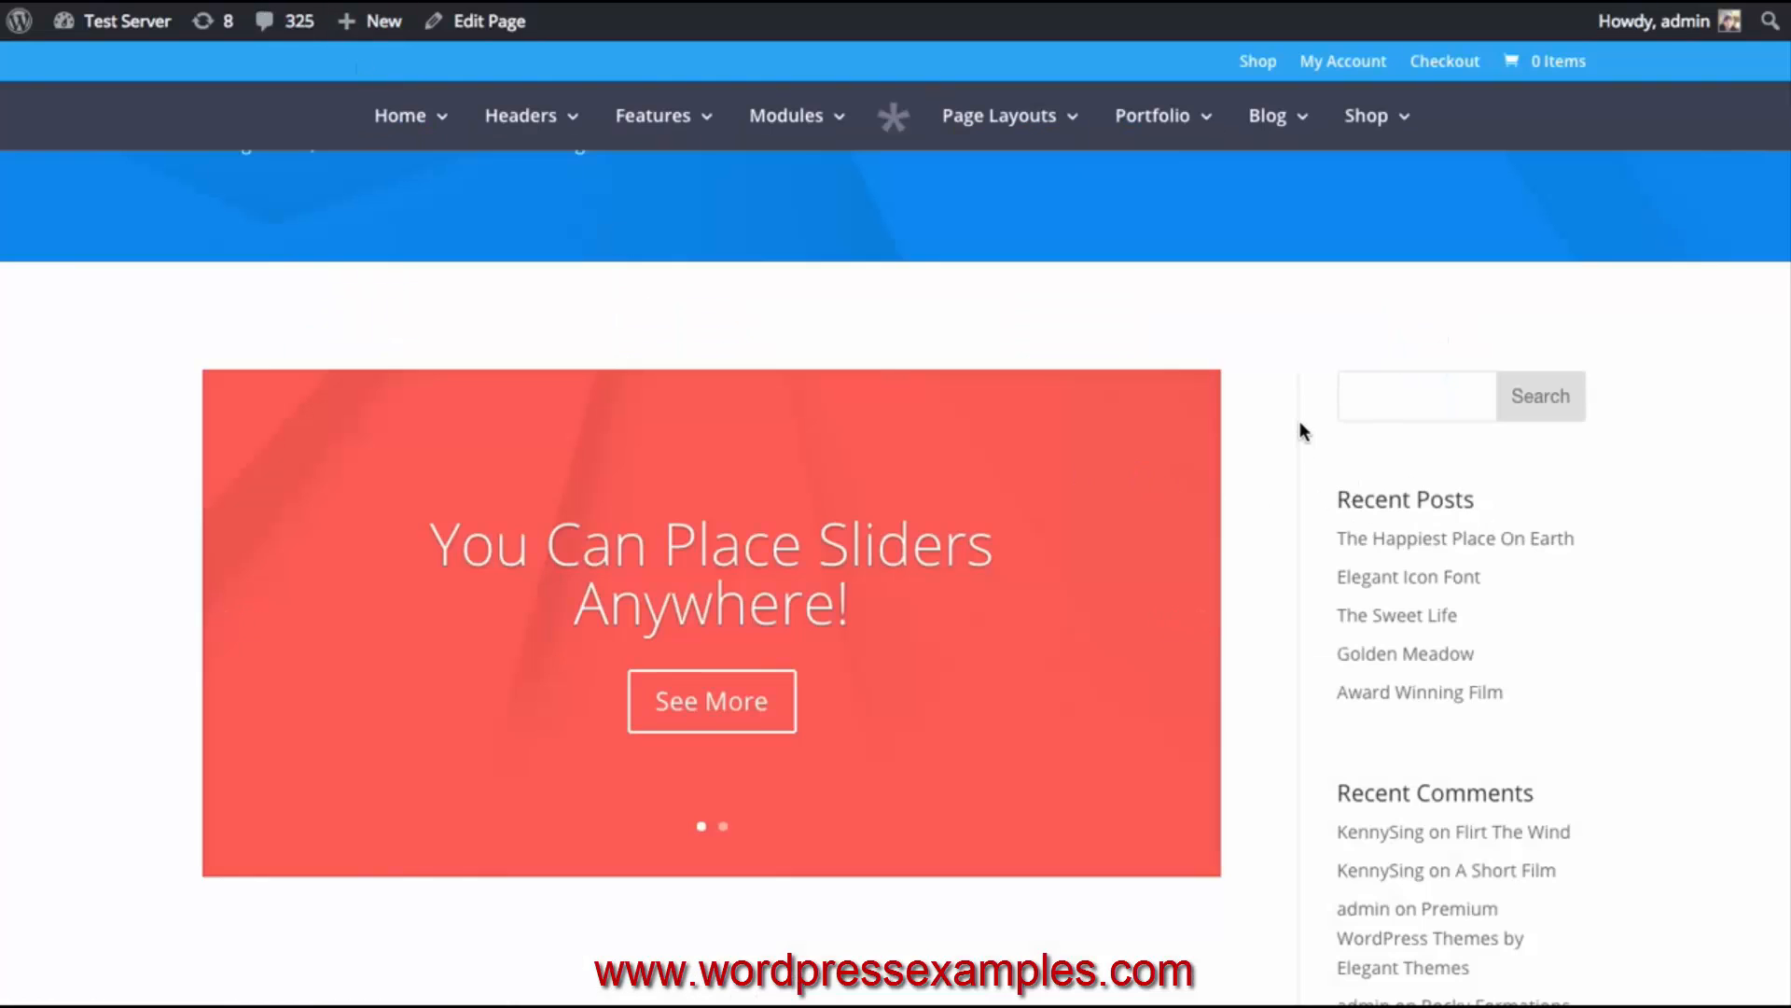
scroll(1288, 384, "down", 10)
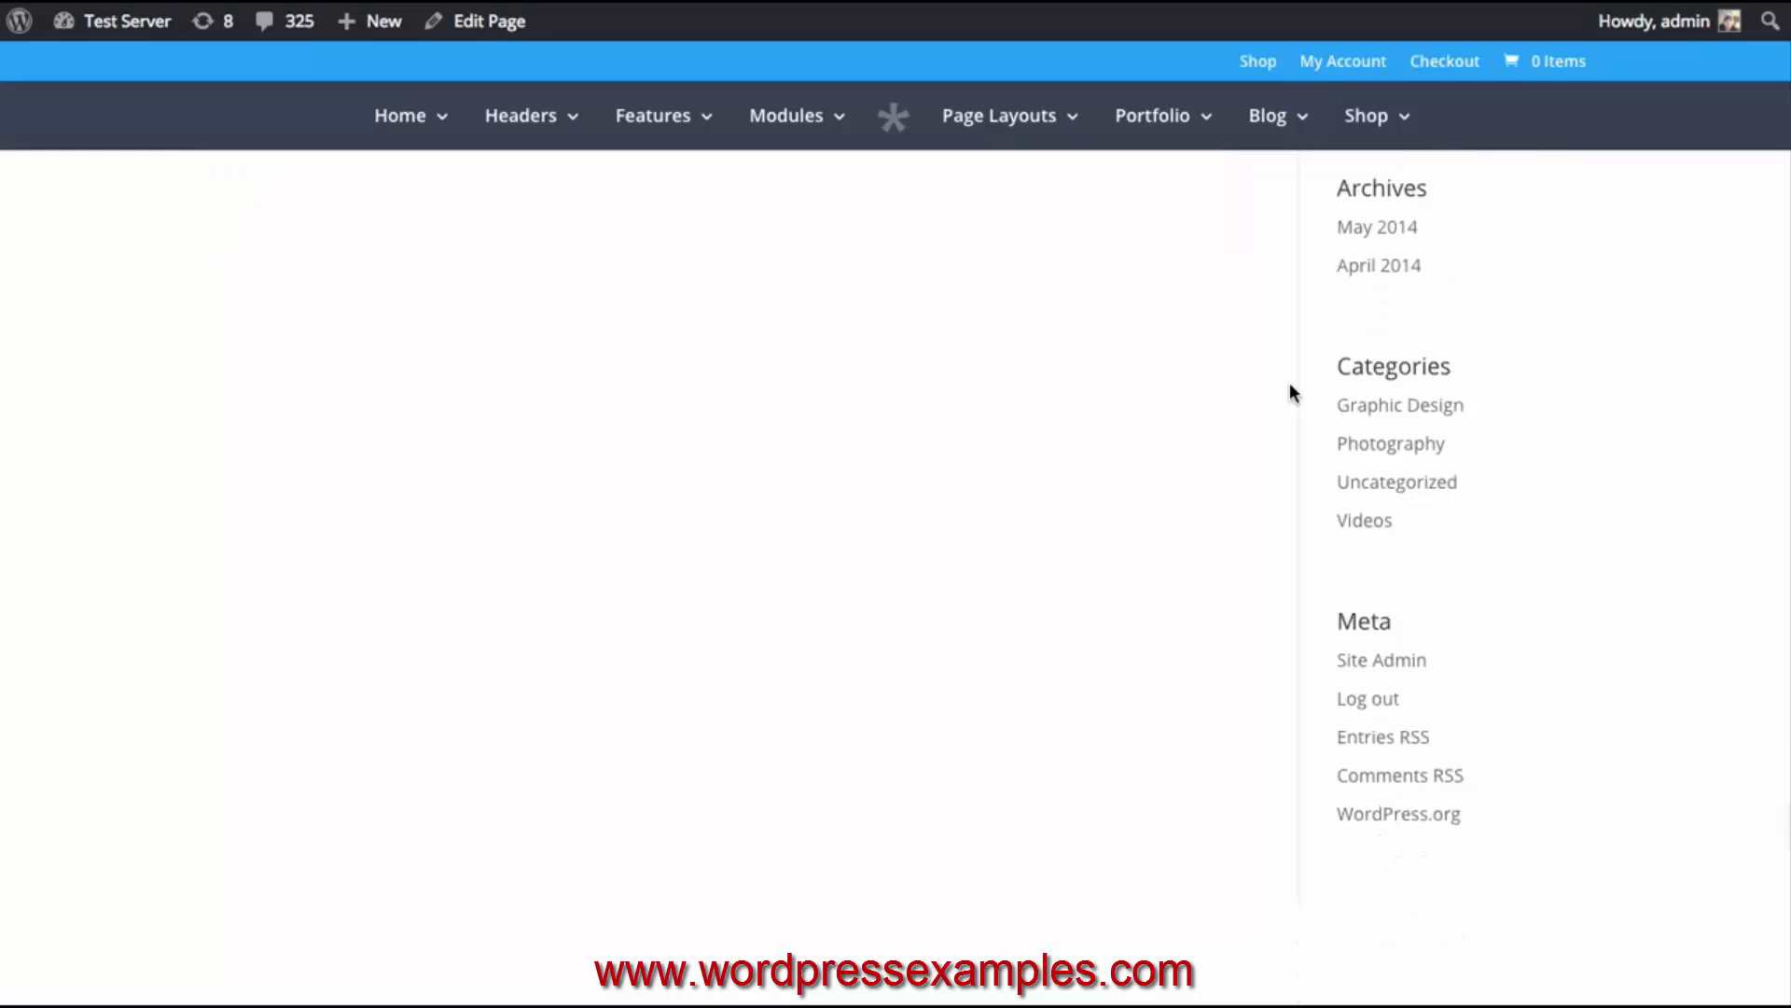
scroll(1289, 383, "down", 8)
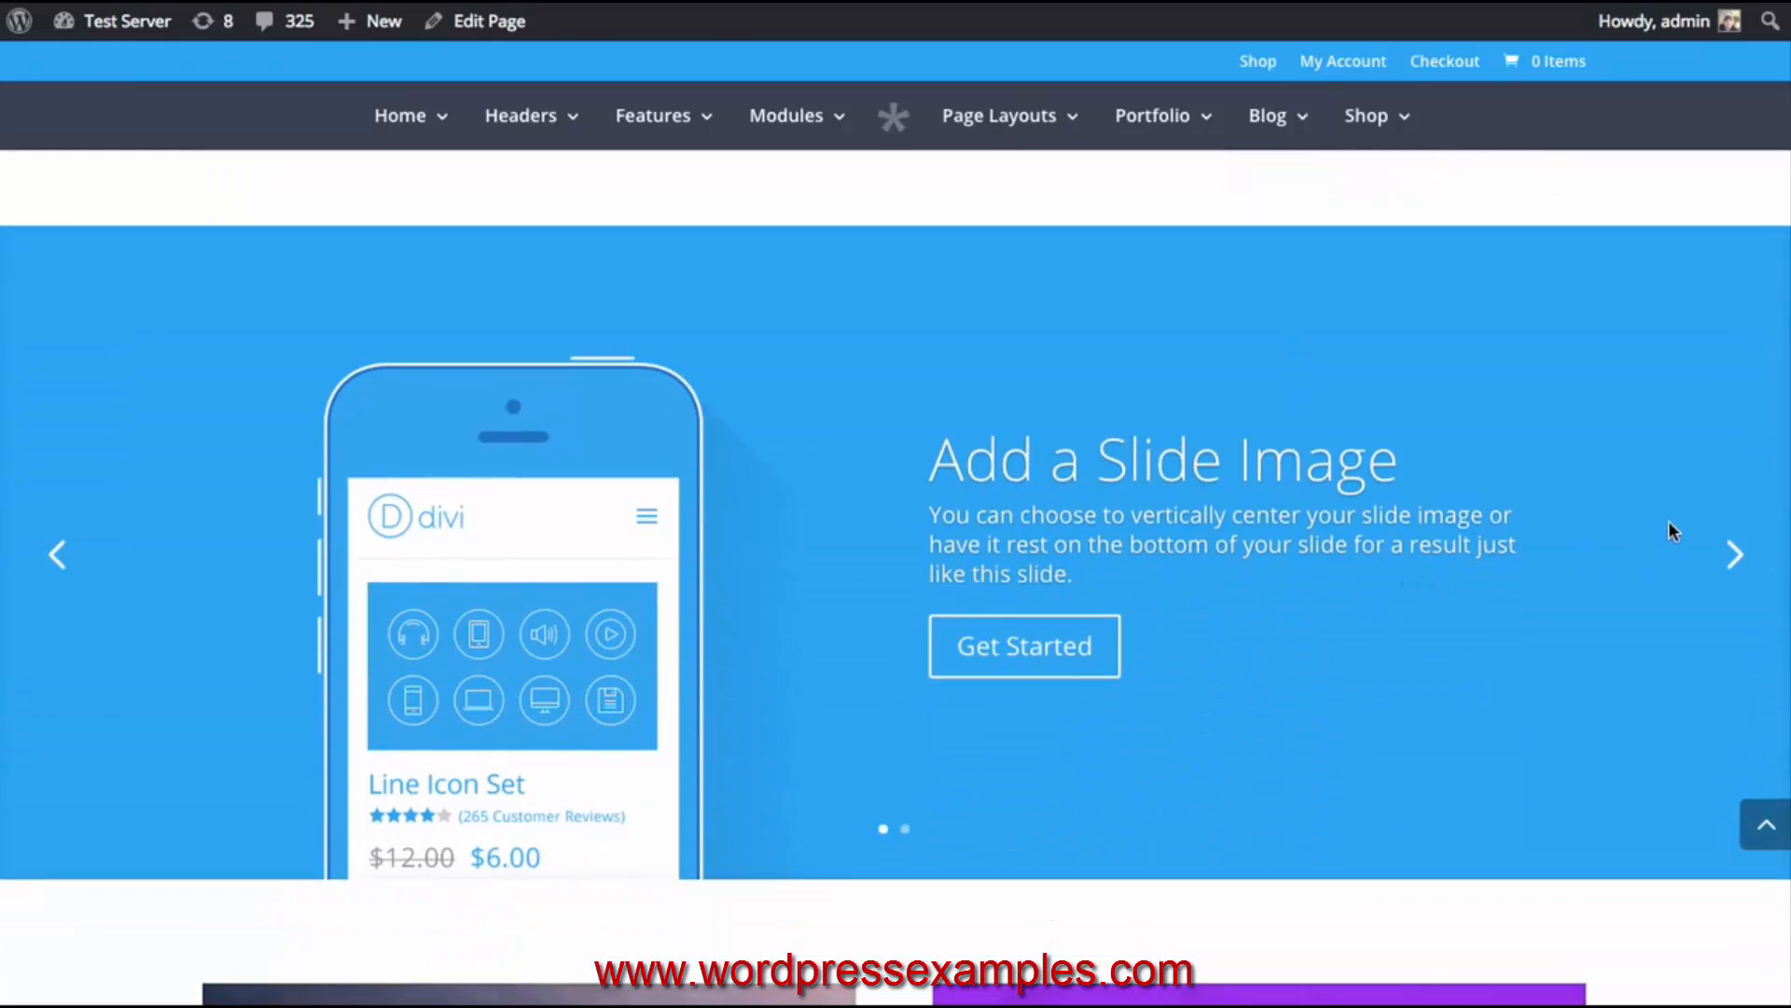
left_click(1734, 554)
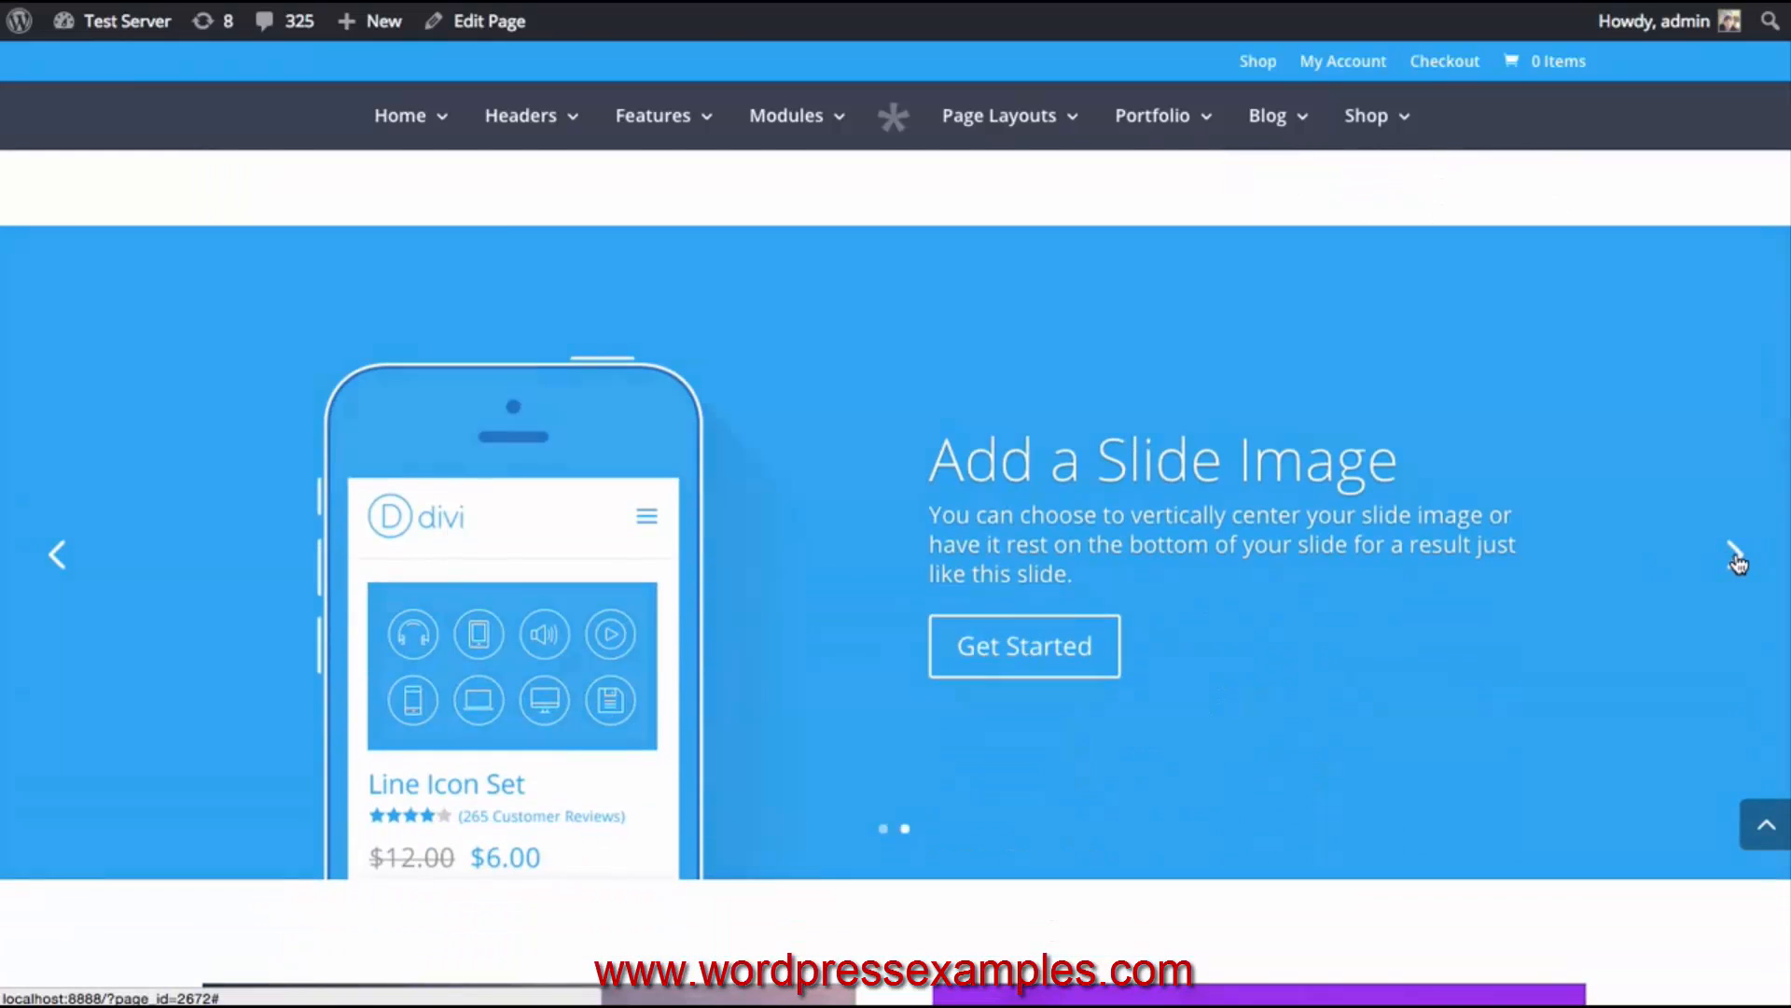
scroll(1627, 543, "down", 3)
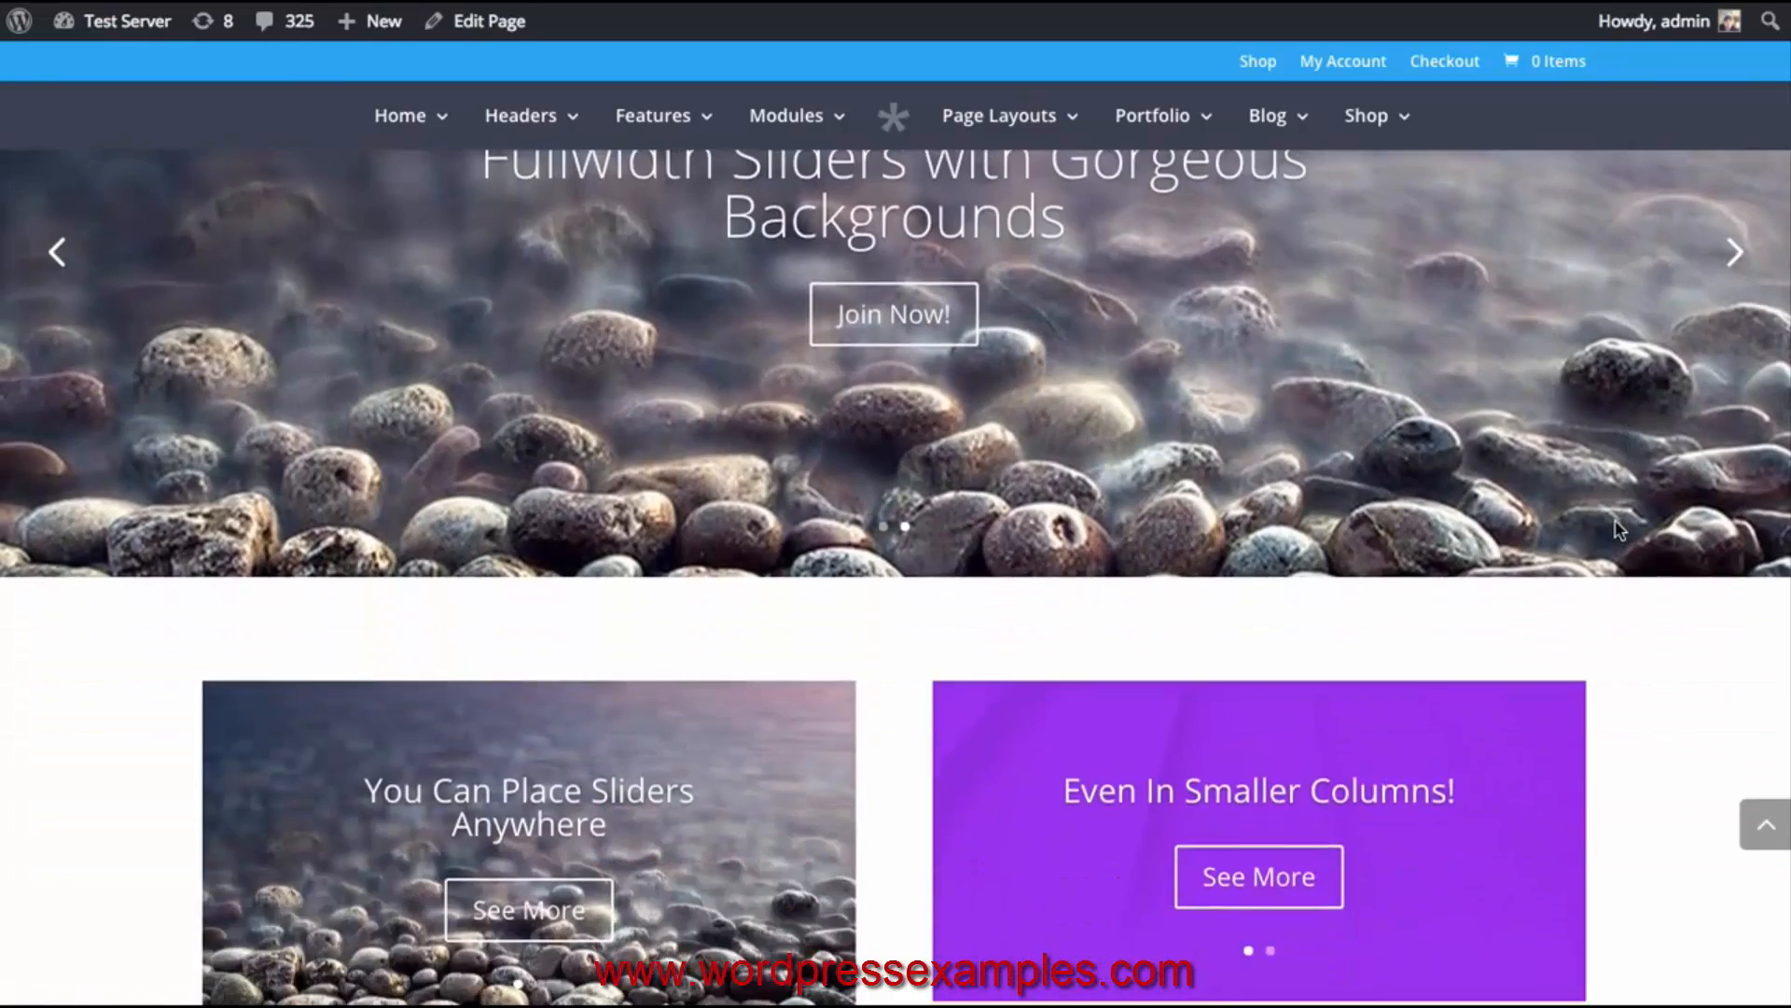
scroll(1621, 529, "down", 2)
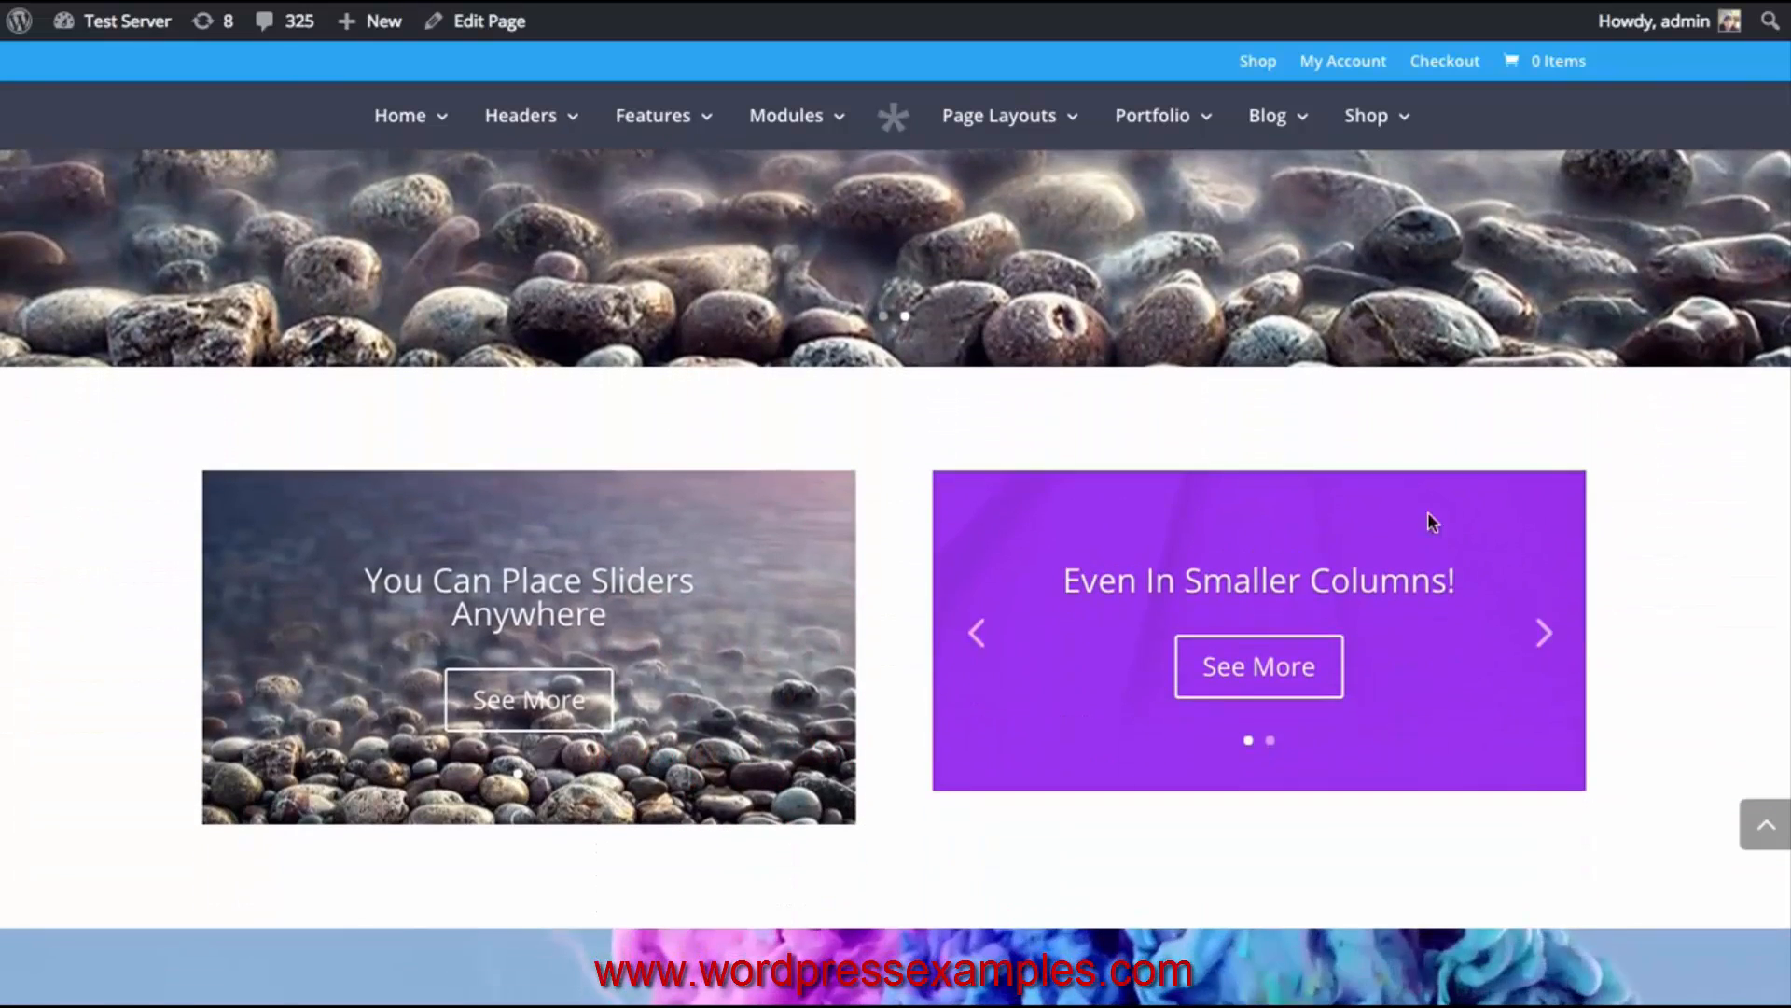
left_click(1532, 642)
left_click(804, 653)
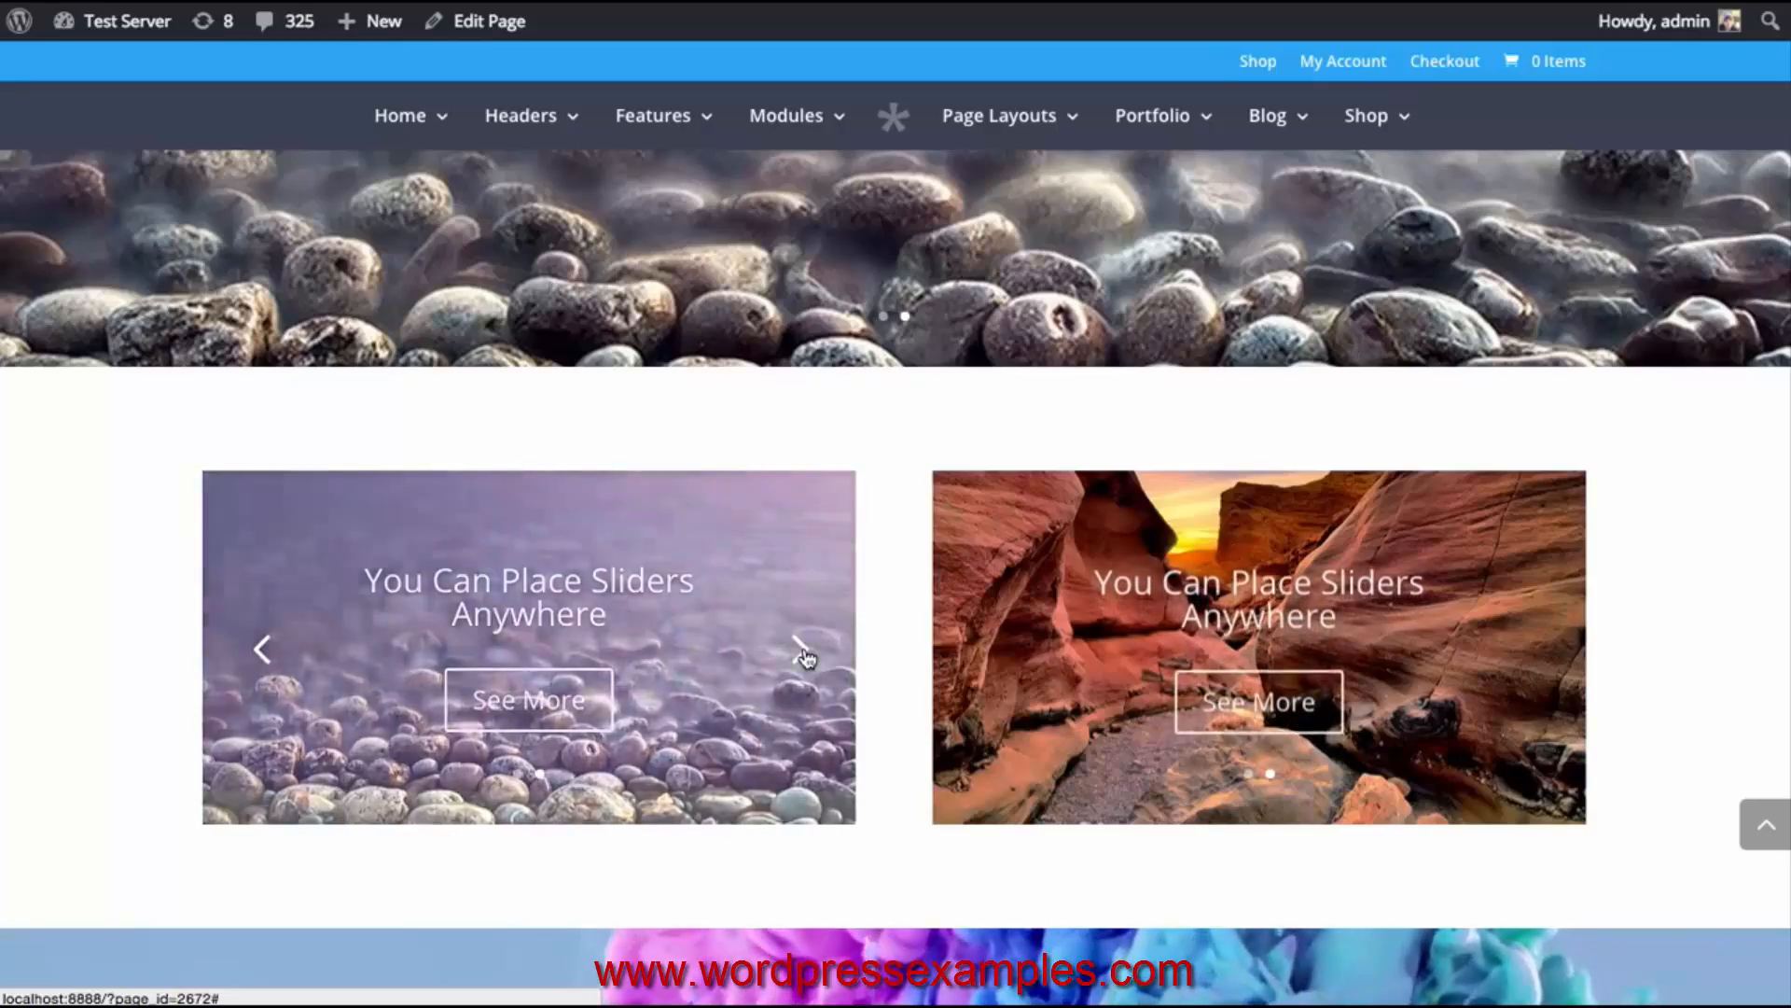
scroll(923, 481, "down", 6)
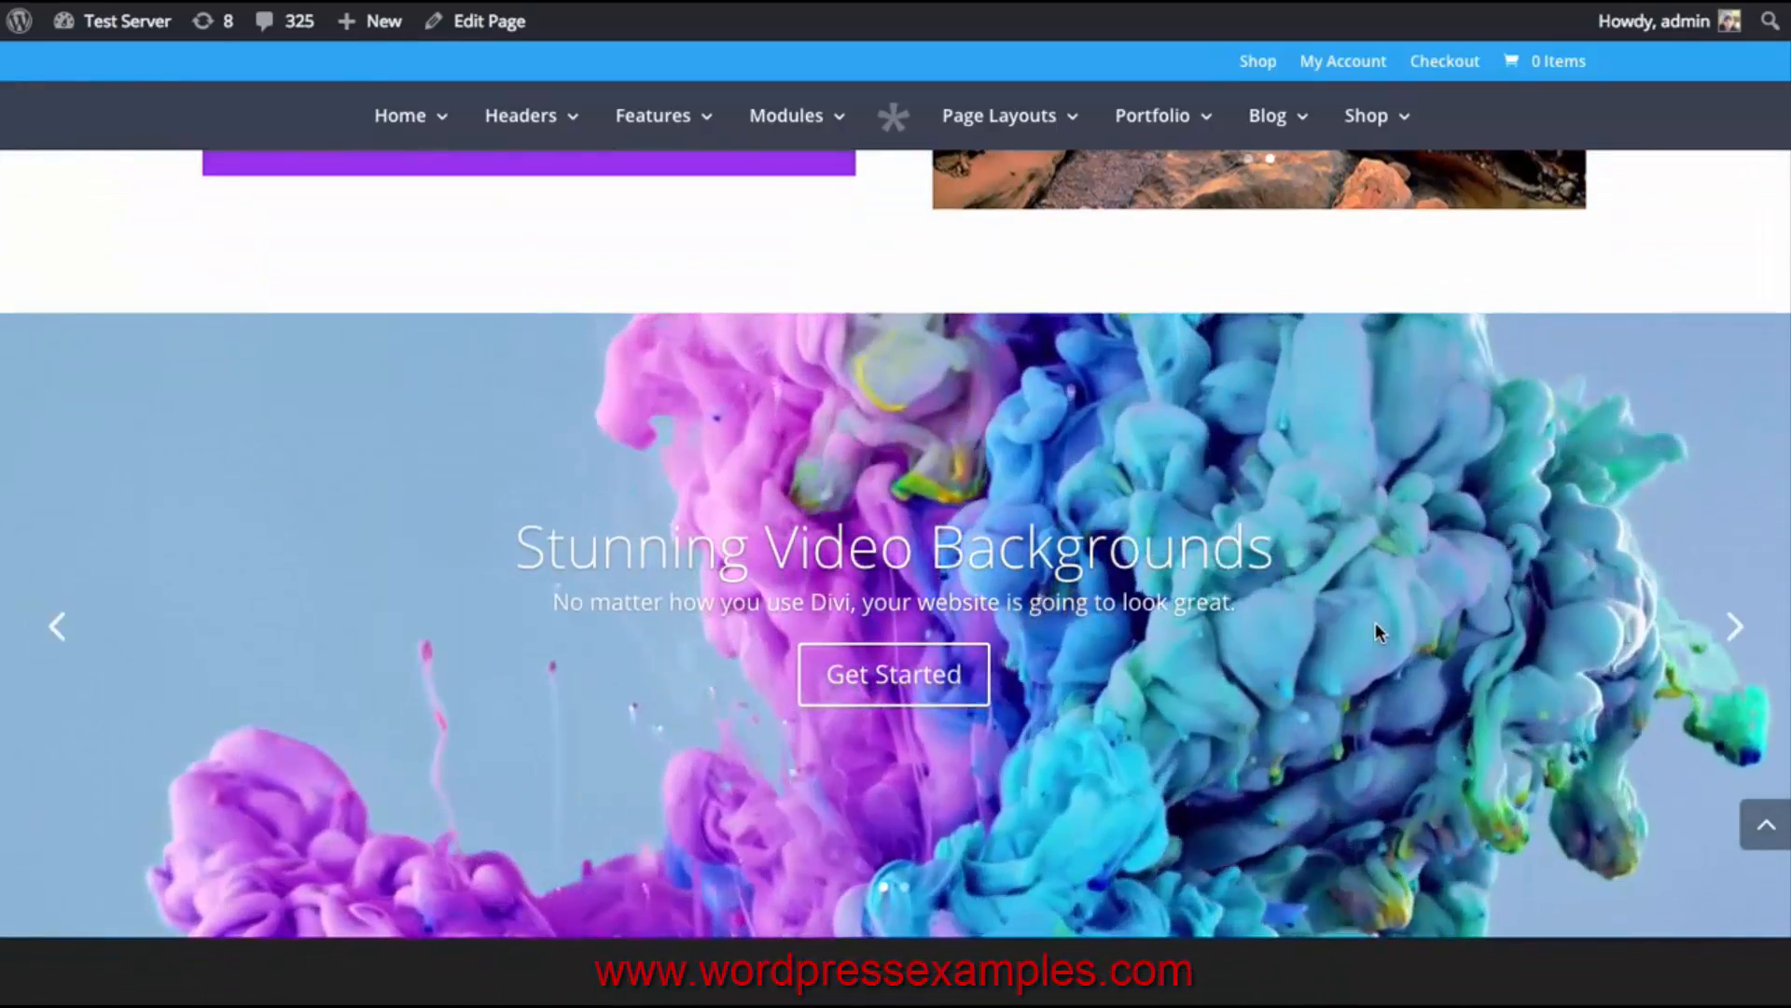
scroll(964, 586, "up", 7)
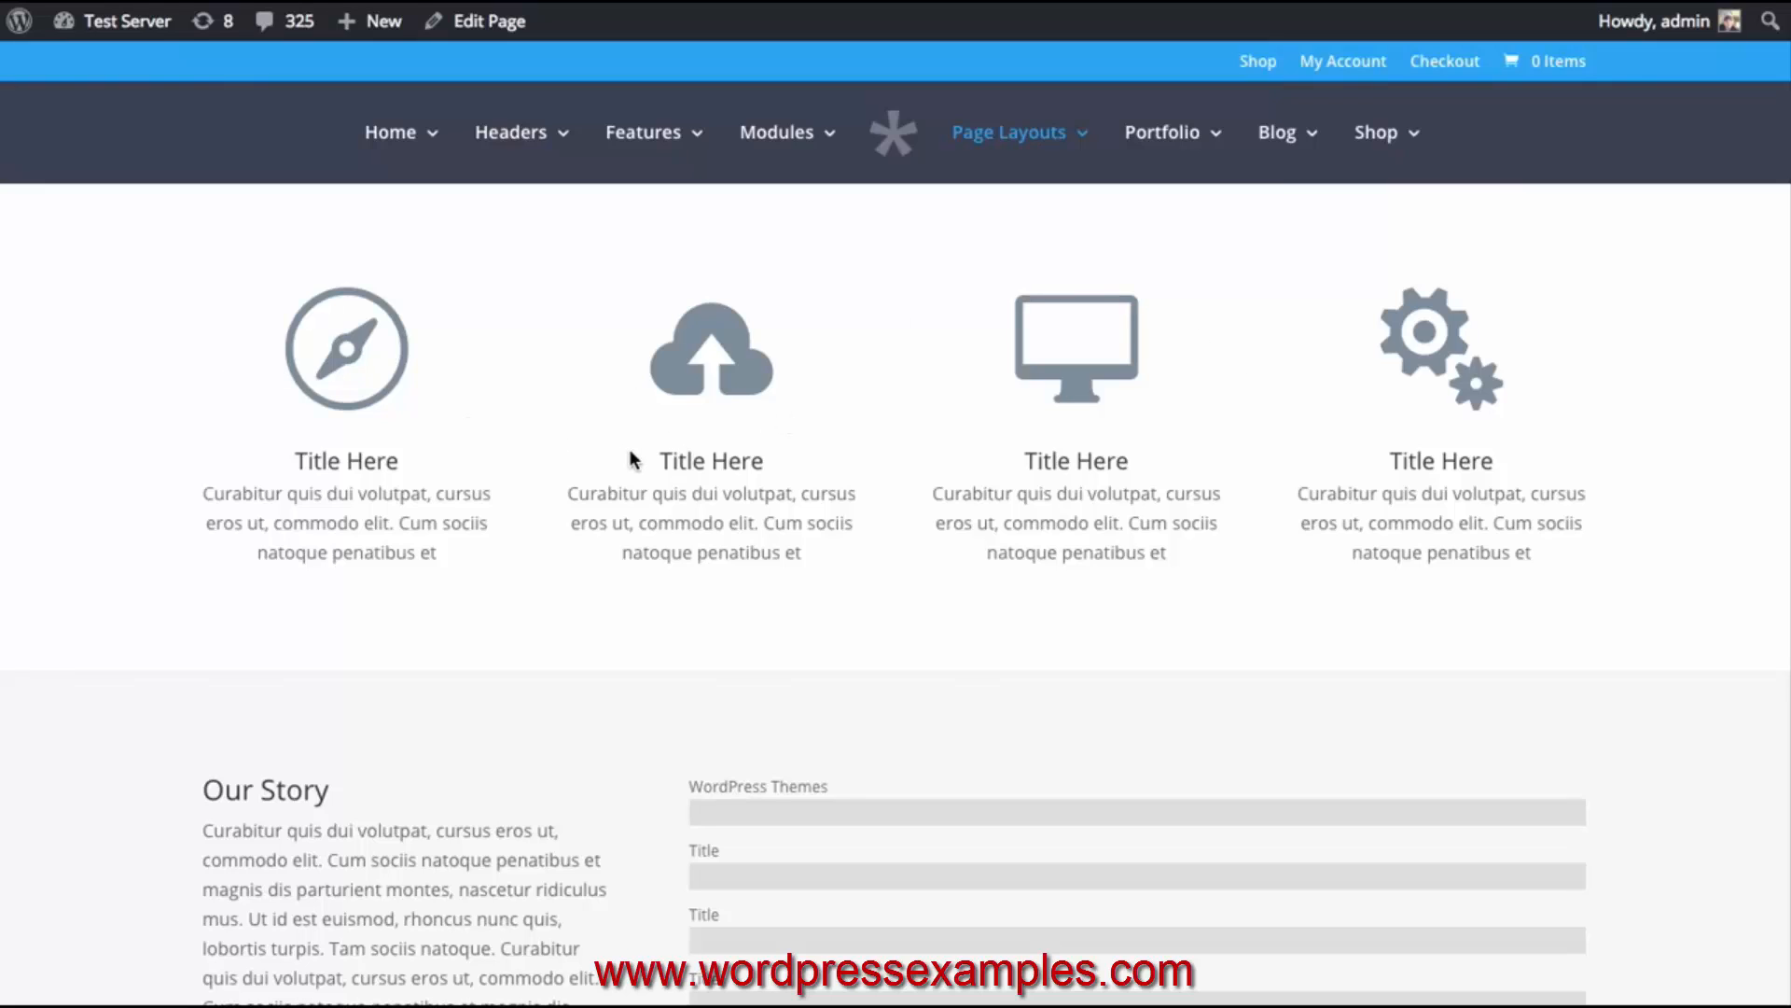
Step: Open the About Us page in the Divi Builder, add a one-column standard section and move it to the top
left_click(461, 27)
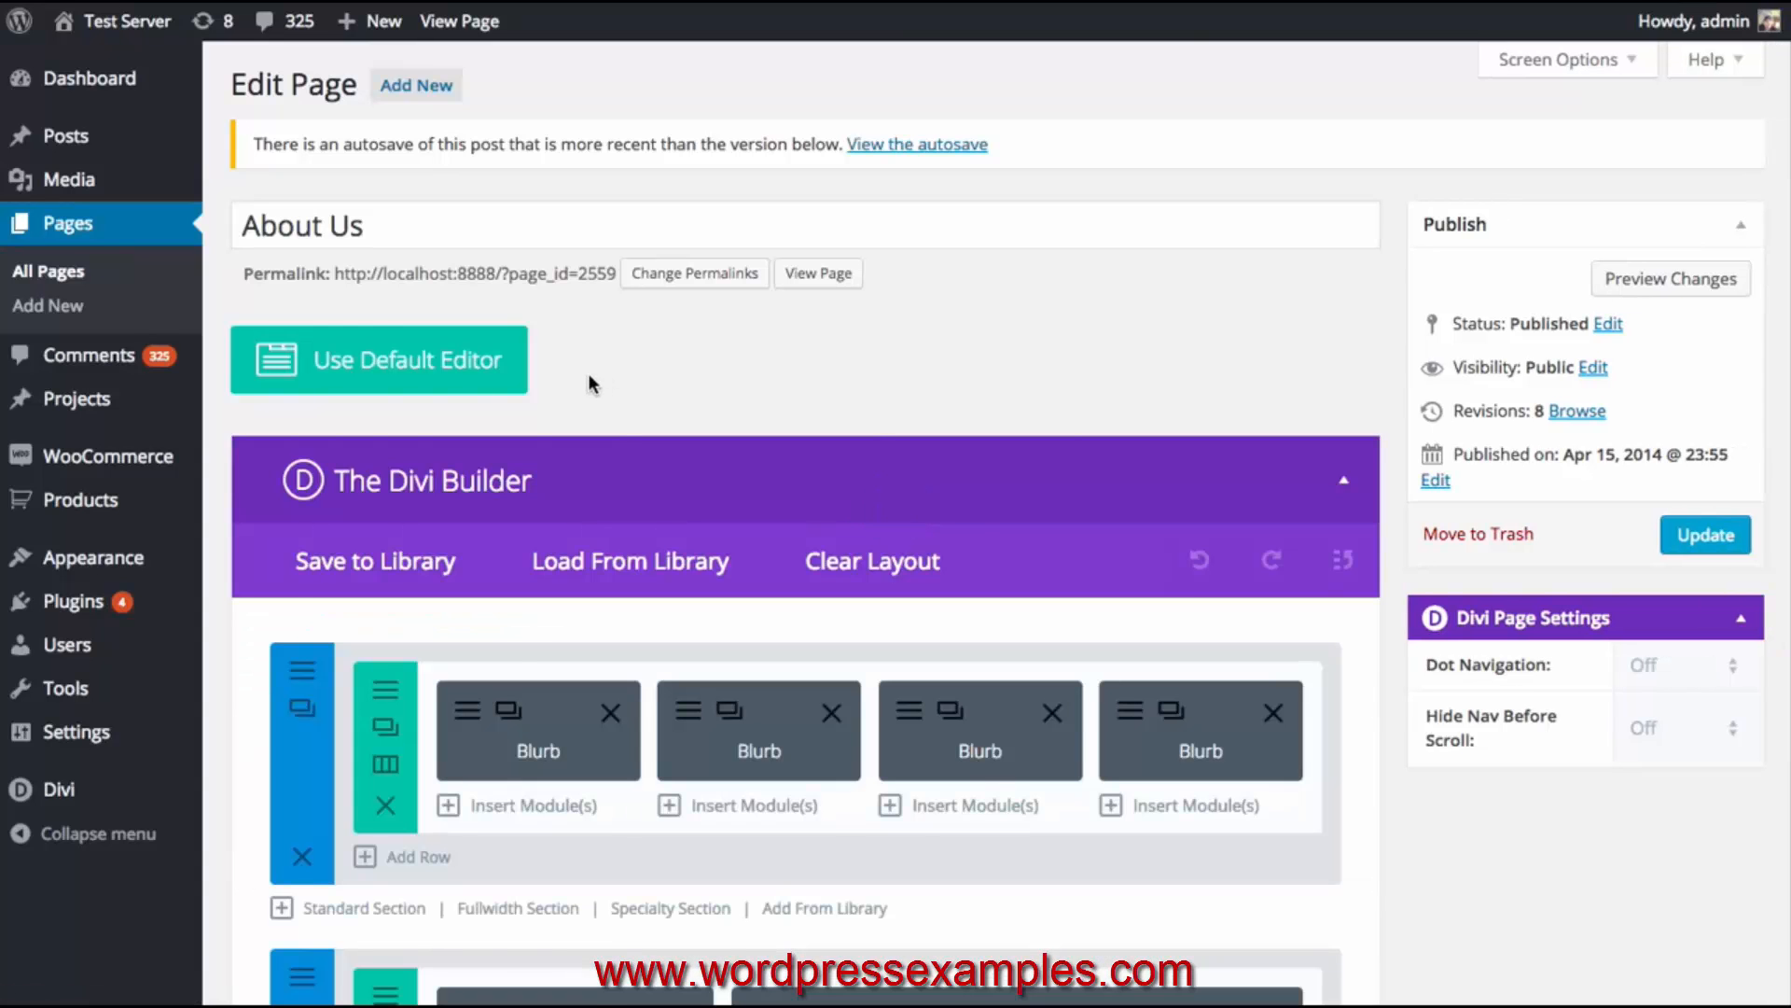
scroll(411, 830, "down", 1)
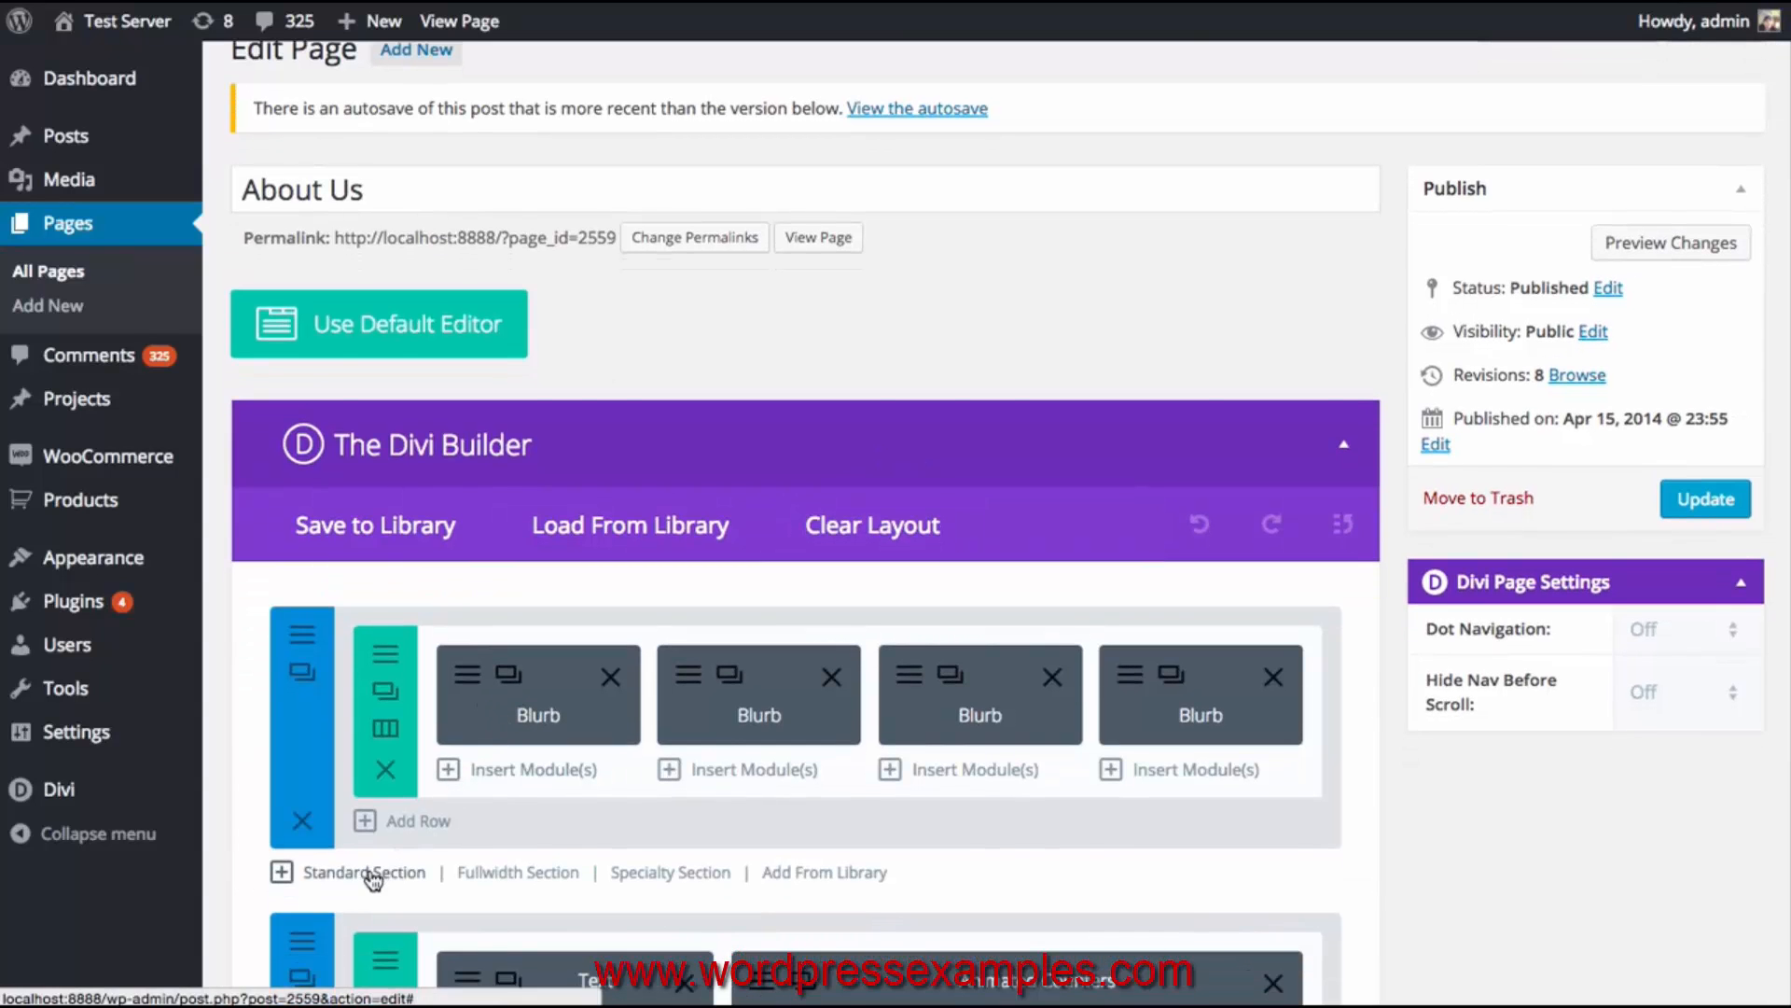
left_click(369, 872)
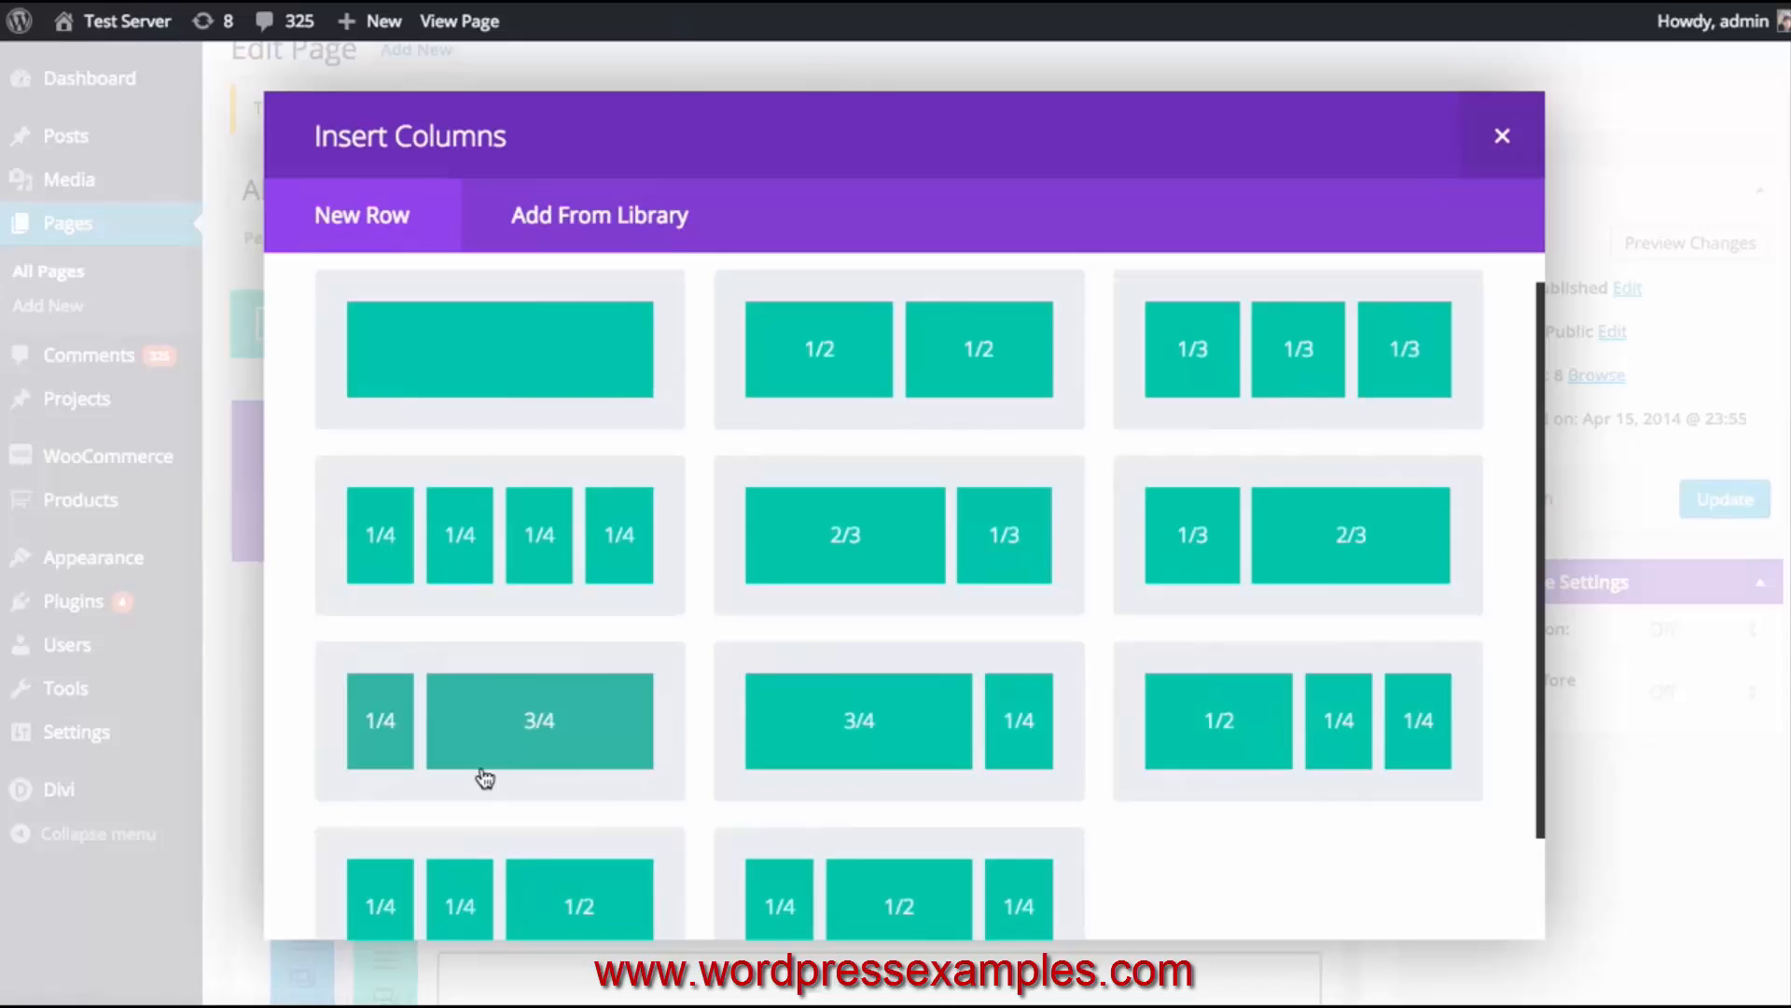
left_click(541, 372)
left_click_drag(301, 872, 308, 540)
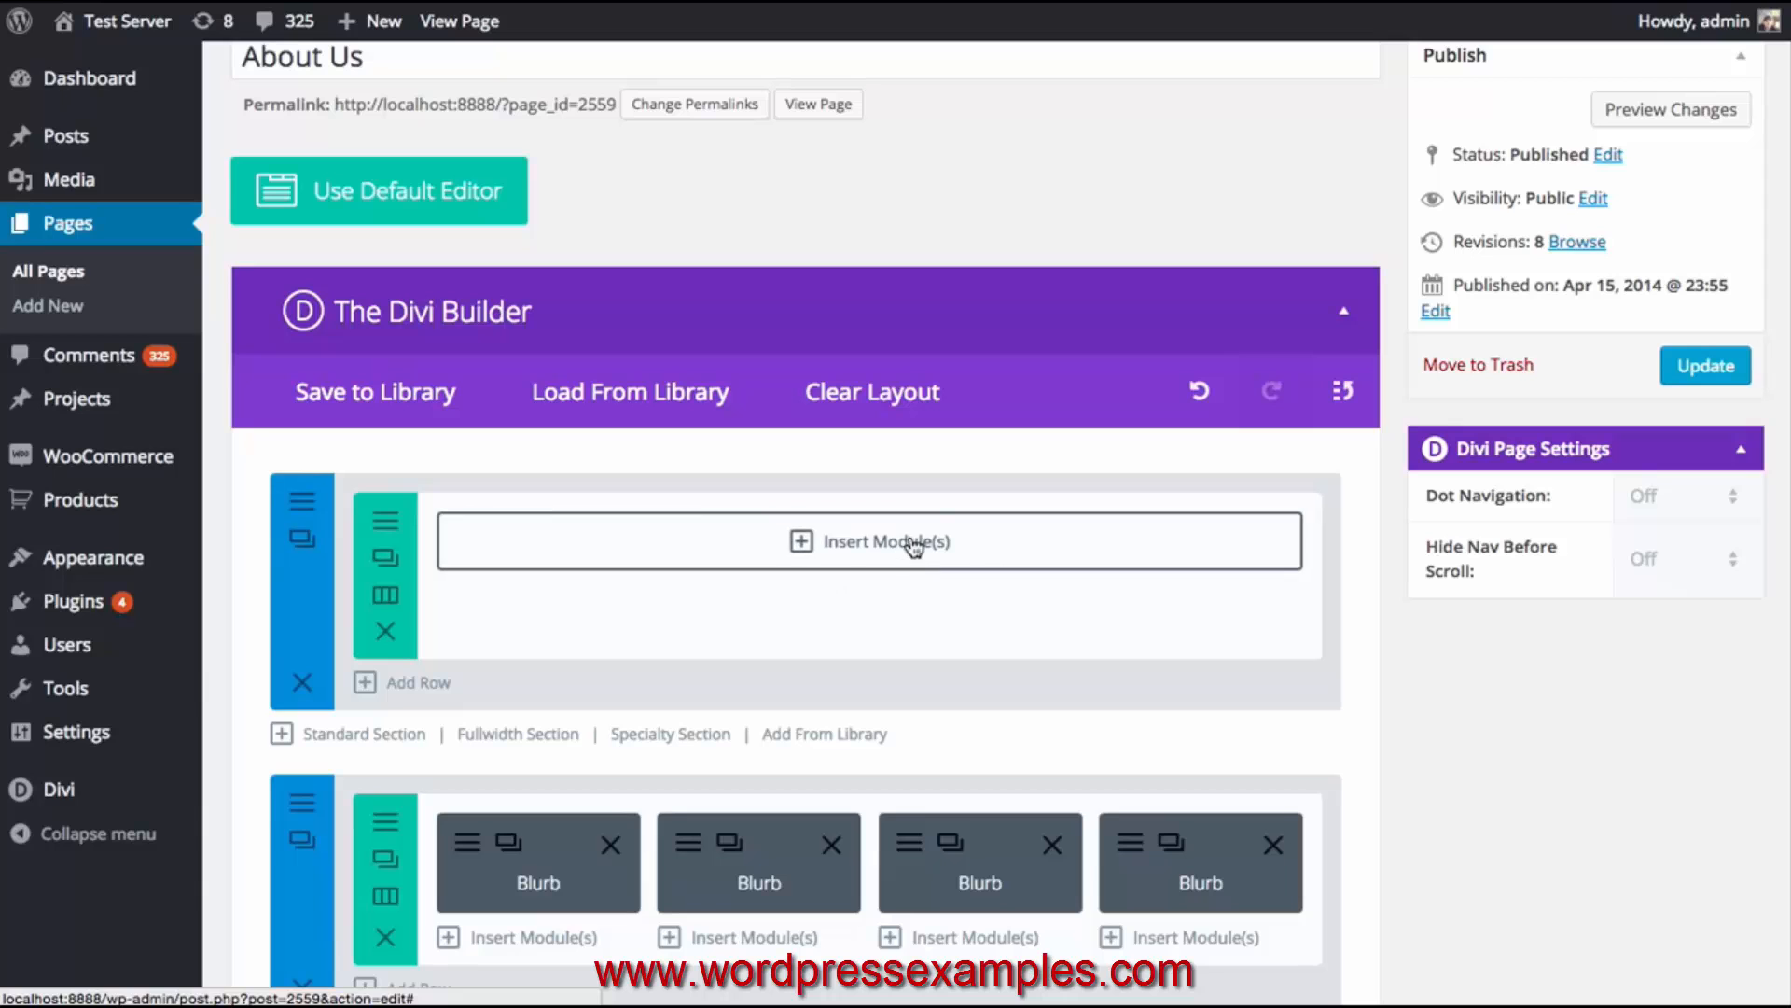
Step: Insert a Slider module into the new row and look through its design and custom CSS tabs
left_click(852, 546)
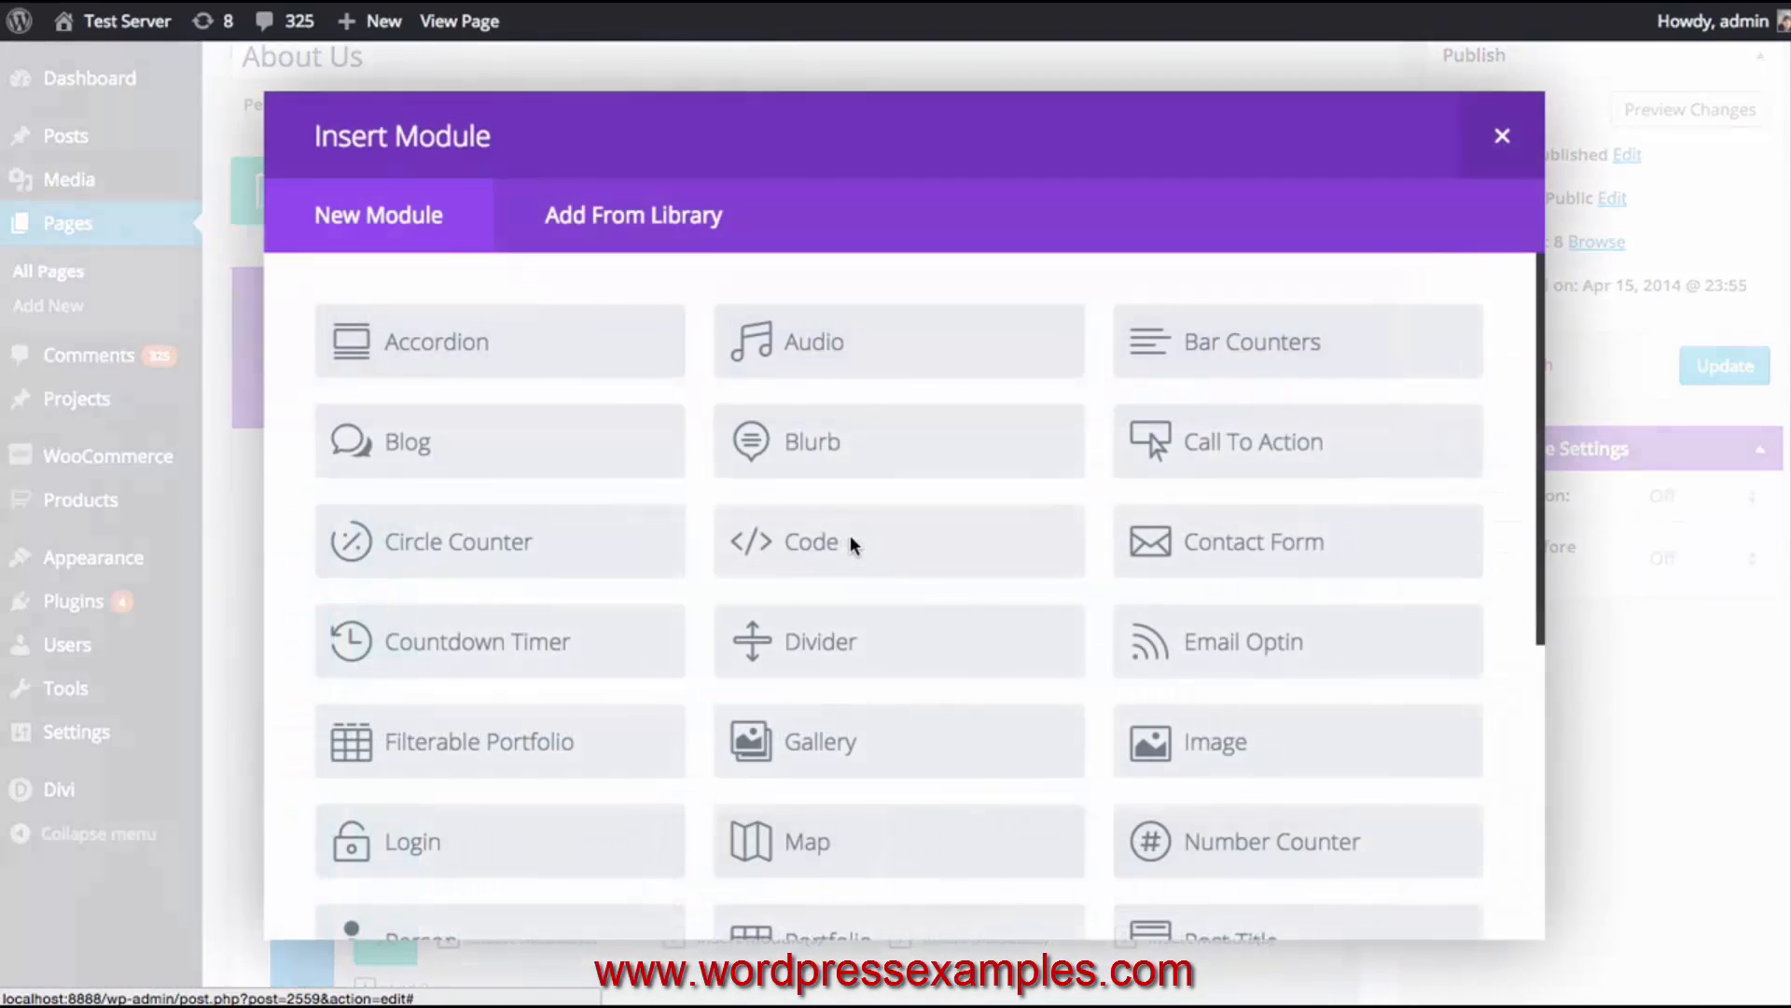
scroll(848, 548, "down", 5)
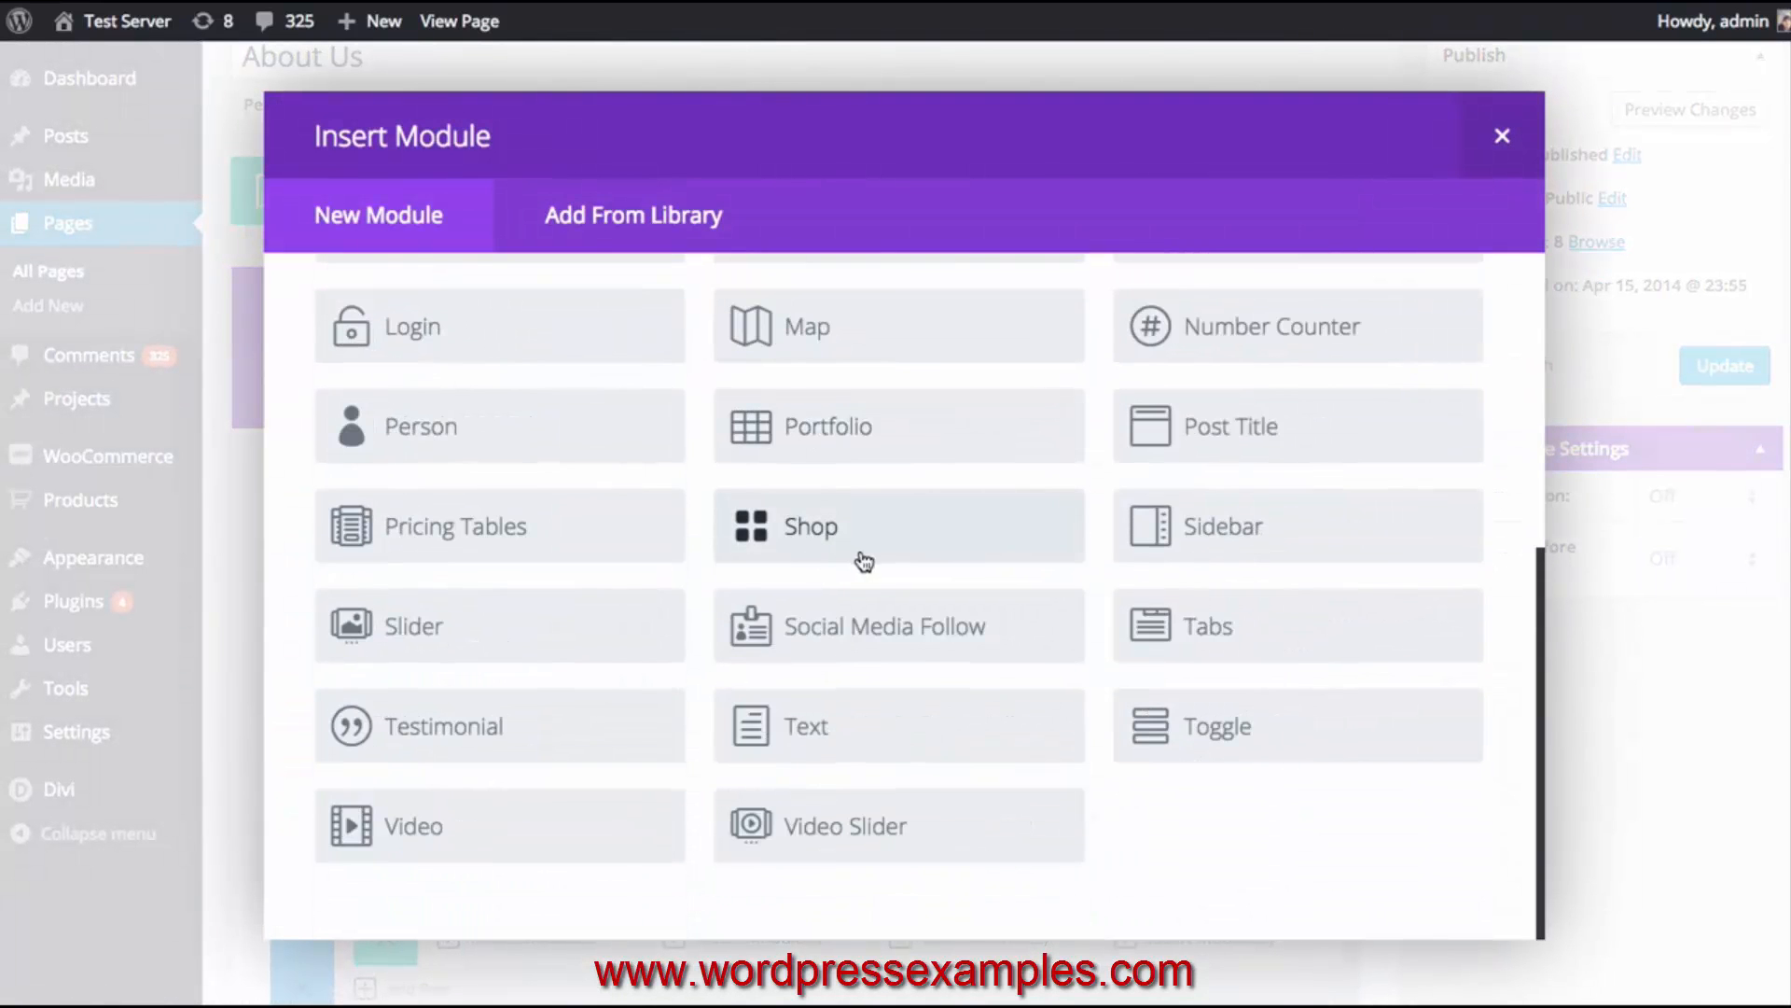
left_click(565, 634)
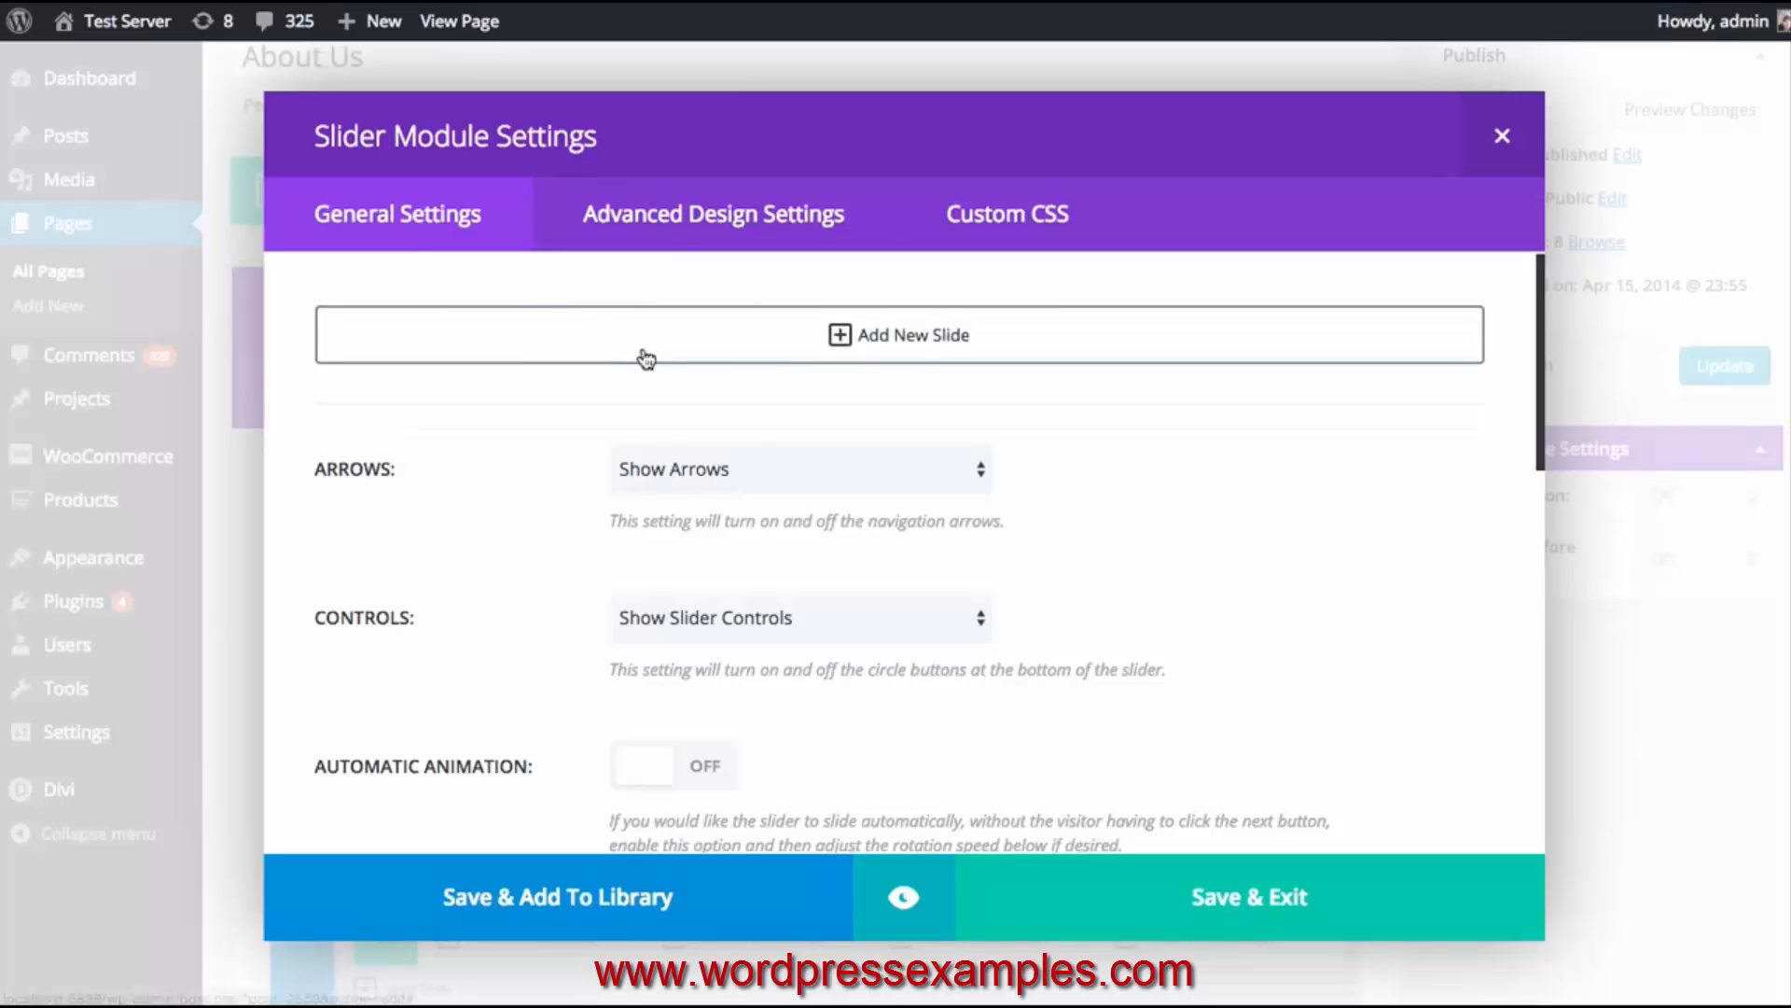
left_click(728, 235)
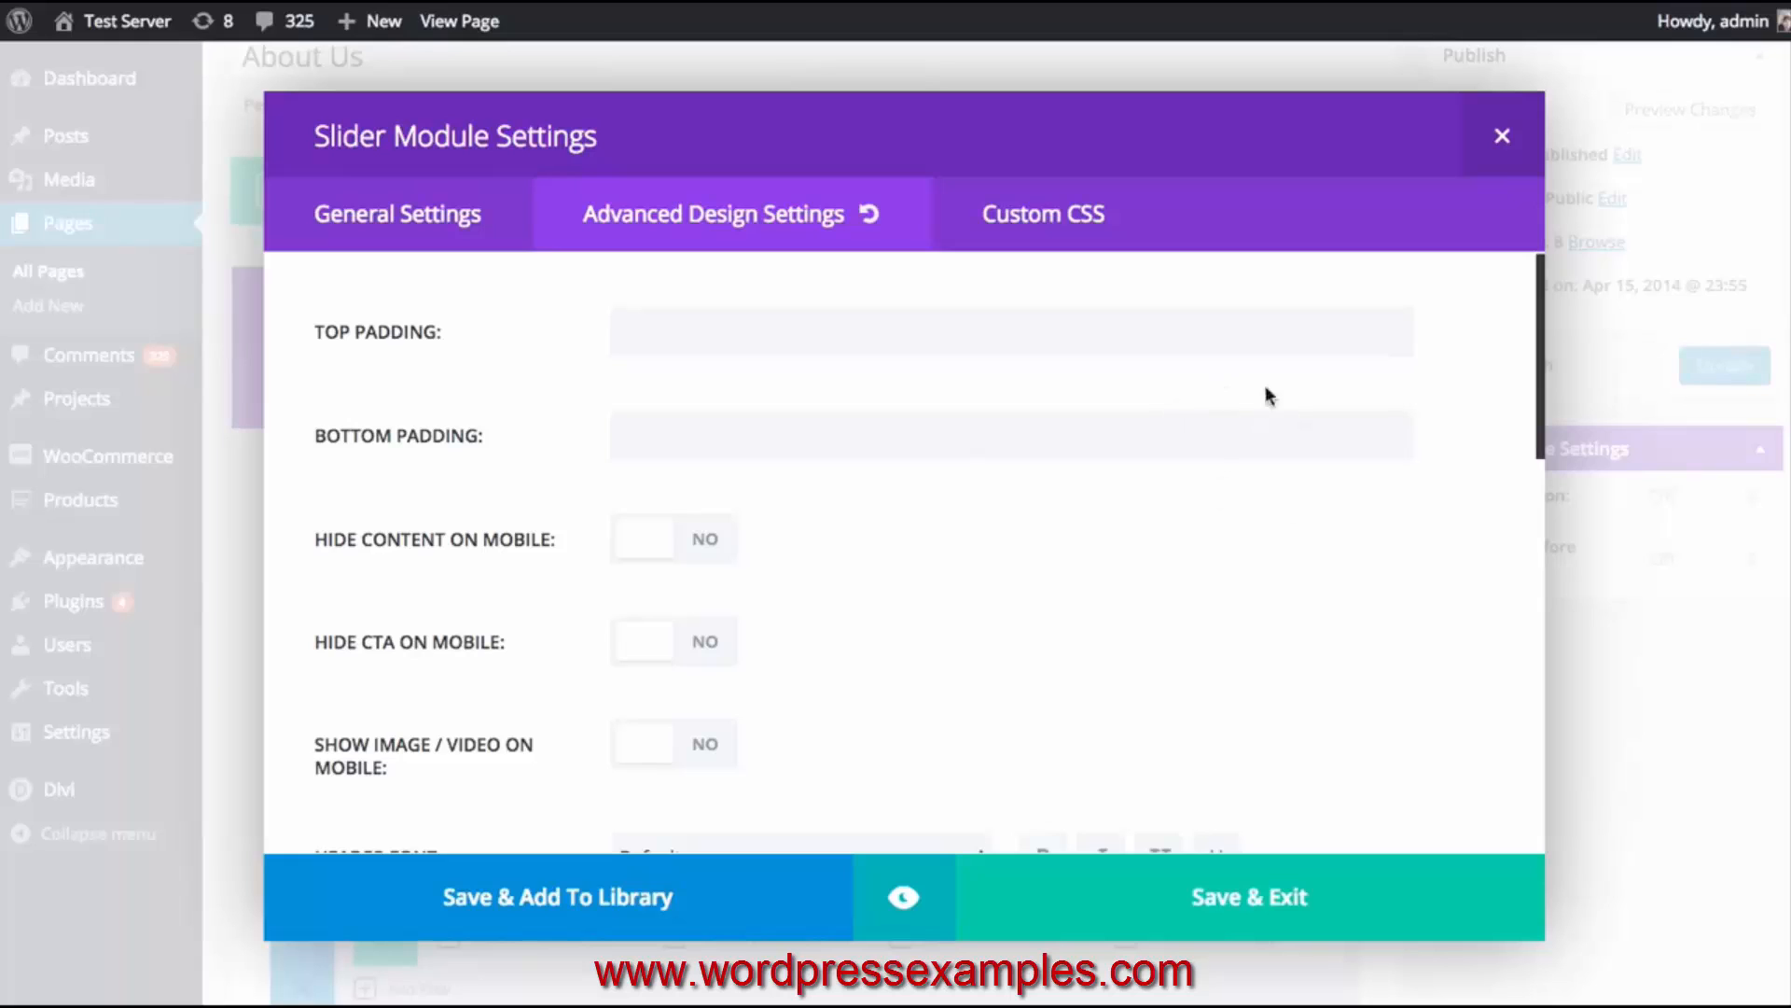
left_click(1065, 226)
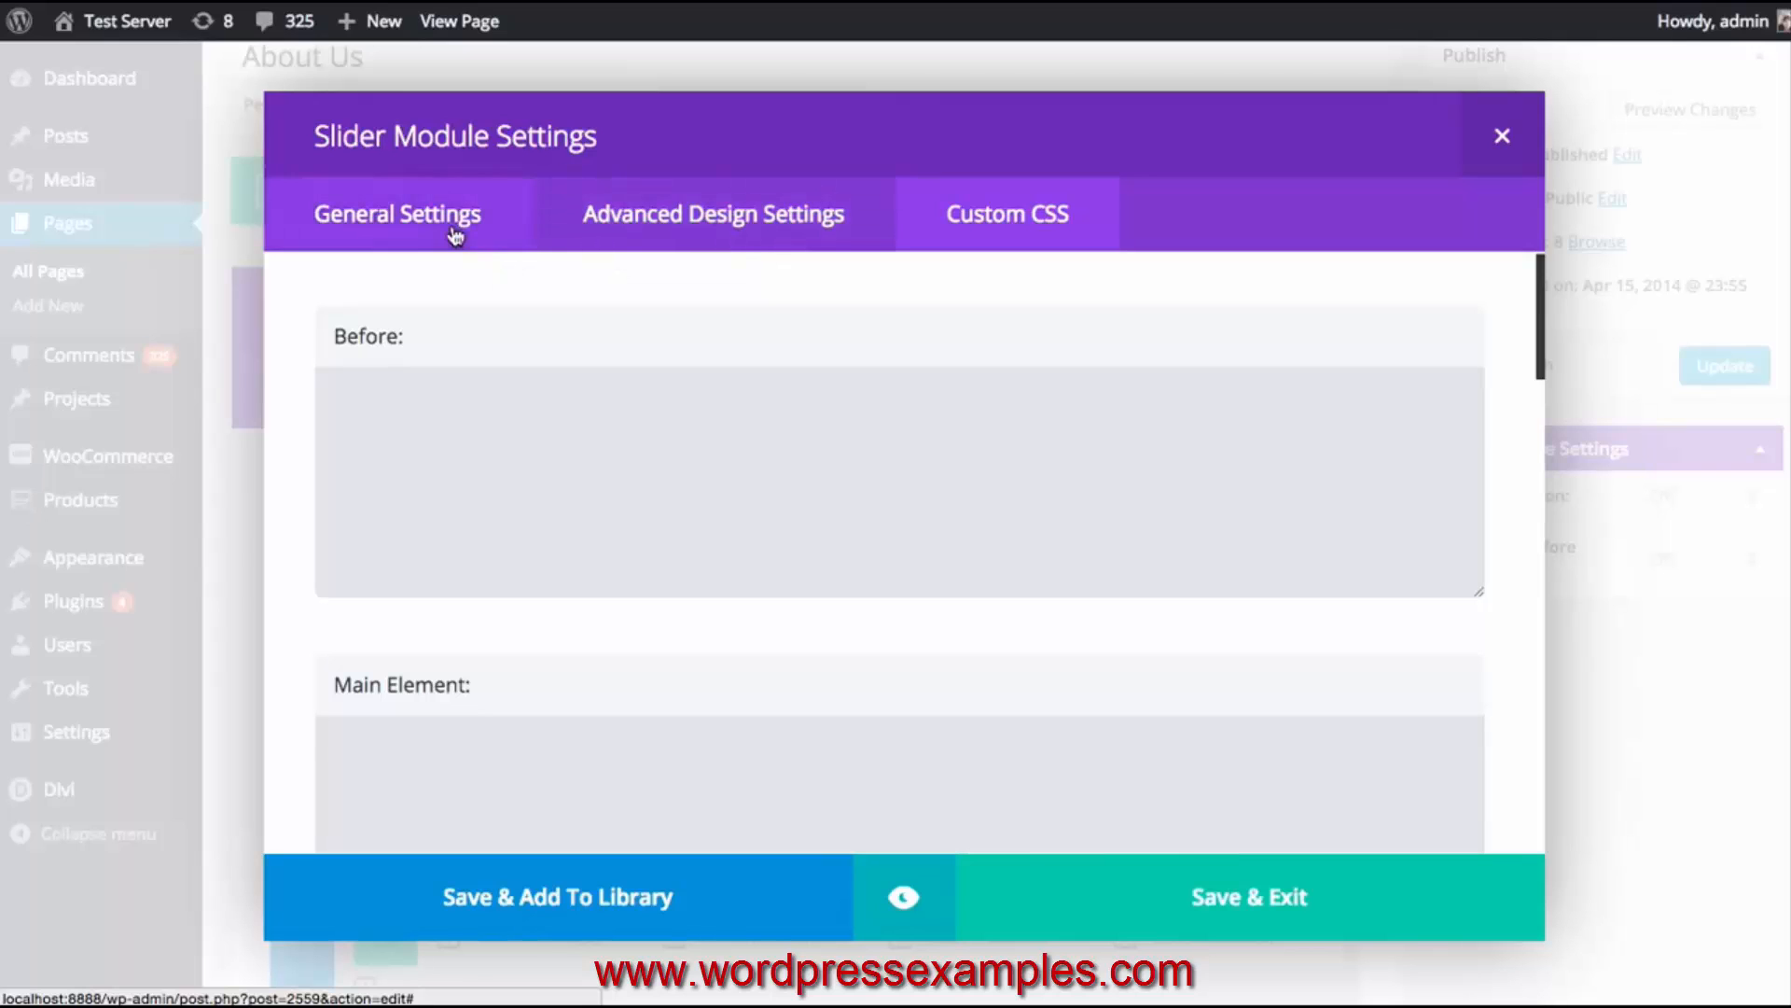
left_click(419, 241)
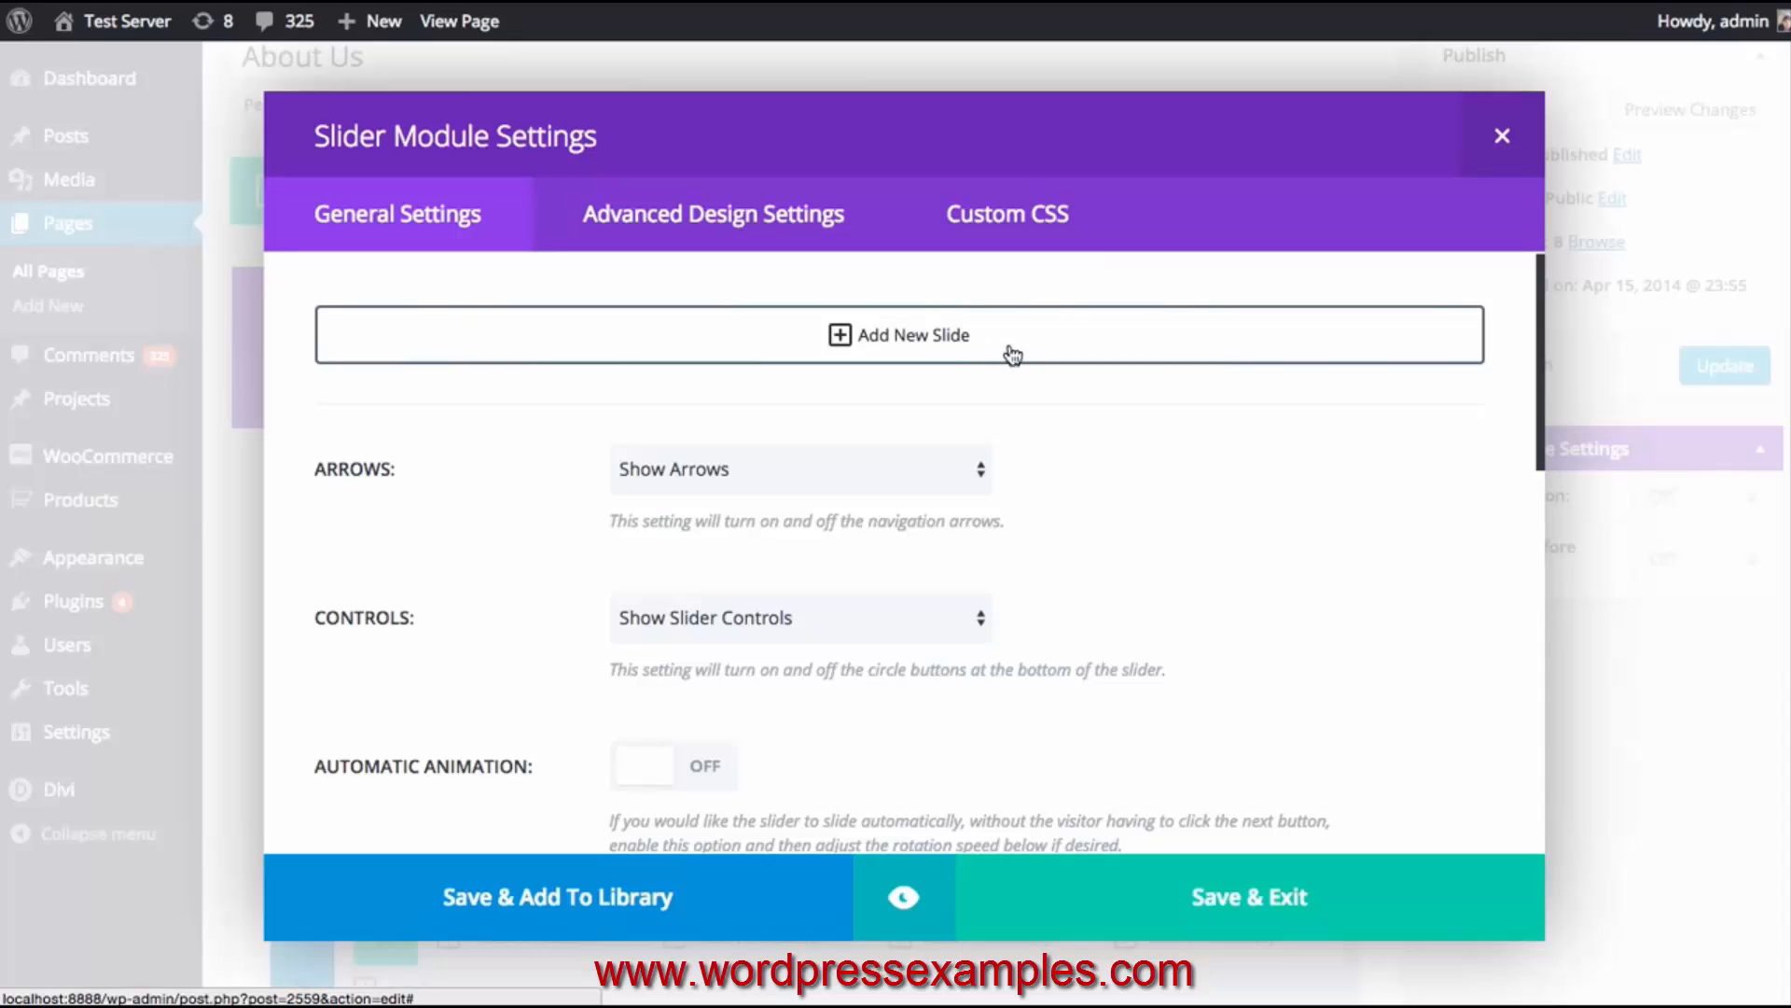
Step: Add a new slide with the heading "Slide Number One"
left_click(961, 338)
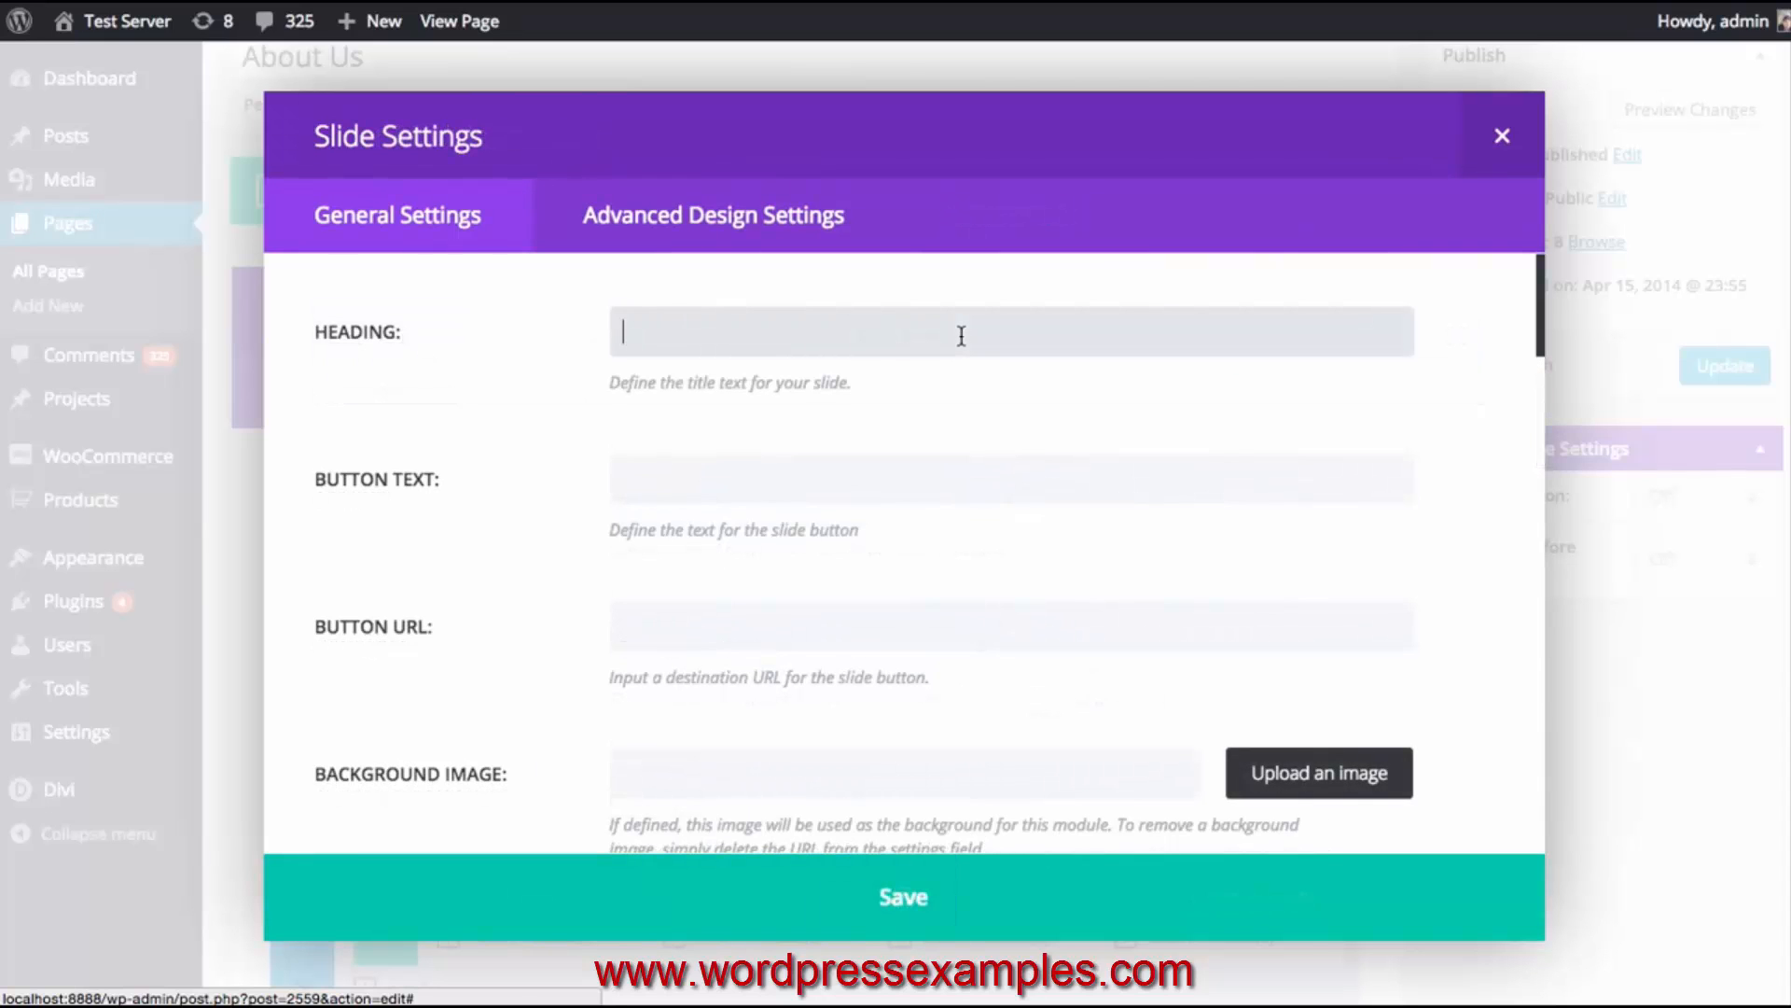
scroll(560, 494, "down", 15)
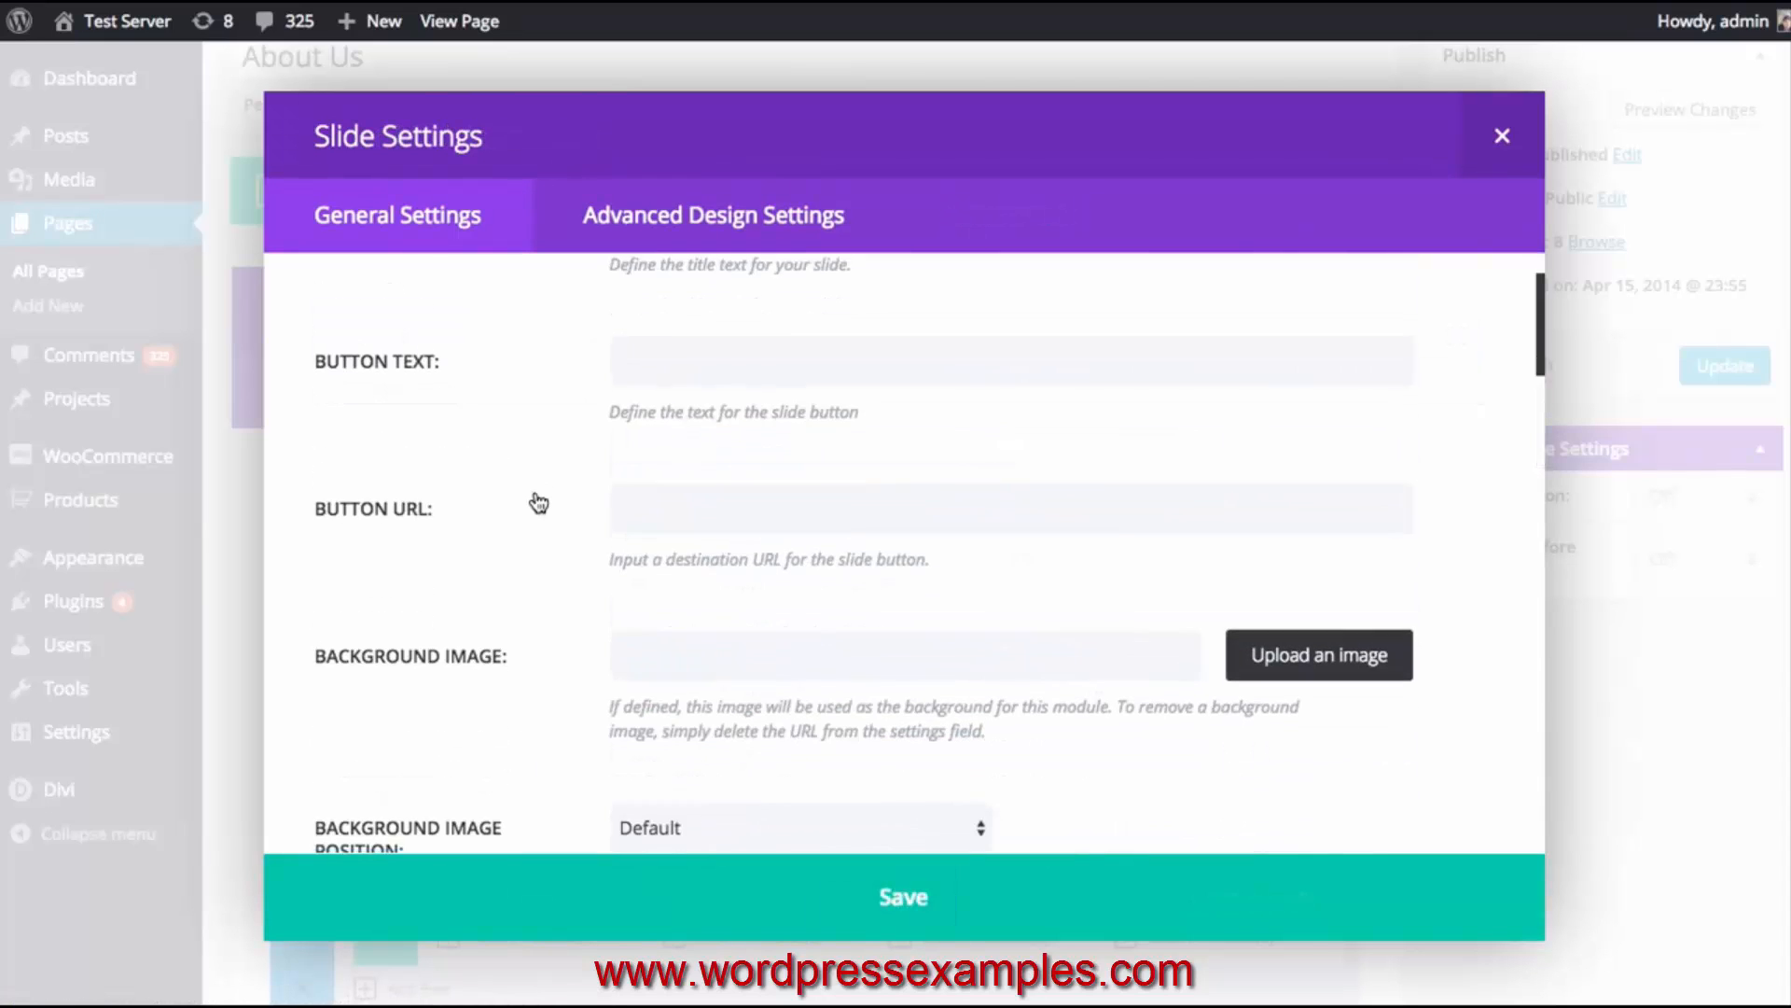
scroll(504, 556, "down", 3)
scroll(473, 573, "up", 20)
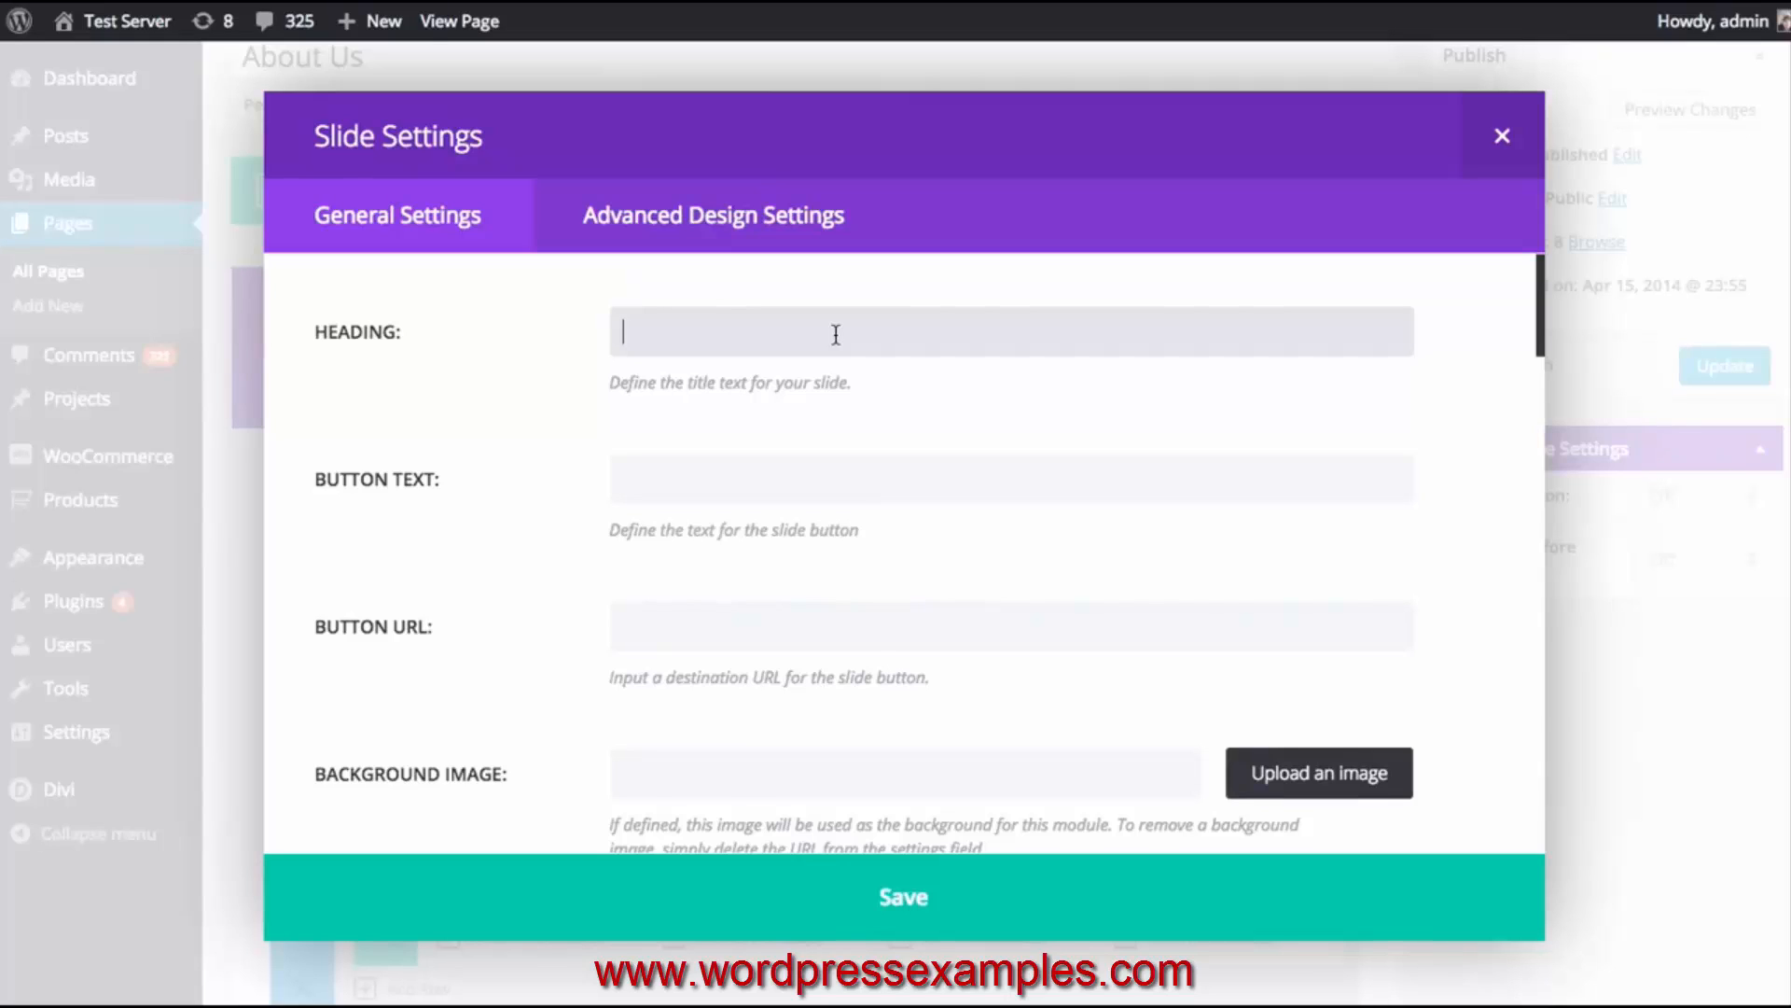
type("Slide Number One")
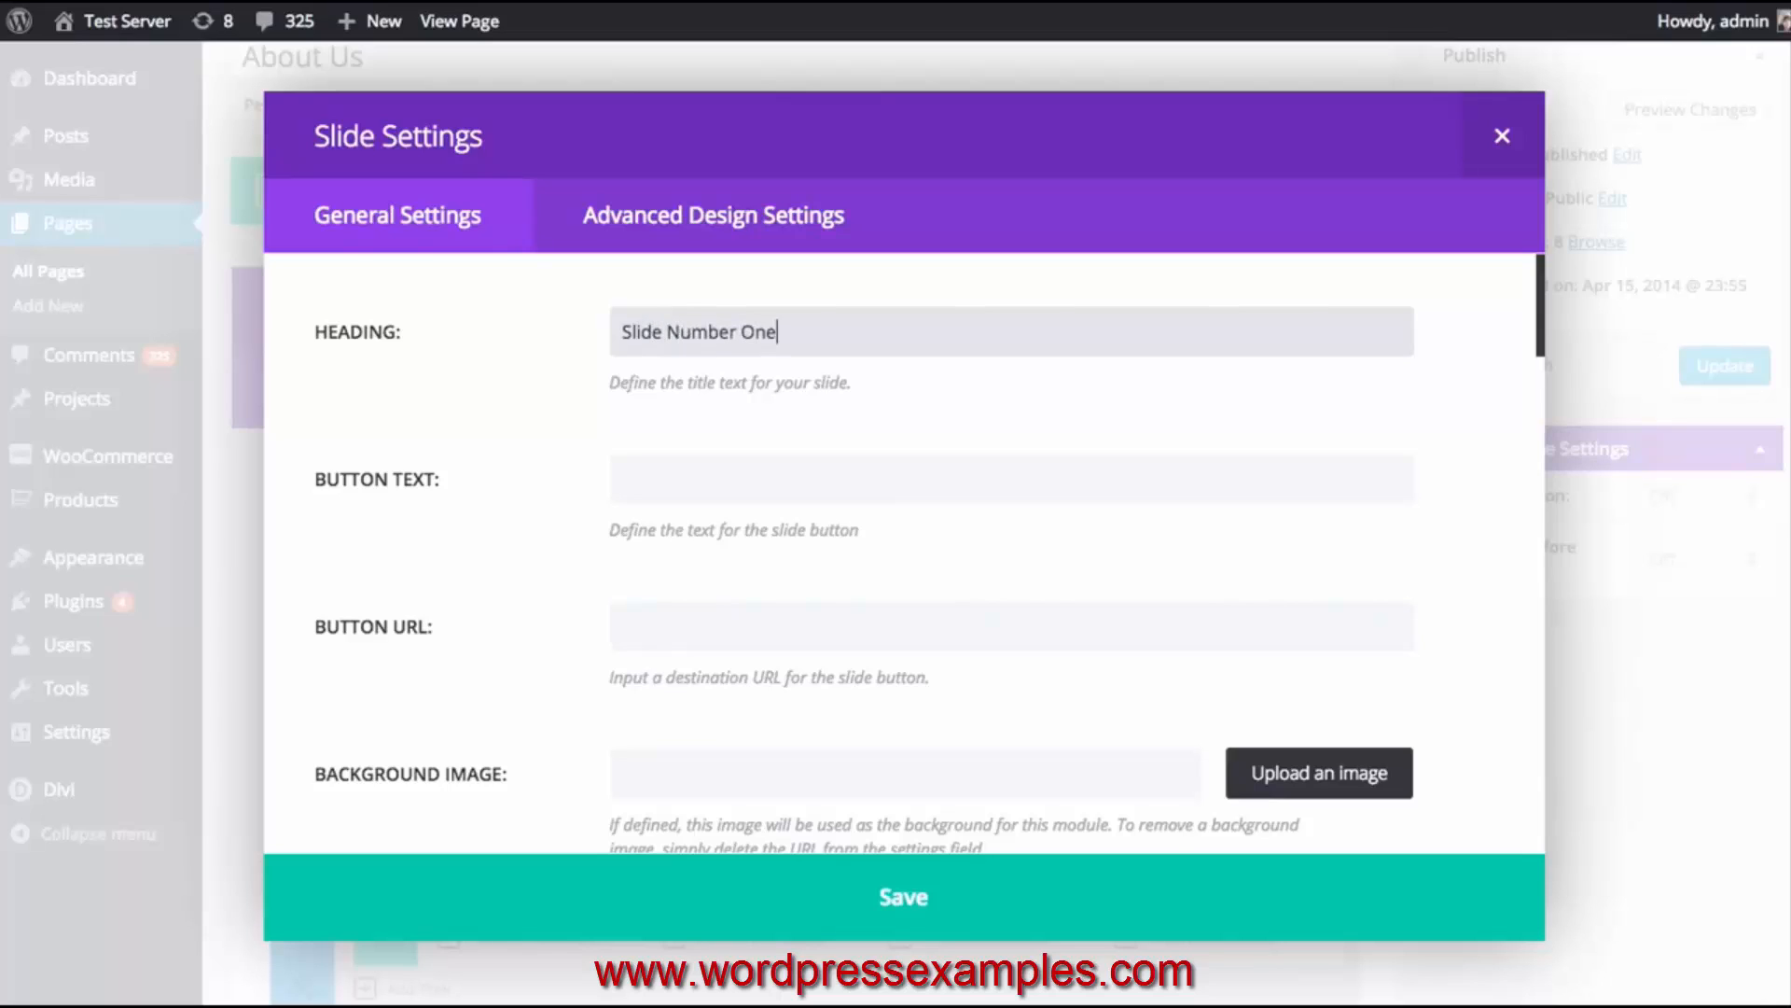
left_click(619, 478)
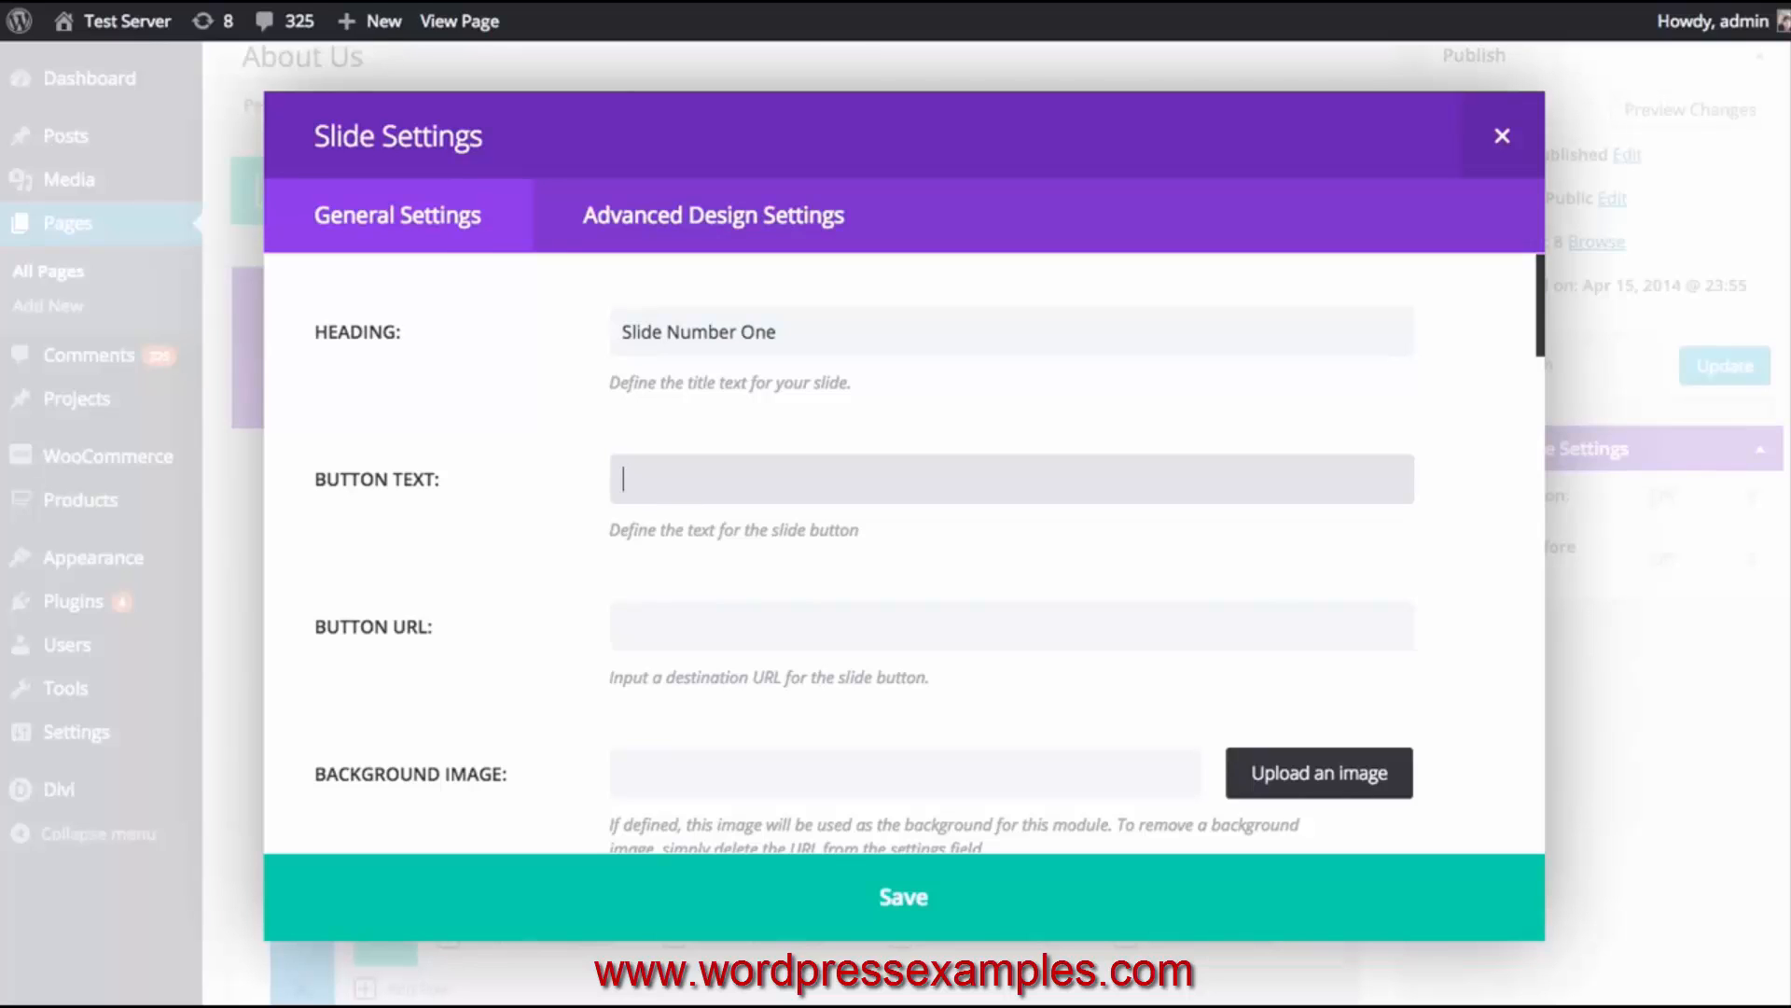
left_click(688, 616)
left_click(693, 493)
type("Click Here")
key("Tab")
type("h")
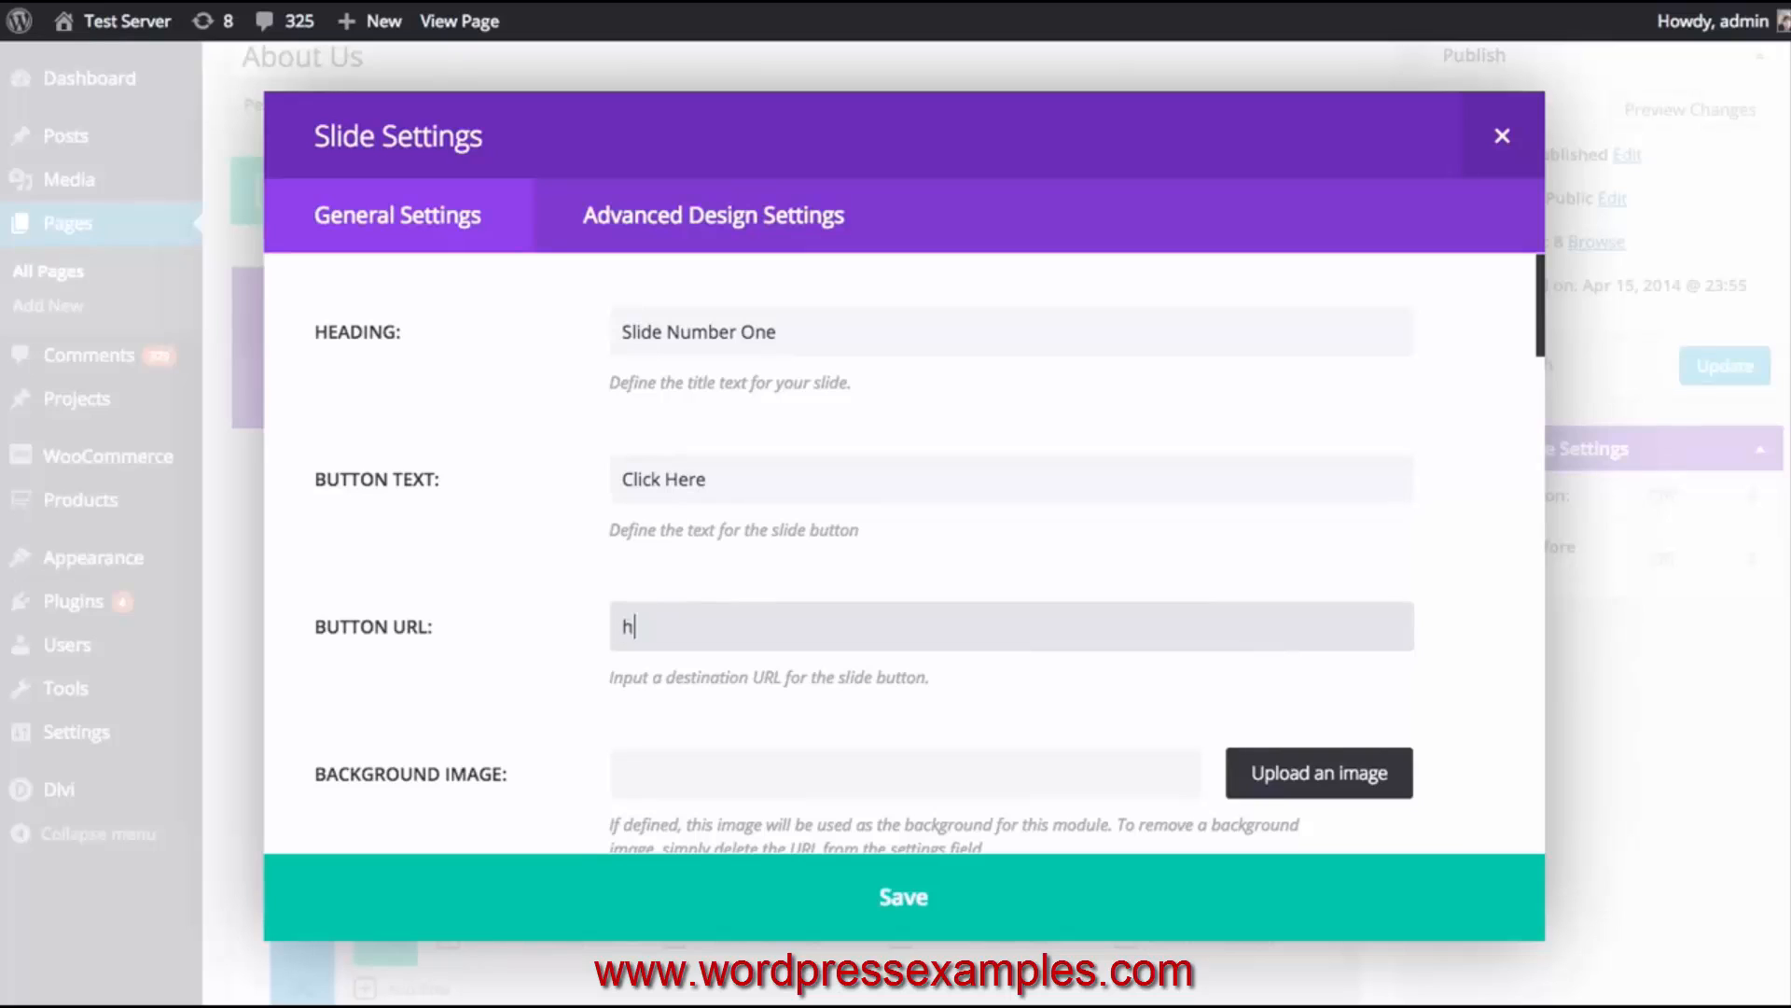
type("ttp://www.google.com")
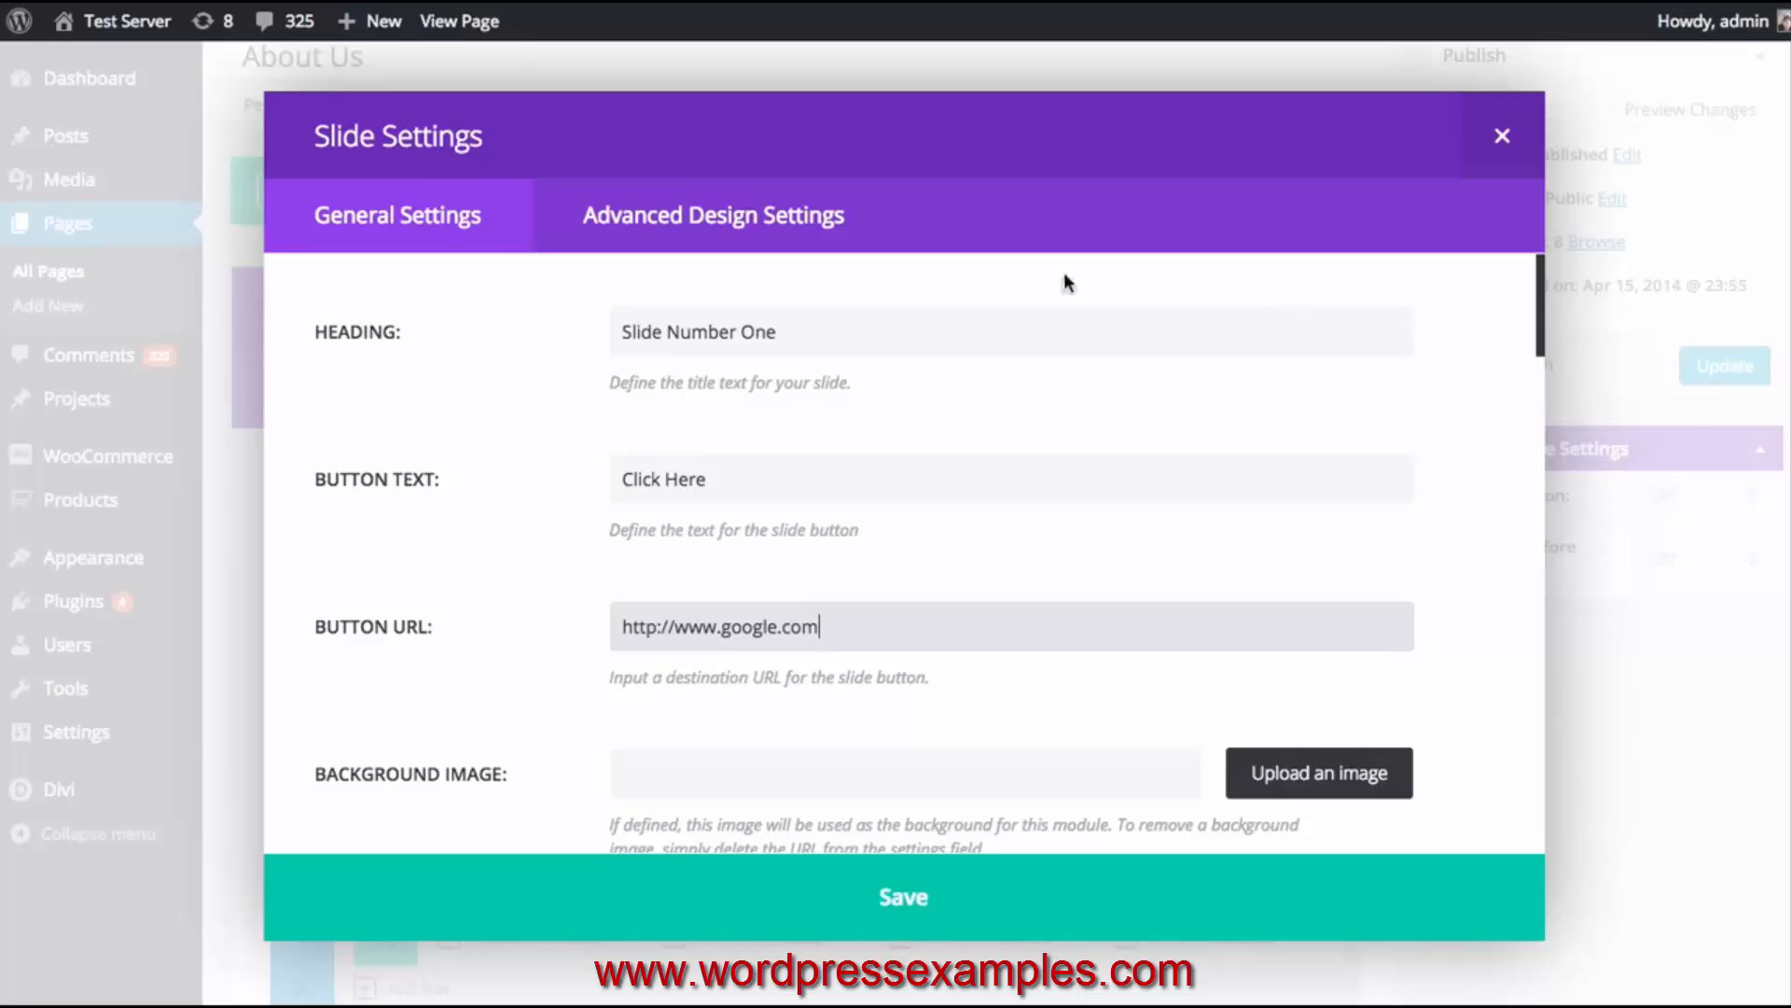
Step: Scroll through the slide's background image and background color options
scroll(1379, 407, "down", 3)
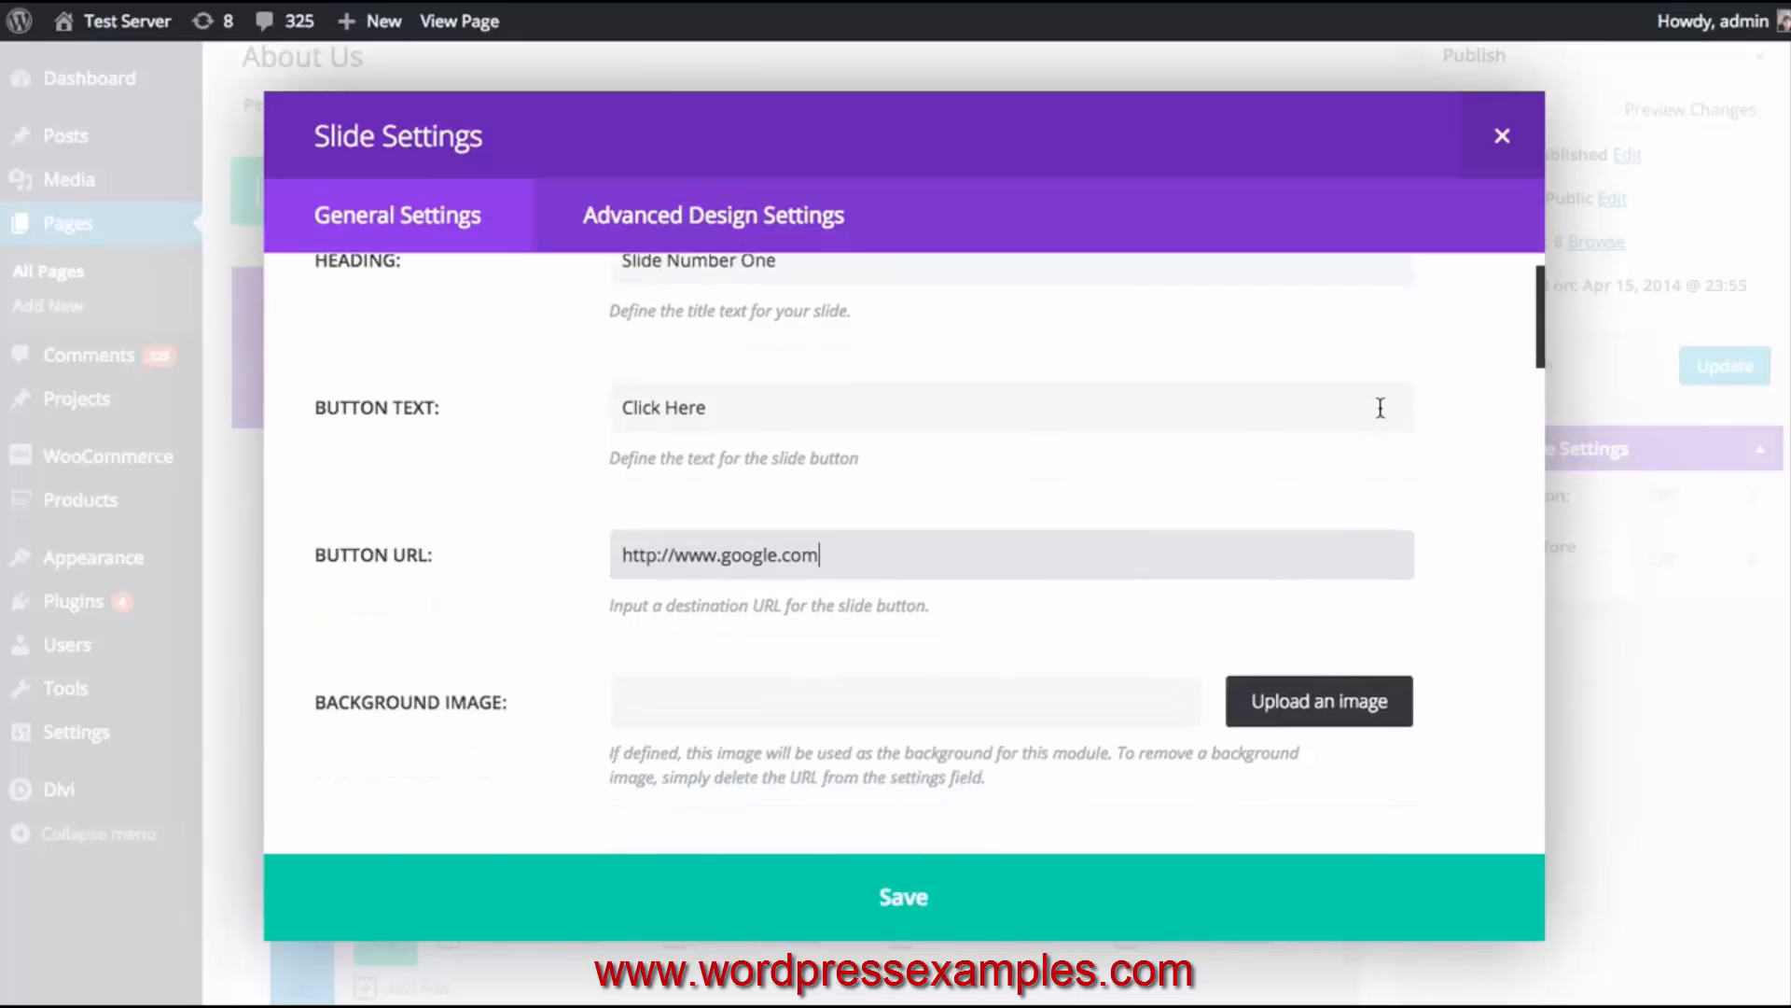
scroll(1393, 407, "up", 3)
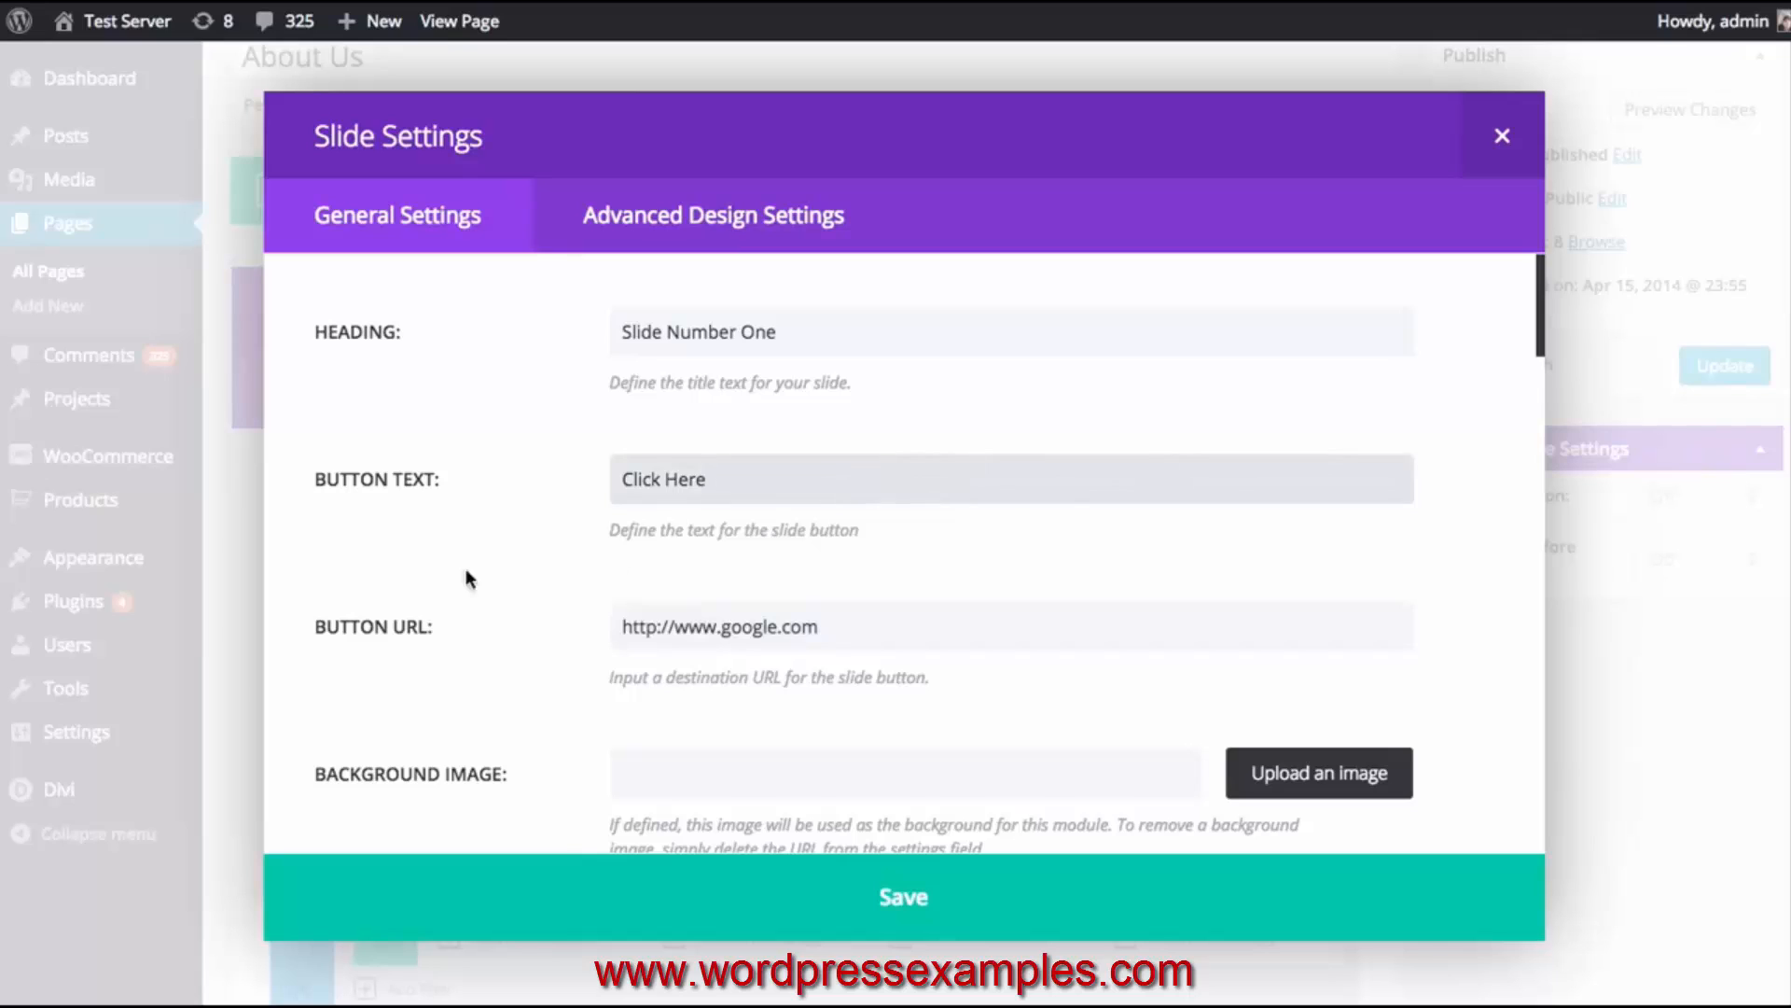
left_click(537, 470)
scroll(752, 540, "down", 1)
scroll(752, 545, "down", 4)
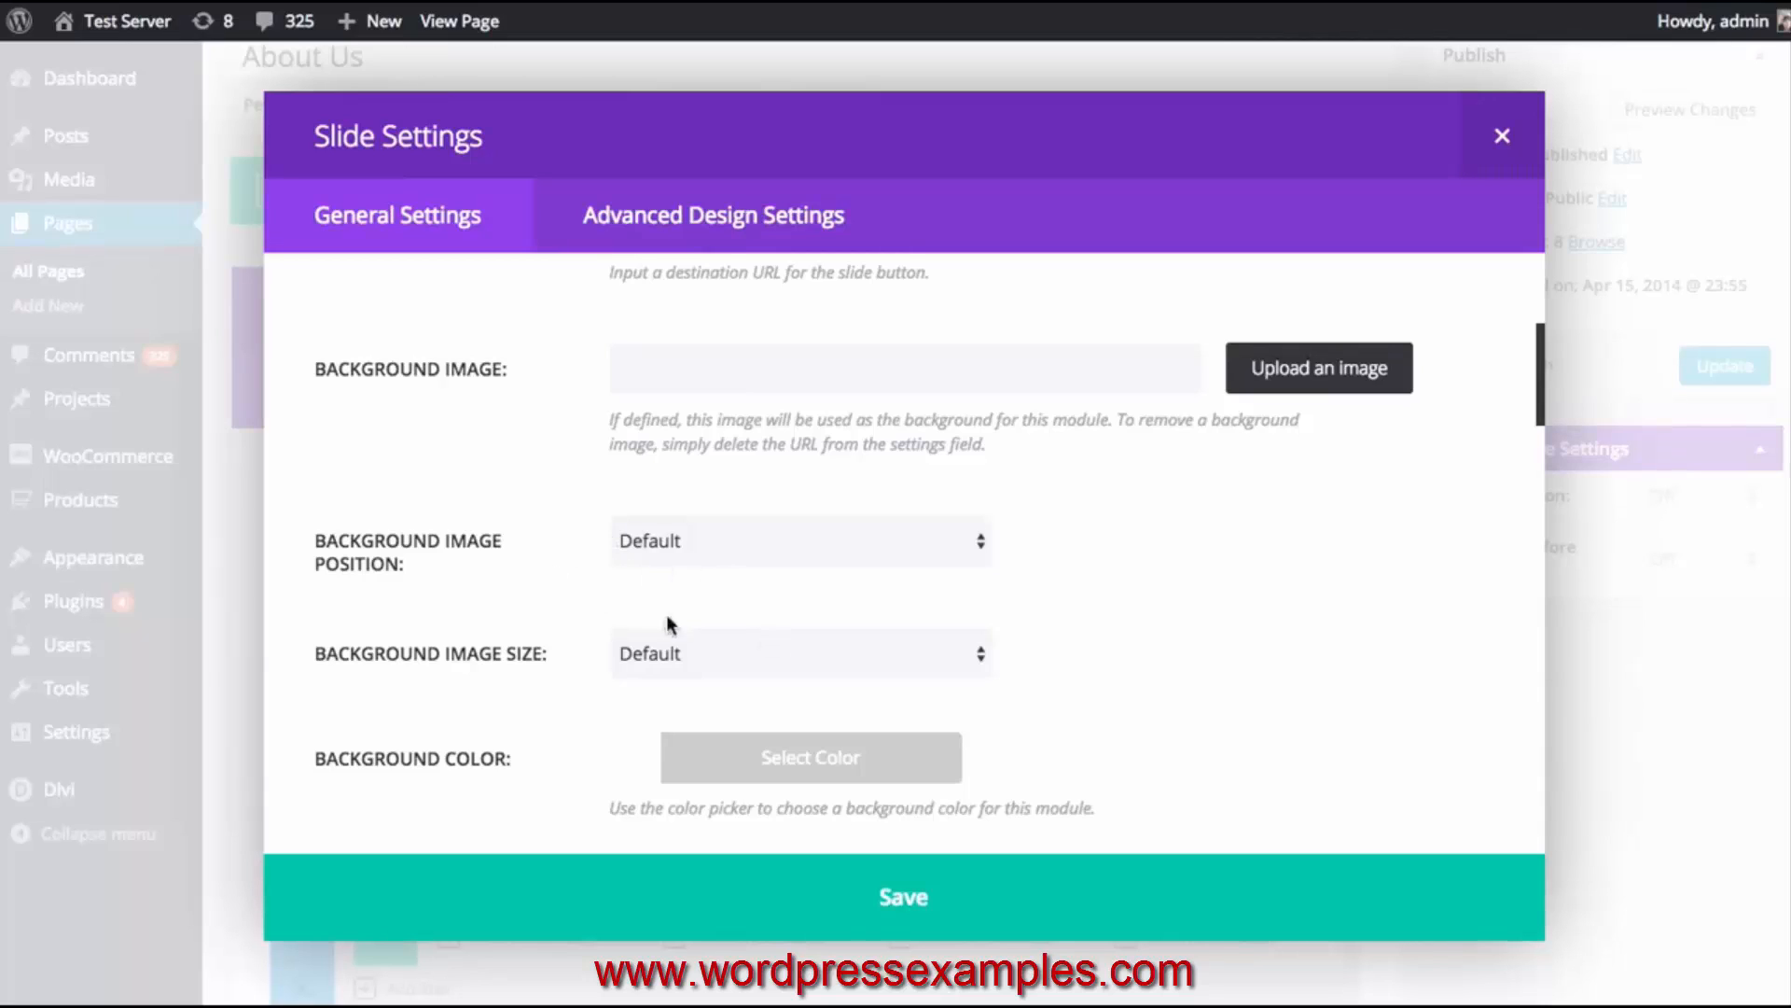
scroll(511, 581, "down", 1)
scroll(511, 580, "up", 1)
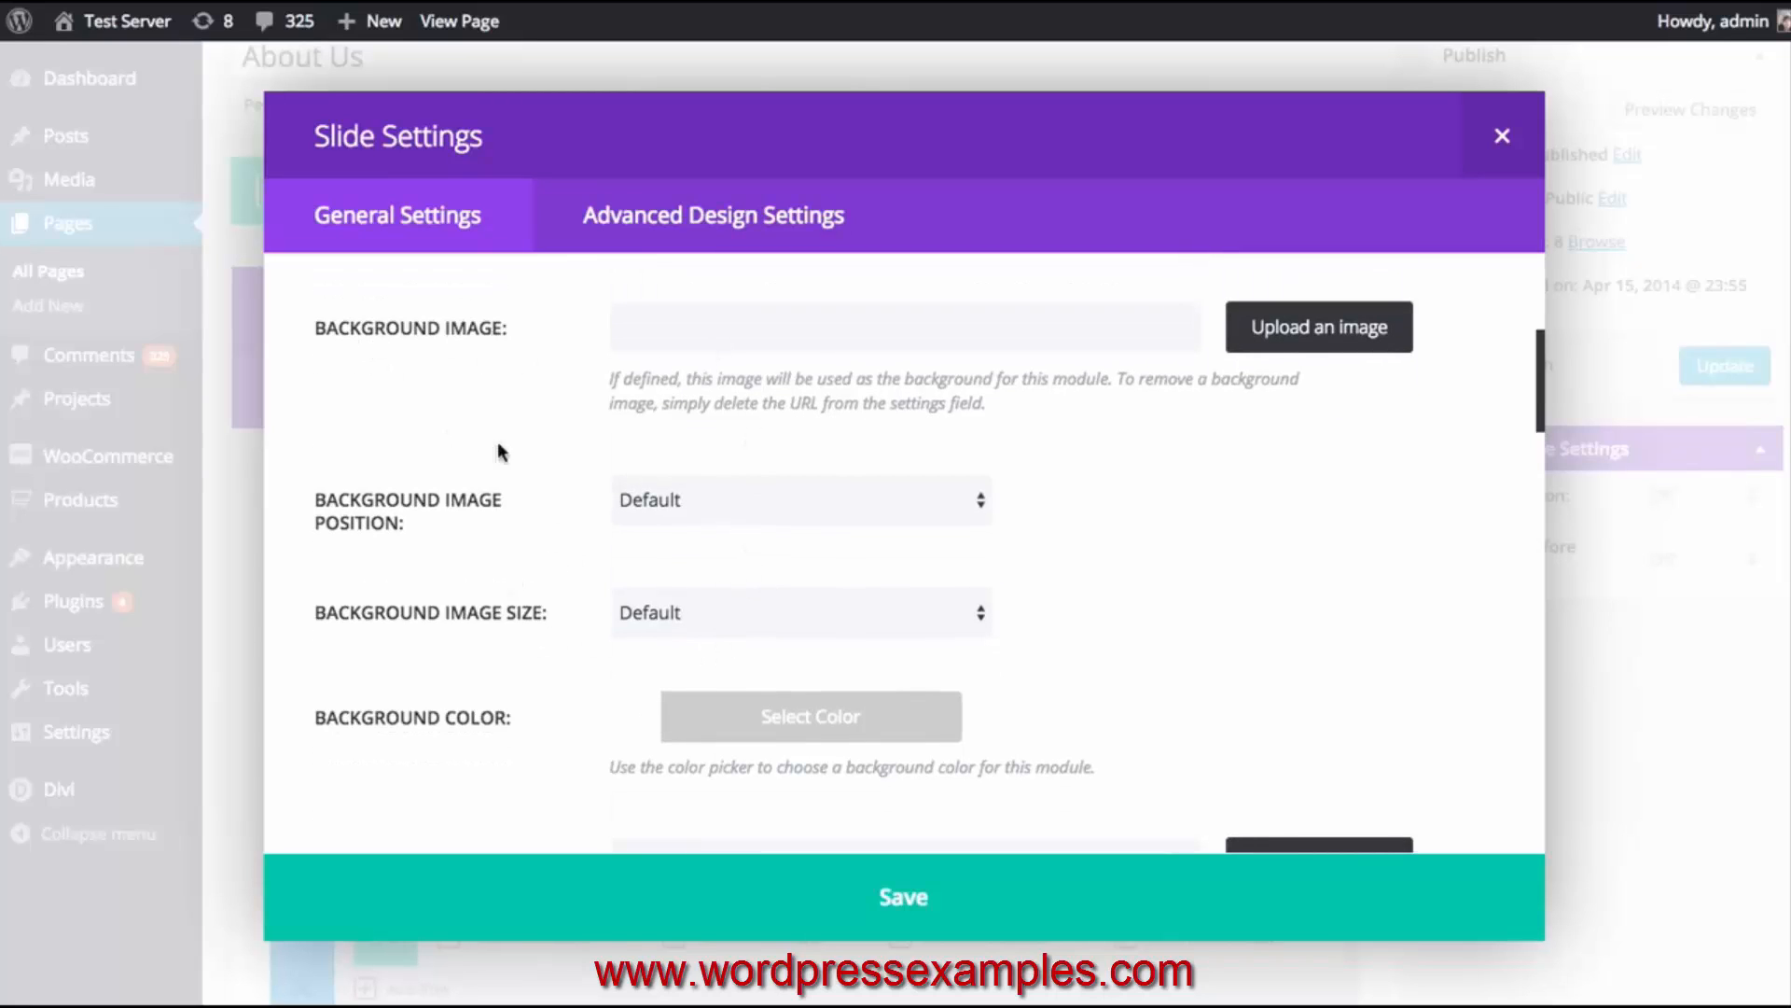
scroll(450, 476, "down", 2)
scroll(451, 480, "down", 1)
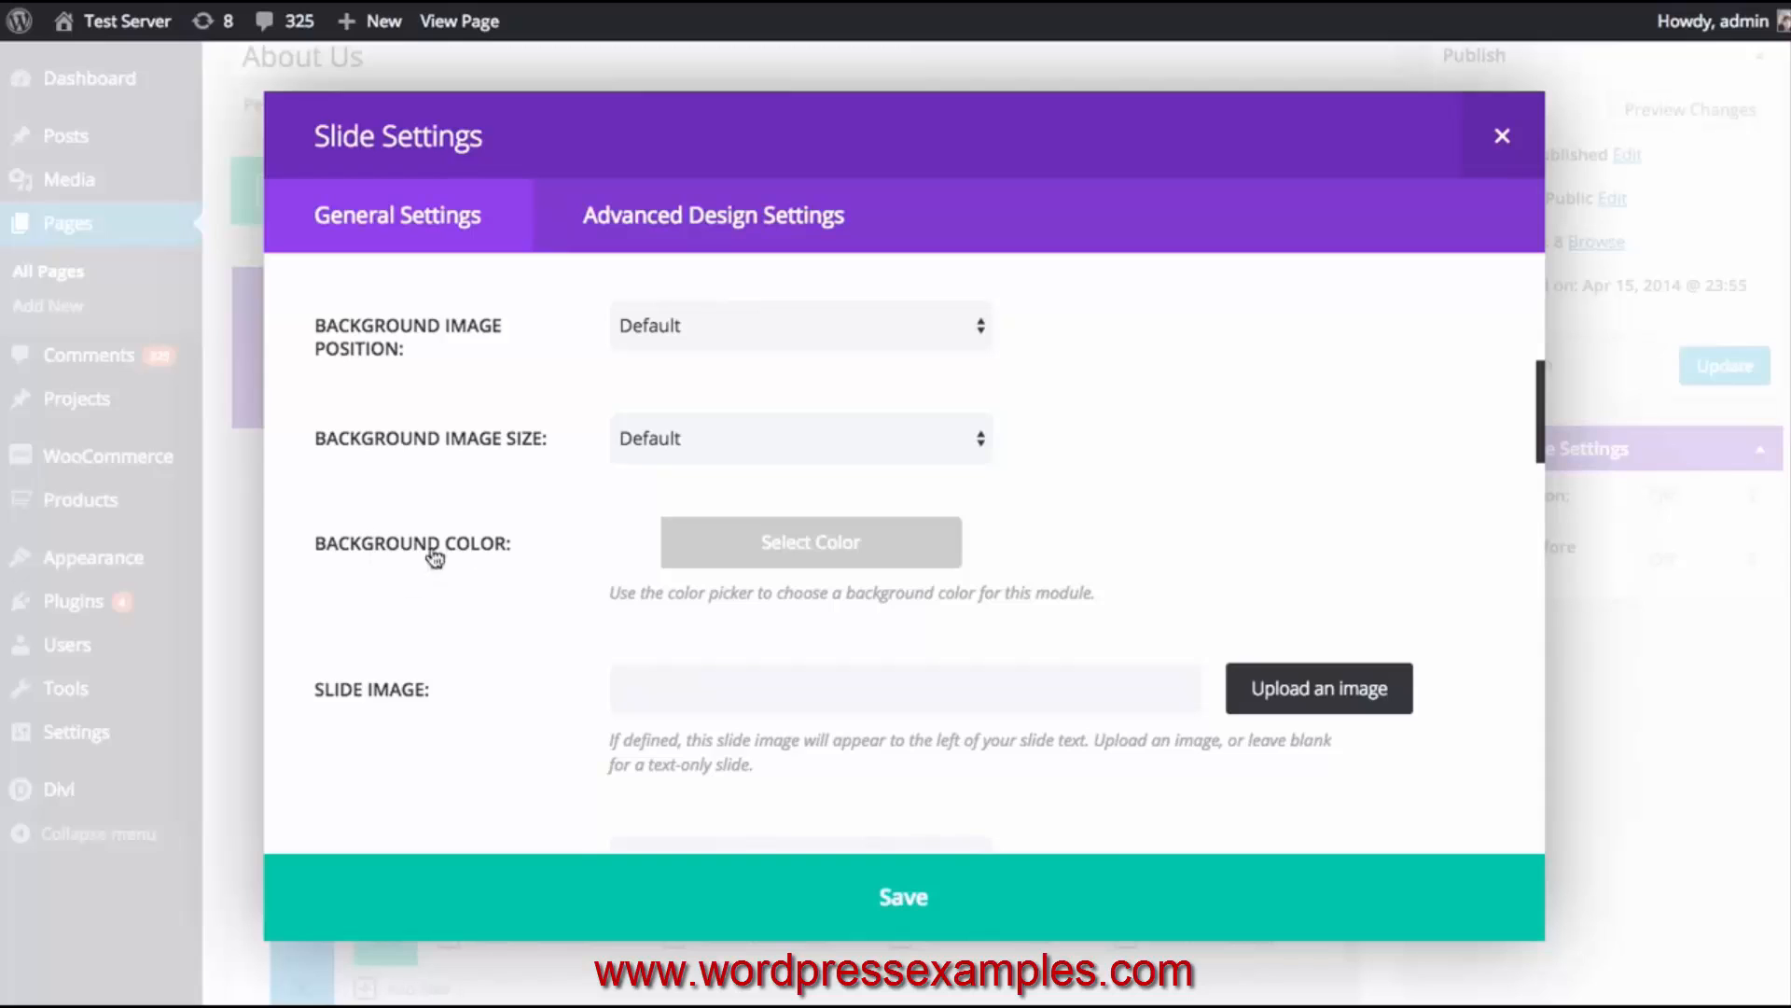
Step: Set the slide's background color to purple with the color picker
left_click(637, 550)
scroll(838, 661, "down", 2)
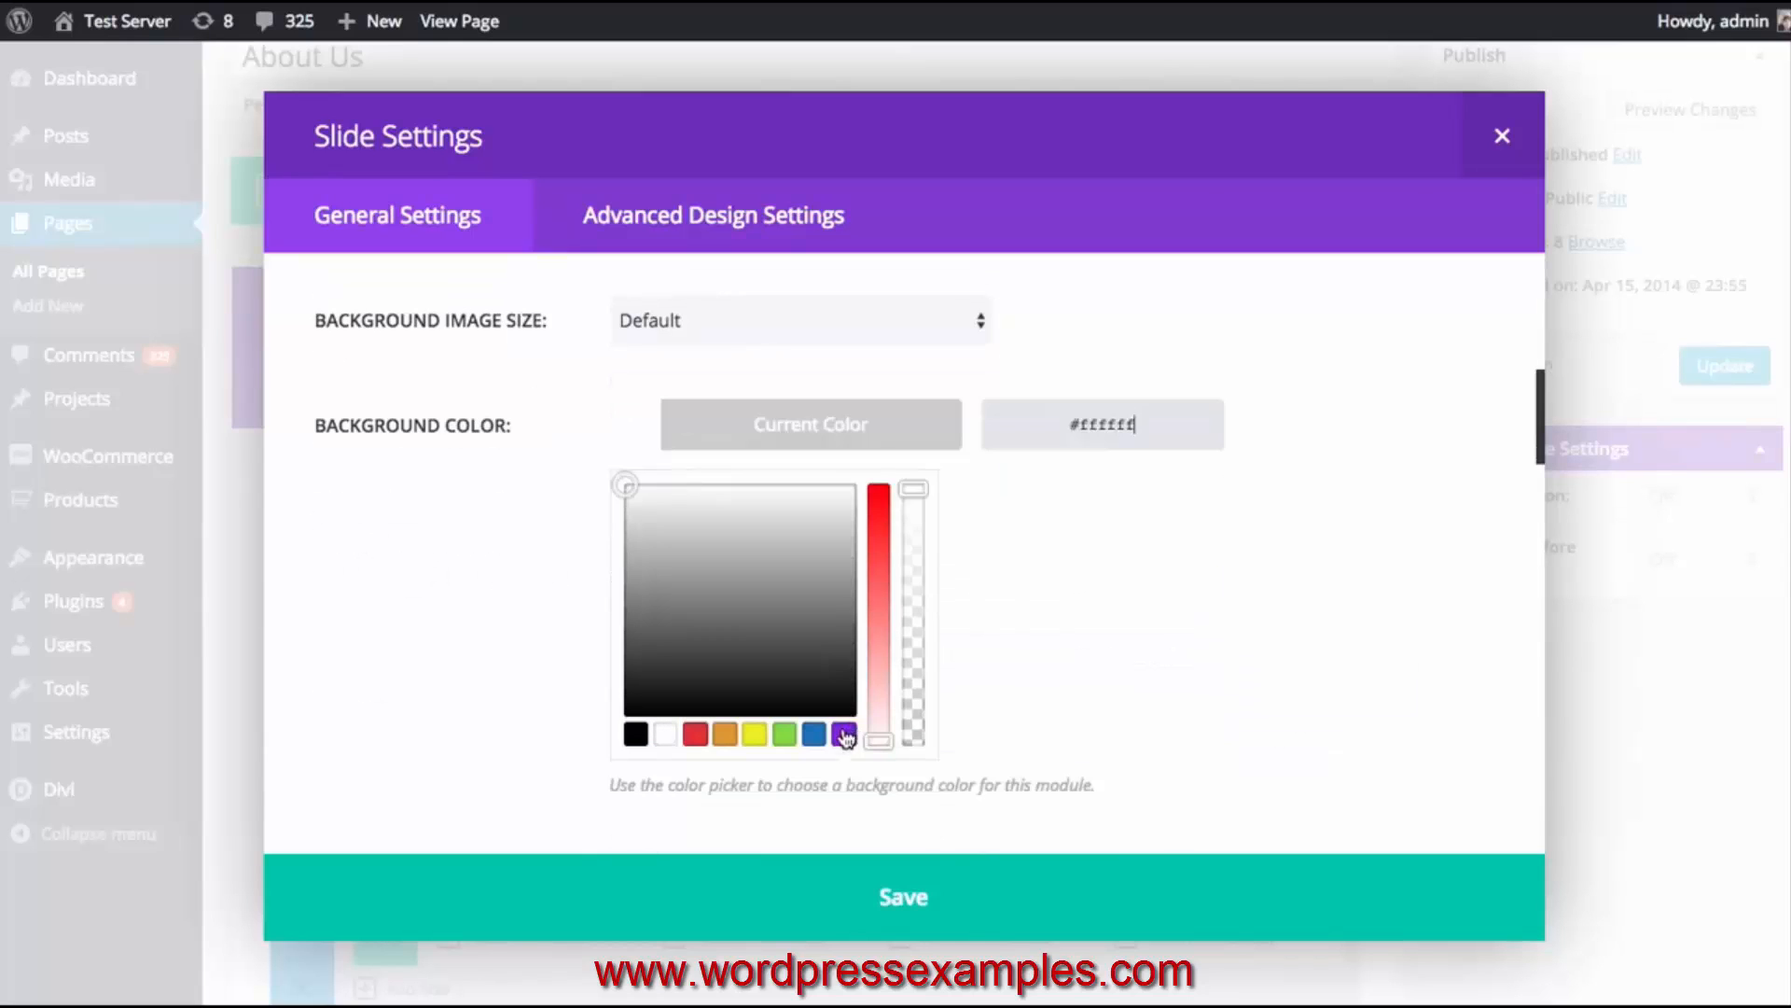
left_click(844, 734)
left_click(814, 440)
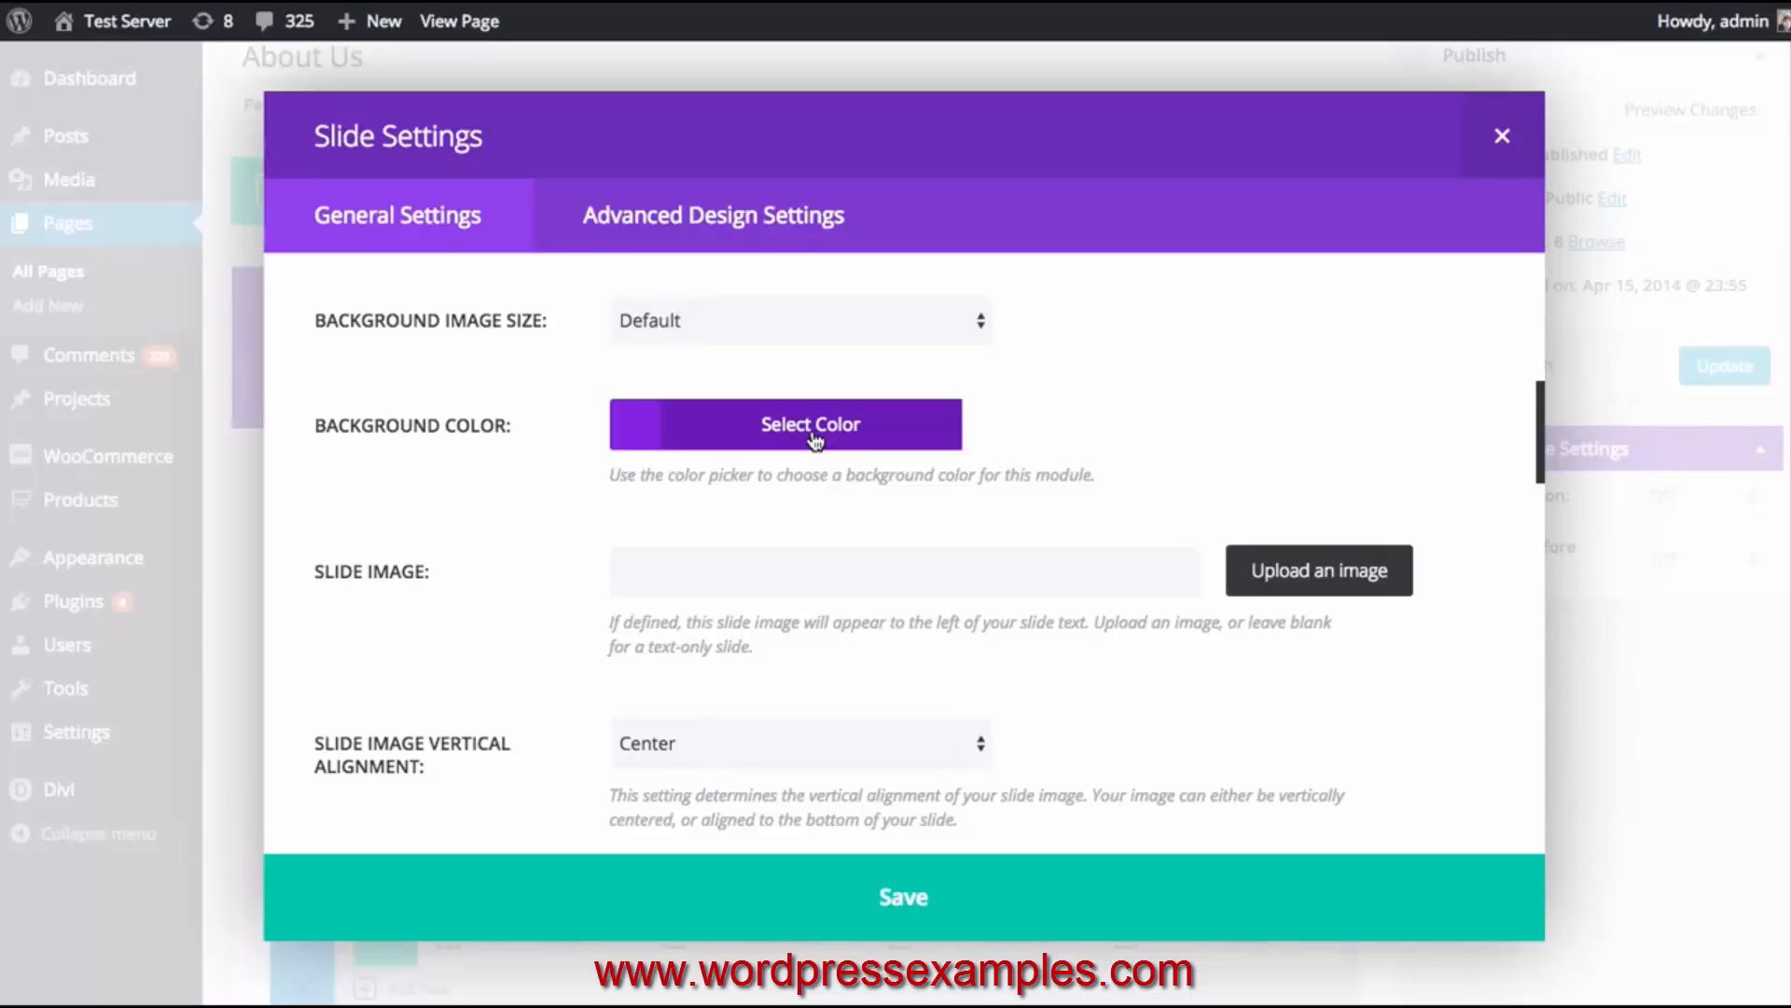
scroll(833, 469, "down", 3)
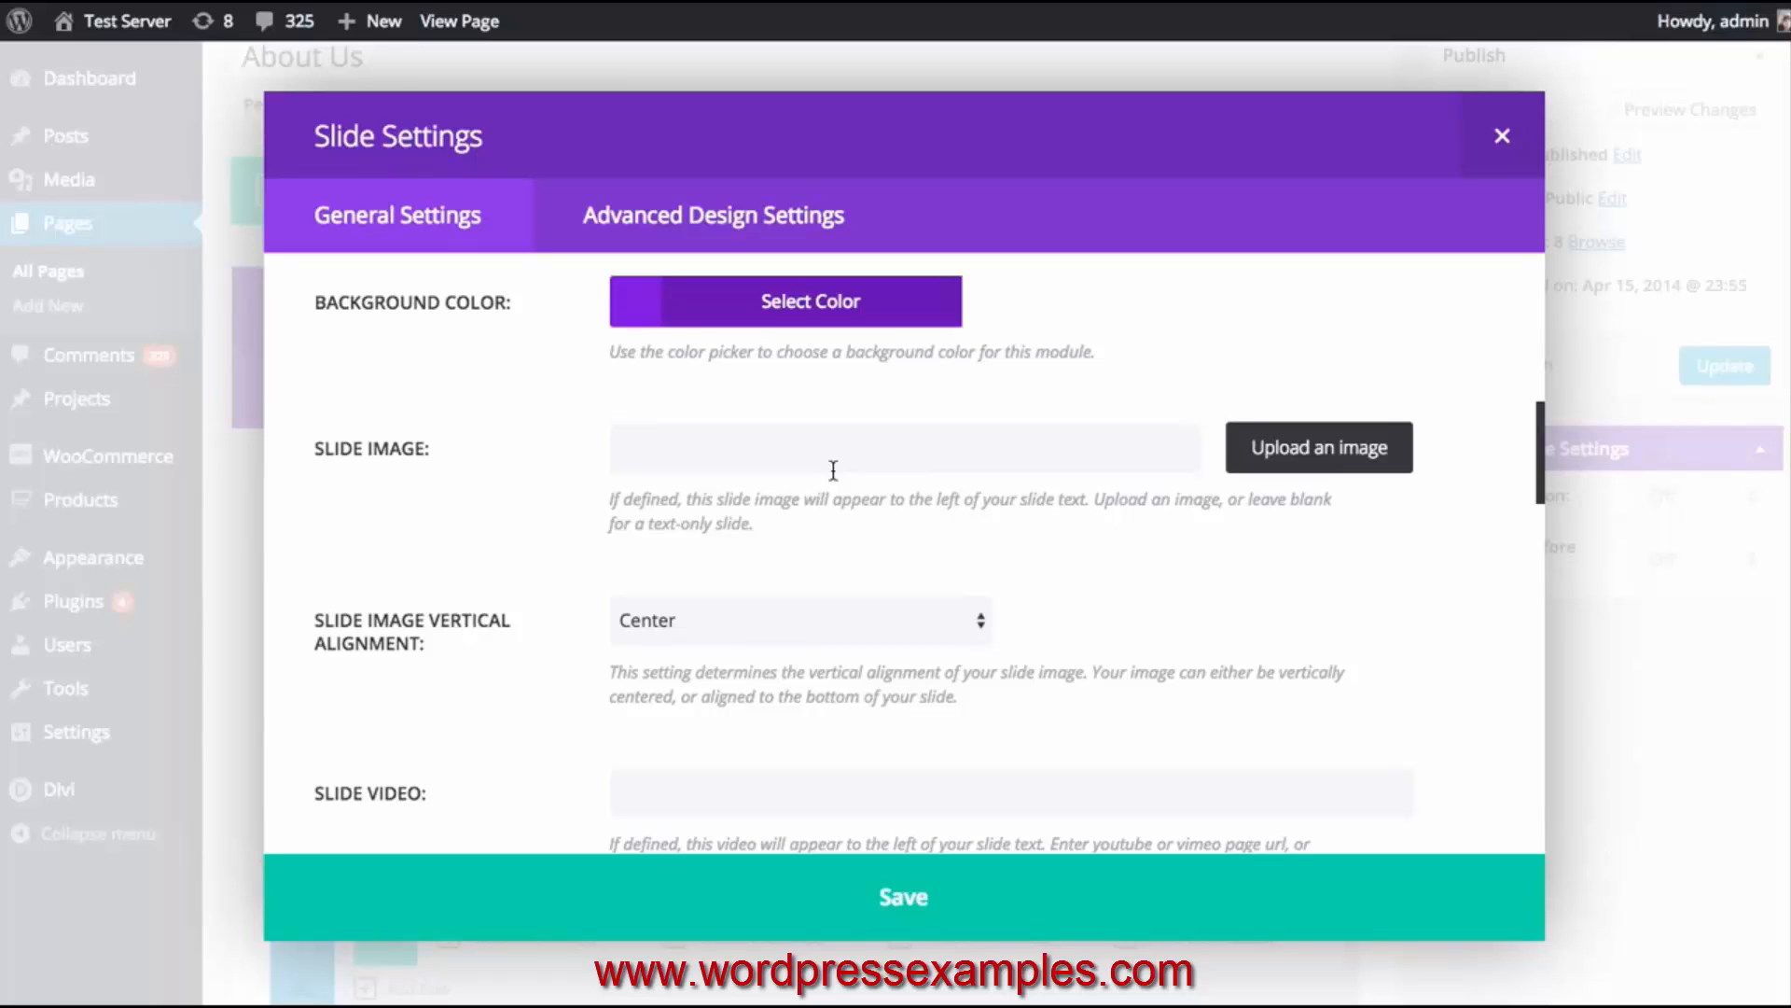
Step: Set the slide image to s-project.jpg chosen from the media library
left_click(1314, 451)
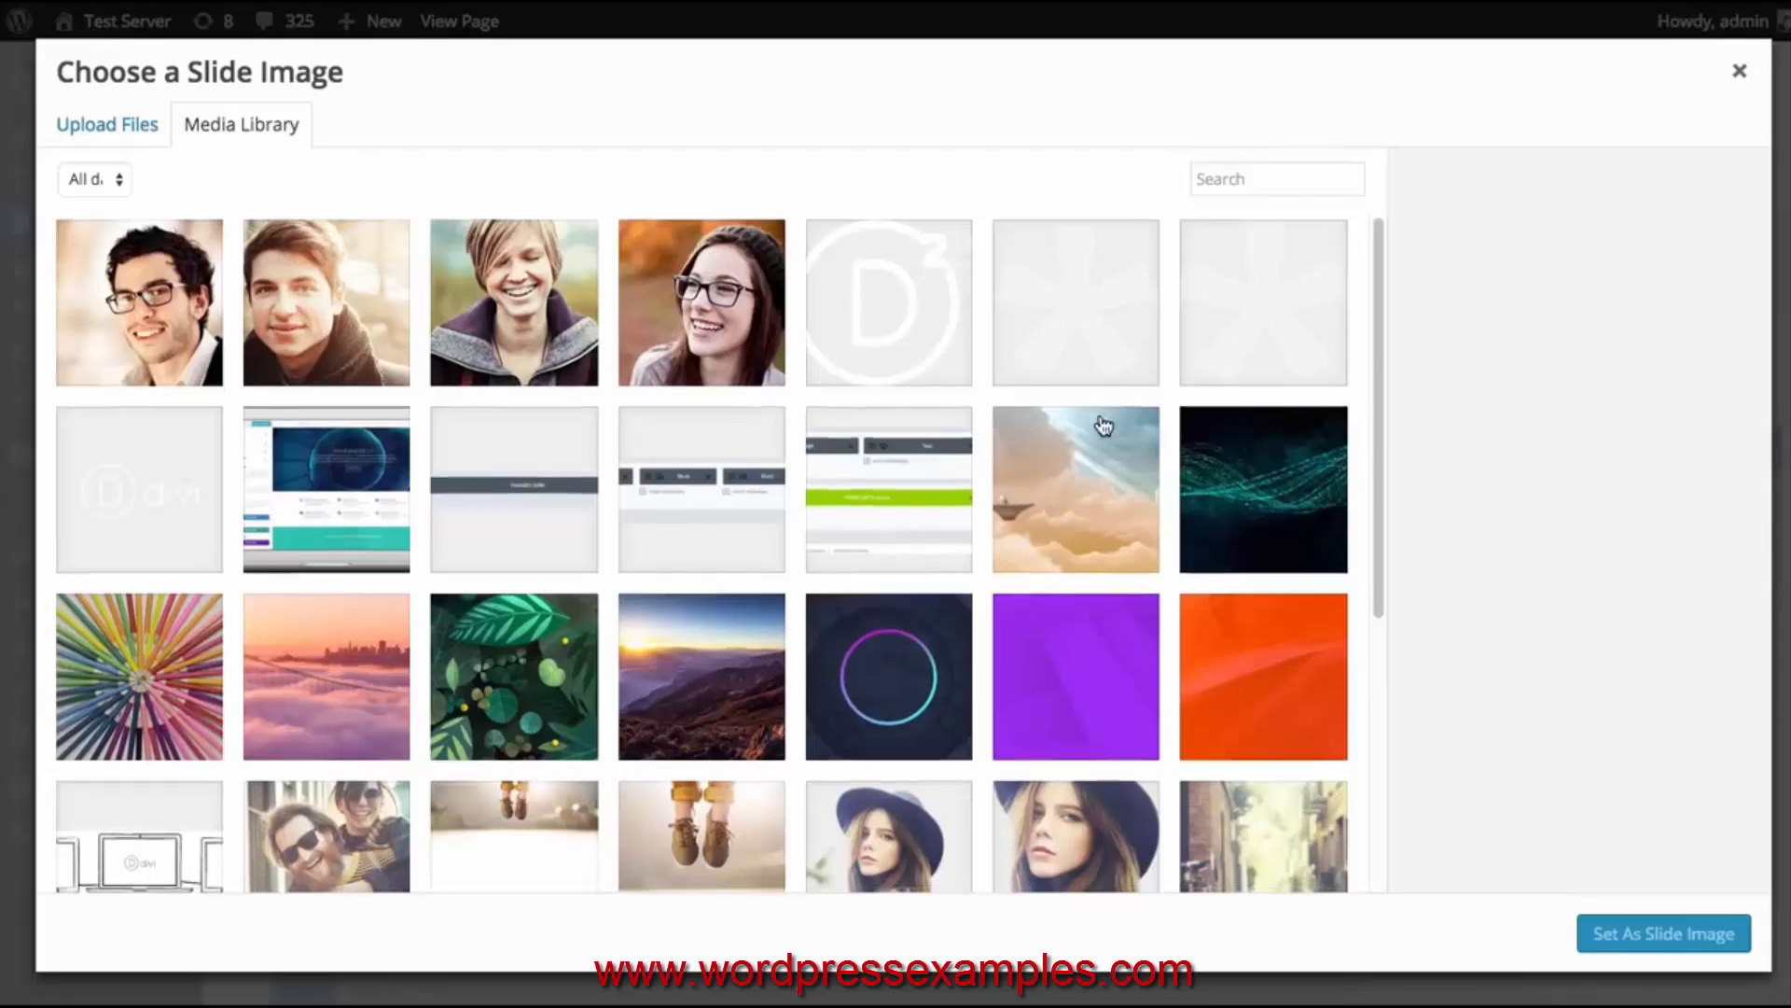
scroll(1104, 427, "down", 8)
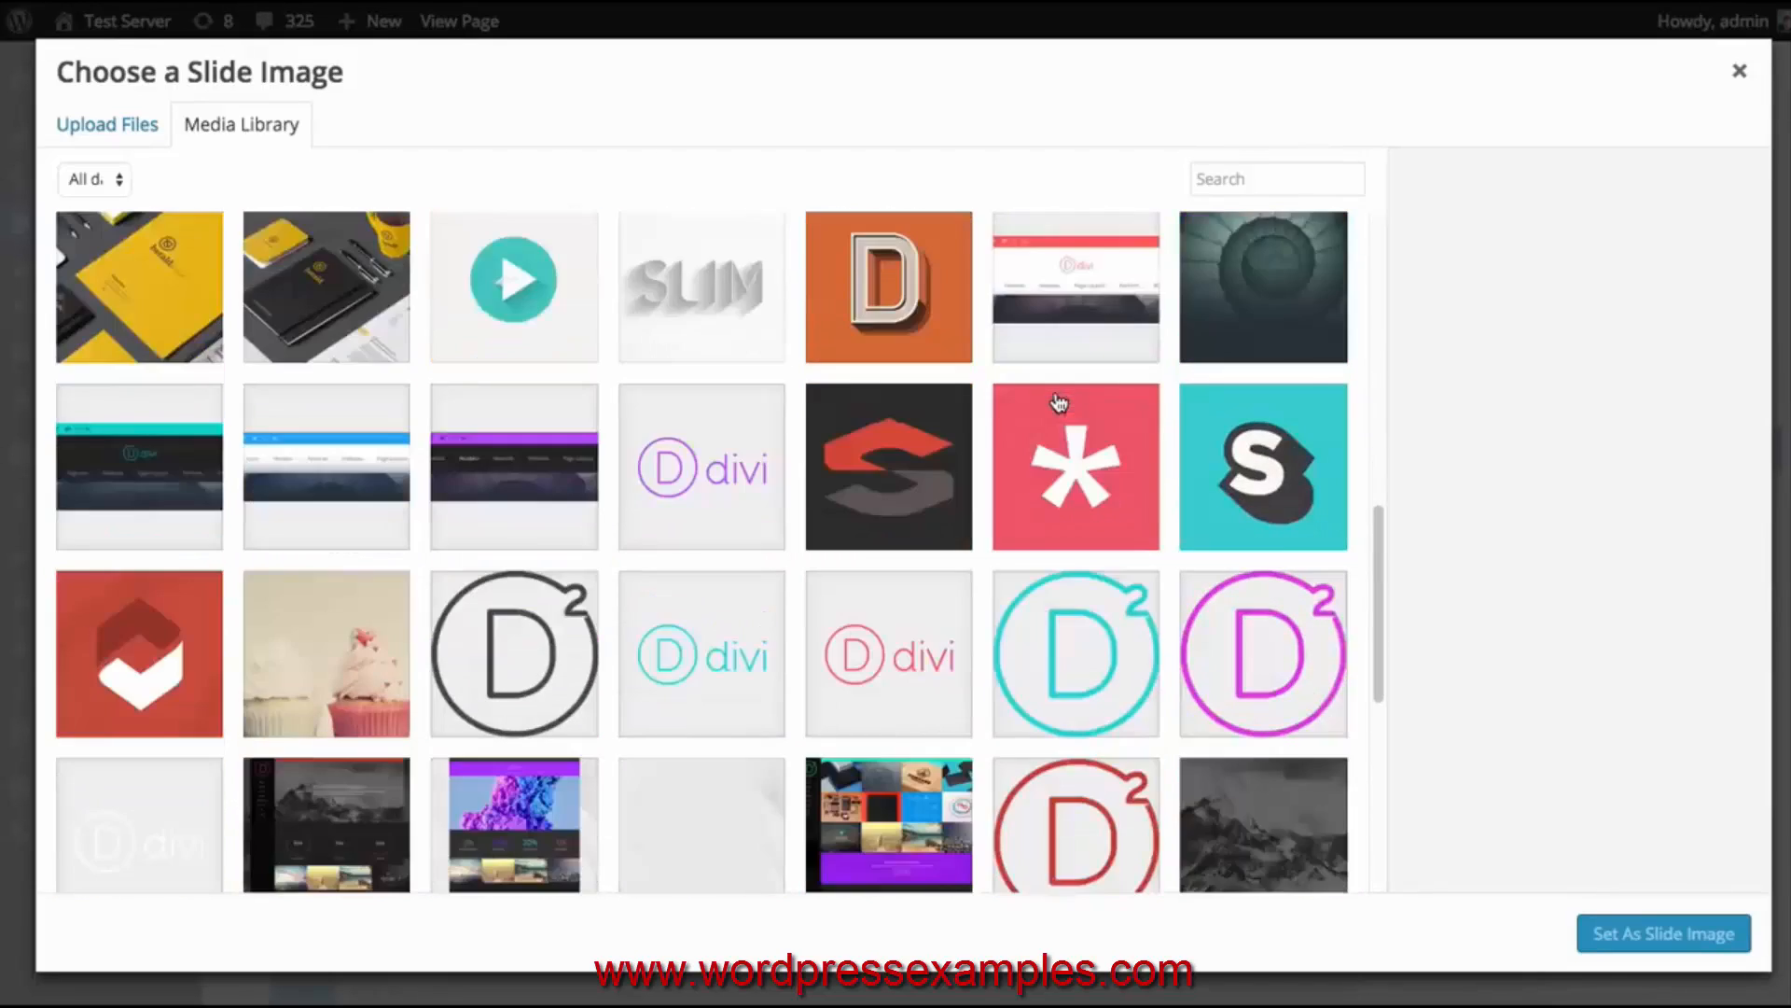
scroll(1059, 403, "down", 6)
scroll(1057, 406, "up", 6)
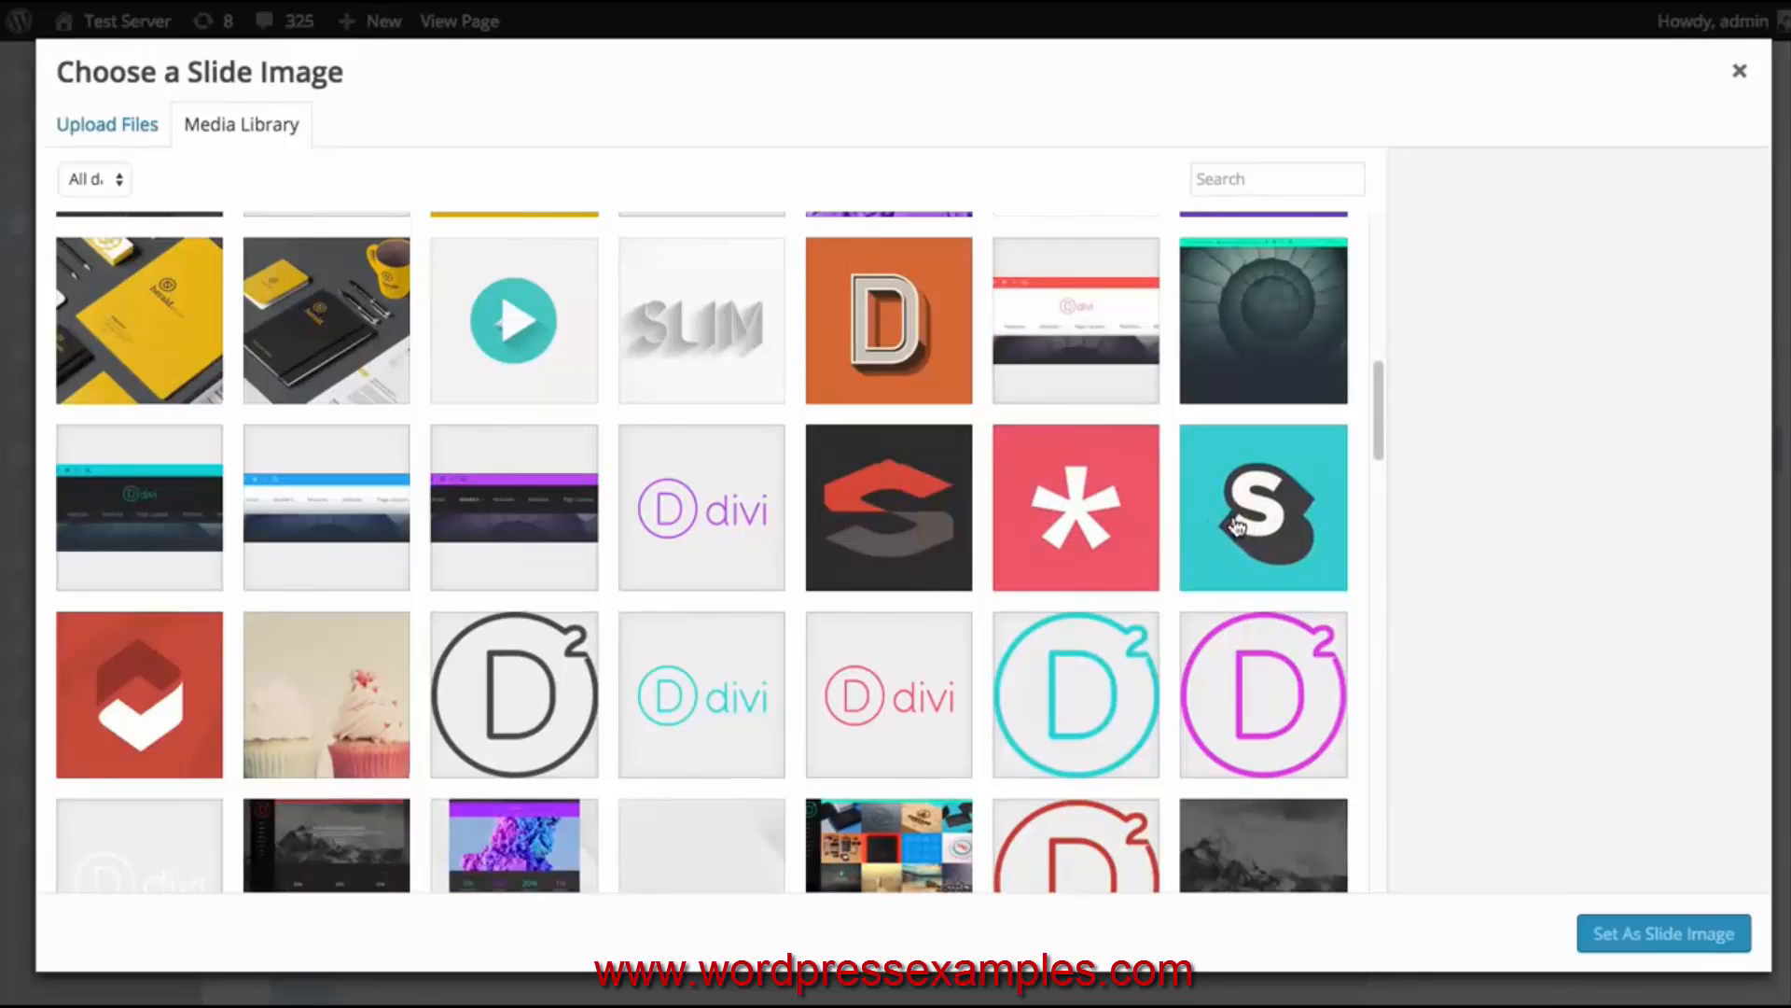
left_click(1237, 527)
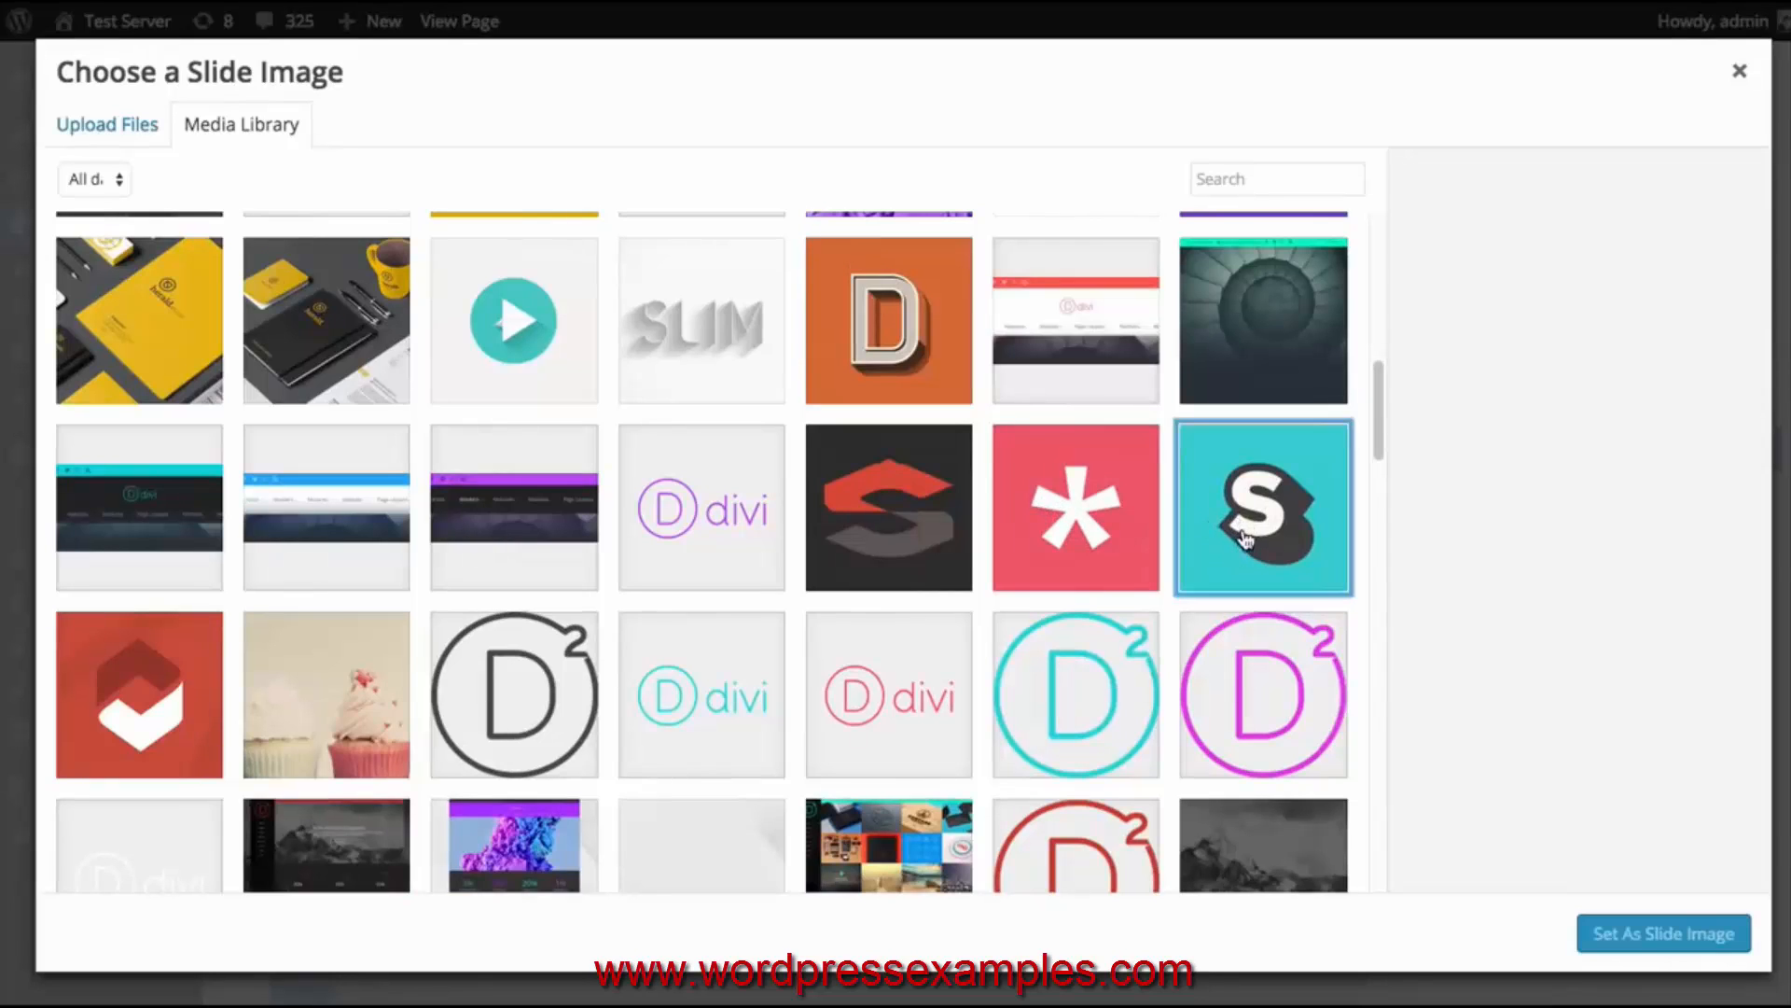
left_click(1666, 936)
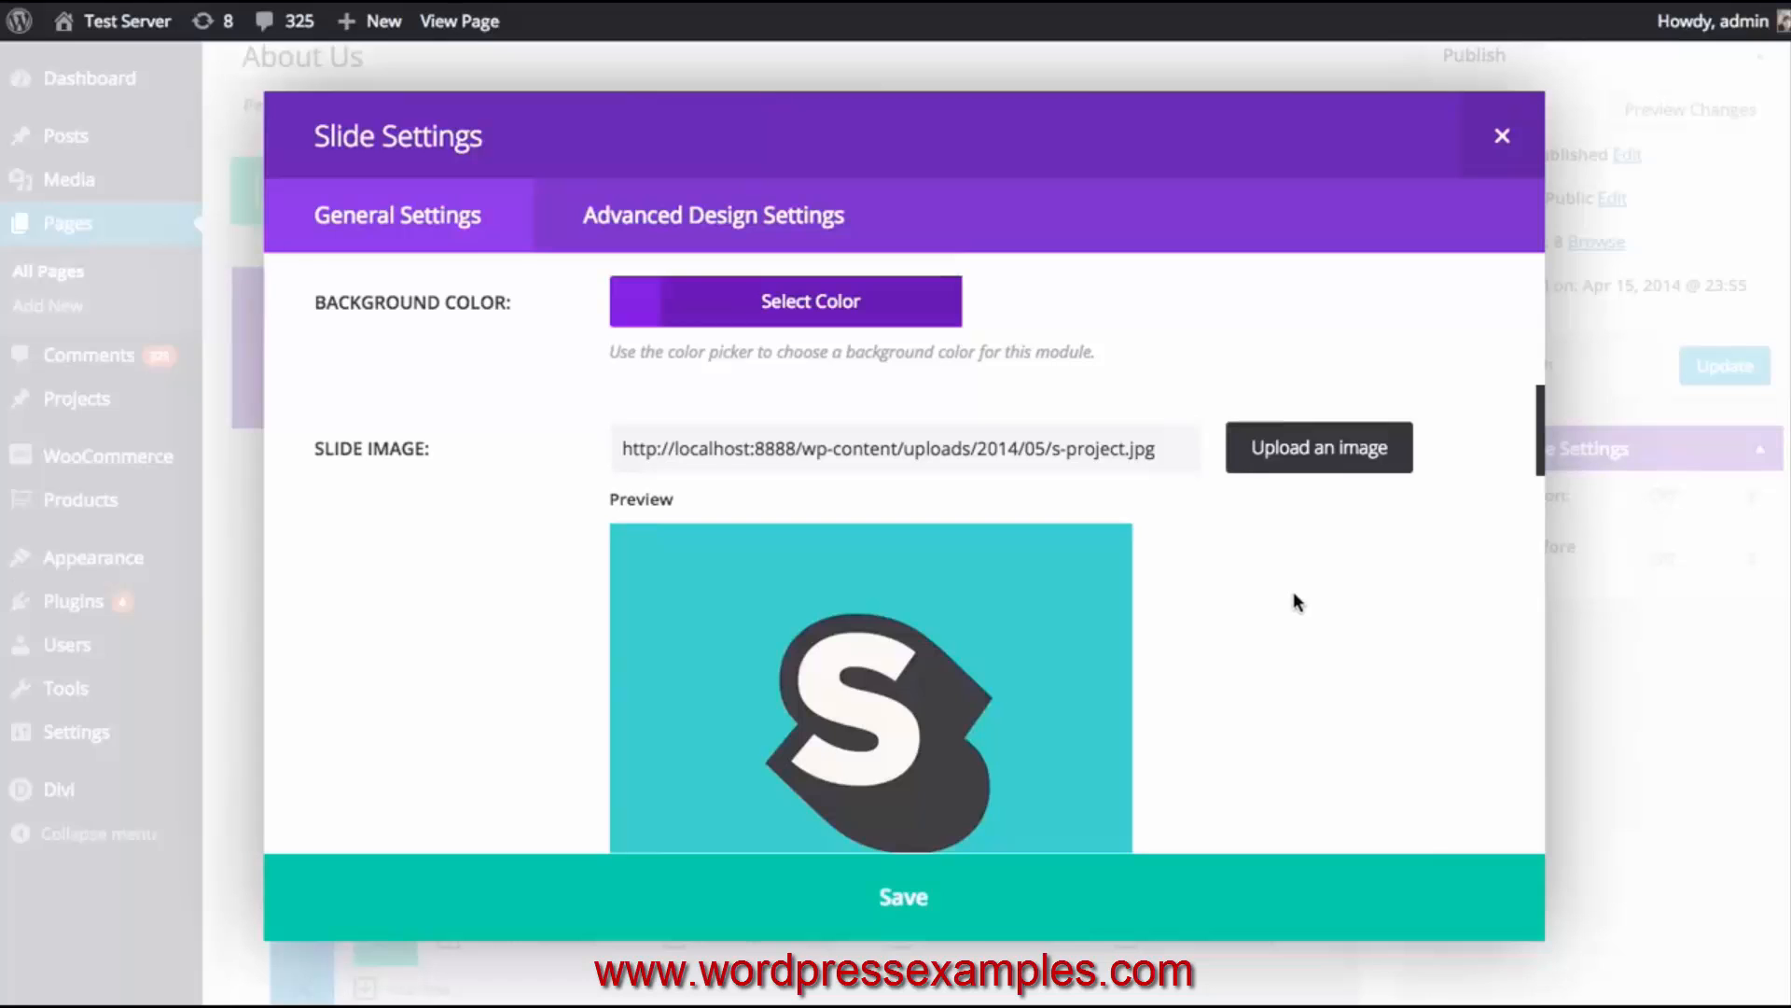
Step: Review the slide image vertical alignment options below the image preview
scroll(1293, 601, "down", 2)
scroll(1294, 602, "down", 4)
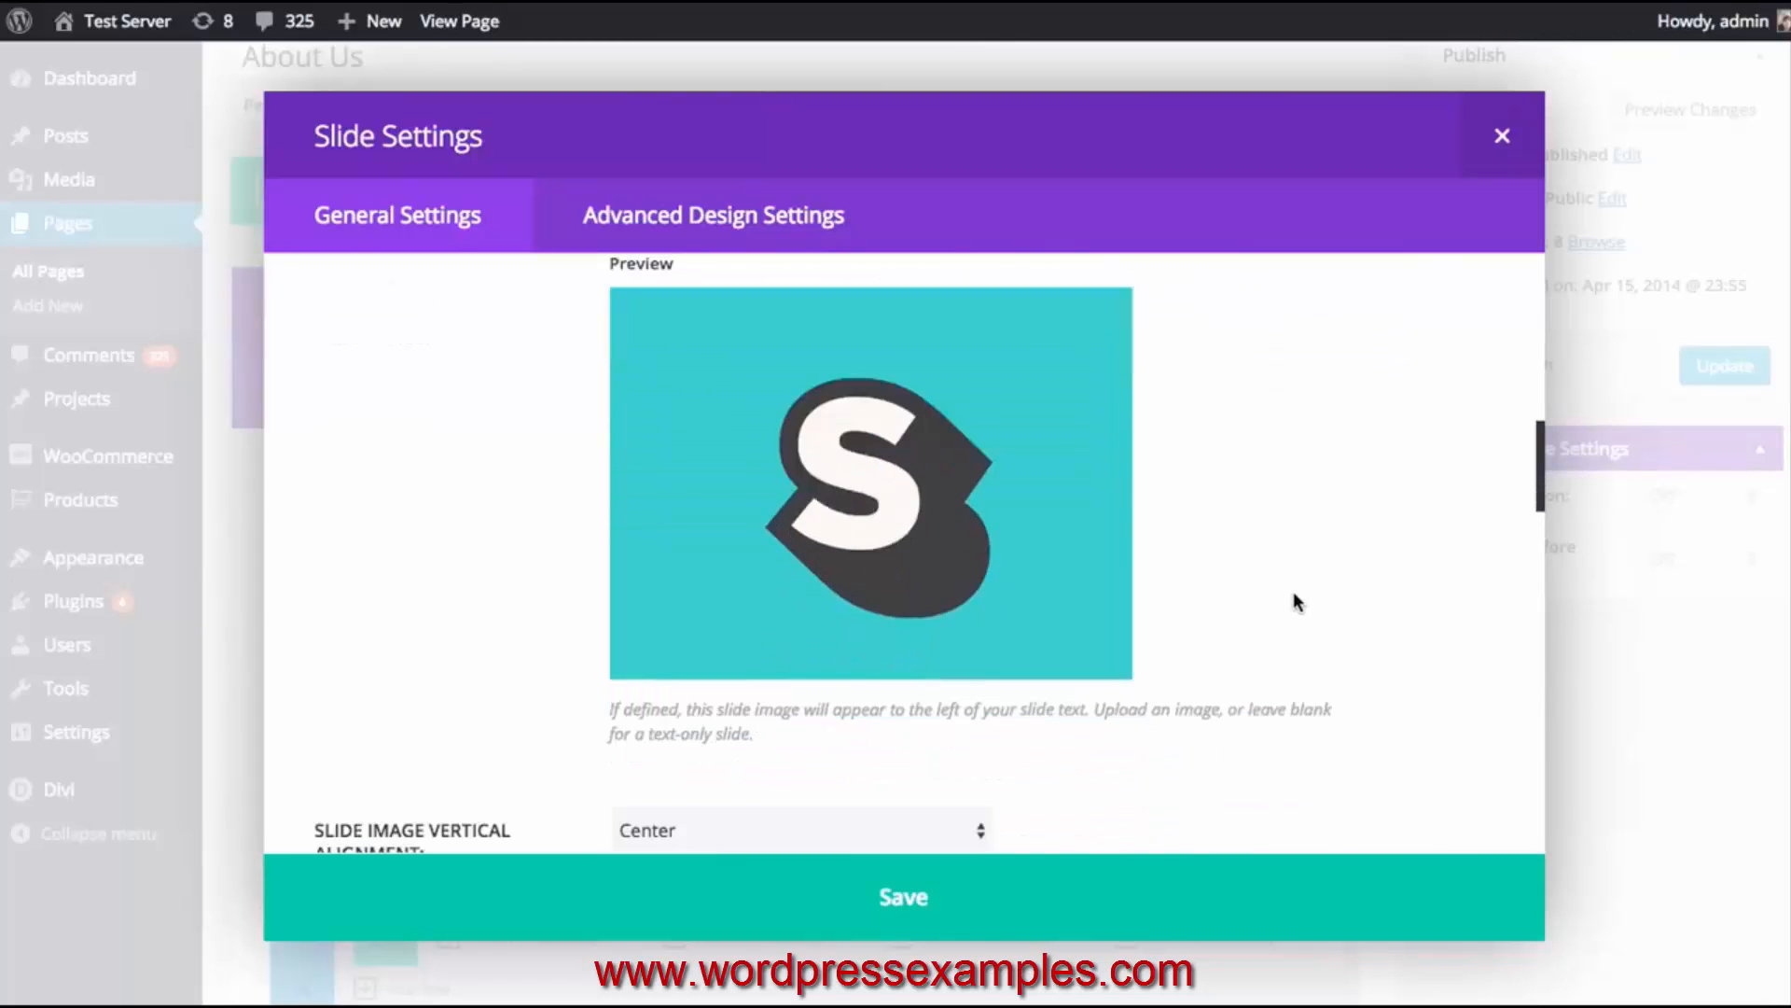
scroll(1291, 597, "up", 5)
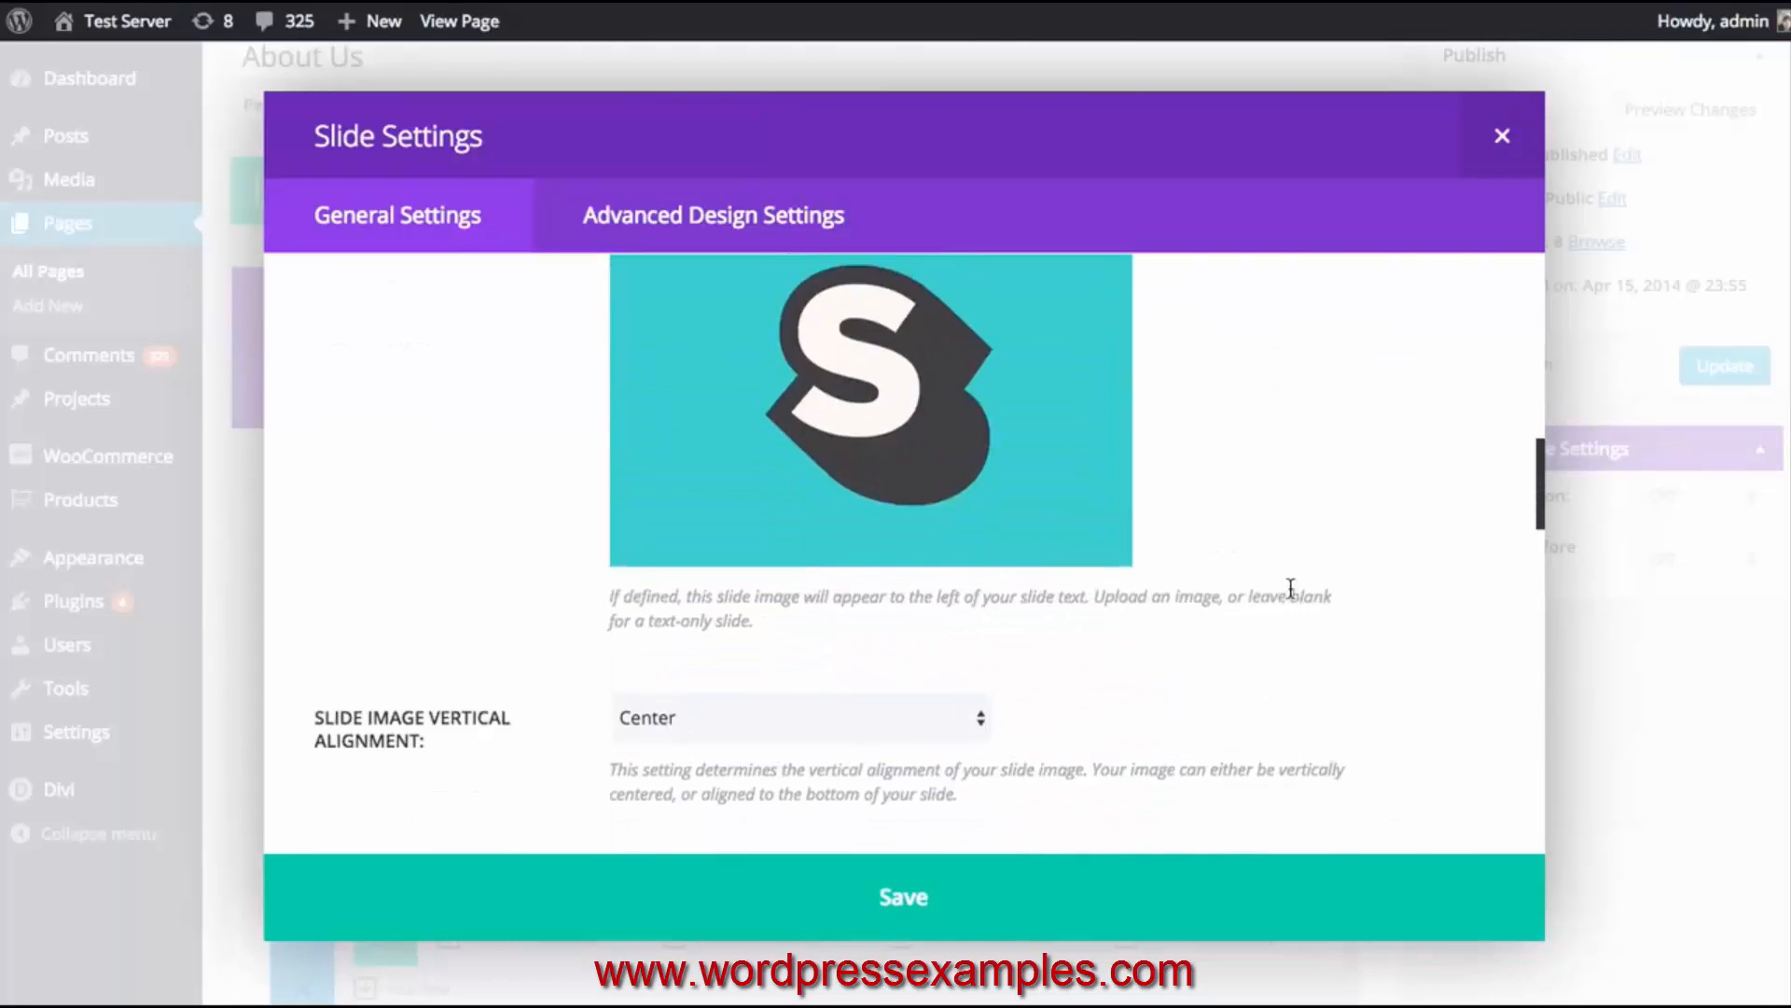
scroll(1289, 596, "up", 5)
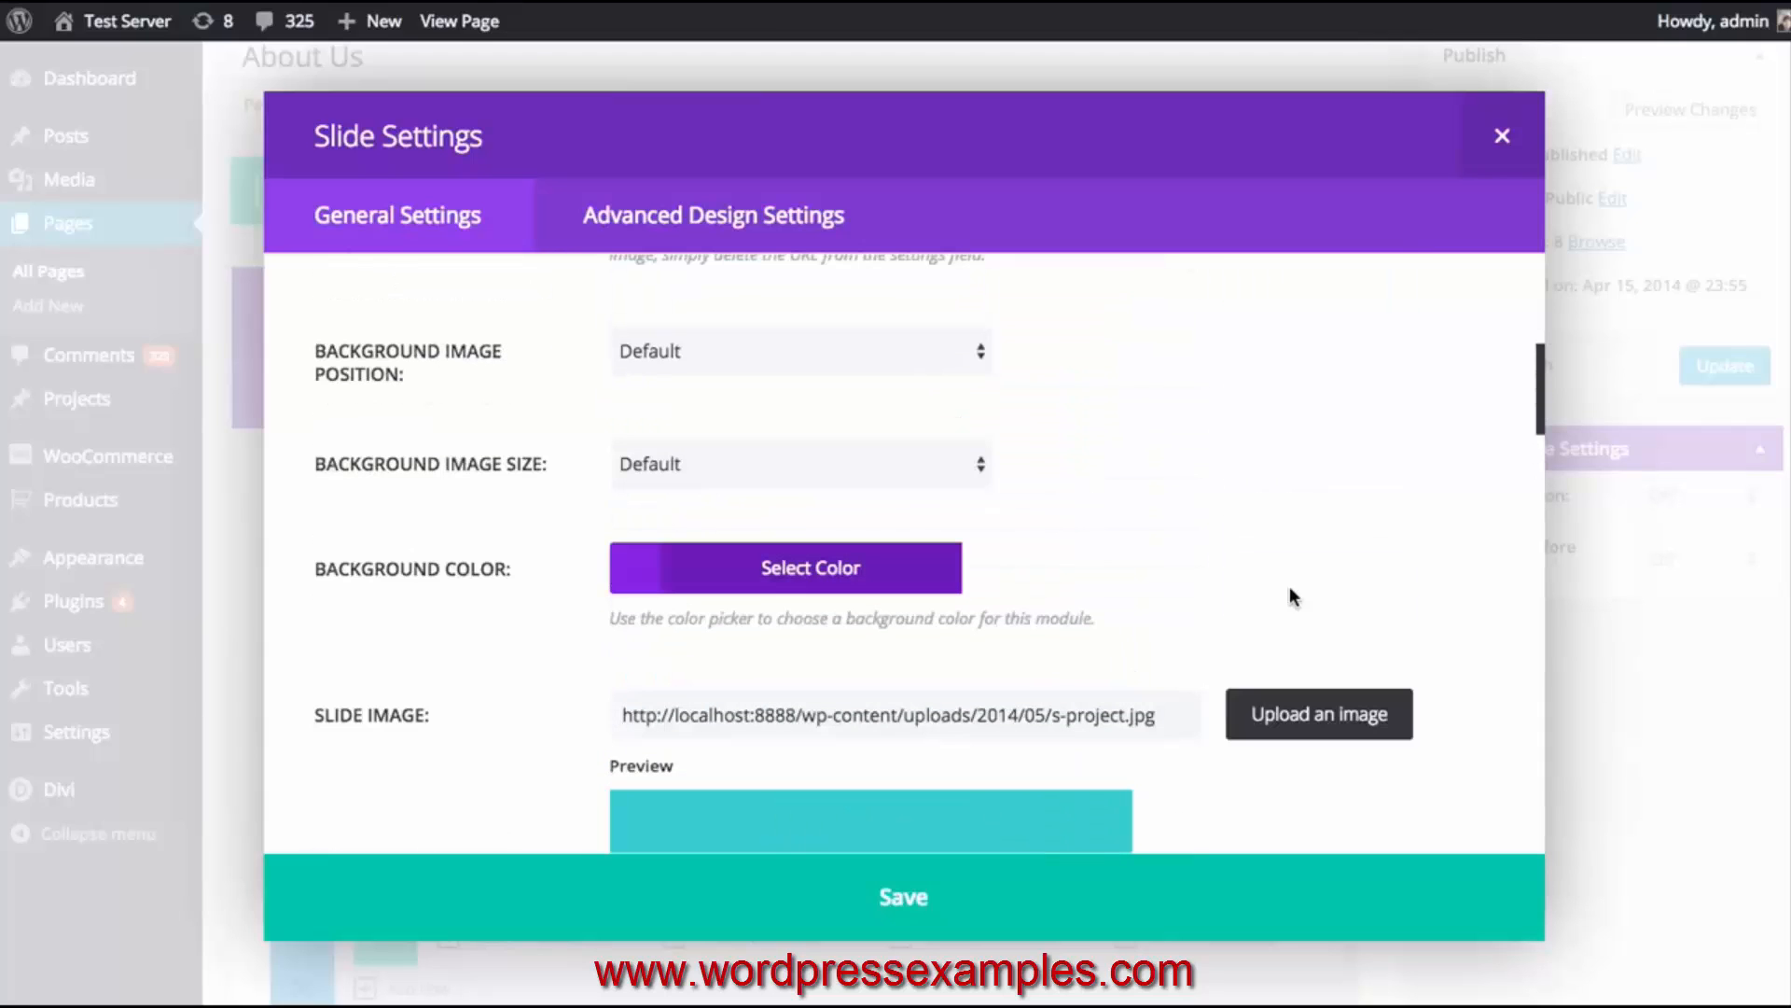
scroll(1289, 597, "down", 12)
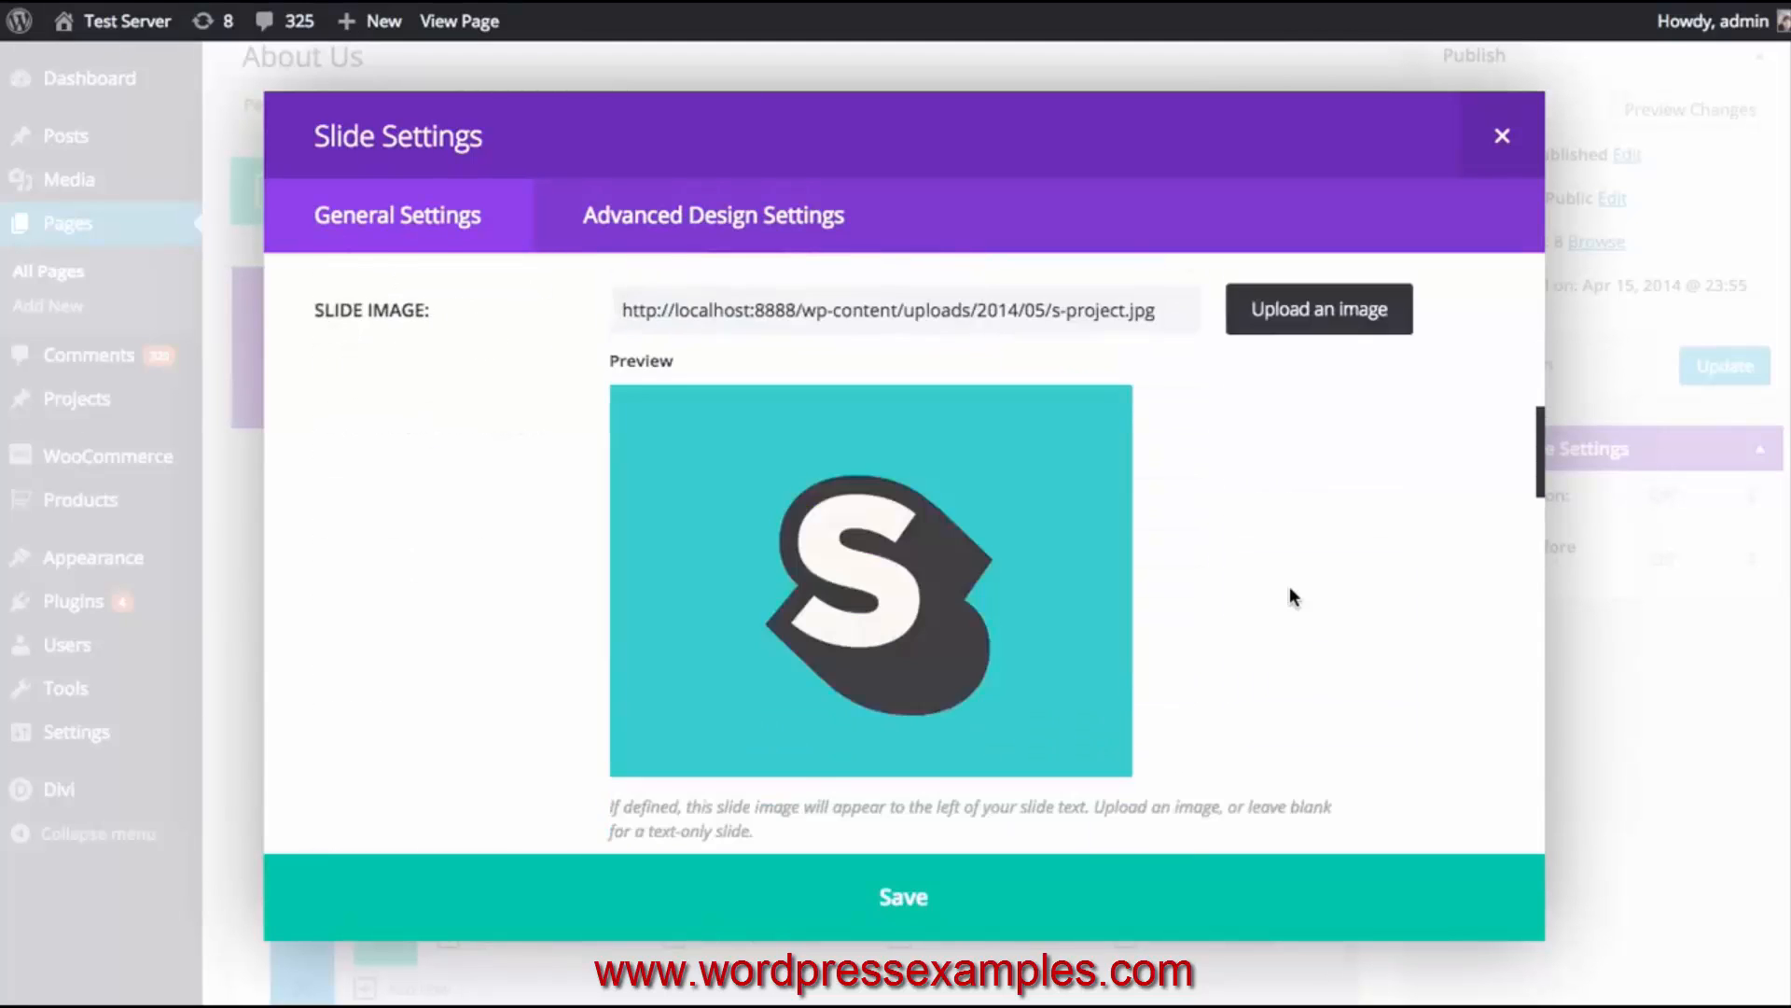
scroll(1287, 595, "down", 3)
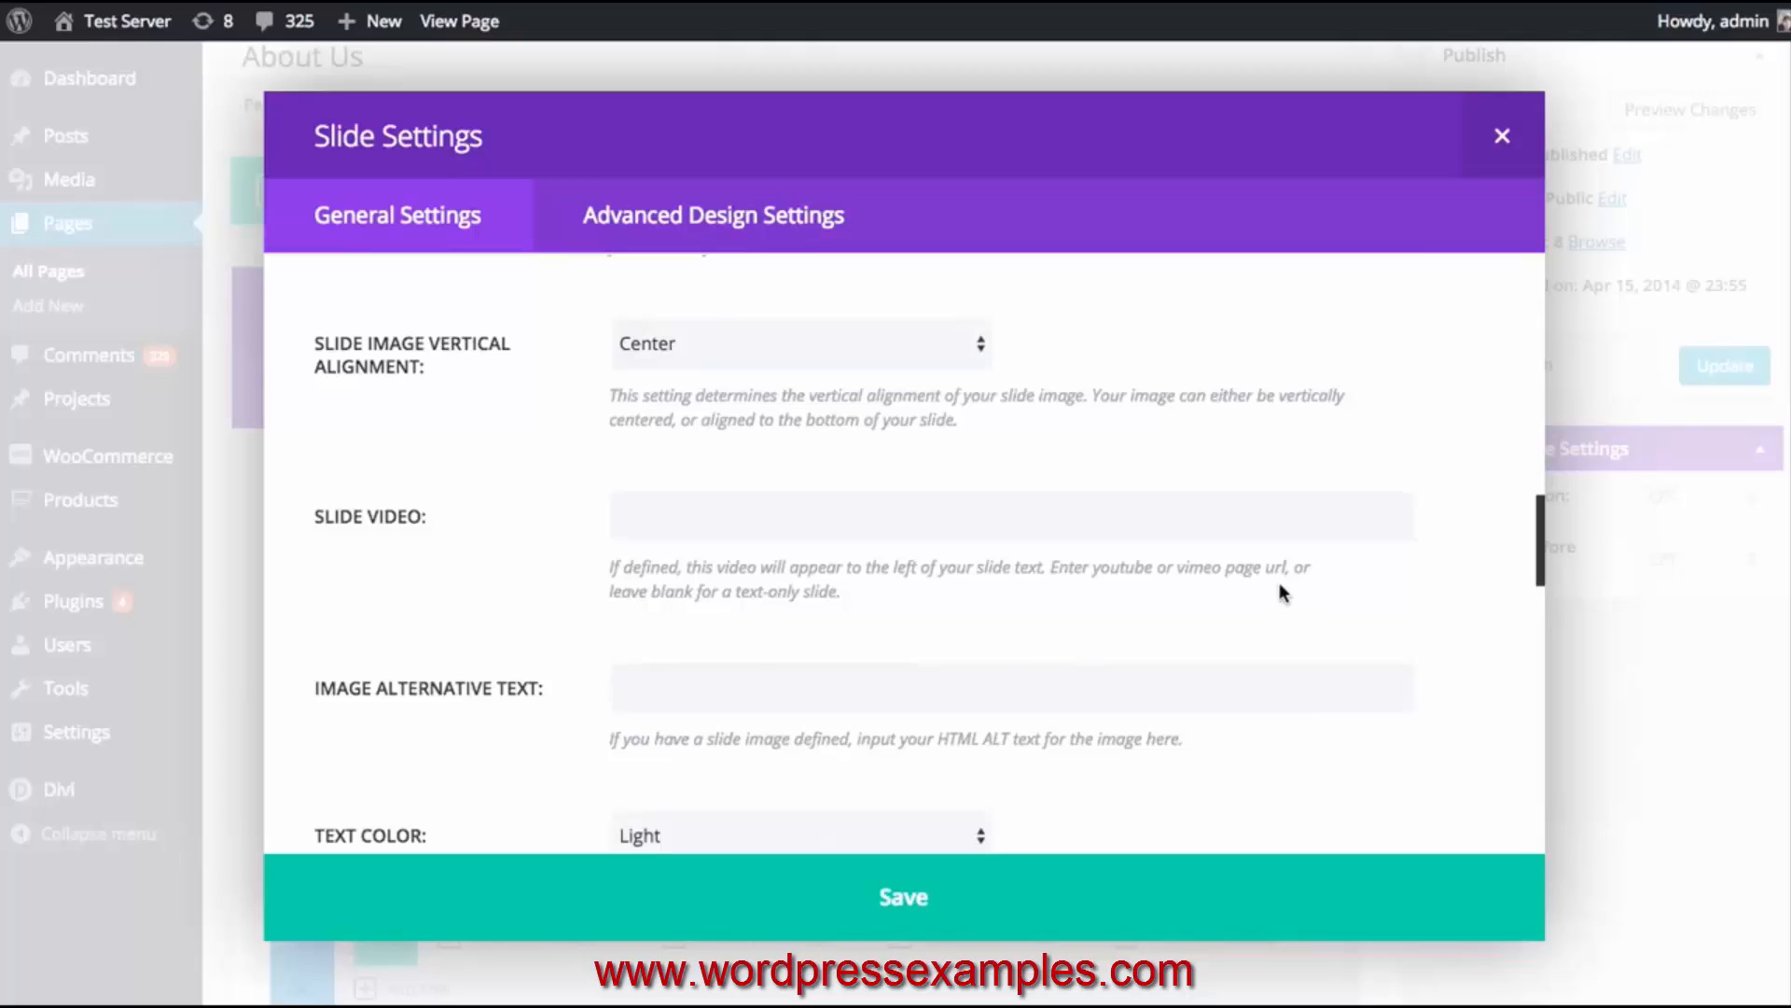
left_click(847, 355)
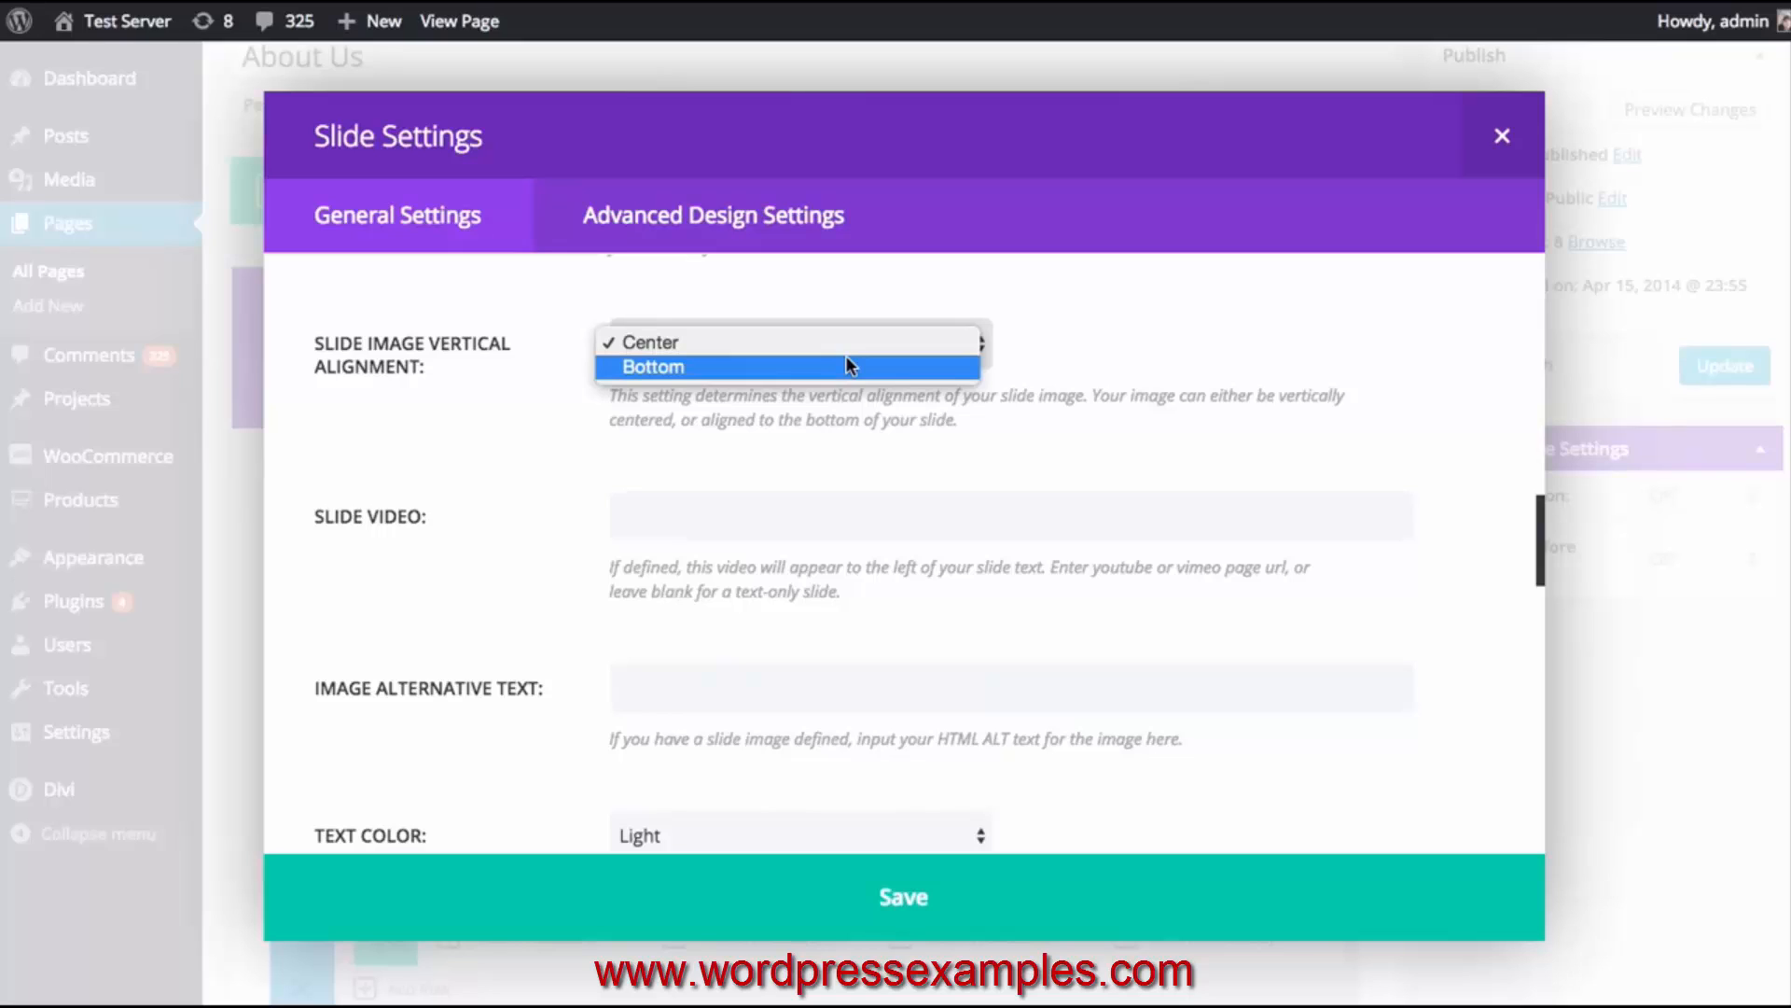
left_click(1114, 310)
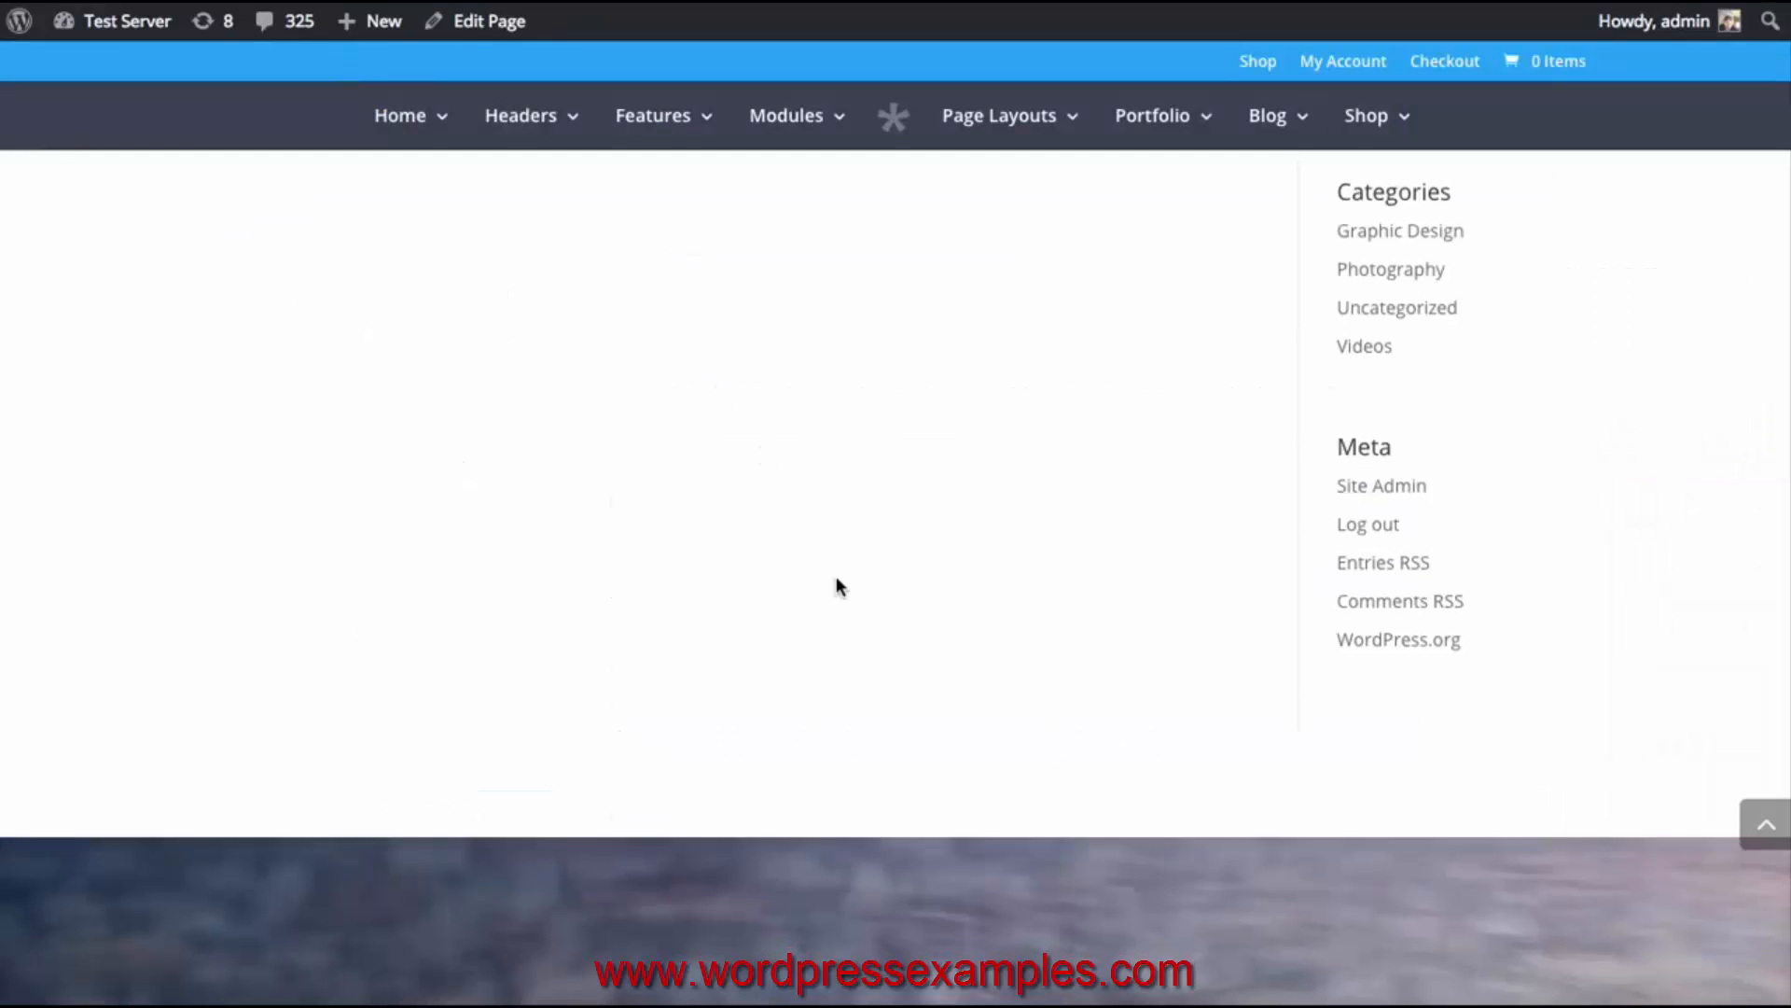
Step: Examine the demo site's fullwidth slider examples, advancing to the slide that shows a slide image
scroll(837, 574, "up", 10)
scroll(984, 570, "down", 15)
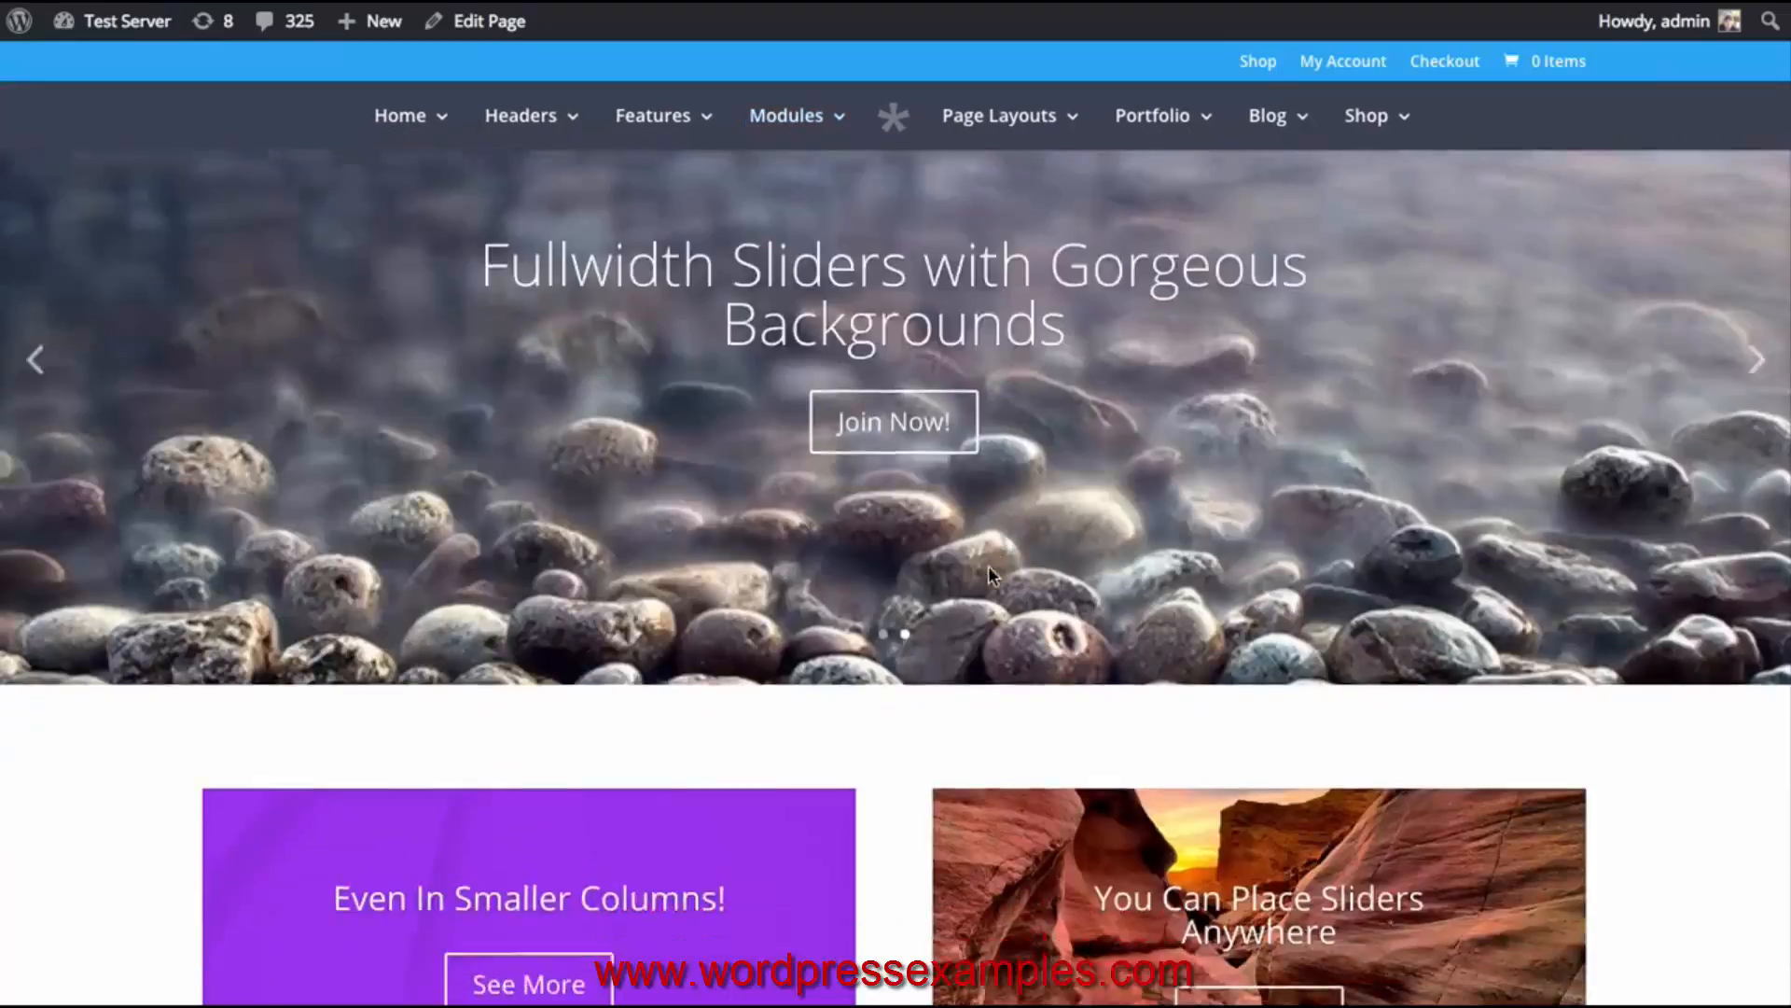
scroll(1065, 576, "up", 5)
scroll(1064, 575, "up", 5)
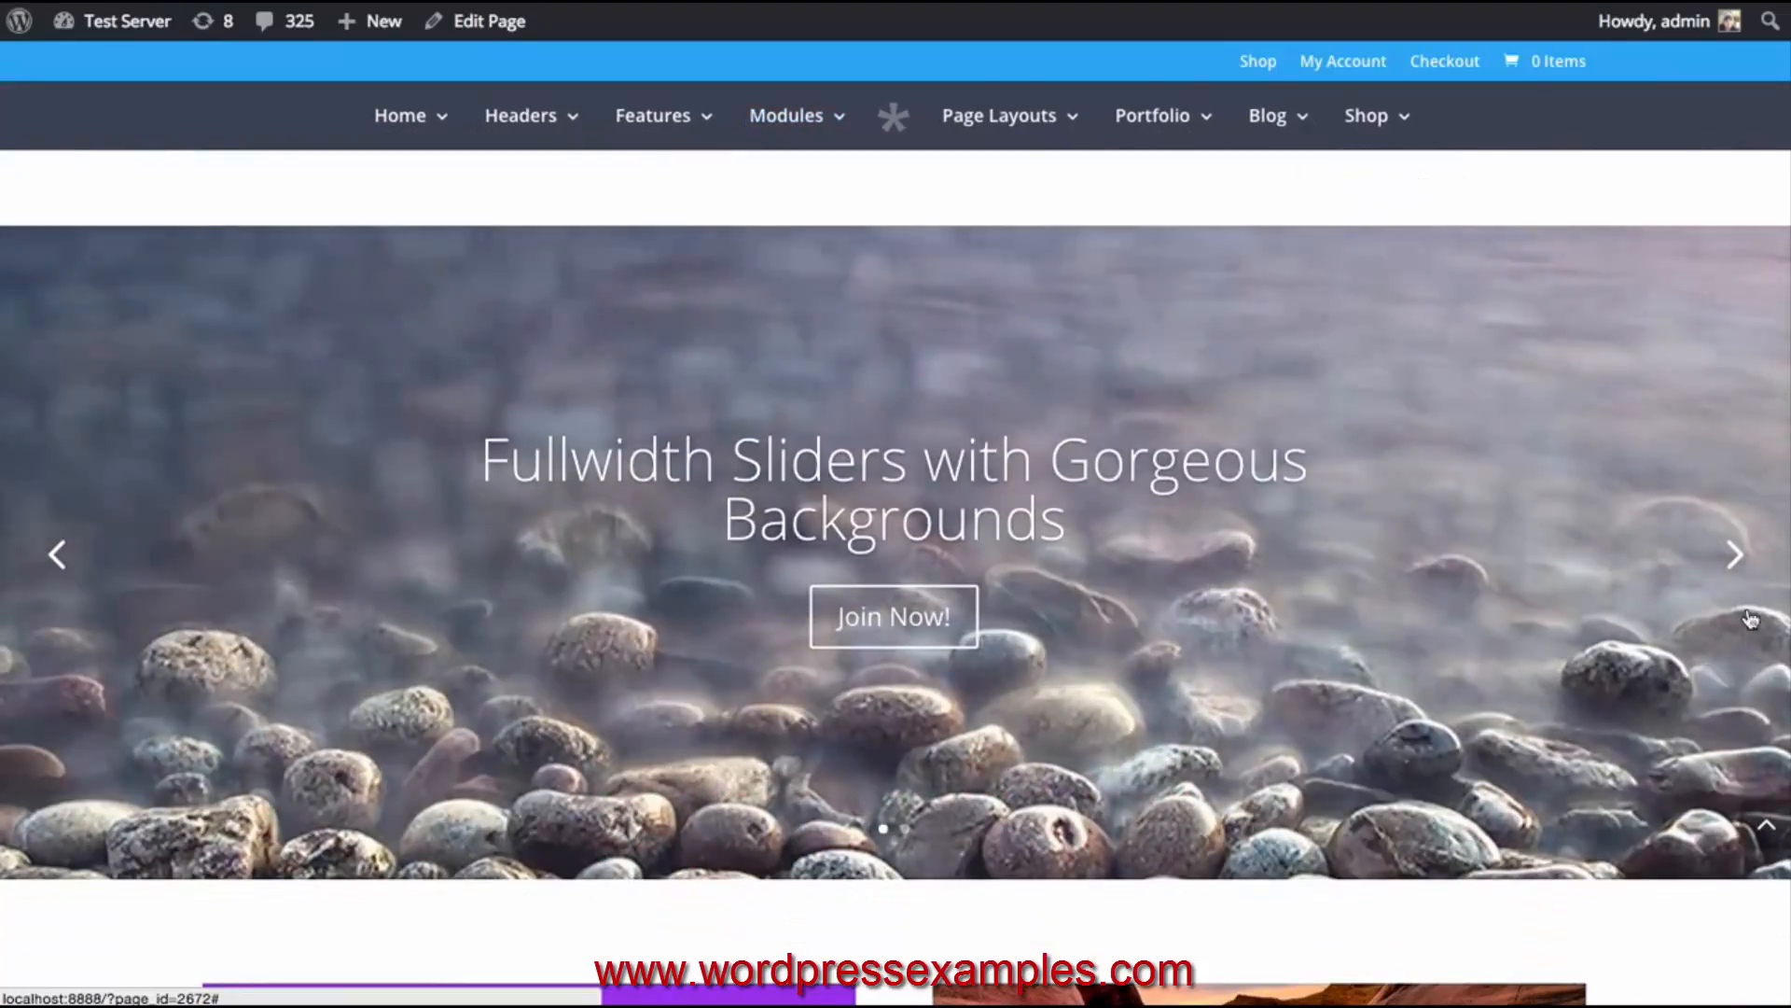
left_click(1750, 619)
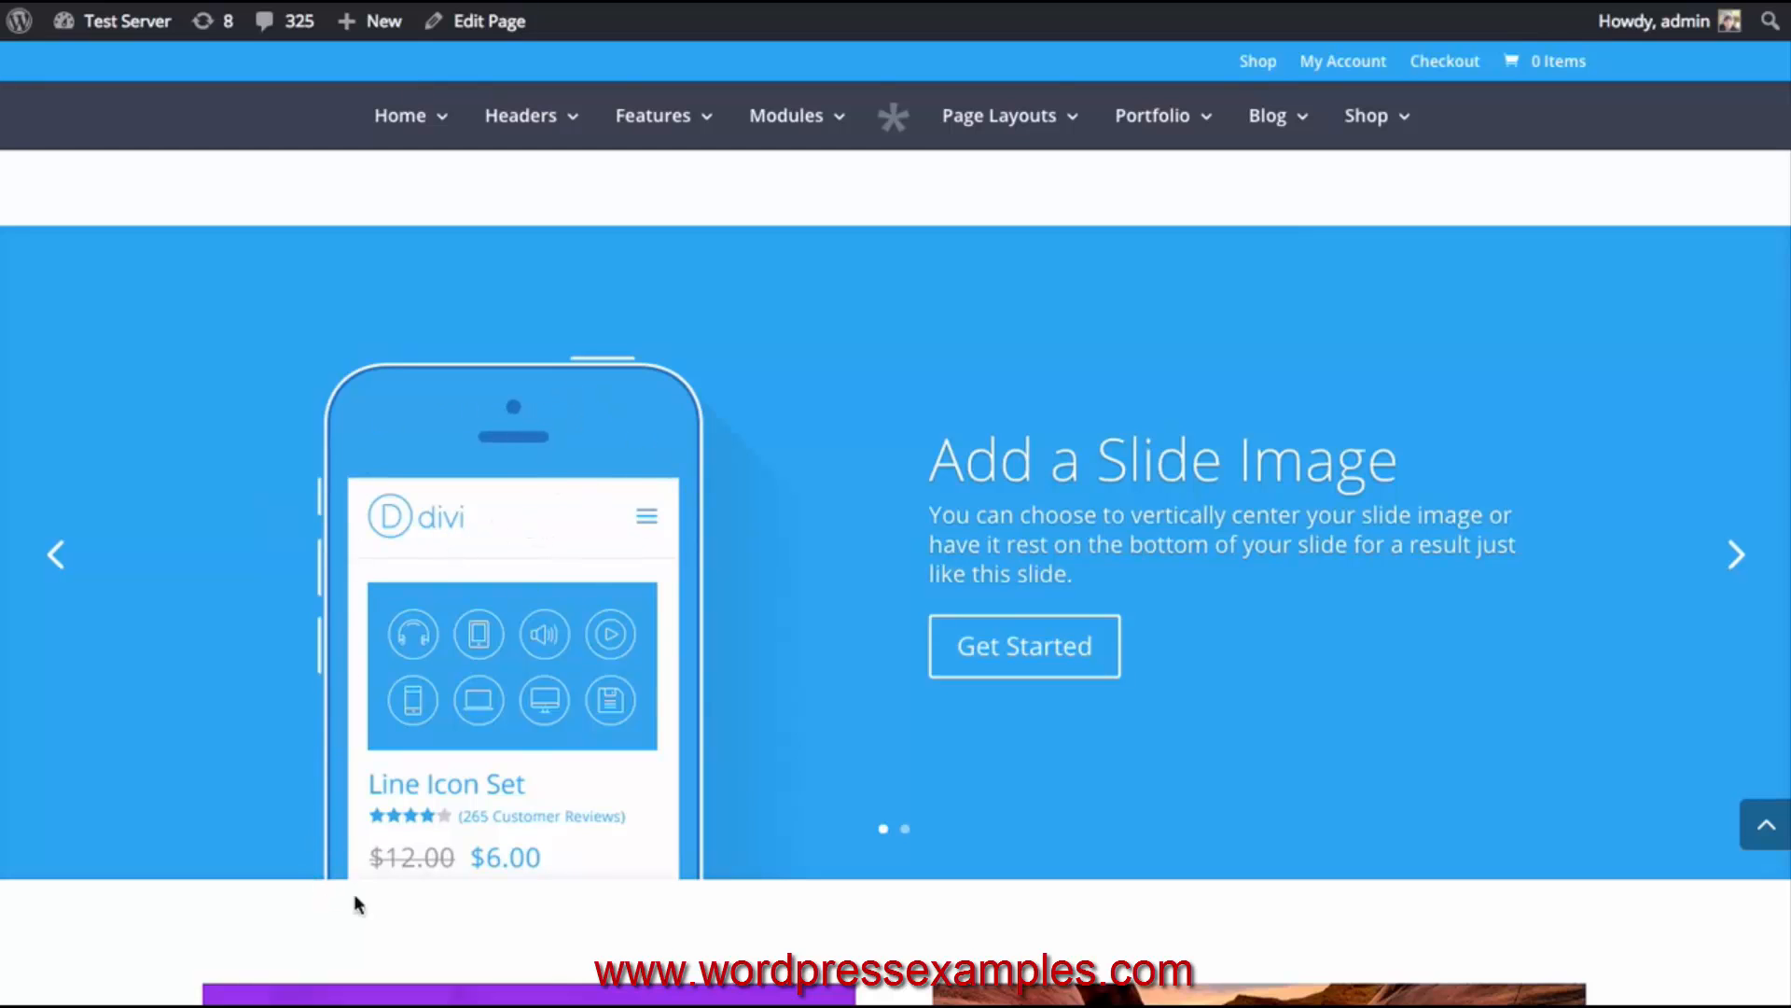
scroll(543, 881, "down", 2)
scroll(715, 754, "down", 2)
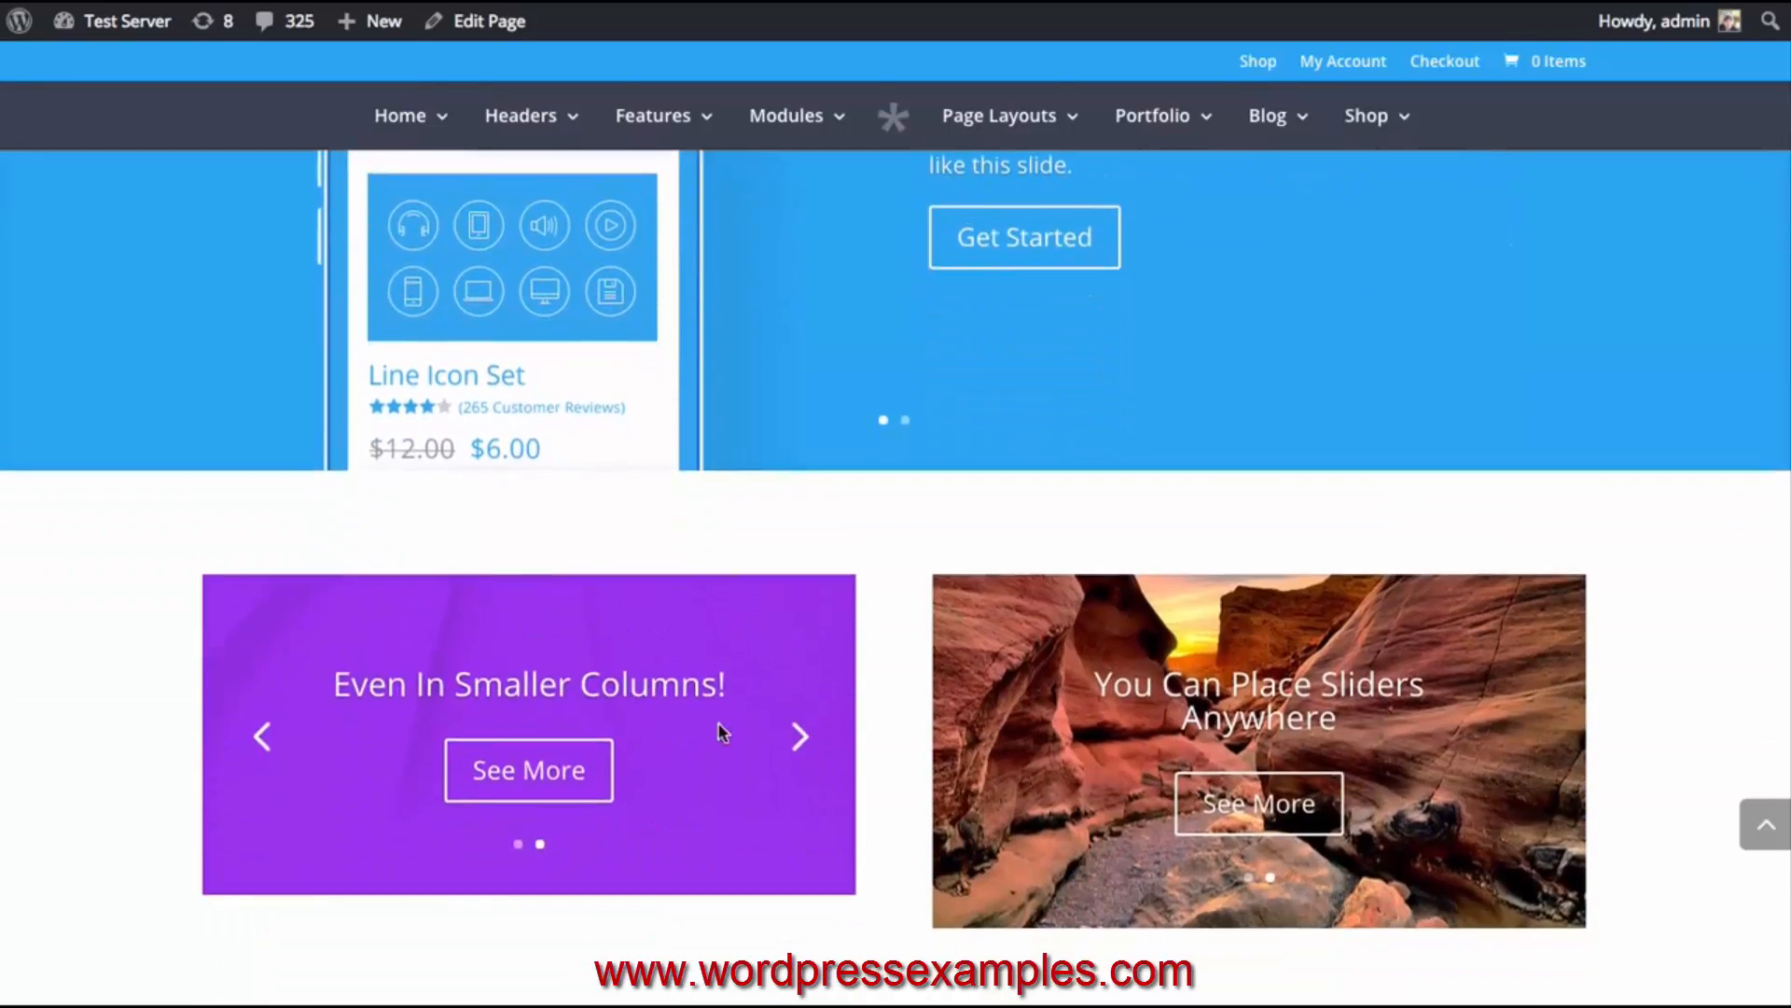
scroll(793, 728, "up", 3)
scroll(841, 718, "down", 14)
scroll(853, 704, "up", 4)
scroll(866, 695, "down", 5)
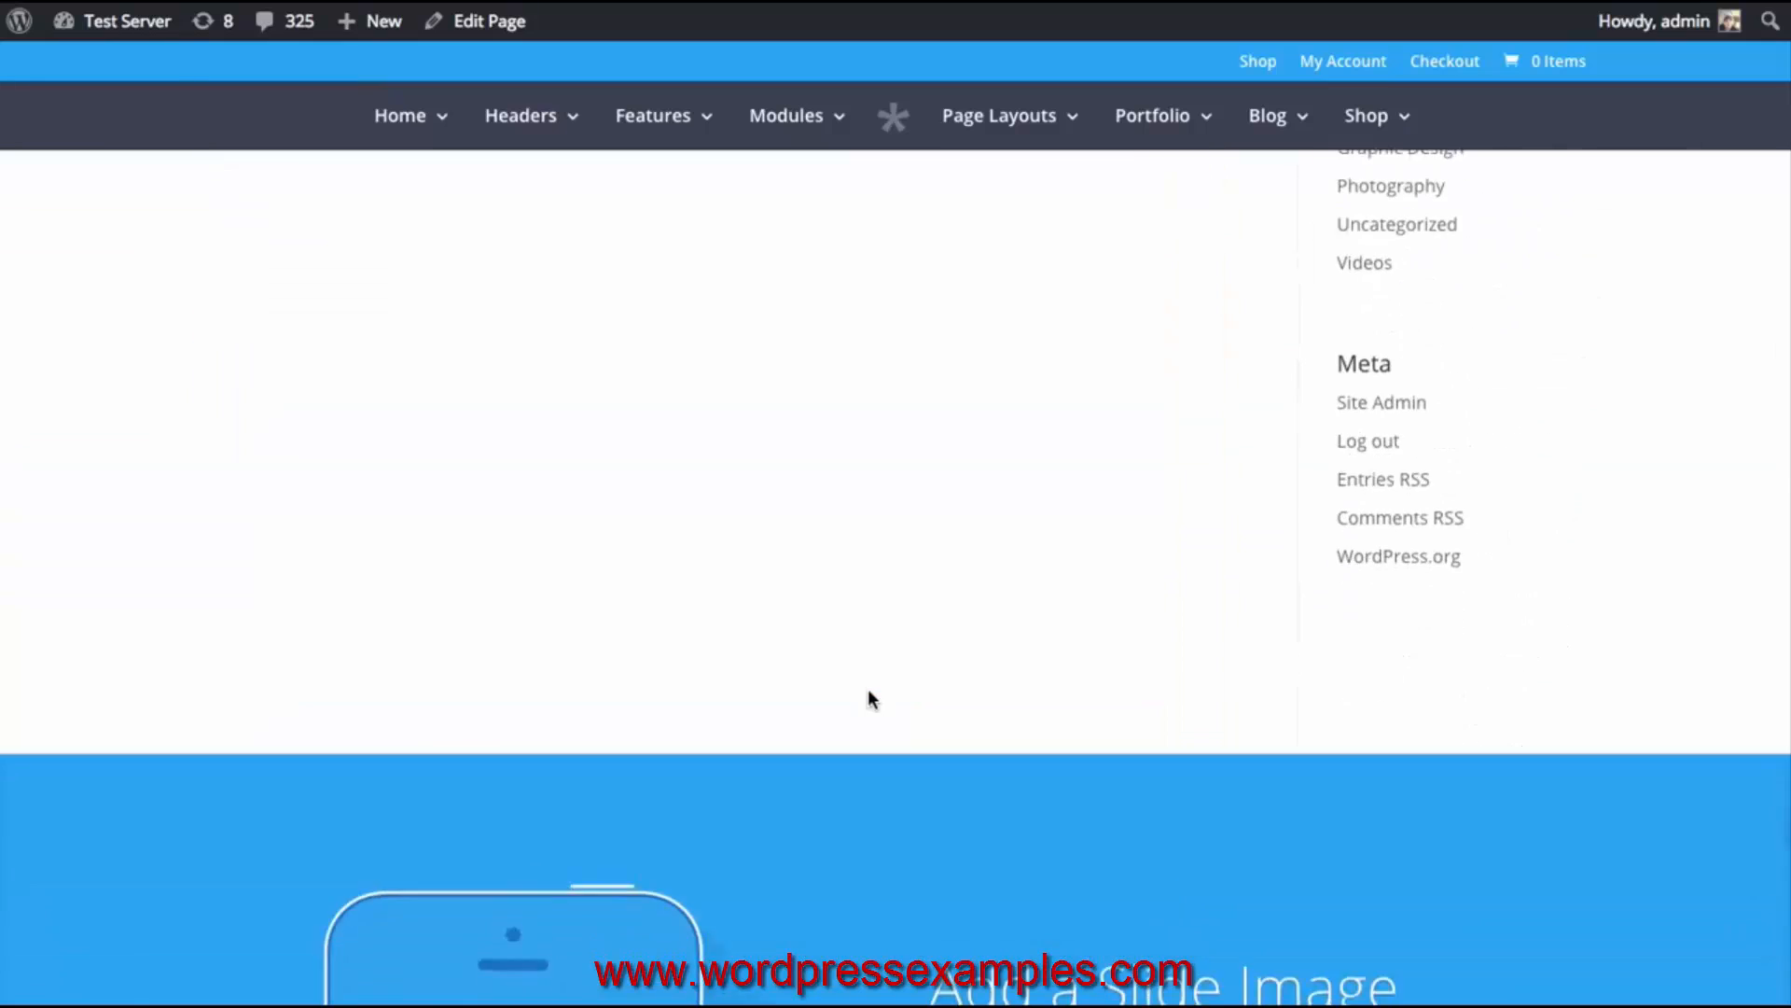
scroll(912, 616, "up", 10)
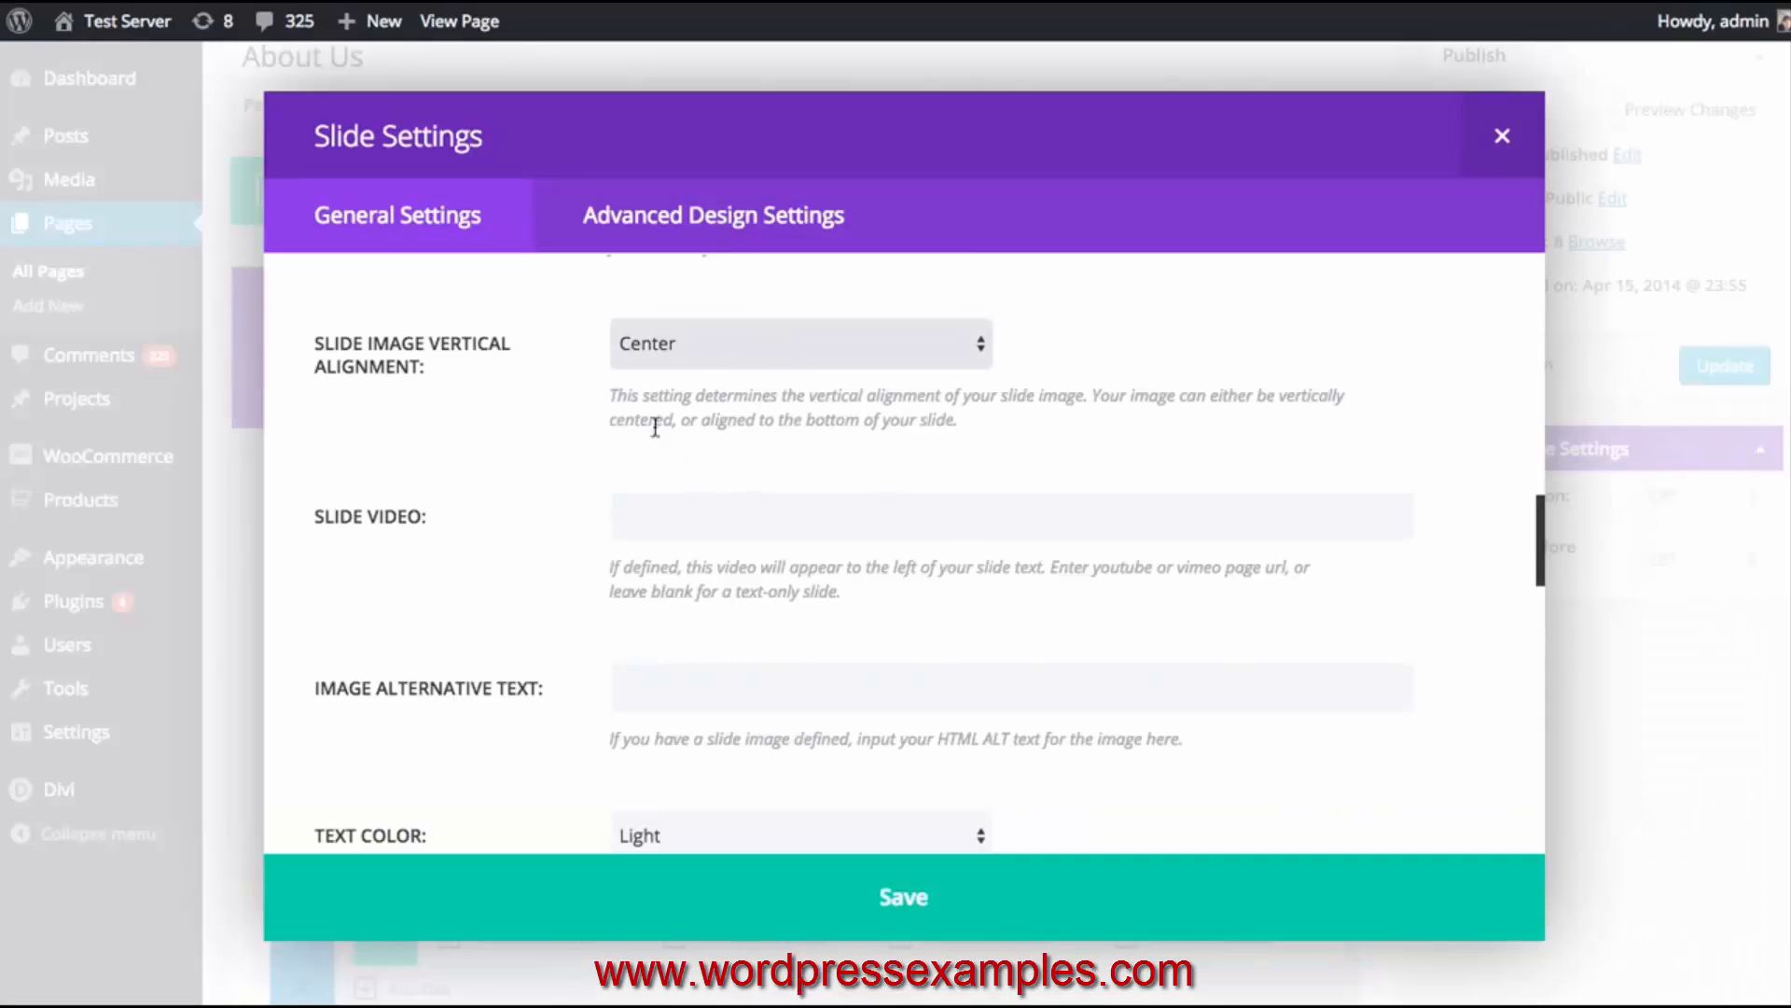
Step: Examine the slide video and image alternative text fields beneath the slide image settings
left_click(682, 336)
left_click(682, 338)
scroll(569, 401, "down", 3)
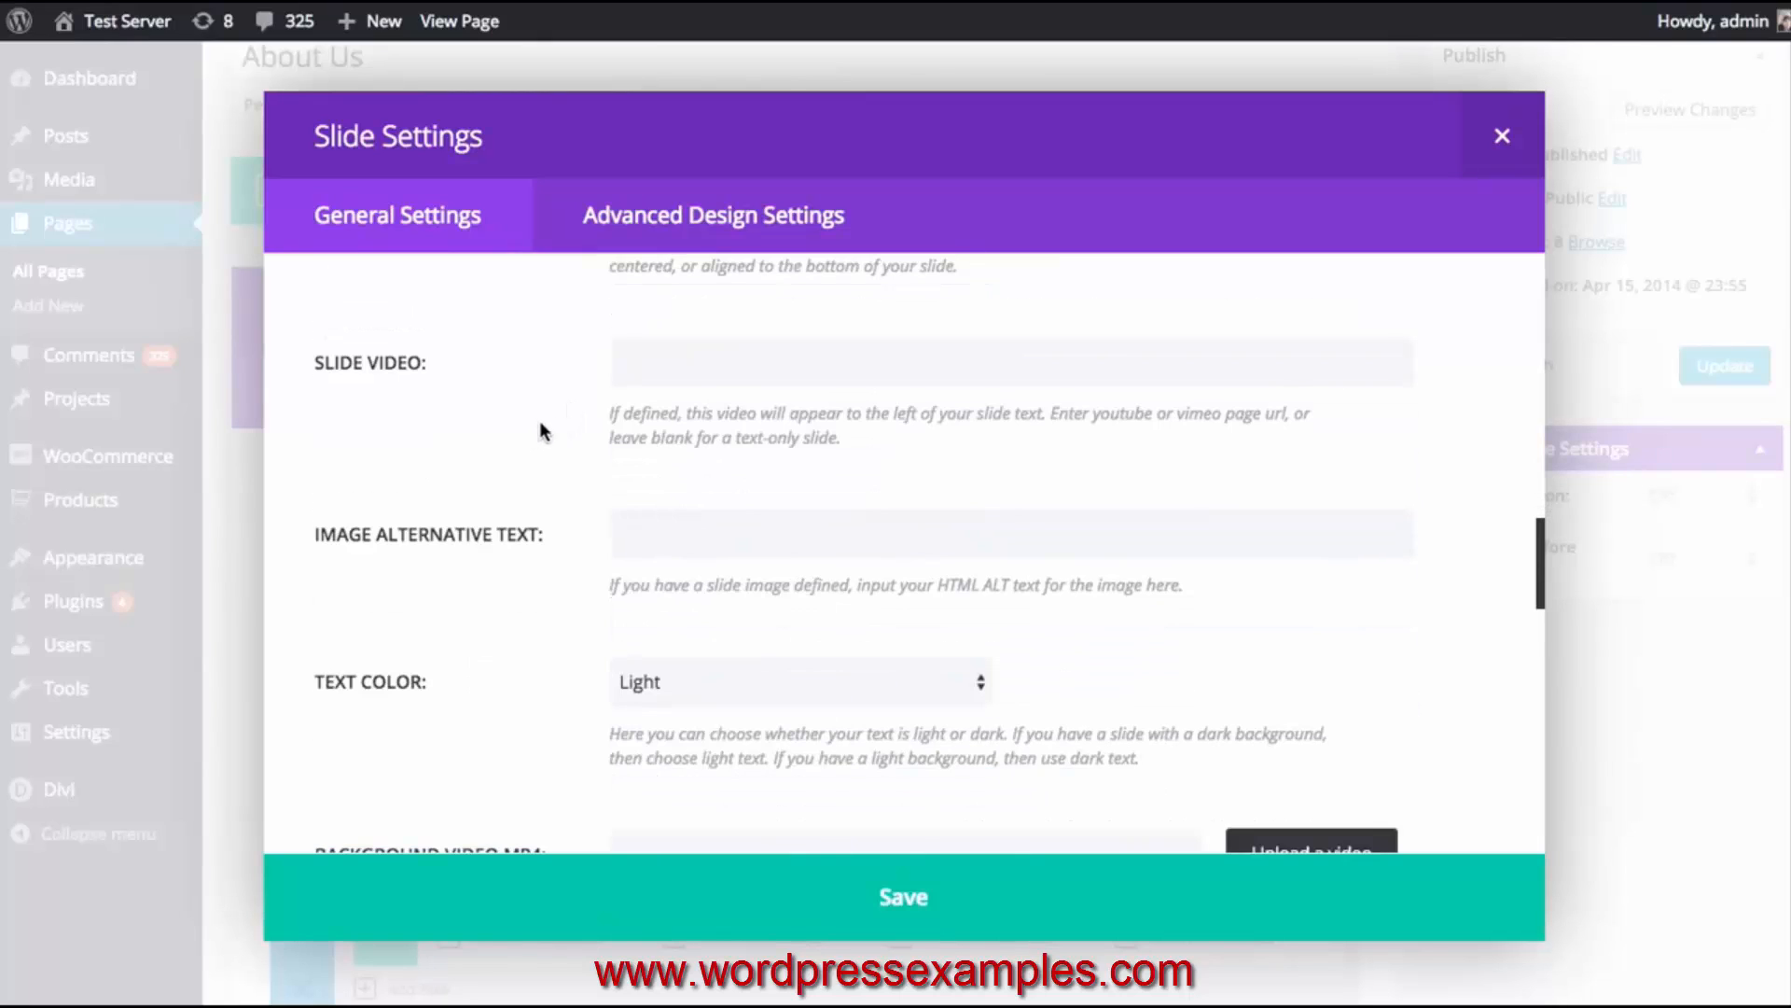
scroll(541, 424, "up", 10)
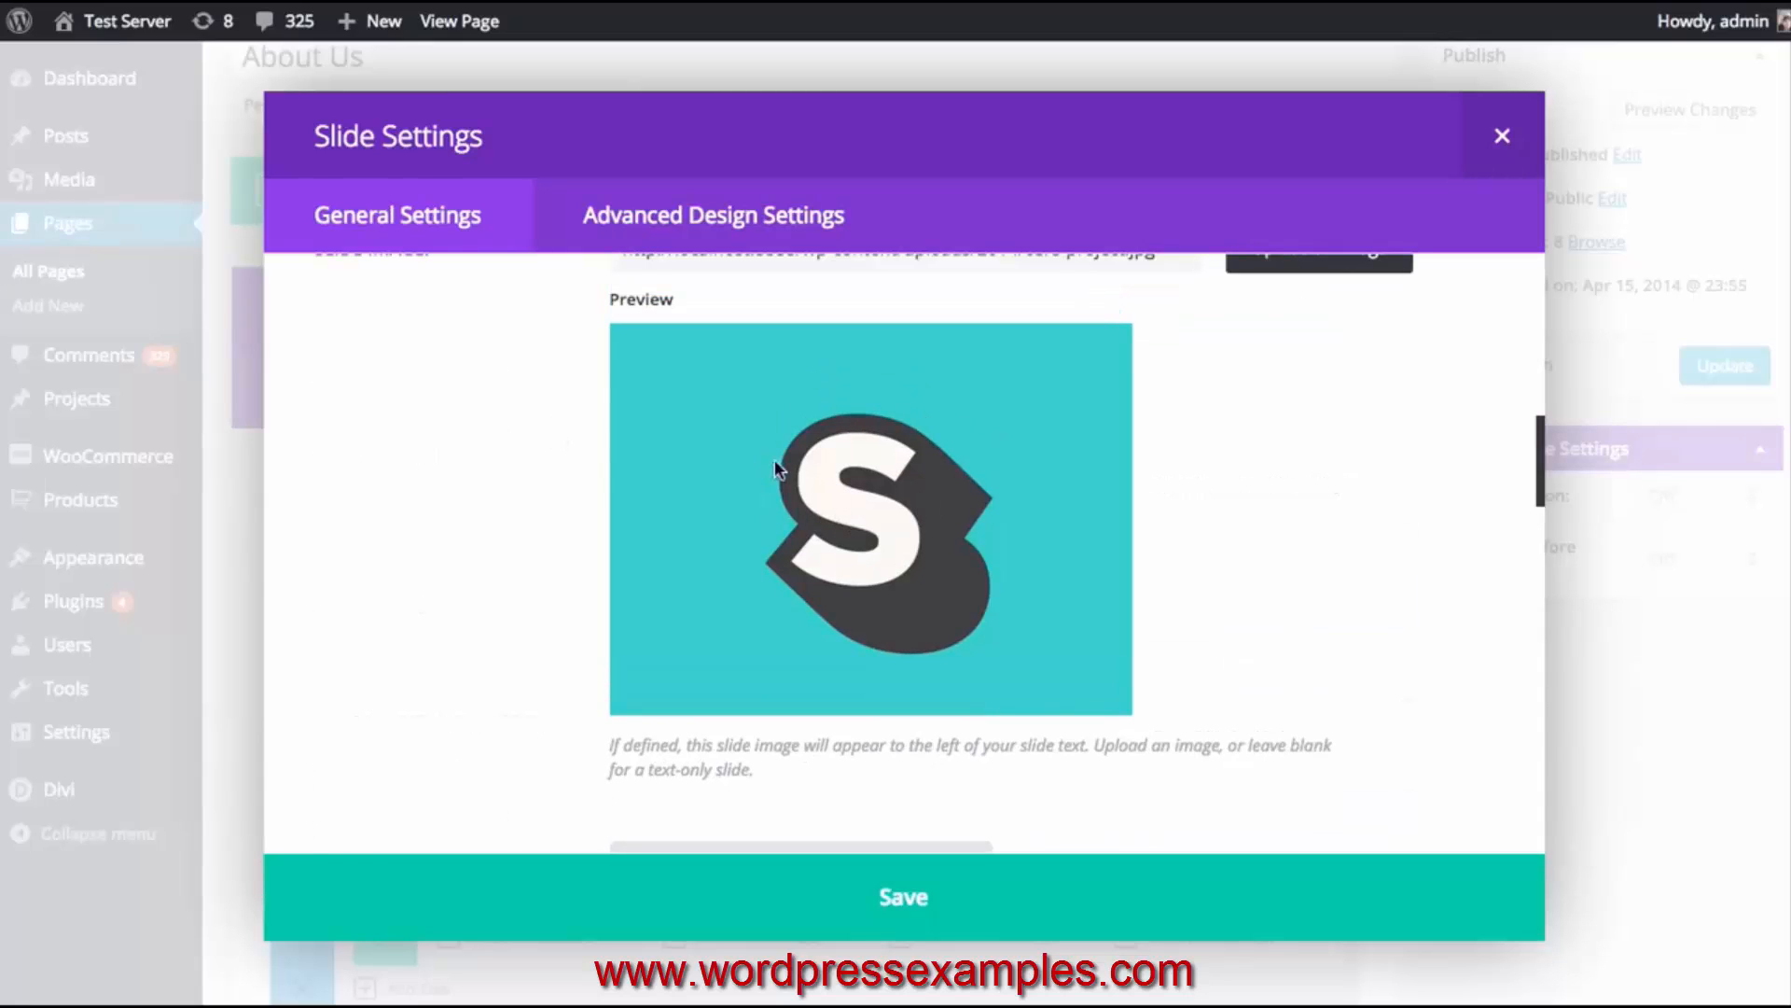
scroll(538, 458, "down", 7)
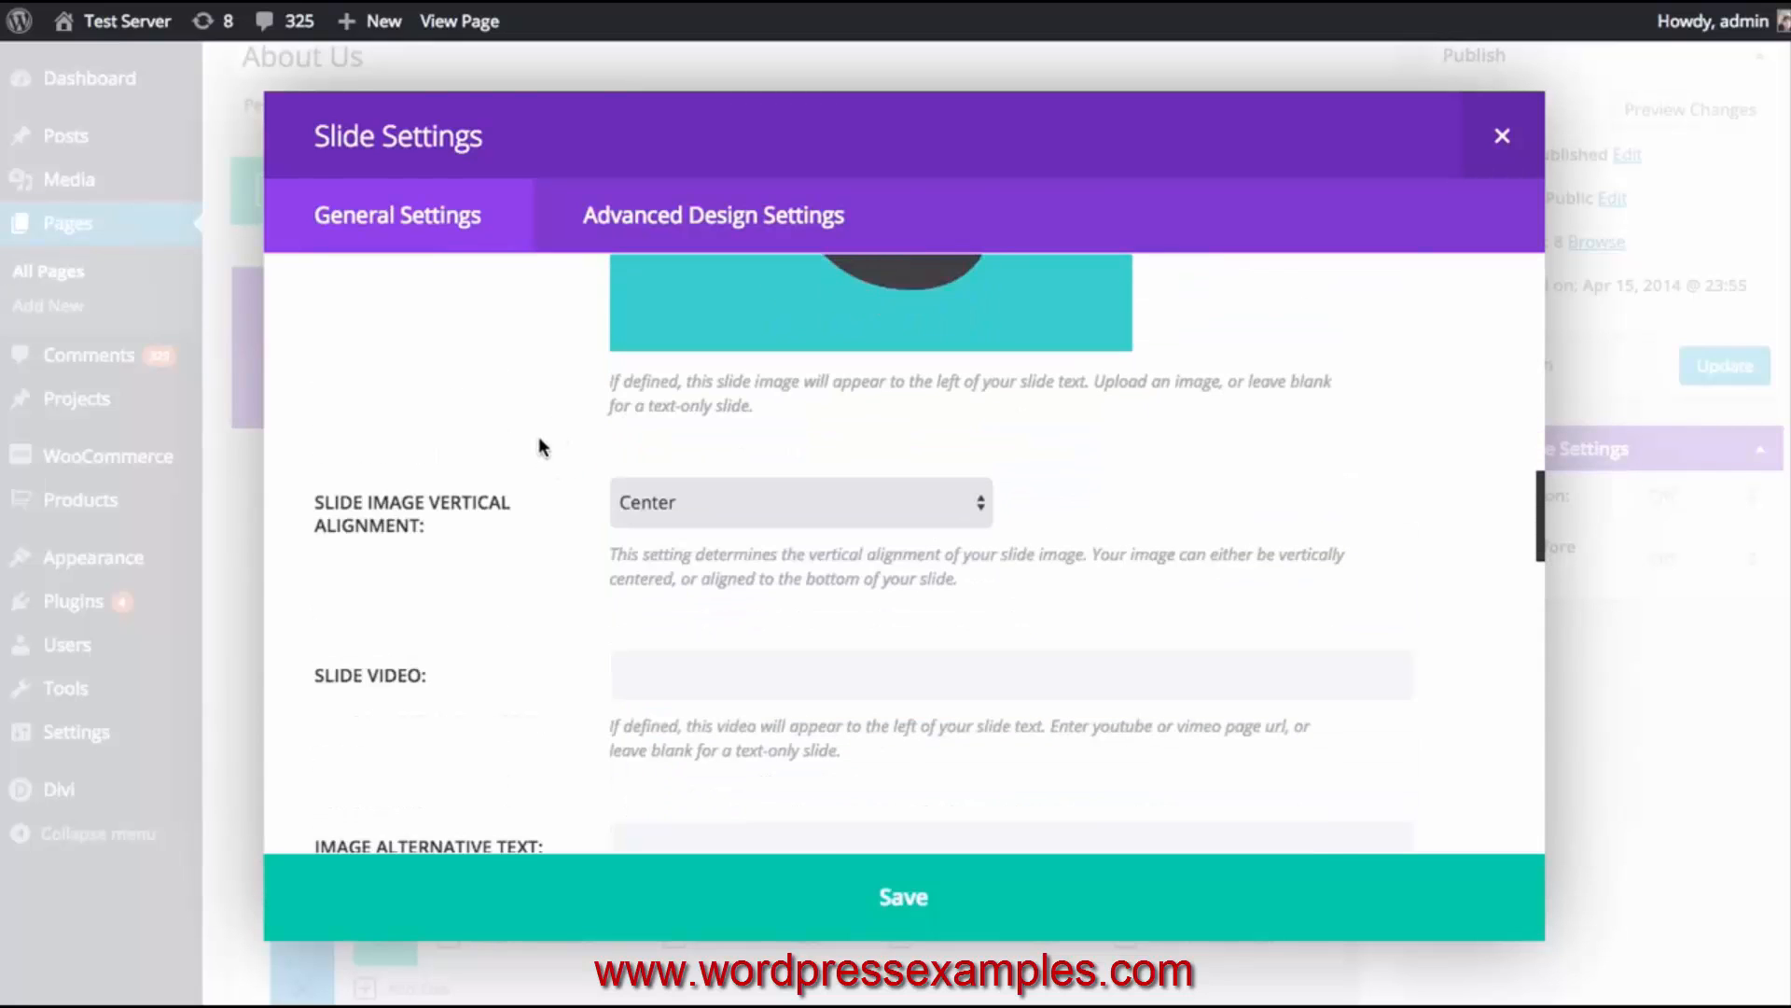
scroll(541, 449, "down", 5)
left_click(668, 404)
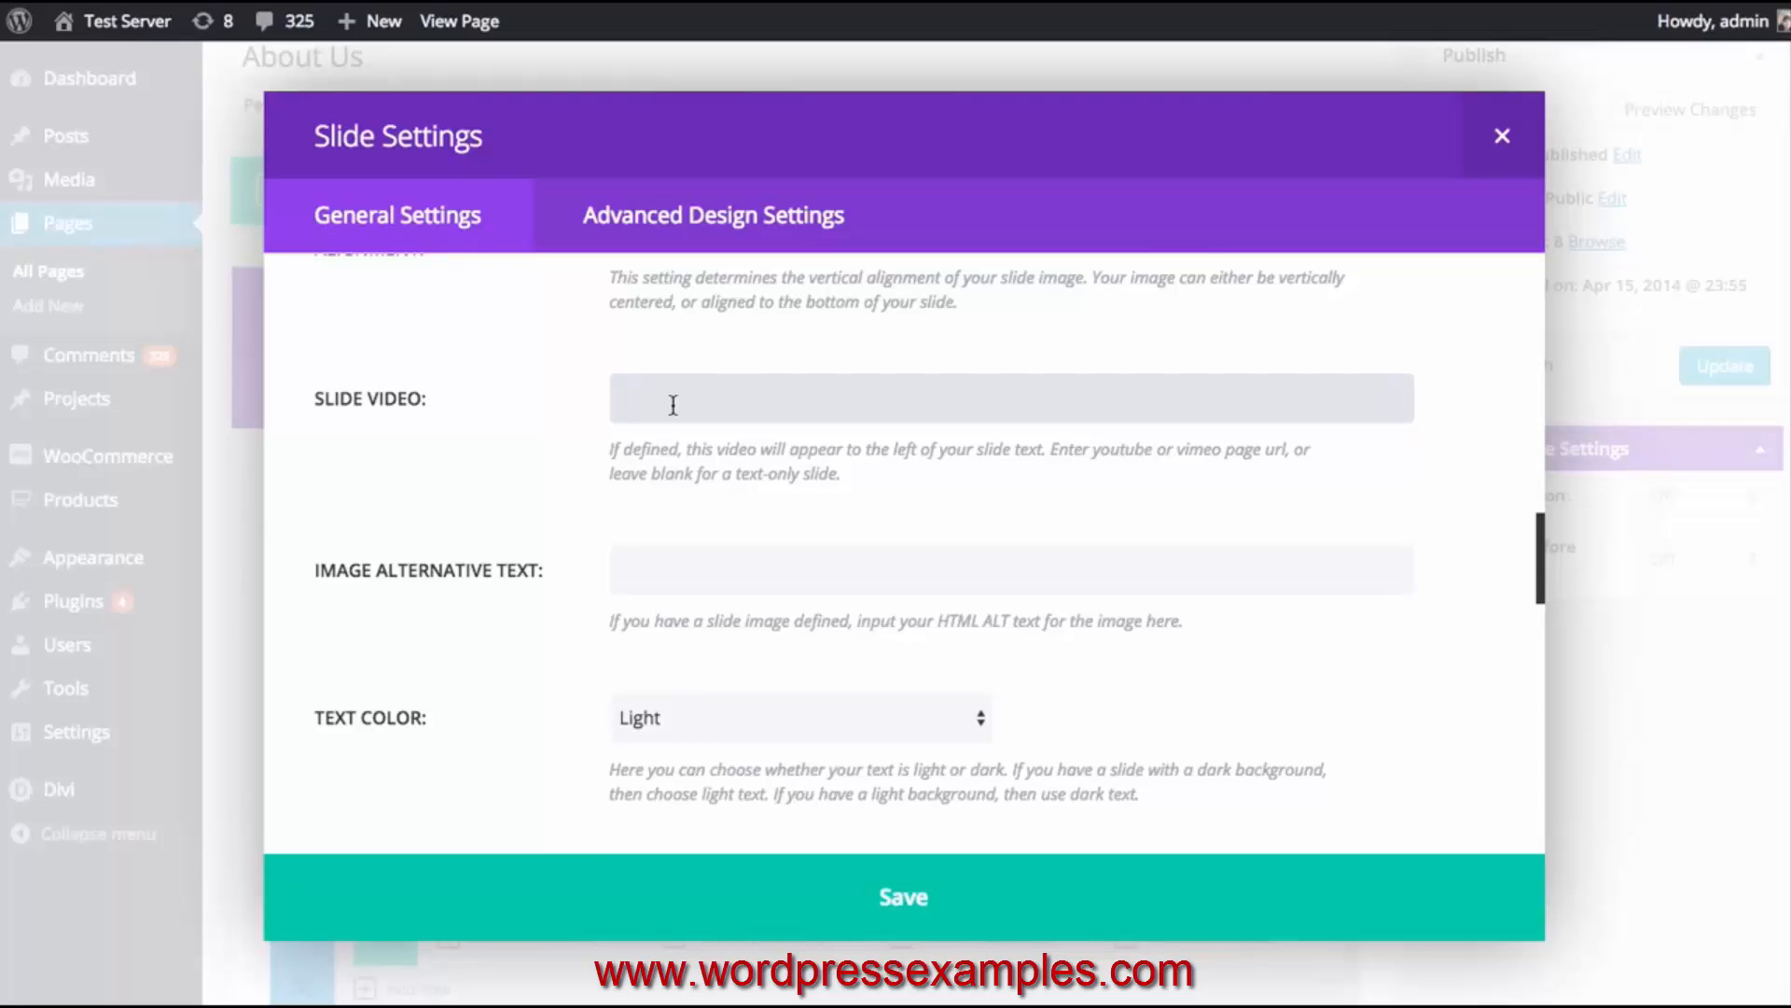
scroll(654, 407, "down", 3)
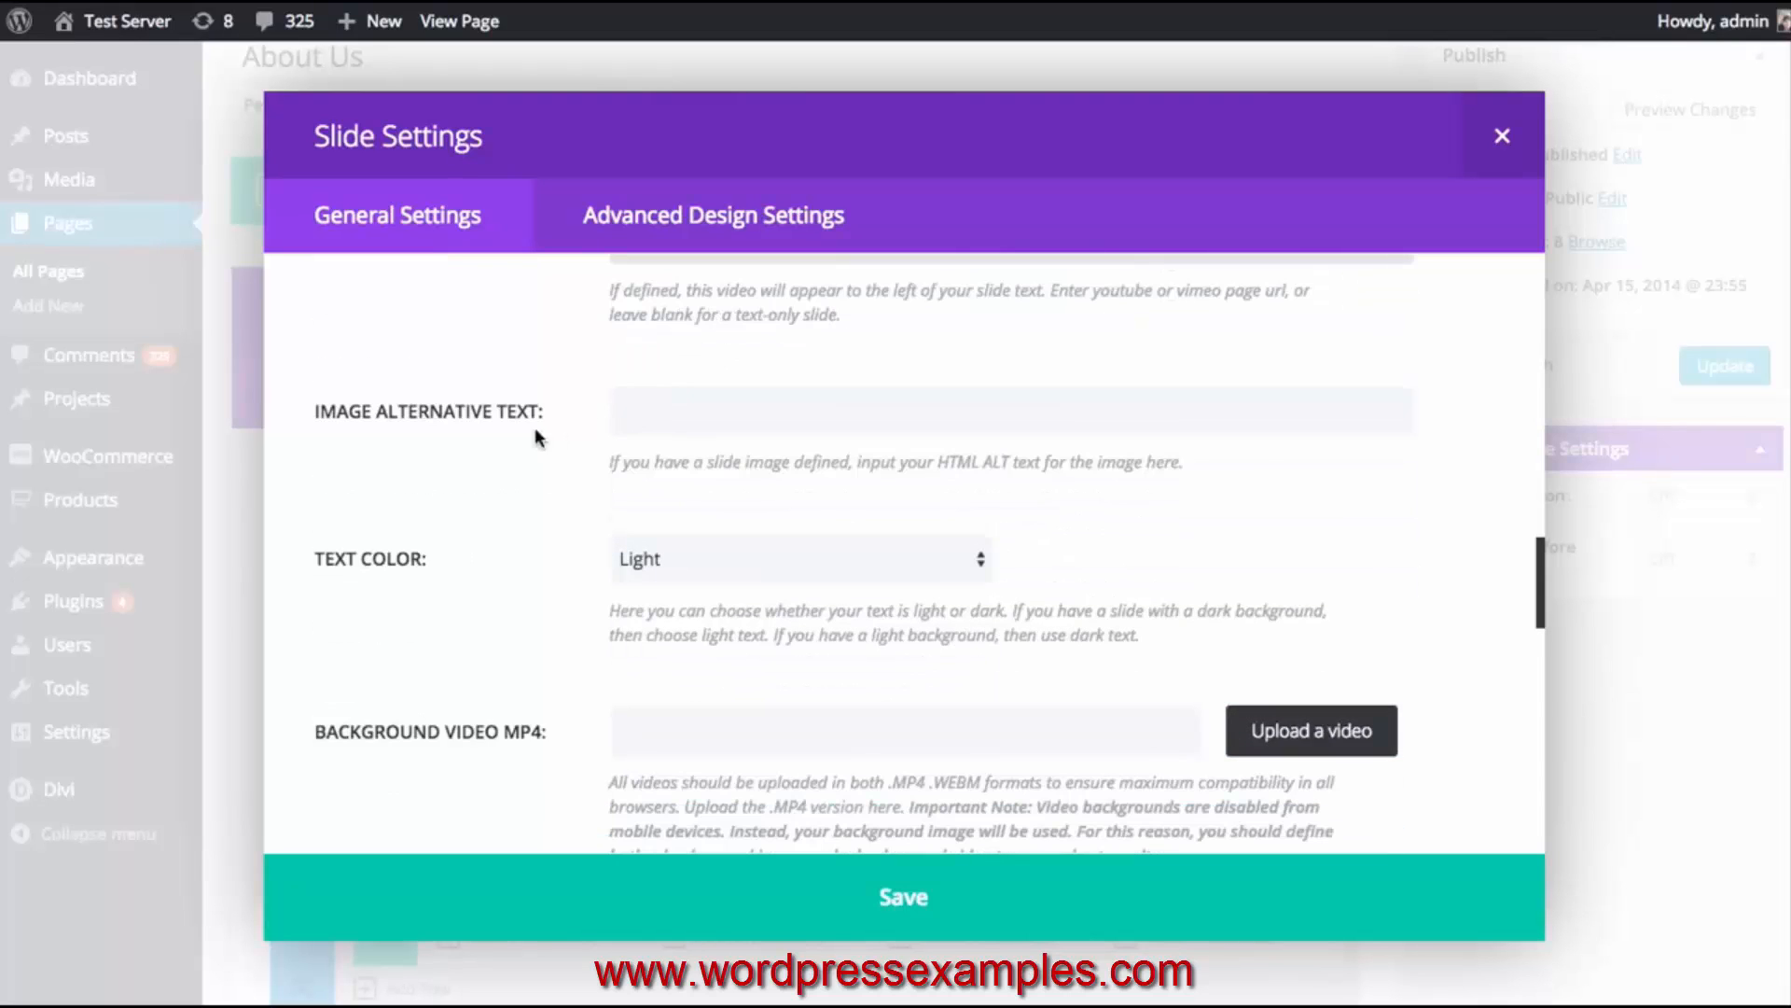
left_click(705, 408)
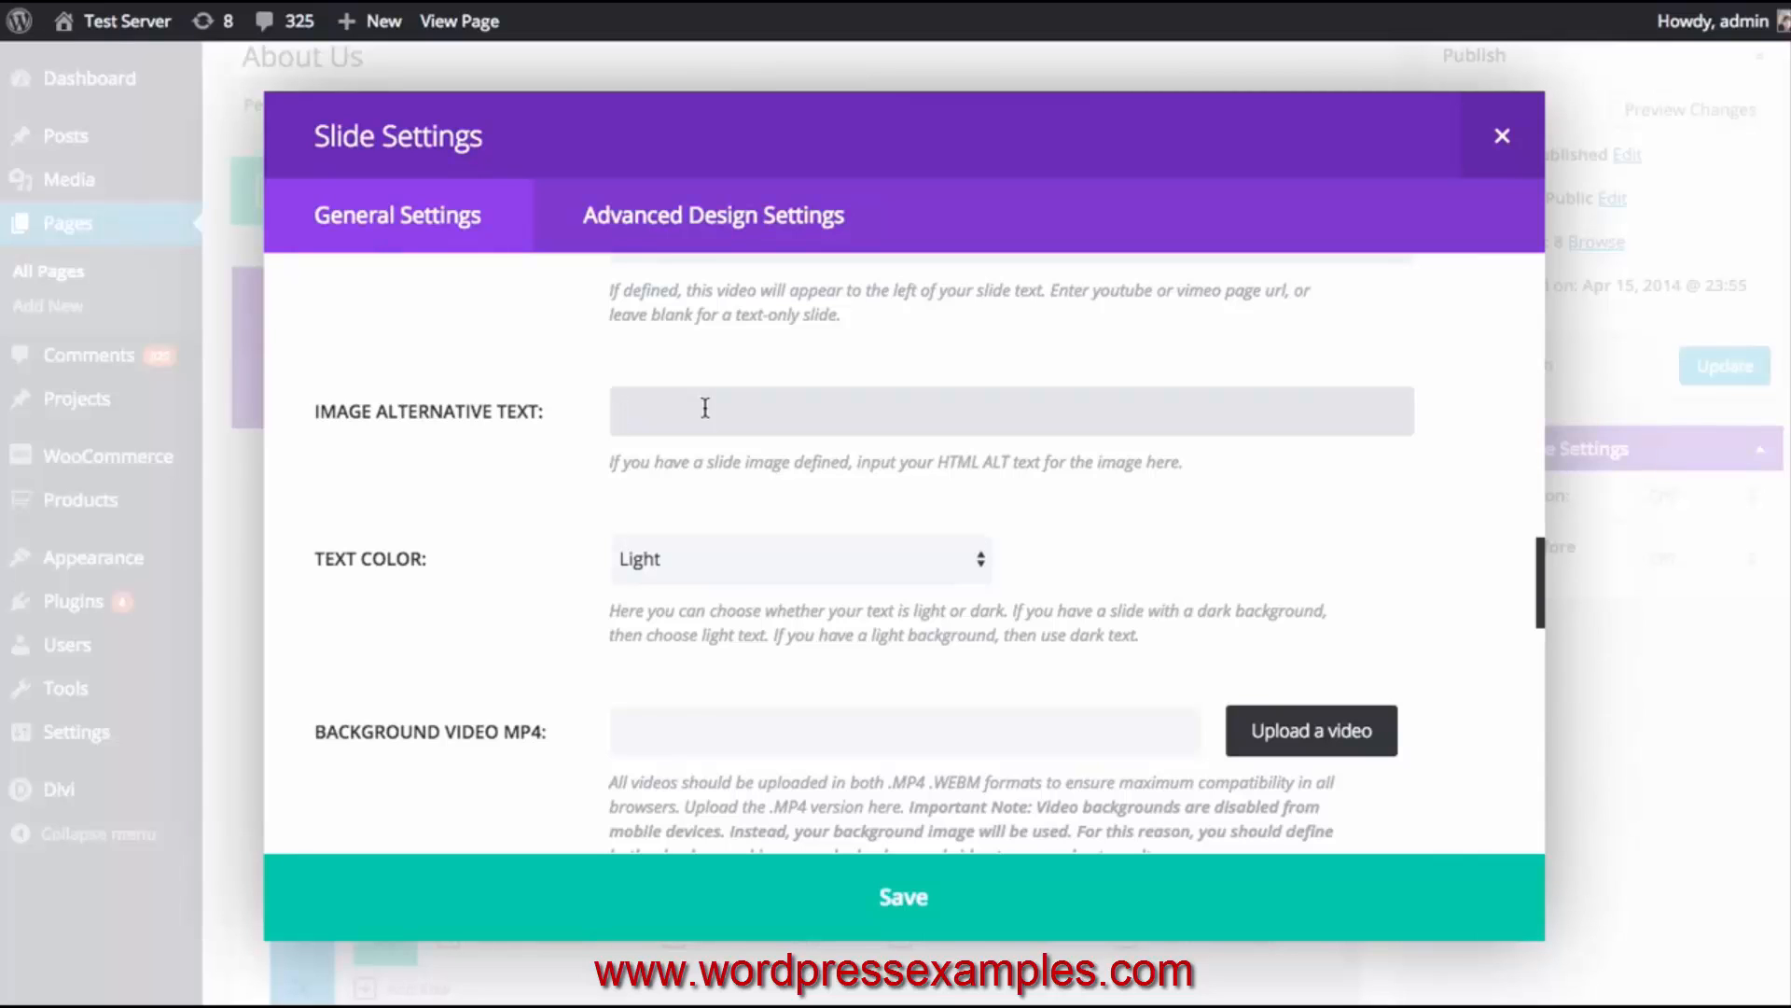
scroll(706, 408, "up", 6)
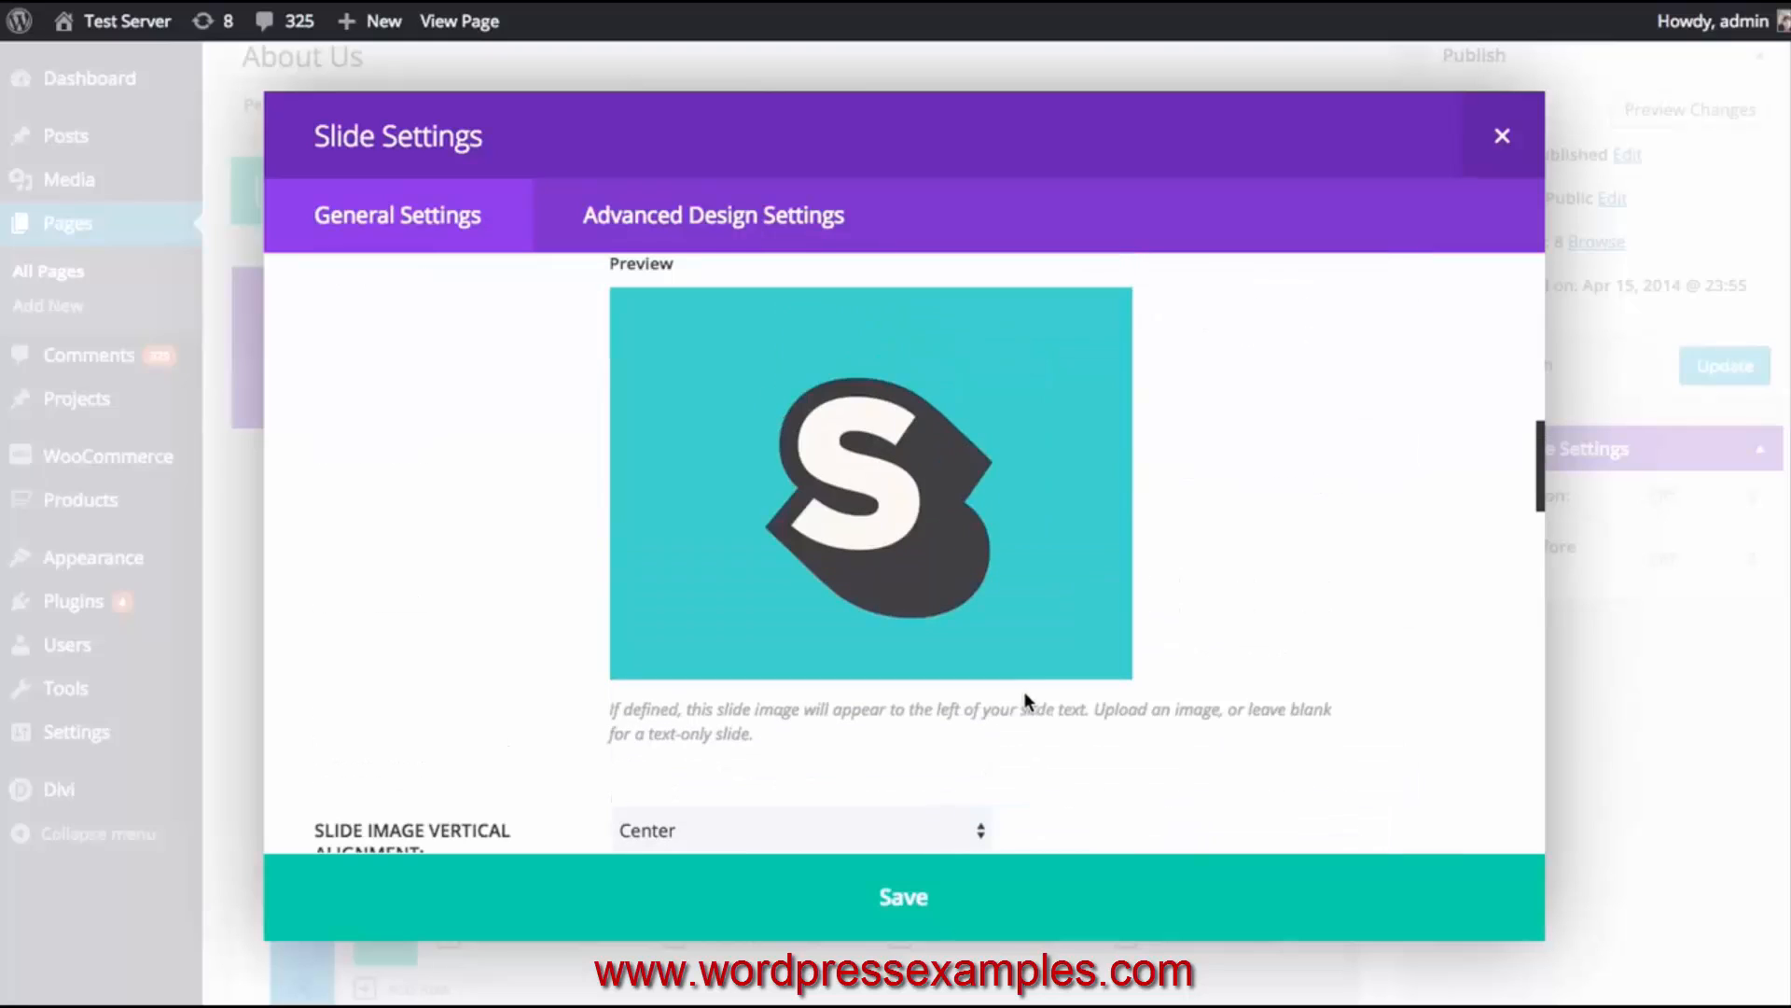
scroll(809, 476, "down", 5)
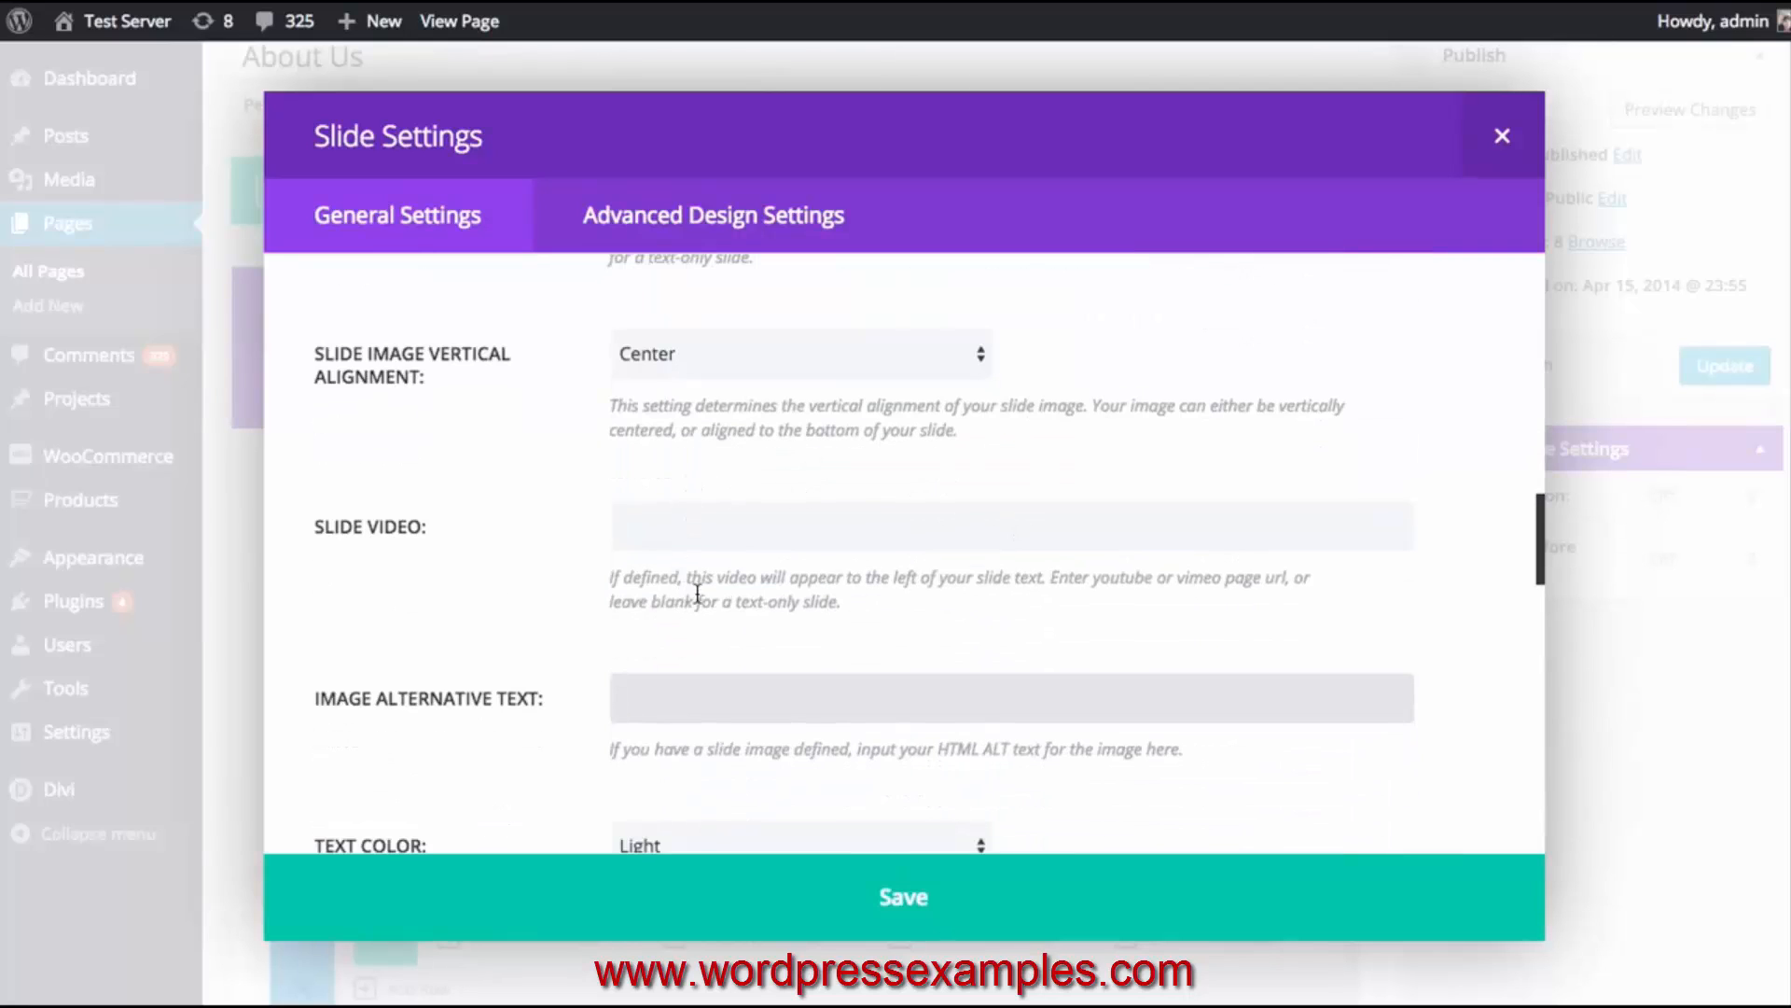
scroll(628, 672, "down", 2)
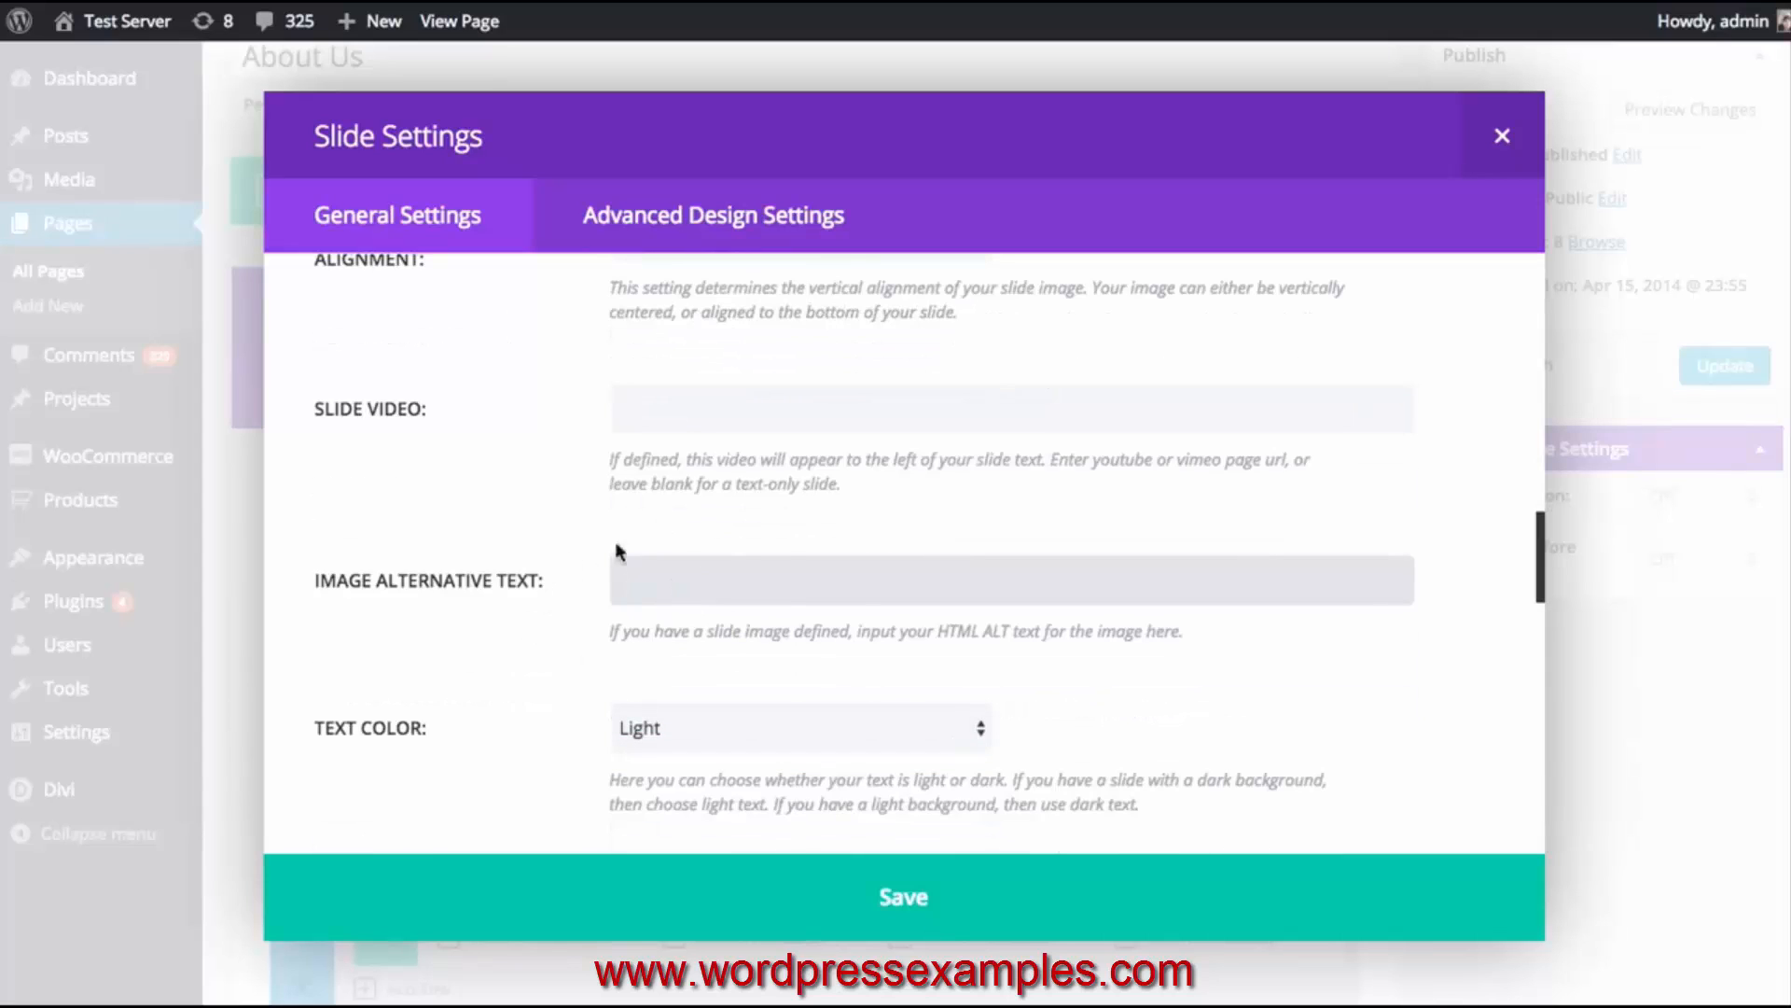
scroll(879, 611, "down", 5)
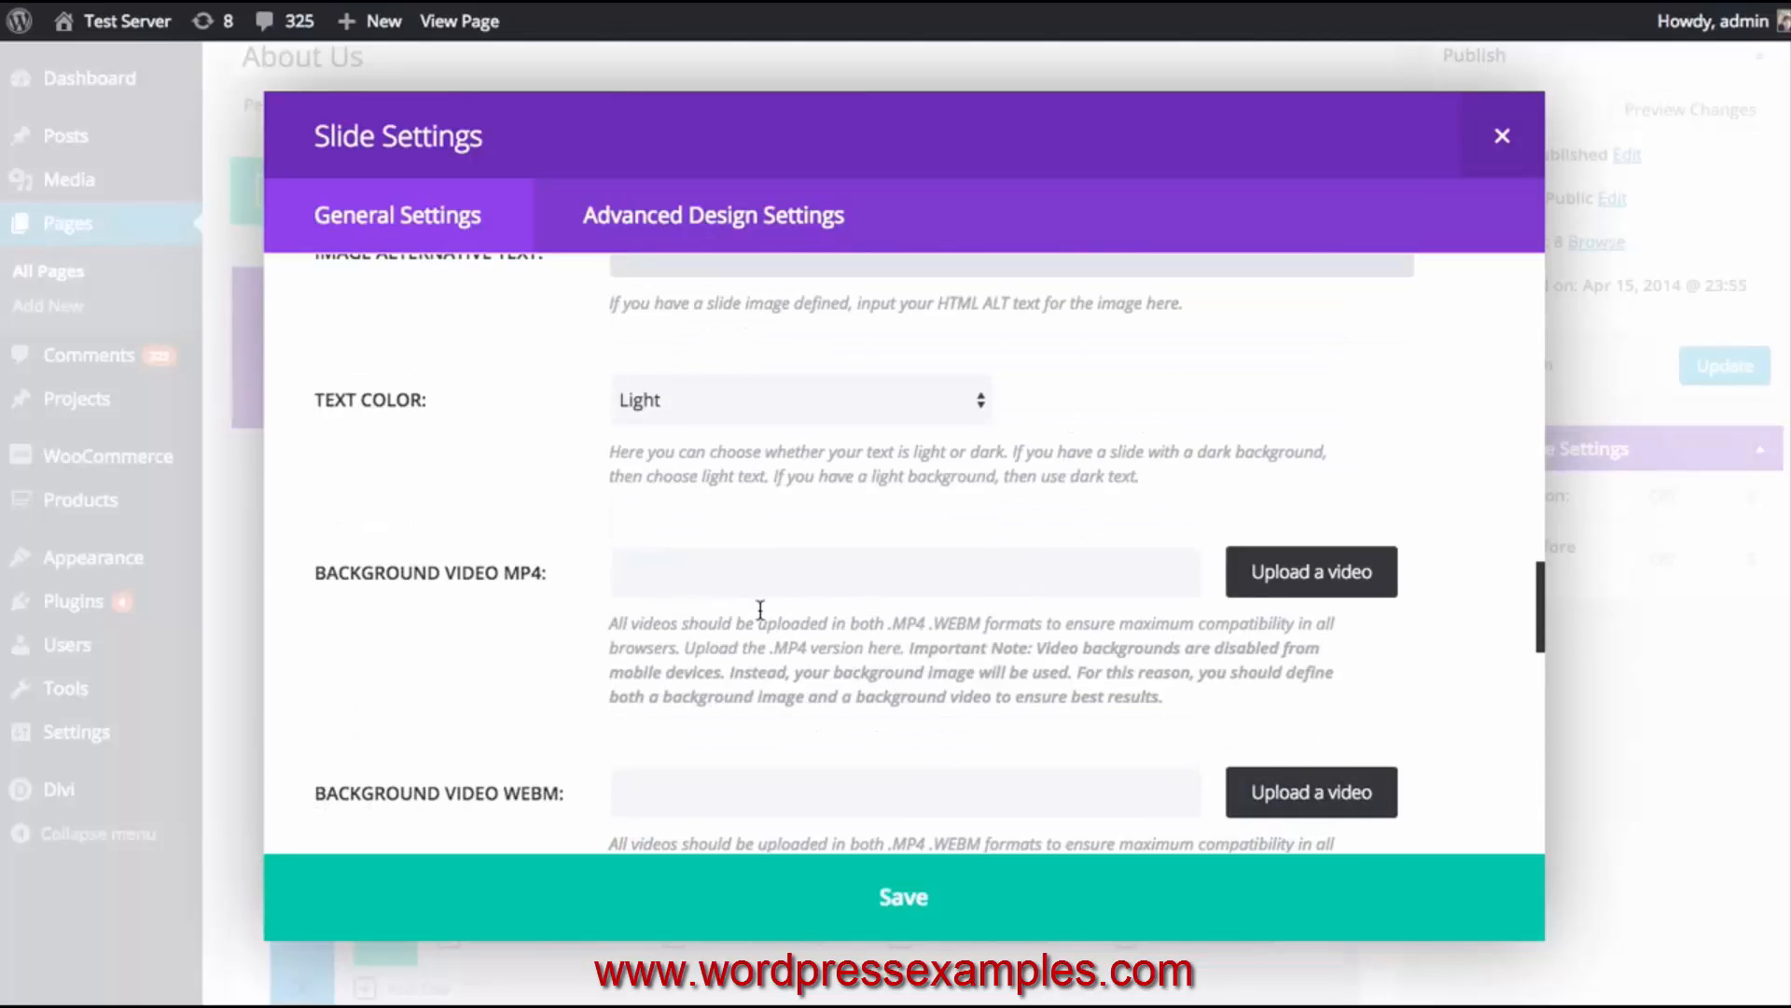
Step: Review the text color options and scroll through the background video settings down to the content editor
left_click(841, 398)
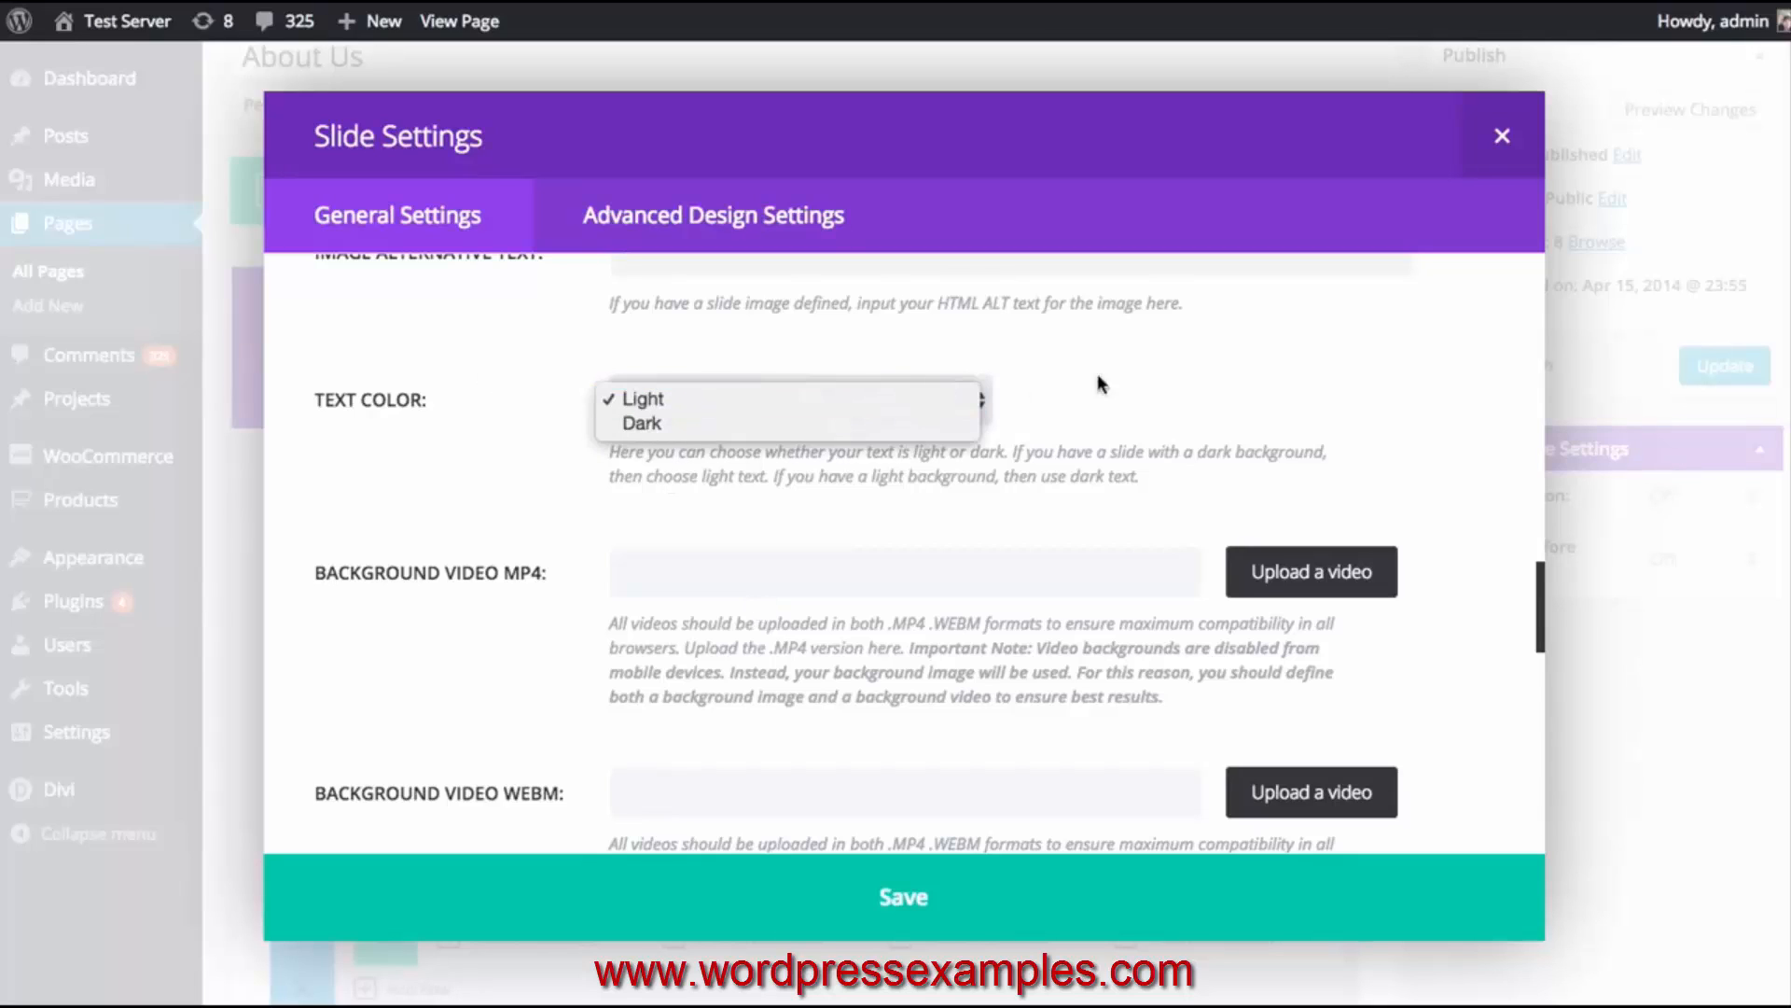
left_click(1153, 382)
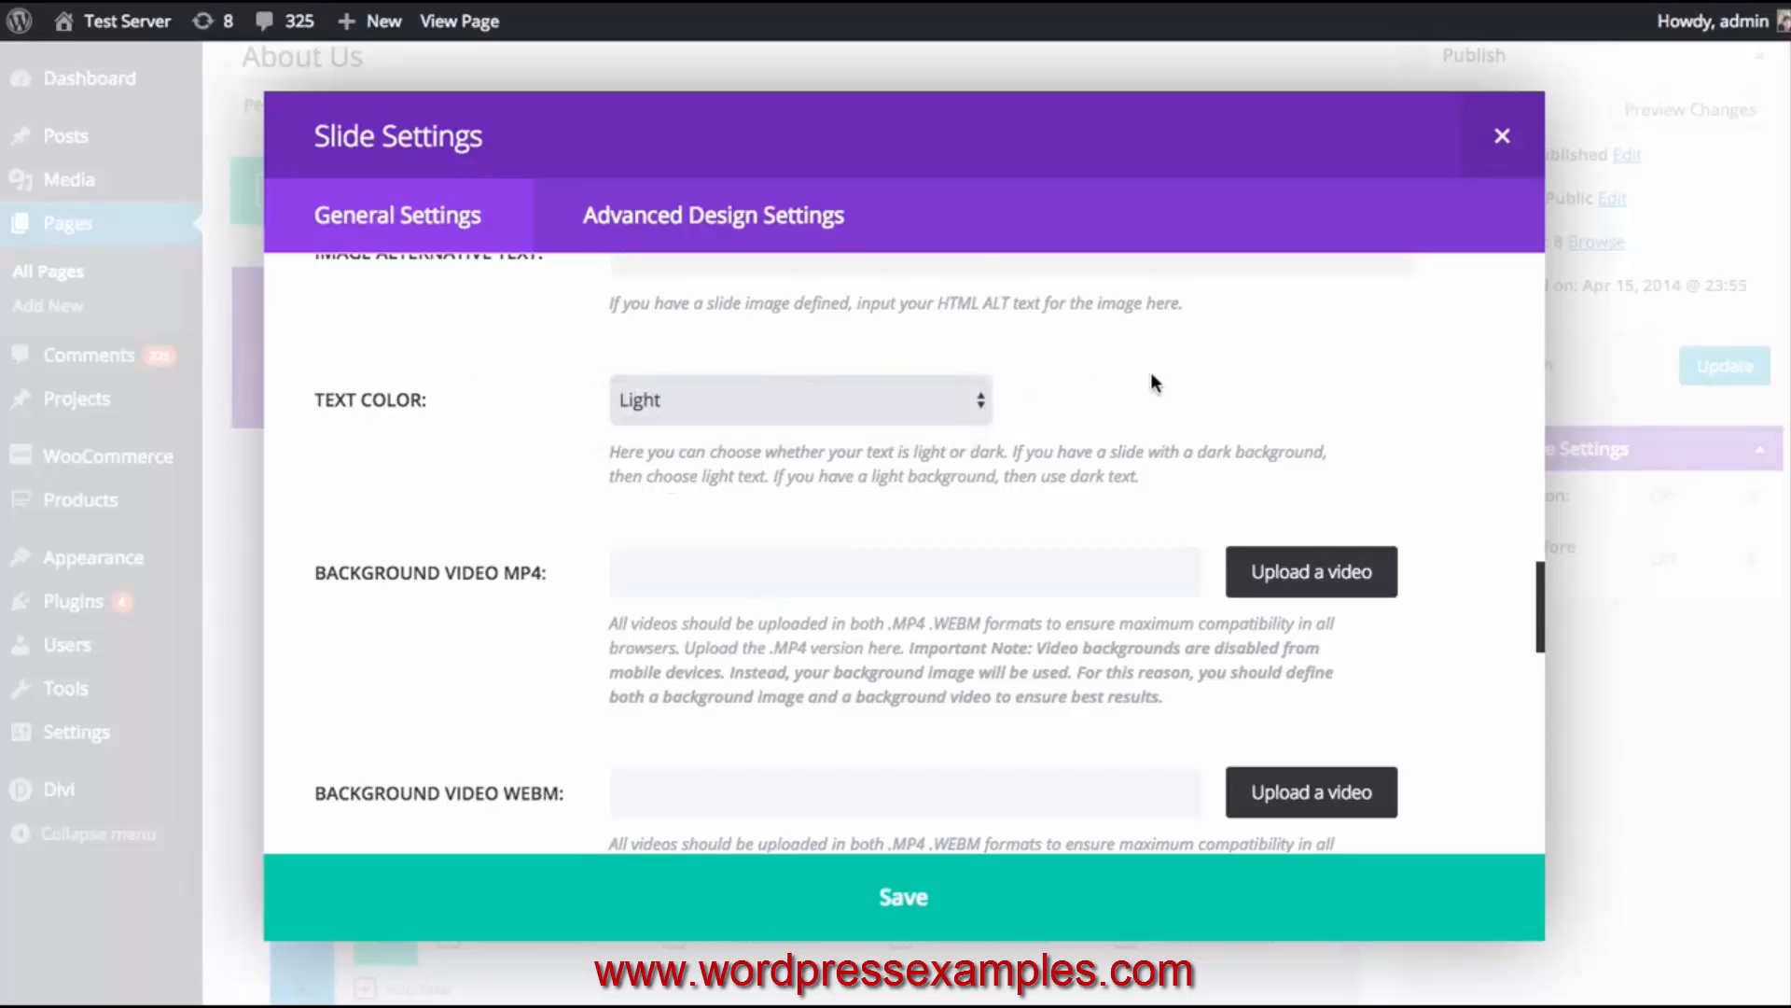
left_click(975, 398)
left_click(1207, 386)
scroll(1422, 386, "down", 4)
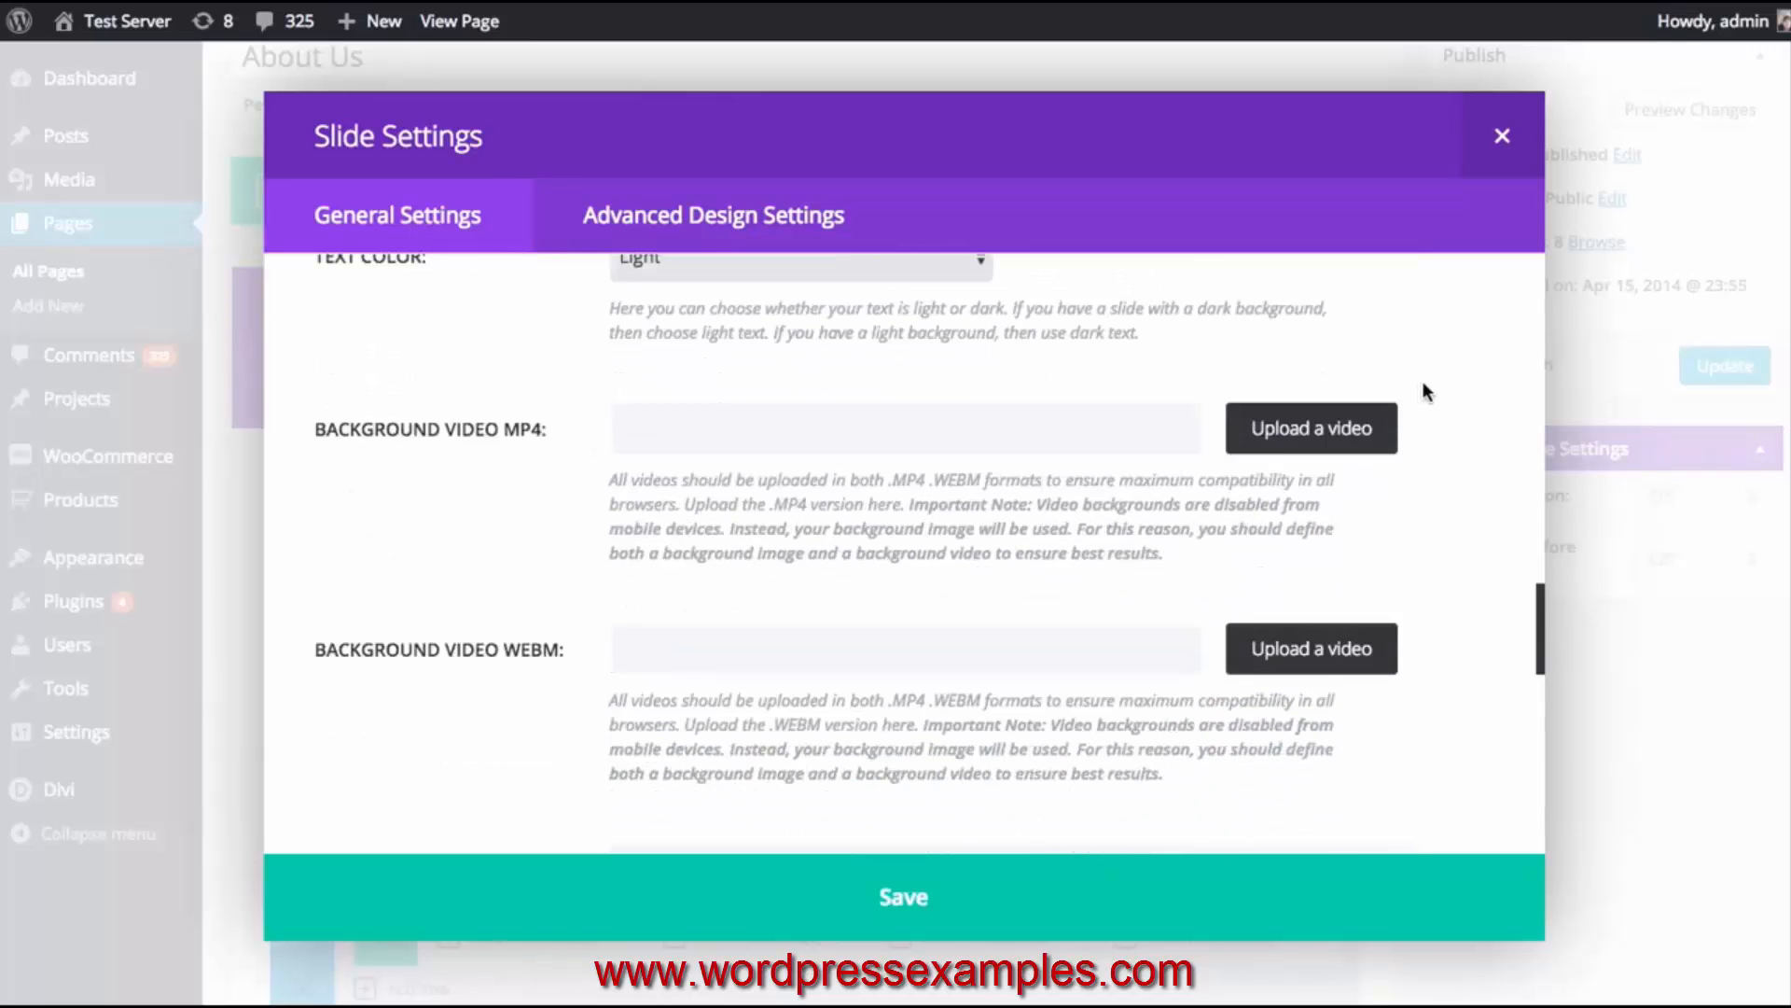
scroll(1422, 386, "down", 1)
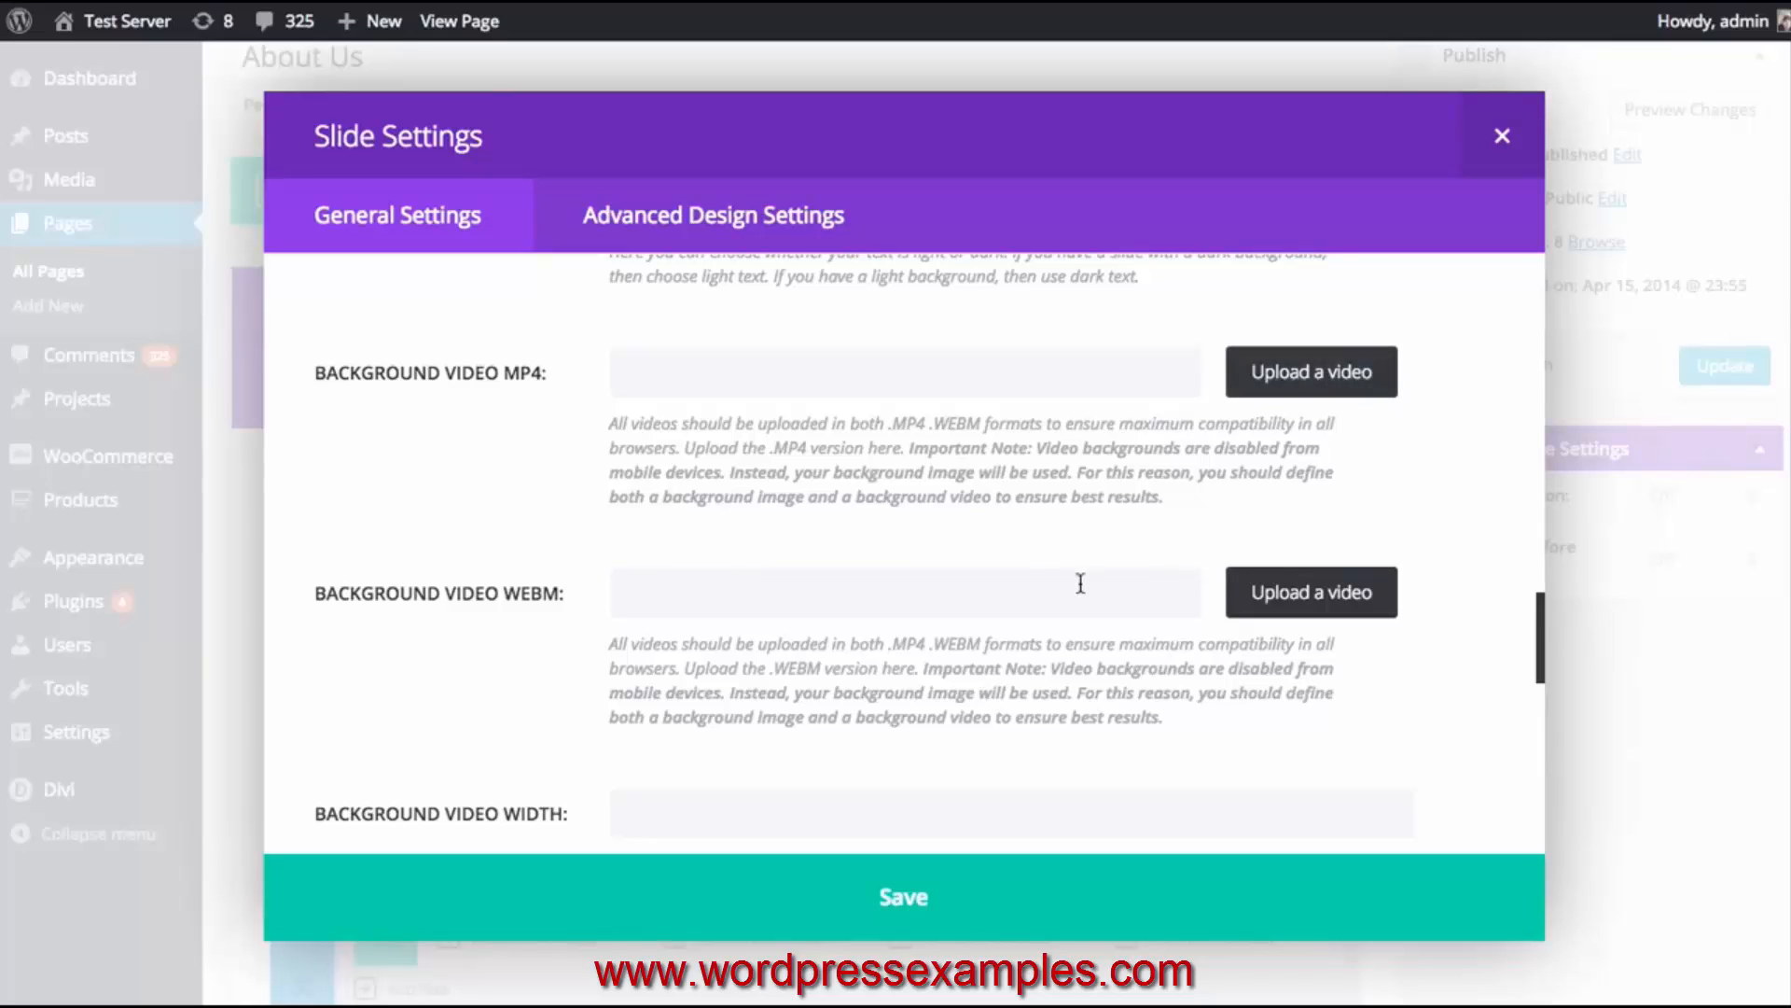
scroll(1035, 518, "down", 3)
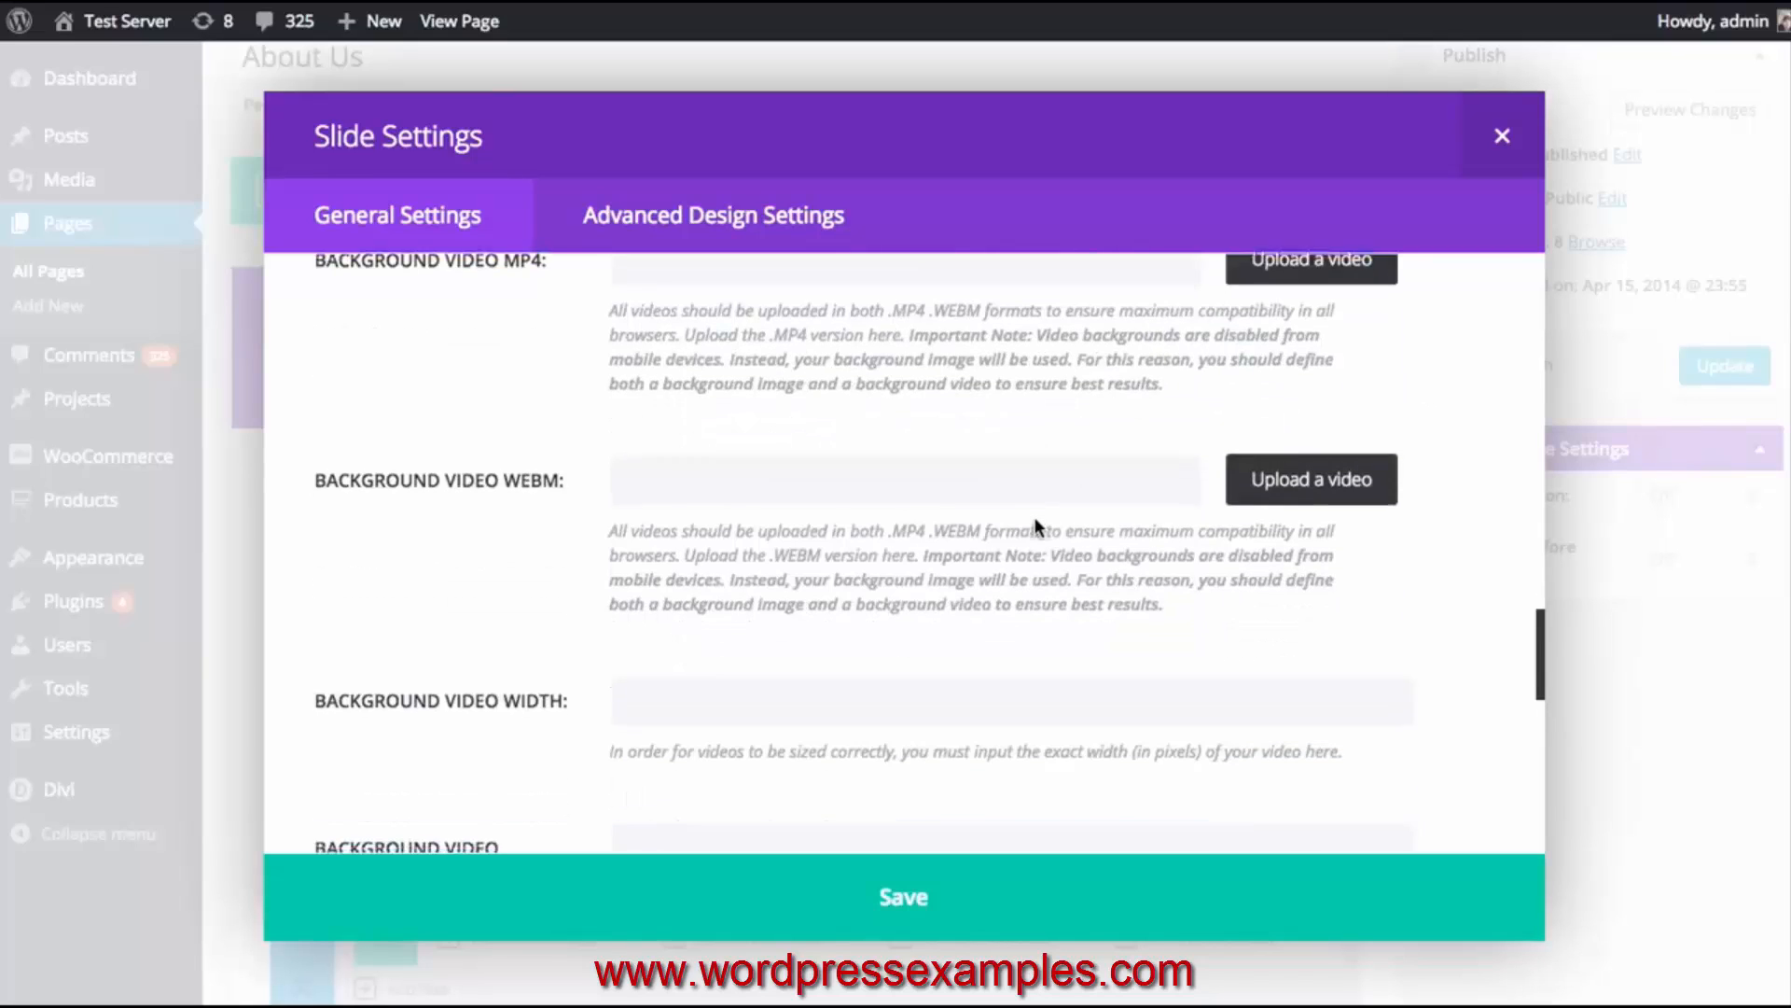
scroll(1057, 511, "down", 4)
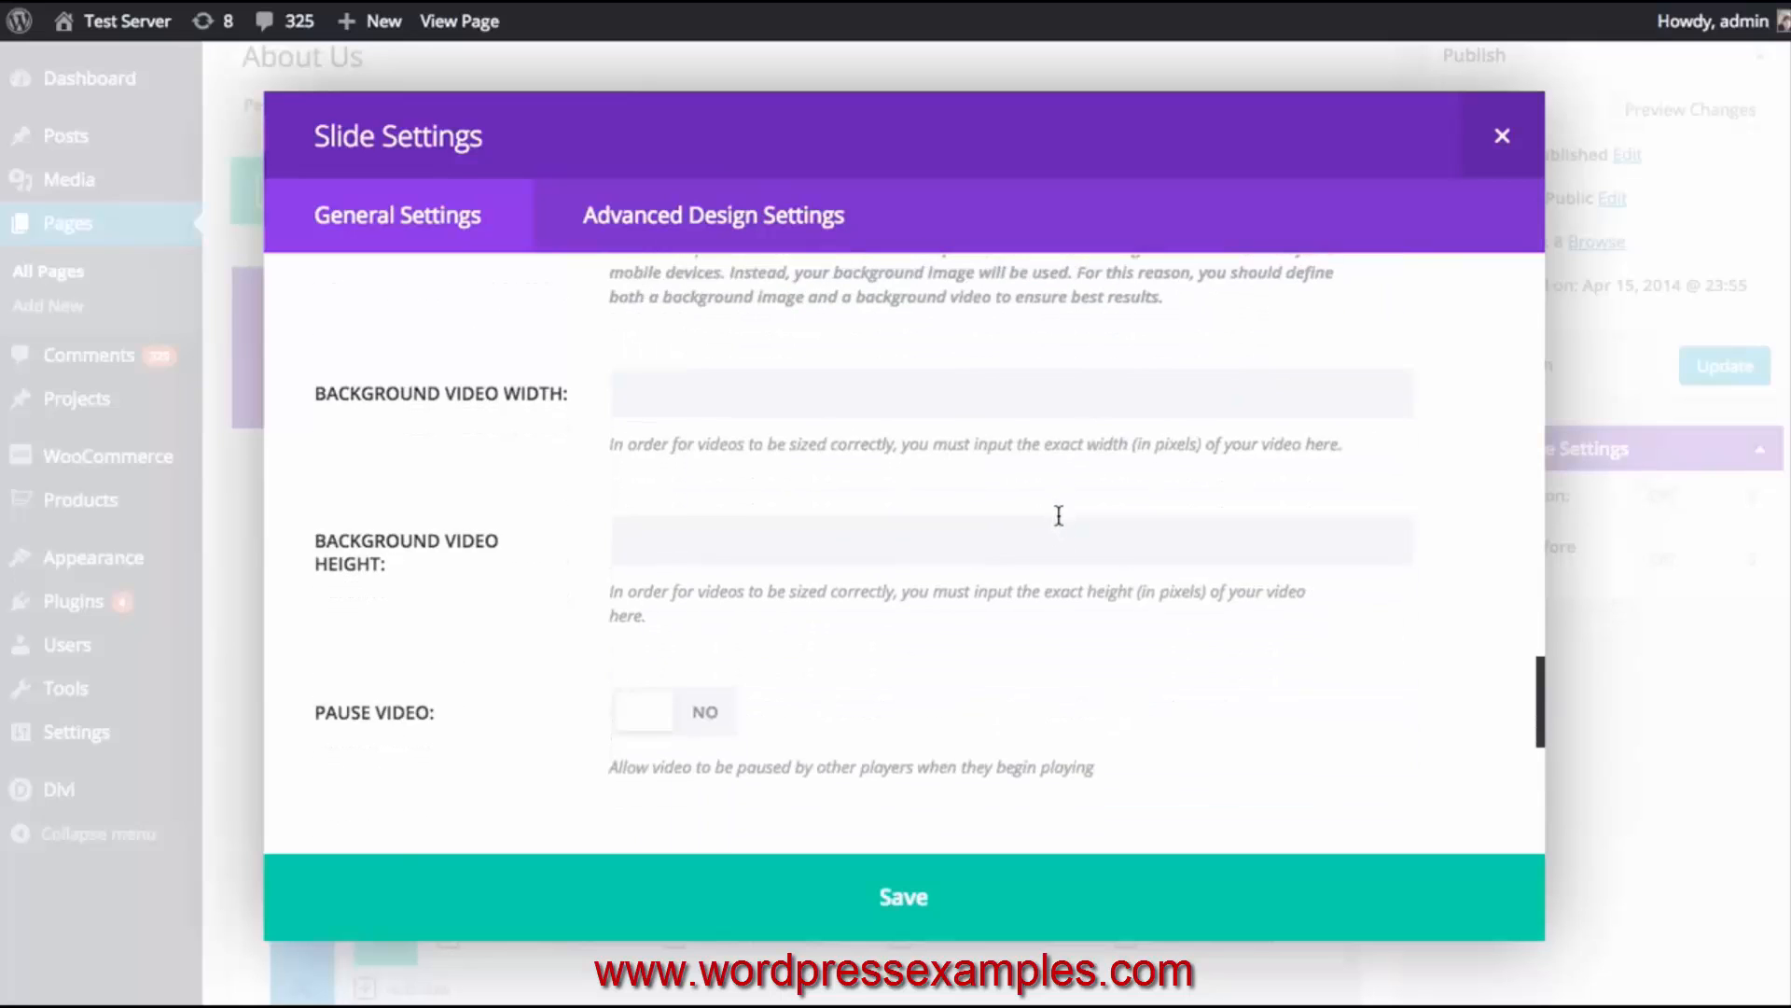
scroll(1058, 516, "down", 5)
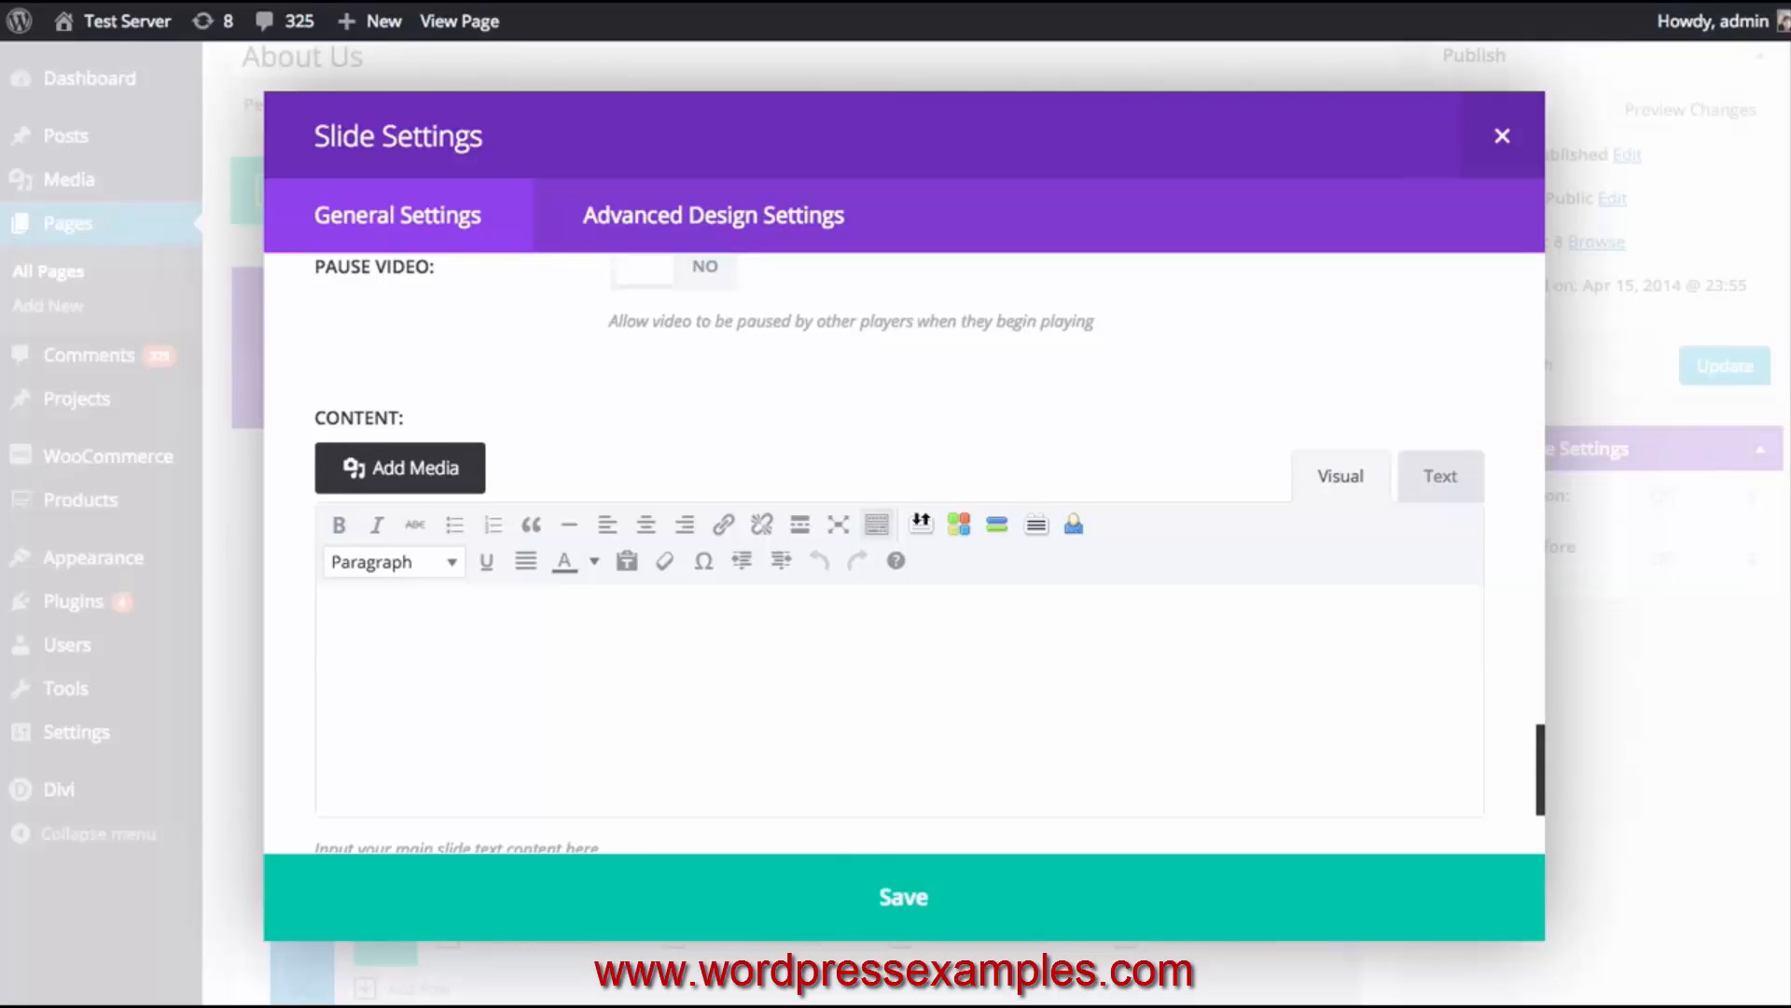
Step: Add the Pellentesque placeholder paragraph as the slide's content and save the slide settings
left_click(1114, 675)
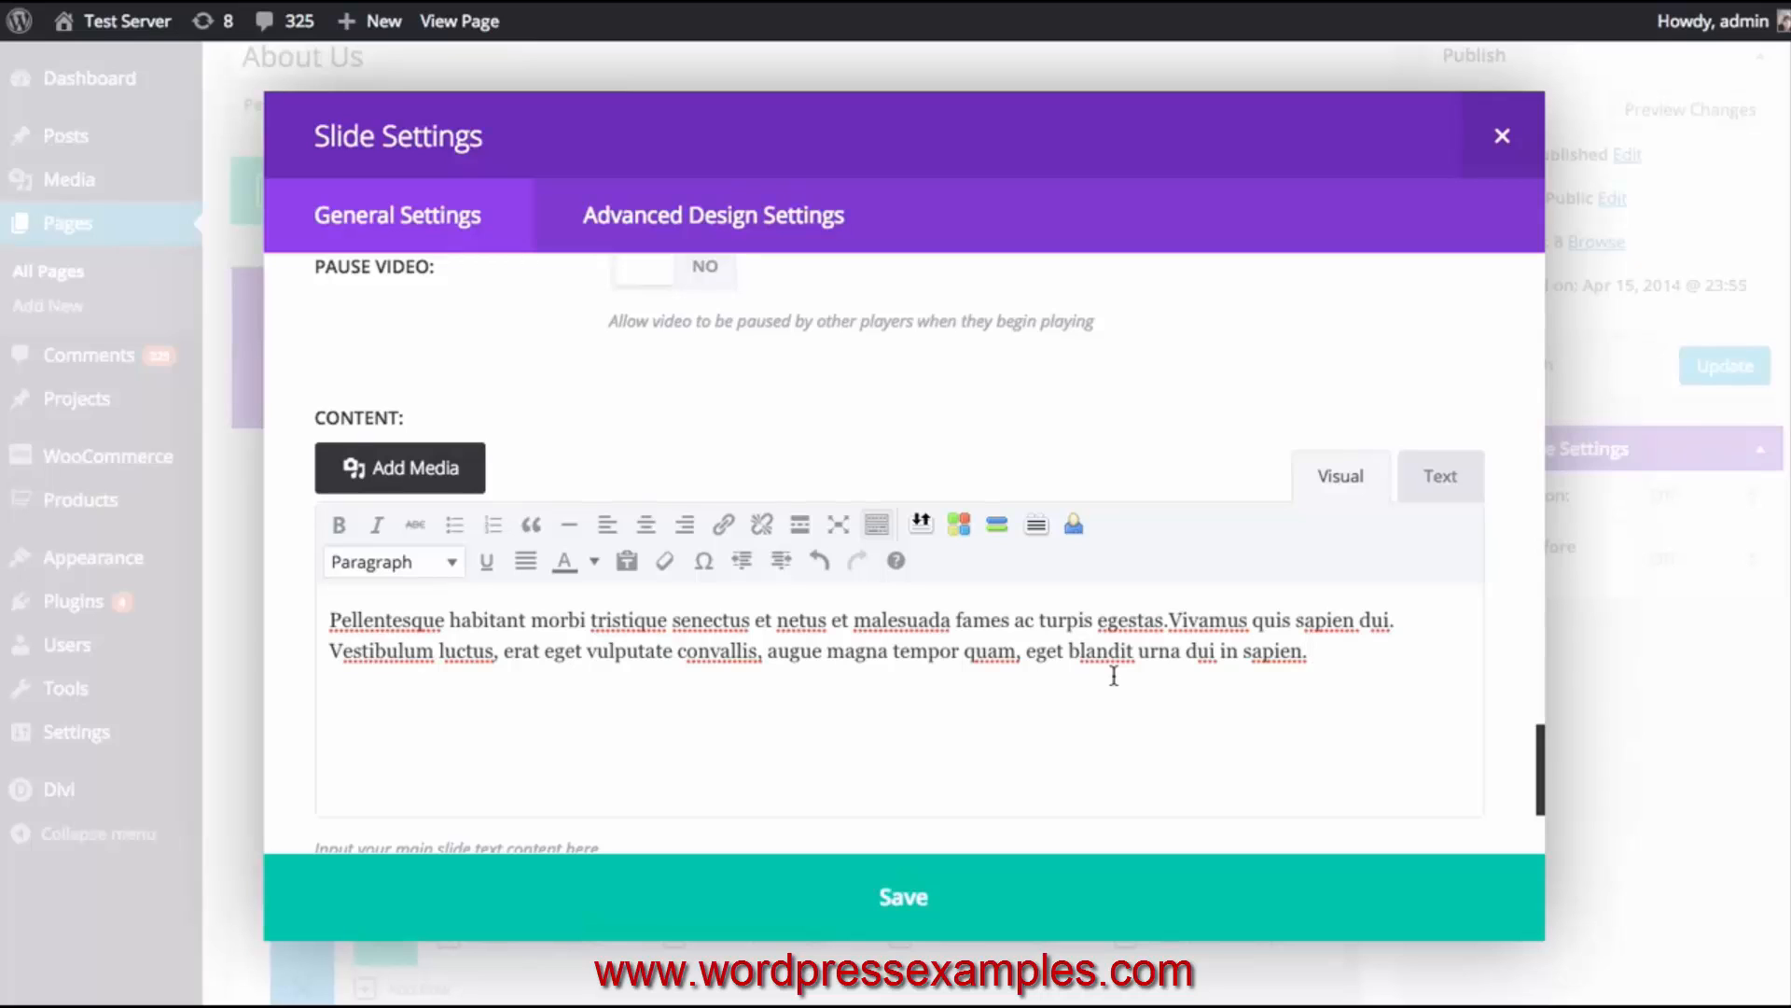
scroll(1113, 676, "down", 3)
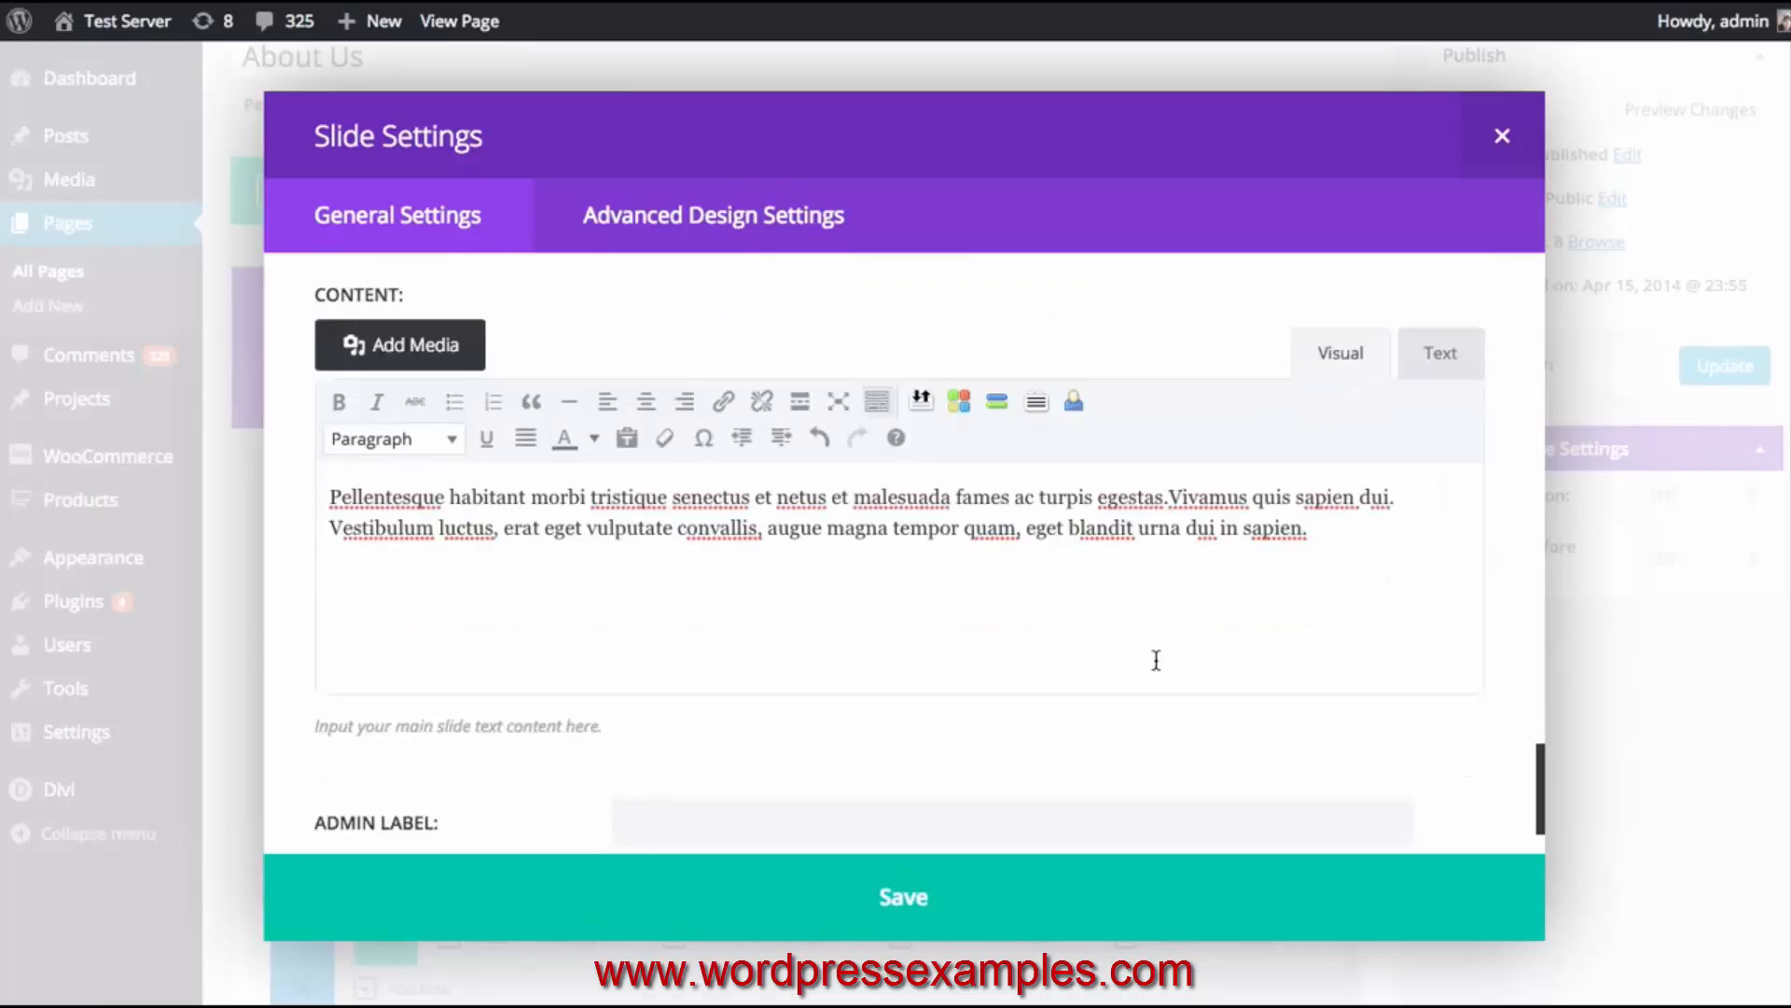
scroll(1167, 653, "down", 1)
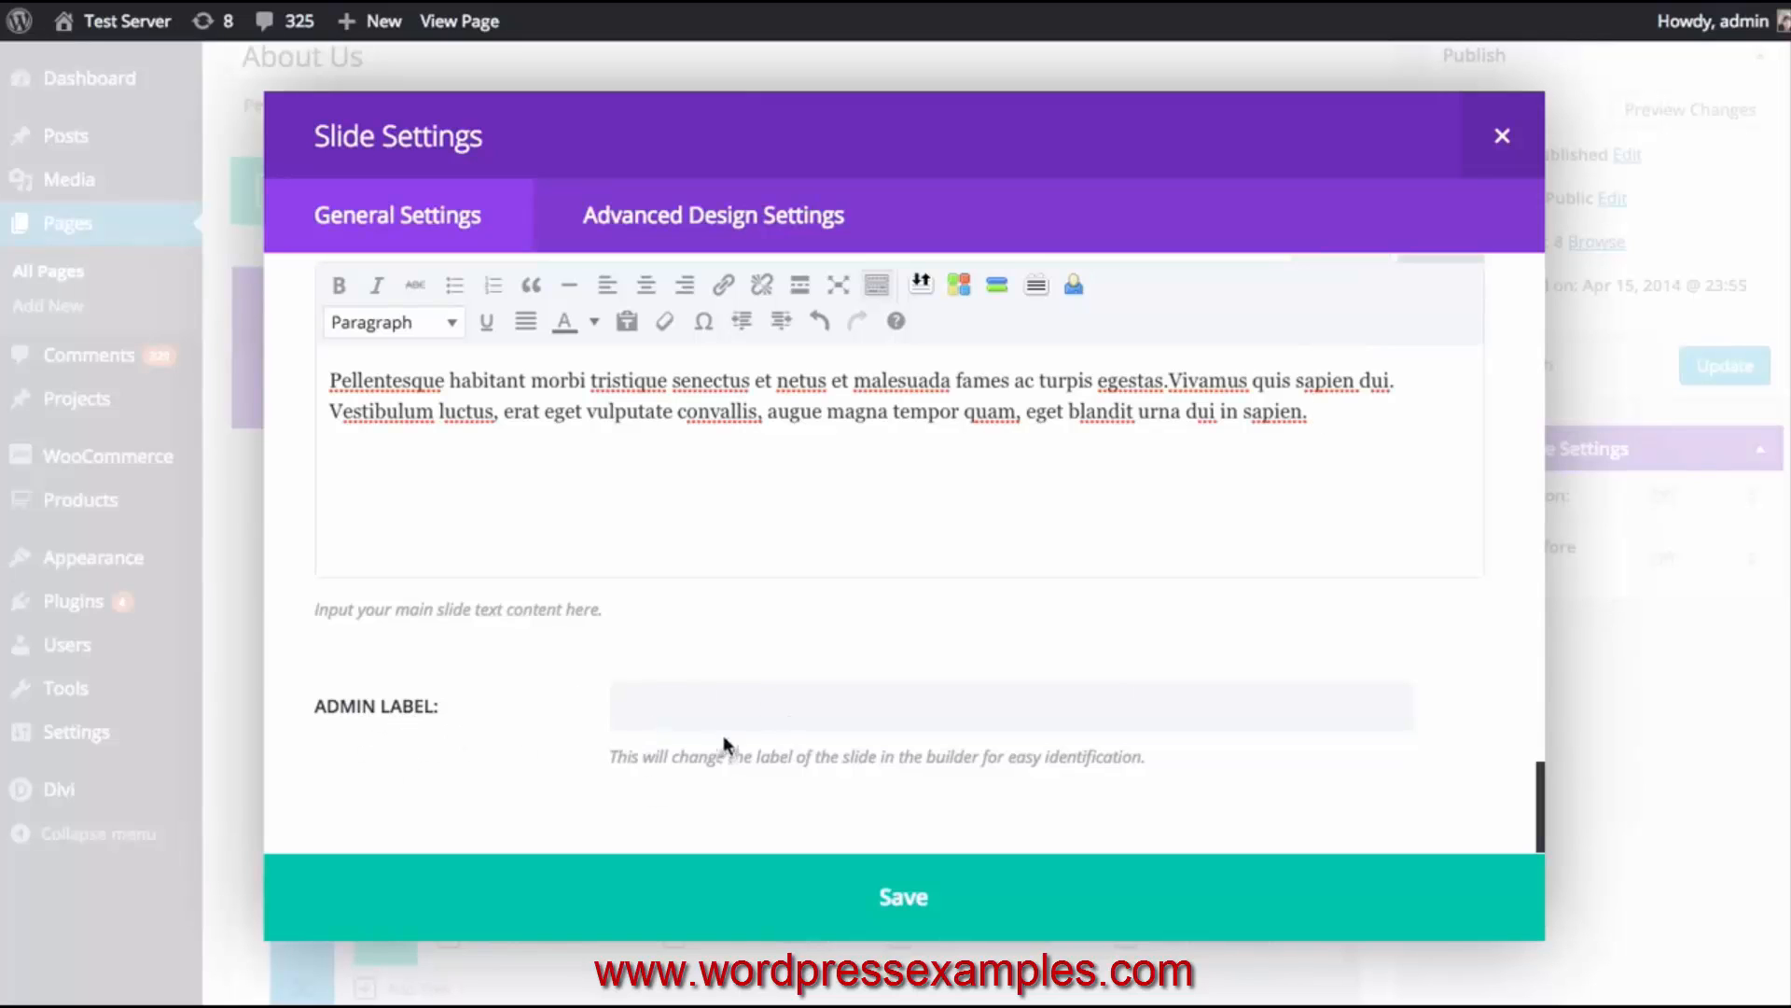
left_click(815, 726)
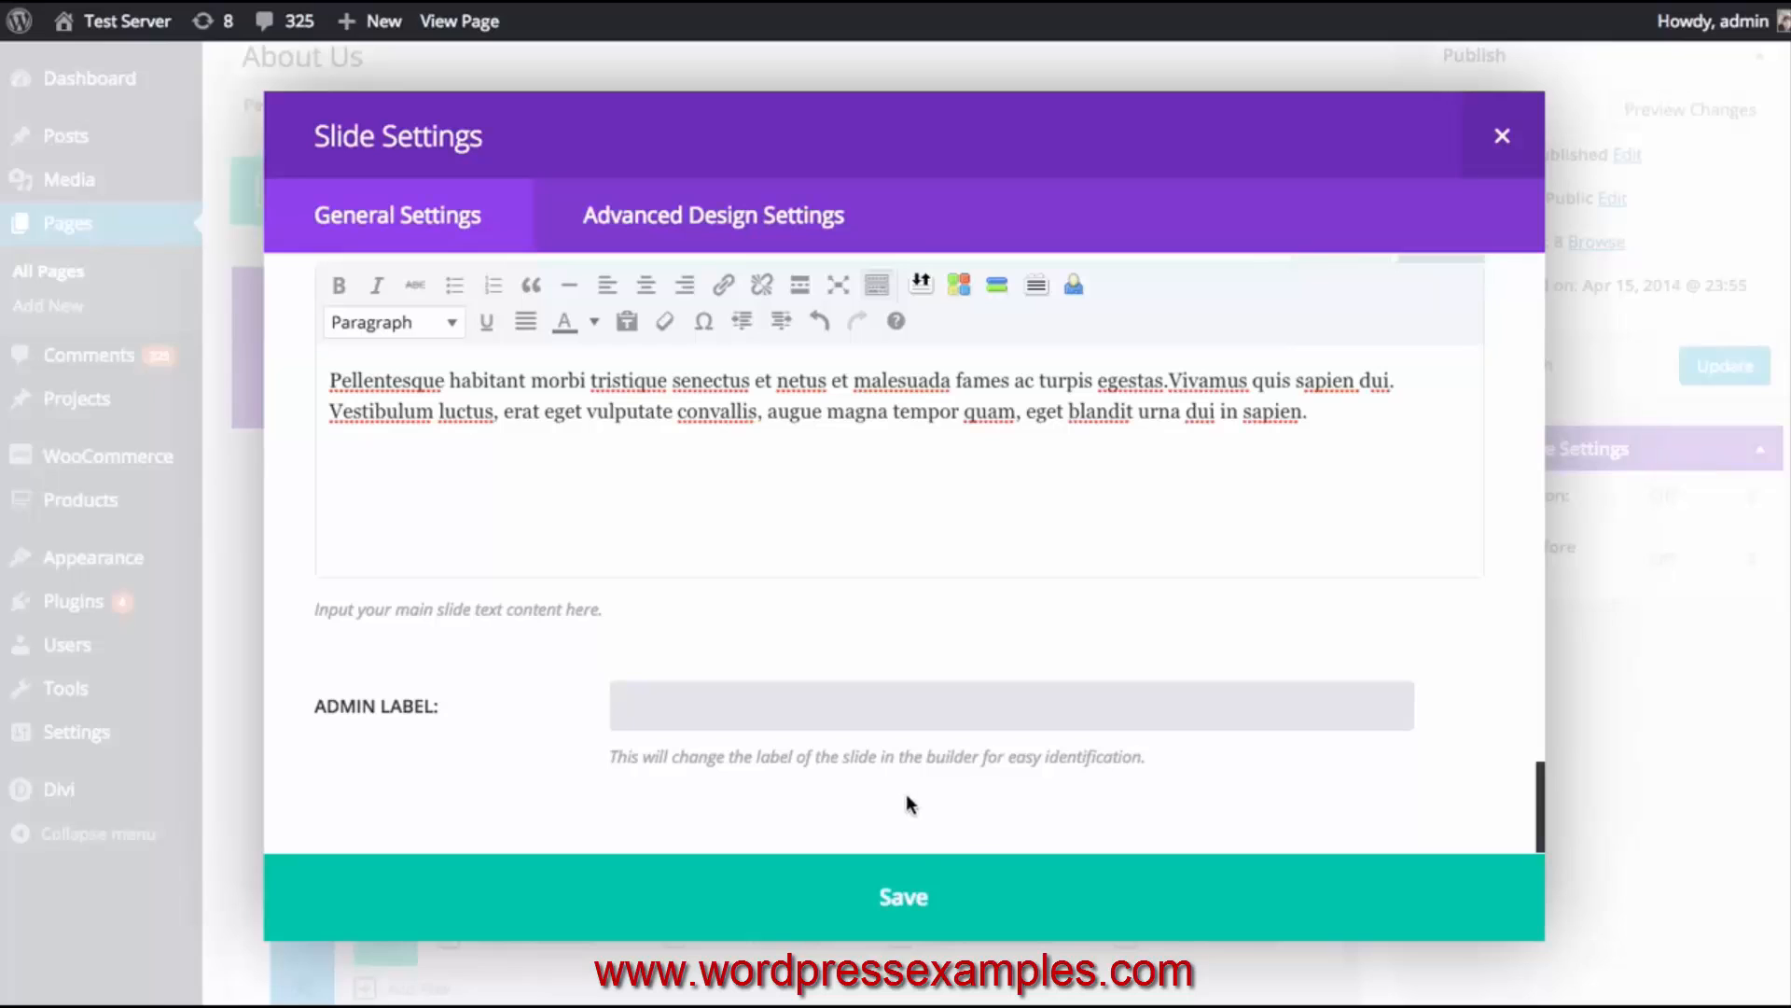
left_click(905, 894)
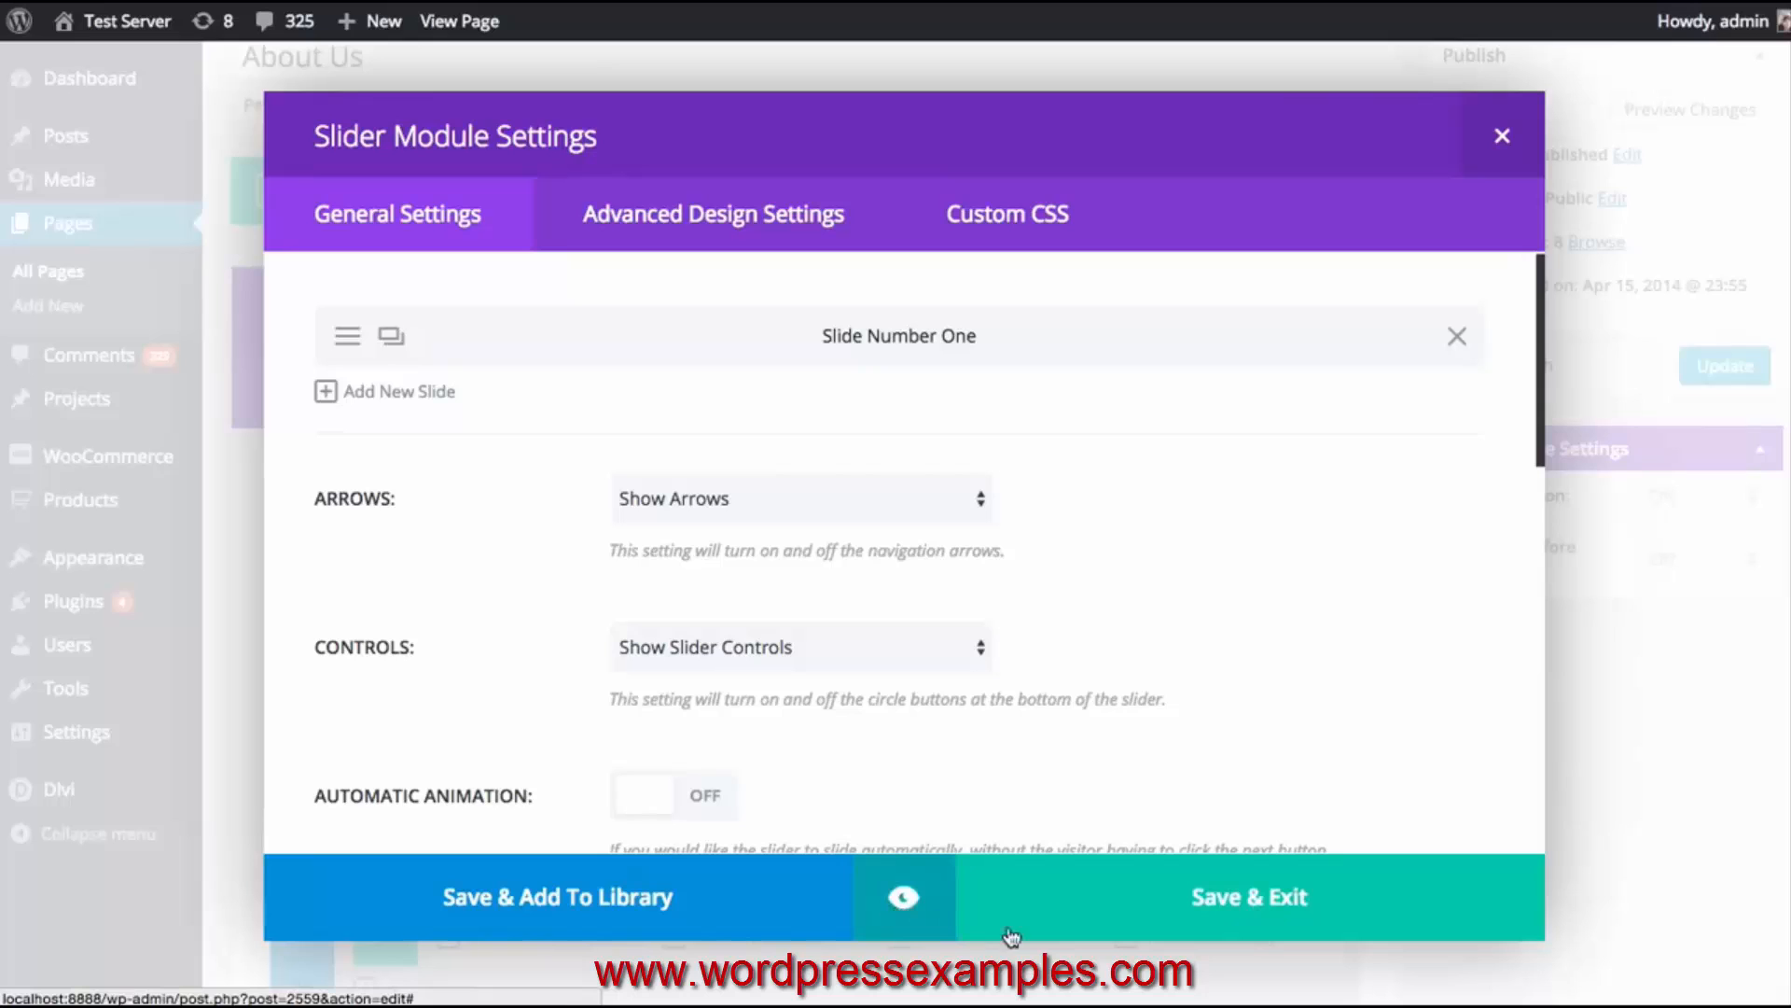
Step: Preview the slider module with its first slide, then close the preview
left_click(901, 905)
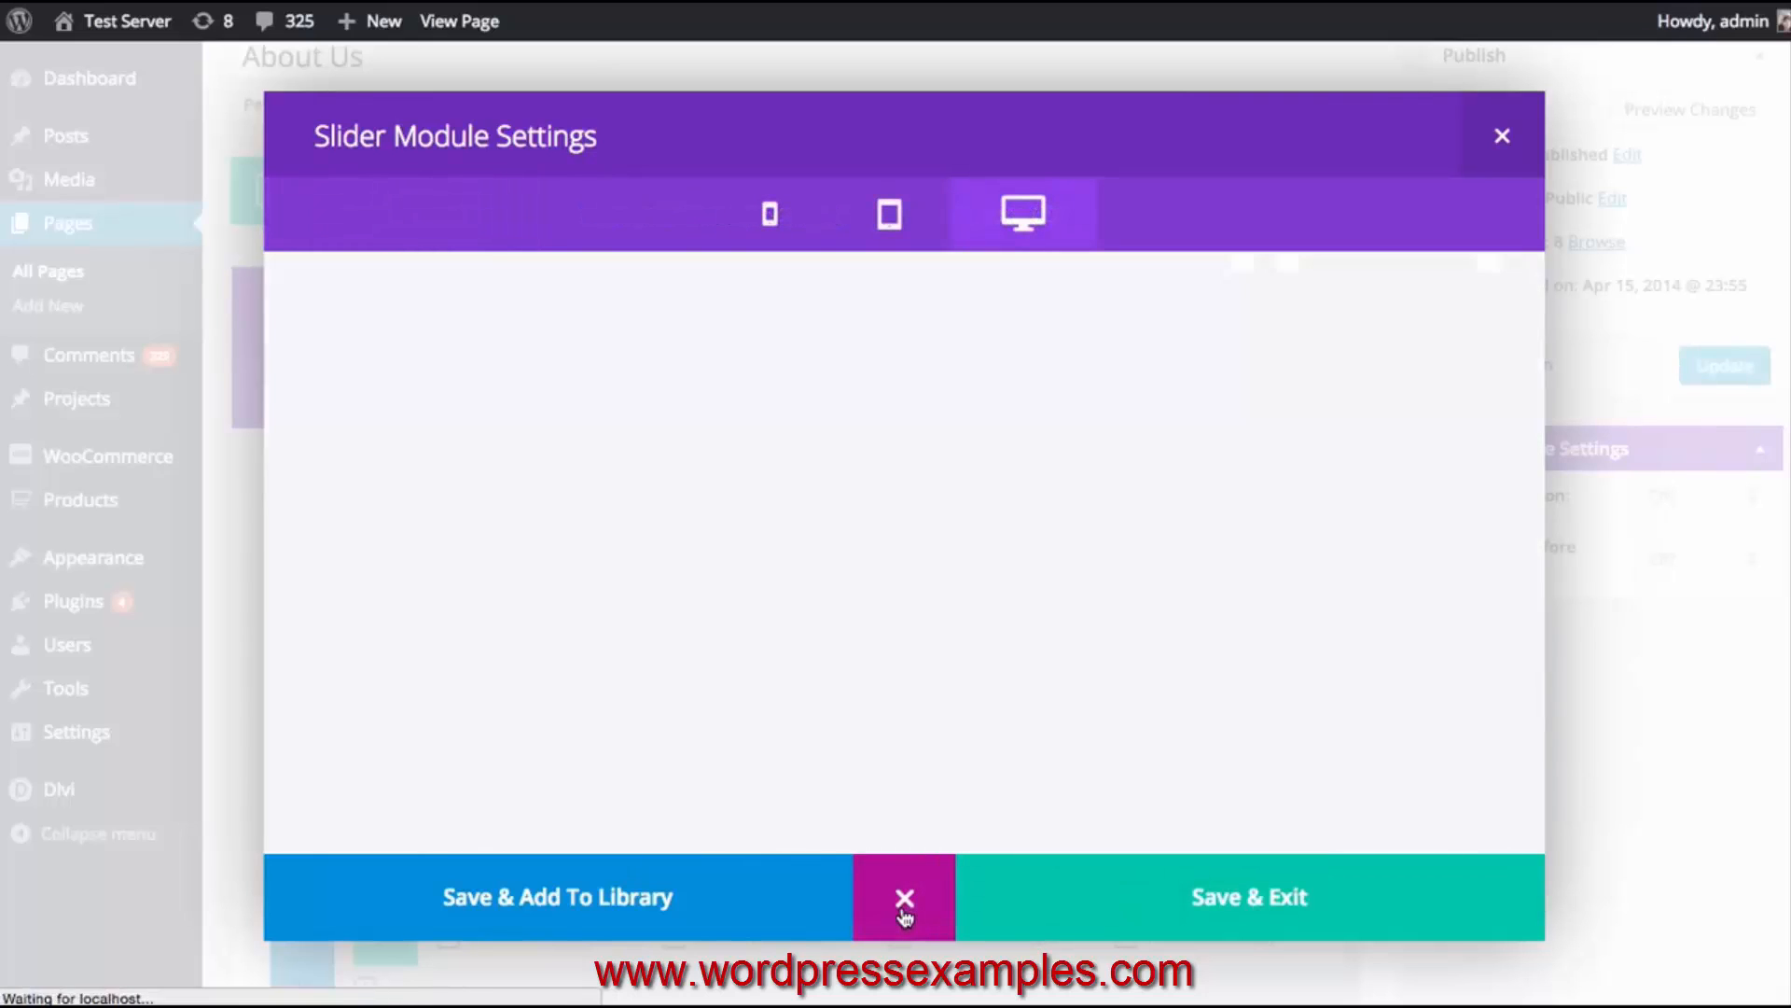
scroll(1336, 573, "down", 2)
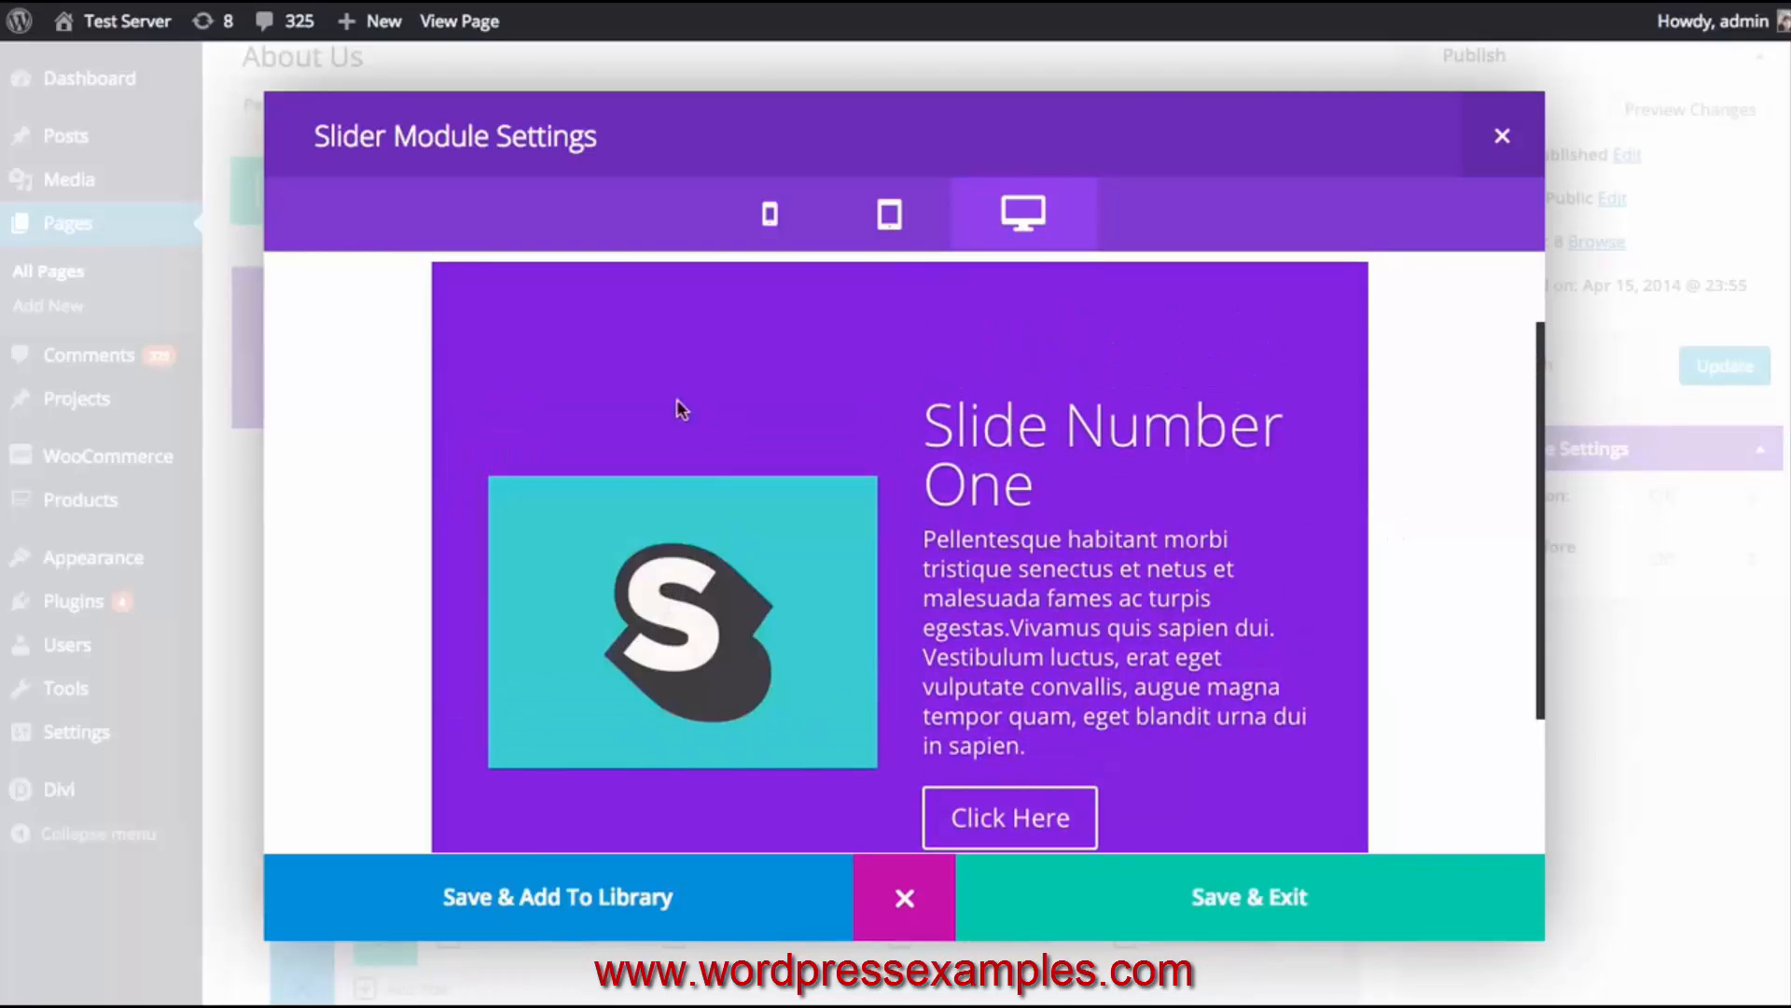
scroll(675, 399, "down", 4)
scroll(688, 597, "up", 2)
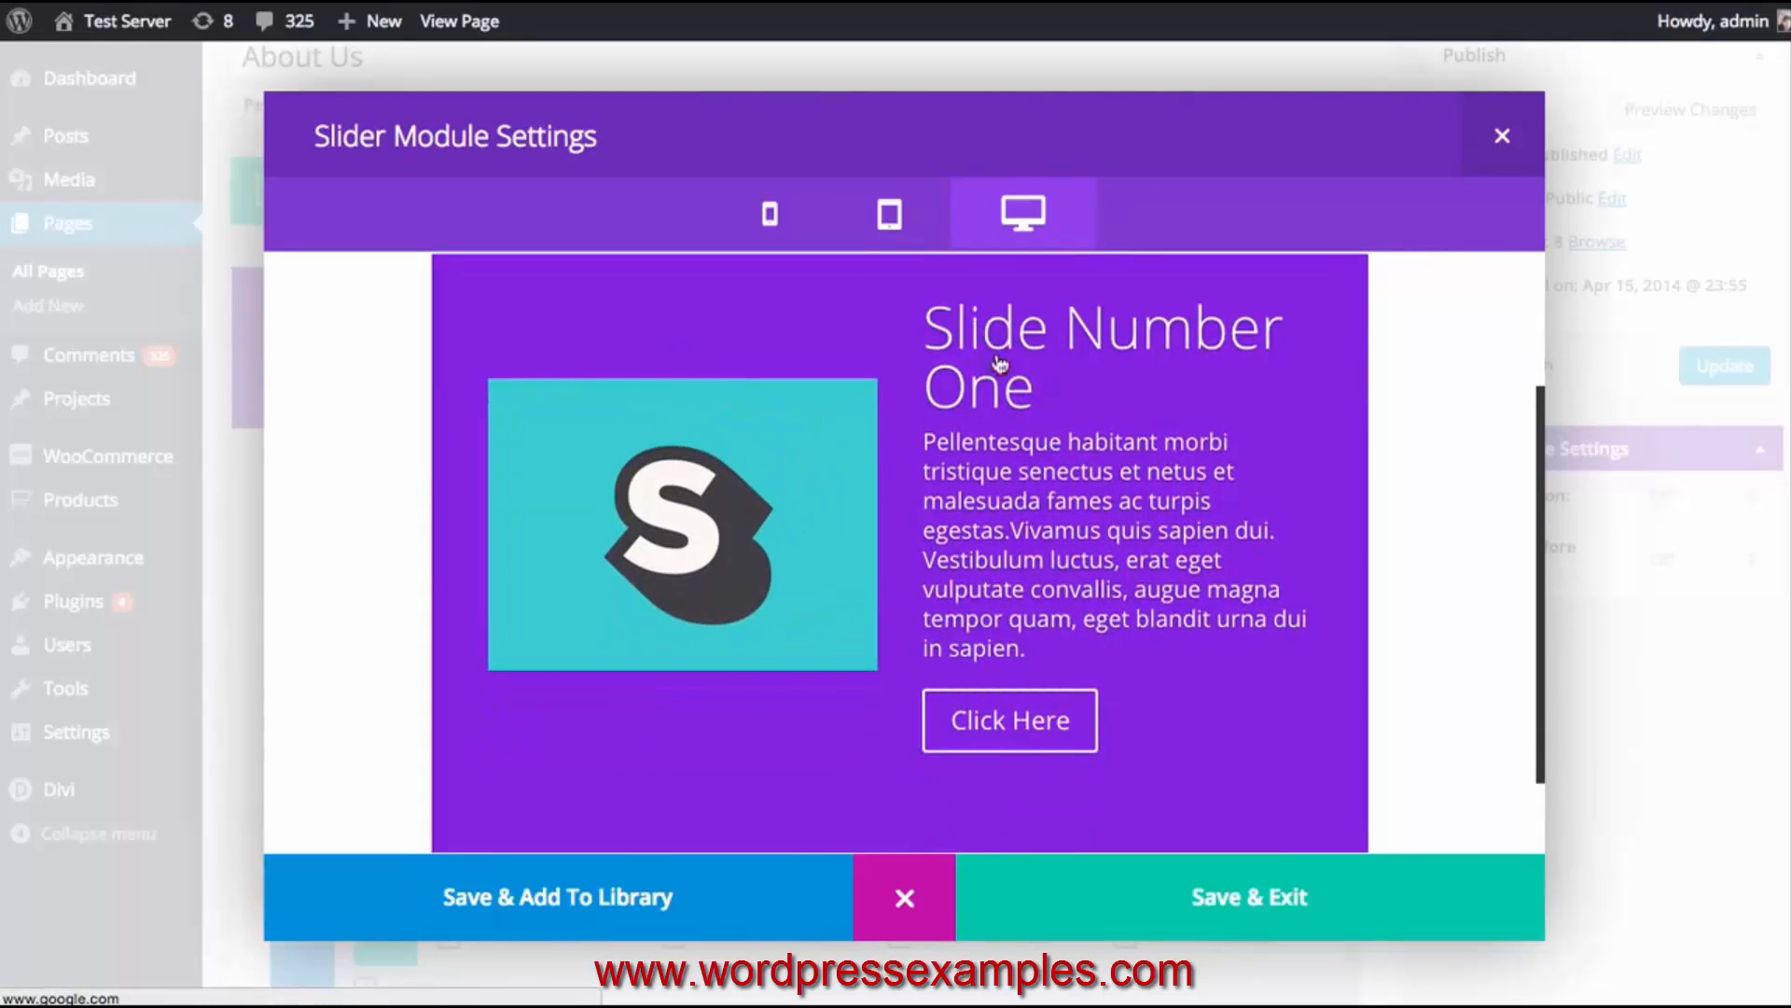
left_click_drag(957, 463, 1048, 589)
left_click_drag(943, 500, 1055, 560)
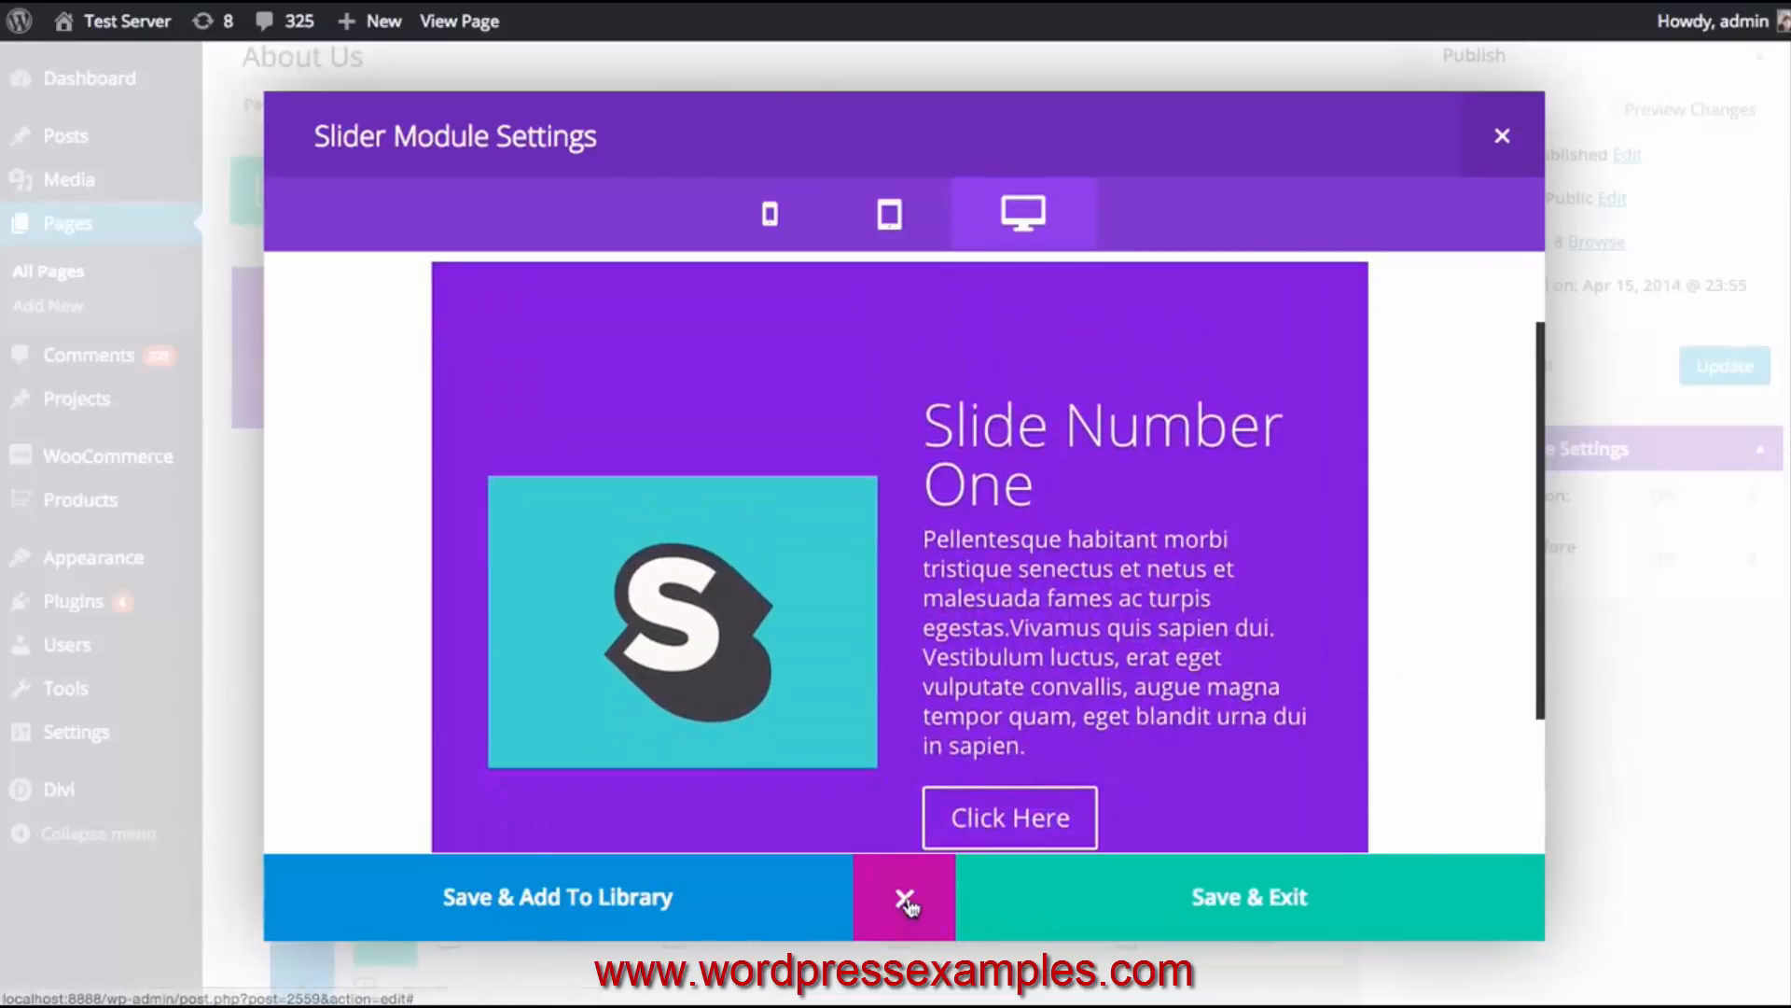
left_click(905, 896)
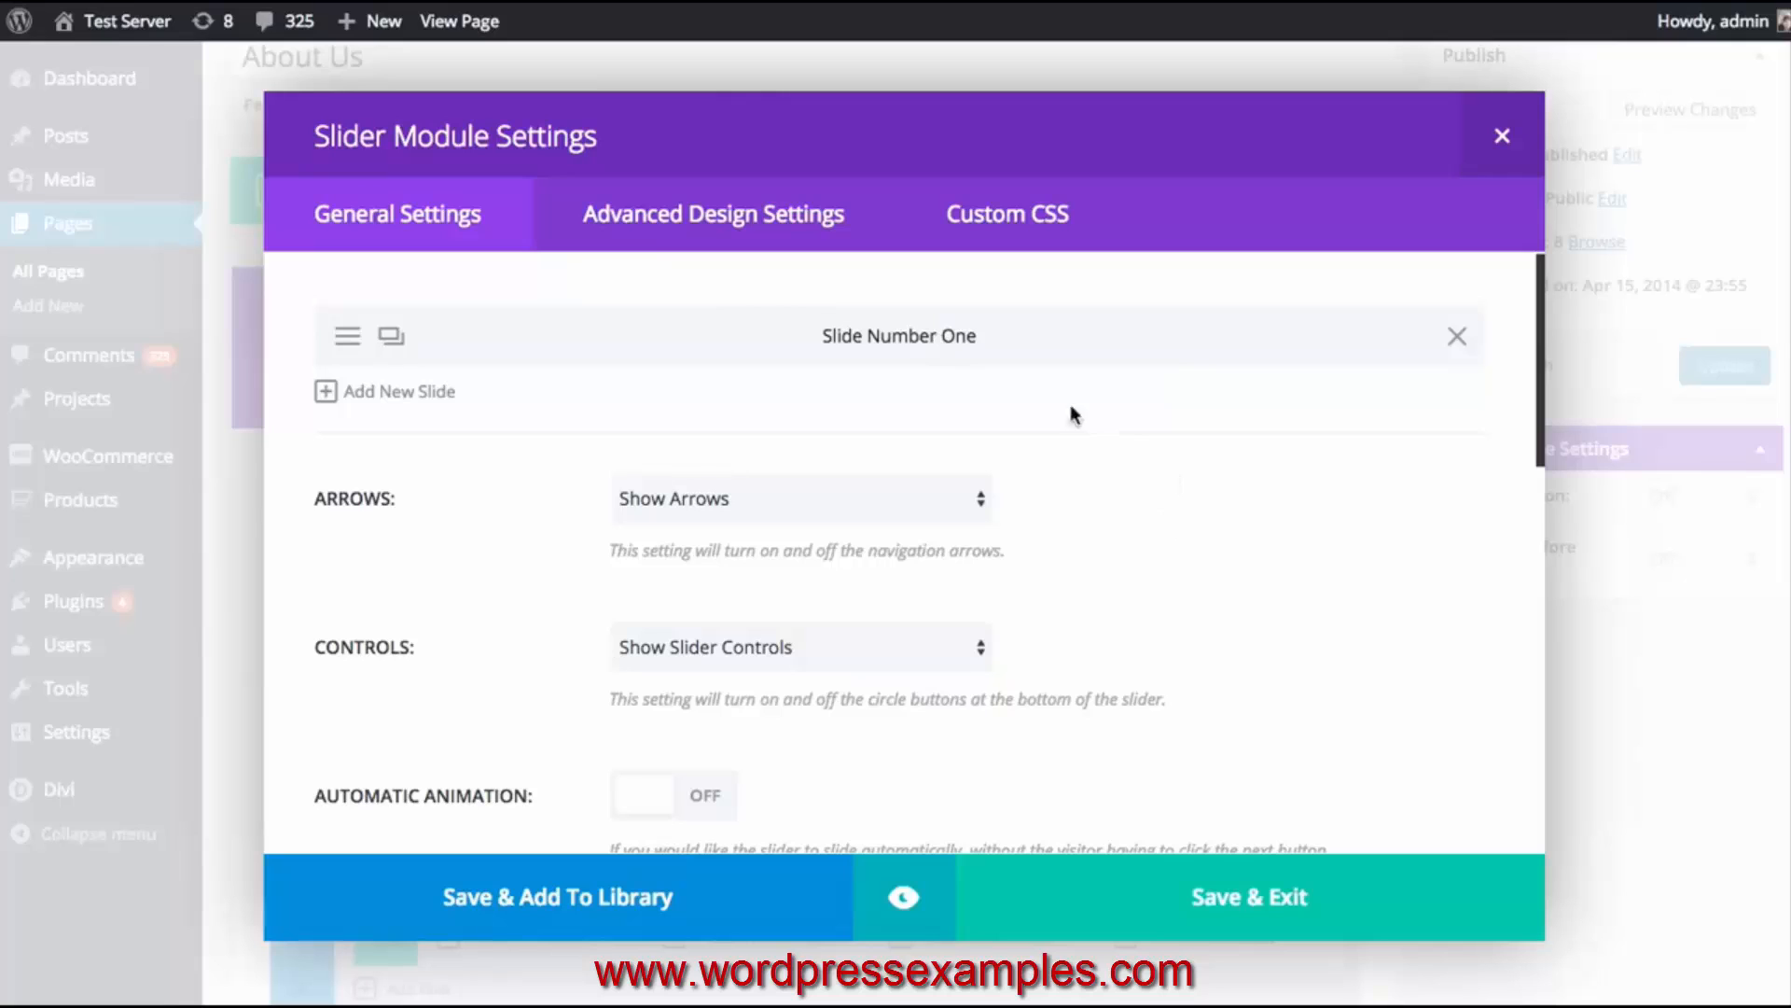
mouse_move(1080, 348)
left_mouse_down()
mouse_move(1096, 324)
mouse_move(1115, 336)
mouse_move(1100, 336)
left_mouse_up()
scroll(1111, 431, "down", 1)
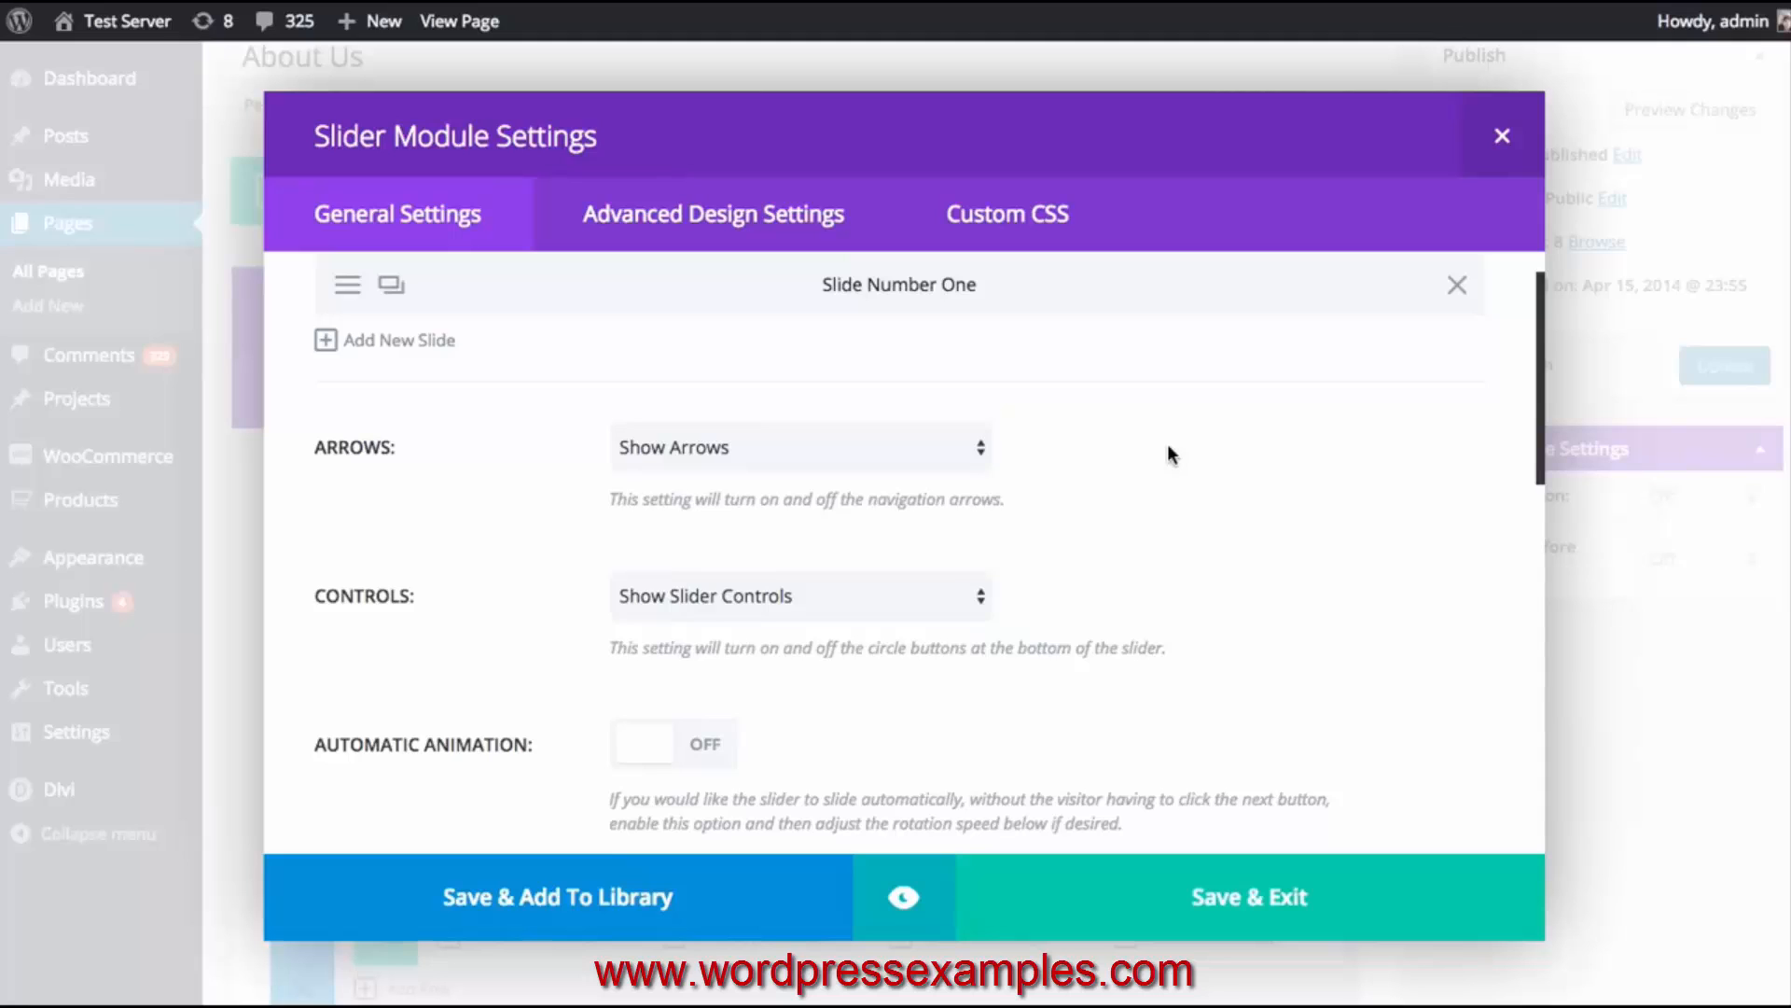
scroll(1169, 453, "down", 6)
scroll(1169, 453, "up", 7)
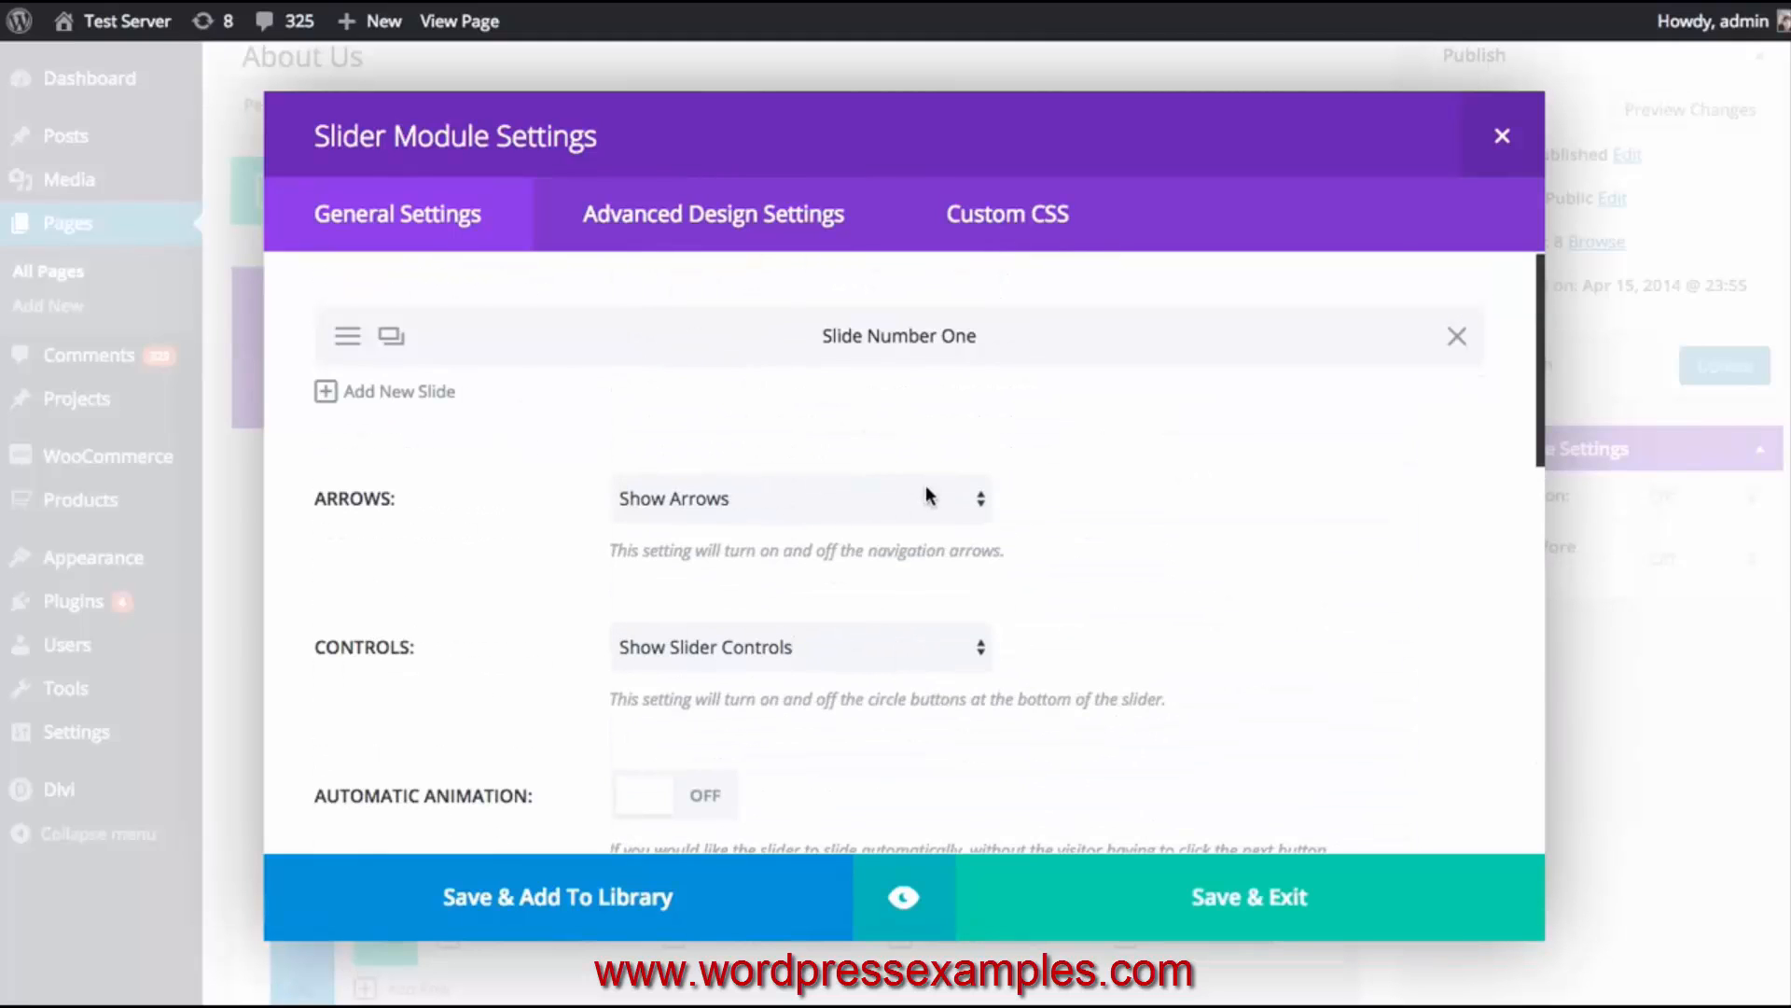
left_click(771, 500)
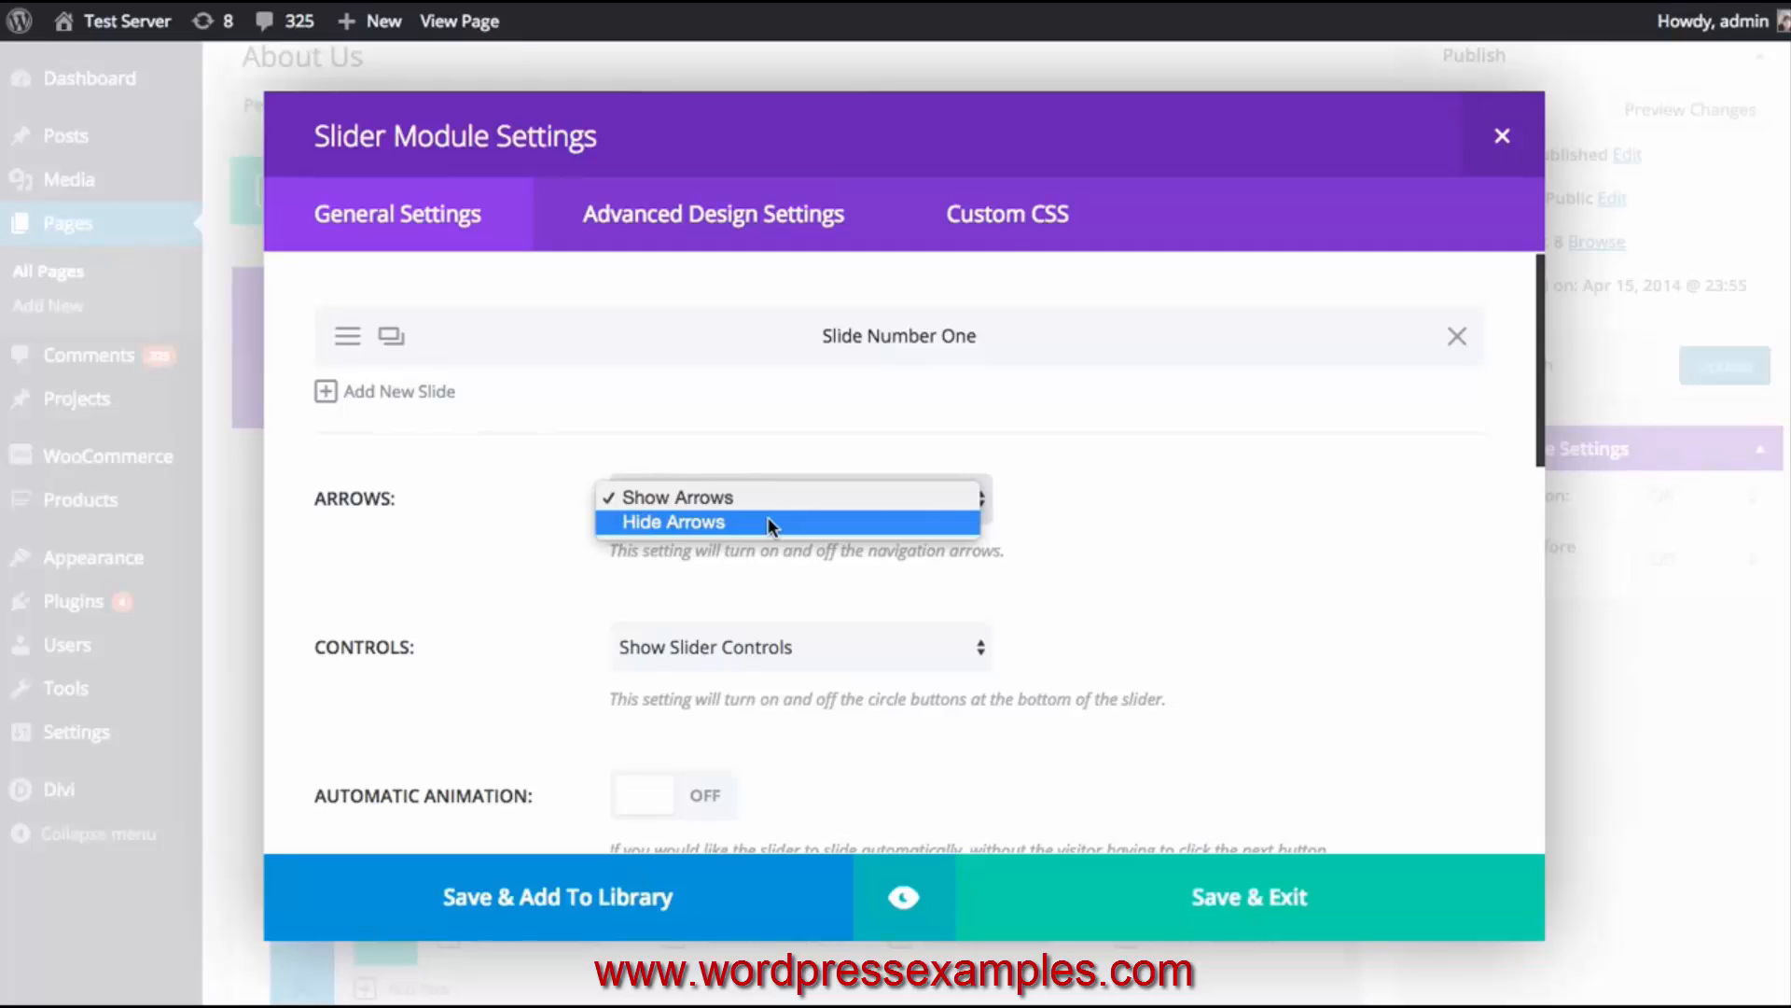
left_click(769, 521)
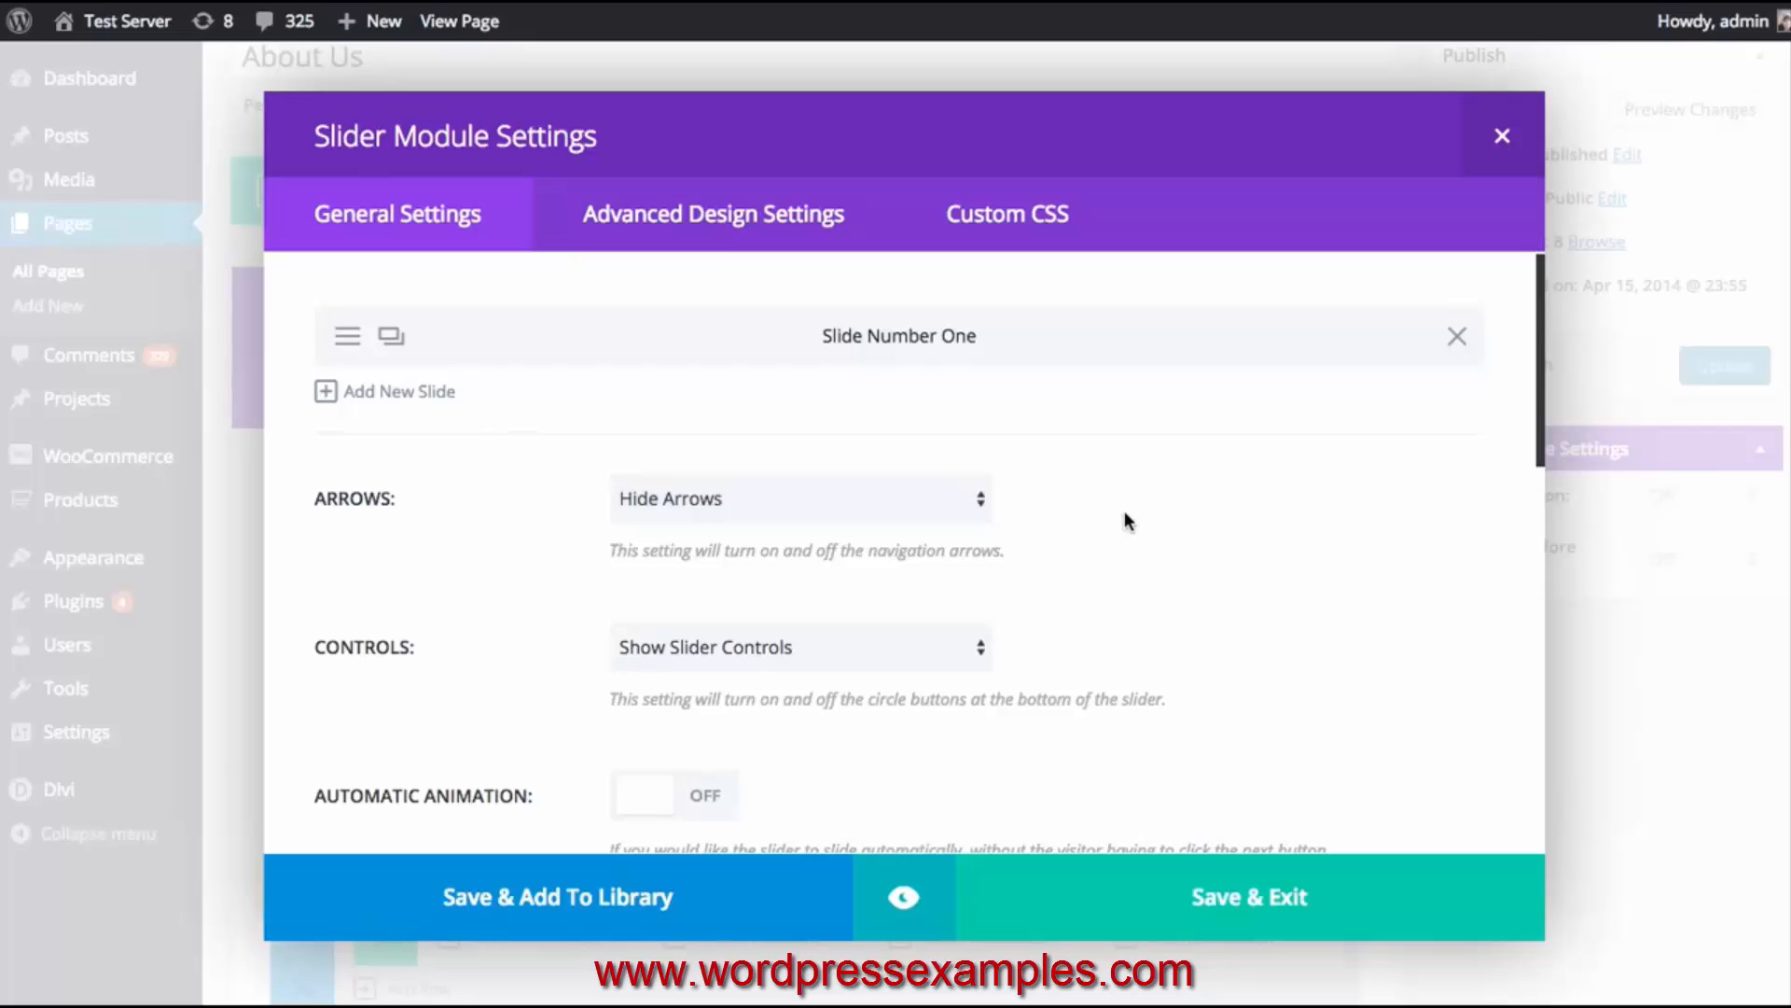
left_click(758, 497)
left_click(786, 478)
Step: Turn on automatic animation for the slider
scroll(1203, 490, "down", 3)
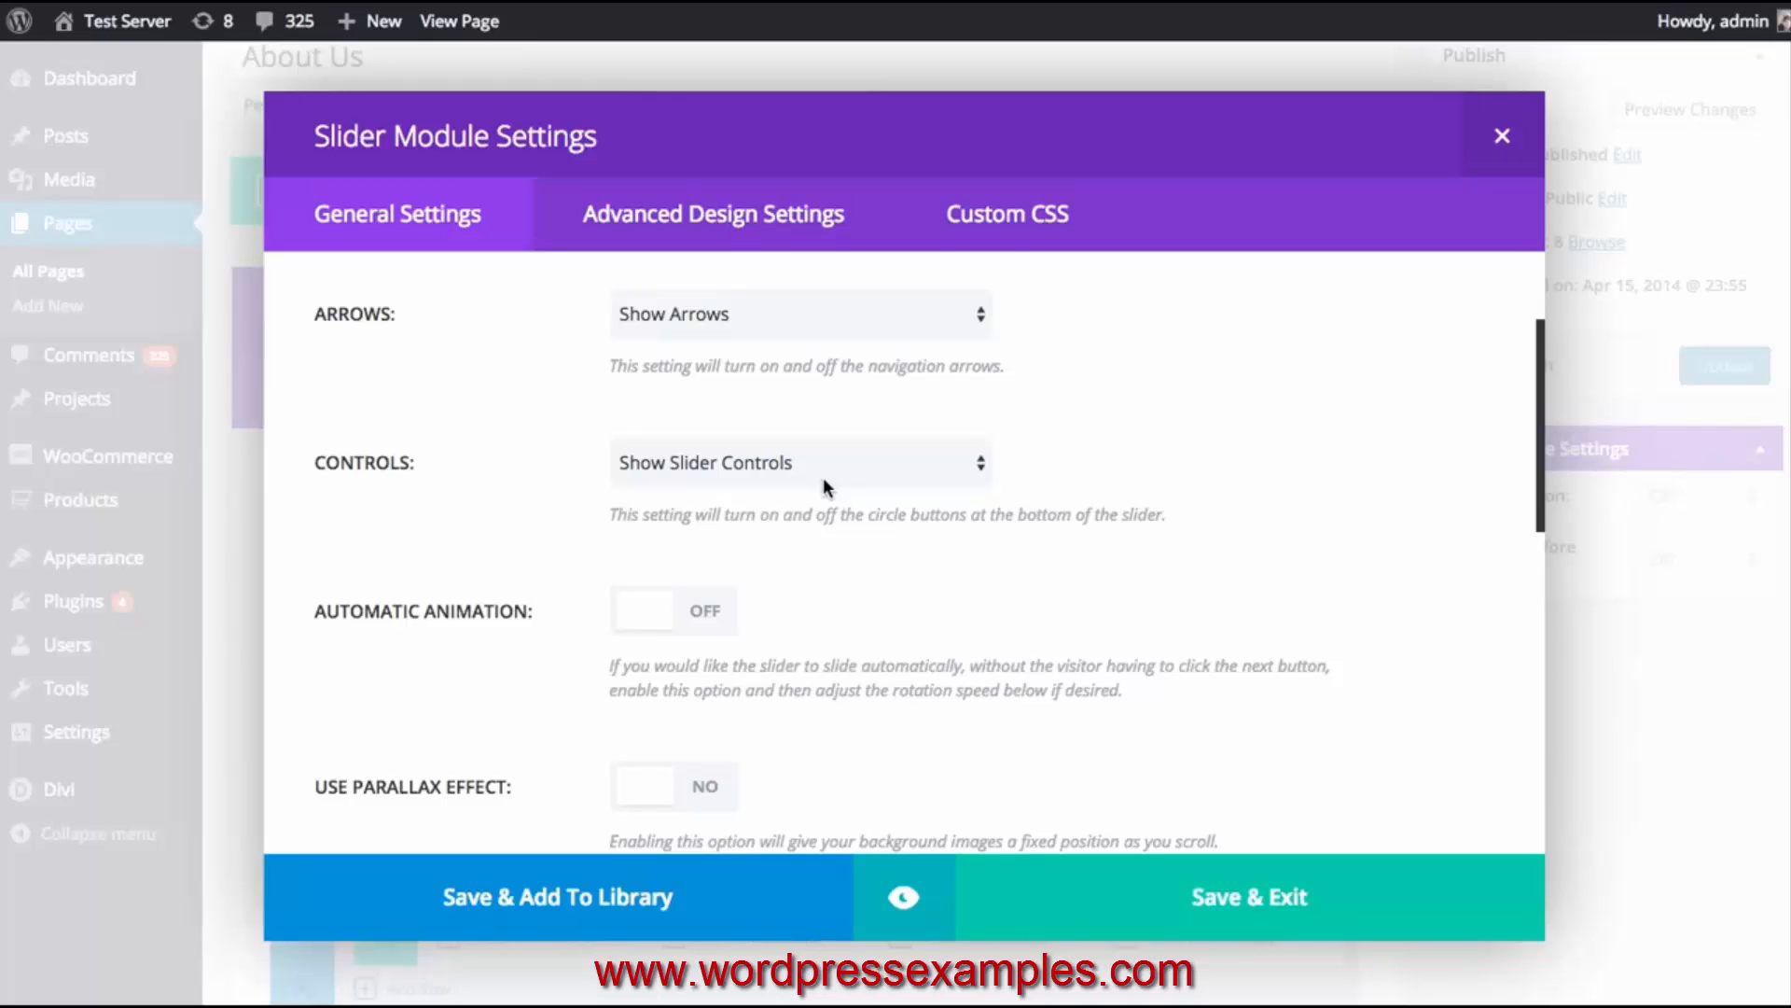
left_click(920, 481)
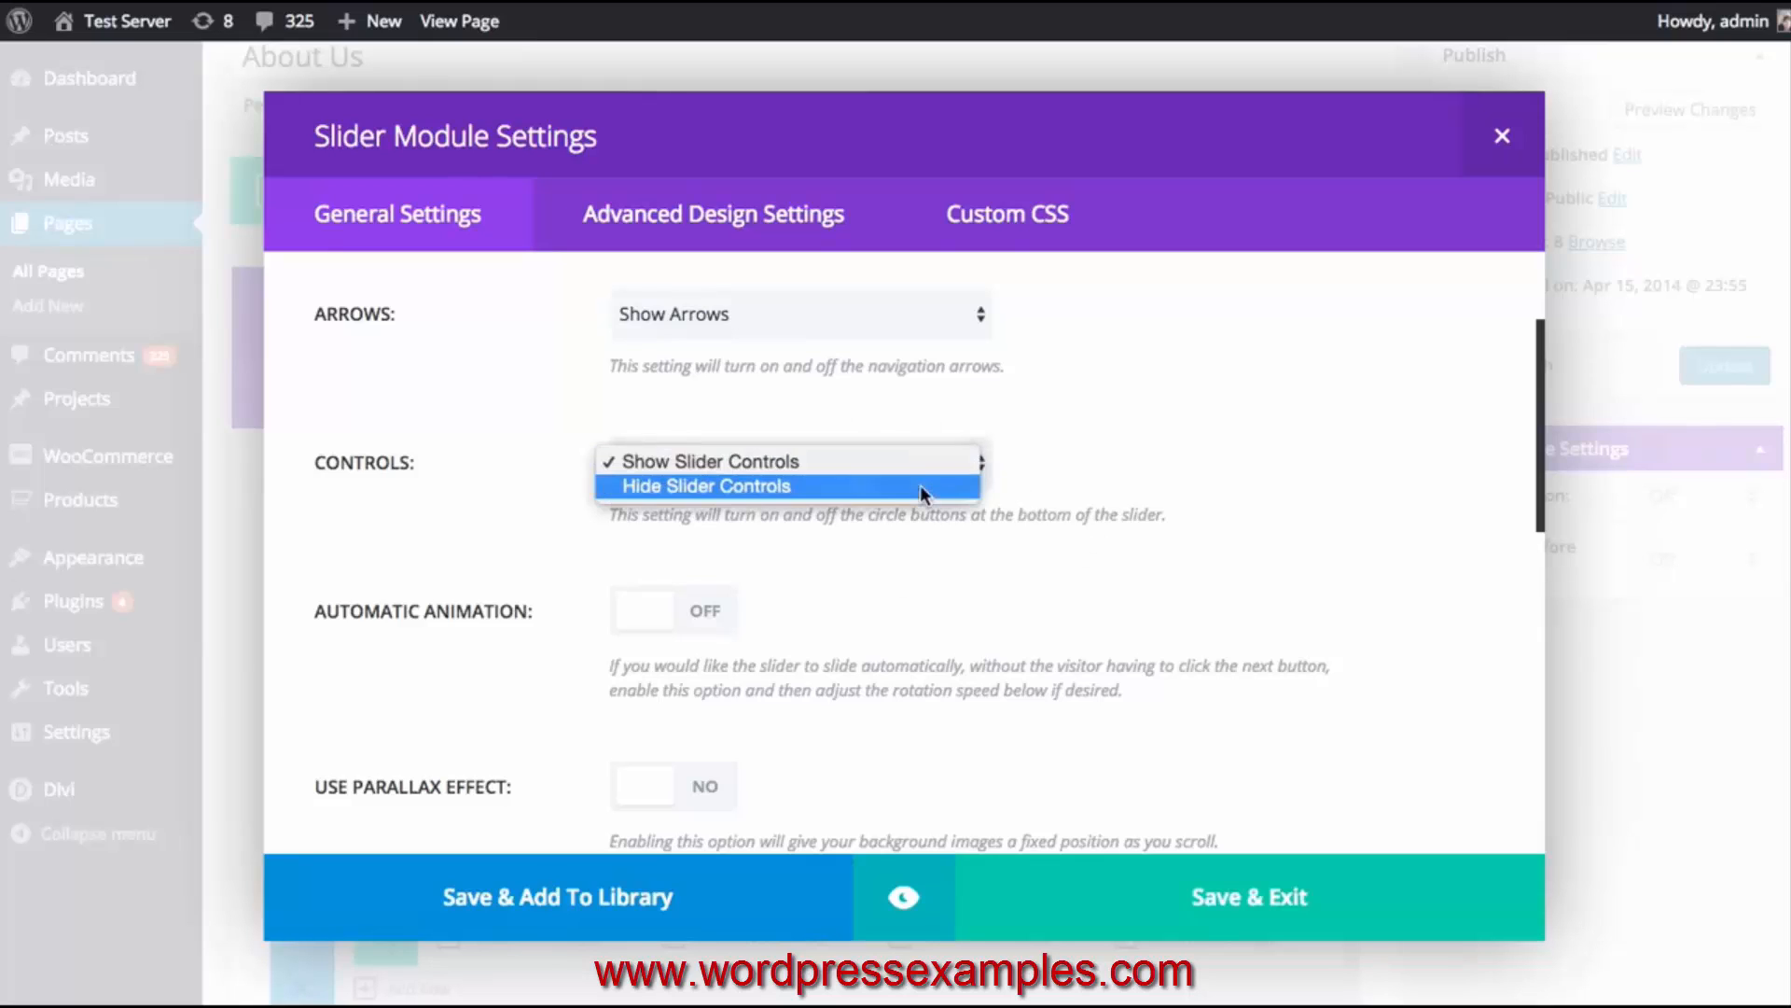
left_click(1226, 444)
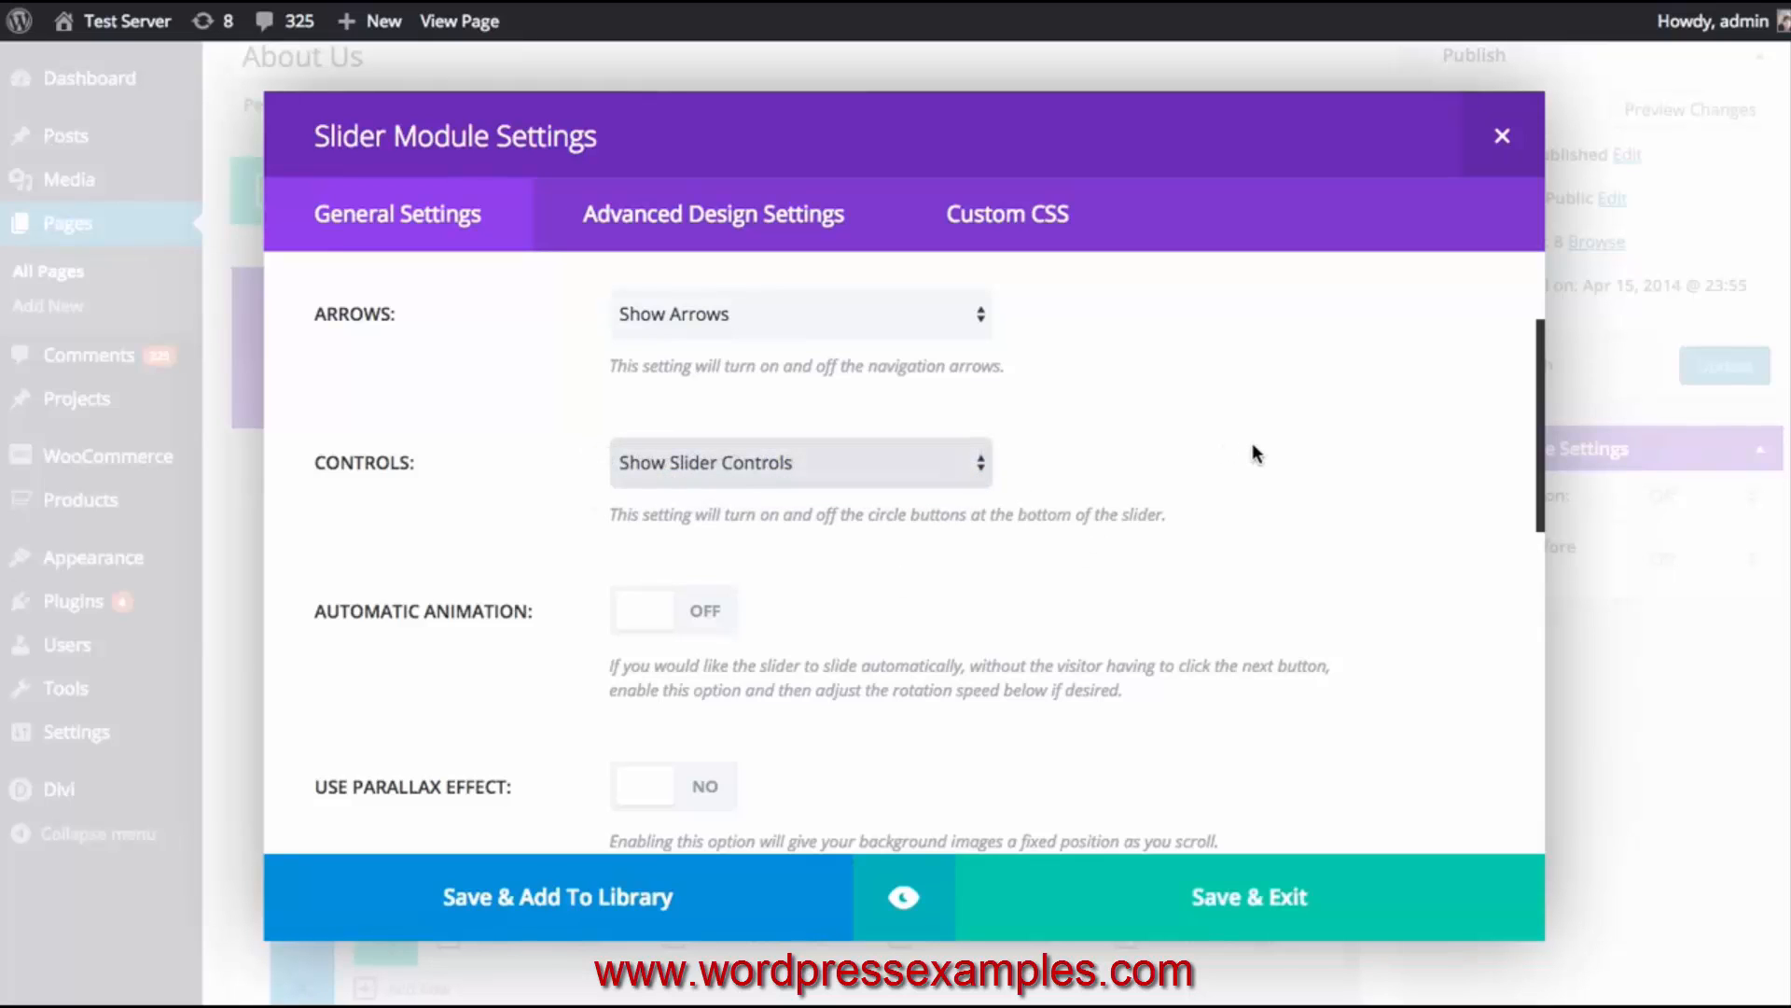
scroll(920, 462, "down", 3)
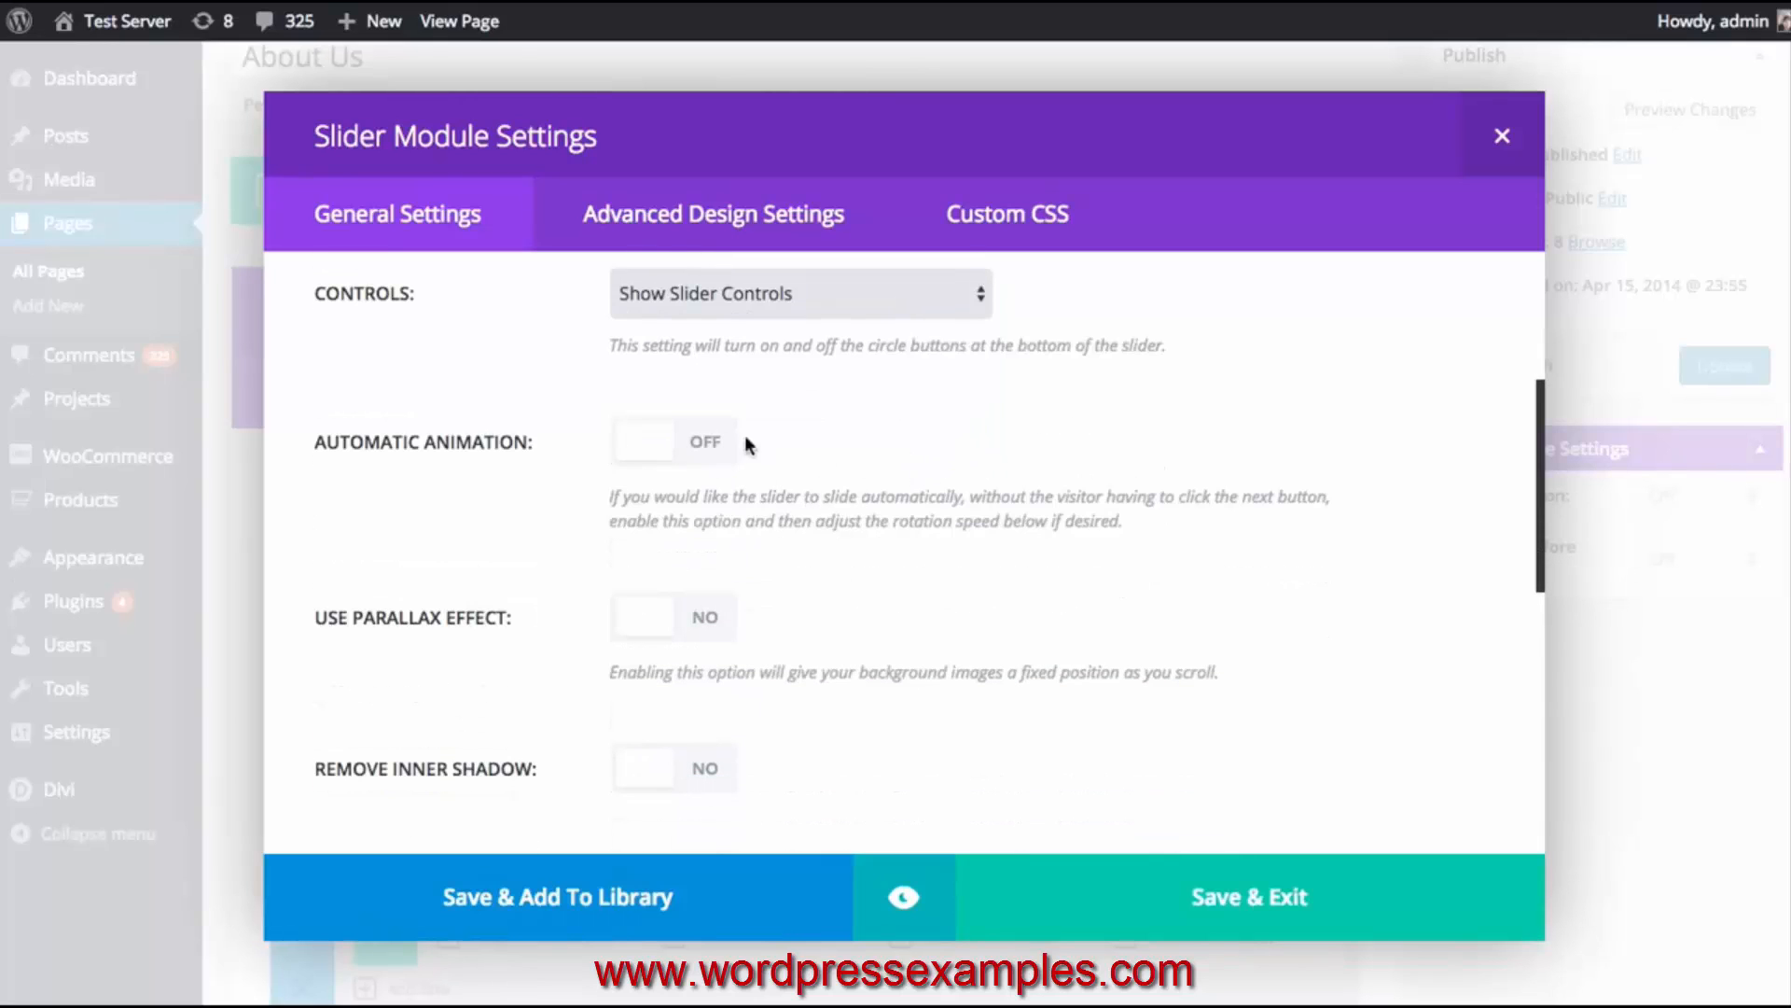
left_click(686, 453)
Step: Set the automatic animation speed to 3000 ms
scroll(849, 504, "down", 2)
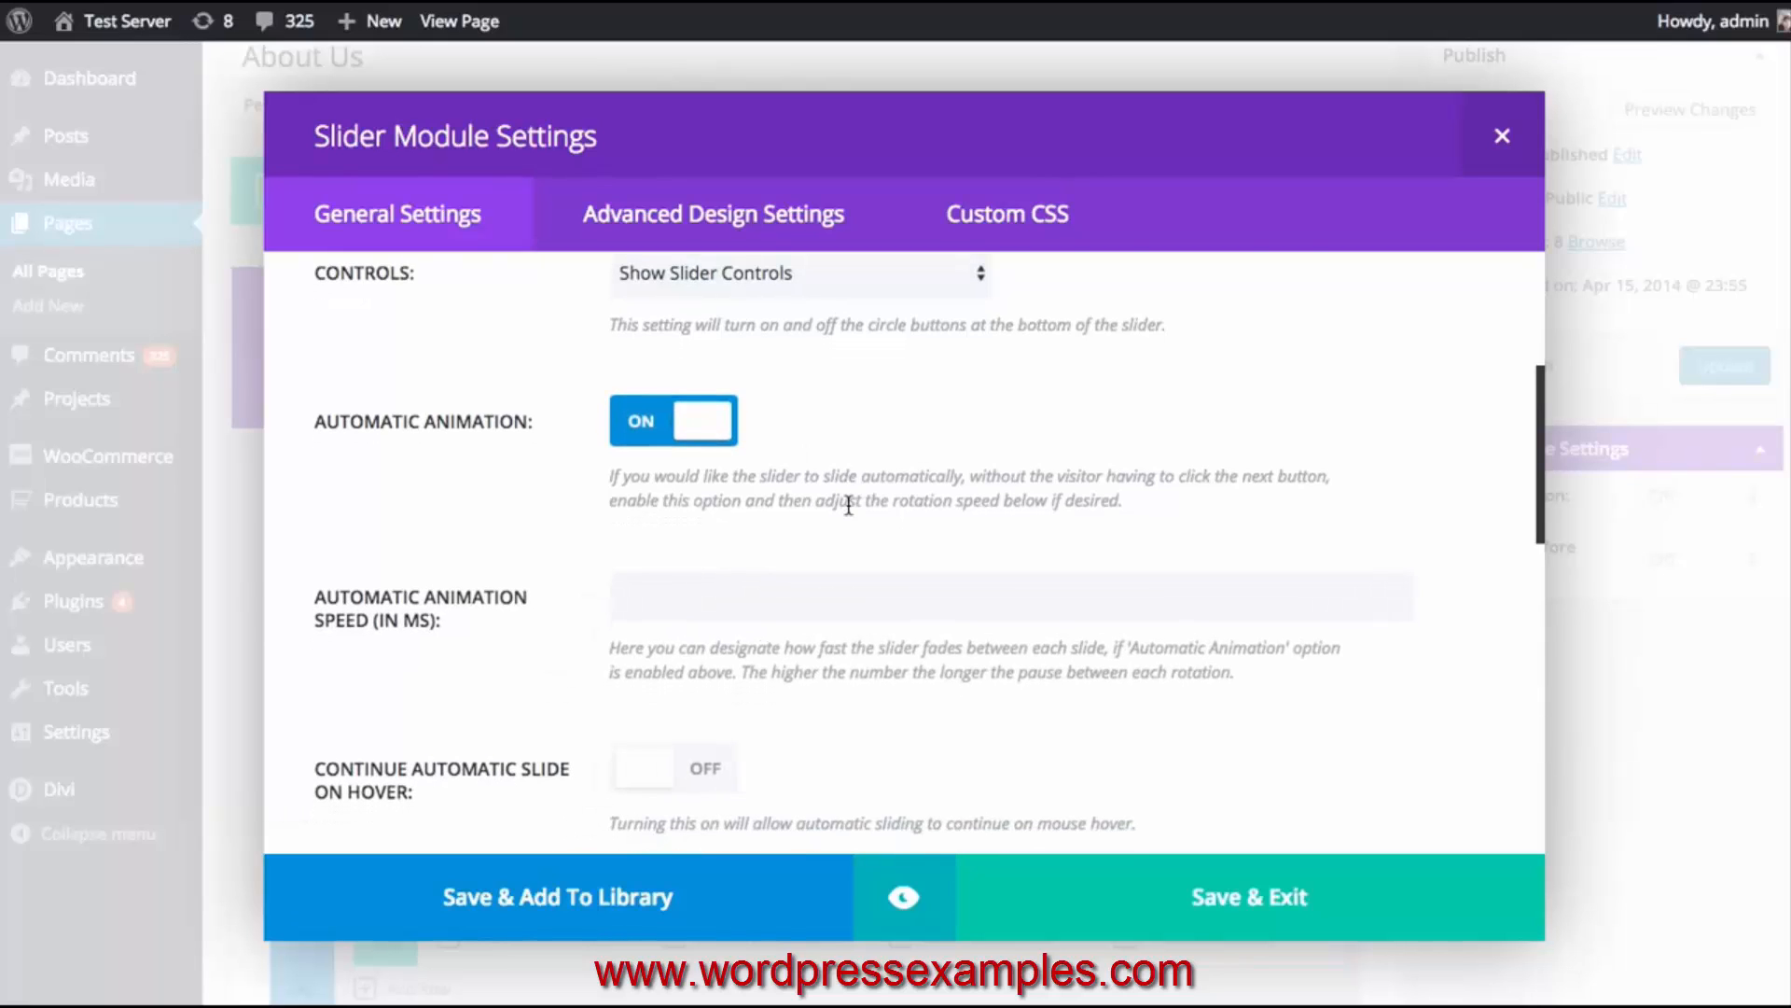
scroll(847, 506, "down", 2)
left_click(800, 525)
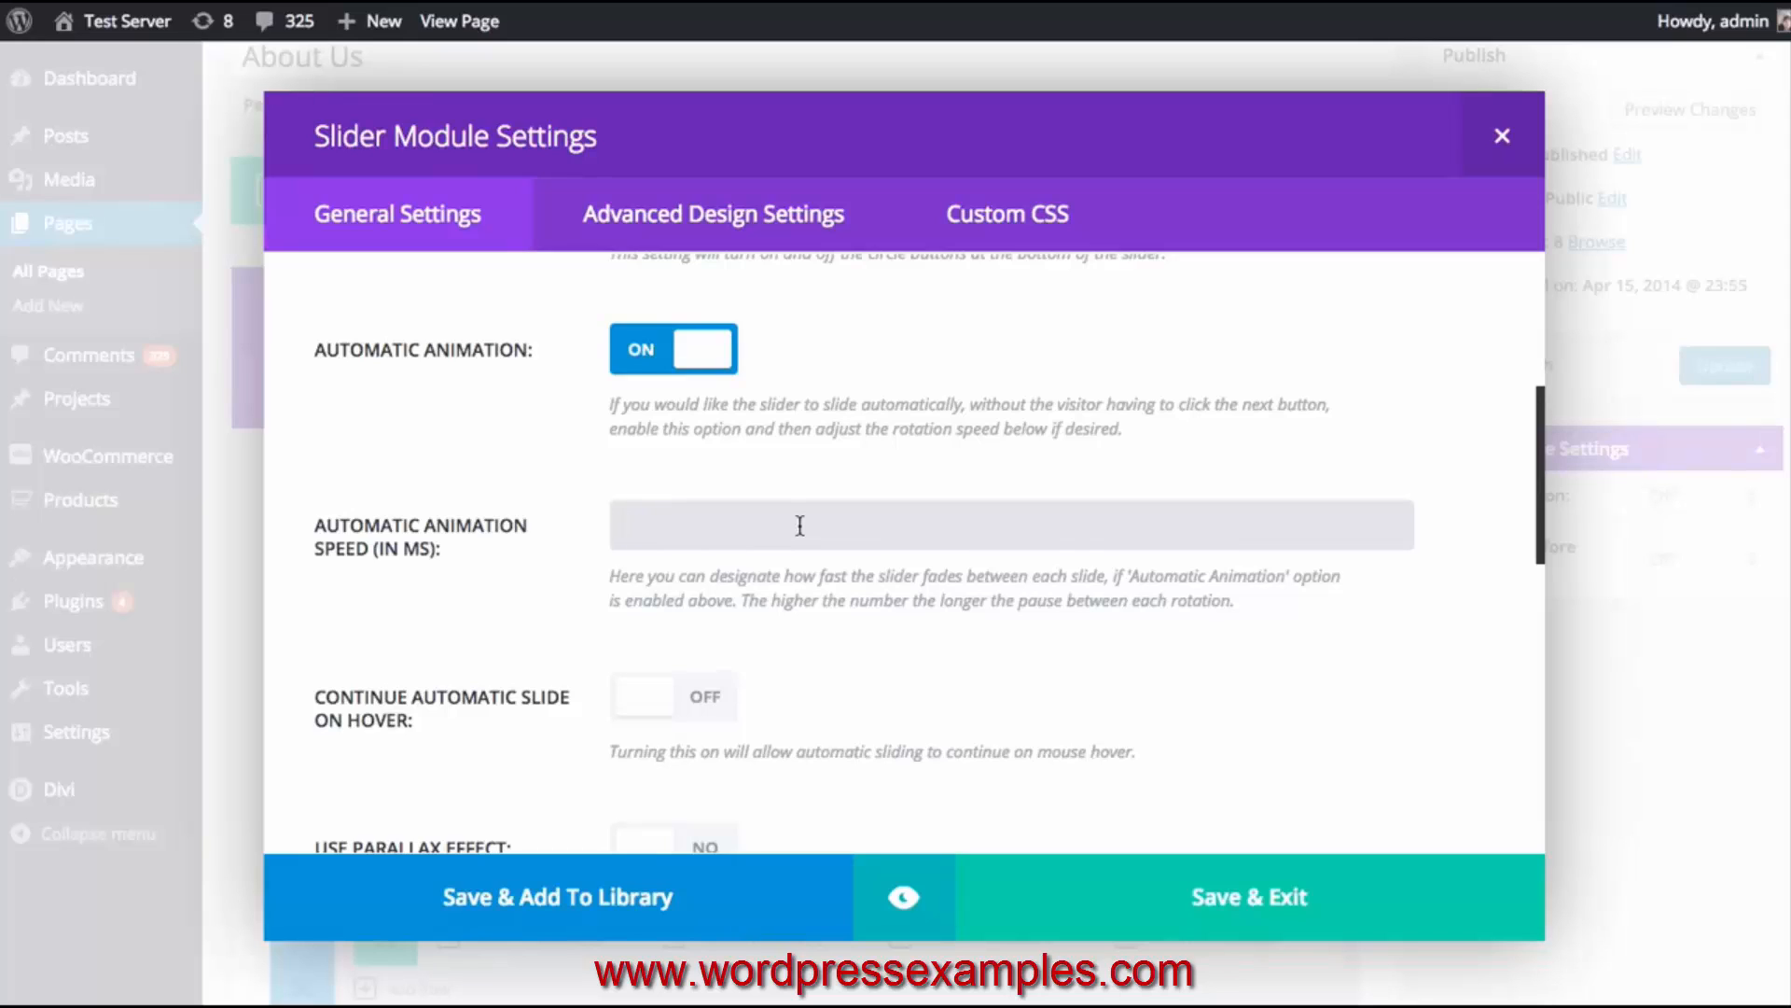
type("3000")
Step: Turn on continuing automatic slides on hover
scroll(952, 522, "down", 1)
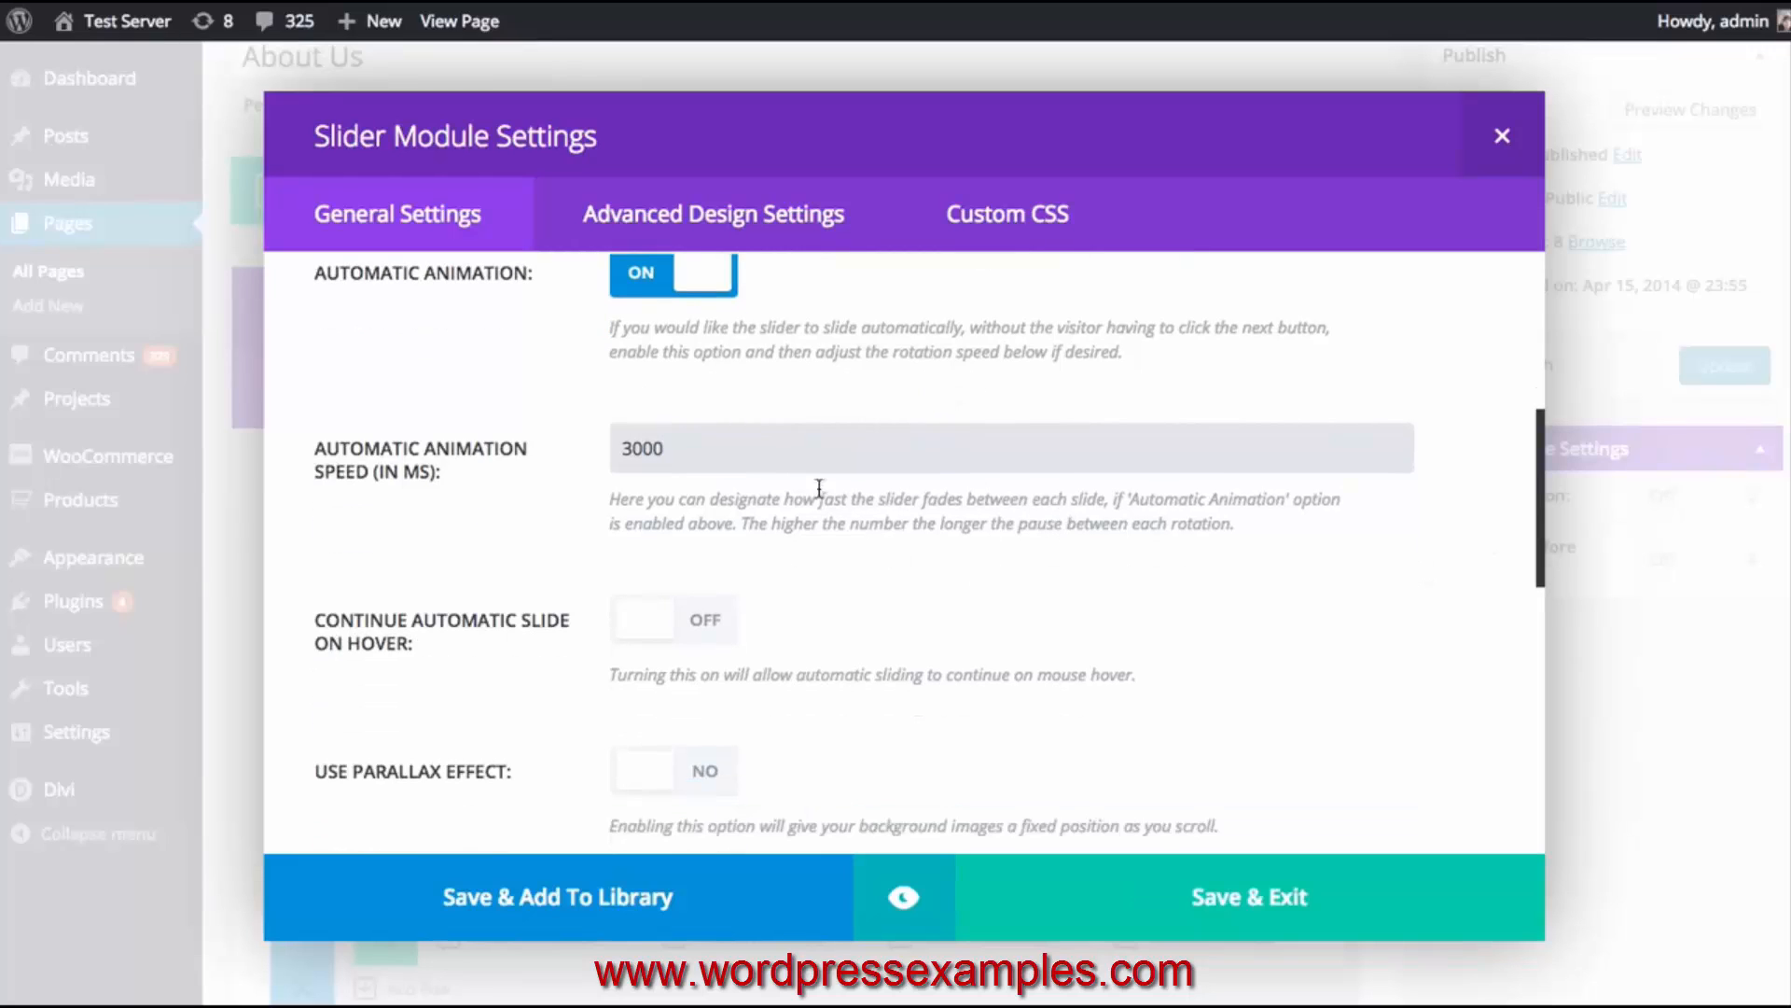
scroll(967, 528, "down", 2)
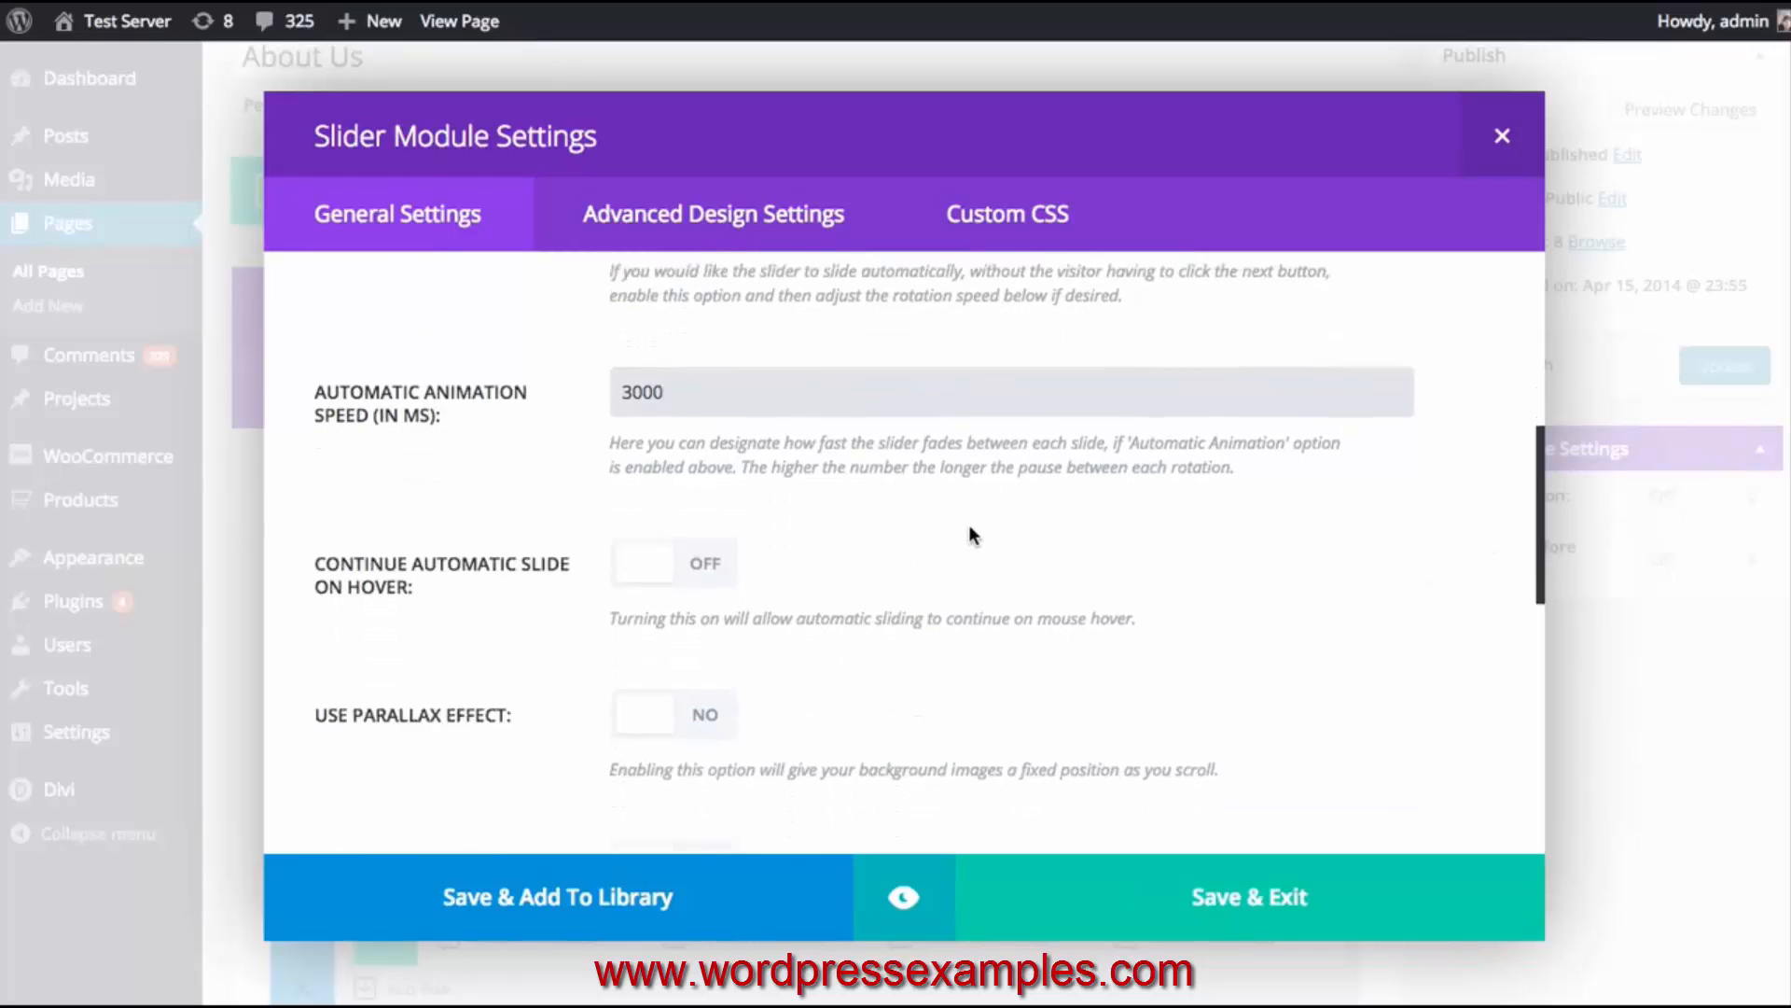
scroll(970, 527, "down", 2)
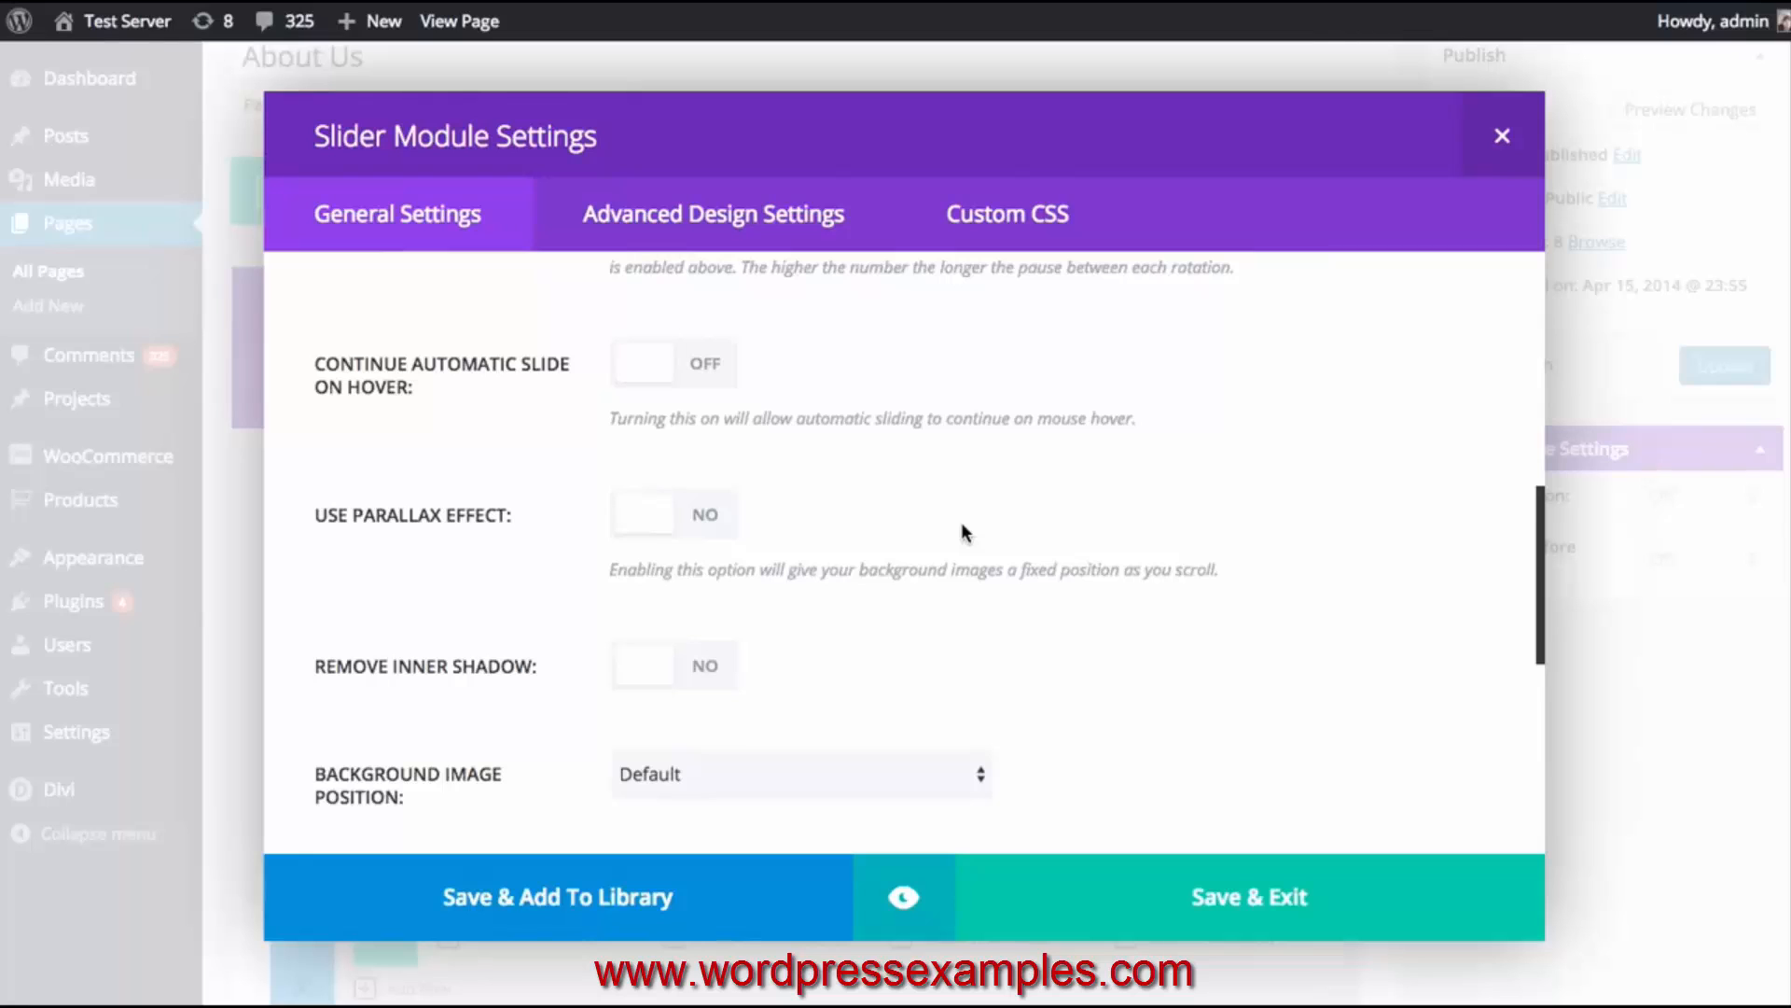
scroll(961, 528, "up", 3)
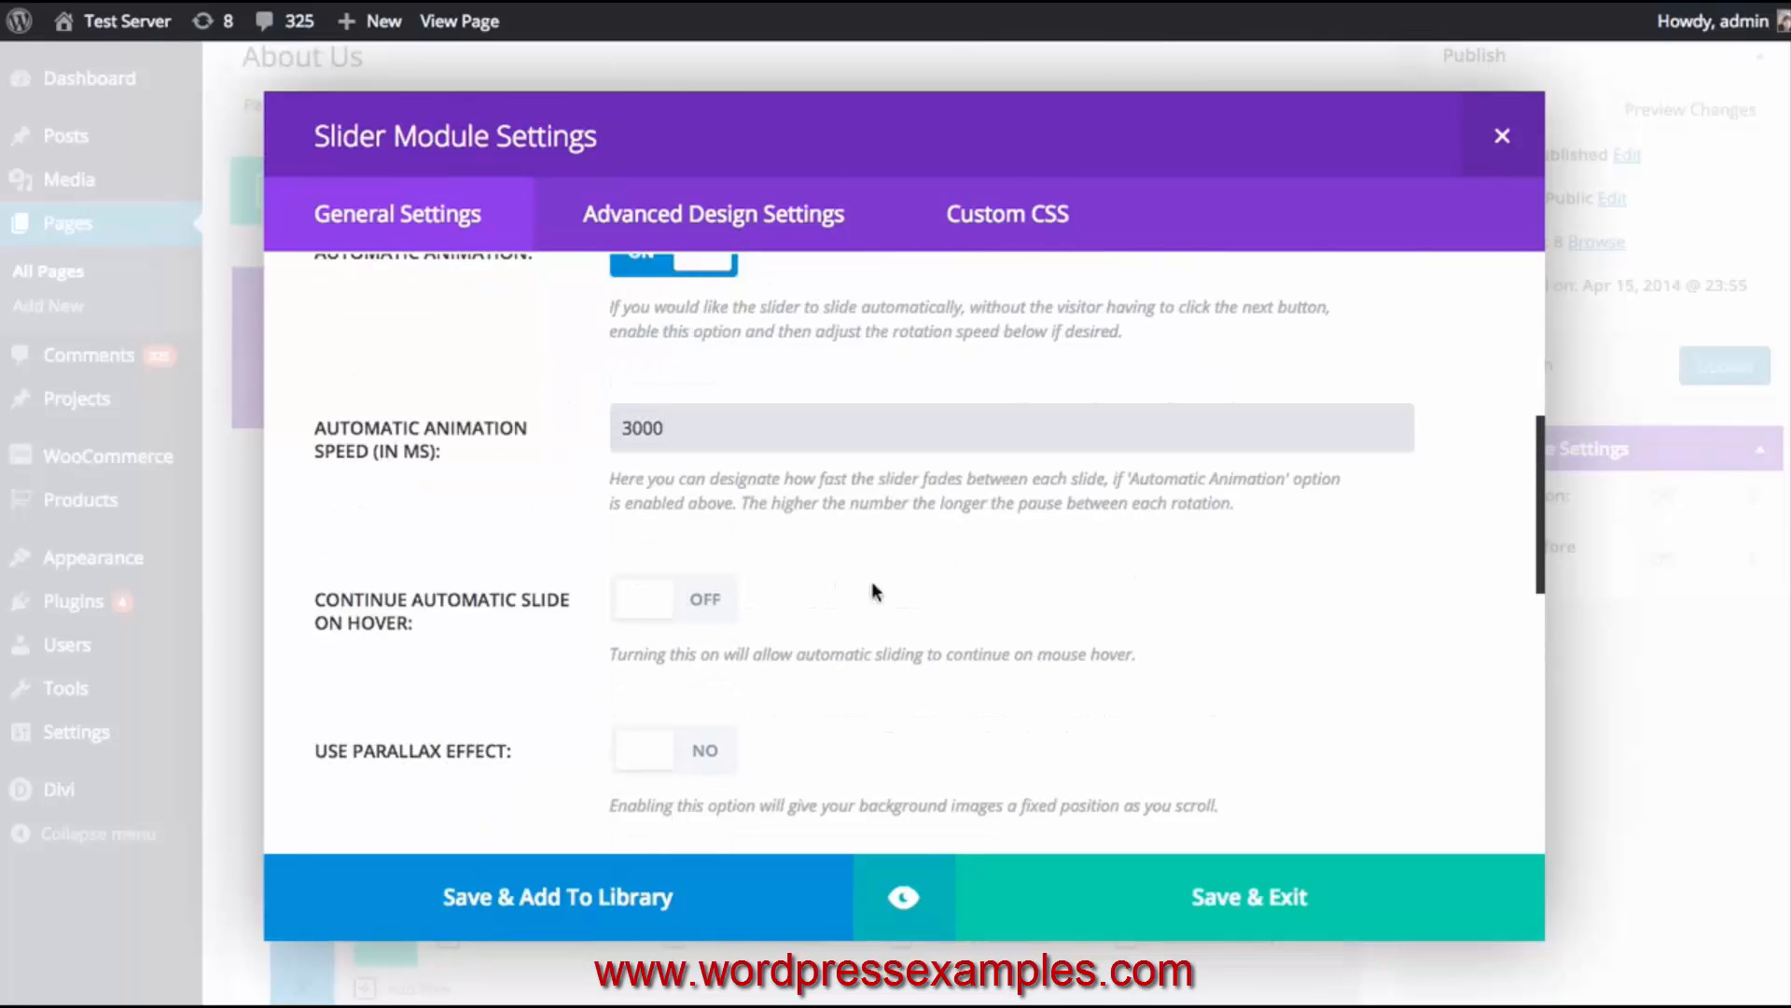
scroll(928, 541, "down", 1)
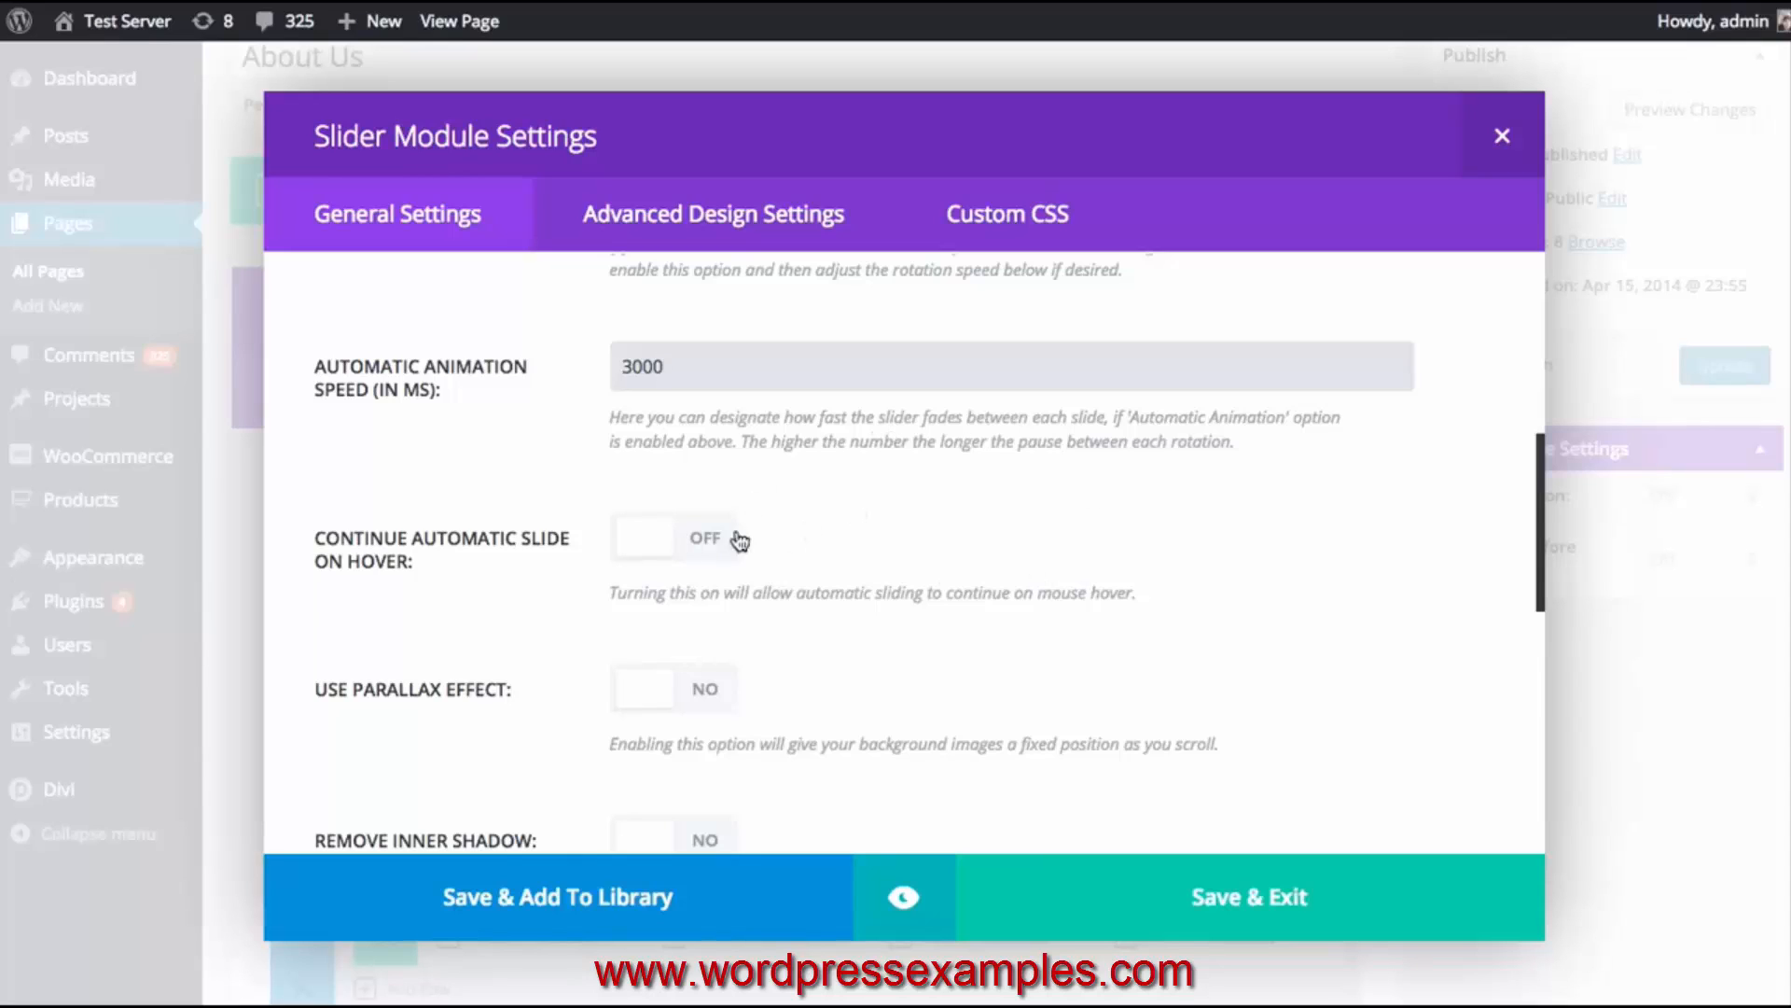
left_click(702, 552)
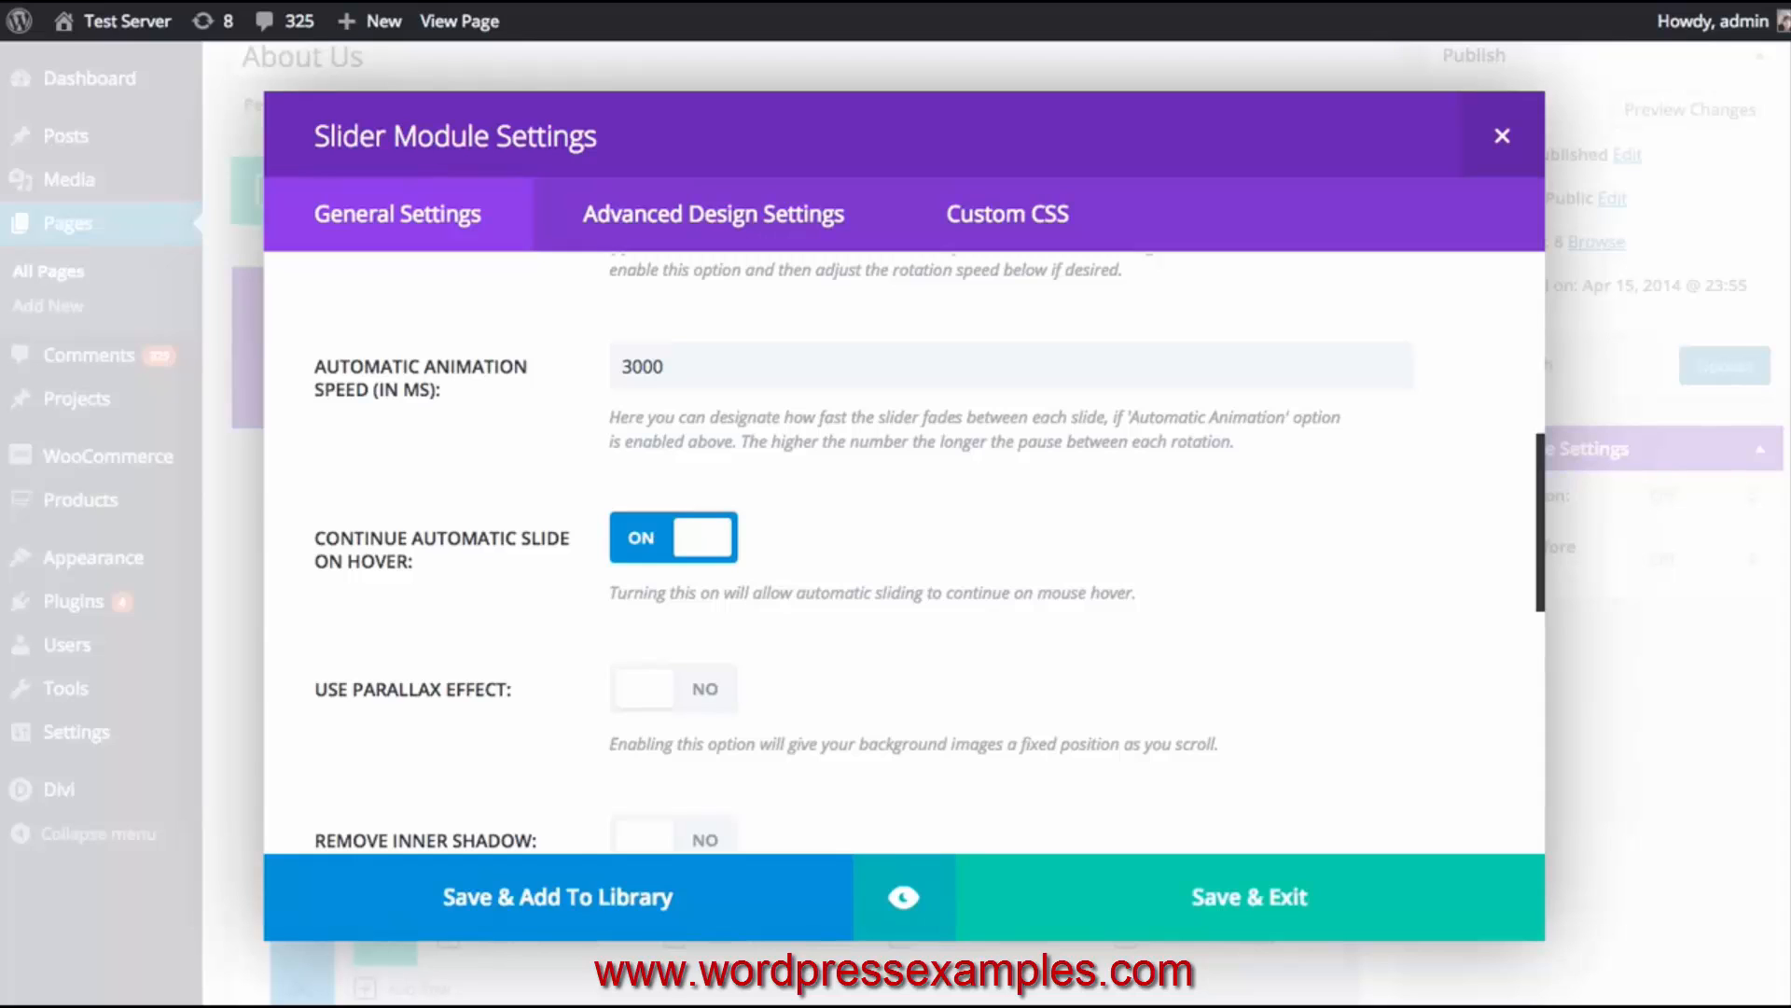
Step: Enable removing the slider's inner shadow
scroll(1195, 616, "down", 5)
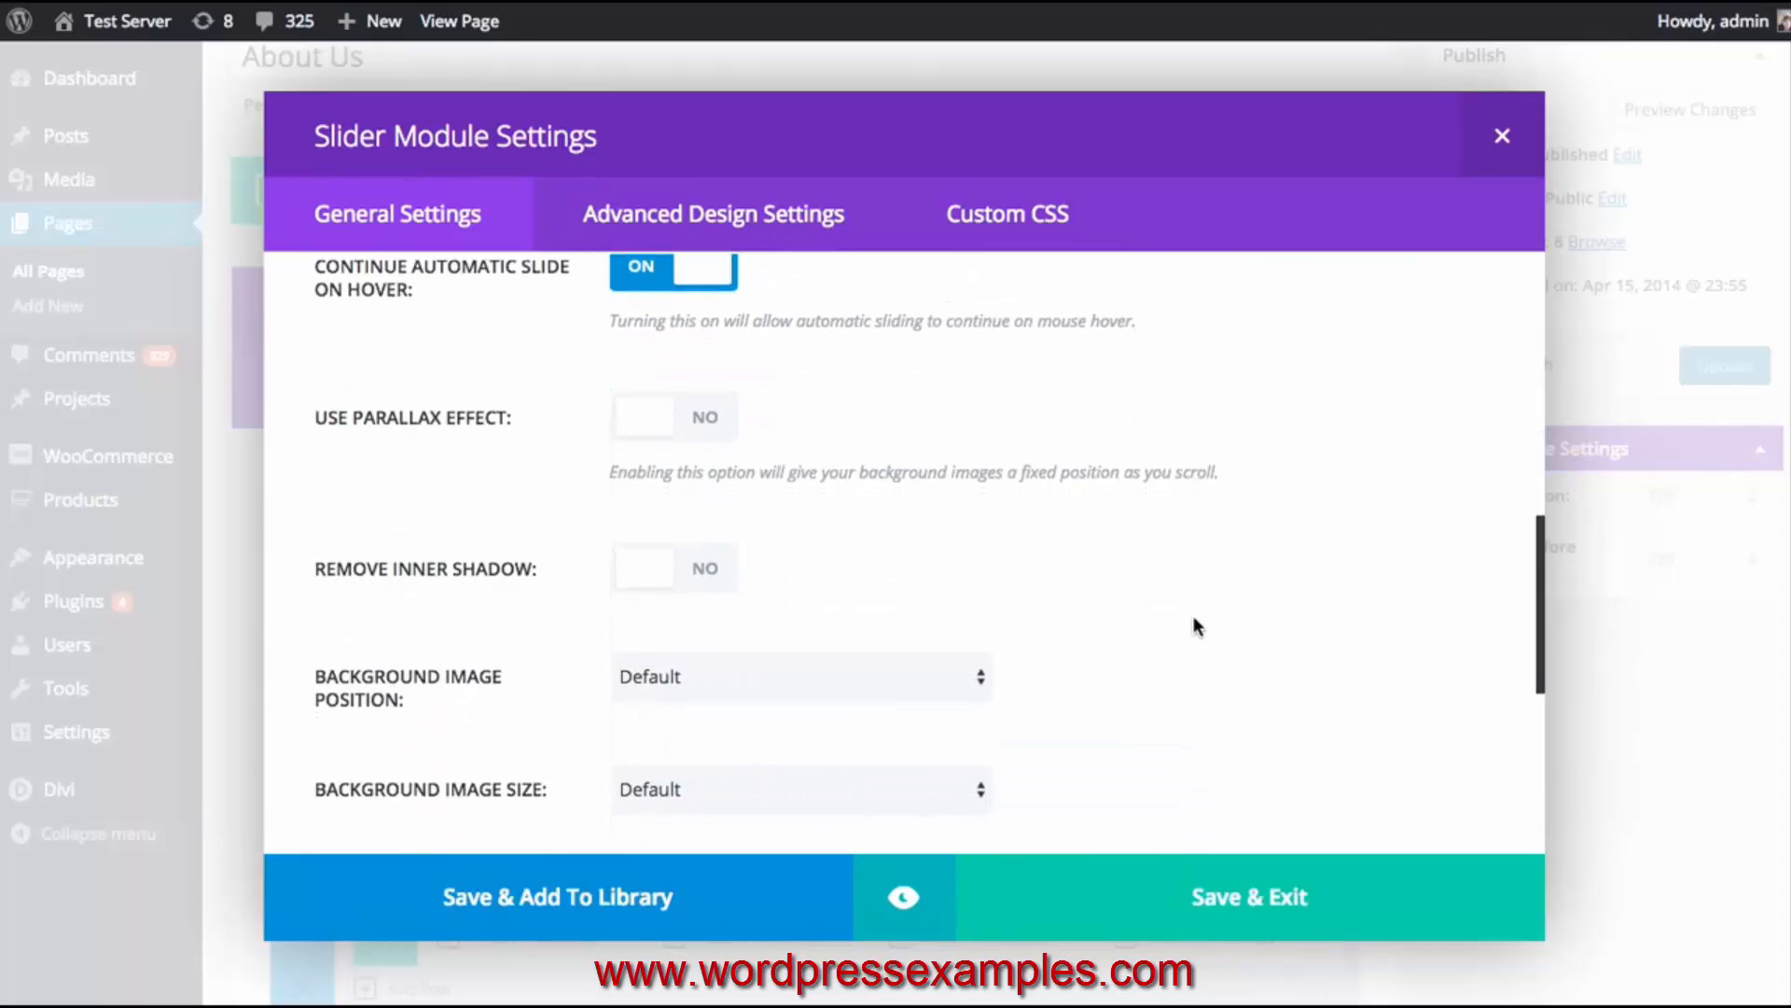
scroll(1195, 619, "down", 1)
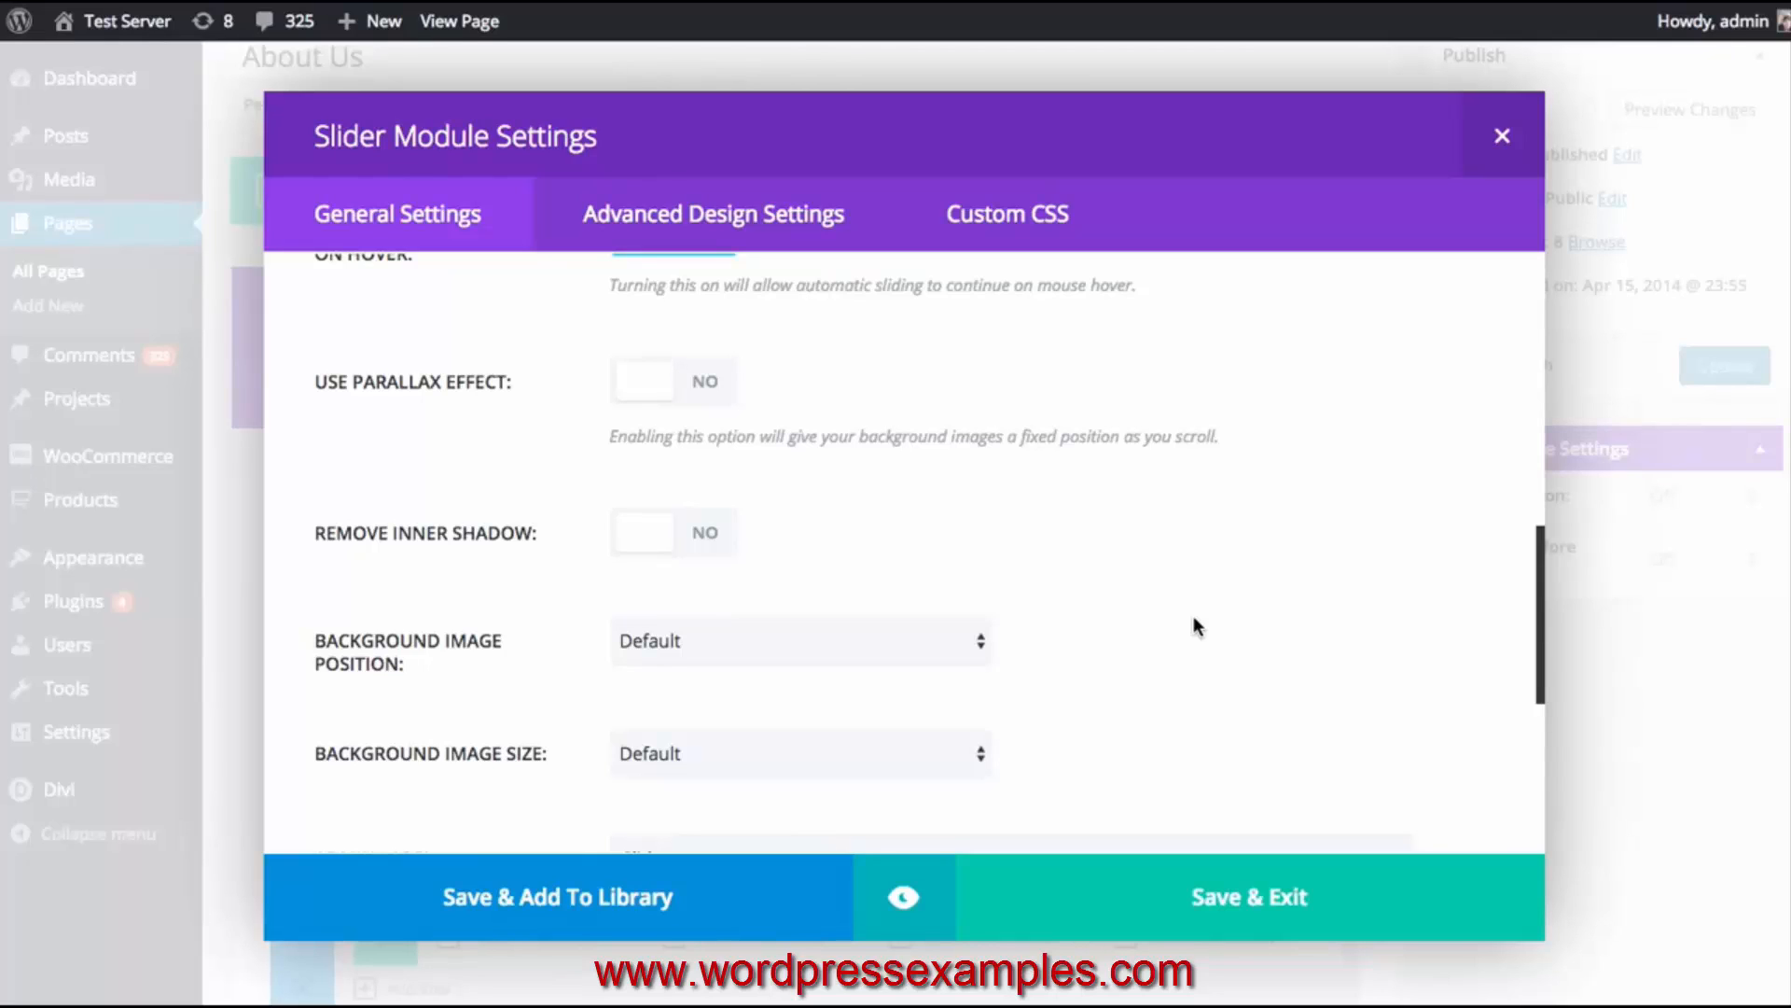
scroll(1218, 402, "down", 2)
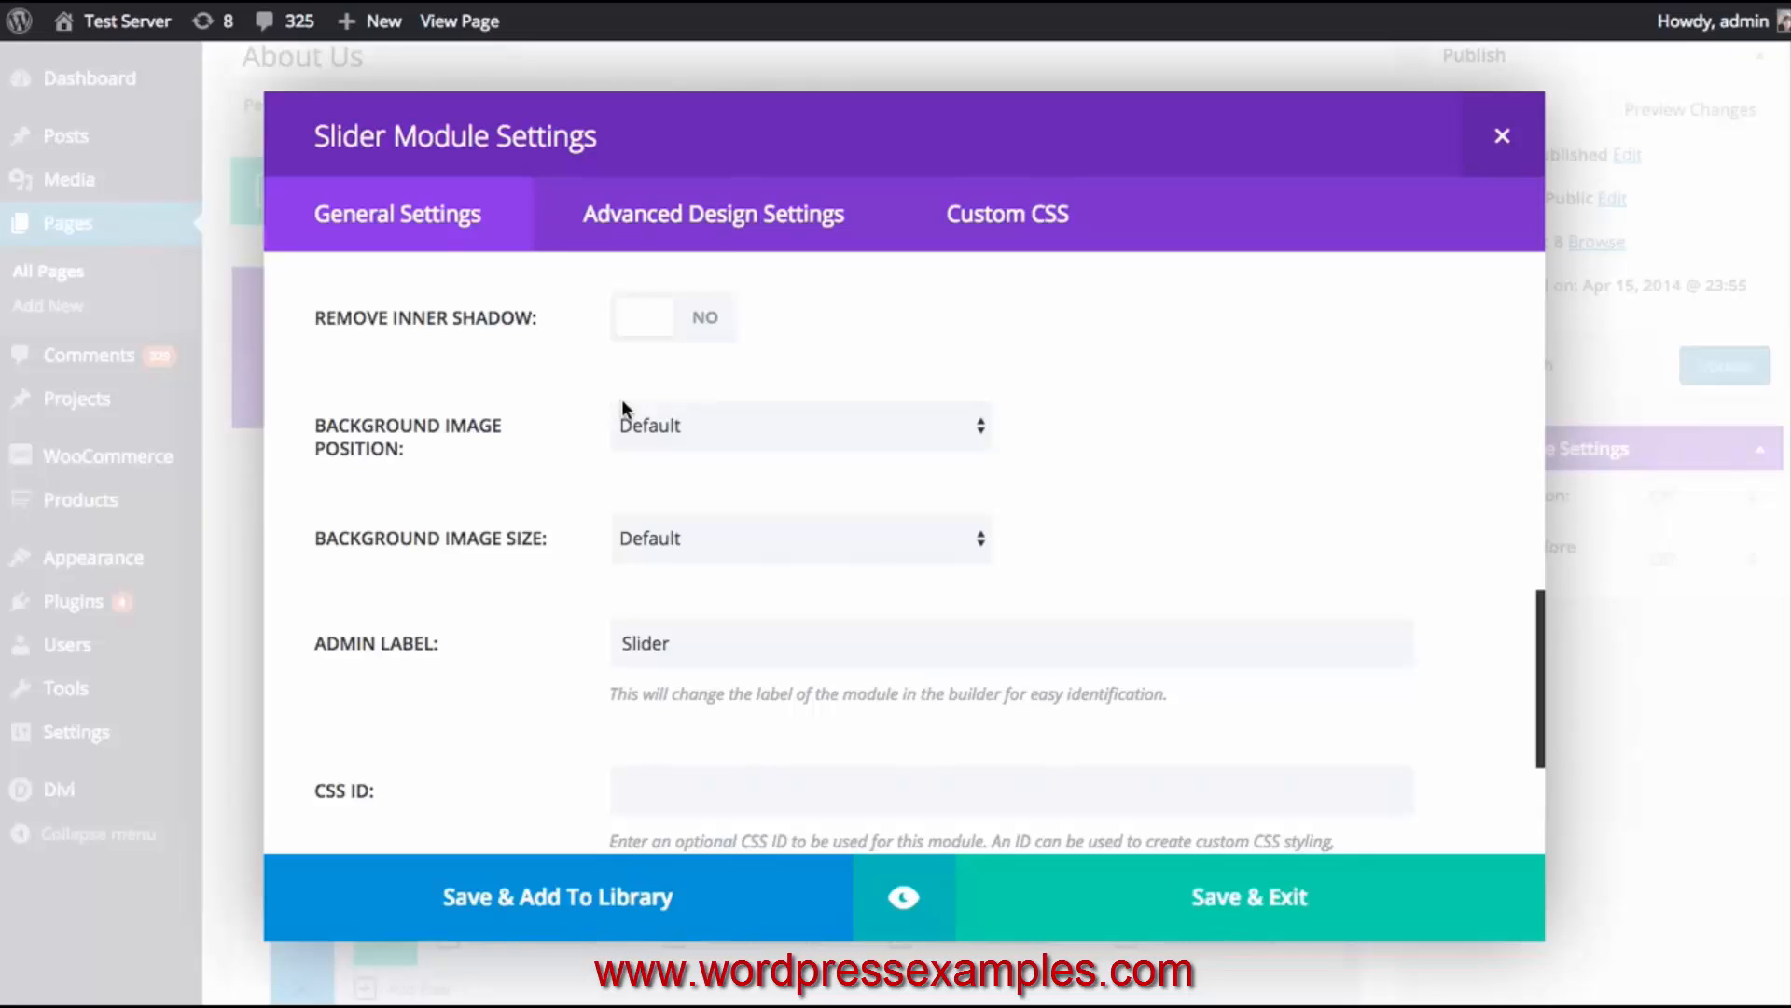
left_click(674, 329)
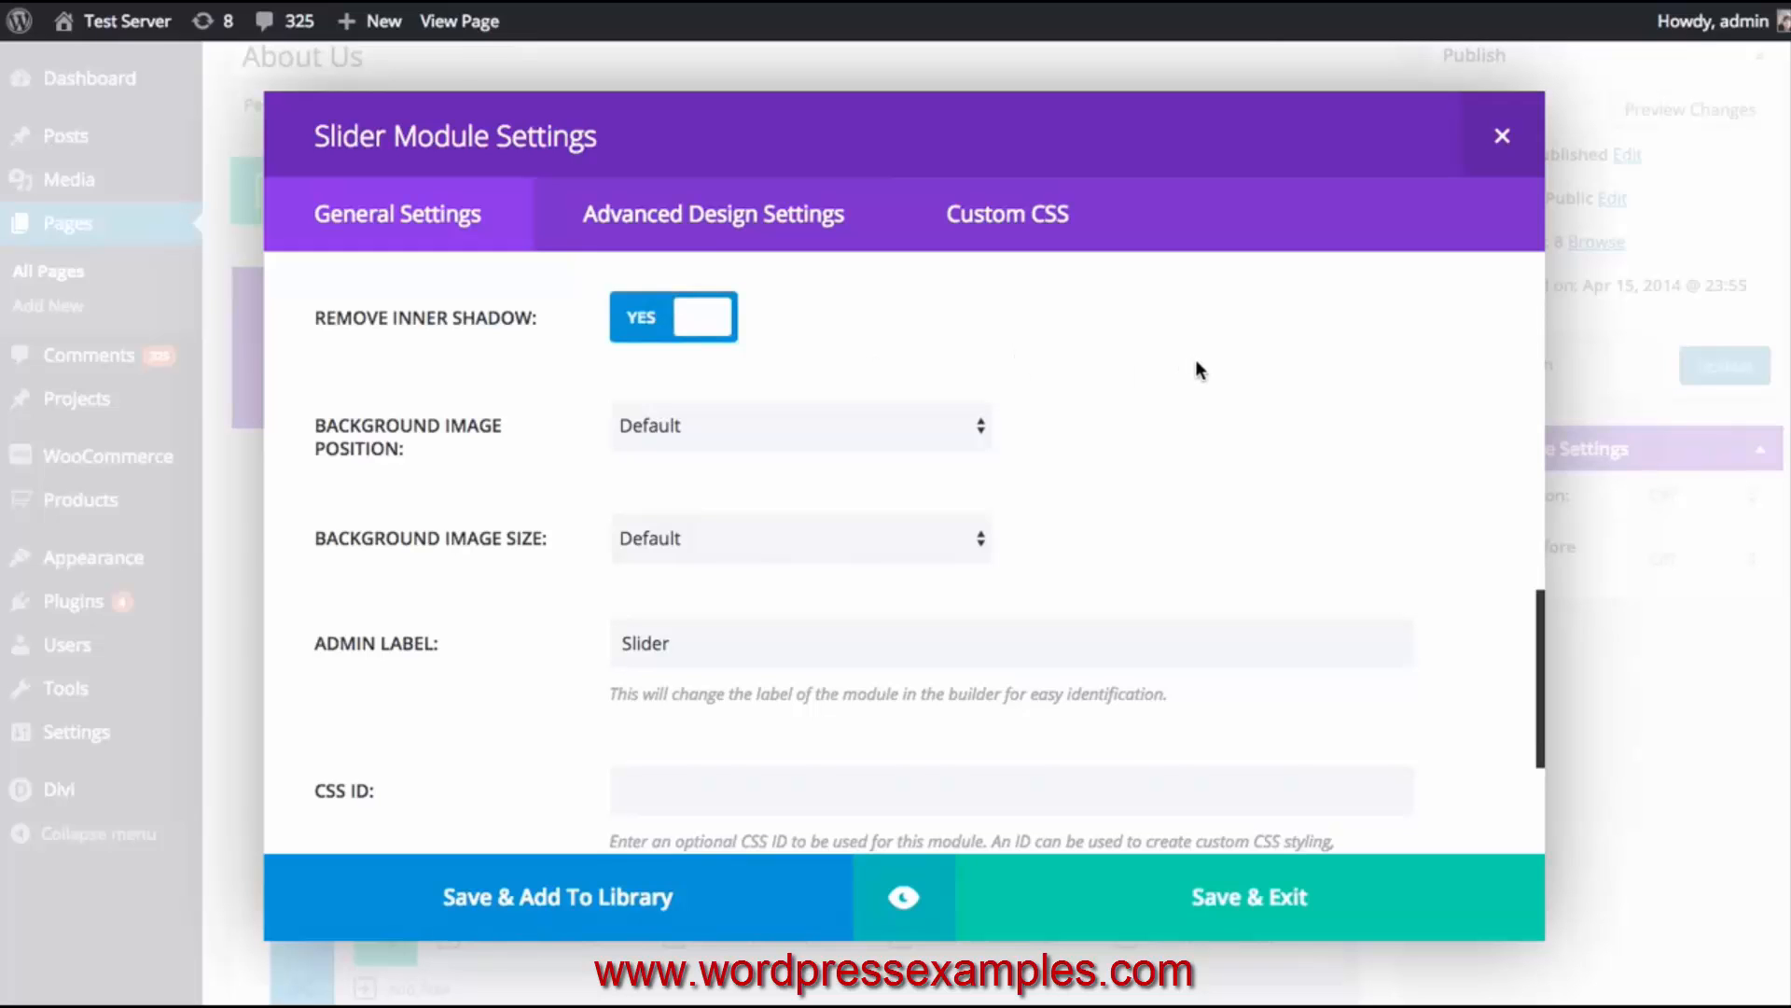
Step: Review the background image position and background image size options for the slider
scroll(1195, 360, "down", 3)
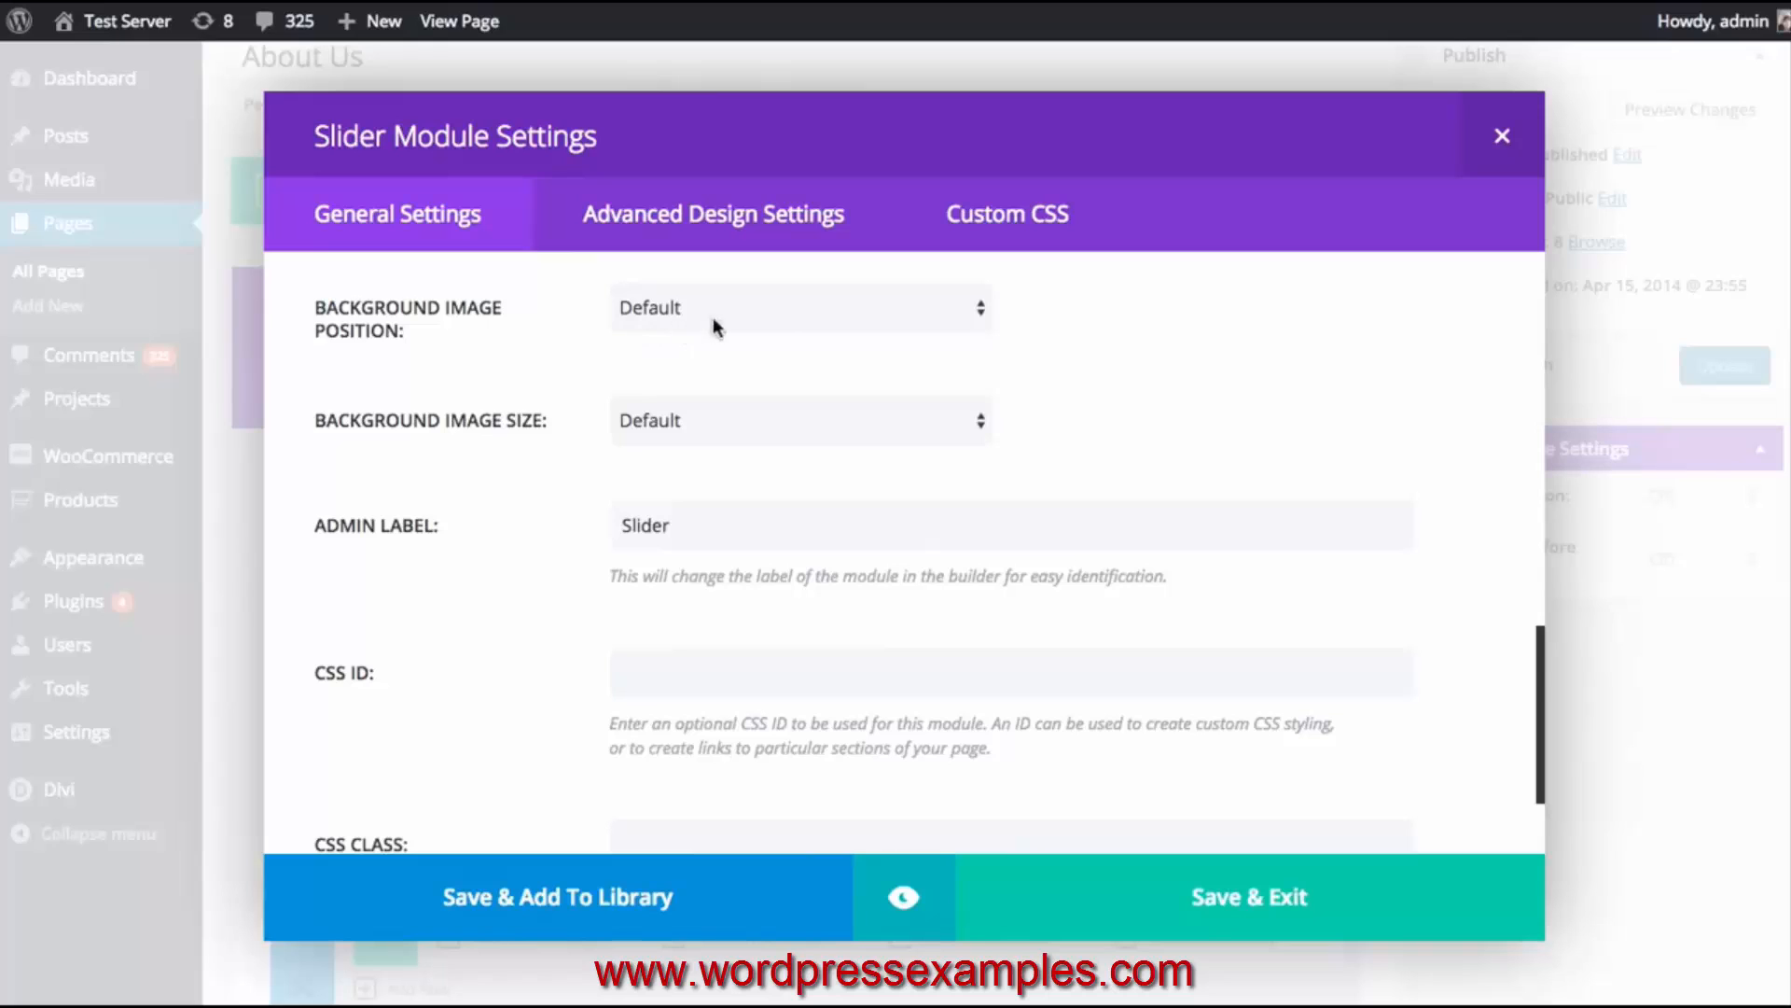
left_click(785, 315)
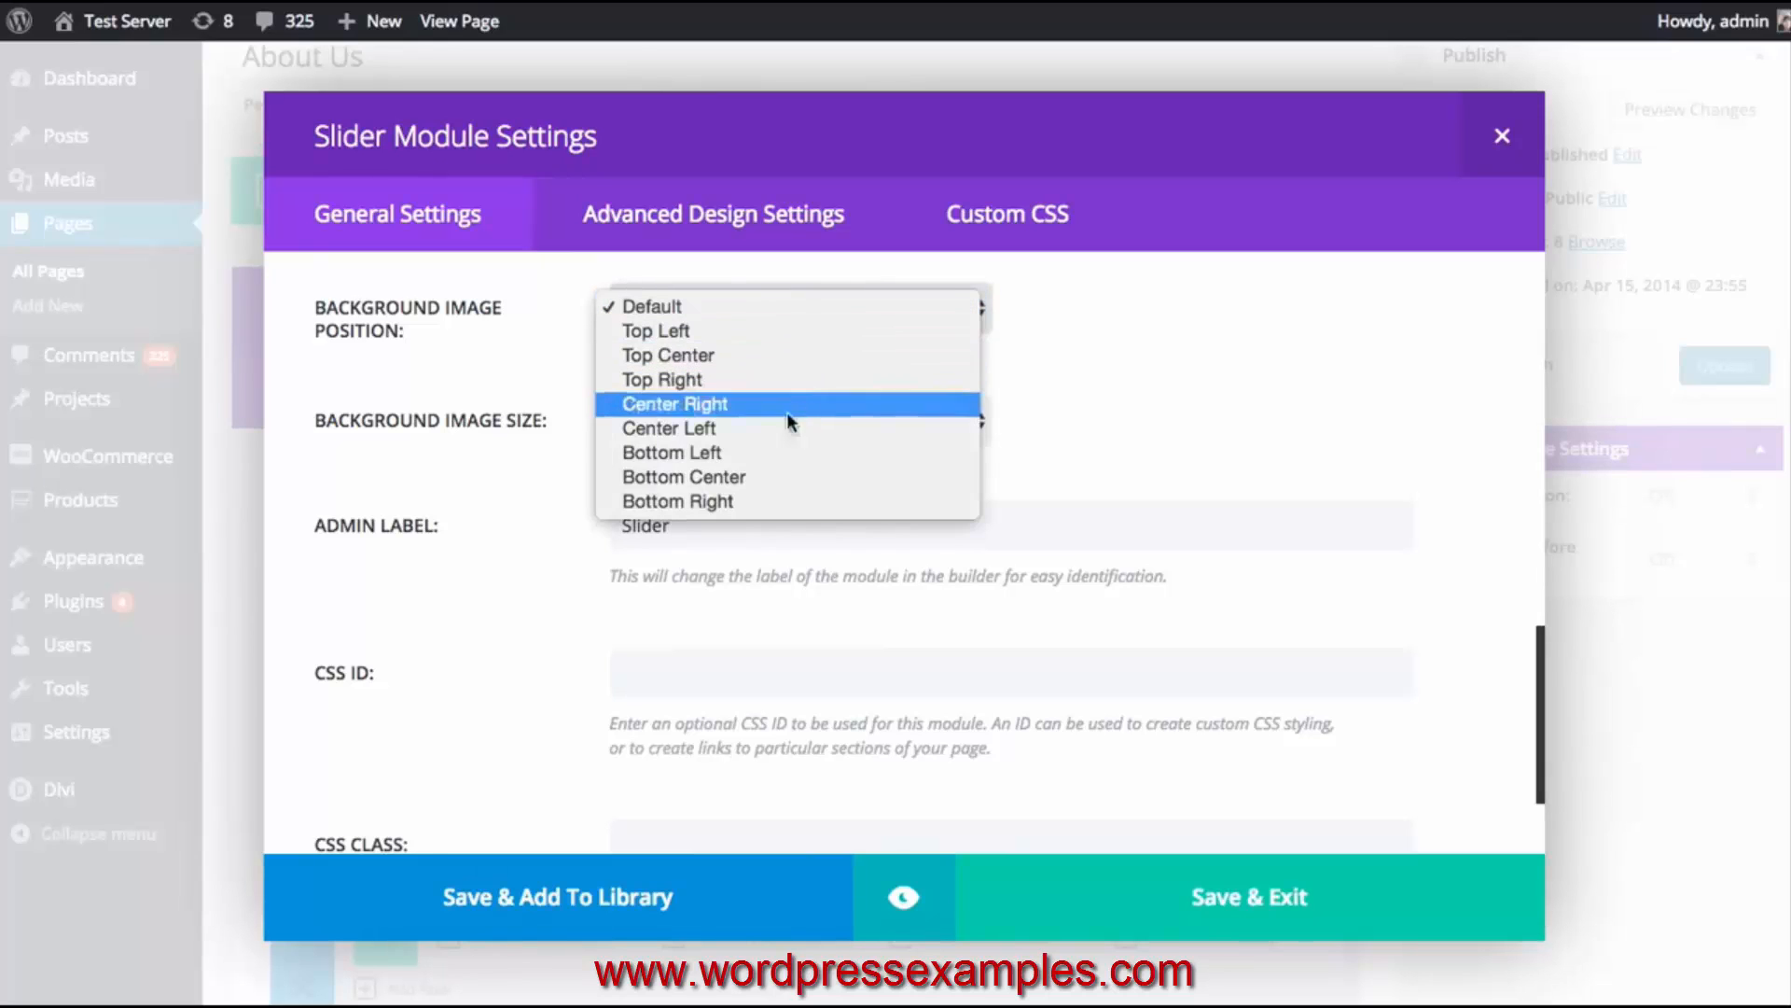
left_click(1143, 328)
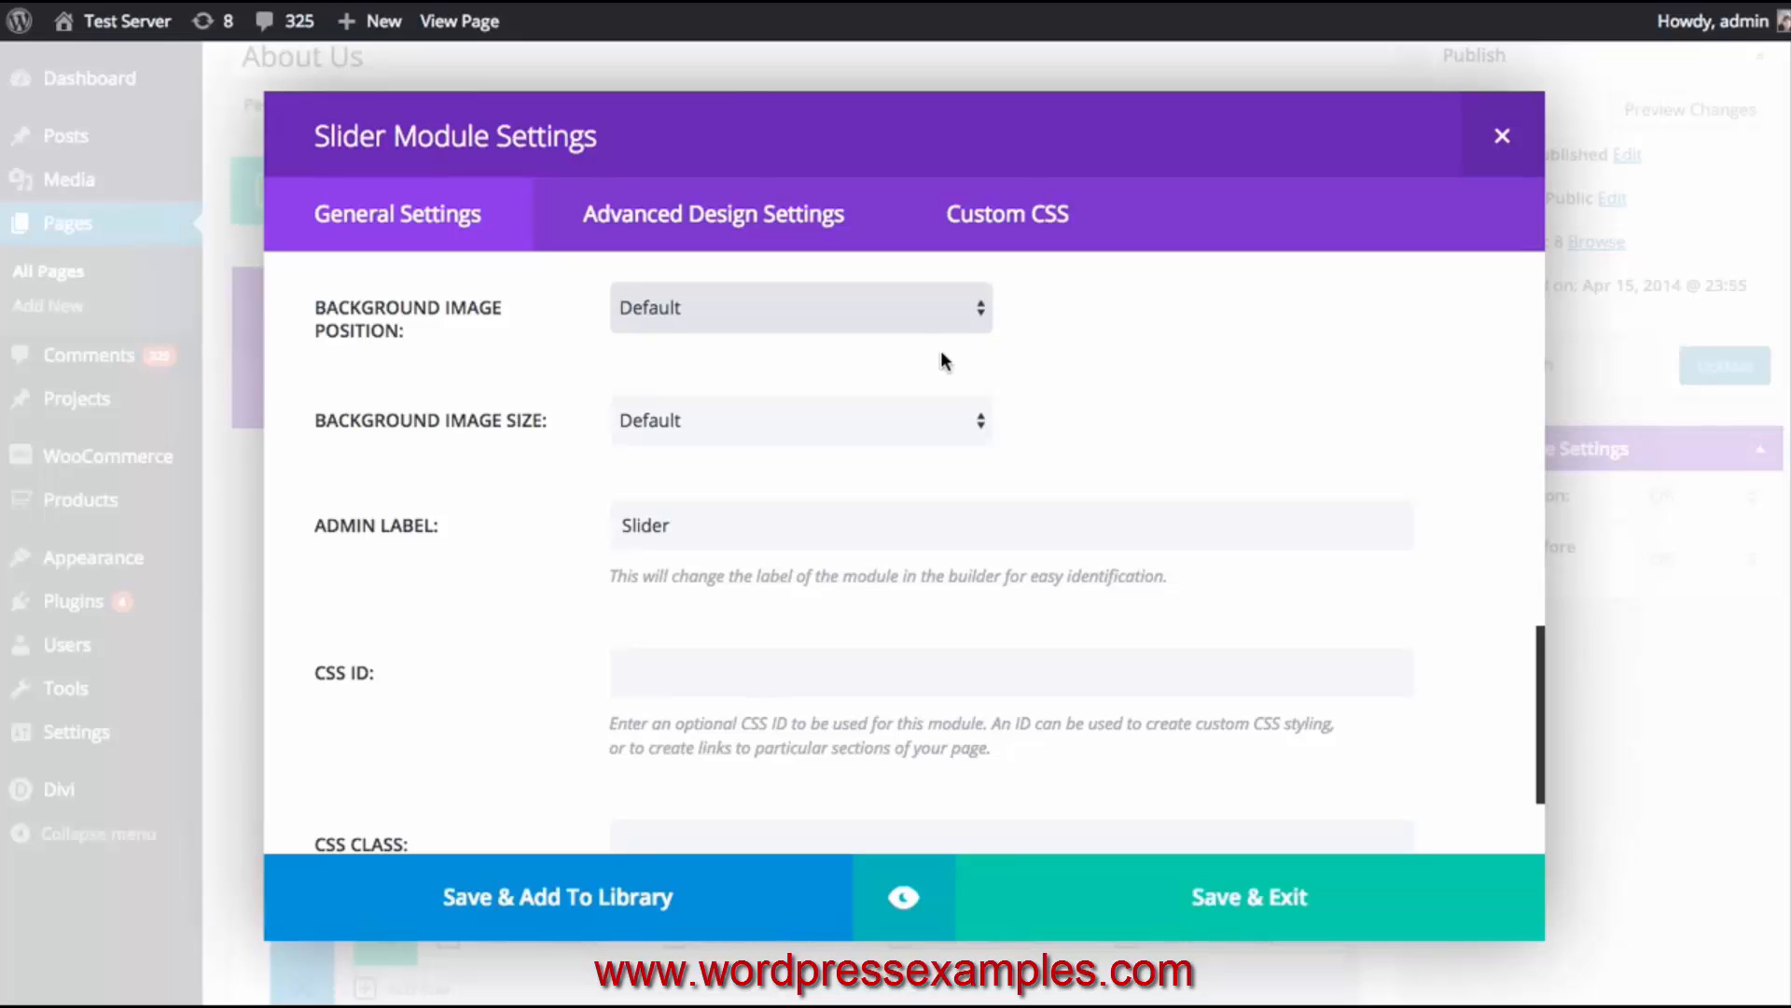
left_click(789, 422)
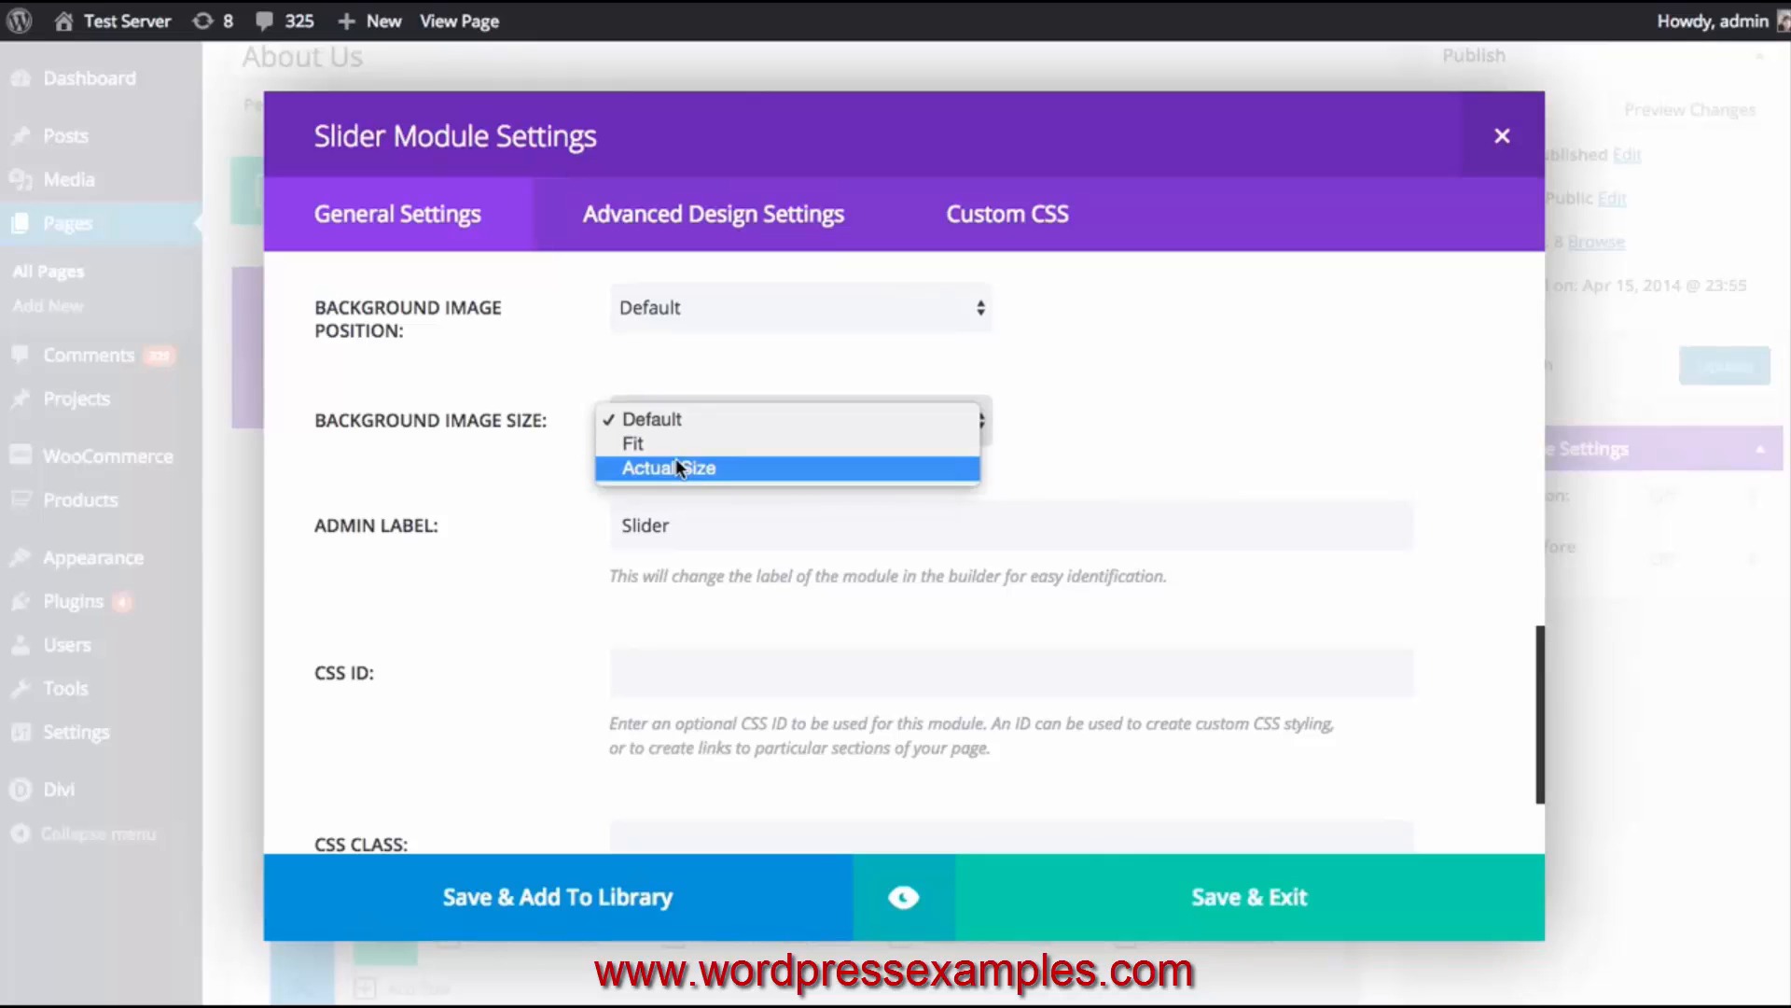
left_click(1179, 395)
scroll(1157, 392, "down", 2)
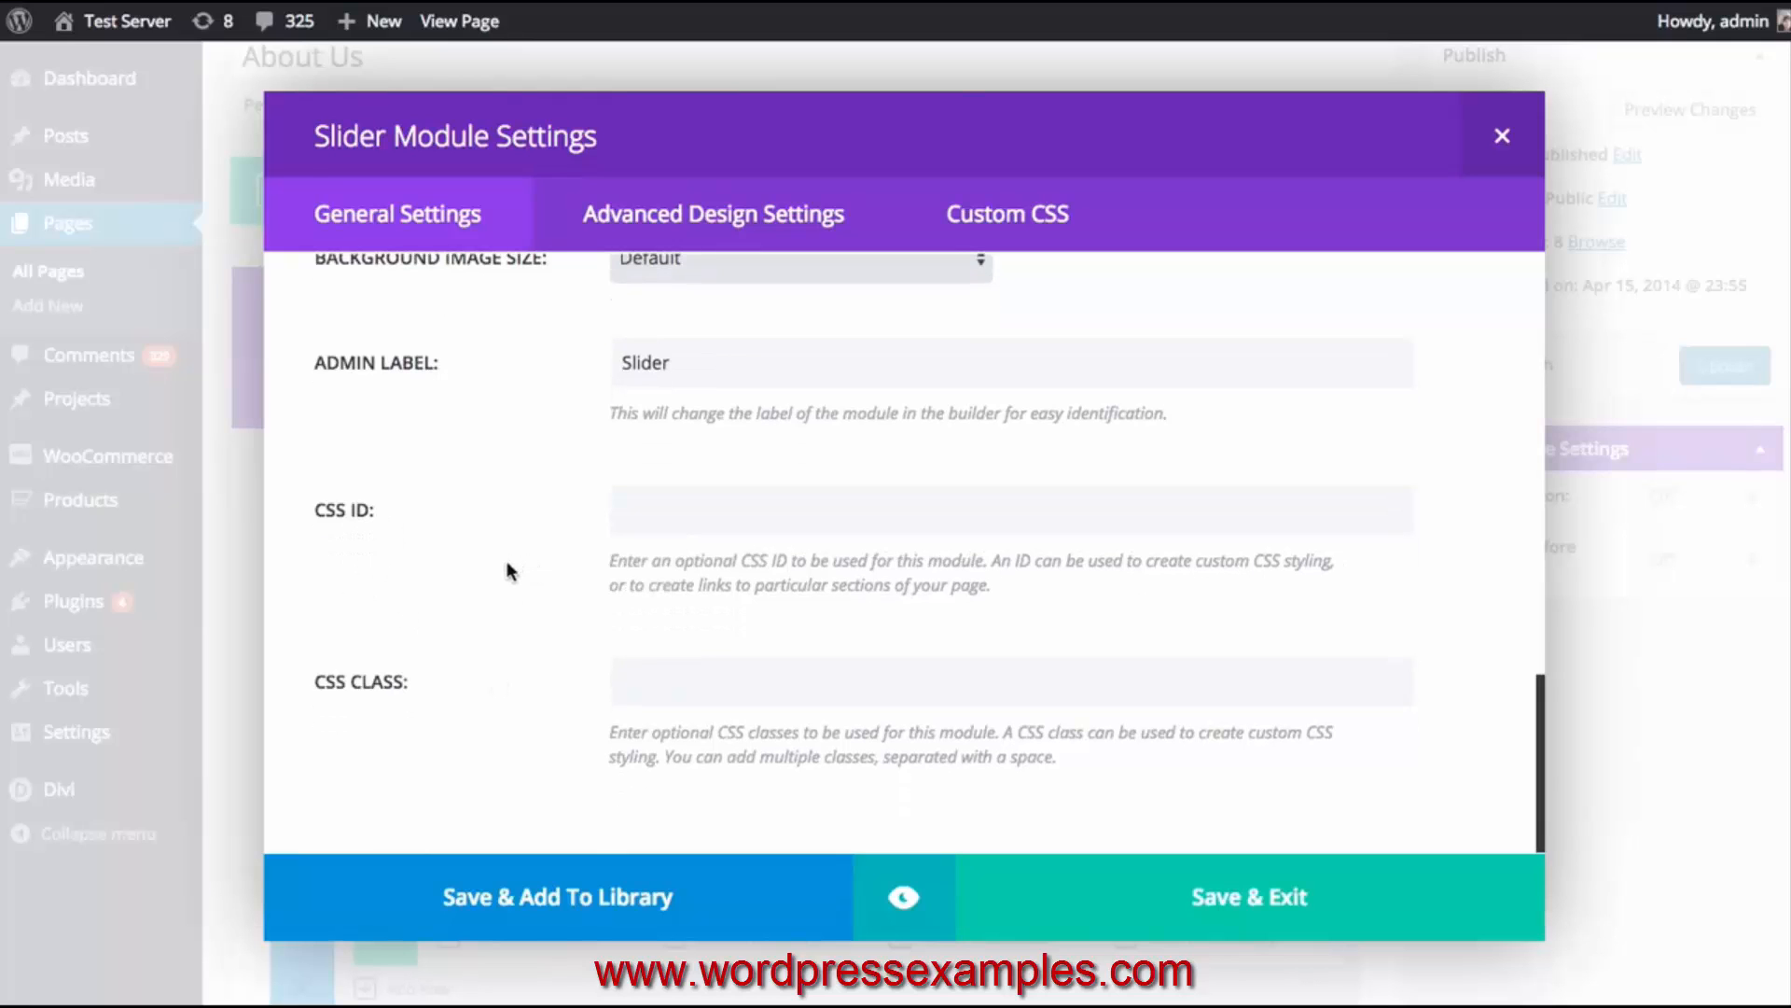
Step: Close the Slider module settings and update the About Us page
scroll(503, 574, "up", 5)
scroll(1198, 627, "up", 10)
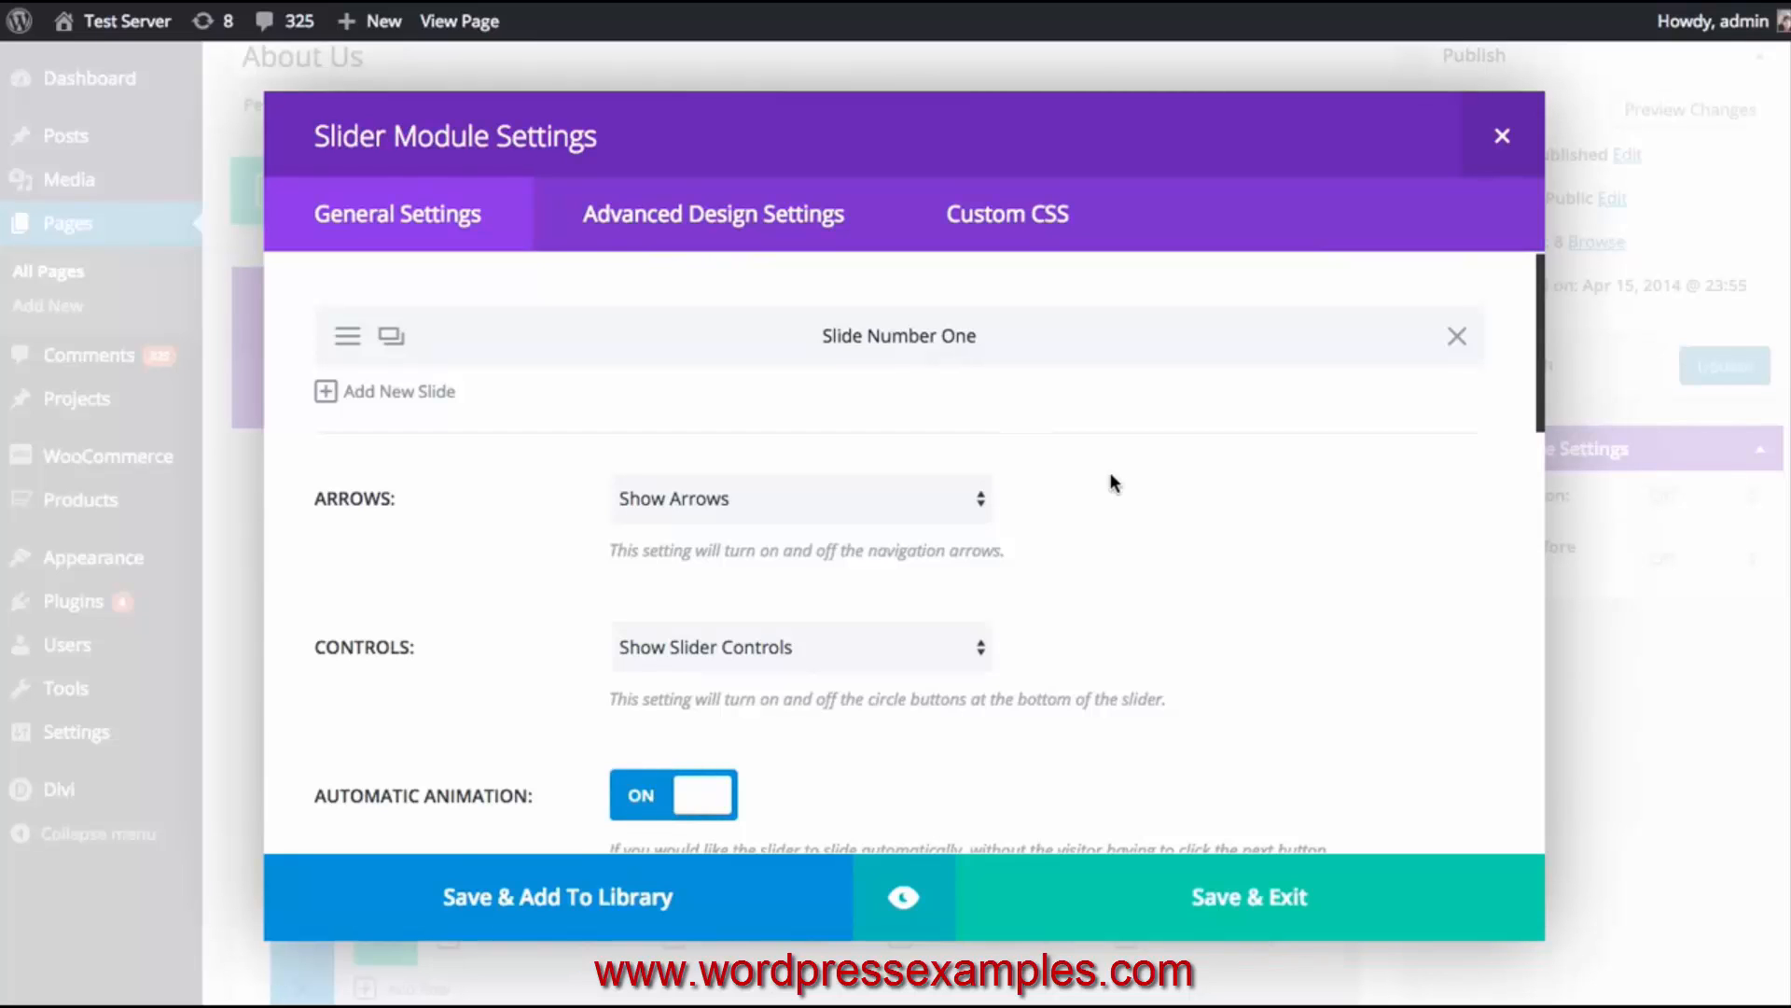
left_click(1500, 135)
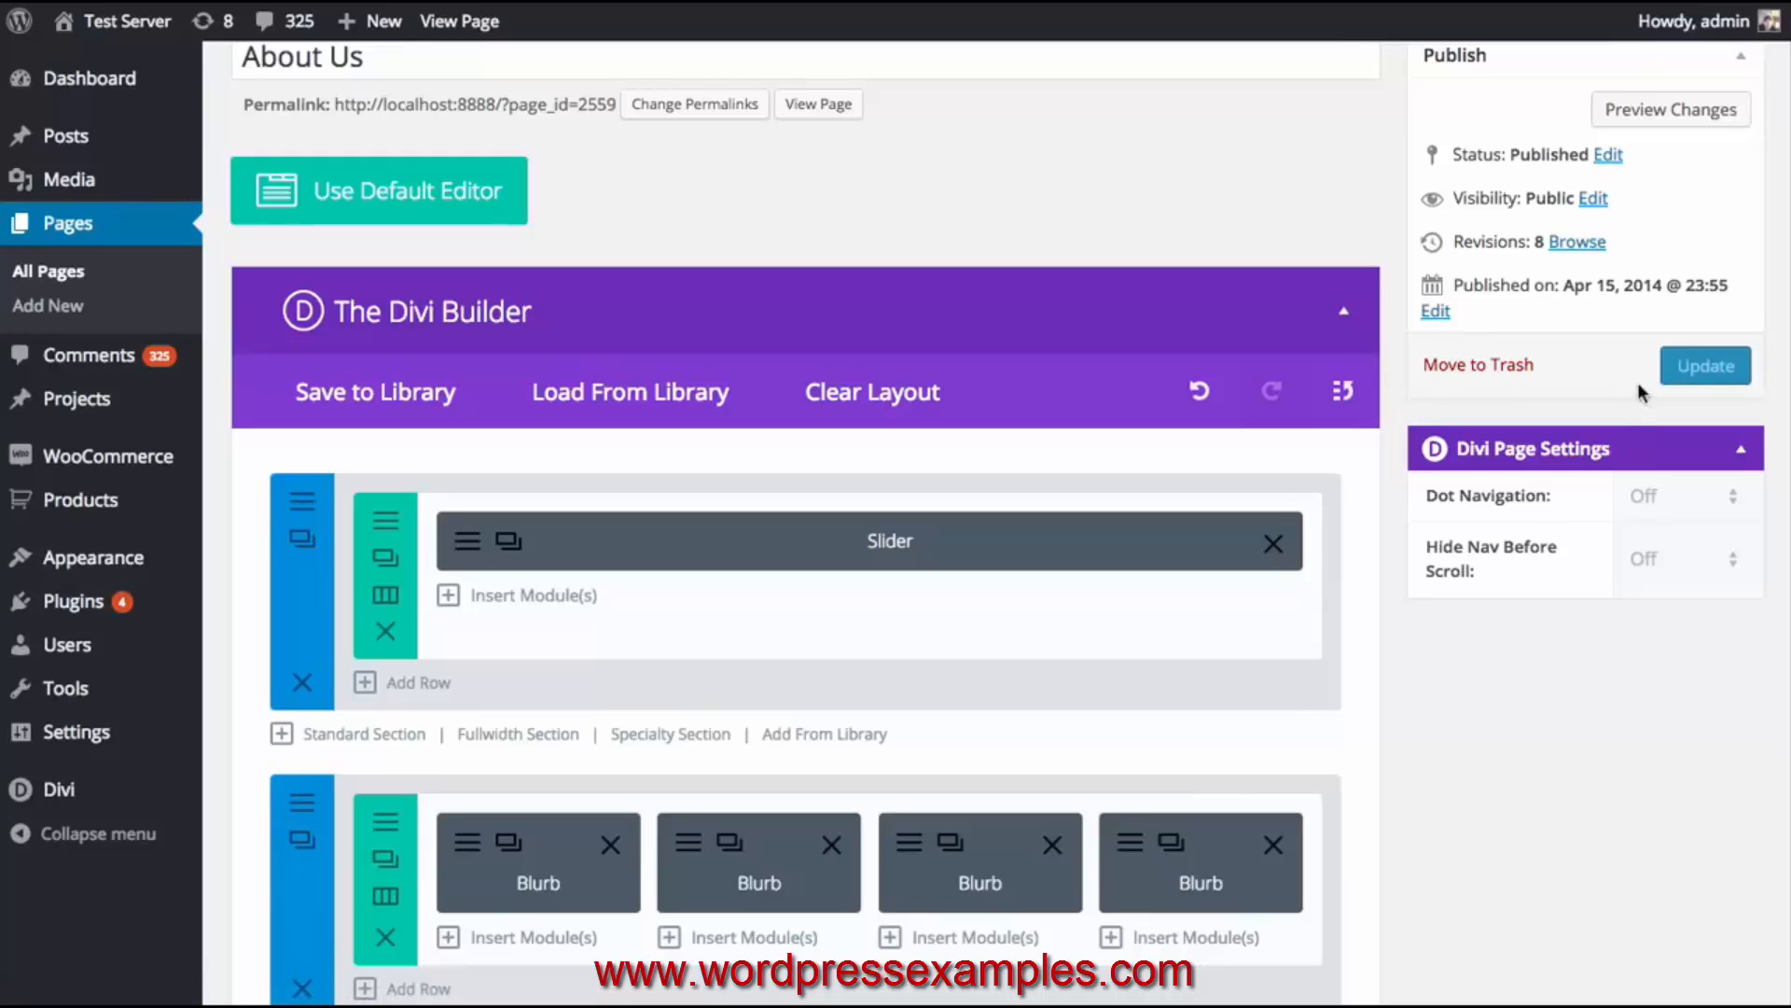
left_click(1689, 364)
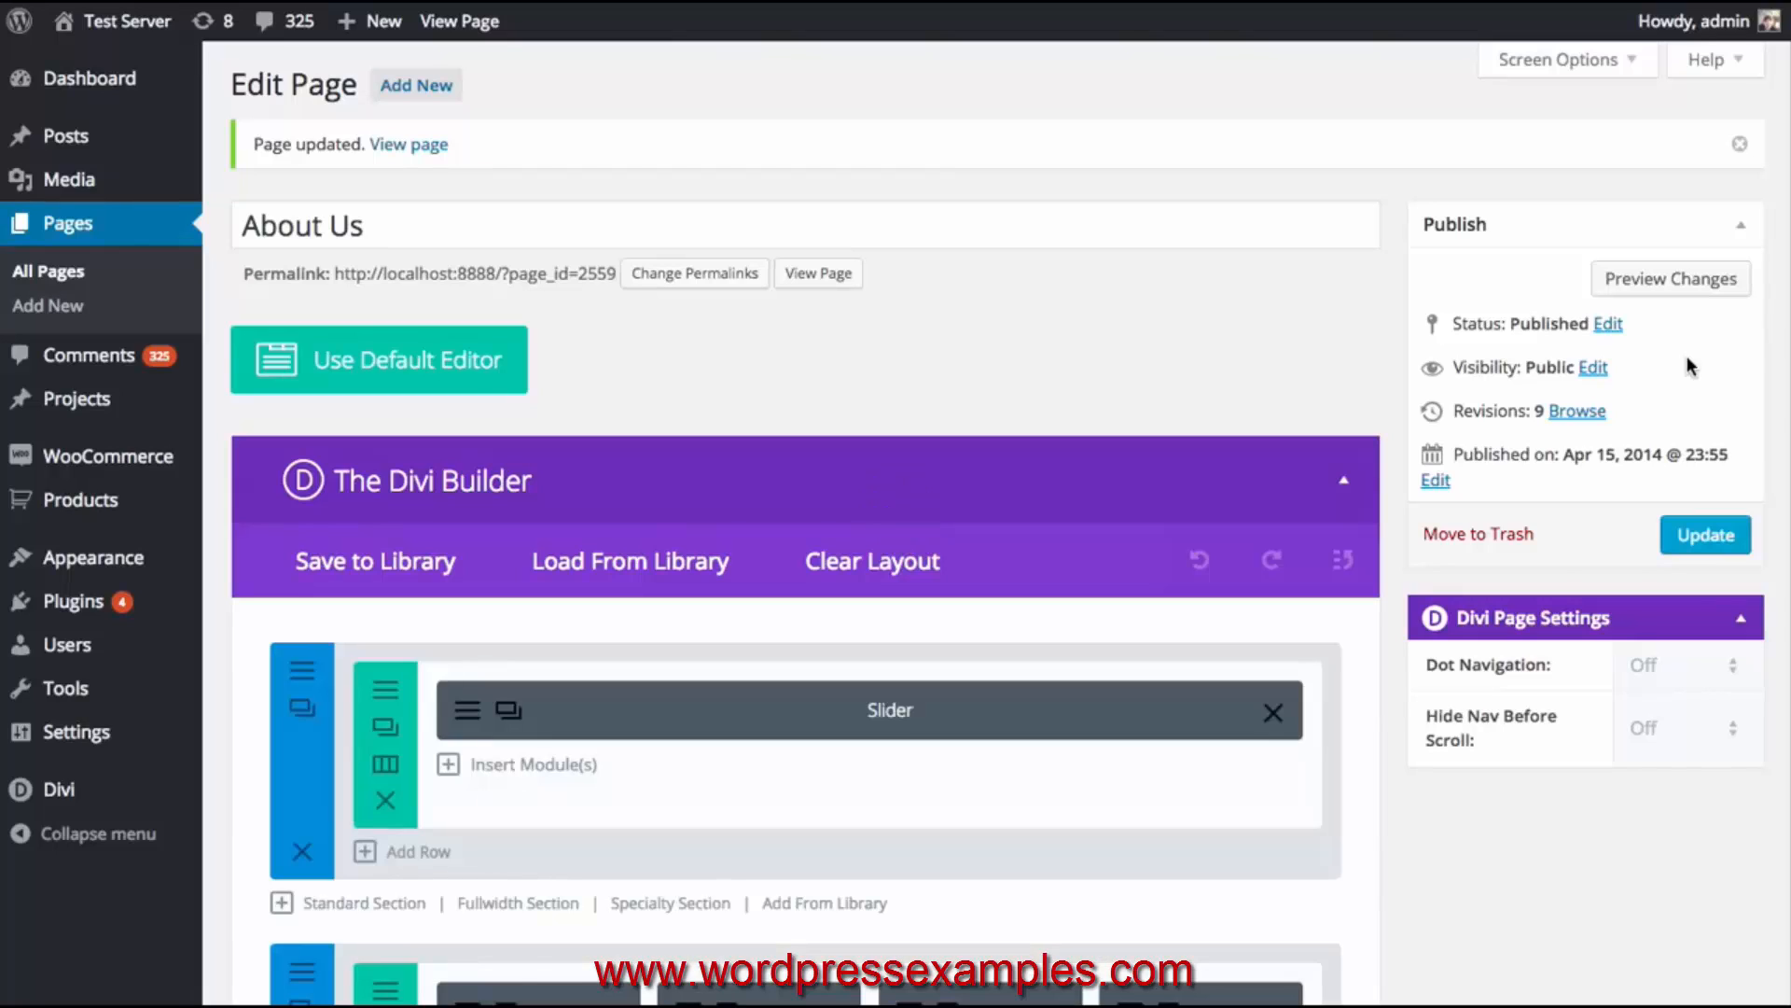
Step: View the live About Us page to check how the slider displays, then return to the editor
left_click(818, 273)
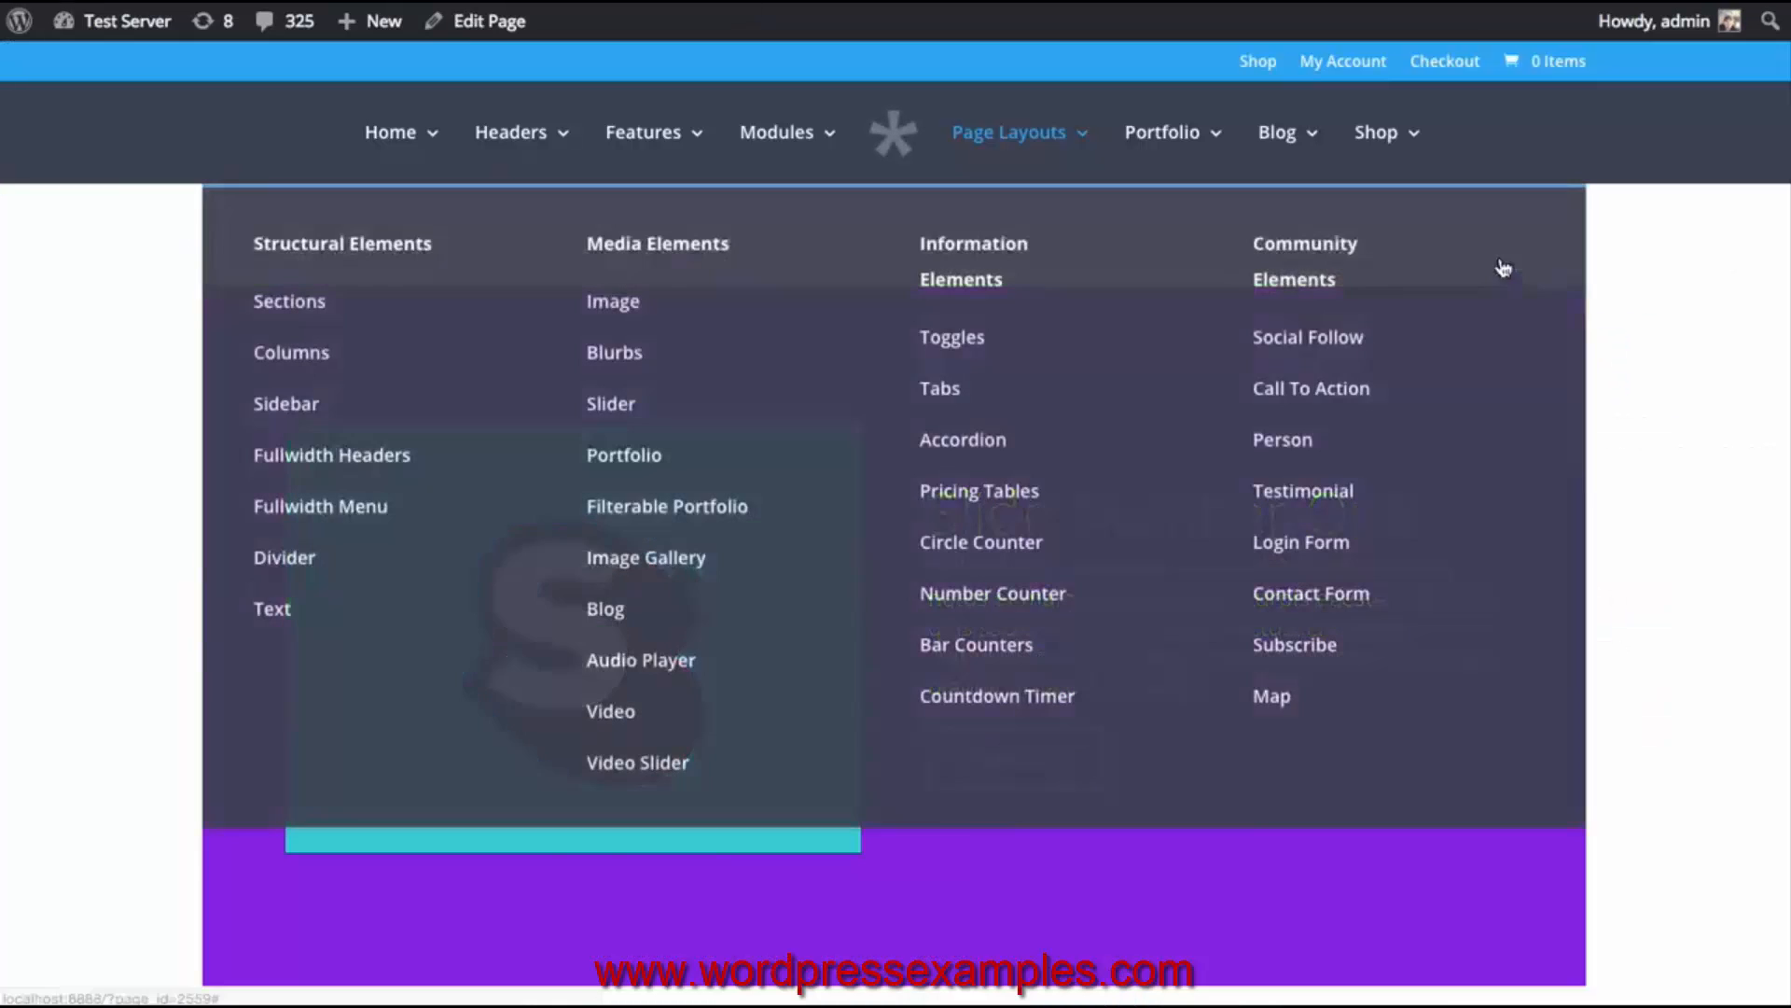
scroll(1686, 380, "down", 2)
scroll(1686, 380, "up", 4)
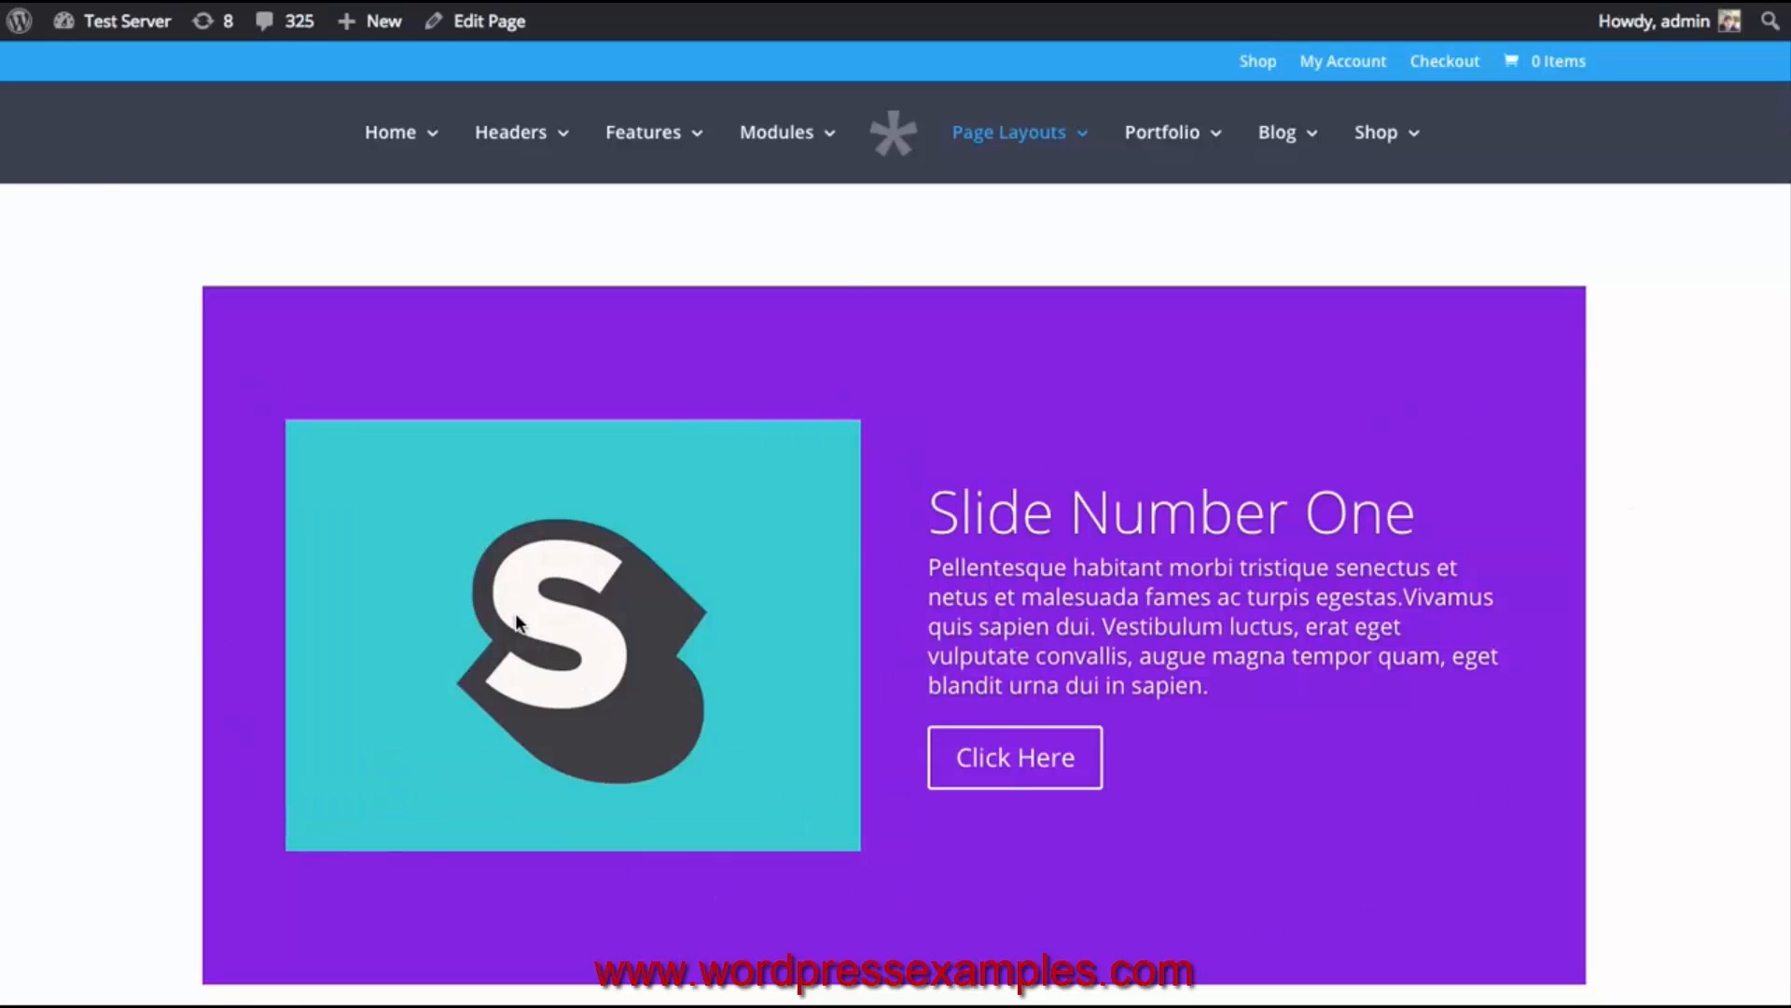
scroll(951, 404, "down", 3)
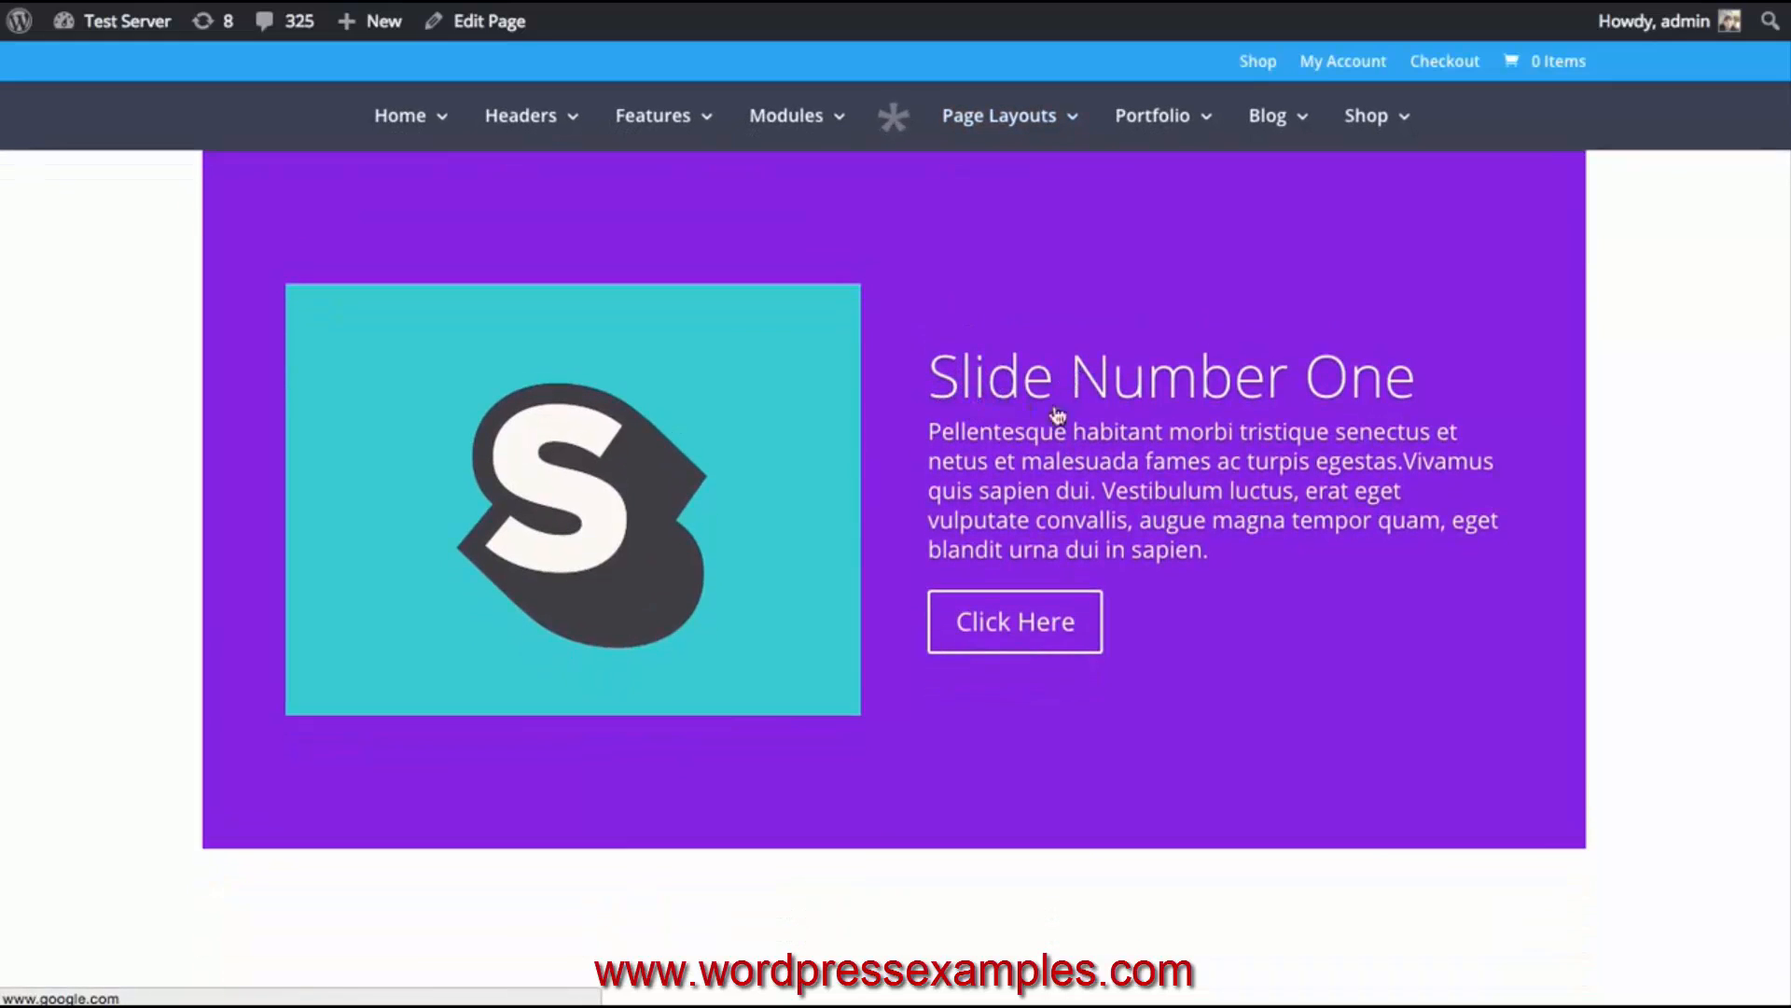
left_click_drag(992, 461, 1061, 461)
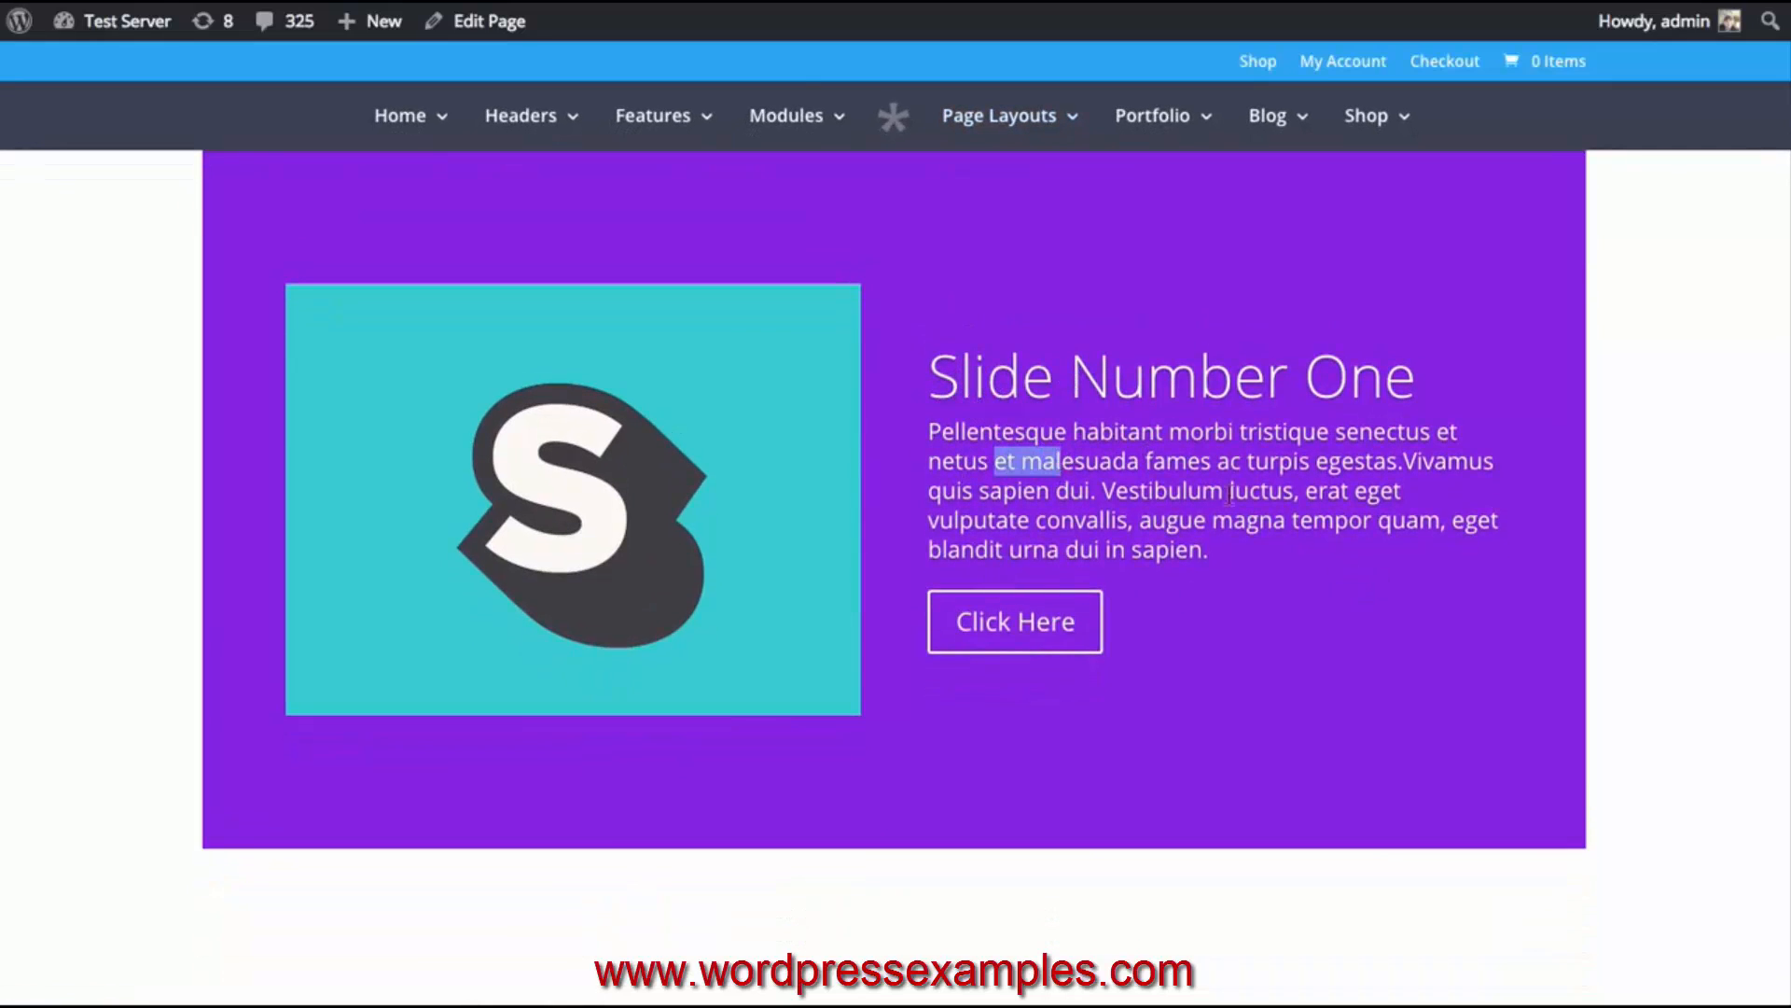
left_click(597, 2)
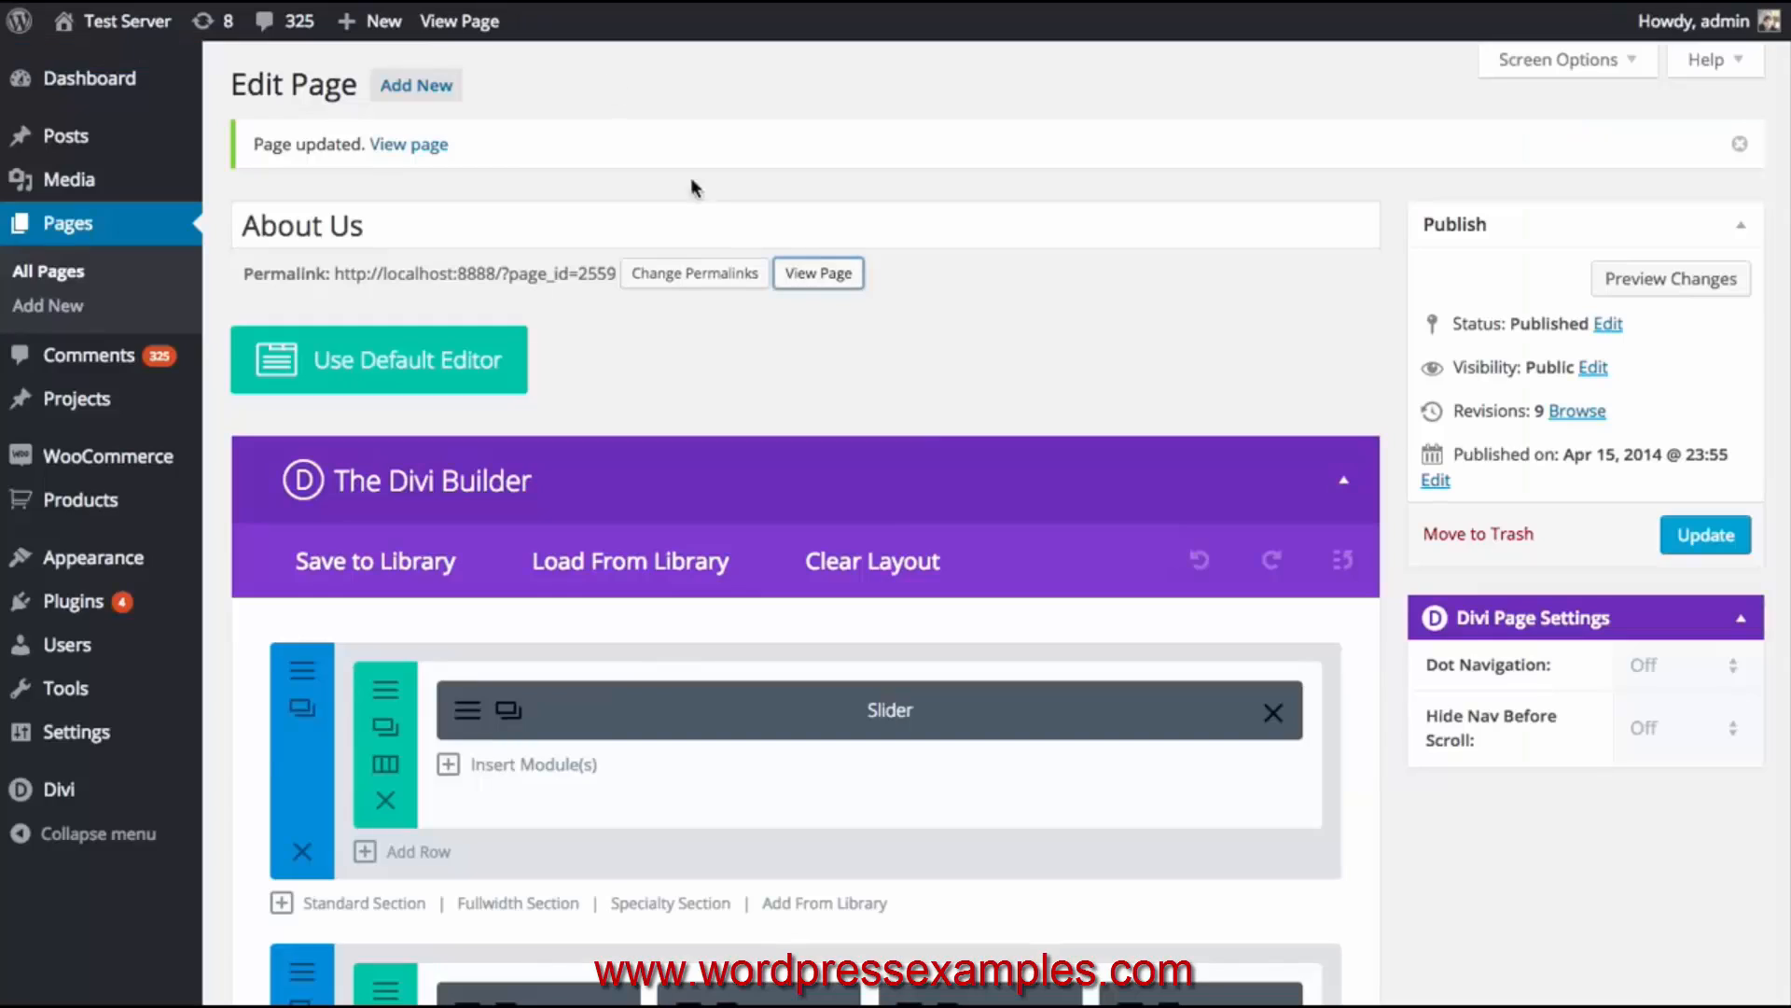
Step: Add a new slide to the slider with heading "Slie Two", button text "Click Here" and button URL "#"
left_click(463, 712)
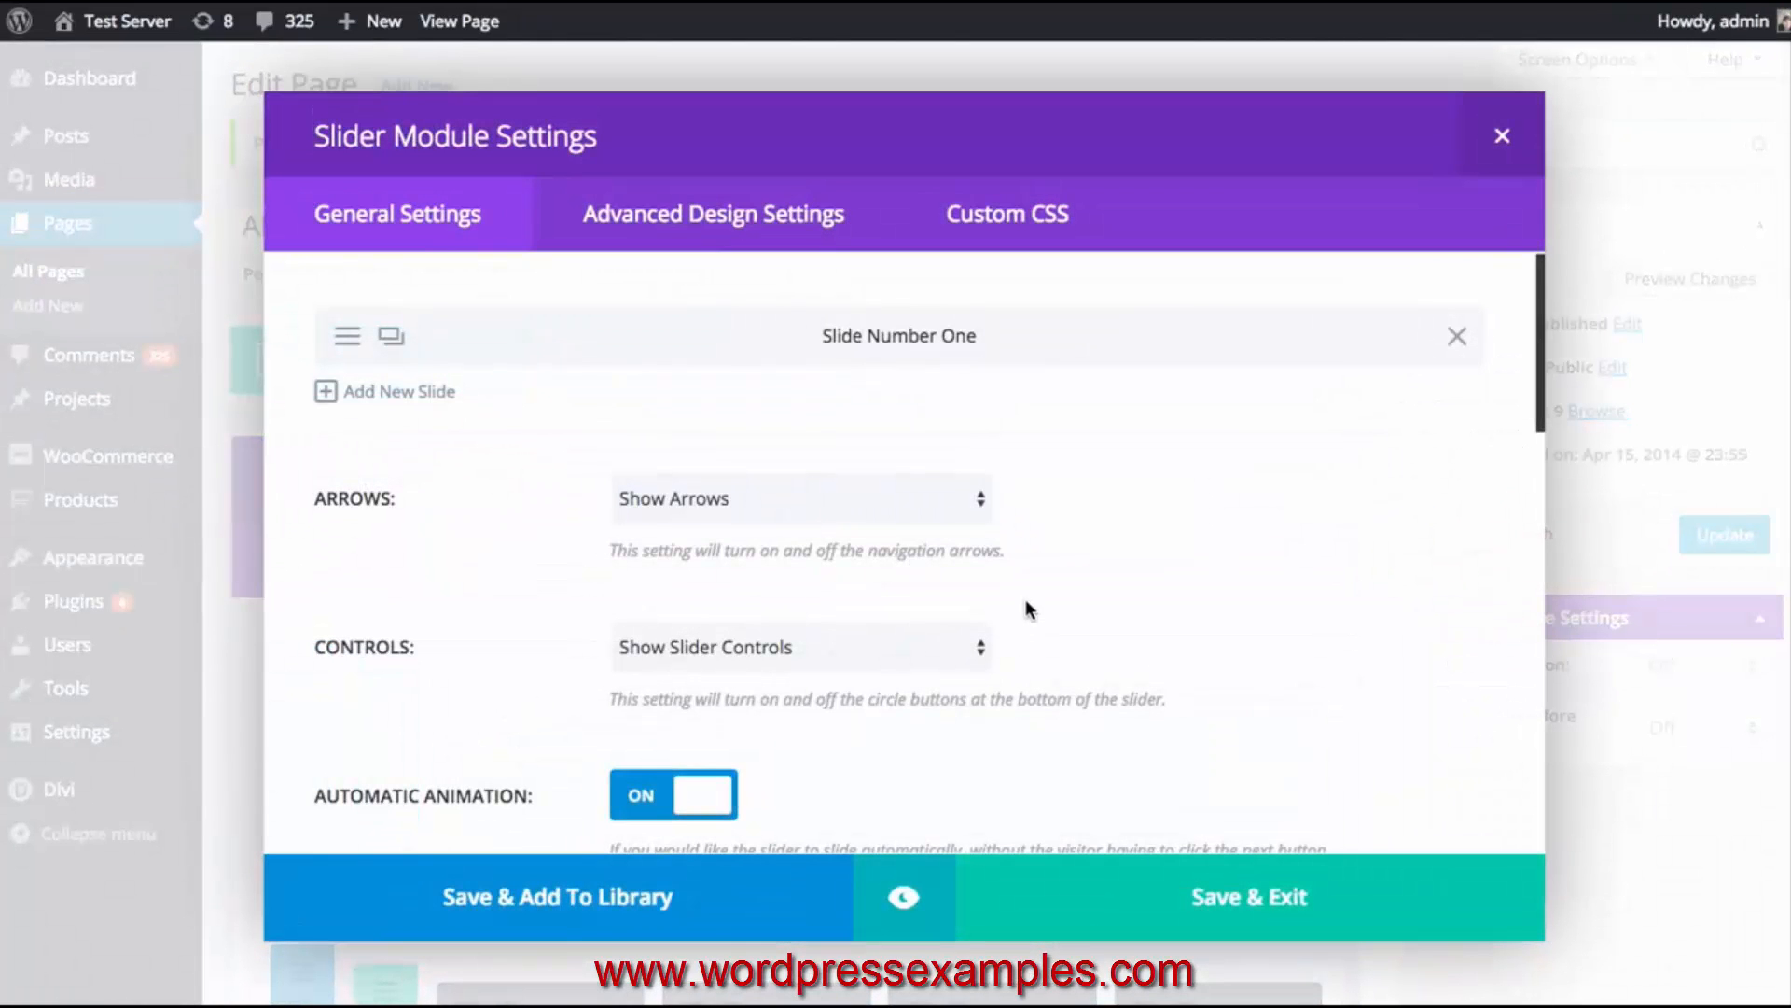
left_click(390, 397)
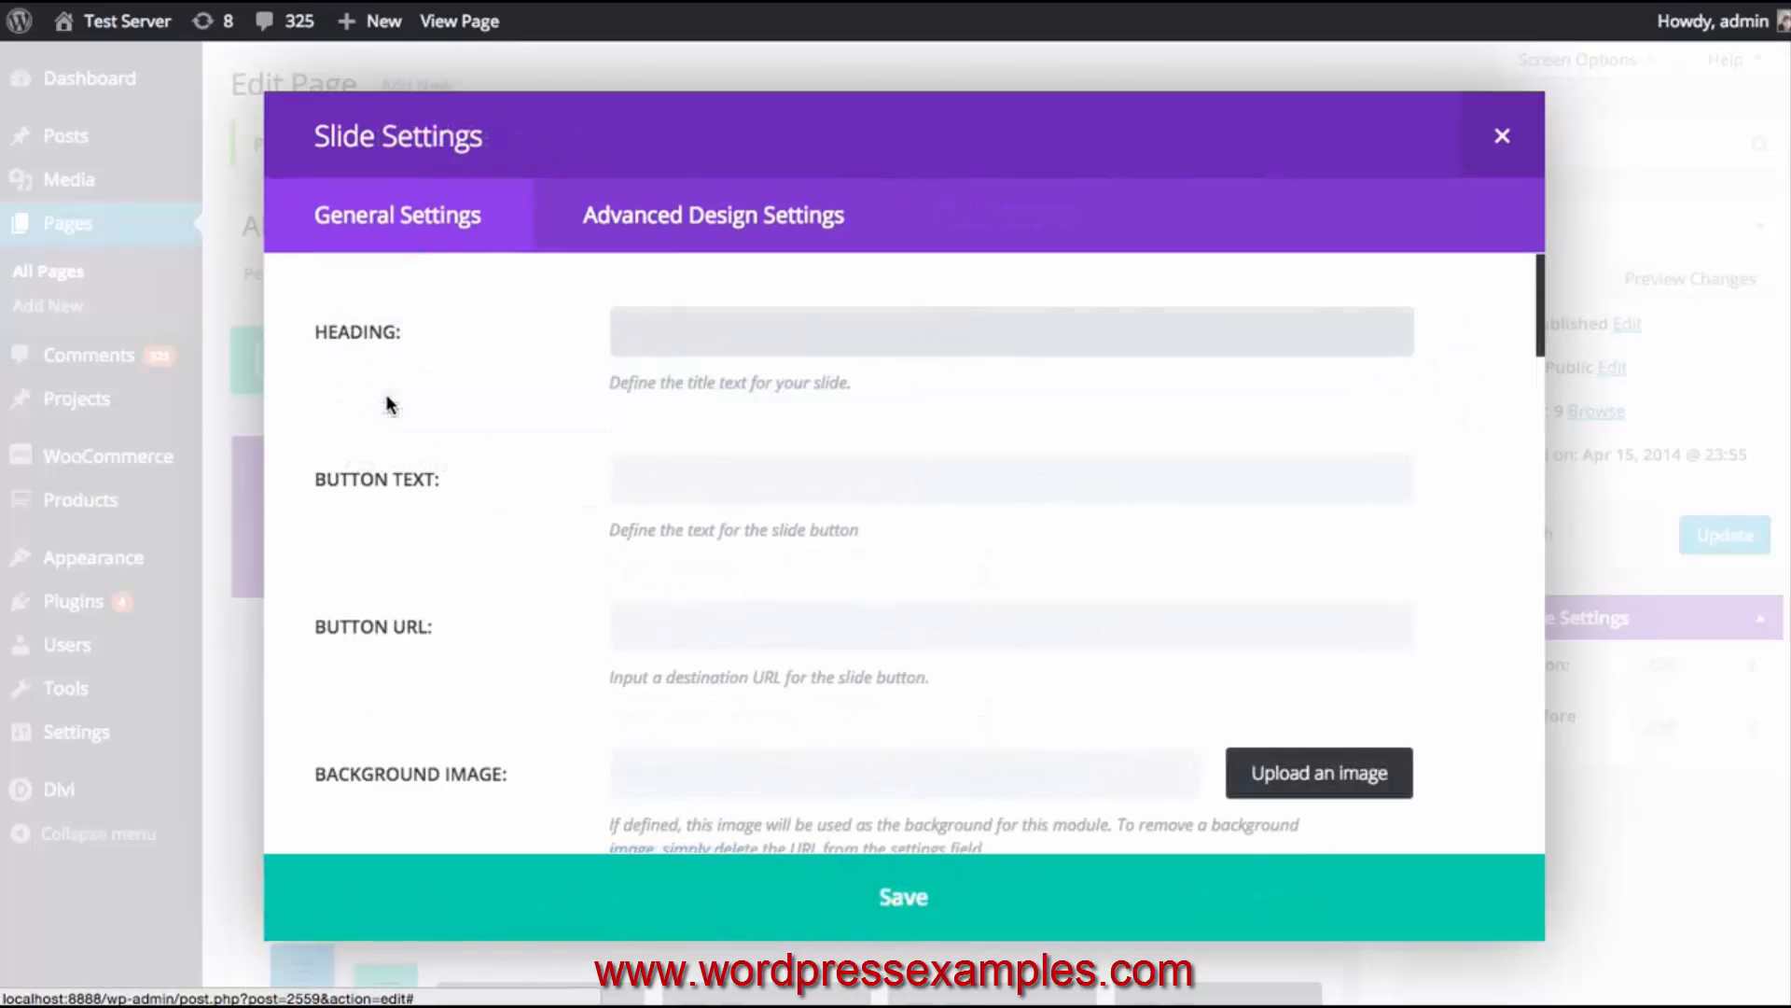
type("Slie Two")
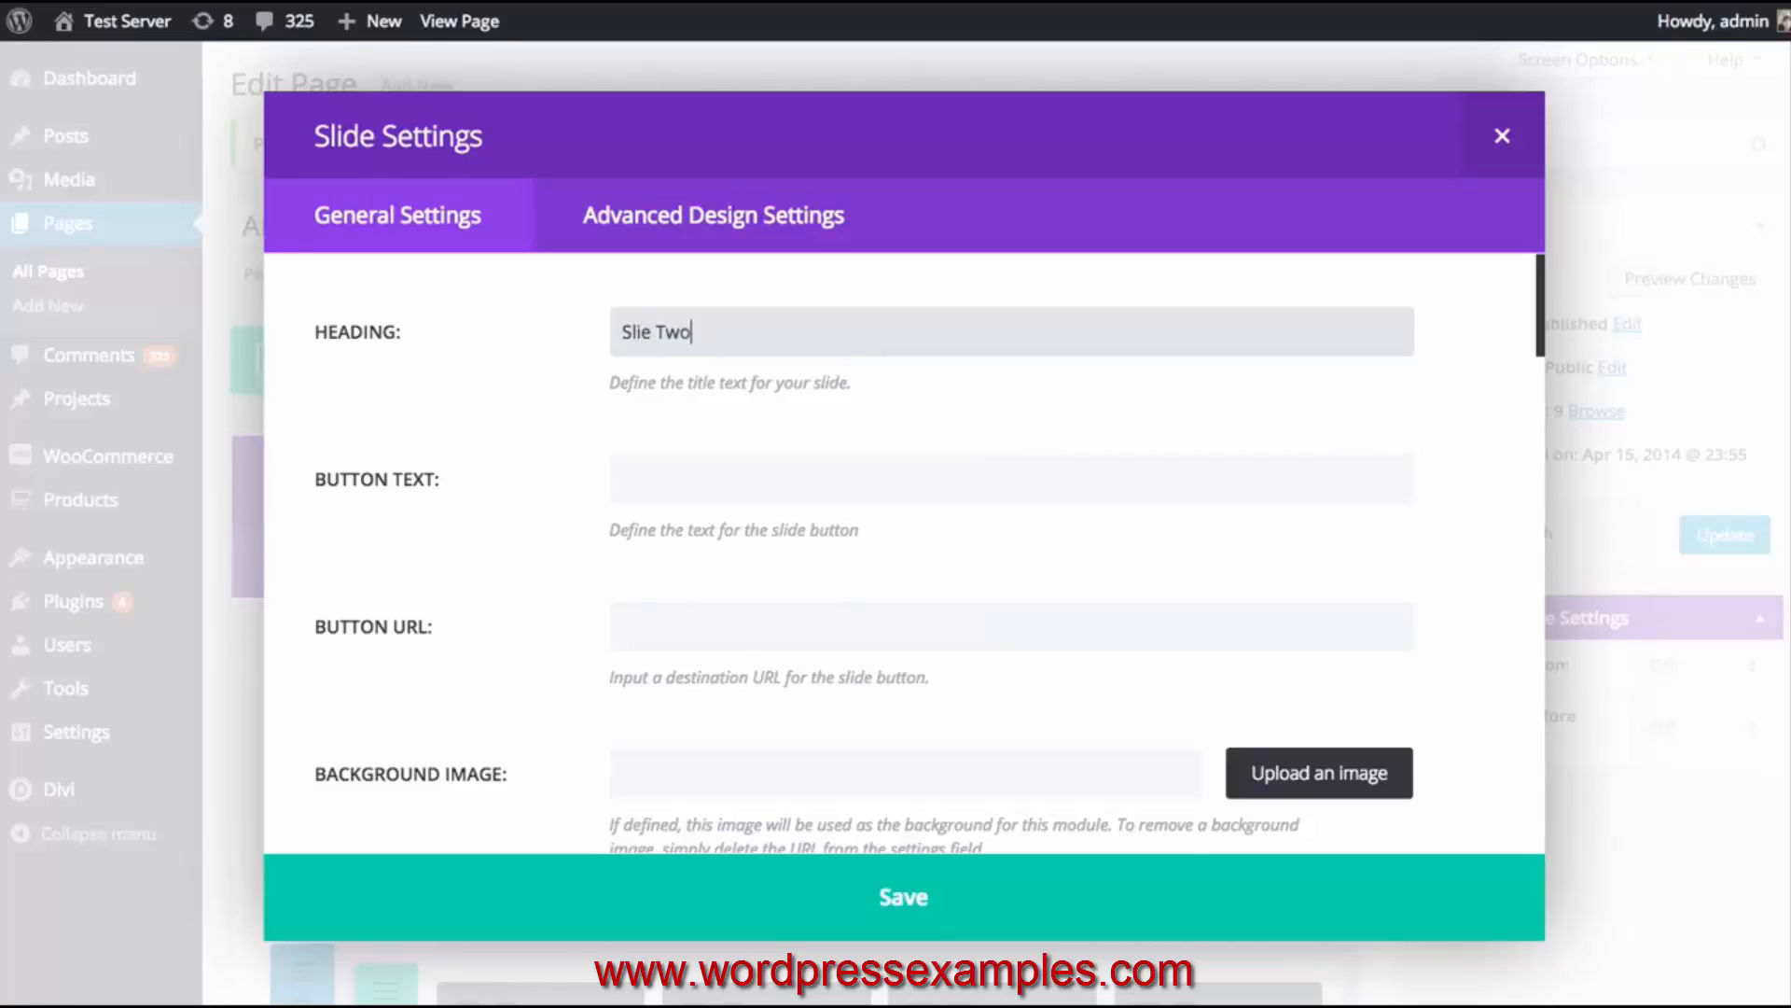
key("Tab")
type("Click Here")
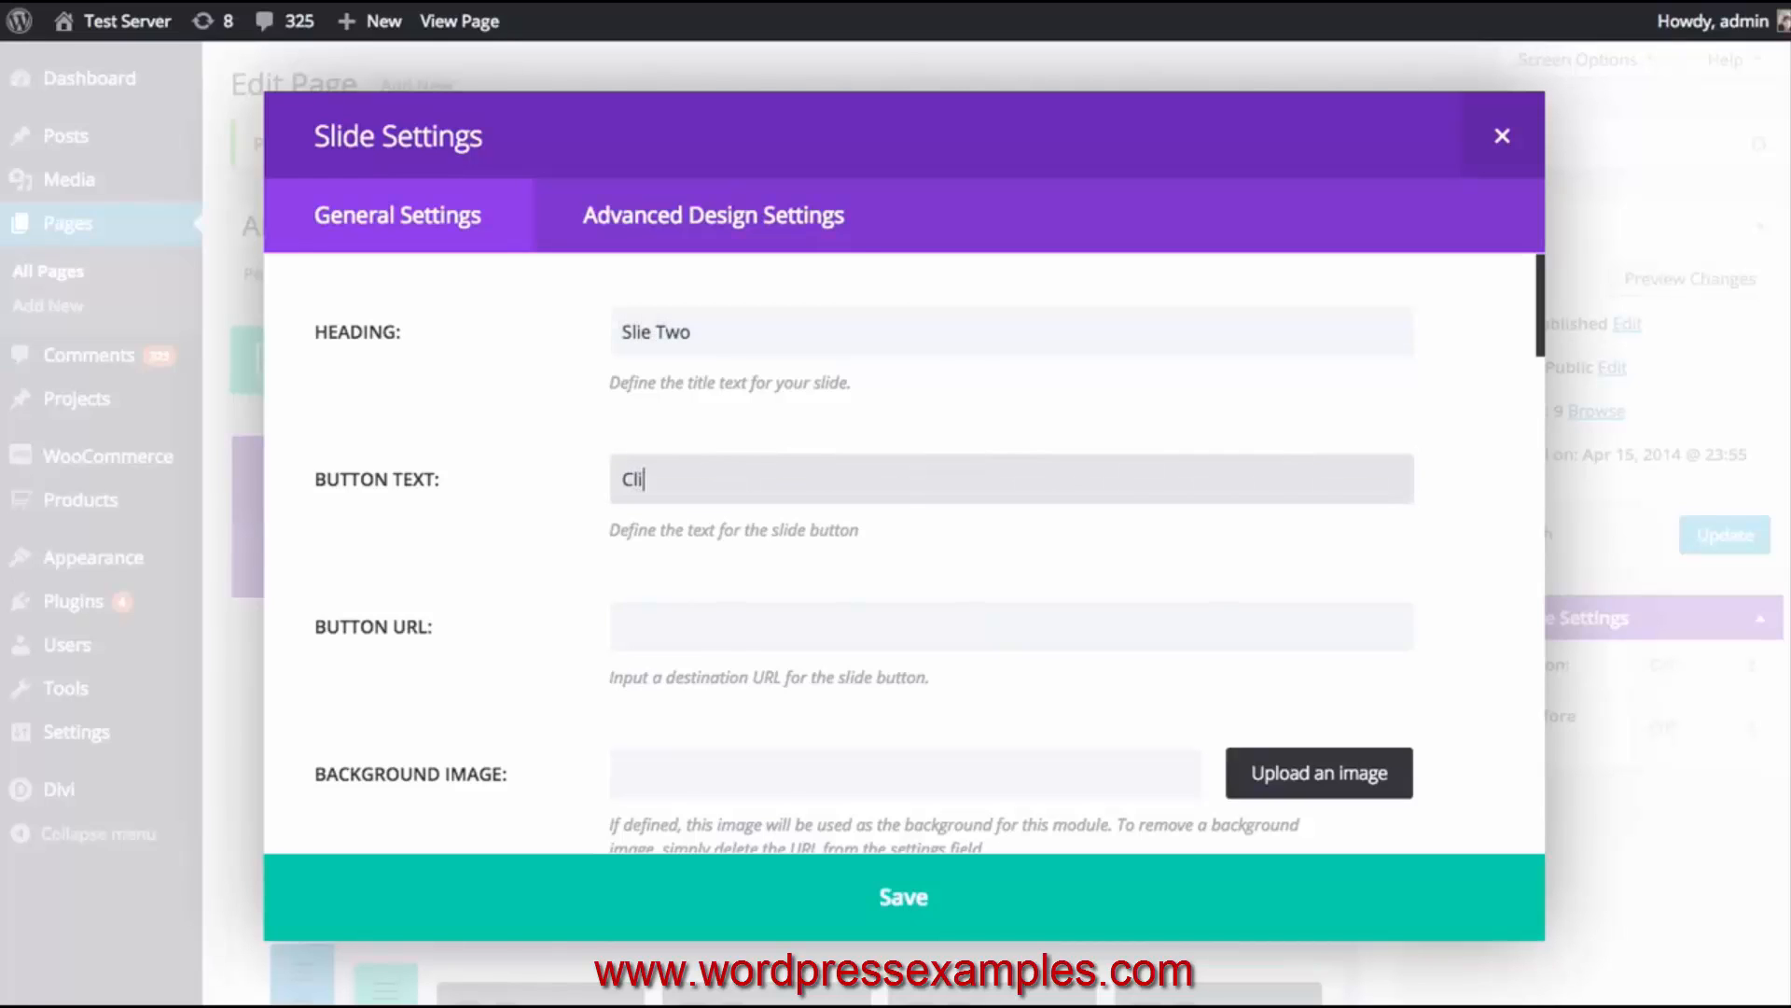
key("Tab")
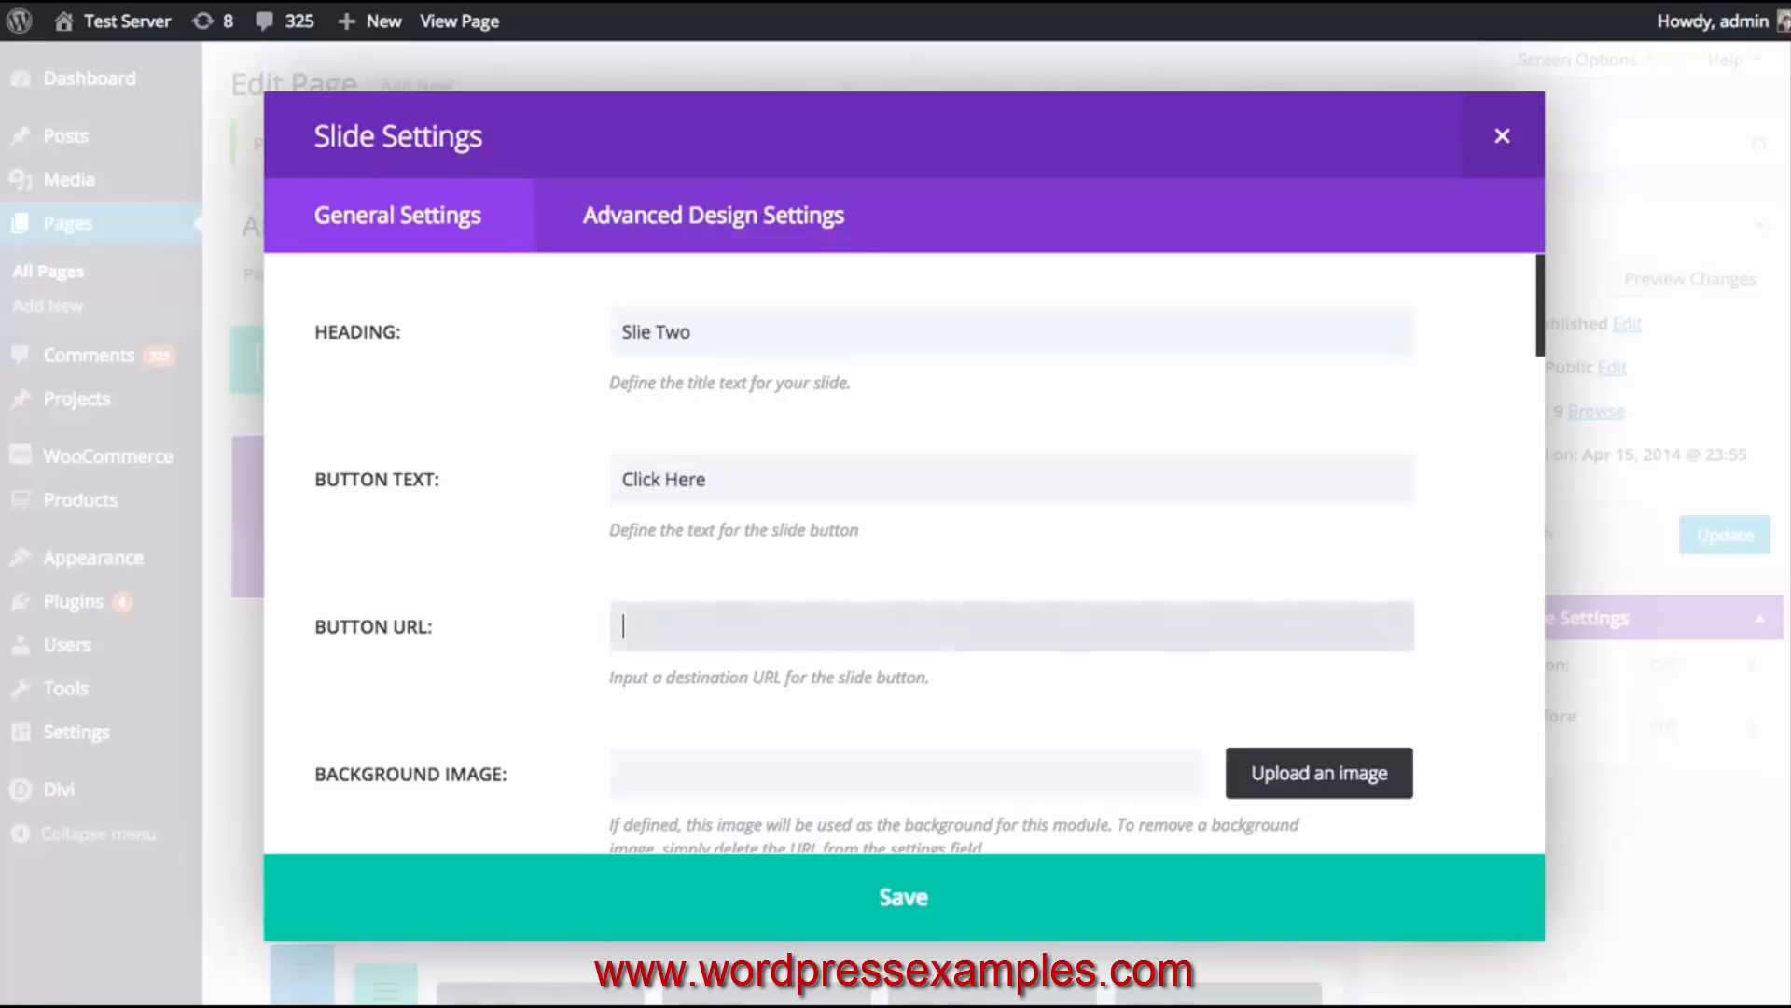
type("#")
Step: Set the new slide's background image to the mountainrange-light image from the media library
scroll(788, 344, "down", 2)
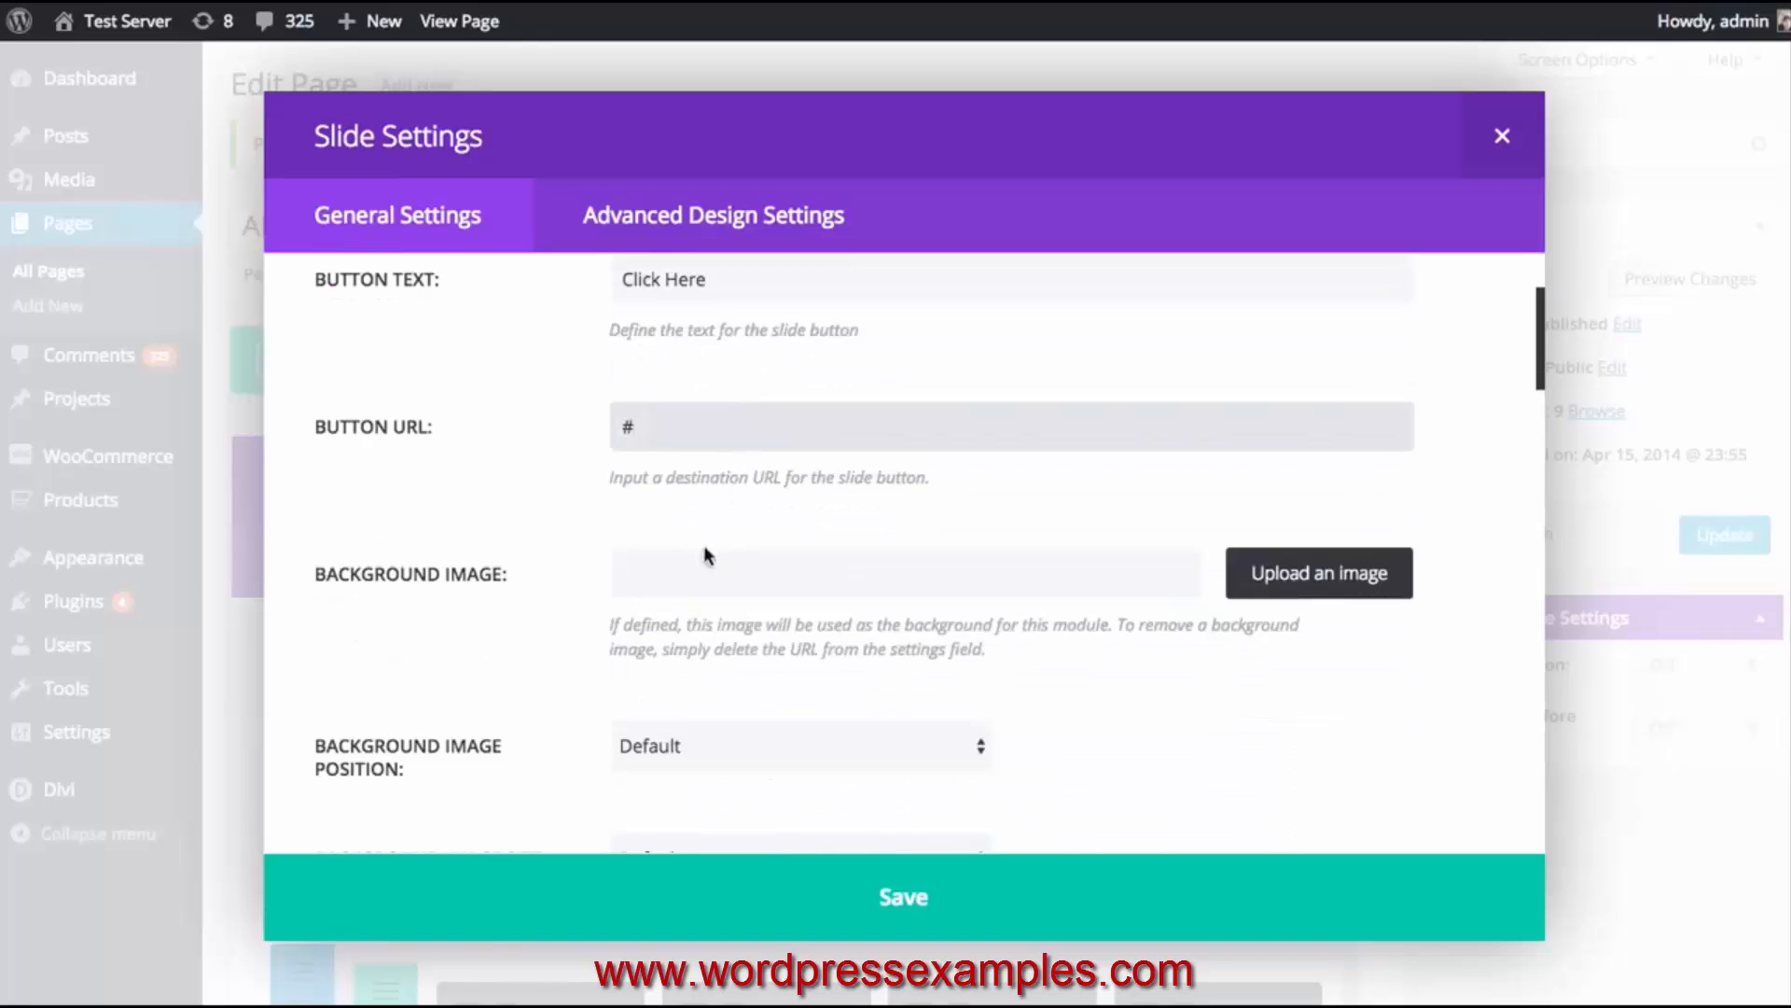
left_click(702, 560)
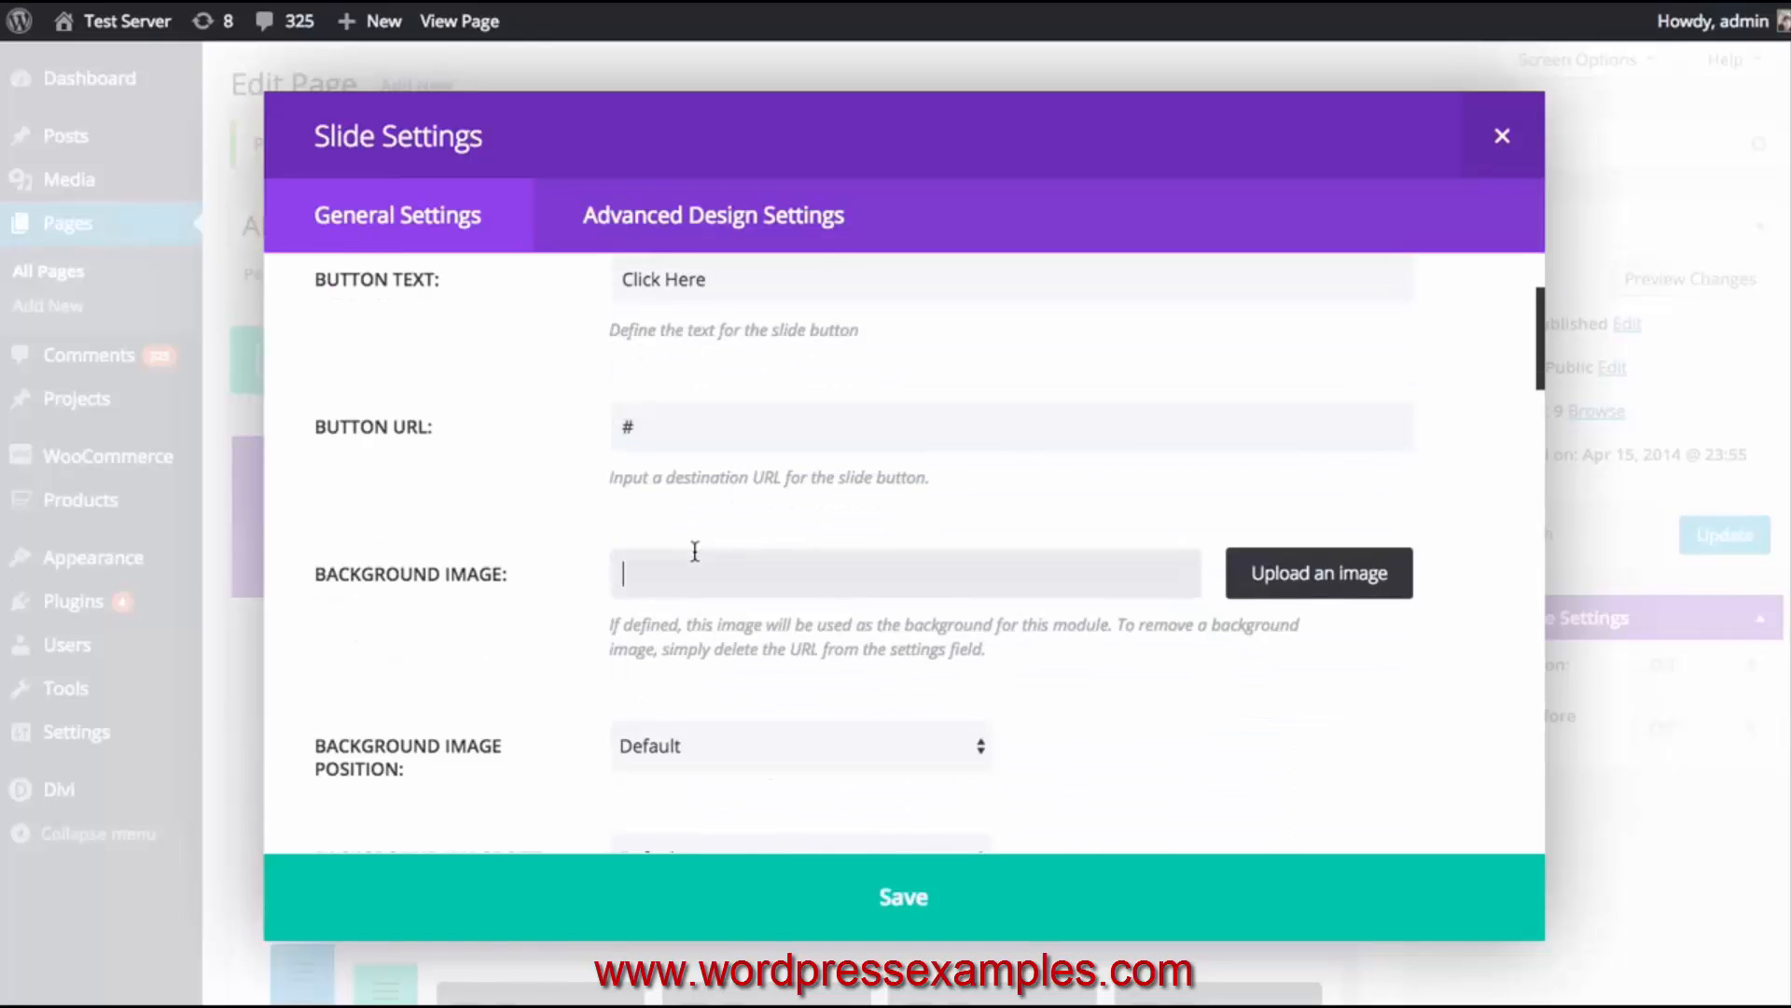
left_click(1323, 584)
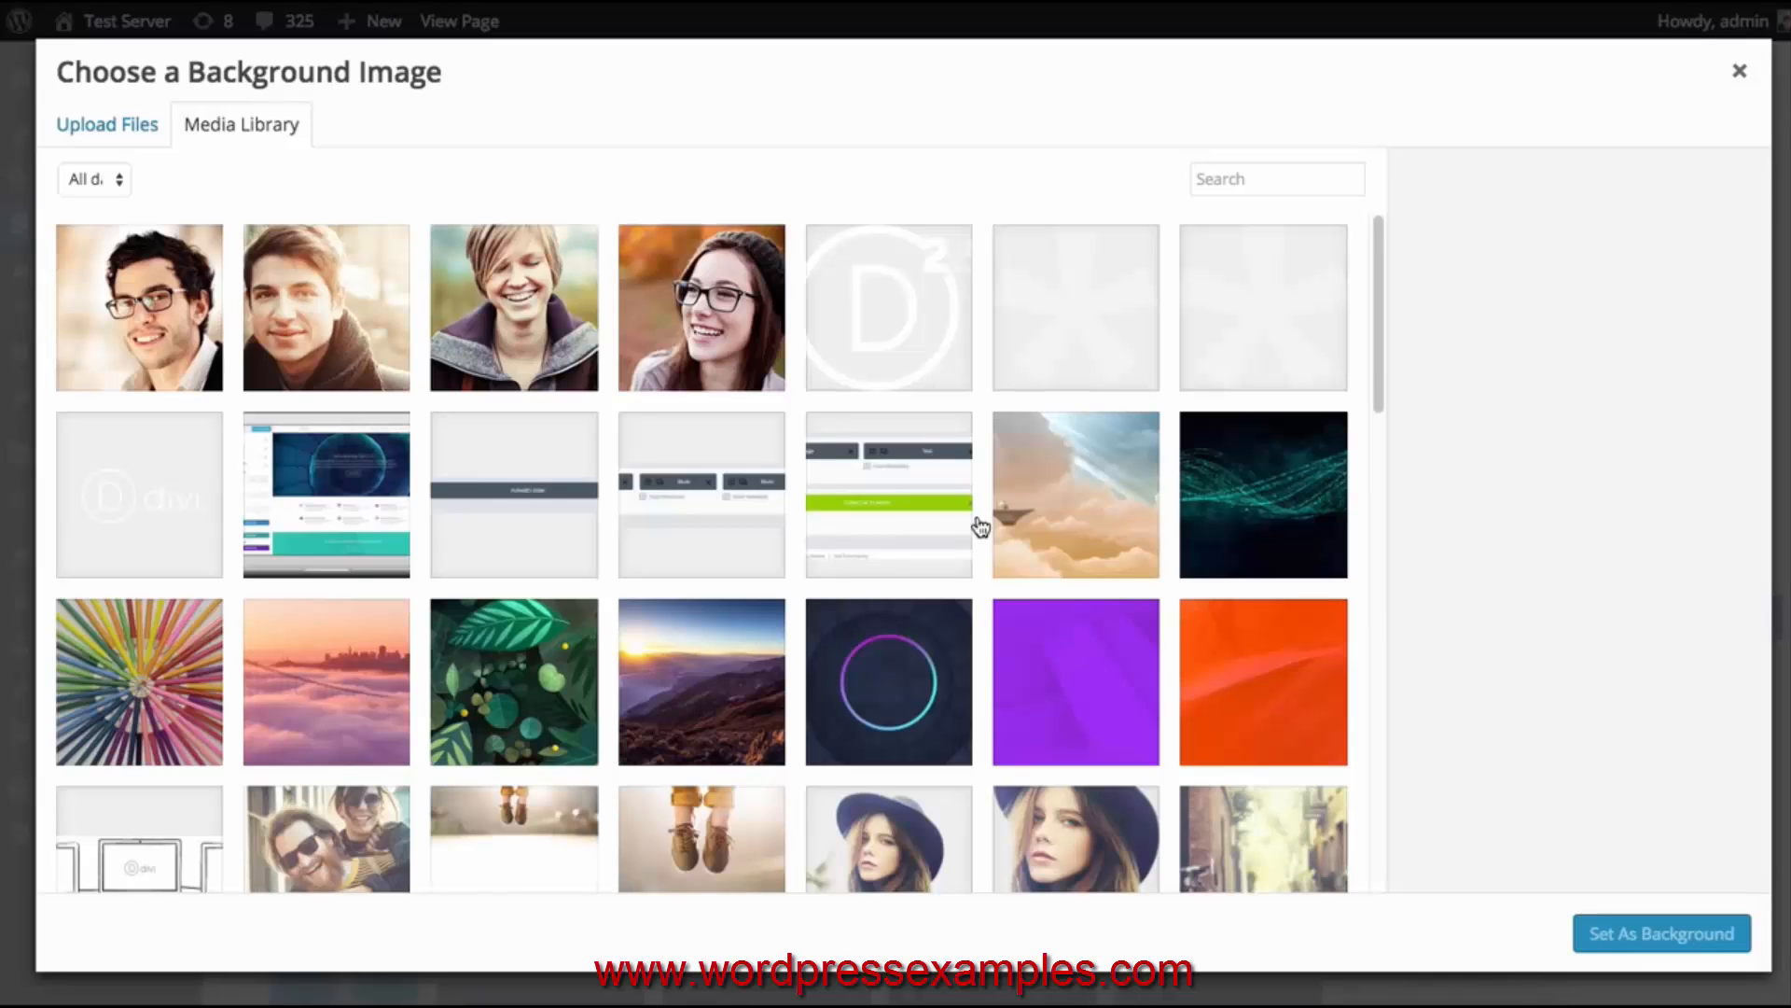
scroll(924, 502, "down", 15)
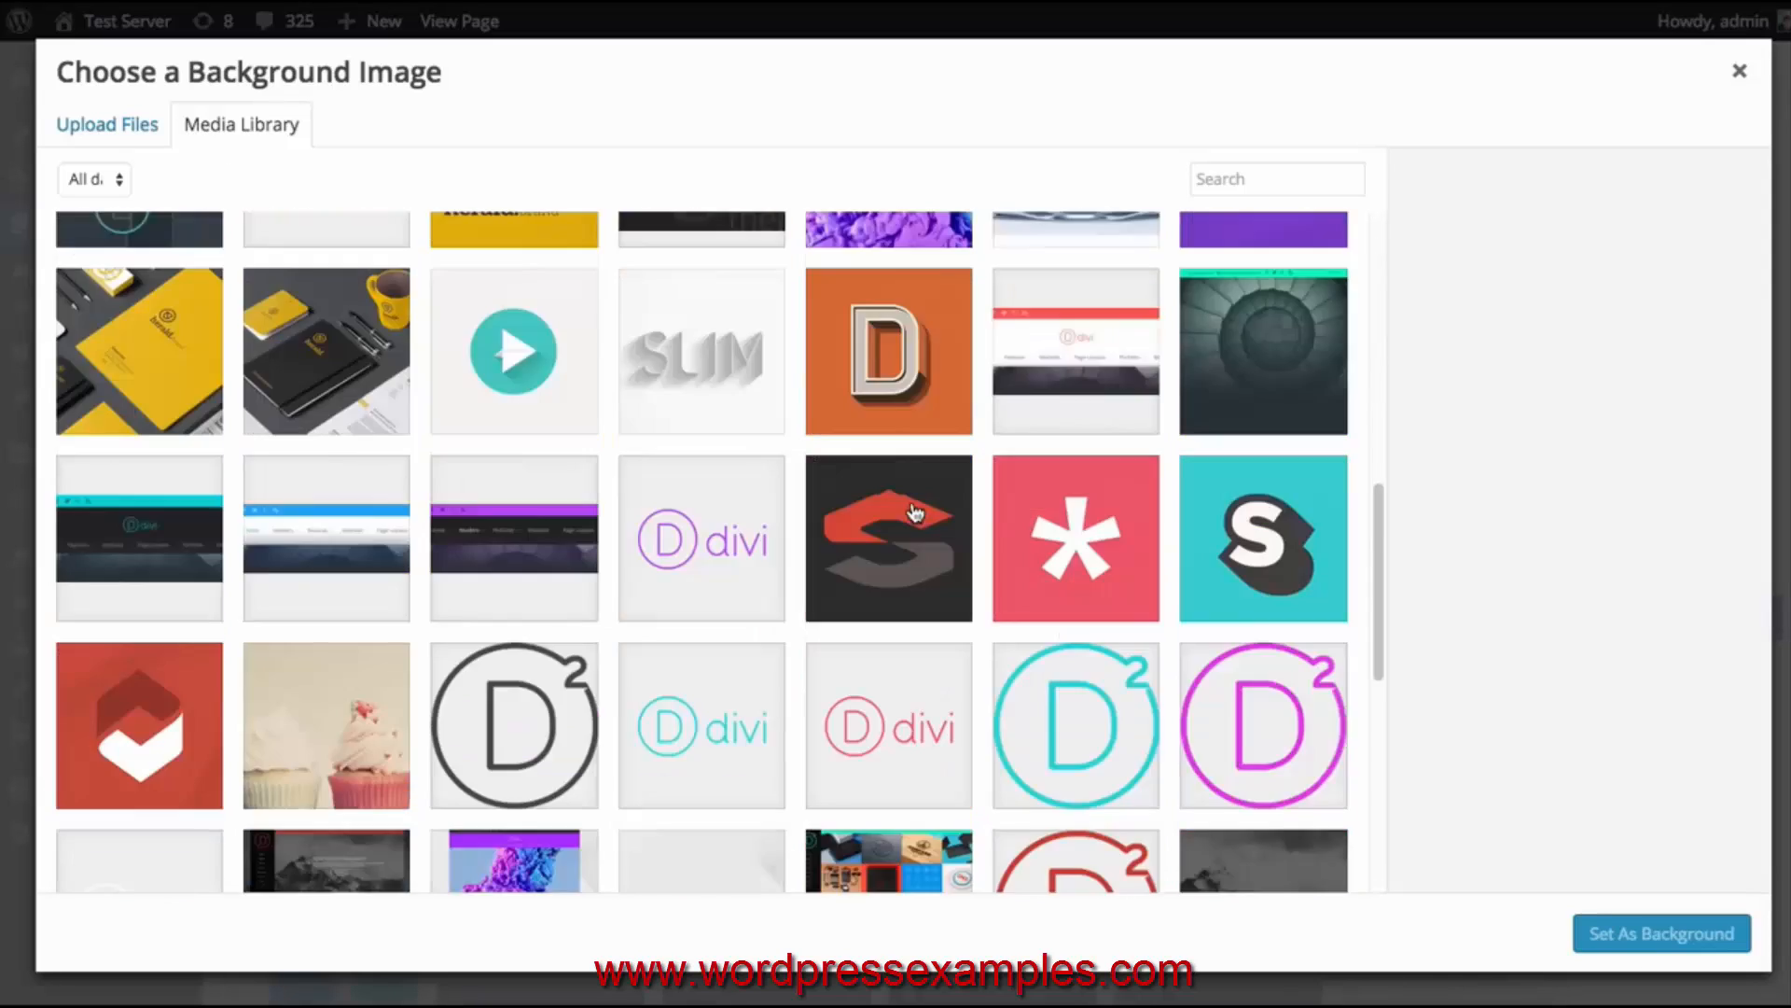
scroll(912, 519, "down", 15)
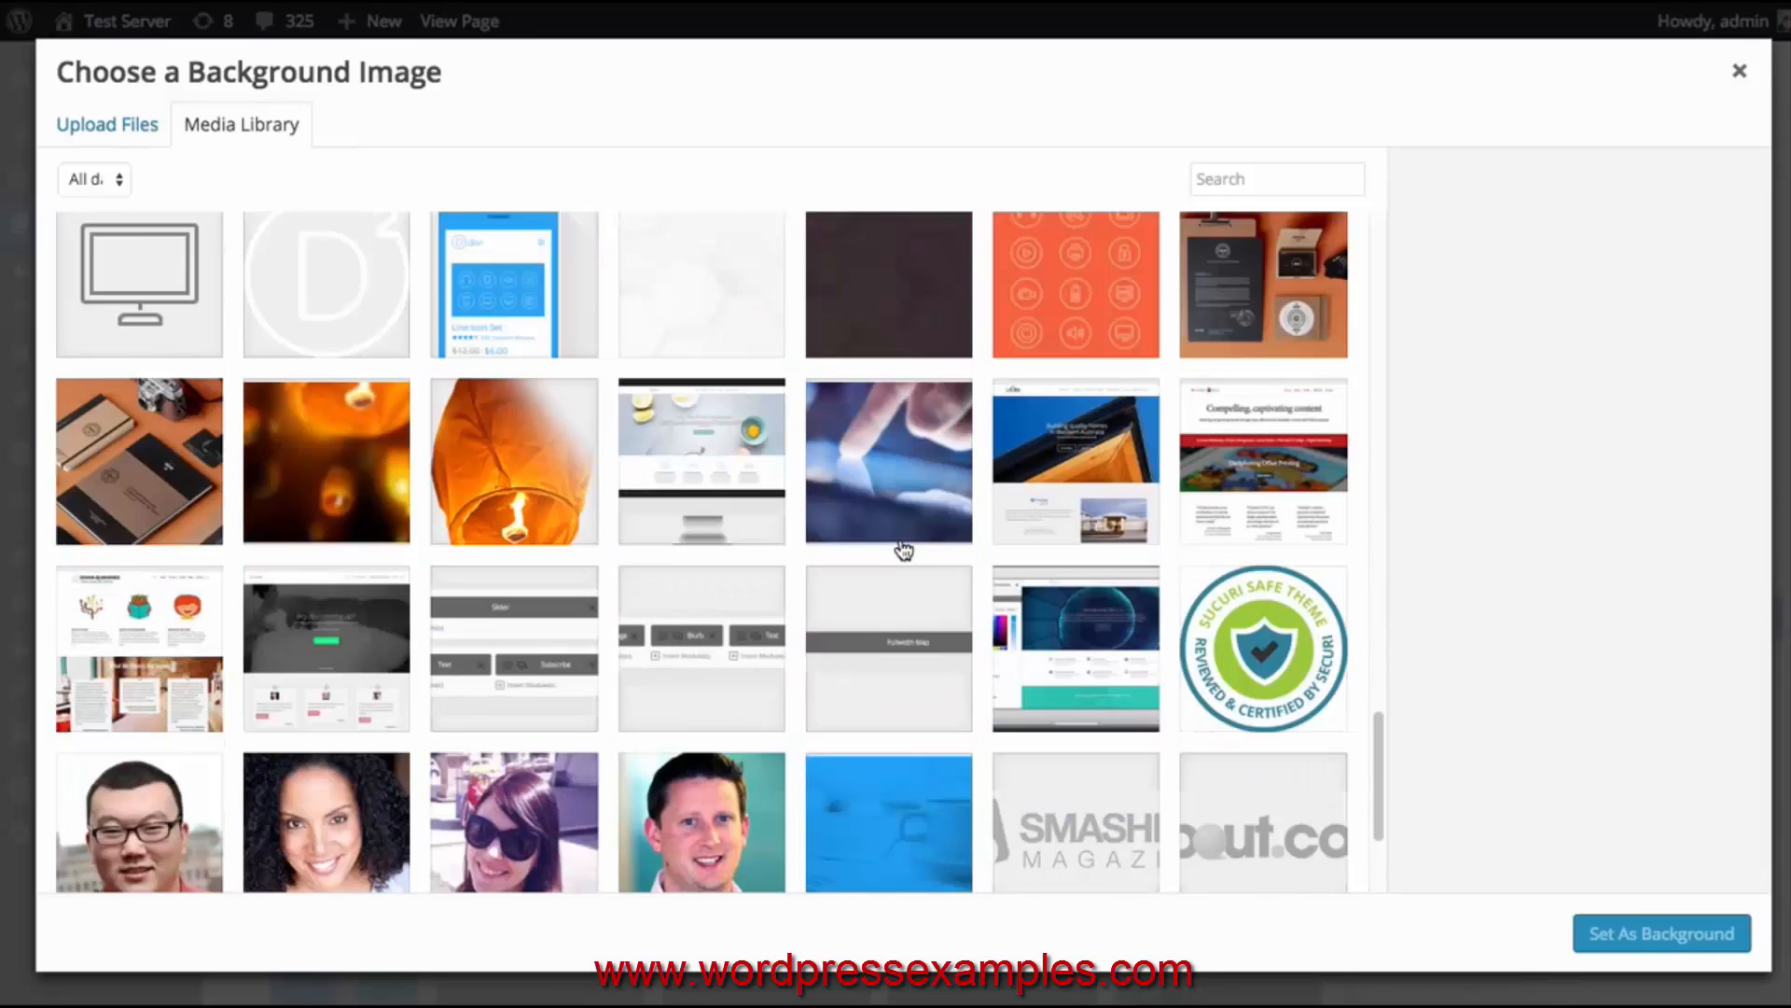
scroll(910, 556, "up", 20)
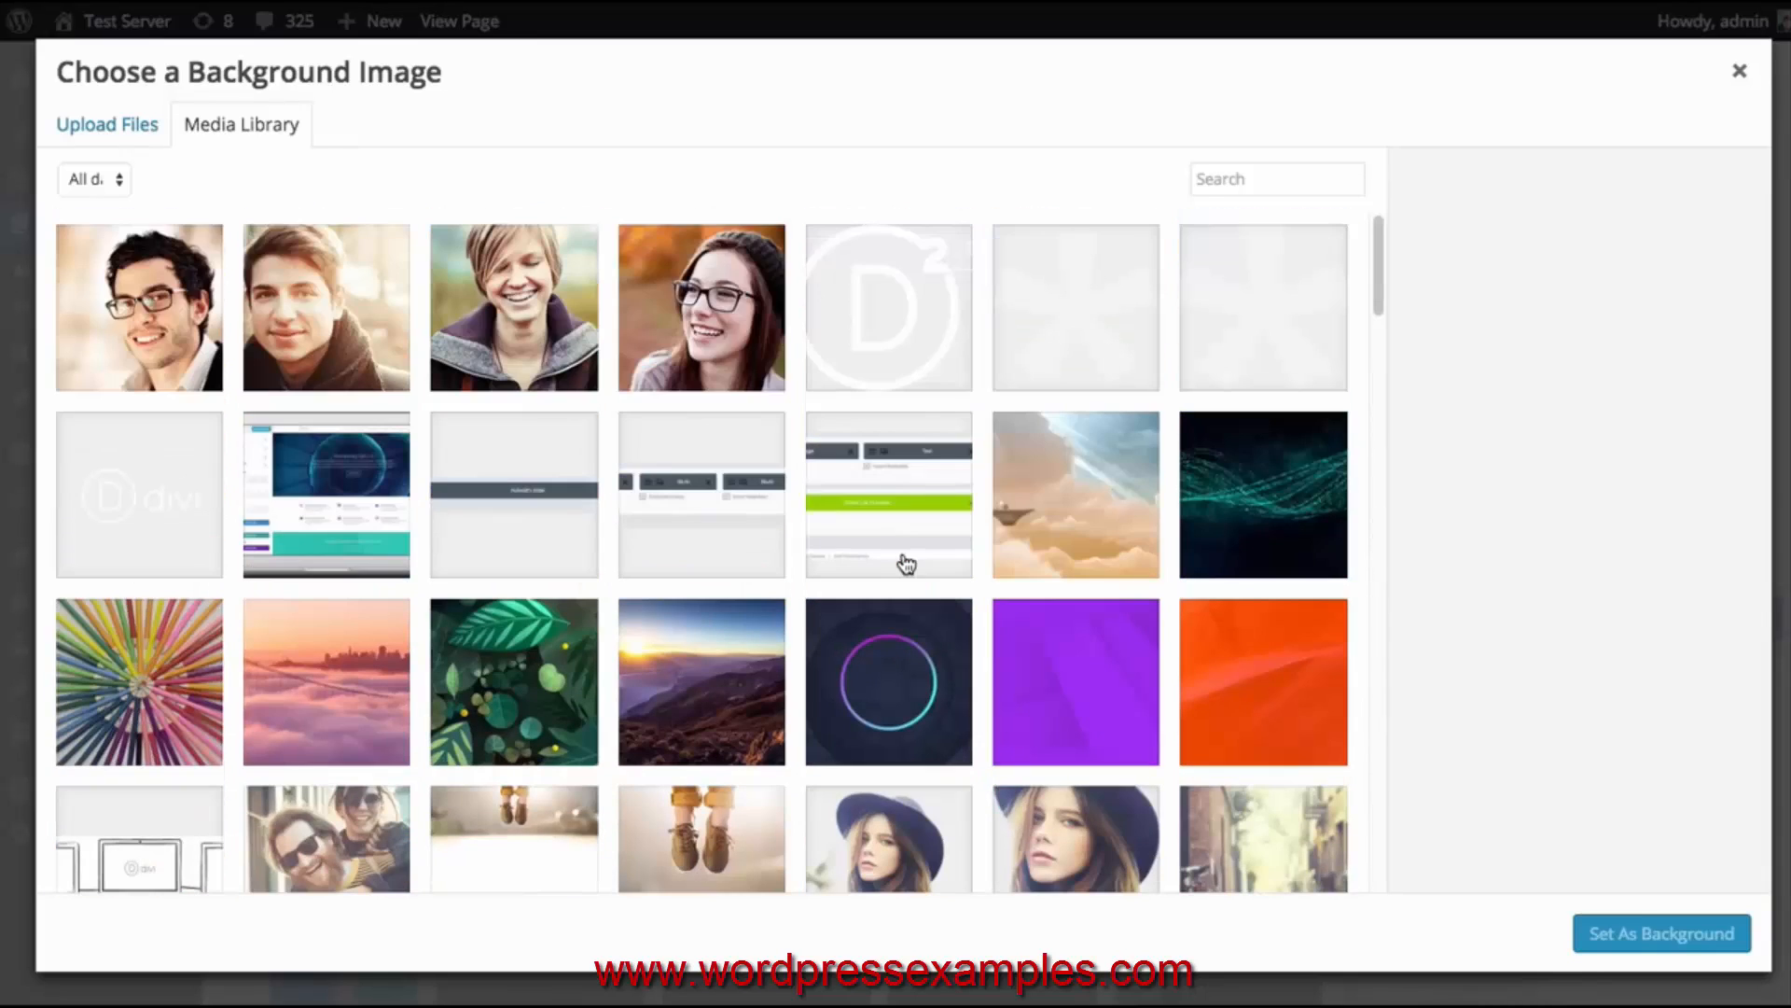
scroll(910, 560, "down", 5)
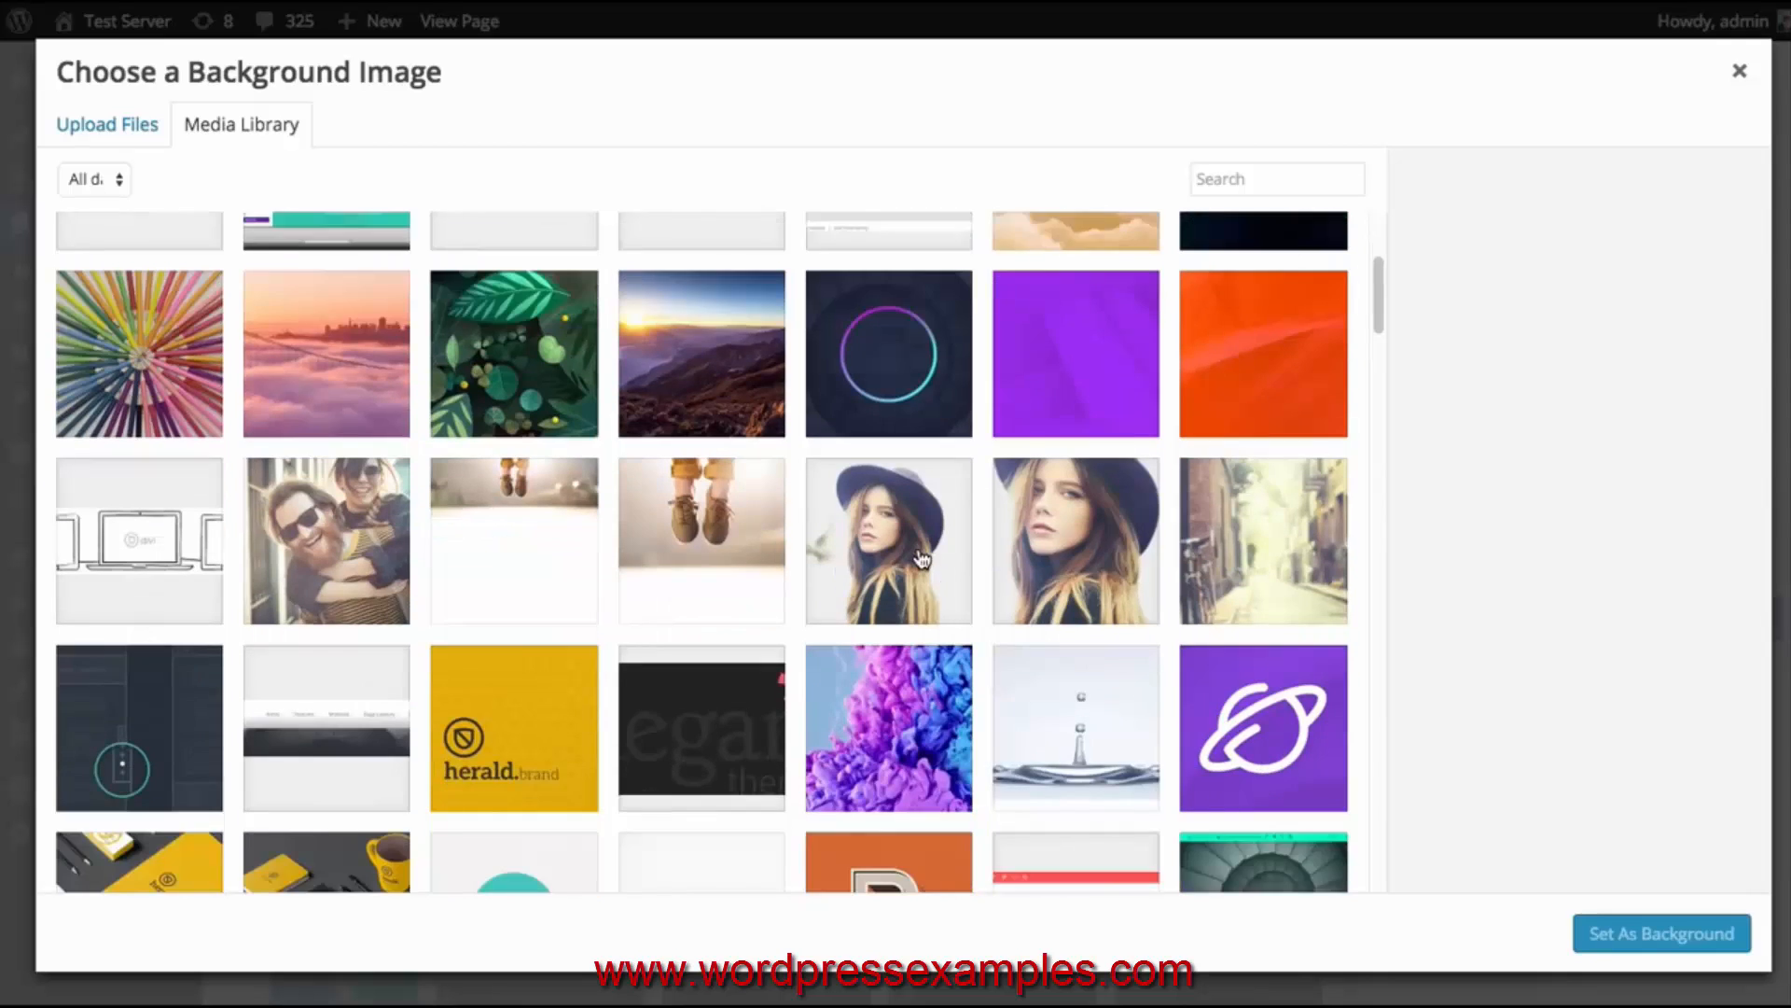
scroll(921, 558, "down", 8)
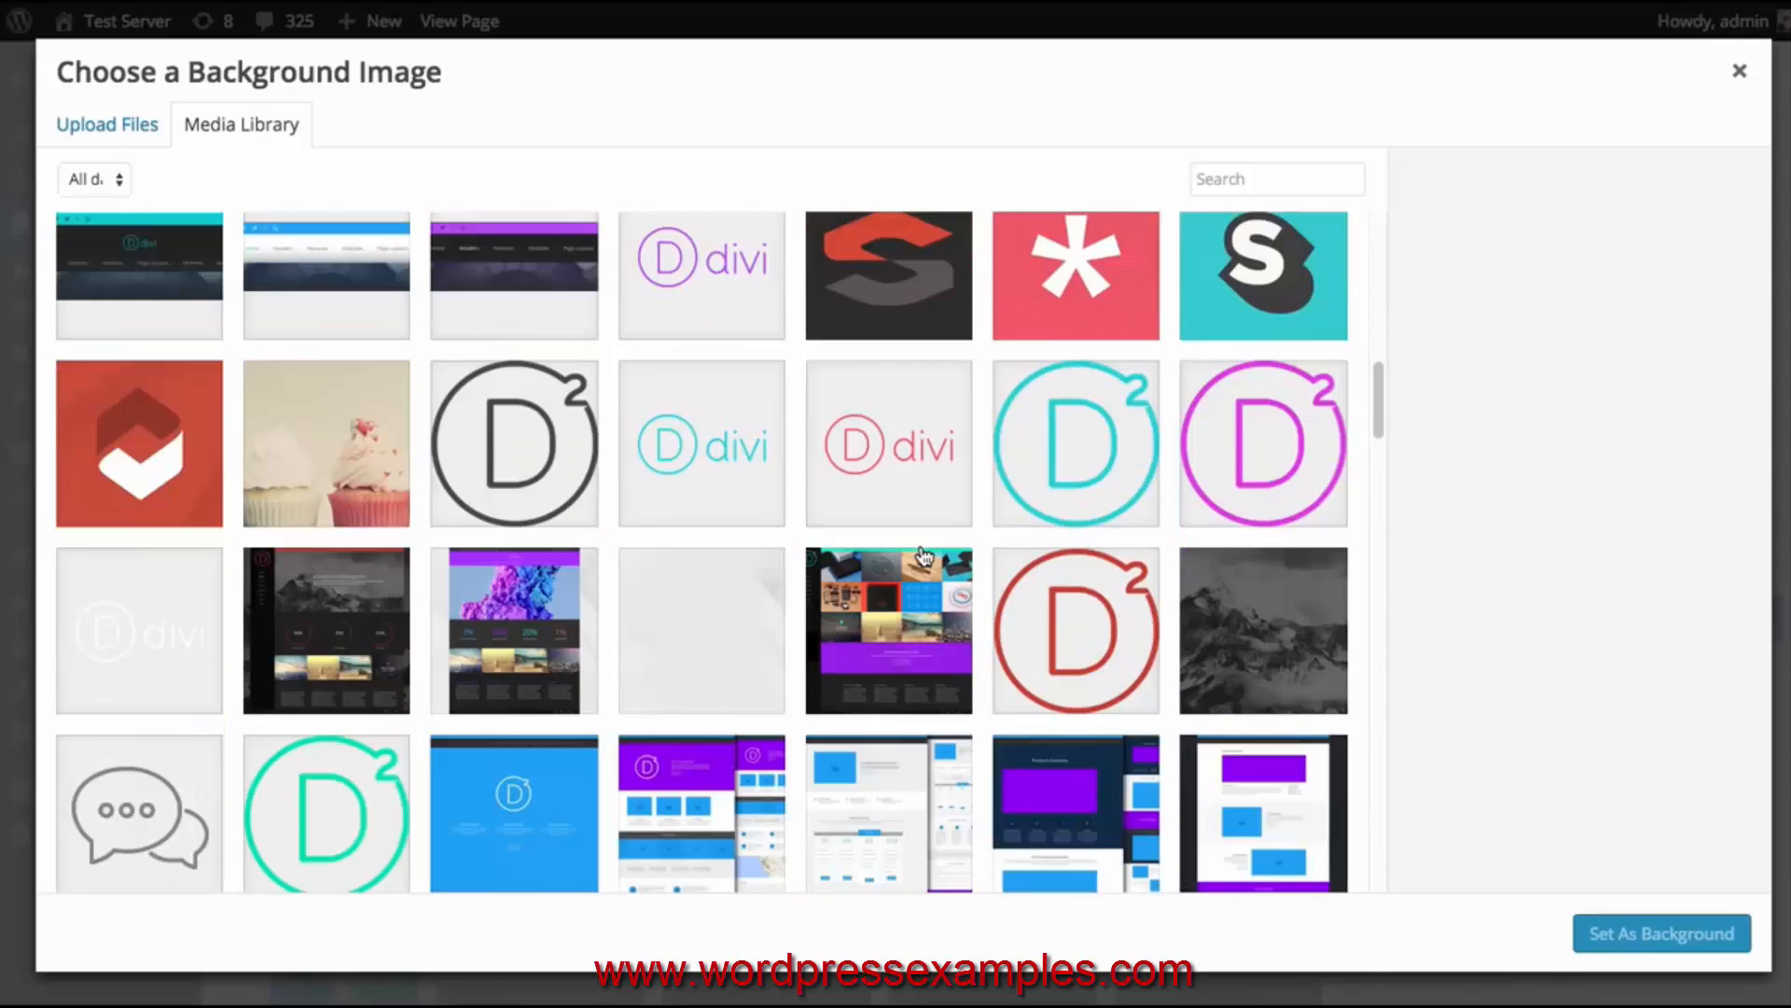
scroll(924, 556, "down", 5)
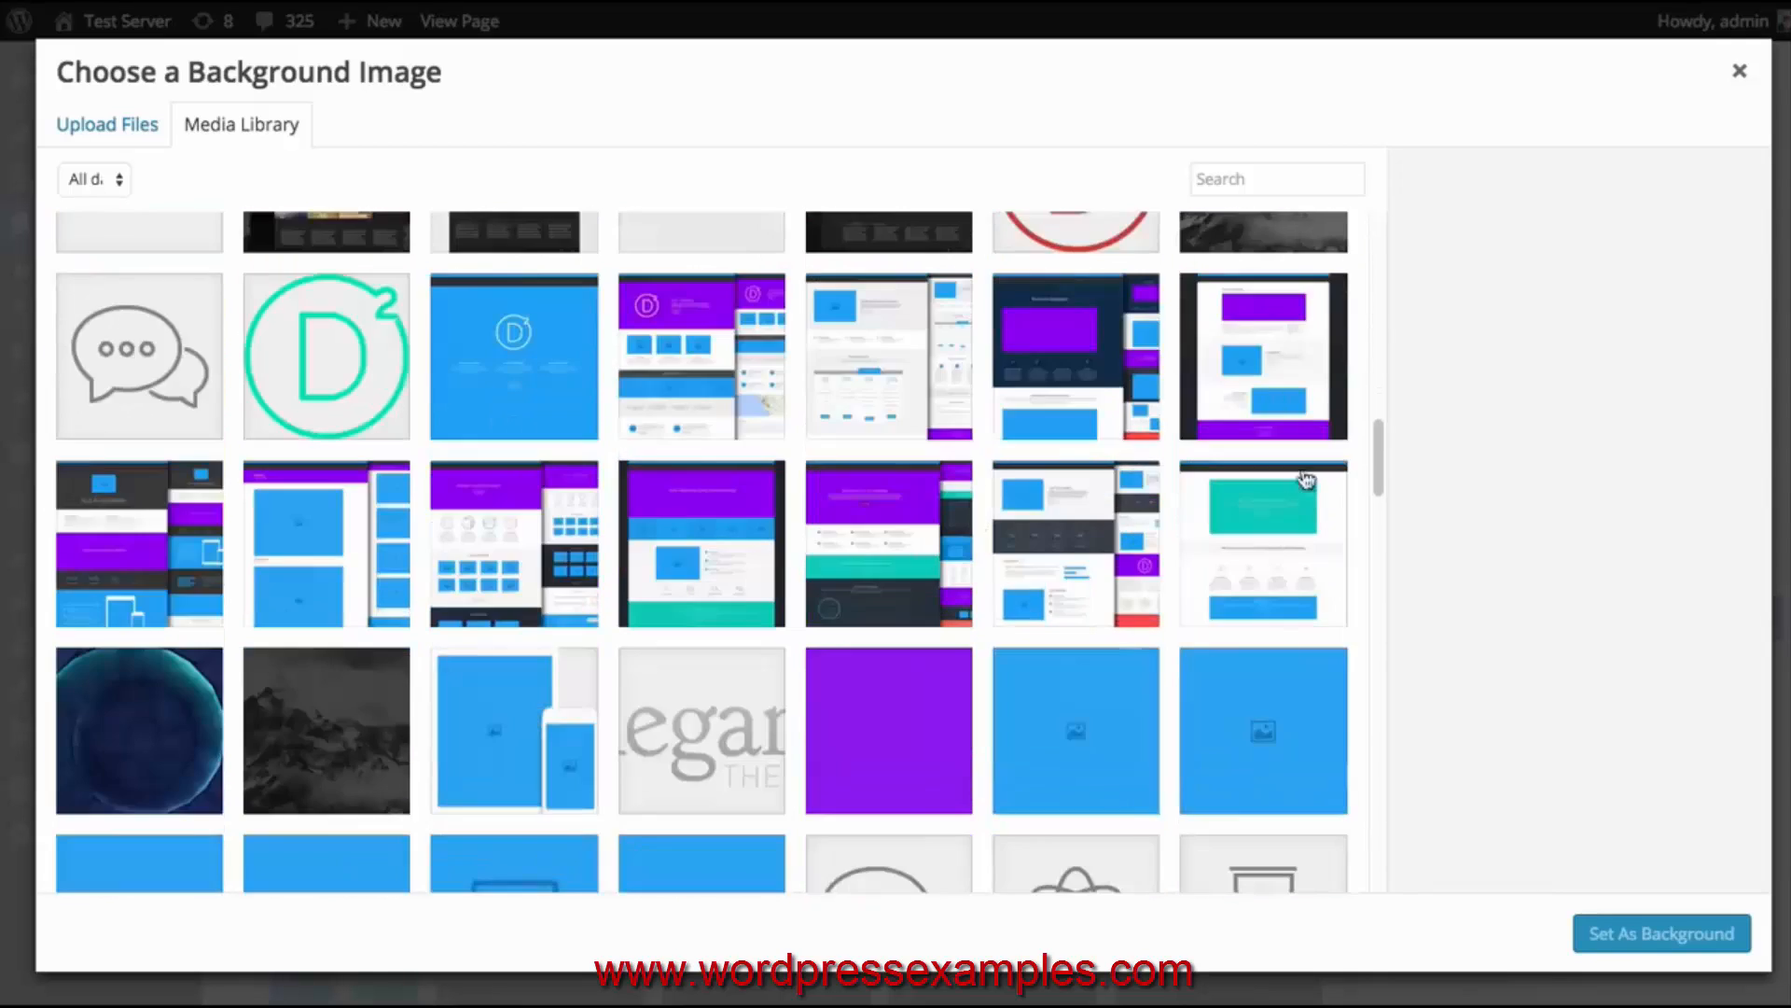
scroll(1306, 480, "up", 1)
left_click(1239, 341)
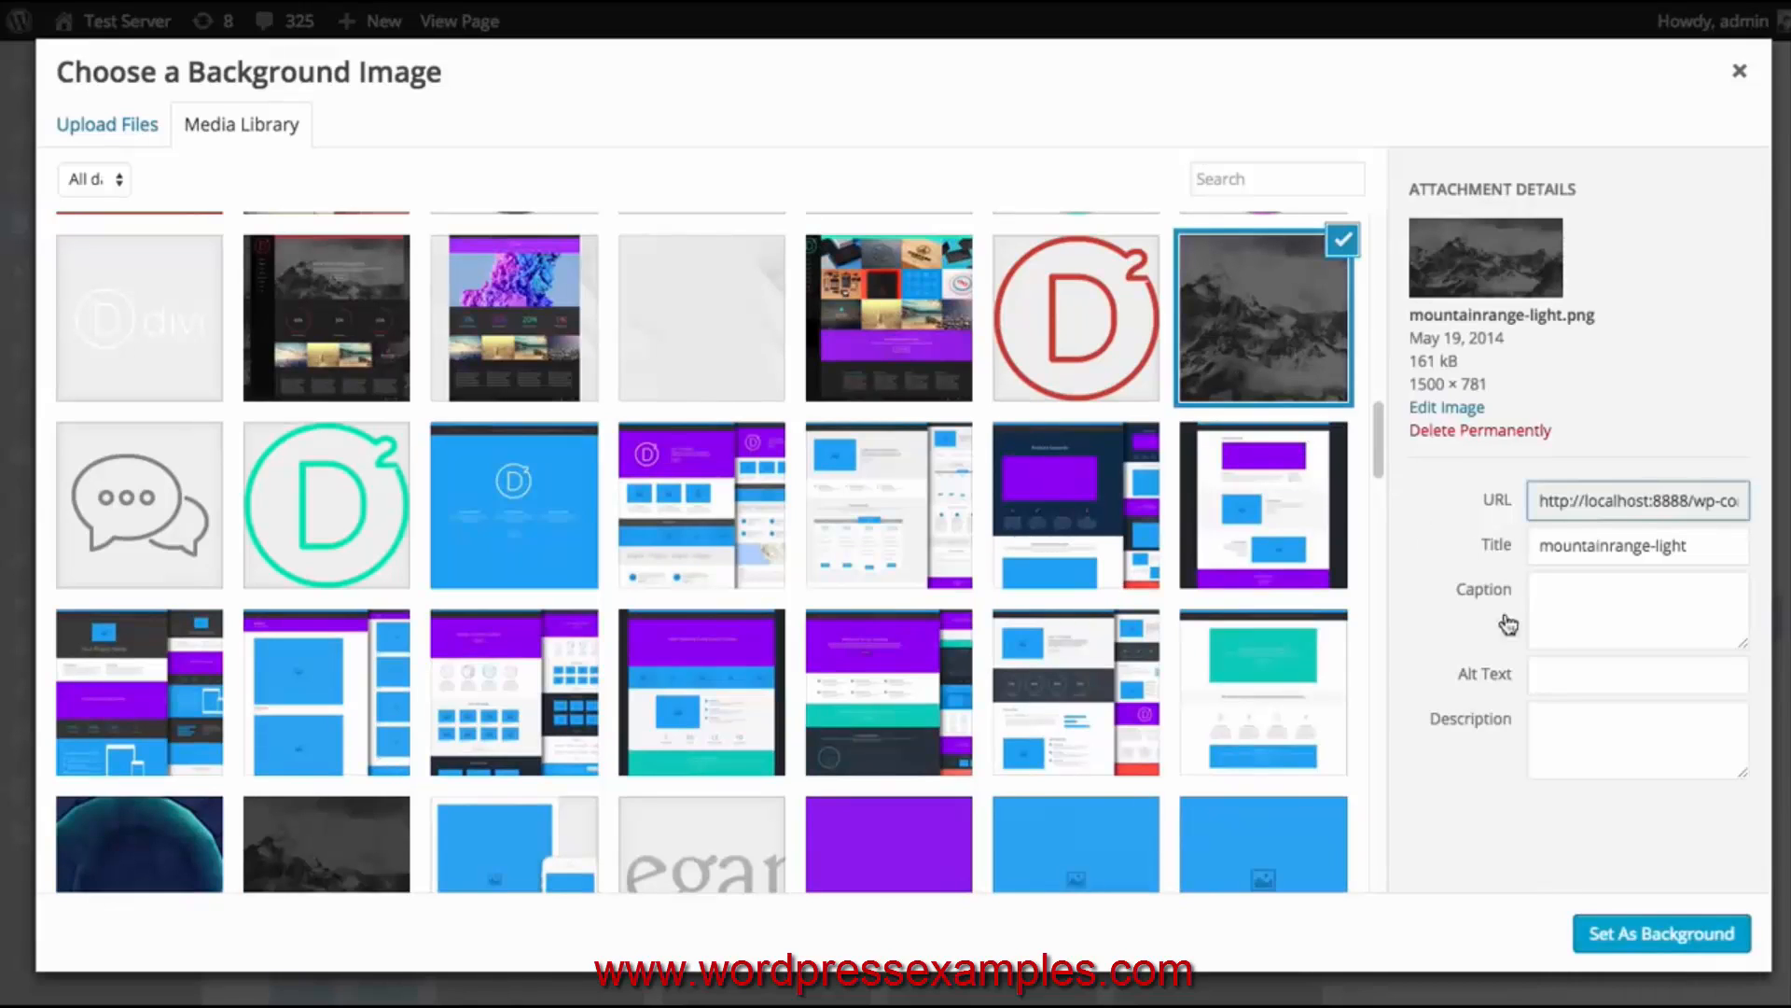
left_click(1639, 947)
Step: Review the background image position options available for the slide
scroll(1501, 653, "down", 3)
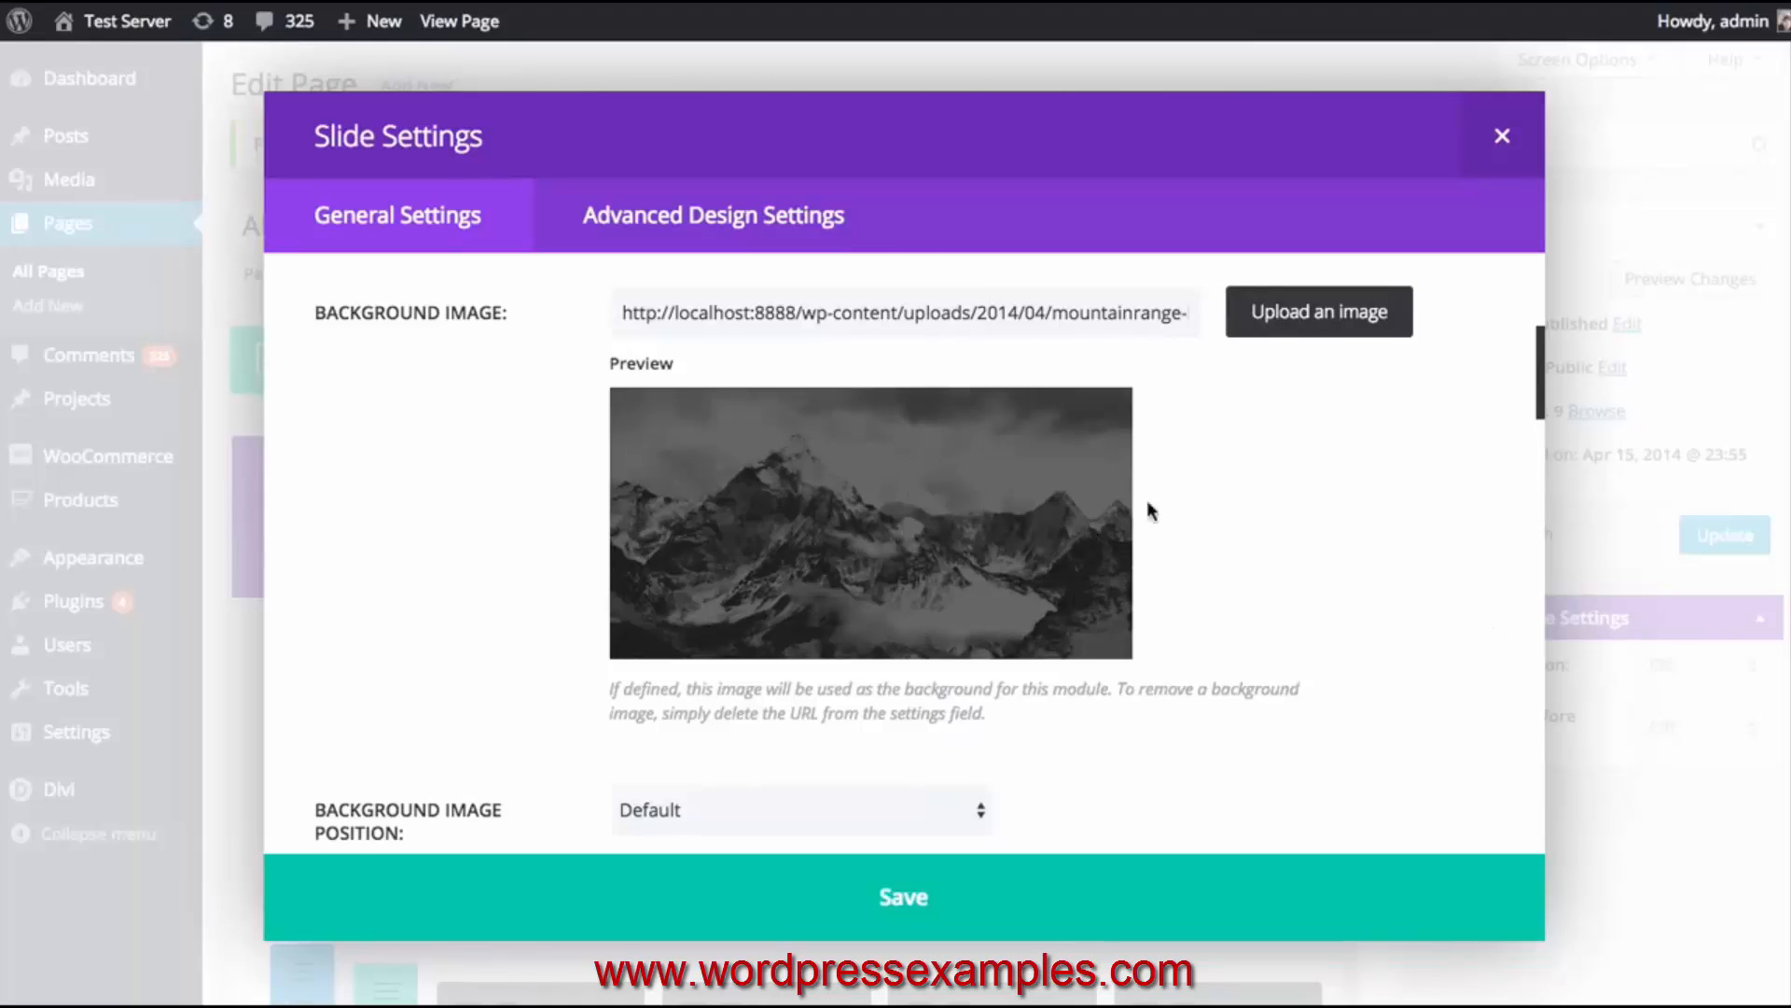
scroll(1181, 498, "down", 1)
scroll(1236, 476, "down", 1)
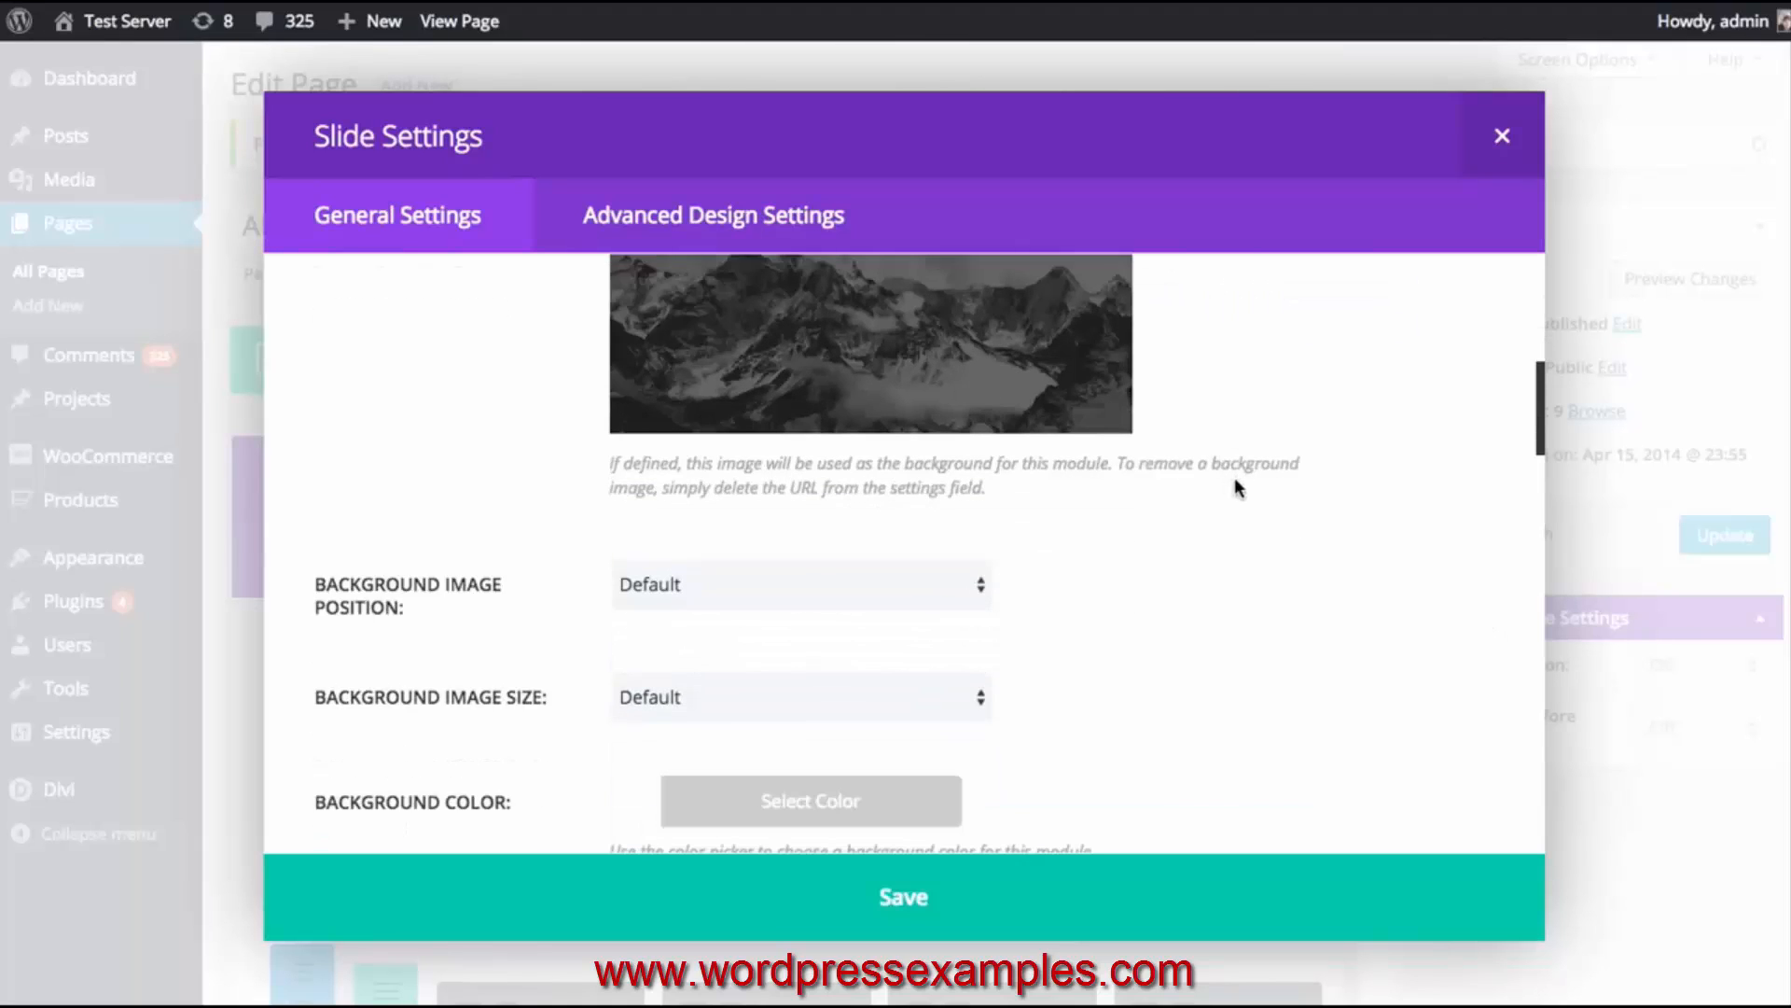
scroll(1192, 608, "up", 2)
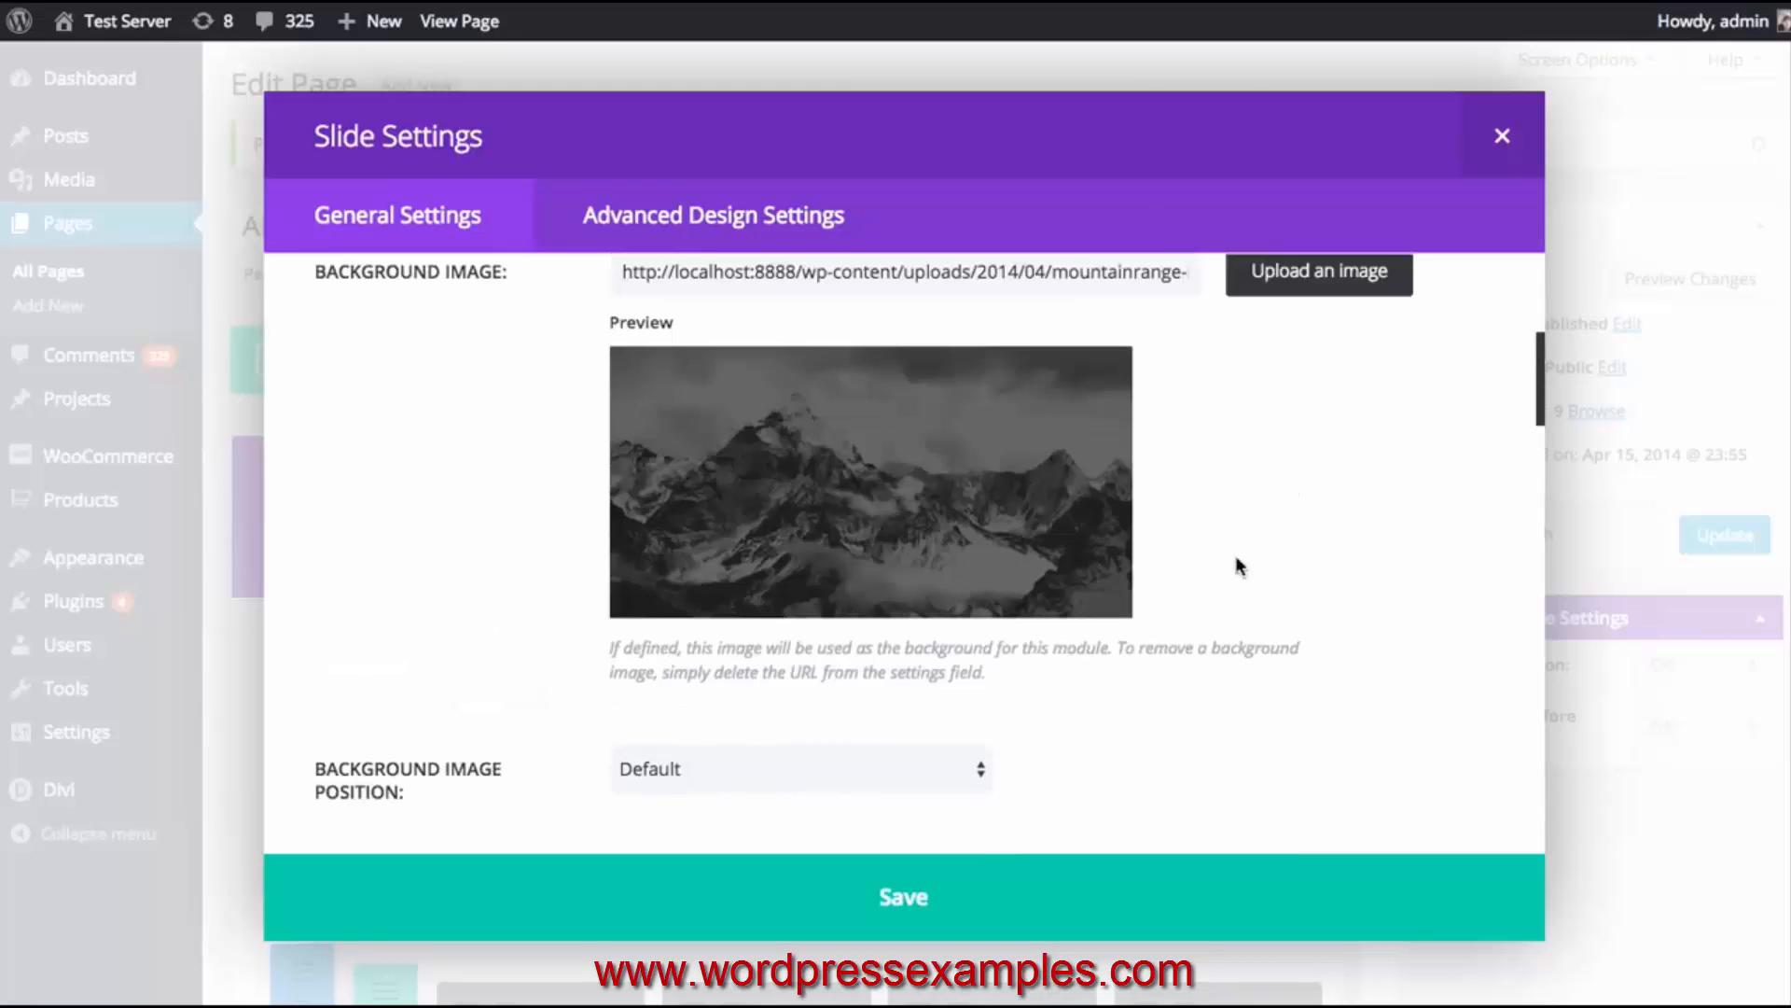
scroll(1094, 563, "down", 2)
scroll(1200, 545, "down", 1)
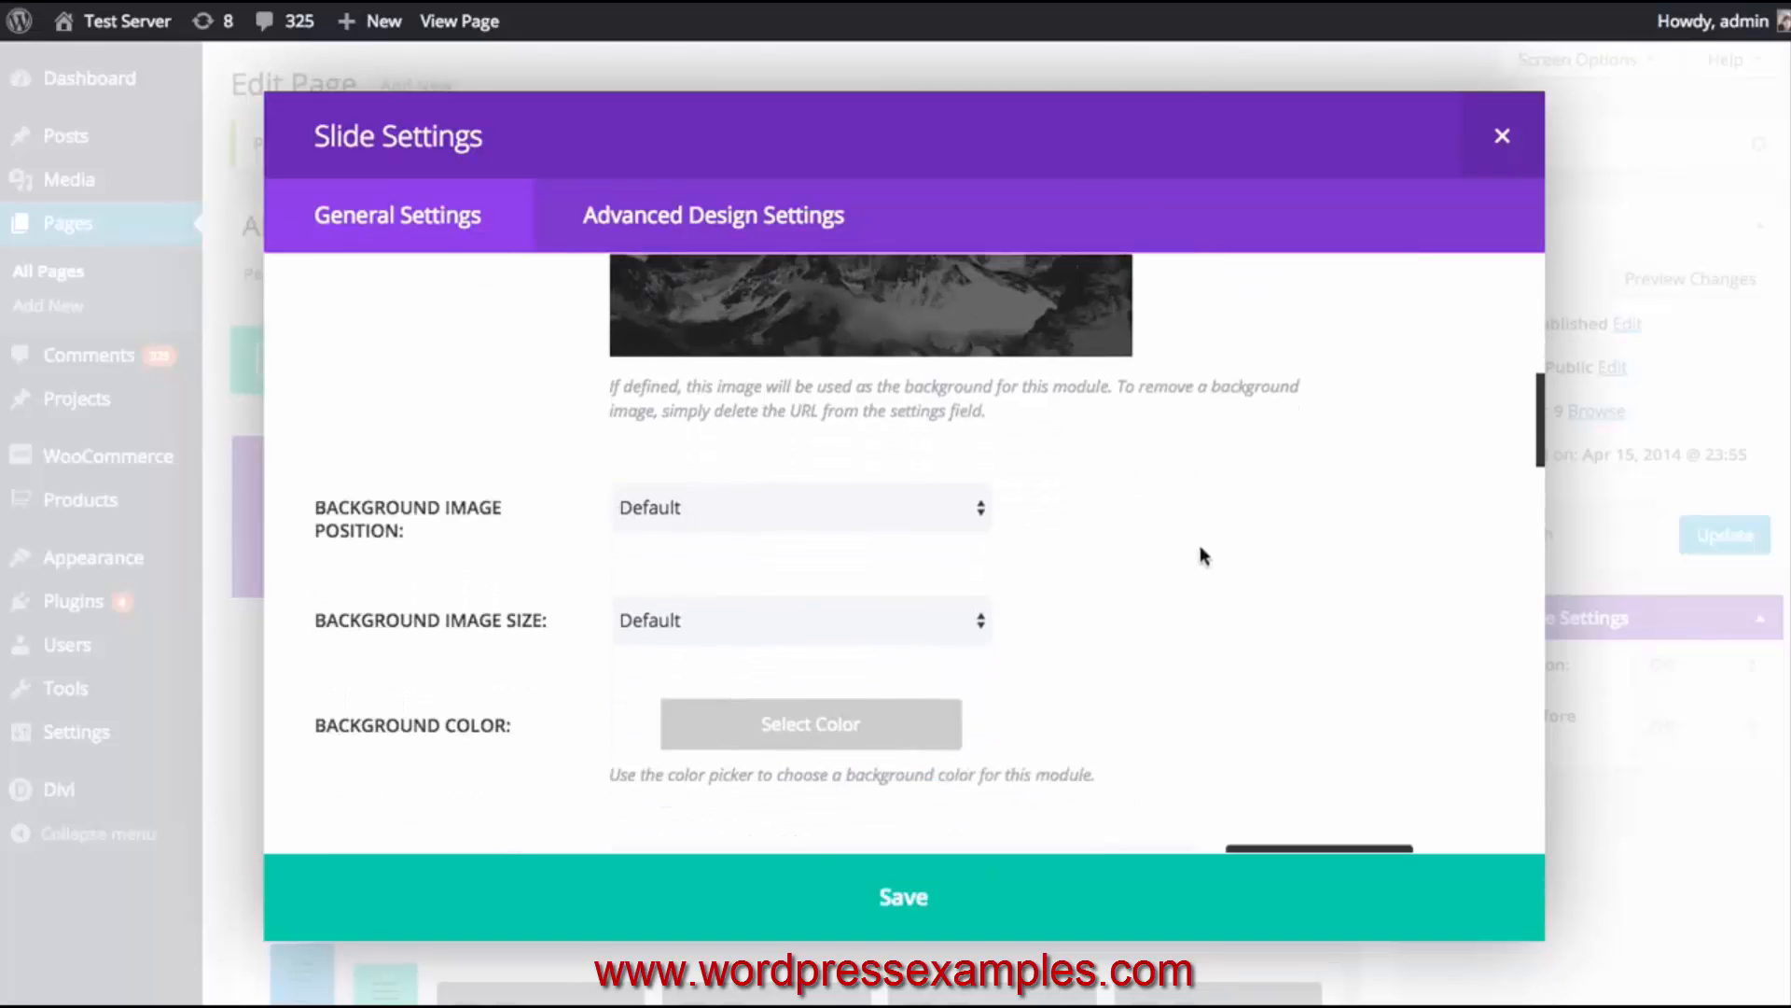
left_click(851, 522)
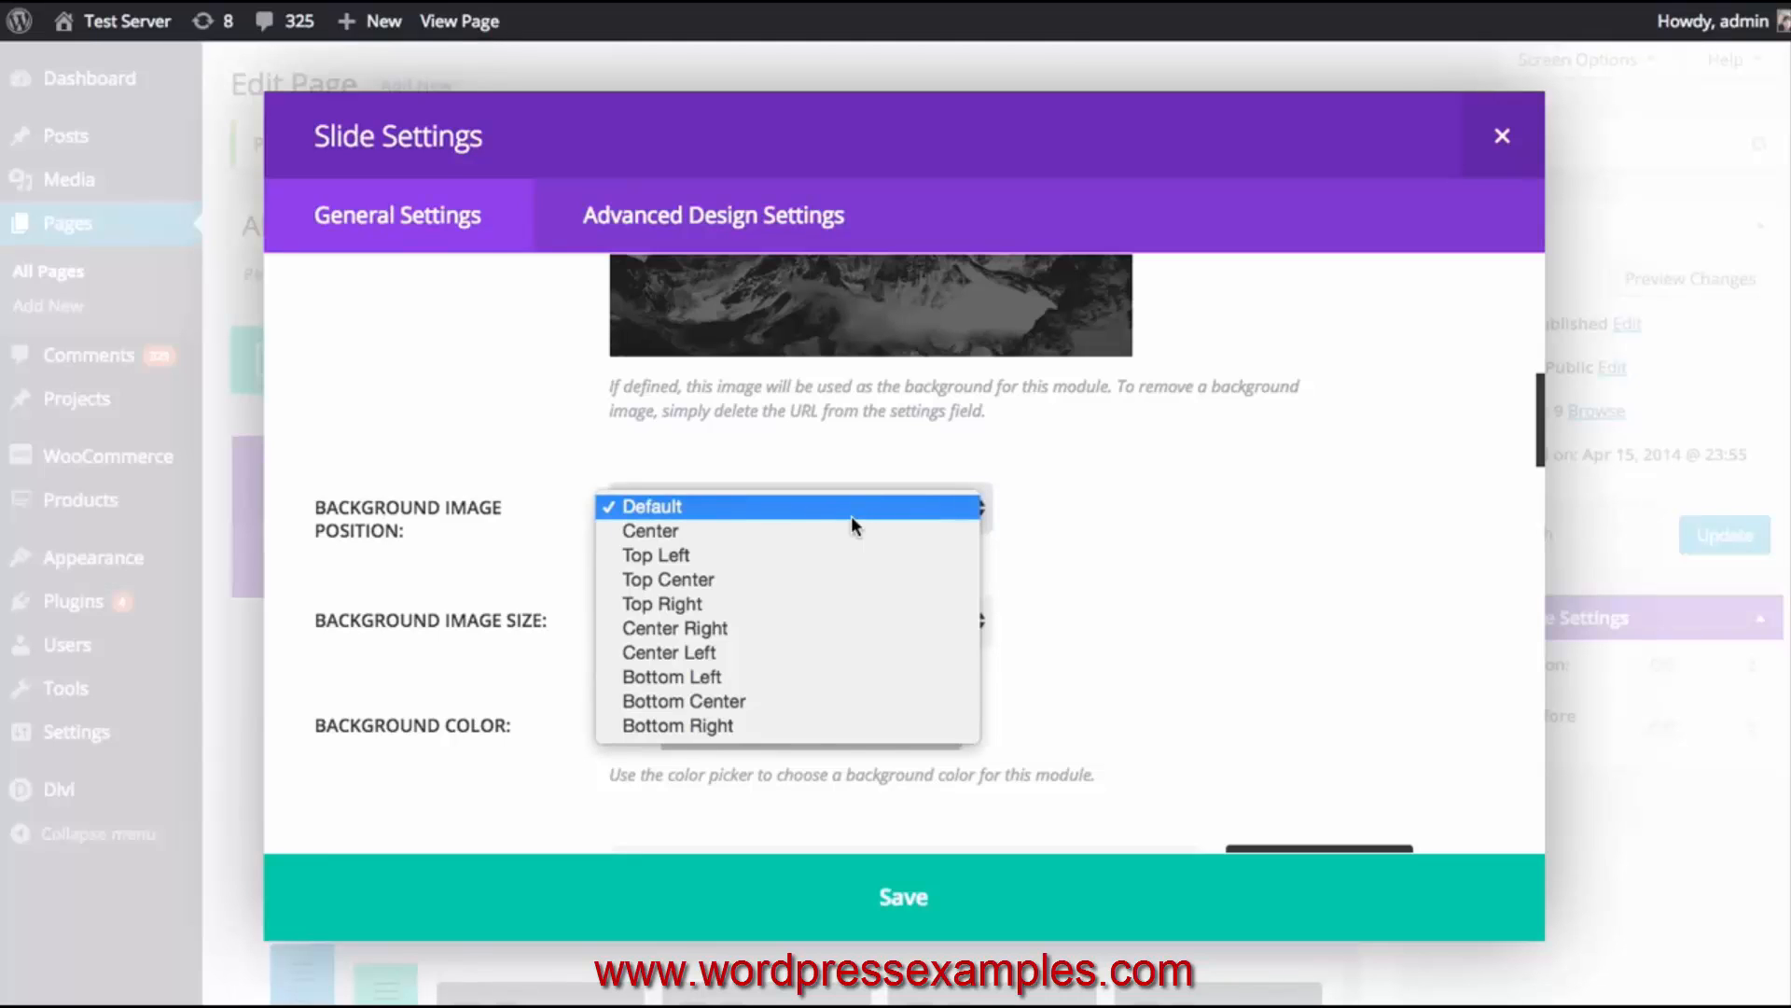
left_click(851, 516)
left_click(733, 504)
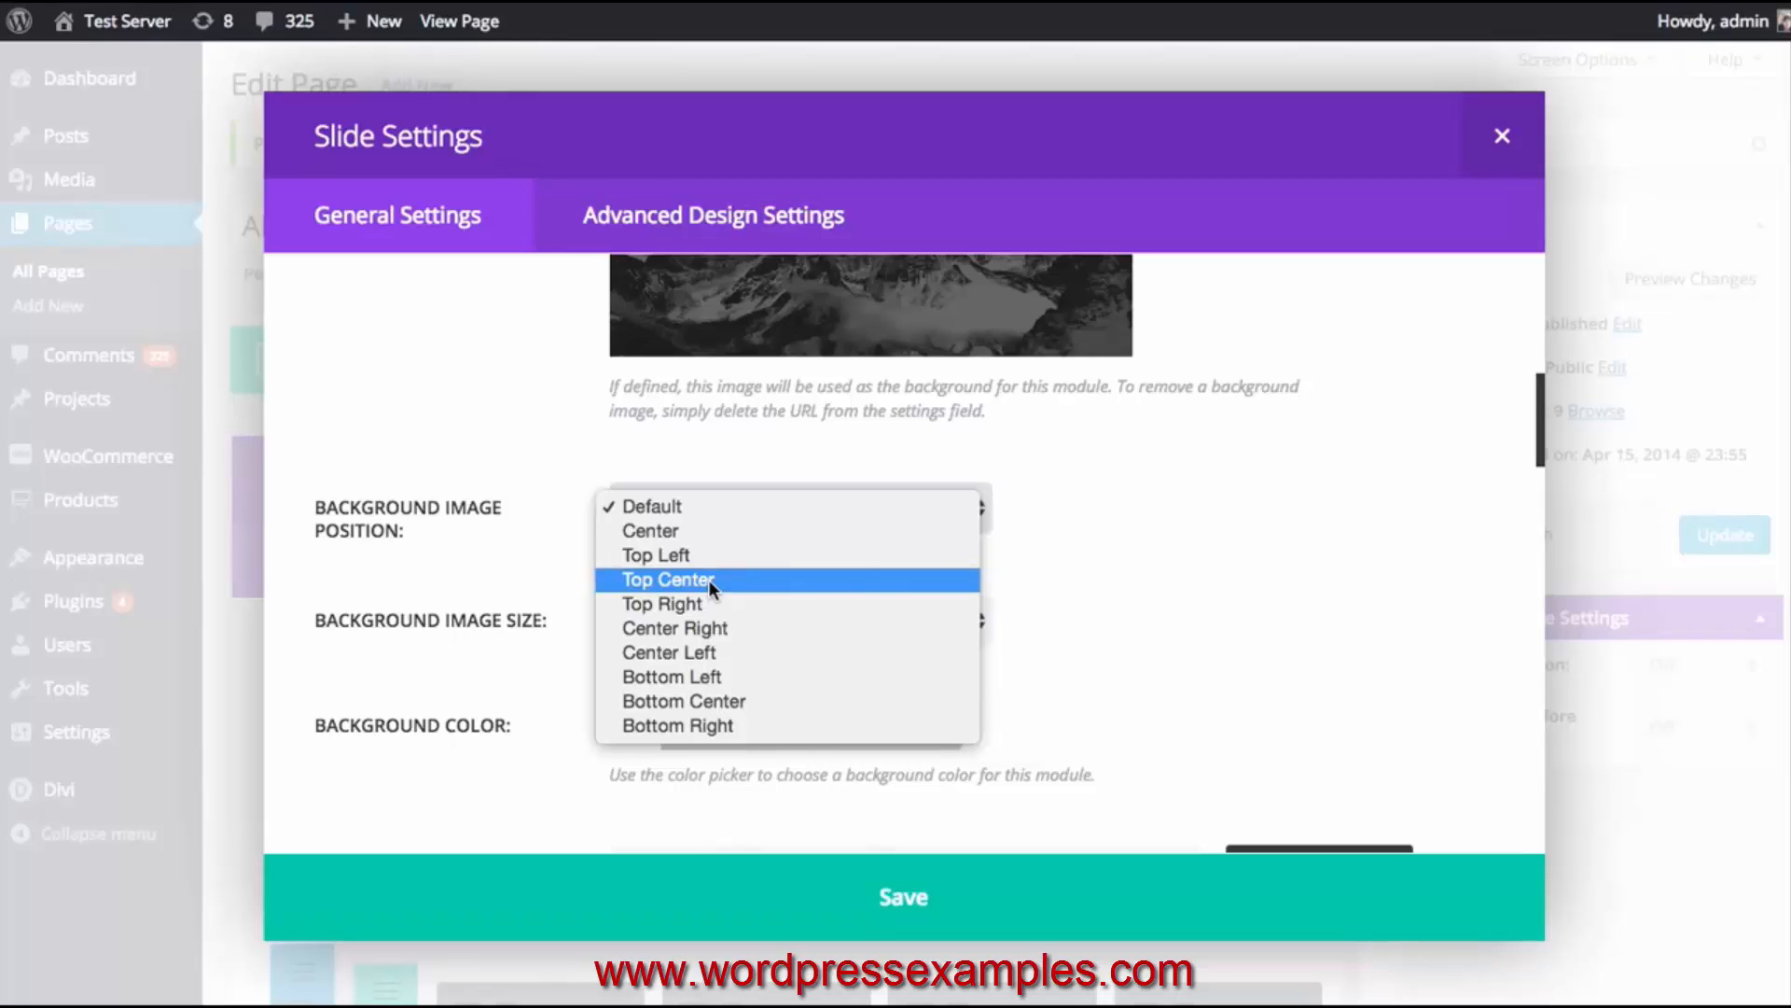
left_click(1252, 602)
scroll(1284, 618, "up", 5)
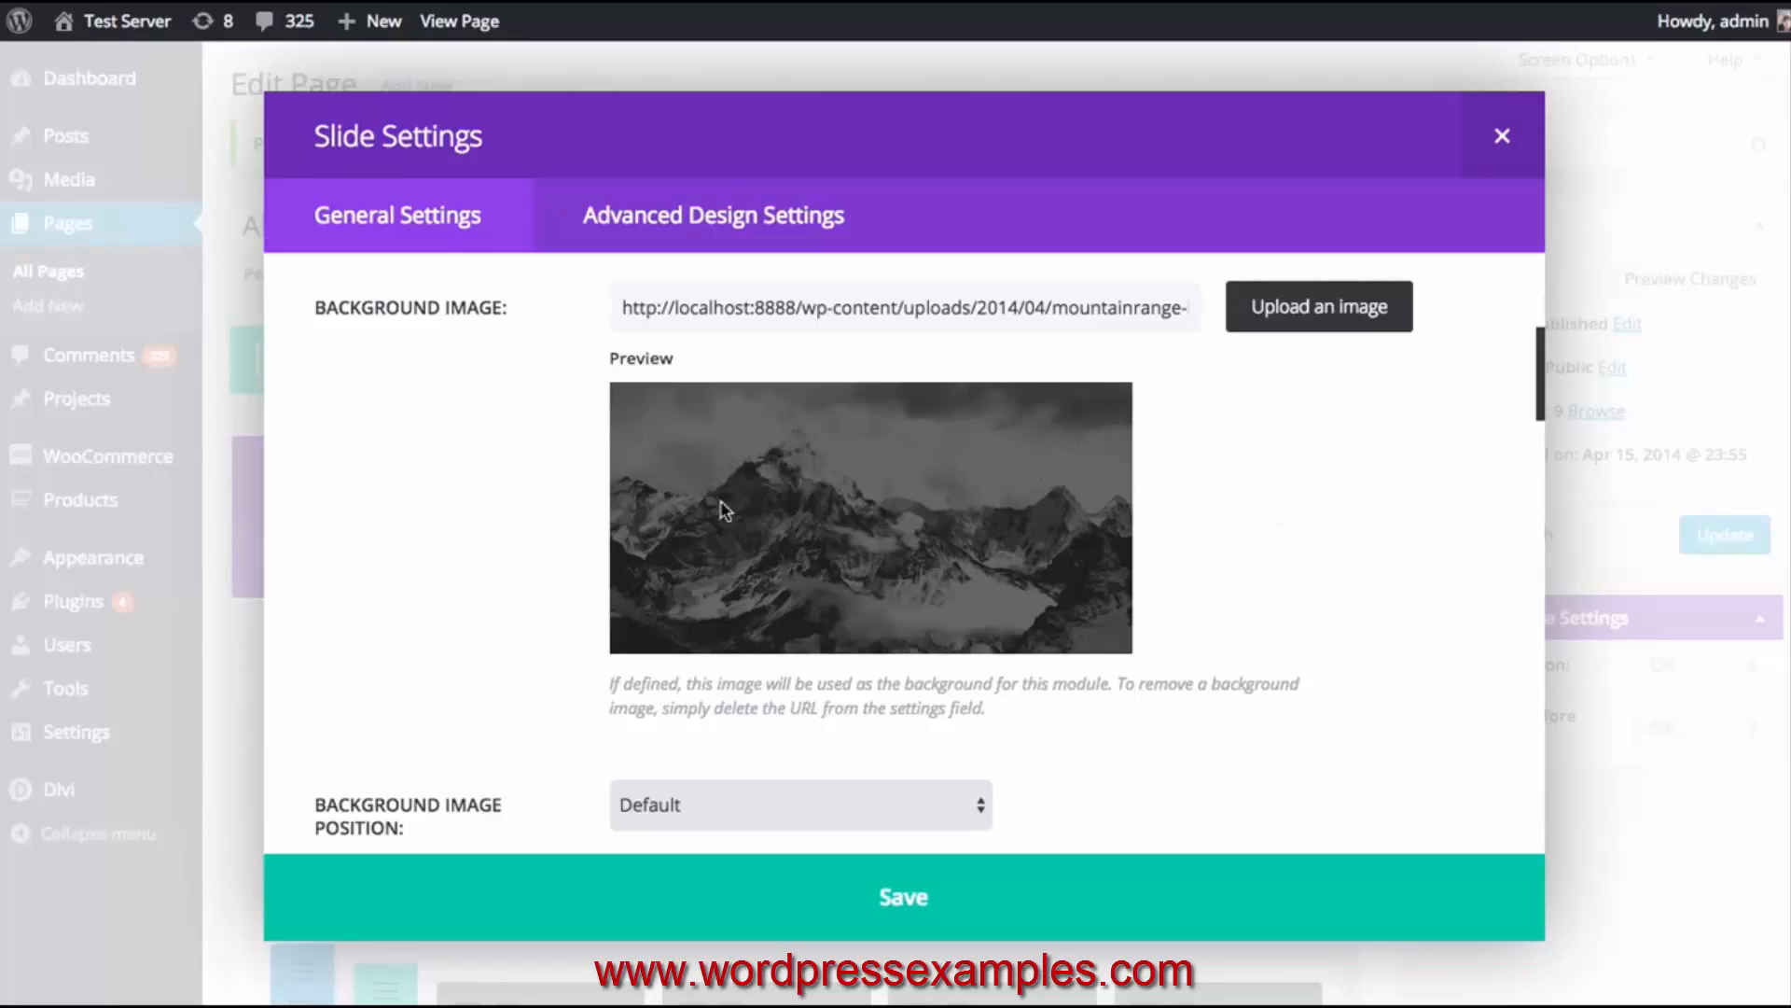
scroll(999, 500, "down", 3)
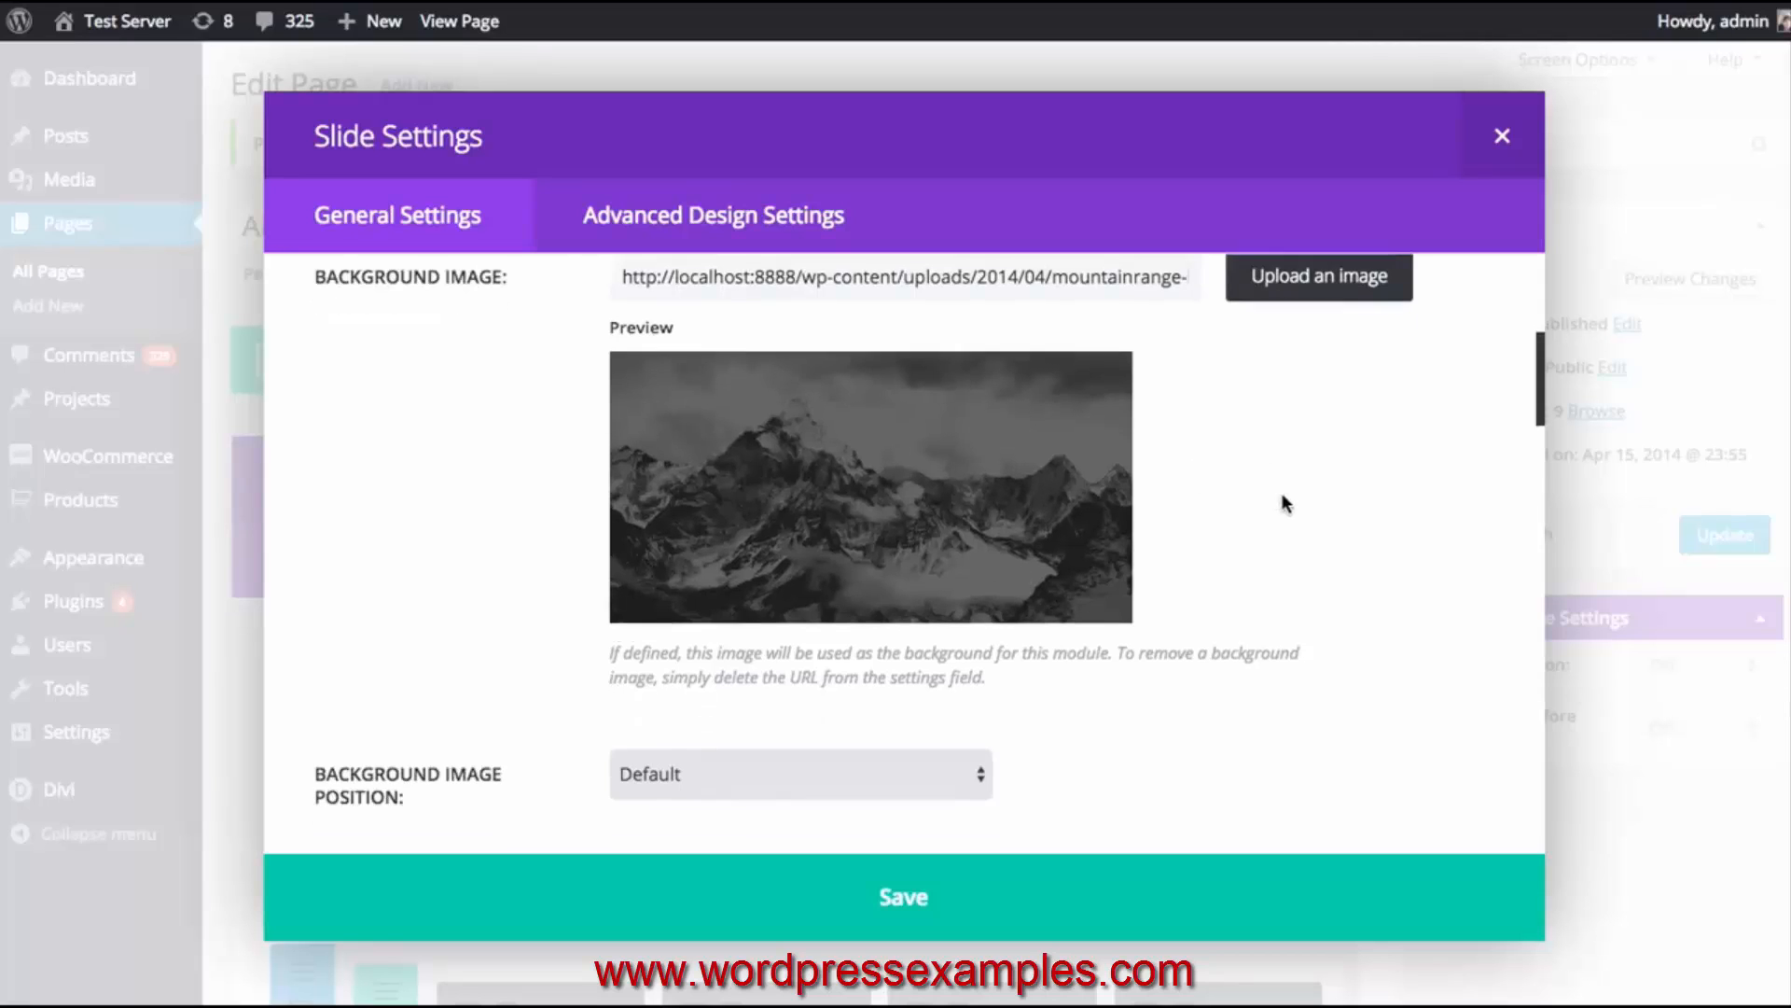
left_click(961, 586)
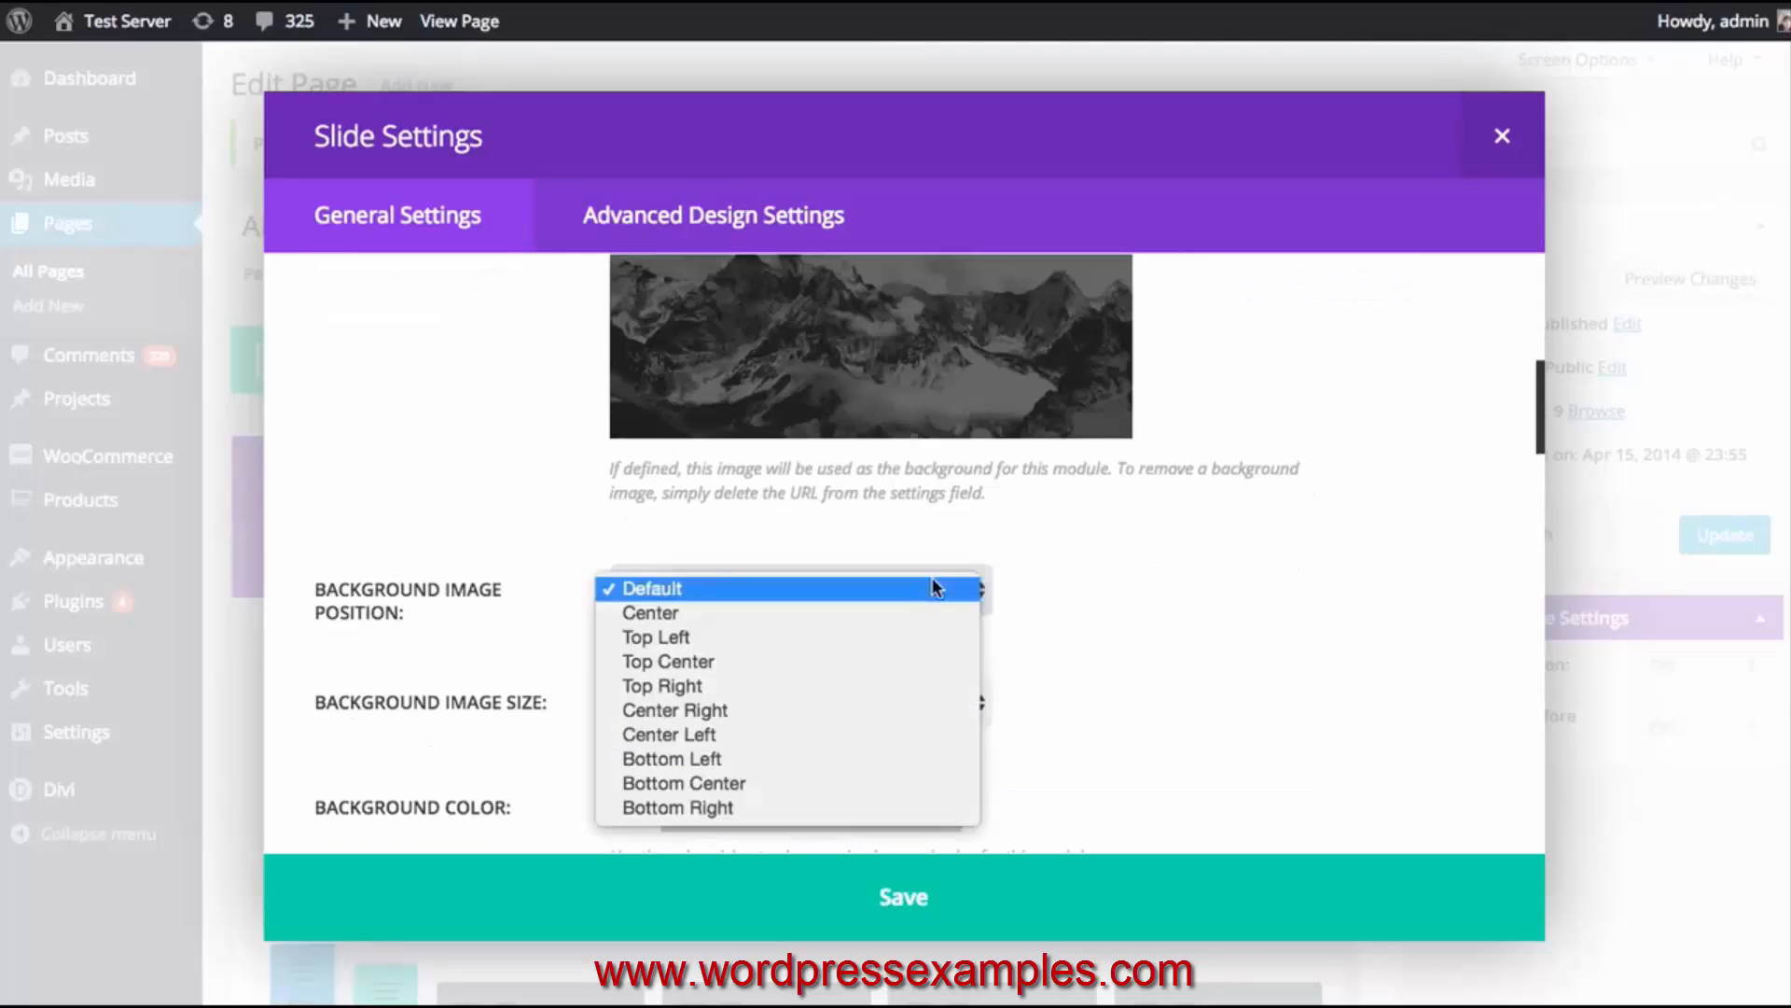
left_click(1305, 560)
Step: Set the slide's background image size to Actual Size
scroll(1307, 552, "down", 2)
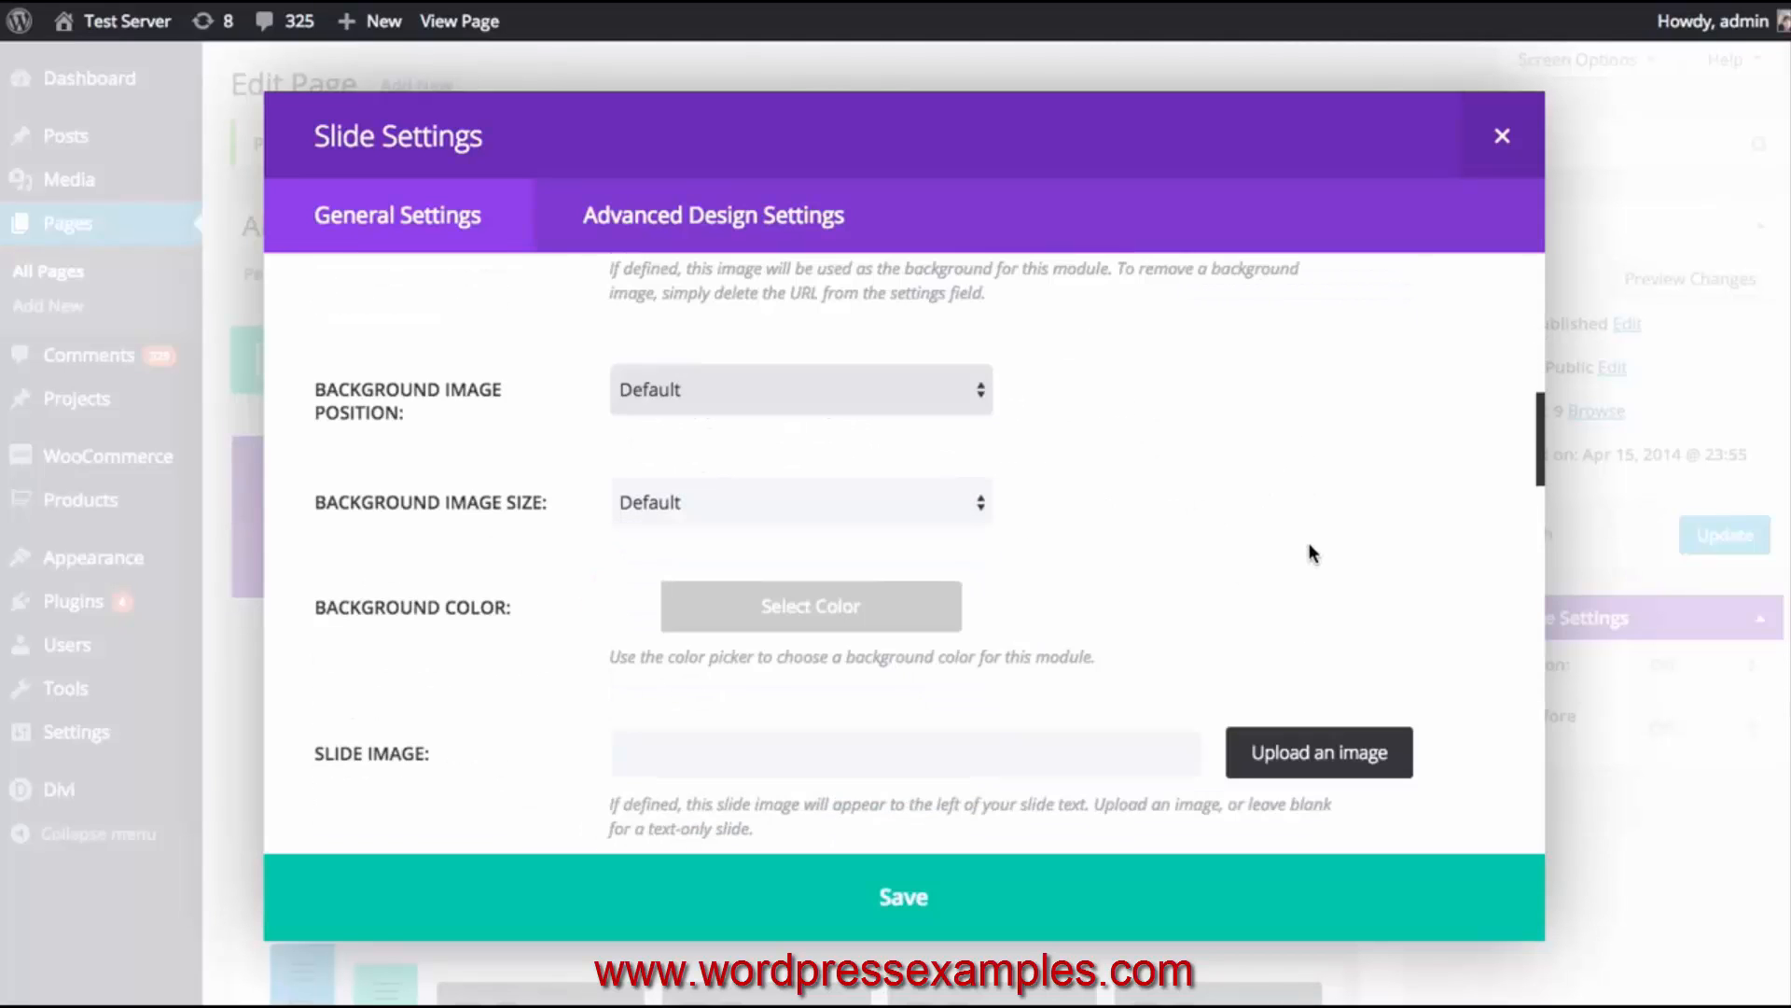
left_click(886, 527)
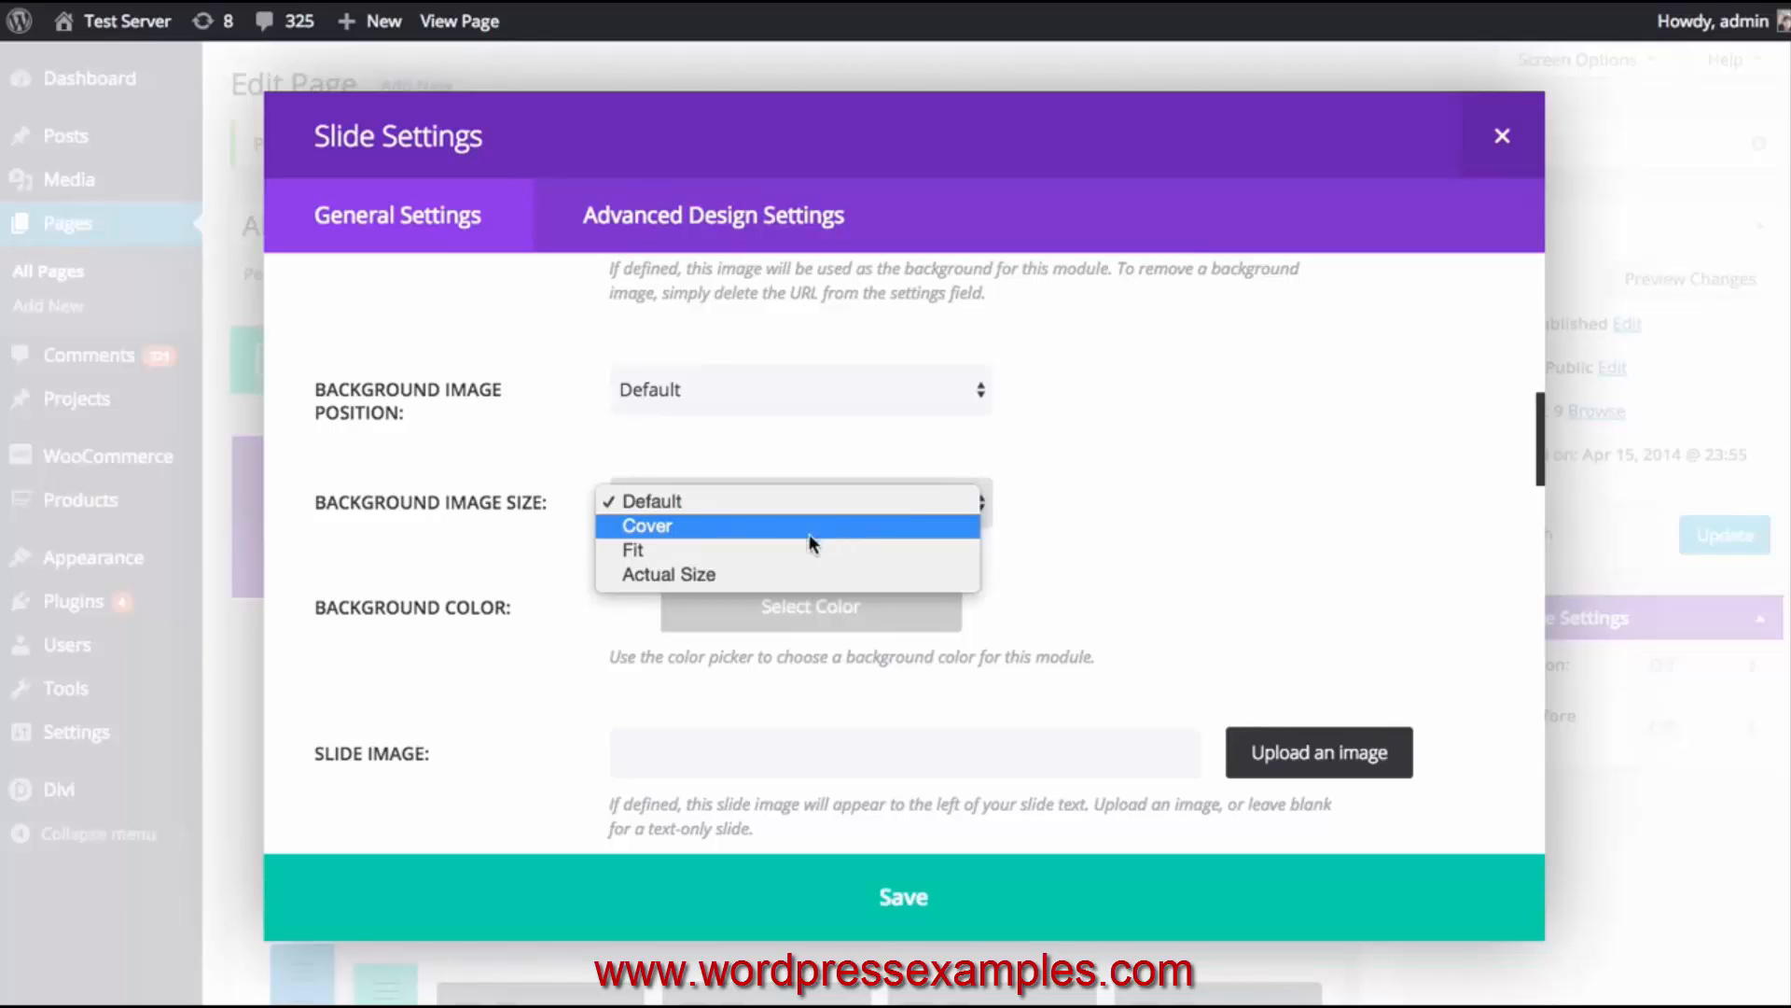
left_click(711, 575)
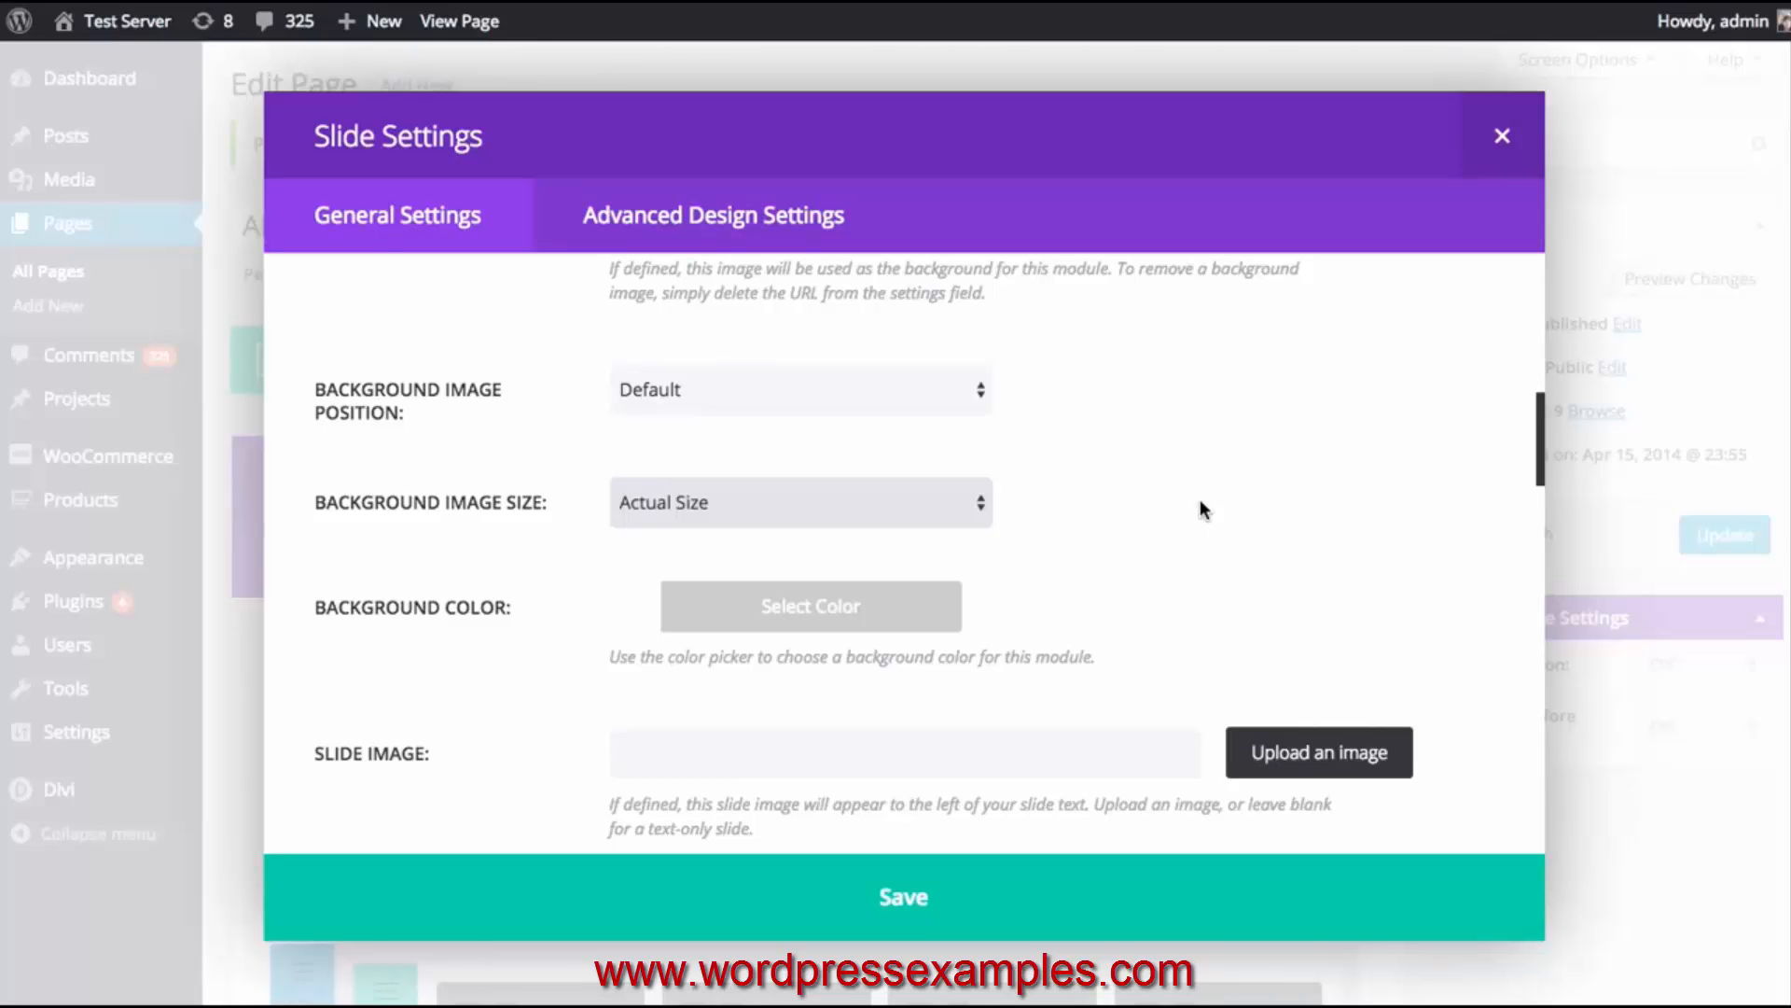
Step: Reset the slide's background image size to Default
left_click(818, 390)
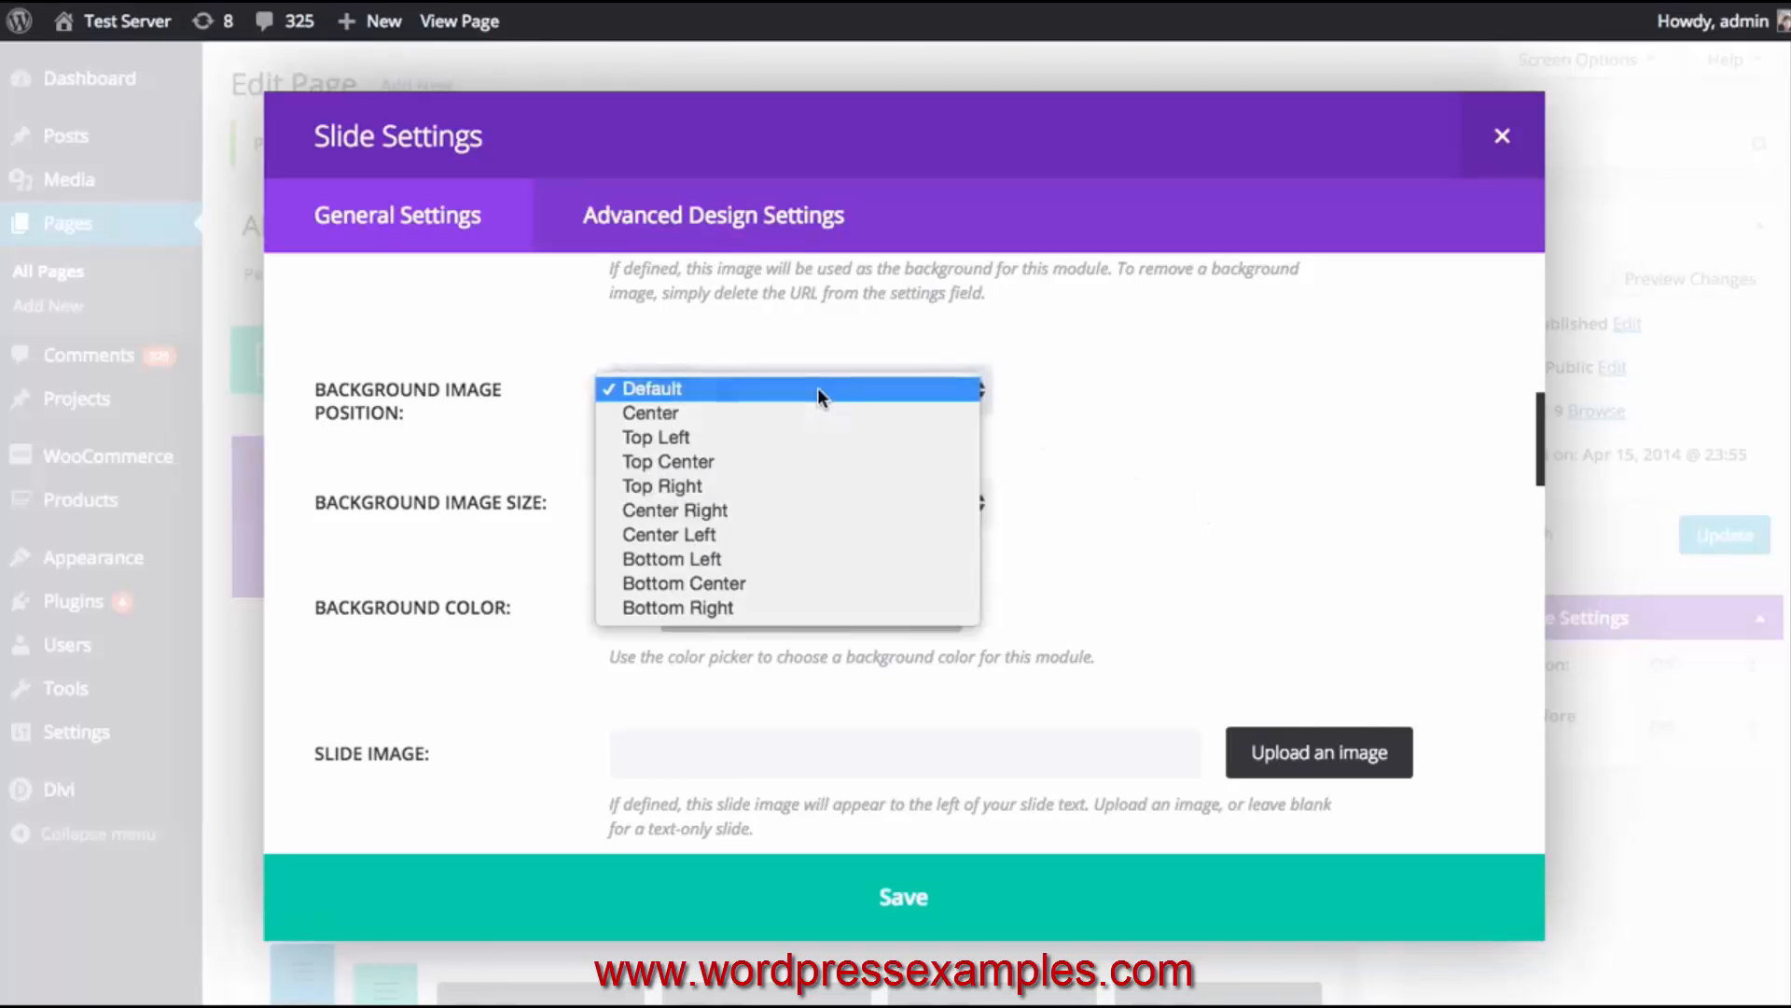
left_click(818, 390)
left_click(877, 506)
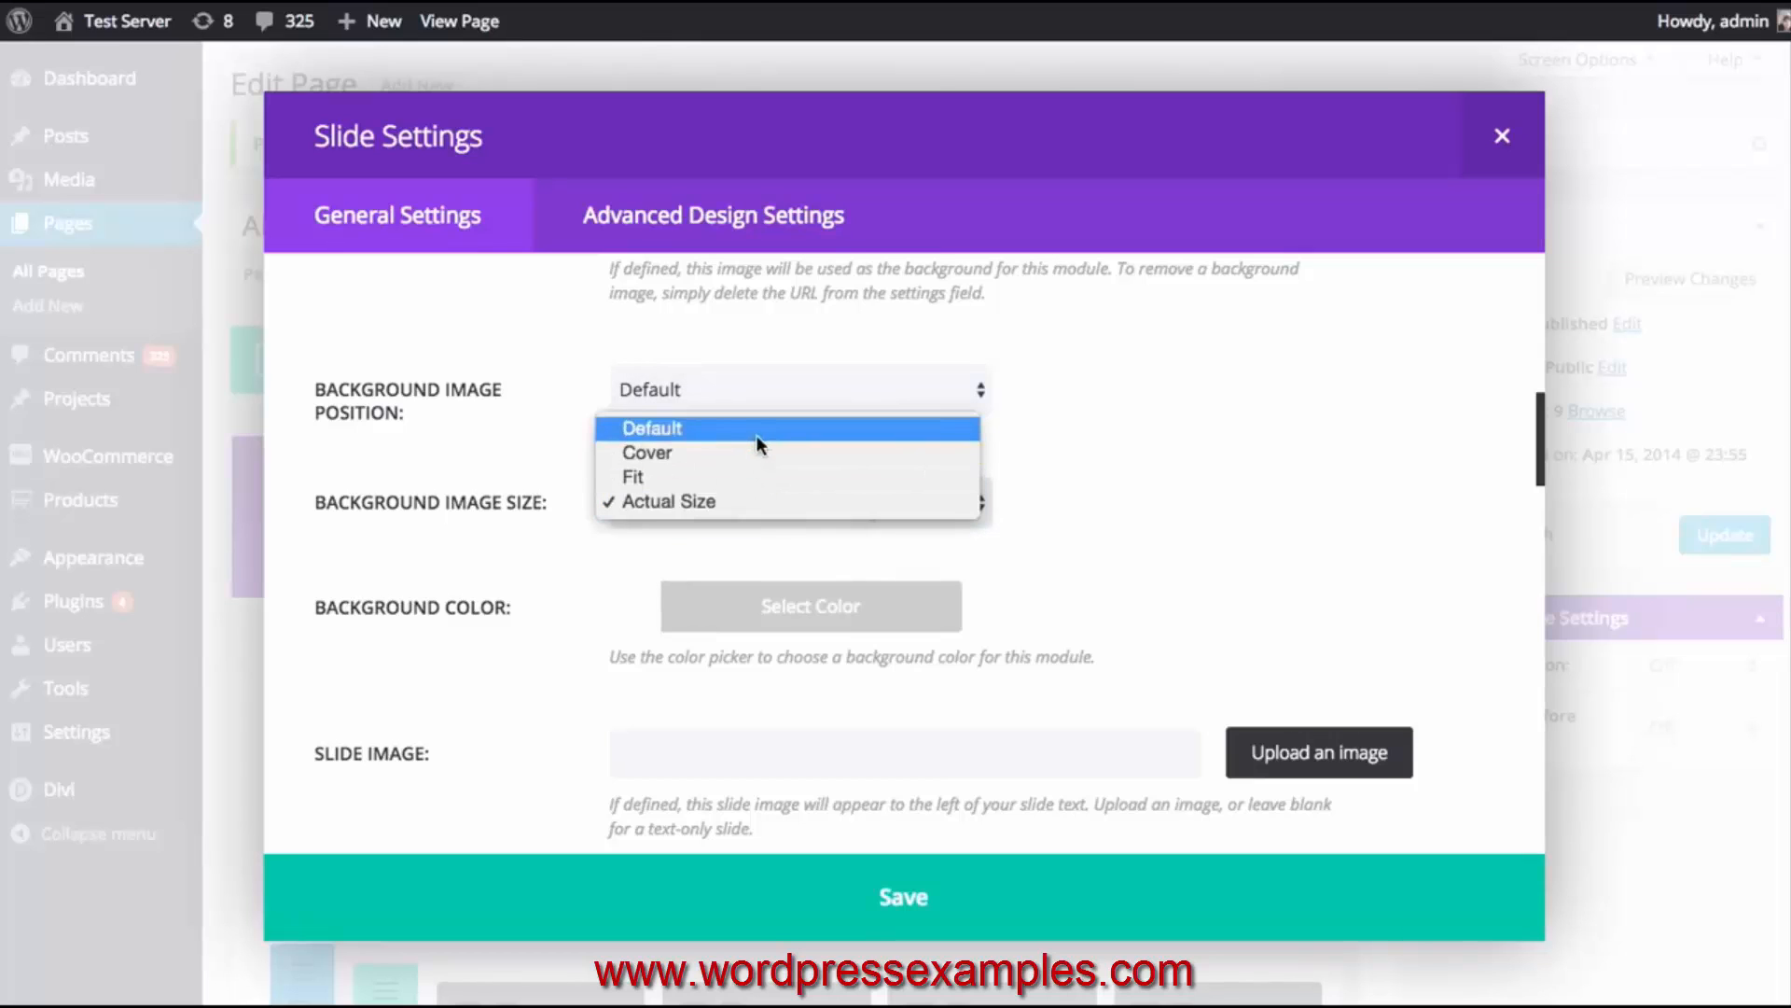
left_click(715, 429)
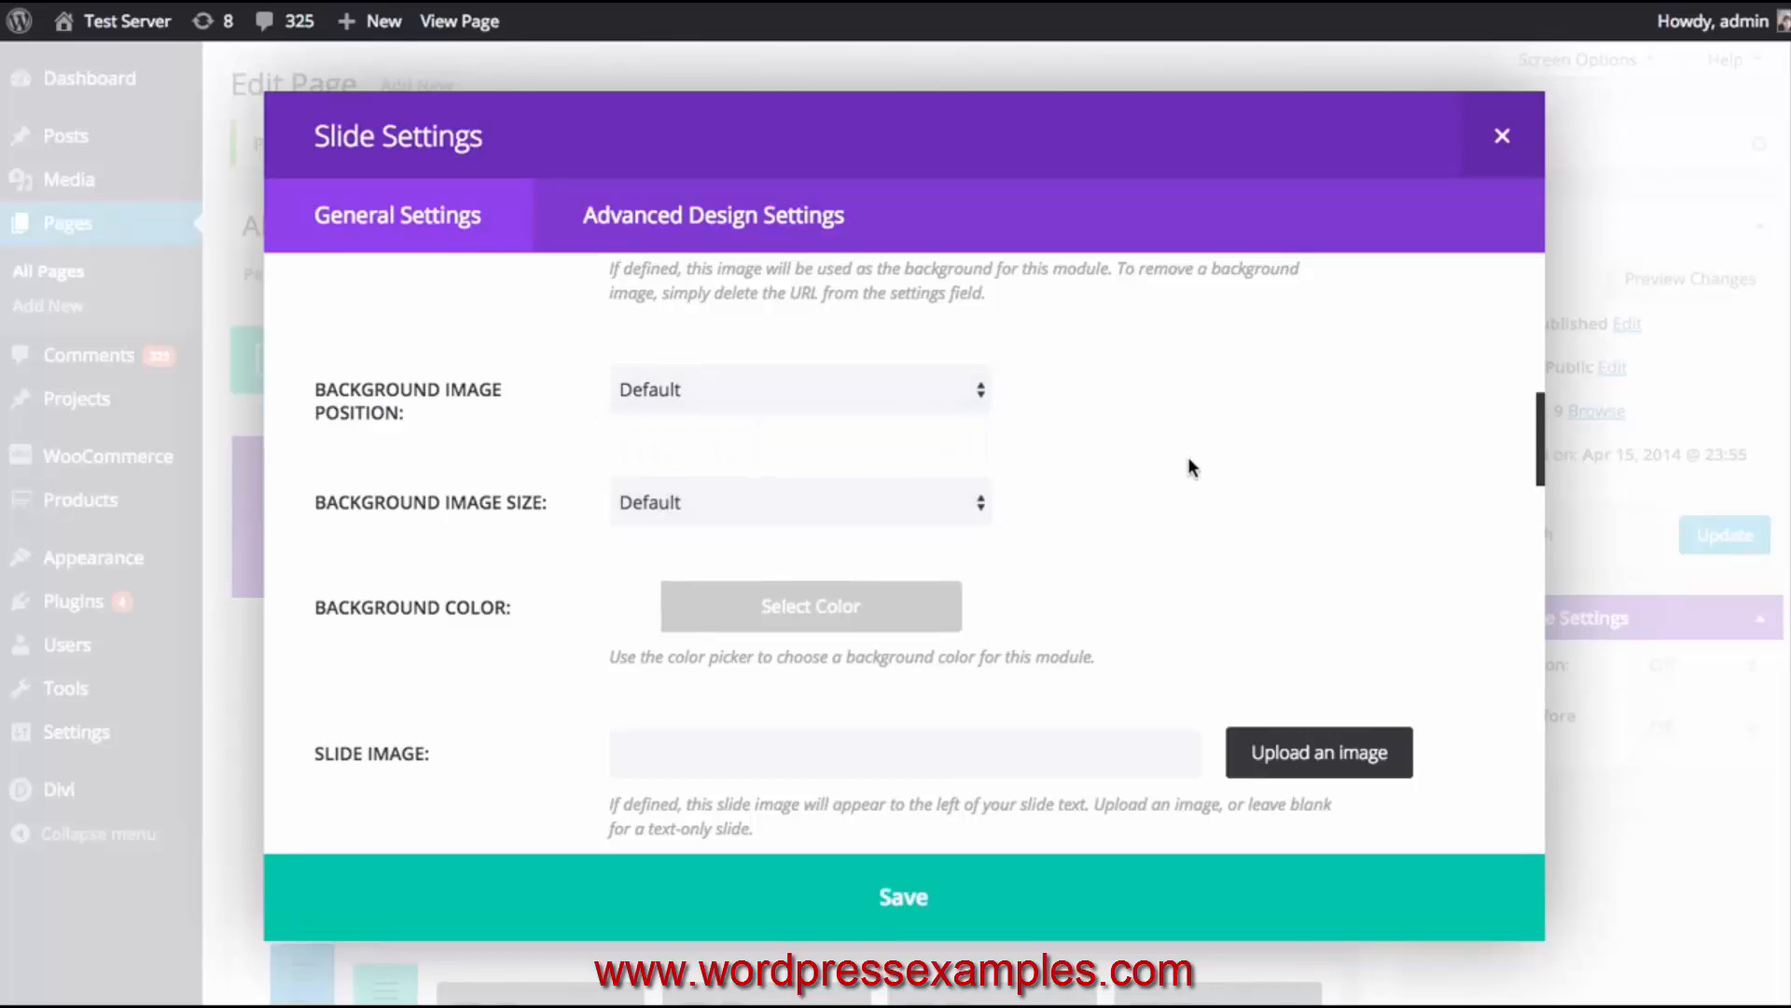
scroll(1188, 466, "down", 3)
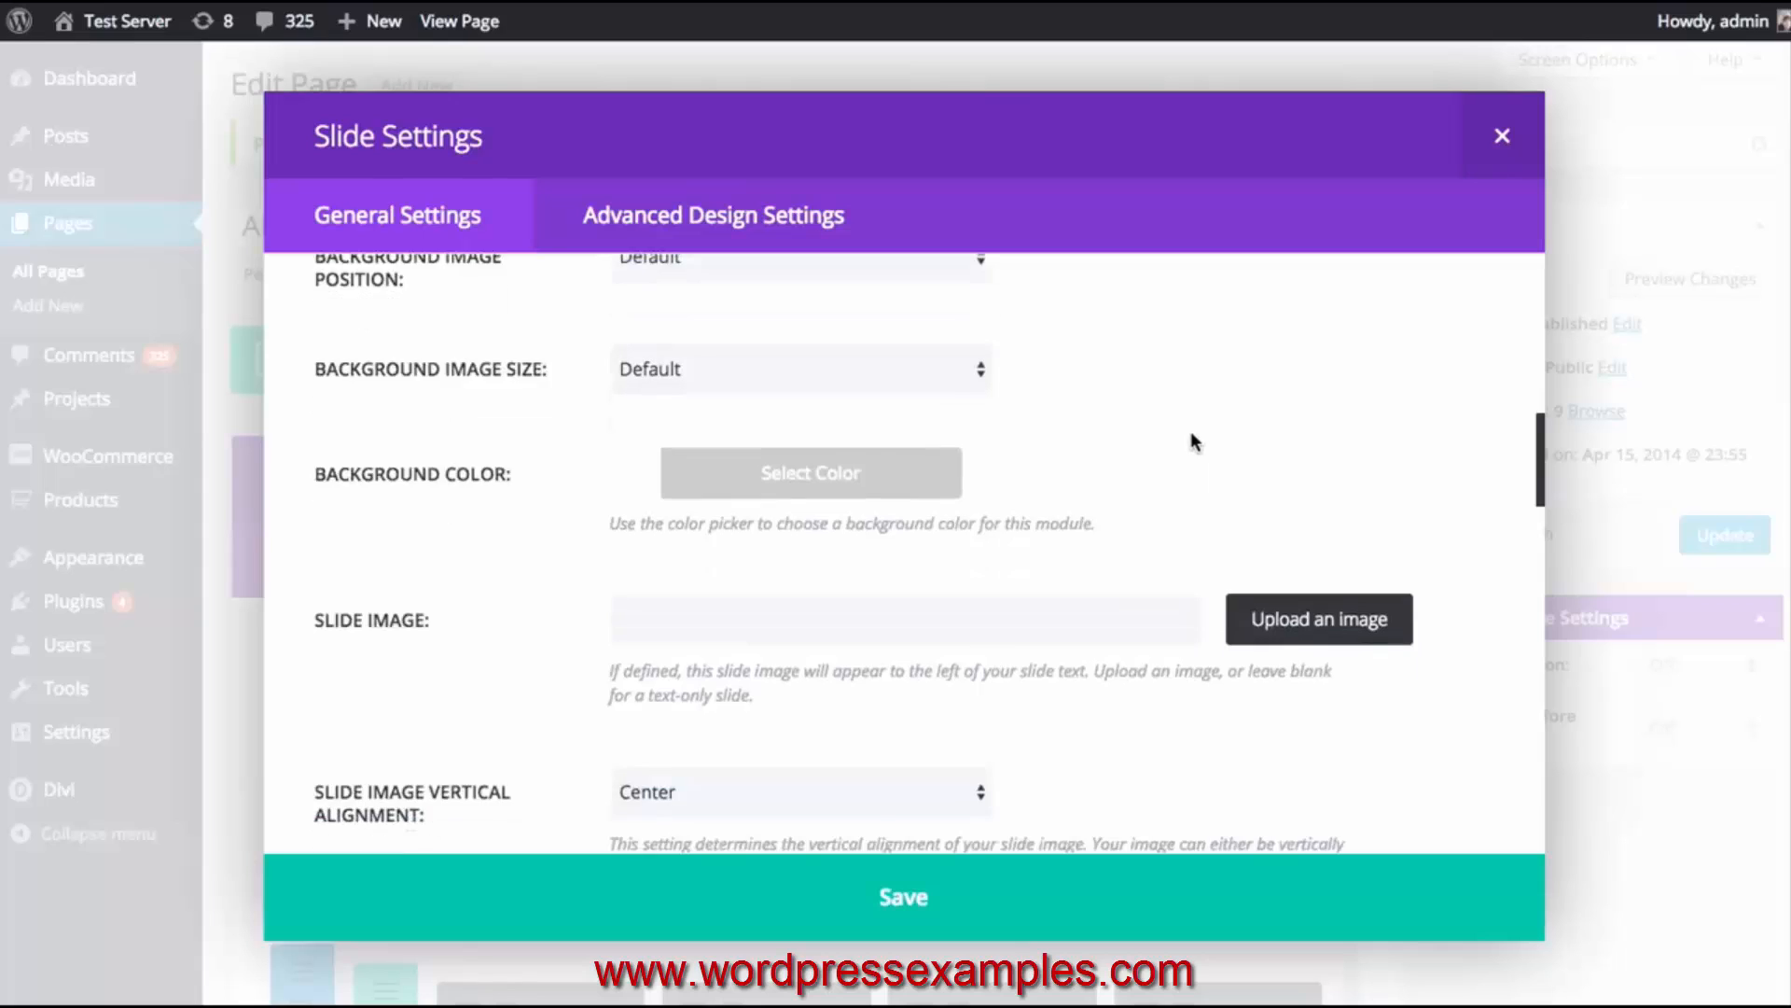
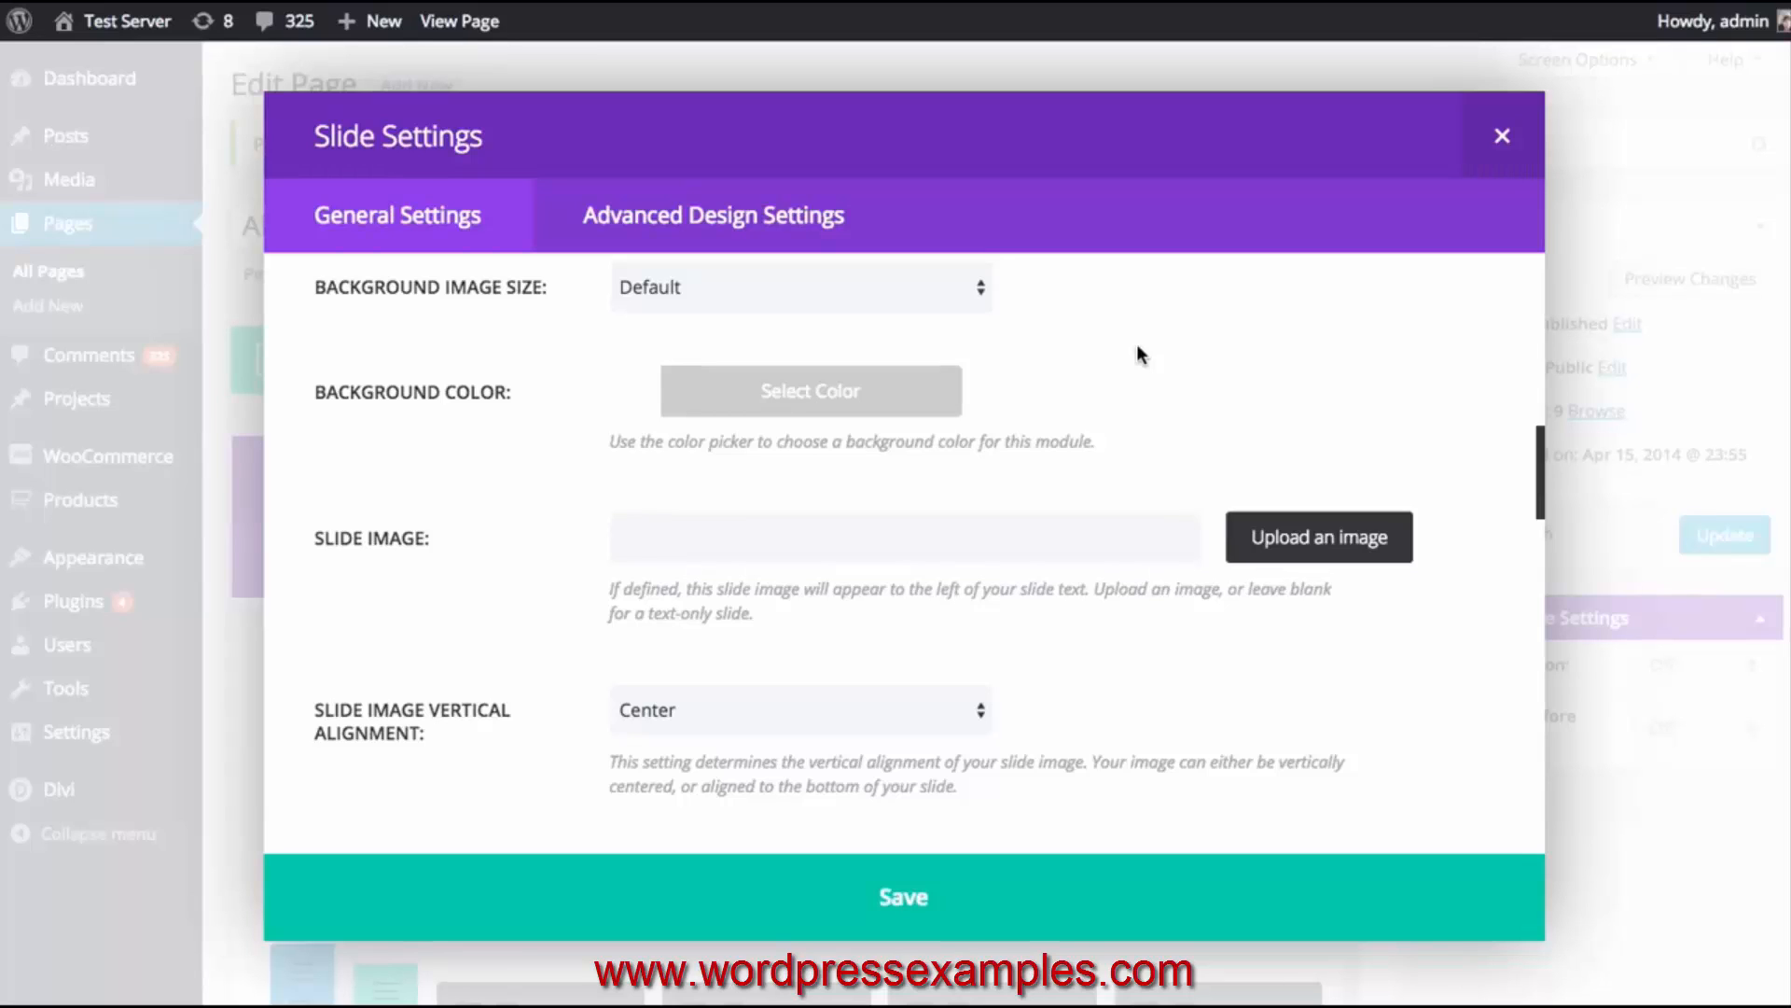
Step: Set the slide's background color to a dark grey using the color picker
scroll(1190, 405, "up", 1)
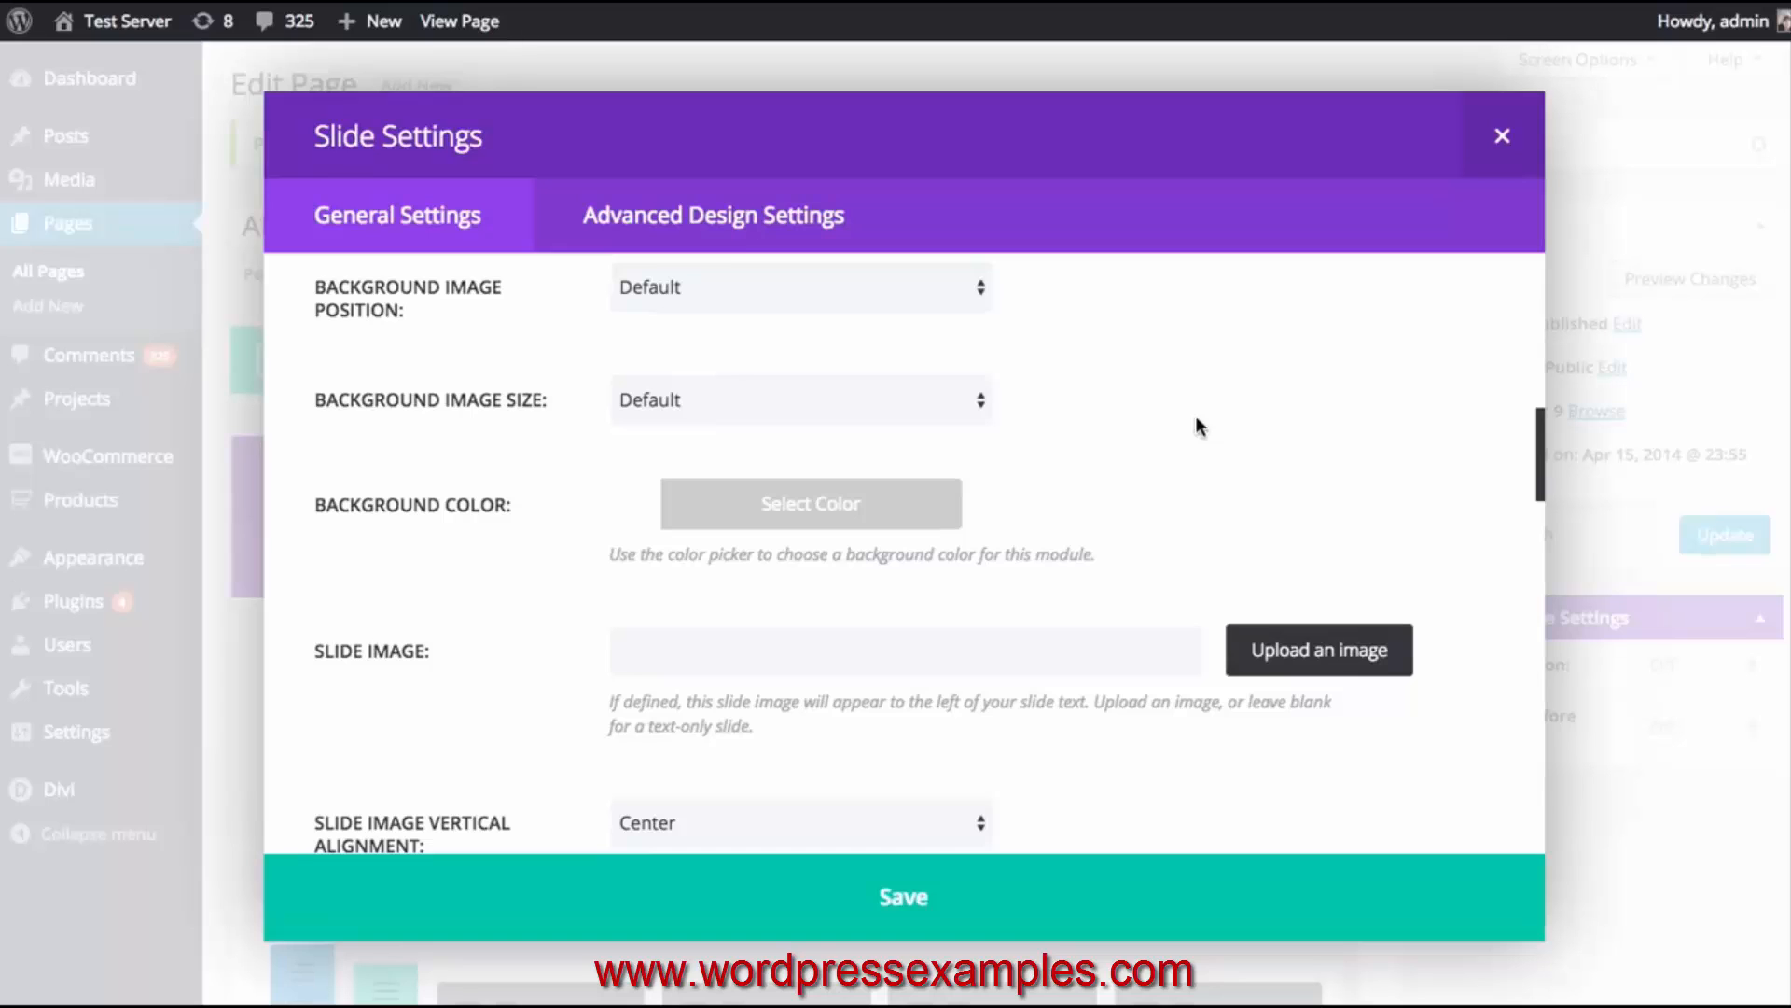
scroll(1196, 418, "up", 5)
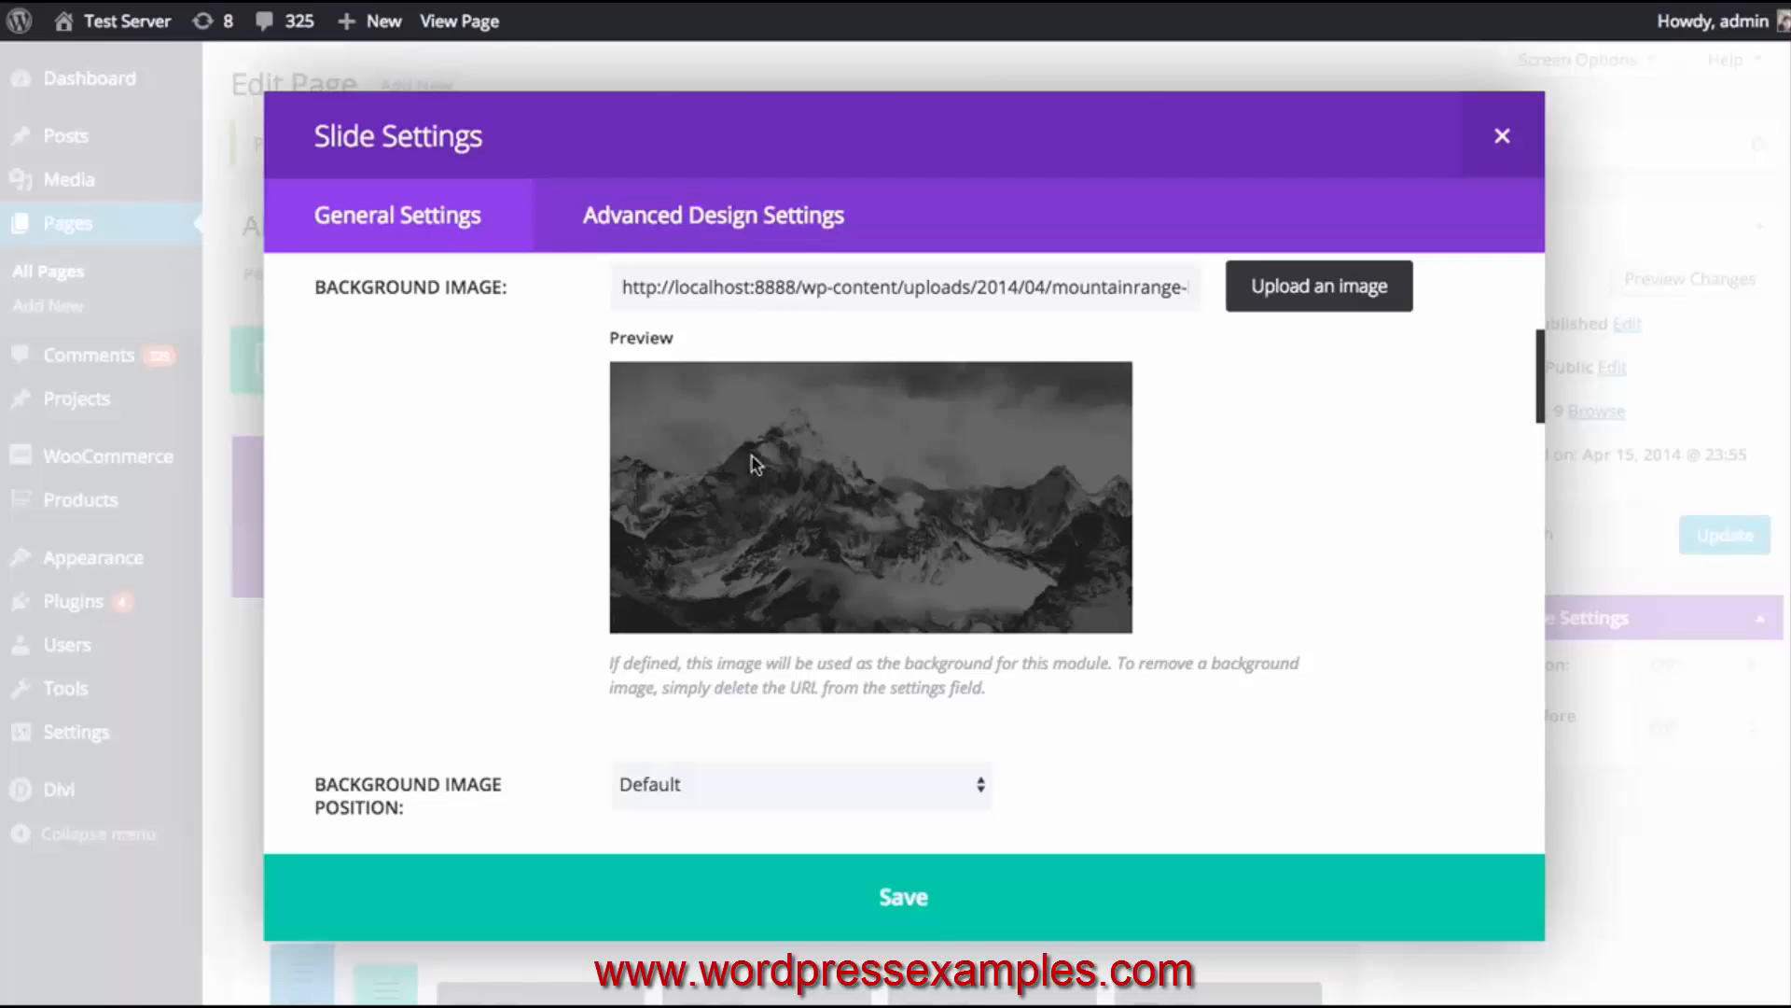
scroll(840, 446, "down", 1)
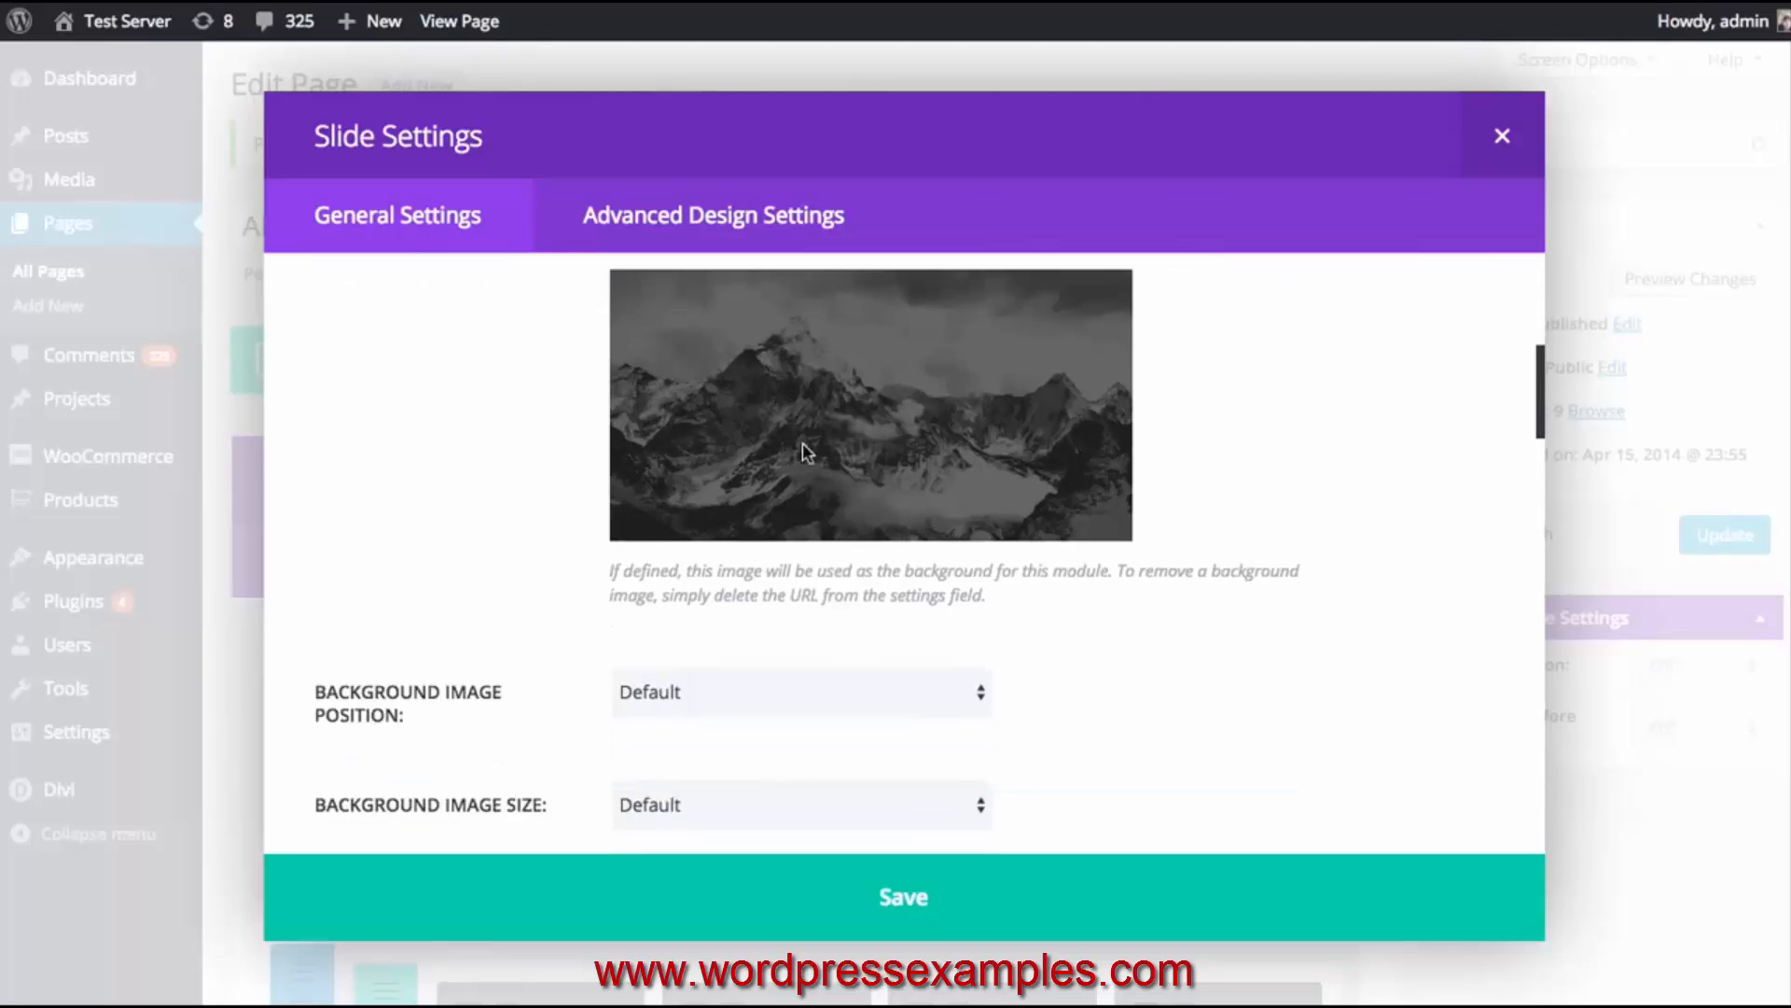
scroll(913, 420, "down", 4)
left_click(810, 508)
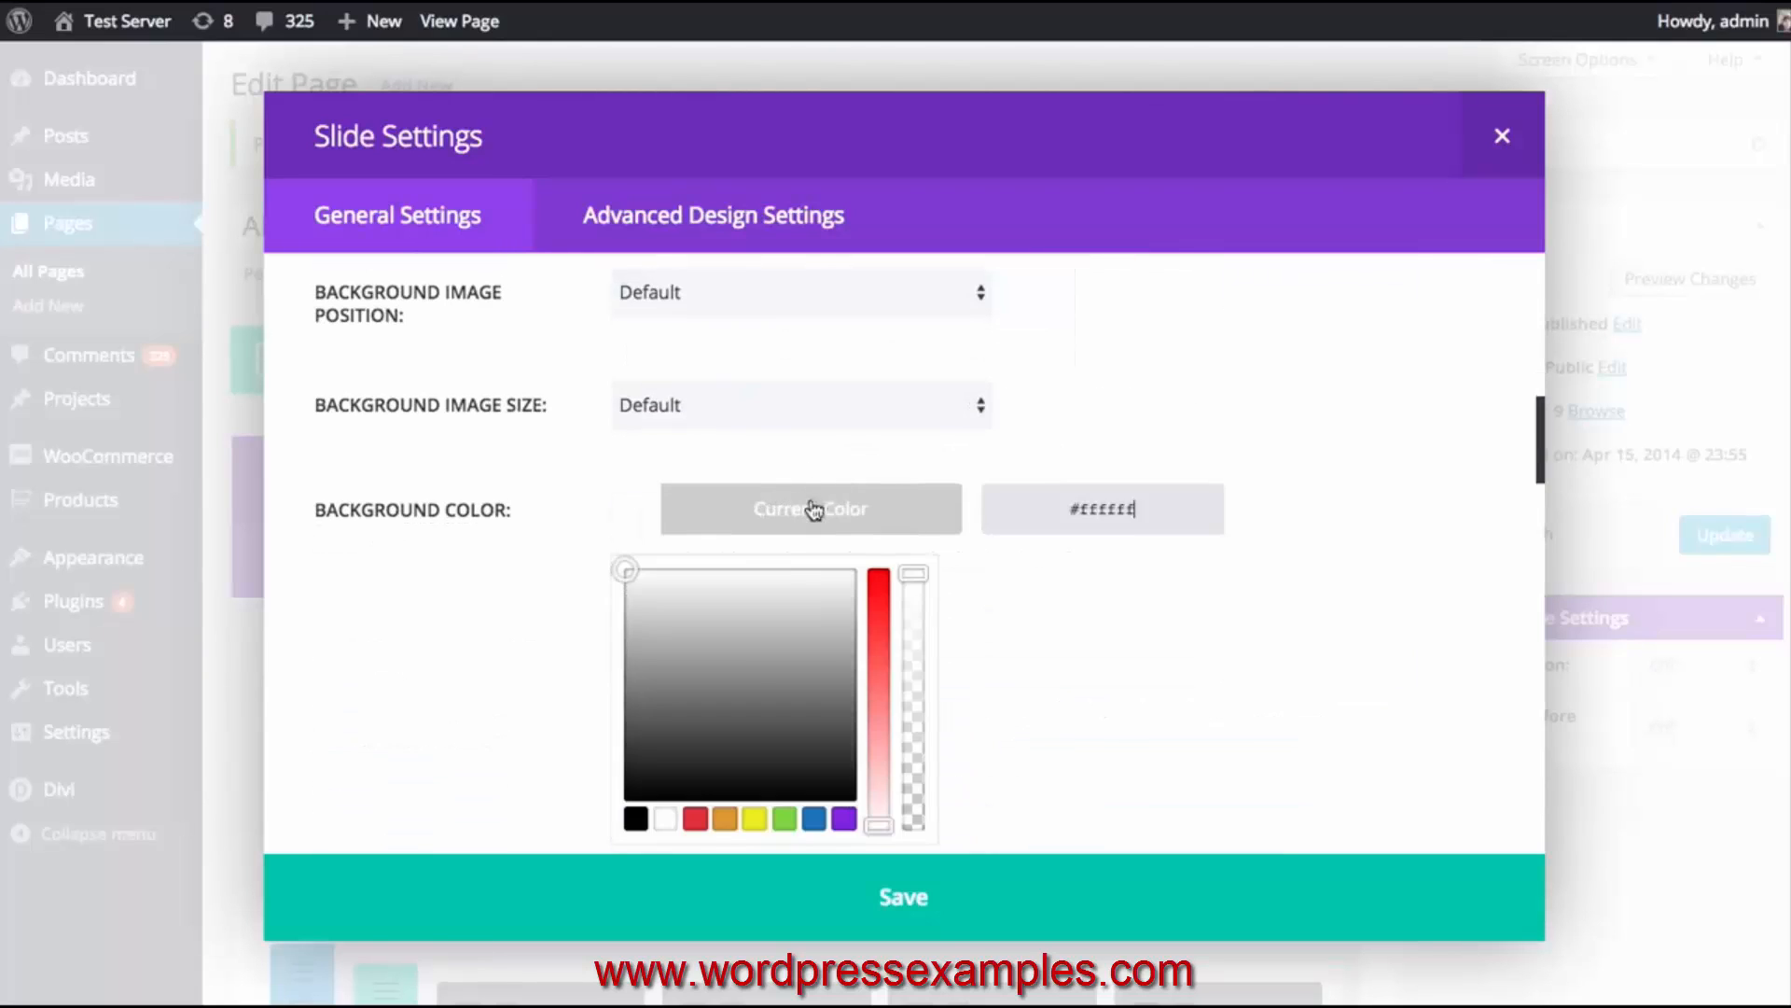
left_click_drag(737, 680, 597, 698)
left_click(584, 676)
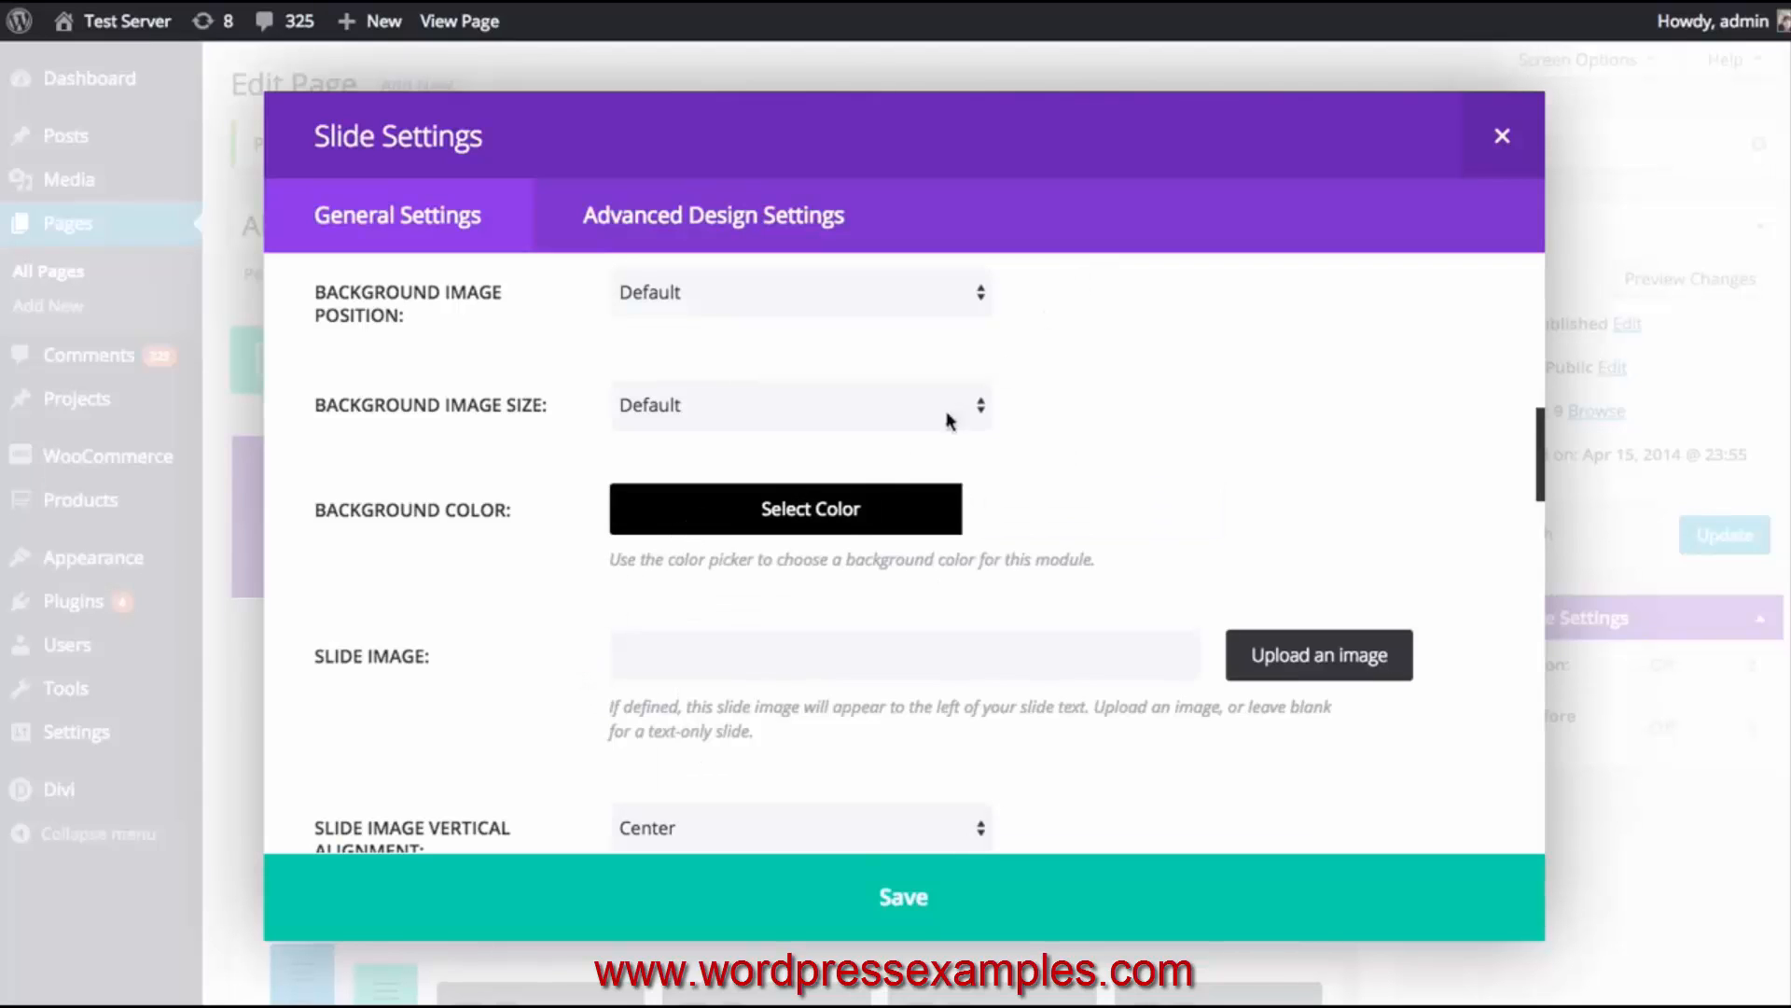
left_click(865, 506)
left_click_drag(633, 654, 592, 708)
left_click(539, 638)
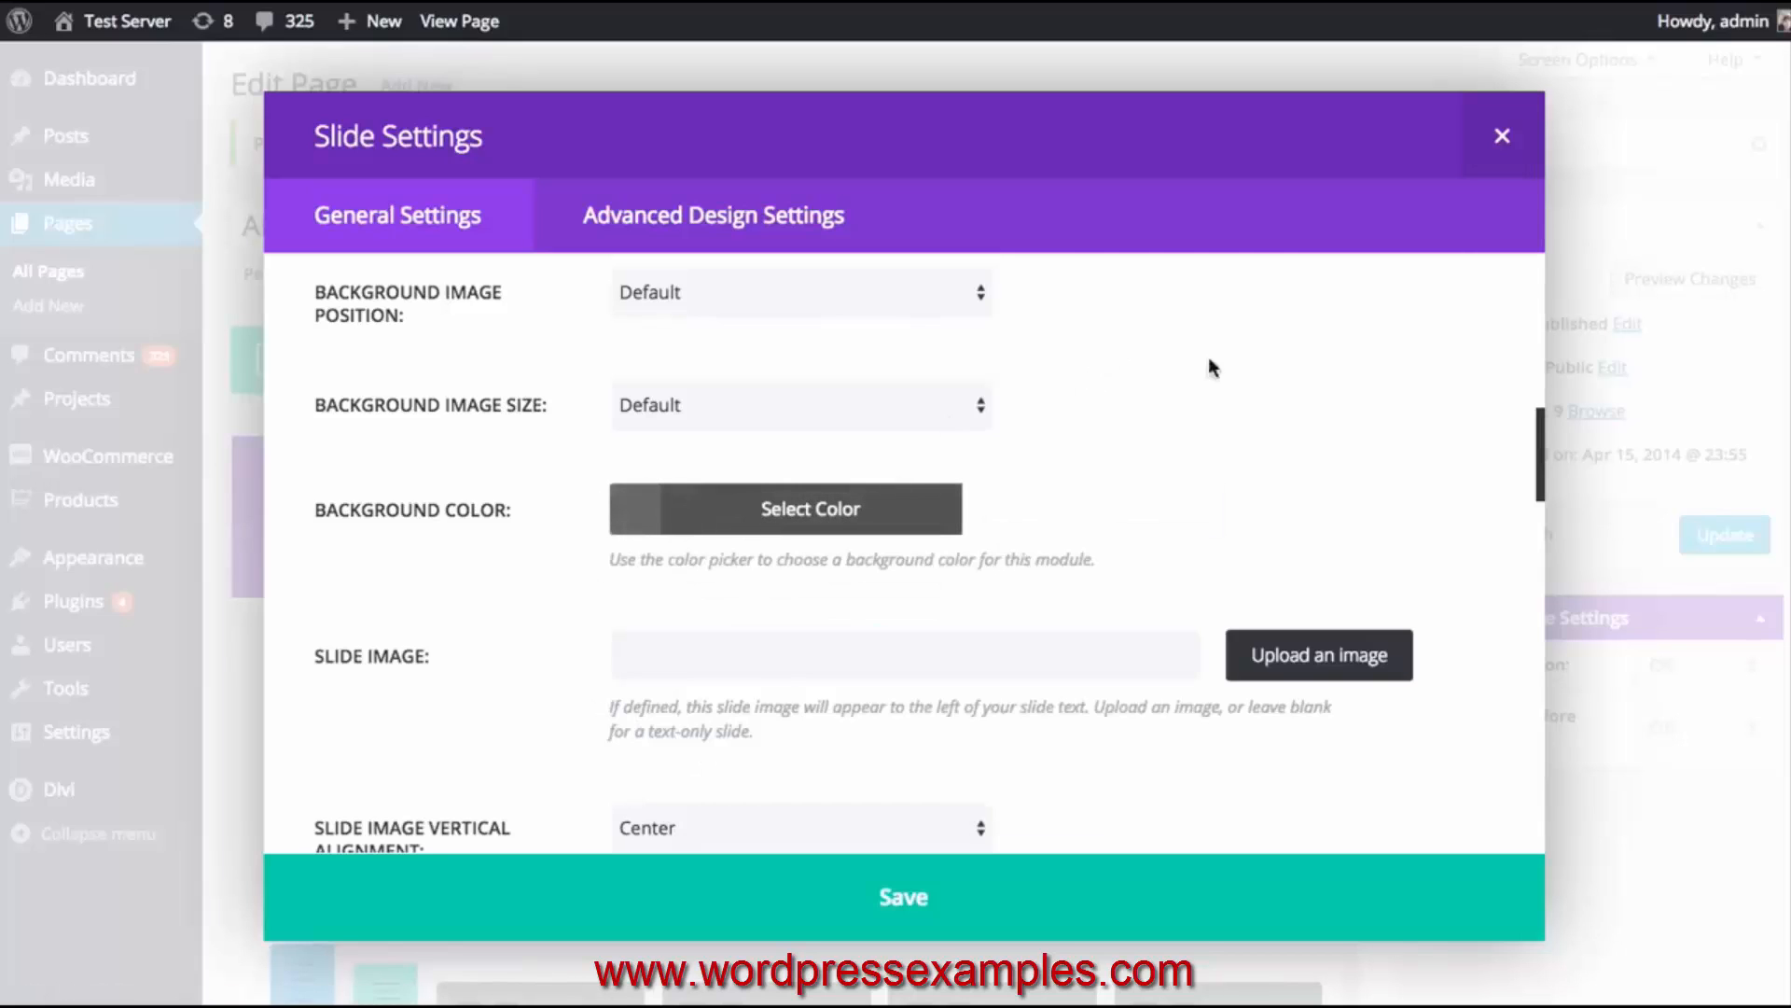
Step: Paste the placeholder paragraph into the slide's content editor and save the slide
scroll(1218, 351, "down", 1)
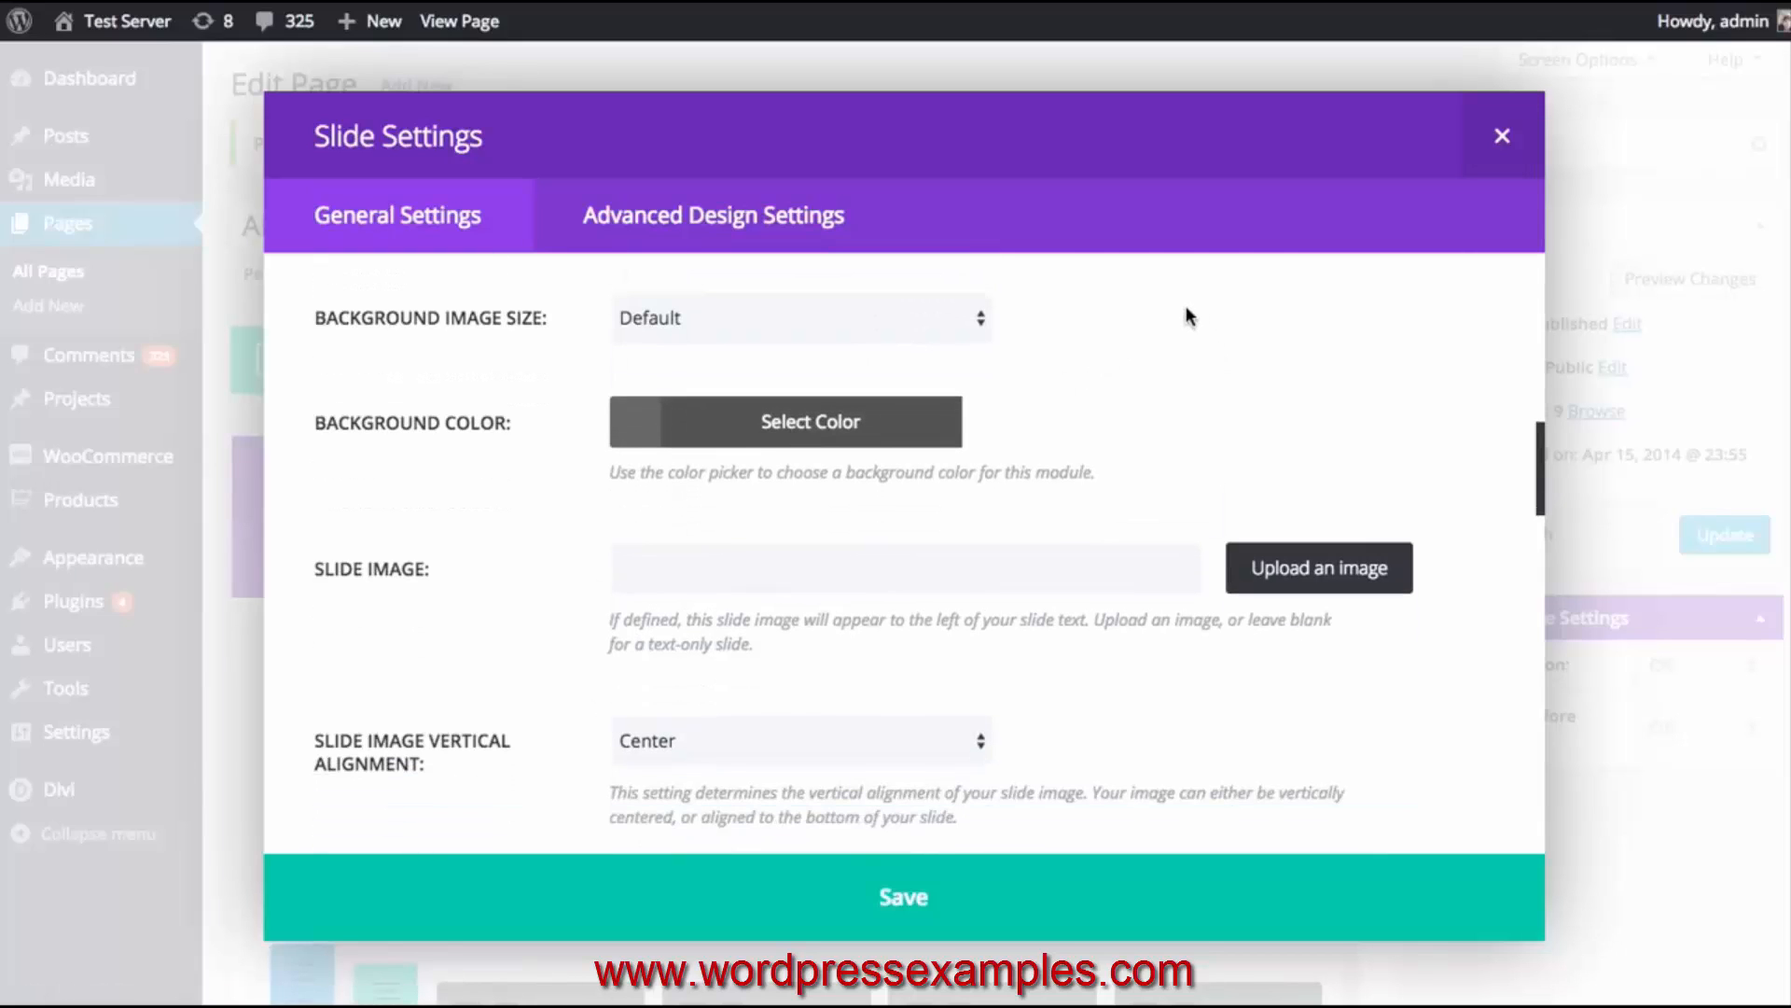
scroll(1232, 320, "down", 2)
scroll(1239, 329, "up", 8)
scroll(1246, 337, "down", 6)
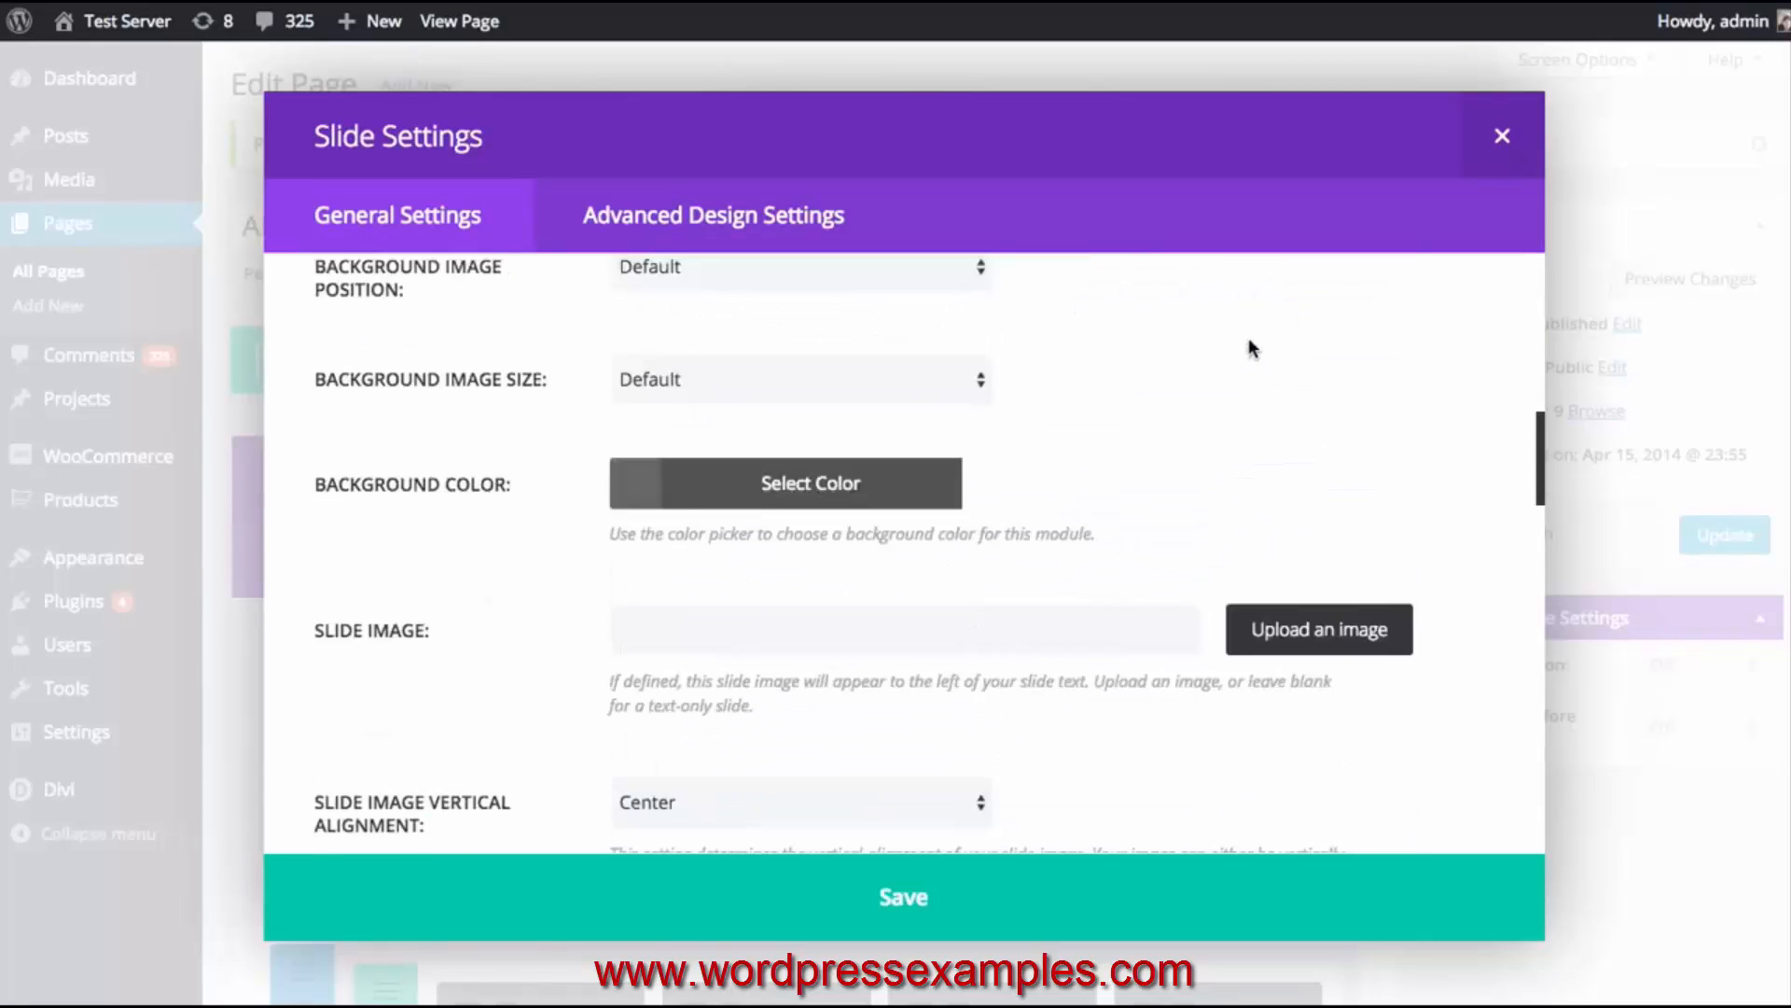
scroll(1250, 347, "down", 2)
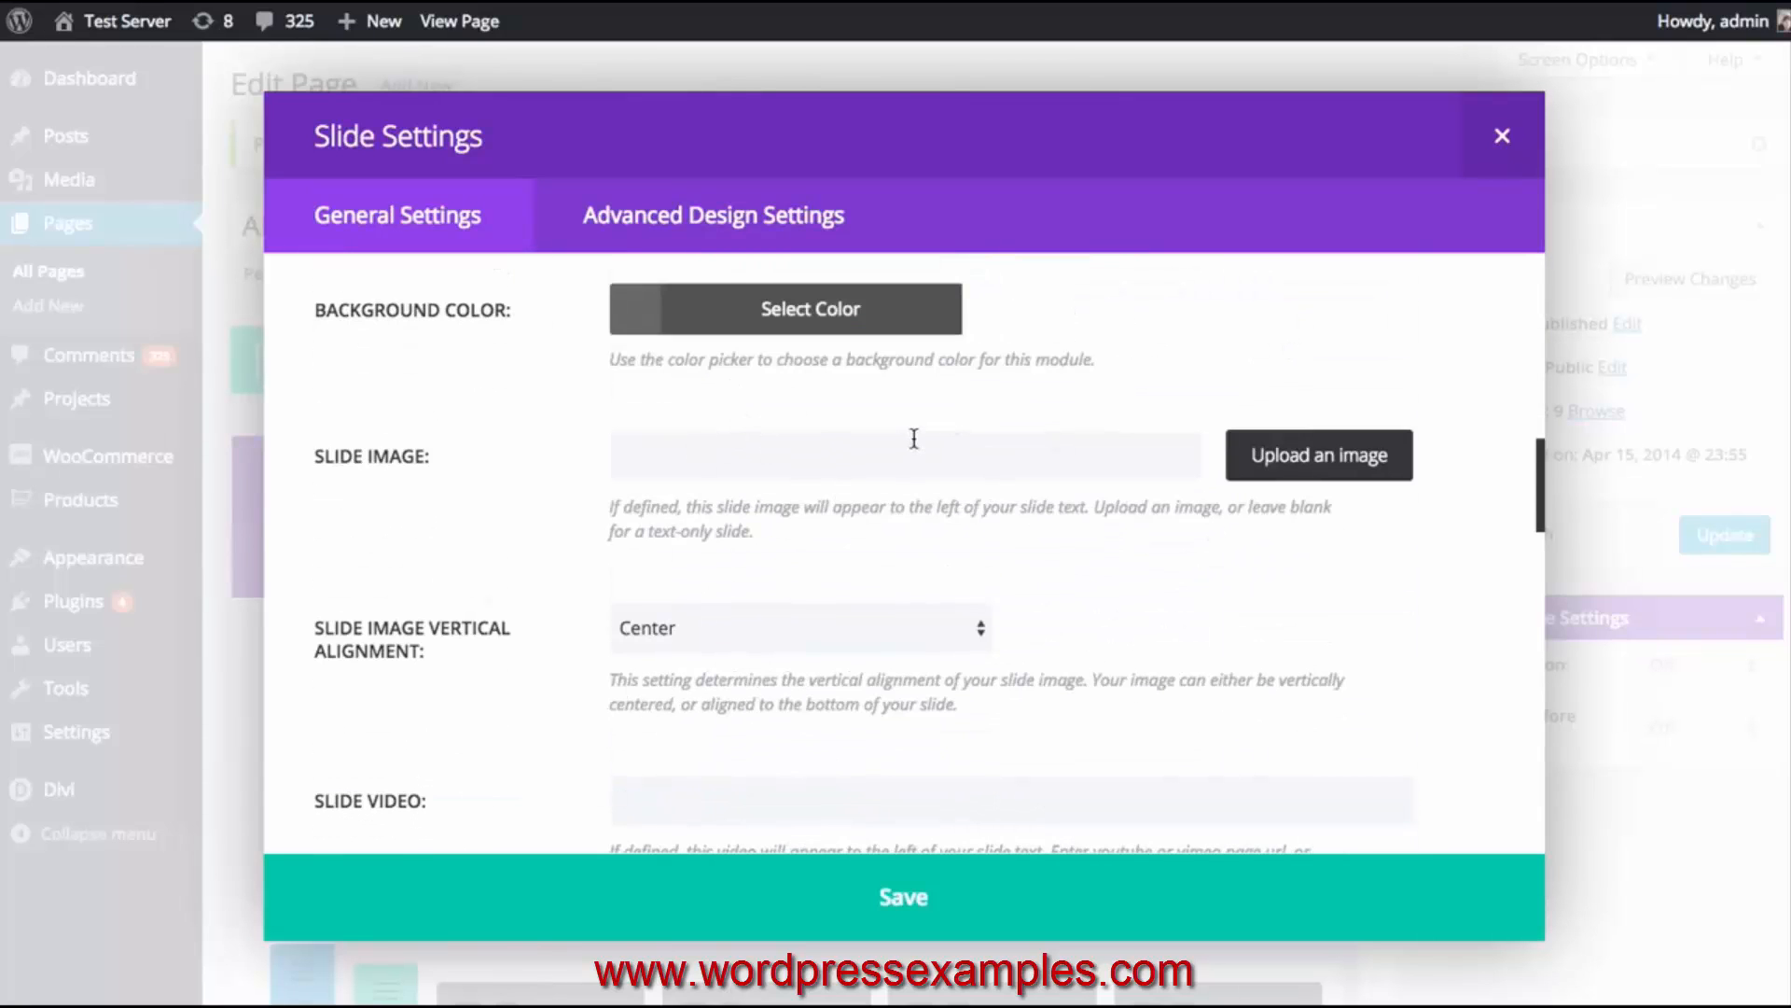
scroll(1010, 410, "down", 6)
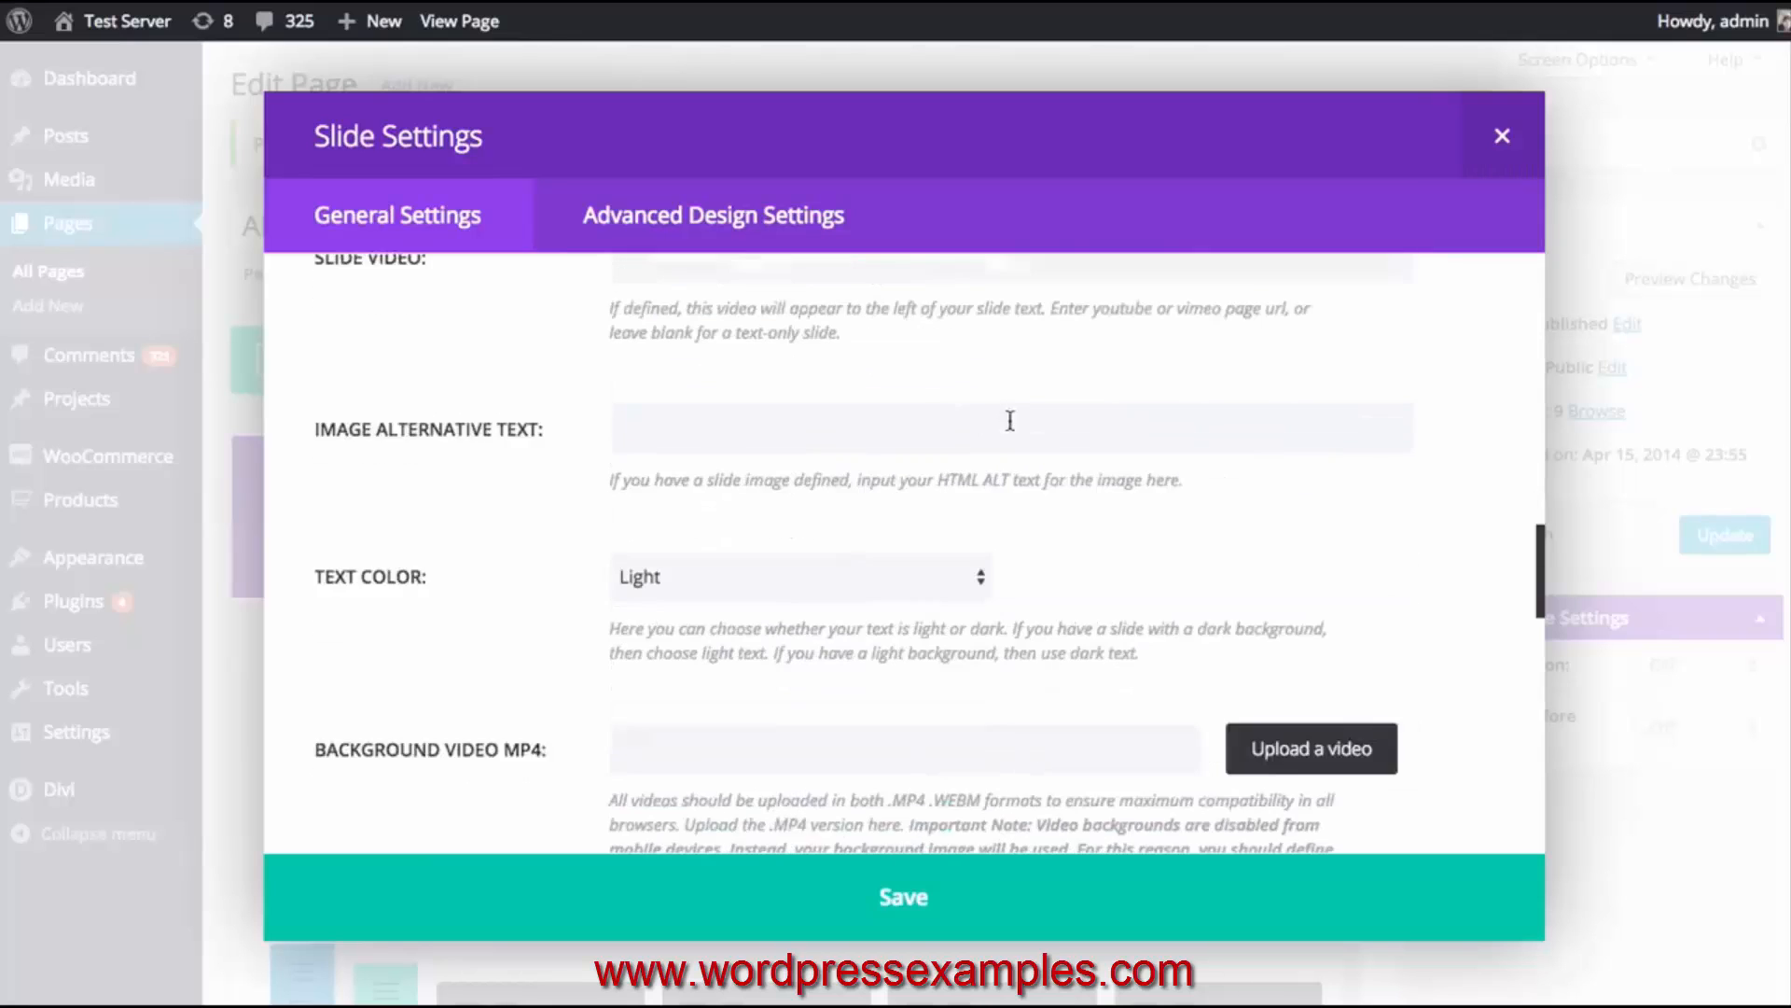
scroll(1011, 418, "down", 15)
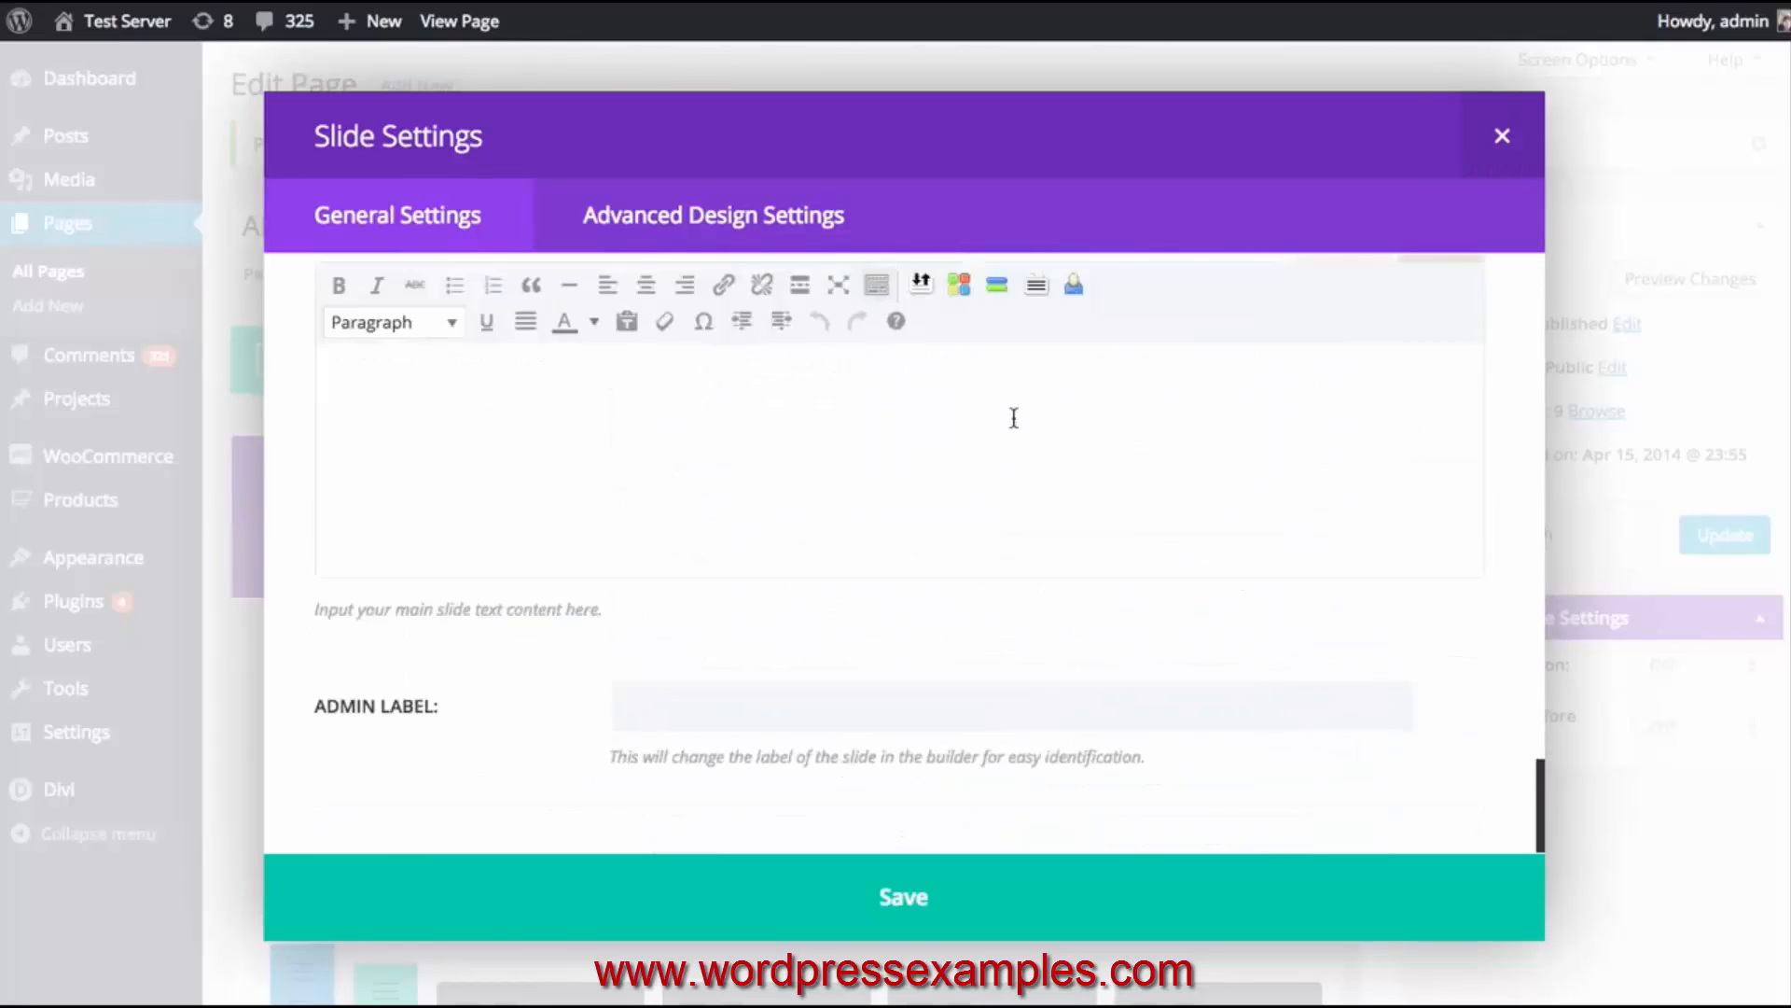
scroll(1014, 418, "up", 2)
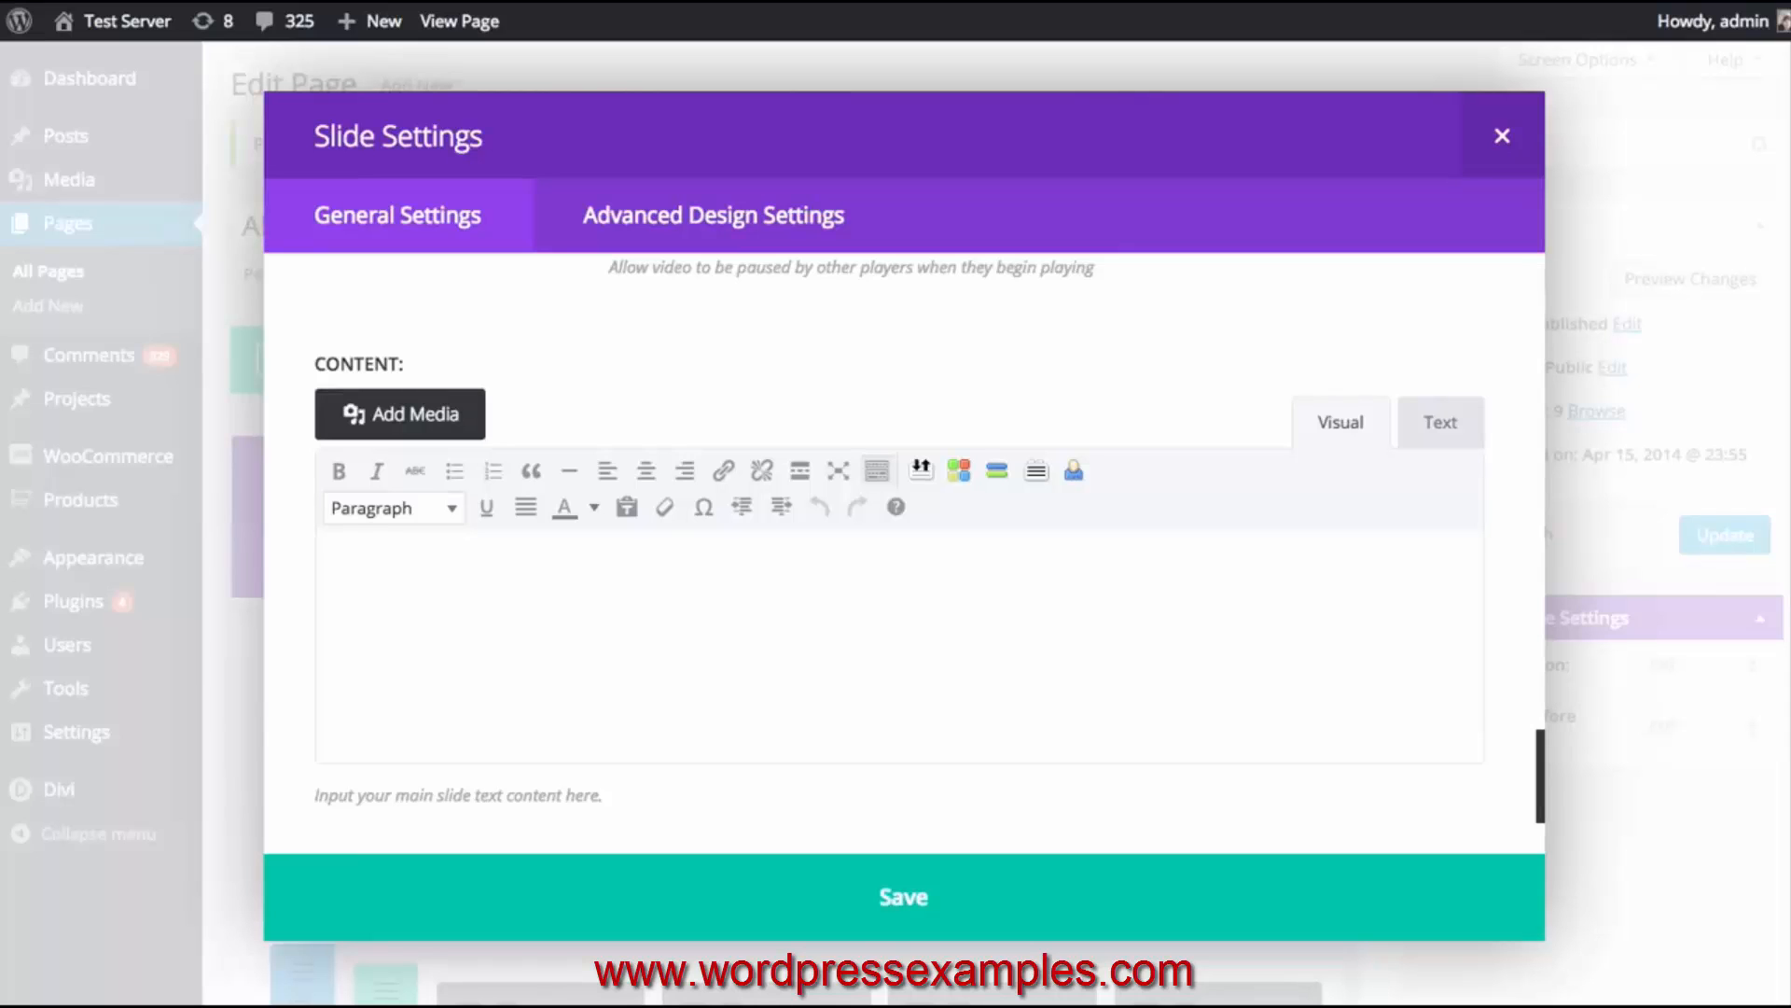
left_click(904, 628)
type("Pellentesque habitant morbi tristique senectus et netus et malesuada fames ac turpis egestas.Vivamus quis sapien dui. Vestibulum luctus, erat eget vulputate convallis, augue magna tempor quam, eget blandit urna dui in sapien.")
scroll(957, 627, "down", 2)
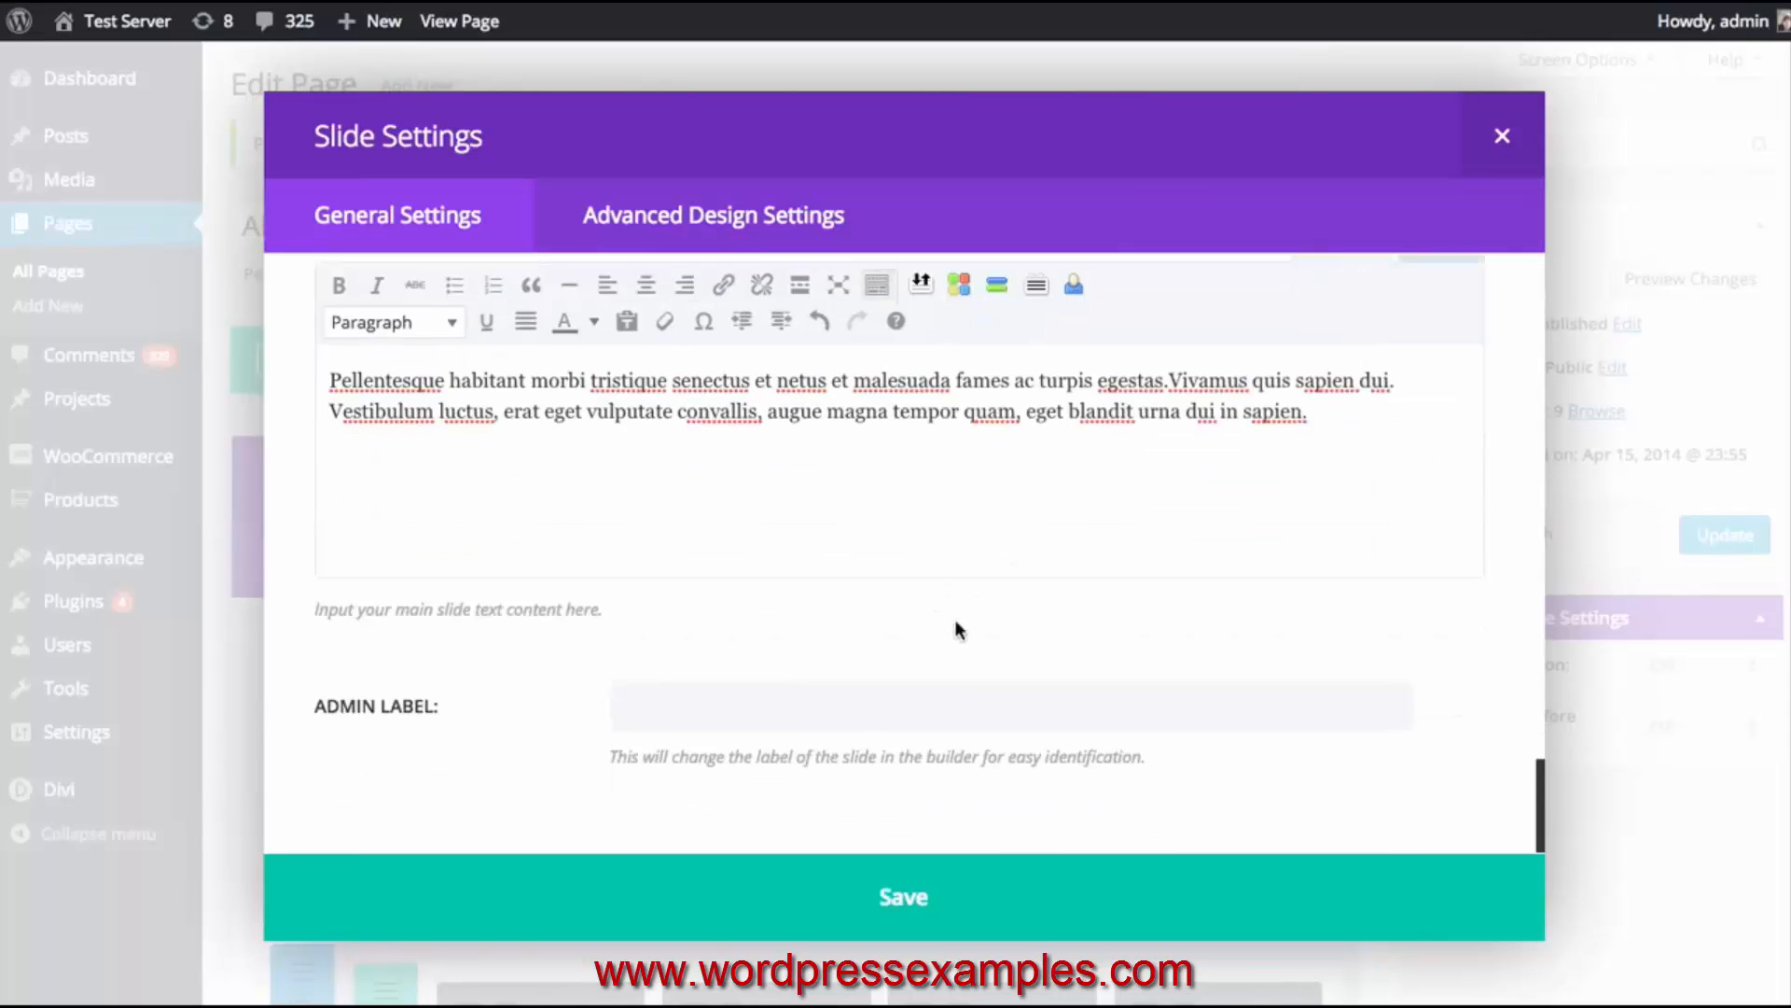
left_click(985, 898)
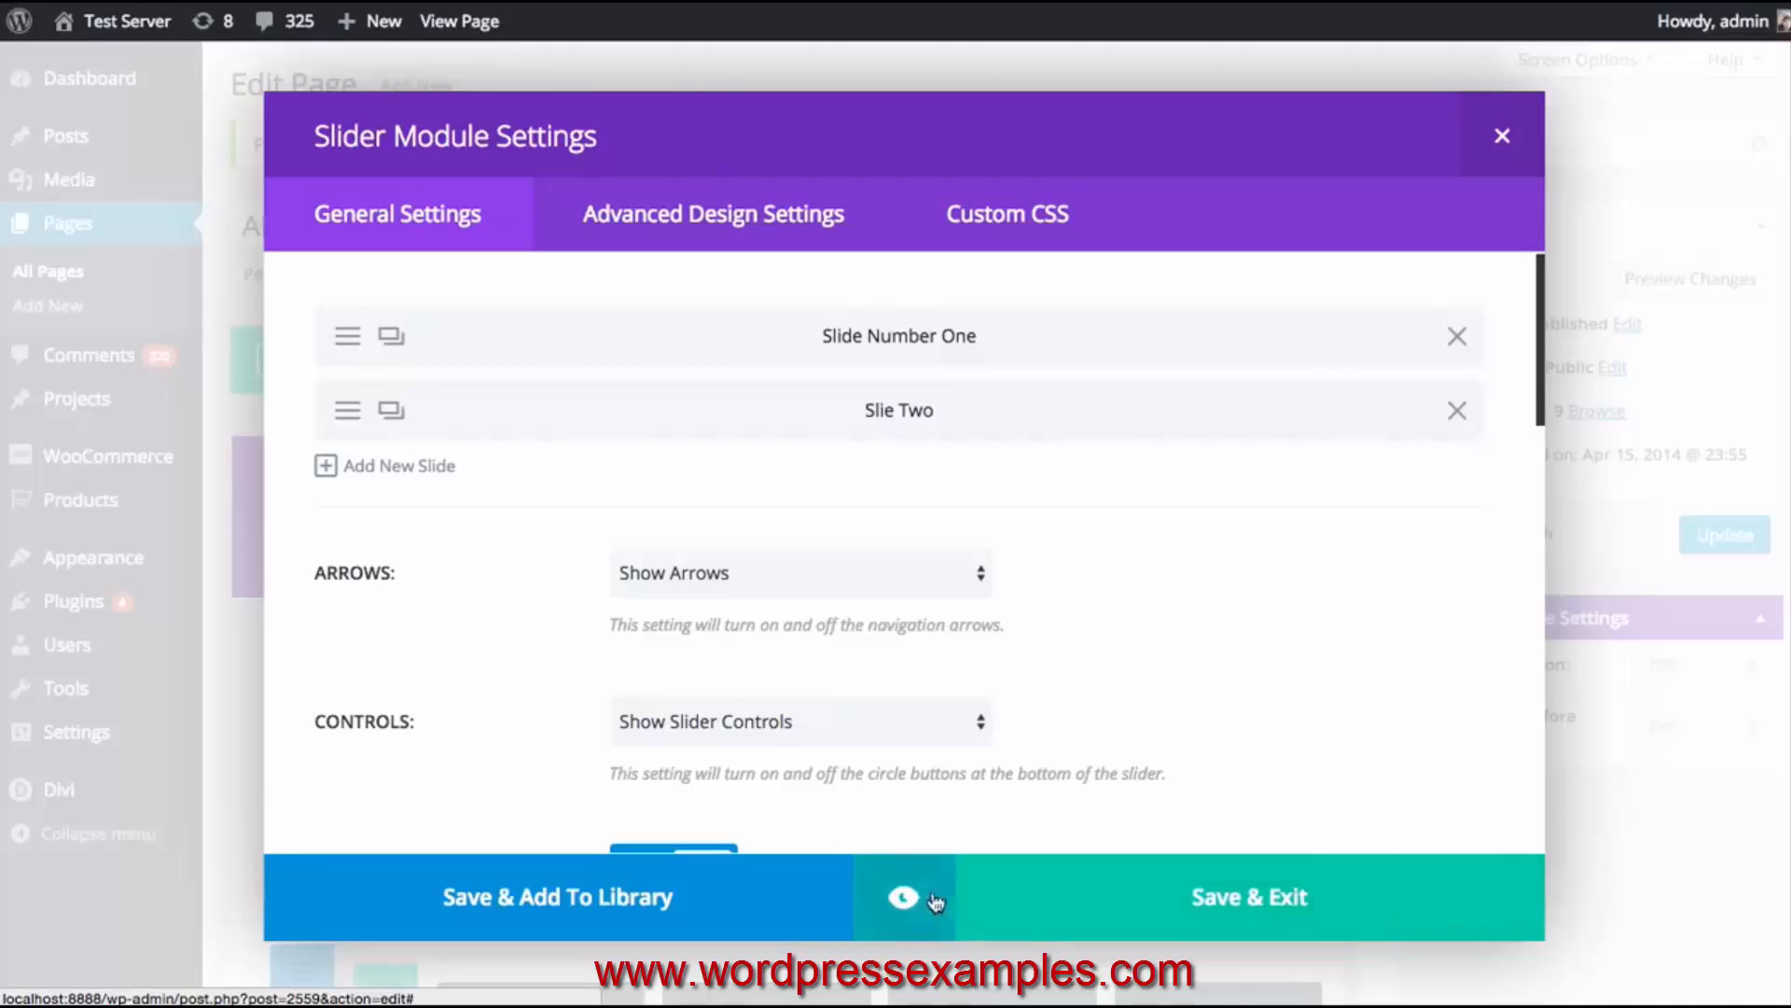
Step: Preview the slider module and step through its slides
left_click(903, 897)
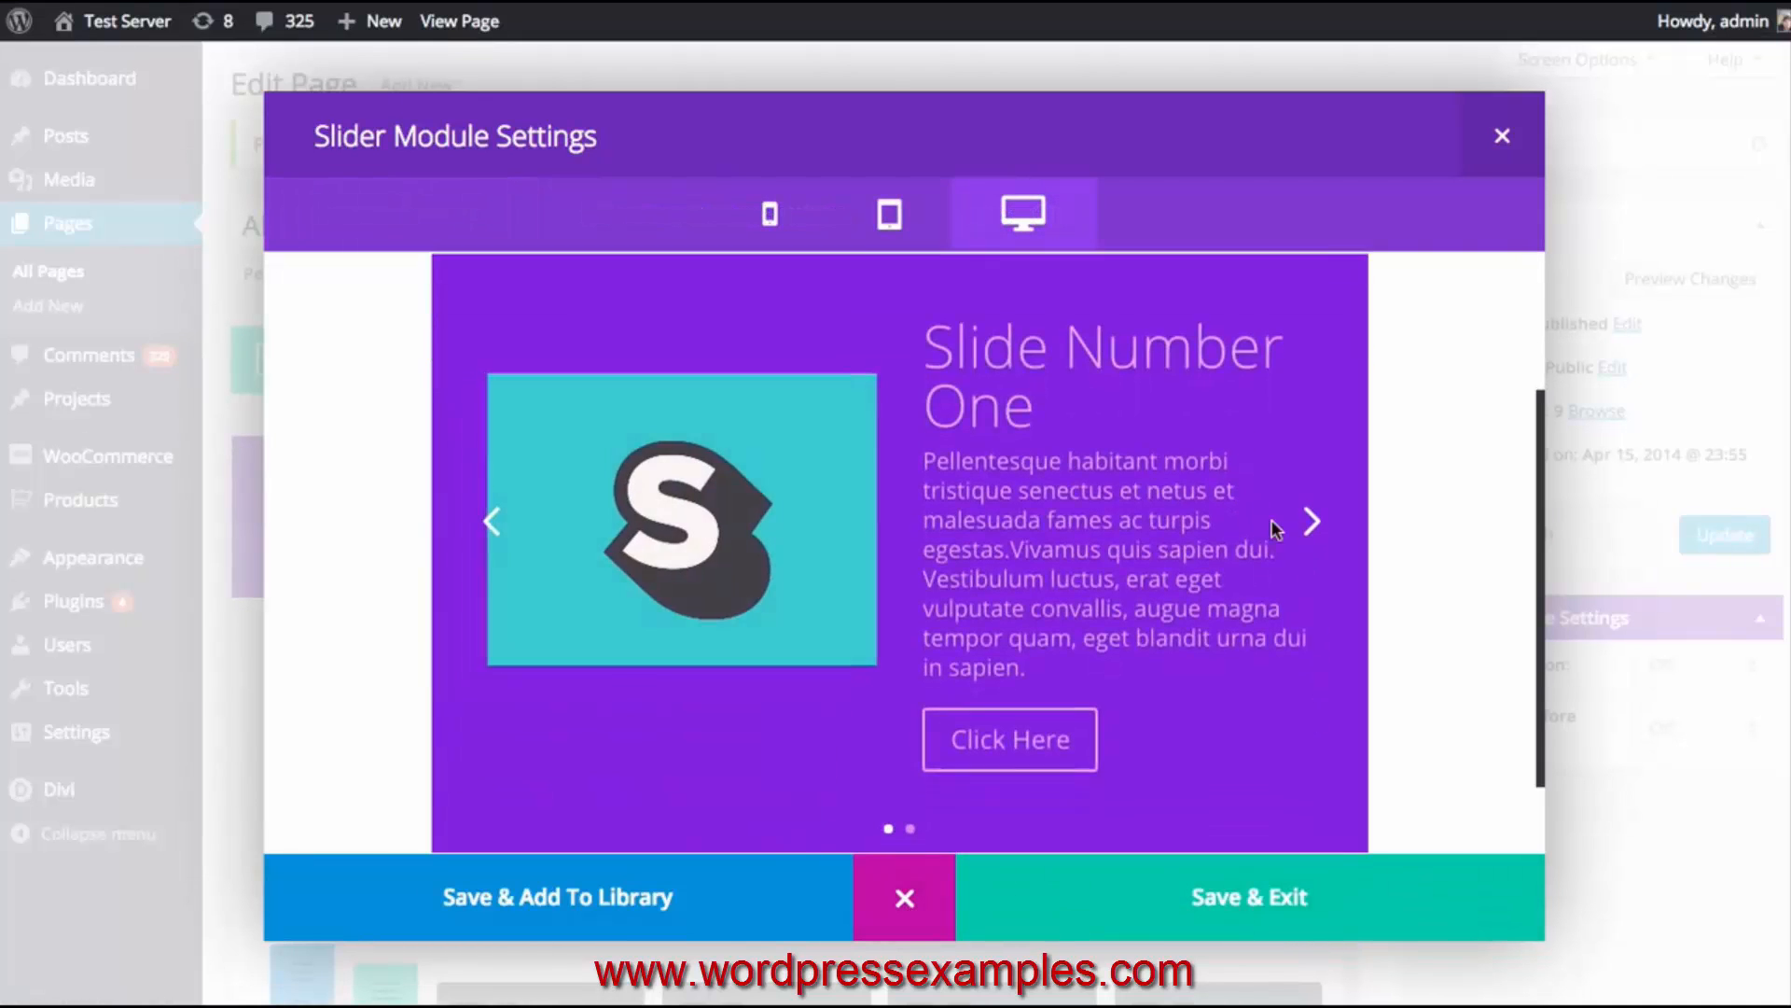
left_click(1311, 523)
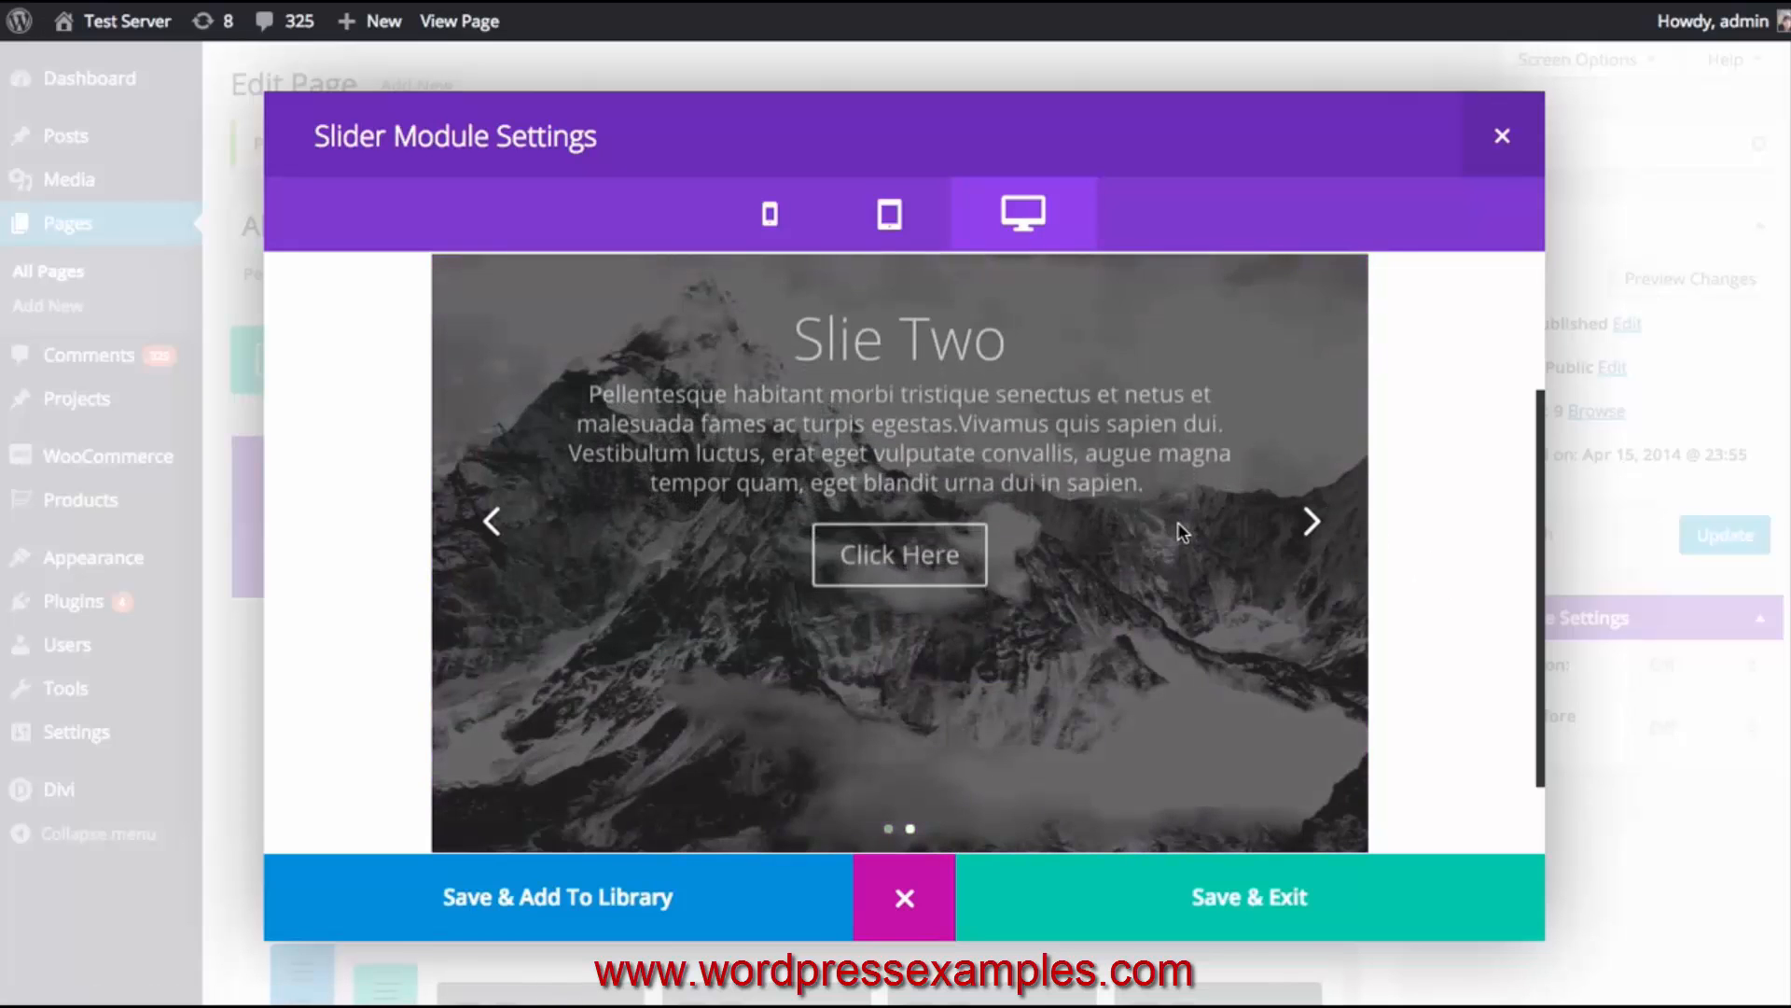
scroll(1287, 553, "up", 3)
scroll(1342, 551, "down", 2)
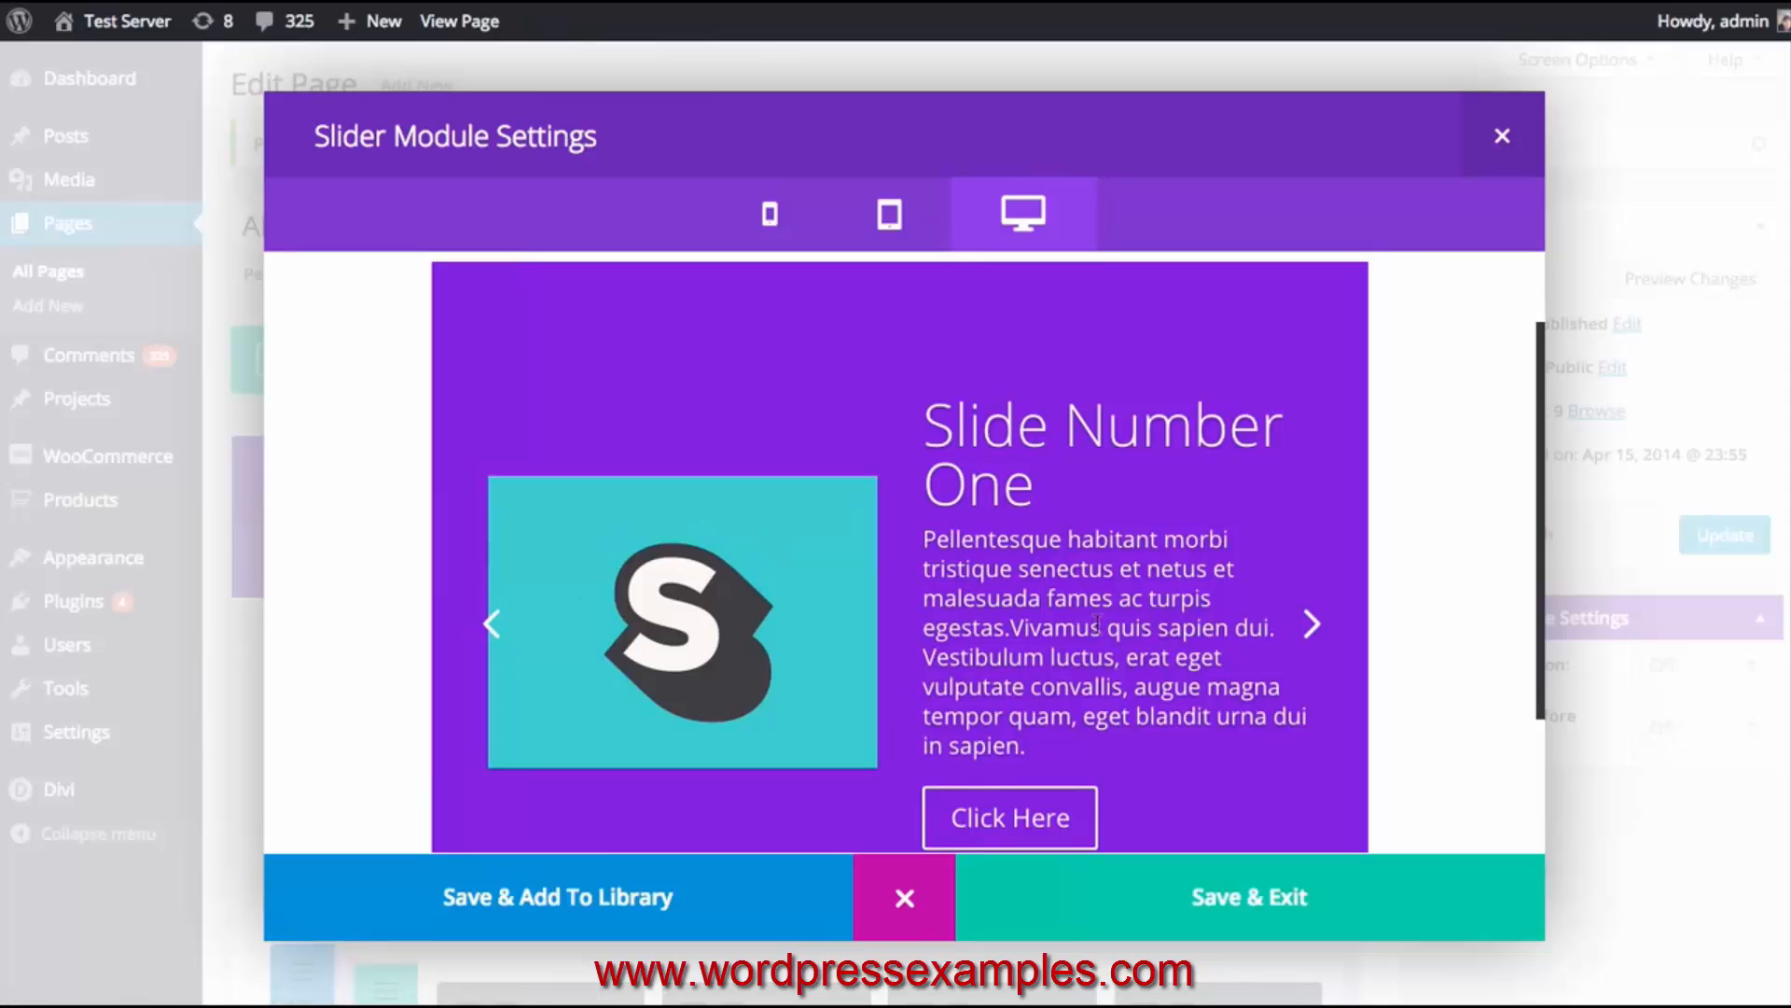
left_click(1312, 624)
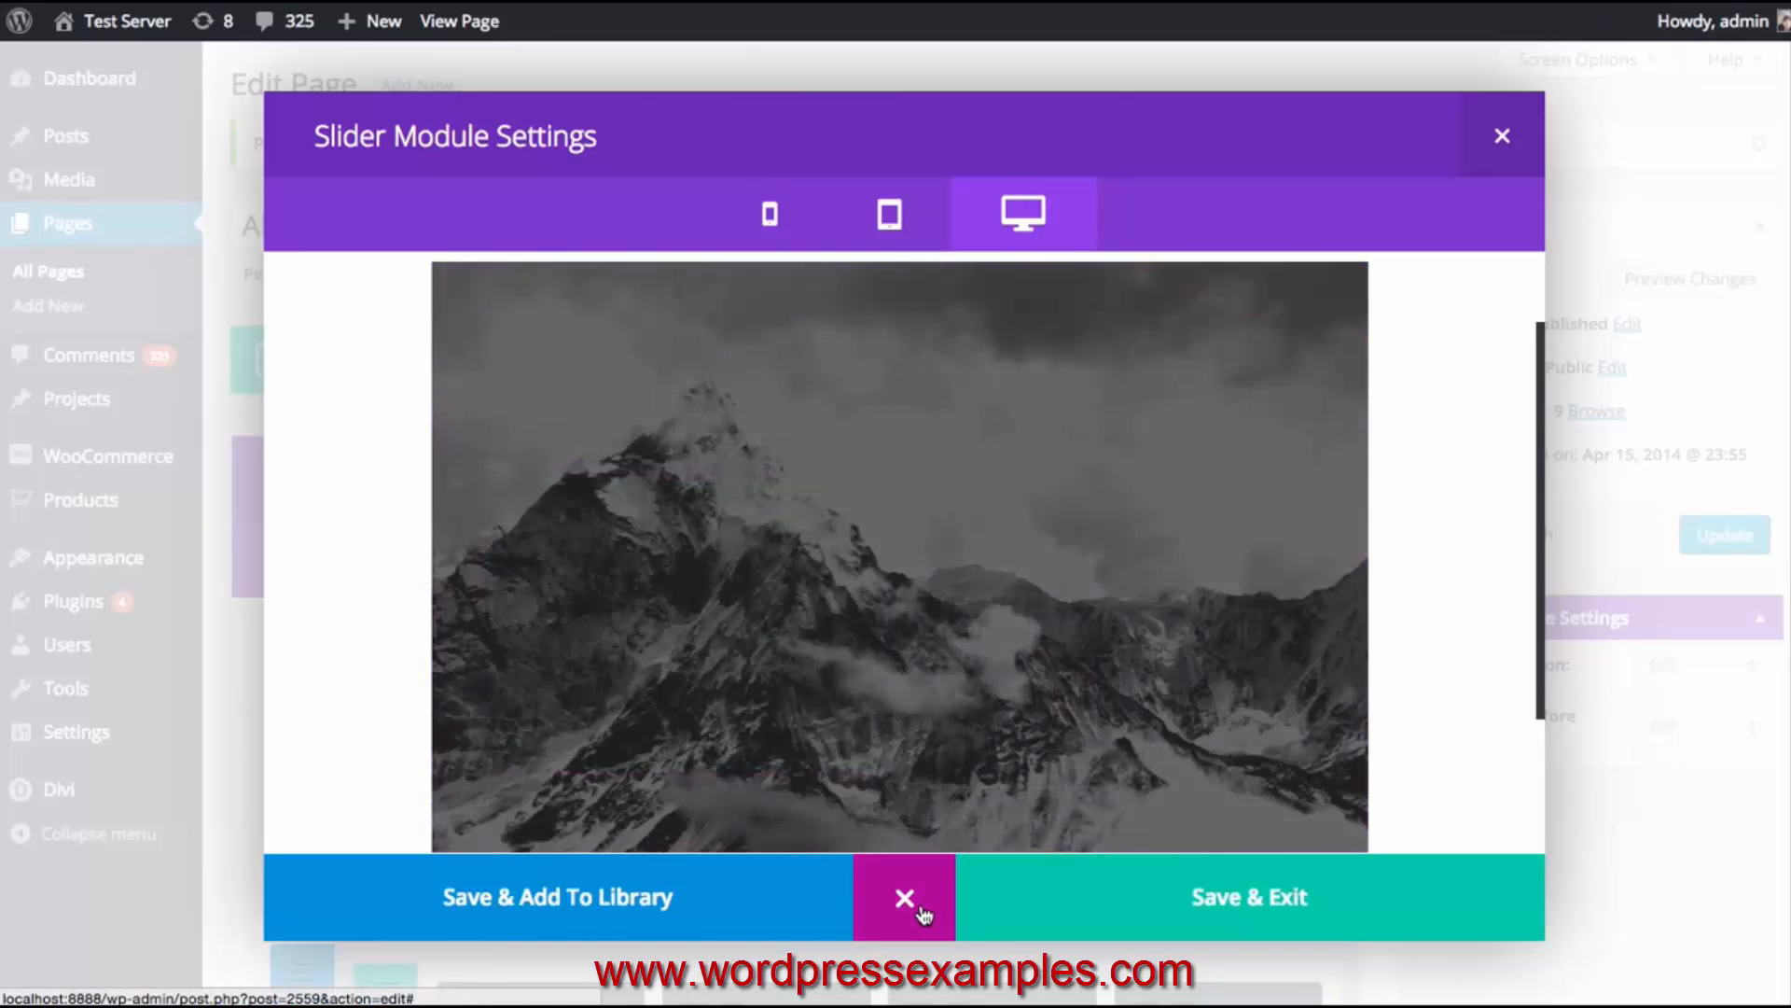
left_click(922, 913)
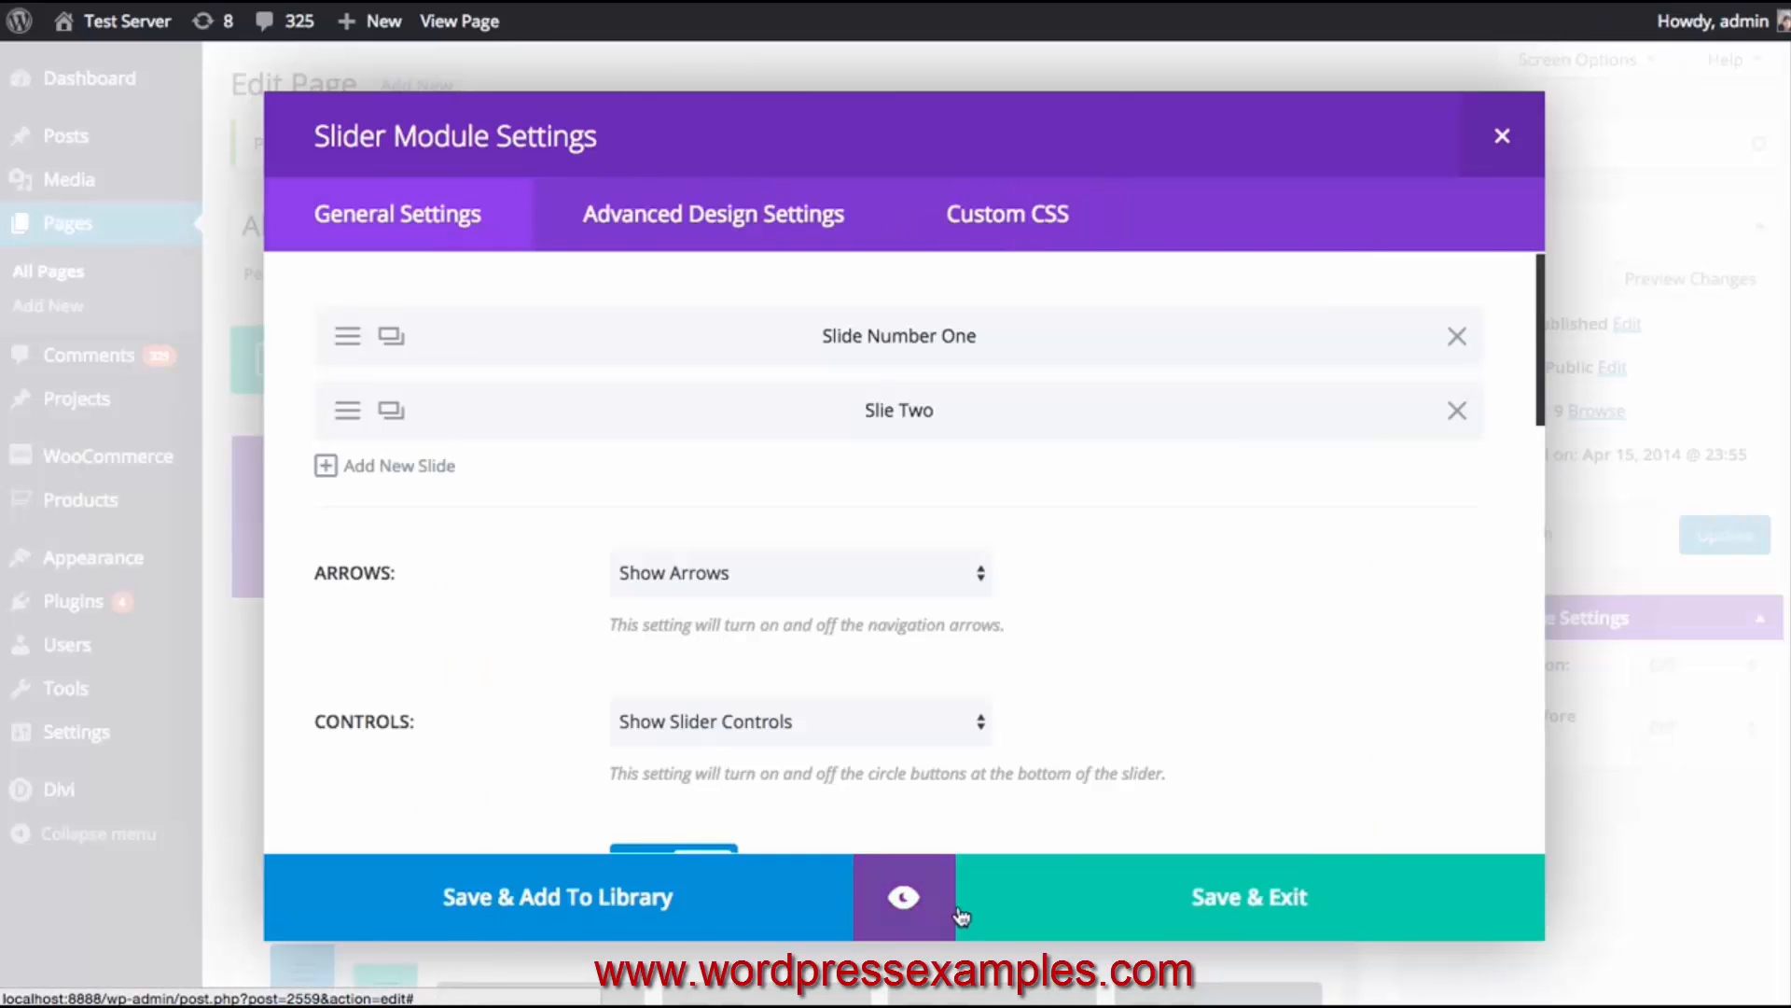
Step: Turn off the slider's automatic animation and preview the result
scroll(1187, 620, "down", 5)
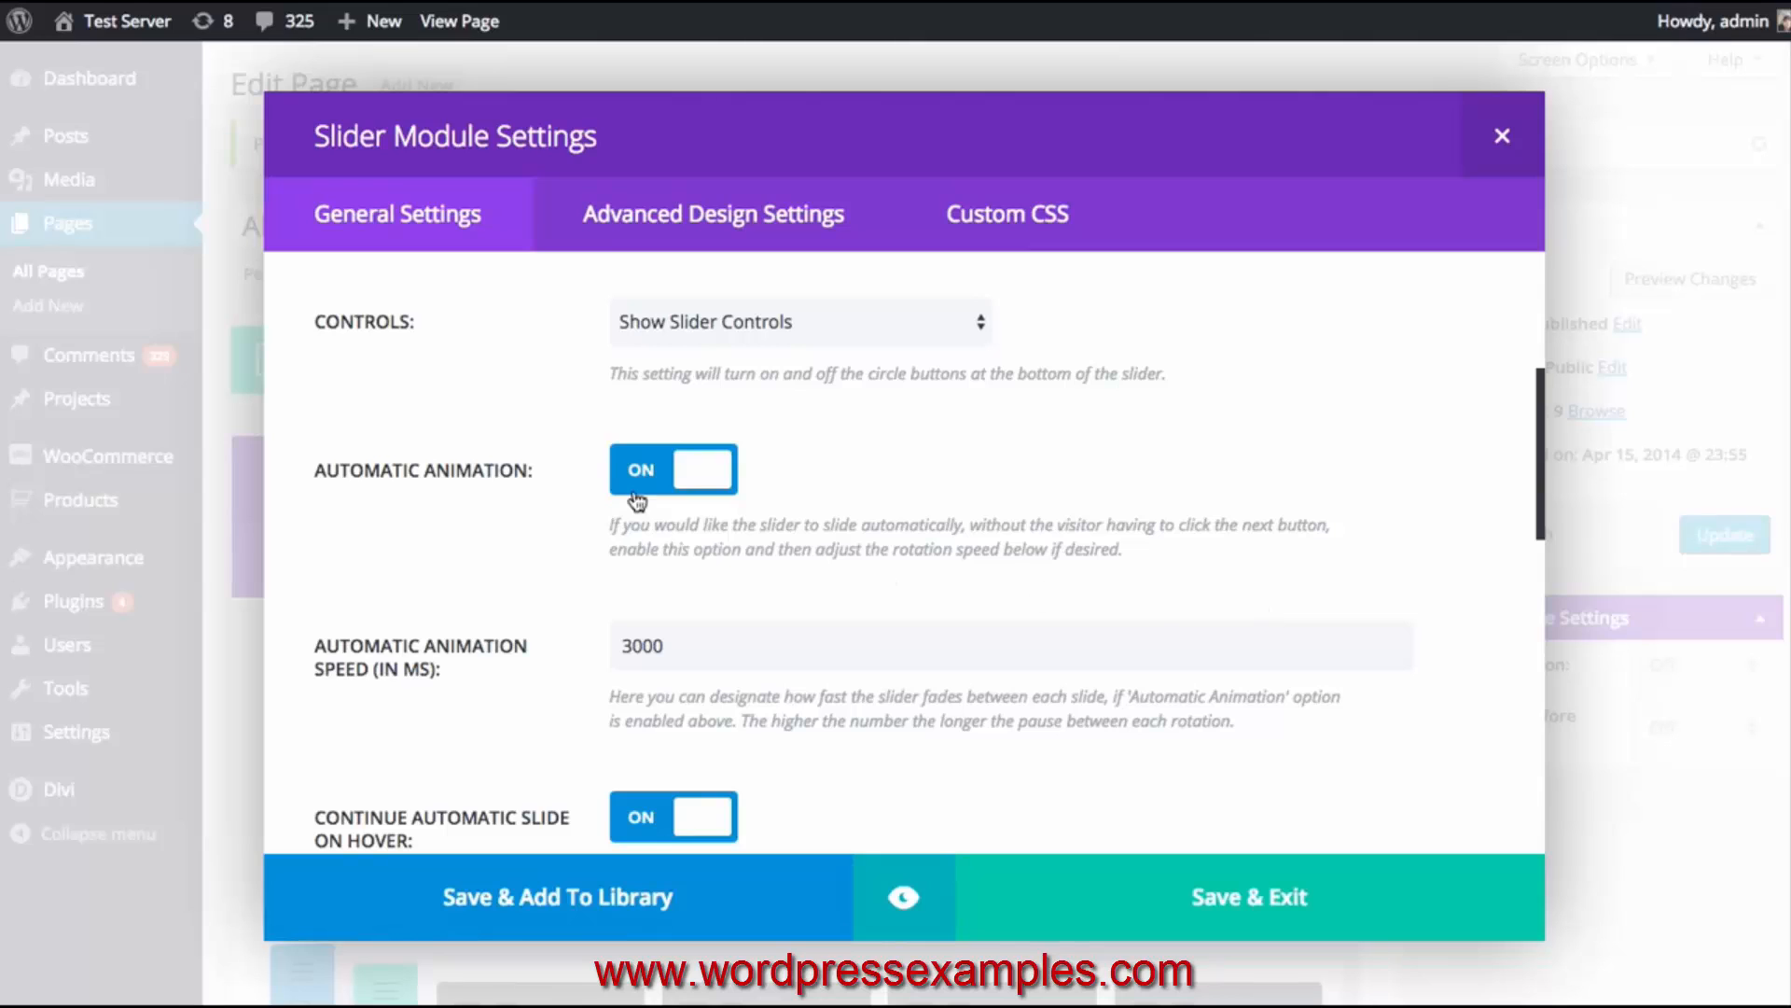
left_click(698, 476)
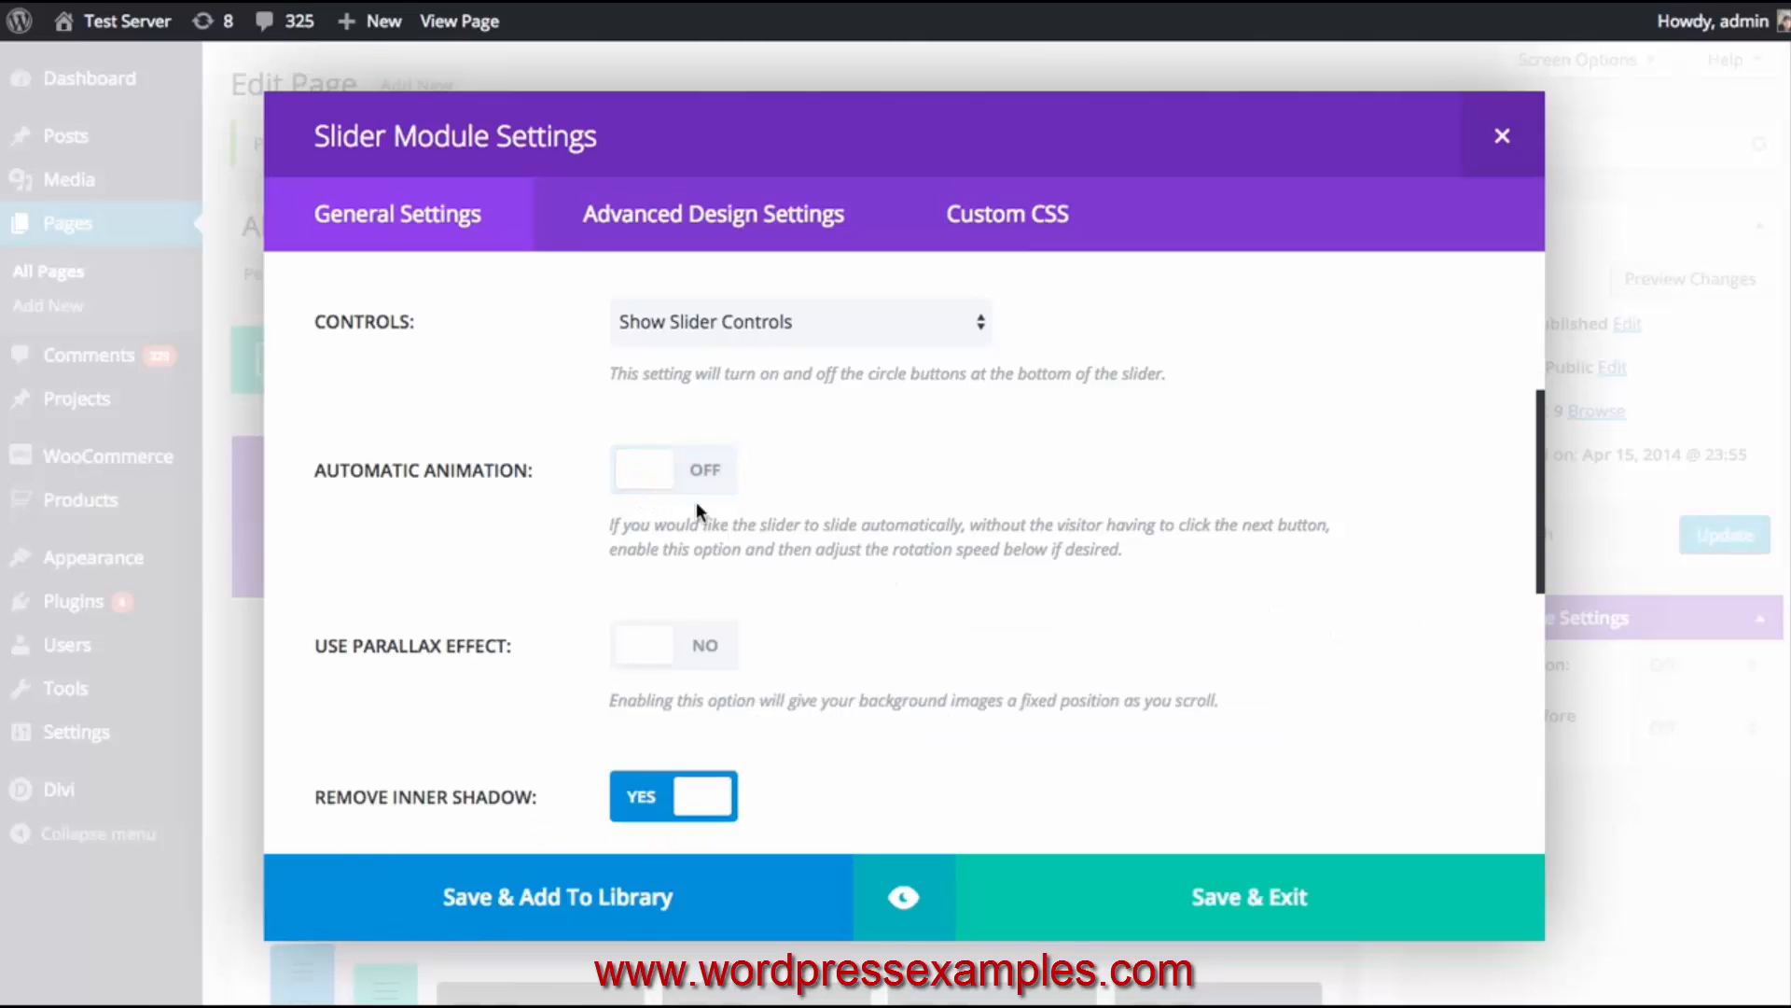
left_click(907, 900)
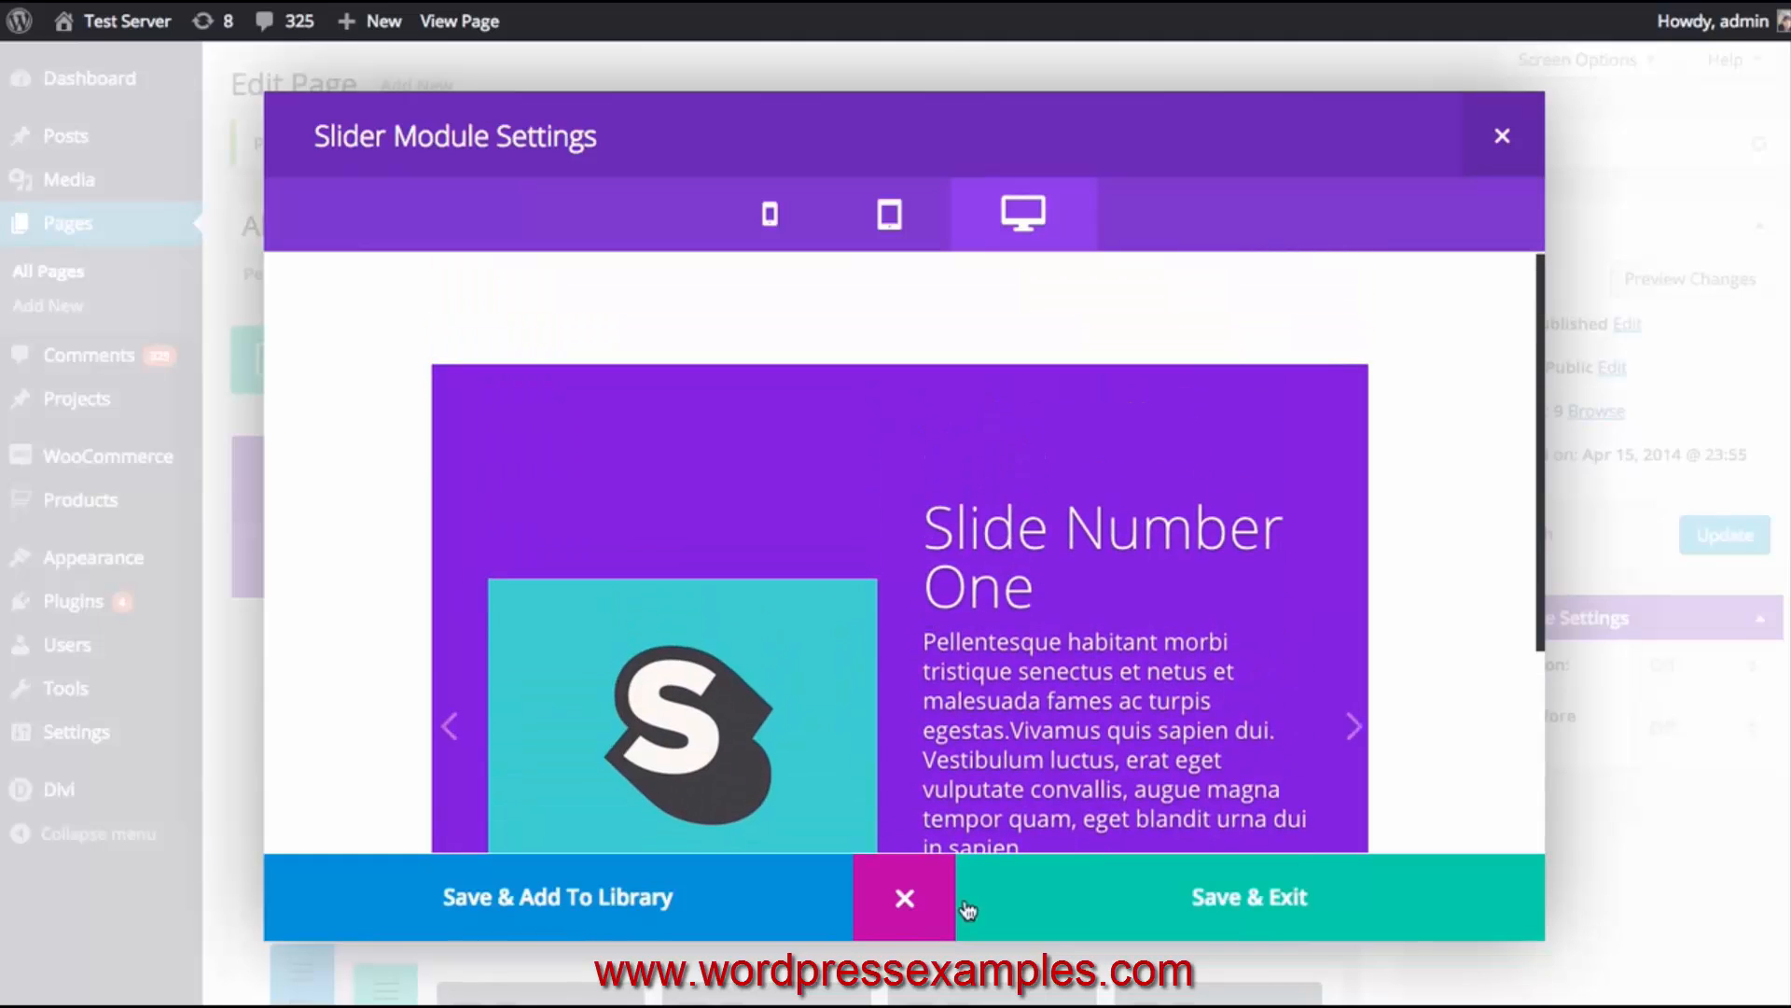
left_click(905, 898)
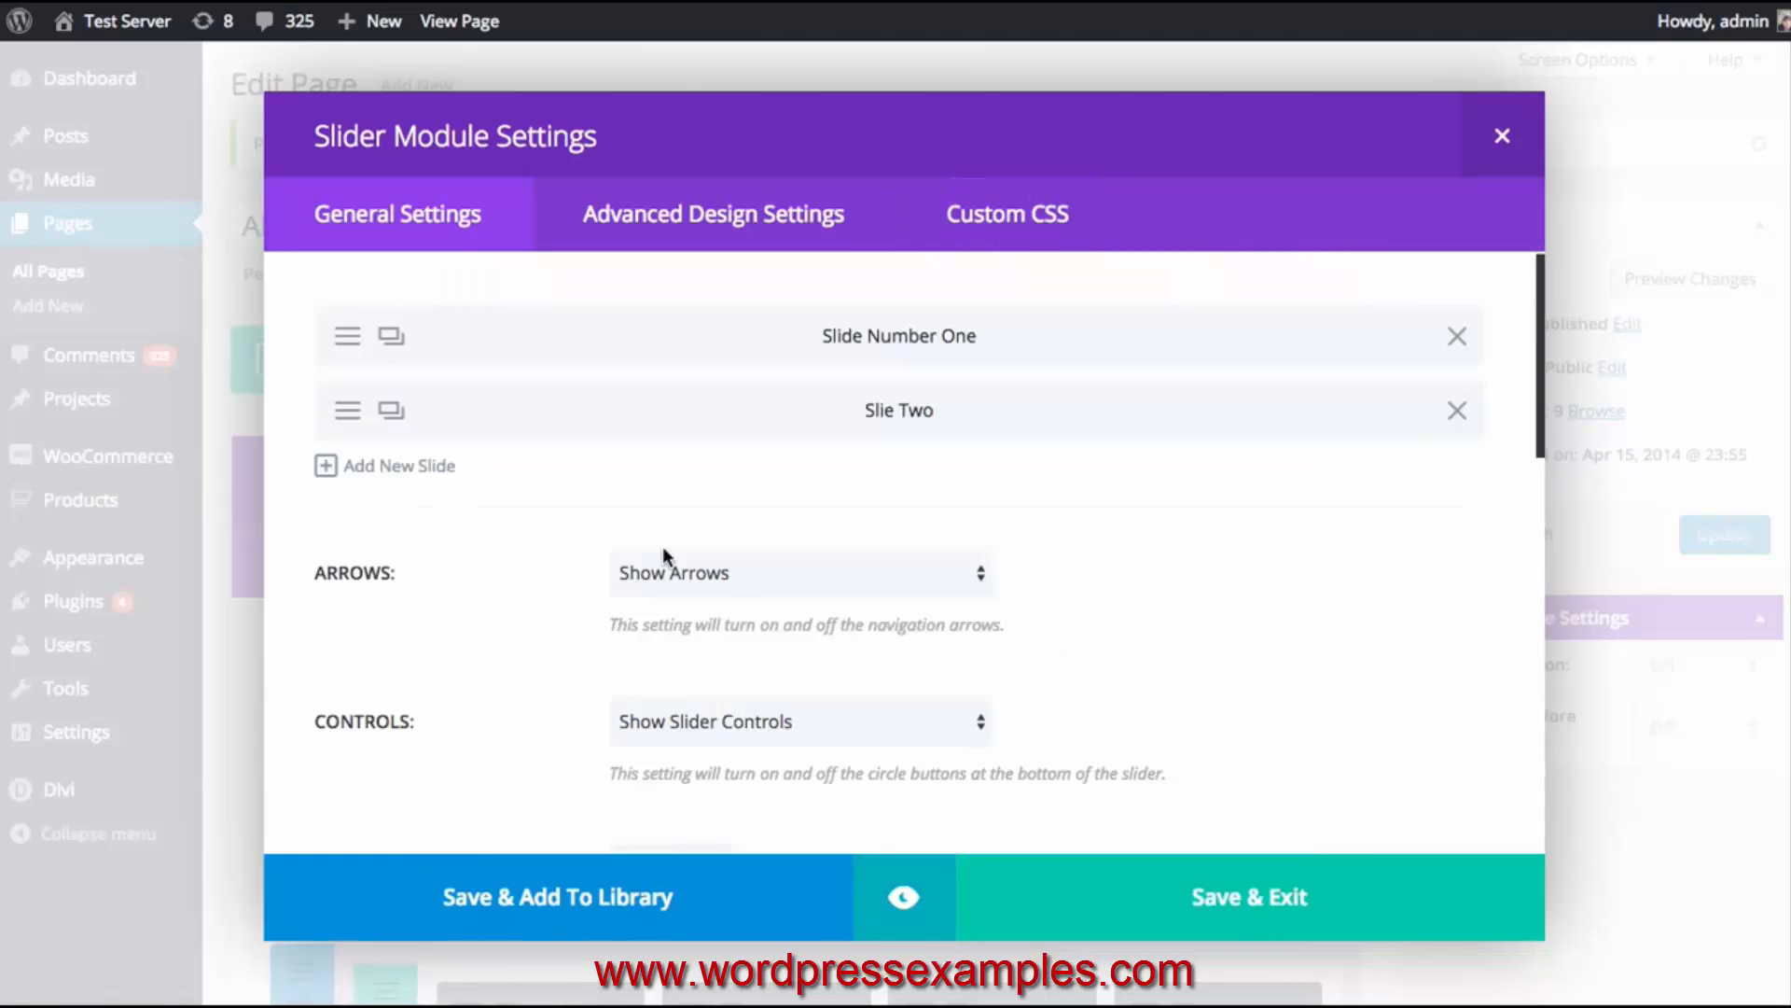
Step: Correct the second slide's heading to Slide Two and save the slide
left_click(439, 422)
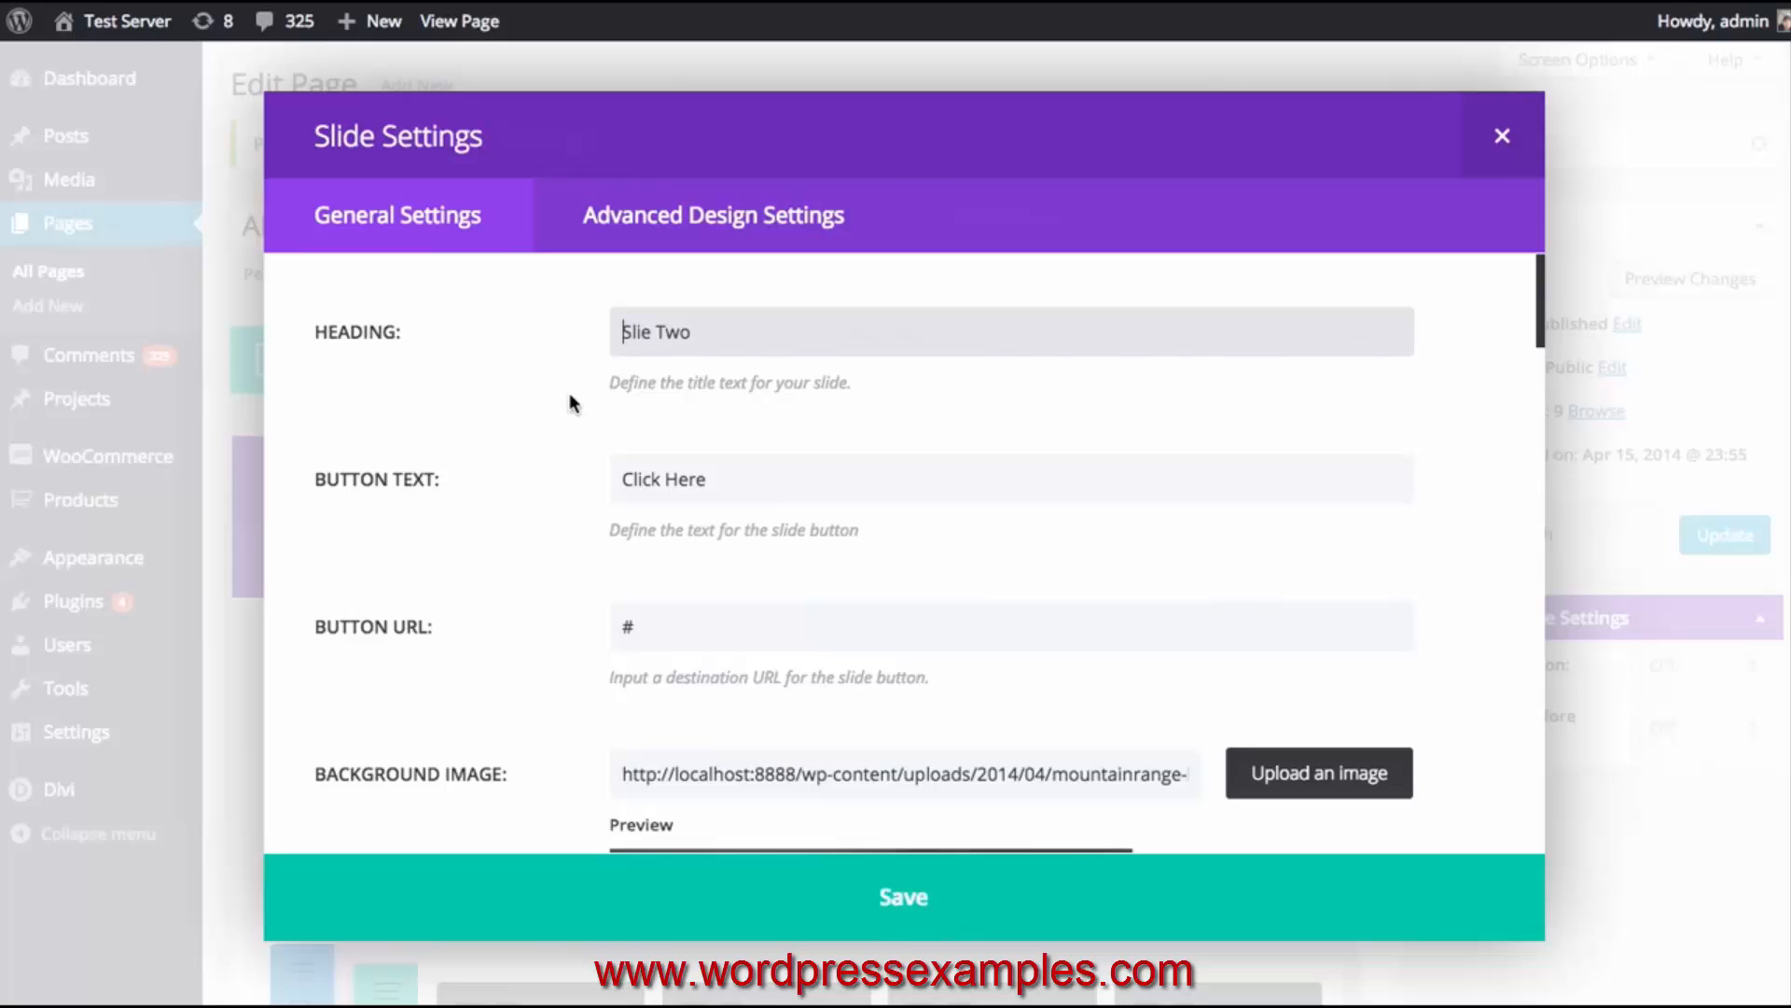
left_click(639, 333)
type("d")
left_click(944, 900)
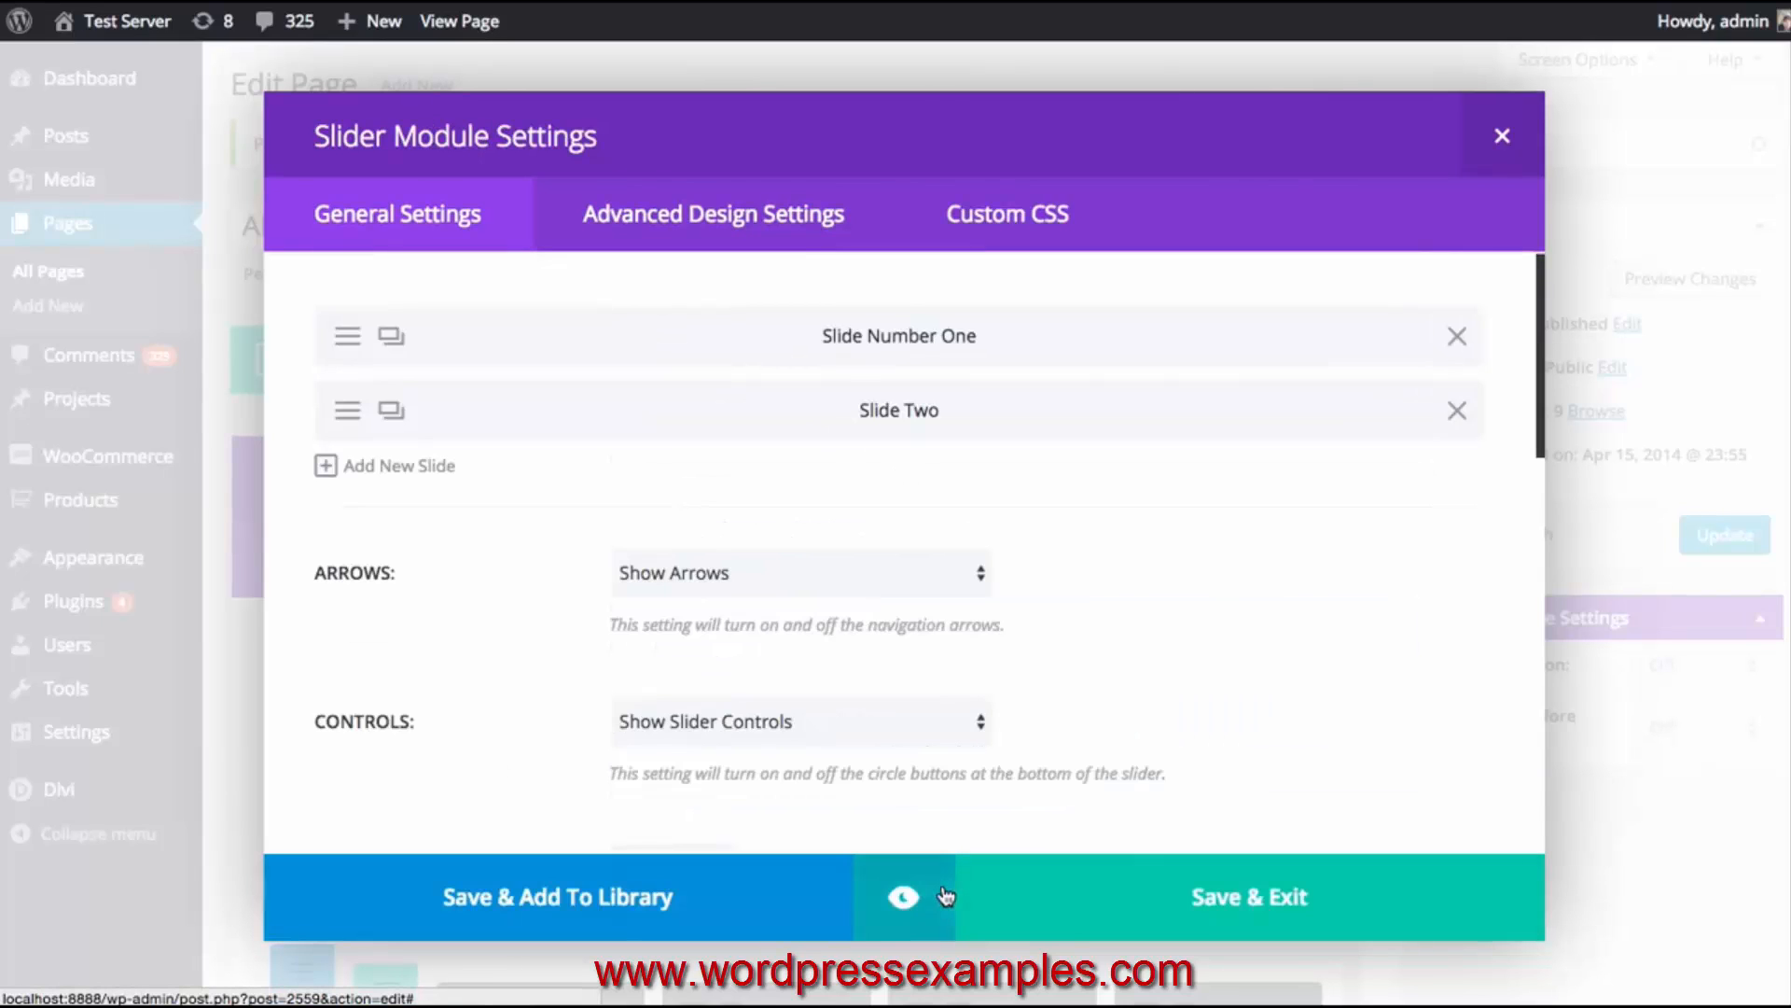
Step: Save the slider module settings and update the page
left_click(1216, 899)
left_click(1679, 548)
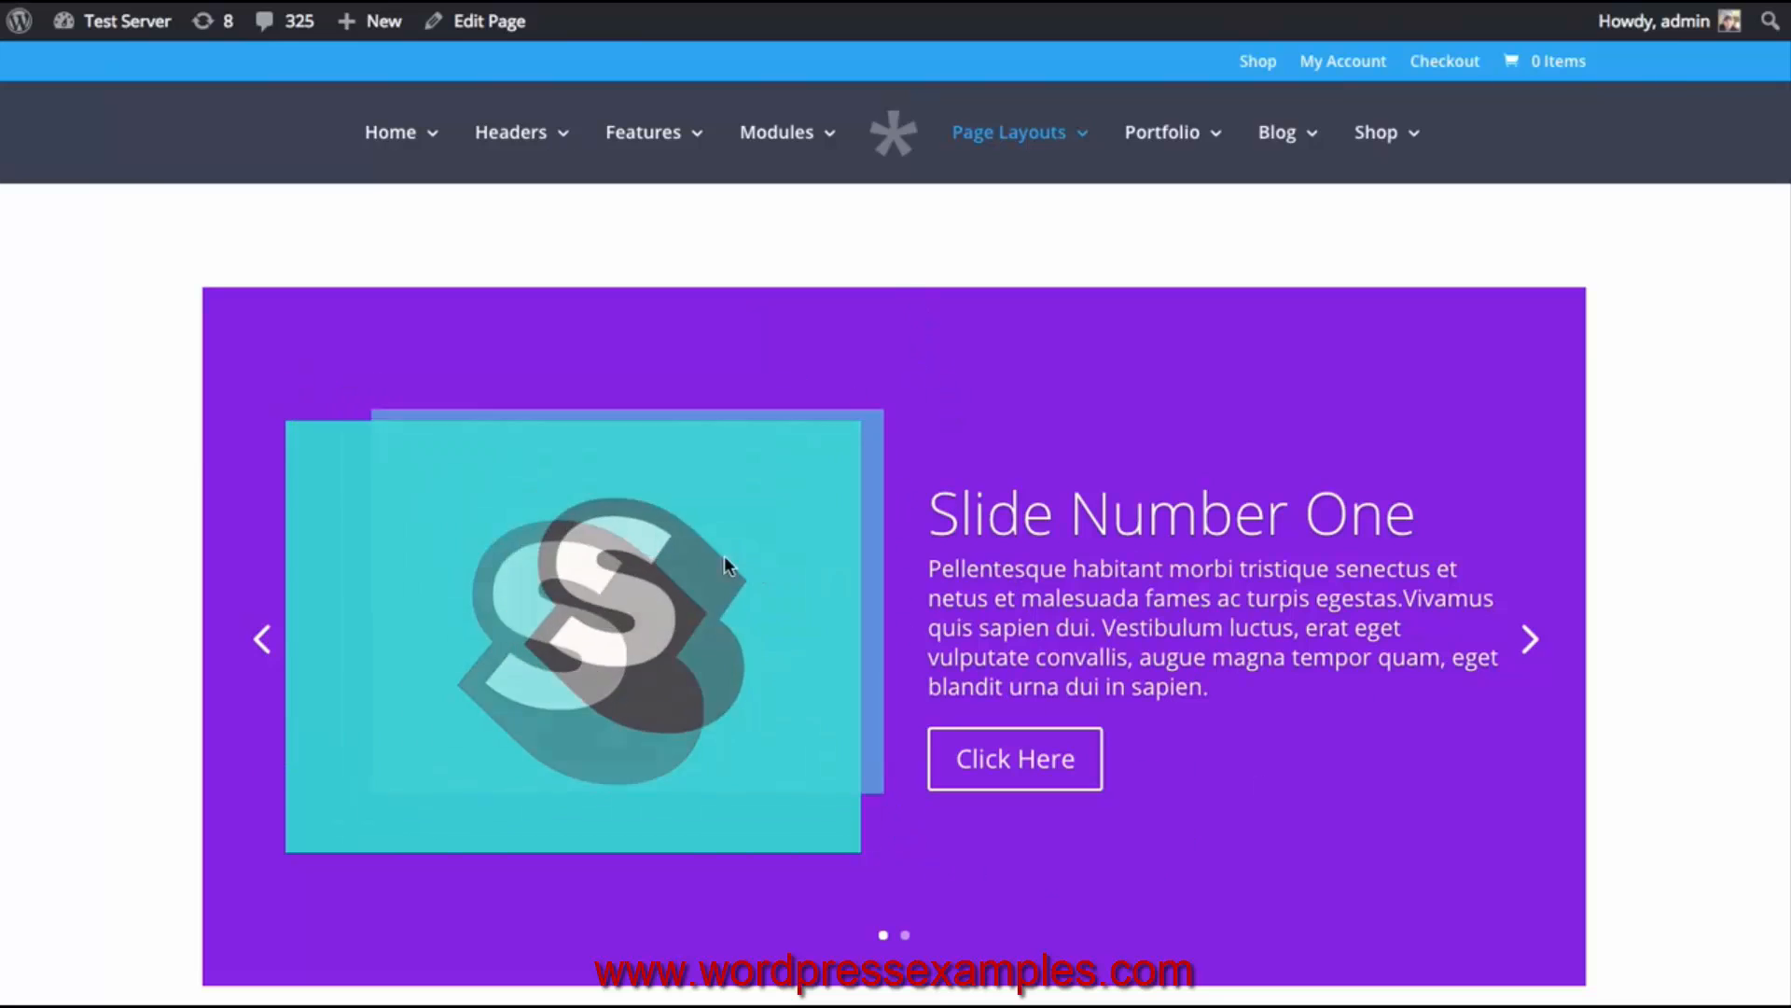
Step: Cycle through the slides of the slider on the live About Us page
left_click(1531, 640)
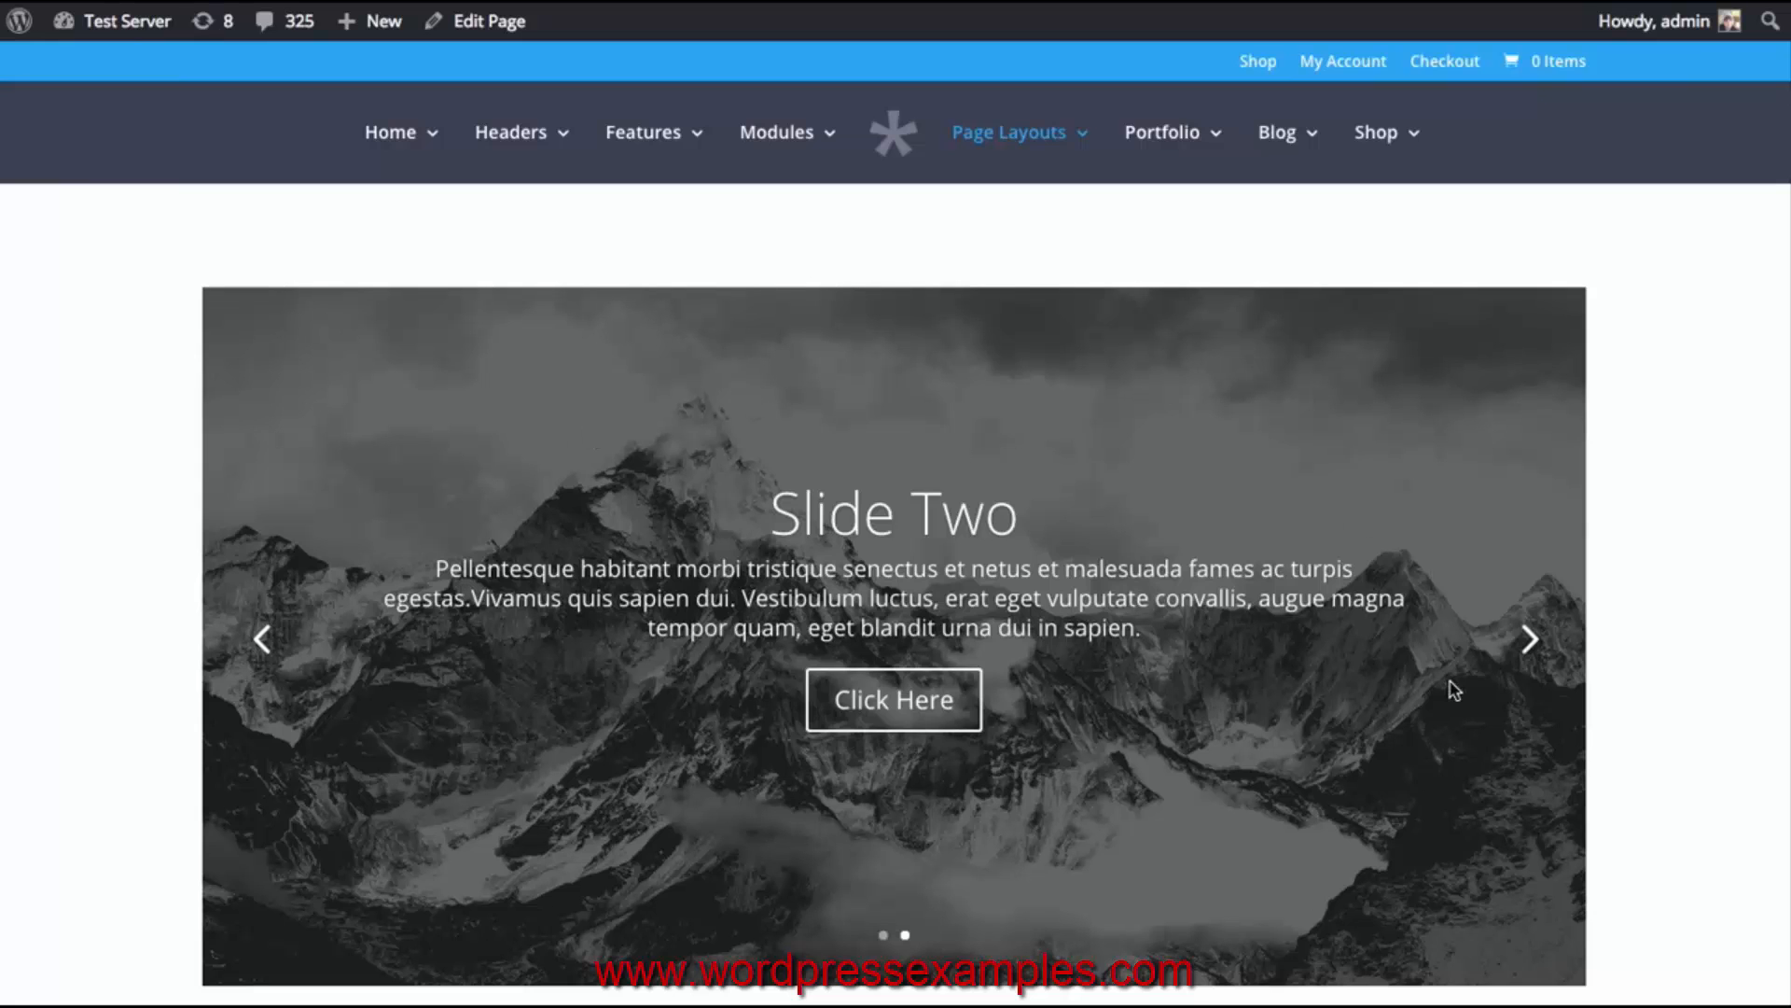
left_click(1530, 653)
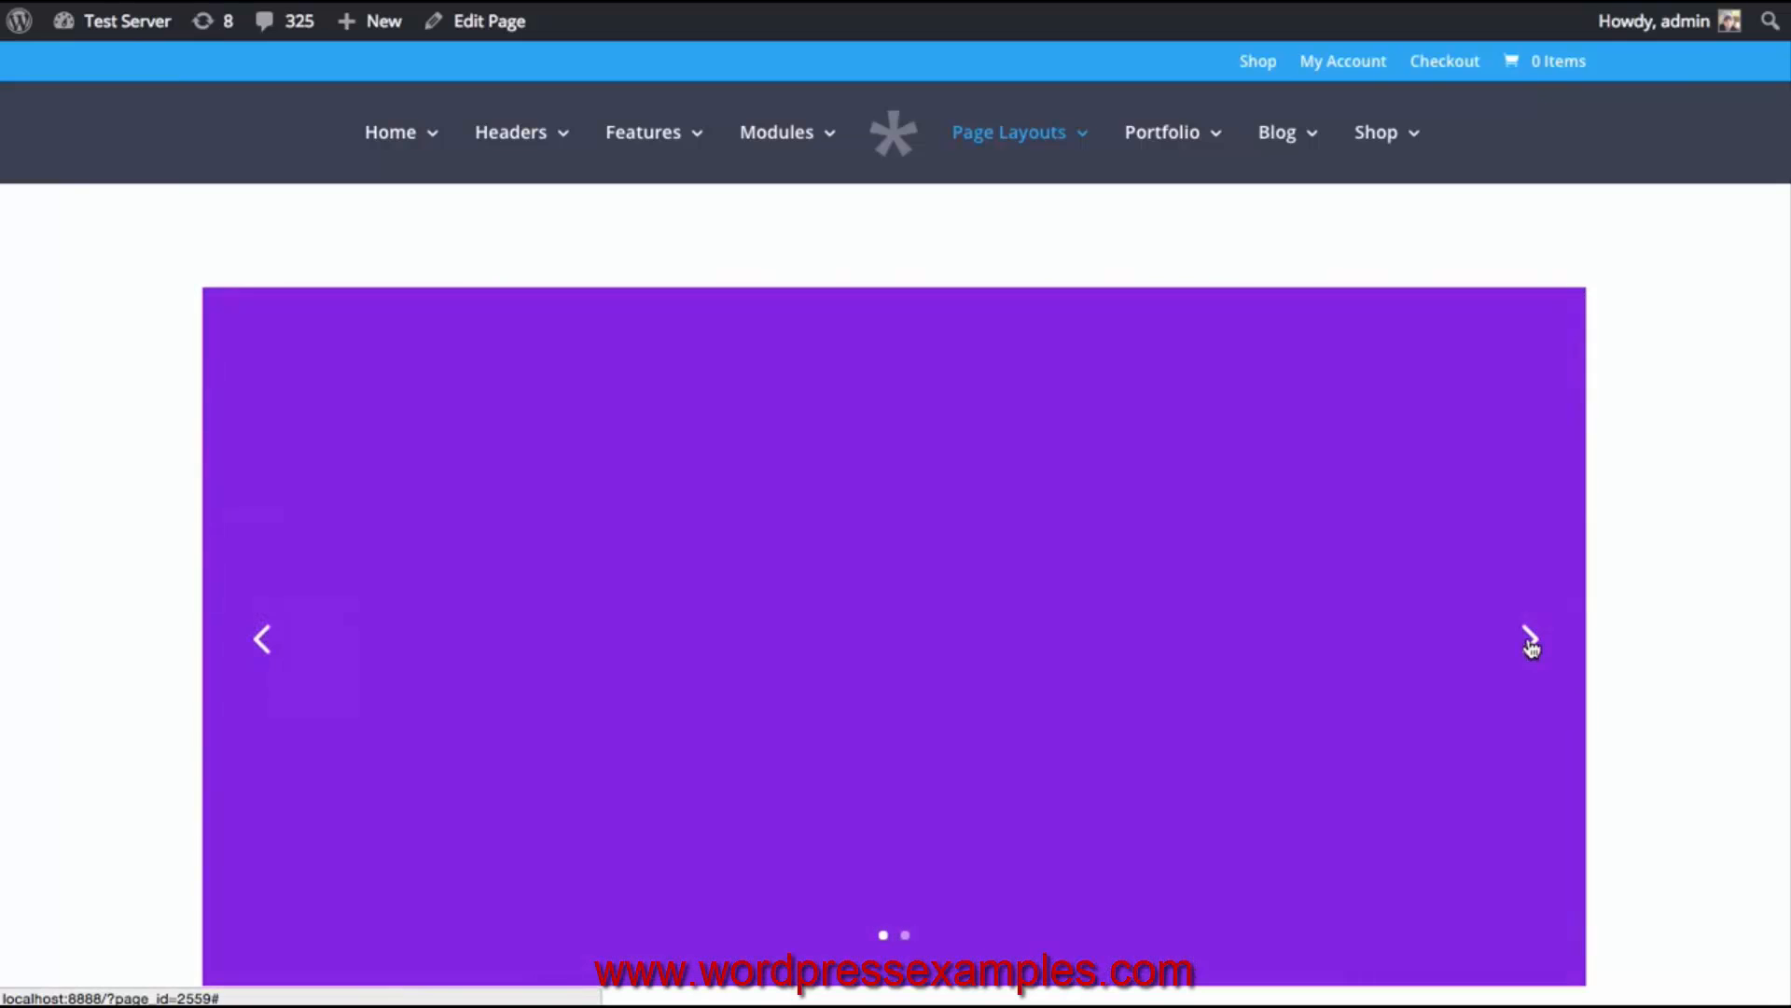
left_click(1531, 644)
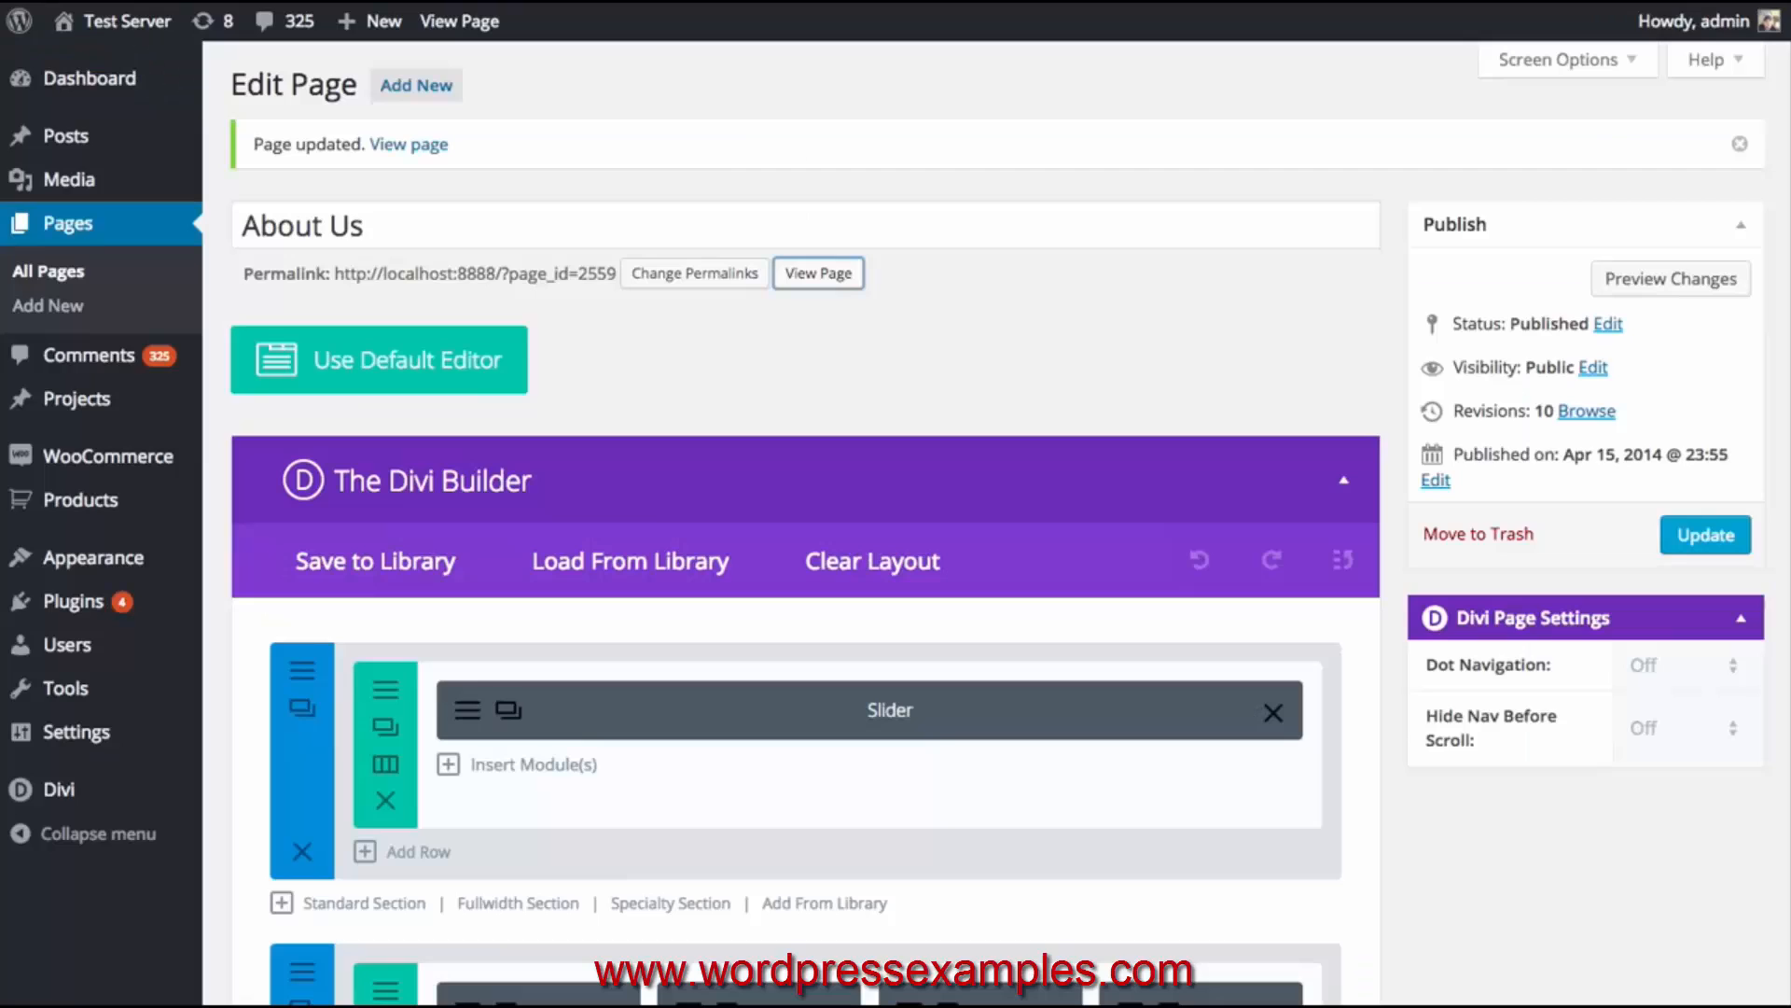
Step: Reopen the slider module and duplicate the second slide
scroll(803, 358, "down", 1)
left_click(467, 681)
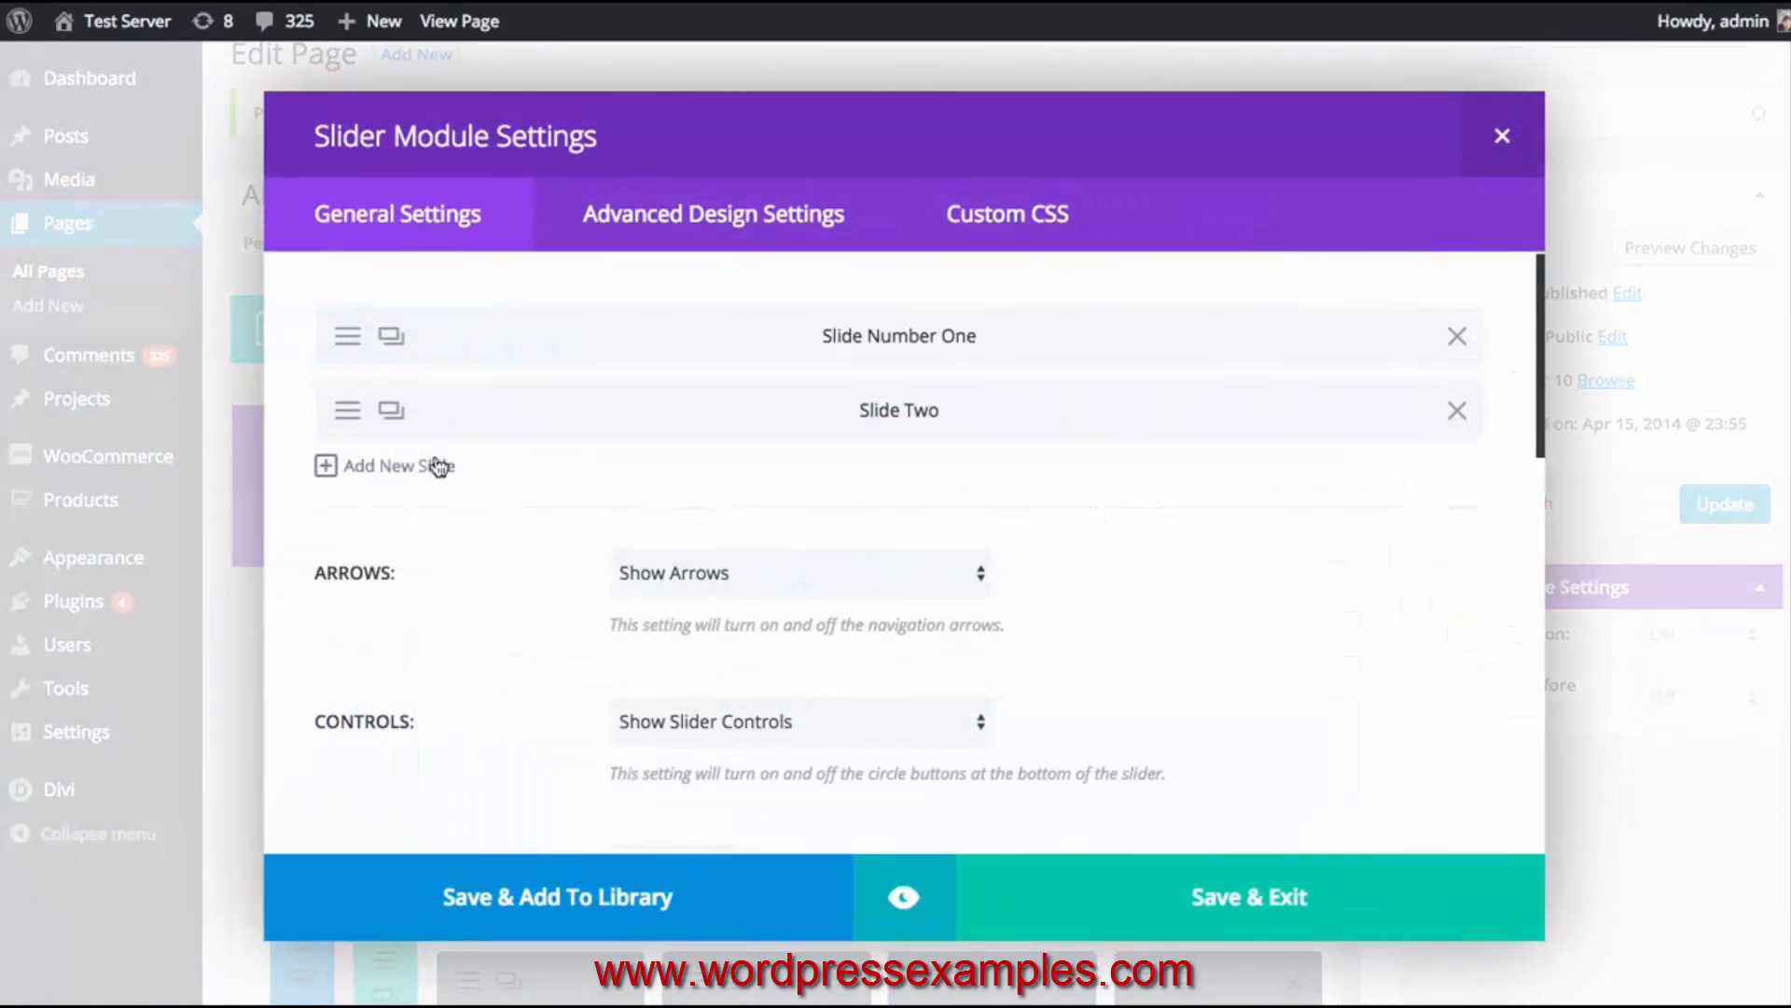
left_click(398, 414)
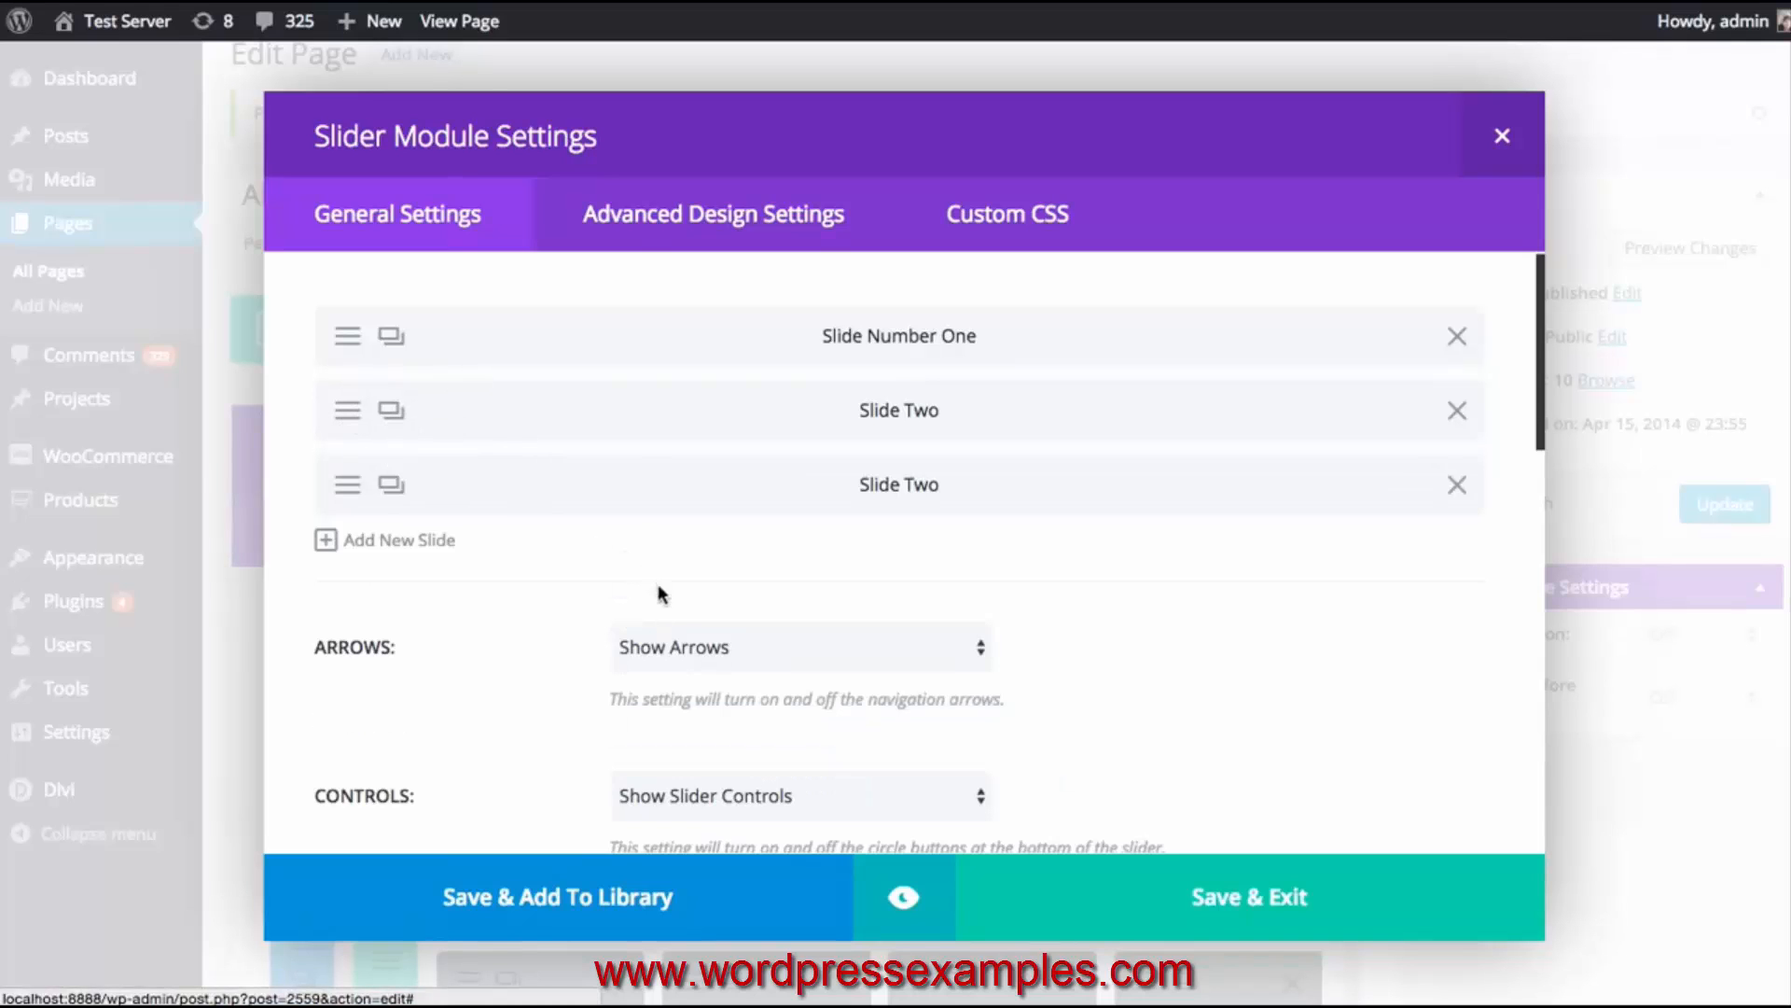
Step: Change the third slide's heading to Slide Three
left_click(350, 486)
double_click(686, 333)
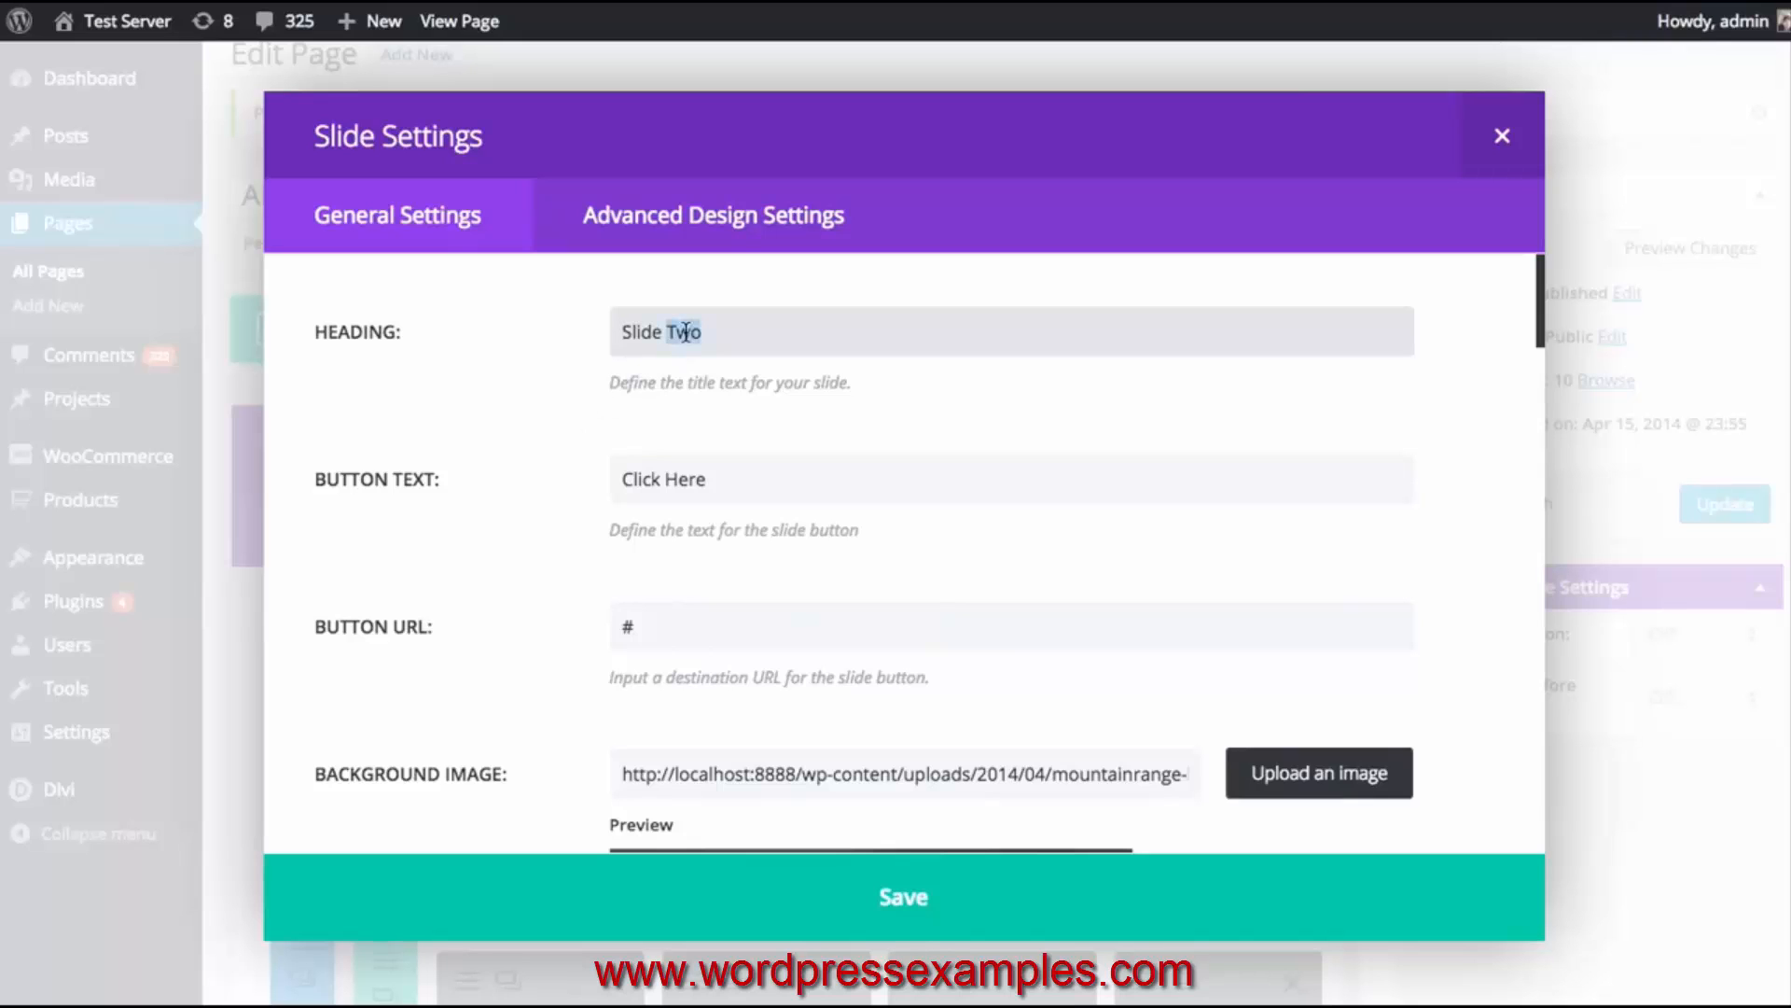
type("Three")
Step: Clear the third slide's background image URL
scroll(820, 380, "down", 3)
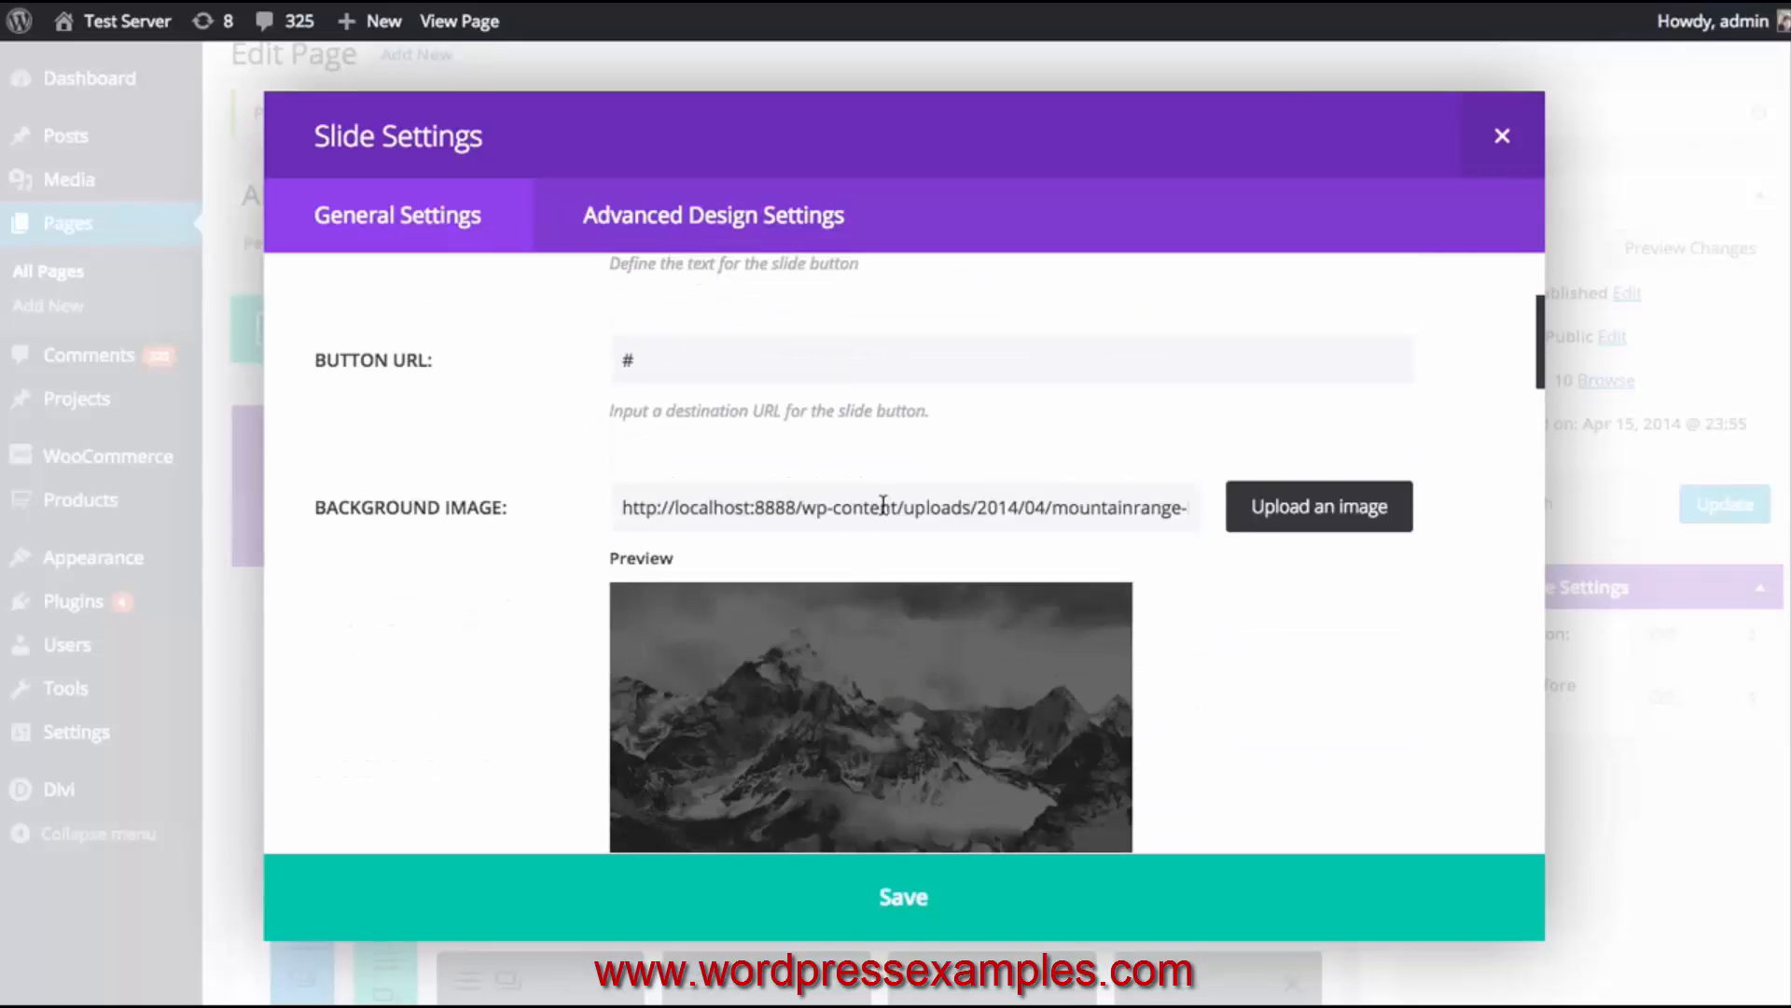
triple_click(882, 505)
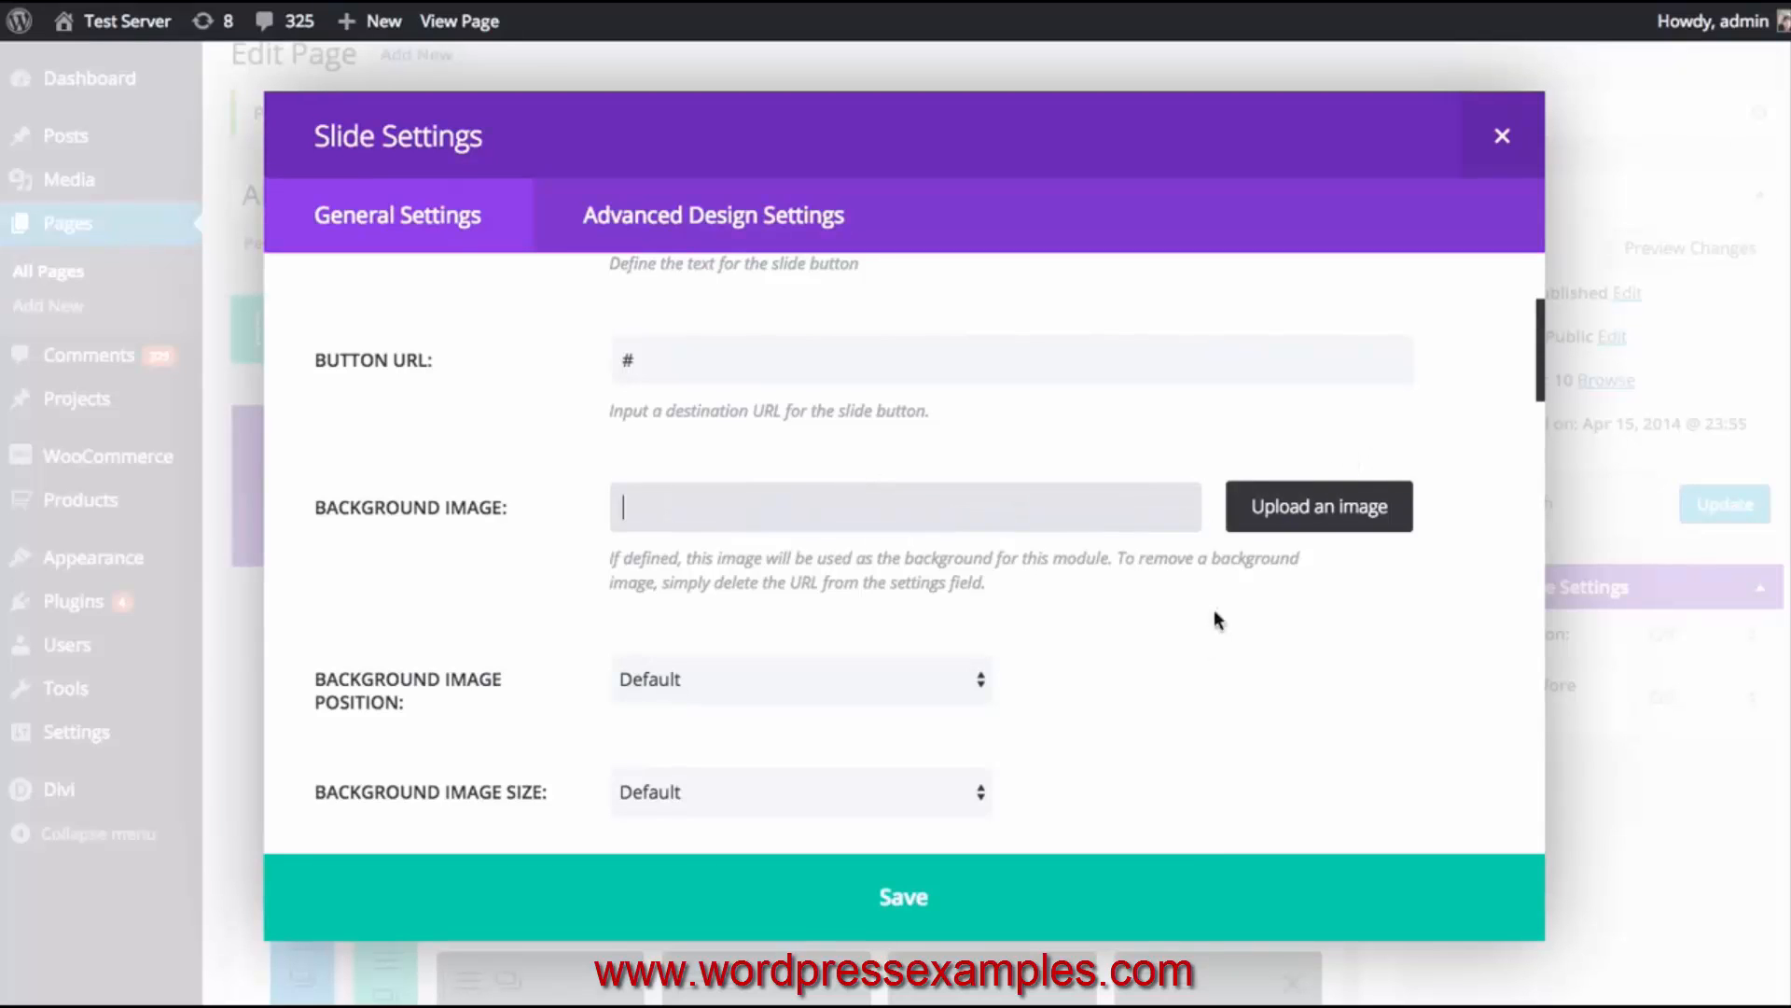
scroll(1272, 647, "down", 4)
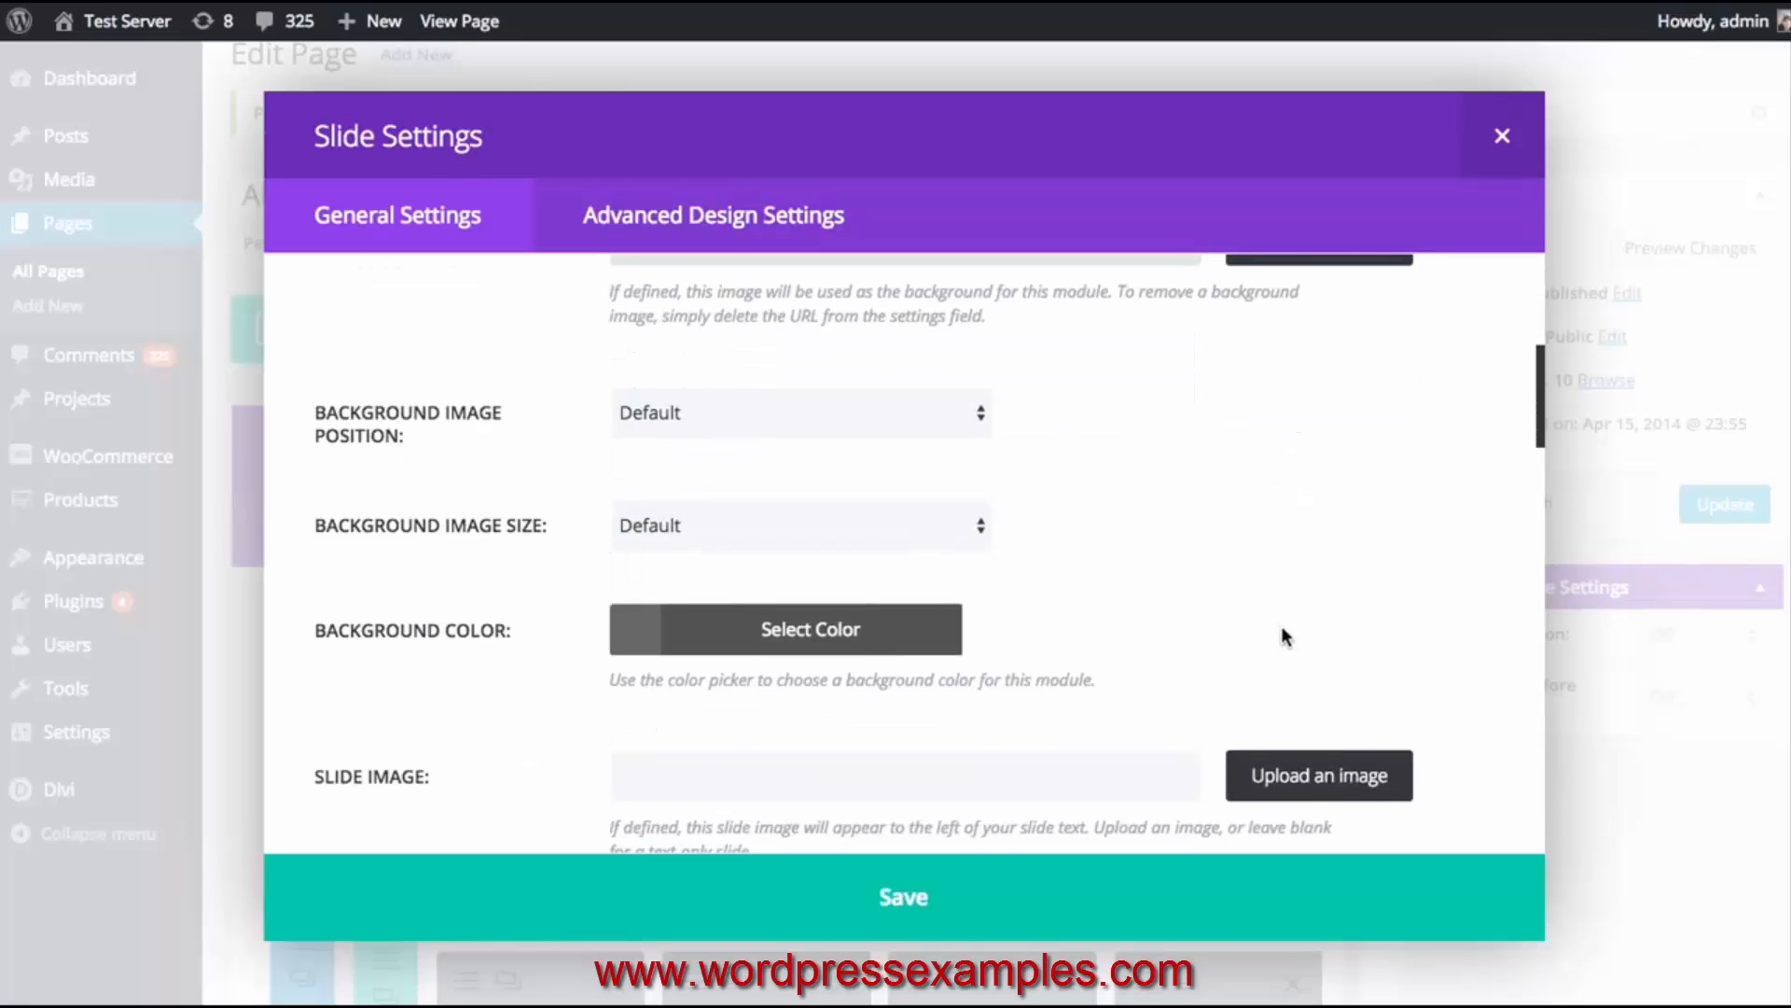
Step: Set the third slide's background video MP4 to homepage-slider-bg.mp4 from the media library
scroll(1493, 574, "down", 4)
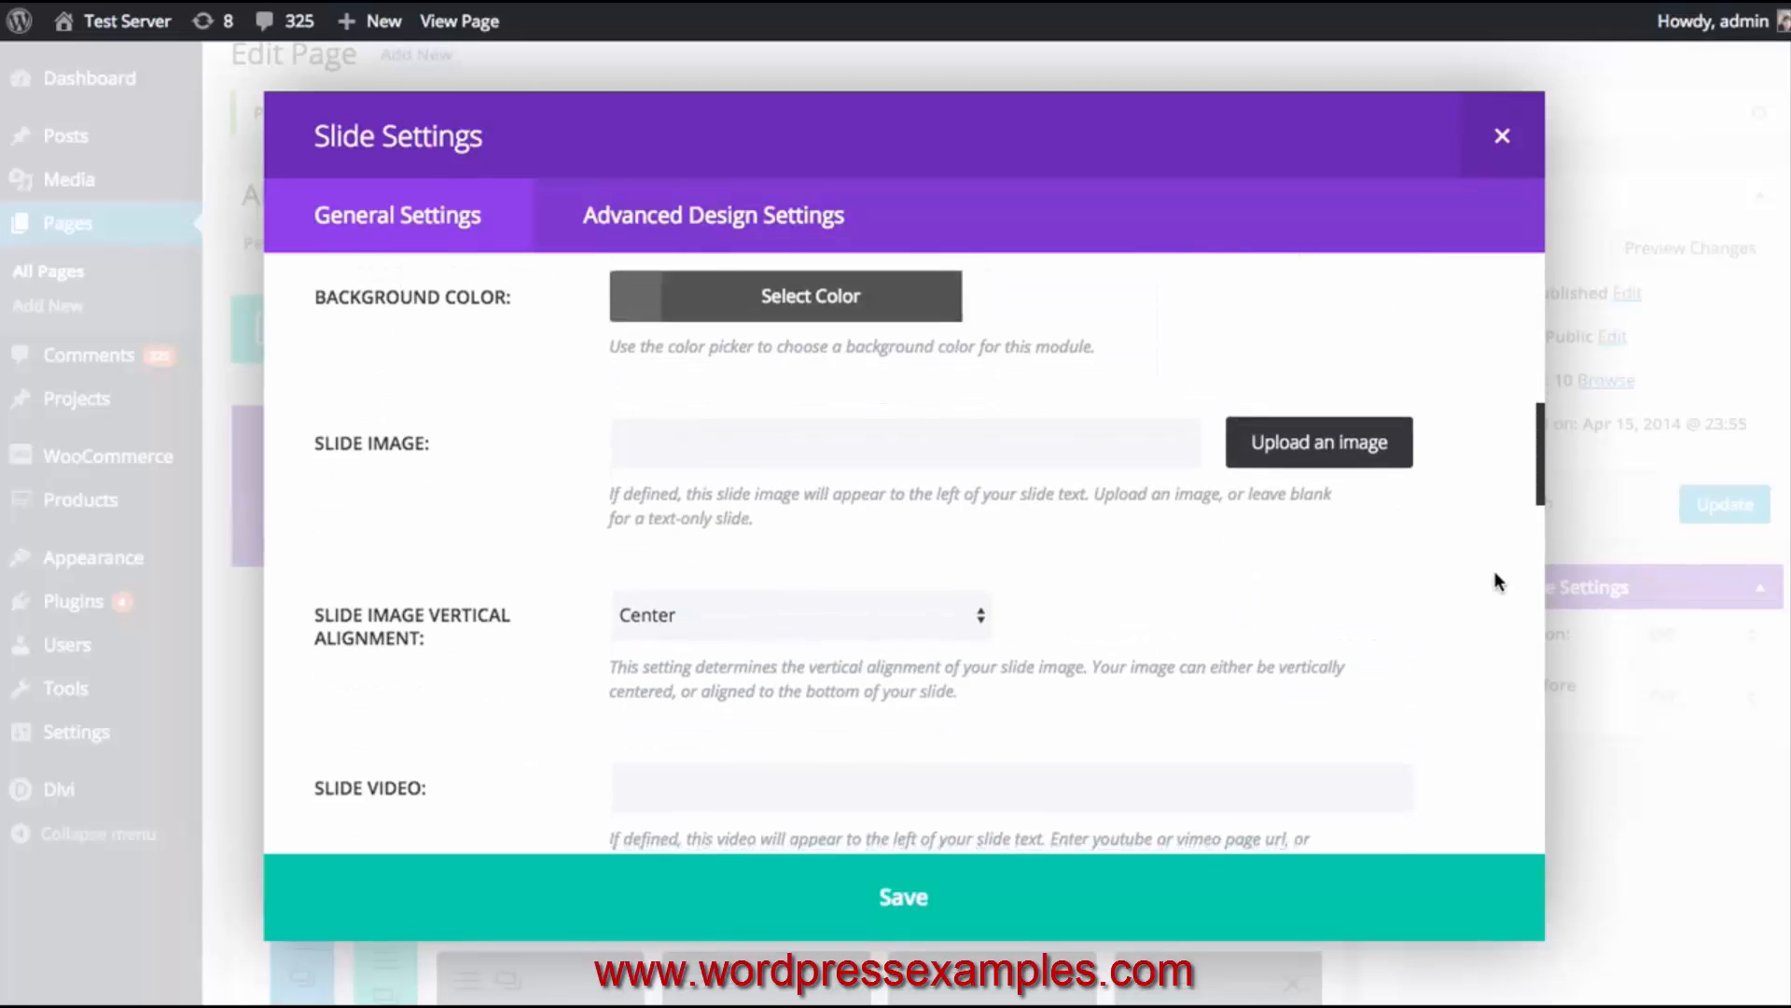
scroll(1495, 581, "down", 3)
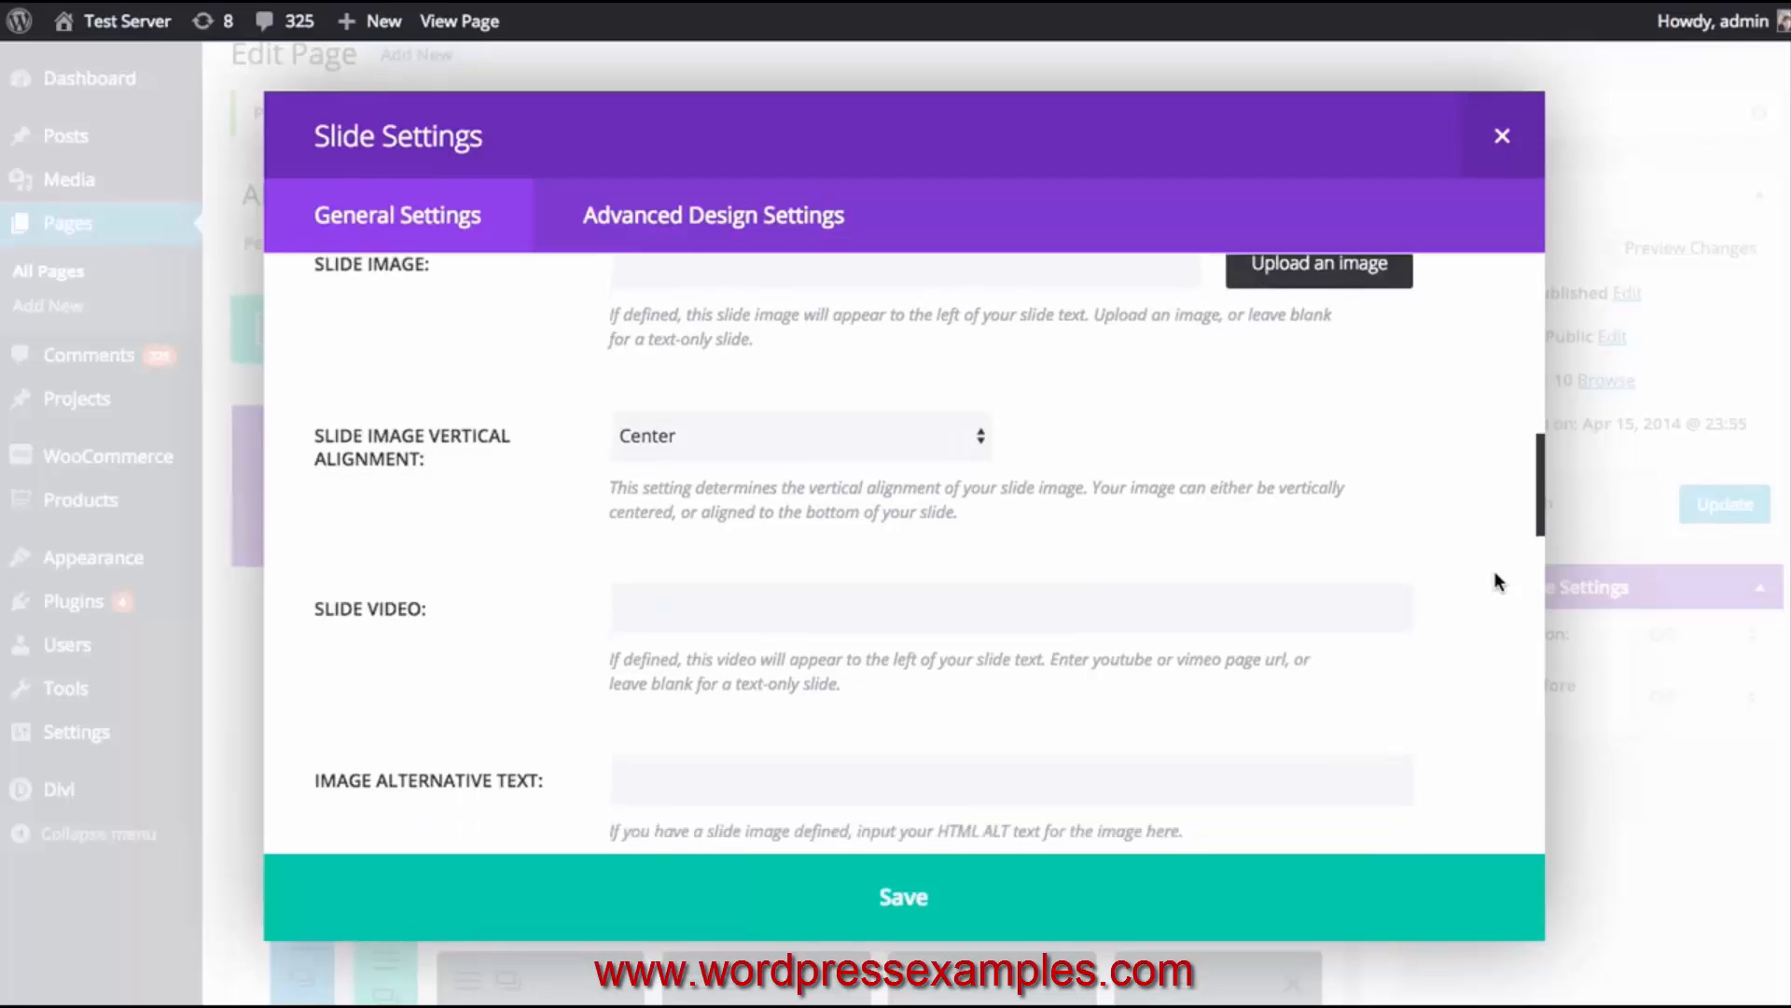
scroll(1497, 582, "down", 4)
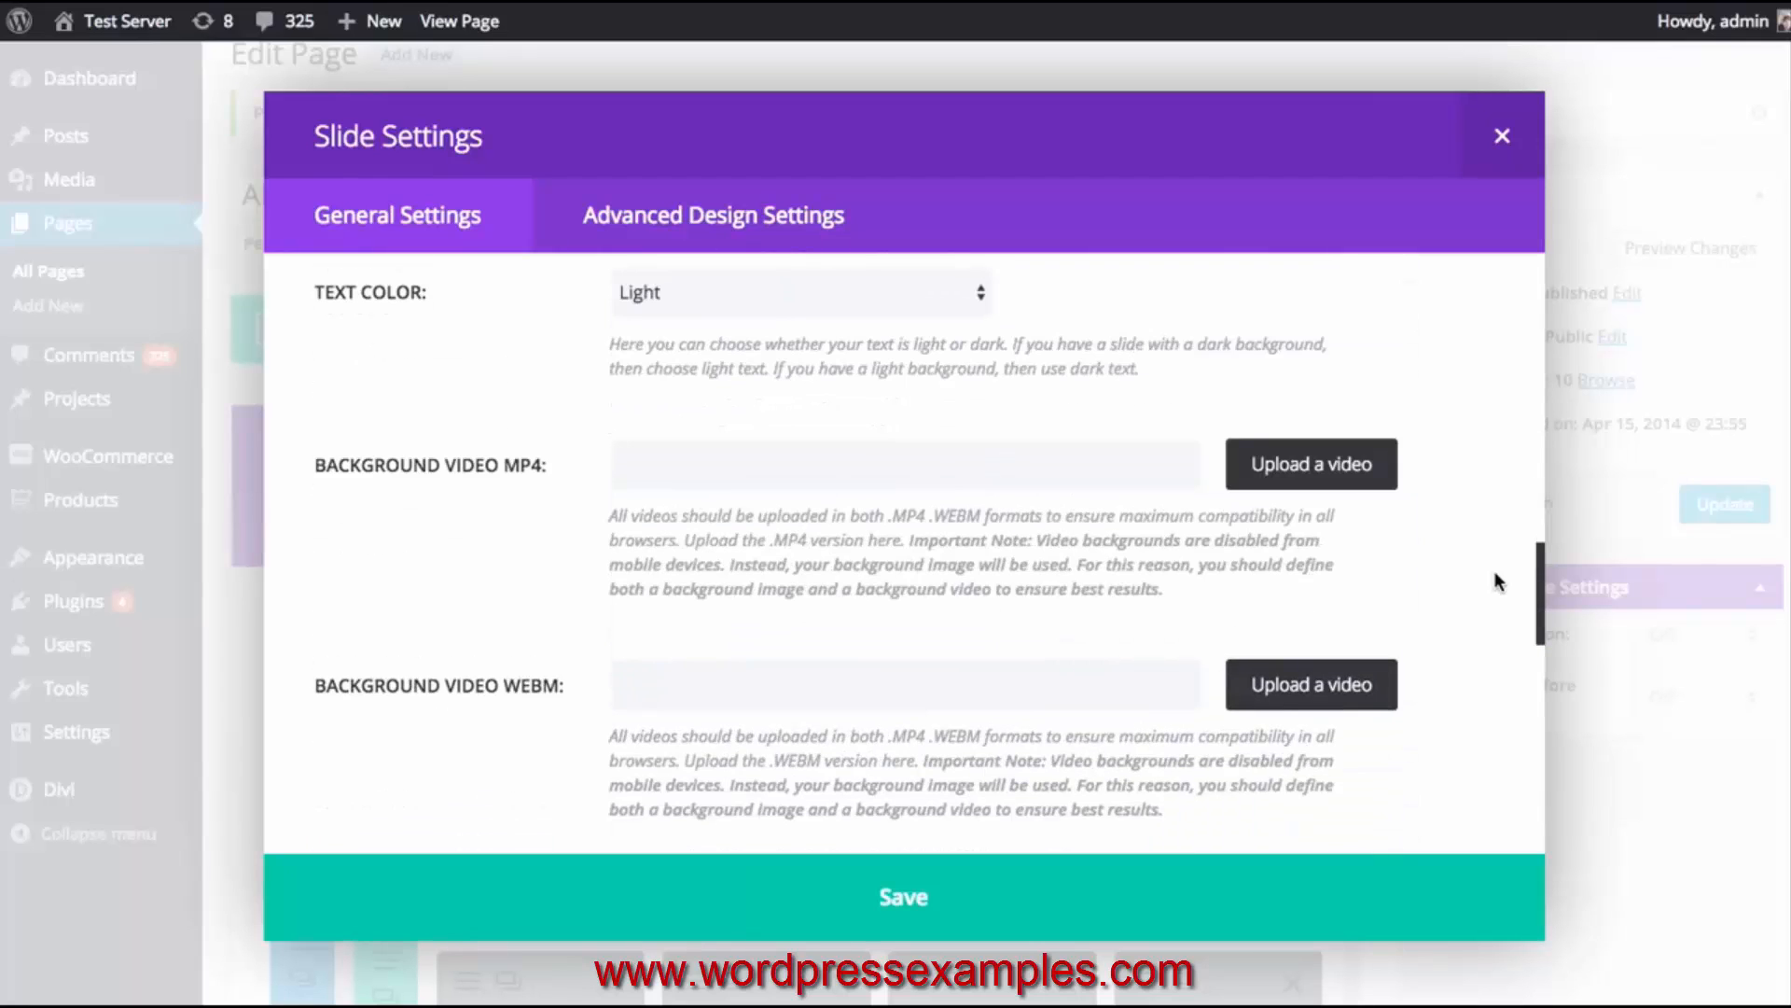
left_click(940, 474)
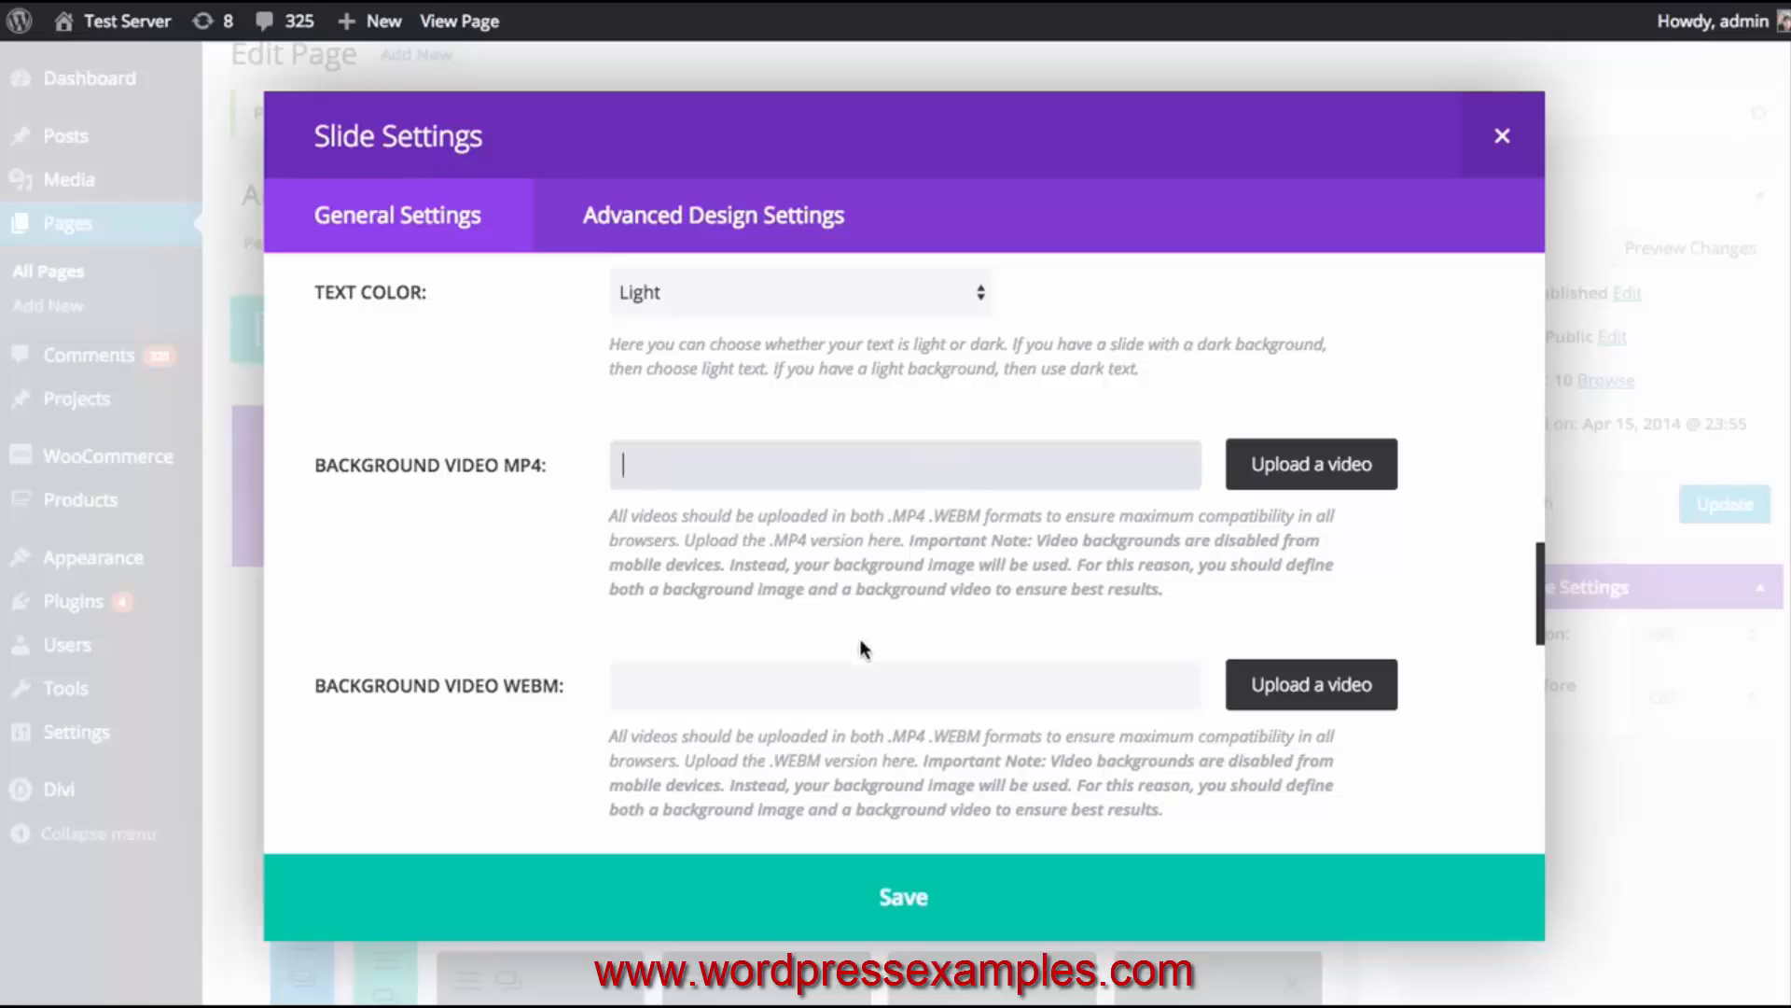
left_click(860, 667)
left_click(859, 469)
left_click(1312, 464)
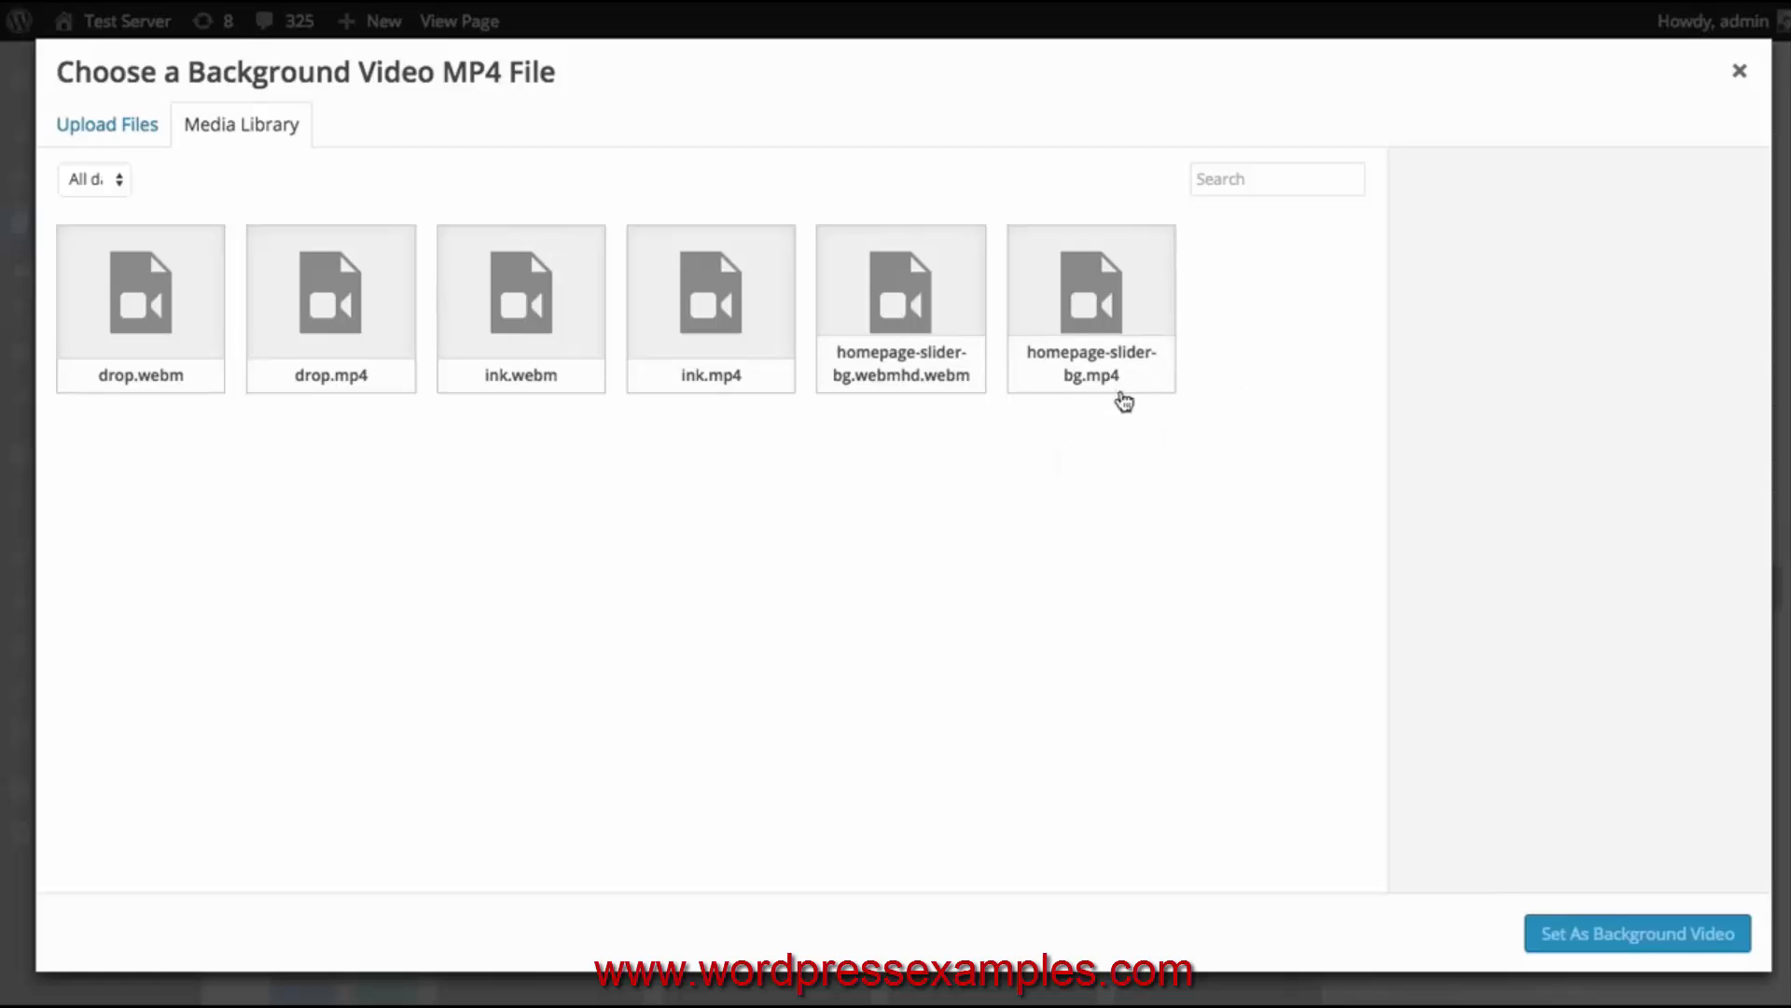
left_click(1104, 331)
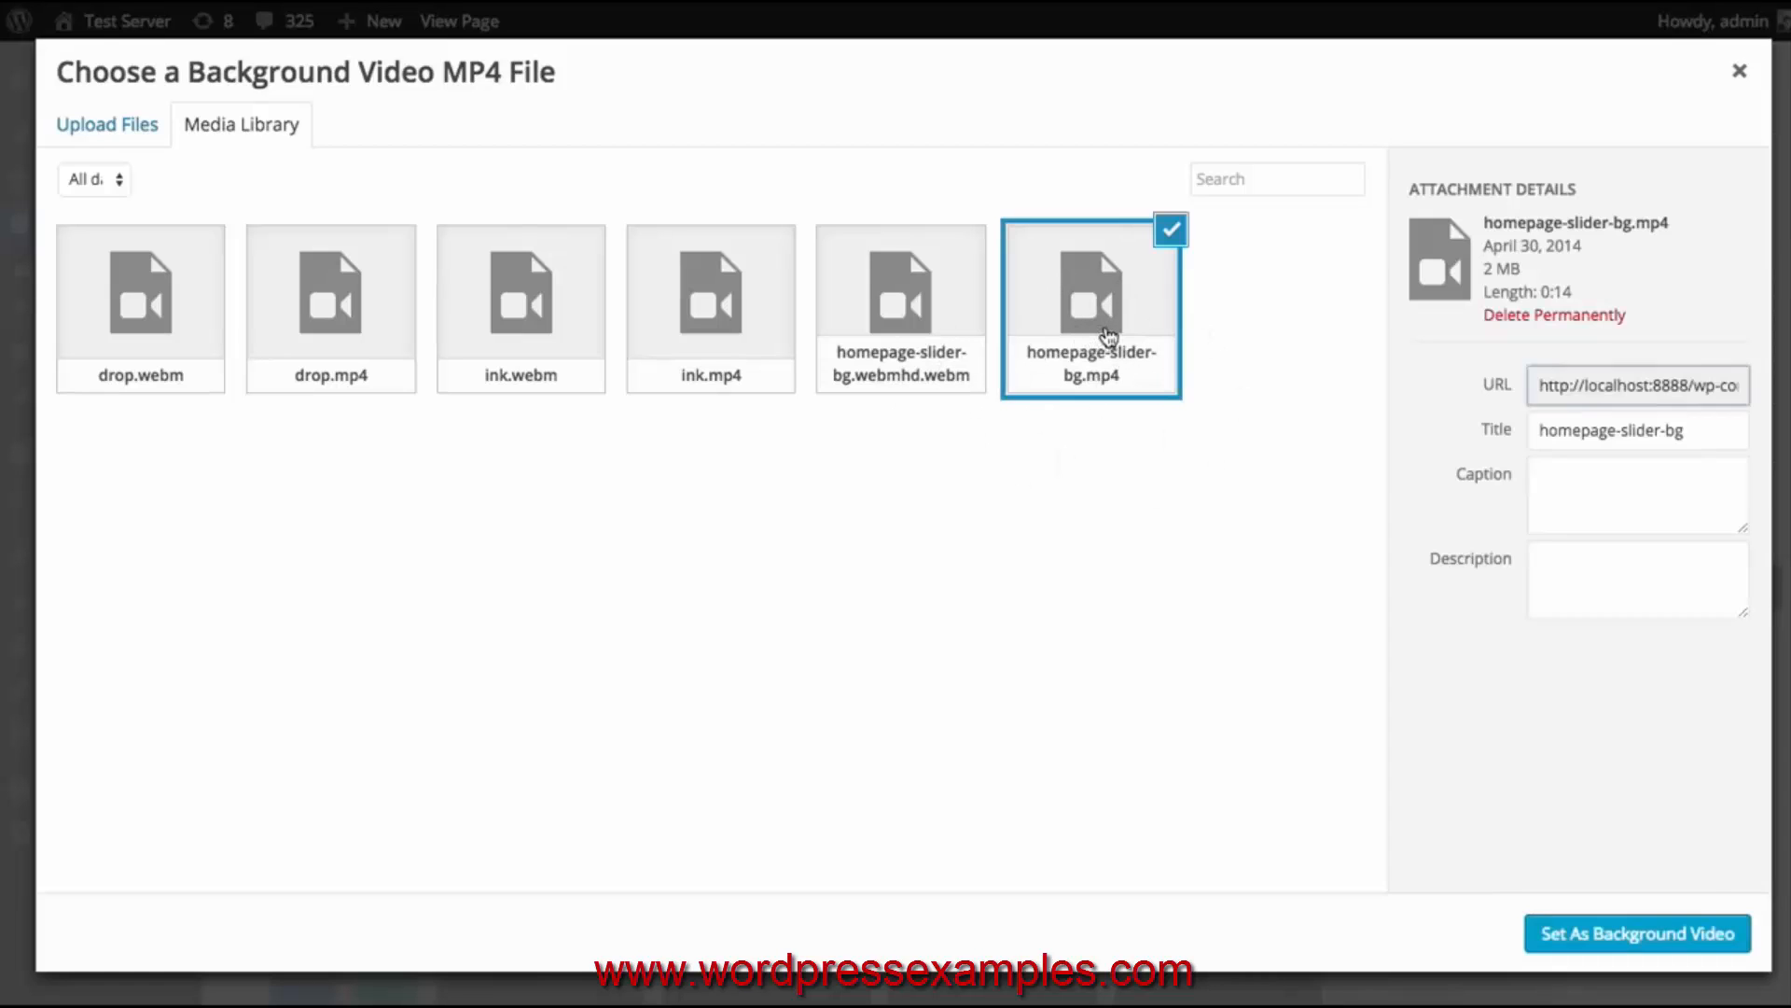
left_click(1612, 935)
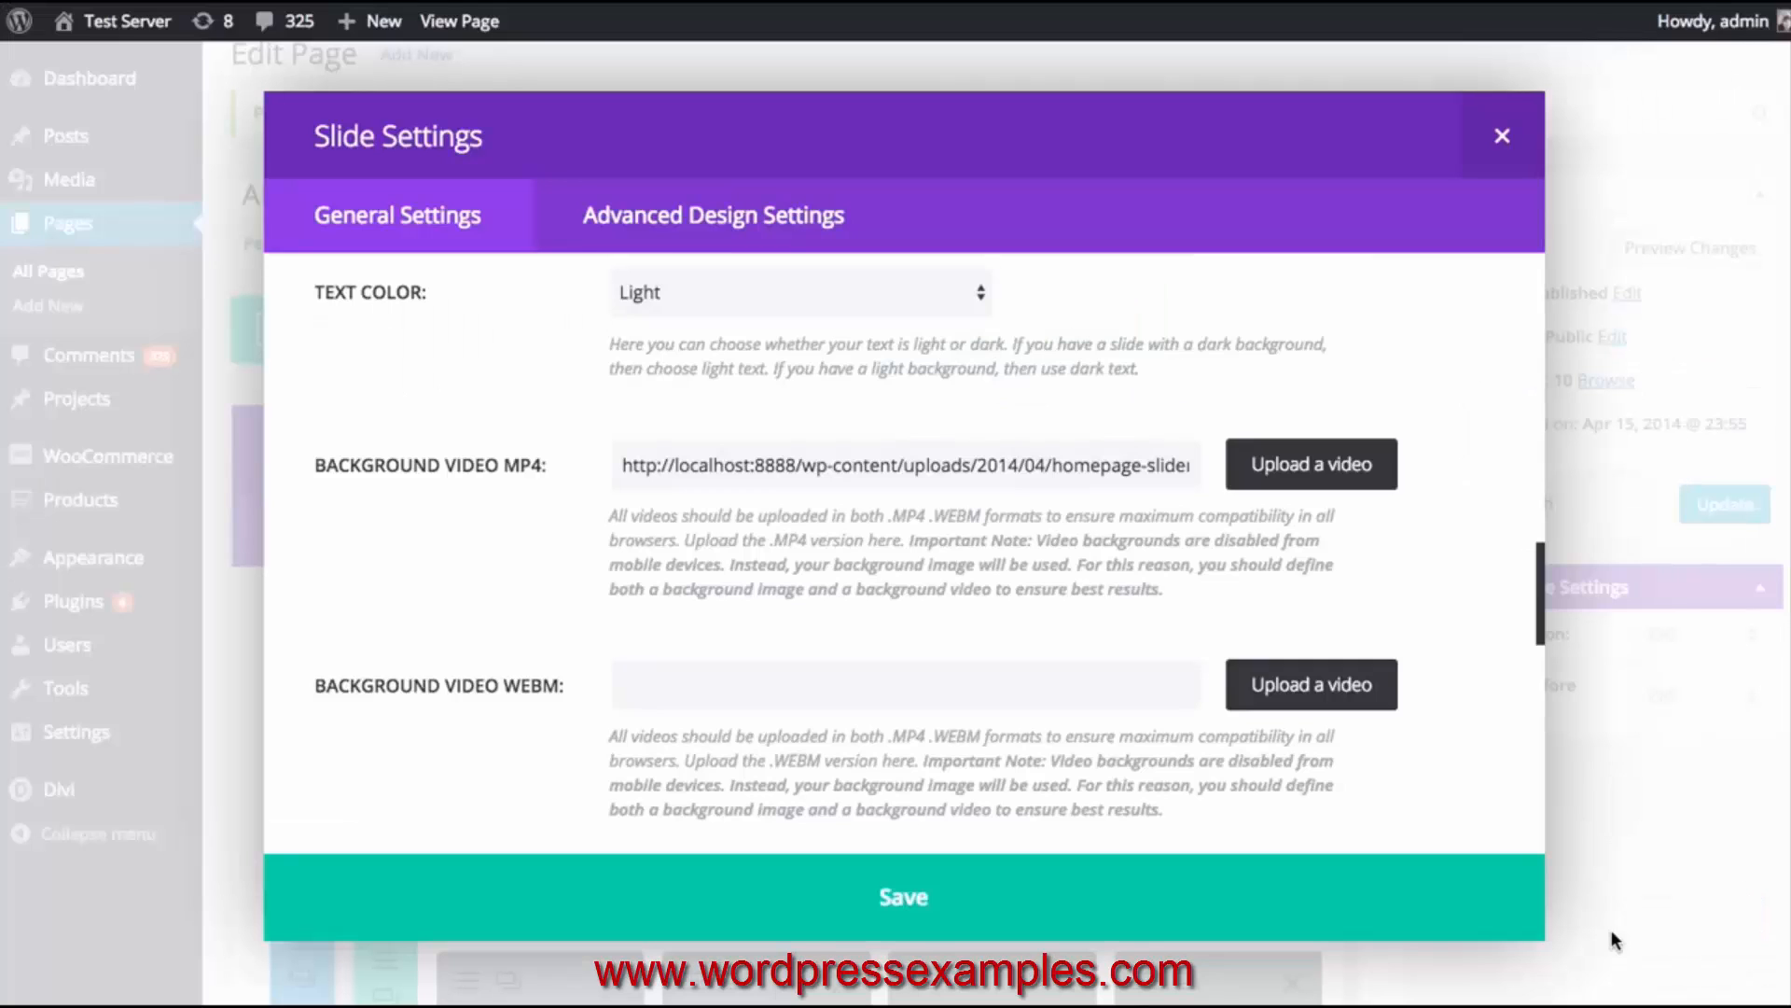
Step: Set the background video WEBM to homepage-slider-bg.webmhd.webm from the media library
left_click(1301, 686)
left_click(916, 338)
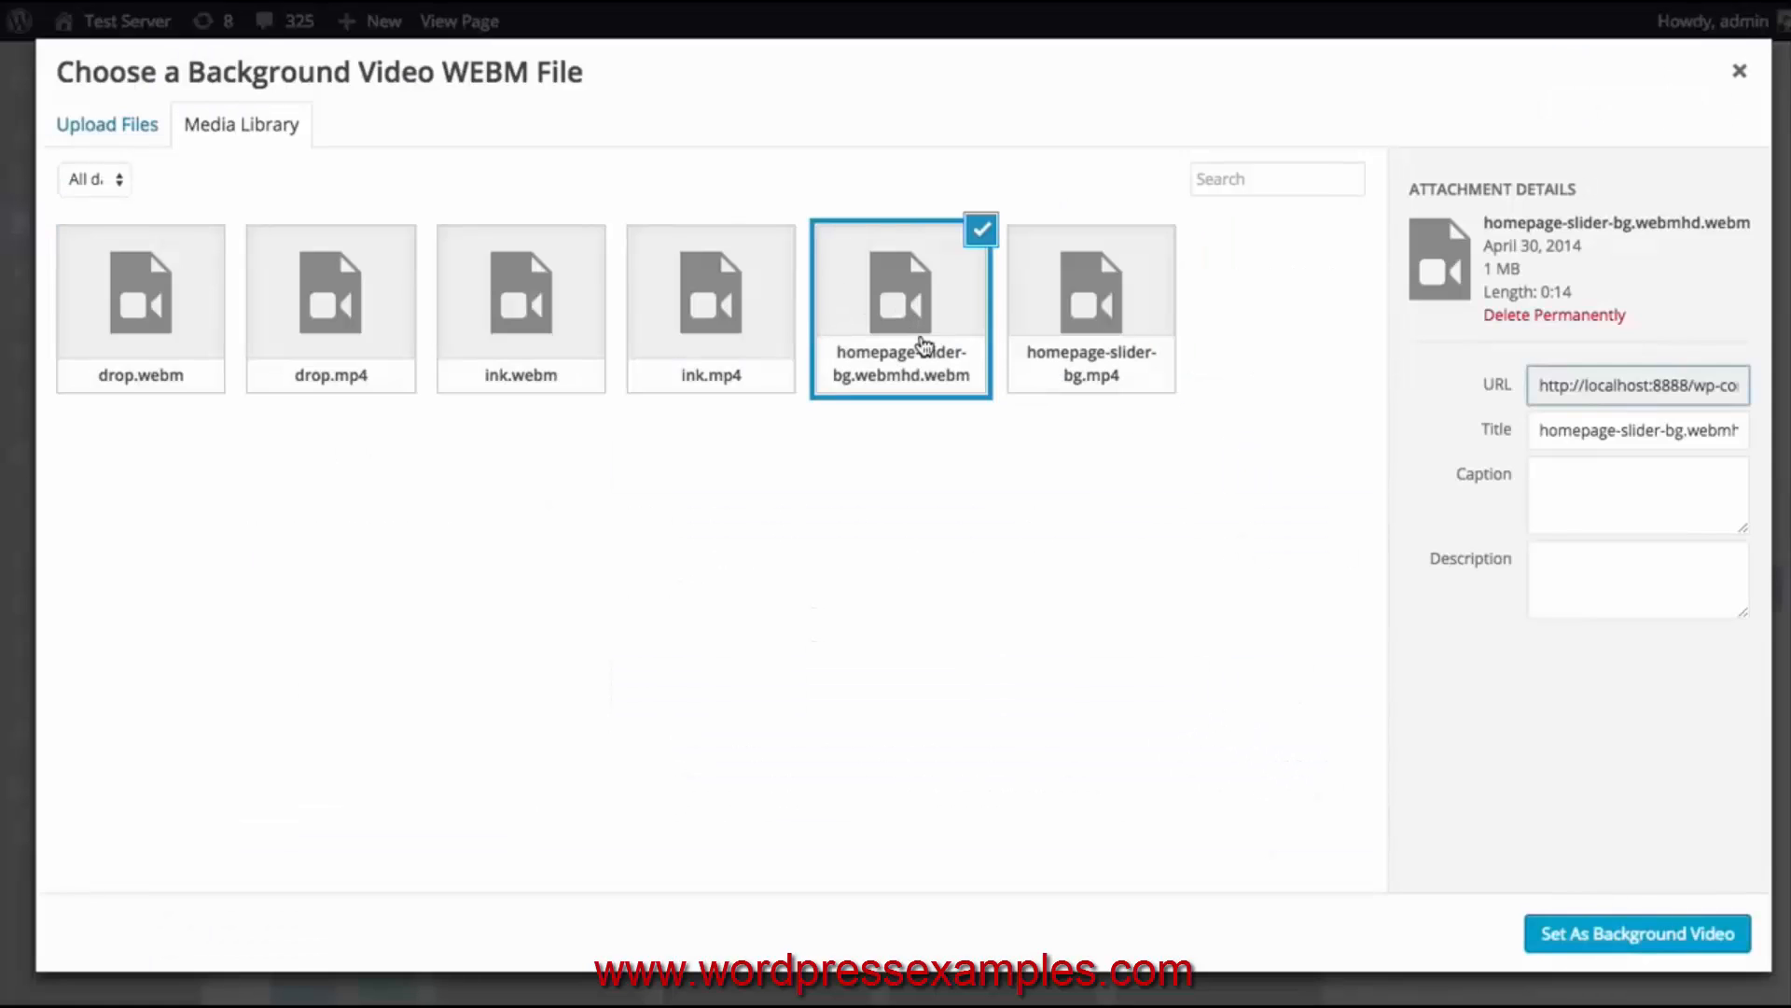
left_click(1586, 935)
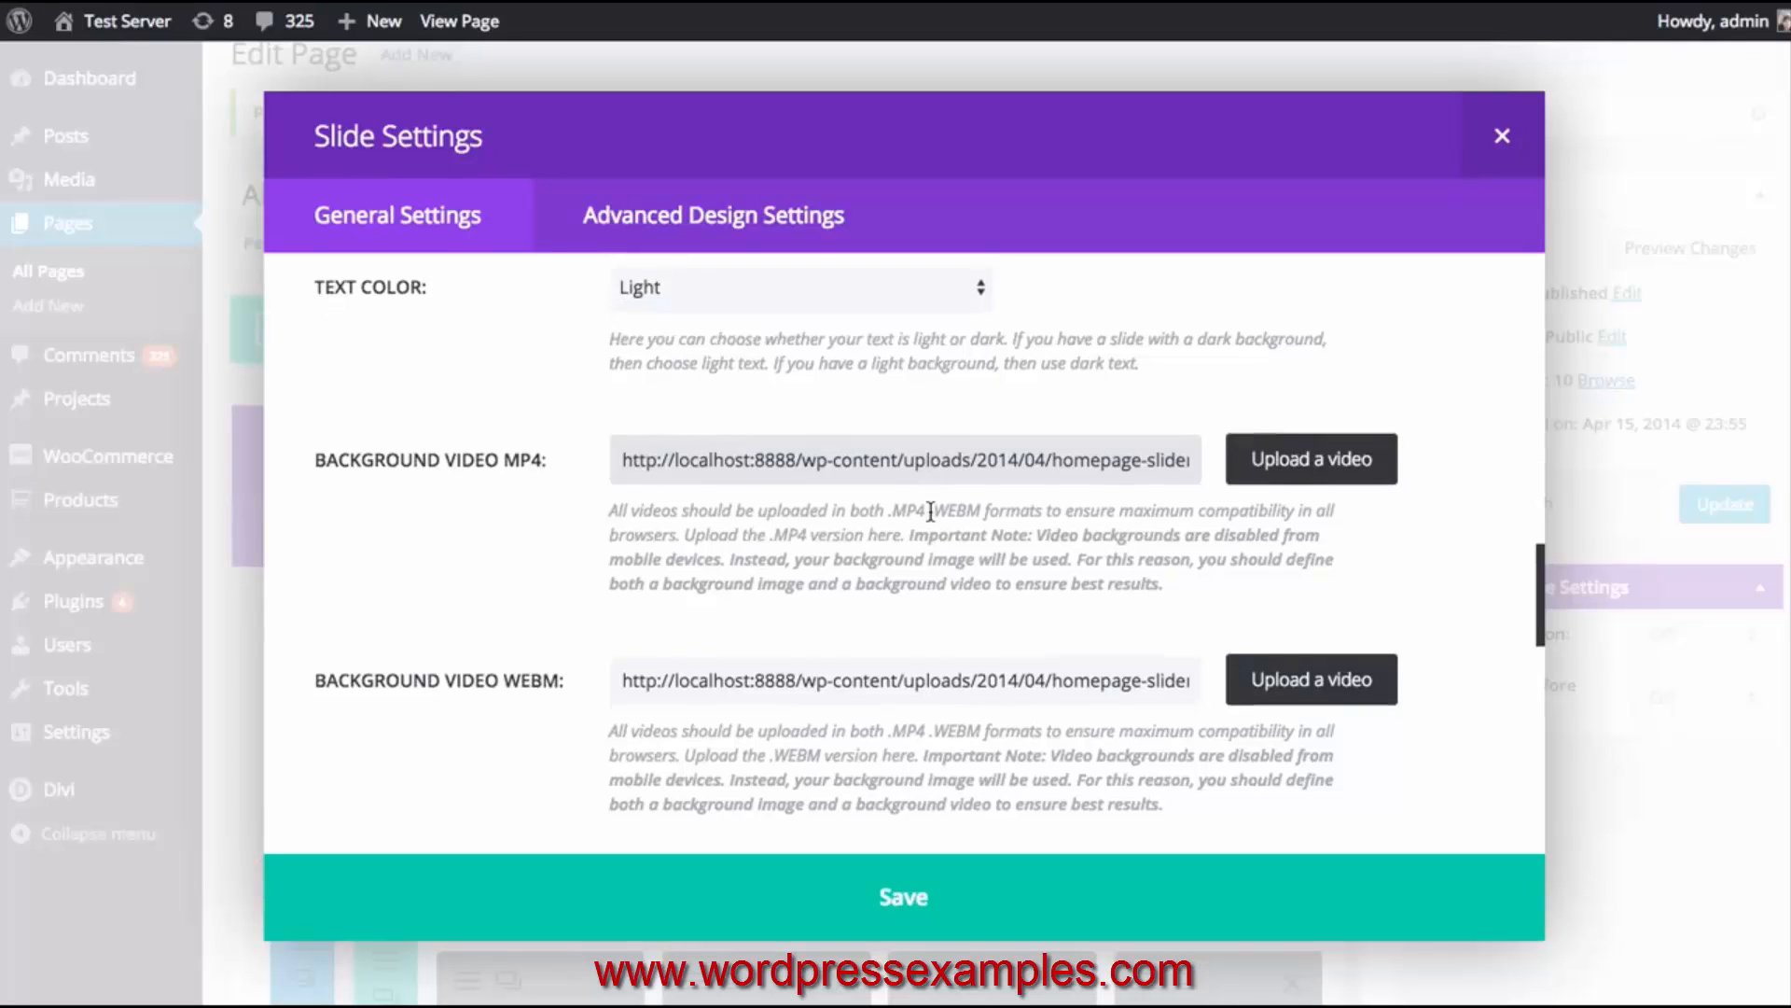
Step: Set the background video width to 1920 and height to 638
scroll(933, 485, "down", 3)
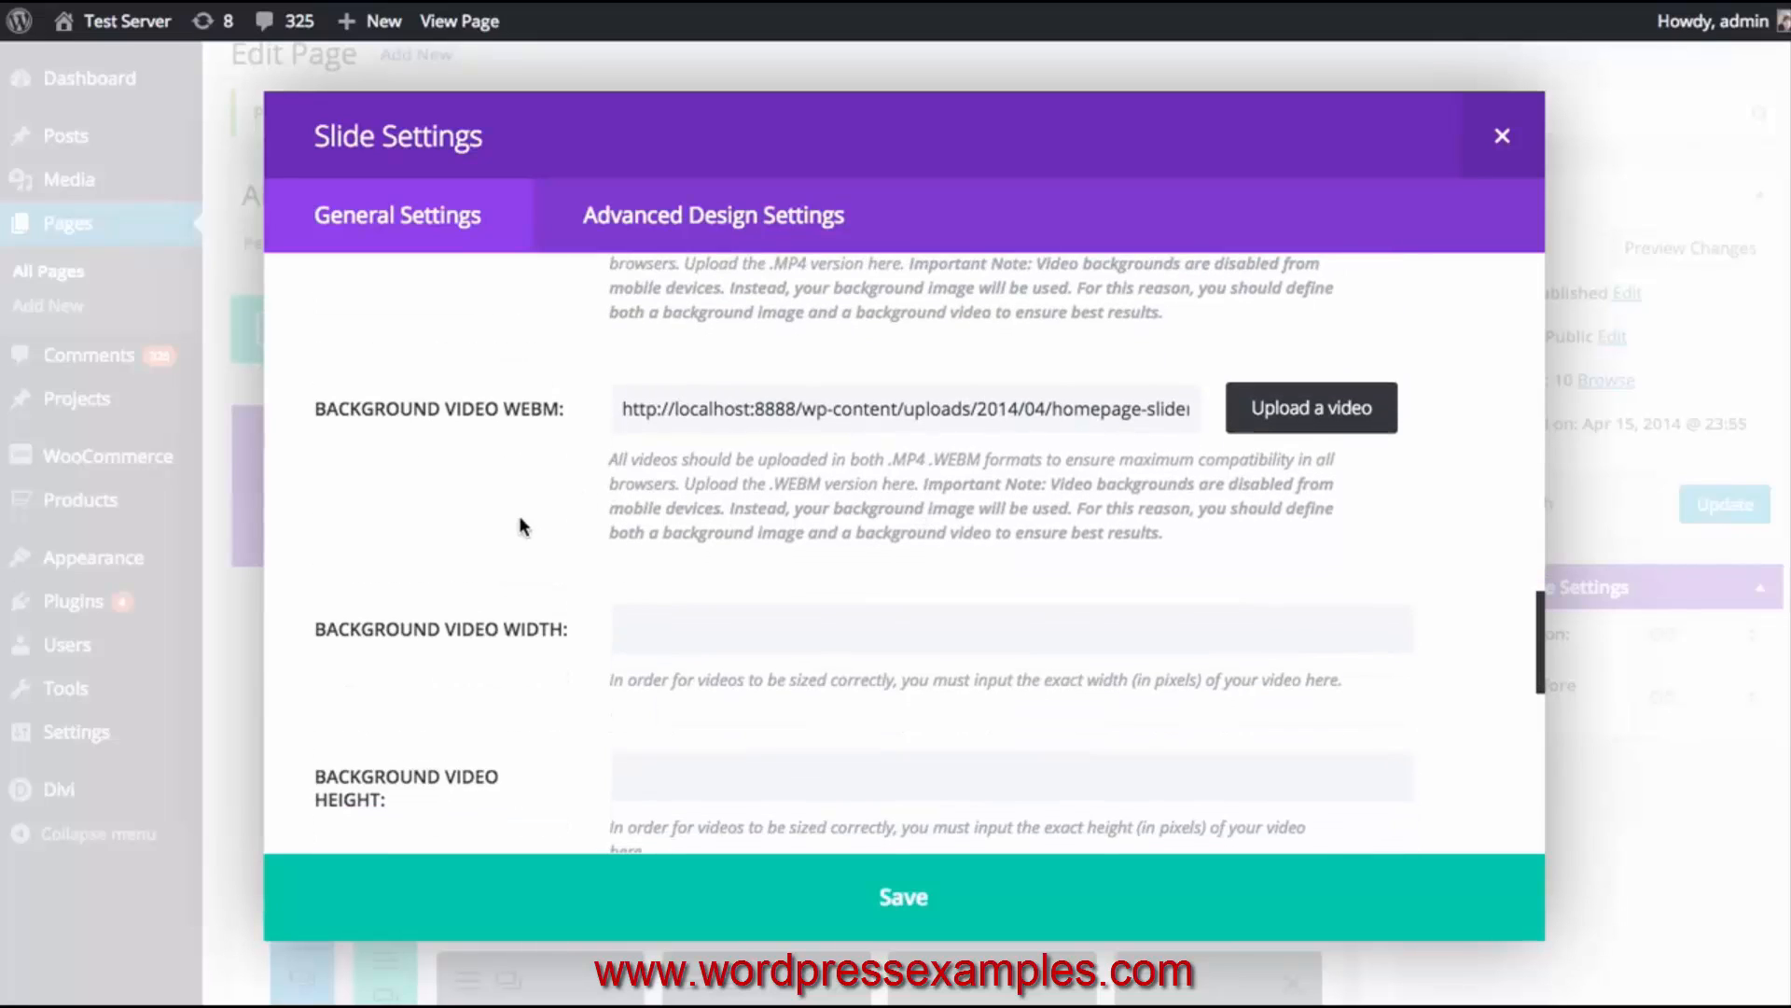
scroll(519, 518, "down", 1)
scroll(528, 560, "down", 1)
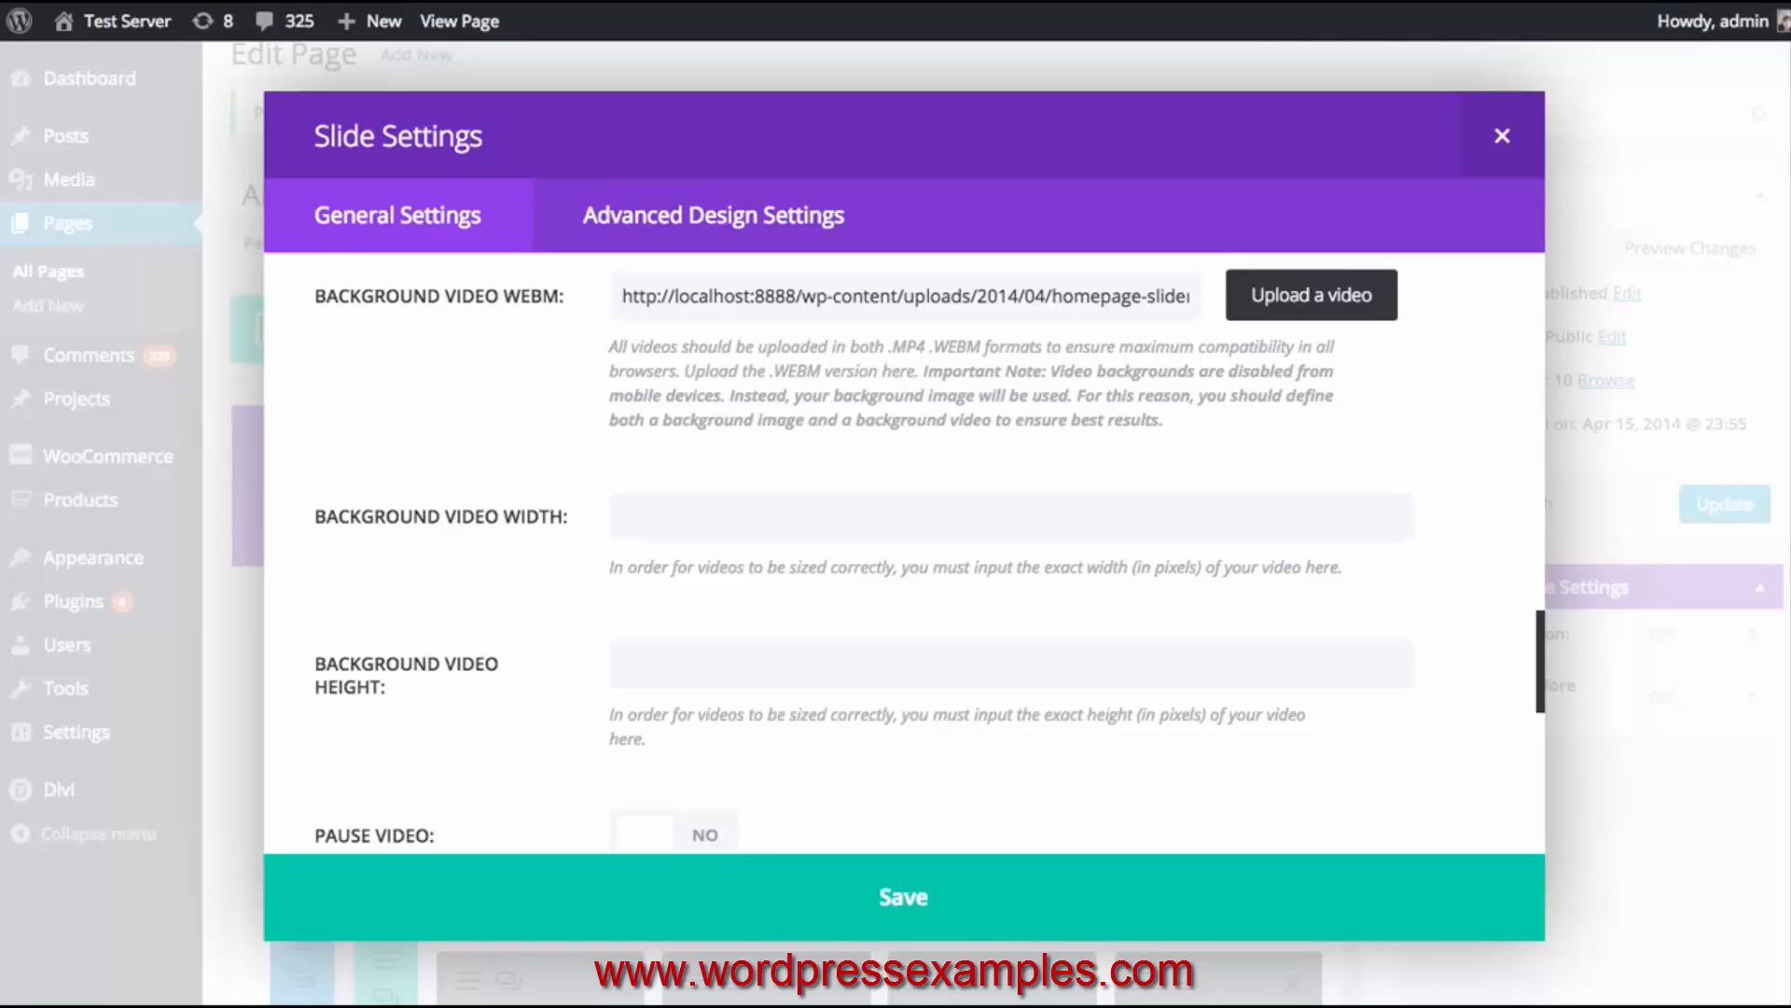
left_click(748, 518)
type("1920")
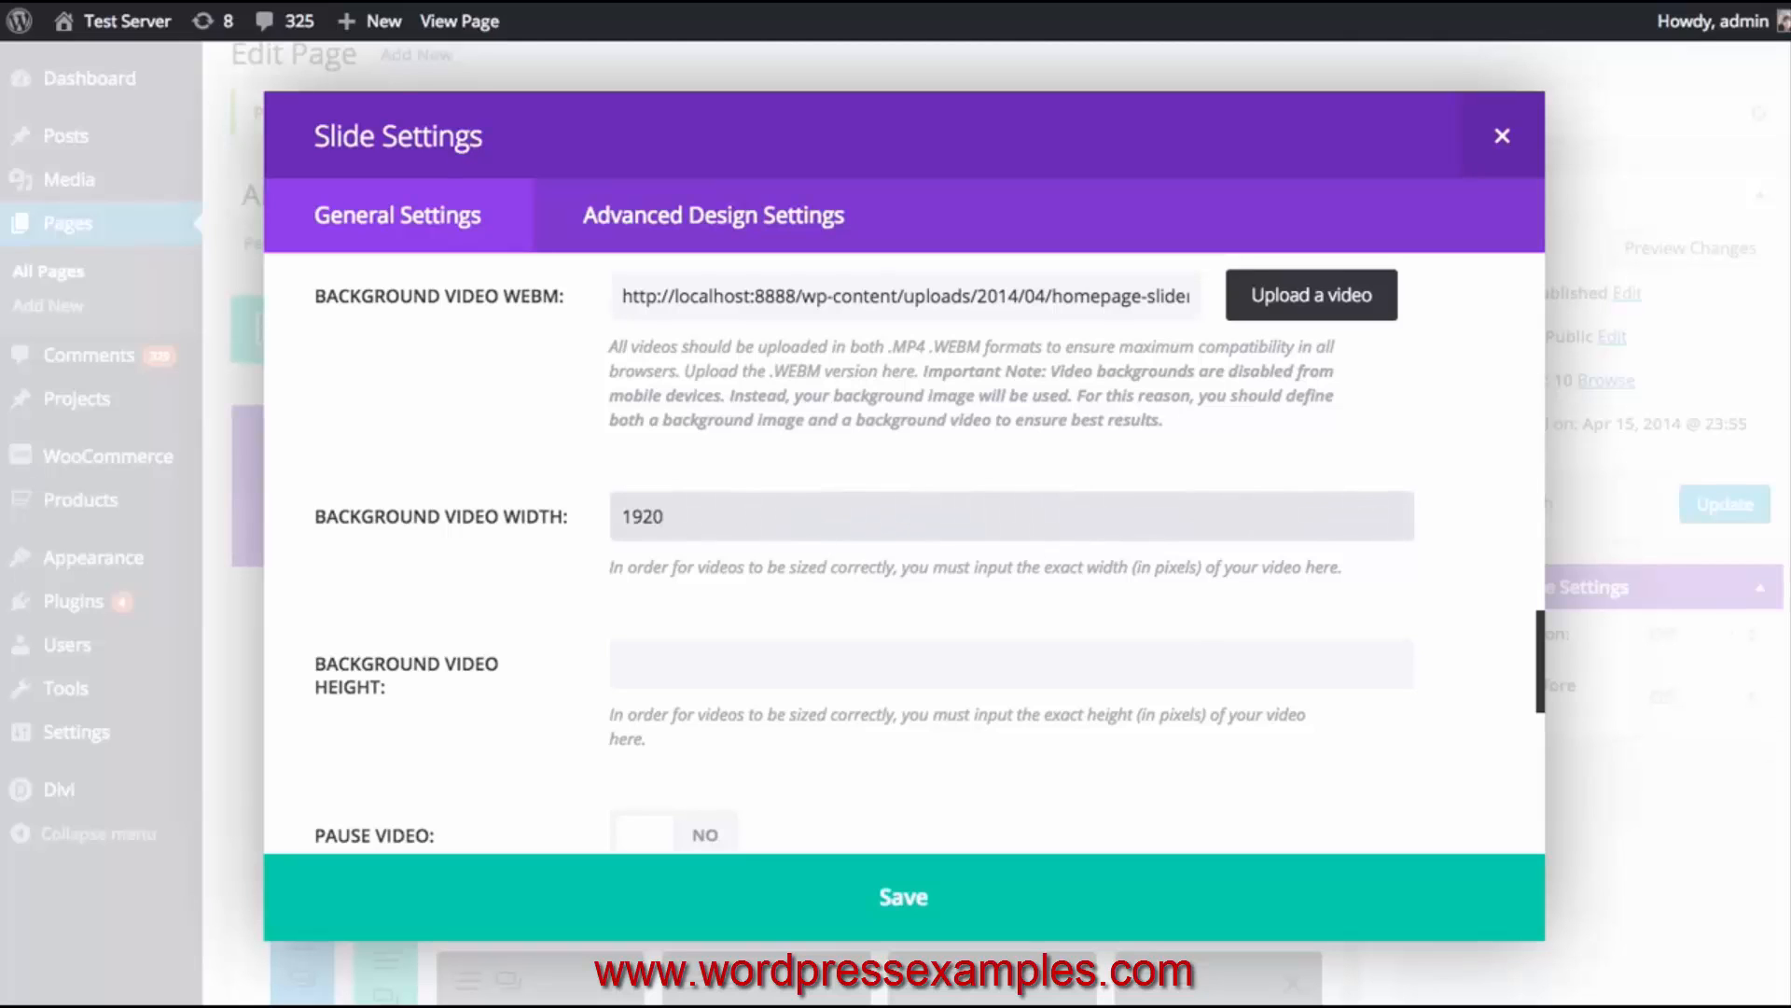
left_click(737, 664)
type("638")
left_click(1267, 780)
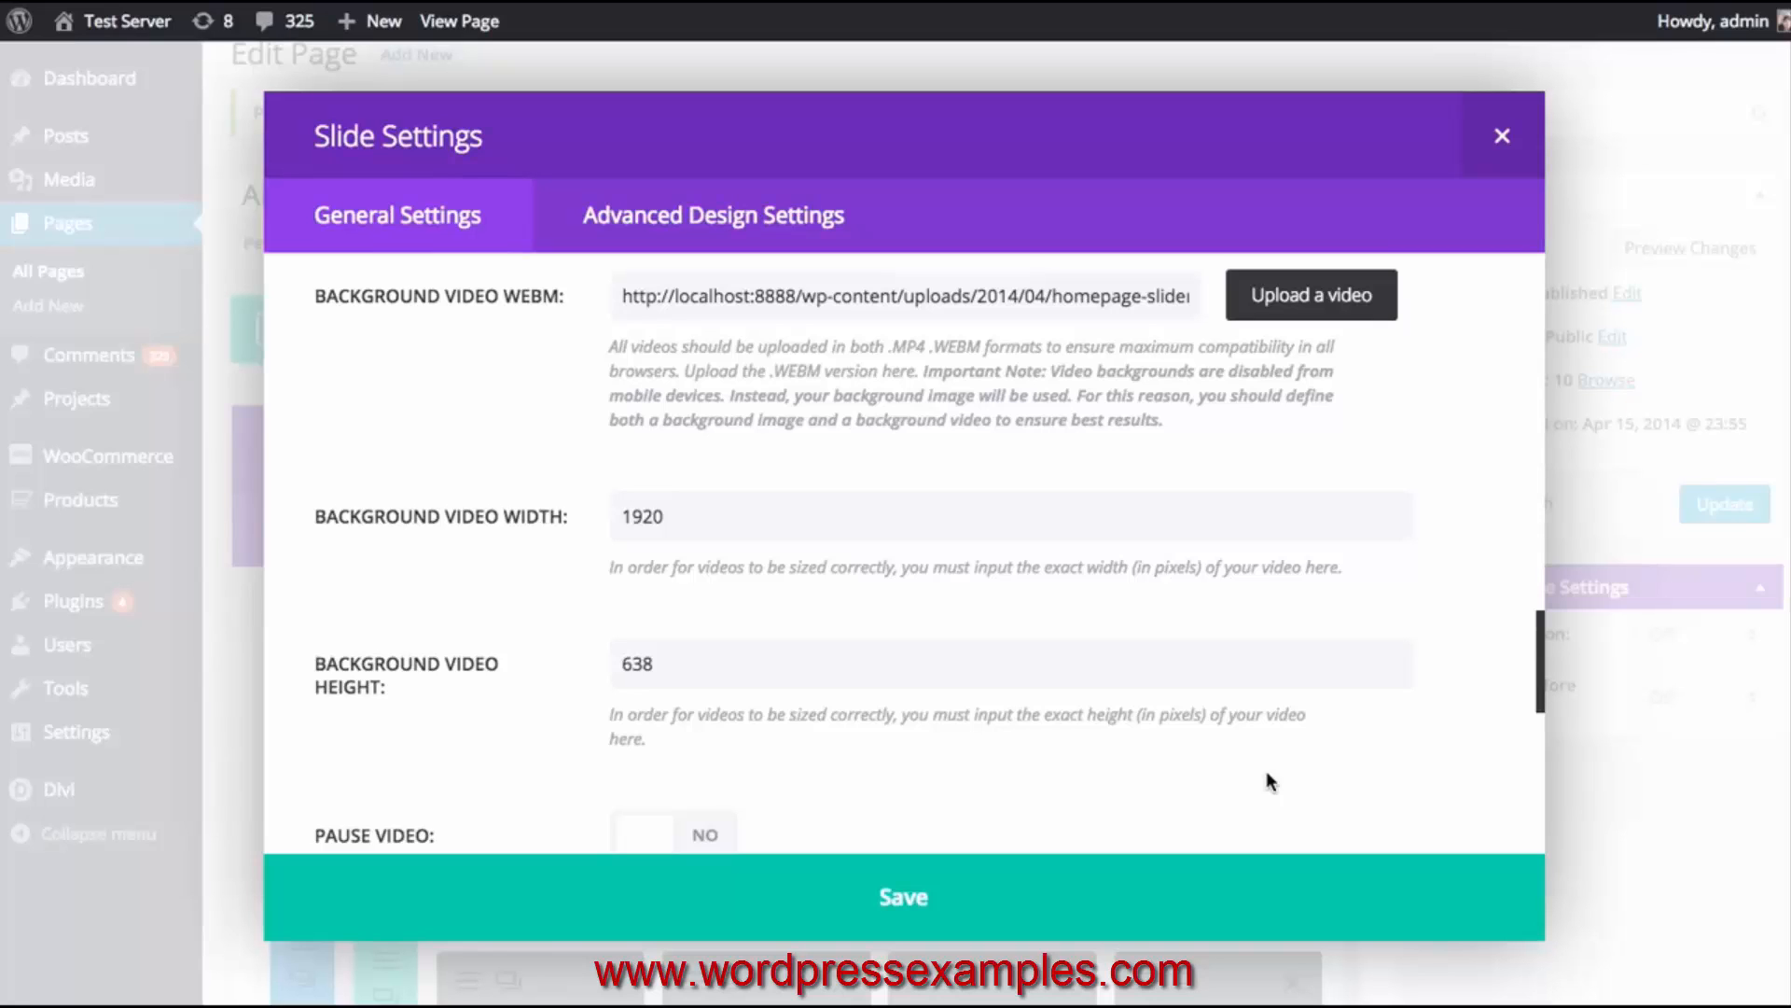
scroll(1324, 635, "down", 5)
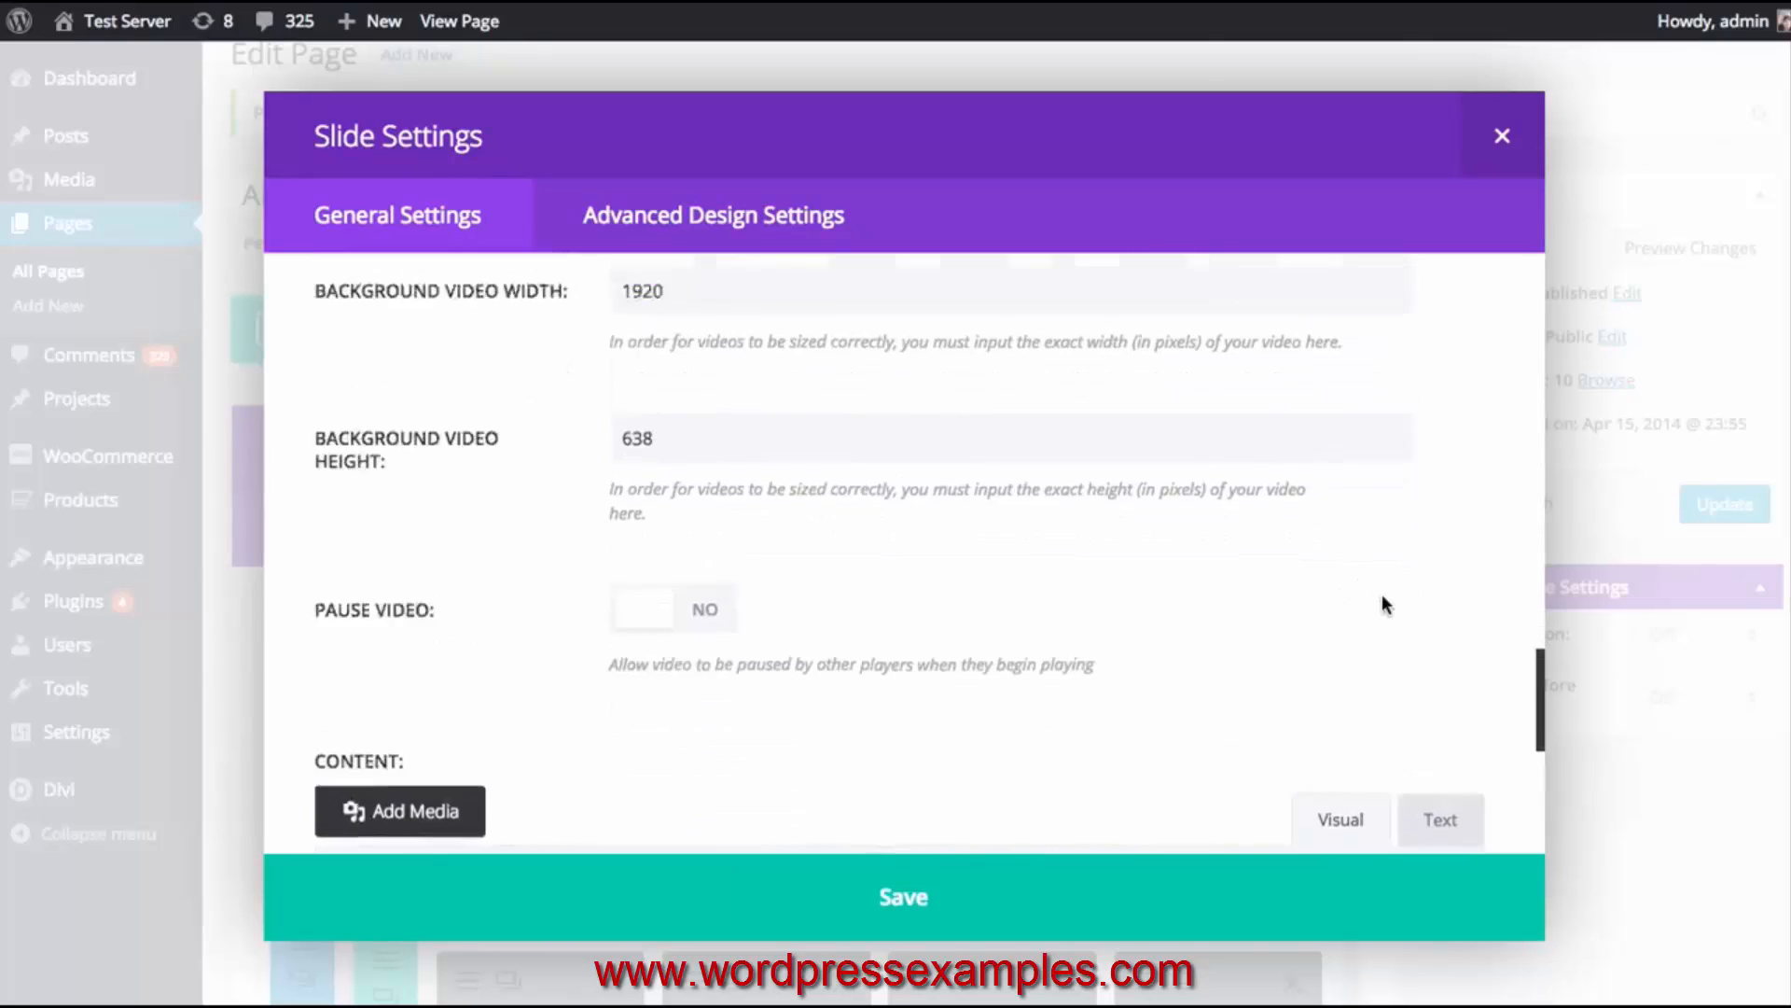
Step: Review the background video settings and width and height fields, then save the third slide's settings
scroll(1385, 605, "up", 7)
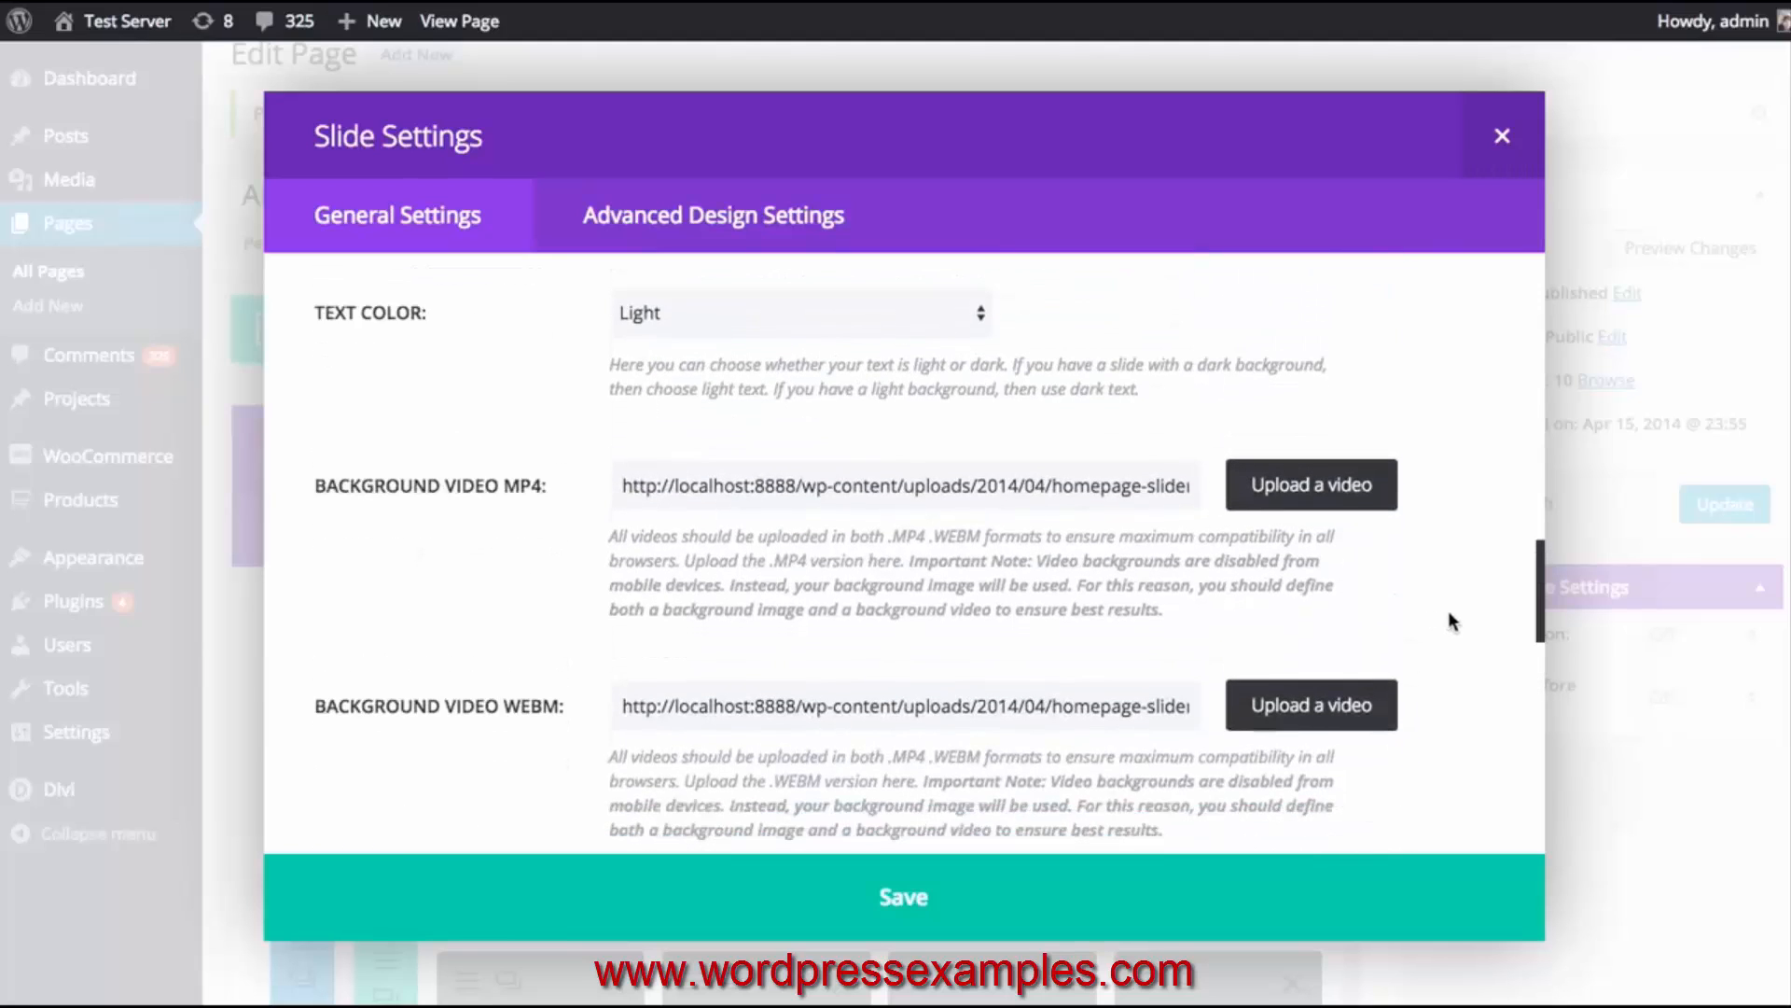
scroll(1468, 600, "down", 2)
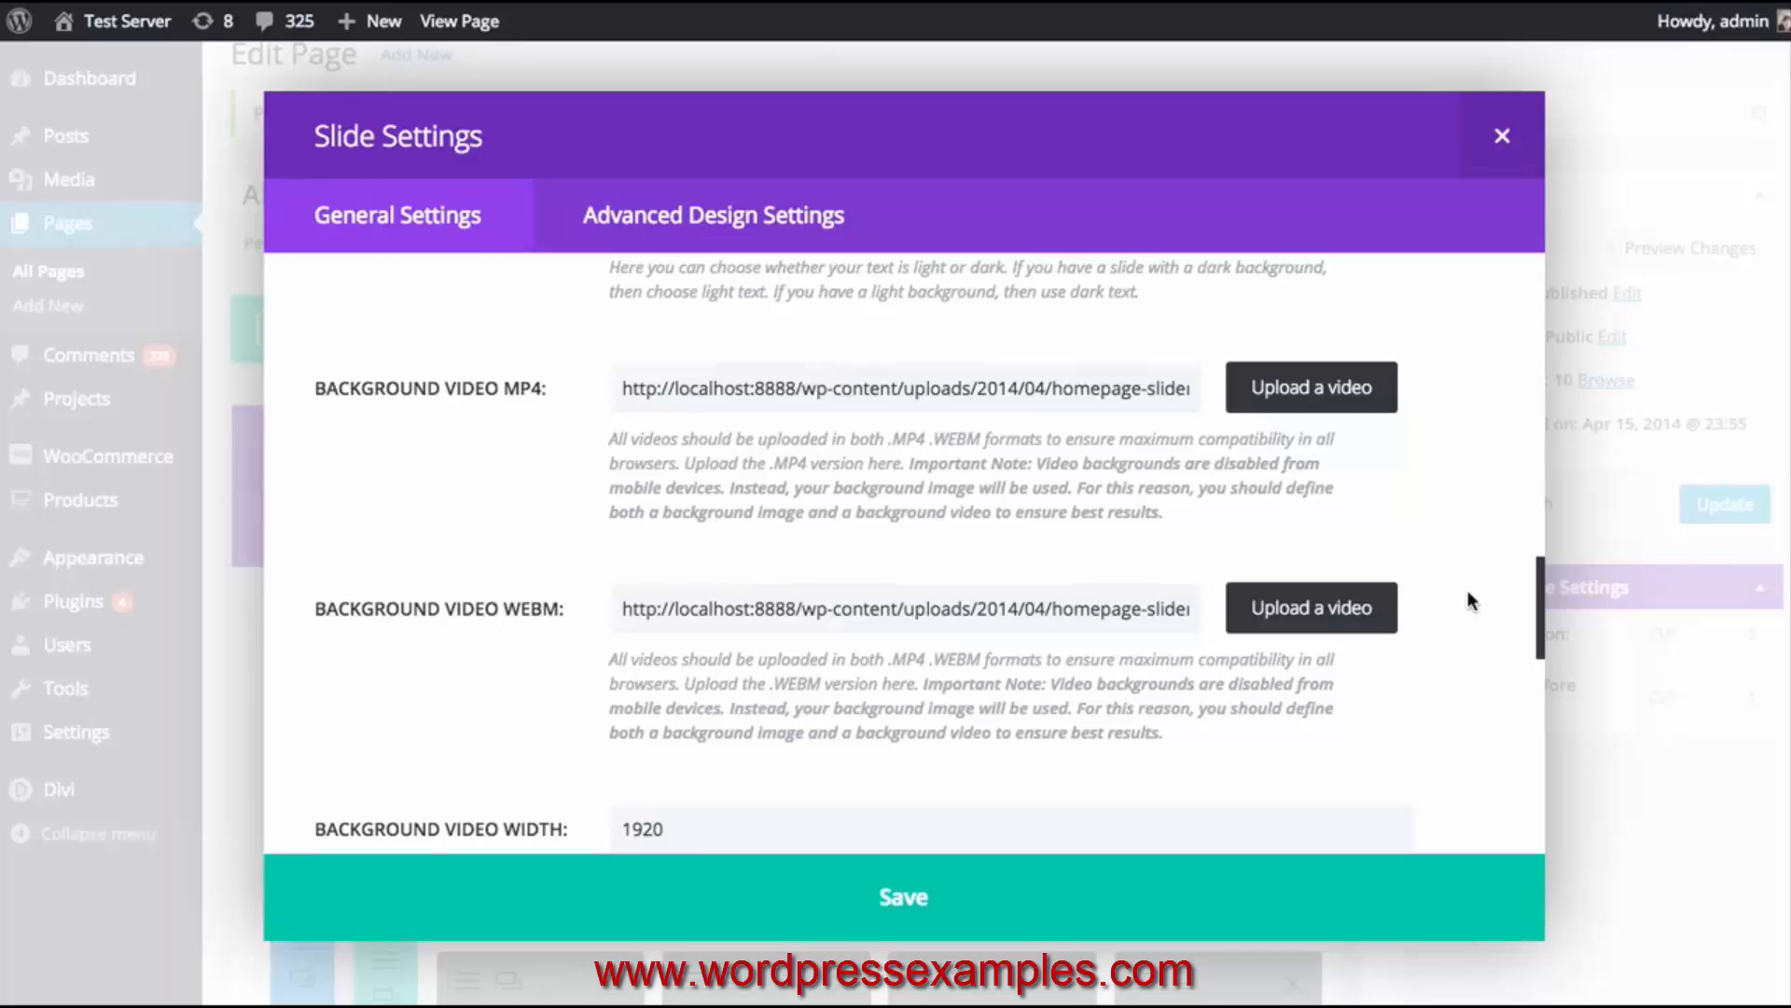
scroll(1478, 596, "down", 2)
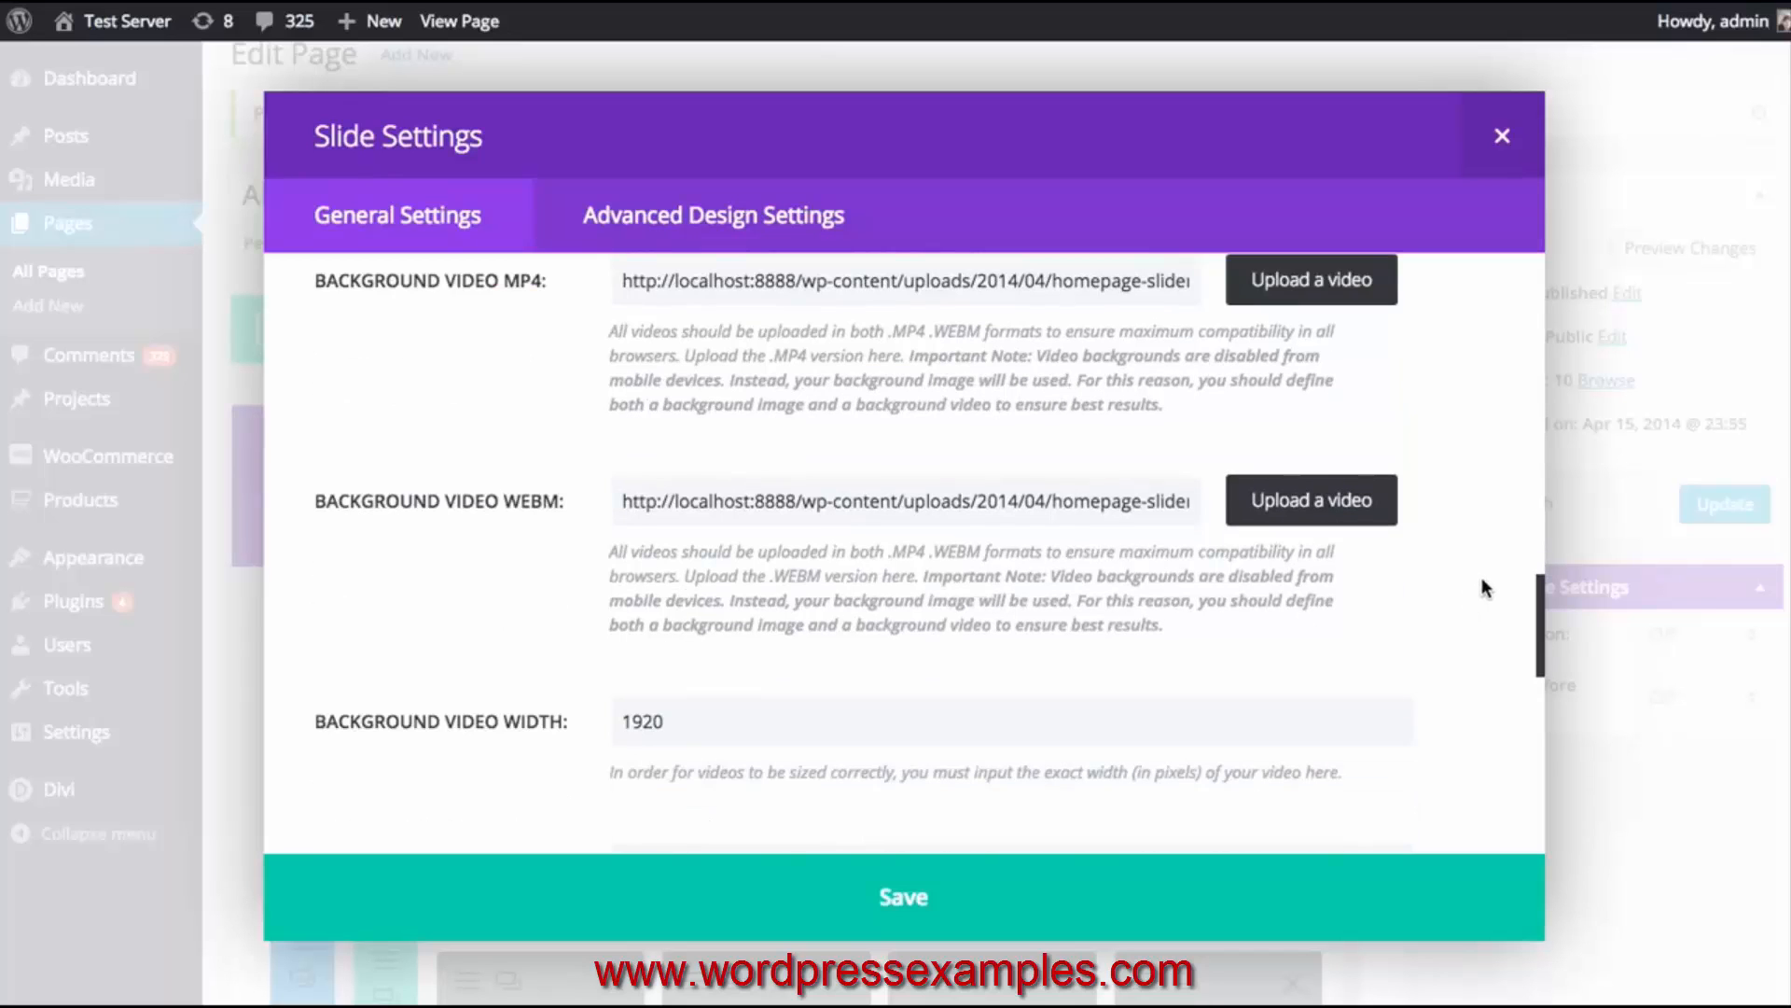
scroll(1485, 590, "down", 2)
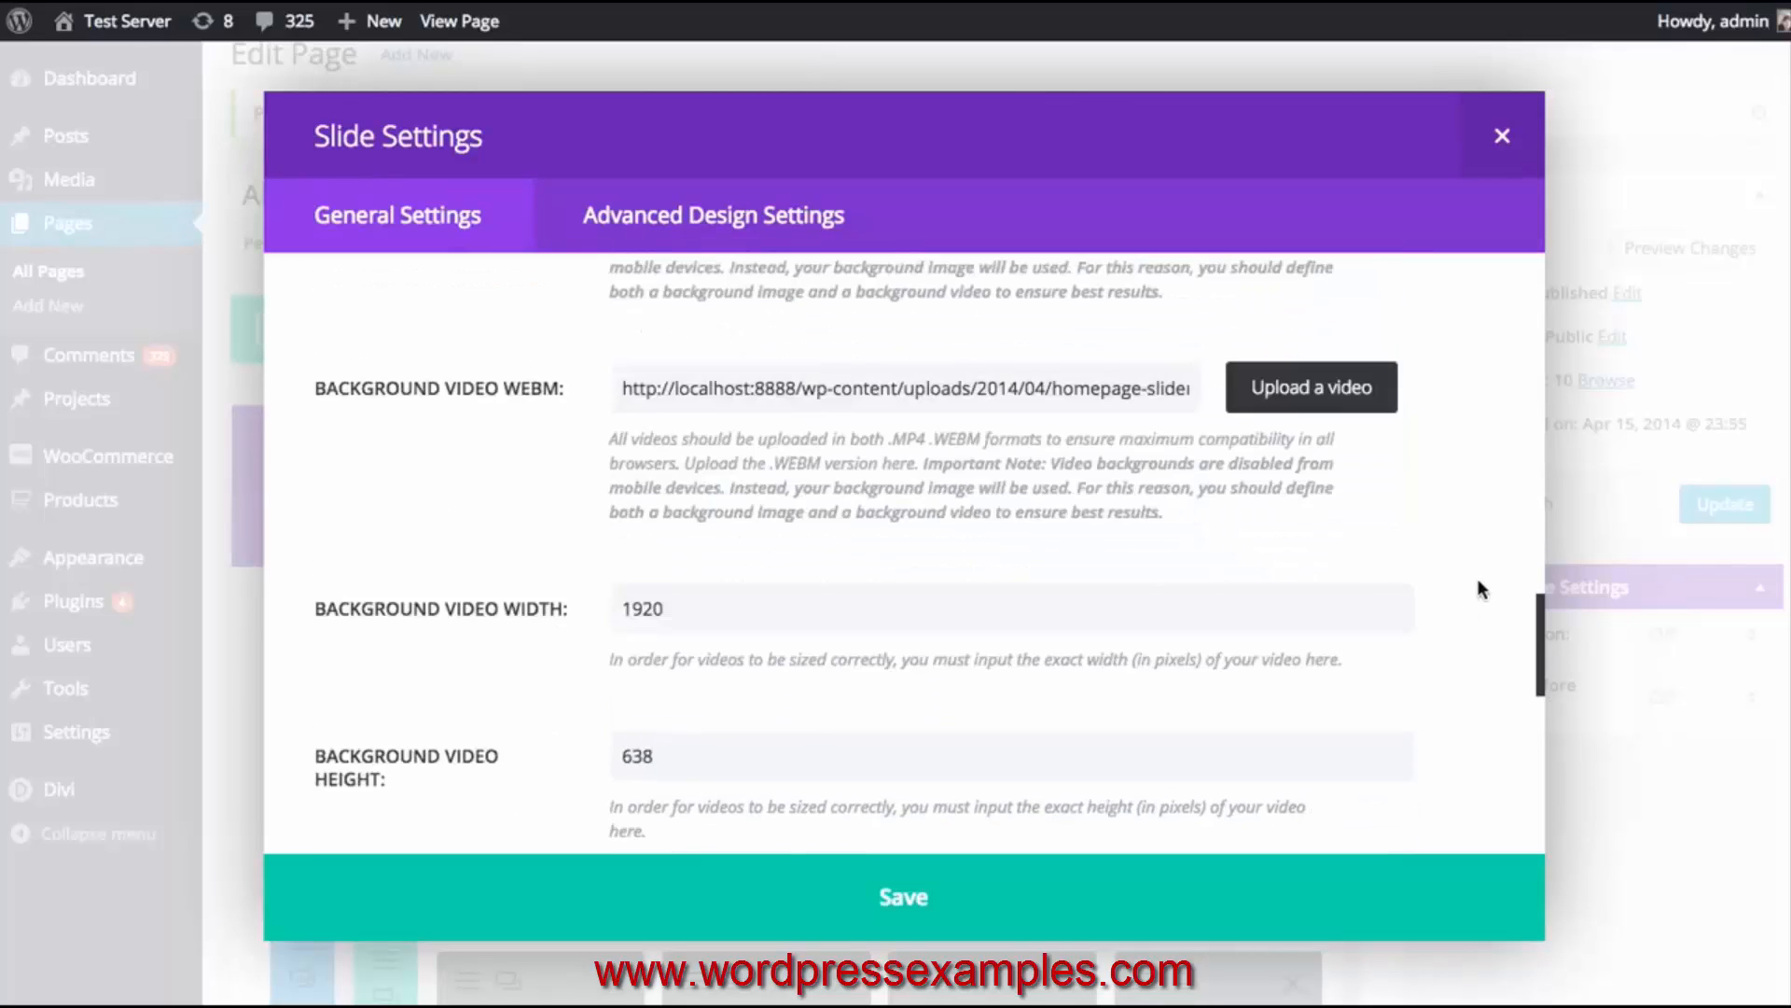
left_click(712, 611)
scroll(744, 607, "down", 1)
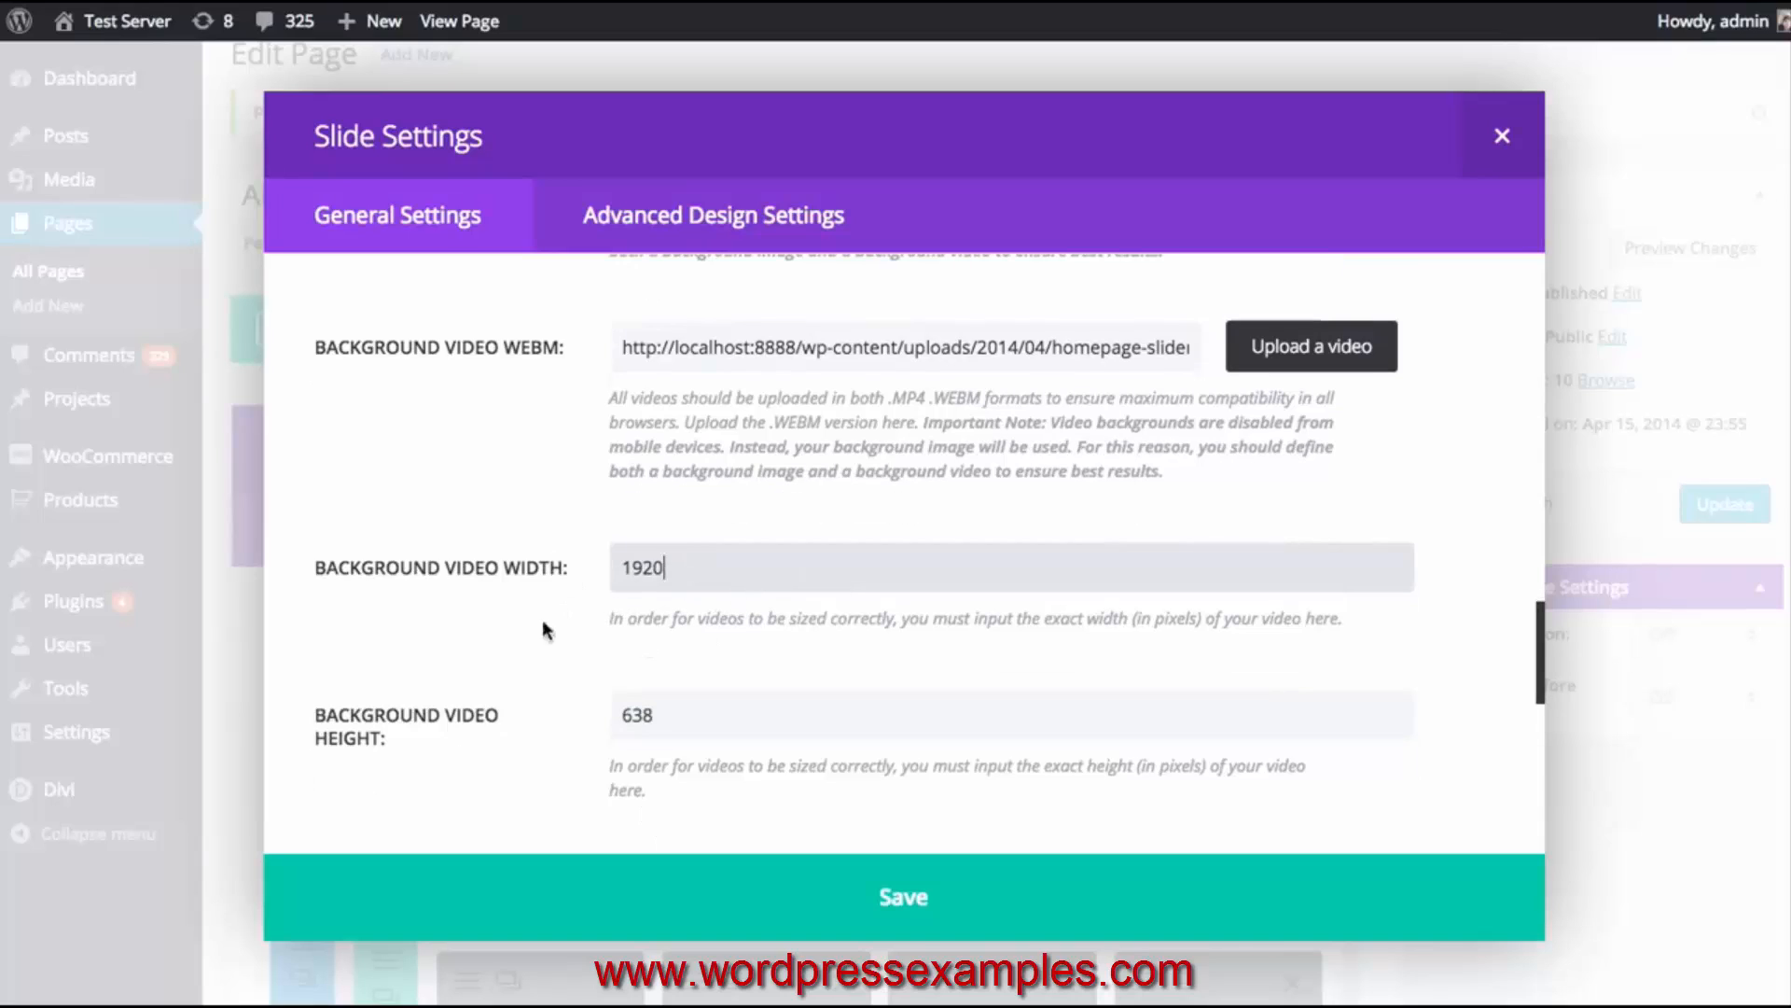
left_click(696, 718)
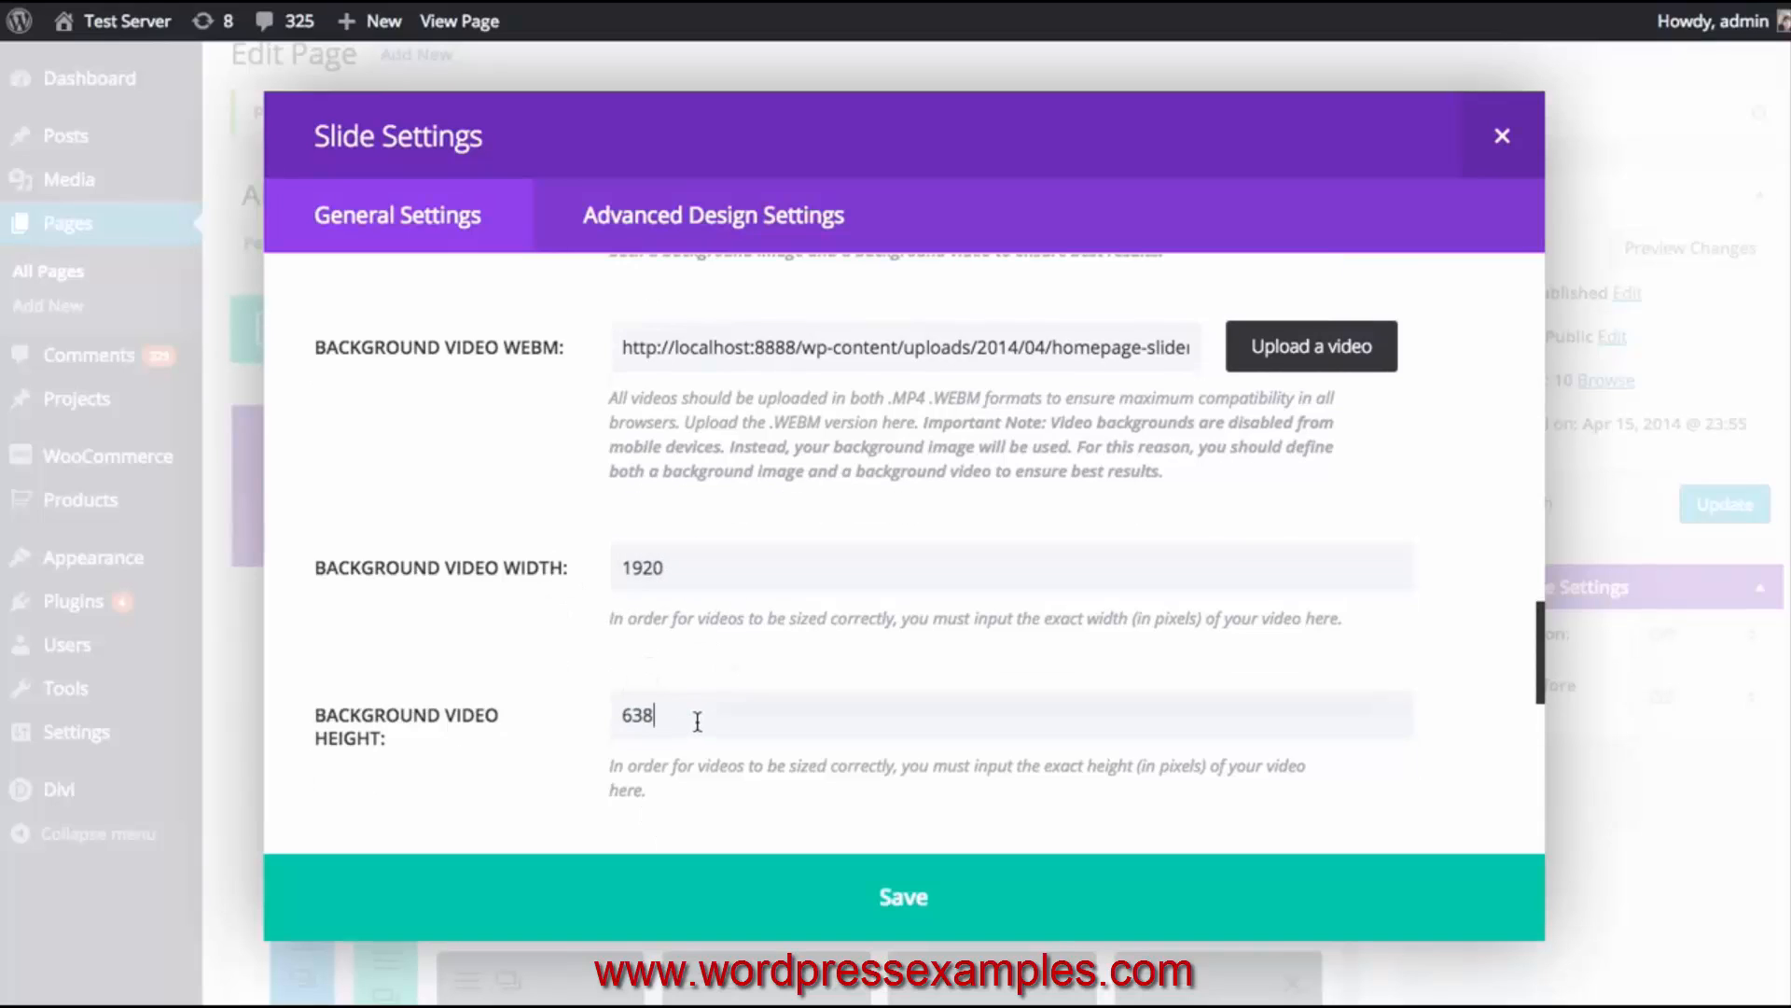
left_click(1444, 458)
scroll(1101, 377, "up", 3)
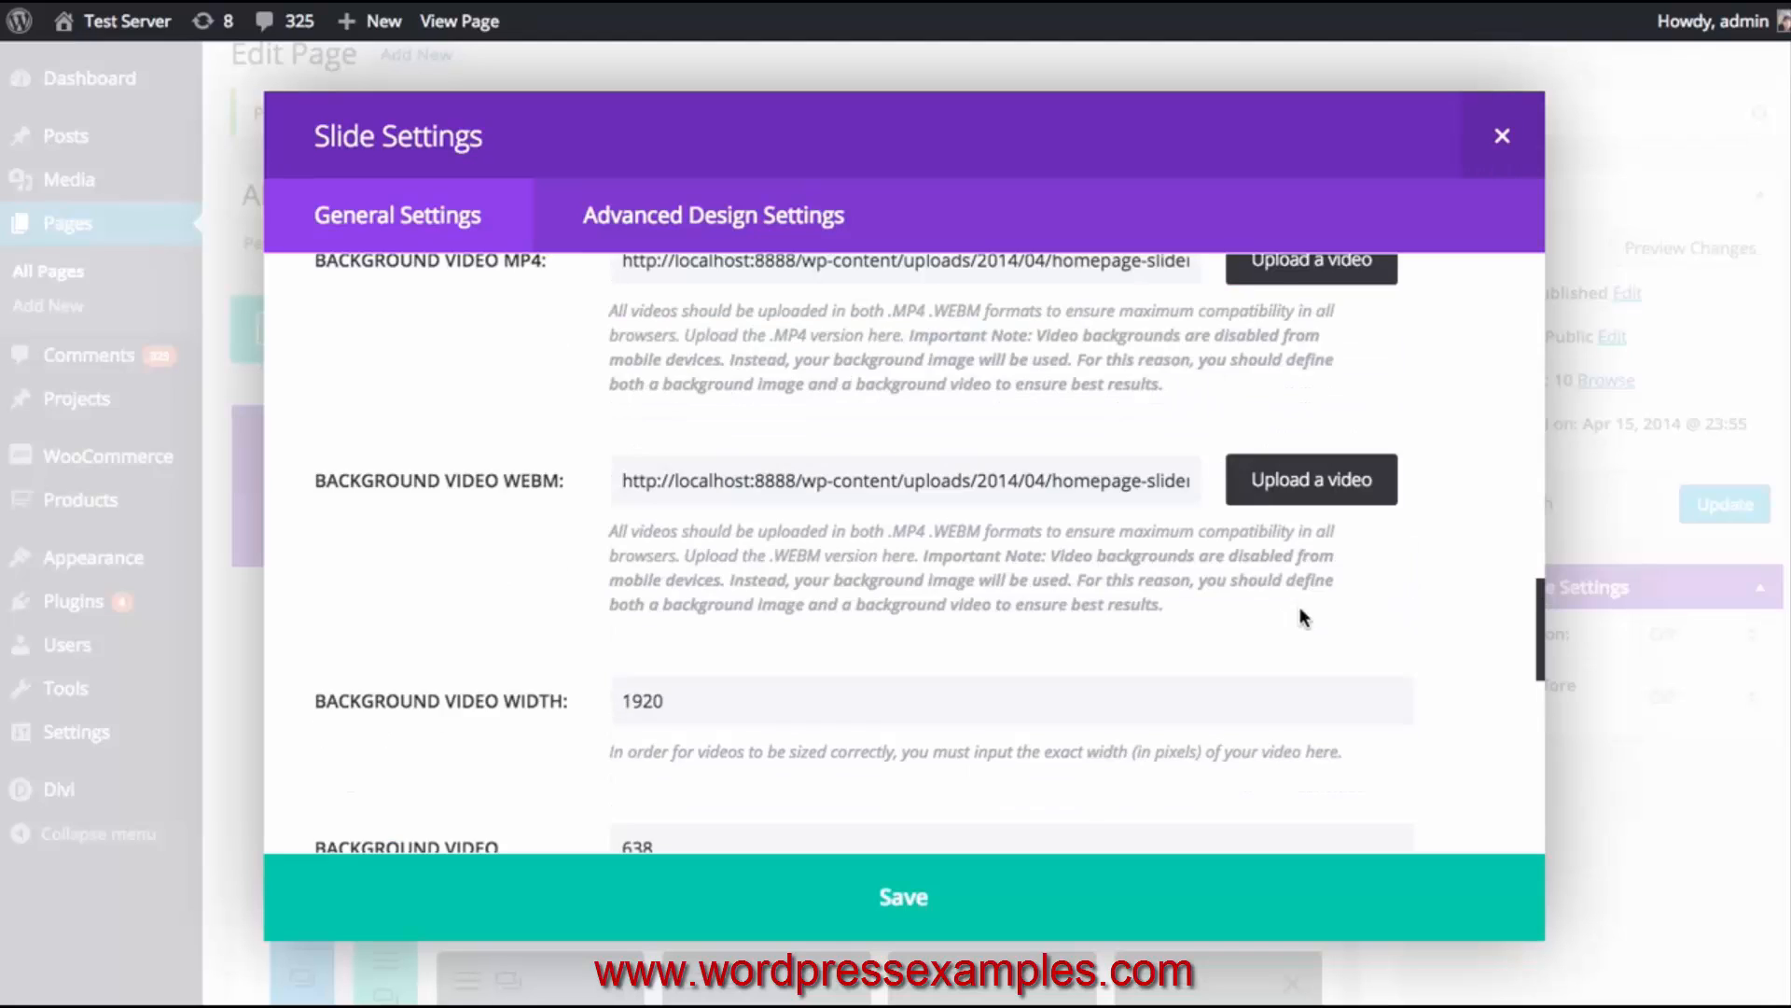
scroll(1103, 454, "down", 6)
scroll(1092, 448, "down", 5)
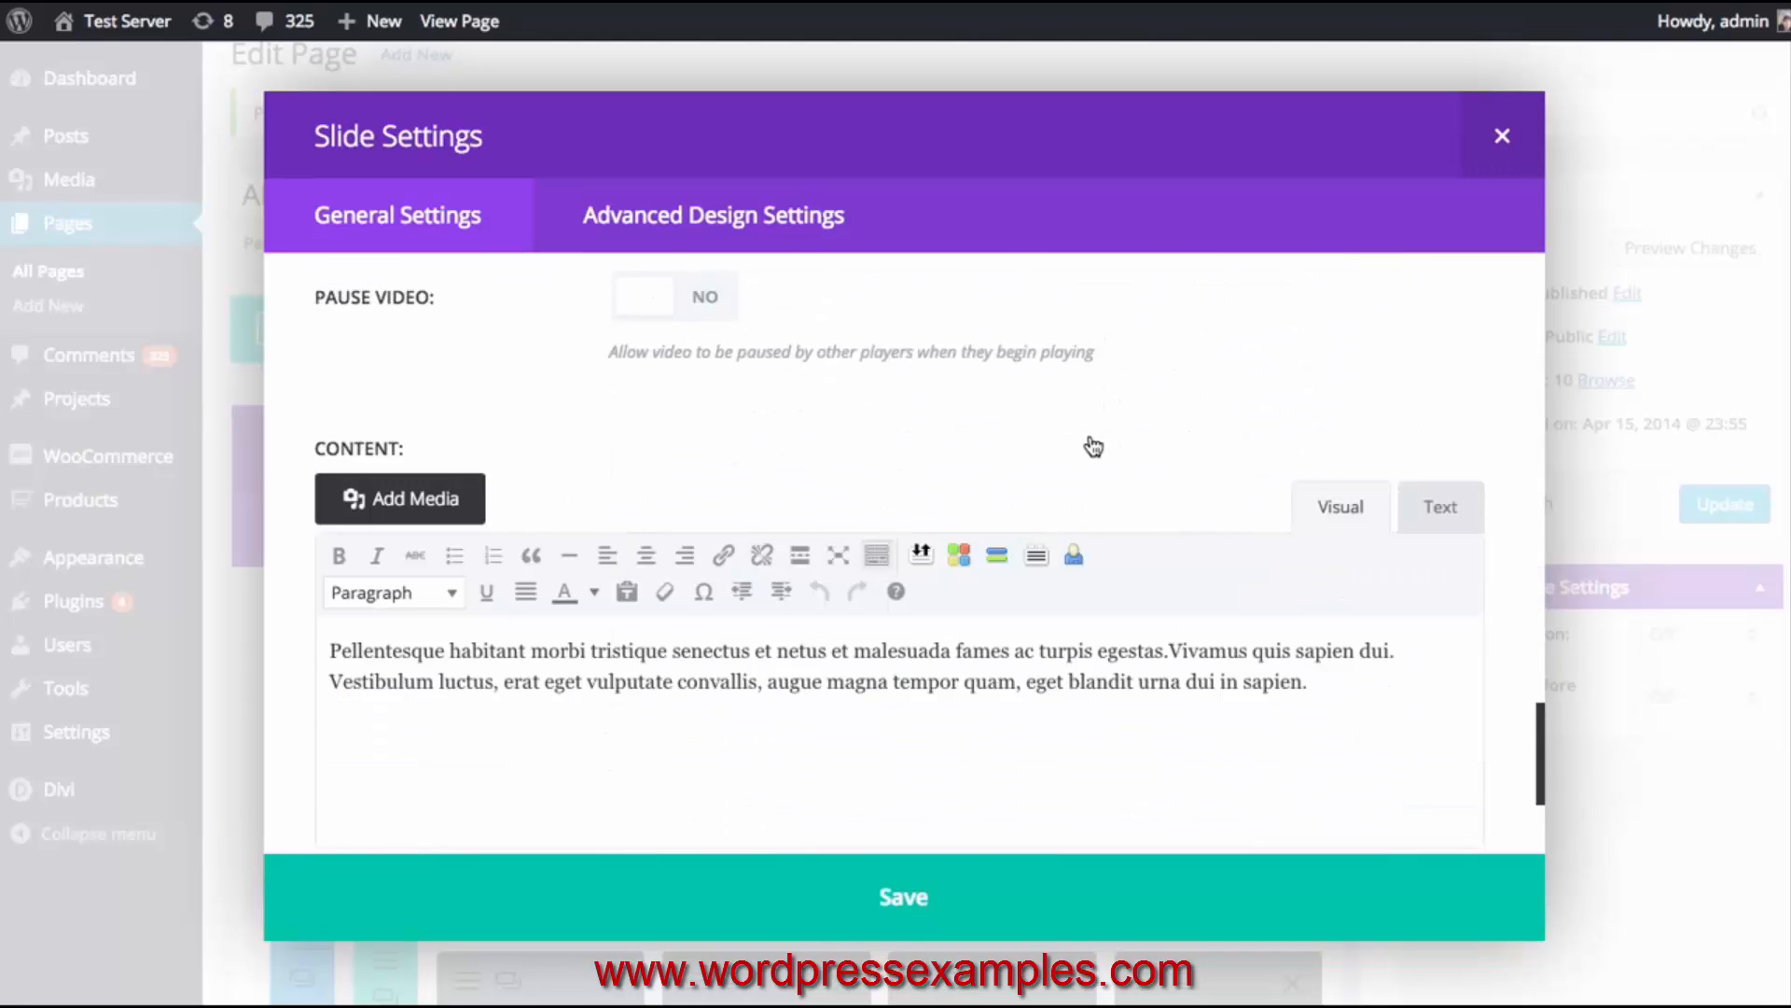
left_click(945, 910)
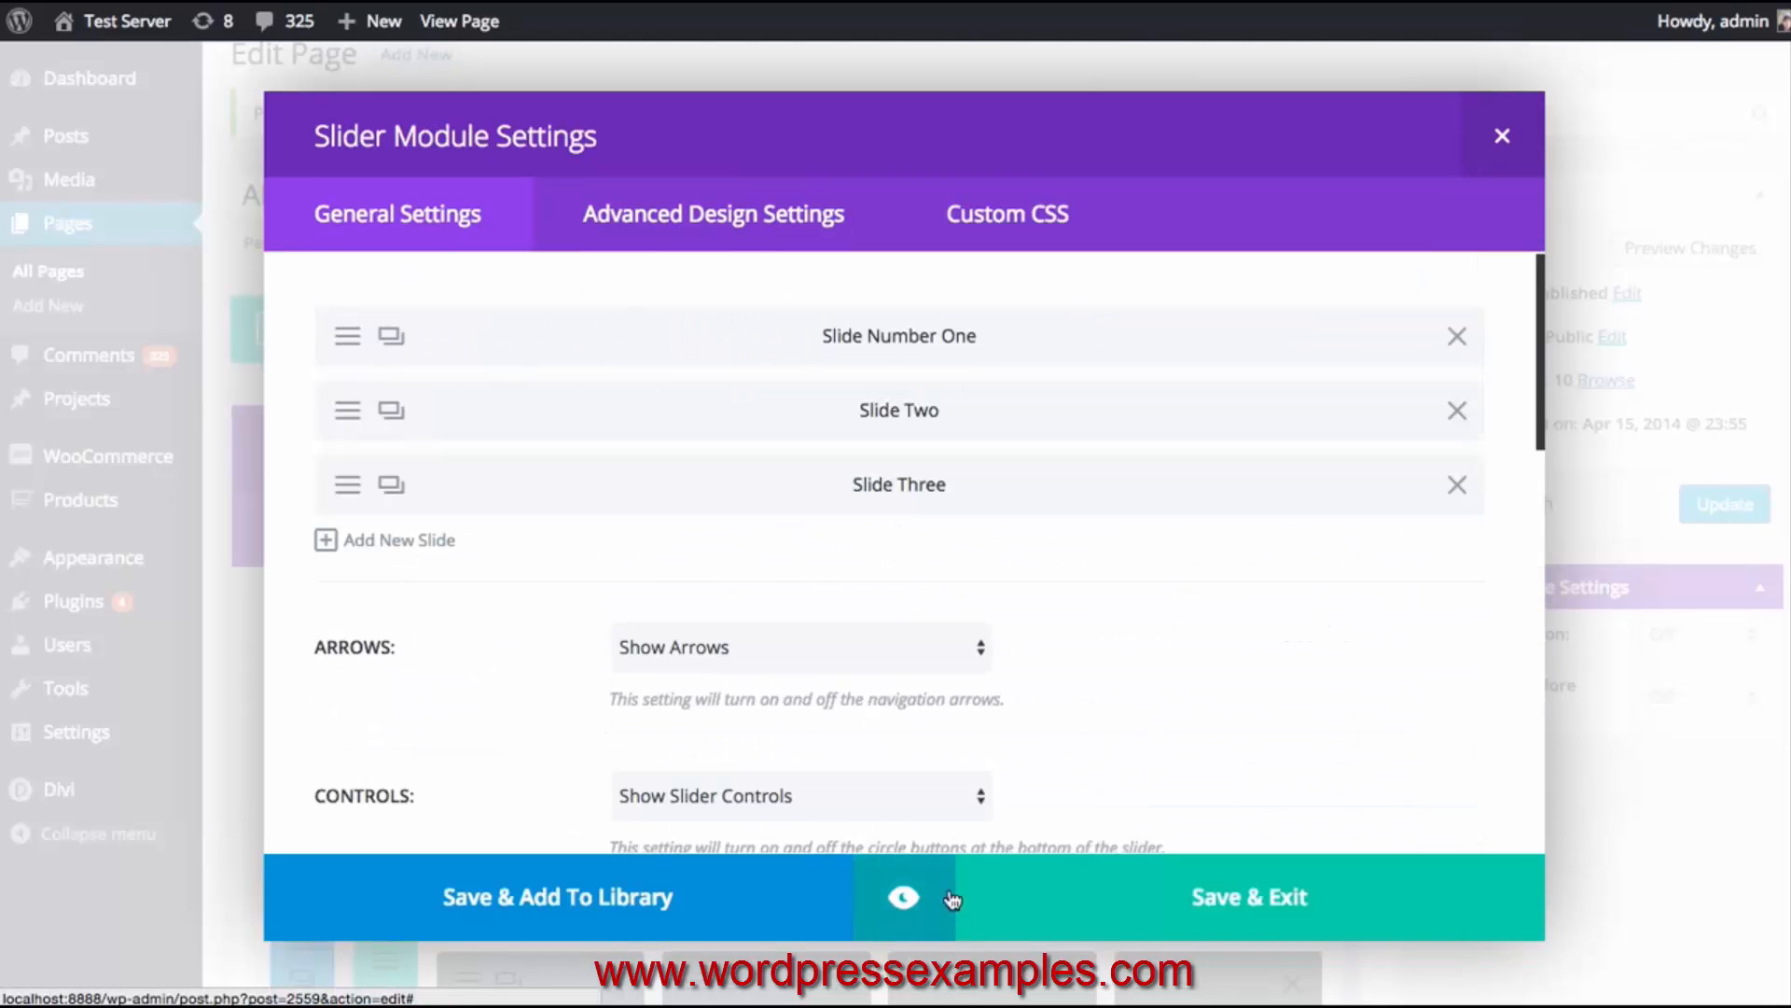
Step: Preview the slider module and cycle through its slides to the third slide
left_click(905, 897)
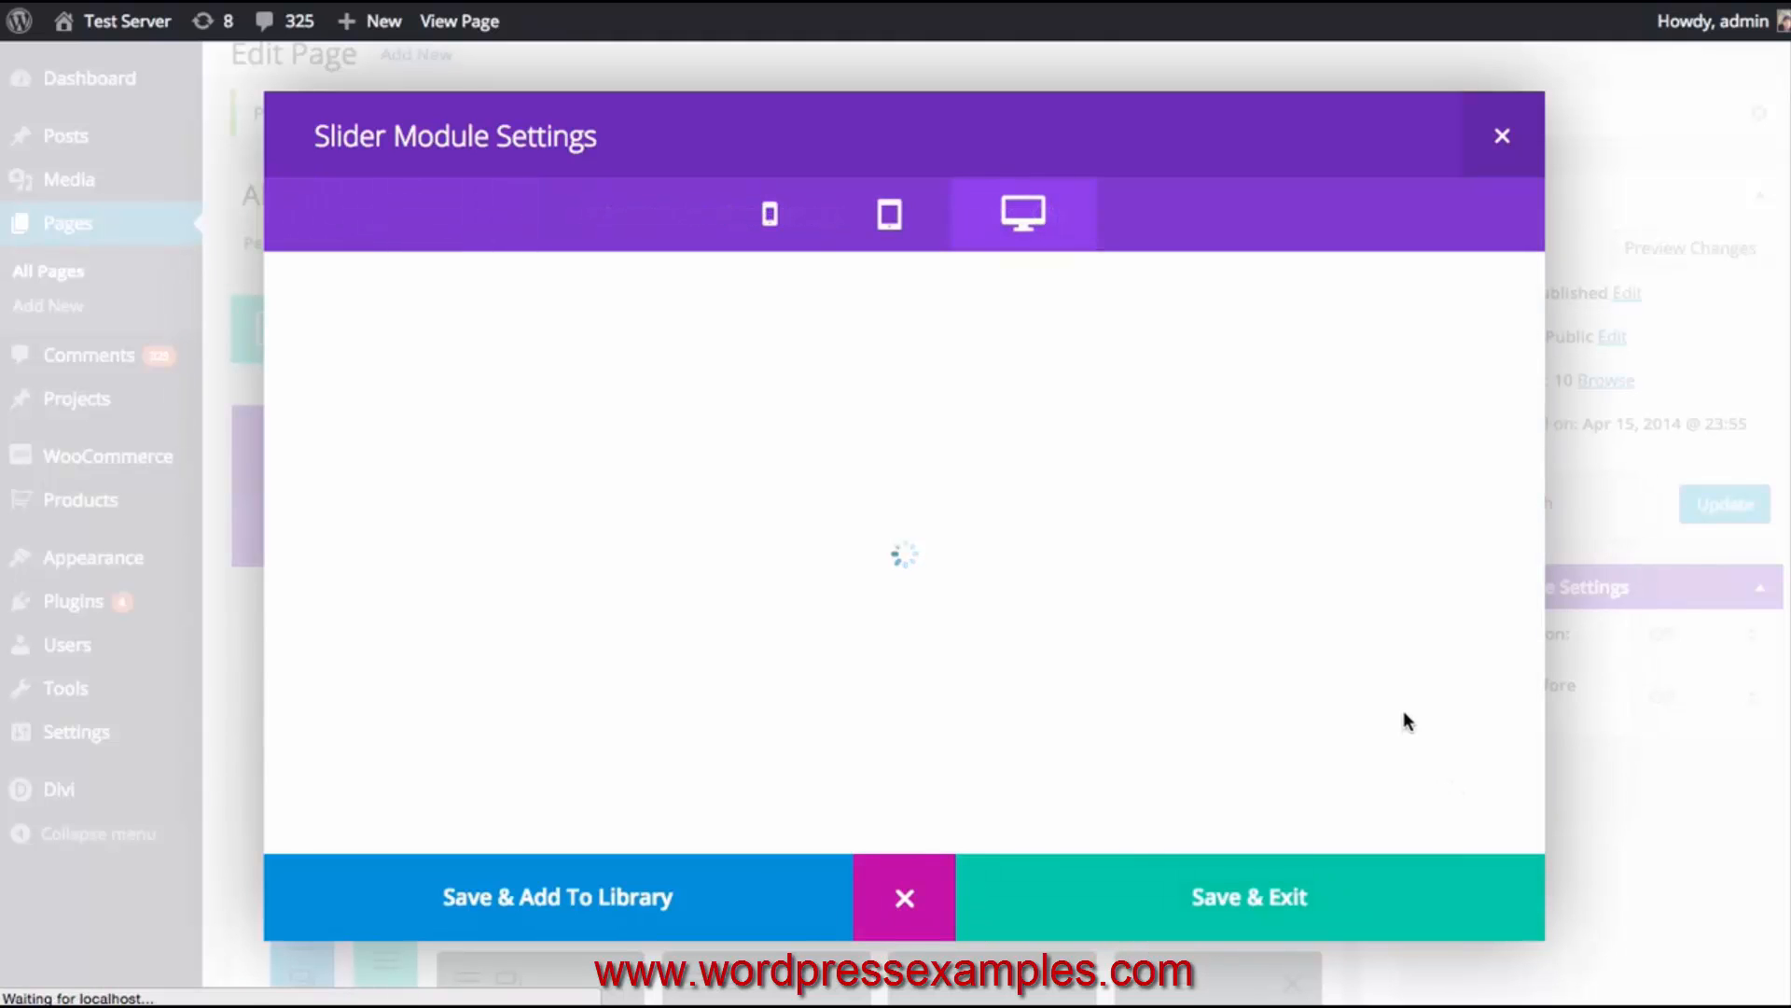
scroll(1386, 644, "down", 2)
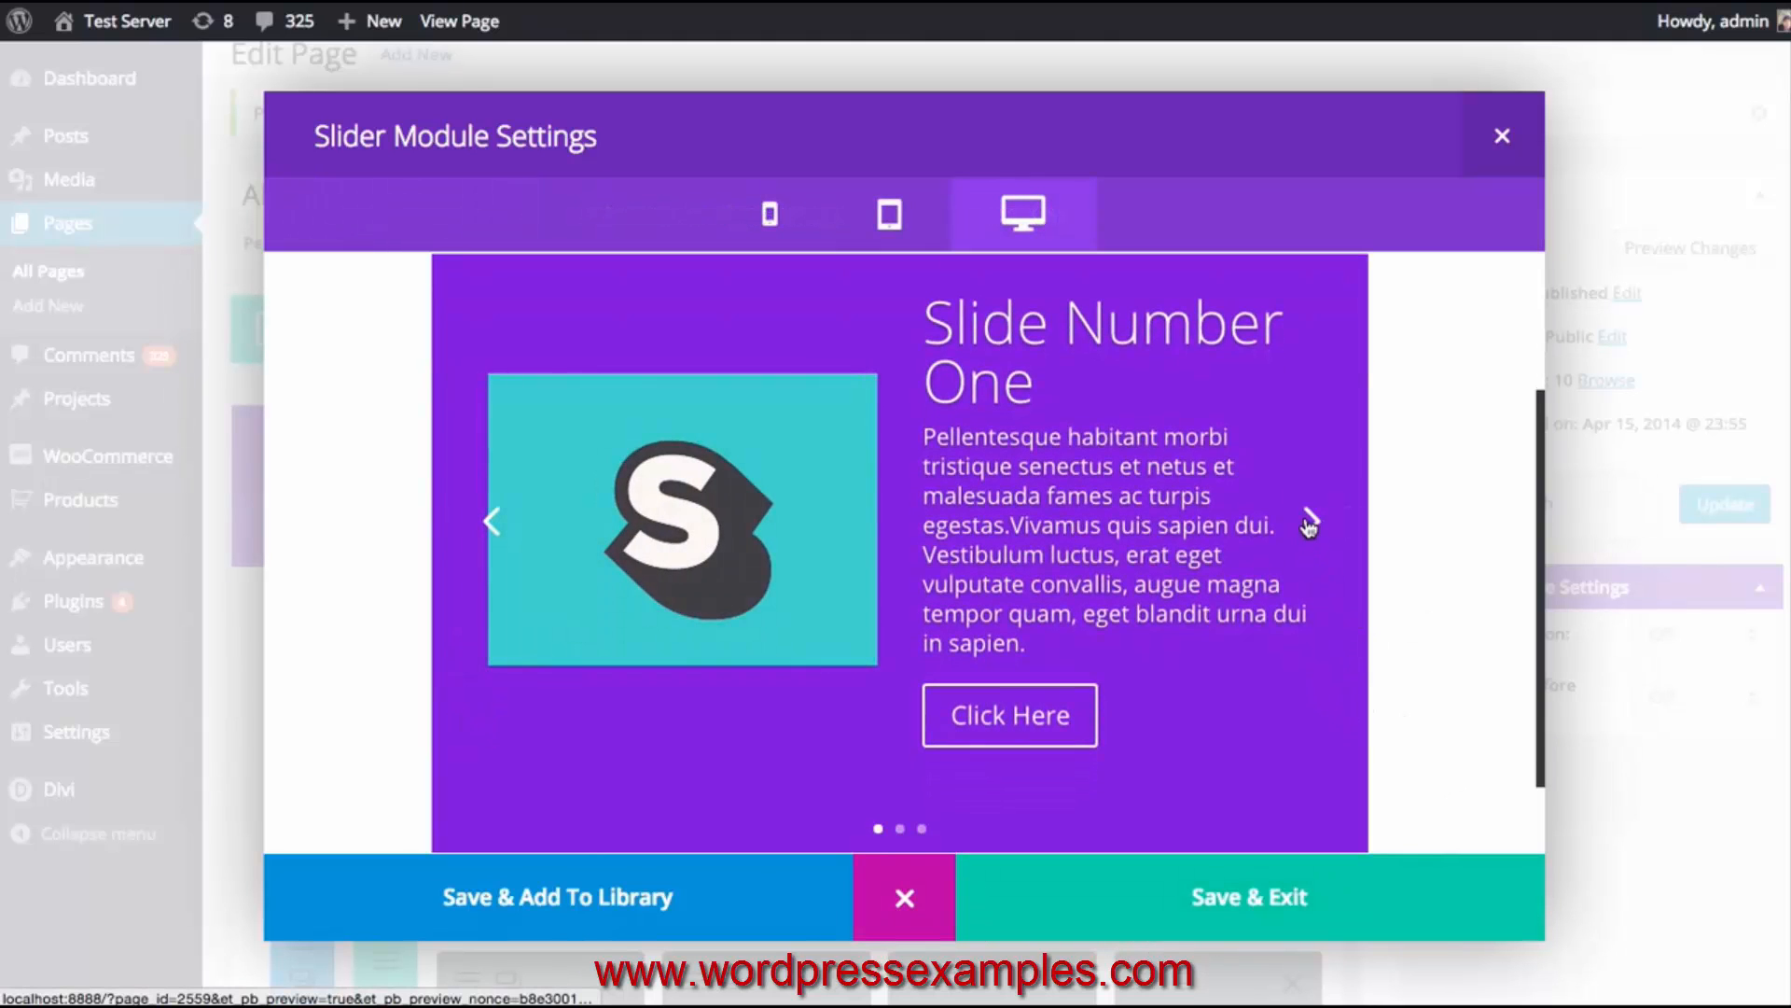
left_click(1311, 520)
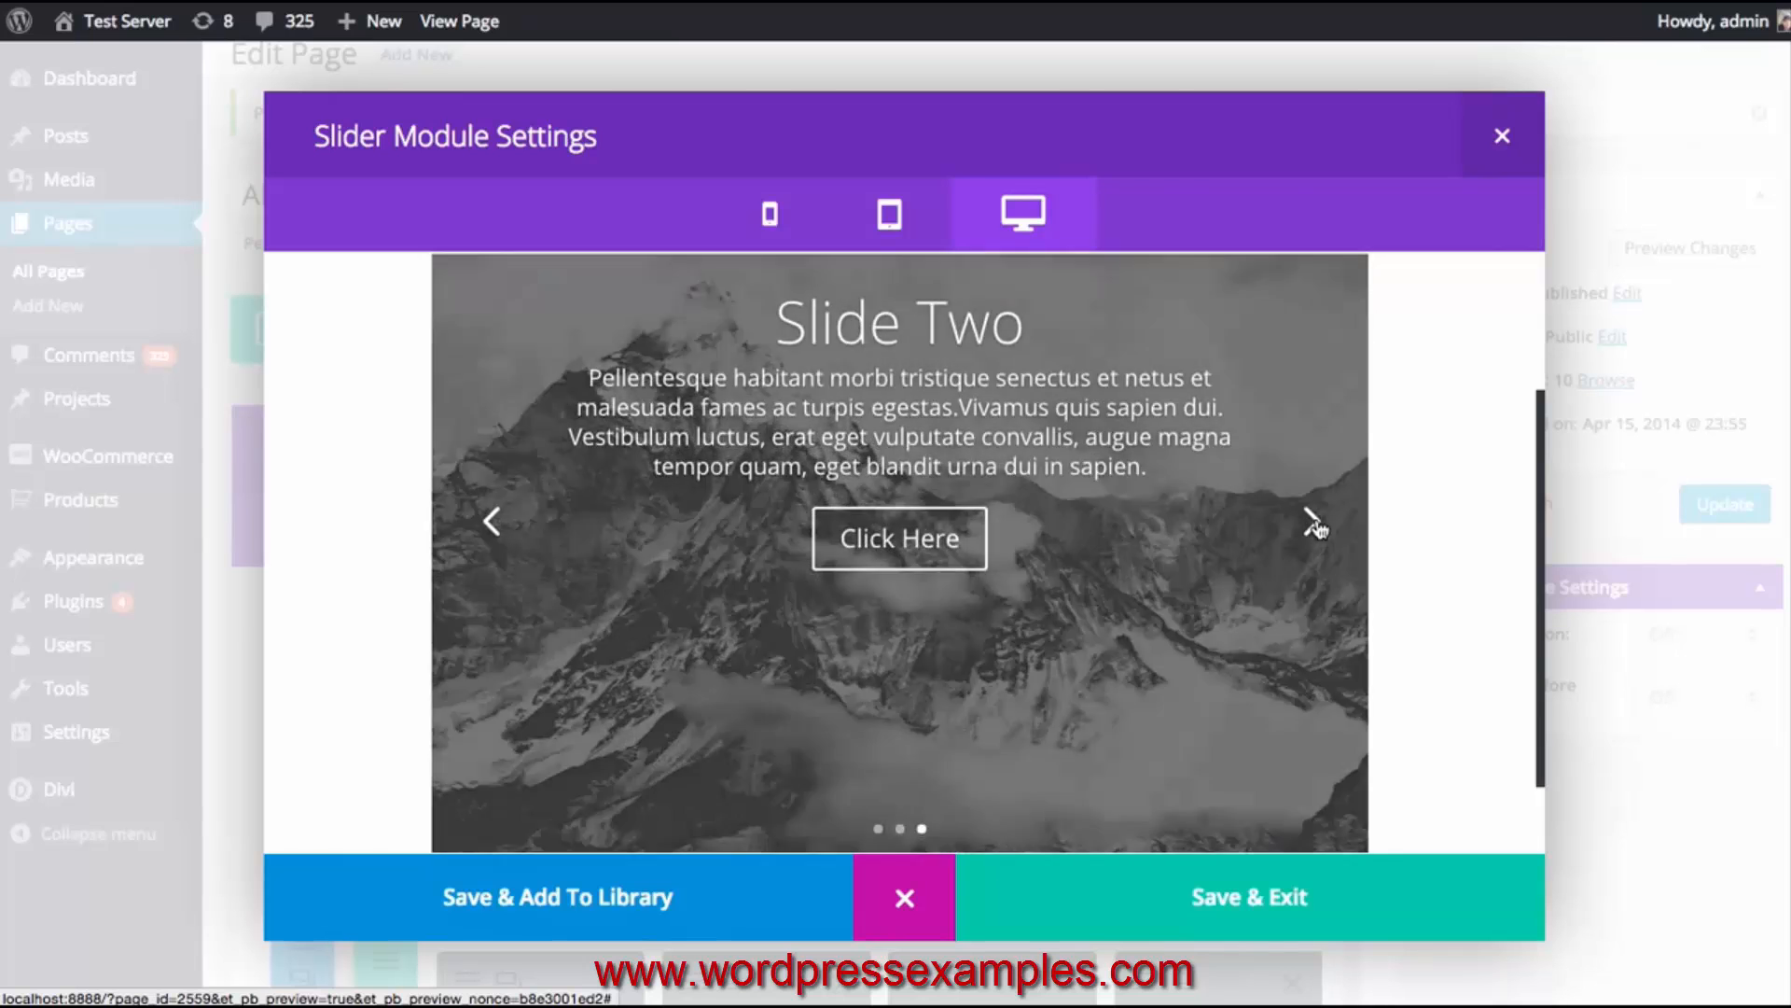
left_click(1312, 522)
scroll(1390, 513, "up", 2)
scroll(1383, 511, "down", 2)
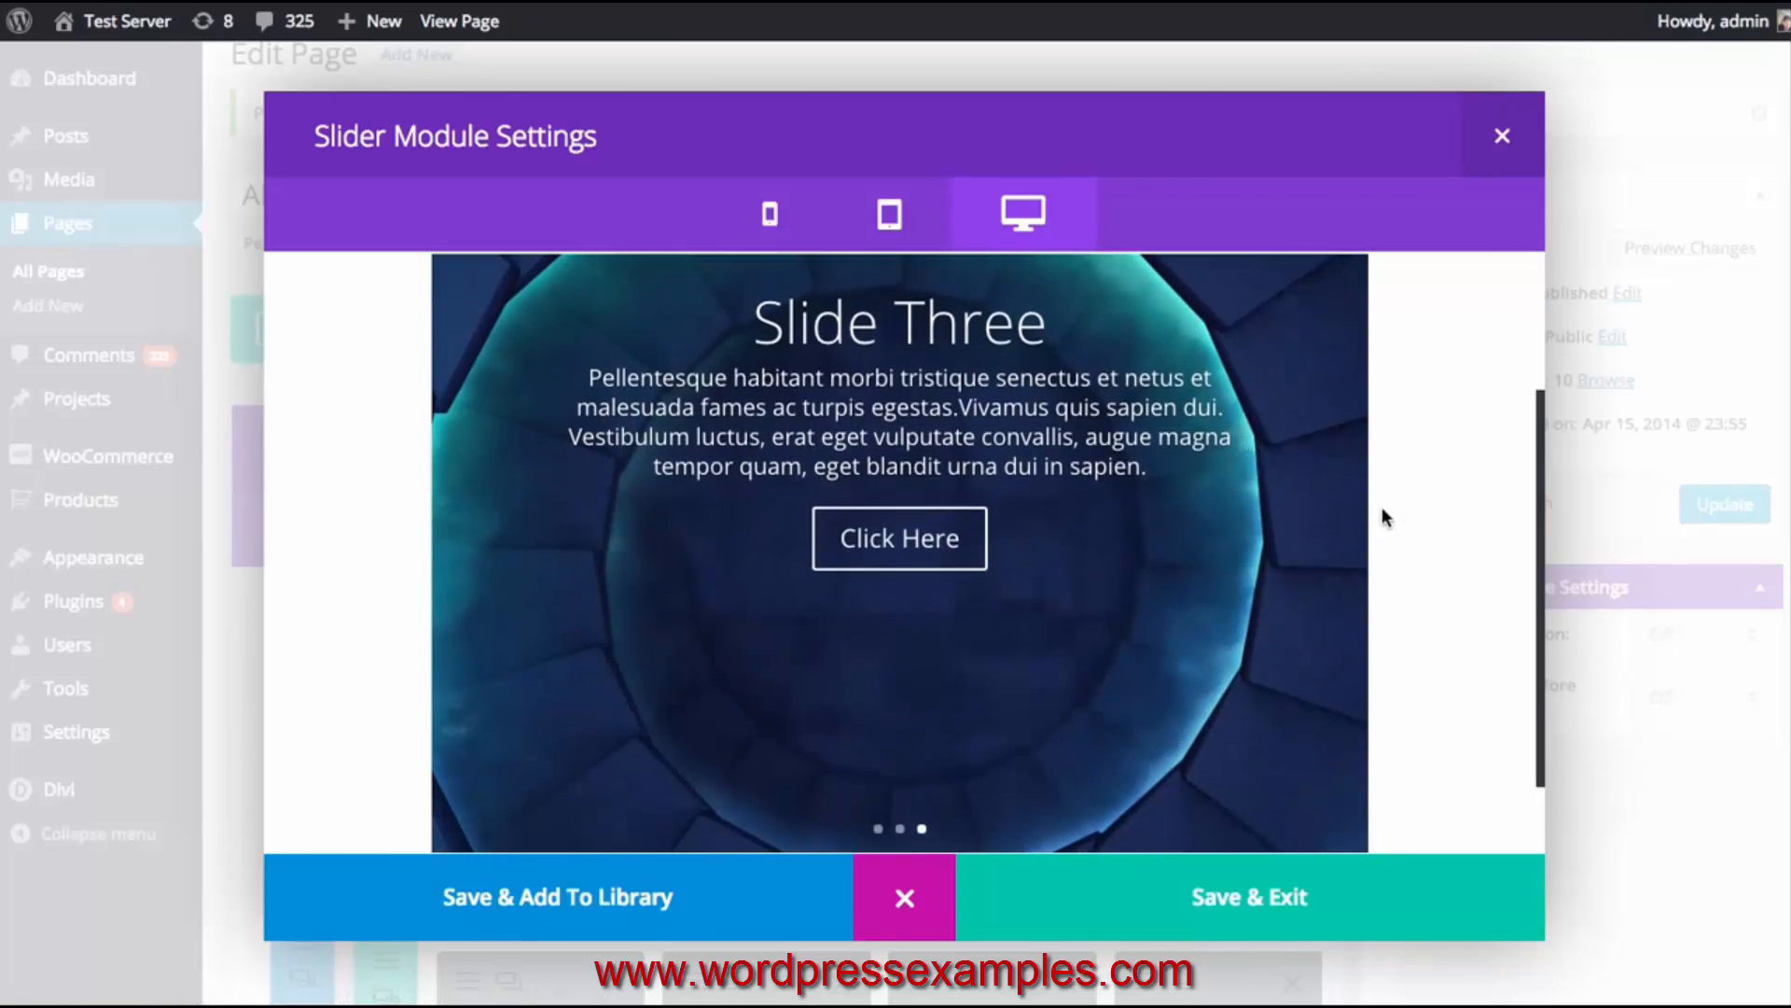
scroll(1391, 537, "up", 2)
scroll(1392, 523, "down", 3)
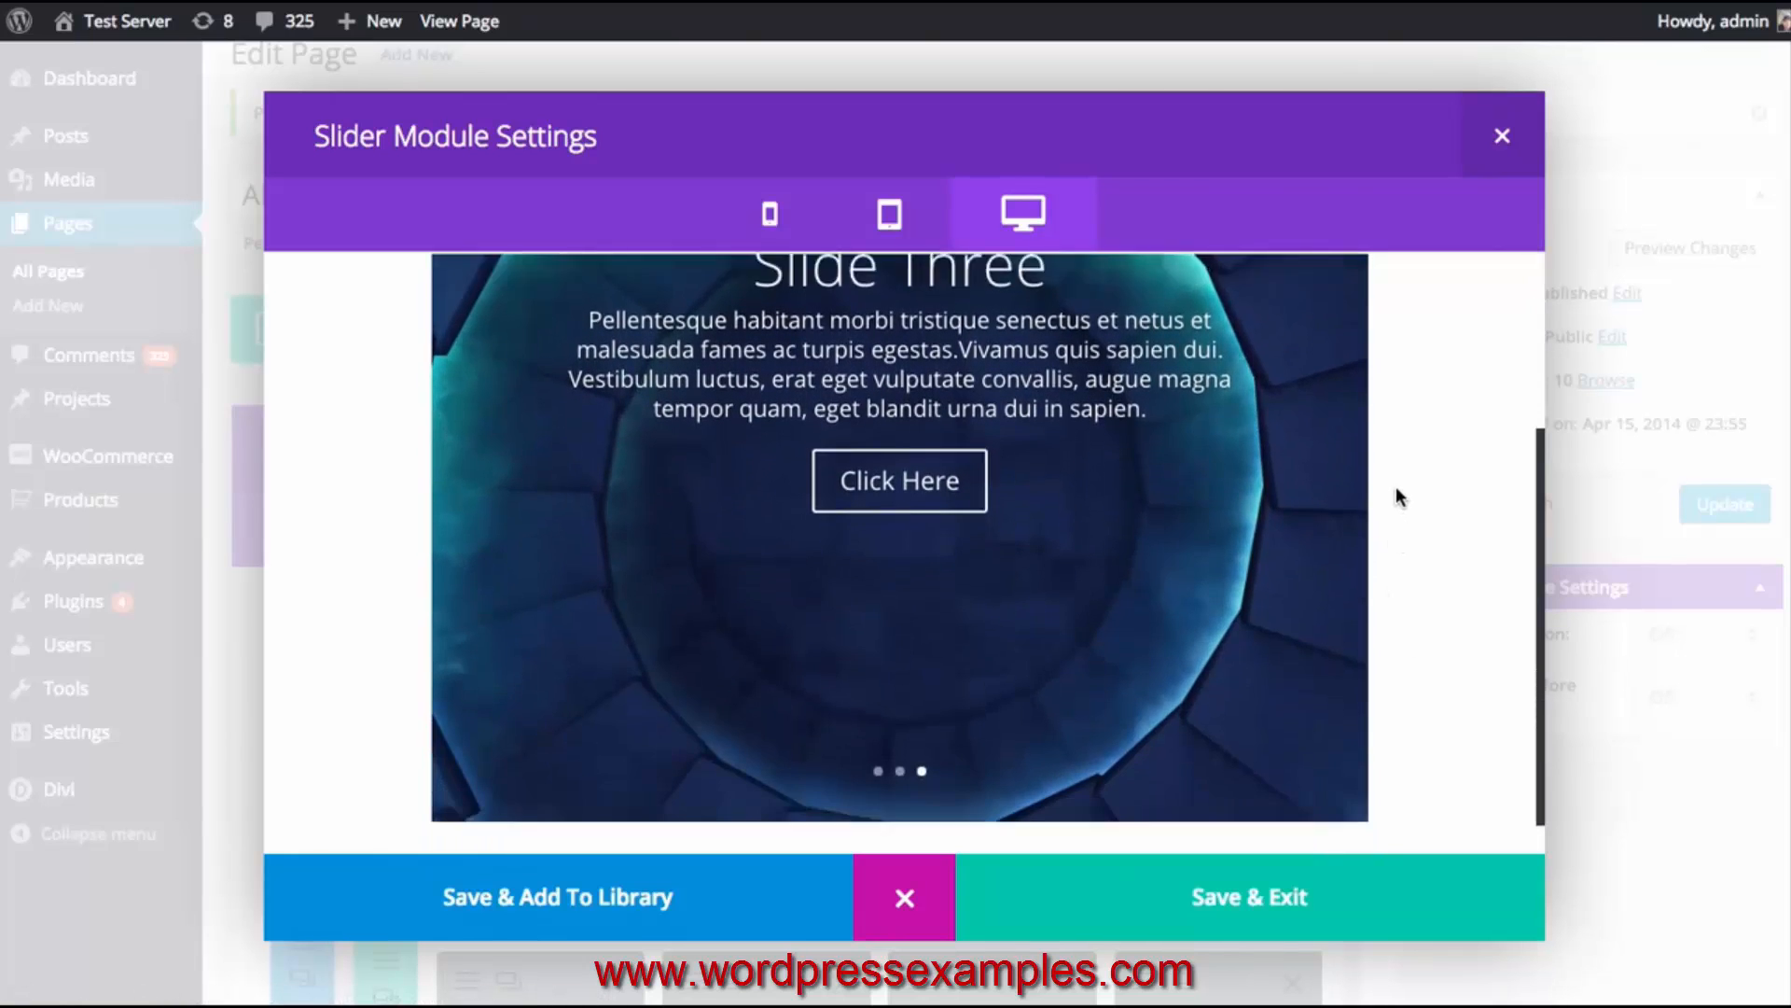
scroll(1161, 709, "up", 3)
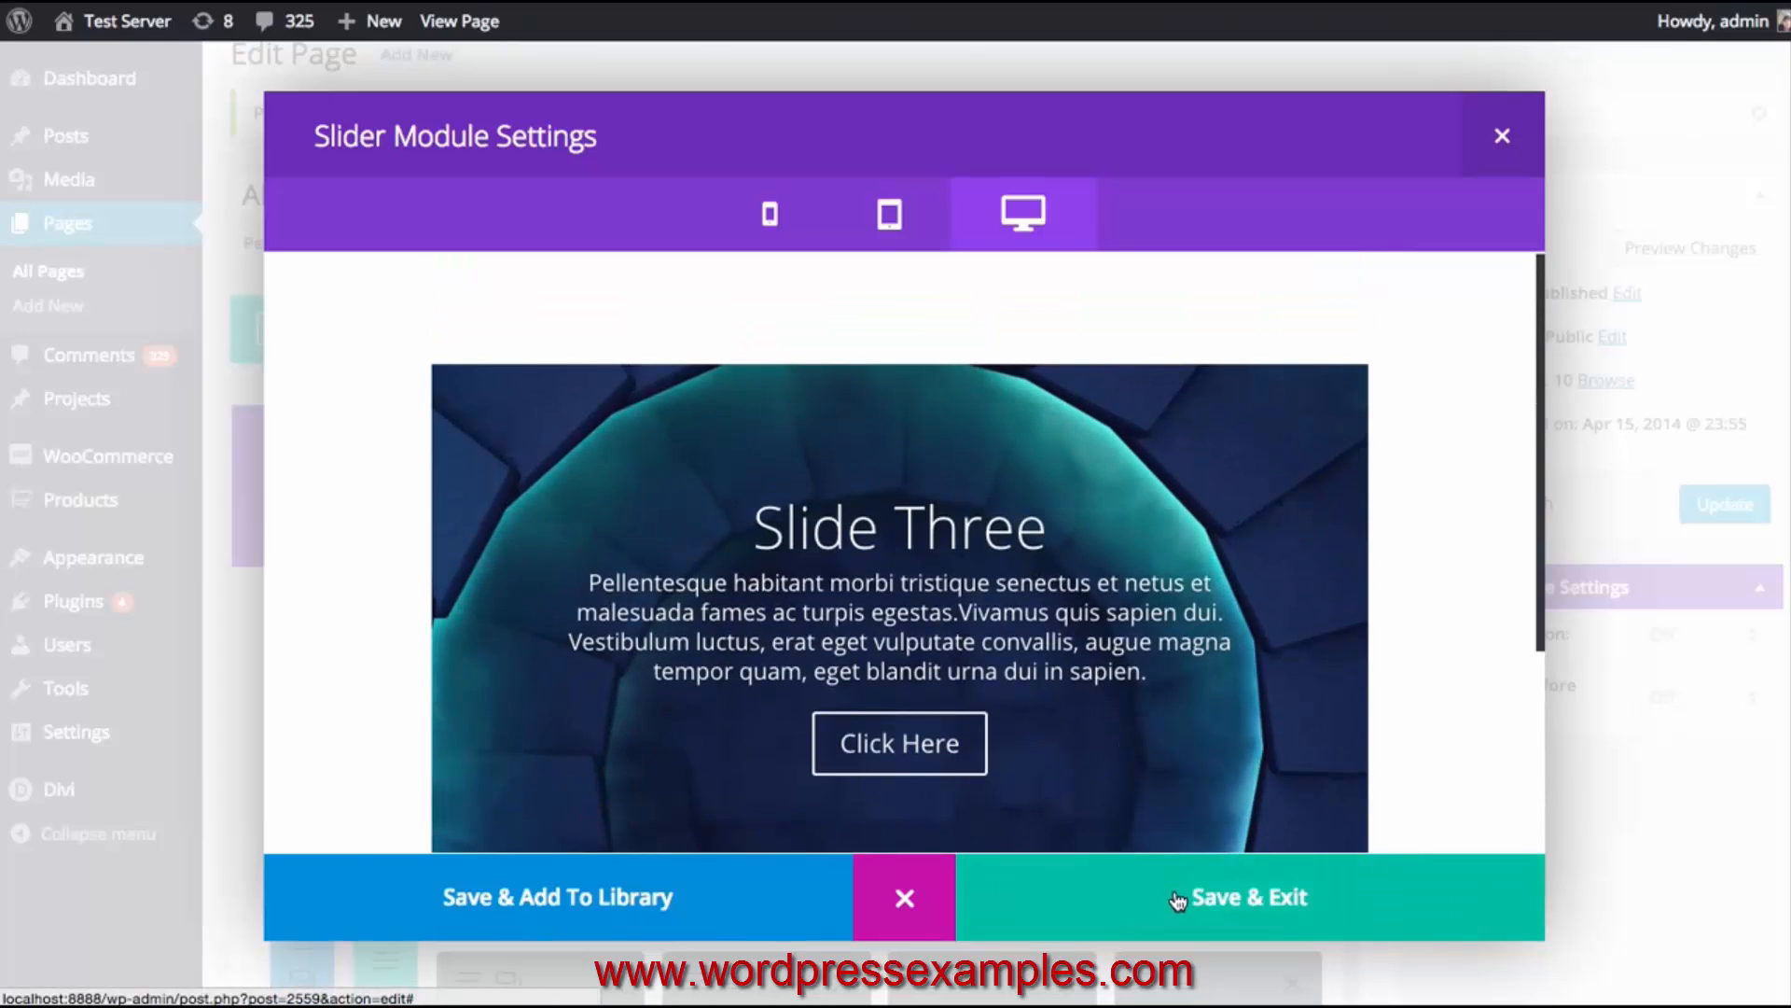
Step: Save and exit the slider module, then update the About Us page
left_click(1174, 894)
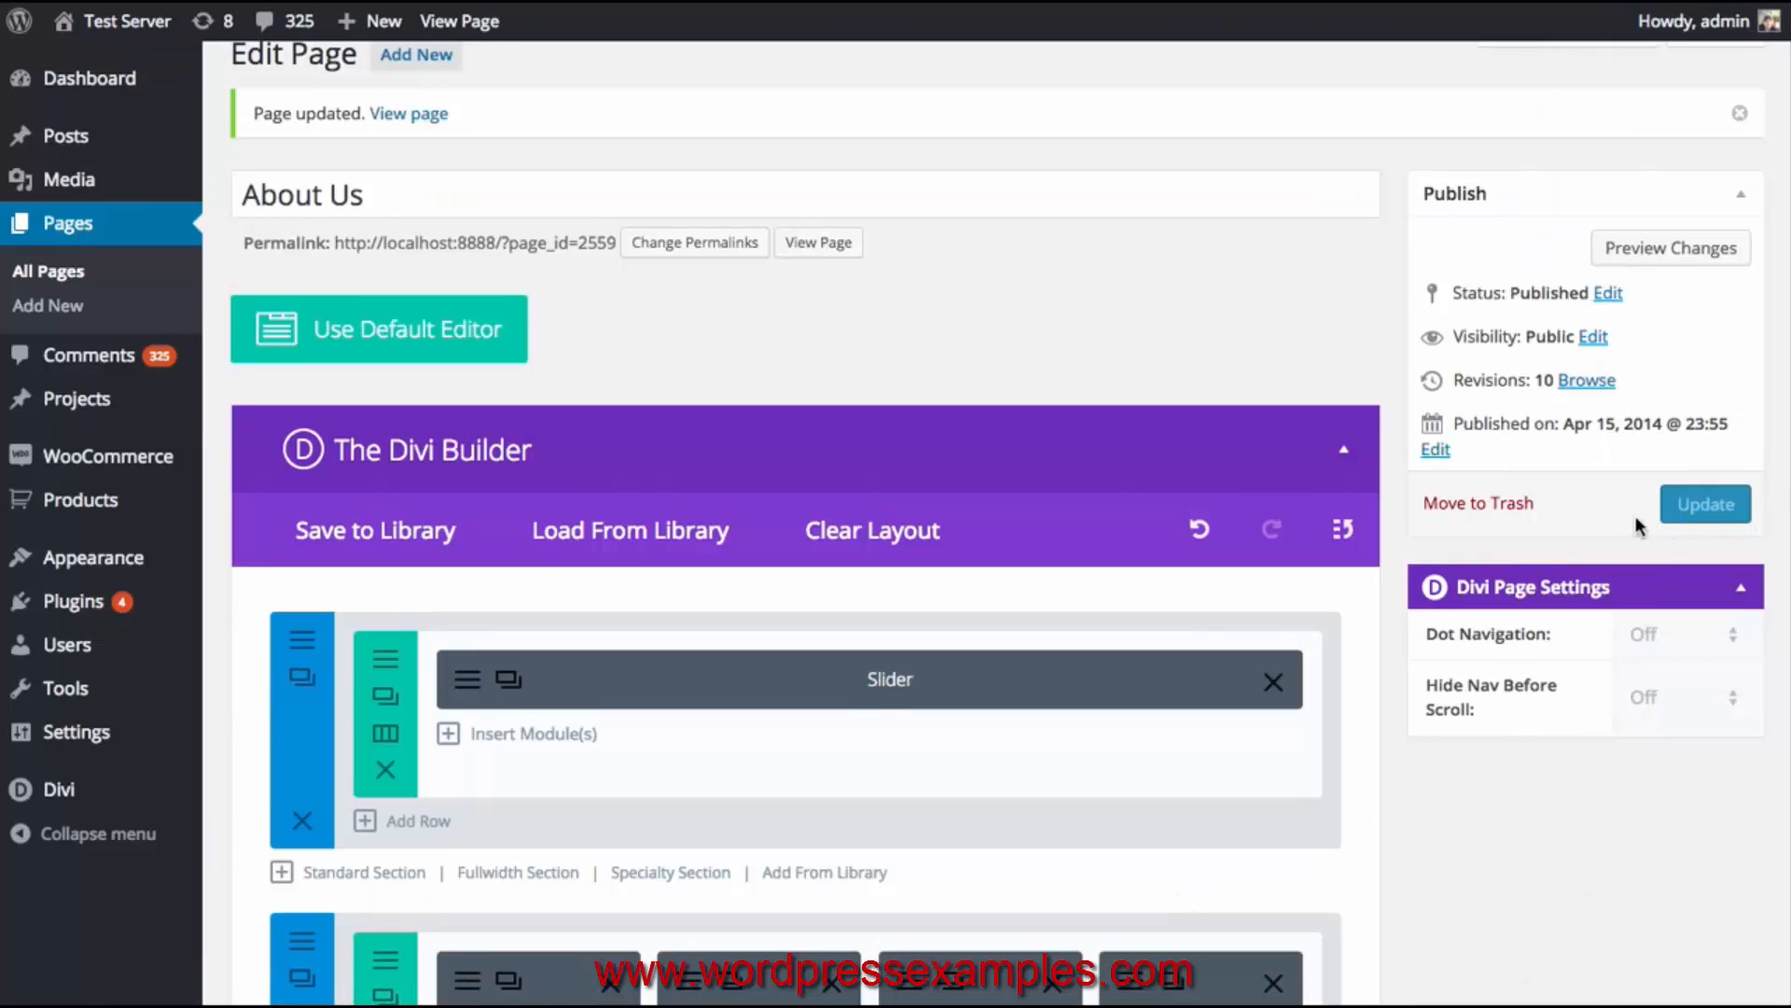
left_click(1670, 506)
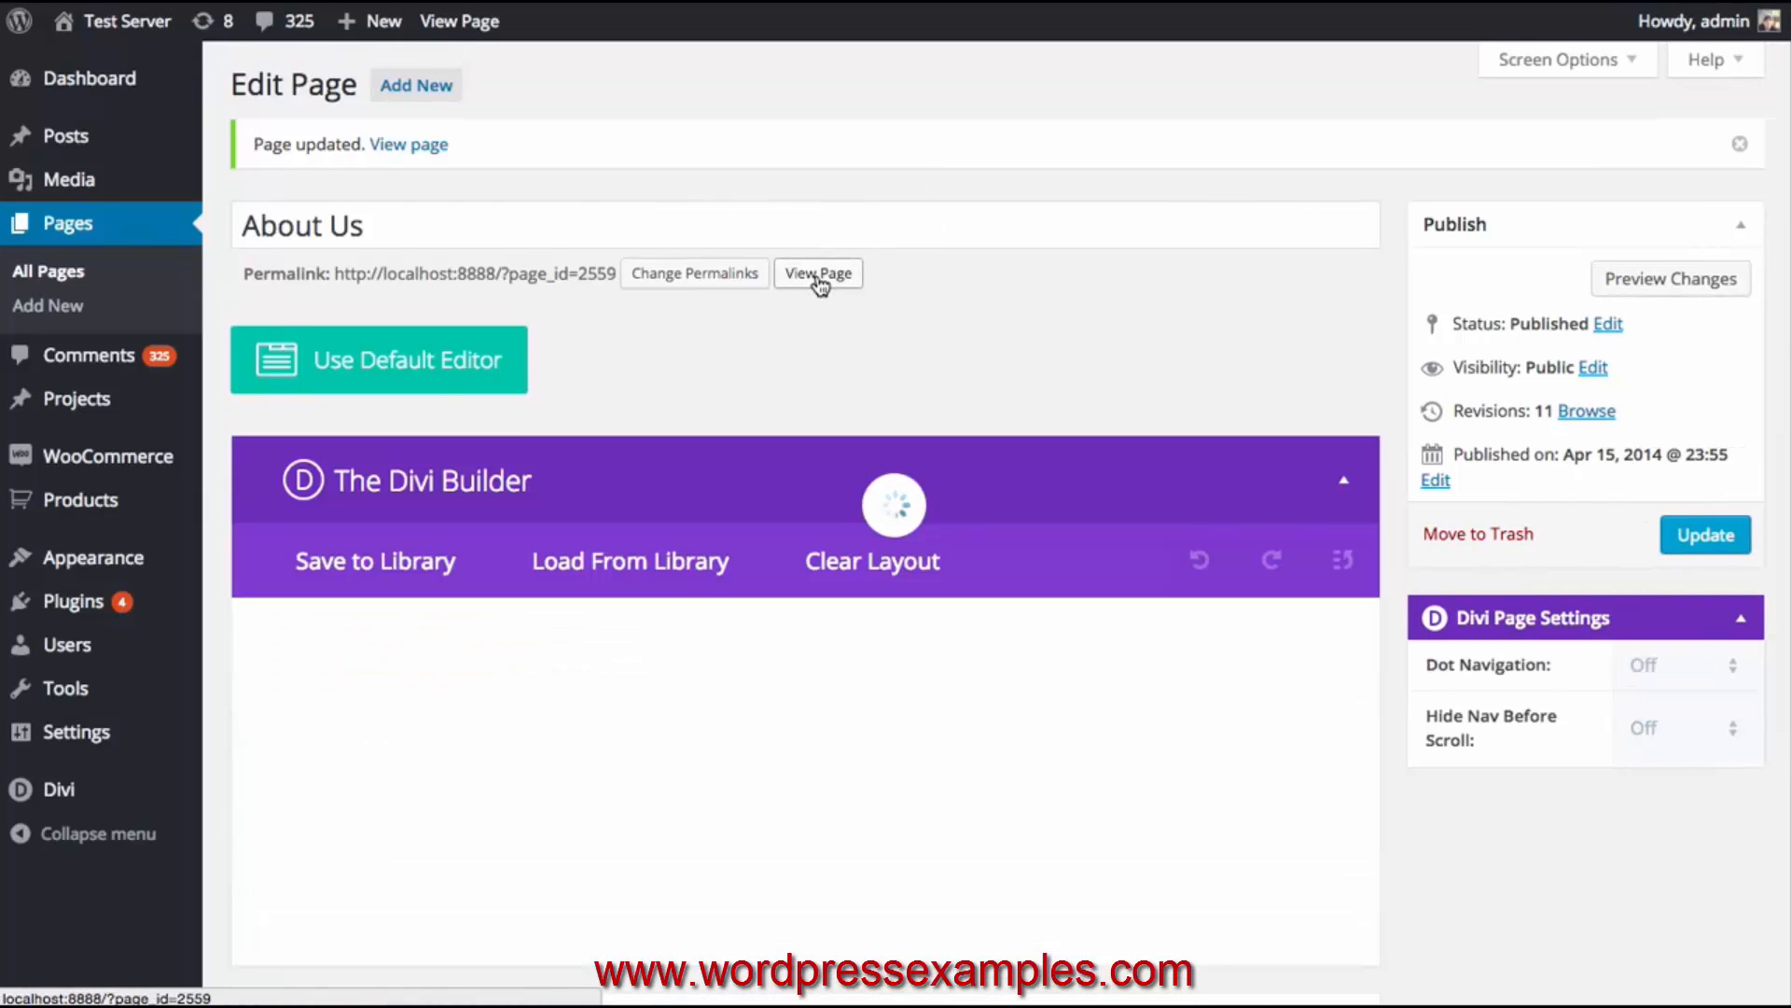
Step: View the live About Us page and cycle through the slider's slides
left_click(820, 277)
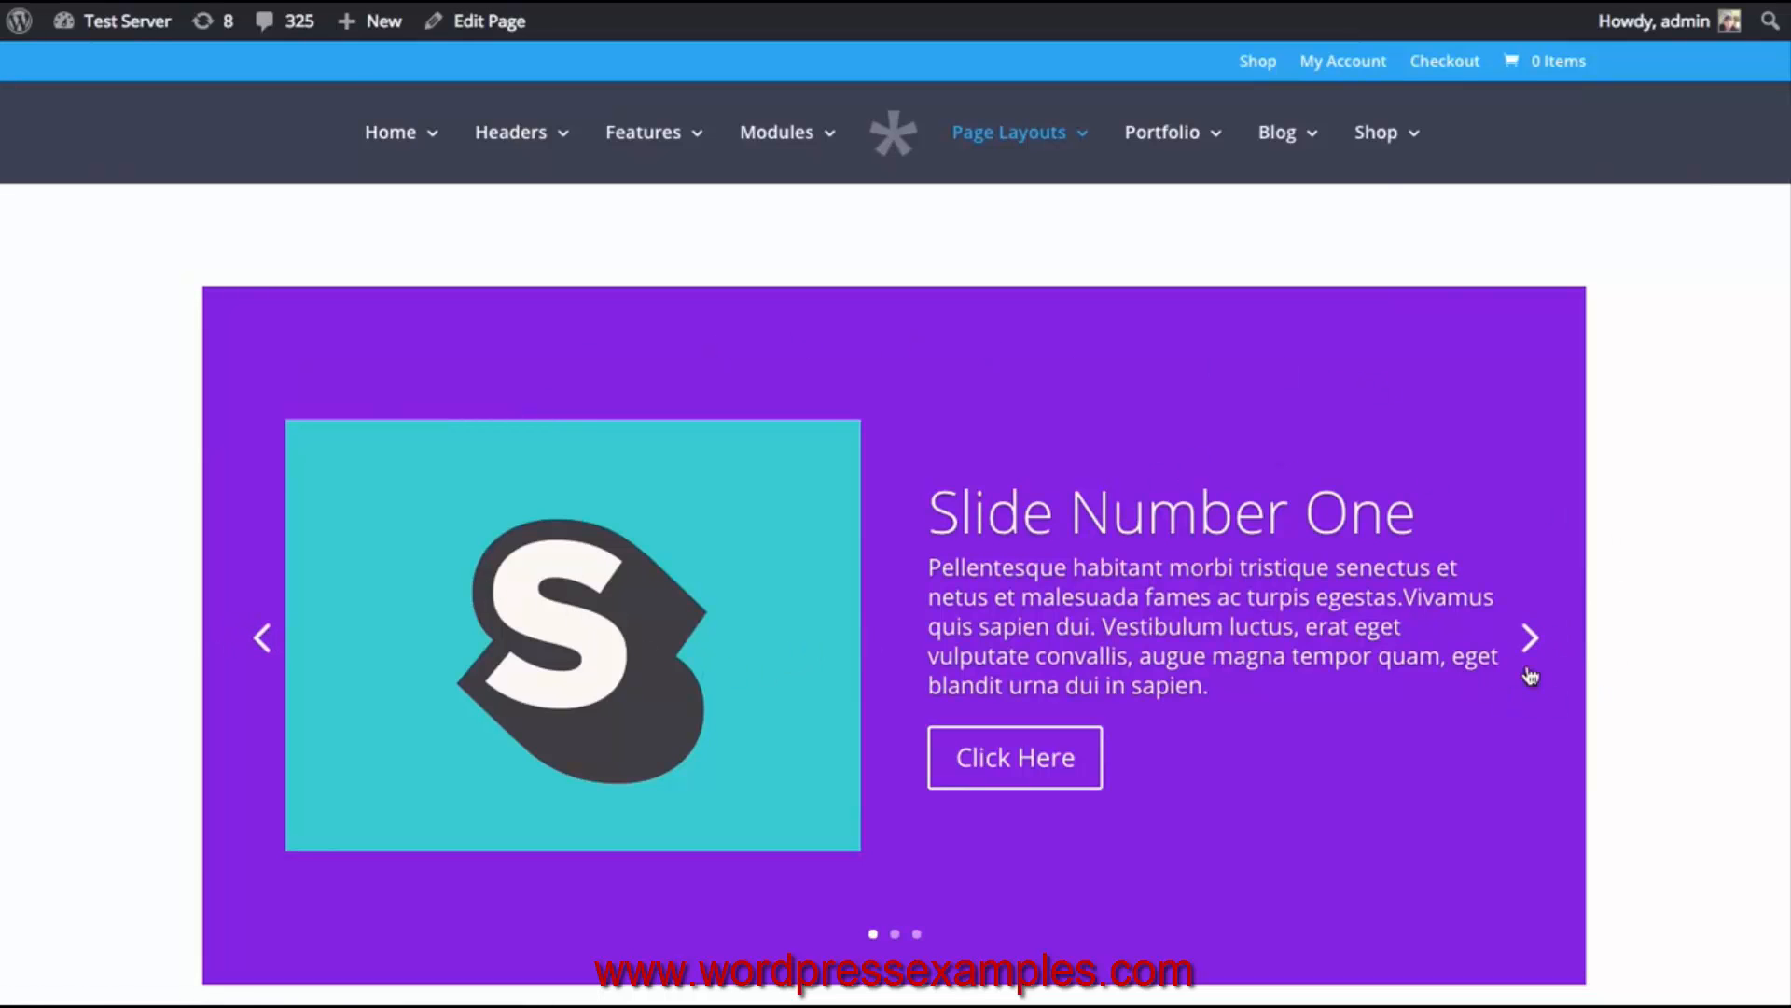
left_click(1540, 645)
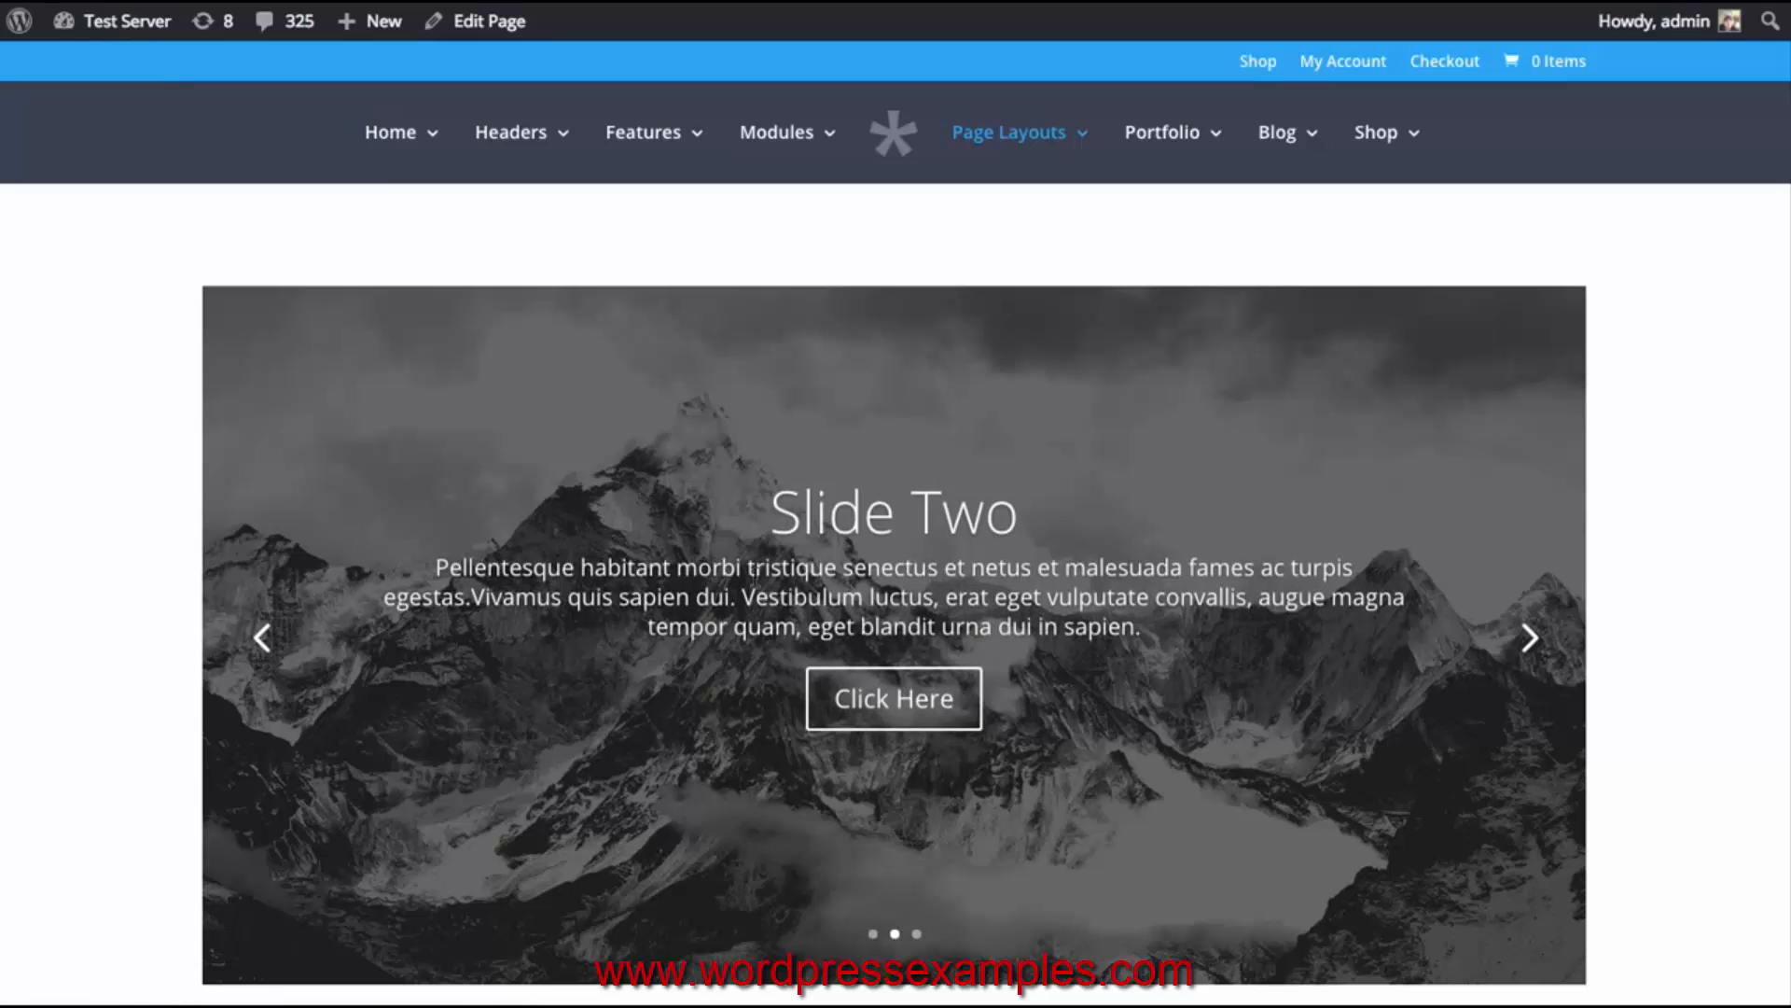
left_click(1528, 651)
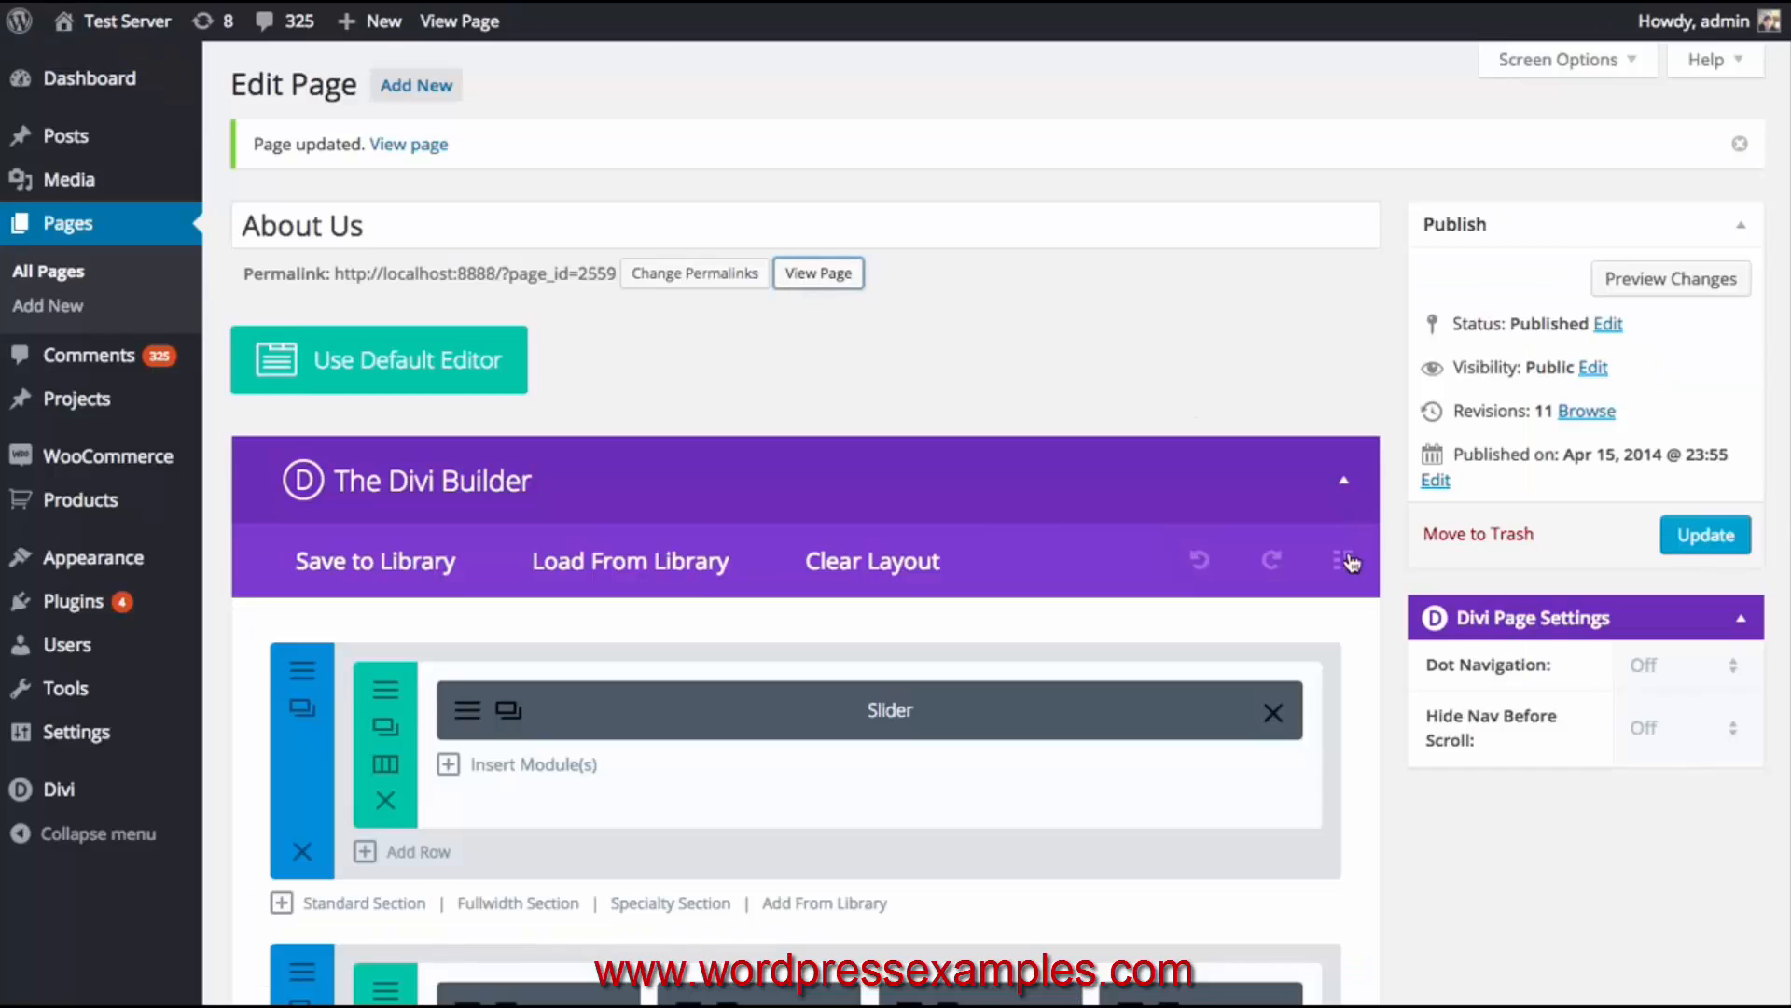
Step: Open the slider module's settings and turn on the Use Parallax Effect option
scroll(490, 616, "down", 2)
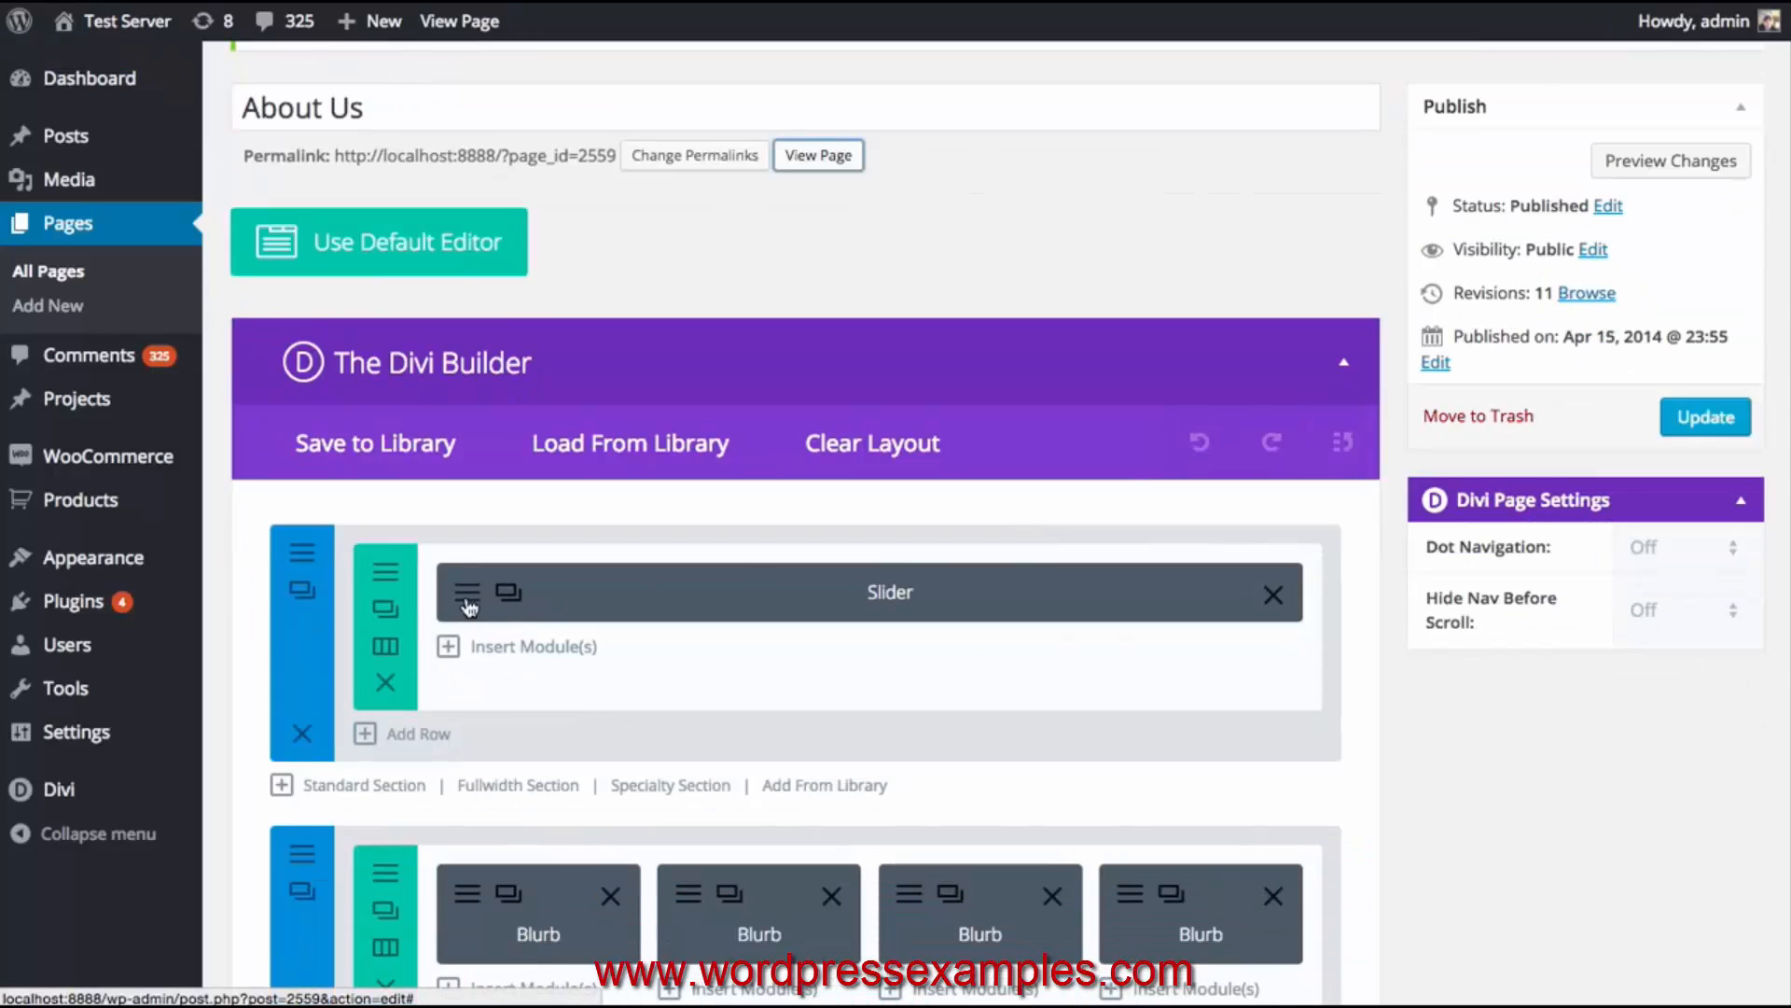
left_click(494, 599)
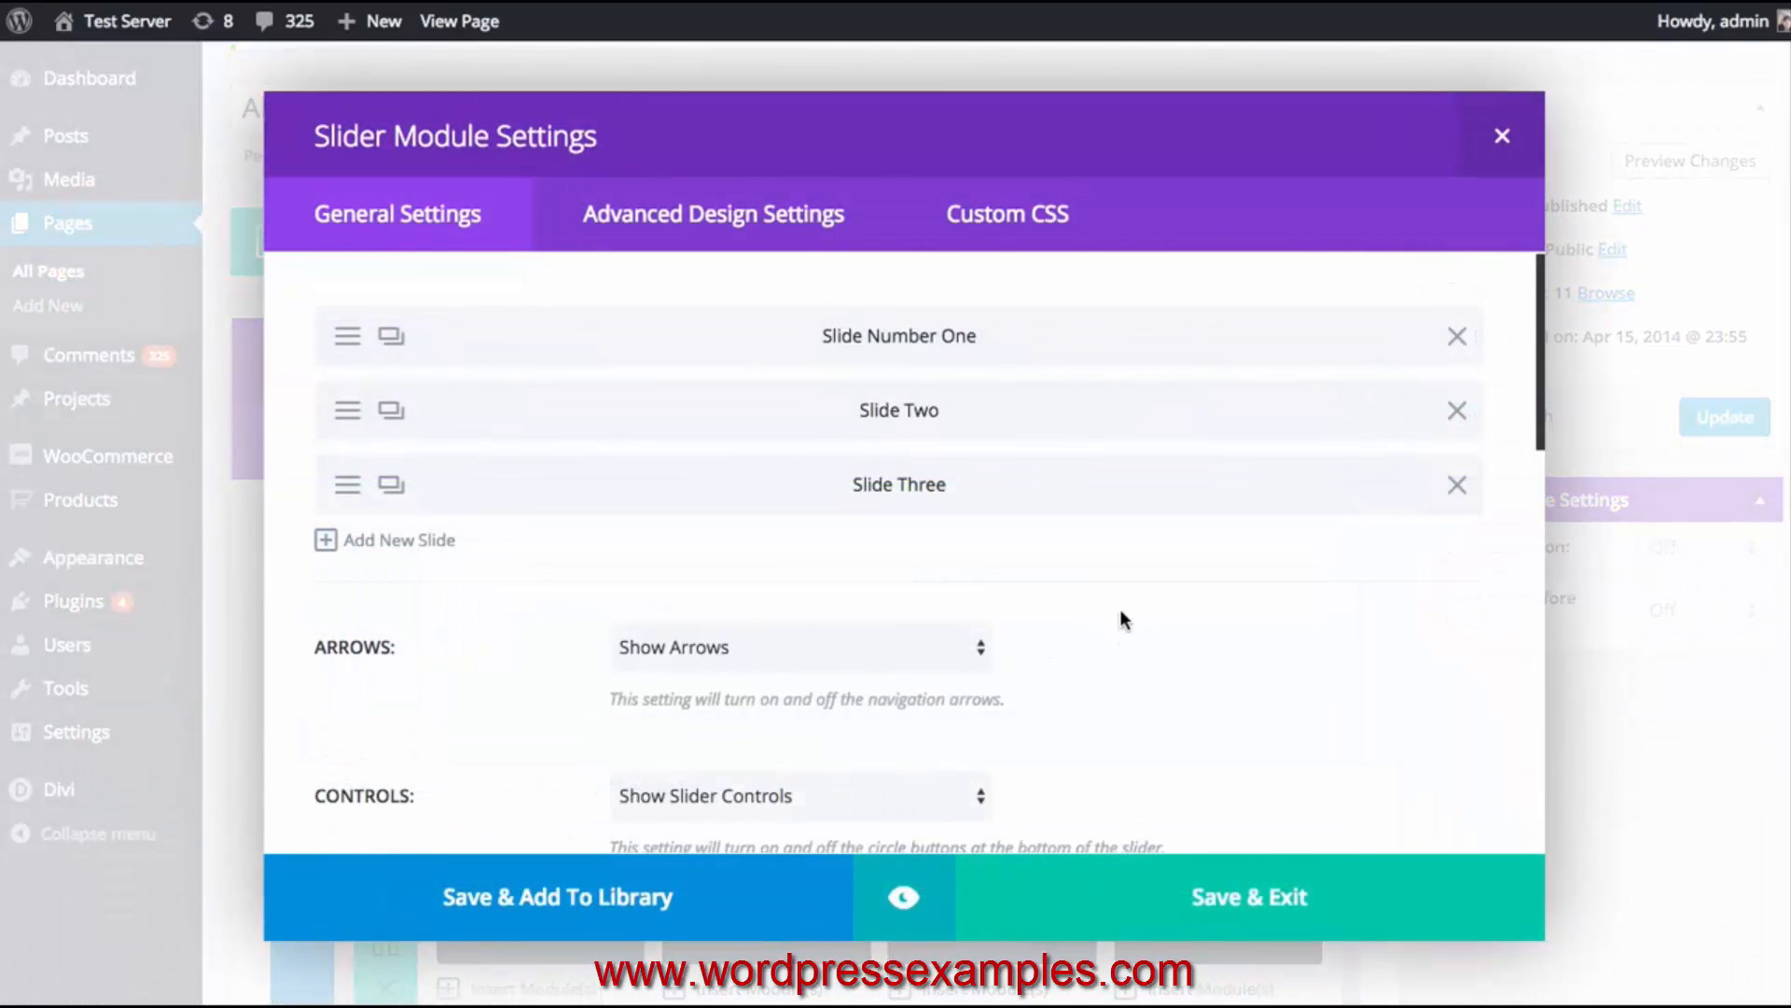
scroll(1276, 485, "down", 1)
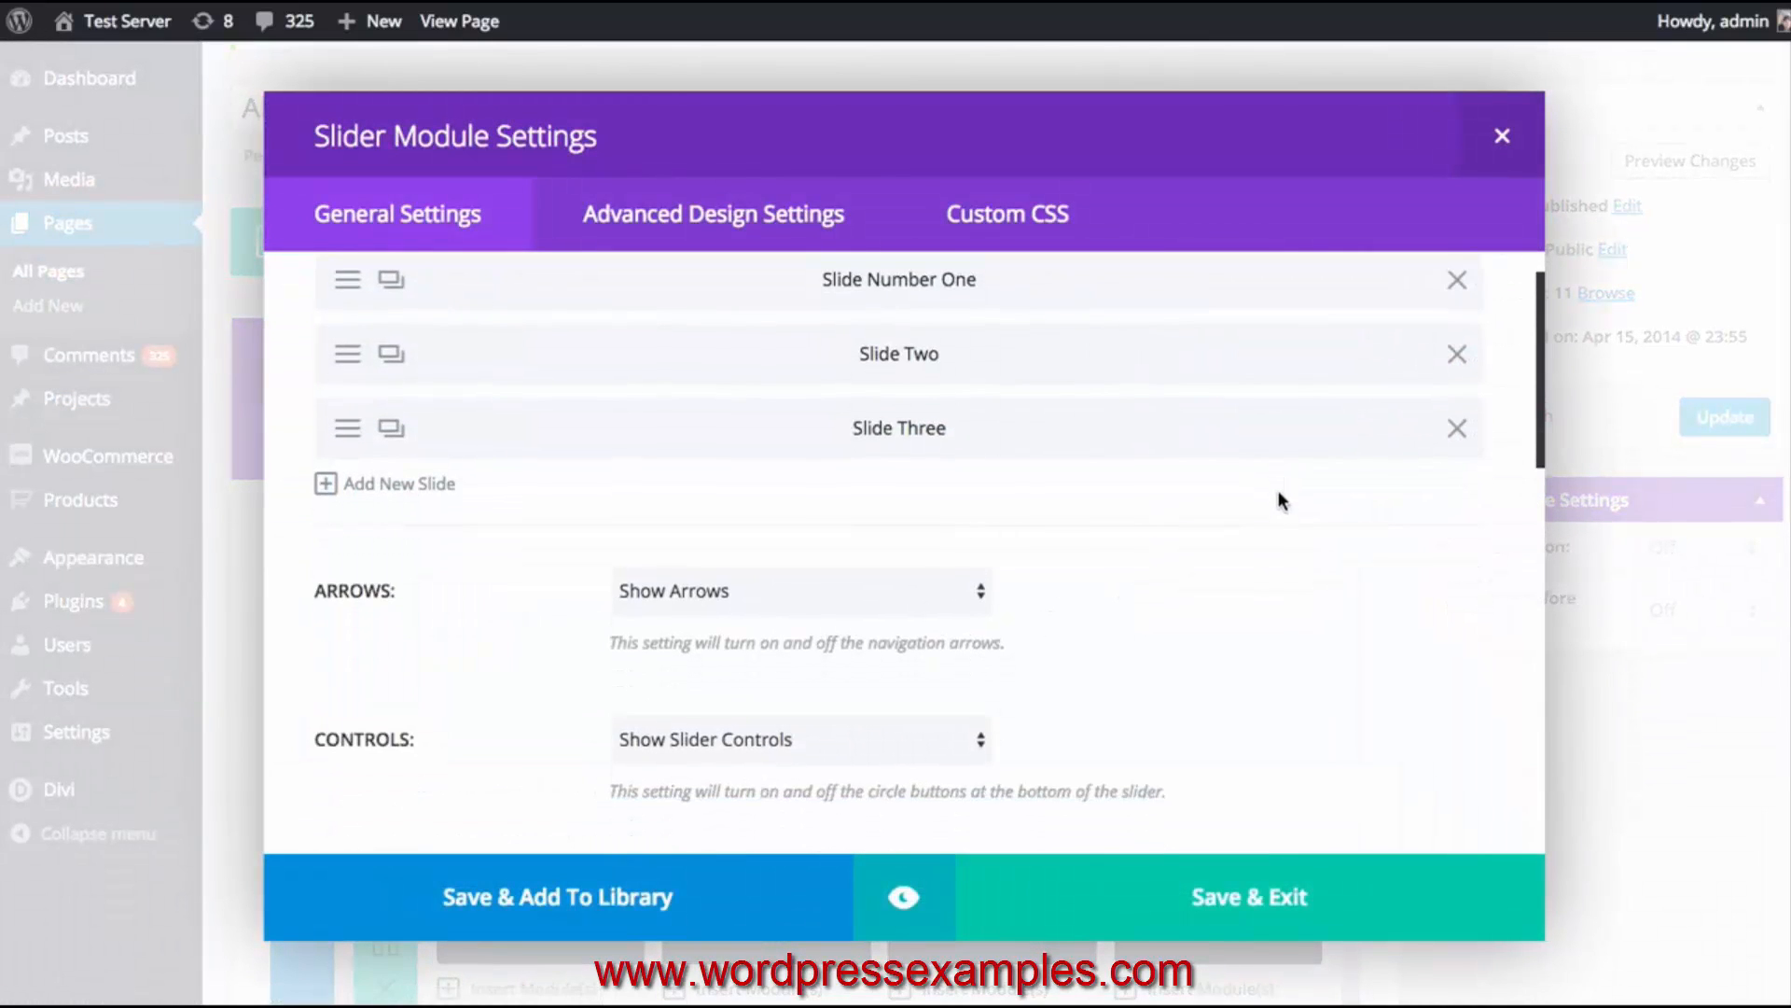
scroll(1278, 501, "up", 1)
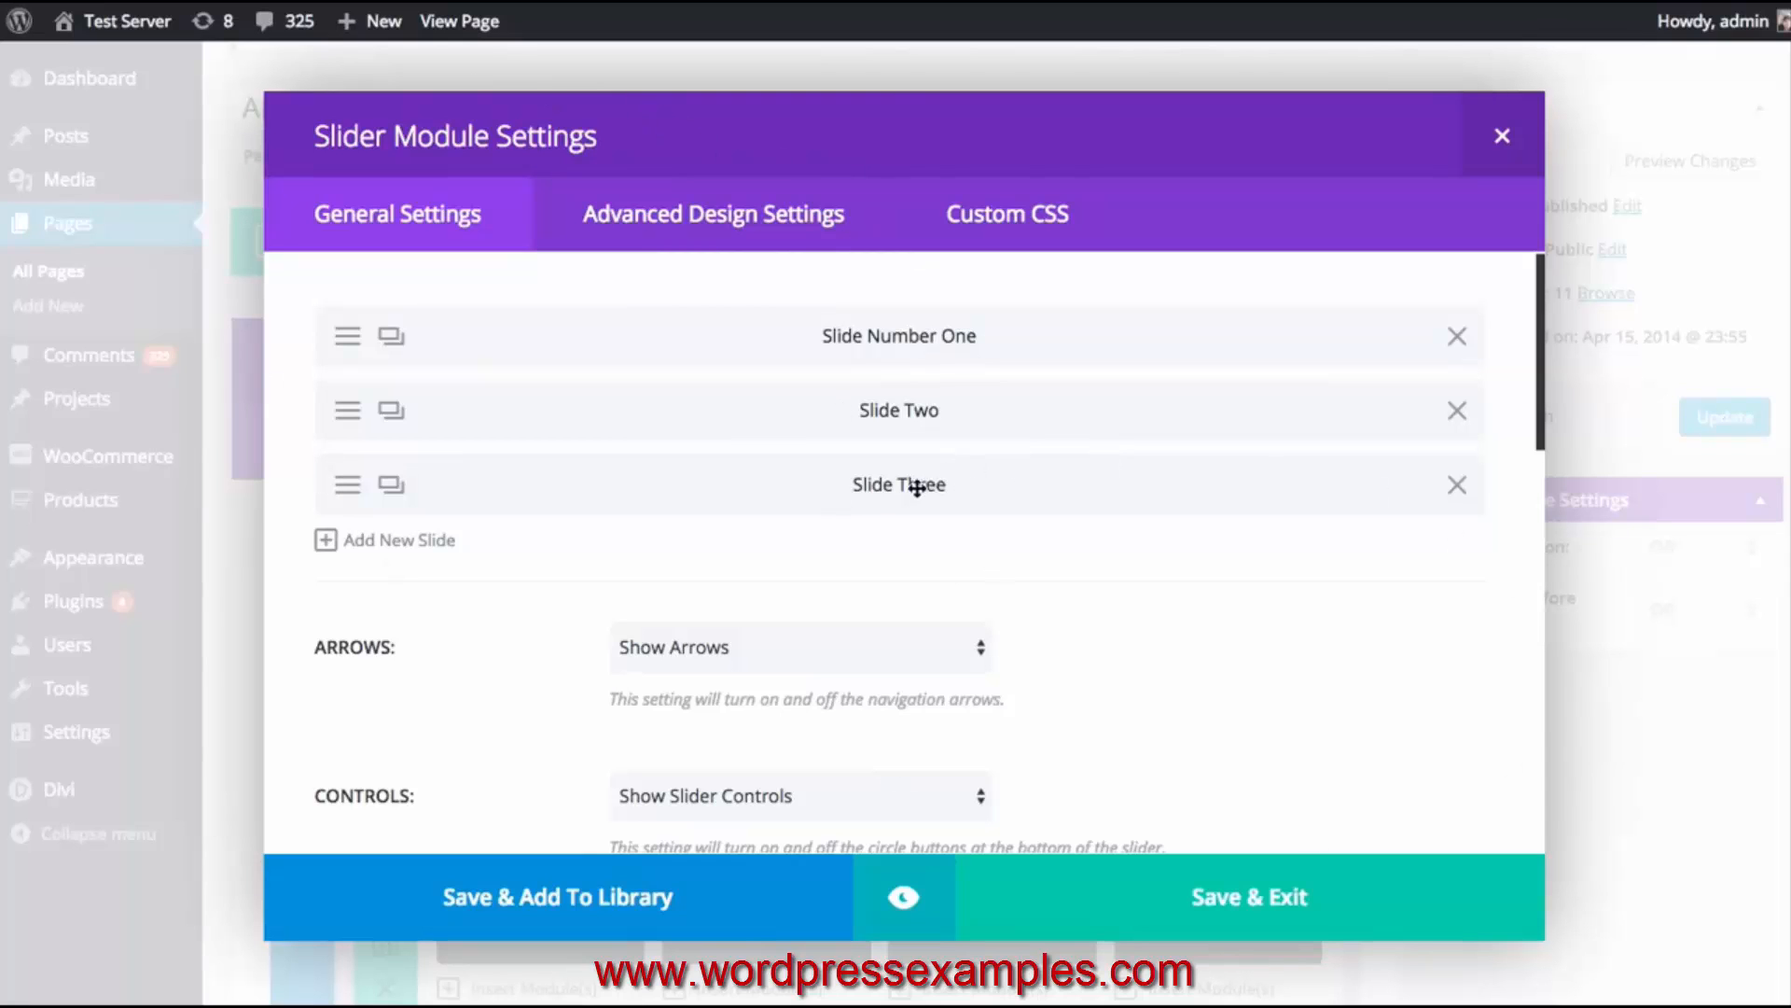
scroll(1377, 644, "down", 5)
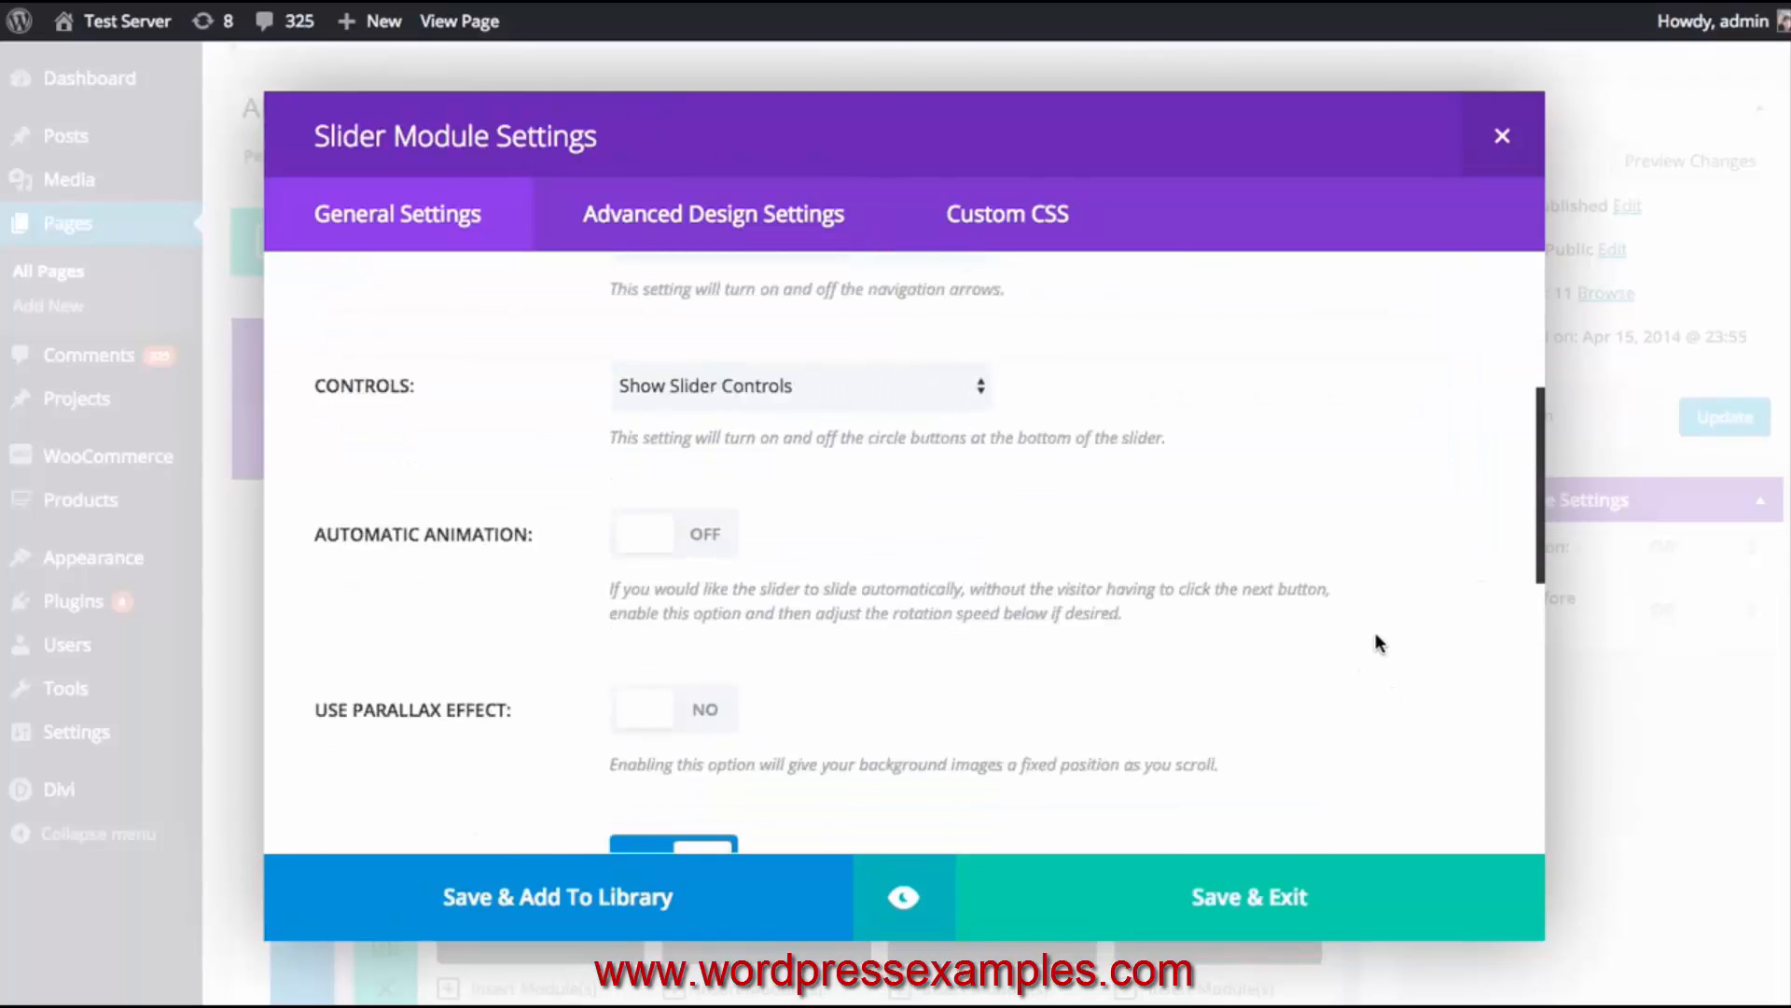
scroll(1375, 635, "down", 3)
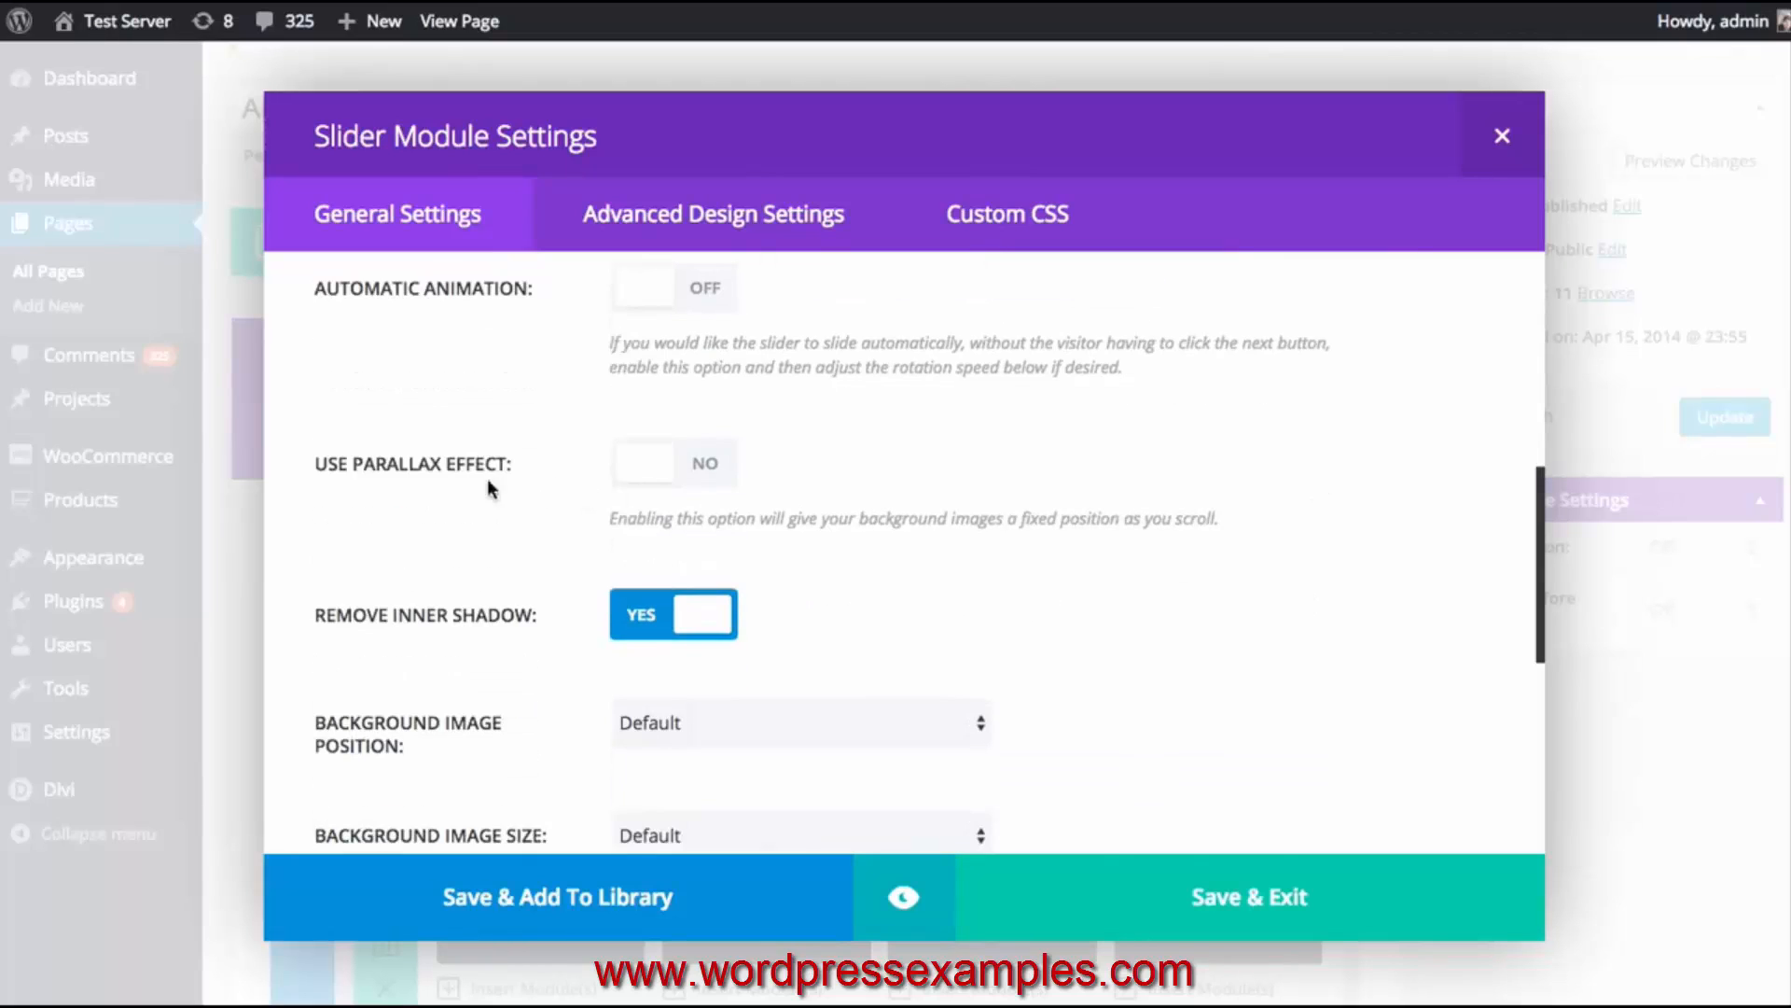
left_click(714, 472)
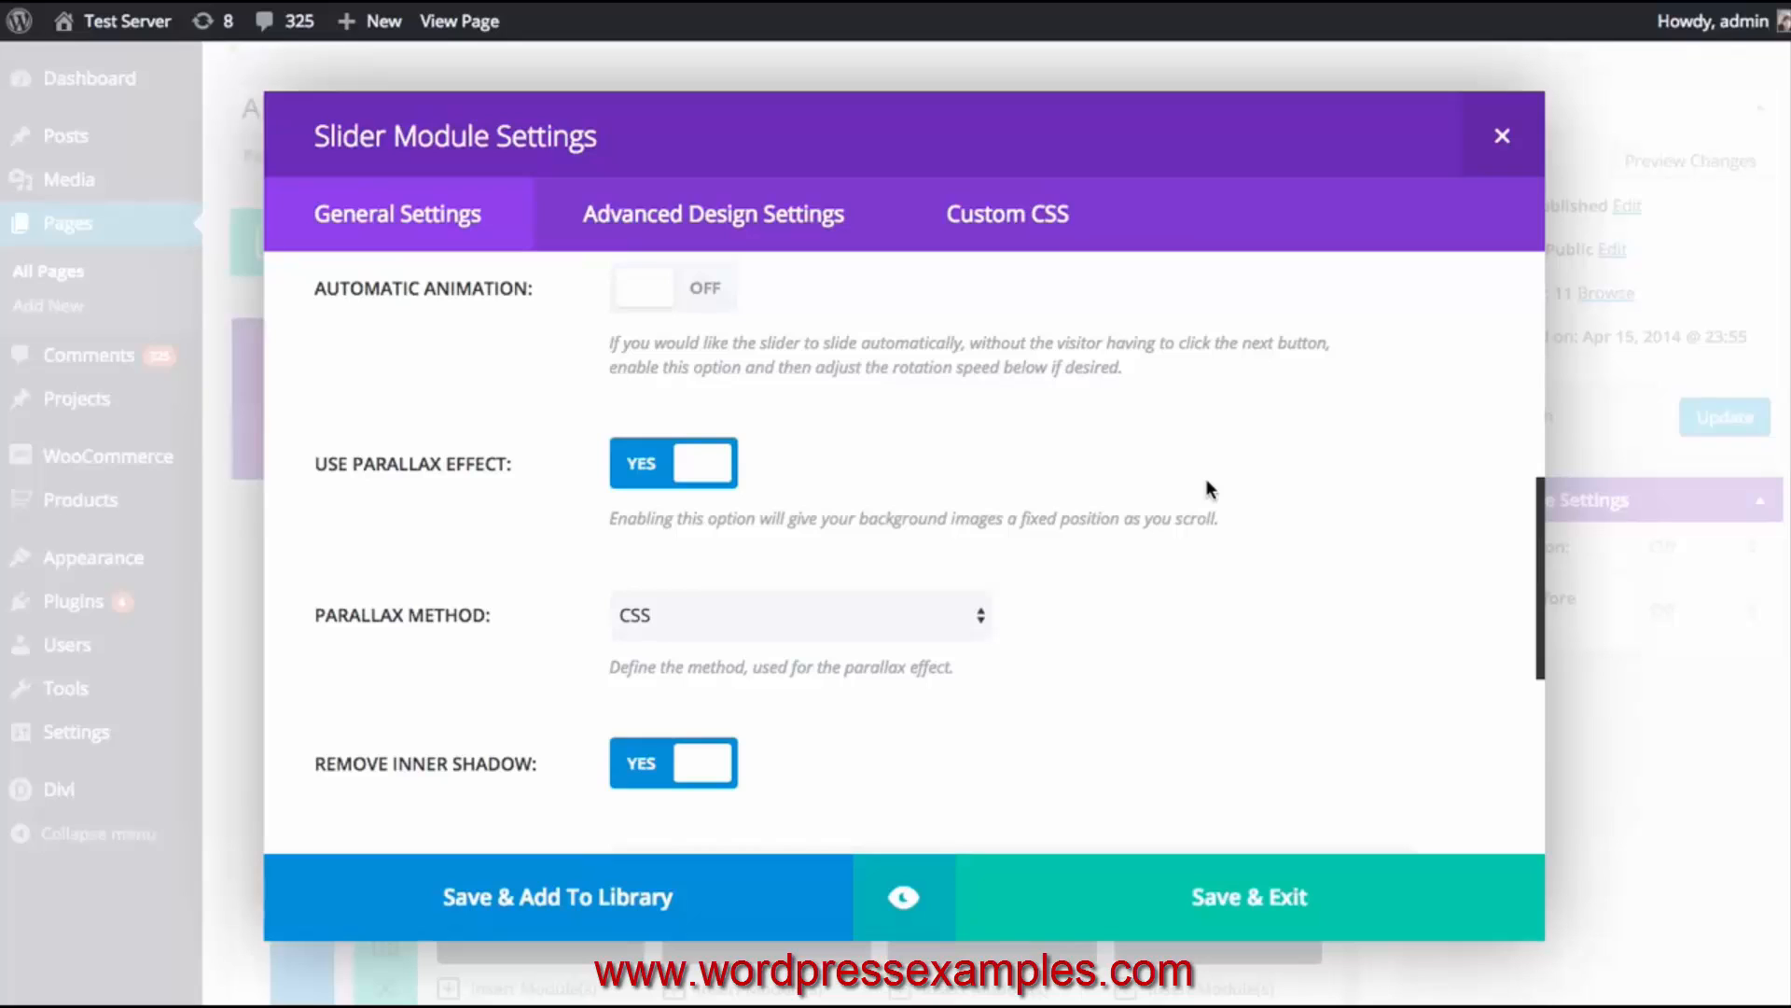
Step: Keep CSS as the parallax method, then save the slider module and update the About Us page
left_click(883, 619)
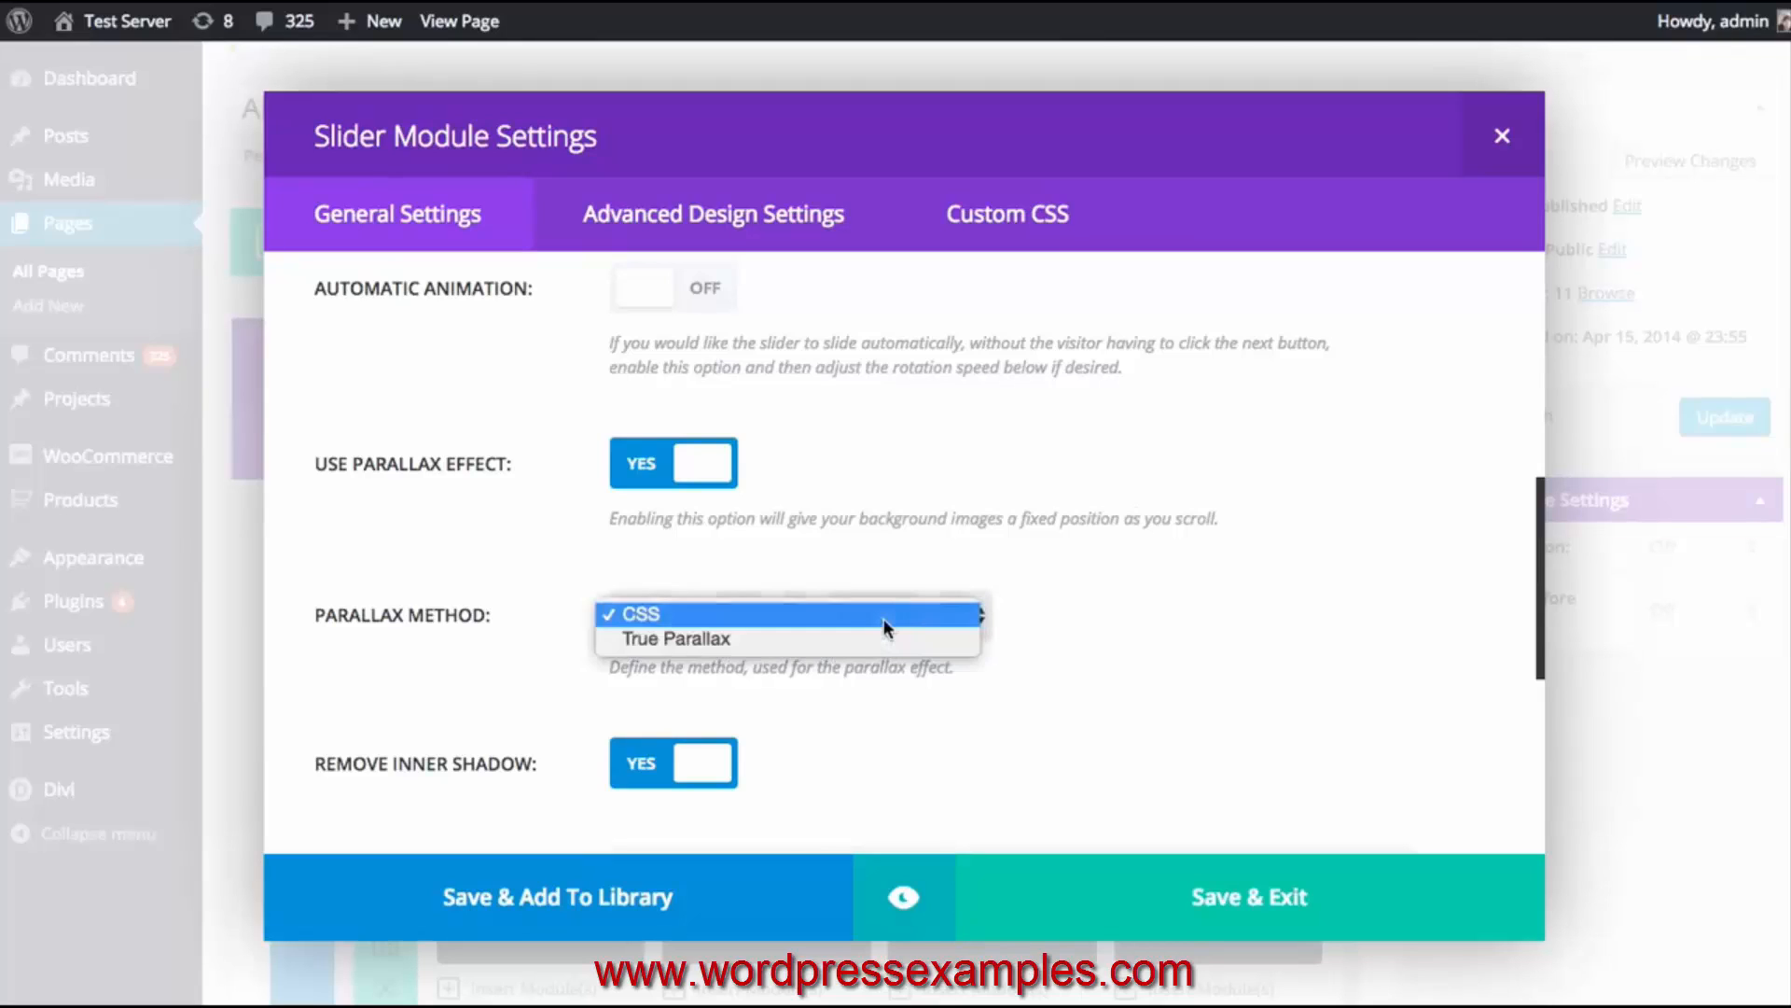
left_click(1335, 648)
left_click(756, 625)
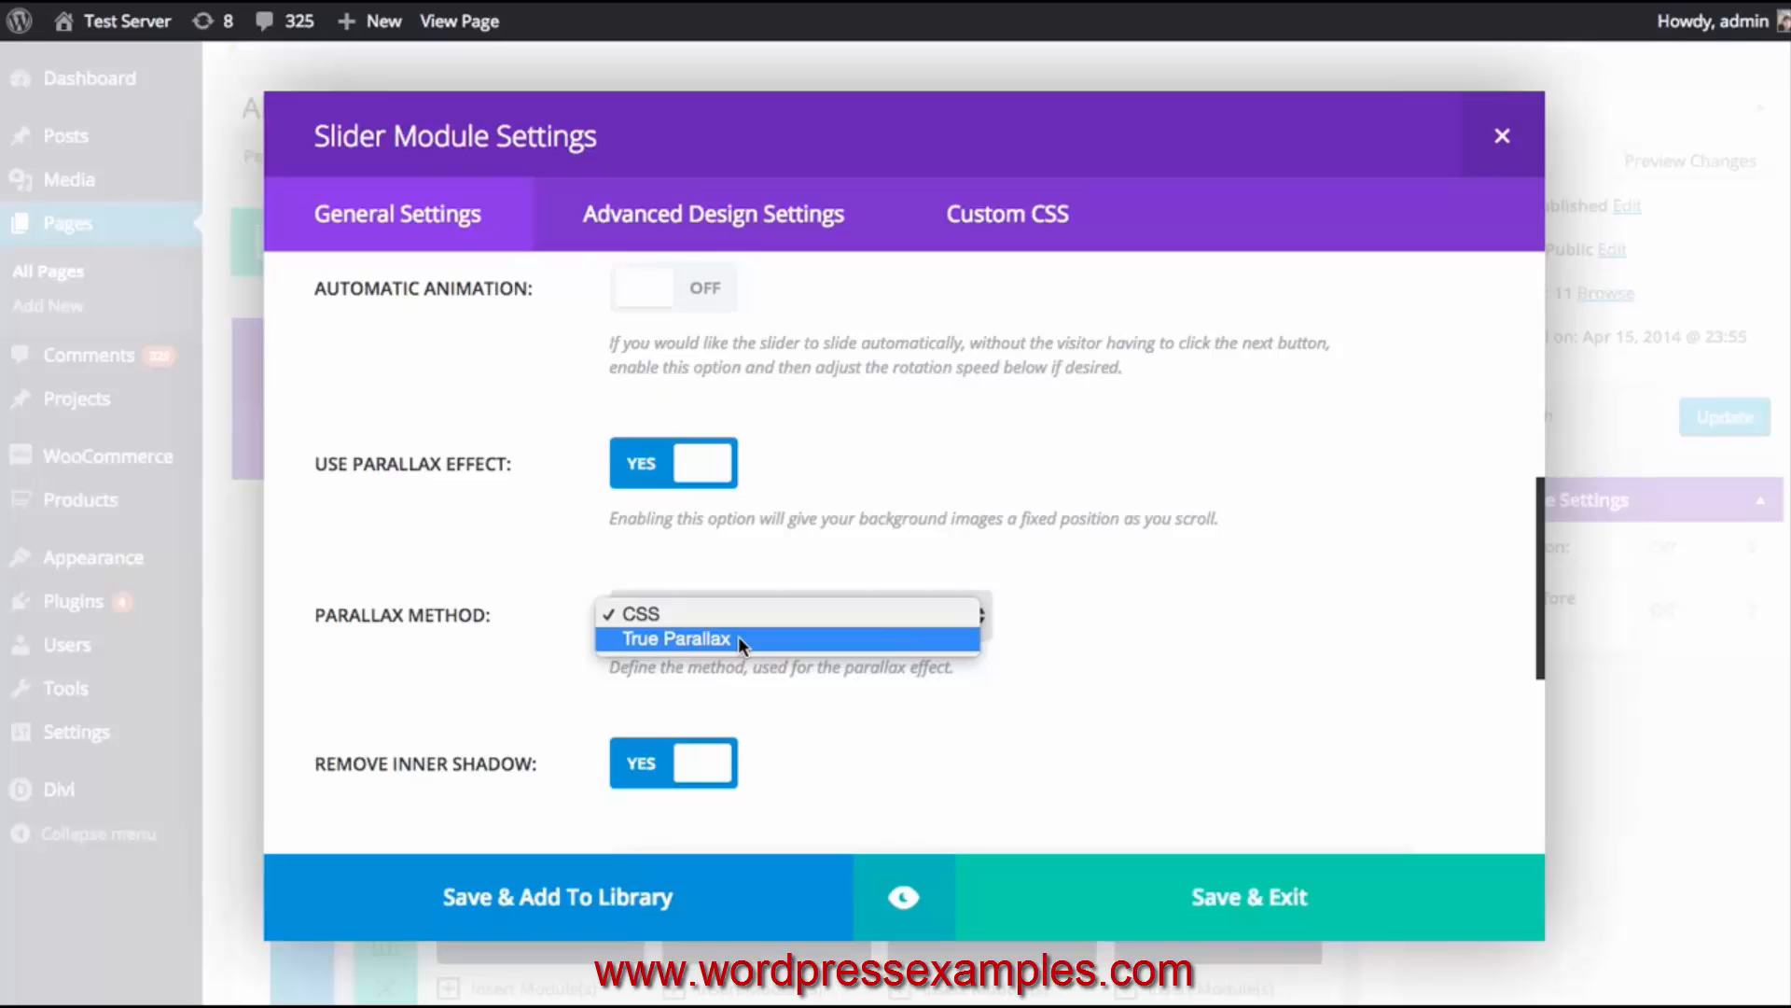
left_click(1189, 653)
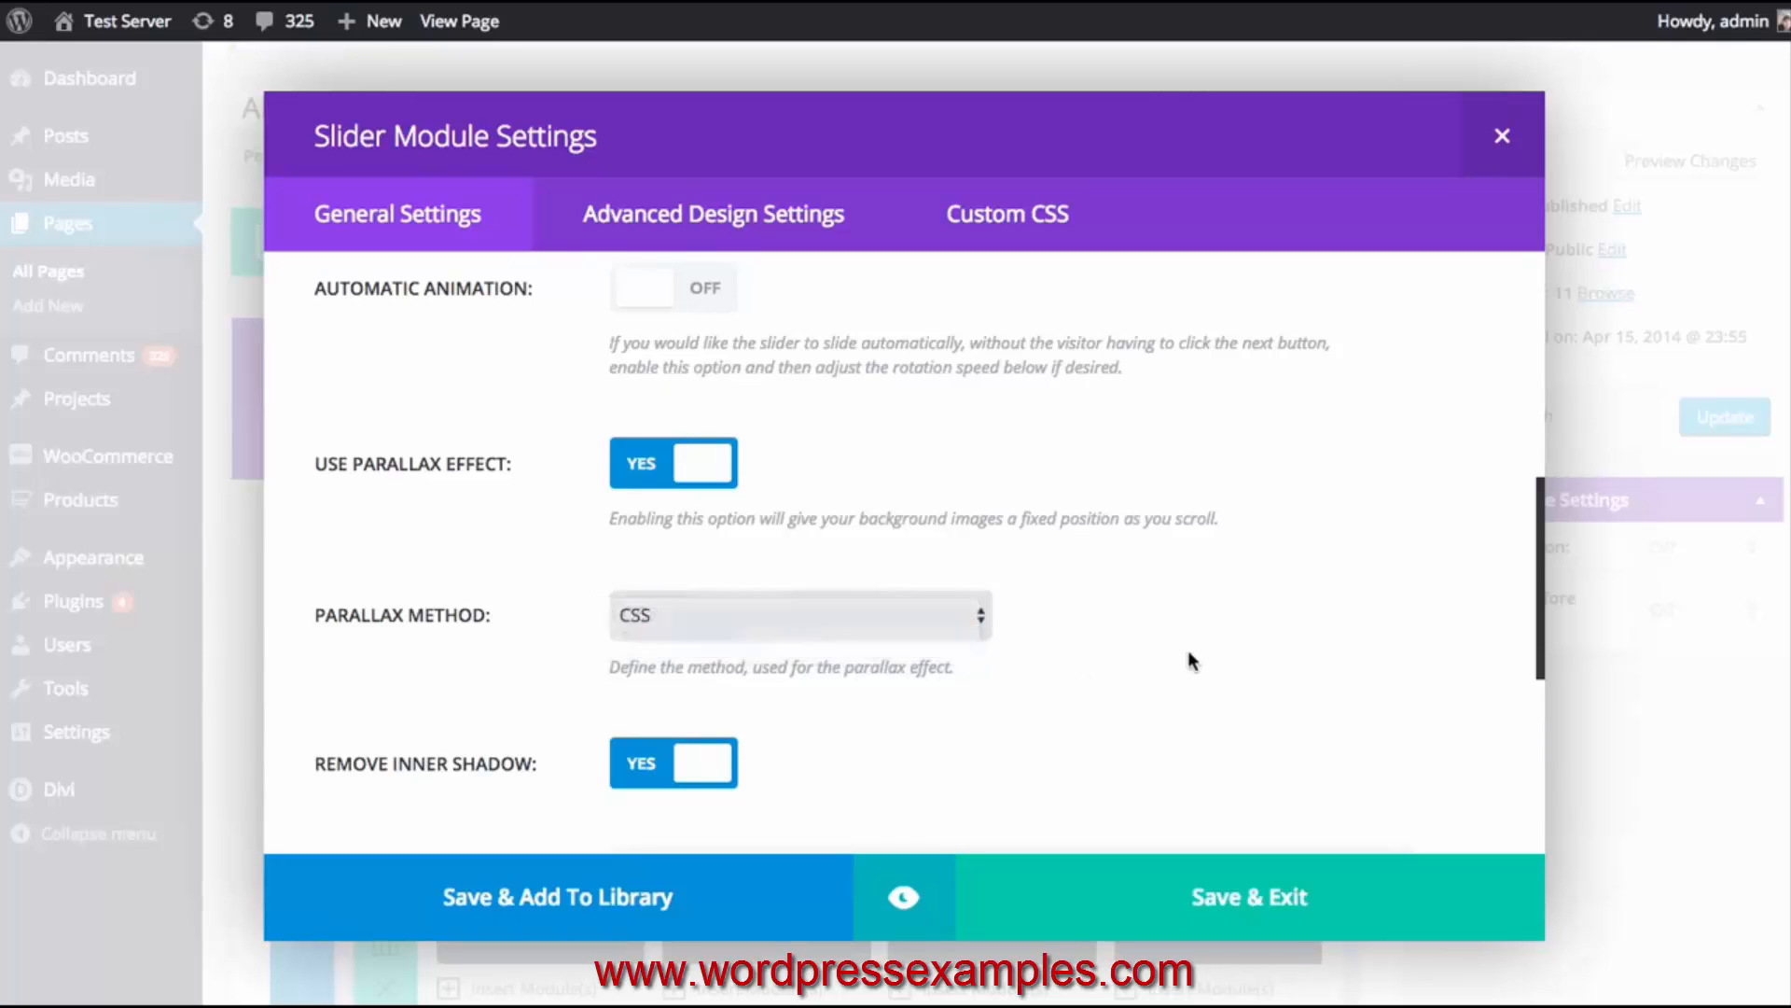
left_click(780, 640)
left_click(1035, 609)
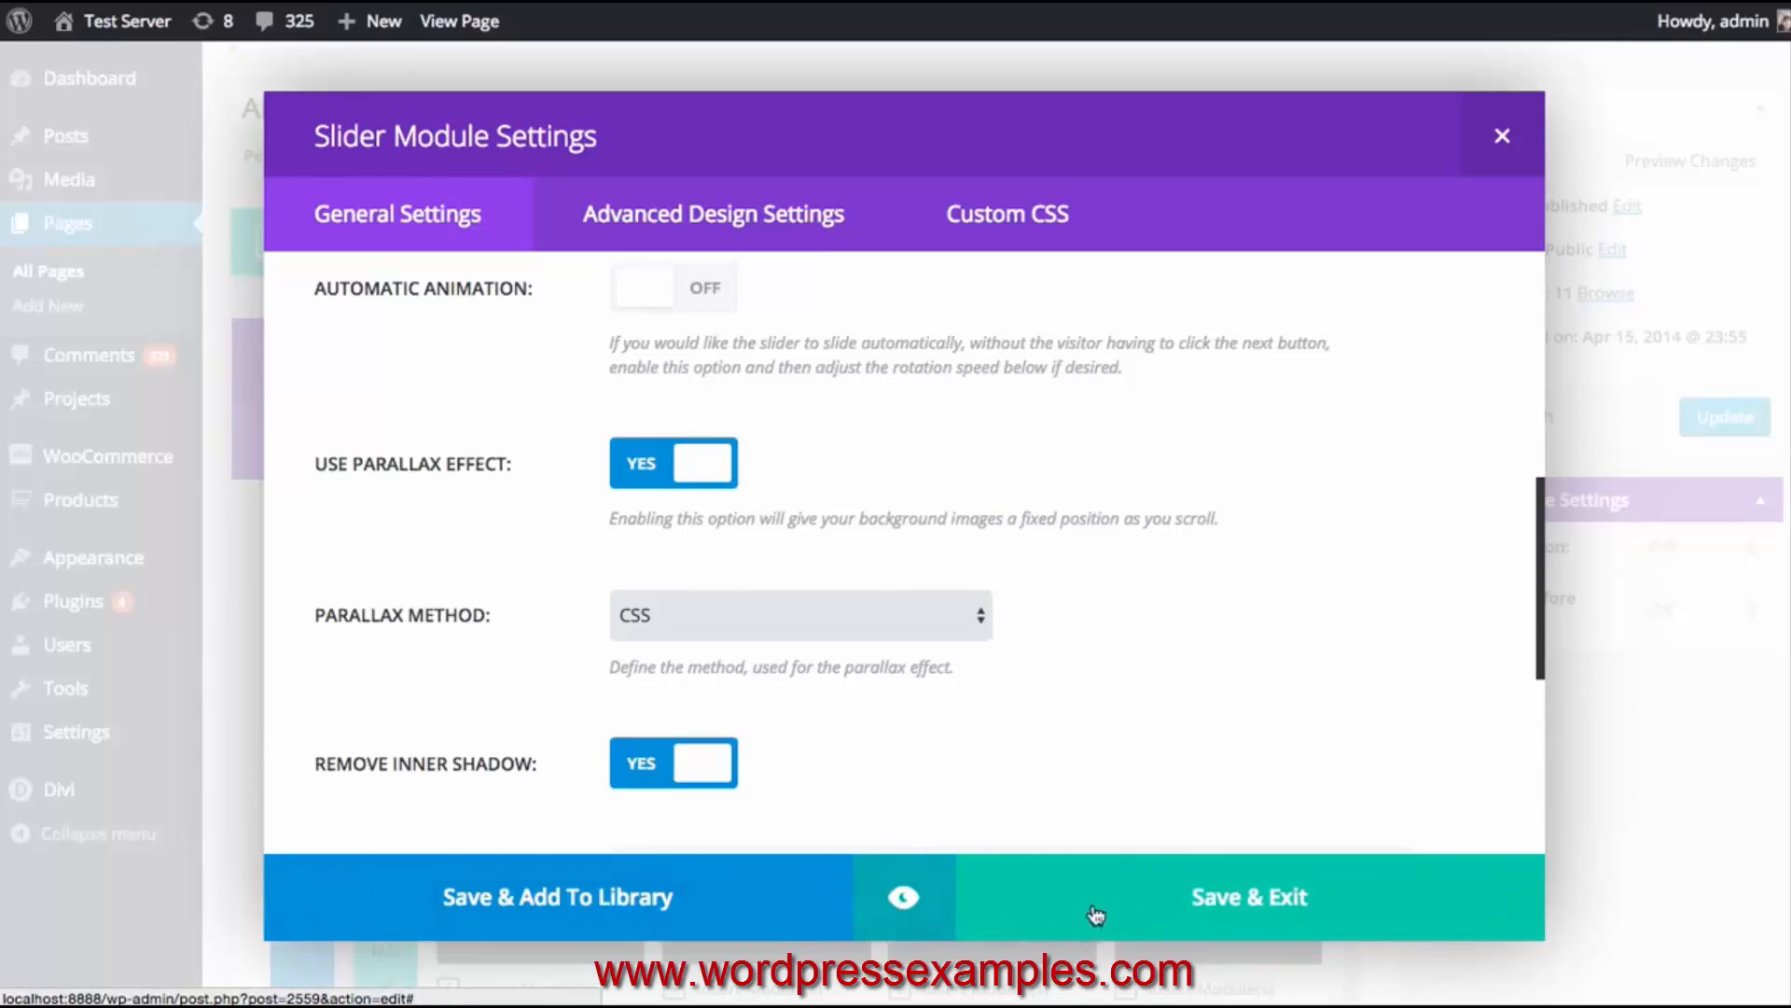
left_click(1173, 916)
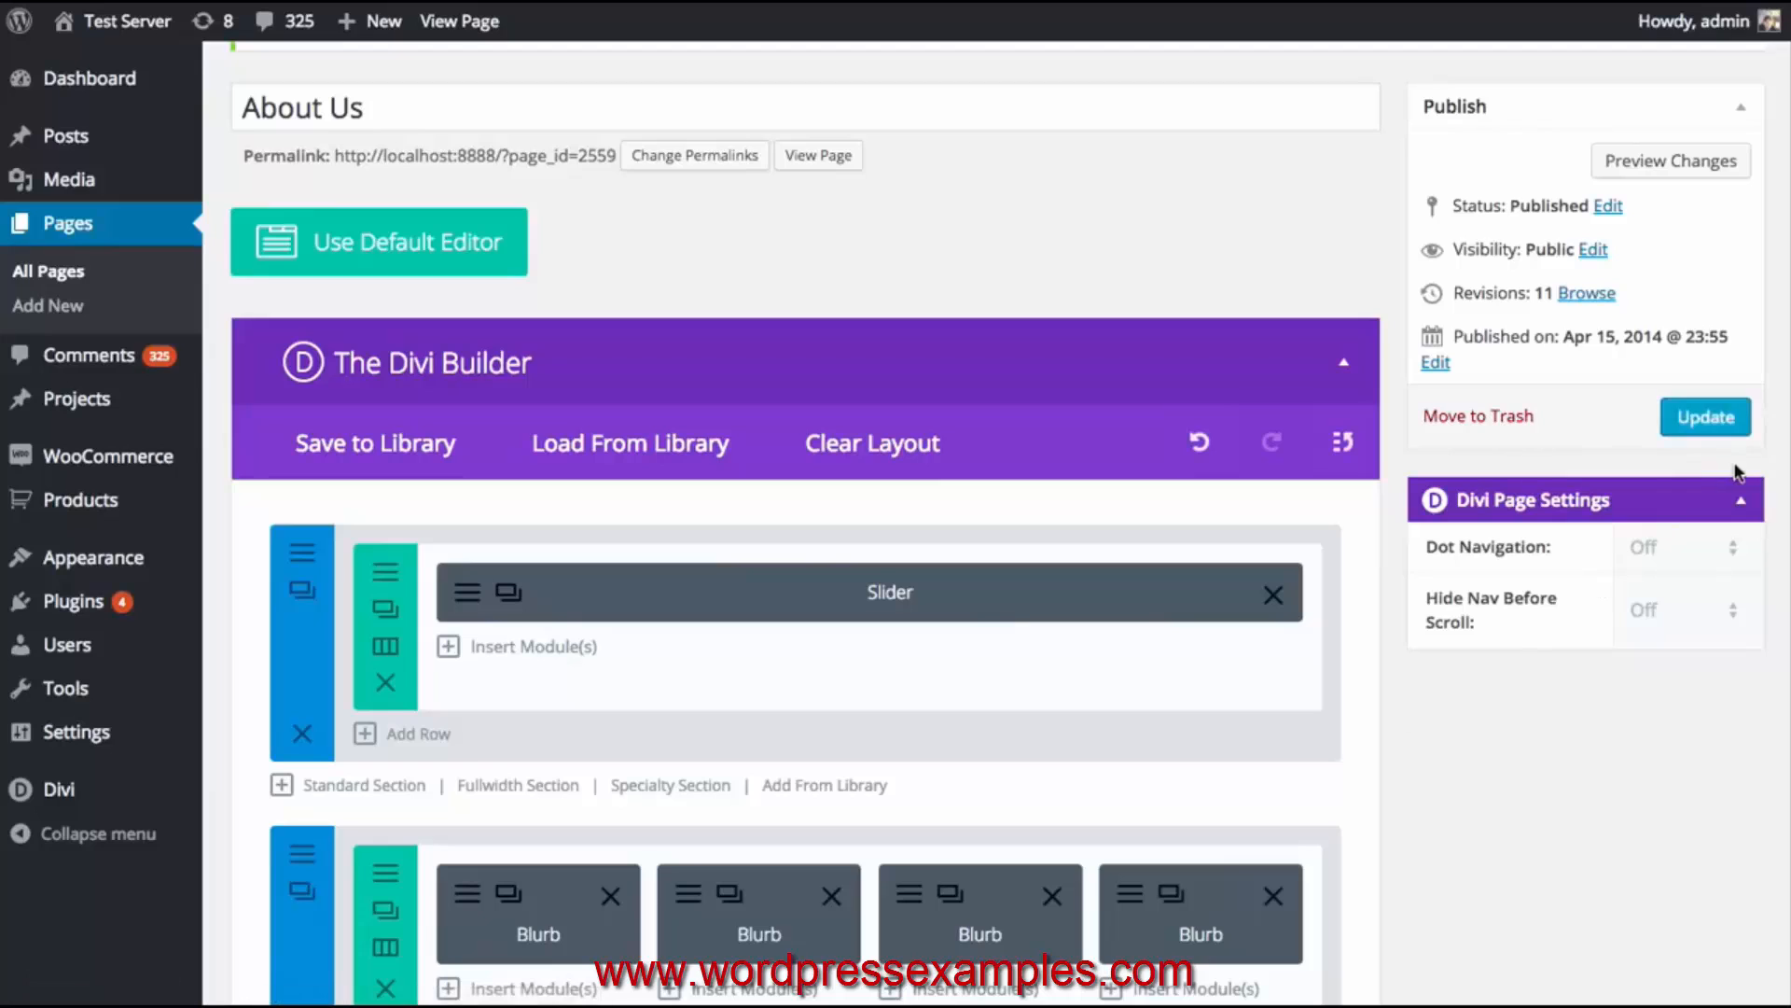
left_click(1712, 418)
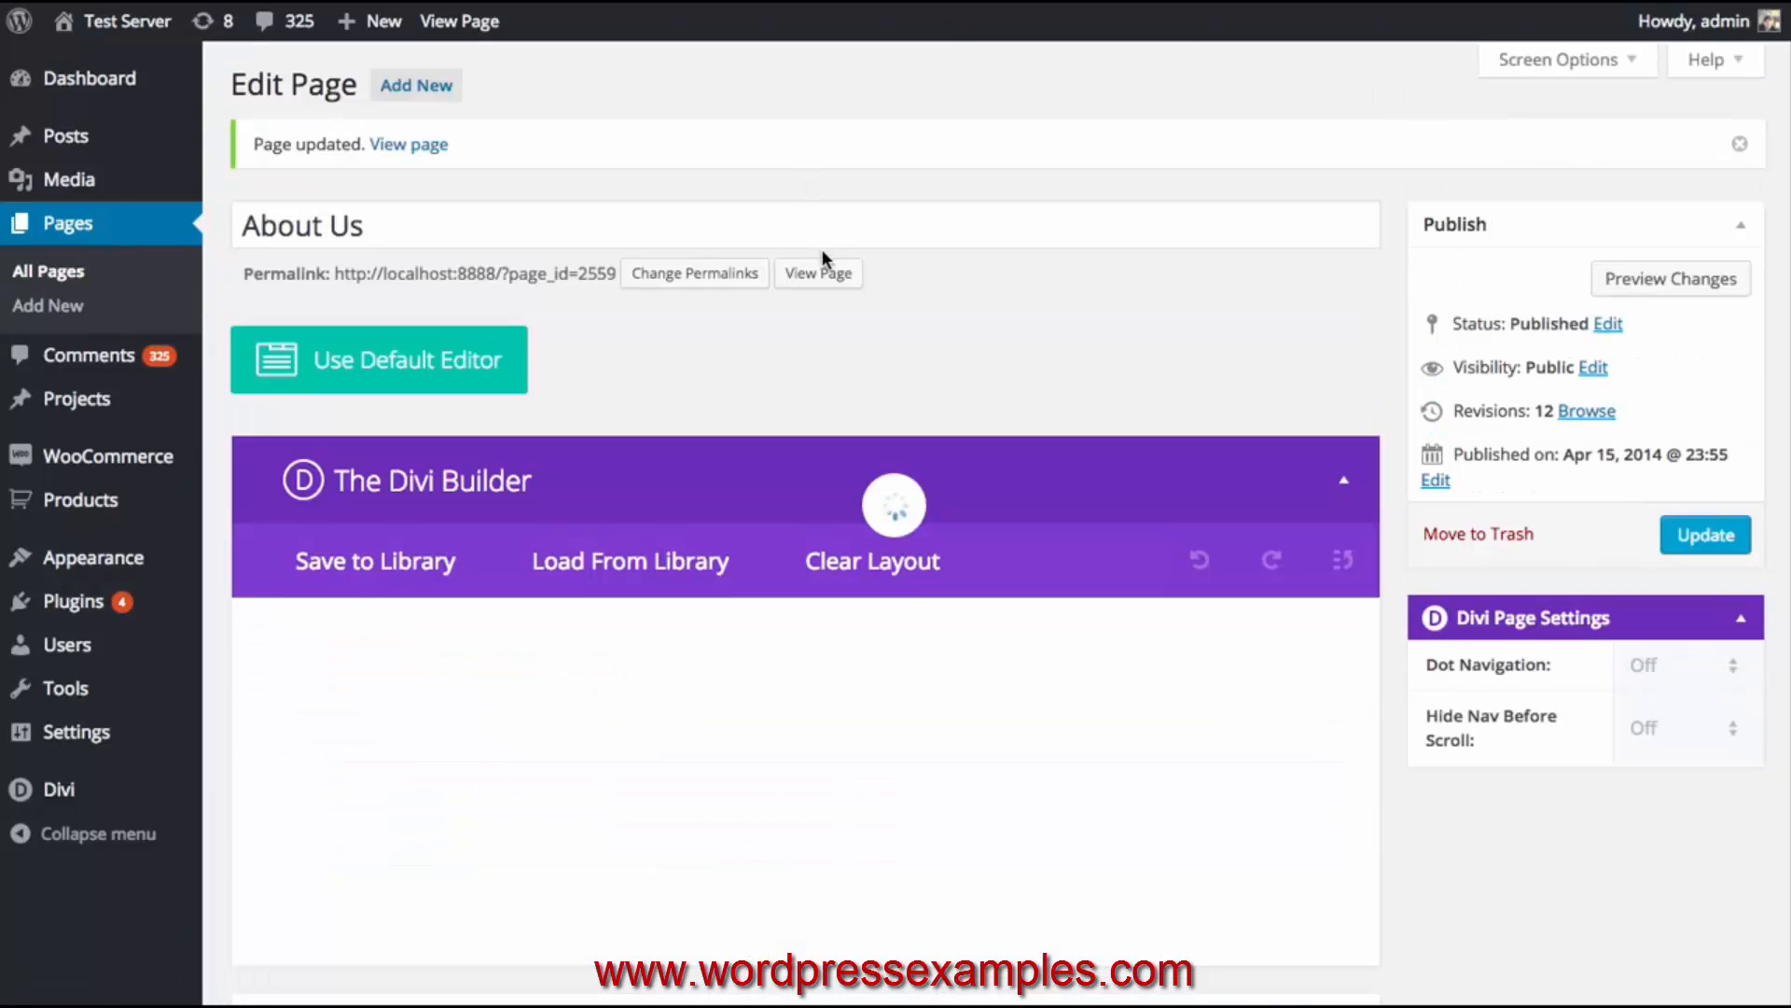
Step: View the live About Us page, advance to the second slide and scroll to check the parallax effect
left_click(832, 275)
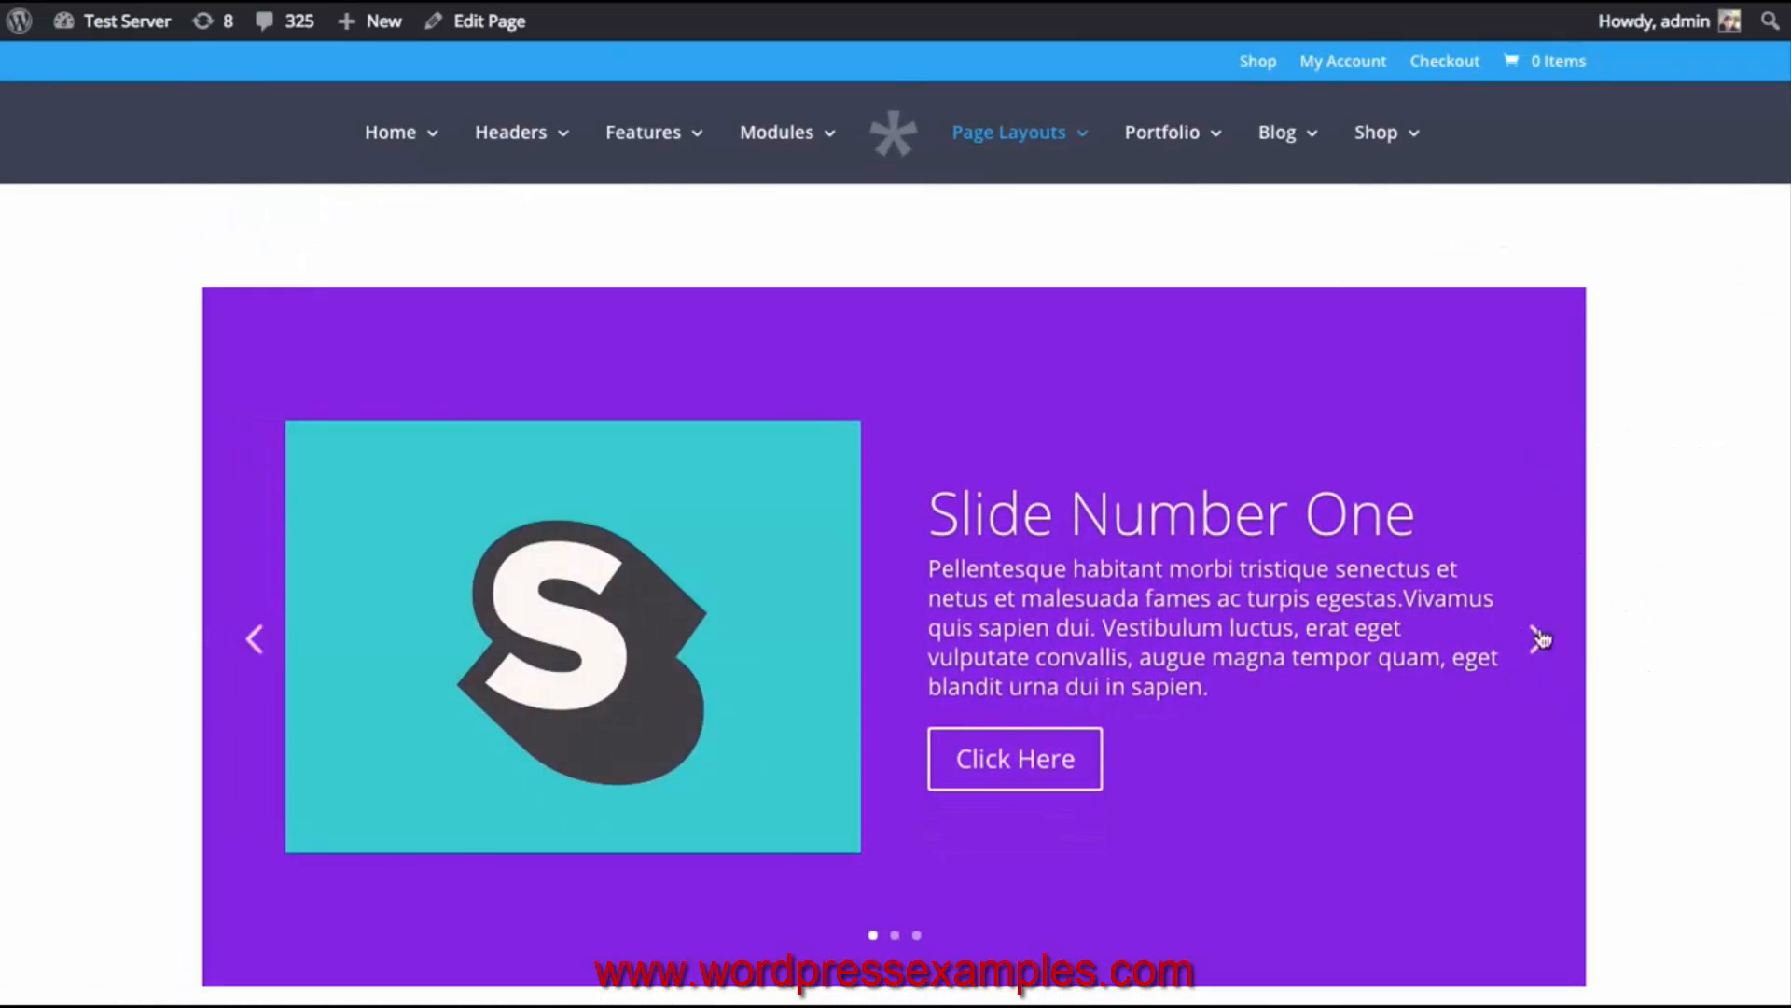
left_click(1531, 640)
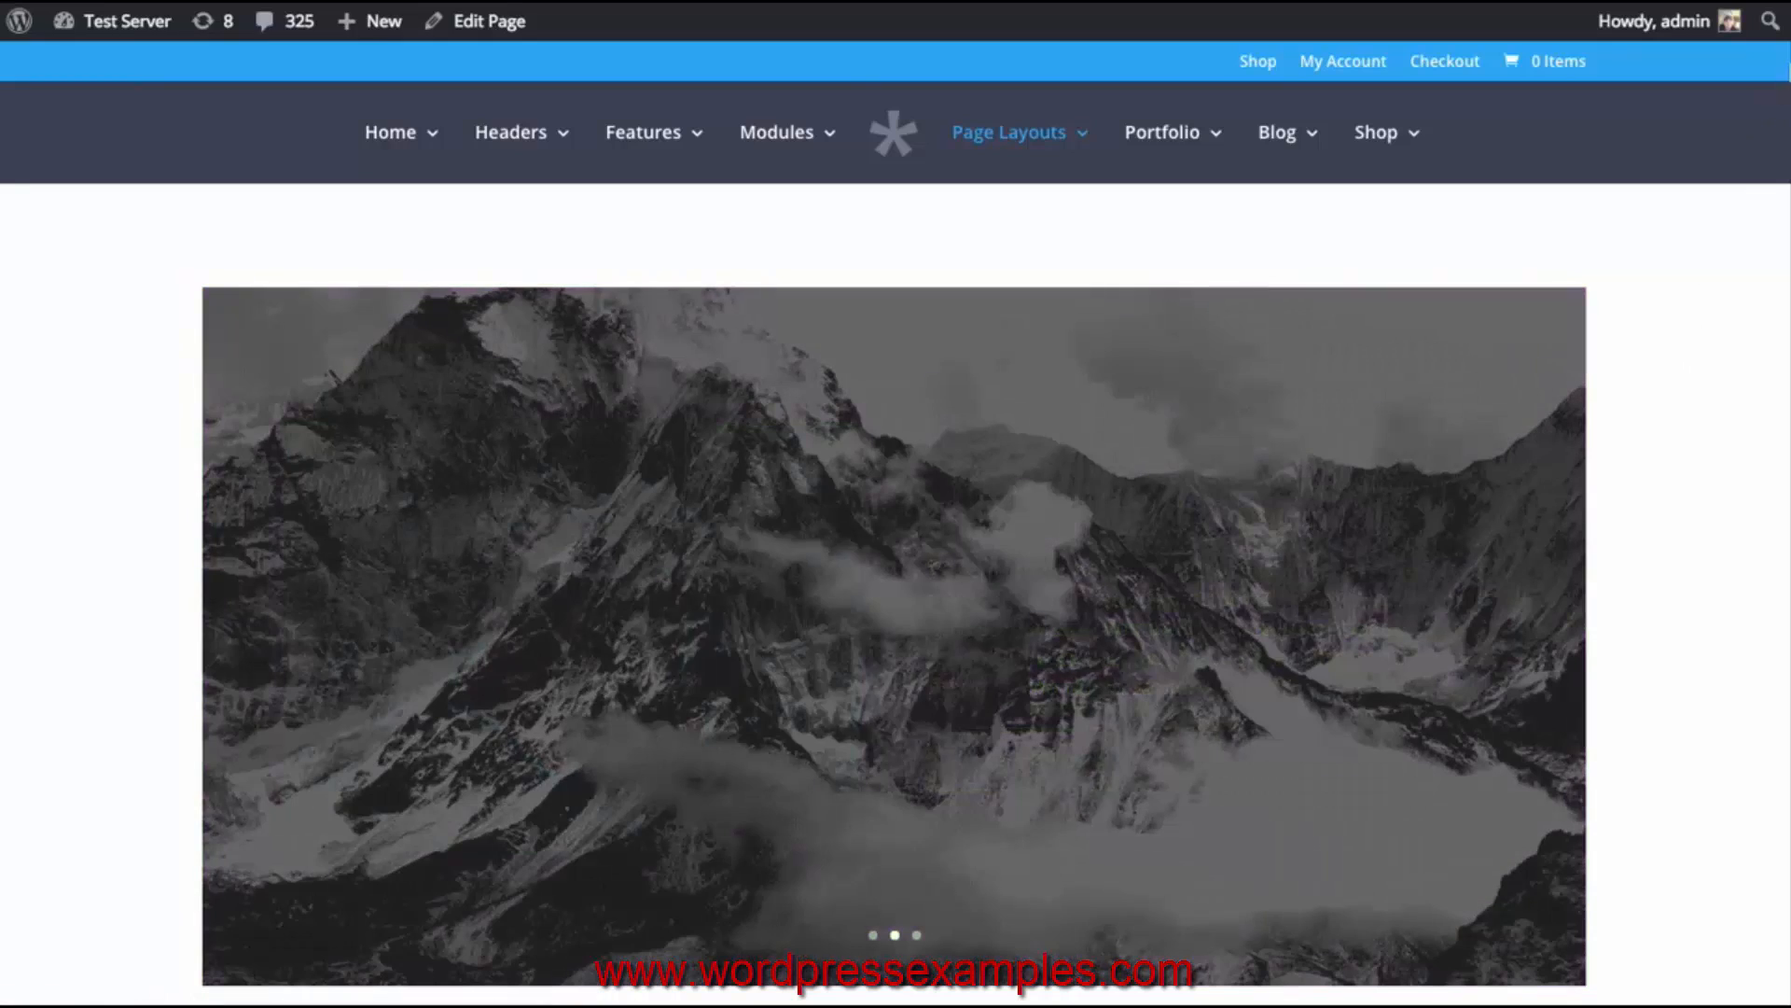
scroll(894, 559, "down", 3)
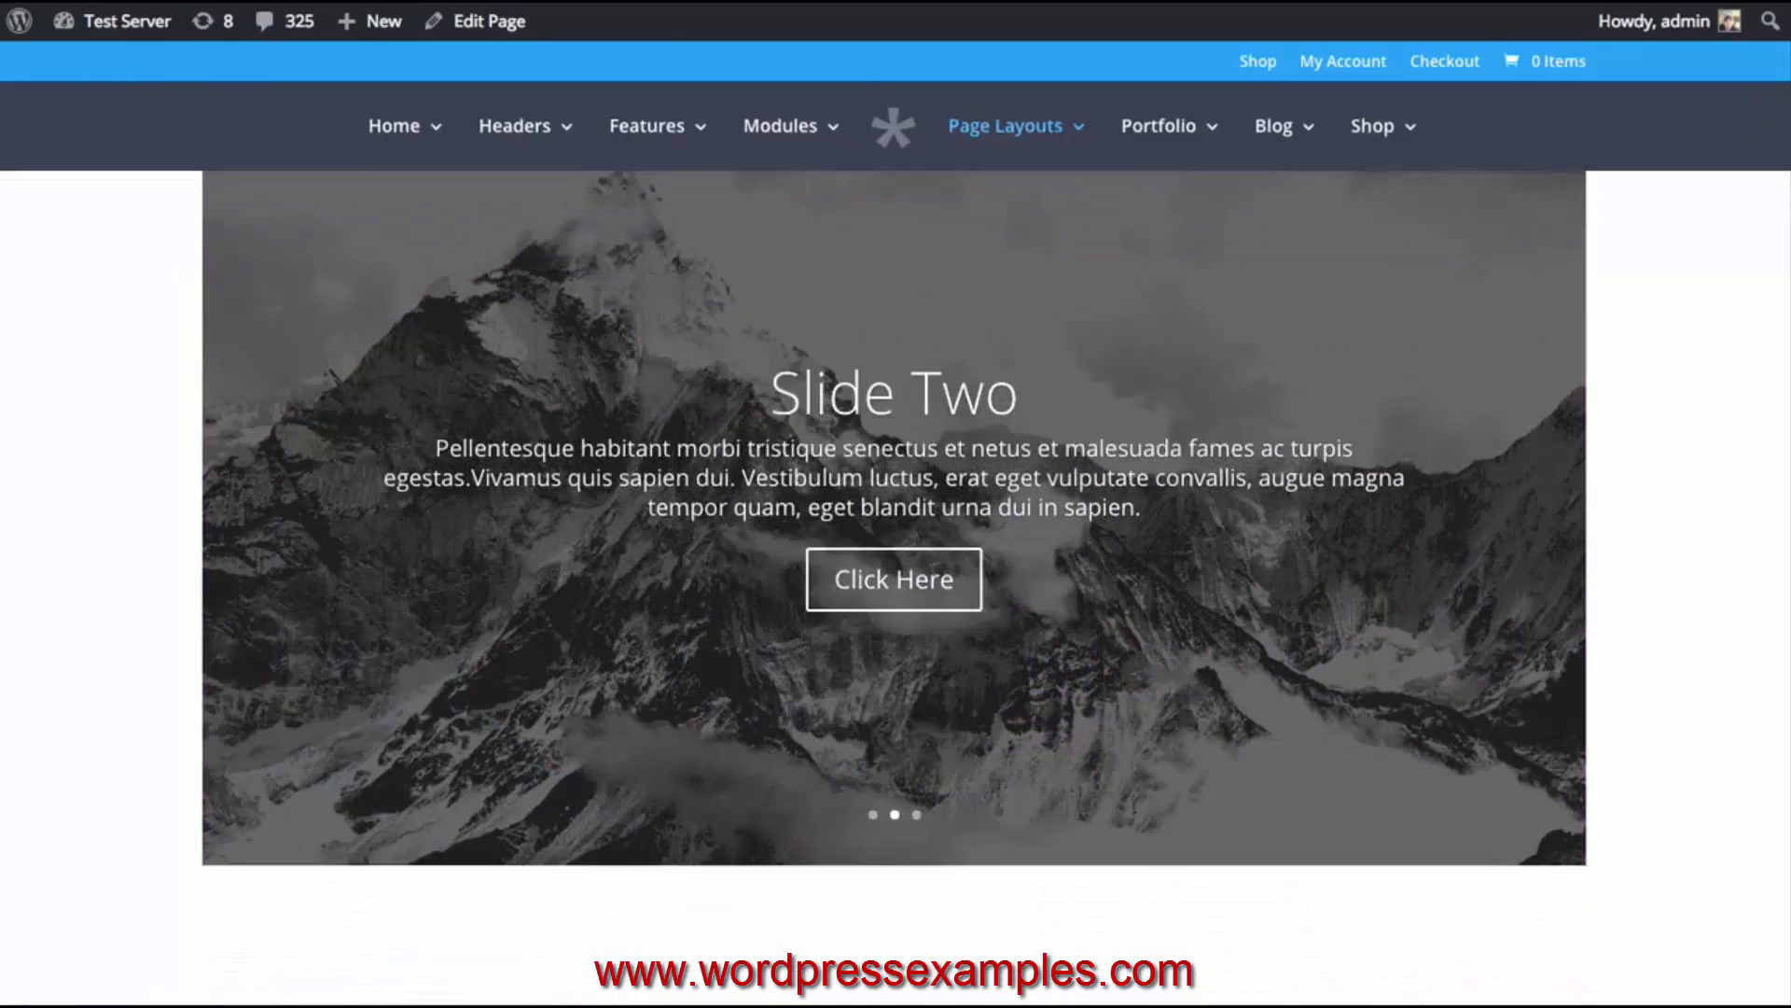
scroll(894, 560, "down", 4)
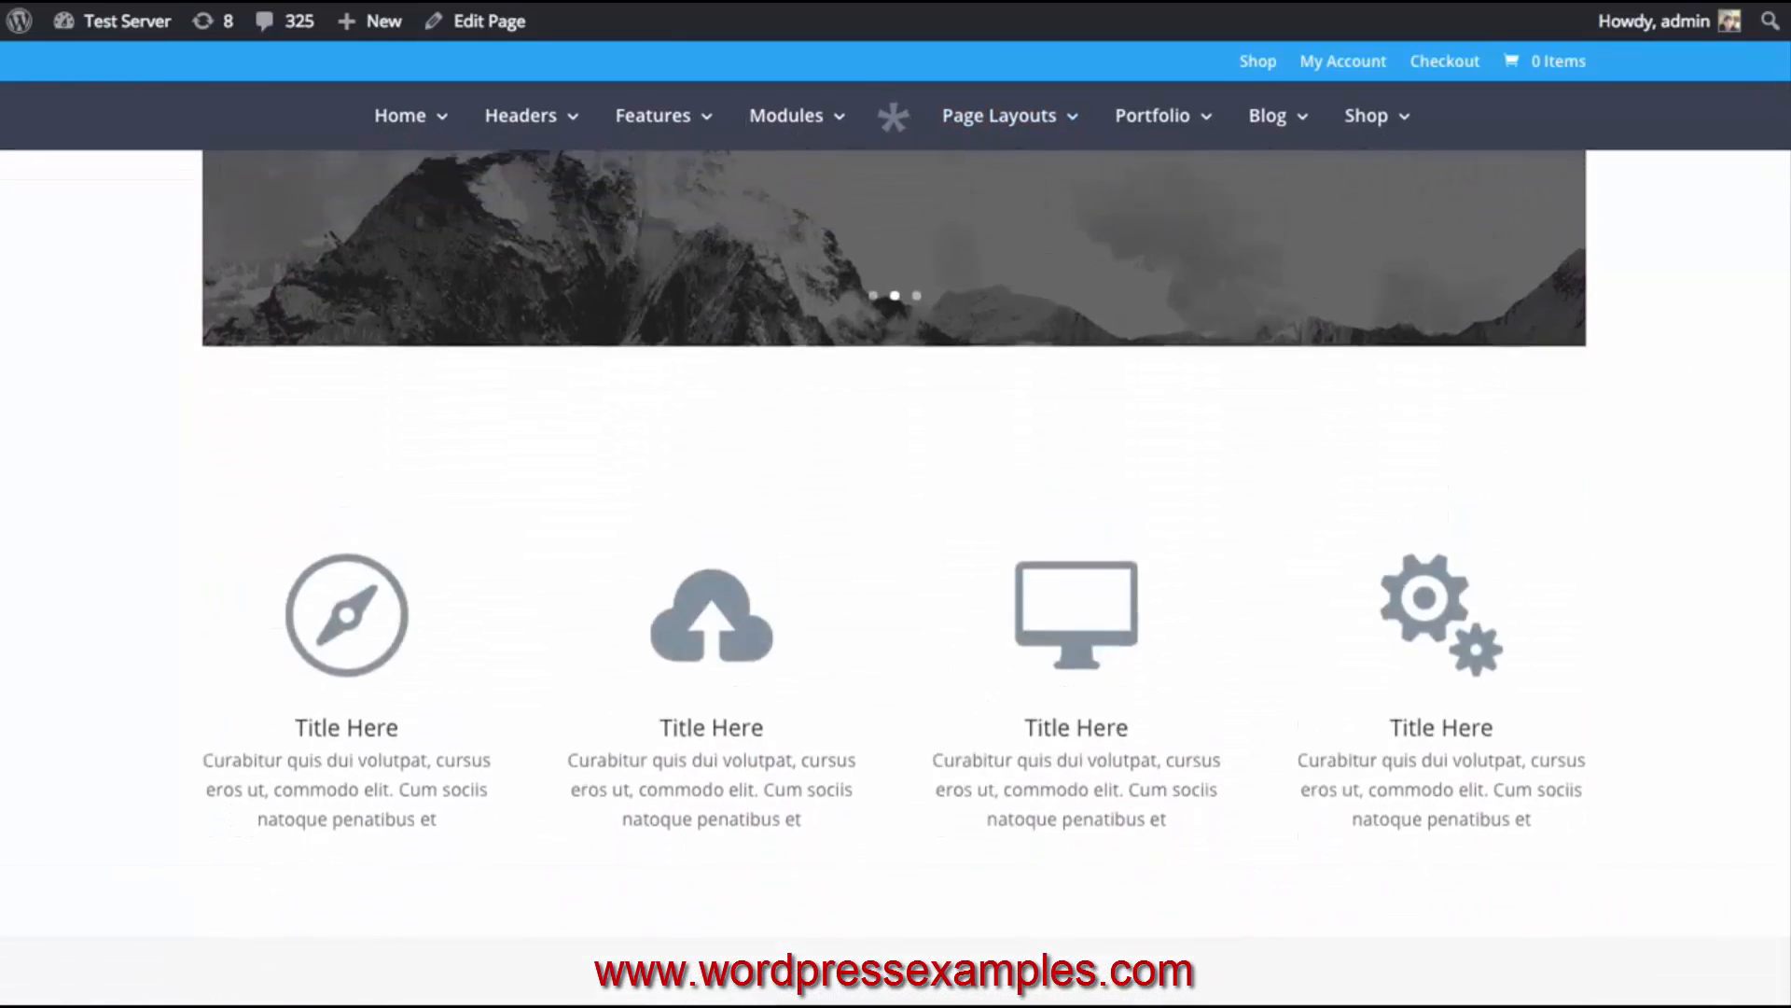
scroll(894, 560, "up", 3)
scroll(894, 560, "up", 3)
scroll(894, 560, "down", 2)
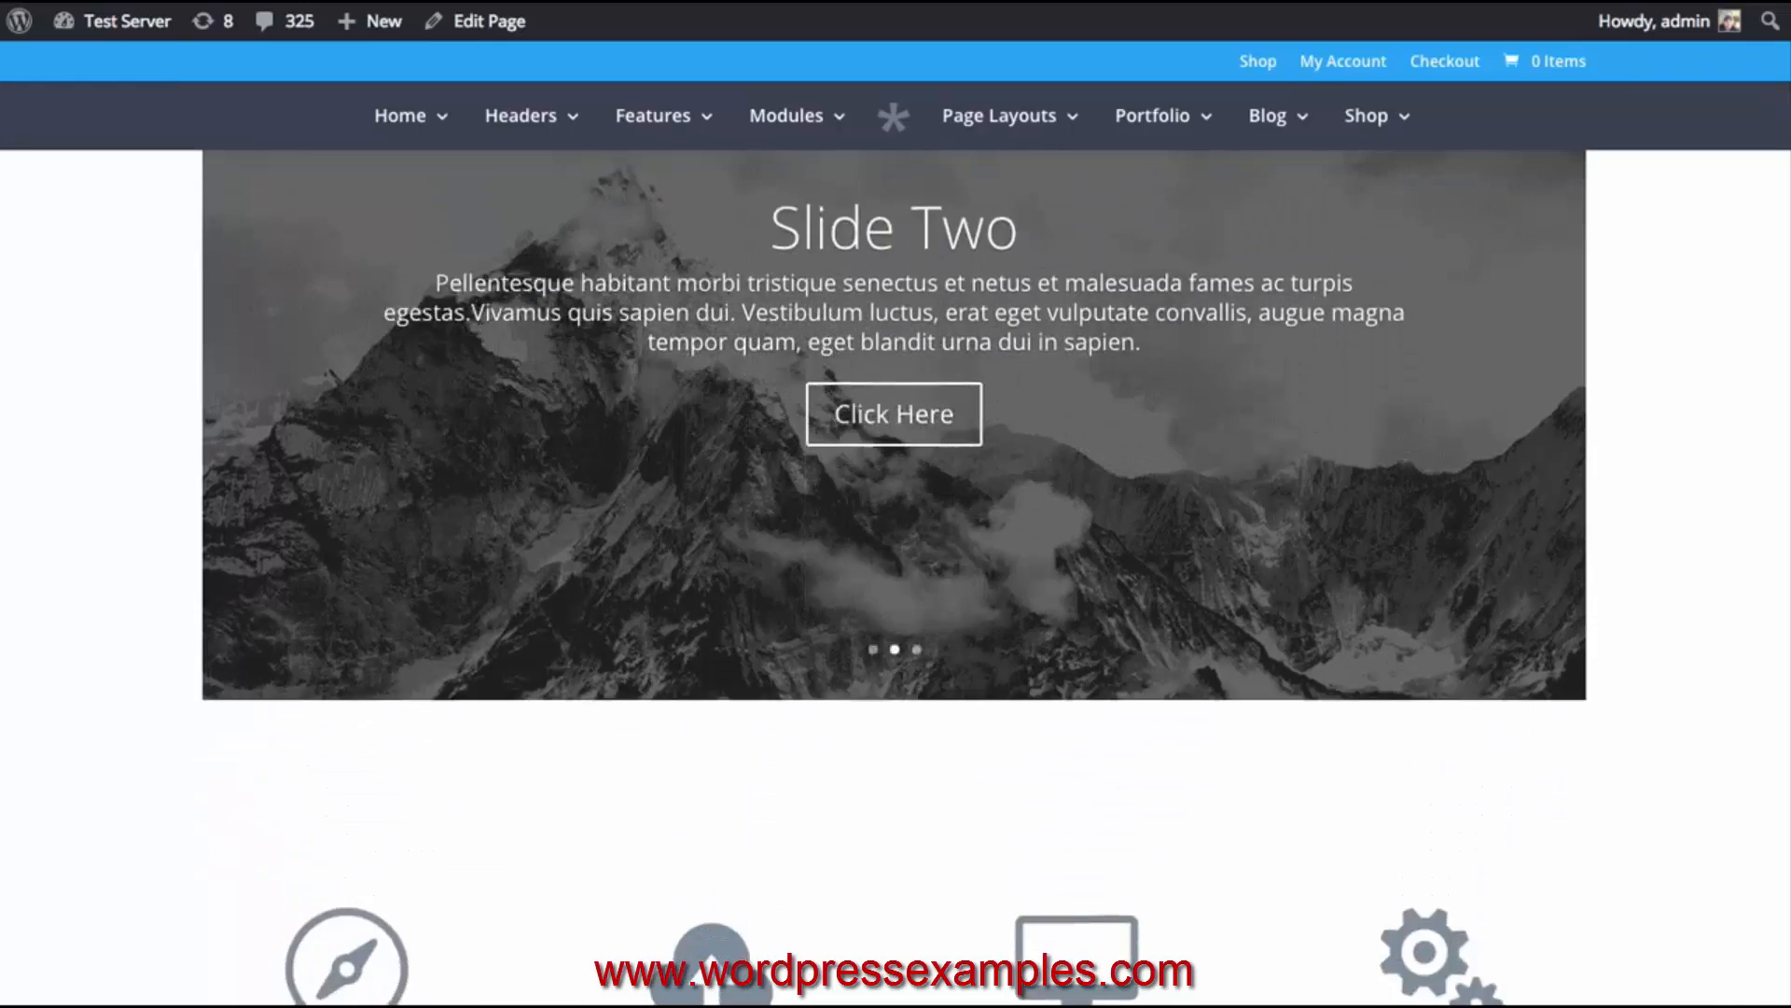
scroll(893, 560, "up", 1)
scroll(894, 560, "down", 3)
scroll(894, 560, "up", 5)
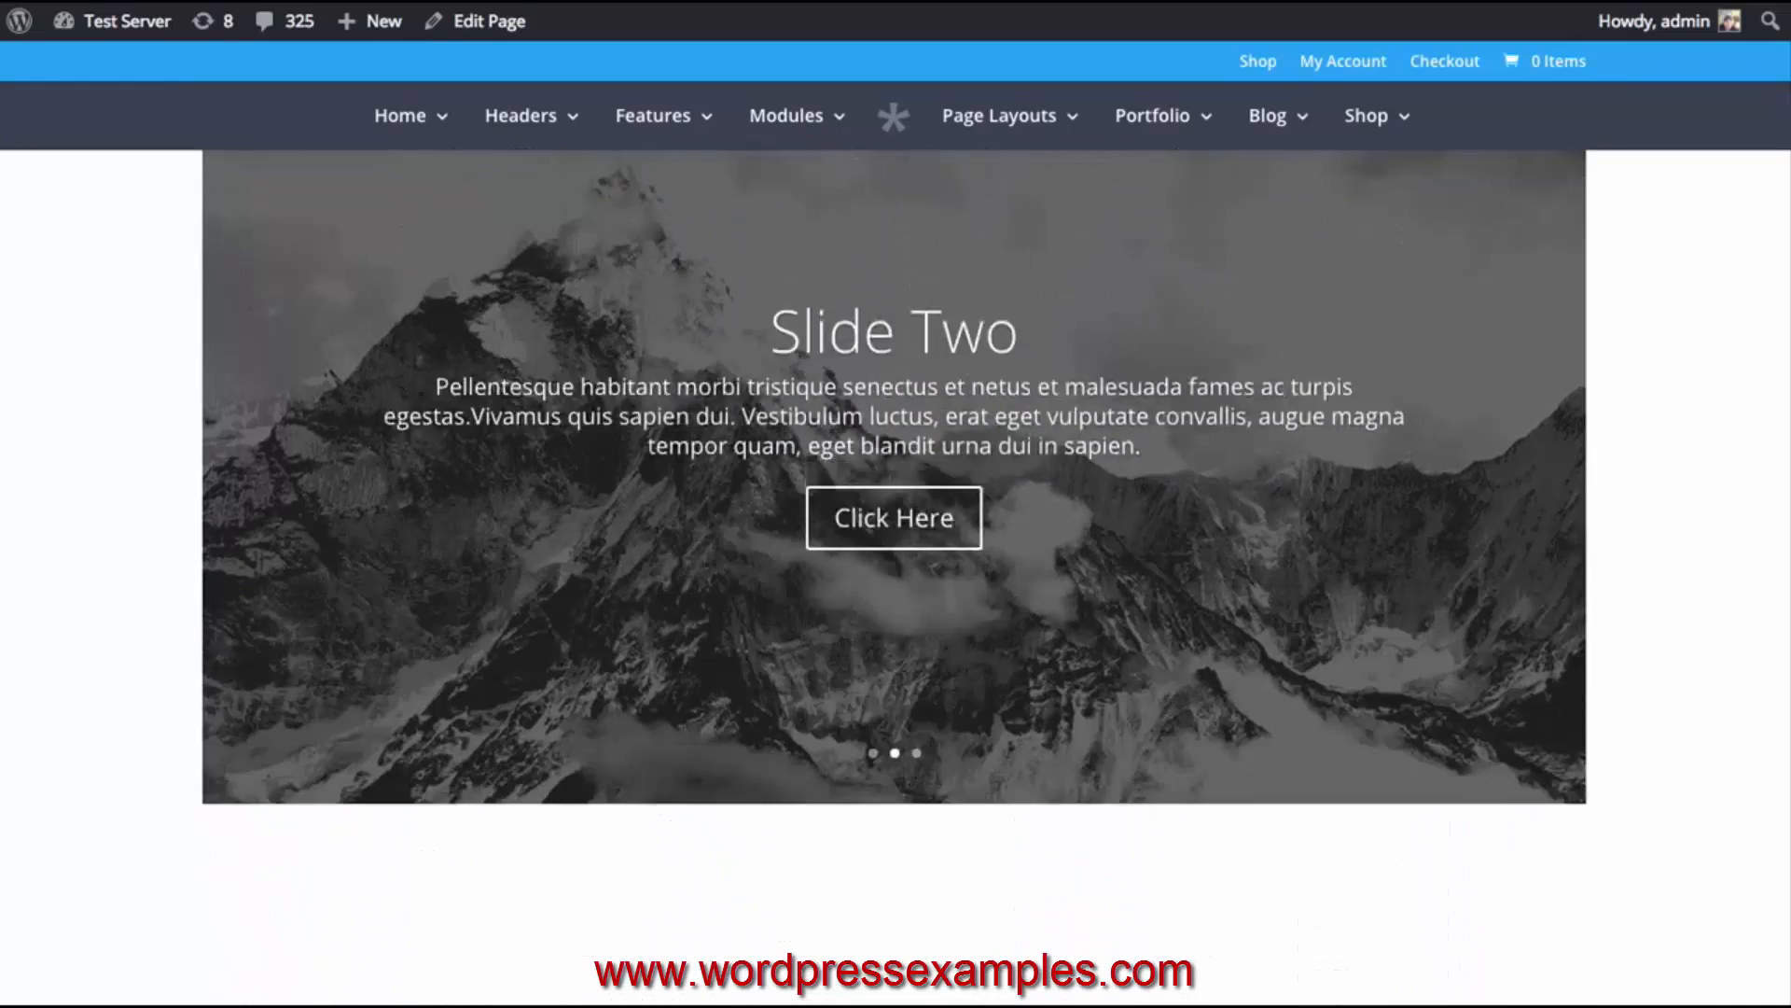
scroll(894, 560, "down", 4)
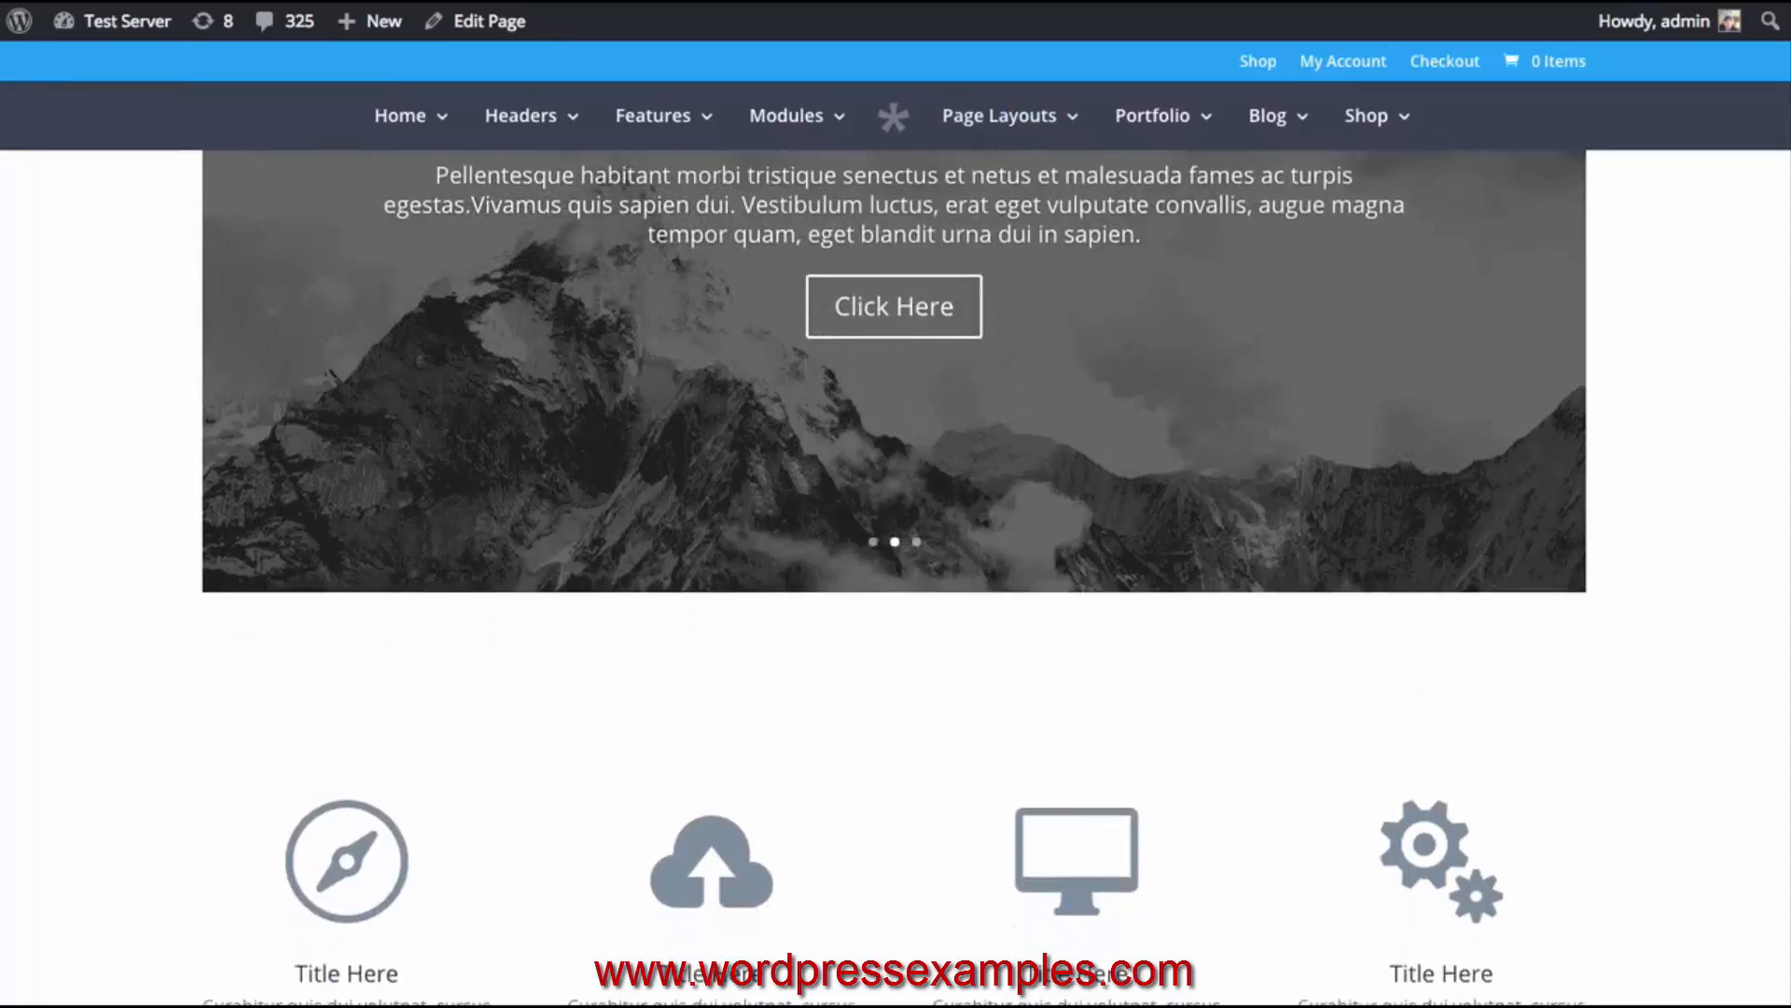
scroll(893, 560, "up", 3)
scroll(893, 560, "down", 4)
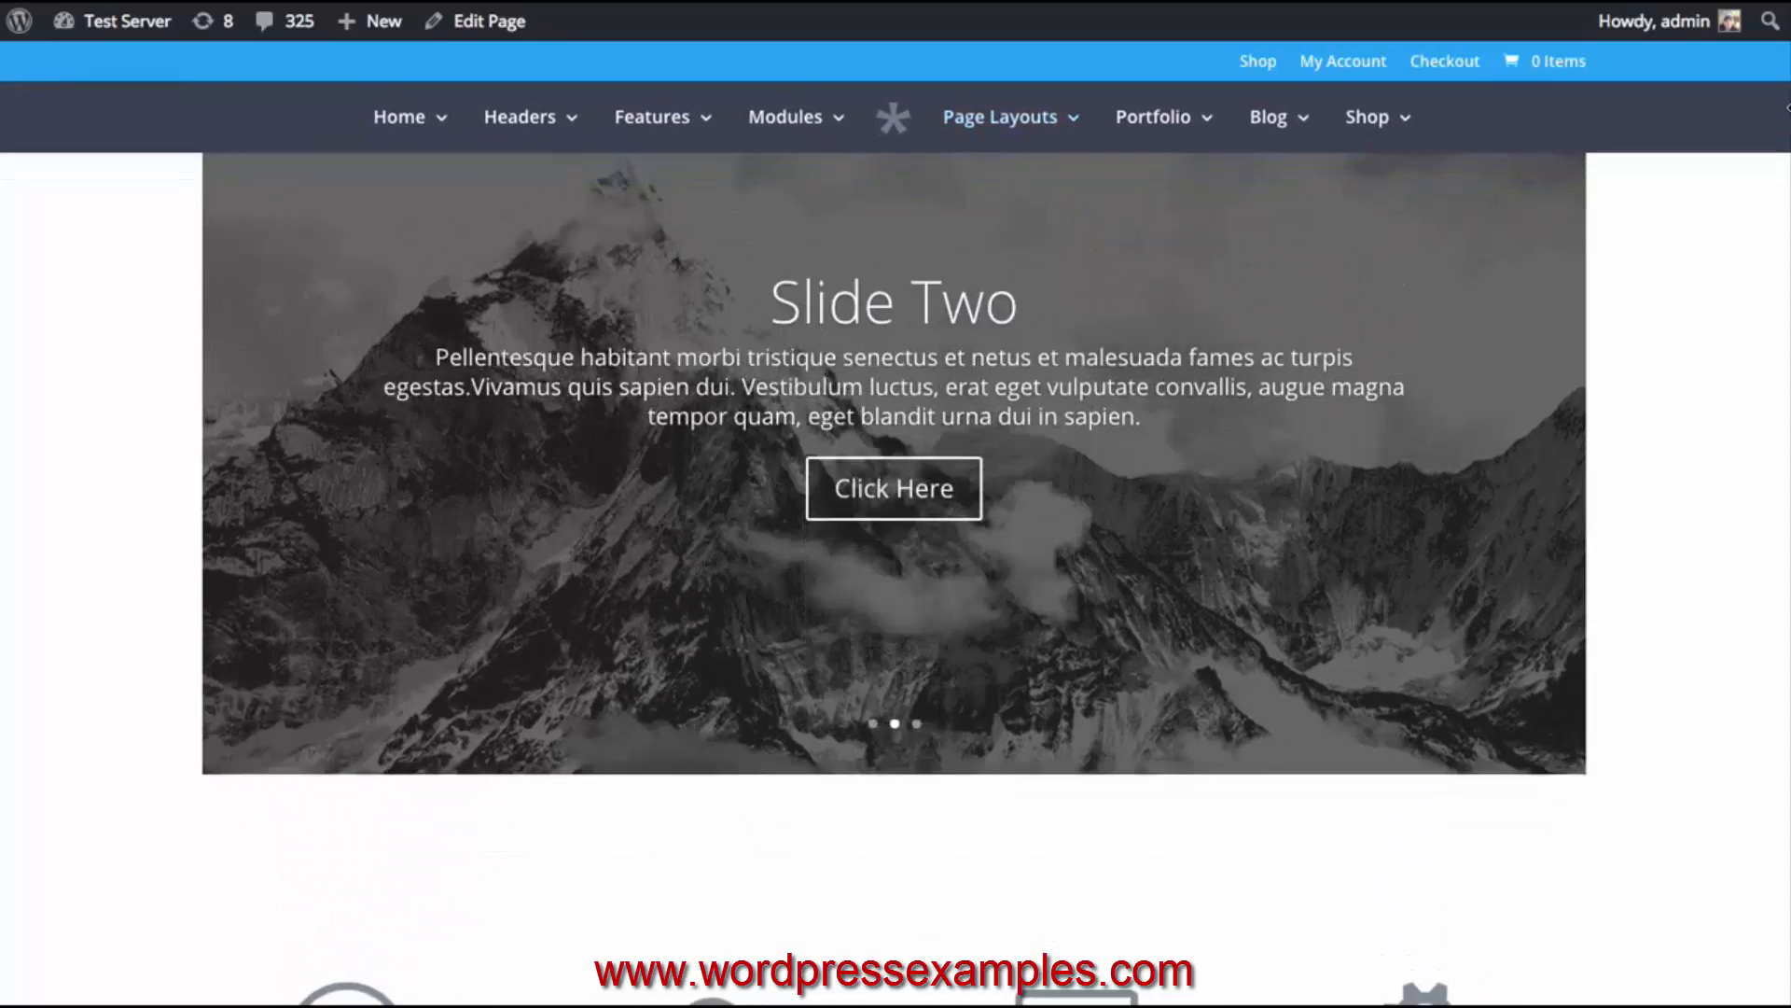
scroll(894, 560, "up", 4)
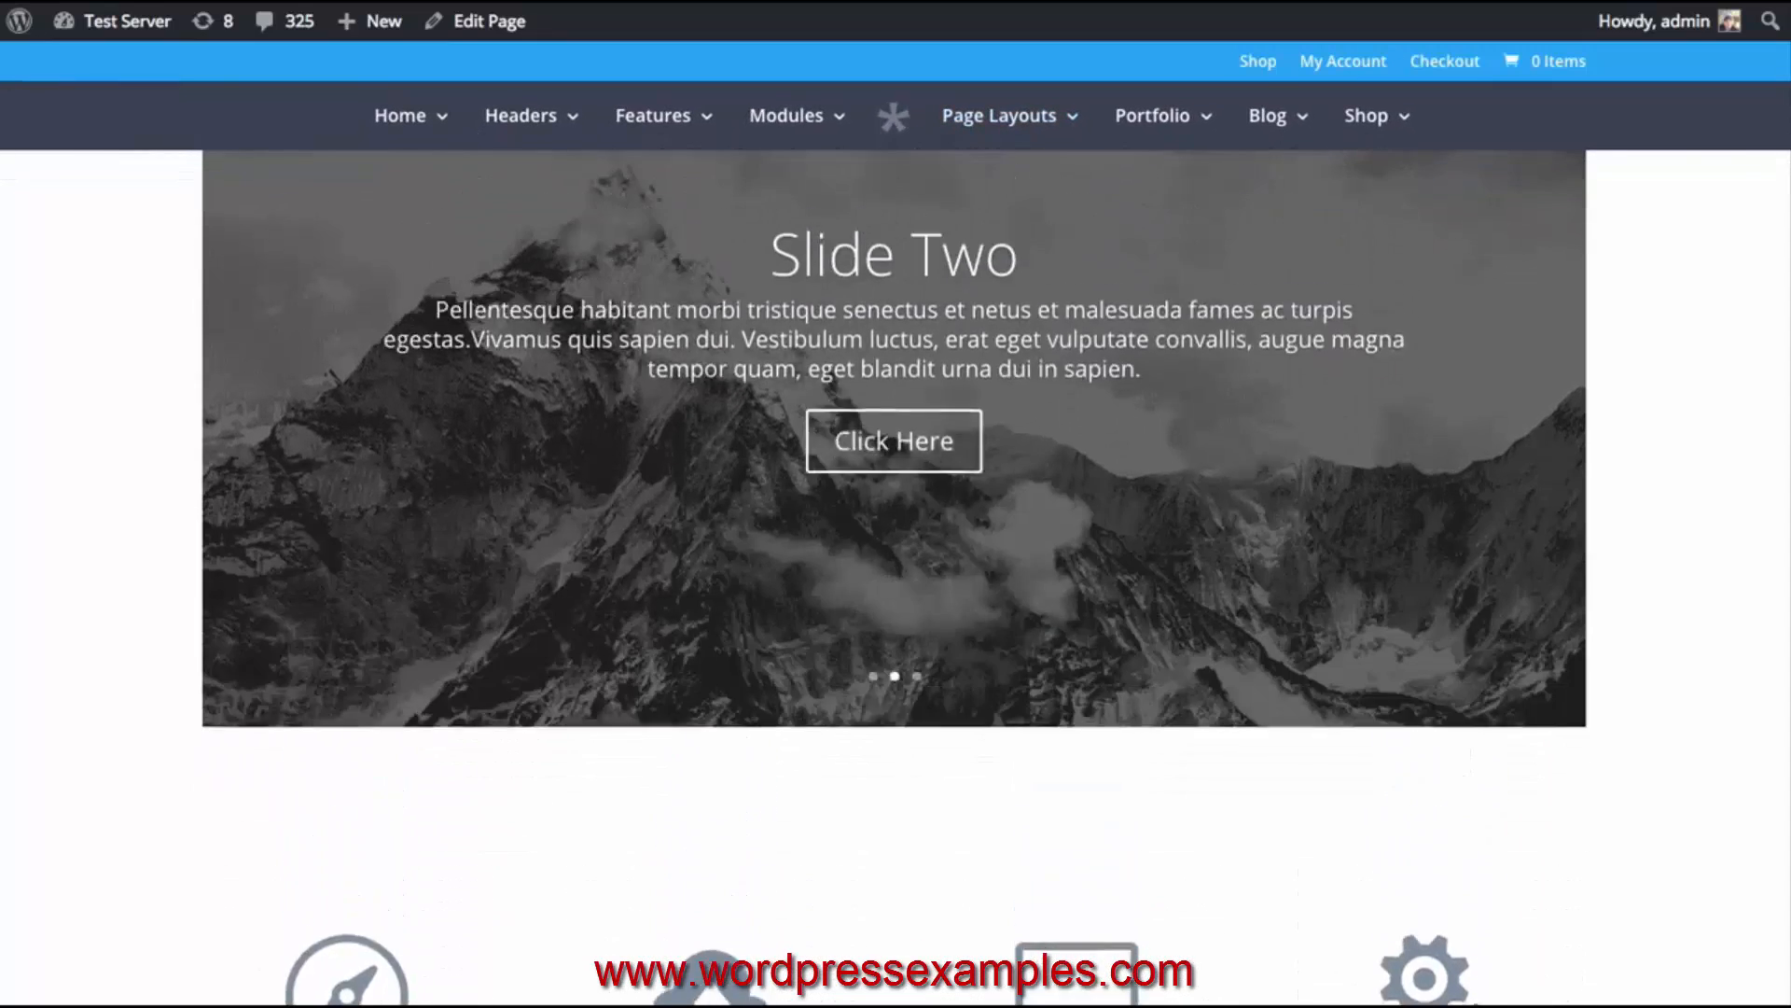
scroll(894, 560, "down", 3)
scroll(894, 560, "up", 4)
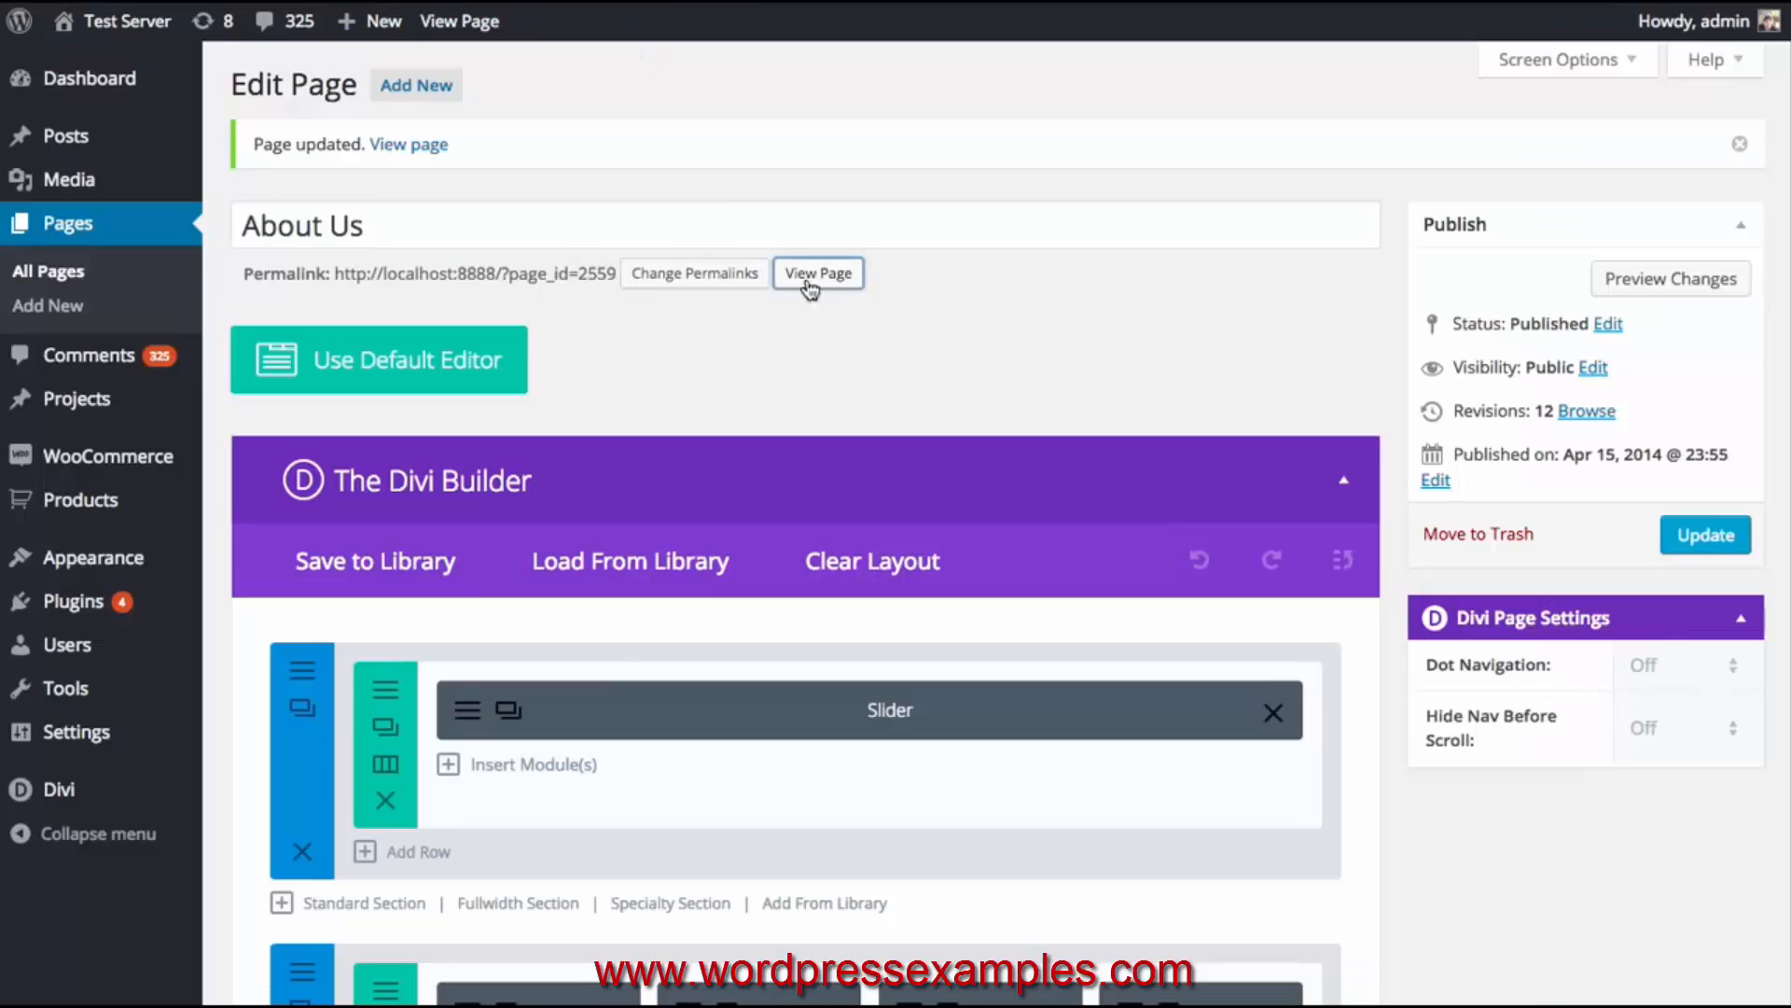
Step: Switch the slider's parallax method to True Parallax, save the module and update the page
left_click(468, 714)
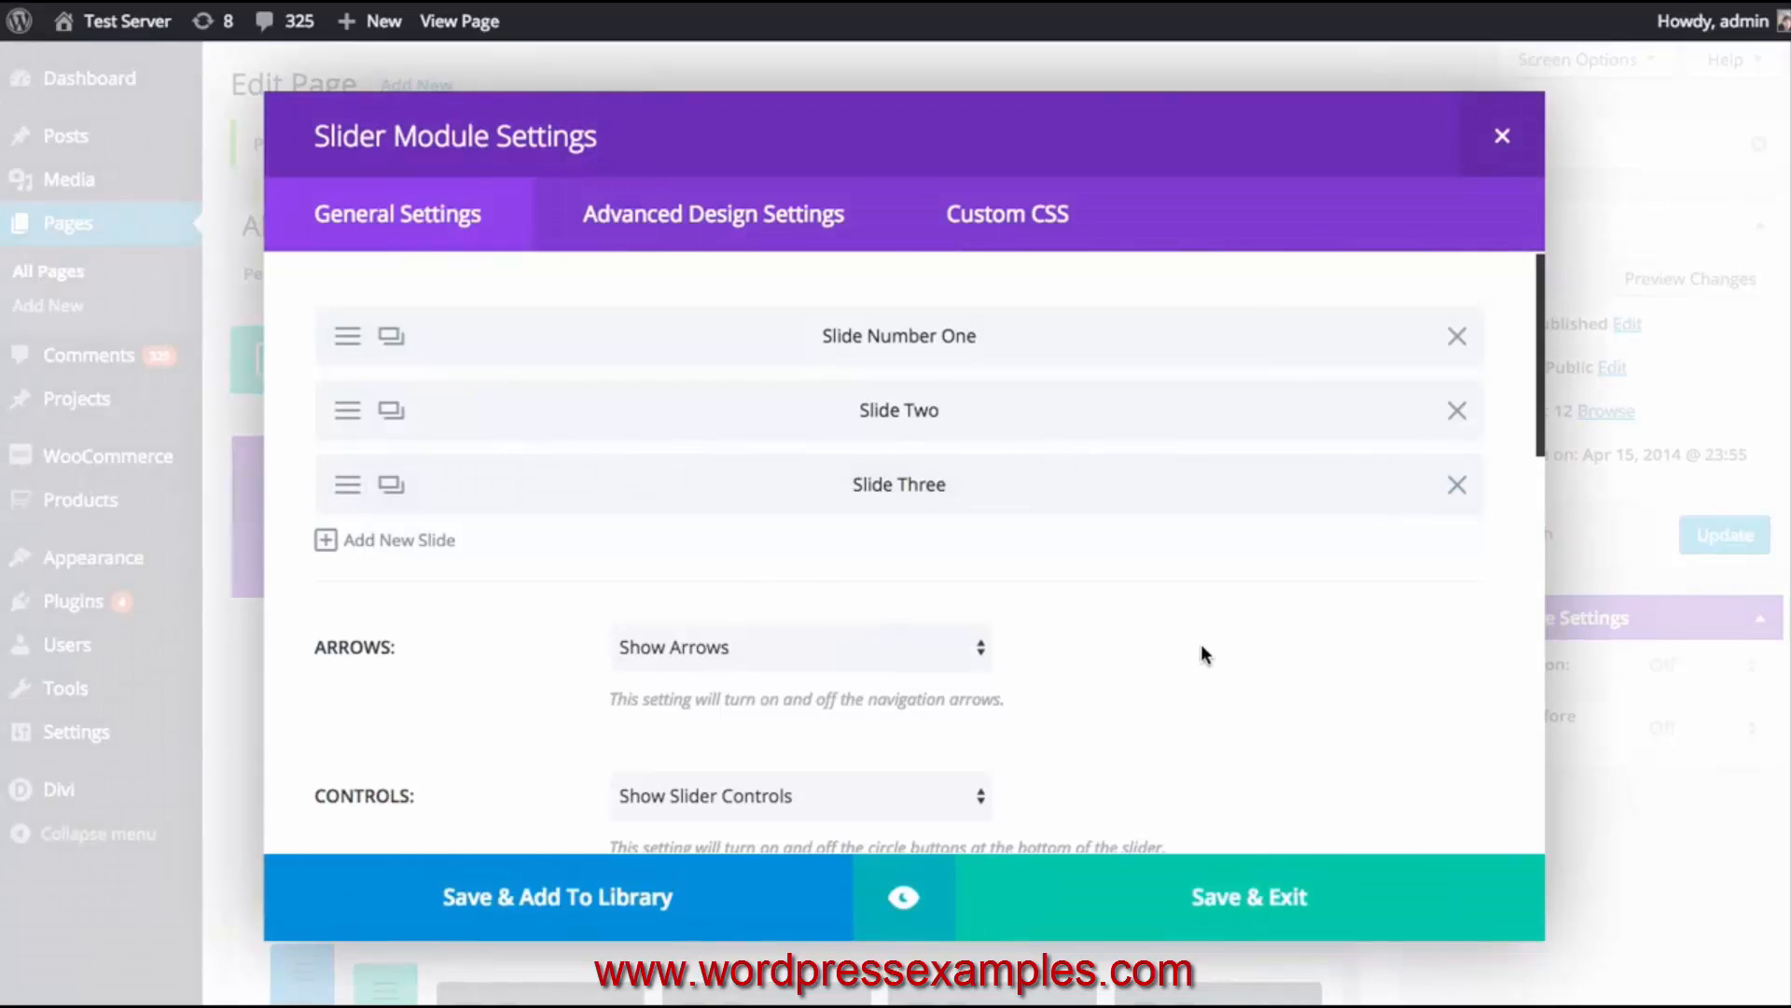
scroll(1396, 607, "down", 10)
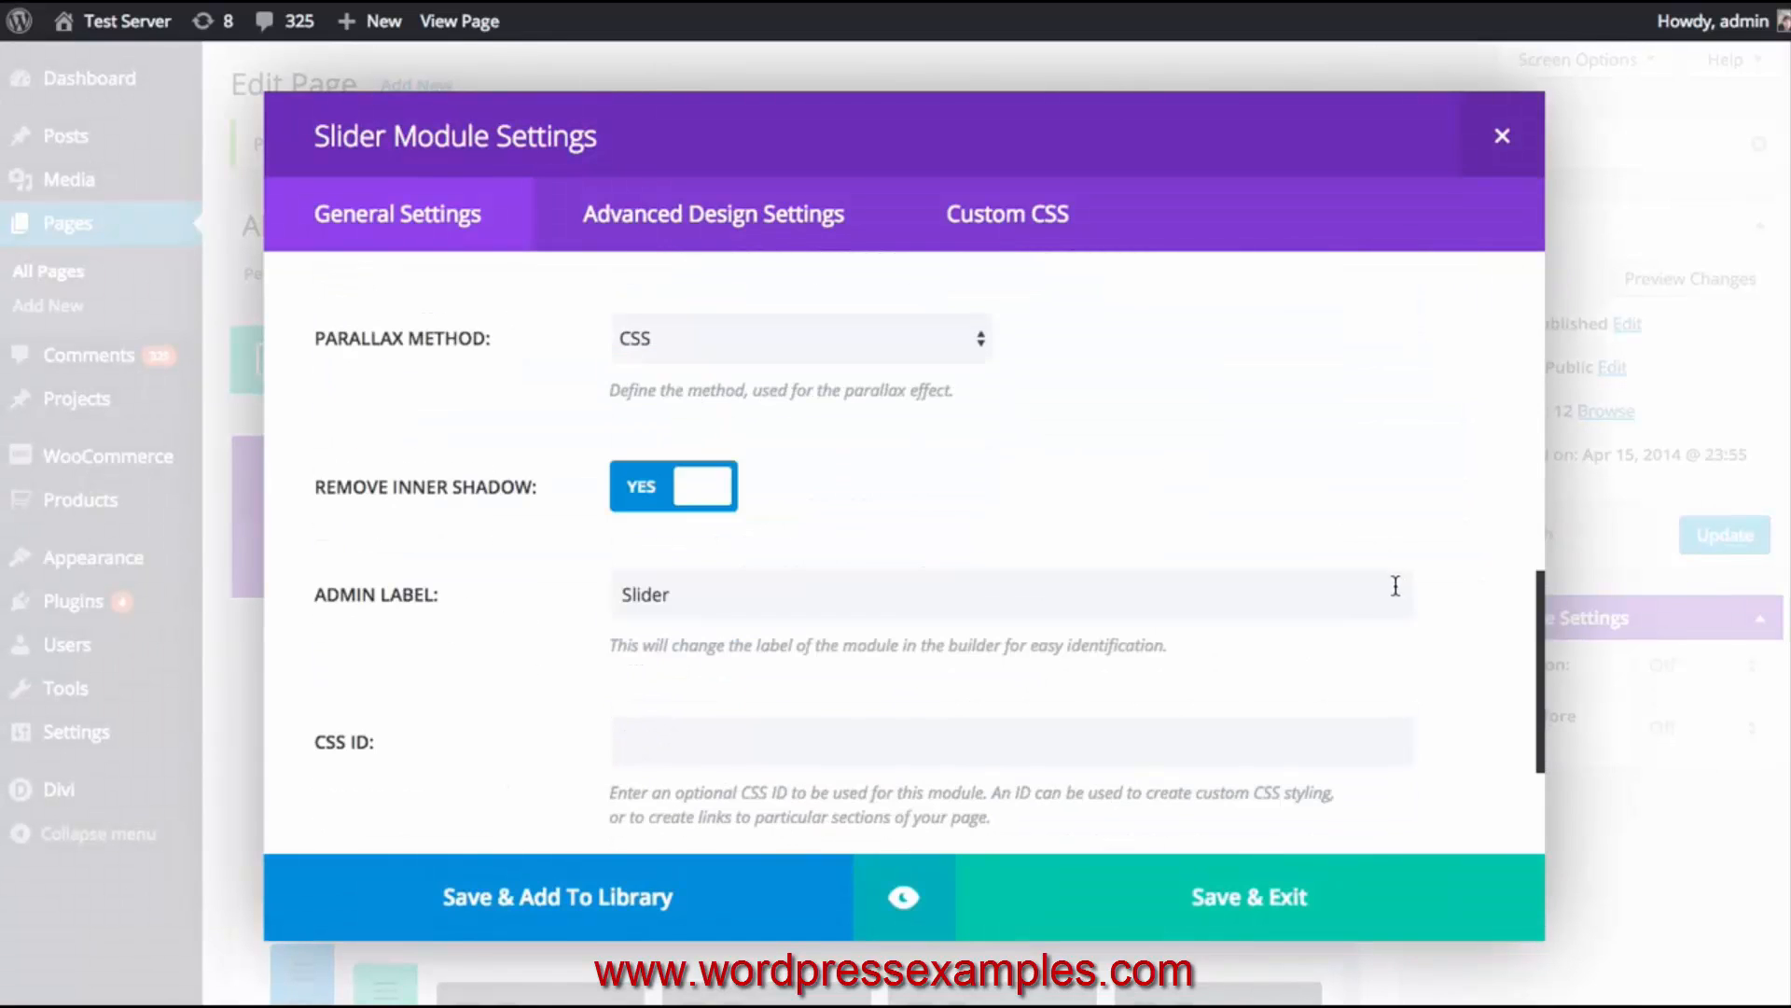
left_click(690, 343)
left_click(686, 362)
left_click(1088, 931)
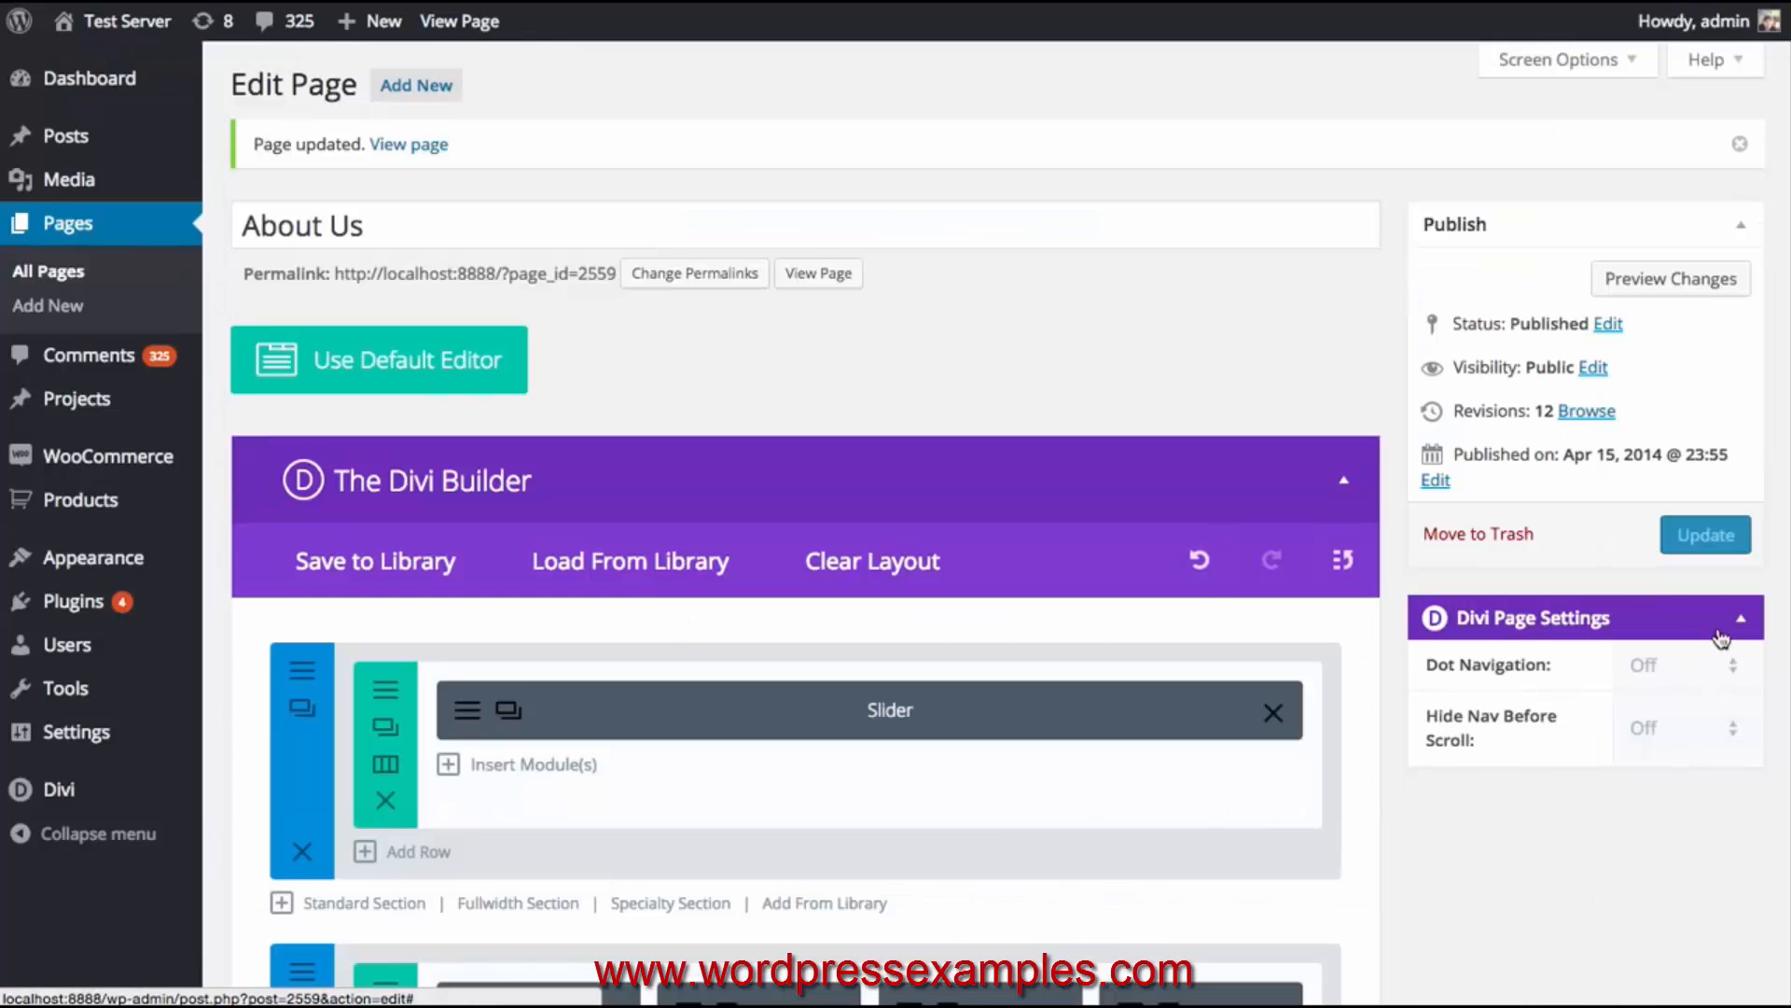
left_click(1717, 538)
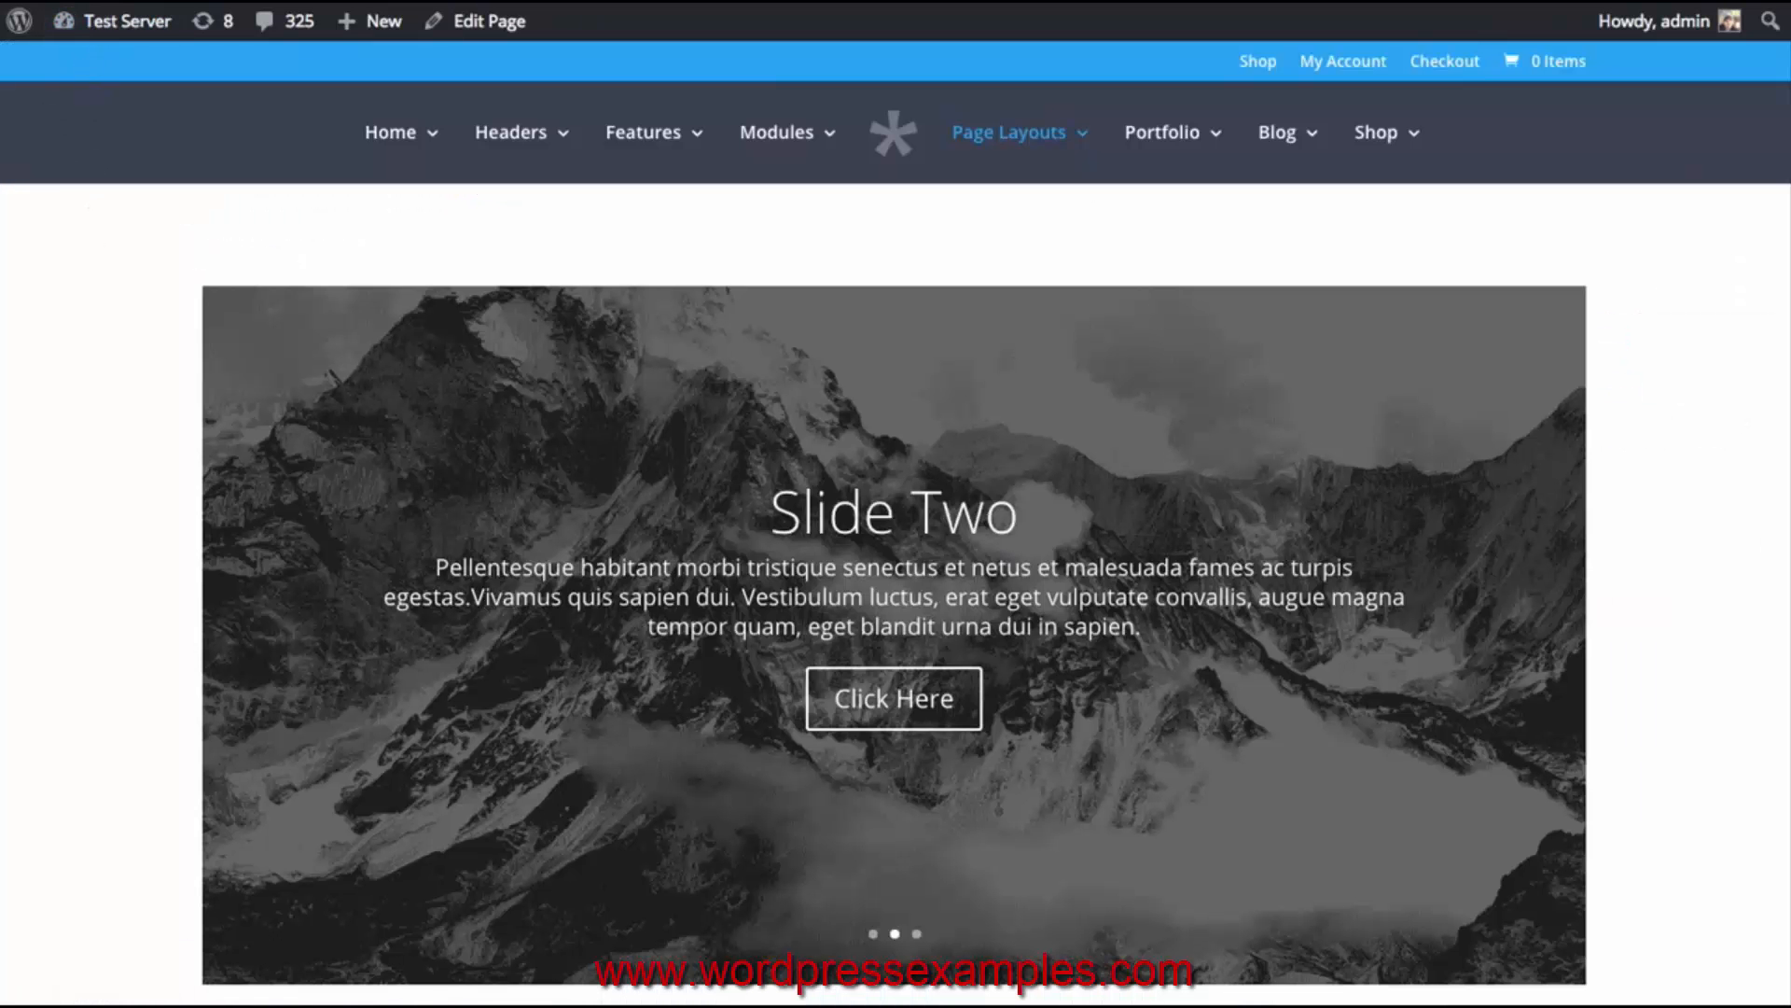
Step: Reload the live About Us page, scroll to check the parallax effect and advance through the slides
key("F5")
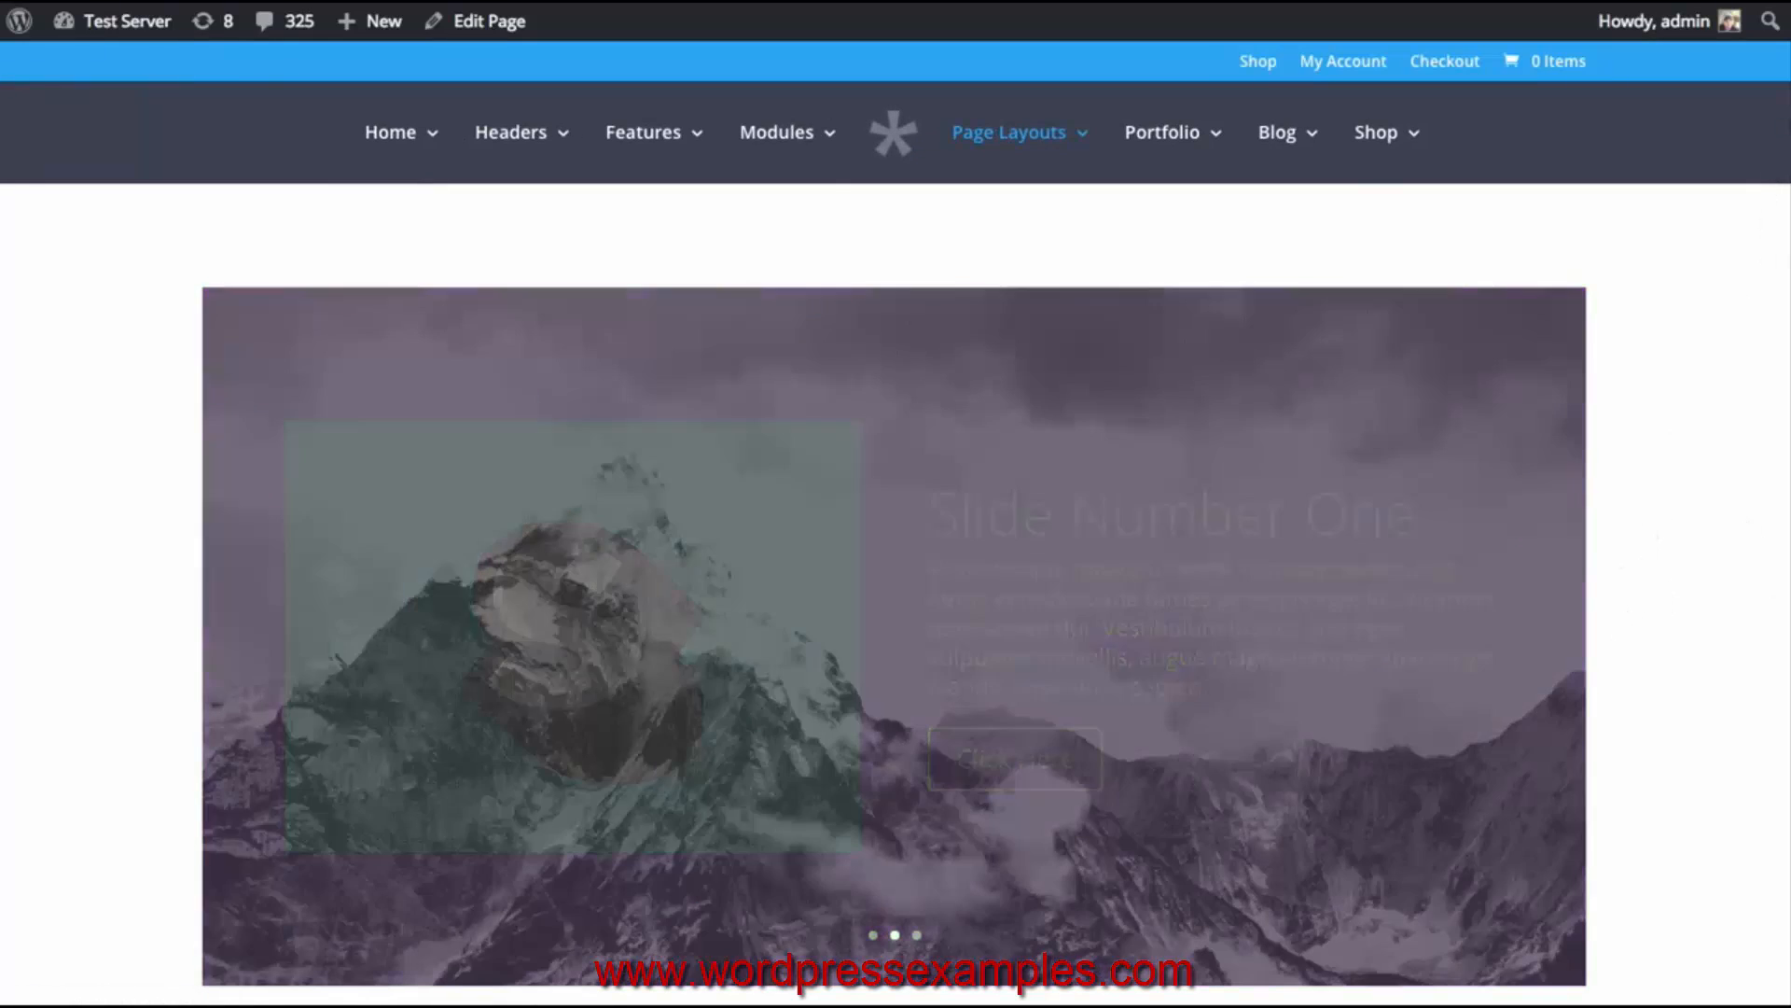
scroll(894, 560, "down", 3)
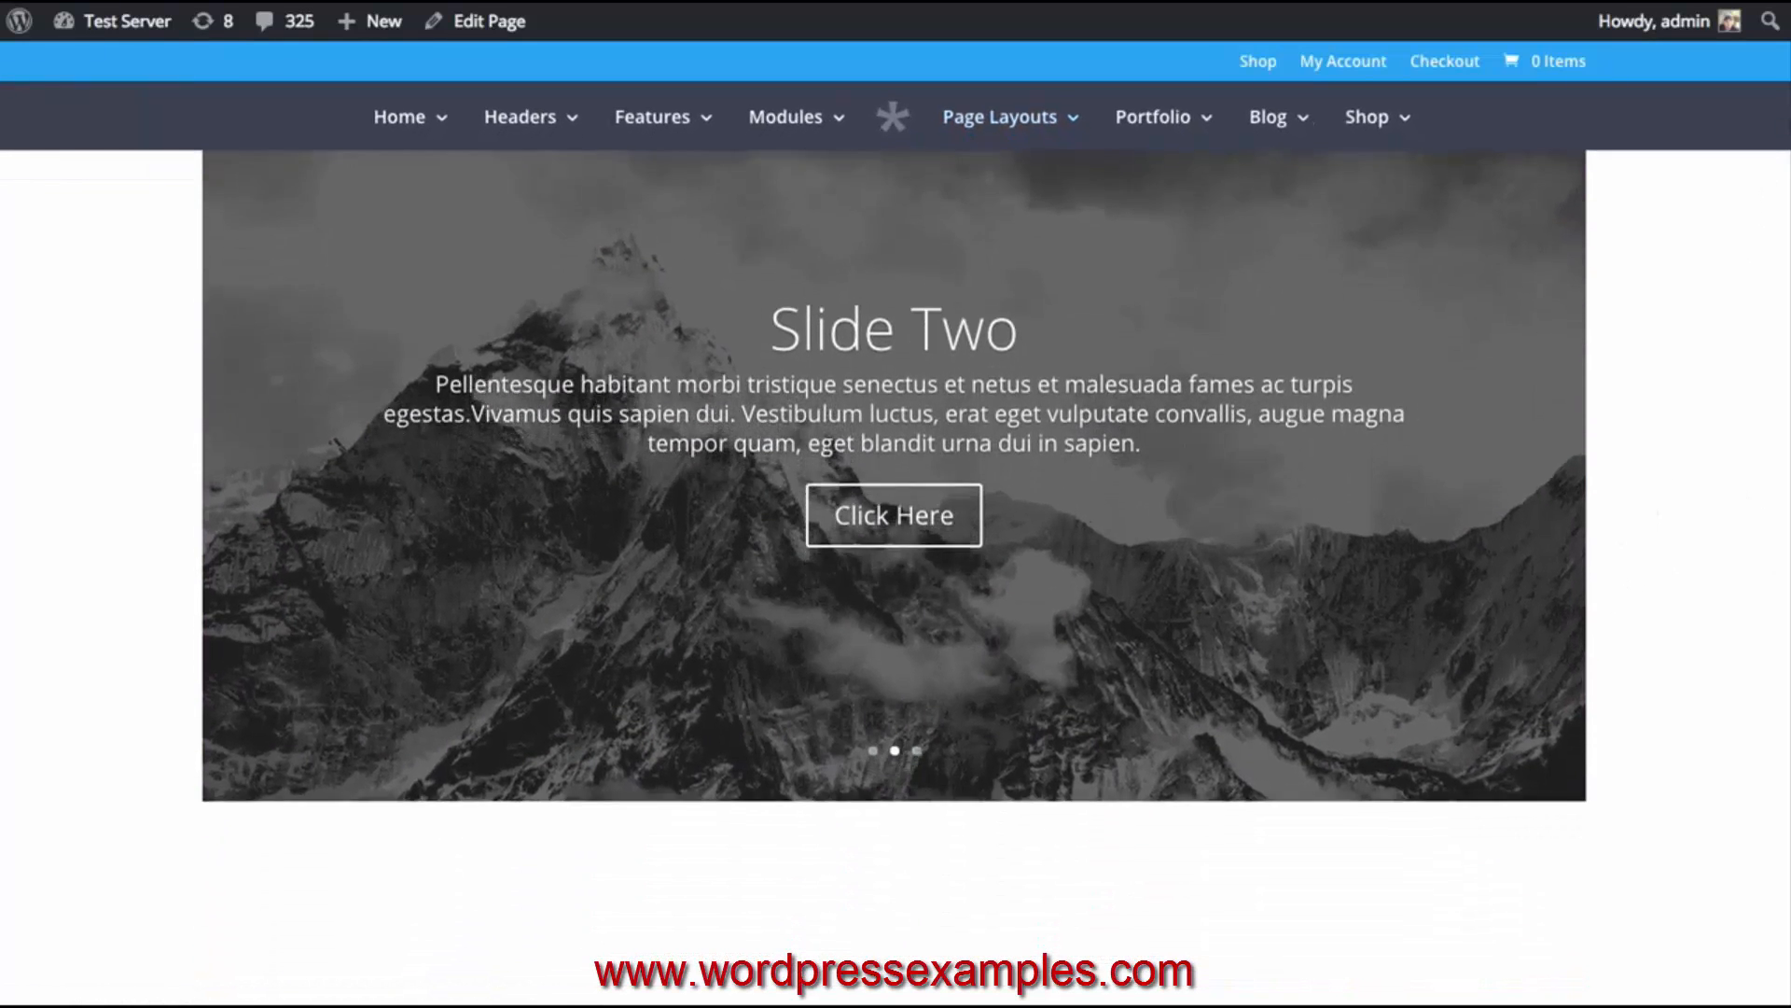
scroll(894, 560, "down", 5)
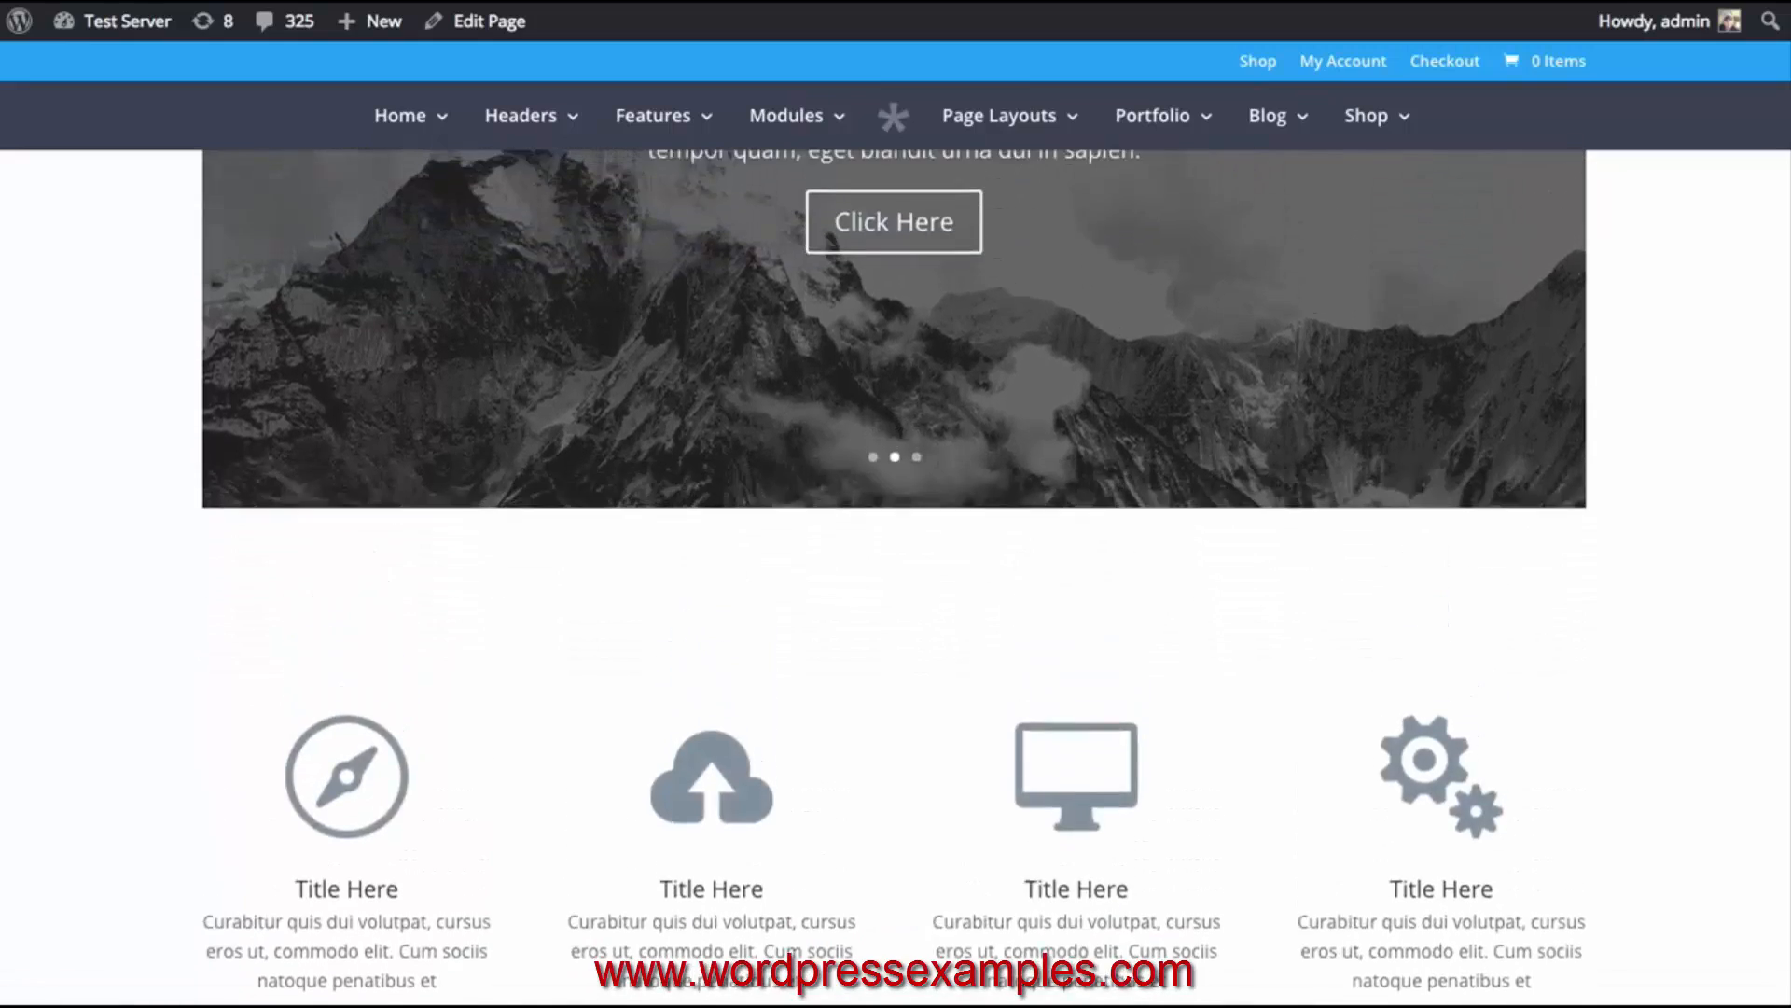
scroll(894, 560, "up", 5)
scroll(894, 559, "down", 3)
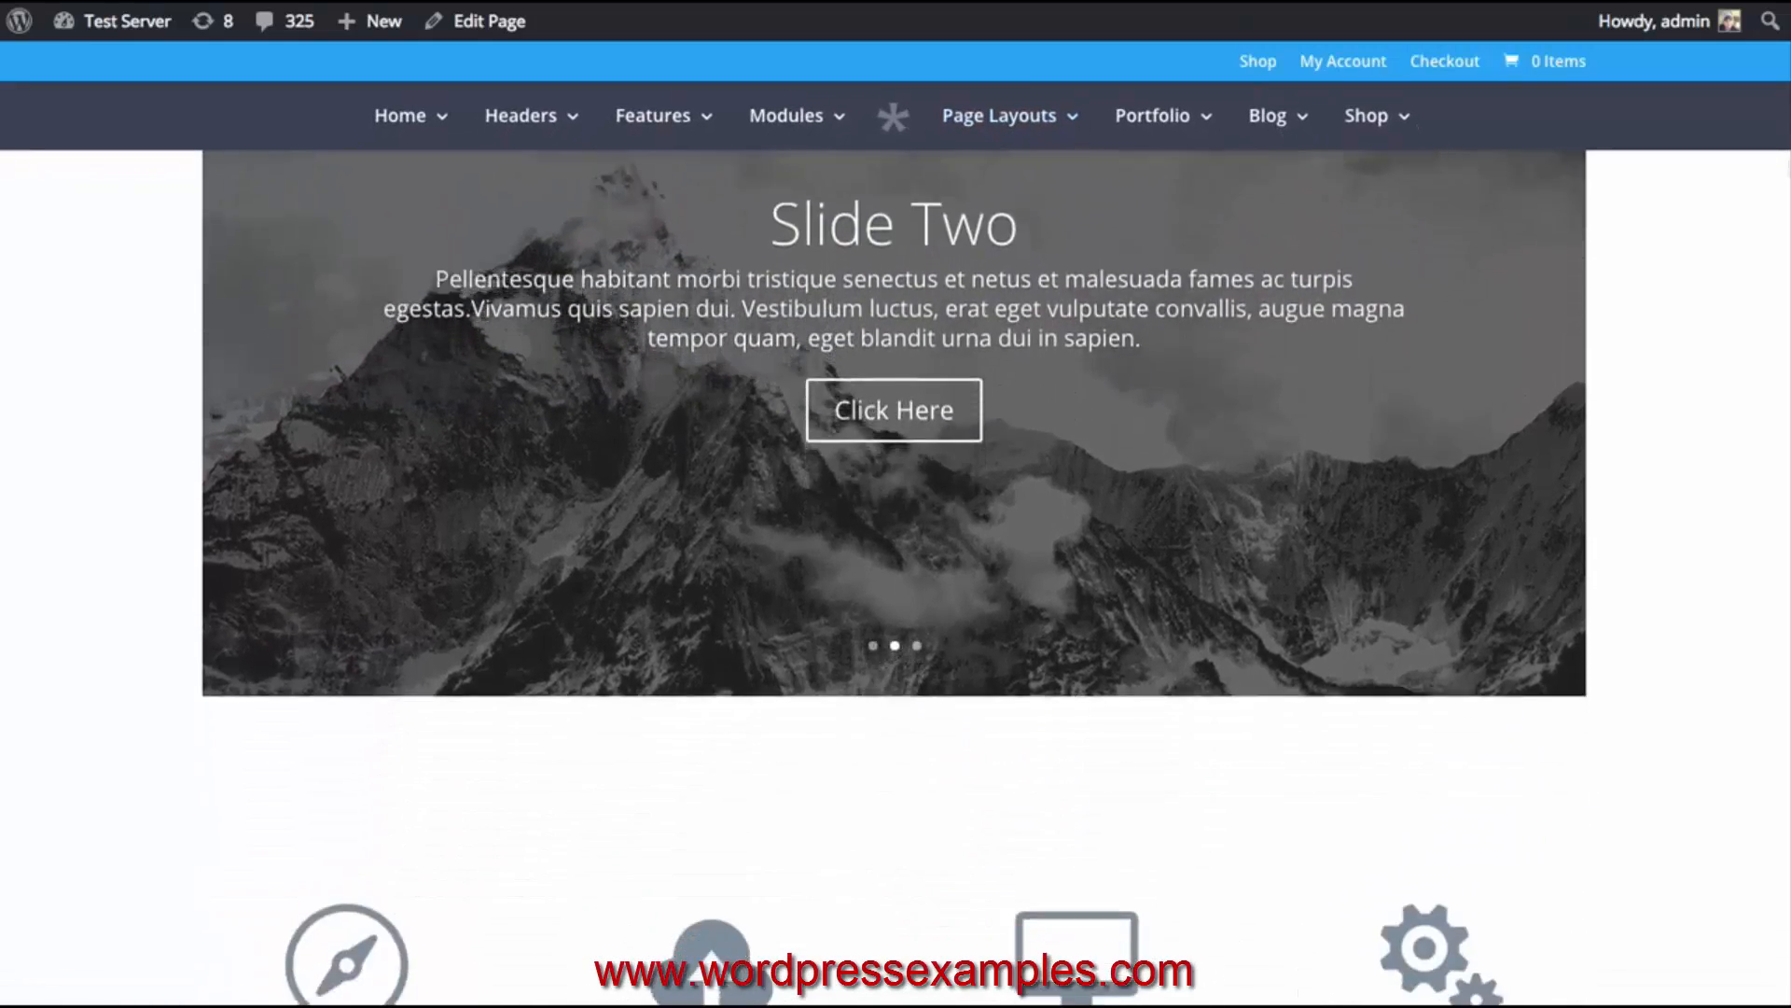
scroll(894, 560, "down", 6)
scroll(895, 559, "up", 3)
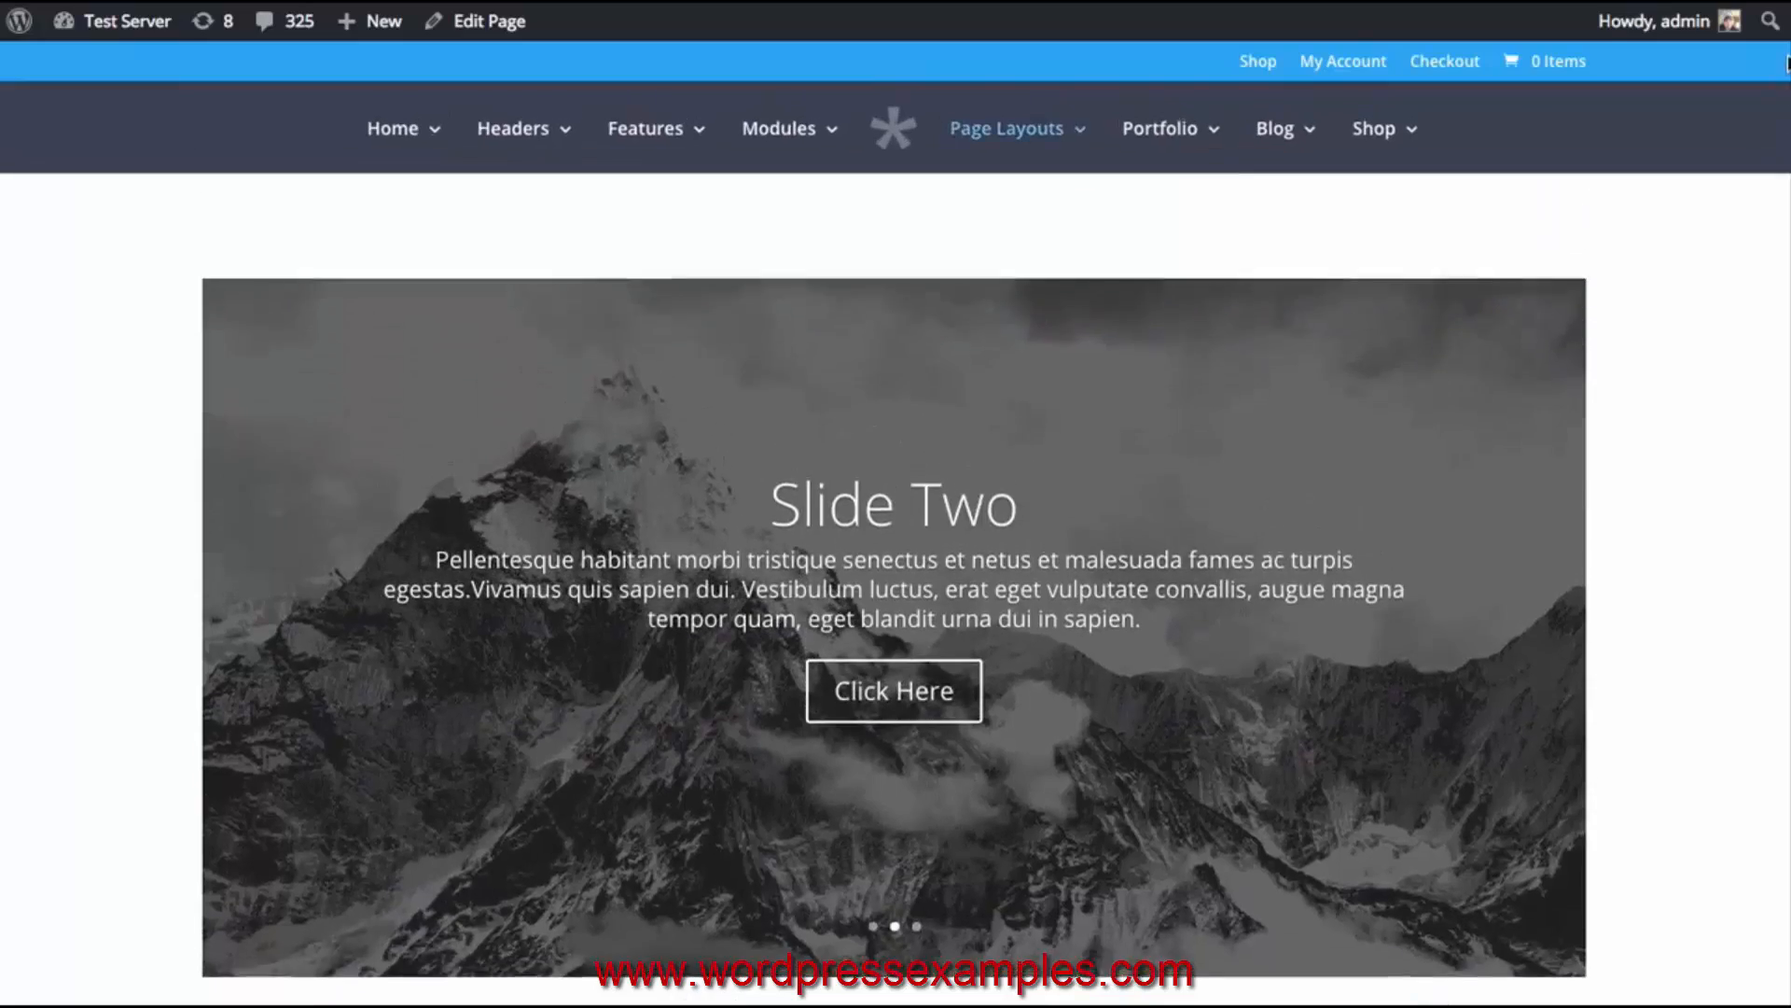
scroll(895, 559, "down", 7)
scroll(896, 559, "up", 4)
left_click_drag(1789, 170, 1786, 99)
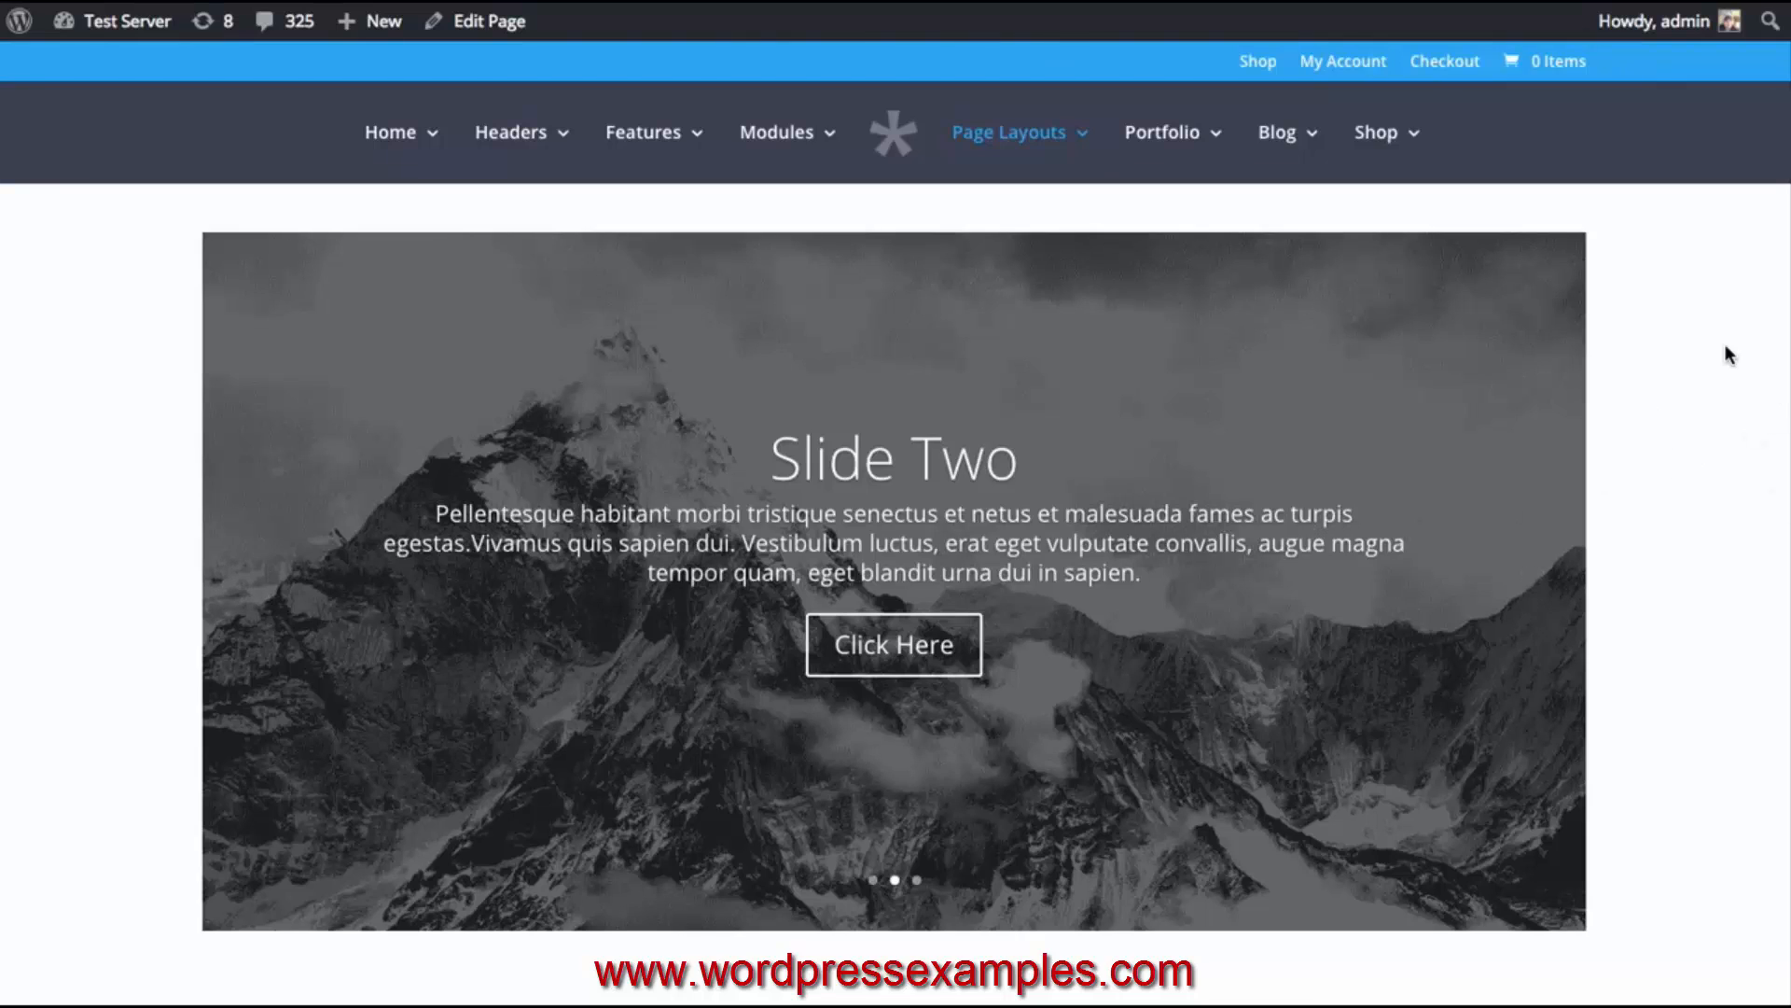
left_click(1528, 586)
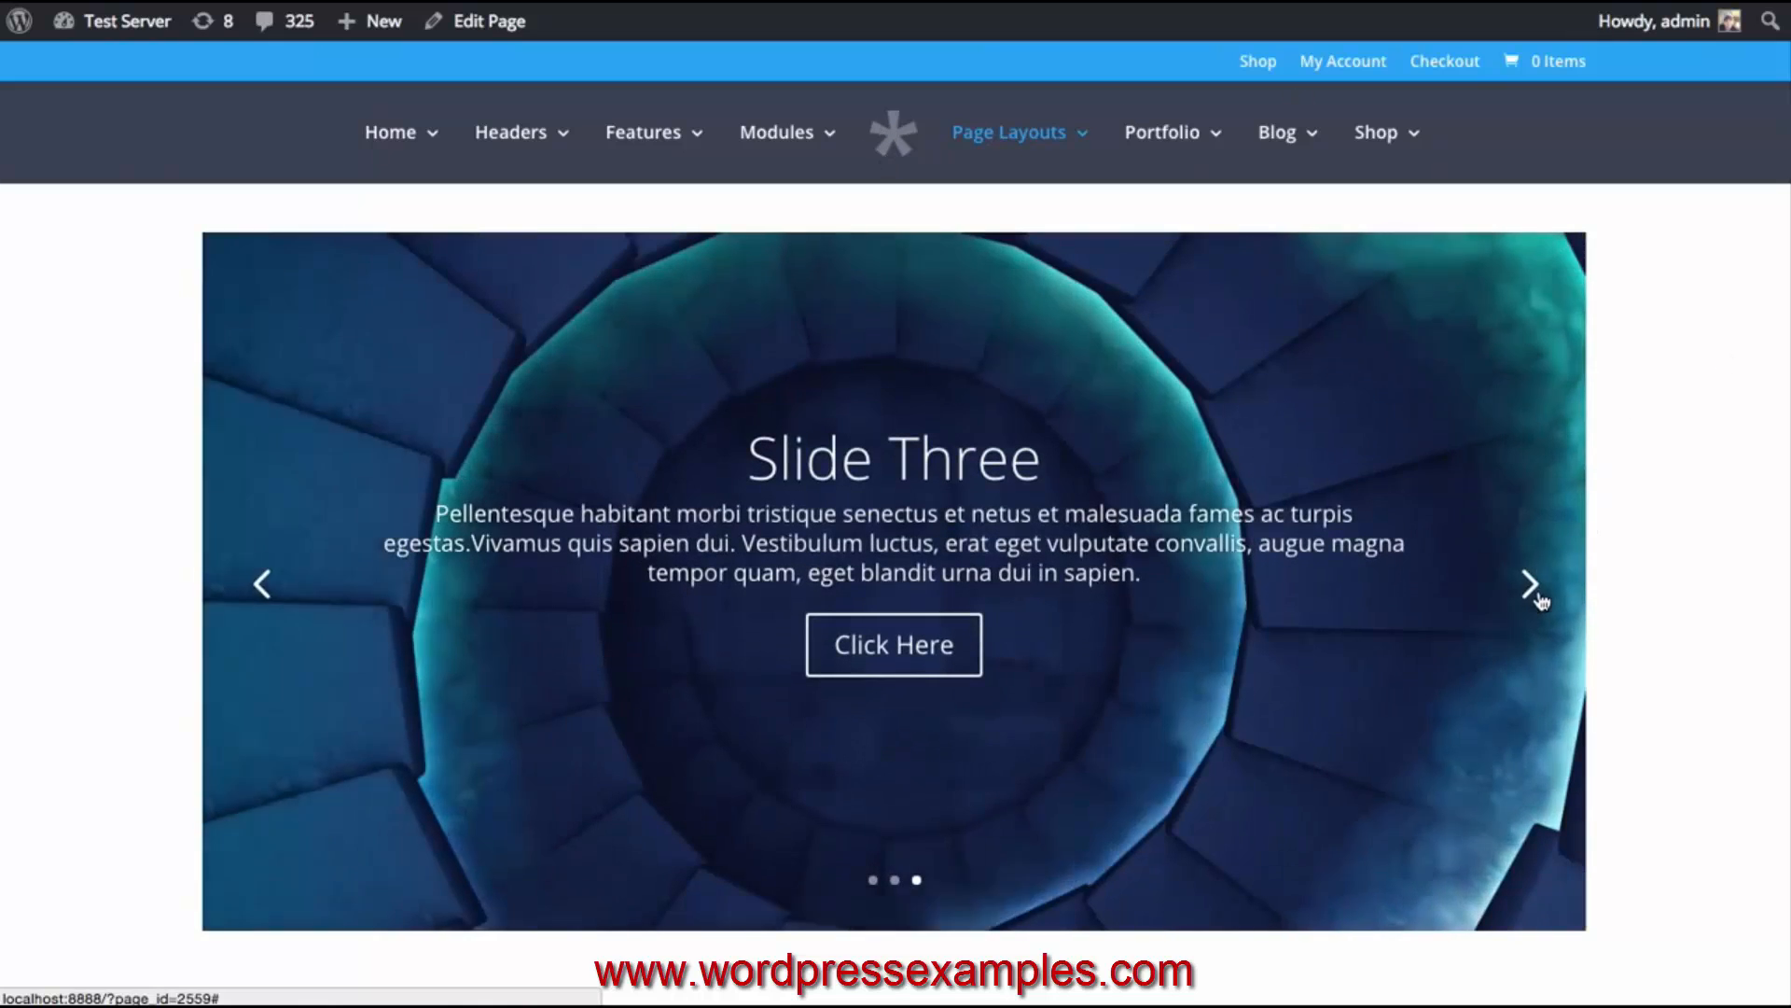
left_click(1531, 584)
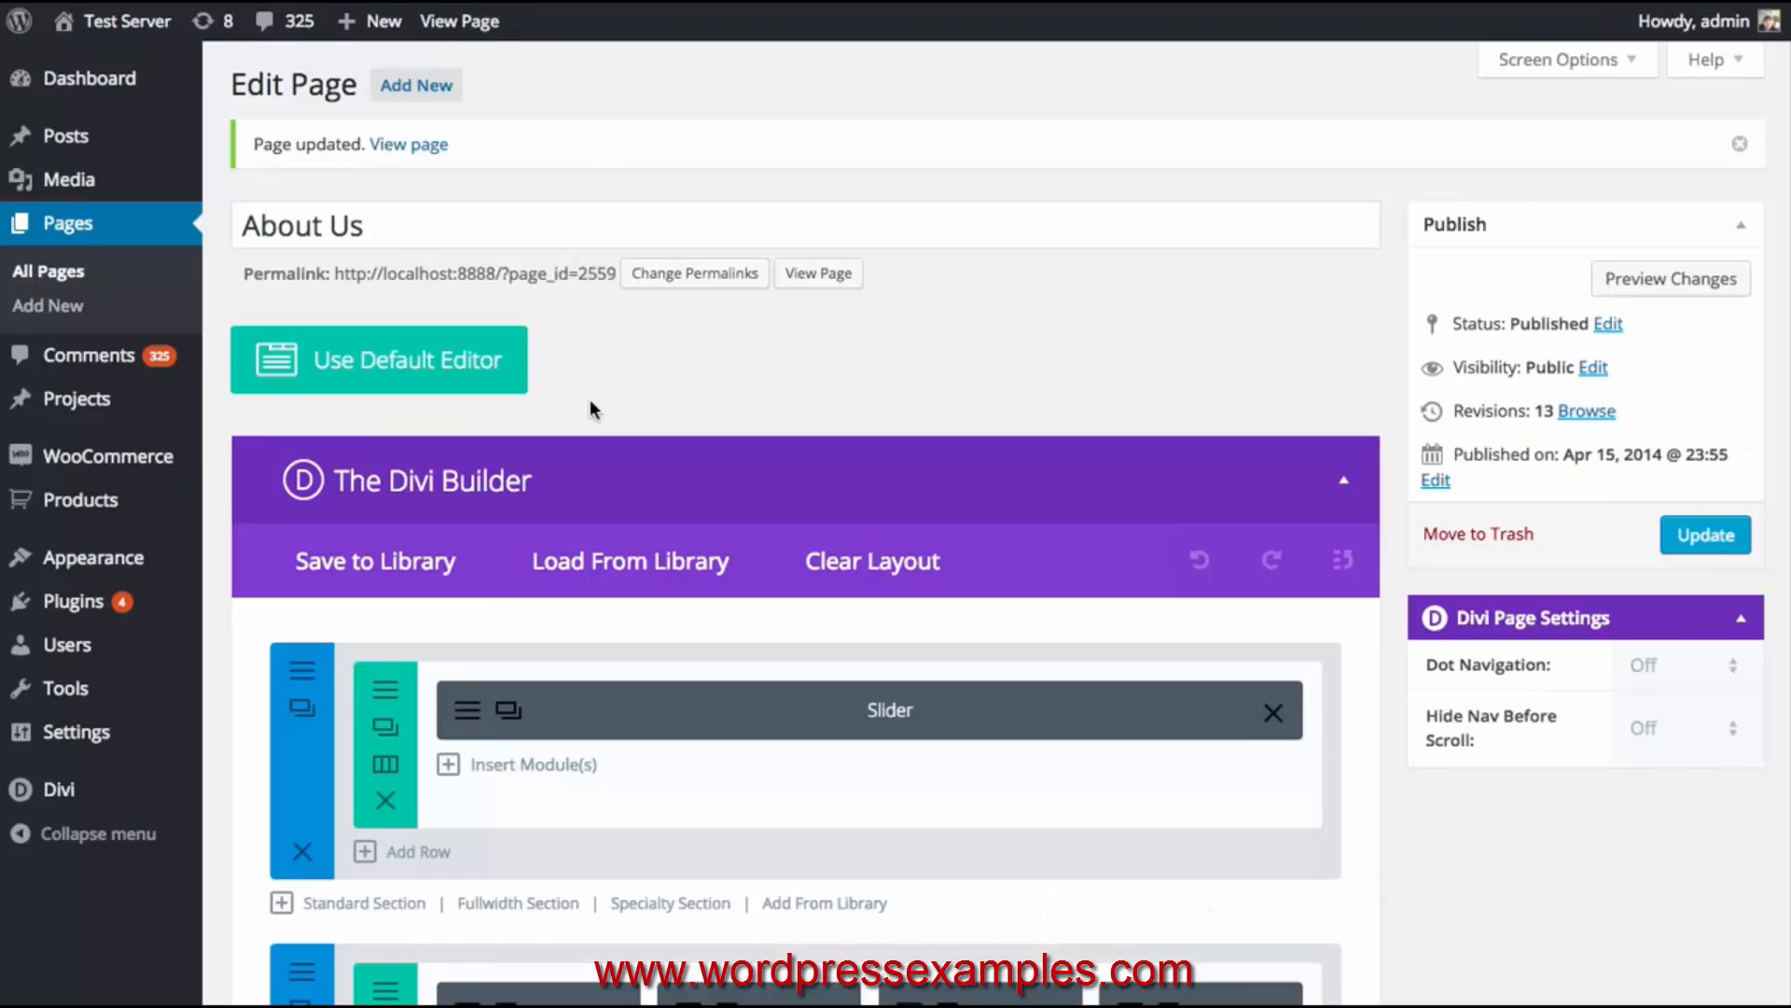
Step: Open Slide Number One's settings in the slider module and clear its slide image URL
left_click(483, 699)
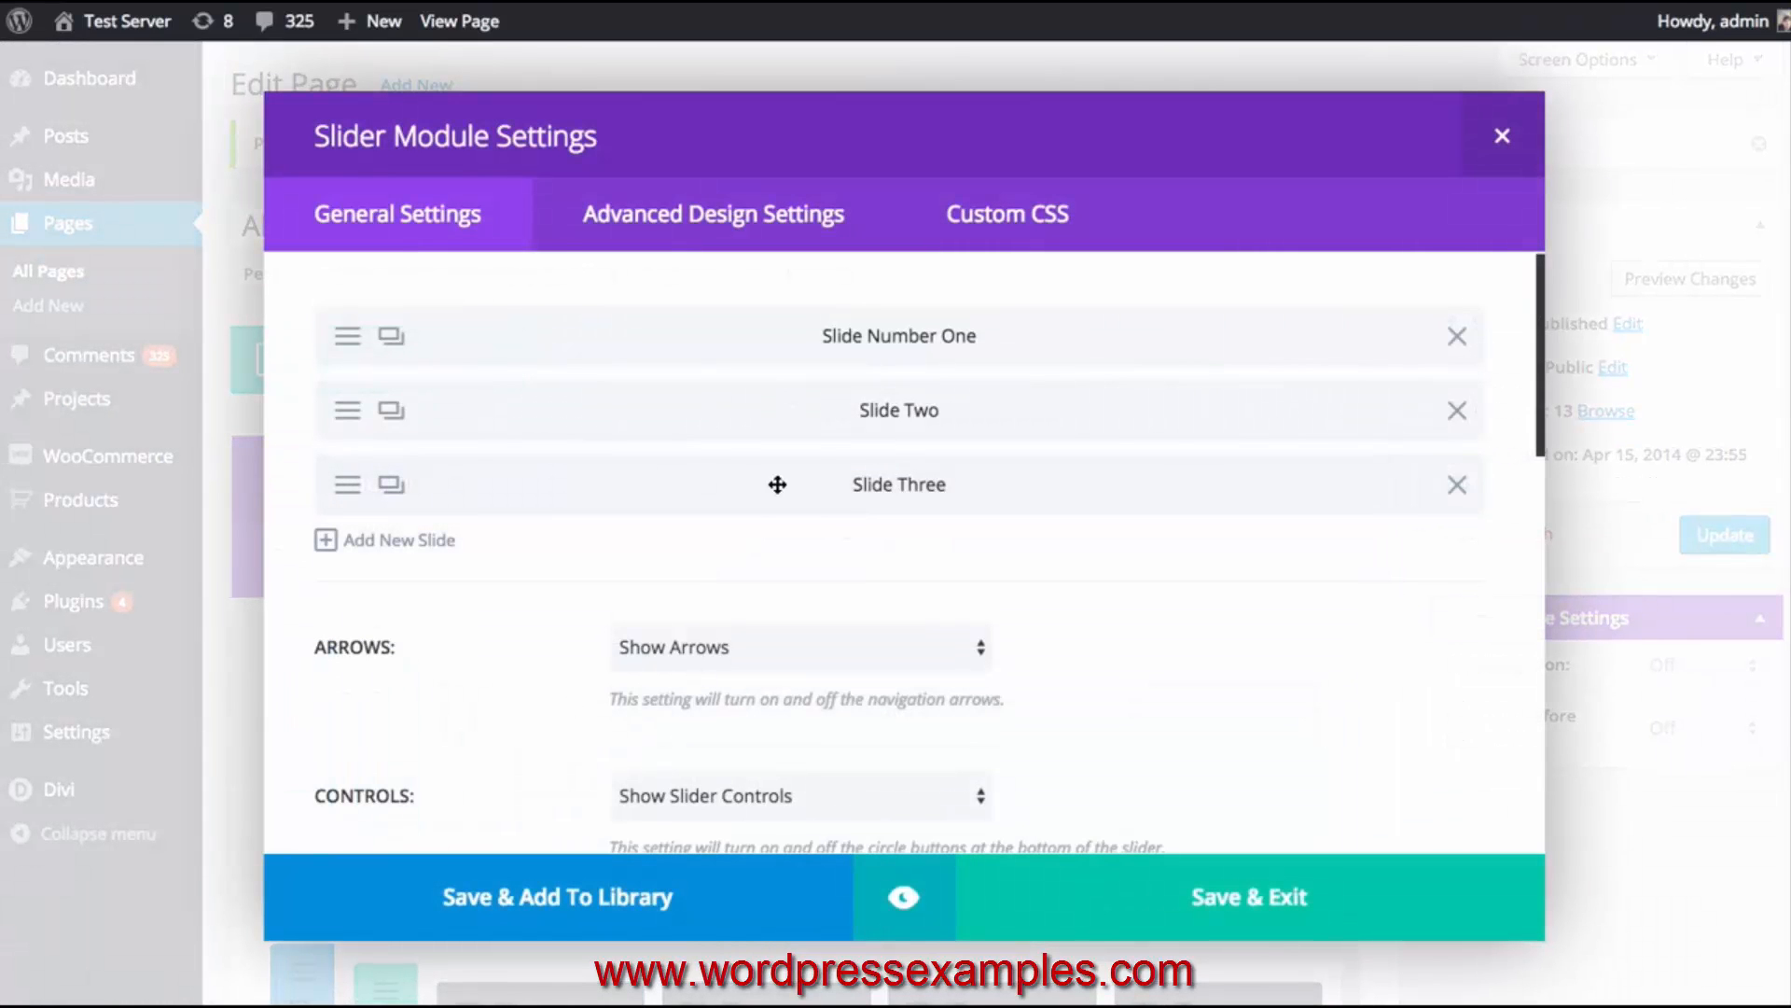
left_click(390, 411)
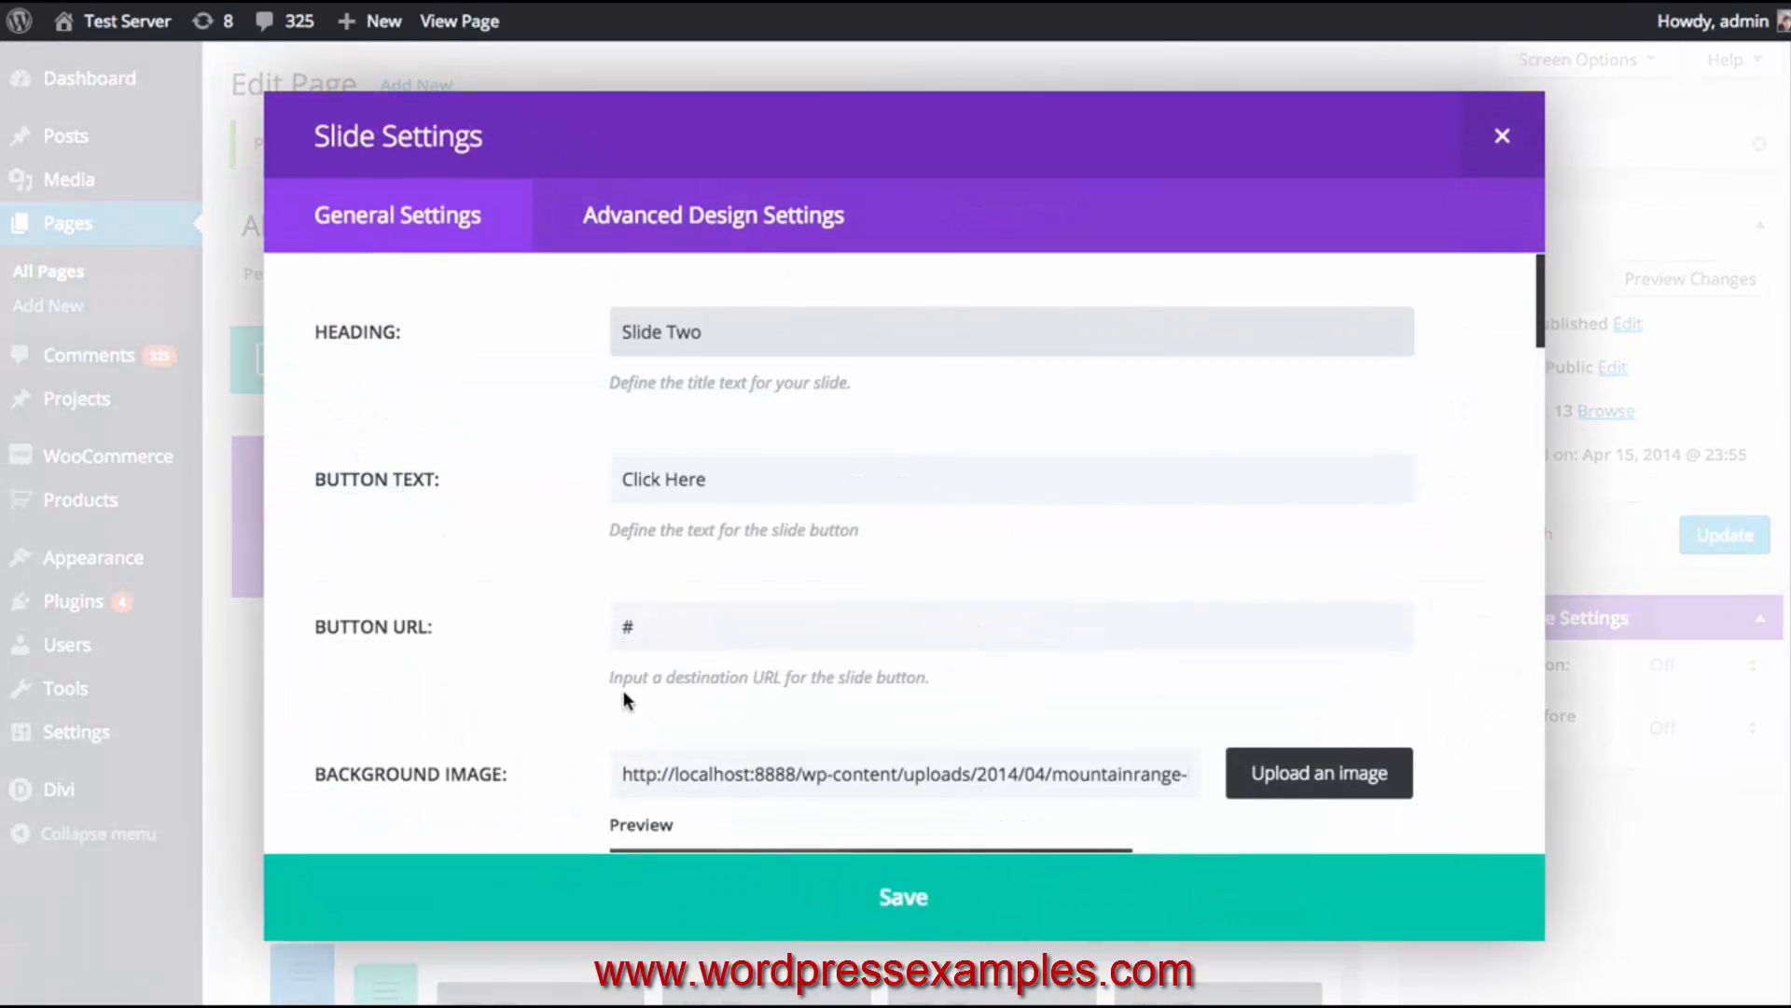
left_click(1503, 135)
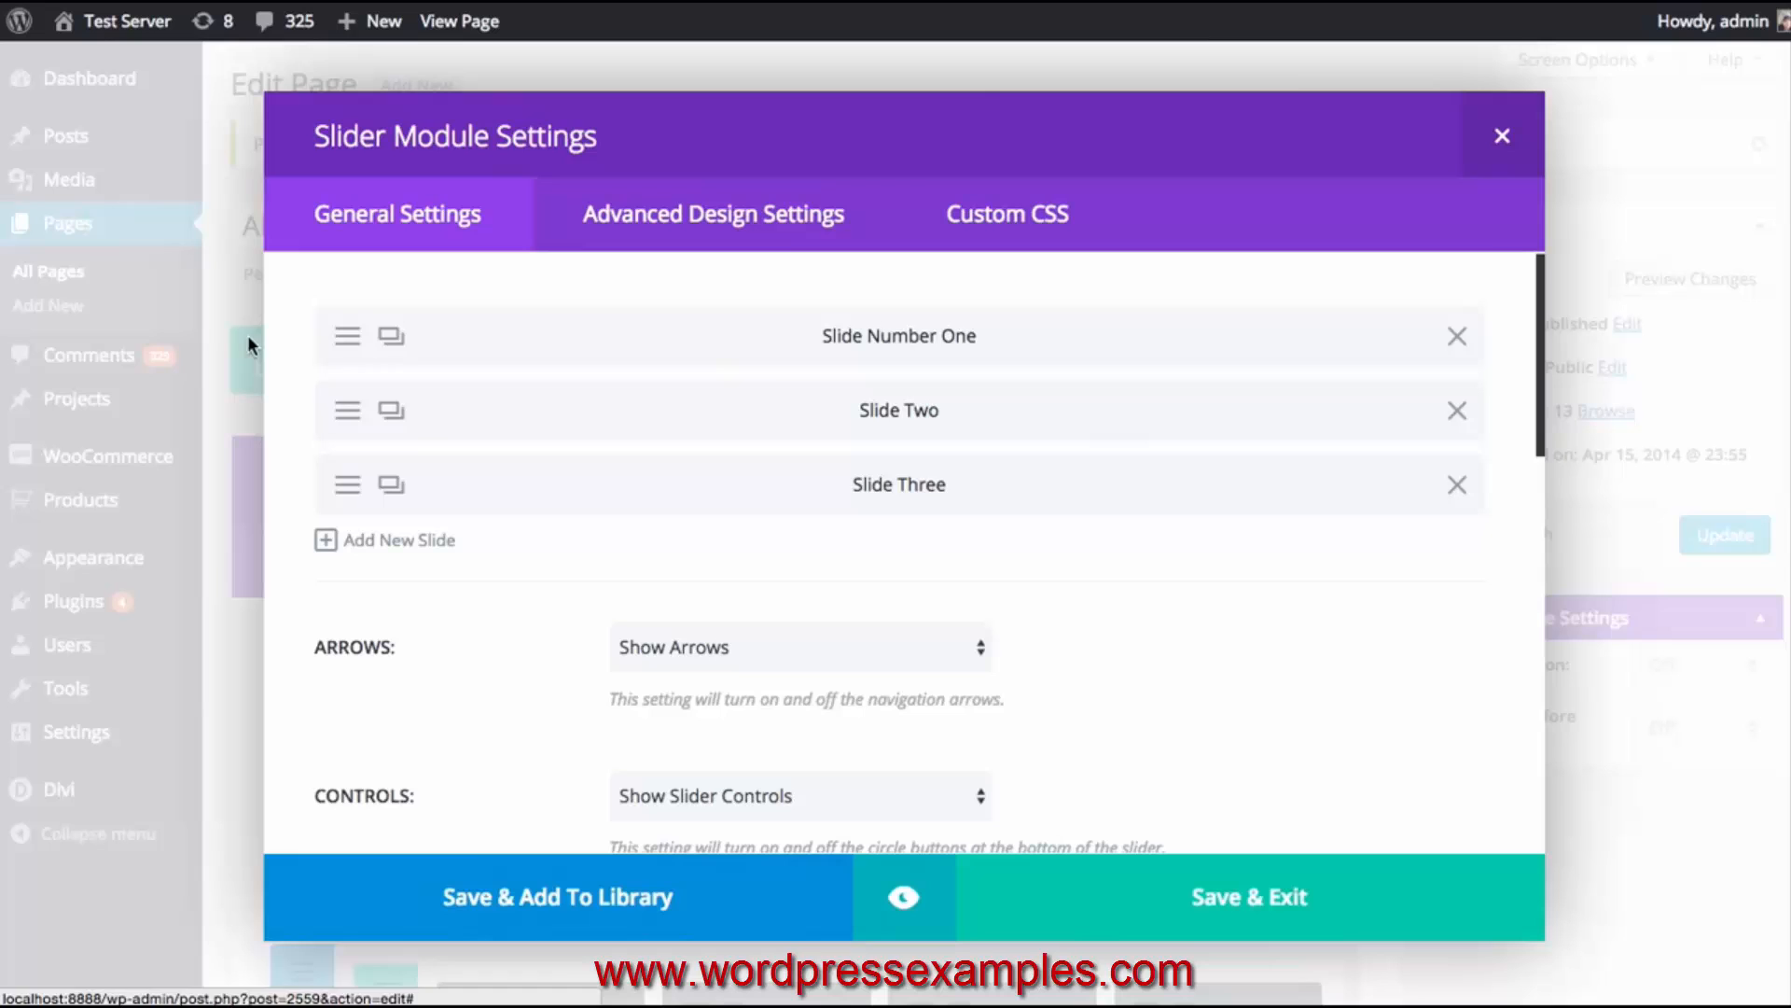
left_click(345, 336)
scroll(1420, 512, "down", 3)
scroll(1403, 511, "down", 7)
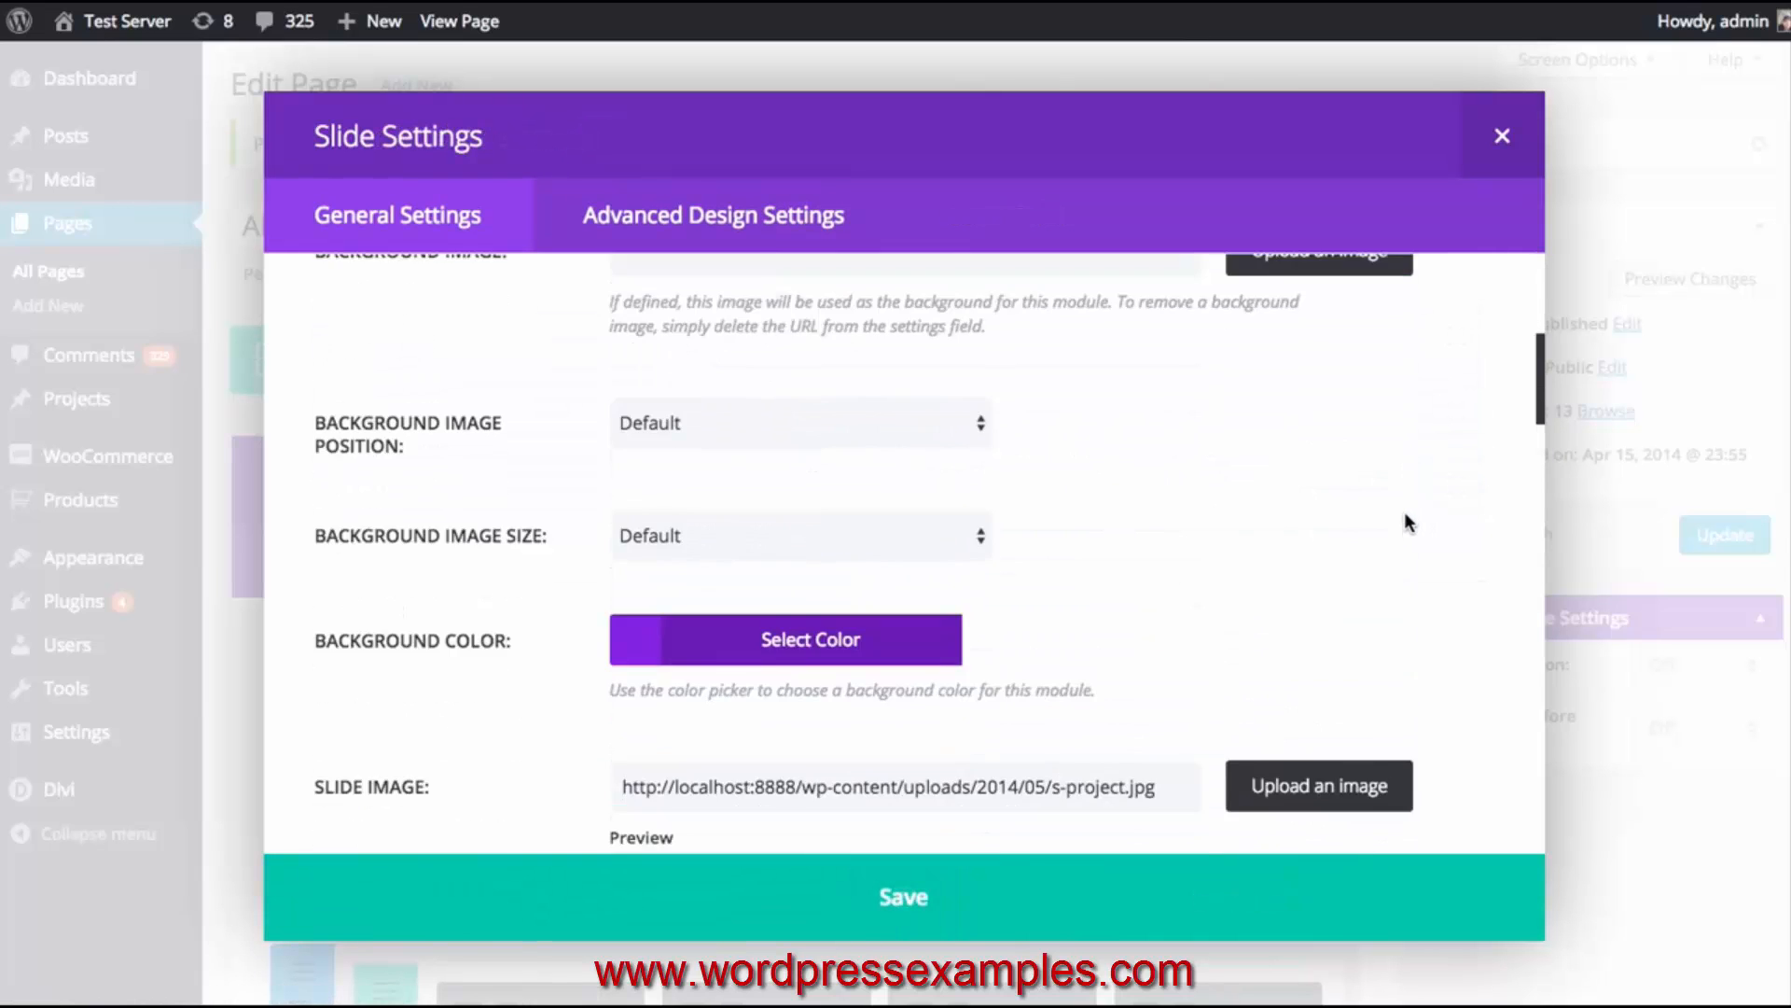
left_click_drag(674, 402, 746, 402)
key("ctrl+a")
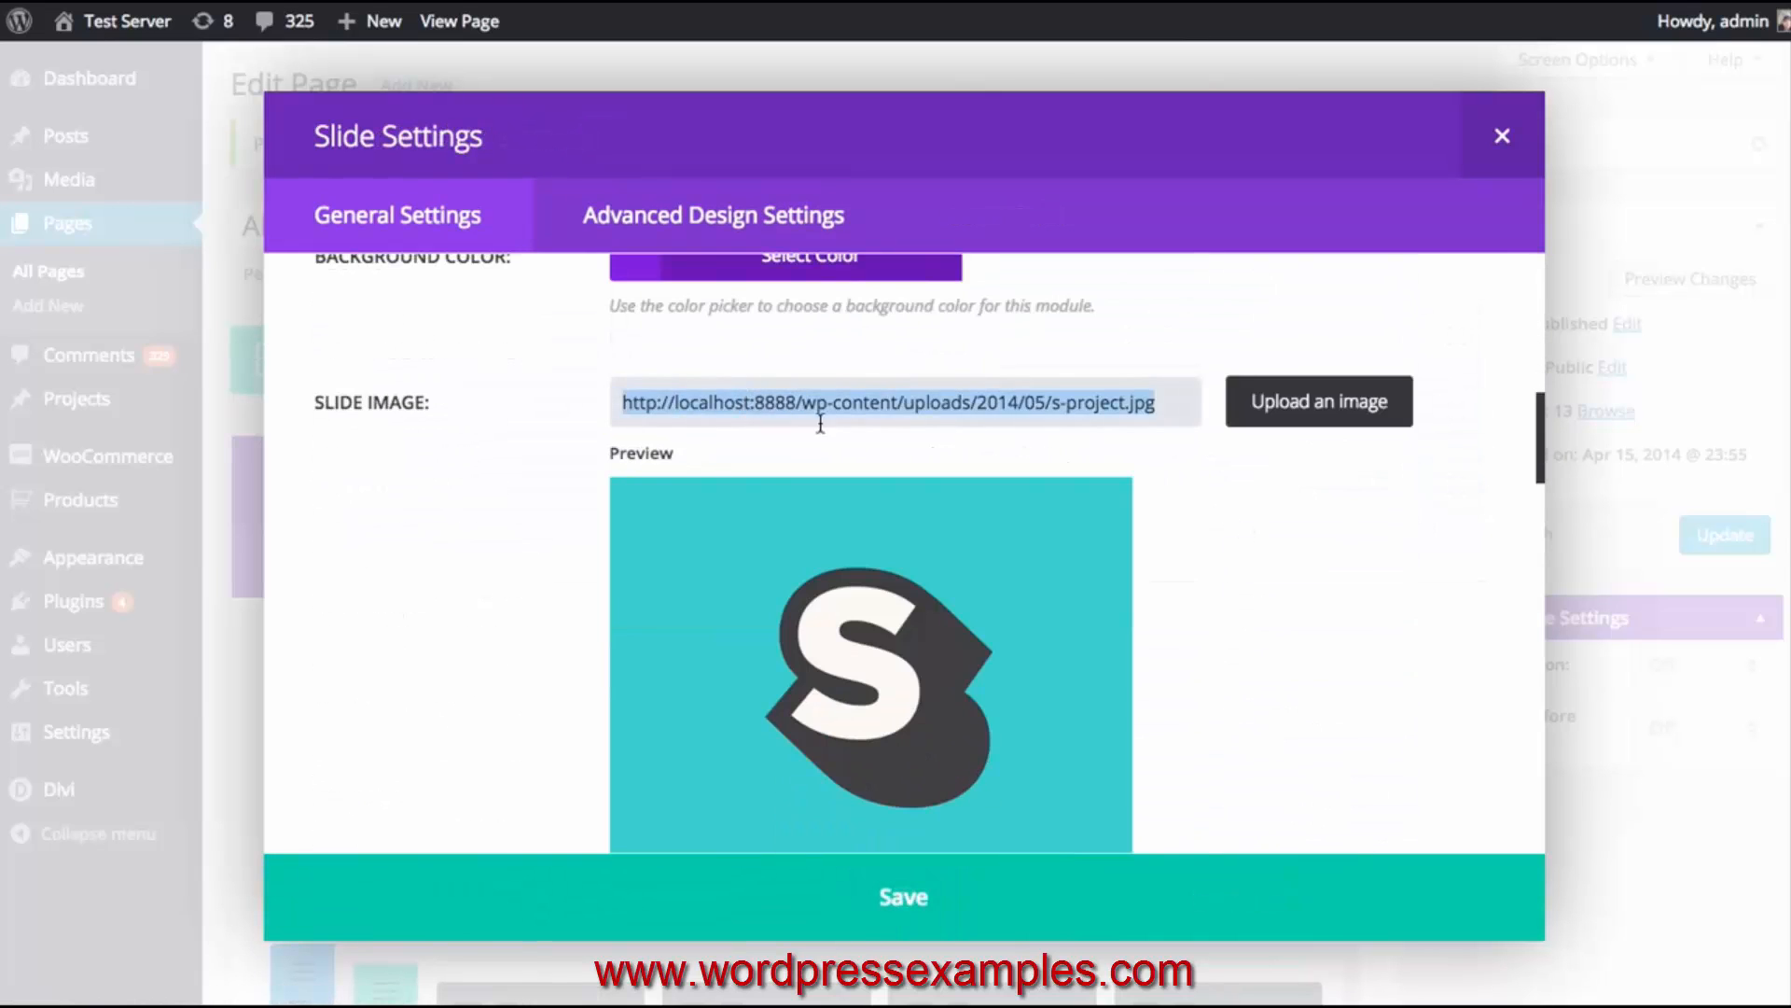
key("BackSpace")
scroll(1269, 534, "down", 2)
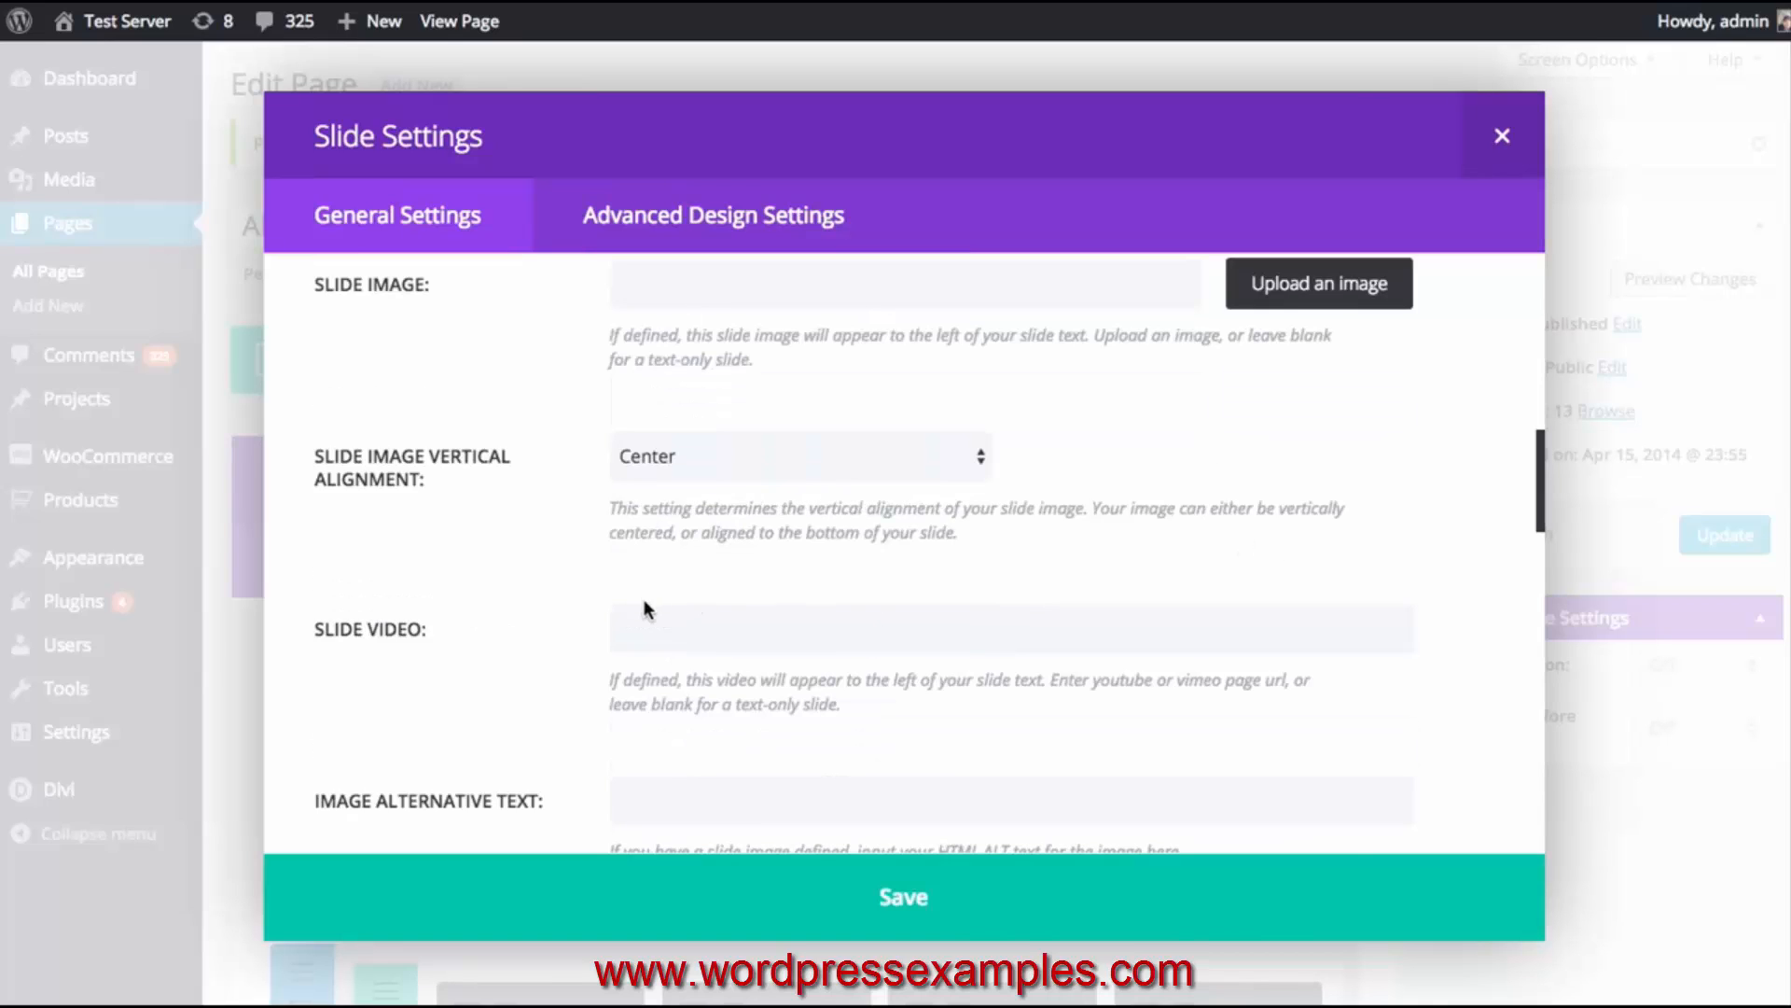
left_click(1020, 628)
type("https://www.youtube.com/watch?v=H3rQg9pu4Mg")
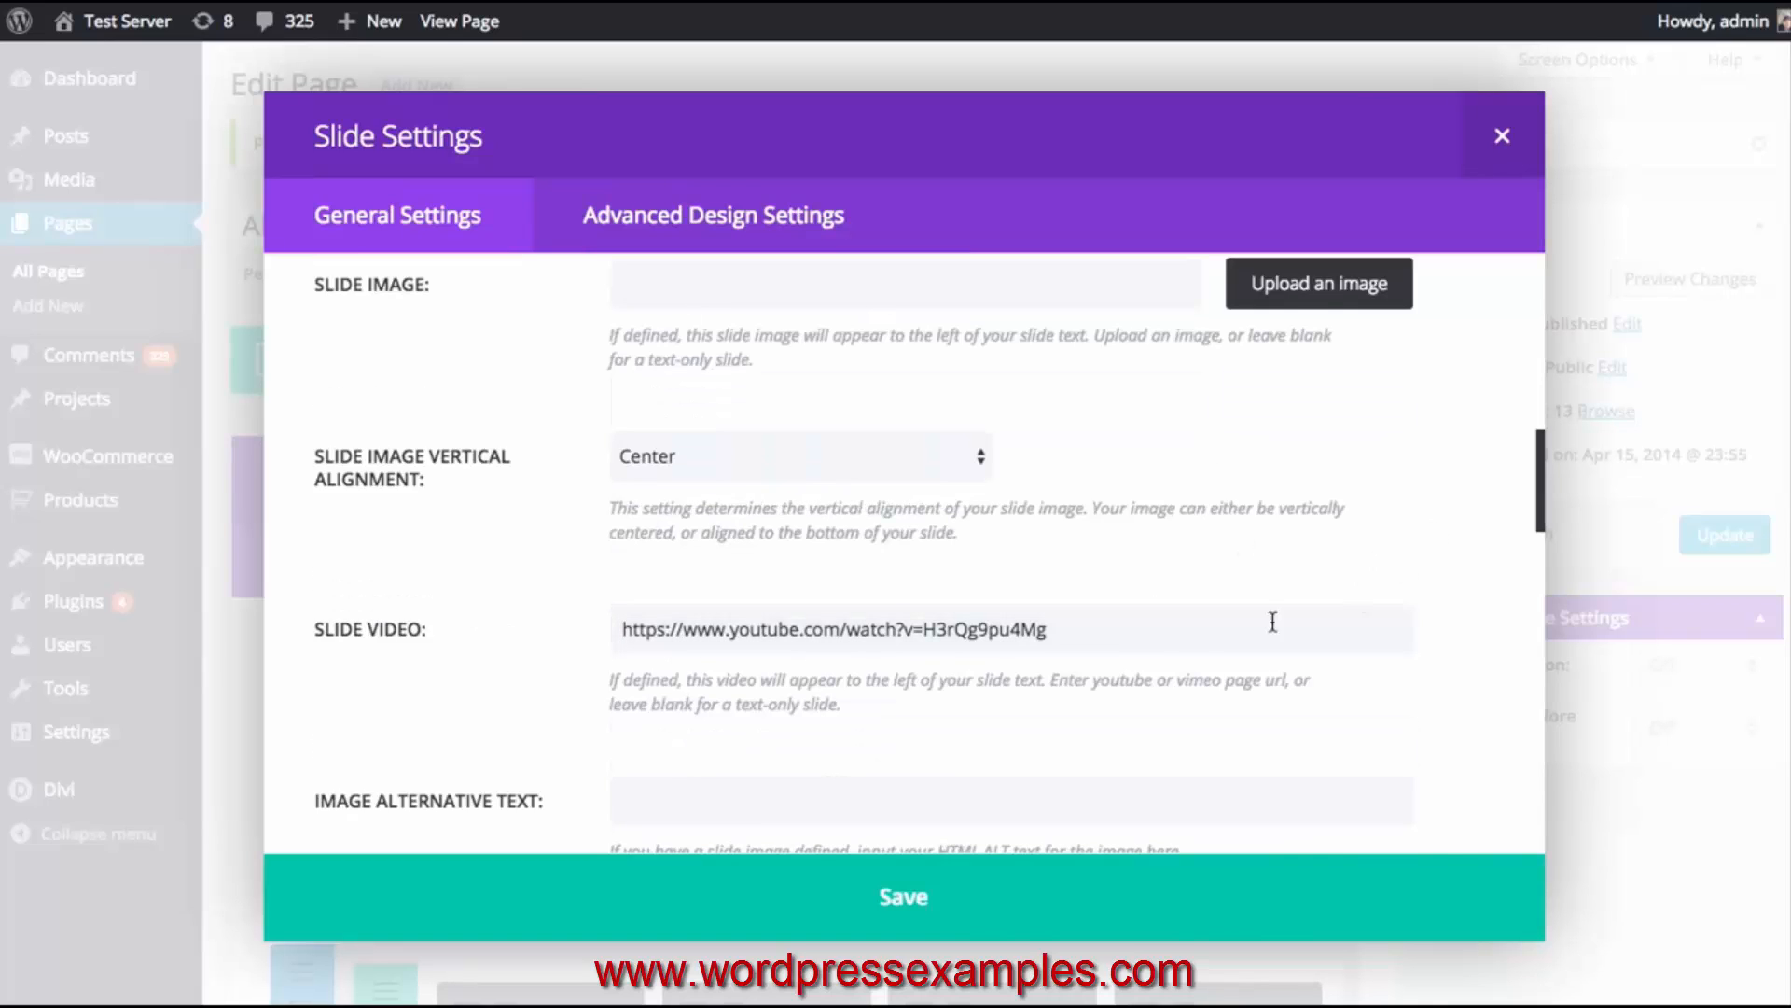
left_click_drag(1167, 623, 488, 628)
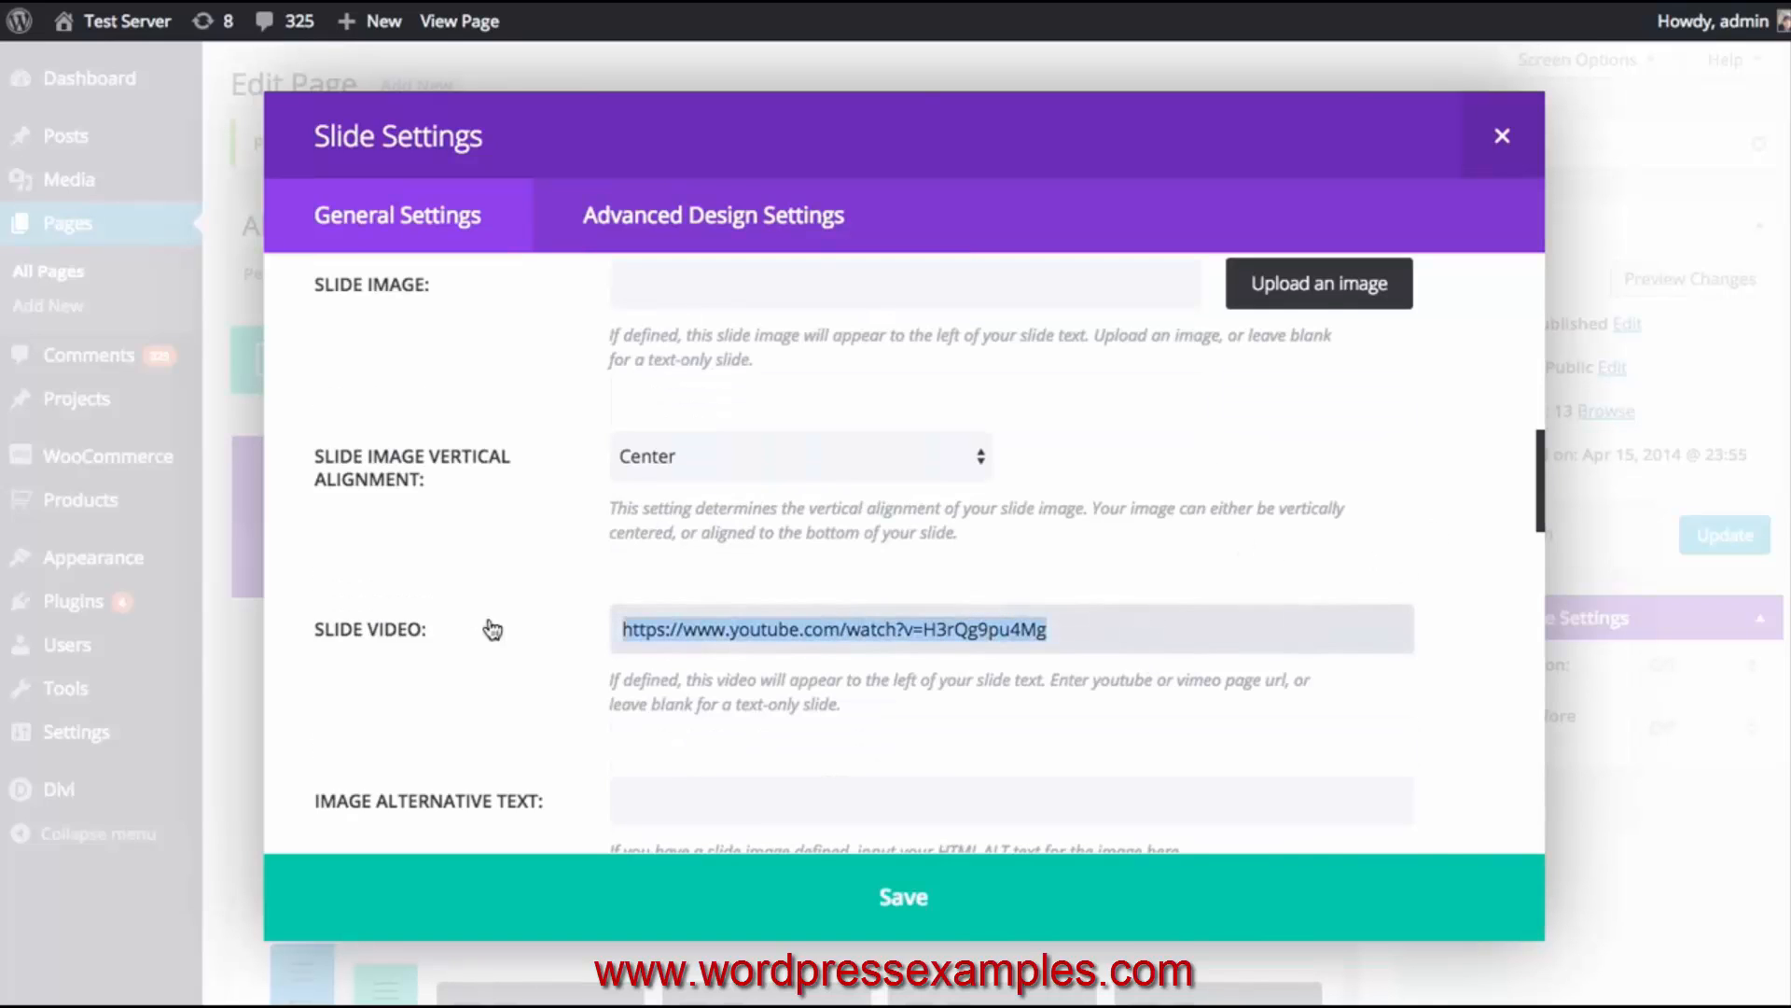
left_click(1172, 621)
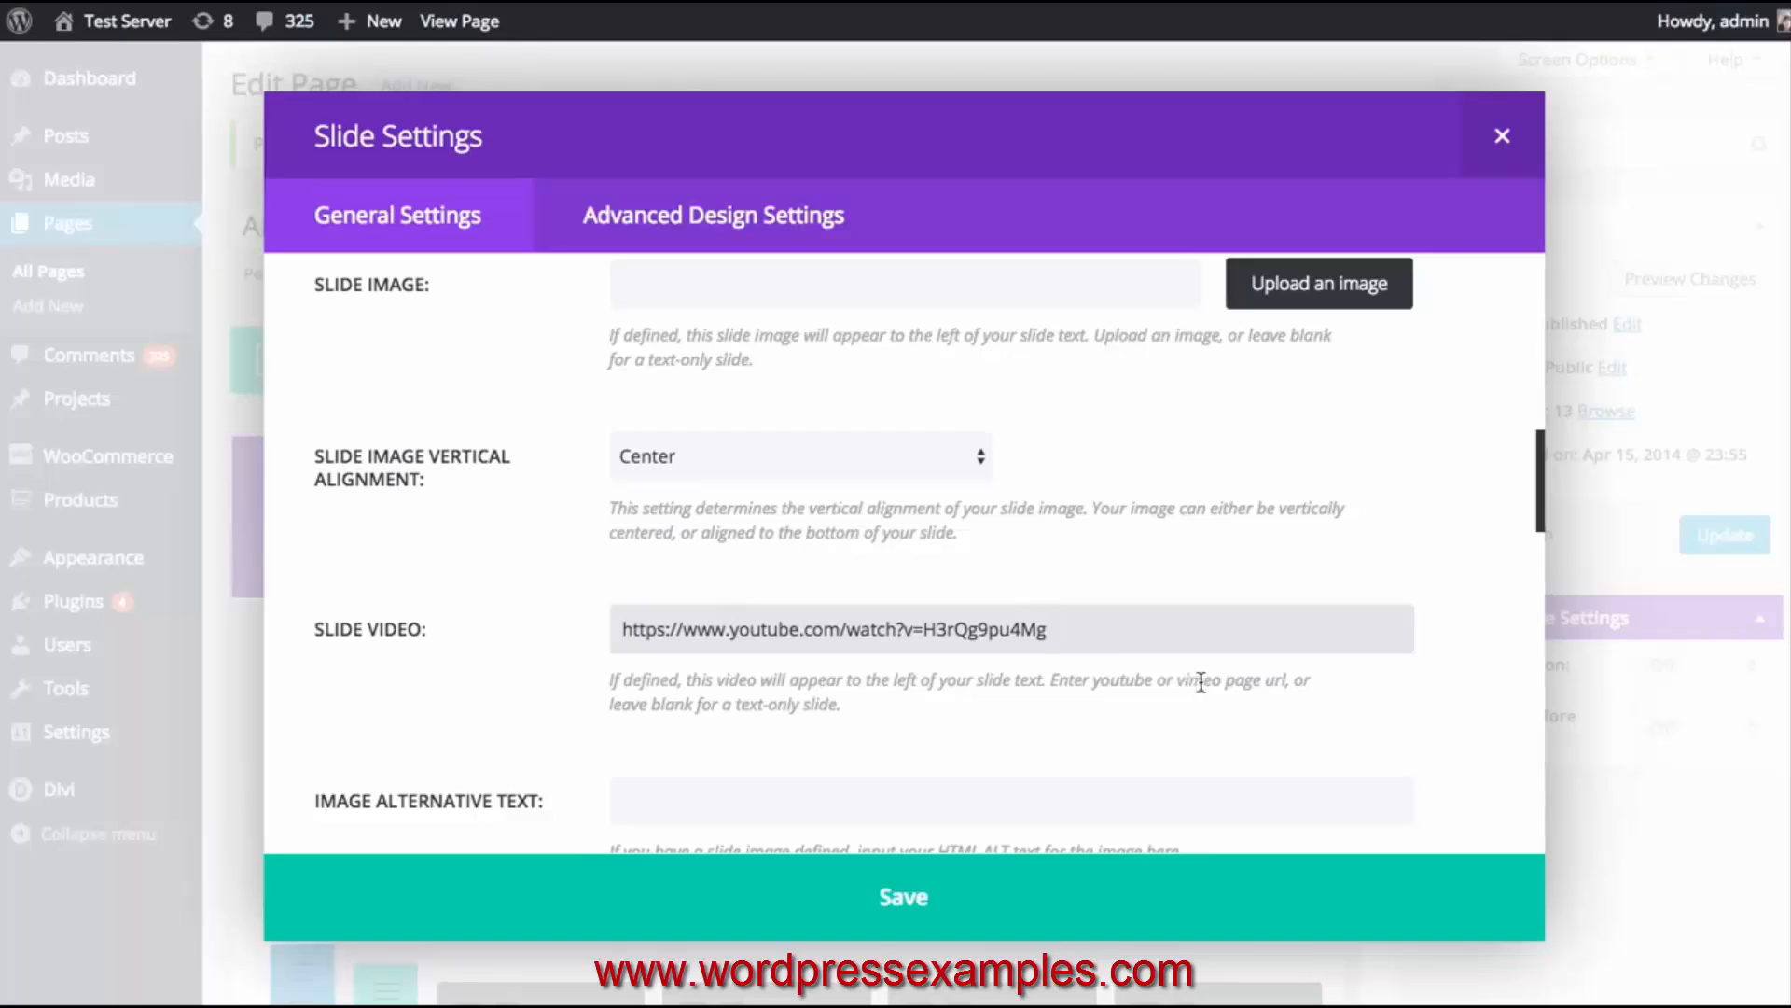
scroll(1306, 574, "down", 1)
scroll(1311, 578, "down", 5)
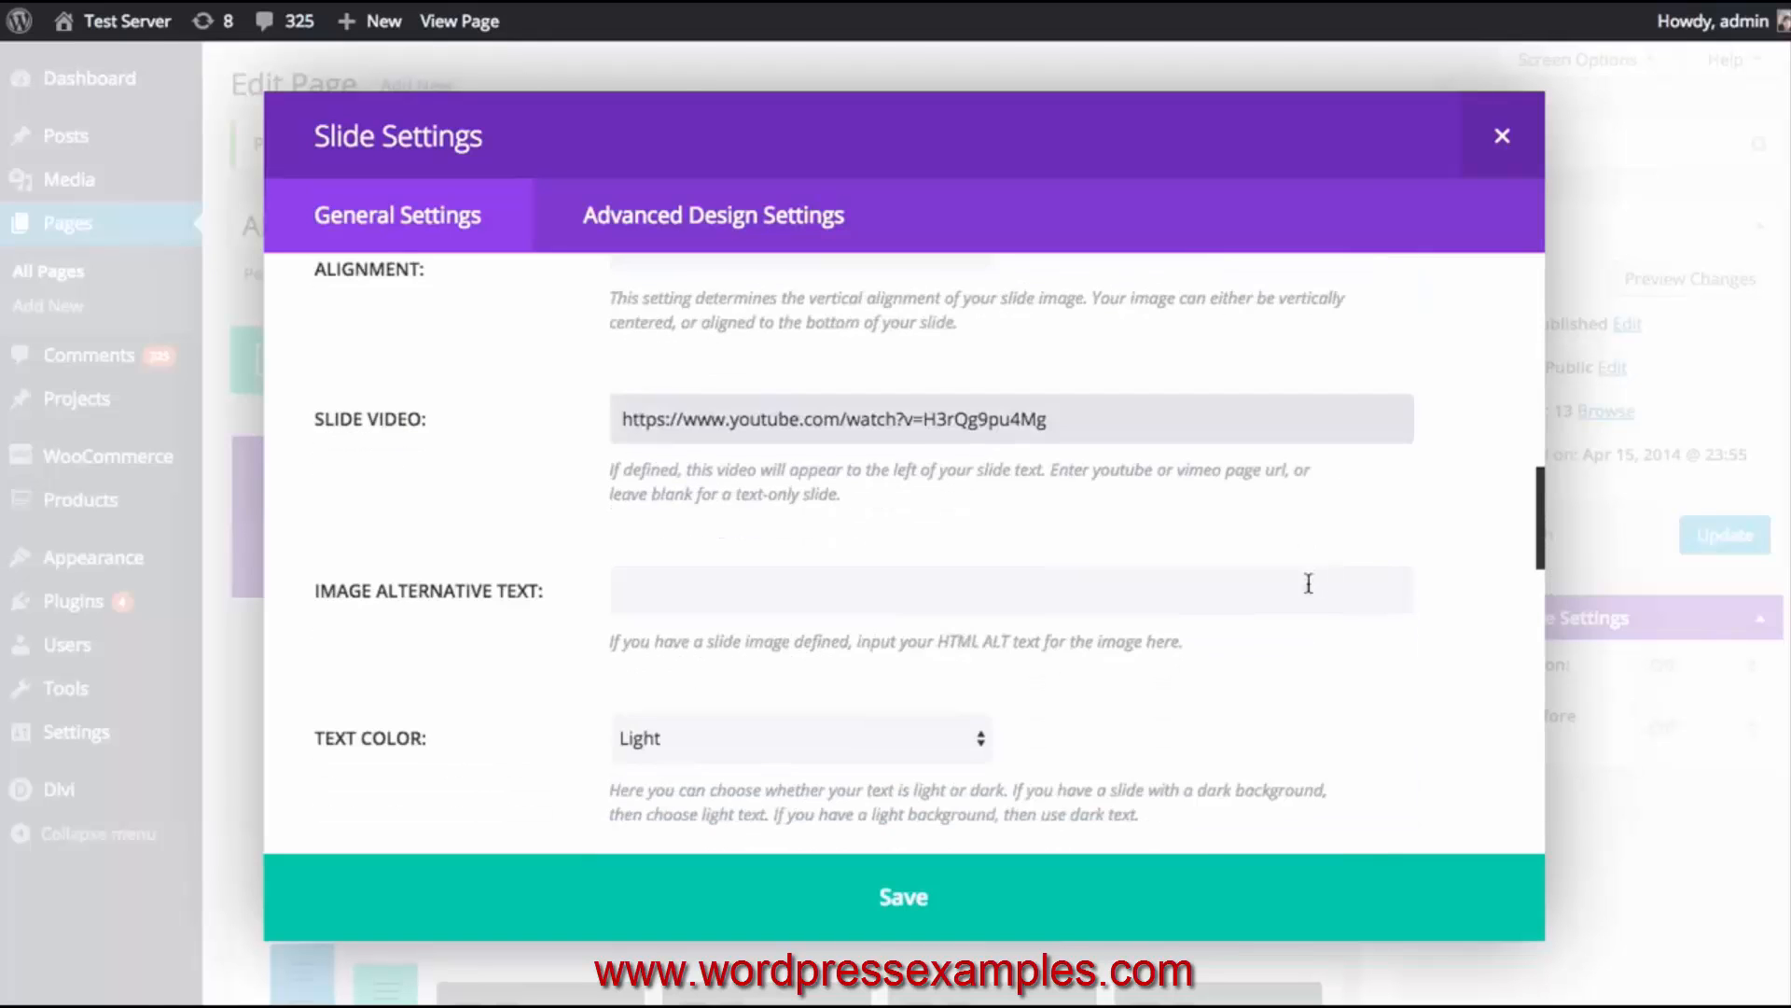
left_click(961, 898)
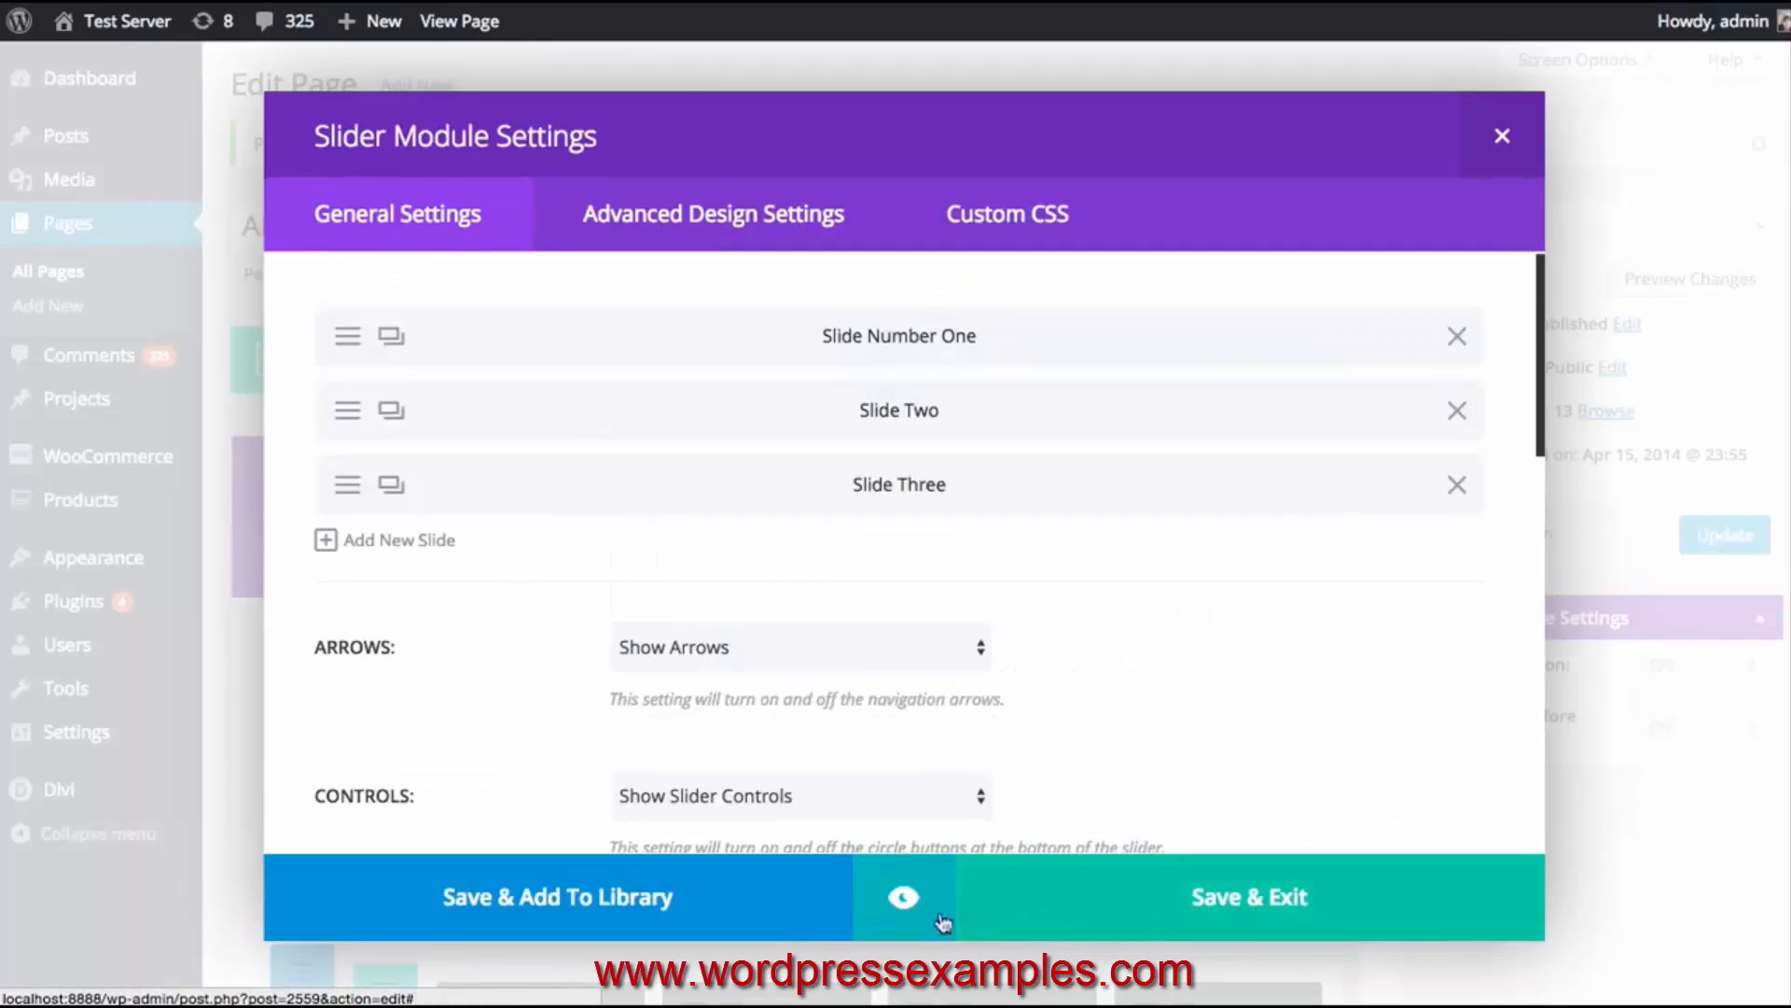
Step: Preview the slider, then reorder the slides so Slide Two comes before Slide Number One
left_click(904, 898)
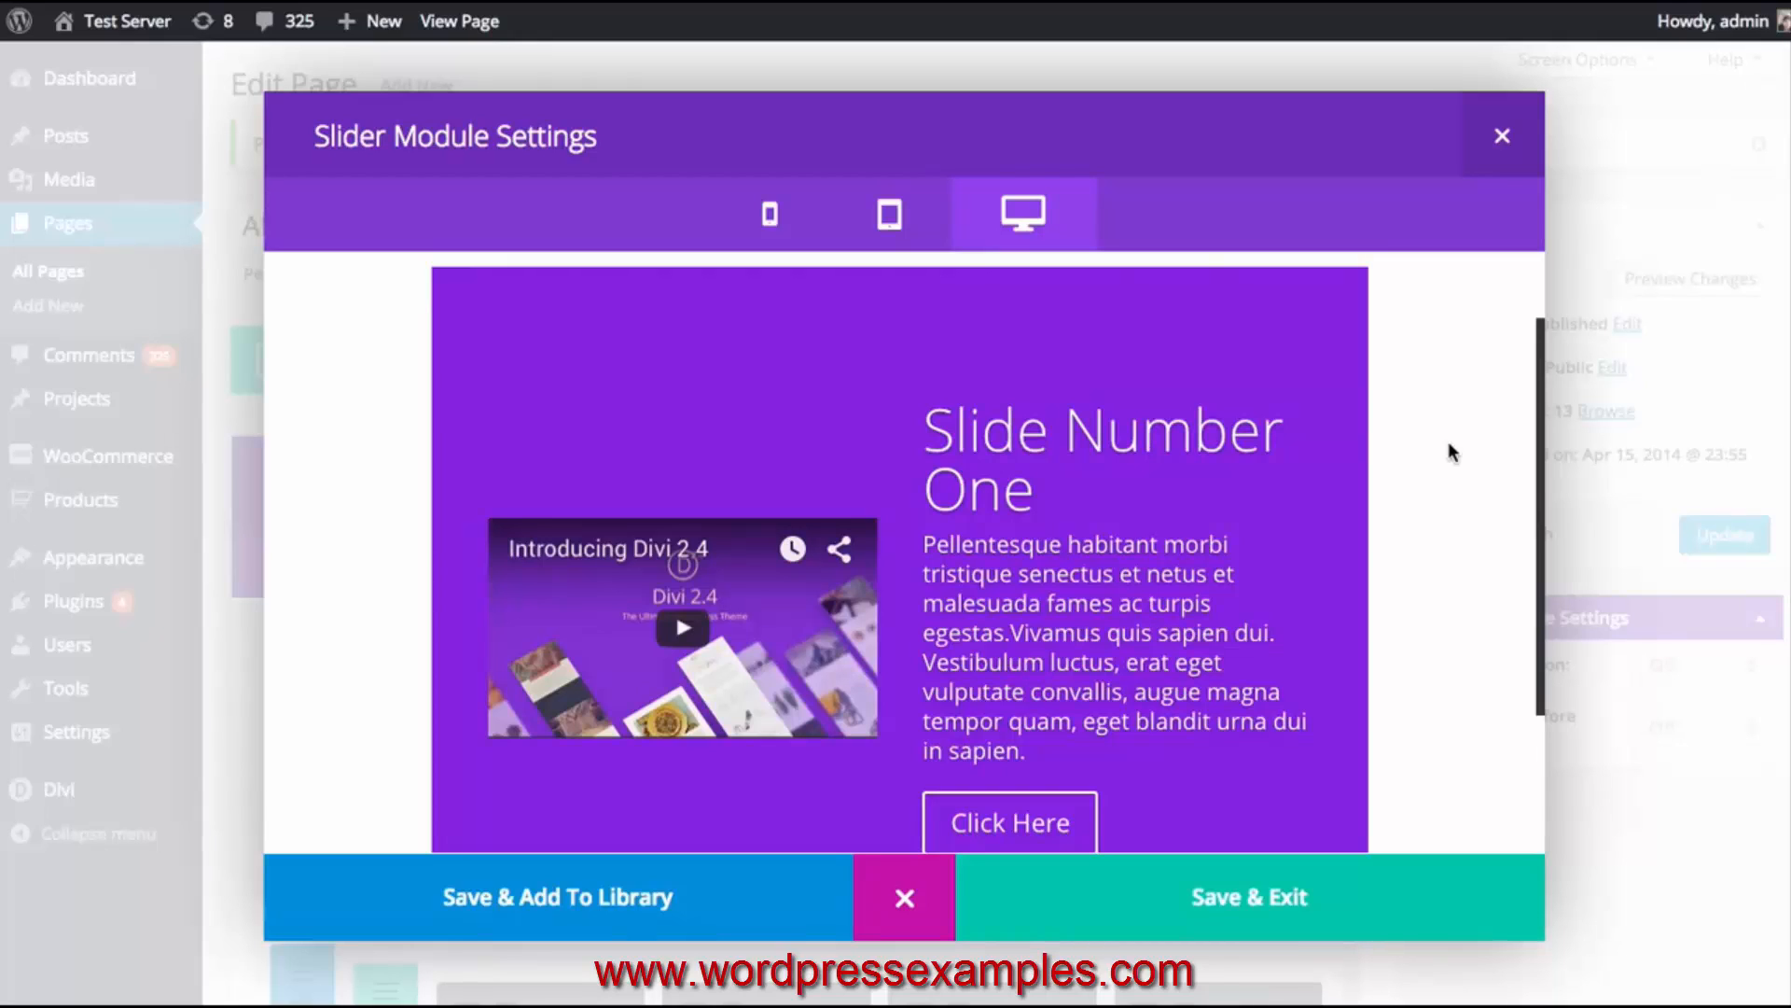
left_click(905, 896)
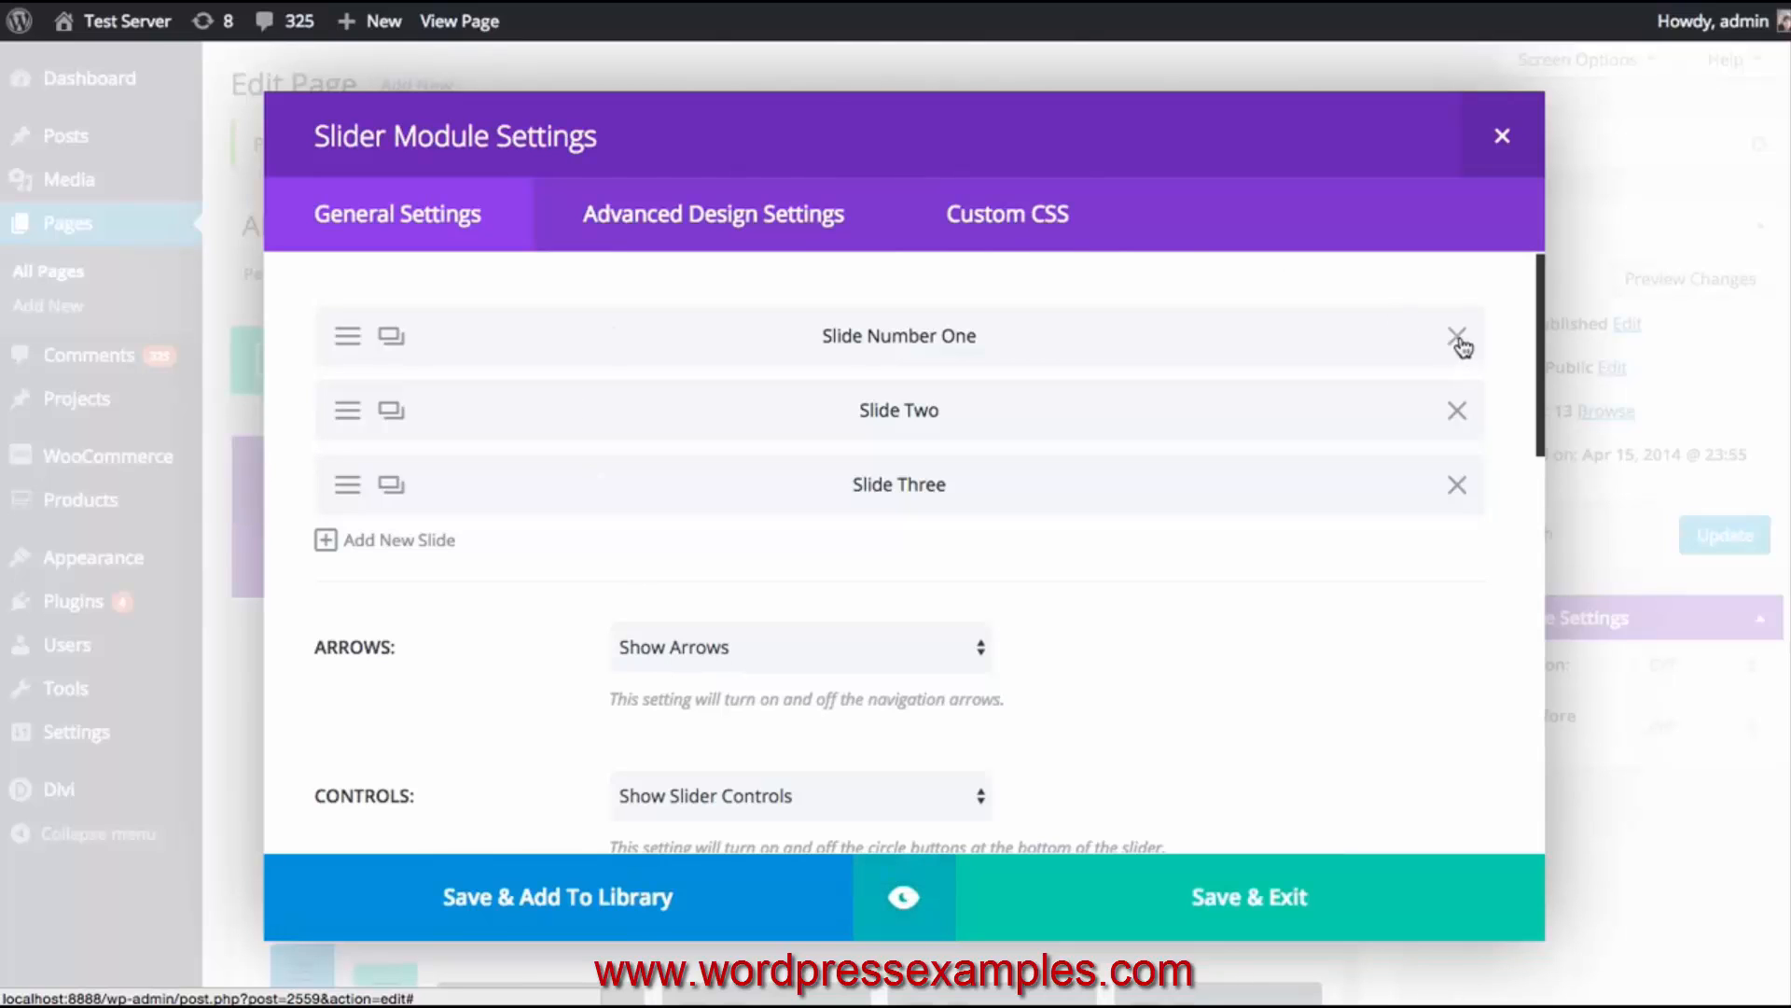
left_click_drag(1067, 404, 1053, 322)
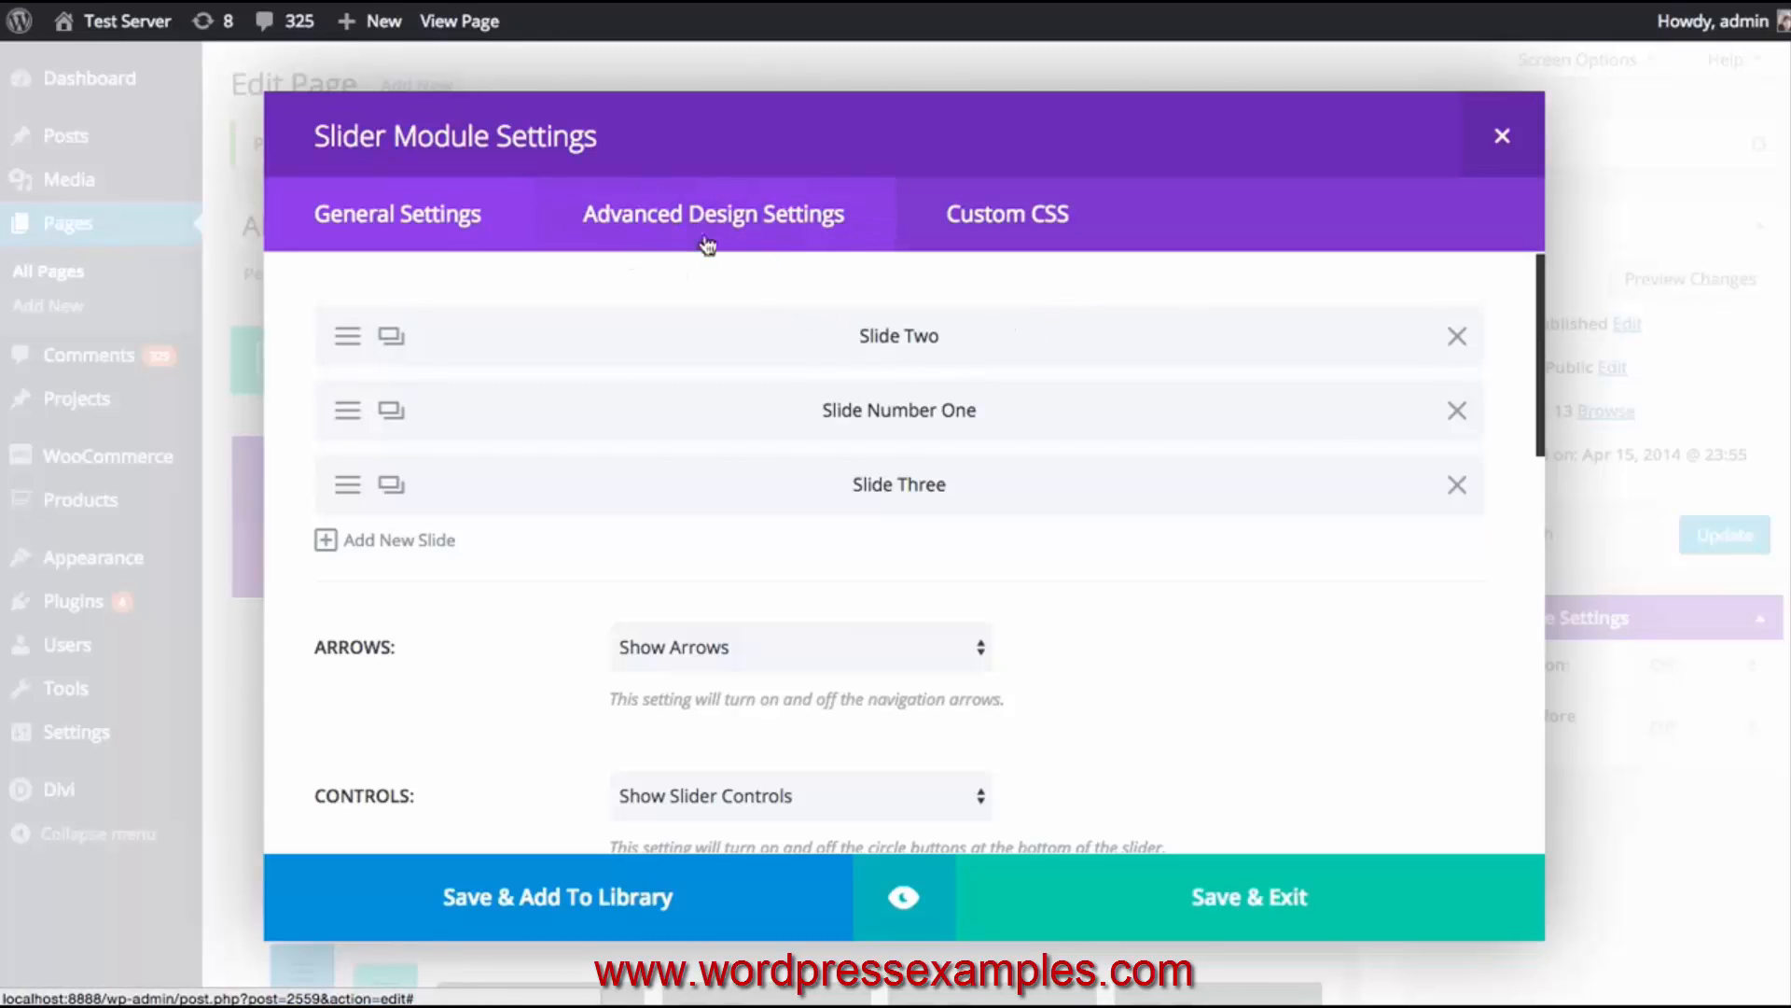
Step: Set the slider's header font to Arvo with bold and uppercase styling, and nudge the header font size slider
left_click(749, 225)
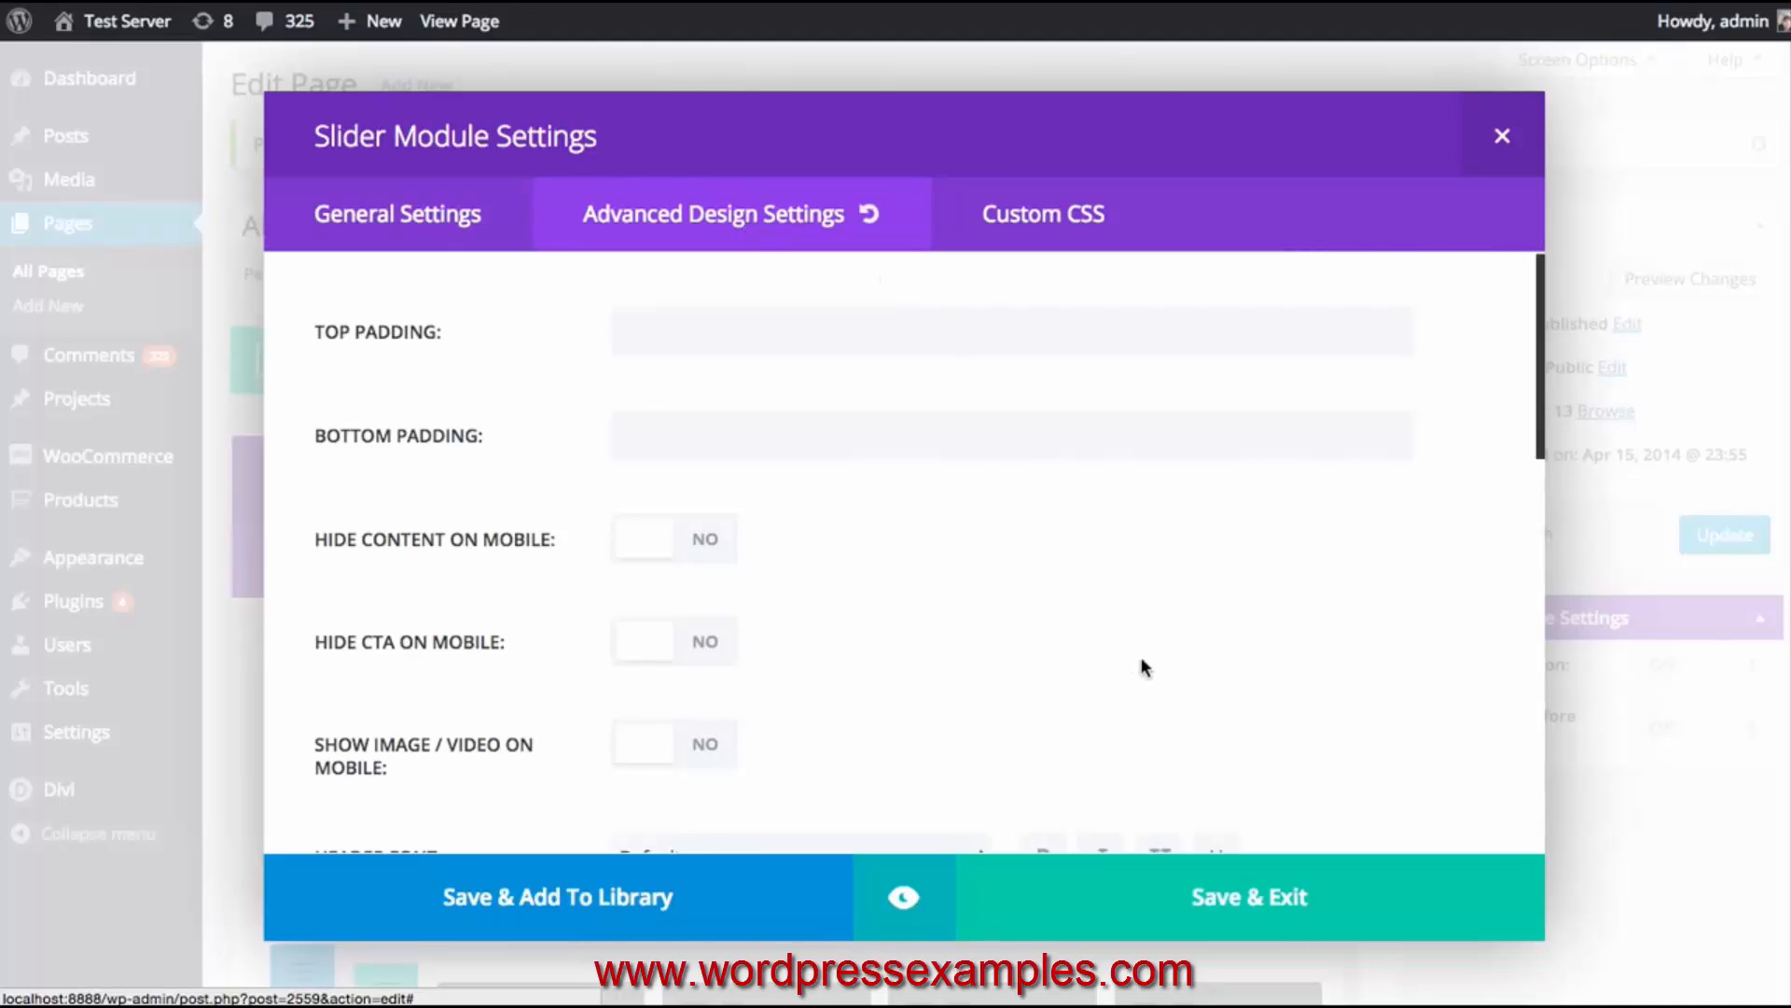
scroll(1207, 501, "down", 3)
scroll(1291, 371, "down", 1)
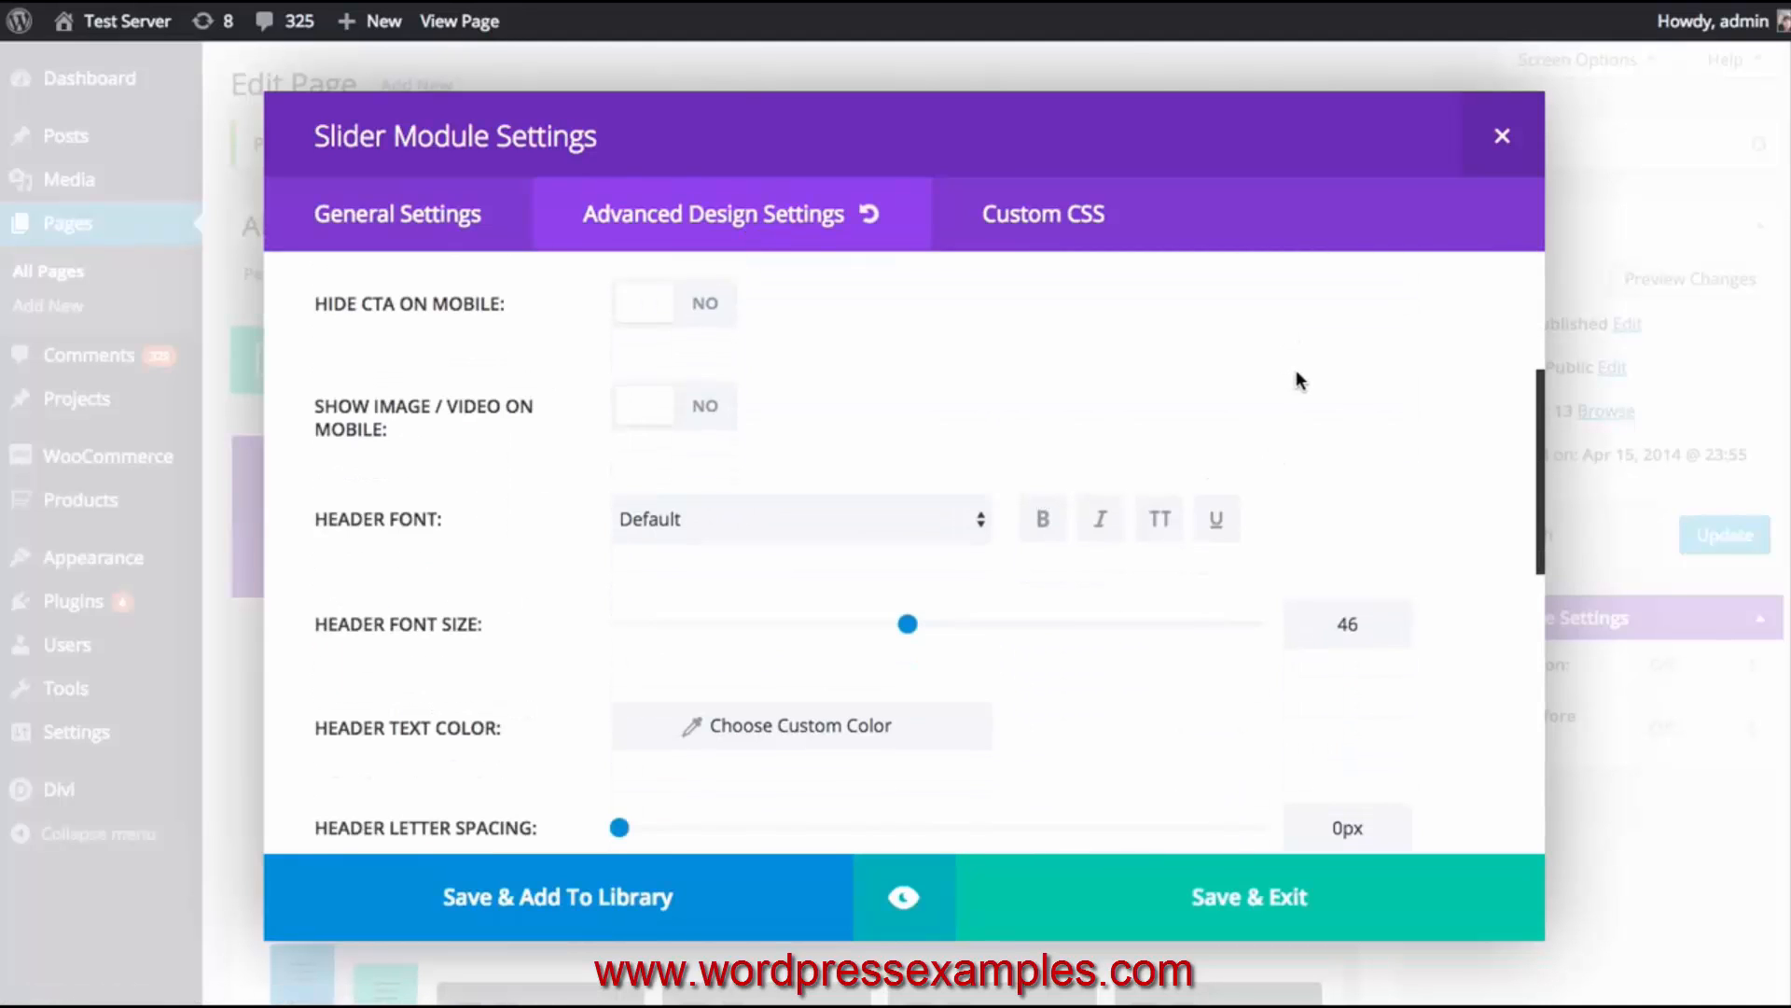
scroll(1293, 378, "down", 1)
left_click(784, 504)
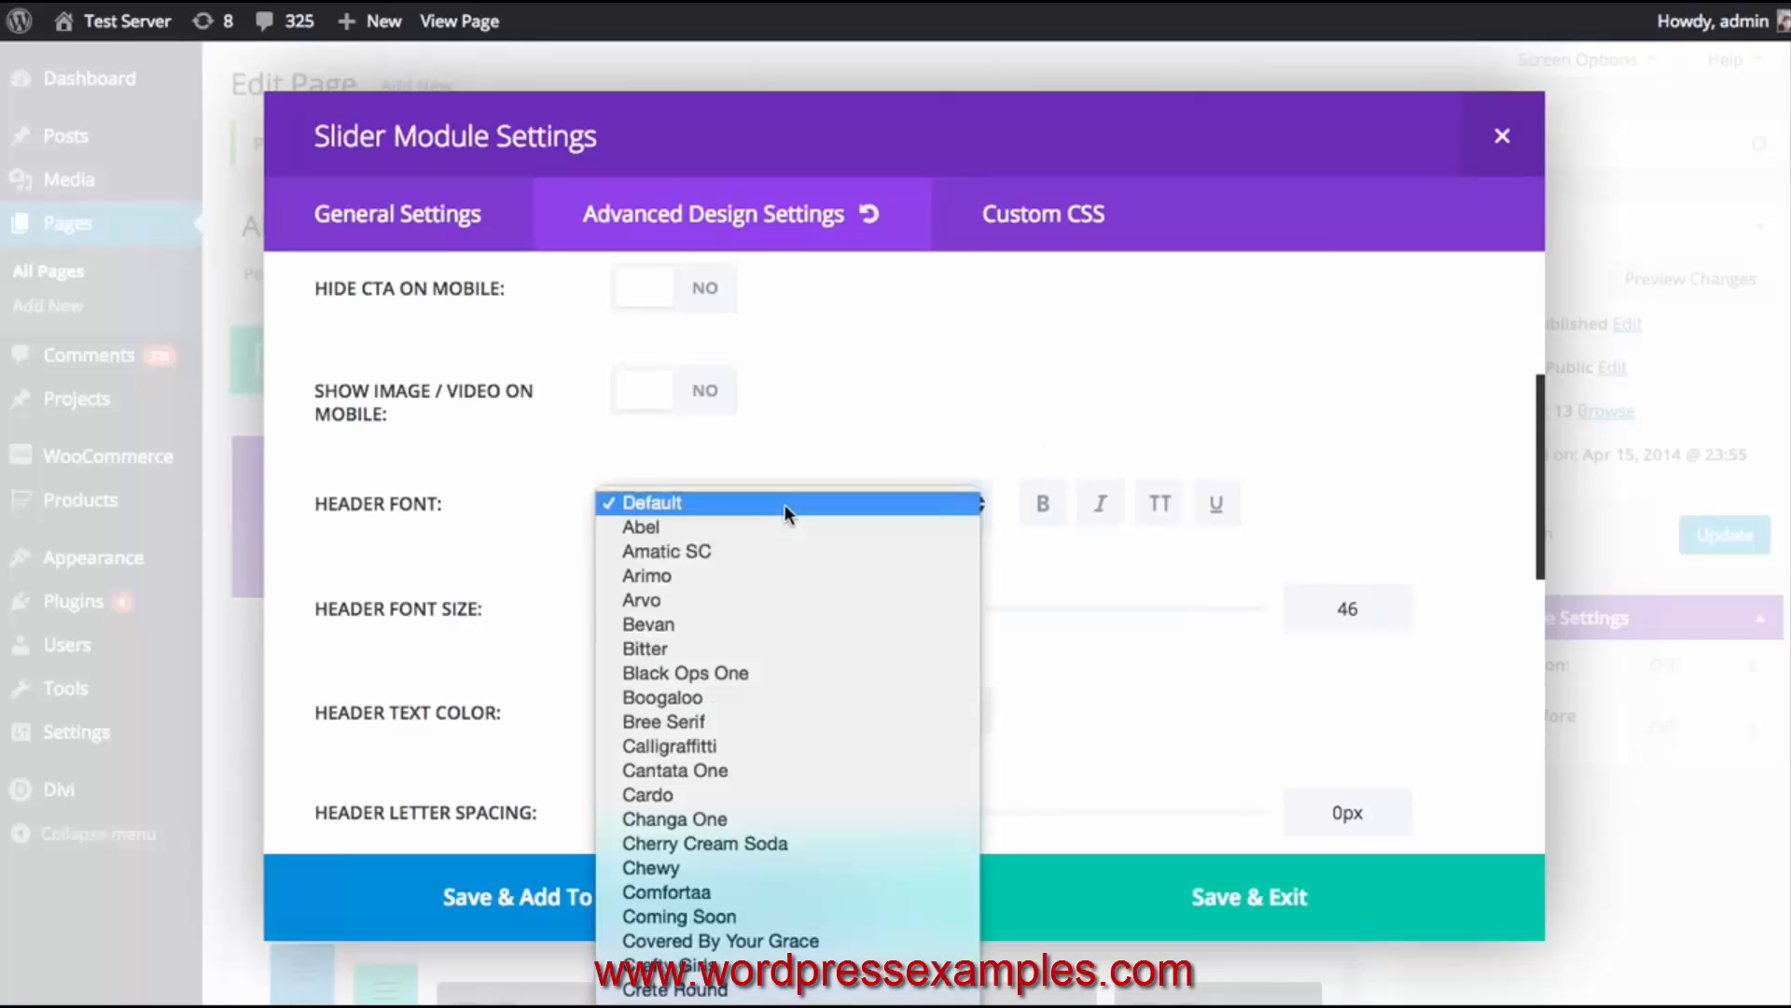
left_click(669, 603)
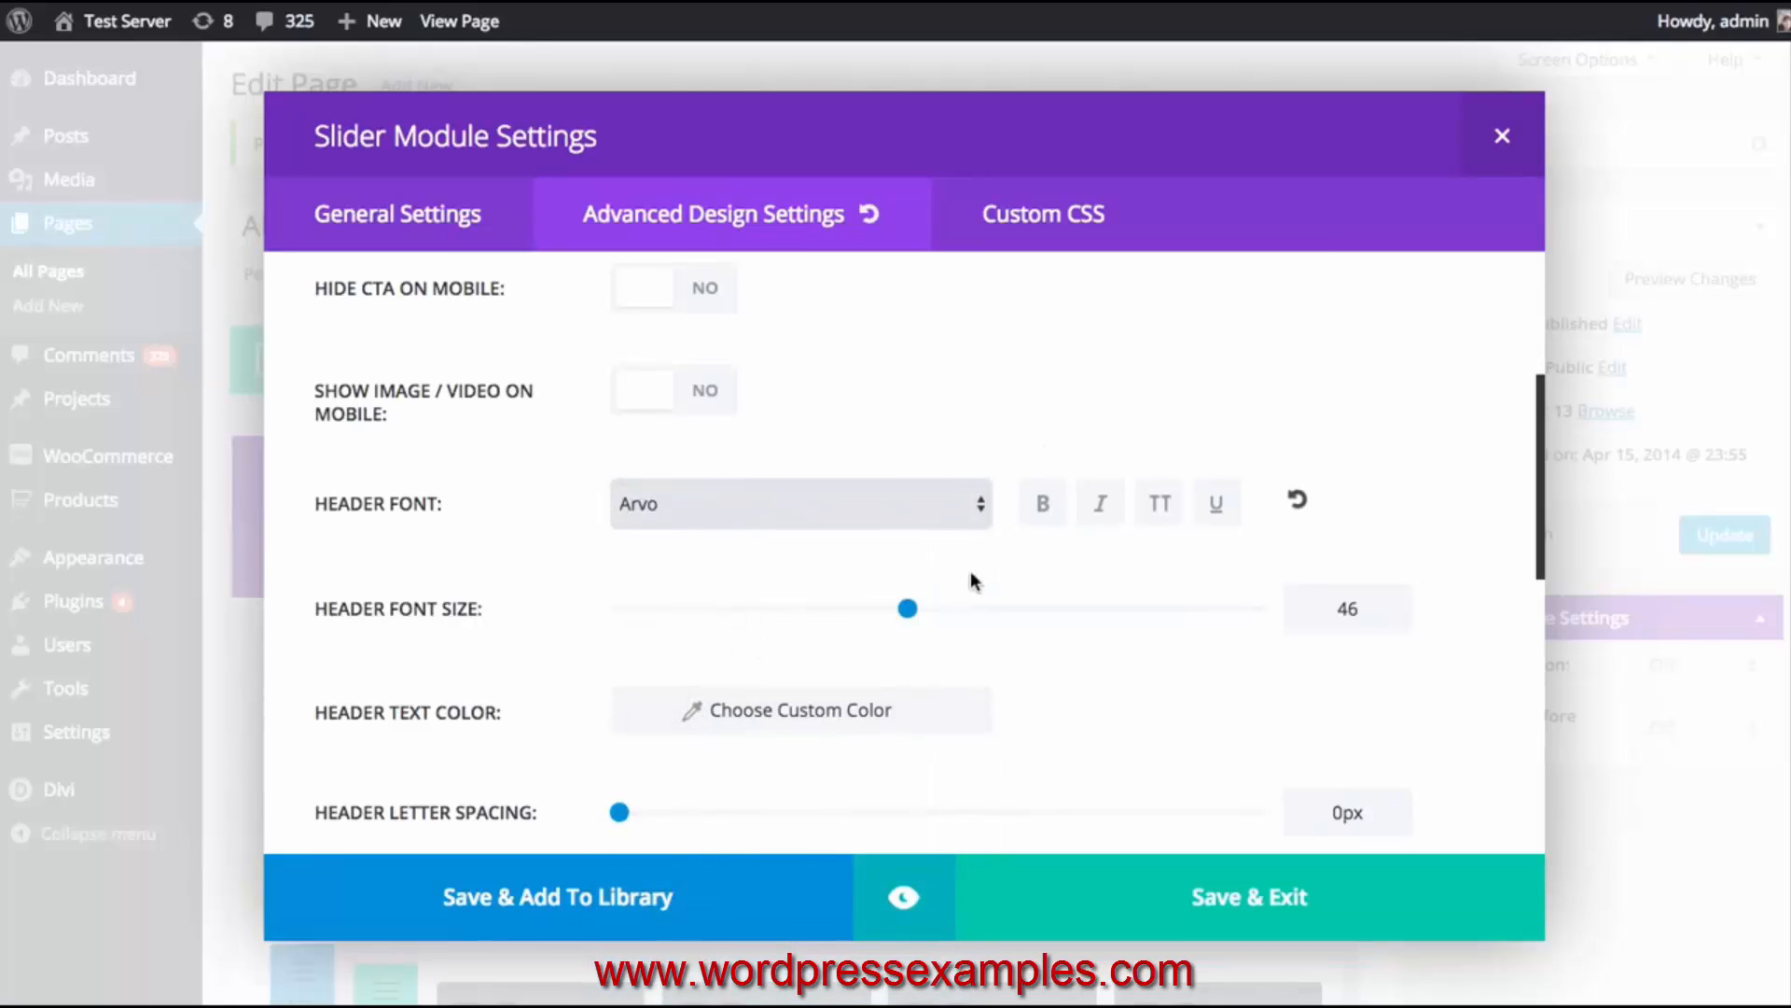
left_click(1046, 512)
left_click(1160, 509)
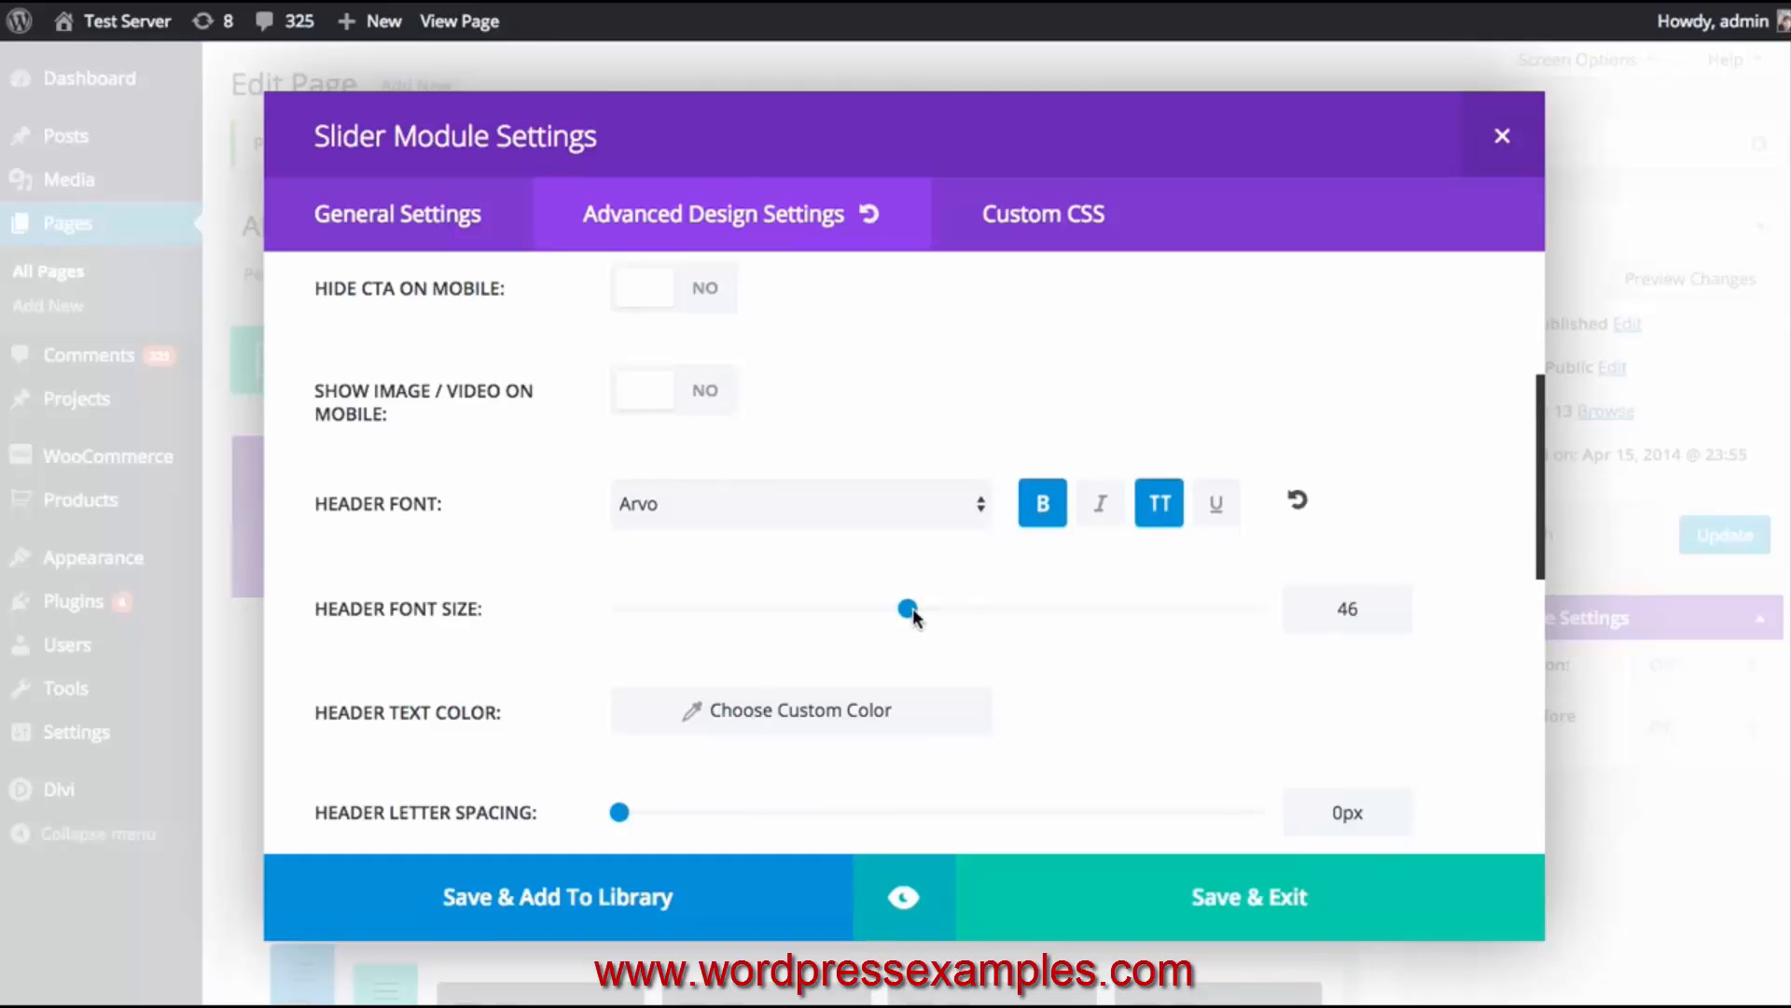
left_click_drag(918, 613, 948, 611)
Step: Preview the slider and examine the Slide Two heading styling
left_click(904, 897)
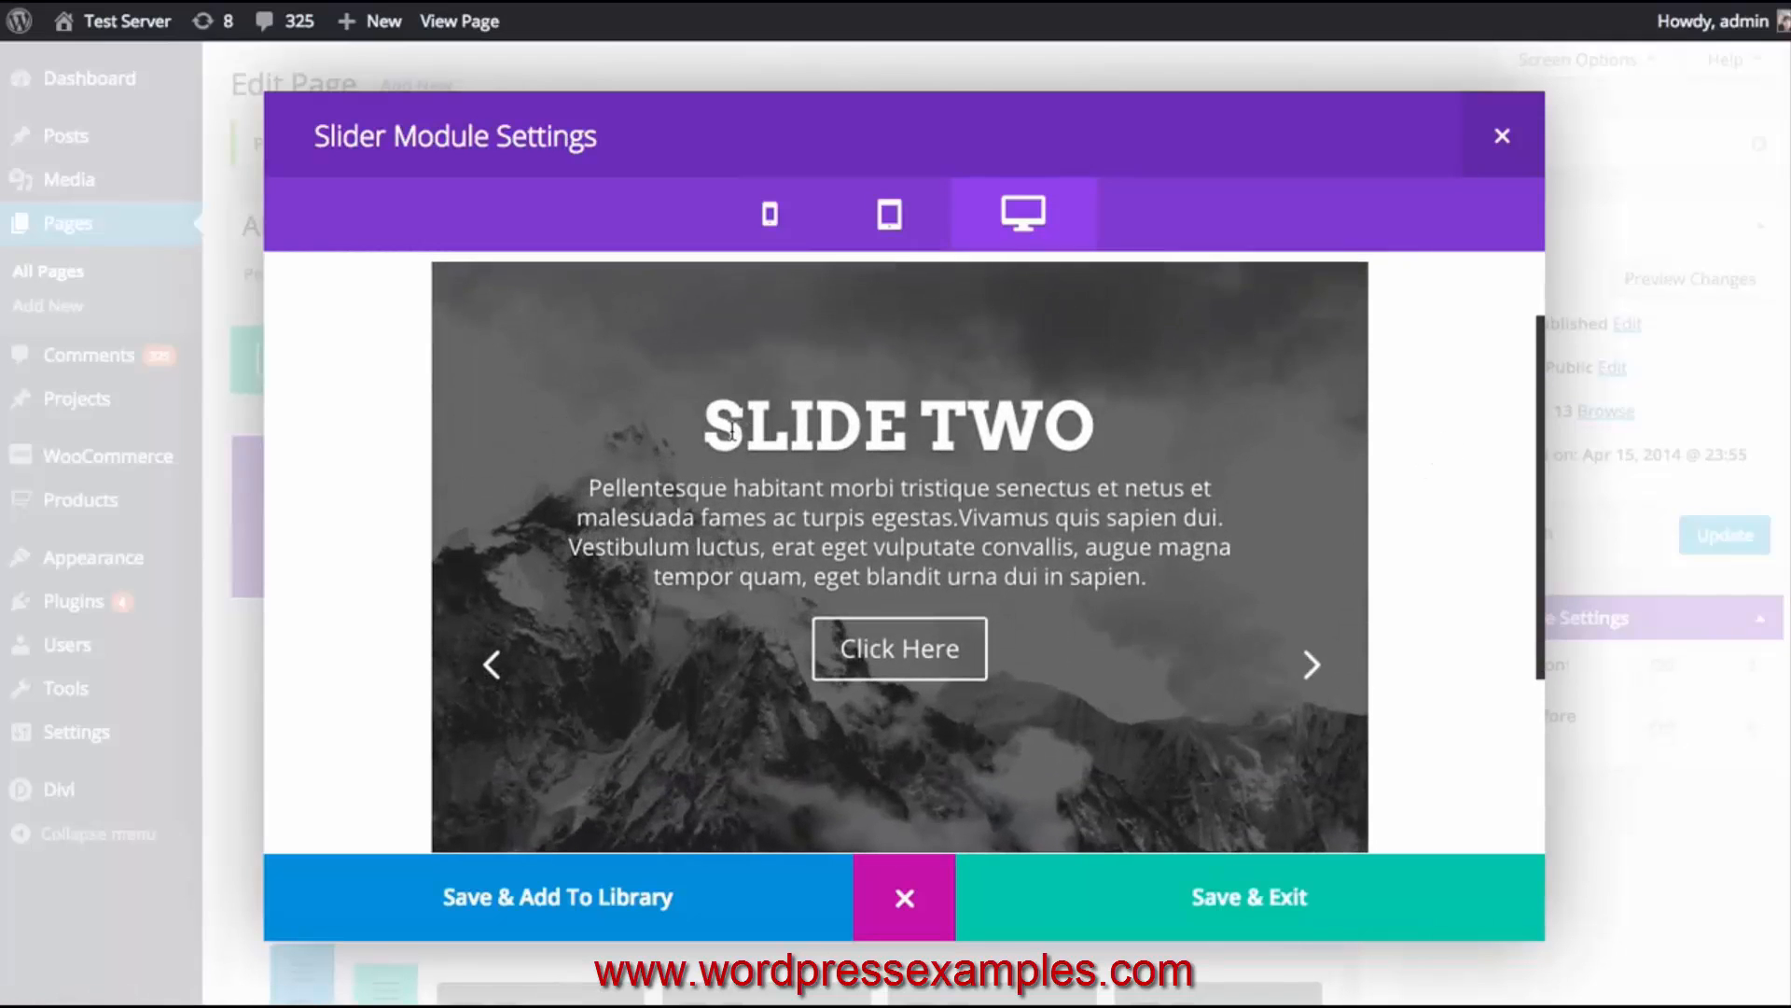
left_click_drag(744, 429, 1023, 432)
triple_click(1064, 429)
left_click(774, 425)
left_click_drag(705, 426, 1069, 427)
left_click(890, 427)
left_click(909, 905)
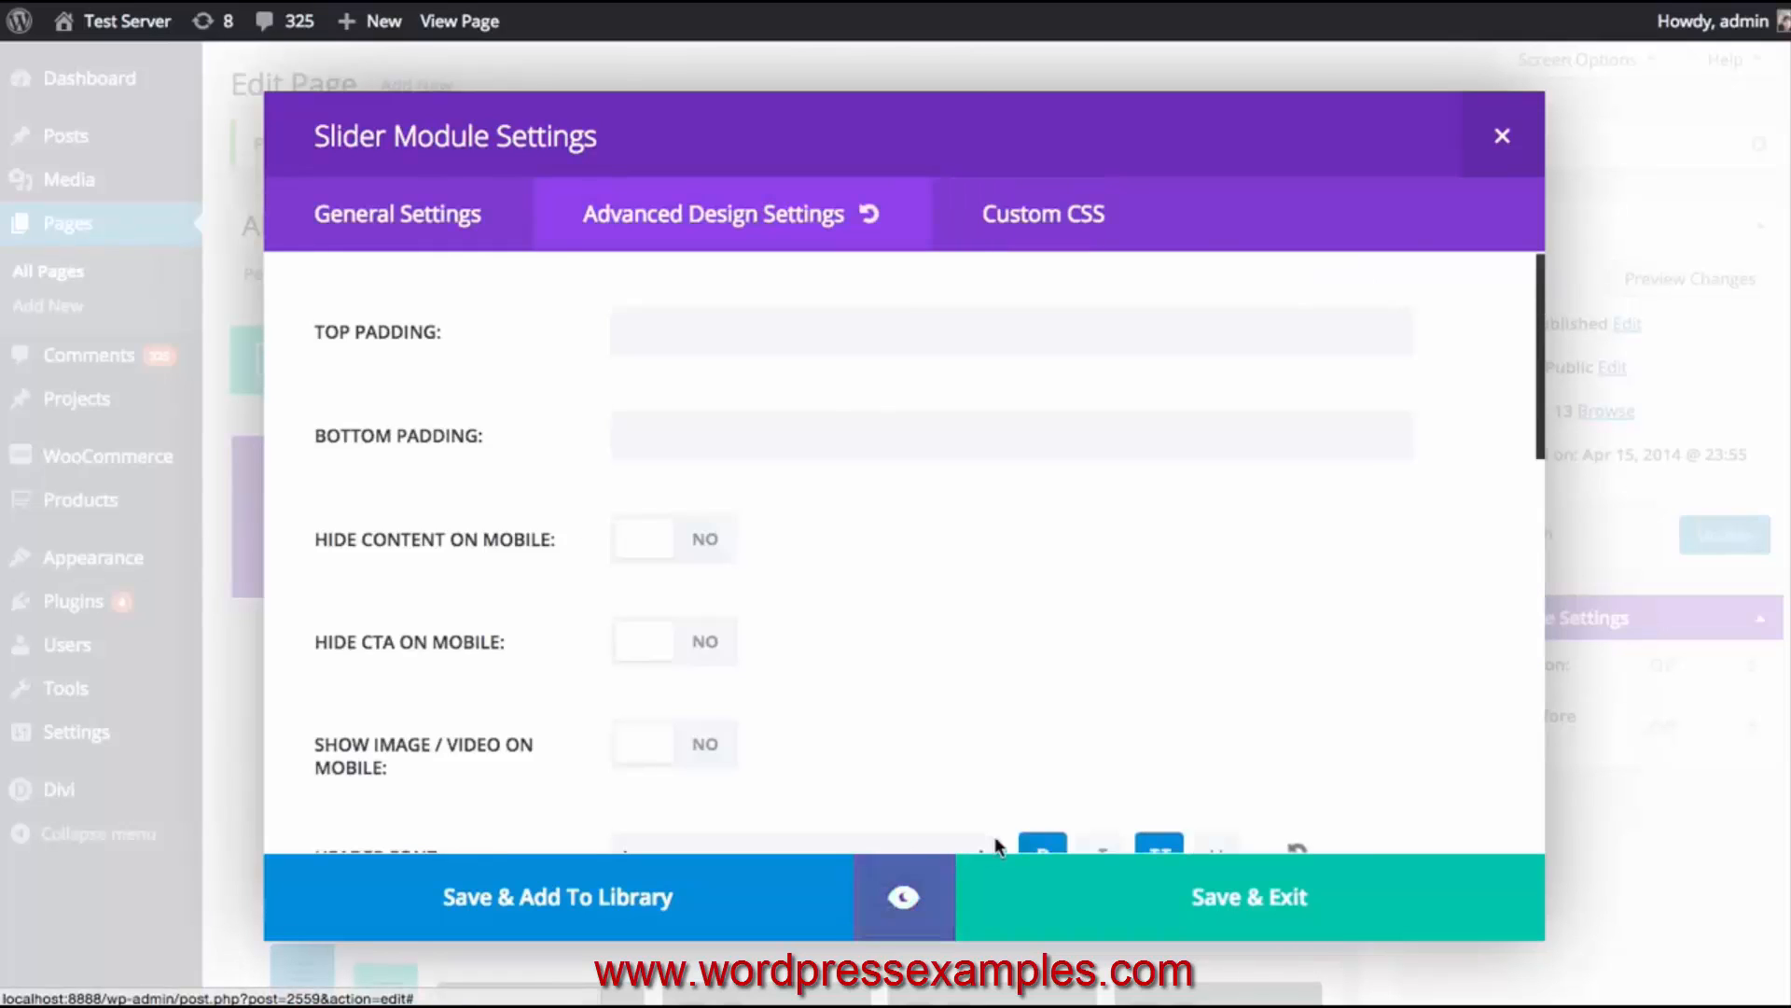
Step: Enable custom button styles, set a green button background colour, and preview the slider
scroll(1335, 628, "down", 1)
scroll(1335, 627, "down", 10)
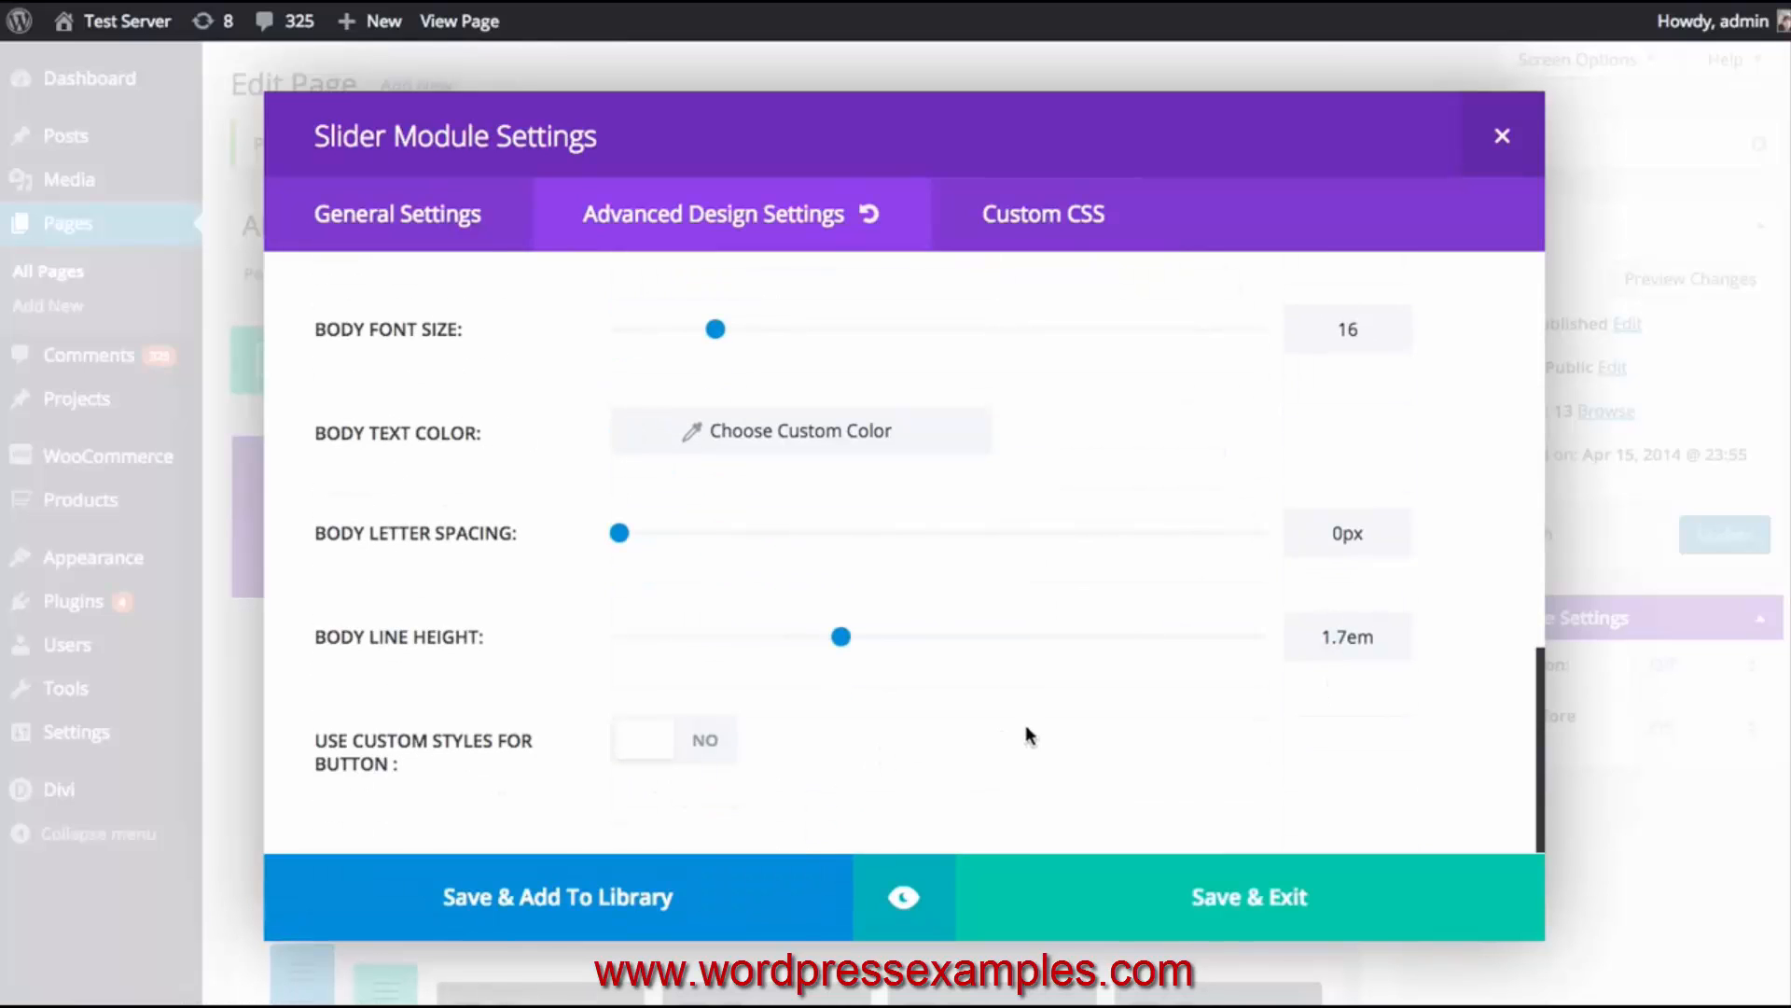
left_click(682, 749)
scroll(1104, 704, "down", 7)
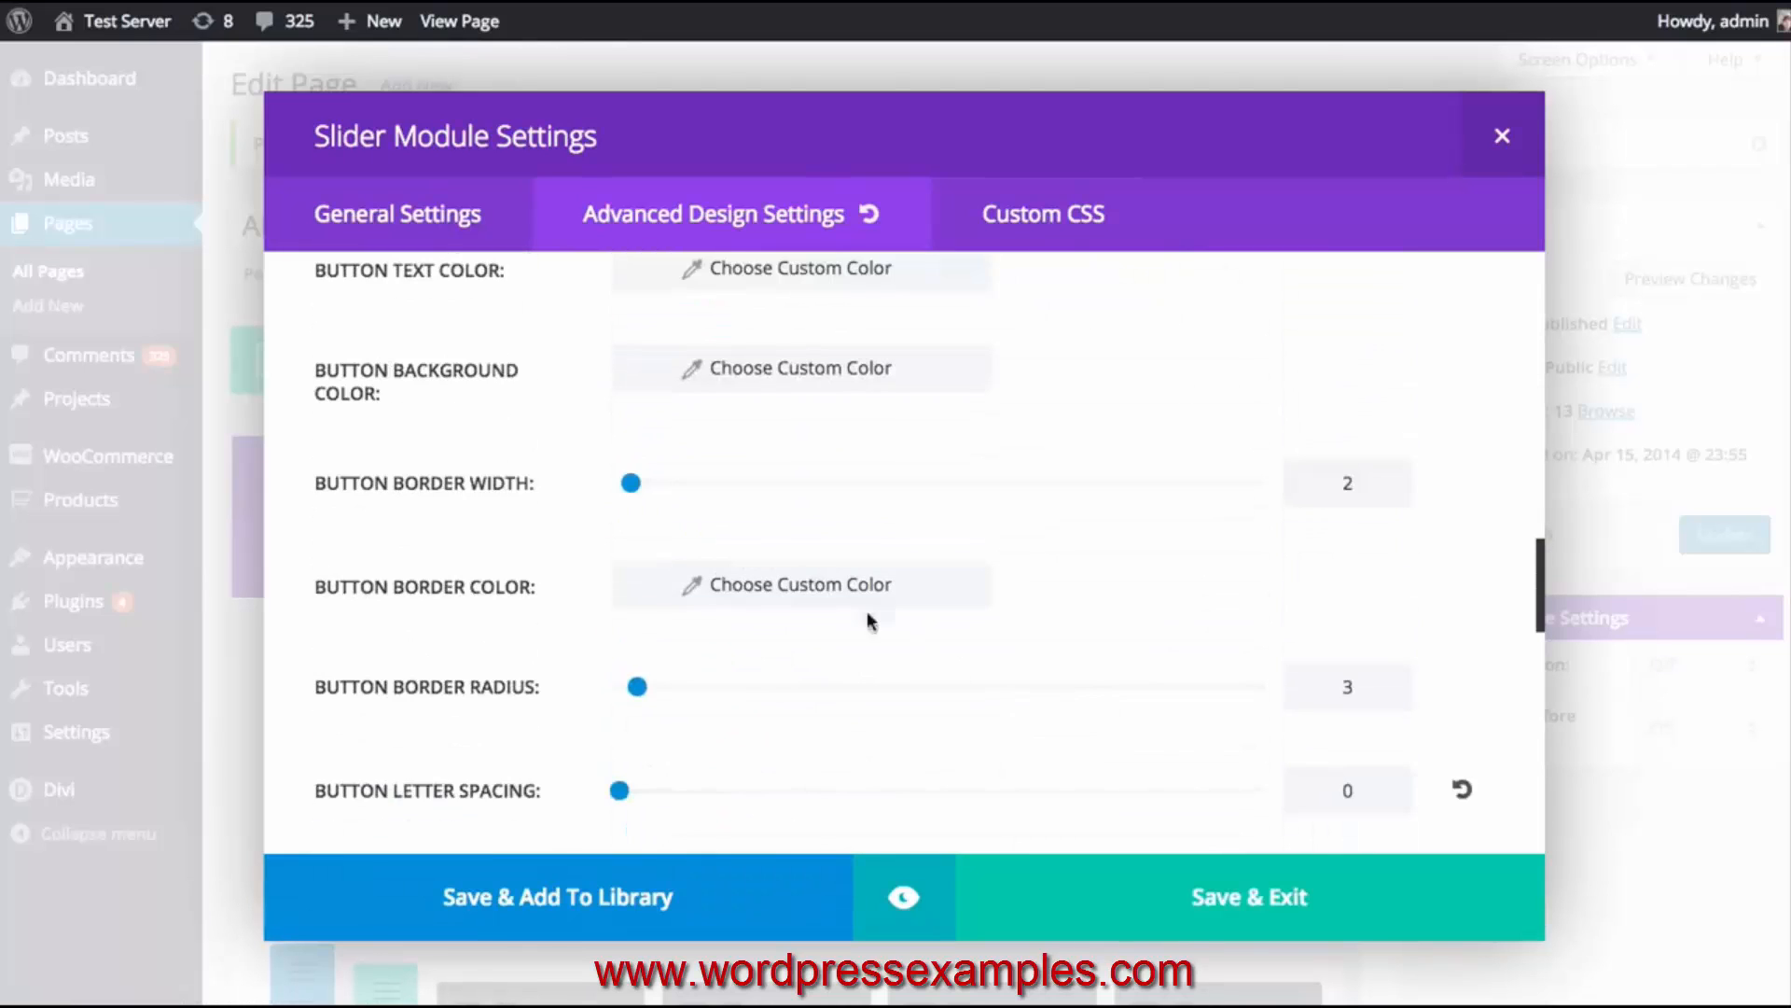
scroll(814, 593, "up", 4)
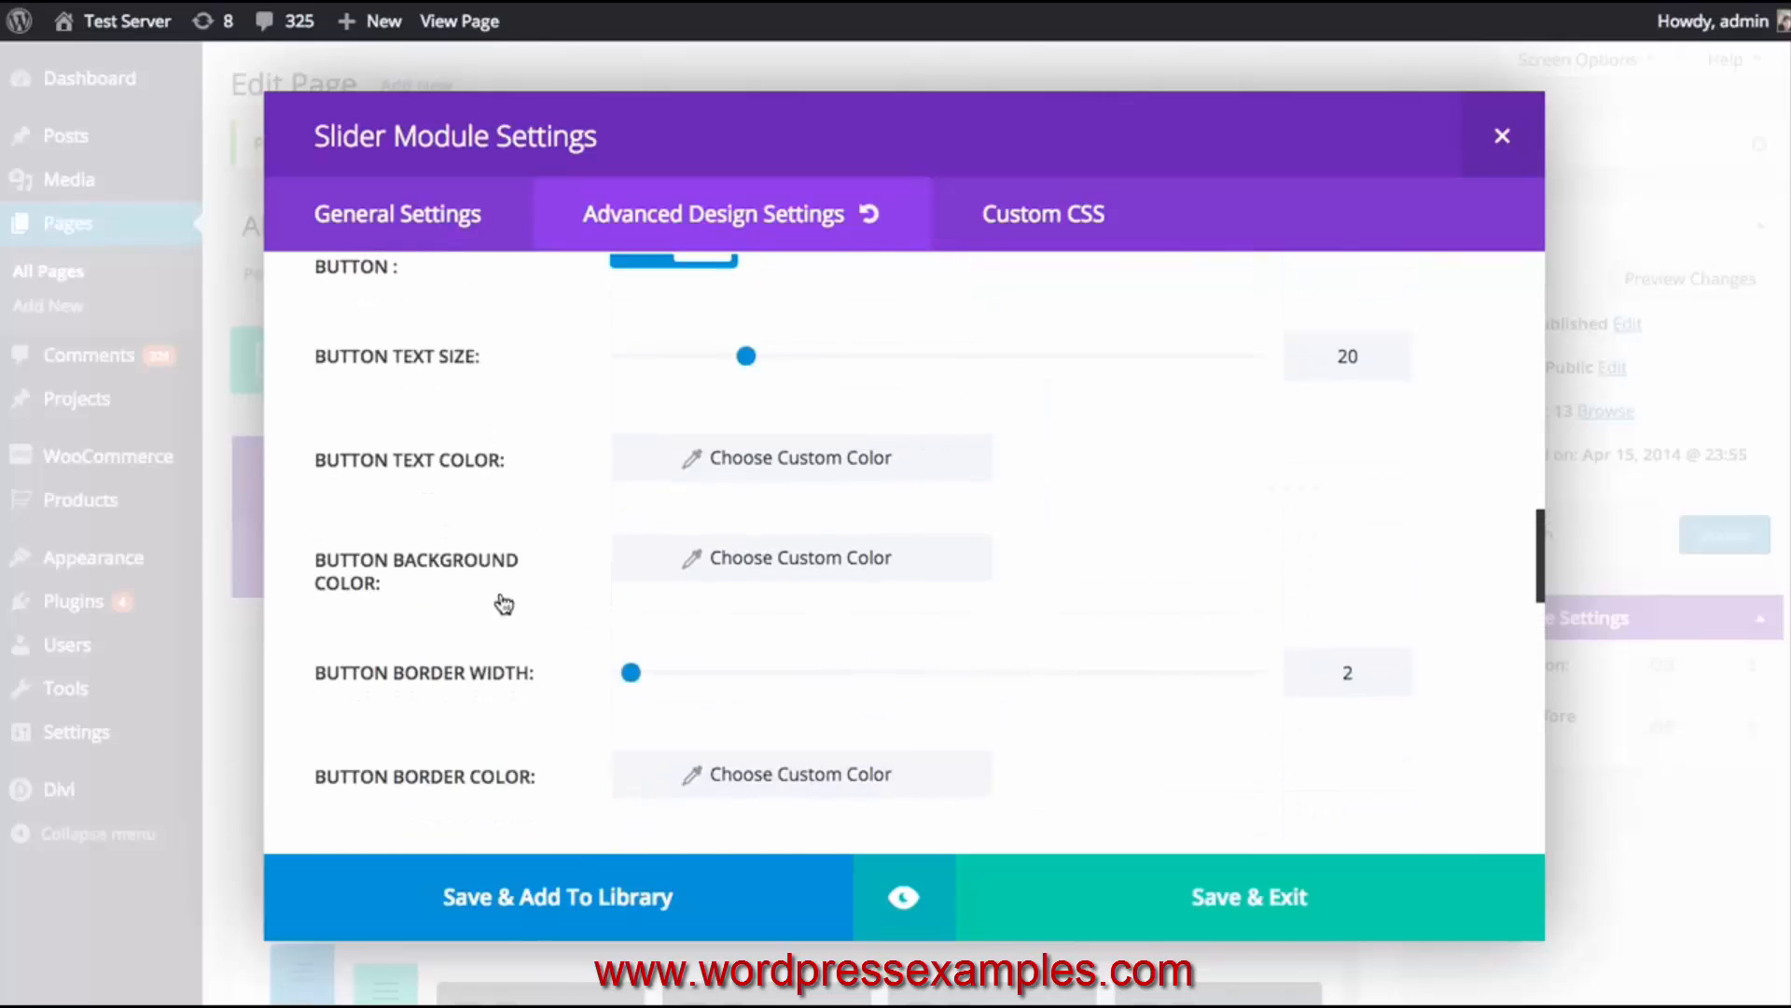
left_click(836, 565)
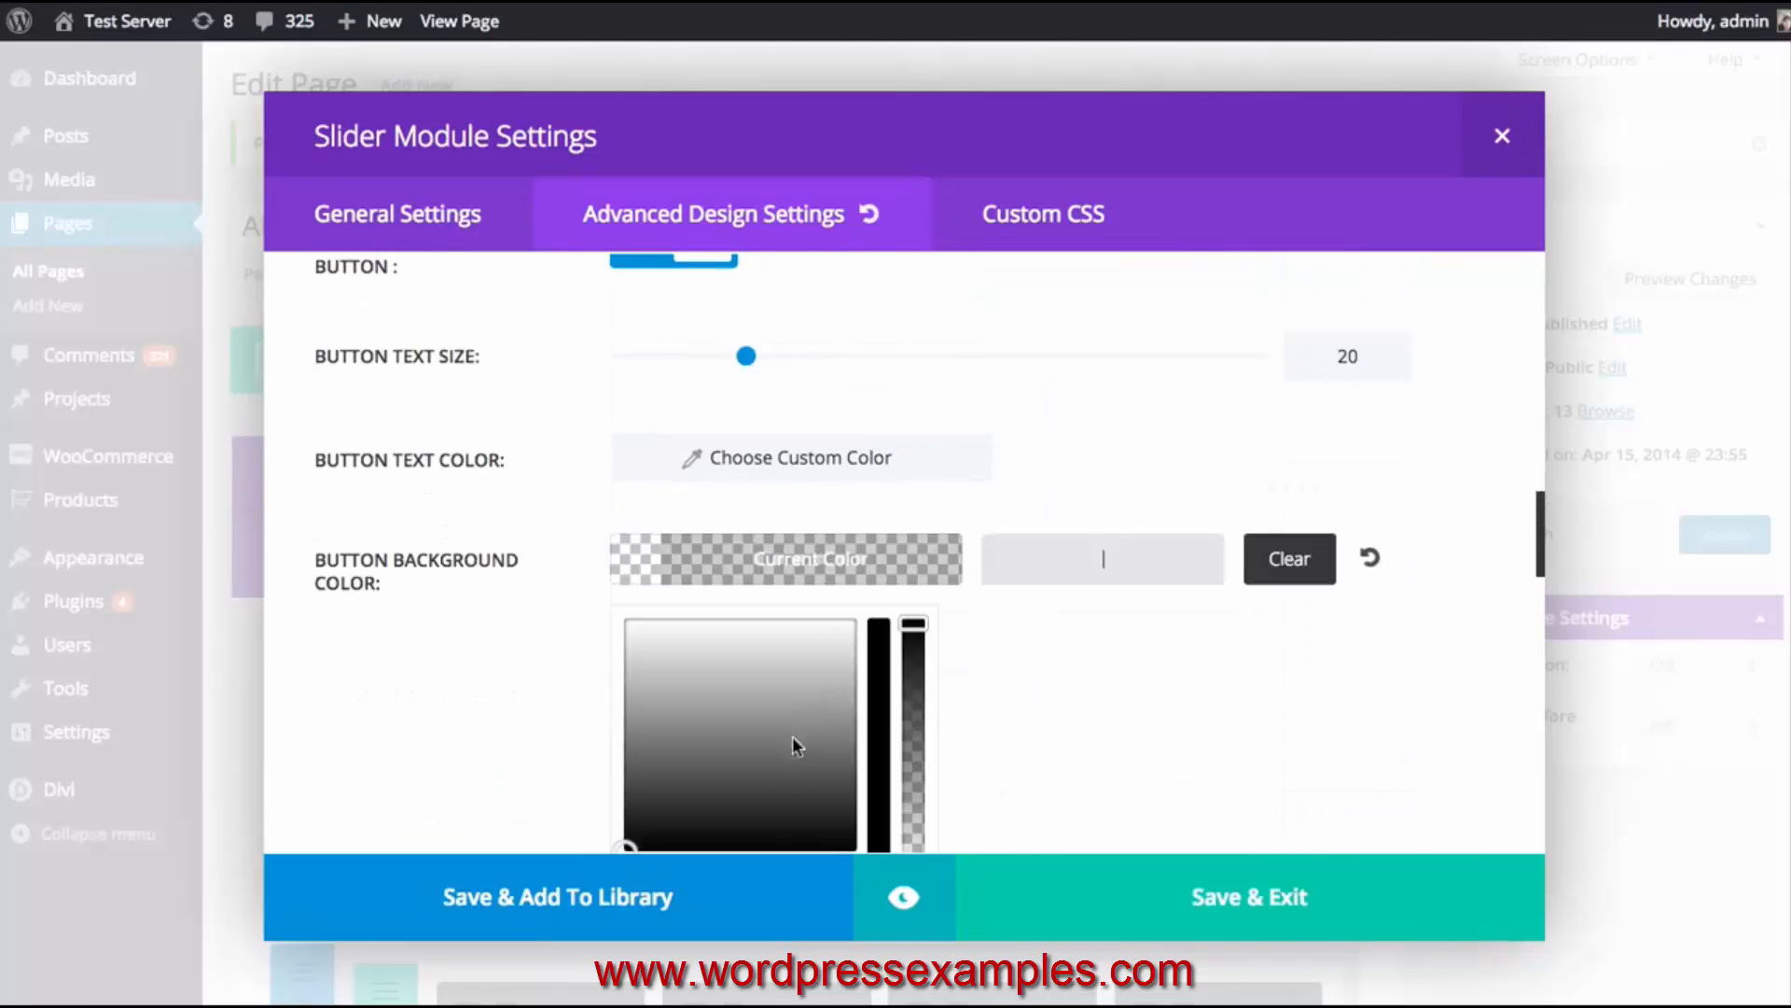
scroll(794, 735, "down", 3)
left_click(785, 663)
left_click(787, 356)
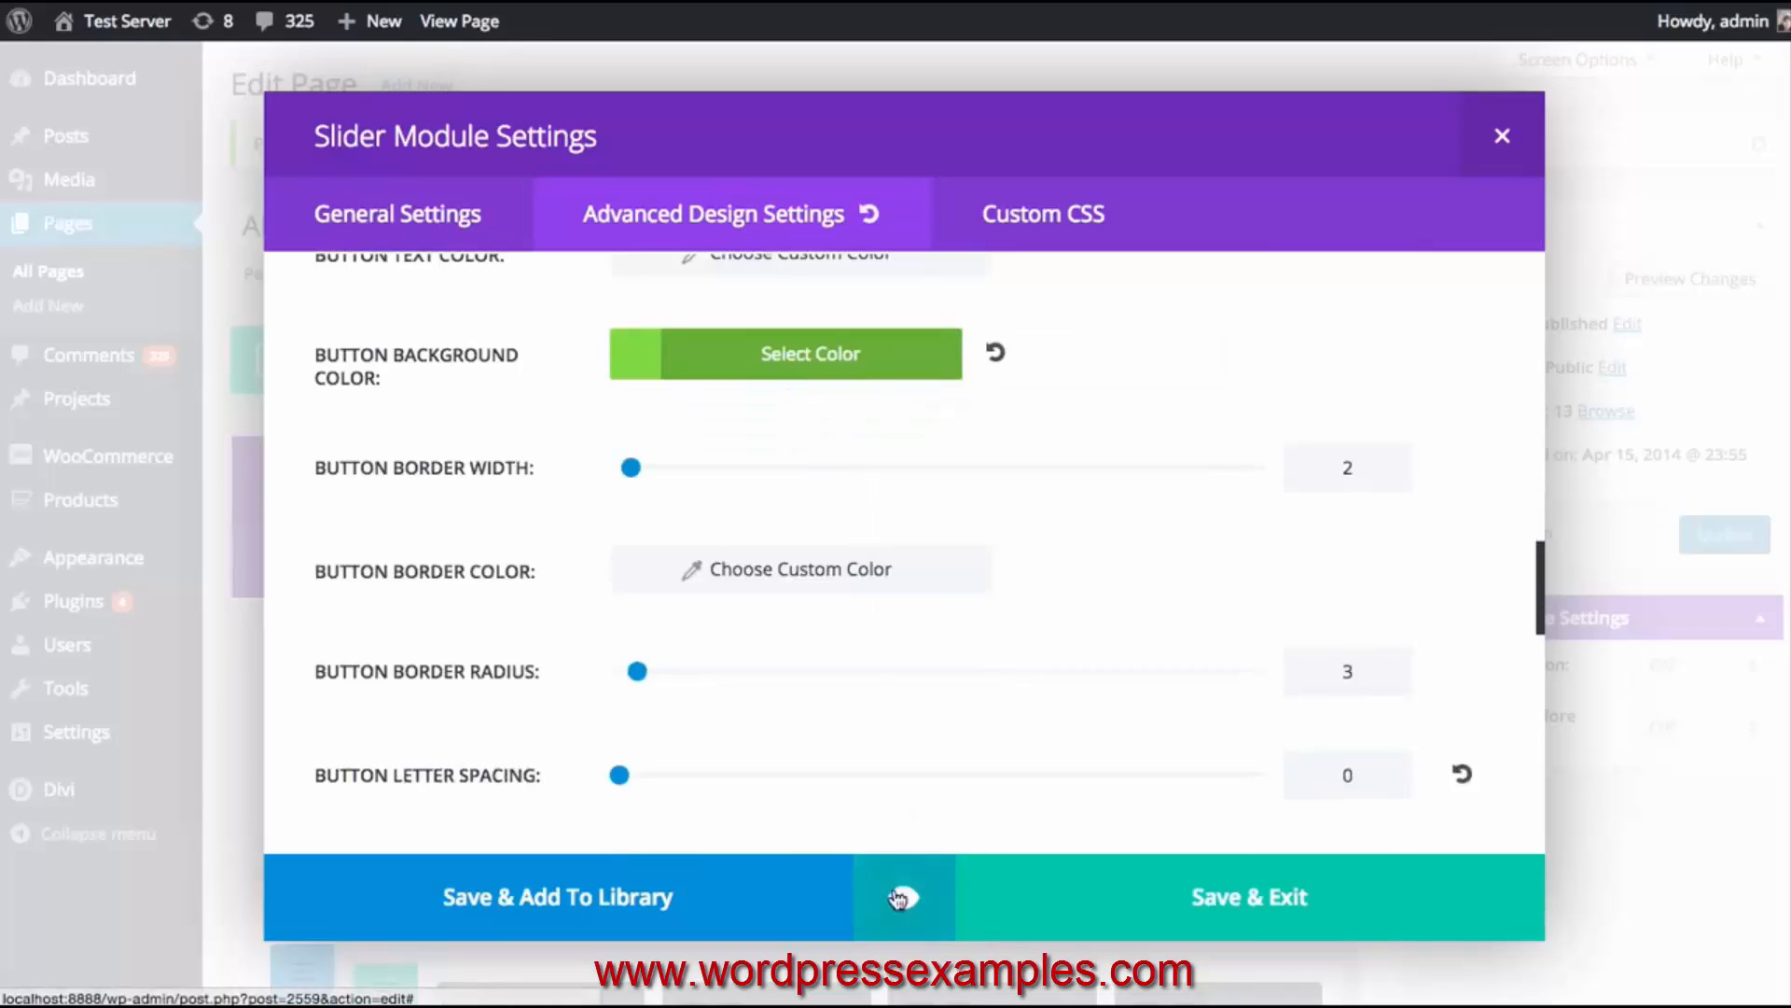
left_click(903, 897)
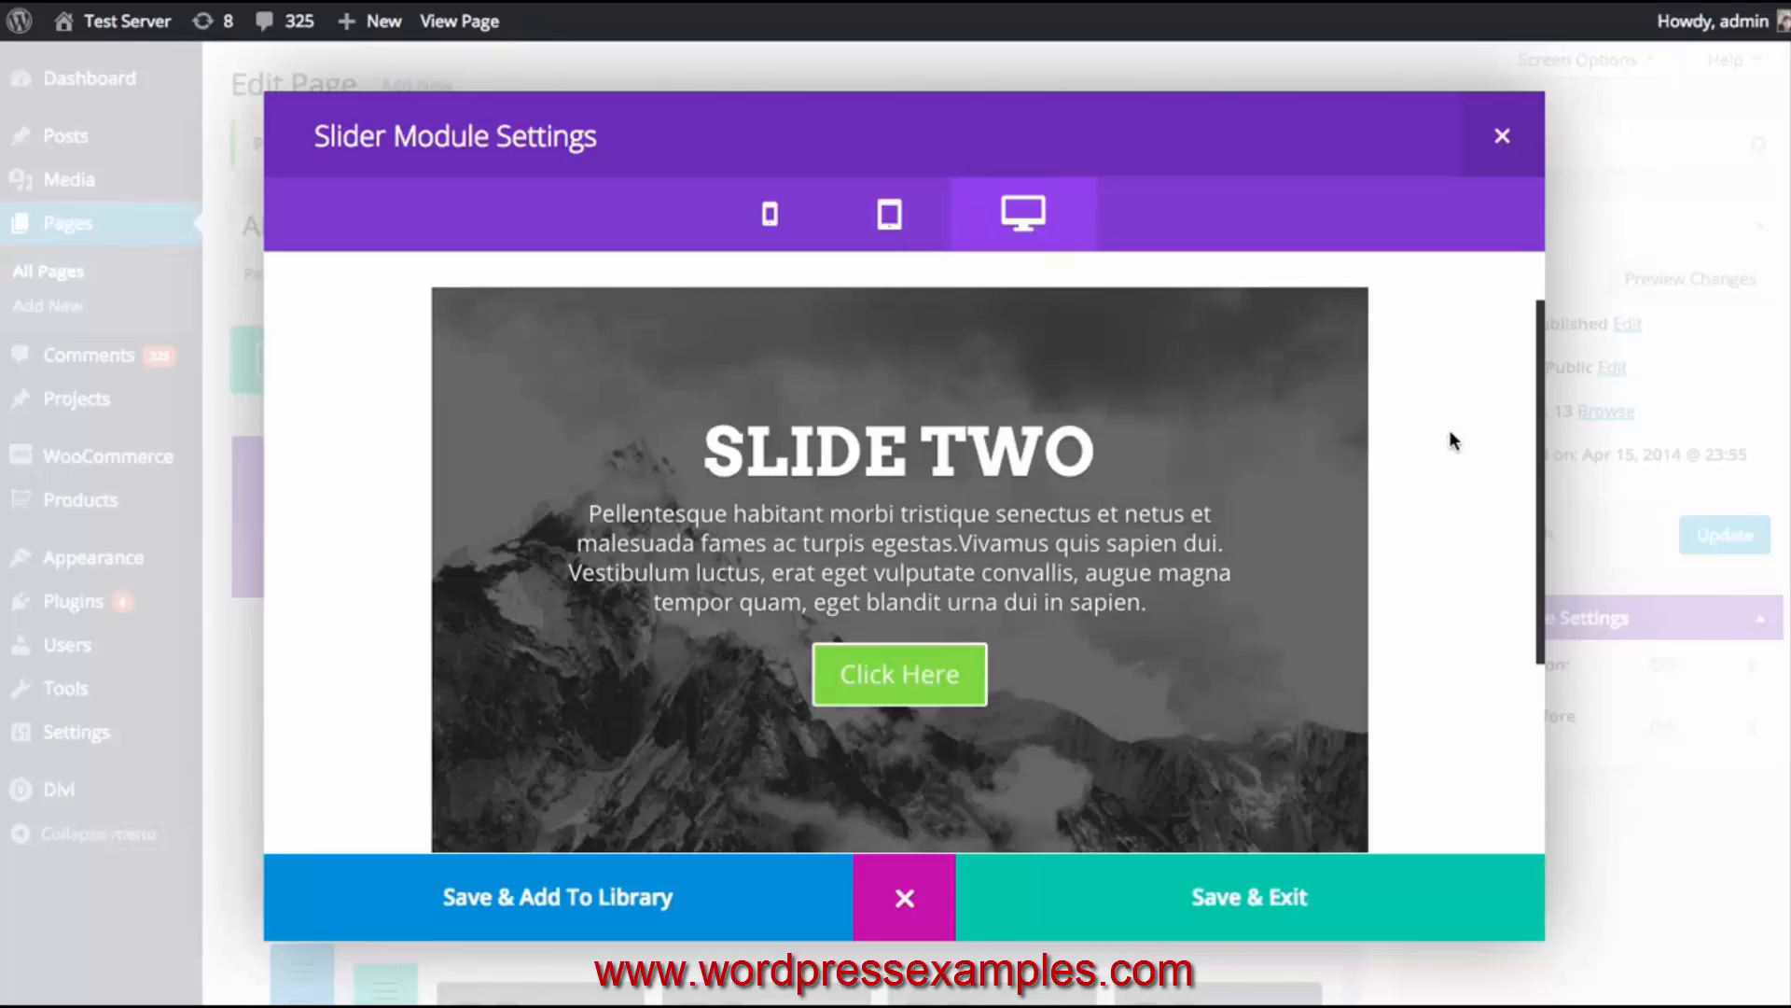
left_click(904, 897)
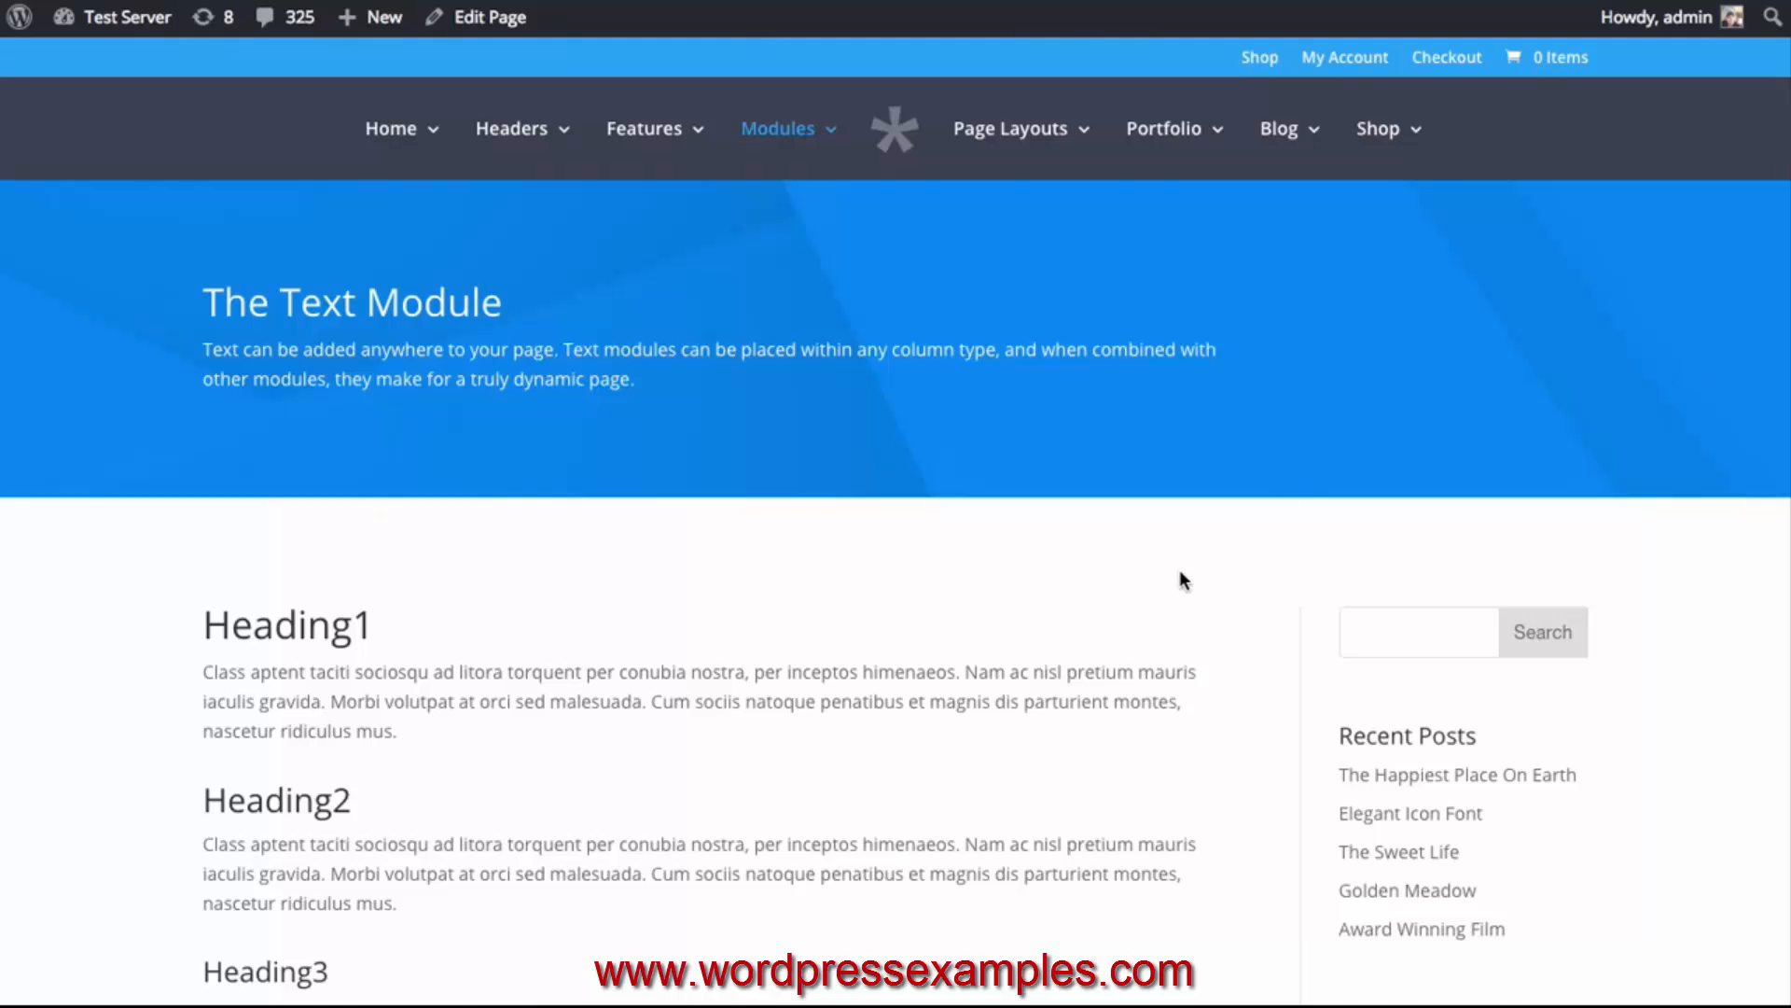
Step: Scroll through the Text Module demo page's headings and column layouts
scroll(1179, 578, "down", 8)
scroll(1253, 591, "up", 5)
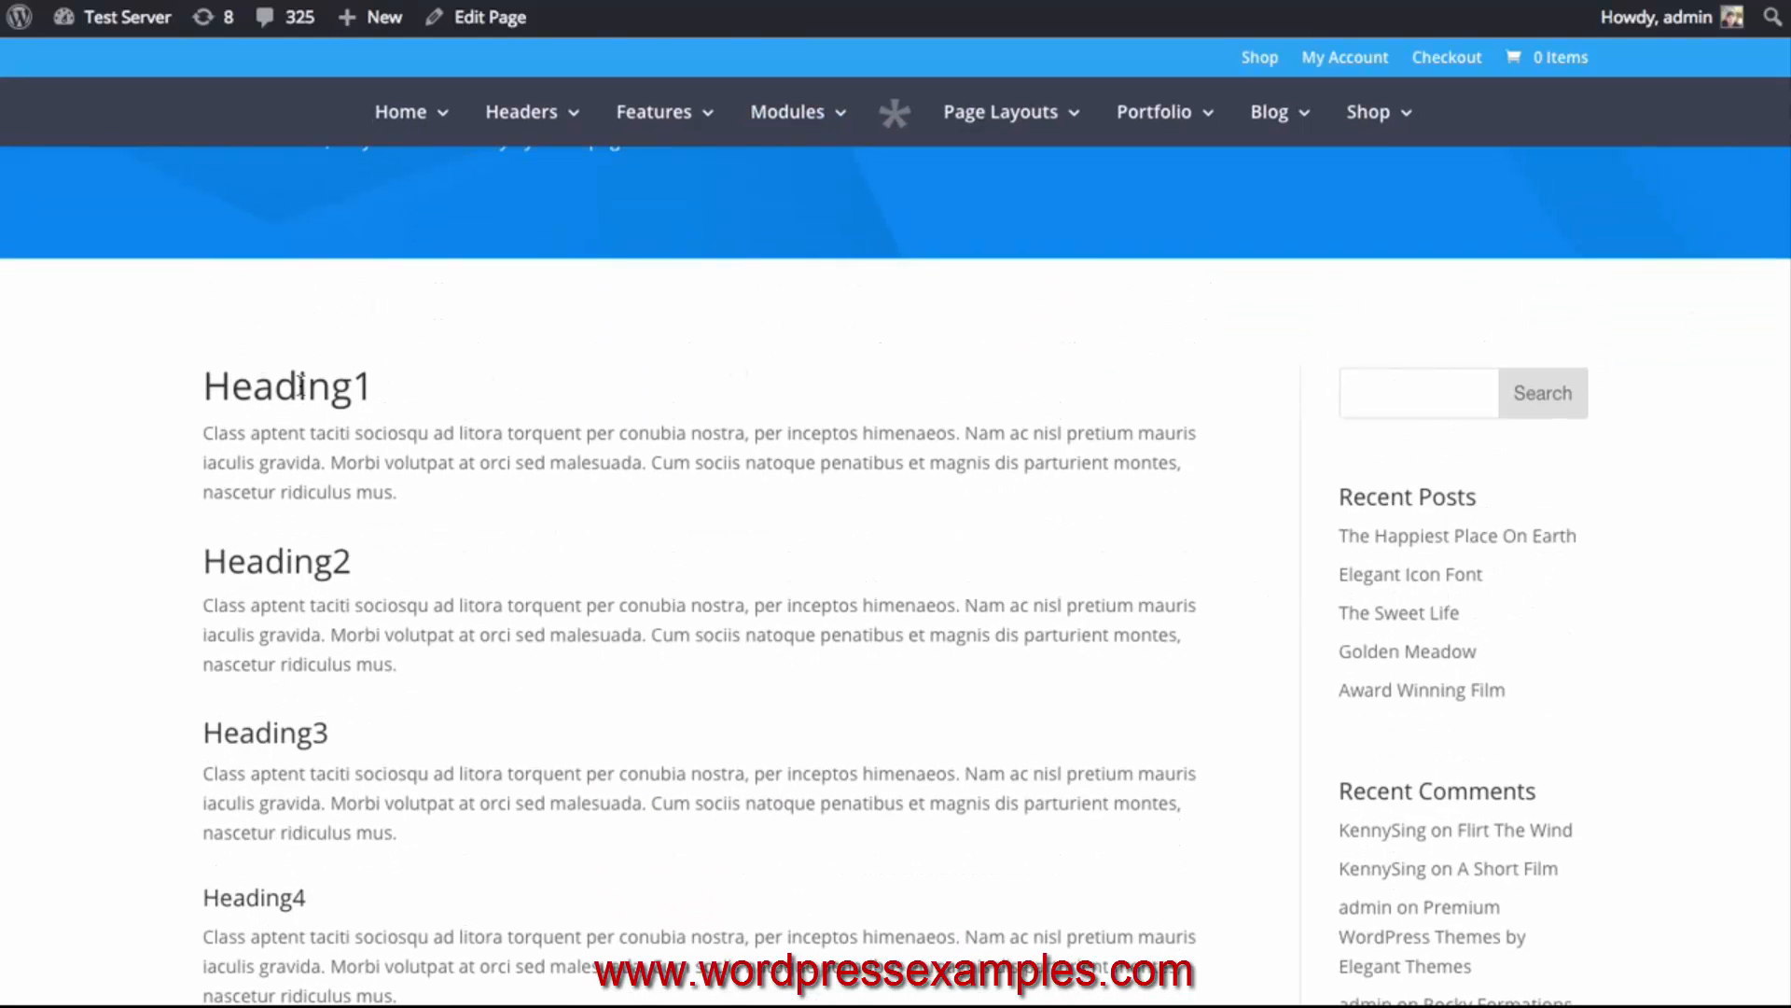
scroll(366, 450, "down", 3)
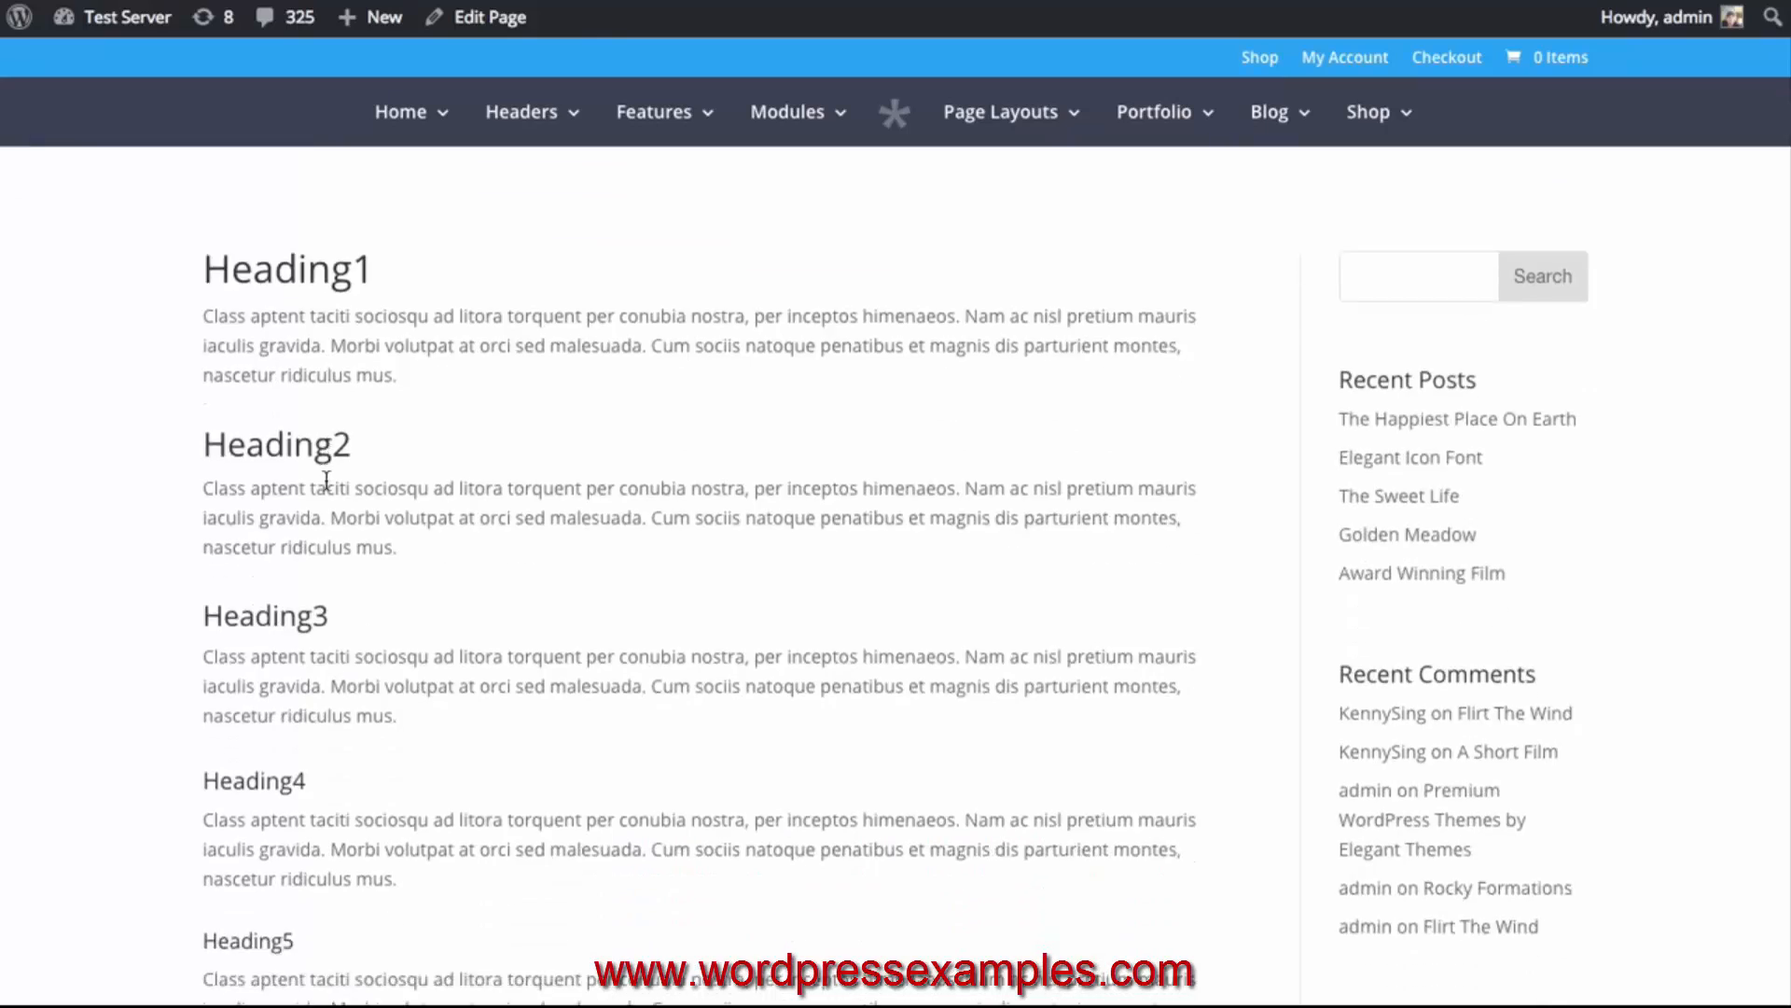
scroll(401, 491, "up", 4)
scroll(270, 431, "down", 10)
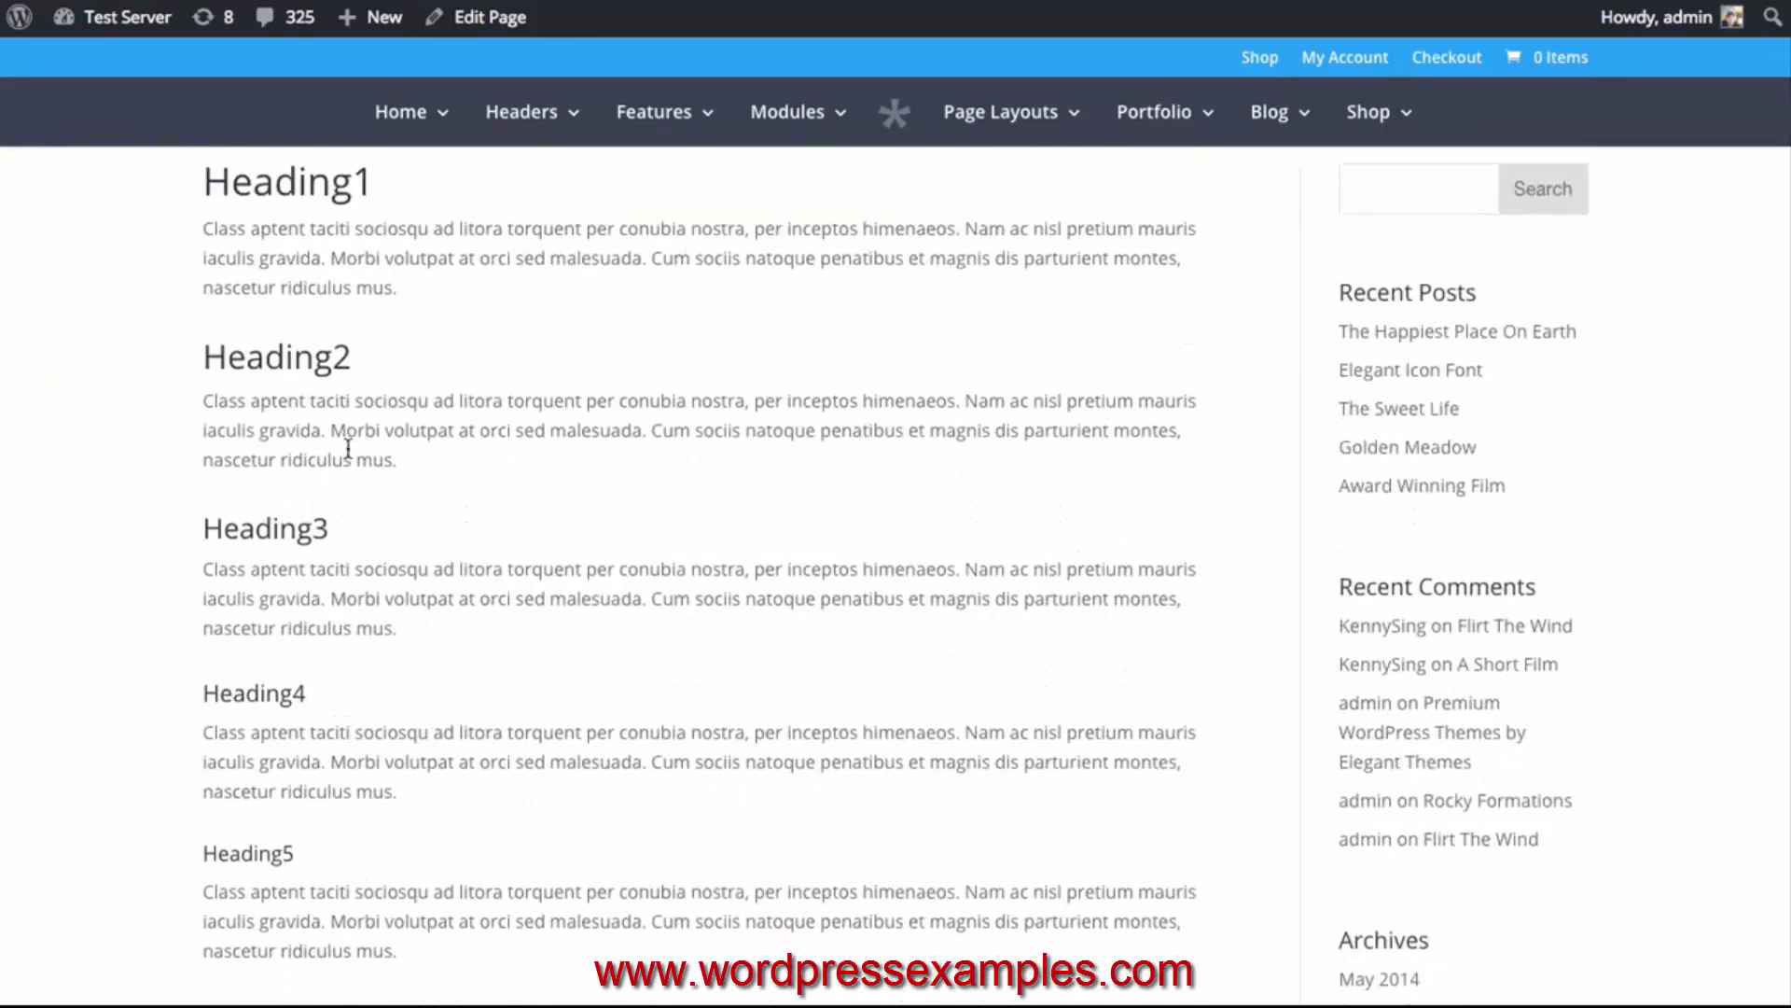
scroll(464, 457, "down", 4)
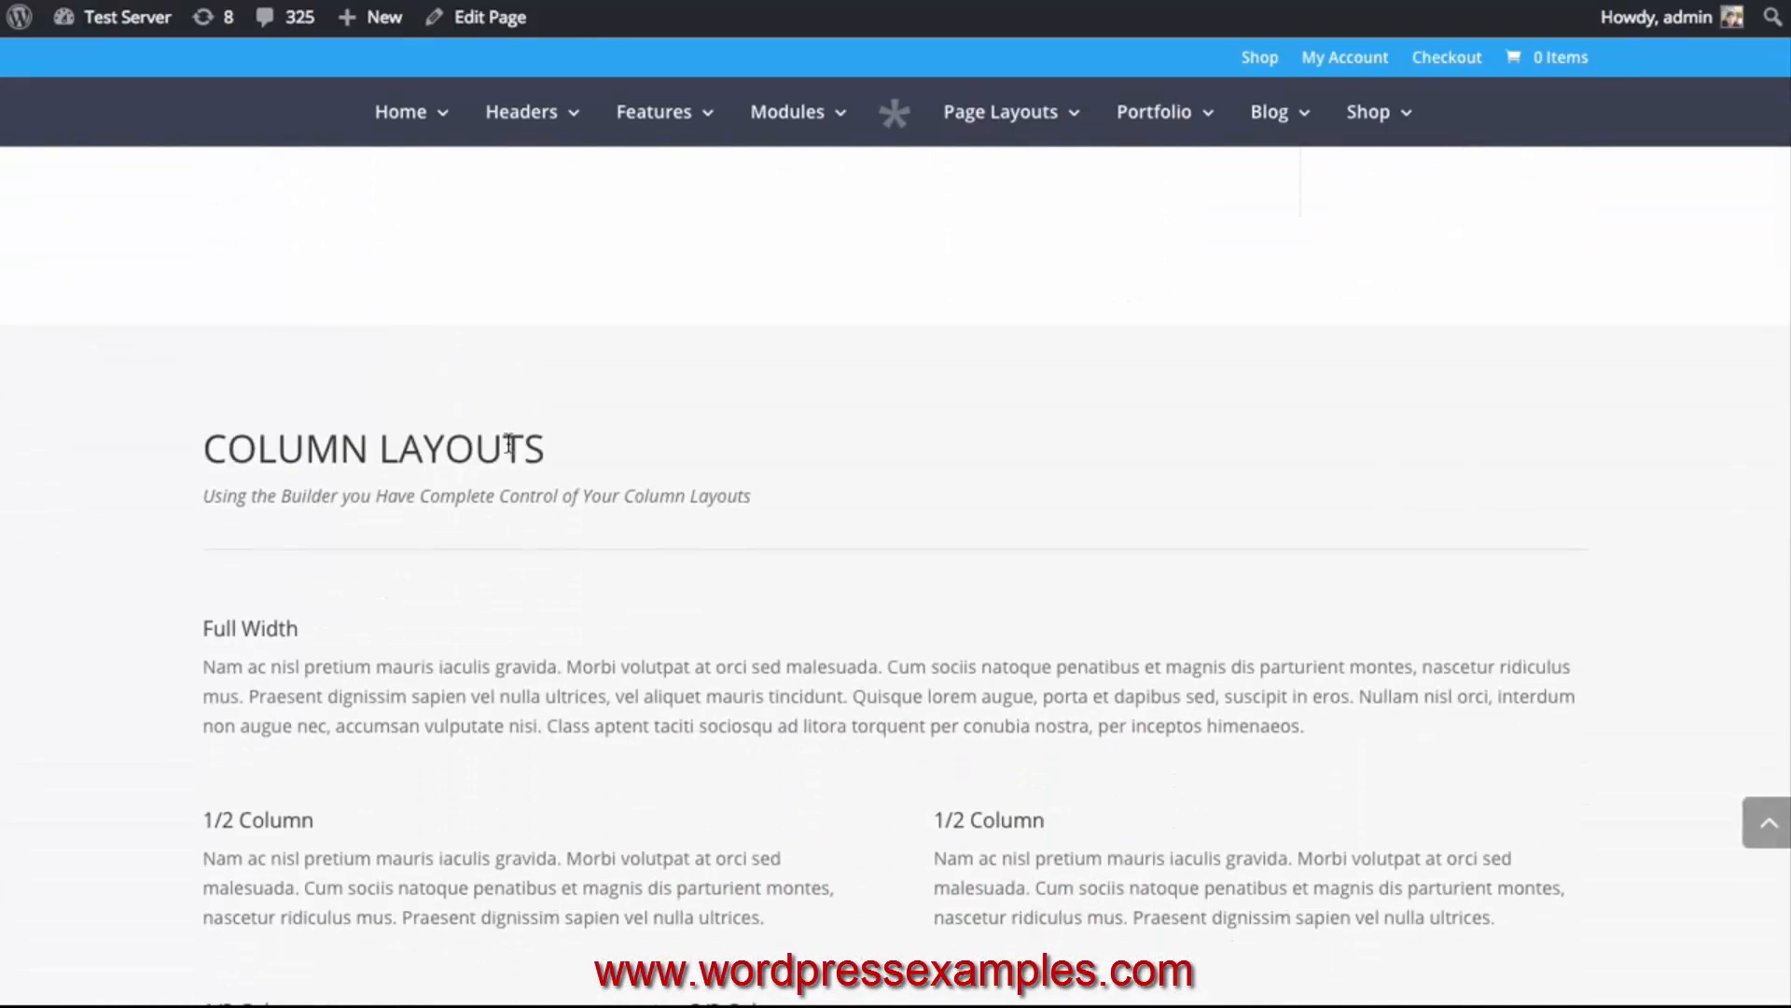
scroll(503, 446, "down", 1)
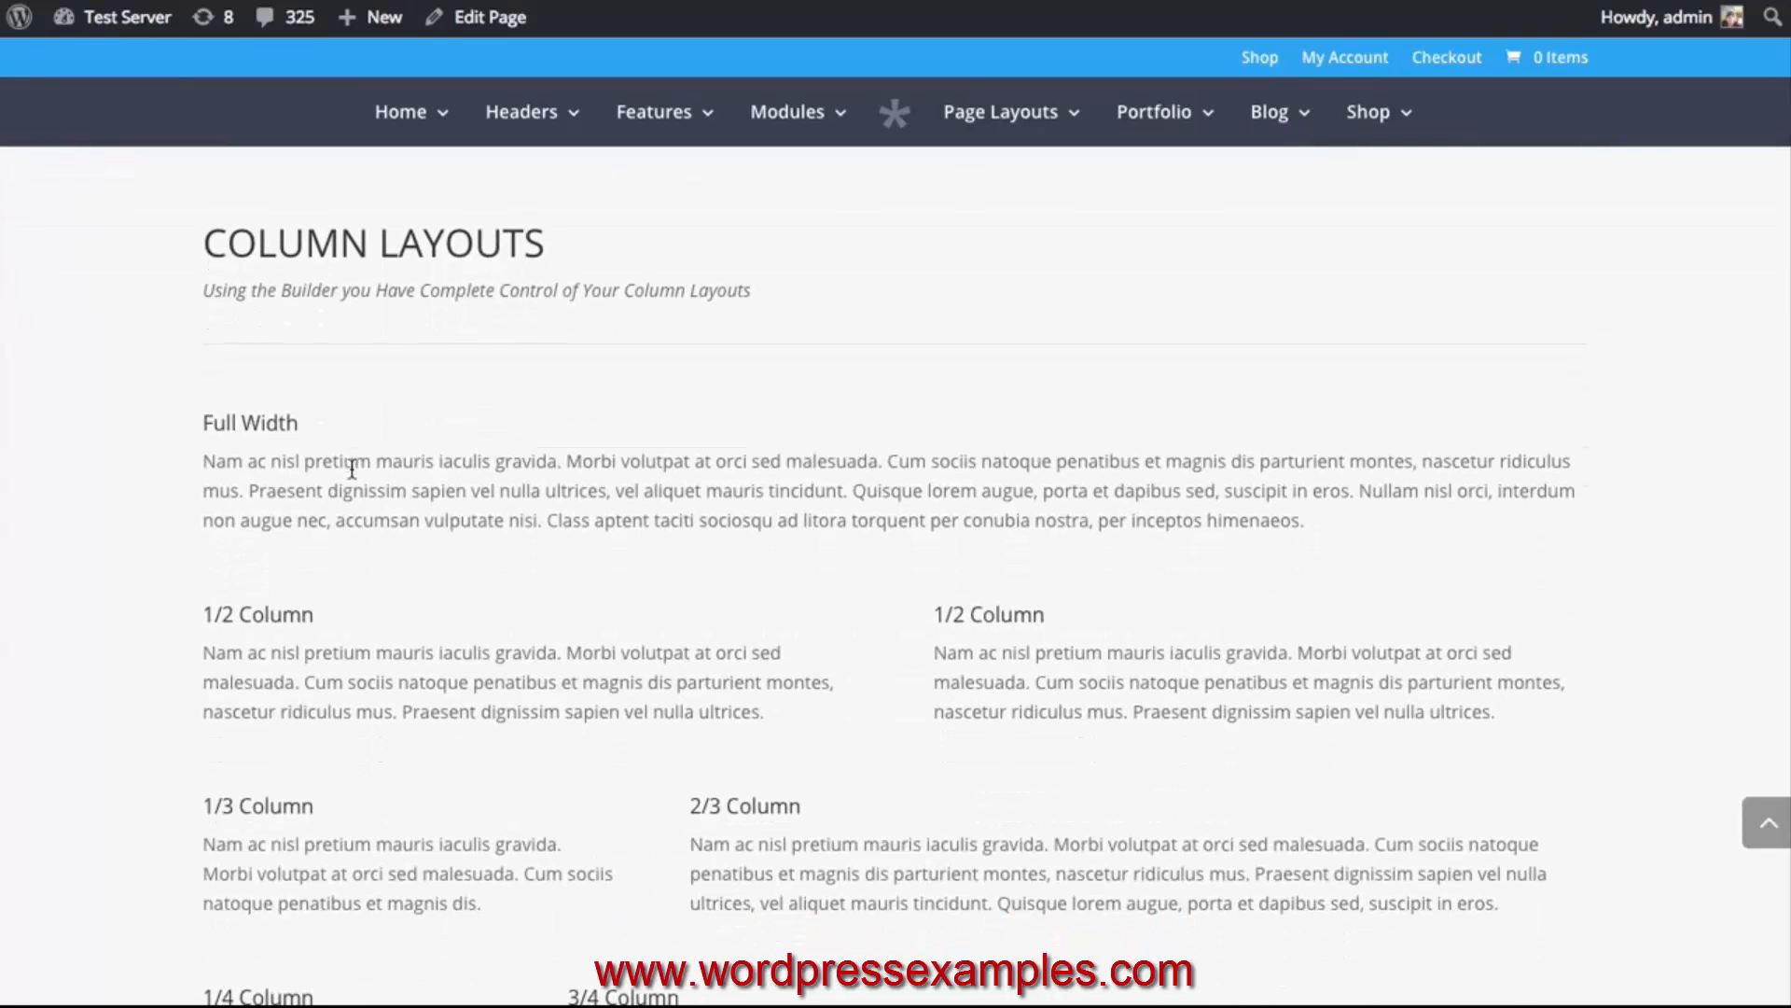
scroll(881, 493, "down", 6)
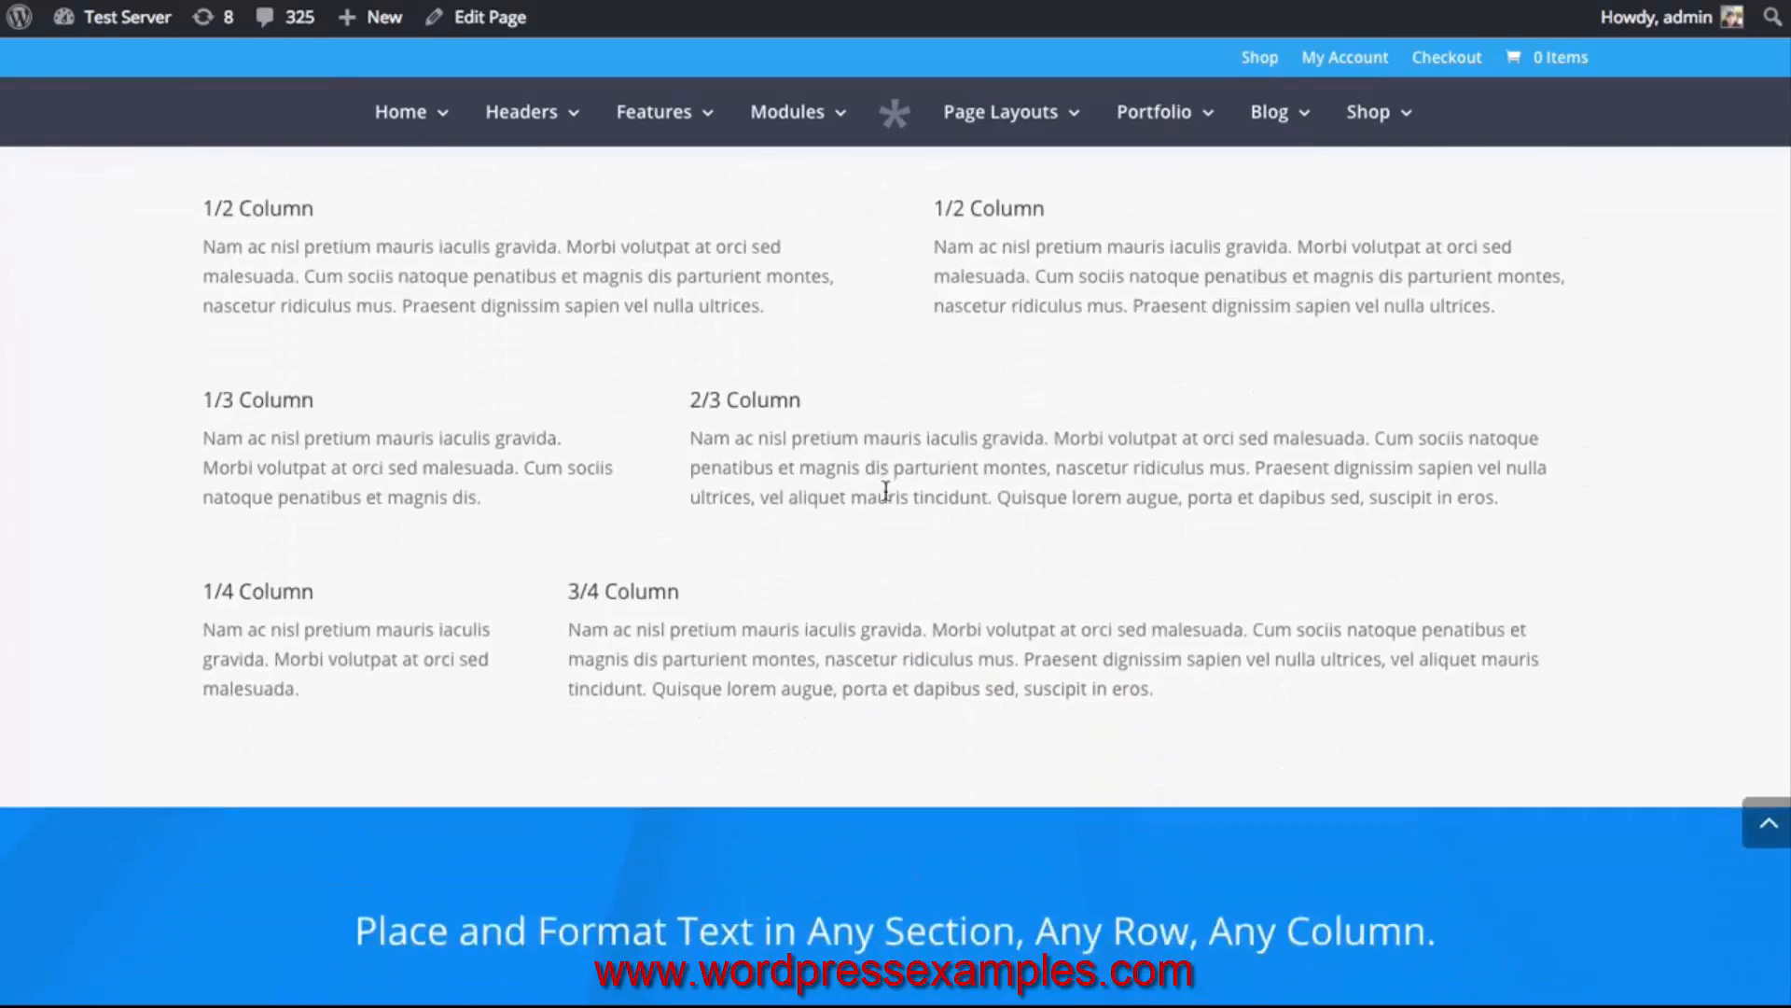
scroll(891, 495, "up", 5)
scroll(896, 504, "down", 1)
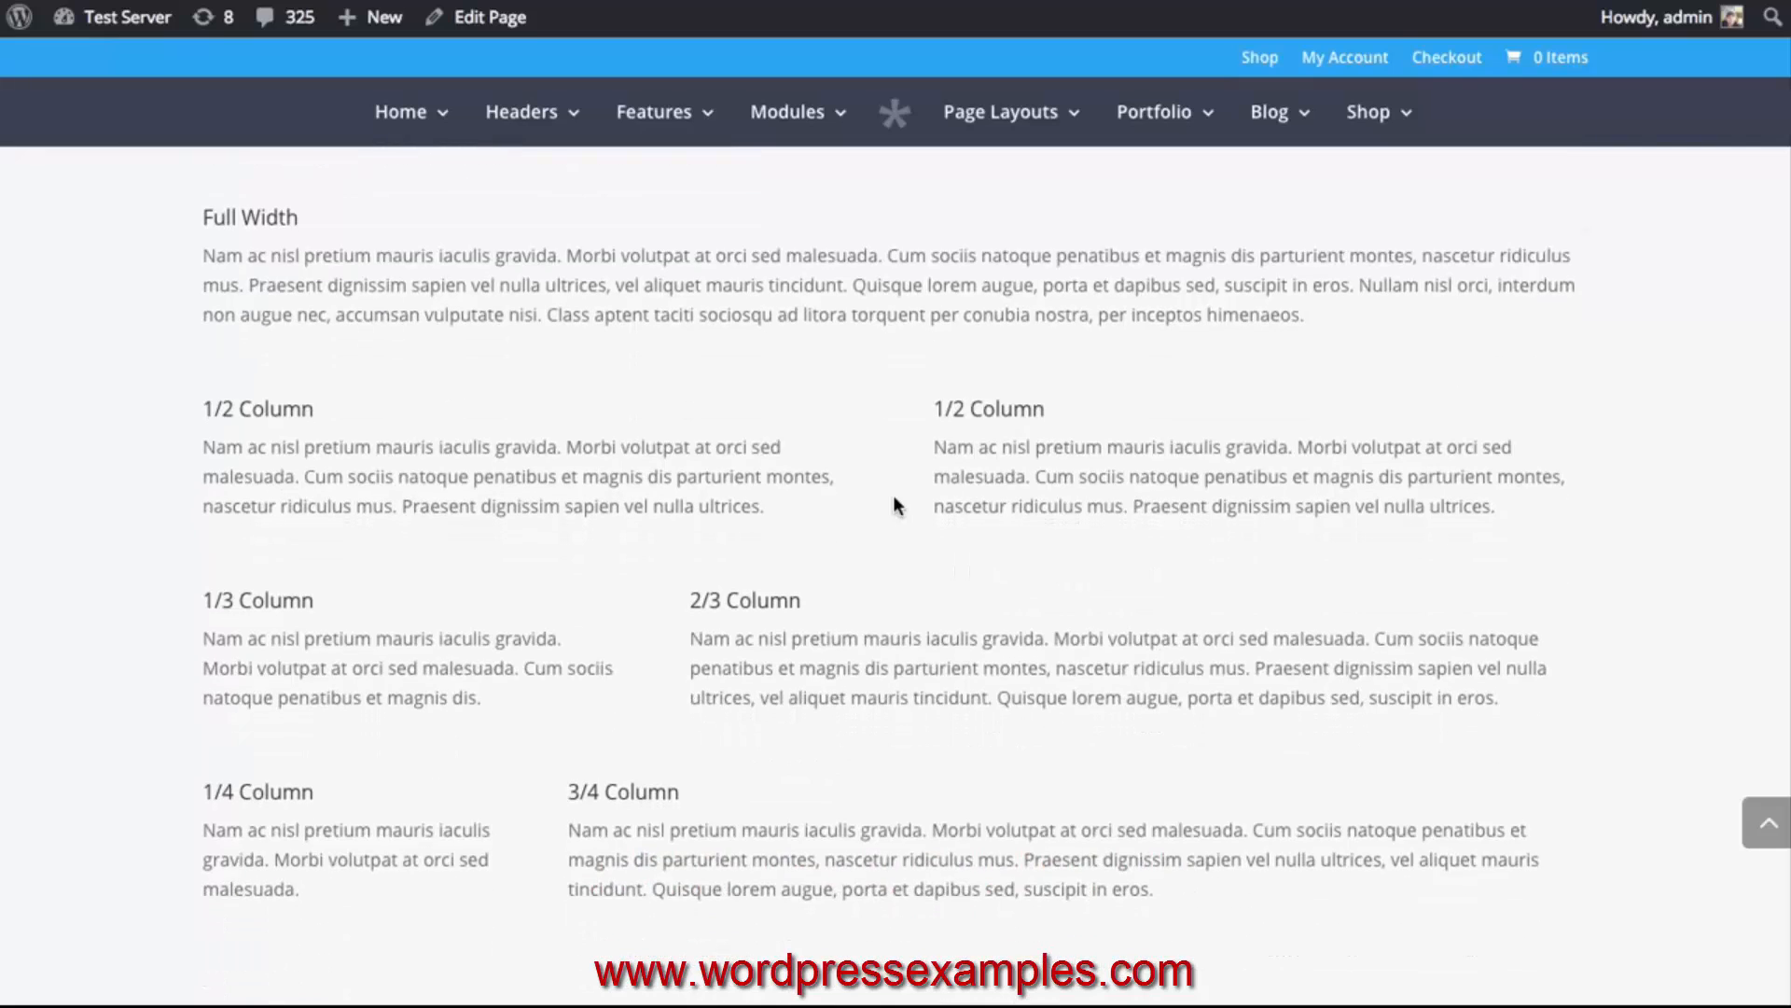
Step: Scroll through the demo page's inline styling, pull quote and list style sections
scroll(1072, 518, "down", 5)
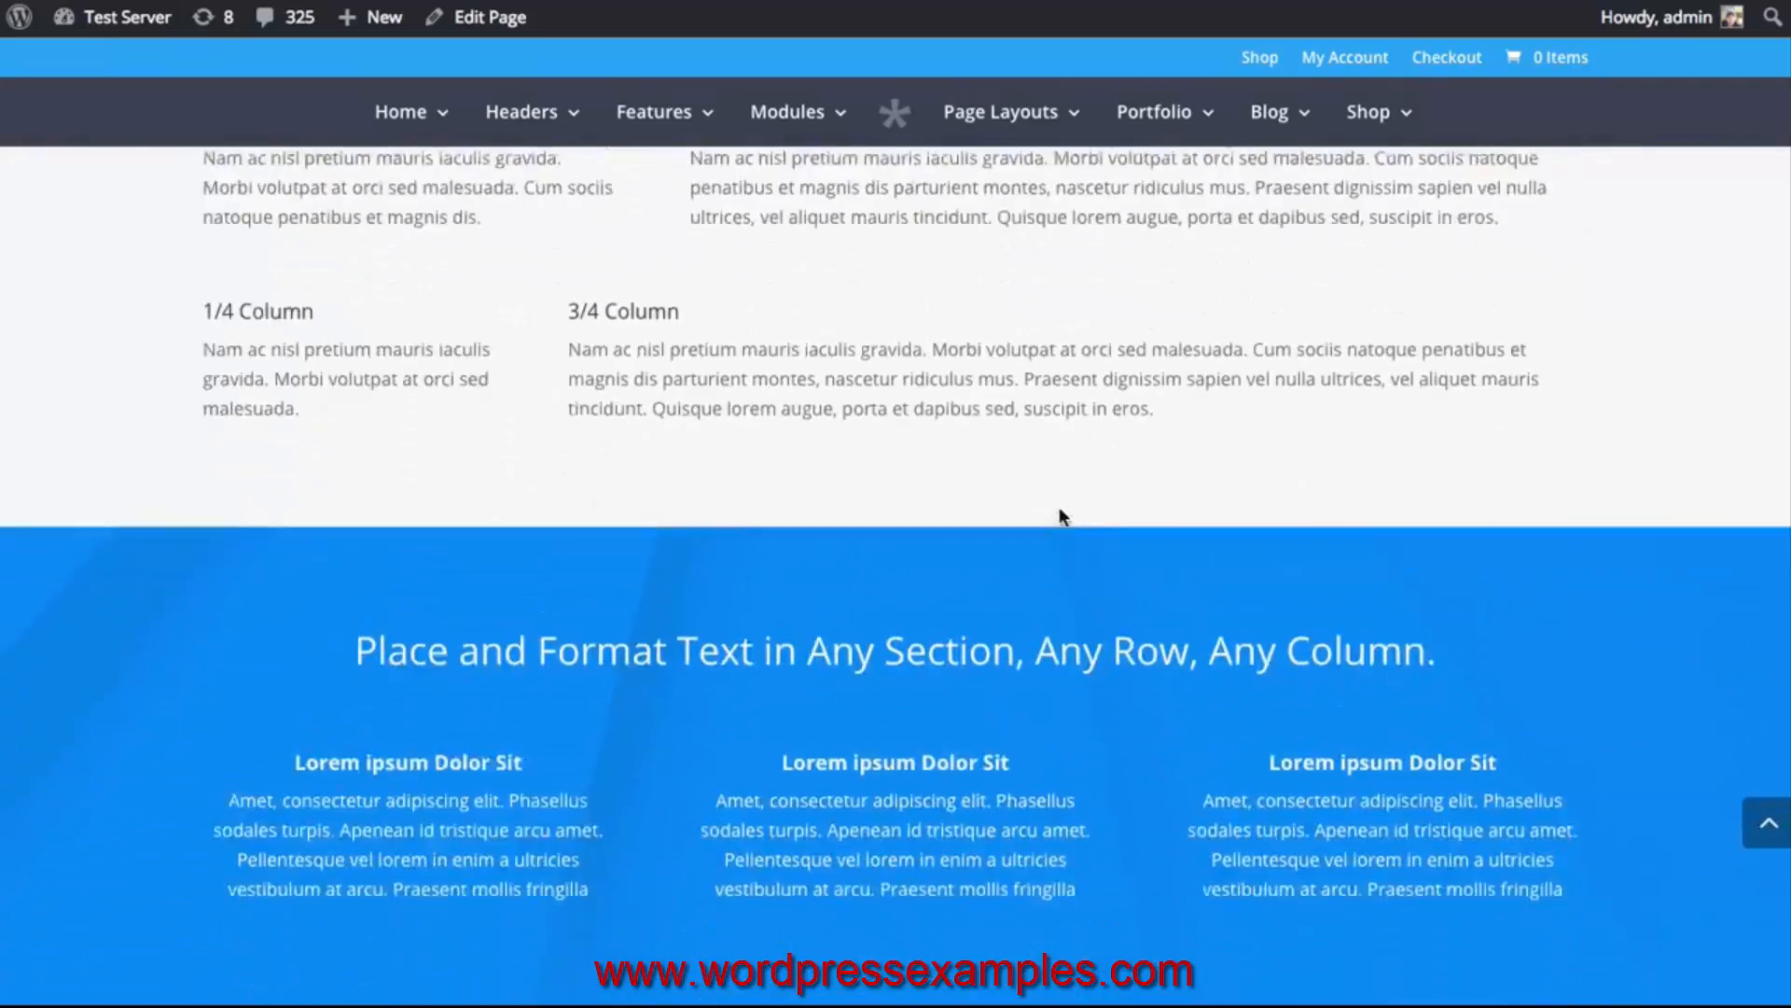
scroll(1062, 513, "down", 3)
scroll(1062, 513, "up", 3)
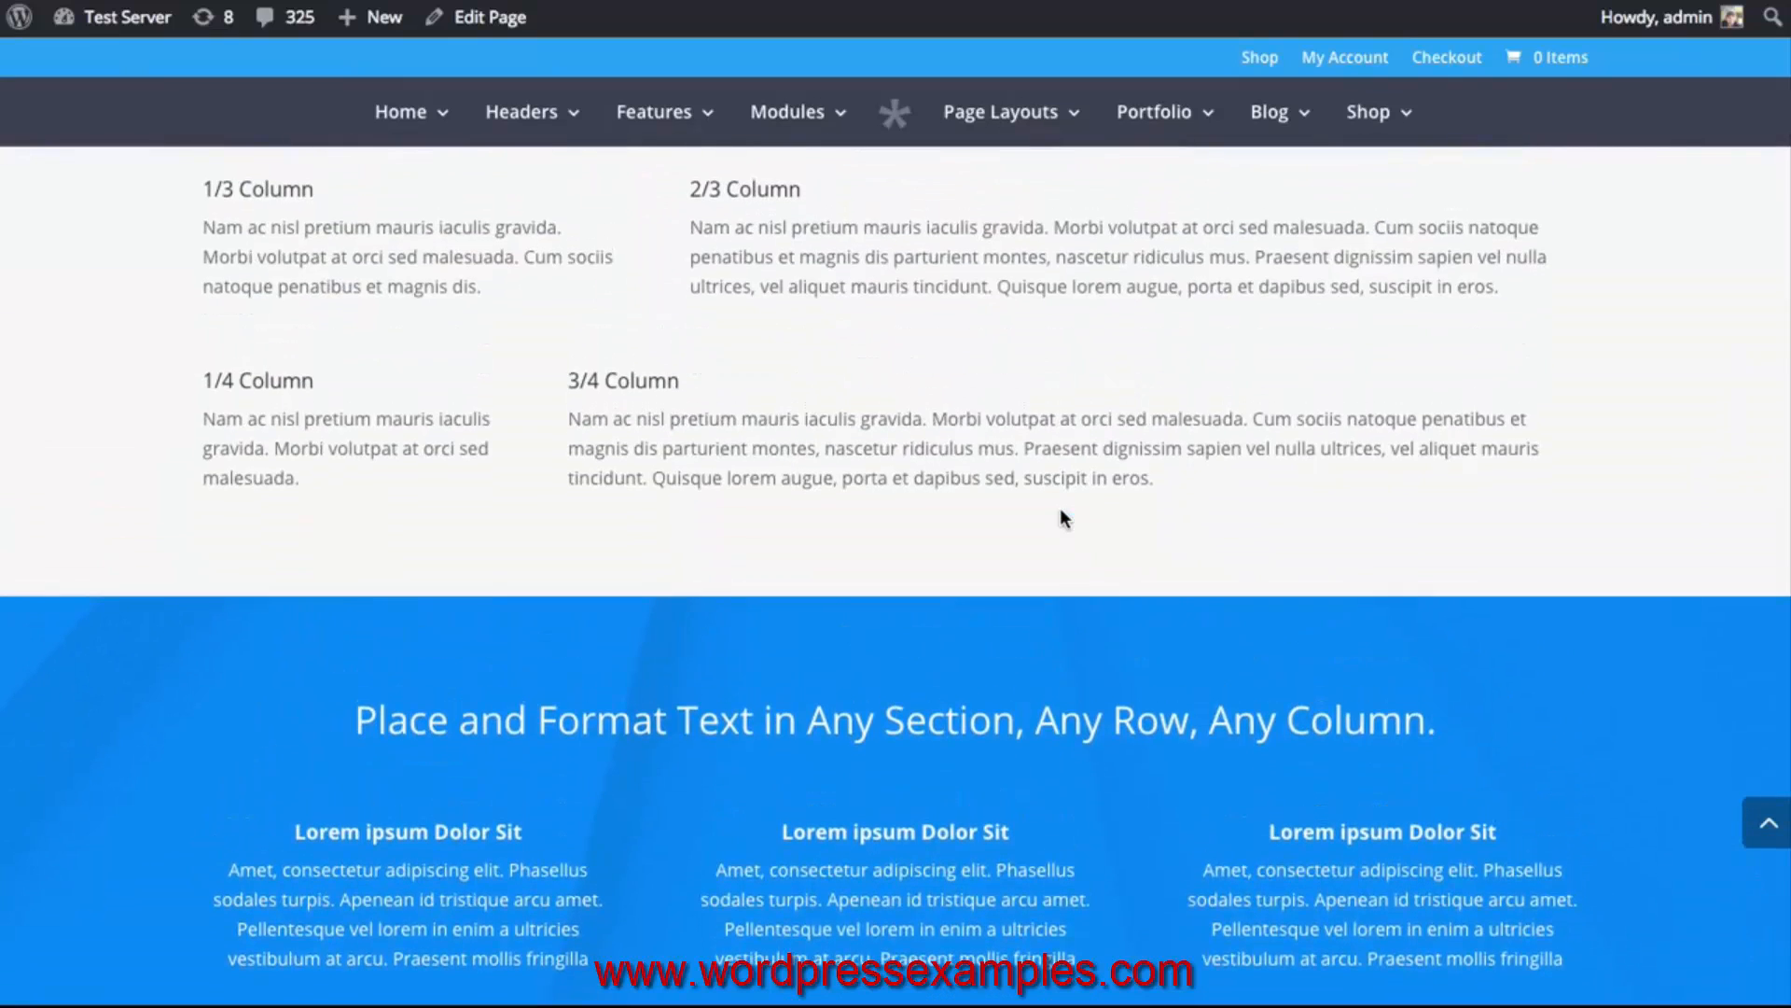
scroll(1062, 515, "down", 3)
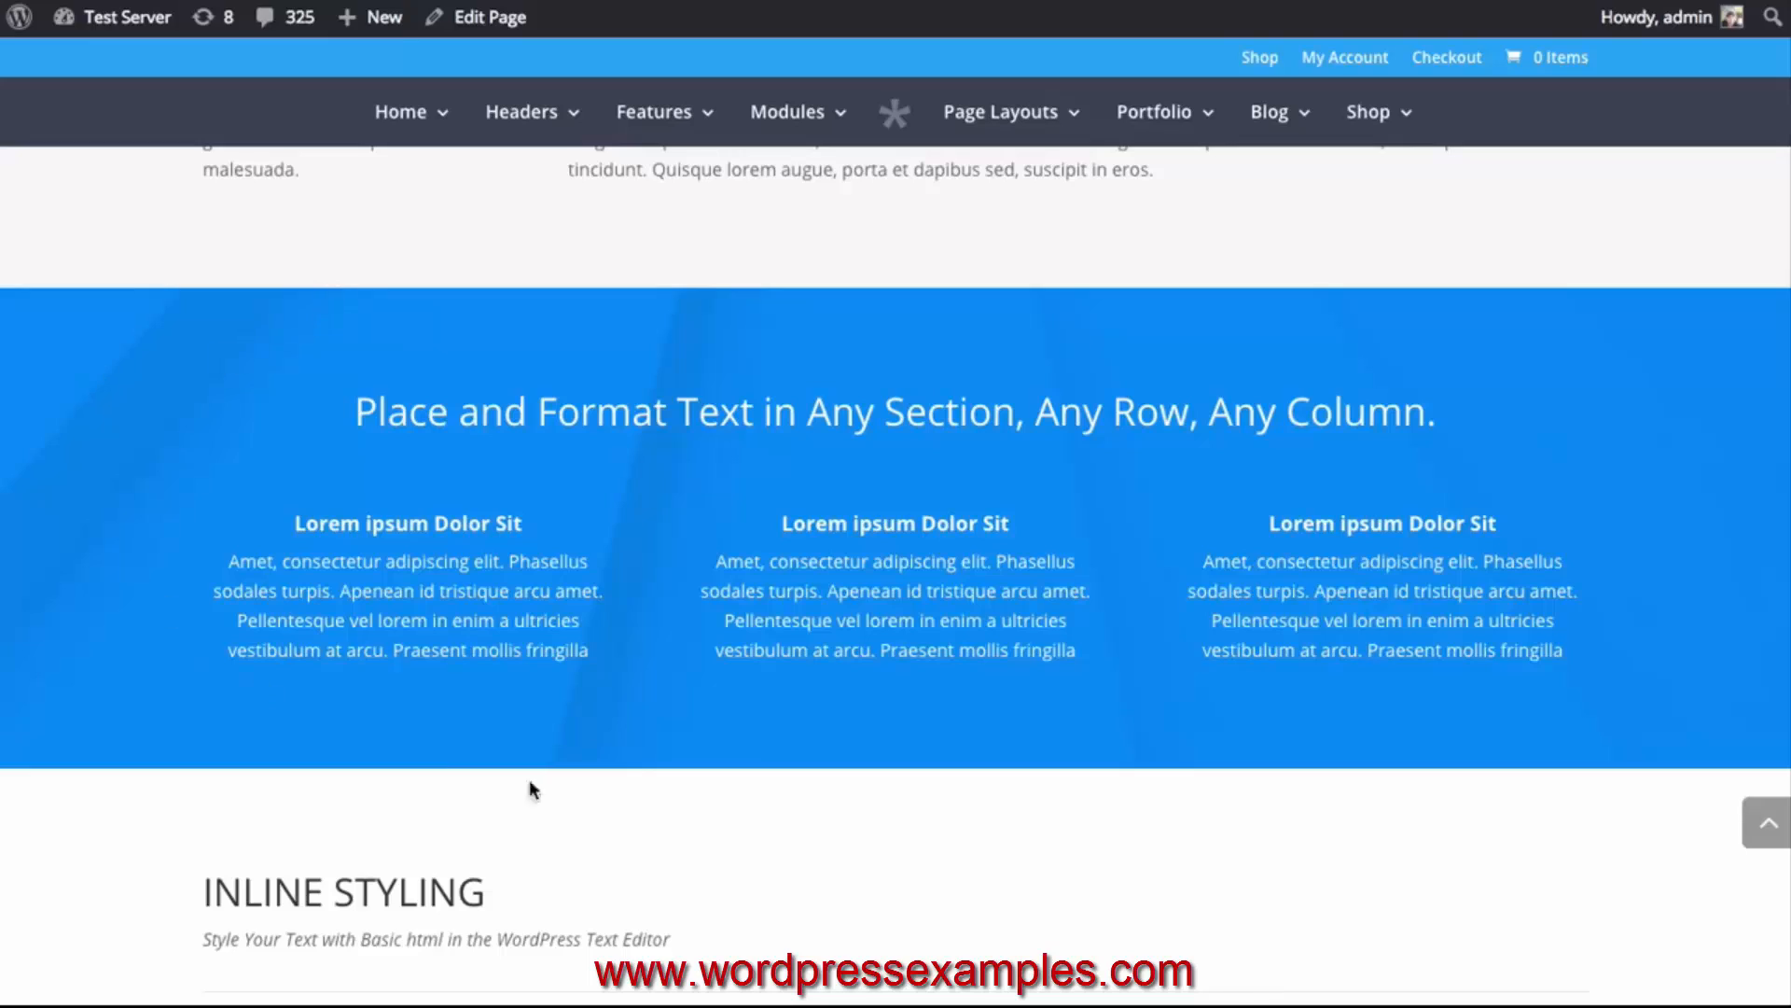
scroll(1007, 383, "down", 8)
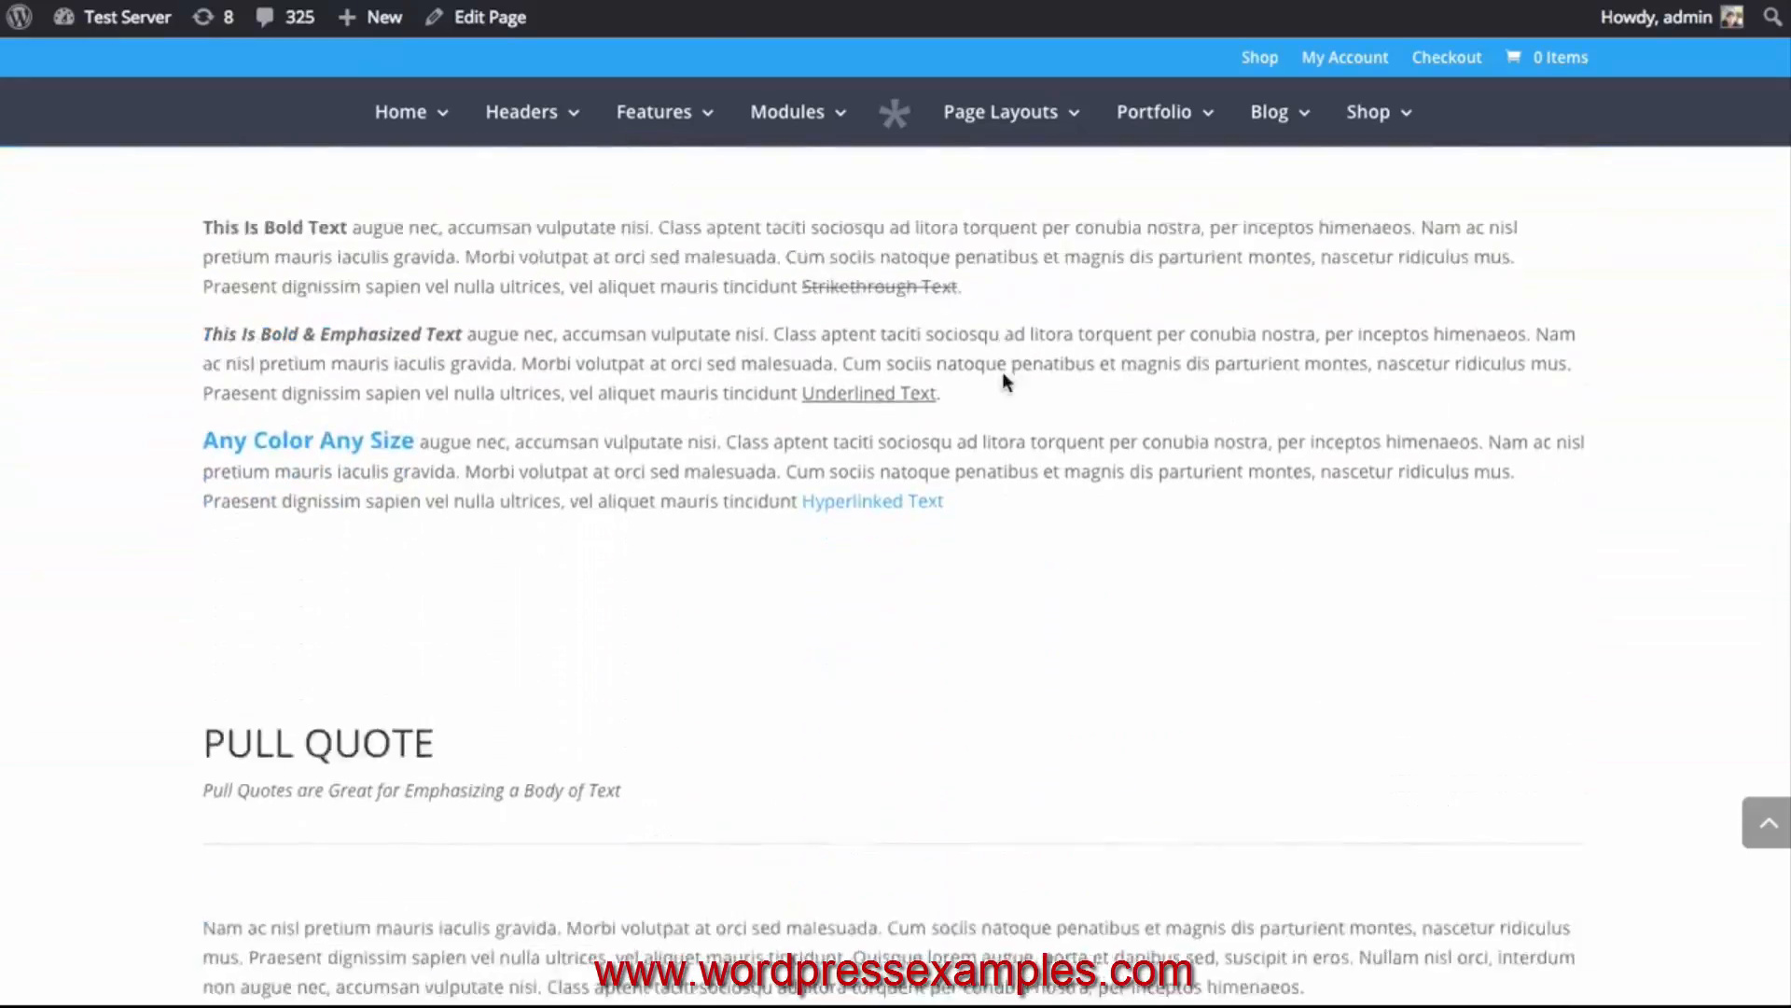
scroll(1003, 378, "down", 8)
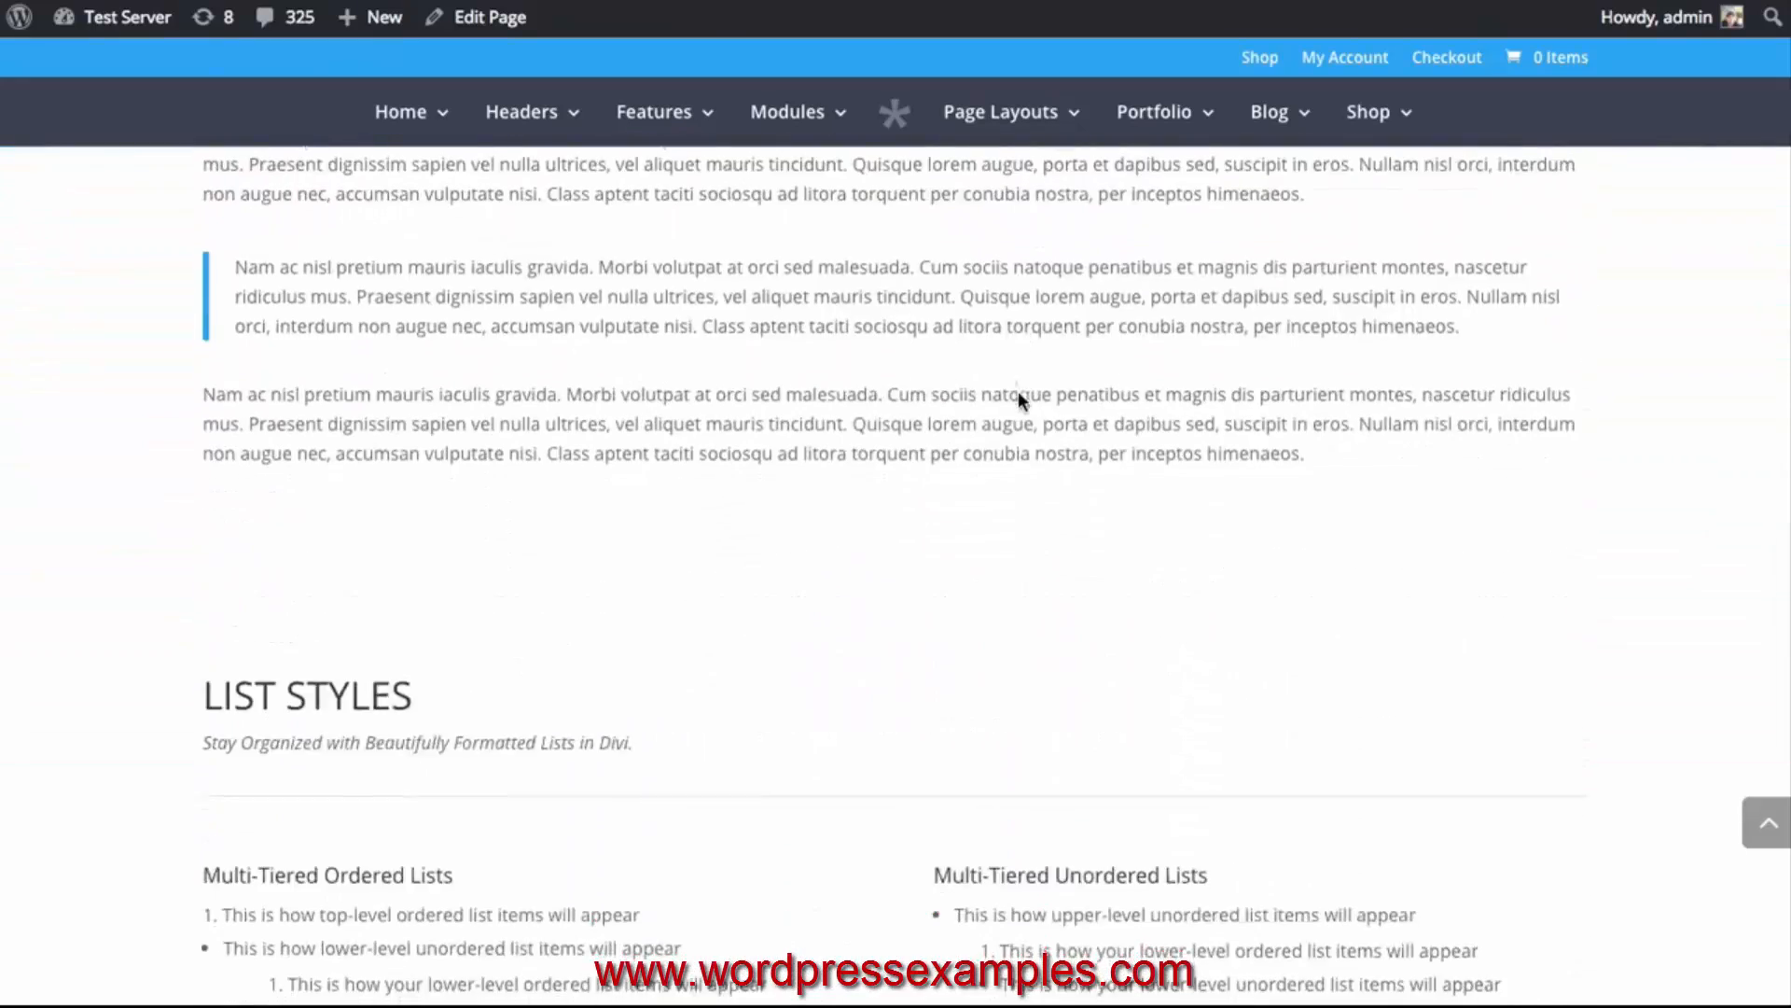
scroll(1017, 392, "down", 11)
scroll(1017, 392, "up", 3)
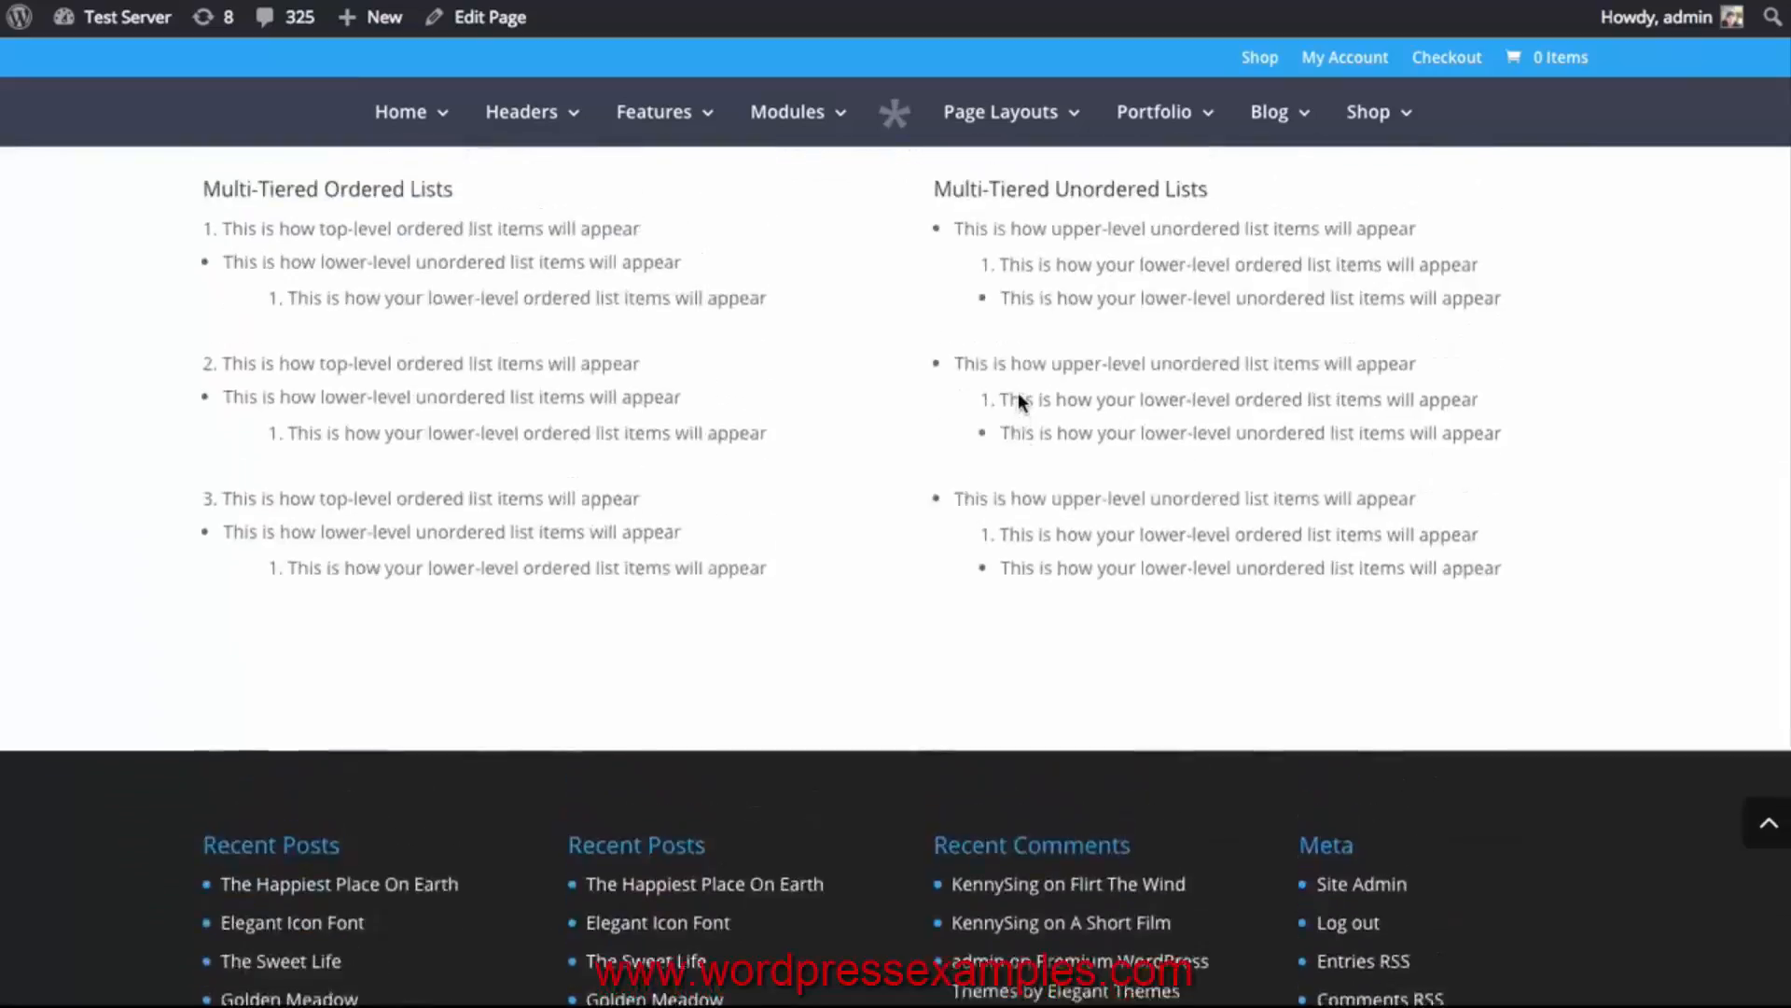
scroll(1019, 400, "up", 8)
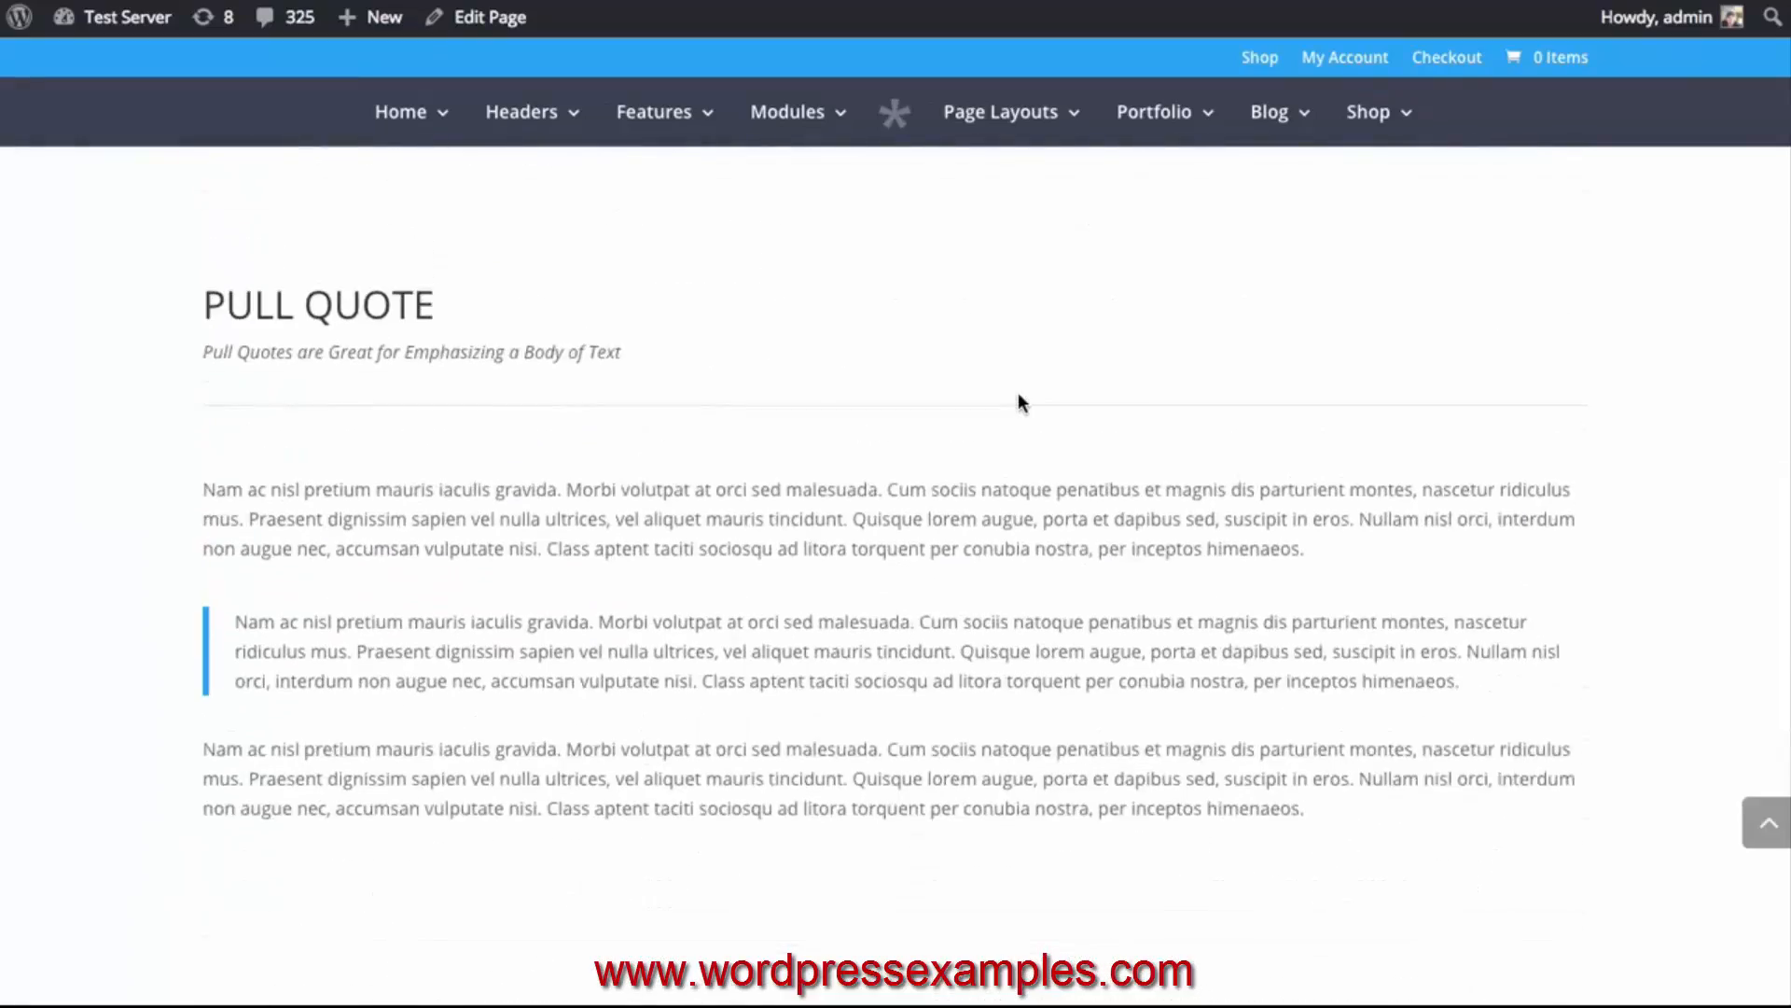
scroll(1019, 399, "up", 15)
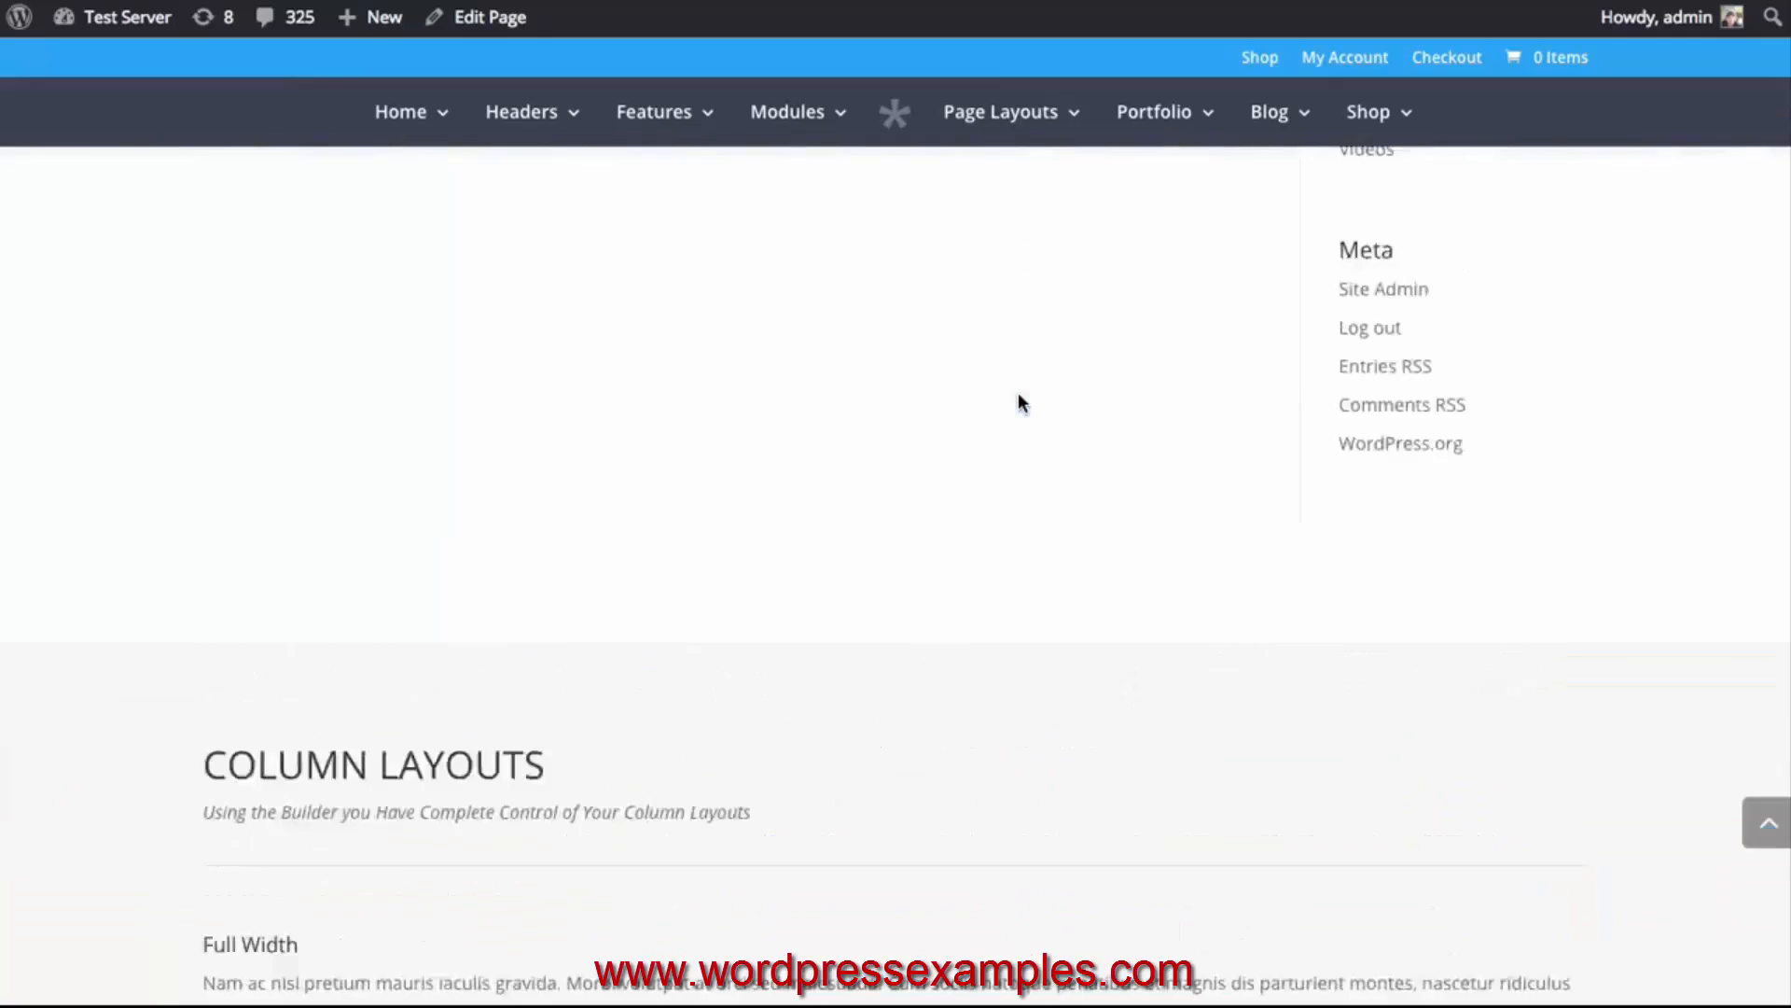
scroll(1017, 392, "up", 10)
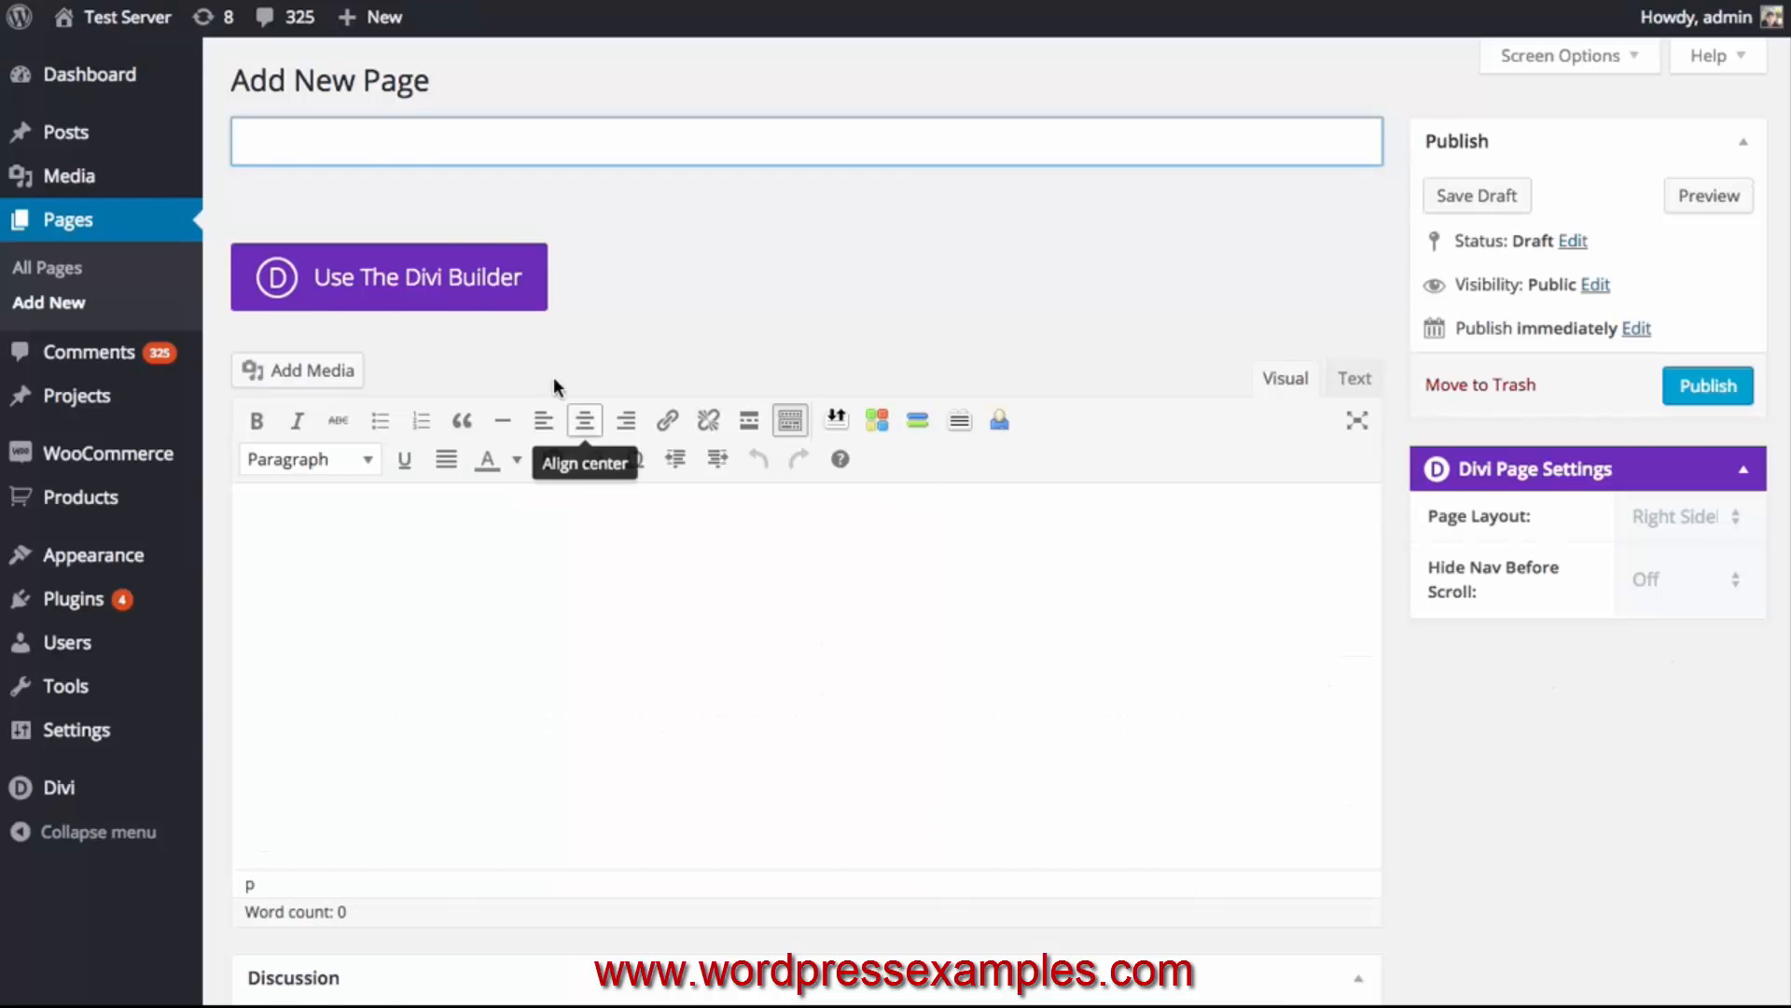
Step: Switch the new page to the Divi Builder and insert a row with two half-width columns
left_click(417, 280)
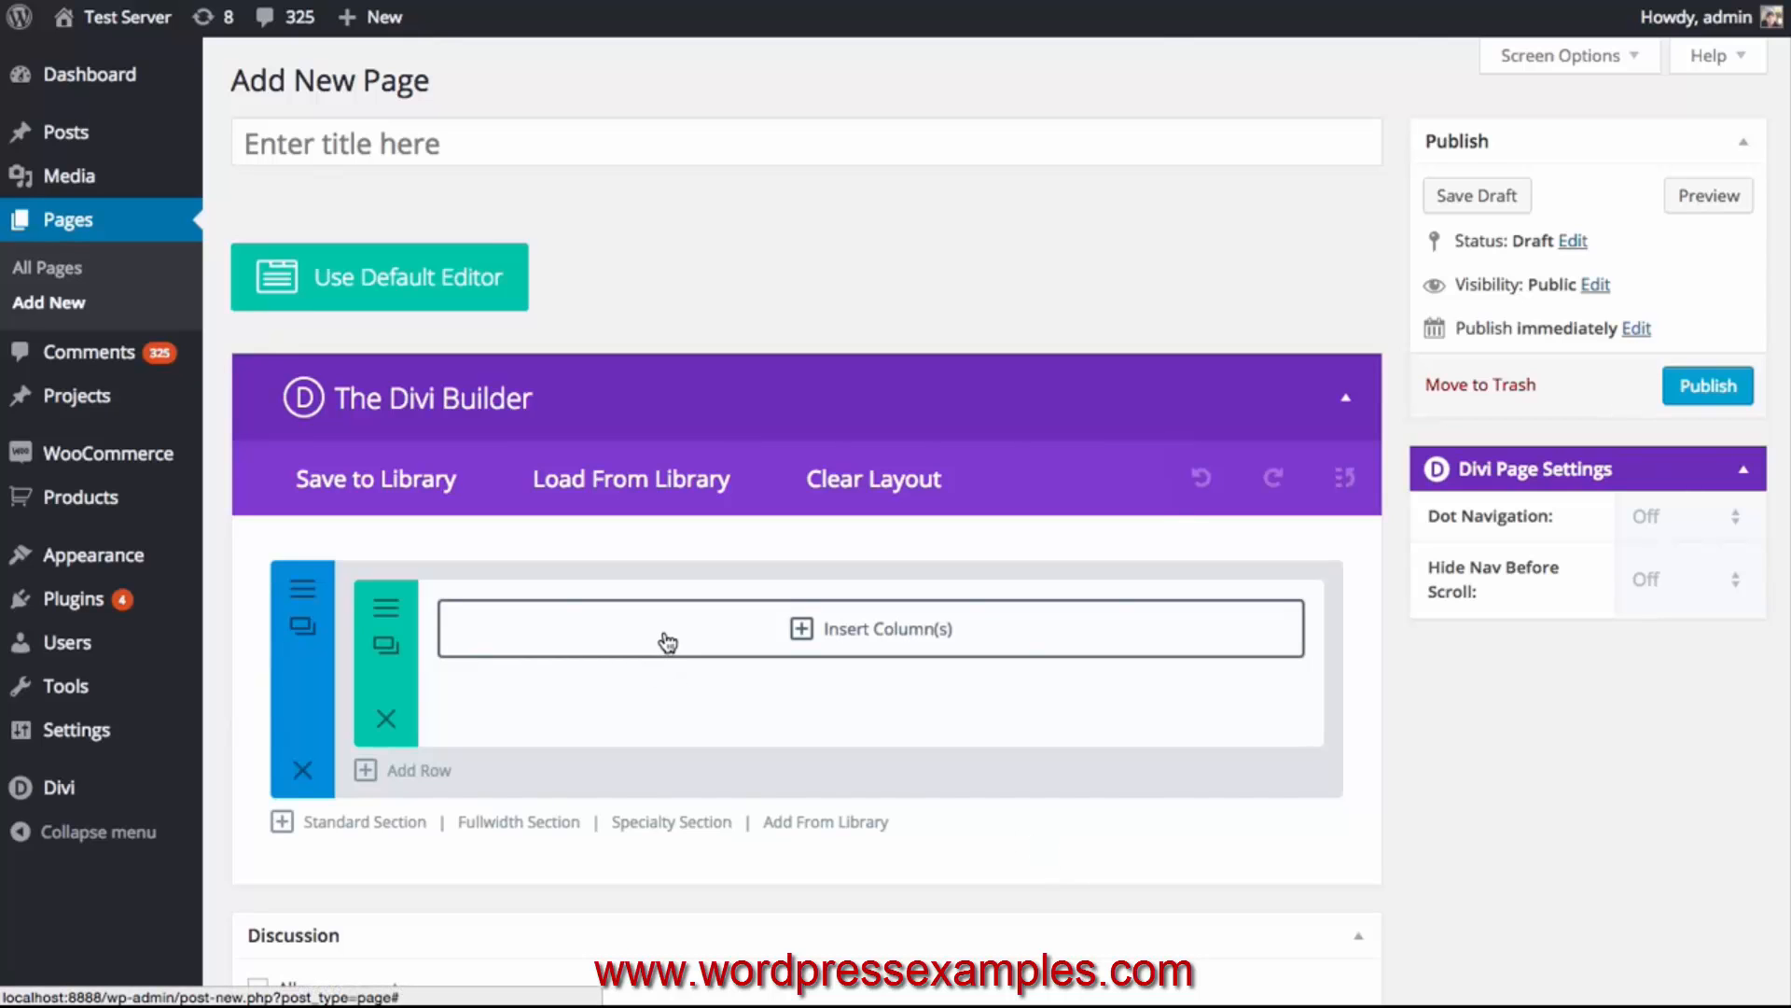
left_click(667, 642)
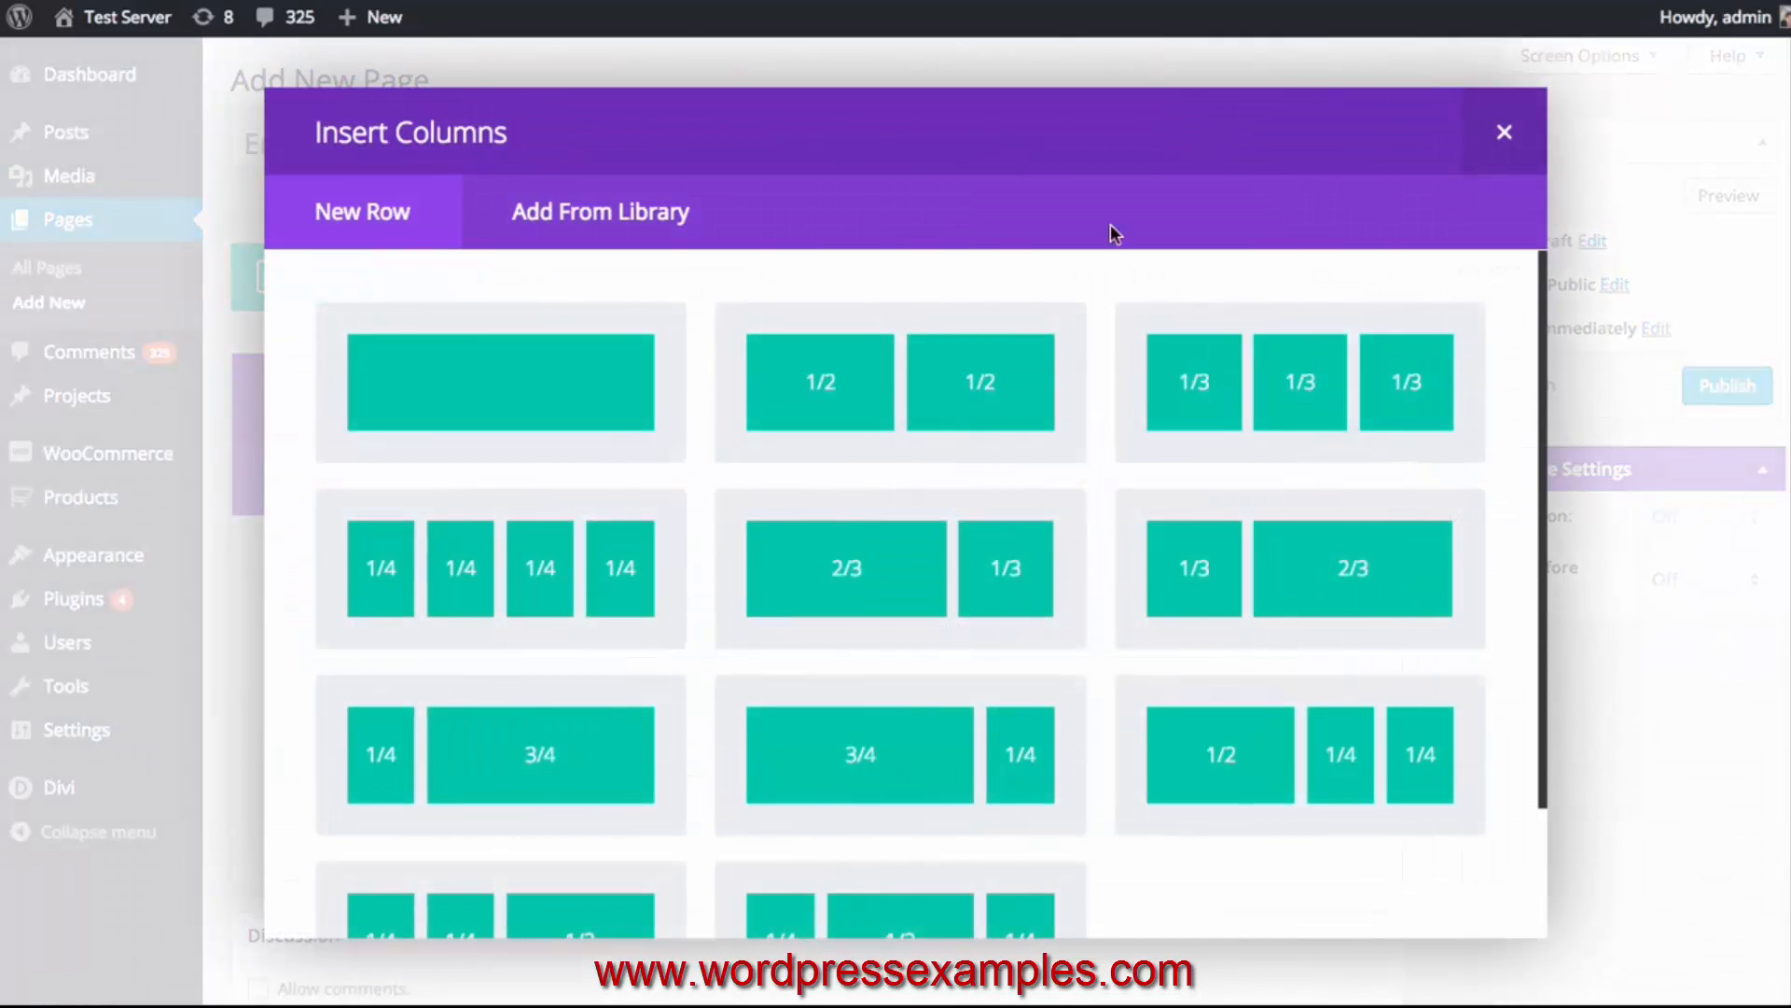
scroll(1034, 337, "down", 2)
scroll(1029, 334, "up", 1)
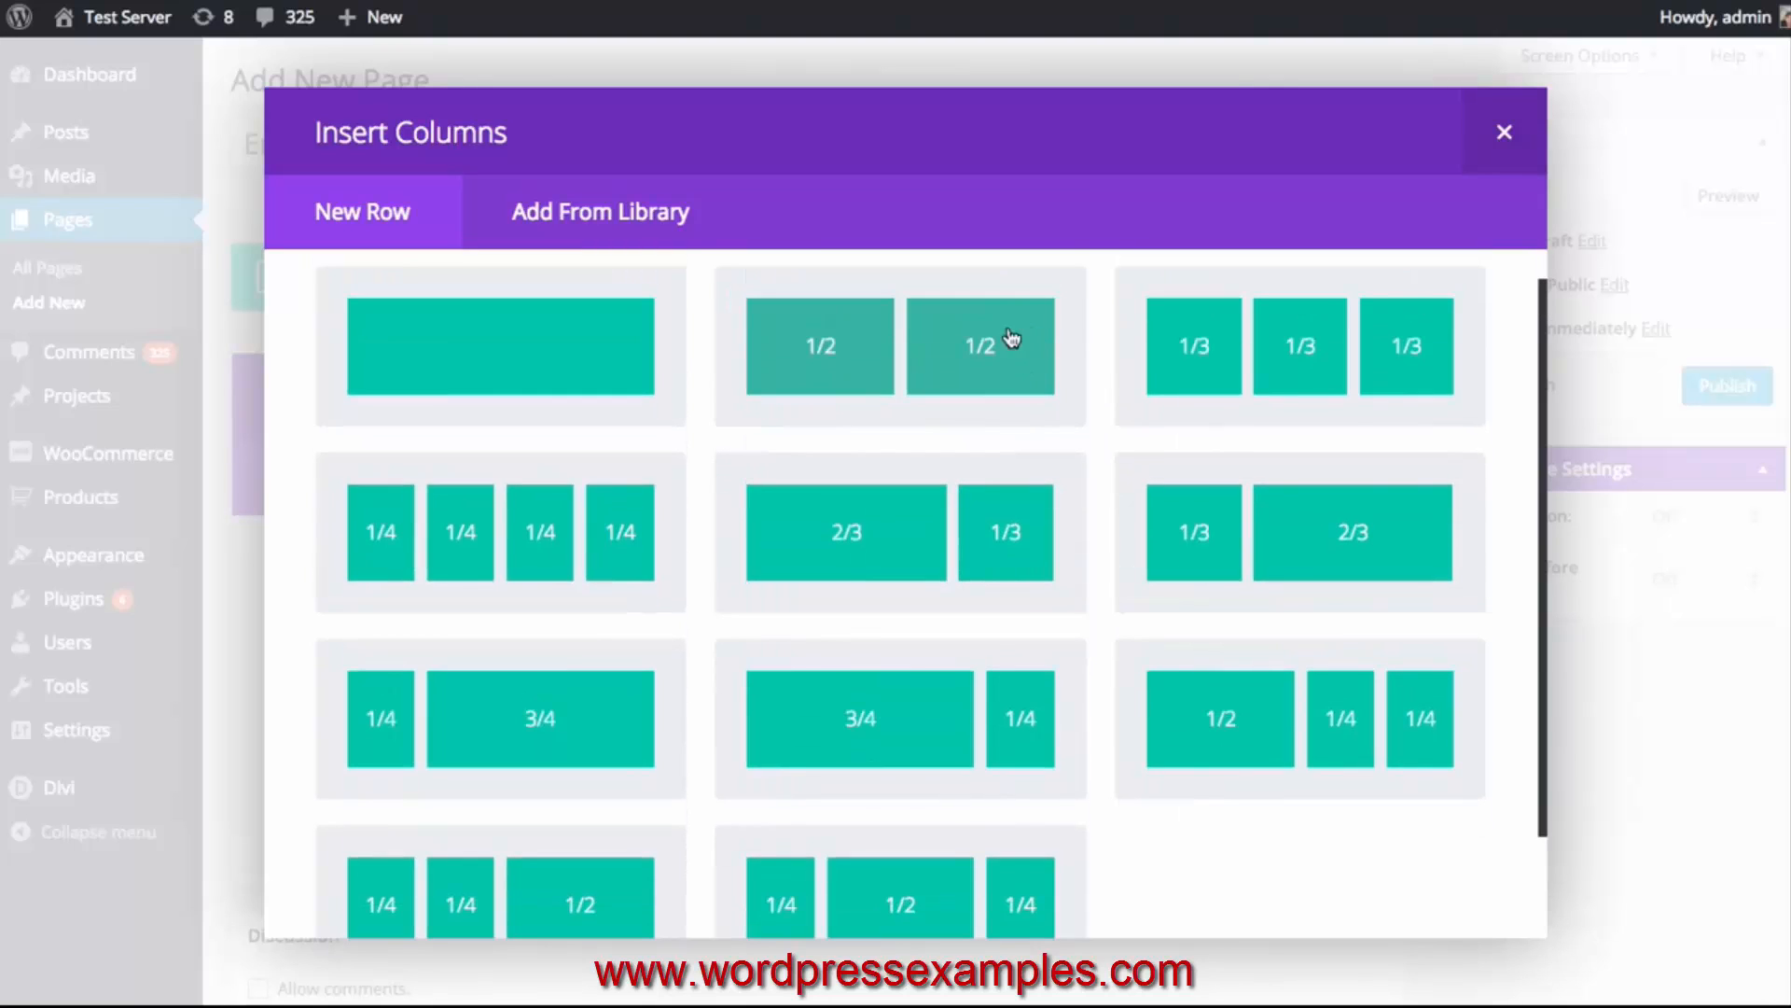
left_click(919, 544)
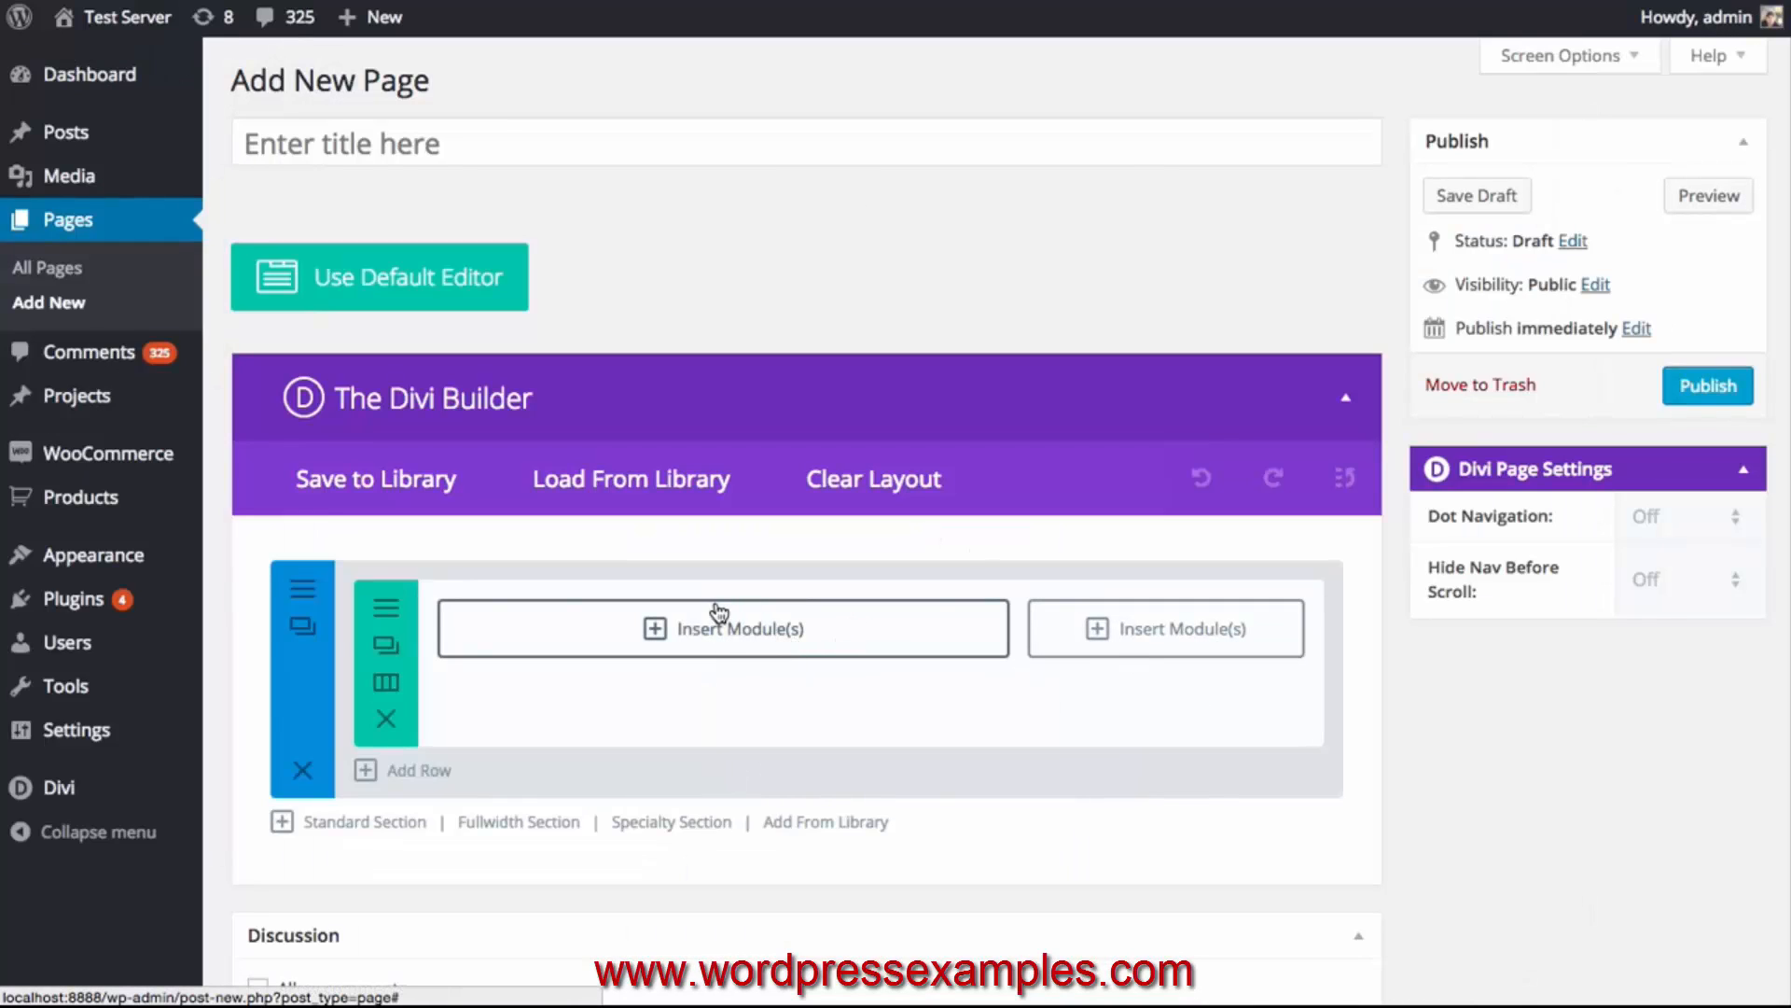
Step: Add a Text module to the first half column
left_click(764, 649)
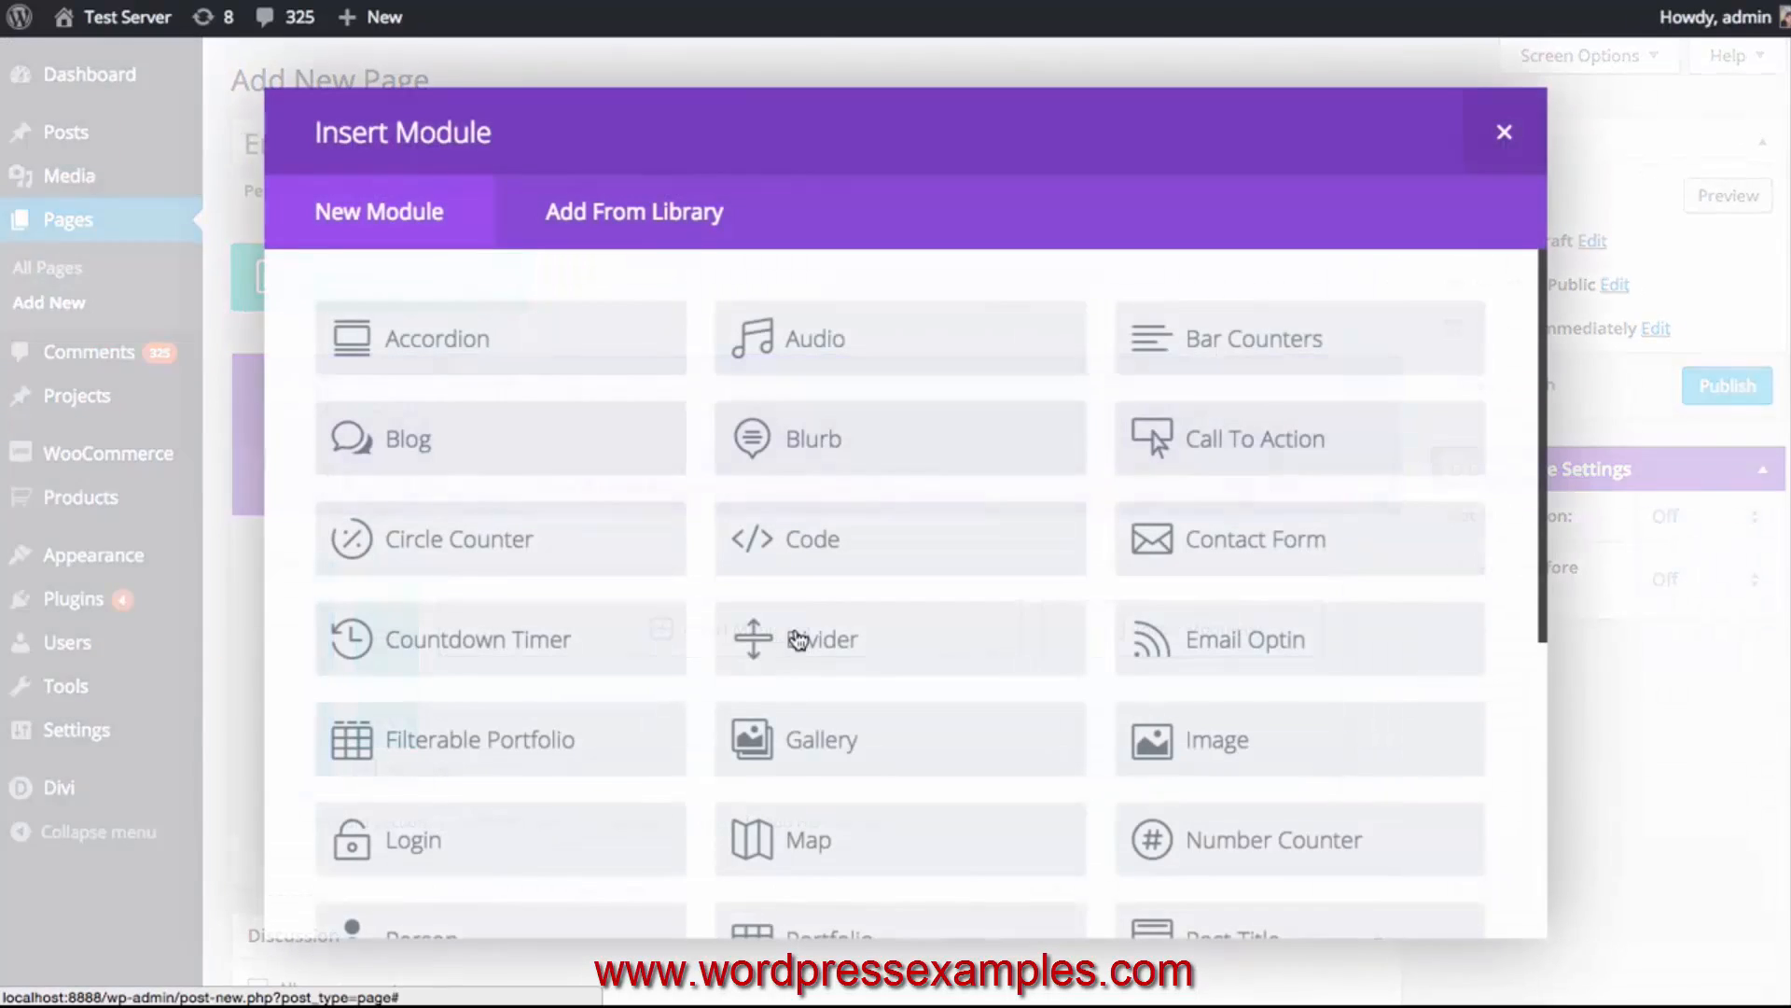
scroll(1131, 550, "down", 5)
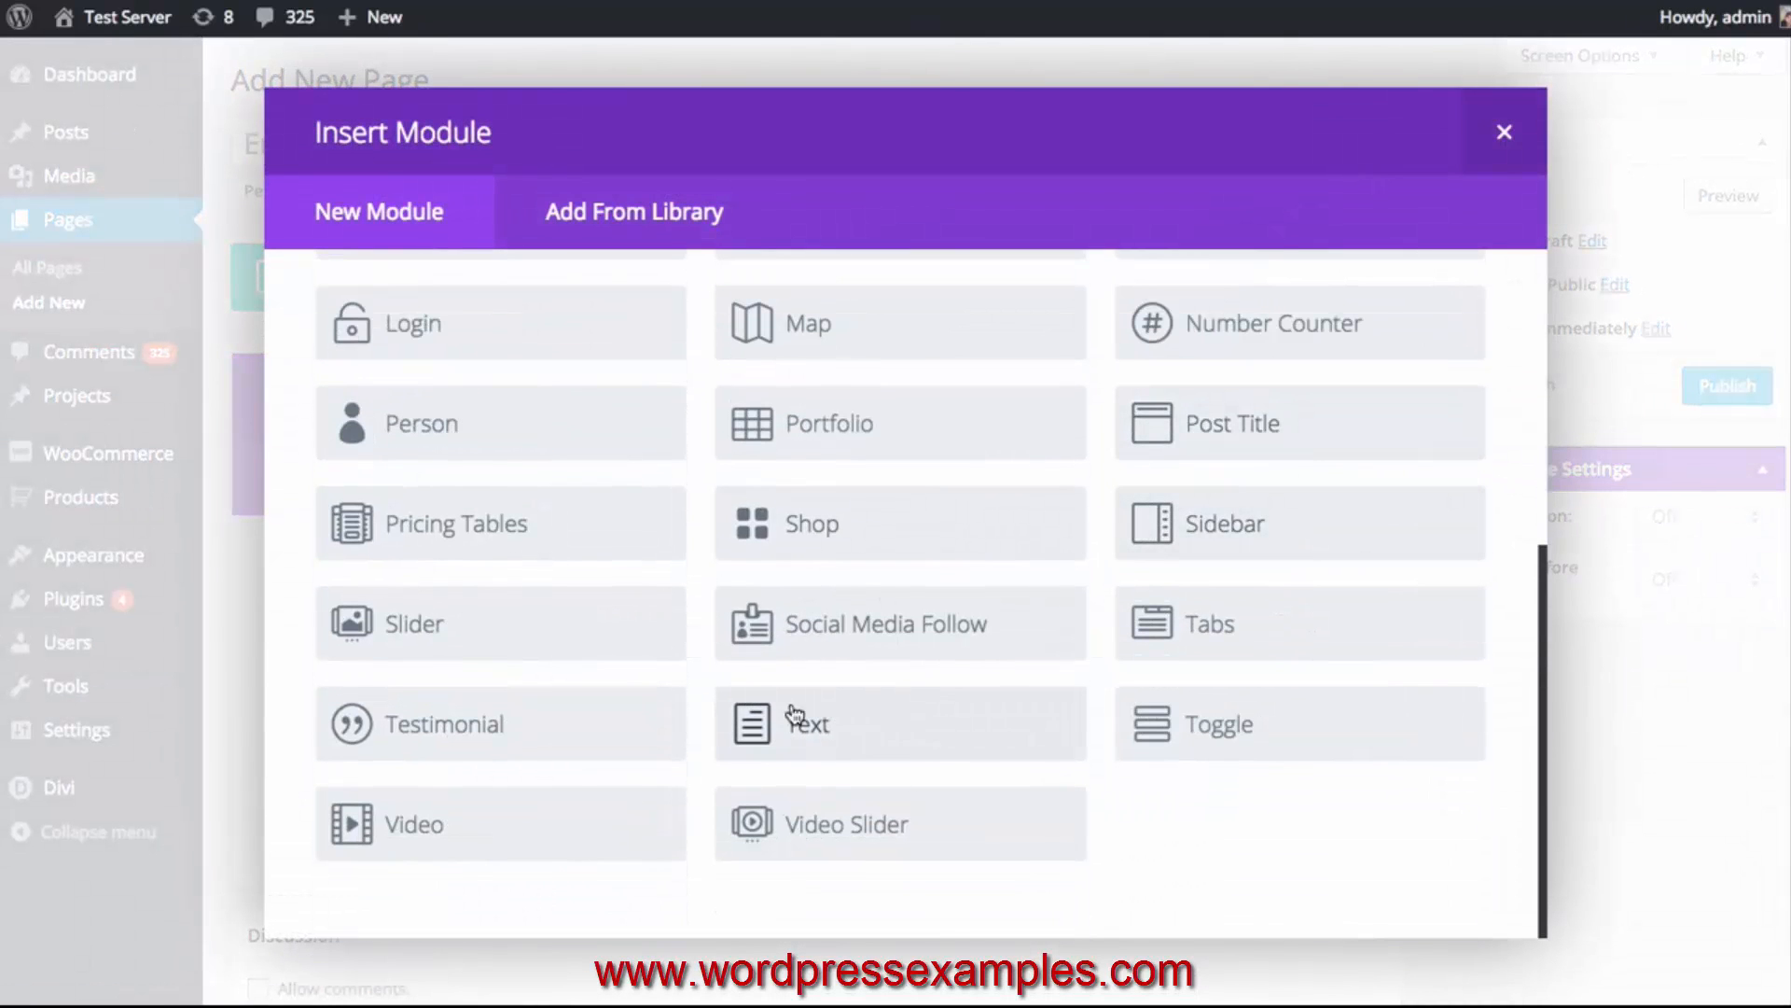
left_click(872, 728)
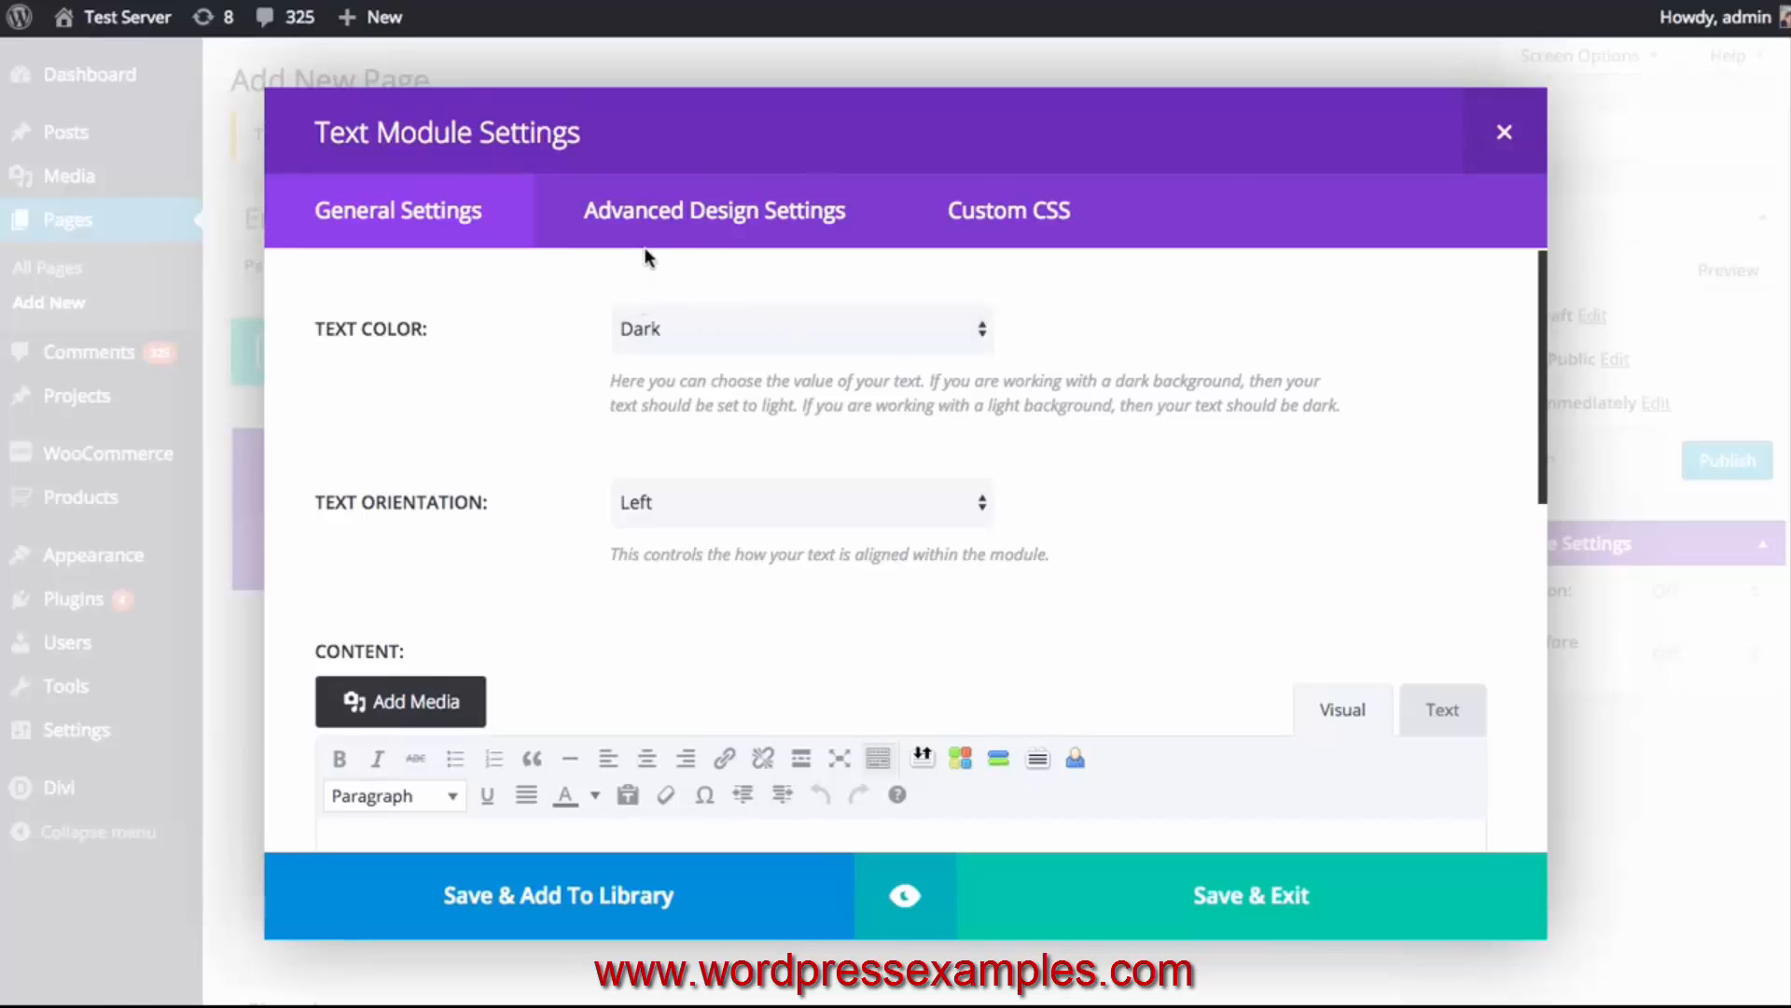
Step: Examine the Text module's advanced design, custom CSS and general settings
left_click(714, 233)
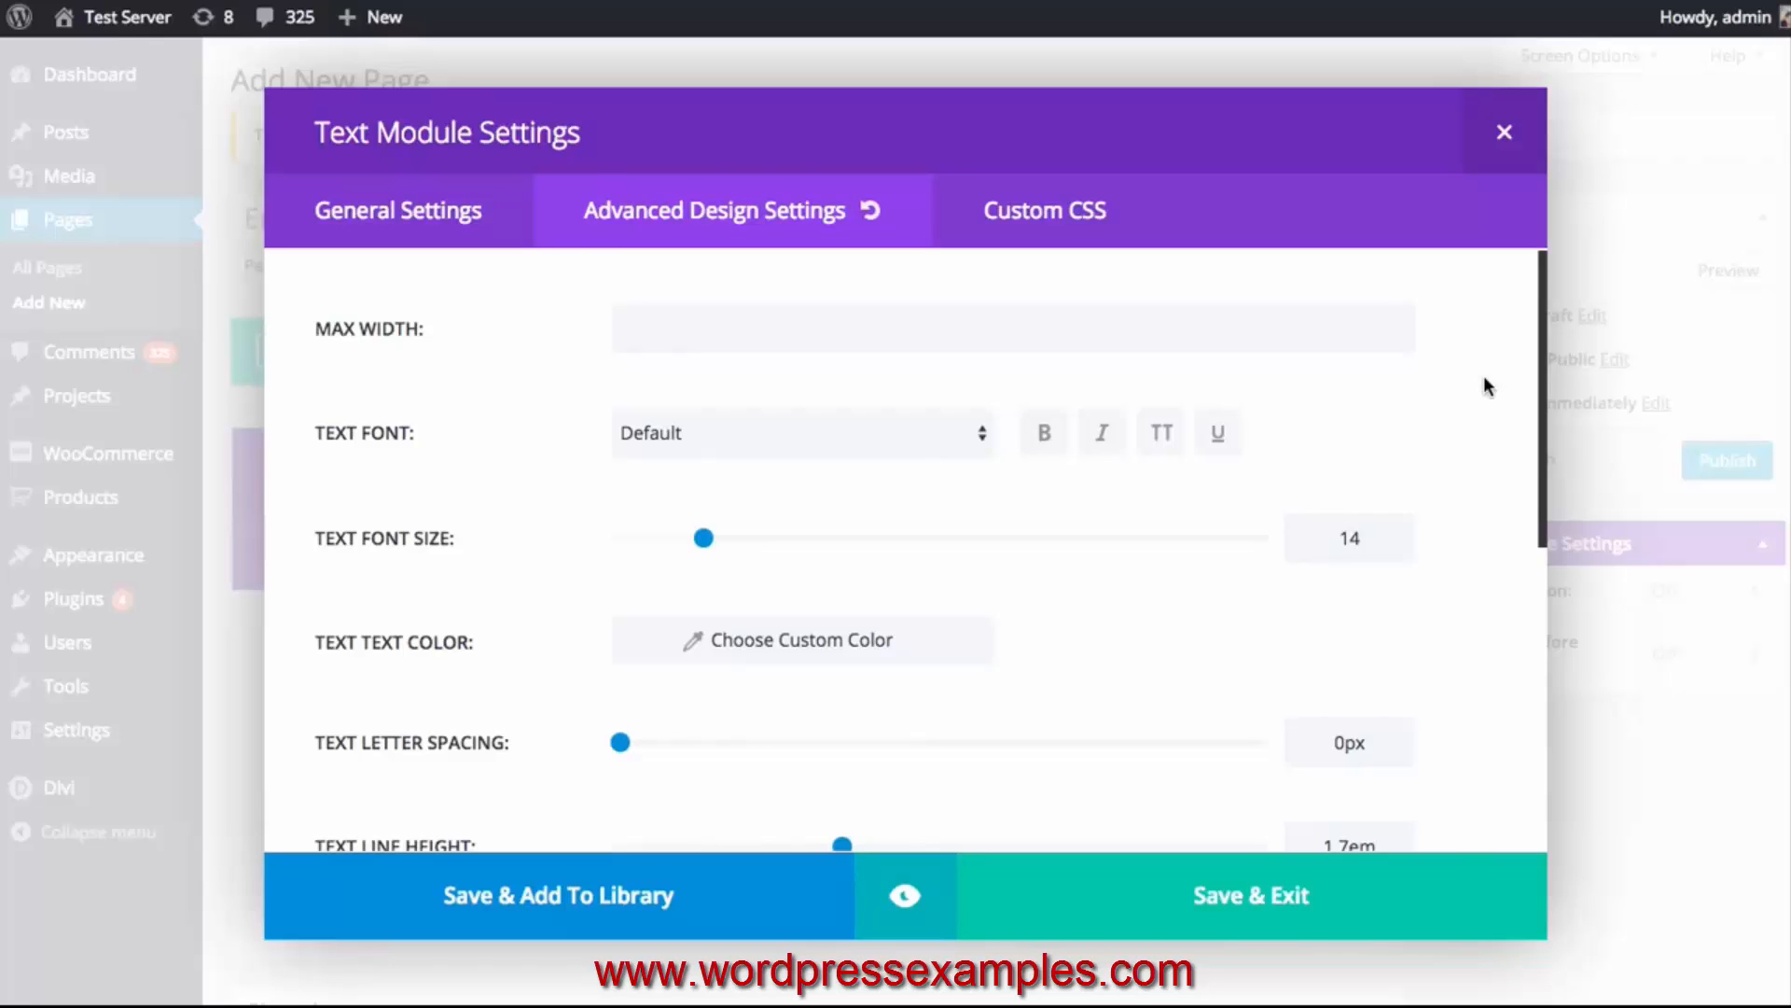
scroll(1484, 386, "down", 6)
scroll(1484, 403, "up", 6)
scroll(1480, 399, "down", 6)
scroll(1480, 403, "up", 6)
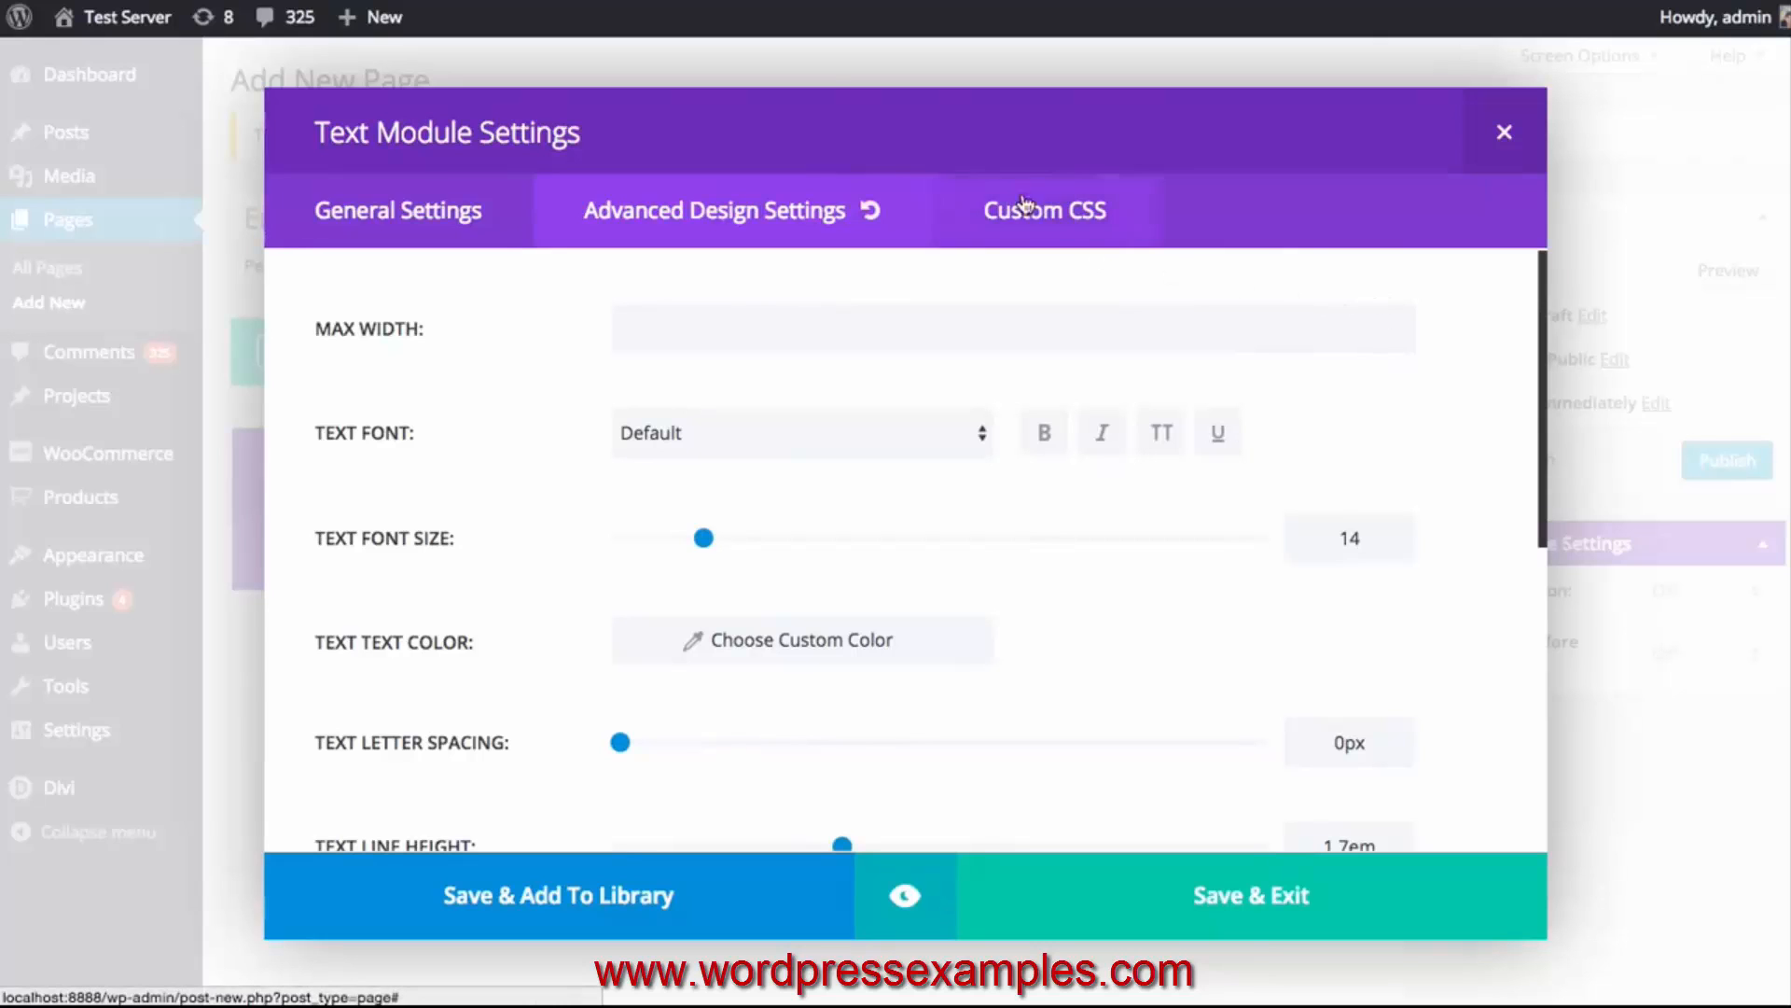
left_click(1059, 229)
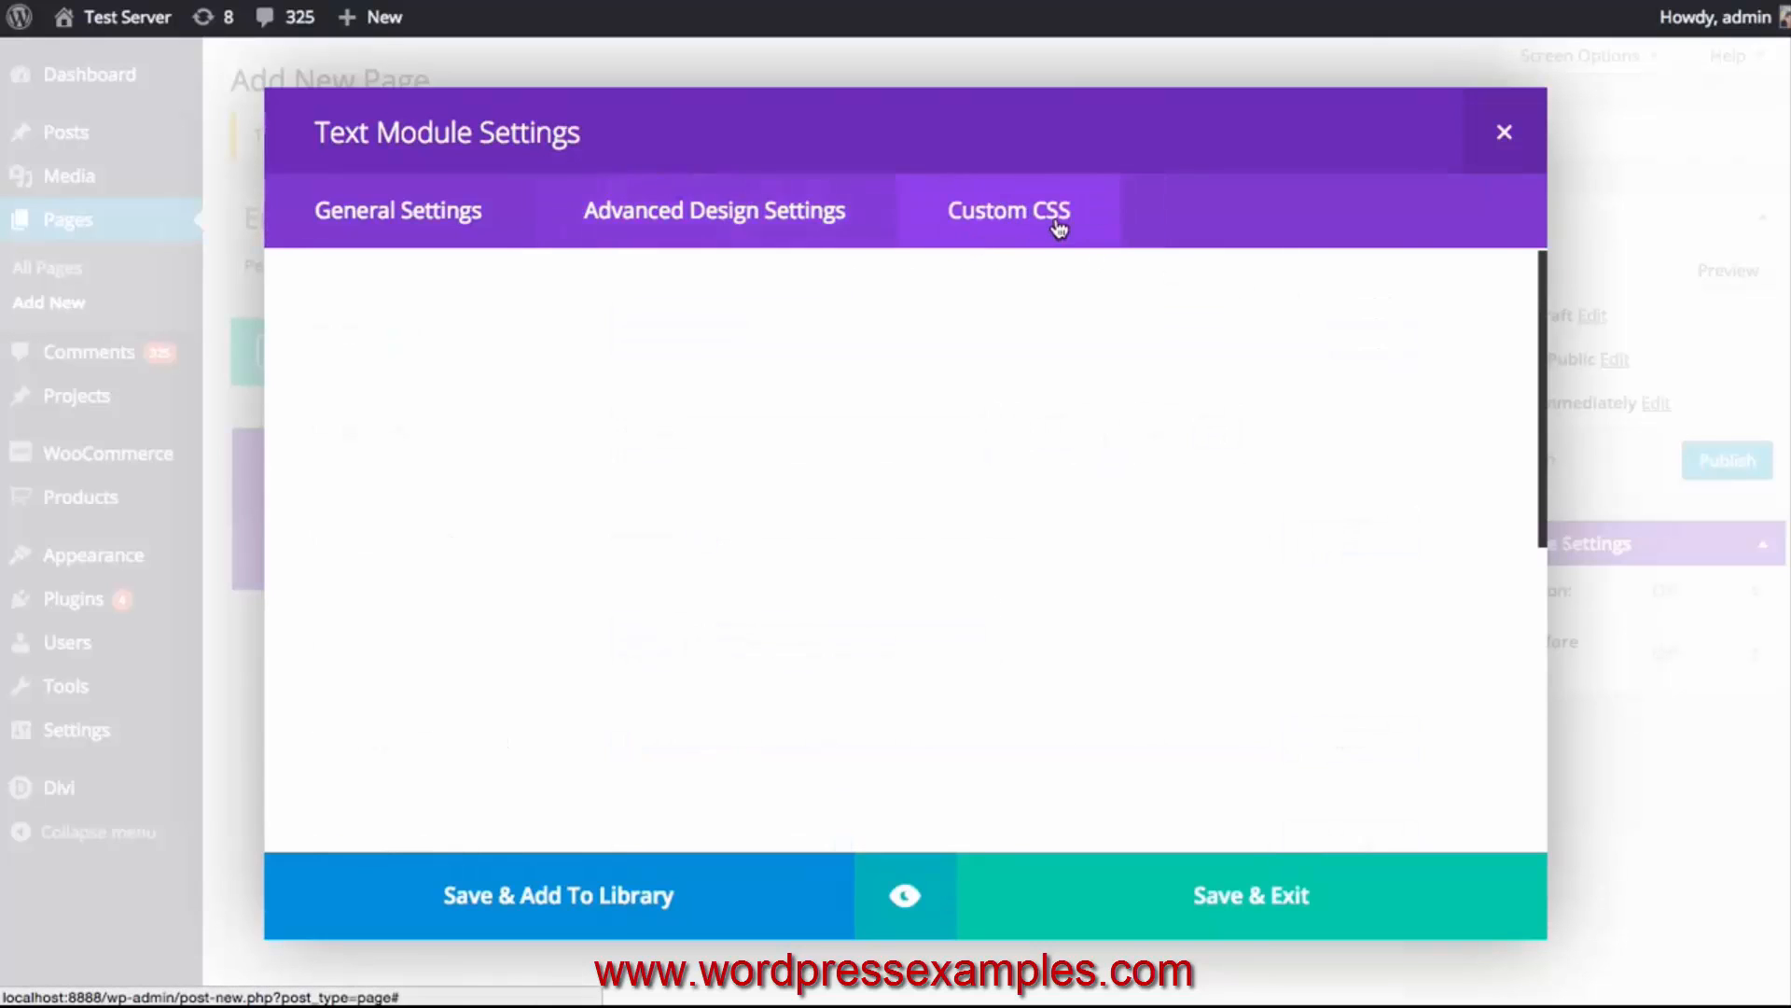
left_click(870, 457)
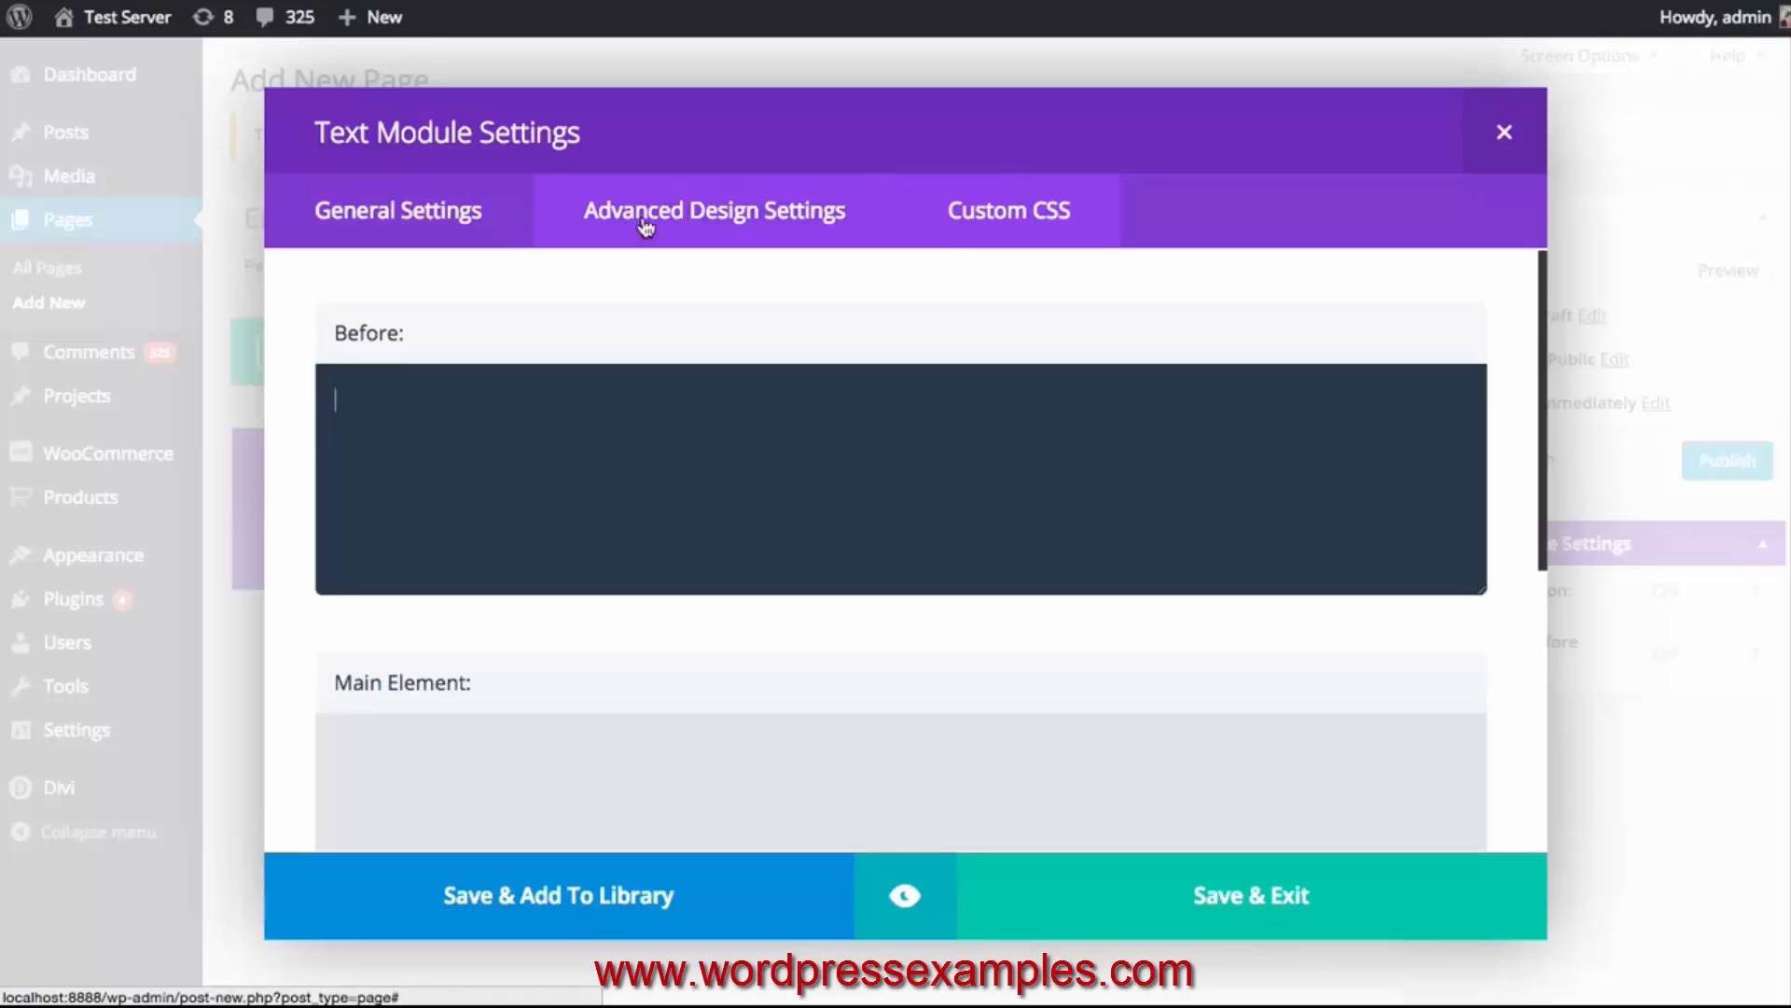
left_click(459, 215)
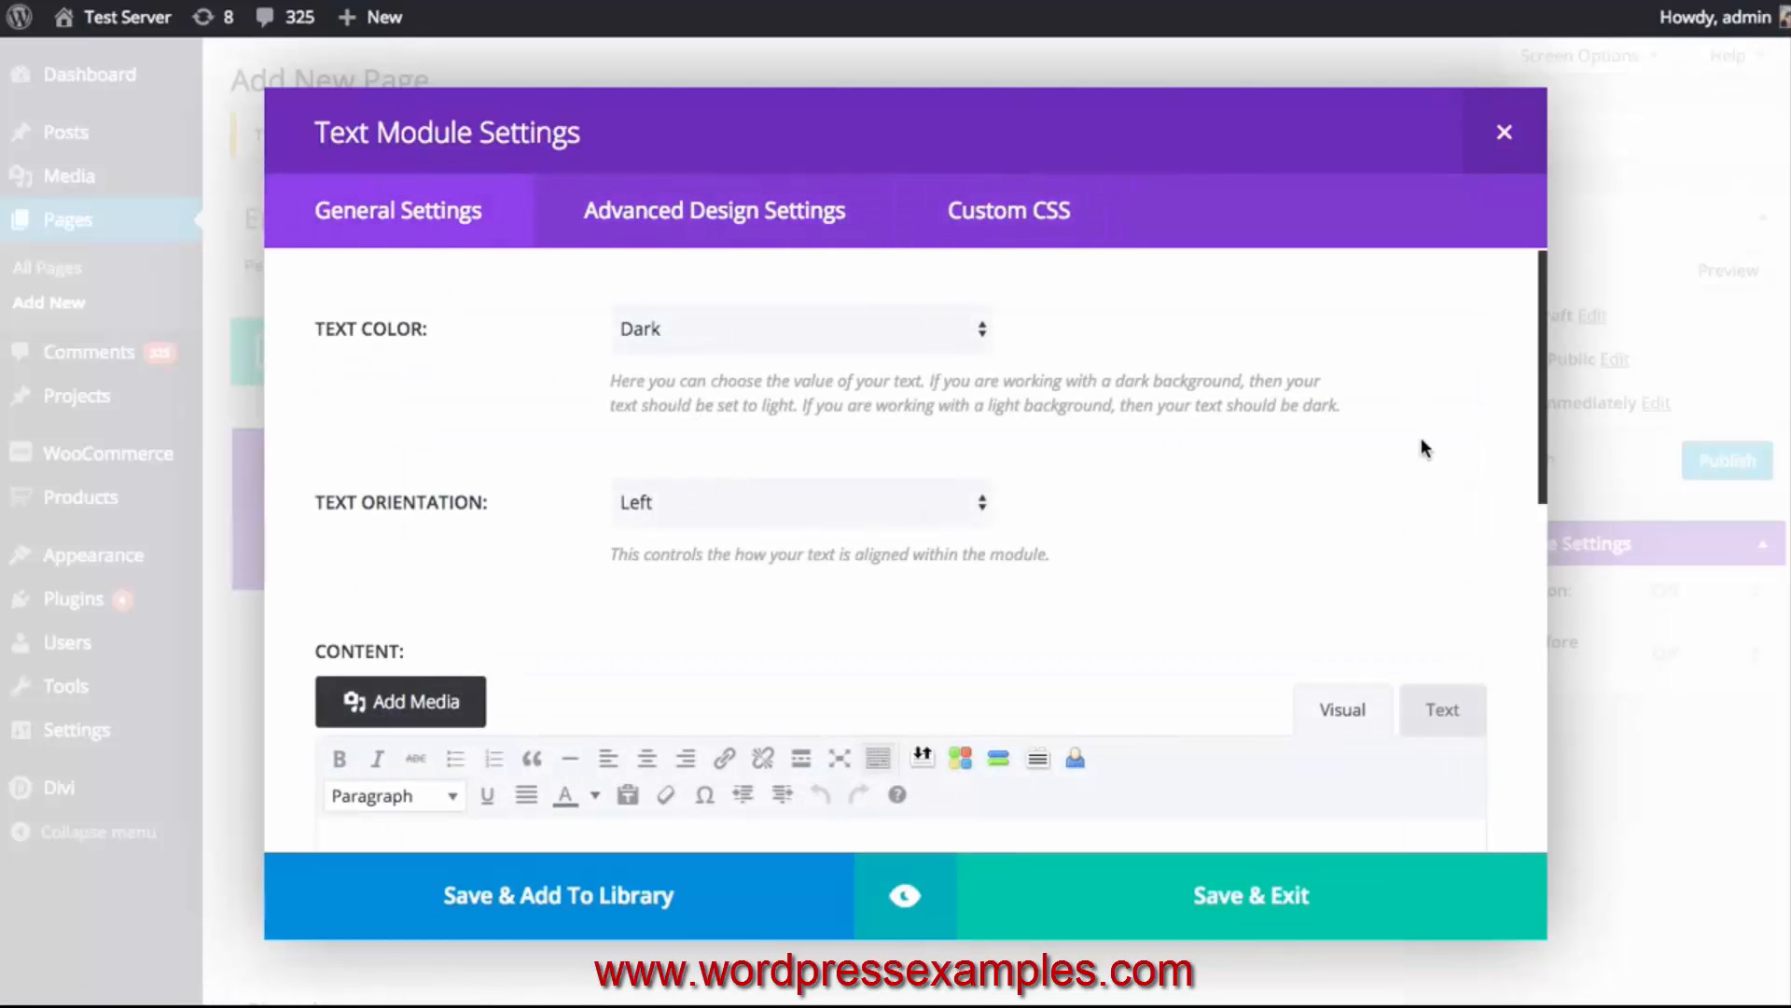
scroll(1486, 430, "down", 8)
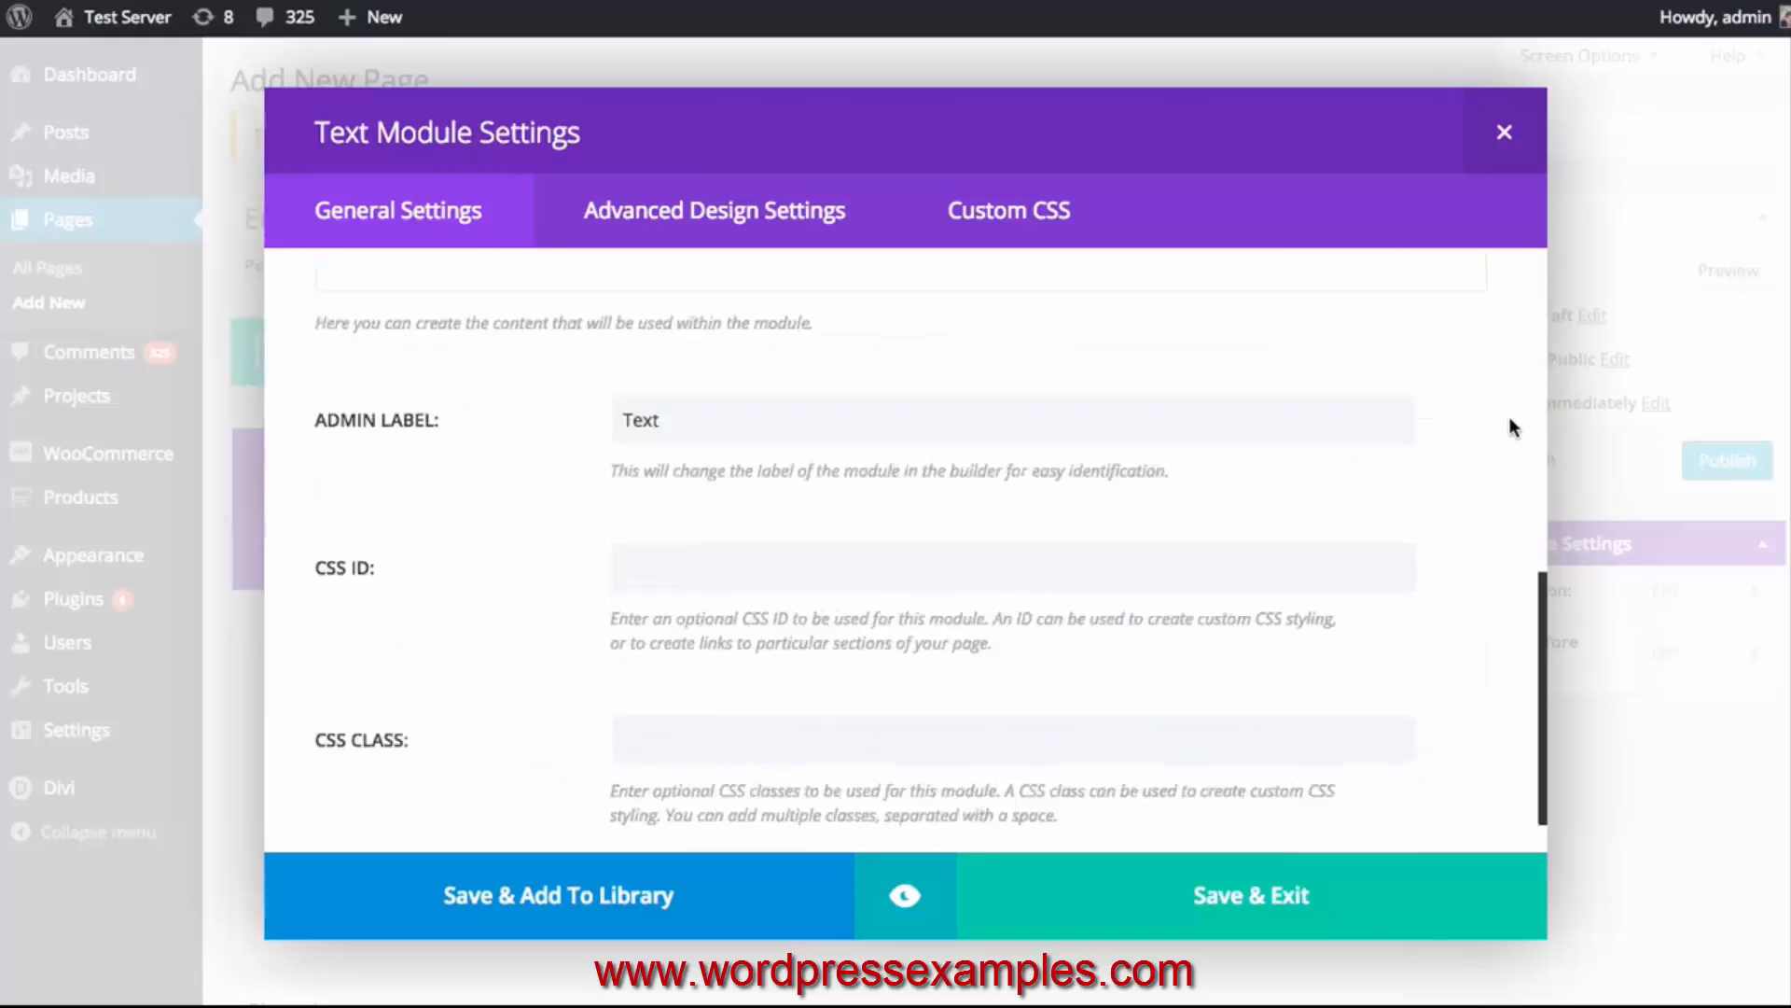
scroll(1512, 421, "up", 8)
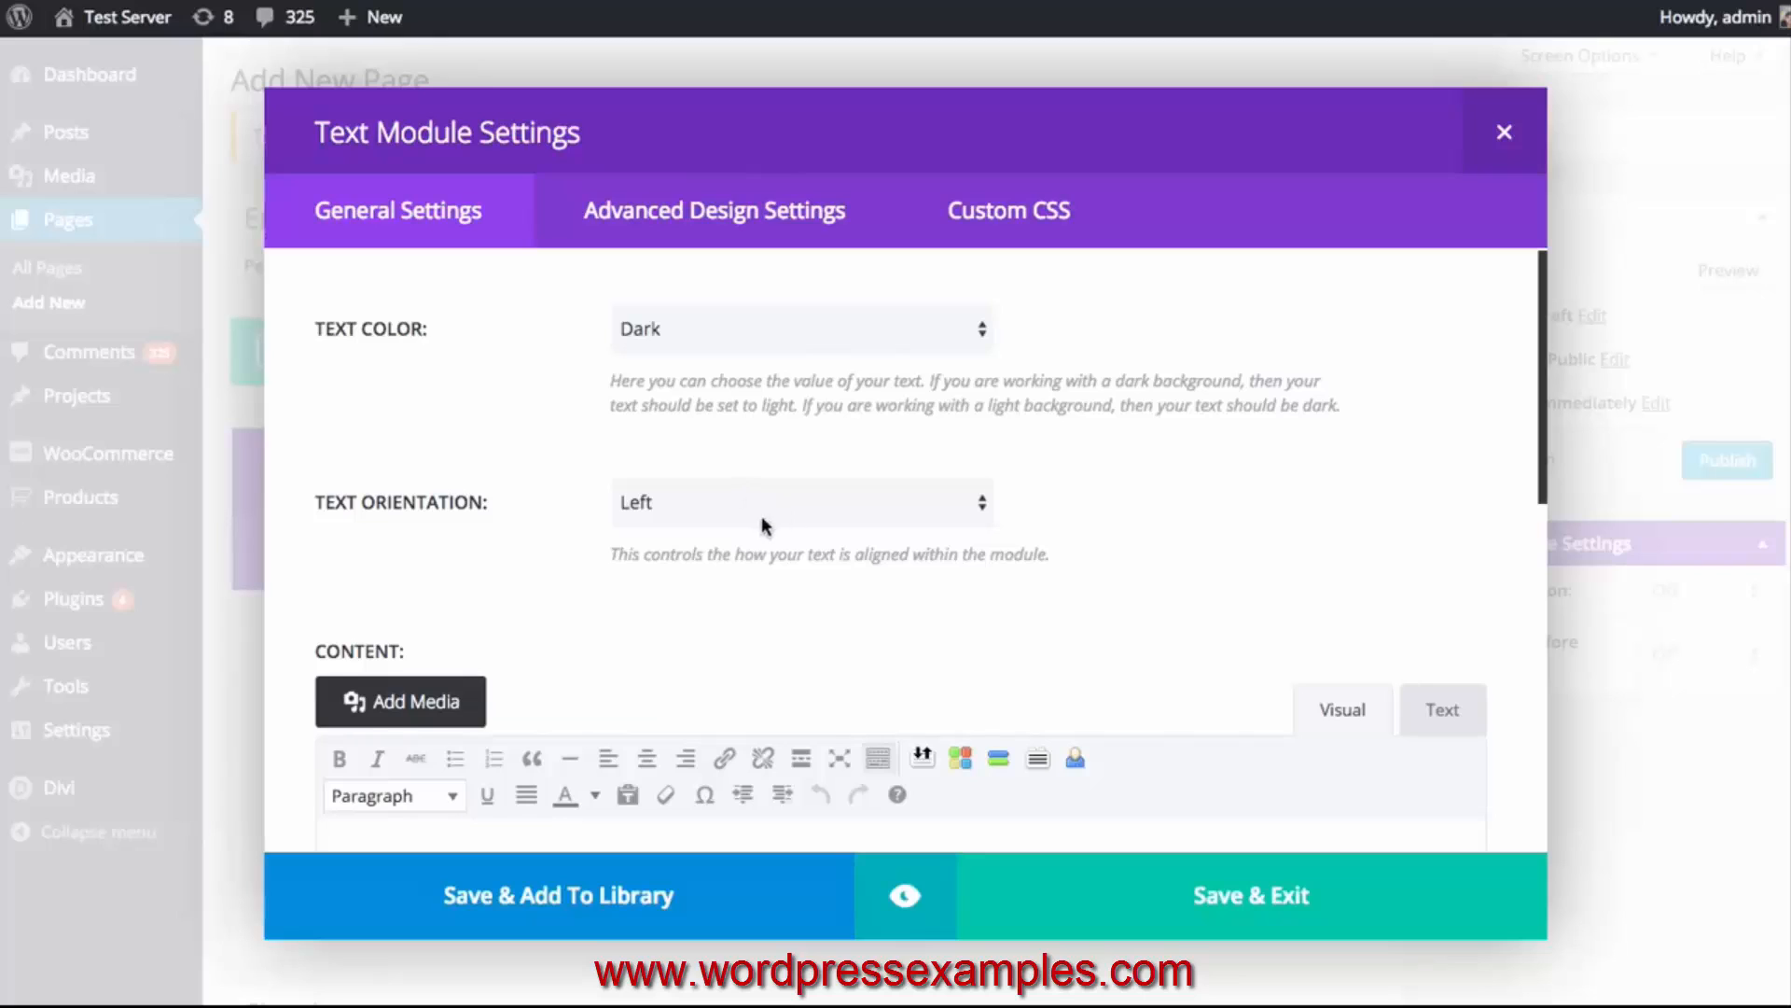
Step: Paste placeholder paragraphs into the Text module's content editor
scroll(1291, 405, "down", 3)
left_click(561, 760)
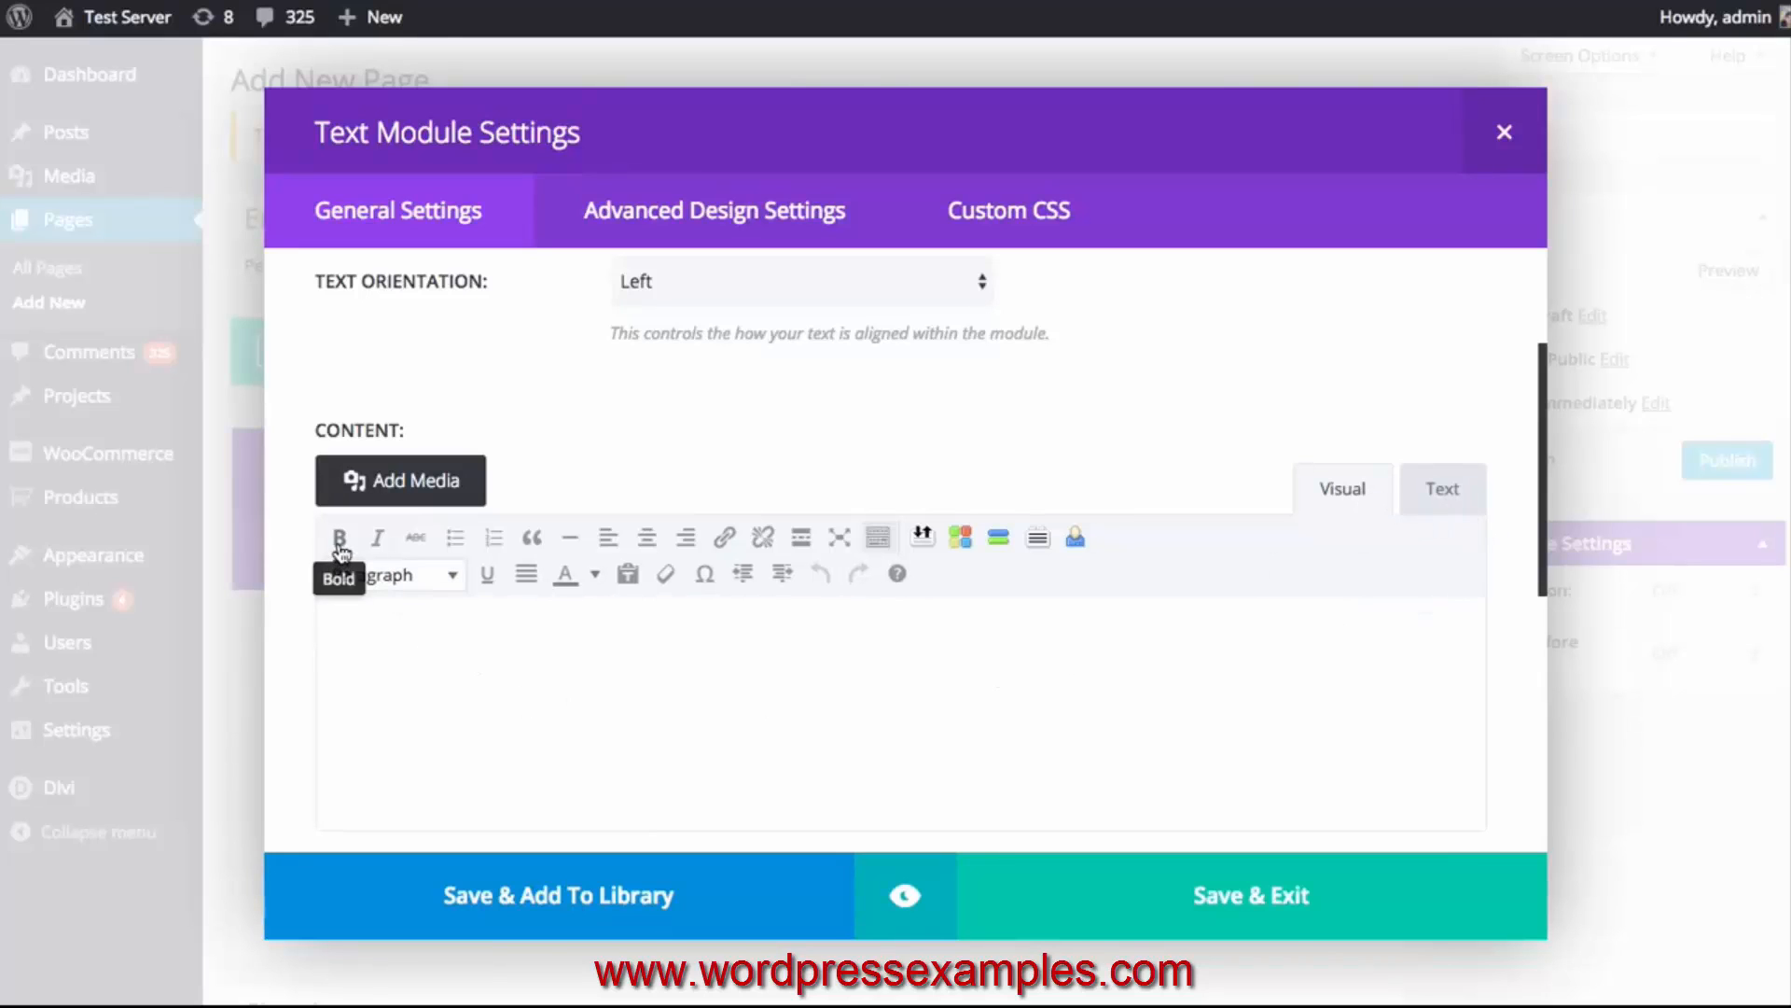
left_click(399, 577)
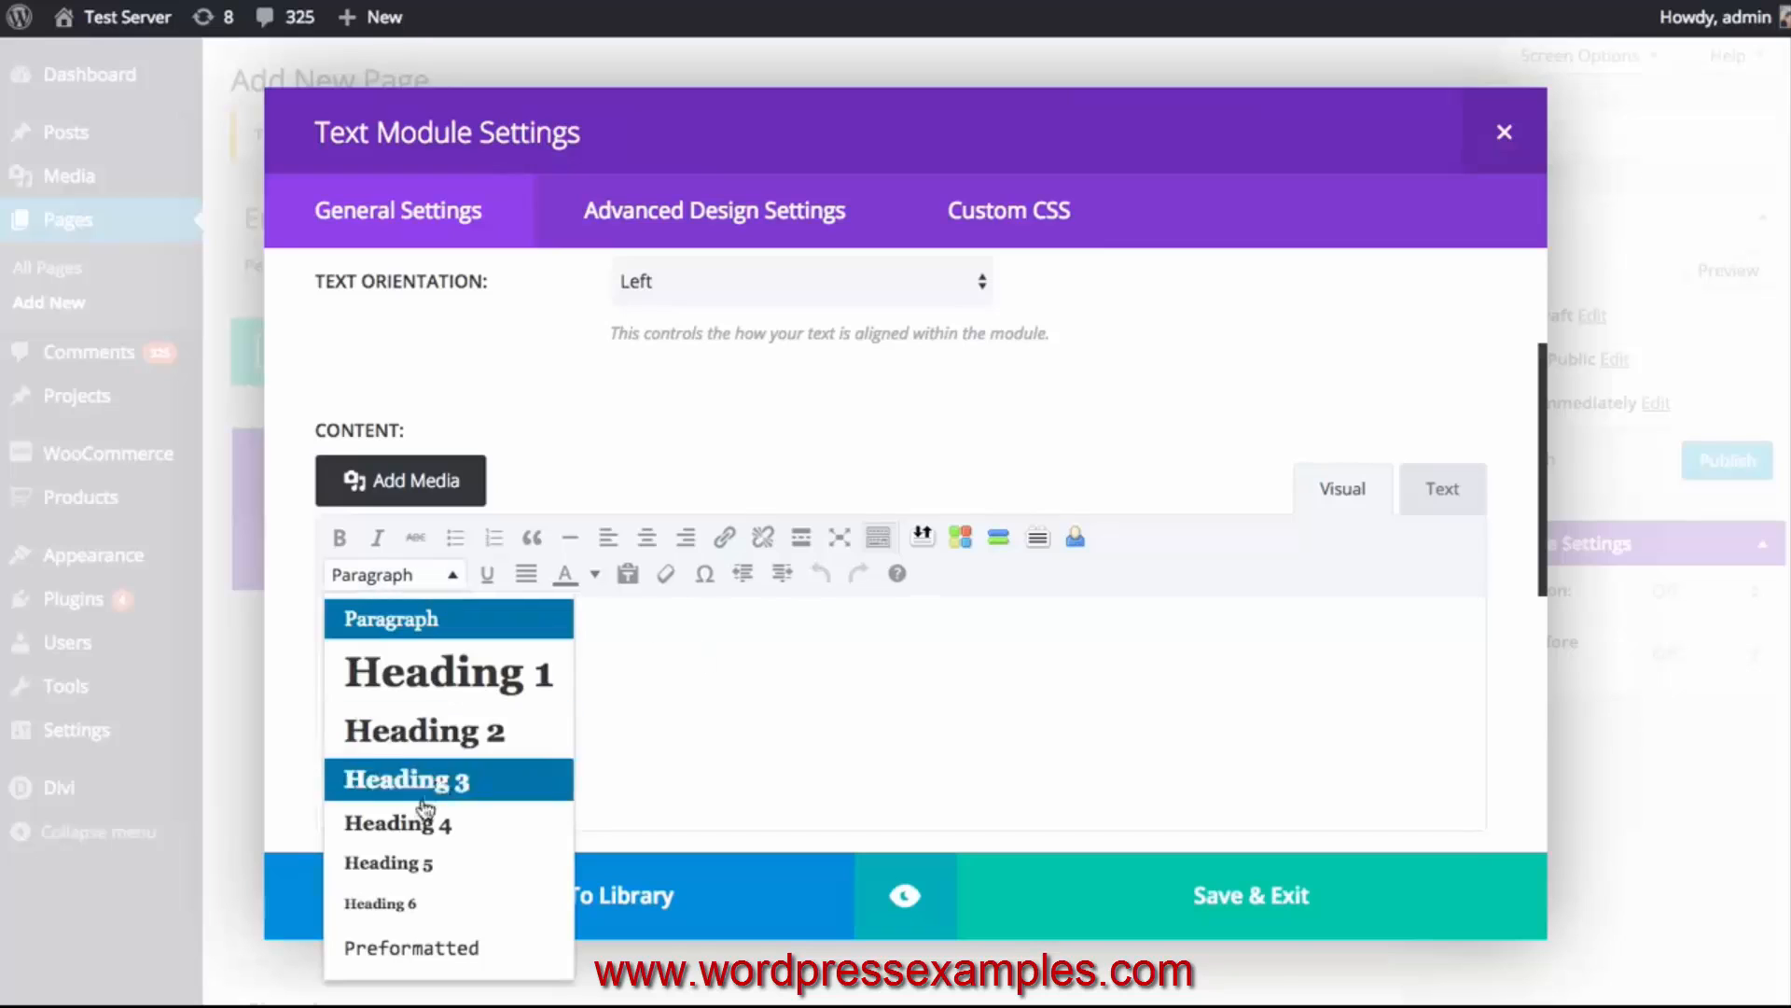
left_click(891, 698)
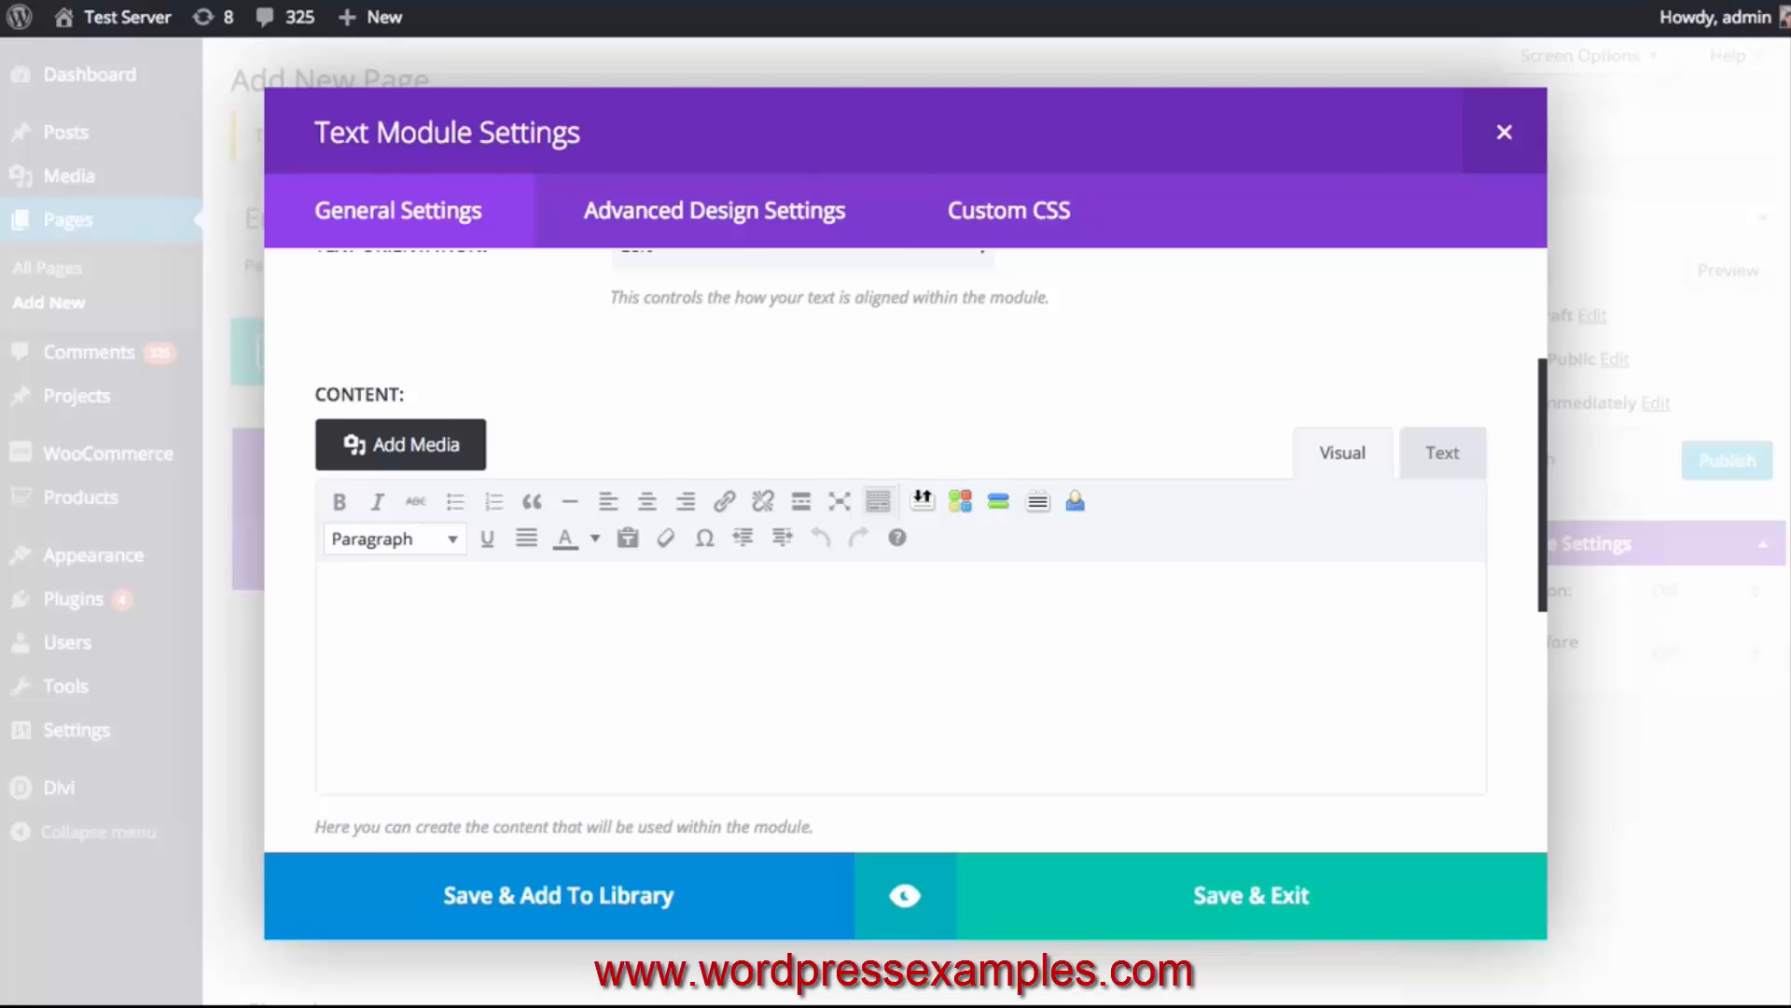
left_click(828, 644)
key("ctrl+v")
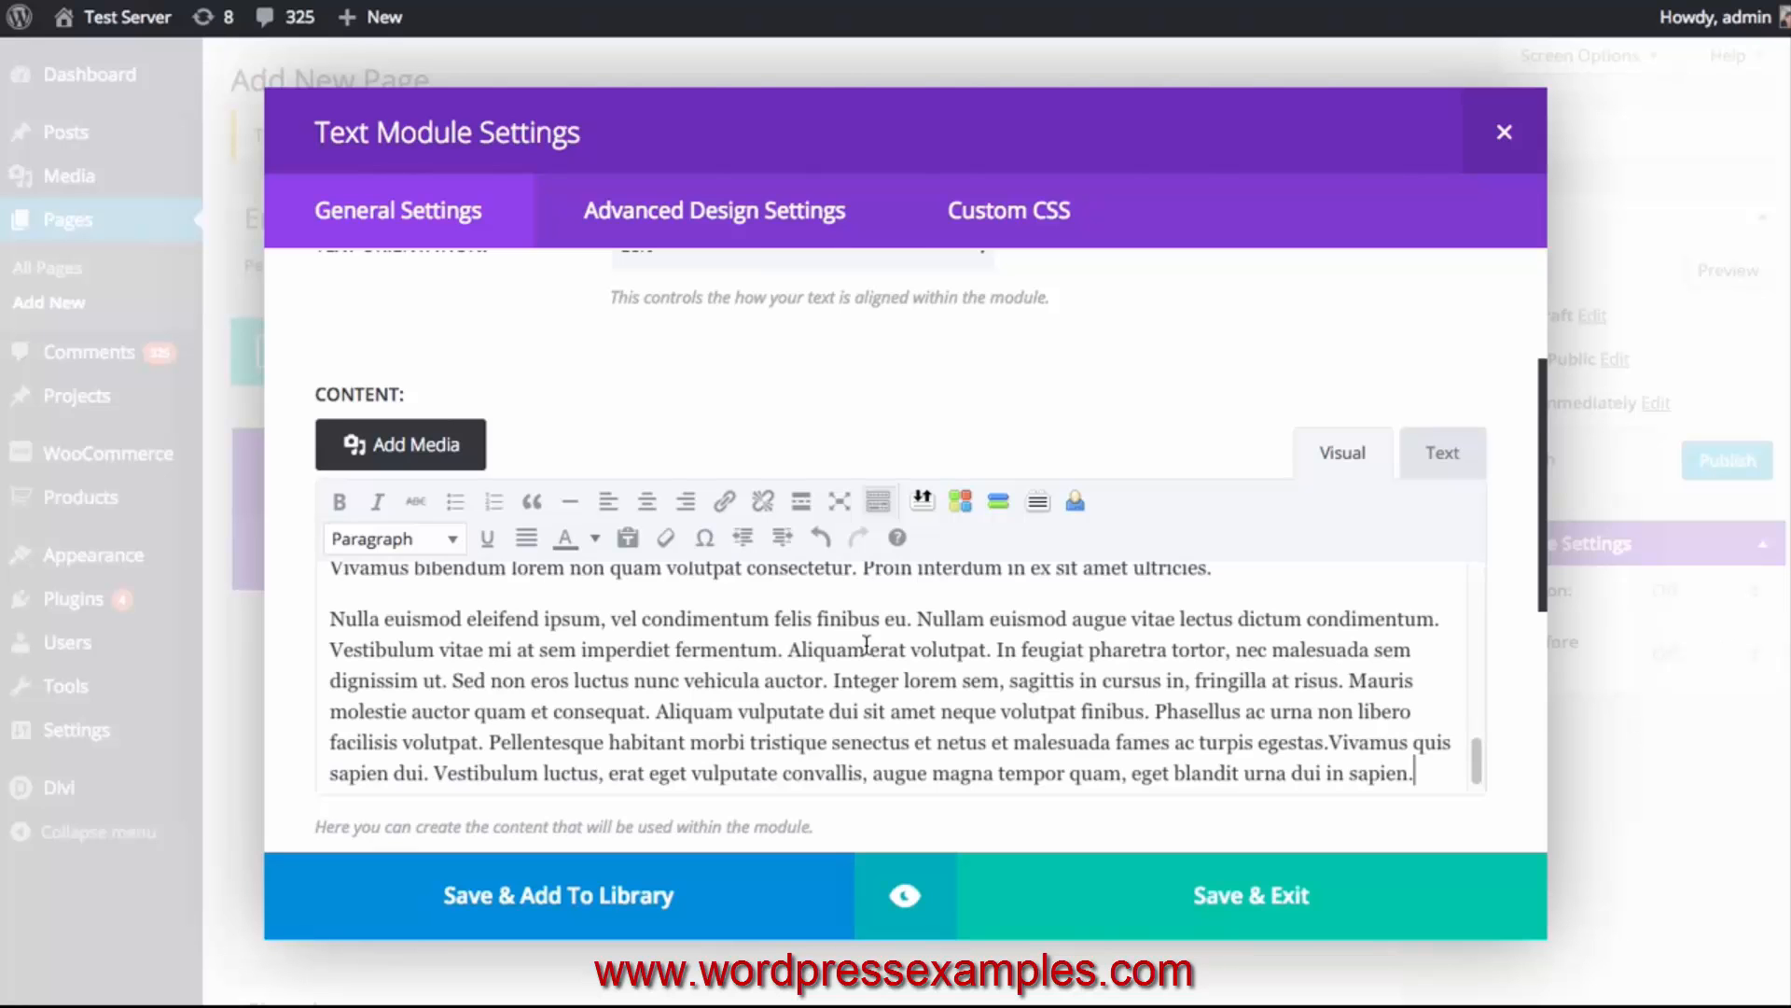
Step: Review the text colour and text orientation options of the Text module
scroll(971, 690, "down", 3)
scroll(971, 691, "up", 10)
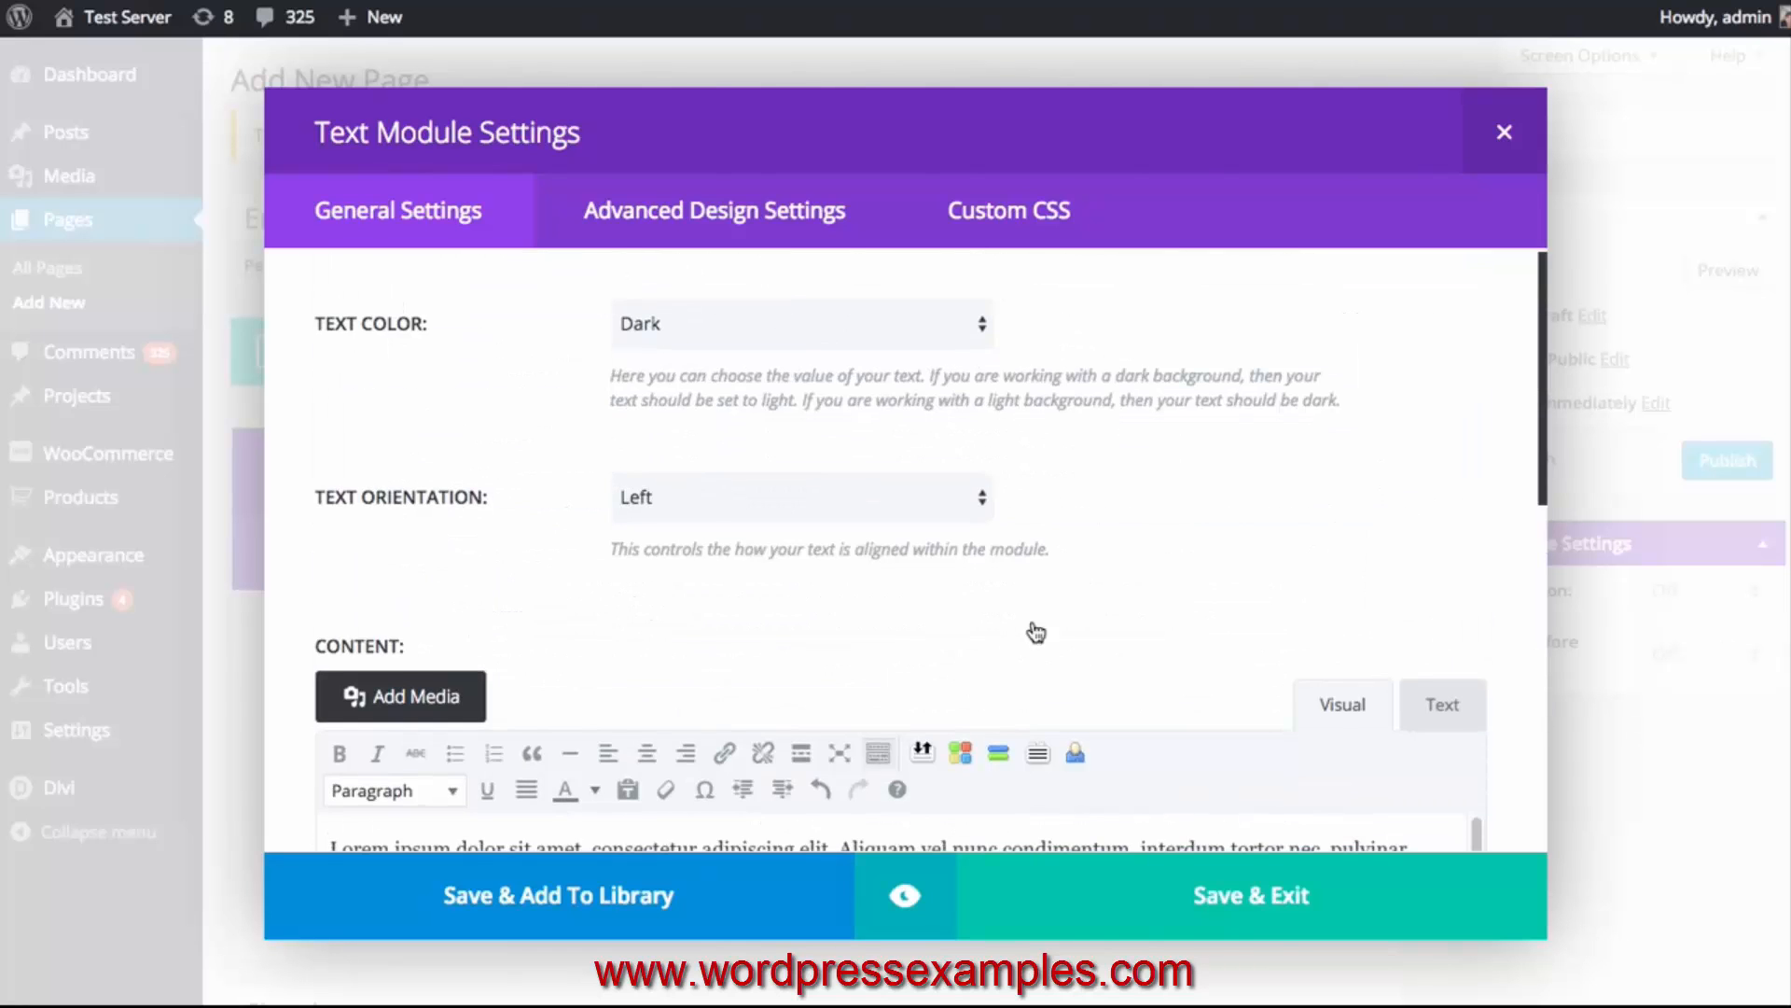
left_click(905, 320)
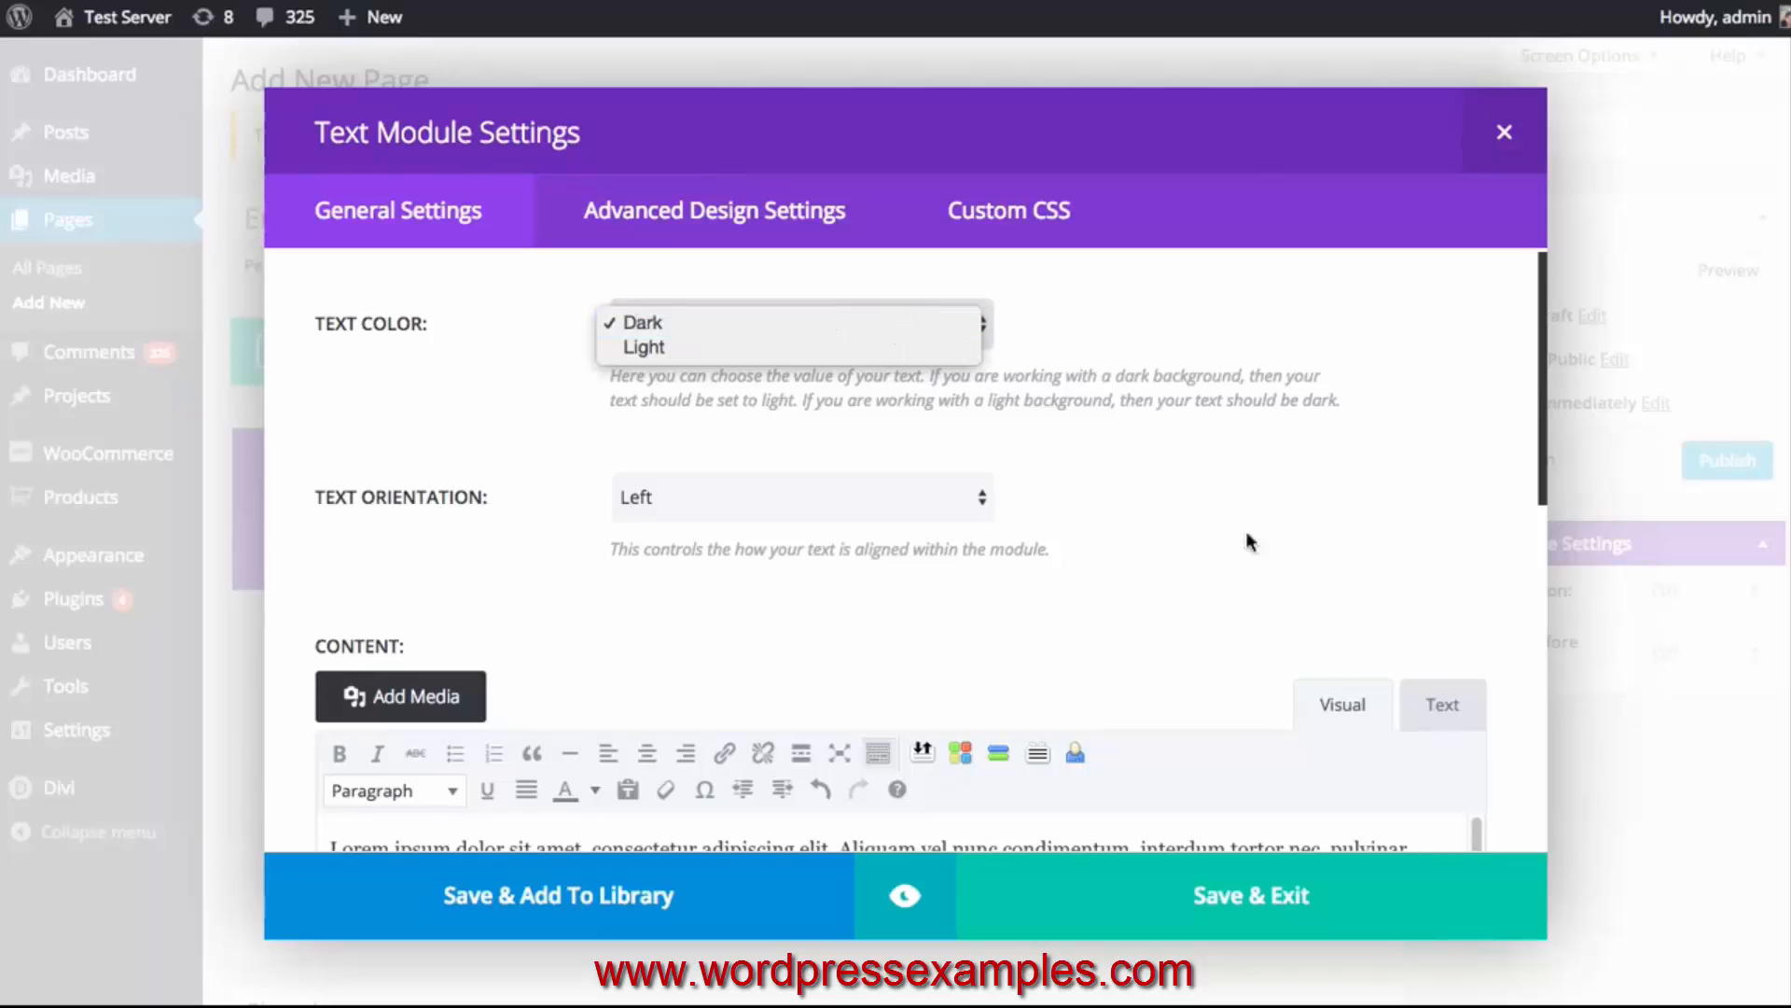
left_click(909, 524)
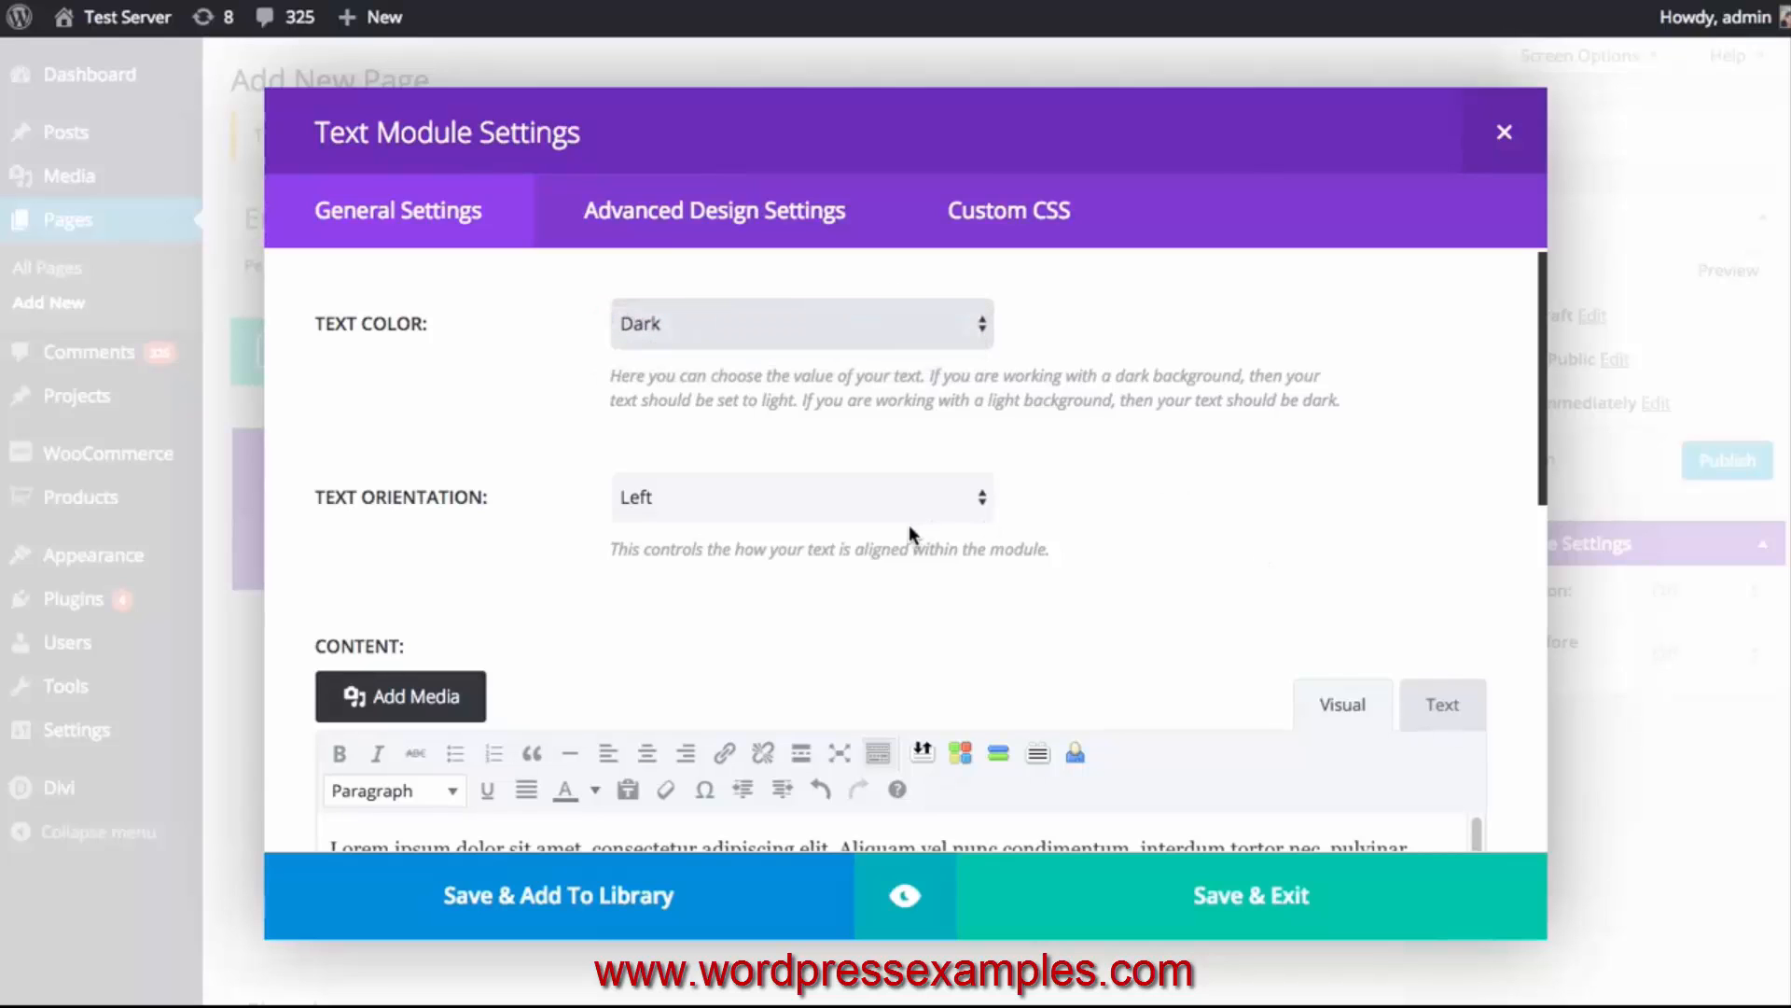
left_click(845, 506)
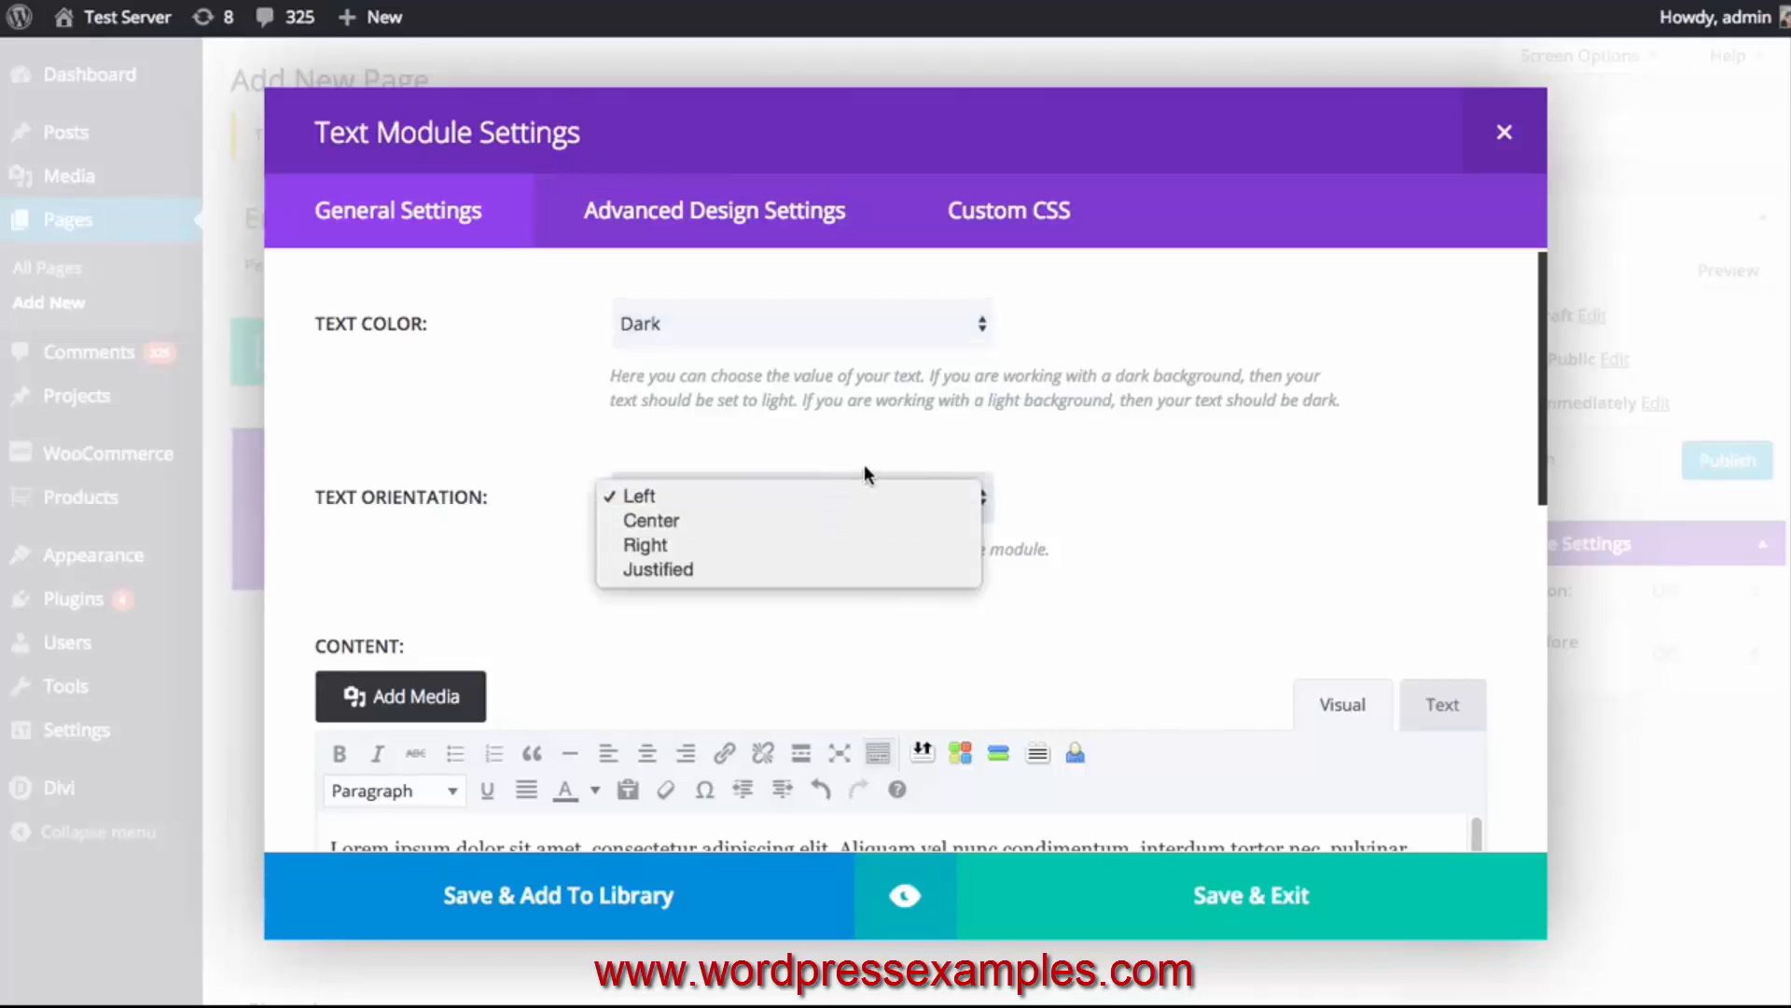
left_click(1274, 461)
Step: Select the first paragraph of the content and align it to the right
scroll(1262, 461, "down", 3)
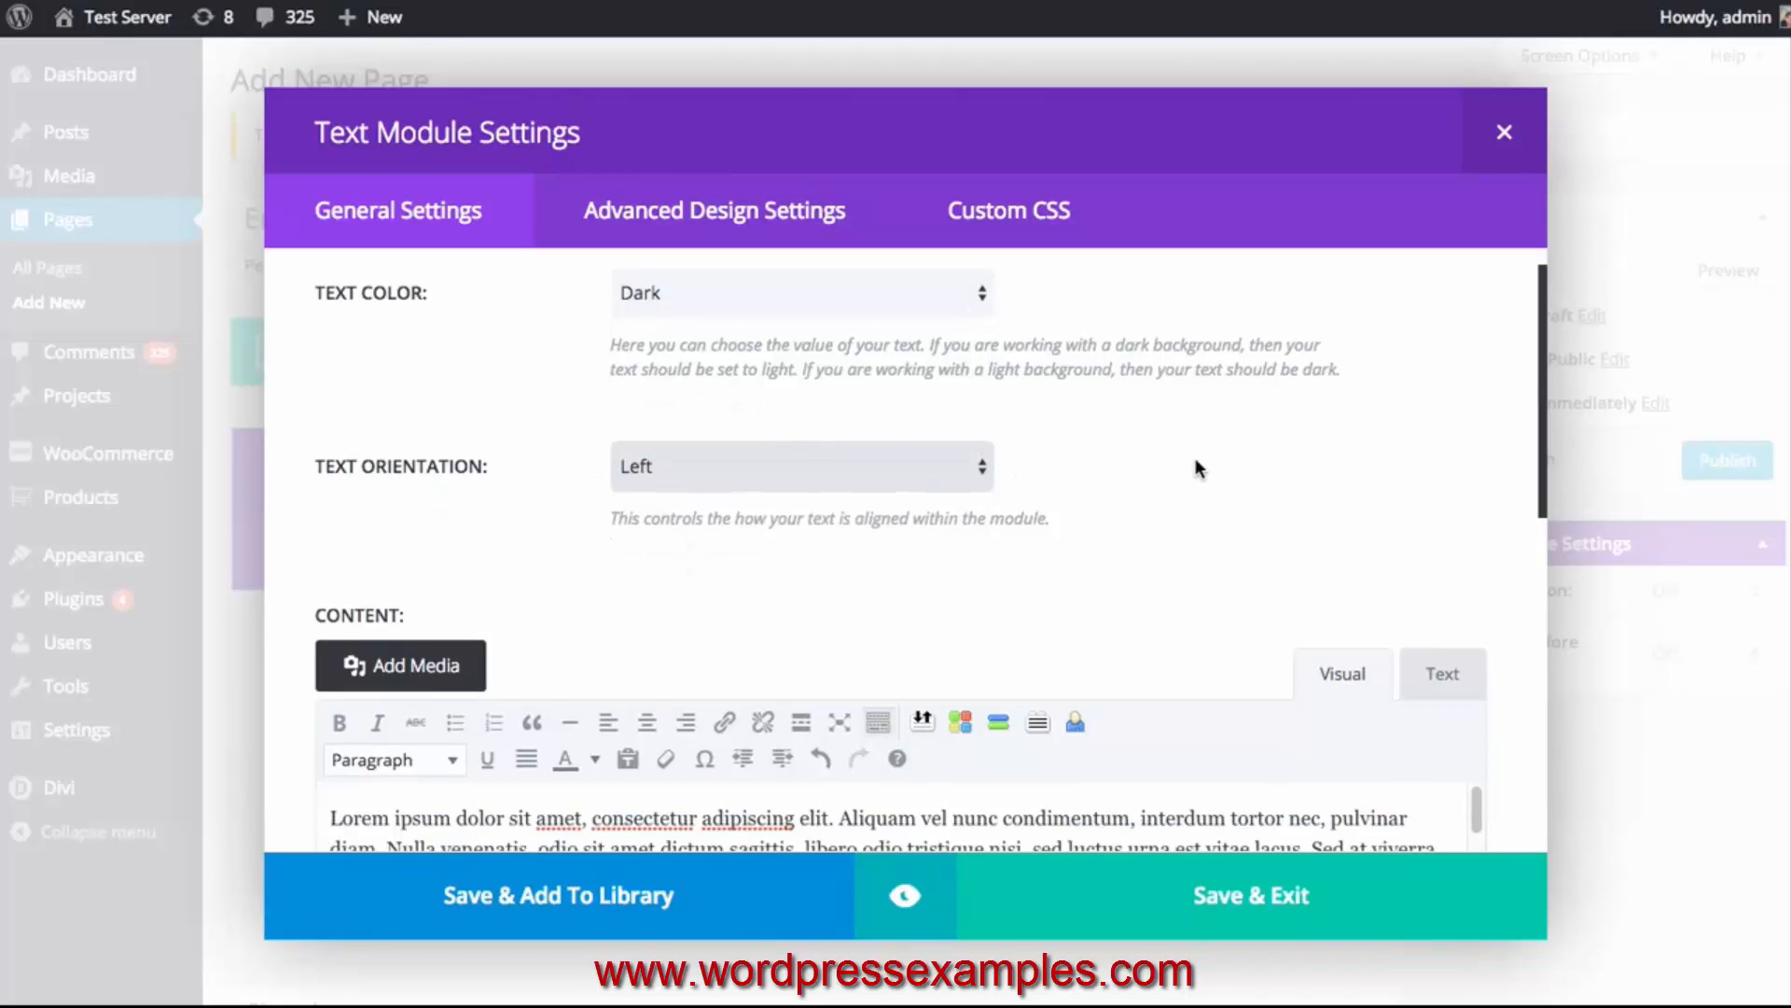
left_click(1193, 670)
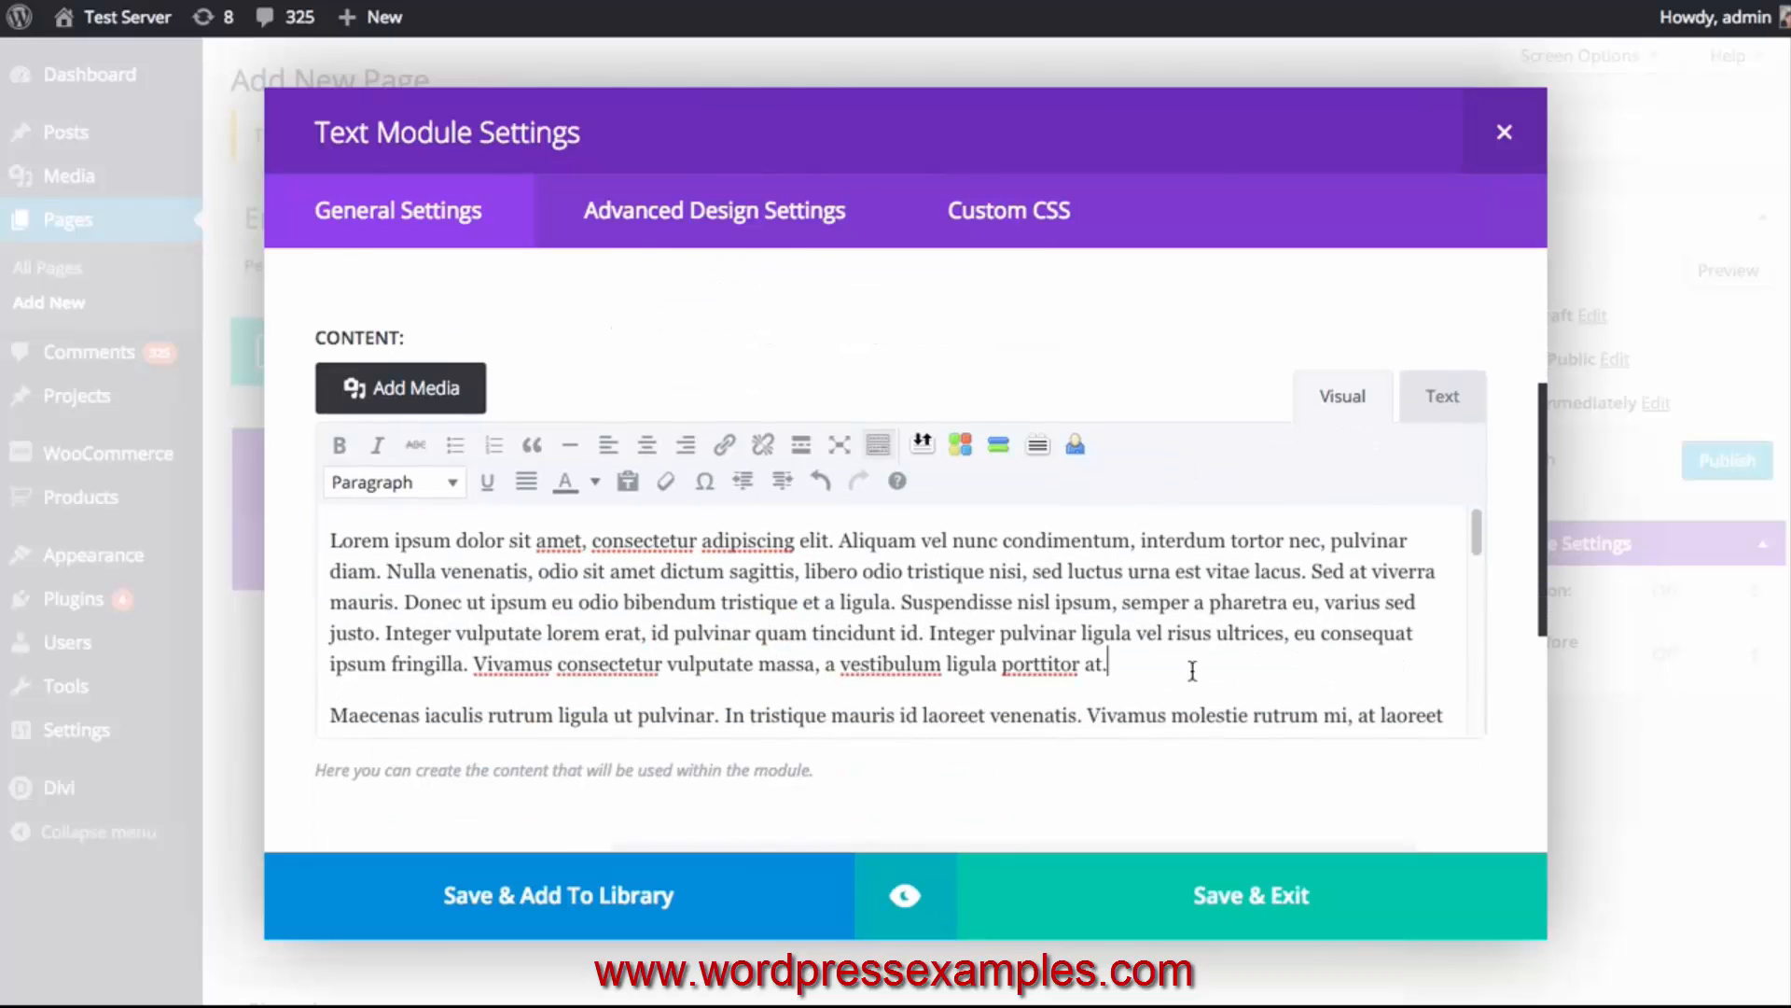
left_click_drag(1205, 669, 244, 529)
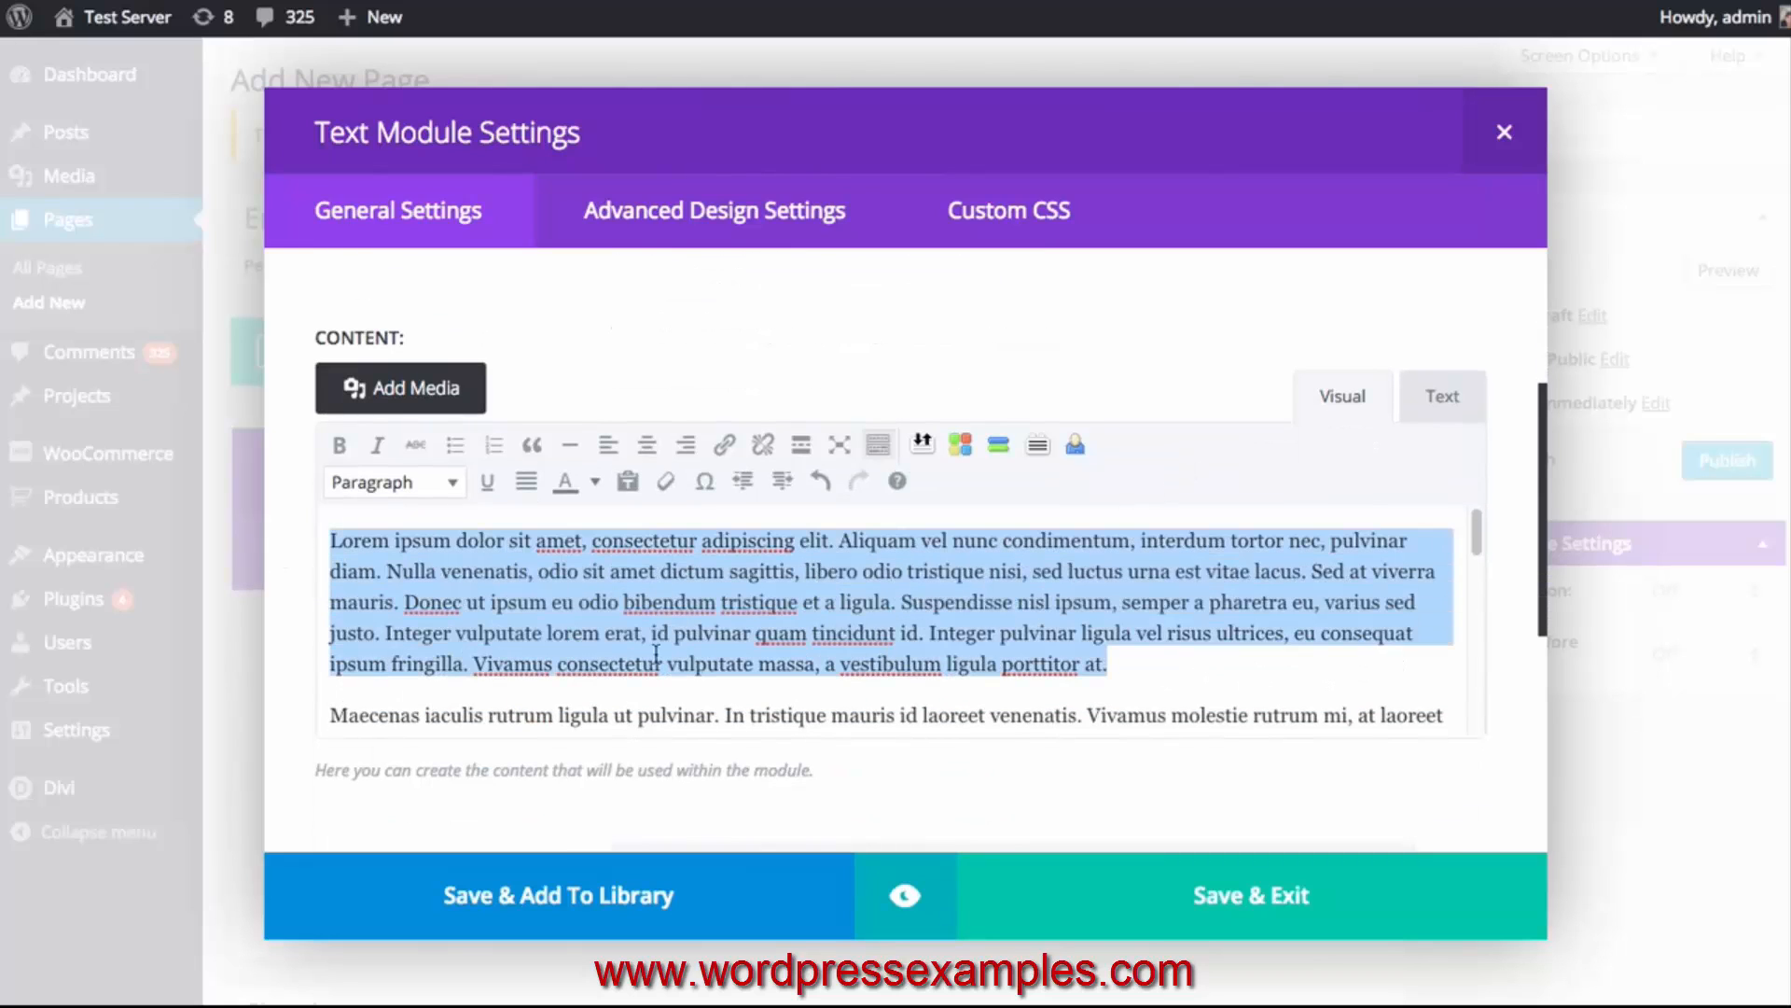
left_click(686, 444)
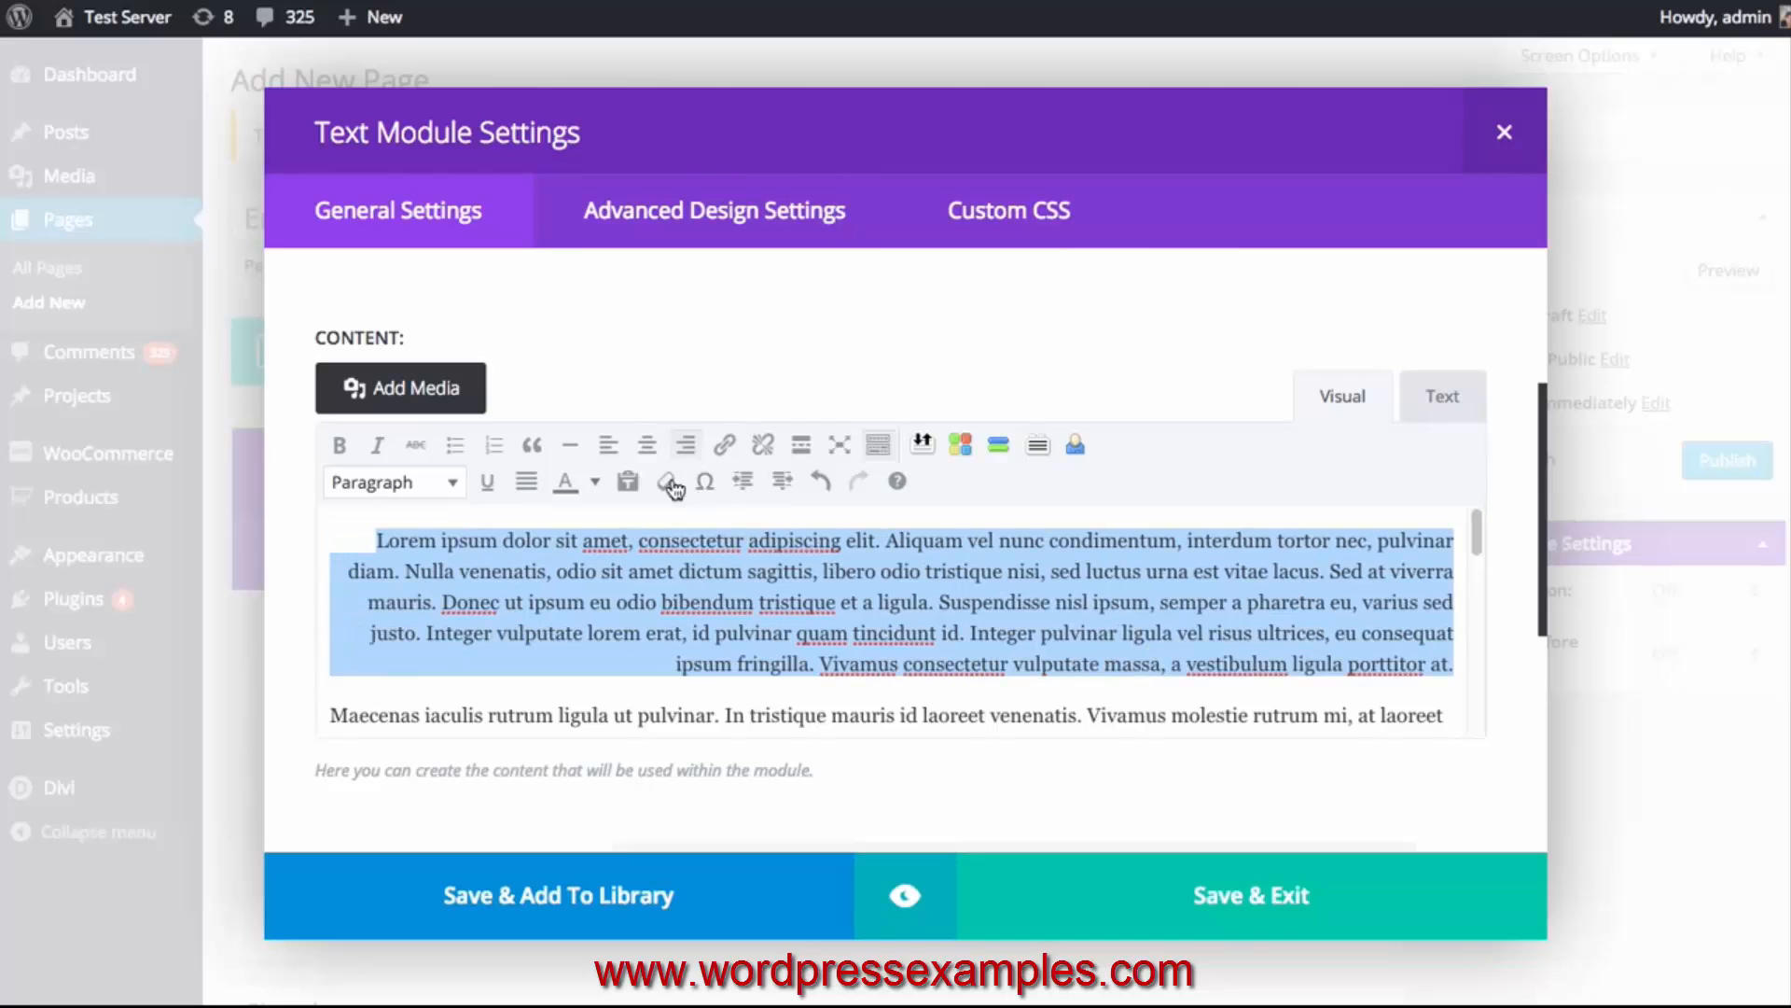
Step: Realign the first paragraph of the Text module's content to the left
left_click(646, 444)
left_click(608, 444)
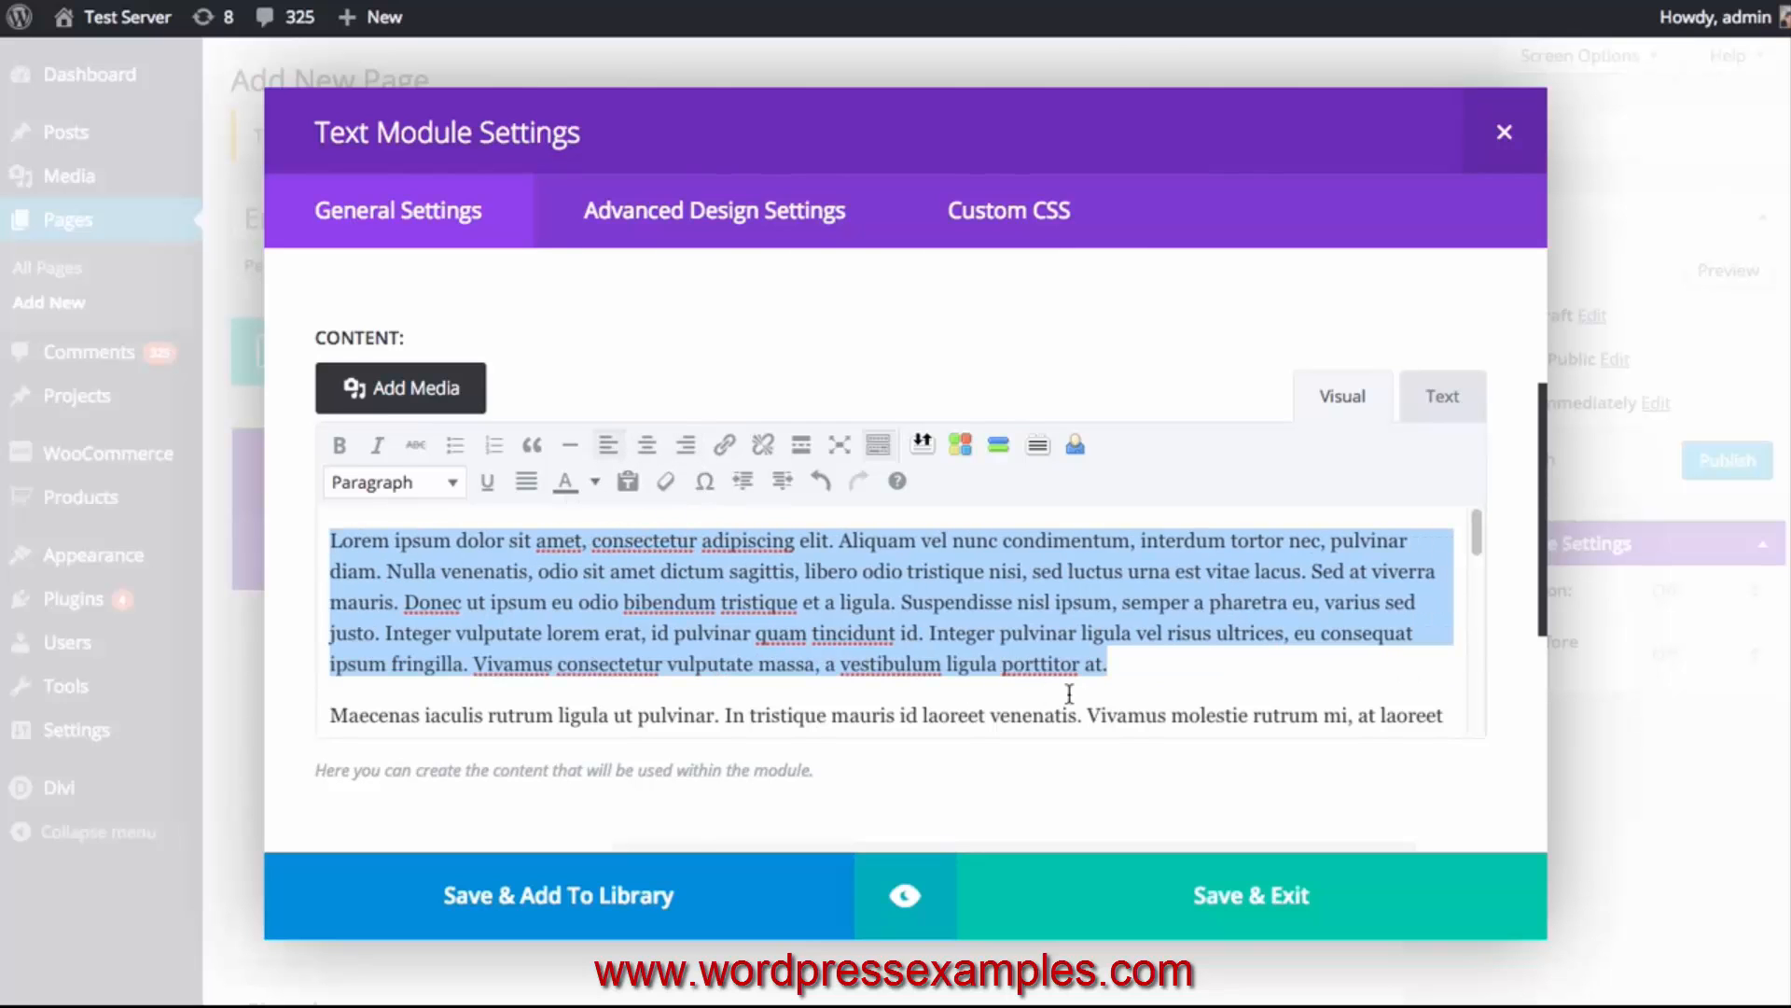
left_click(1139, 655)
Step: Save and close the Text module settings
scroll(1103, 646, "down", 3)
scroll(1103, 646, "down", 5)
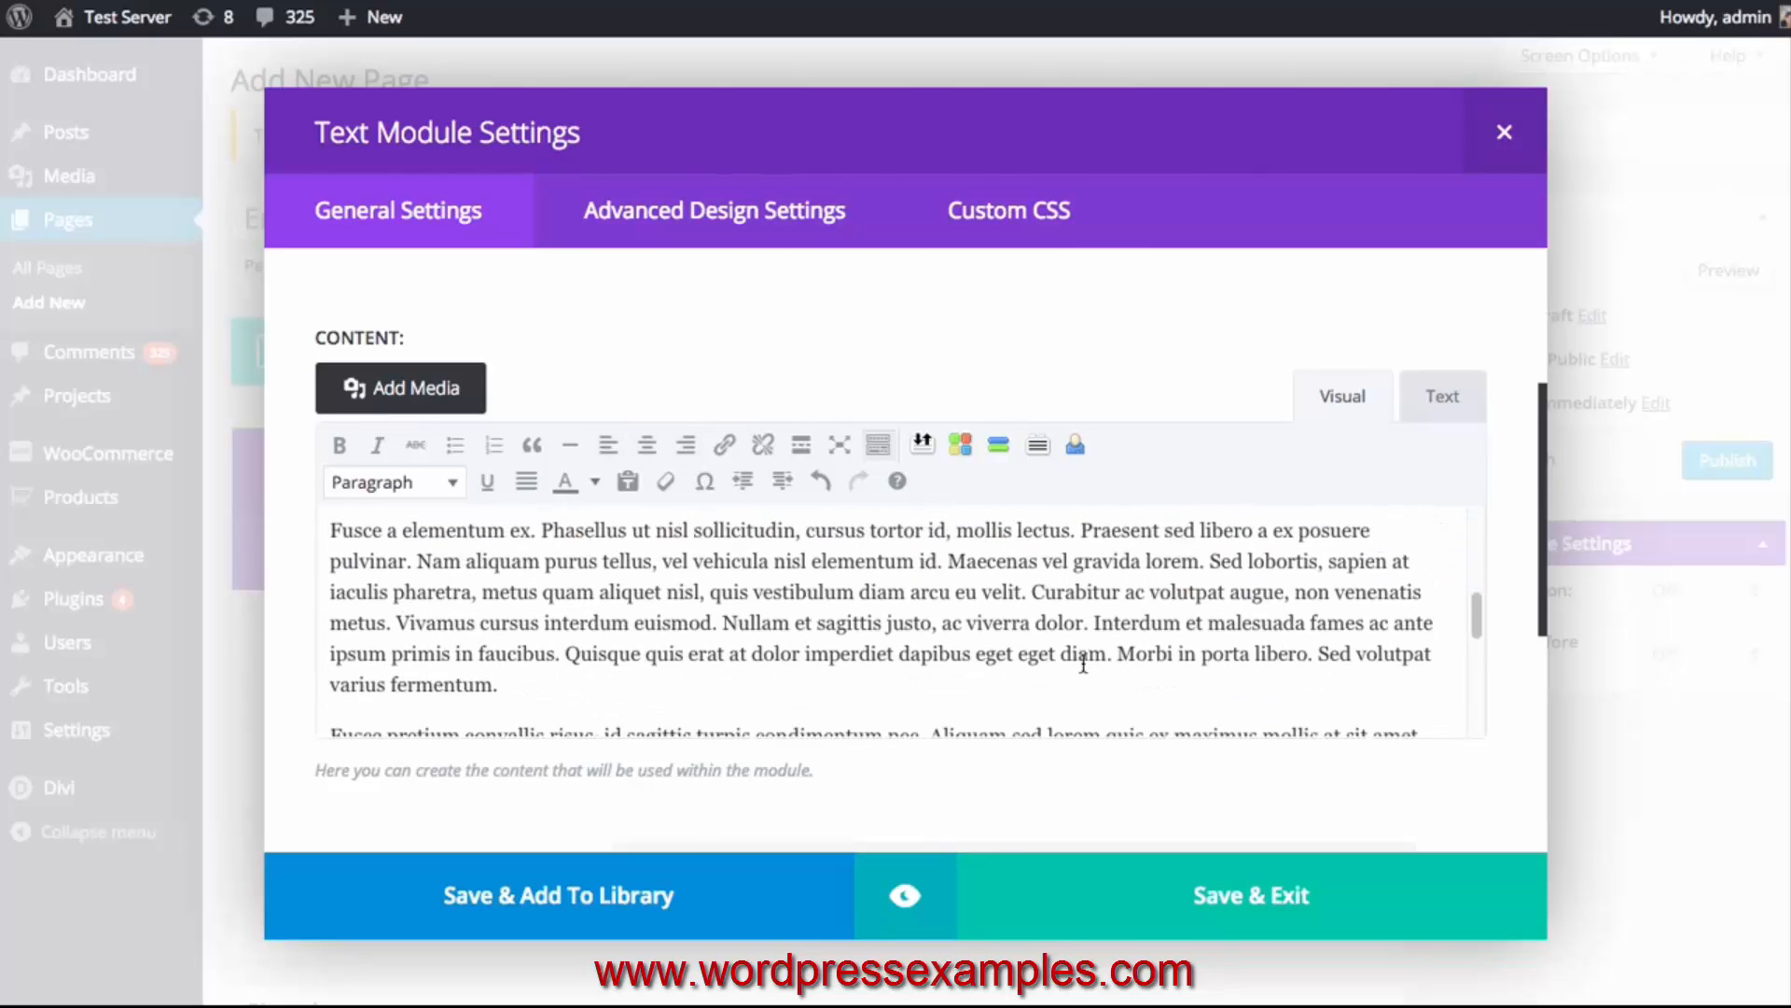
scroll(1082, 653, "up", 8)
scroll(511, 365, "up", 1)
scroll(511, 365, "up", 2)
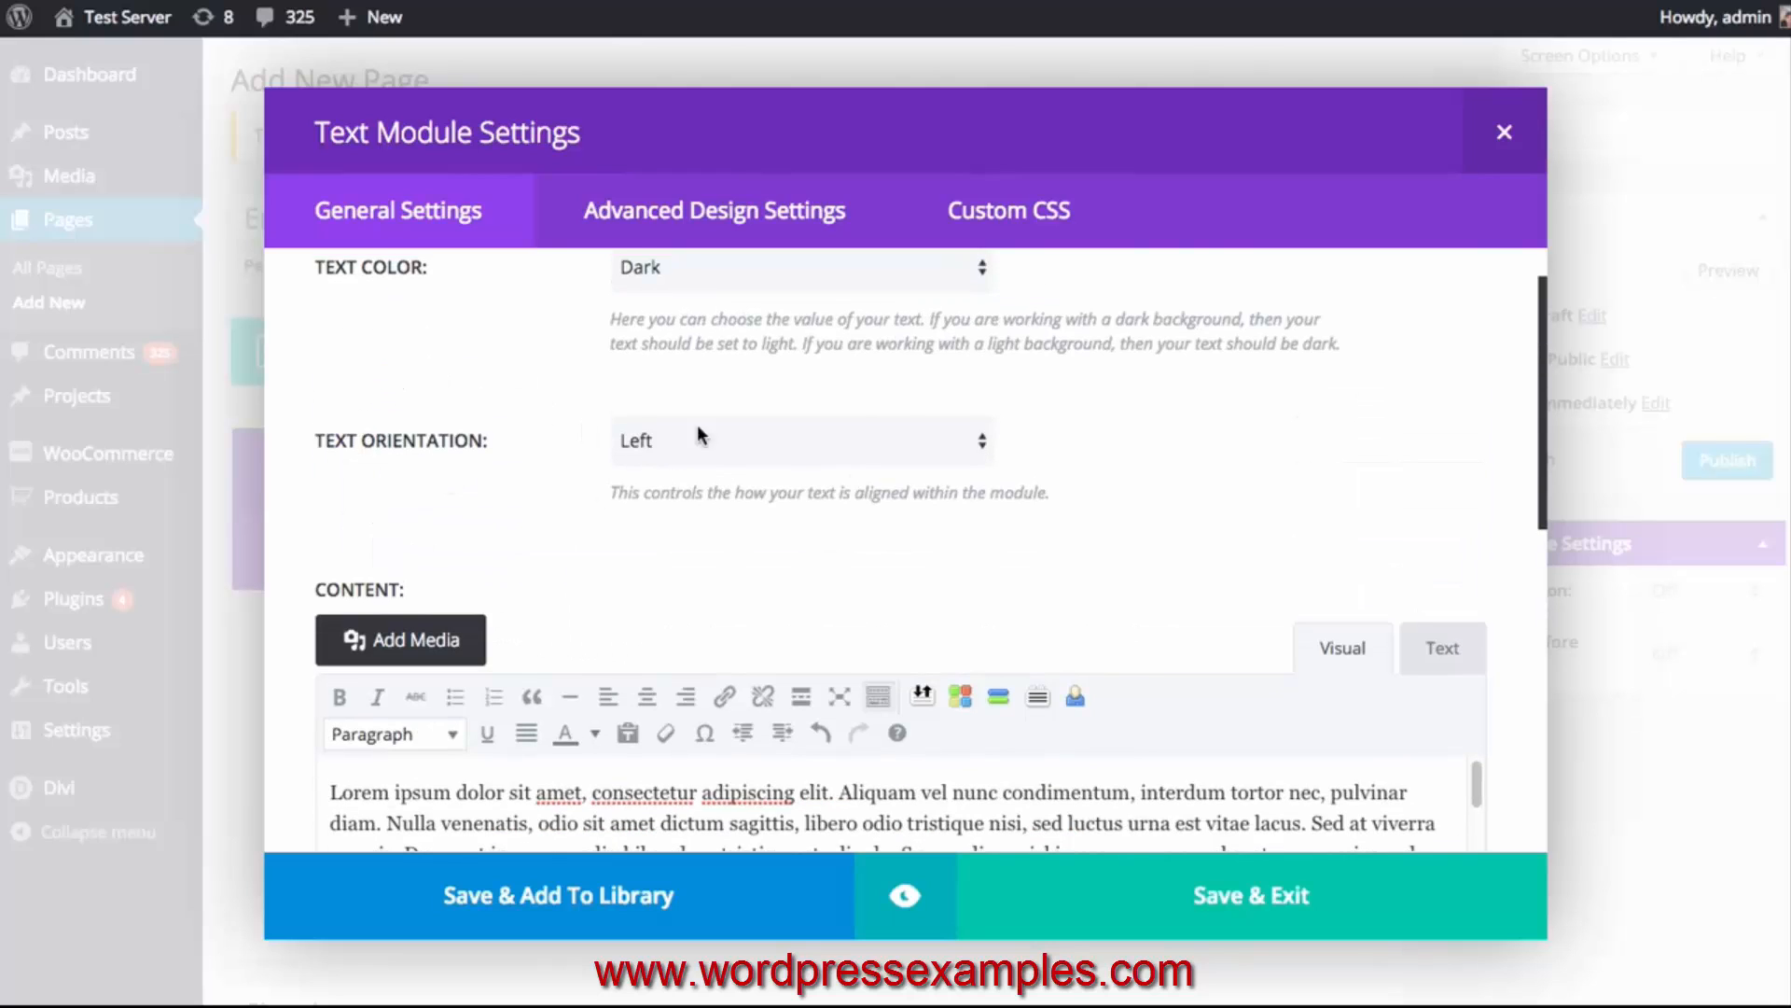
scroll(894, 481, "up", 1)
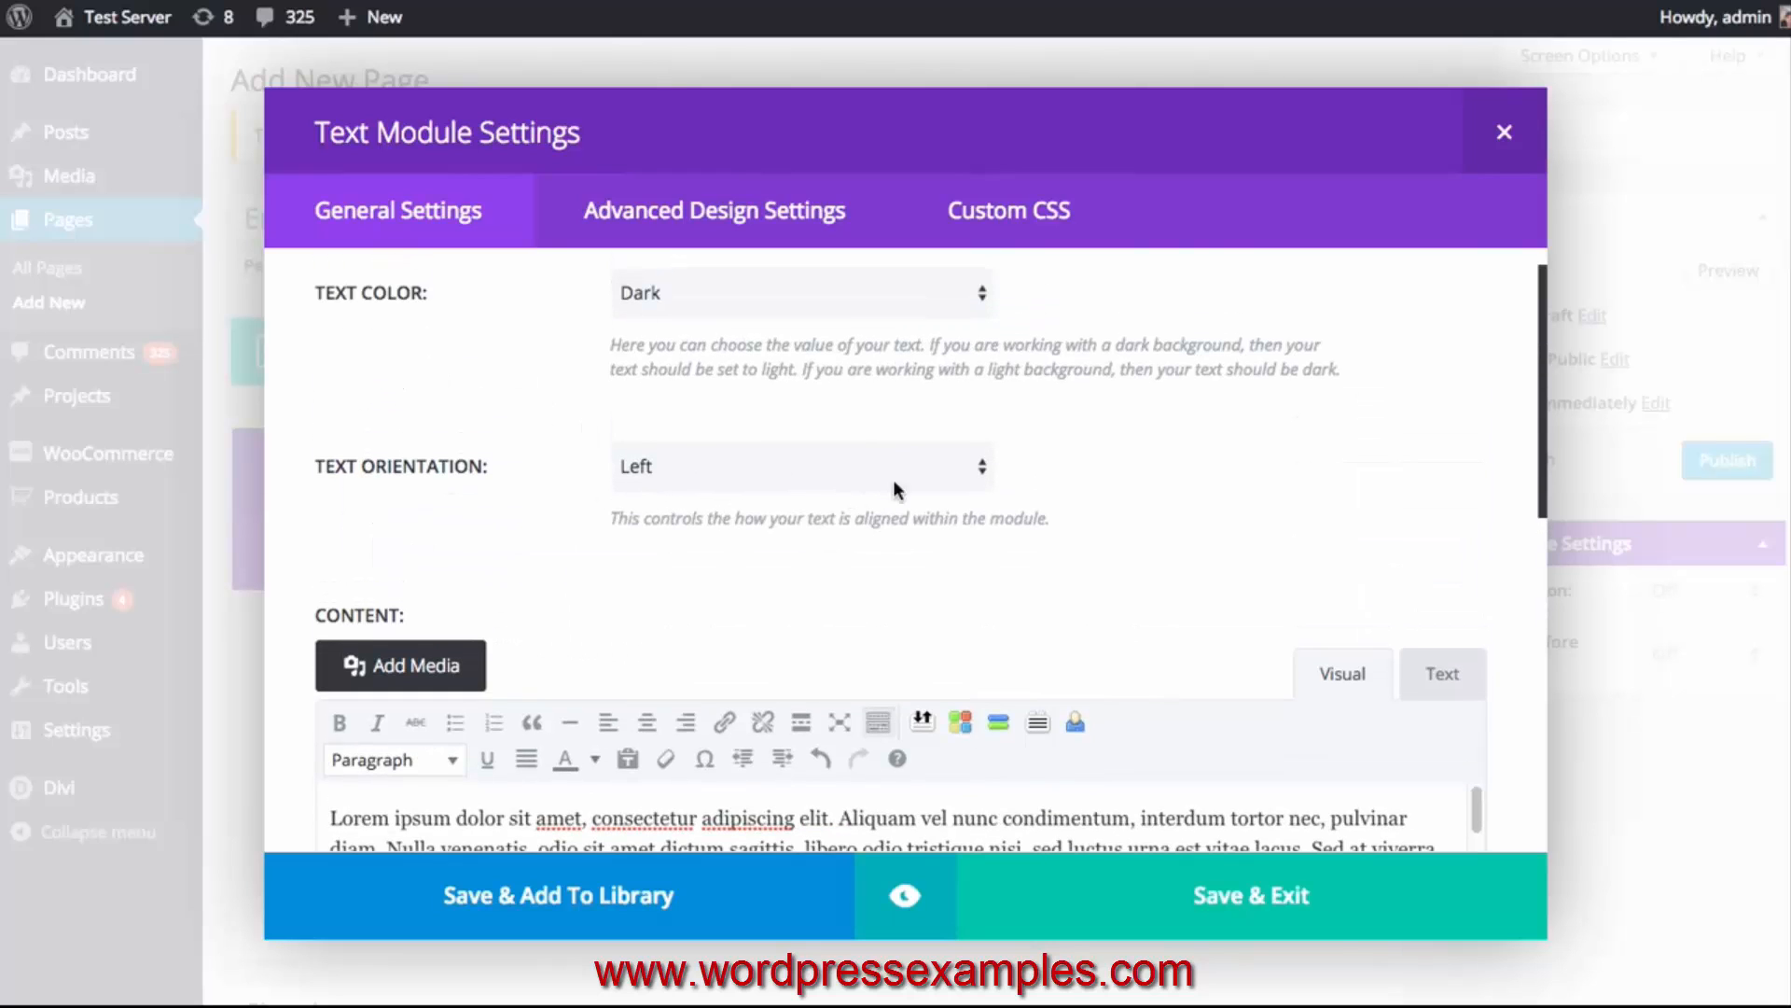
left_click(1250, 896)
Step: Insert a Sidebar module into the right column and save it with its default settings
scroll(1487, 792, "down", 1)
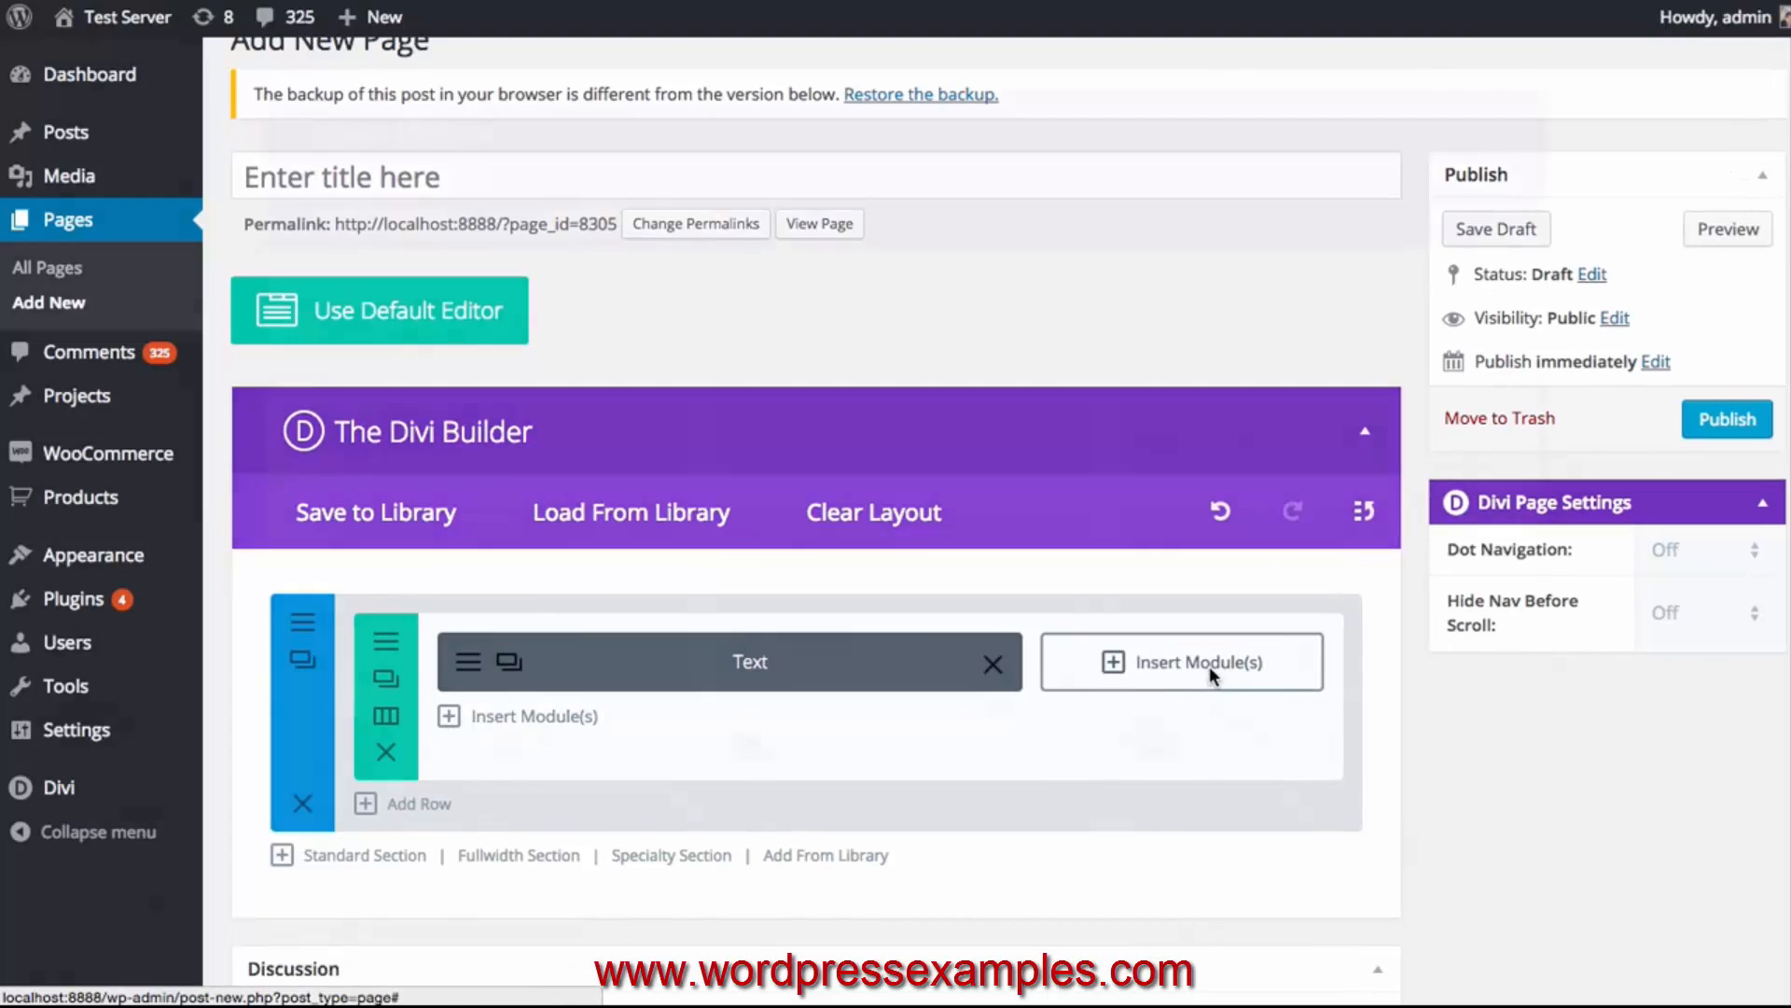
left_click(1207, 666)
scroll(1216, 670, "down", 5)
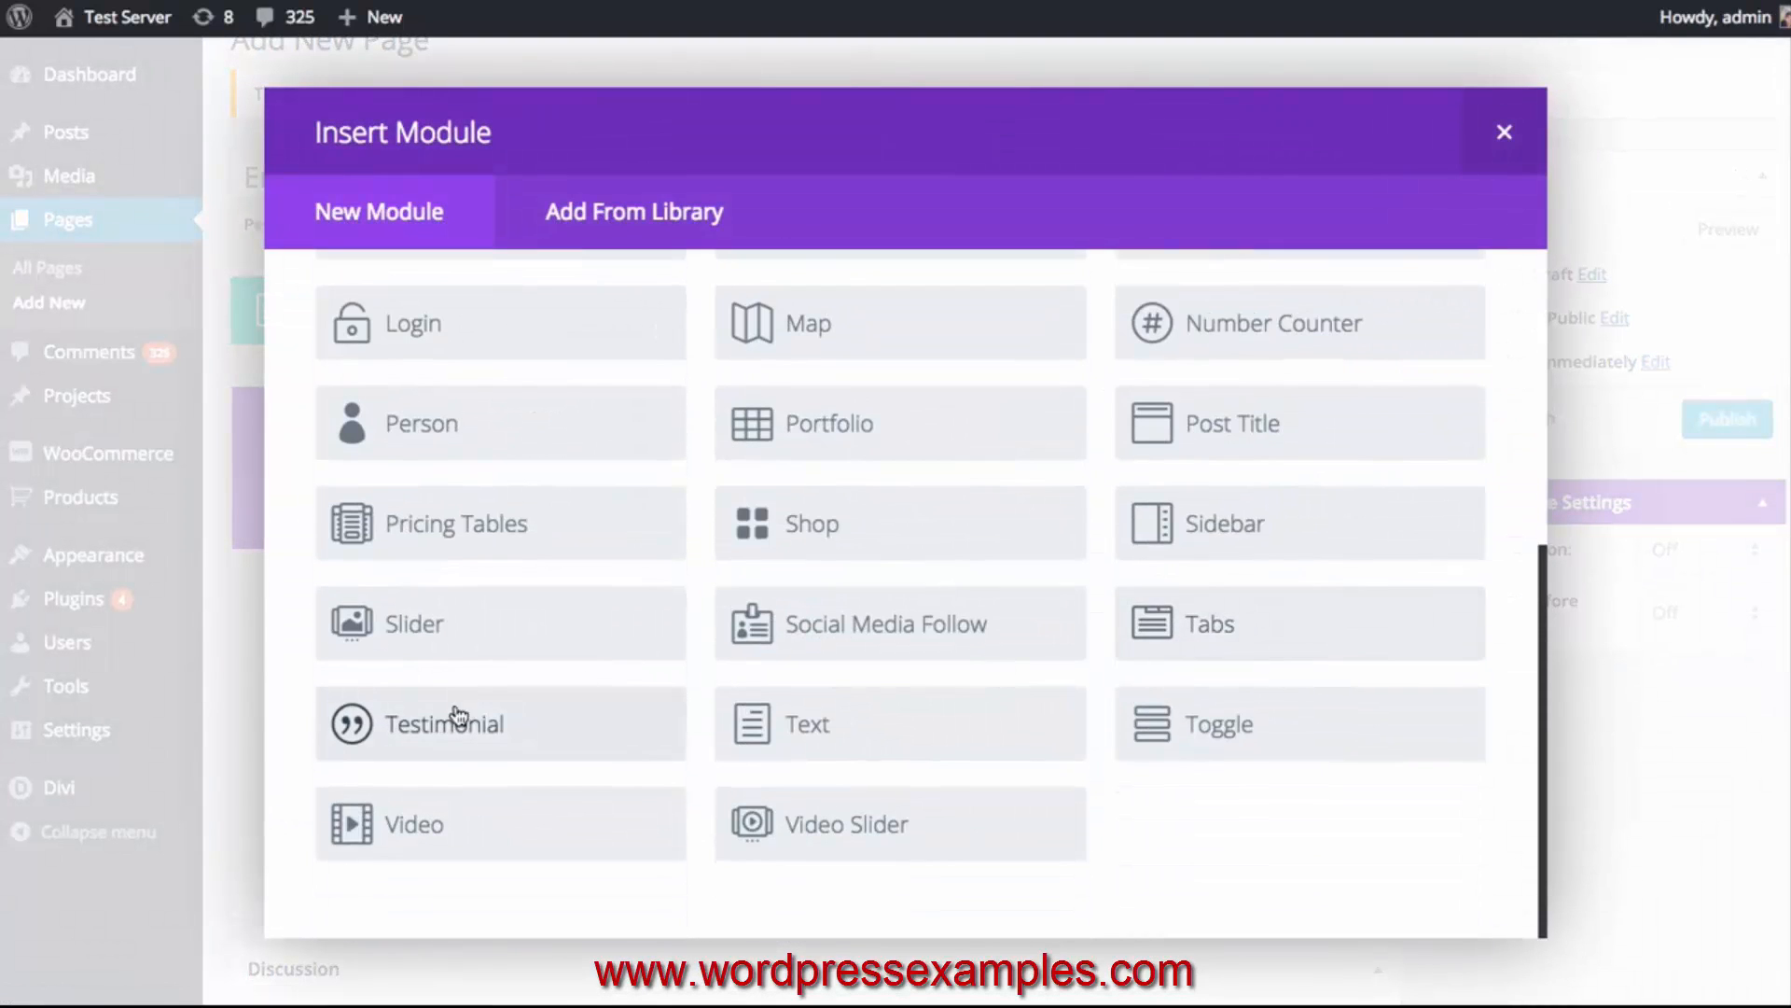
left_click(1238, 539)
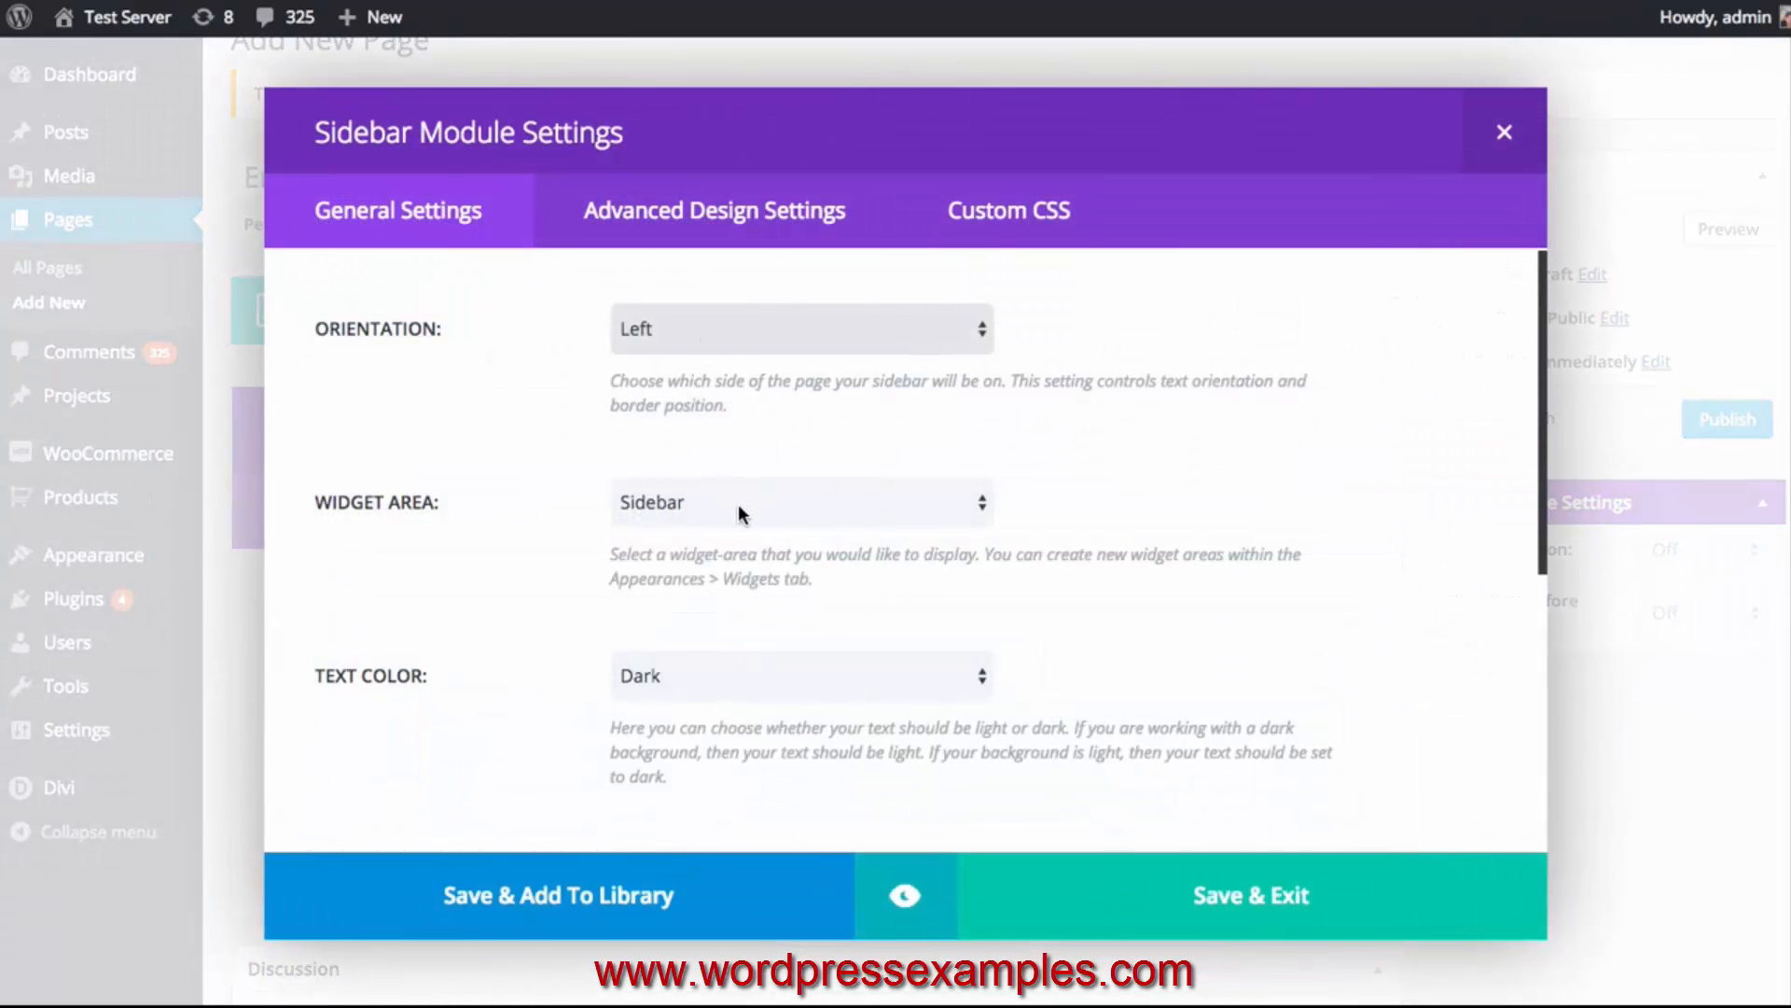
left_click(1150, 891)
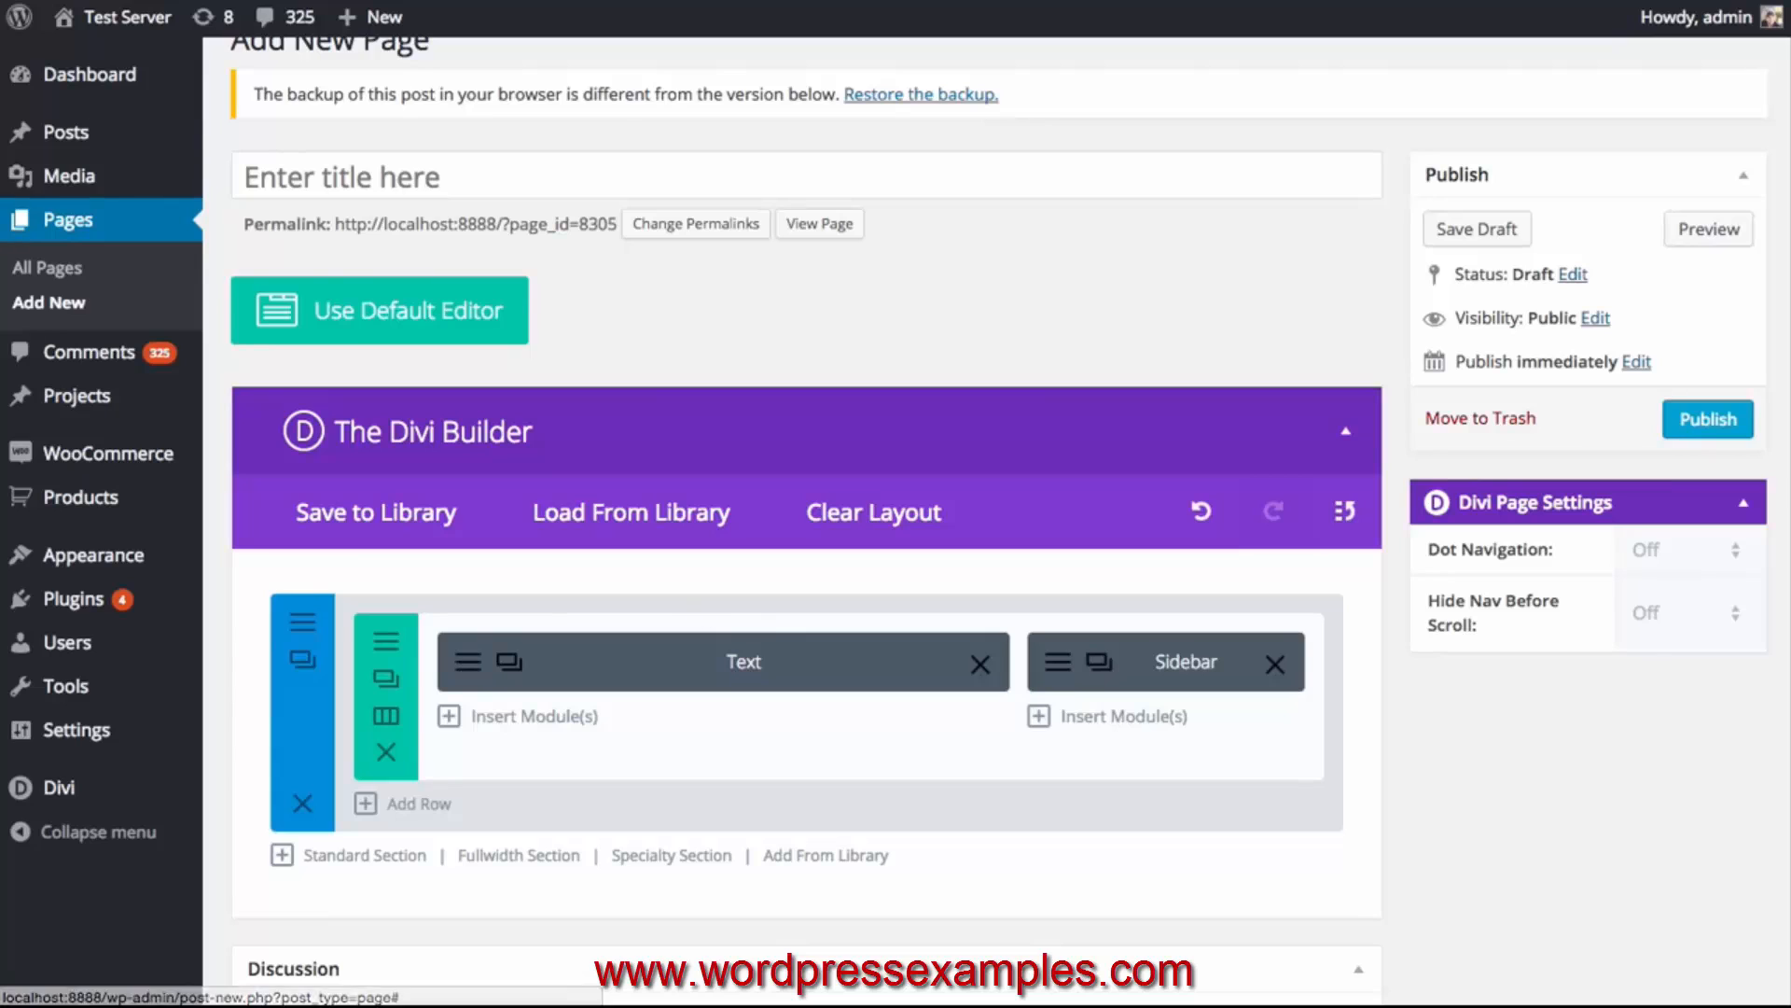
Step: Publish the page and view it on the site
left_click(1692, 422)
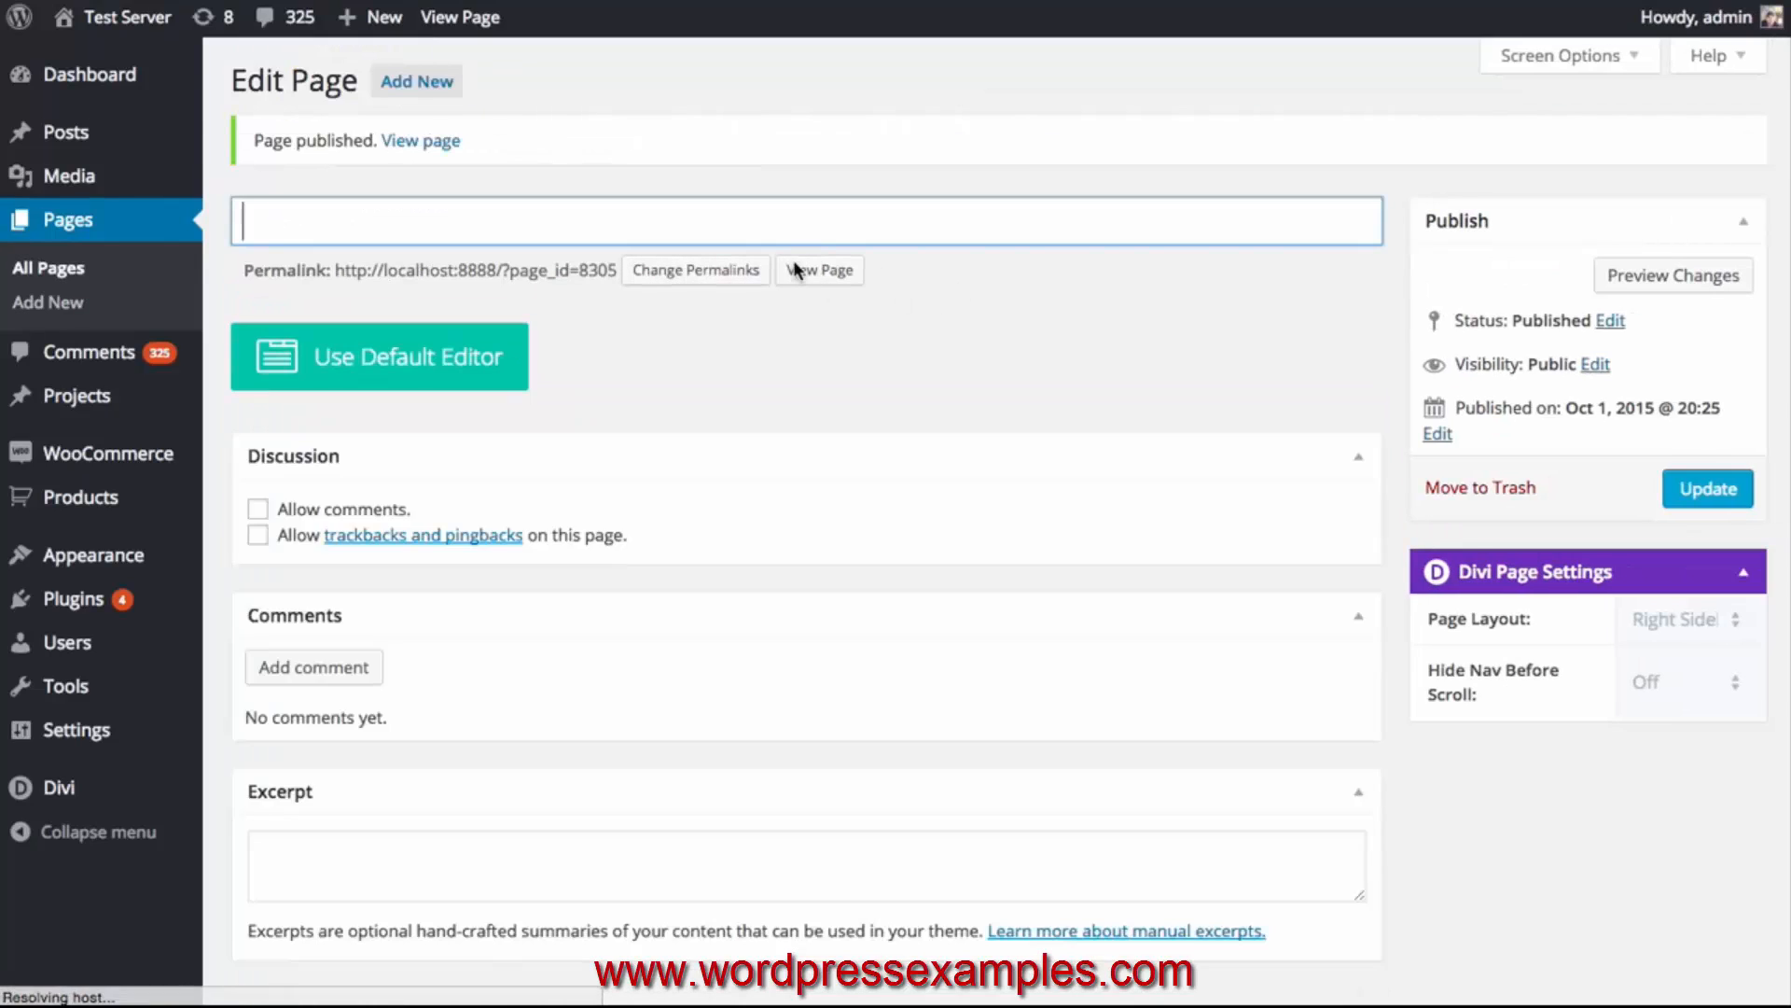
left_click(821, 272)
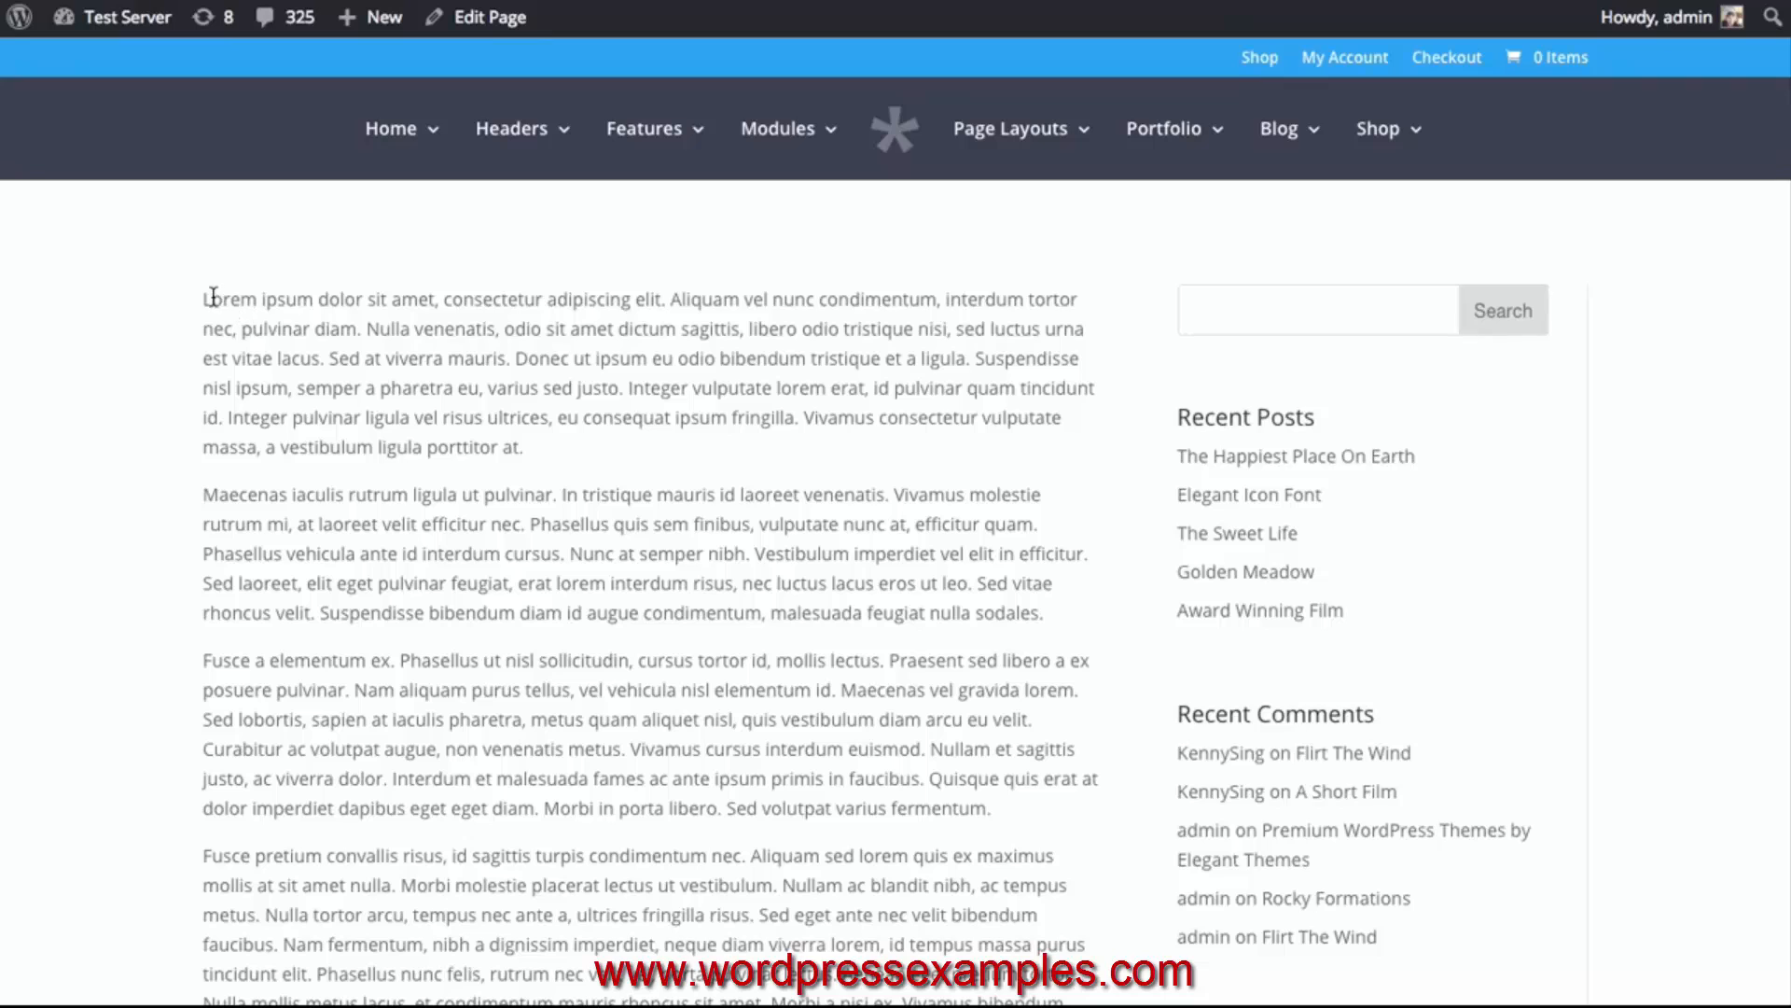
scroll(746, 654, "down", 15)
left_click_drag(215, 306, 809, 367)
left_click(810, 301)
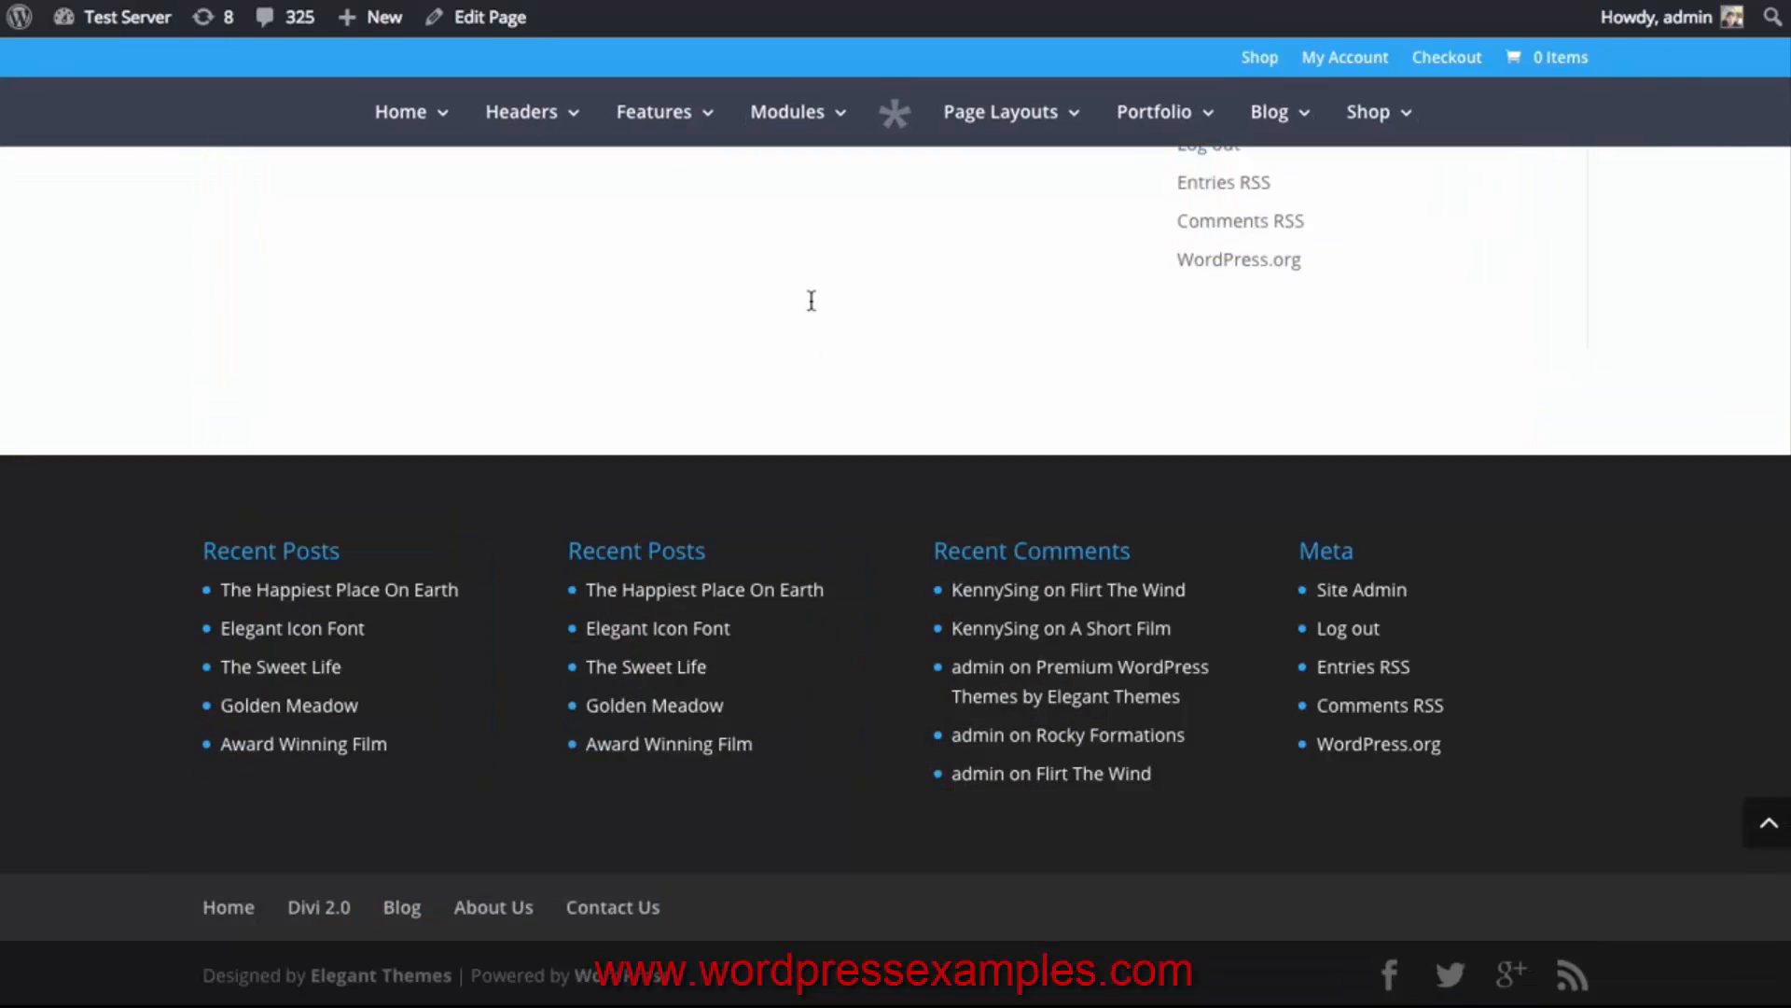
scroll(816, 427, "up", 15)
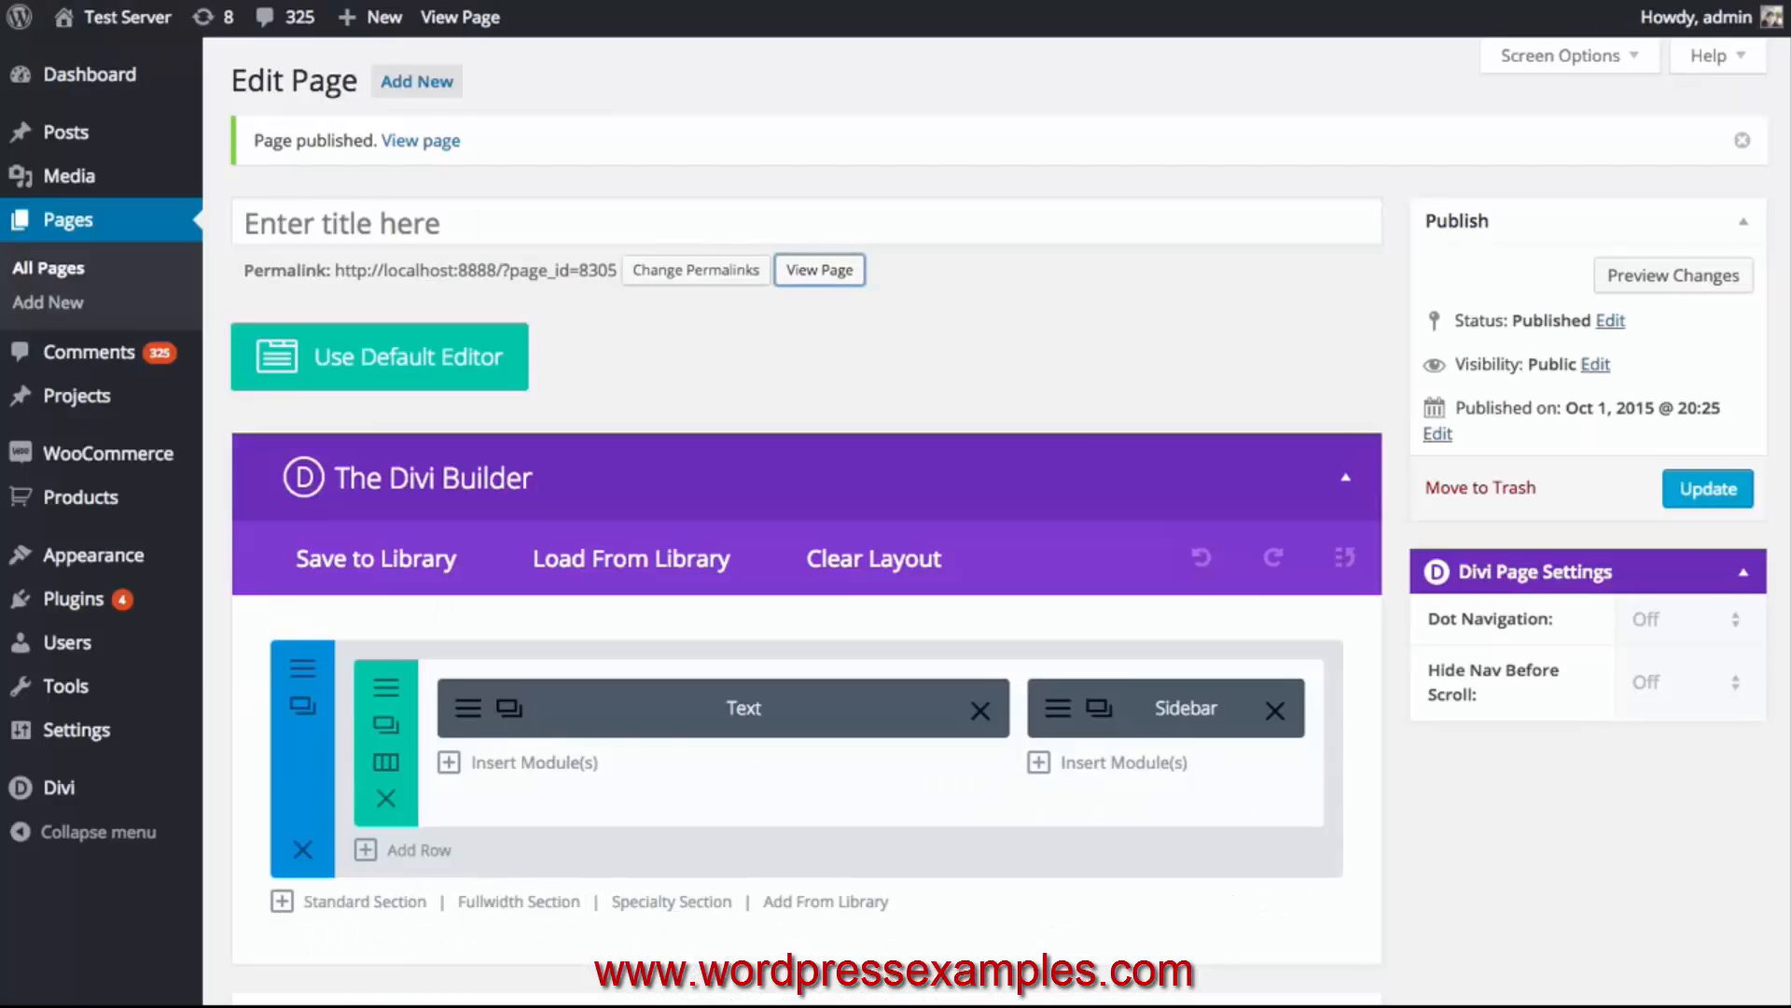
scroll(1185, 458, "down", 1)
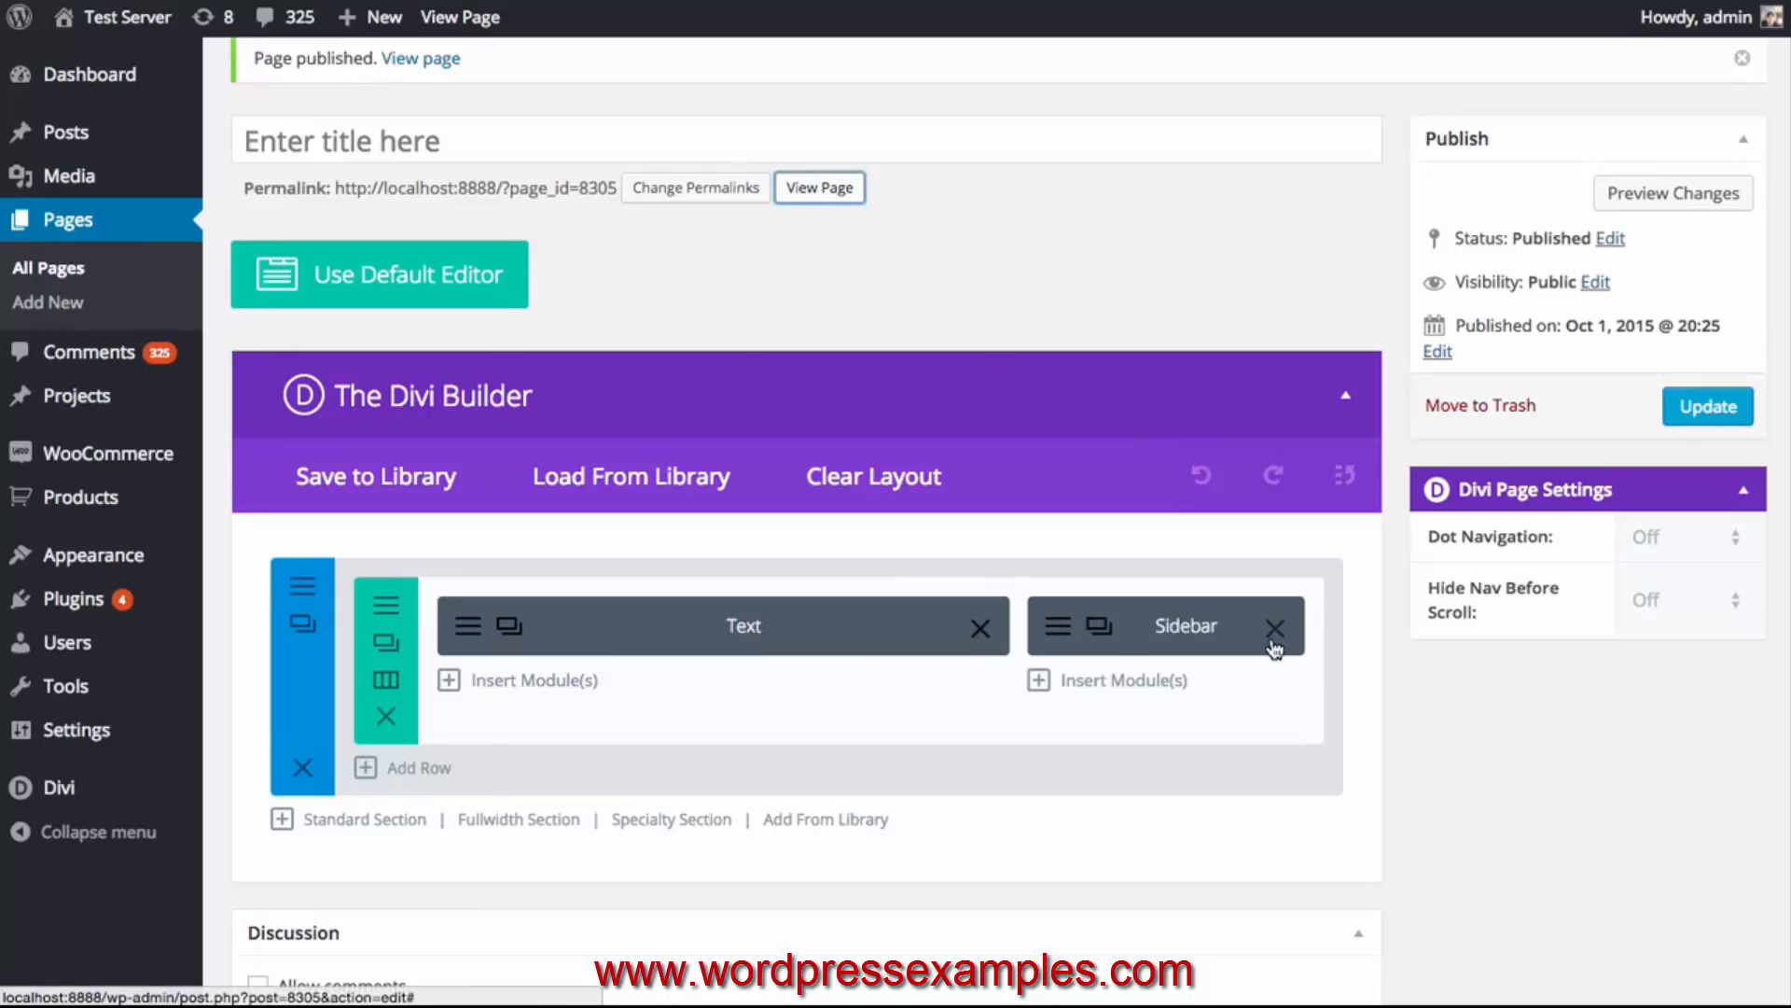
left_click(483, 632)
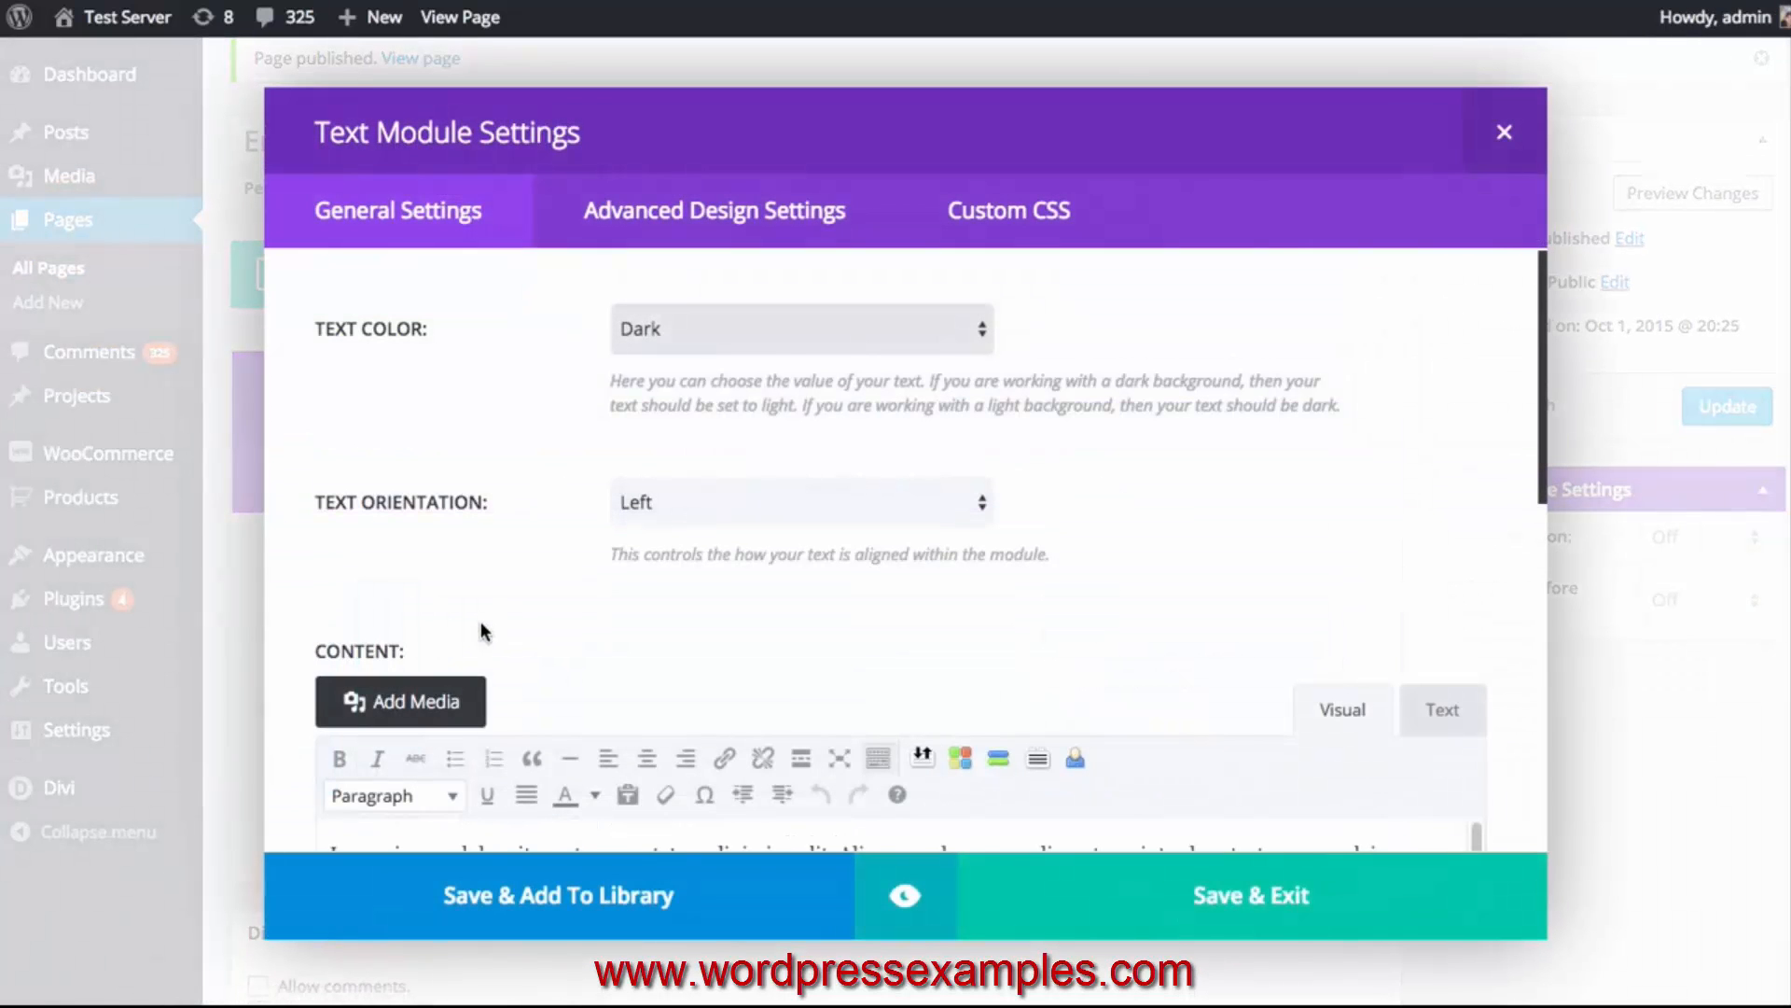
left_click(836, 333)
left_click(849, 333)
left_click(1492, 160)
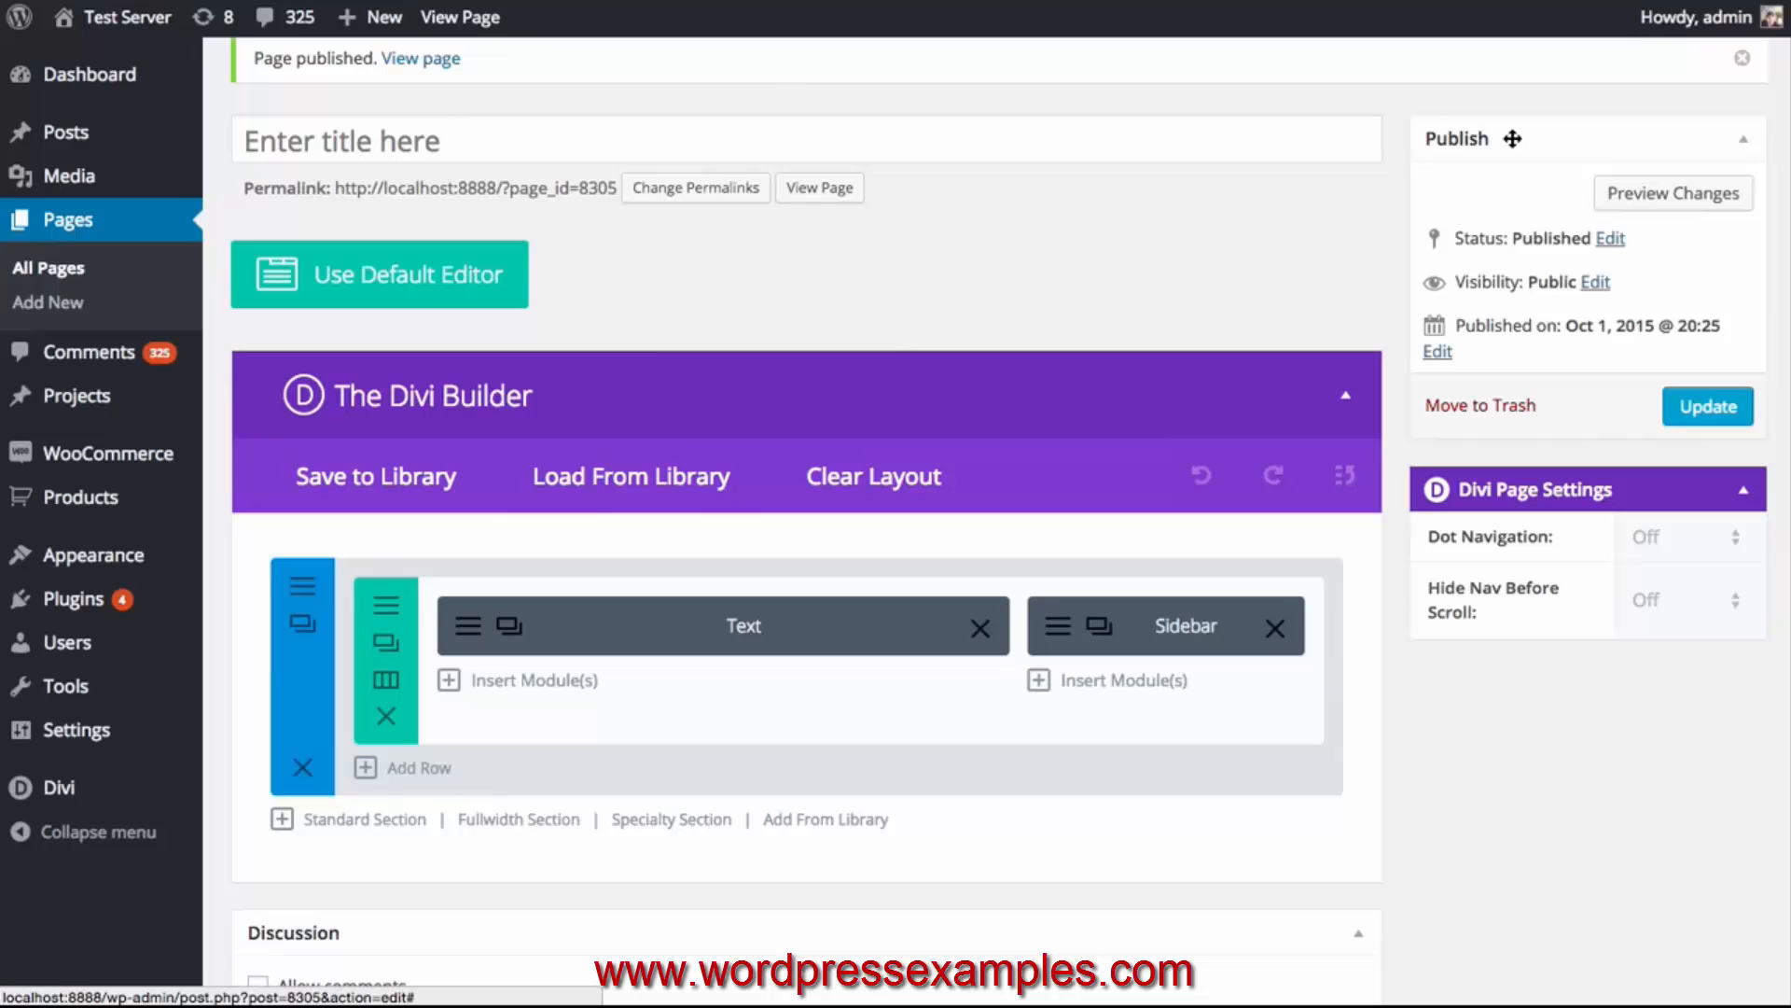
Step: Set the section's background colour to purple in its settings and save
left_click(314, 593)
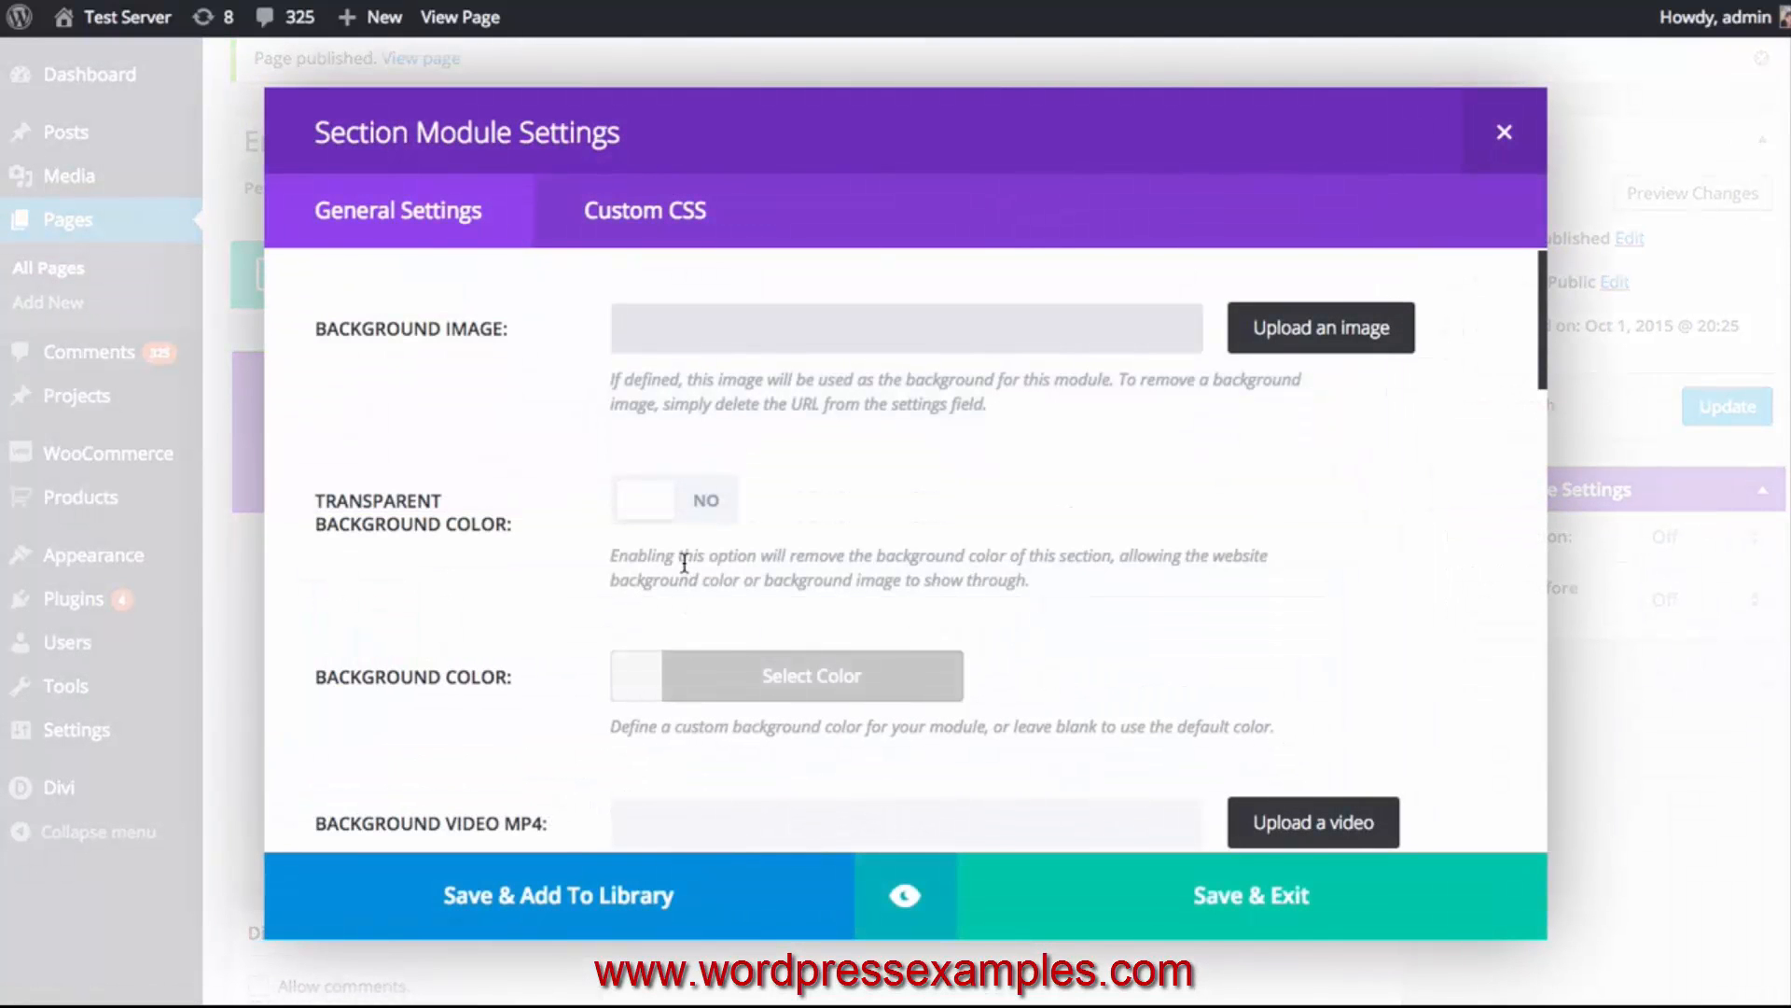
left_click(737, 672)
scroll(988, 680, "down", 4)
left_click(844, 593)
scroll(1062, 593, "up", 1)
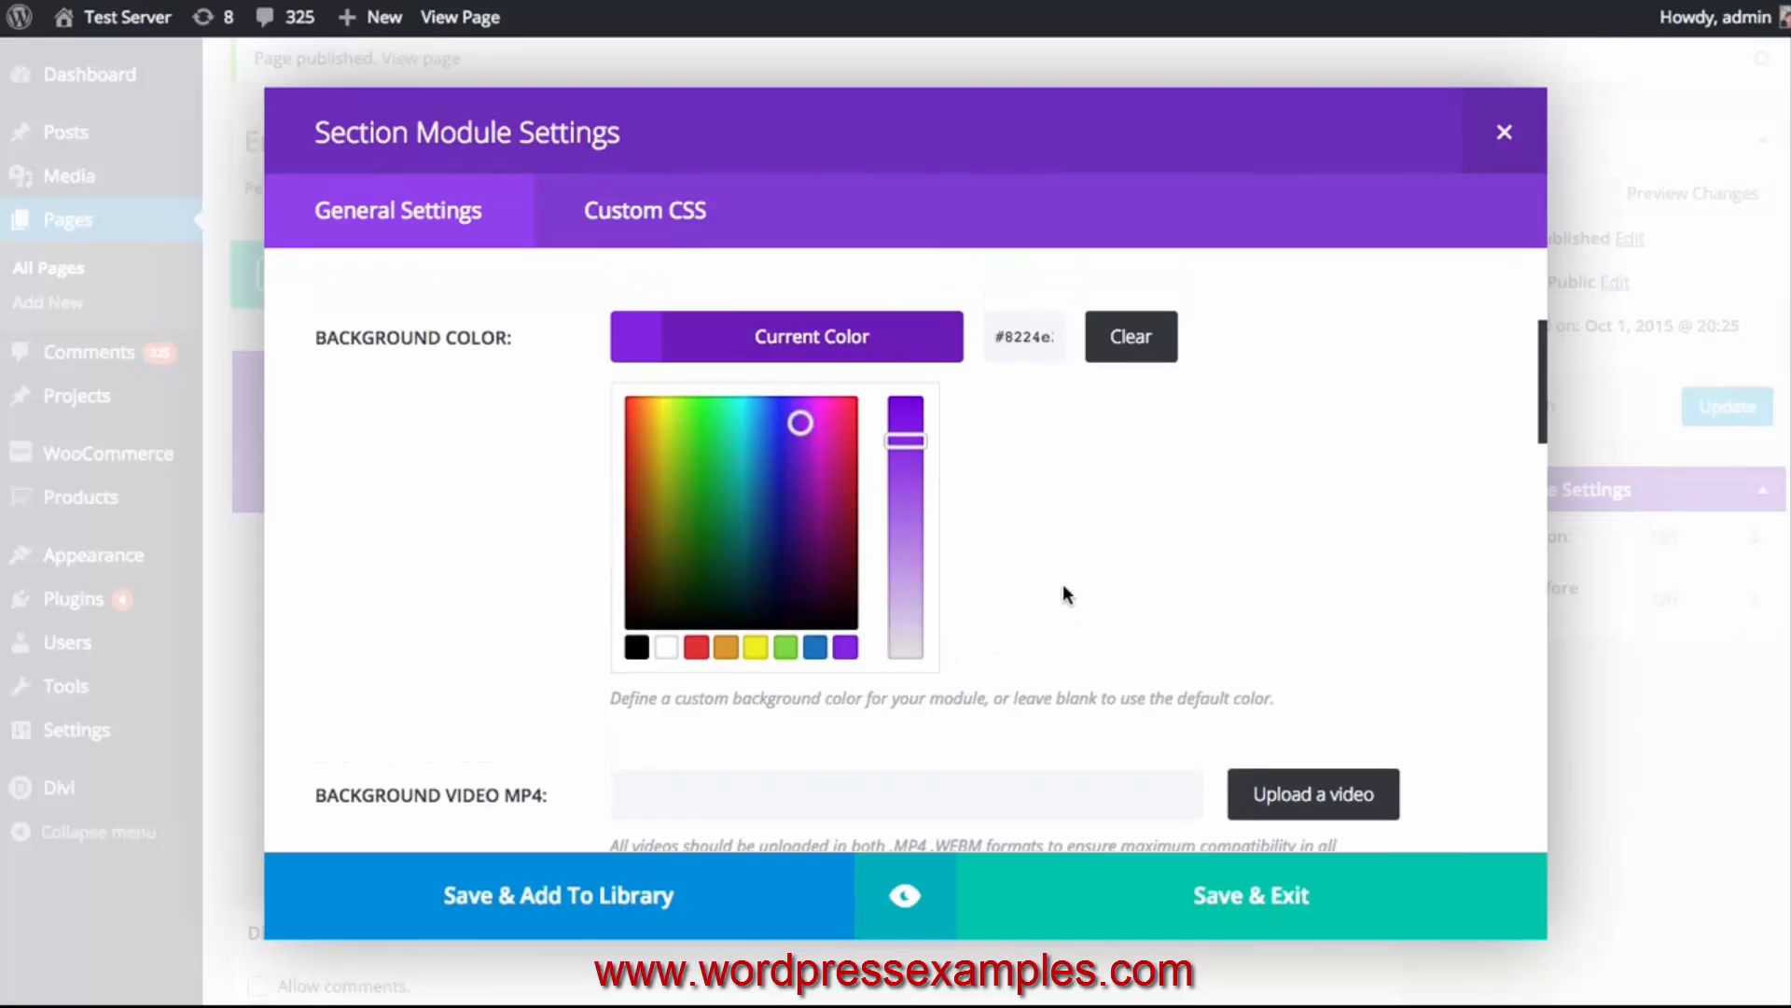
left_click(879, 339)
left_click(1190, 897)
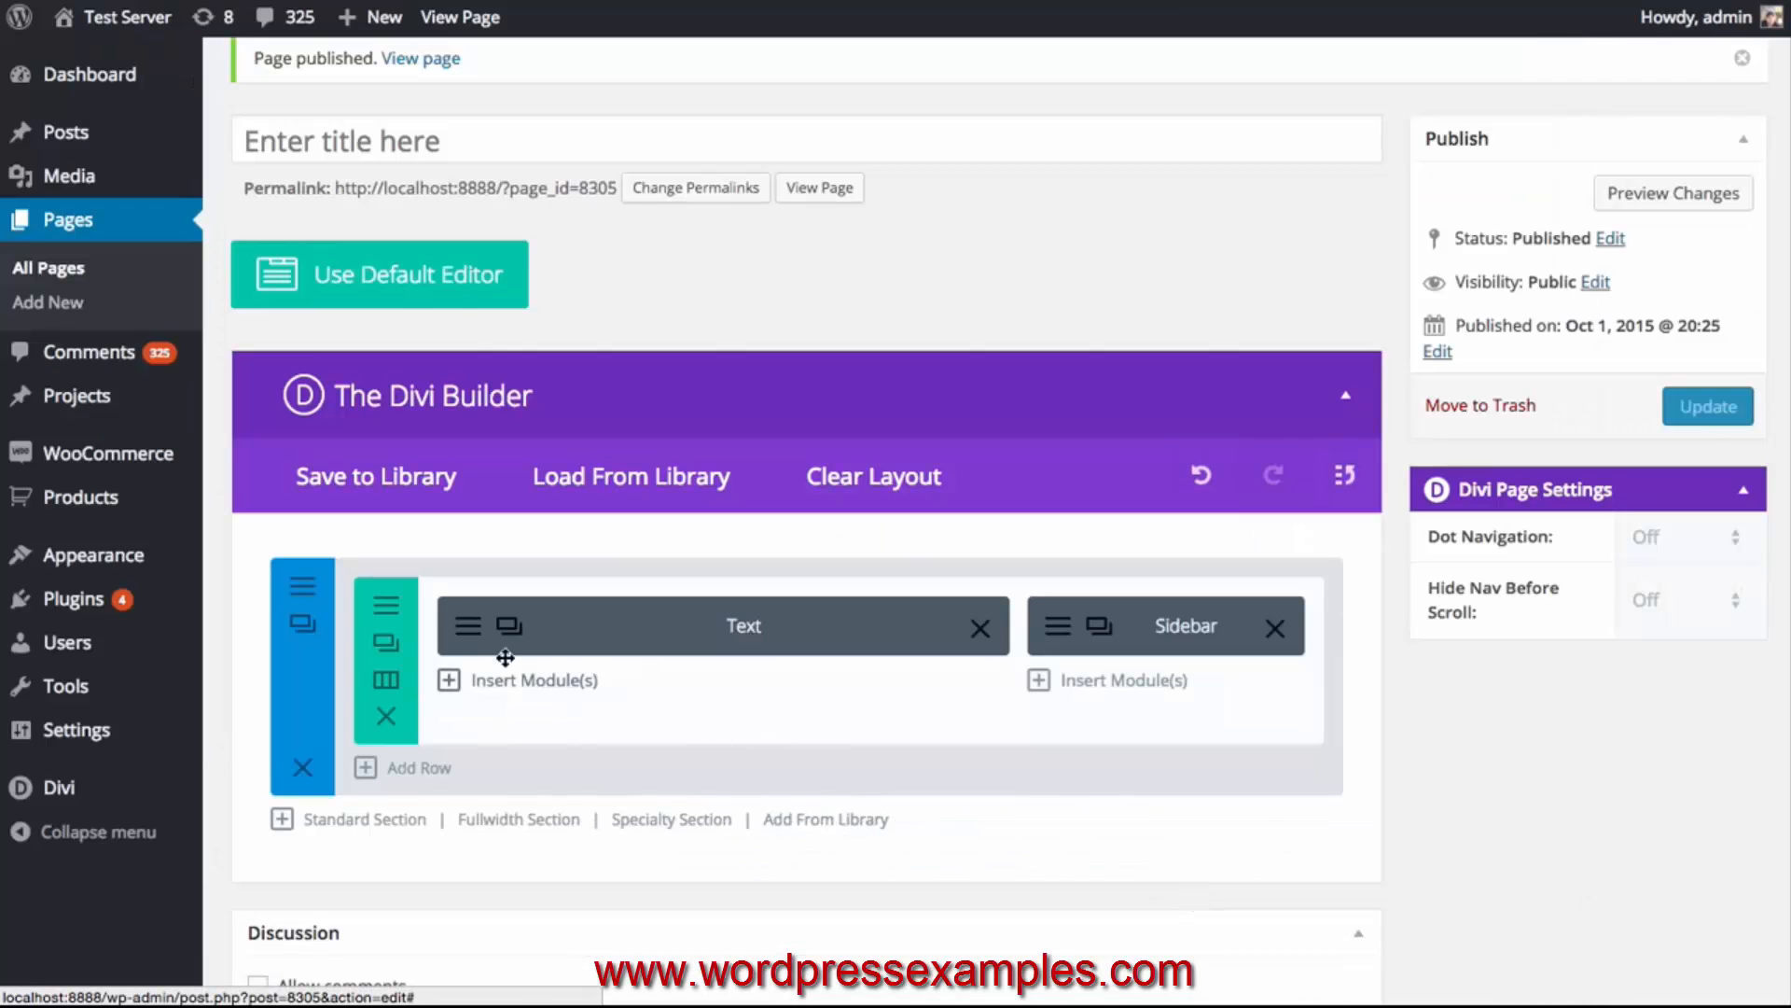
Step: Preview the Text module's content against the purple section background
left_click(470, 627)
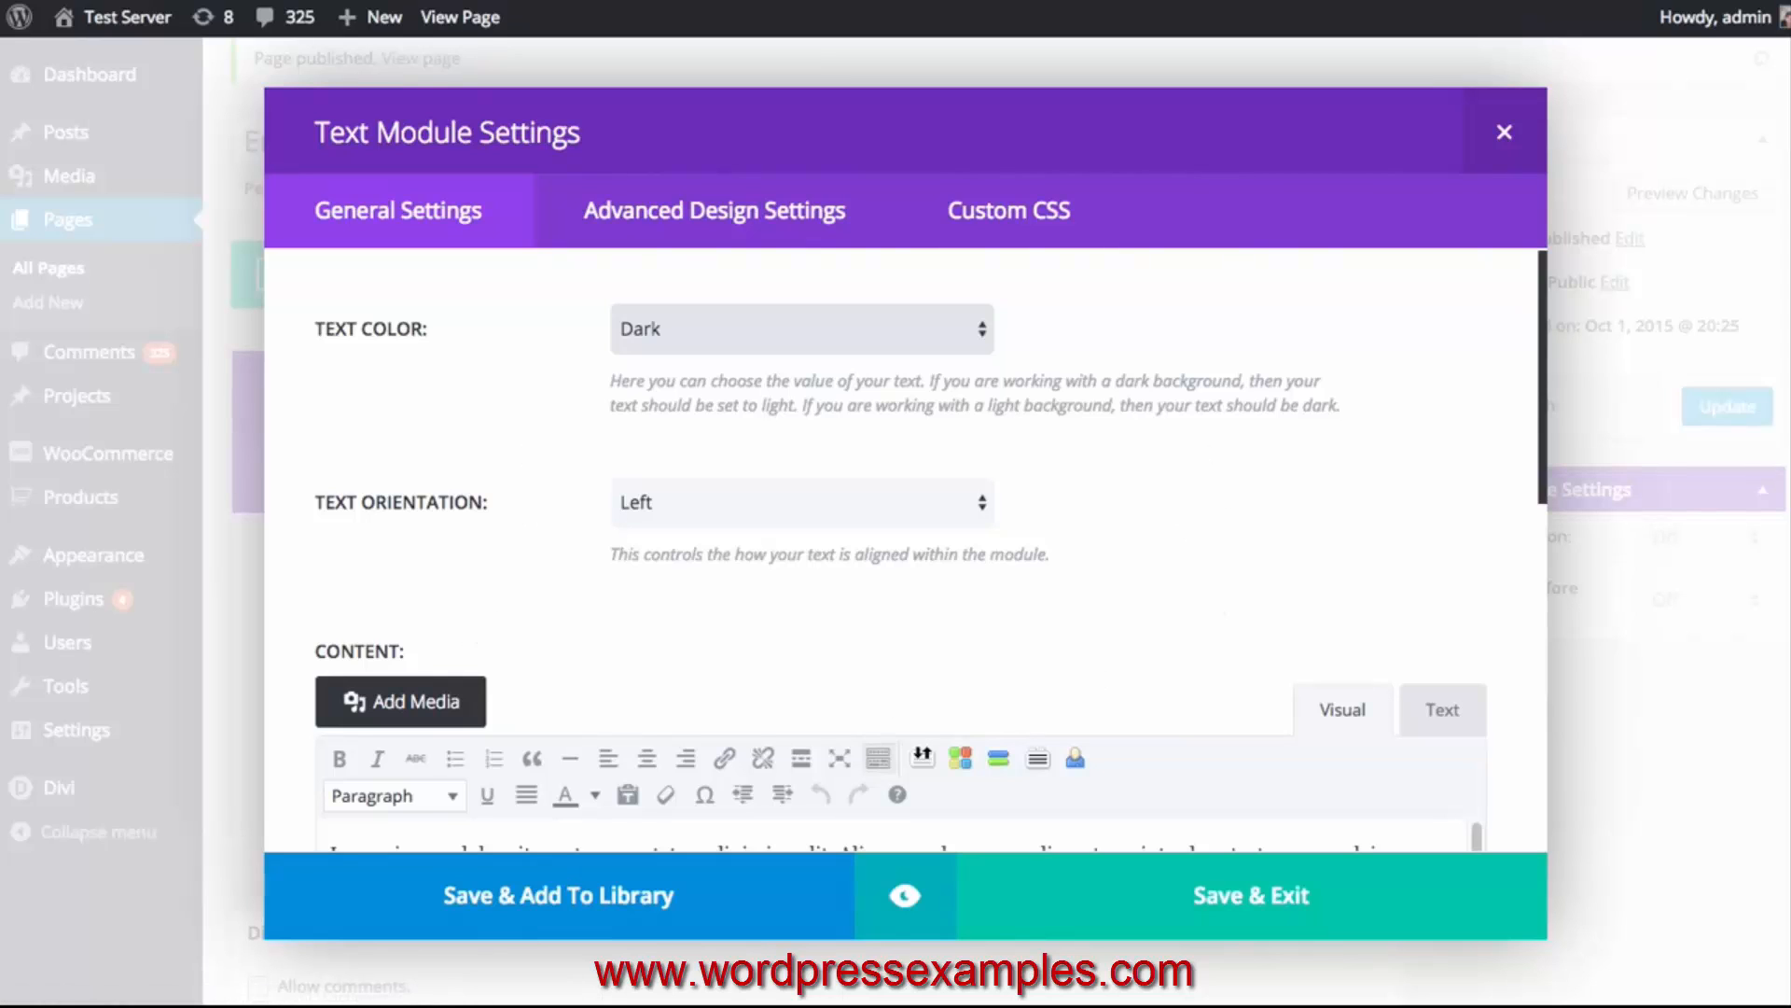
left_click(906, 895)
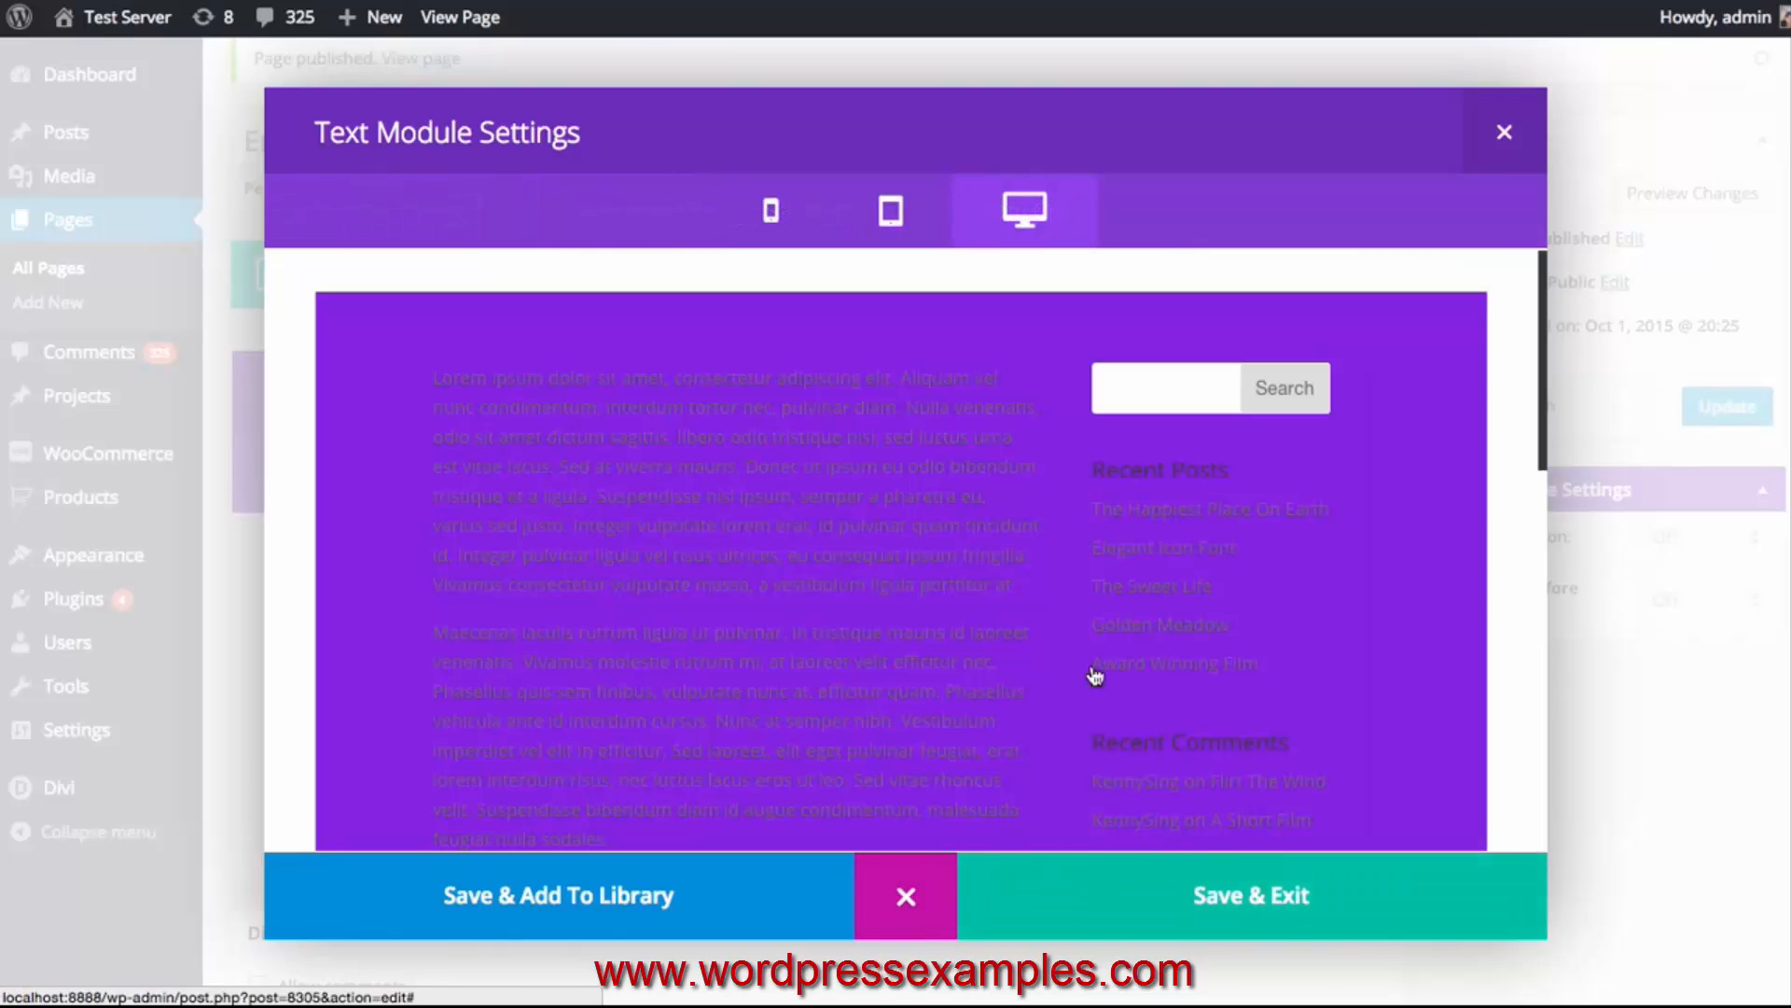
left_click_drag(403, 392, 845, 686)
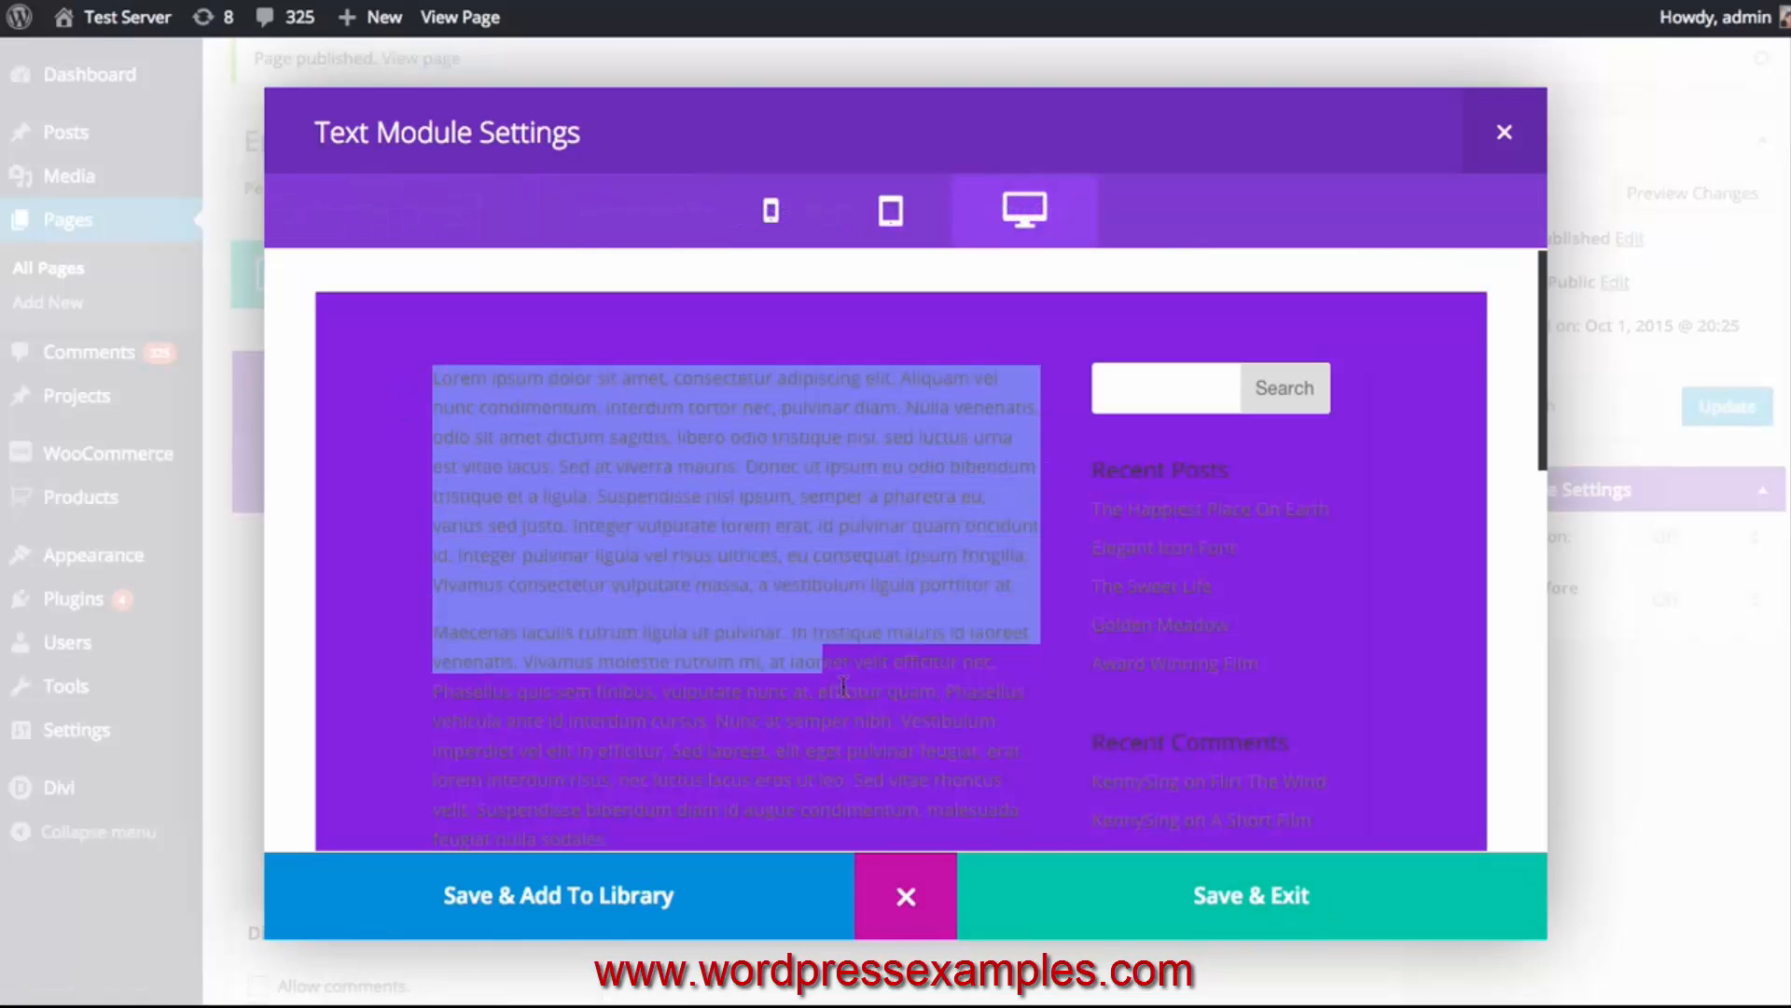
left_click(1026, 555)
scroll(700, 472, "down", 4)
scroll(755, 494, "up", 4)
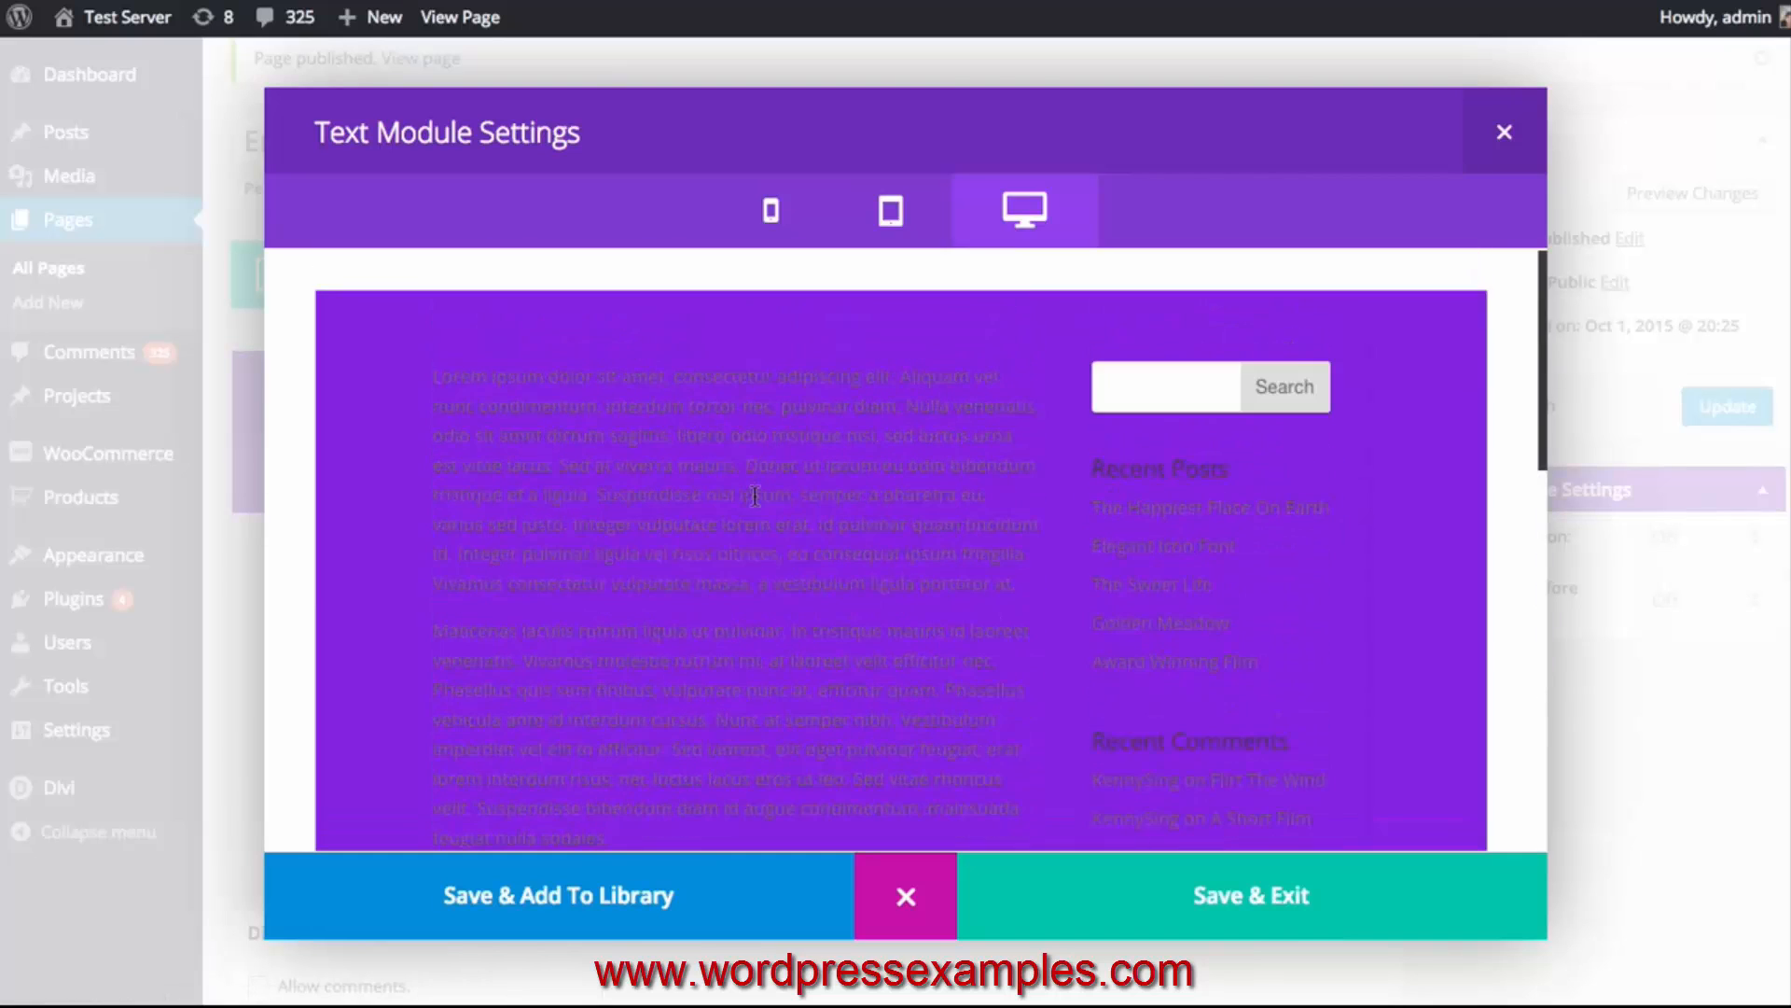
left_click(906, 909)
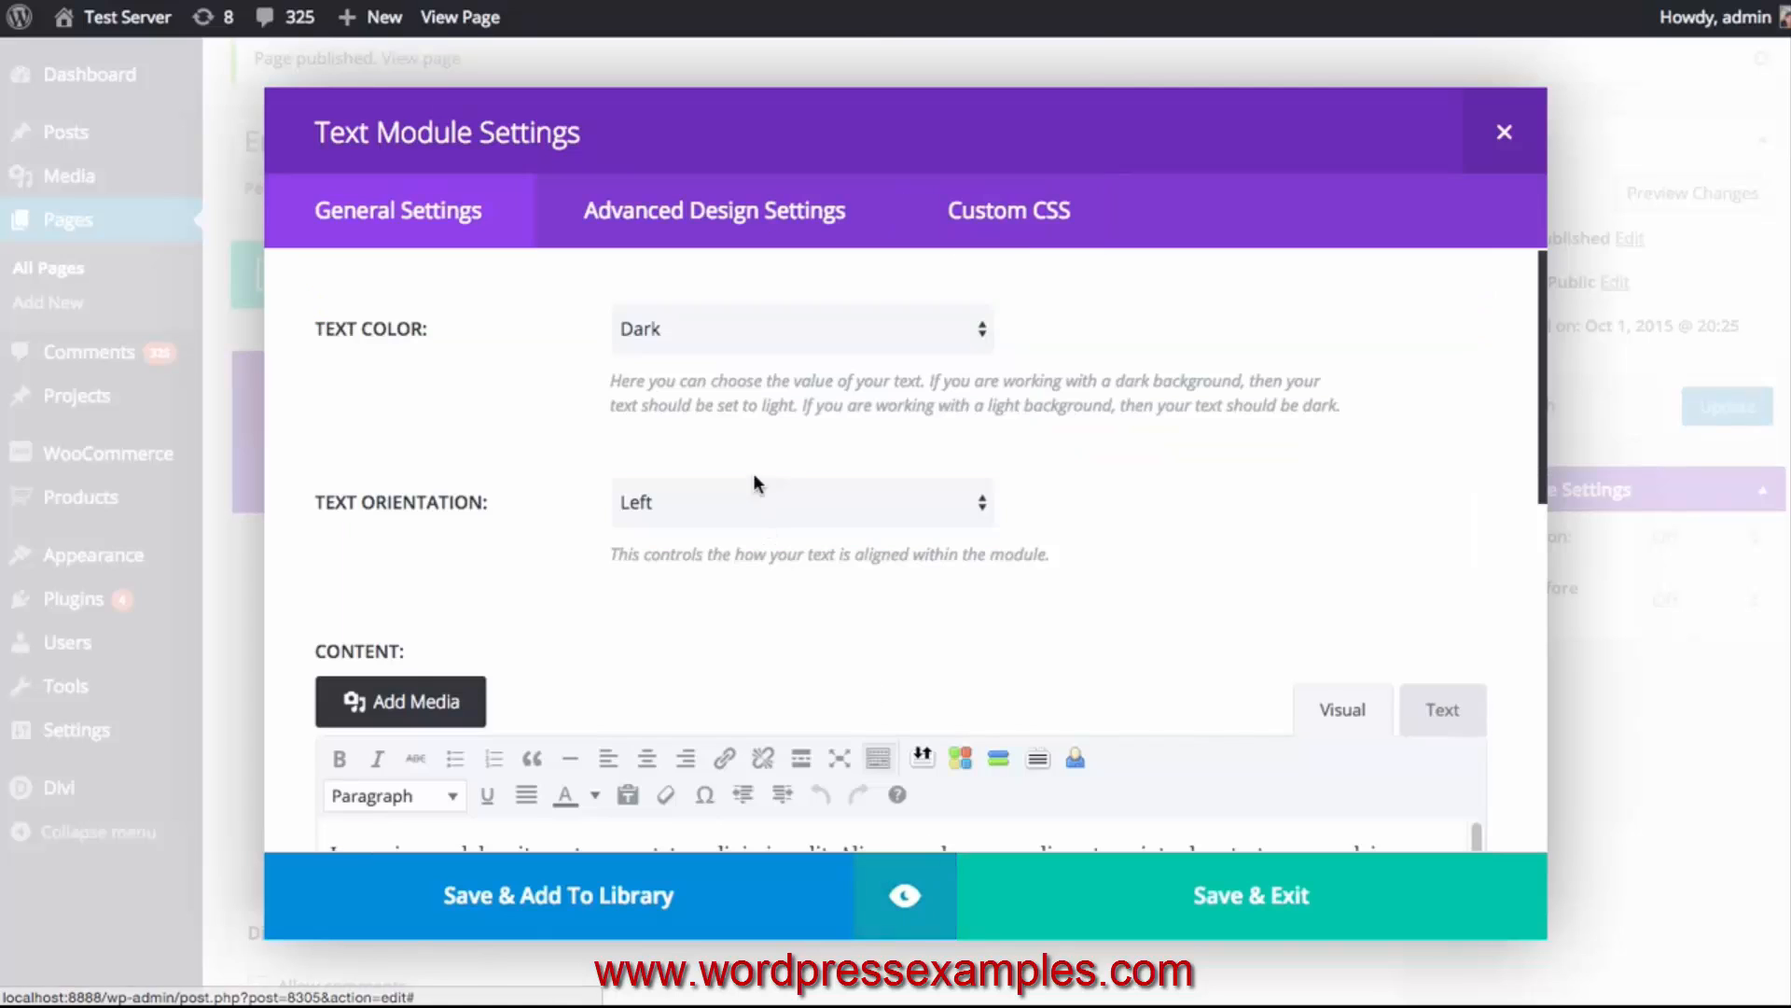
Step: Set the Text module's text colour to Light, preview it, and save the module
left_click(656, 329)
left_click(655, 350)
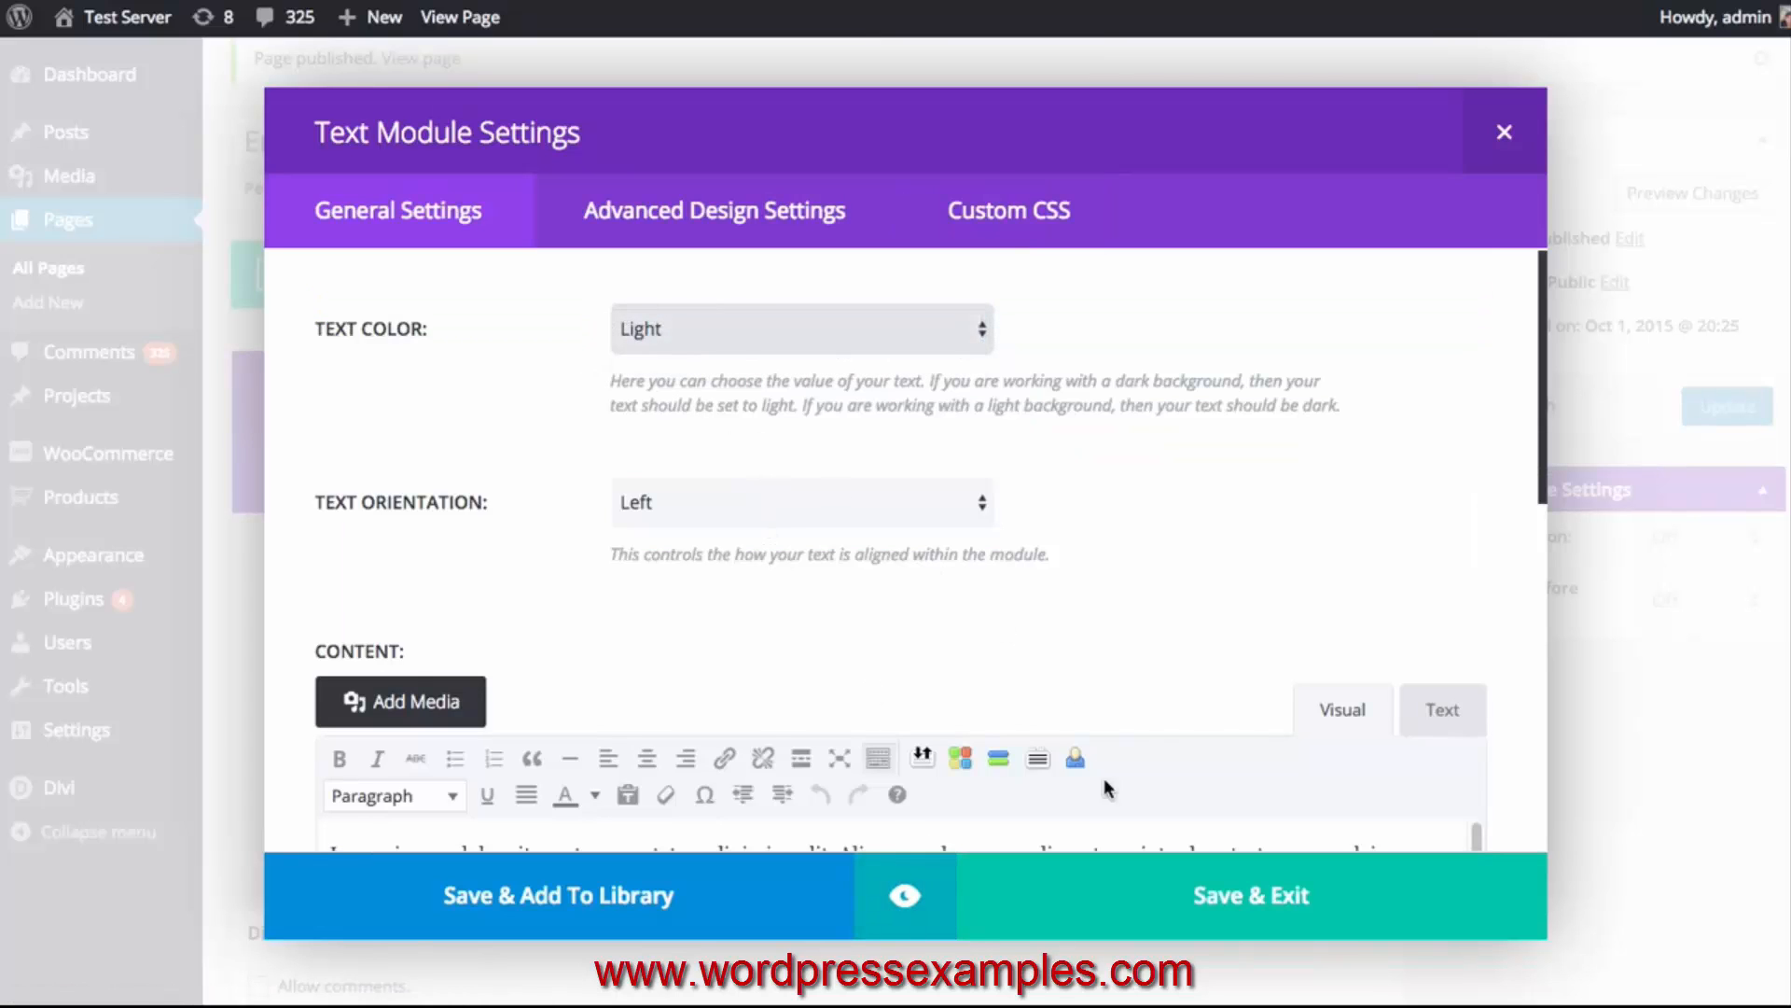
left_click(905, 895)
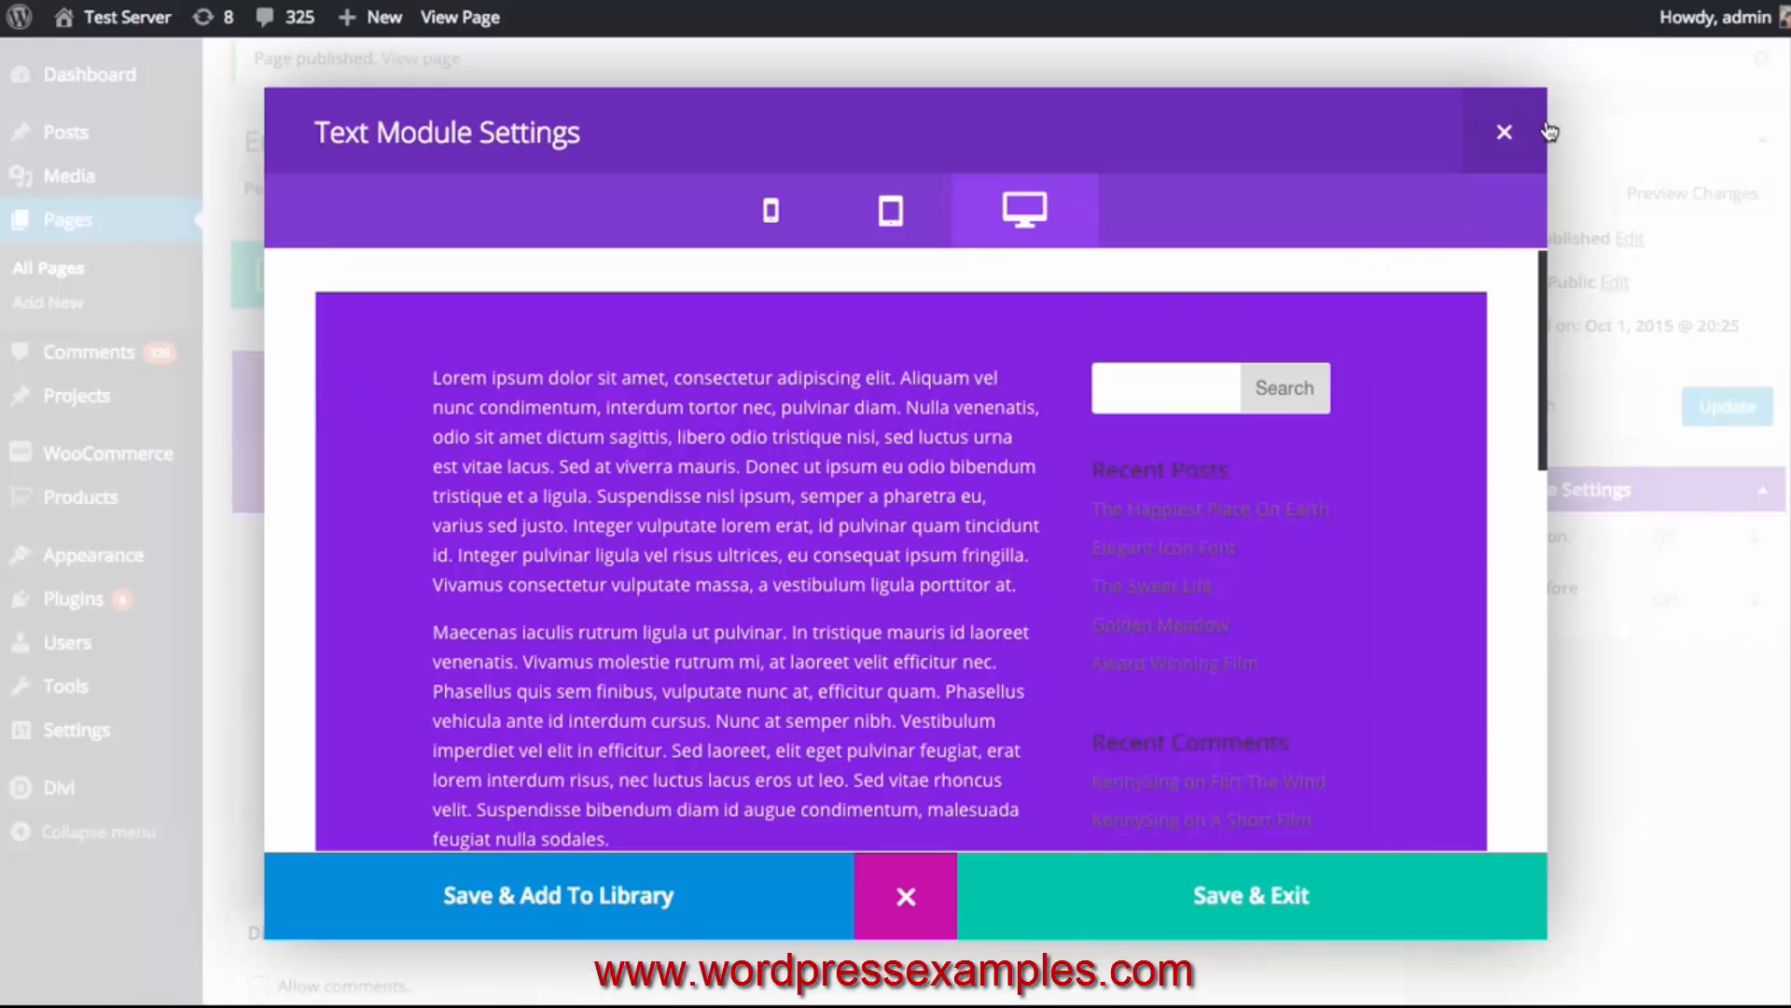
left_click(1254, 877)
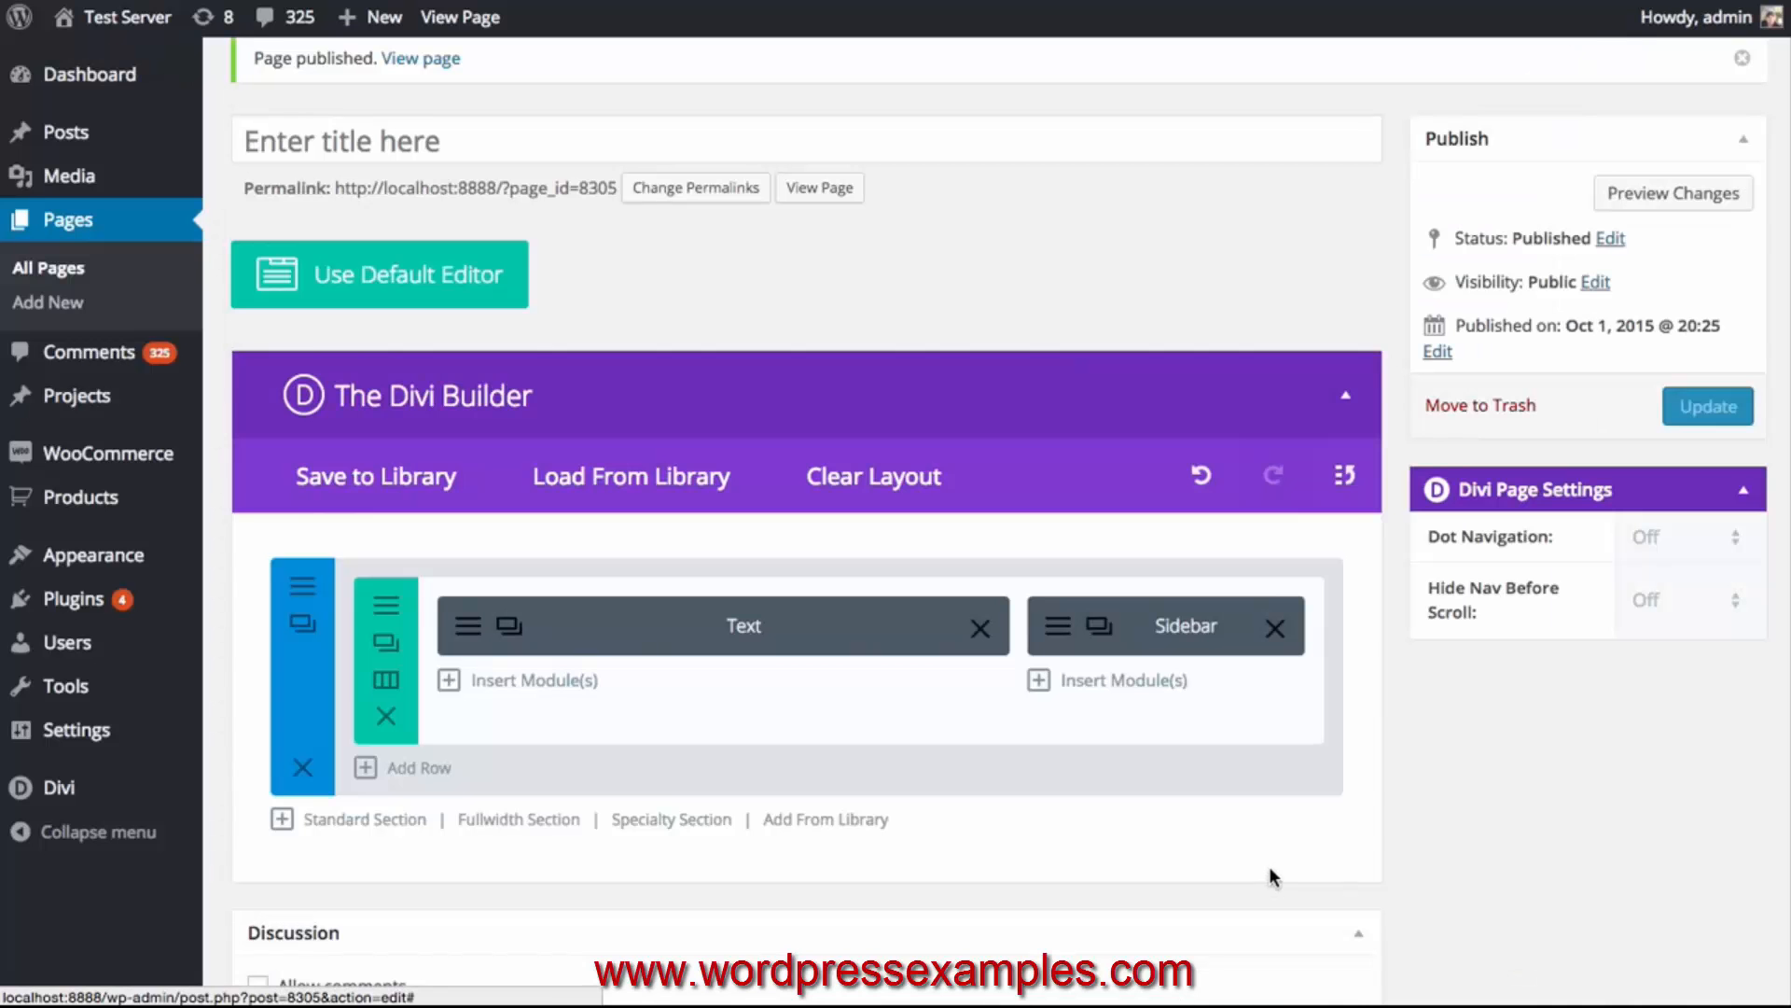
Step: Set the Sidebar module's text colour to Light and save the module
left_click(1060, 627)
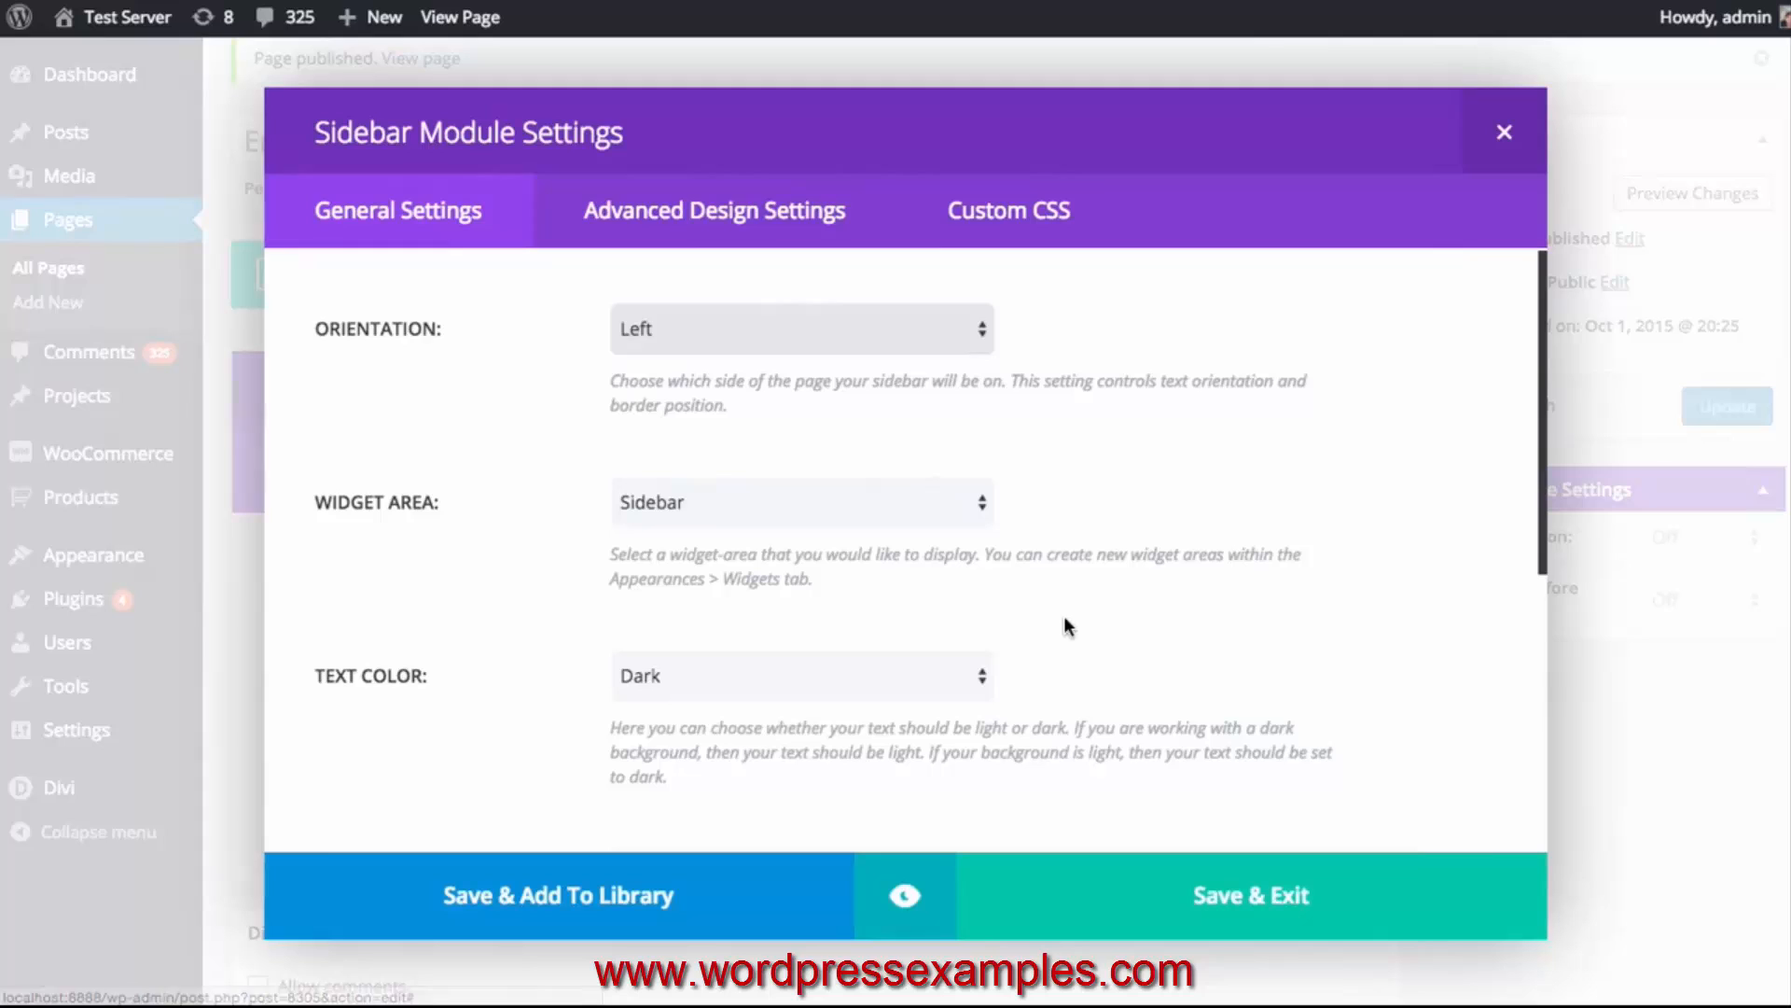
left_click(767, 328)
left_click(1166, 390)
left_click(789, 675)
left_click(764, 697)
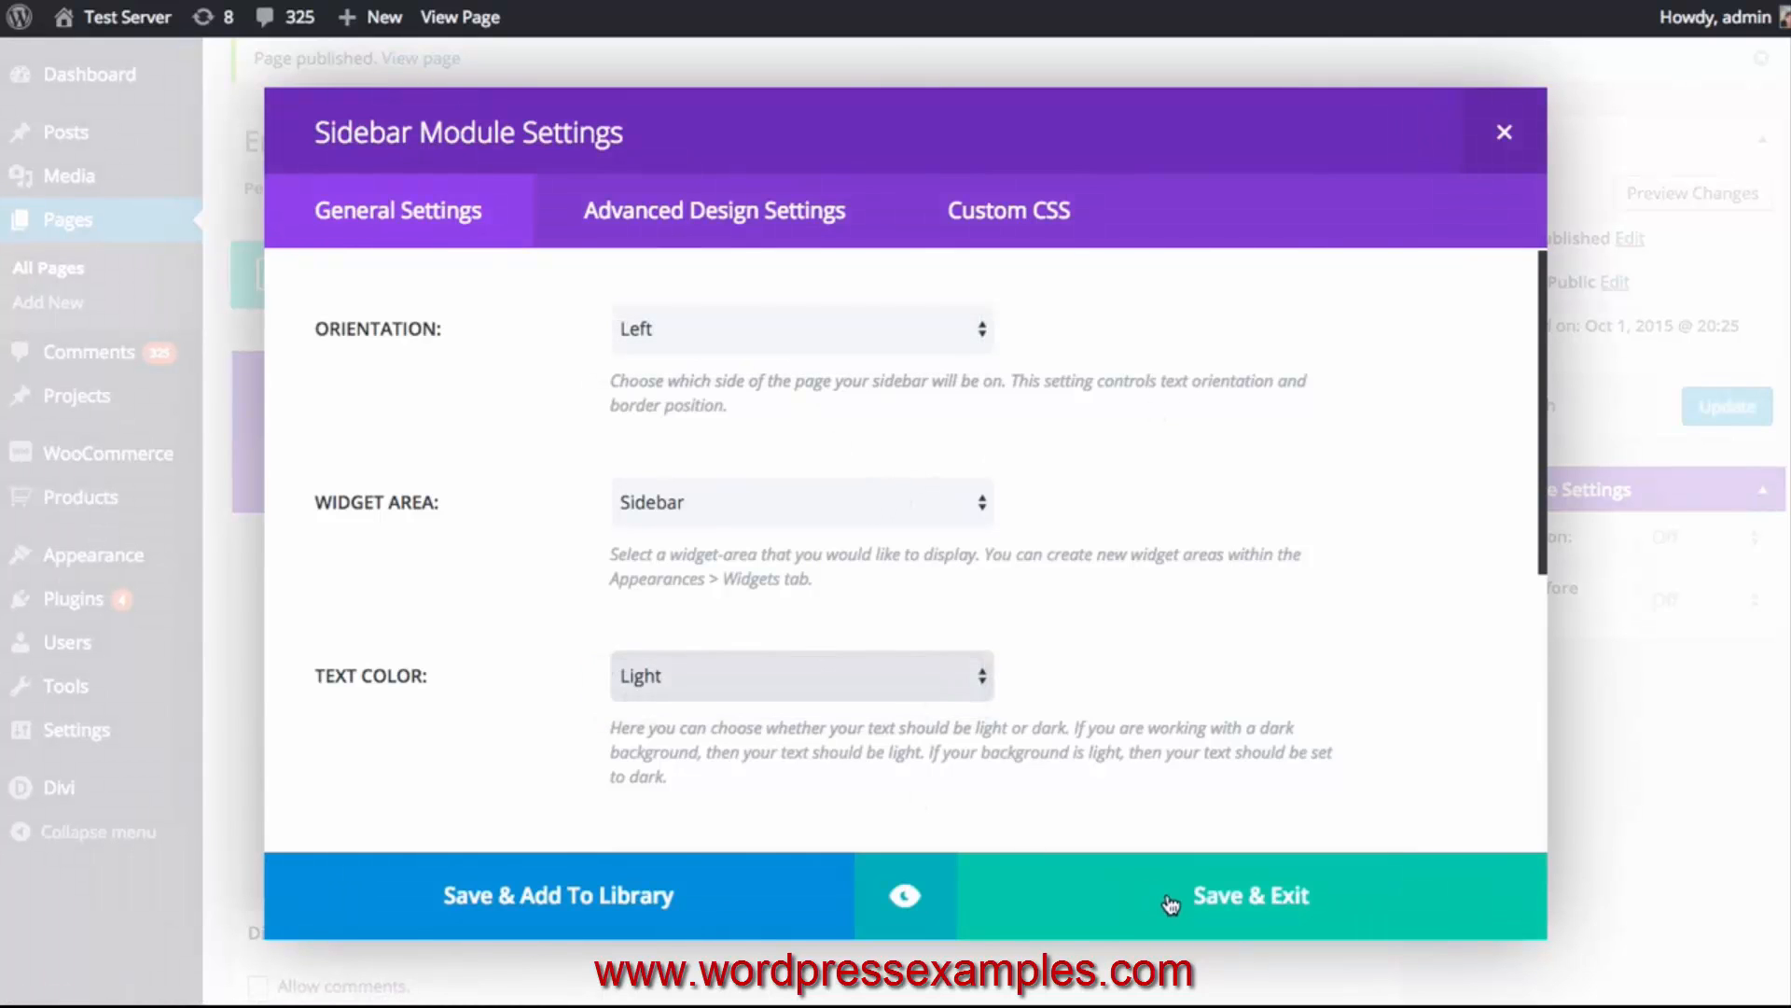
left_click(1174, 894)
Step: Update the page and view it on the site
left_click(1710, 419)
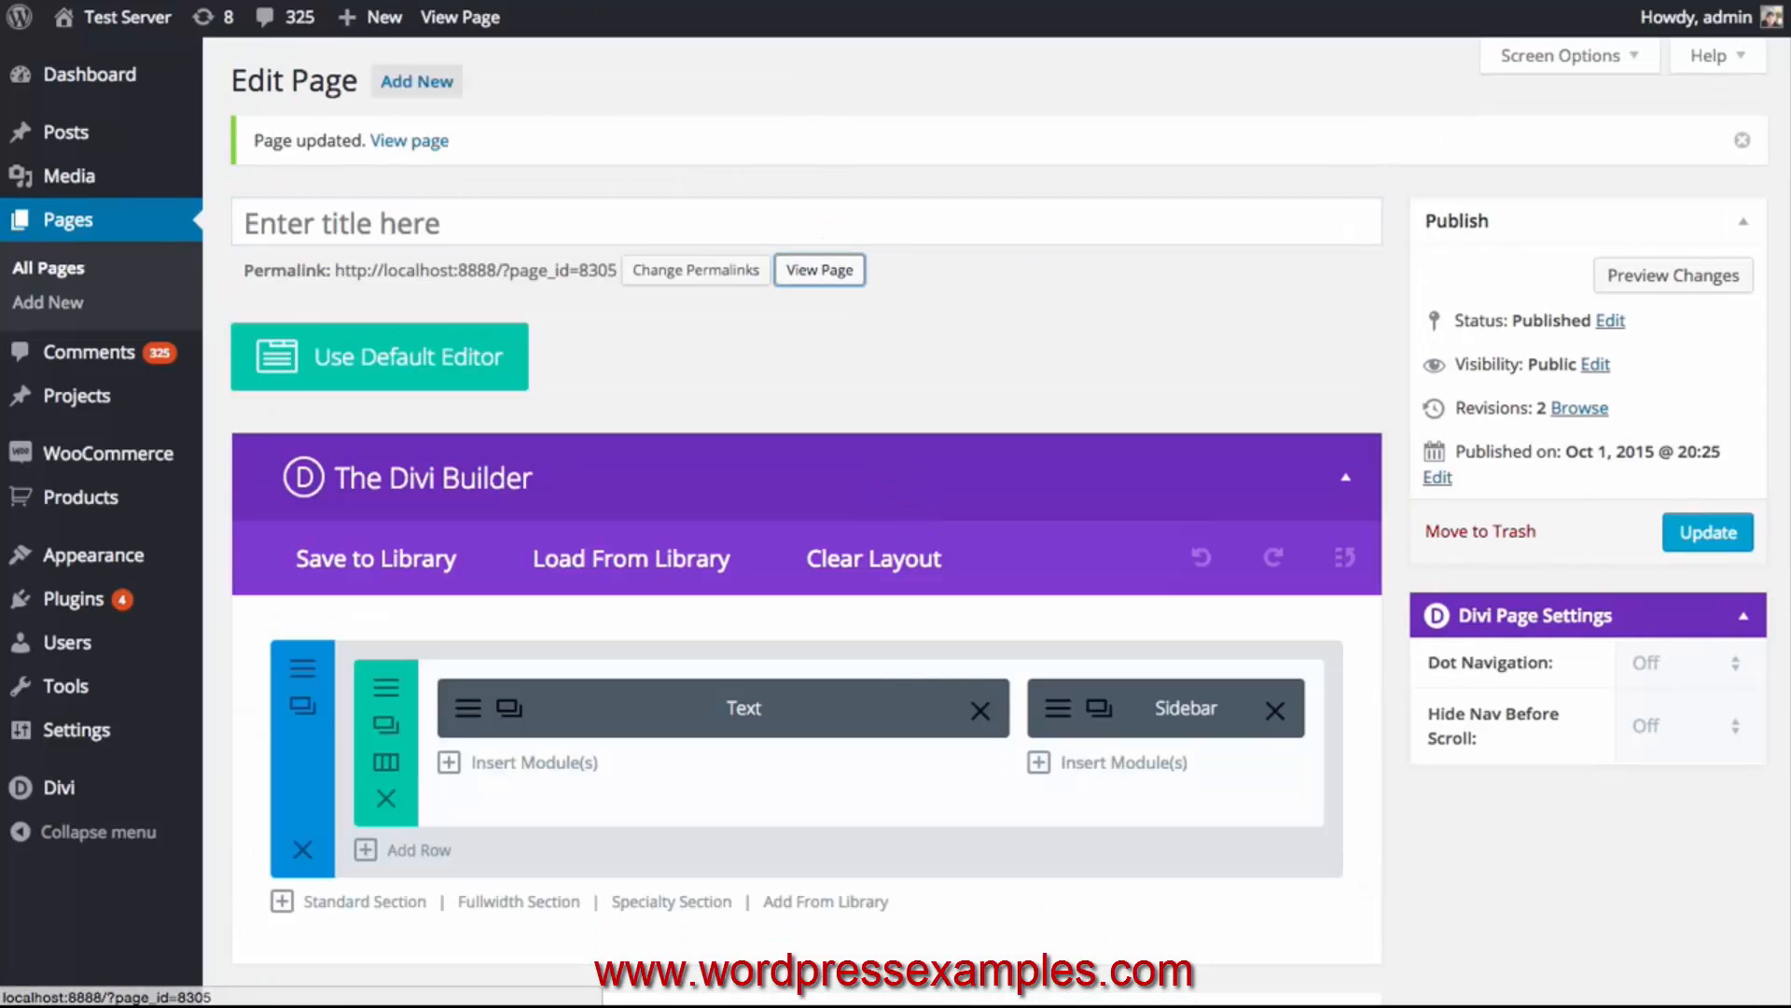
left_click(820, 272)
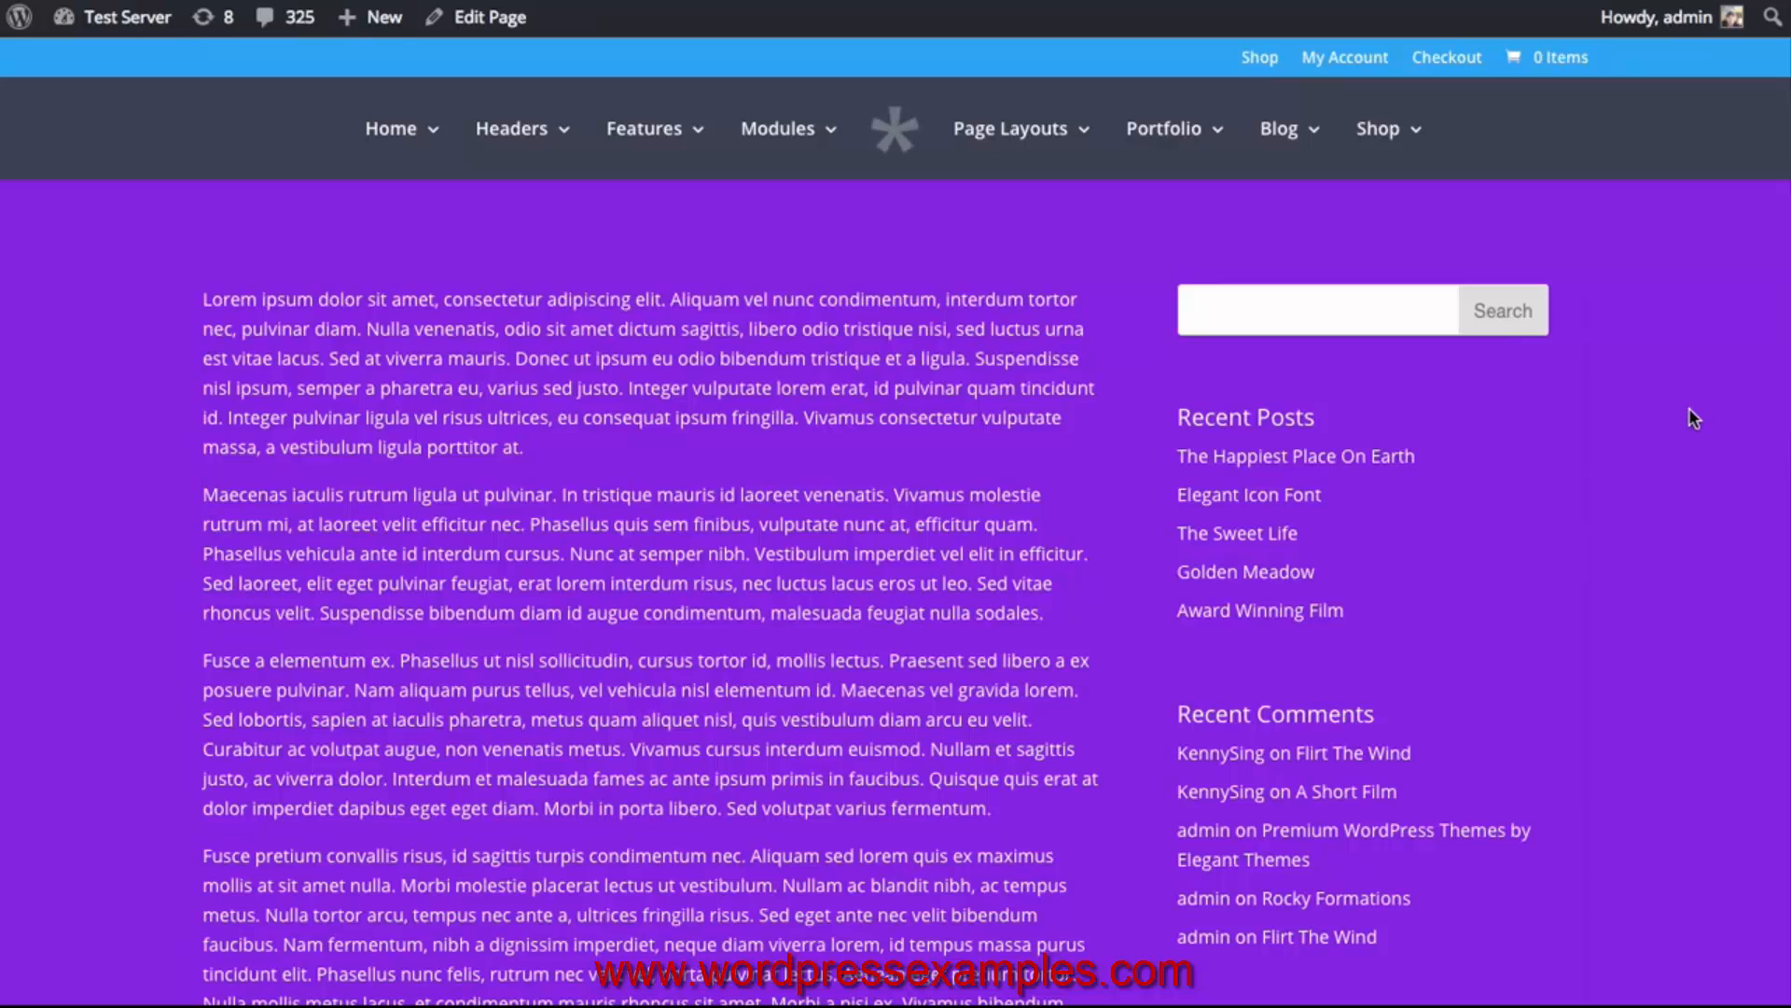